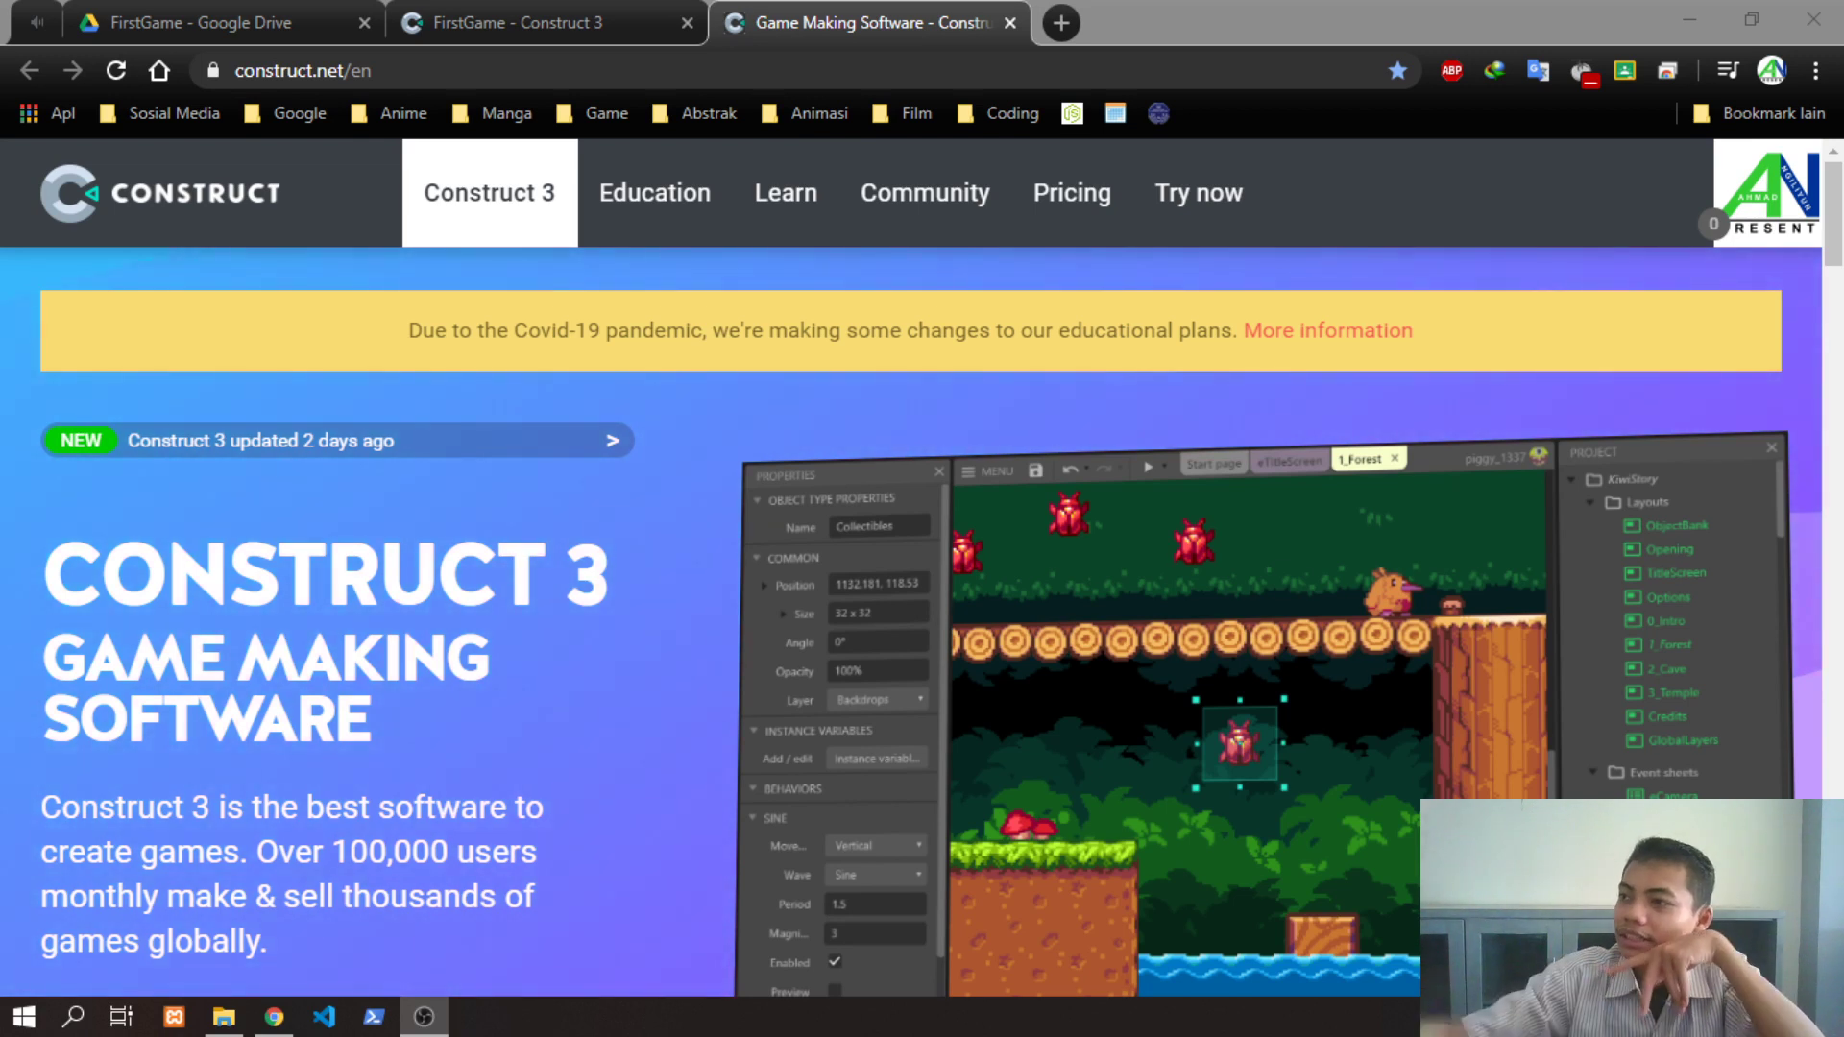
# Open YouTube from the Google bookmarks in a new tab and search for "buildbox"
pyautogui.click(1255, 19)
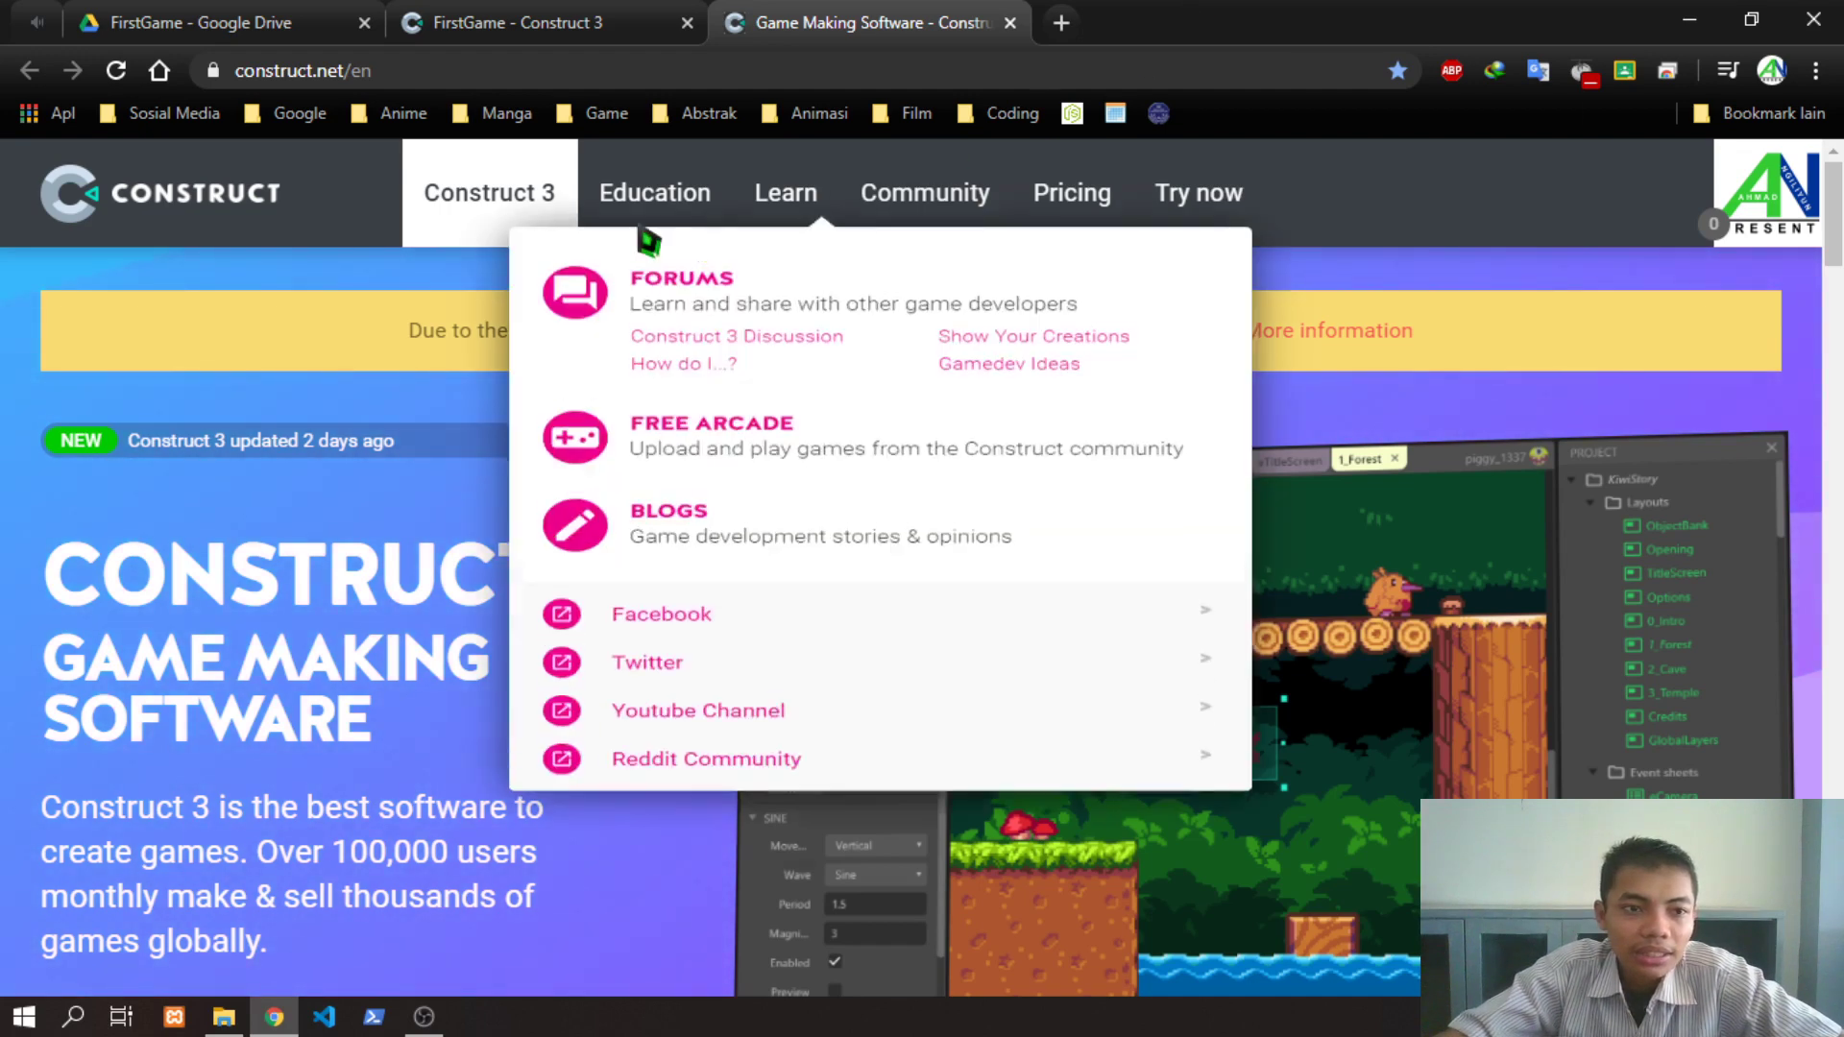
pyautogui.click(288, 114)
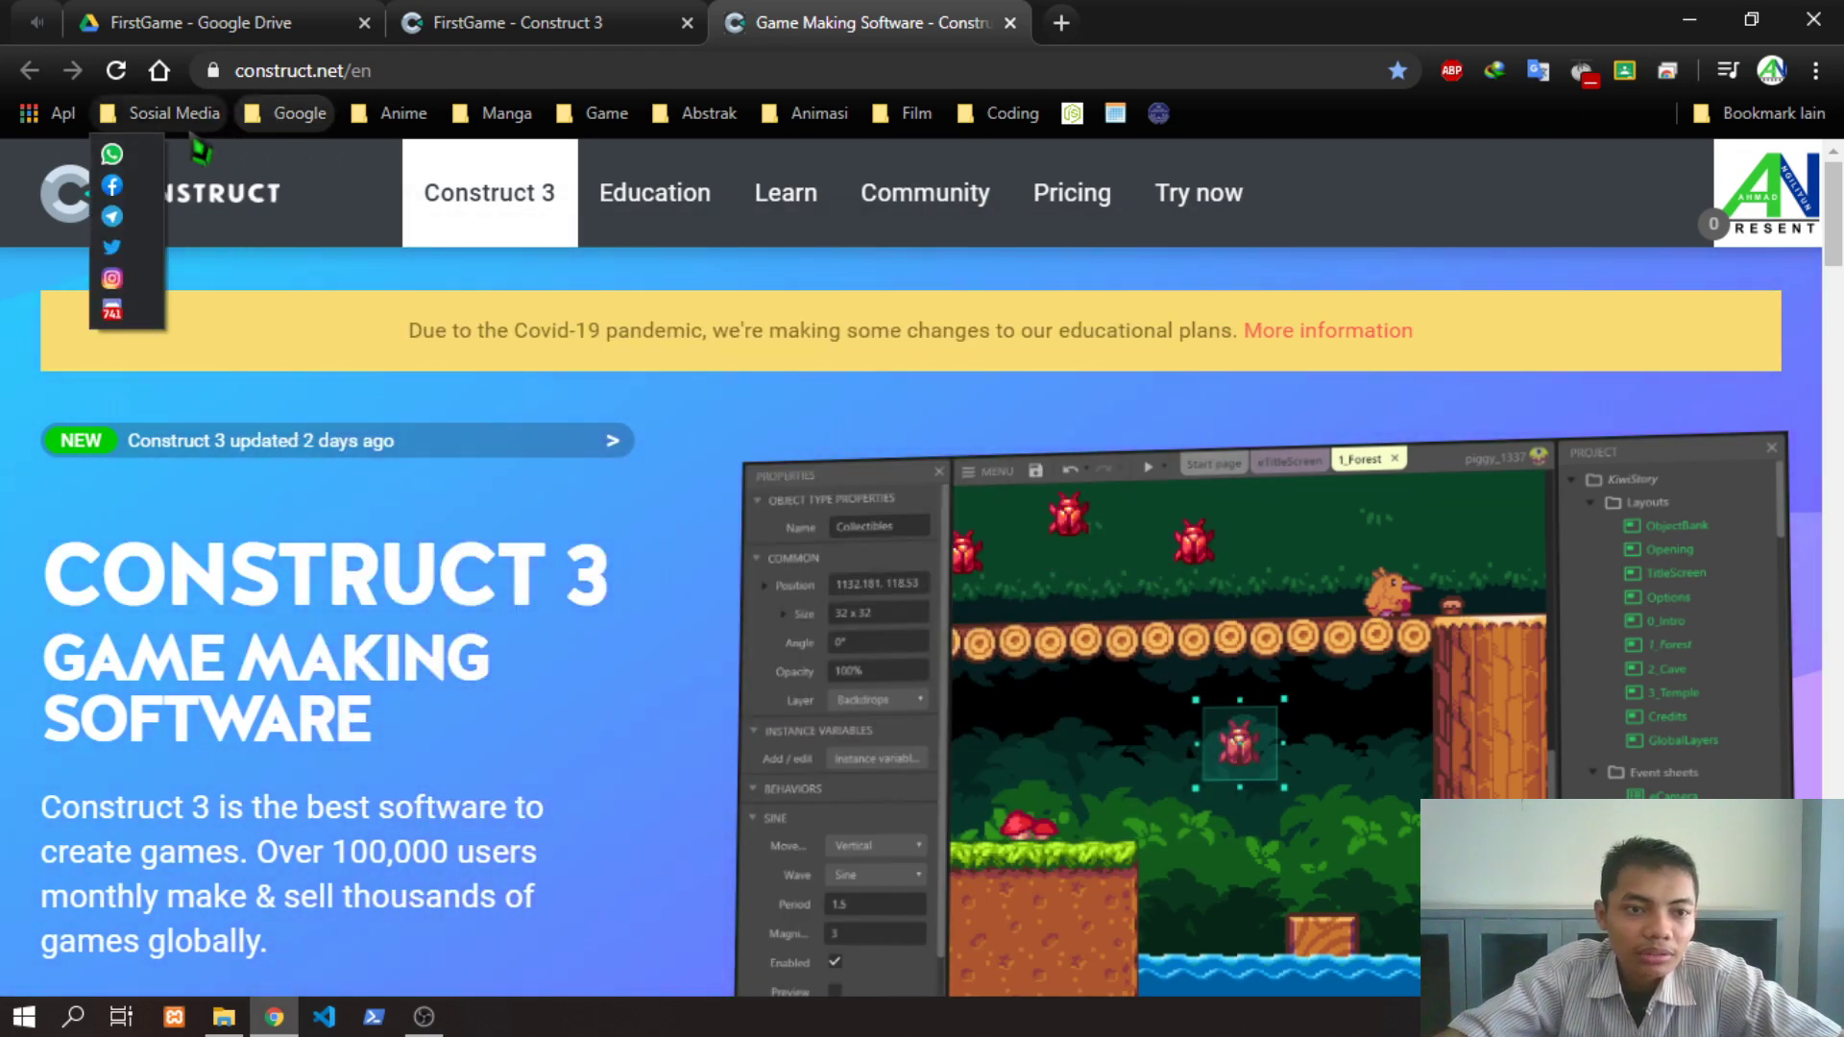
pyautogui.middleClick(257, 216)
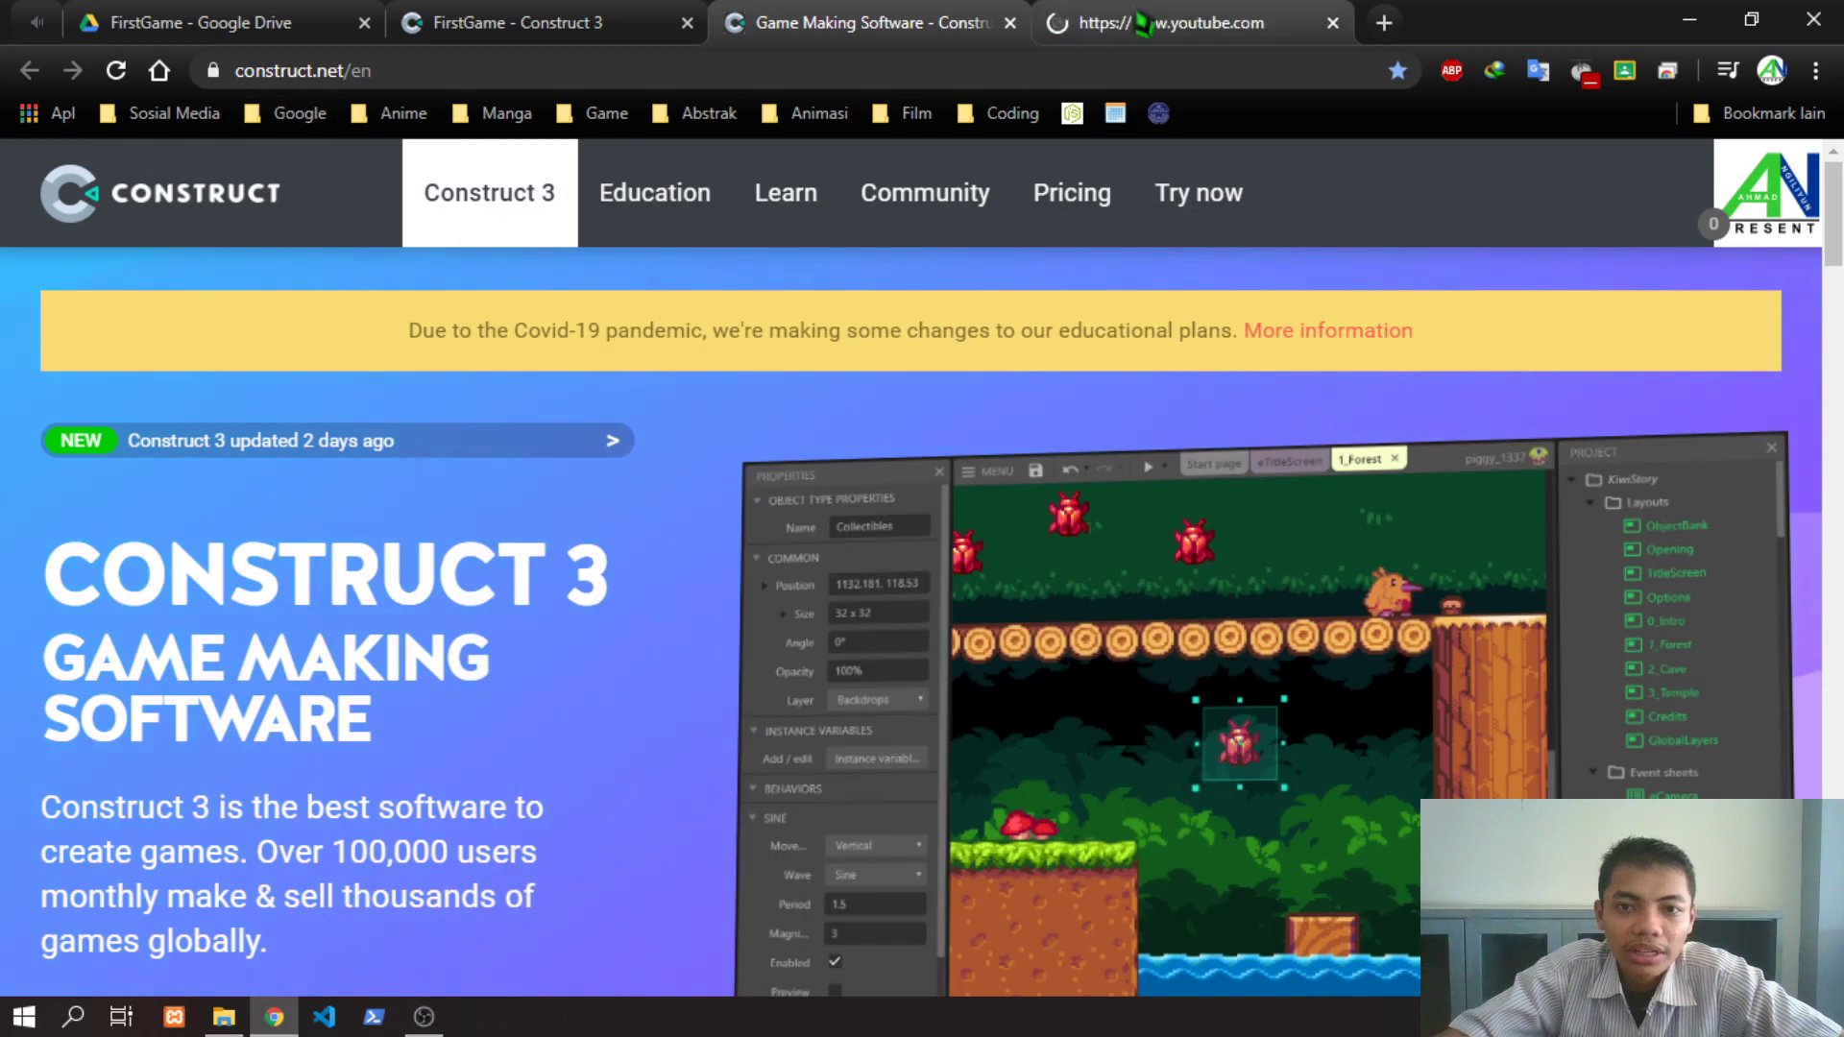
pyautogui.click(1143, 24)
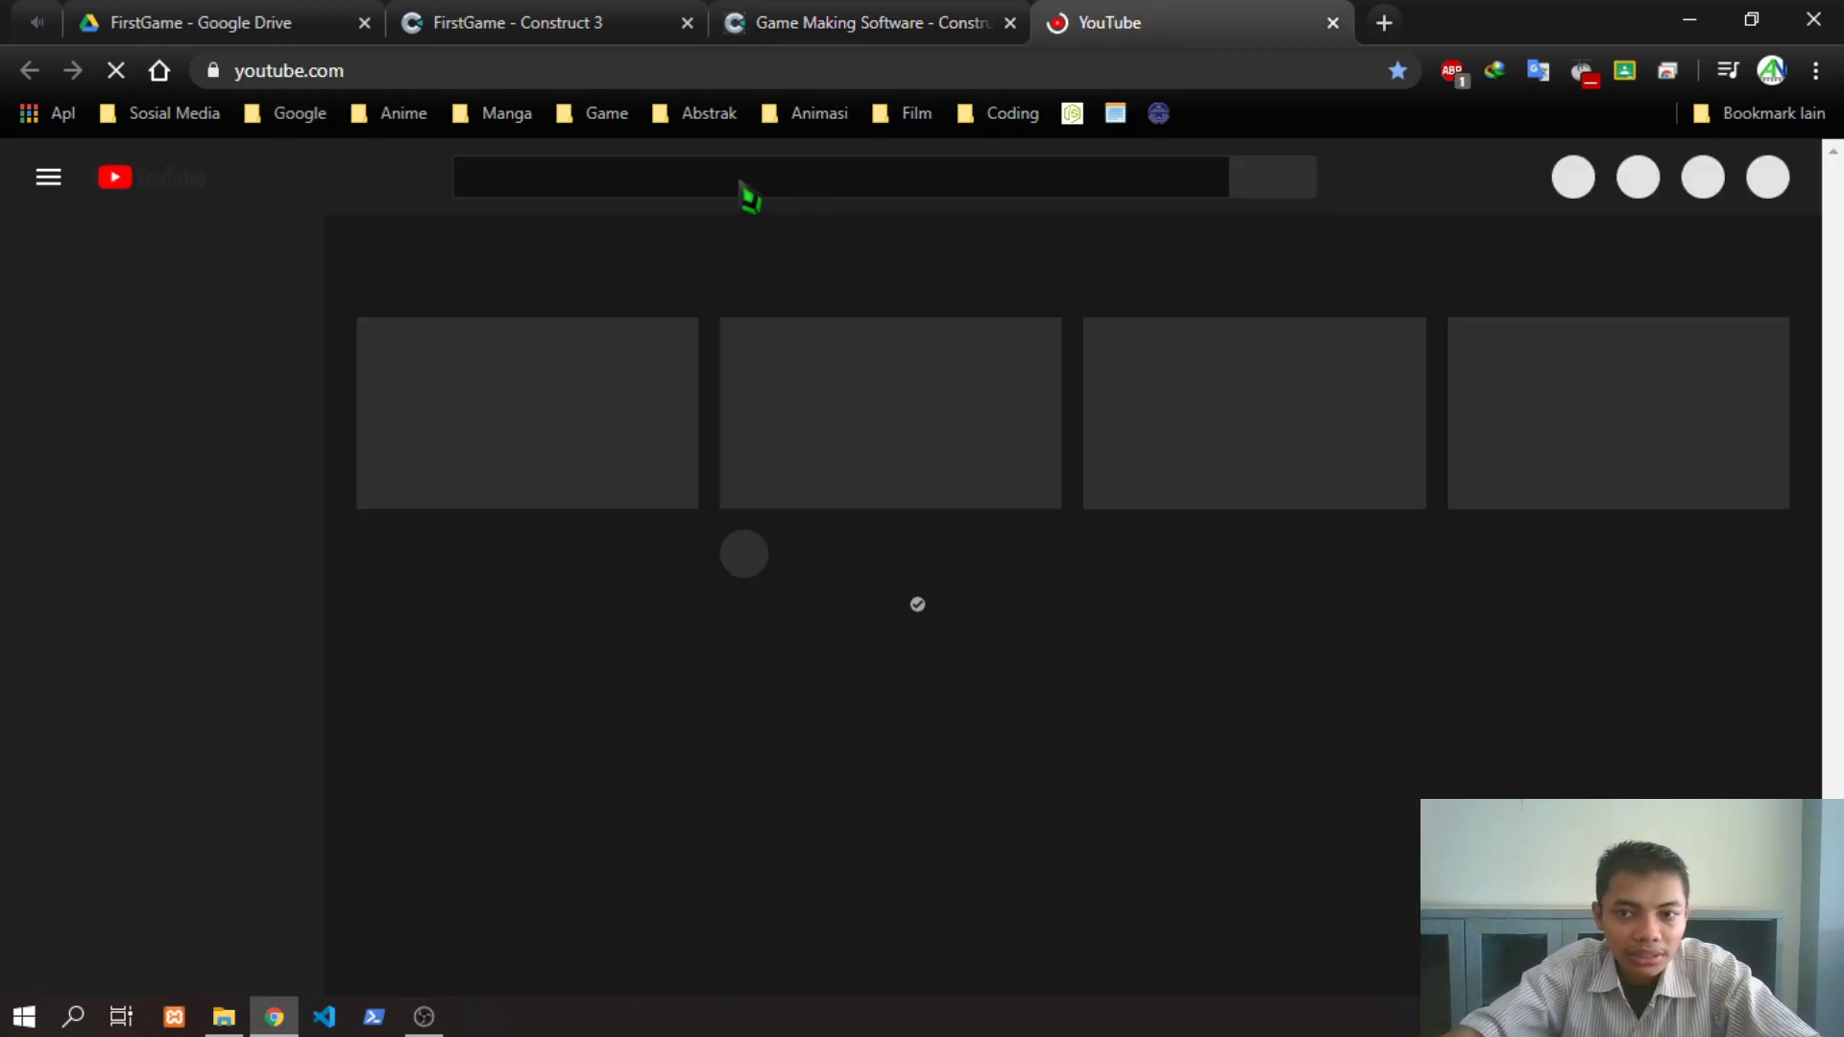
pyautogui.write('build')
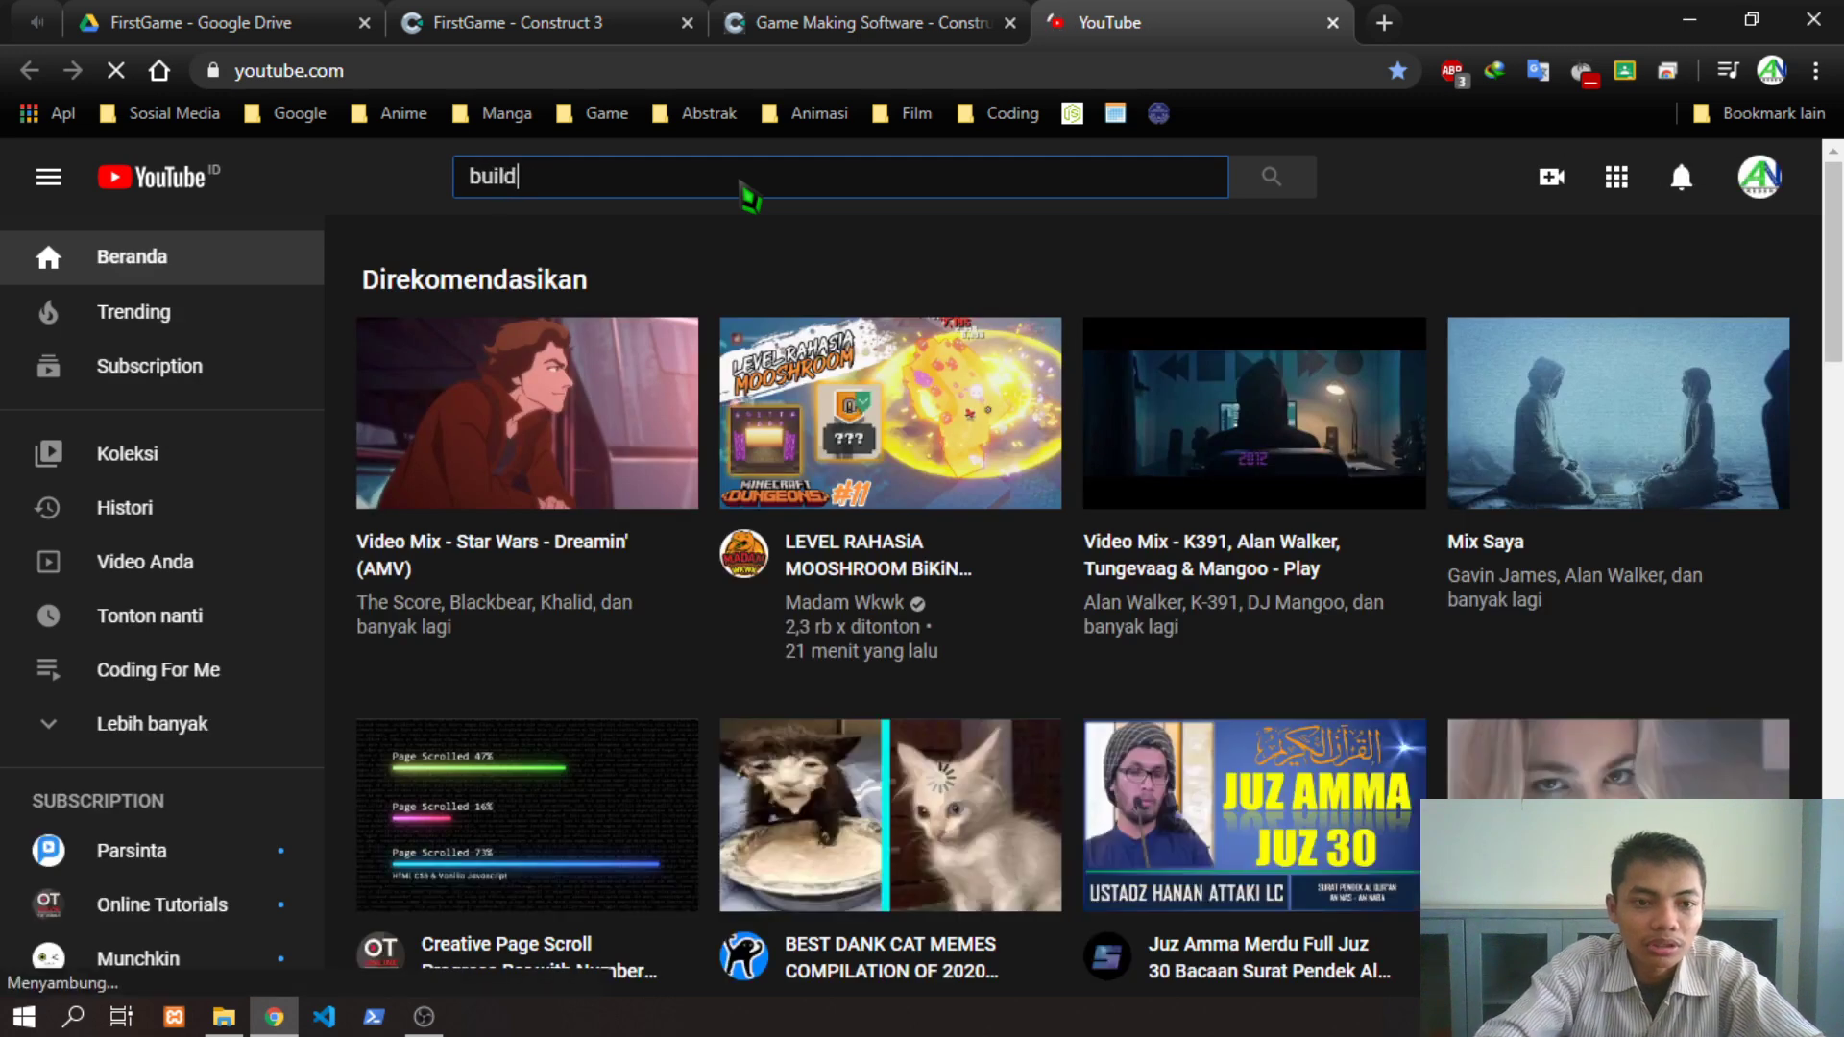
pyautogui.write('box')
pyautogui.press('Return')
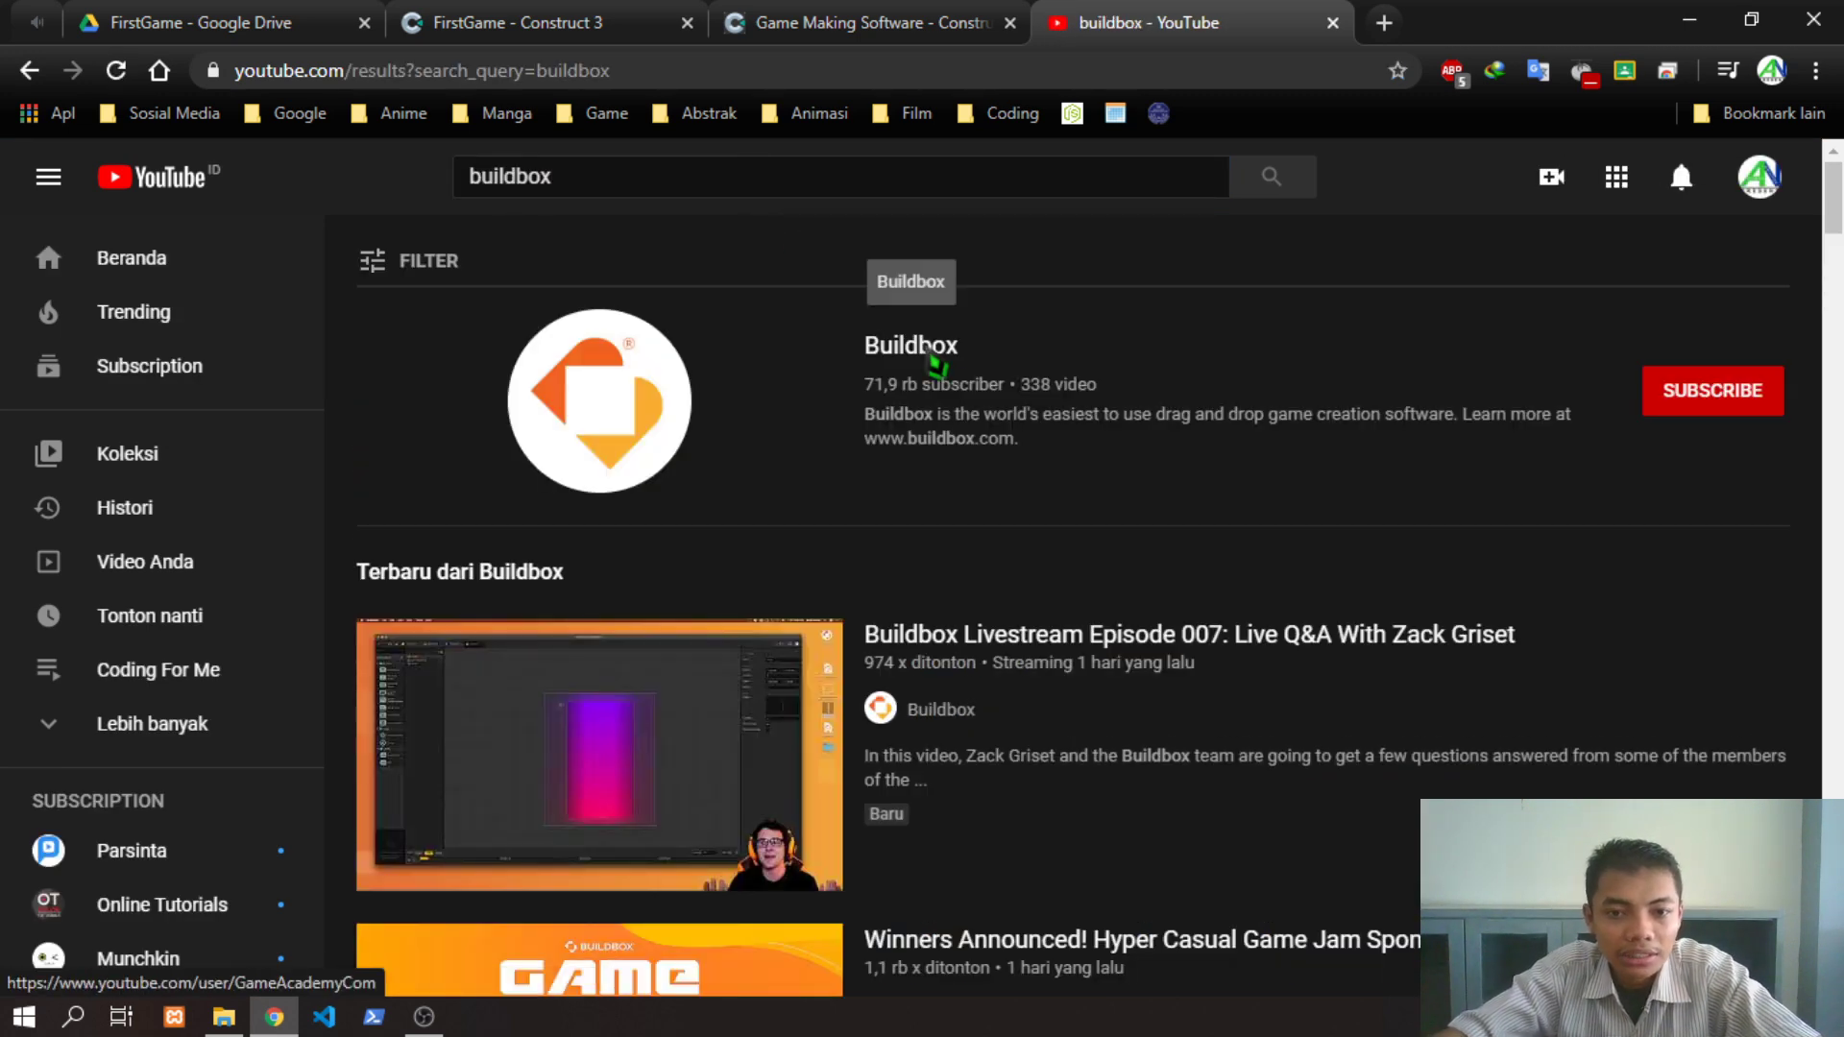
# Look through the uploaded videos on the Buildbox channel, and close the YouTube tab
pyautogui.click(930, 356)
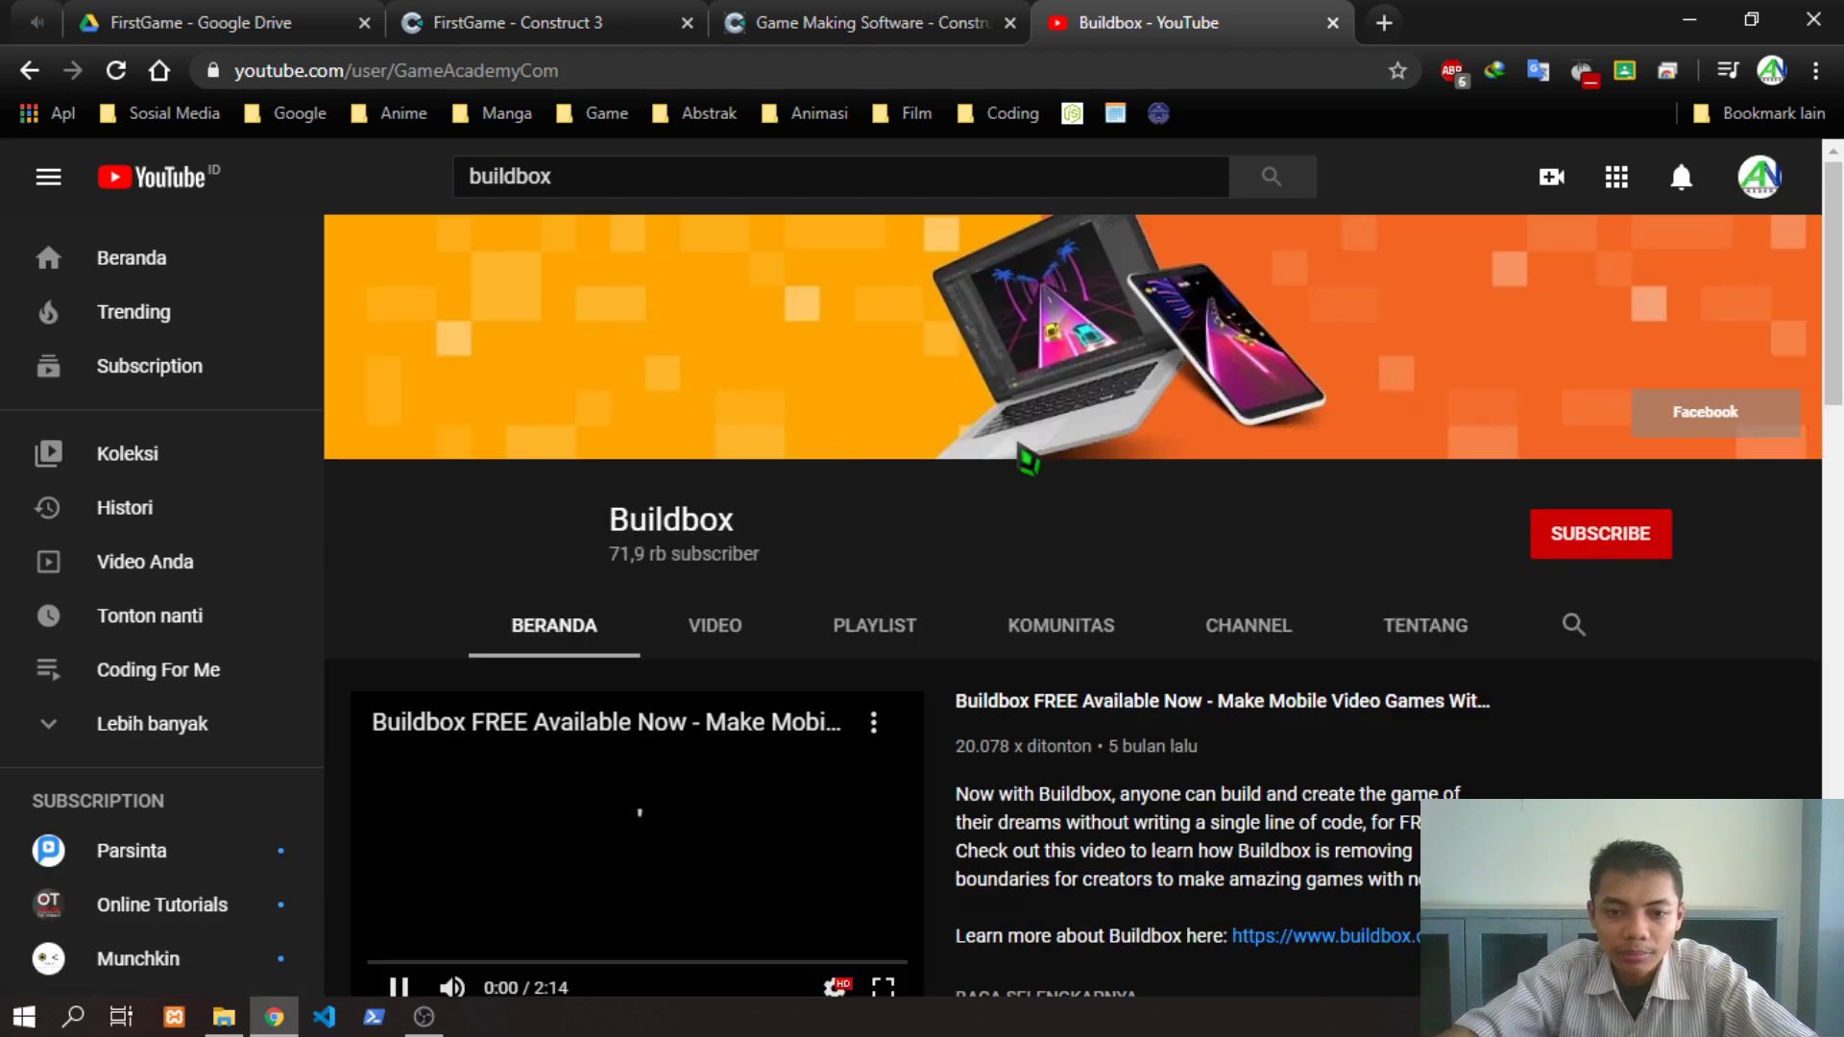
pyautogui.click(723, 636)
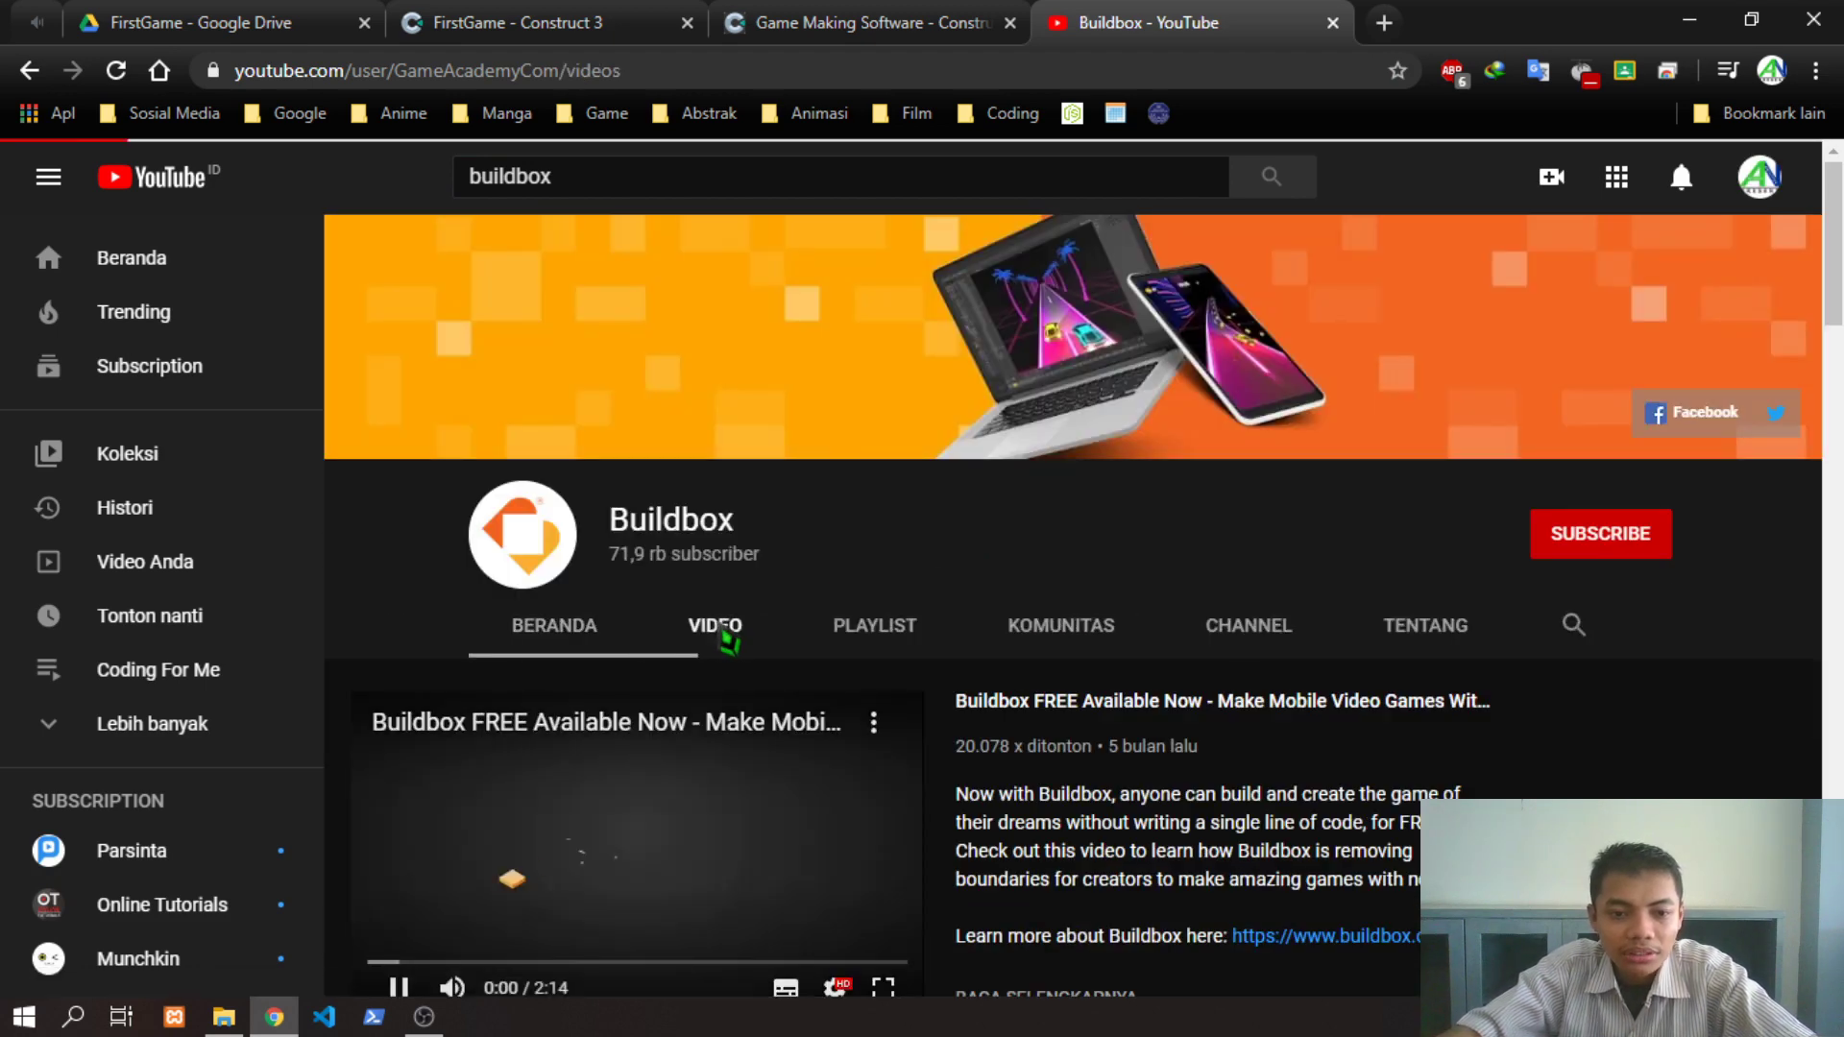
pyautogui.scroll(-3, 917, 663)
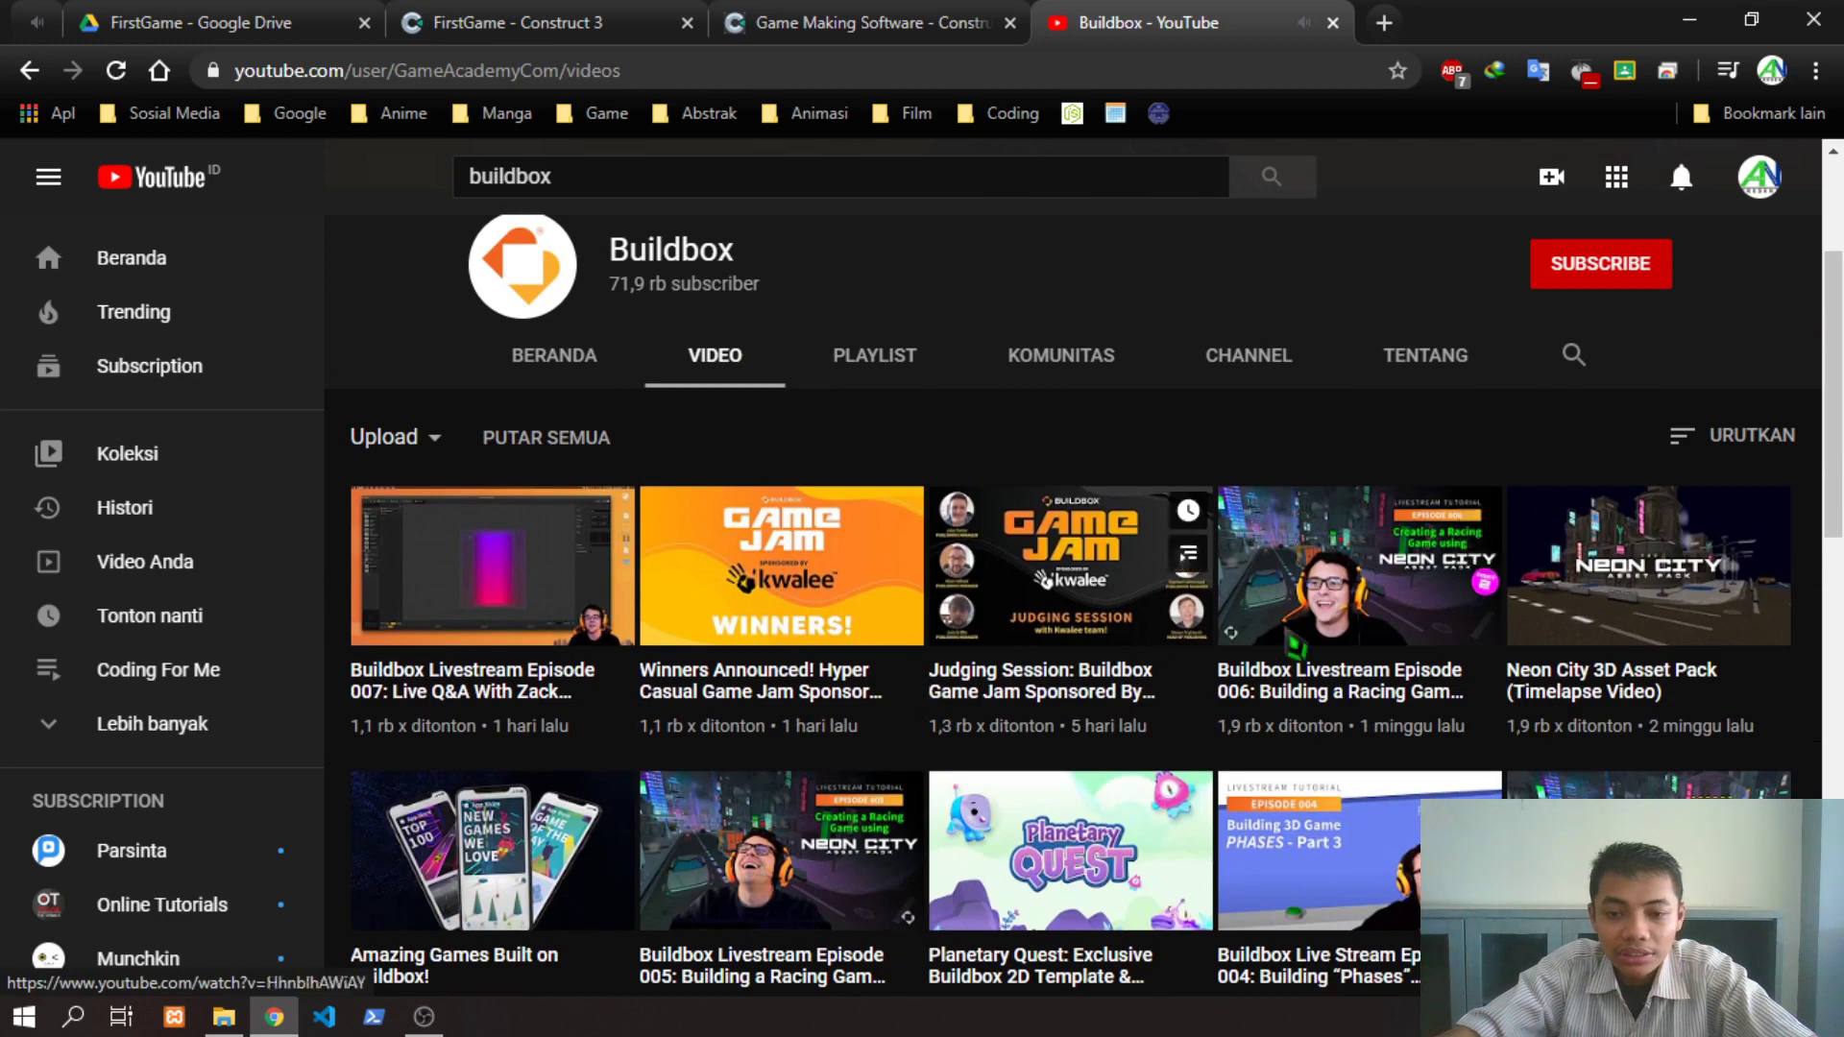
pyautogui.scroll(-3, 816, 699)
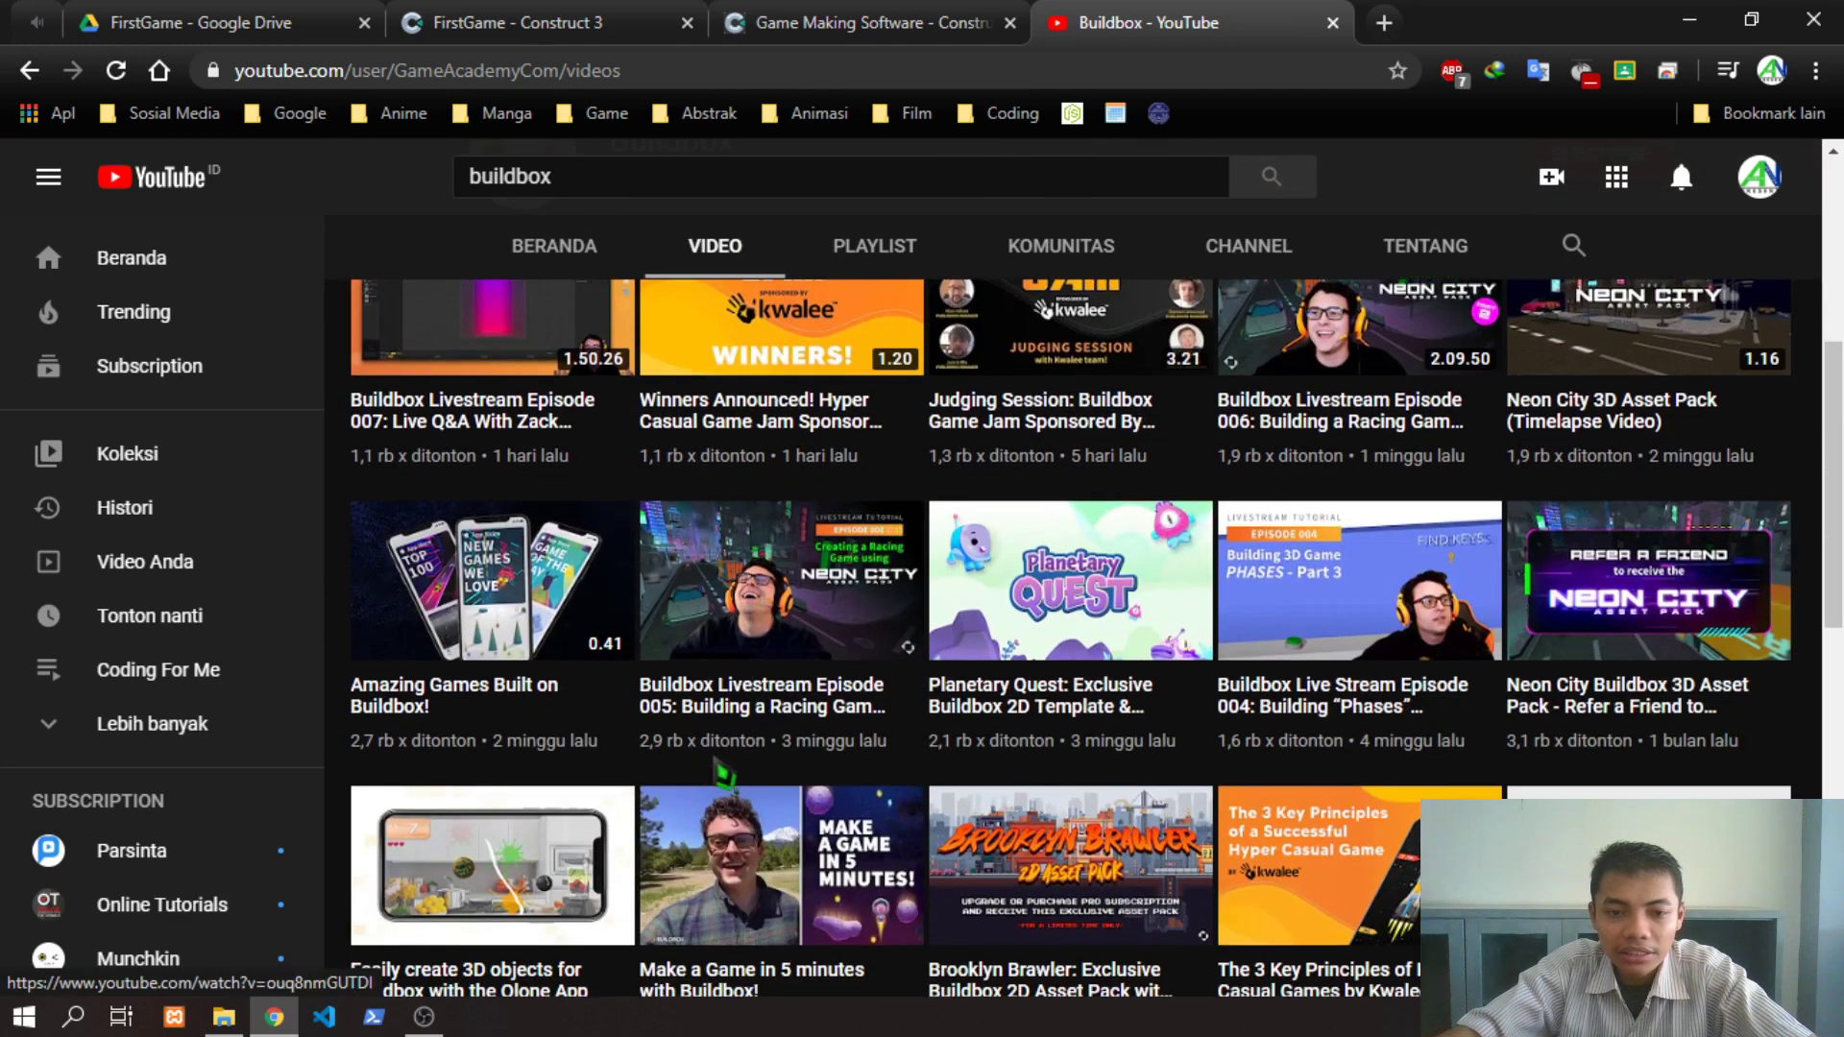
pyautogui.scroll(-3, 519, 702)
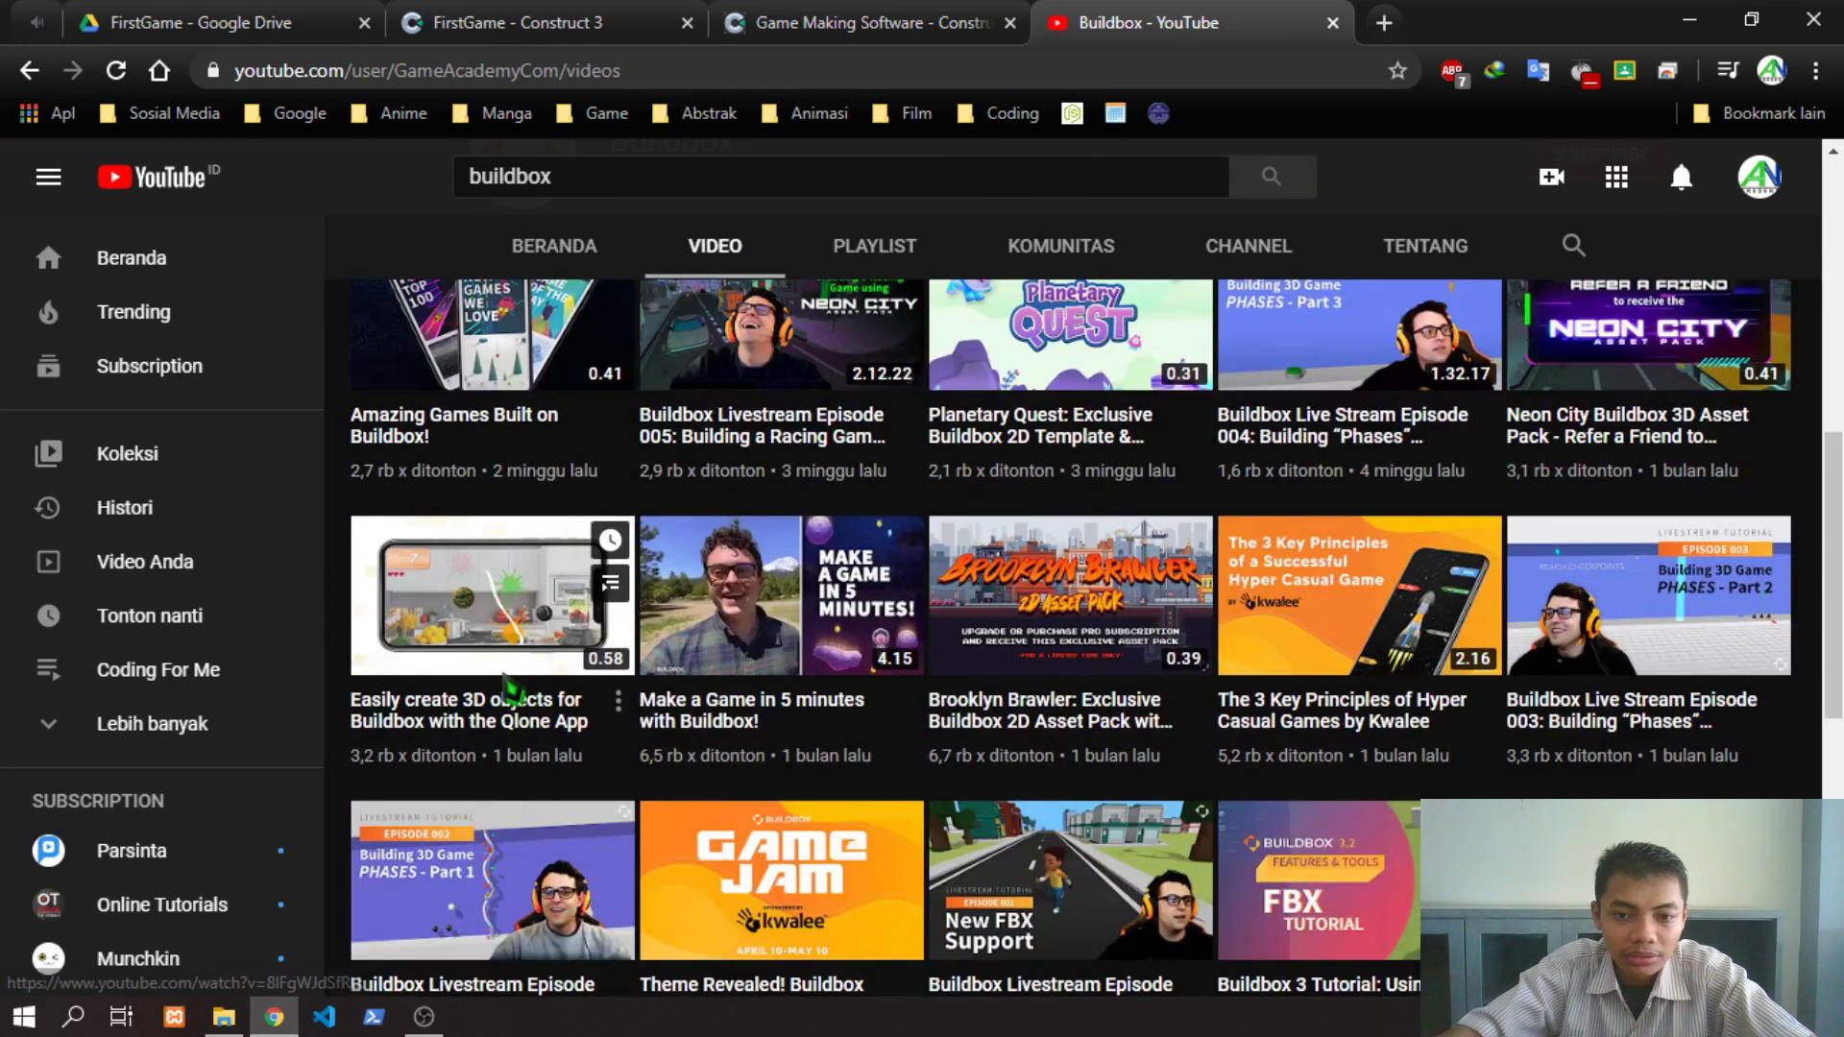
pyautogui.scroll(-3, 1287, 690)
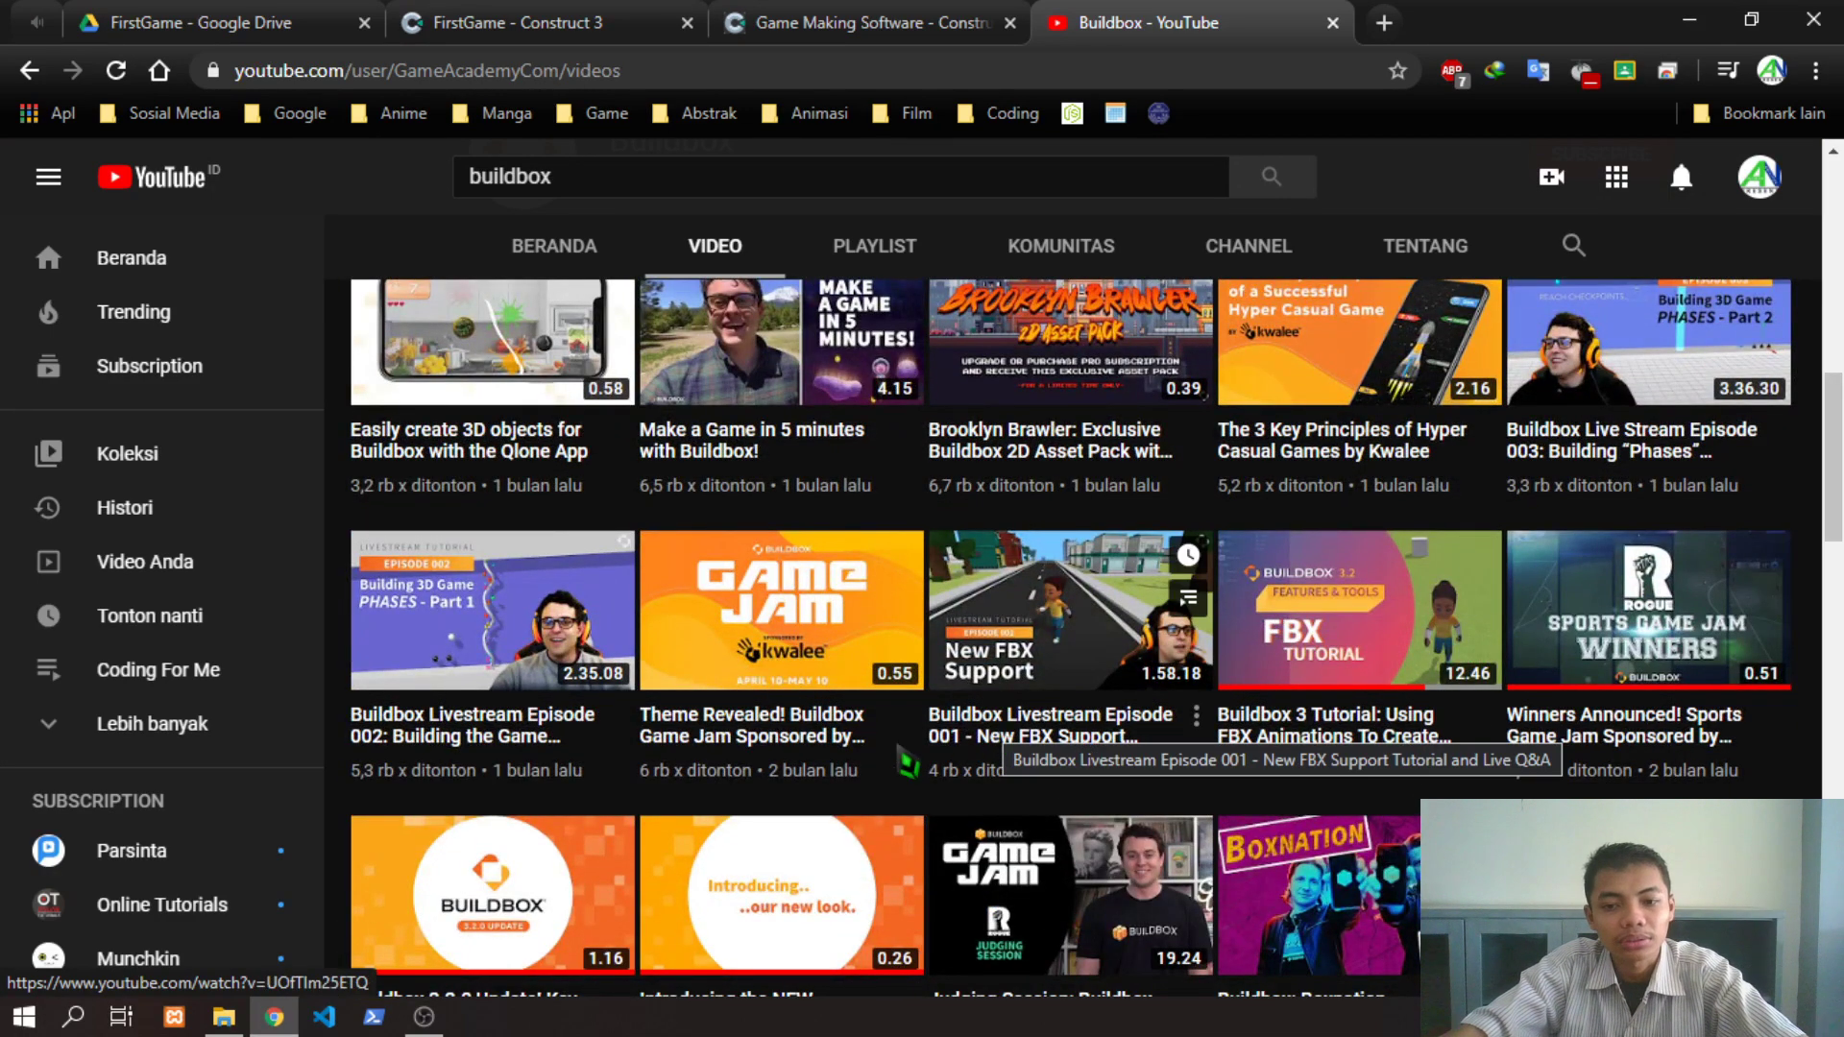
pyautogui.scroll(-3, 865, 740)
pyautogui.scroll(-1, 842, 727)
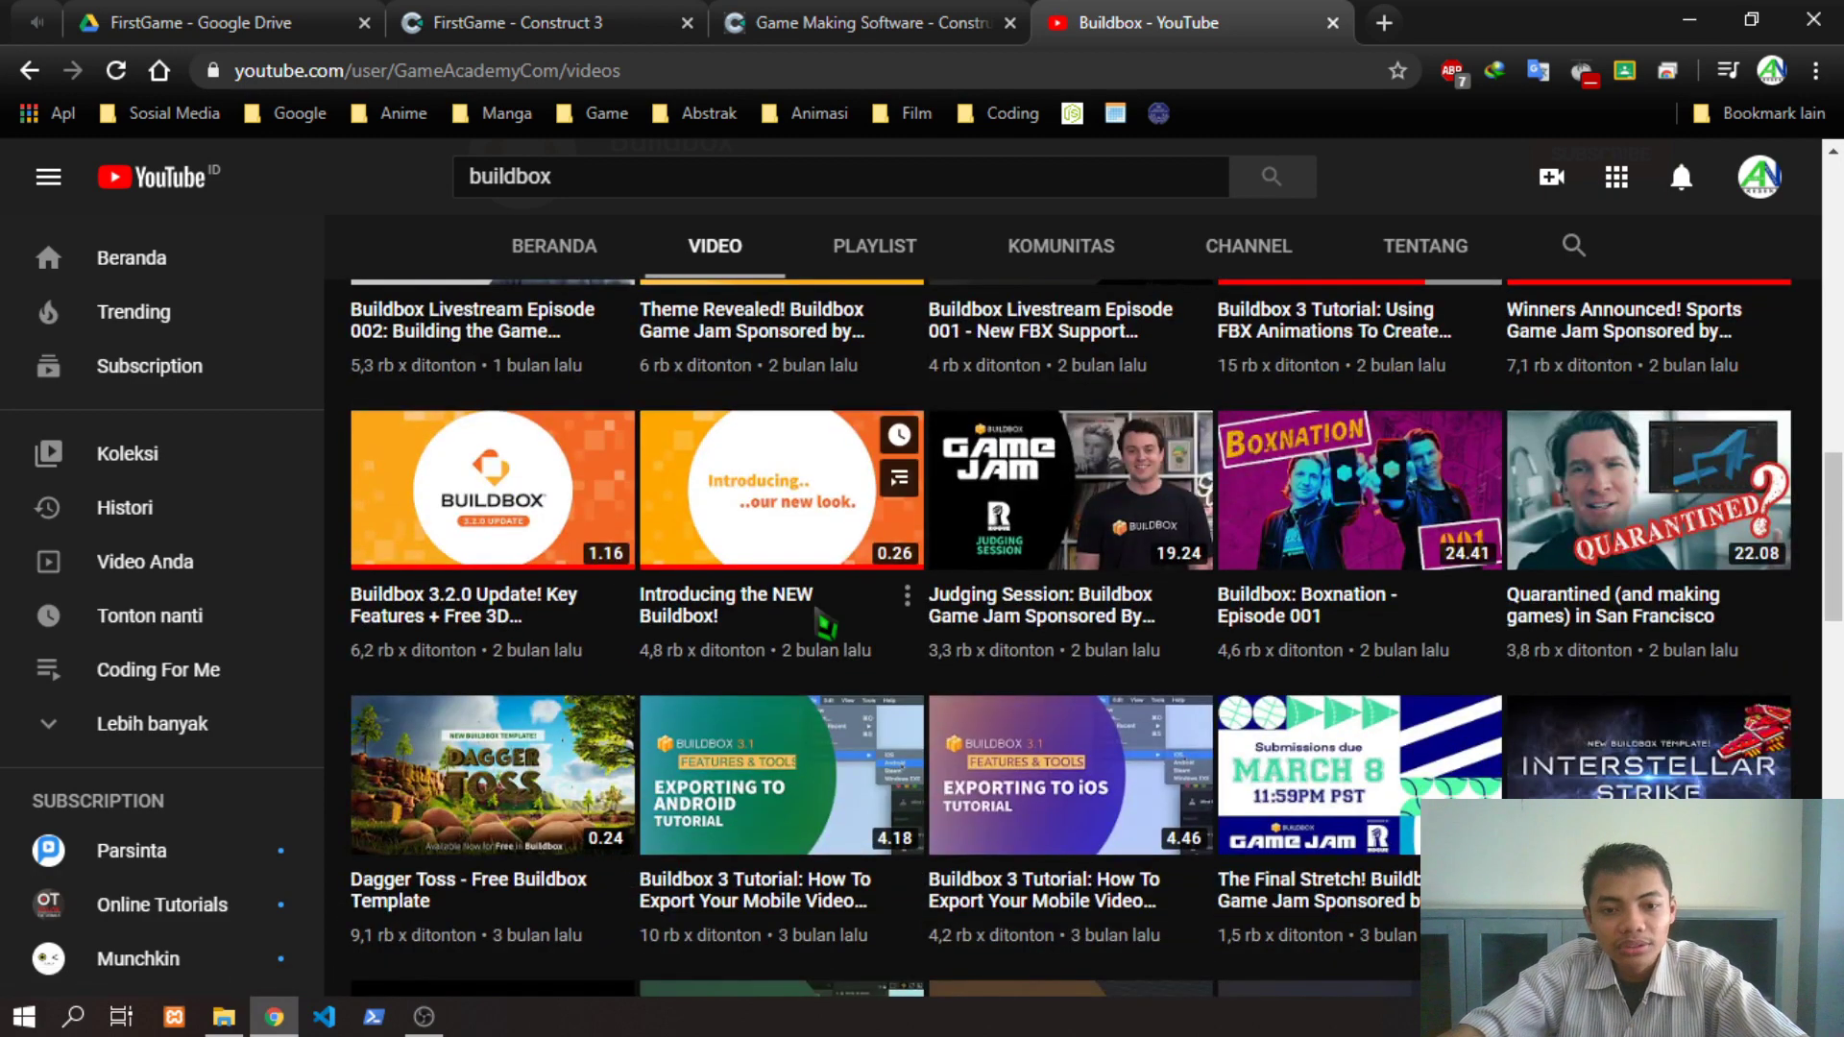
pyautogui.scroll(-2, 922, 624)
pyautogui.scroll(-2, 925, 622)
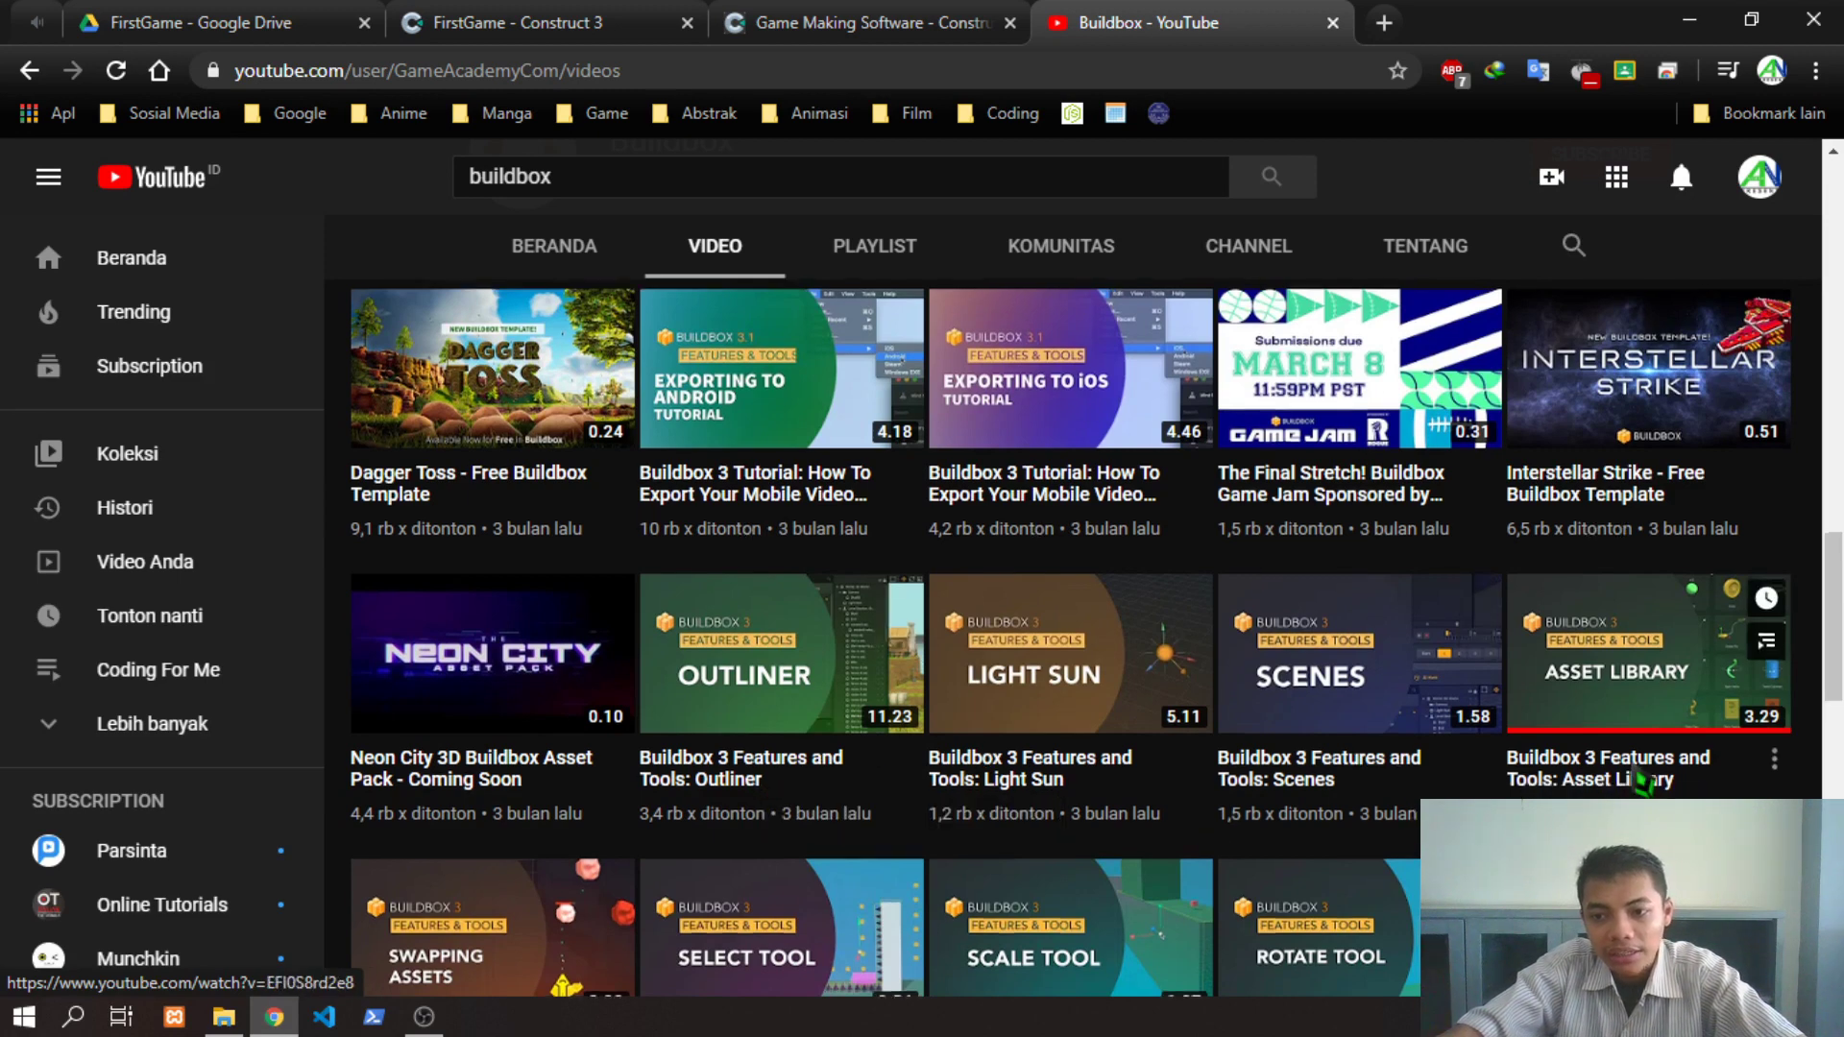
pyautogui.scroll(-4, 1594, 785)
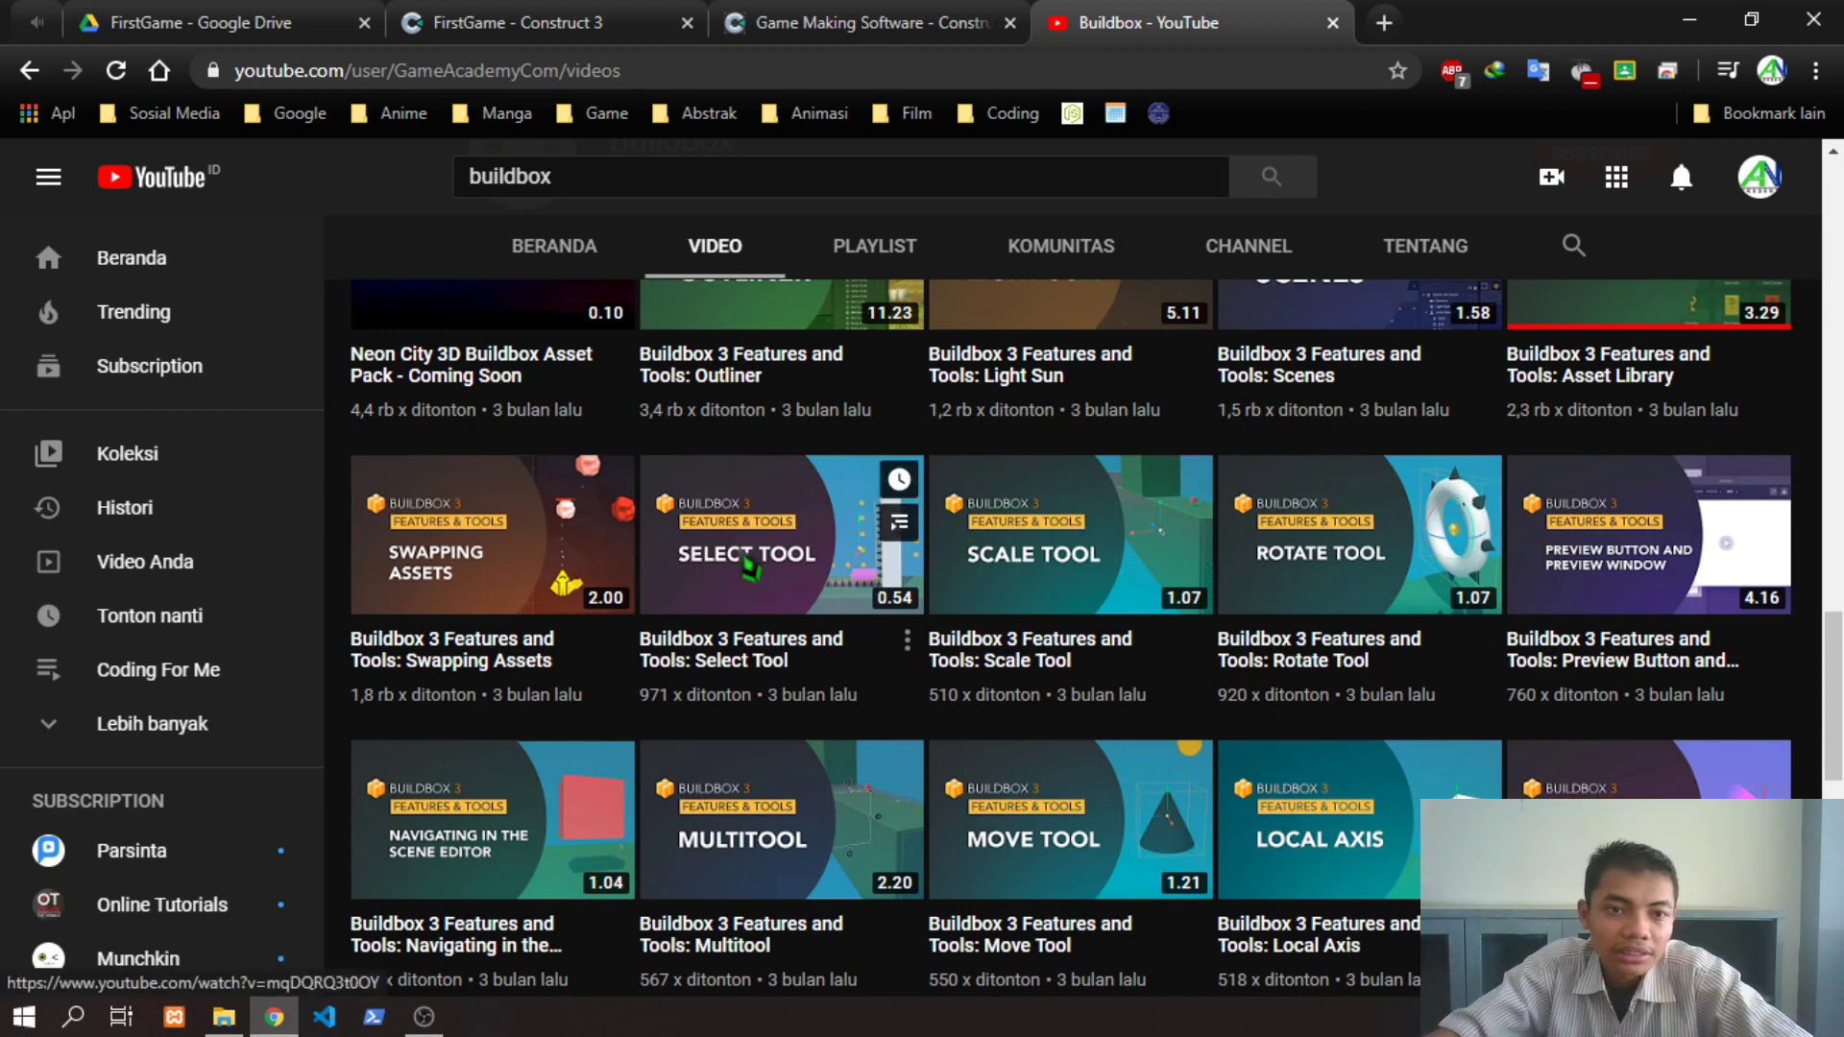
pyautogui.scroll(-5, 754, 559)
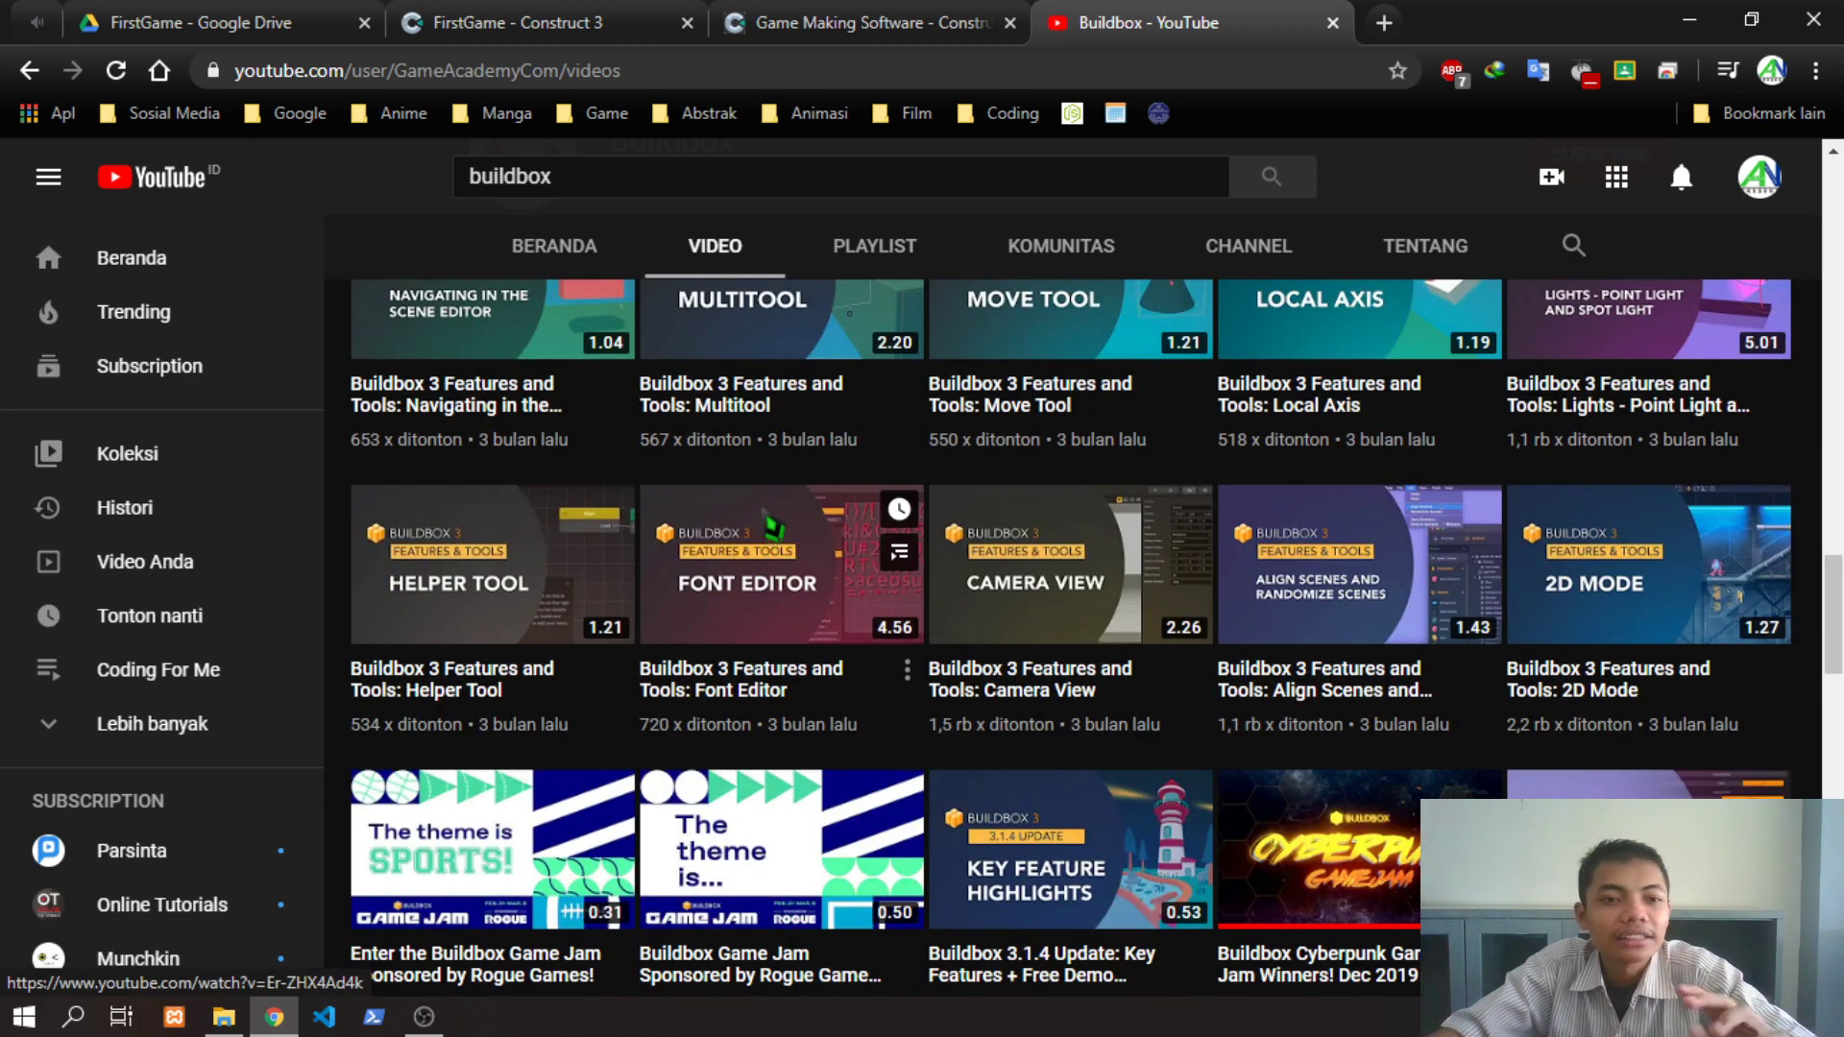
pyautogui.scroll(-12, 773, 515)
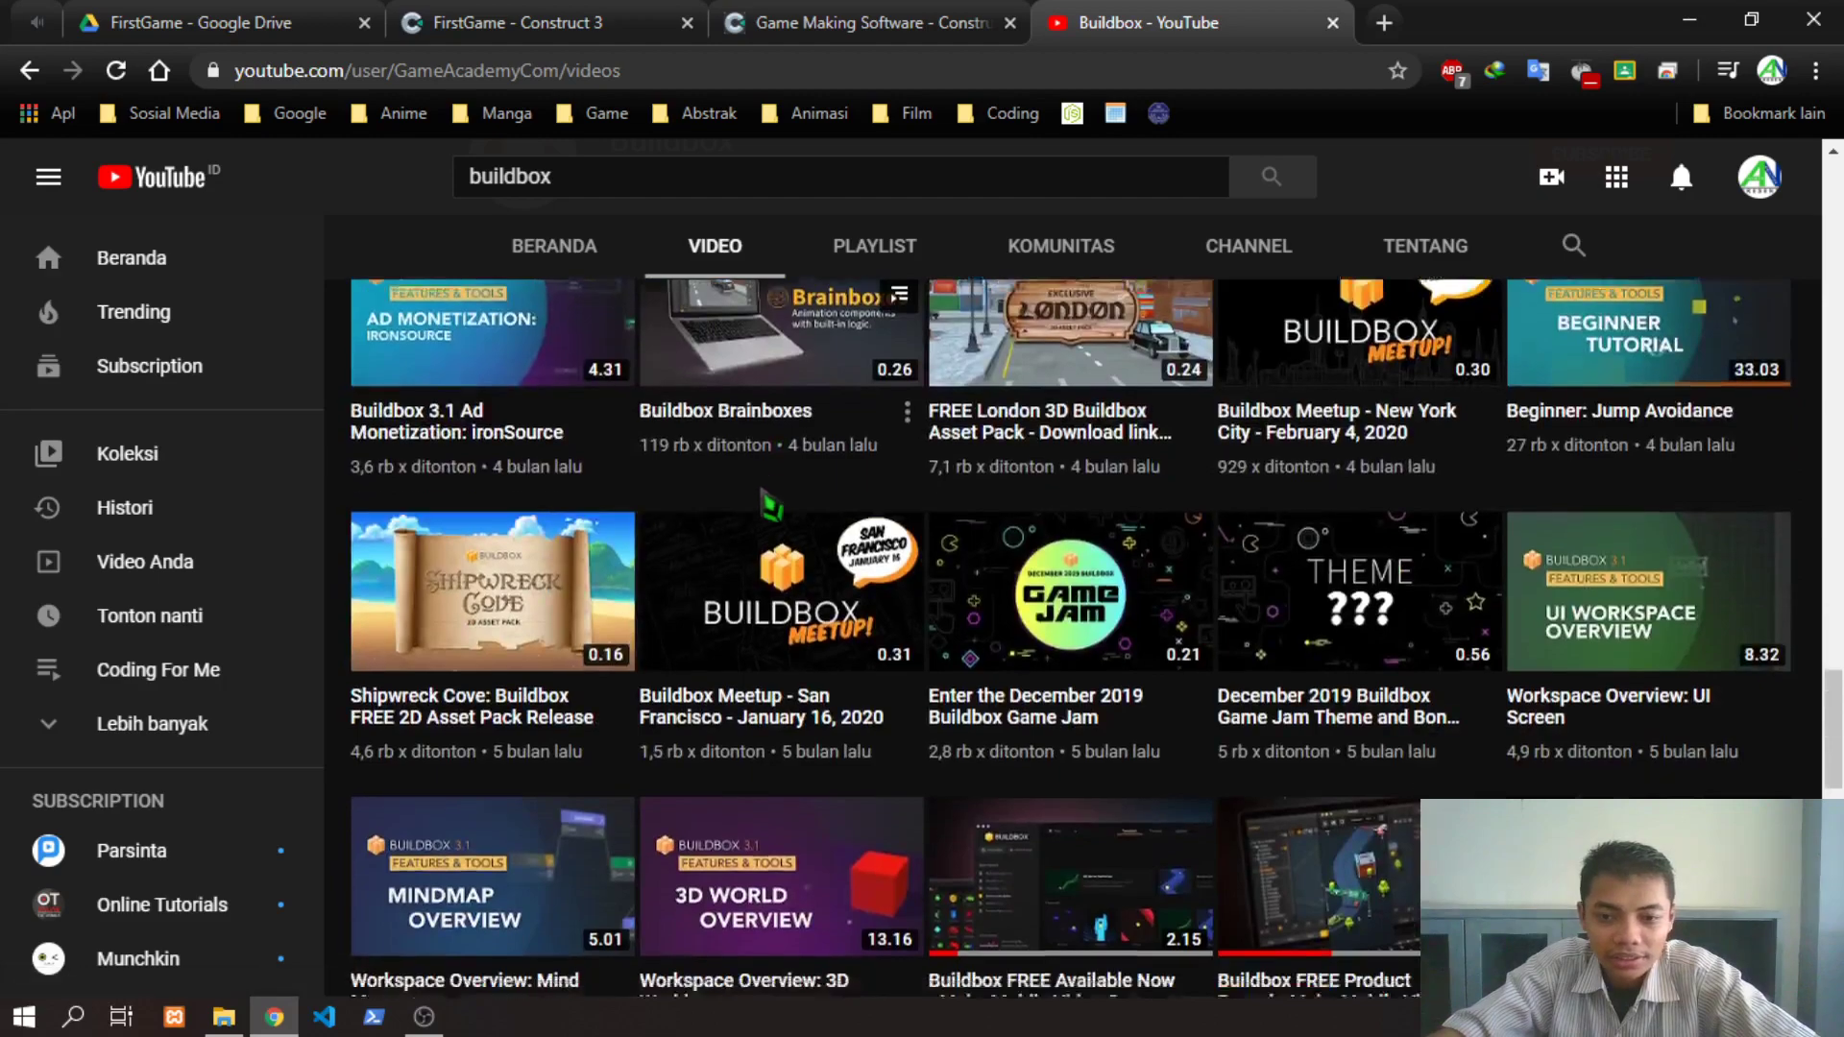
pyautogui.scroll(-9, 768, 507)
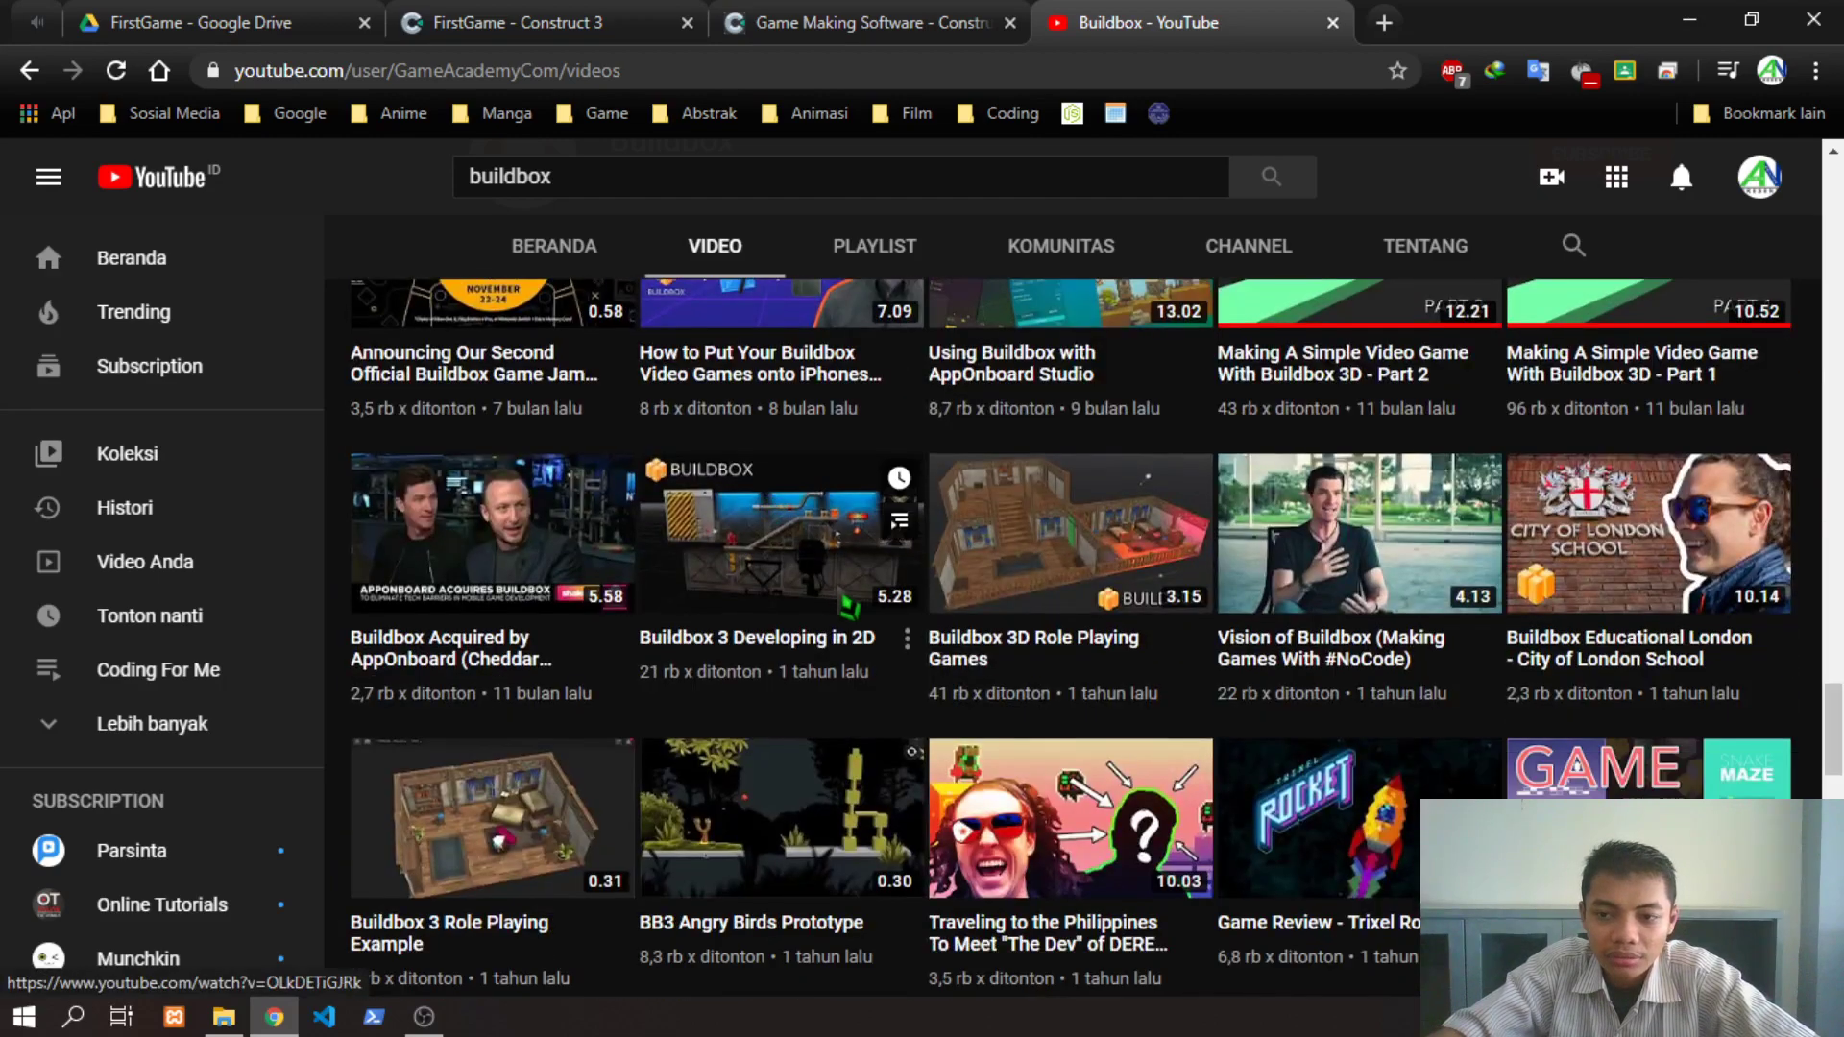
pyautogui.scroll(-1, 853, 597)
pyautogui.scroll(-6, 850, 581)
pyautogui.scroll(12, 850, 581)
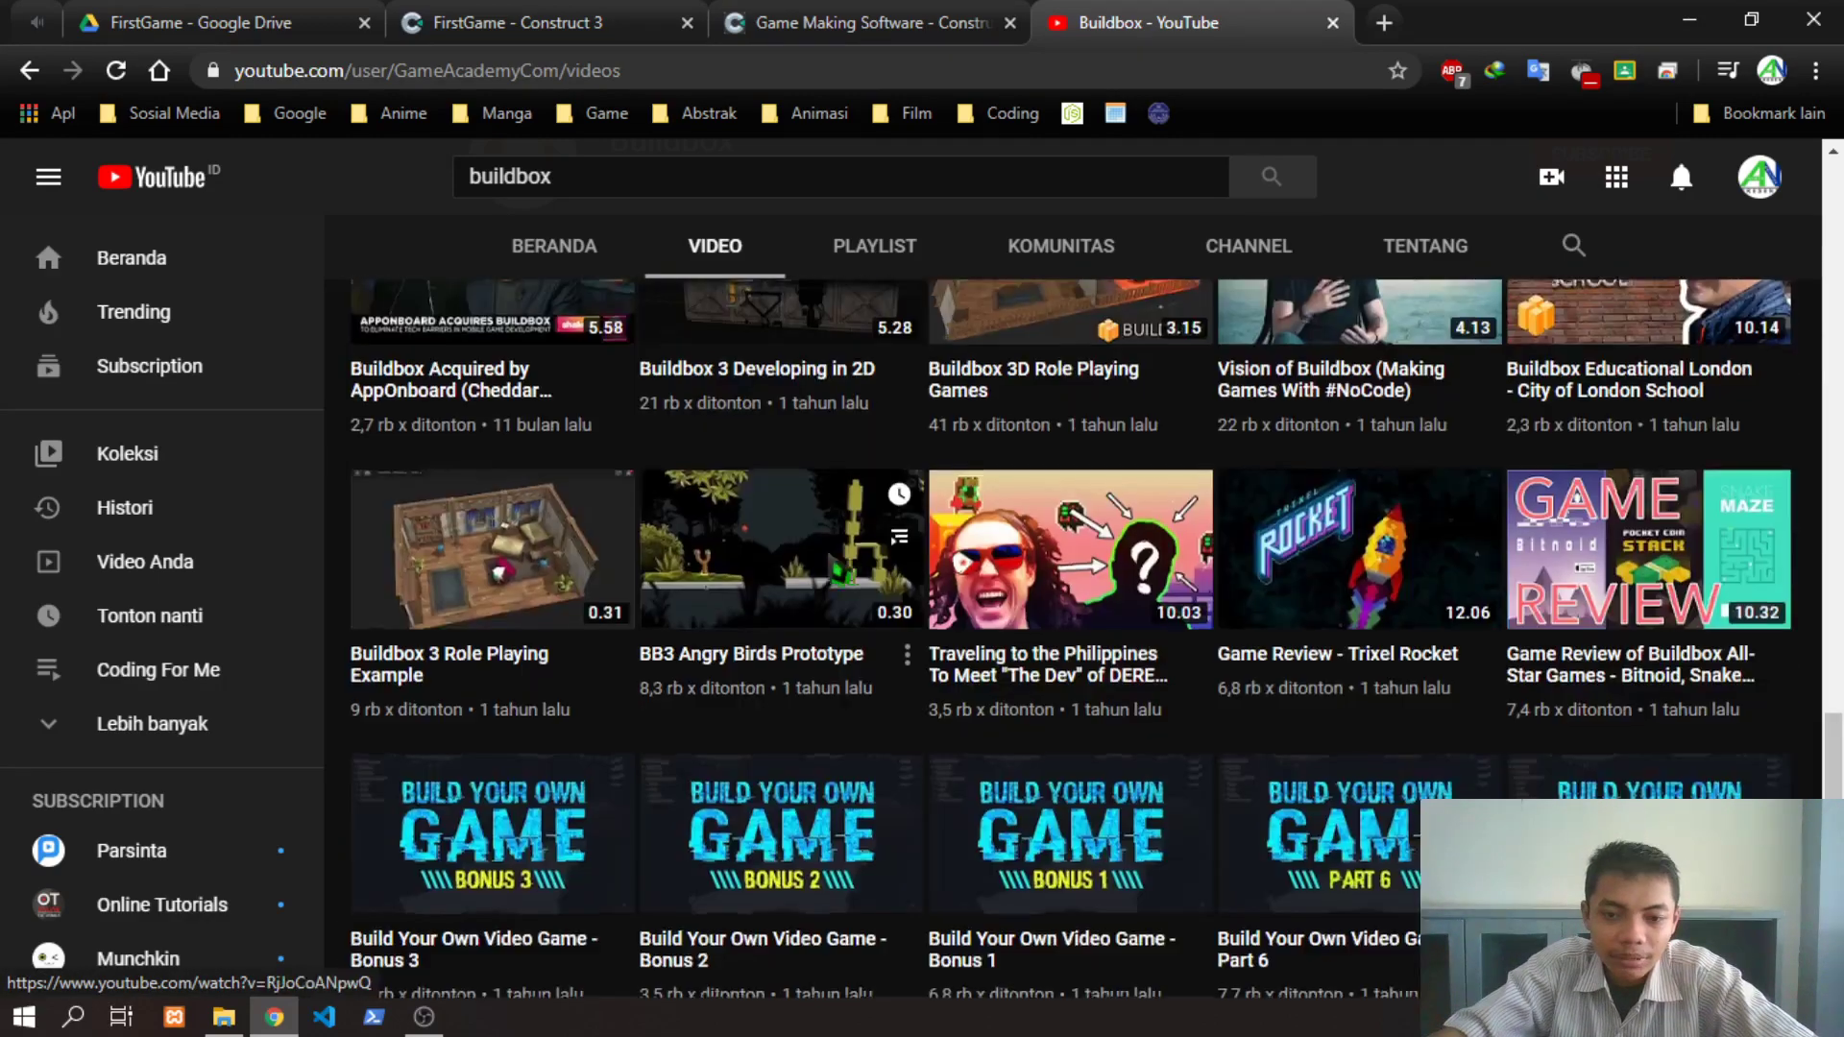
pyautogui.scroll(15, 817, 574)
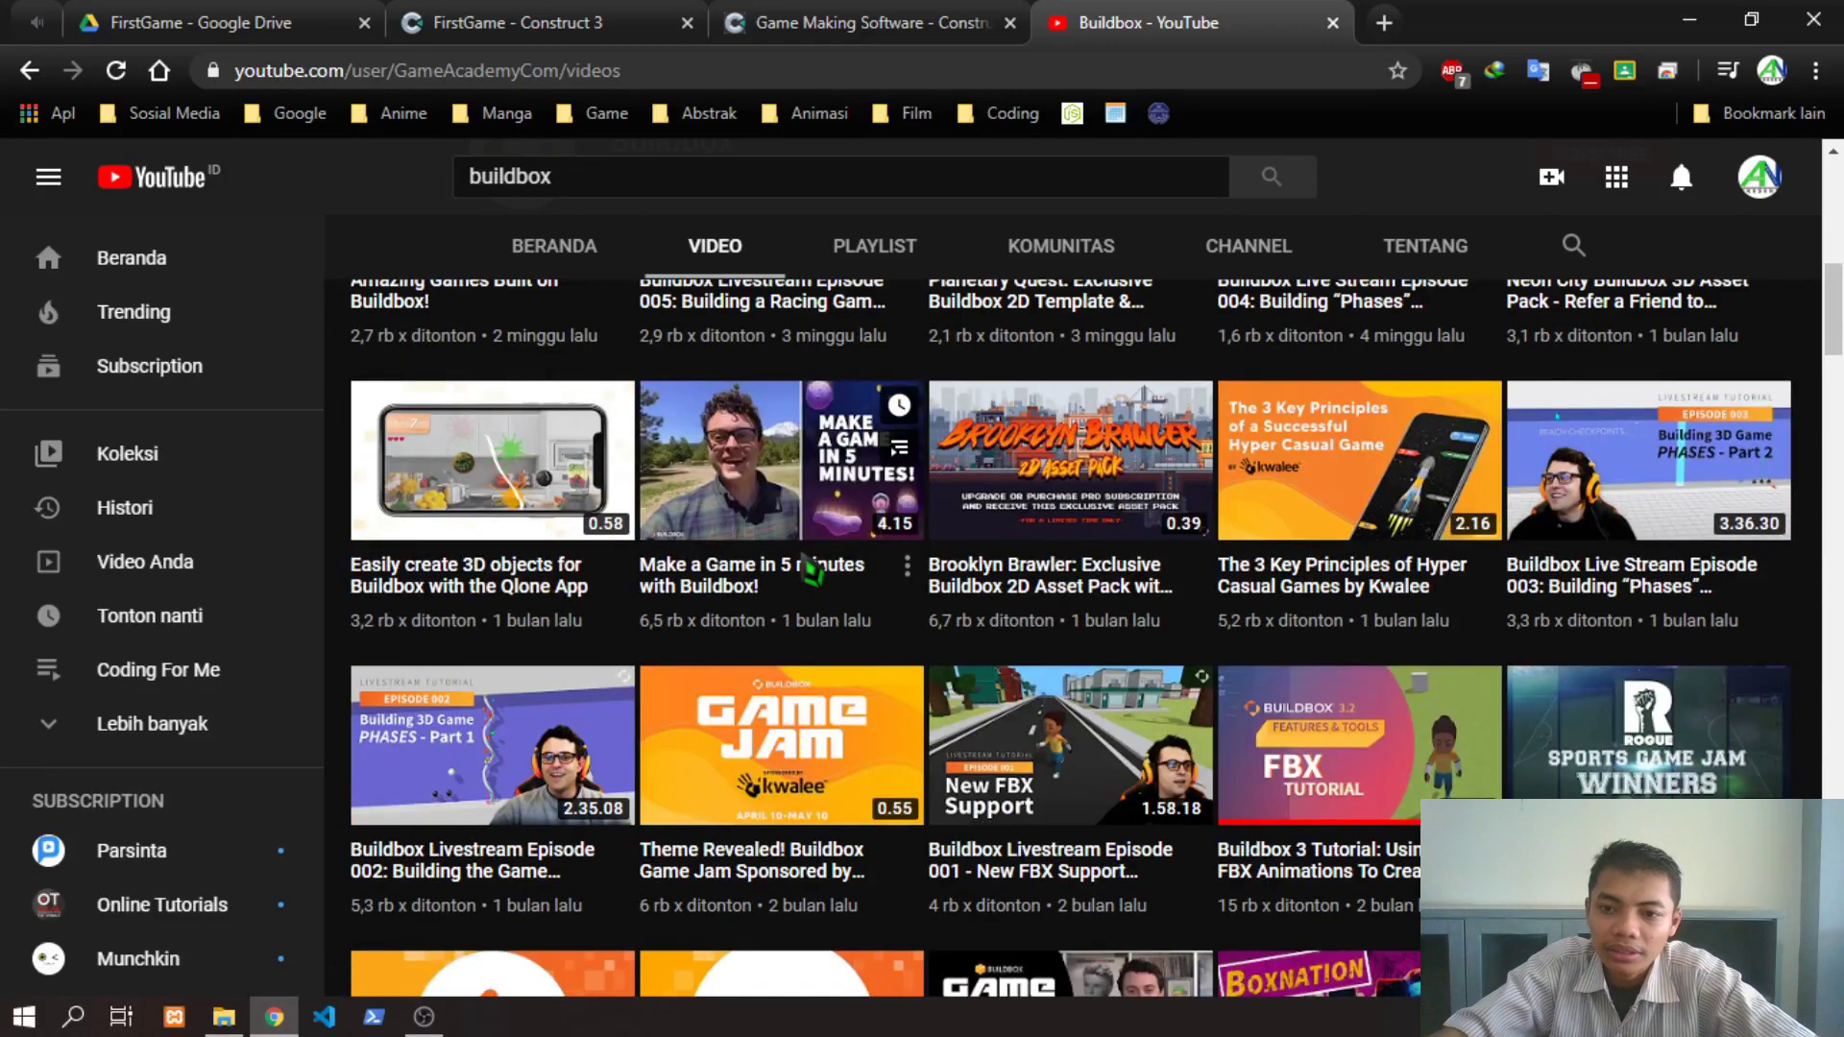
pyautogui.scroll(6, 1095, 706)
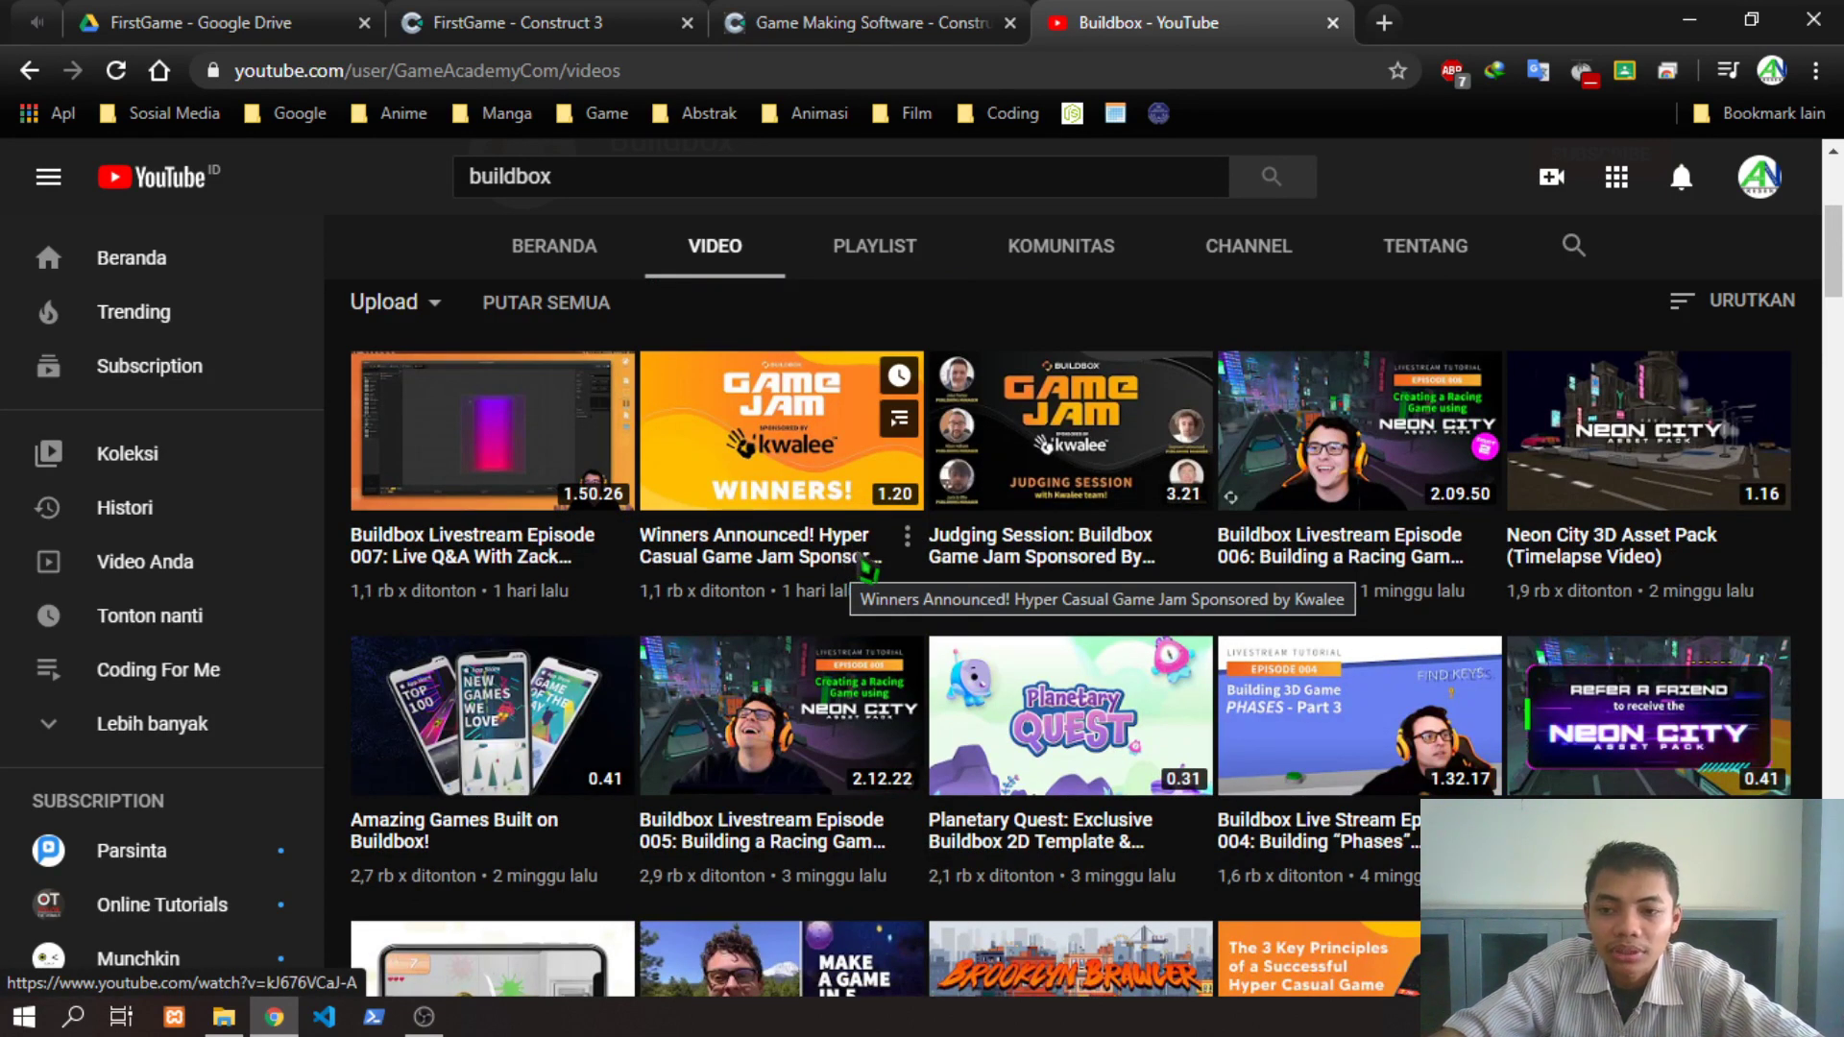
pyautogui.scroll(4, 867, 572)
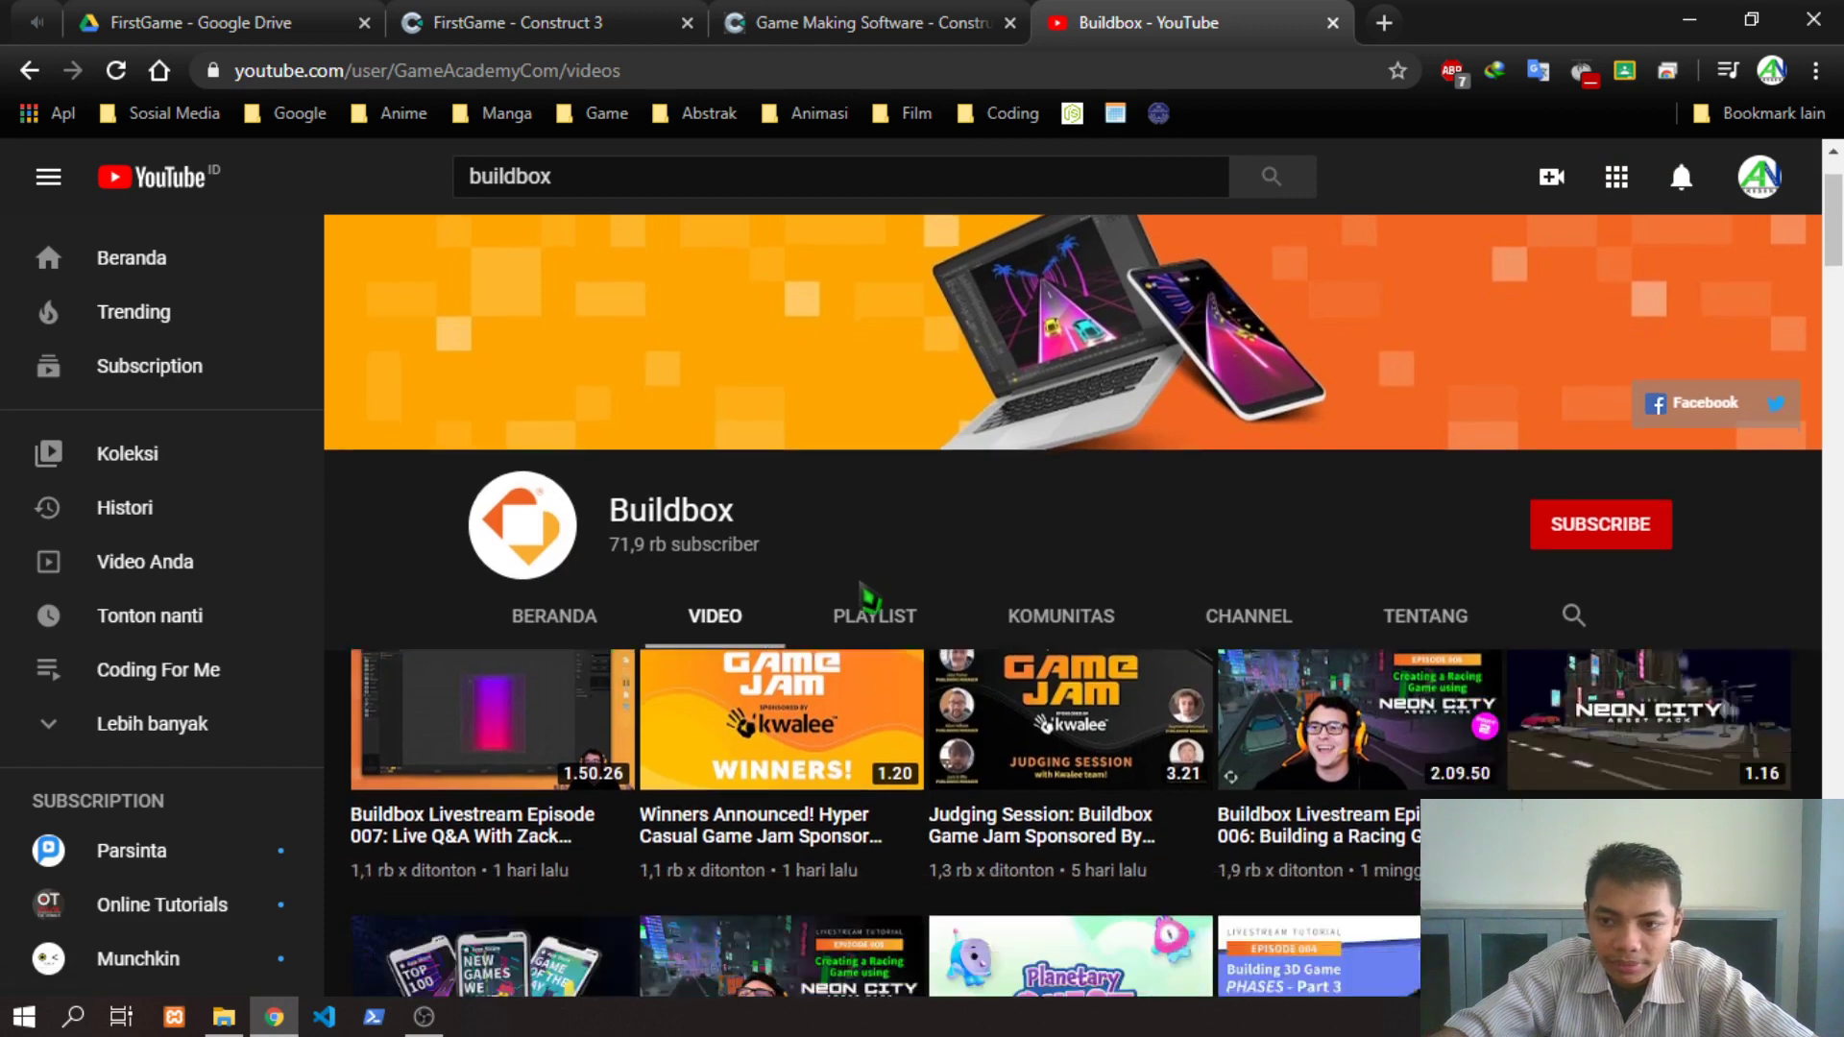
pyautogui.scroll(-5, 867, 600)
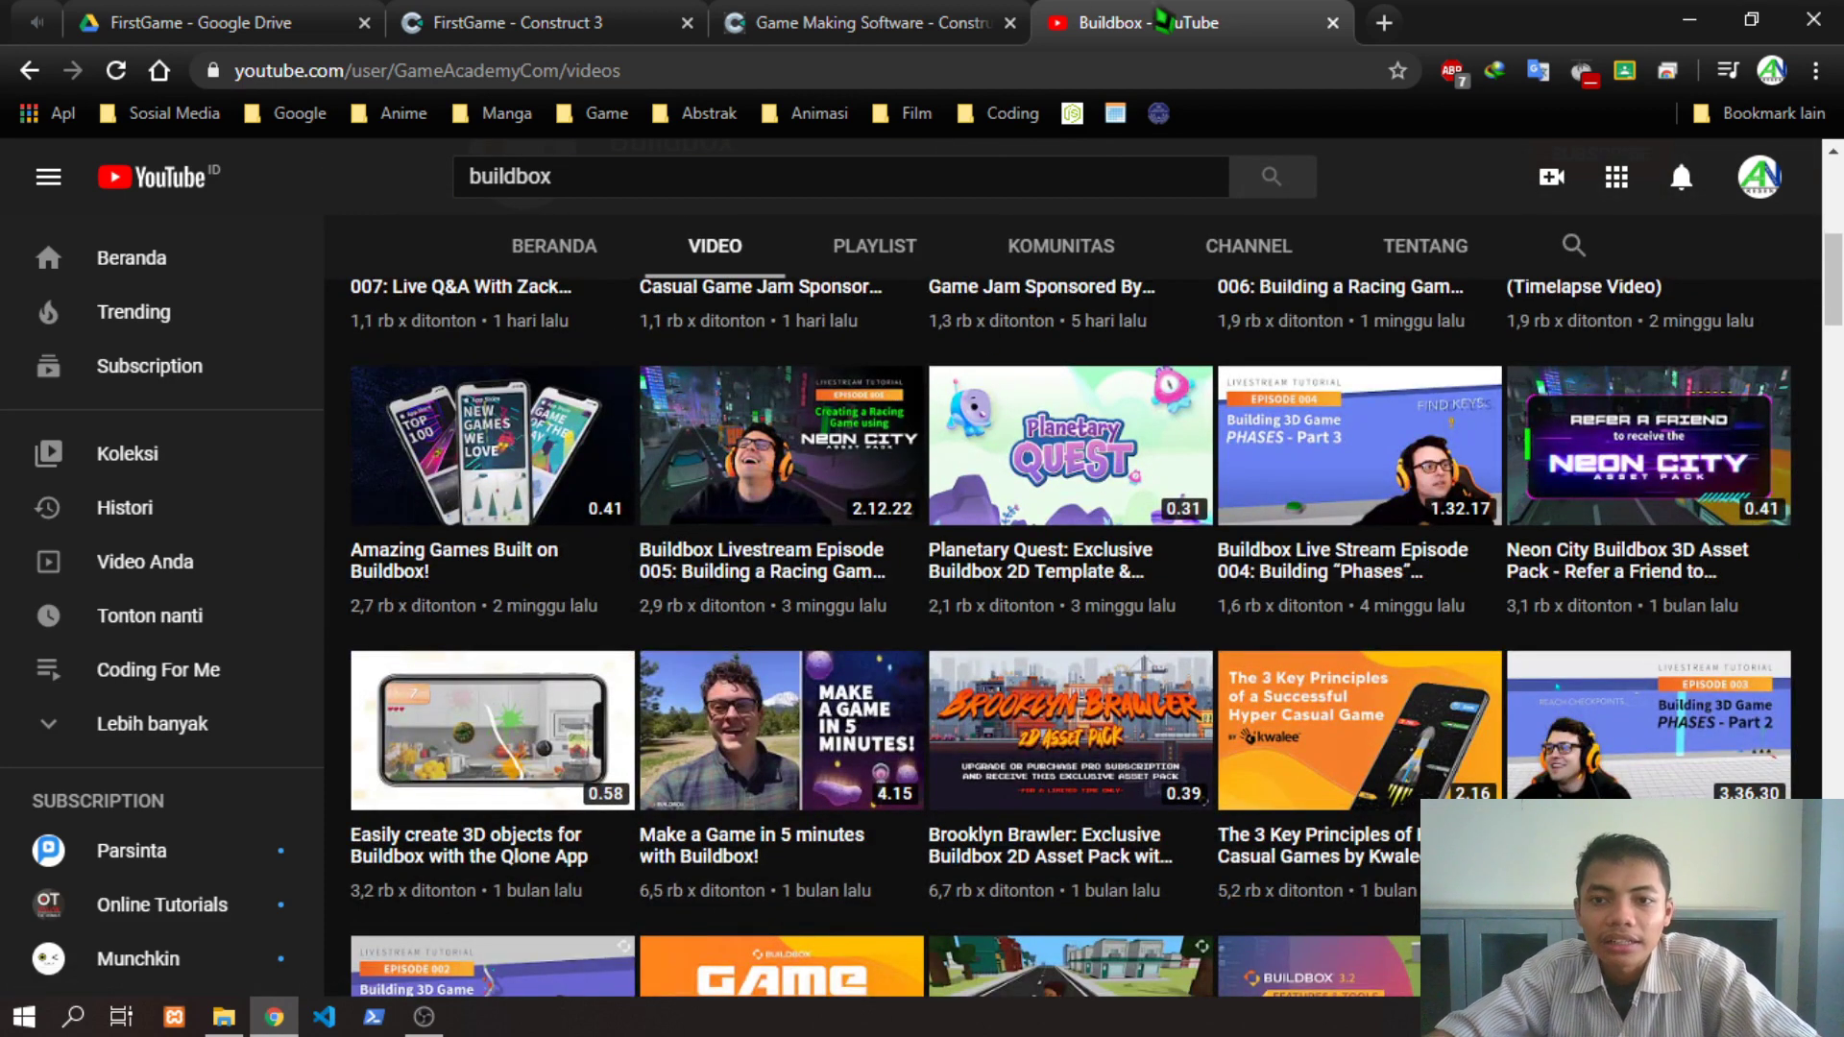
pyautogui.middleClick(1165, 20)
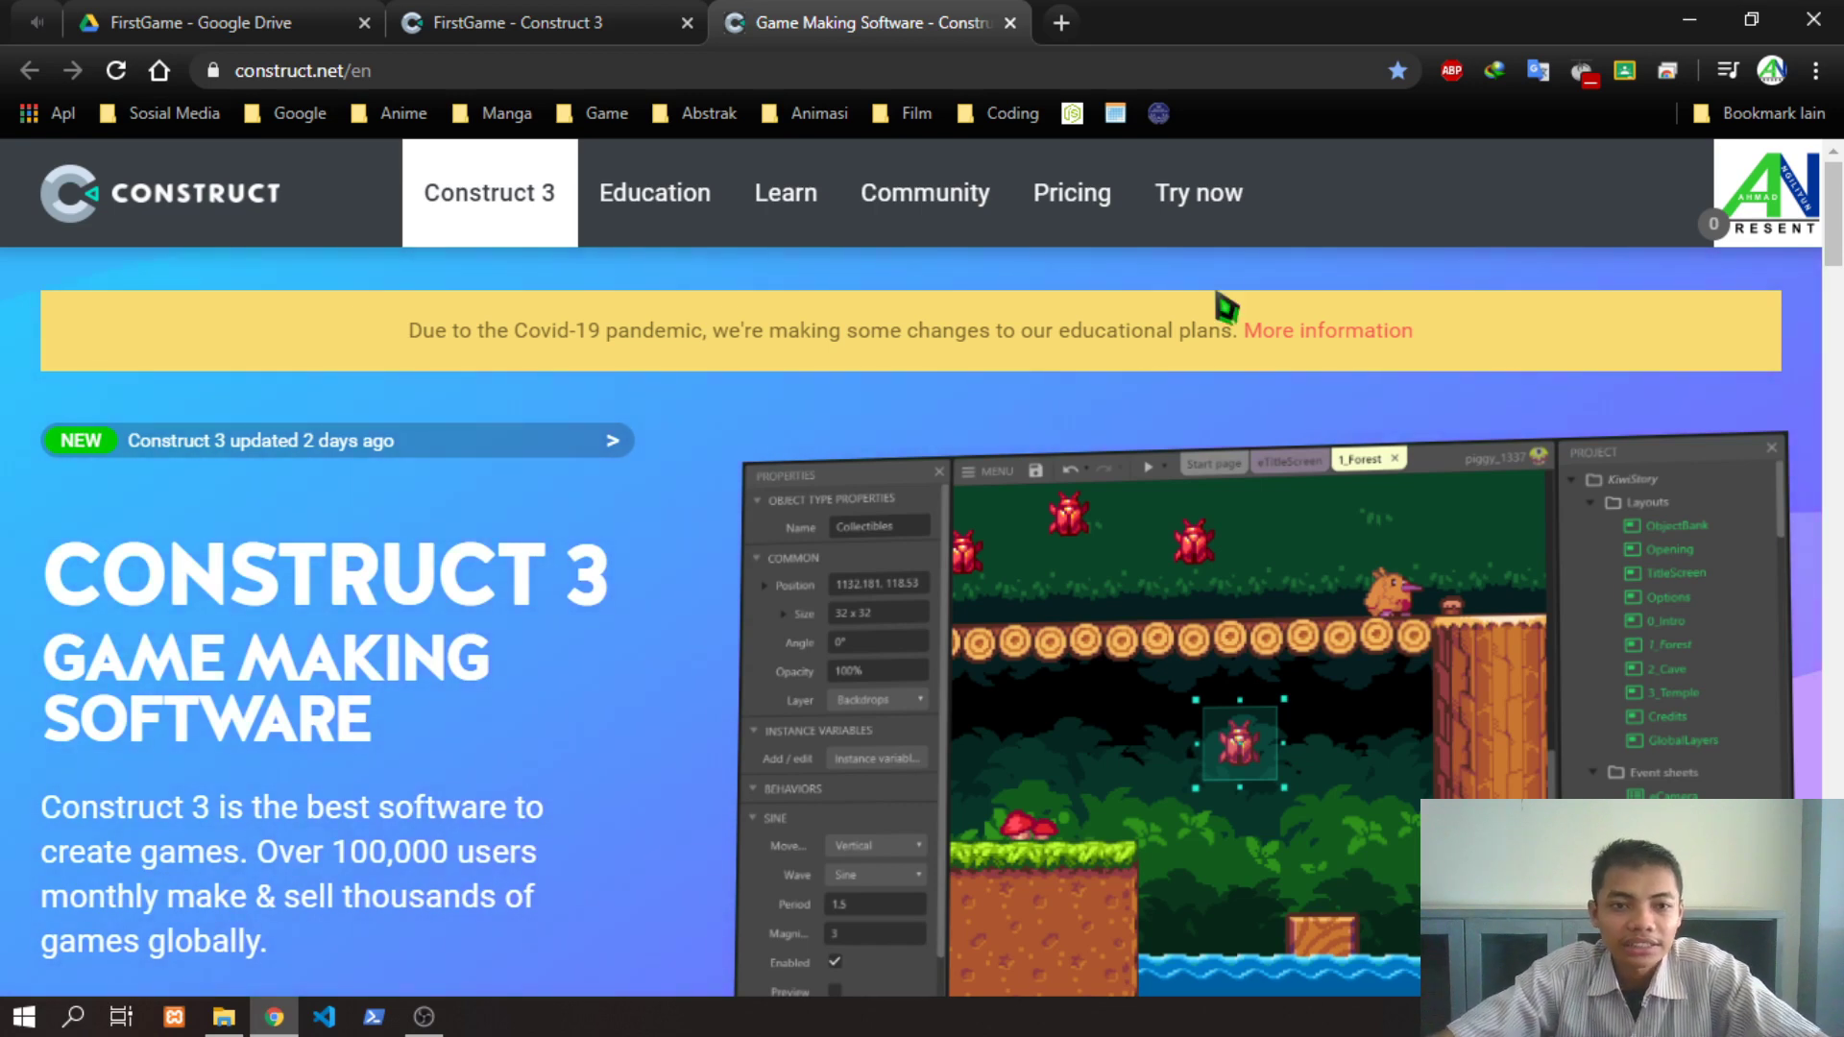
# Switch to the FirstGame project in the Construct 3 editor and examine its layout, event sheet and object types from Ledakan to TiledBackground
pyautogui.click(500, 22)
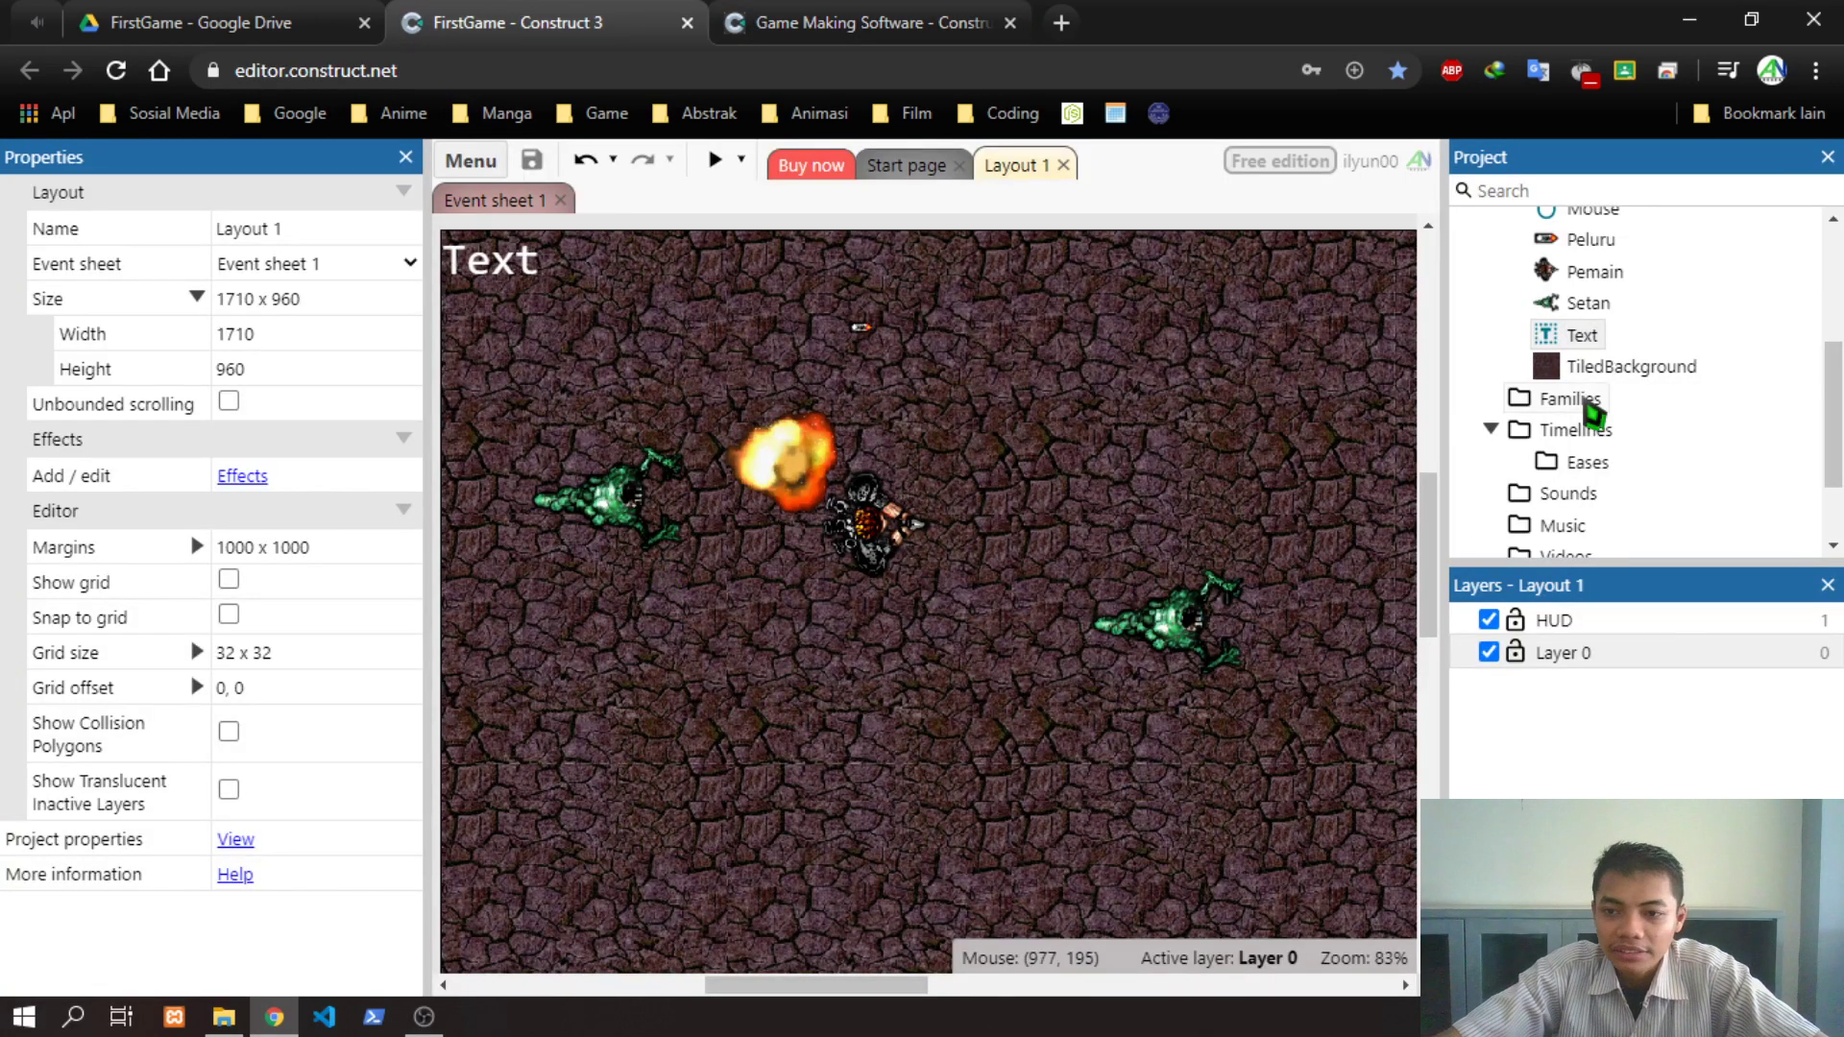
pyautogui.scroll(5, 1594, 413)
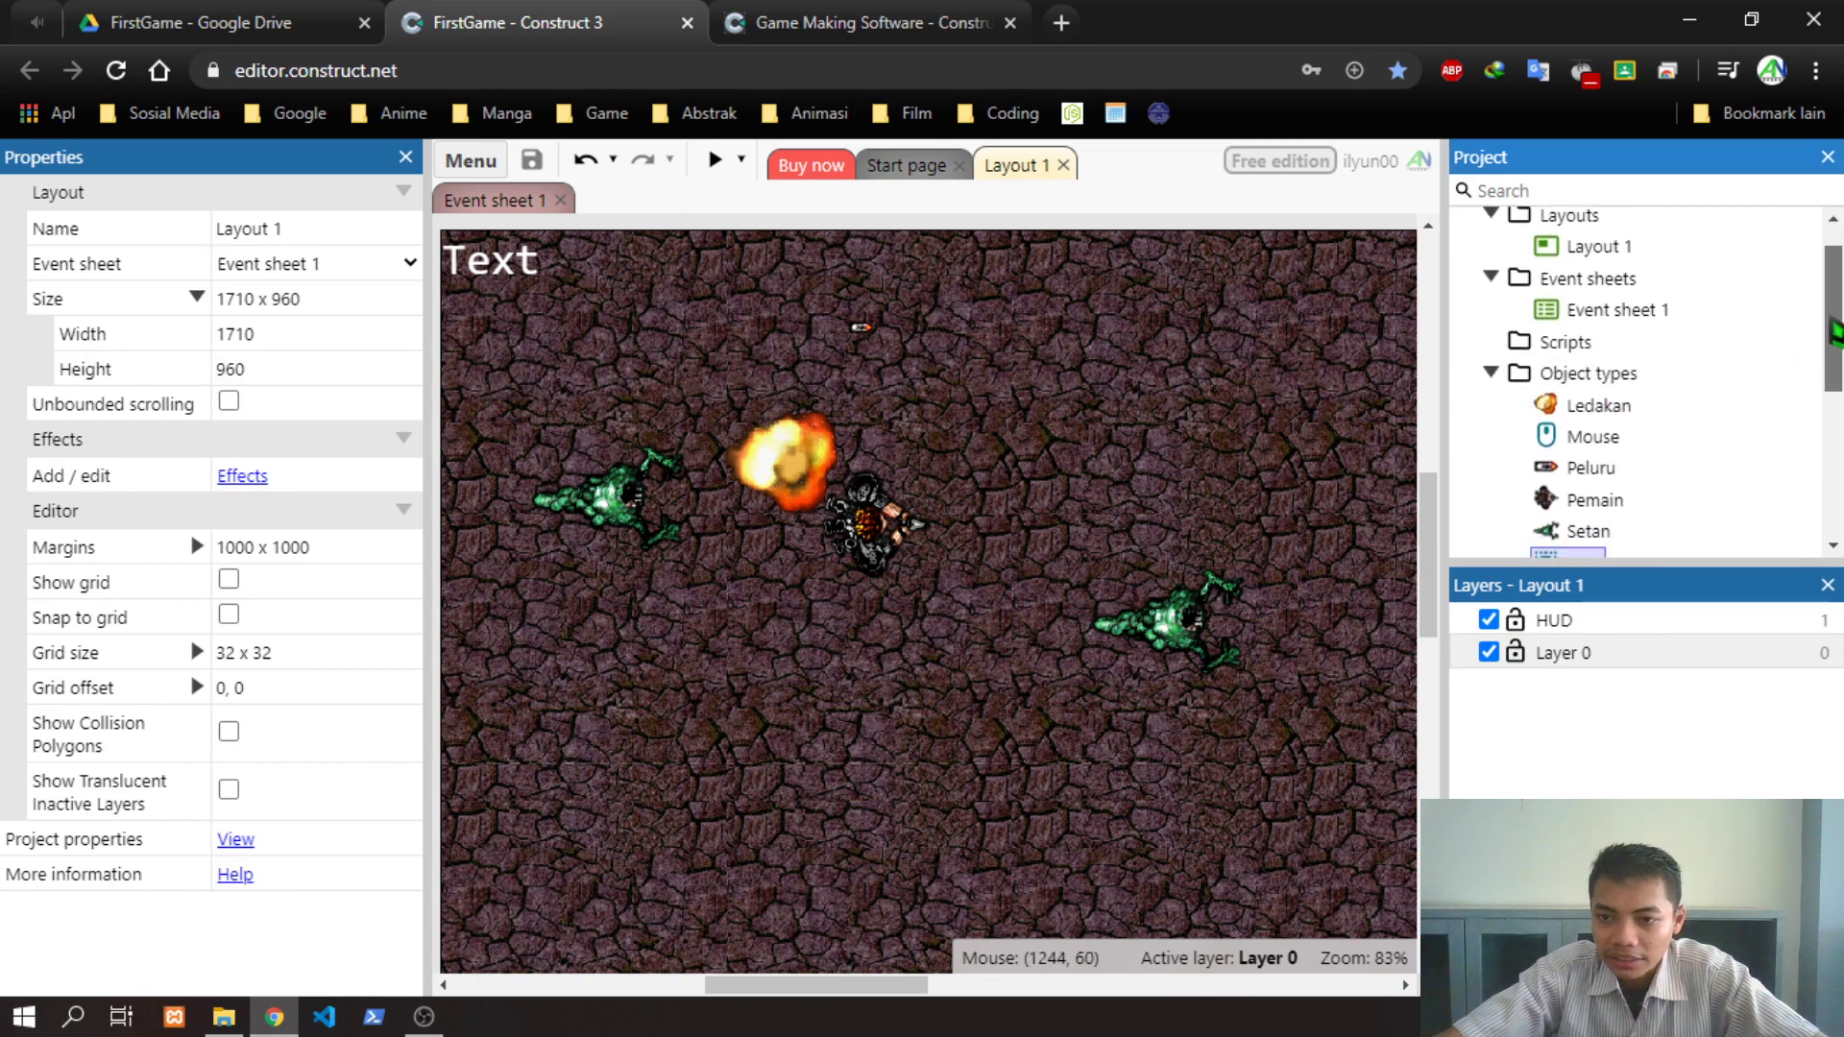
pyautogui.scroll(-1, 1829, 326)
pyautogui.scroll(2, 1825, 288)
pyautogui.click(1599, 288)
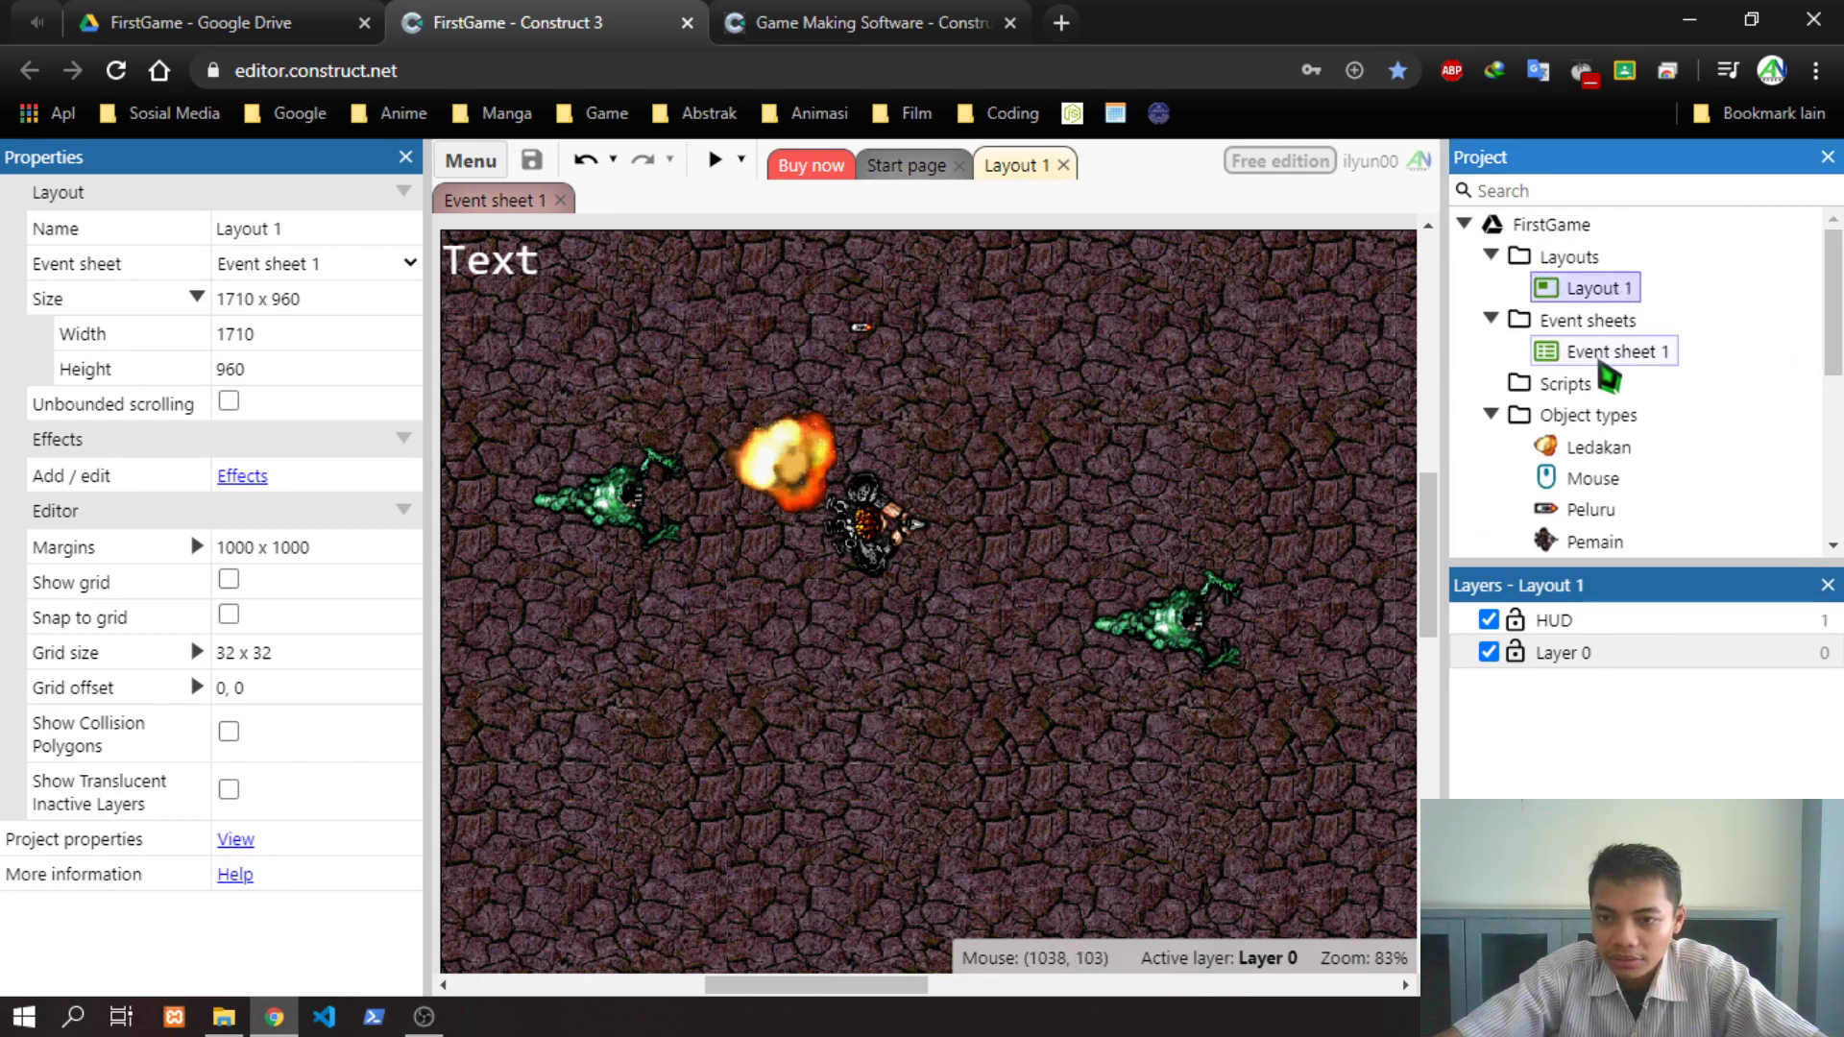
pyautogui.click(1599, 356)
pyautogui.scroll(-1, 1835, 337)
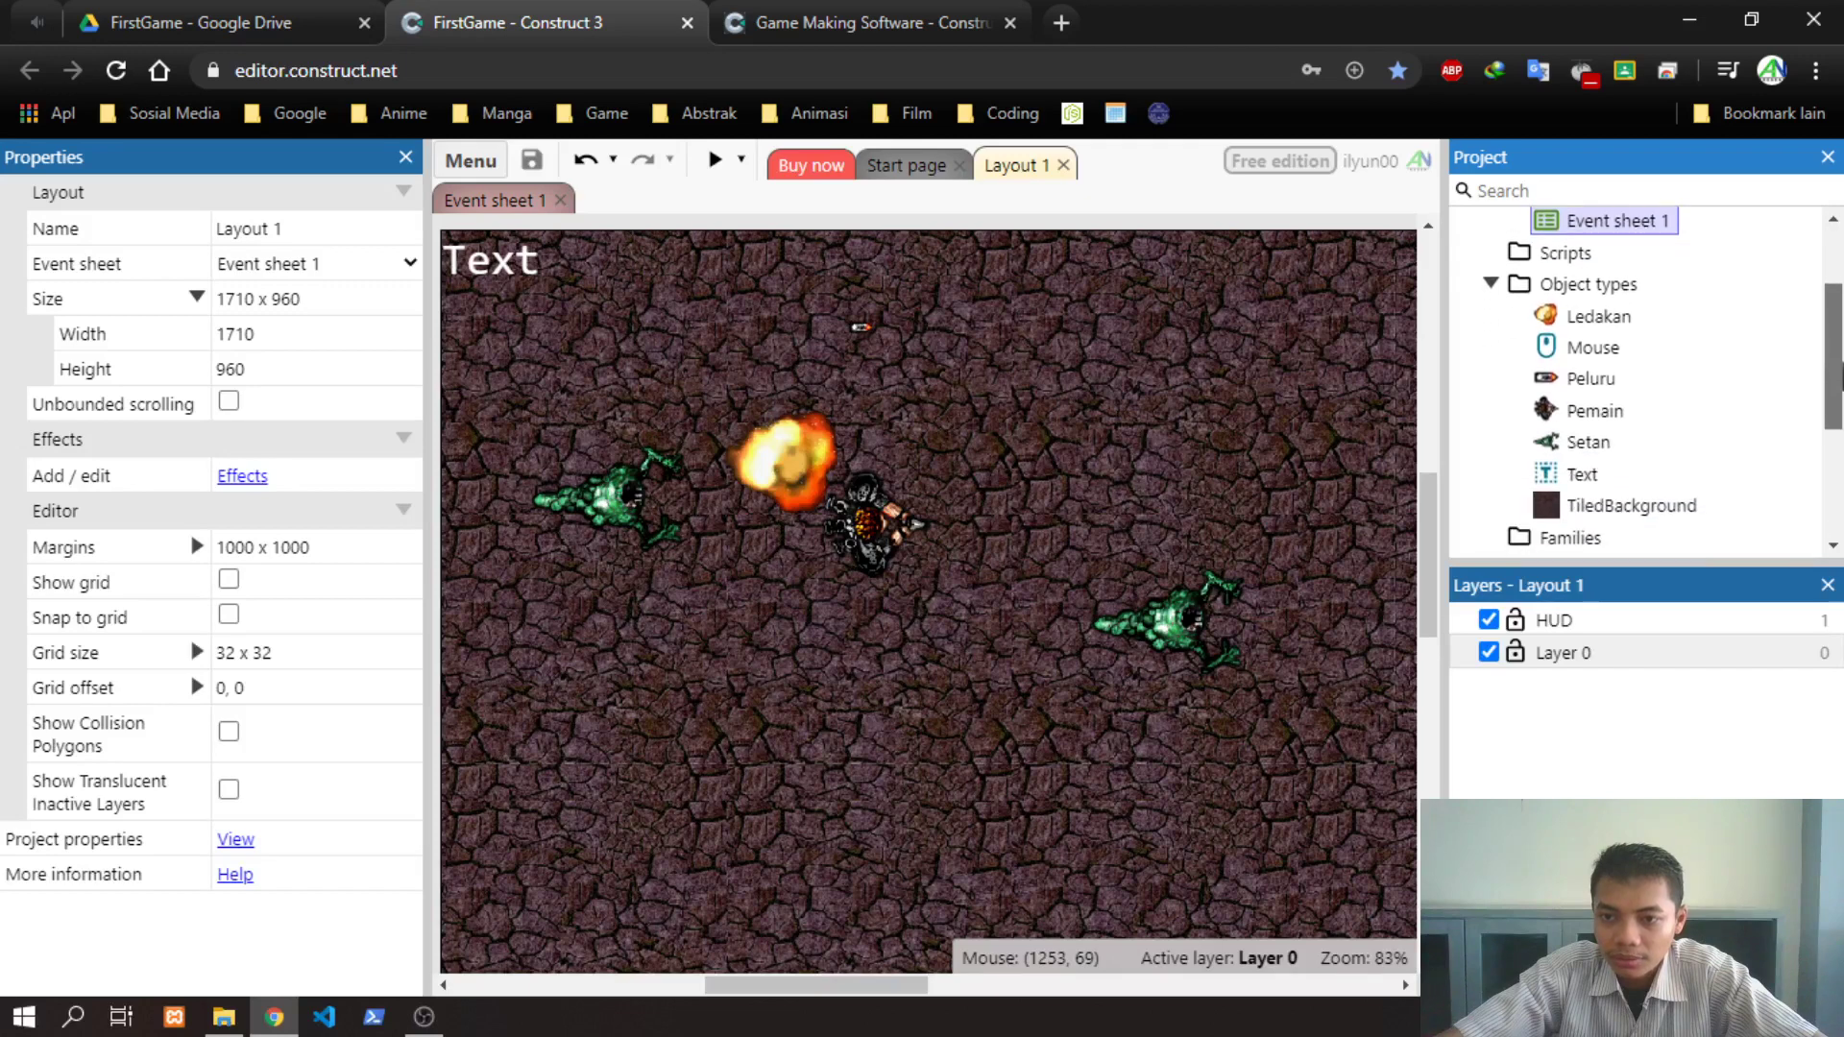
pyautogui.click(1589, 348)
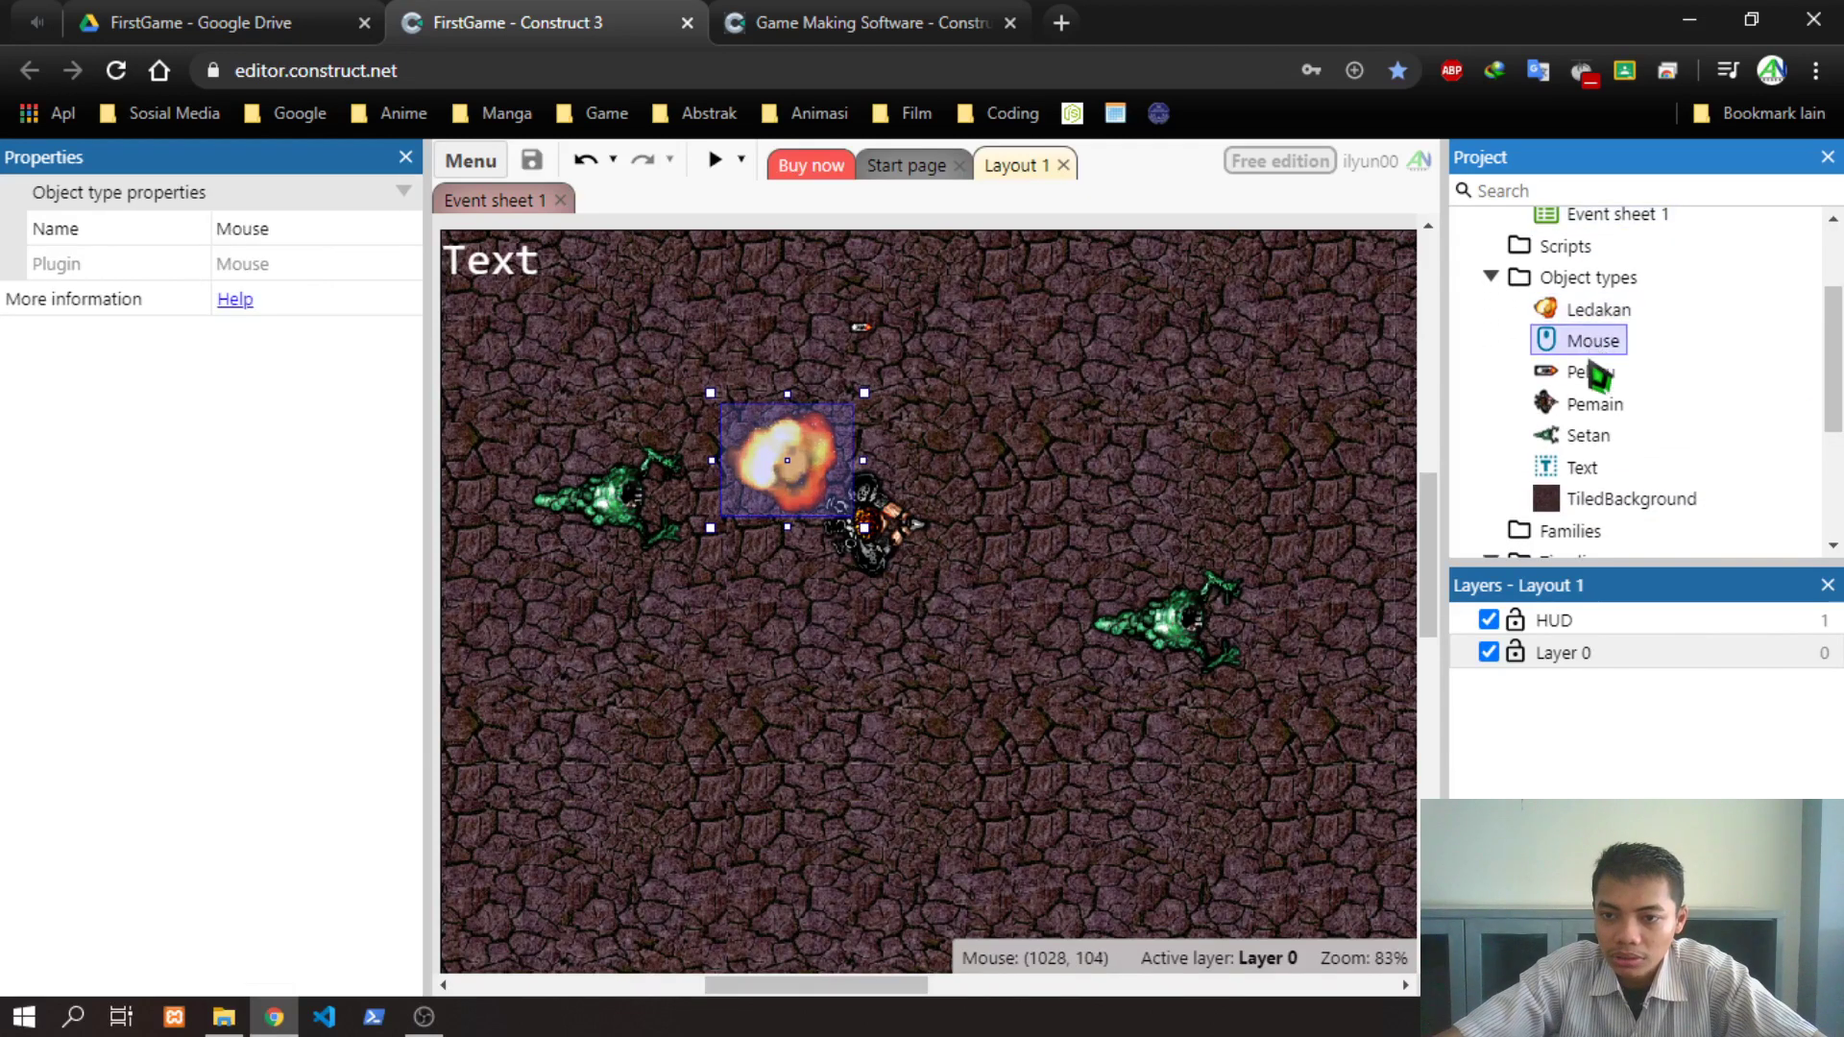
pyautogui.click(1595, 372)
pyautogui.click(1594, 404)
pyautogui.click(1590, 436)
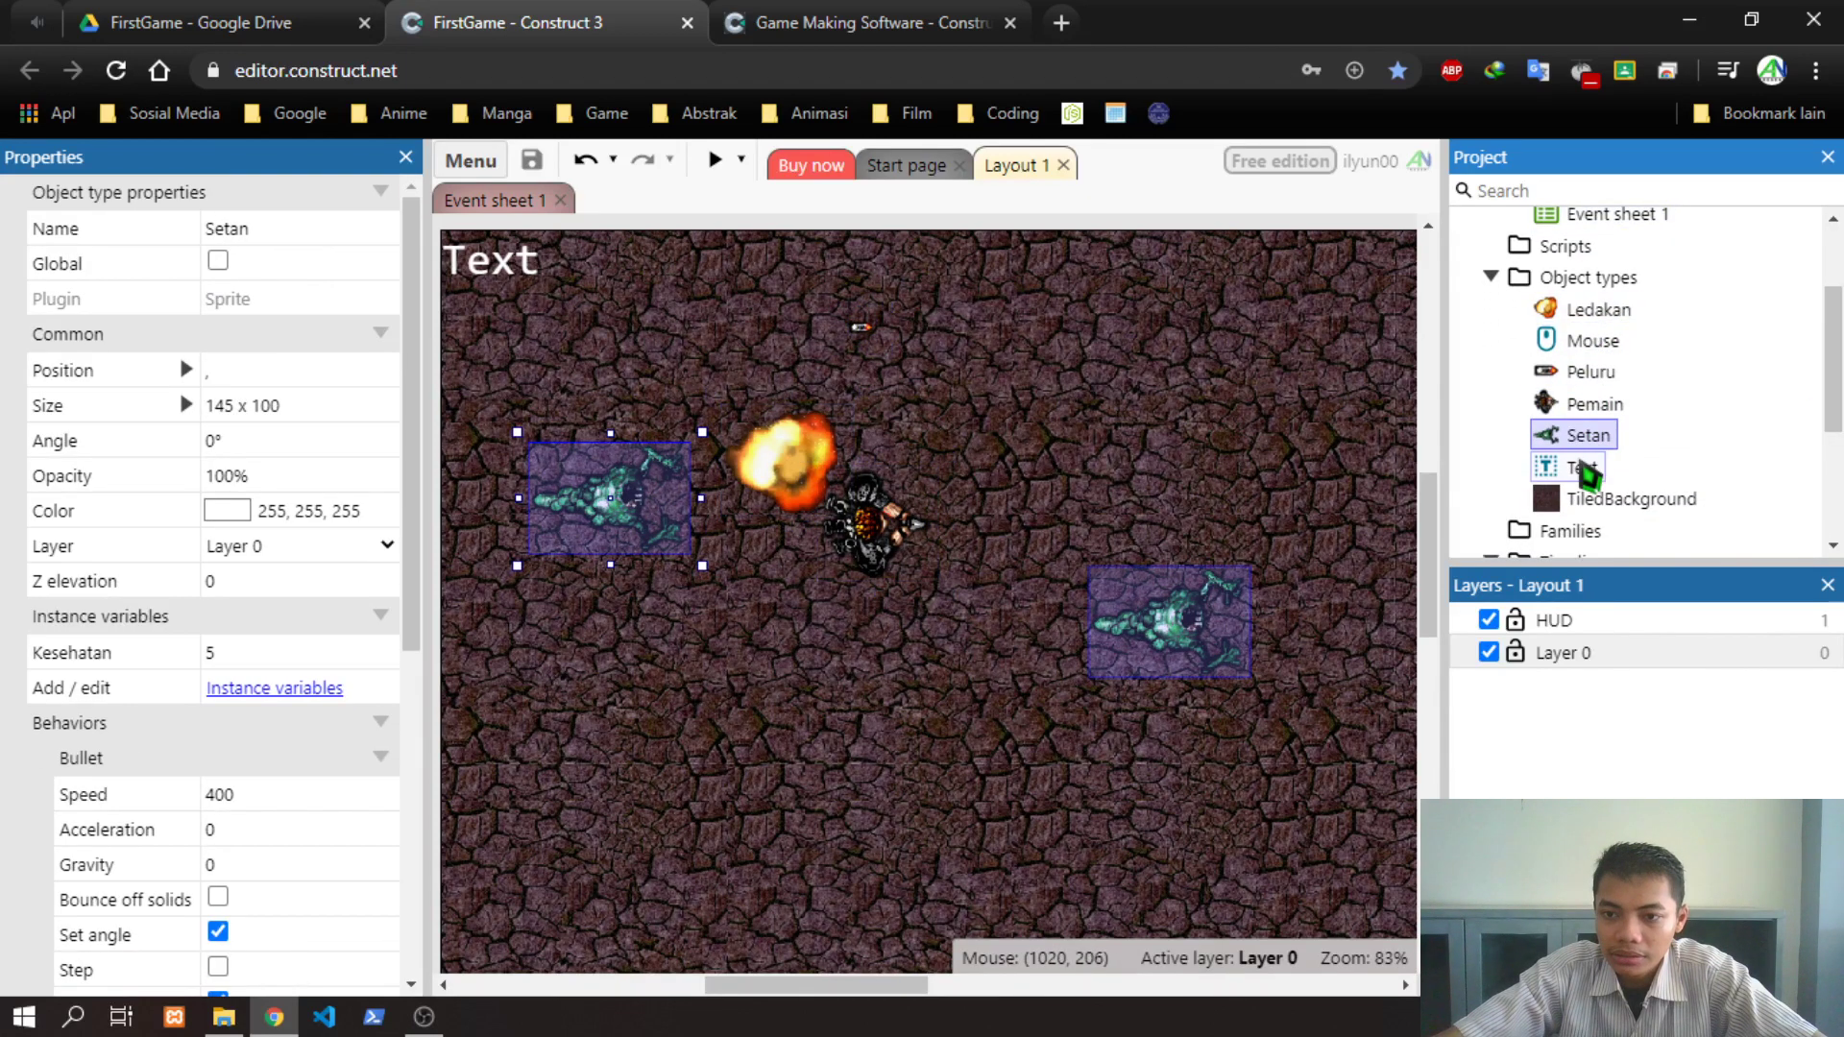
pyautogui.click(1582, 468)
pyautogui.click(1662, 499)
pyautogui.scroll(-1, 1834, 442)
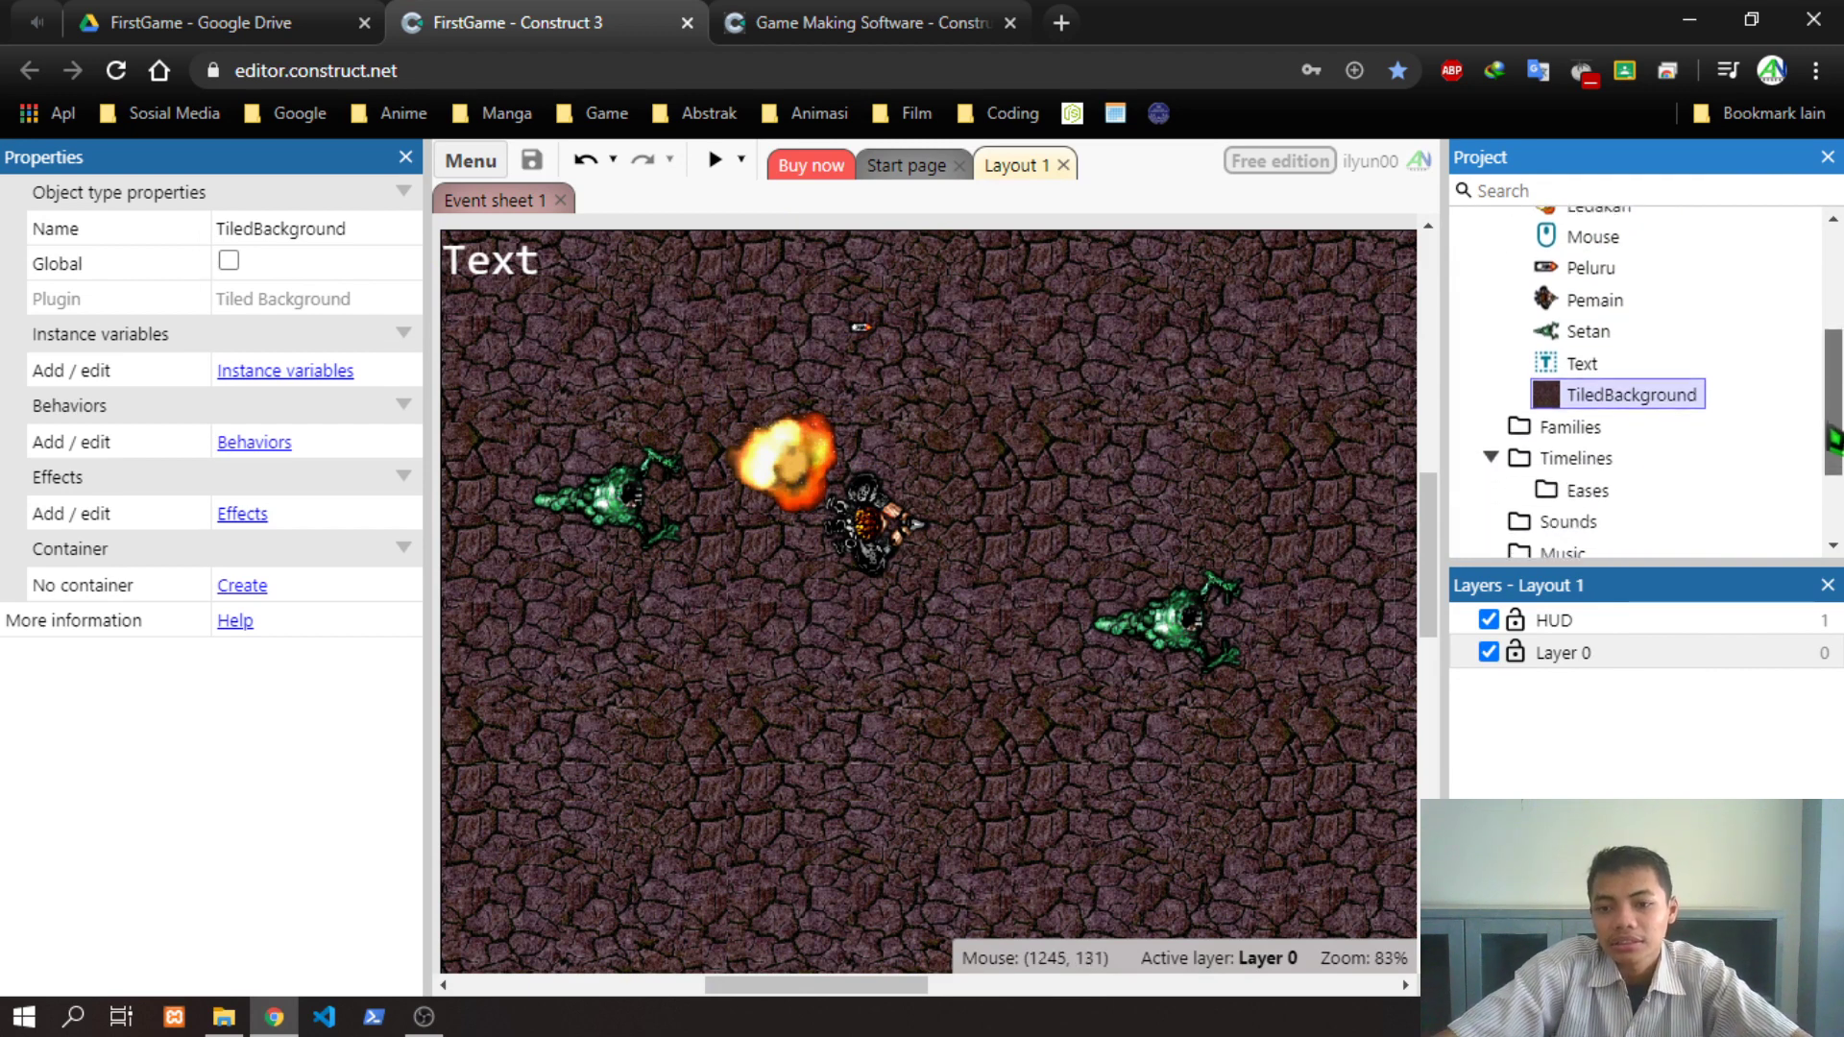
pyautogui.scroll(-1, 1835, 442)
pyautogui.scroll(2, 1830, 432)
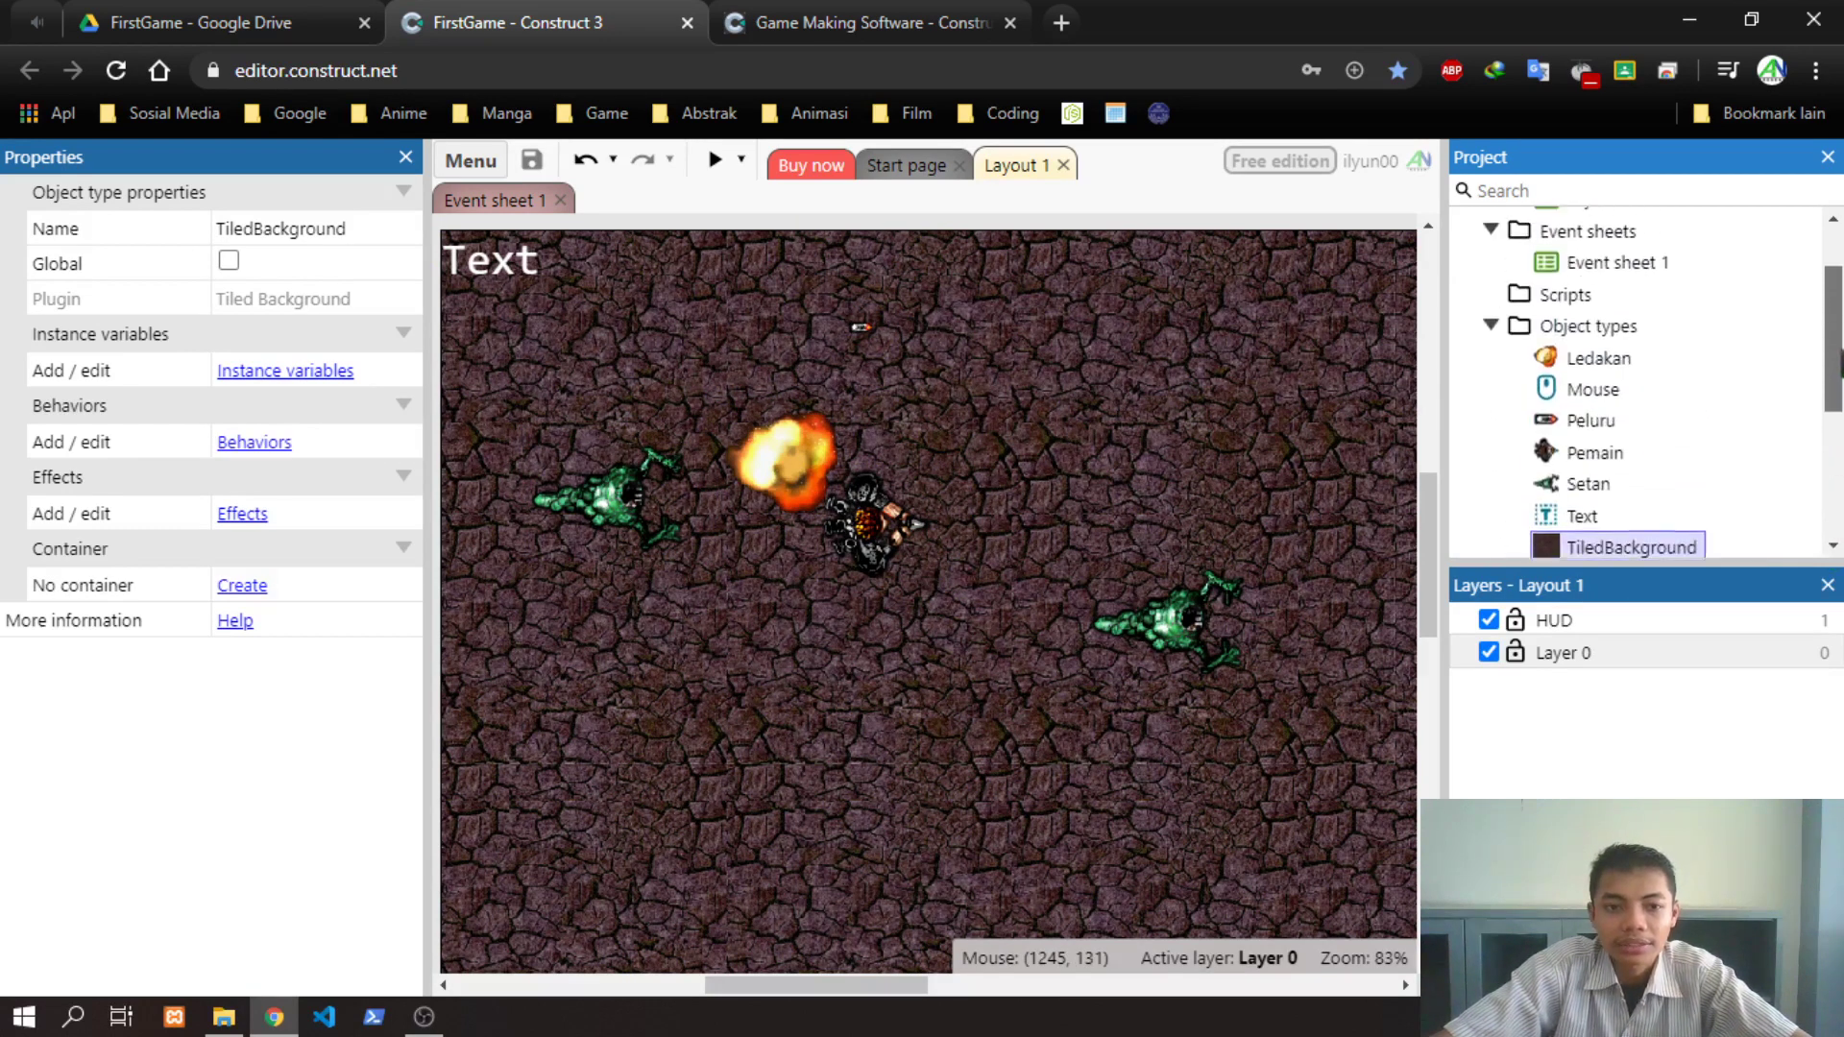
pyautogui.scroll(1, 1829, 432)
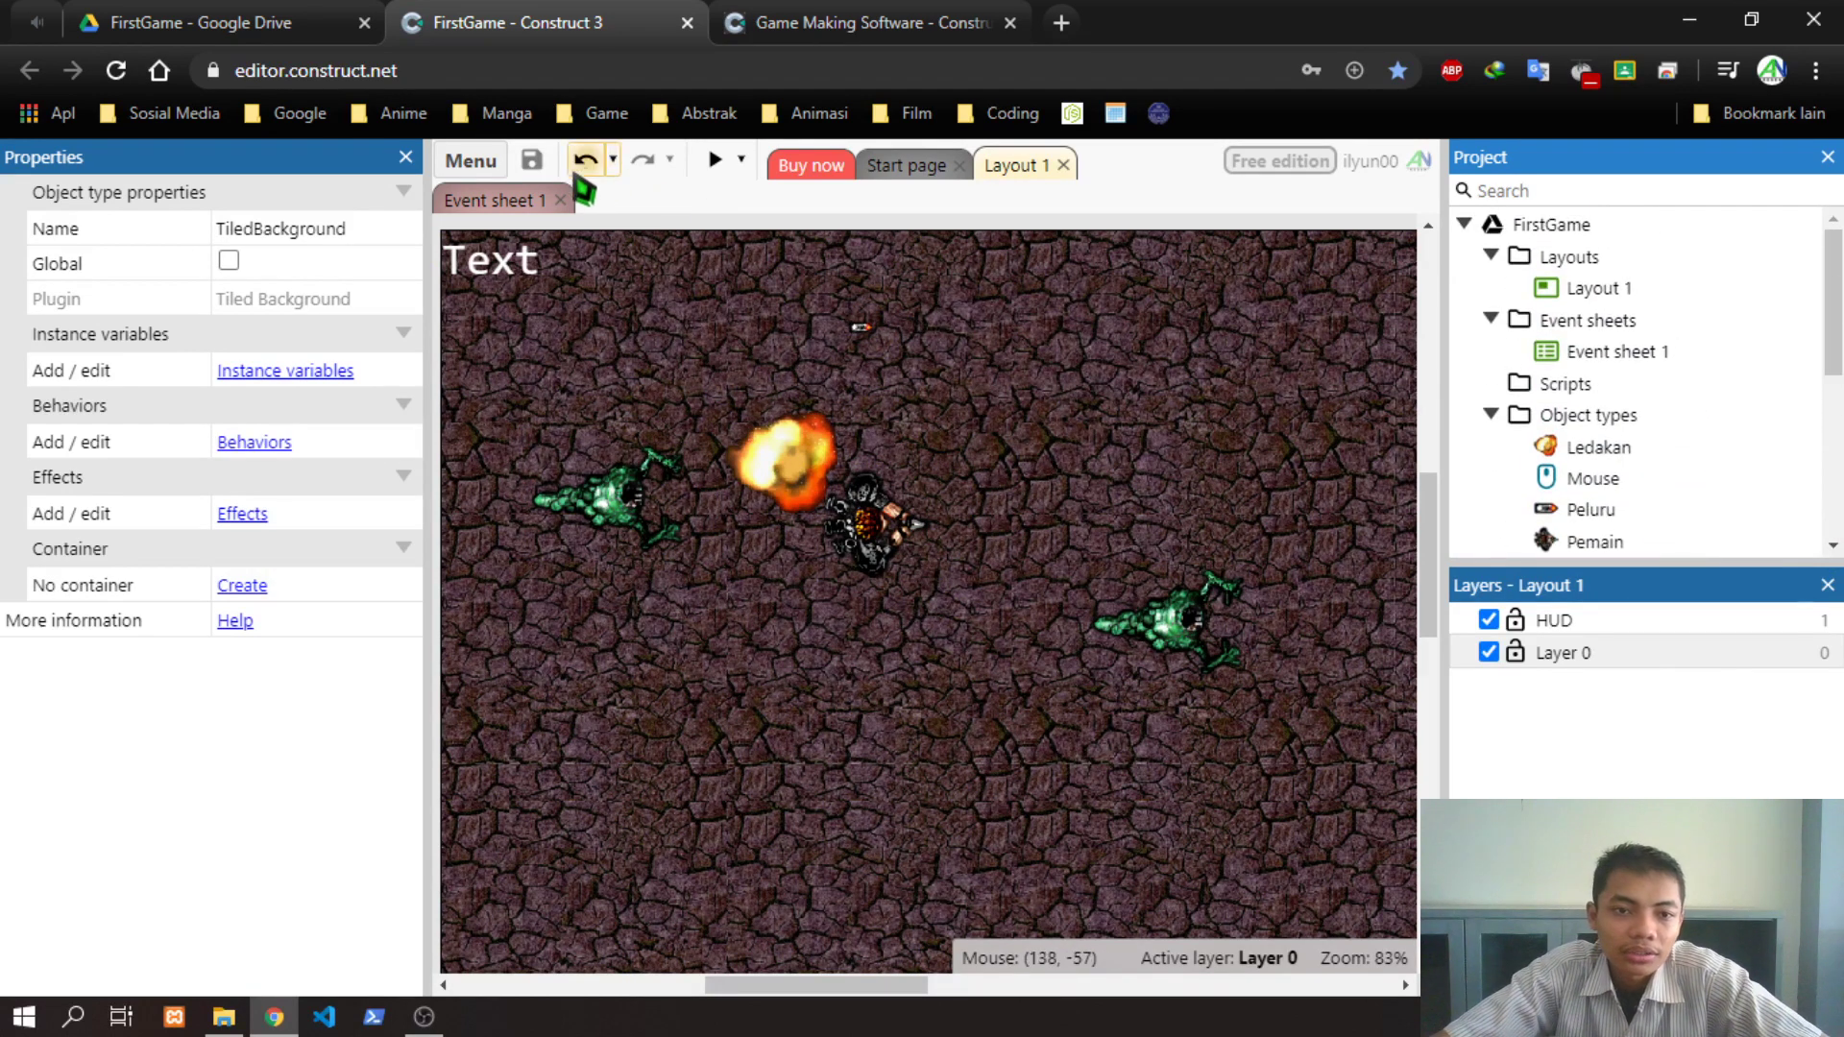
# Run a preview of Layout 1 and maximize the preview window
pyautogui.click(715, 160)
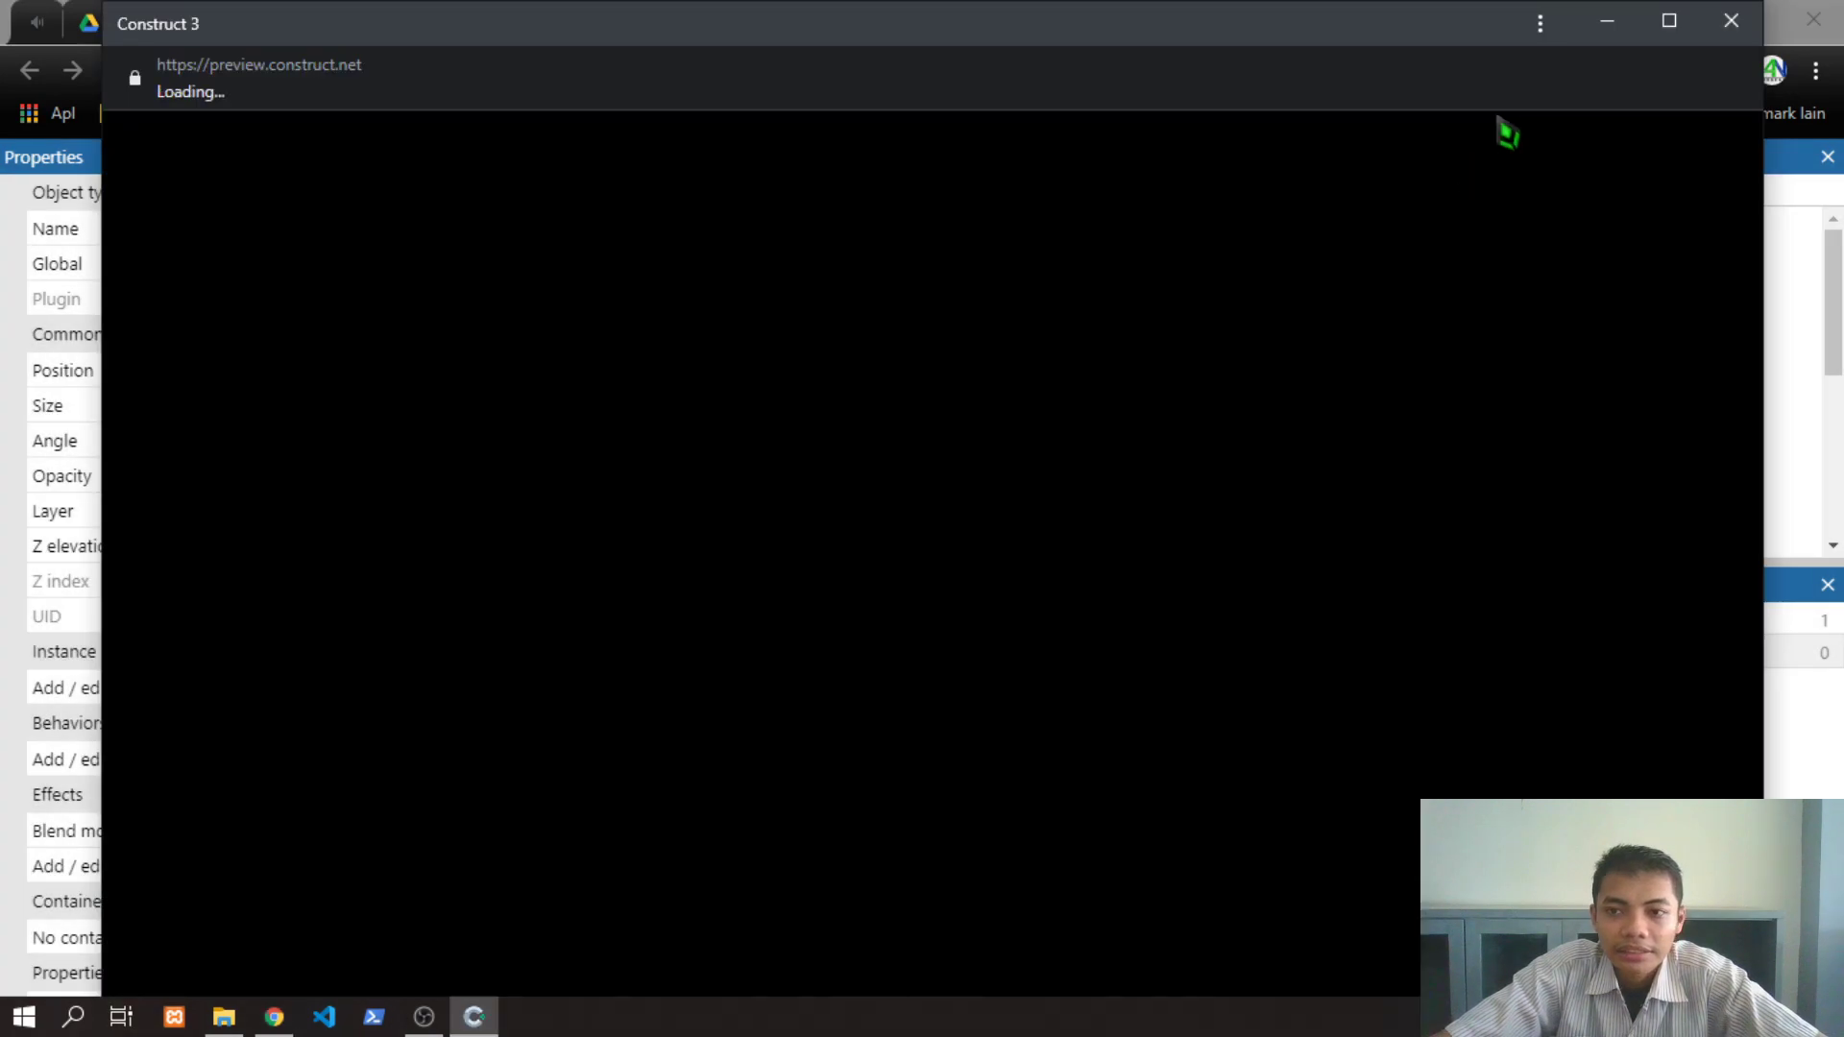
pyautogui.click(1669, 20)
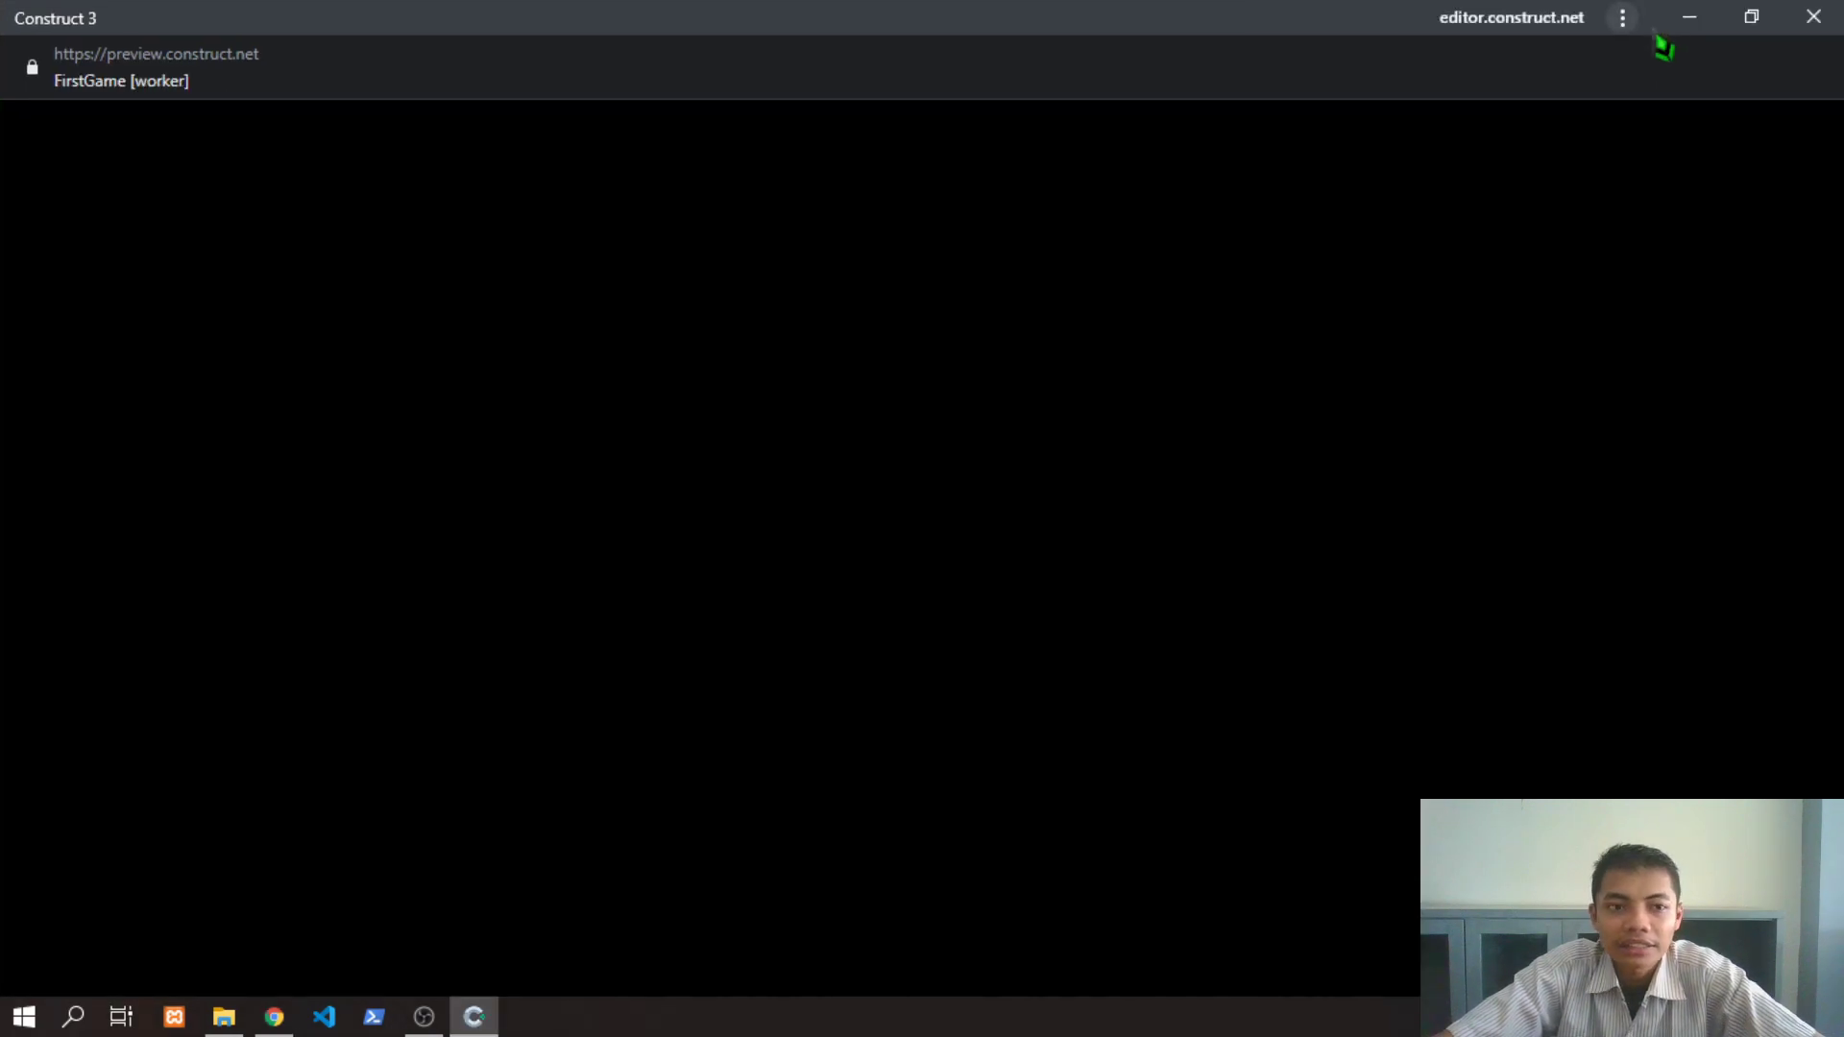
# Play-test the FirstGame preview by moving the player sideways and firing bullets at the green monsters
pyautogui.click(927, 504)
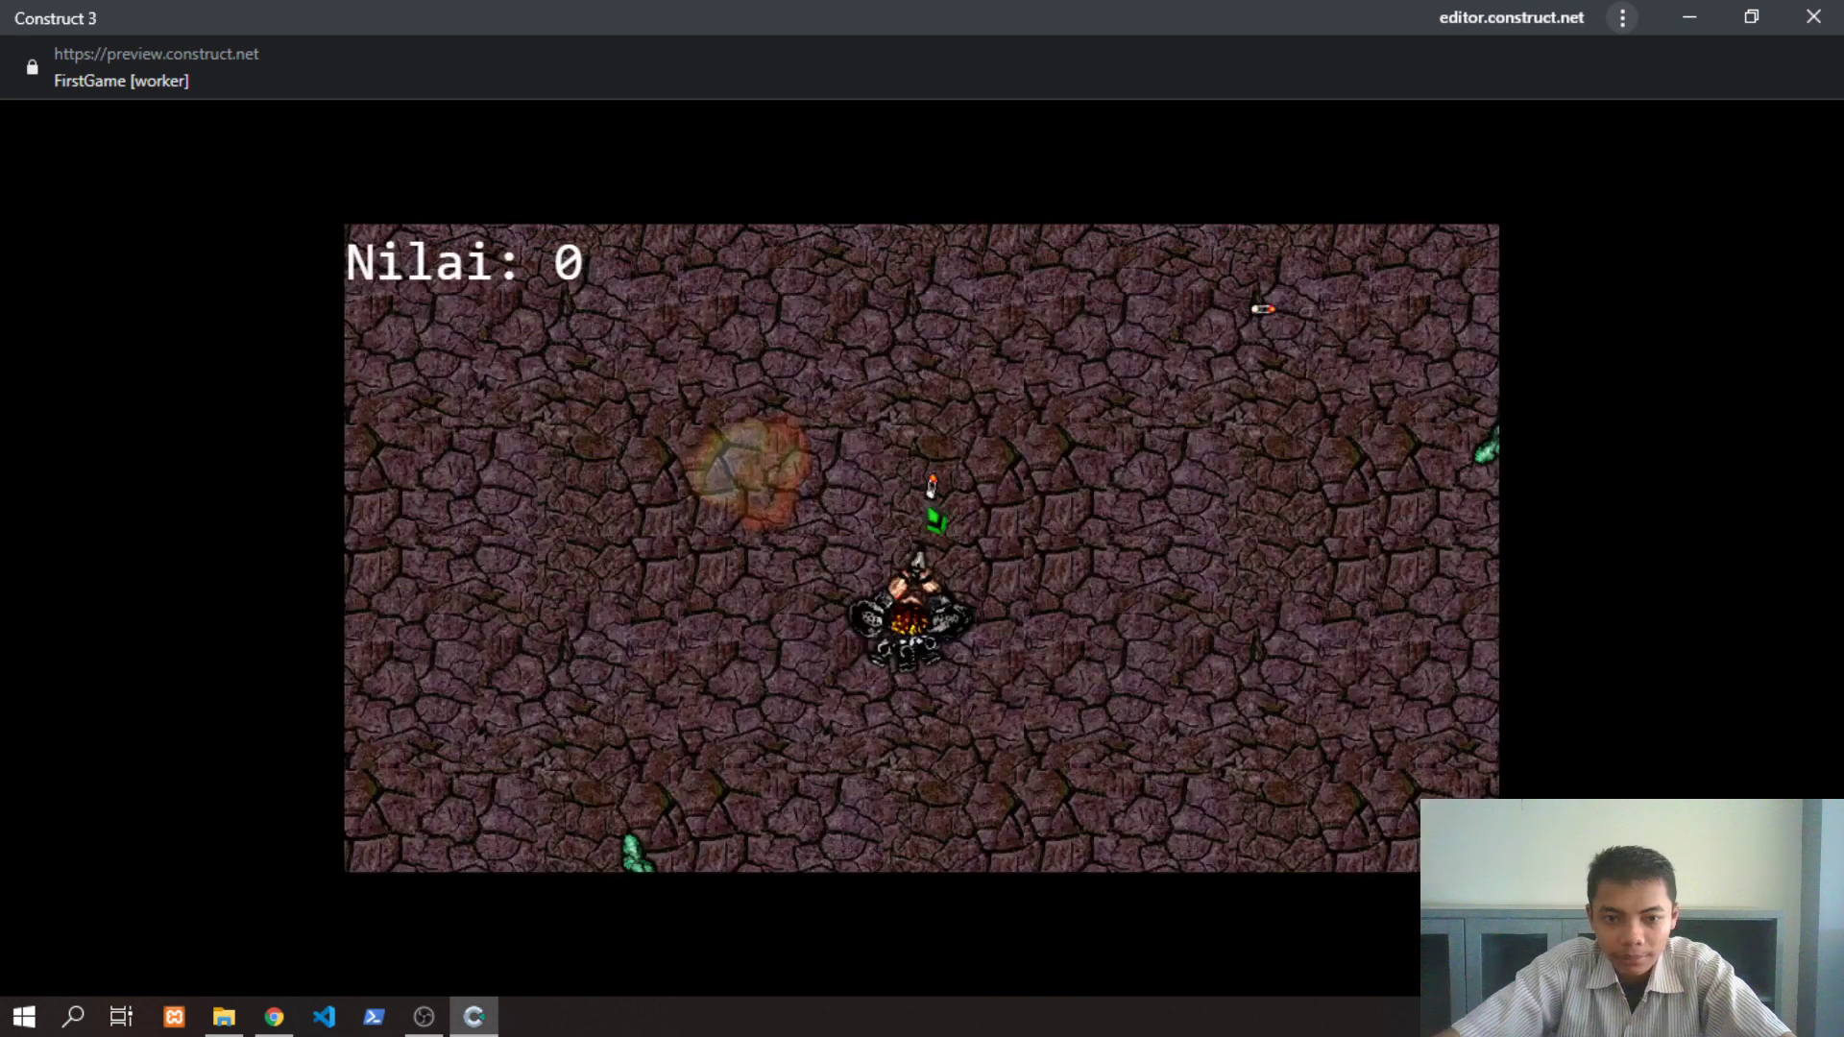
pyautogui.click(1143, 481)
pyautogui.click(1146, 480)
pyautogui.click(1146, 480)
pyautogui.click(1129, 486)
pyautogui.click(1130, 491)
pyautogui.click(1131, 493)
pyautogui.press('Right')
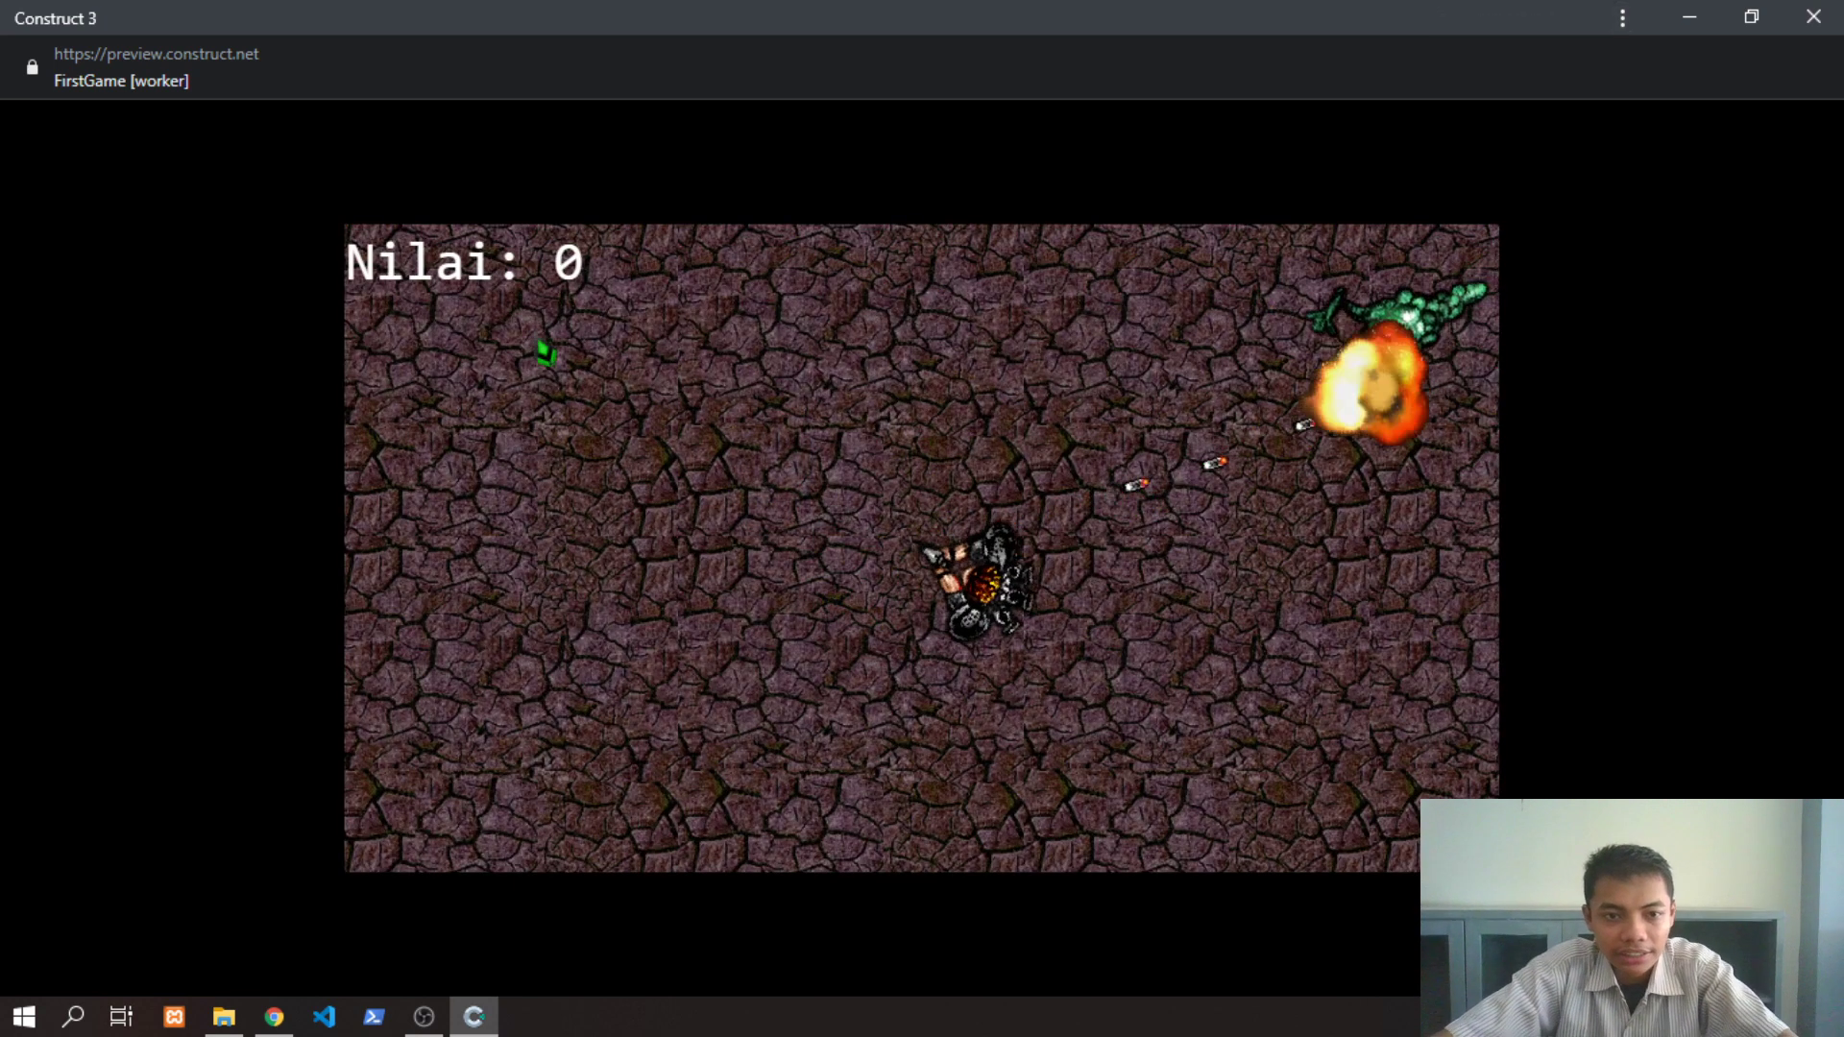
pyautogui.press('Left')
pyautogui.click(1029, 442)
pyautogui.click(1029, 444)
pyautogui.click(1027, 480)
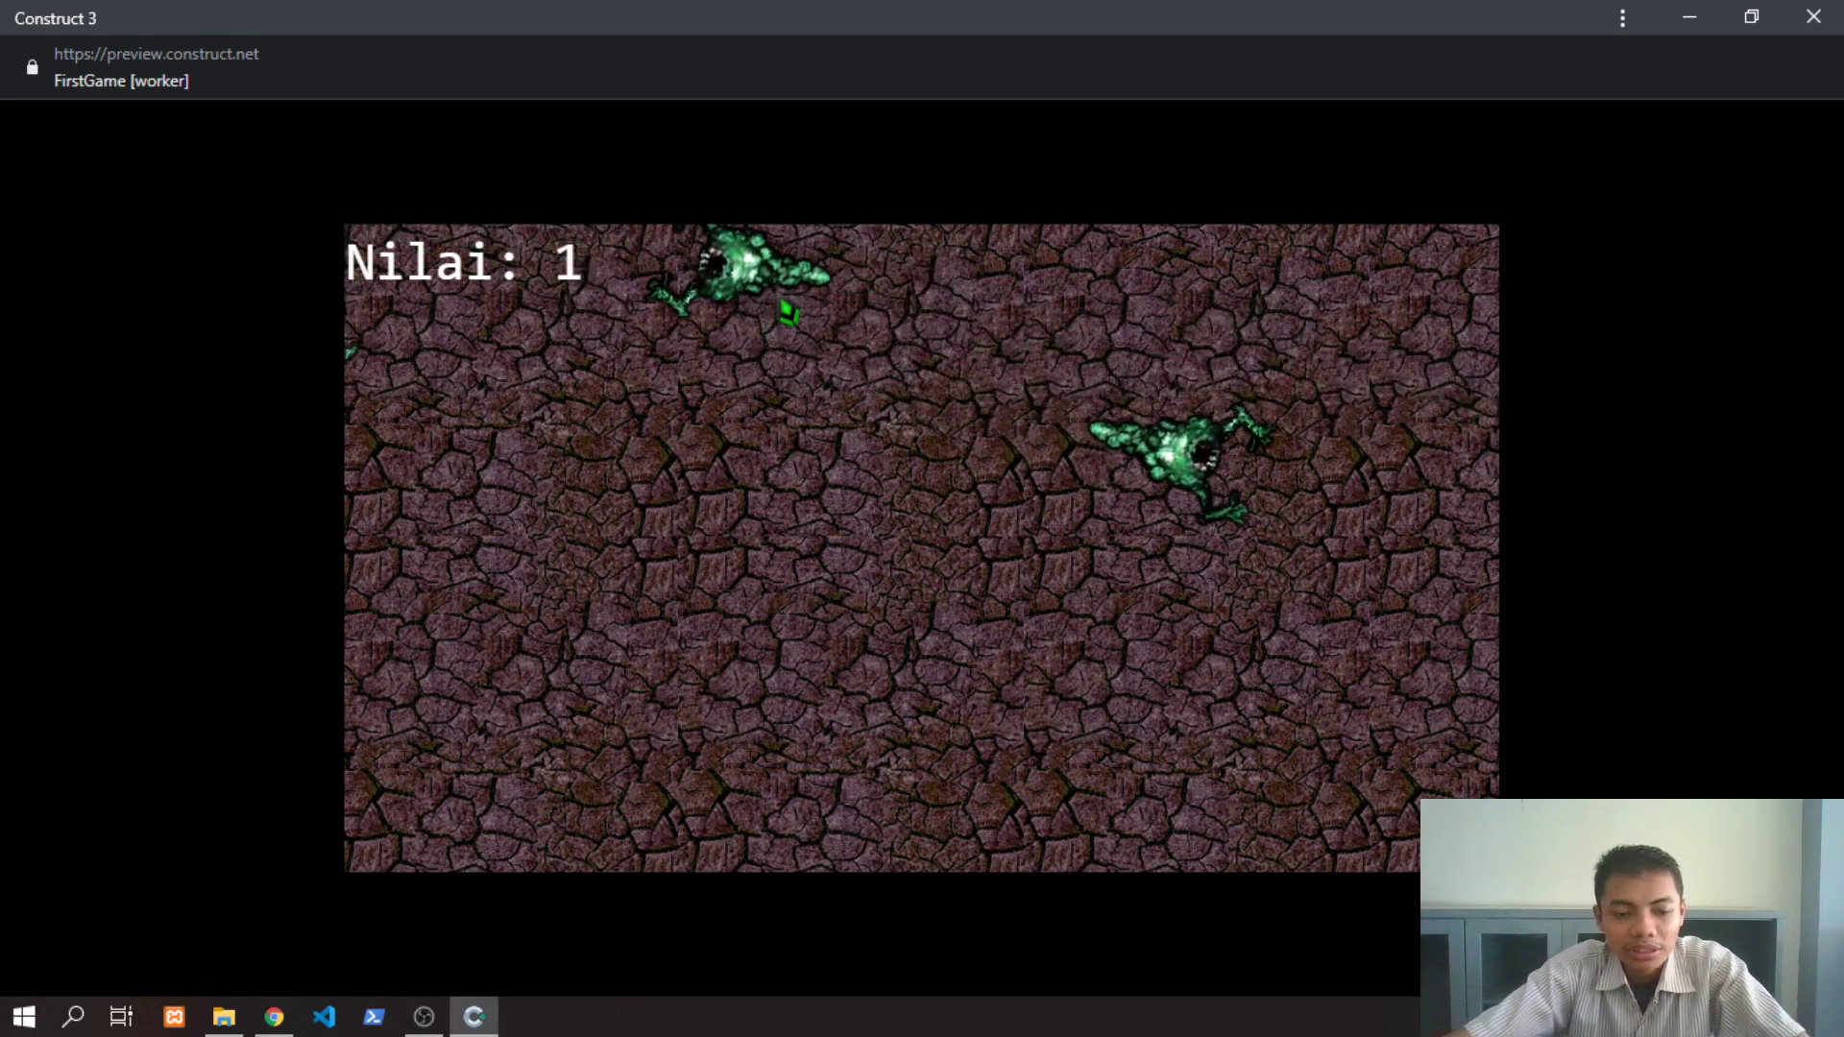
# Restart the preview and test a new round, moving the player in all four directions while shooting the approaching monsters
pyautogui.press('F5')
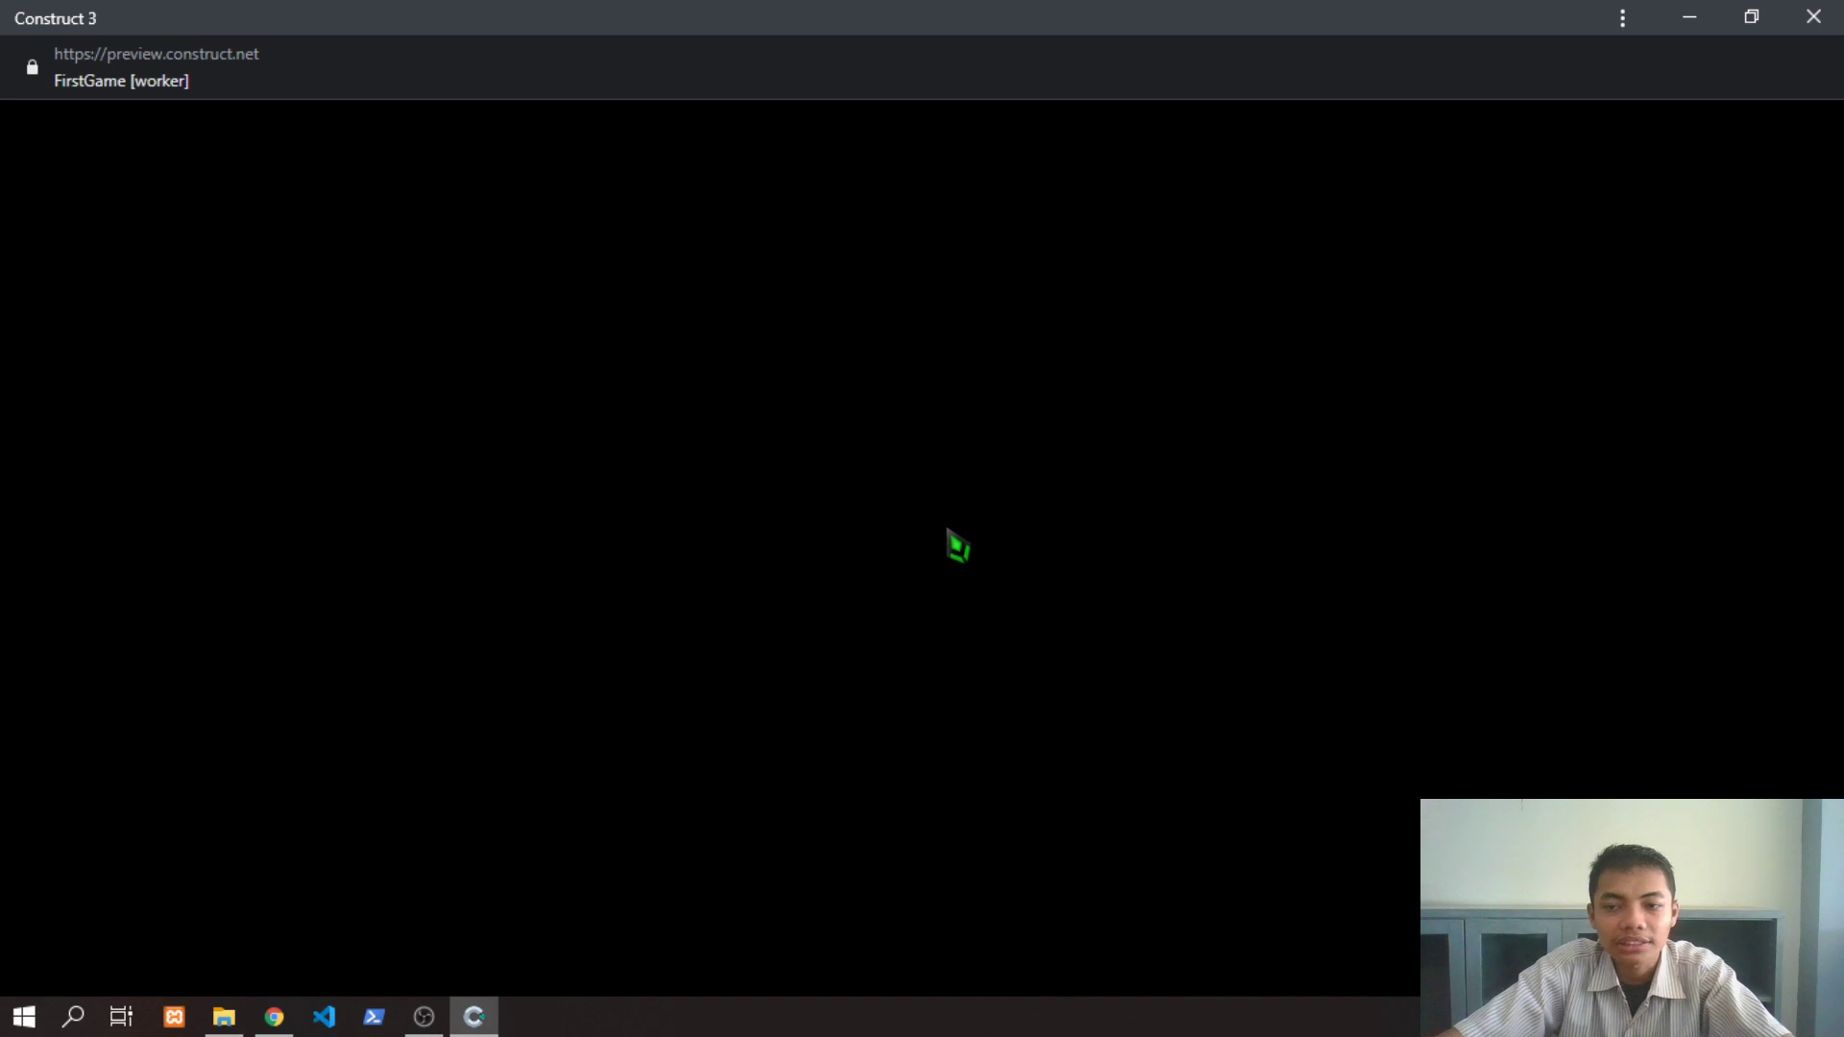
pyautogui.click(993, 536)
pyautogui.click(993, 536)
pyautogui.press('Right')
pyautogui.press('Down')
pyautogui.click(951, 514)
pyautogui.click(906, 485)
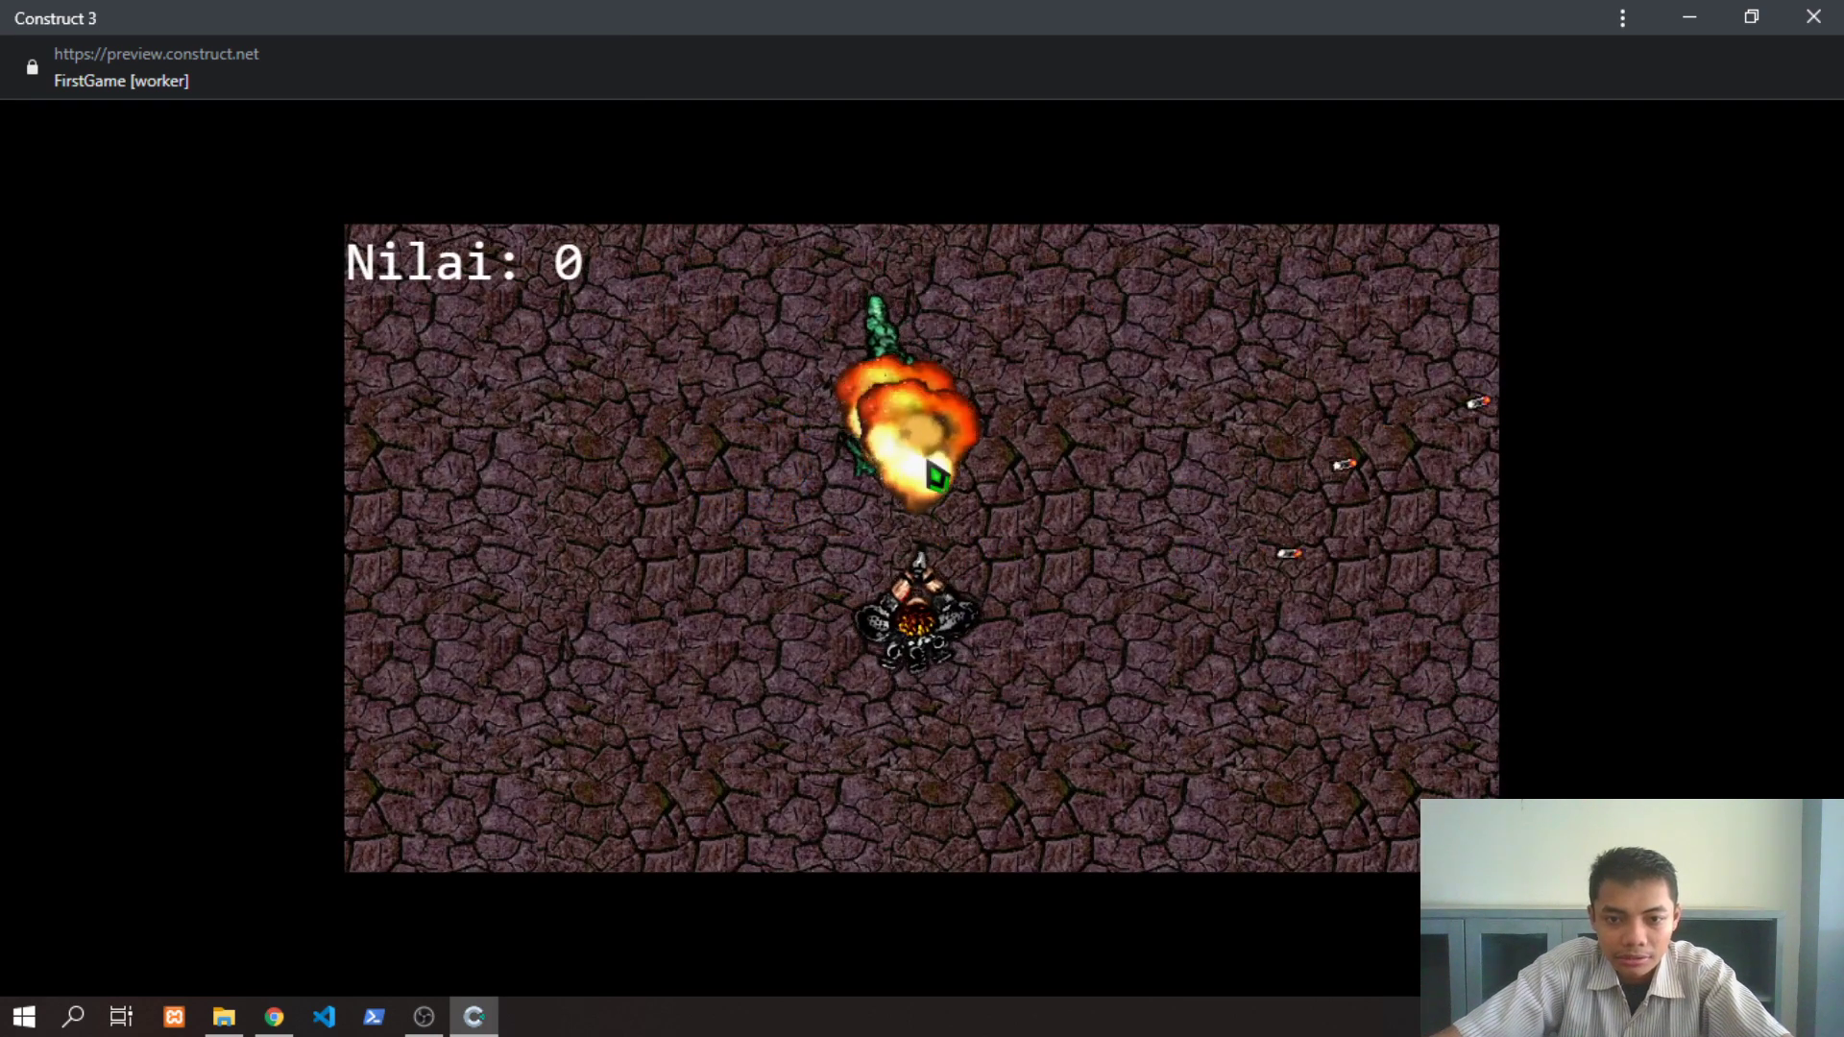
pyautogui.click(913, 490)
pyautogui.press('Right')
pyautogui.press('Left')
pyautogui.press('Up')
pyautogui.click(1356, 579)
pyautogui.click(1360, 580)
pyautogui.click(1364, 582)
pyautogui.click(1369, 584)
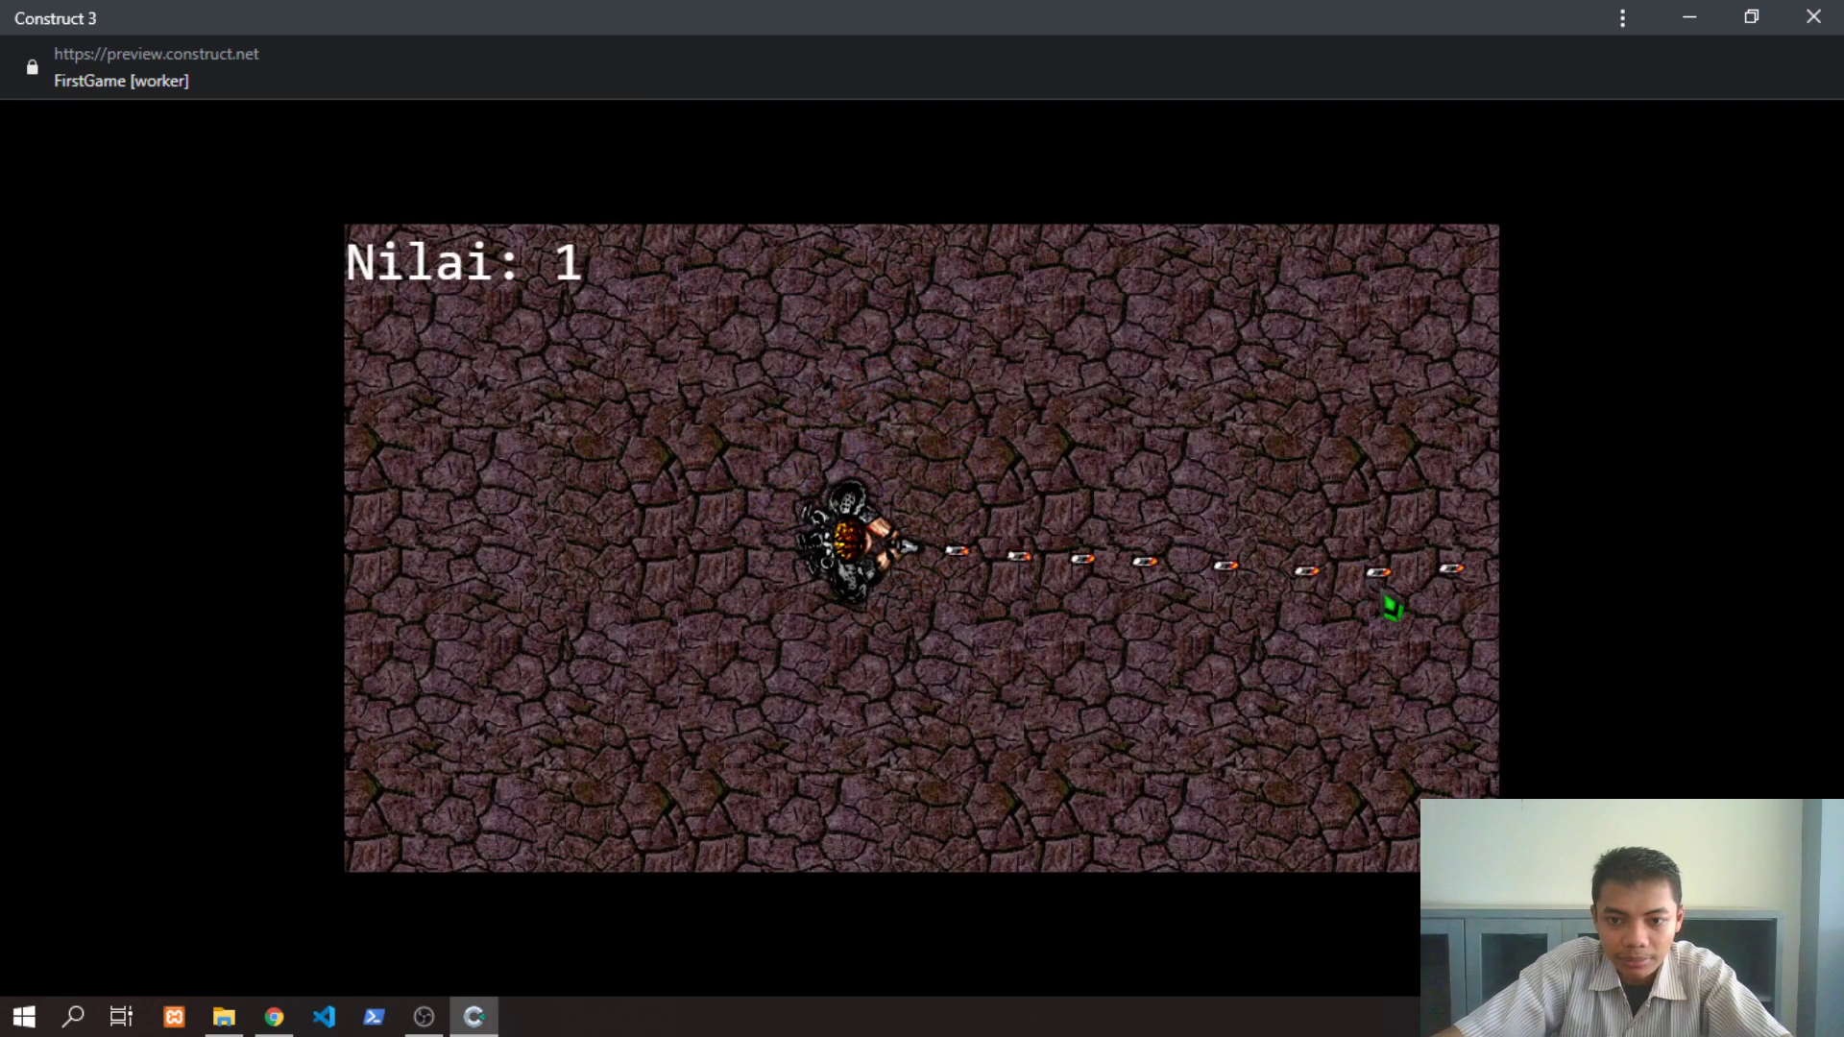
pyautogui.press('Up')
pyautogui.click(1384, 639)
pyautogui.click(1374, 706)
pyautogui.click(1345, 783)
pyautogui.click(1297, 831)
pyautogui.press('Right')
pyautogui.click(1114, 826)
pyautogui.click(874, 711)
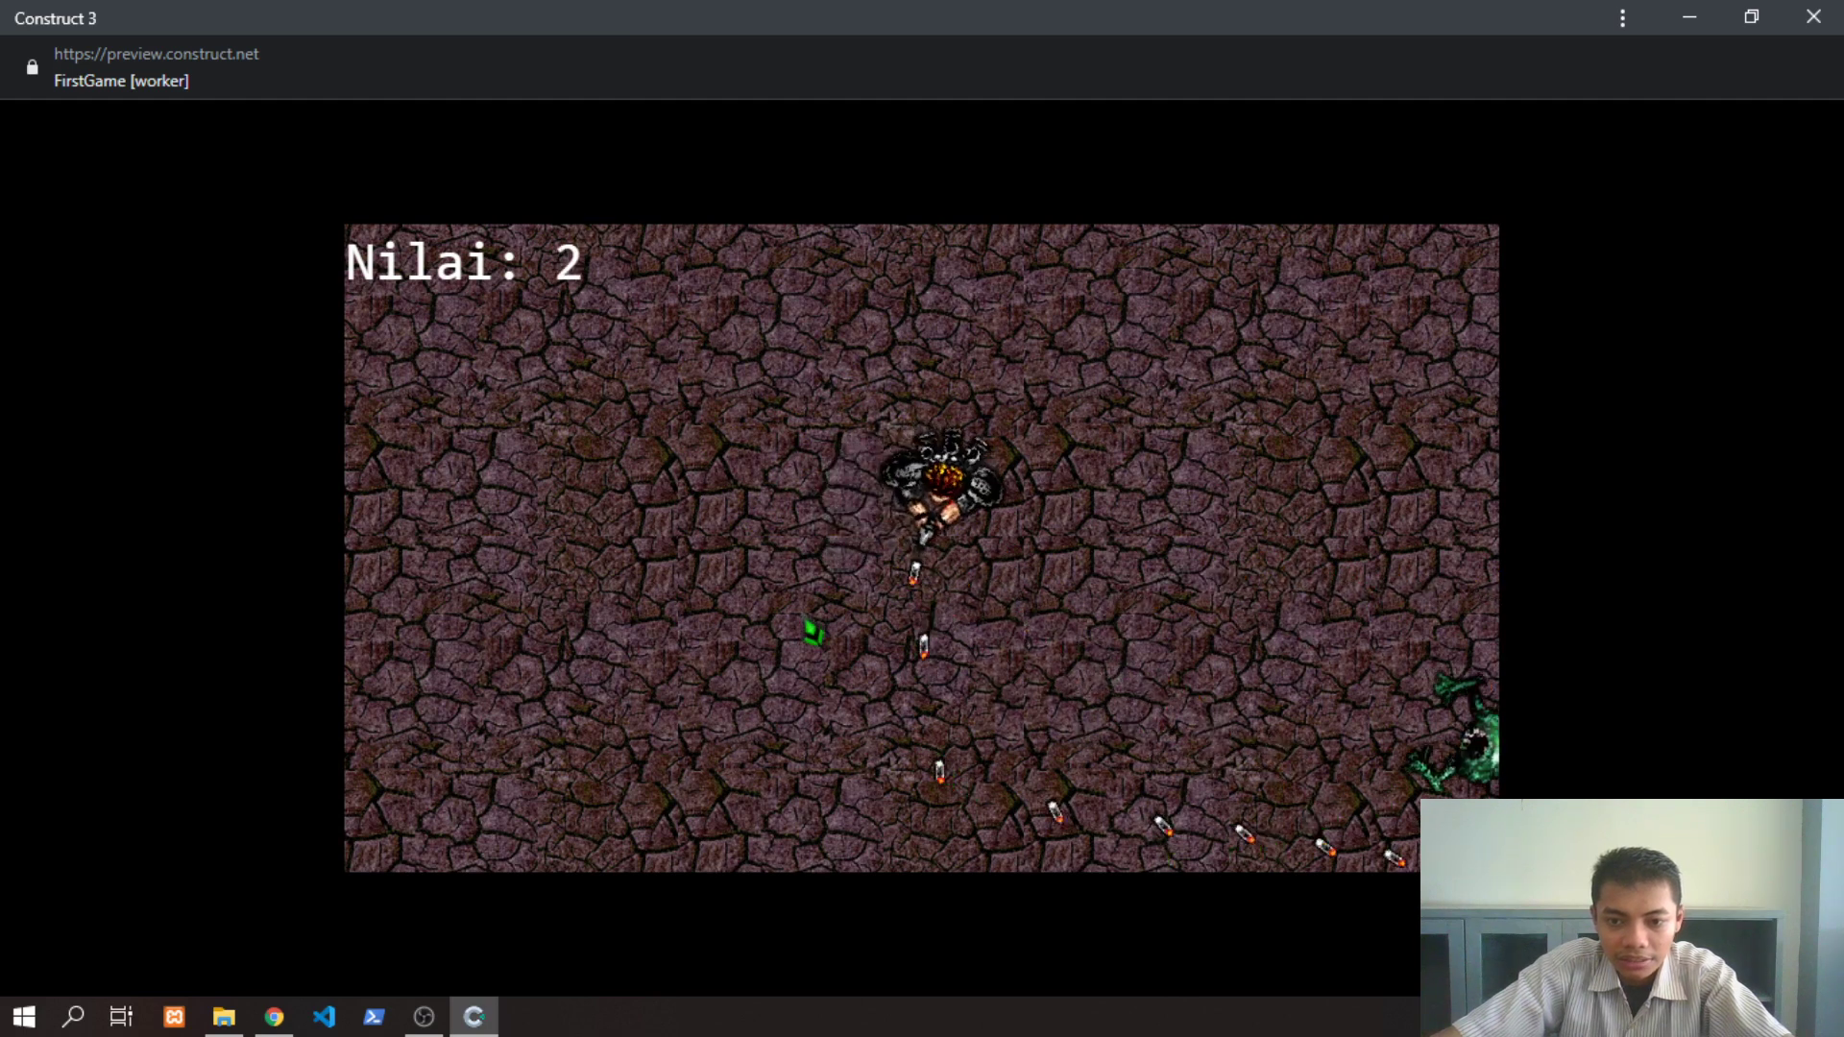
pyautogui.click(788, 663)
pyautogui.press('Left')
pyautogui.click(998, 778)
pyautogui.click(1231, 737)
pyautogui.click(1200, 706)
pyautogui.click(1189, 672)
pyautogui.press('Down')
pyautogui.click(1083, 490)
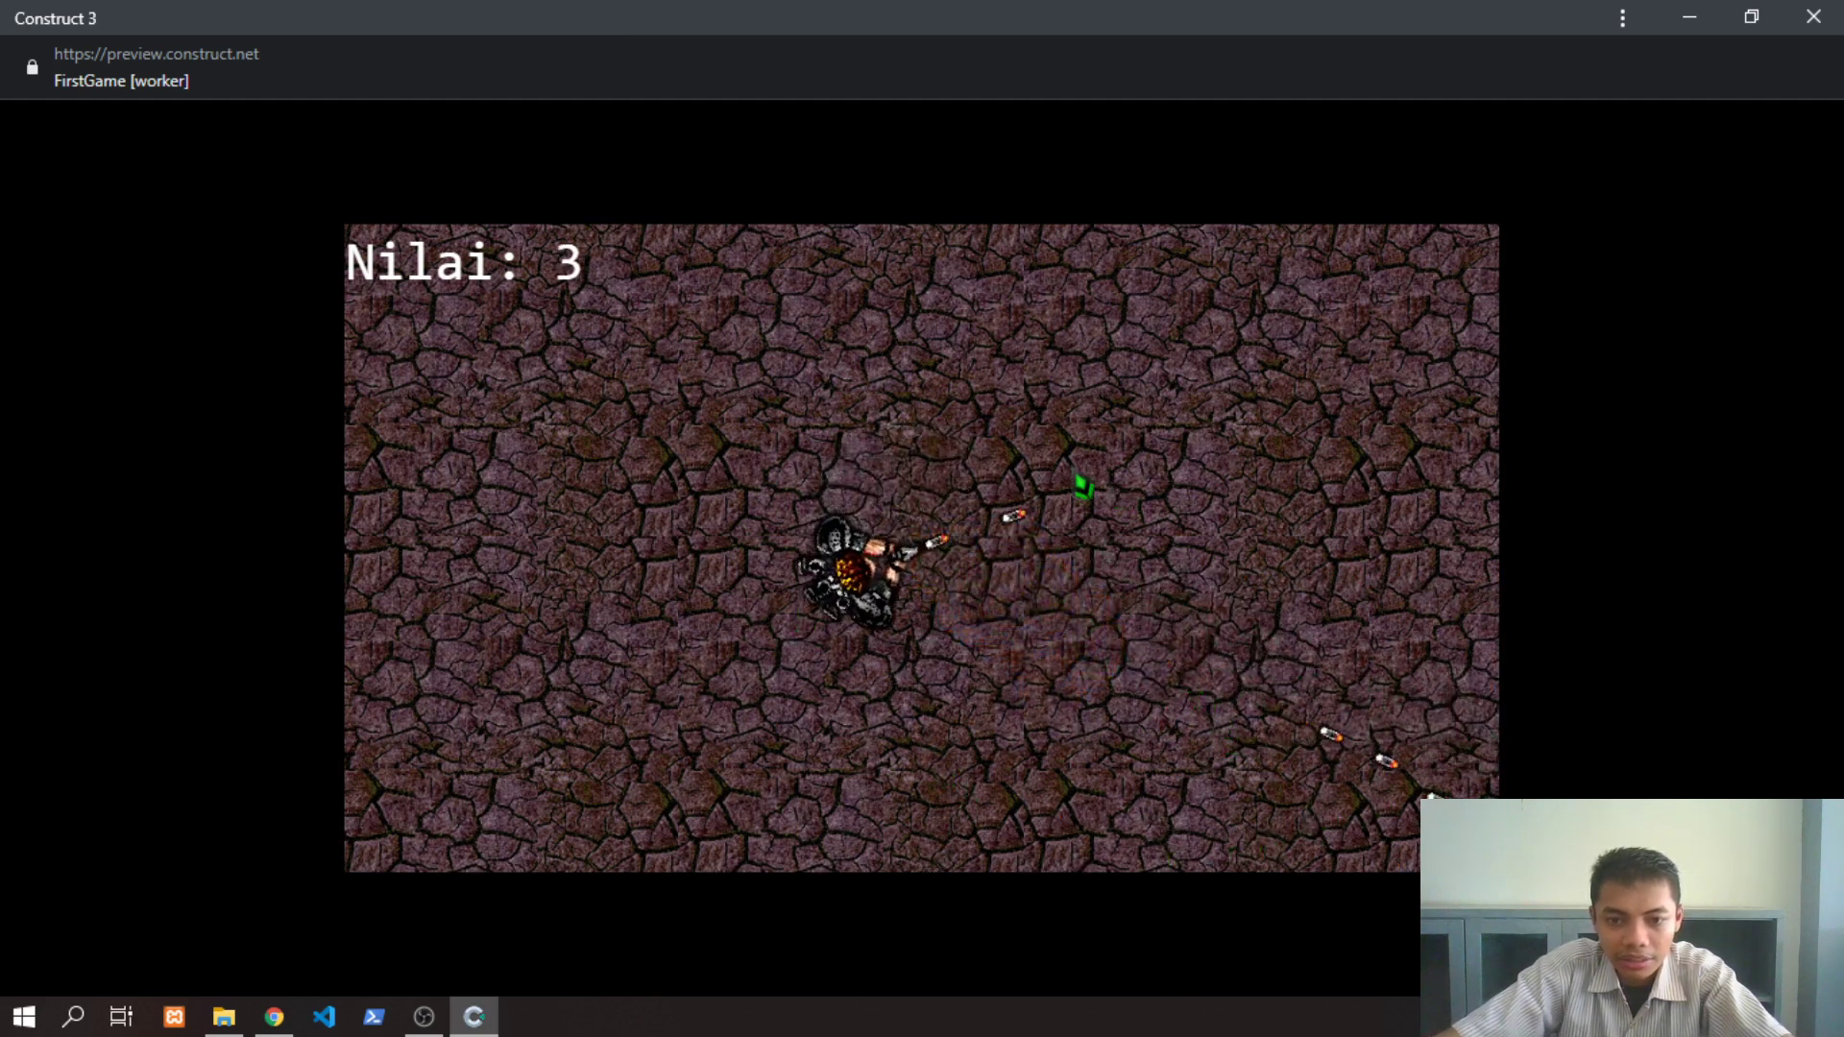
pyautogui.press('Right')
pyautogui.click(753, 534)
pyautogui.press('Up')
pyautogui.press('Left')
pyautogui.click(936, 624)
pyautogui.press('Down')
pyautogui.click(1104, 567)
pyautogui.click(1132, 583)
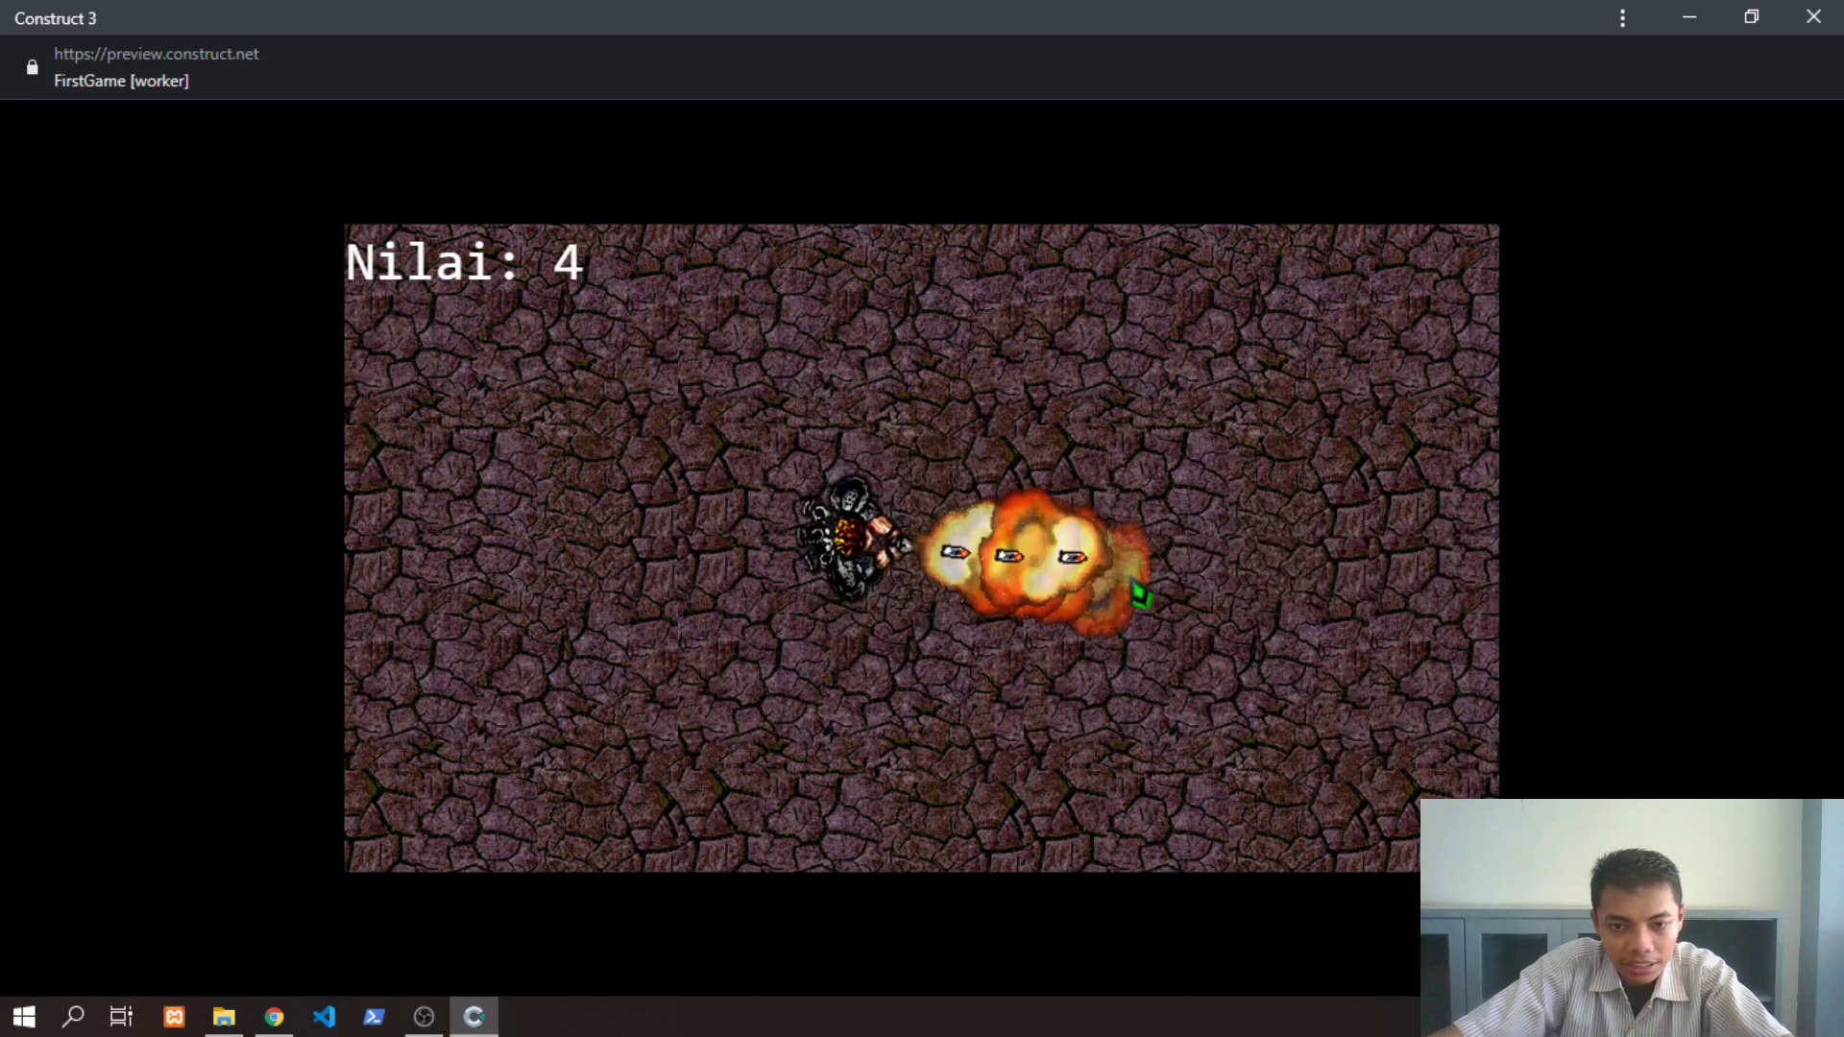
pyautogui.click(1262, 547)
pyautogui.click(1257, 551)
pyautogui.click(1249, 560)
pyautogui.click(1240, 573)
pyautogui.click(1231, 585)
pyautogui.click(1225, 593)
pyautogui.click(1220, 599)
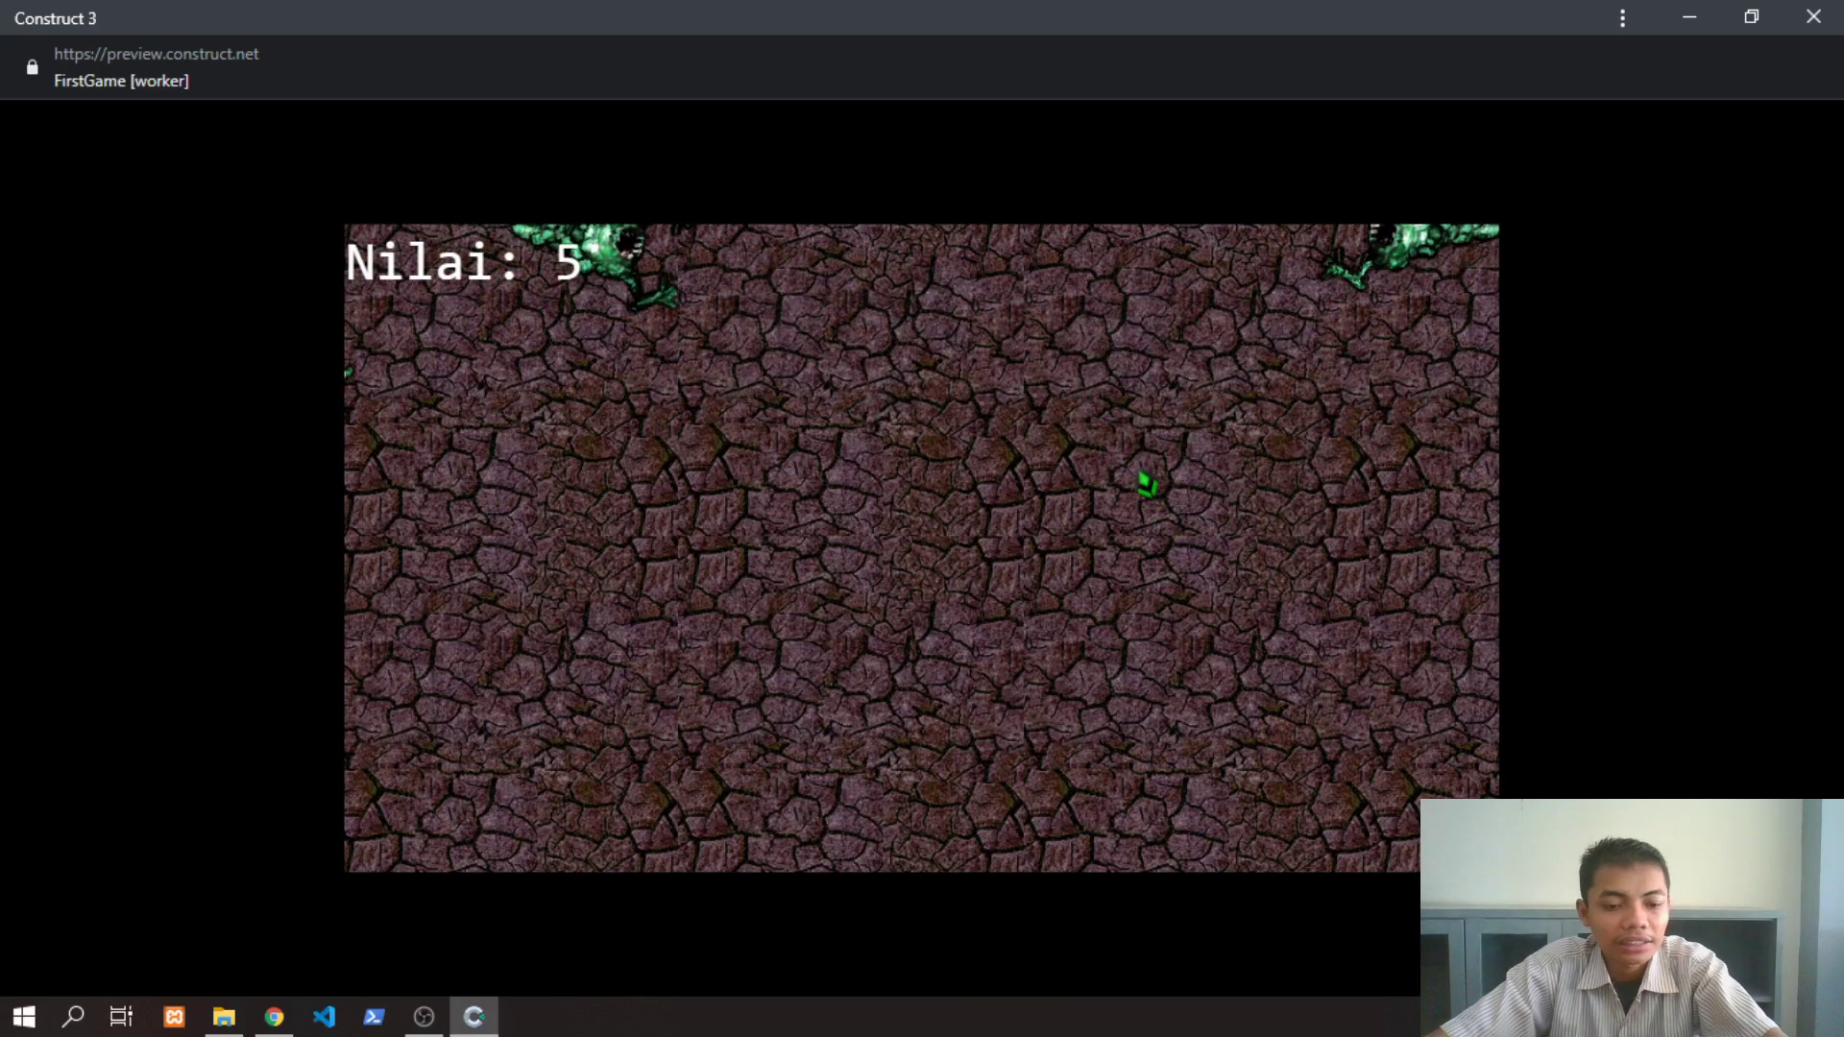
# Restart the preview twice and test the game near the layout's upper-left area, shooting at the monsters that approach the player
pyautogui.press('F5')
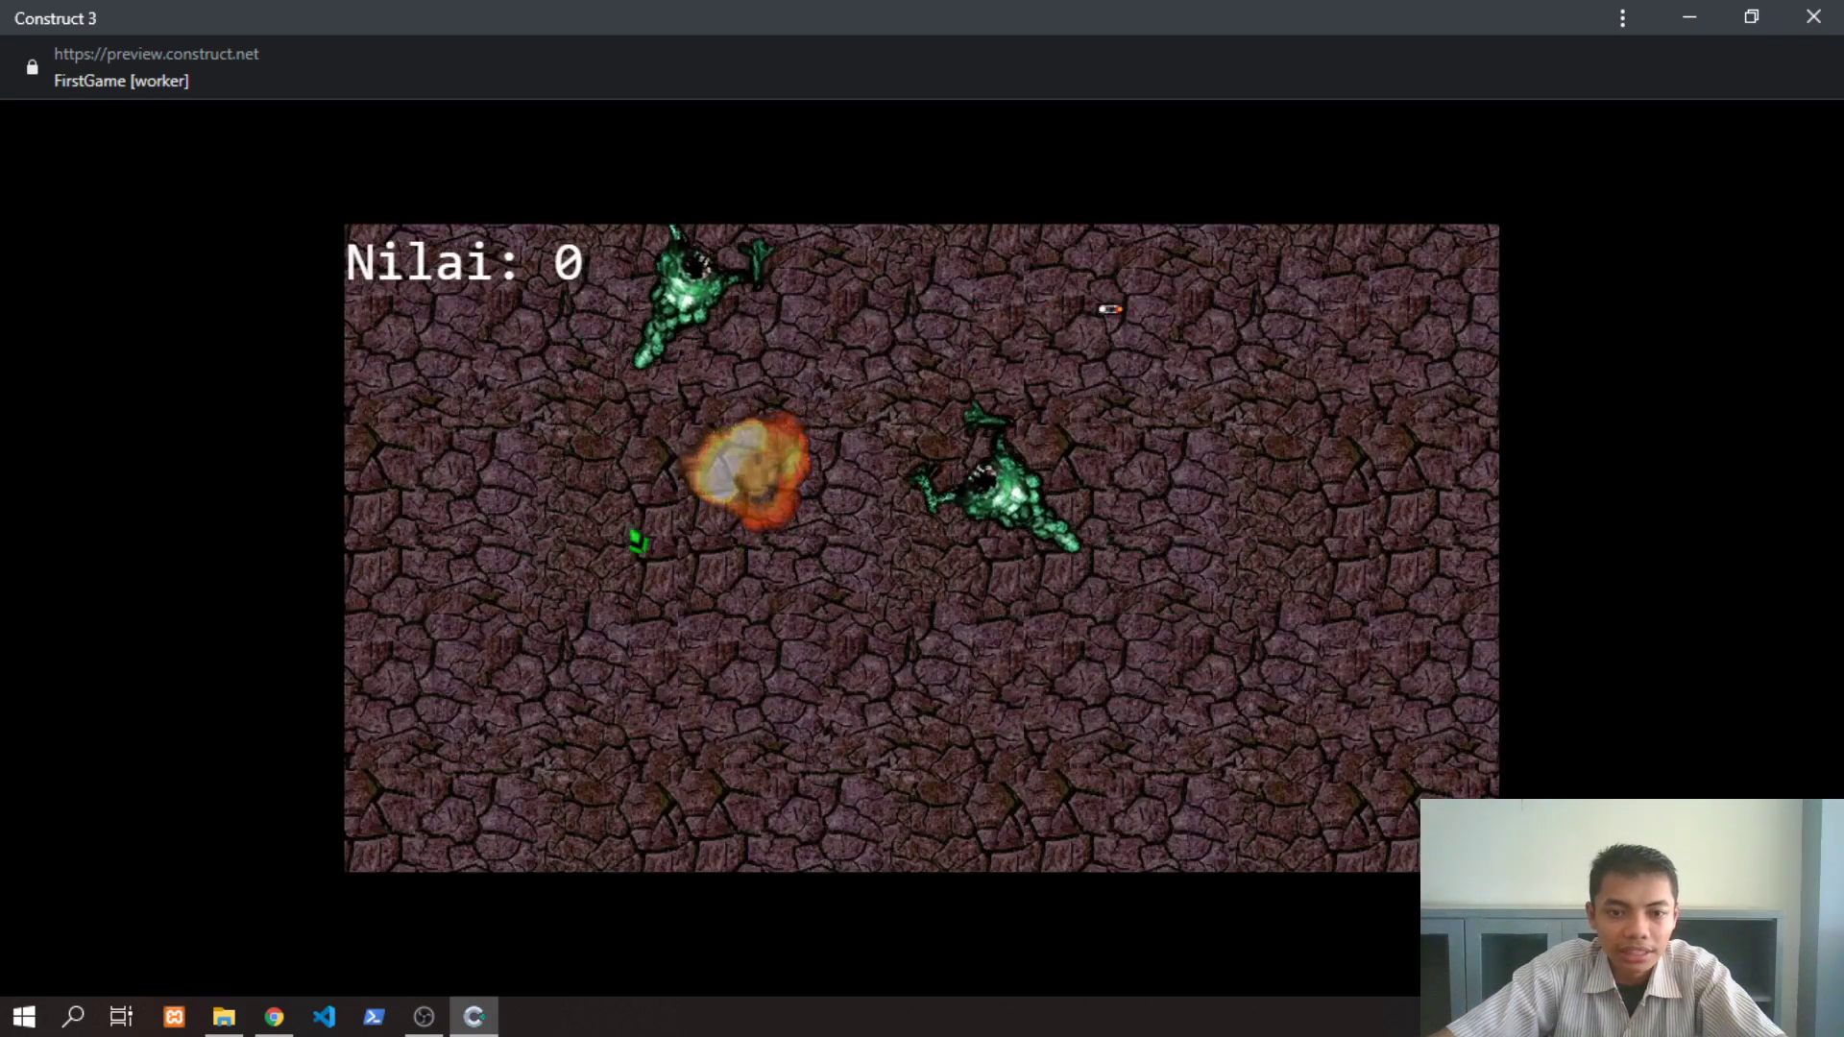
pyautogui.press('F5')
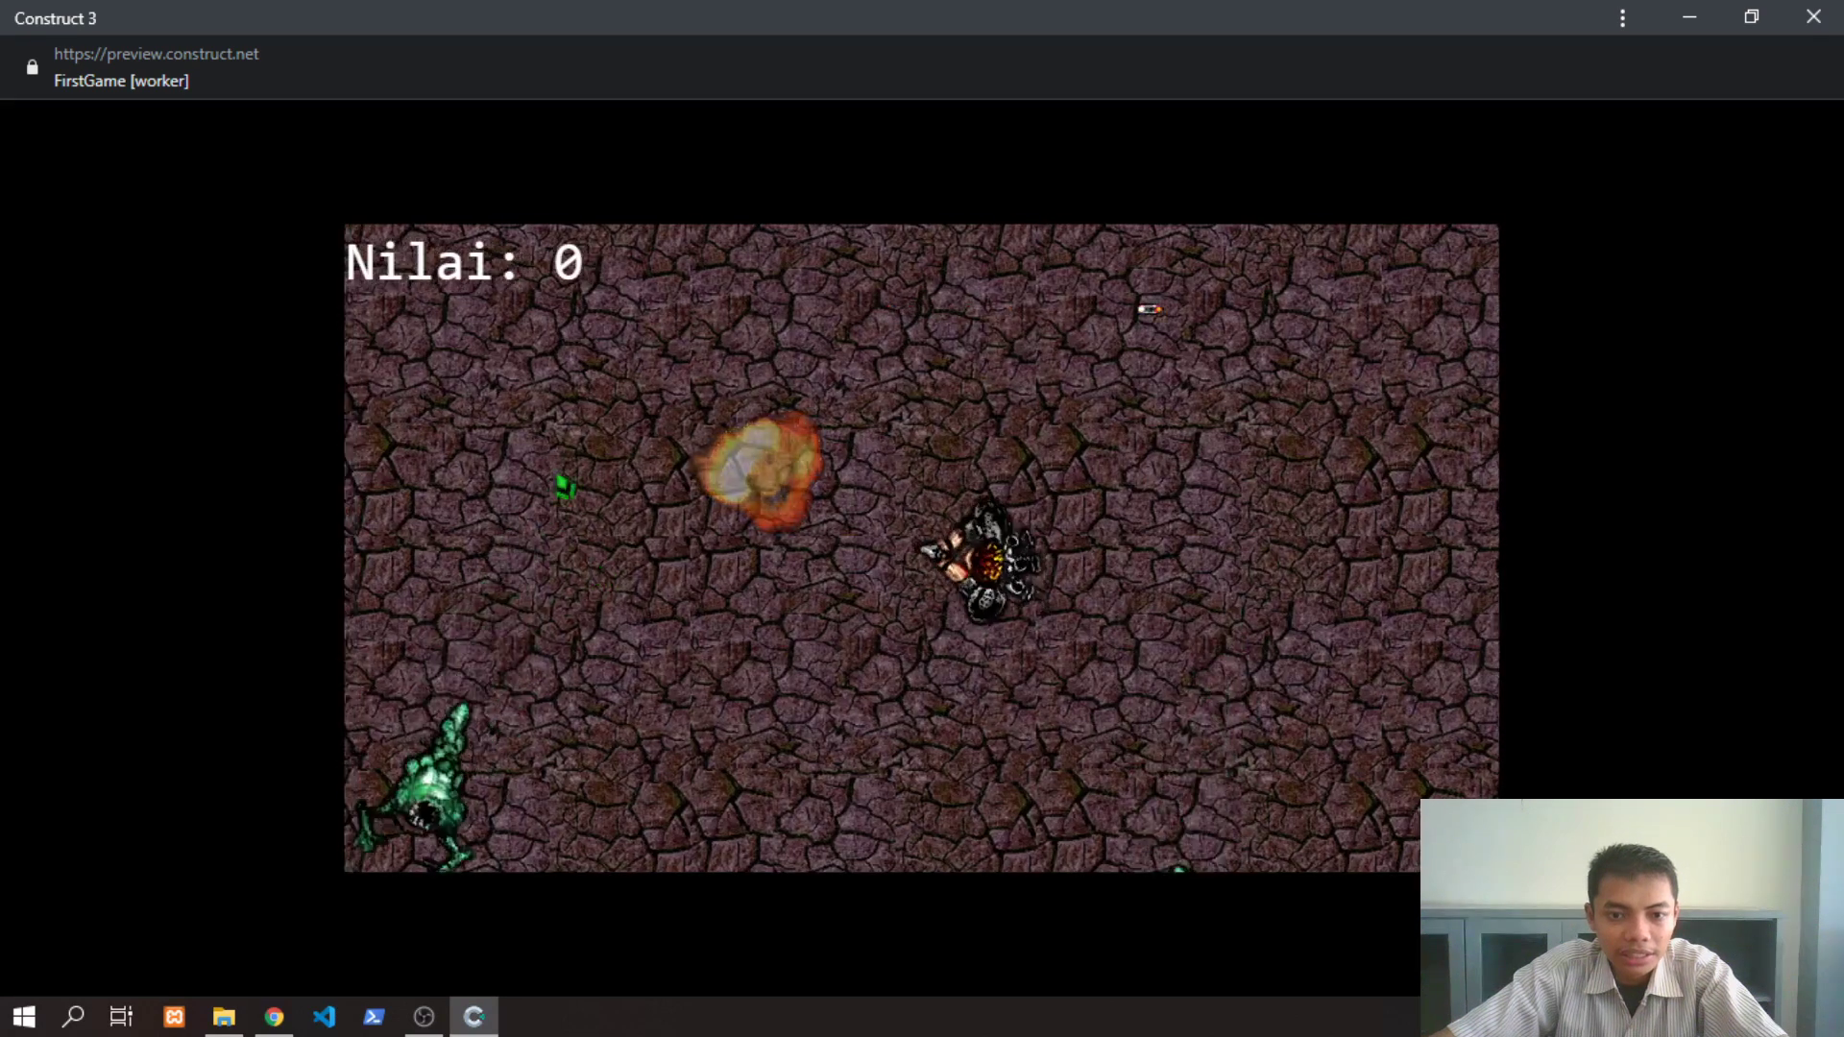
pyautogui.press('Left')
pyautogui.press('Up')
pyautogui.click(634, 509)
pyautogui.click(626, 577)
pyautogui.click(610, 629)
pyautogui.click(593, 668)
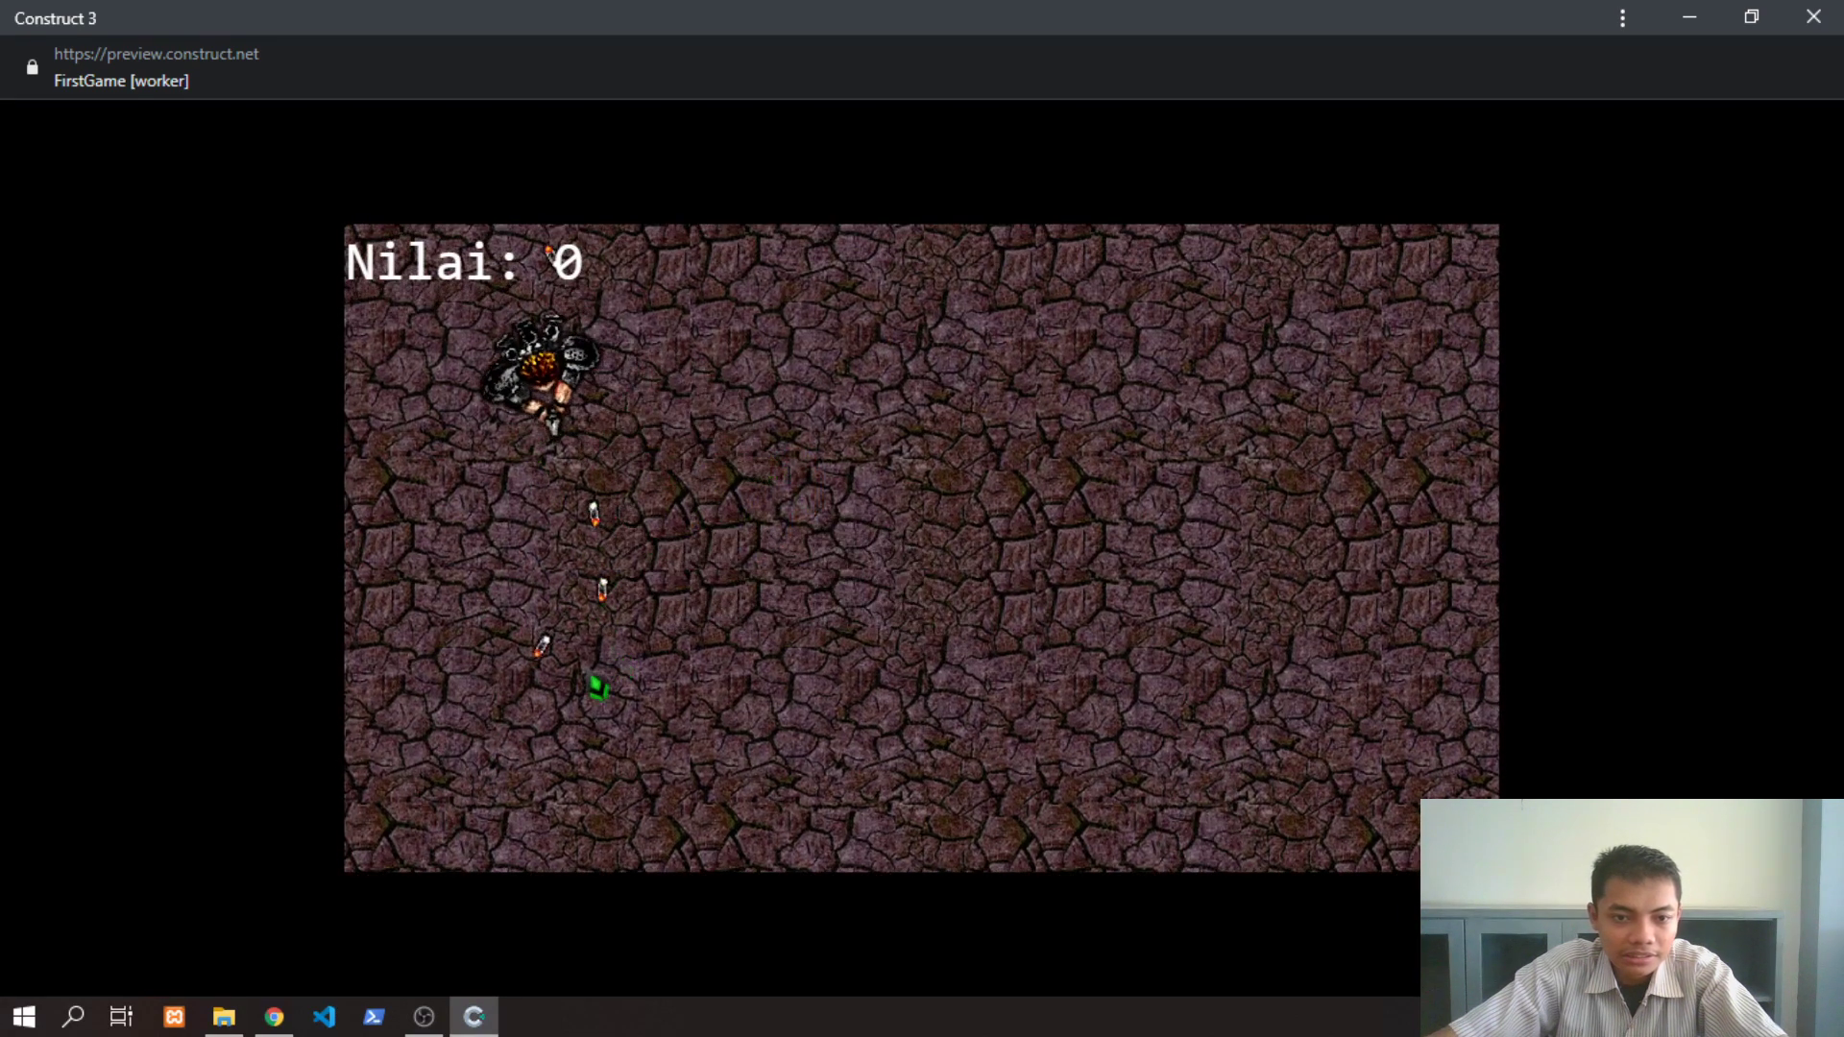
pyautogui.click(538, 674)
pyautogui.press('Left')
pyautogui.click(590, 658)
pyautogui.click(782, 582)
pyautogui.press('Down')
pyautogui.click(799, 432)
pyautogui.press('Up')
pyautogui.click(682, 573)
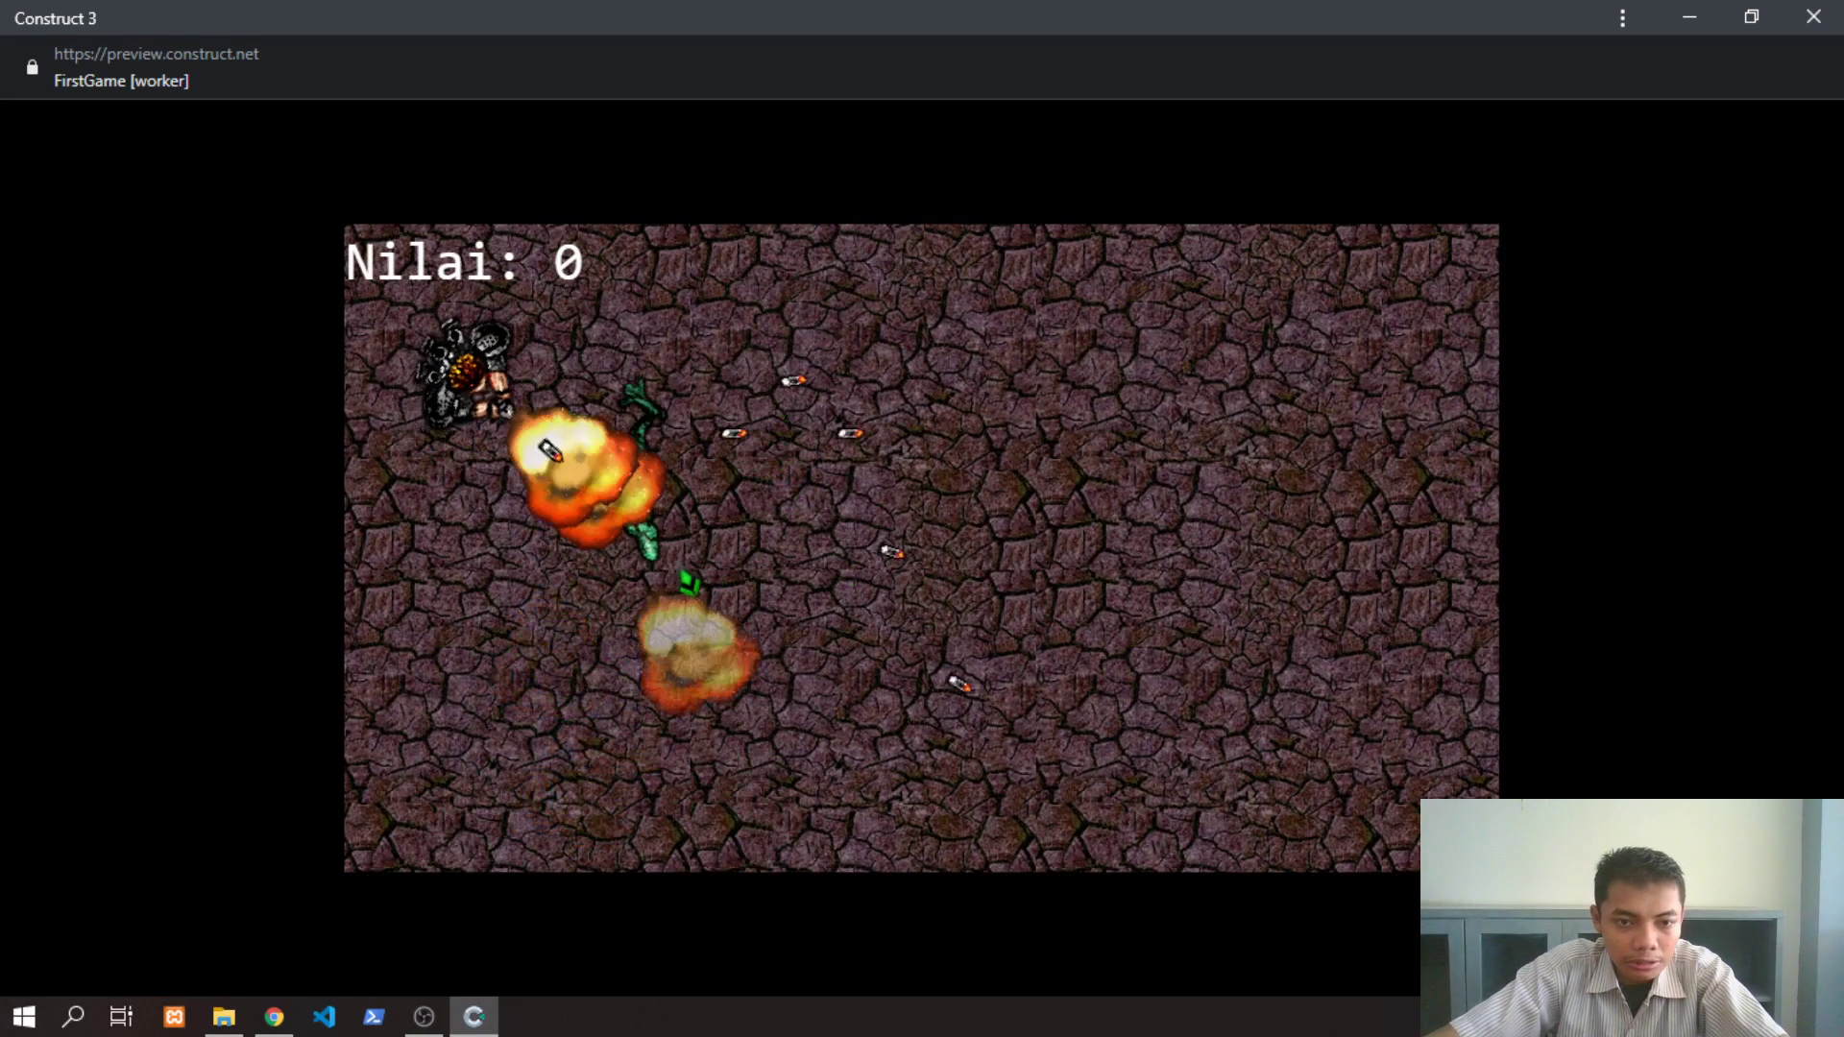
pyautogui.click(690, 580)
pyautogui.click(692, 571)
pyautogui.click(695, 558)
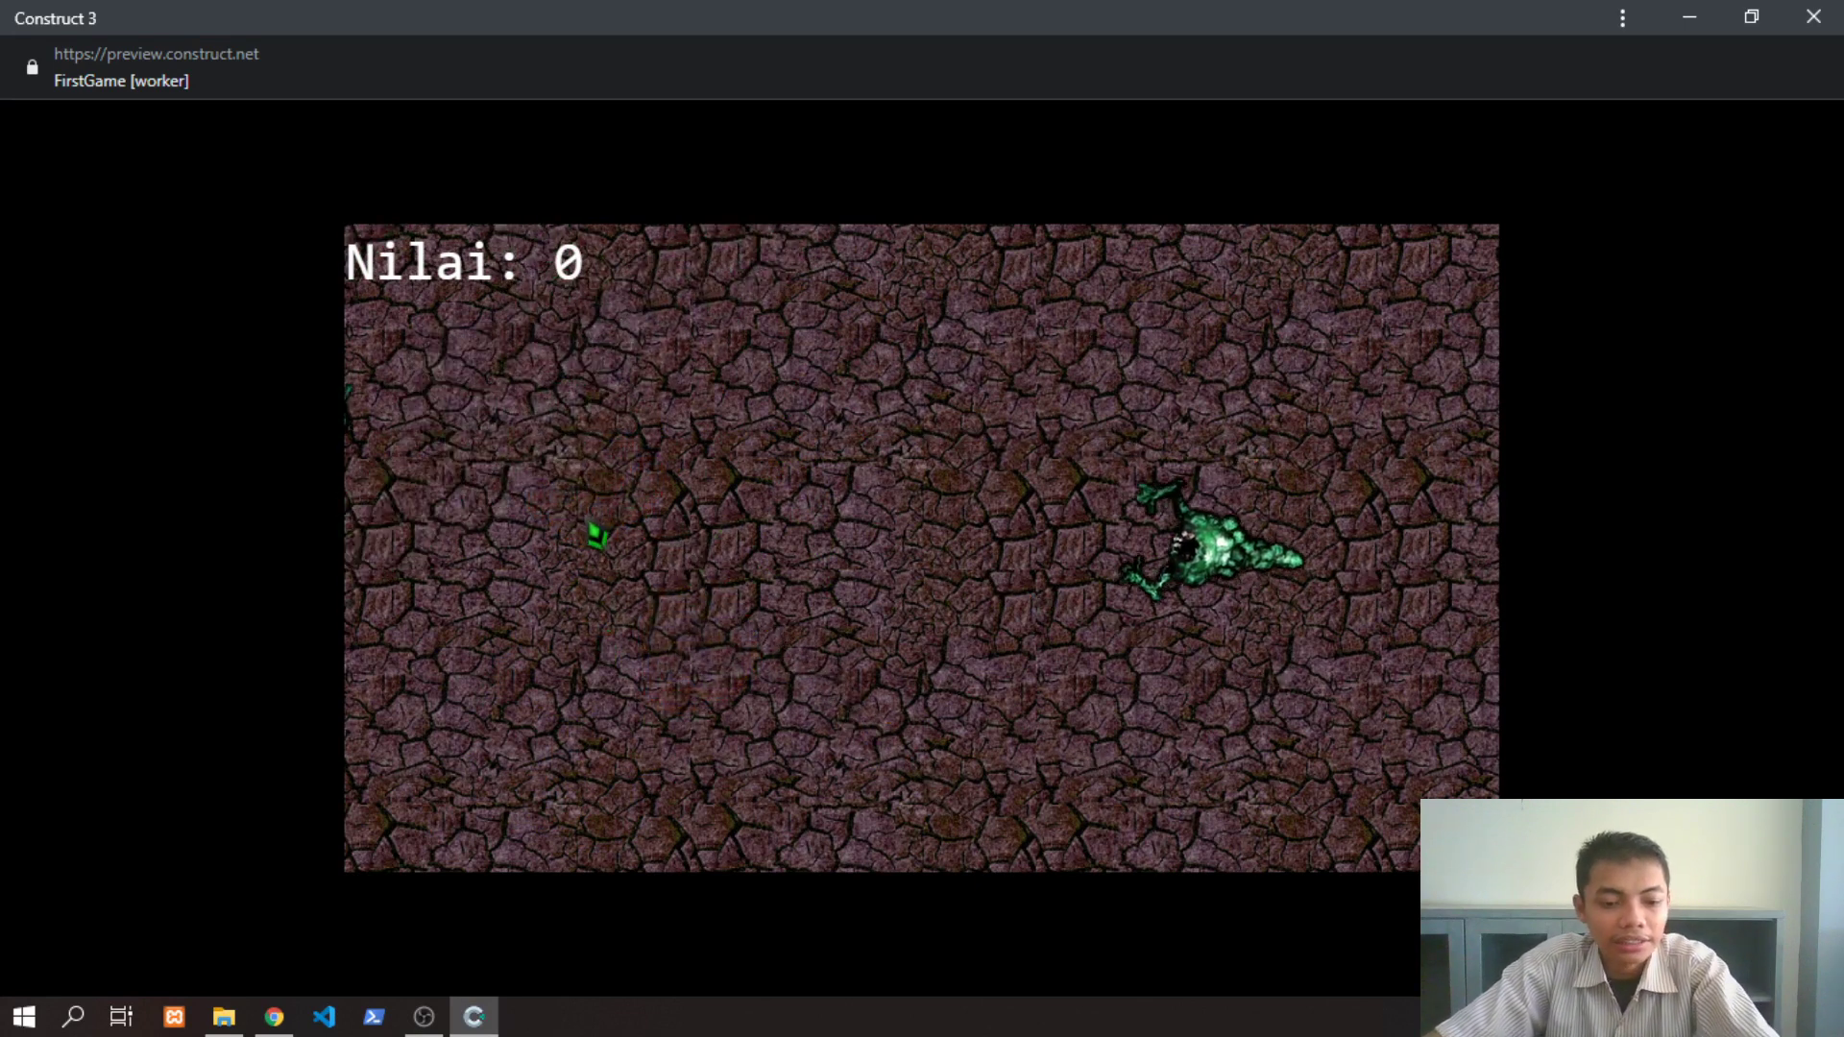
# Reload the game and steer the player down and to the left while firing toward the monster in the lower-left area
pyautogui.press('F5')
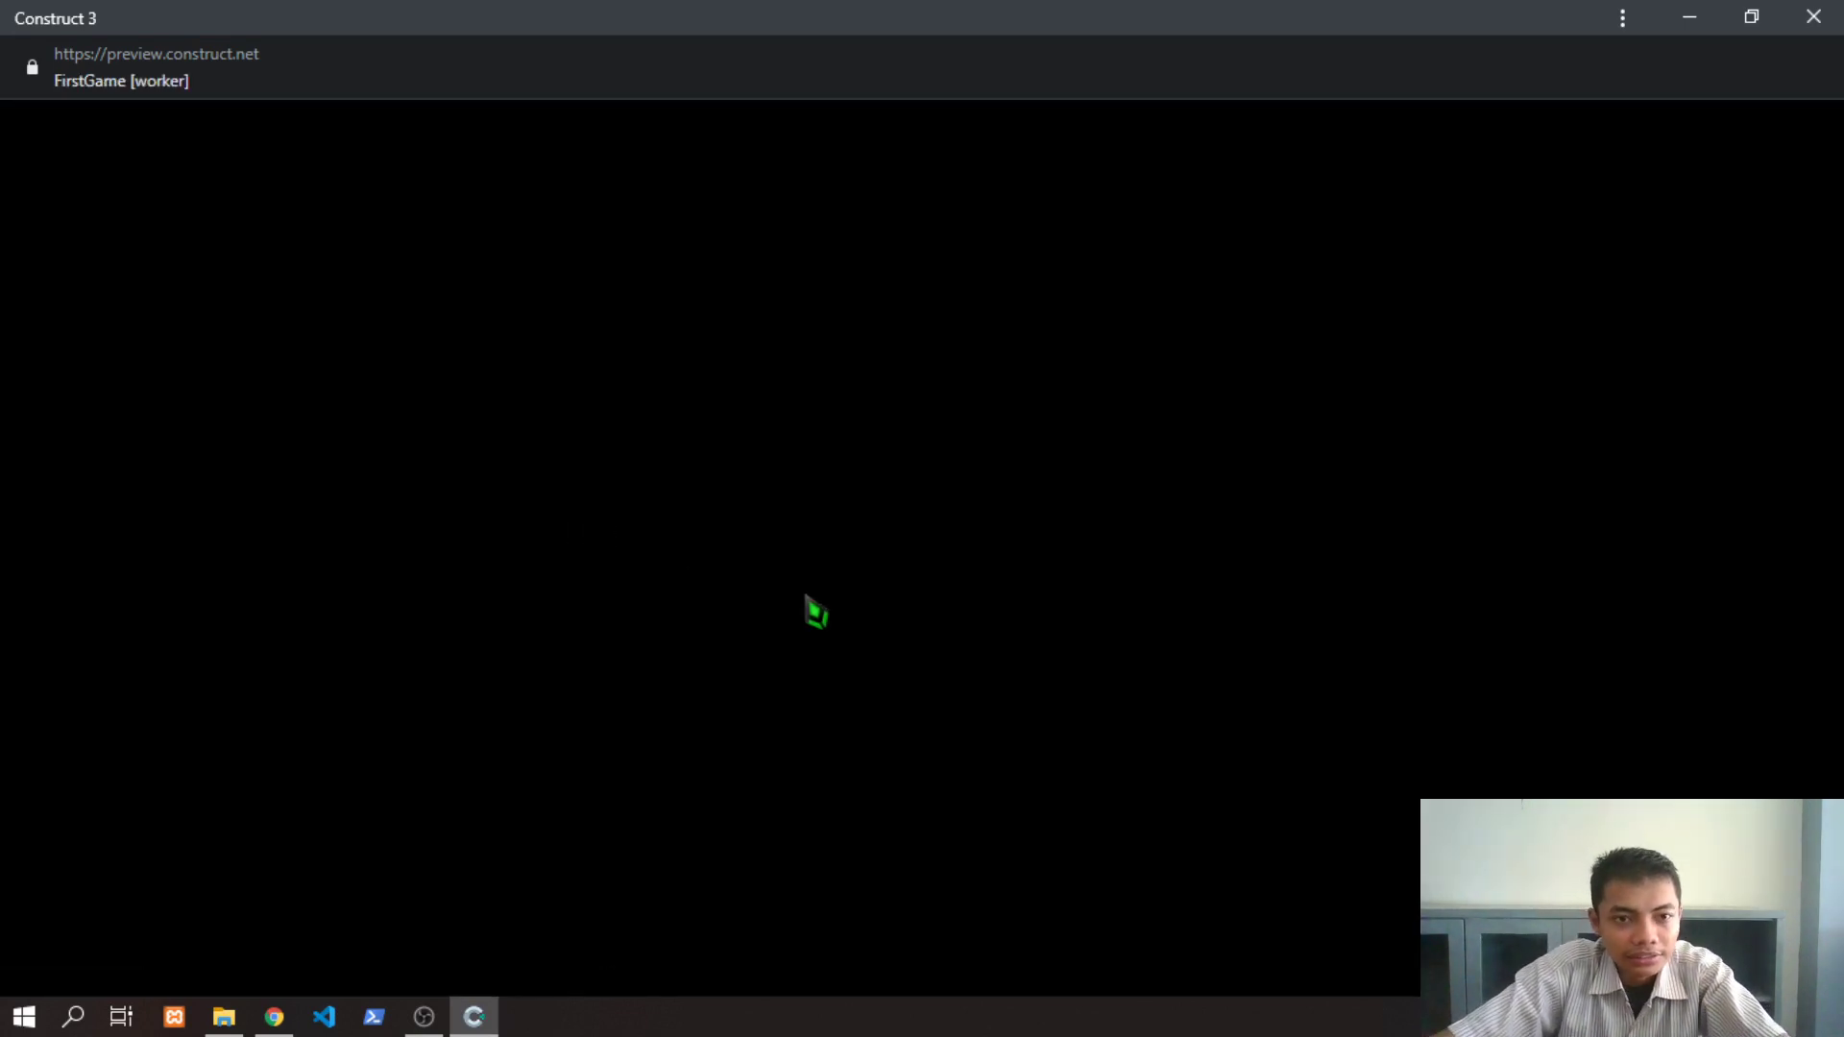
pyautogui.press('Left')
pyautogui.press('Down')
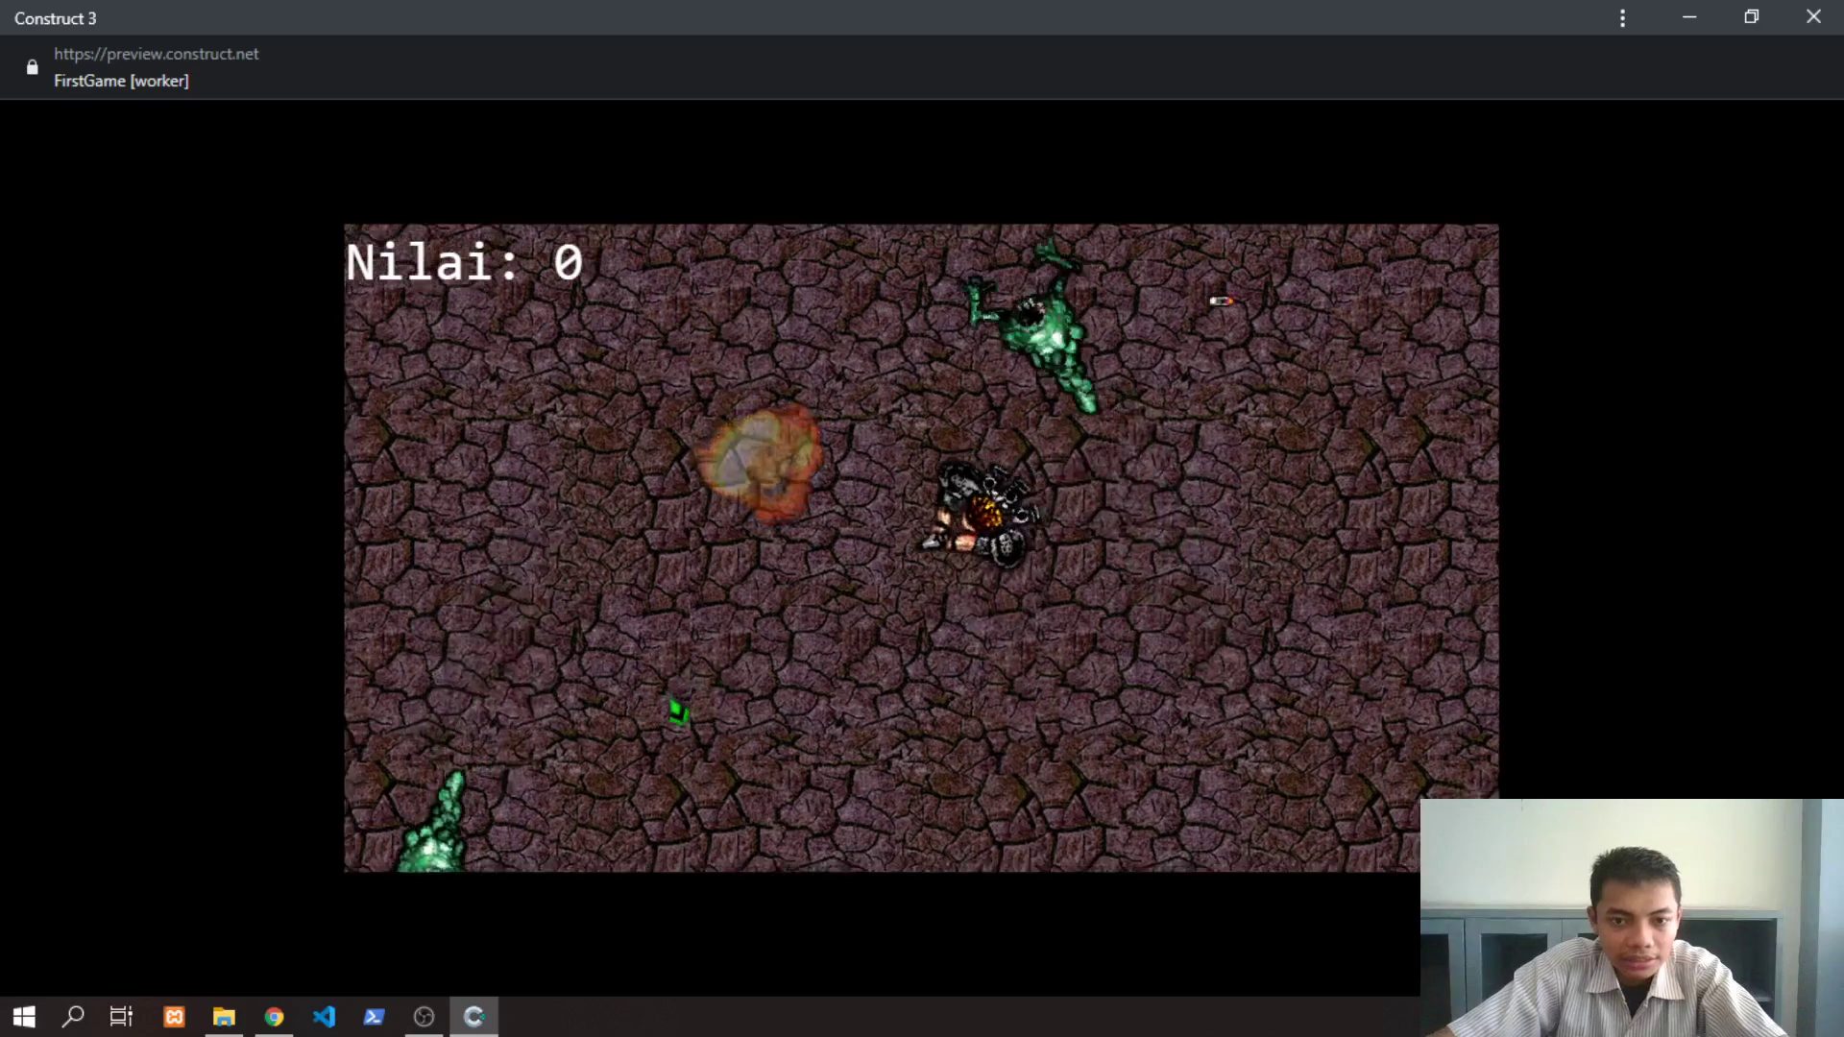
pyautogui.click(649, 721)
pyautogui.click(629, 744)
pyautogui.click(617, 759)
pyautogui.click(615, 770)
pyautogui.click(617, 785)
pyautogui.click(620, 803)
pyautogui.click(626, 819)
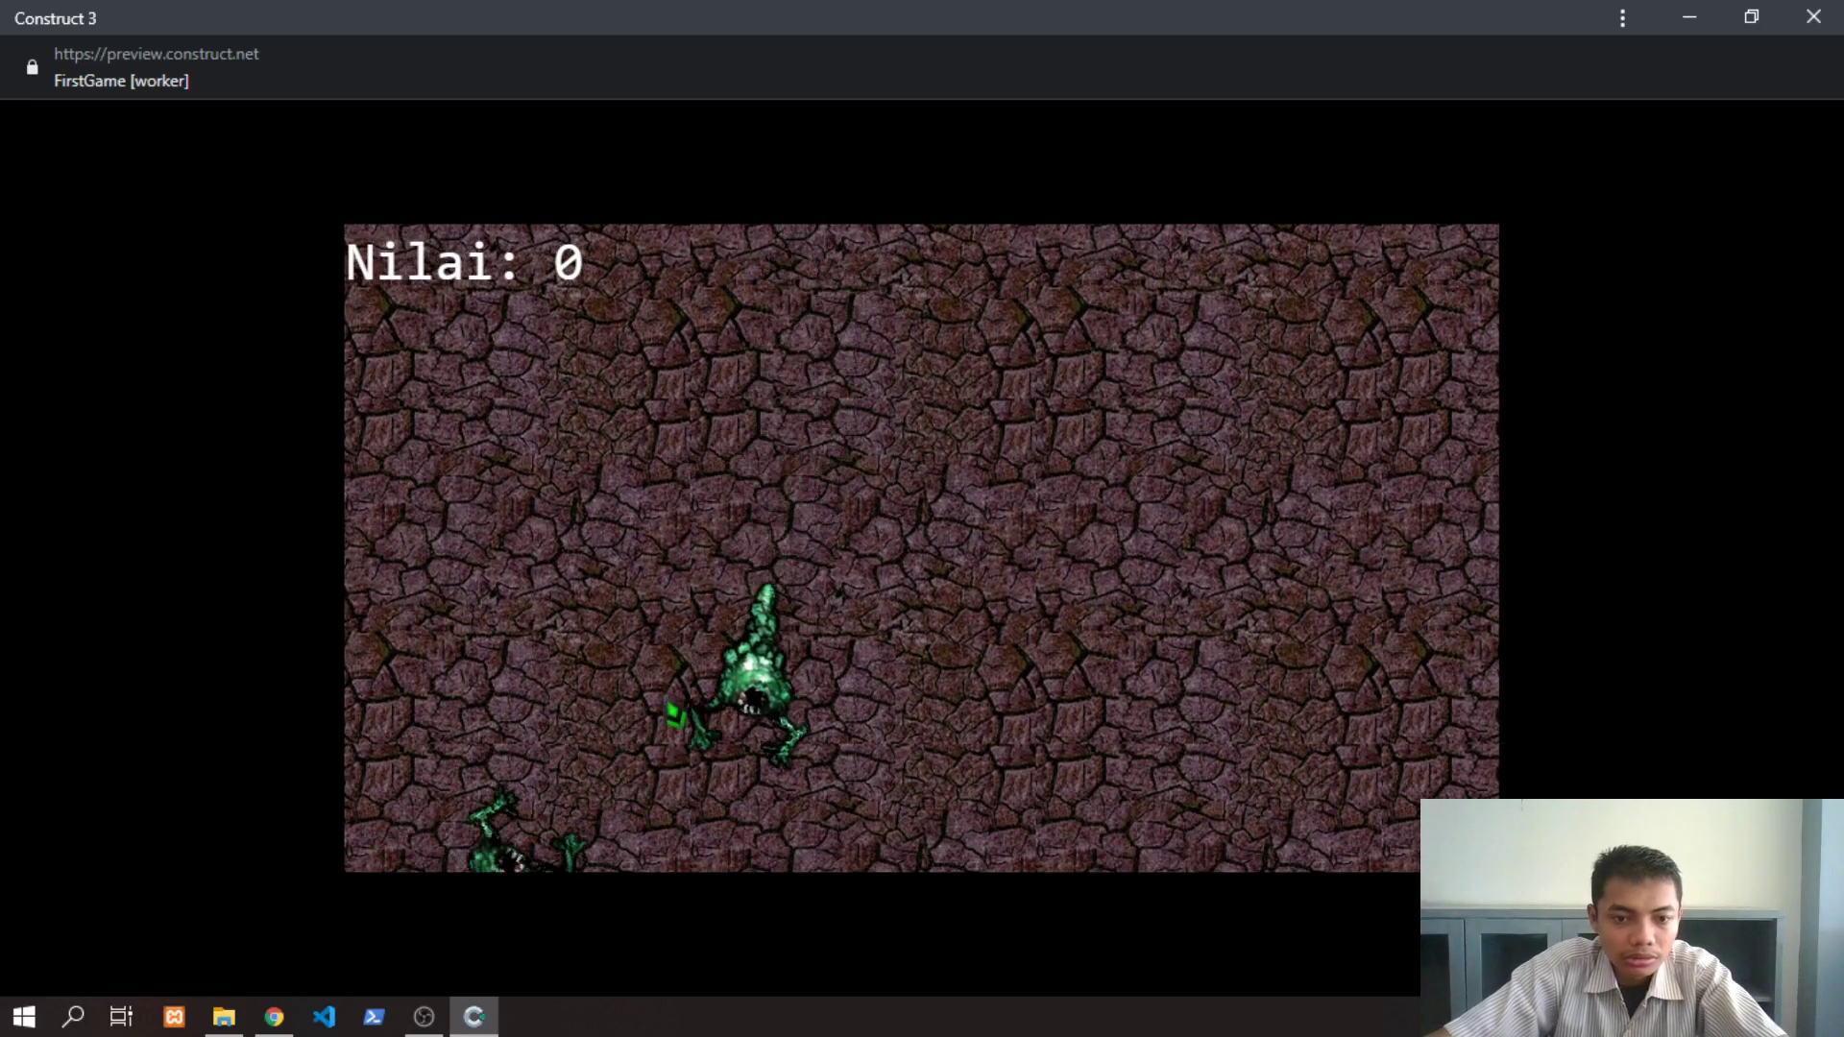
# Restart the preview and fire at the monsters on the player's left while moving the player down and left
pyautogui.press('F5')
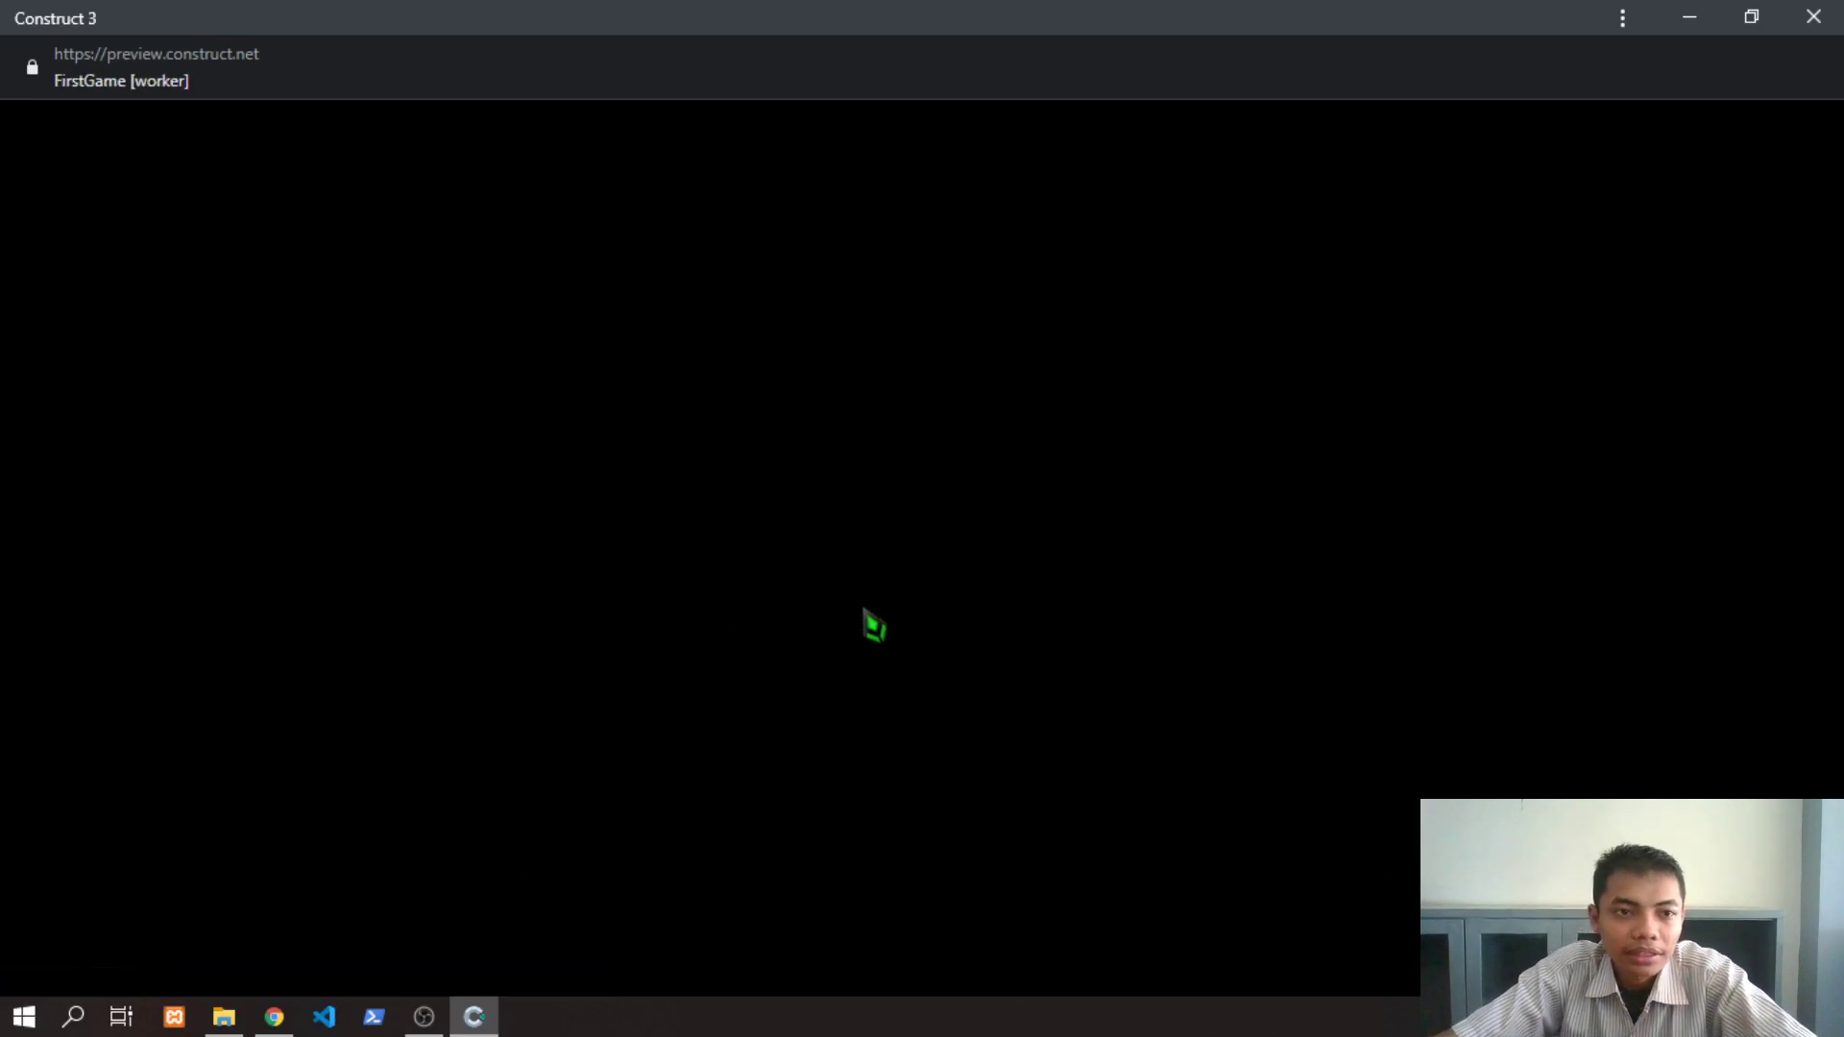
pyautogui.click(879, 586)
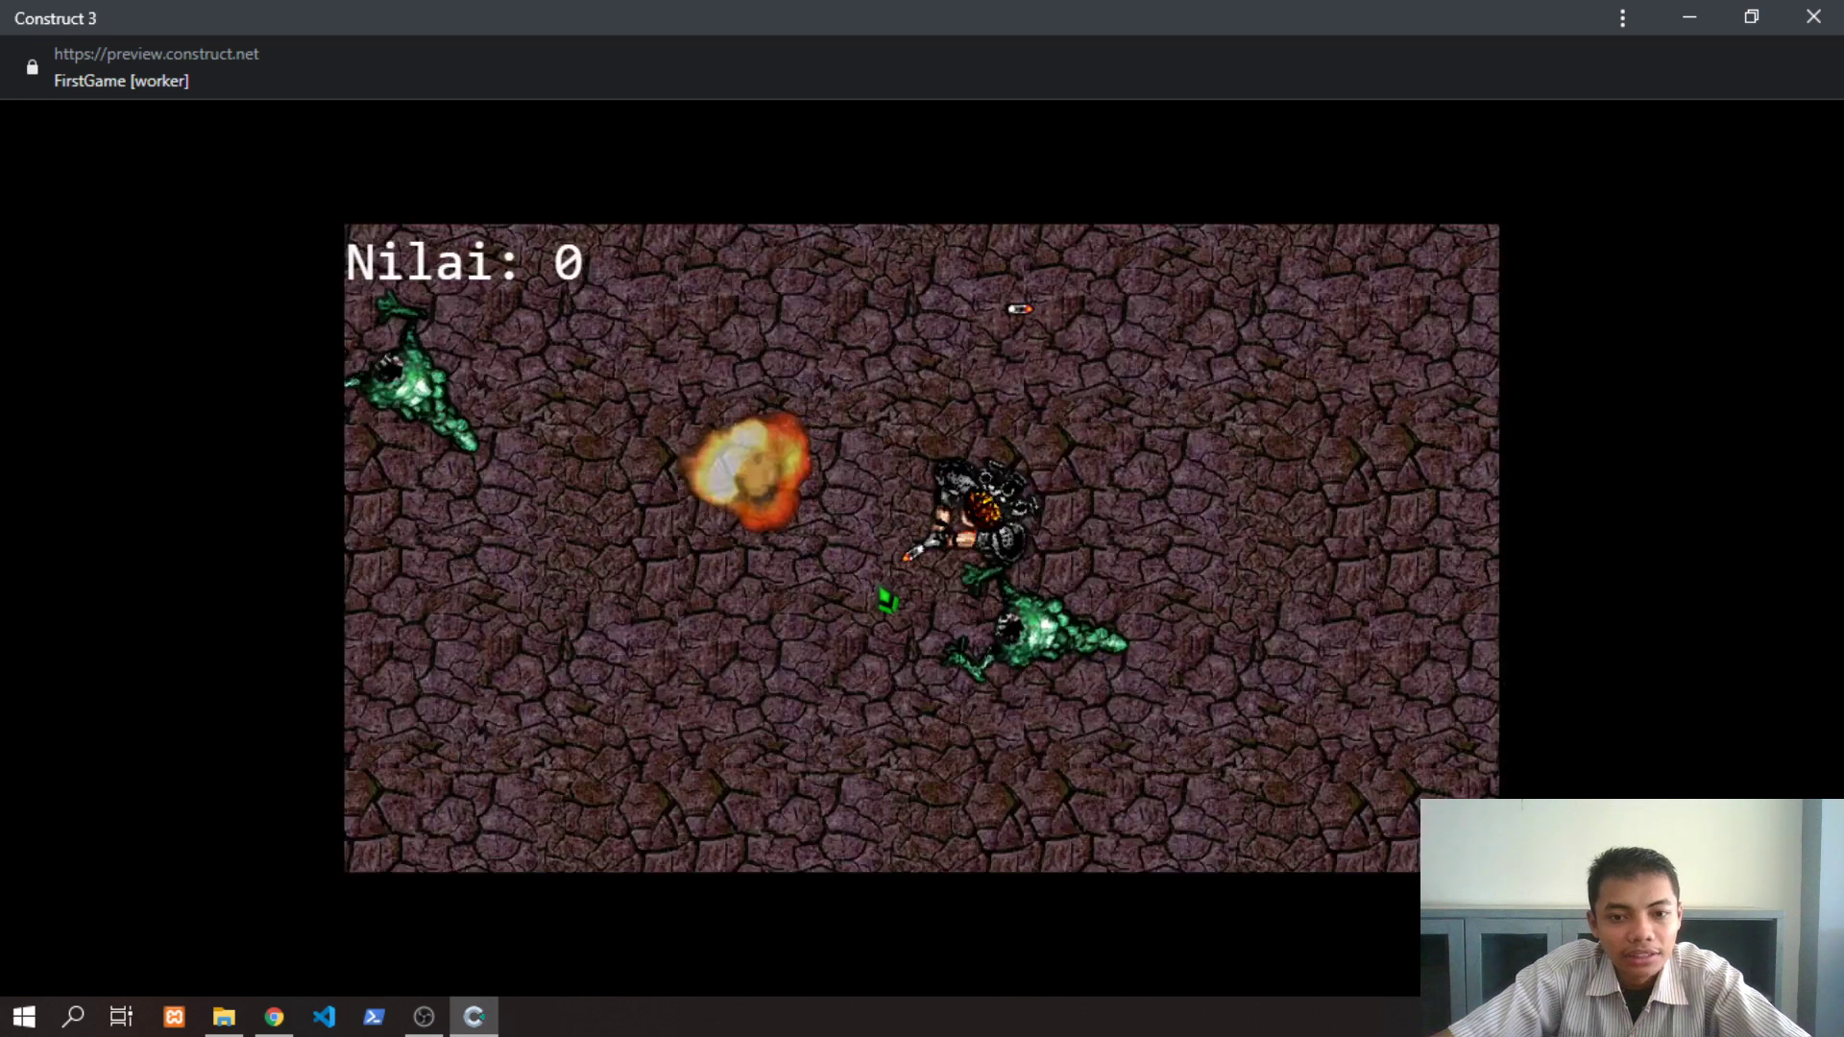
pyautogui.click(845, 586)
pyautogui.press('Down')
pyautogui.click(730, 528)
pyautogui.click(691, 514)
pyautogui.click(687, 504)
pyautogui.click(694, 490)
pyautogui.click(703, 476)
pyautogui.click(745, 473)
pyautogui.click(780, 471)
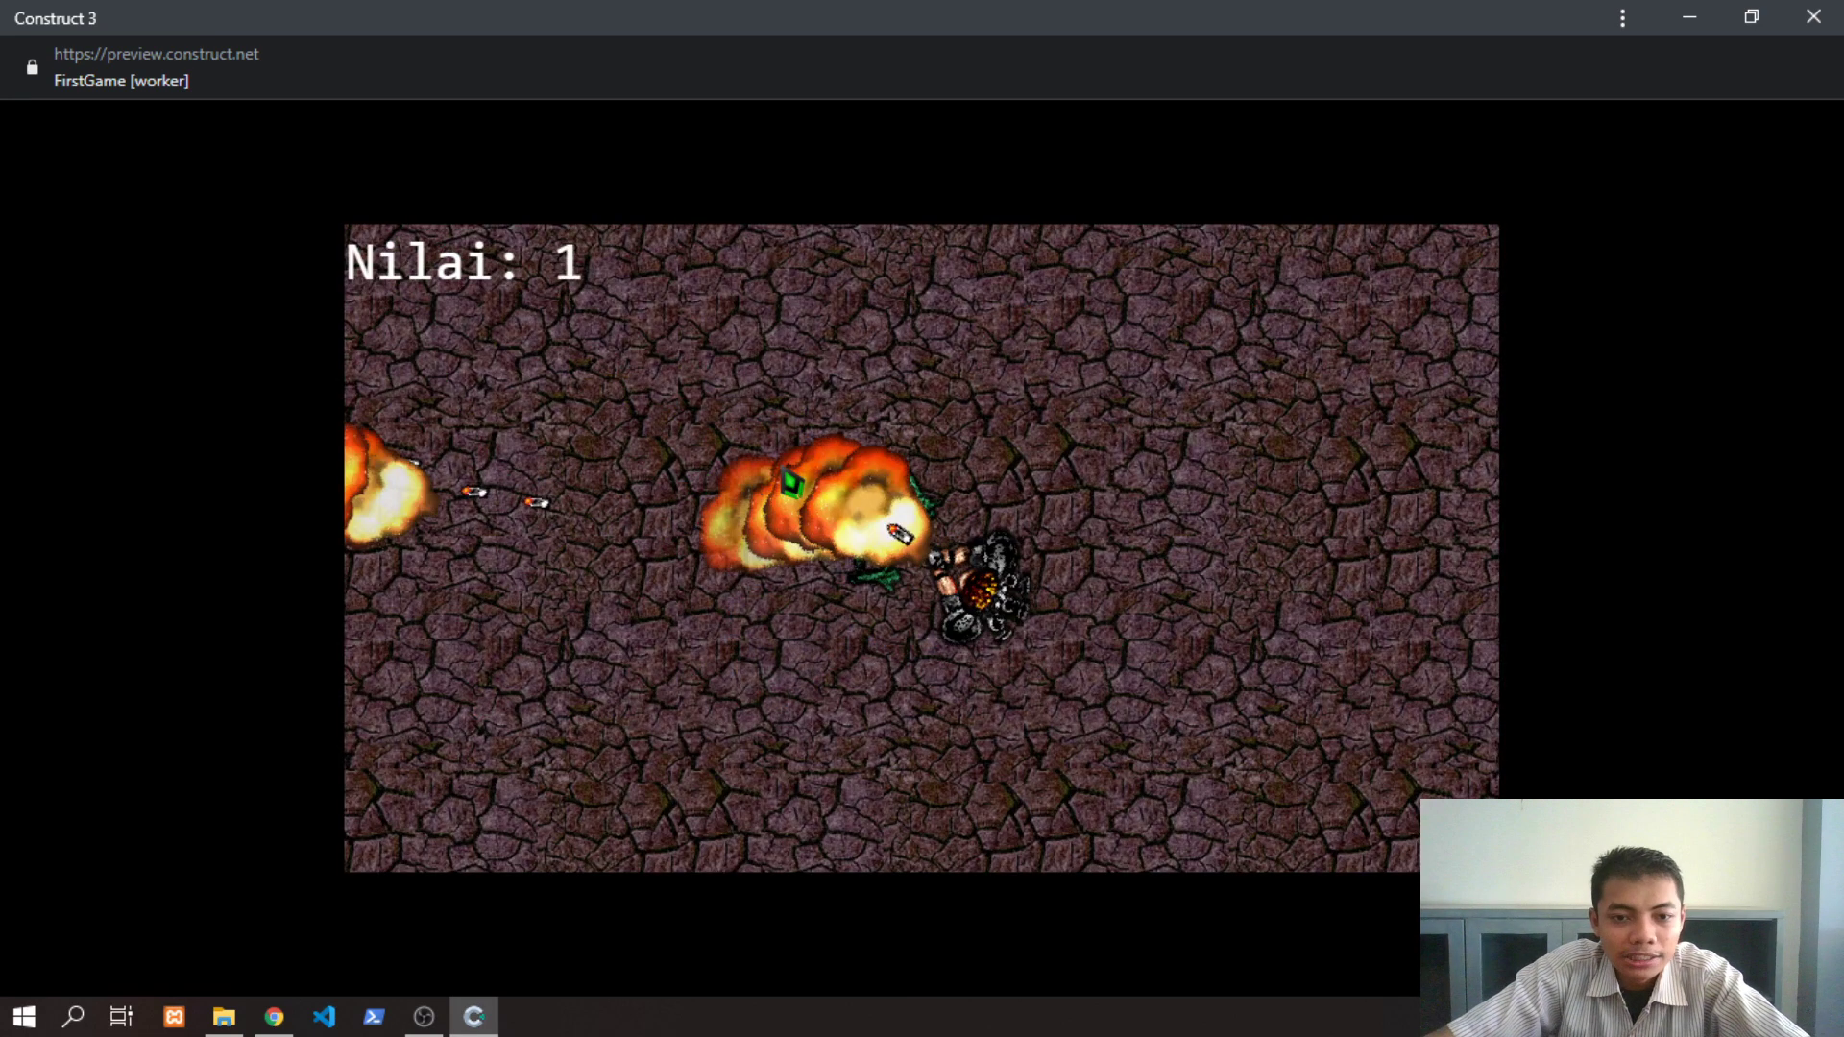
pyautogui.click(783, 473)
pyautogui.click(783, 478)
pyautogui.click(783, 485)
pyautogui.click(783, 490)
pyautogui.click(734, 523)
pyautogui.press('Left')
pyautogui.press('Down')
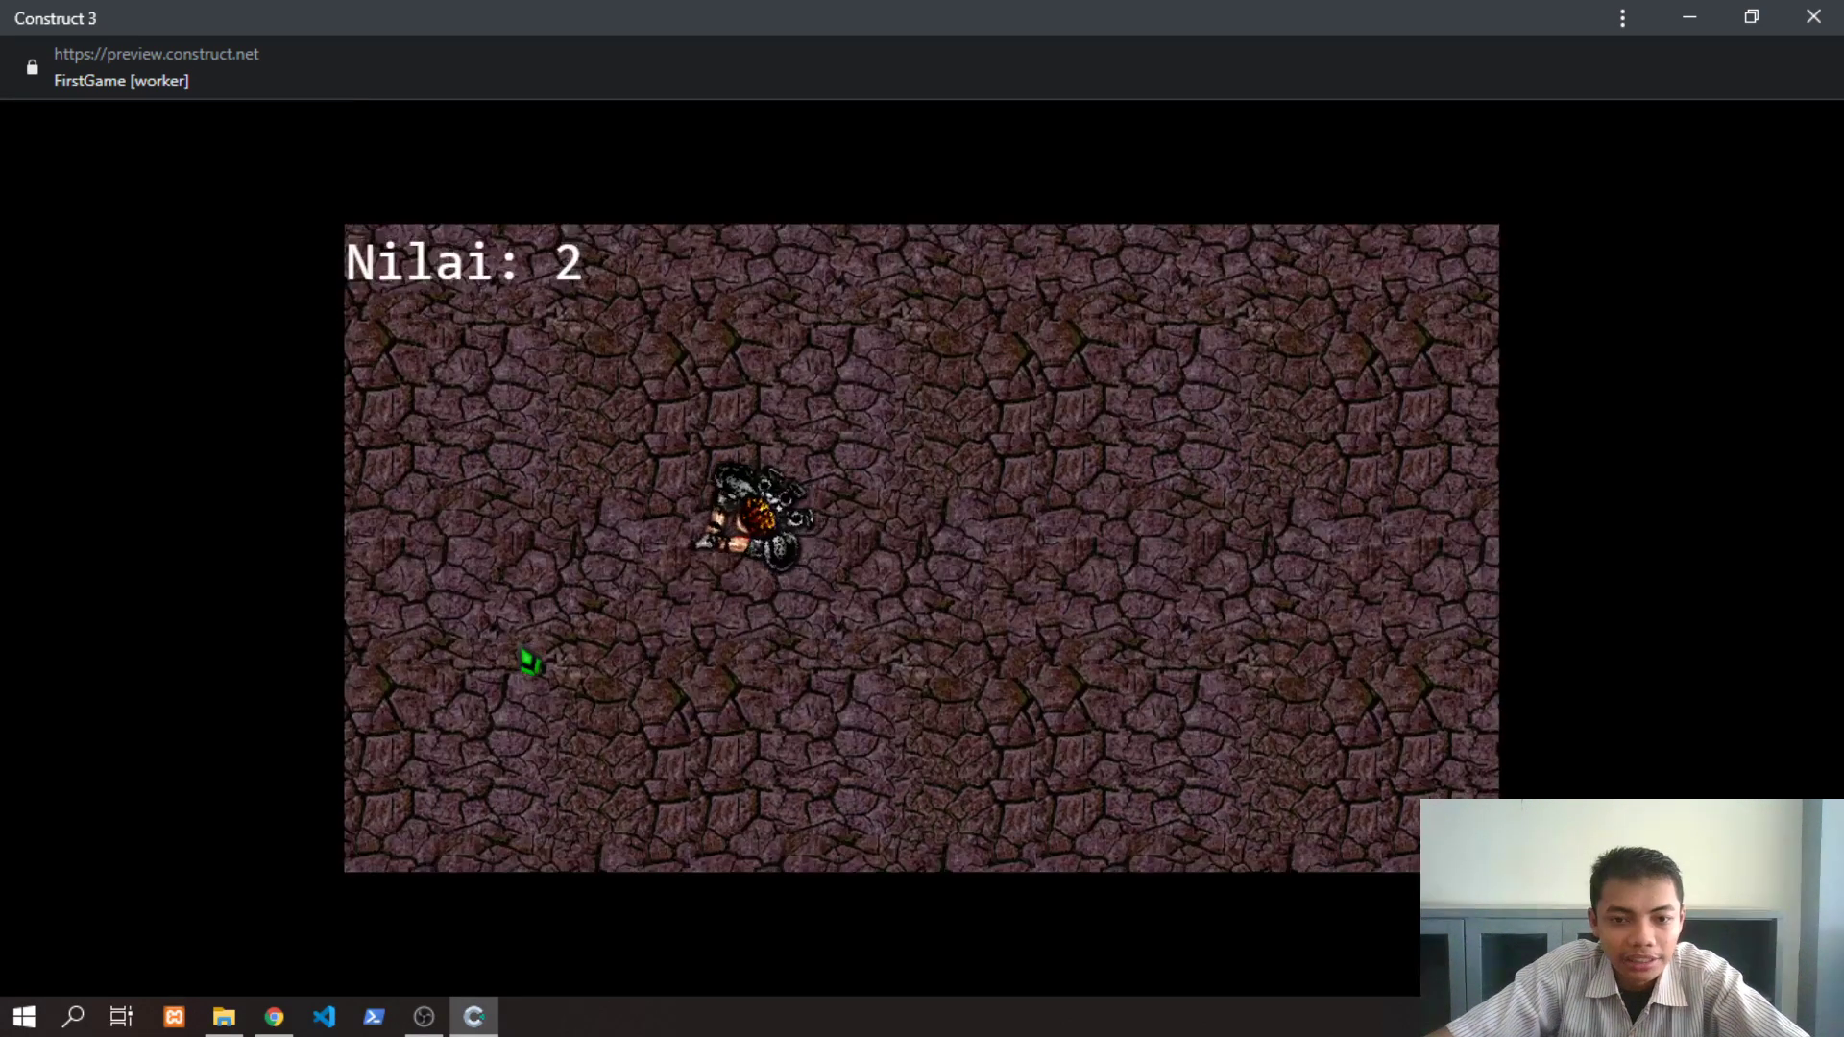
# Steer the player up and right while shooting toward the right side, sweeping the fire round to the left
pyautogui.press('Up')
pyautogui.click(946, 511)
pyautogui.click(1011, 523)
pyautogui.click(1067, 530)
pyautogui.click(1124, 538)
pyautogui.click(1229, 538)
pyautogui.click(1235, 553)
pyautogui.press('Up')
pyautogui.click(1191, 581)
pyautogui.click(1105, 631)
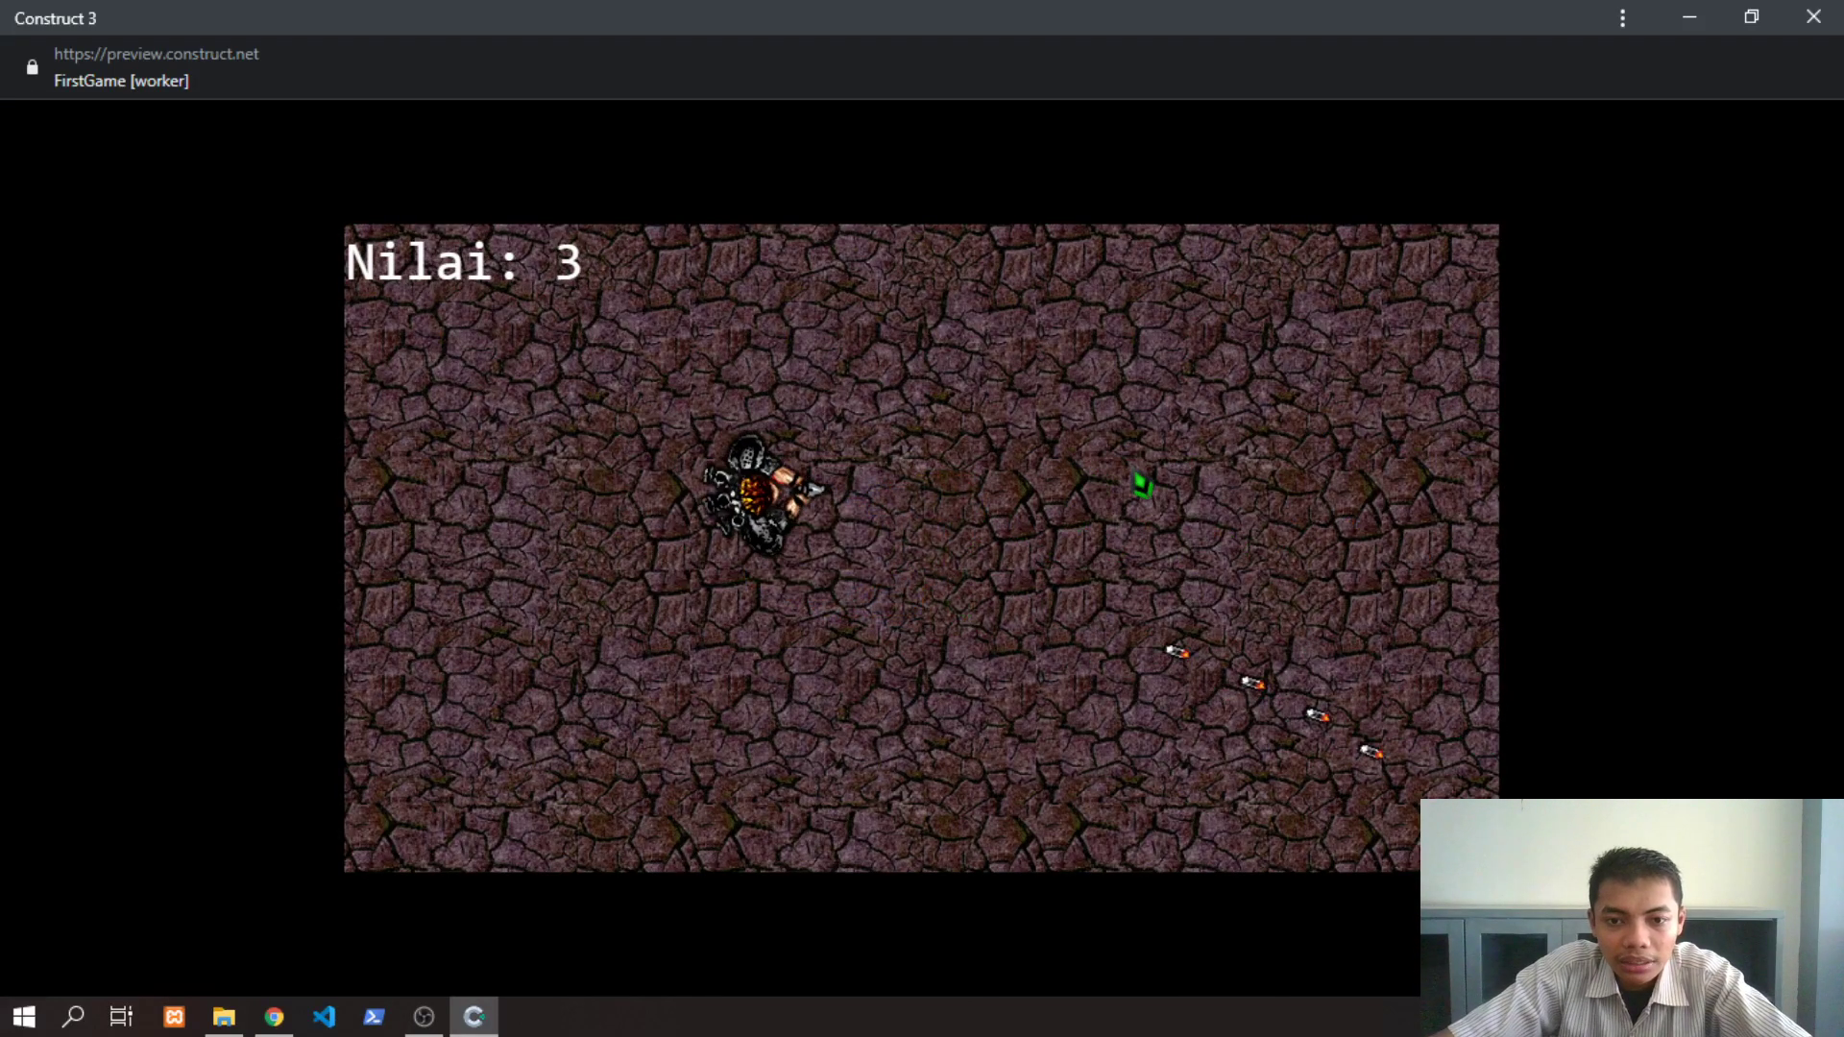
pyautogui.press('Up')
pyautogui.press('Right')
pyautogui.click(1167, 538)
pyautogui.click(1038, 653)
pyautogui.click(769, 576)
pyautogui.press('Down')
pyautogui.click(586, 490)
pyautogui.click(567, 442)
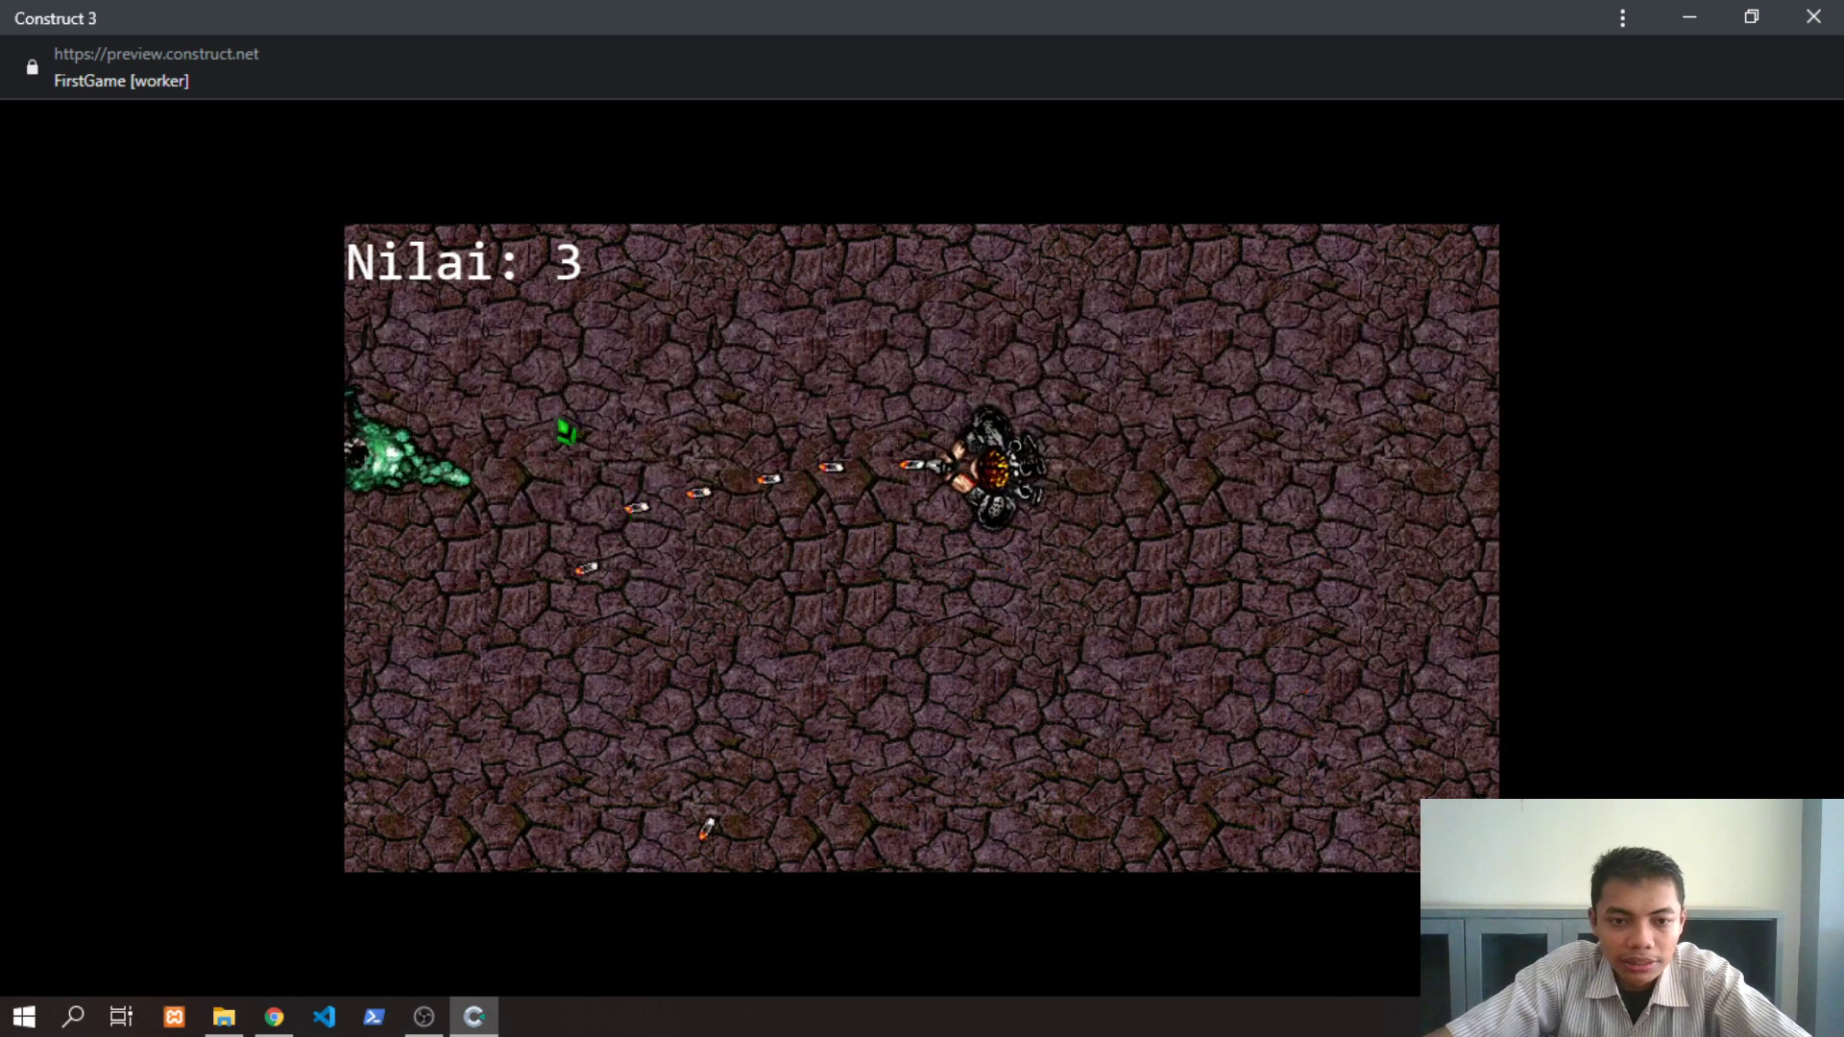
# Shoot the monster to the player's lower right, dodge in all four directions and sweep bullets across the upper area
pyautogui.click(1028, 643)
pyautogui.click(1153, 606)
pyautogui.click(1189, 593)
pyautogui.click(1181, 572)
pyautogui.click(1143, 565)
pyautogui.click(1085, 554)
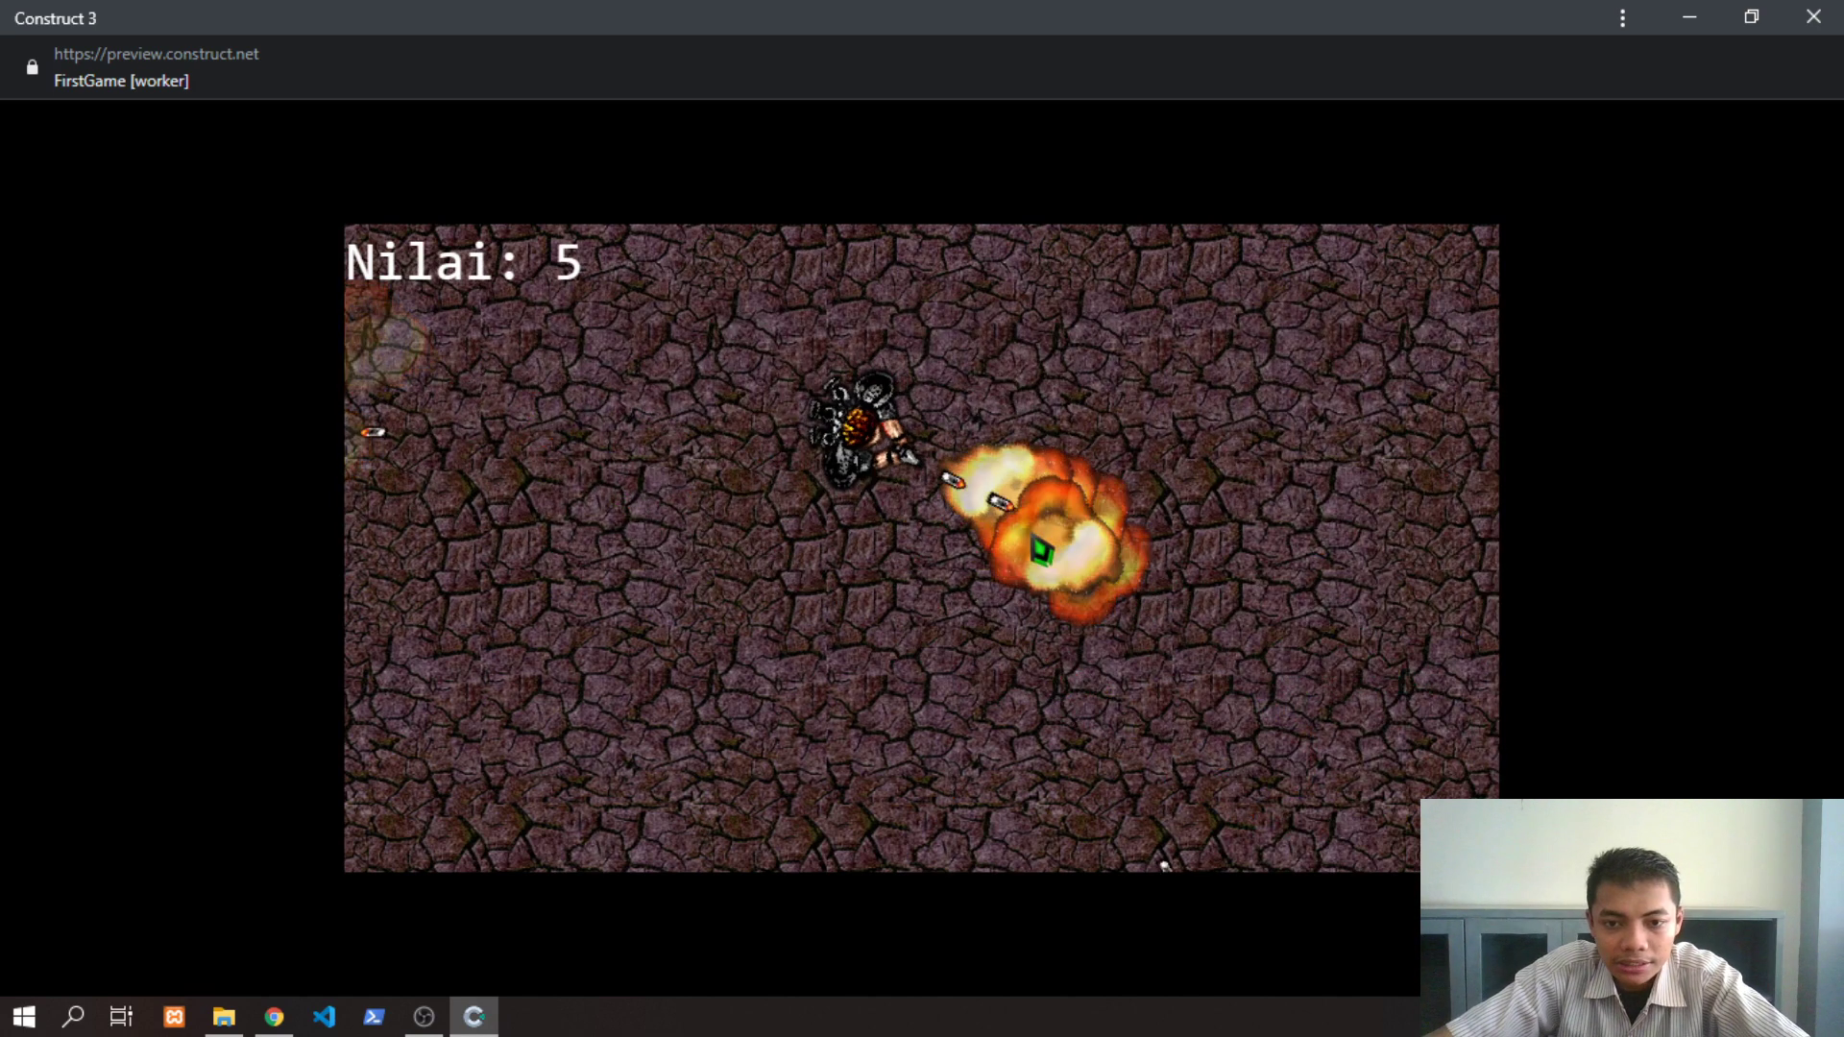
pyautogui.press('Left')
pyautogui.press('Down')
pyautogui.press('Up')
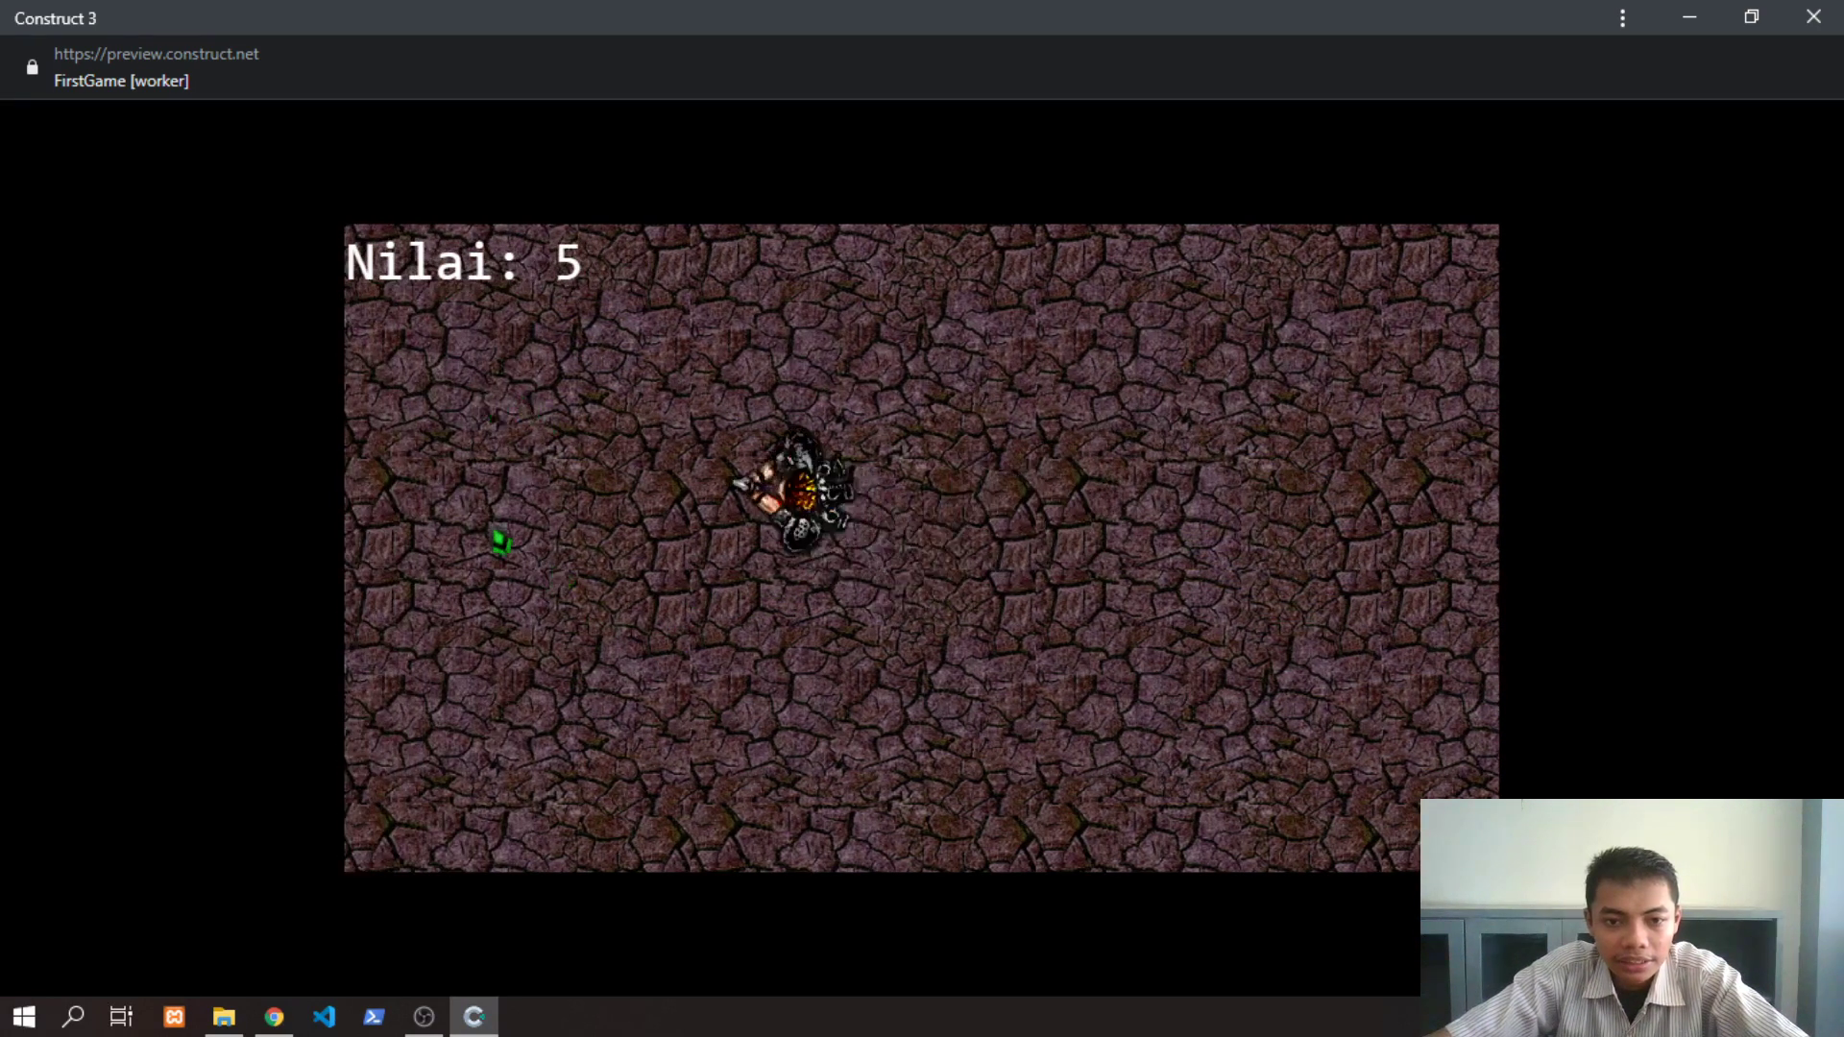
pyautogui.press('Down')
pyautogui.press('Right')
pyautogui.click(1148, 576)
pyautogui.click(1129, 548)
pyautogui.click(1105, 523)
pyautogui.click(1081, 498)
pyautogui.press('Right')
pyautogui.click(989, 374)
pyautogui.click(846, 337)
pyautogui.click(615, 350)
pyautogui.click(526, 403)
pyautogui.click(522, 452)
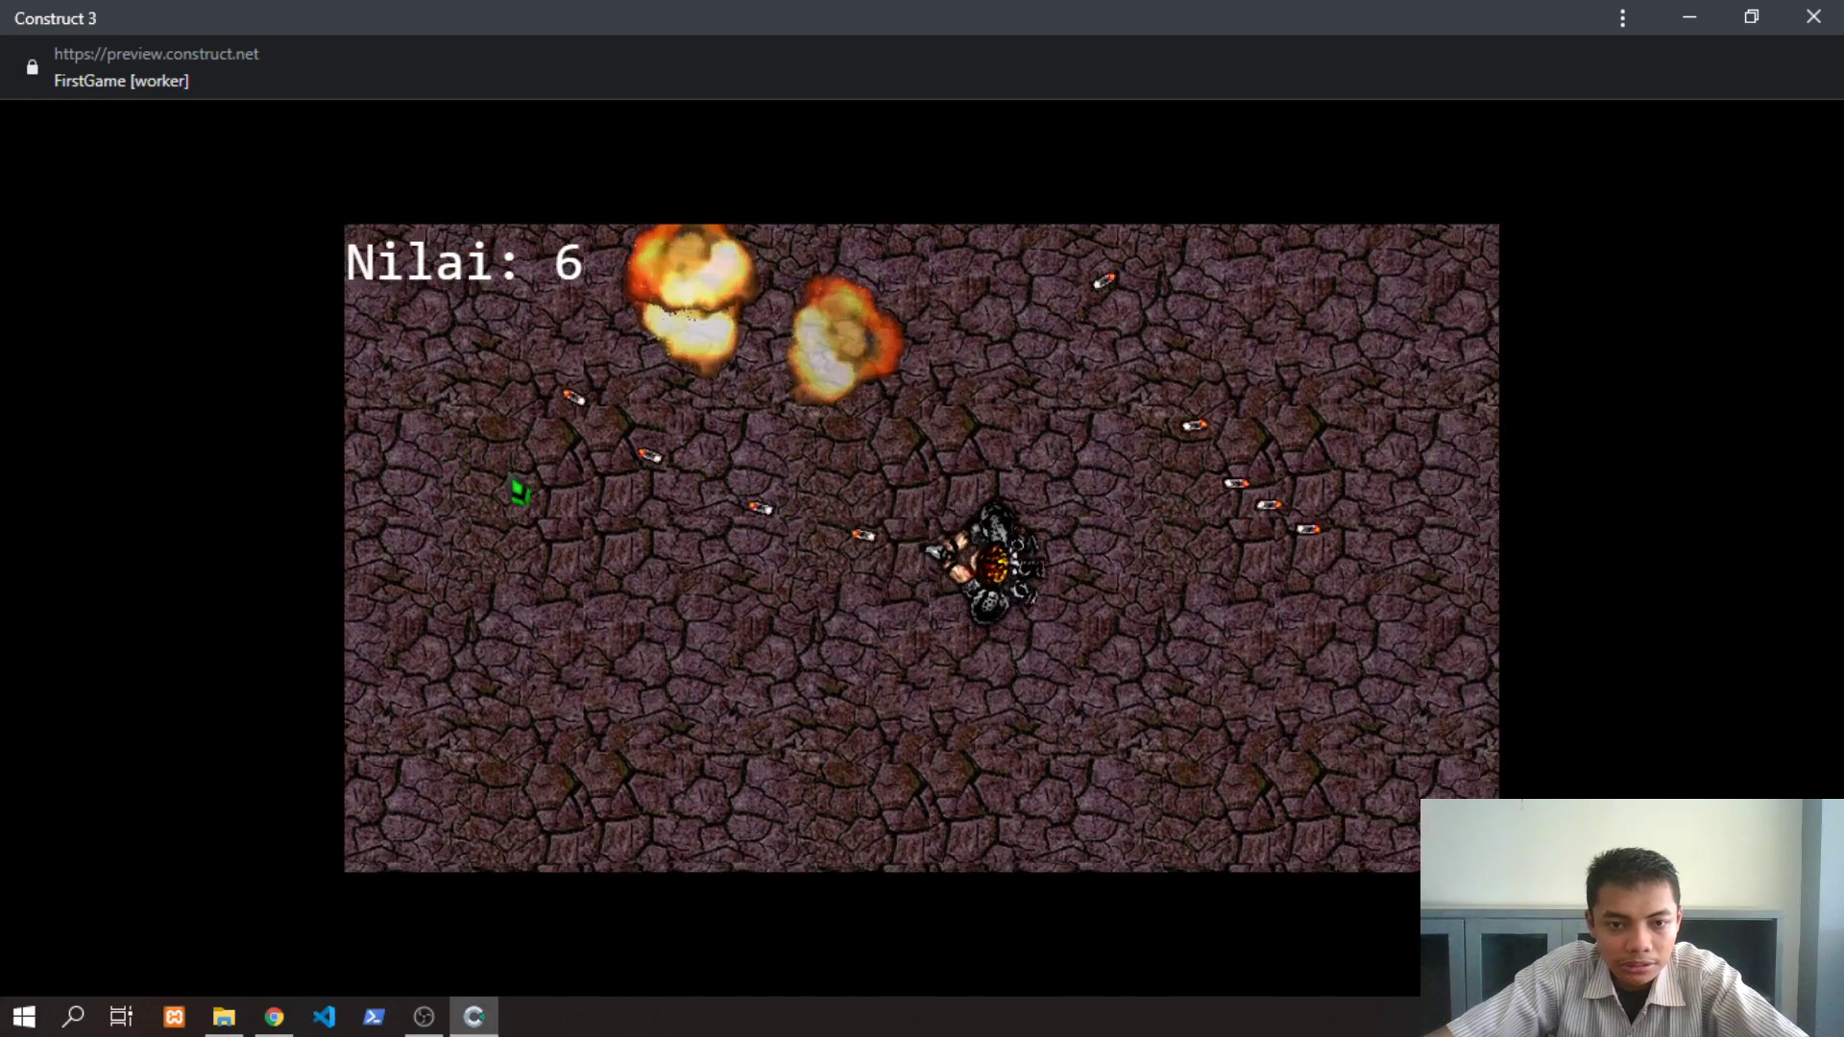
# Move the player down and sideways while shooting the monsters below and to the left, ending with shots to the right
pyautogui.press('Down')
pyautogui.press('Left')
pyautogui.press('Right')
pyautogui.click(1042, 634)
pyautogui.click(975, 668)
pyautogui.click(778, 648)
pyautogui.click(667, 615)
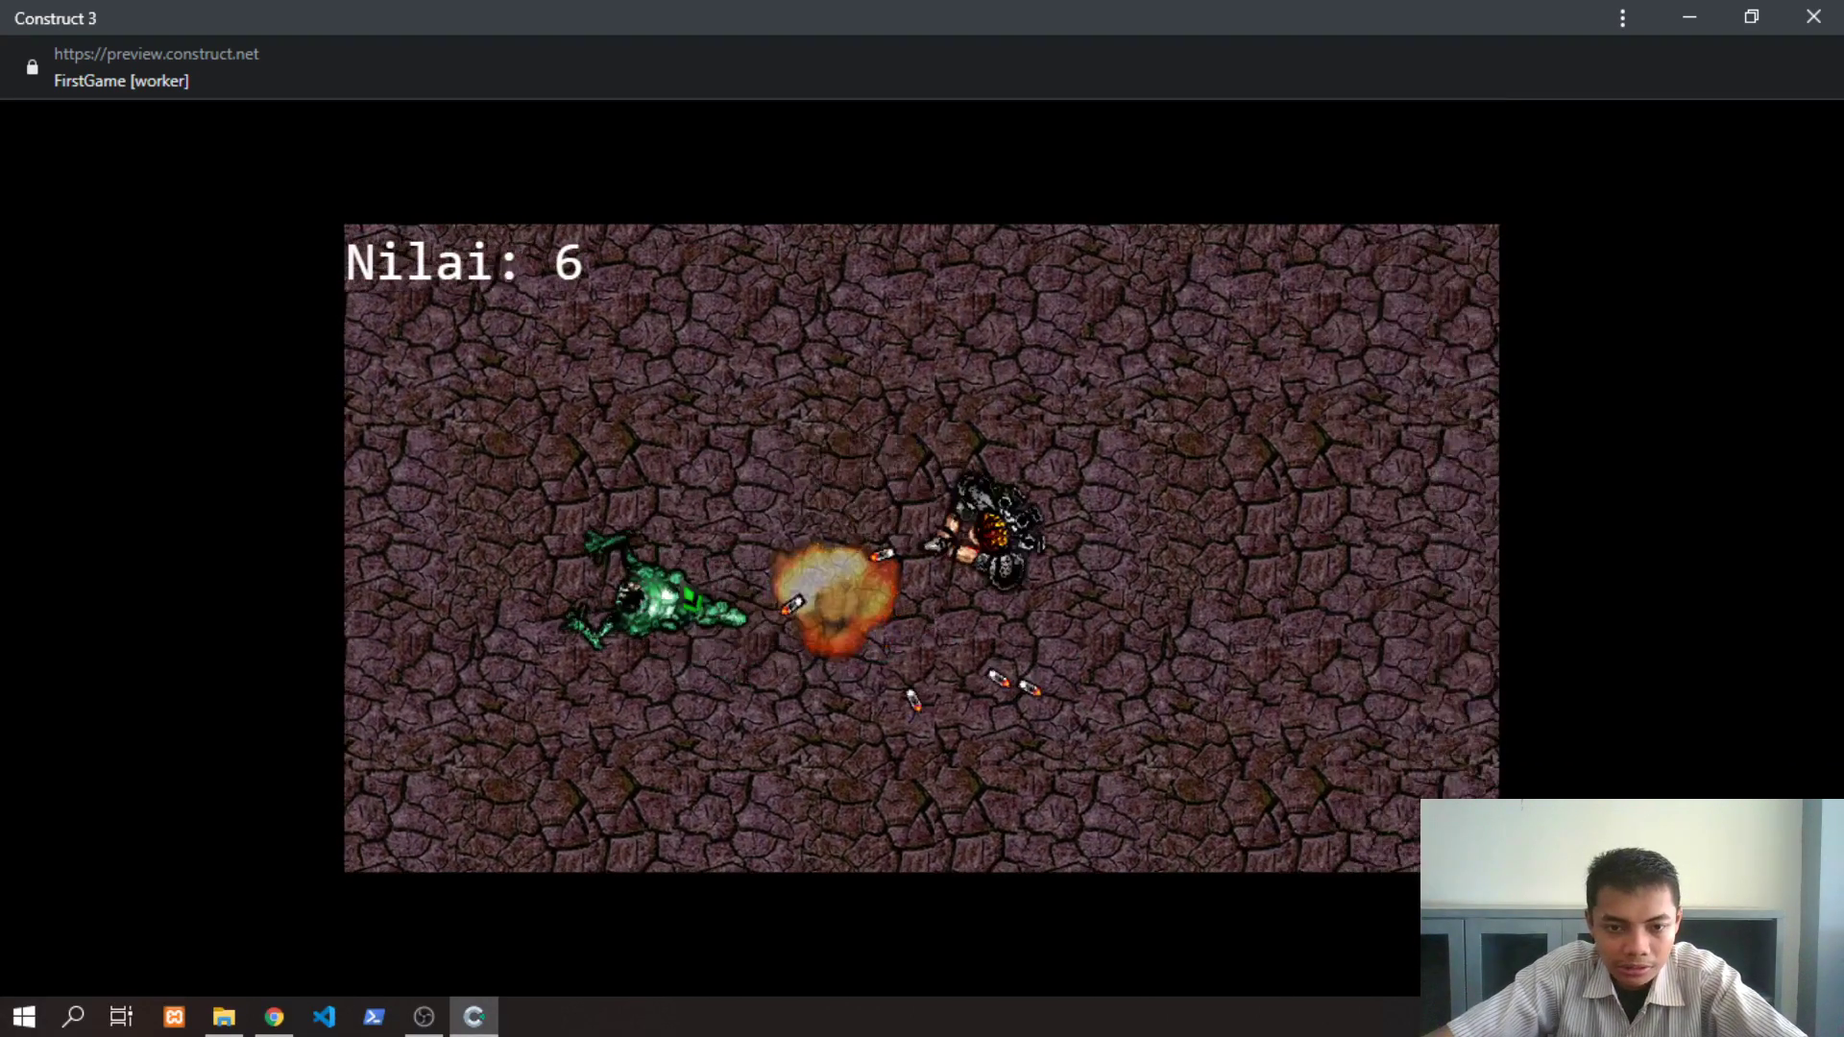
pyautogui.click(567, 571)
pyautogui.click(504, 548)
pyautogui.click(518, 543)
pyautogui.press('Left')
pyautogui.click(599, 411)
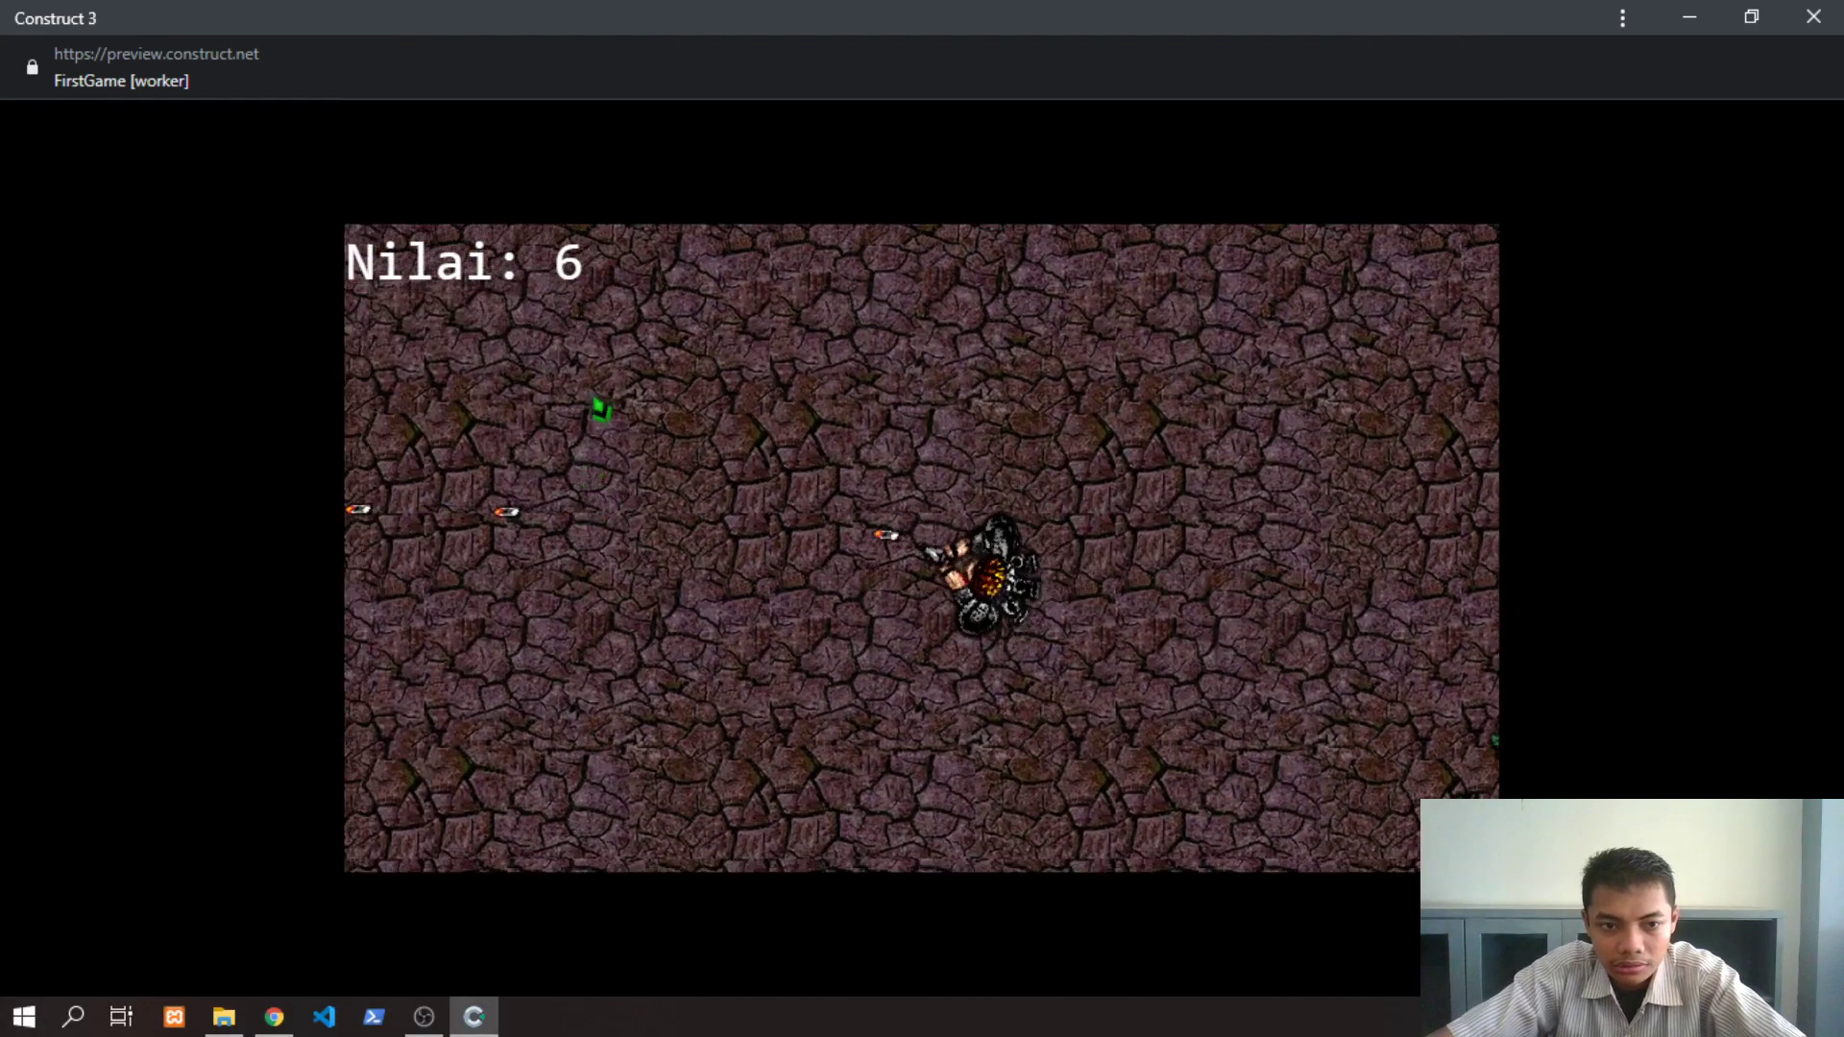
pyautogui.click(615, 398)
pyautogui.click(642, 370)
pyautogui.click(696, 341)
pyautogui.click(764, 355)
pyautogui.click(1284, 523)
pyautogui.click(1239, 490)
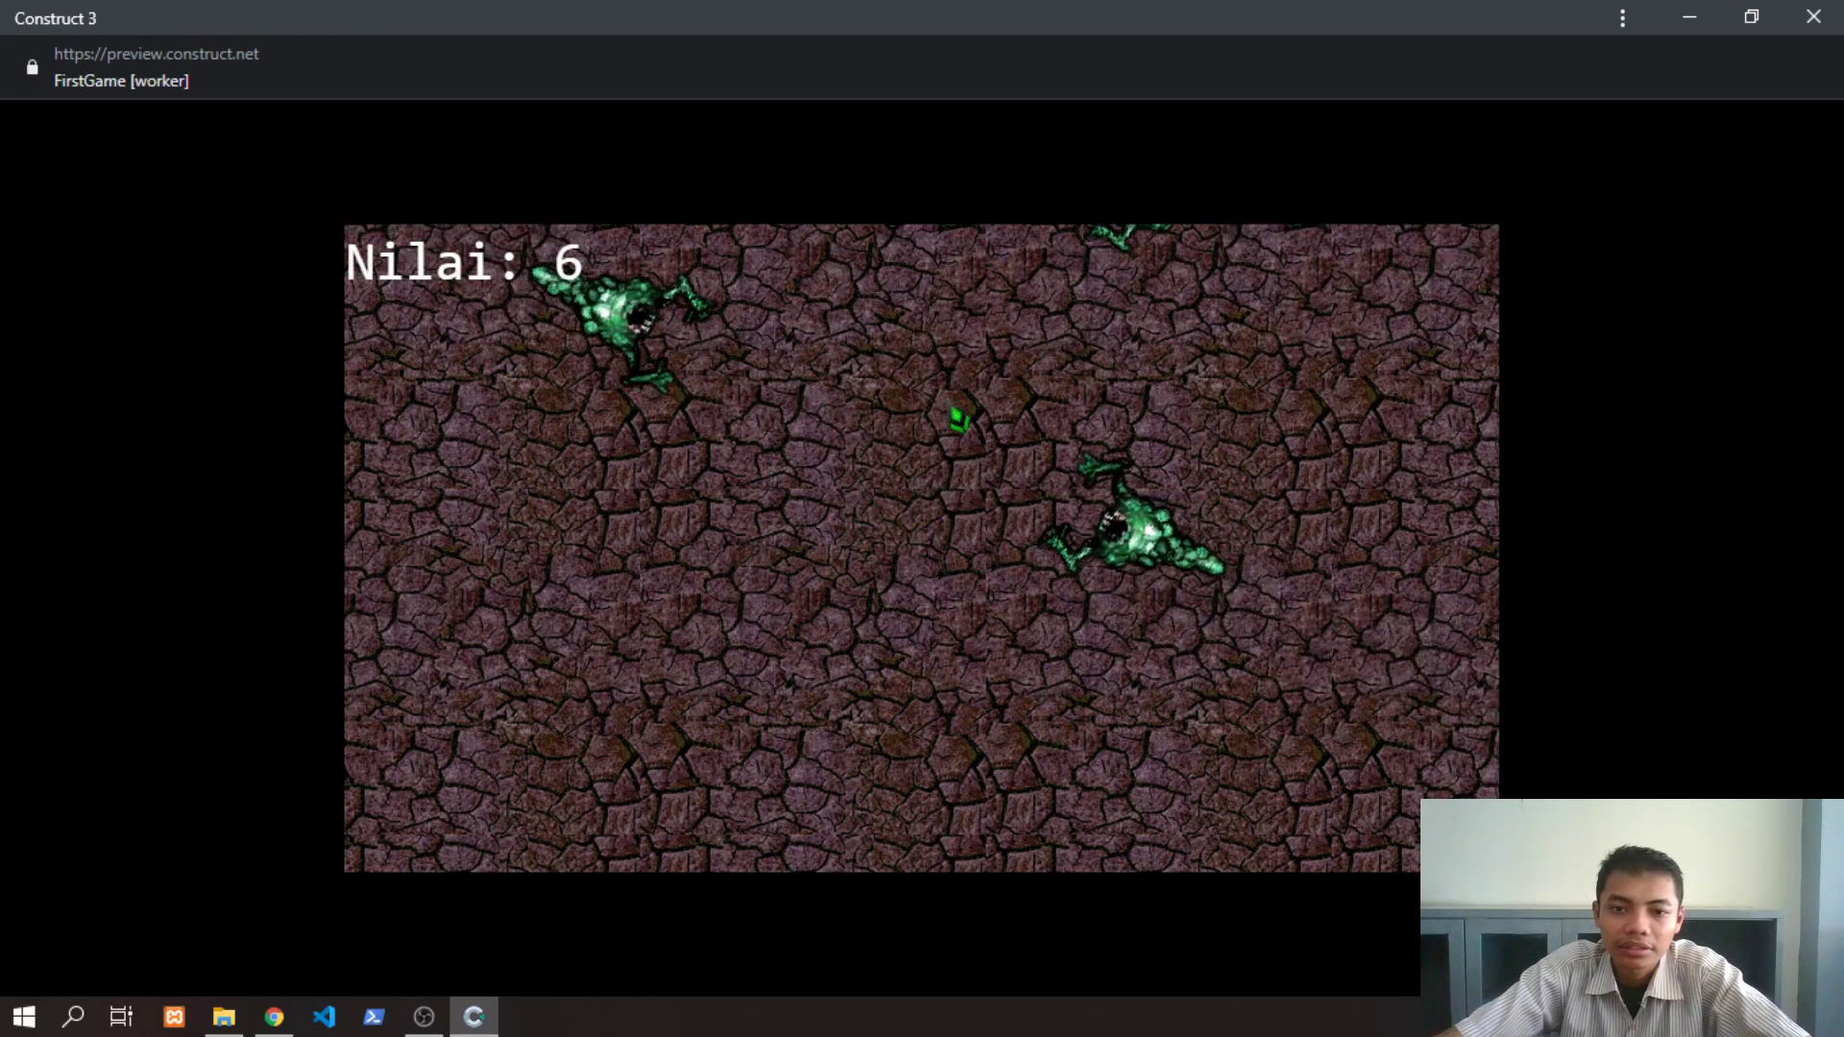
# Close the game preview and review the events and actions in Event sheet 1 of the FirstGame project
pyautogui.click(1814, 17)
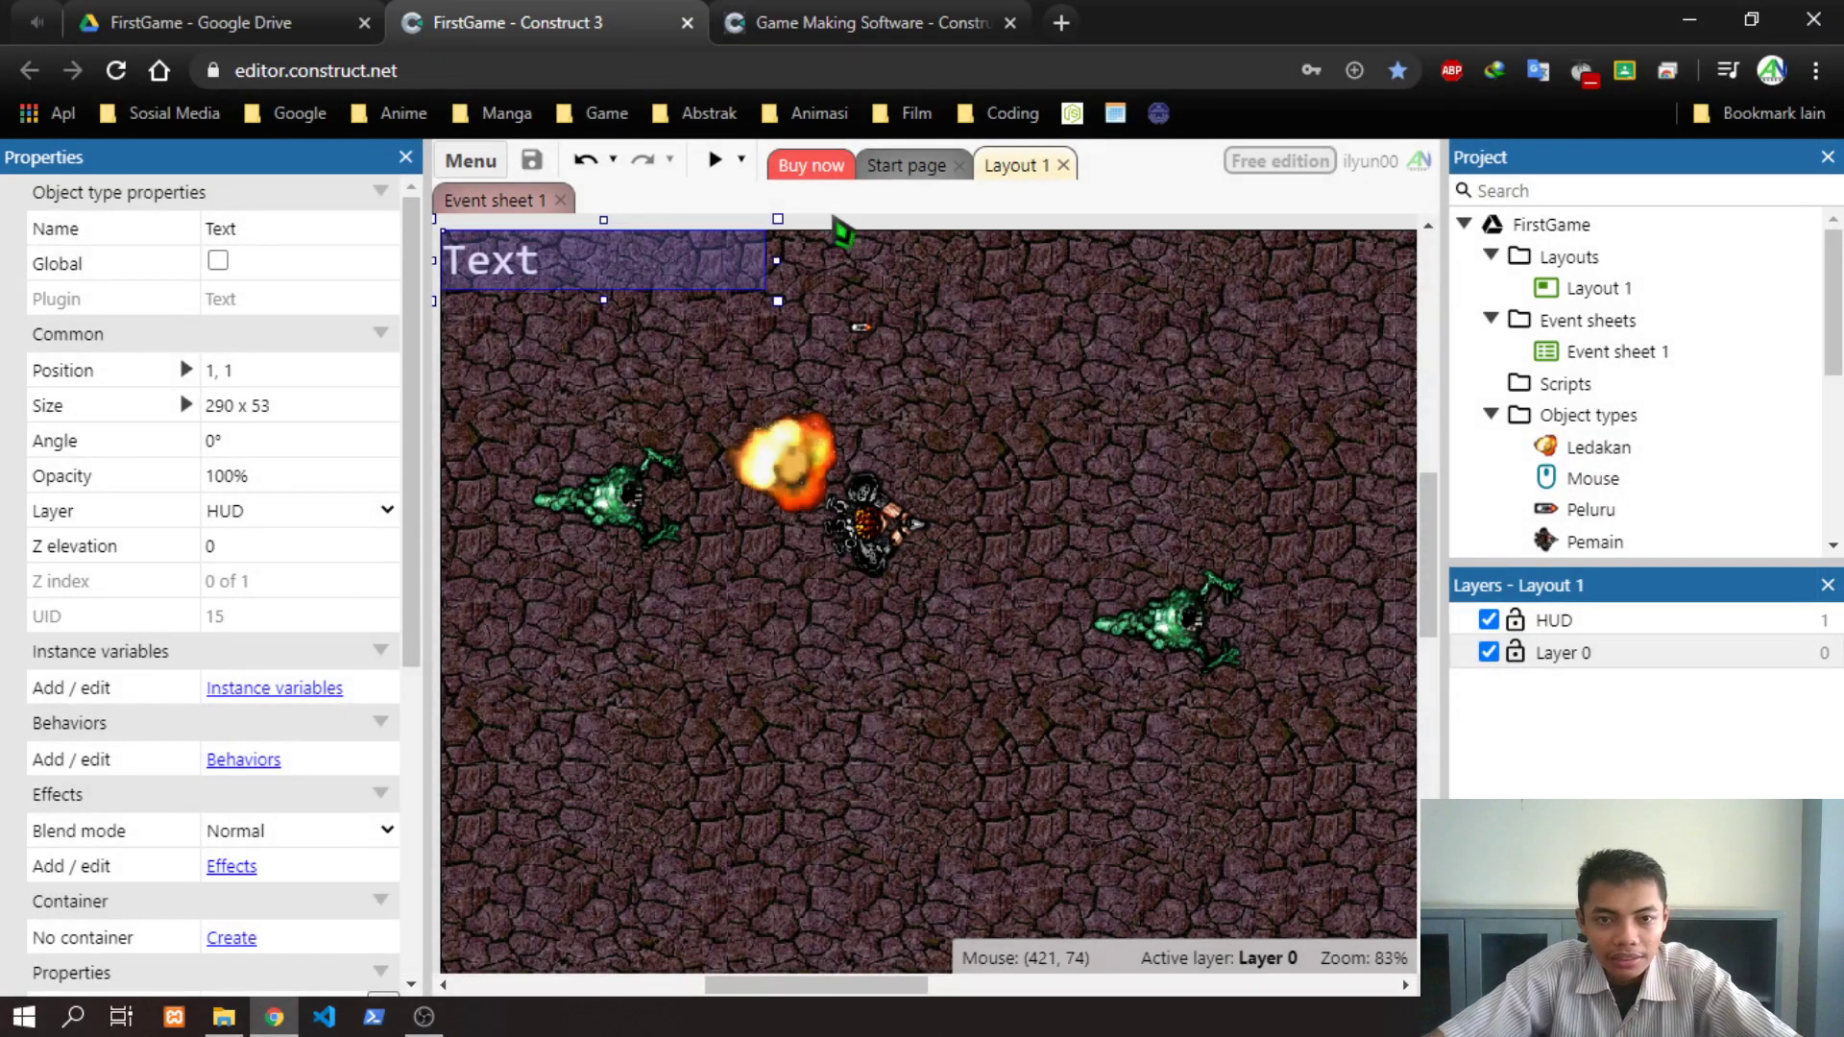
pyautogui.click(488, 199)
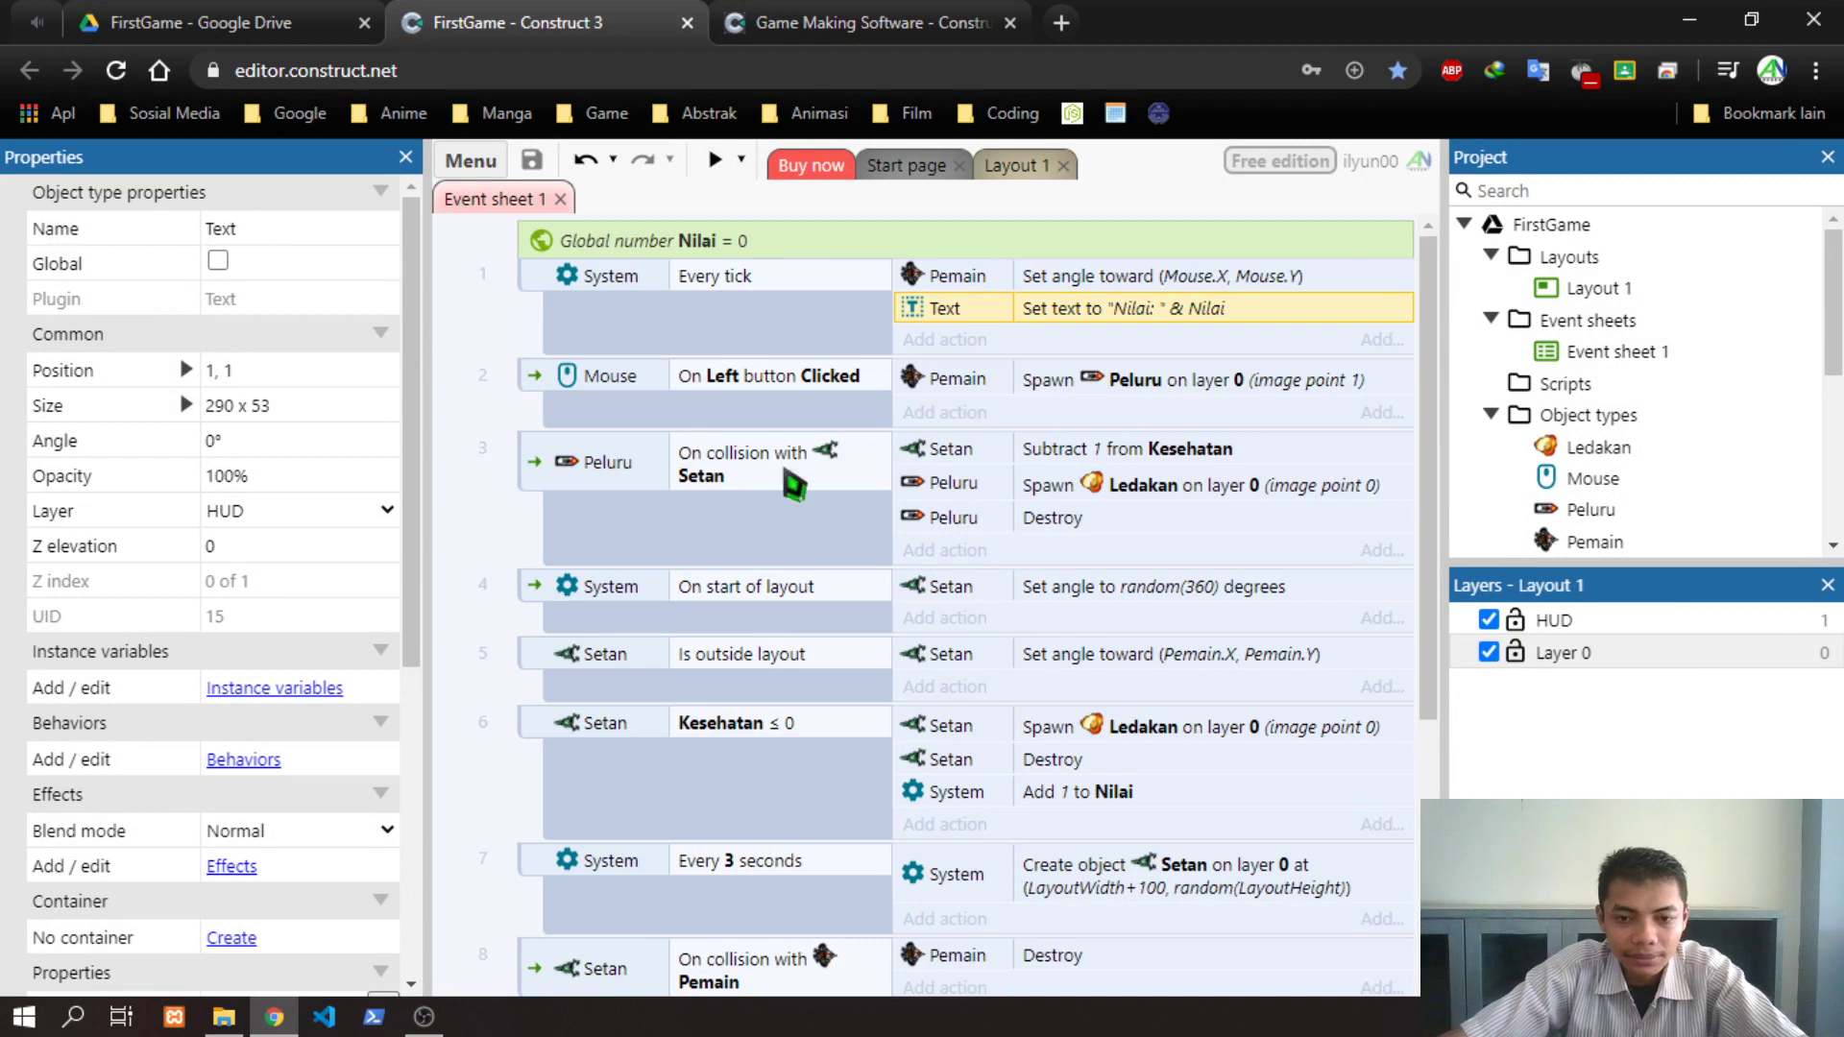
pyautogui.moveTo(1429, 369)
pyautogui.mouseDown()
pyautogui.moveTo(1426, 413)
pyautogui.moveTo(1446, 382)
pyautogui.mouseUp()
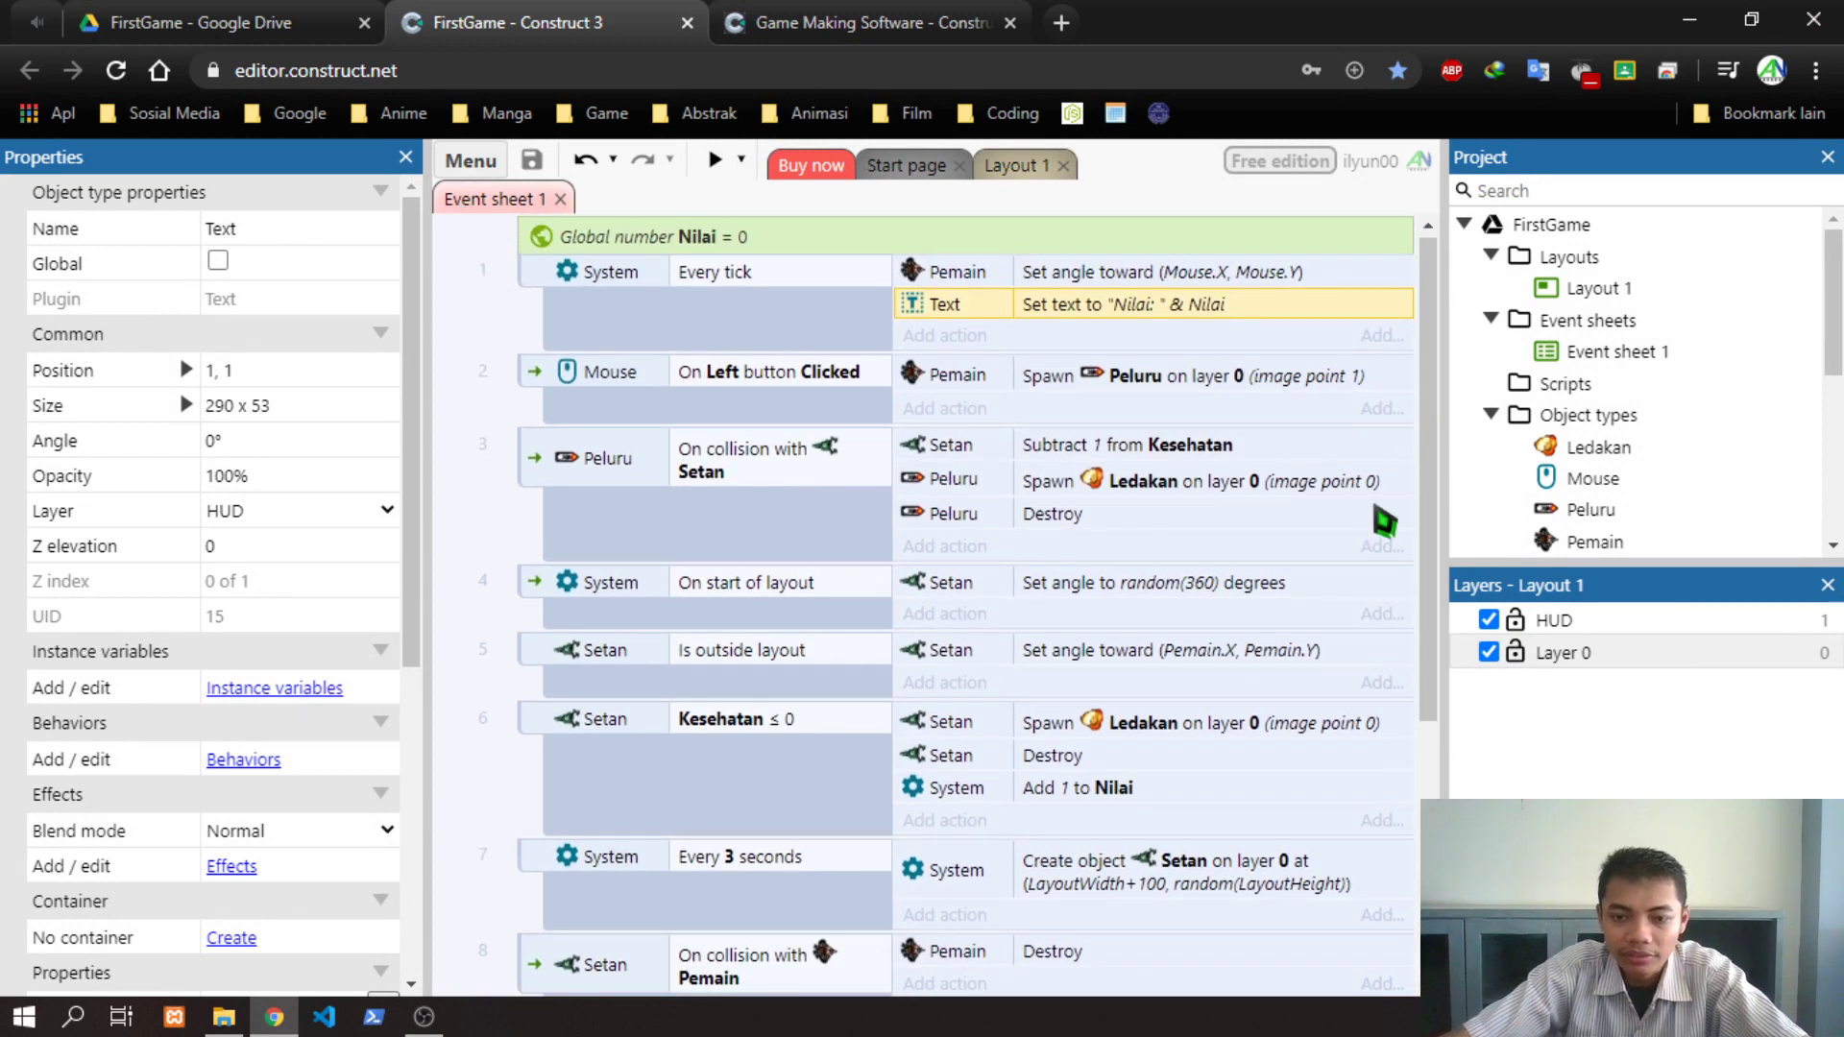
pyautogui.scroll(-2, 960, 416)
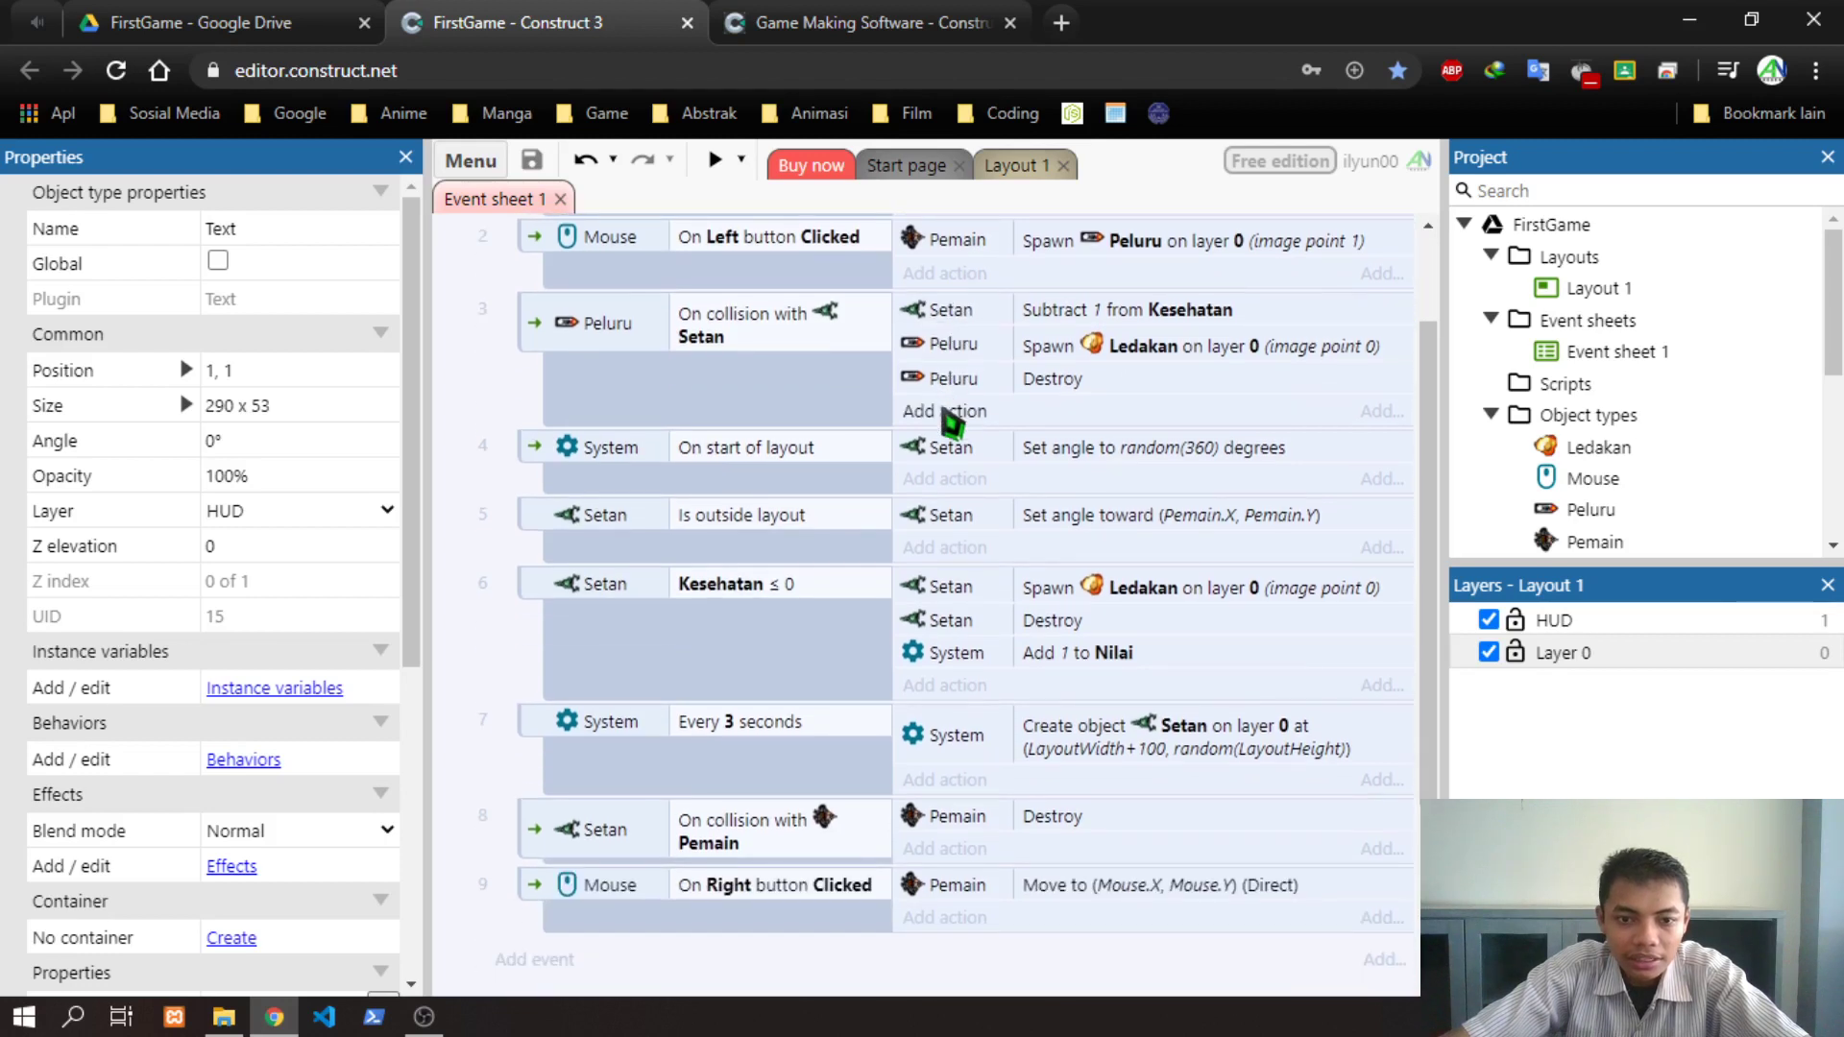
pyautogui.scroll(2, 956, 415)
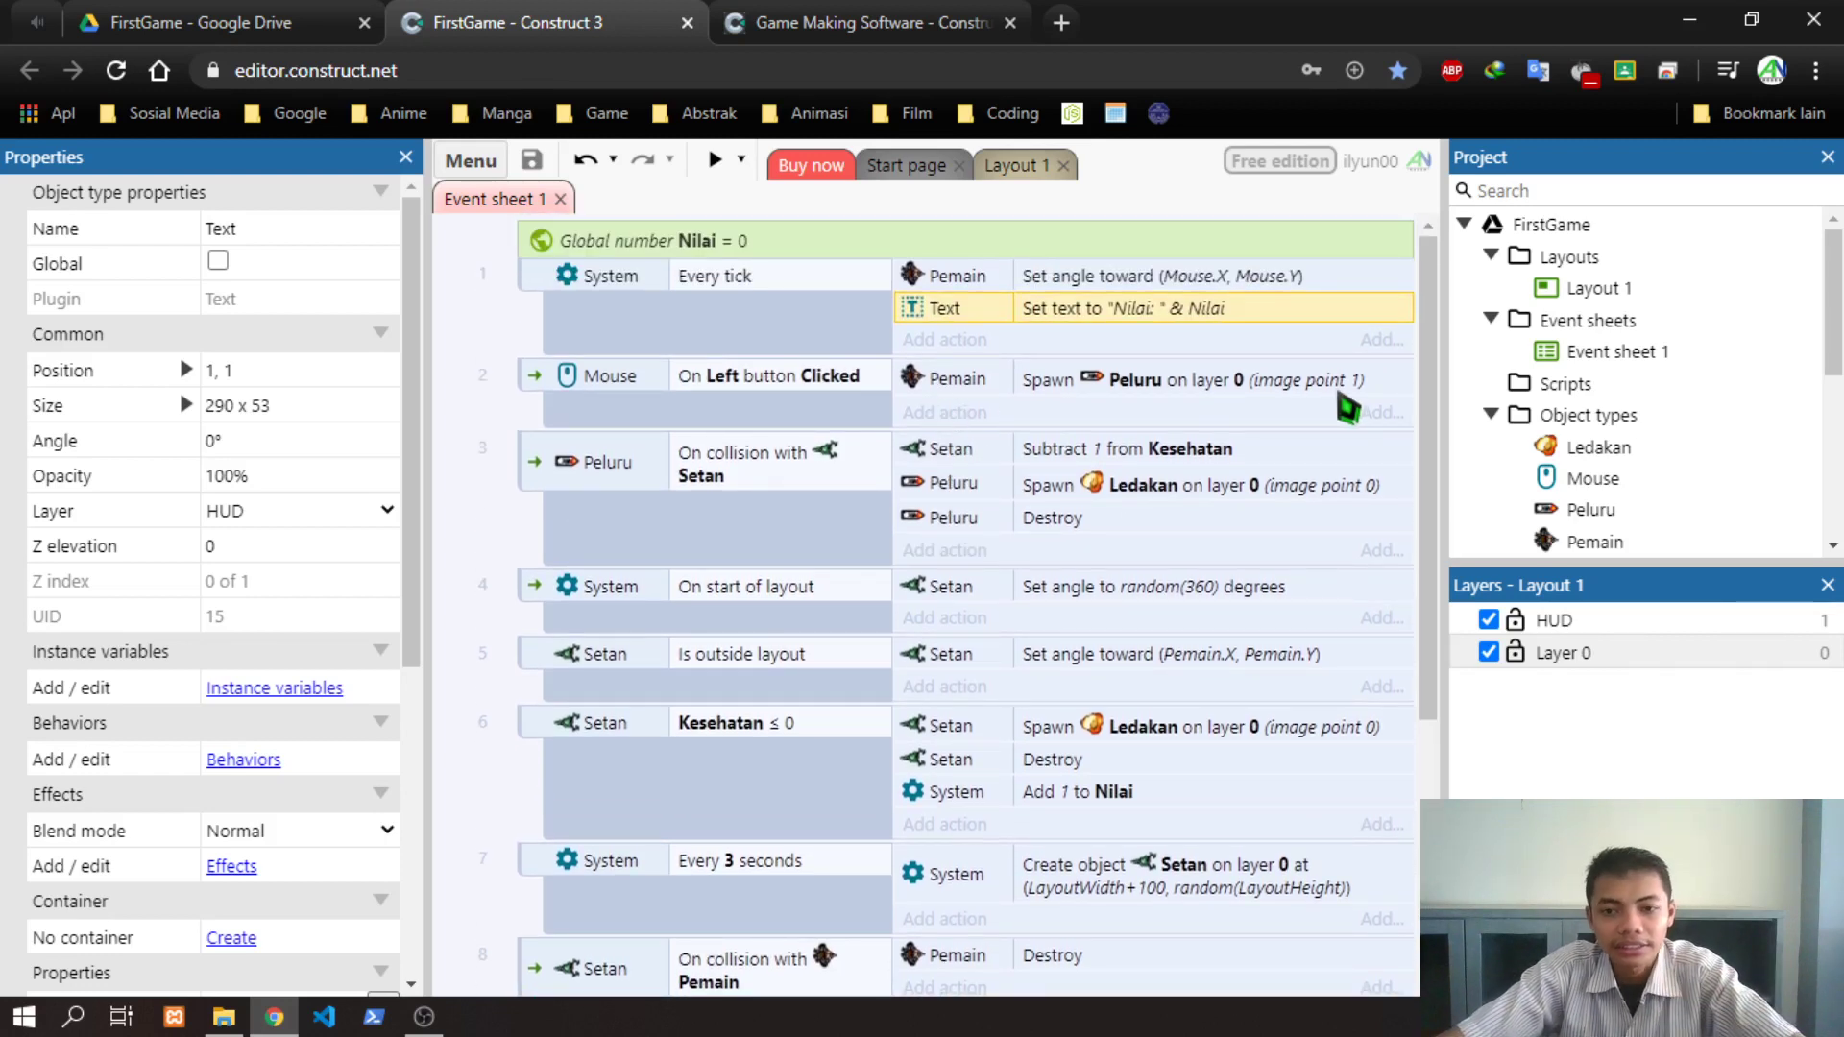
pyautogui.moveTo(1437, 400)
pyautogui.mouseDown()
pyautogui.moveTo(1432, 457)
pyautogui.moveTo(1434, 365)
pyautogui.mouseUp()
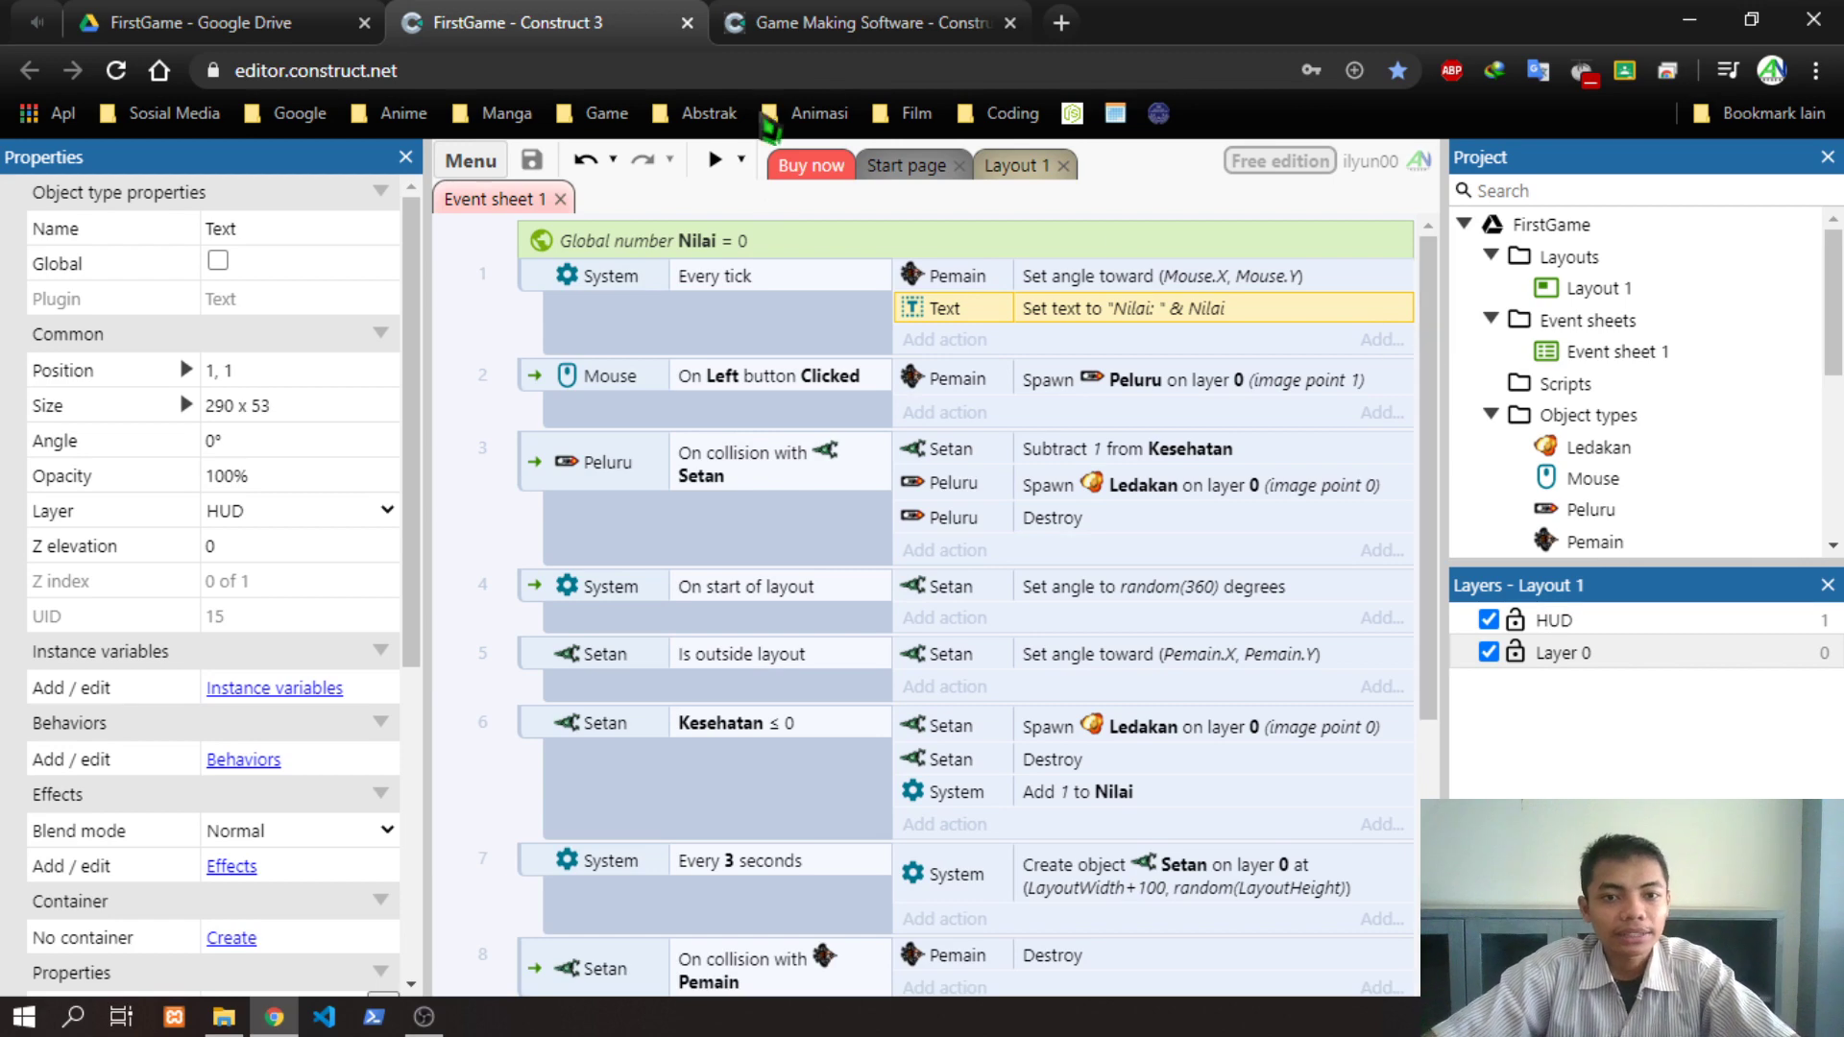
# Switch to the Construct website and open the Beginner's Guide tutorial for Construct 3
pyautogui.click(815, 21)
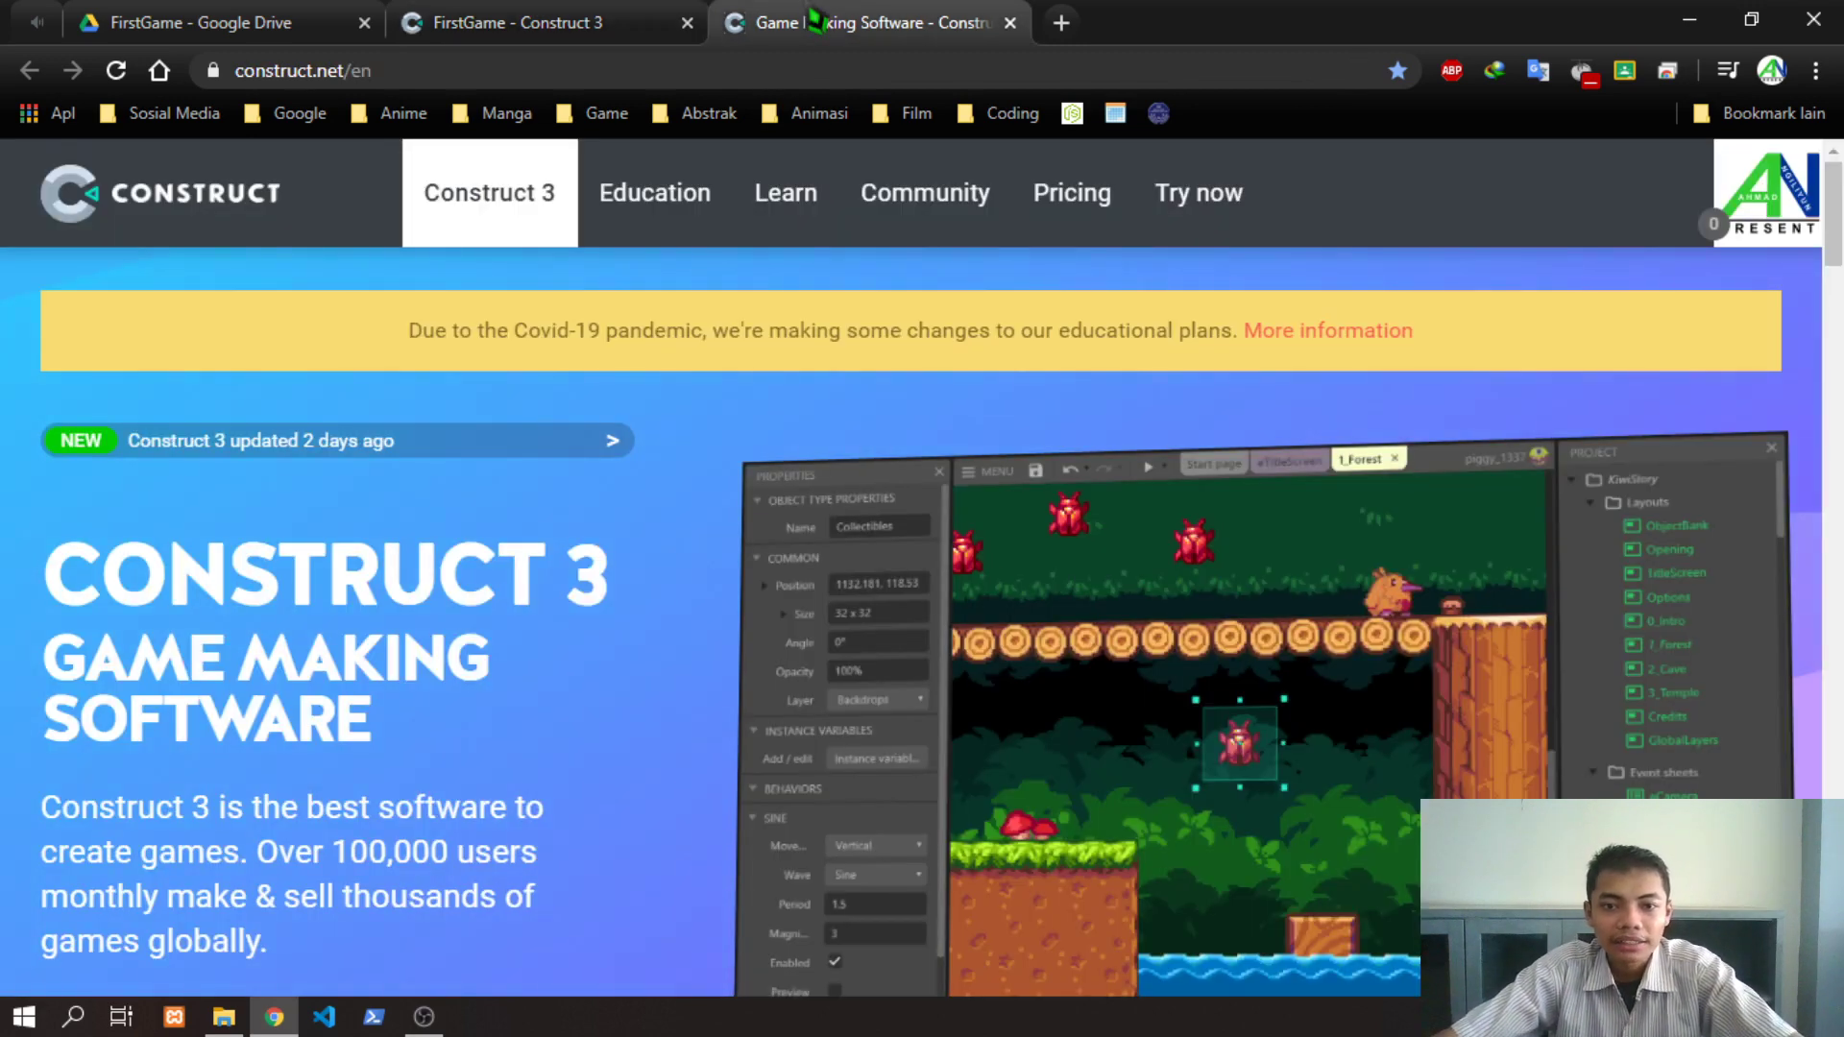
pyautogui.moveTo(793, 234)
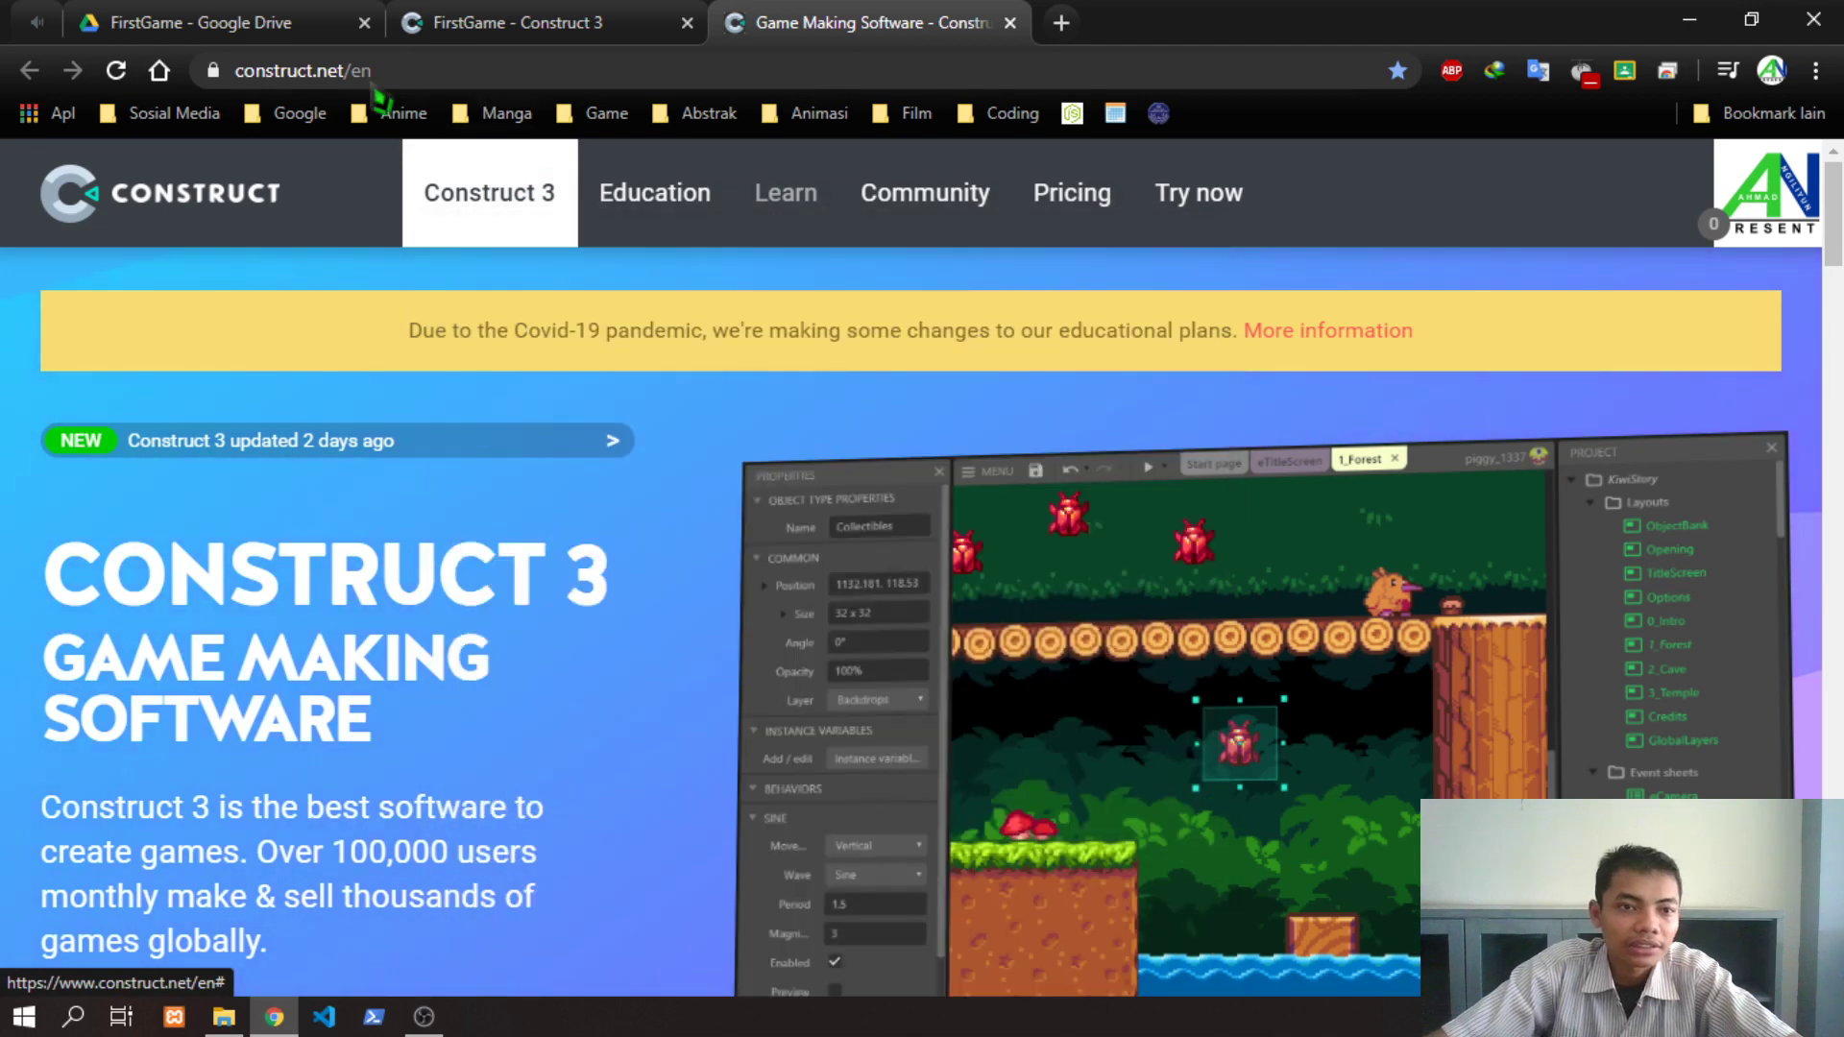
pyautogui.doubleClick(331, 71)
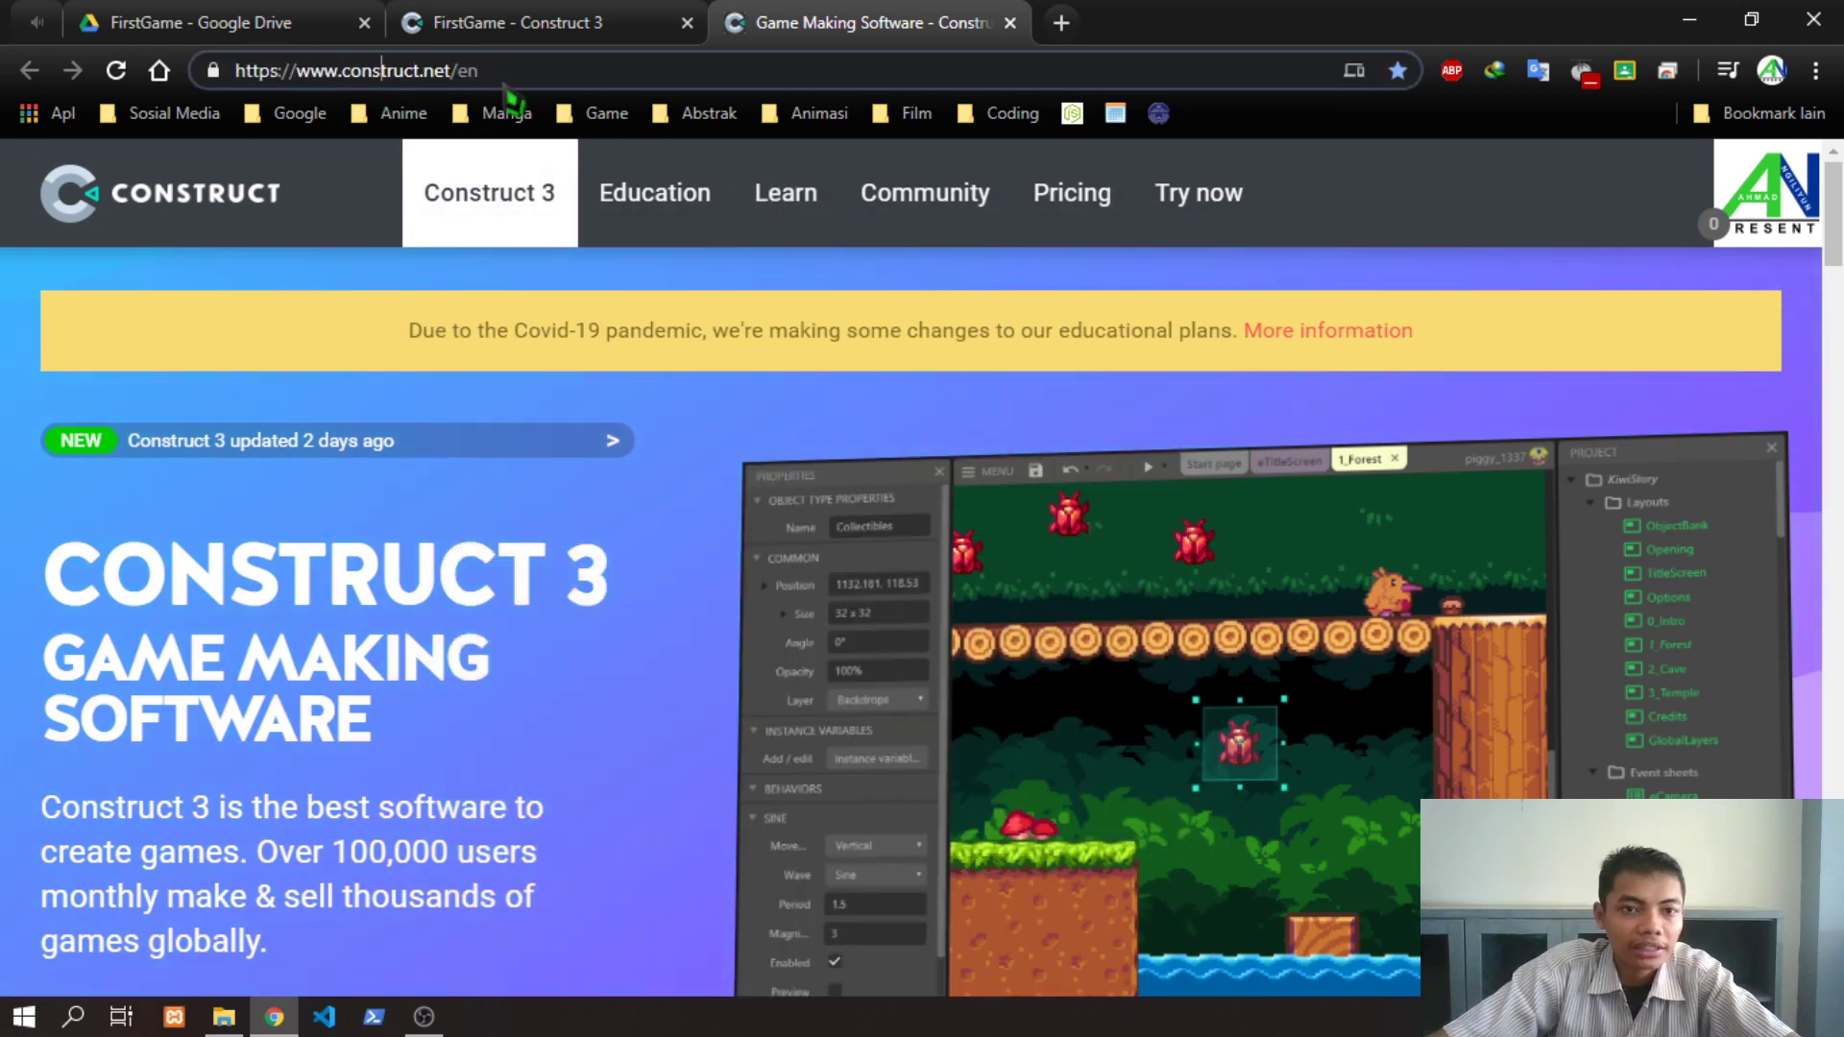
pyautogui.moveTo(781, 240)
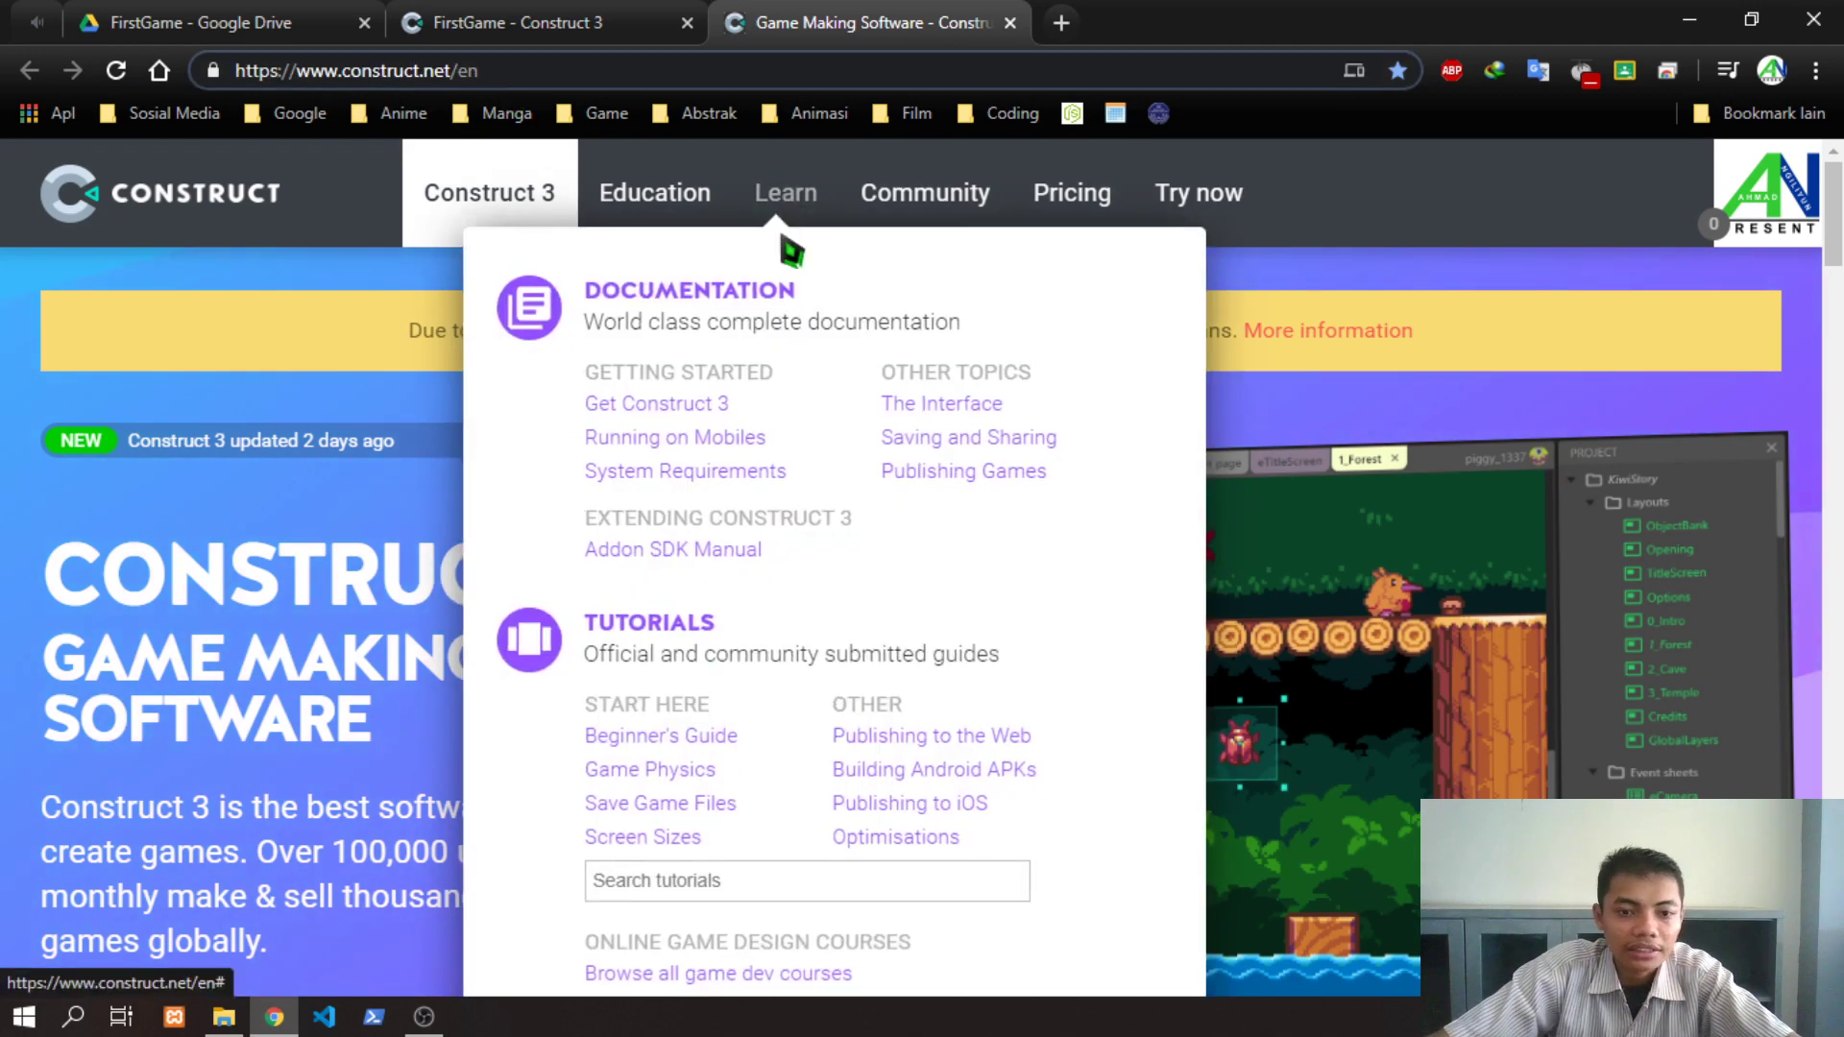
pyautogui.click(661, 736)
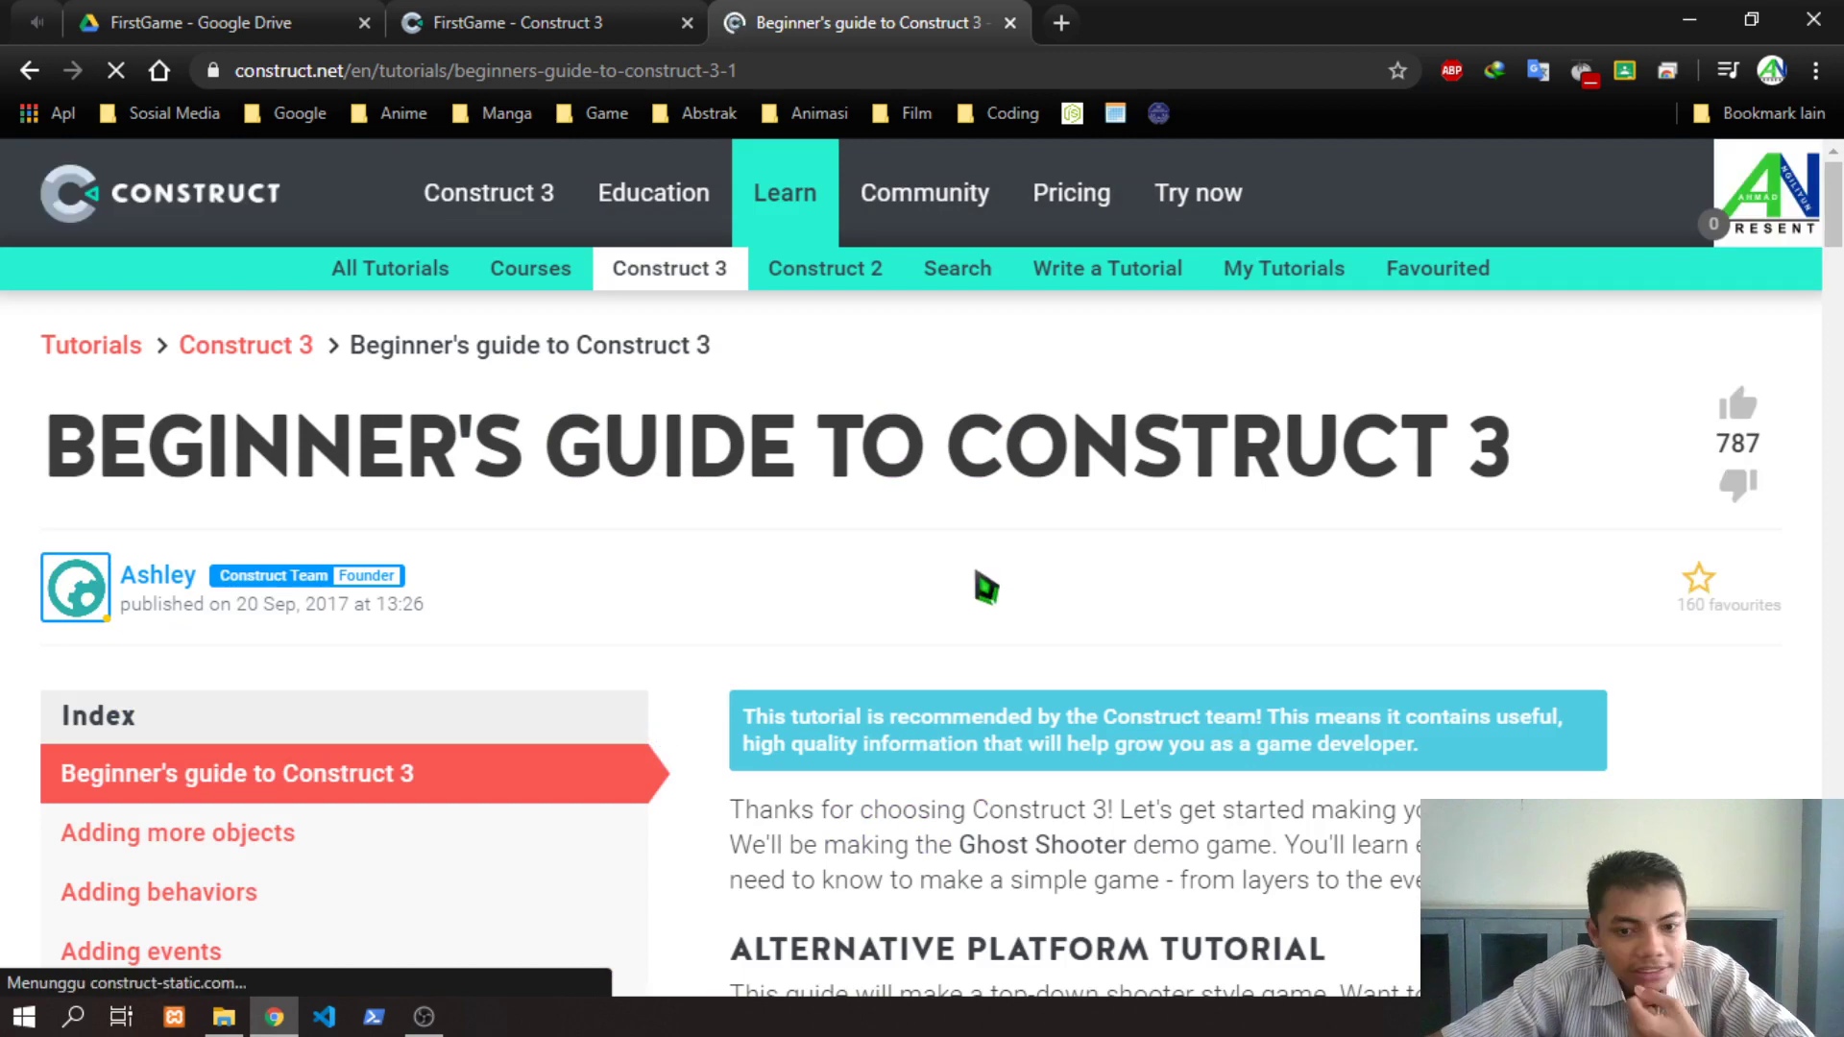
# Examine the beginner's guide, including its chapter index, the finished-game section and the new project instructions
pyautogui.scroll(-15, 980, 580)
pyautogui.scroll(-10, 1064, 584)
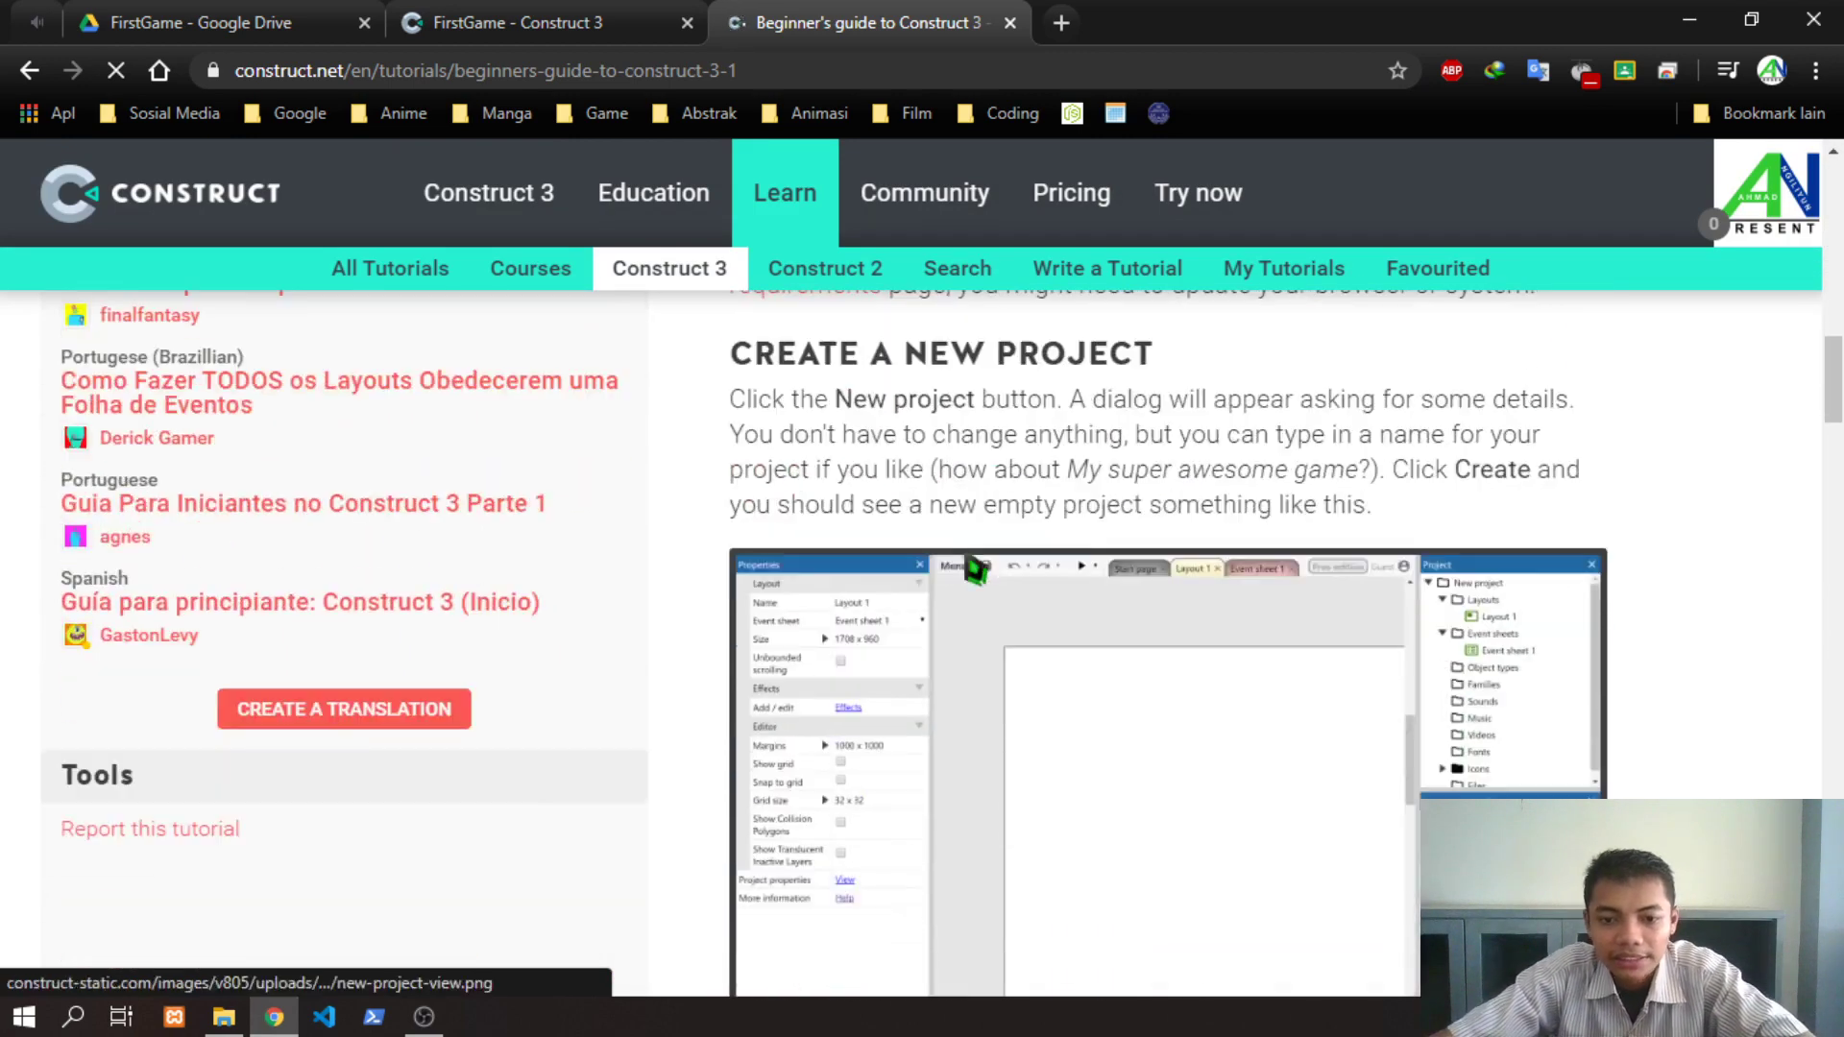
pyautogui.scroll(5, 1066, 555)
pyautogui.scroll(6, 1062, 560)
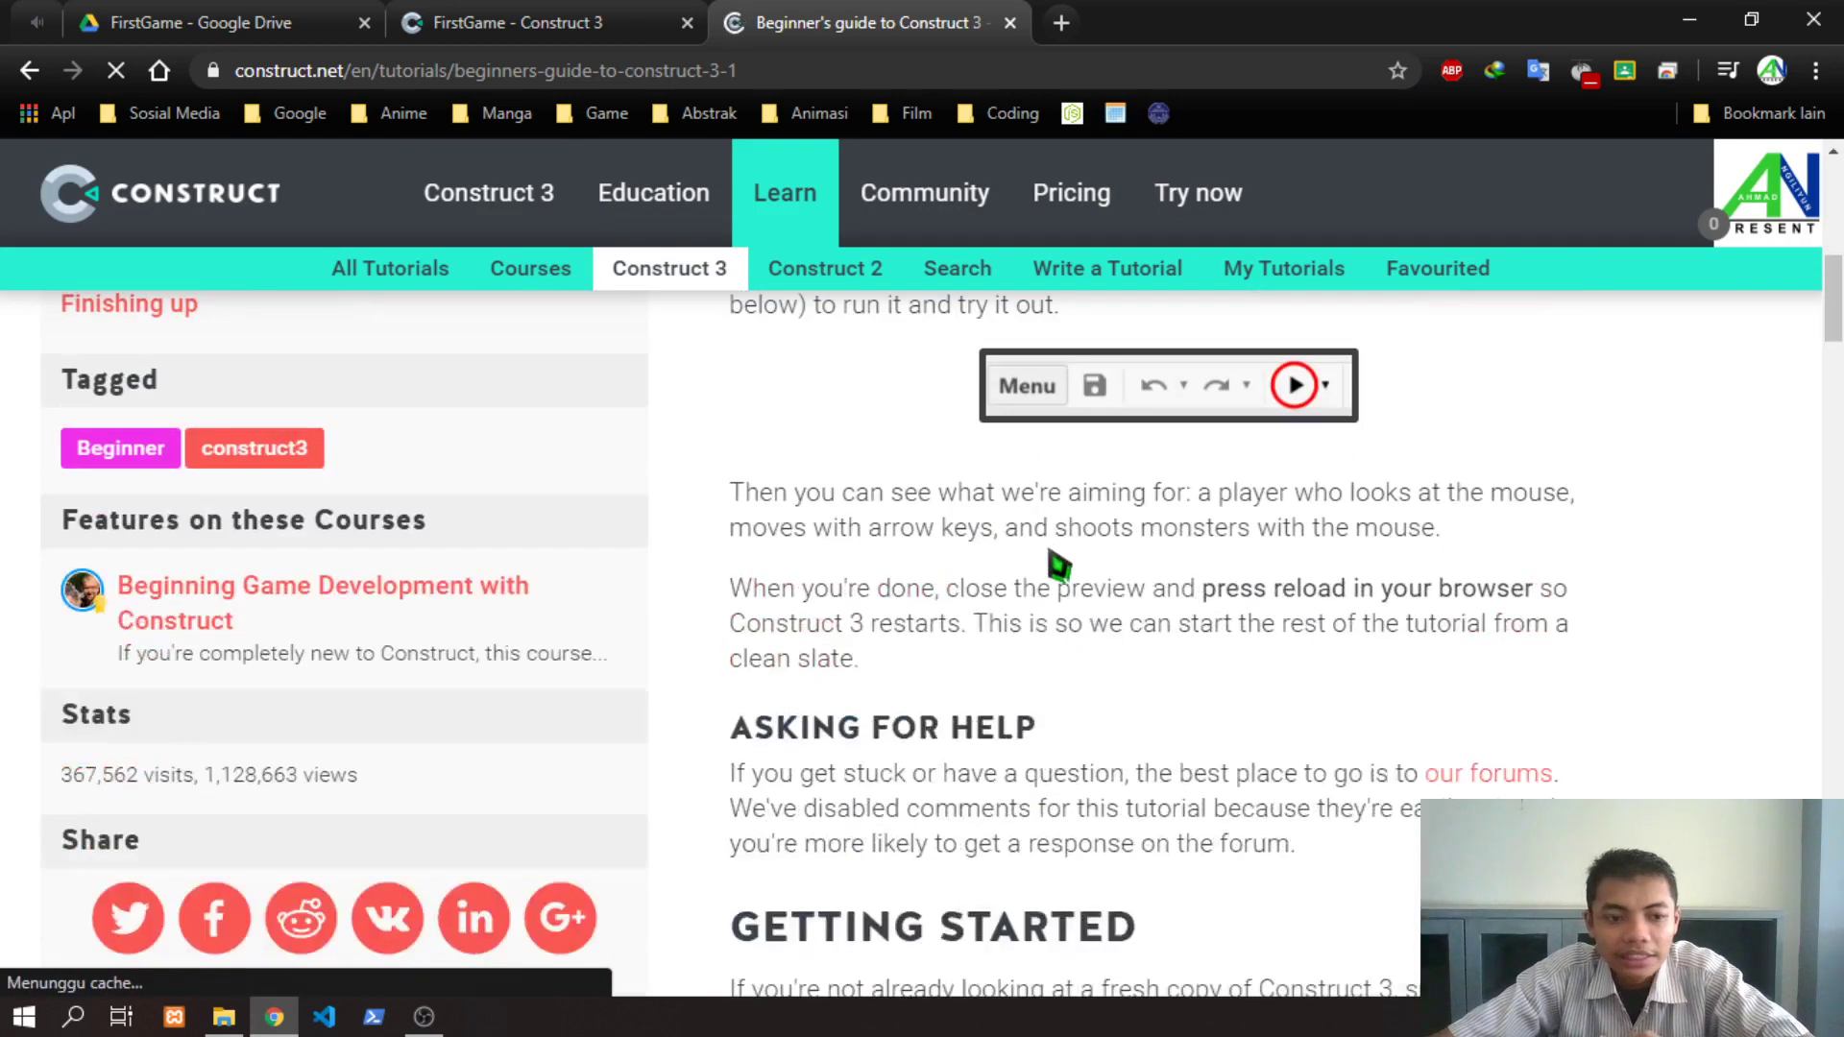
pyautogui.scroll(15, 1056, 570)
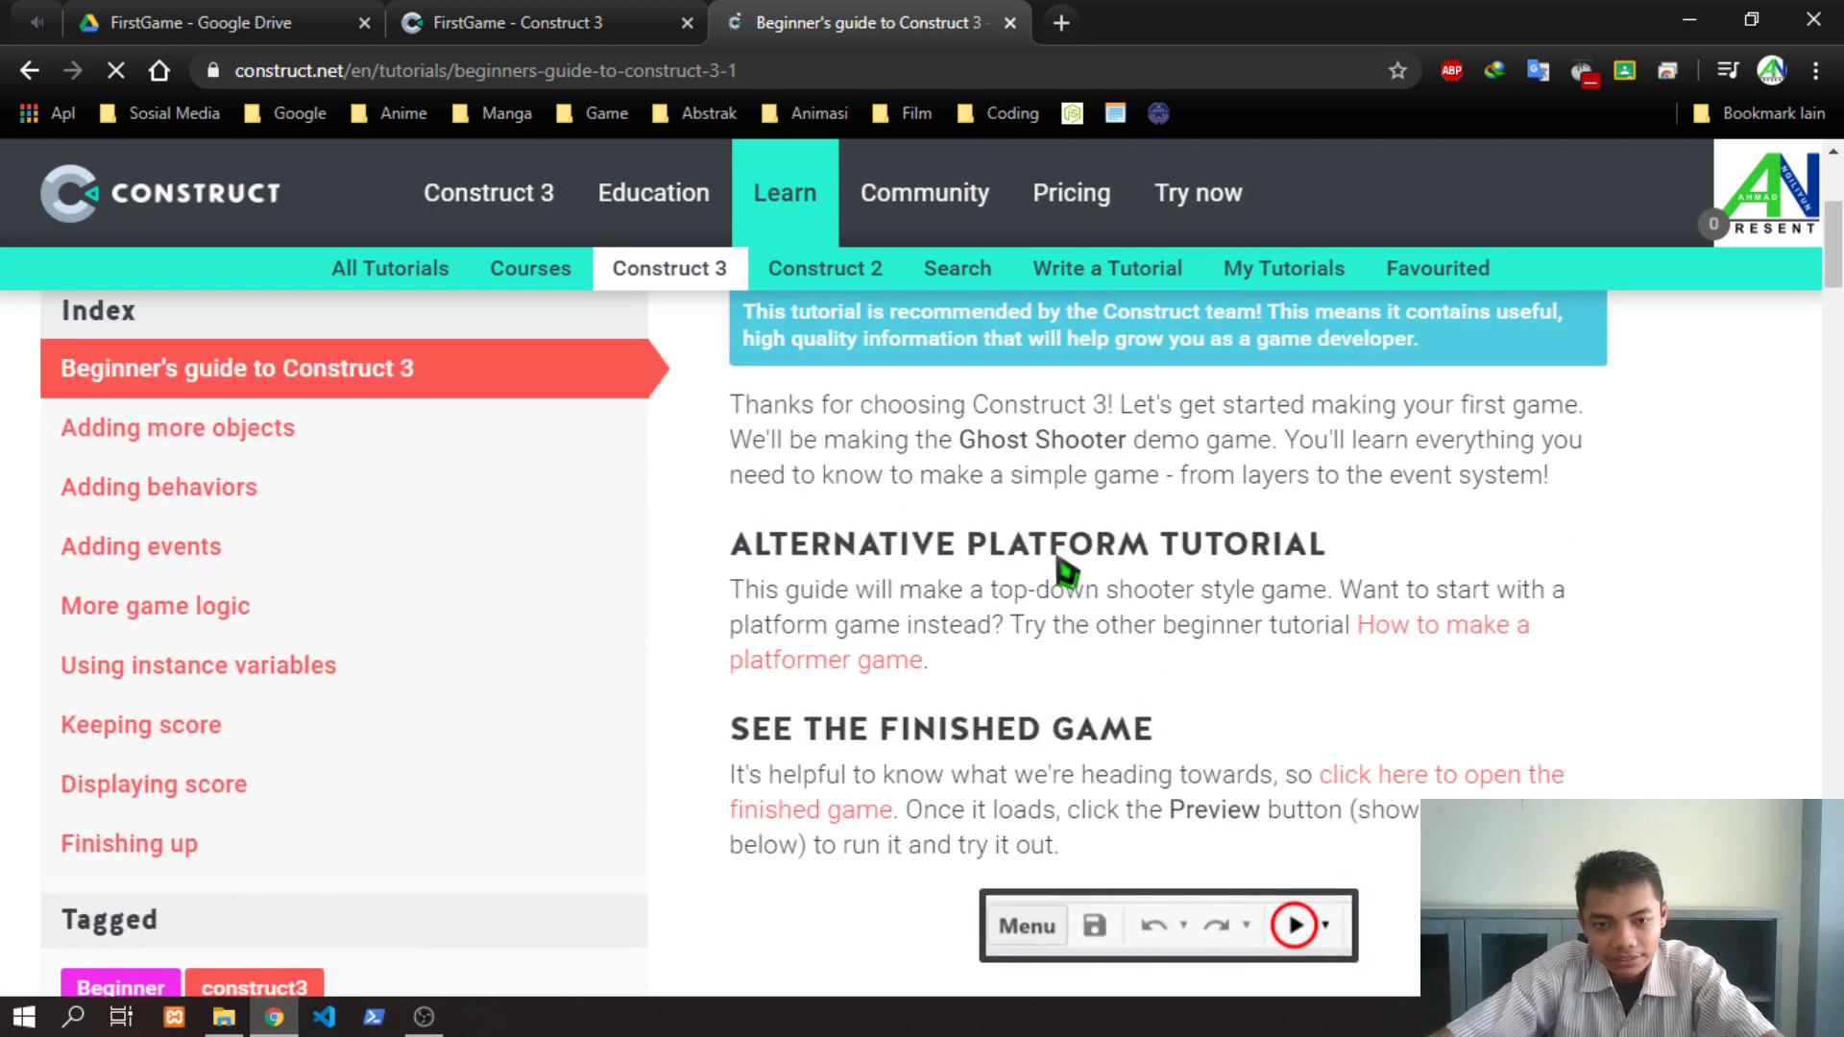
pyautogui.scroll(-2, 1067, 573)
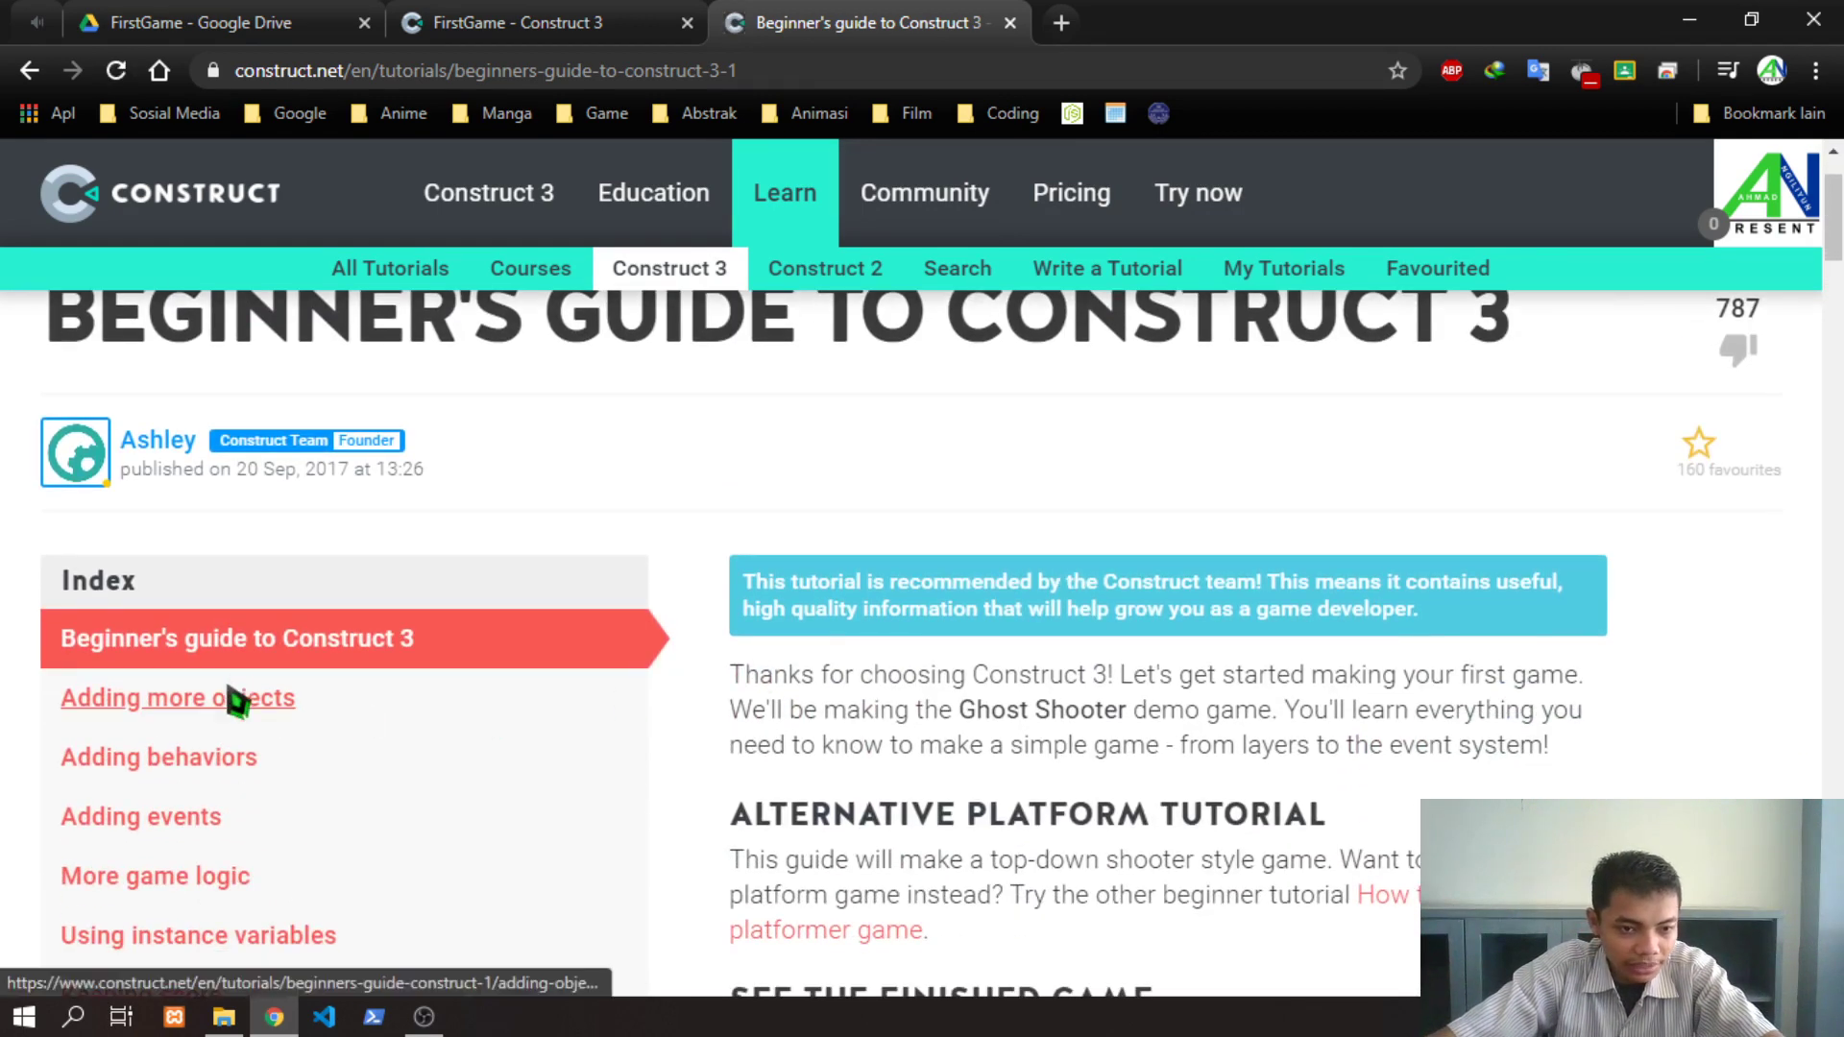
pyautogui.scroll(-4, 235, 711)
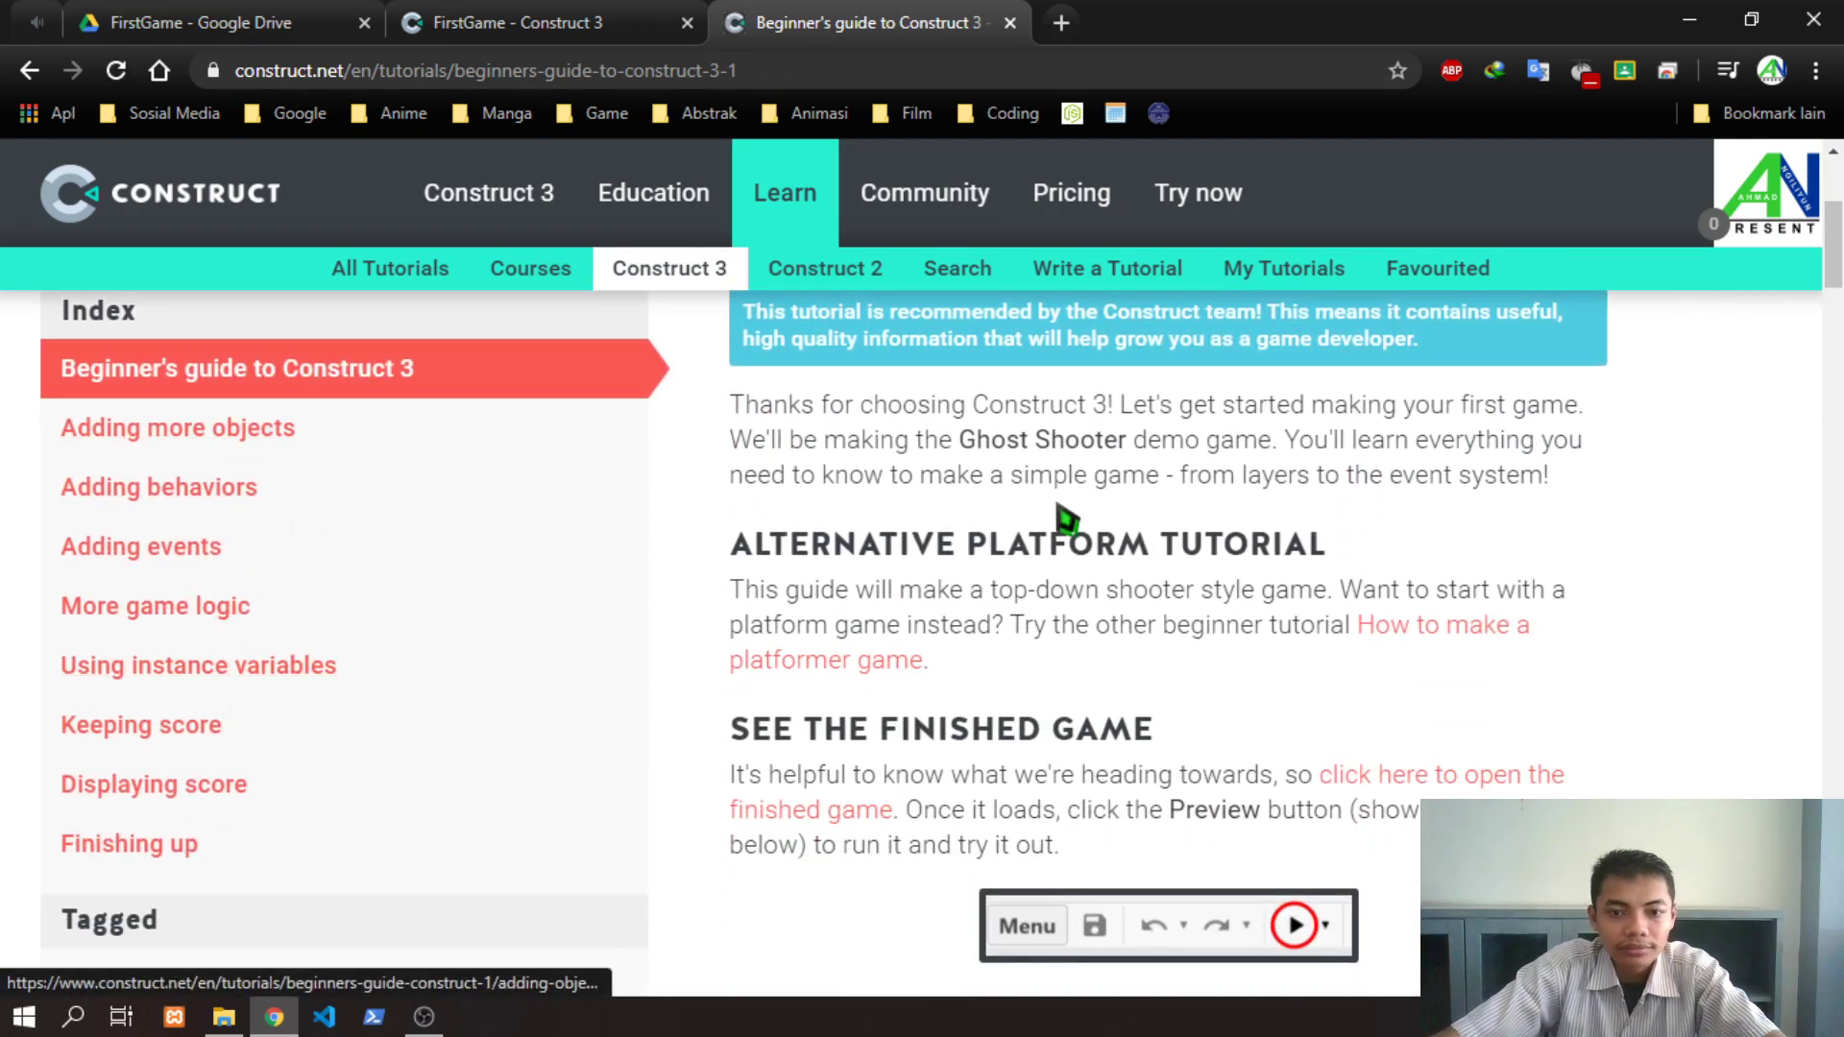
pyautogui.scroll(-2, 1066, 518)
# Create a new project named GamePertemuan11 with the 720p landscape preset in the Construct 3 editor, closing the previous project
pyautogui.click(419, 25)
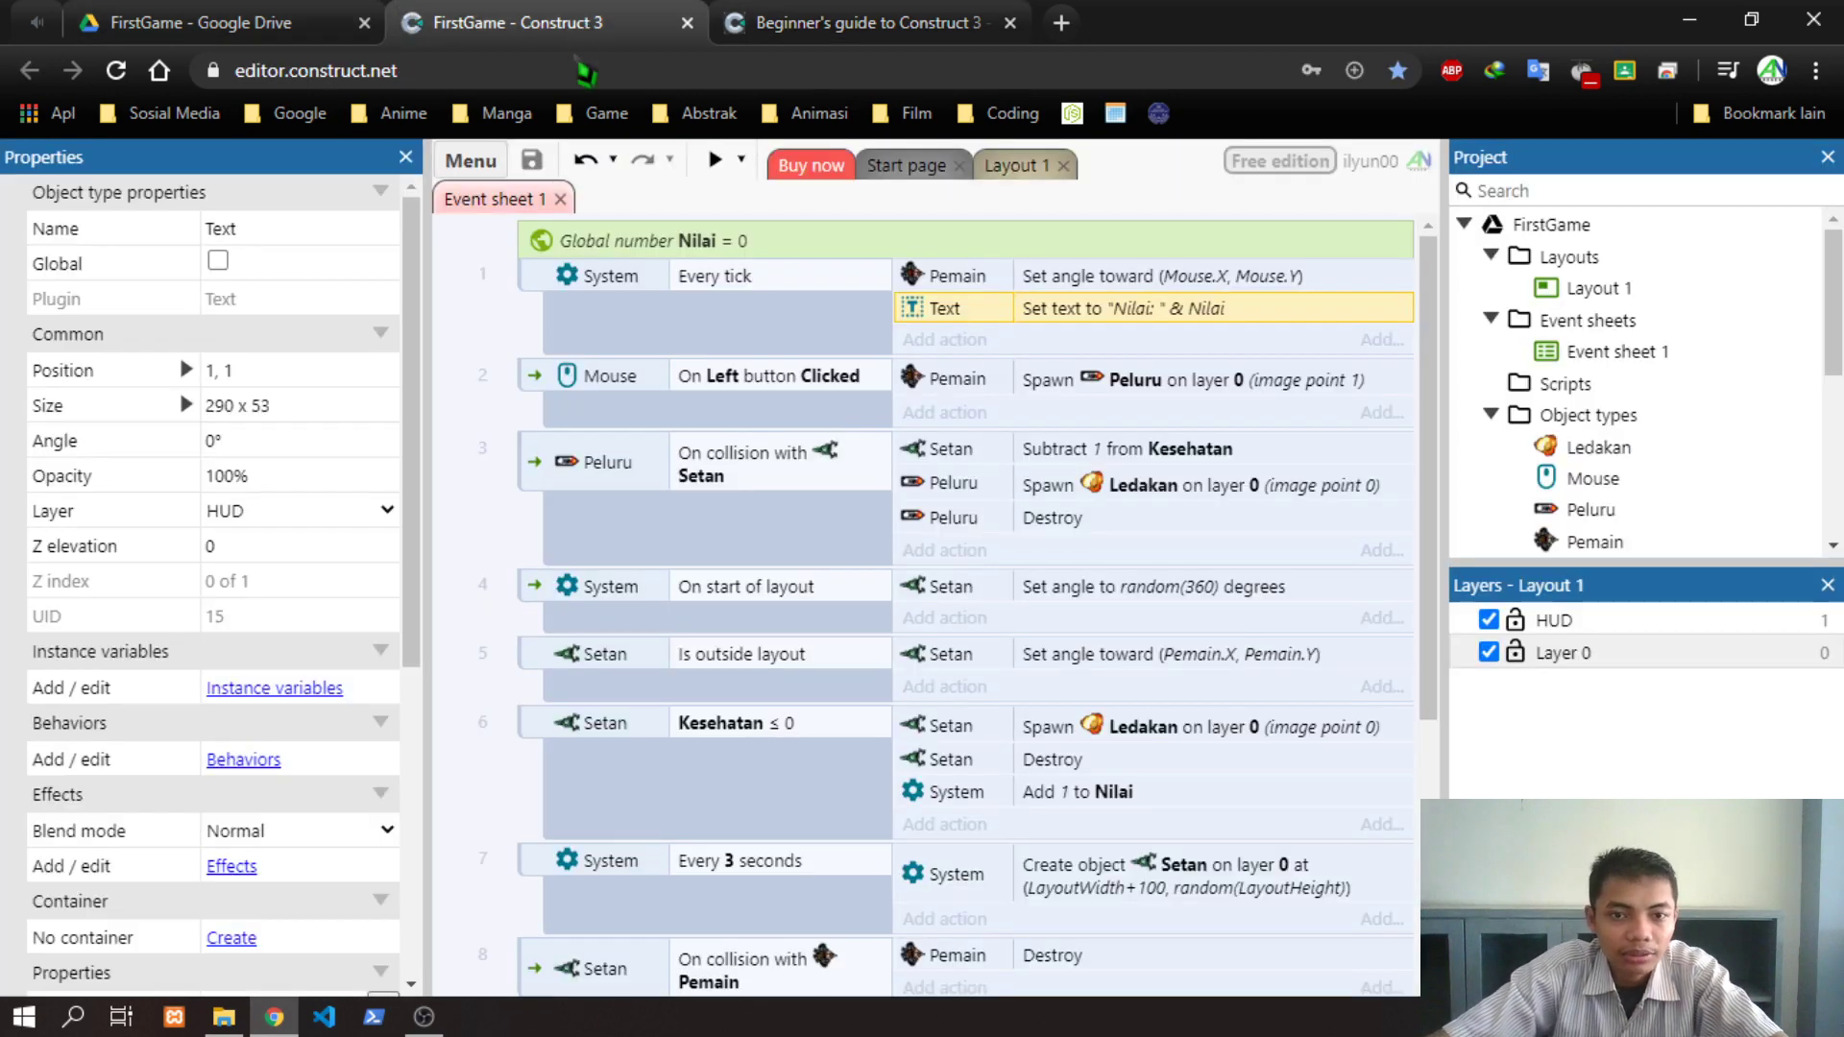
pyautogui.click(912, 177)
pyautogui.click(954, 314)
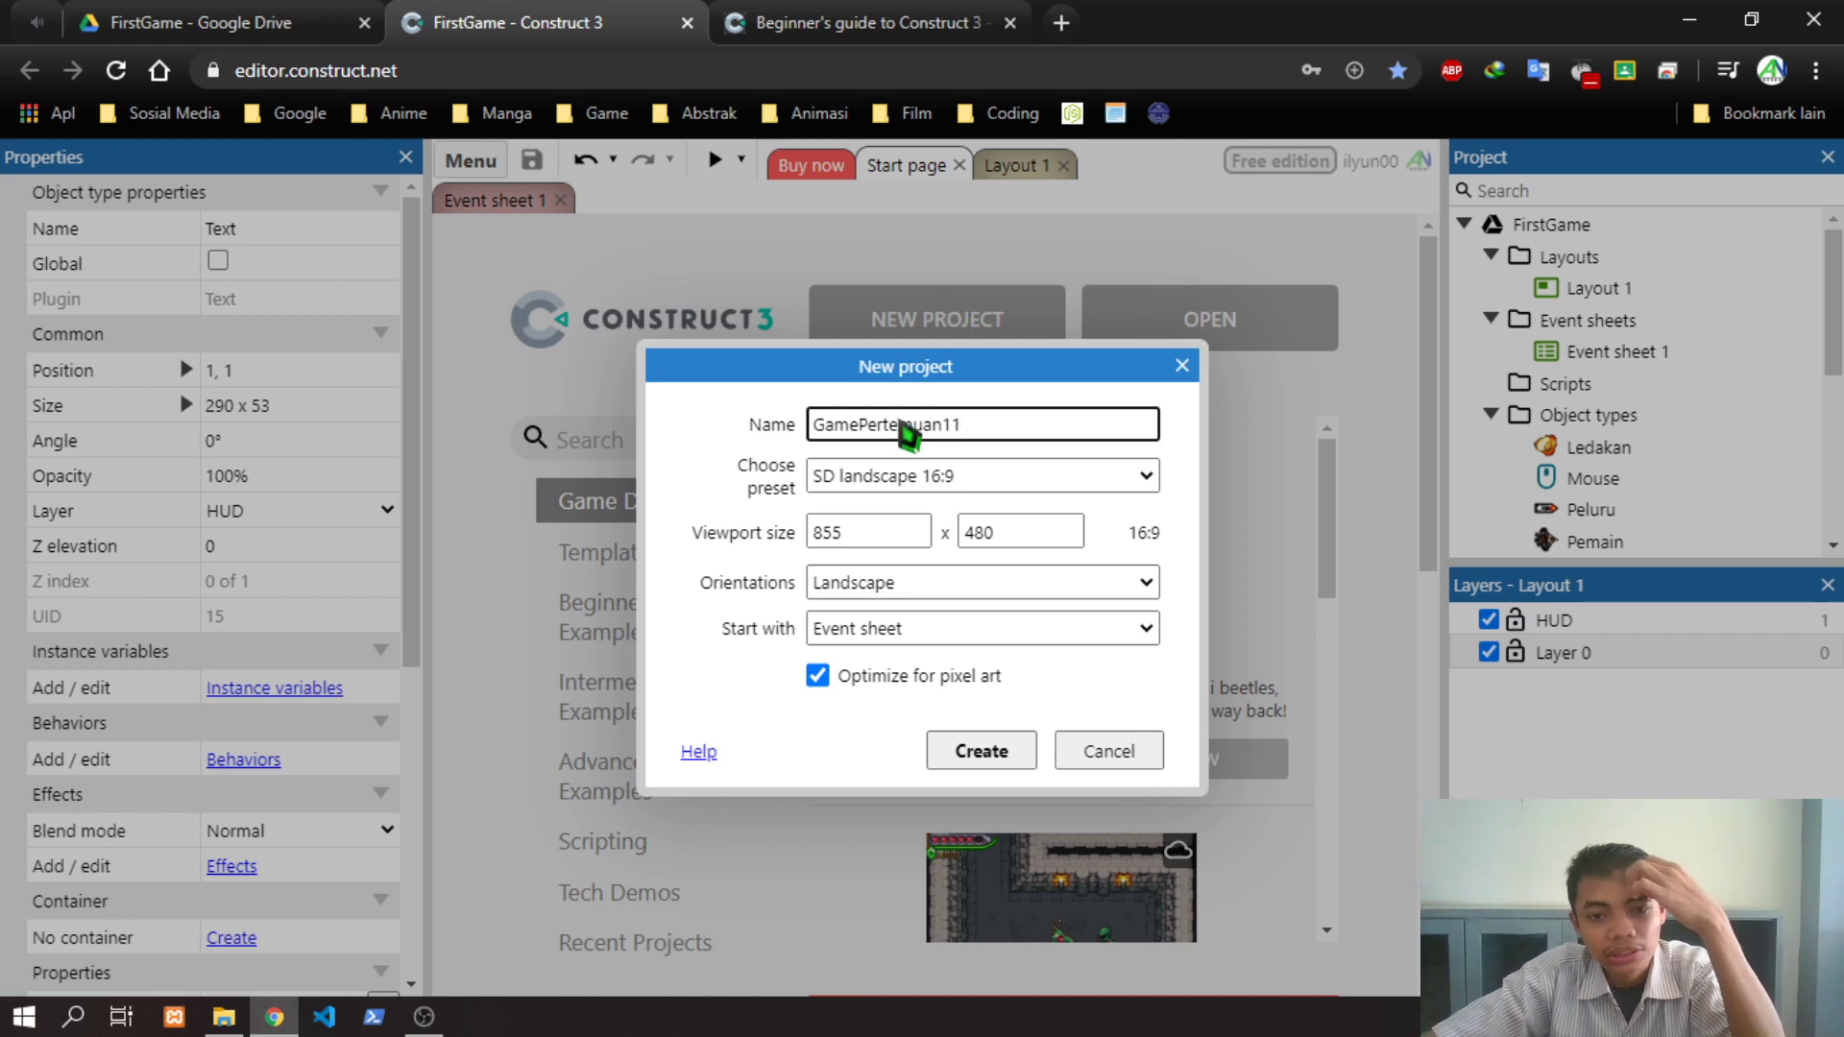
pyautogui.click(894, 480)
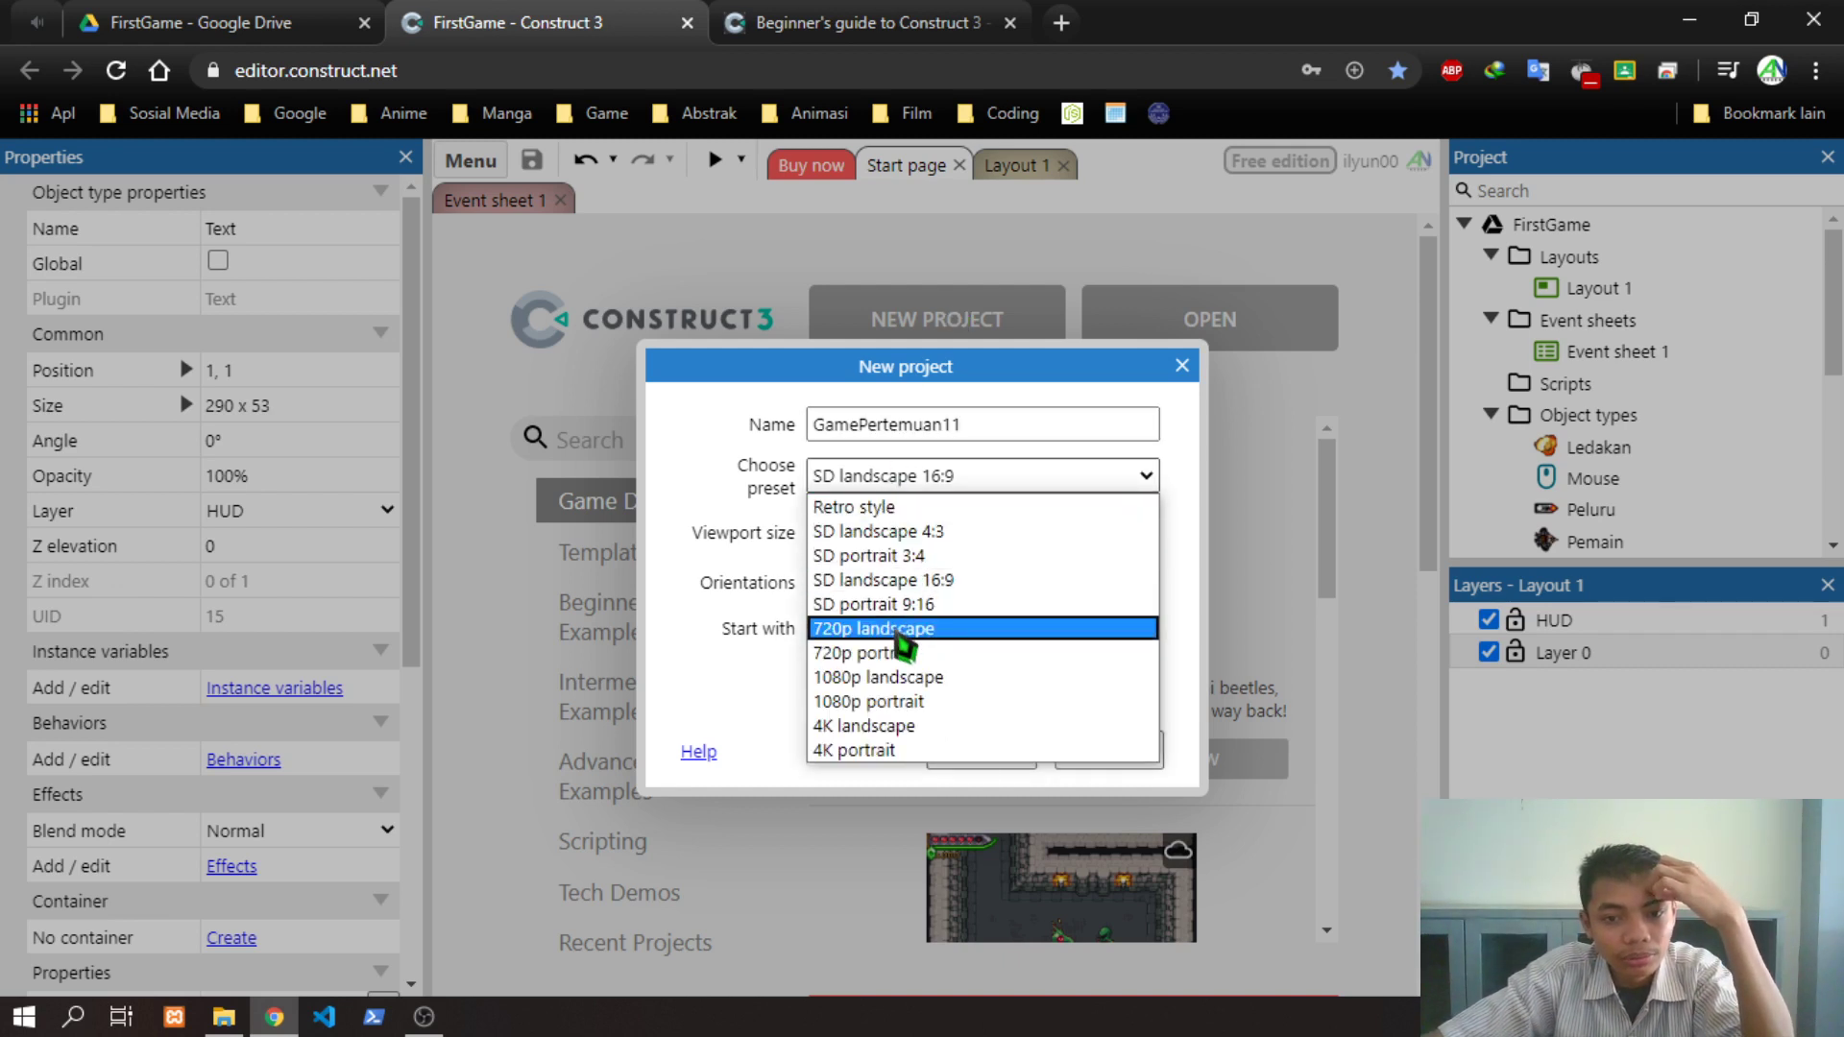
pyautogui.click(901, 628)
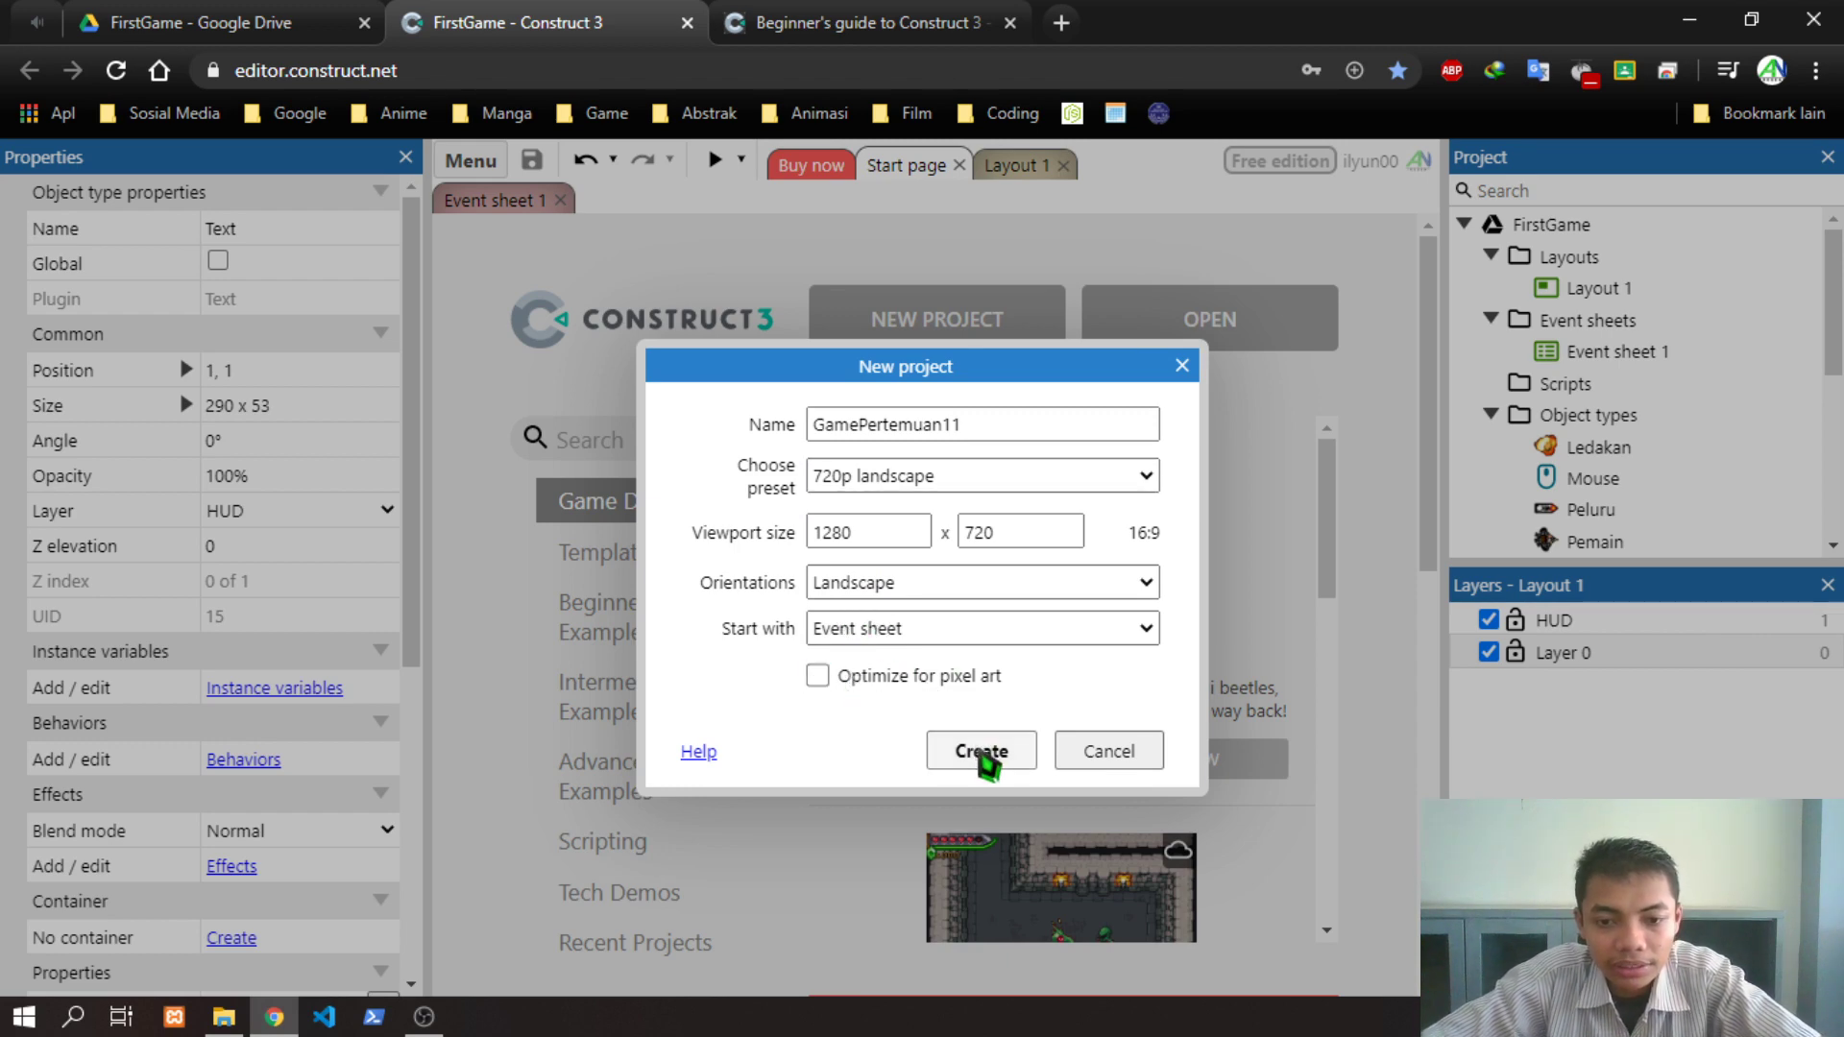
pyautogui.click(981, 754)
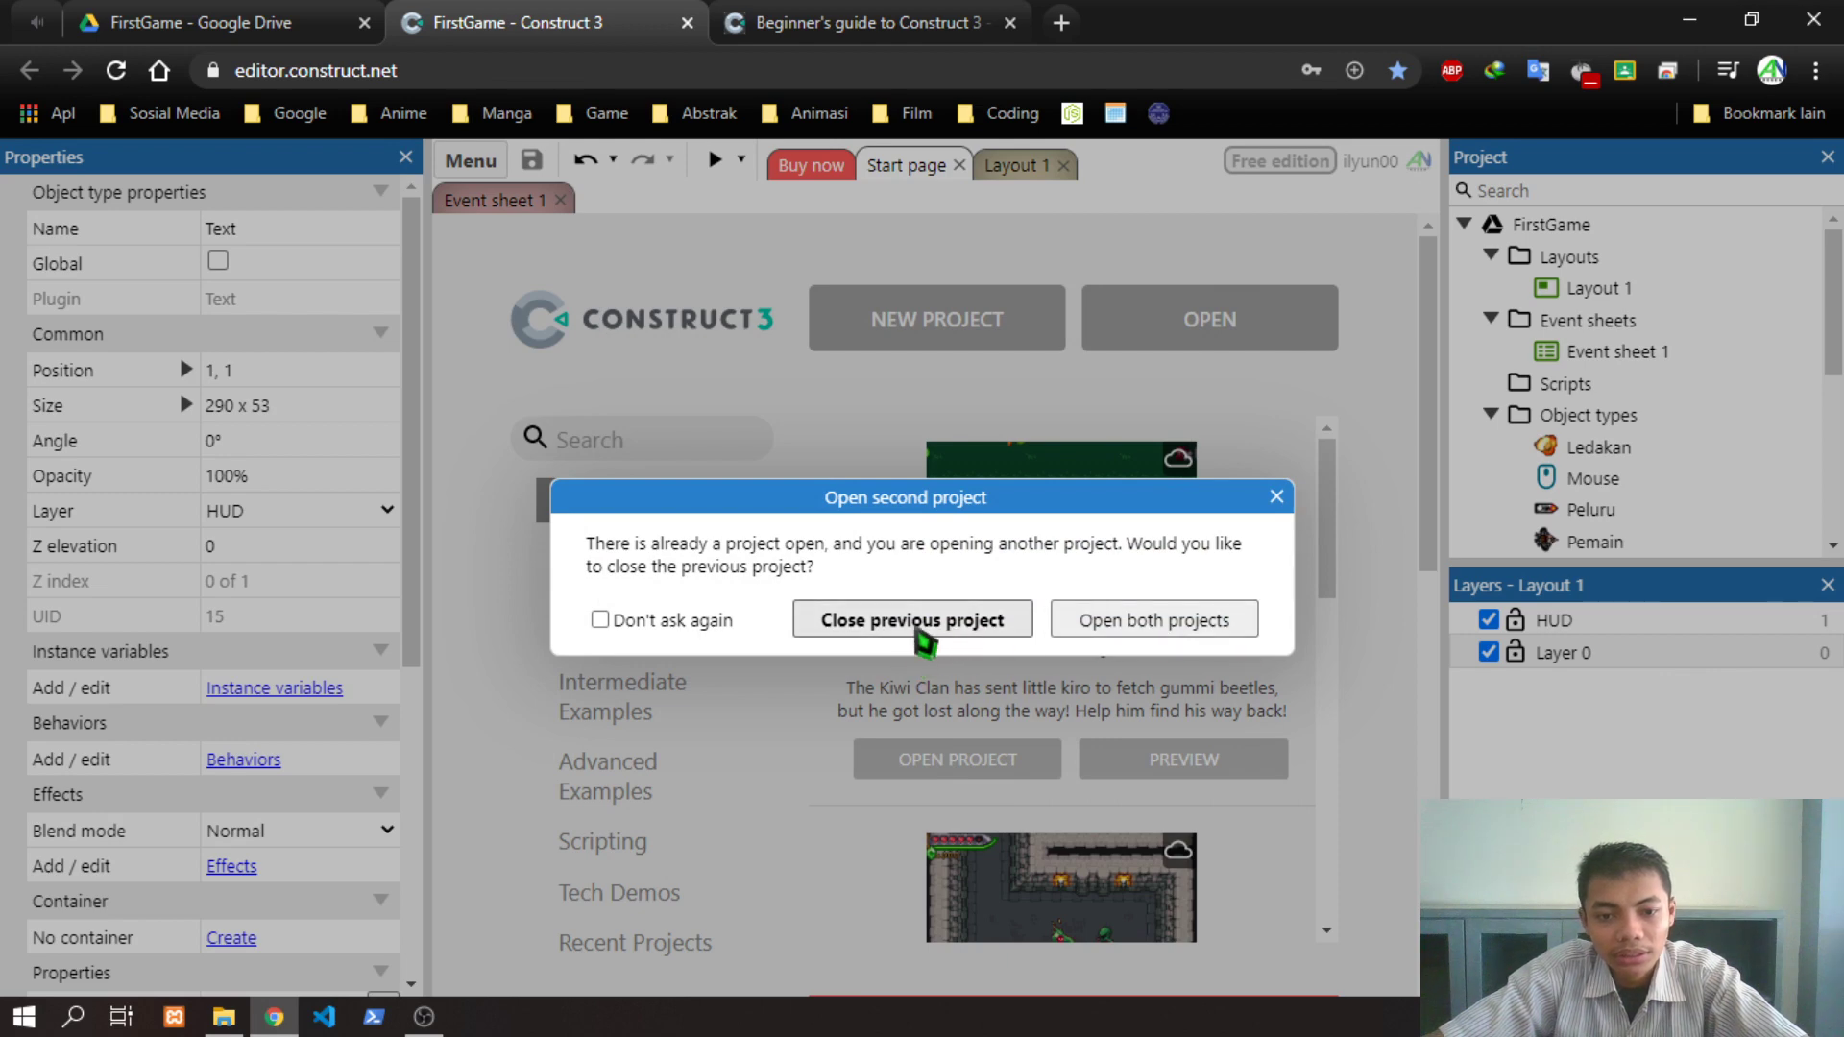
pyautogui.click(913, 620)
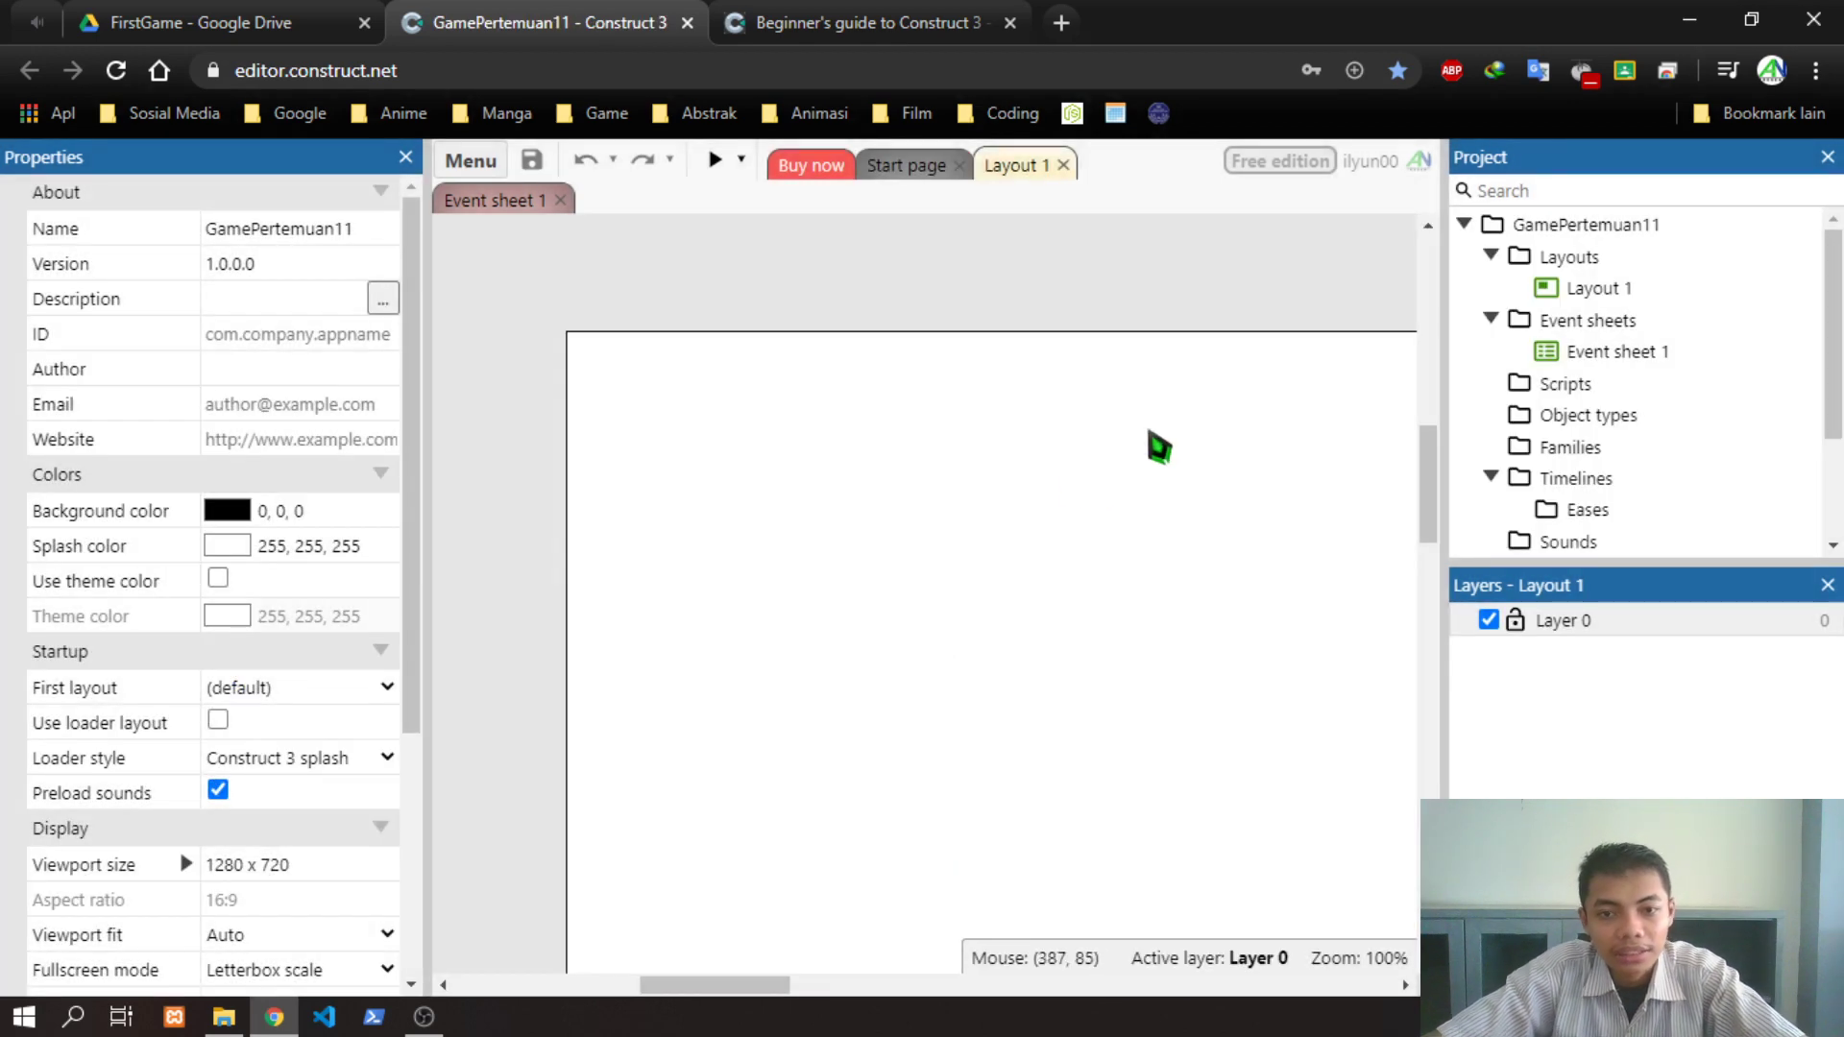
pyautogui.scroll(-2, 1436, 516)
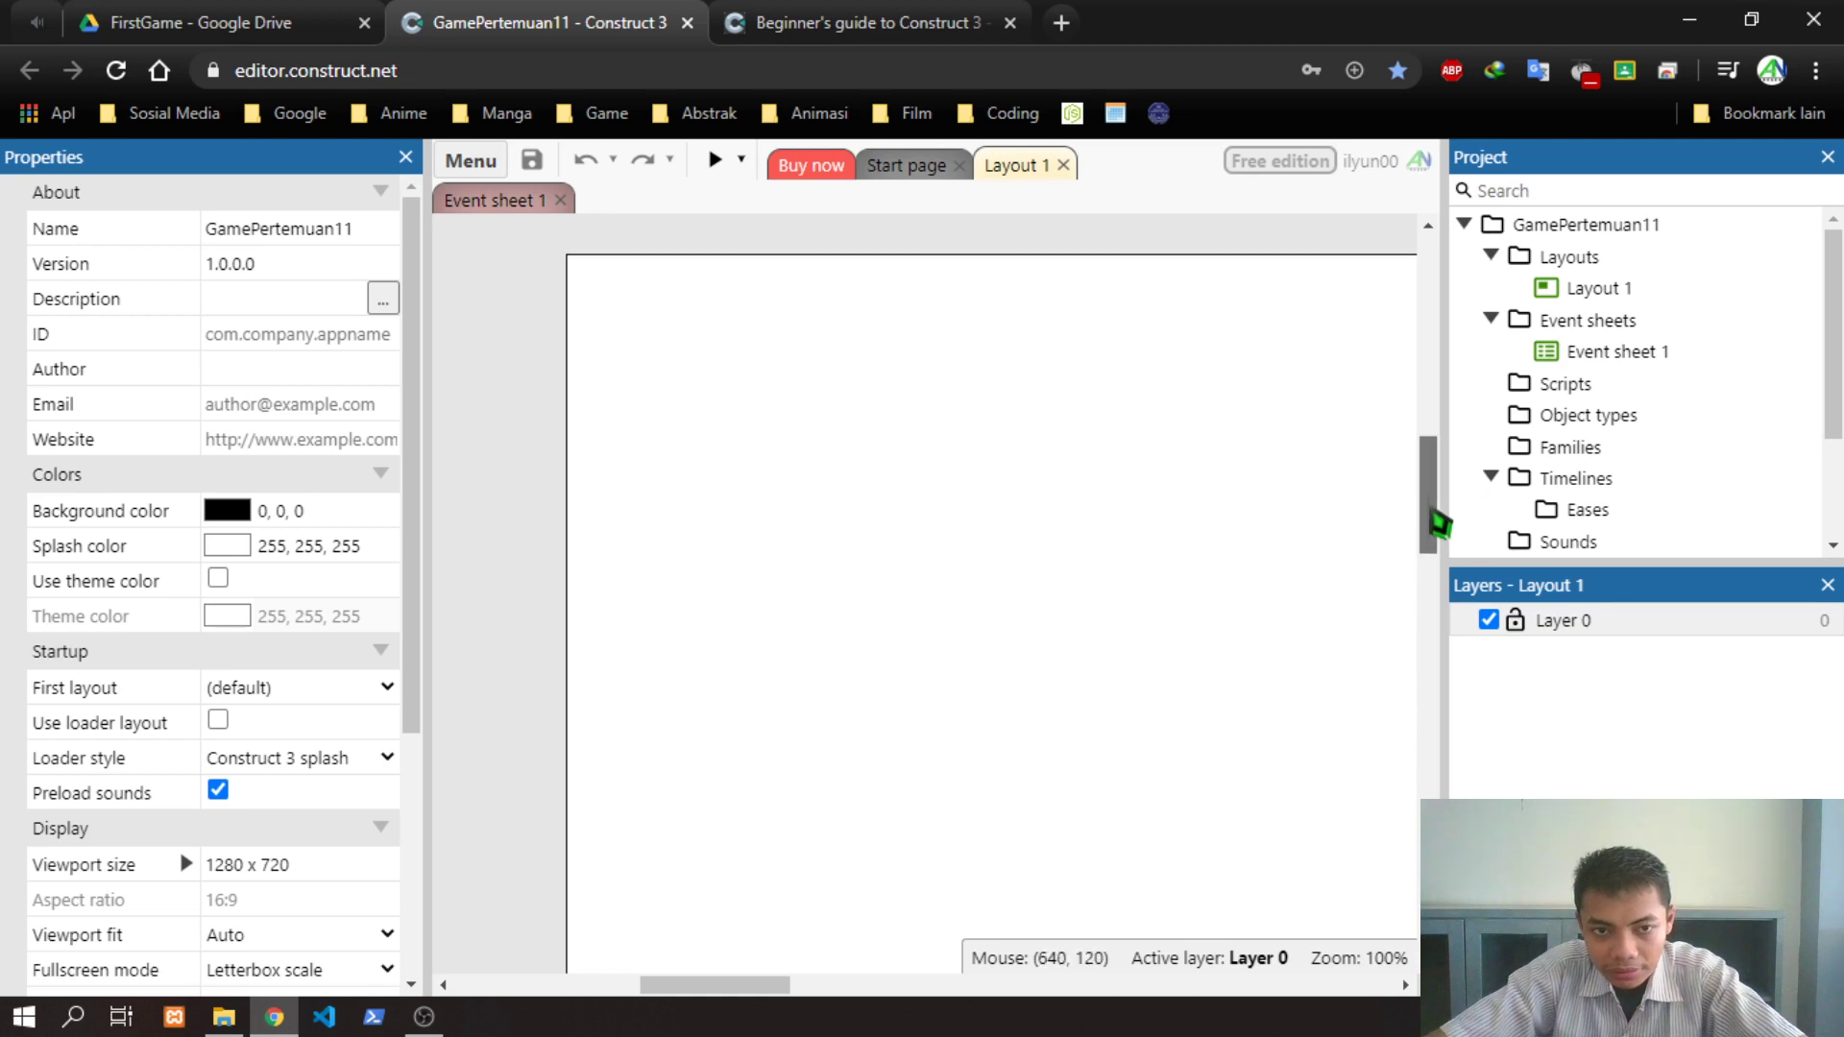
pyautogui.hscroll(2, 797, 975)
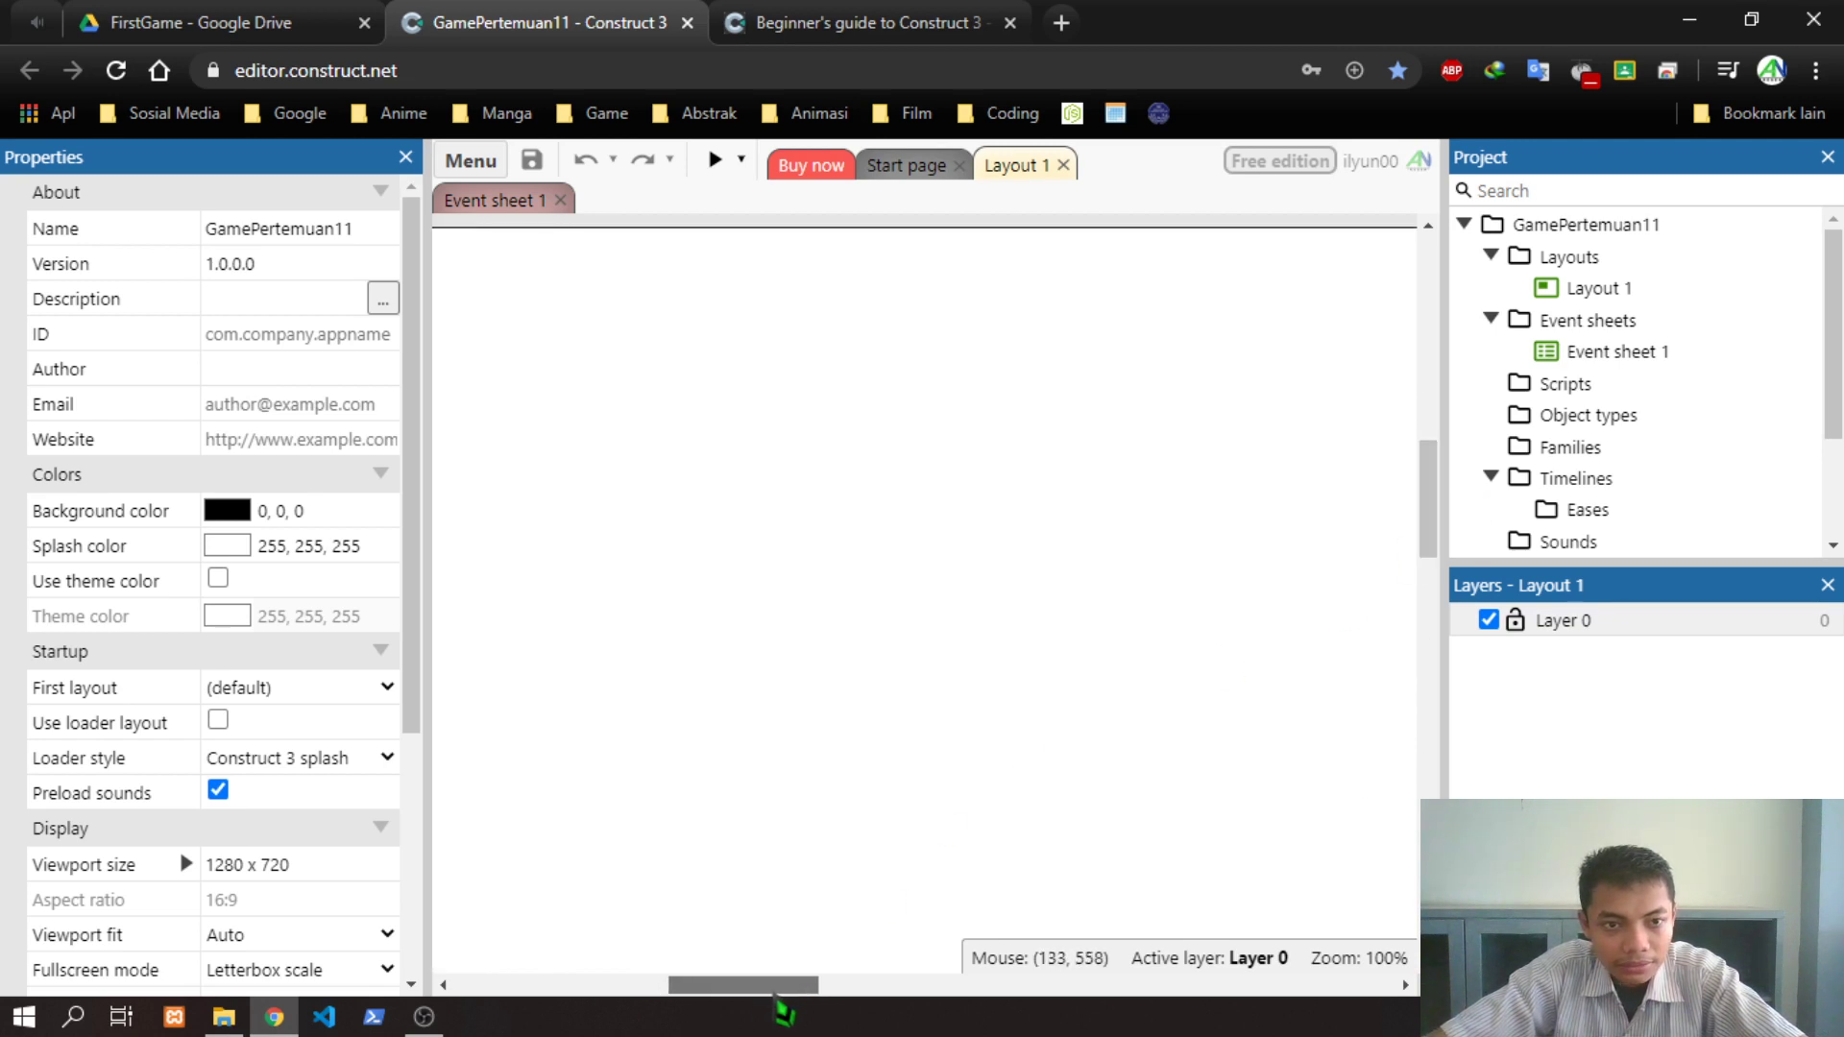
pyautogui.hscroll(-1, 778, 1000)
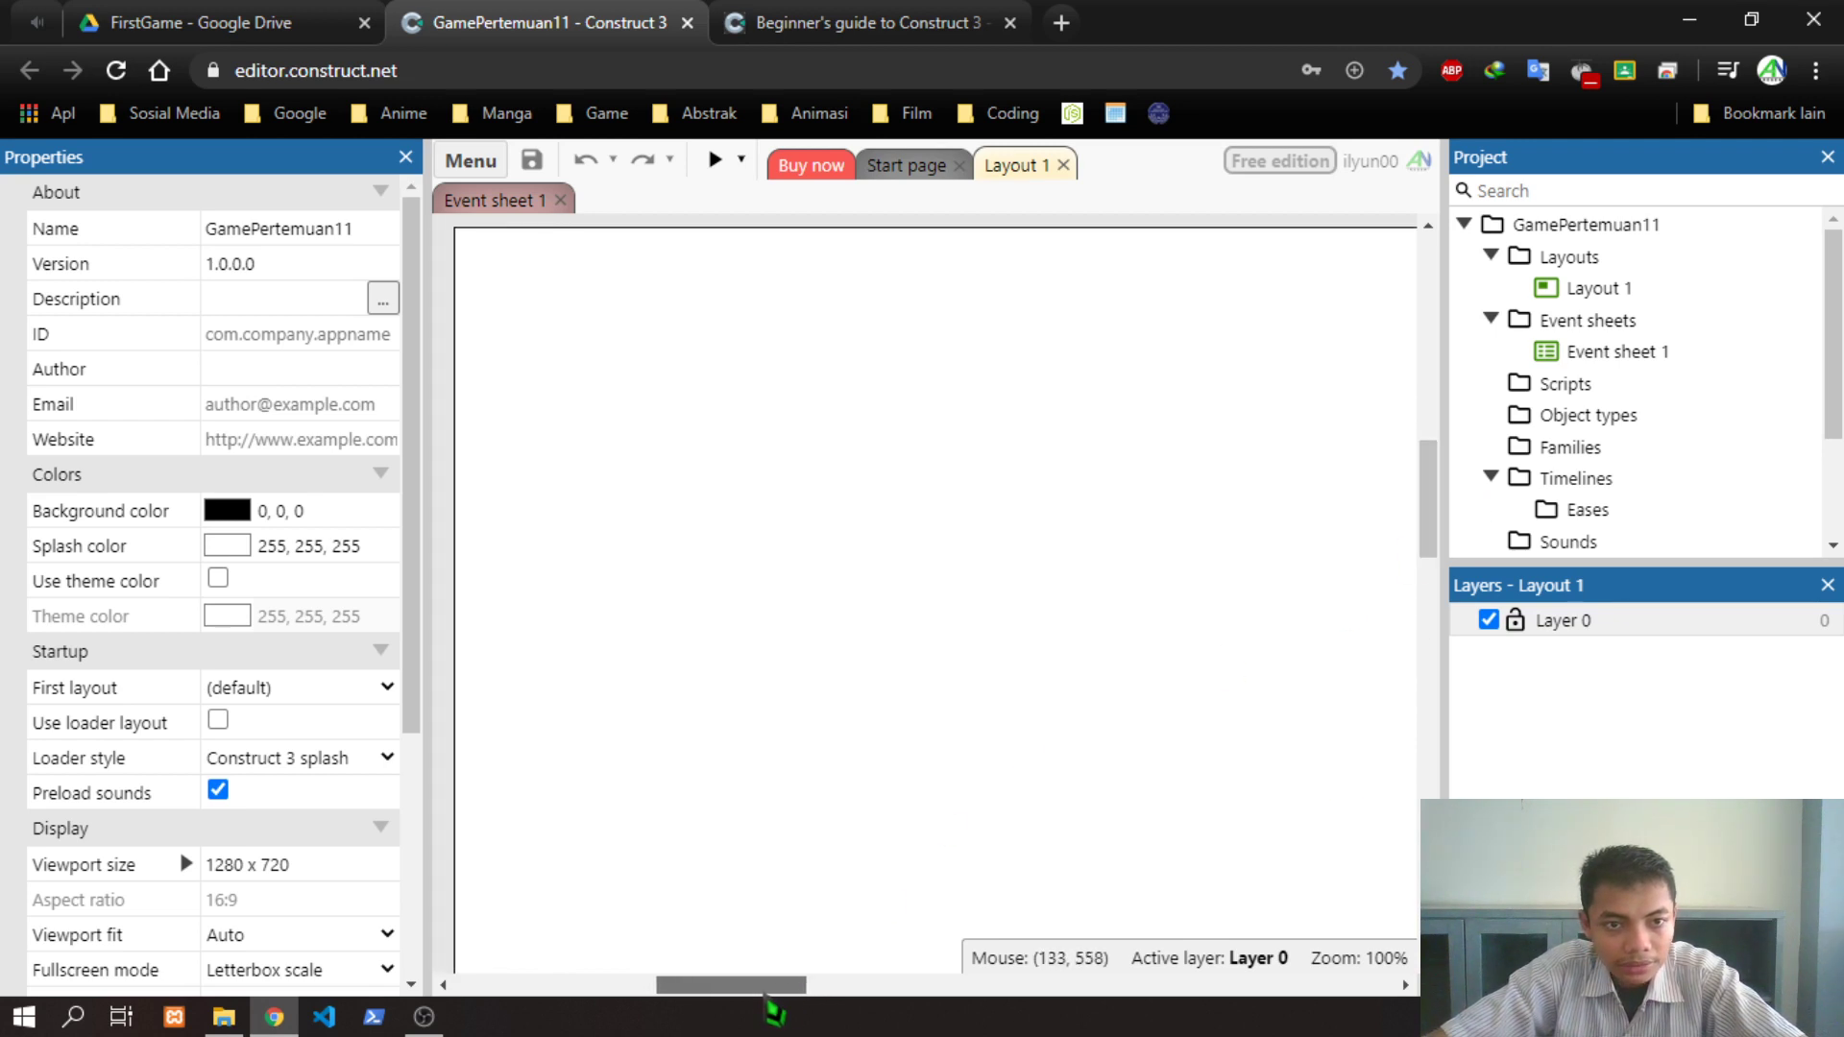
pyautogui.hscroll(1, 774, 1011)
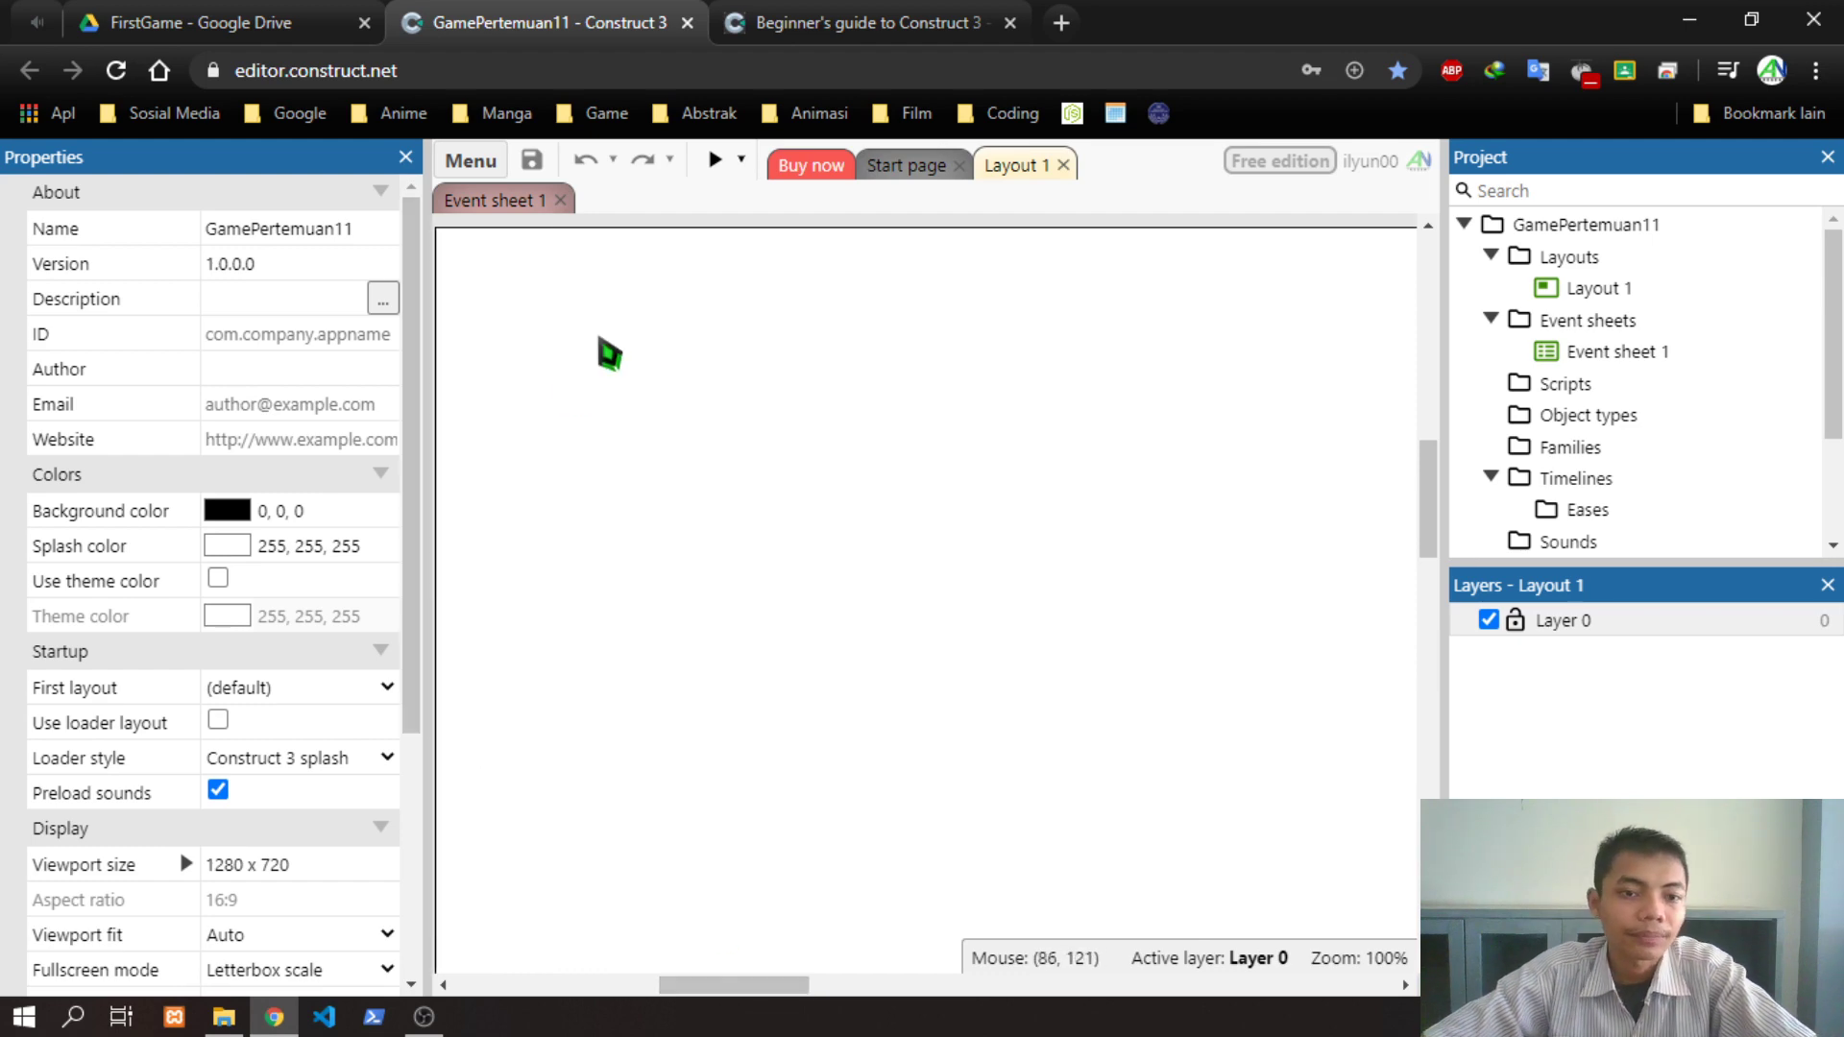
# Read the beginner's guide sections on creating a new project, the layout view, adding objects and the Tiled Background
pyautogui.click(845, 22)
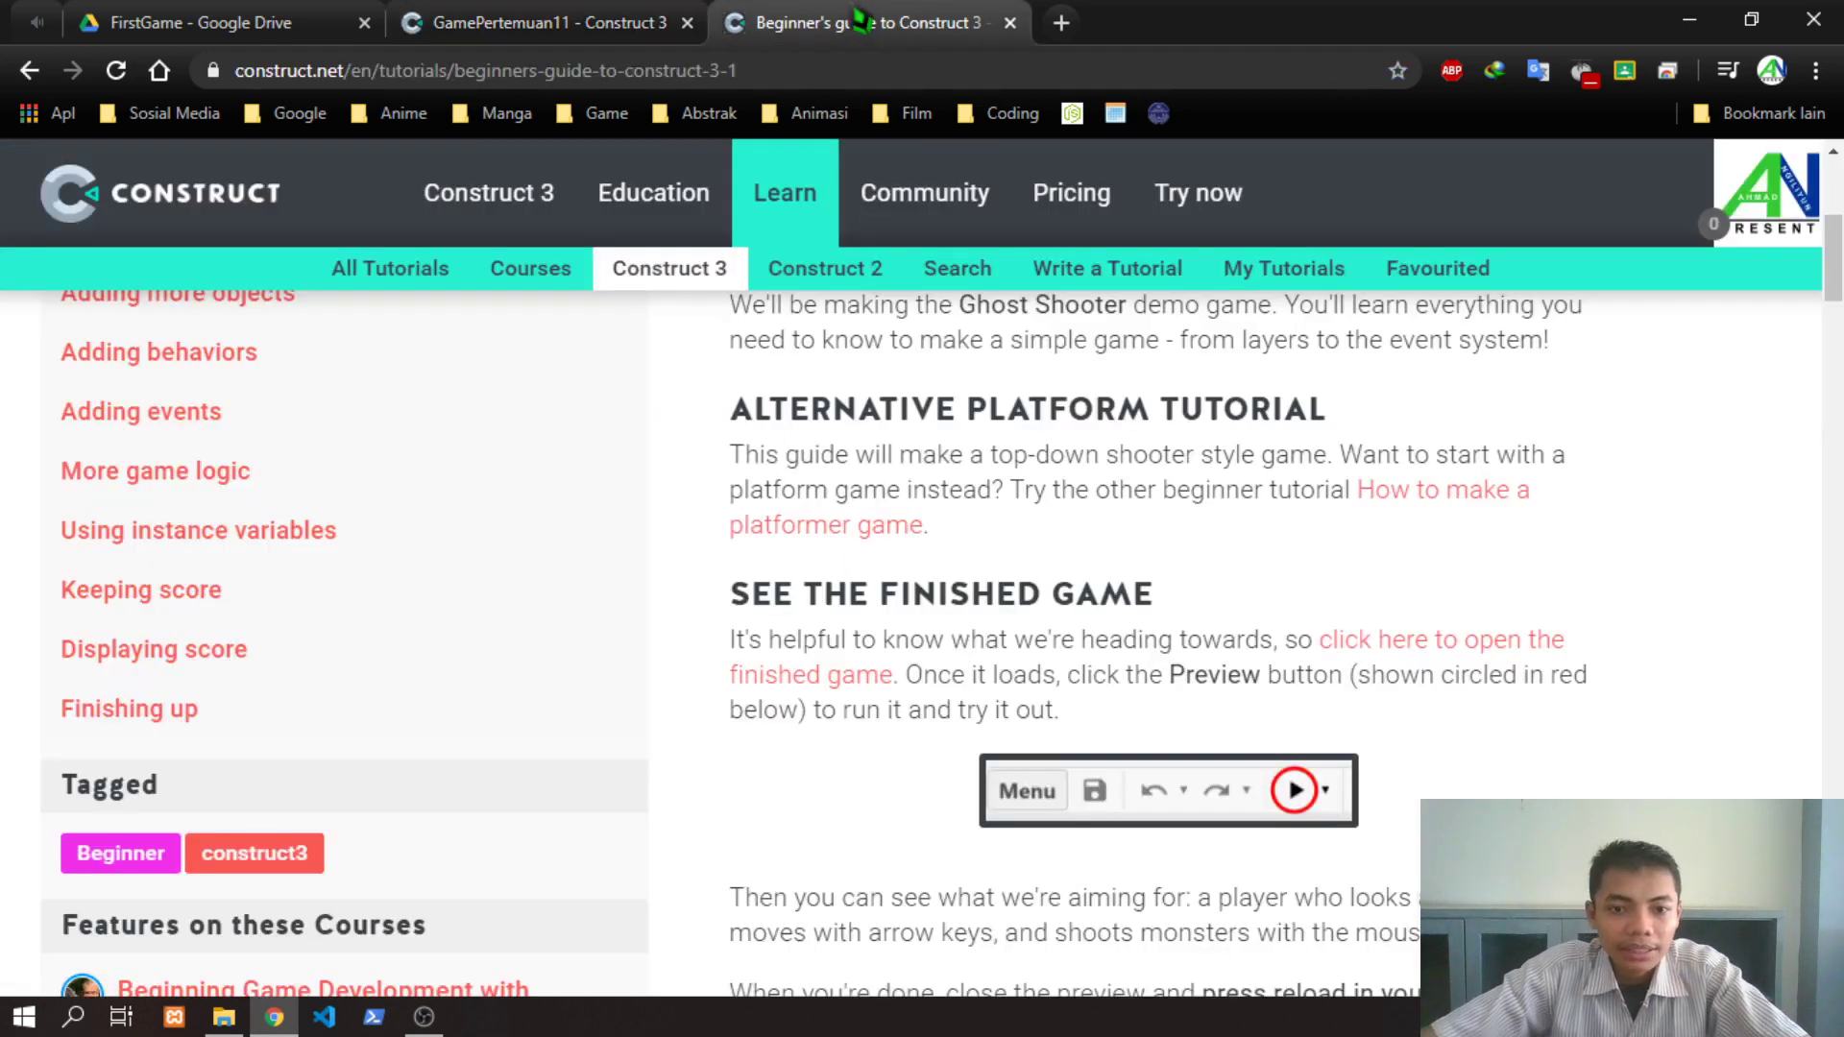
pyautogui.scroll(-8, 1446, 443)
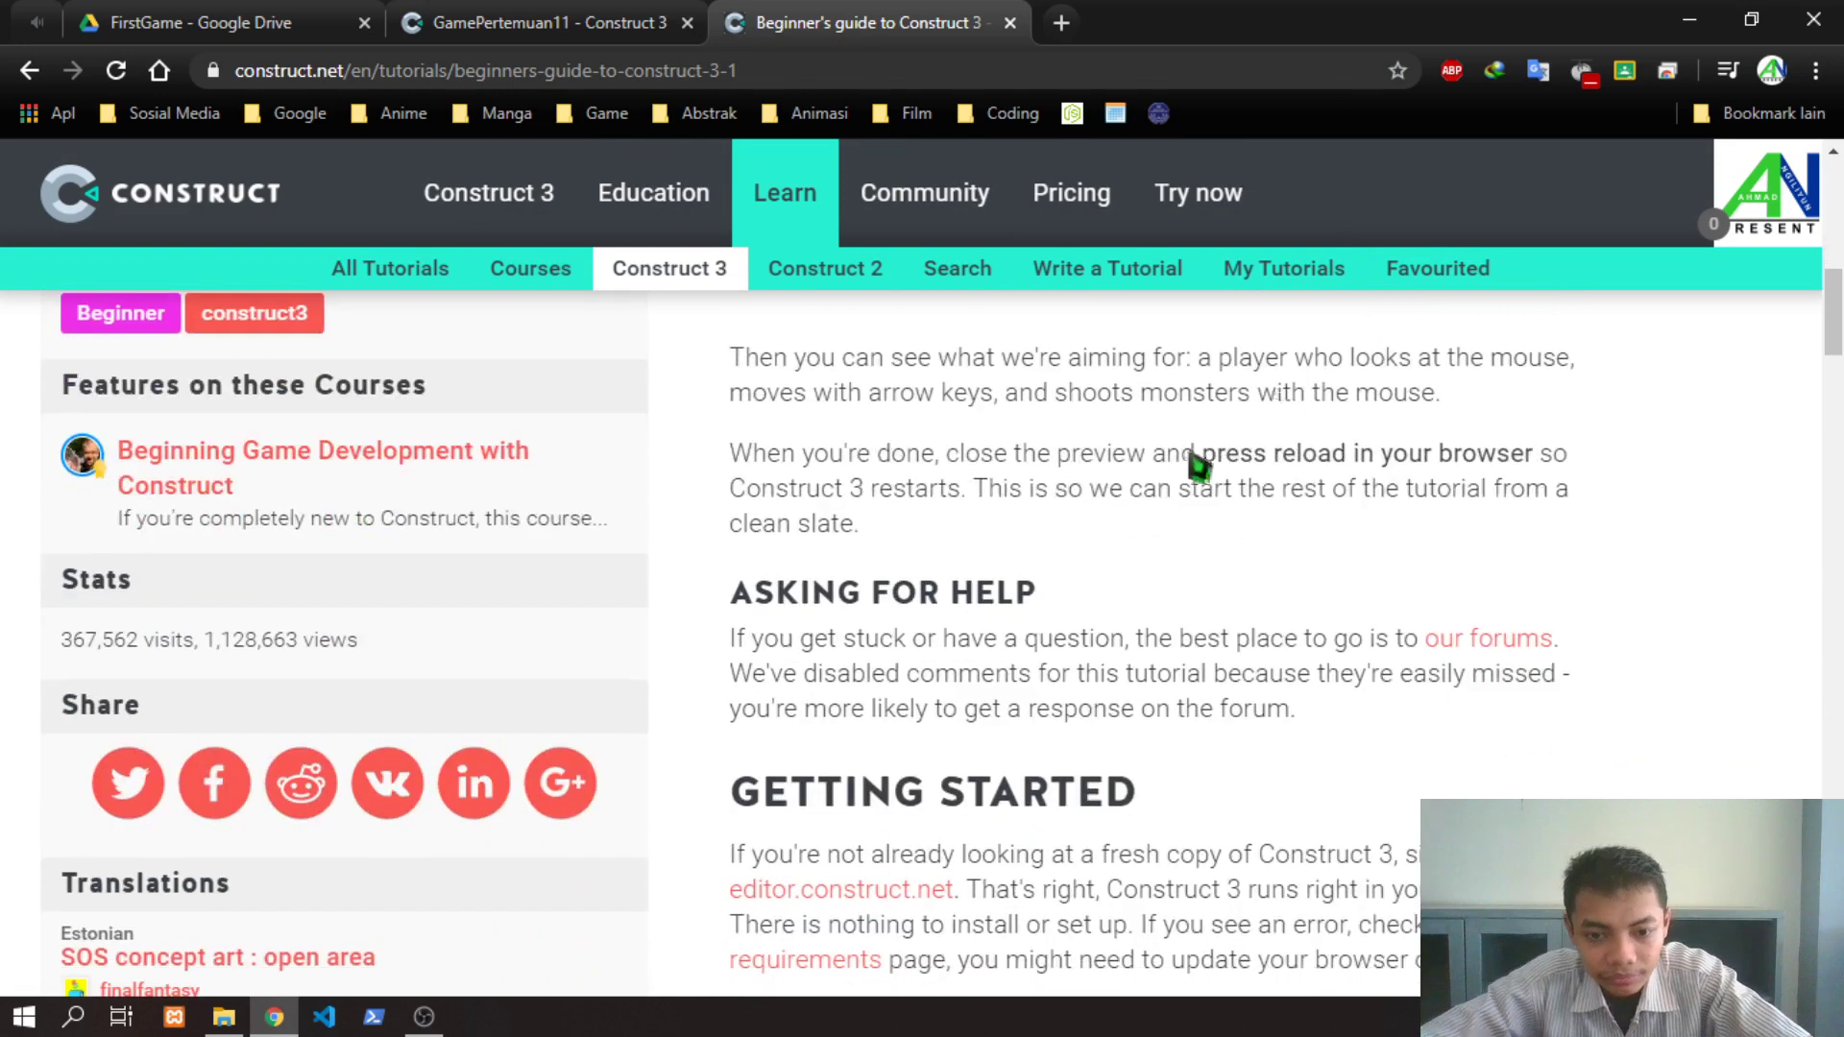
pyautogui.scroll(-1, 931, 624)
pyautogui.moveTo(793, 533); pyautogui.dragTo(877, 522)
pyautogui.click(1214, 609)
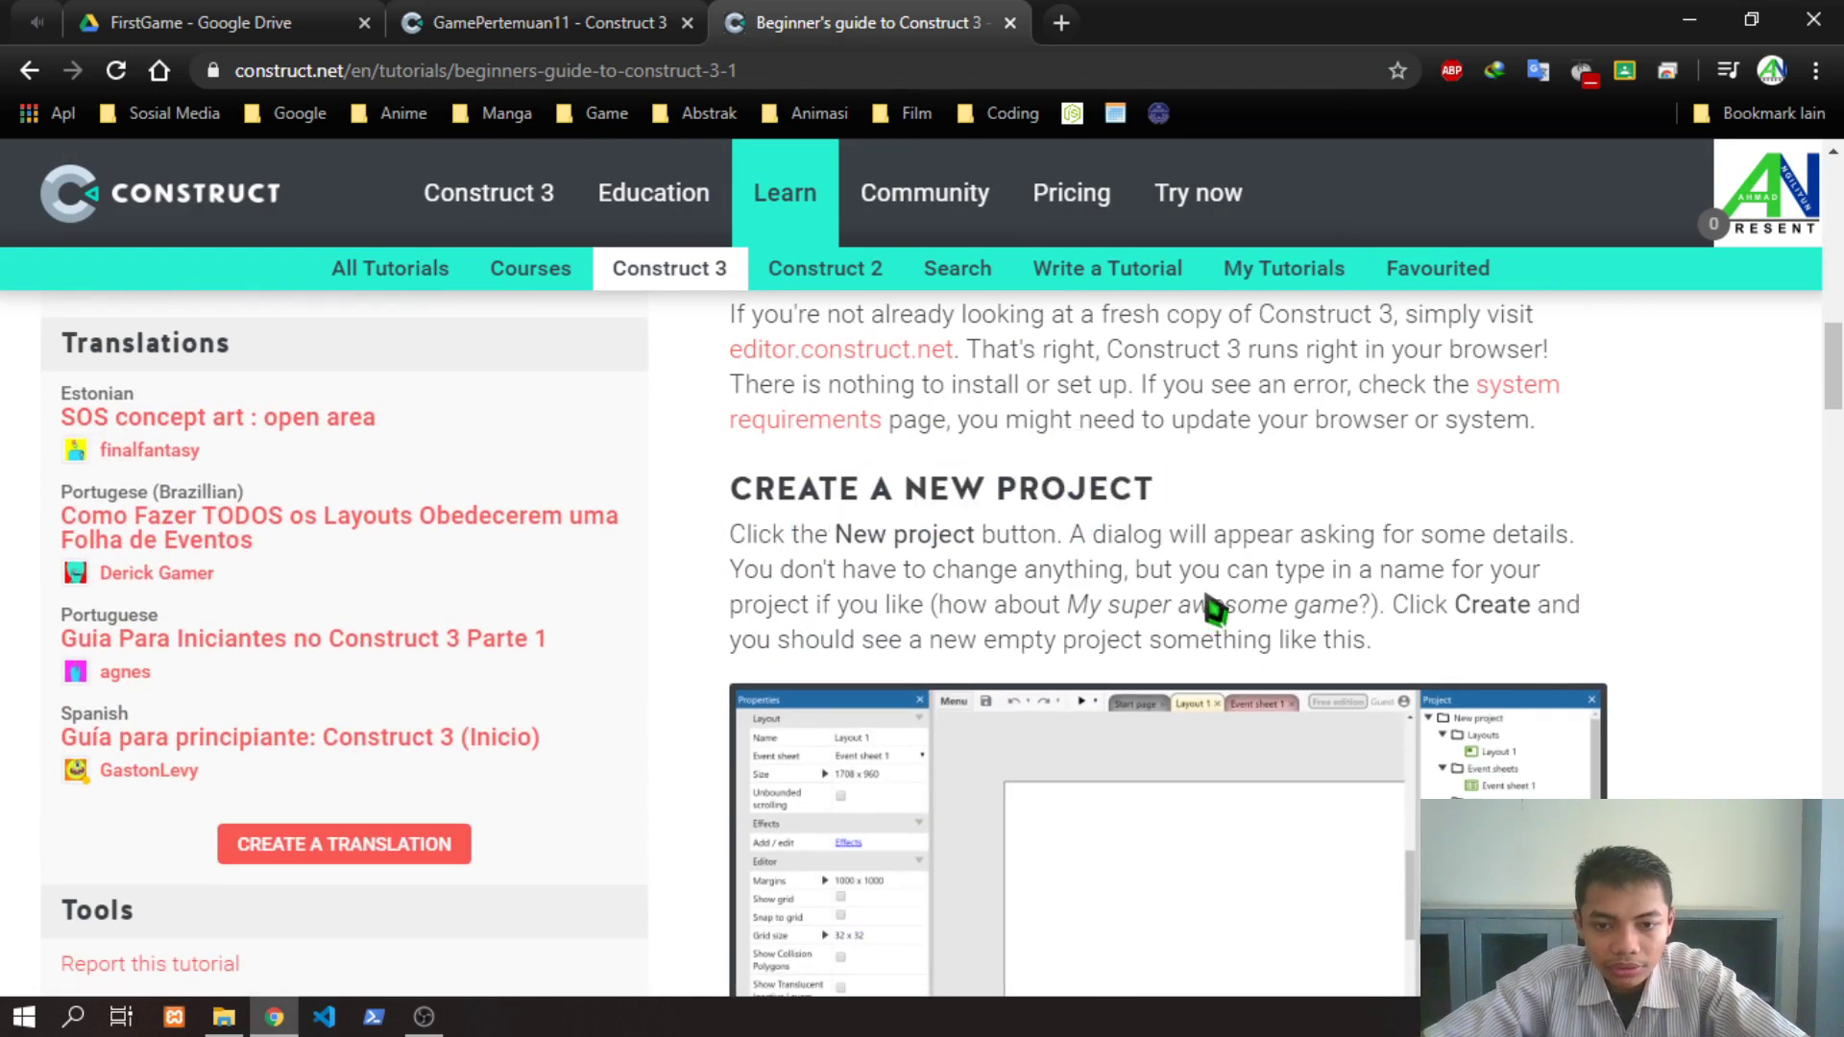
pyautogui.scroll(-4, 1214, 609)
pyautogui.scroll(-3, 1182, 603)
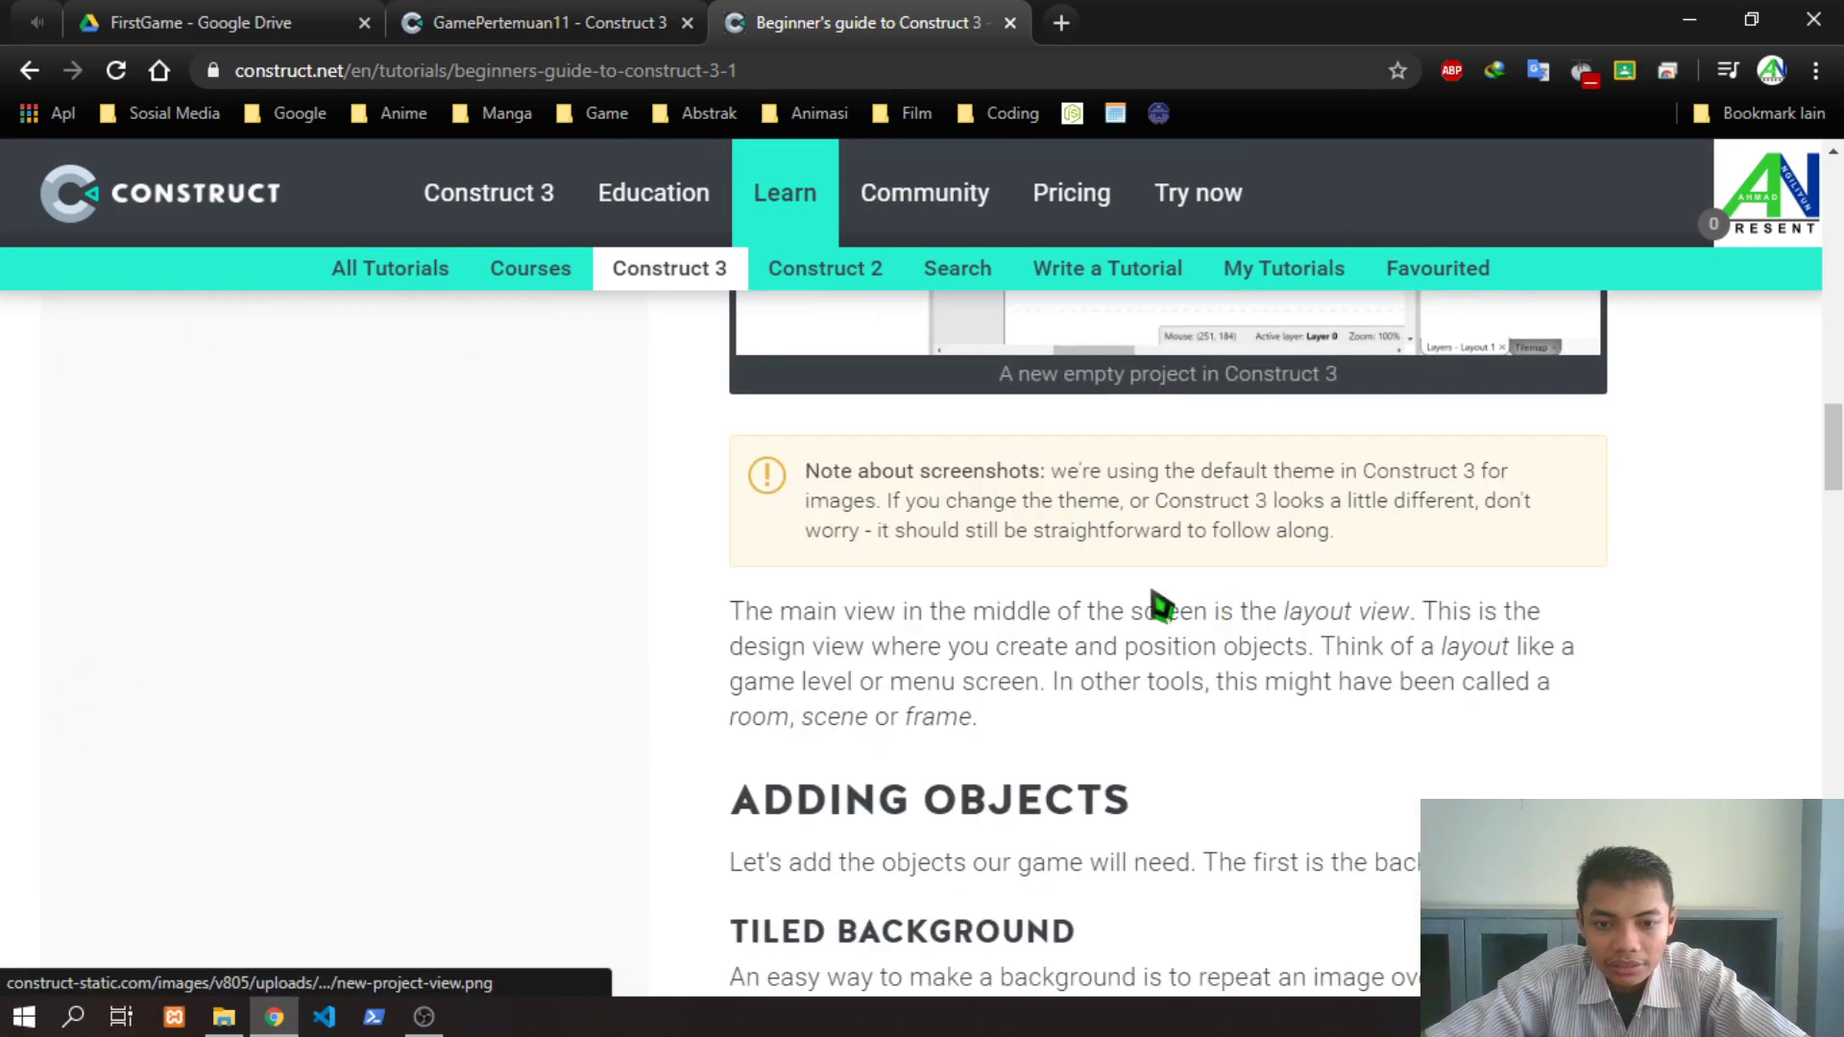
pyautogui.scroll(-2, 844, 753)
pyautogui.moveTo(743, 594); pyautogui.dragTo(1139, 607)
pyautogui.click(850, 716)
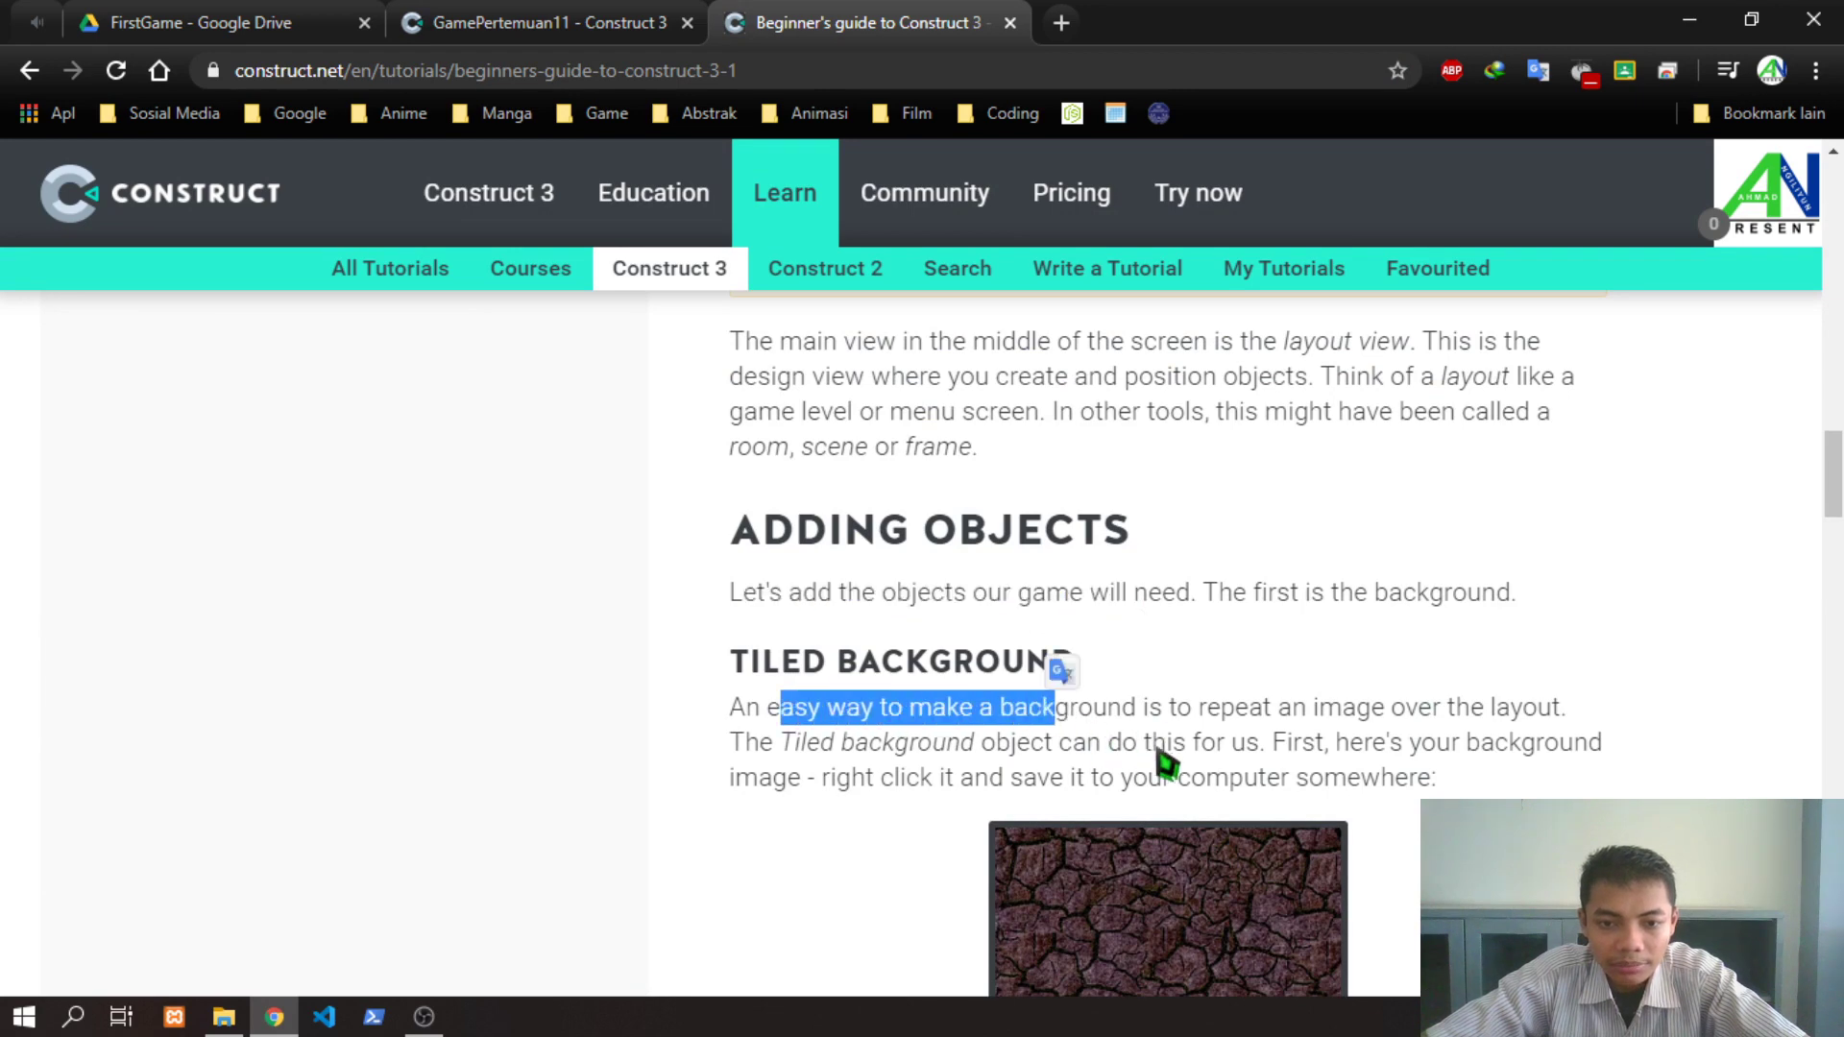
pyautogui.moveTo(895, 742); pyautogui.dragTo(1012, 744)
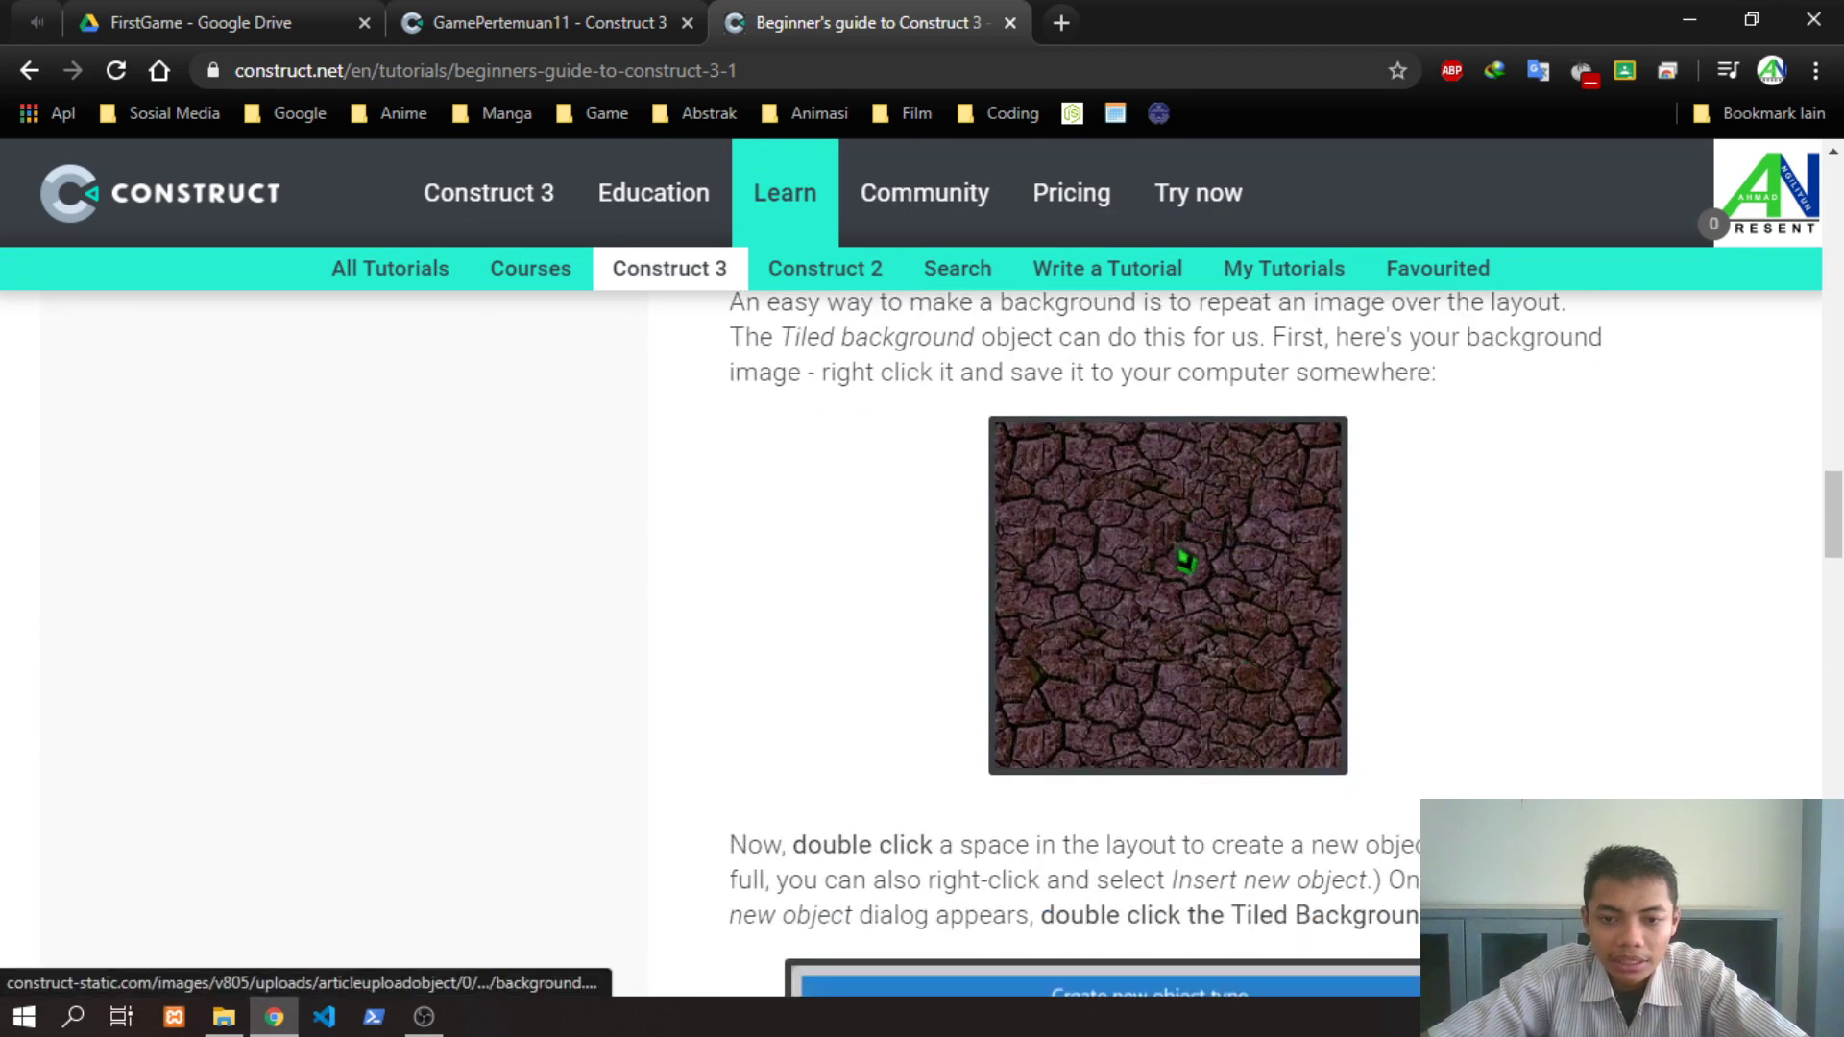
pyautogui.rightClick(1160, 576)
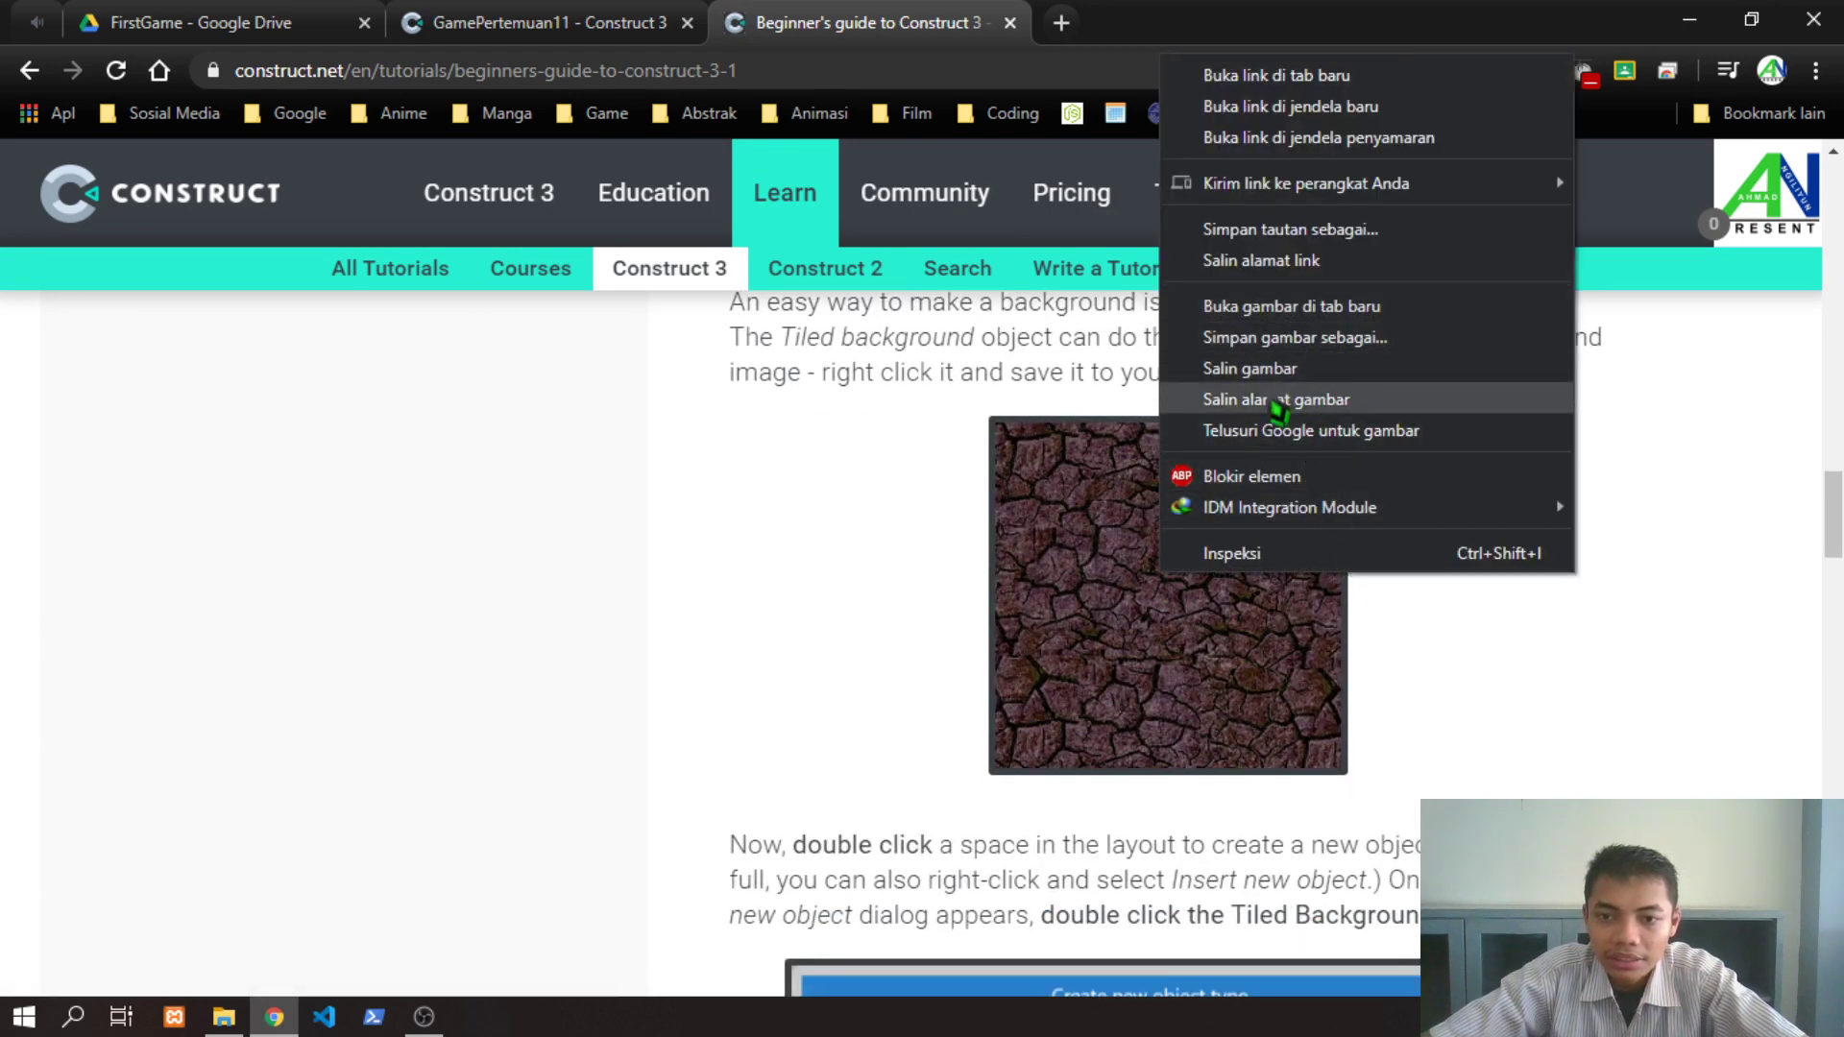
pyautogui.click(1284, 305)
pyautogui.click(1176, 23)
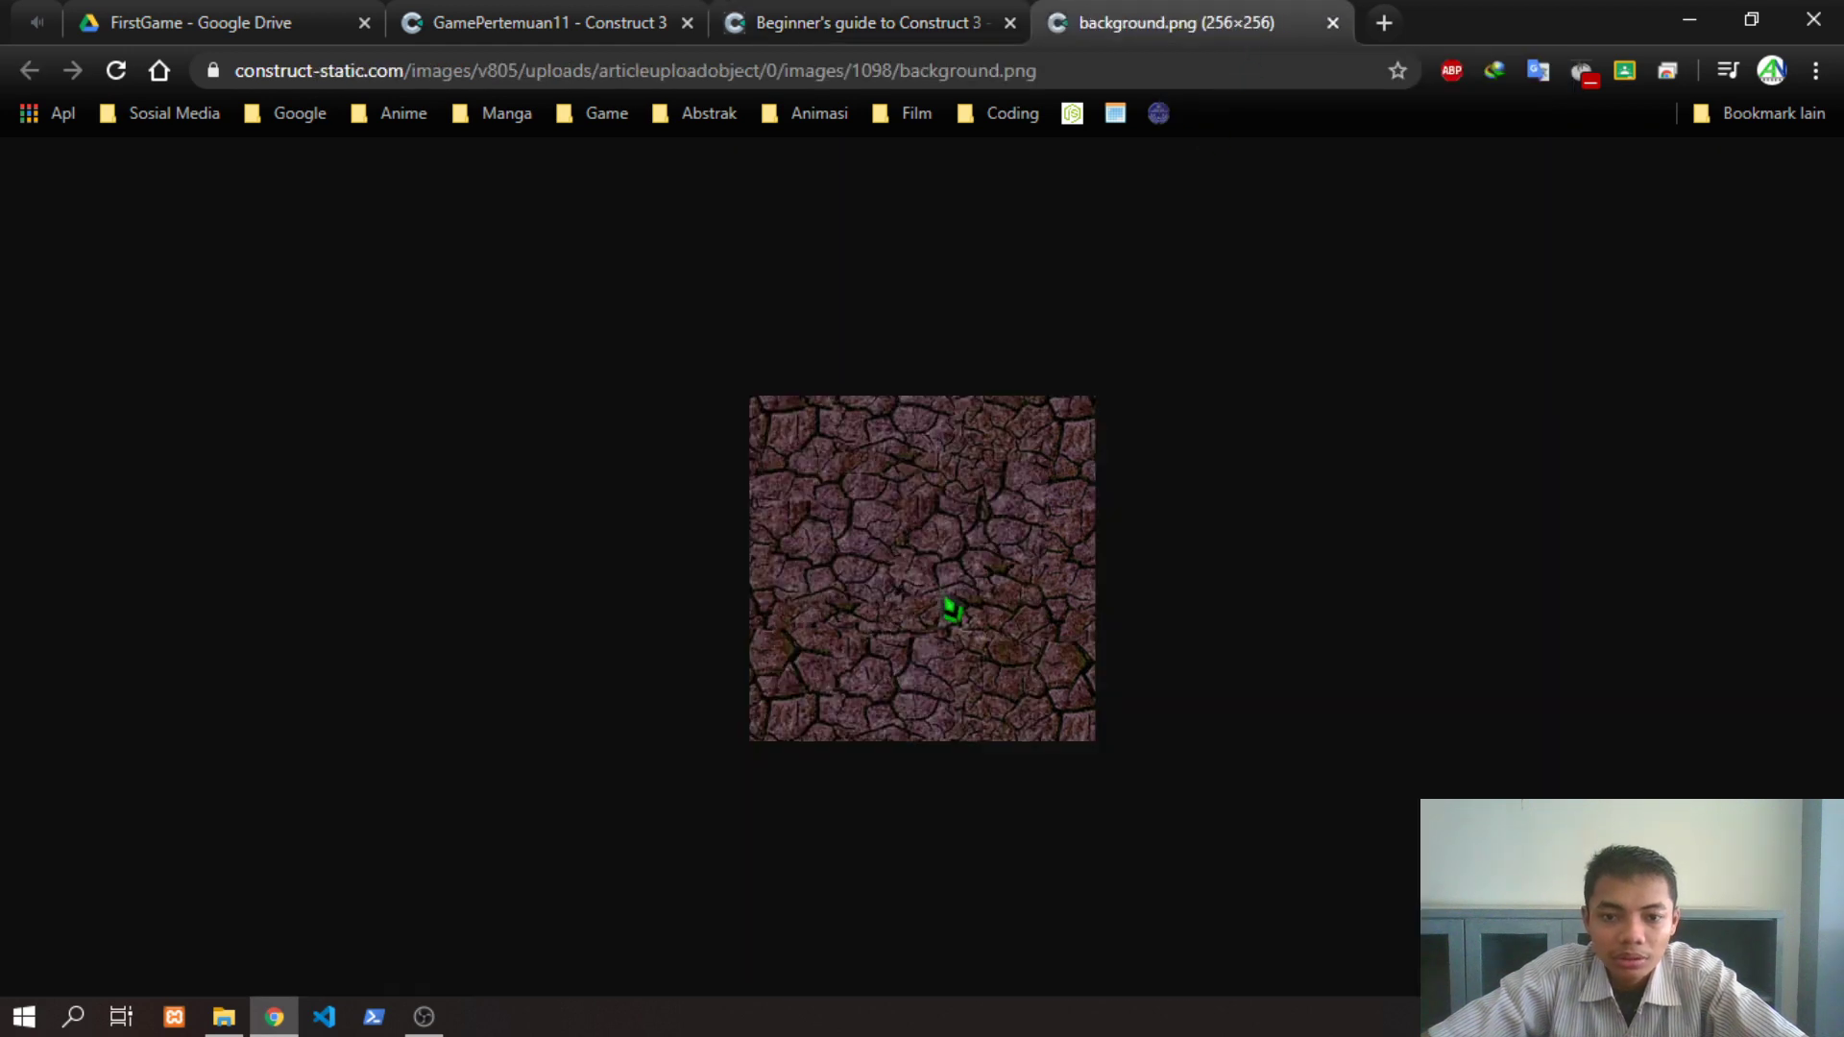
pyautogui.rightClick(946, 600)
pyautogui.click(1104, 643)
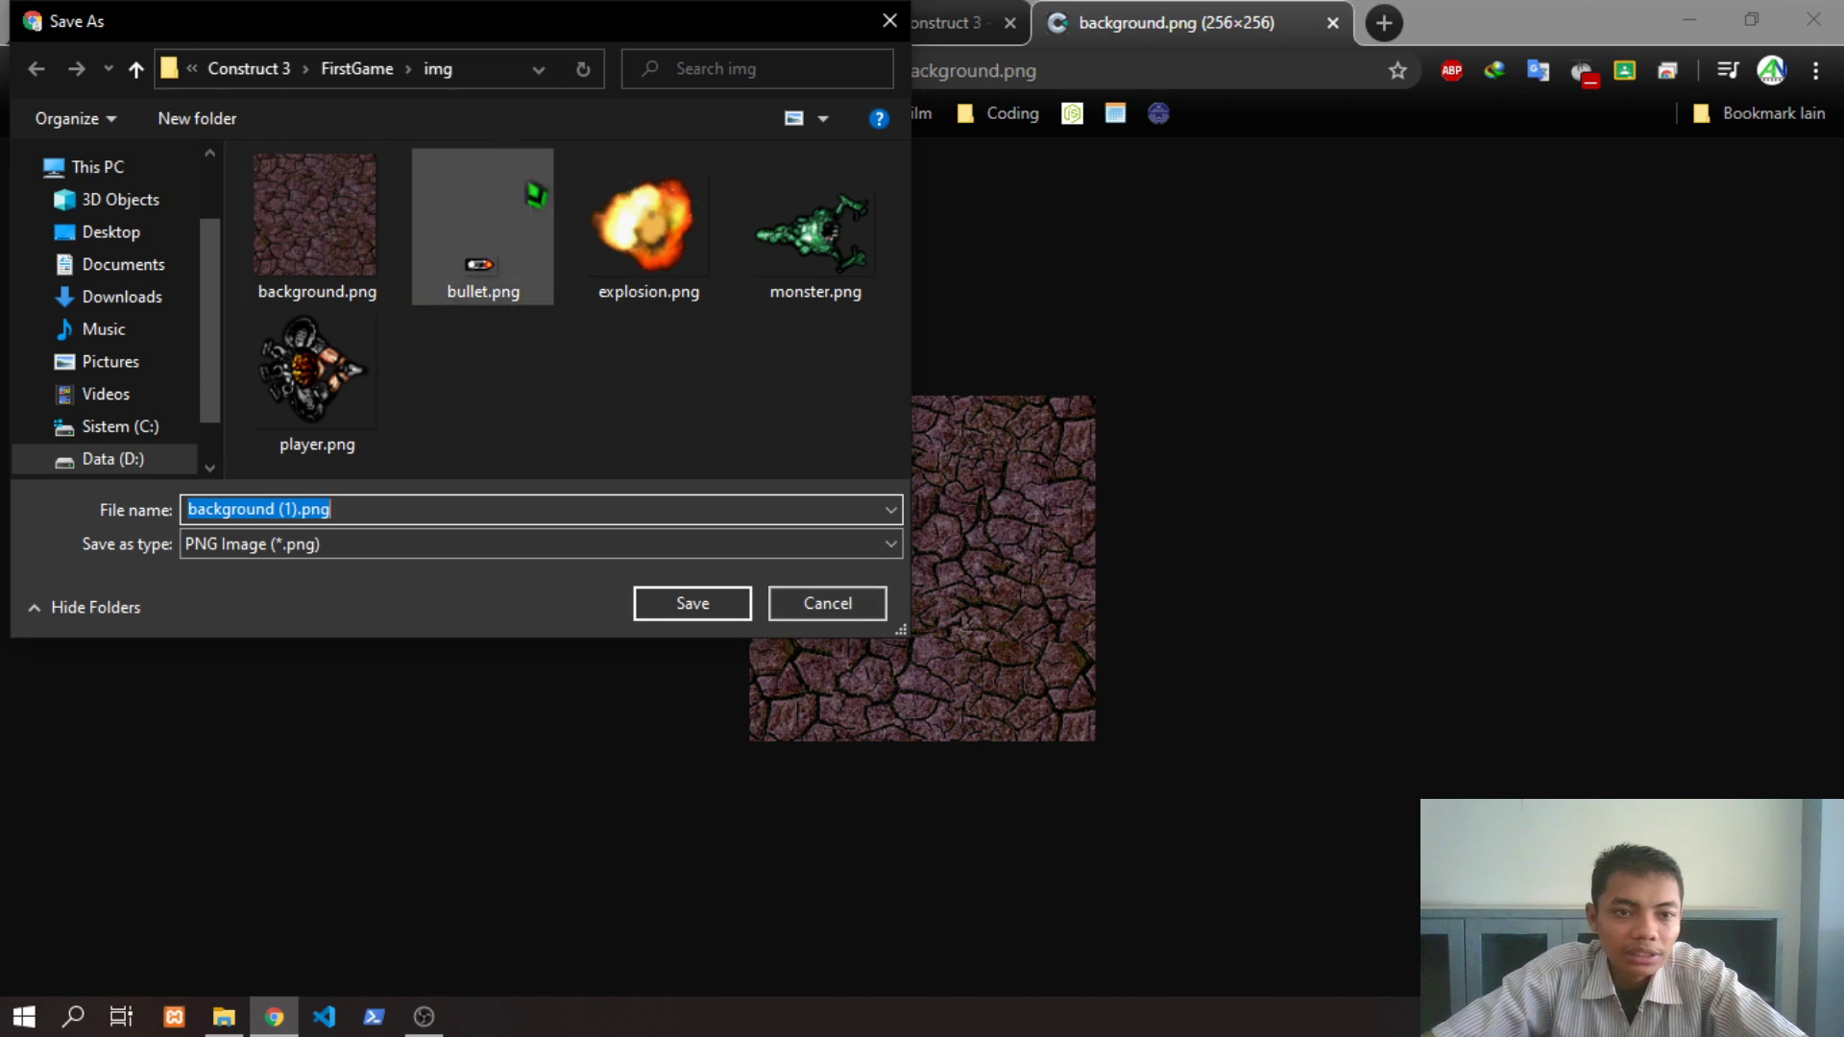
pyautogui.click(834, 602)
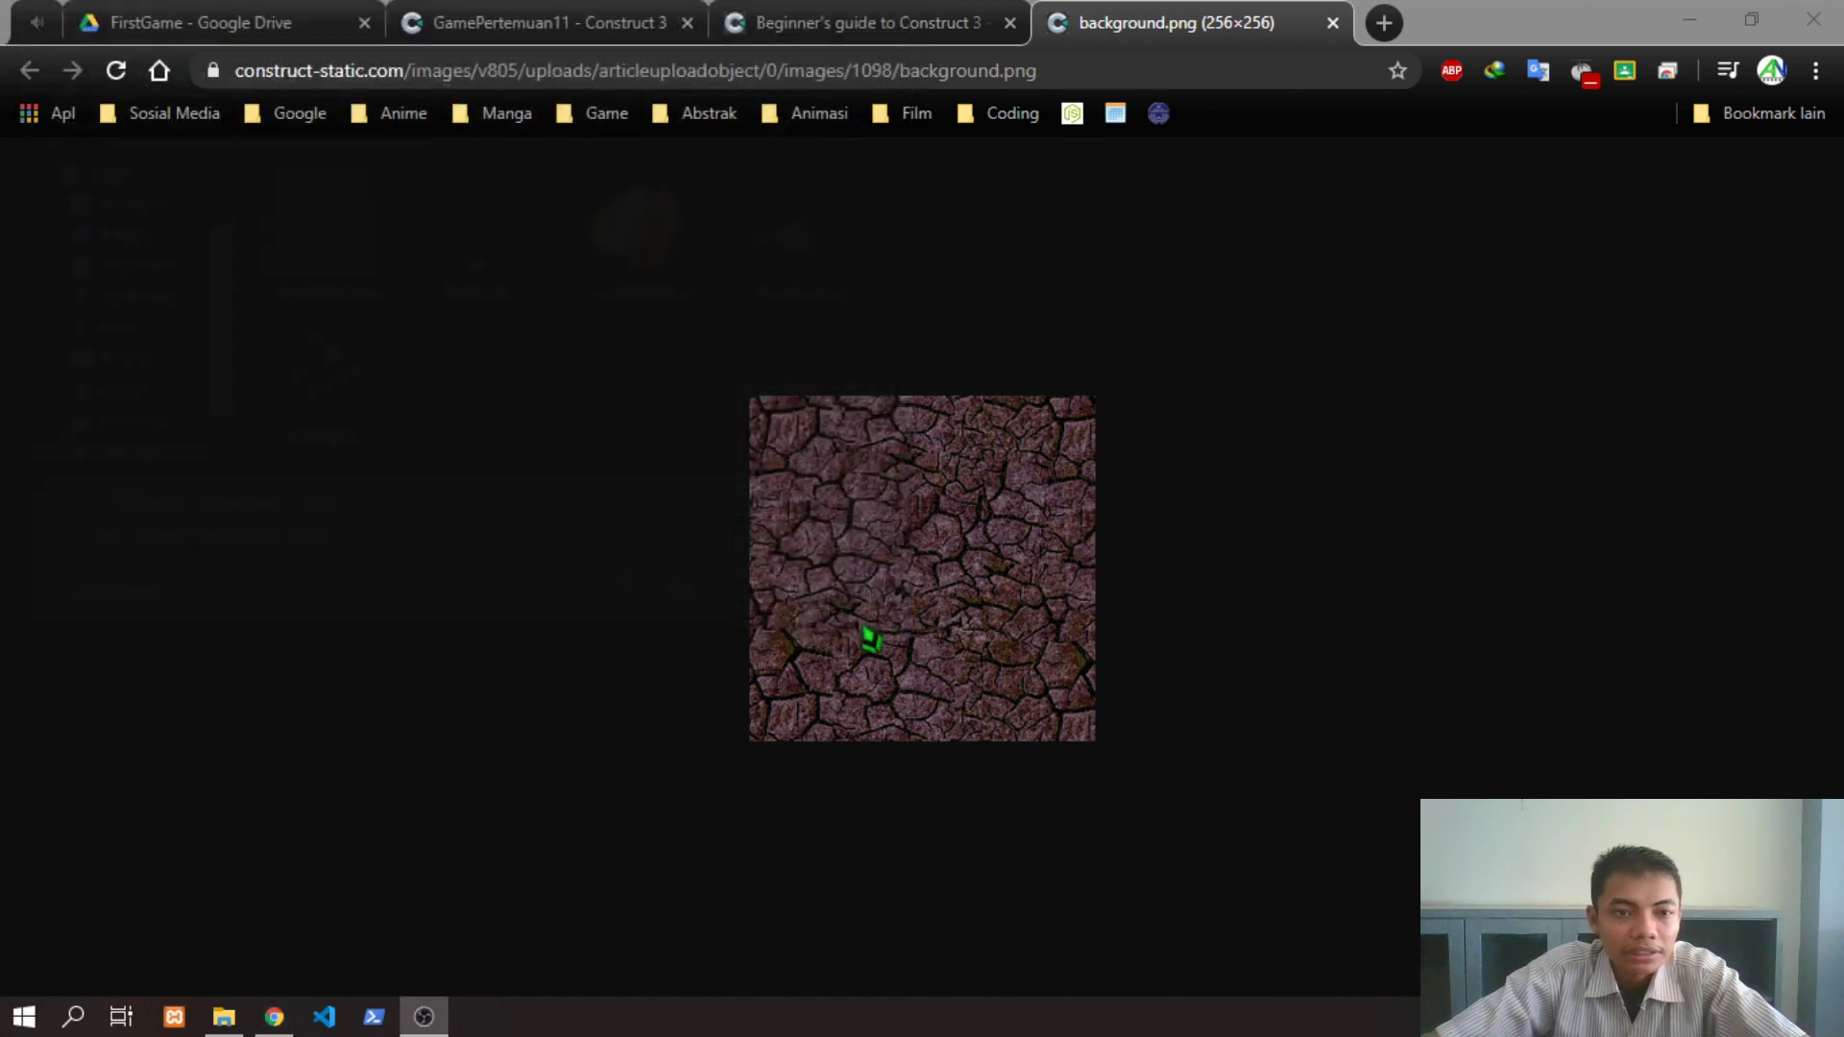
# Show the Bahan.zip archive in the FirstGame Google Drive folder, and close the background.png page
pyautogui.click(209, 21)
pyautogui.click(502, 591)
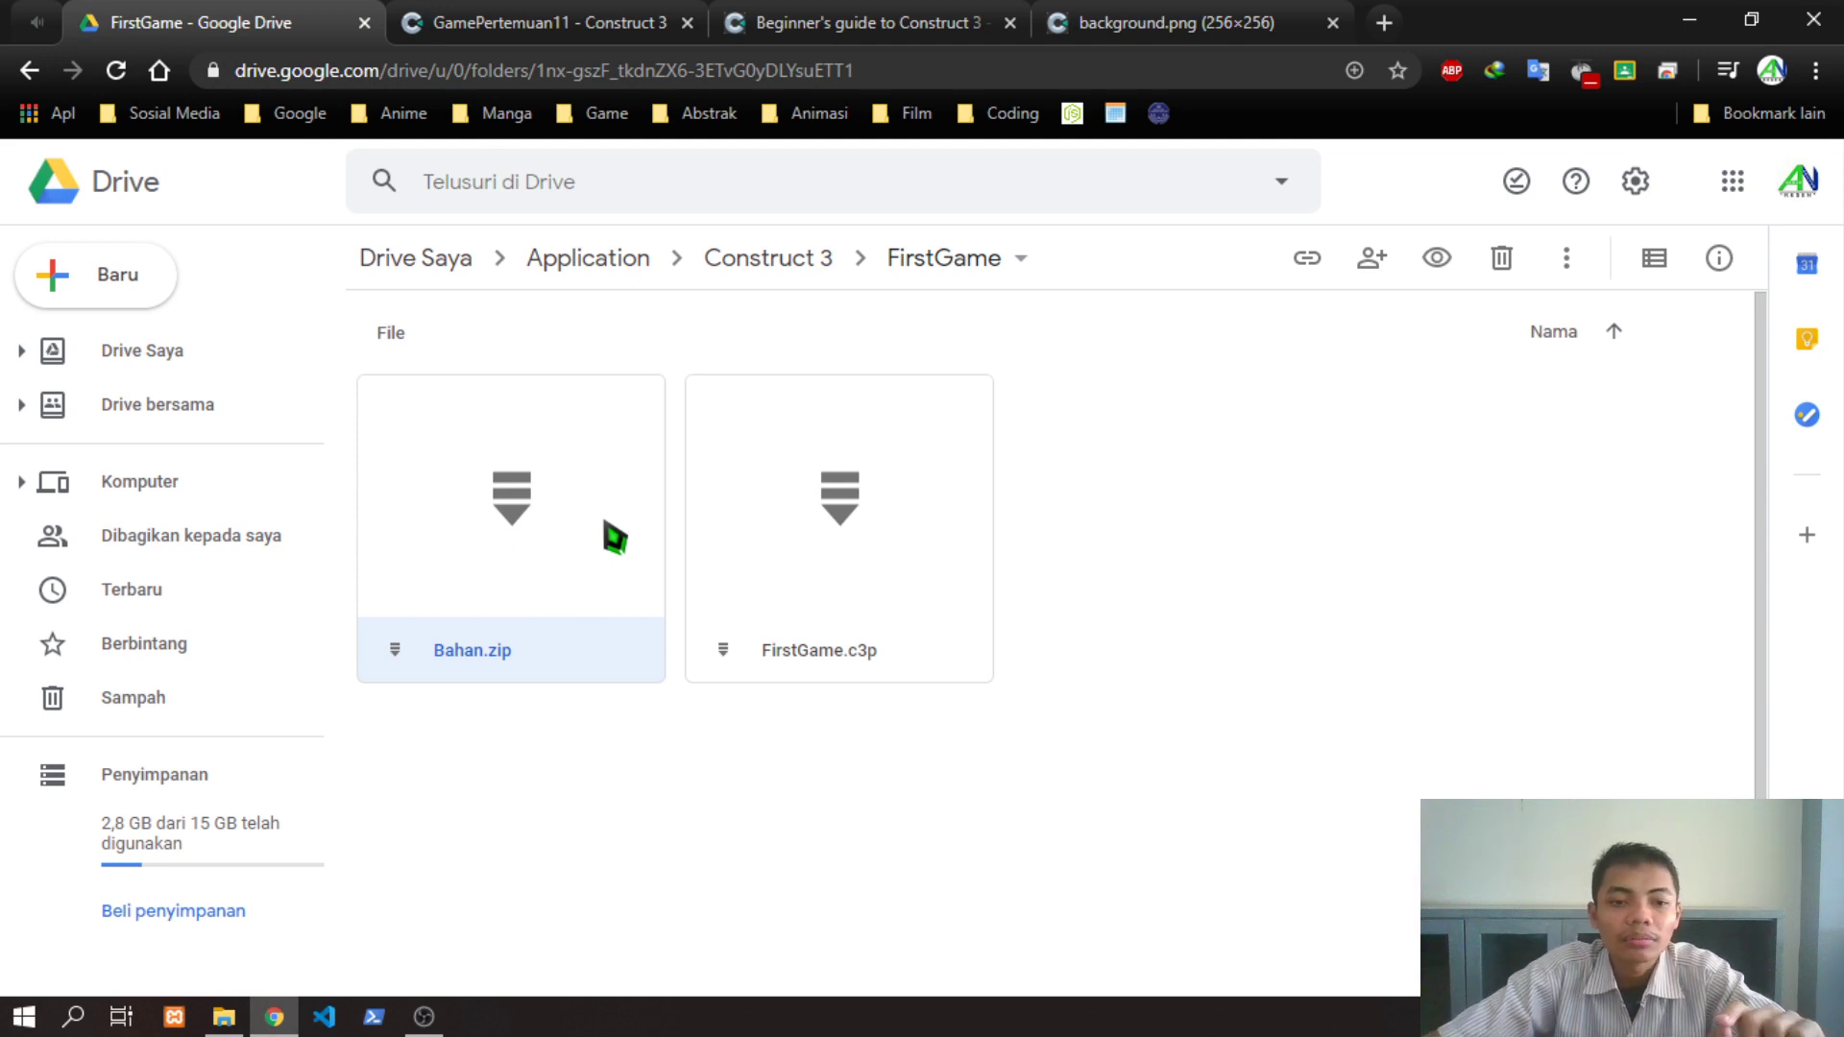
pyautogui.click(1120, 20)
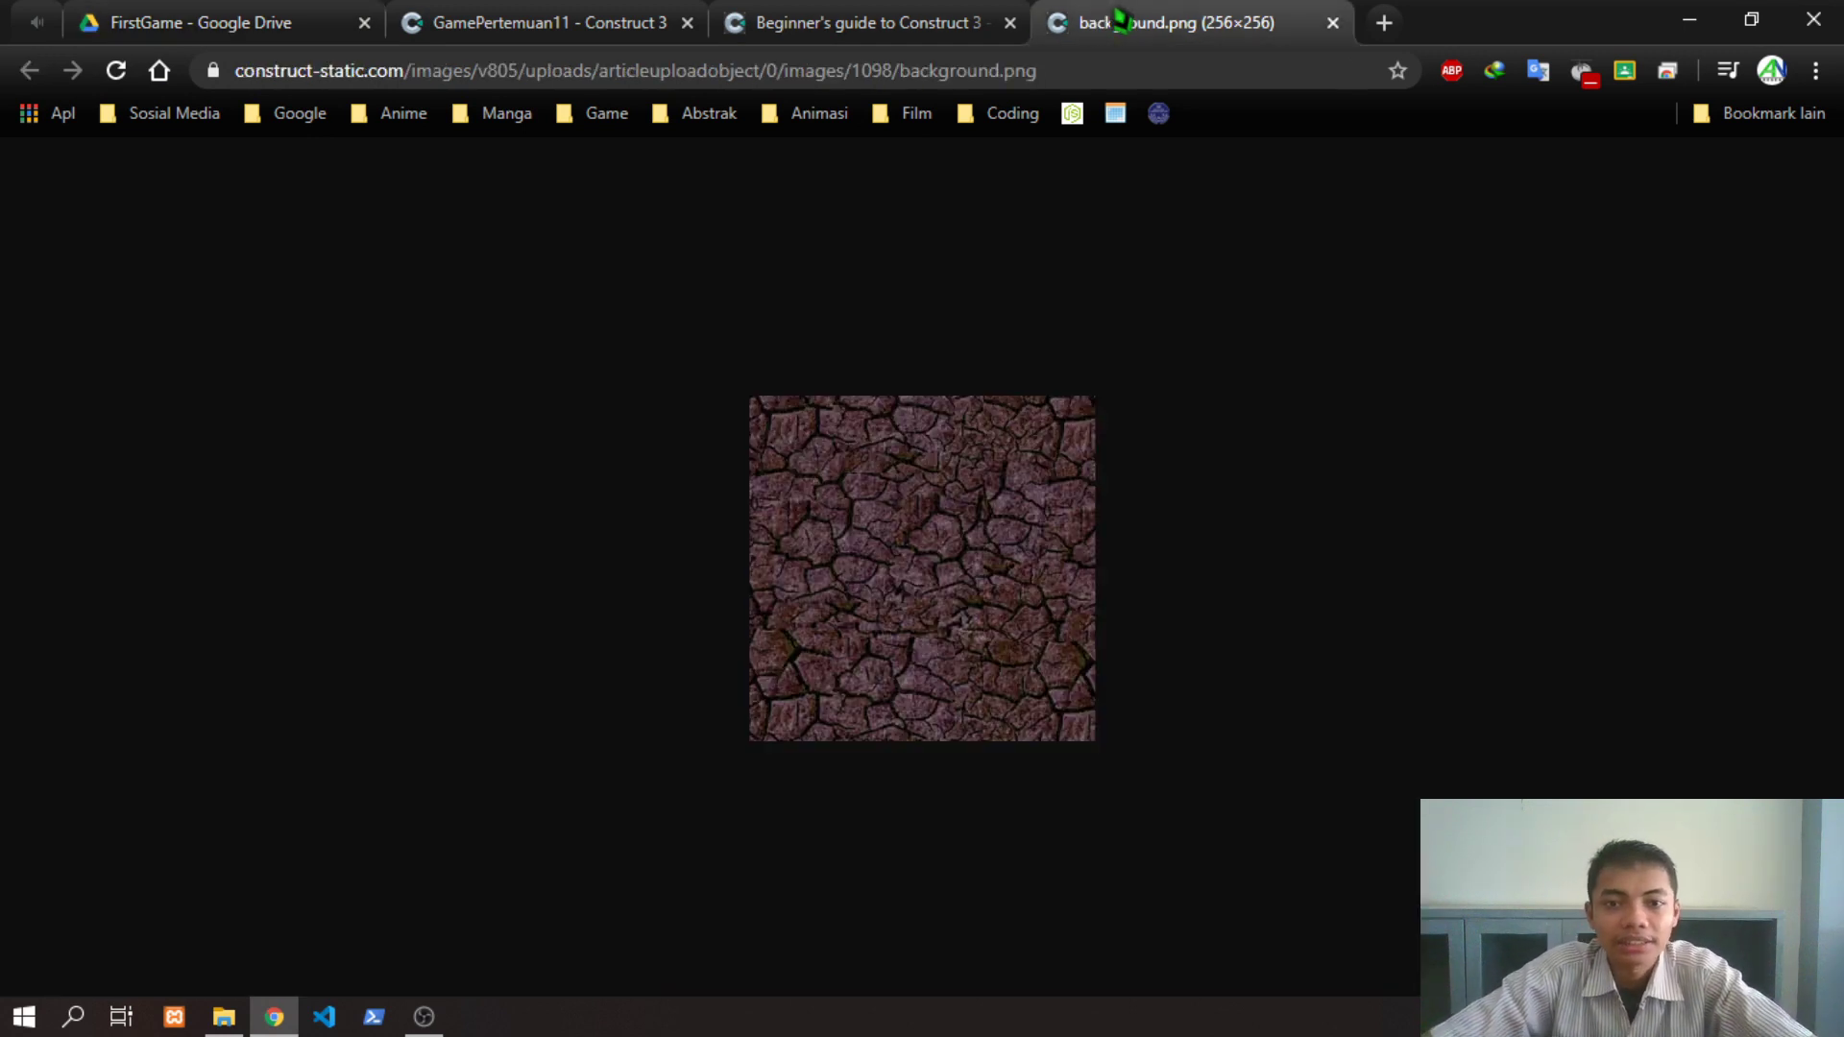
pyautogui.middleClick(1120, 19)
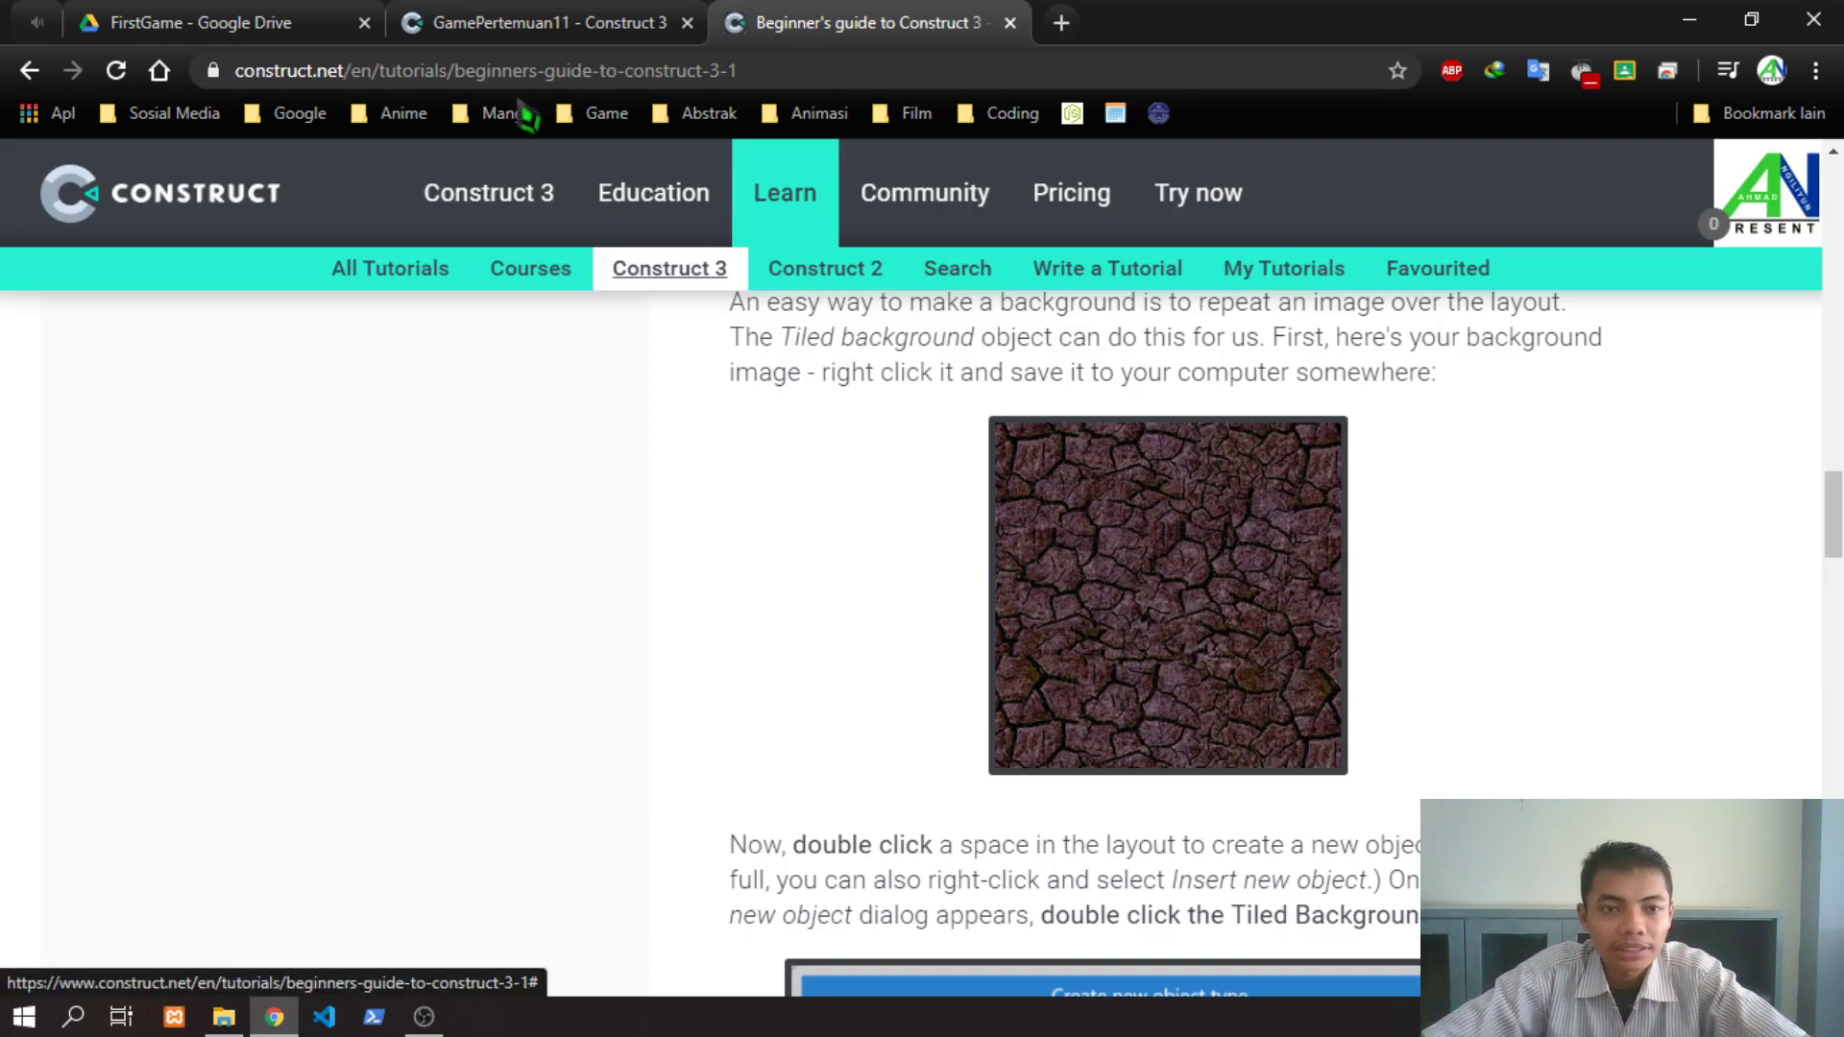
# View the extracted game images in the FirstGame img folder in File Explorer, and return to the Construct 3 editor
pyautogui.click(528, 23)
pyautogui.click(224, 1017)
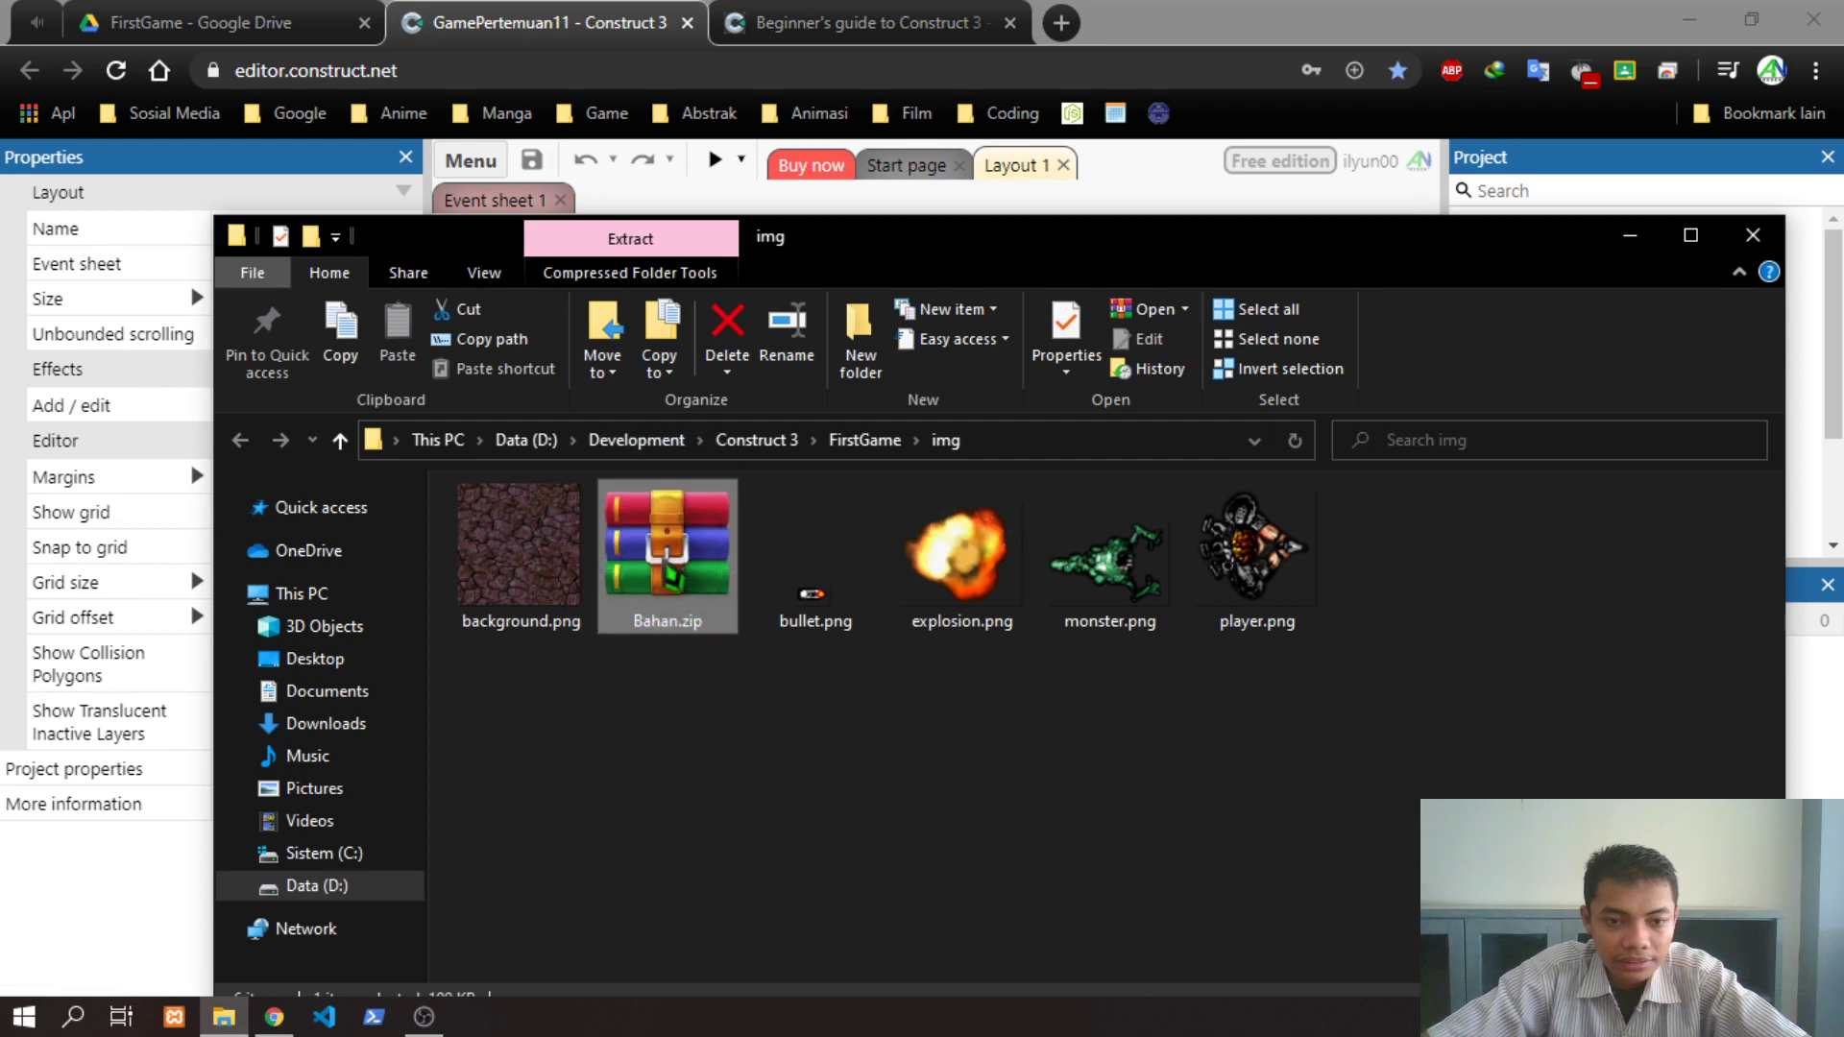
pyautogui.doubleClick(1204, 8)
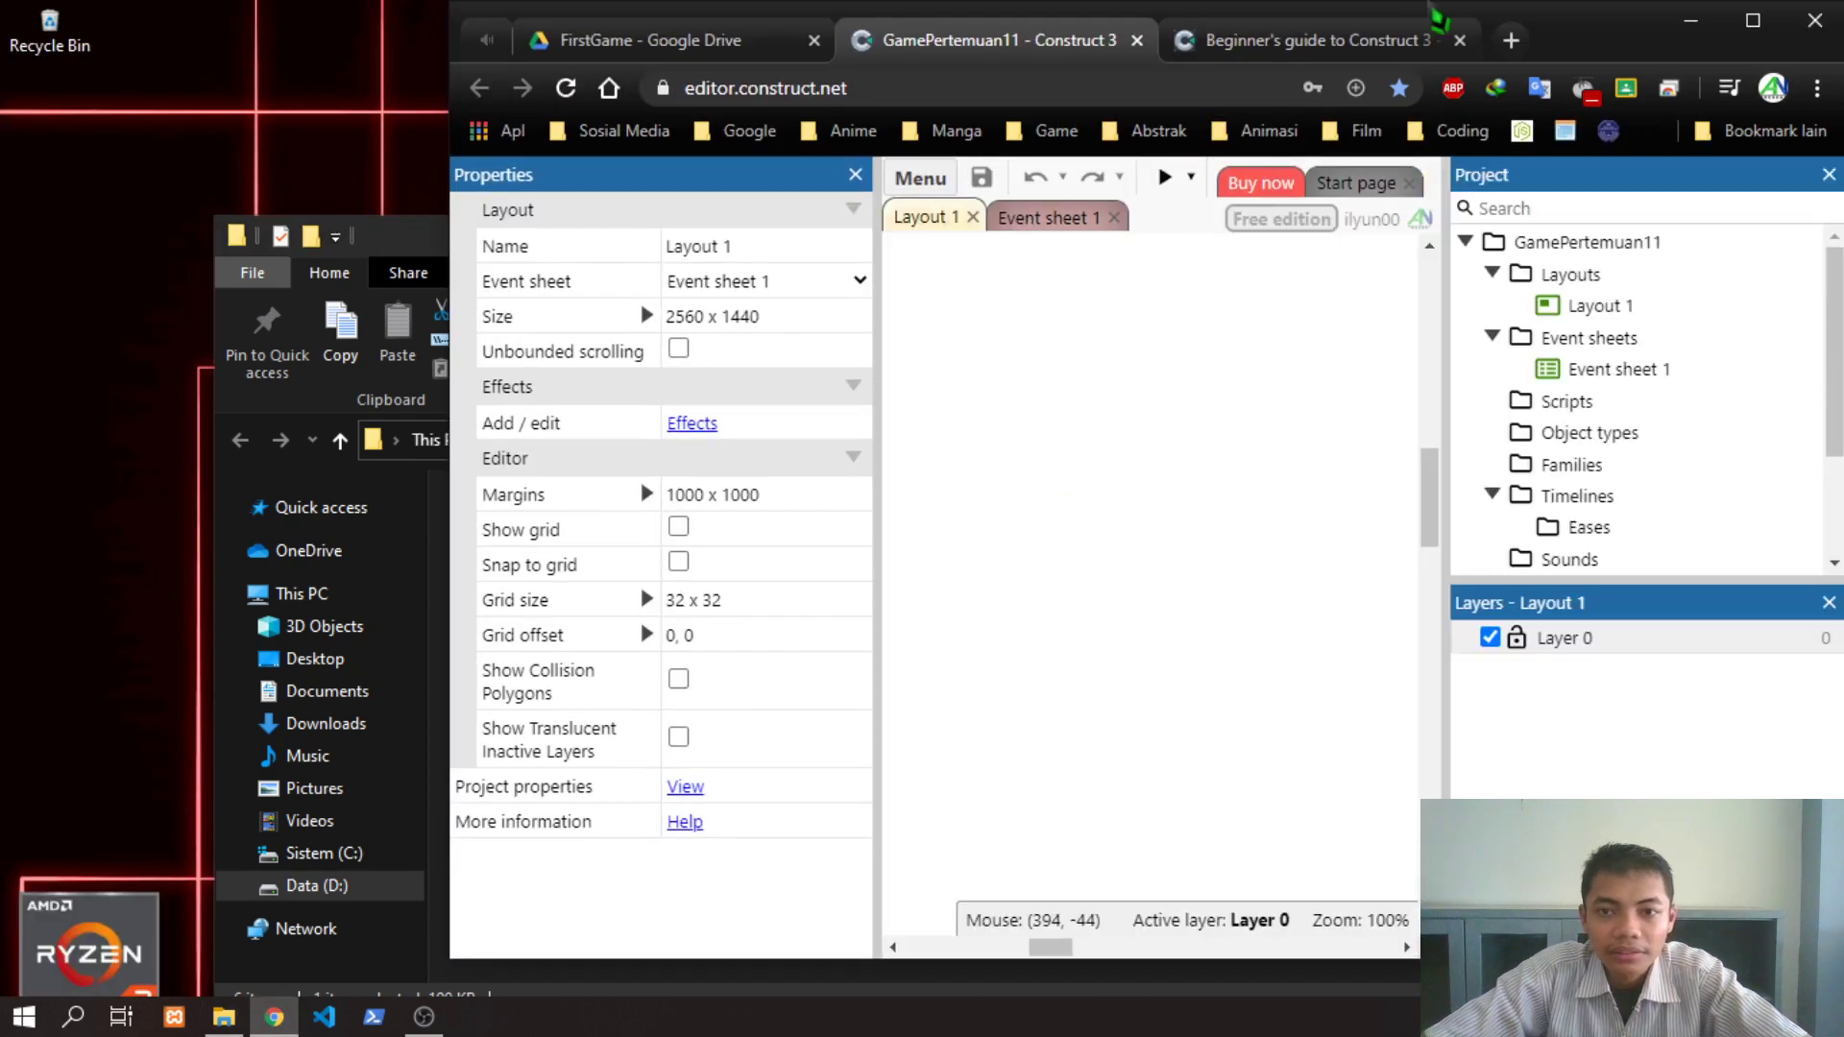
pyautogui.doubleClick(1556, 25)
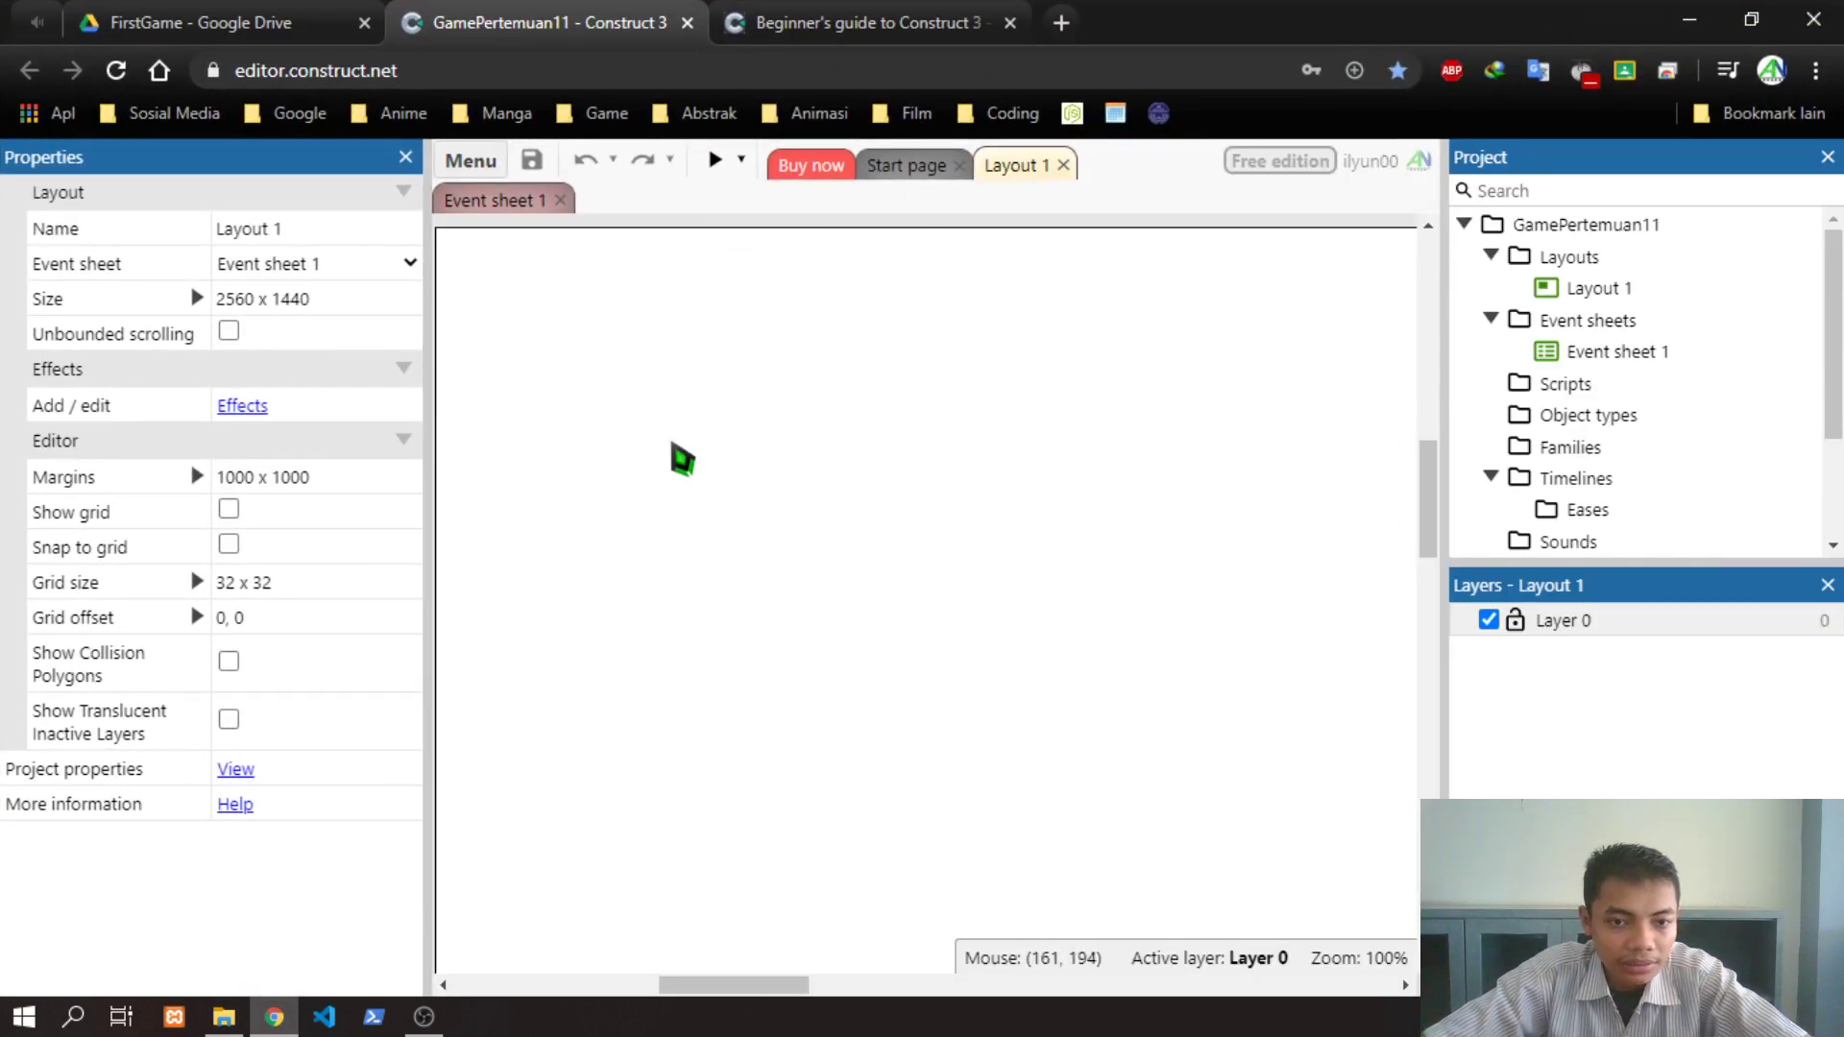
# Insert a Tiled Background object into Layout 1 at about (250, 213)
pyautogui.rightClick(672, 445)
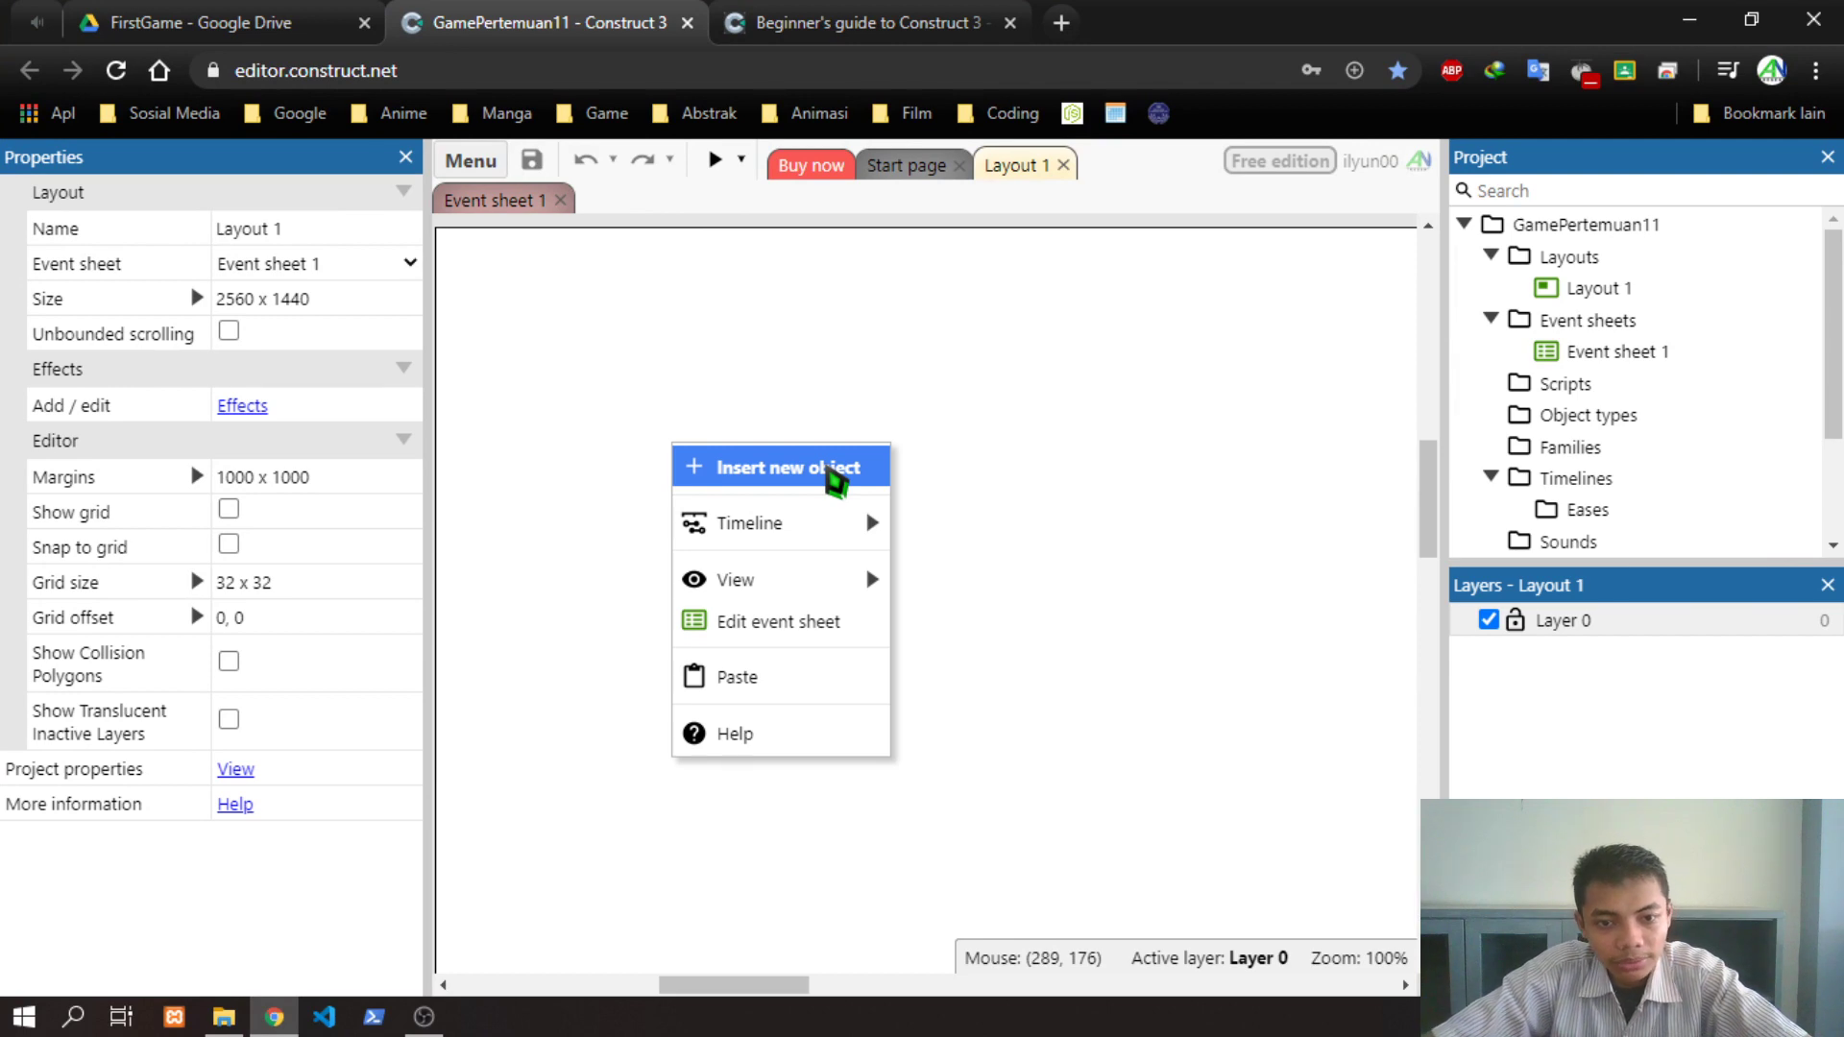
pyautogui.click(834, 475)
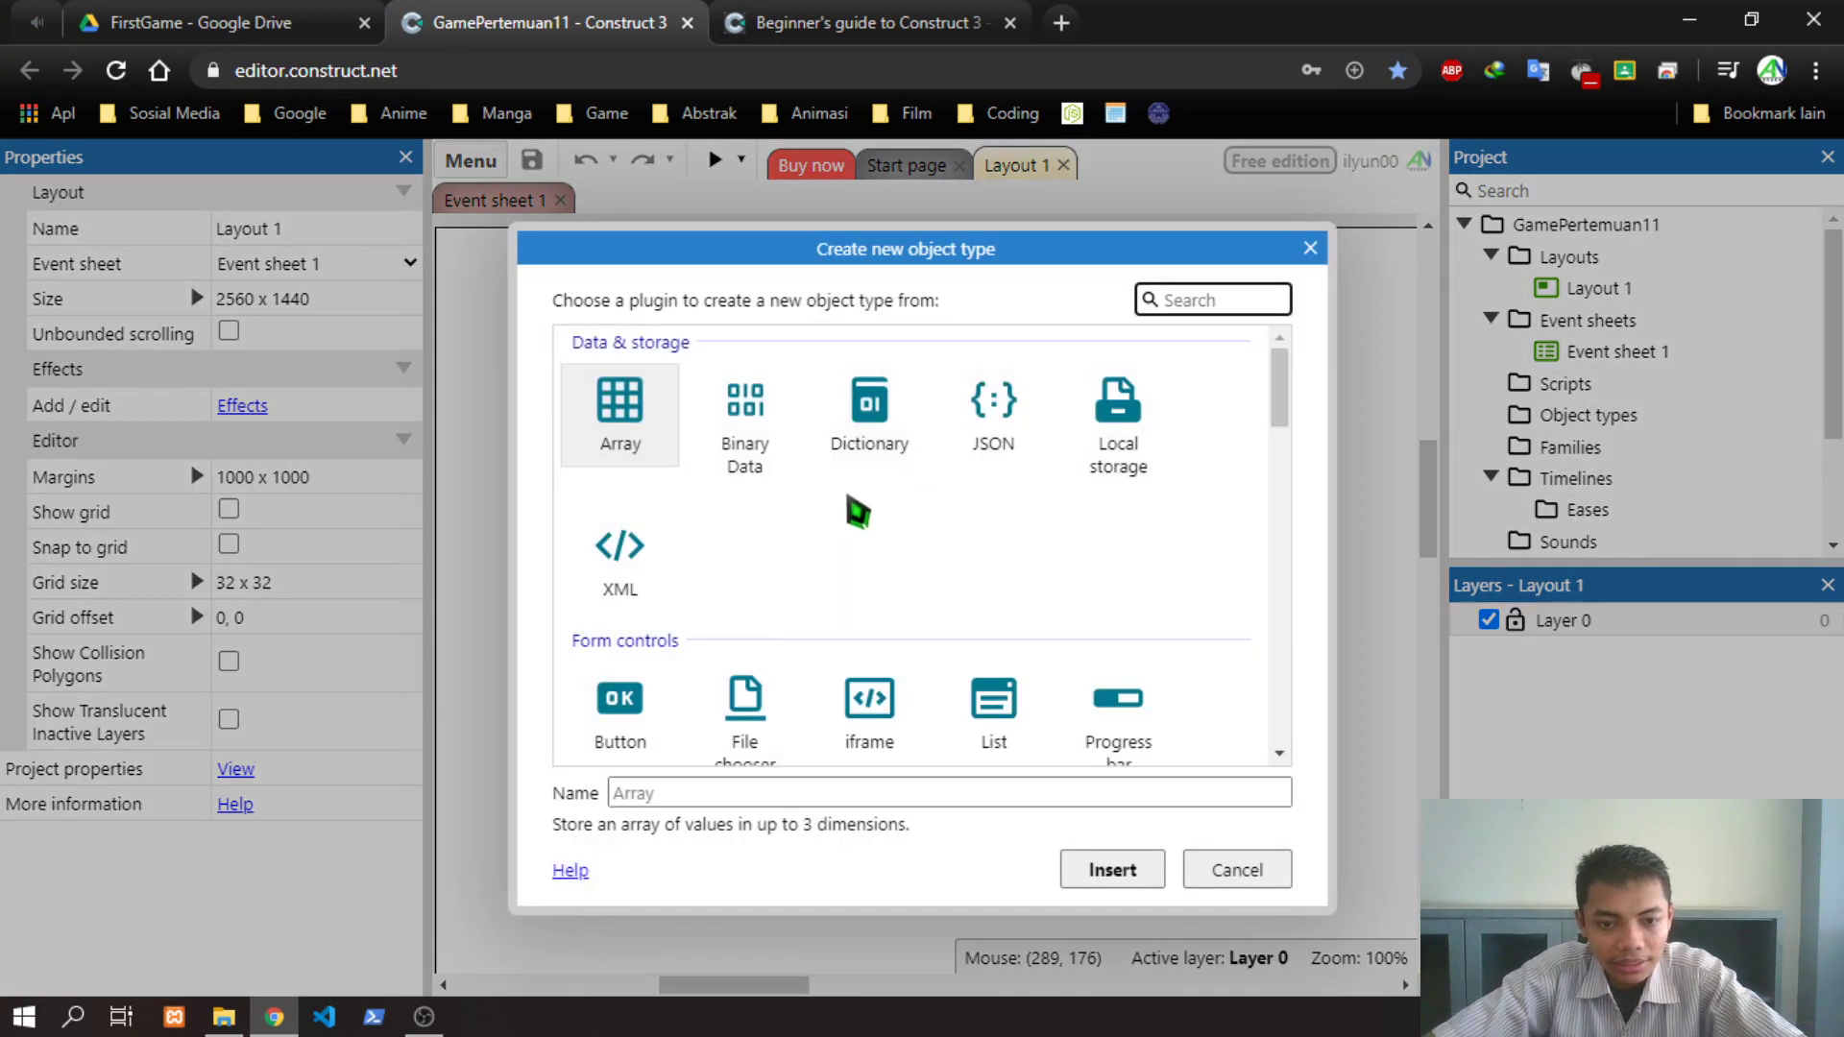
pyautogui.scroll(-6, 857, 512)
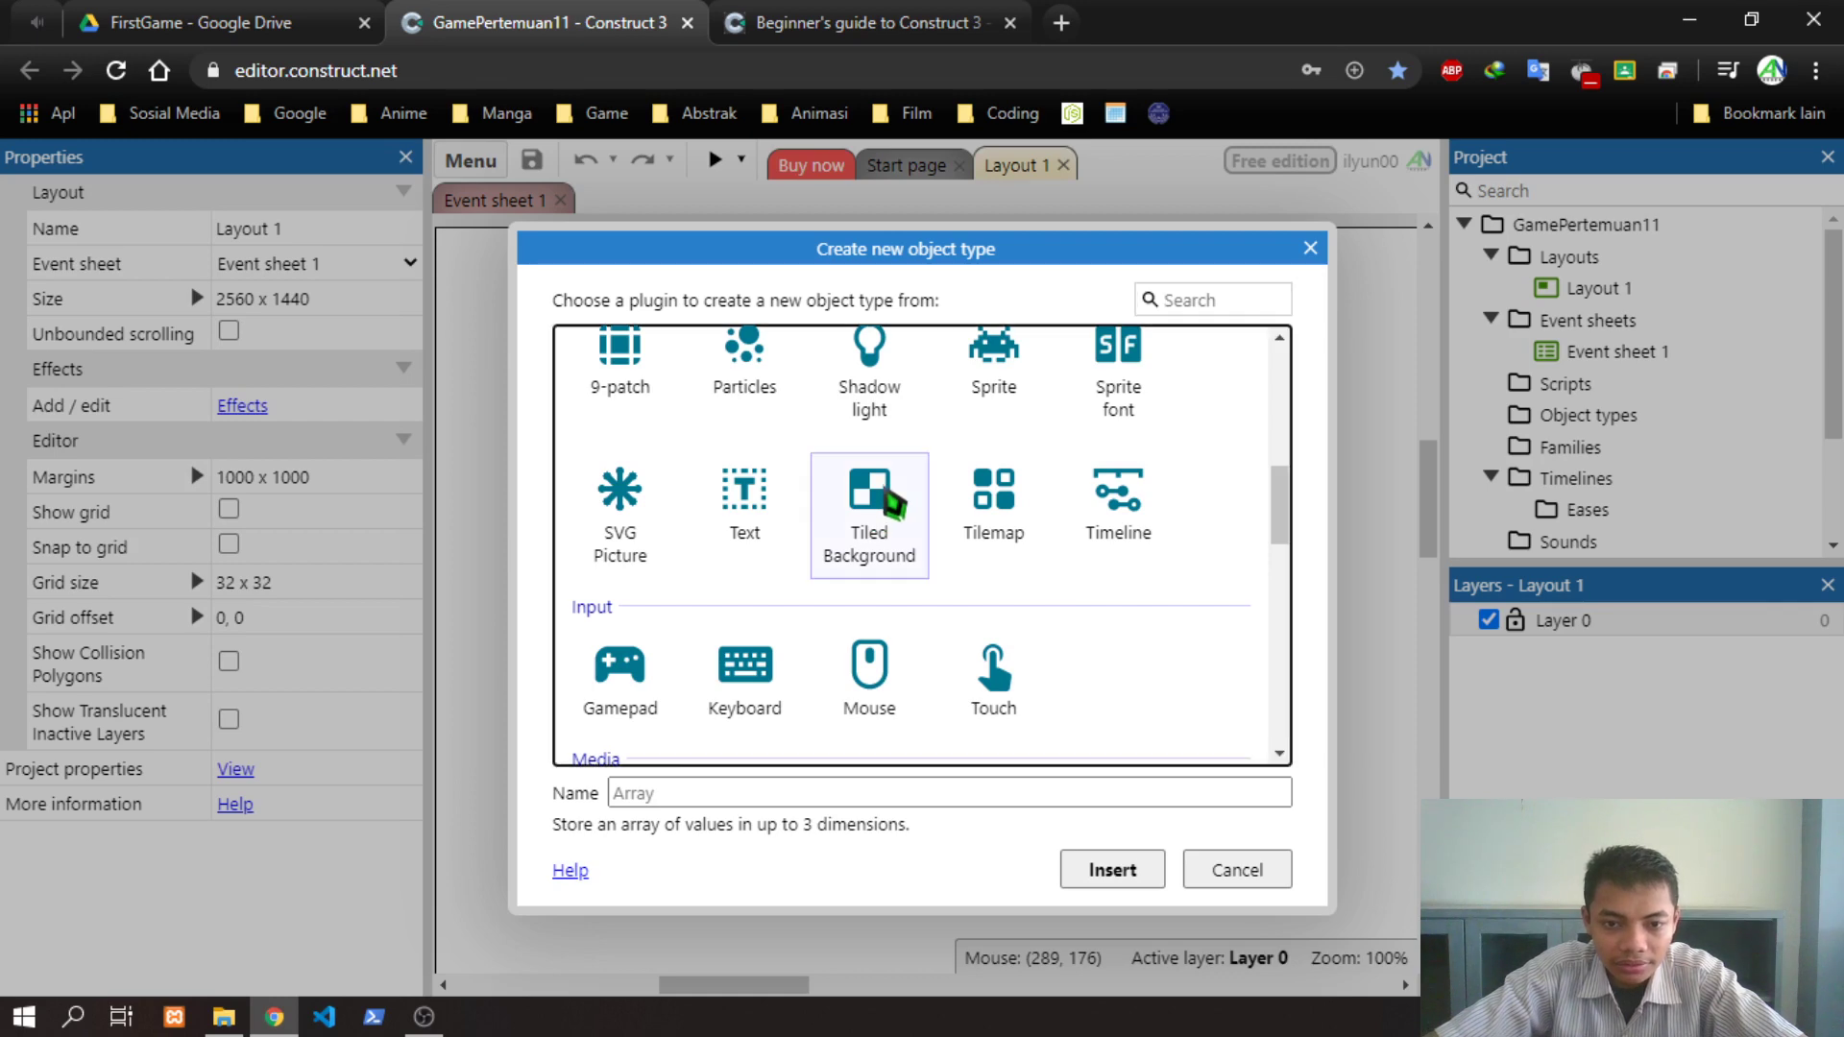
pyautogui.doubleClick(892, 501)
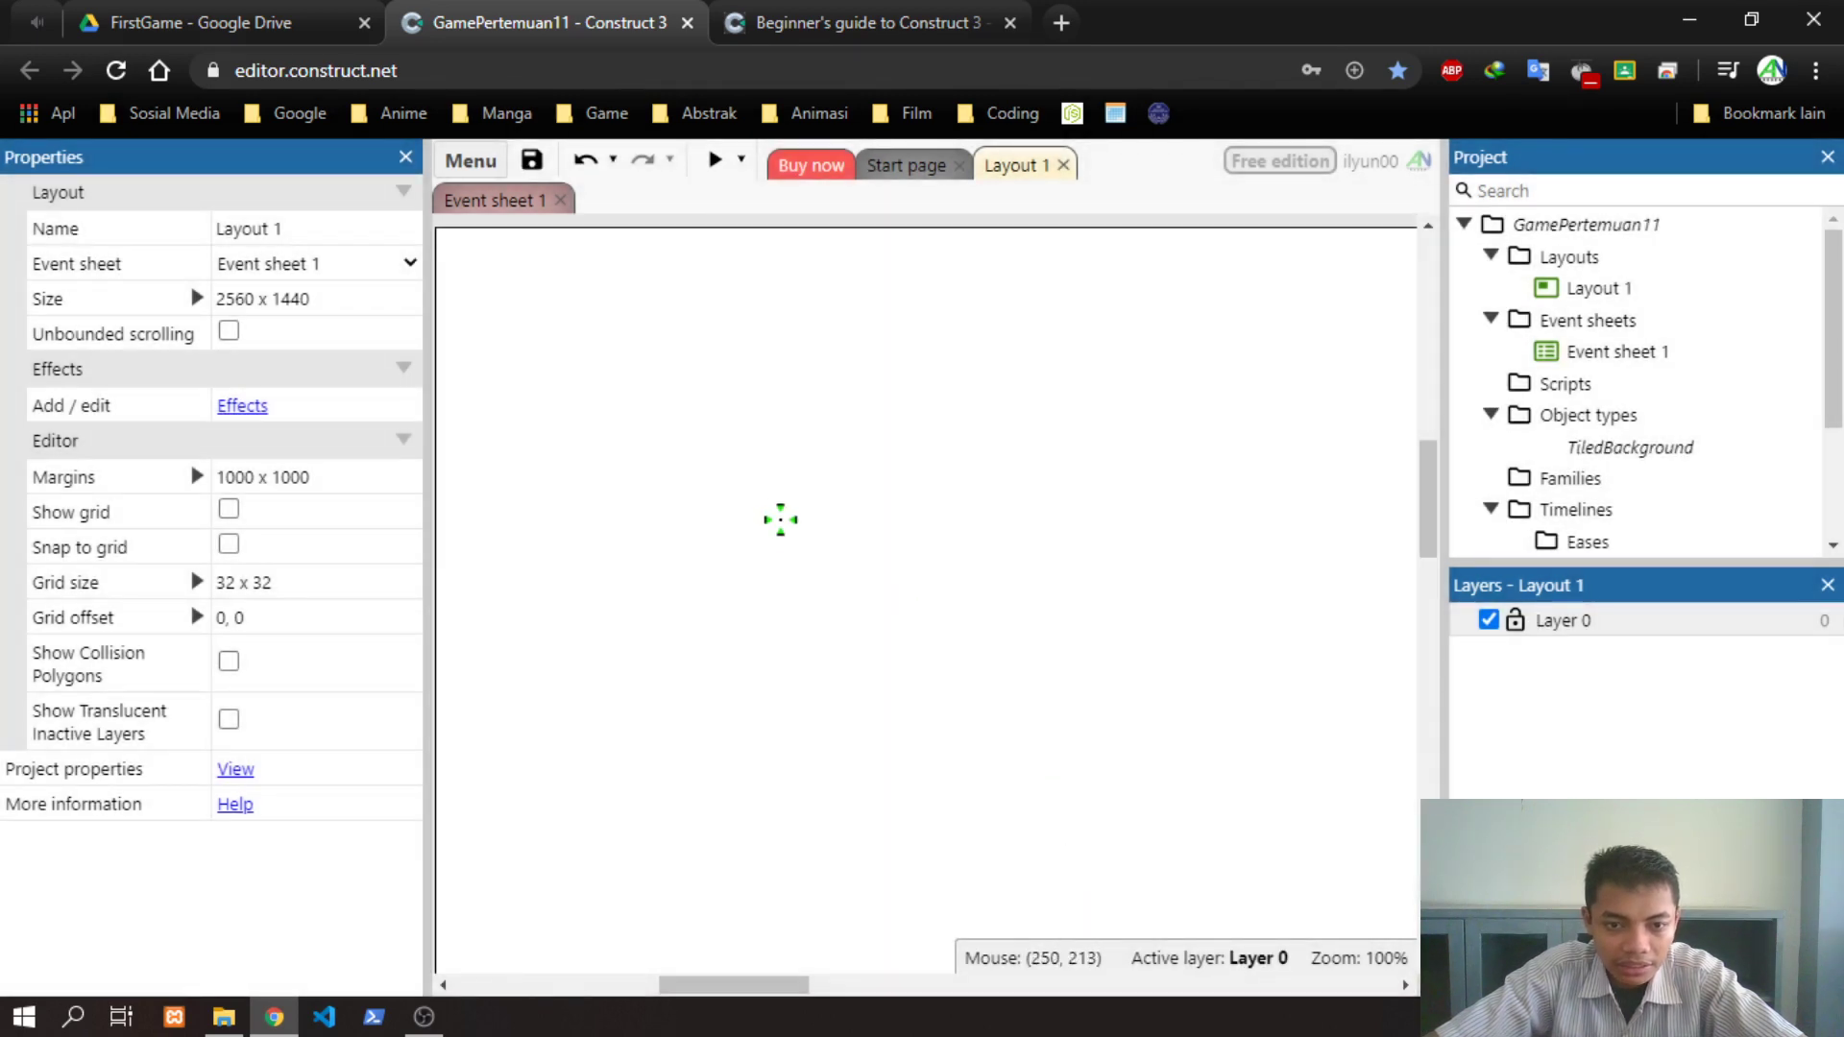
pyautogui.click(779, 520)
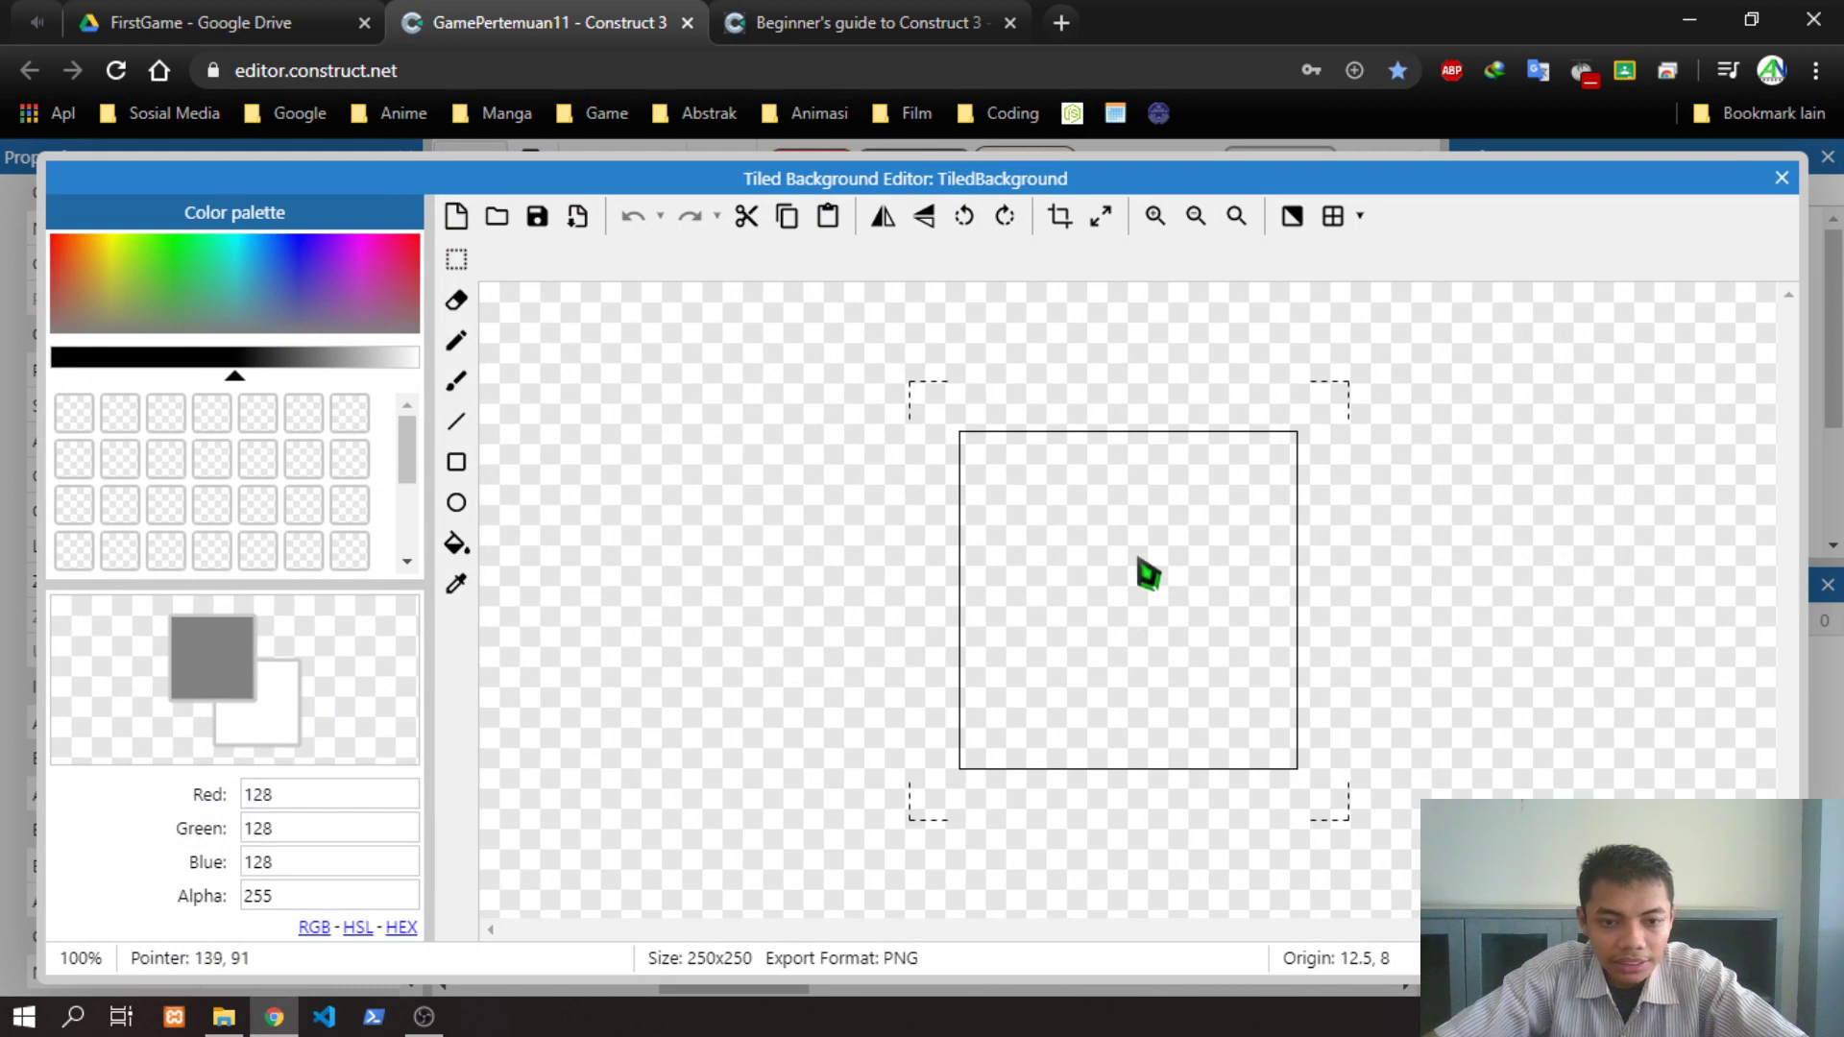
# Load background.png from the img folder as the tiled background's image, and close the image editor
pyautogui.hotkey('alt', 'Tab')
pyautogui.click(533, 542)
pyautogui.hotkey('alt', 'Tab')
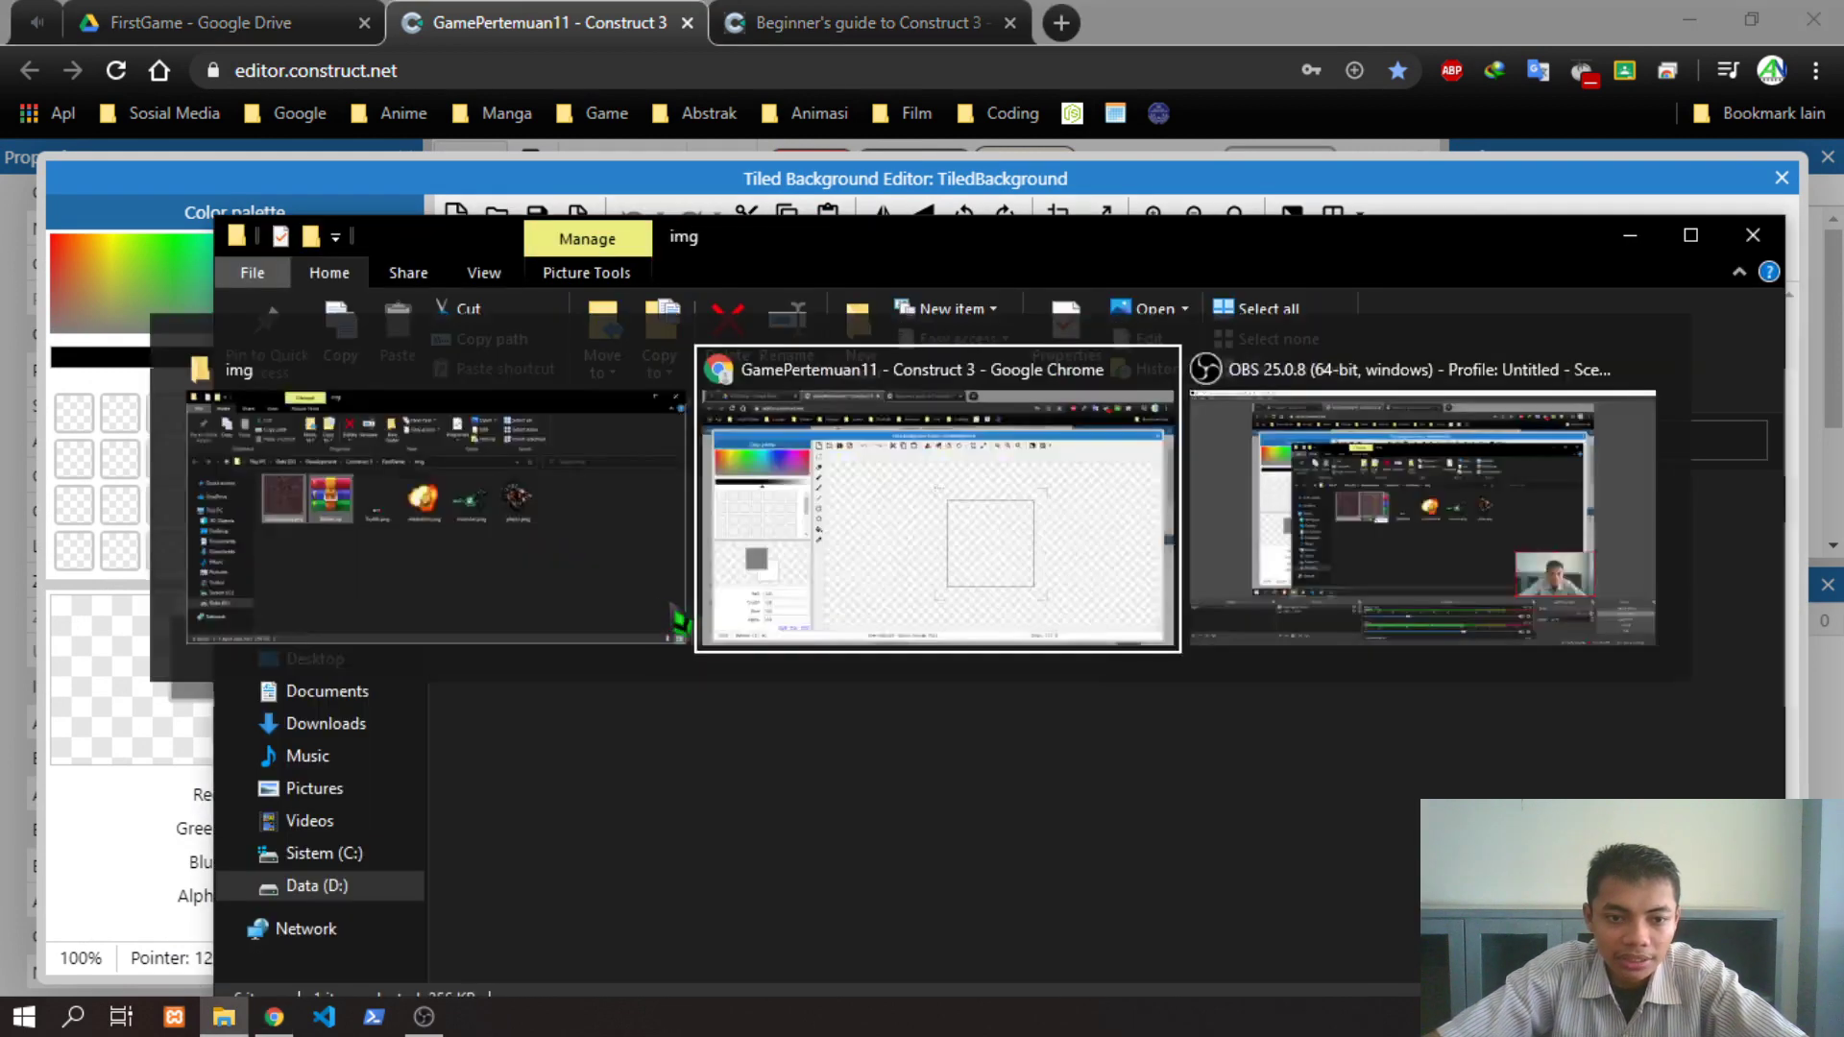
pyautogui.moveTo(680, 622); pyautogui.dragTo(1082, 615)
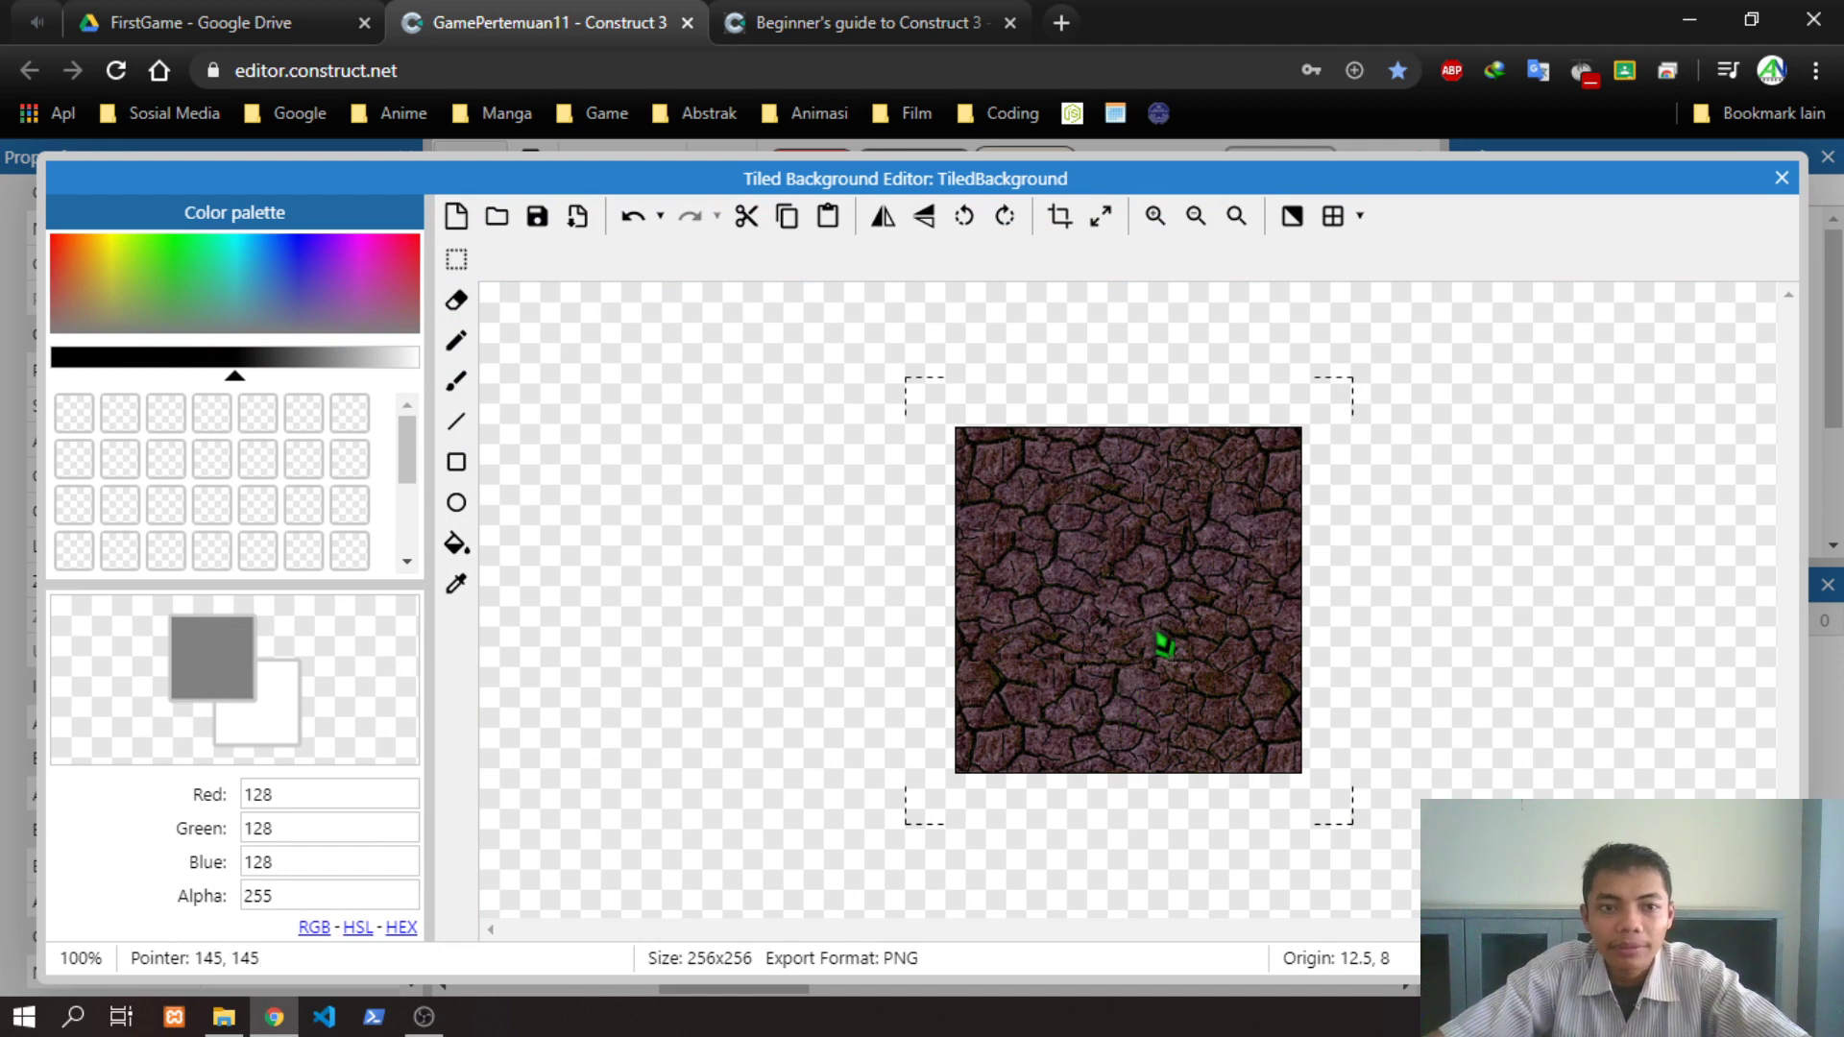
pyautogui.press('F11')
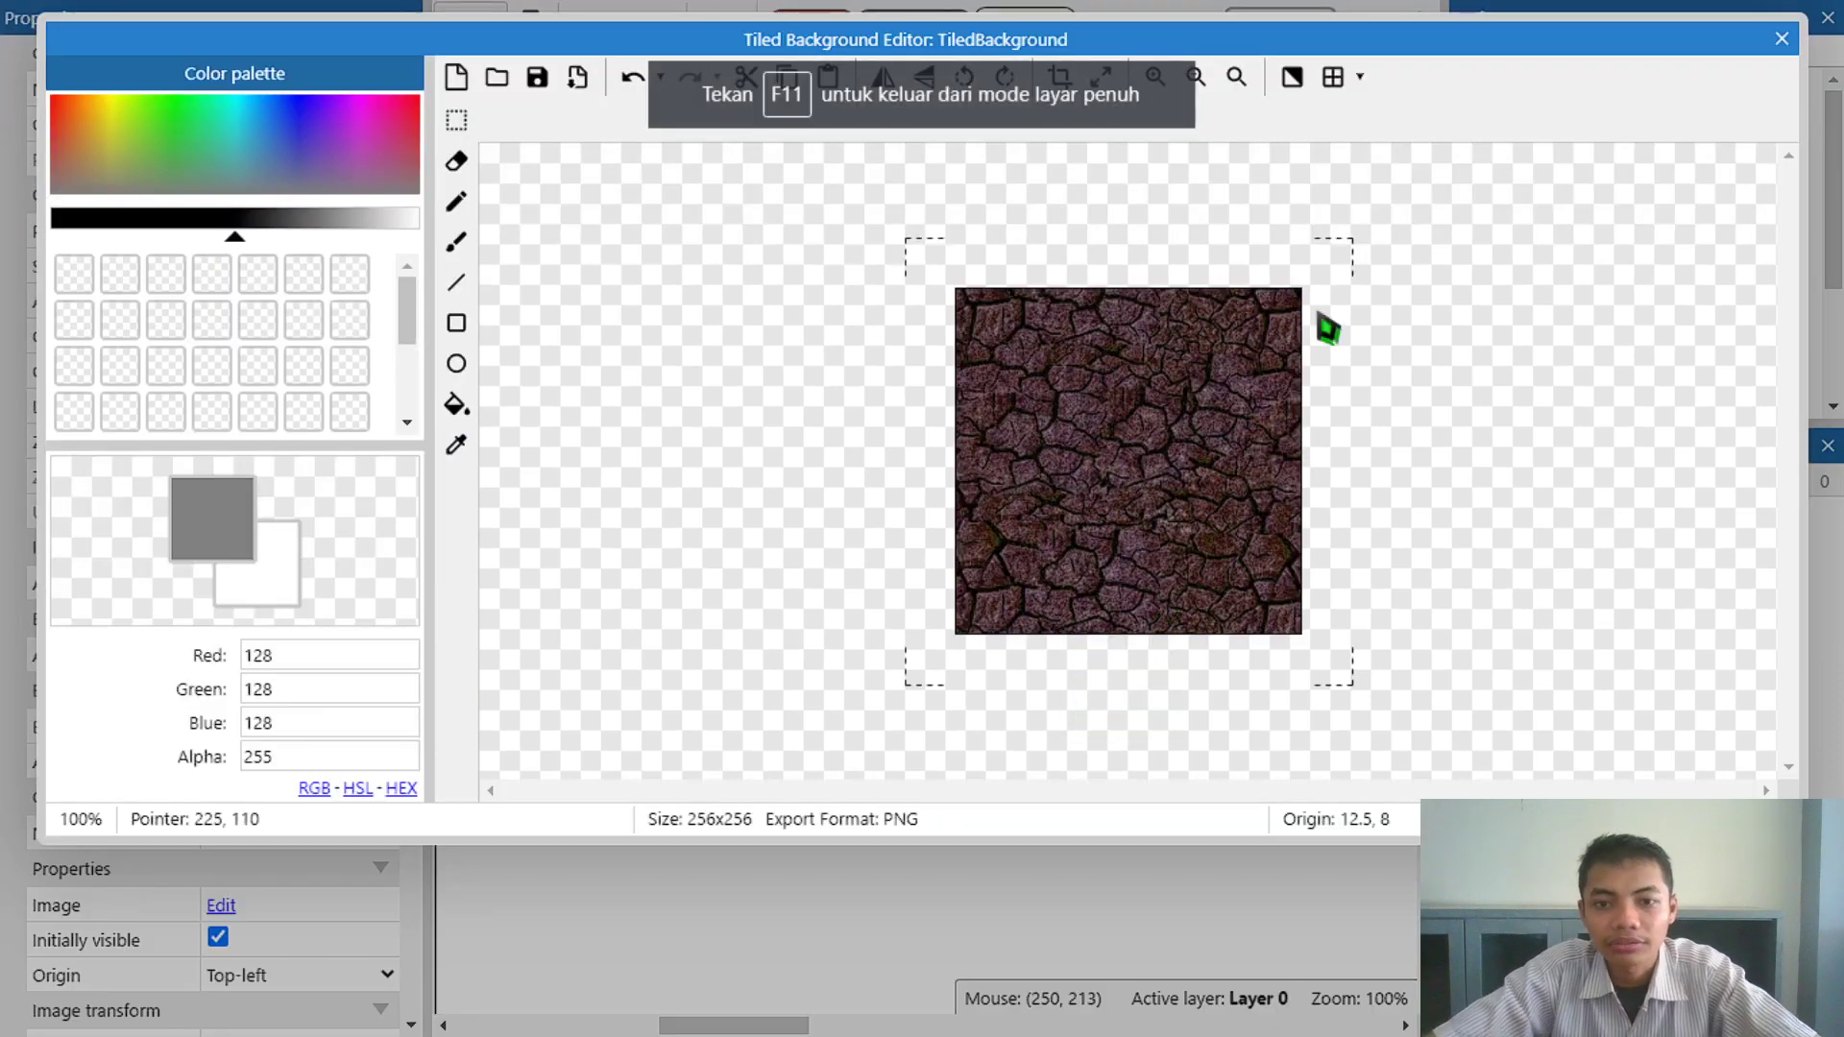
pyautogui.click(1782, 38)
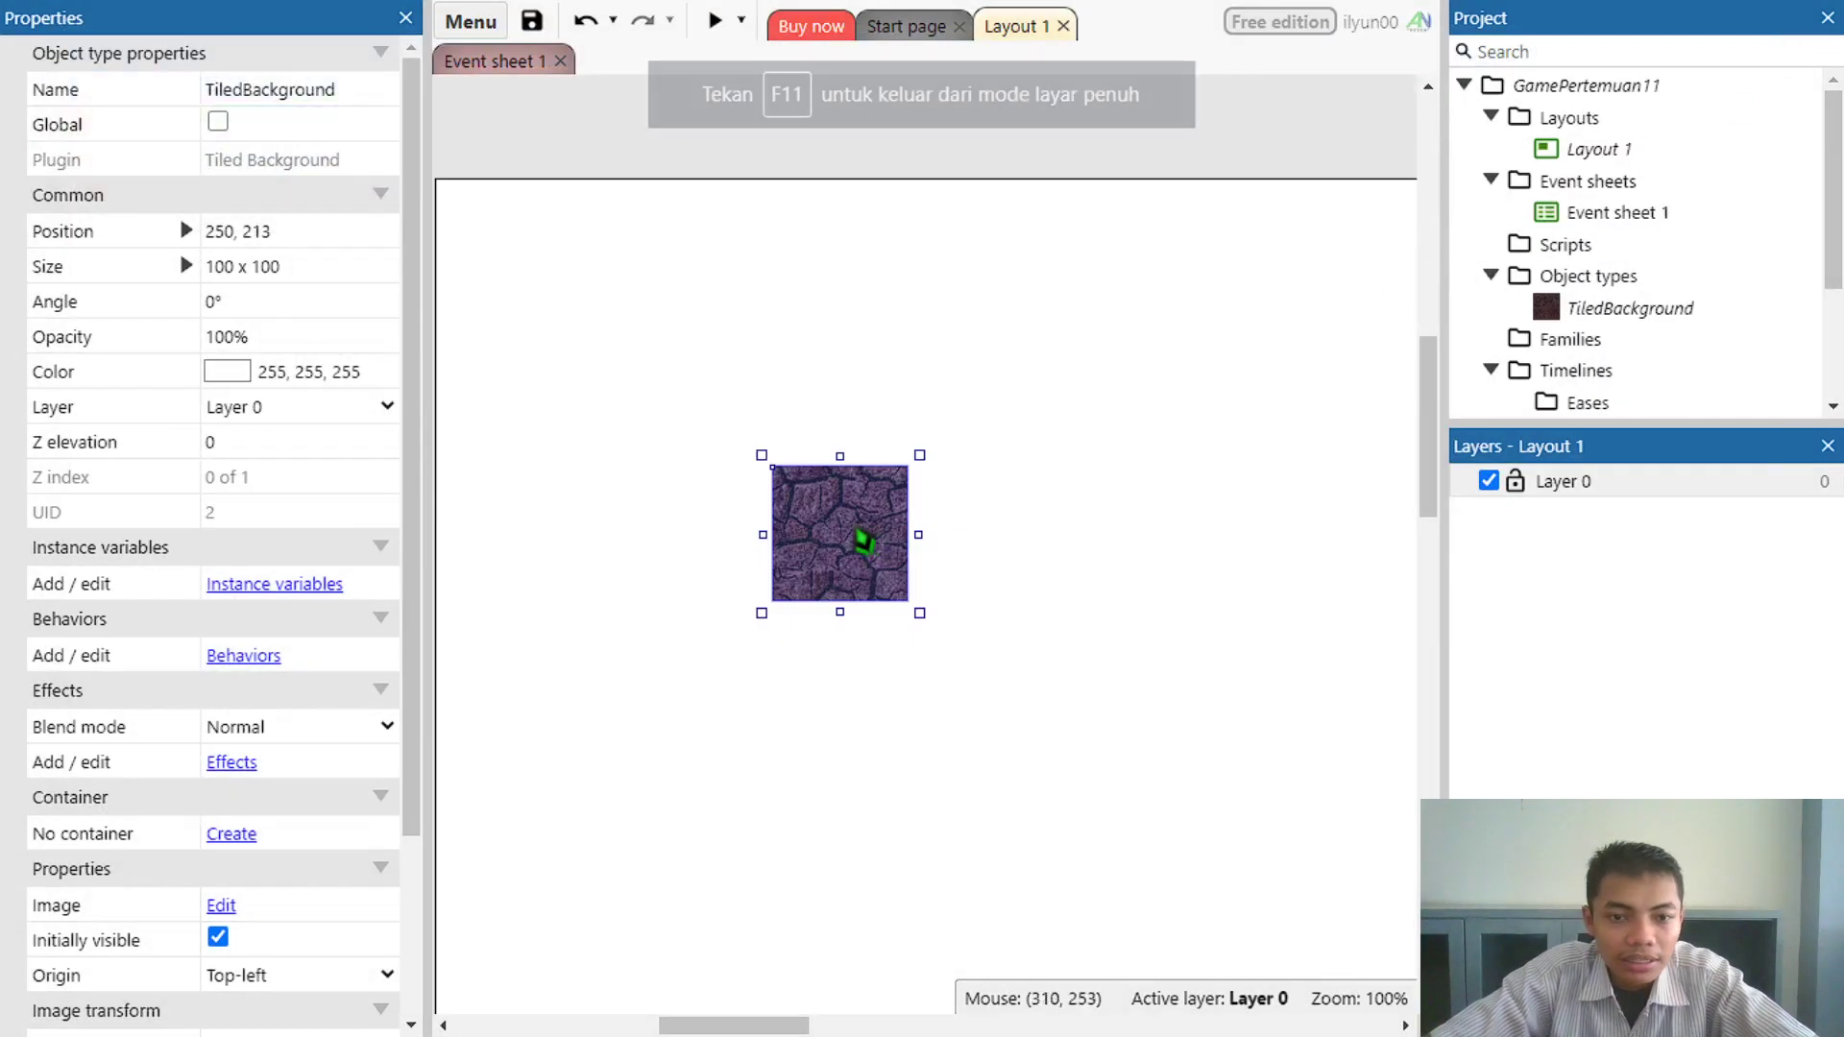
# Move the tiled background on the layout to about (206, 87)
pyautogui.click(893, 396)
pyautogui.click(821, 533)
pyautogui.moveTo(821, 534); pyautogui.dragTo(780, 370)
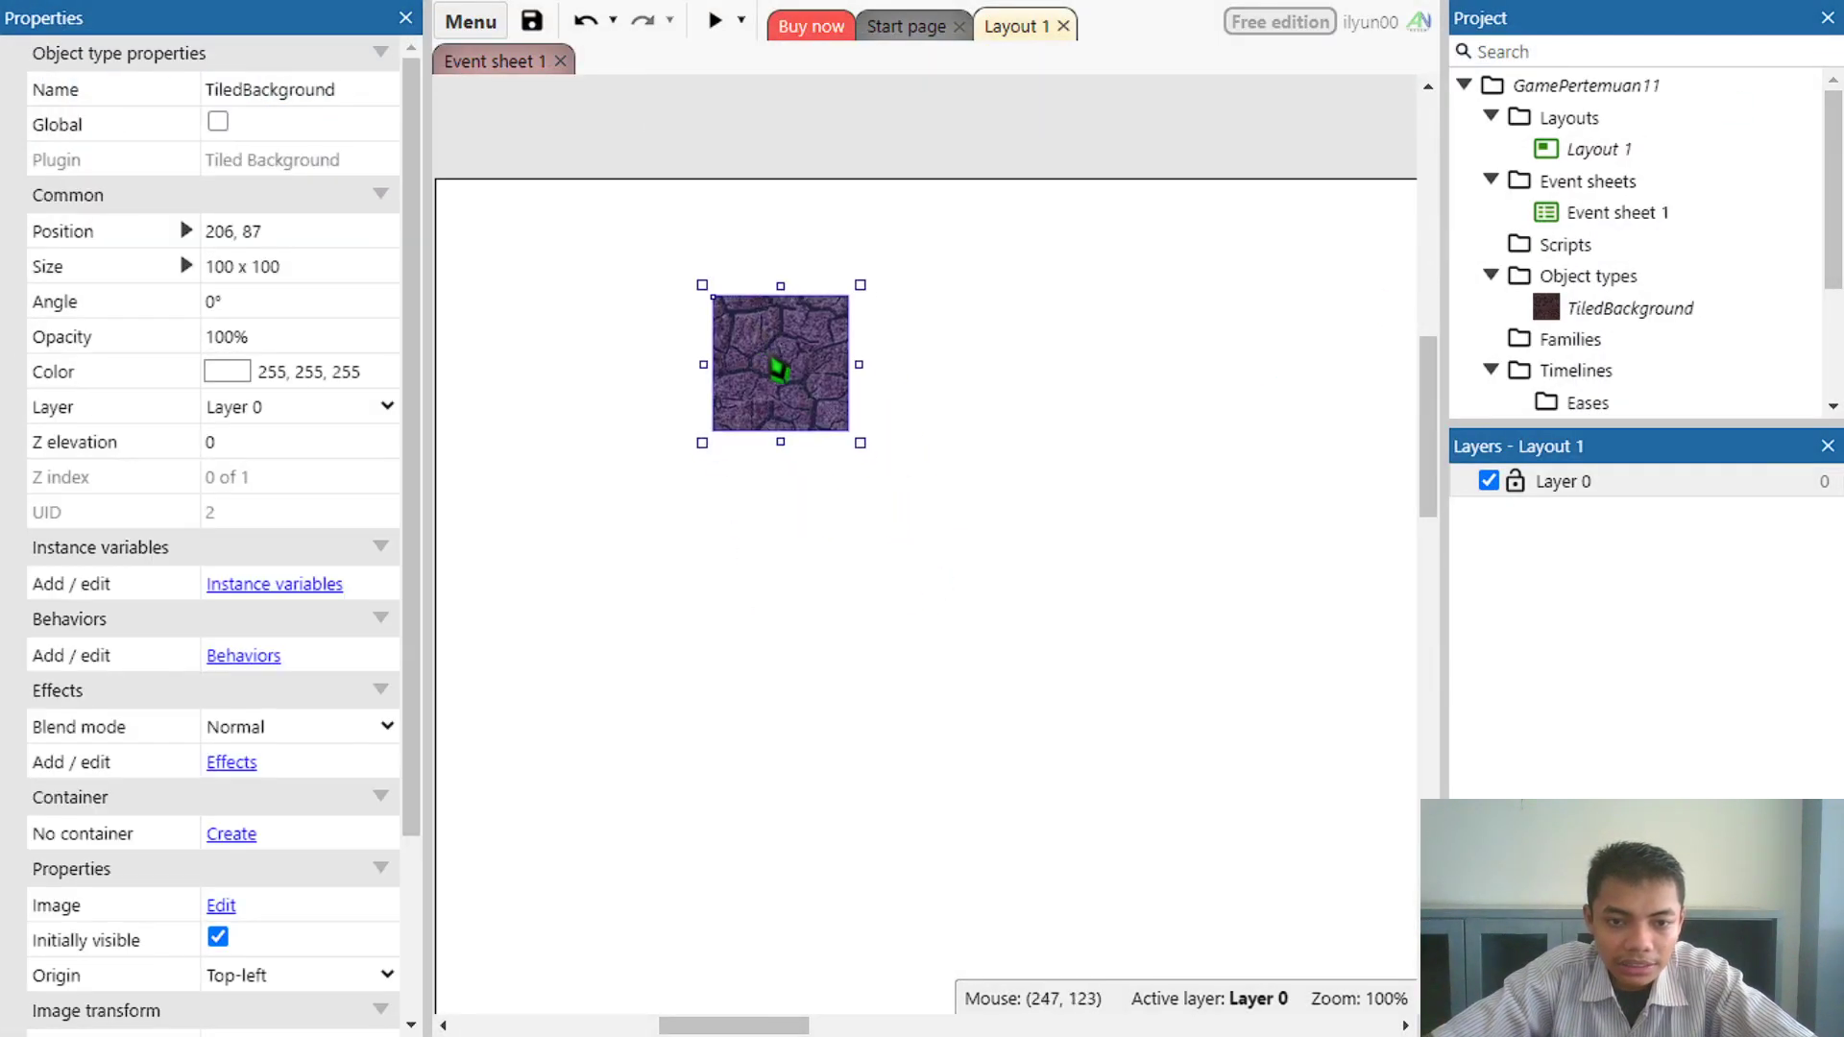
# Align the tiled background with the Cover layout option so that it fills all of Layout 1
pyautogui.rightClick(796, 376)
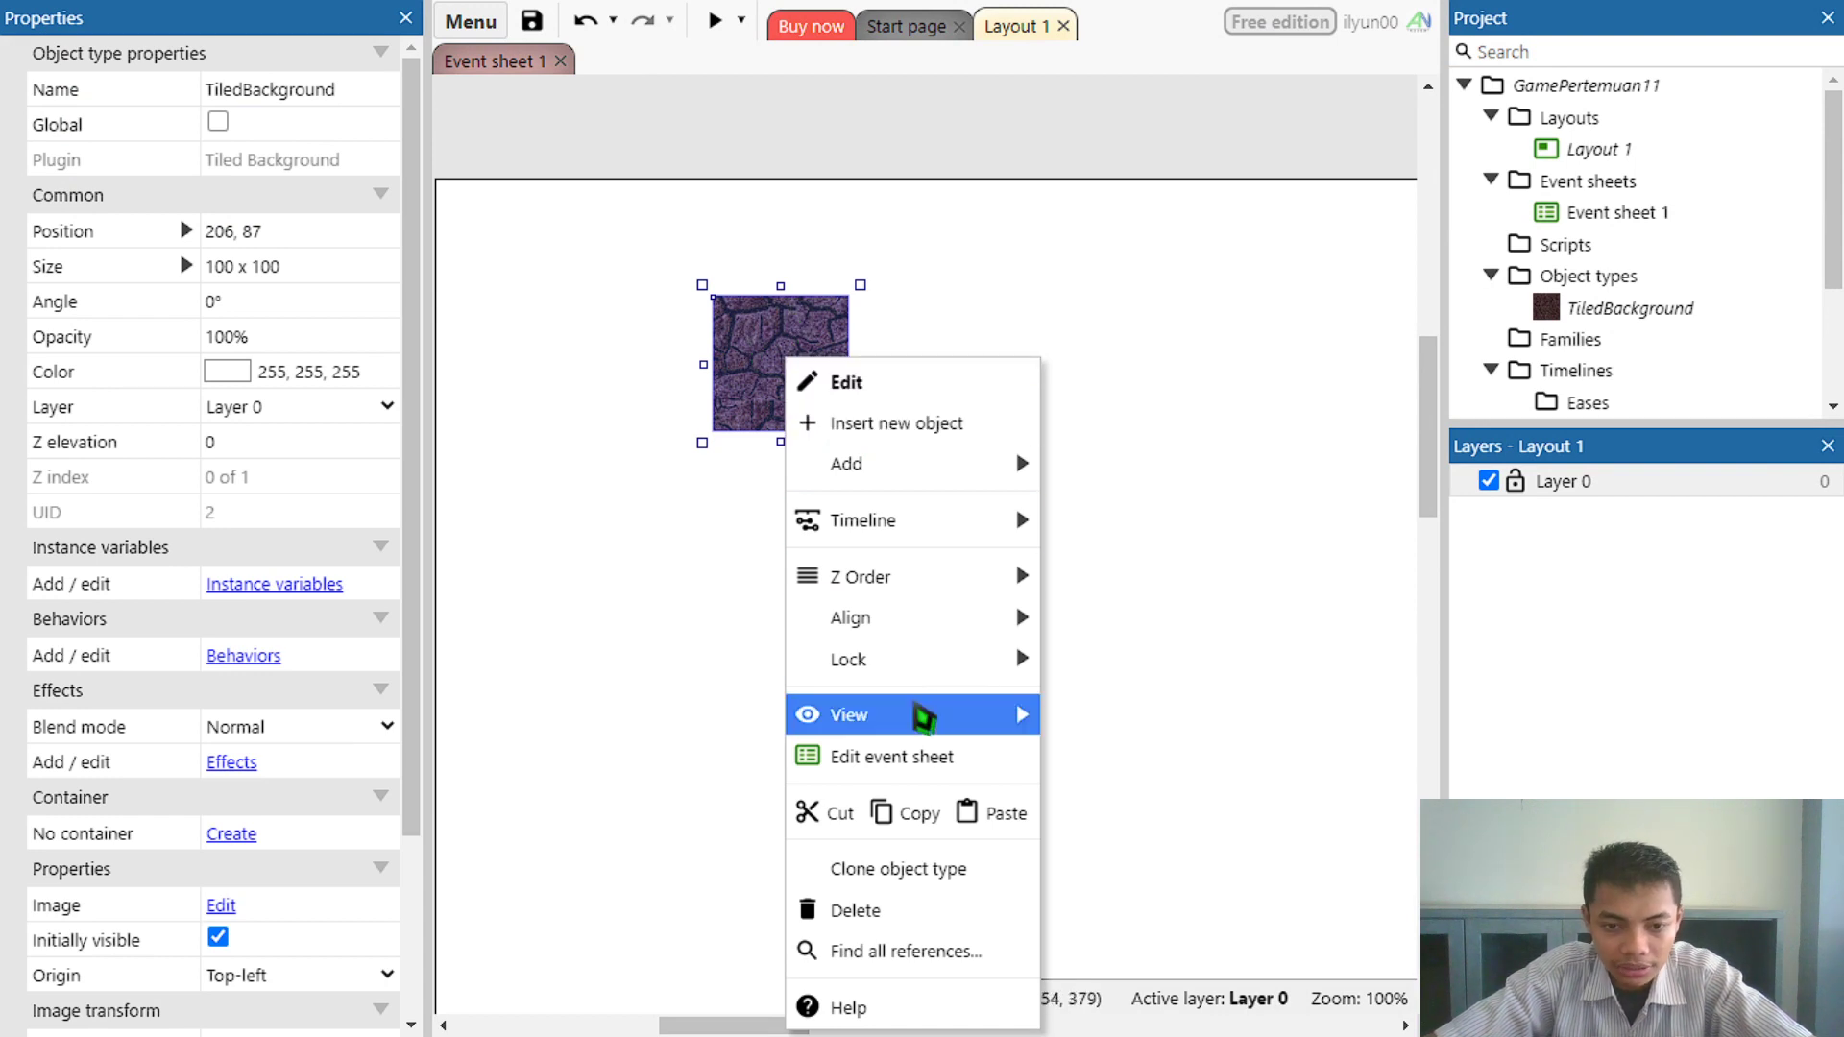
pyautogui.moveTo(924, 723)
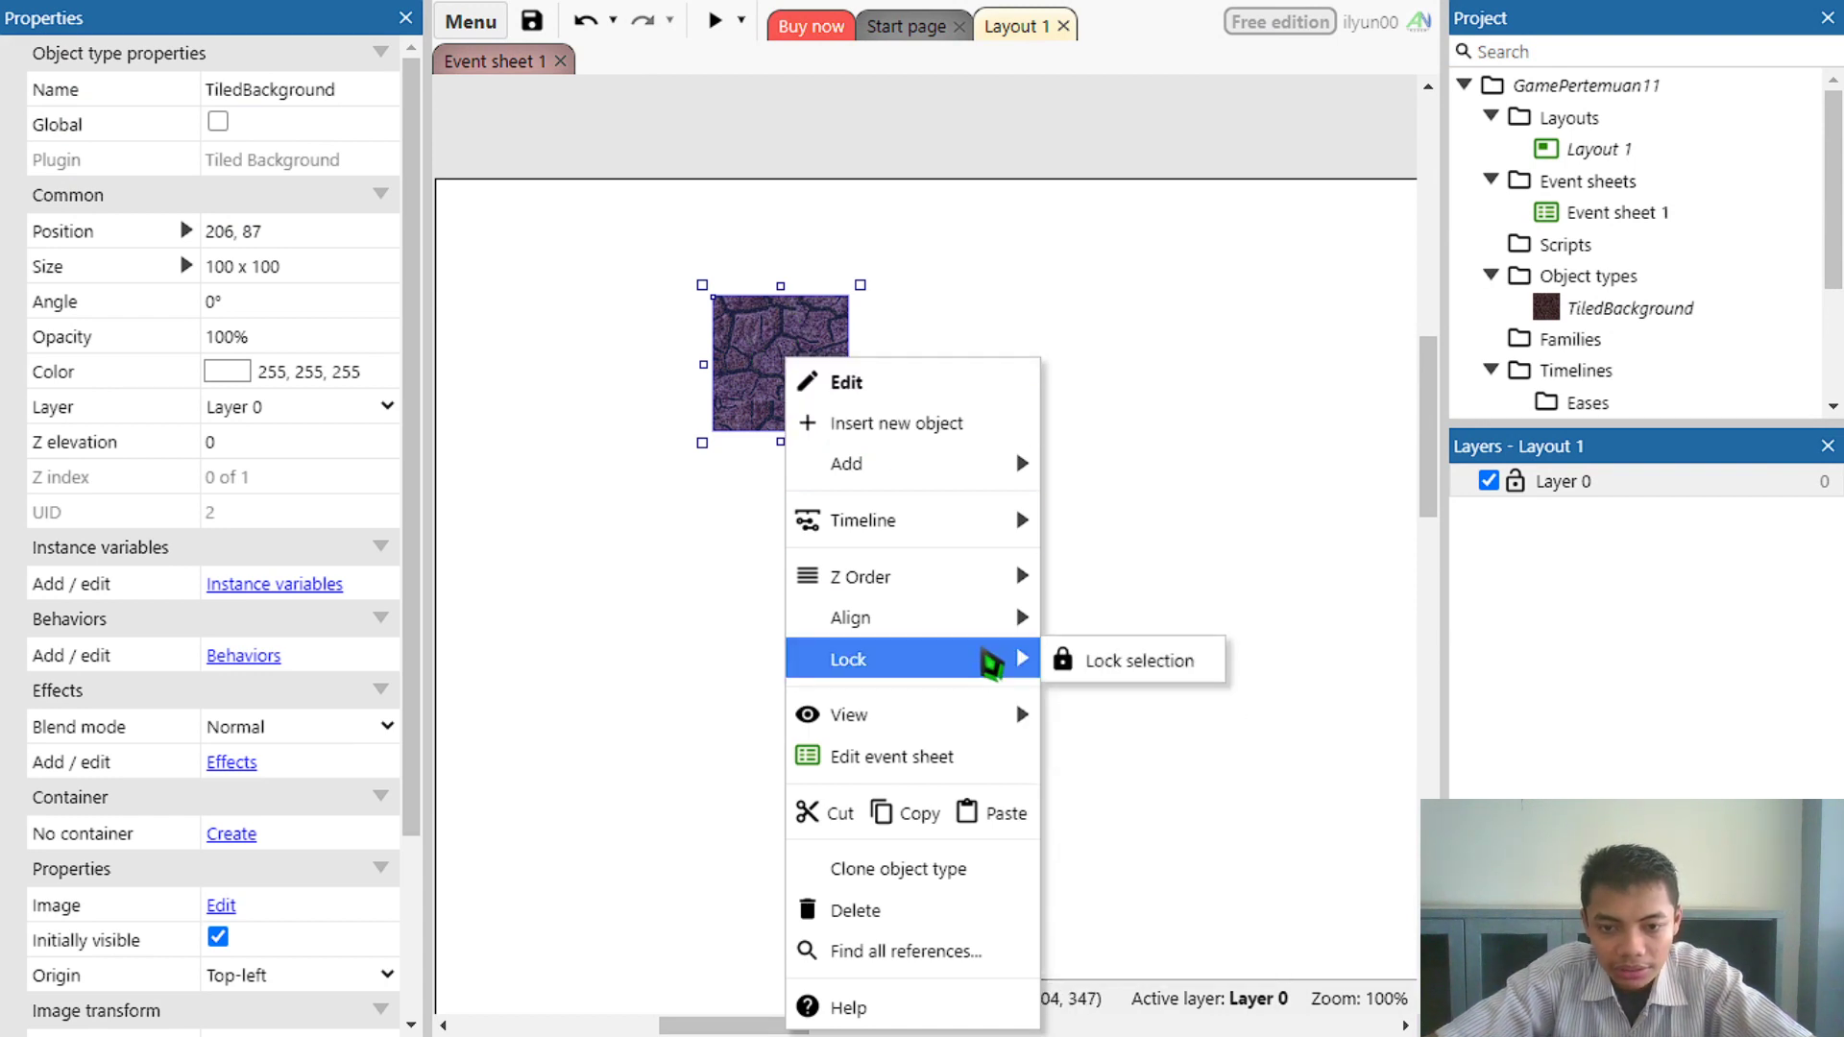
pyautogui.moveTo(997, 621)
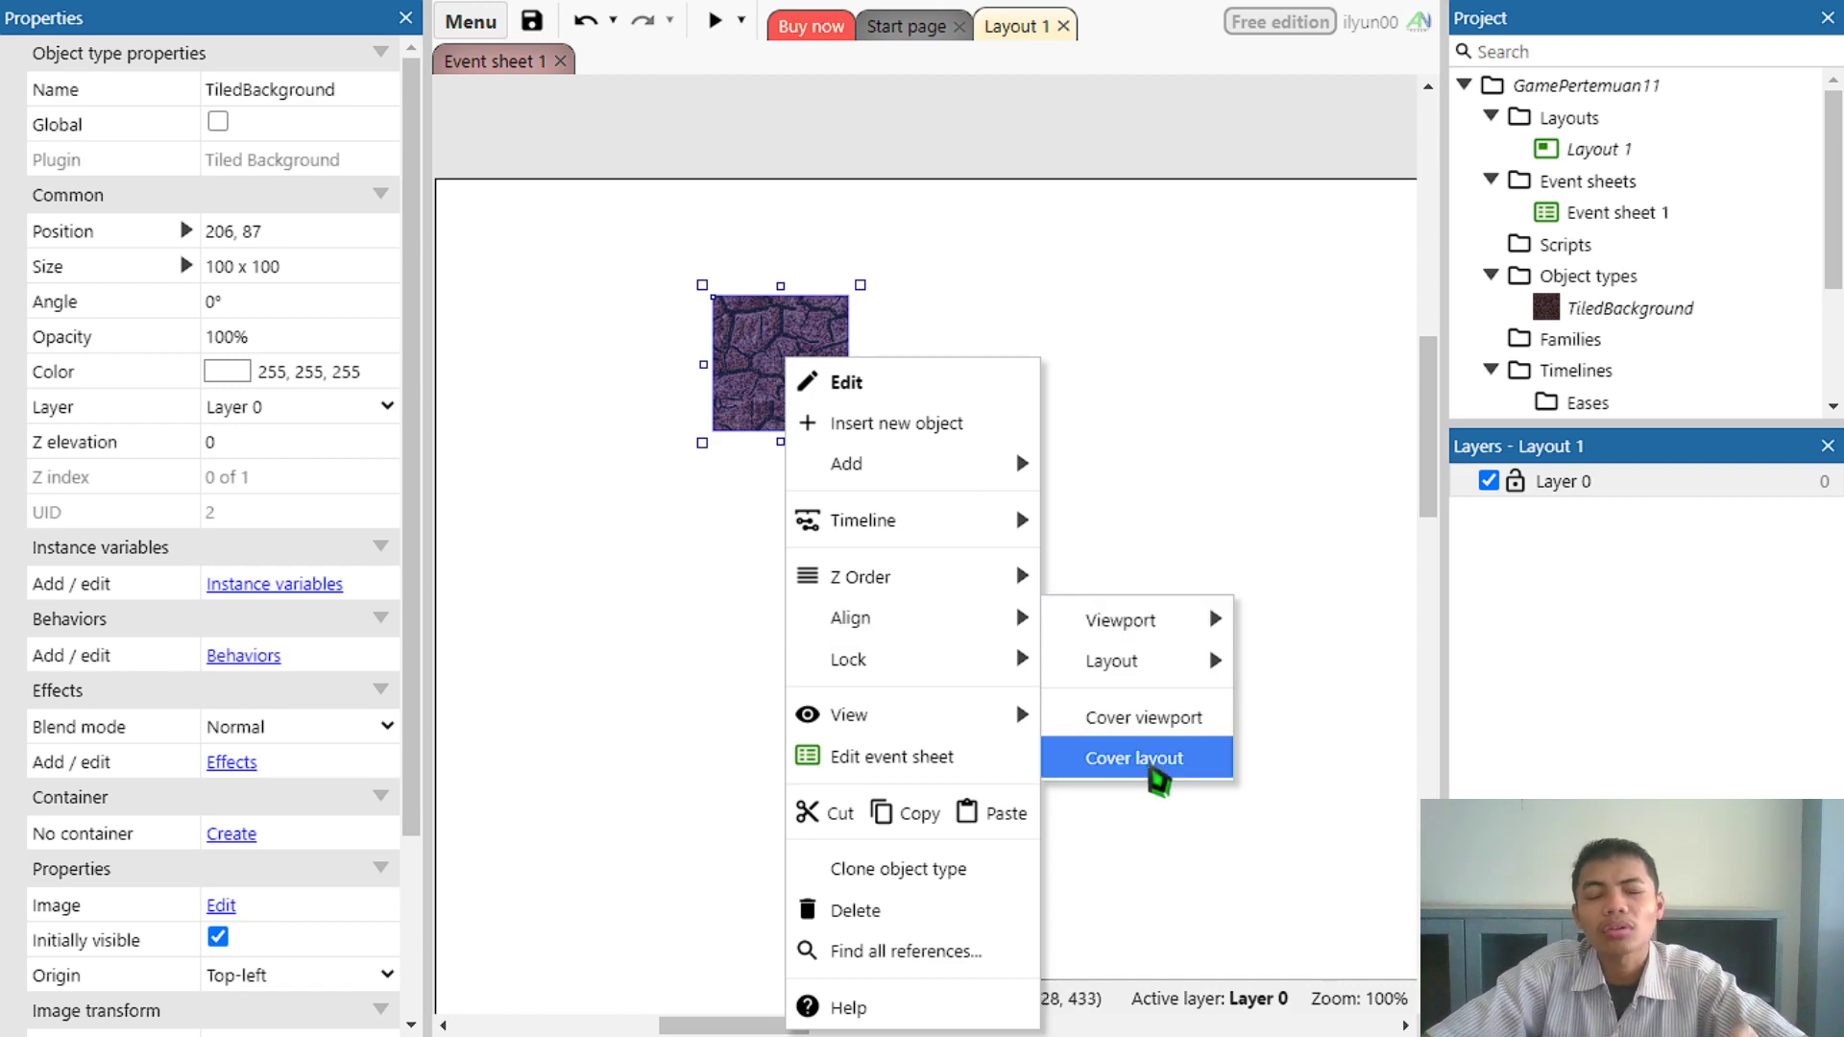
pyautogui.click(1135, 758)
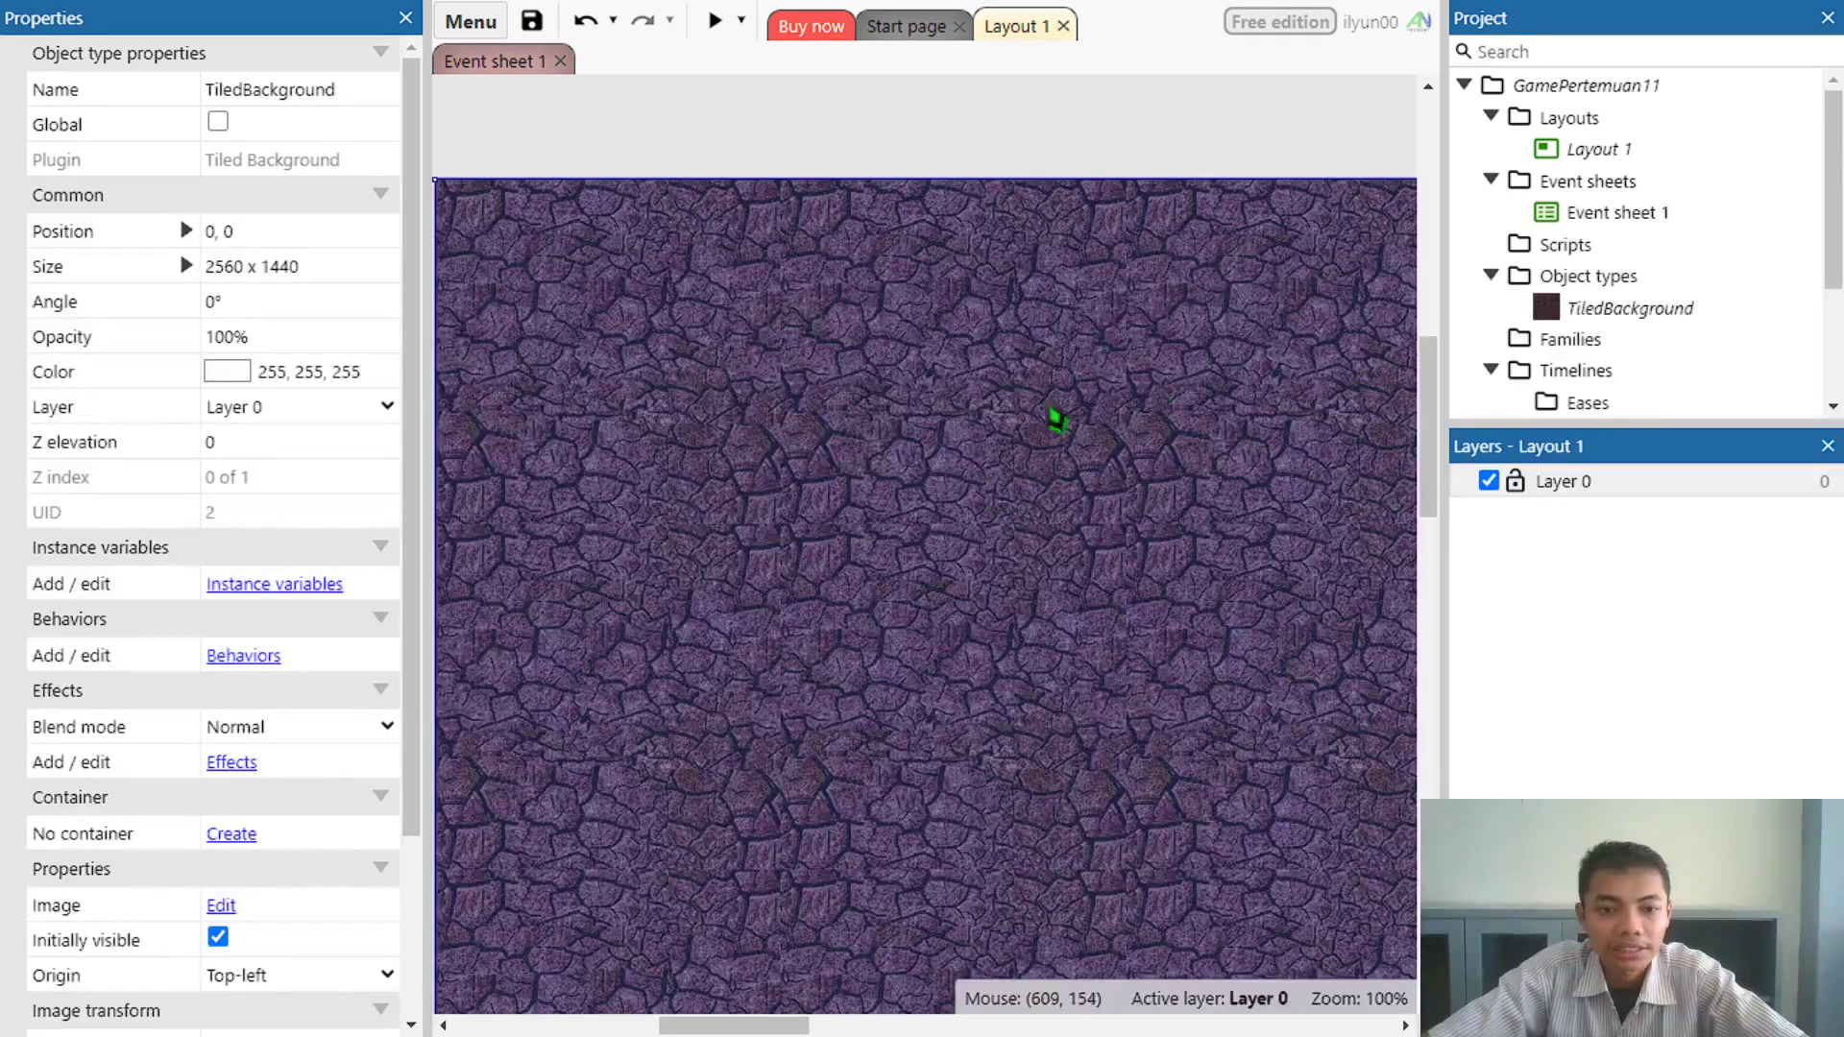
pyautogui.scroll(-2, 803, 476)
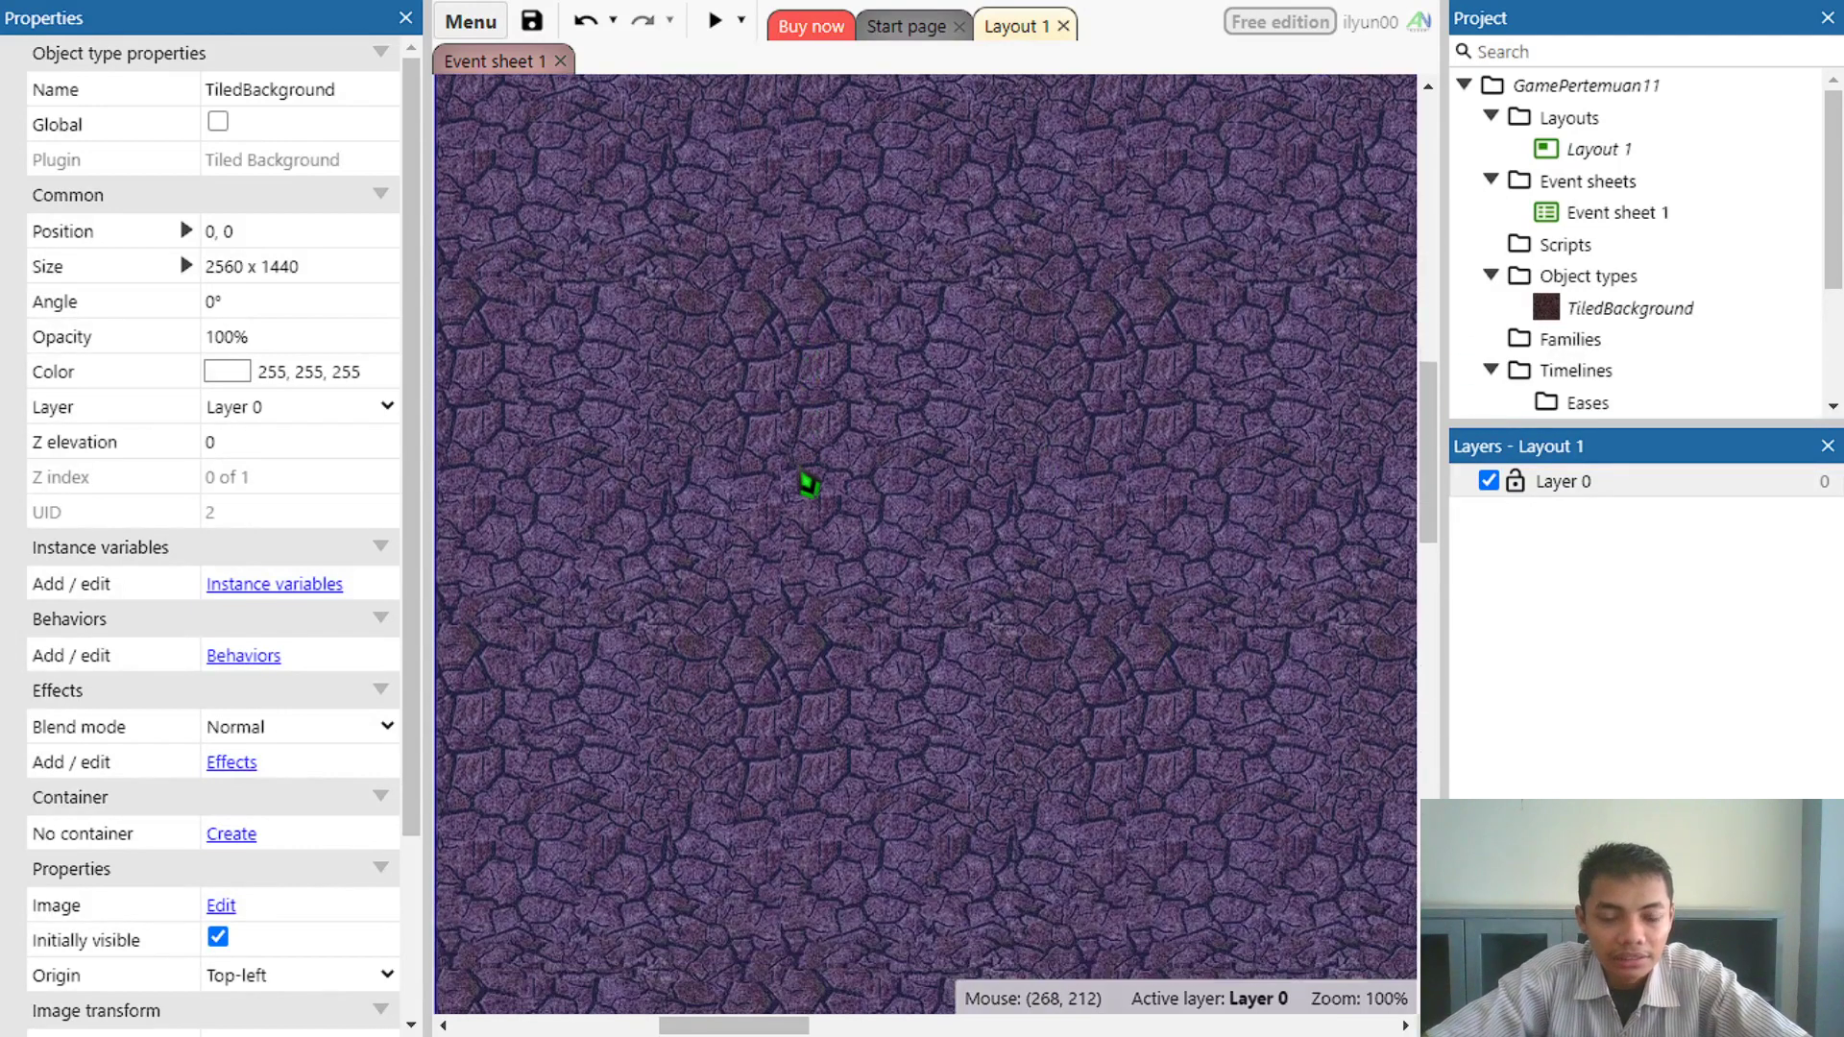
pyautogui.scroll(2, 803, 478)
pyautogui.scroll(-2, 1421, 438)
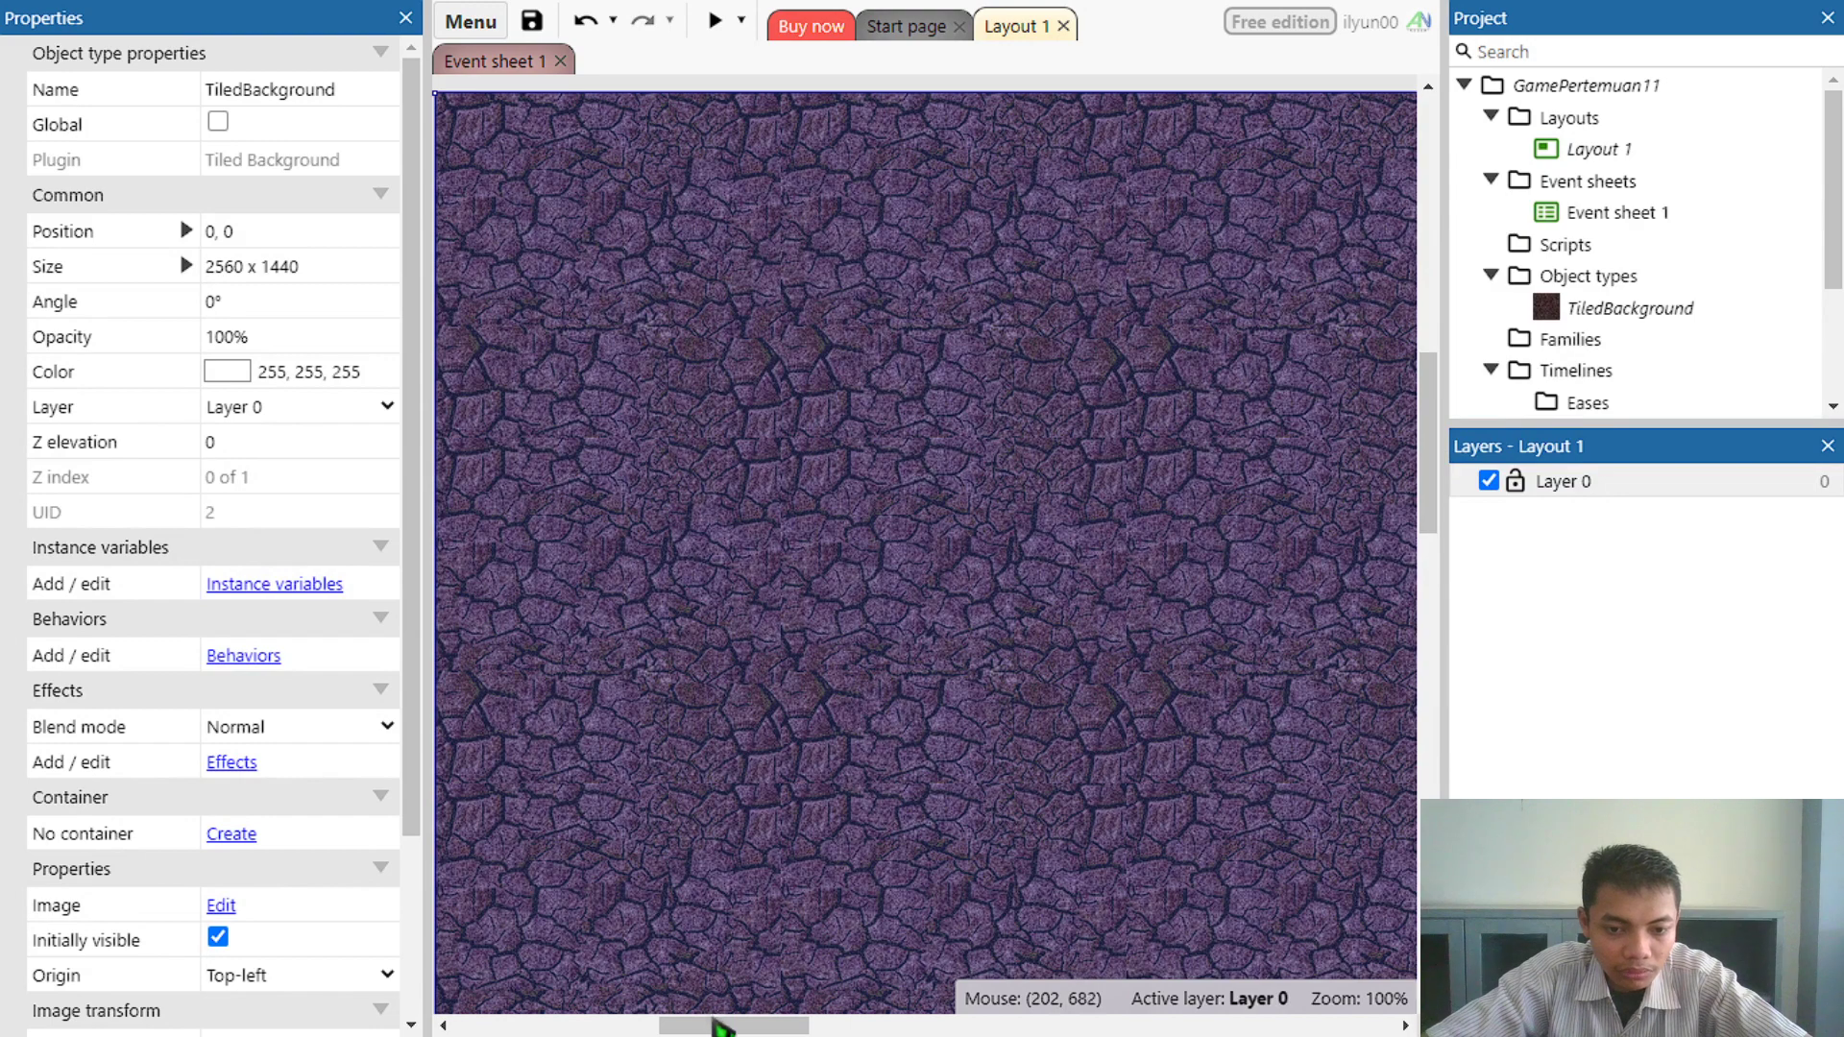
# Lock the tiled background on Layout 1 with Lock selection and test that it can no longer be selected or moved
pyautogui.moveTo(721, 1028); pyautogui.dragTo(717, 1031)
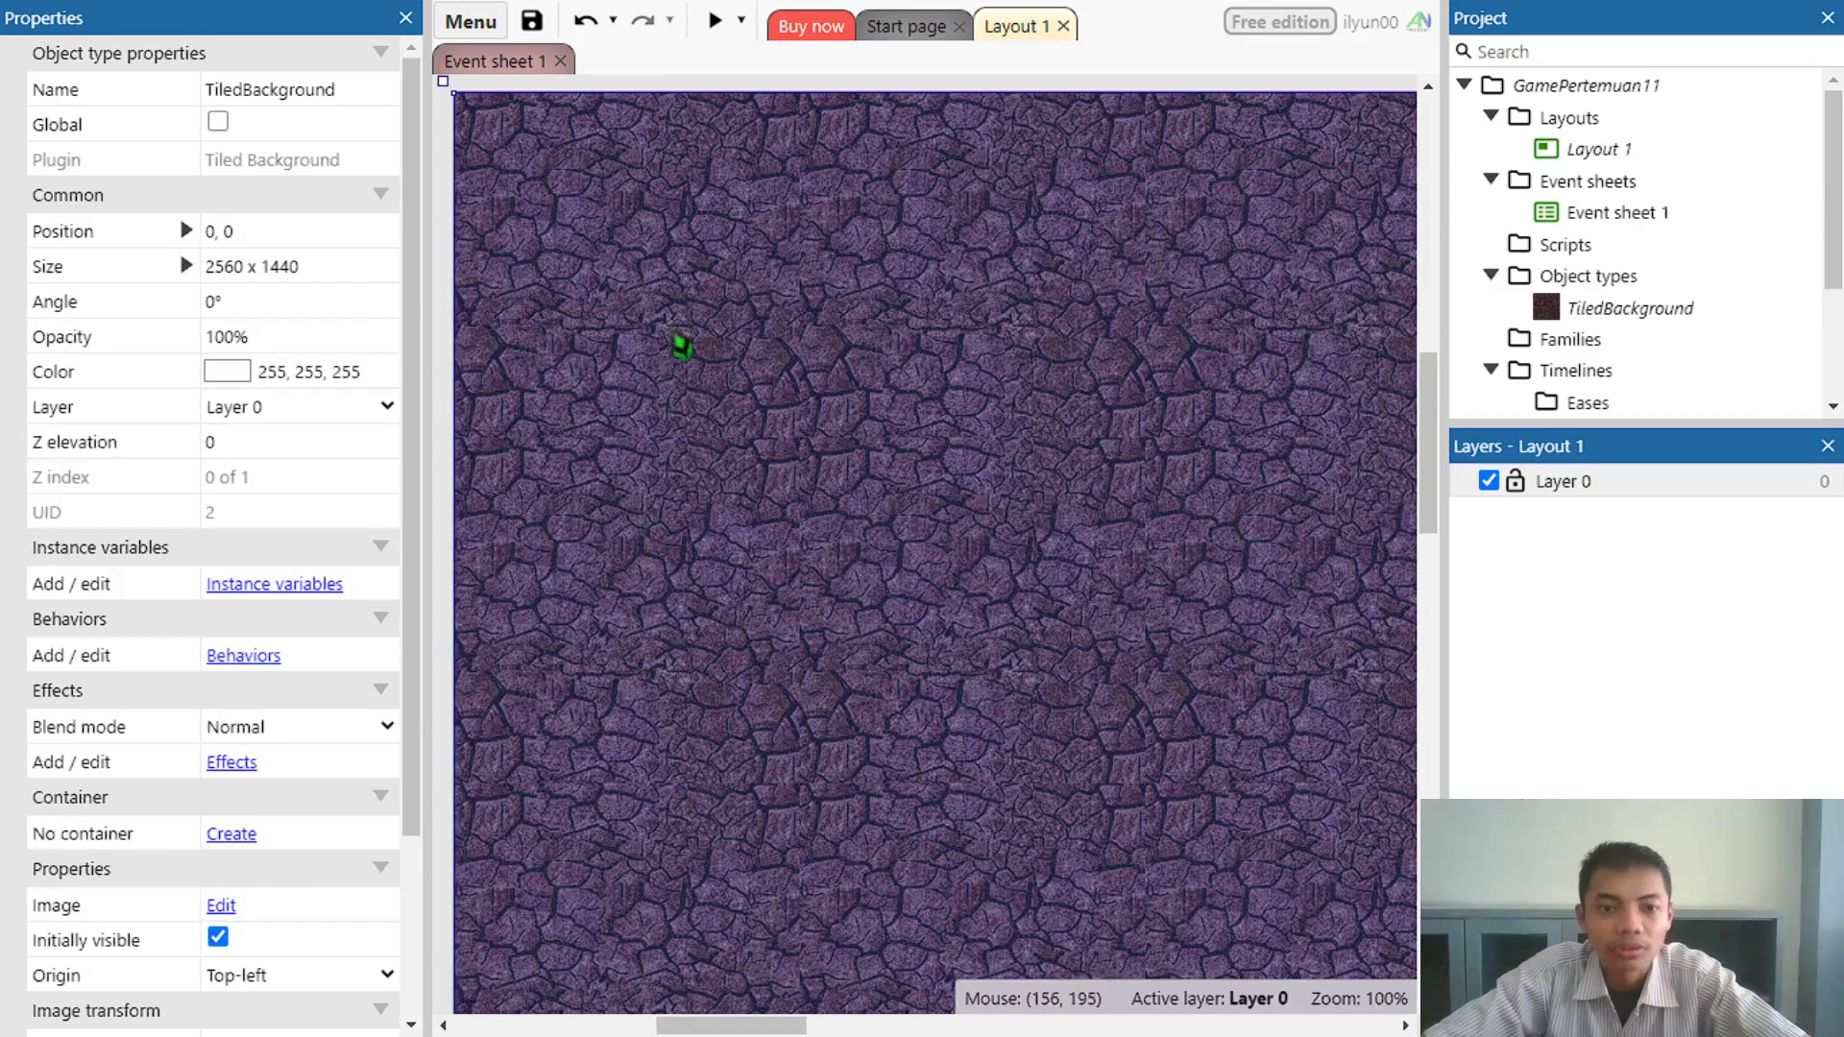
pyautogui.rightClick(755, 261)
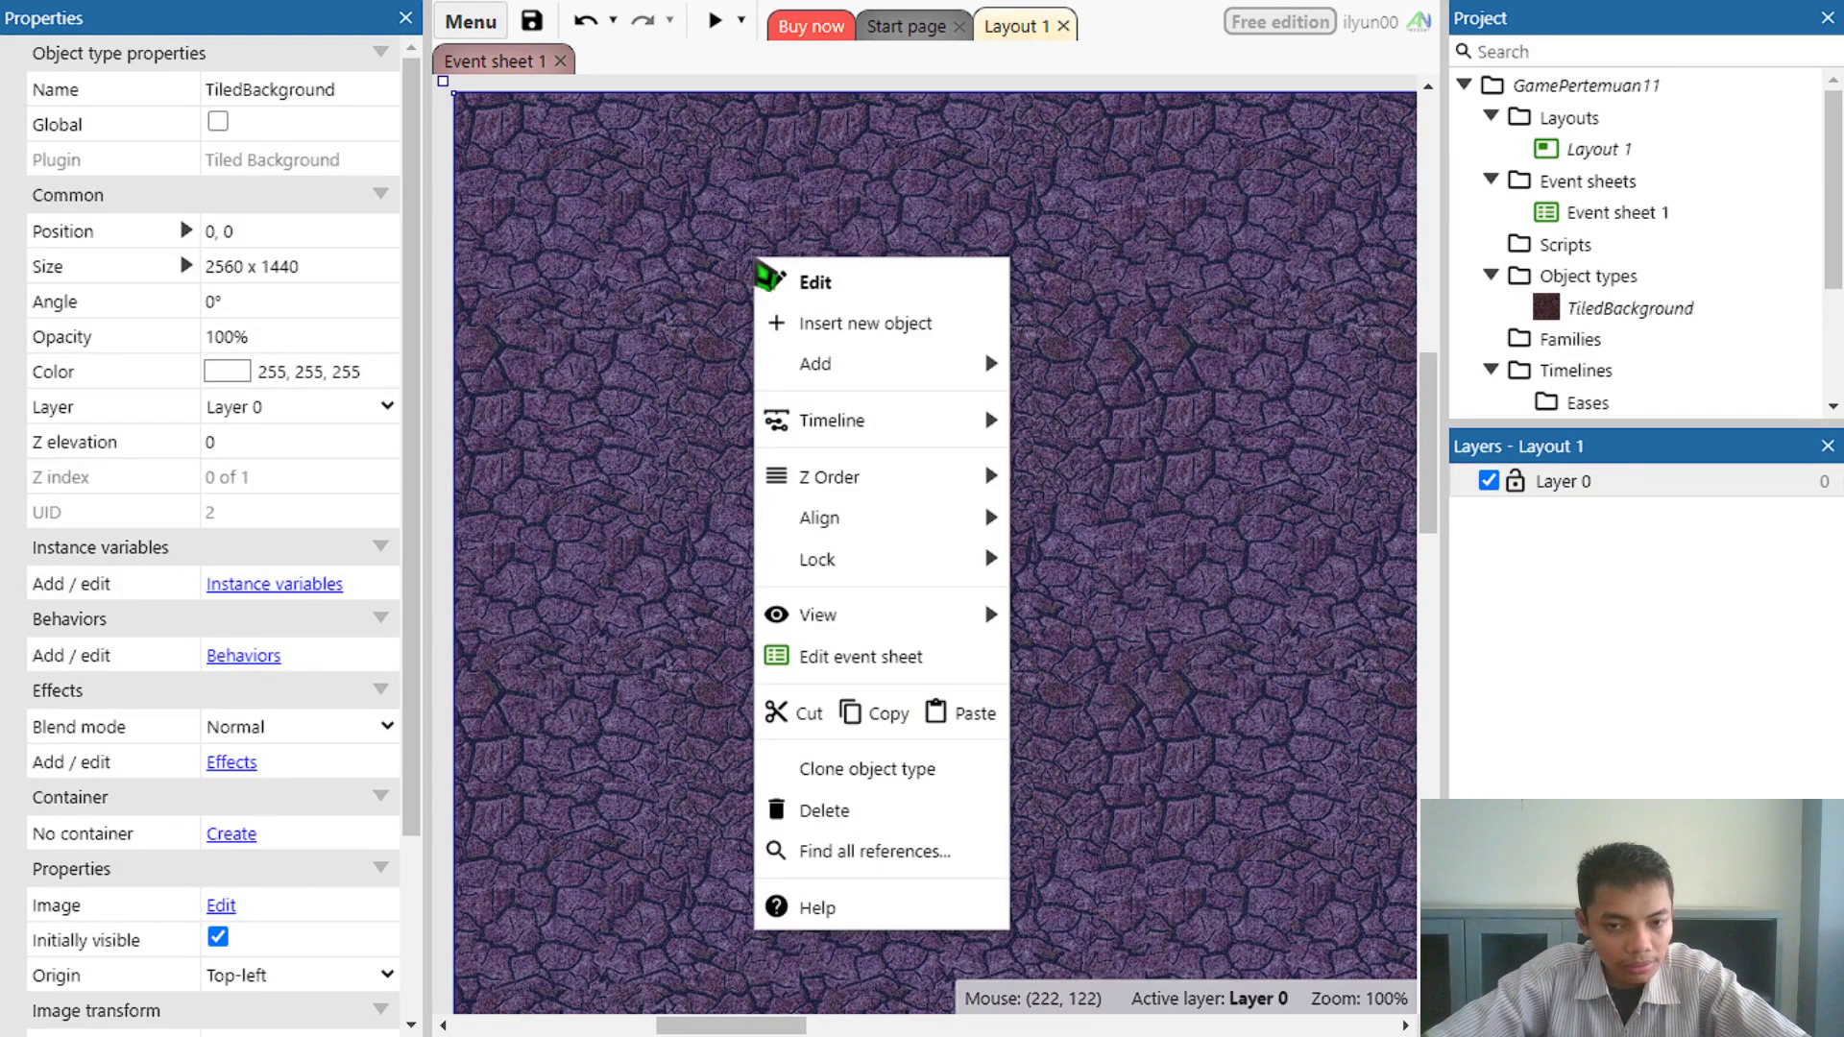
pyautogui.moveTo(877, 564)
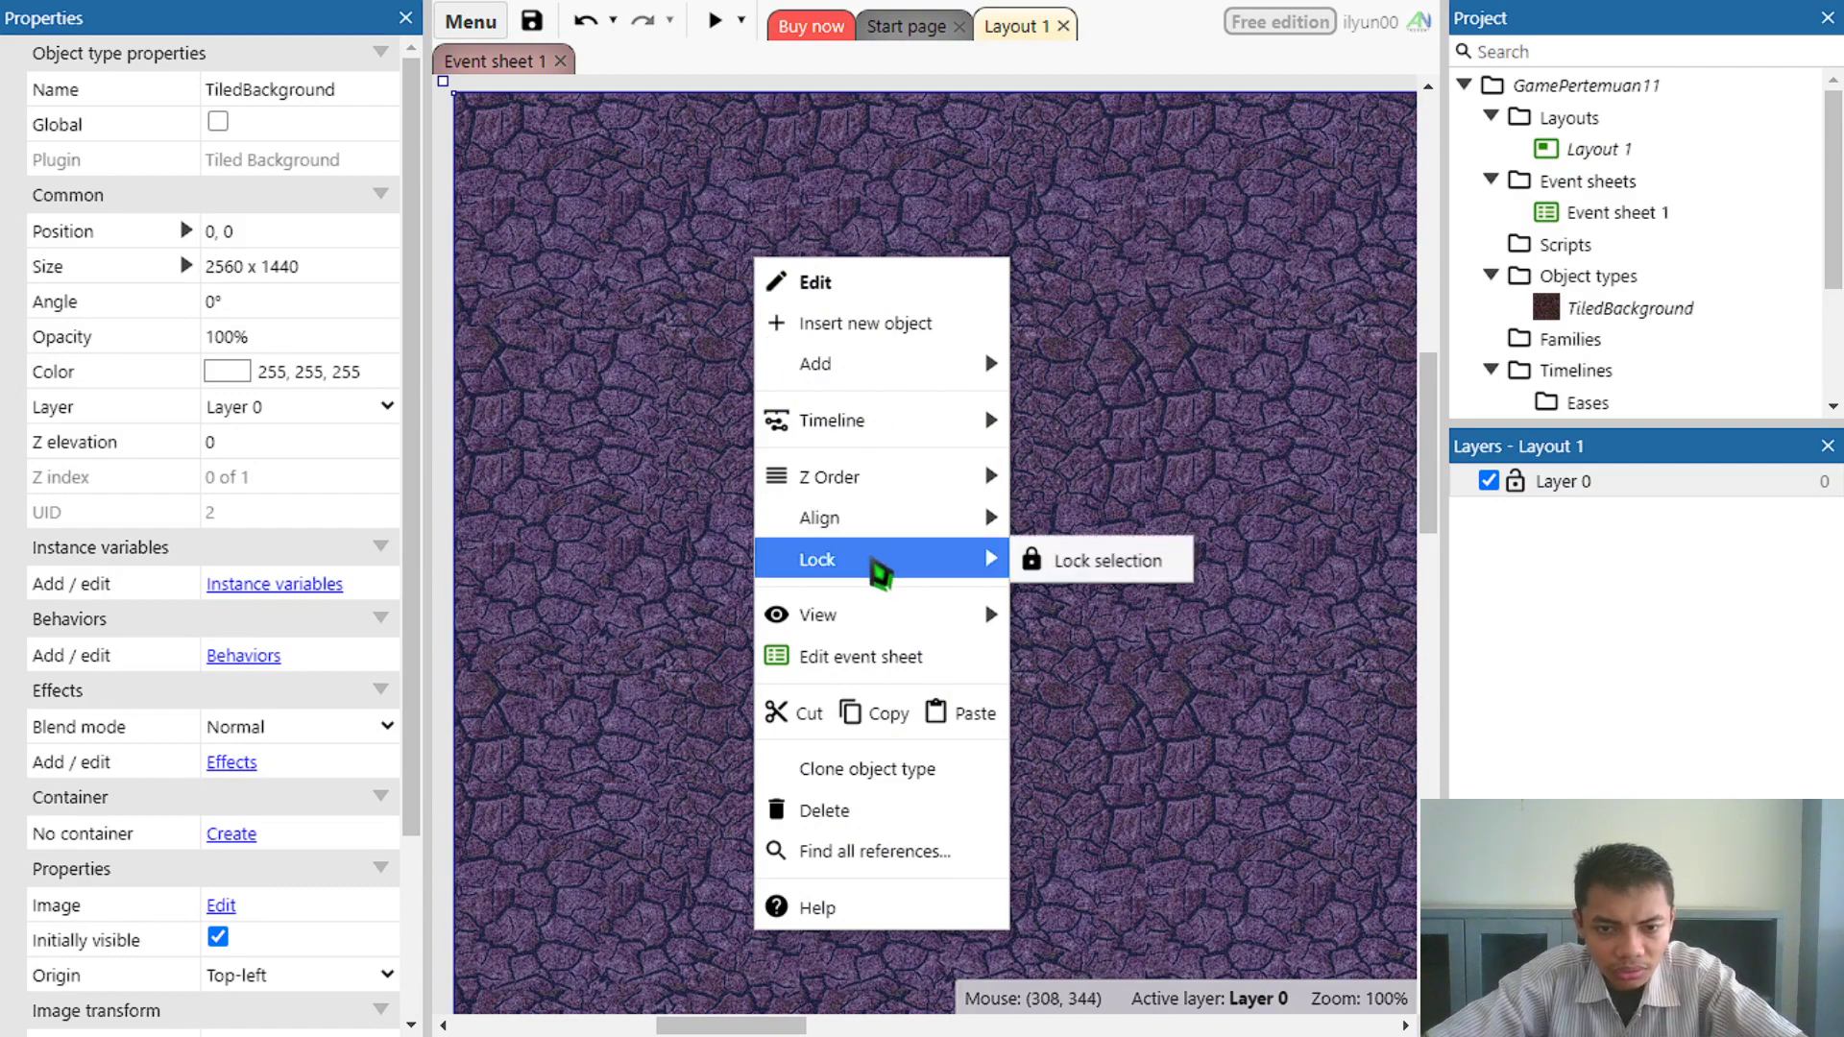
pyautogui.click(1075, 567)
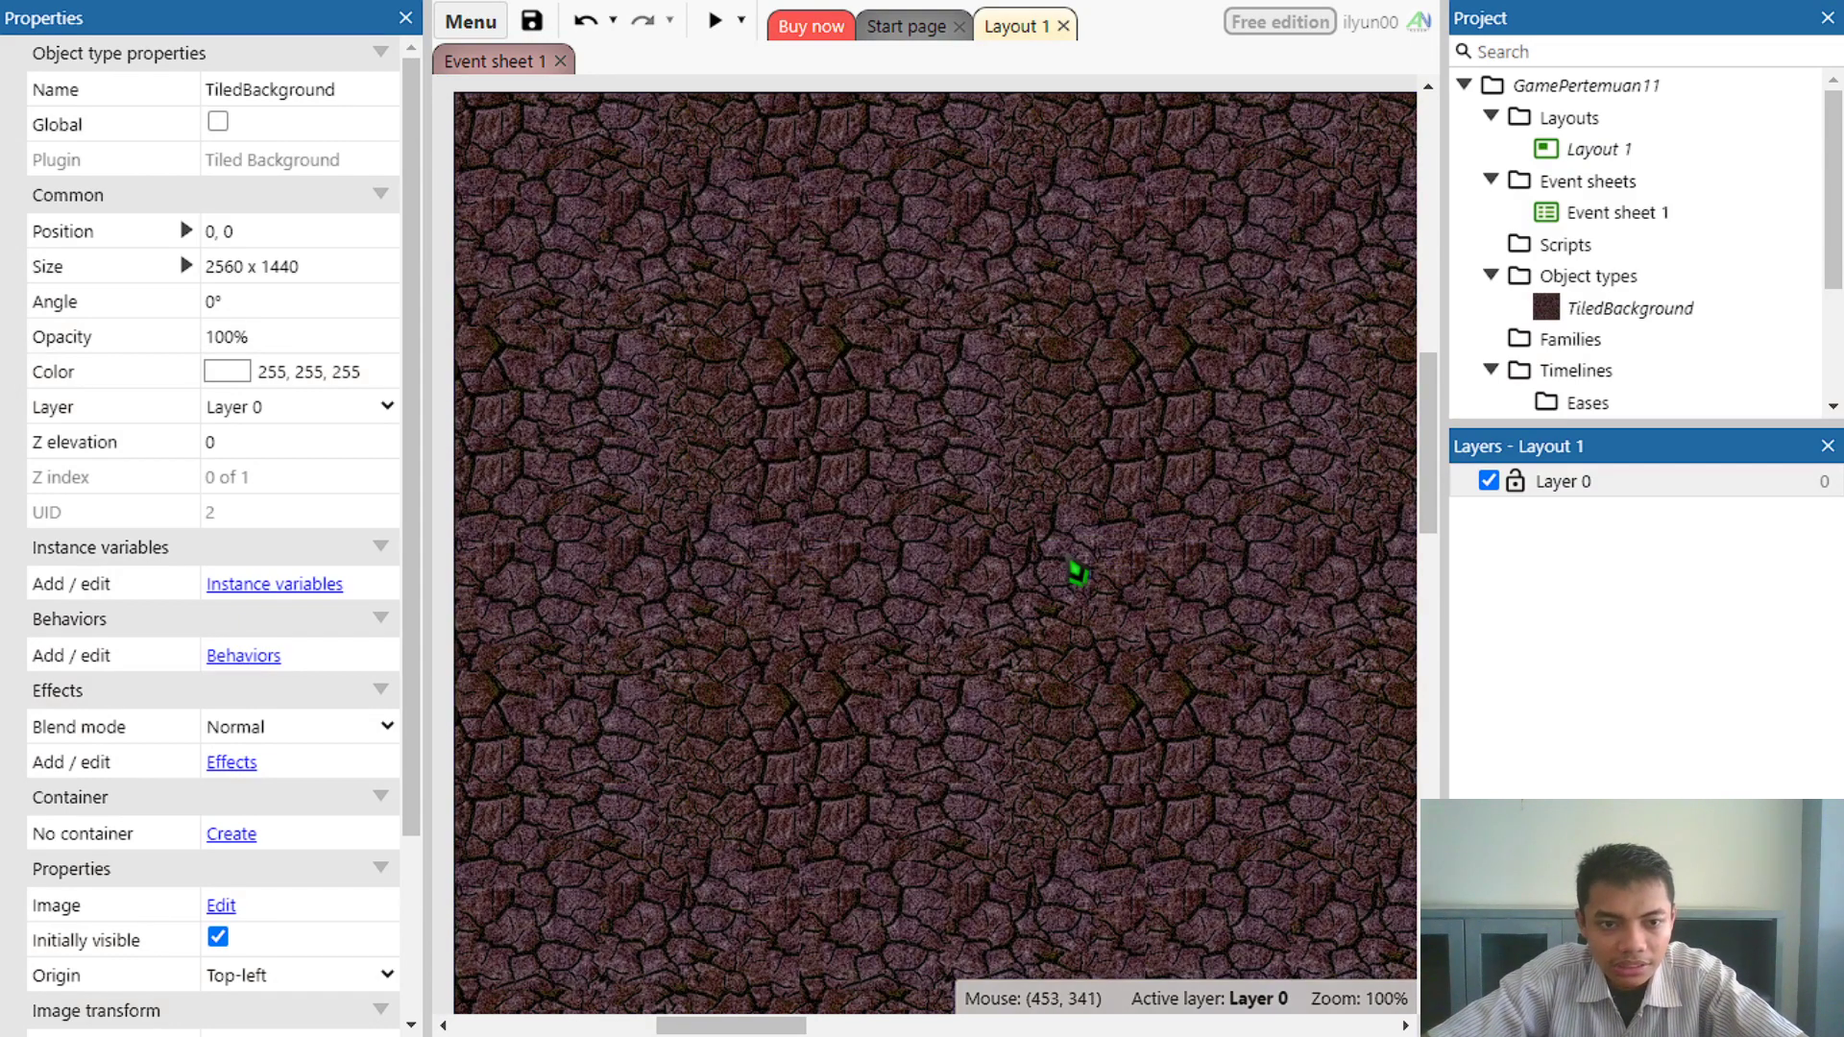
pyautogui.click(812, 370)
pyautogui.moveTo(930, 427); pyautogui.dragTo(863, 451)
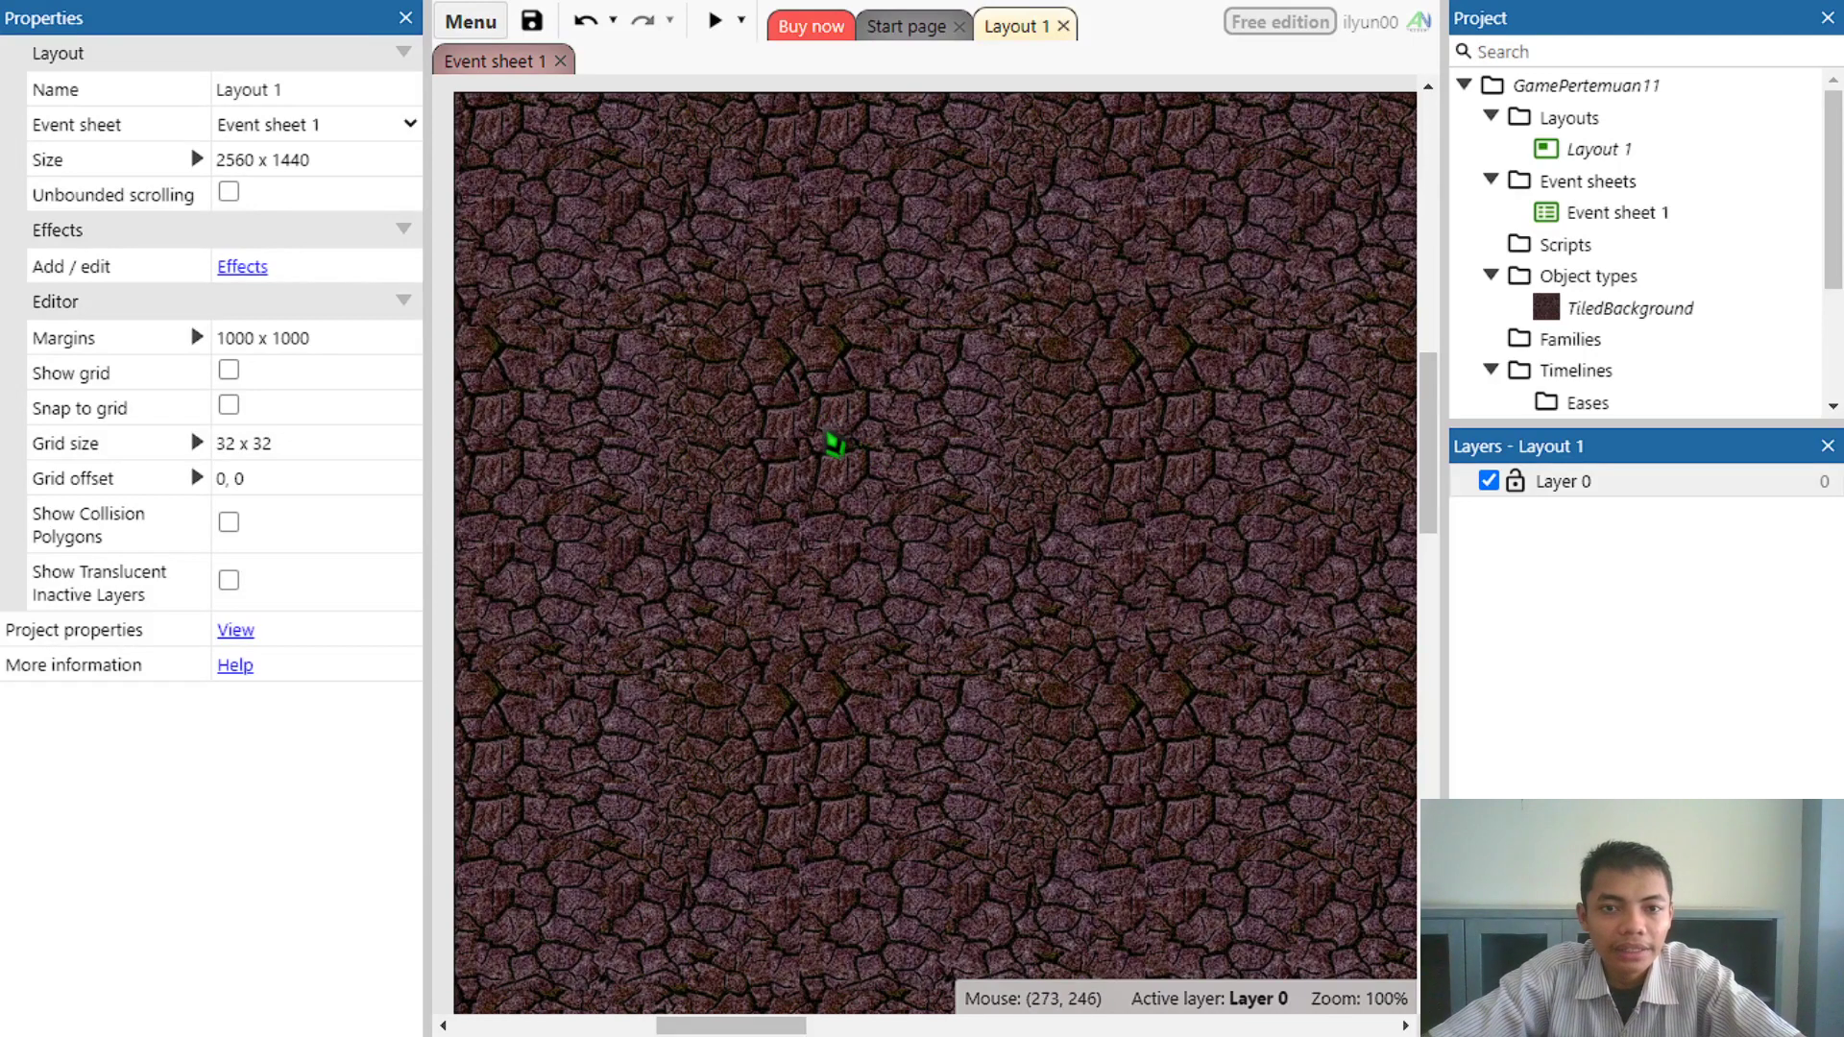
# Switch to the beginner's guide and review its tiled background instructions up to the position and size settings
pyautogui.hotkey('alt', 'Tab')
pyautogui.click(501, 527)
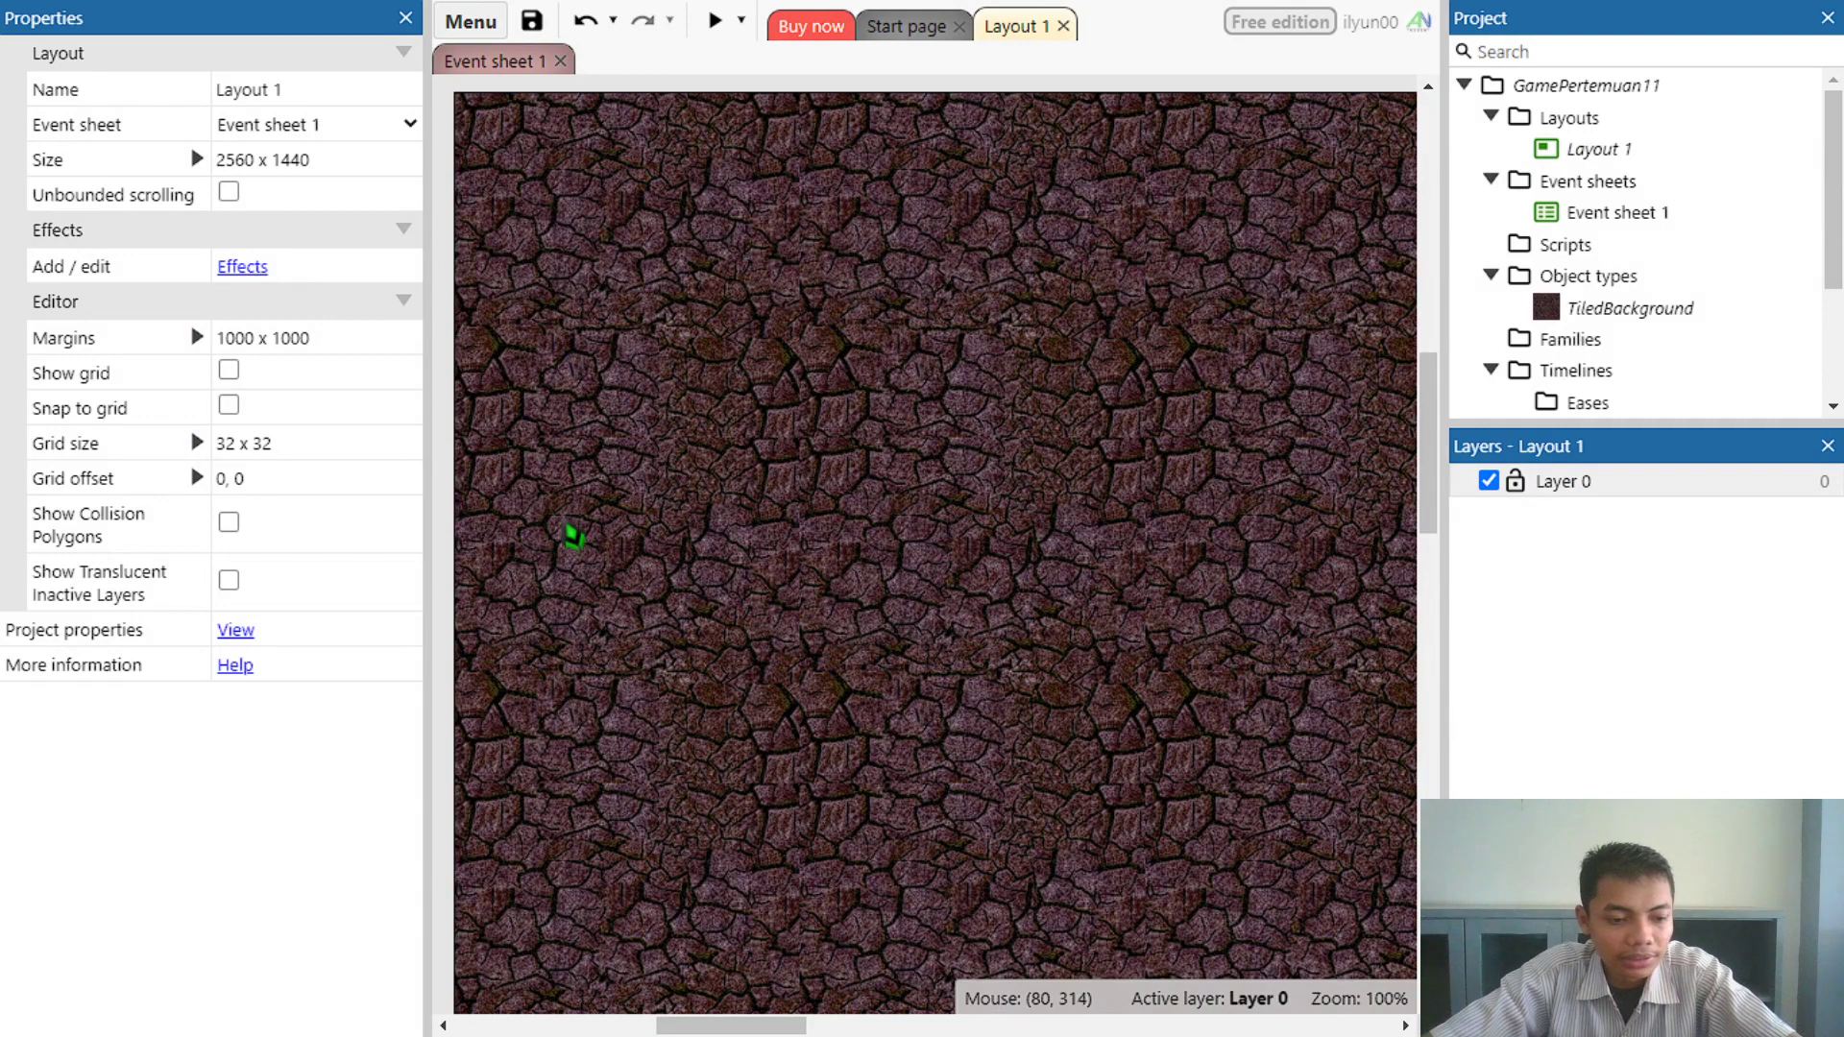
pyautogui.hotkey('alt', 'Tab')
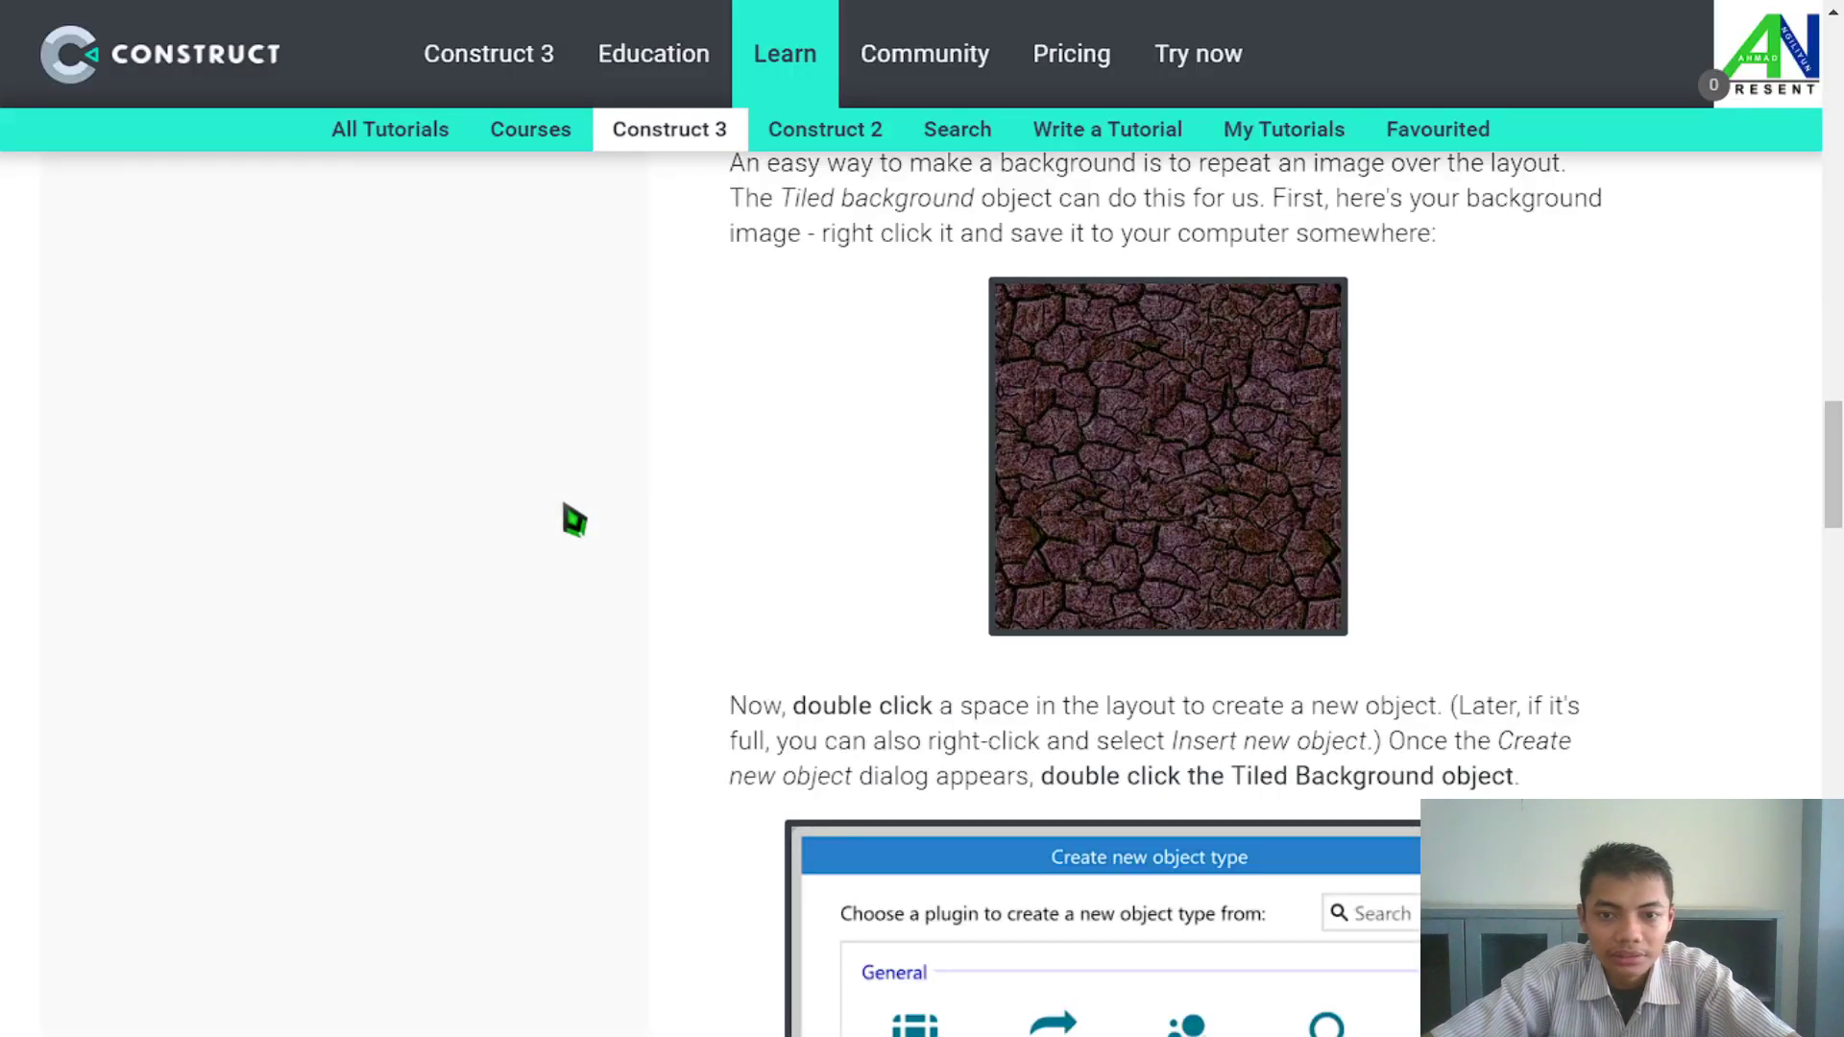
pyautogui.scroll(-3, 1028, 563)
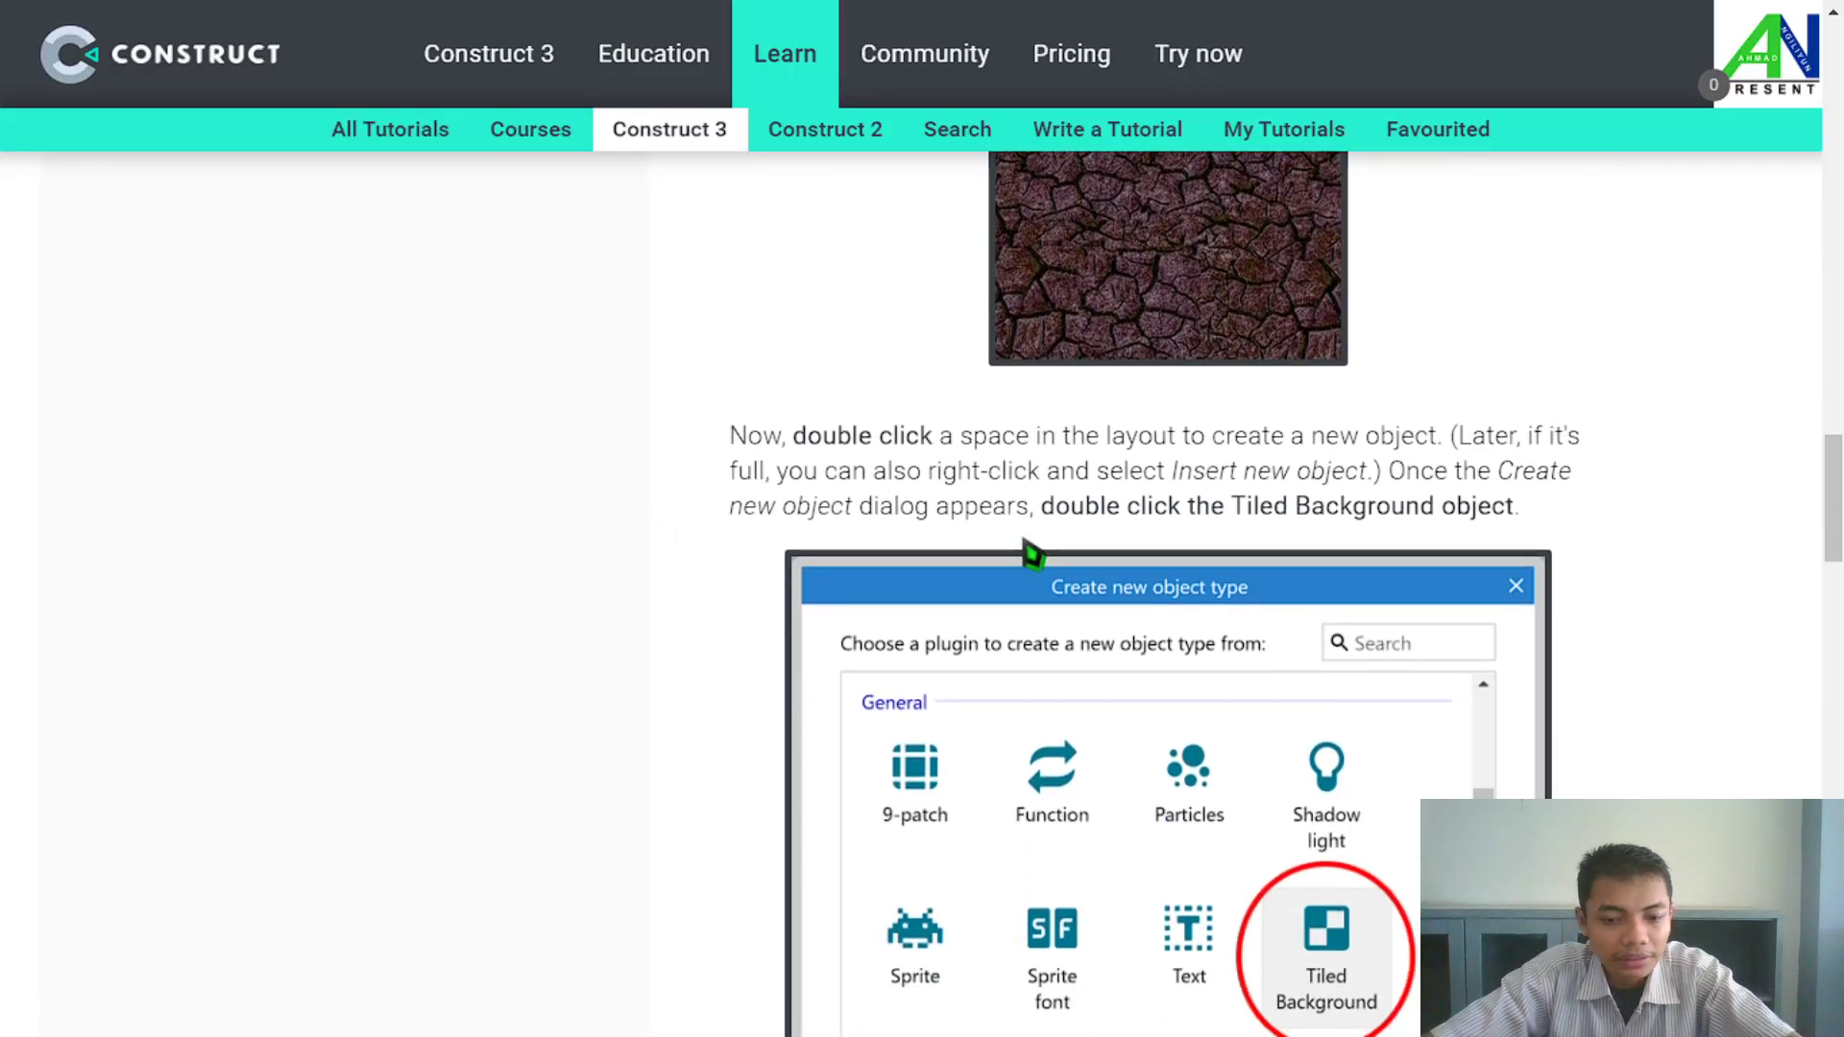
pyautogui.scroll(-4, 1021, 388)
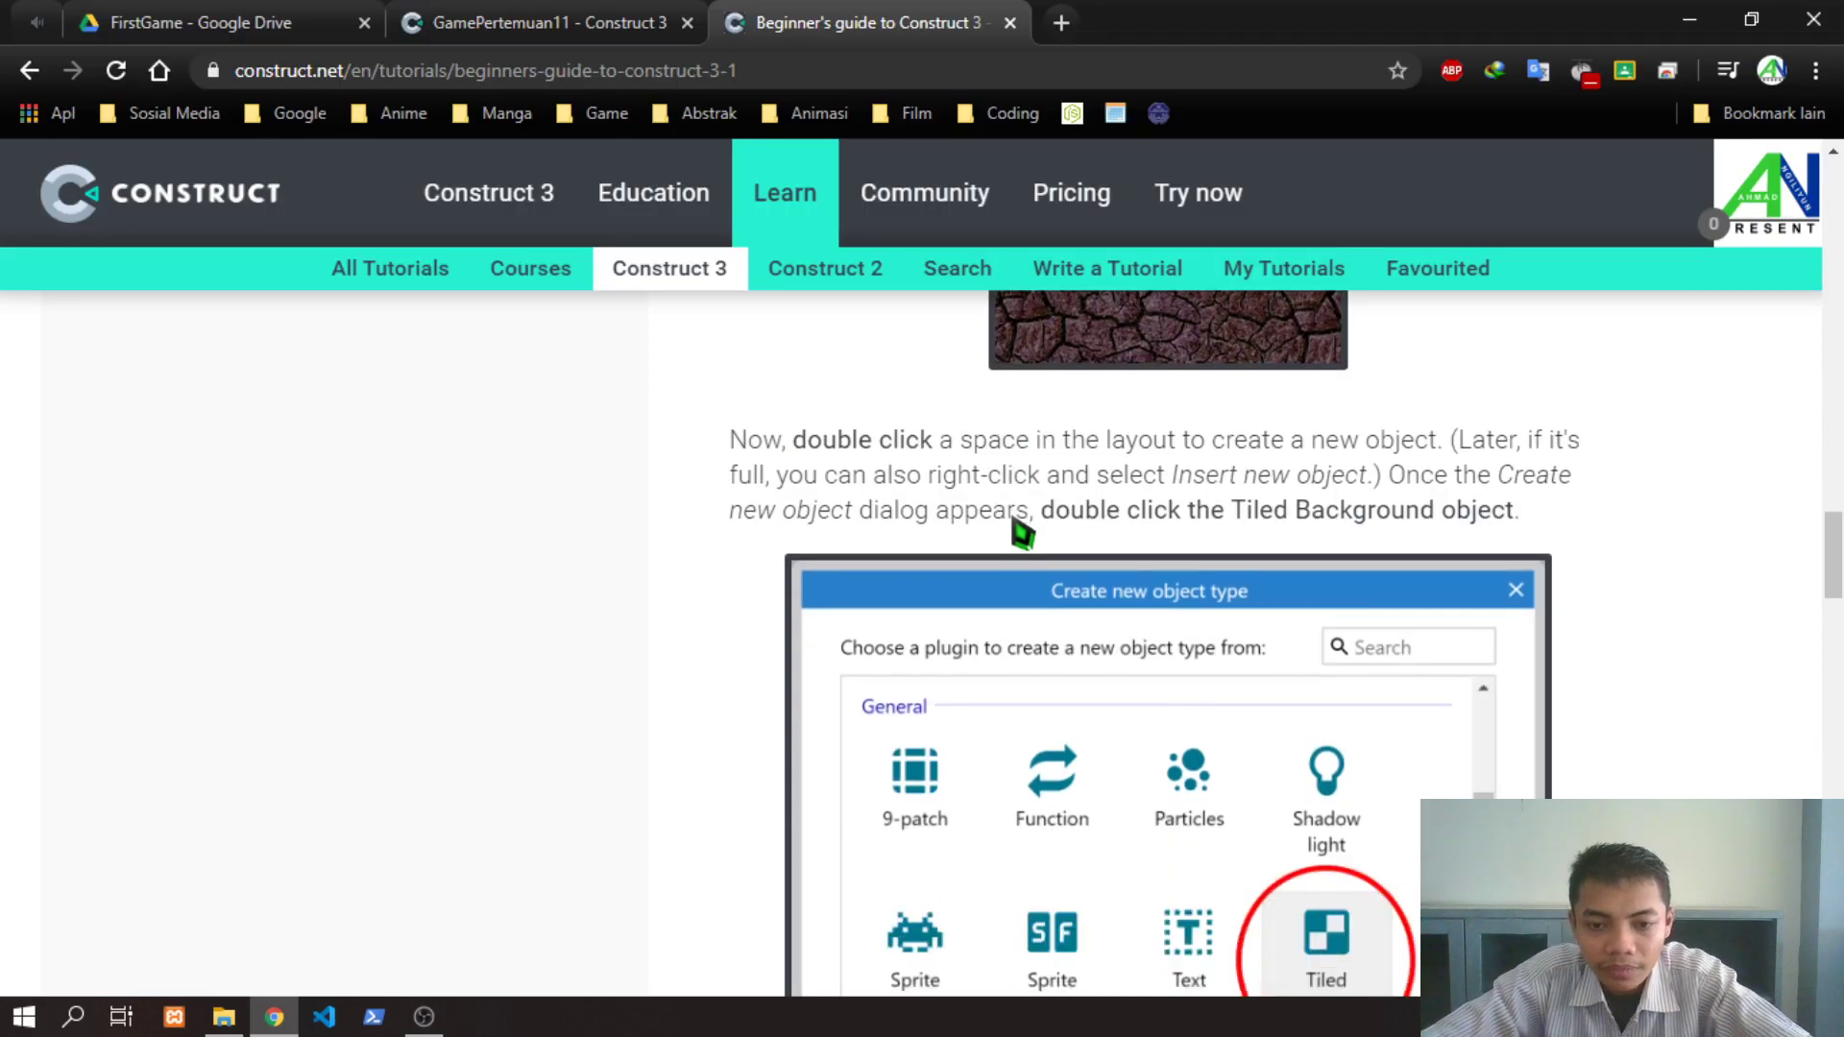
pyautogui.scroll(-8, 1287, 603)
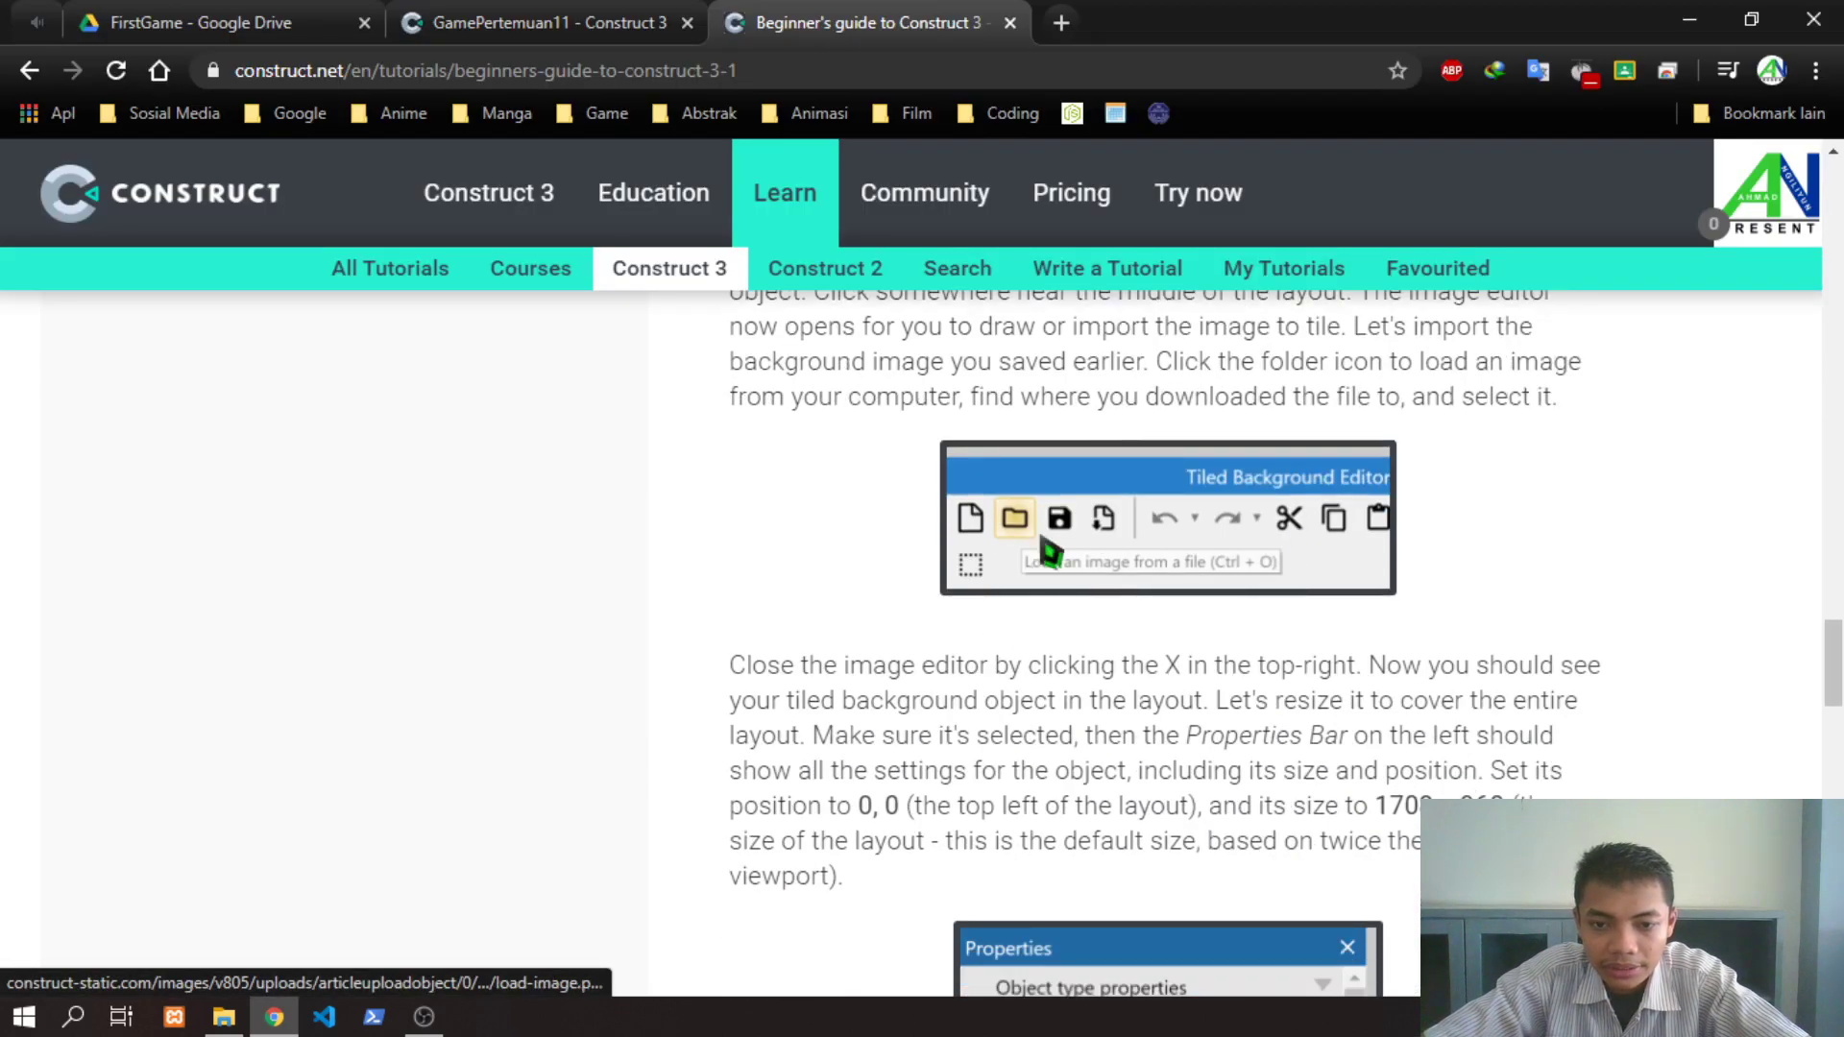
pyautogui.scroll(-4, 1050, 550)
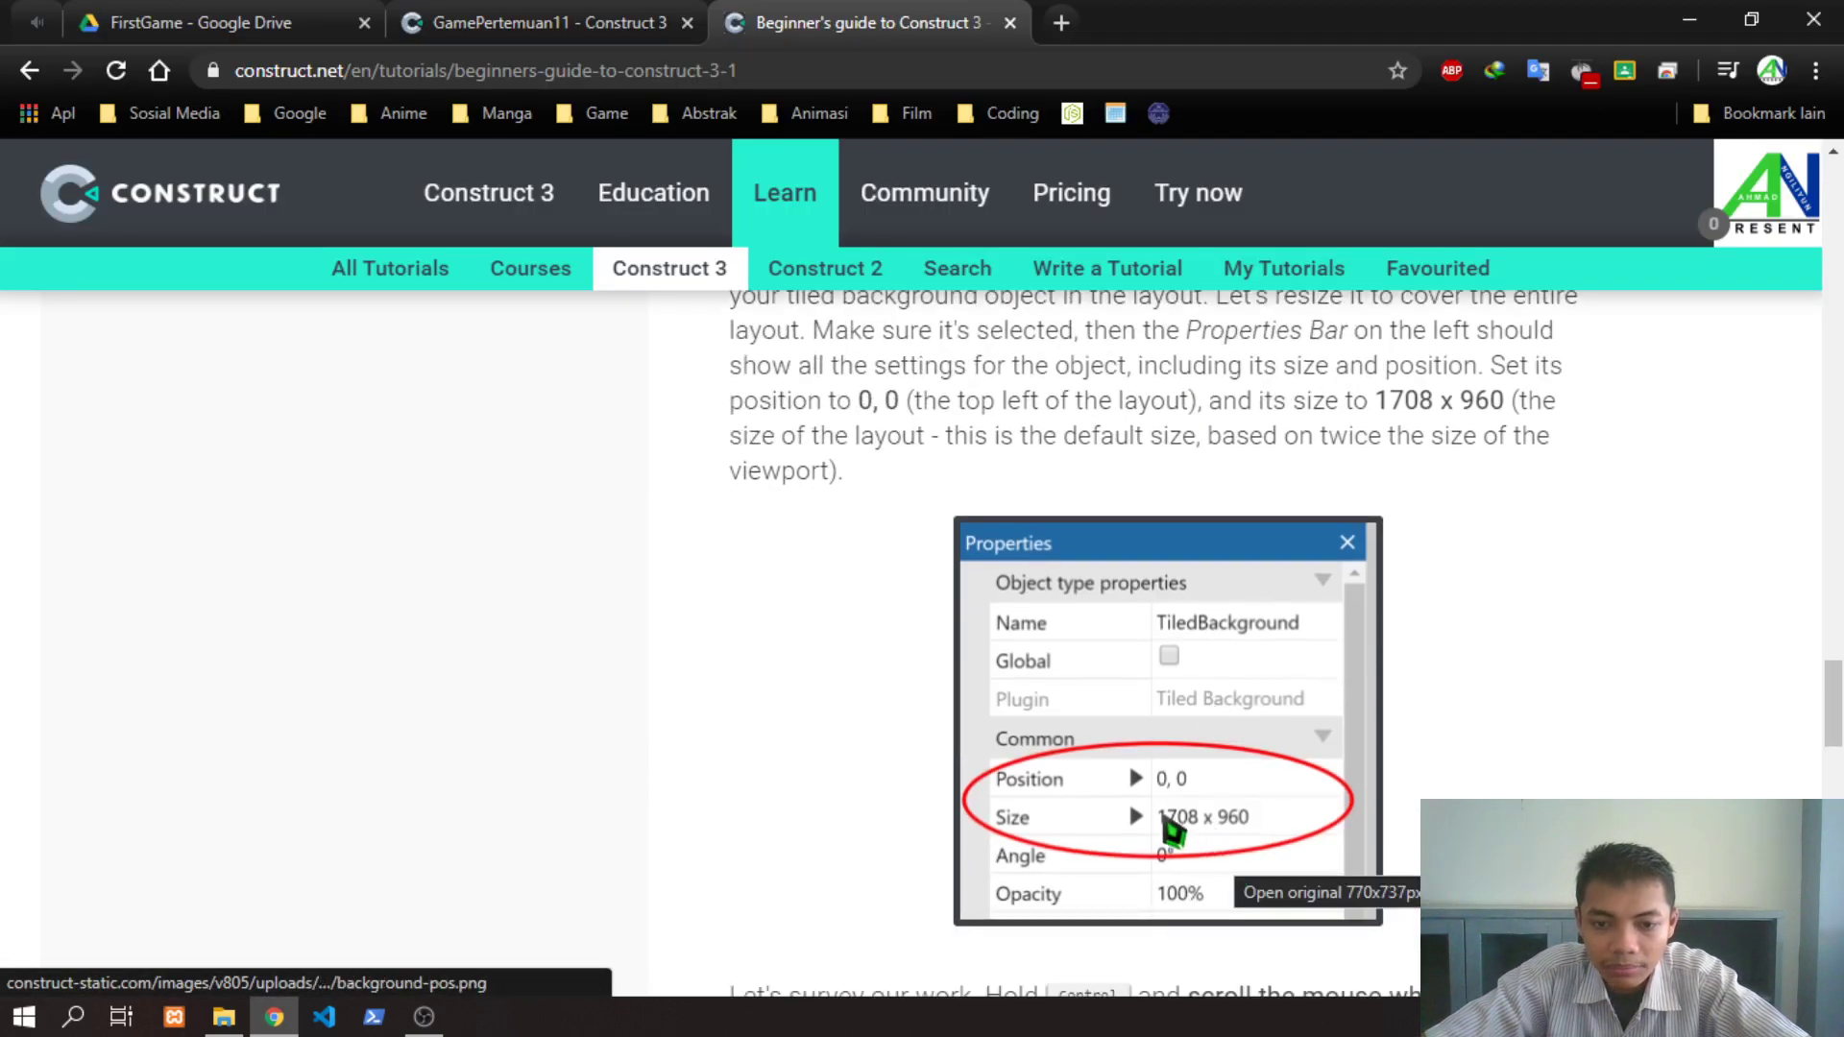
# Return to the GamePertemuan11 project and view the properties of the TiledBackground object type
pyautogui.click(600, 22)
pyautogui.rightClick(796, 504)
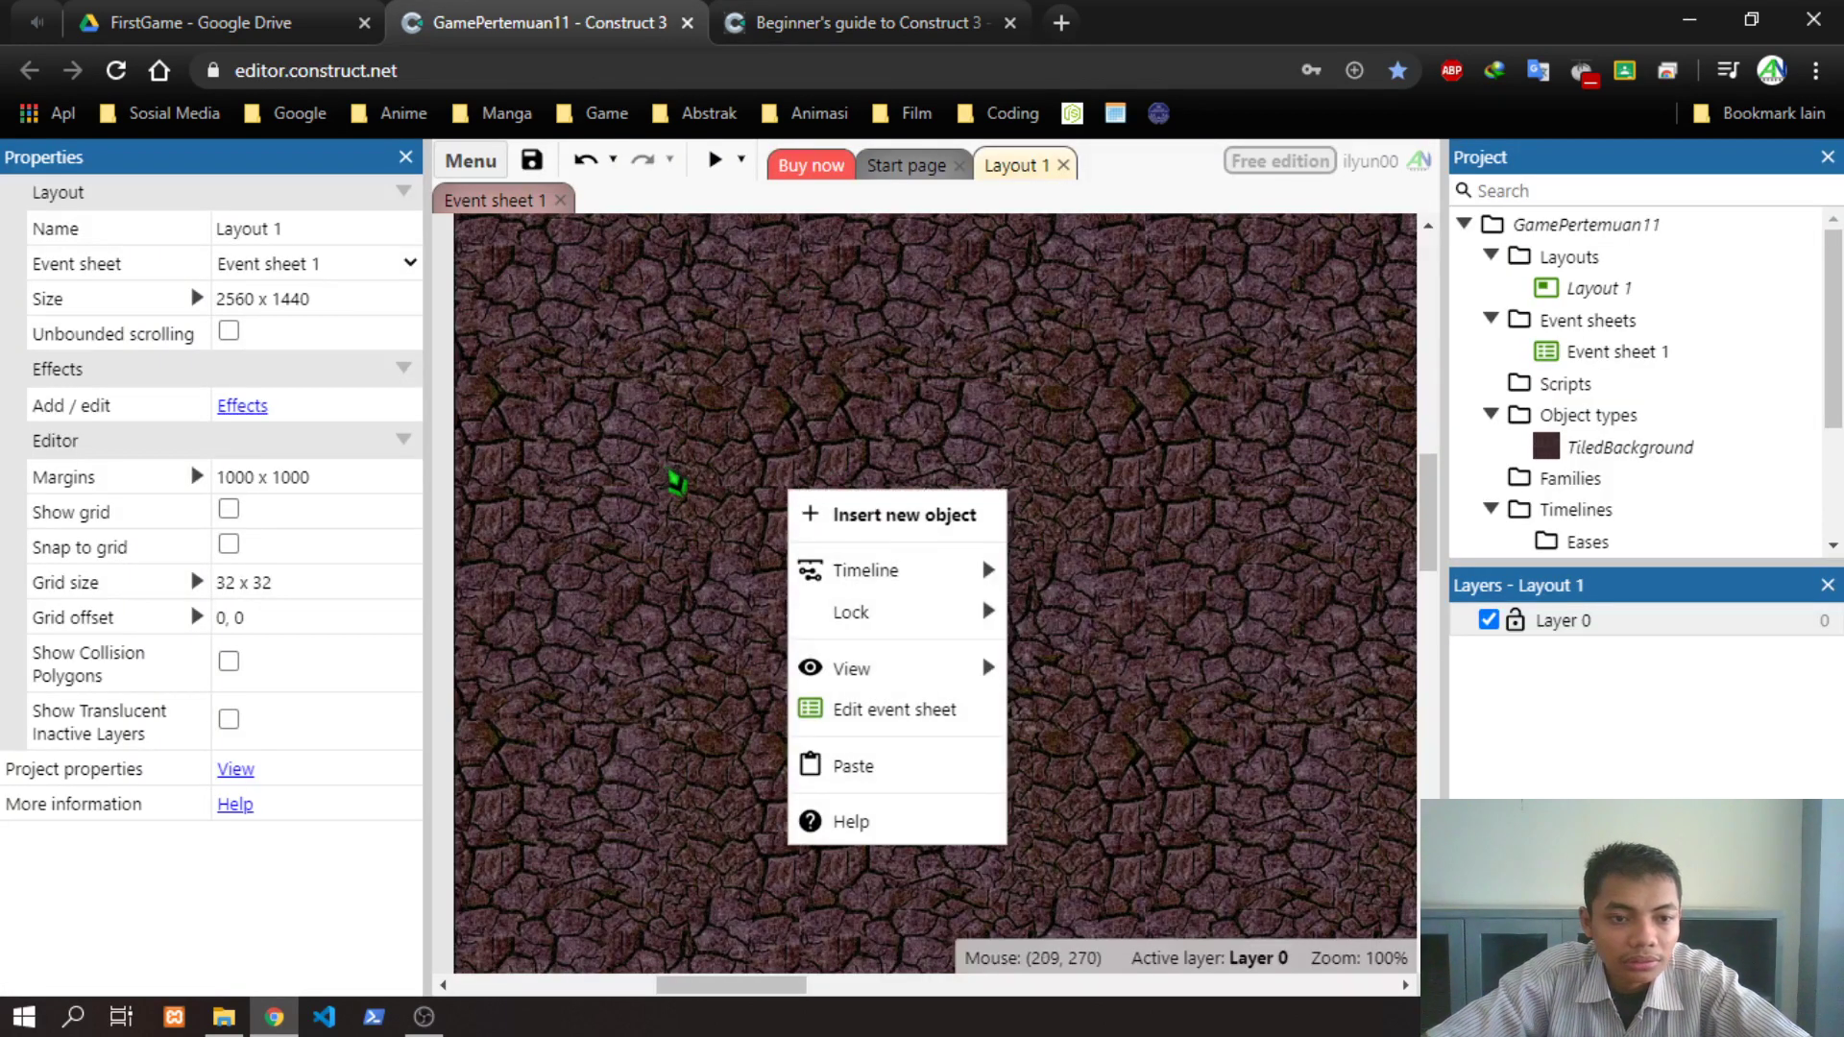
pyautogui.click(663, 475)
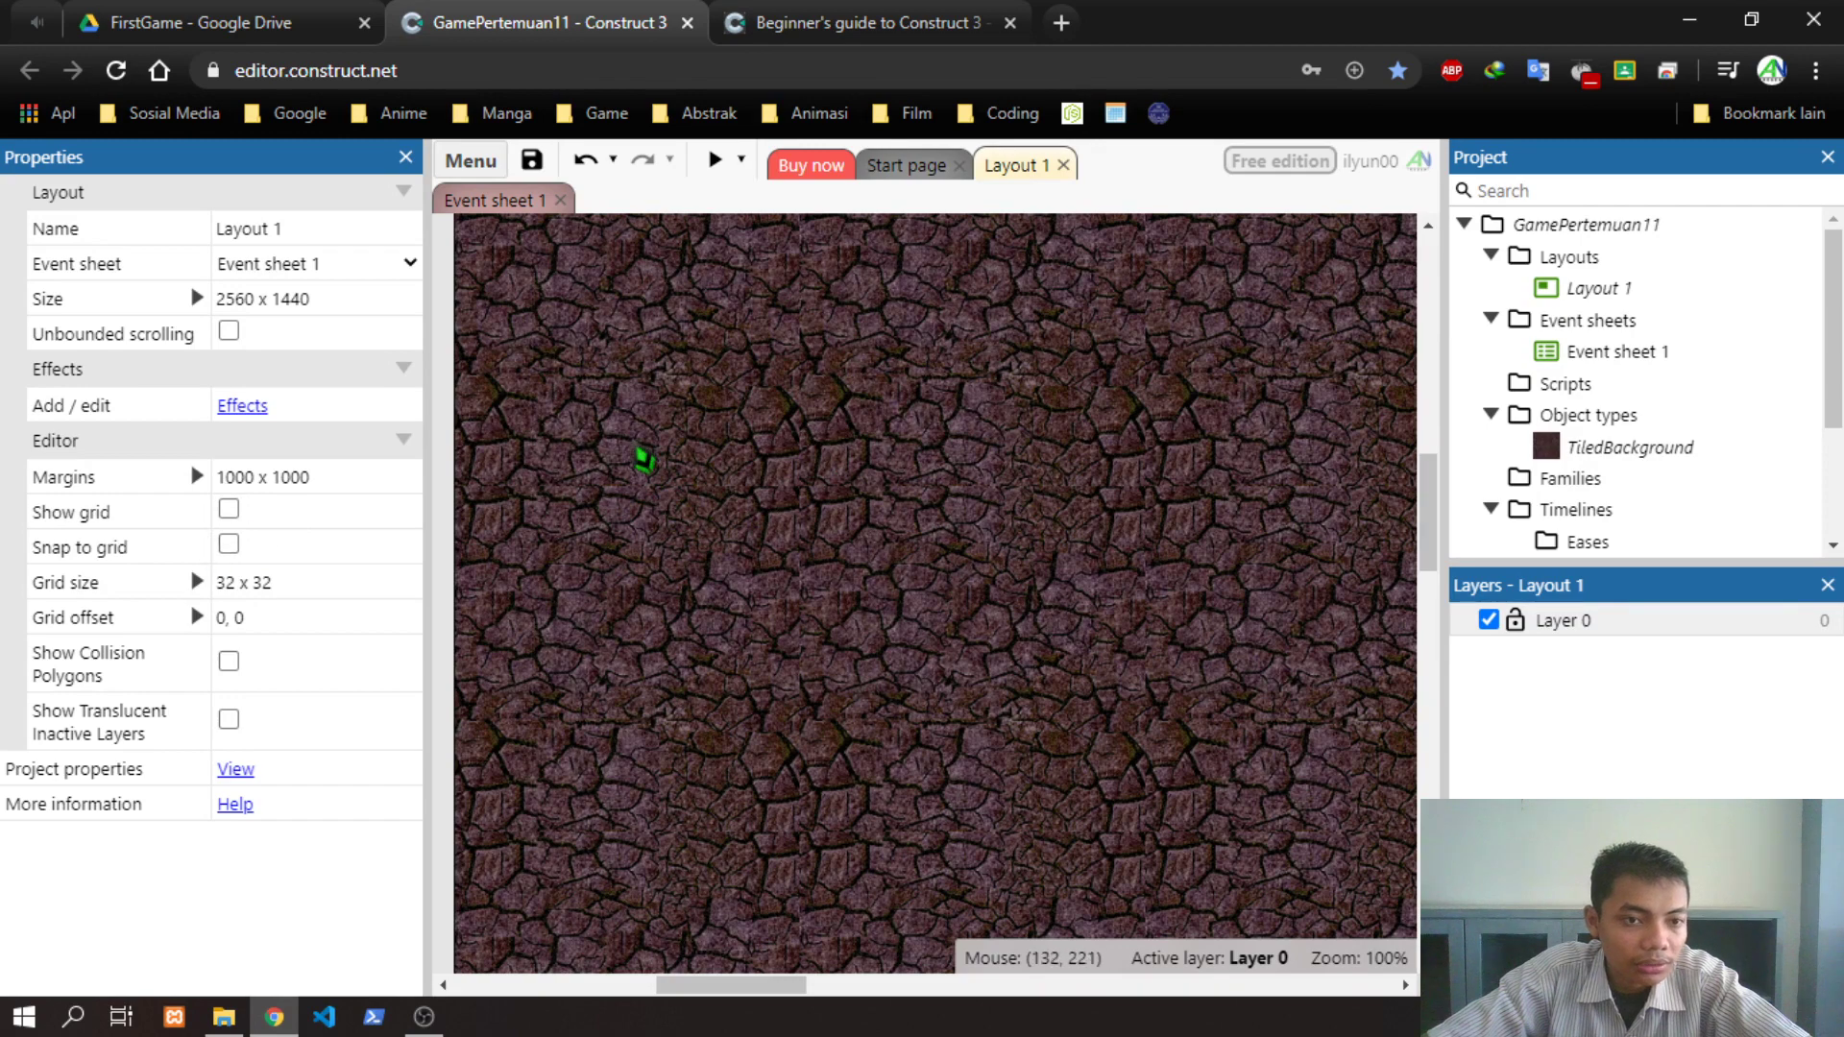
pyautogui.rightClick(635, 444)
pyautogui.click(1380, 609)
pyautogui.click(1633, 449)
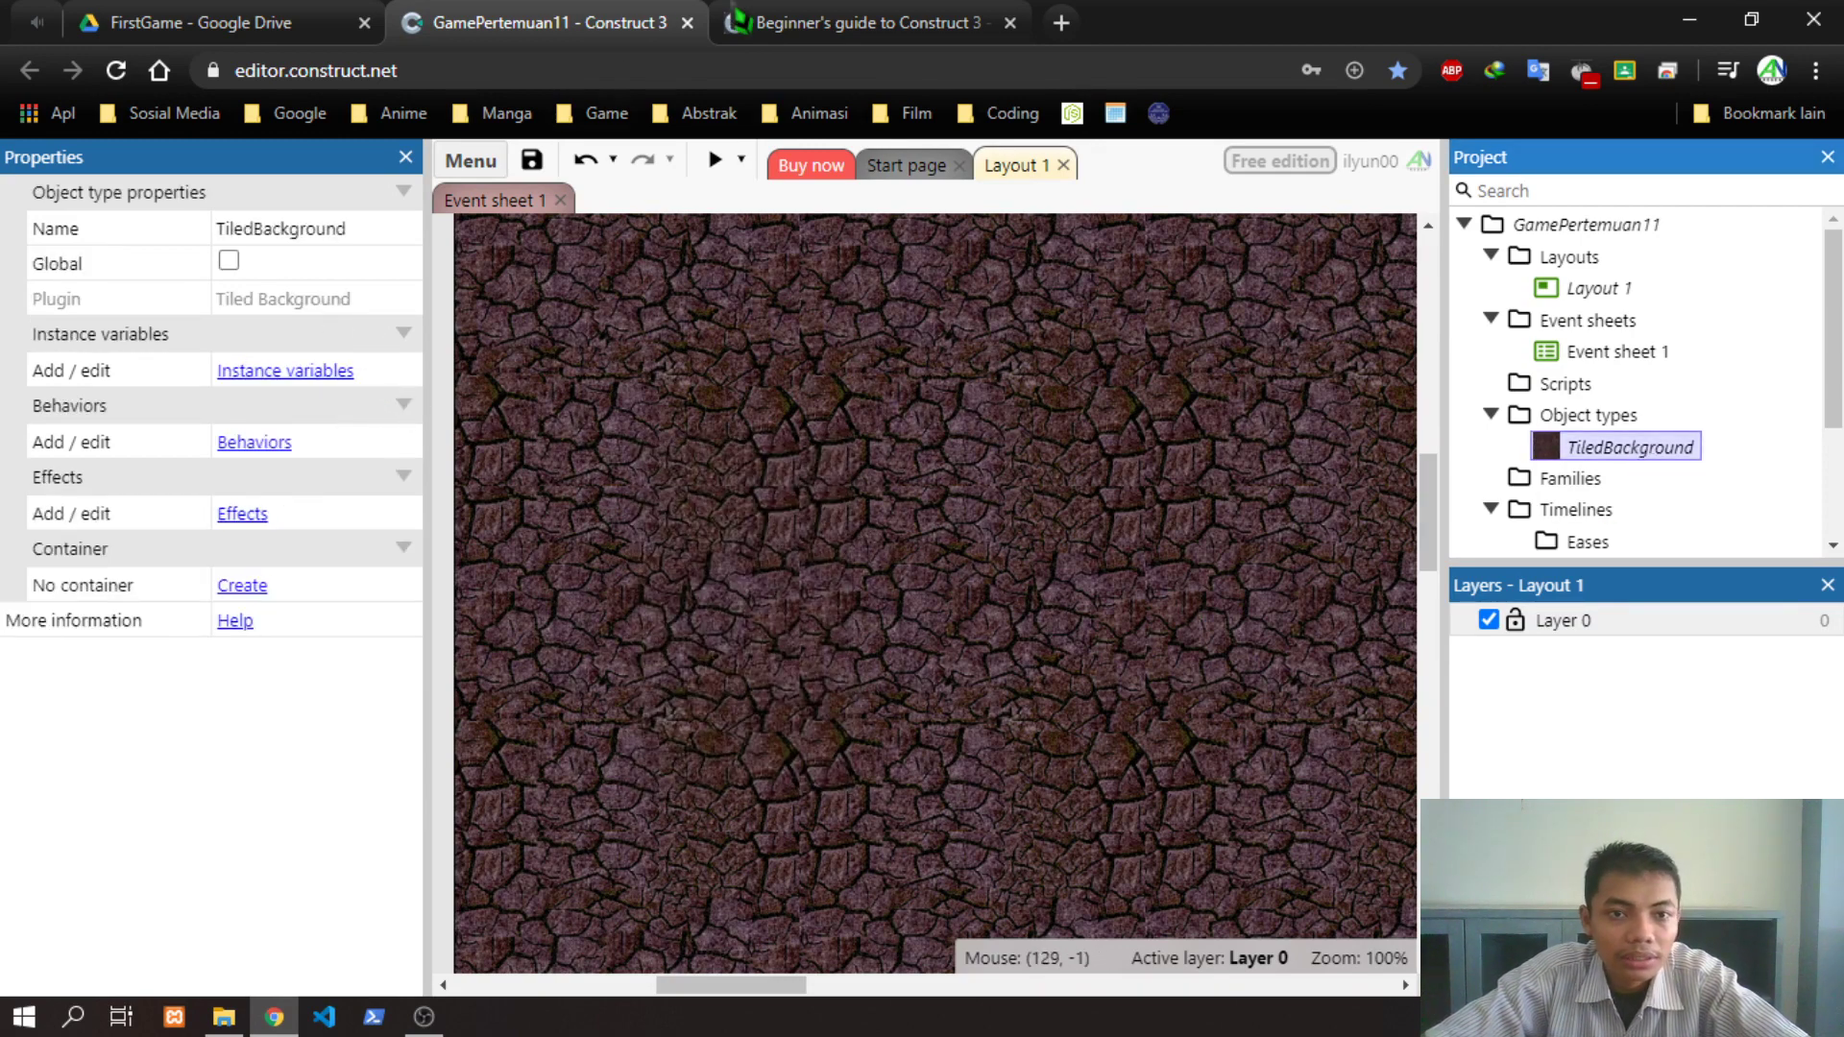
# Go back to the beginner's guide, review the end of its first page and open page 2
pyautogui.click(742, 21)
pyautogui.scroll(-4, 1441, 595)
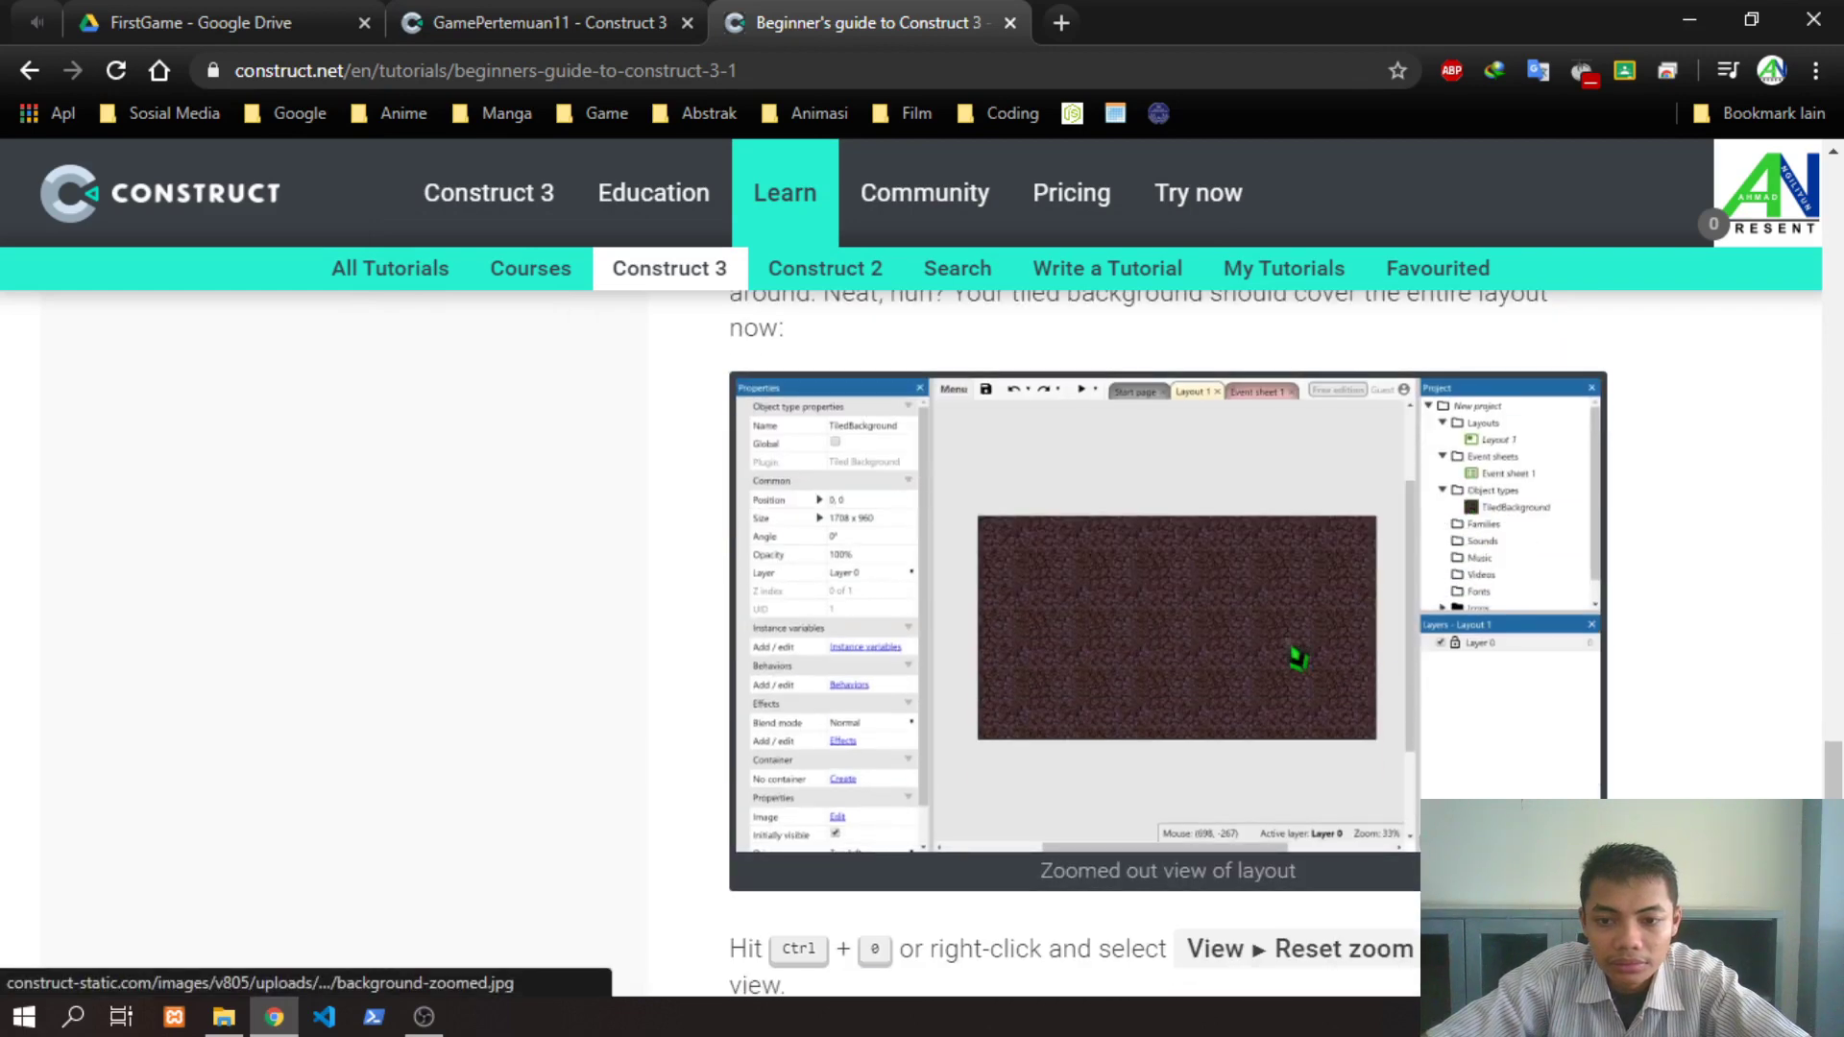
pyautogui.scroll(-2, 1201, 625)
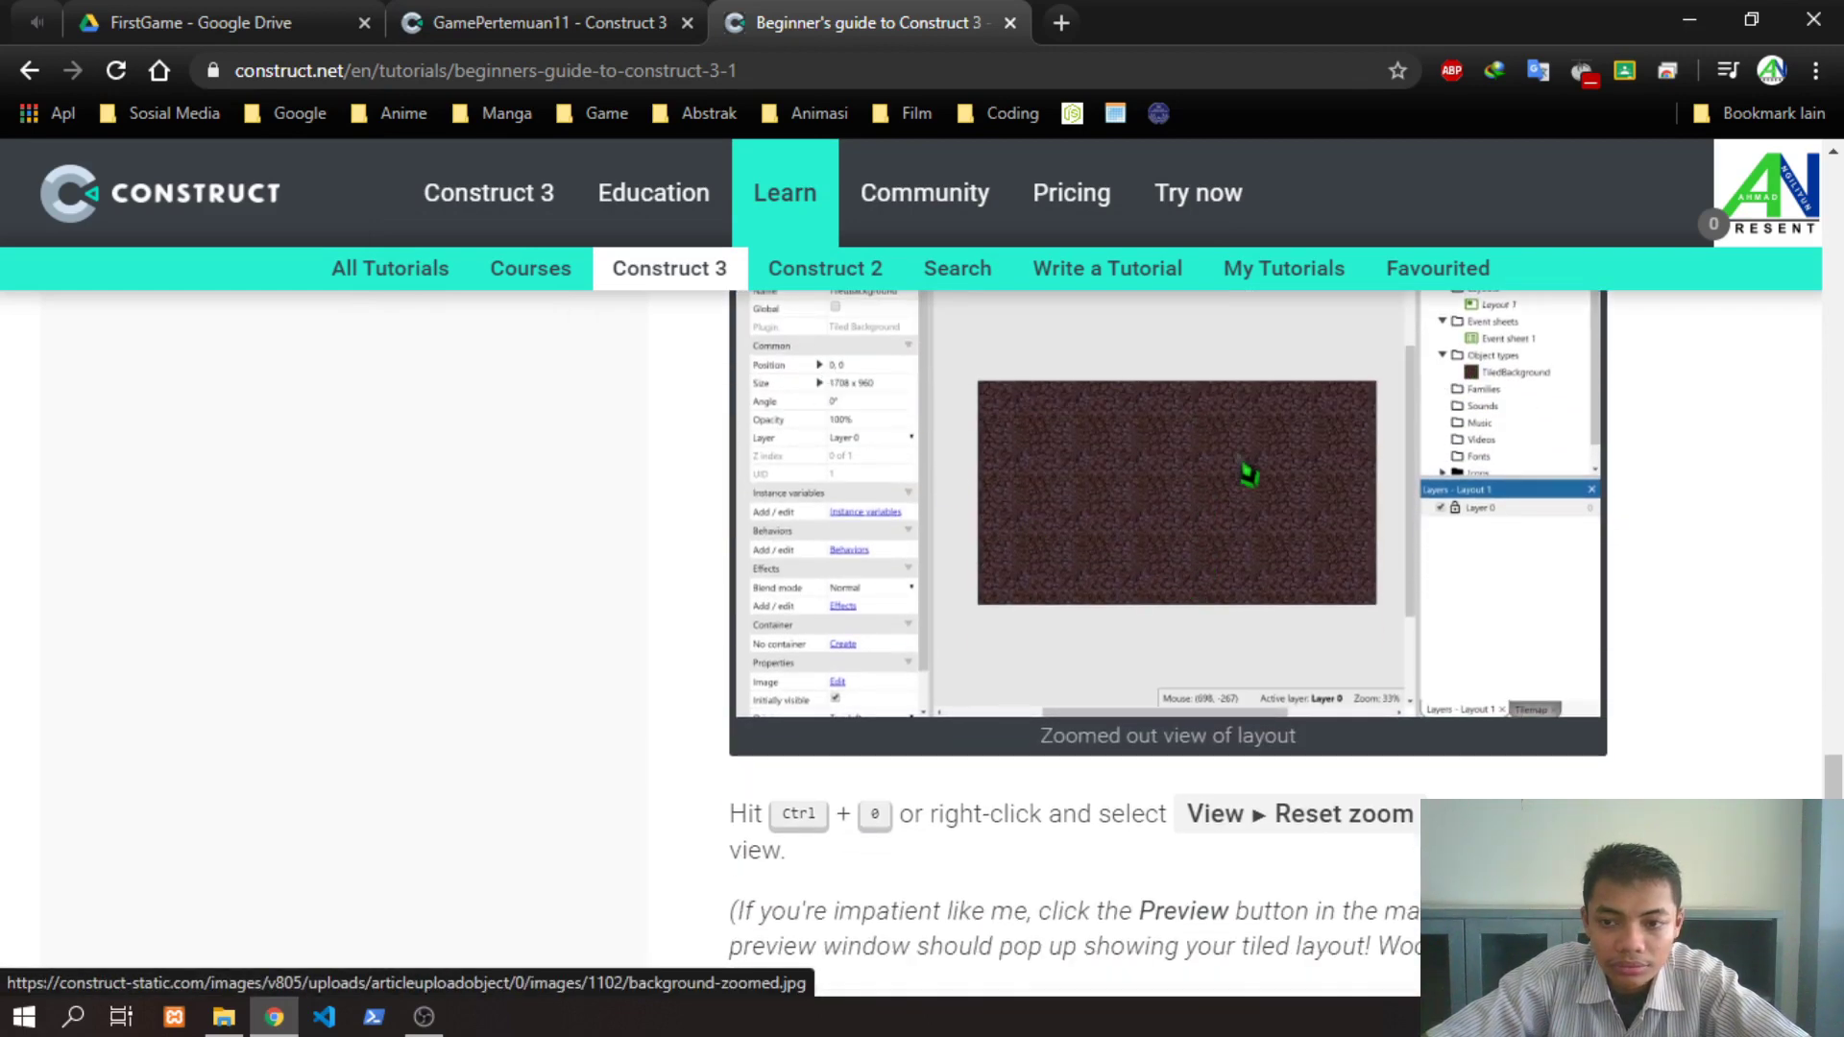
pyautogui.scroll(-4, 1243, 469)
pyautogui.click(1015, 632)
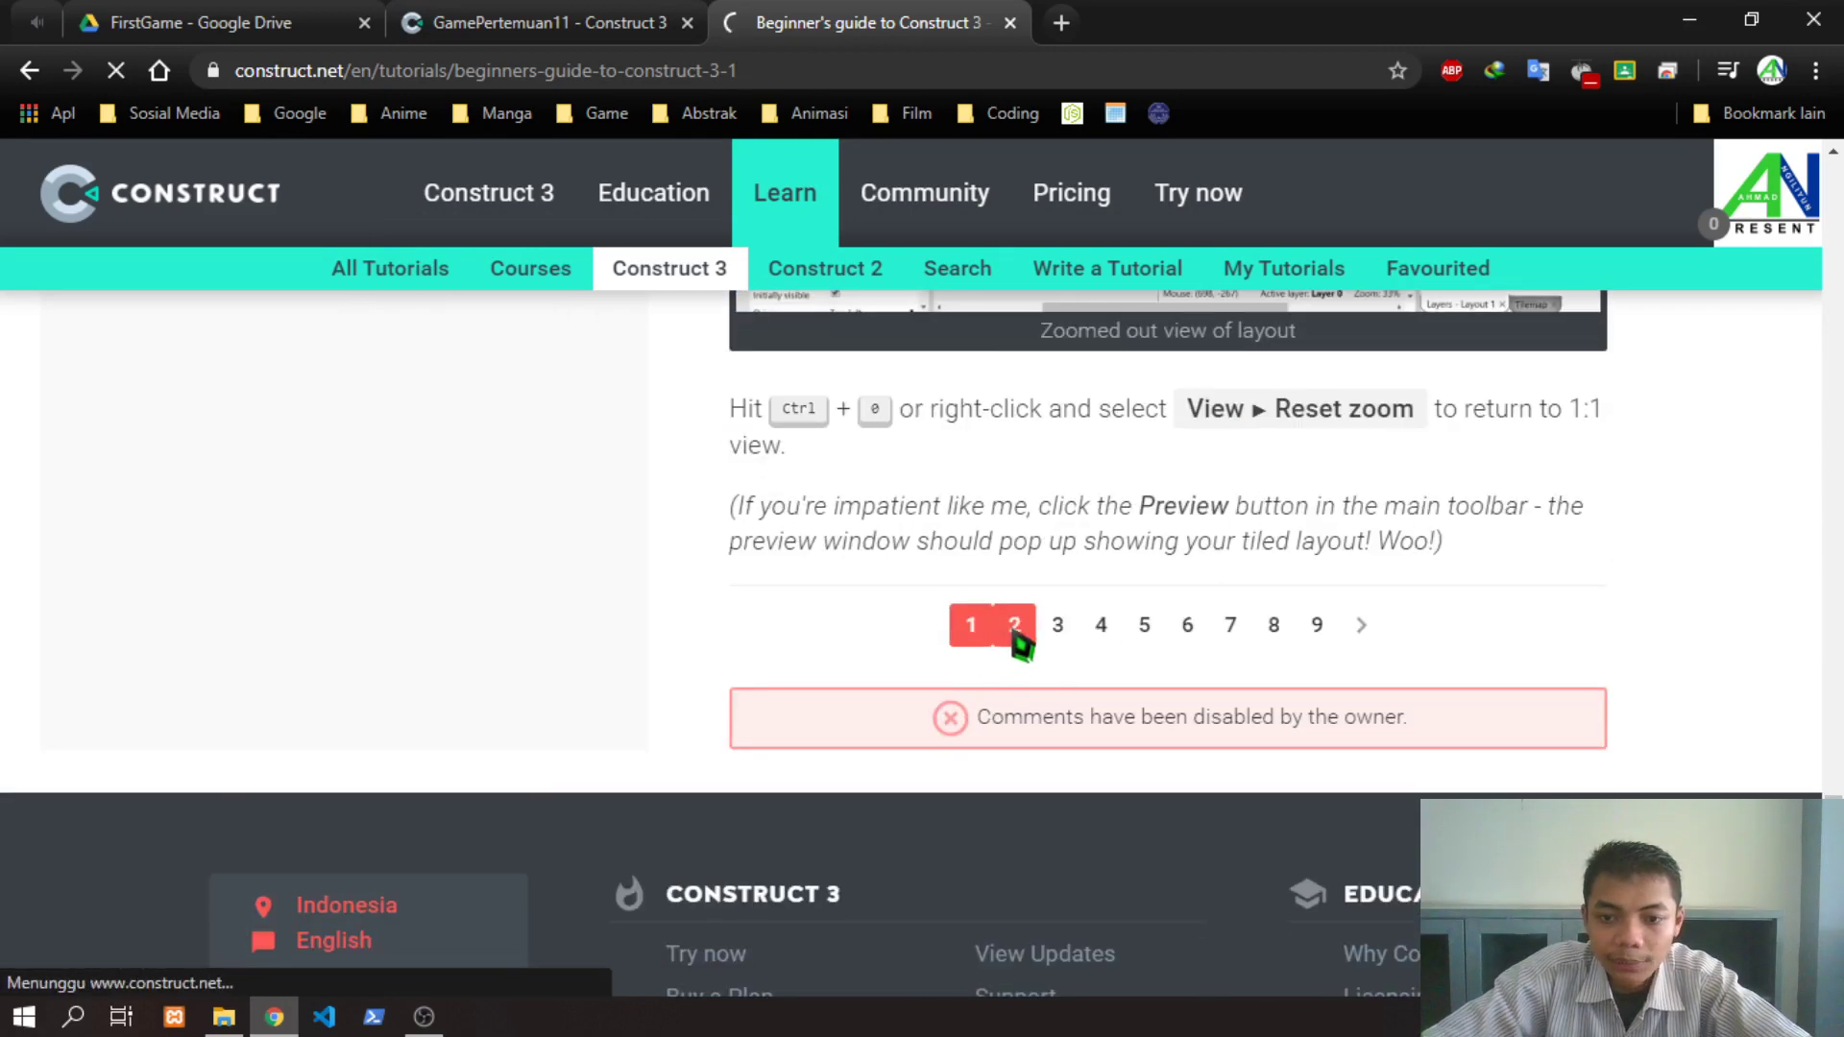
# Read the guide's "Add the input objects" section about adding the Mouse and Keyboard objects
pyautogui.scroll(-5, 1000, 539)
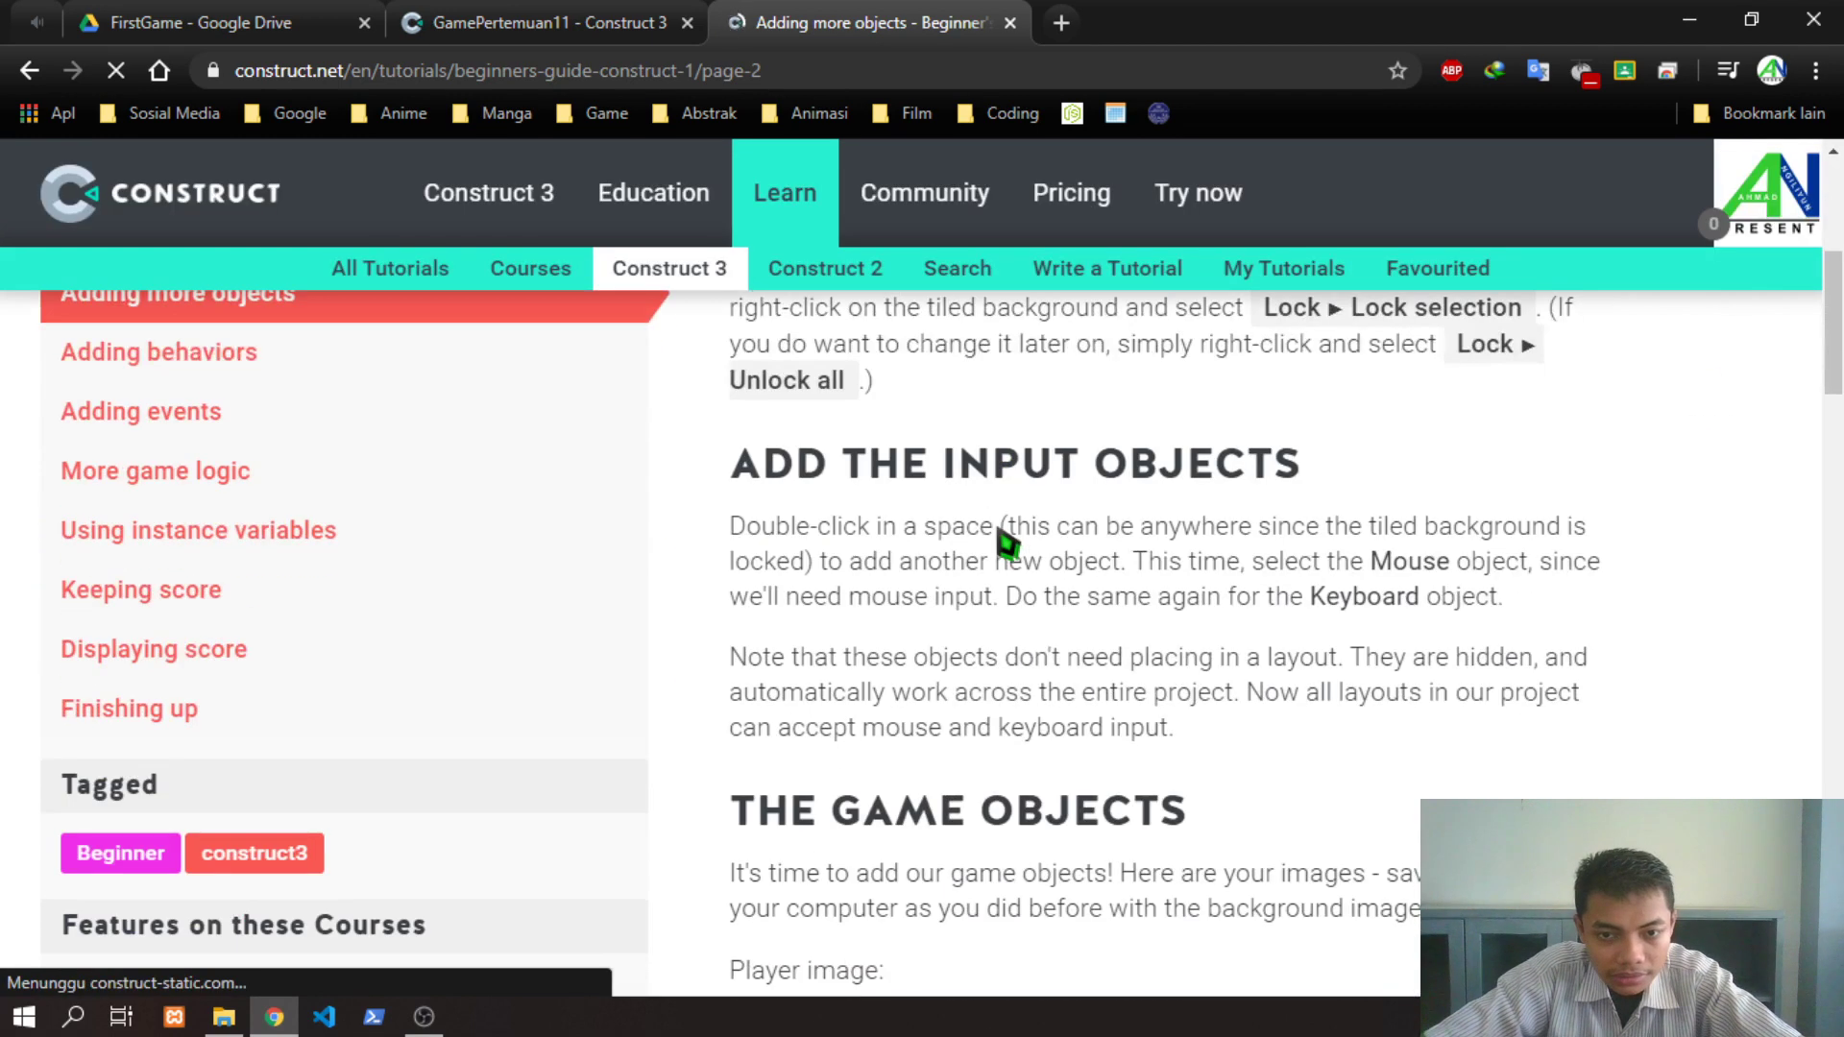
pyautogui.moveTo(869, 465); pyautogui.dragTo(999, 468)
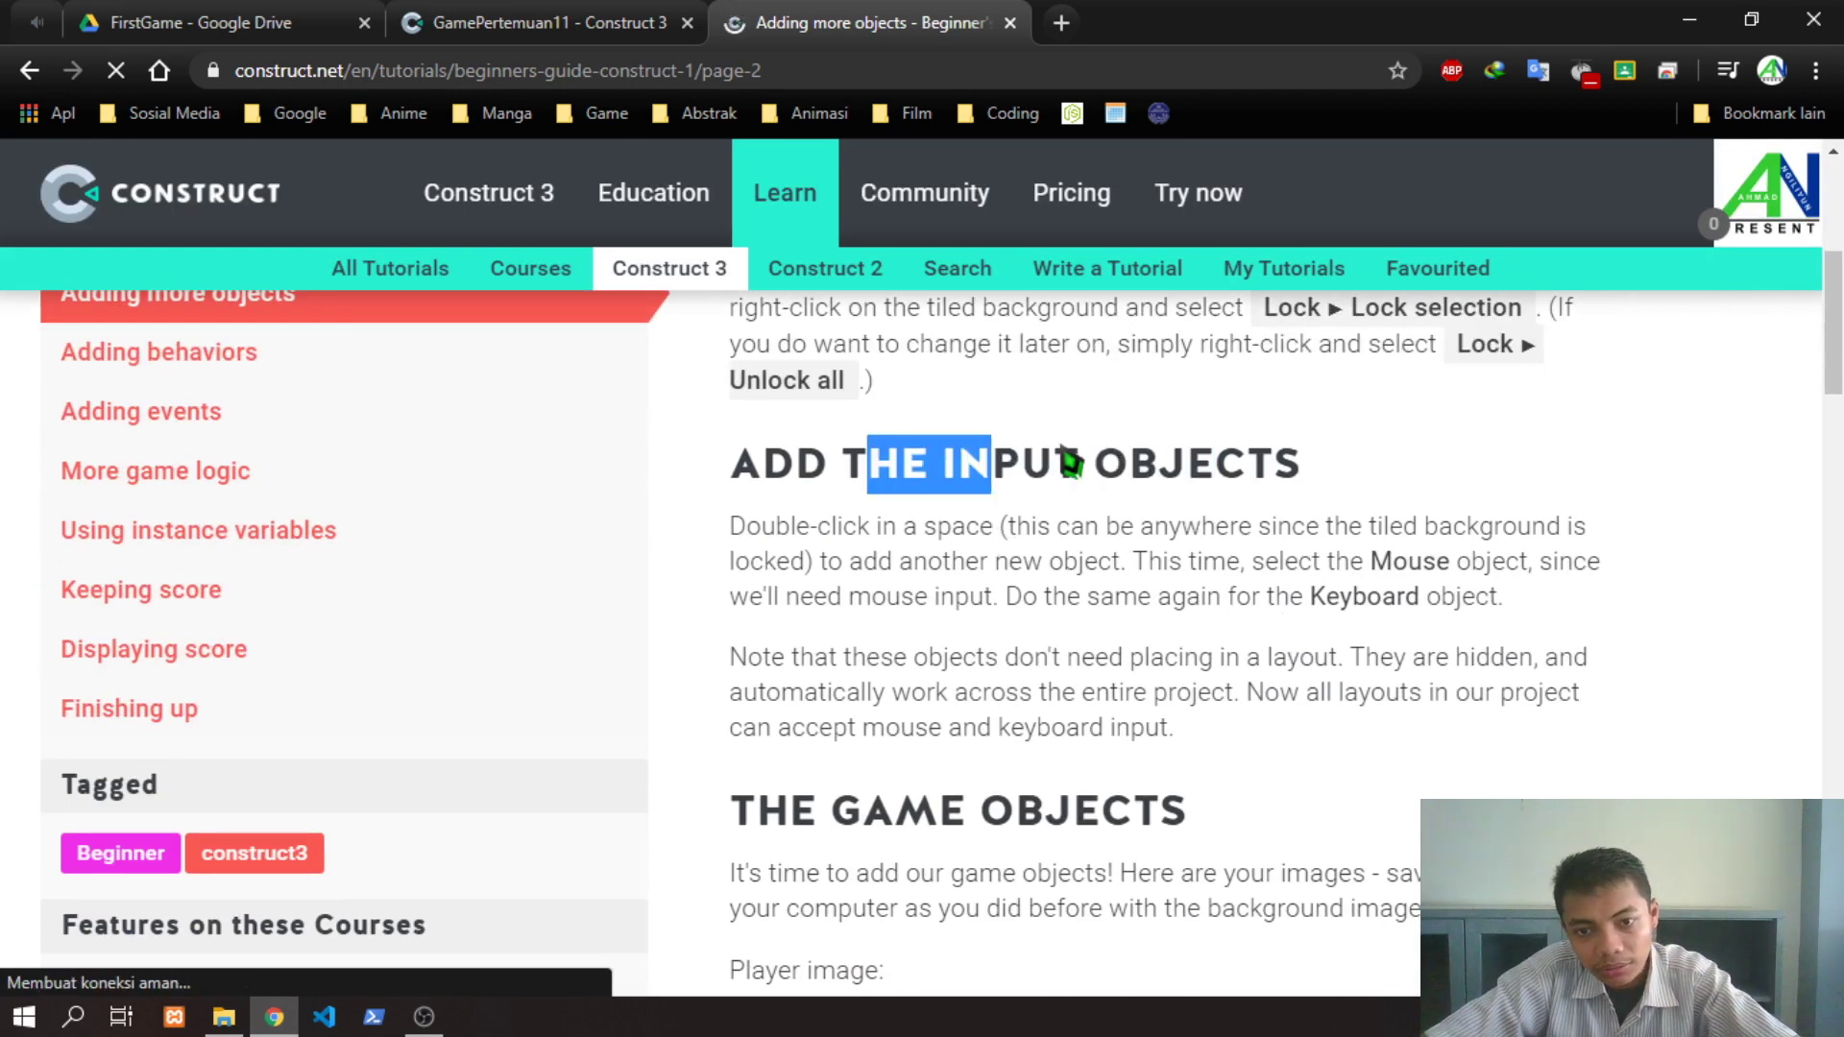
pyautogui.click(1412, 535)
pyautogui.moveTo(1299, 561); pyautogui.dragTo(1503, 576)
pyautogui.moveTo(1195, 598); pyautogui.dragTo(1515, 604)
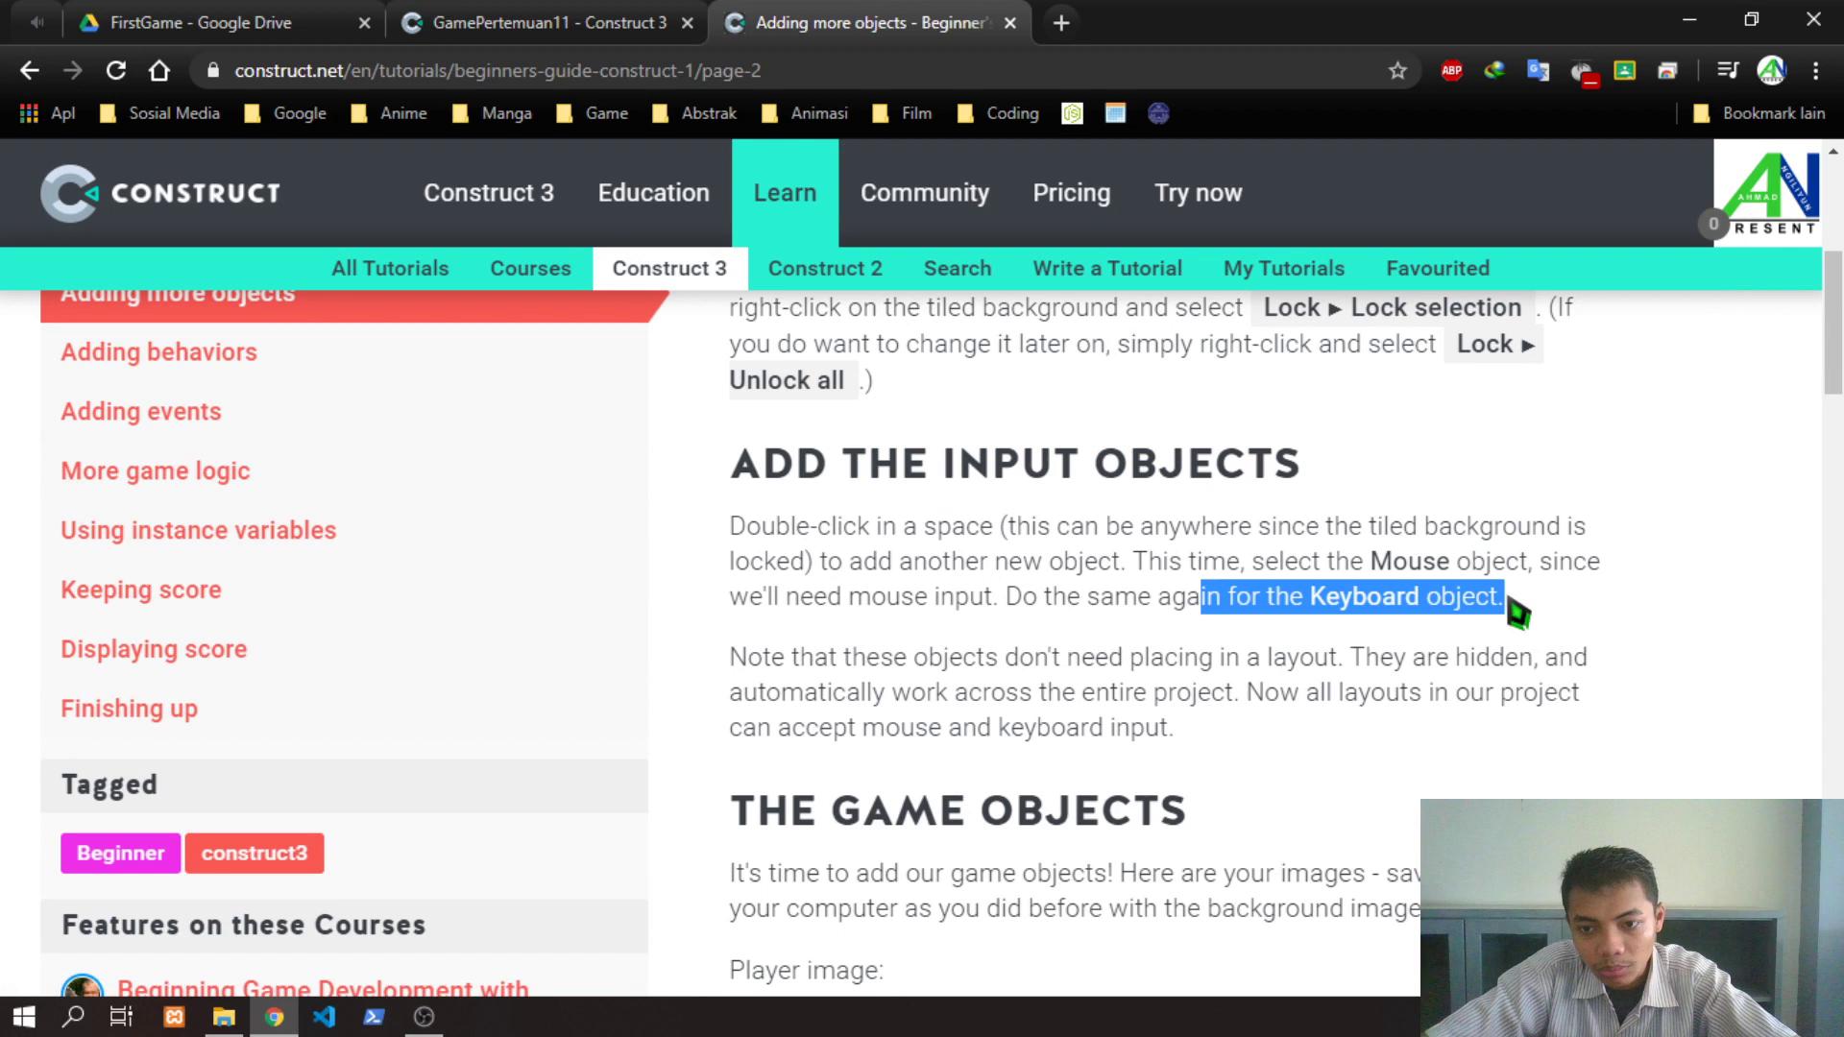
pyautogui.click(965, 632)
pyautogui.moveTo(1325, 561); pyautogui.dragTo(1524, 563)
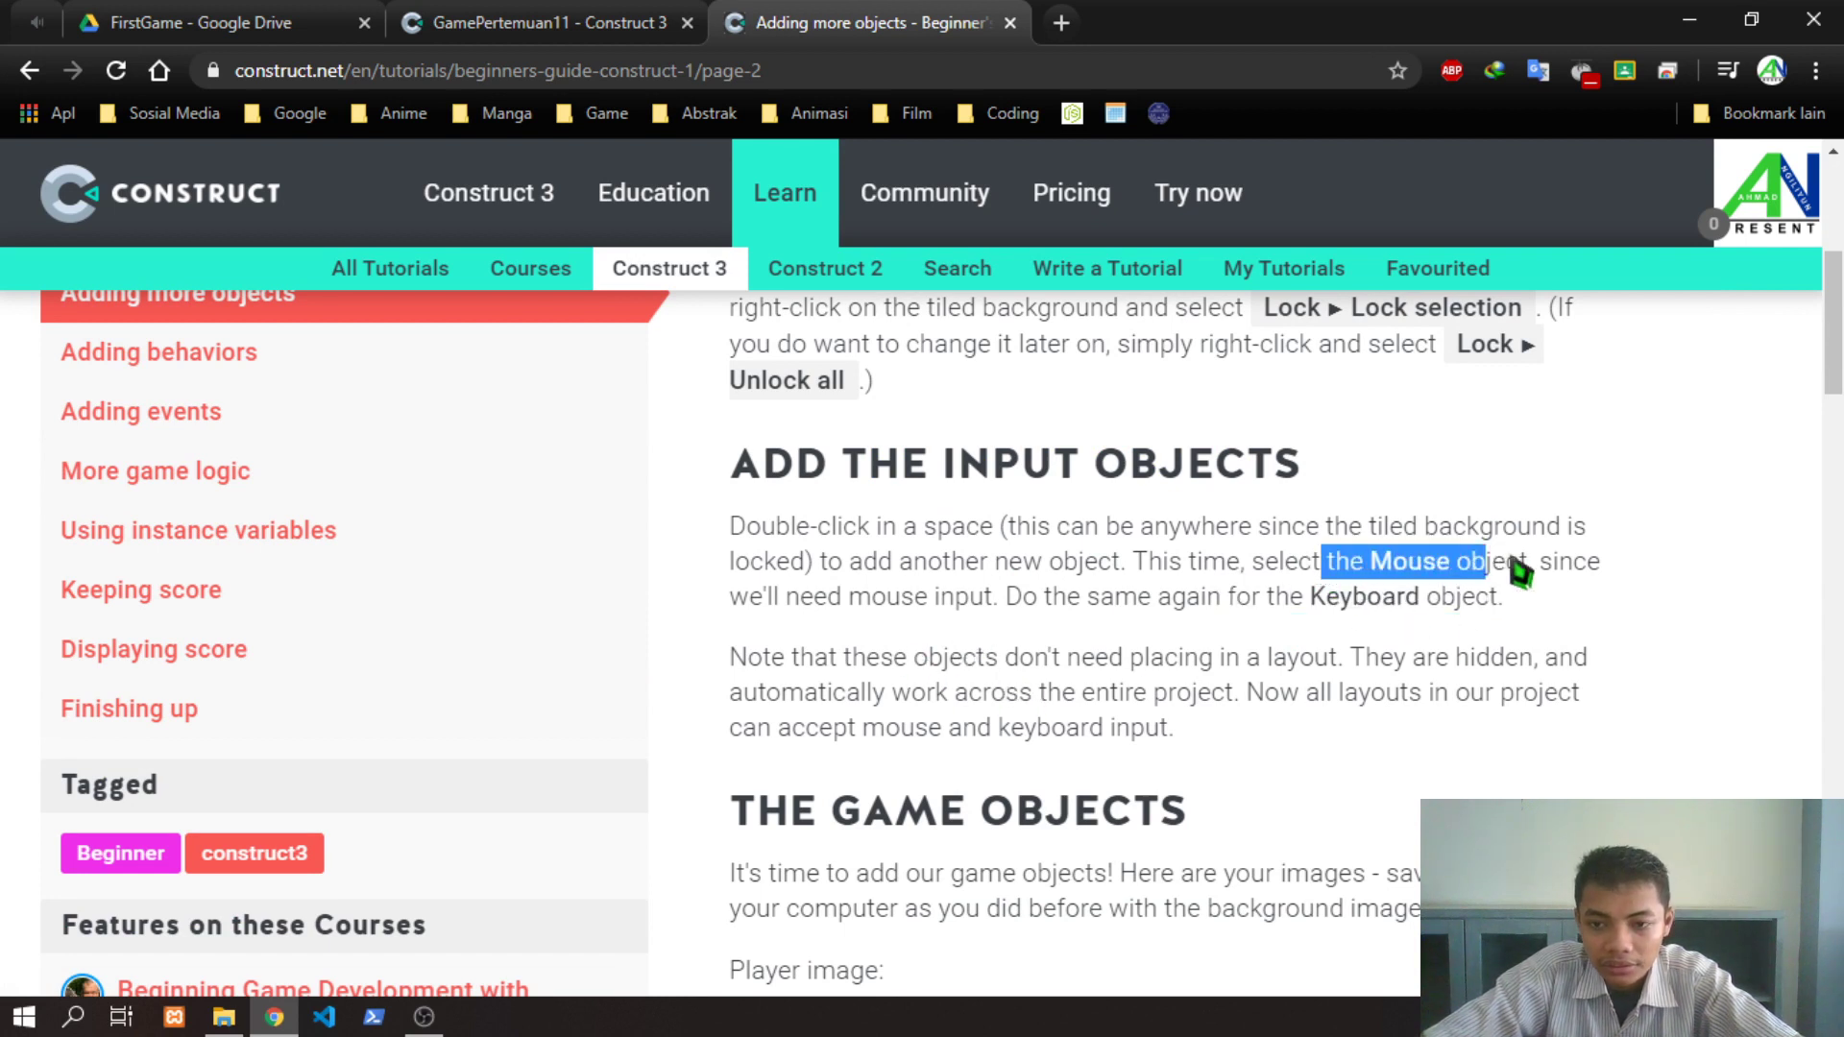
pyautogui.moveTo(1229, 599); pyautogui.dragTo(1499, 599)
pyautogui.click(1231, 653)
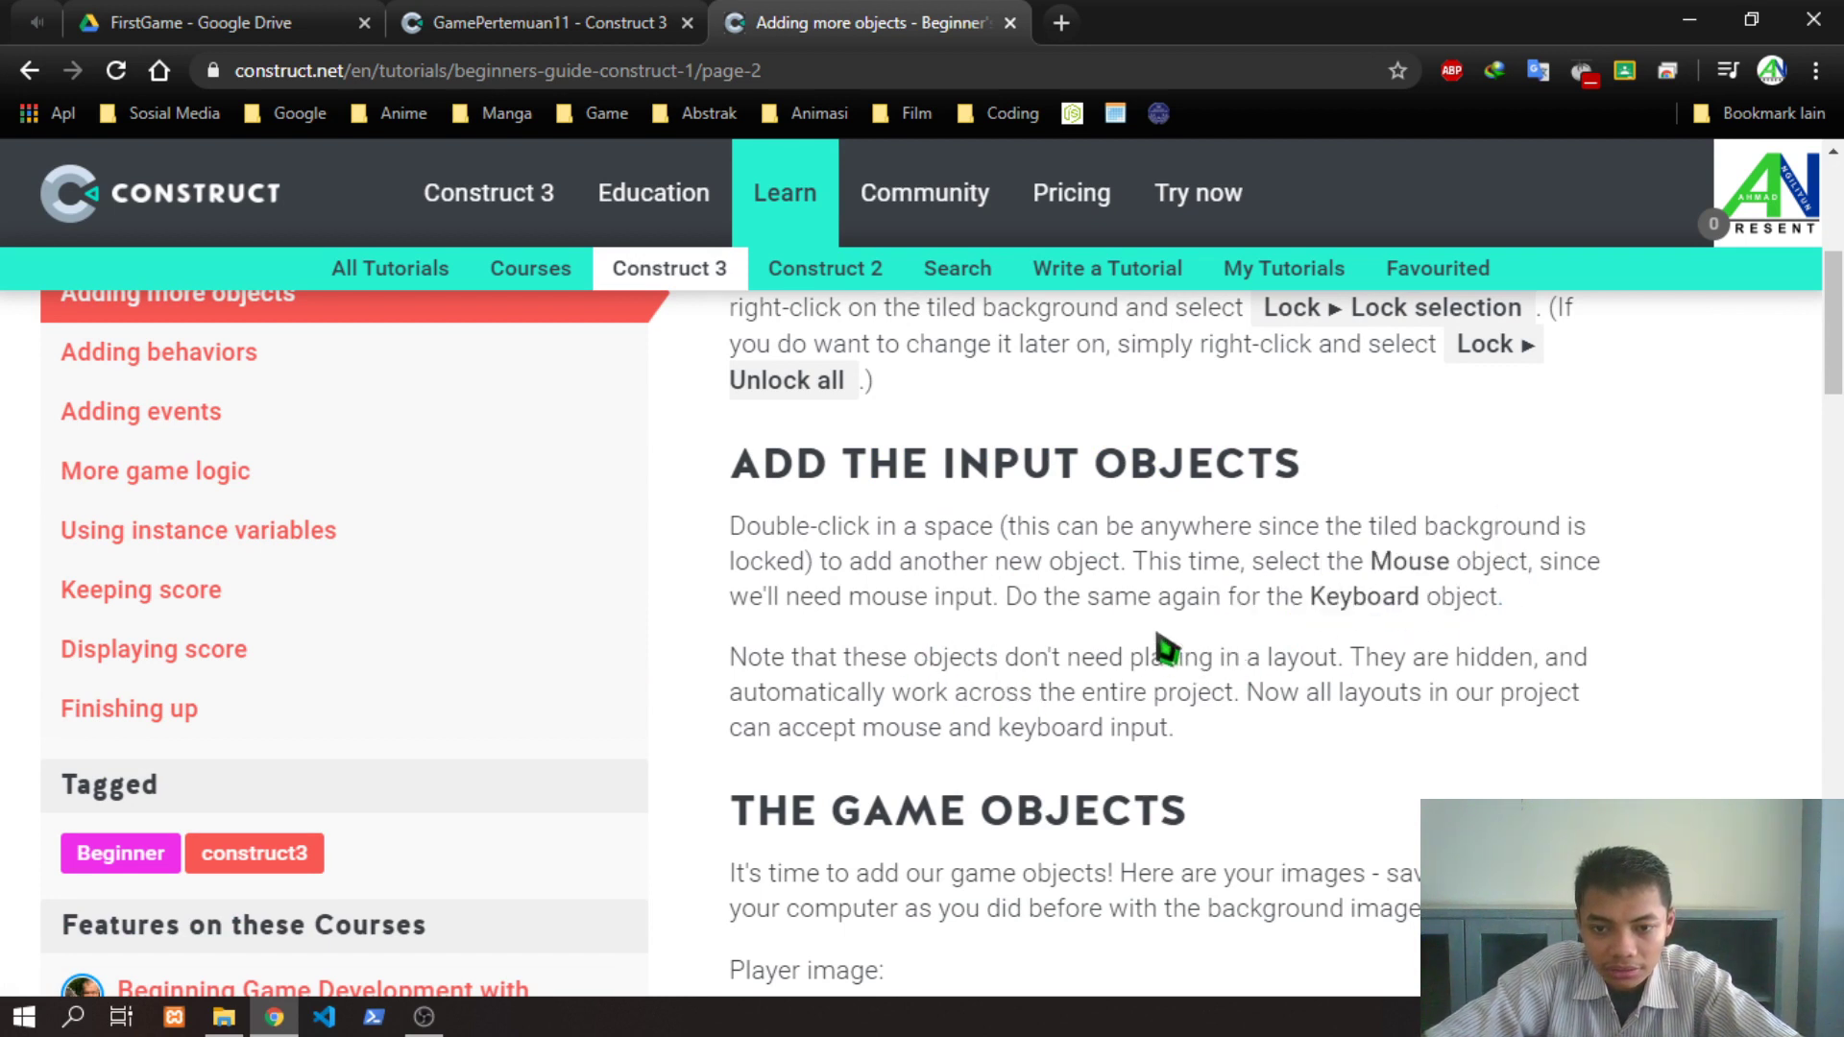
pyautogui.doubleClick(1196, 597)
pyautogui.click(1362, 615)
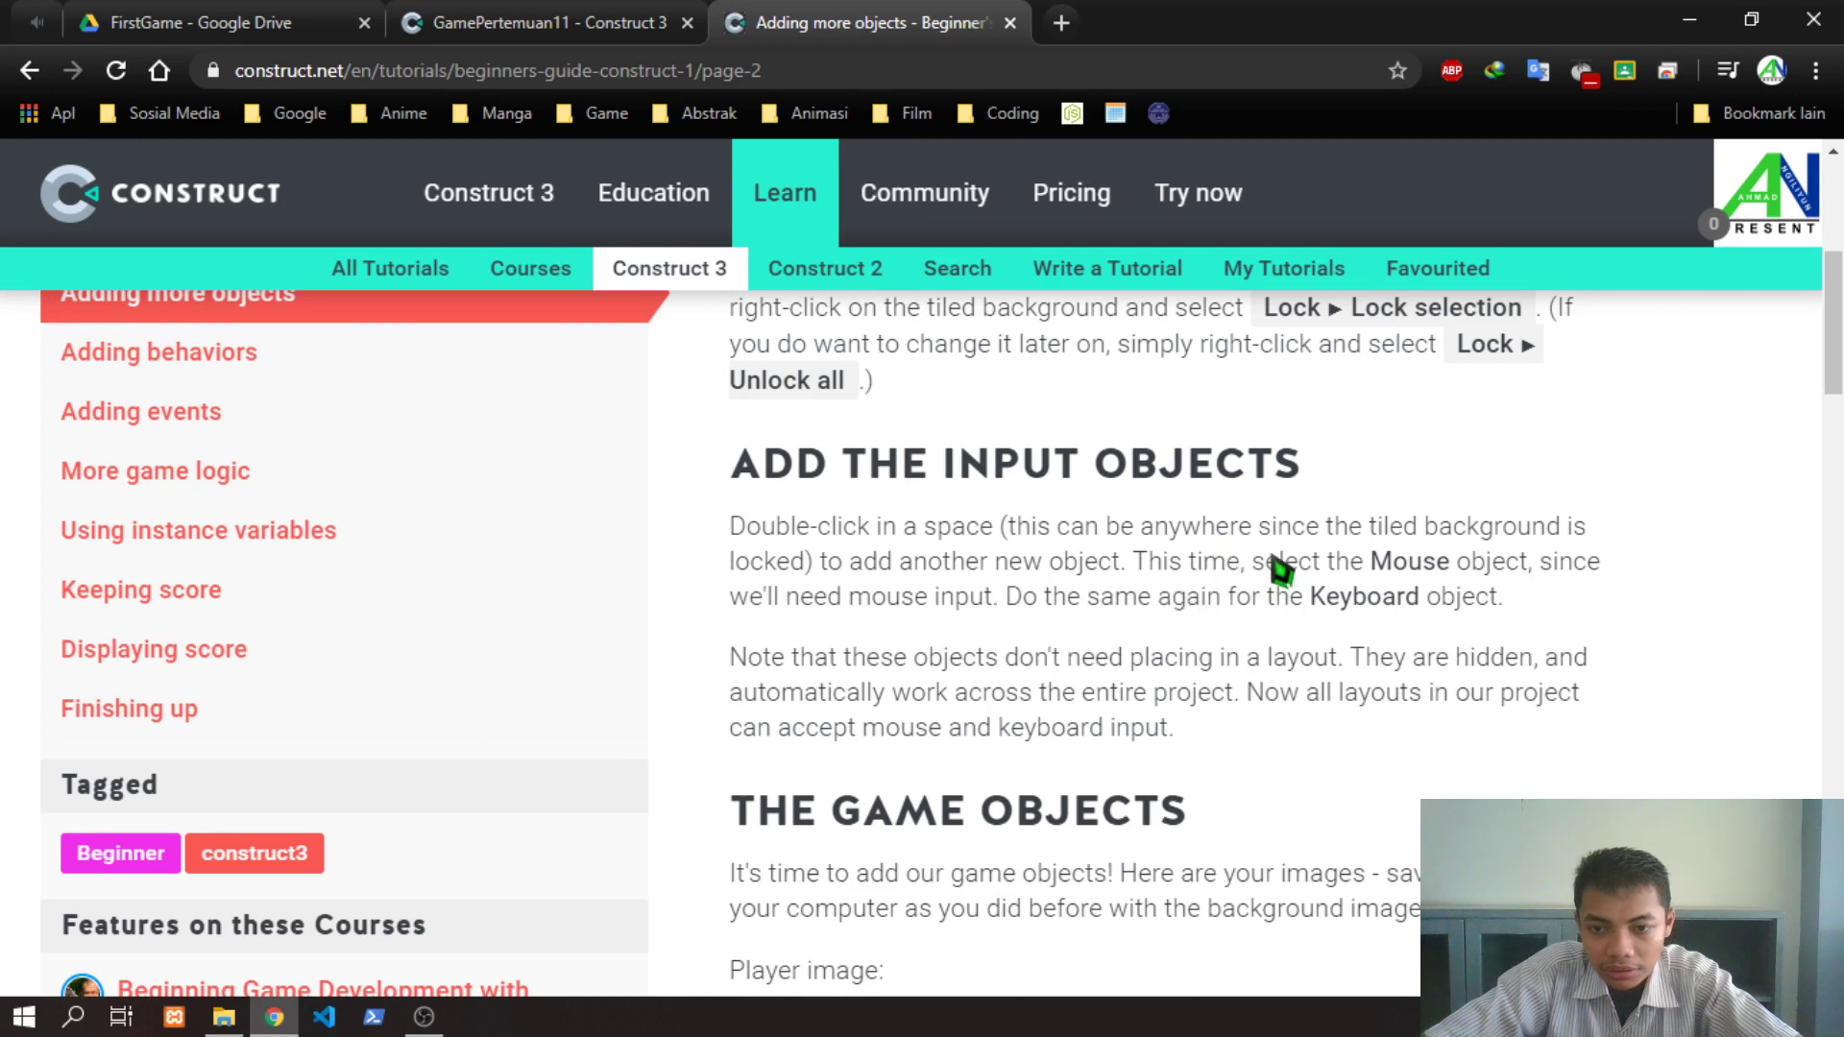
# Translate the guide's sentence "Do the same again for the Keyboard object" into Indonesian, and close the translation
pyautogui.moveTo(1270, 561); pyautogui.dragTo(1542, 567)
pyautogui.moveTo(732, 611); pyautogui.dragTo(1491, 603)
pyautogui.click(1036, 613)
pyautogui.click(1051, 604)
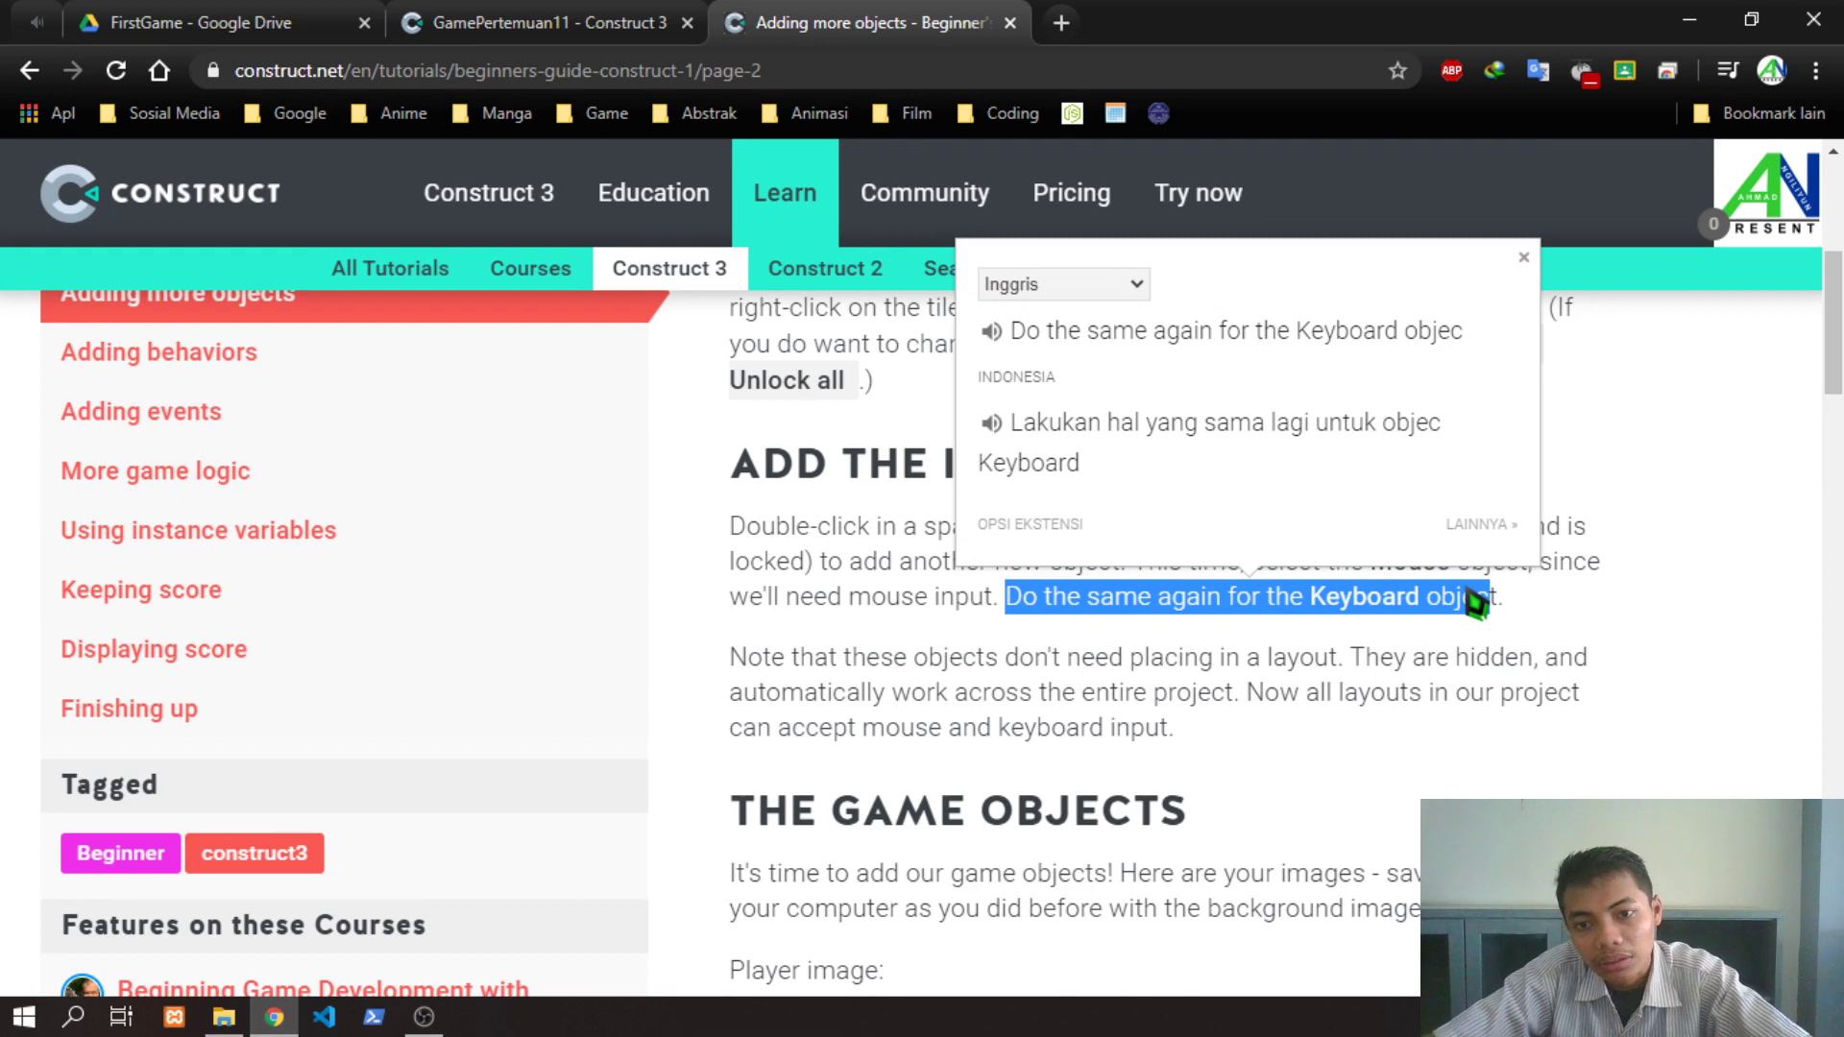
pyautogui.click(1573, 606)
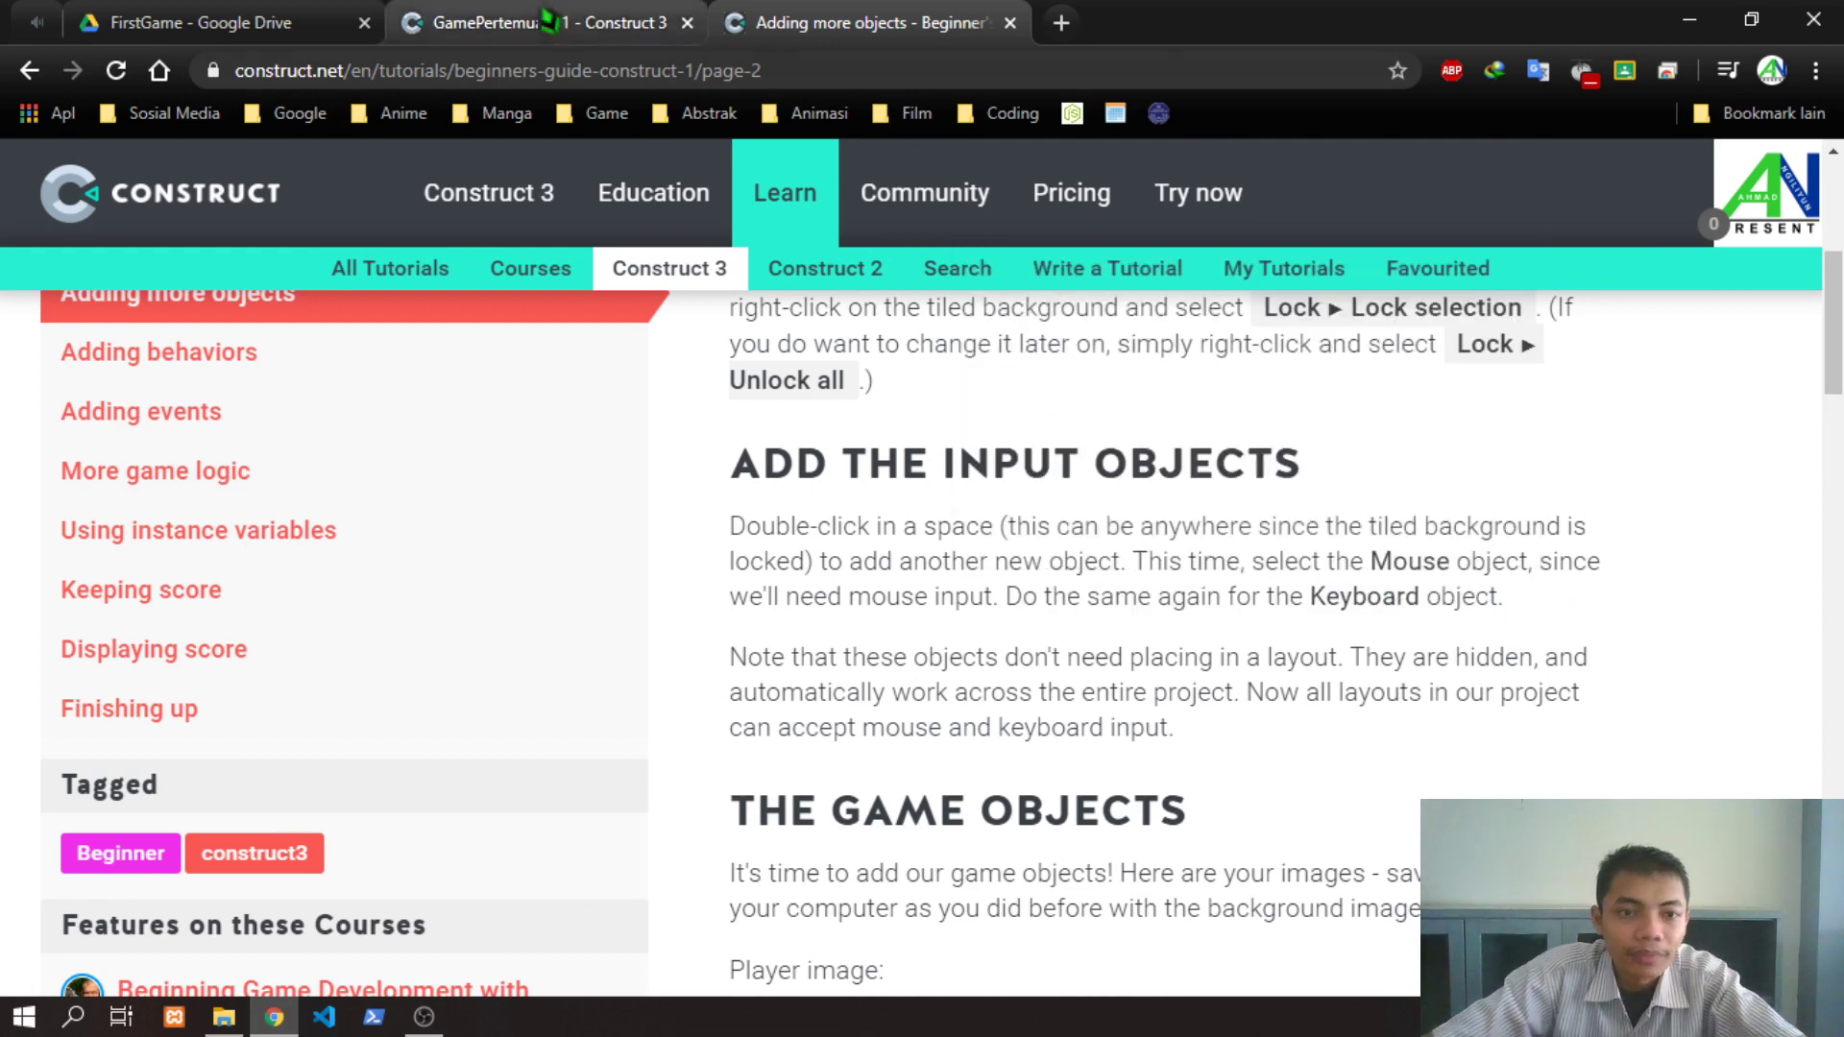
# Switch to the GamePertemuan11 project and insert a Mouse input object
pyautogui.click(548, 21)
pyautogui.rightClick(784, 455)
pyautogui.click(924, 480)
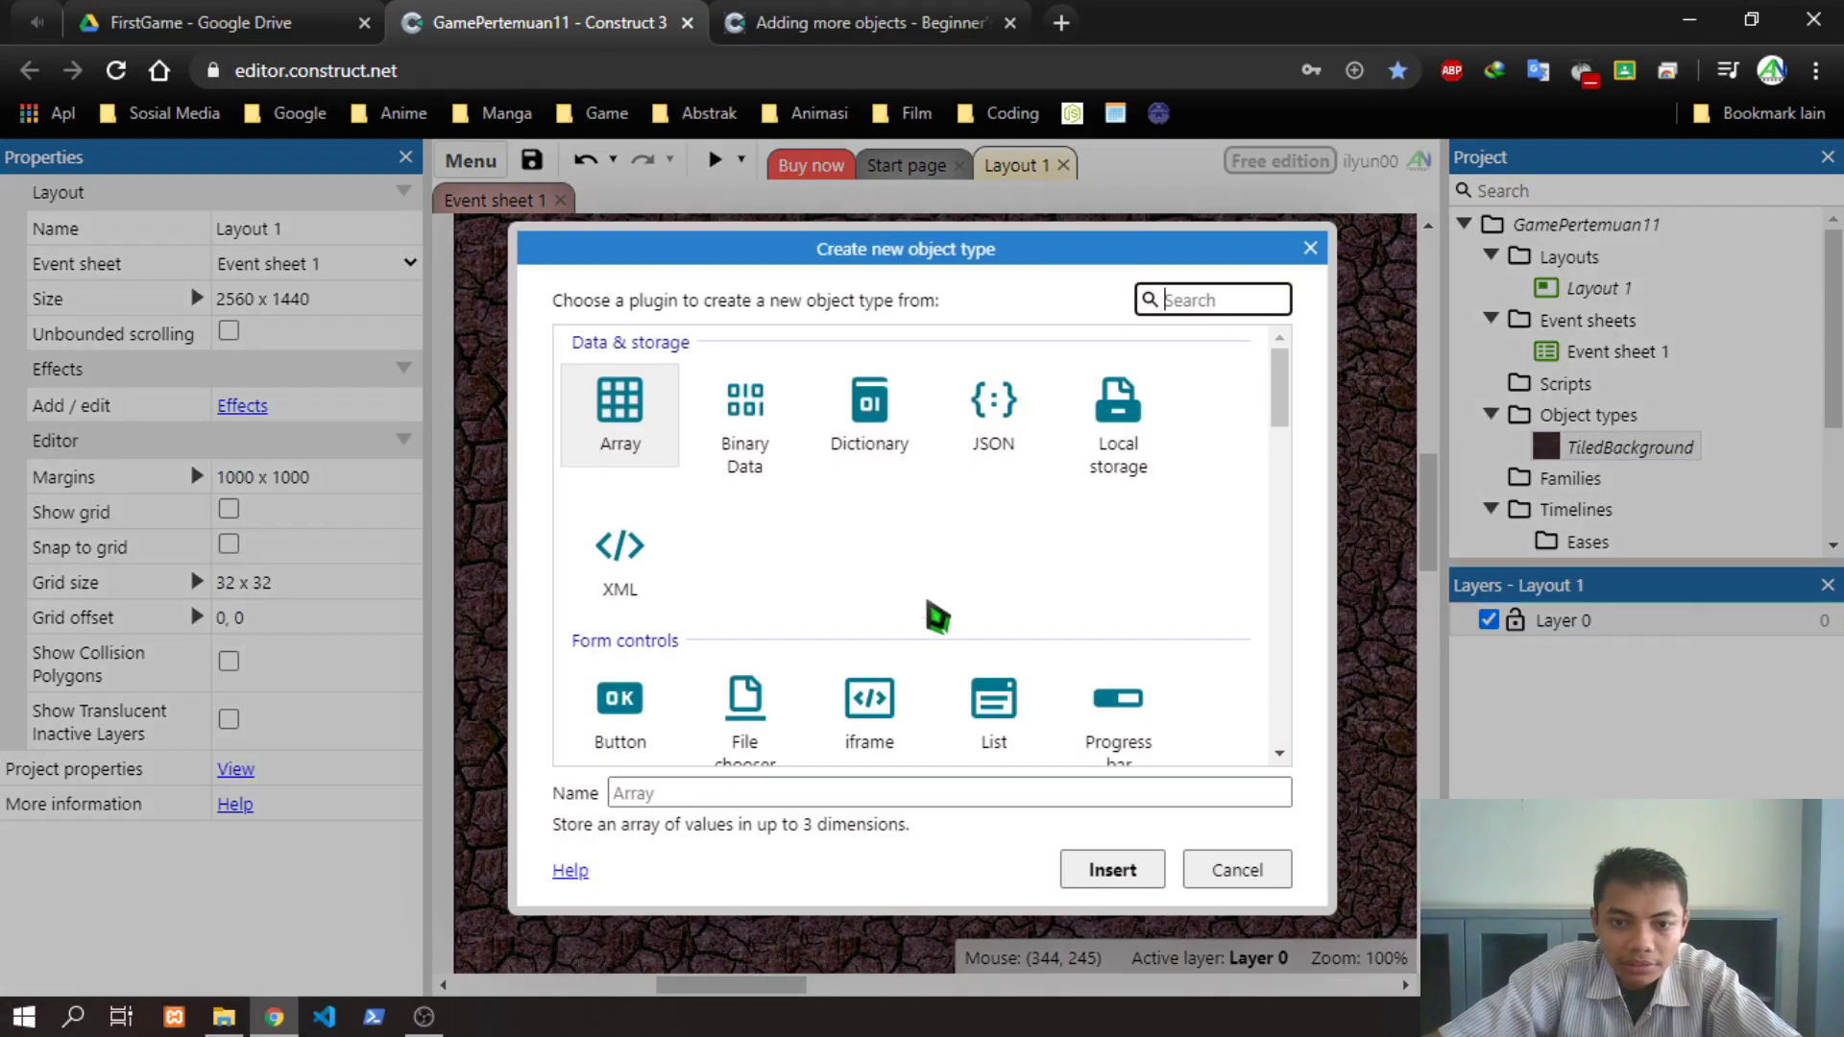
pyautogui.scroll(-10, 937, 617)
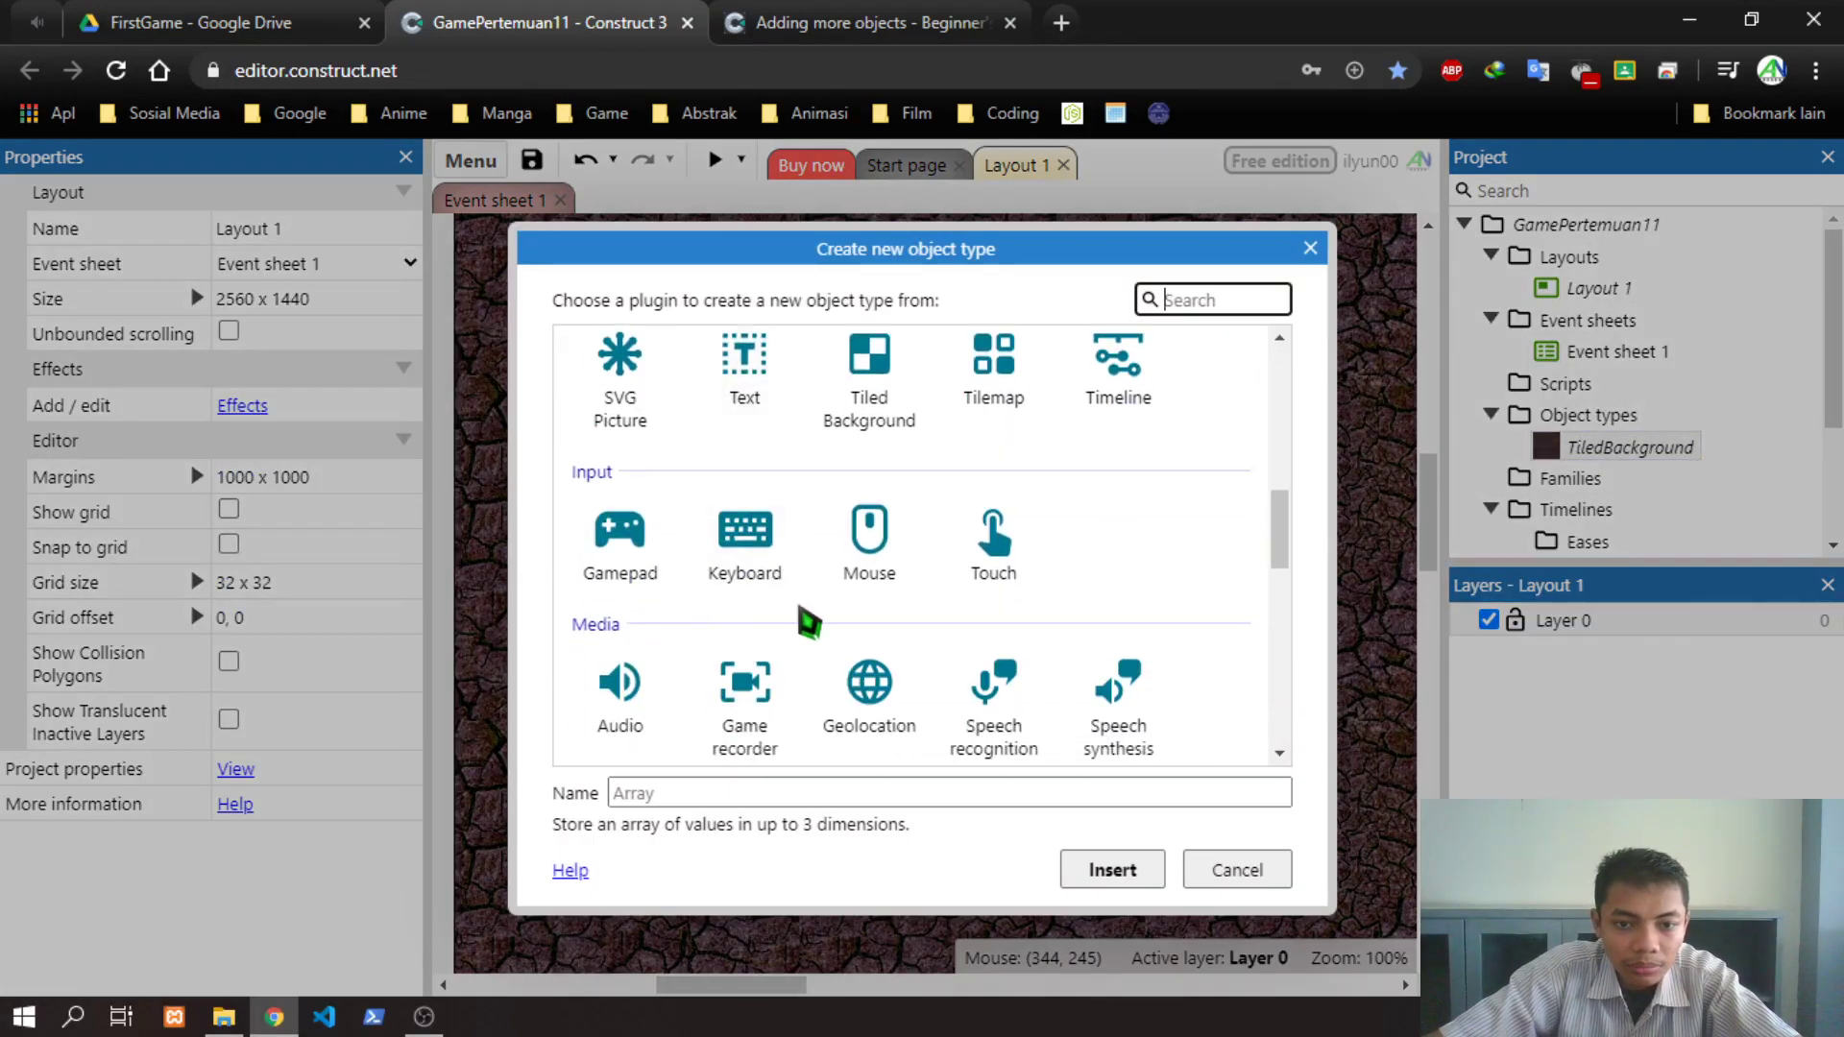
pyautogui.click(869, 540)
pyautogui.click(1112, 869)
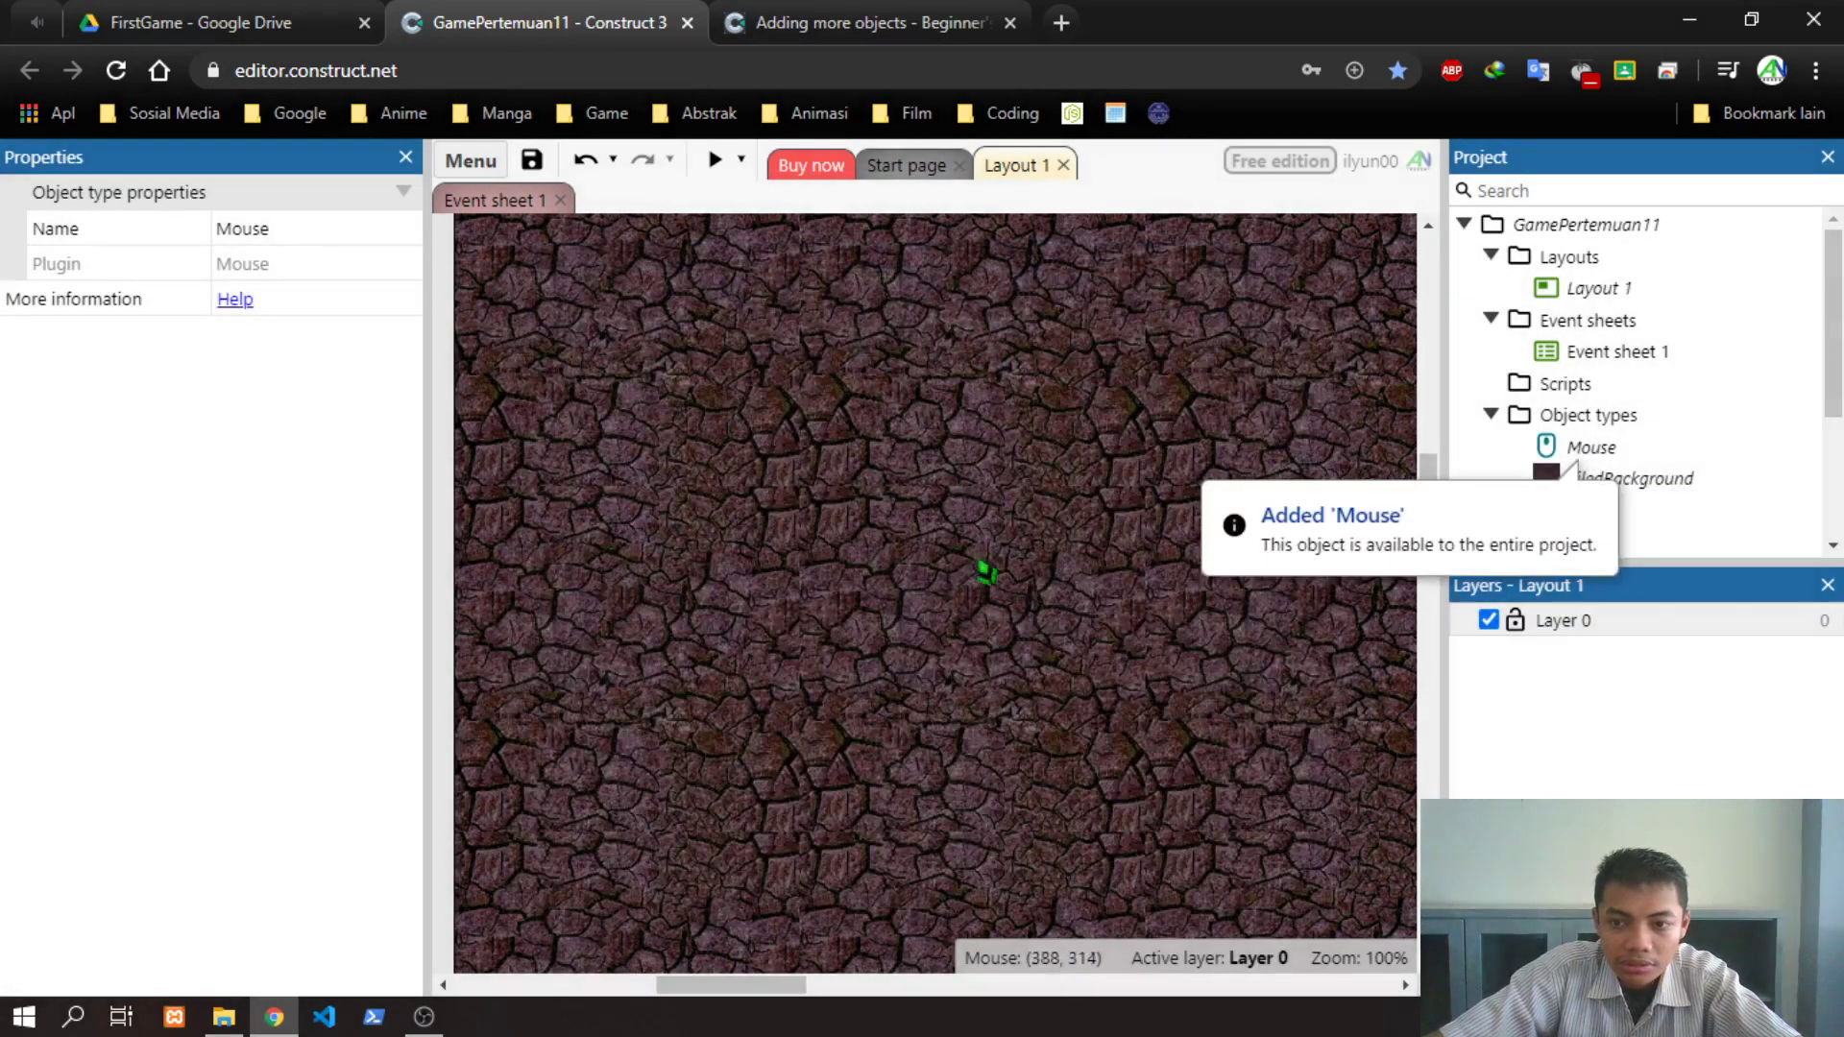
# Insert a Keyboard input object into the project
pyautogui.rightClick(908, 524)
pyautogui.click(944, 539)
pyautogui.scroll(-3, 768, 615)
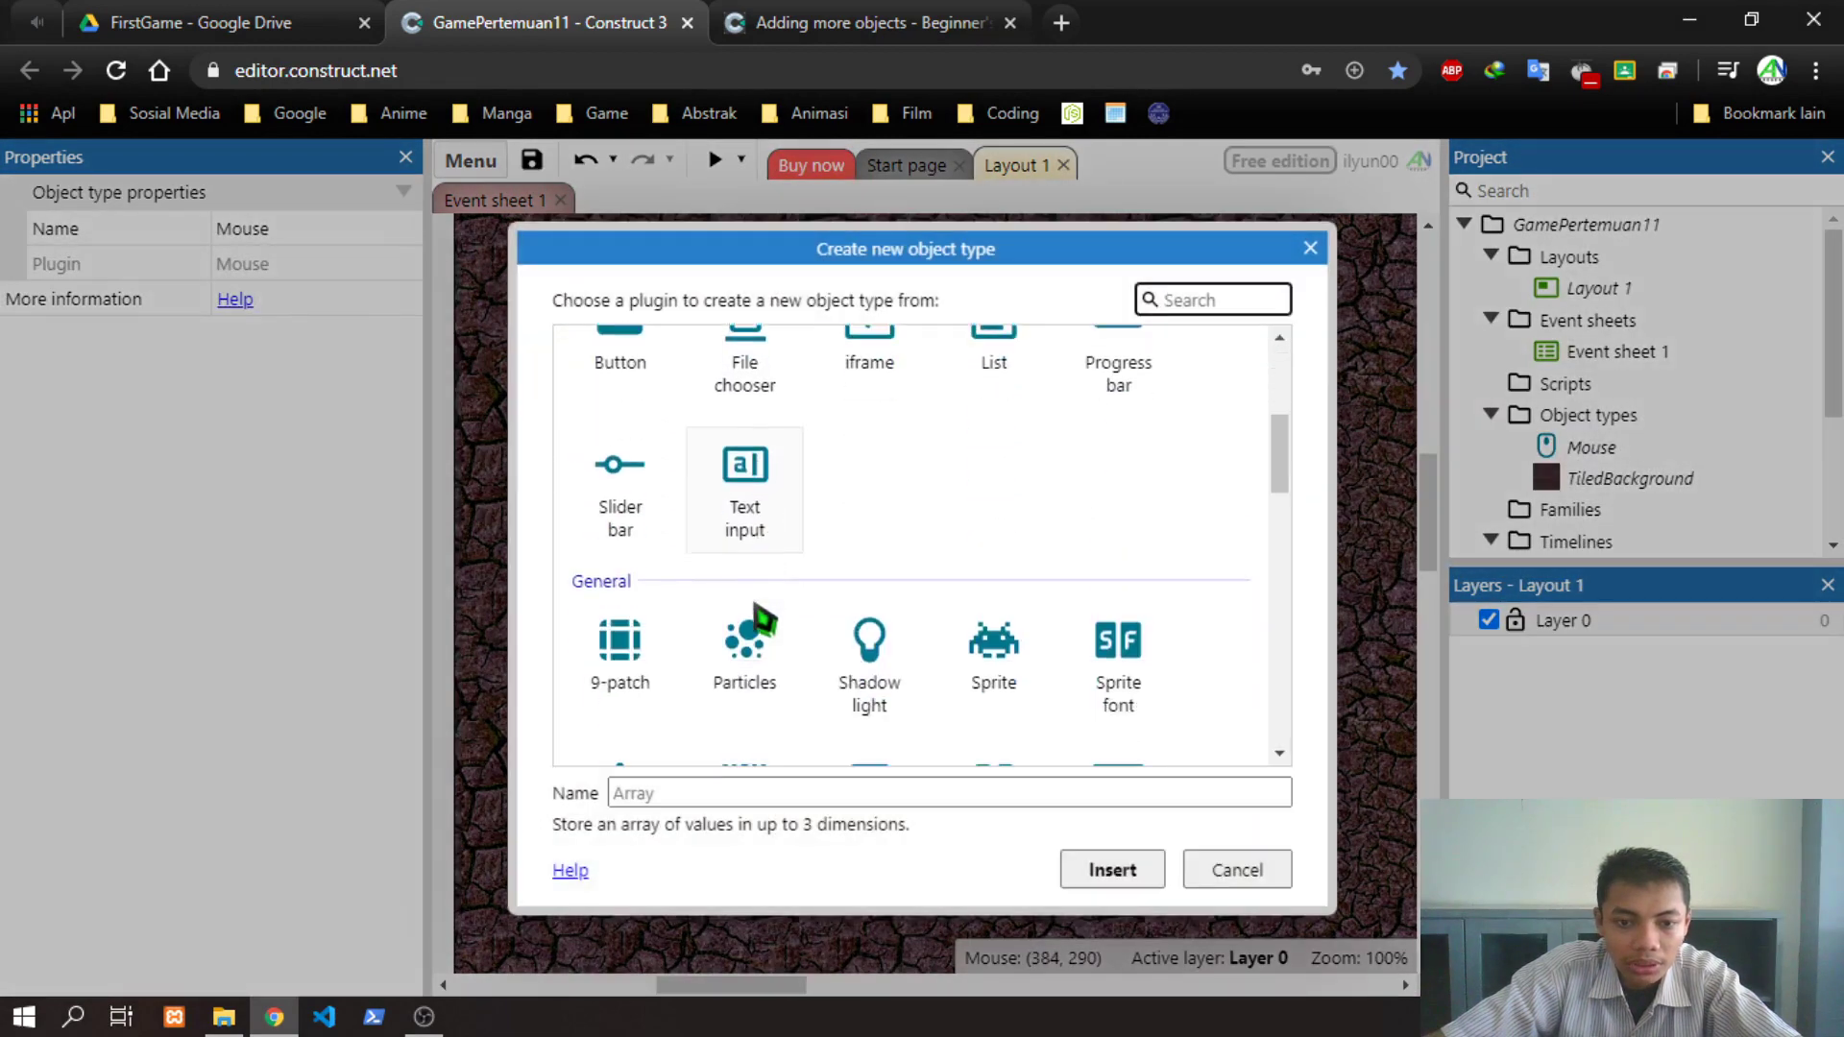
pyautogui.scroll(-2, 754, 617)
pyautogui.scroll(-4, 735, 653)
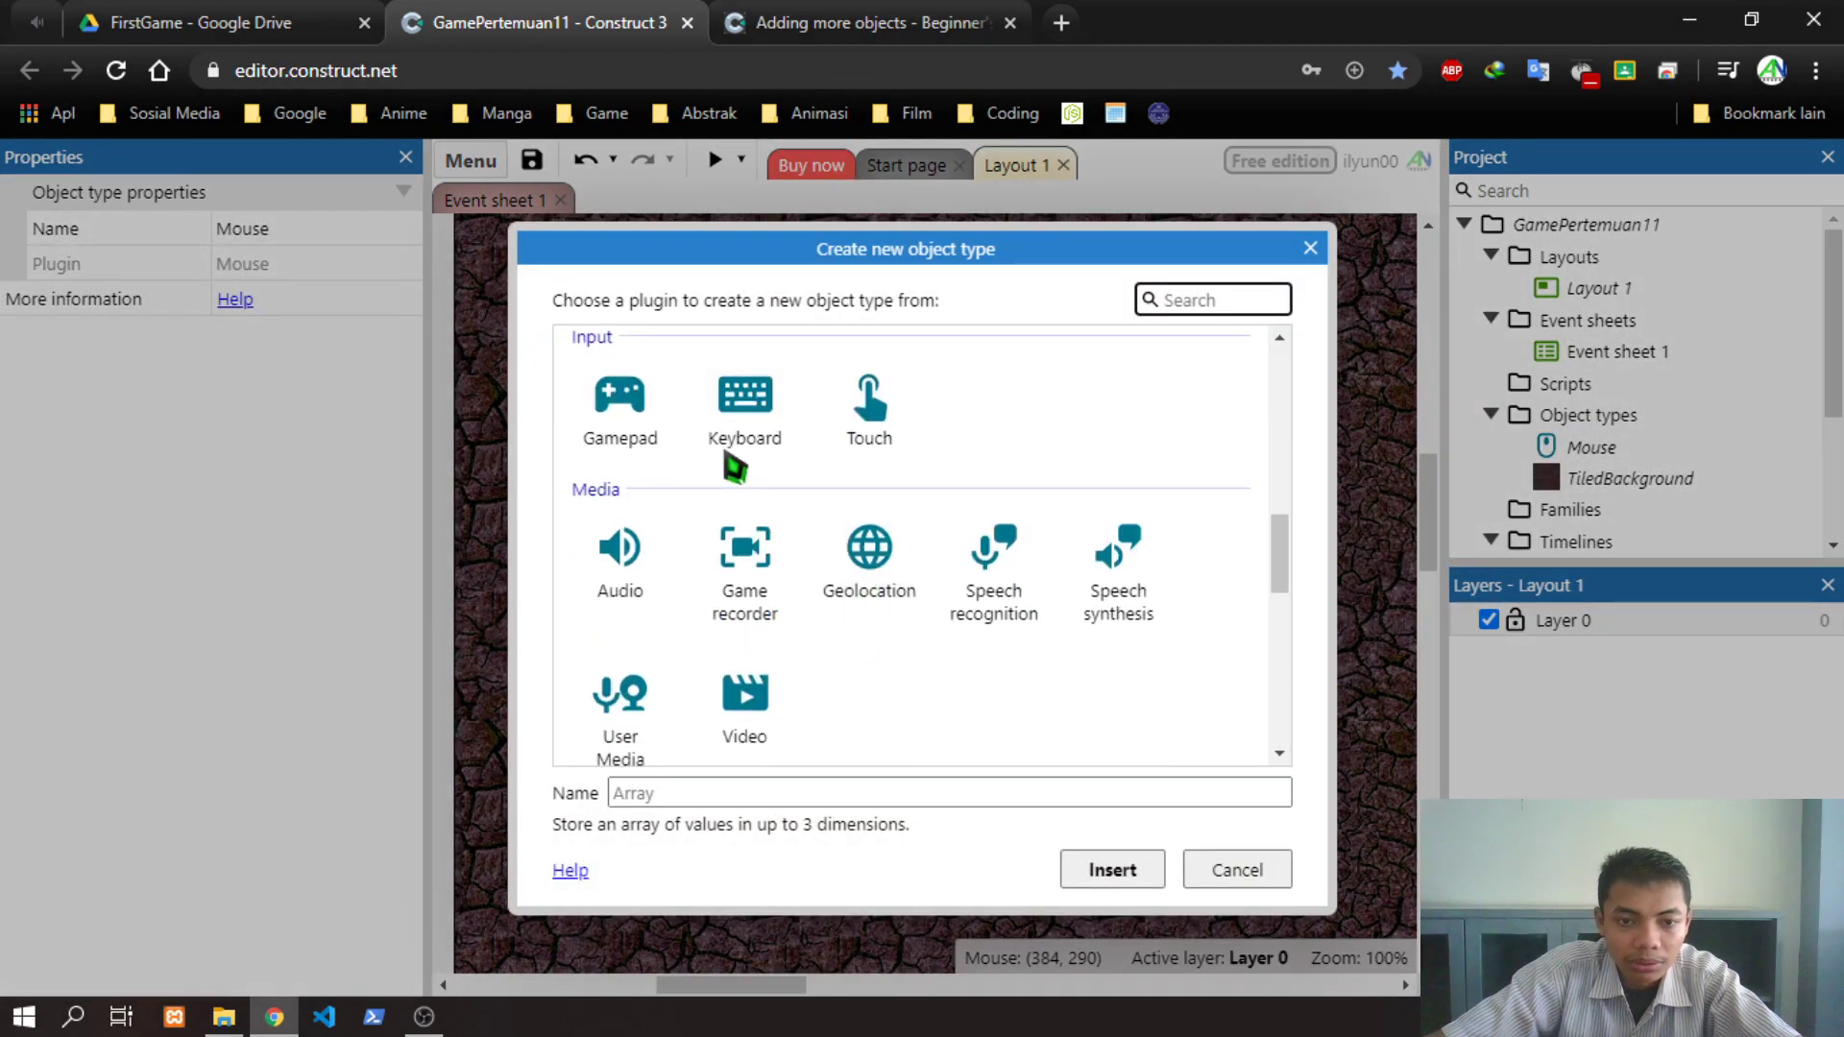
pyautogui.click(746, 428)
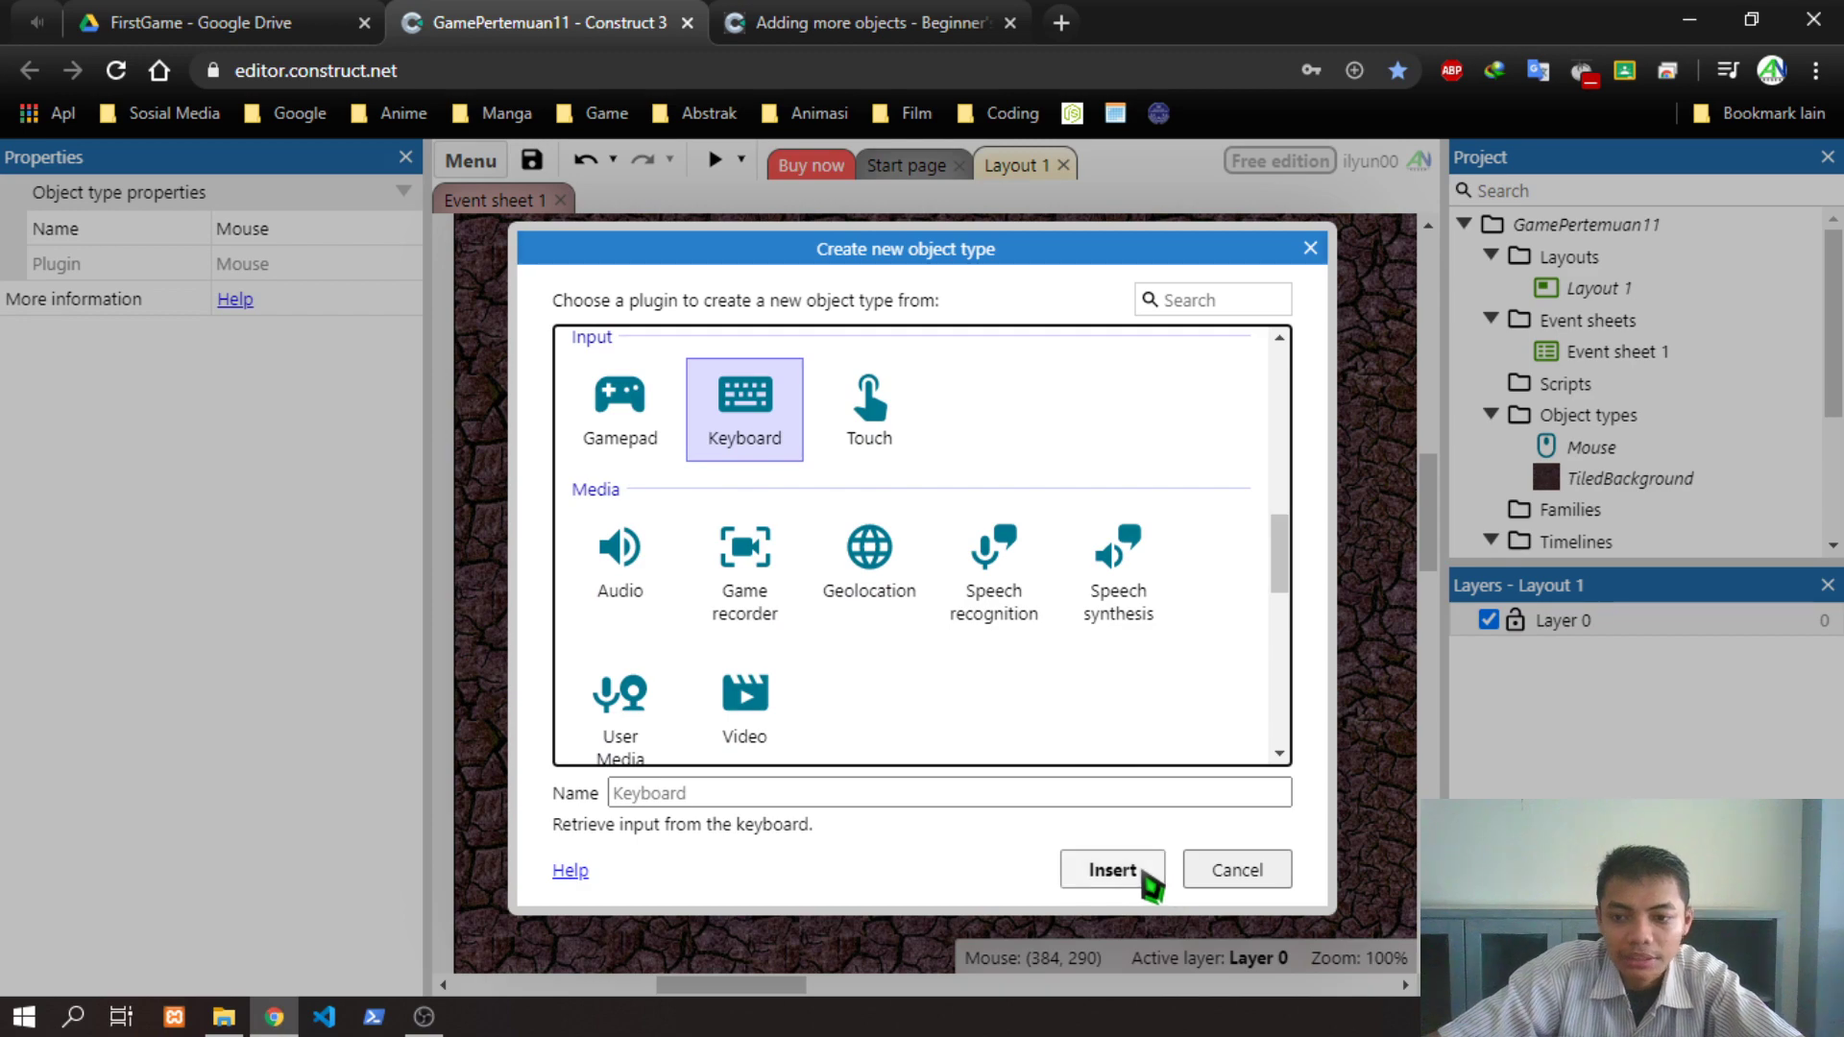
pyautogui.click(1143, 869)
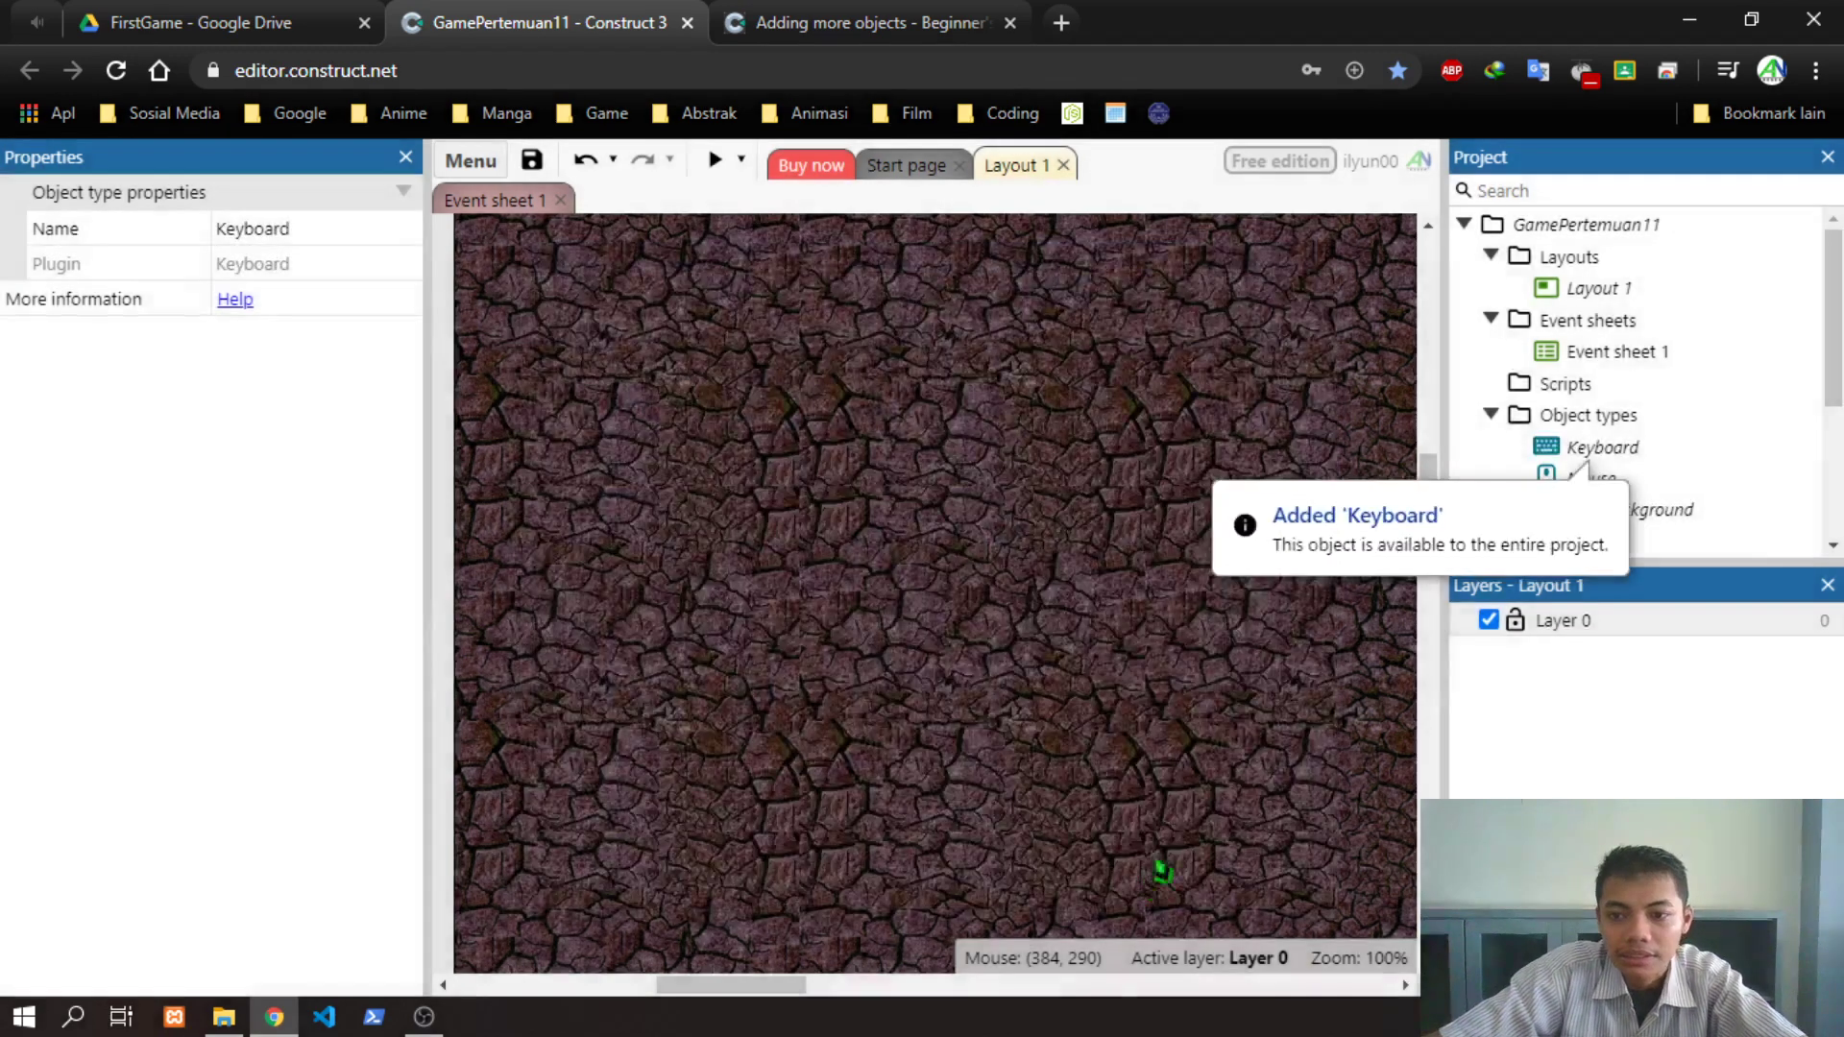
# Switch to the guide and review "The game objects" section with the player, monster, bullet and explosion images
pyautogui.click(749, 19)
pyautogui.scroll(-2, 1421, 596)
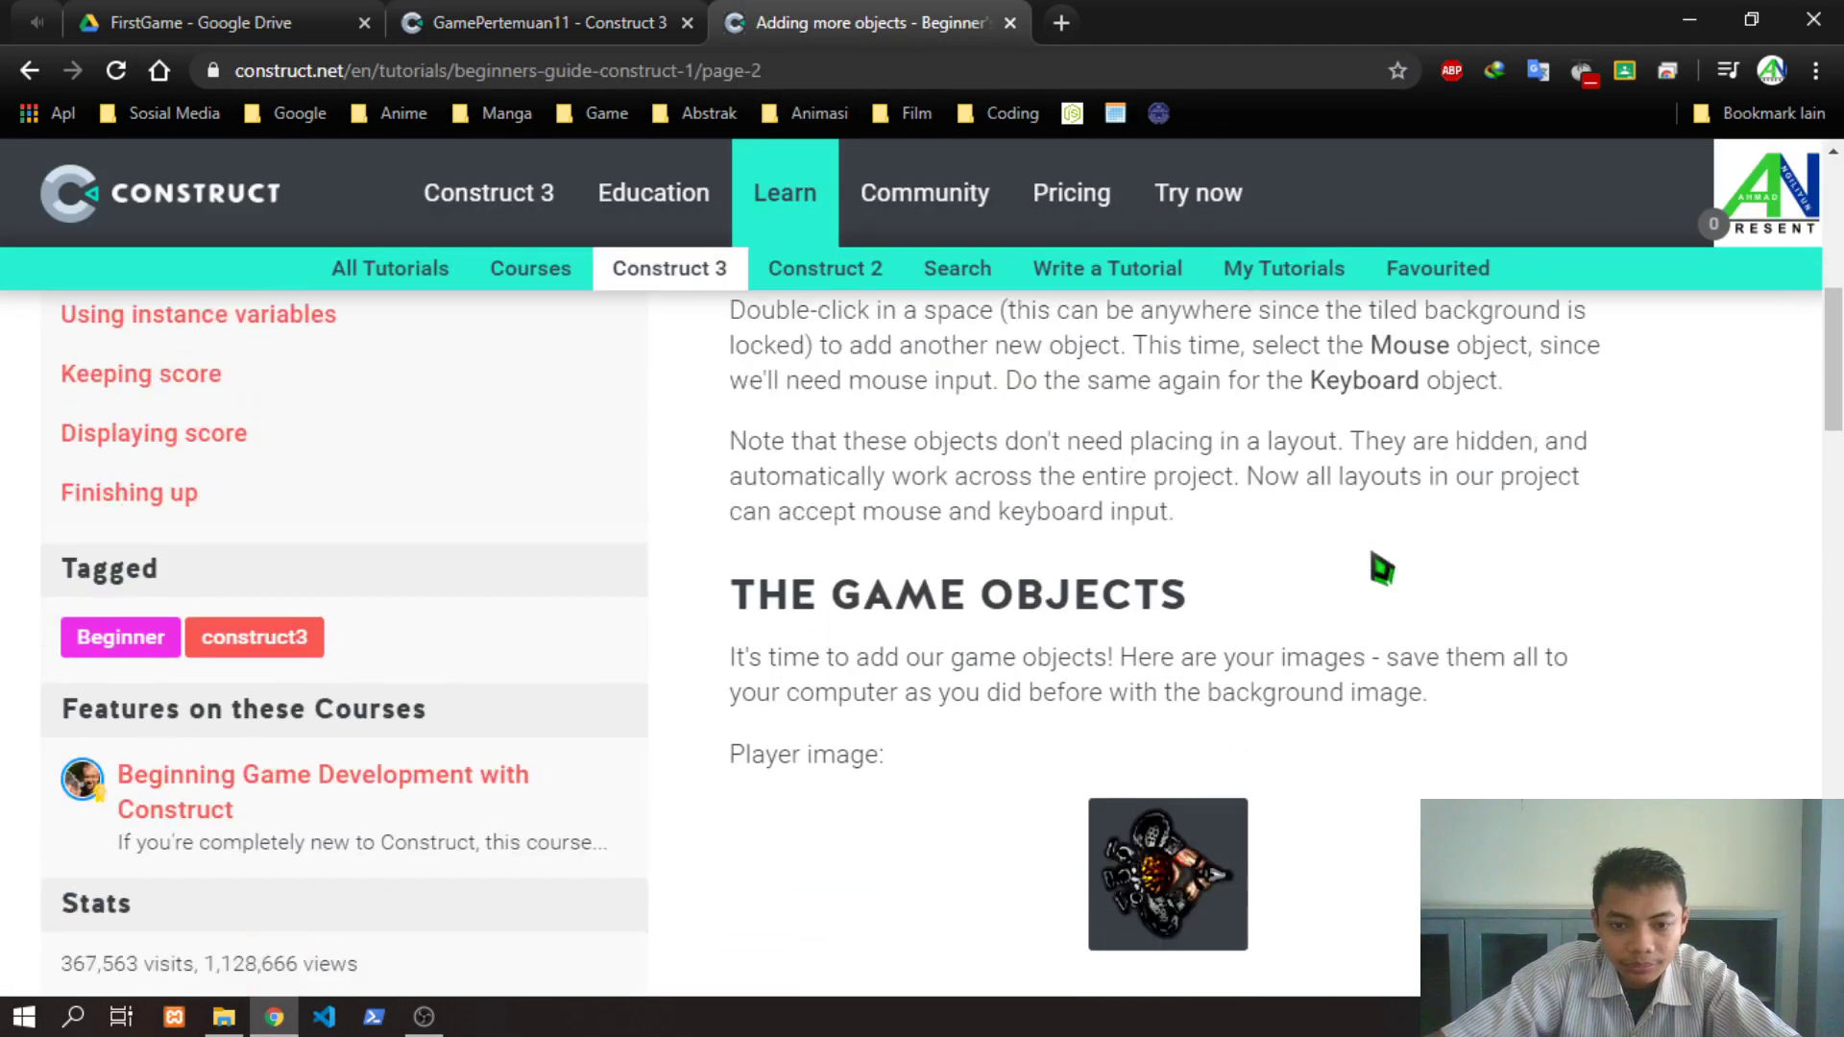
pyautogui.scroll(-3, 1344, 586)
pyautogui.scroll(1, 1201, 548)
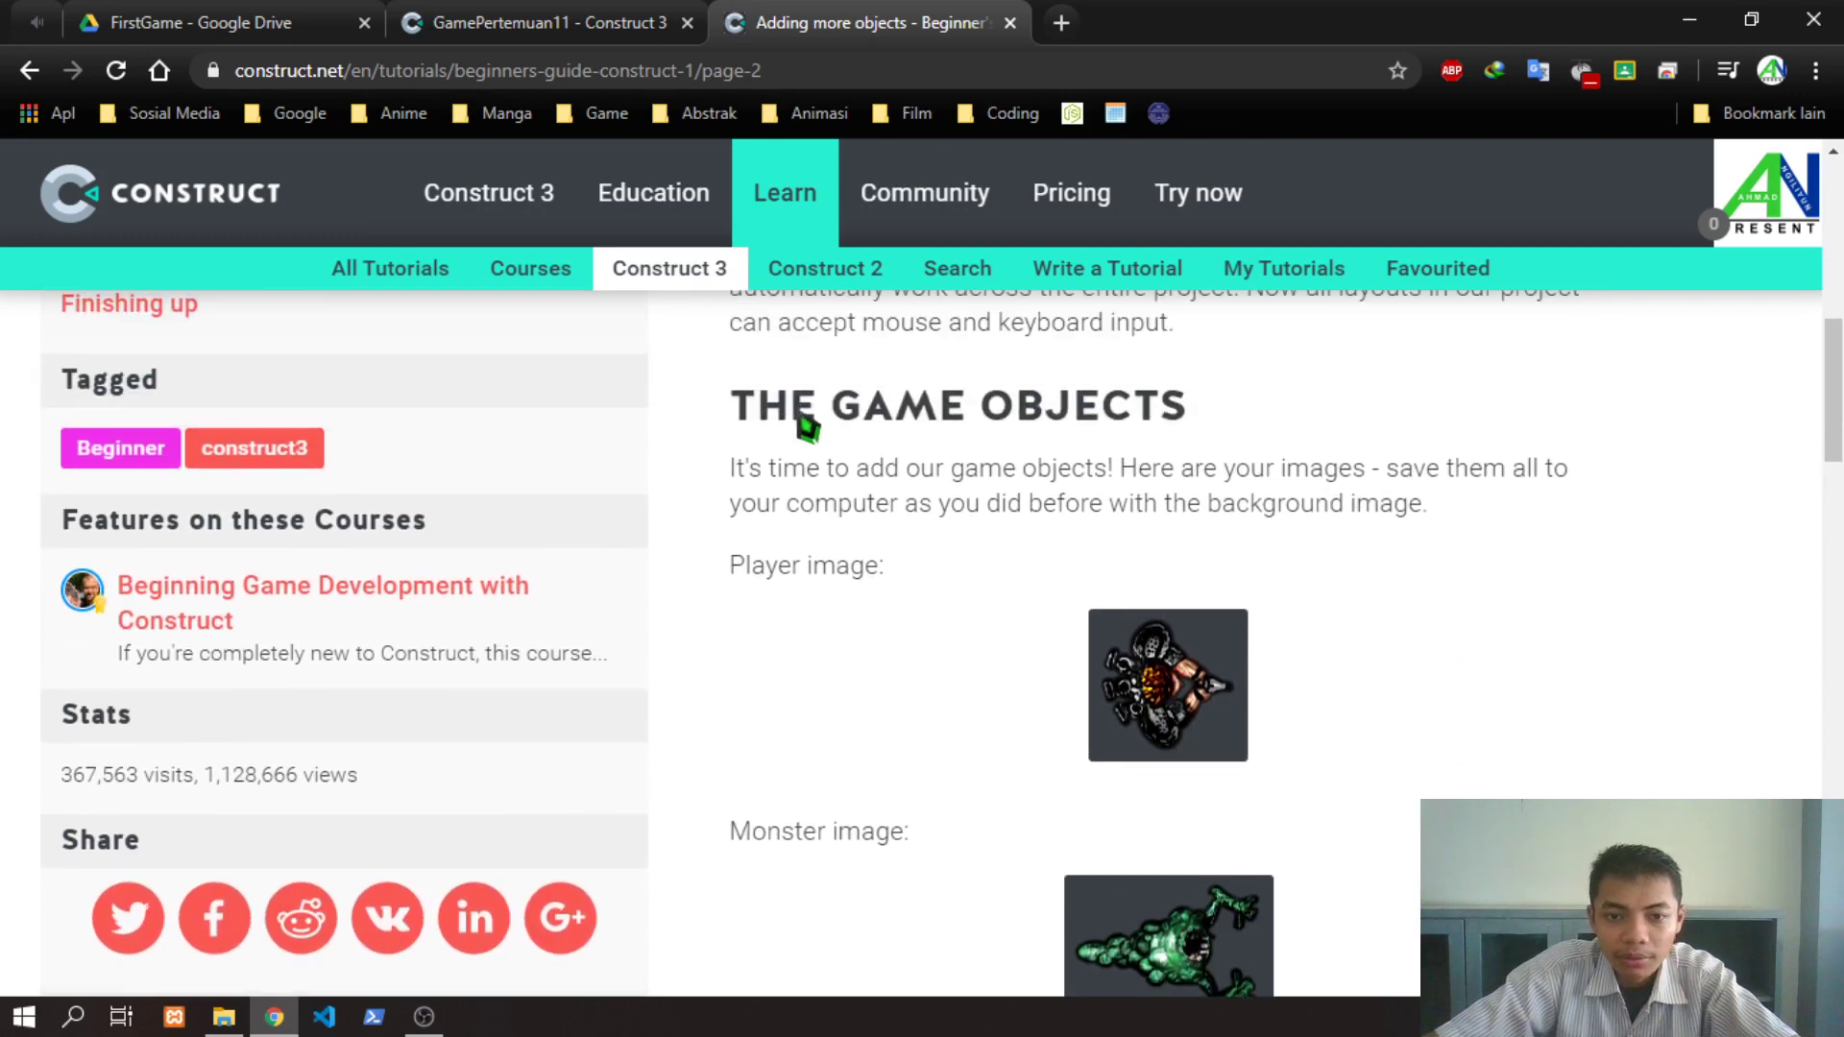
pyautogui.scroll(-5, 1222, 580)
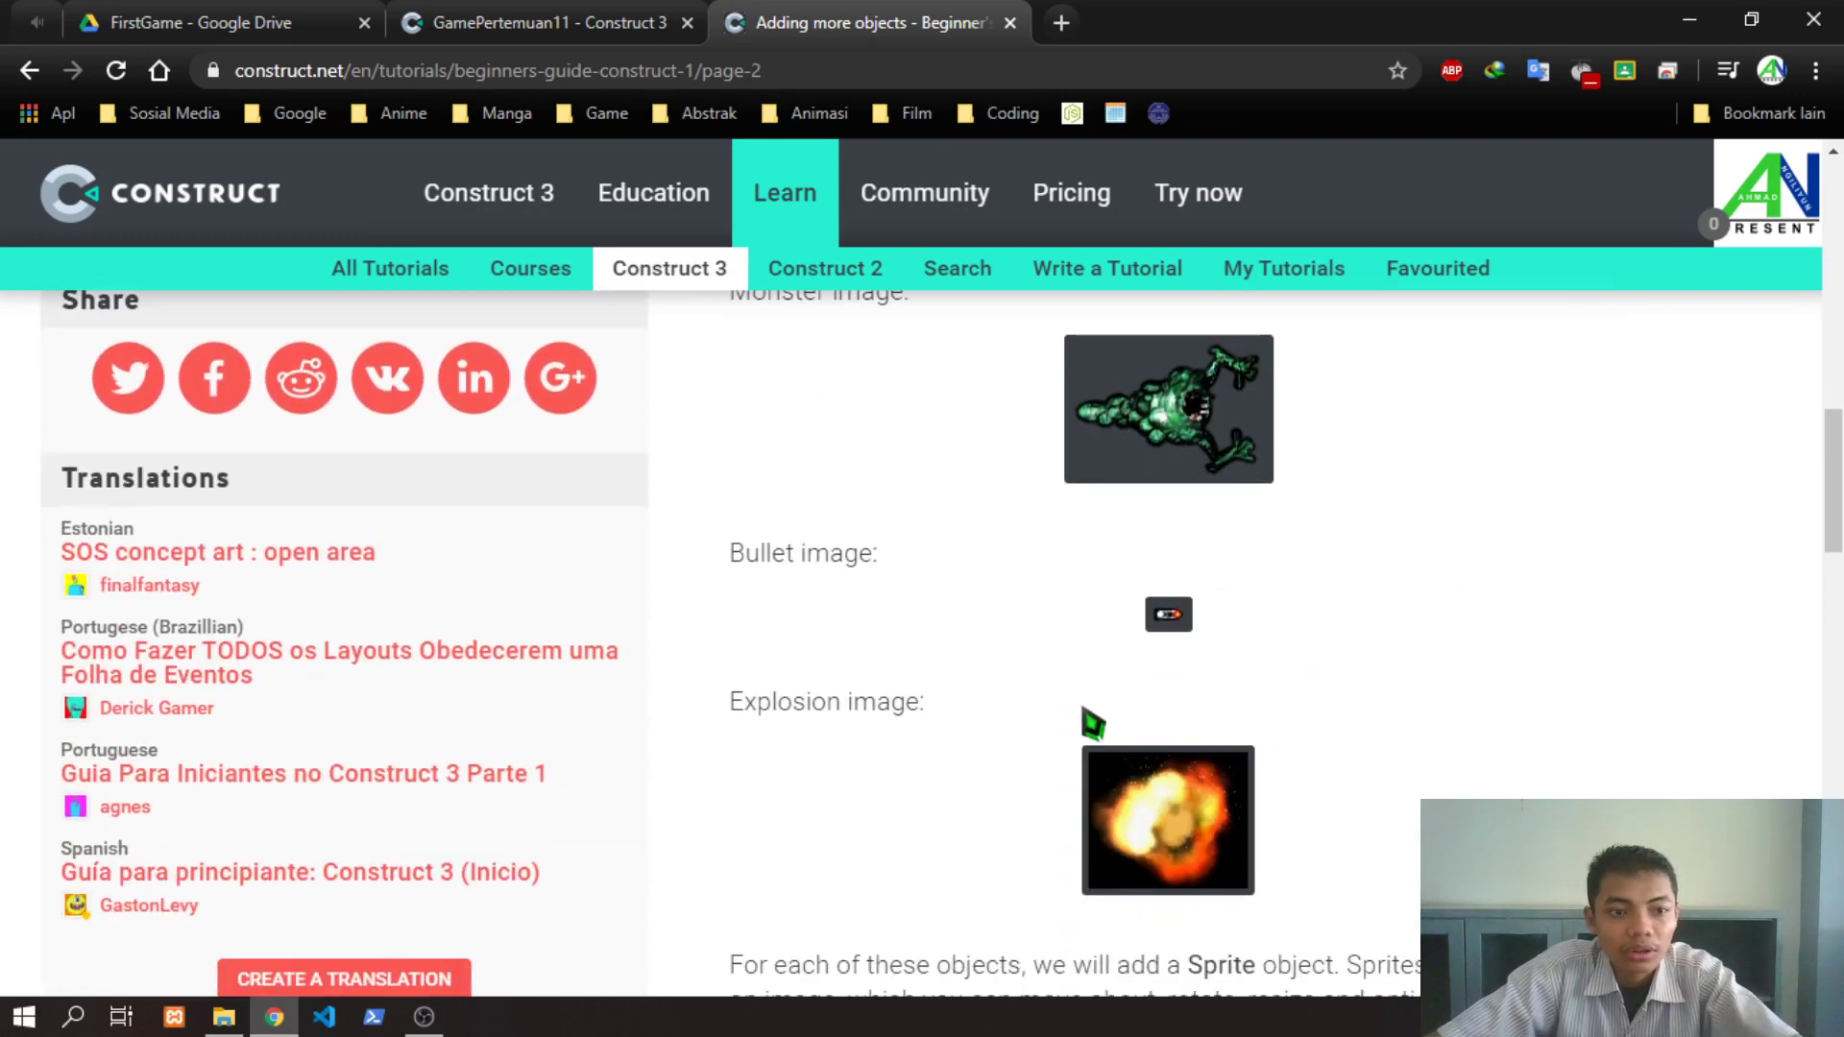
# Read the guide's numbered instructions for adding each game object as a Sprite
pyautogui.scroll(-4, 1090, 764)
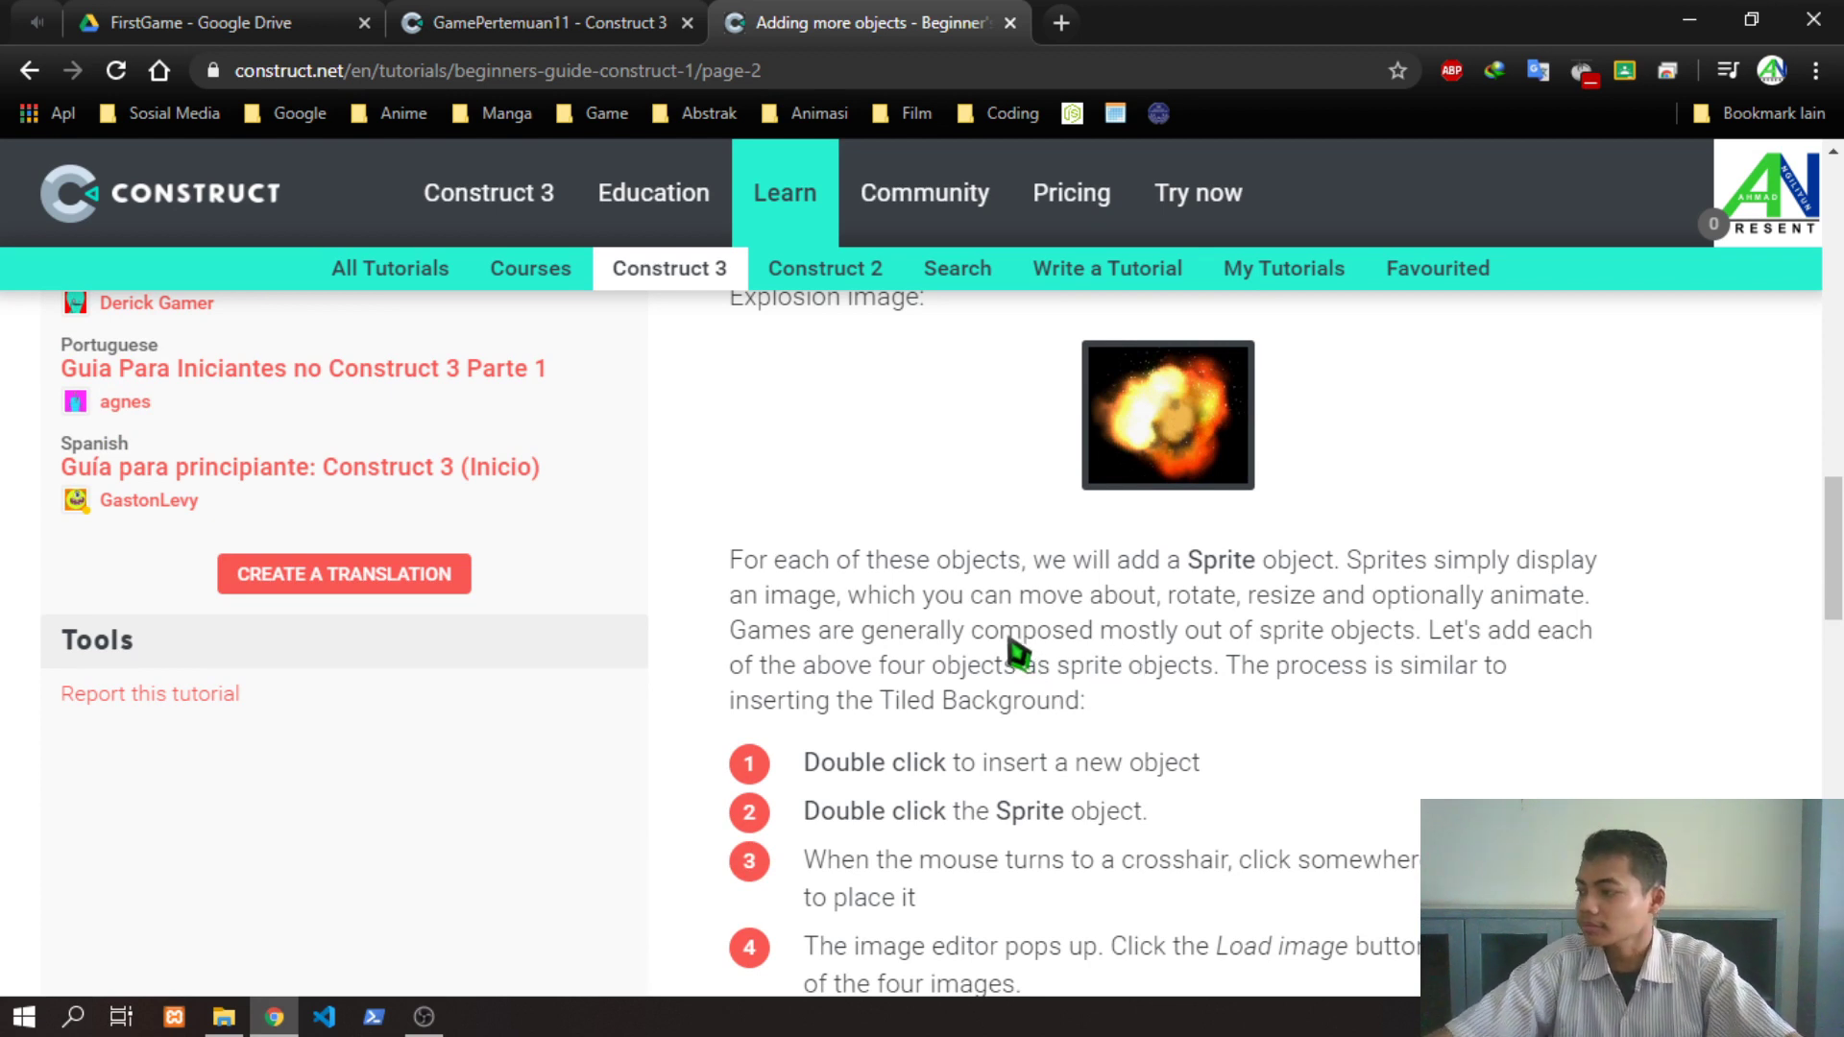
pyautogui.scroll(-1, 948, 675)
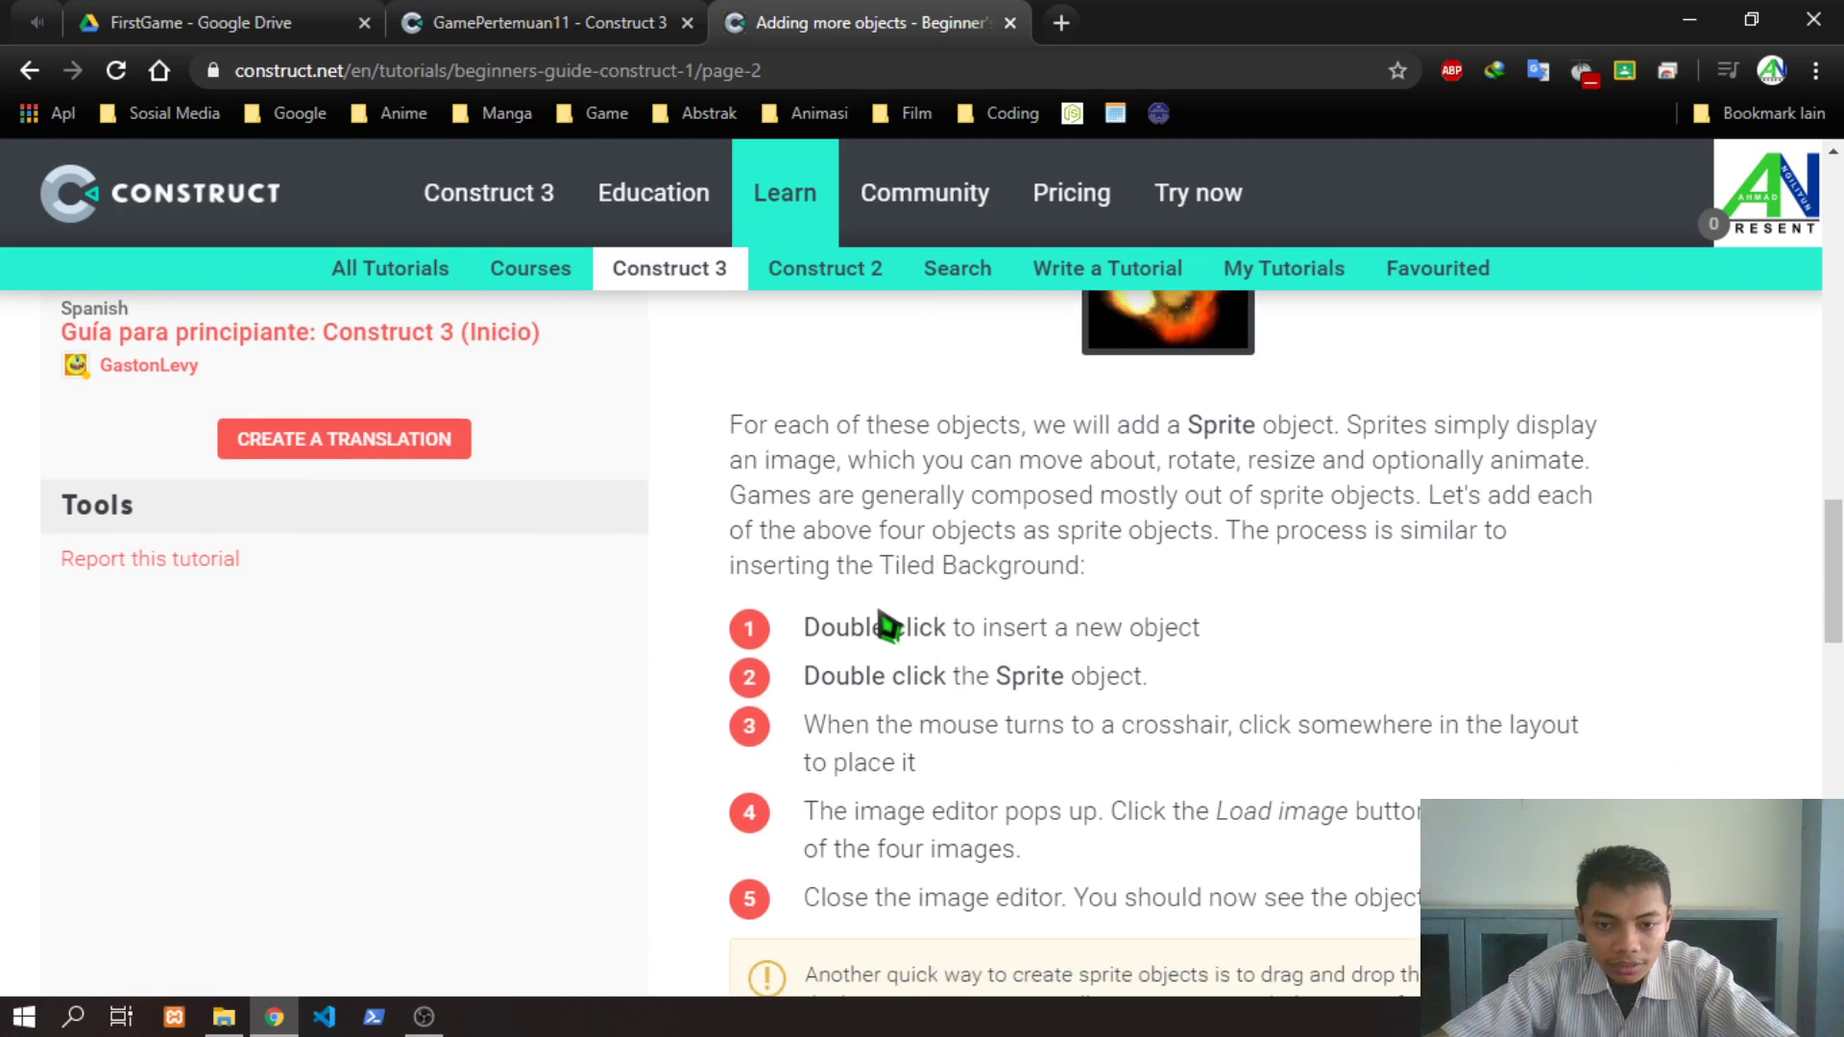
pyautogui.moveTo(843, 632); pyautogui.dragTo(1120, 658)
pyautogui.click(1173, 648)
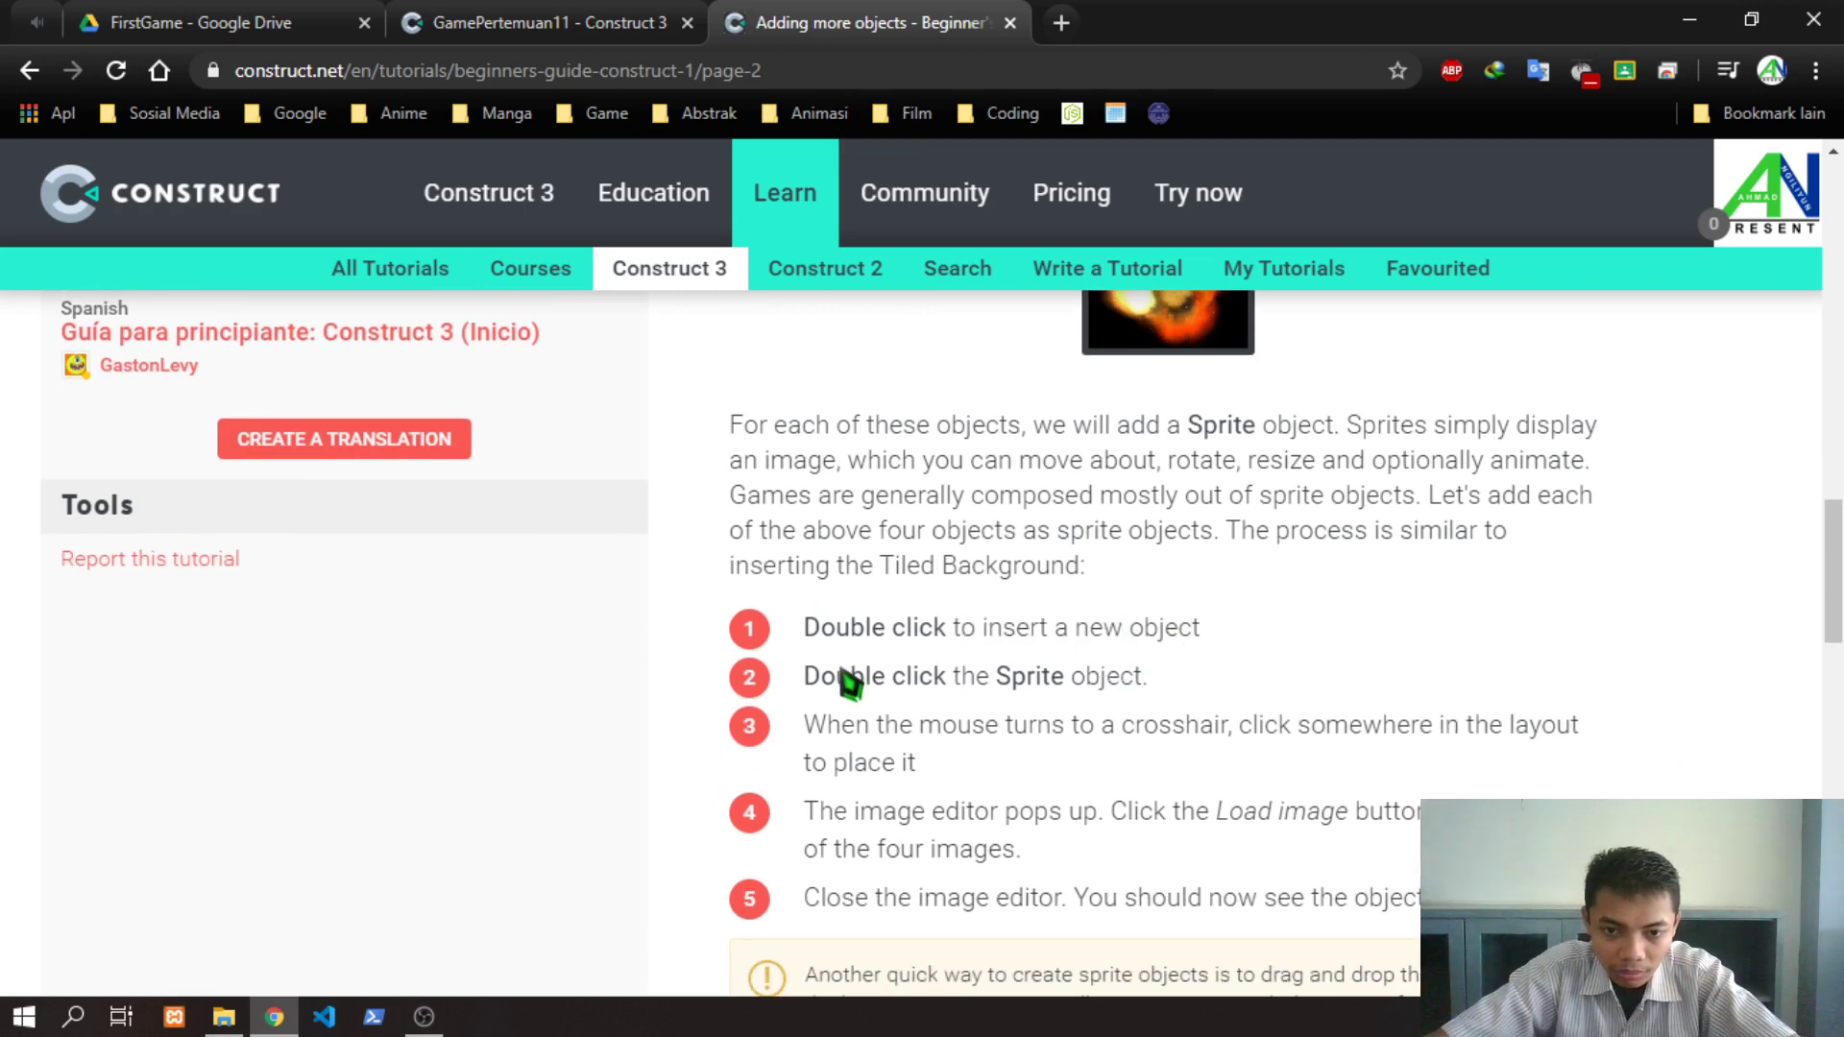
# Switch to the GamePertemuan11 project and insert a Sprite object near the layout's upper-left corner, at about 88, 65
pyautogui.hotkey('ctrl', 'shift', 'Tab')
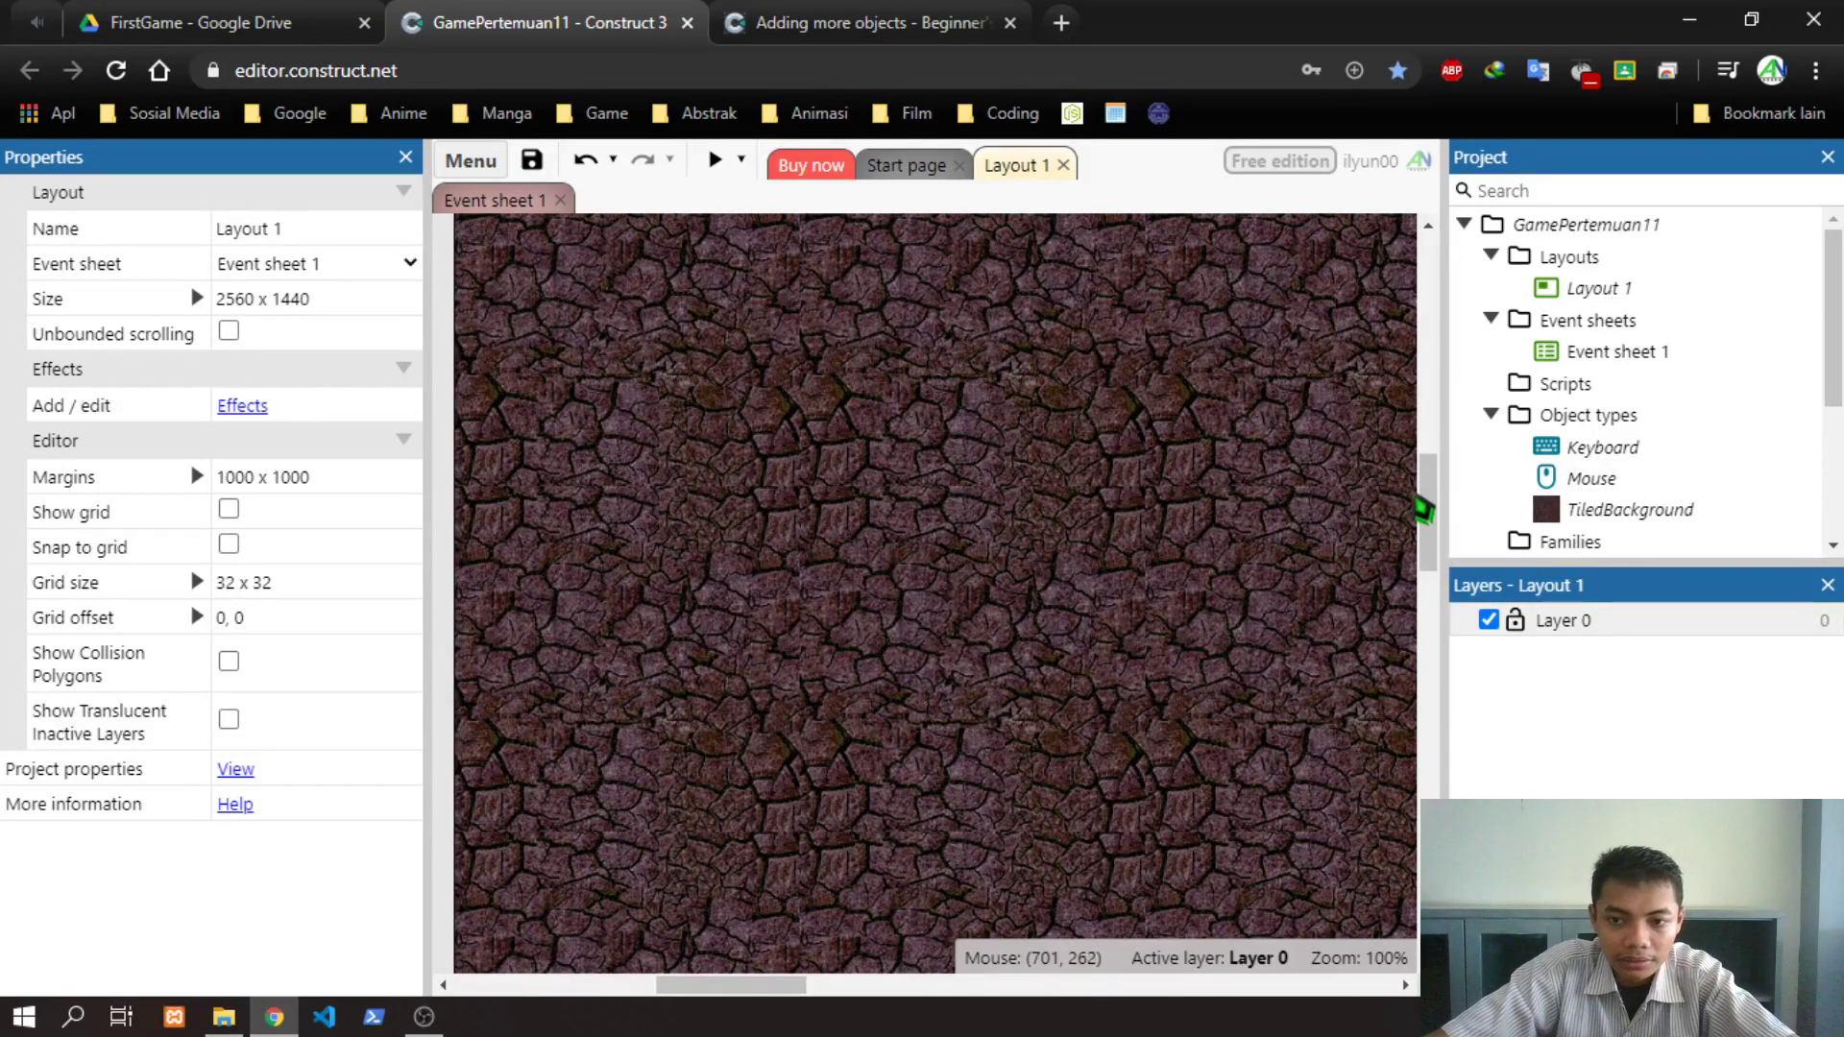
pyautogui.moveTo(1427, 507); pyautogui.dragTo(1432, 486)
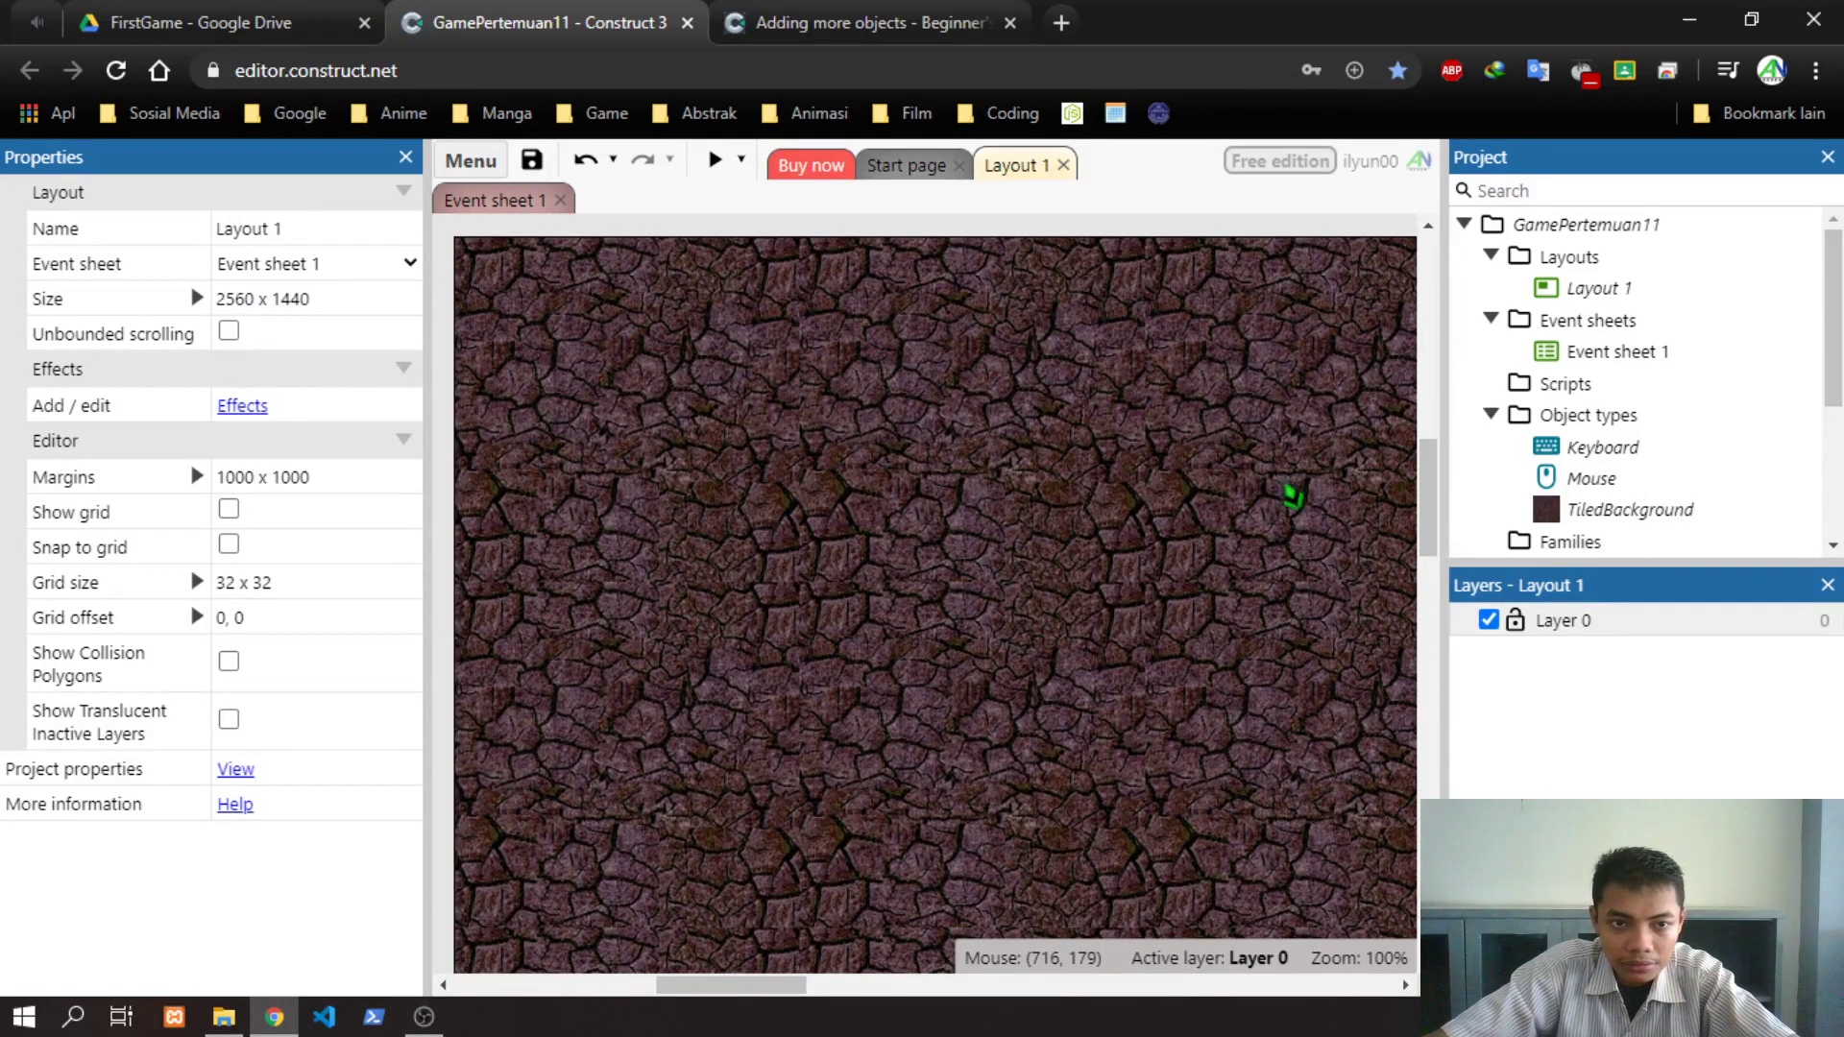
pyautogui.rightClick(529, 333)
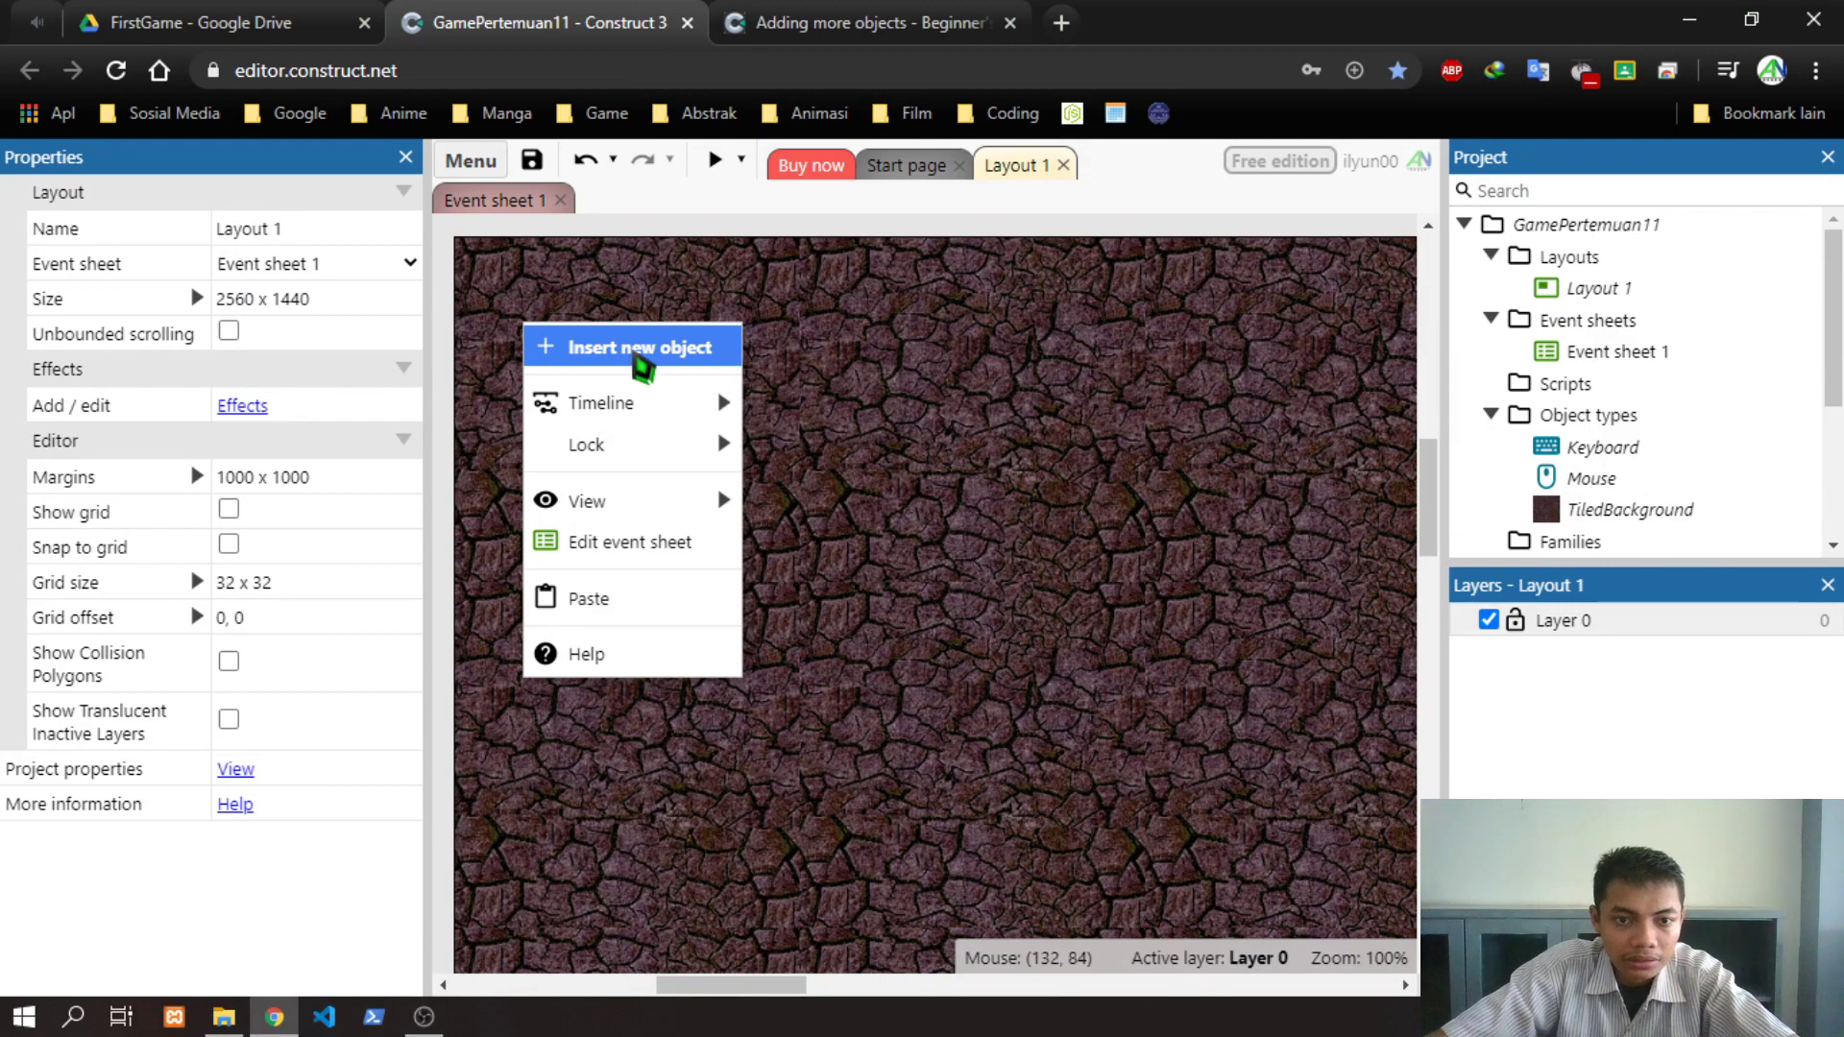
pyautogui.click(640, 348)
pyautogui.scroll(-5, 987, 547)
pyautogui.click(991, 624)
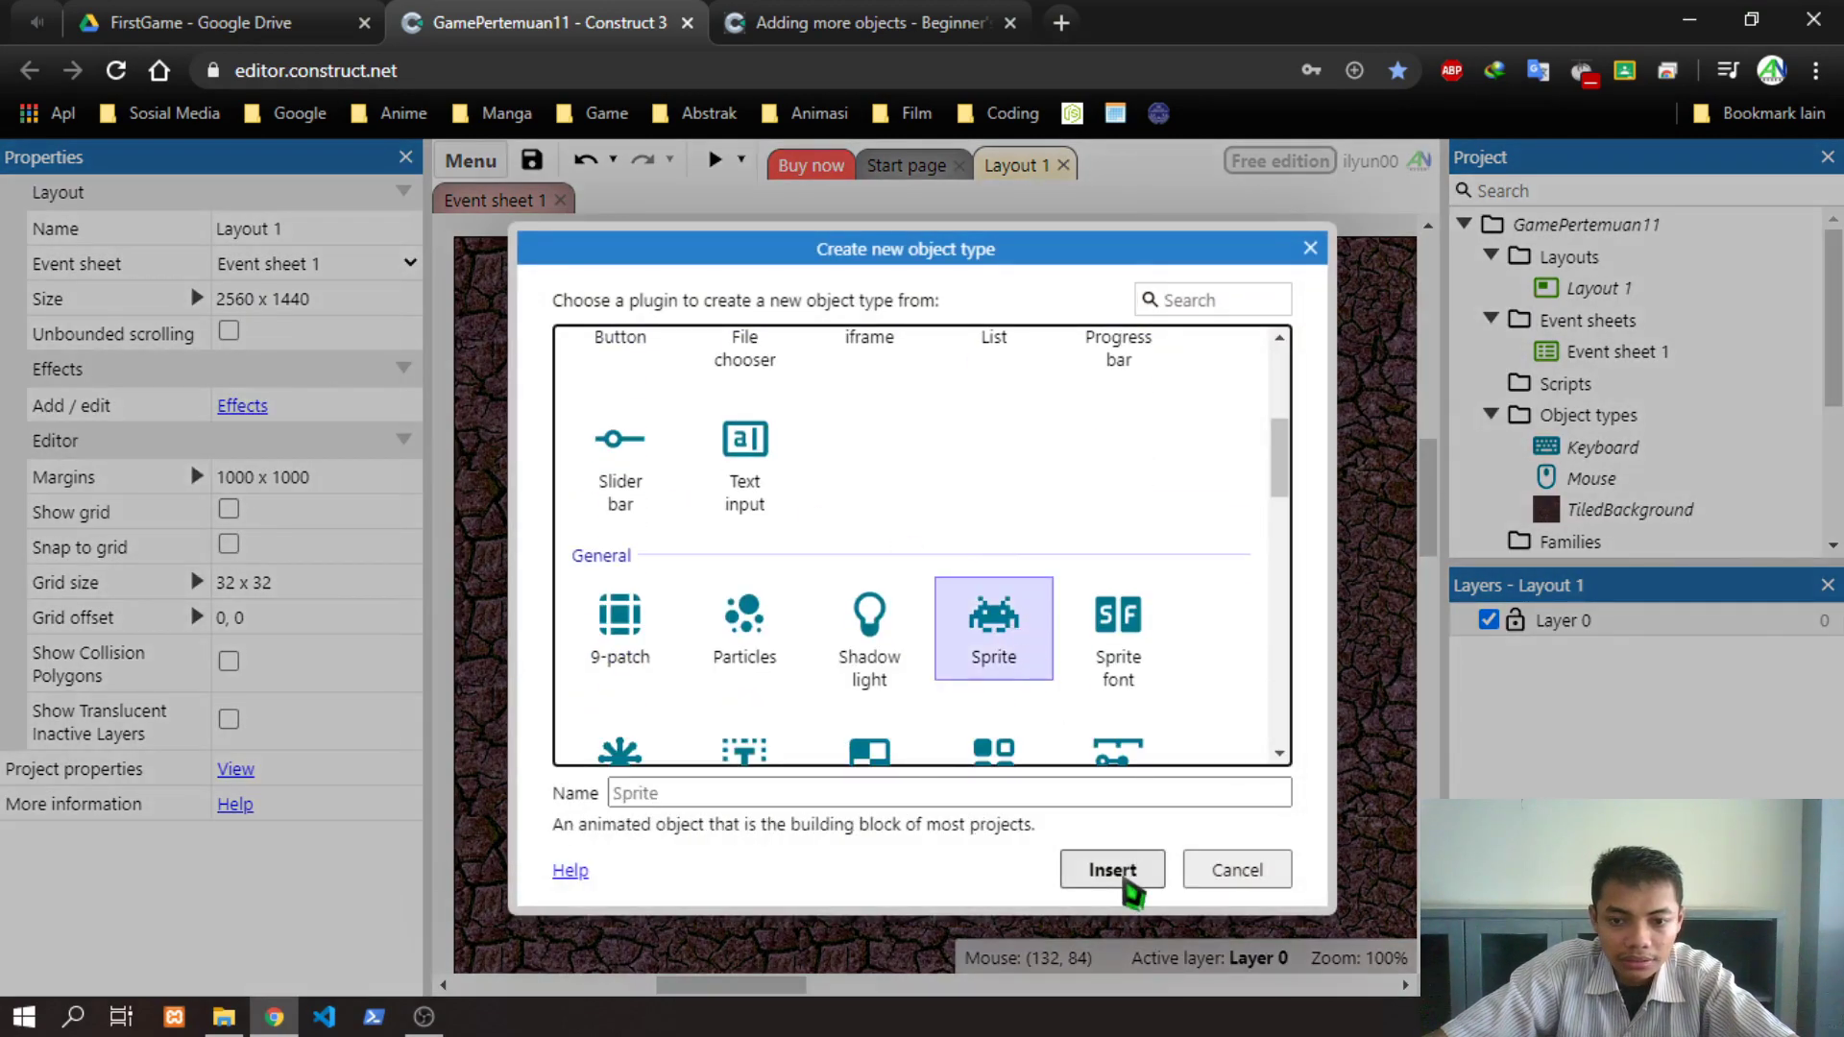
pyautogui.click(1115, 872)
pyautogui.click(573, 324)
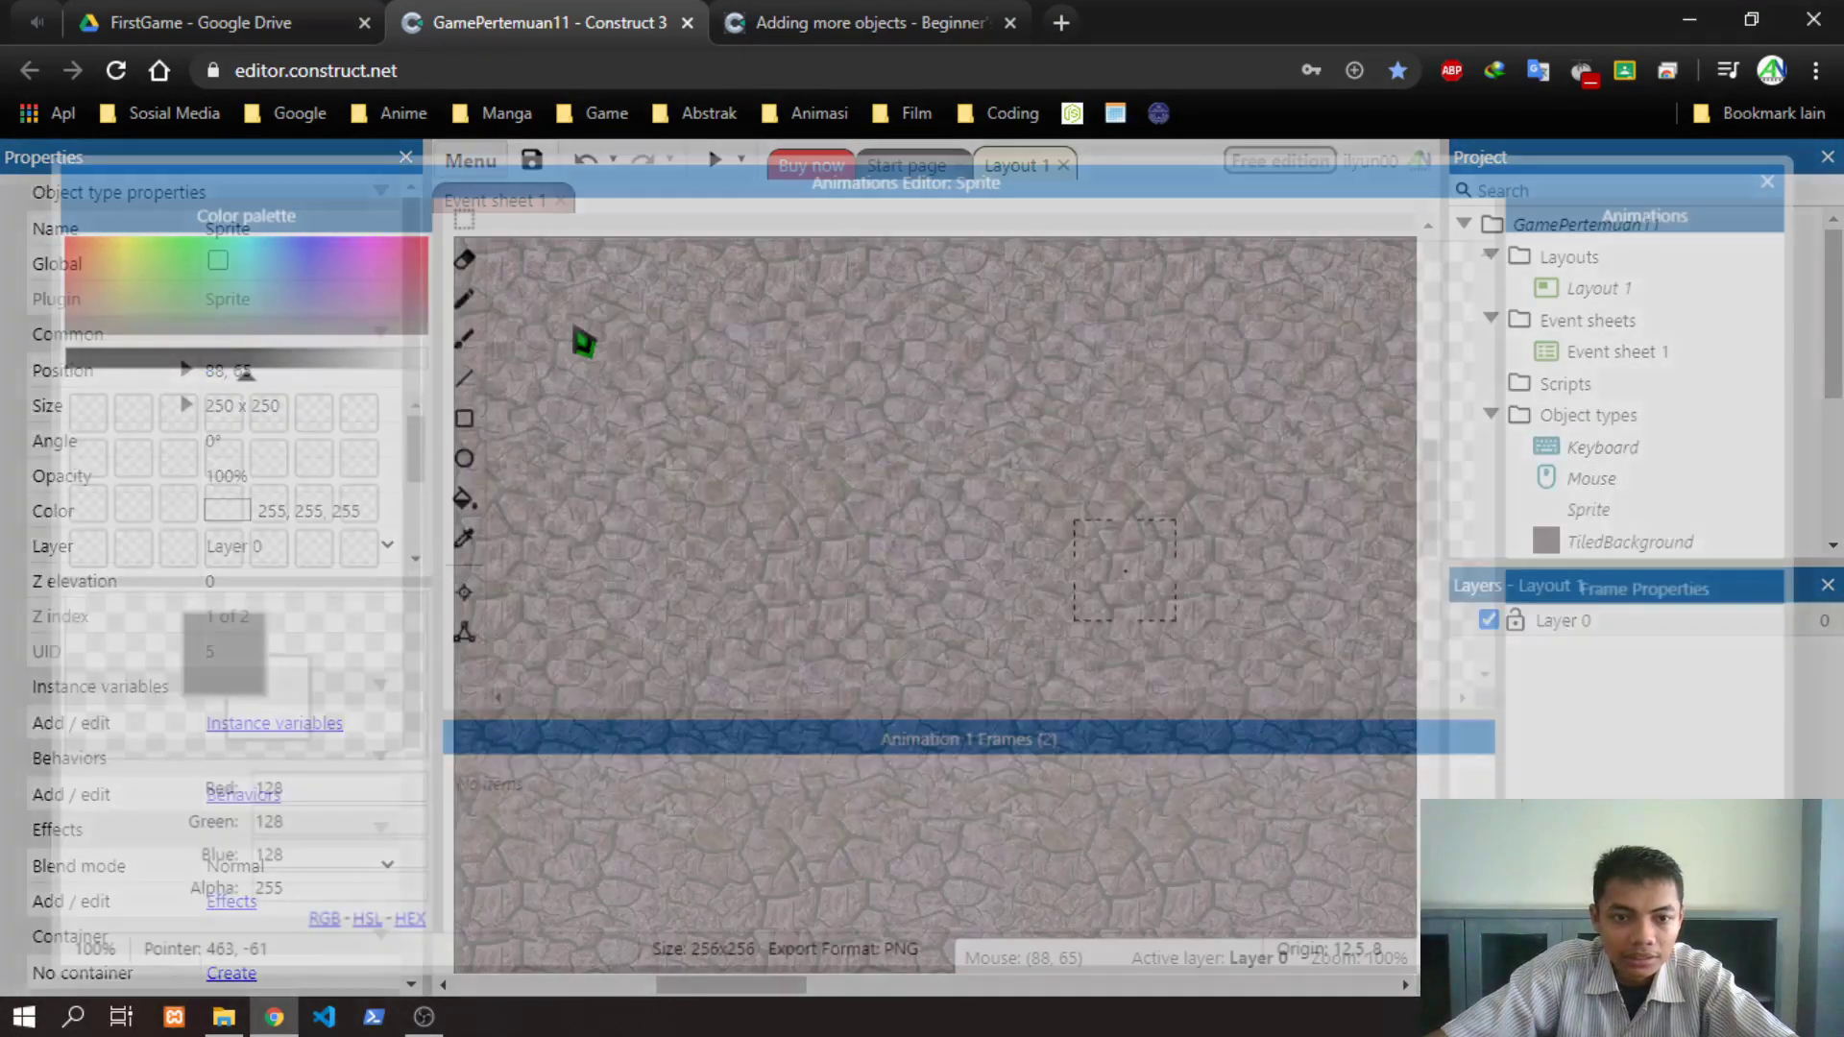
# Load player.png from the img folder as the sprite's image in the Animations Editor
pyautogui.hotkey('alt', 'Tab')
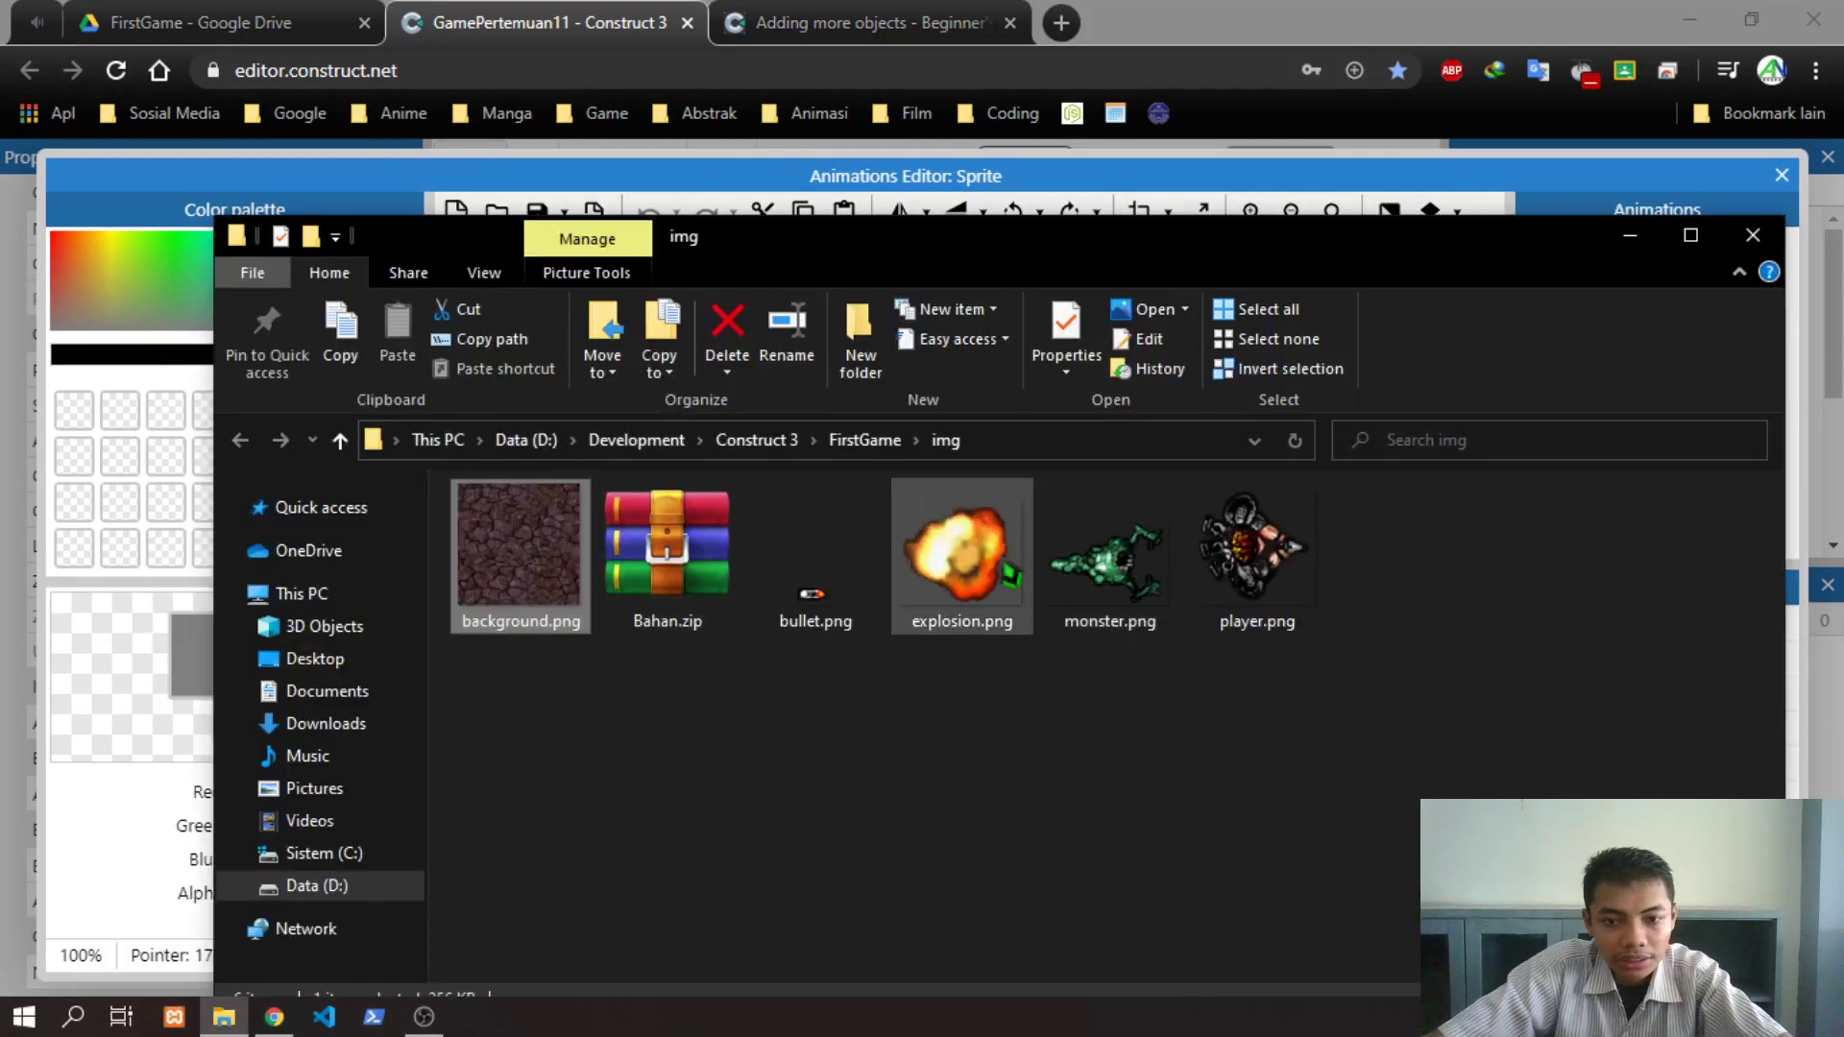
pyautogui.moveTo(1256, 553); pyautogui.dragTo(951, 509)
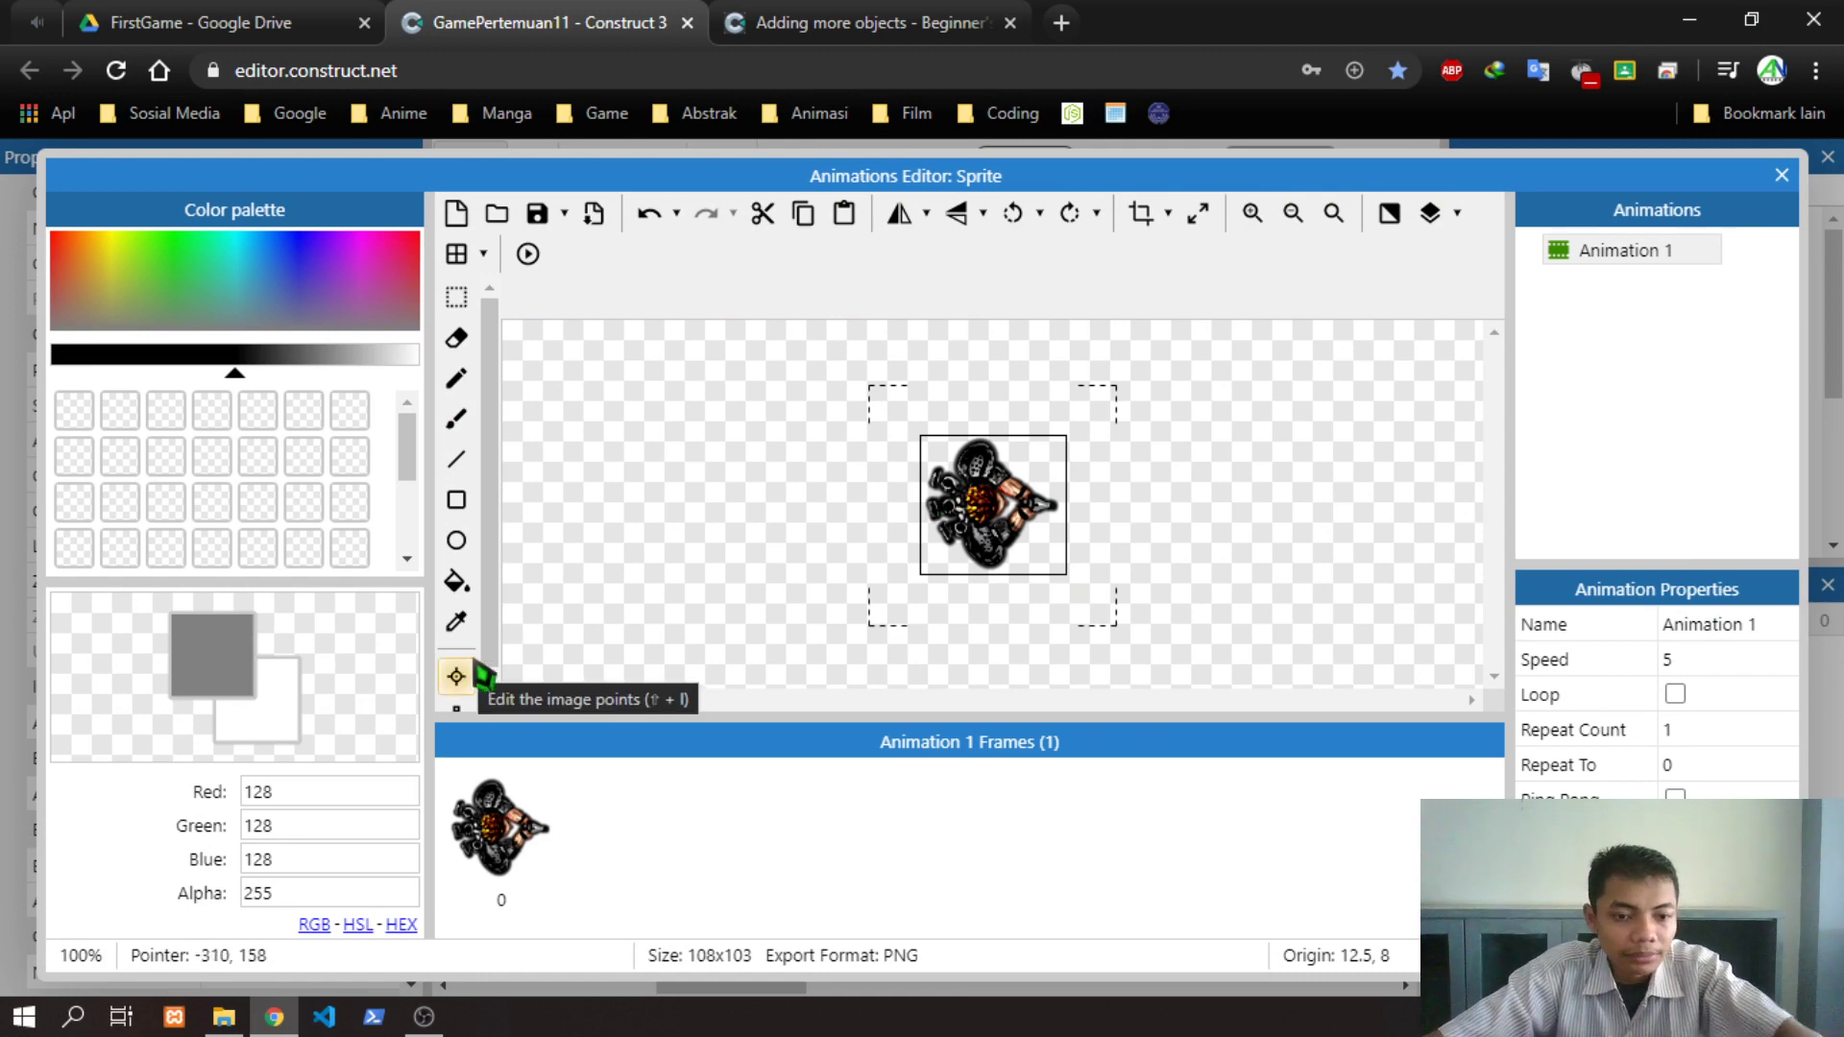
pyautogui.hotkey('alt', 'Tab')
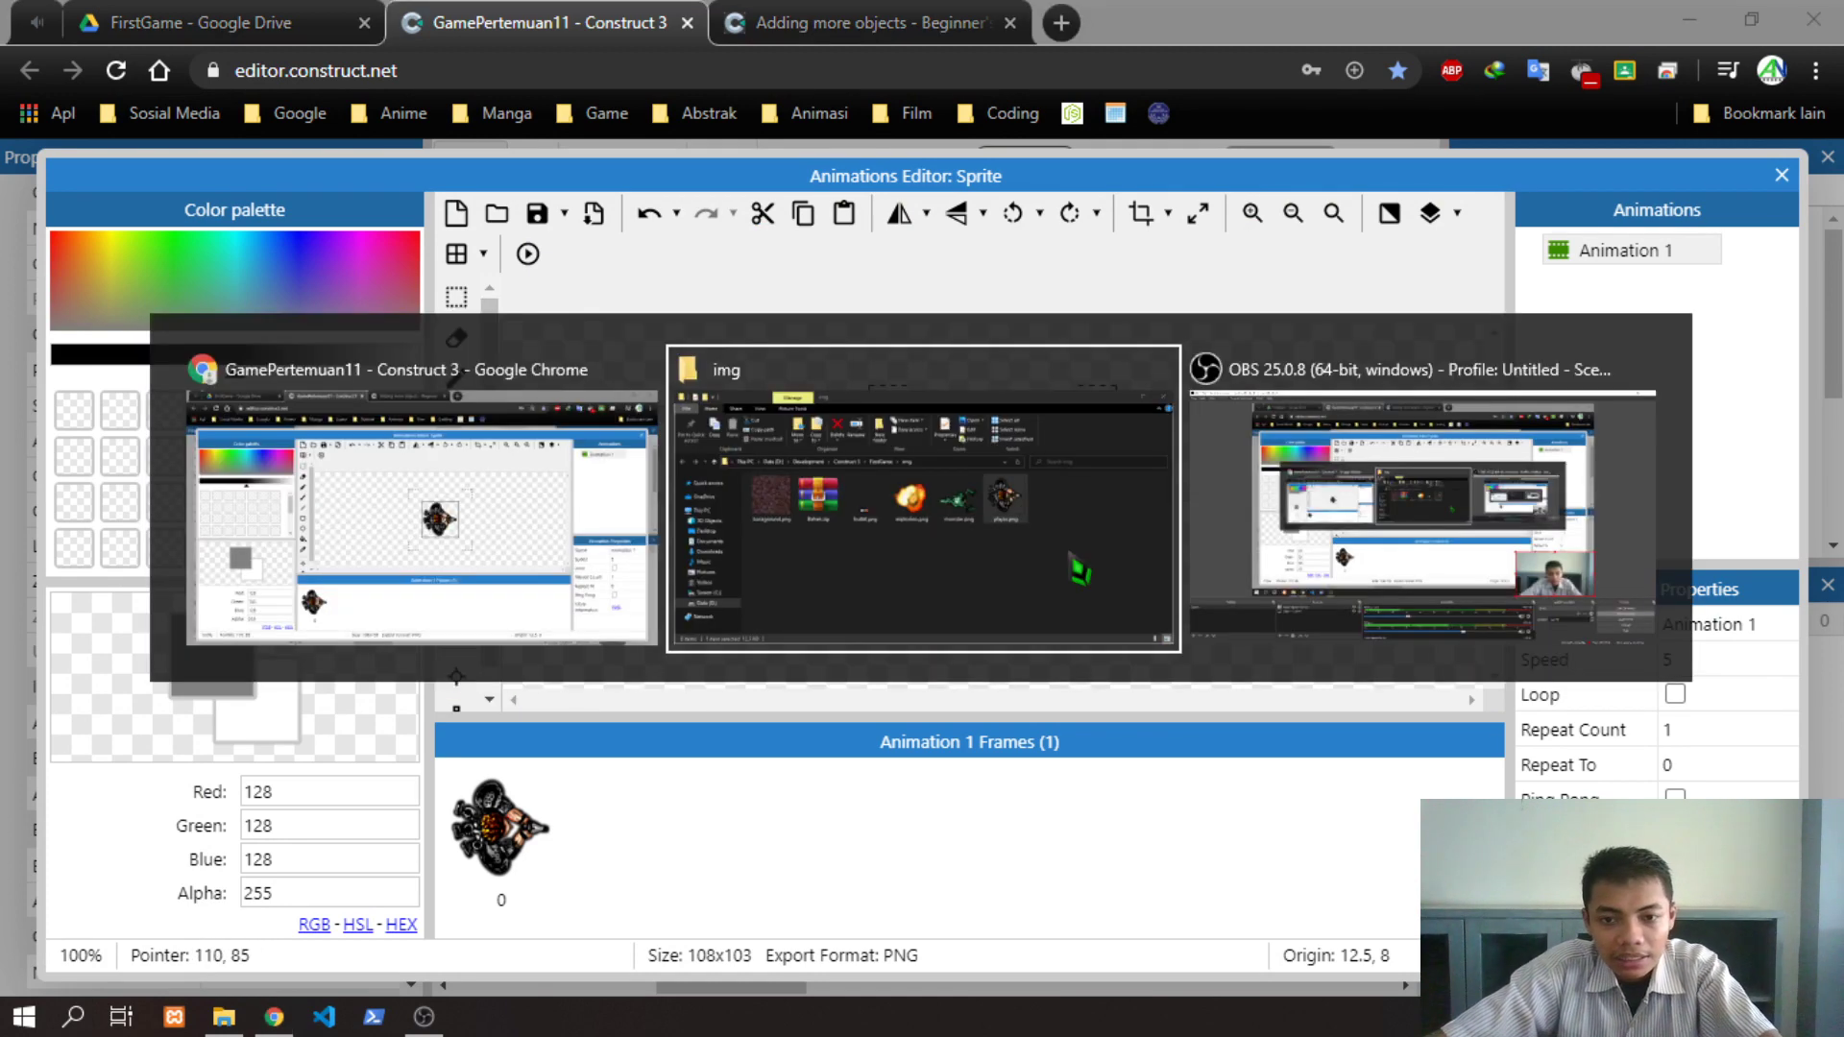
pyautogui.click(816, 22)
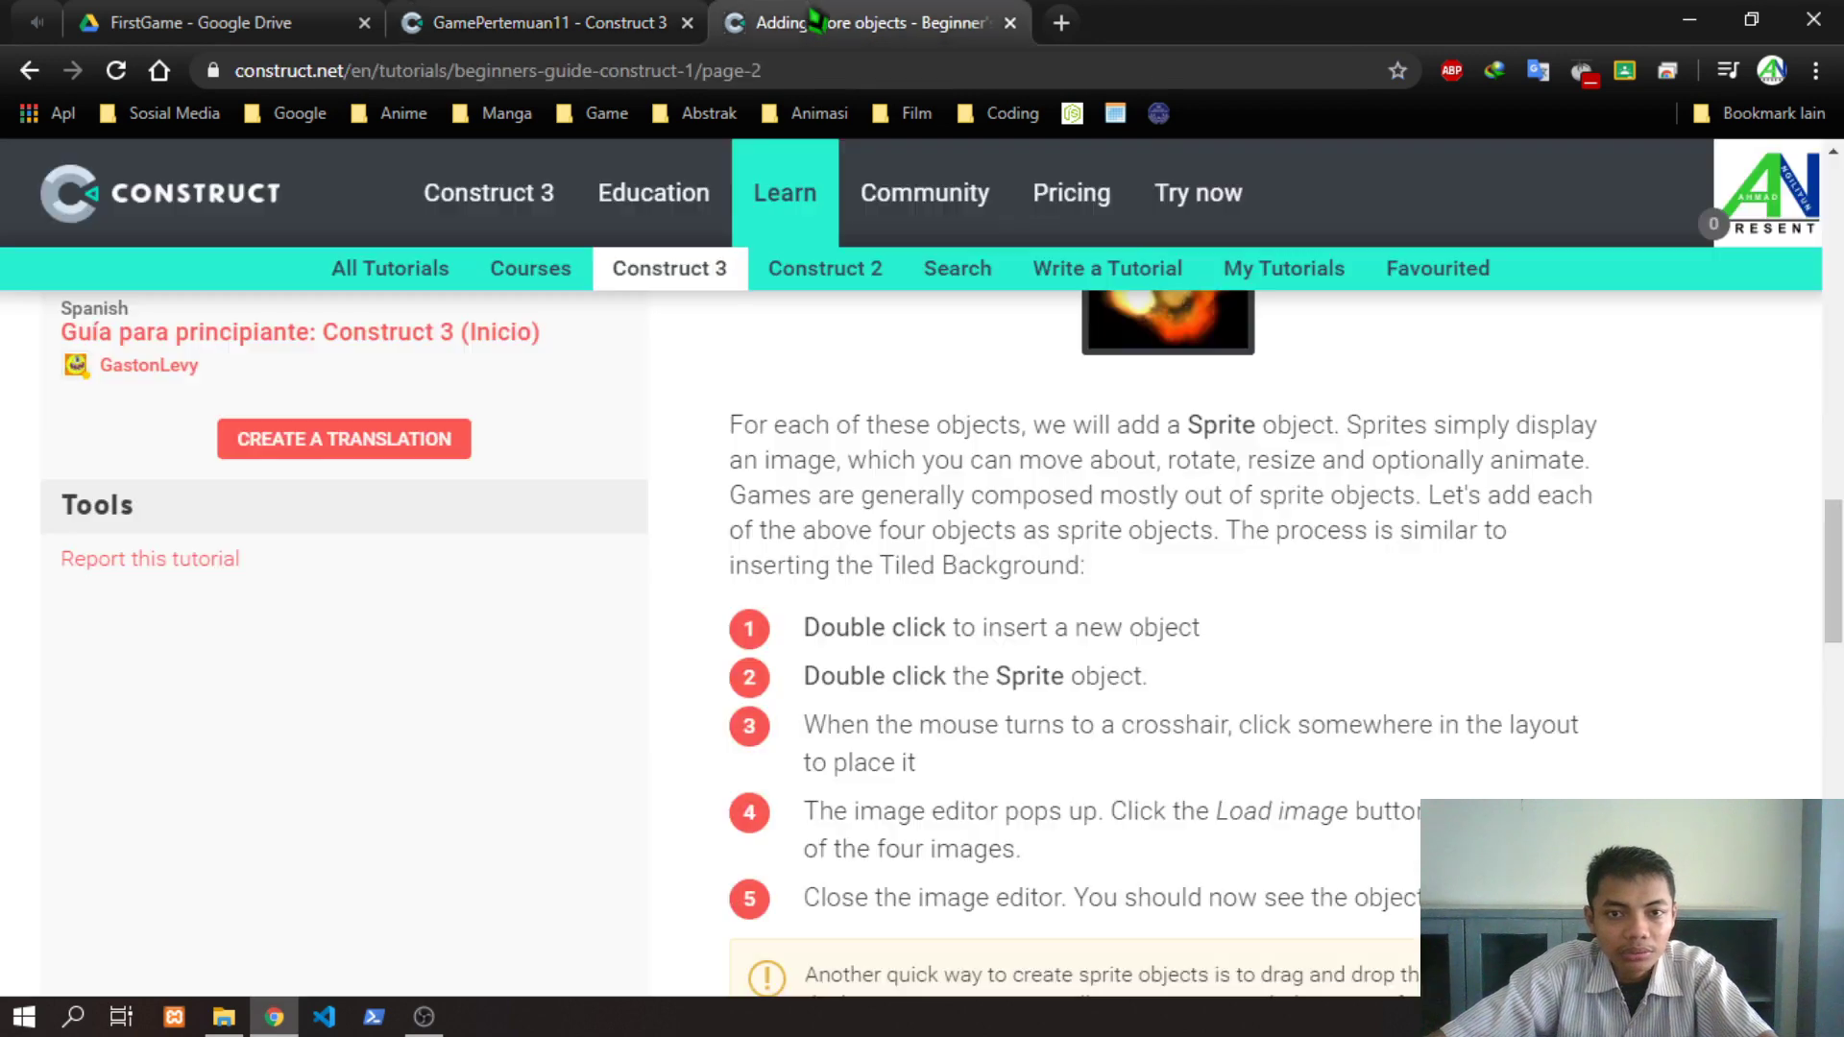
pyautogui.click(553, 22)
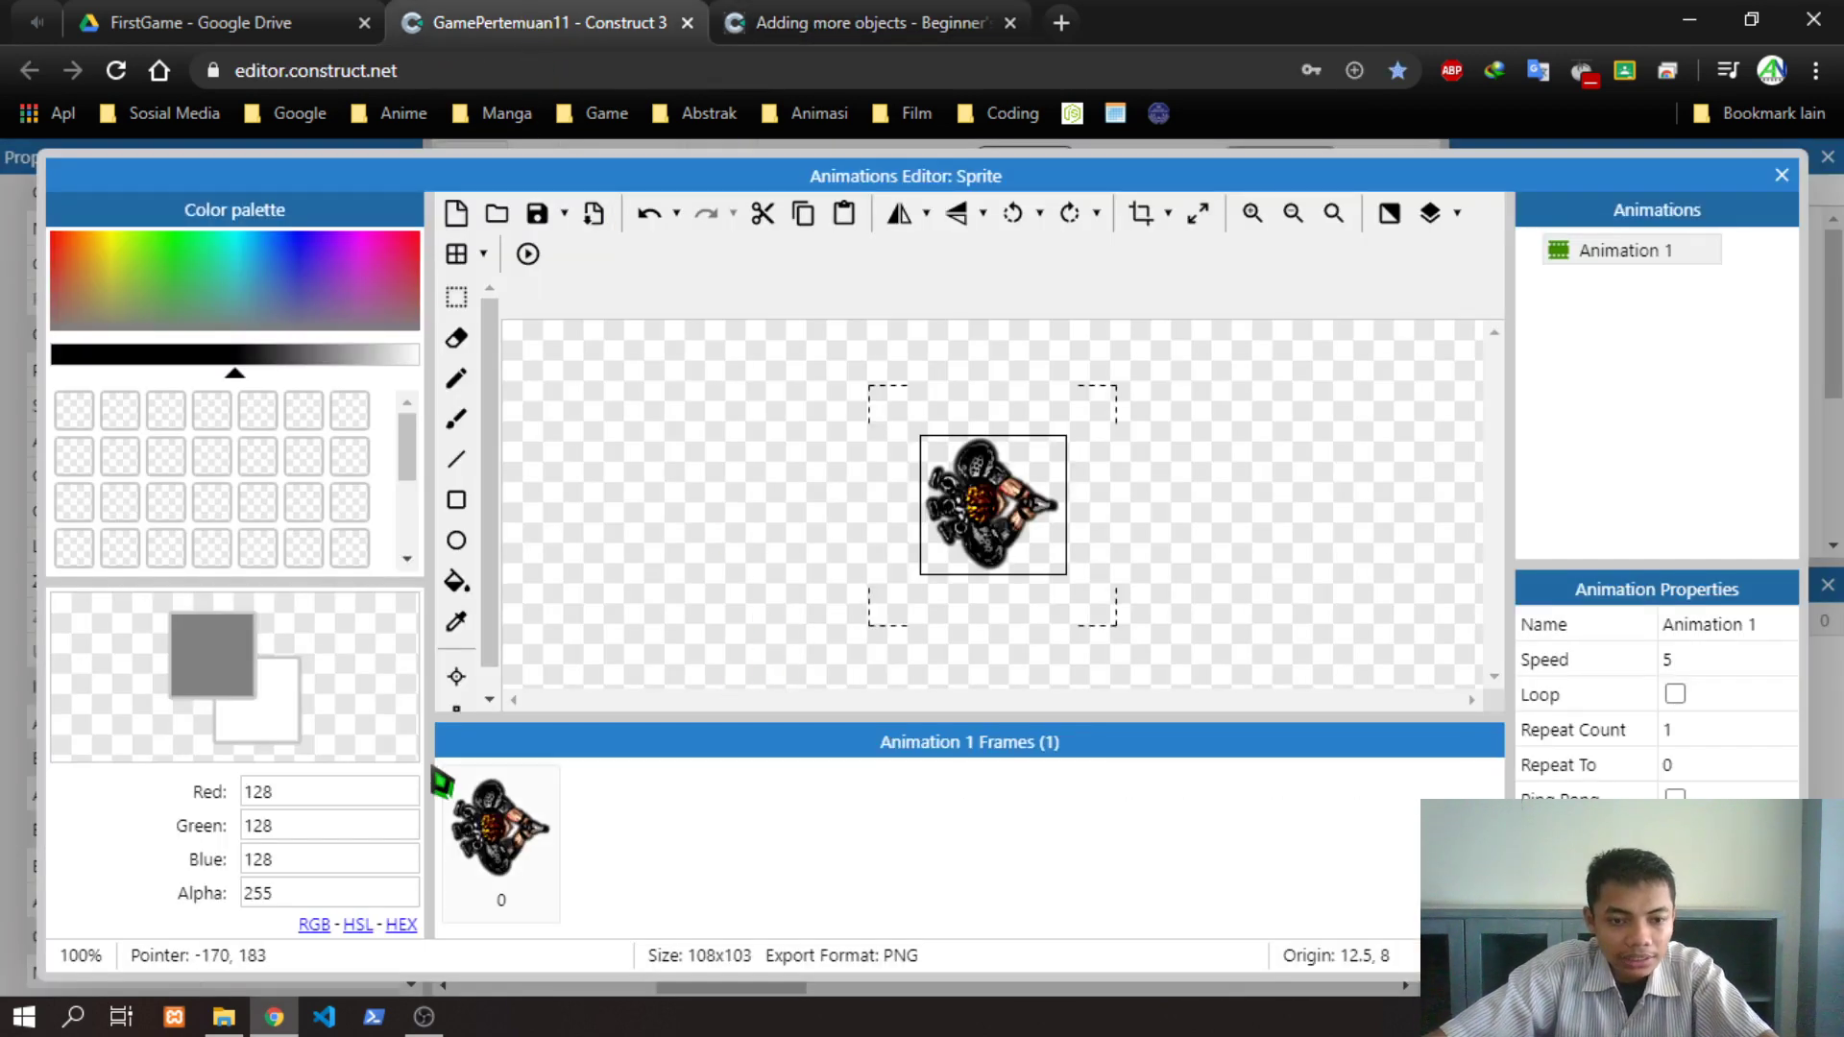
# Set the player sprite's origin to 99, 52 at the gun tip, and move the sprite to about 136, 92 in the layout
pyautogui.click(457, 676)
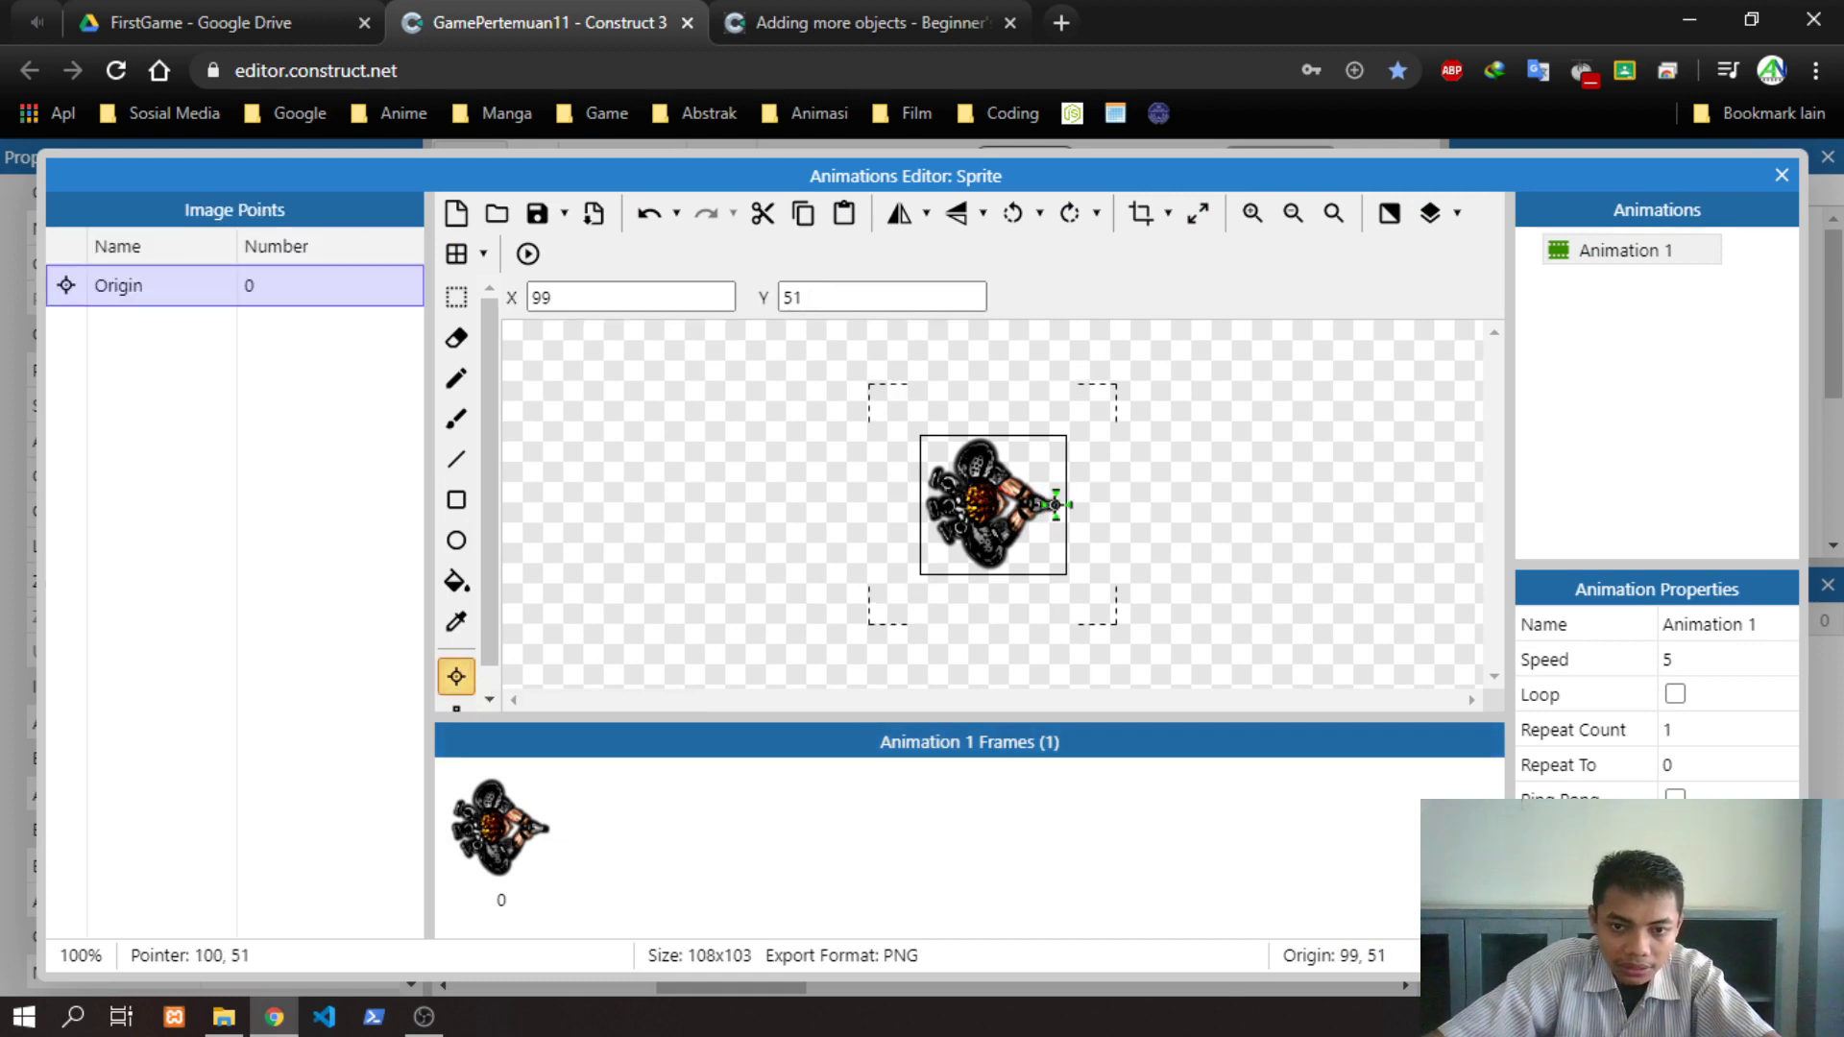
pyautogui.keyDown('ctrl'); pyautogui.scroll(2, 1066, 498); pyautogui.keyUp('ctrl')
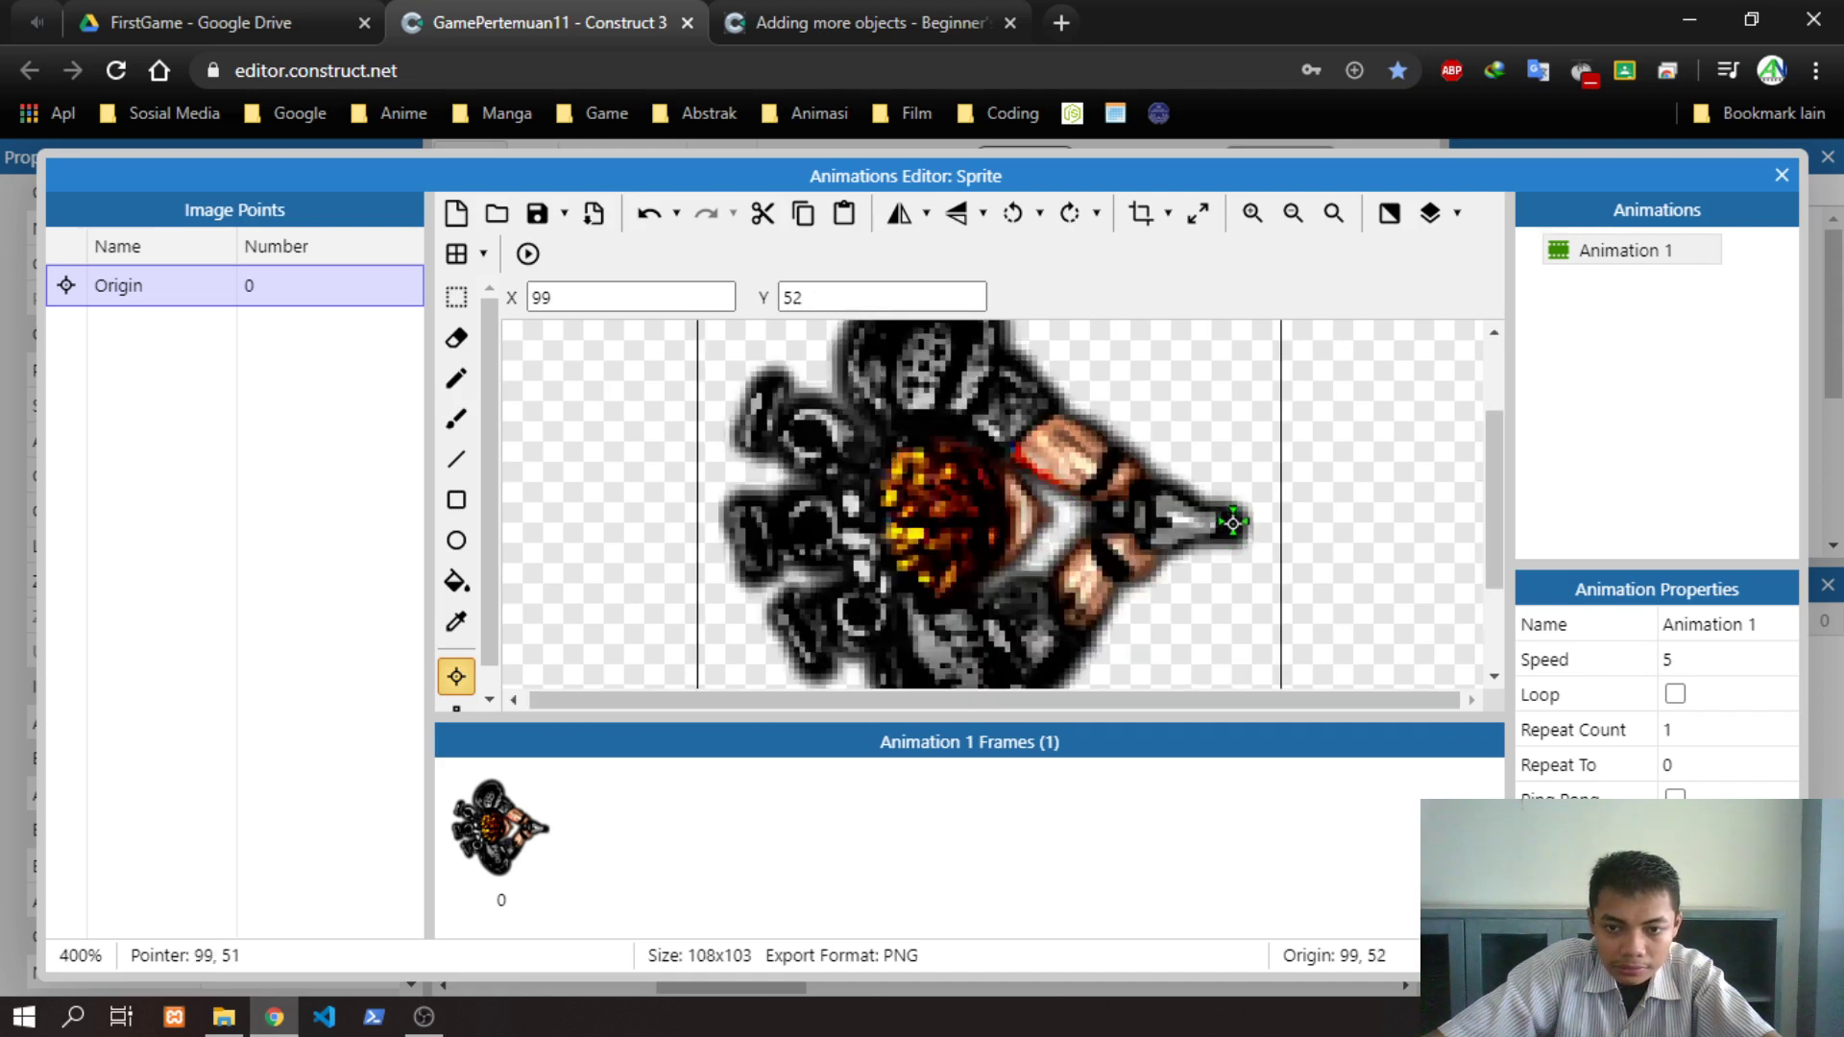
pyautogui.scroll(-2, 1230, 520)
pyautogui.scroll(2, 1225, 495)
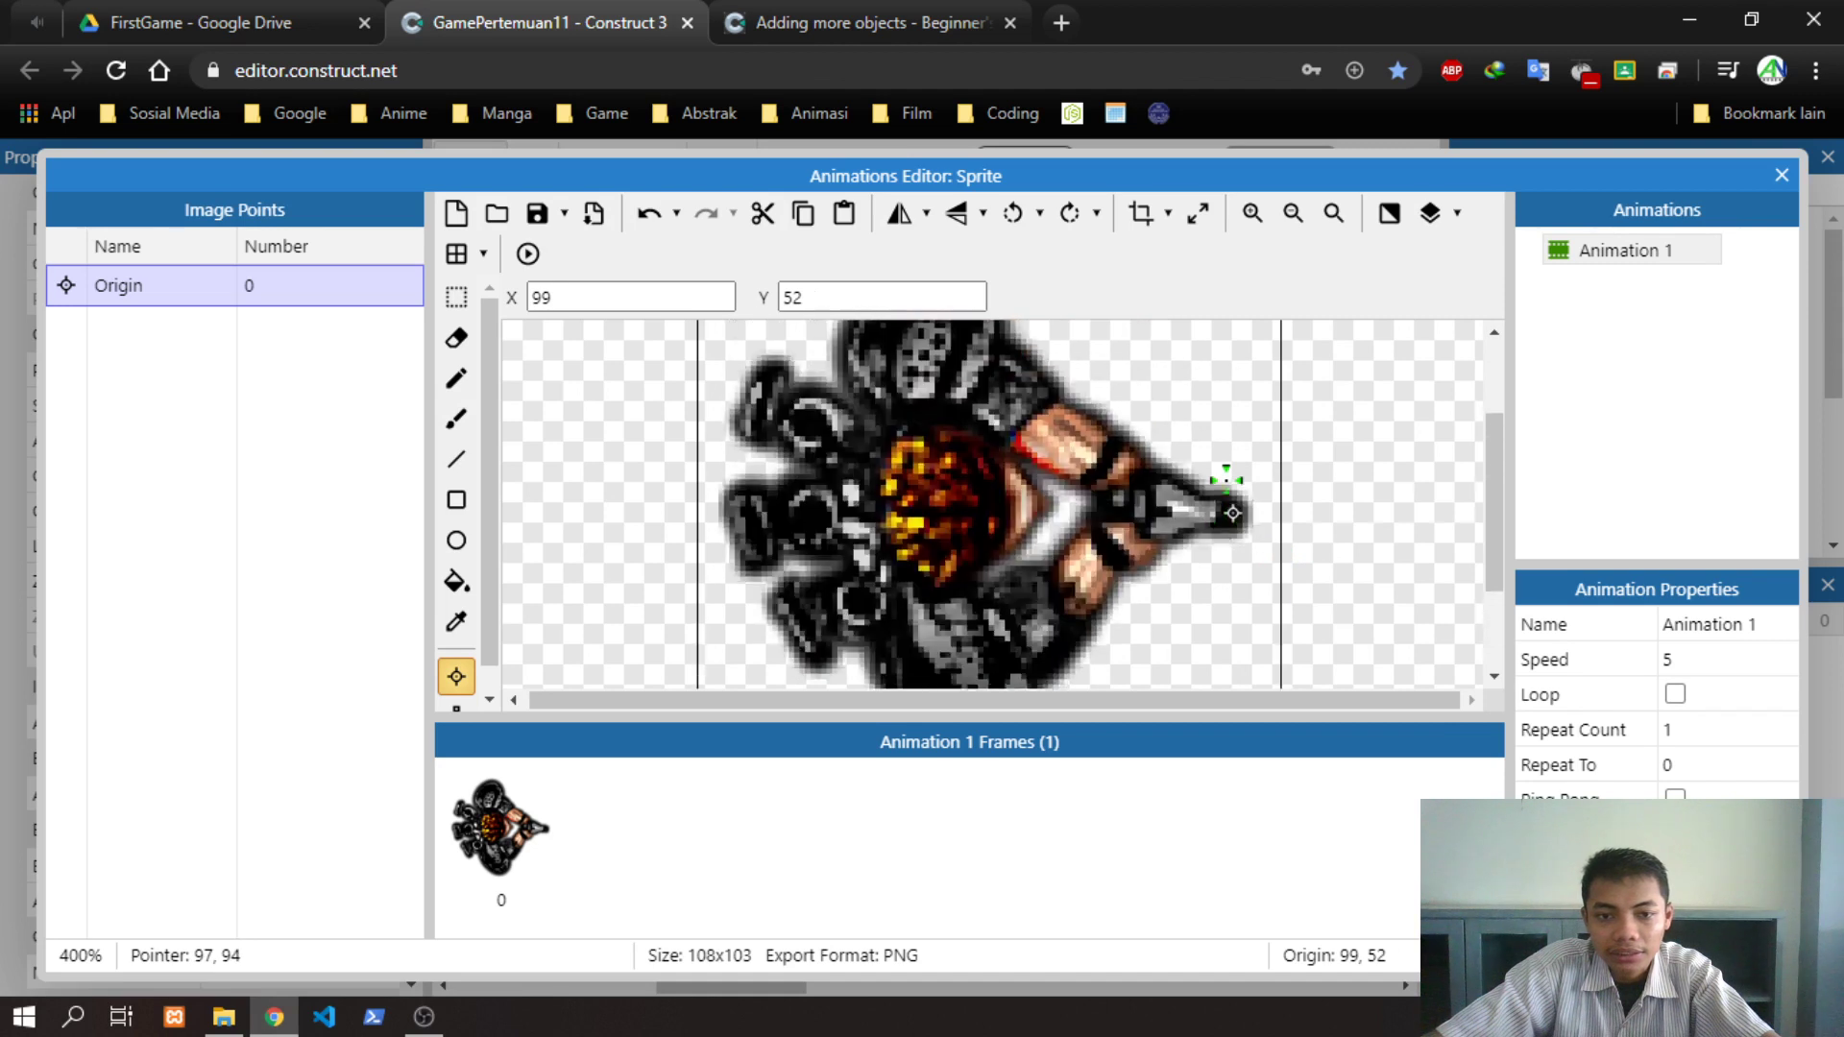
pyautogui.keyDown('ctrl'); pyautogui.scroll(-1, 1230, 502); pyautogui.keyUp('ctrl')
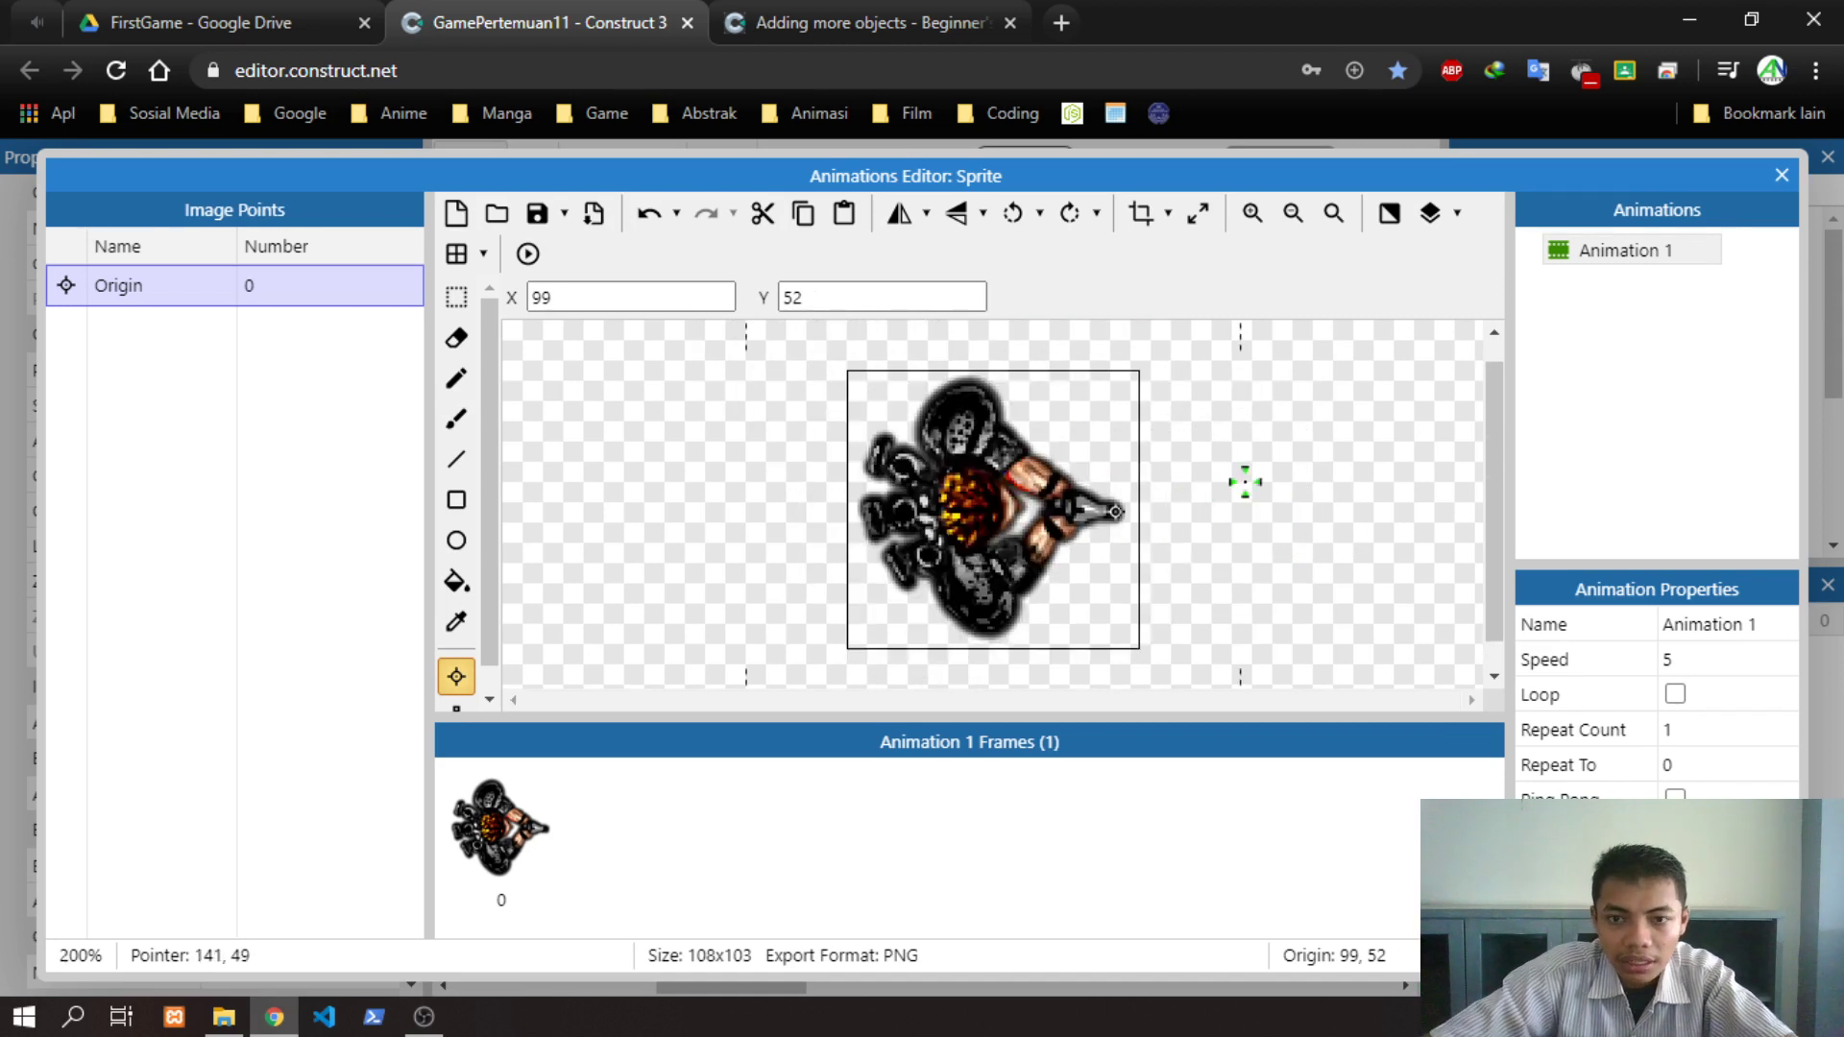
pyautogui.click(855, 22)
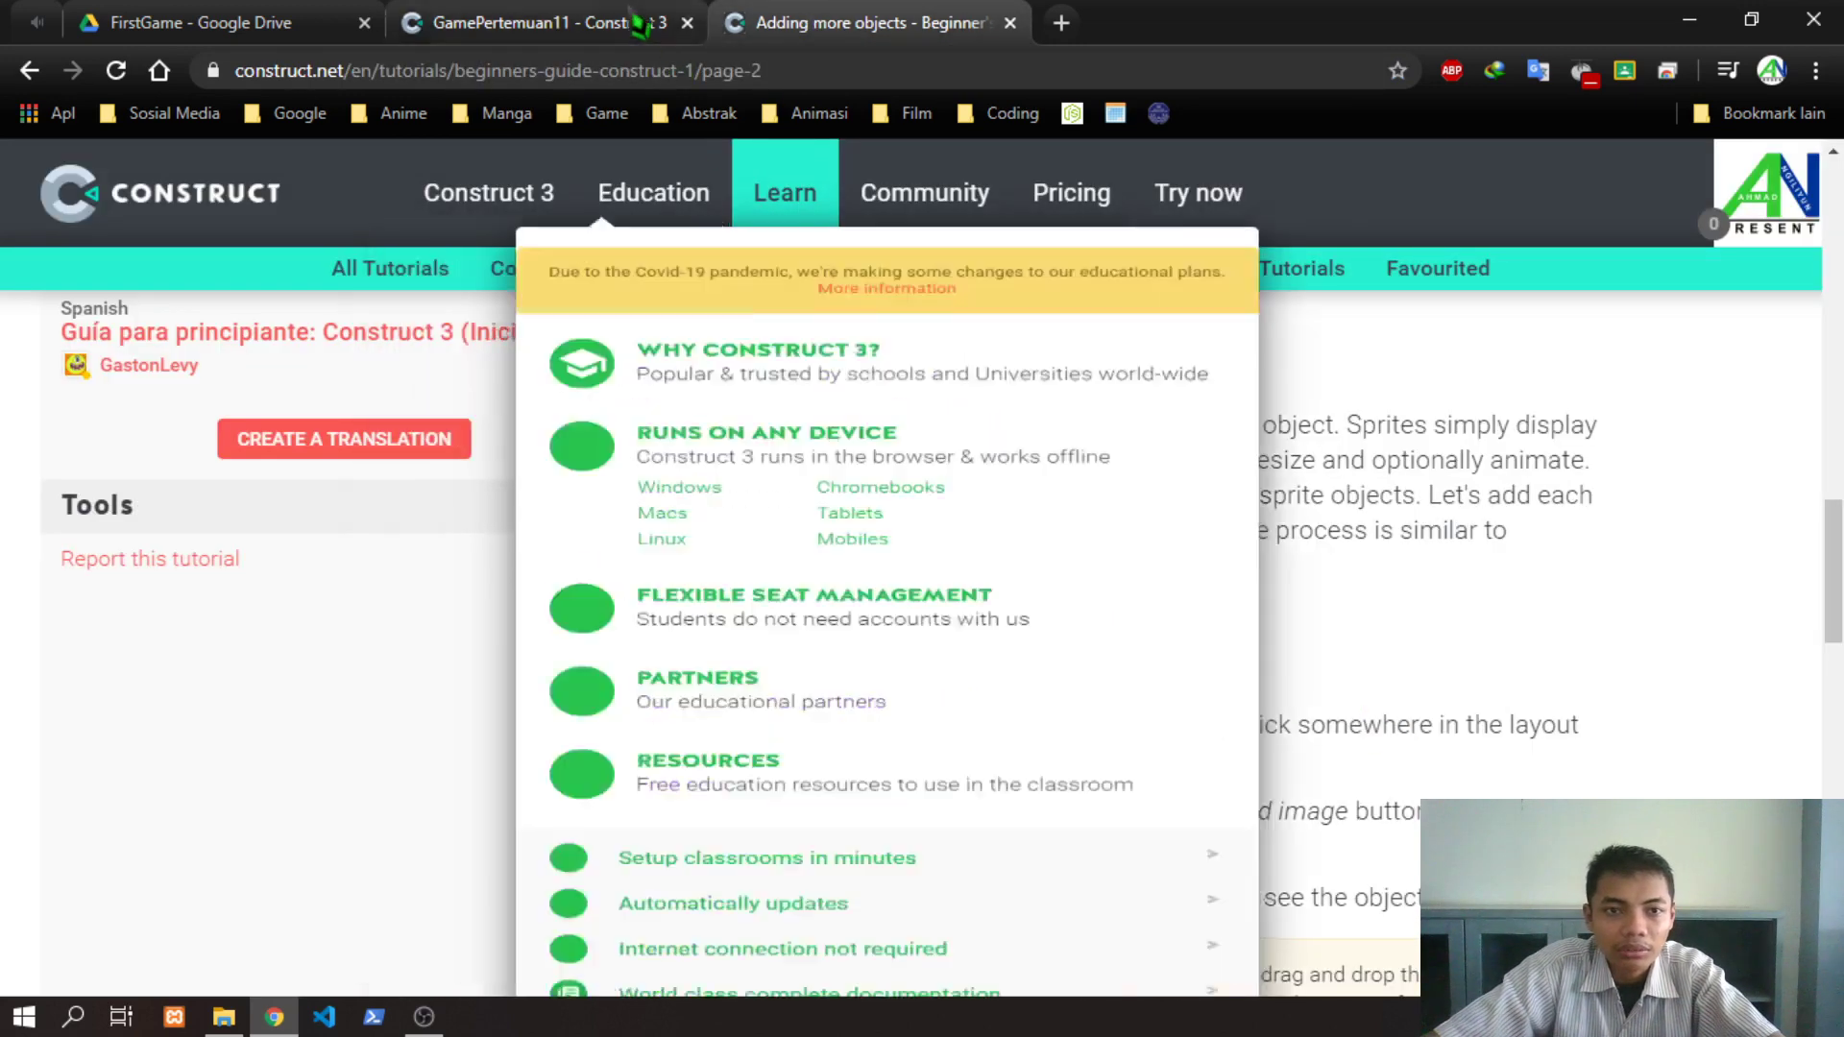
pyautogui.click(542, 23)
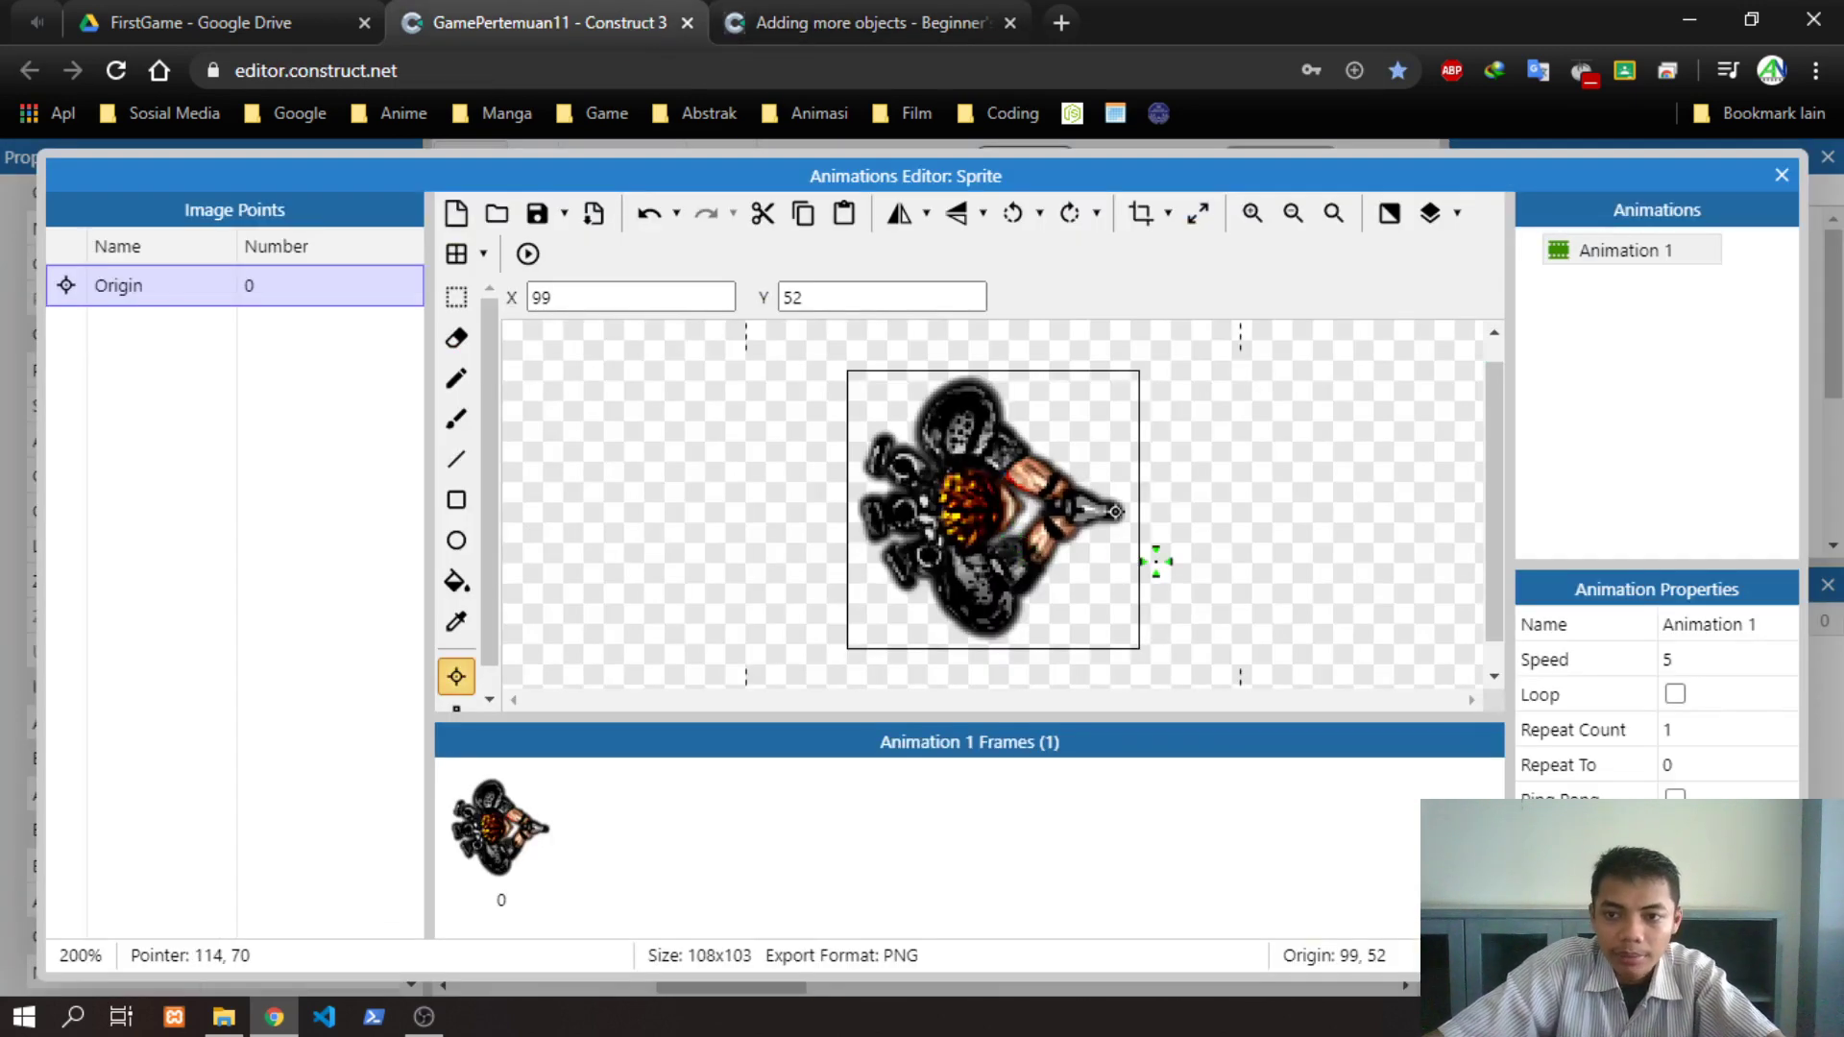
pyautogui.click(1781, 176)
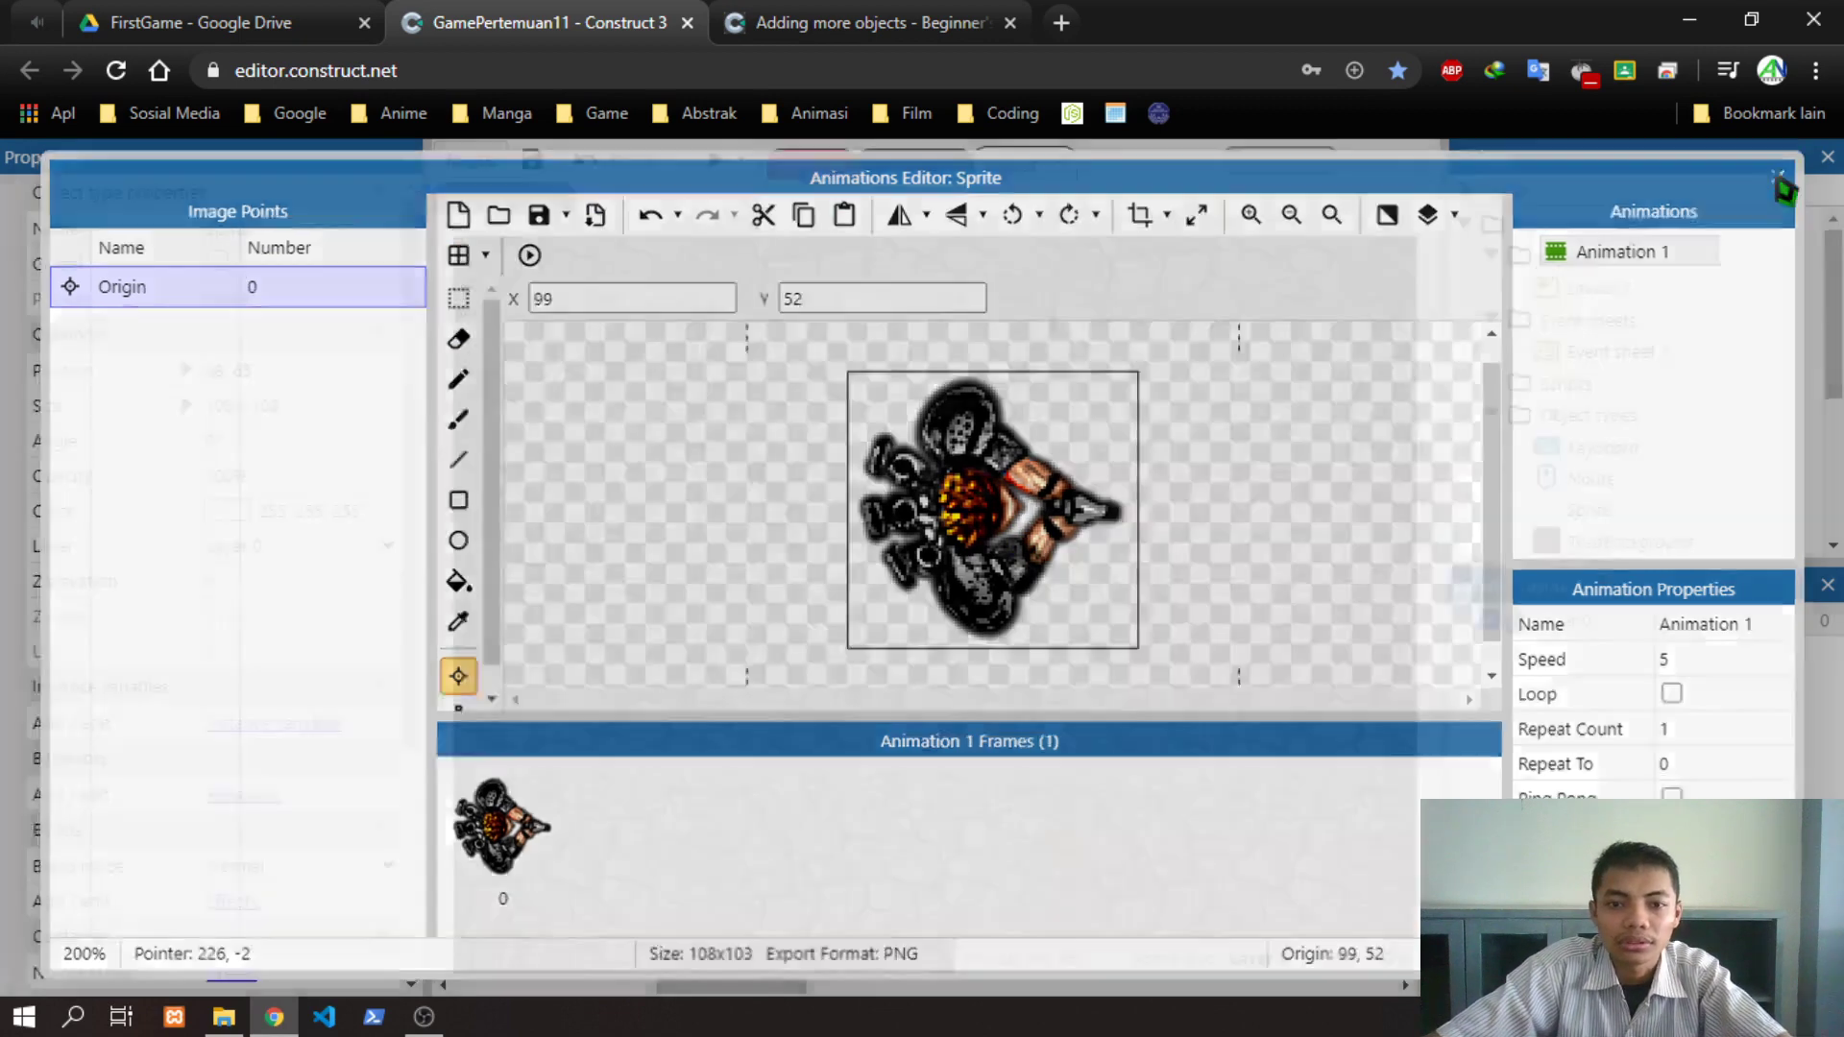
pyautogui.moveTo(608, 353); pyautogui.dragTo(565, 367)
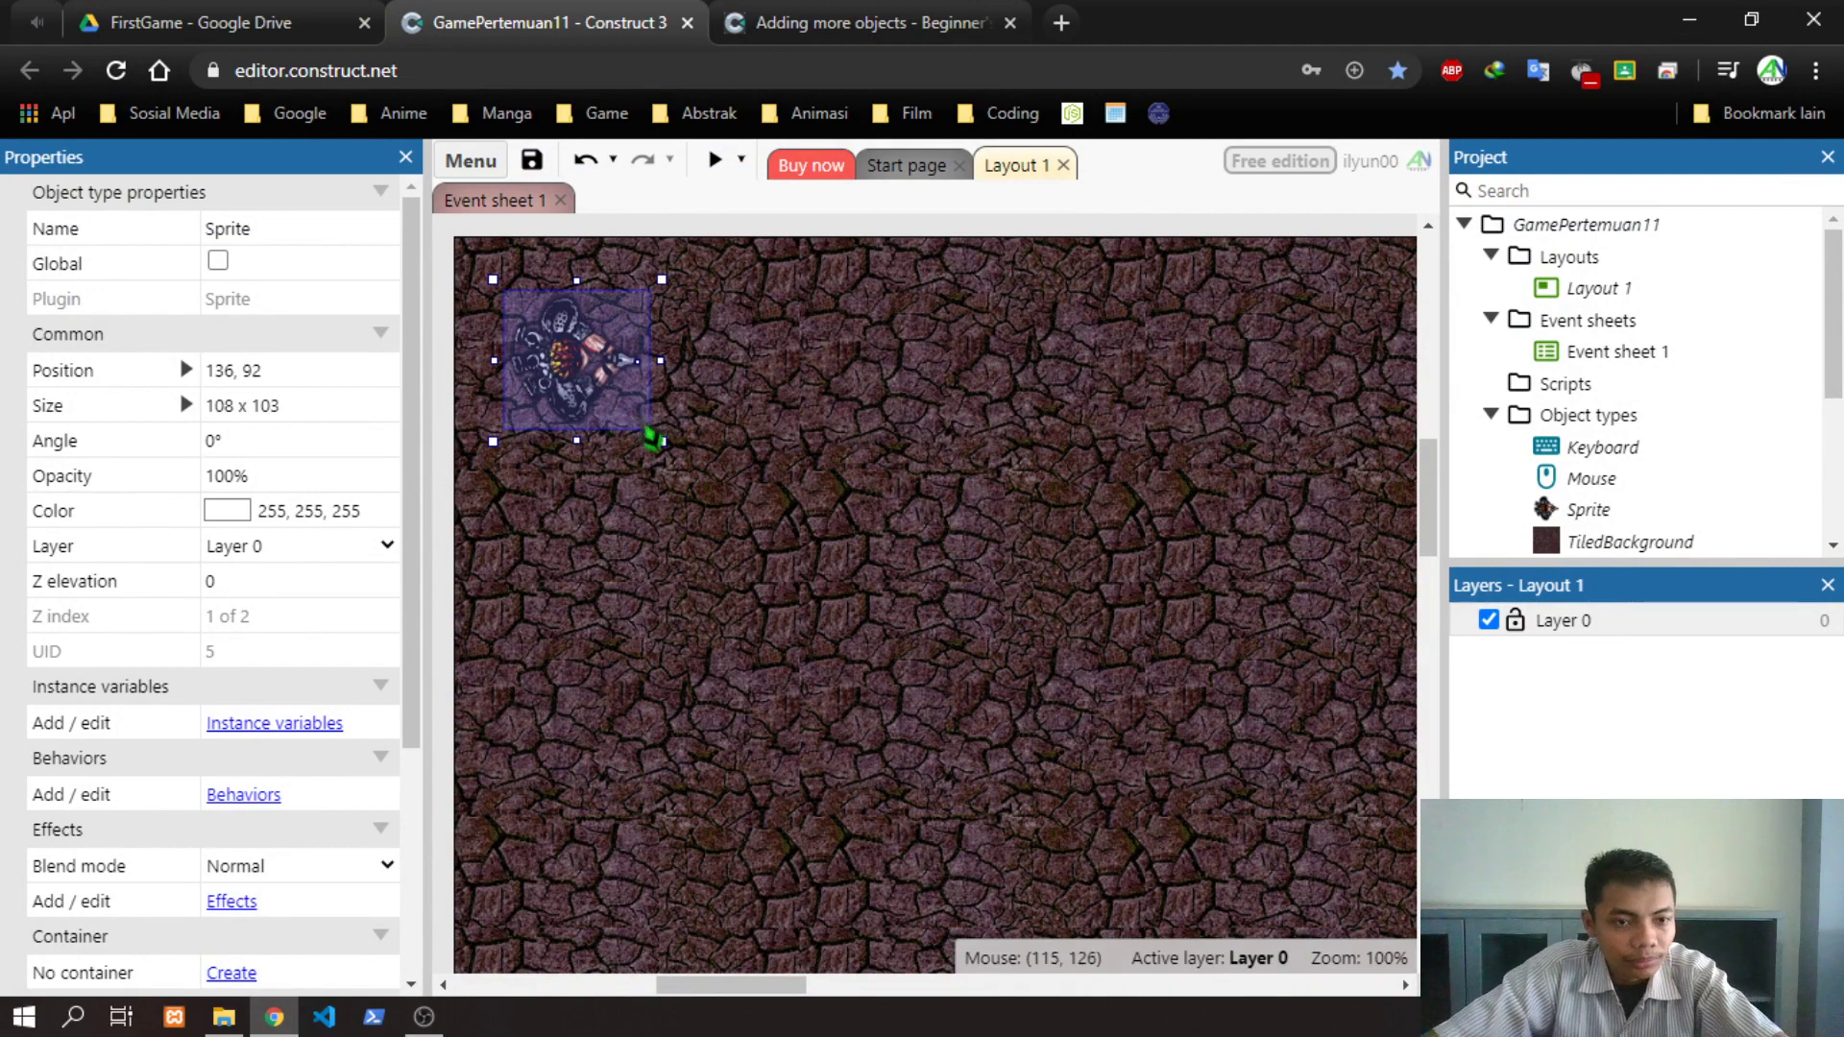
# Switch to the guide and read its instructions on placing the Sprite object and renaming sprites
pyautogui.click(846, 22)
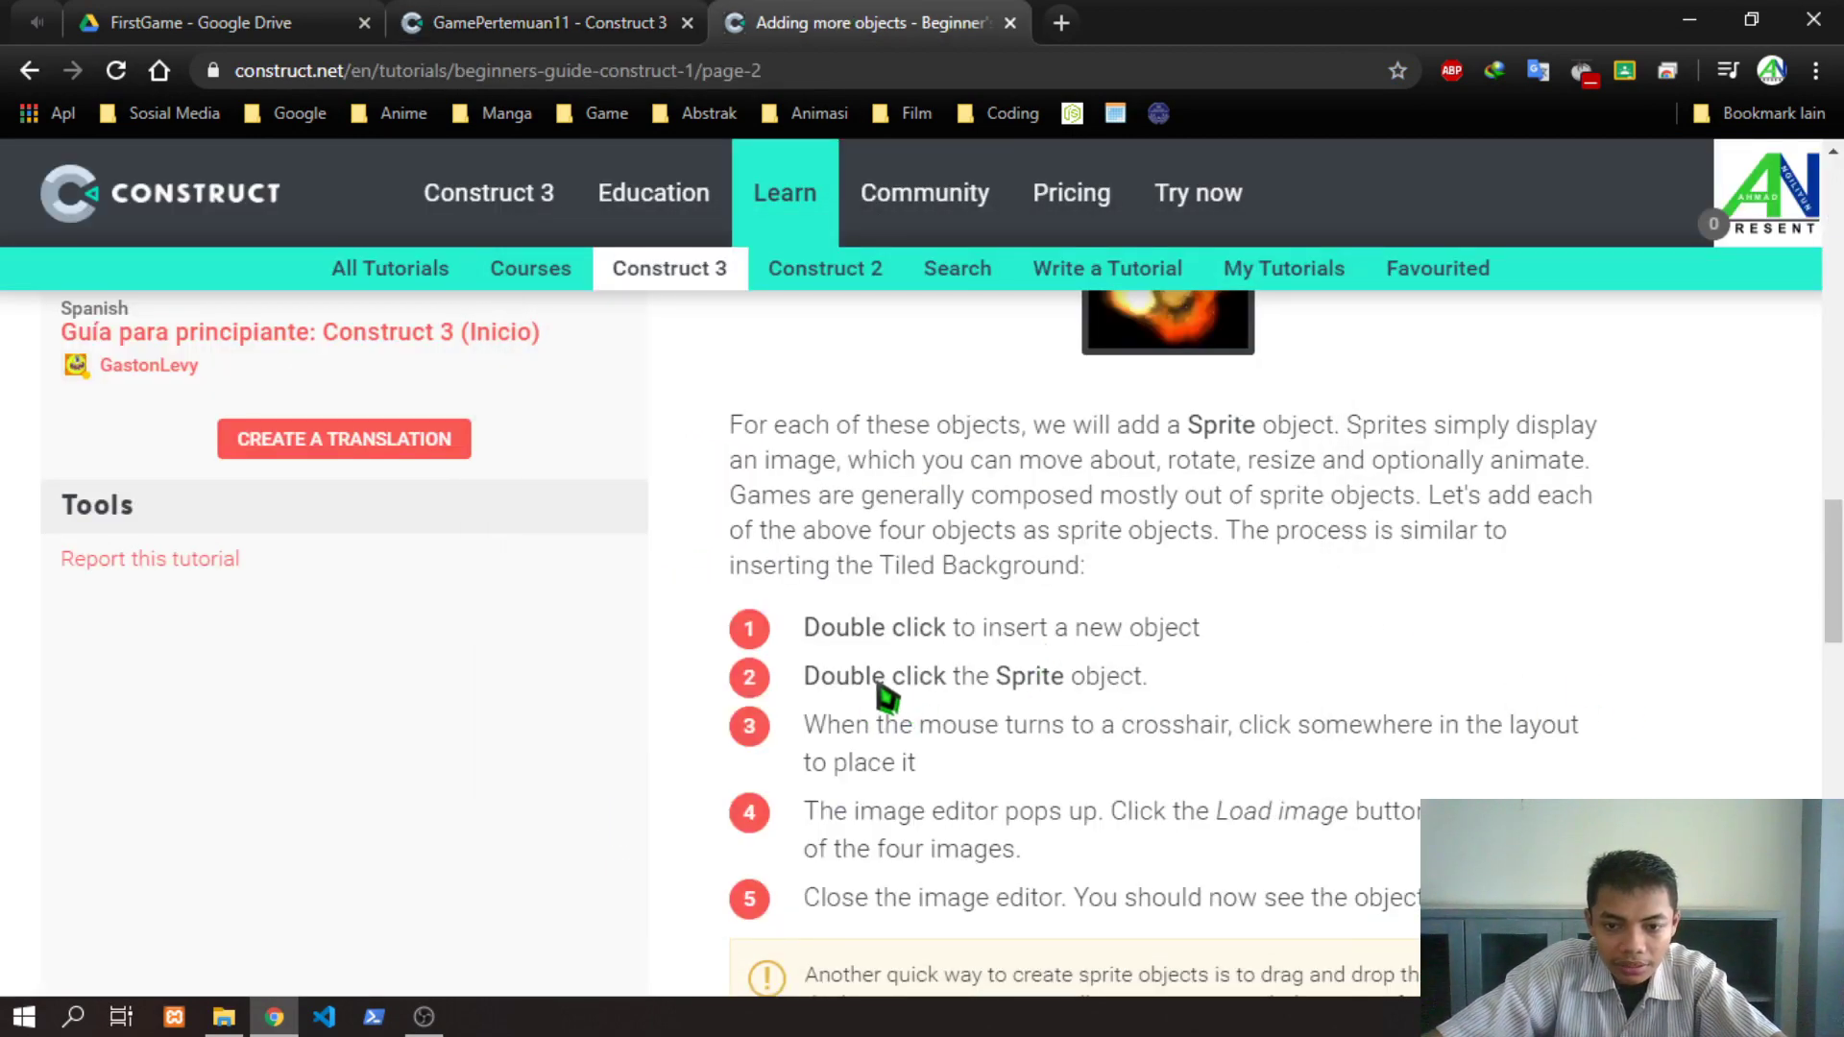
pyautogui.moveTo(880, 688); pyautogui.dragTo(1079, 683)
pyautogui.moveTo(919, 680); pyautogui.dragTo(1134, 681)
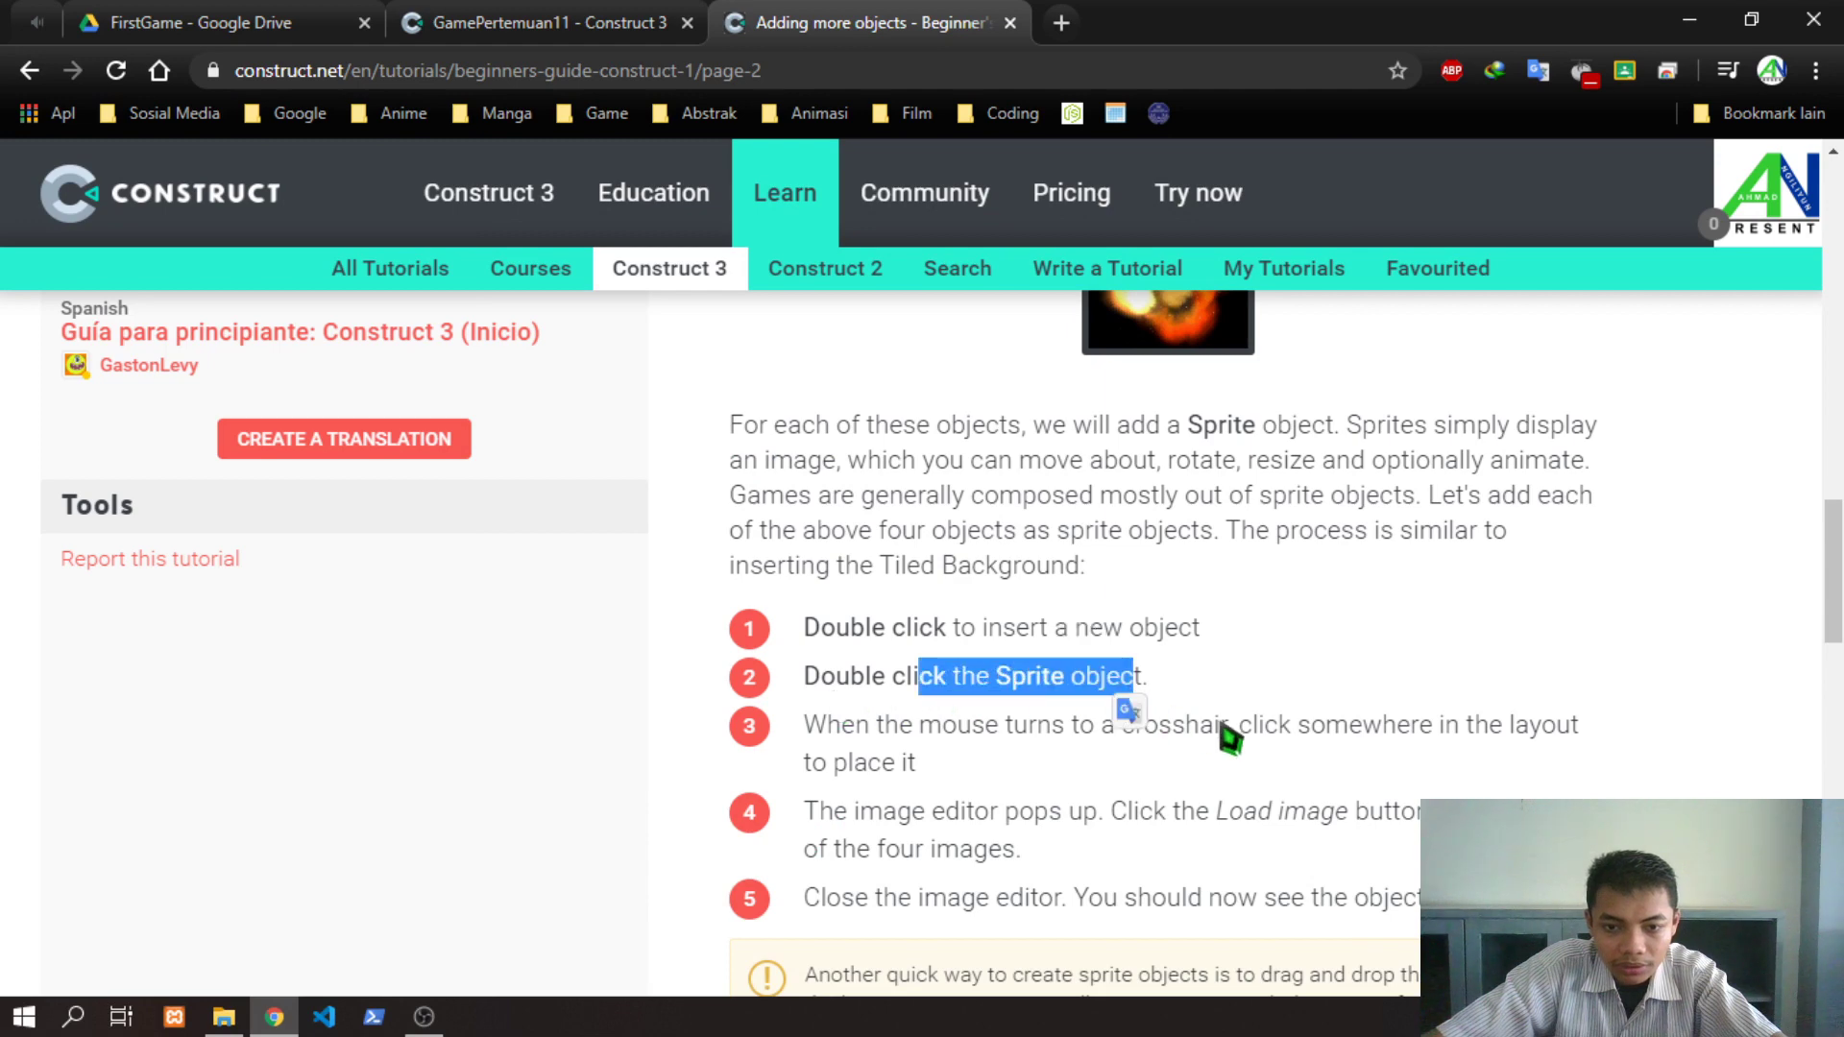
pyautogui.click(1225, 730)
pyautogui.scroll(-8, 1035, 681)
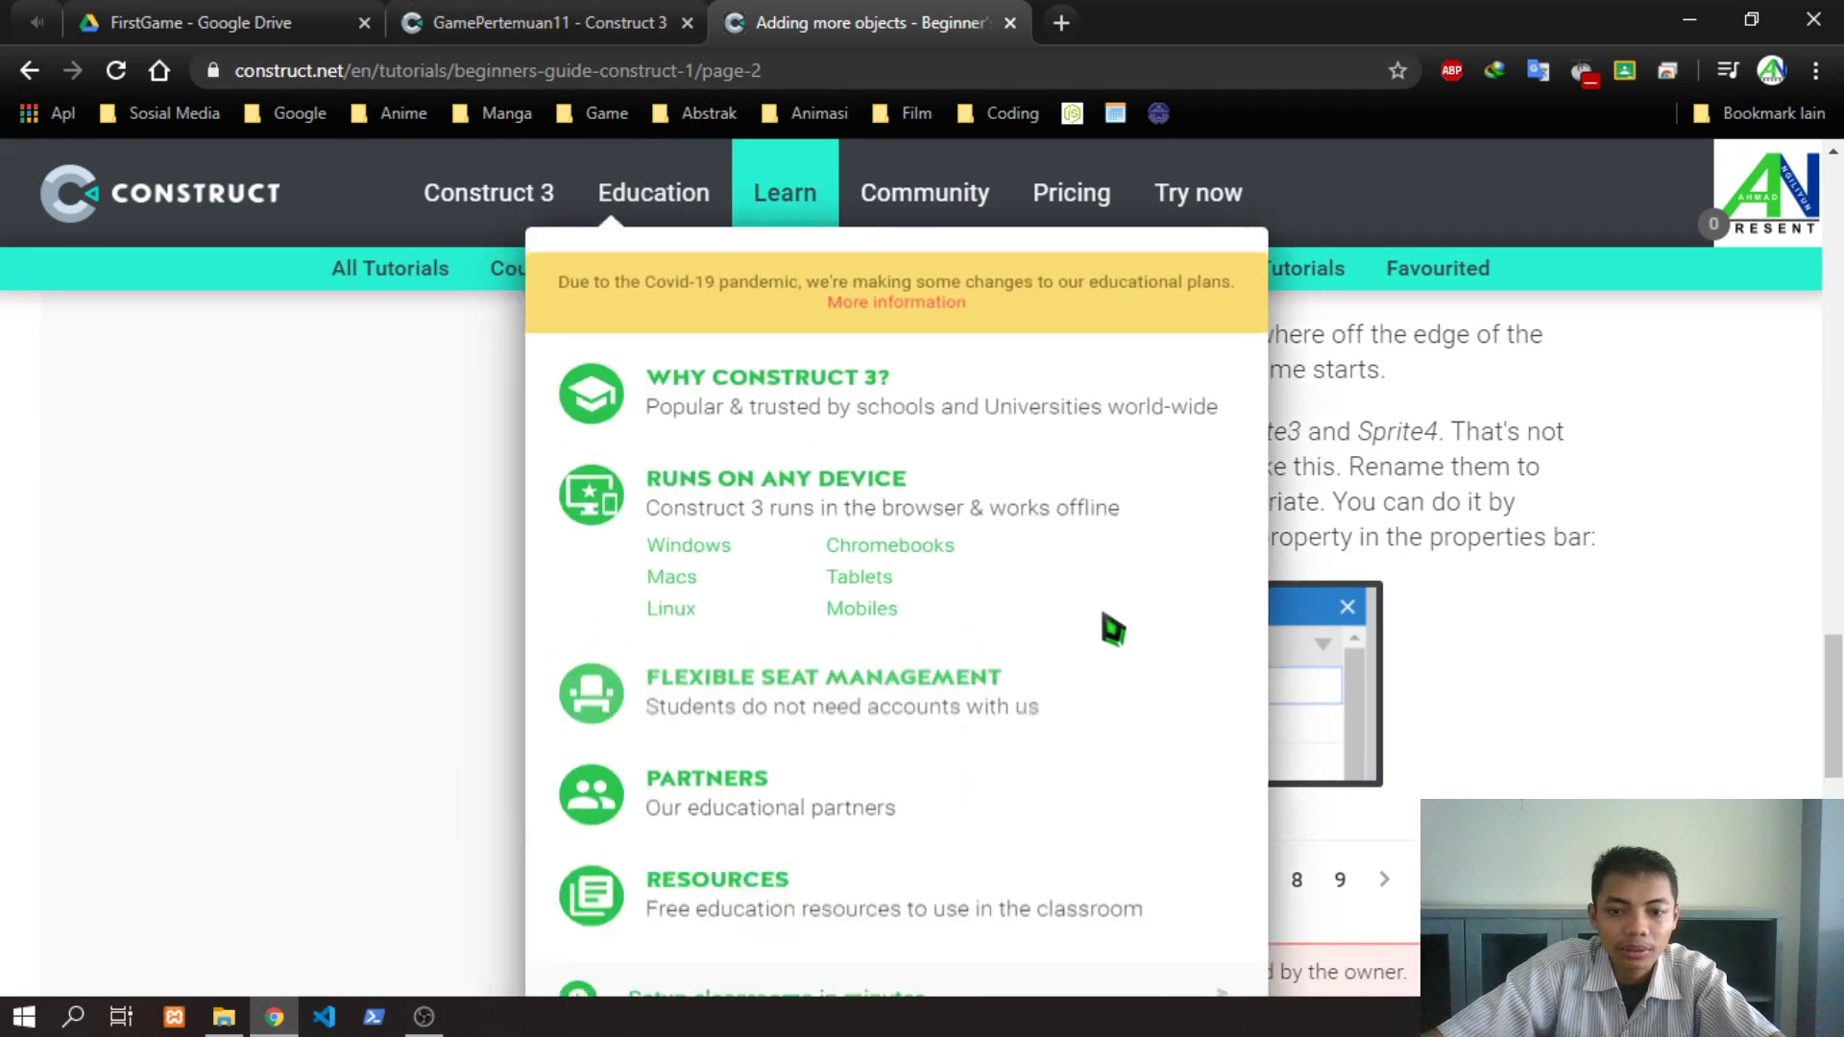
# Close the FirstGame Google Drive page, and rename the player sprite in the project to Pemain
pyautogui.click(221, 22)
pyautogui.click(481, 19)
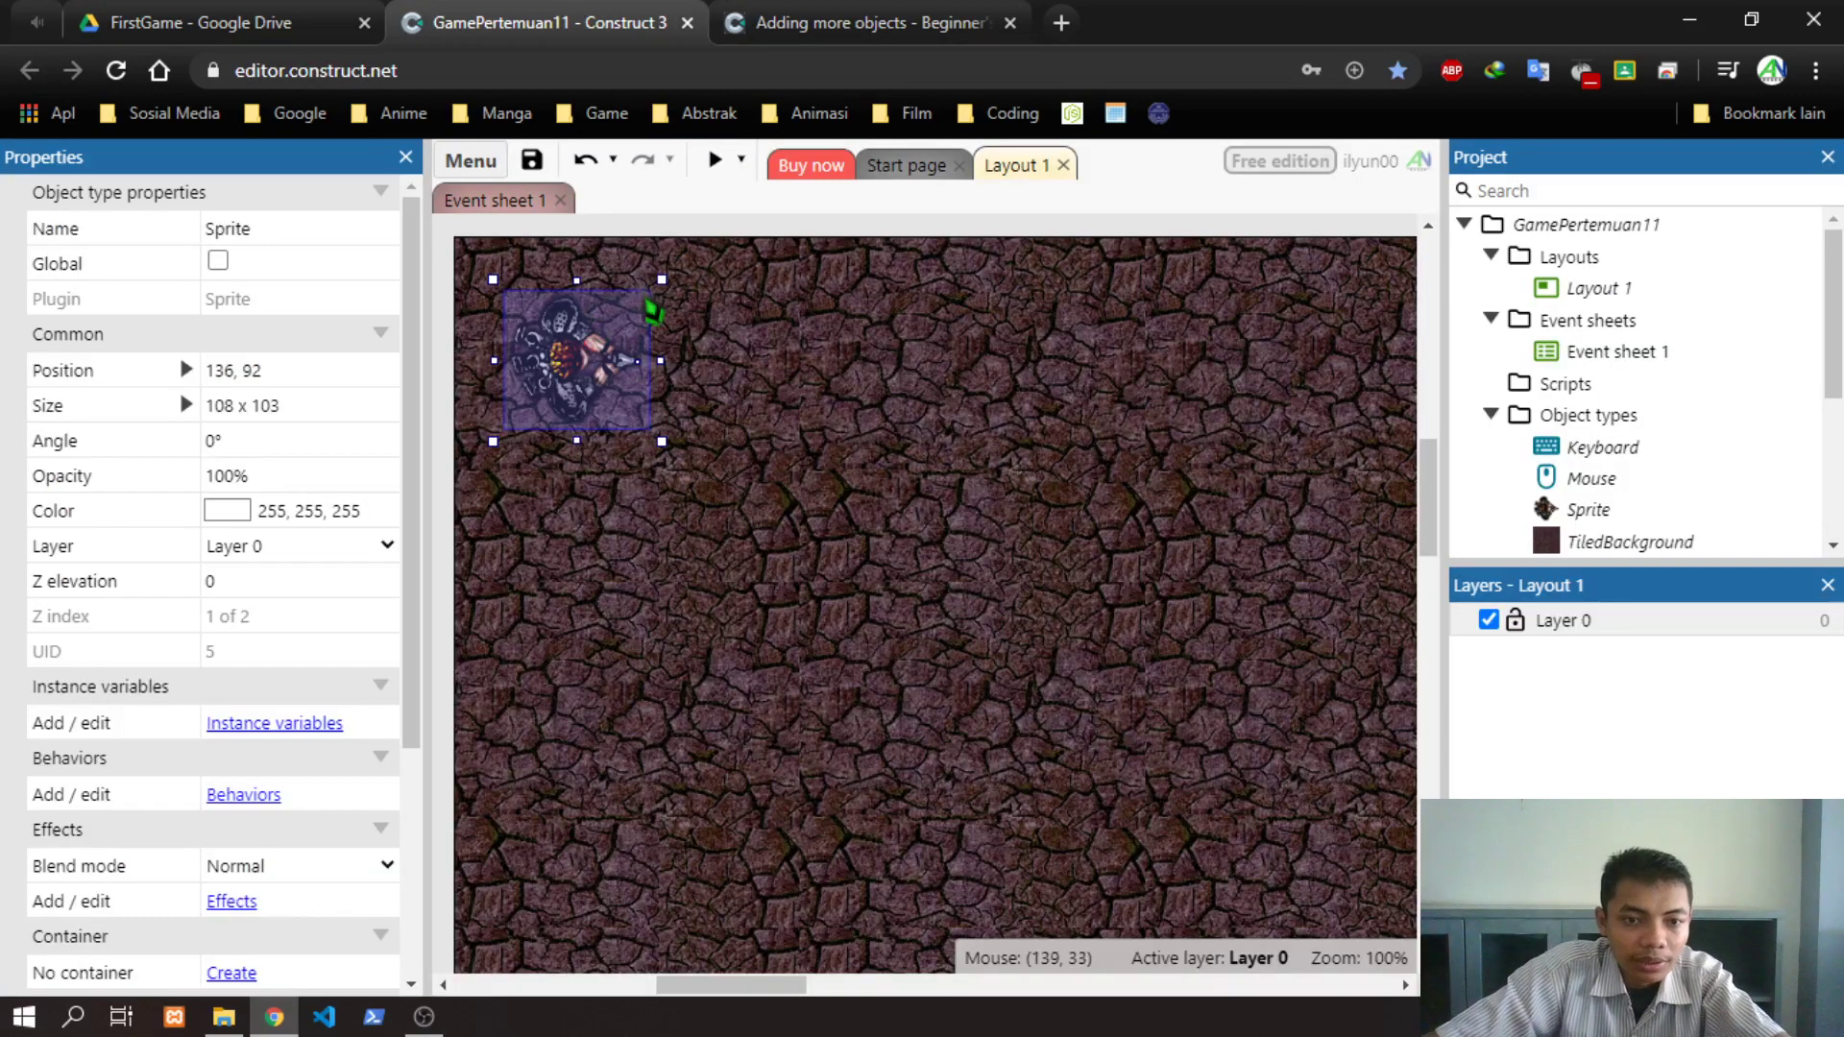
pyautogui.click(364, 22)
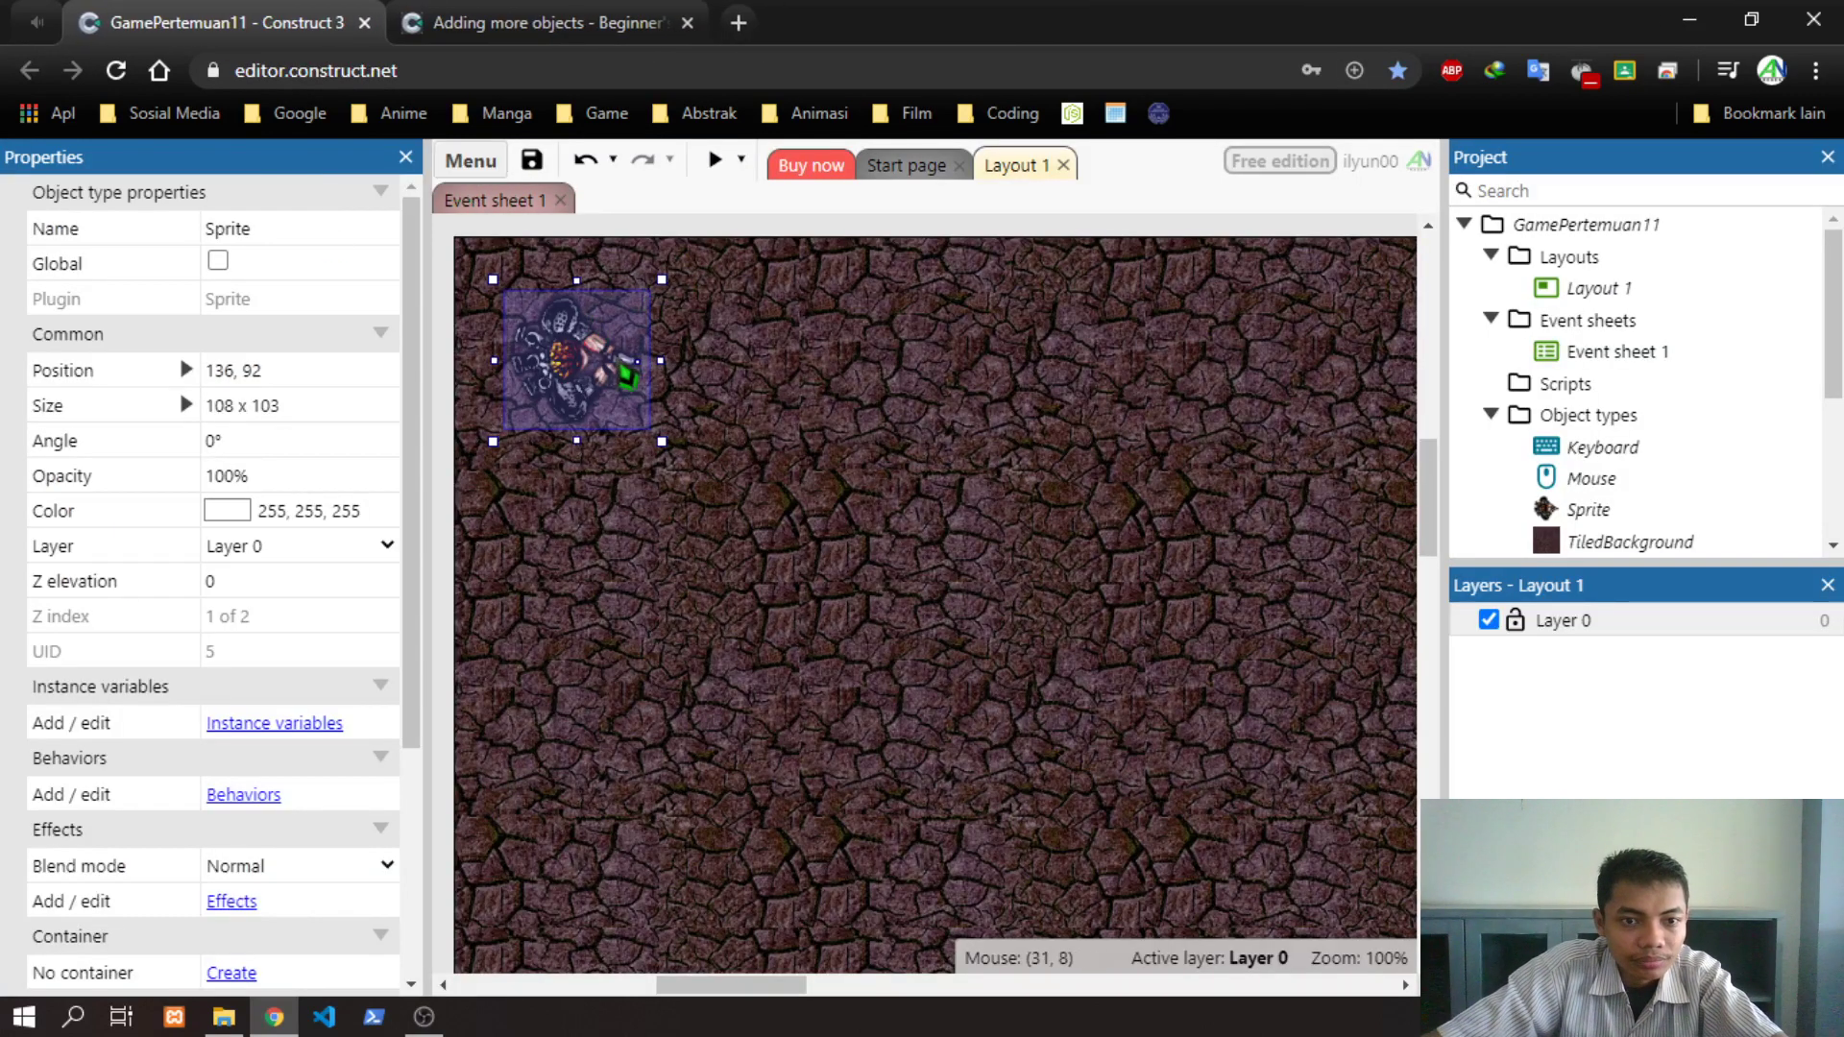
pyautogui.click(277, 232)
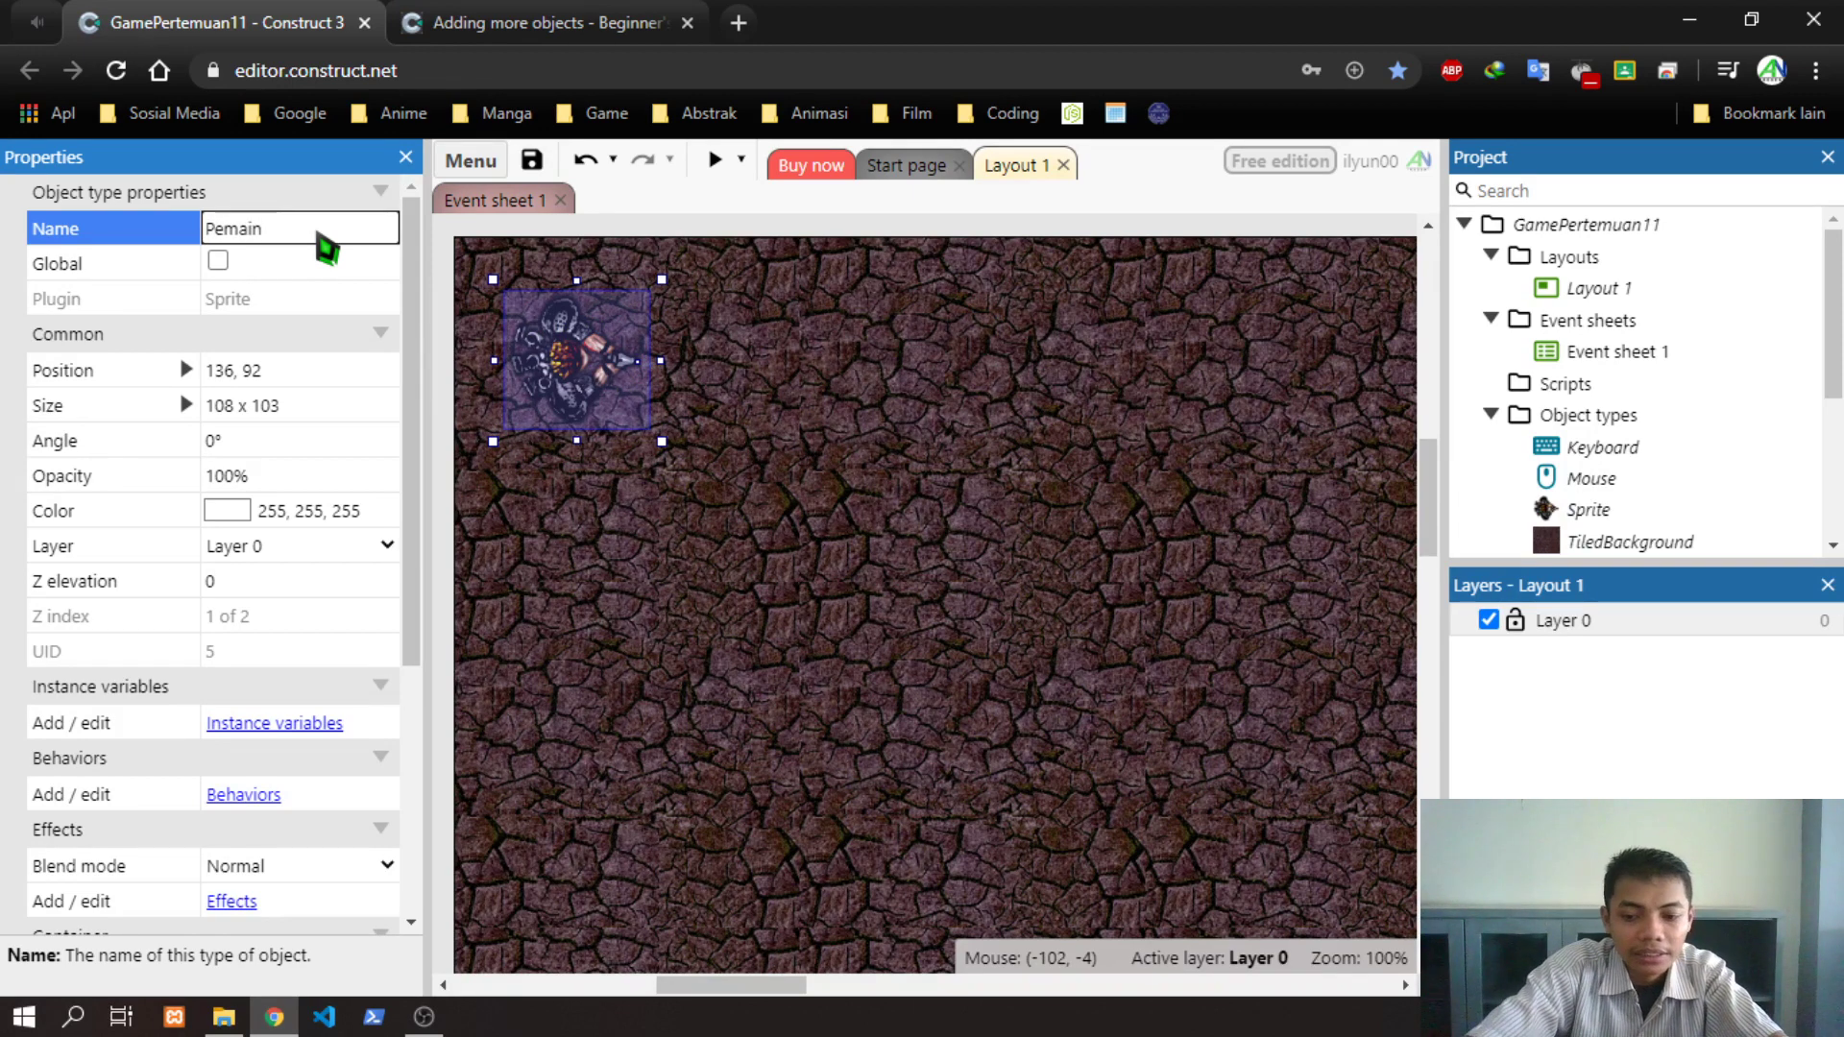
pyautogui.press('Return')
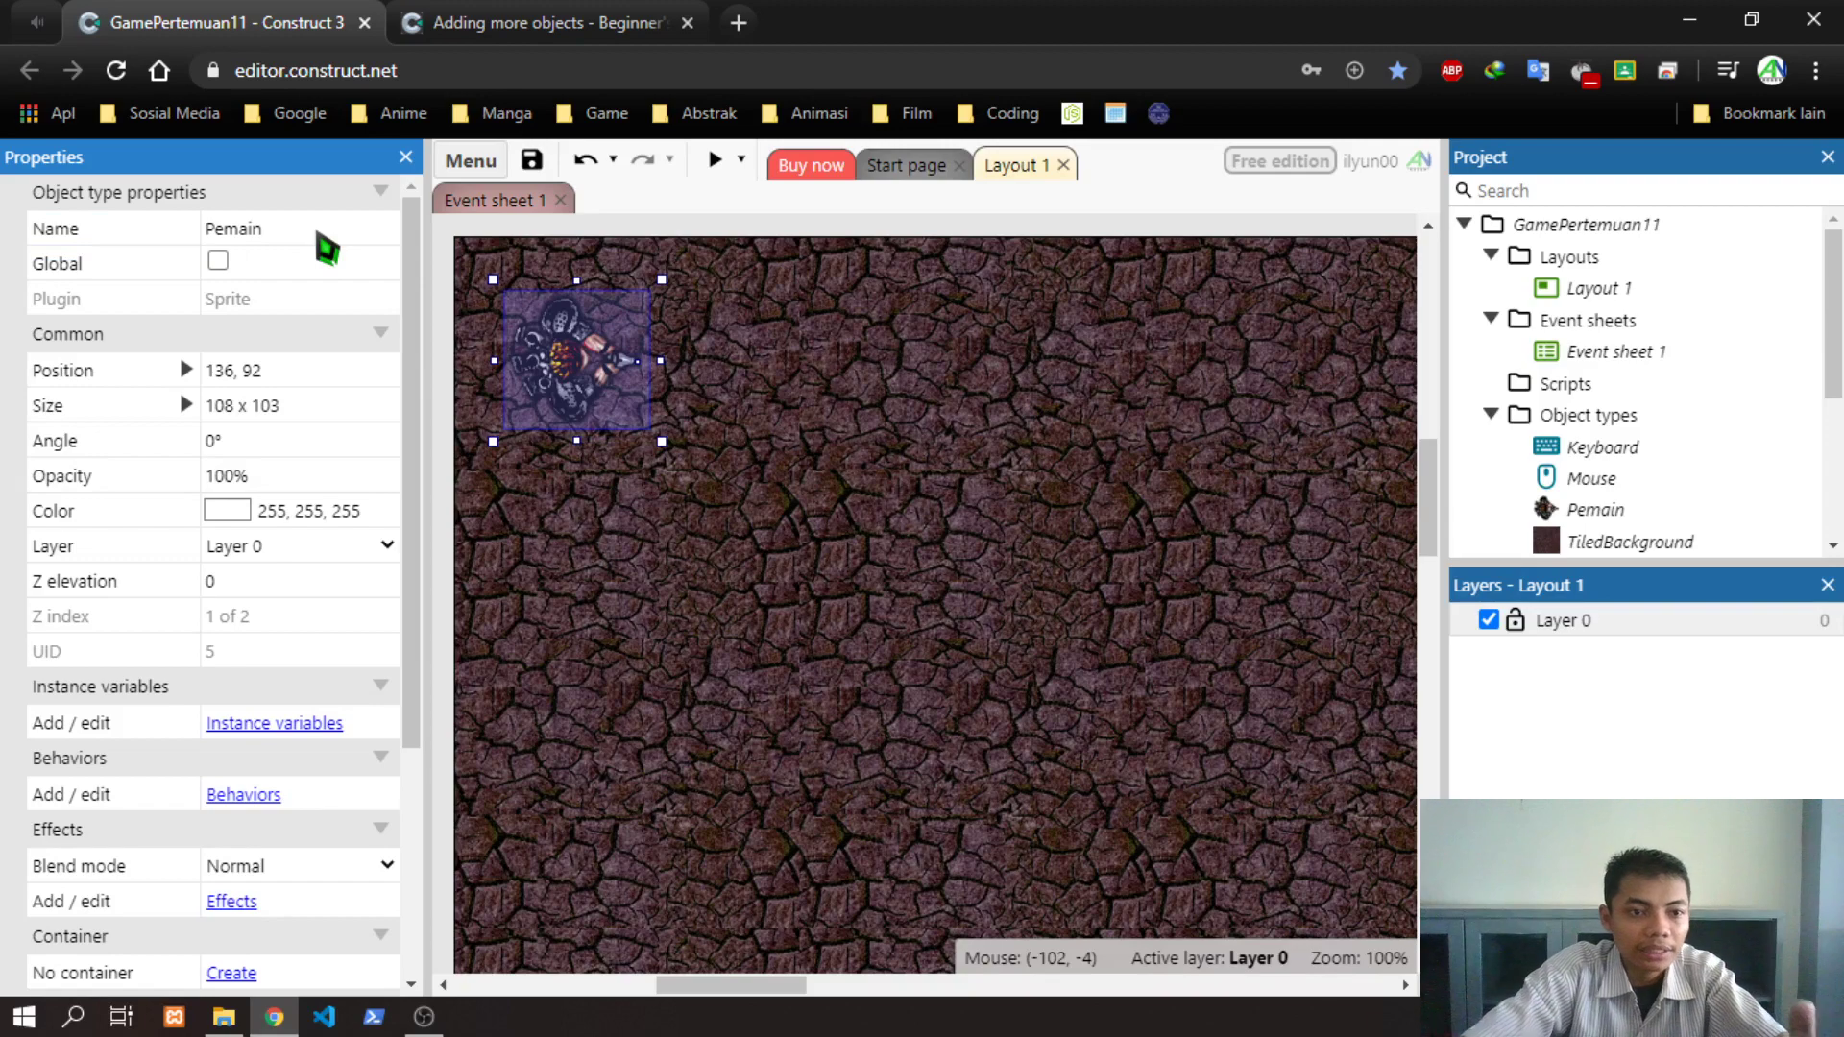
# Switch to the guide and review the paragraph about naming the four sprite objects
pyautogui.click(533, 23)
pyautogui.scroll(4, 1418, 442)
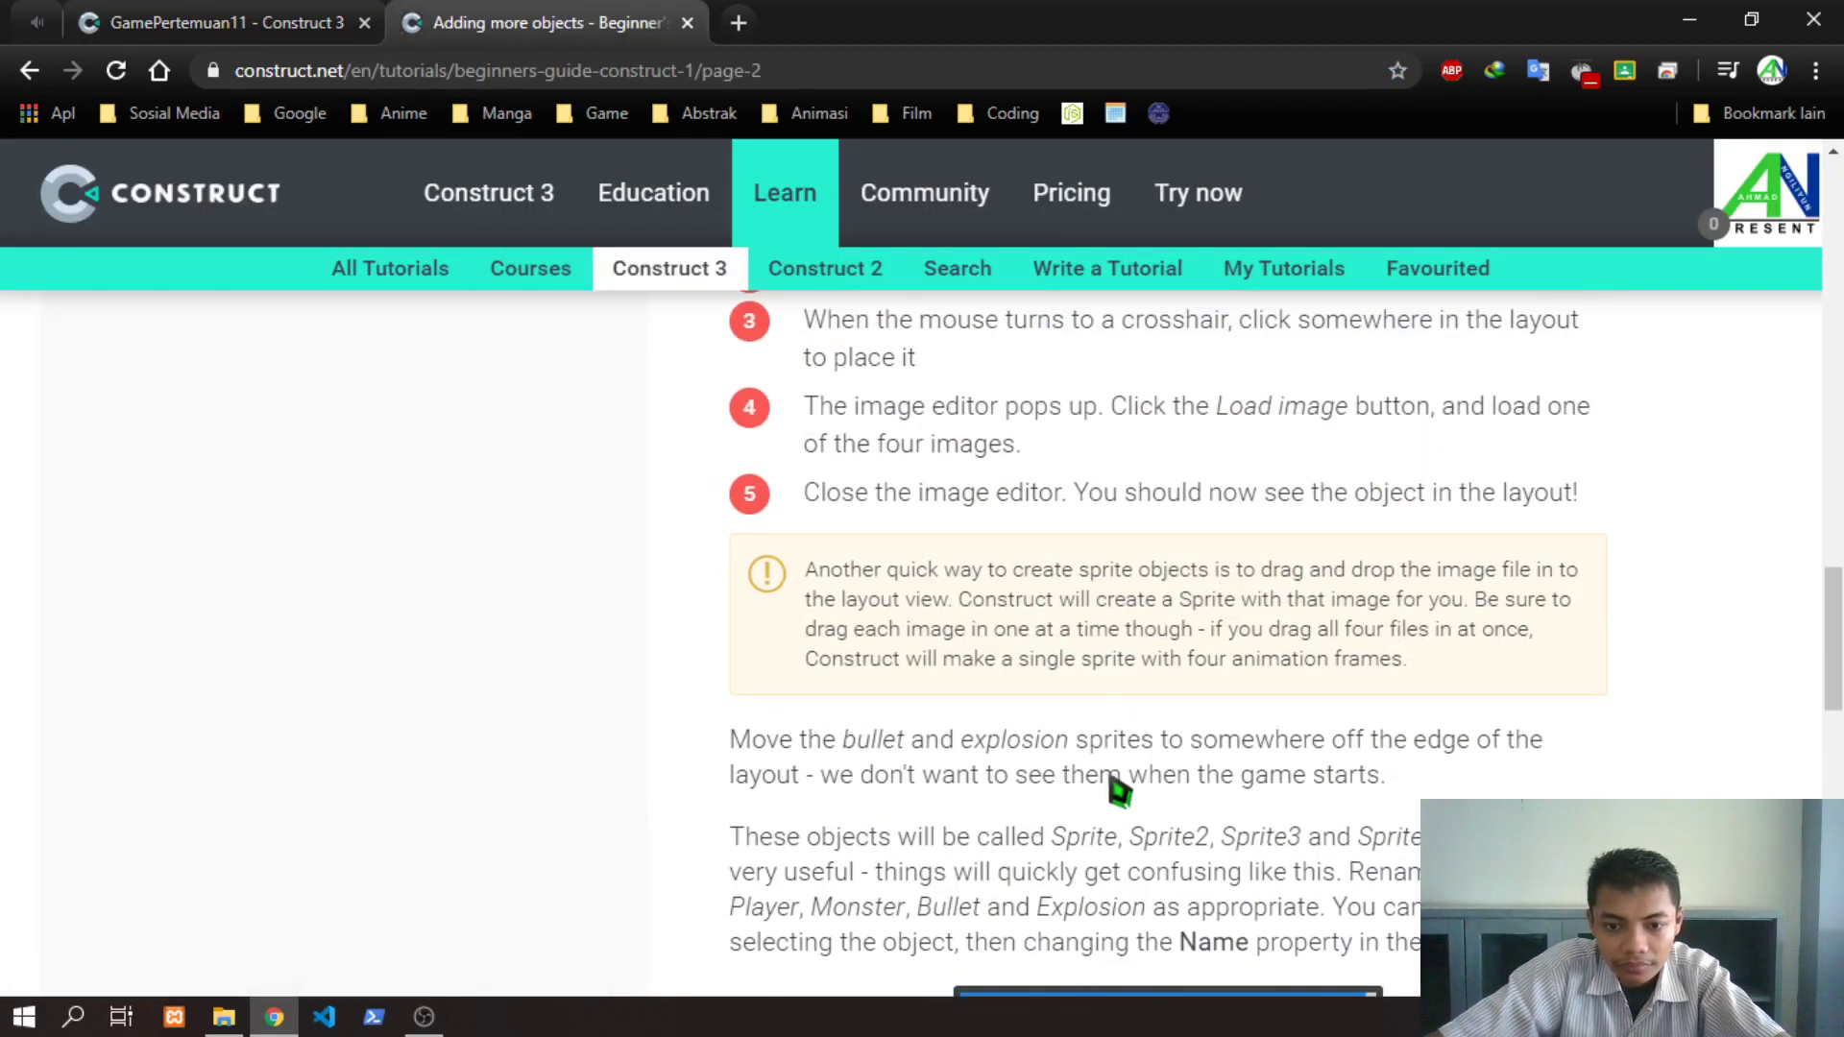
pyautogui.moveTo(929, 843); pyautogui.dragTo(1528, 834)
pyautogui.click(1321, 843)
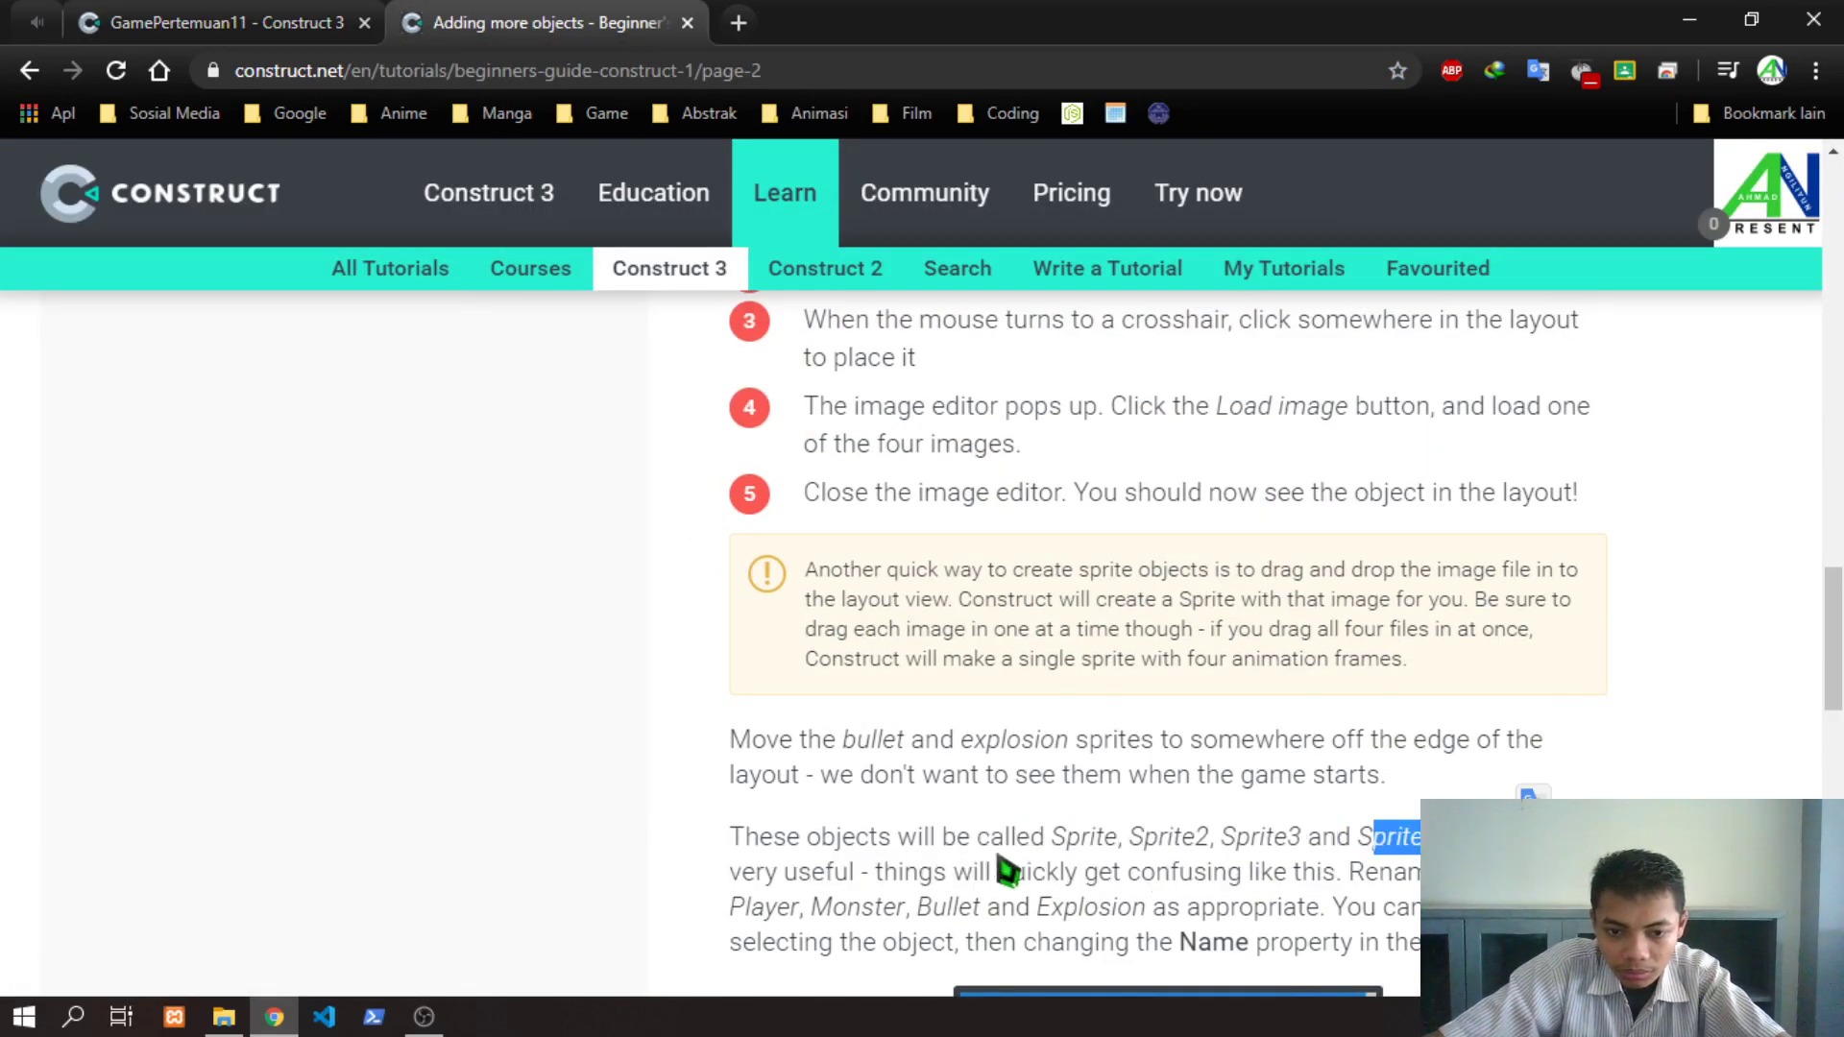
pyautogui.moveTo(992, 852); pyautogui.dragTo(997, 858)
pyautogui.click(953, 942)
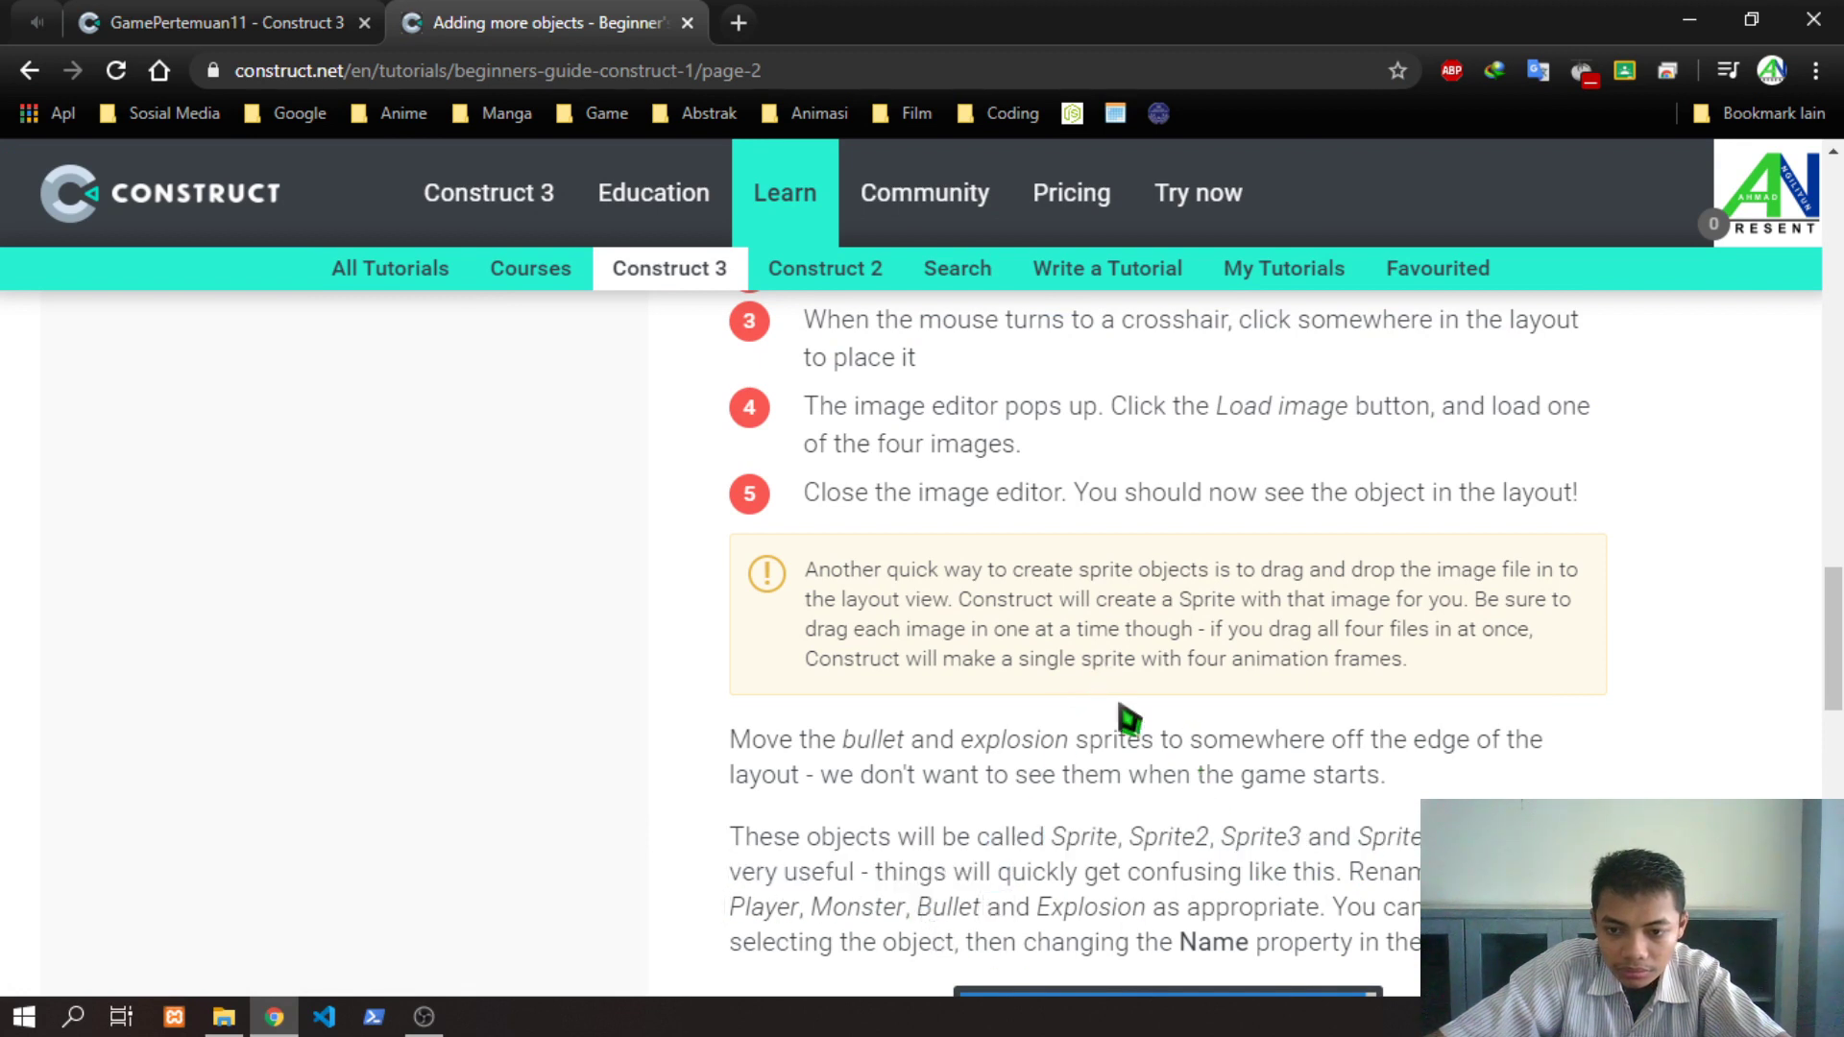
# Review the guide's instructions for placing a sprite, loading its image and closing the editor, and open page 3 of the guide
pyautogui.scroll(1, 1037, 605)
pyautogui.moveTo(863, 467); pyautogui.dragTo(1248, 474)
pyautogui.click(1362, 472)
pyautogui.moveTo(941, 470); pyautogui.dragTo(1482, 474)
pyautogui.click(1518, 461)
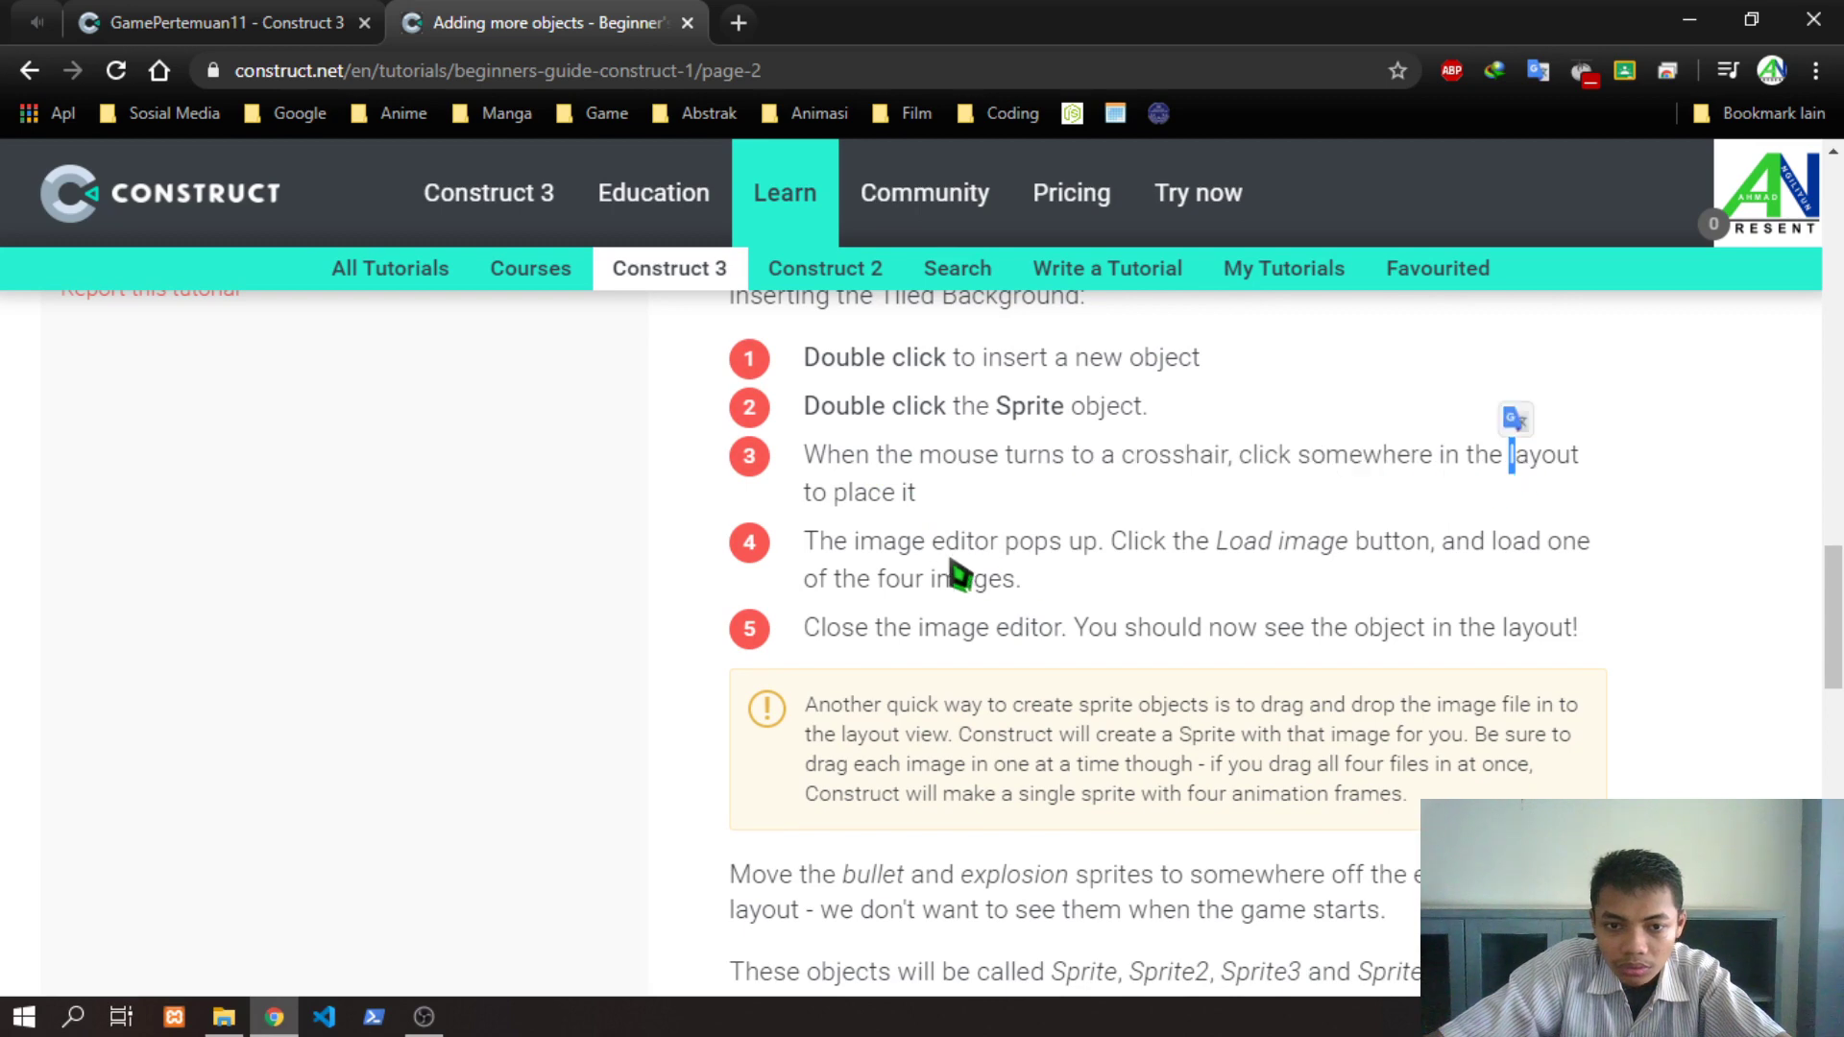
pyautogui.moveTo(869, 552); pyautogui.dragTo(1484, 544)
pyautogui.click(1306, 545)
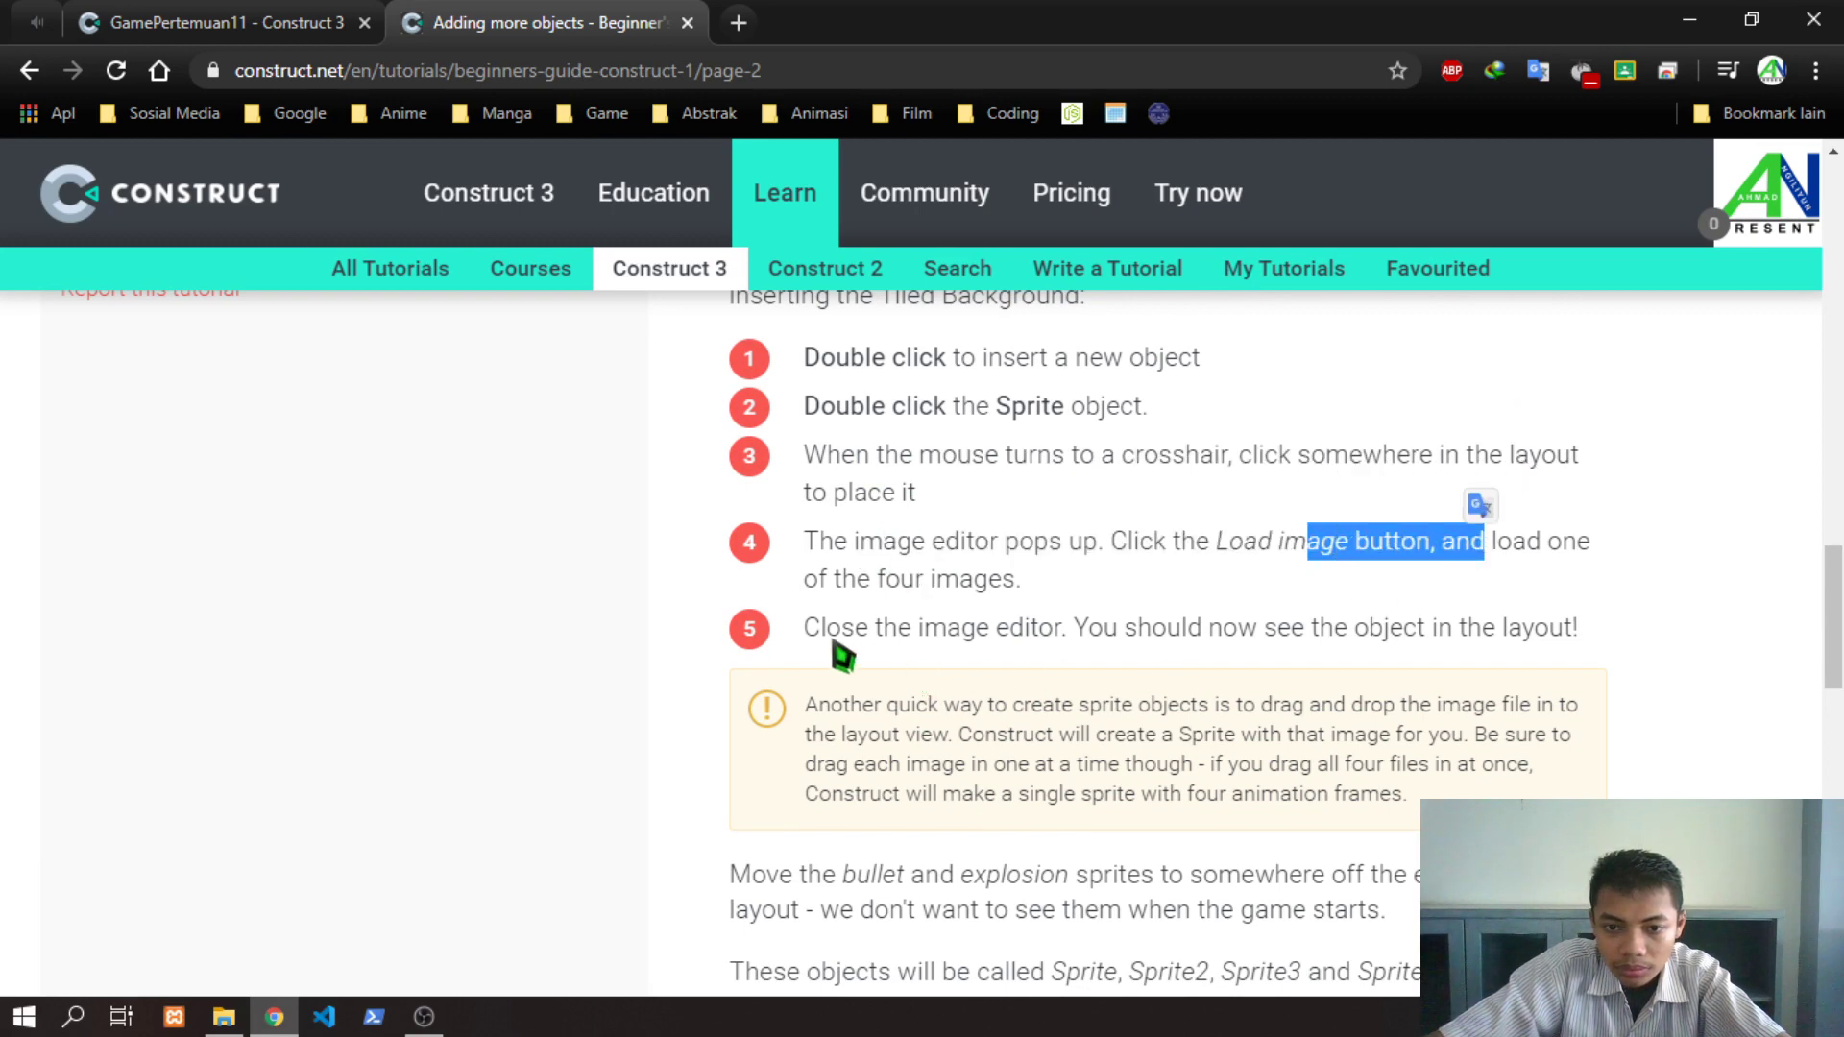
pyautogui.moveTo(833, 643); pyautogui.dragTo(1285, 646)
pyautogui.click(1358, 647)
pyautogui.scroll(-8, 1380, 647)
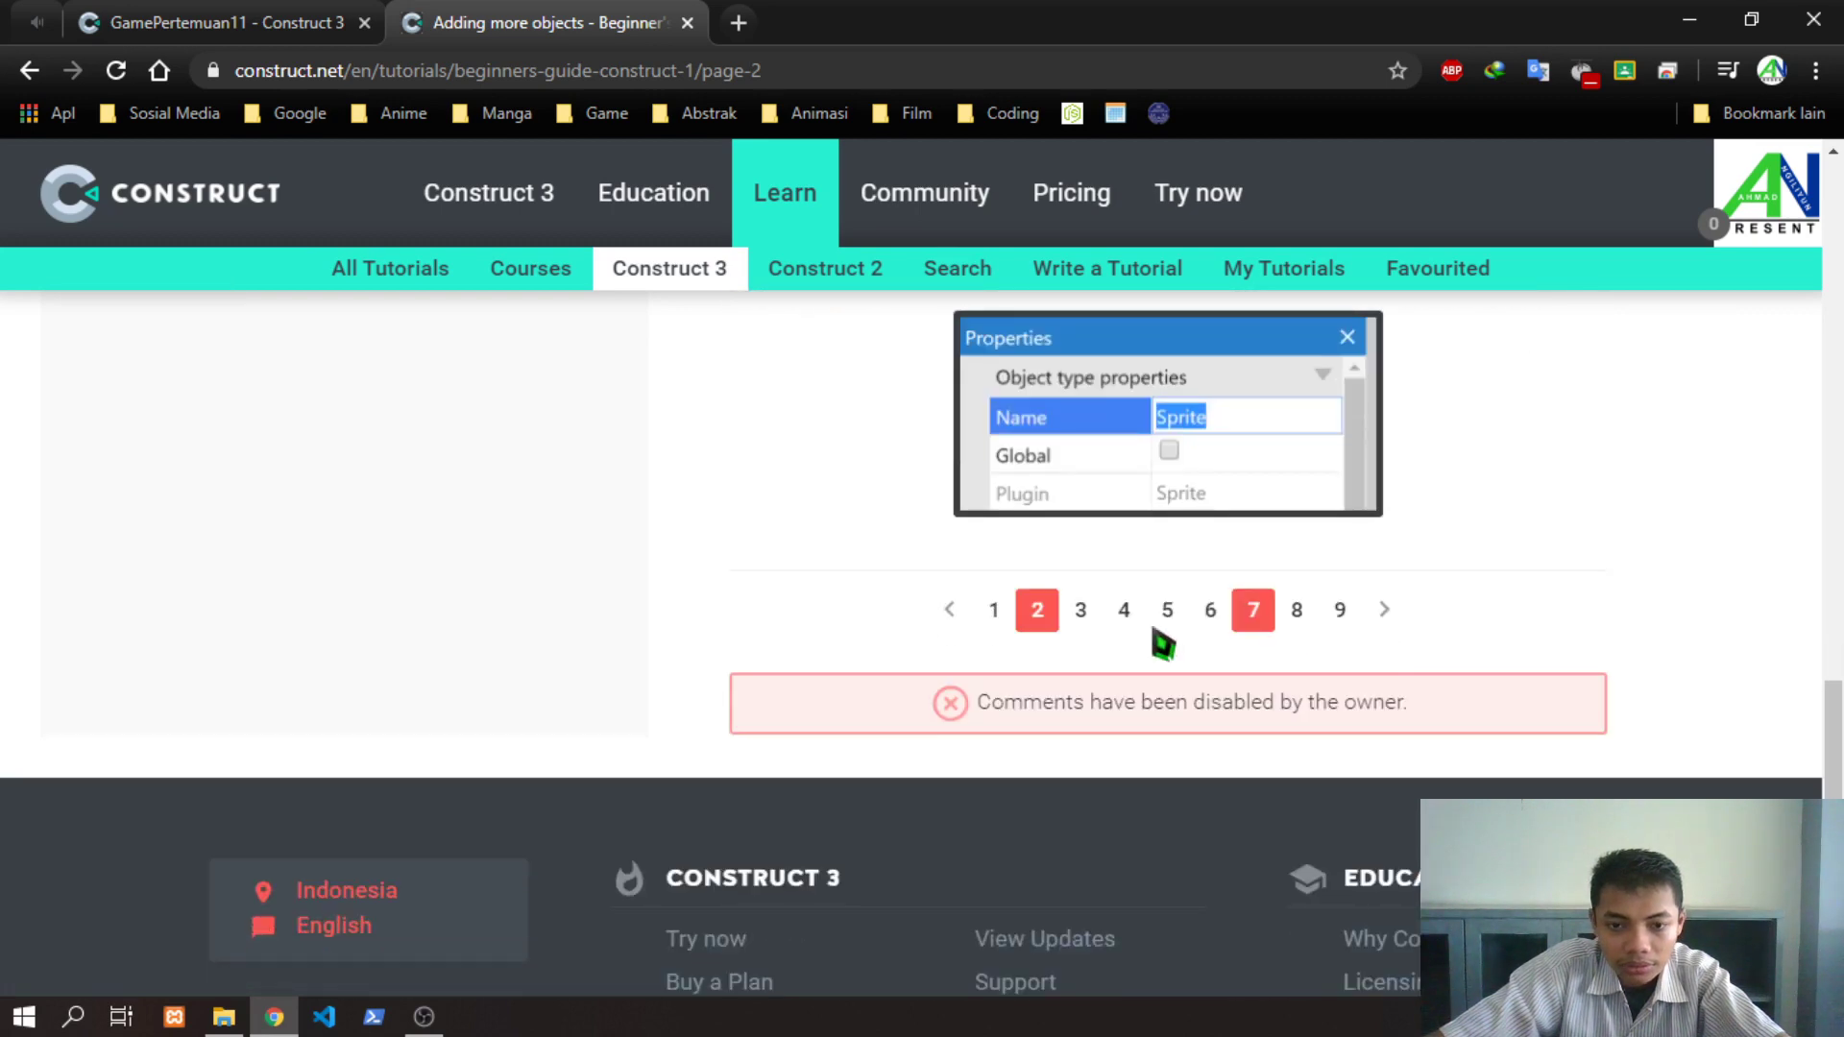
pyautogui.click(1079, 622)
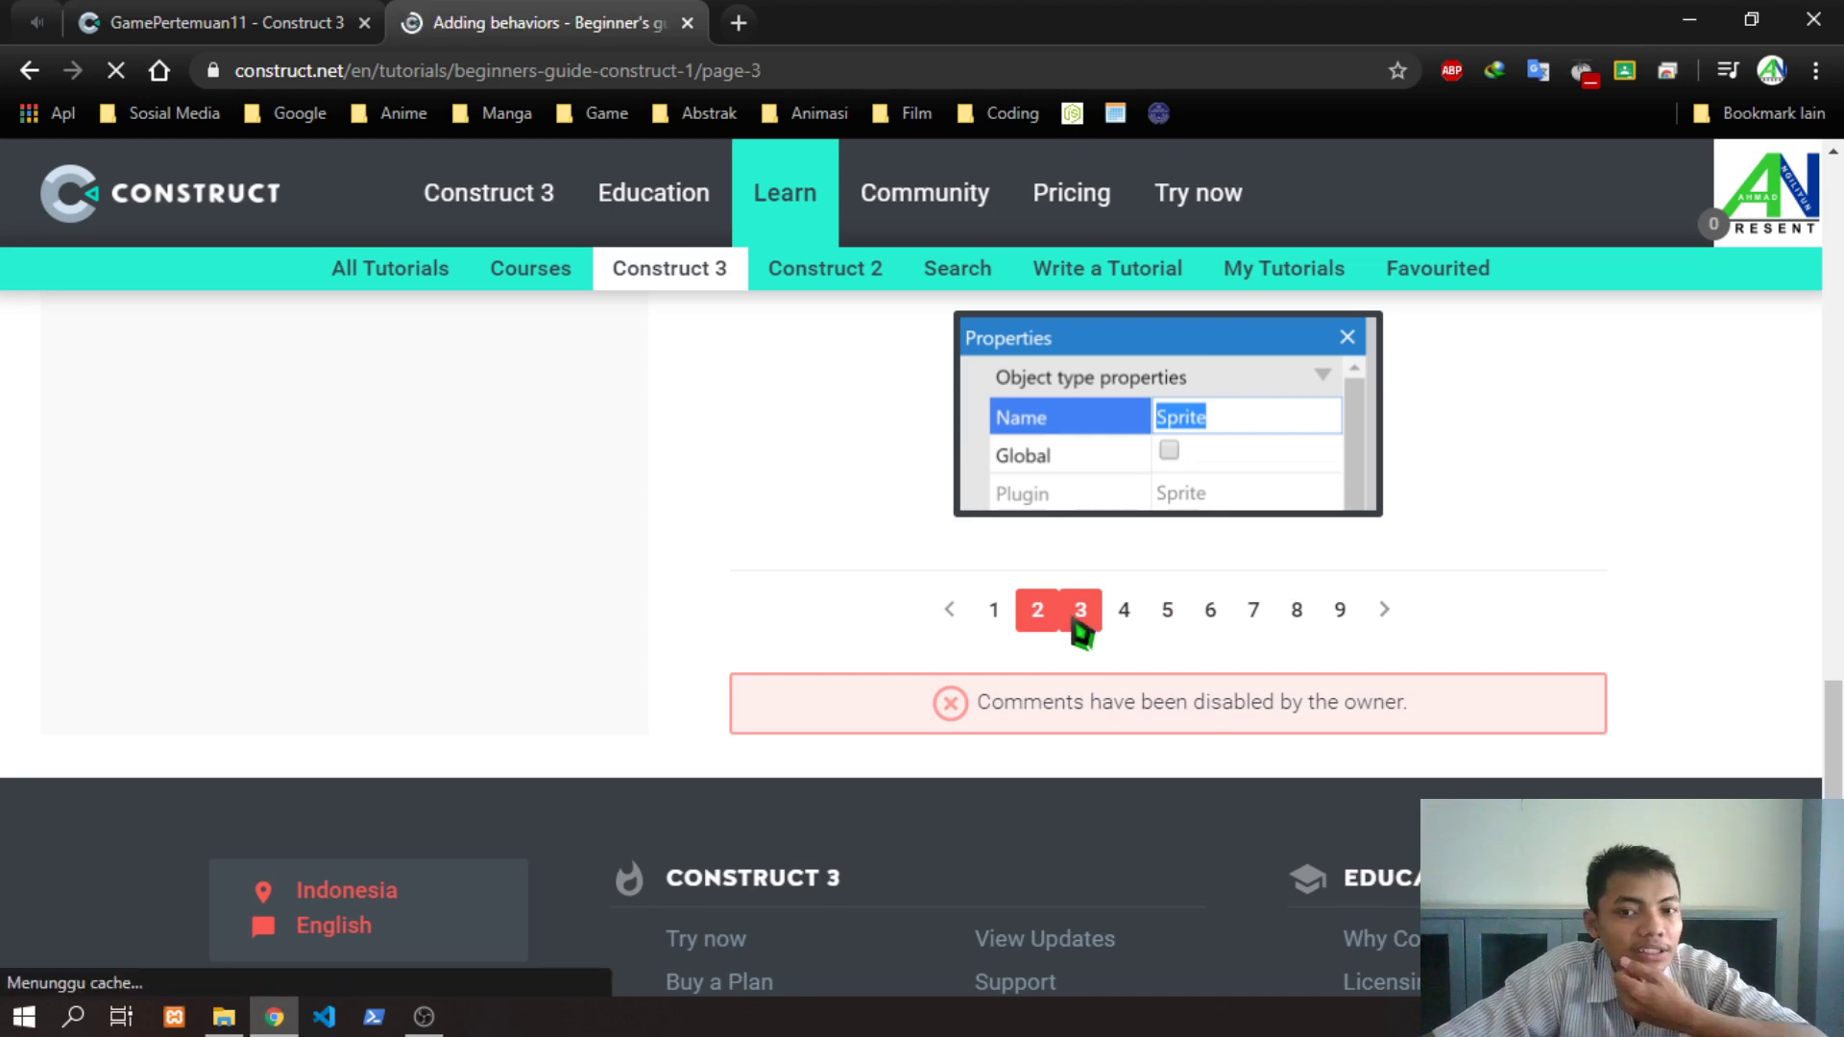
# Read page 3 of the guide on what behaviors do and how to add one to the player
pyautogui.scroll(-5, 994, 590)
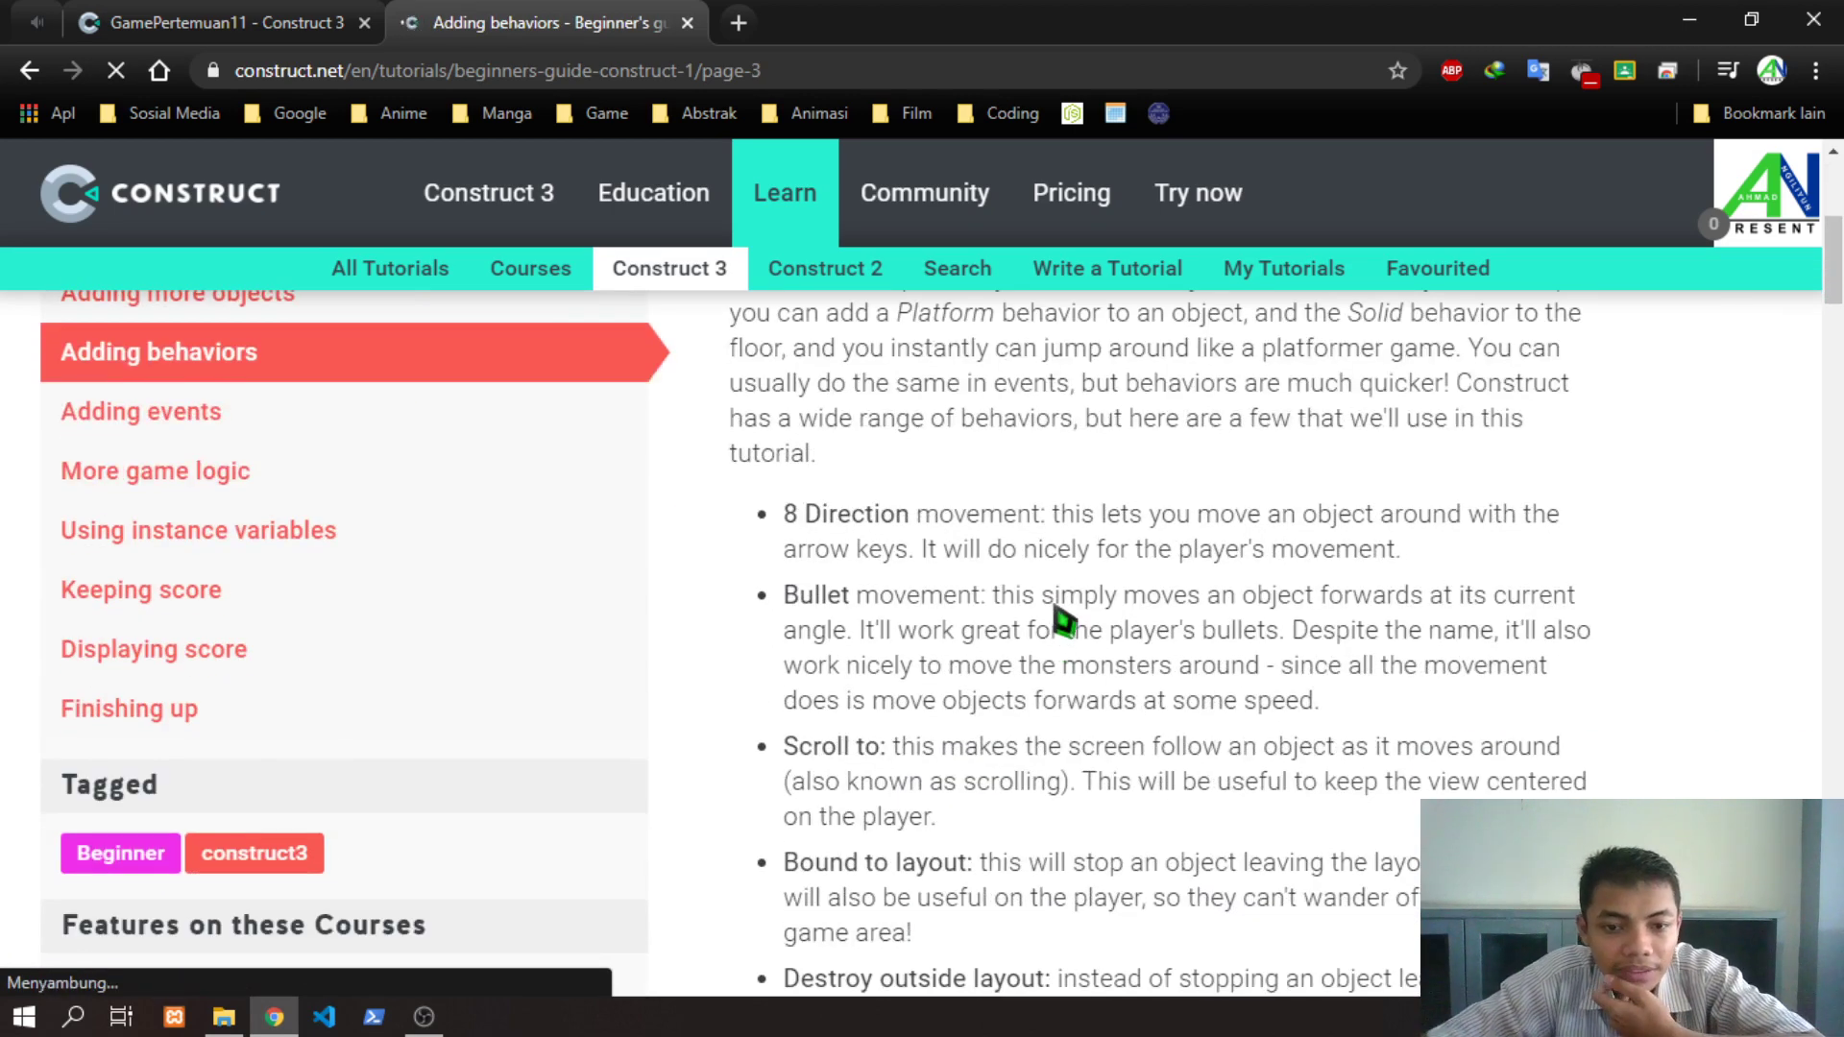
pyautogui.scroll(-11, 1063, 619)
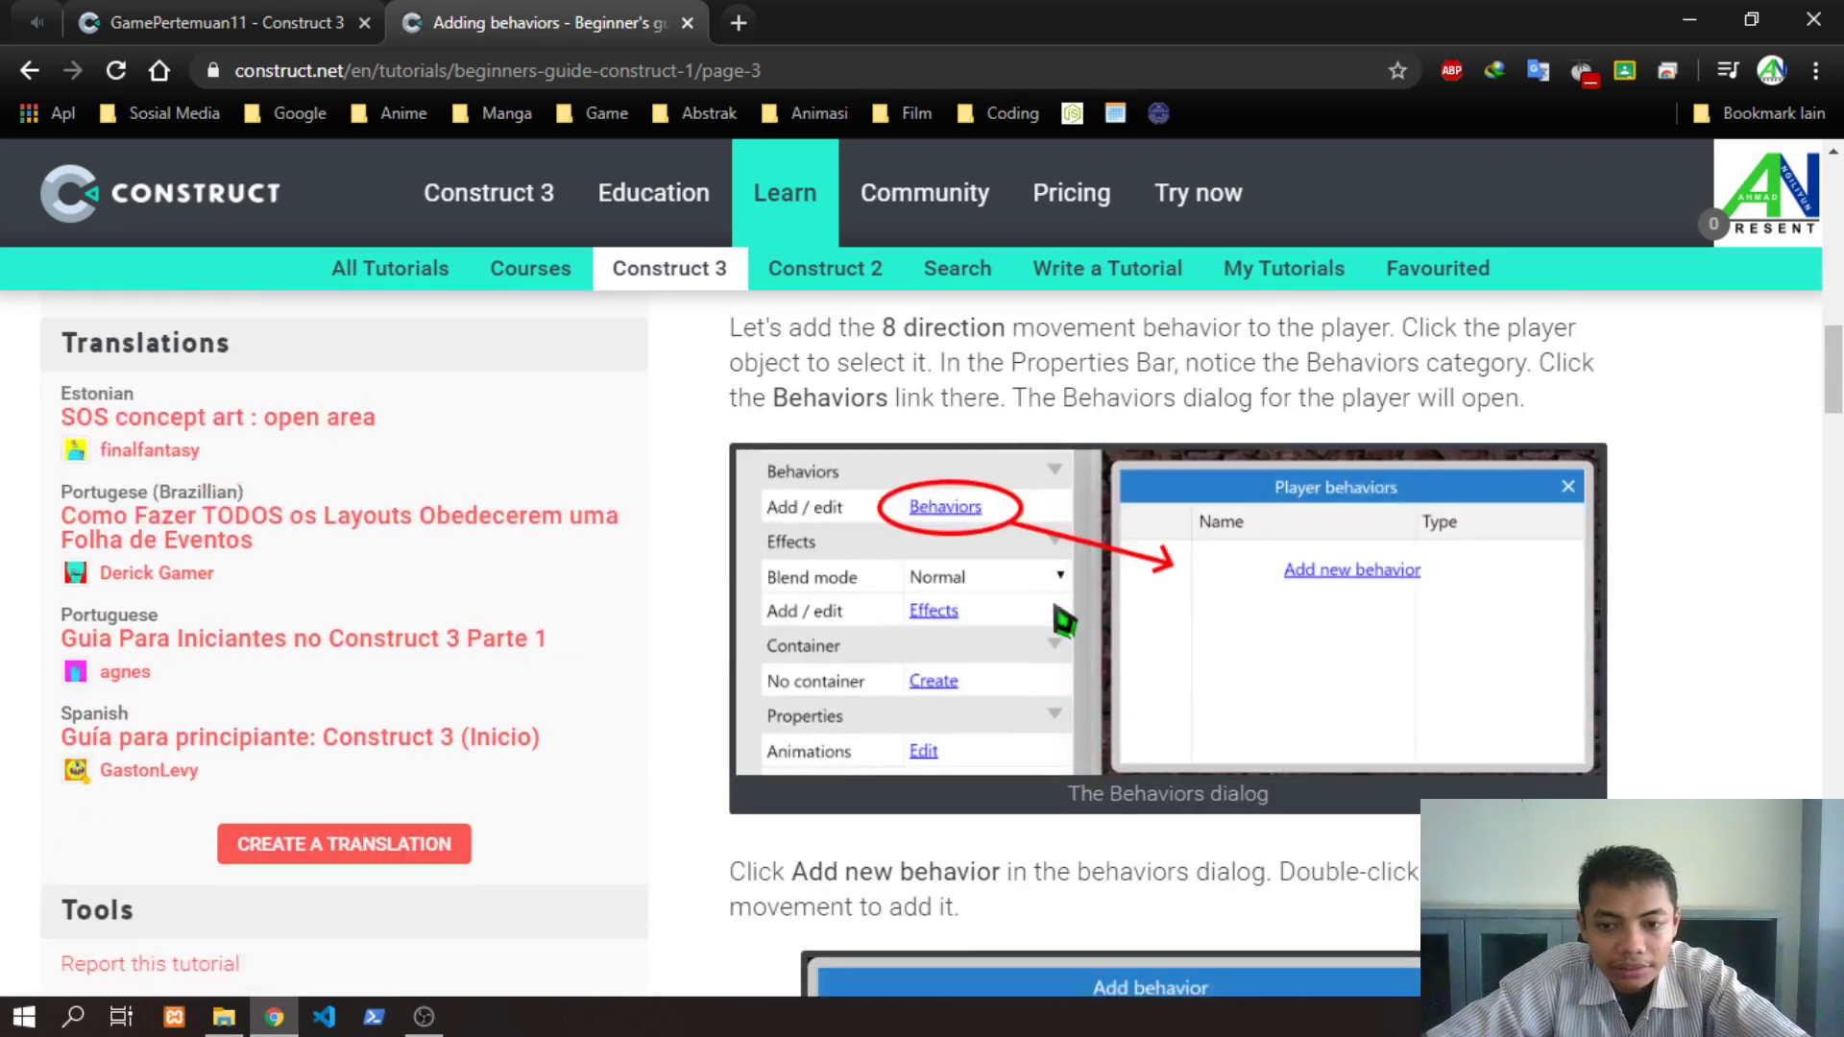
pyautogui.scroll(12, 1063, 619)
pyautogui.moveTo(764, 350); pyautogui.dragTo(1068, 373)
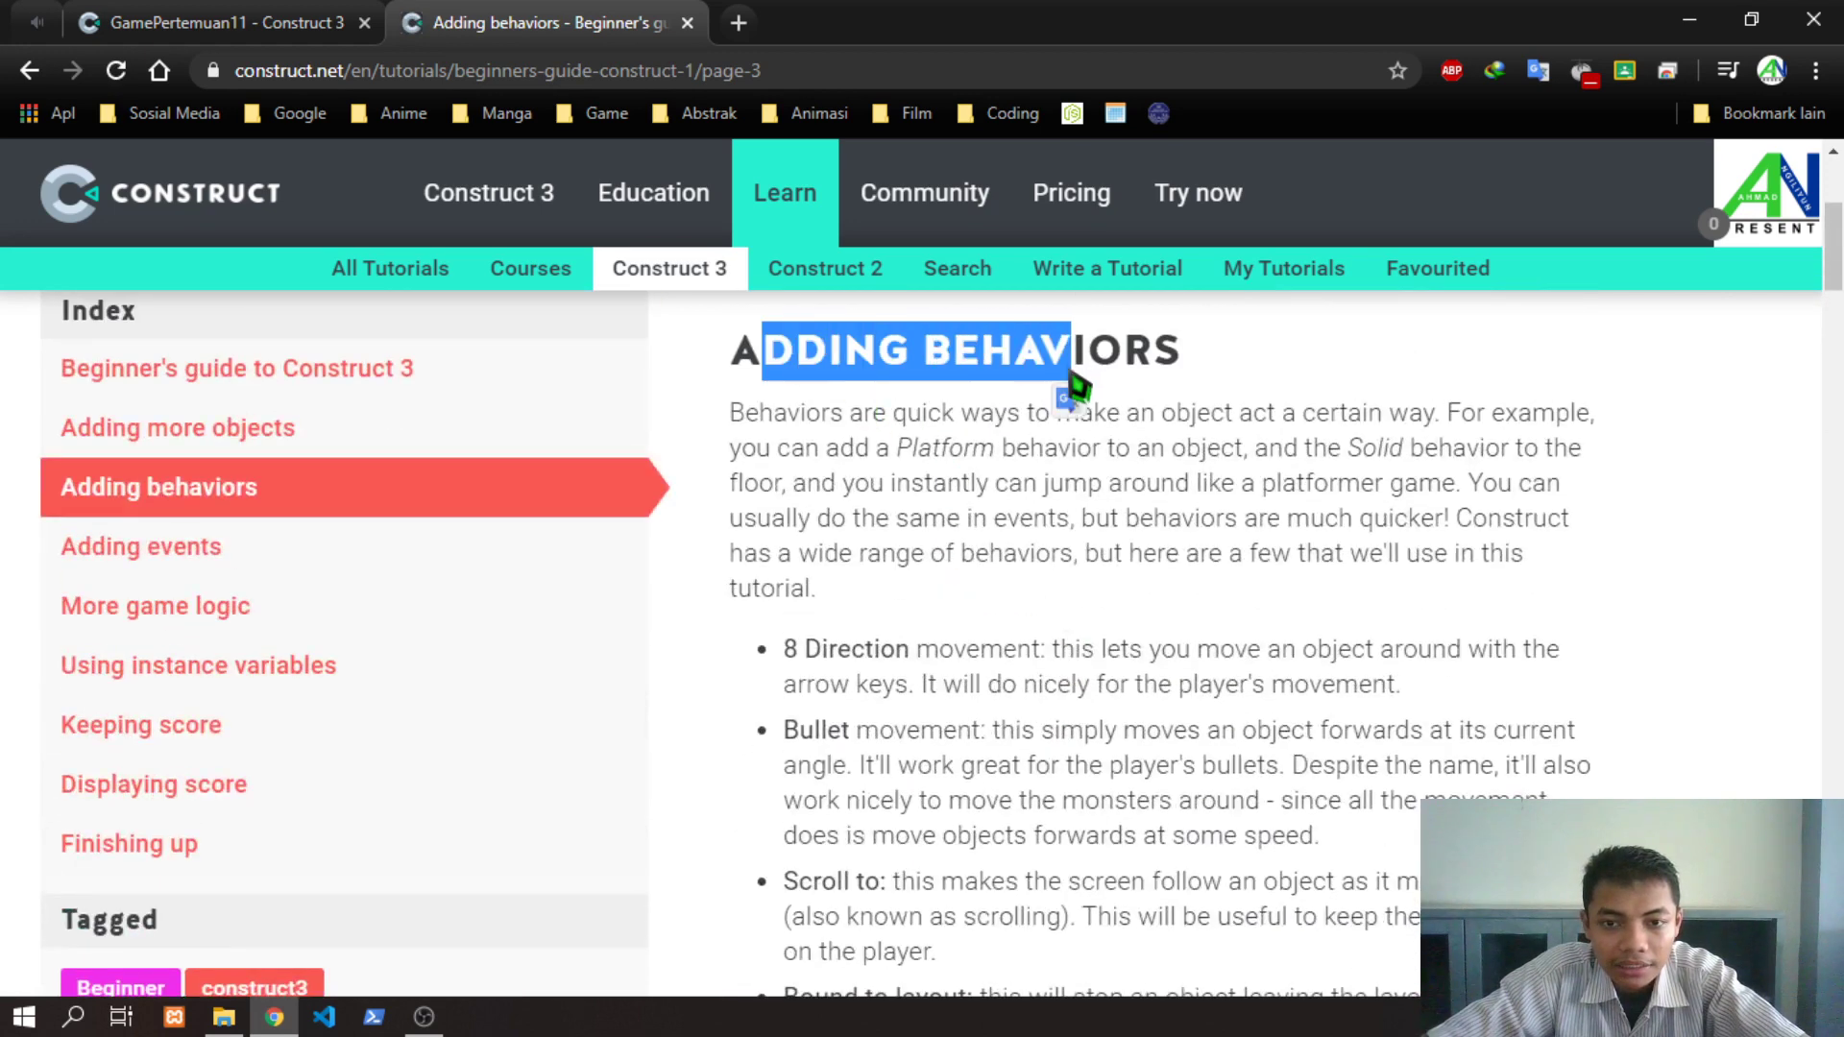
pyautogui.click(1216, 463)
pyautogui.moveTo(879, 351); pyautogui.dragTo(1039, 356)
pyautogui.click(1120, 547)
pyautogui.scroll(-3, 1095, 538)
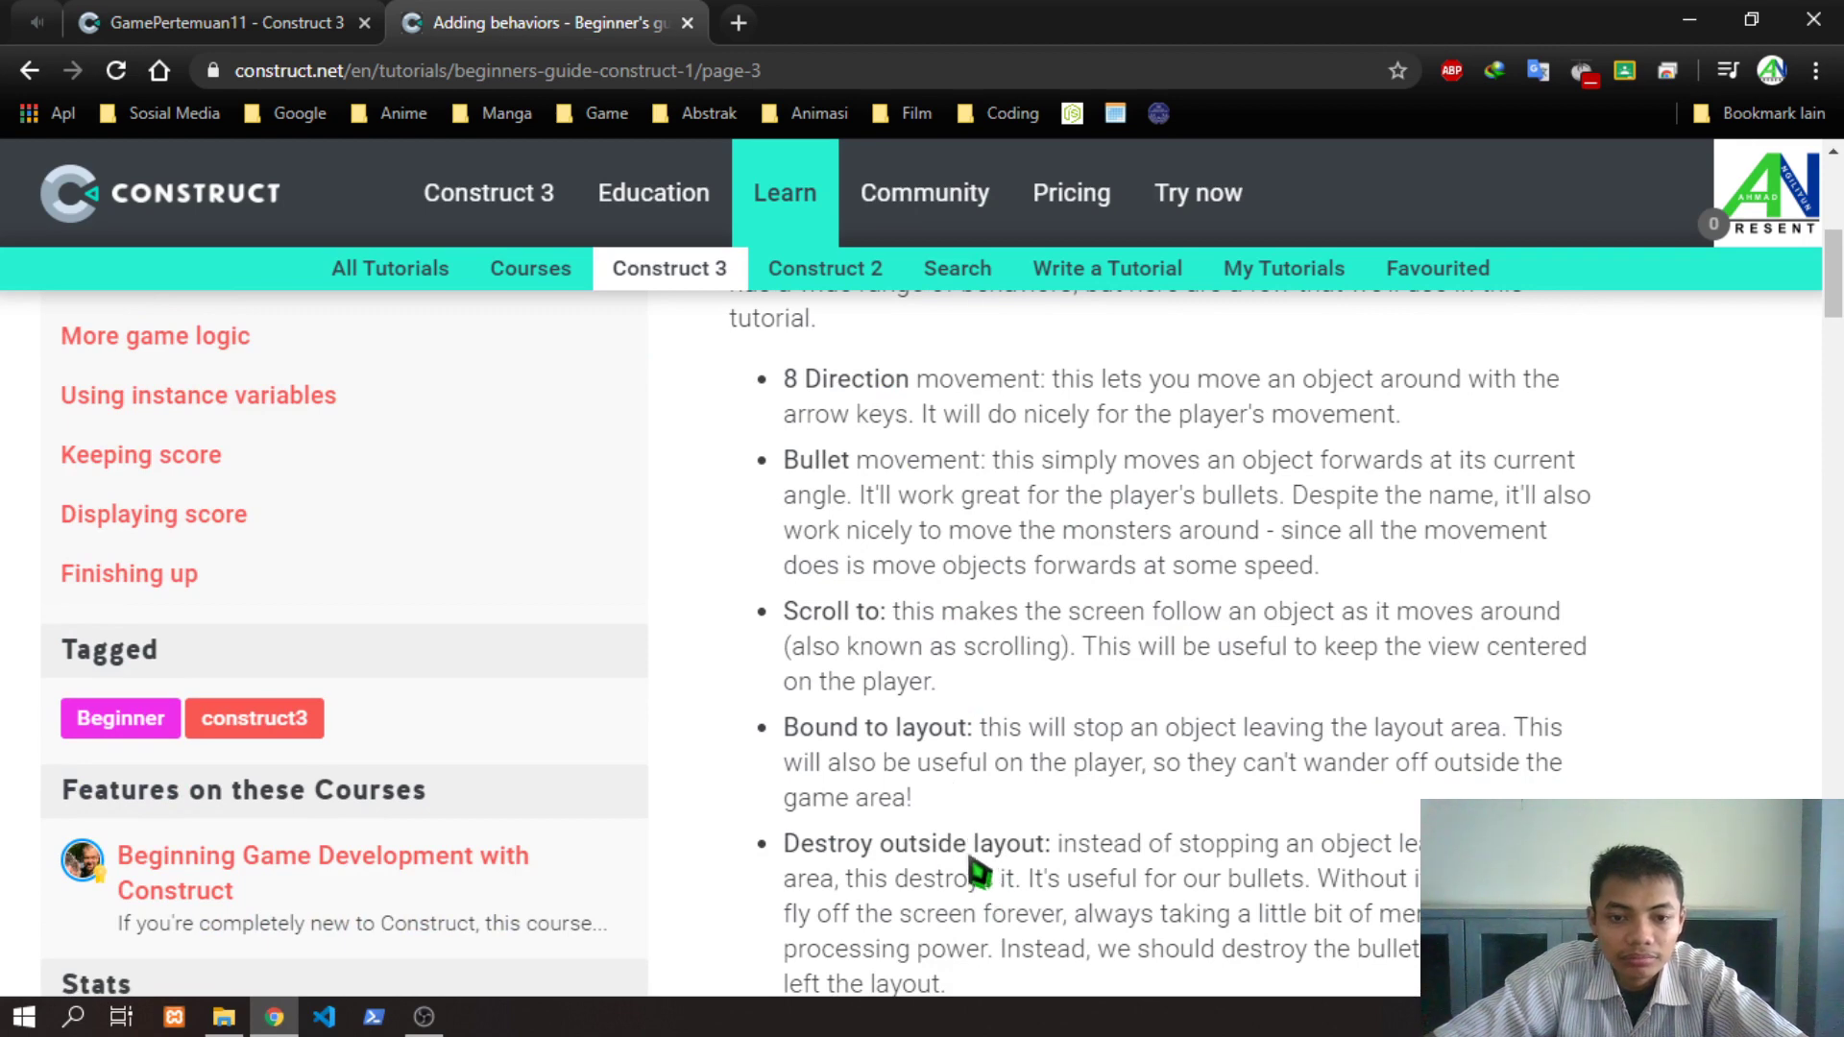
pyautogui.scroll(-3, 864, 391)
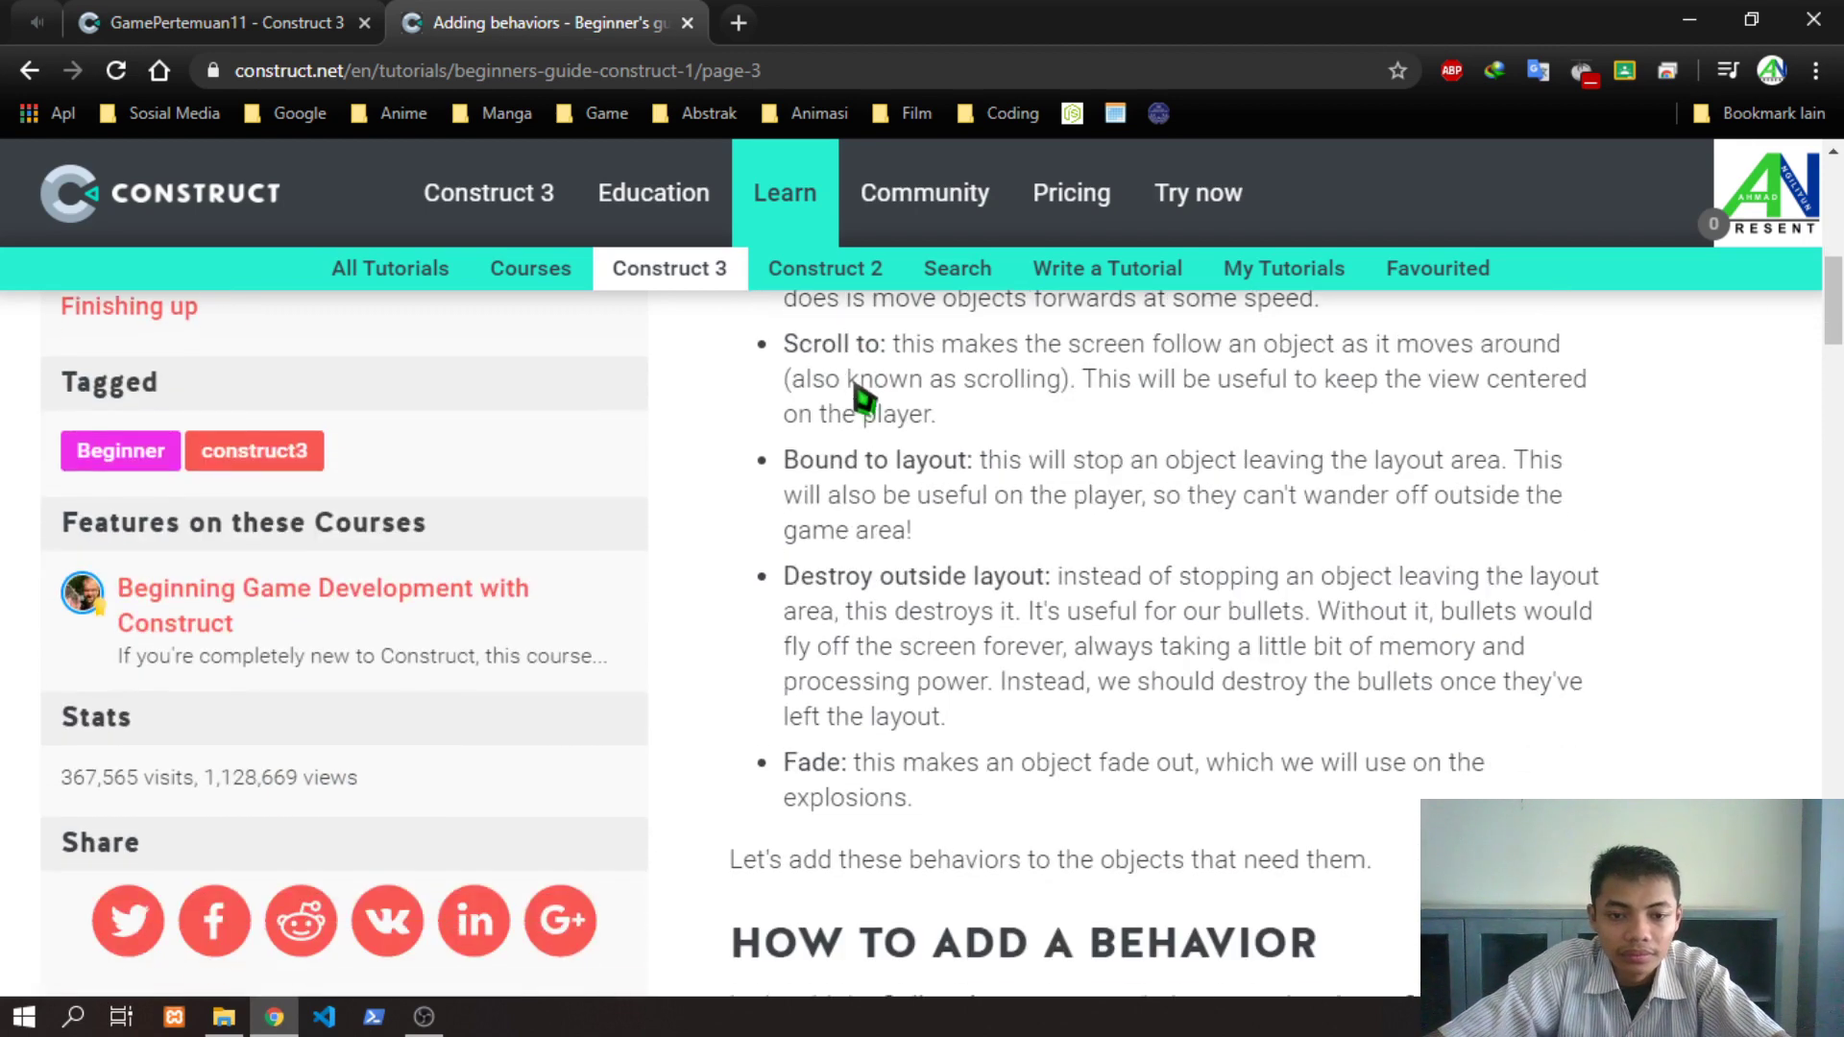
pyautogui.scroll(2, 879, 398)
pyautogui.scroll(5, 888, 397)
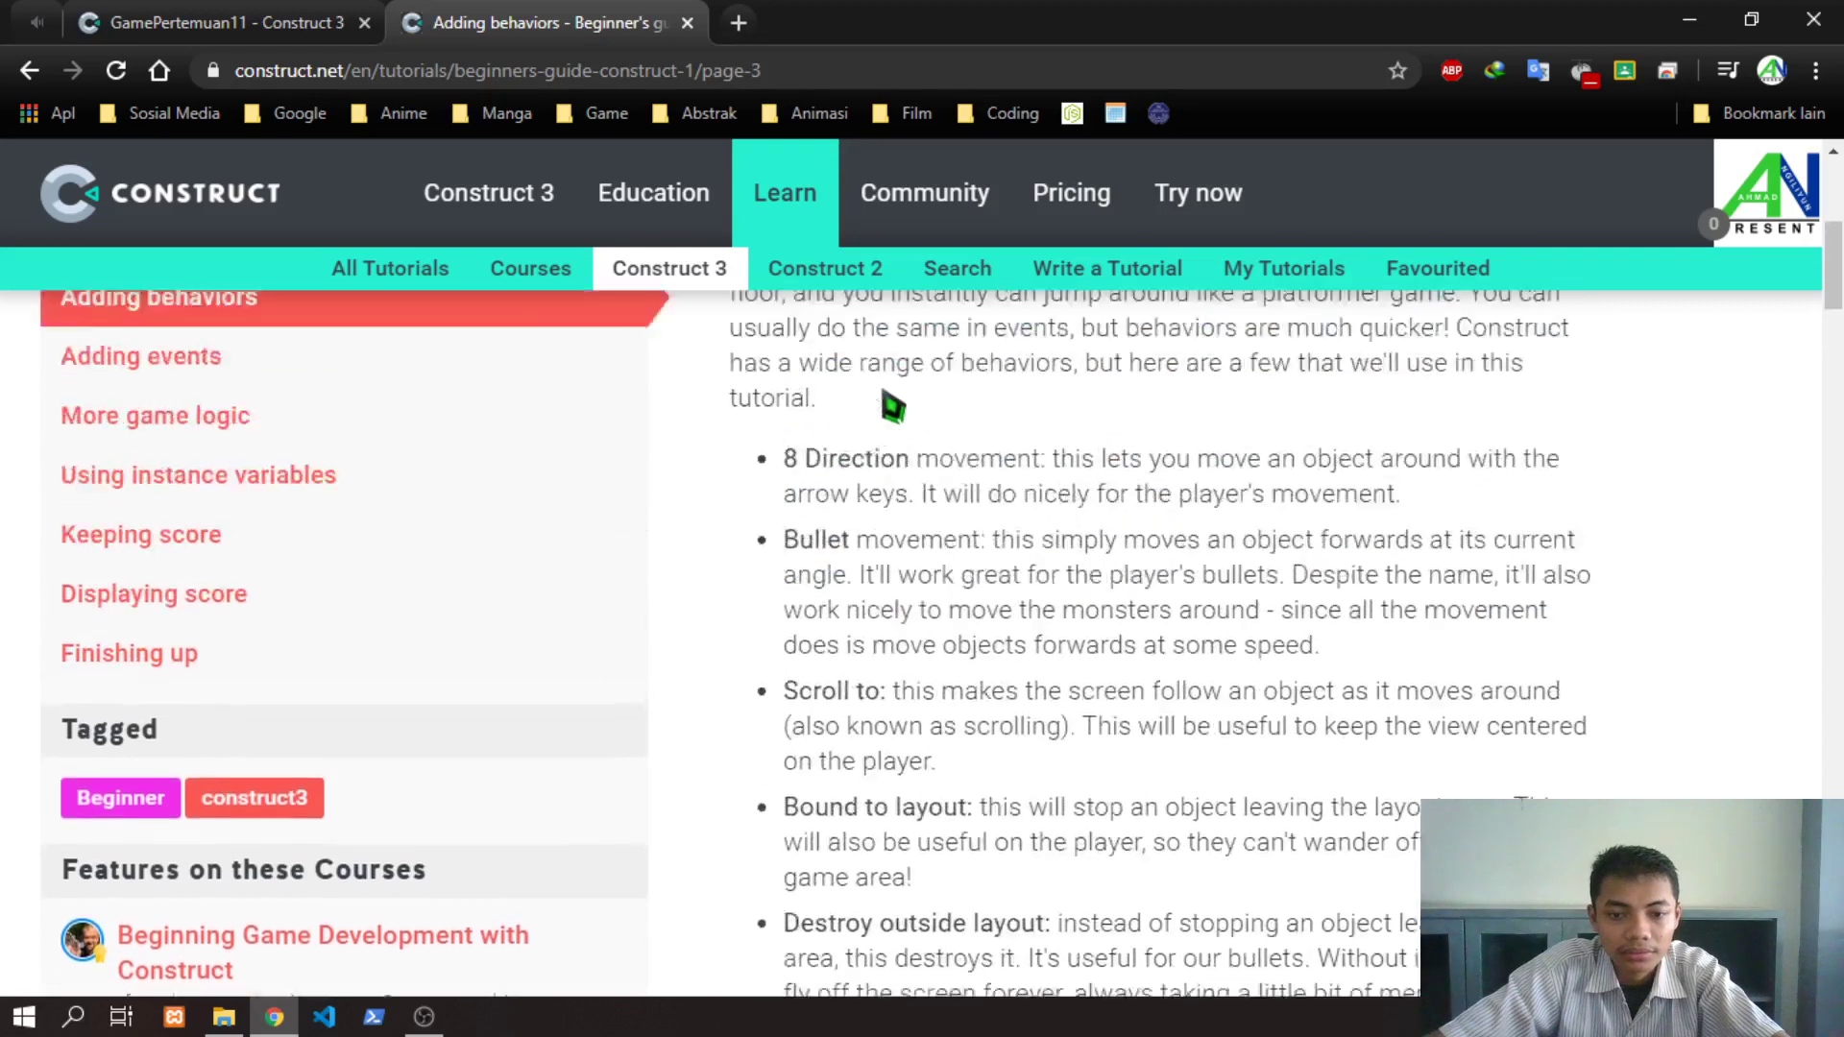
pyautogui.scroll(4, 888, 404)
pyautogui.scroll(-20, 891, 413)
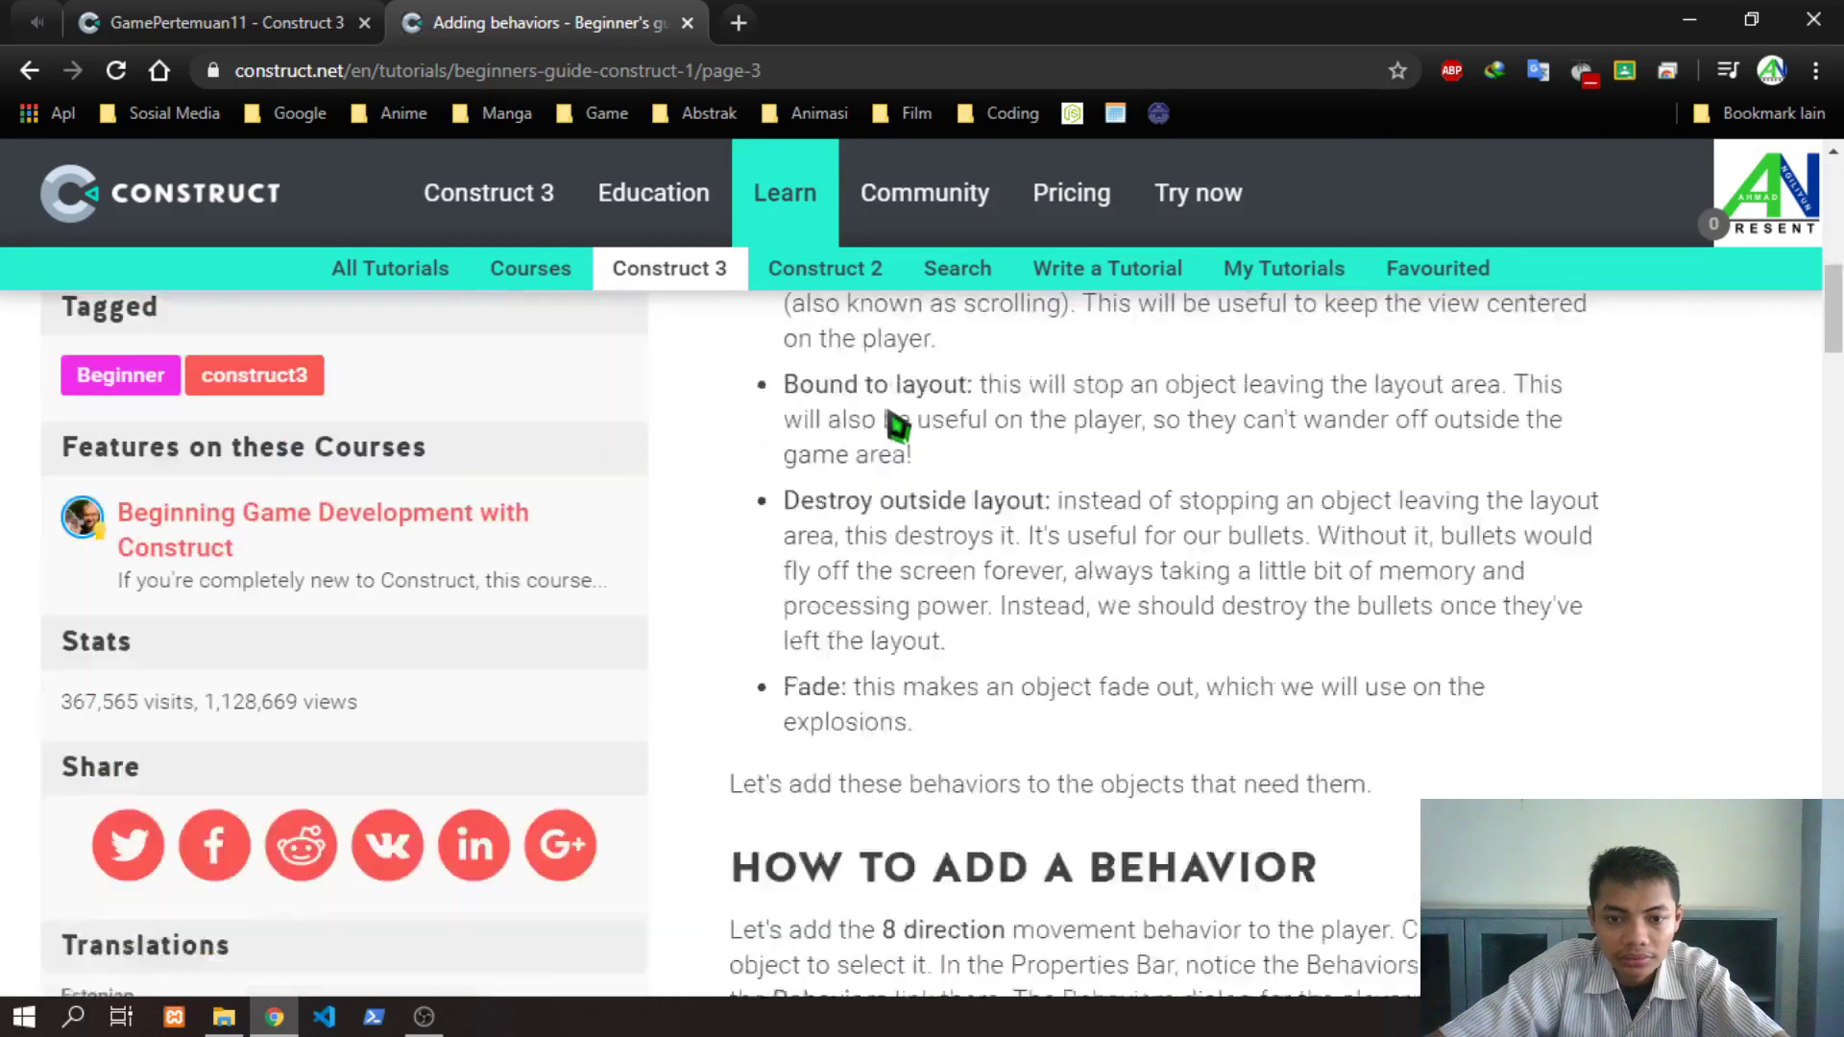
pyautogui.scroll(-1, 896, 422)
pyautogui.scroll(7, 896, 422)
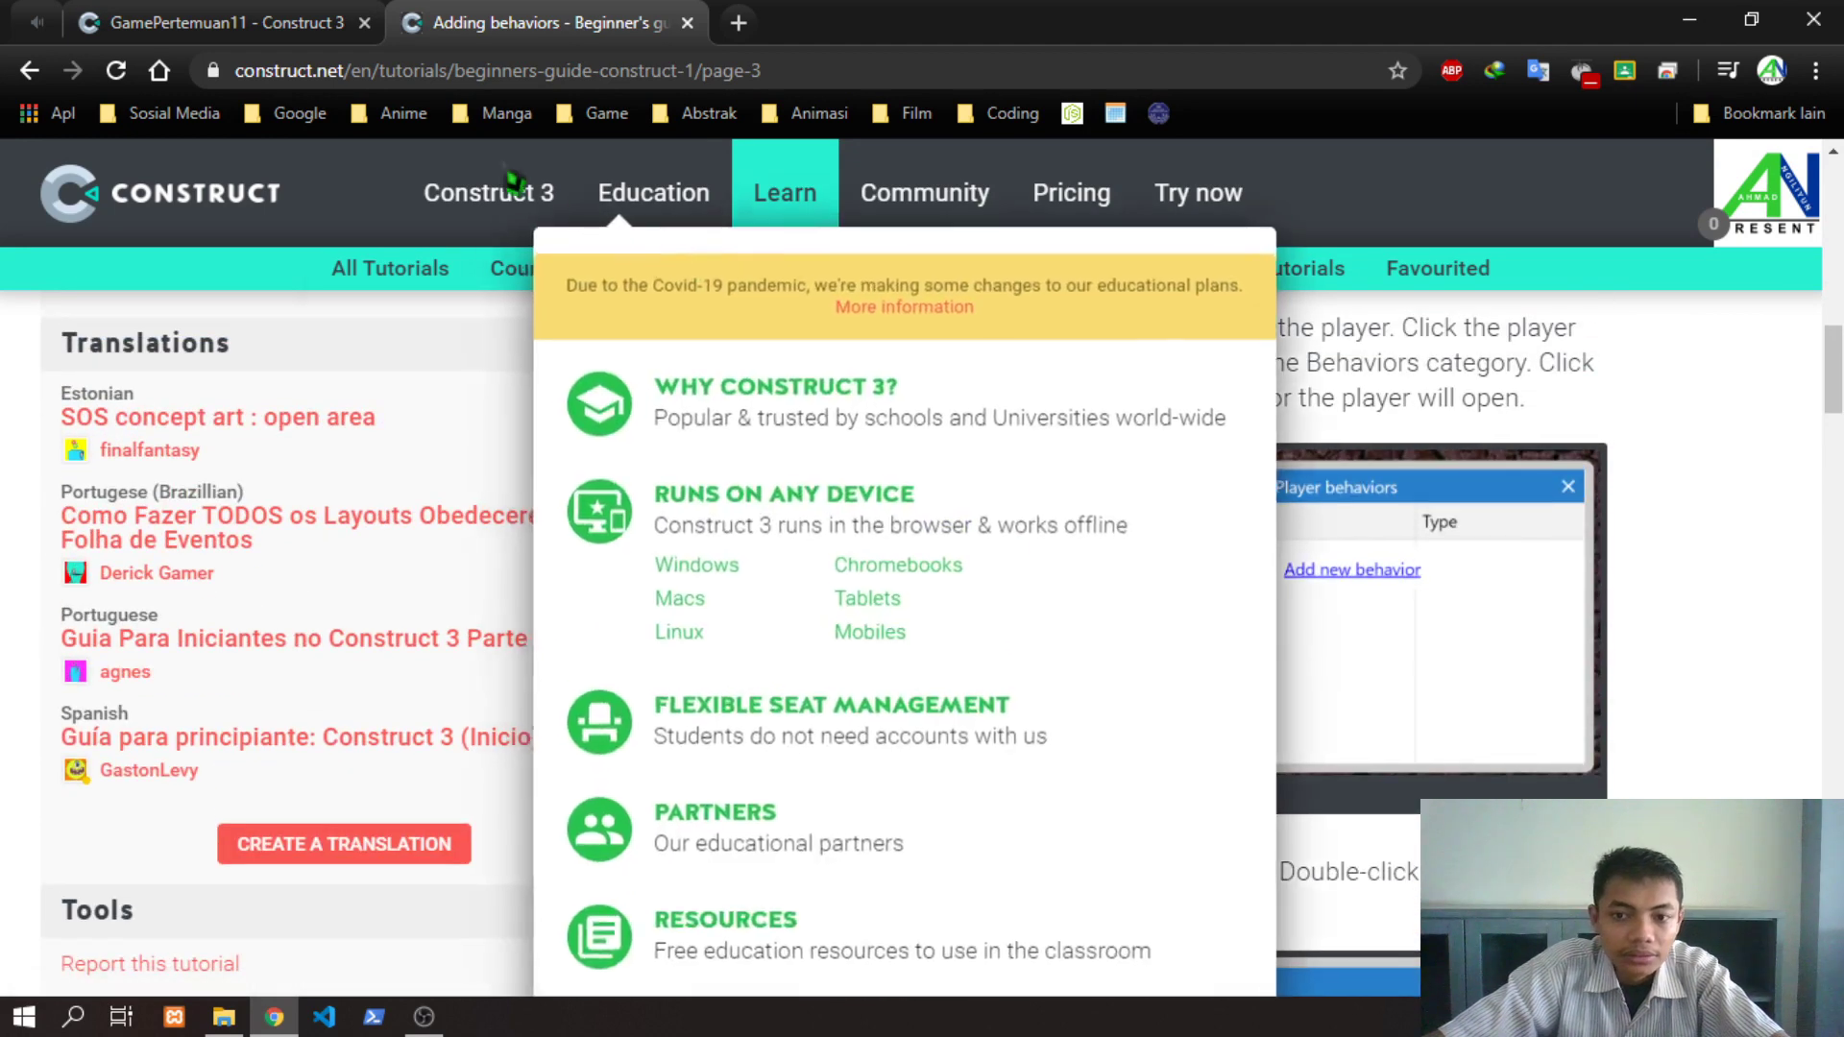
# Switch to the GamePertemuan11 project and add the 8 Direction movement behavior to the Pemain sprite, consulting the guide
pyautogui.click(192, 22)
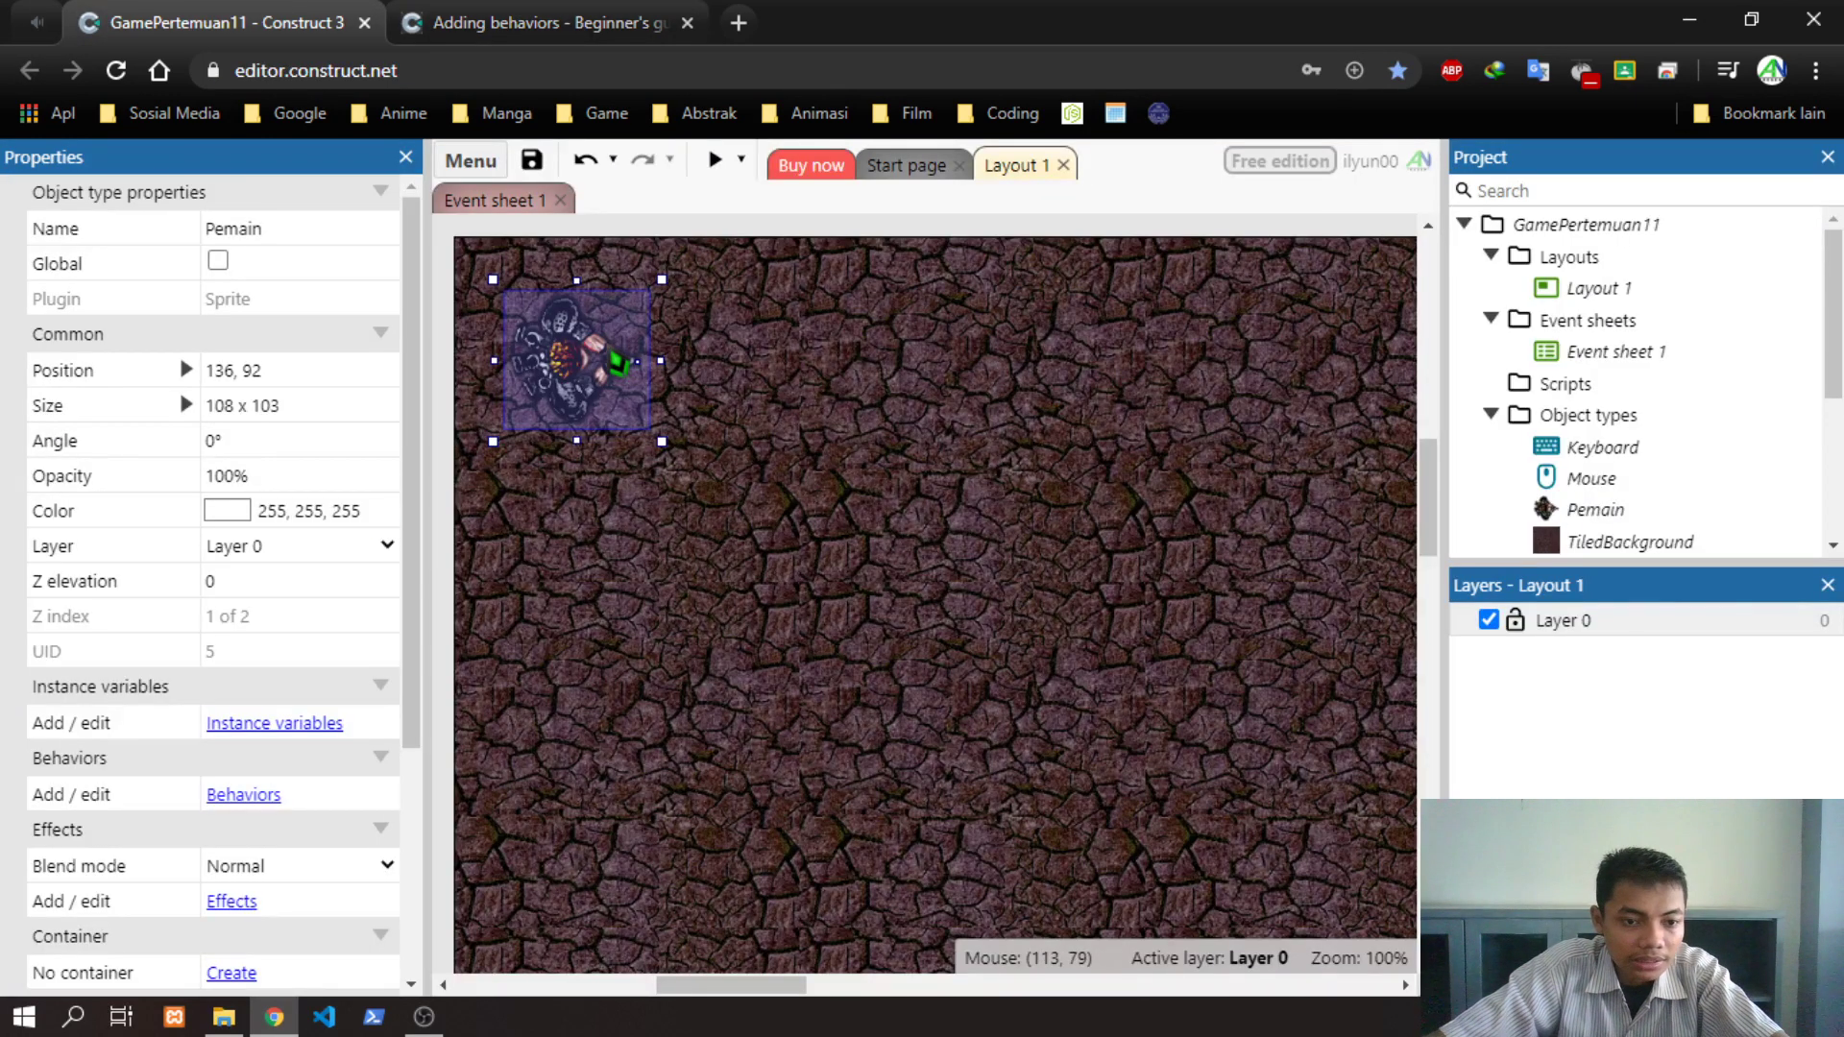
pyautogui.click(1591, 514)
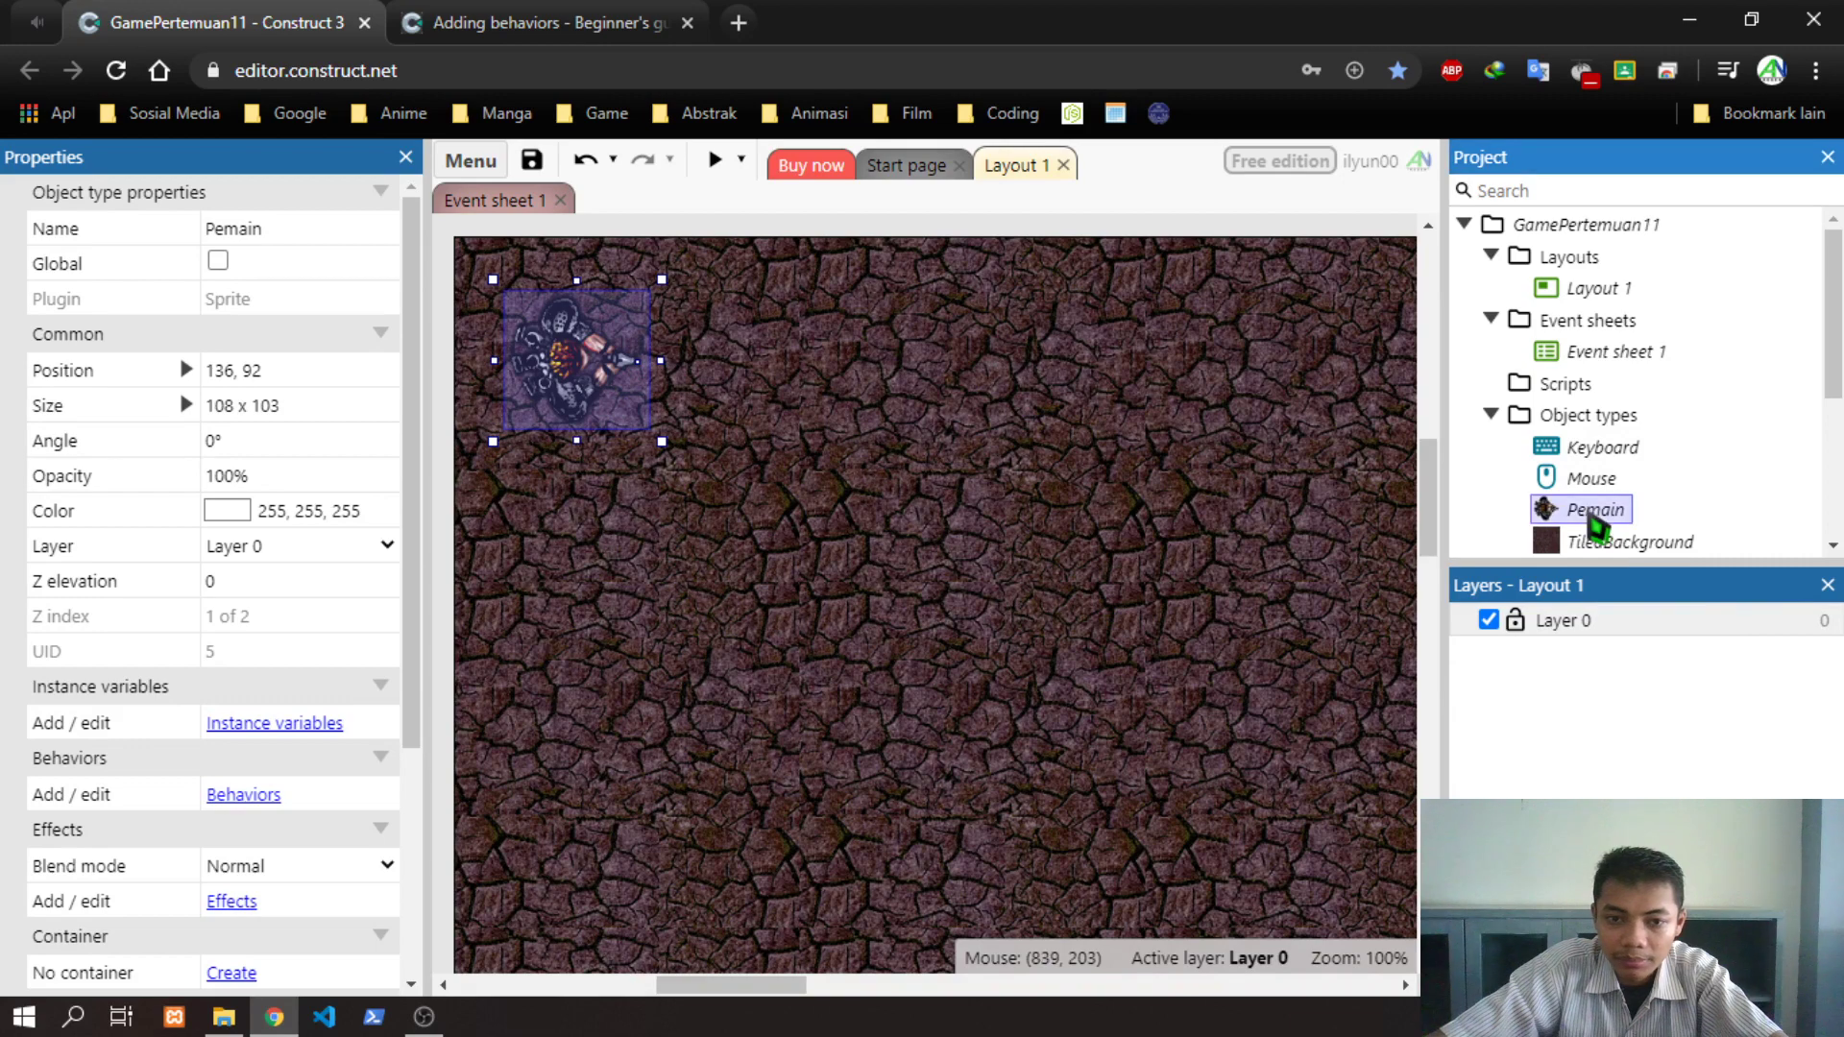
pyautogui.scroll(-2, 255, 626)
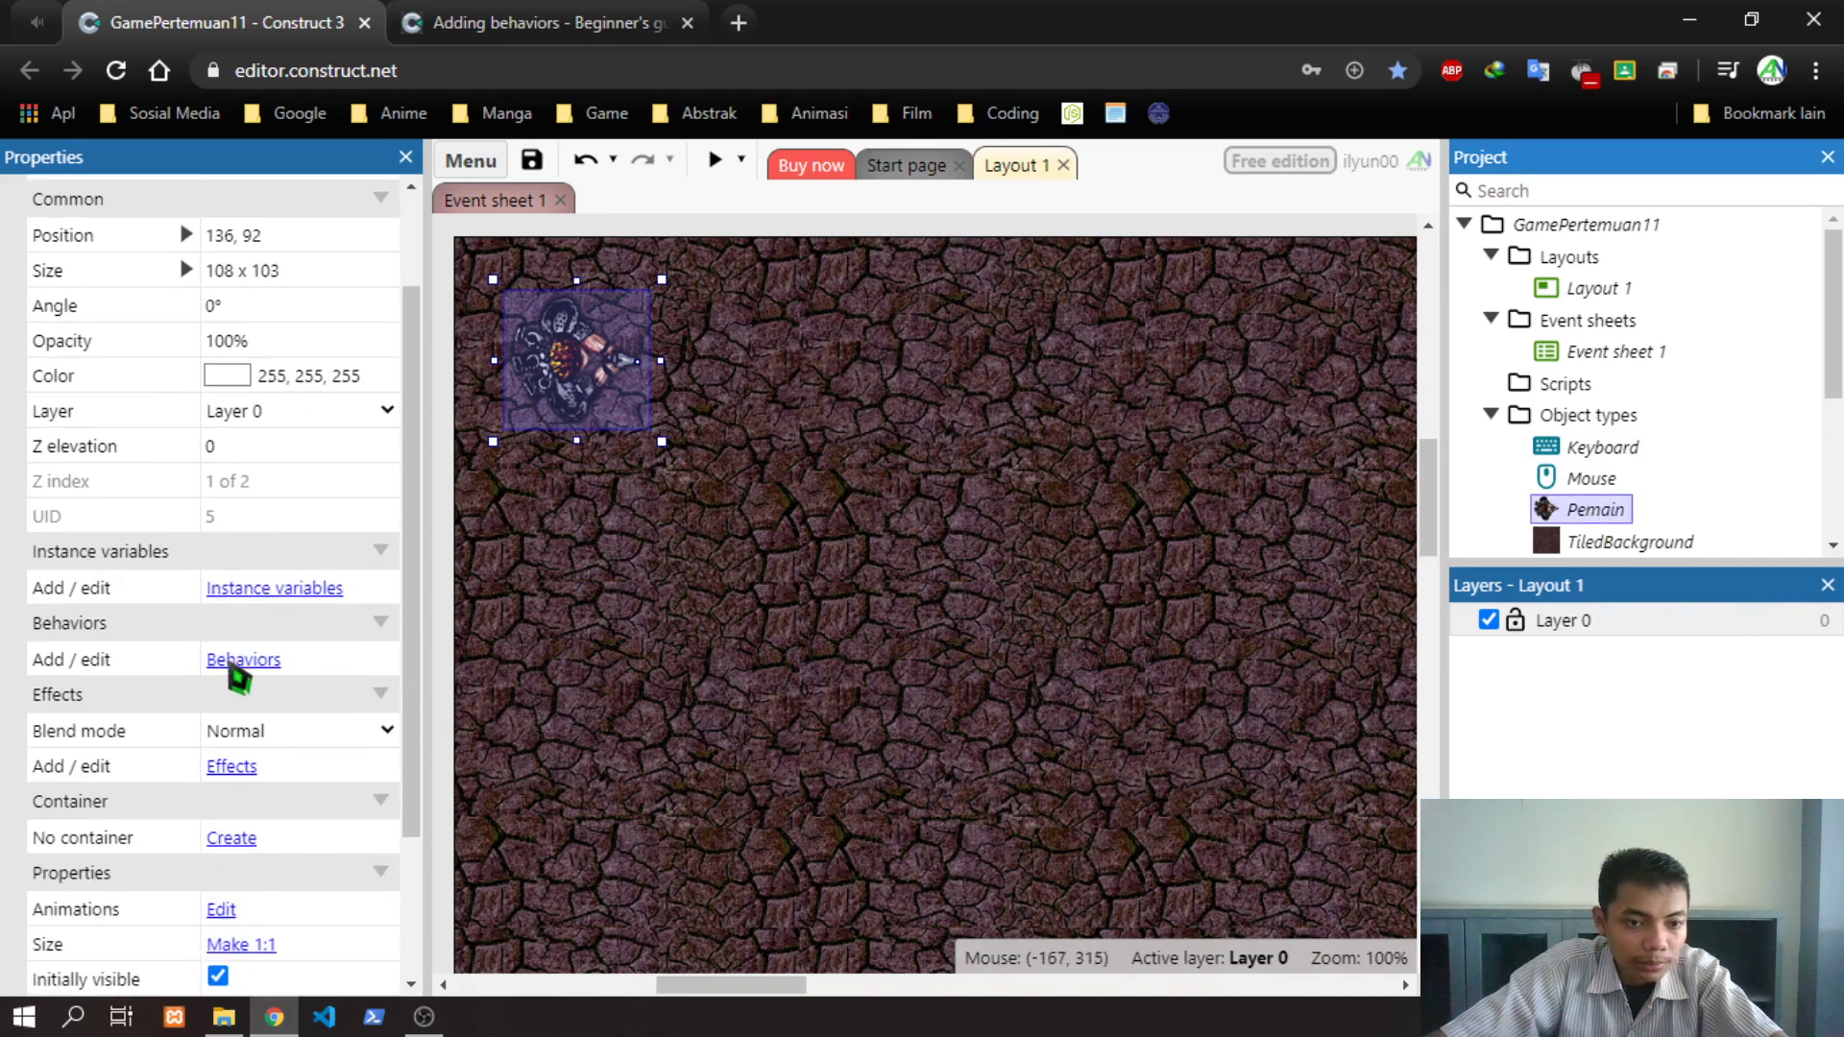
pyautogui.click(238, 661)
pyautogui.click(537, 22)
pyautogui.moveTo(653, 192)
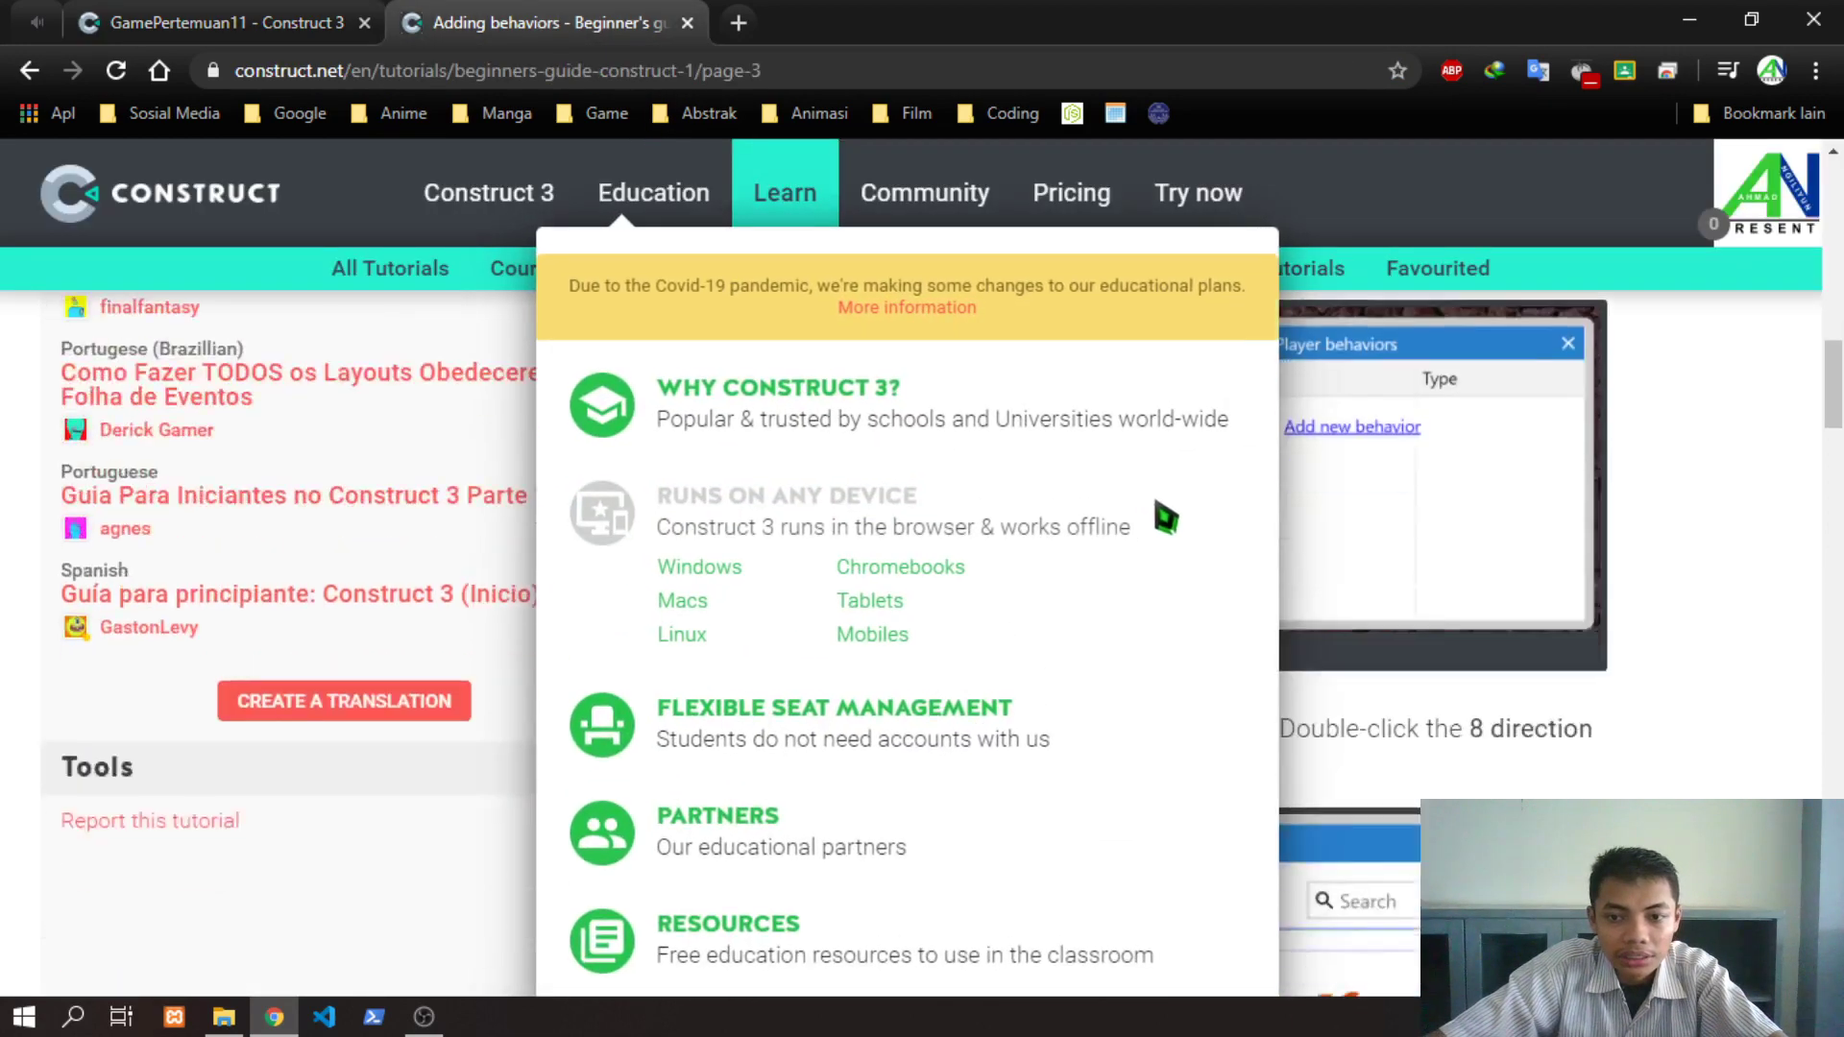
pyautogui.scroll(-3, 1597, 608)
pyautogui.hotkey('ctrl', 'Tab')
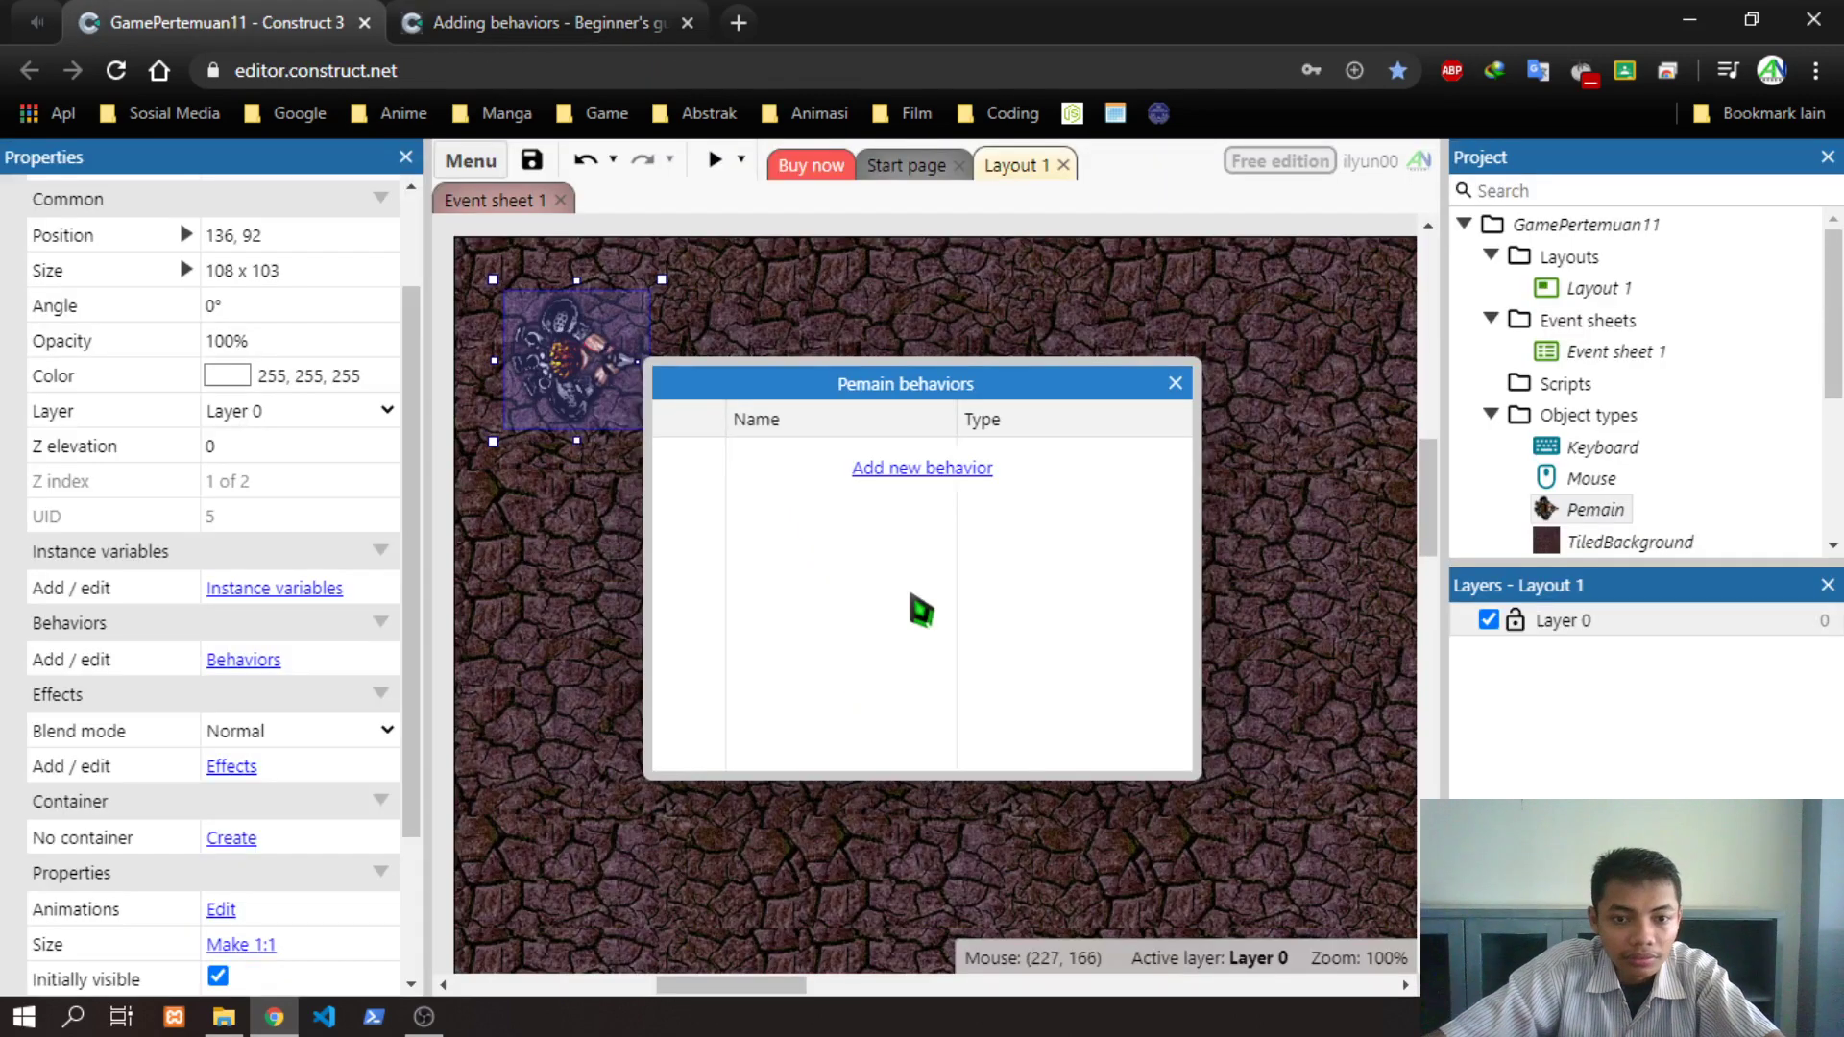
pyautogui.click(886, 469)
pyautogui.scroll(-3, 766, 617)
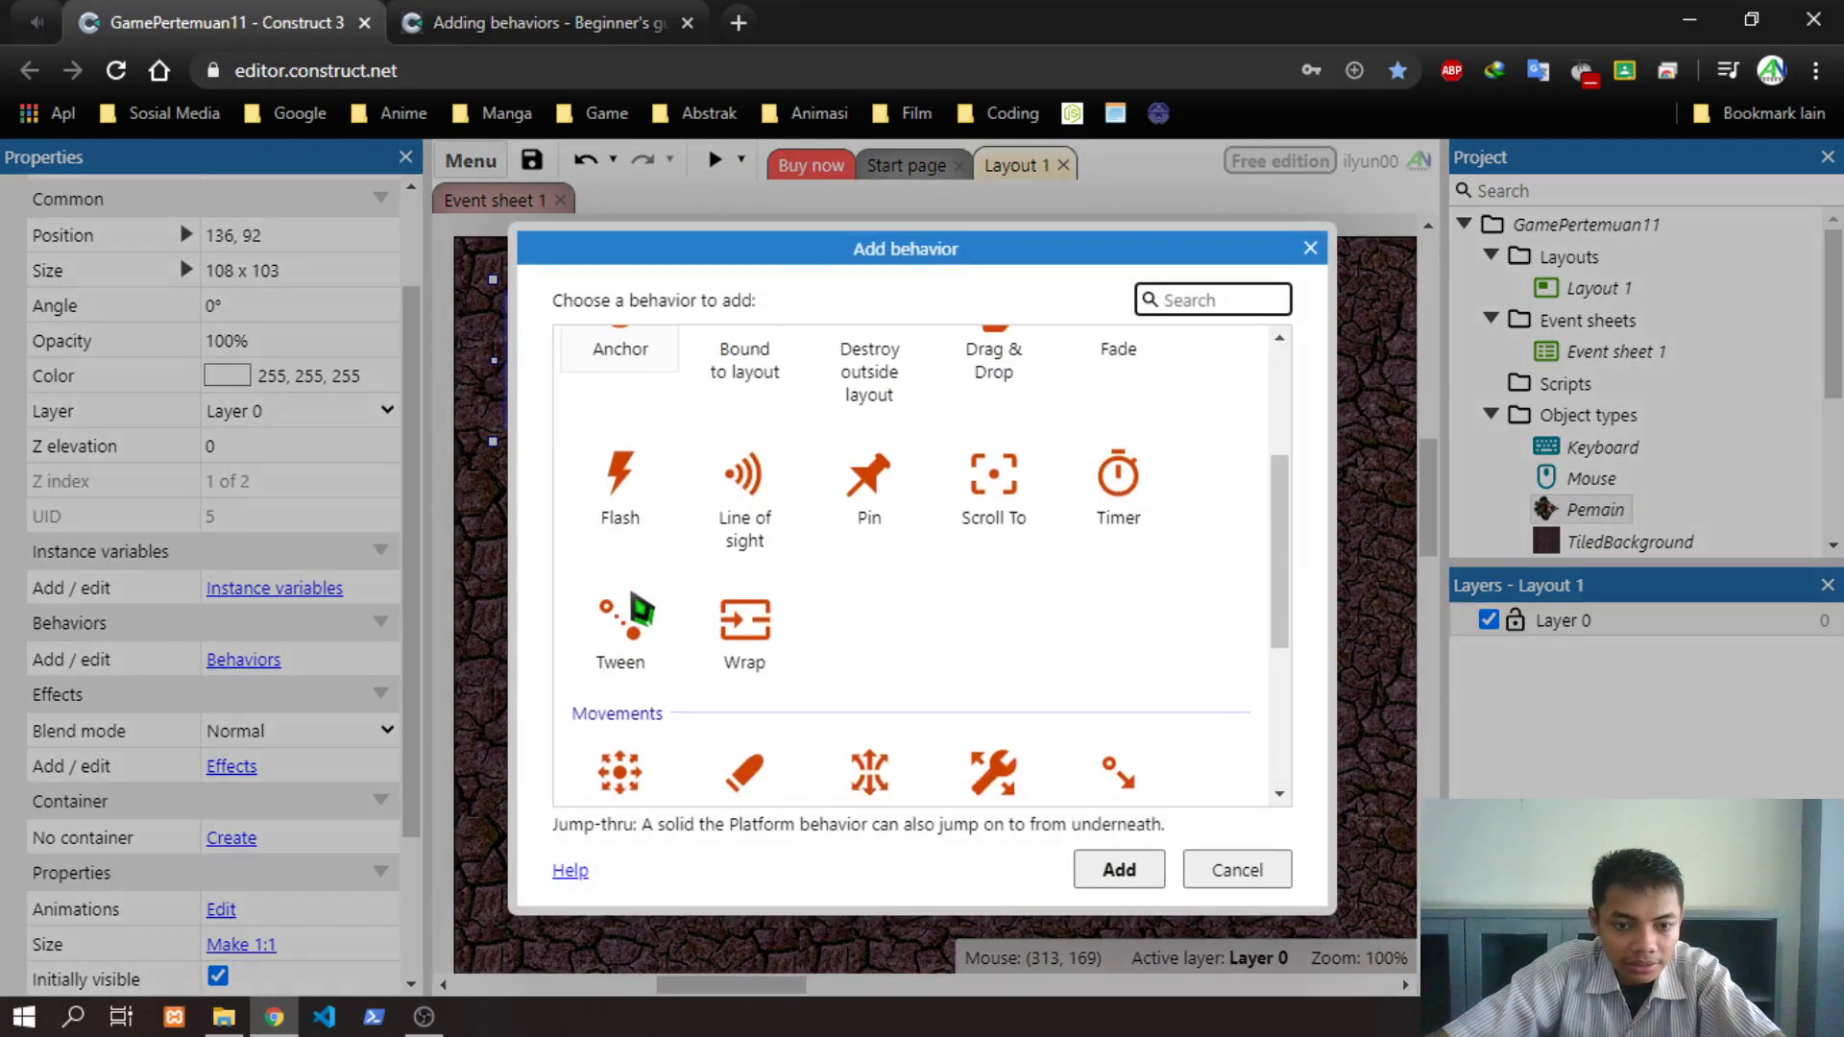
pyautogui.click(619, 662)
pyautogui.click(1114, 869)
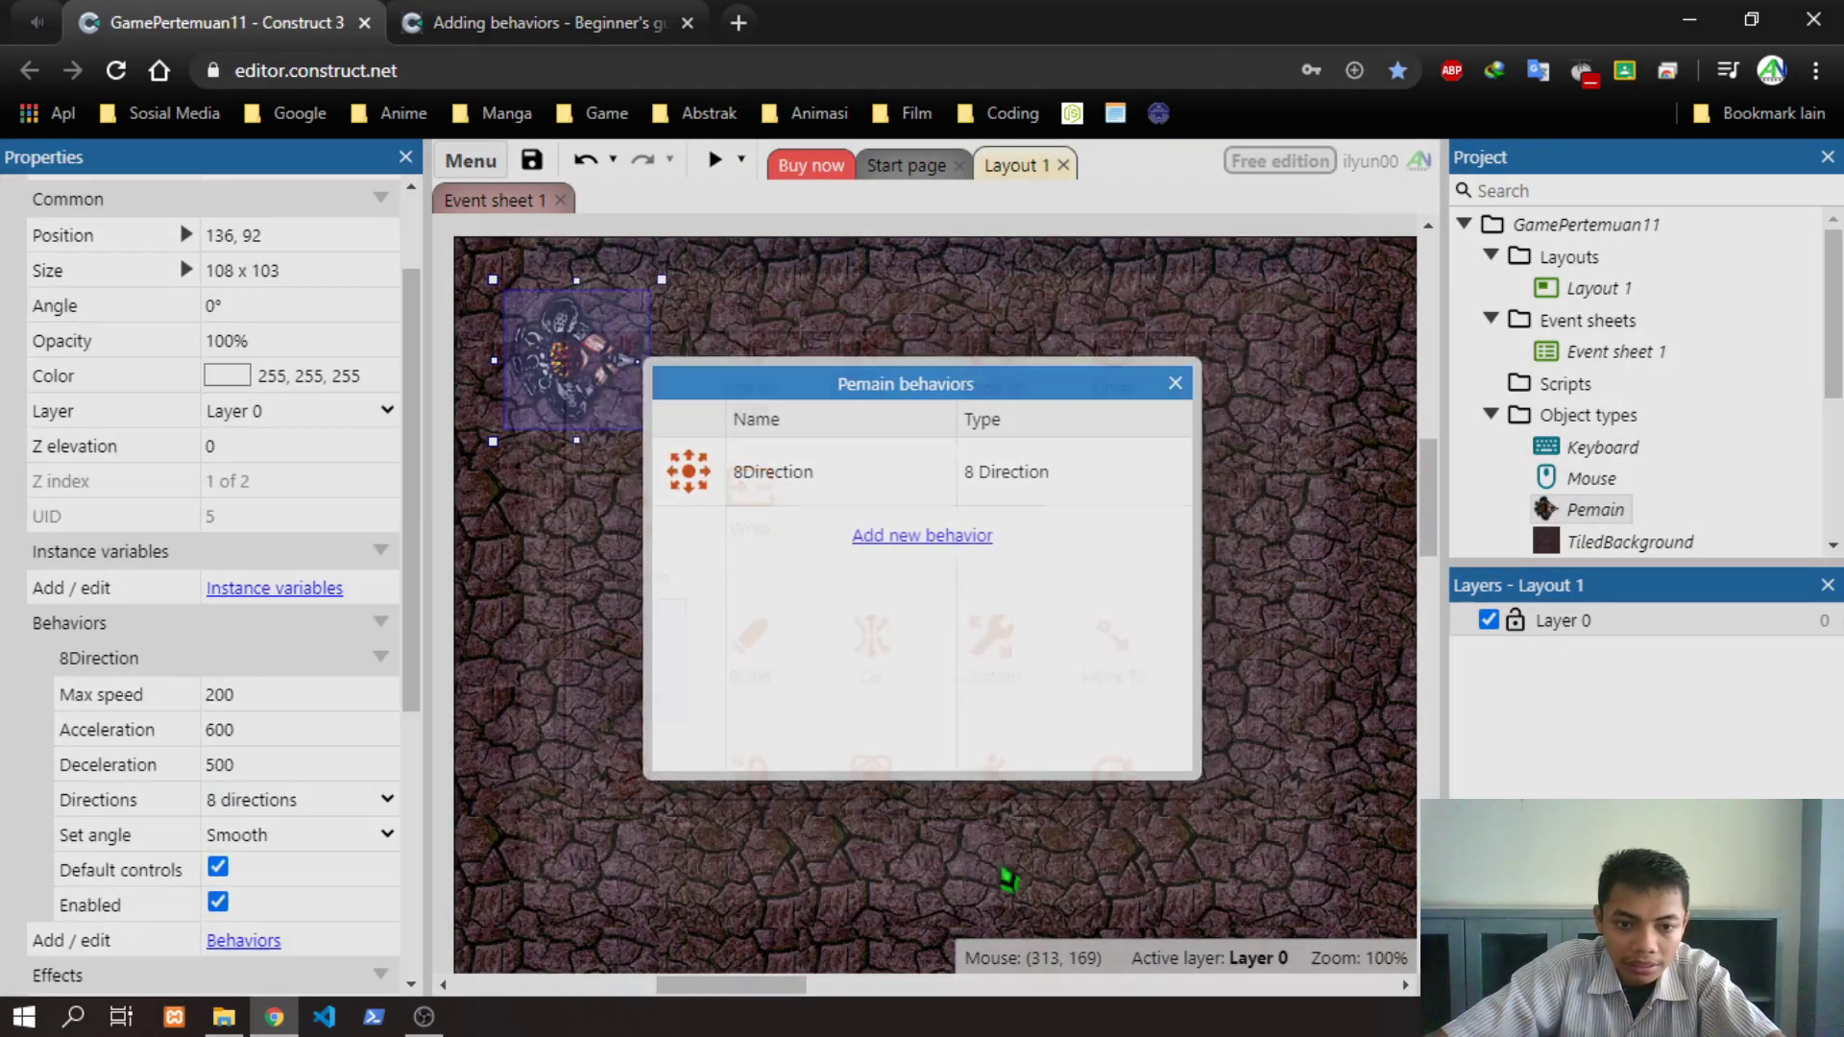
# Check the guide's next behavior instruction, and add the Scroll To behavior to Pemain in the project
pyautogui.hotkey('ctrl', 'Tab')
pyautogui.scroll(-6, 1593, 577)
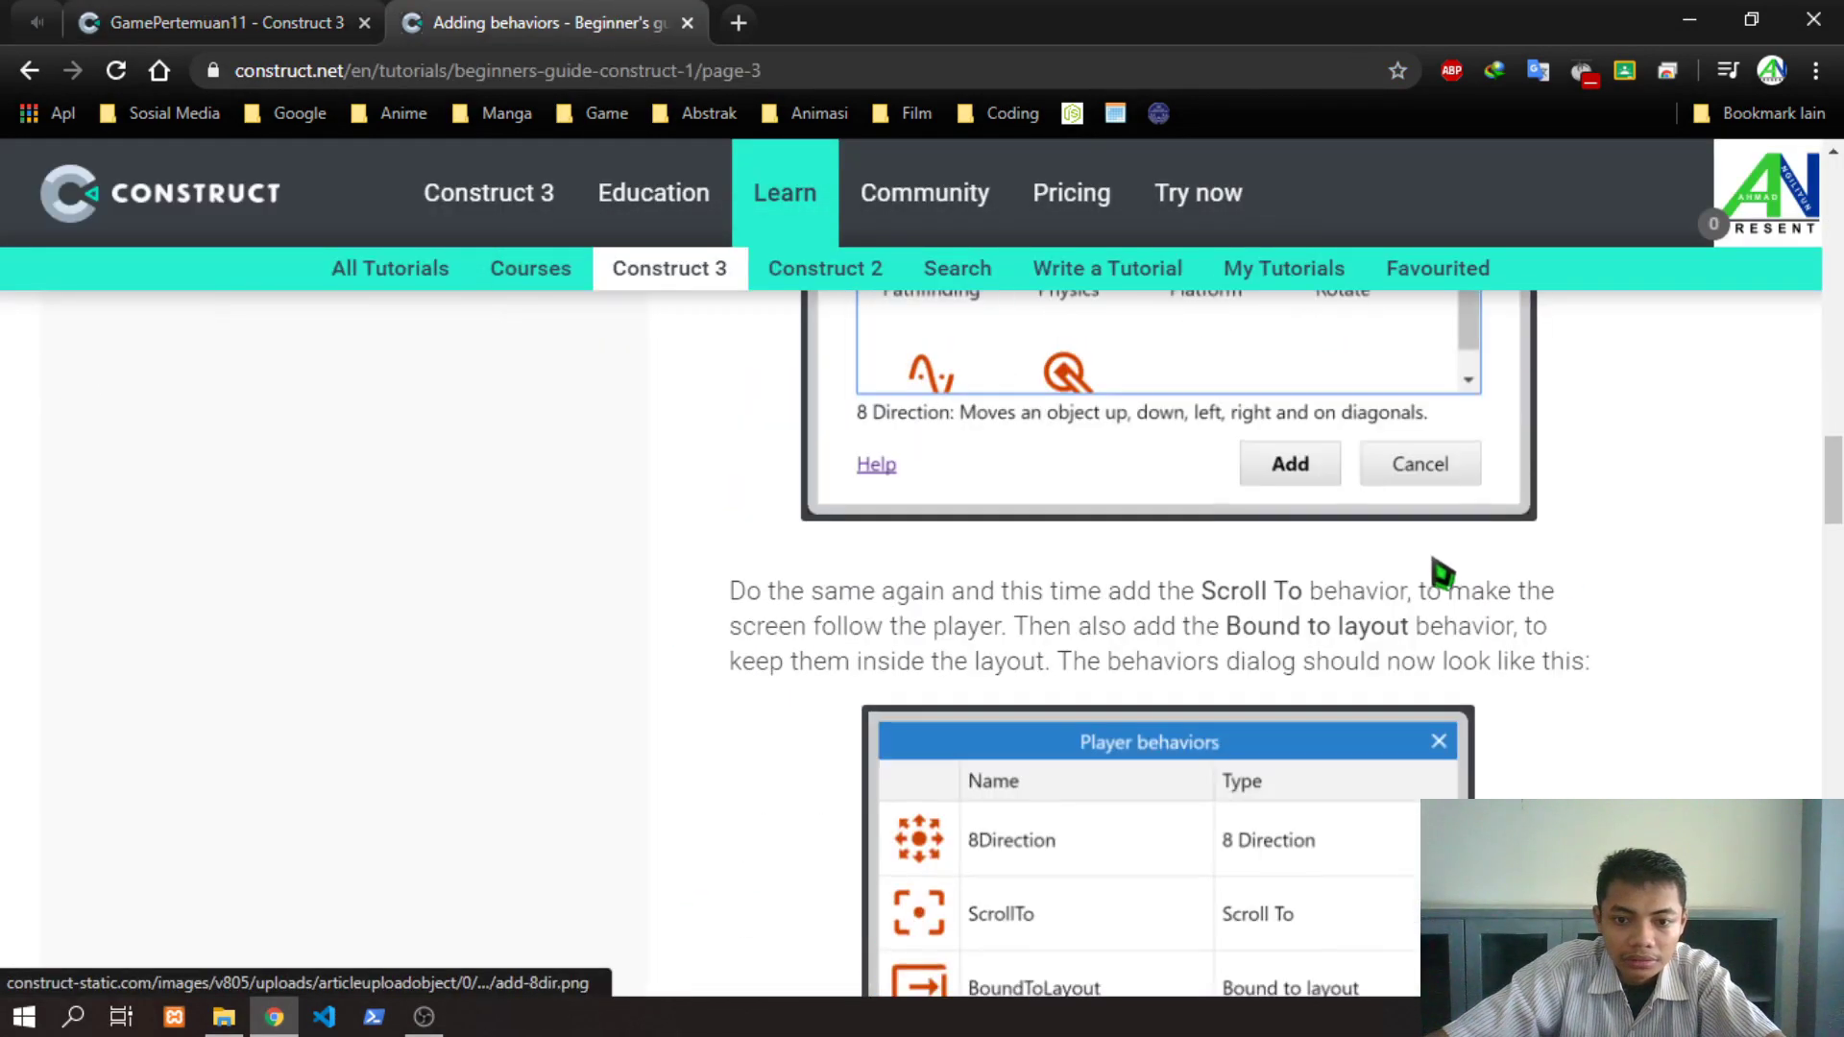
pyautogui.click(278, 23)
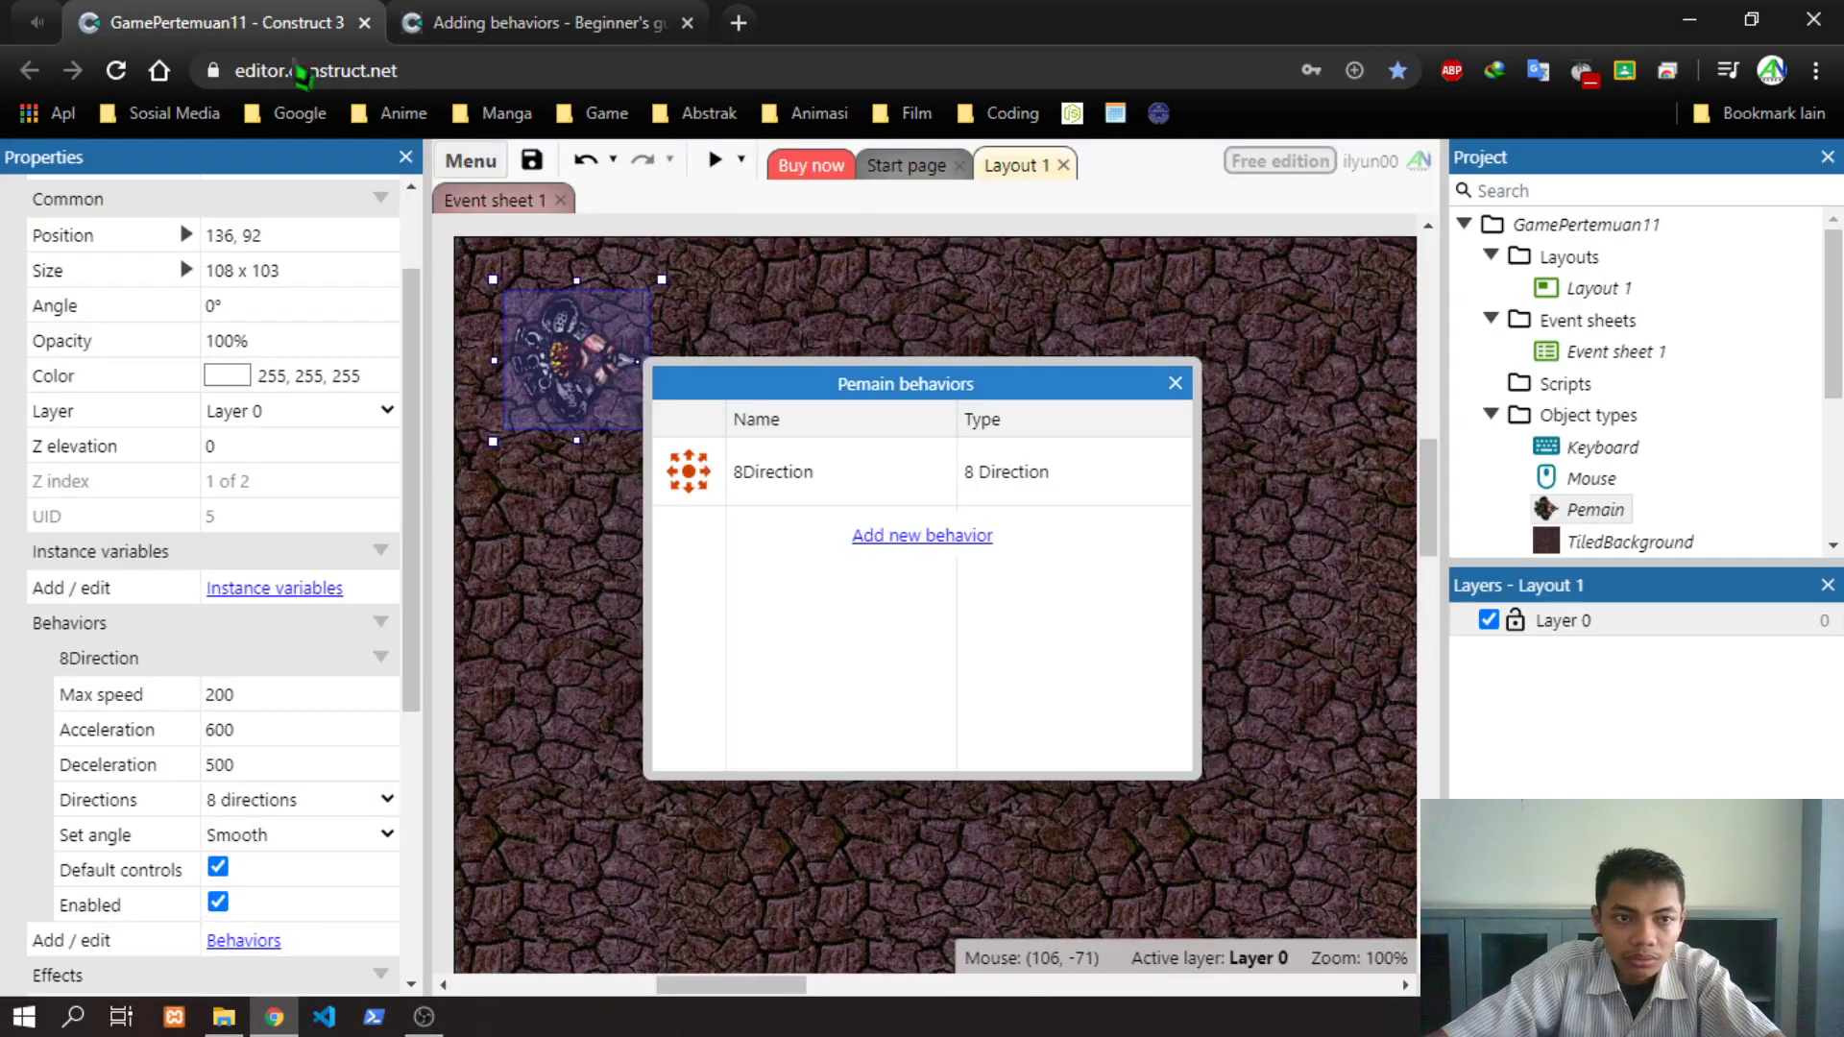
pyautogui.click(869, 535)
pyautogui.scroll(-7, 701, 692)
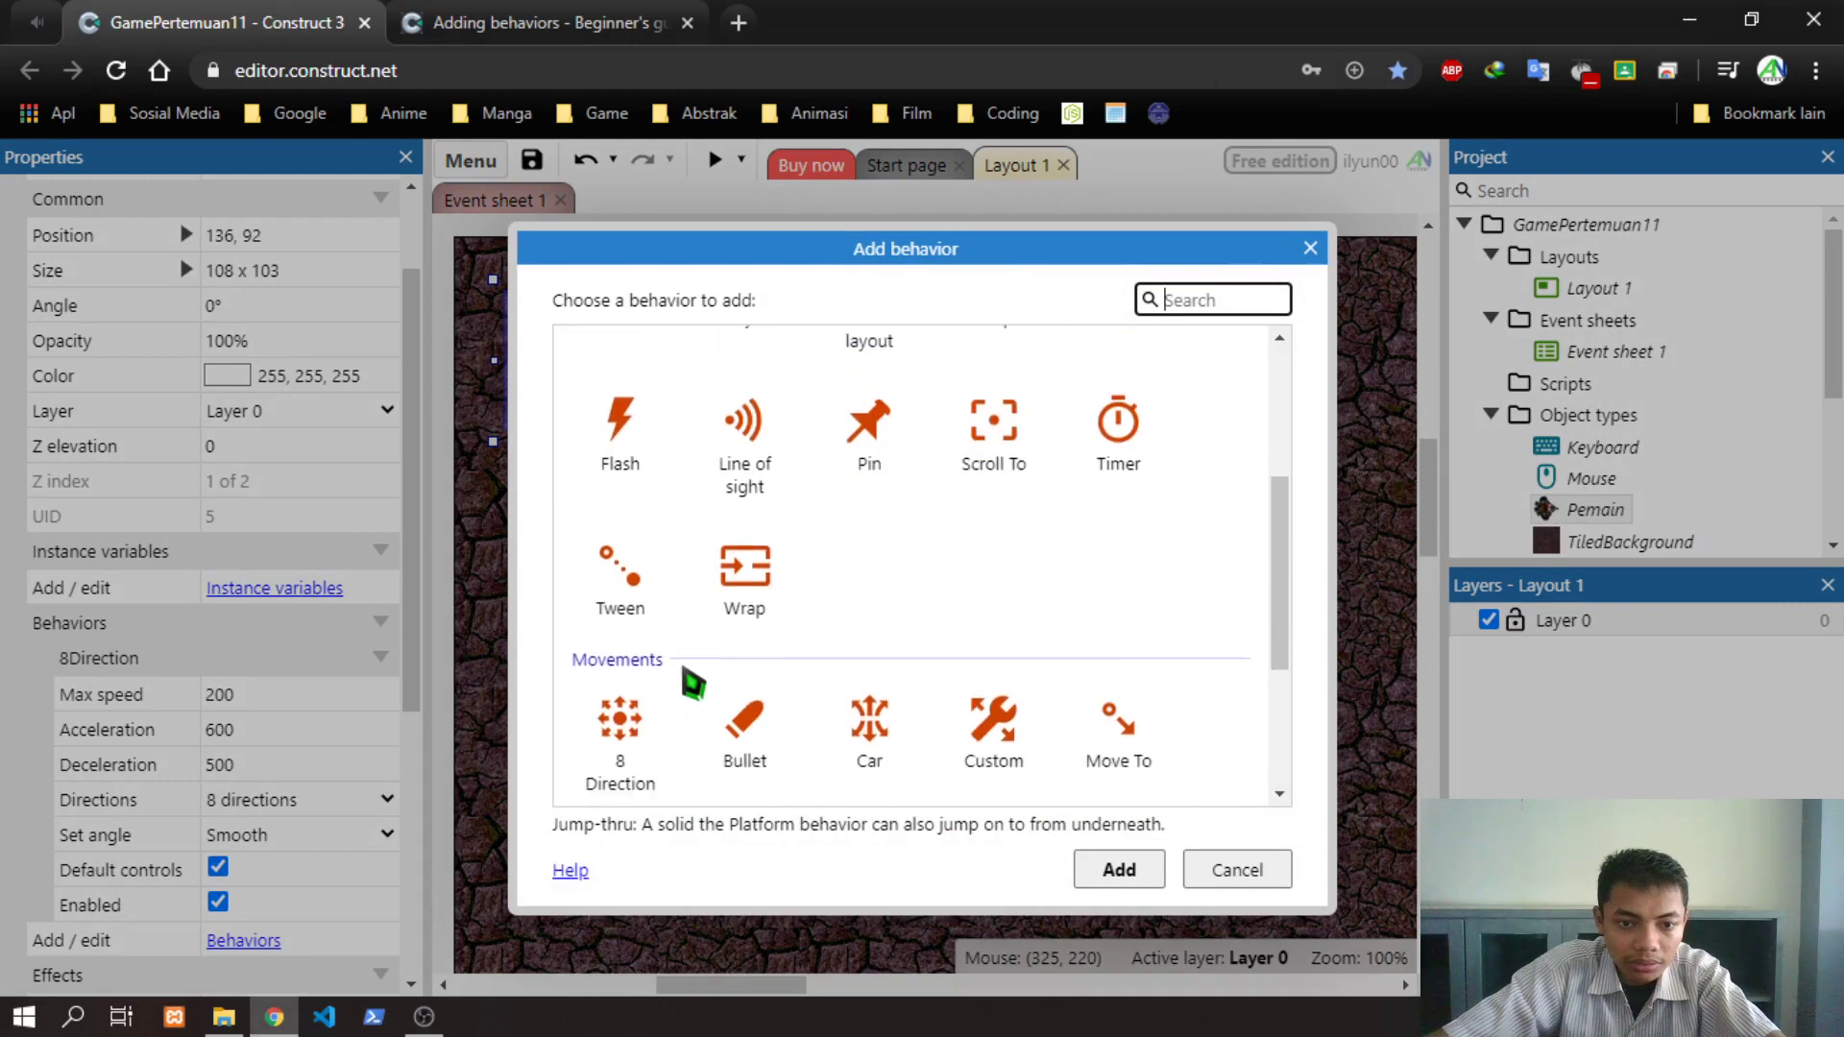
pyautogui.scroll(-1, 913, 574)
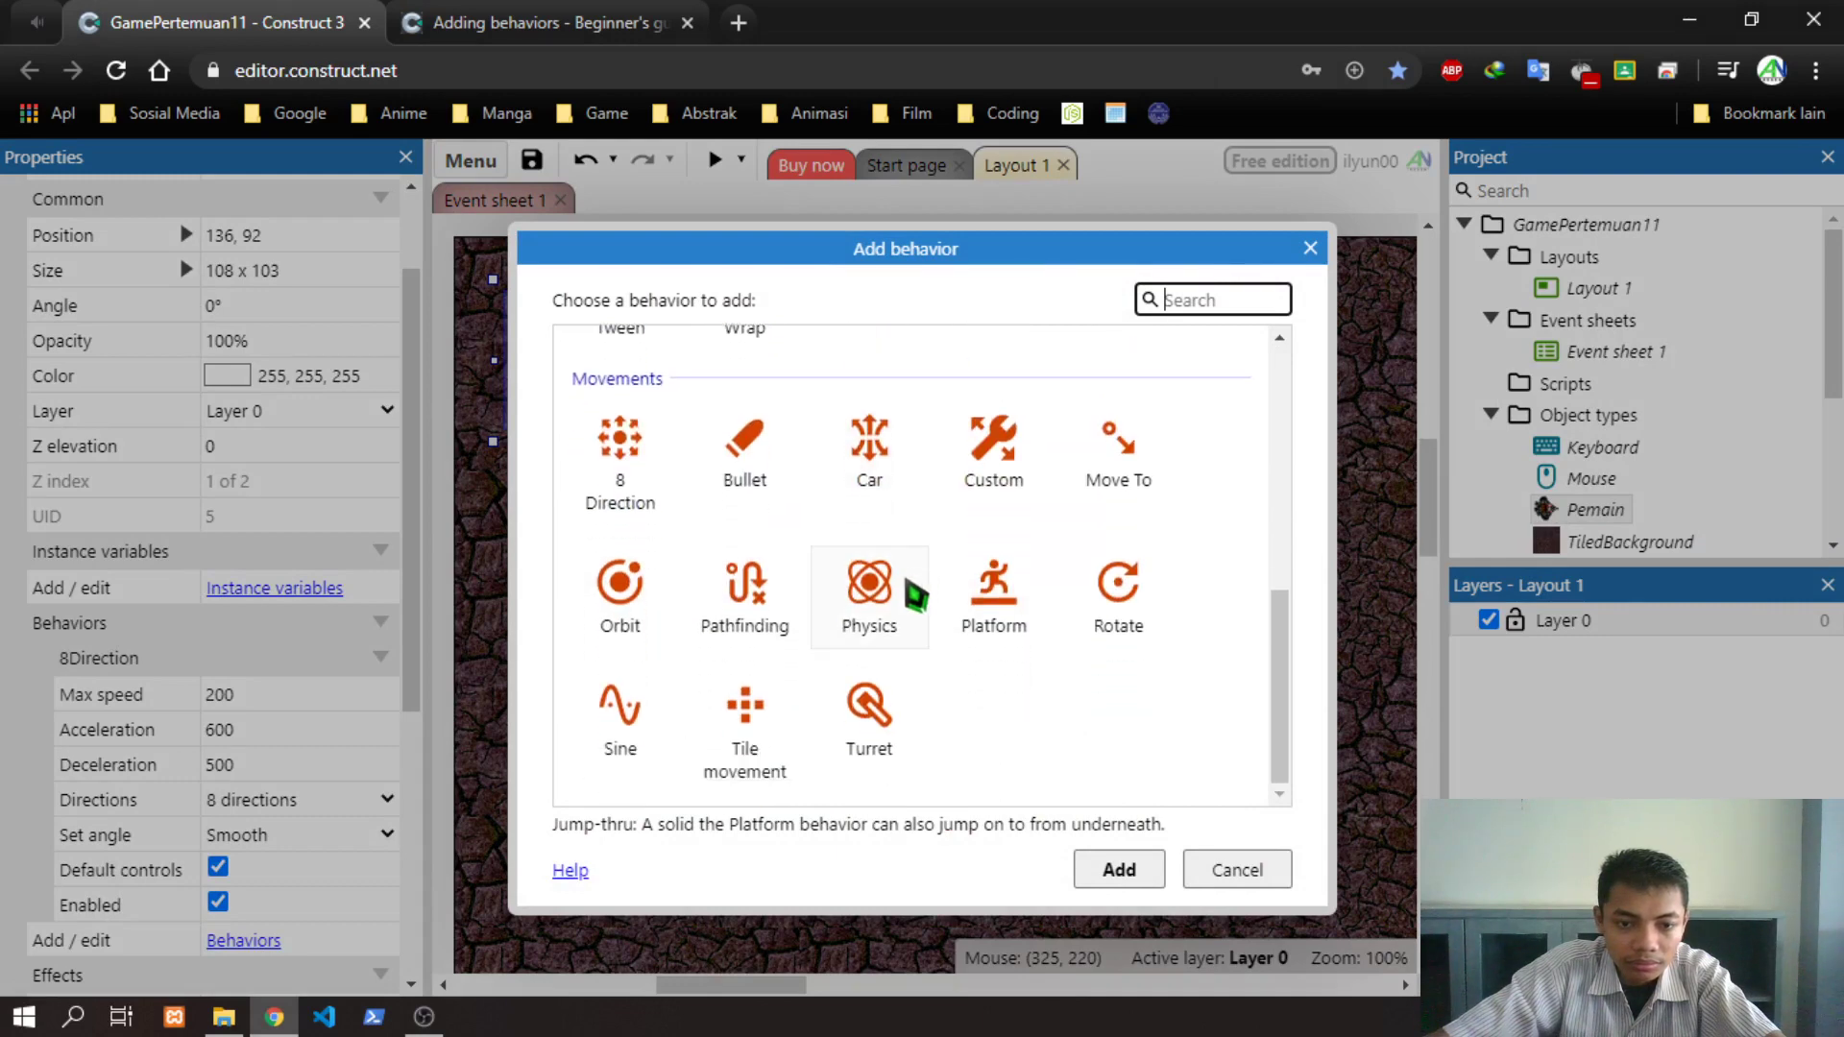
pyautogui.scroll(8, 908, 591)
pyautogui.scroll(1, 865, 701)
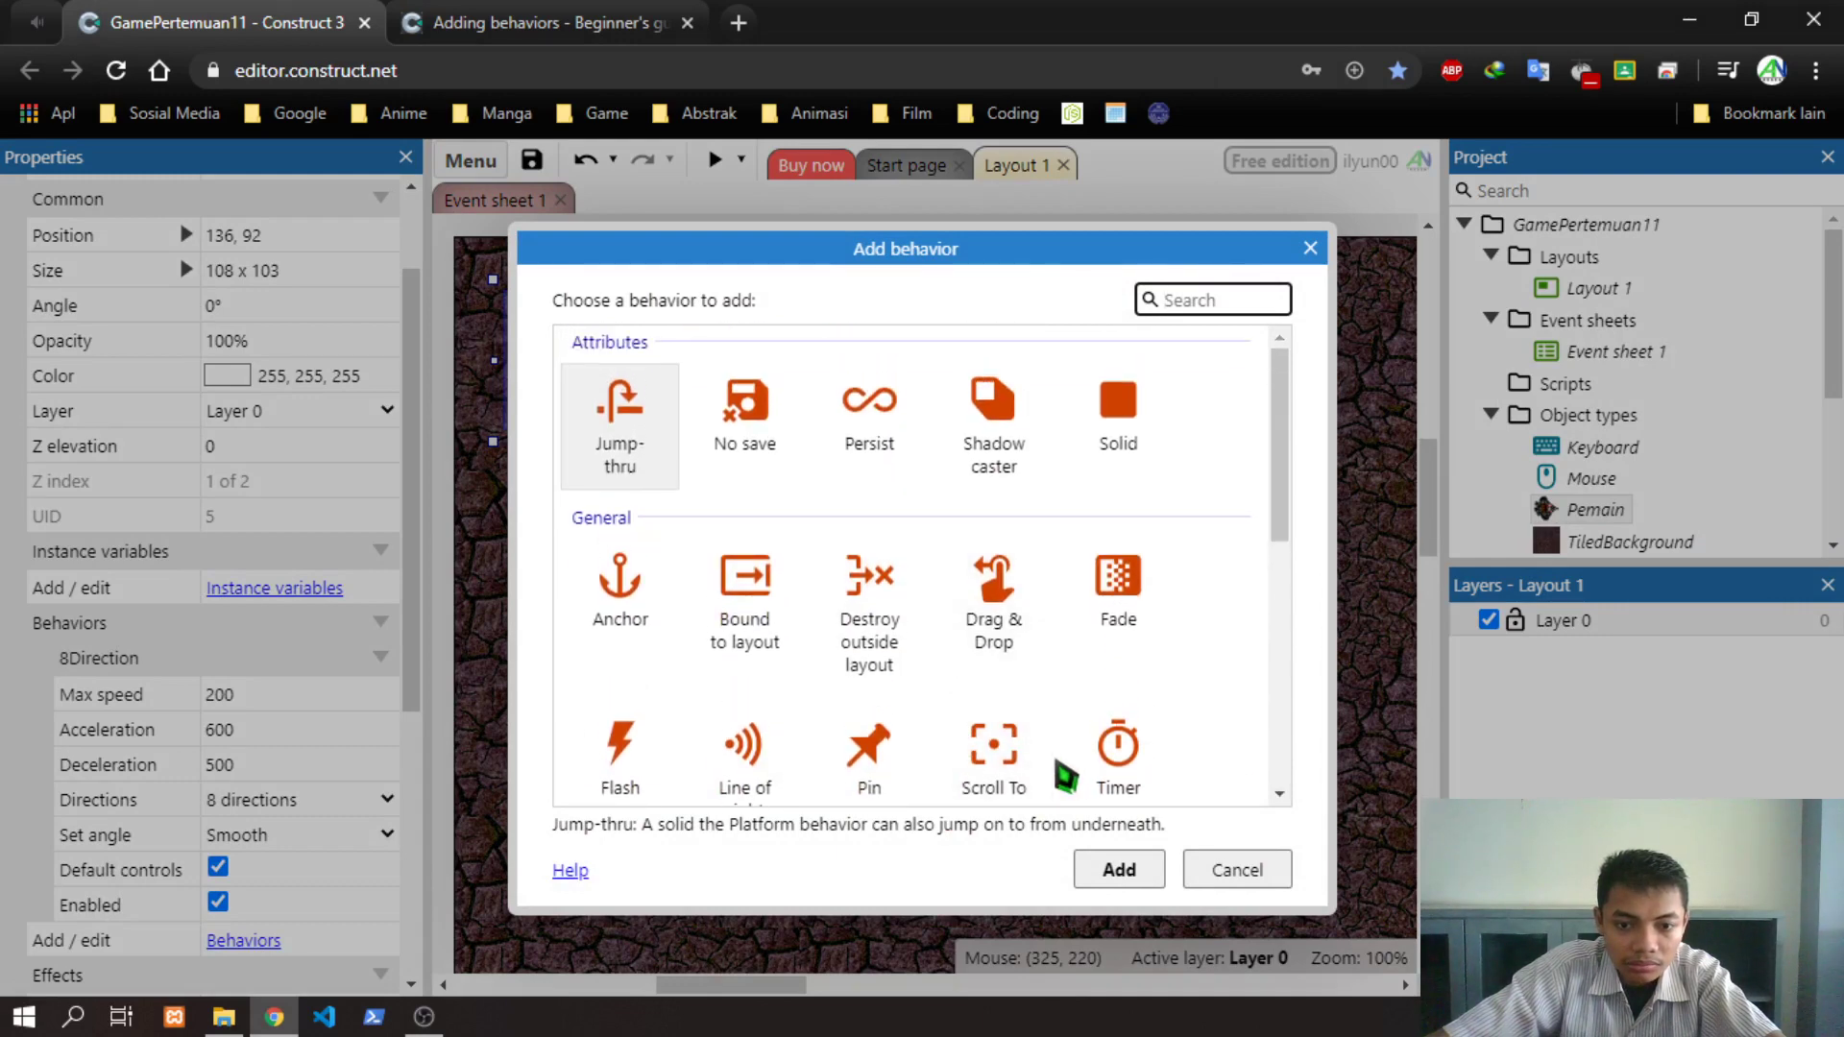
pyautogui.click(995, 759)
pyautogui.click(1119, 869)
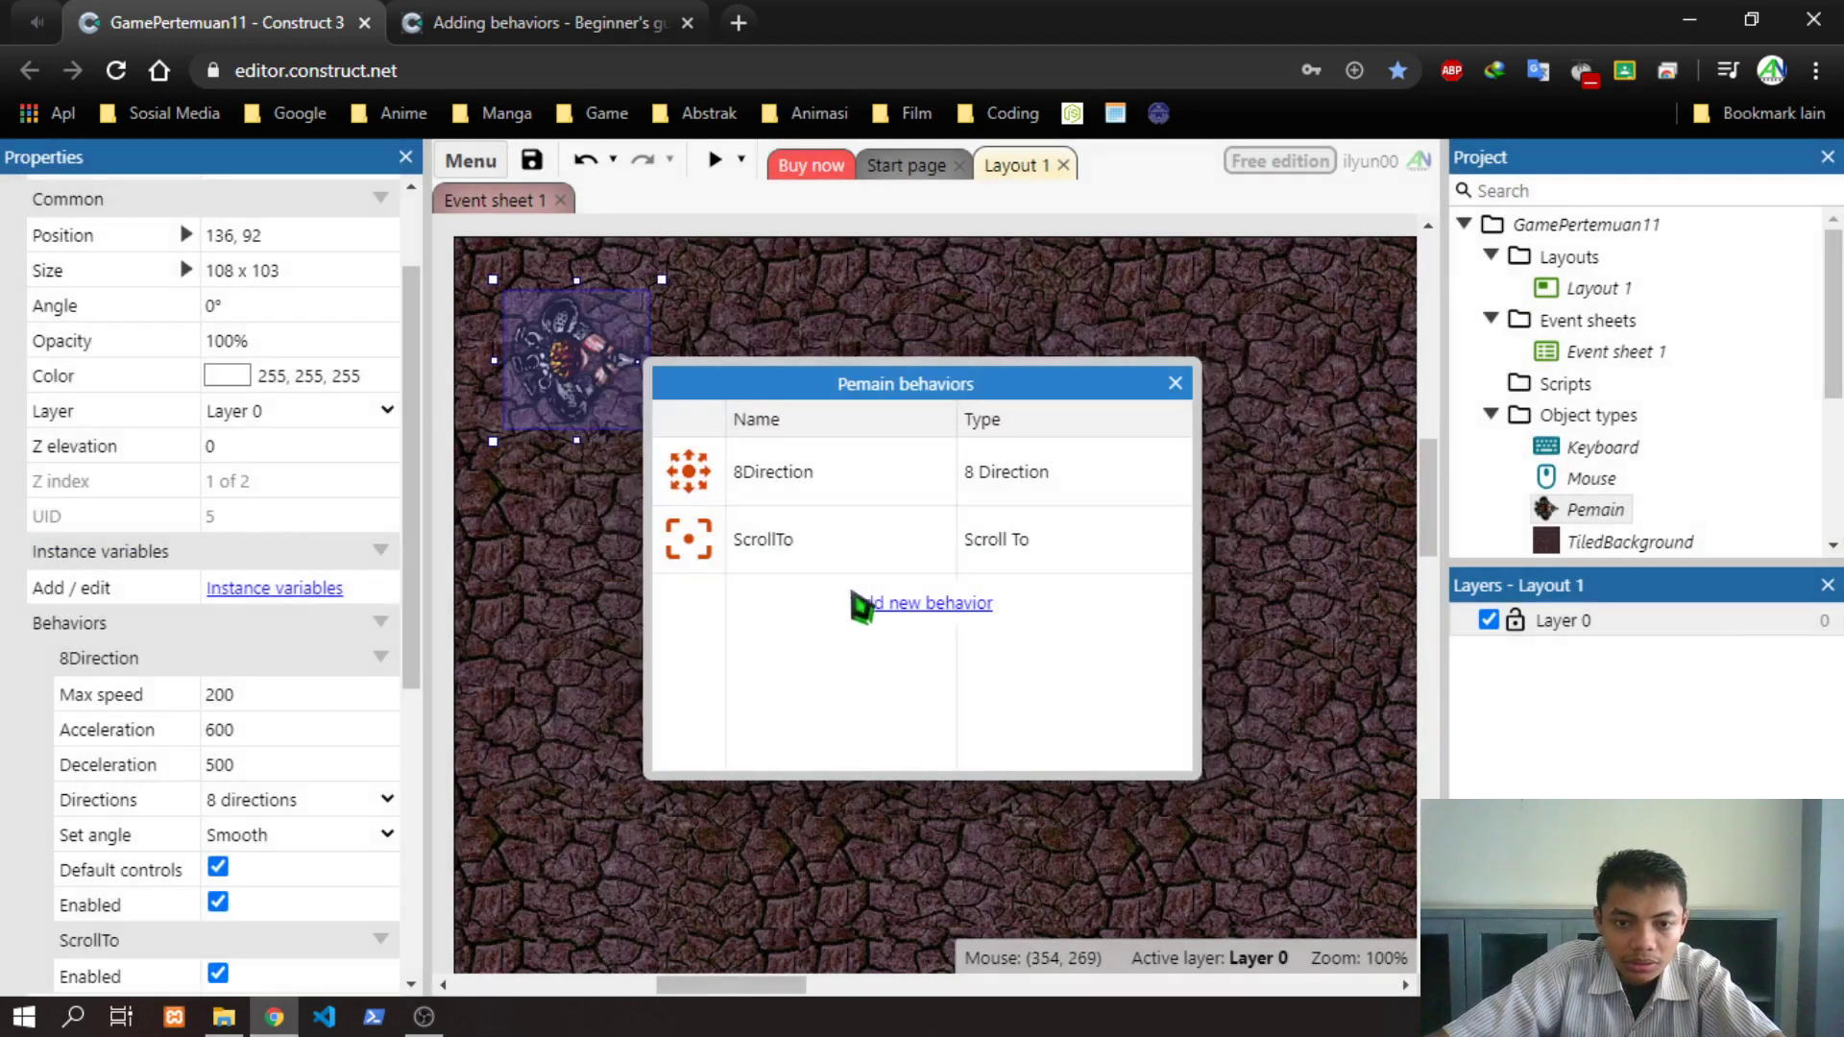
# Add the Bound to layout behavior to Pemain, comparing with the guide's player behaviors list
pyautogui.click(869, 611)
pyautogui.click(763, 615)
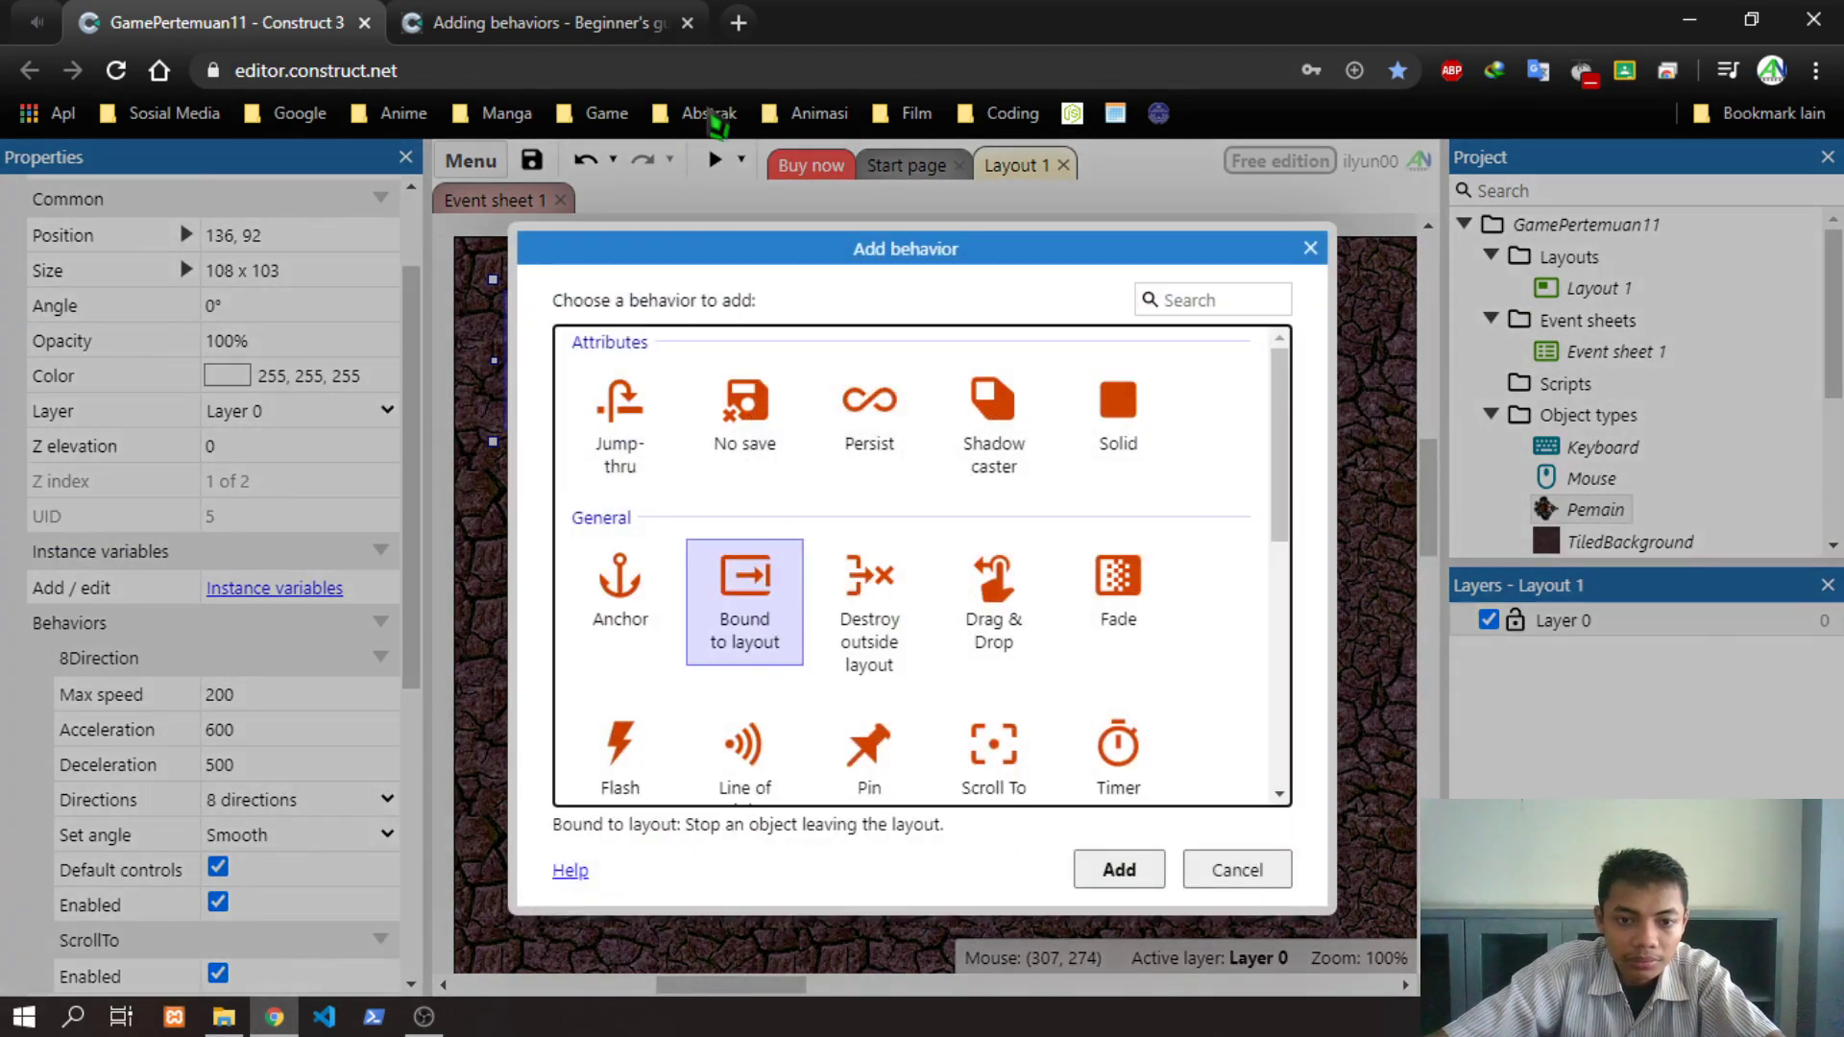
pyautogui.hotkey('ctrl', 'Tab')
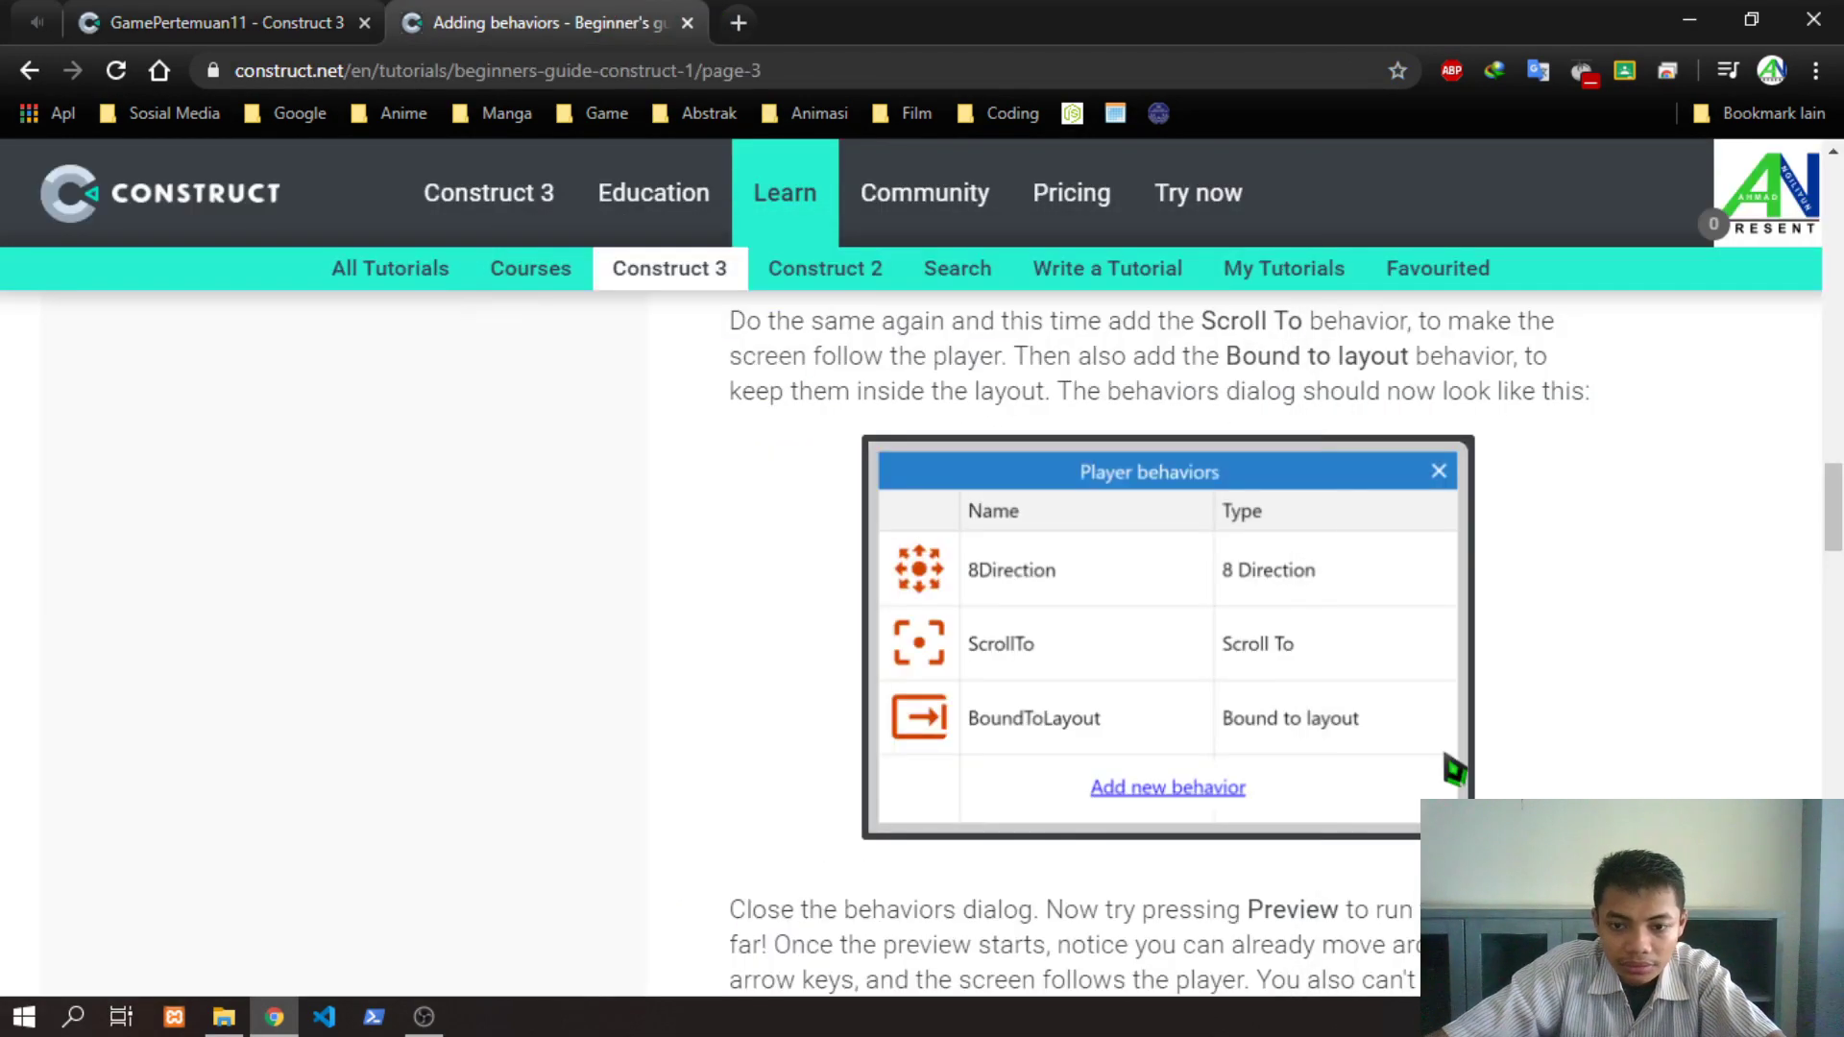
pyautogui.click(221, 22)
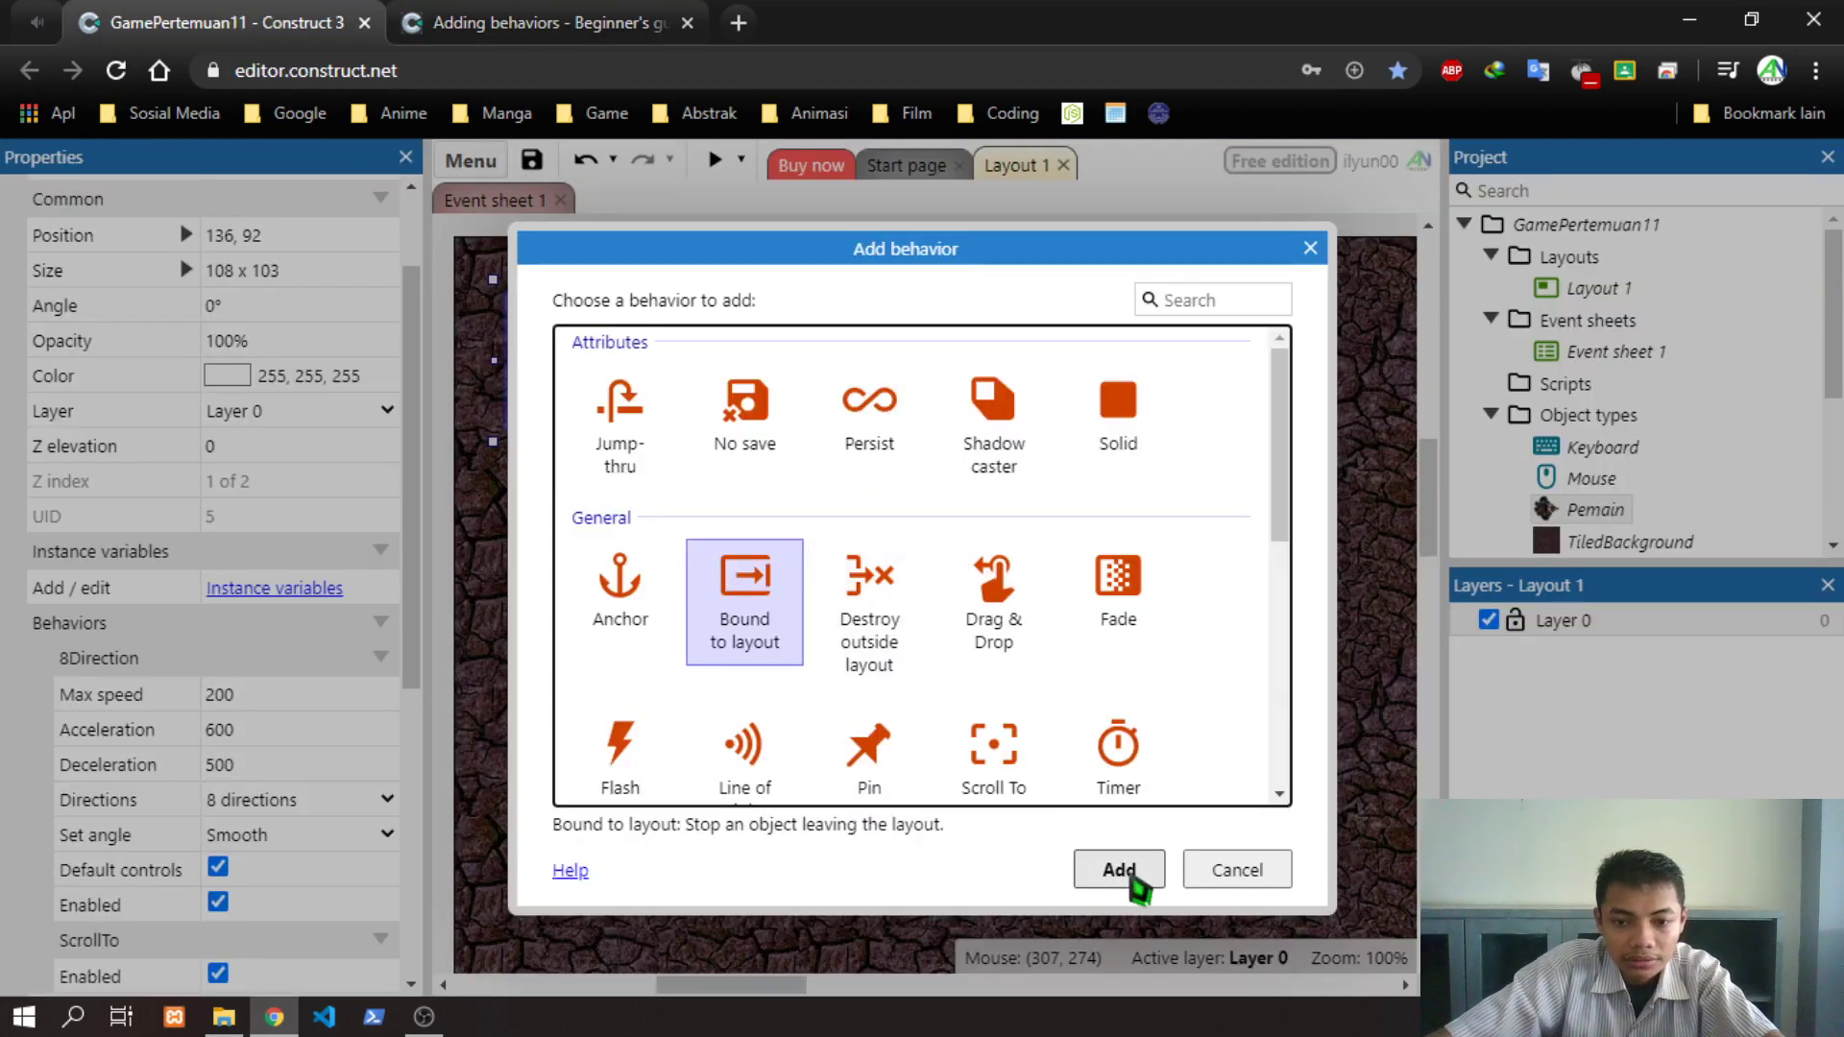
pyautogui.click(1118, 870)
# Read the guide's section on adding the other behaviors, and close the Pemain behaviors dialog in the project
pyautogui.hotkey('ctrl', 'Tab')
pyautogui.scroll(-5, 1536, 586)
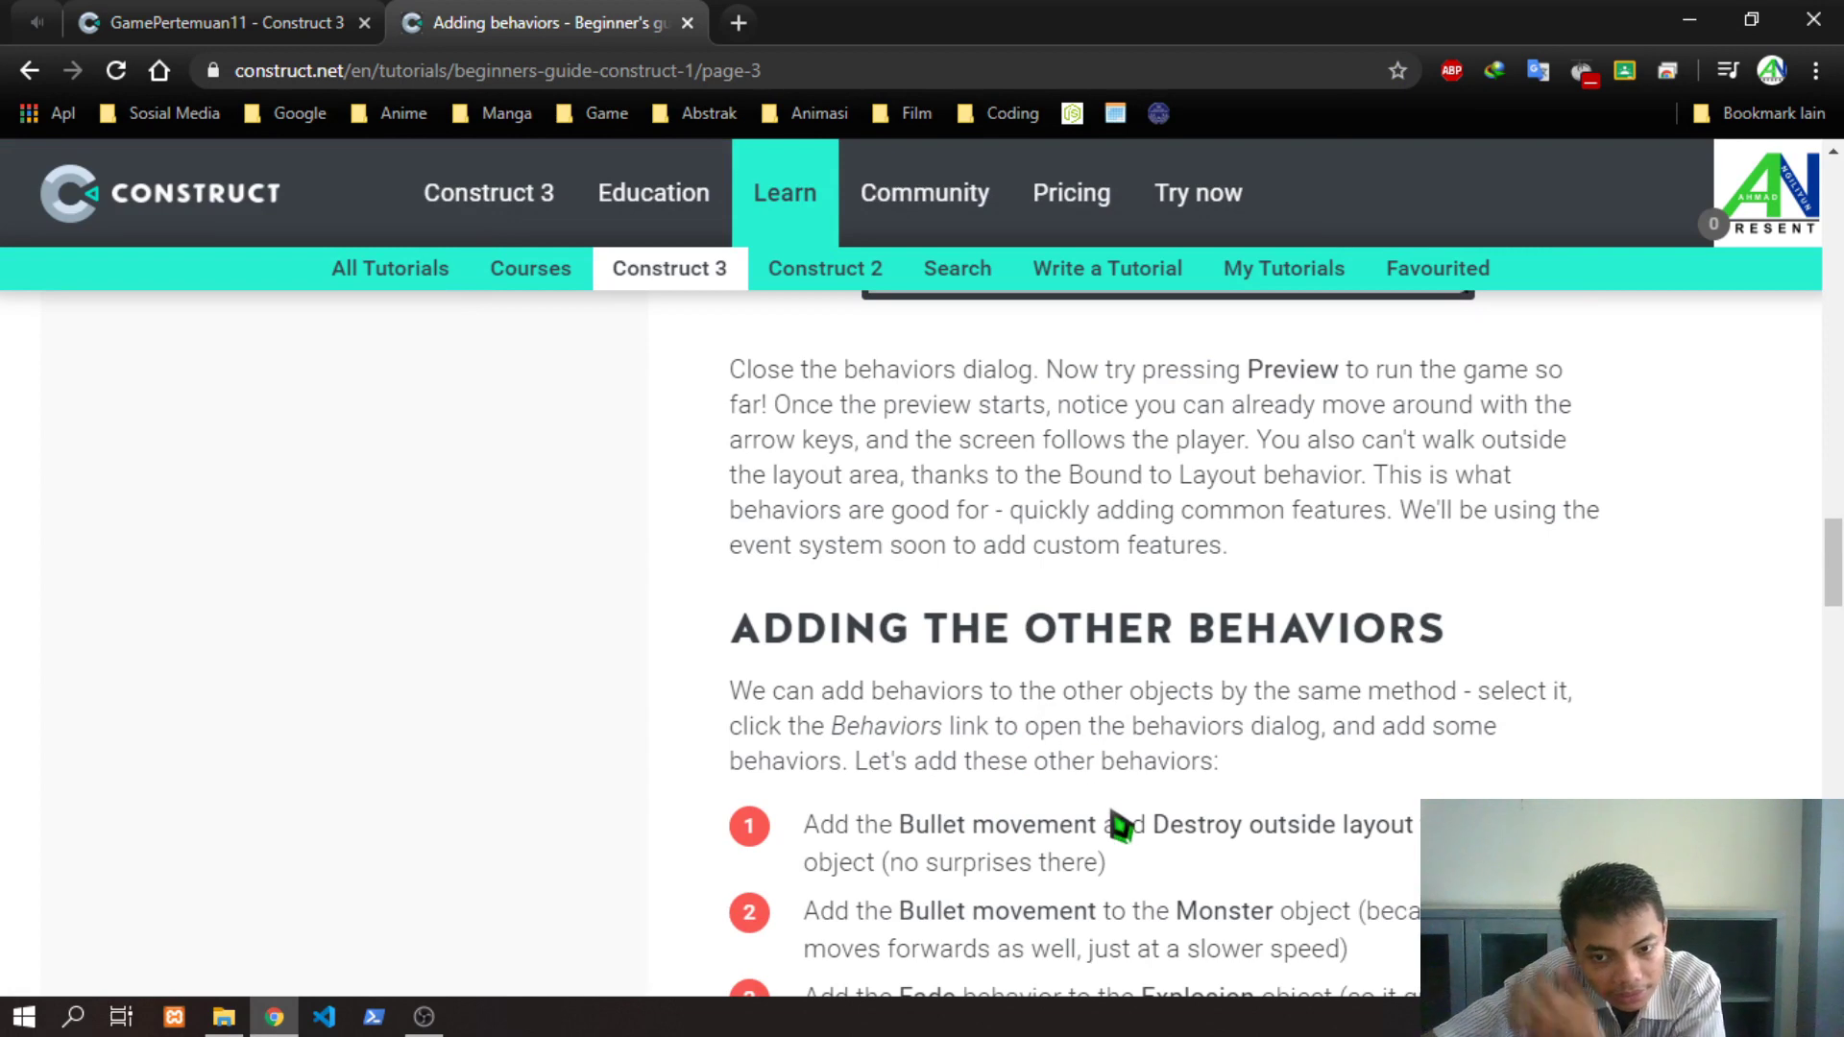
pyautogui.scroll(-3, 1119, 824)
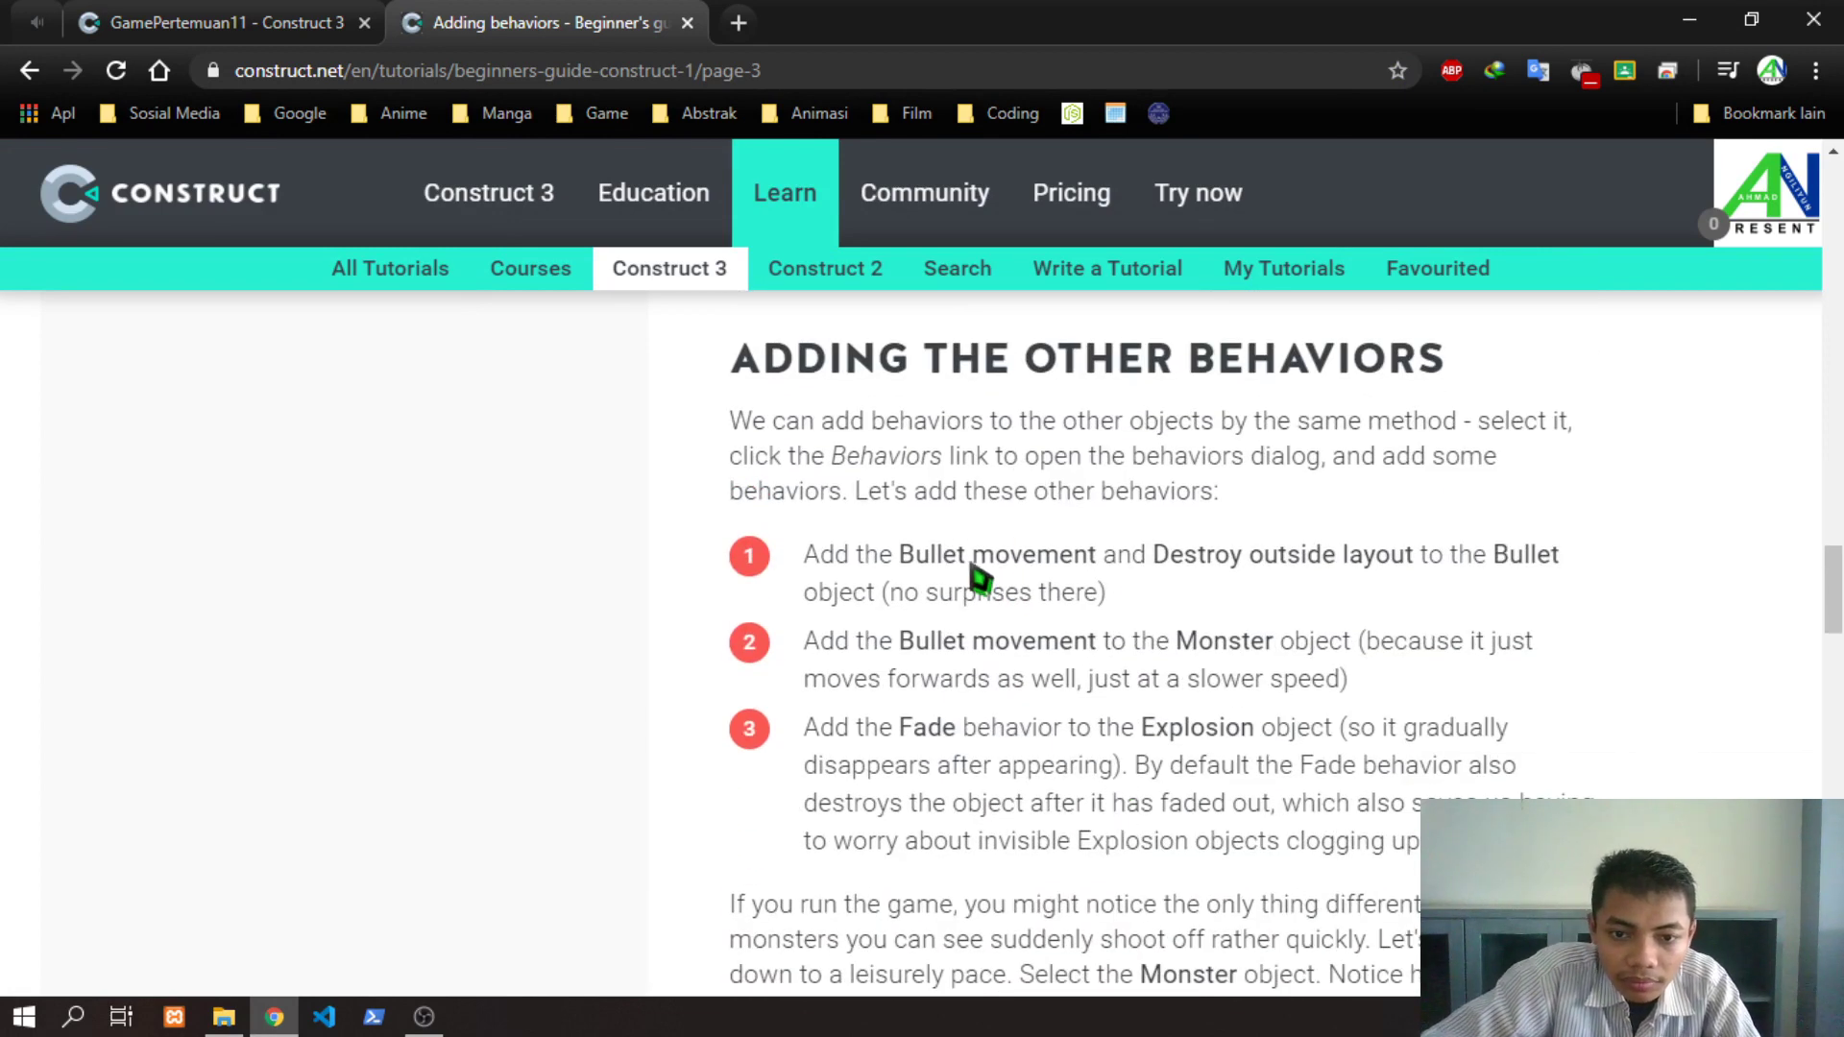
pyautogui.moveTo(919, 562); pyautogui.dragTo(1391, 557)
pyautogui.click(1299, 488)
pyautogui.click(216, 21)
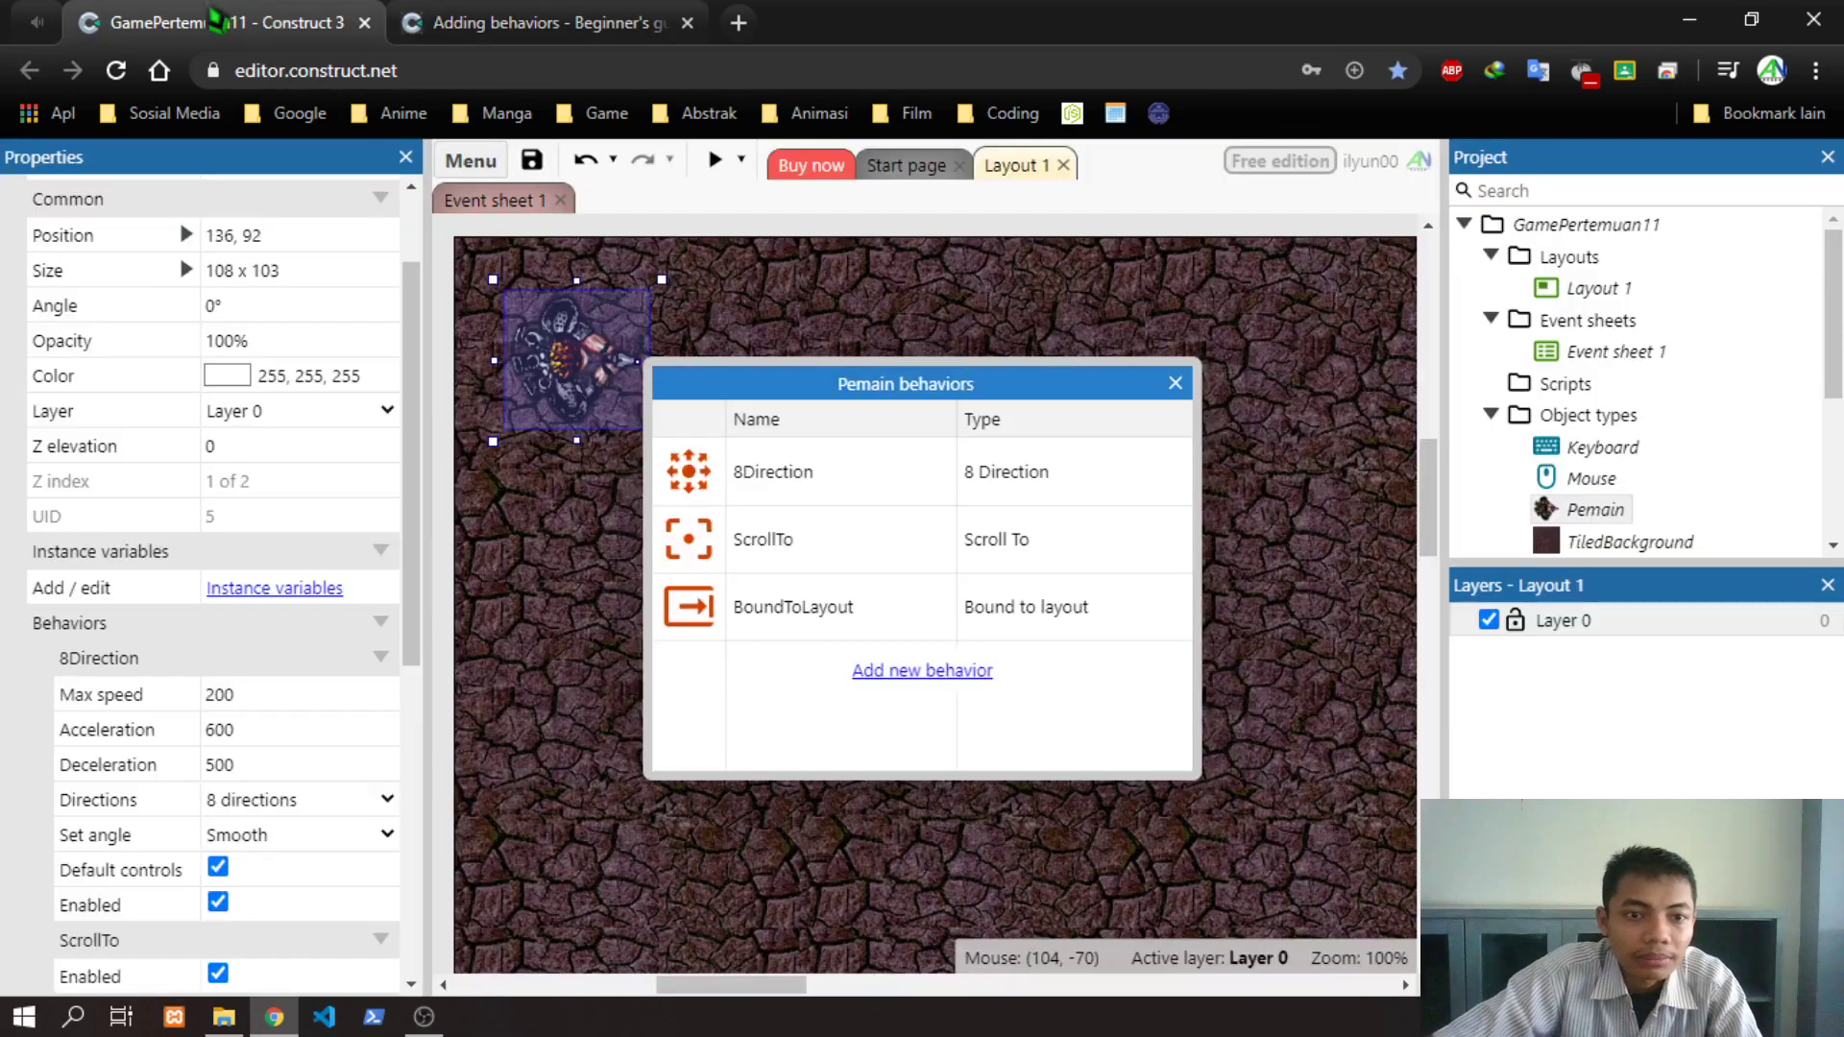
pyautogui.click(1196, 375)
# Insert a new Sprite object in Layout 1 to the right of the player, at about 288, 118
pyautogui.rightClick(851, 345)
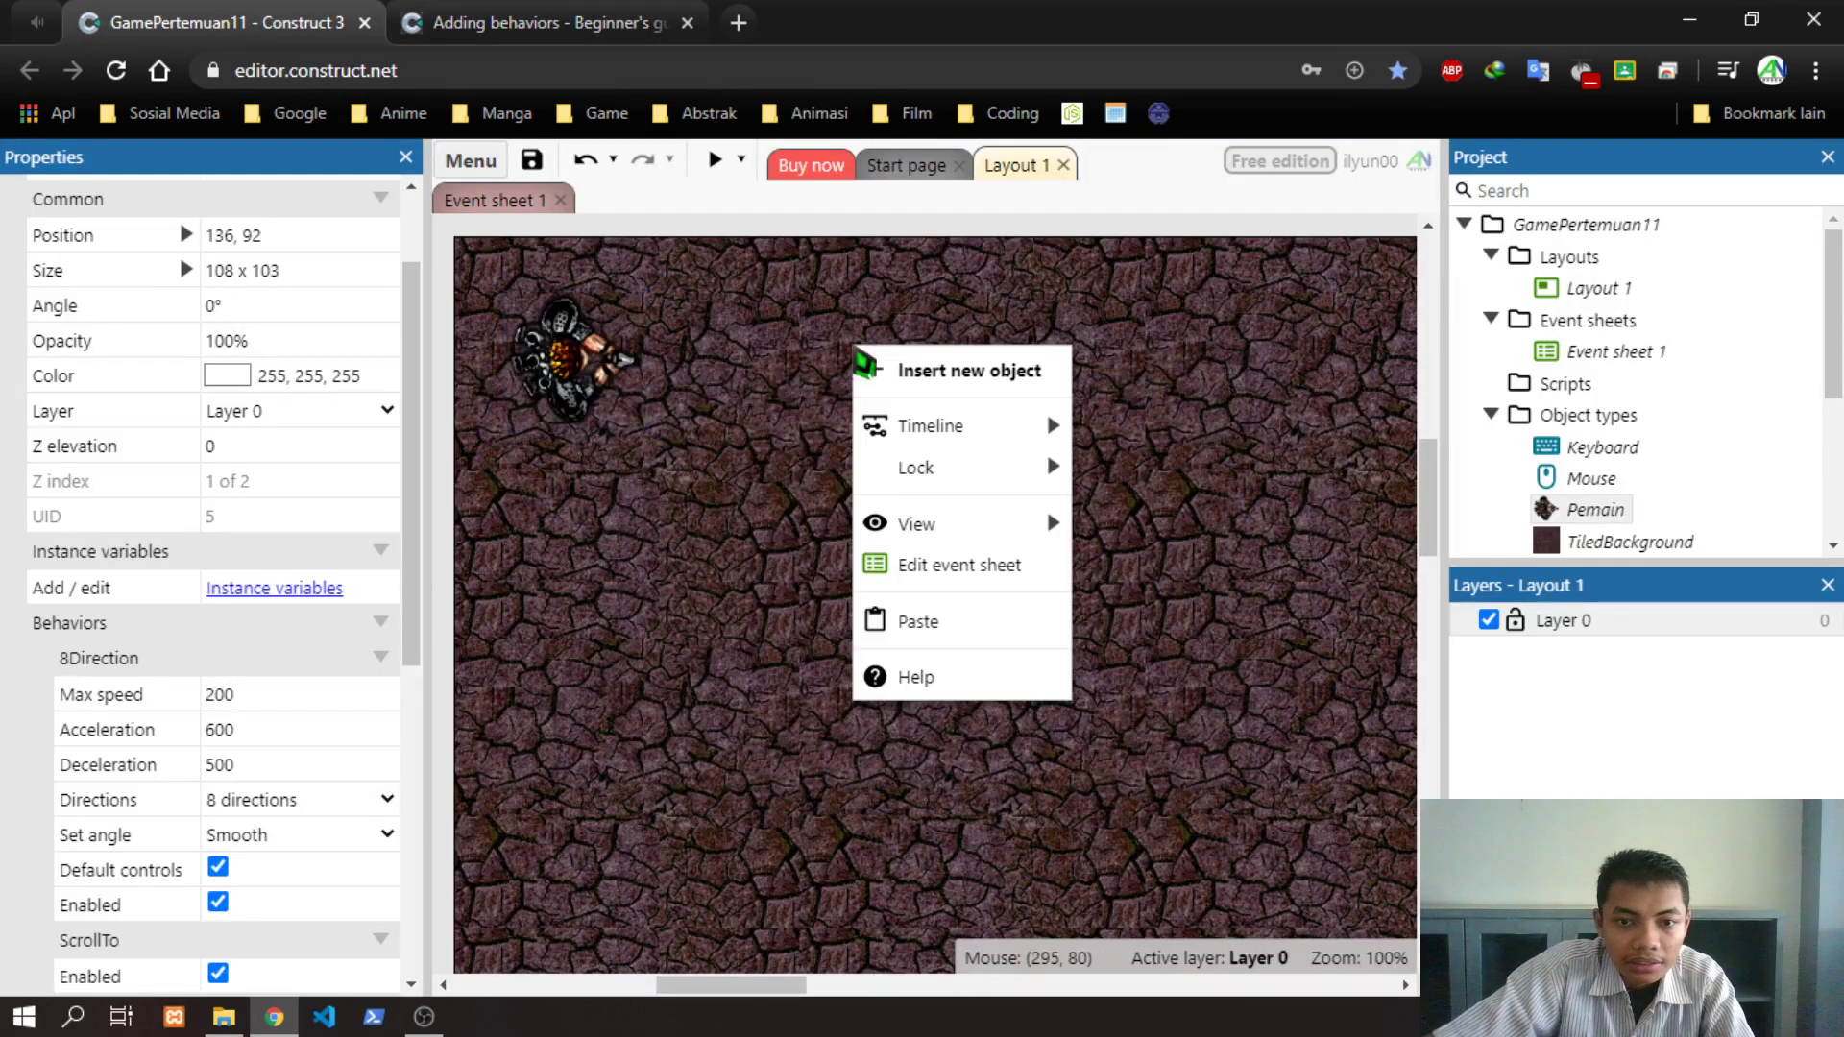
pyautogui.click(953, 375)
pyautogui.scroll(-5, 1018, 692)
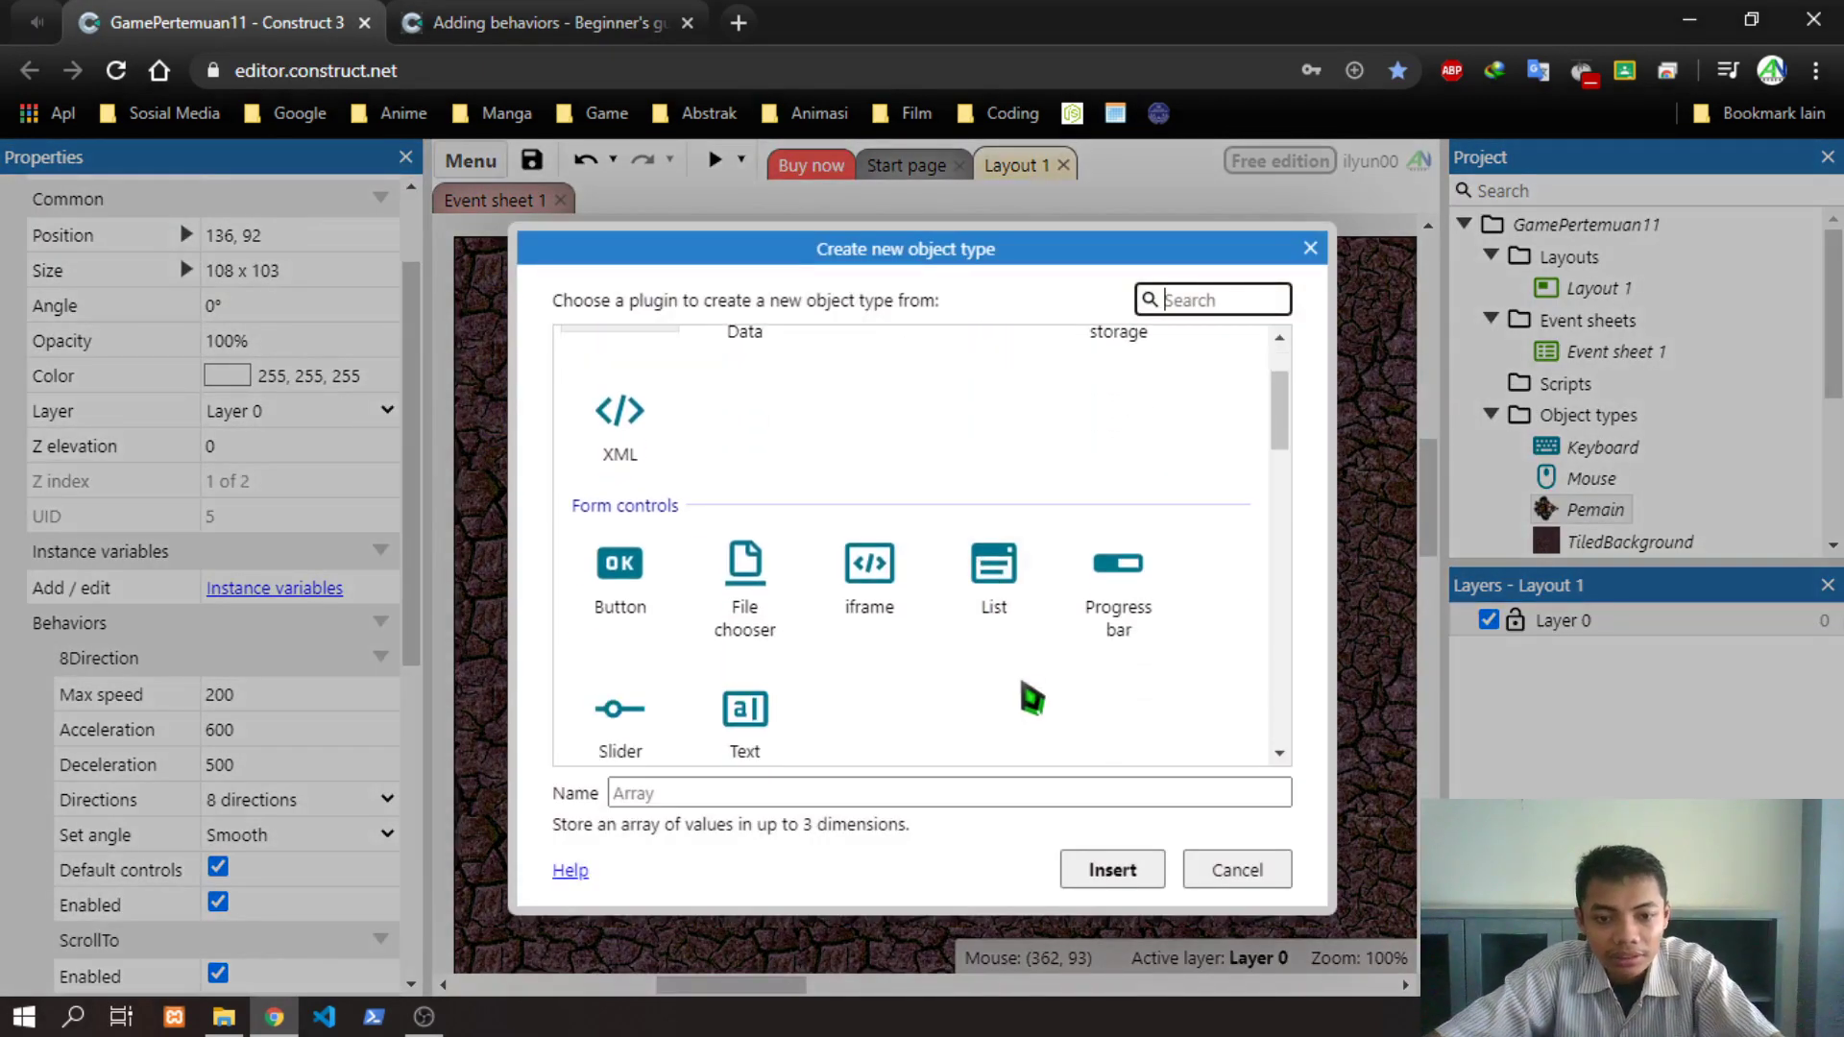
pyautogui.click(996, 486)
pyautogui.click(1104, 869)
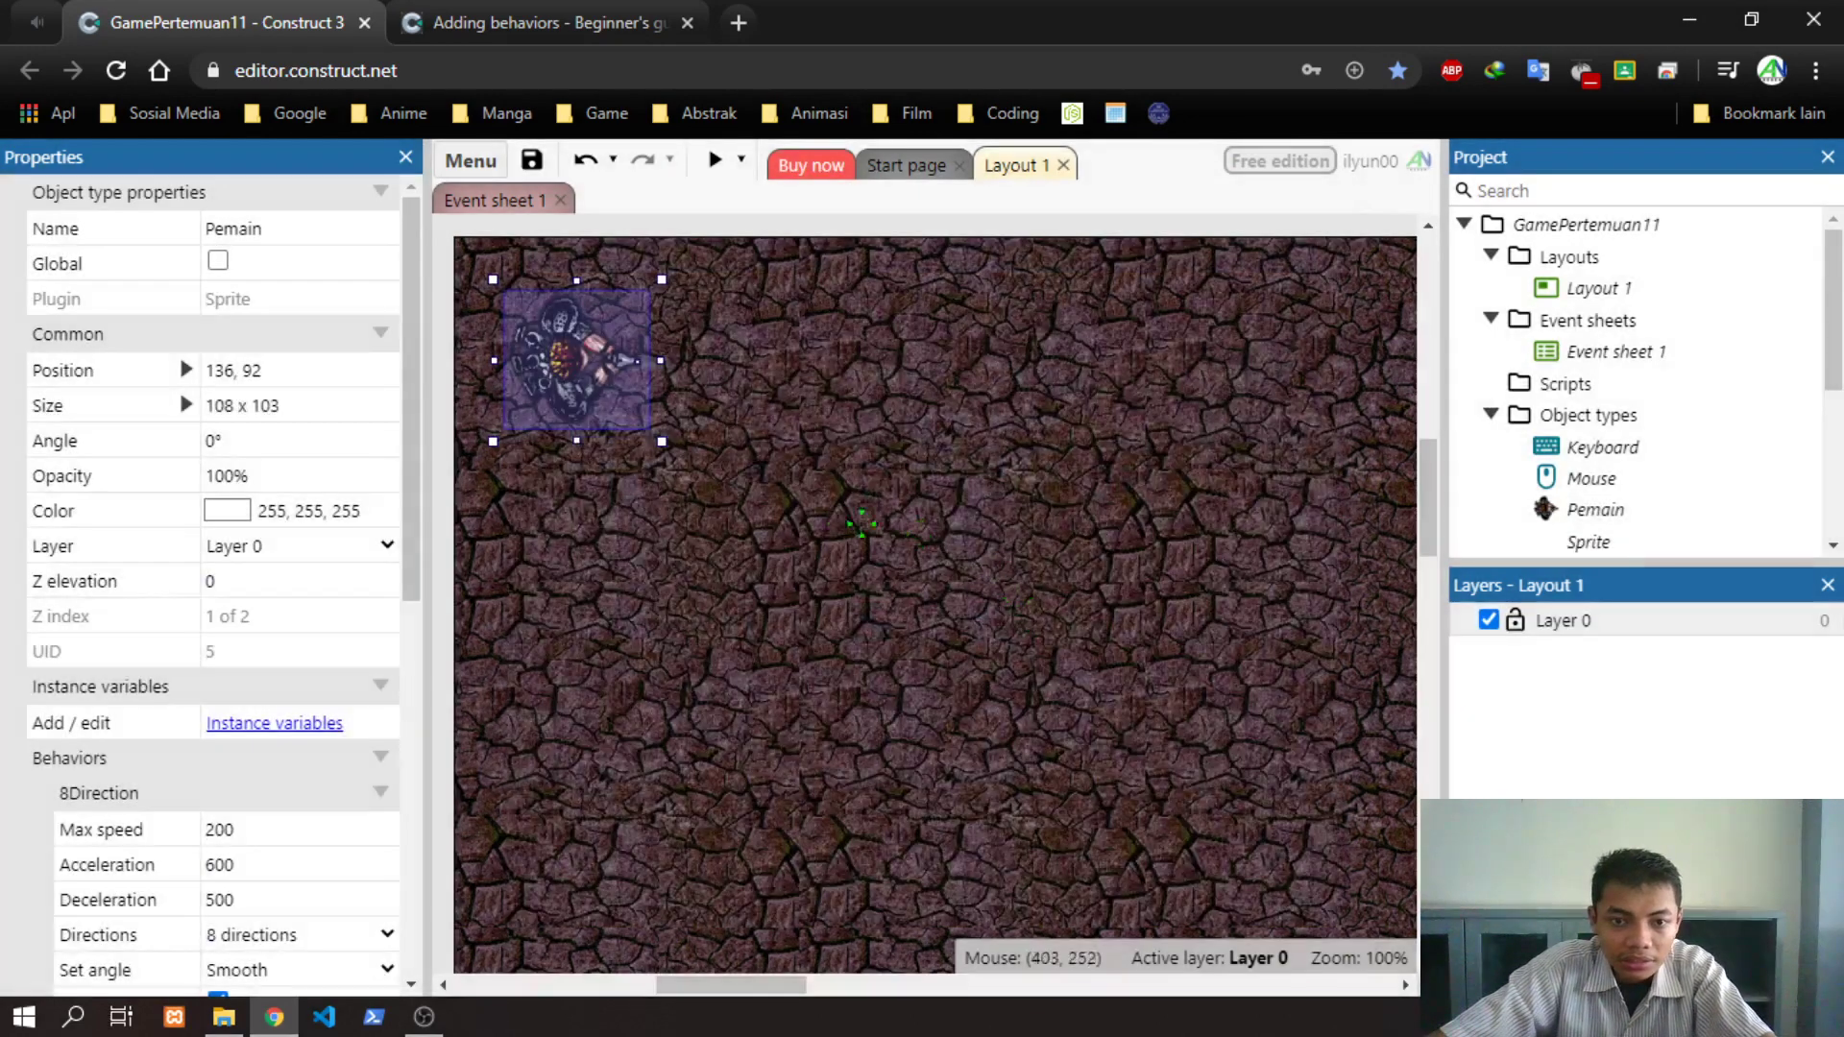
pyautogui.click(873, 405)
# Load bullet.png from the img folder as the new sprite's image, close the Animations Editor, and move the sprite to about 294, 88
pyautogui.hotkey('alt', 'Tab')
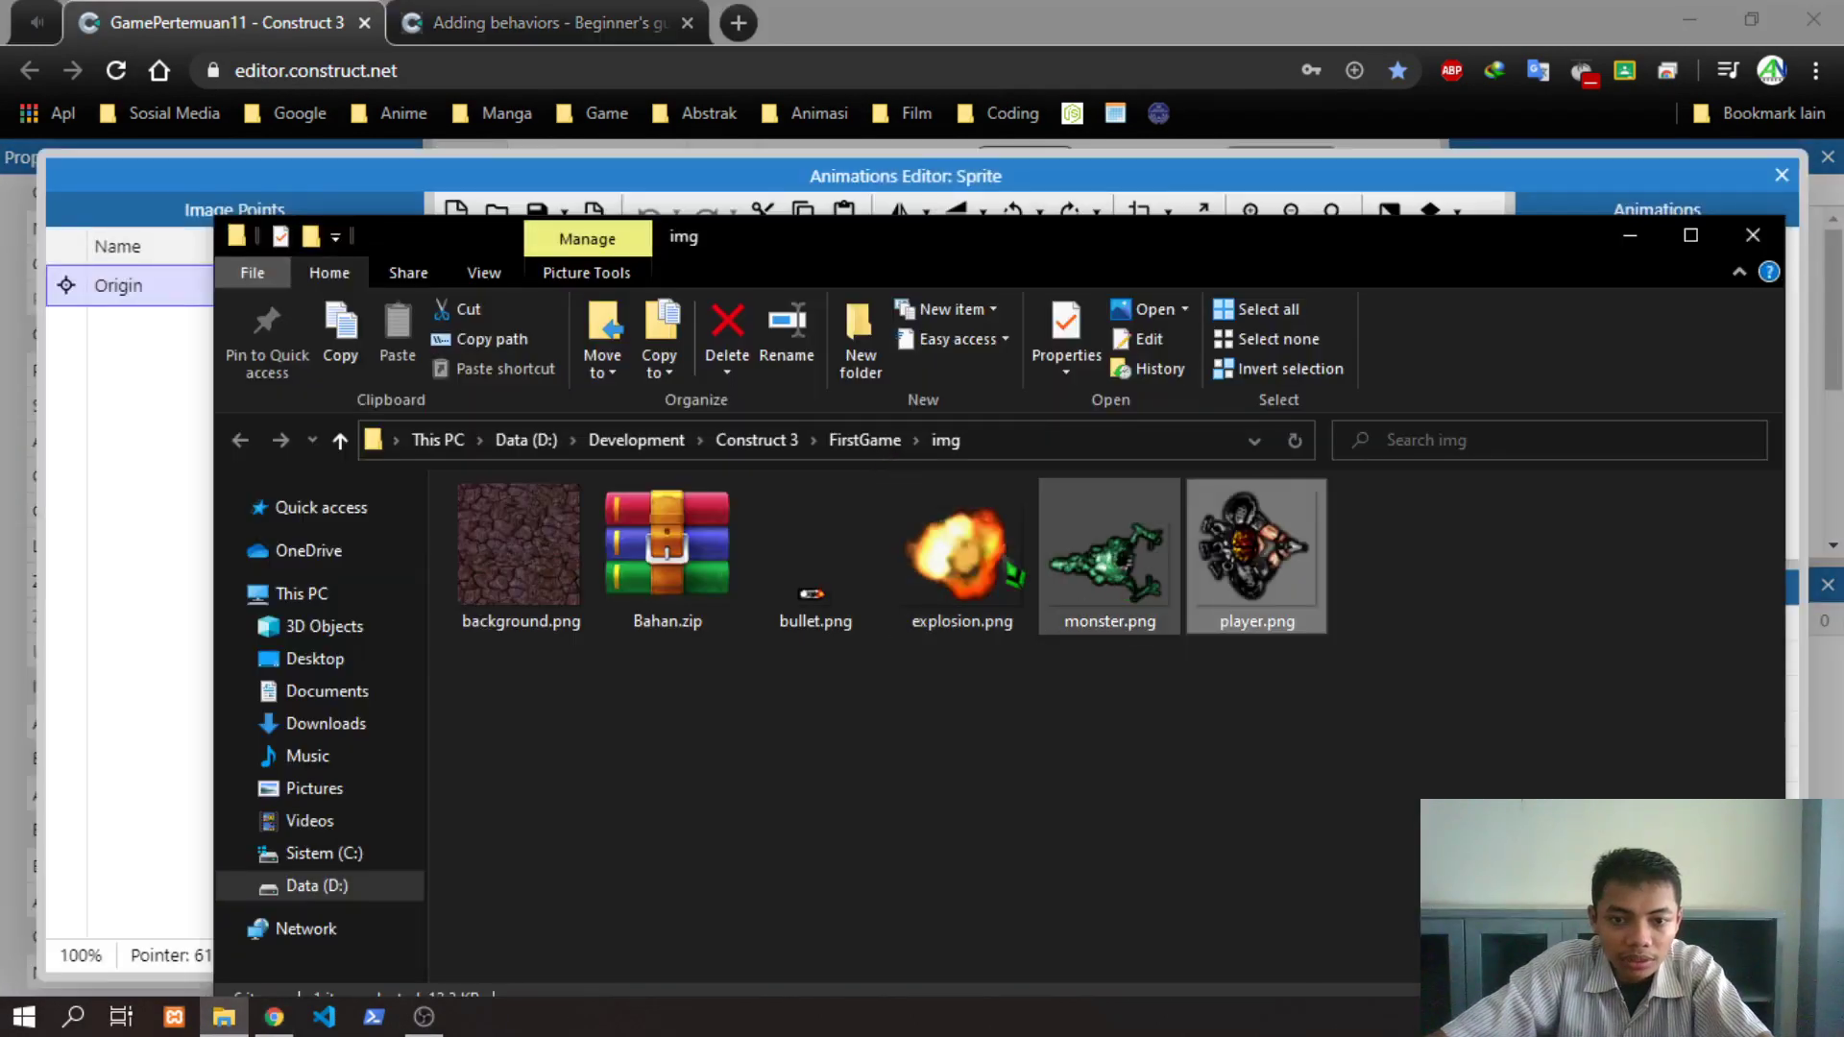
pyautogui.hotkey('alt', 'Tab')
pyautogui.hotkey('alt', 'Tab')
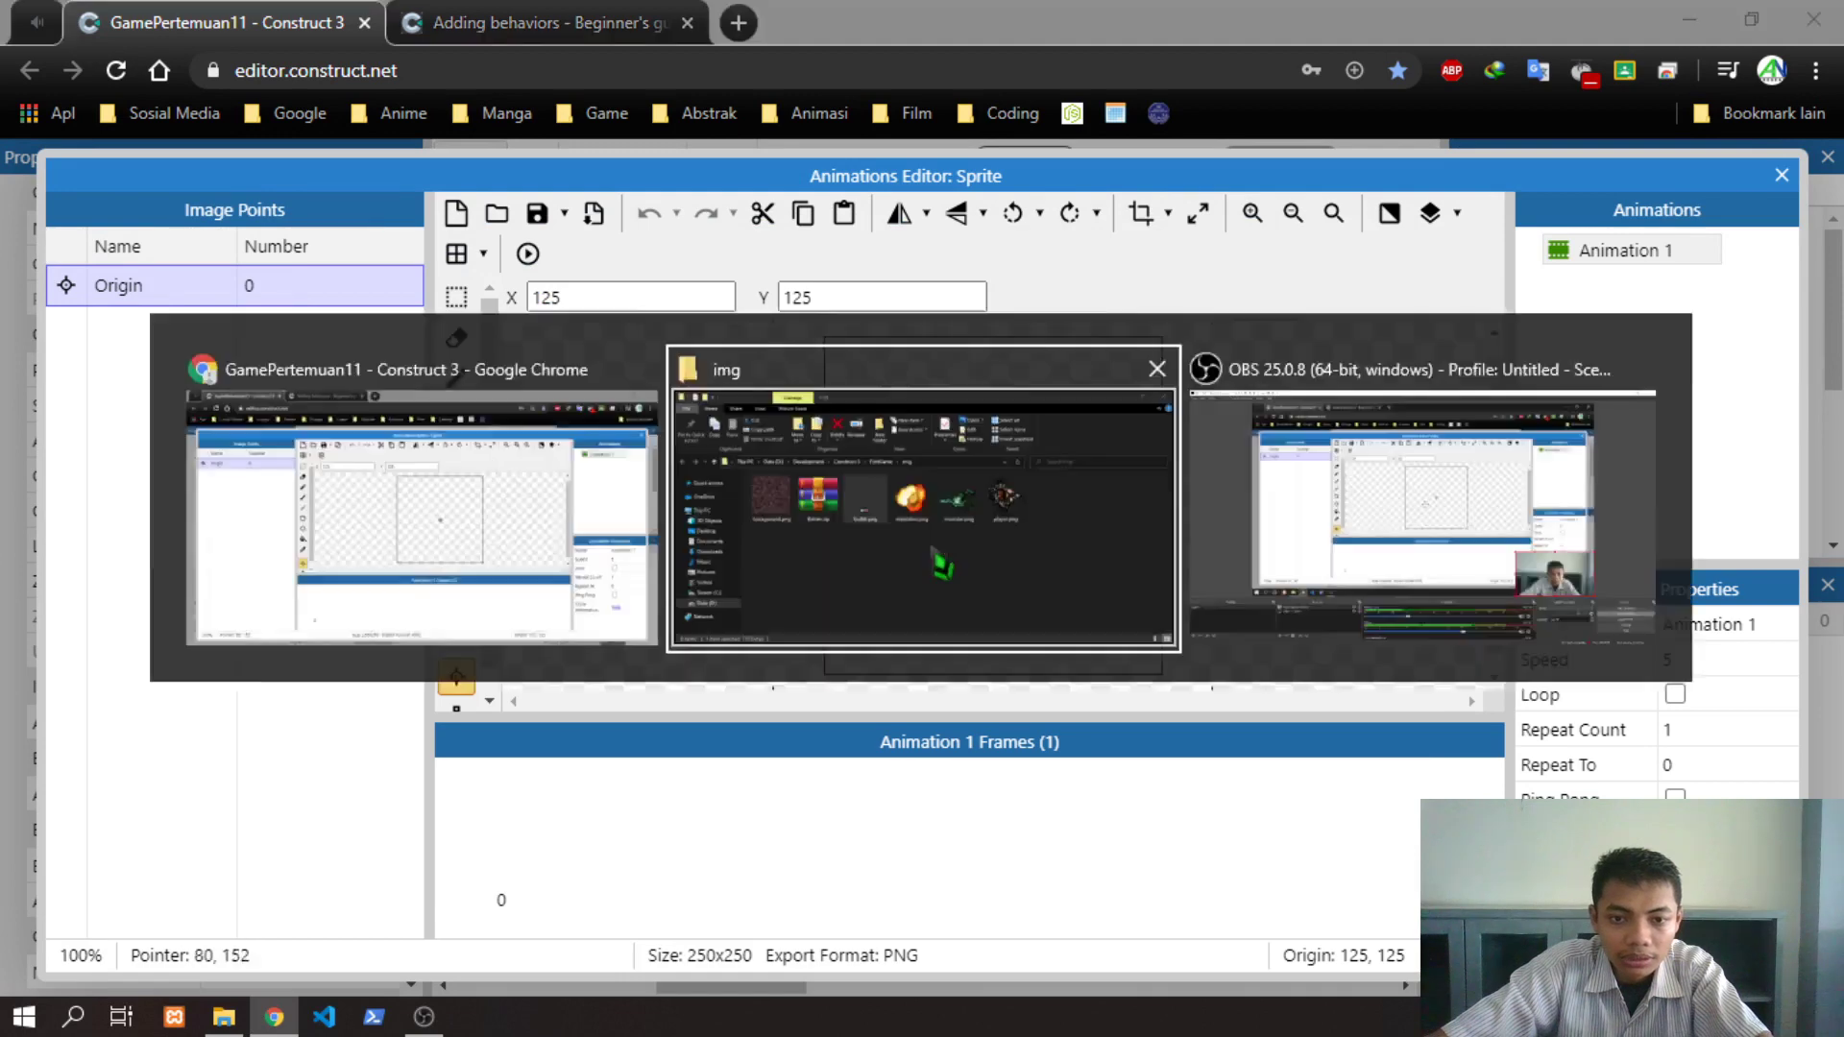
pyautogui.moveTo(811, 600); pyautogui.dragTo(1021, 482)
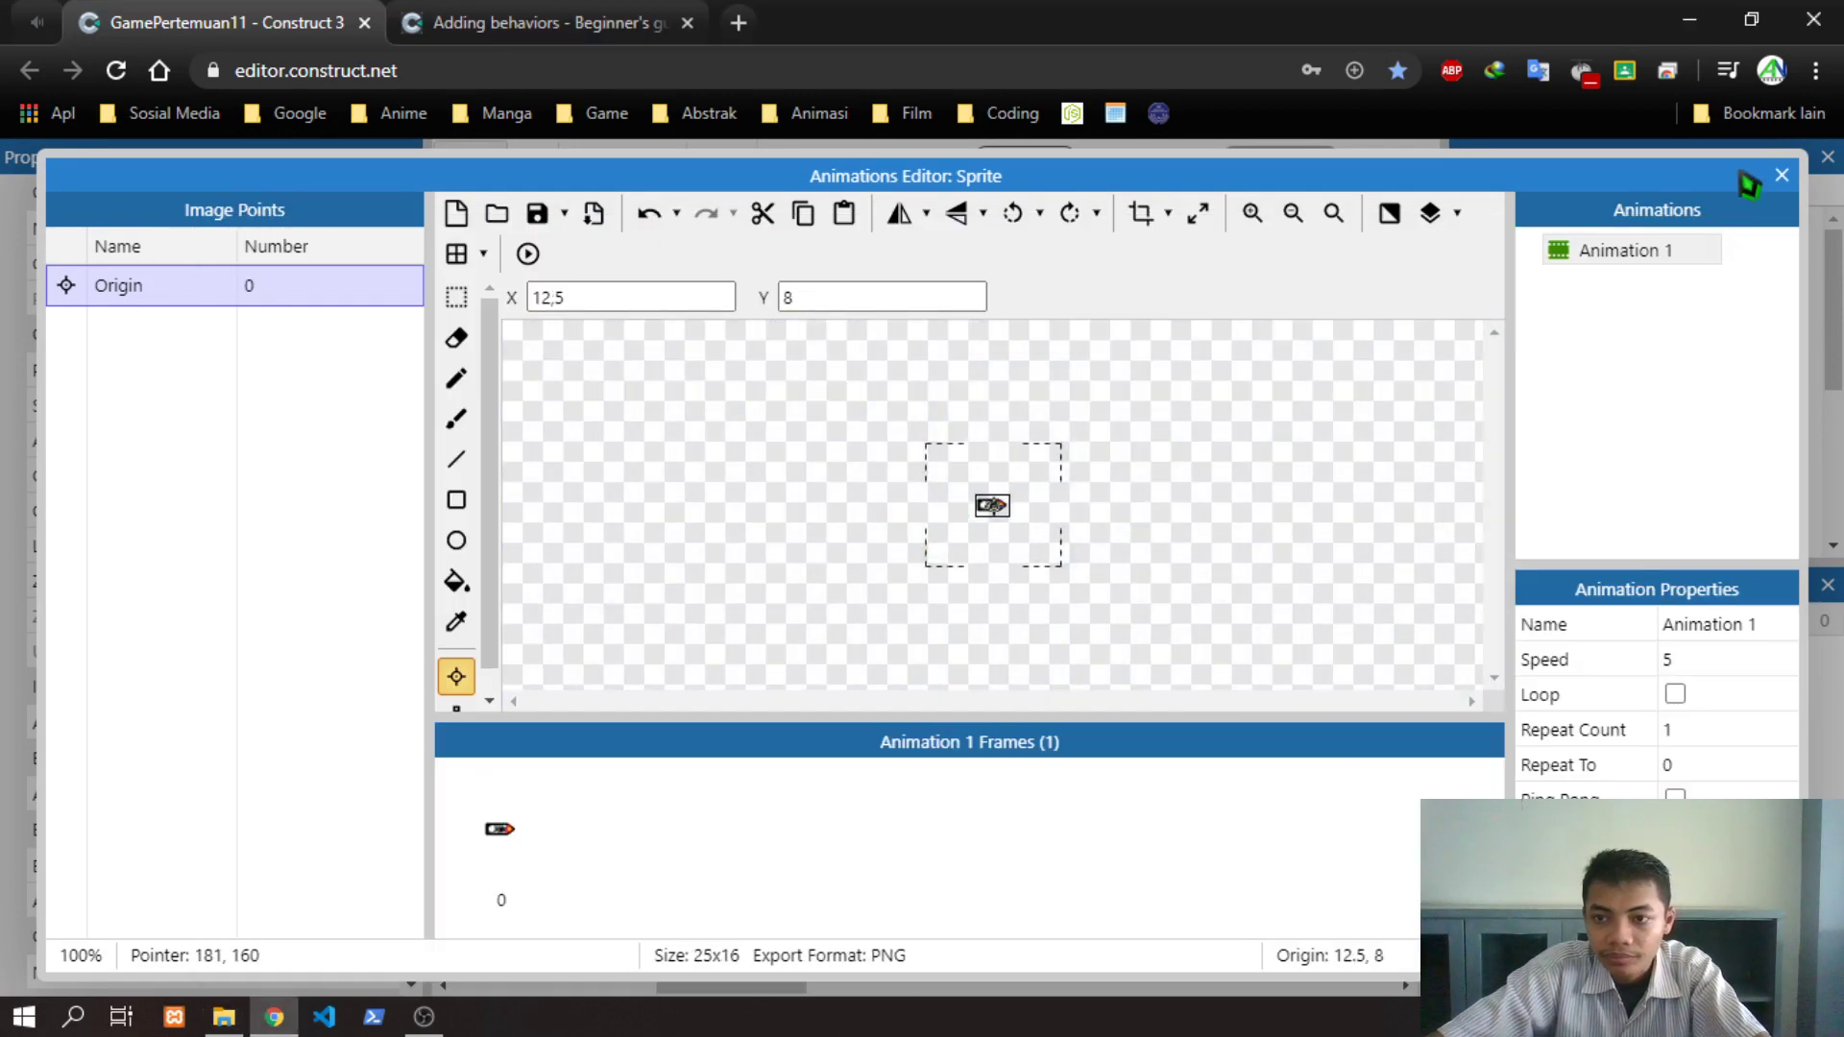
pyautogui.click(1782, 174)
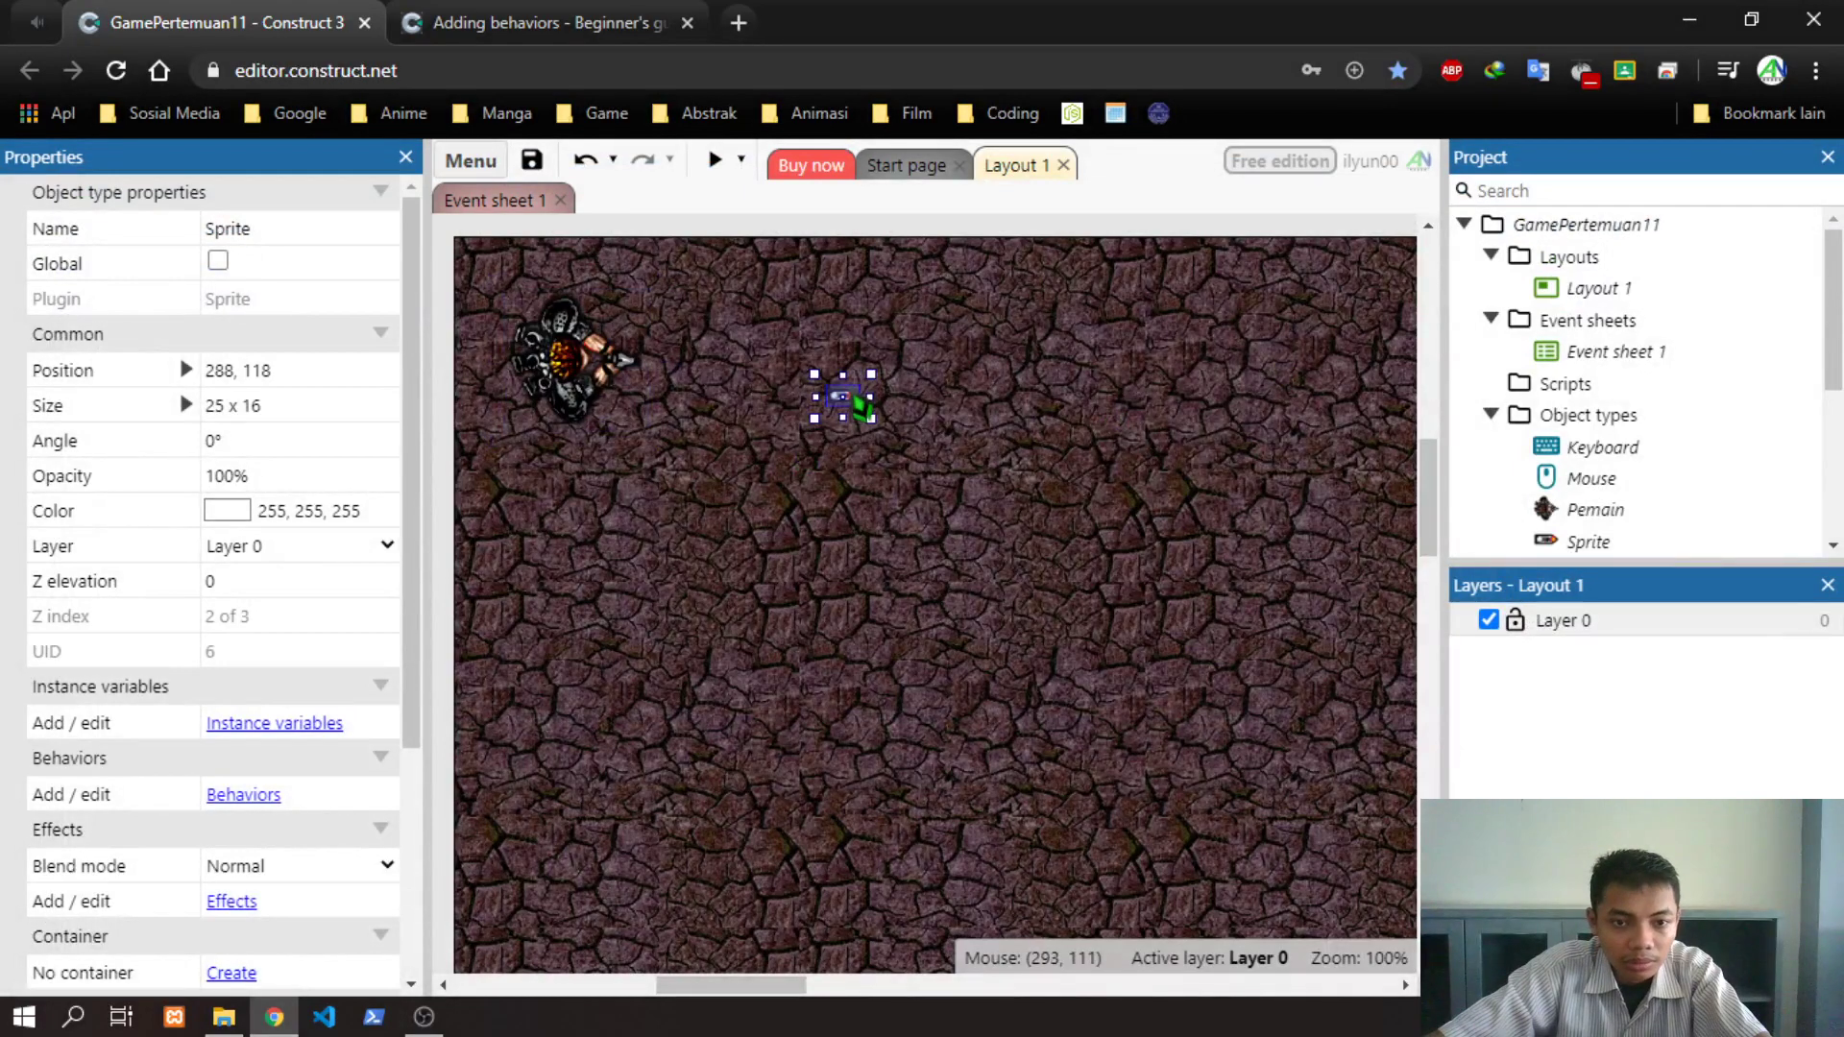
pyautogui.moveTo(862, 409); pyautogui.dragTo(868, 379)
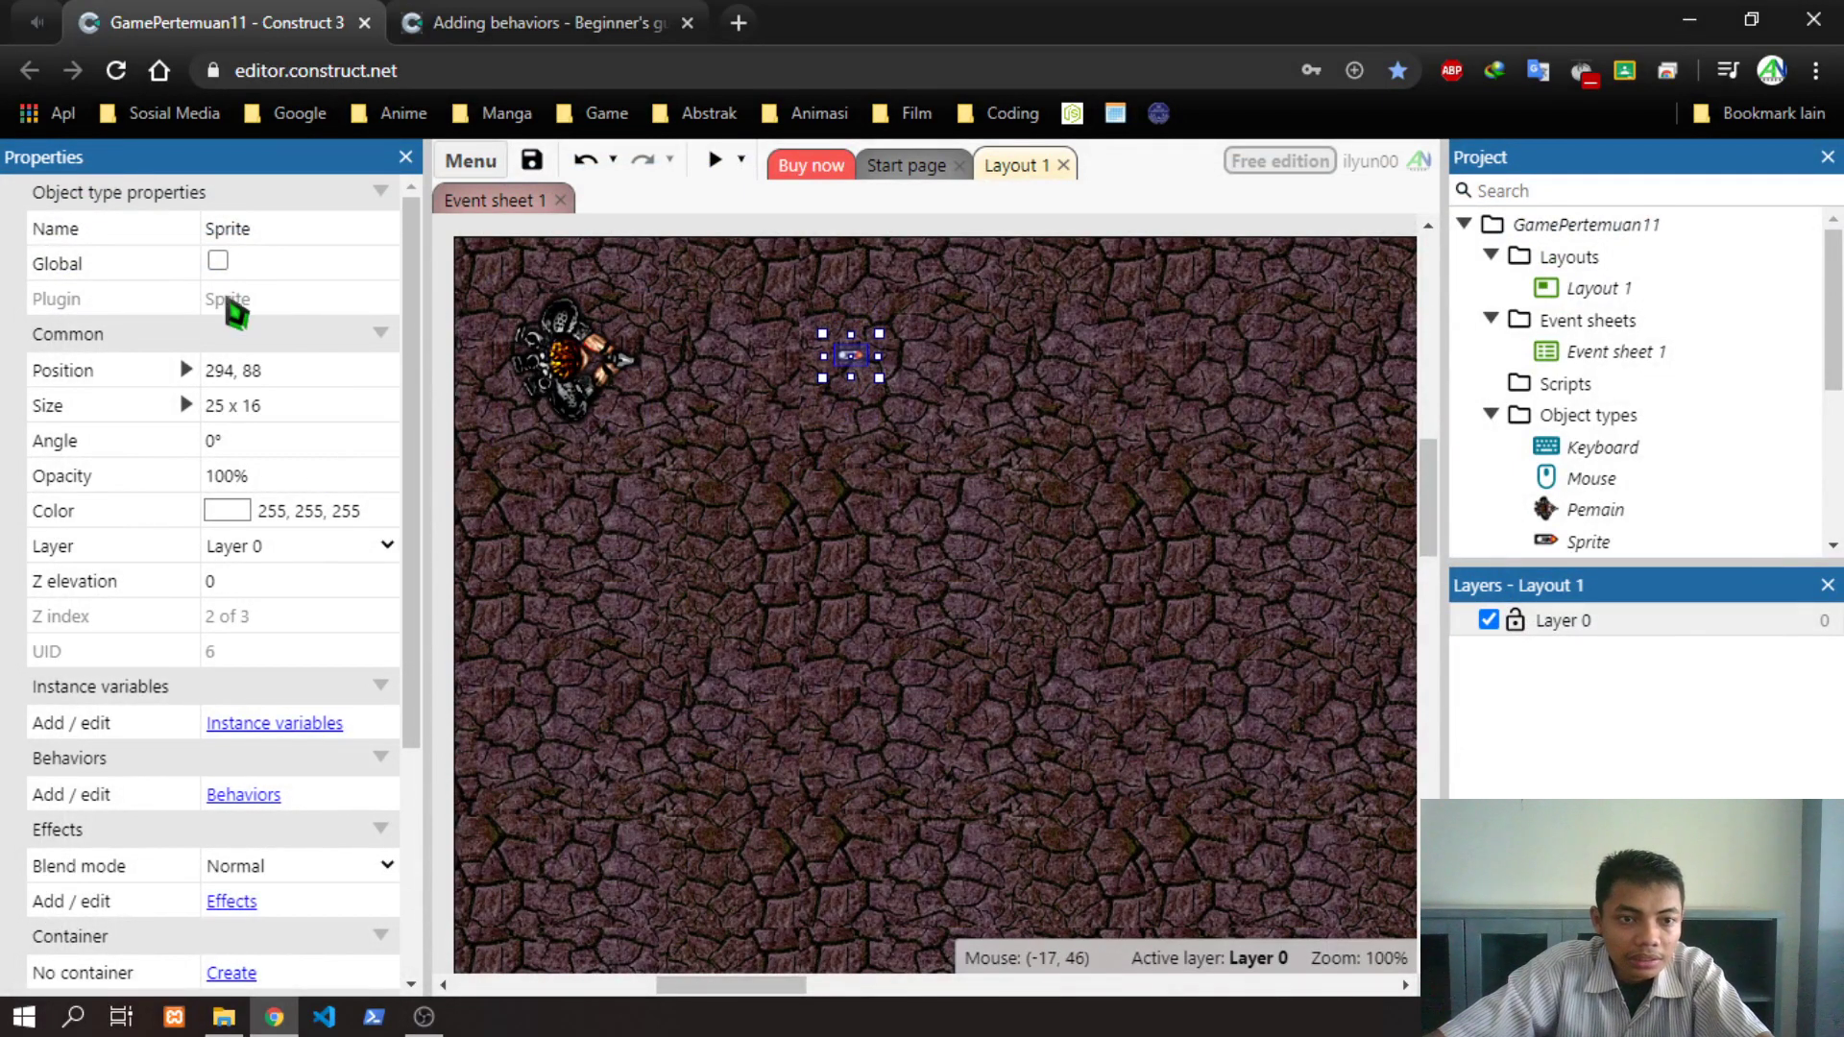
# Rename the bullet sprite Peluru, and check the guide's list of the other behaviors
pyautogui.click(288, 227)
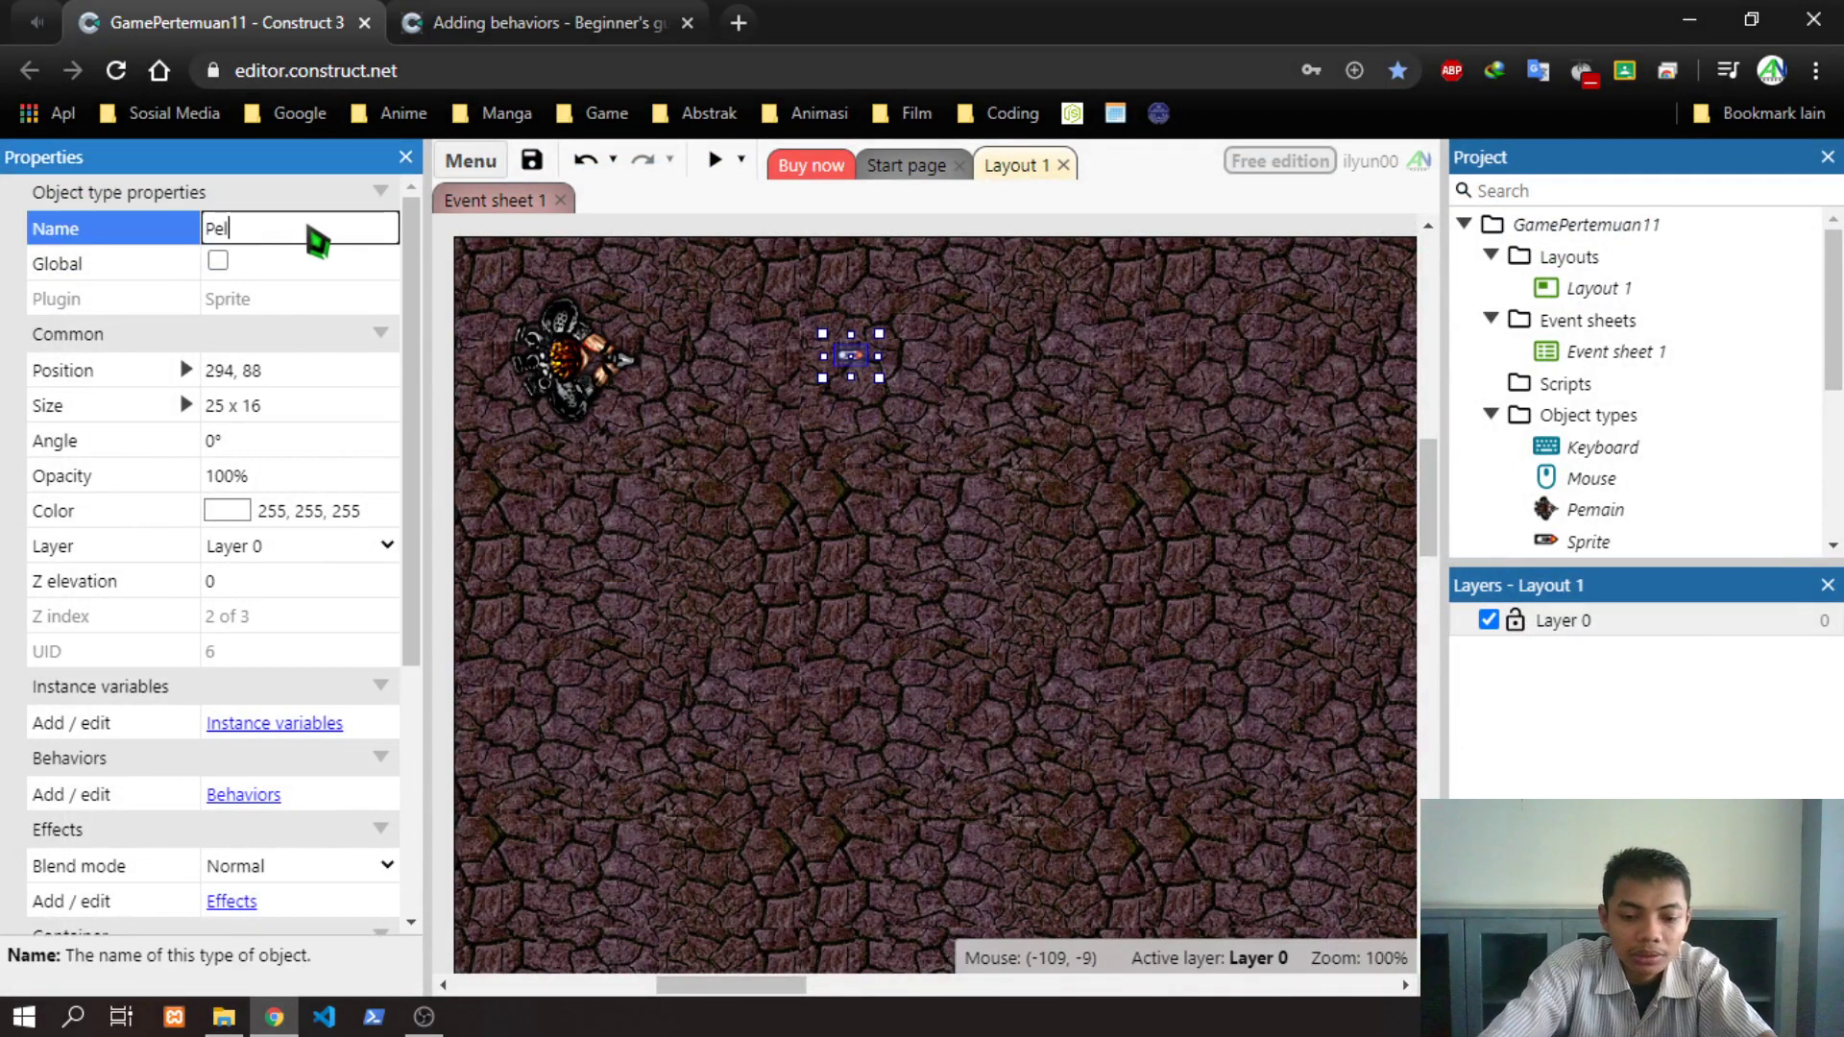
pyautogui.write('Peluru')
pyautogui.press('Return')
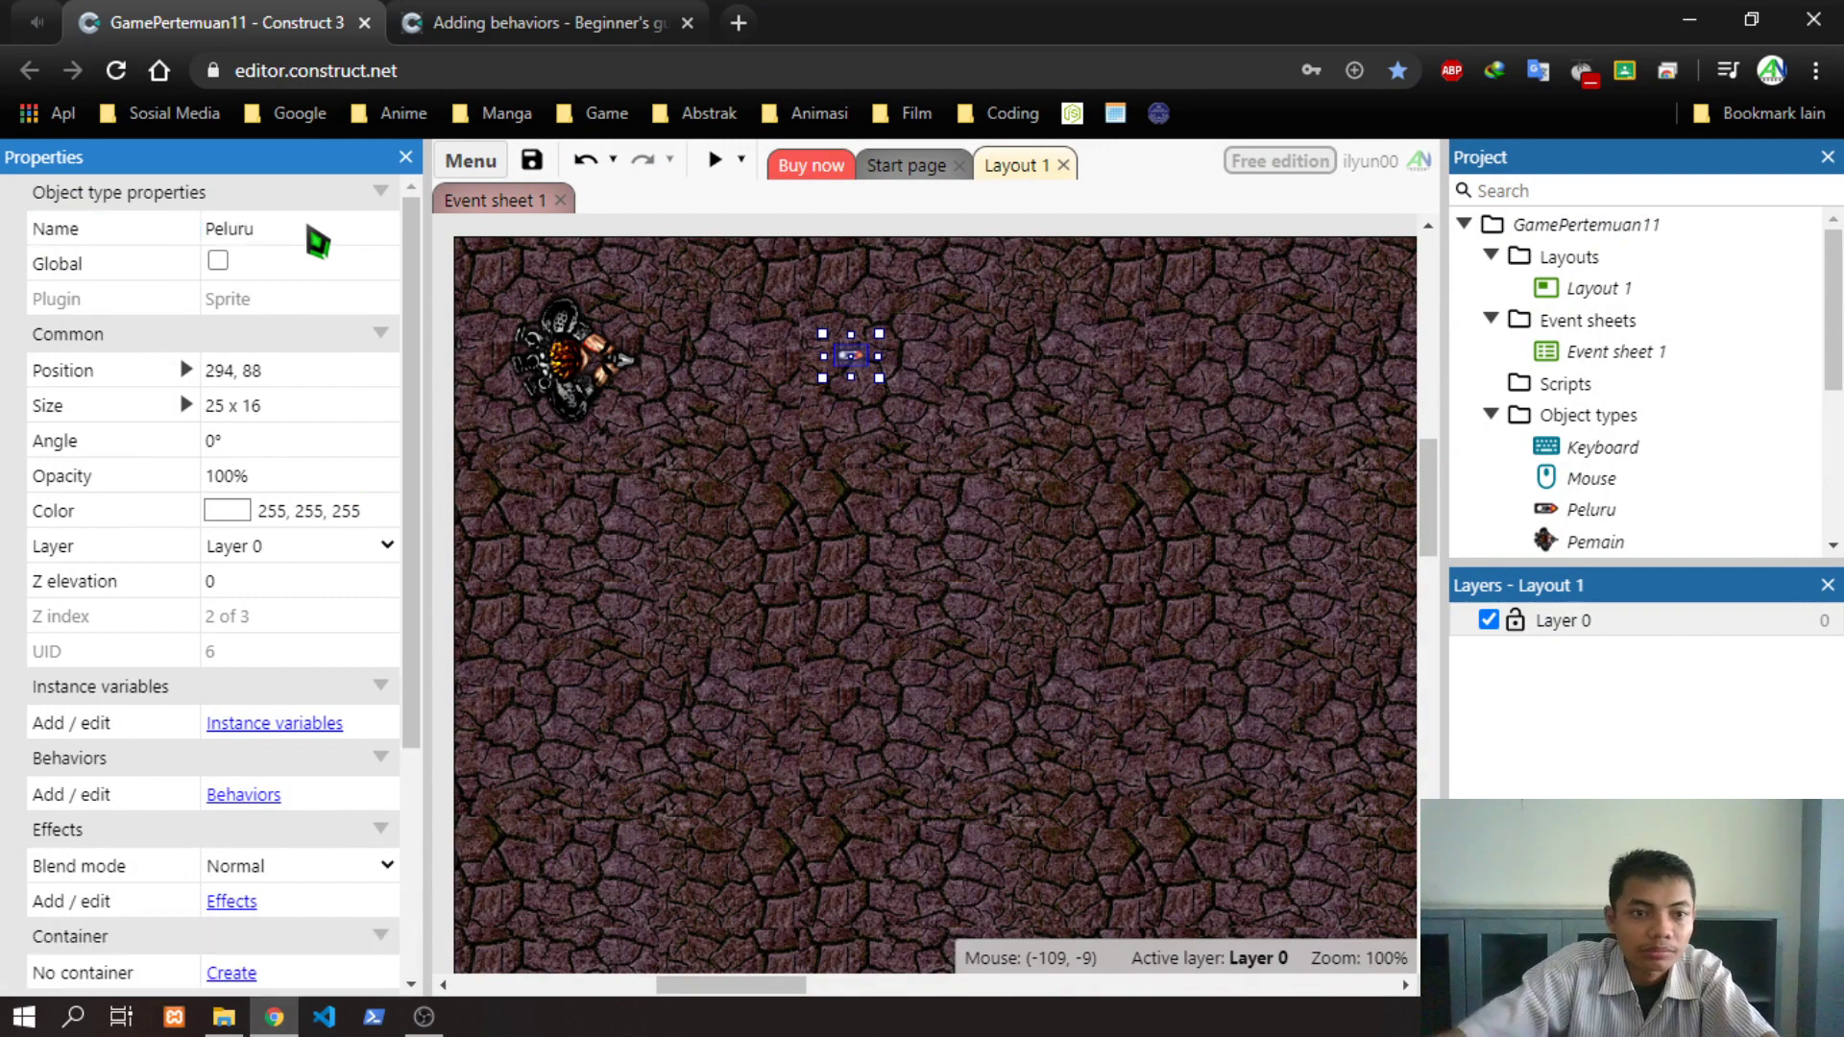
pyautogui.click(538, 22)
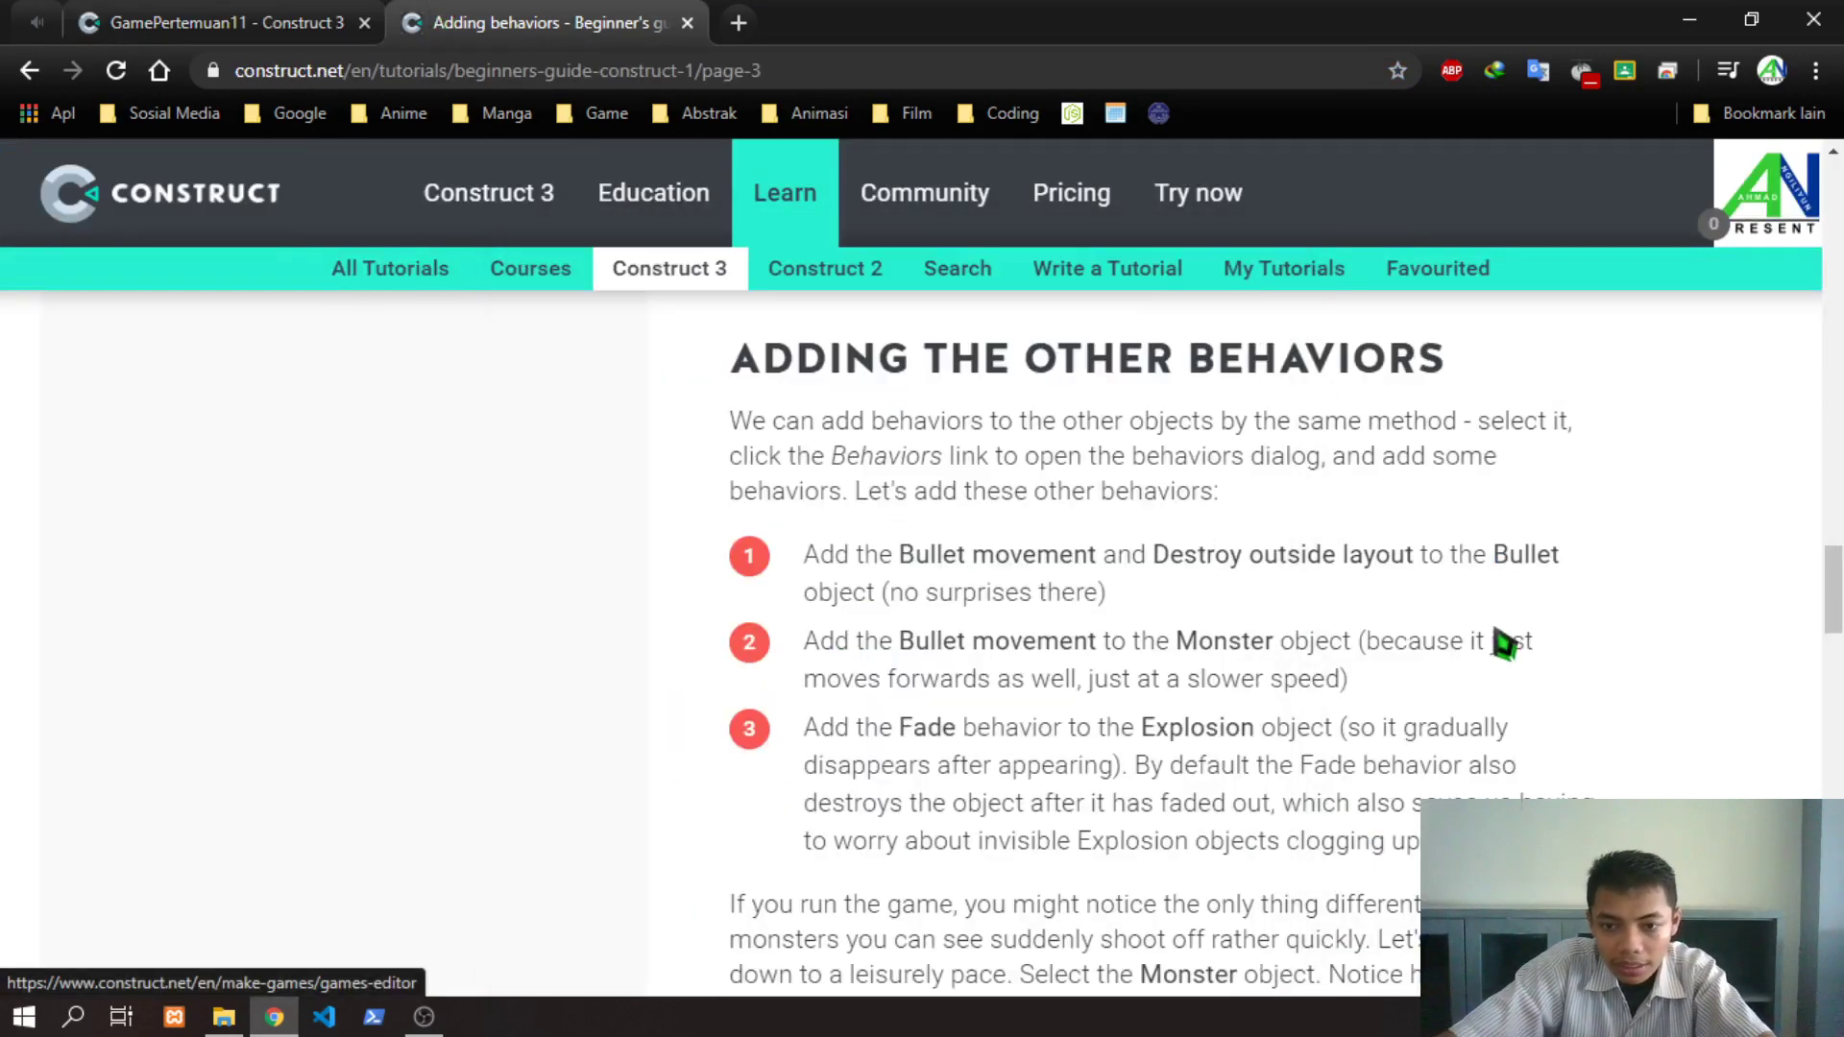
pyautogui.click(226, 22)
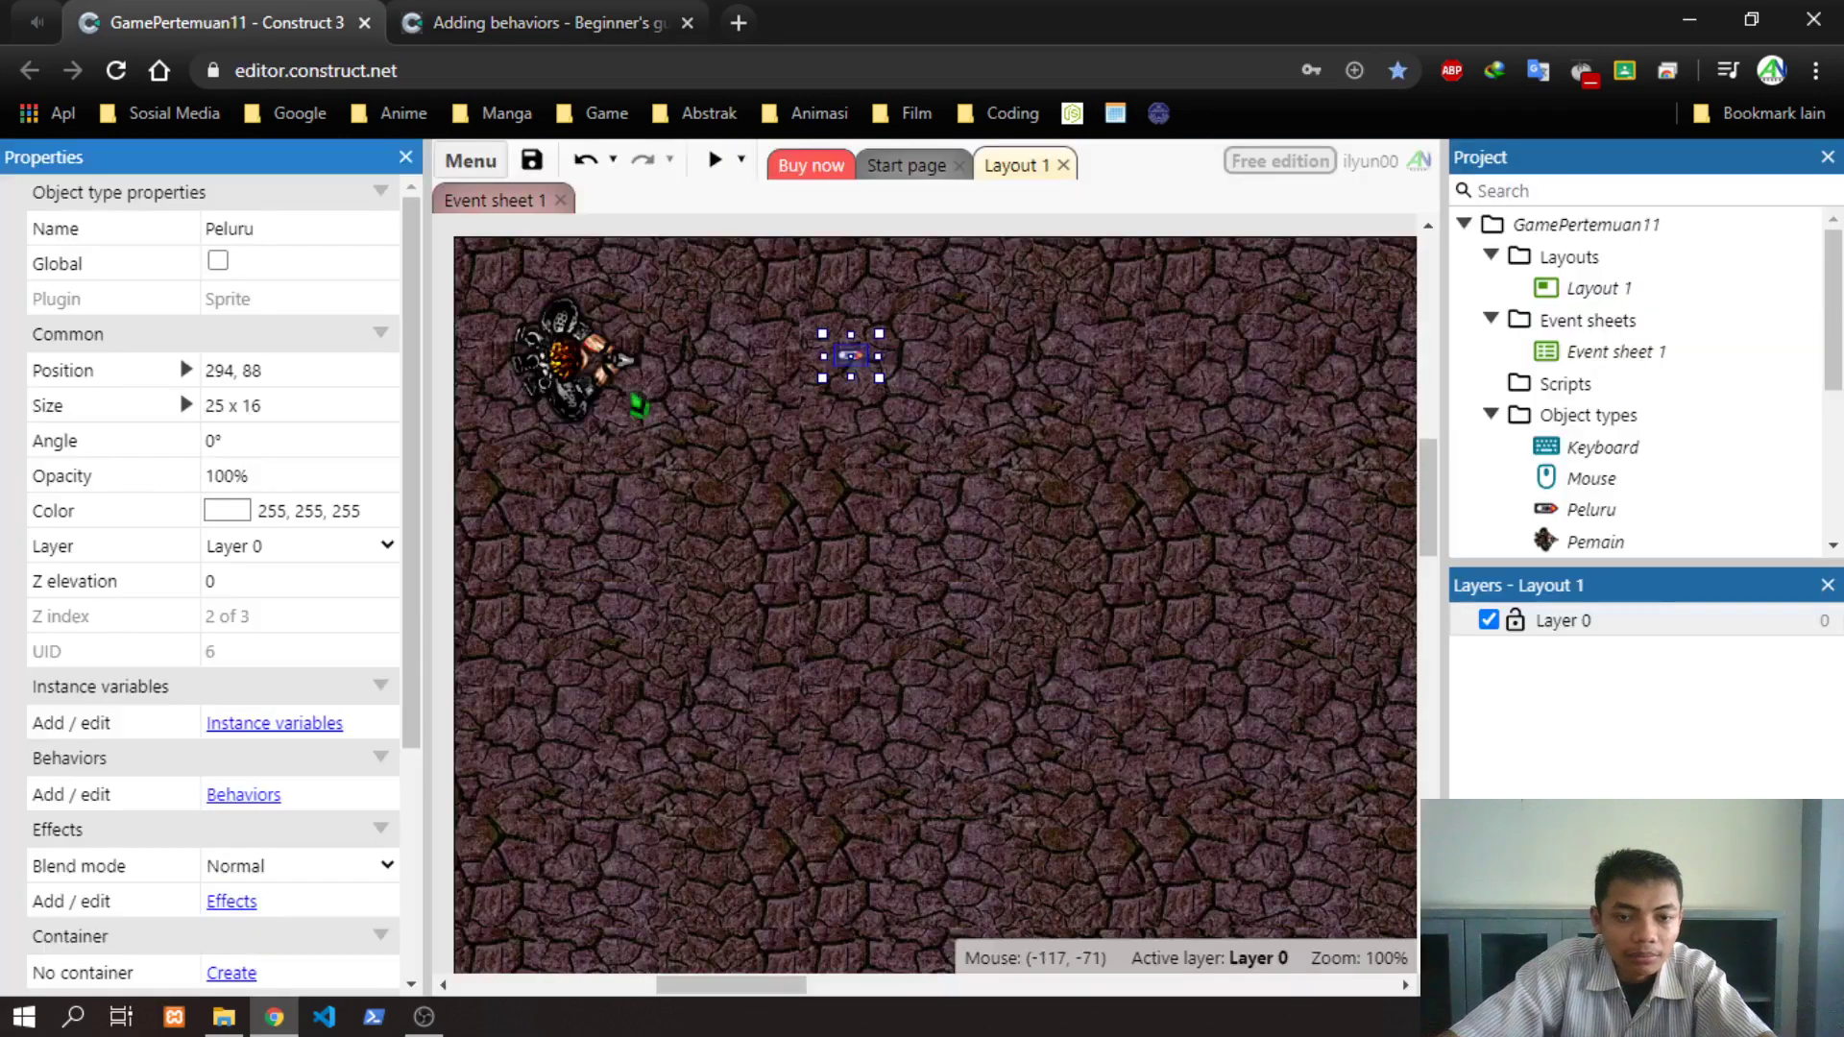
# Insert a new Sprite object in Layout 1 below the player, at about 146, 195
pyautogui.rightClick(824, 496)
pyautogui.click(956, 519)
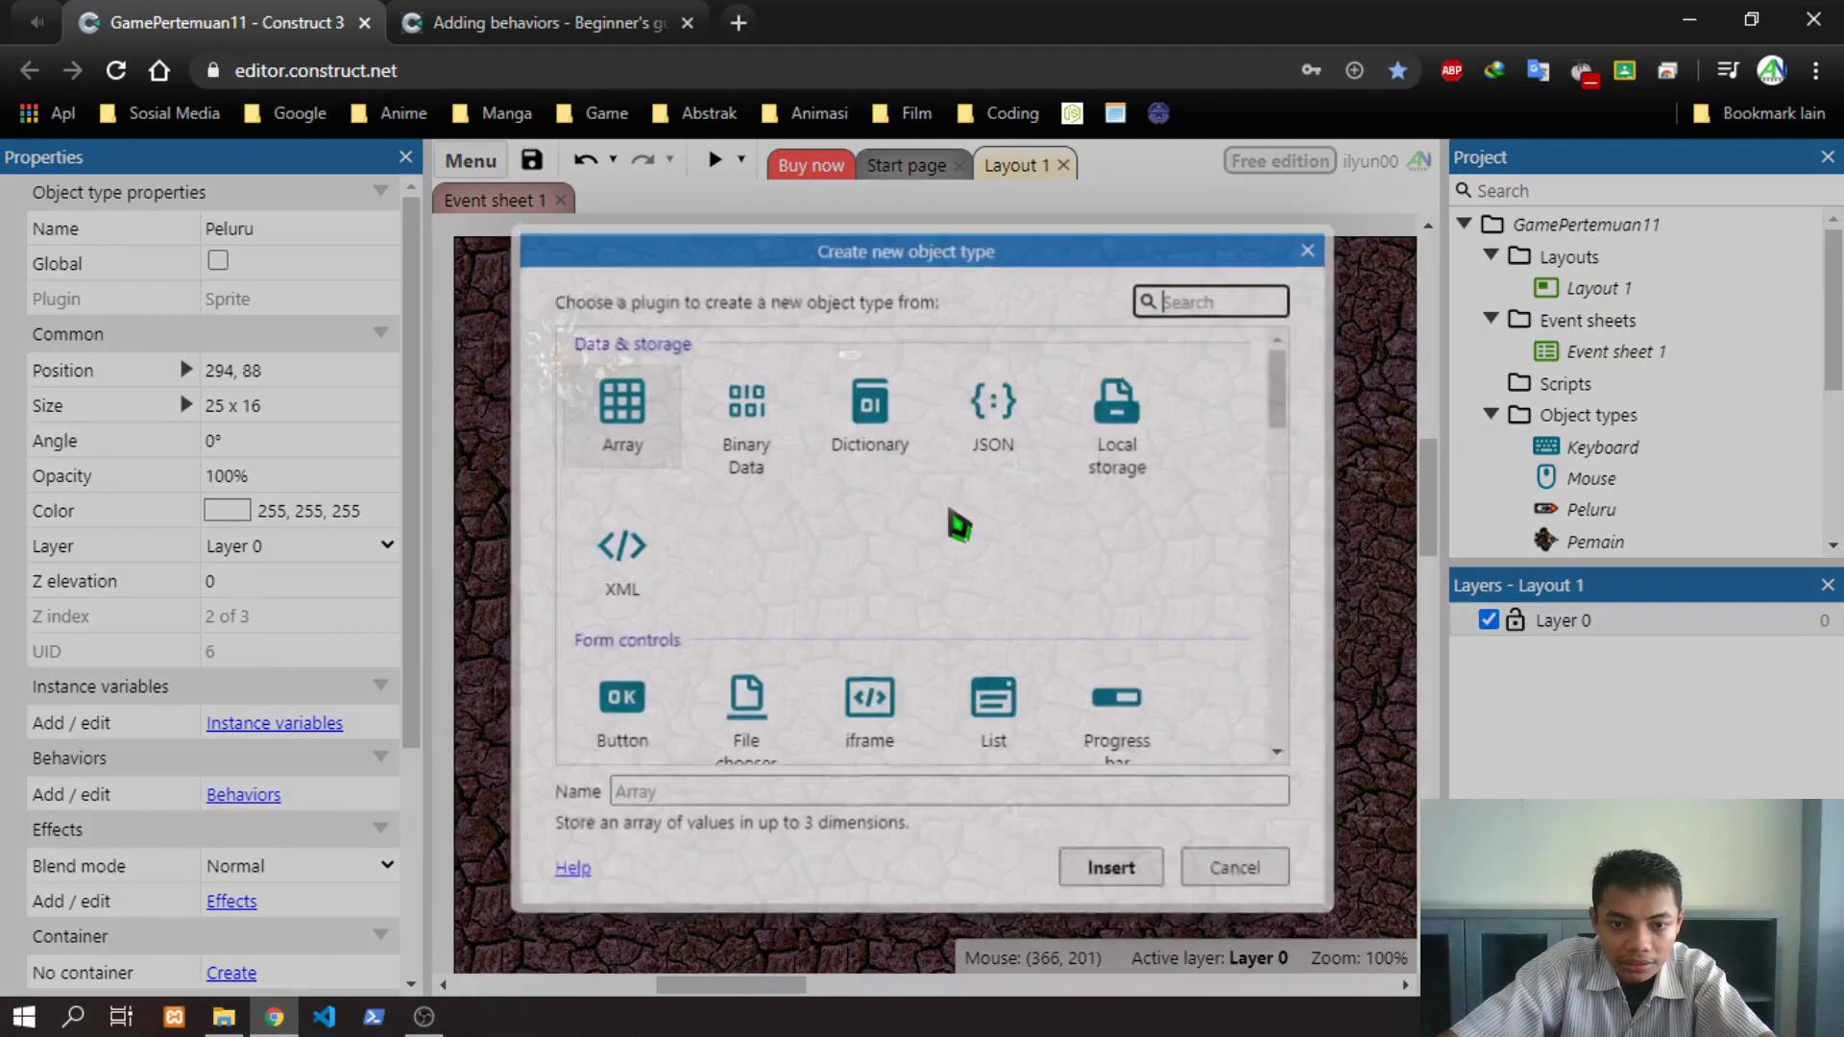
pyautogui.scroll(-5, 1165, 644)
pyautogui.doubleClick(988, 595)
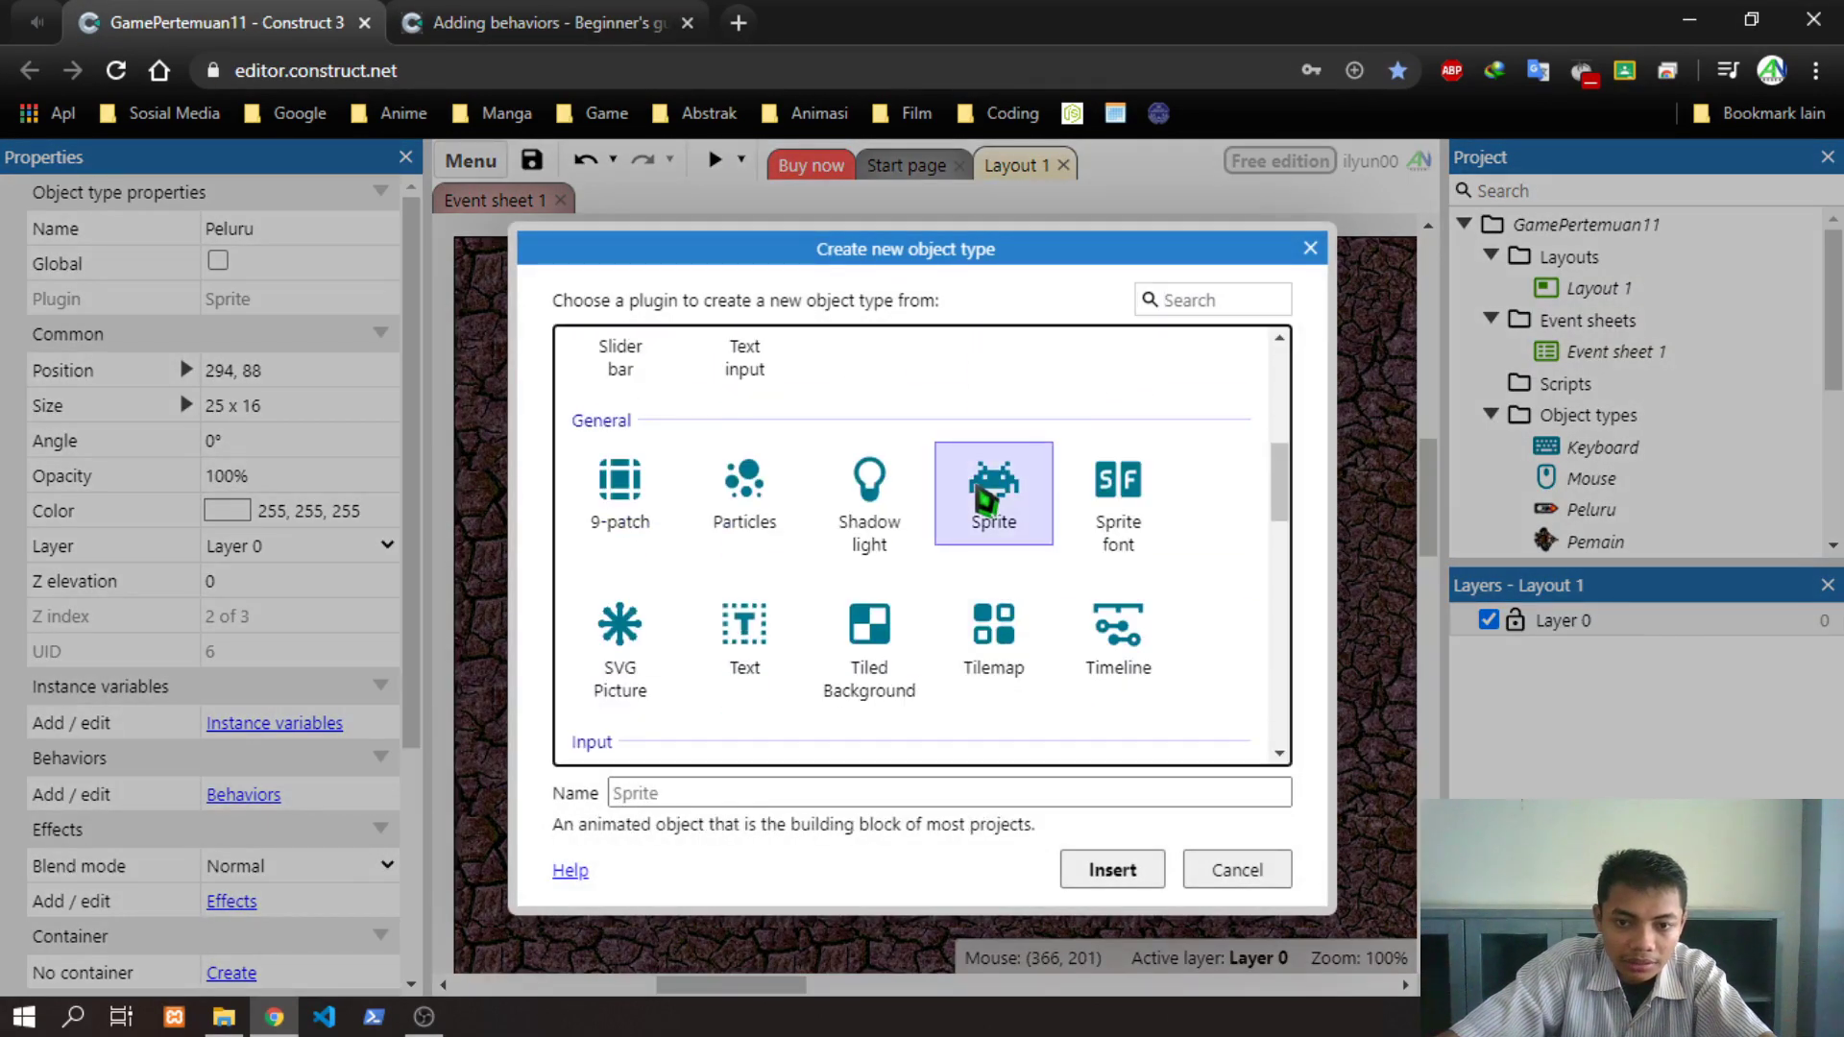
pyautogui.click(652, 501)
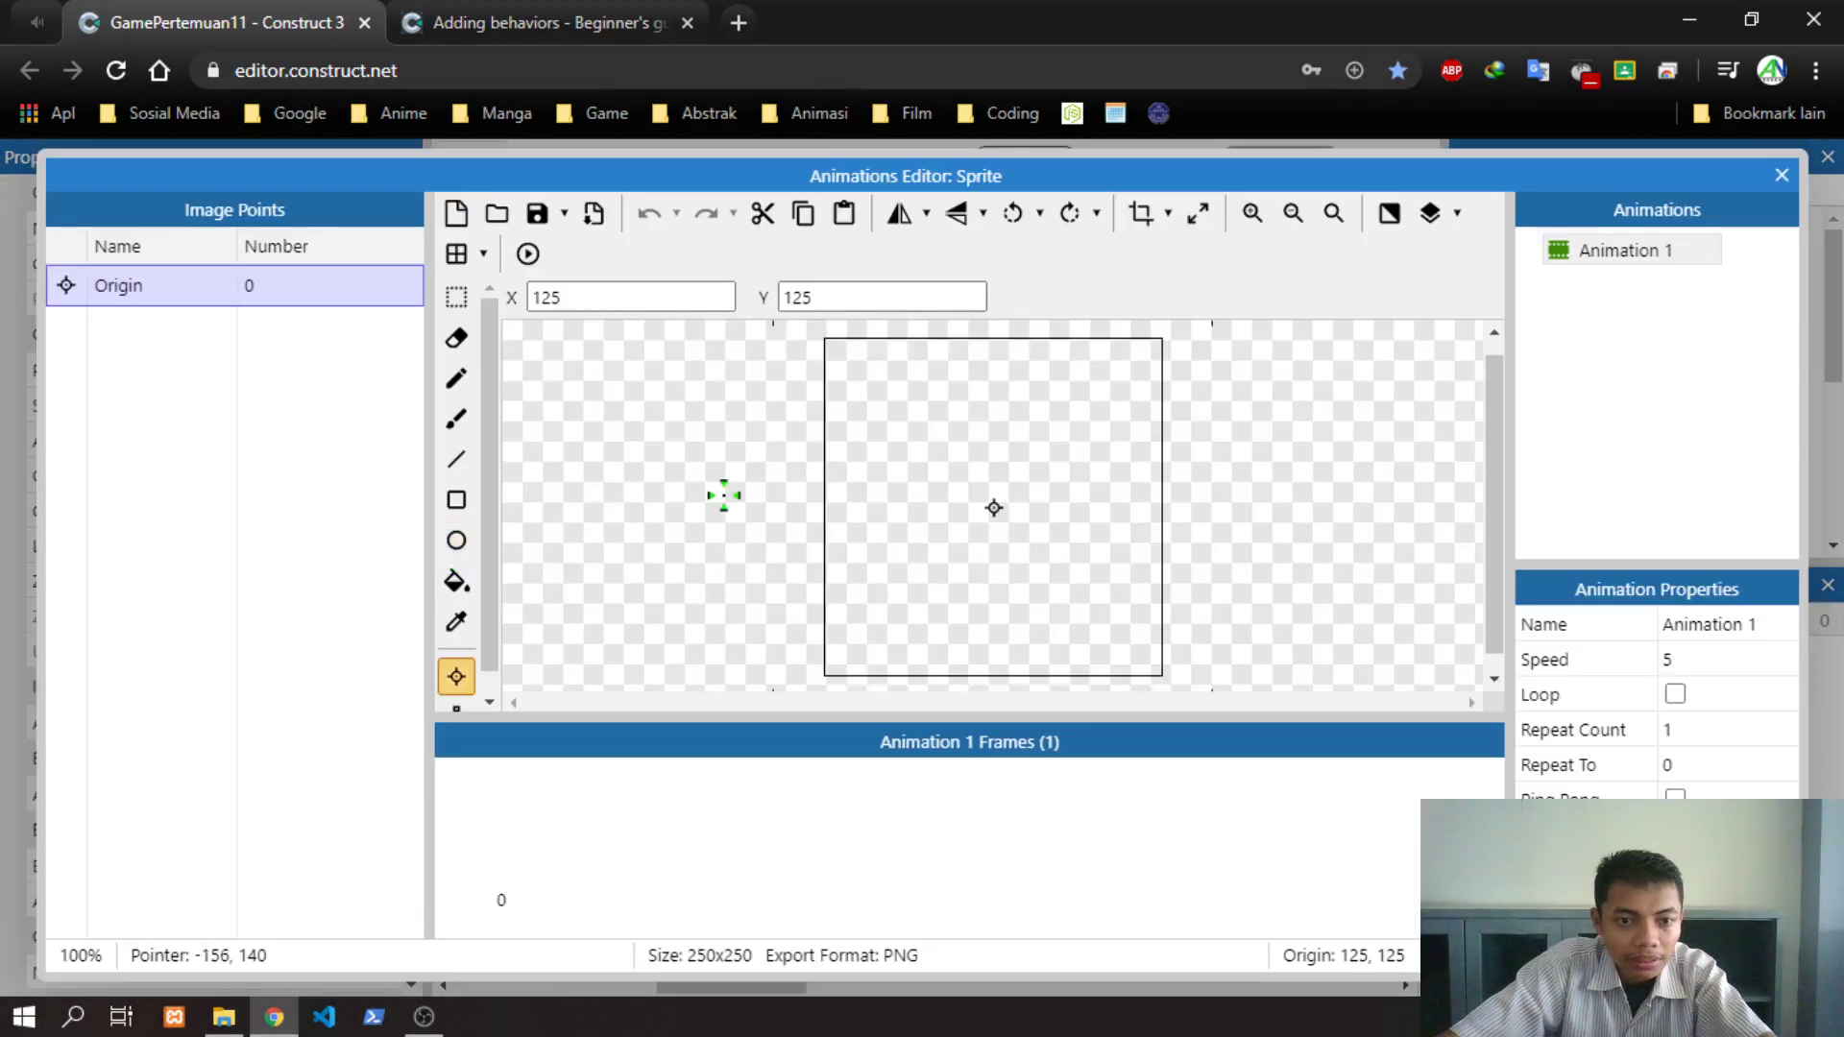
# Load monster.png from the img folder as the new sprite's image, close the Animations Editor, and move the sprite to about 95, 268
pyautogui.hotkey('alt', 'Tab')
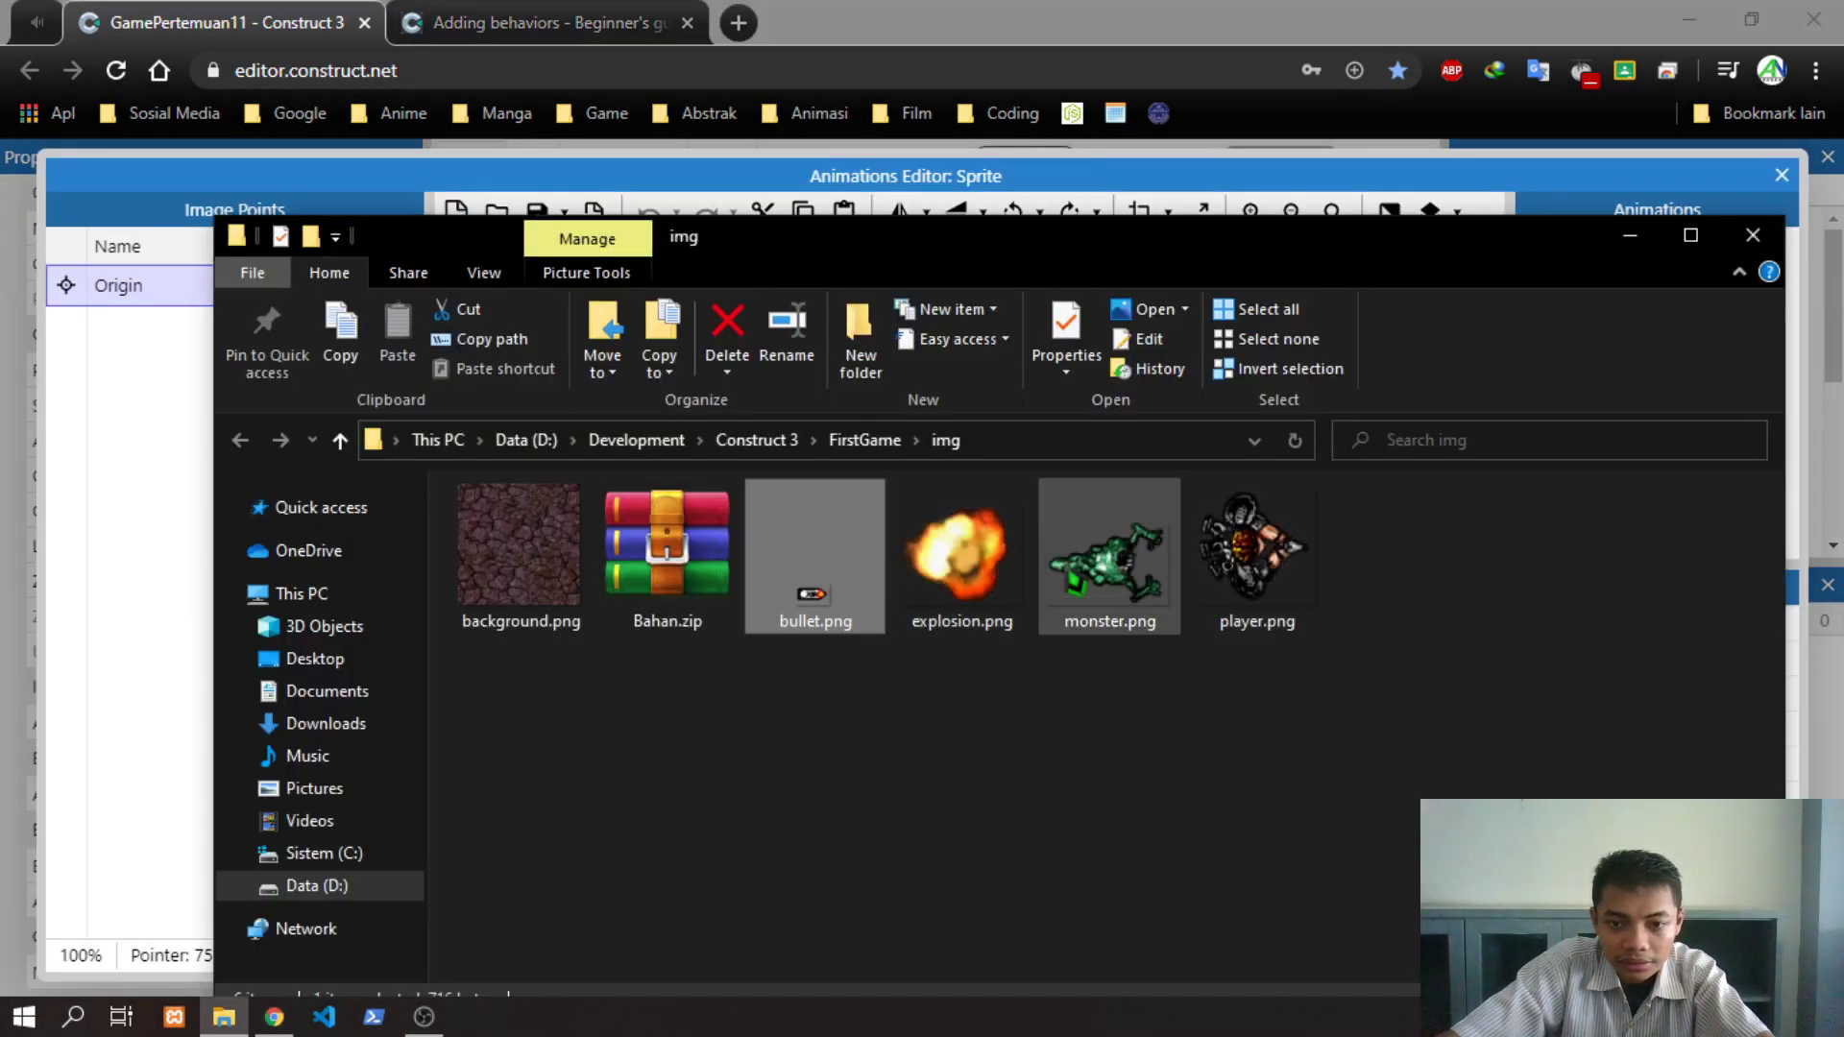
pyautogui.click(1114, 567)
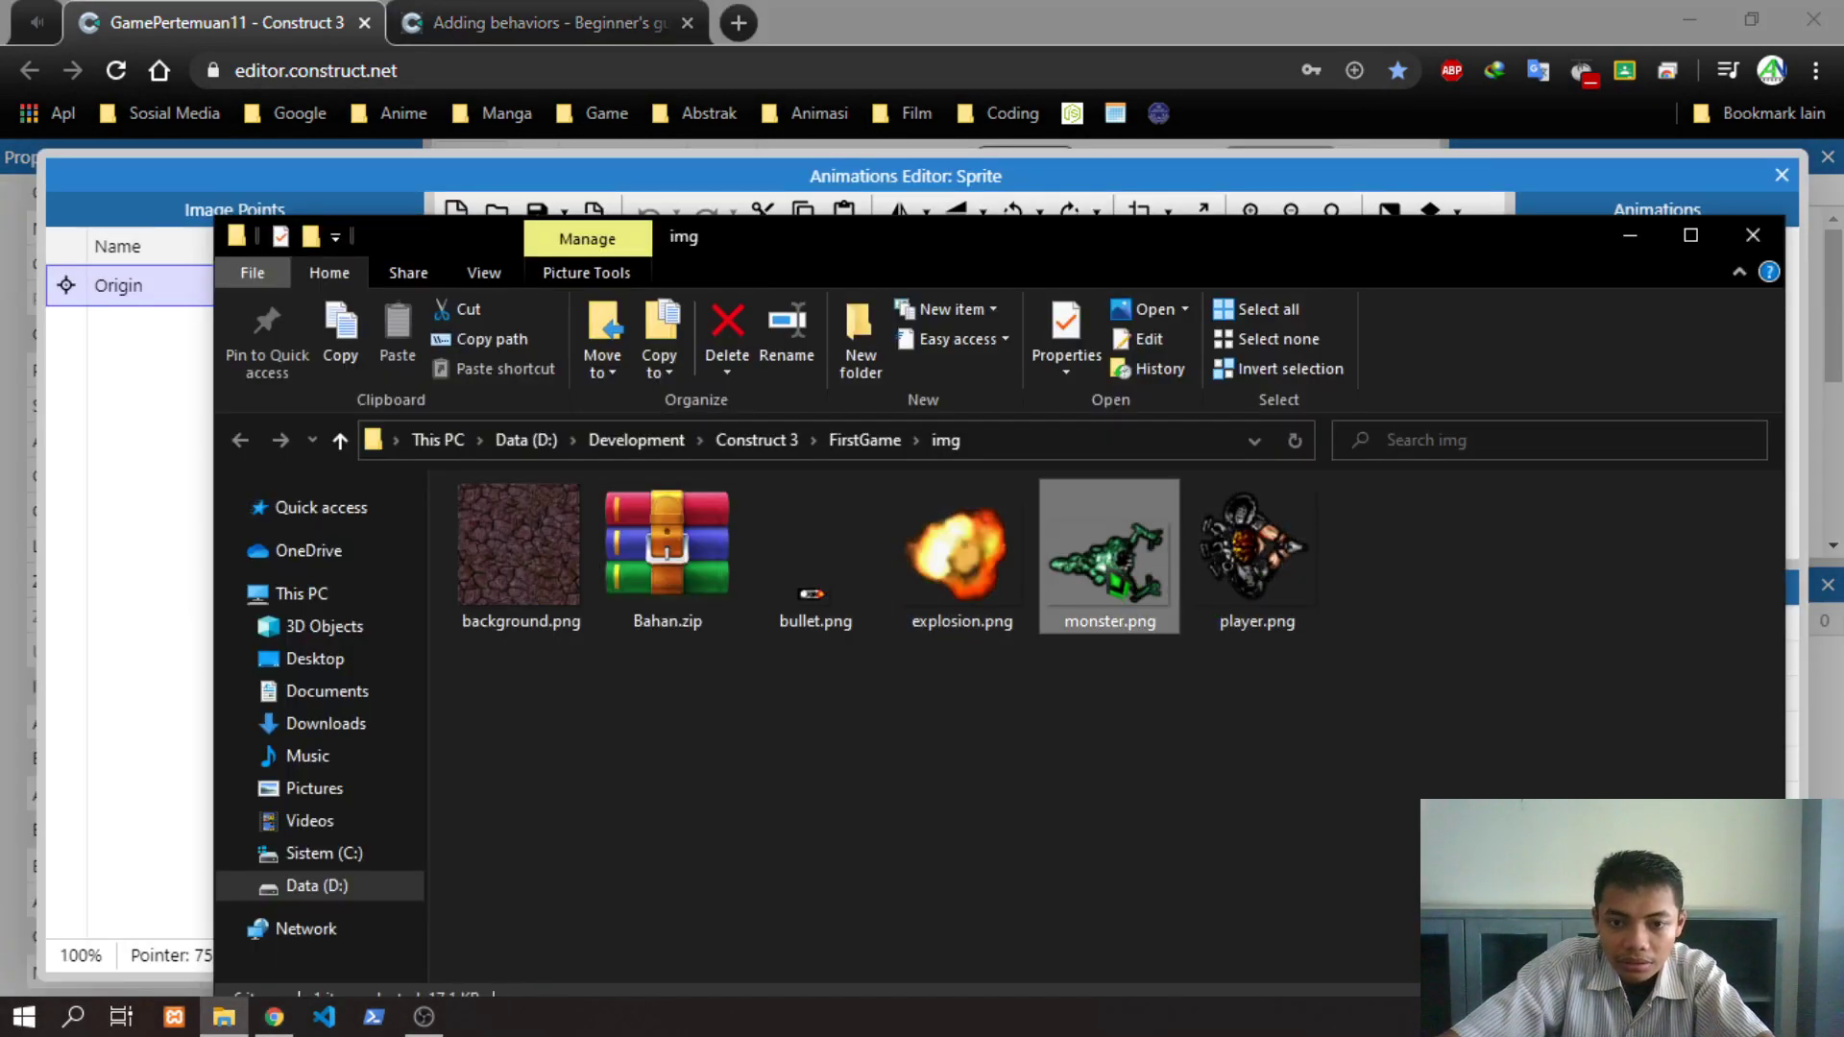
pyautogui.moveTo(1115, 576); pyautogui.dragTo(1003, 603)
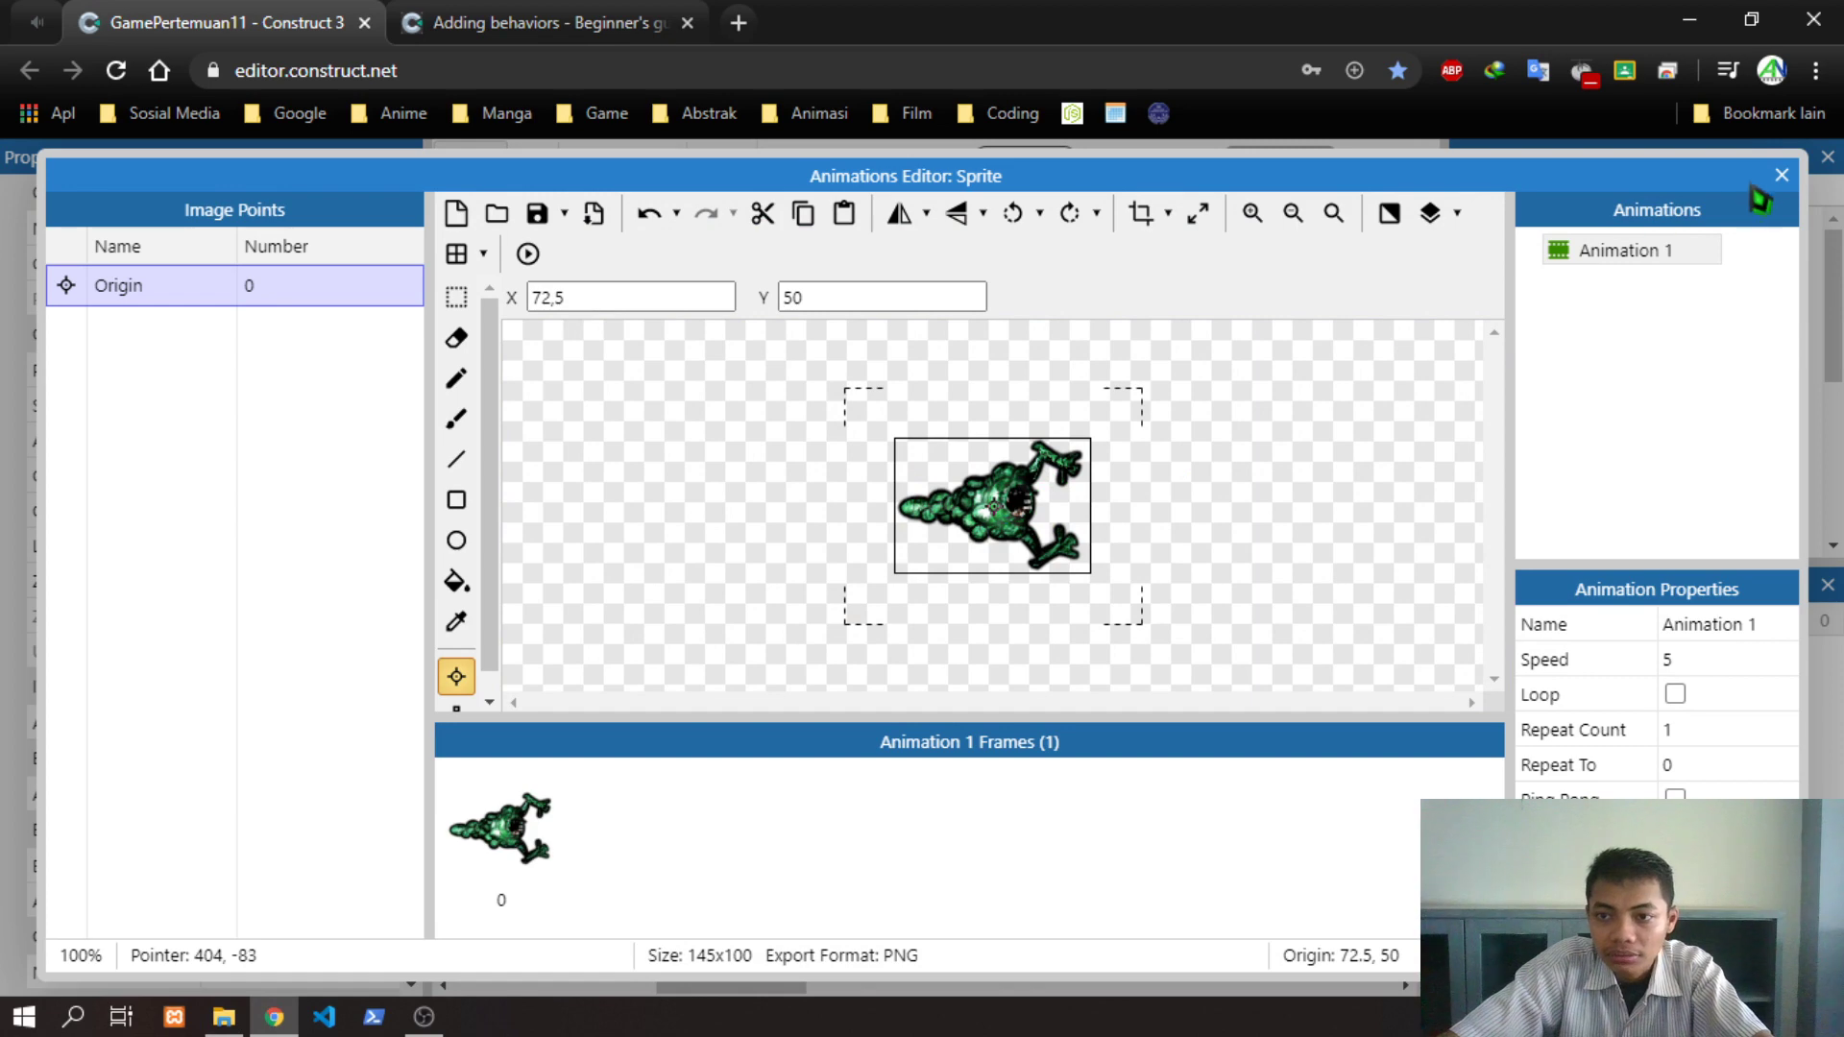
pyautogui.click(1781, 176)
pyautogui.hotkey('alt', 'Tab')
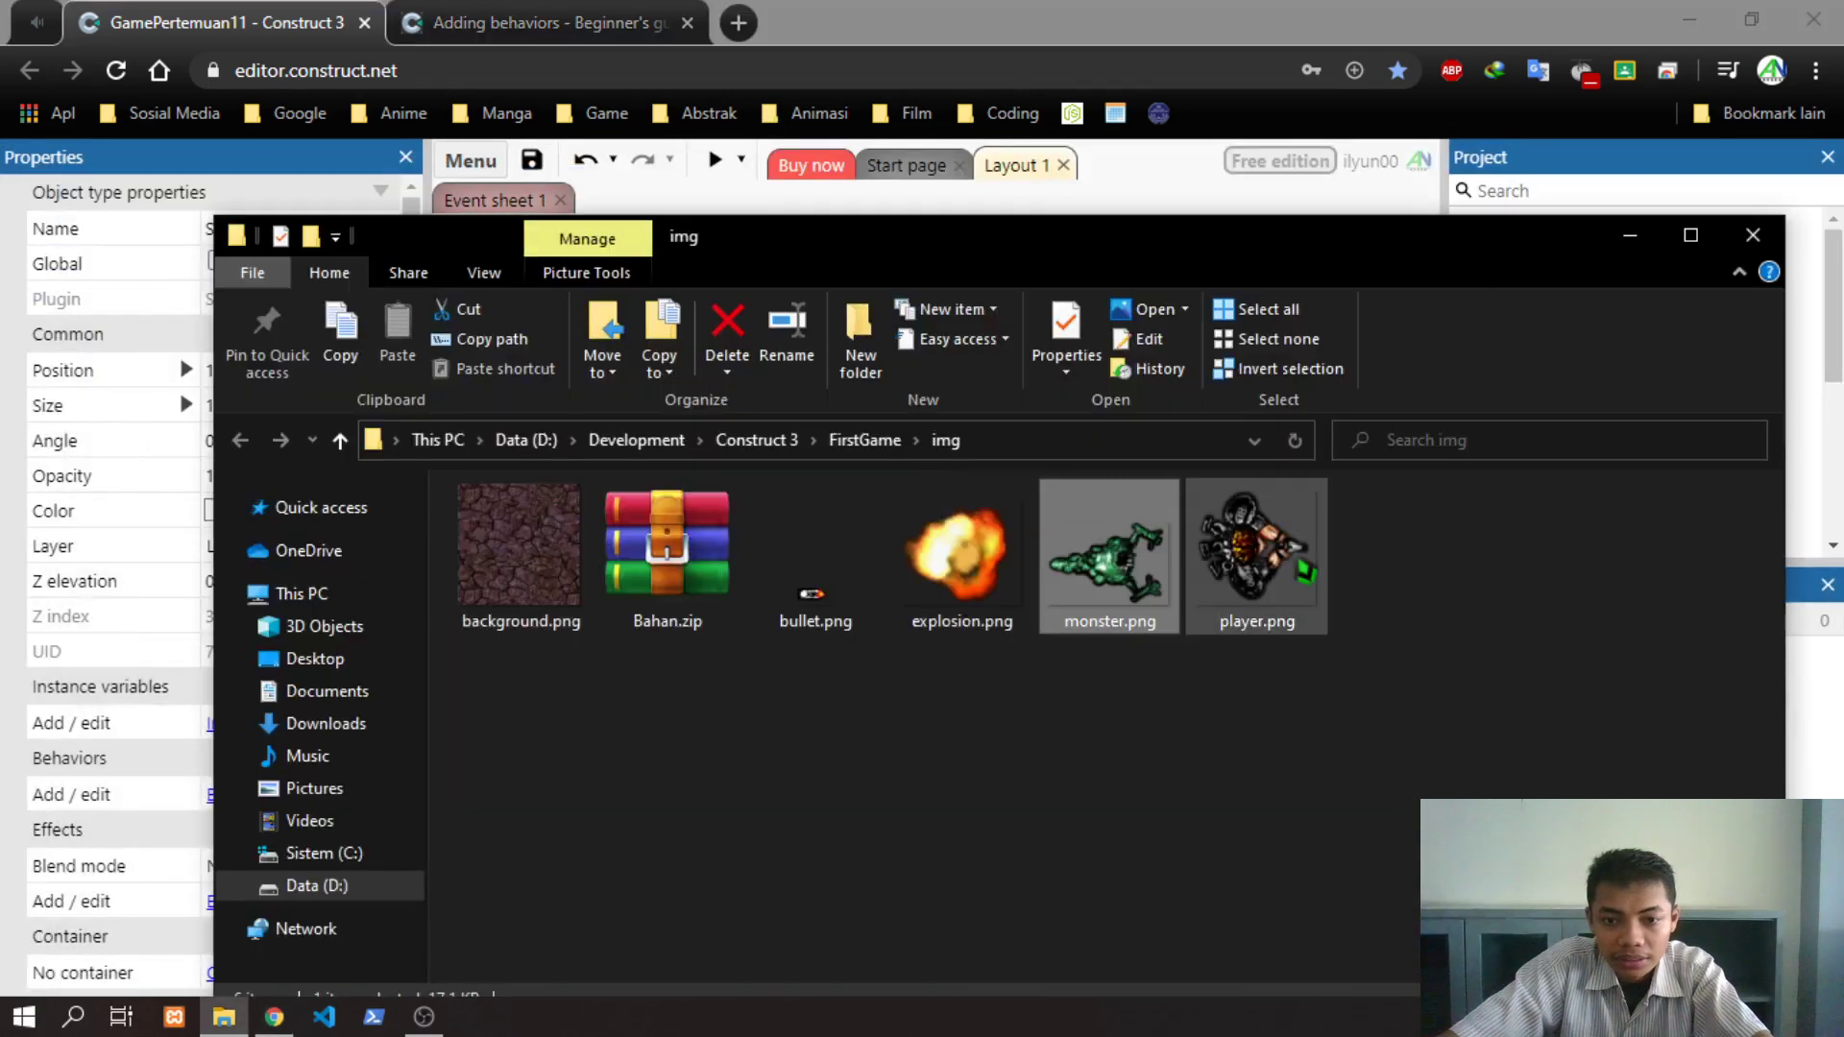
pyautogui.hotkey('alt', 'Tab')
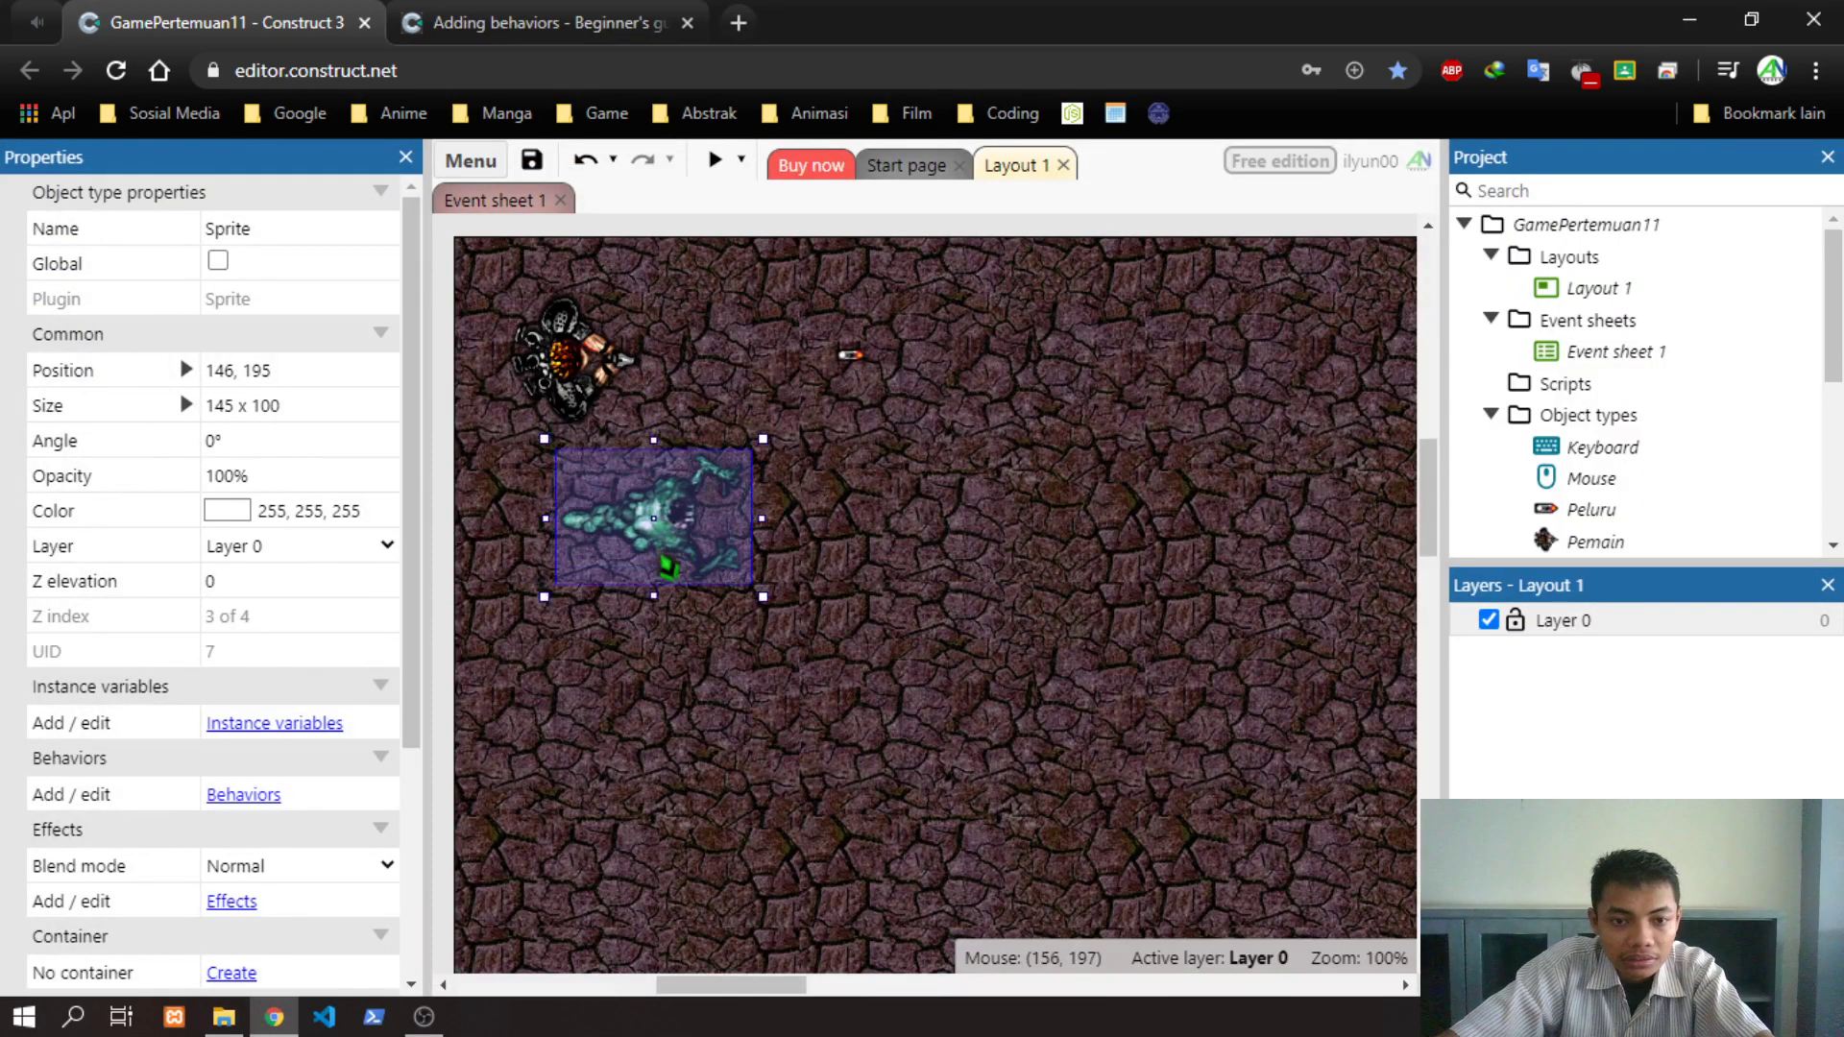
pyautogui.moveTo(668, 503); pyautogui.dragTo(587, 602)
# Check which object remains in the guide's behaviors list, and insert another Sprite in Layout 1 at about 269, 196
pyautogui.hotkey('alt', 'Tab')
pyautogui.hotkey('alt', 'Tab')
pyautogui.click(519, 22)
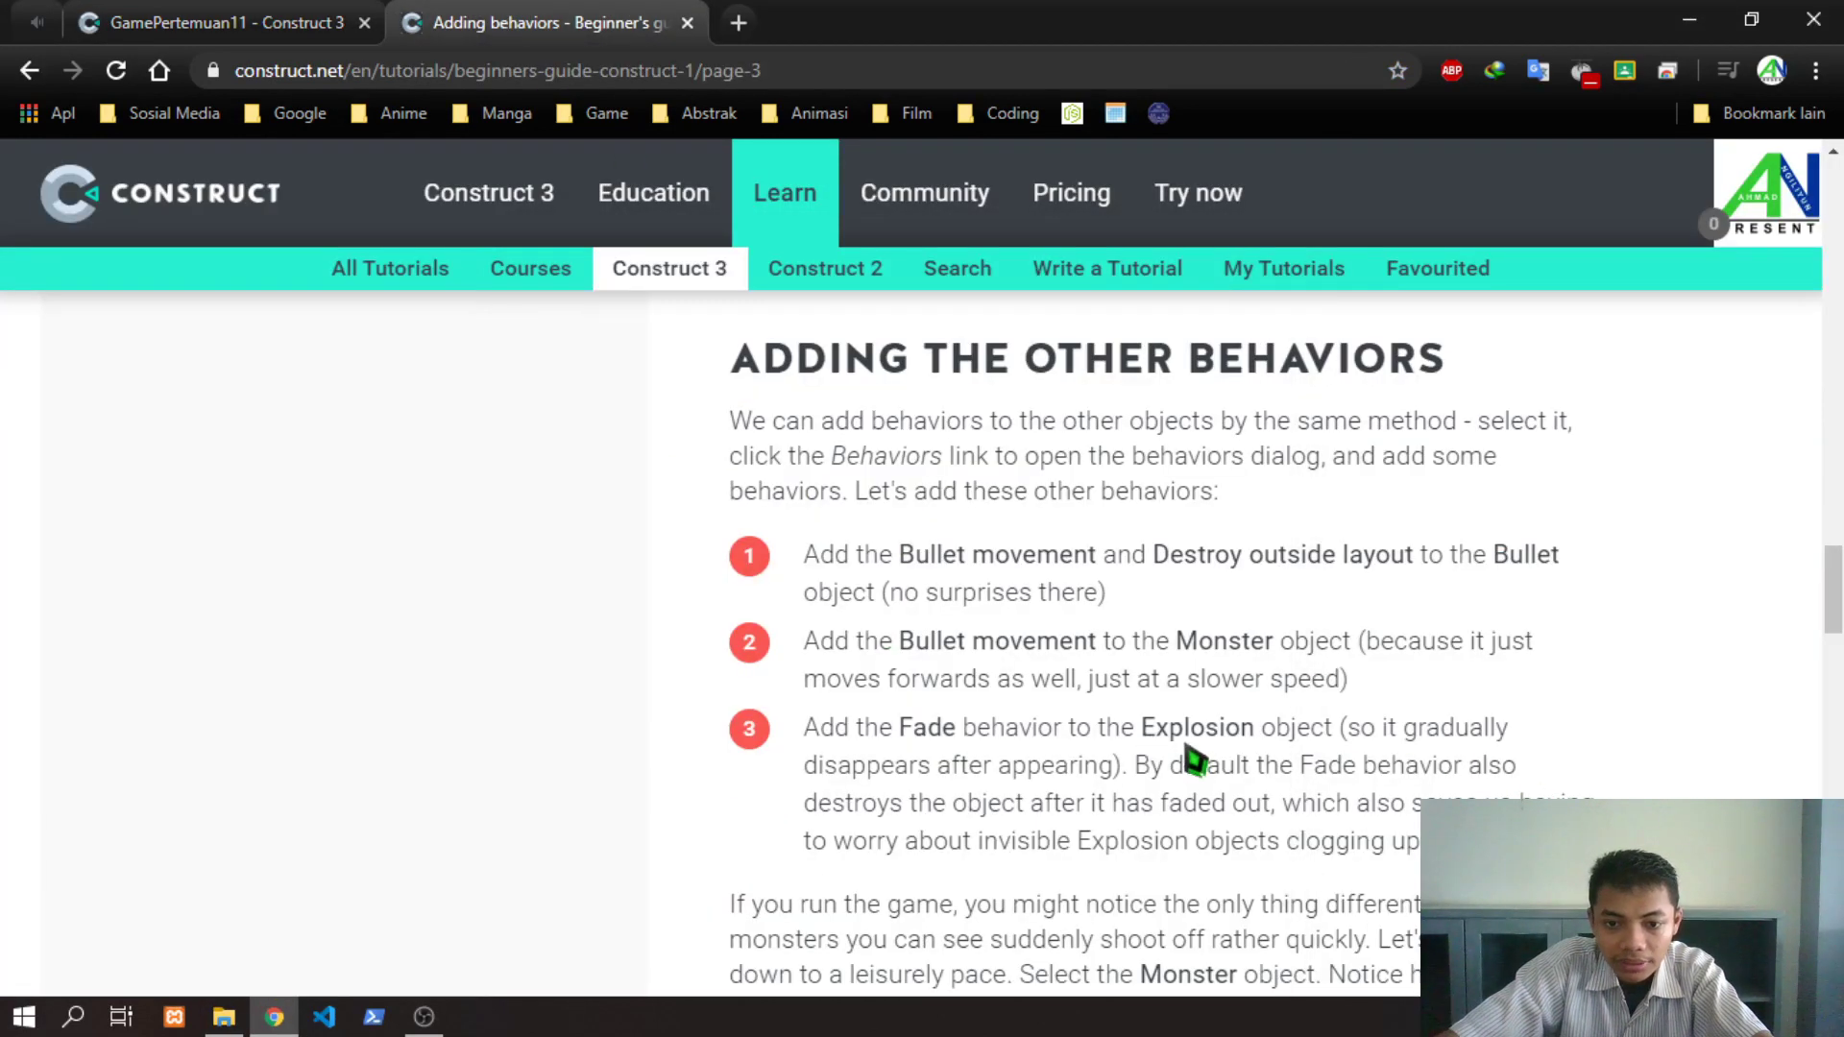
pyautogui.hotkey('alt', 'Tab')
pyautogui.hotkey('alt', 'Tab')
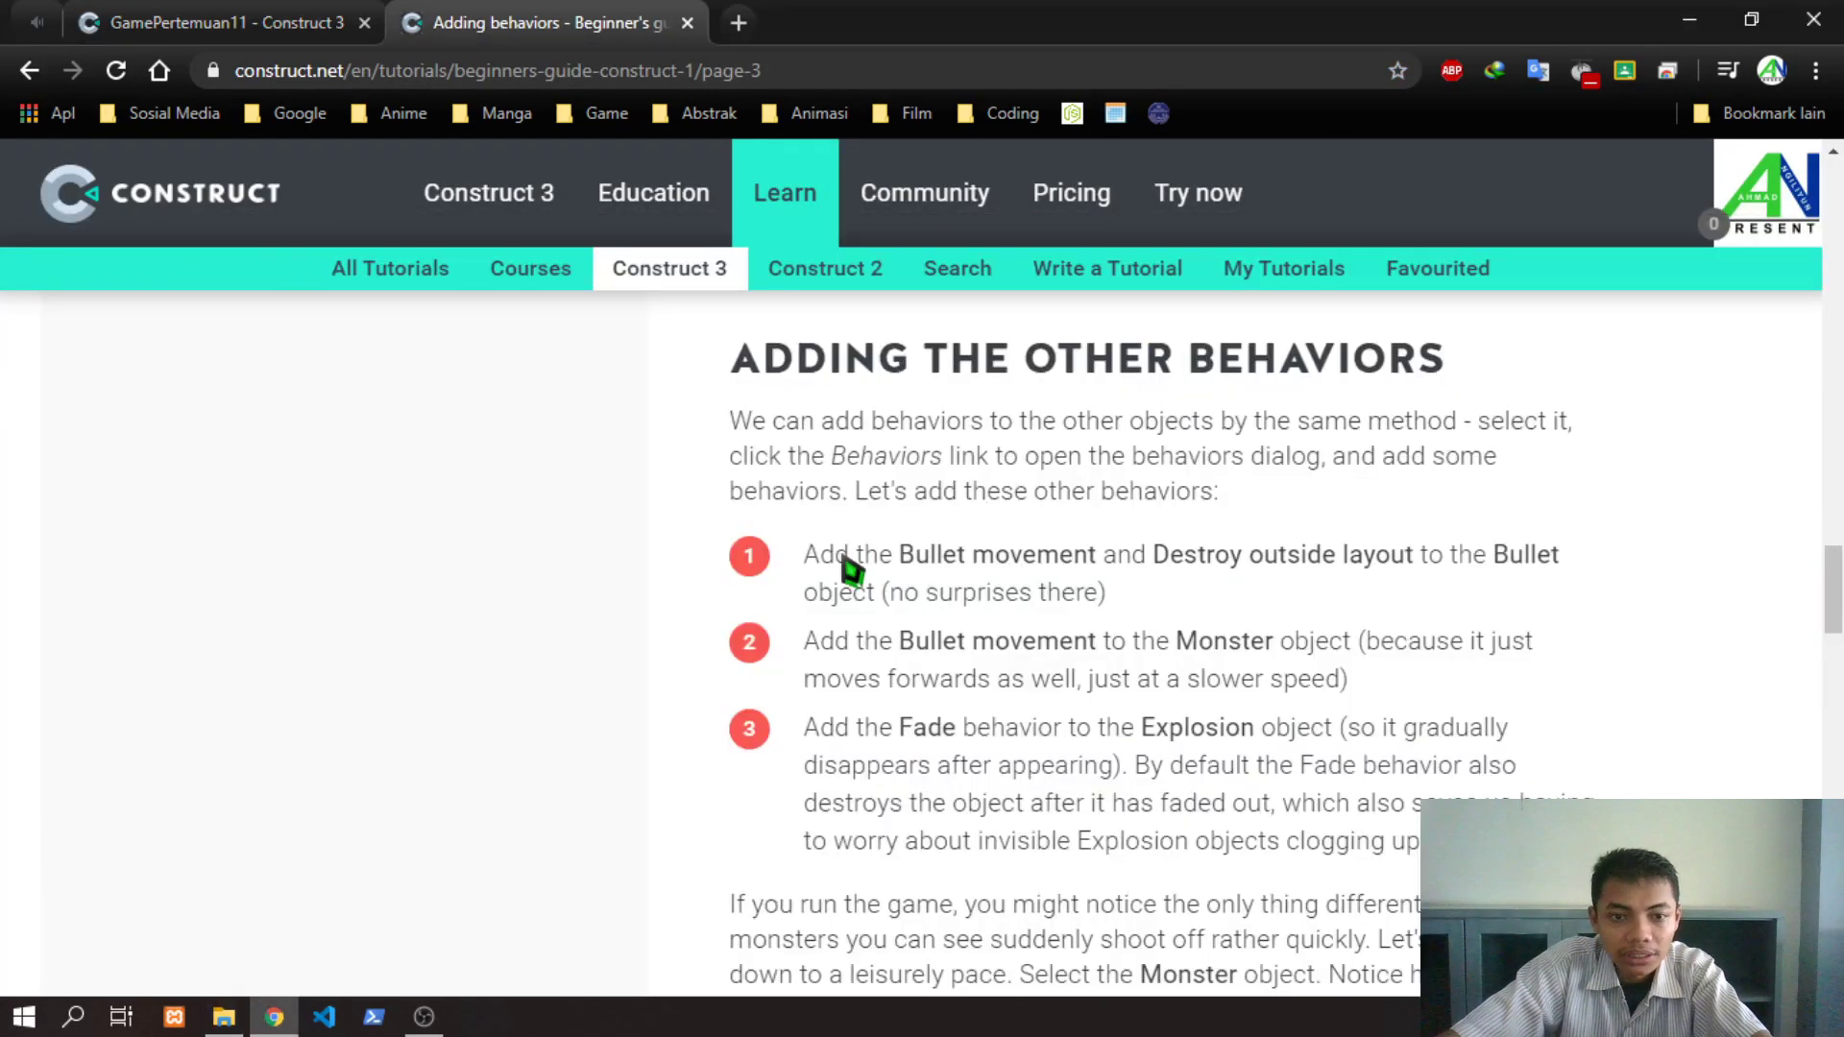
pyautogui.click(221, 22)
pyautogui.rightClick(908, 516)
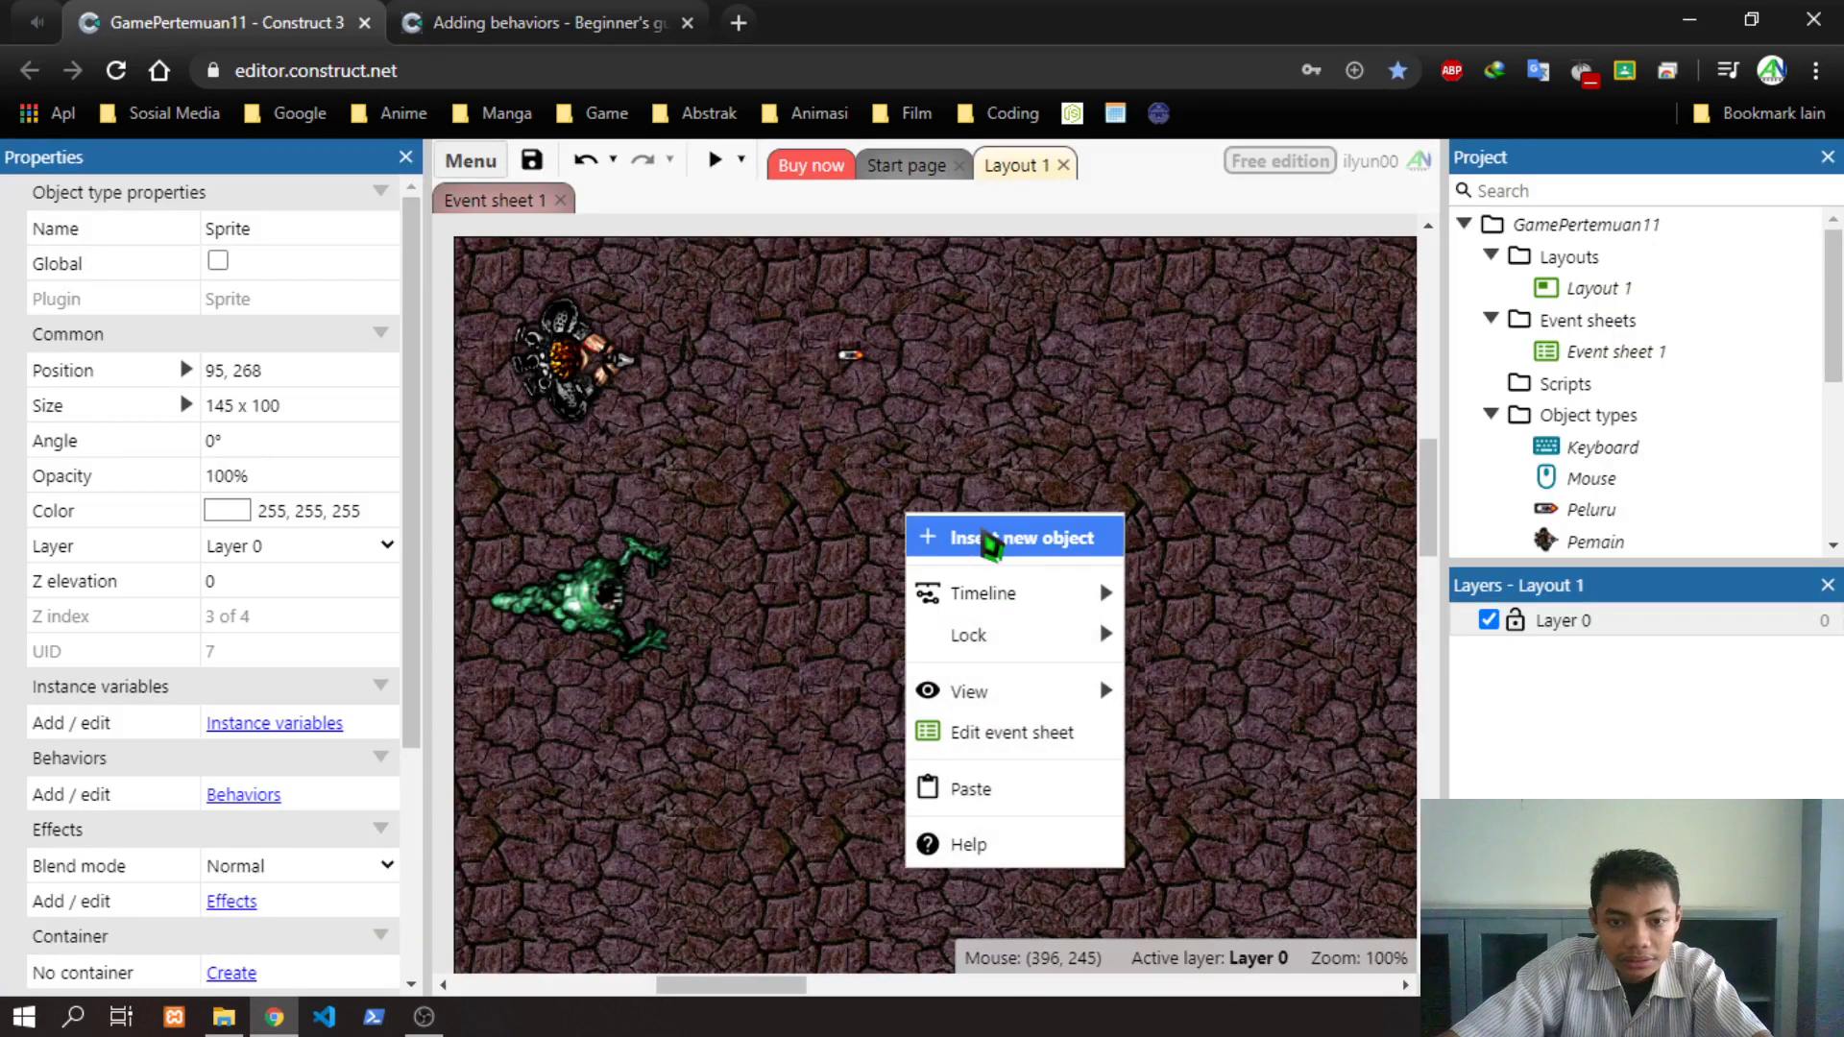
pyautogui.click(989, 540)
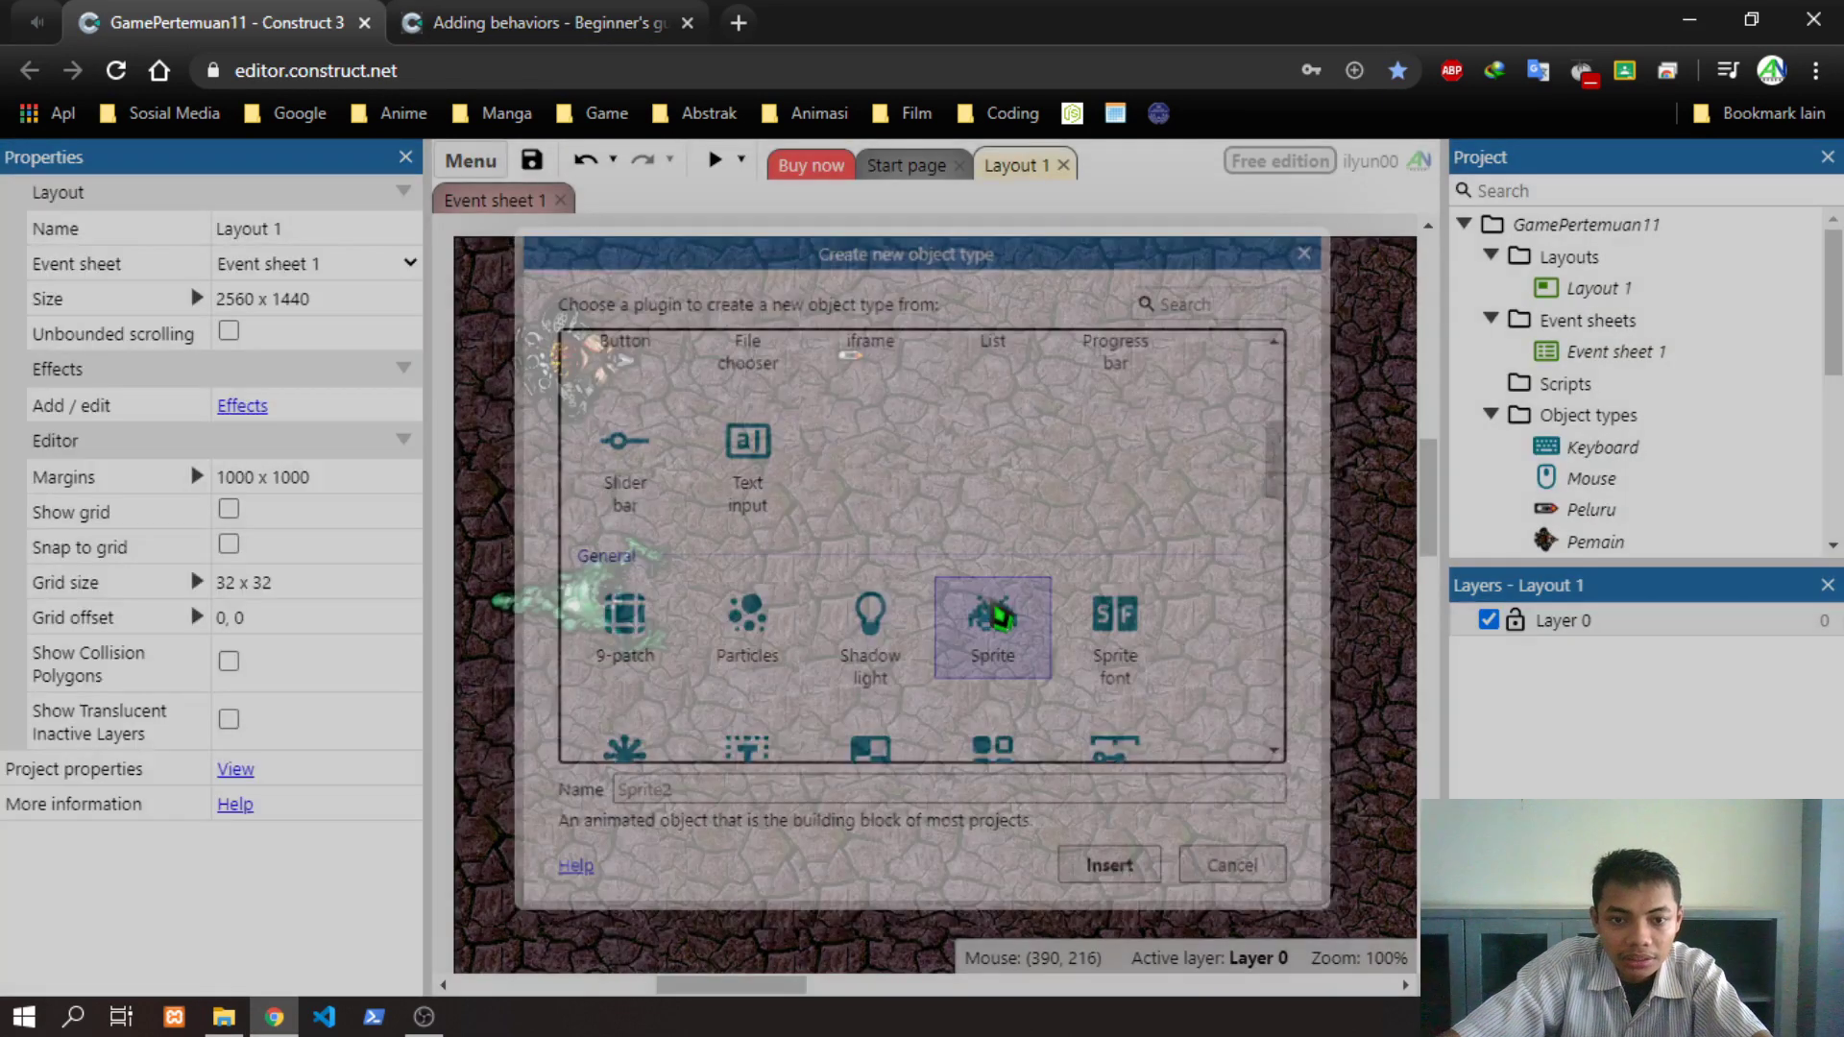
pyautogui.click(999, 618)
# Load explosion.png from the img folder as the latest sprite's image and close the Animations Editor
pyautogui.hotkey('alt', 'Tab')
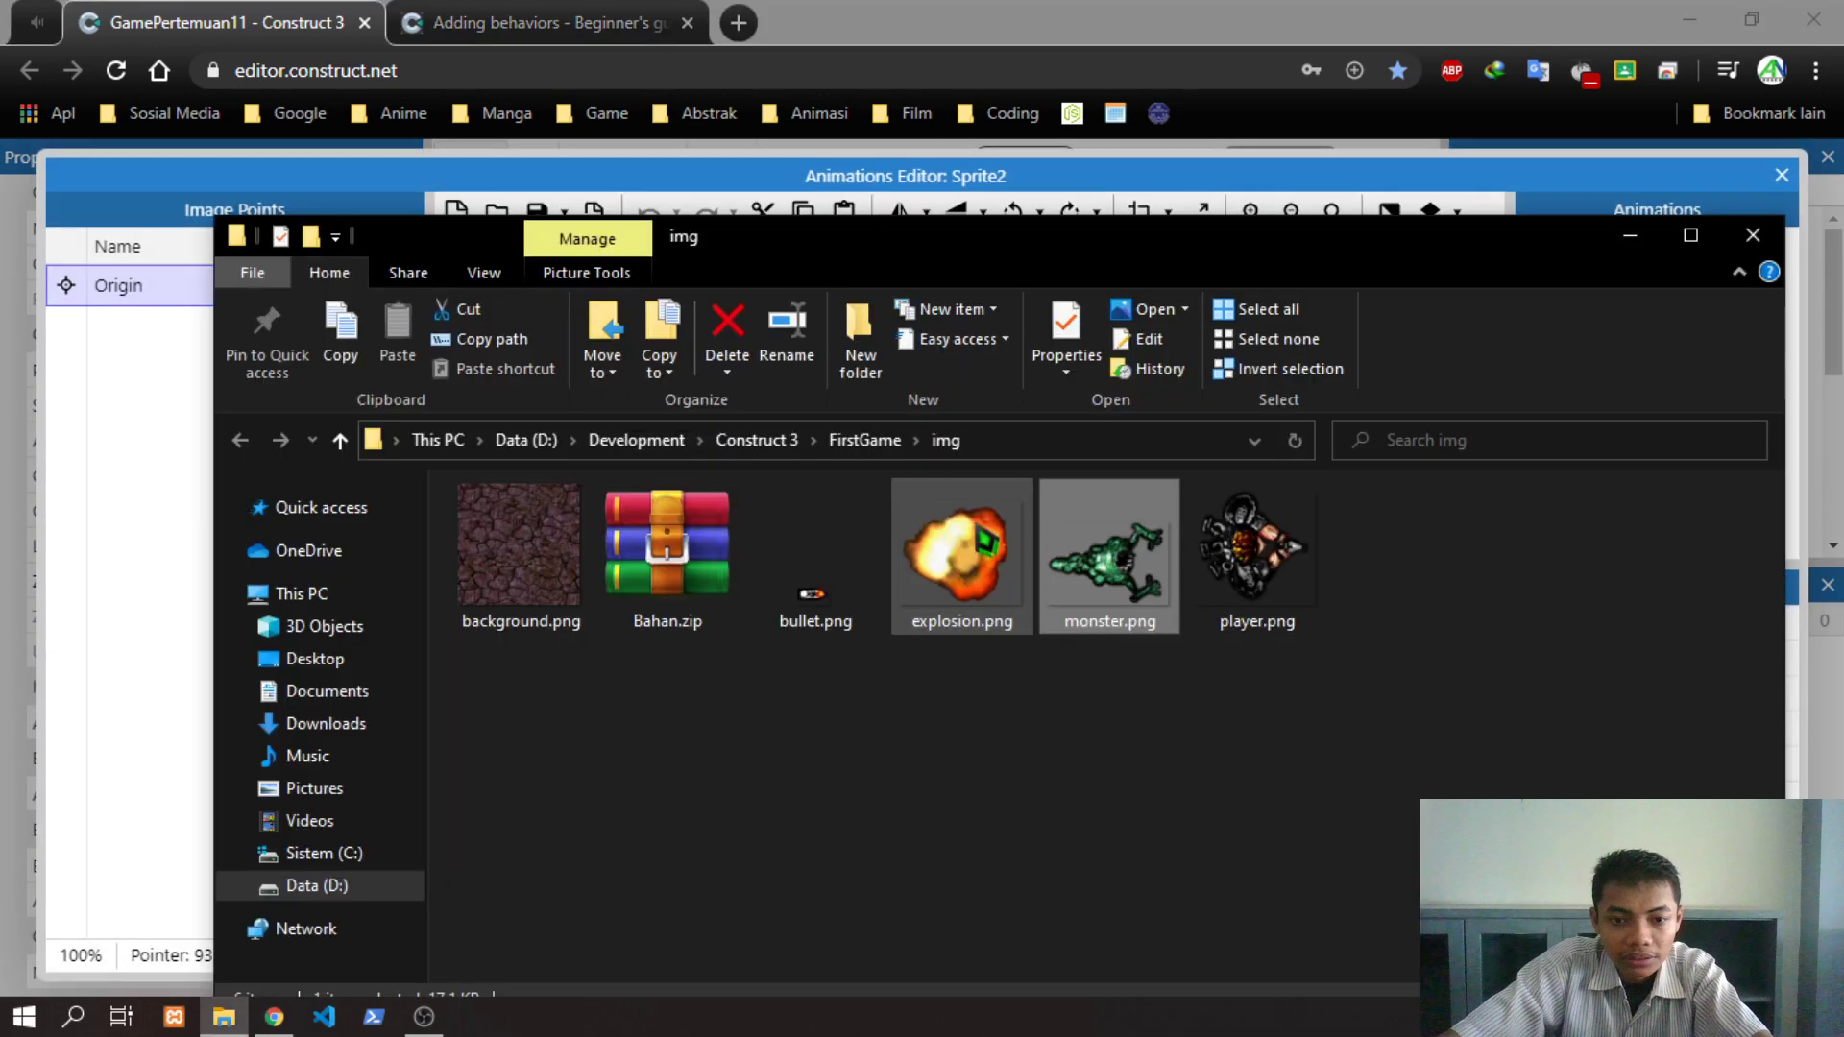
pyautogui.moveTo(961, 552); pyautogui.dragTo(1782, 197)
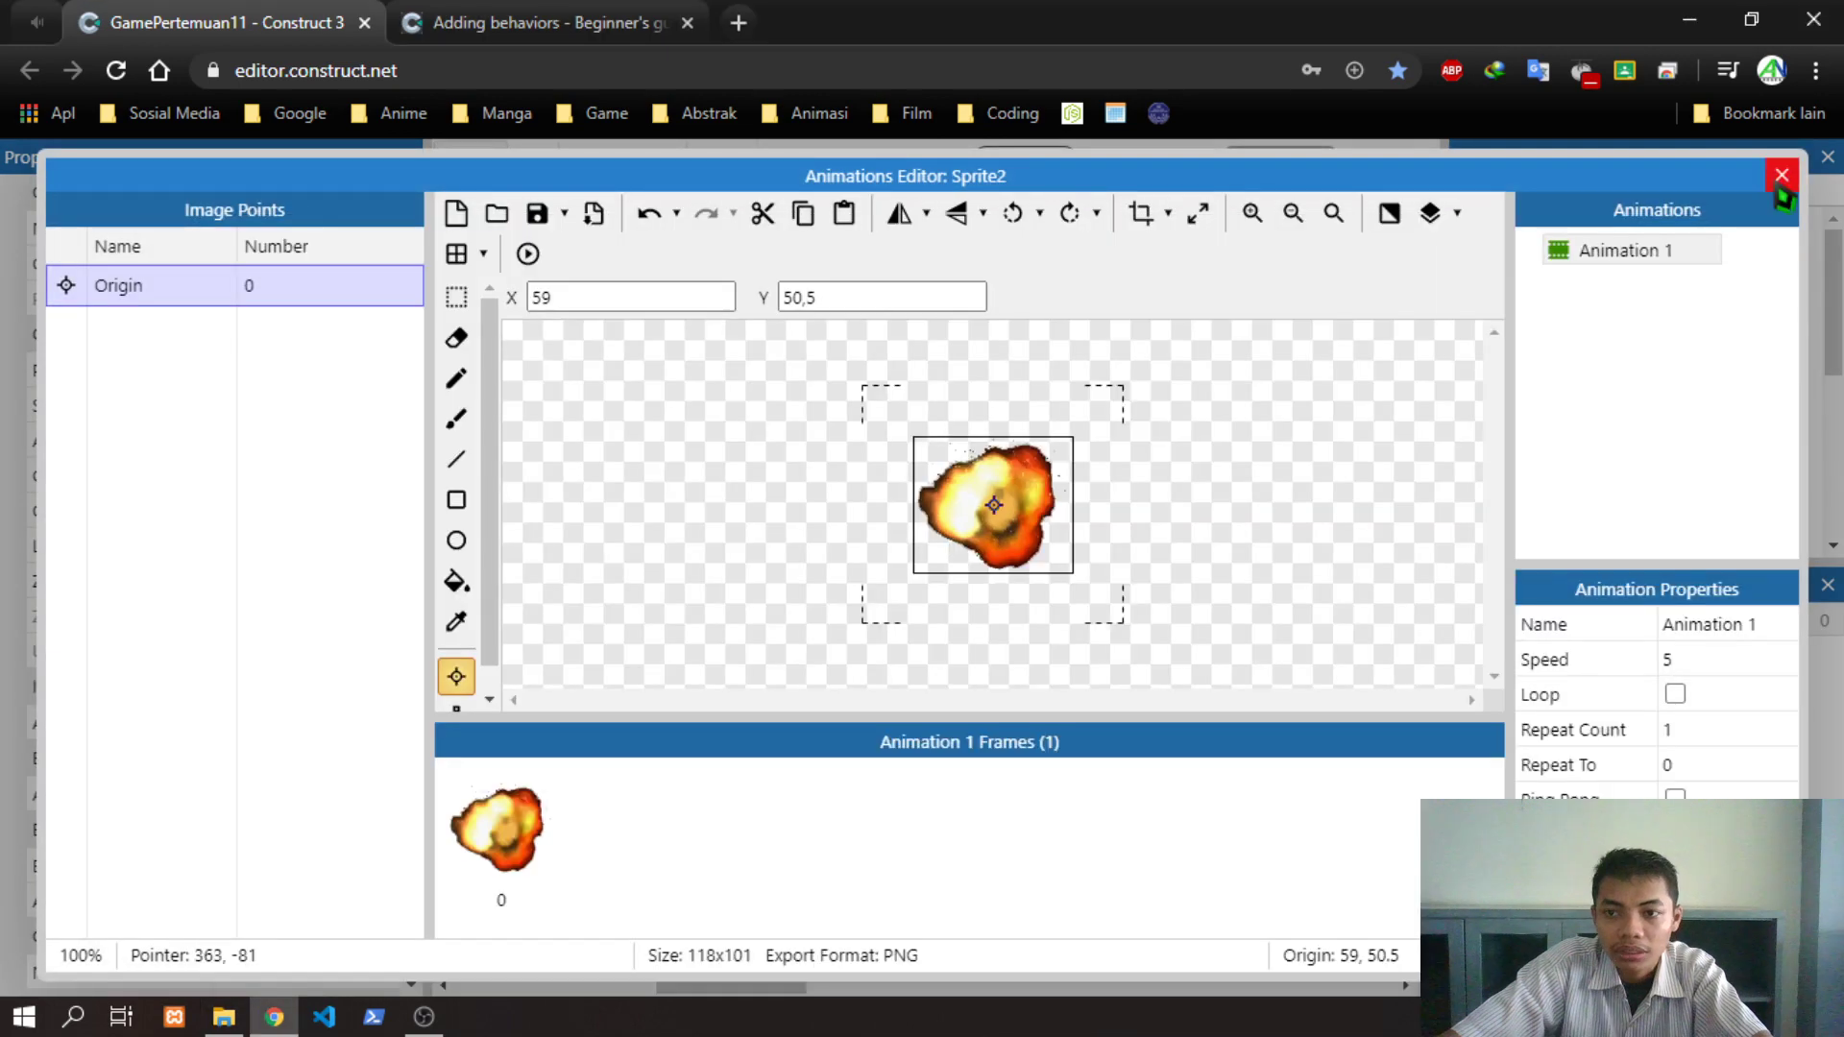
pyautogui.click(1782, 176)
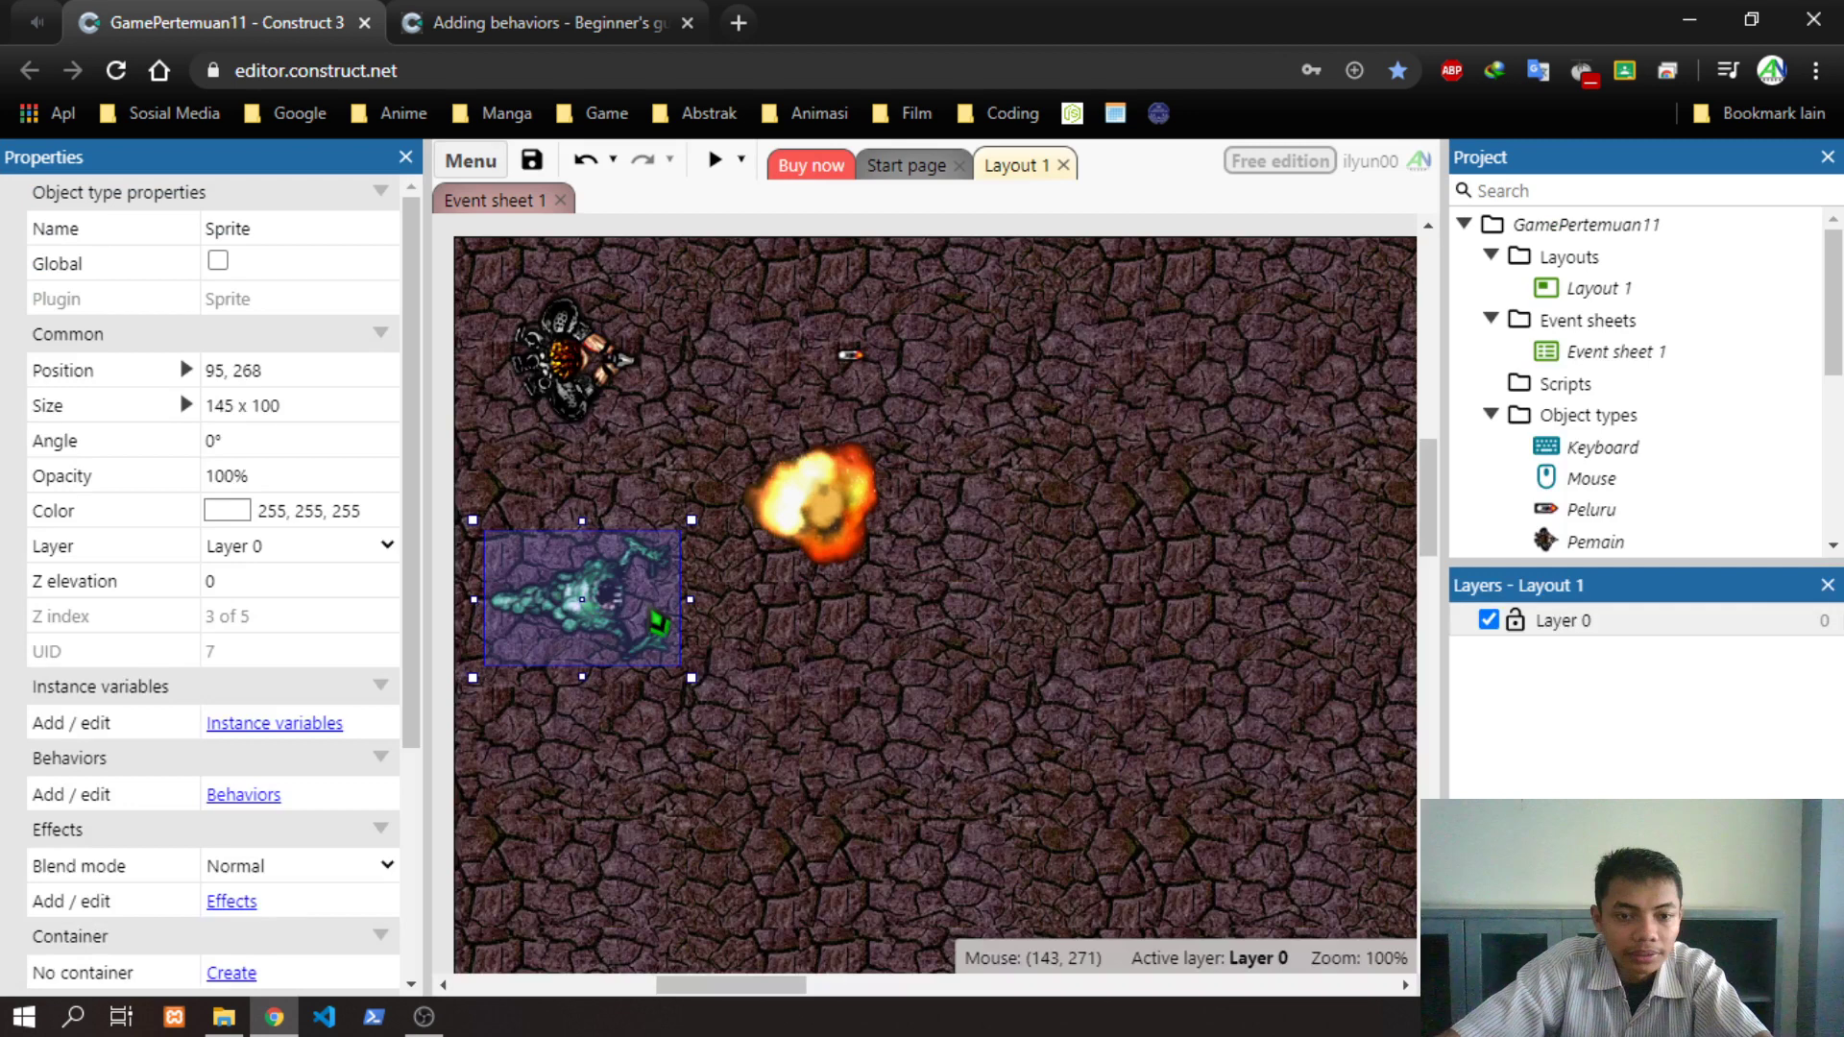
# Rename the monster sprite Setan
pyautogui.click(278, 230)
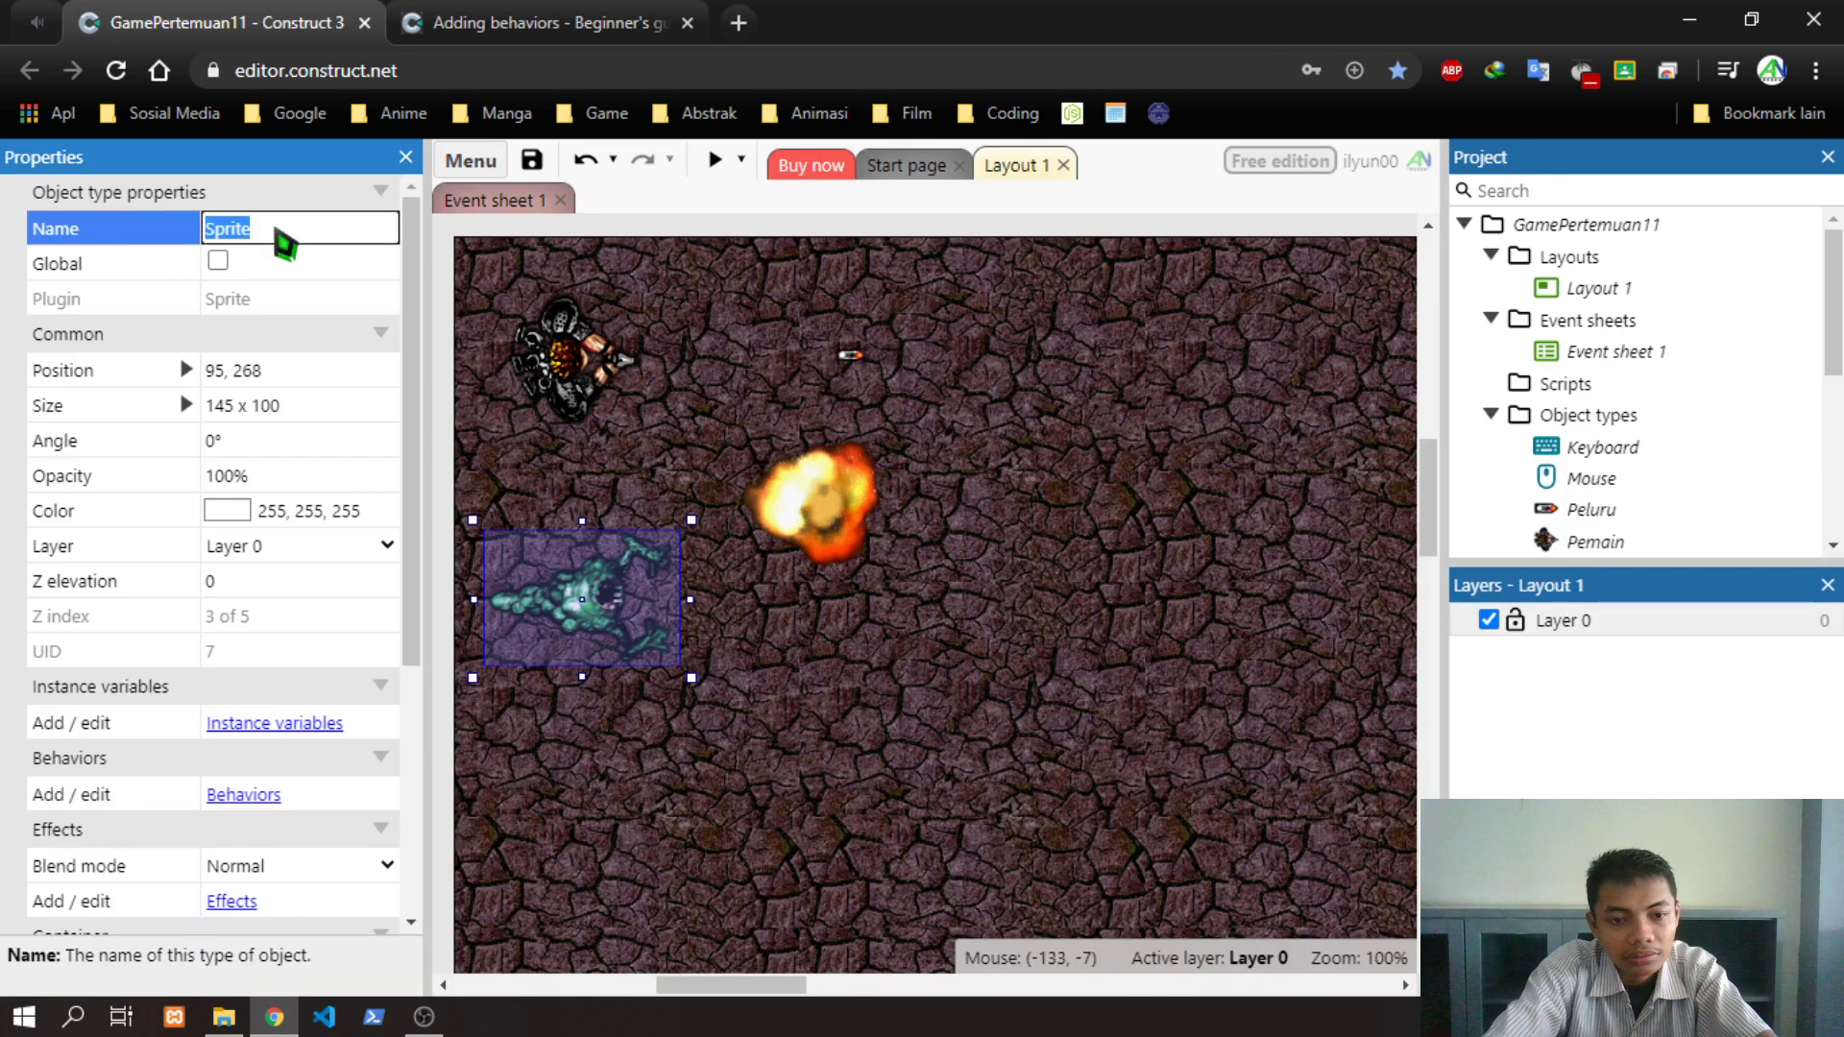
pyautogui.write('Seta')
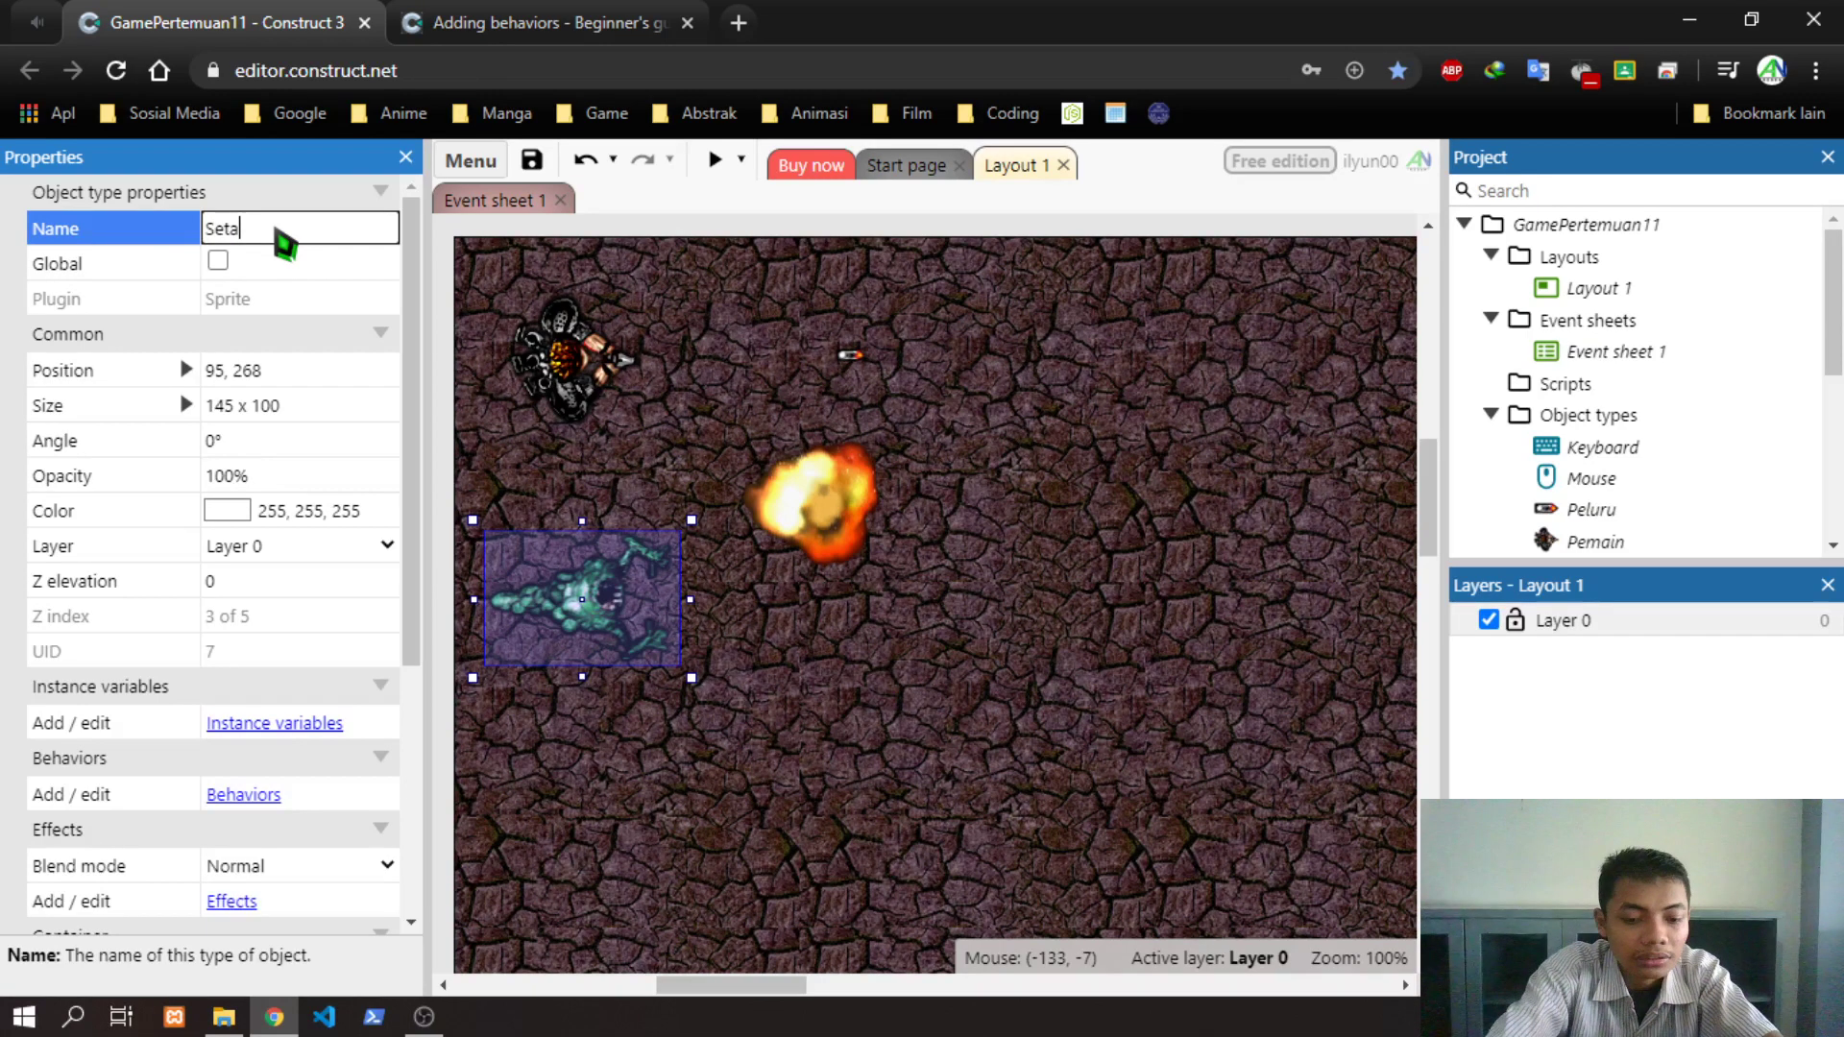
pyautogui.write('n')
pyautogui.press('Return')
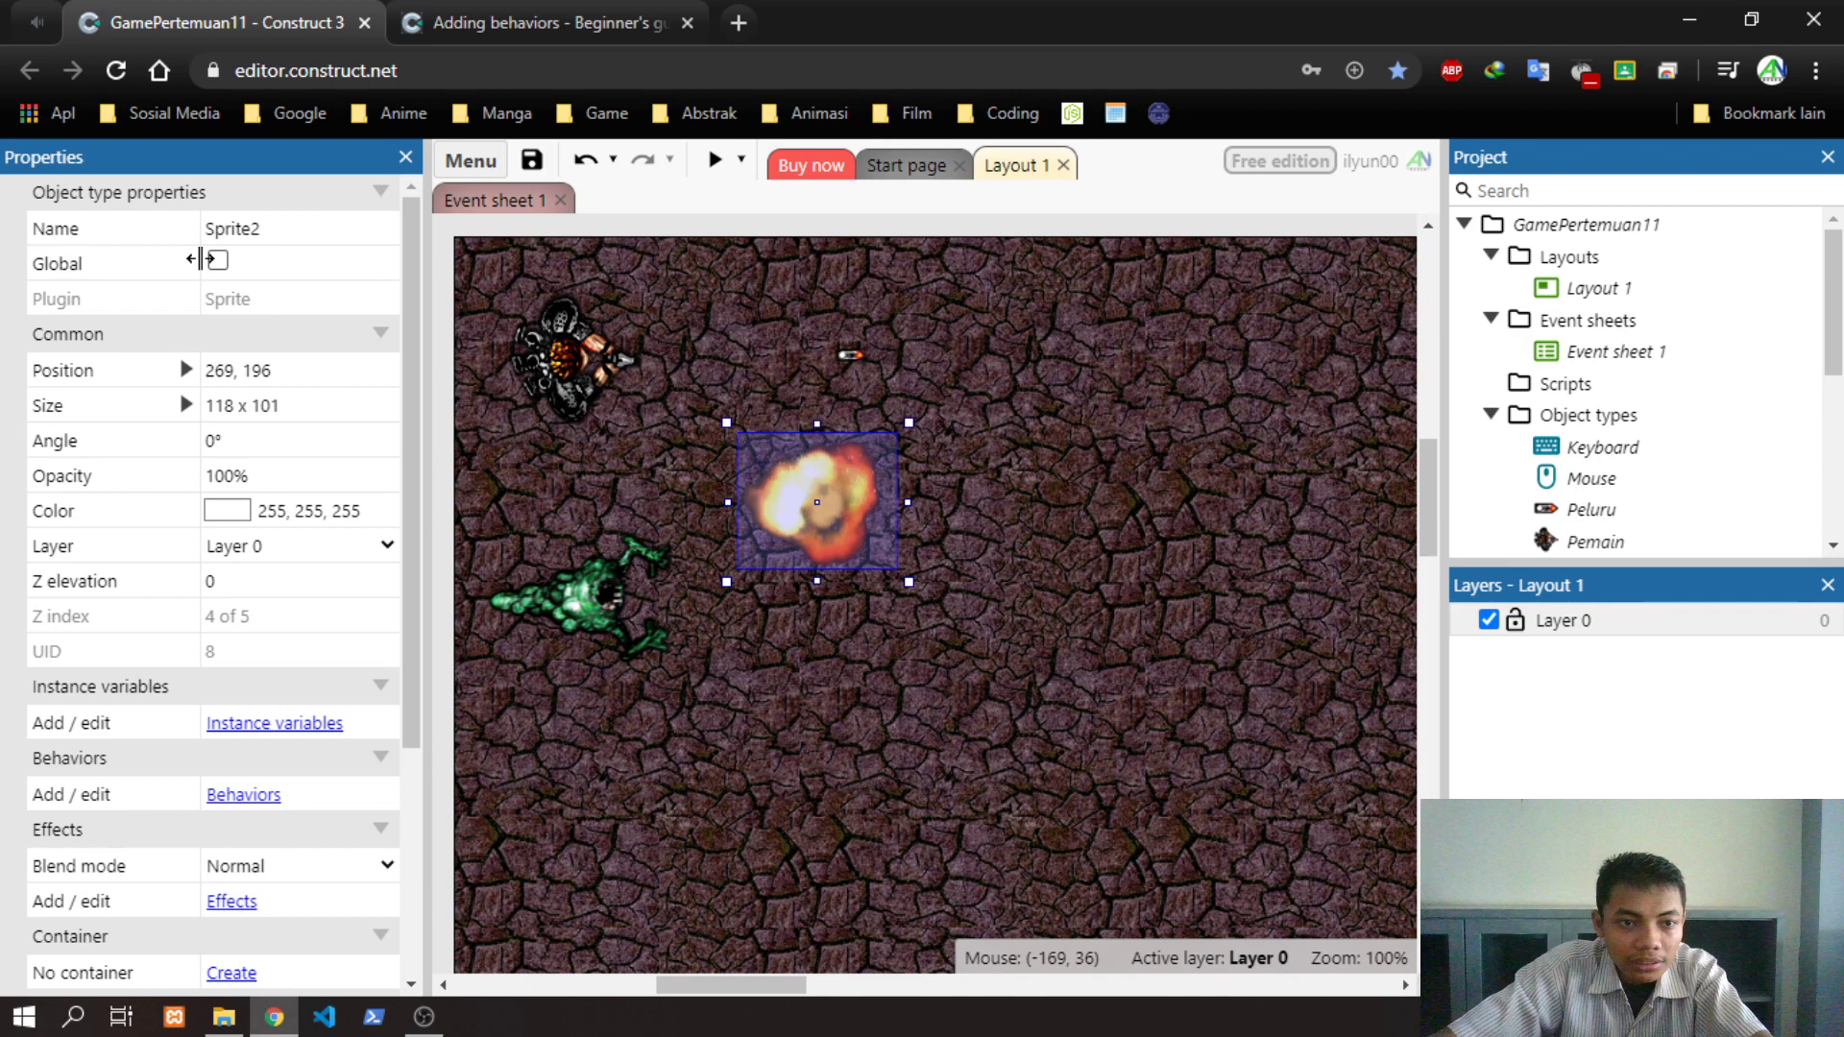
# Rename the explosion sprite Ledakan
pyautogui.click(310, 230)
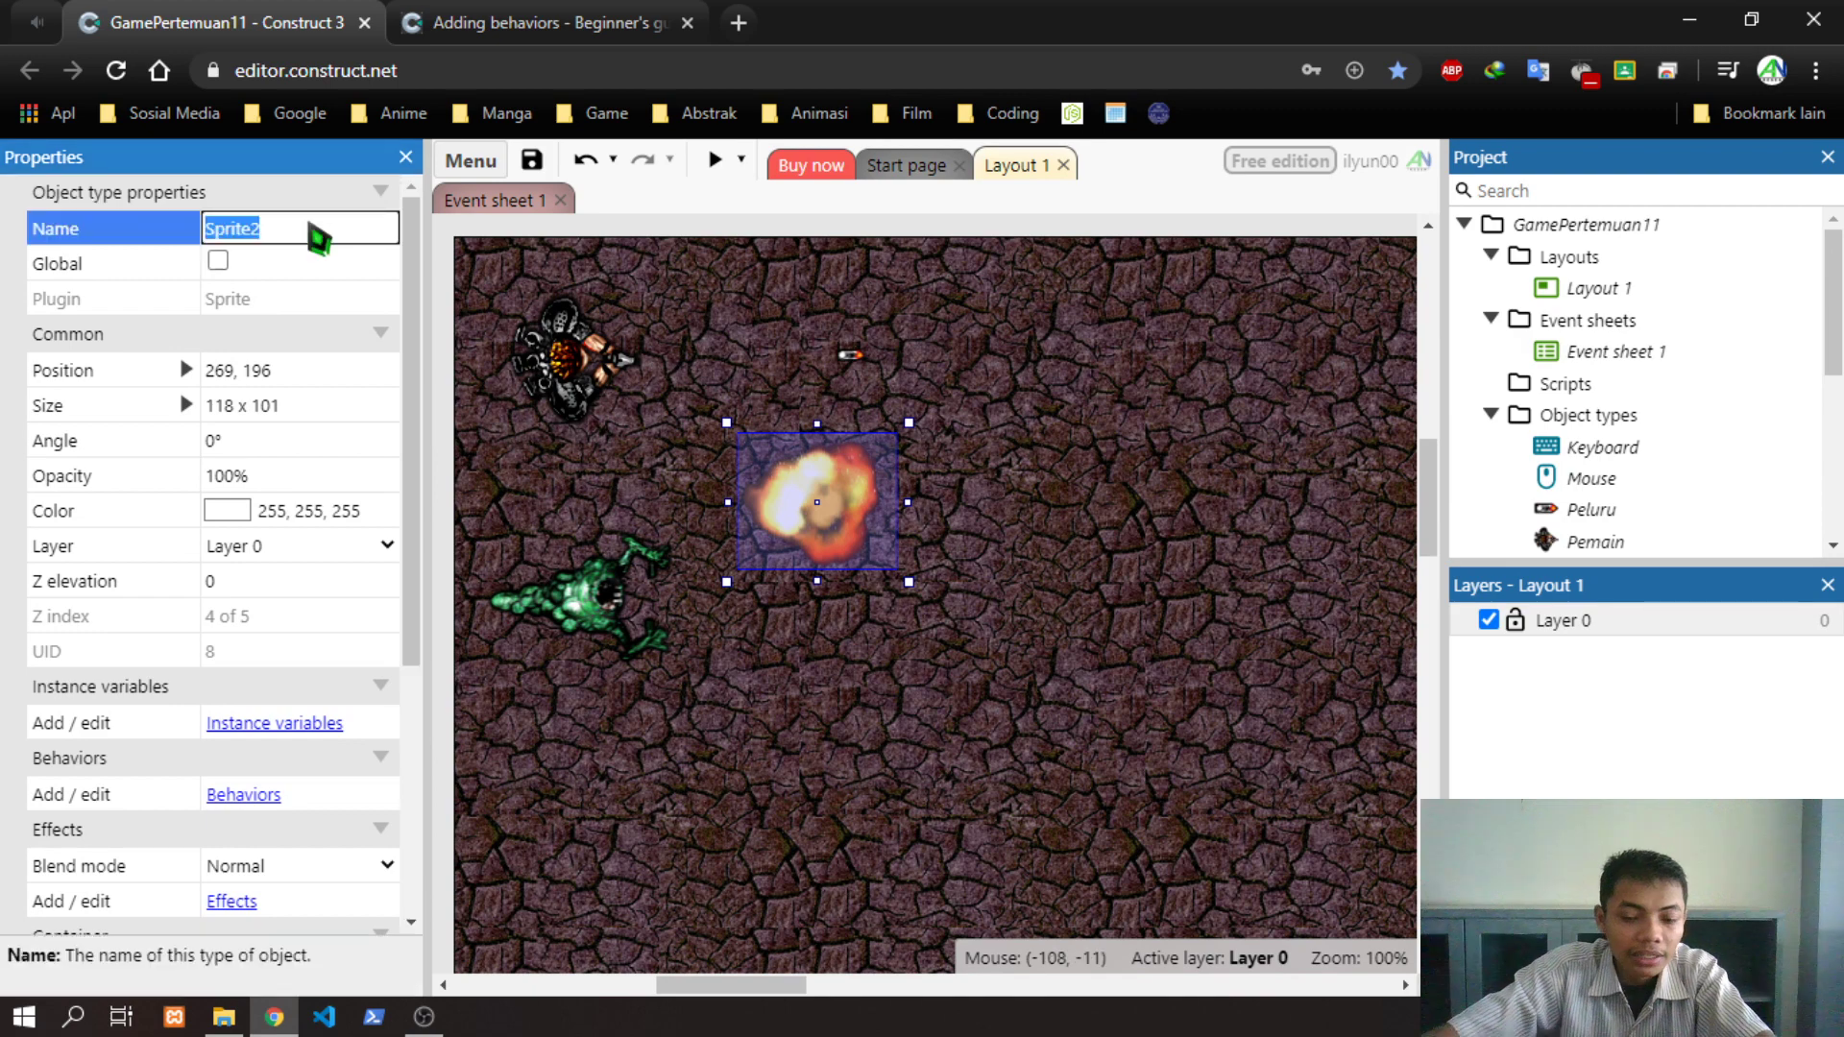
pyautogui.write('Ledakan')
pyautogui.press('Return')
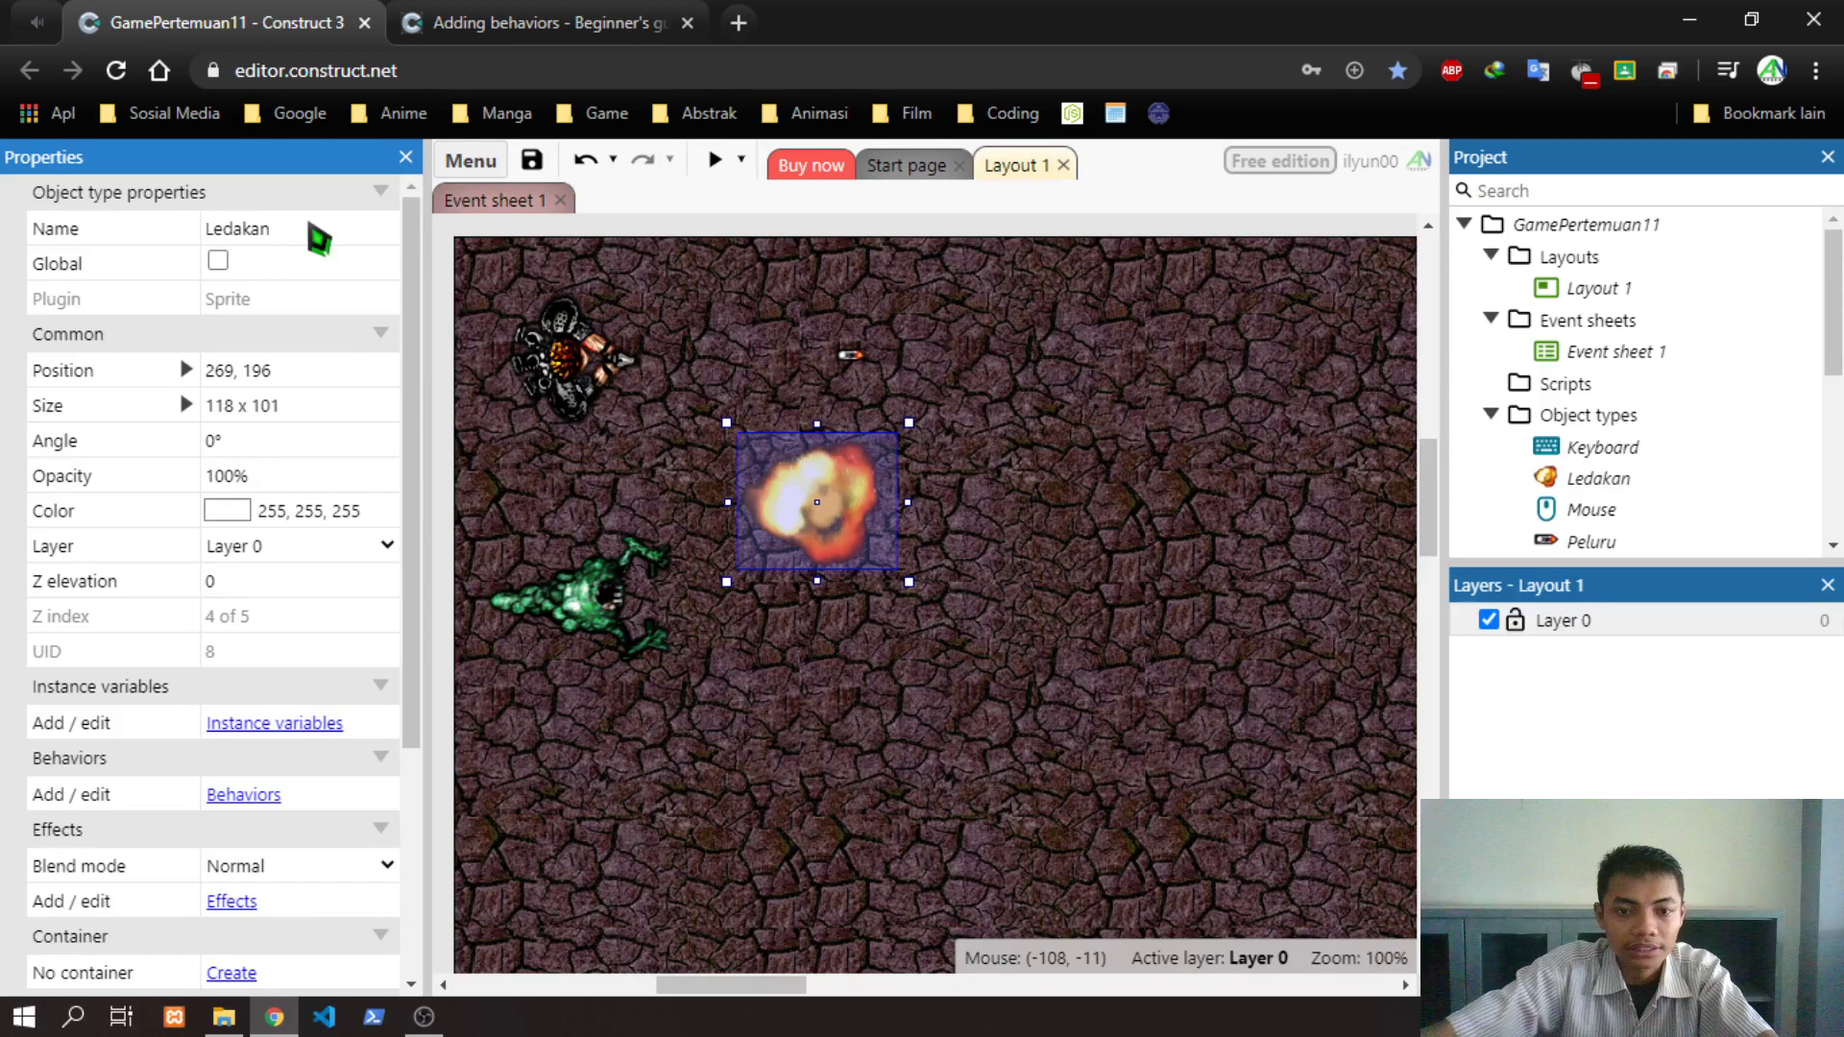
# Check the behaviors listed in the guide, and open the choice of new behaviors for the Ledakan object
pyautogui.hotkey('ctrl', 'Tab')
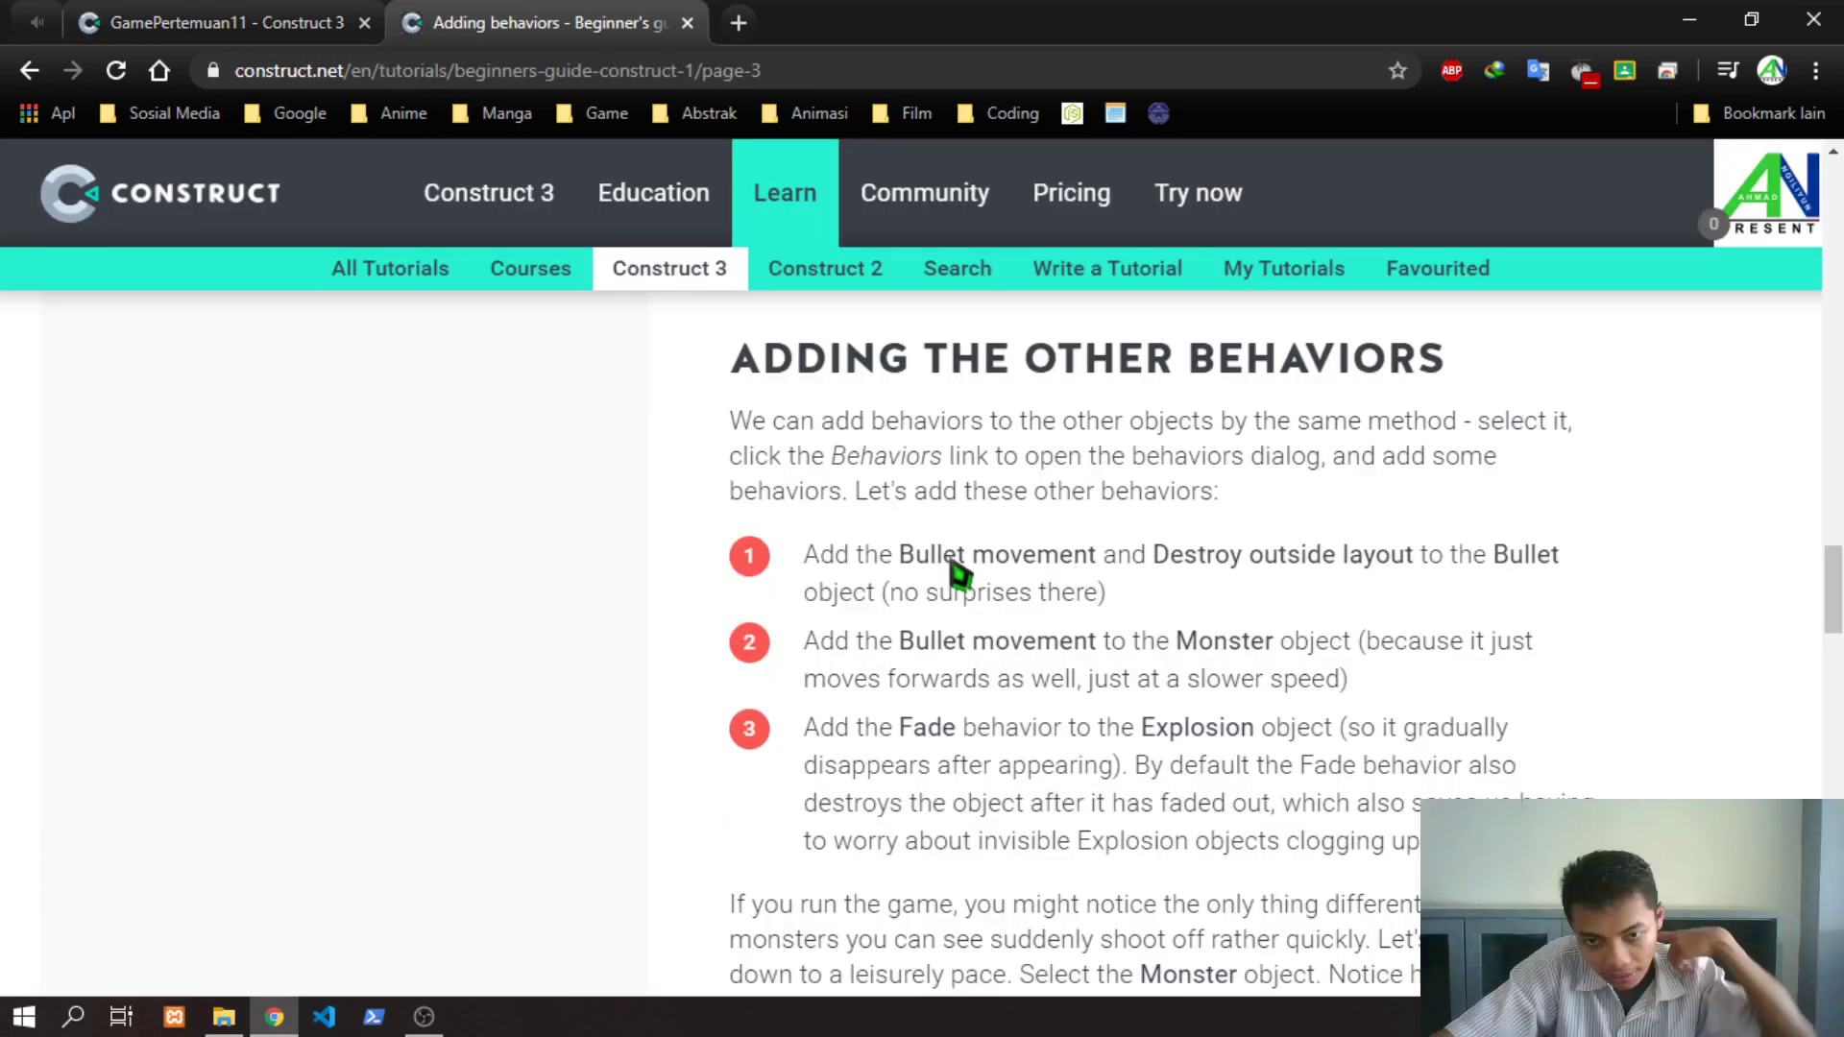
pyautogui.hotkey('ctrl', 'Tab')
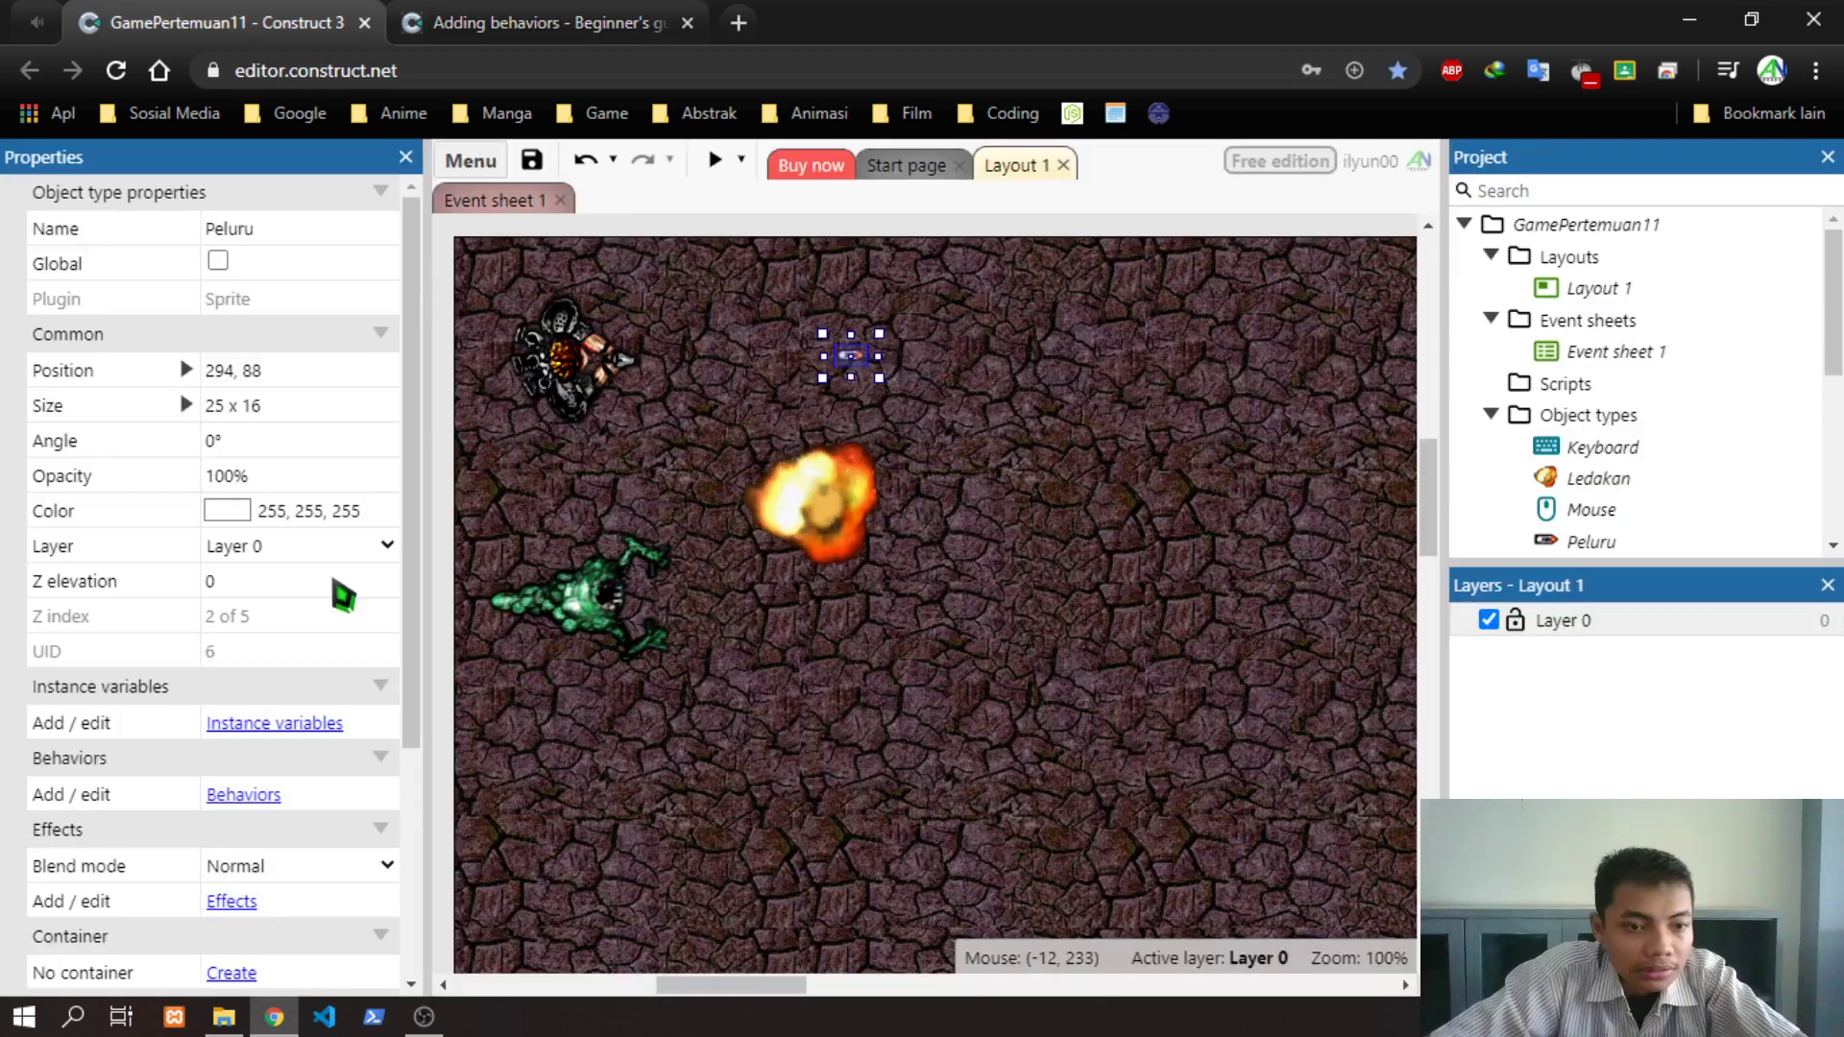
pyautogui.click(244, 794)
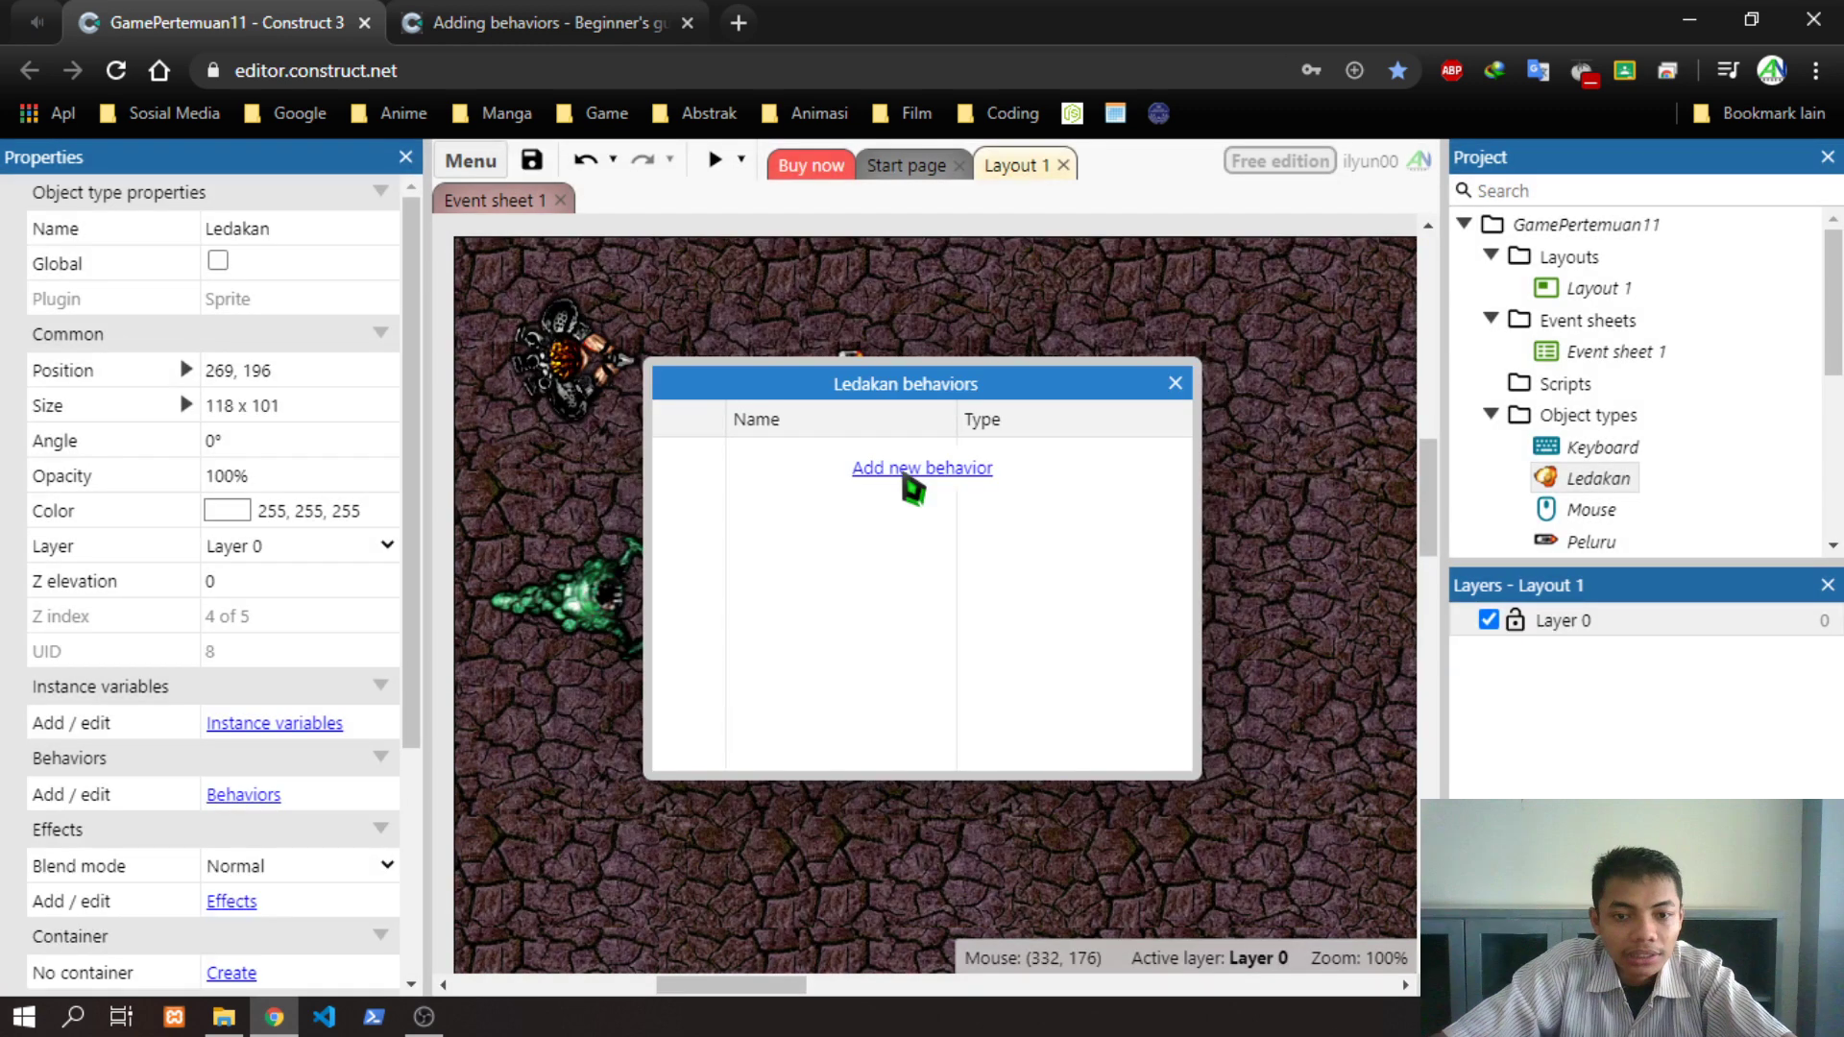
pyautogui.click(906, 474)
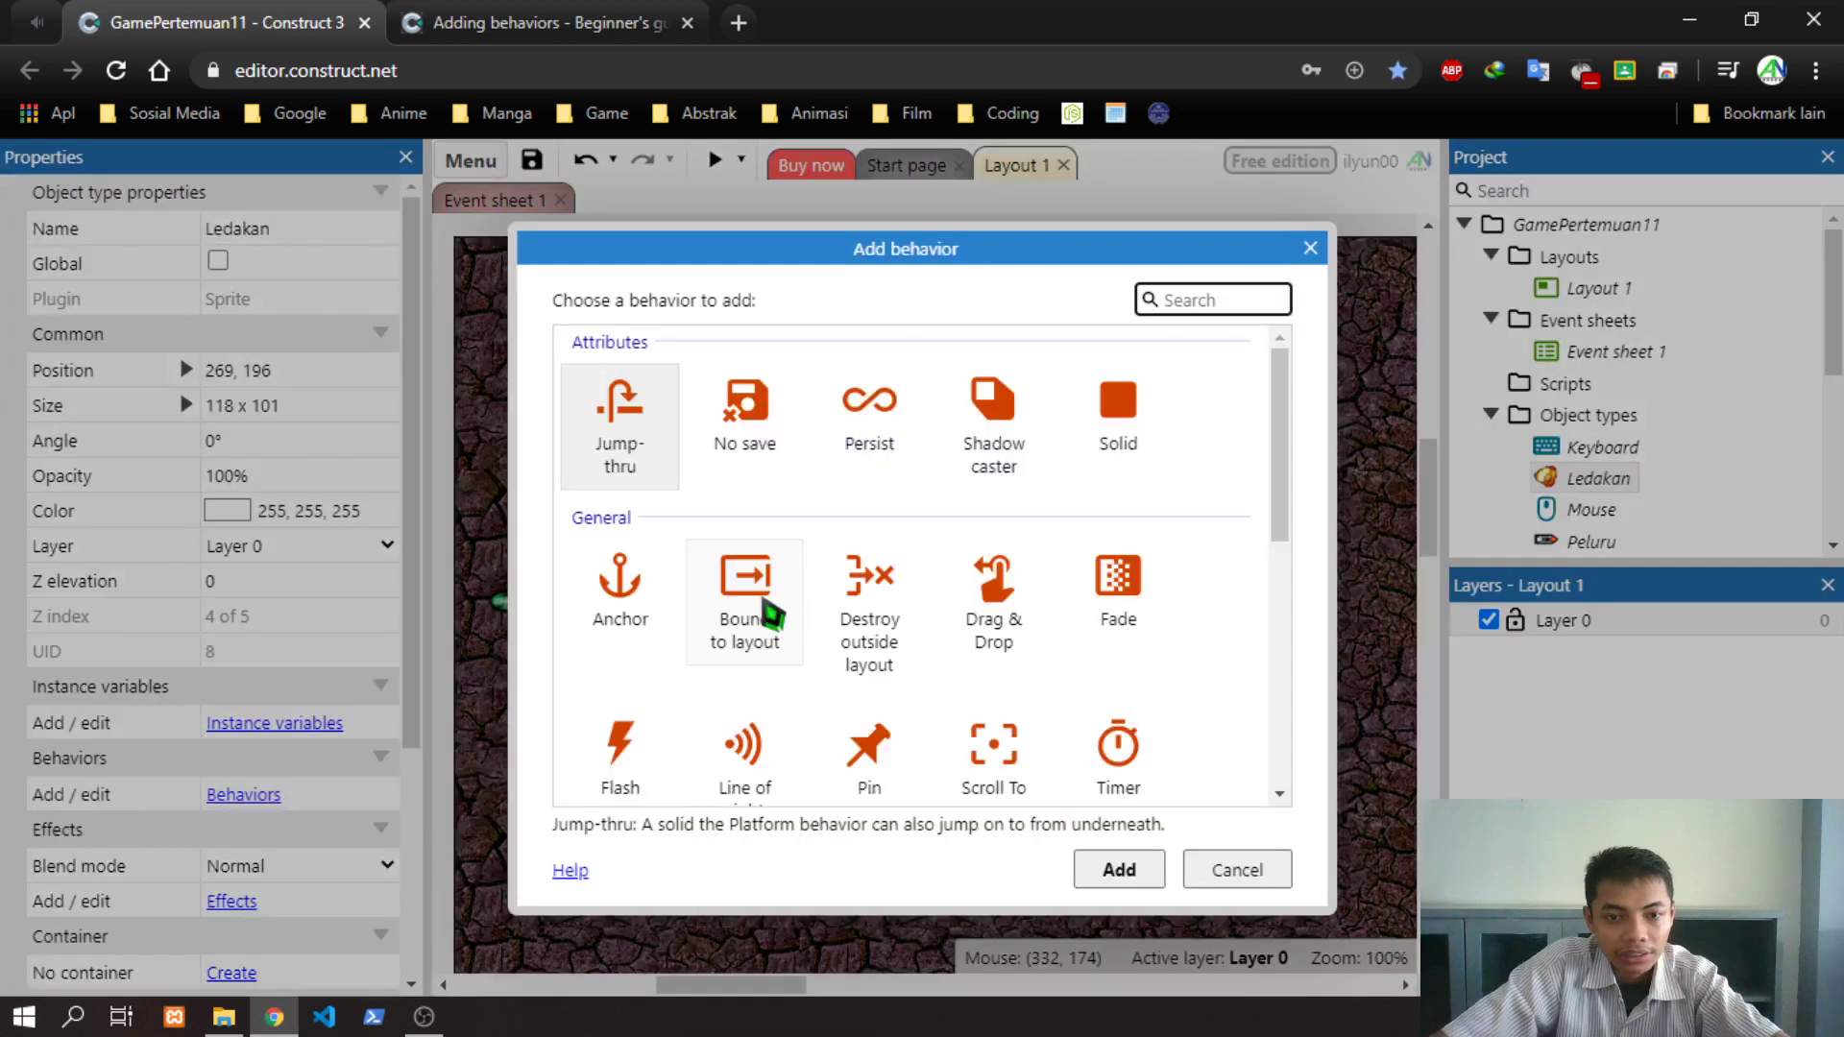
pyautogui.scroll(-1, 768, 605)
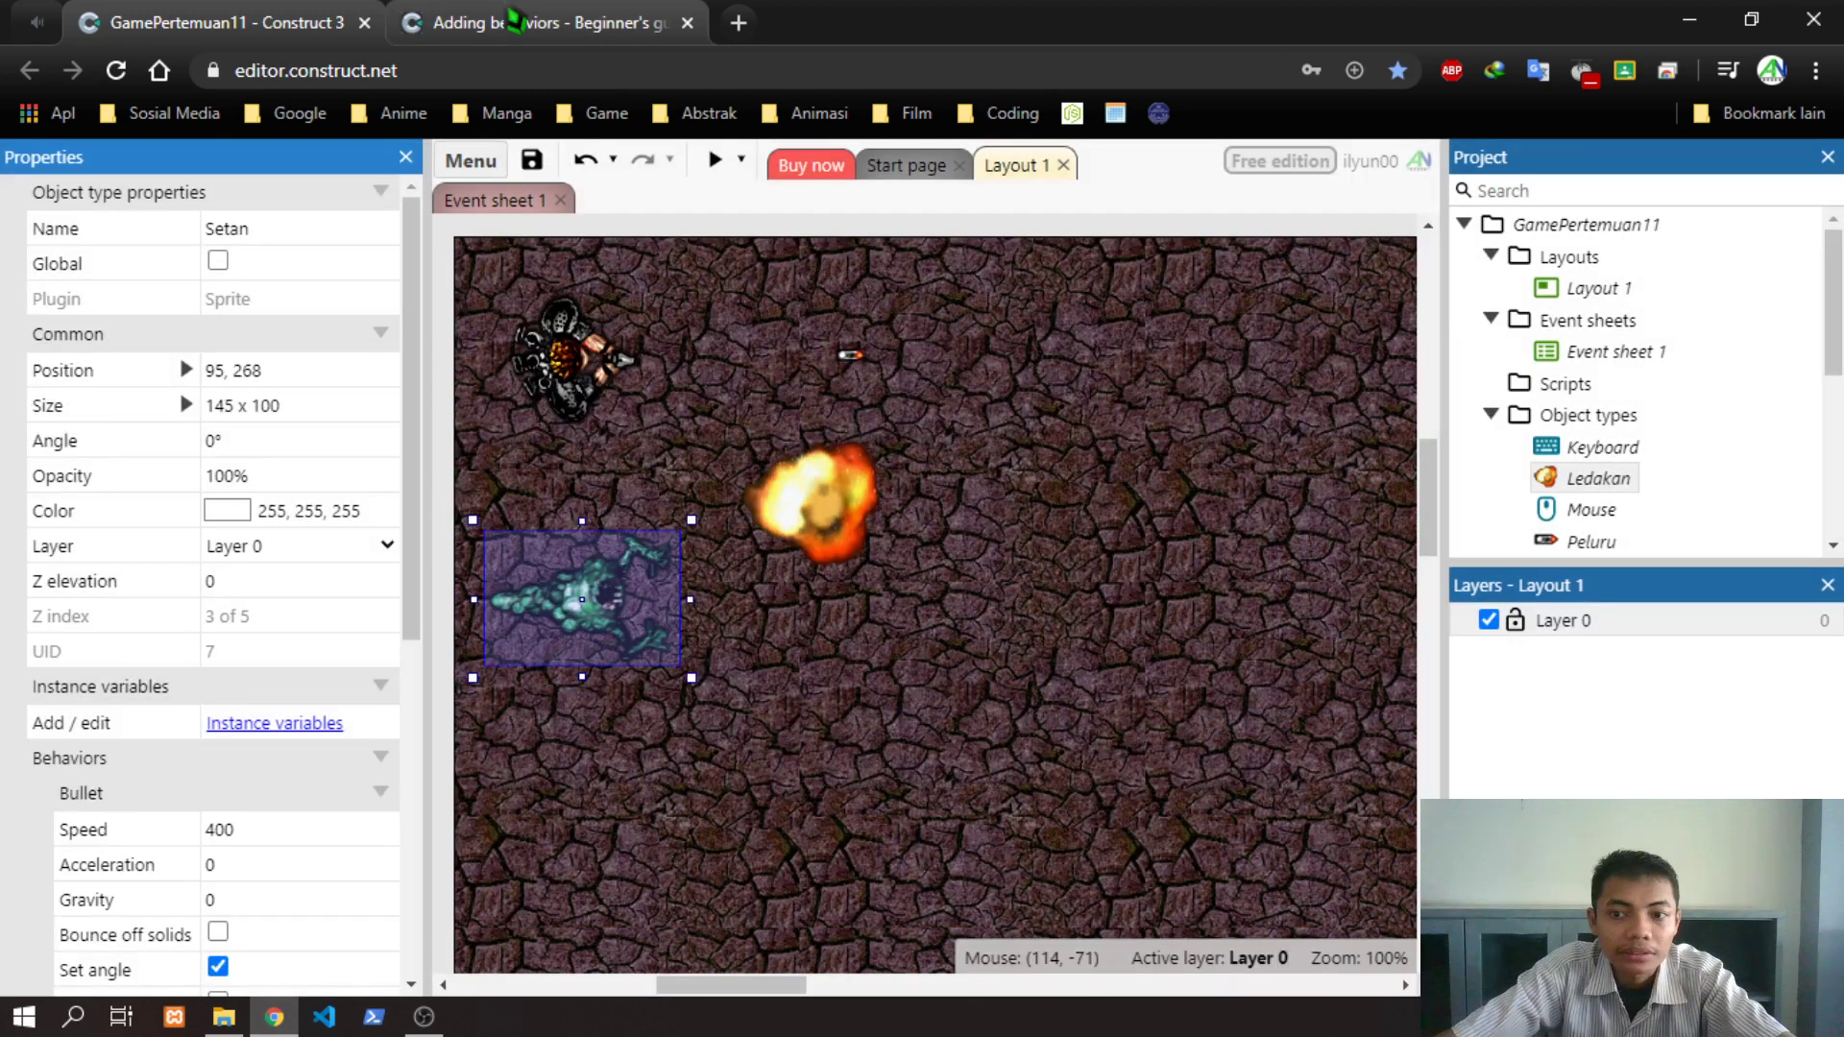
# Select Peluru among the project's object types to review its Bullet and Destroy outside layout behaviors
pyautogui.scroll(-1, 1645, 475)
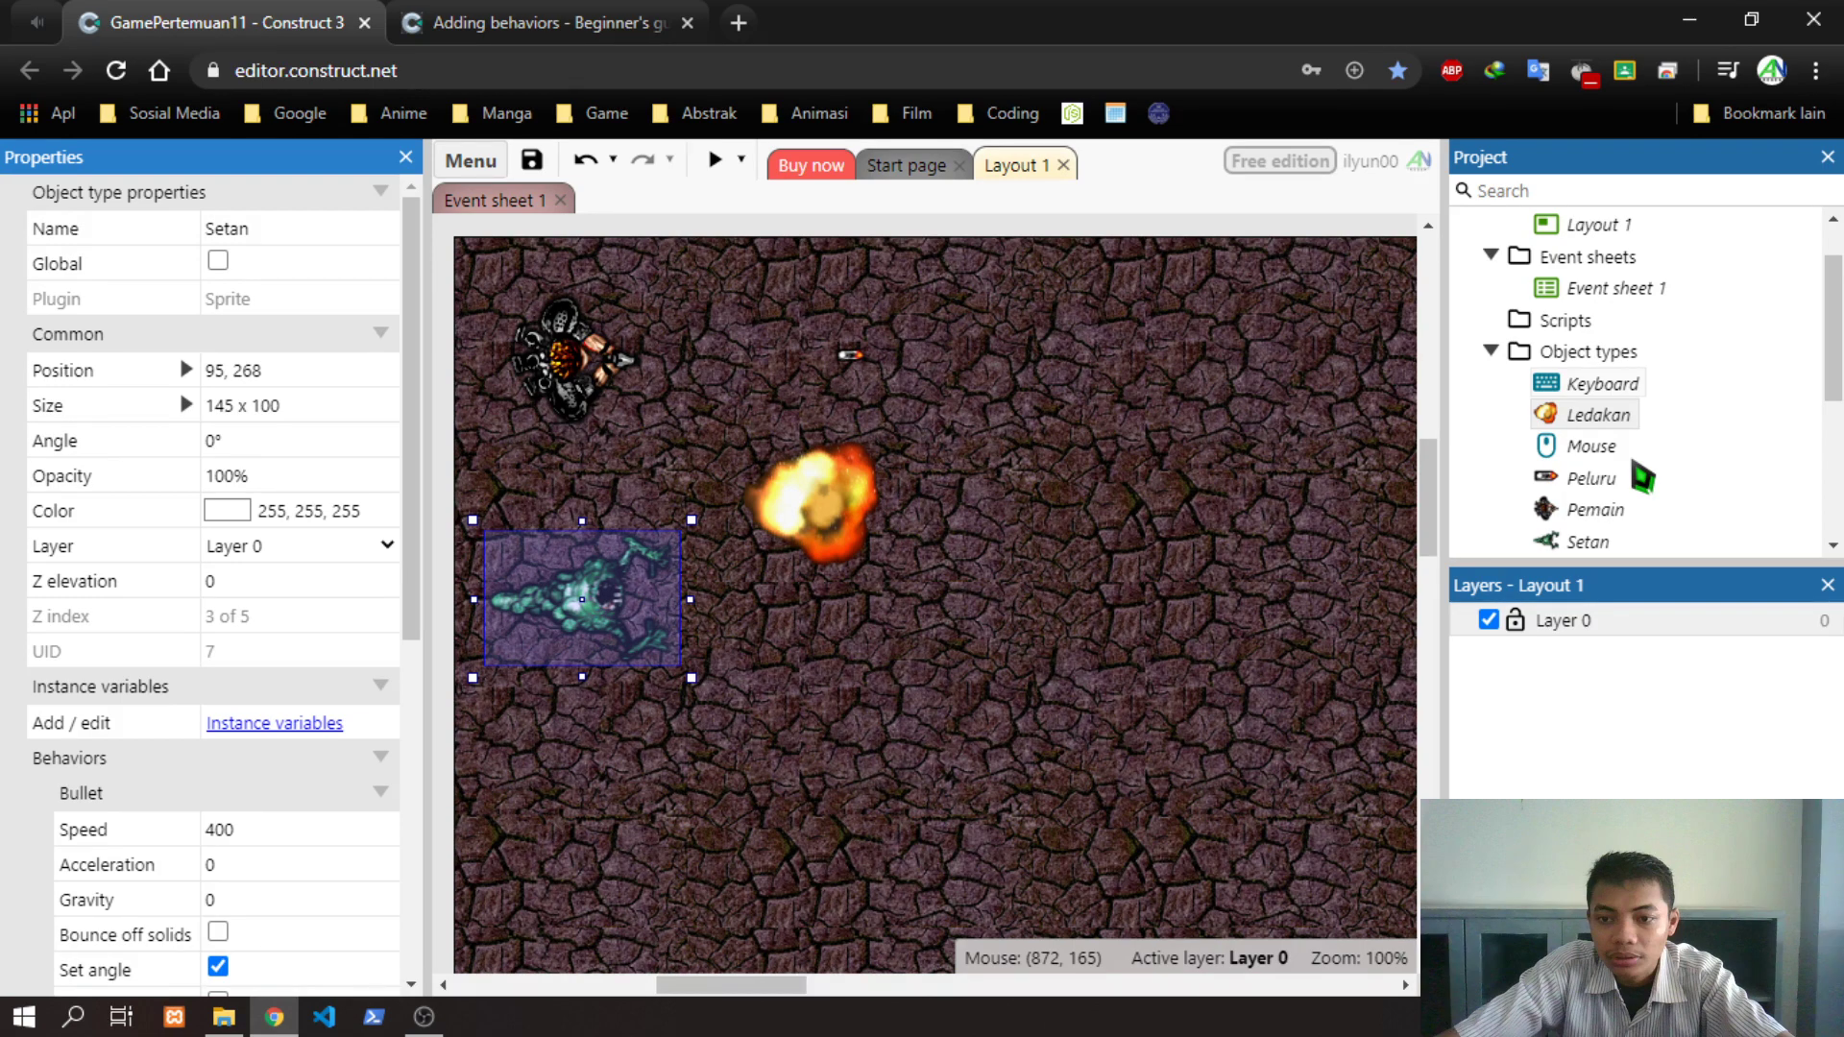
pyautogui.click(1643, 478)
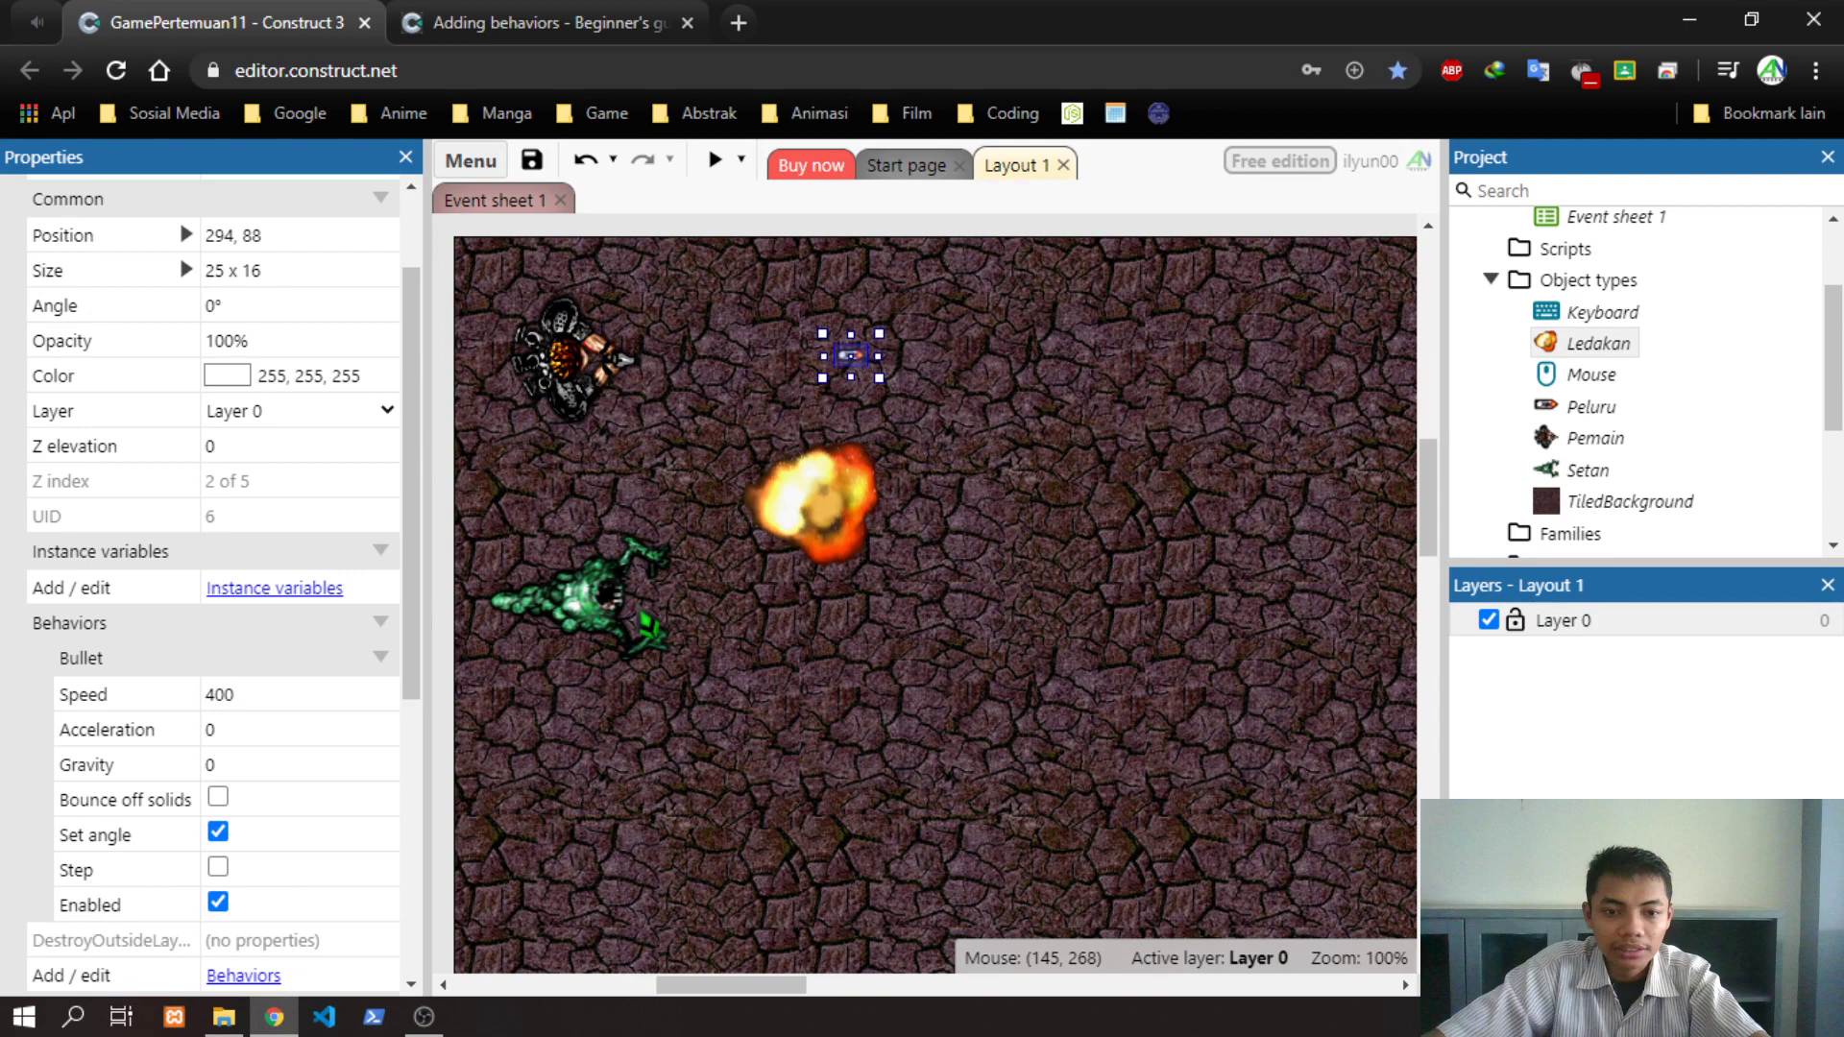
pyautogui.keyDown('ctrl'); pyautogui.scroll(-2, 1045, 610); pyautogui.keyUp('ctrl')
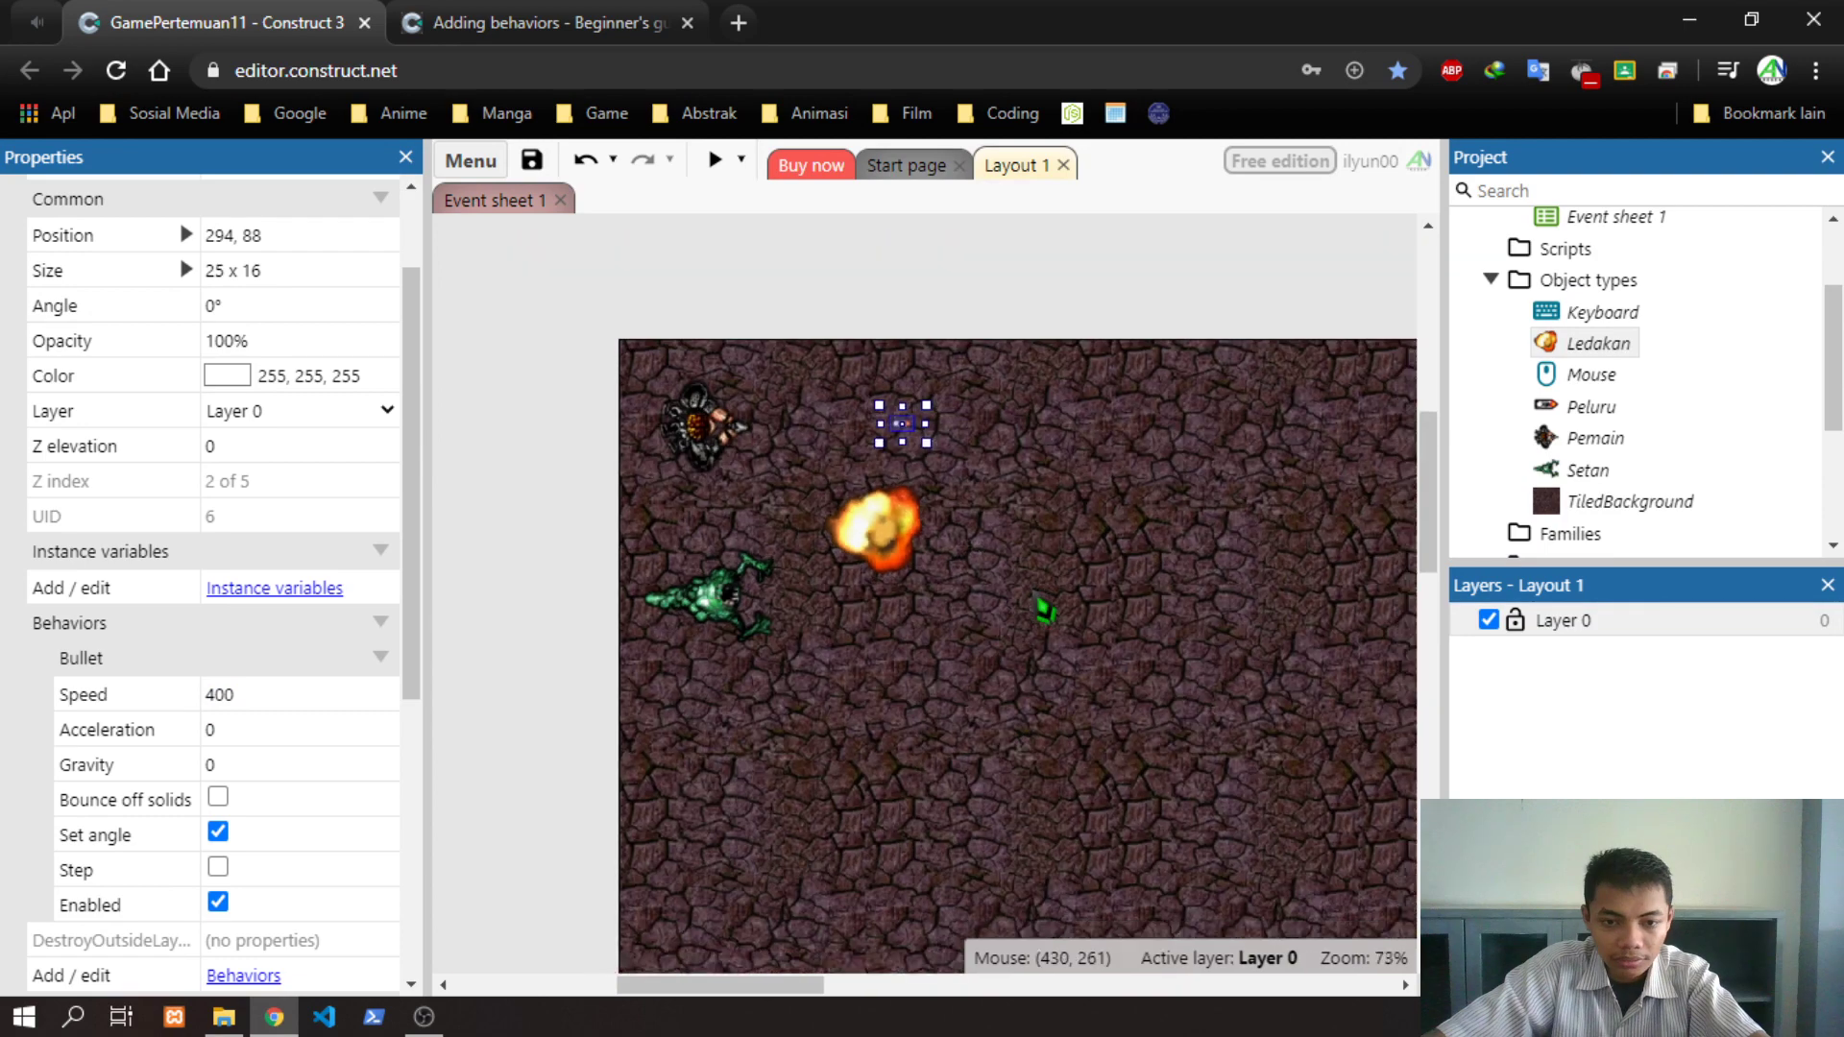
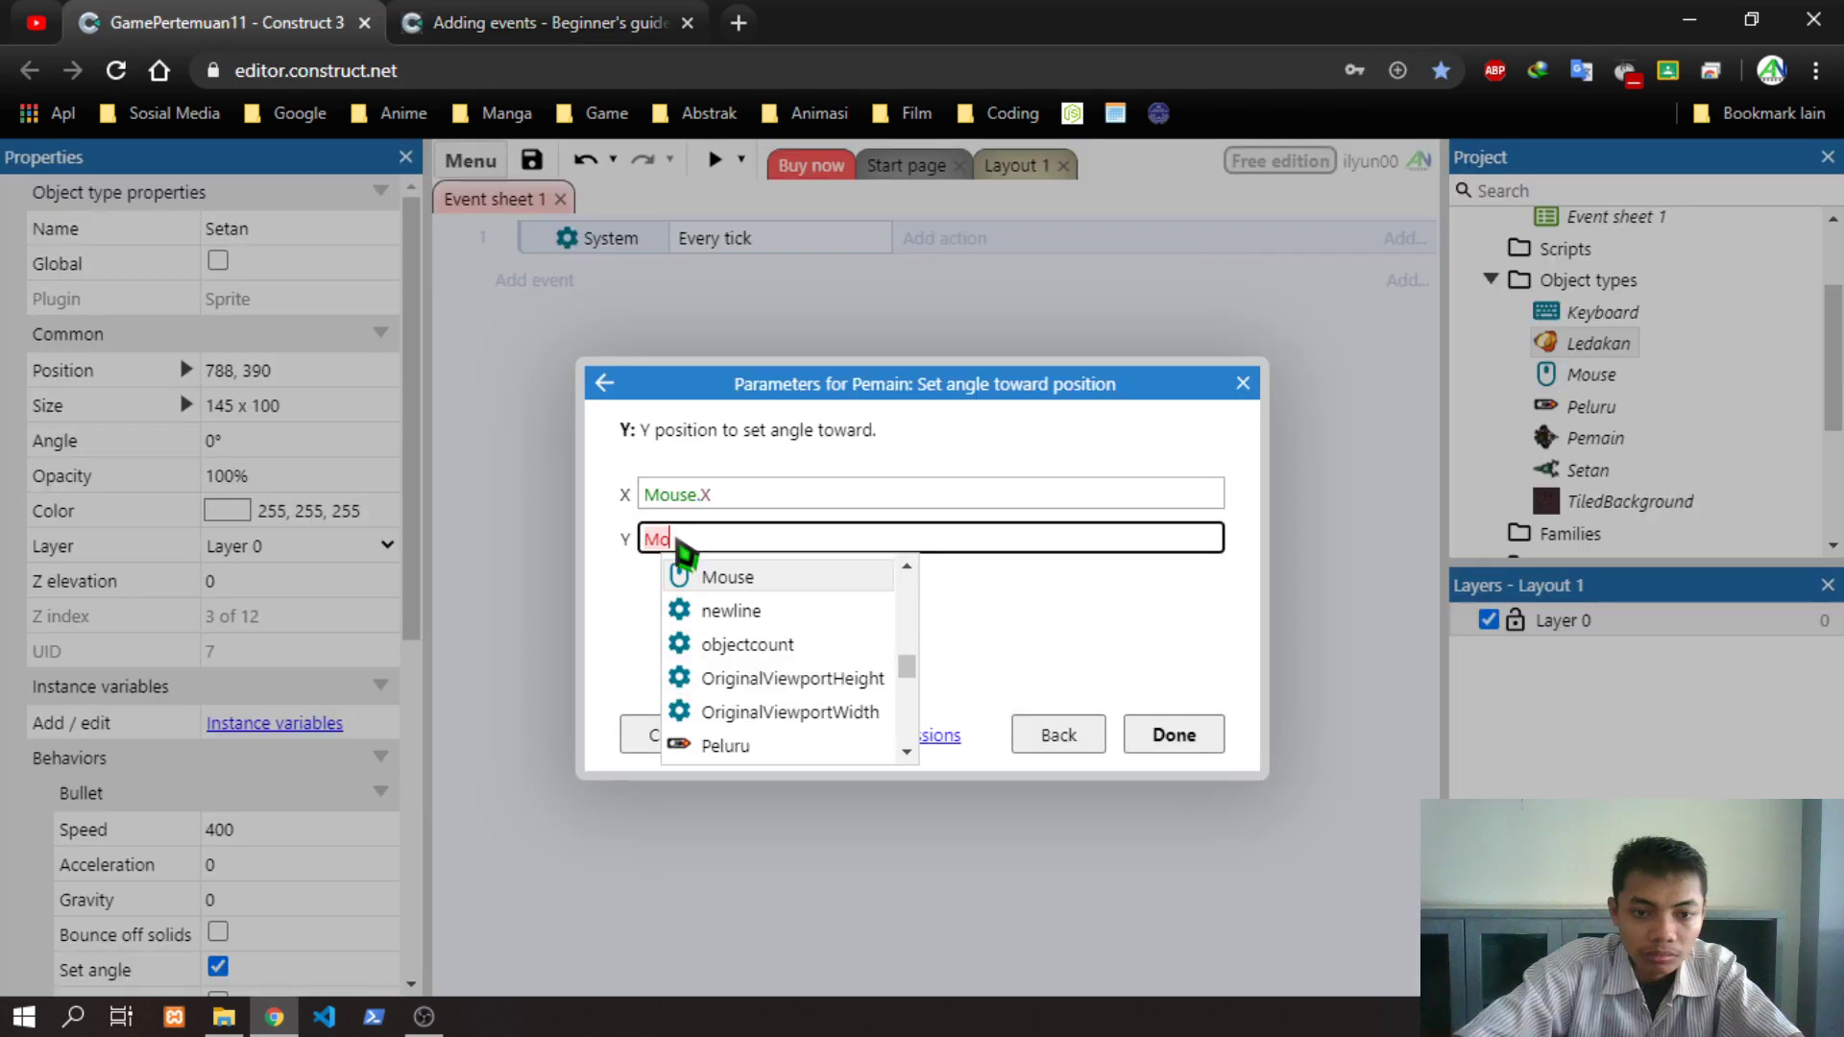
# Enter Mouse in the Y position of Pemain's Set angle toward position action, and return to the beginner's guide
pyautogui.write('use')
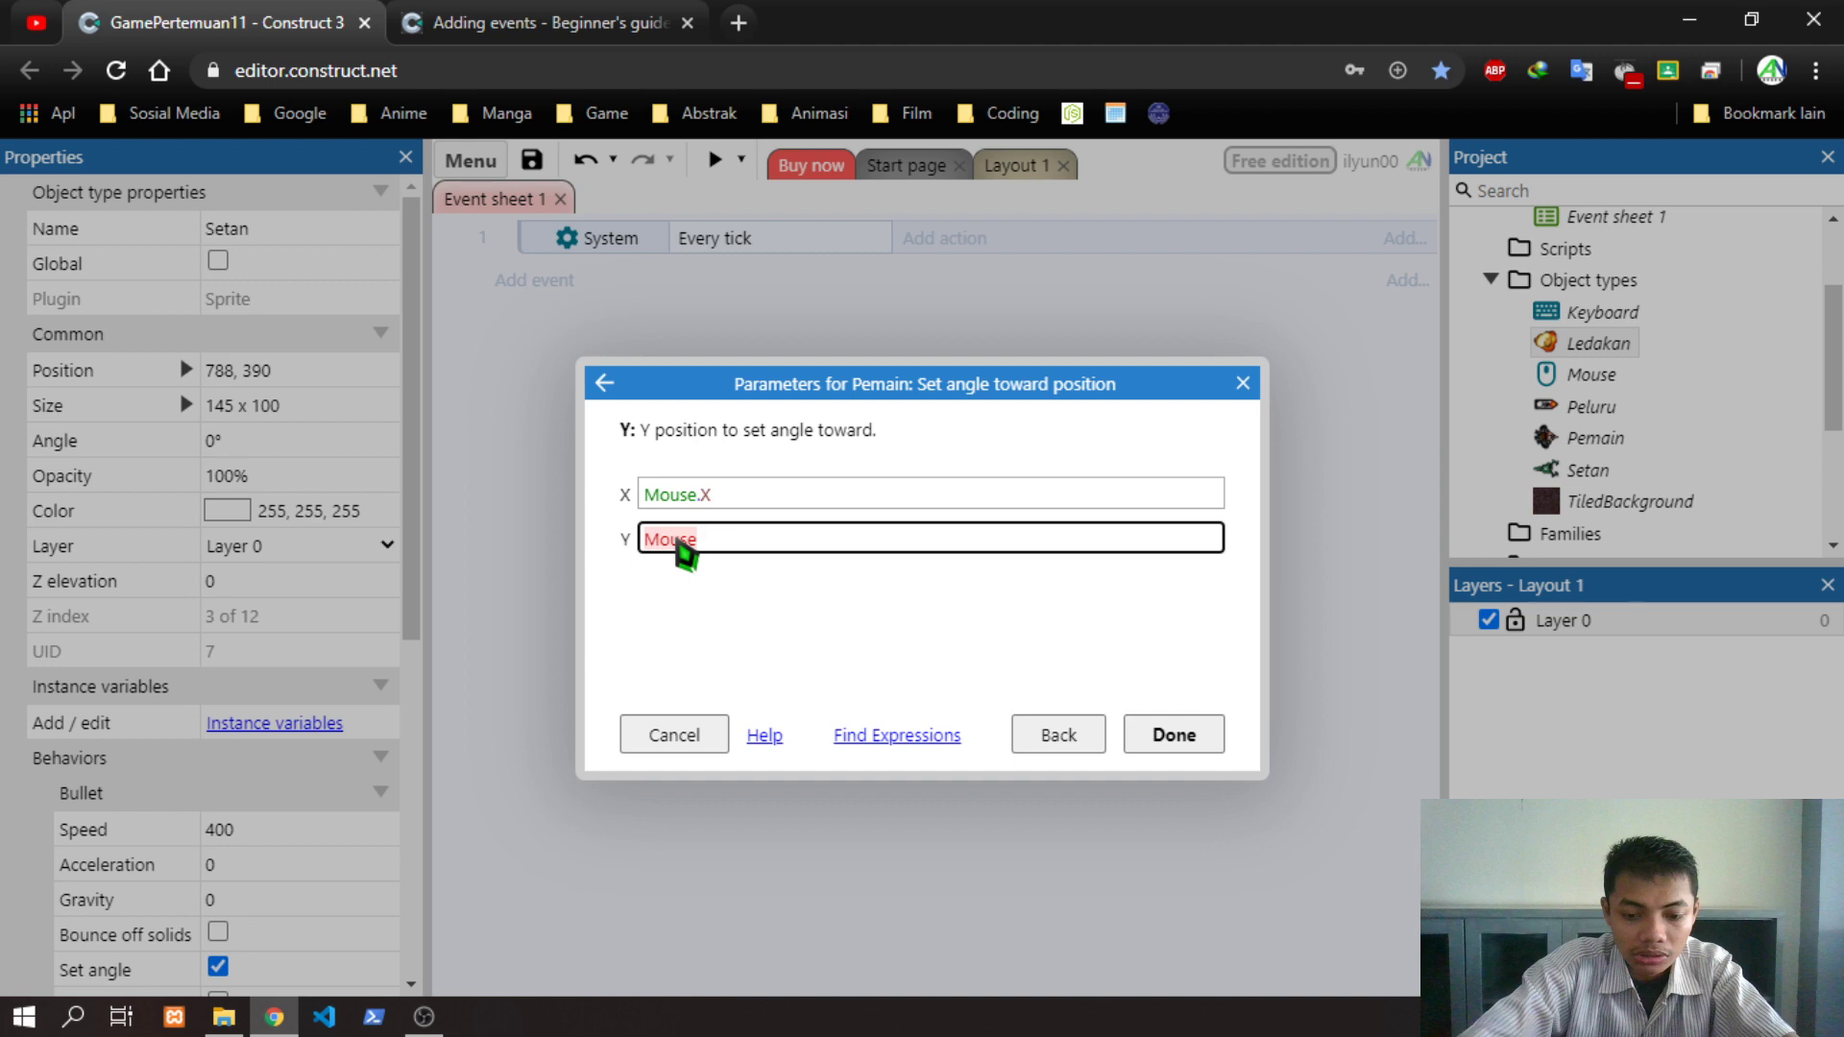
pyautogui.hotkey('ctrl', 'Tab')
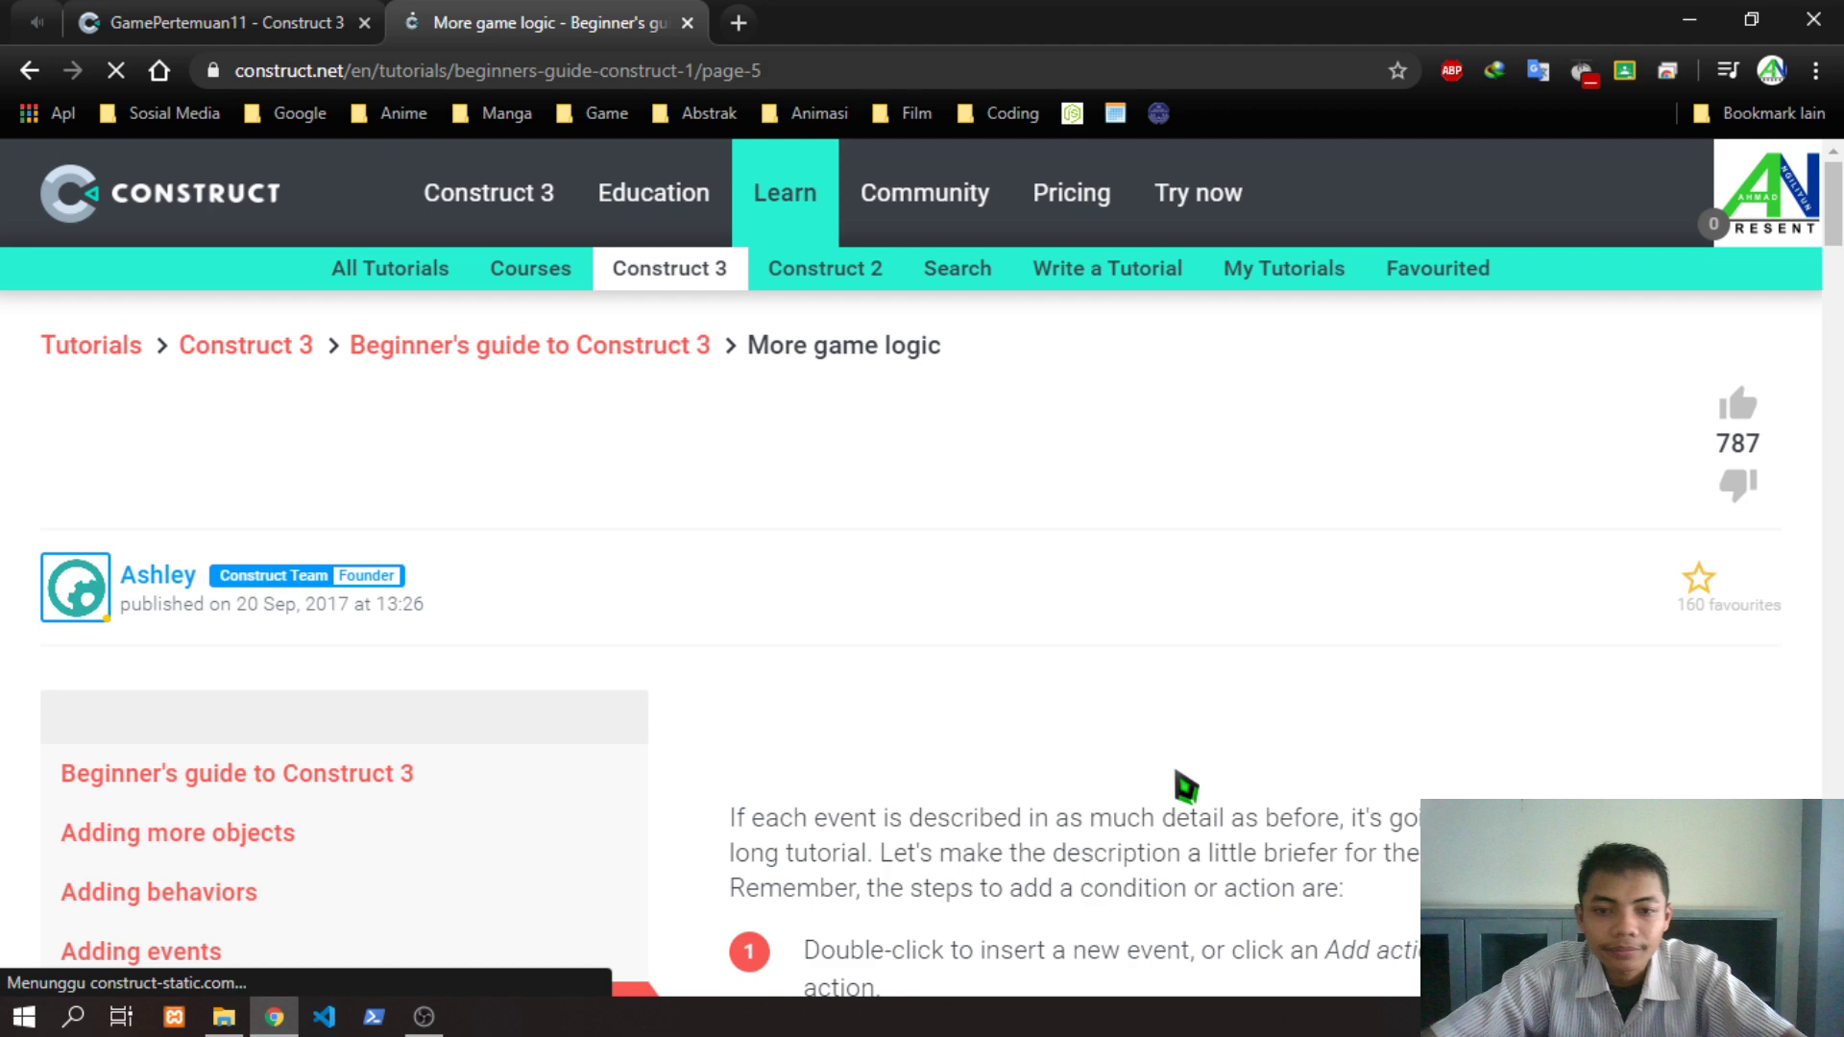
# Read the guide's More game logic introduction on how conditions and actions are added and written
pyautogui.scroll(-4, 874, 555)
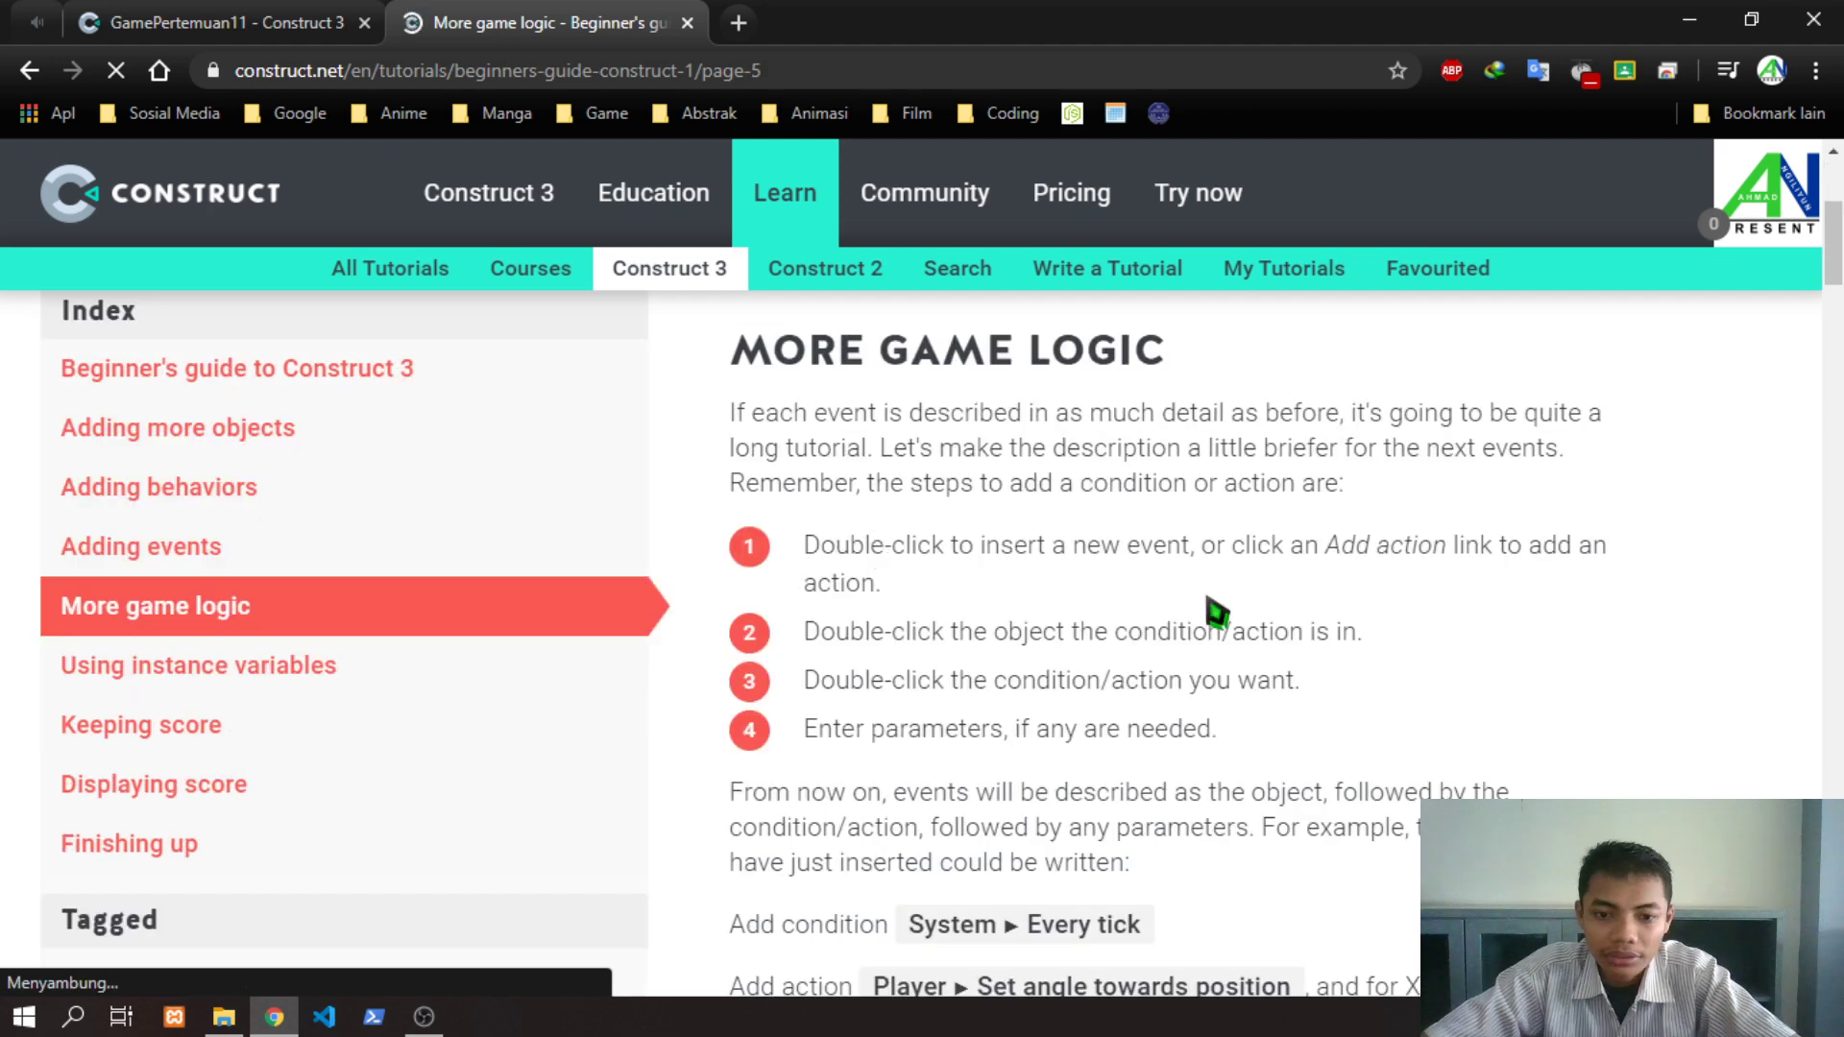
pyautogui.scroll(-3, 1216, 611)
pyautogui.moveTo(918, 663); pyautogui.dragTo(1024, 660)
pyautogui.click(1259, 657)
pyautogui.moveTo(810, 722); pyautogui.dragTo(1243, 722)
pyautogui.click(1366, 747)
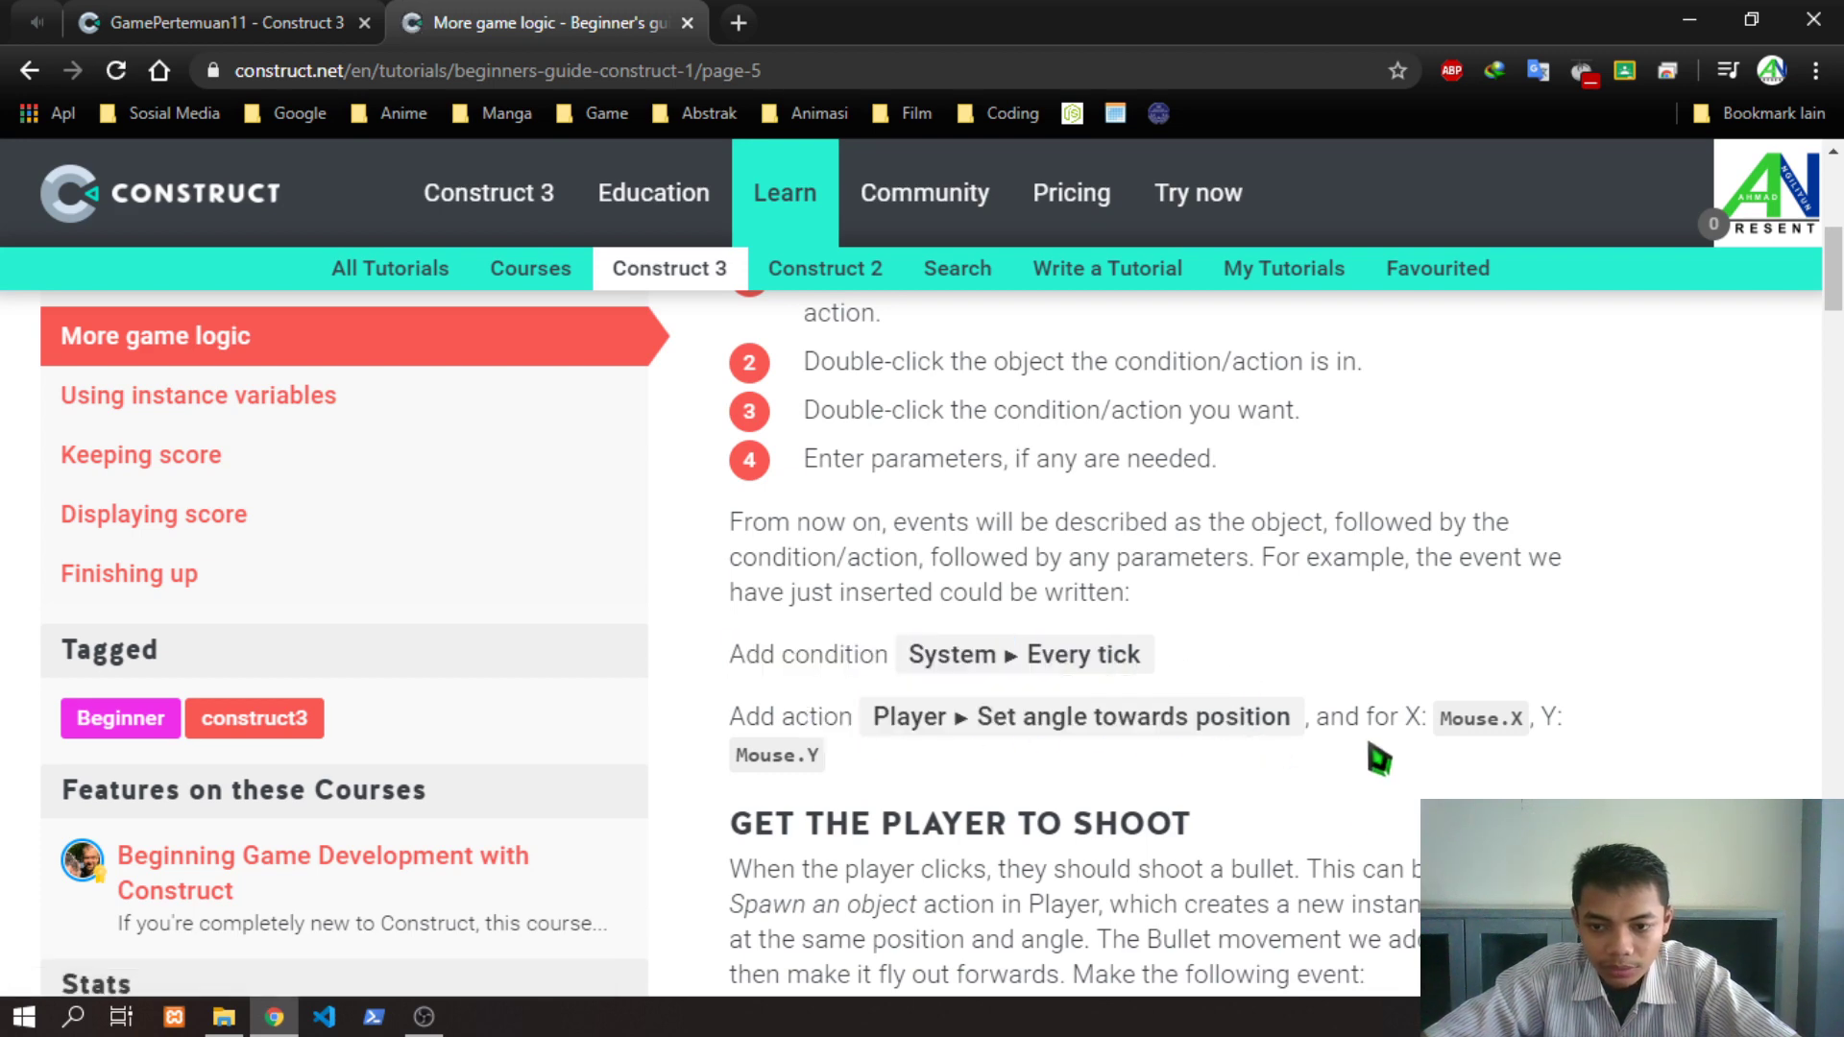
pyautogui.moveTo(1380, 759); pyautogui.dragTo(1507, 750)
pyautogui.click(1507, 750)
pyautogui.scroll(-3, 1140, 782)
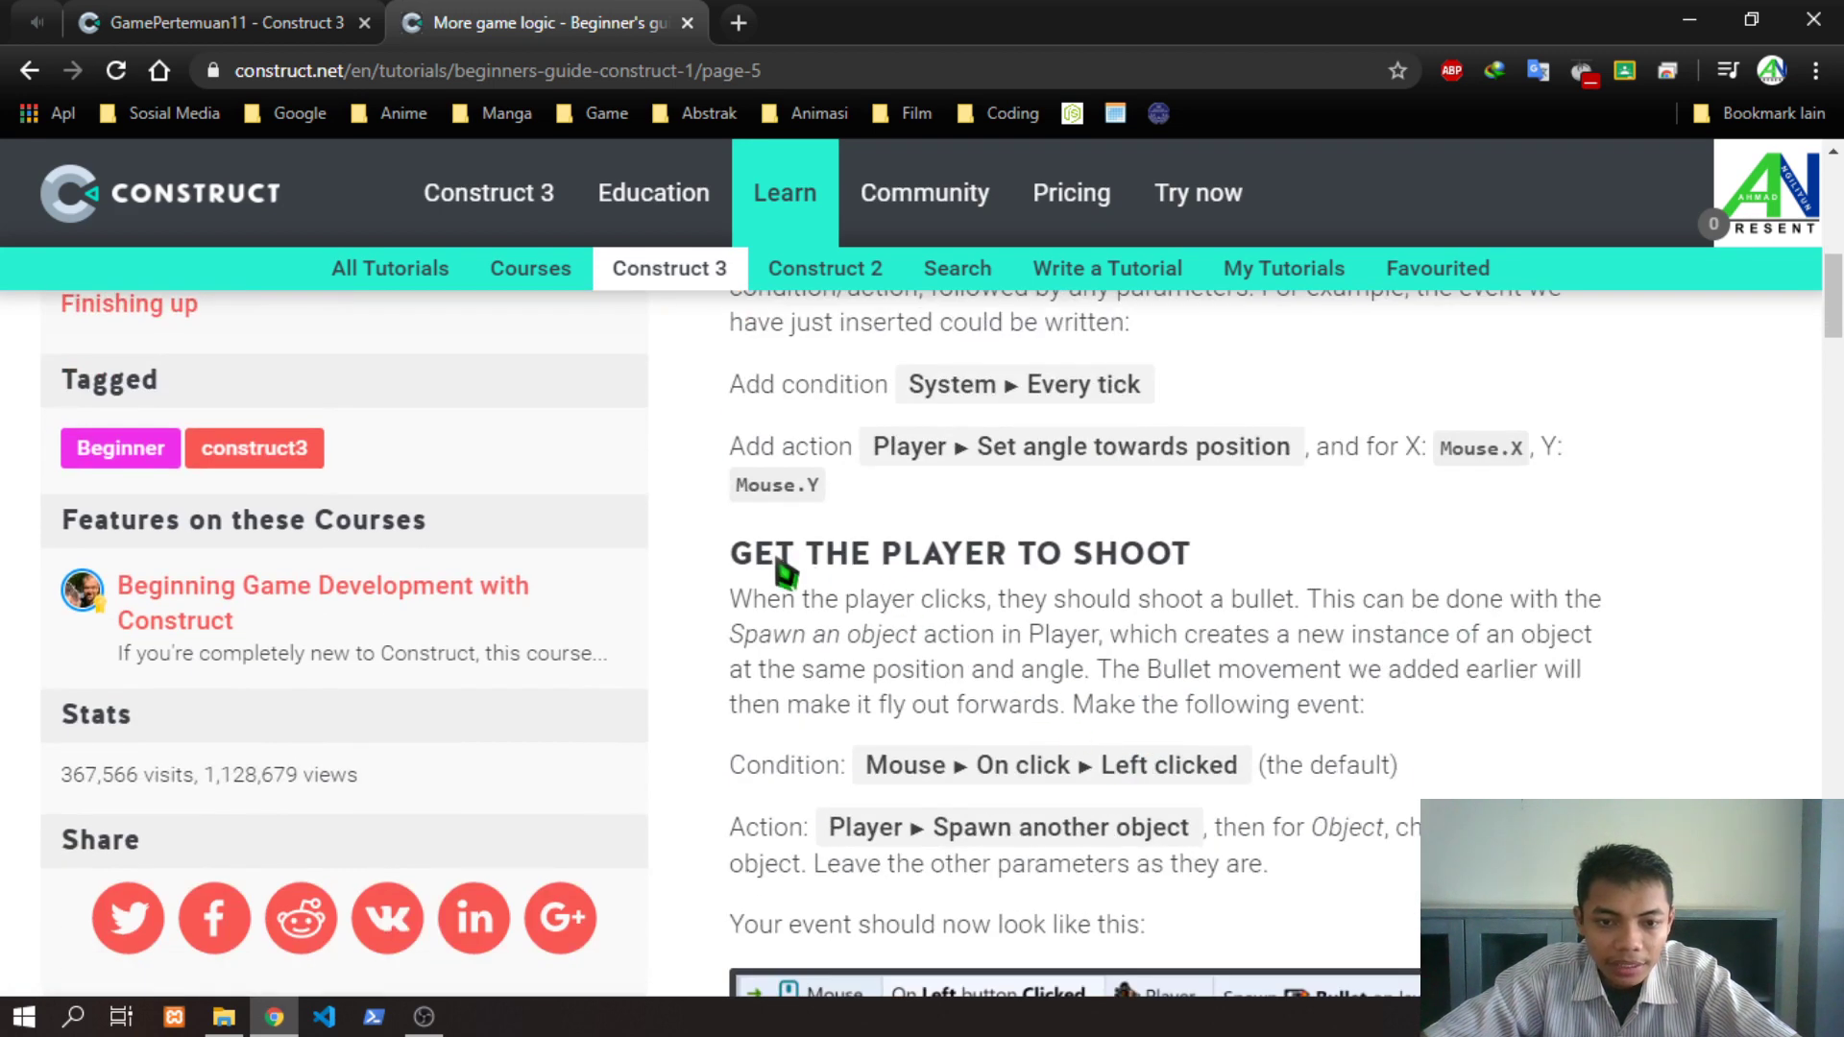
# Read the Get the player to shoot section for the mouse click condition and the player's Spawn another object action
pyautogui.moveTo(786, 573); pyautogui.dragTo(1020, 566)
pyautogui.click(1191, 636)
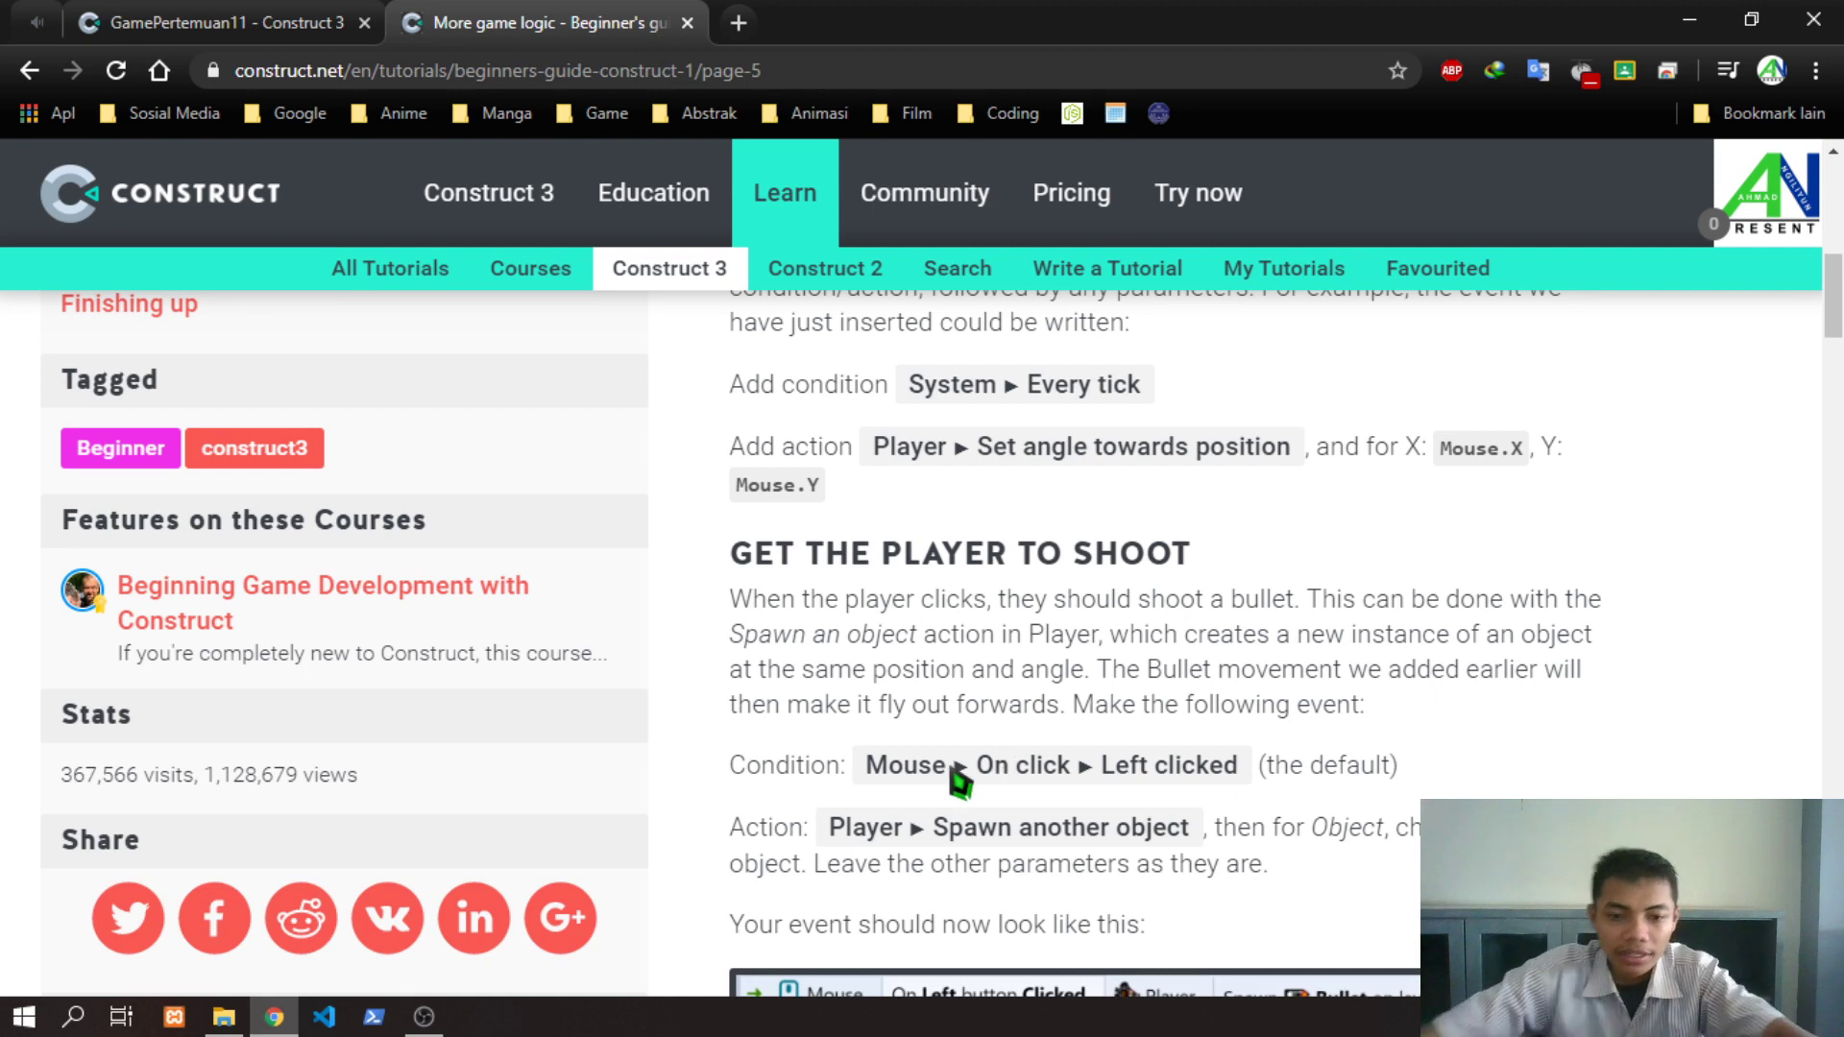
pyautogui.moveTo(889, 765); pyautogui.dragTo(1091, 765)
pyautogui.click(1208, 808)
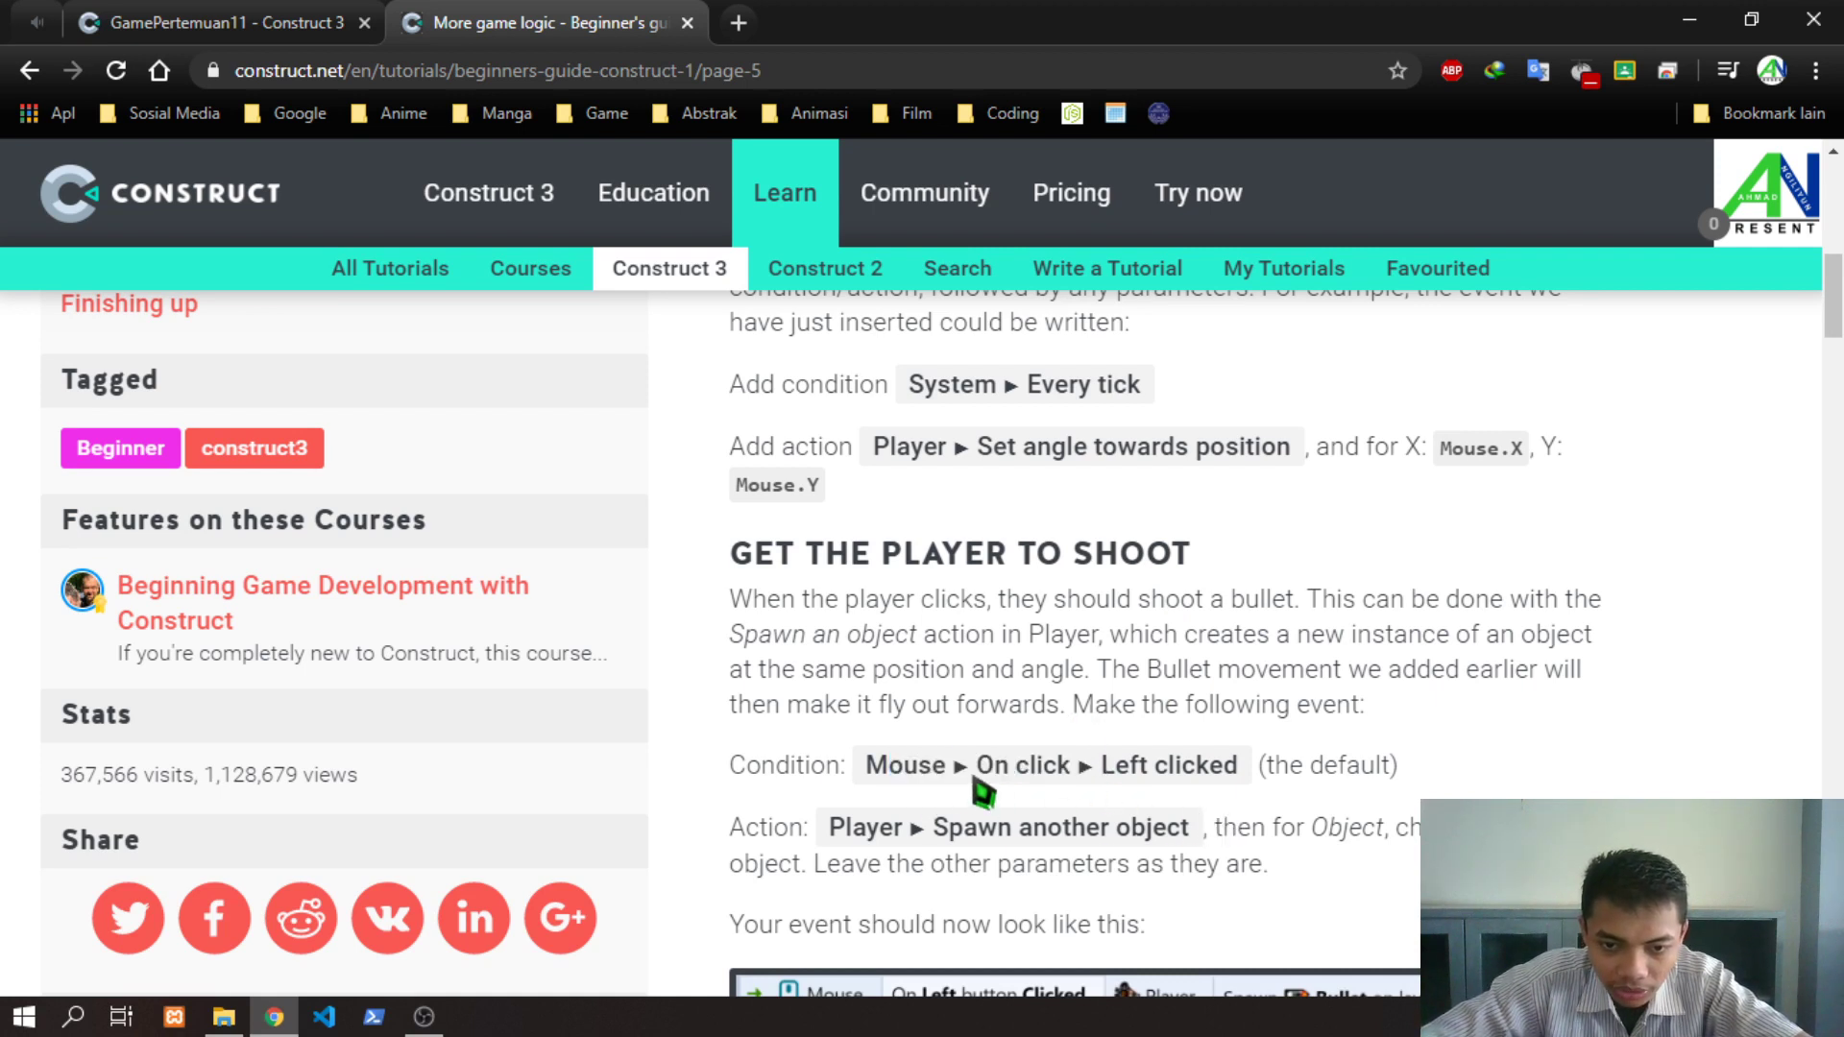
pyautogui.moveTo(883, 759); pyautogui.dragTo(1228, 757)
pyautogui.click(1316, 797)
pyautogui.moveTo(831, 828); pyautogui.dragTo(1338, 832)
pyautogui.click(1340, 834)
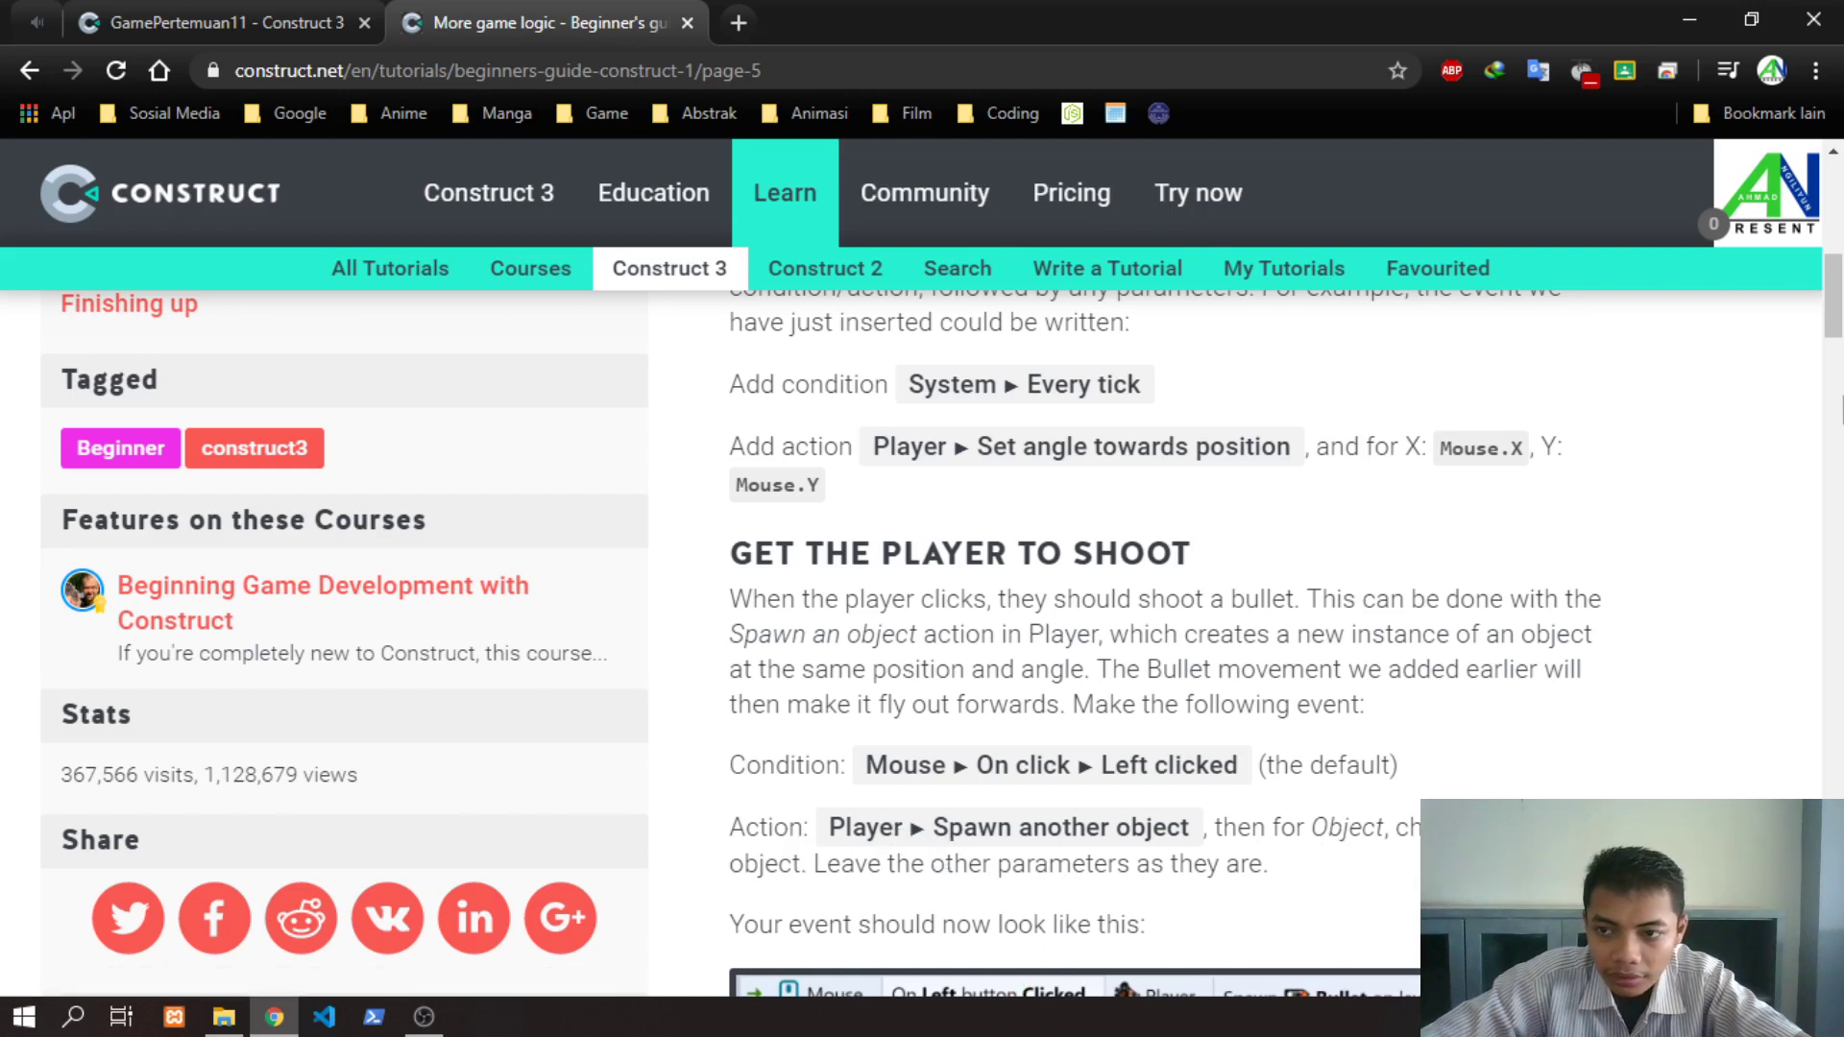
pyautogui.scroll(1, 1839, 409)
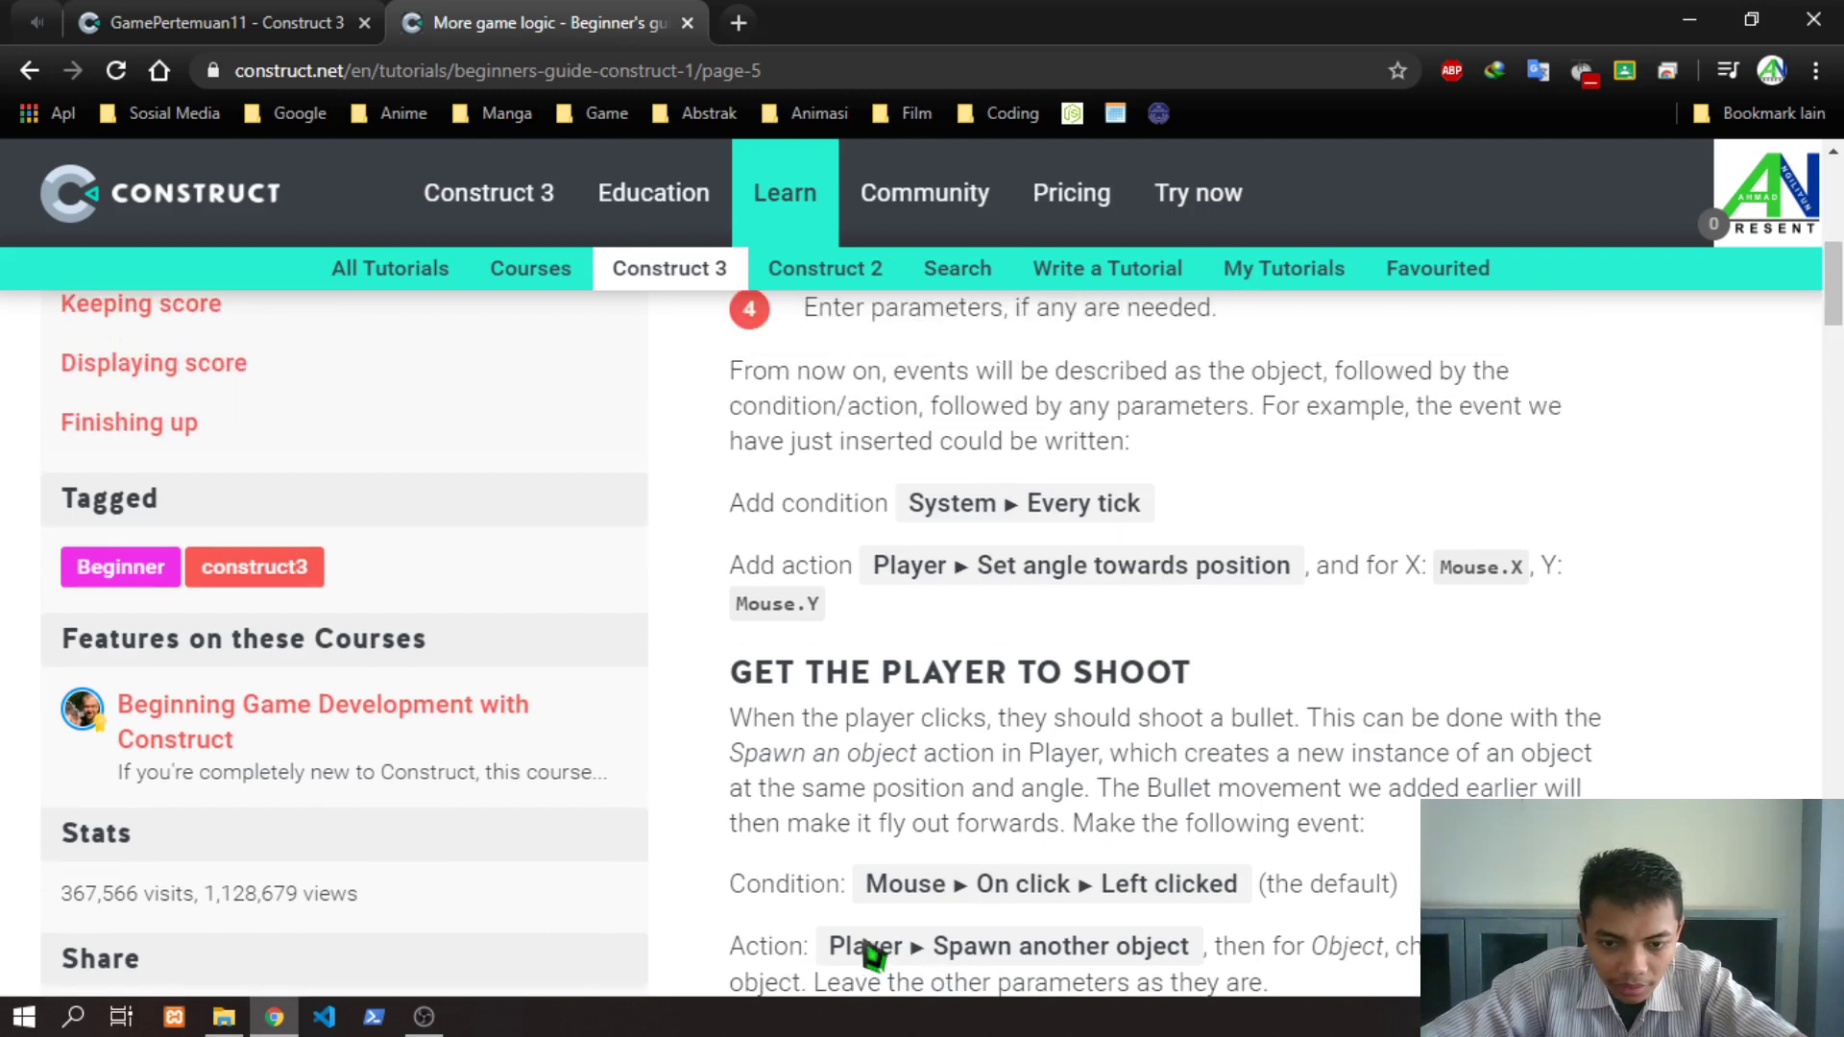
pyautogui.moveTo(868, 949); pyautogui.dragTo(1200, 932)
pyautogui.click(1205, 939)
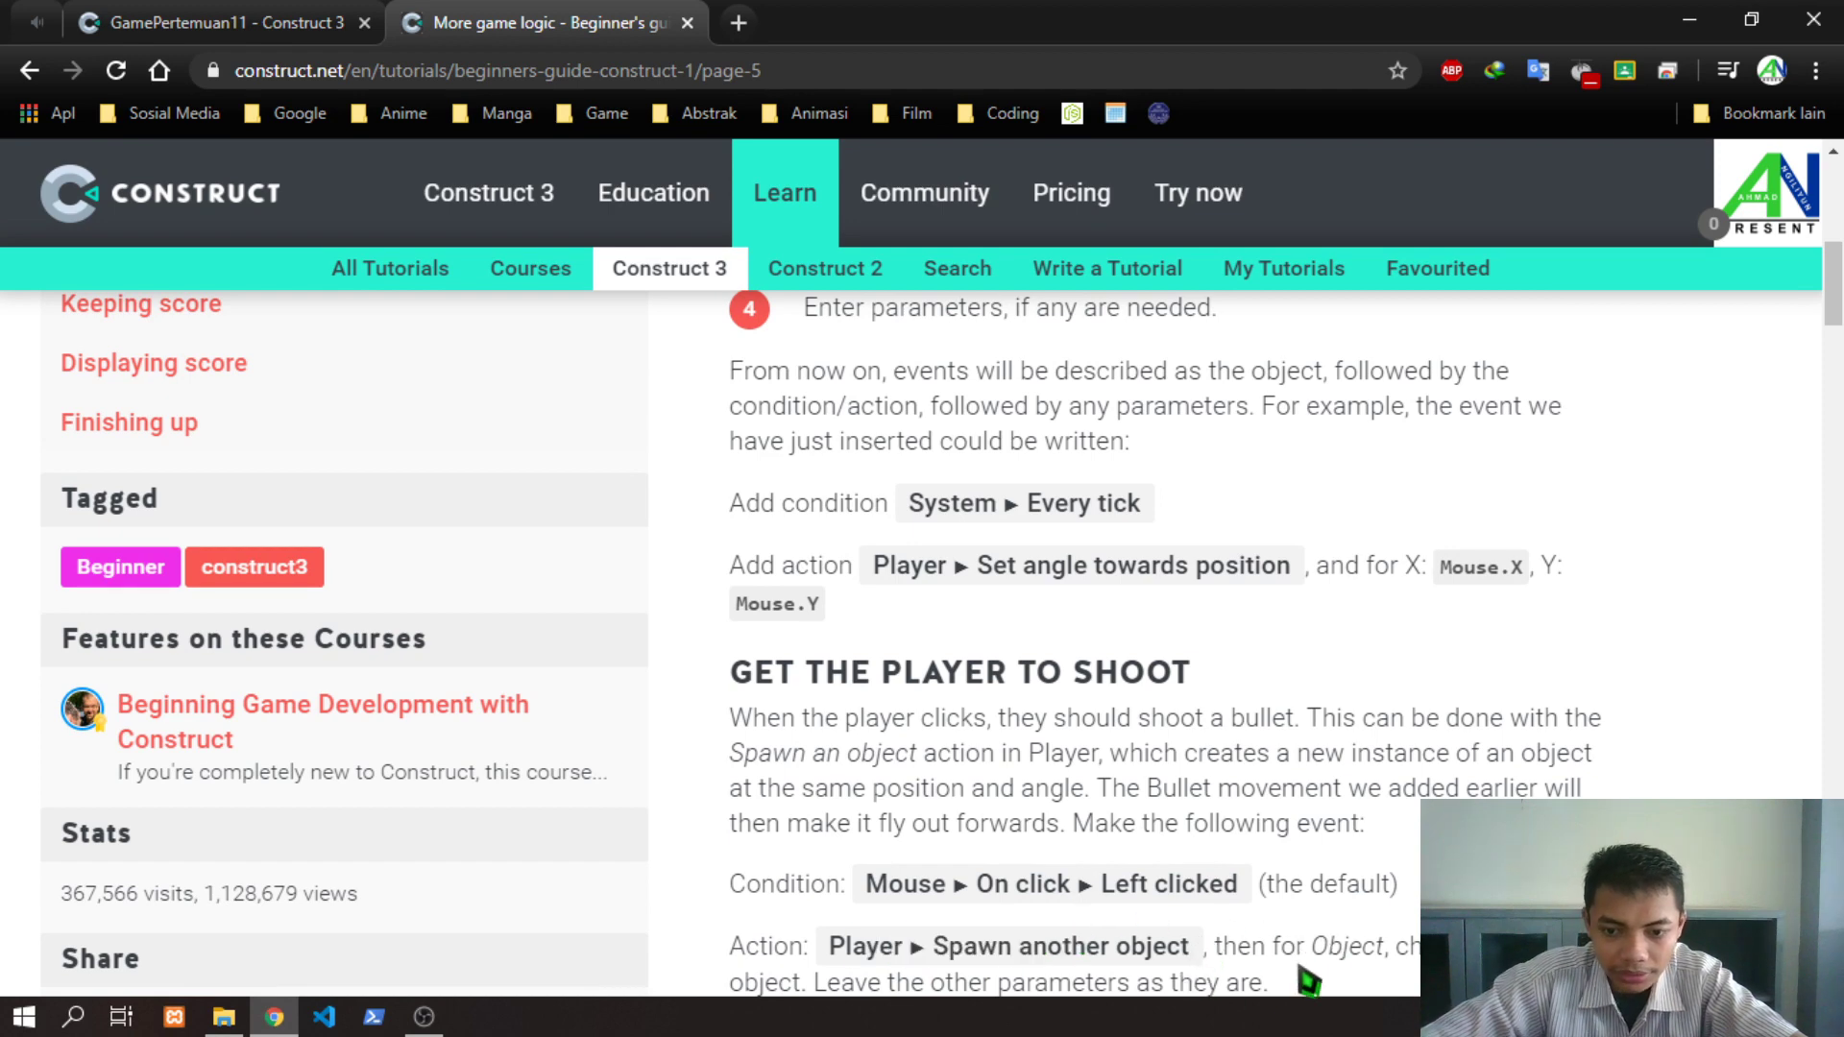
pyautogui.moveTo(1308, 949); pyautogui.dragTo(1407, 949)
pyautogui.click(1392, 949)
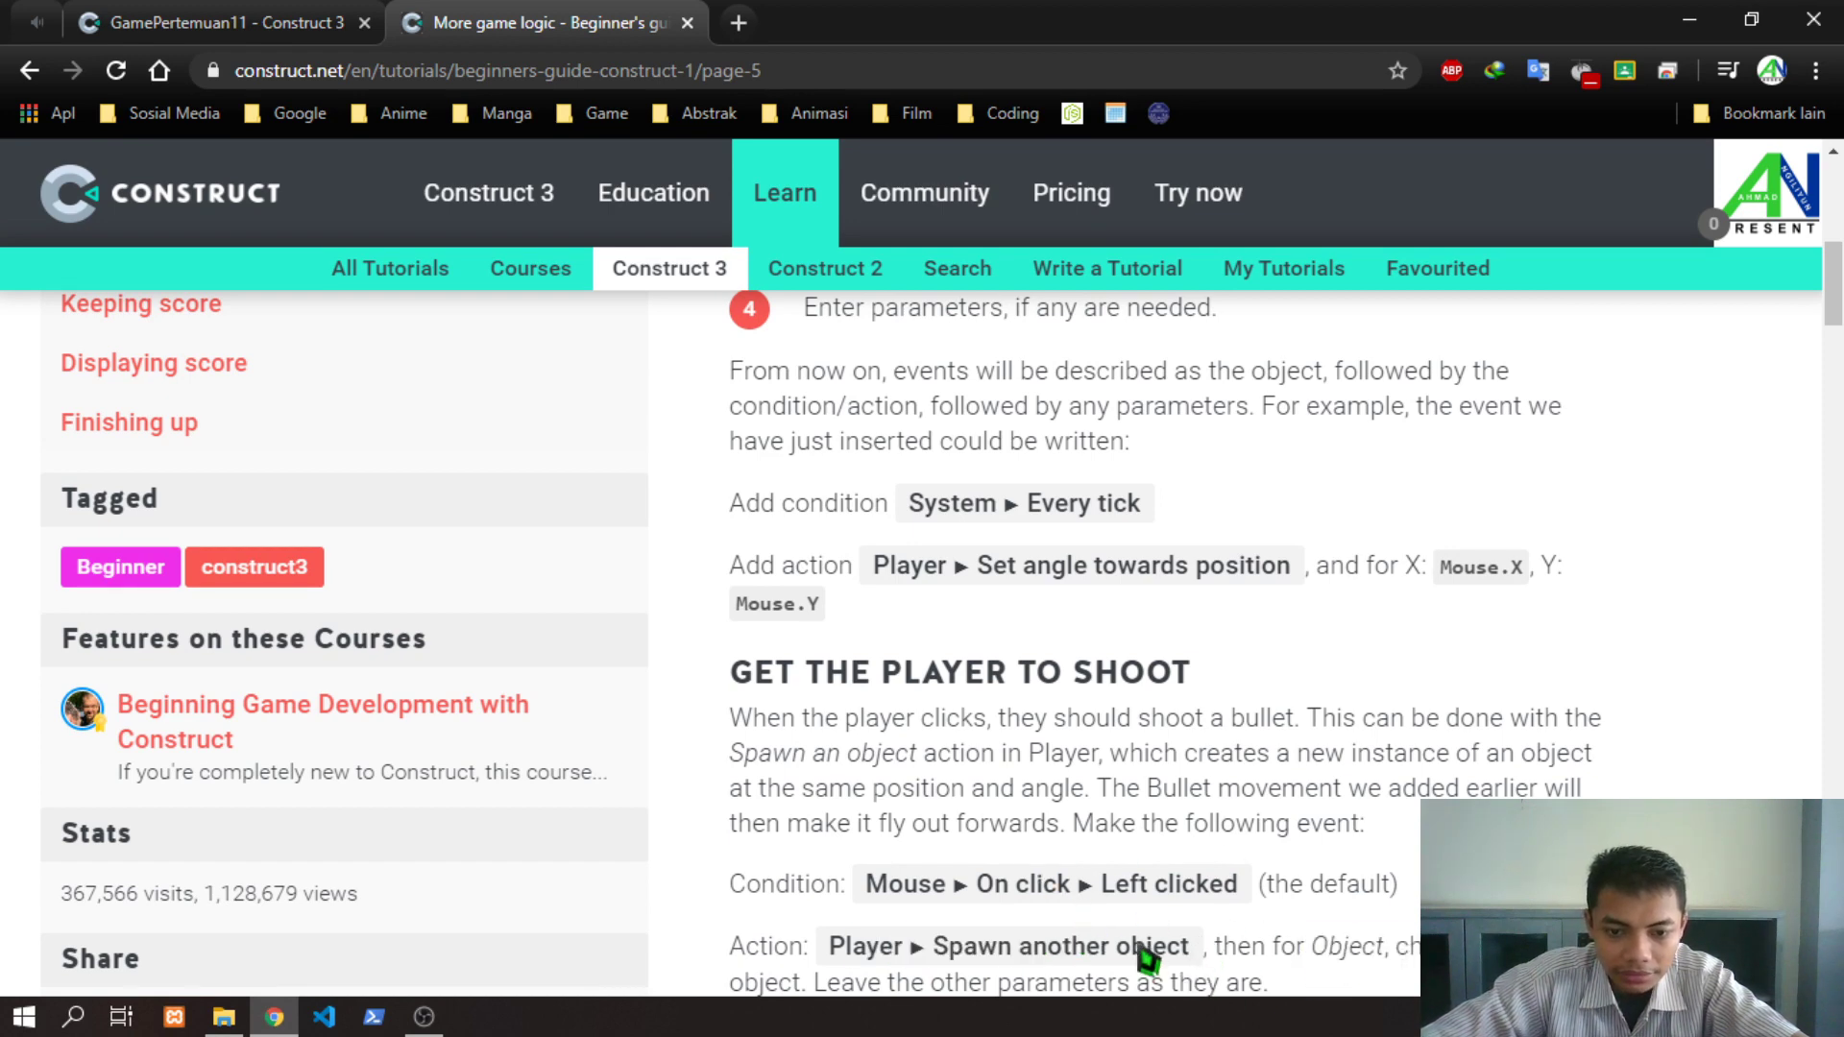
# Back in the Construct 3 editor, add an event with the Mouse On click condition, using the Left button and click type Clicked
pyautogui.click(310, 21)
pyautogui.click(525, 317)
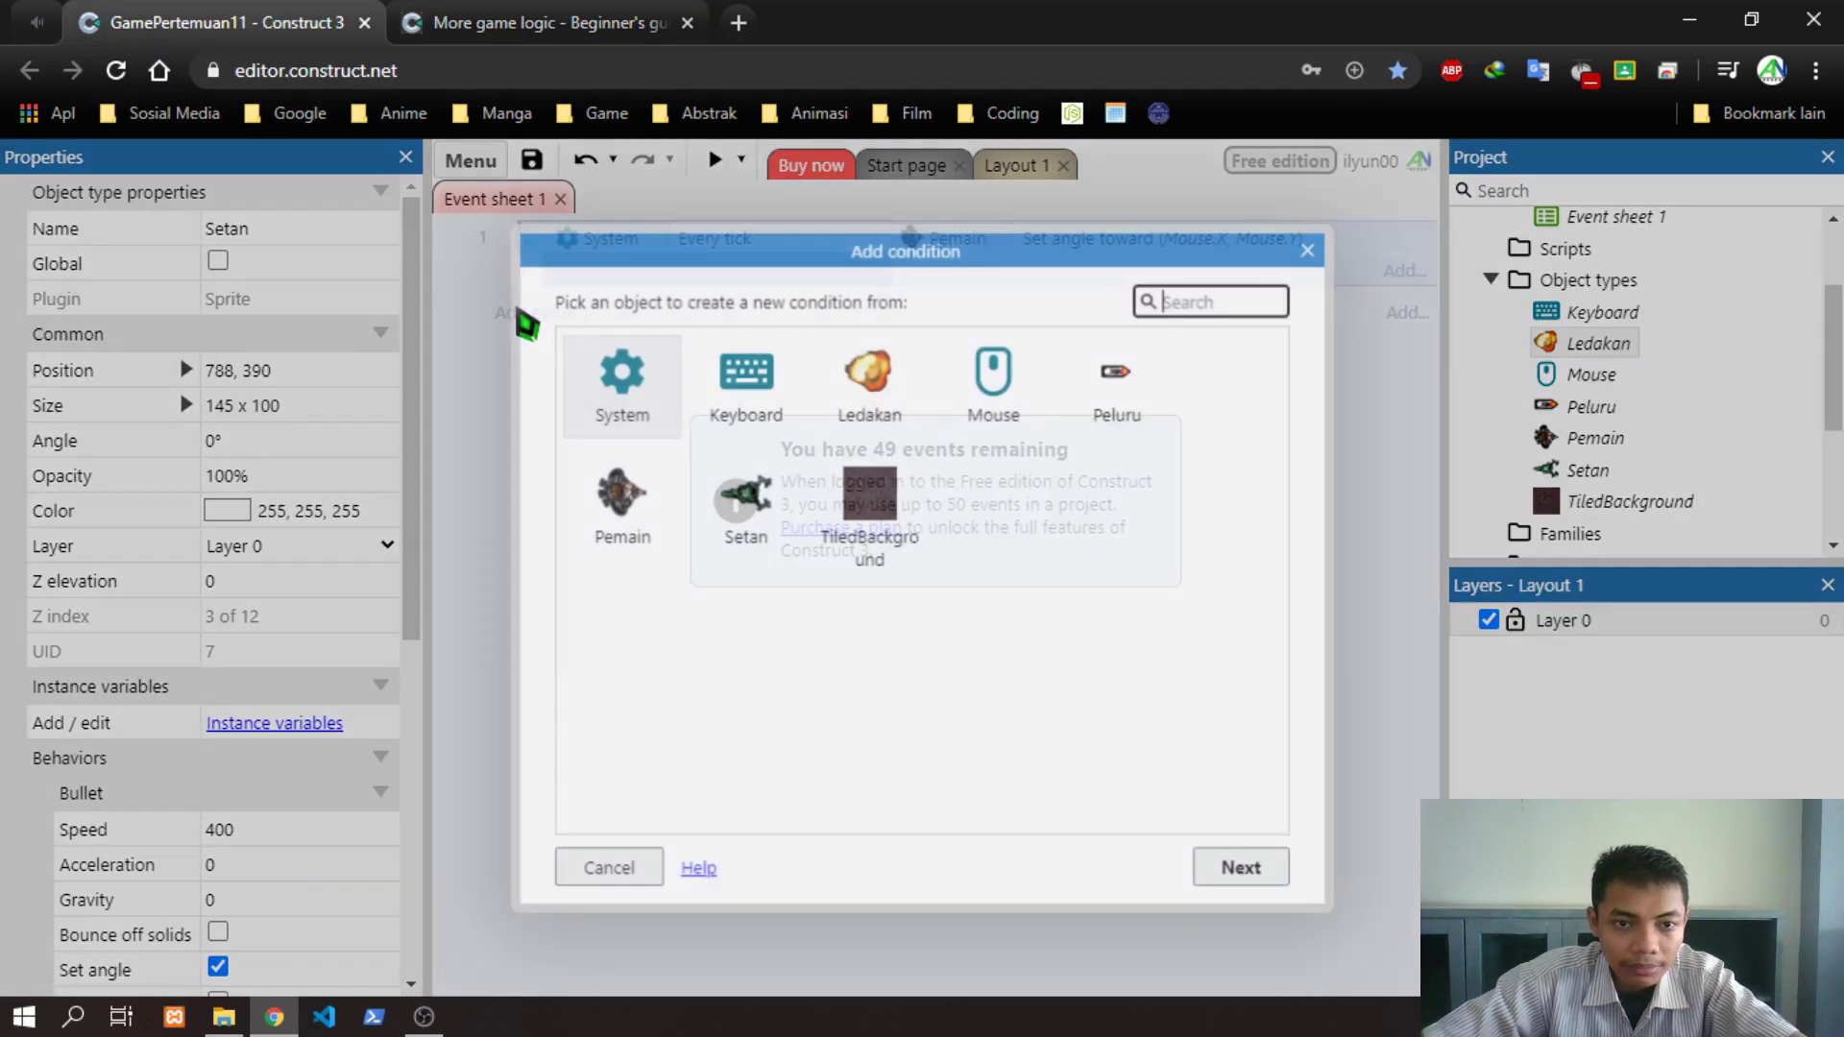
pyautogui.doubleClick(1029, 402)
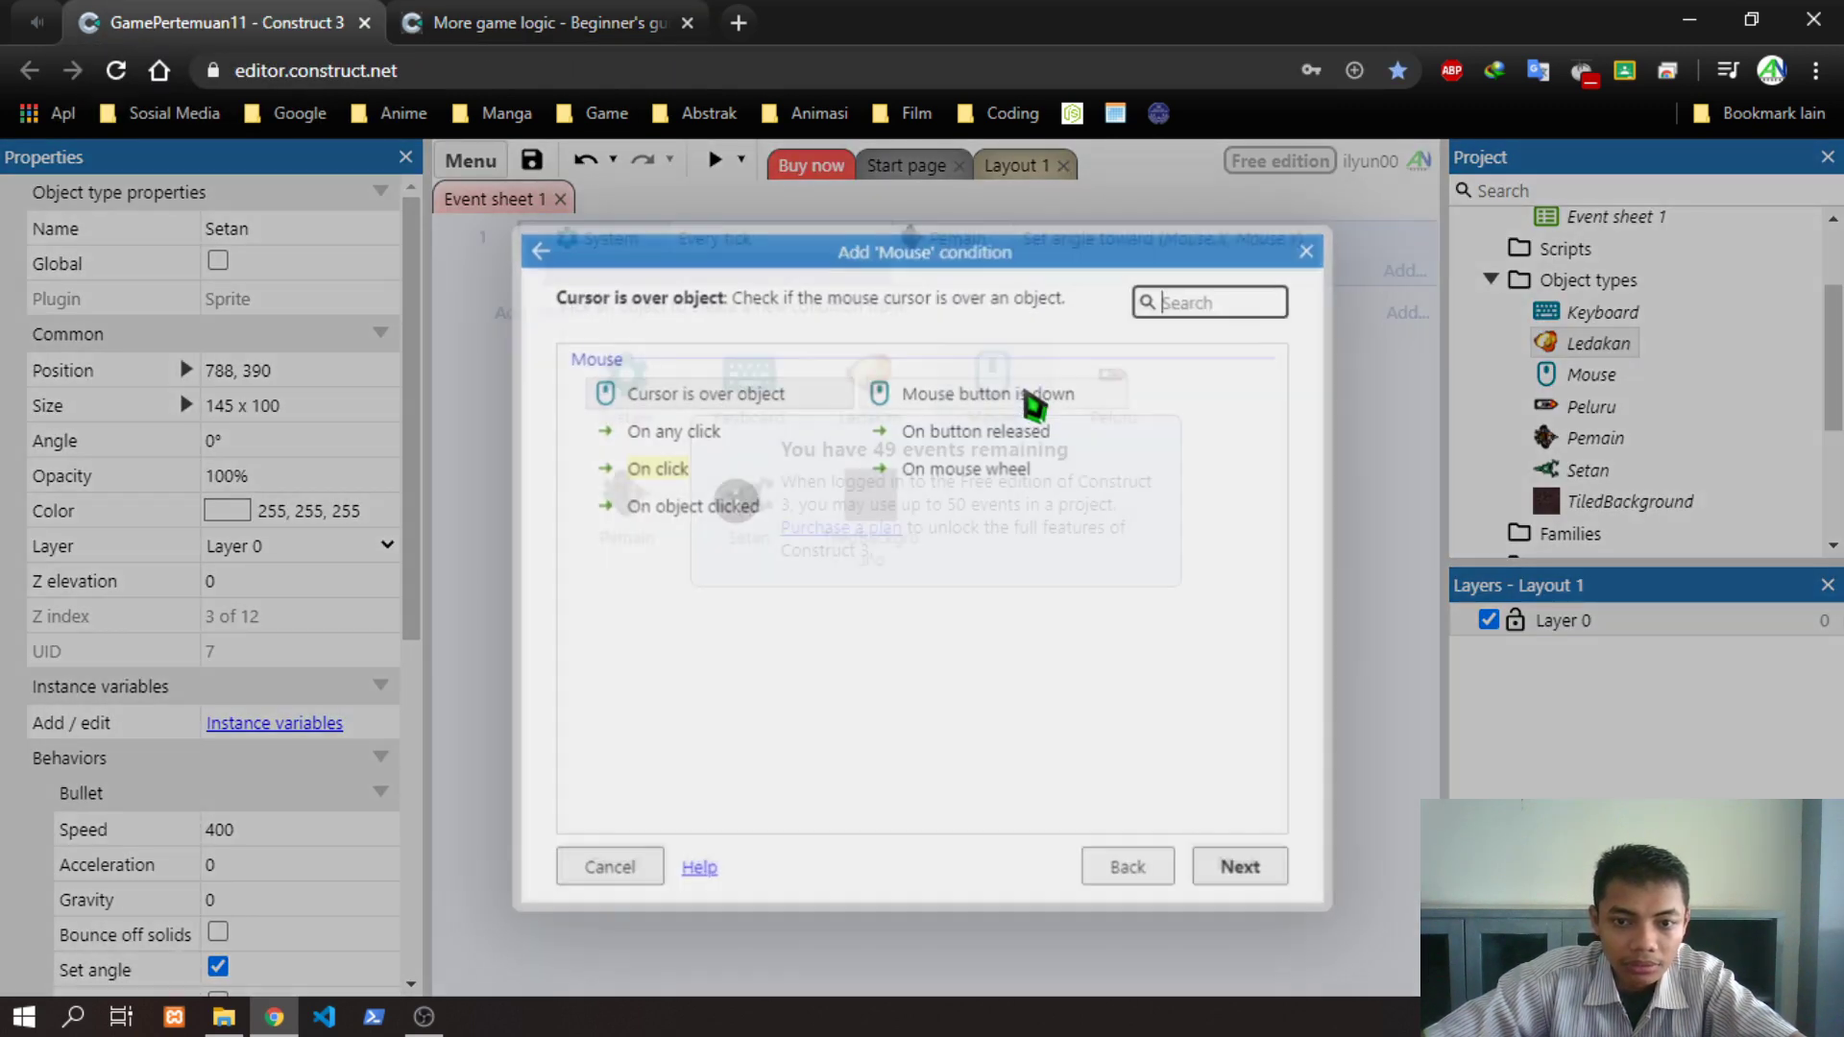
pyautogui.doubleClick(661, 471)
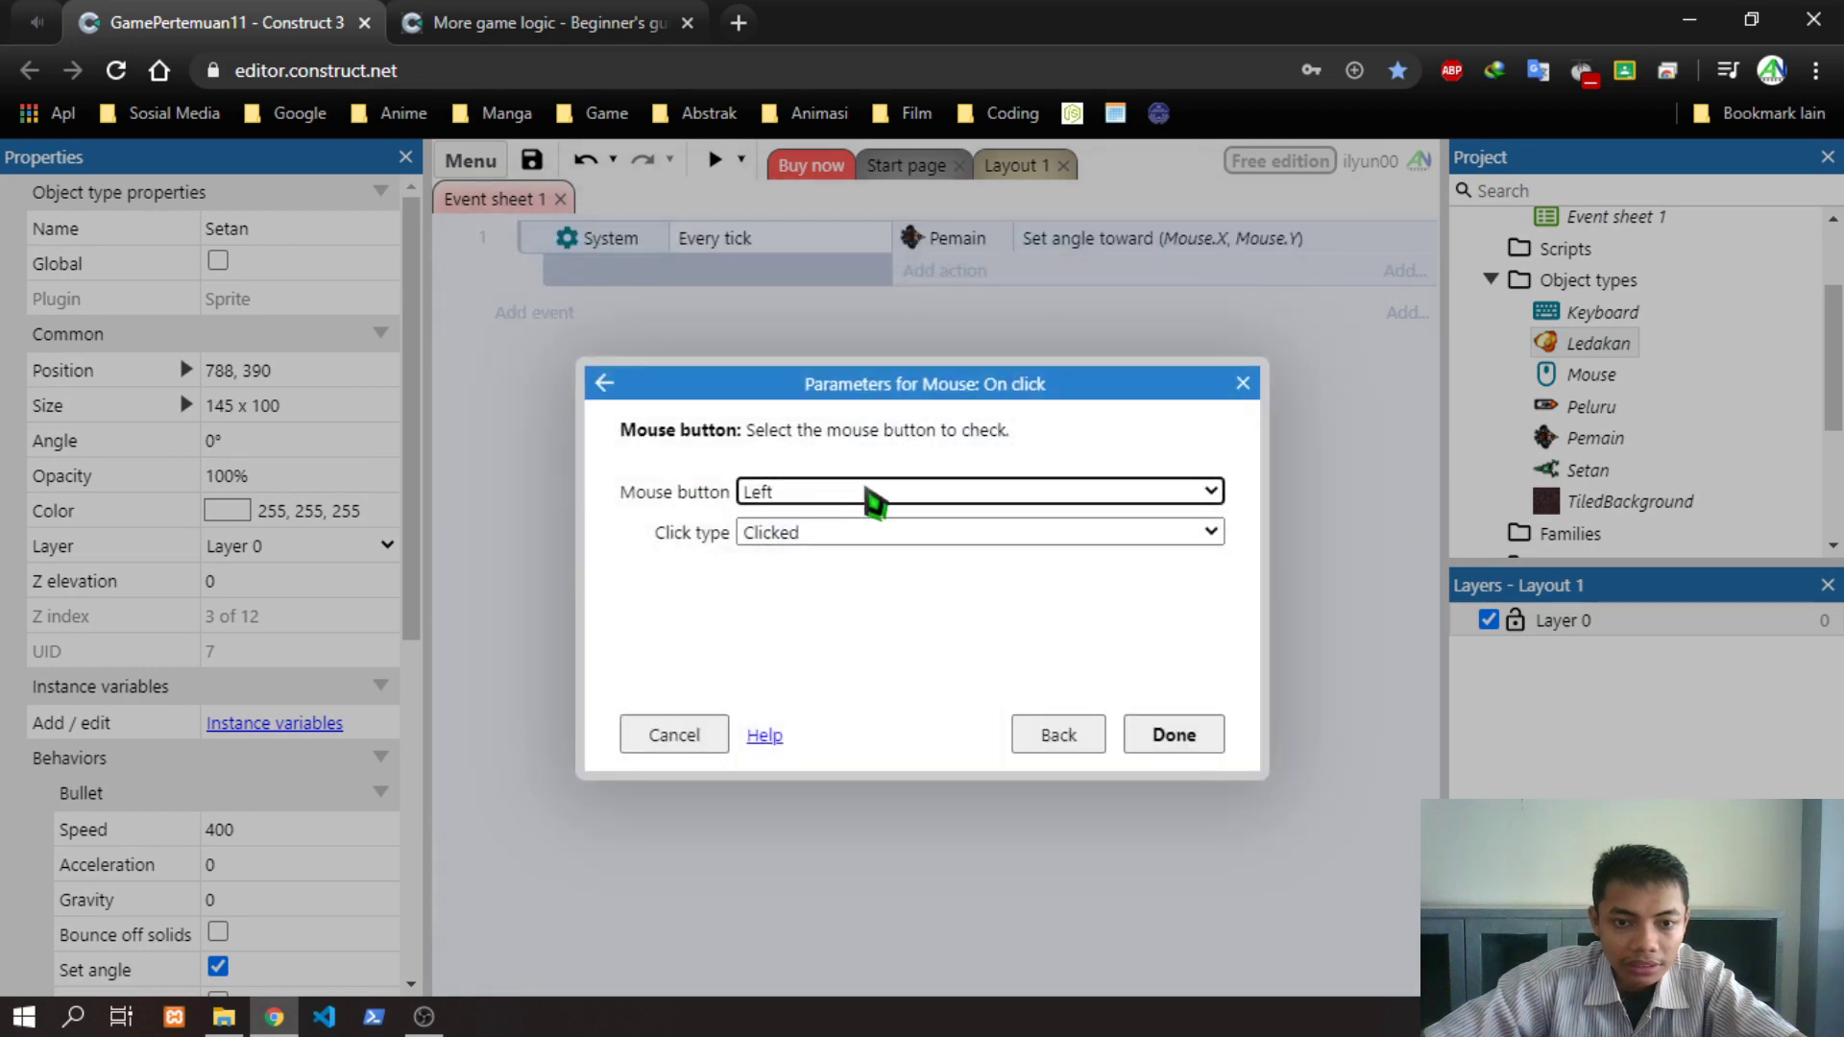
pyautogui.click(841, 532)
pyautogui.click(841, 557)
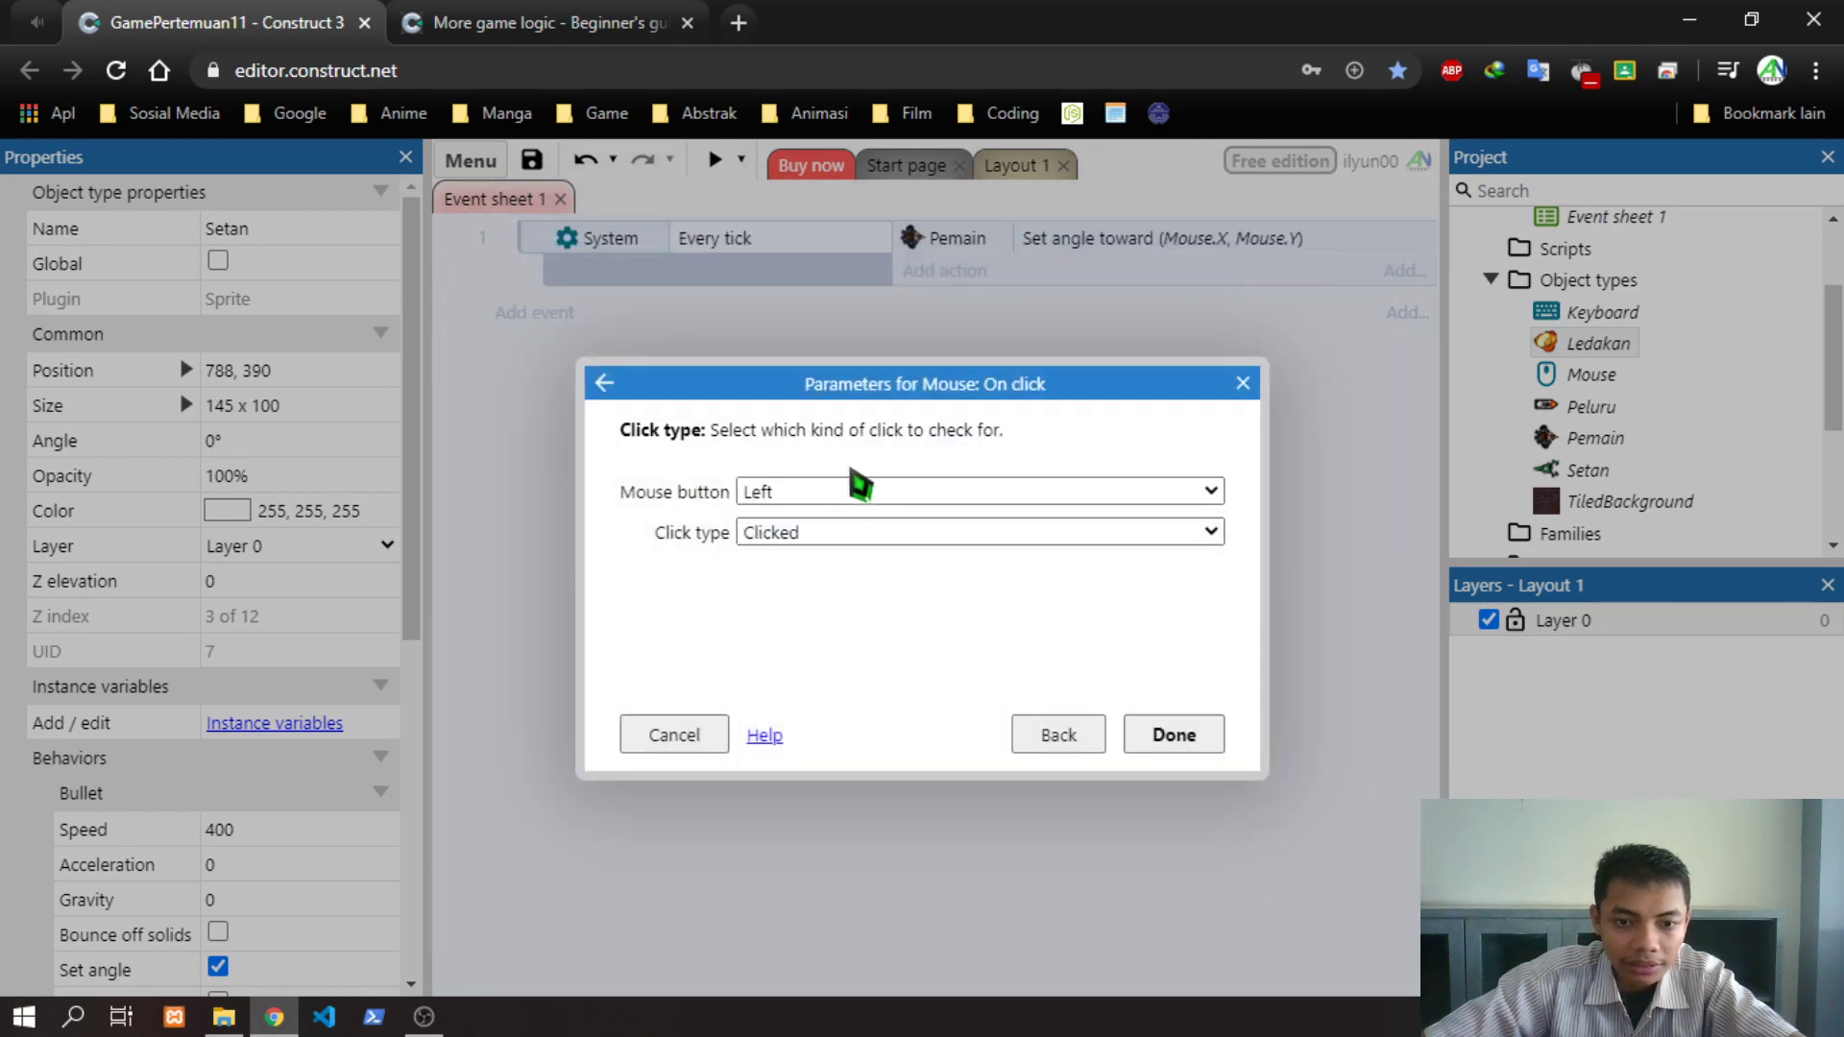
pyautogui.click(860, 490)
pyautogui.click(854, 493)
pyautogui.click(786, 536)
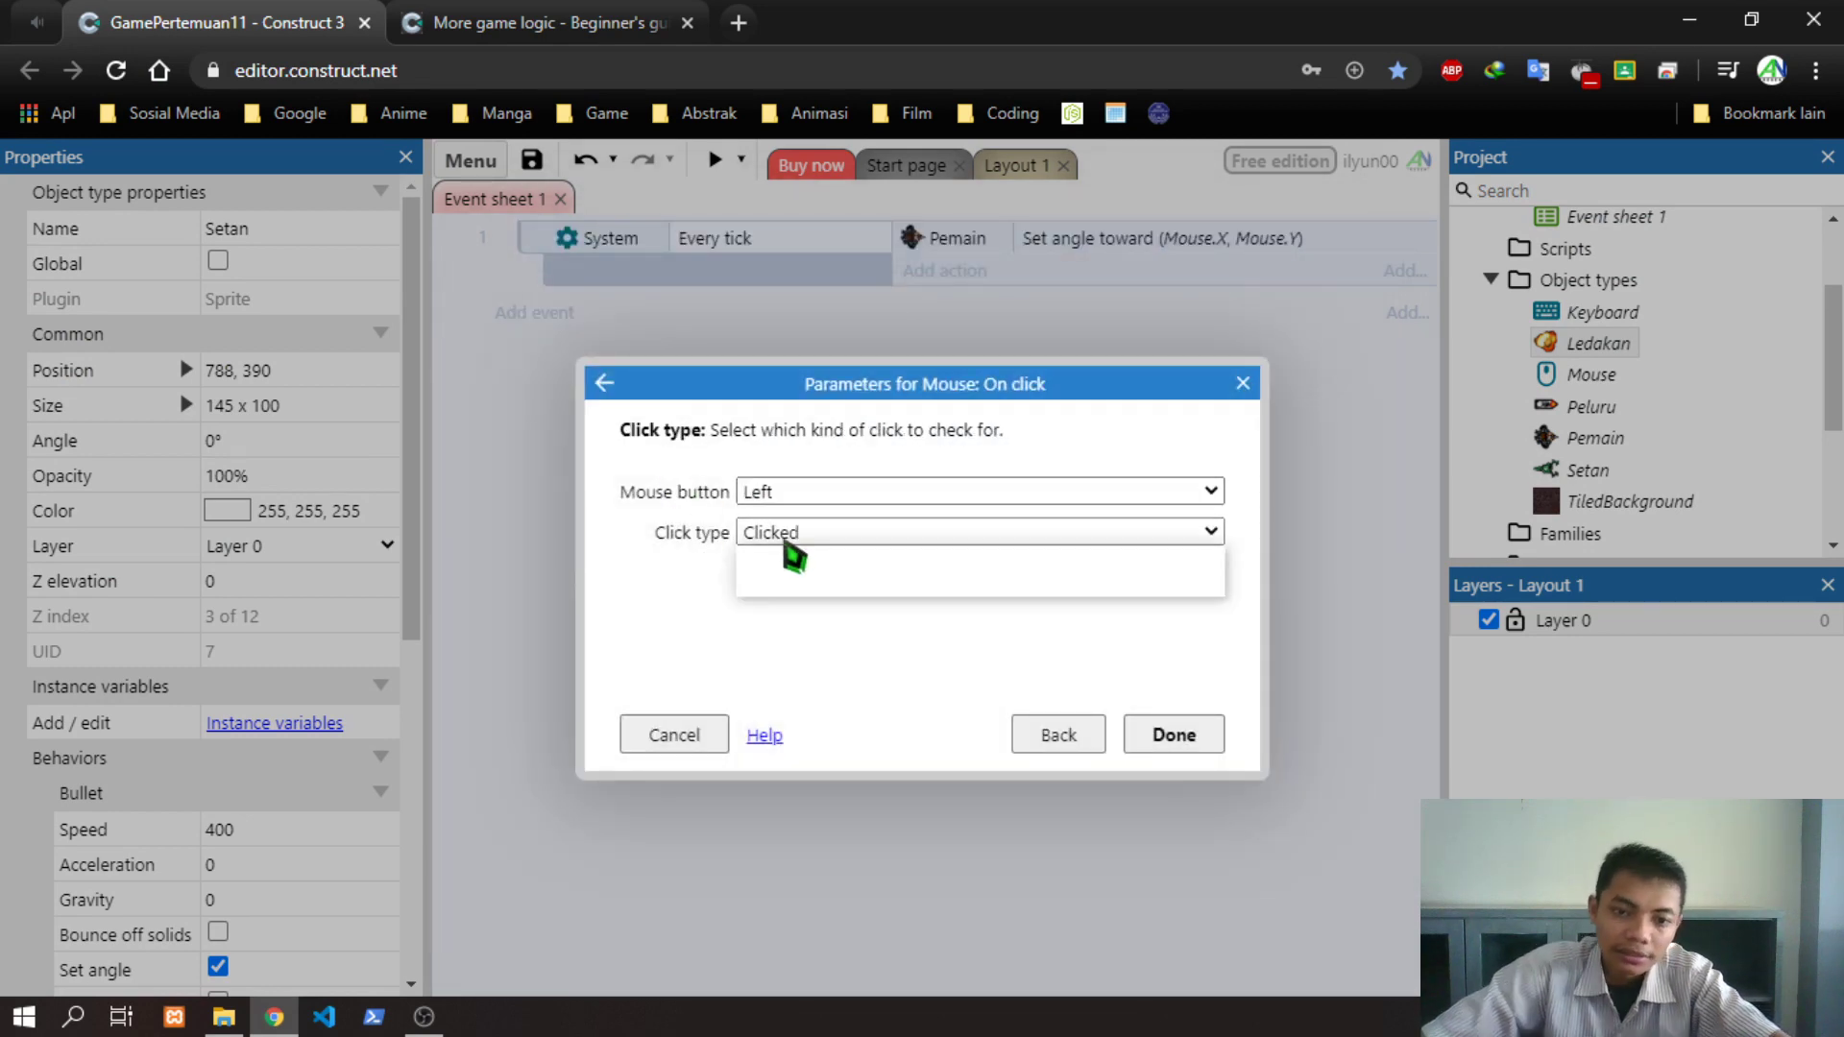
pyautogui.click(806, 549)
pyautogui.click(1168, 736)
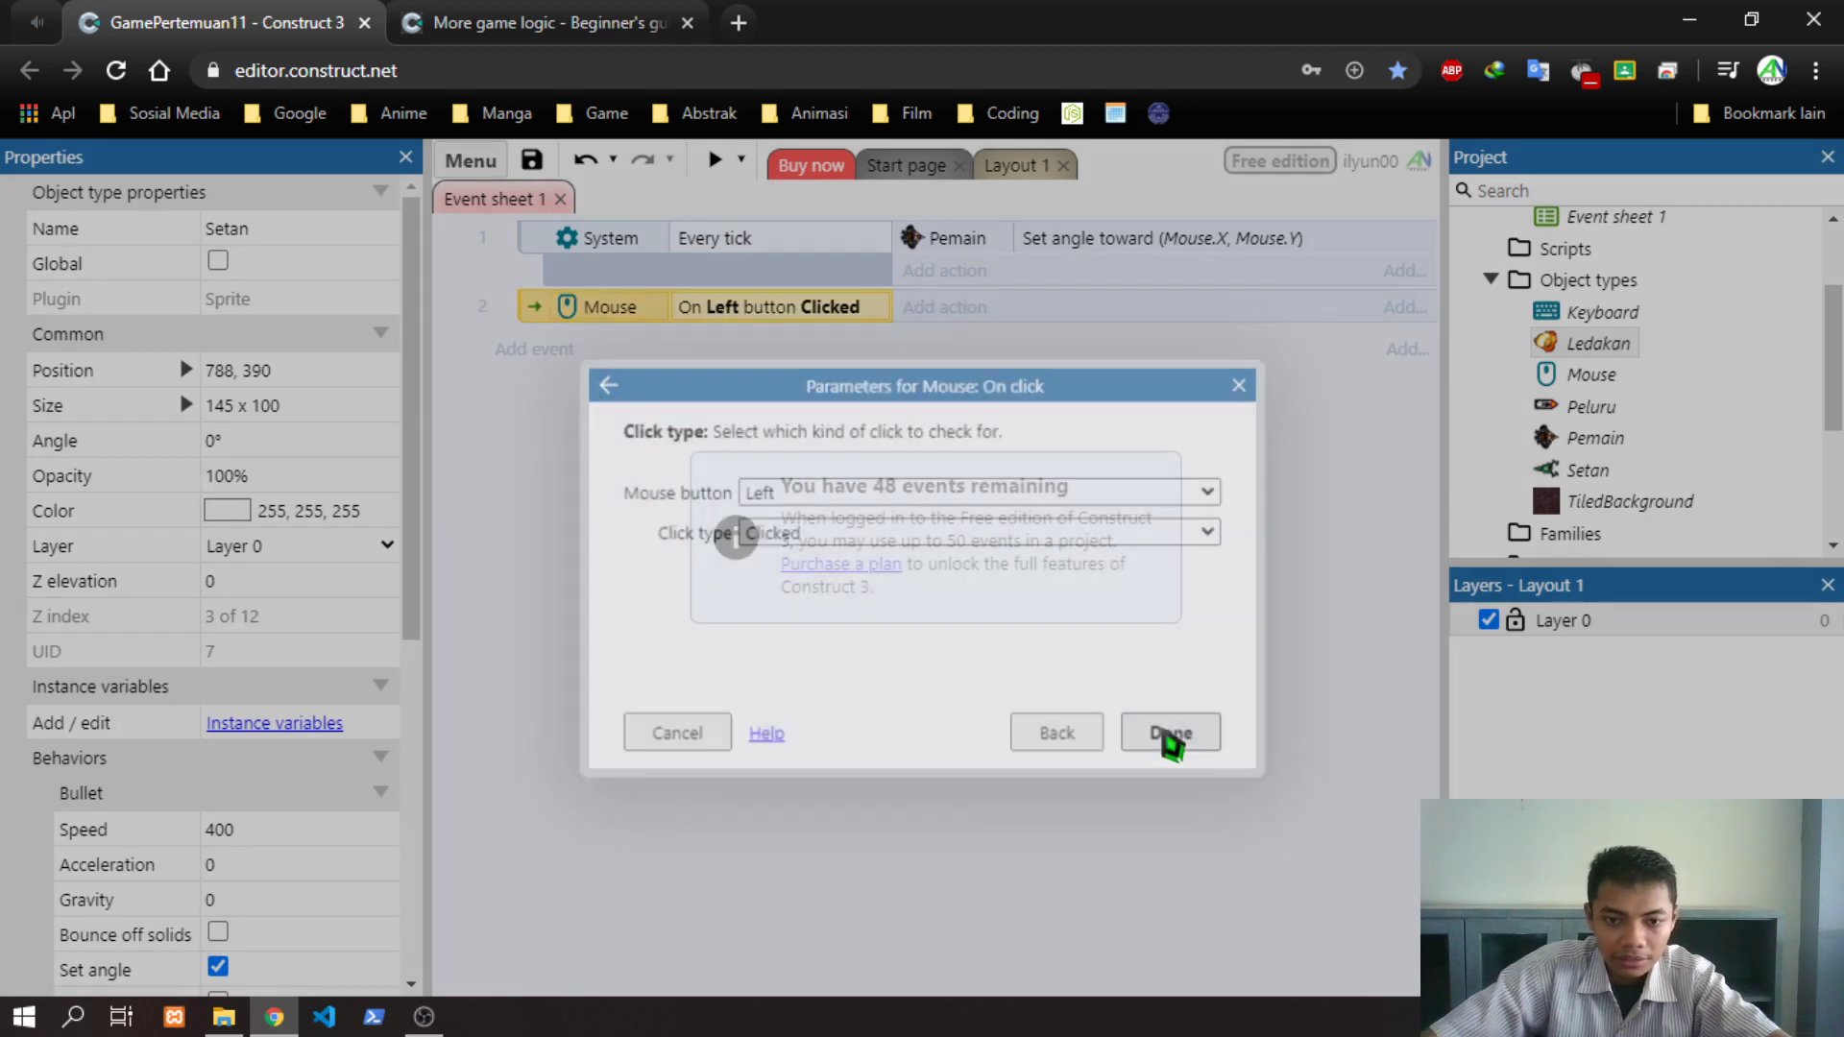
# Start a new action on the mouse click event, choosing Spawn another object for Pemain
pyautogui.click(959, 310)
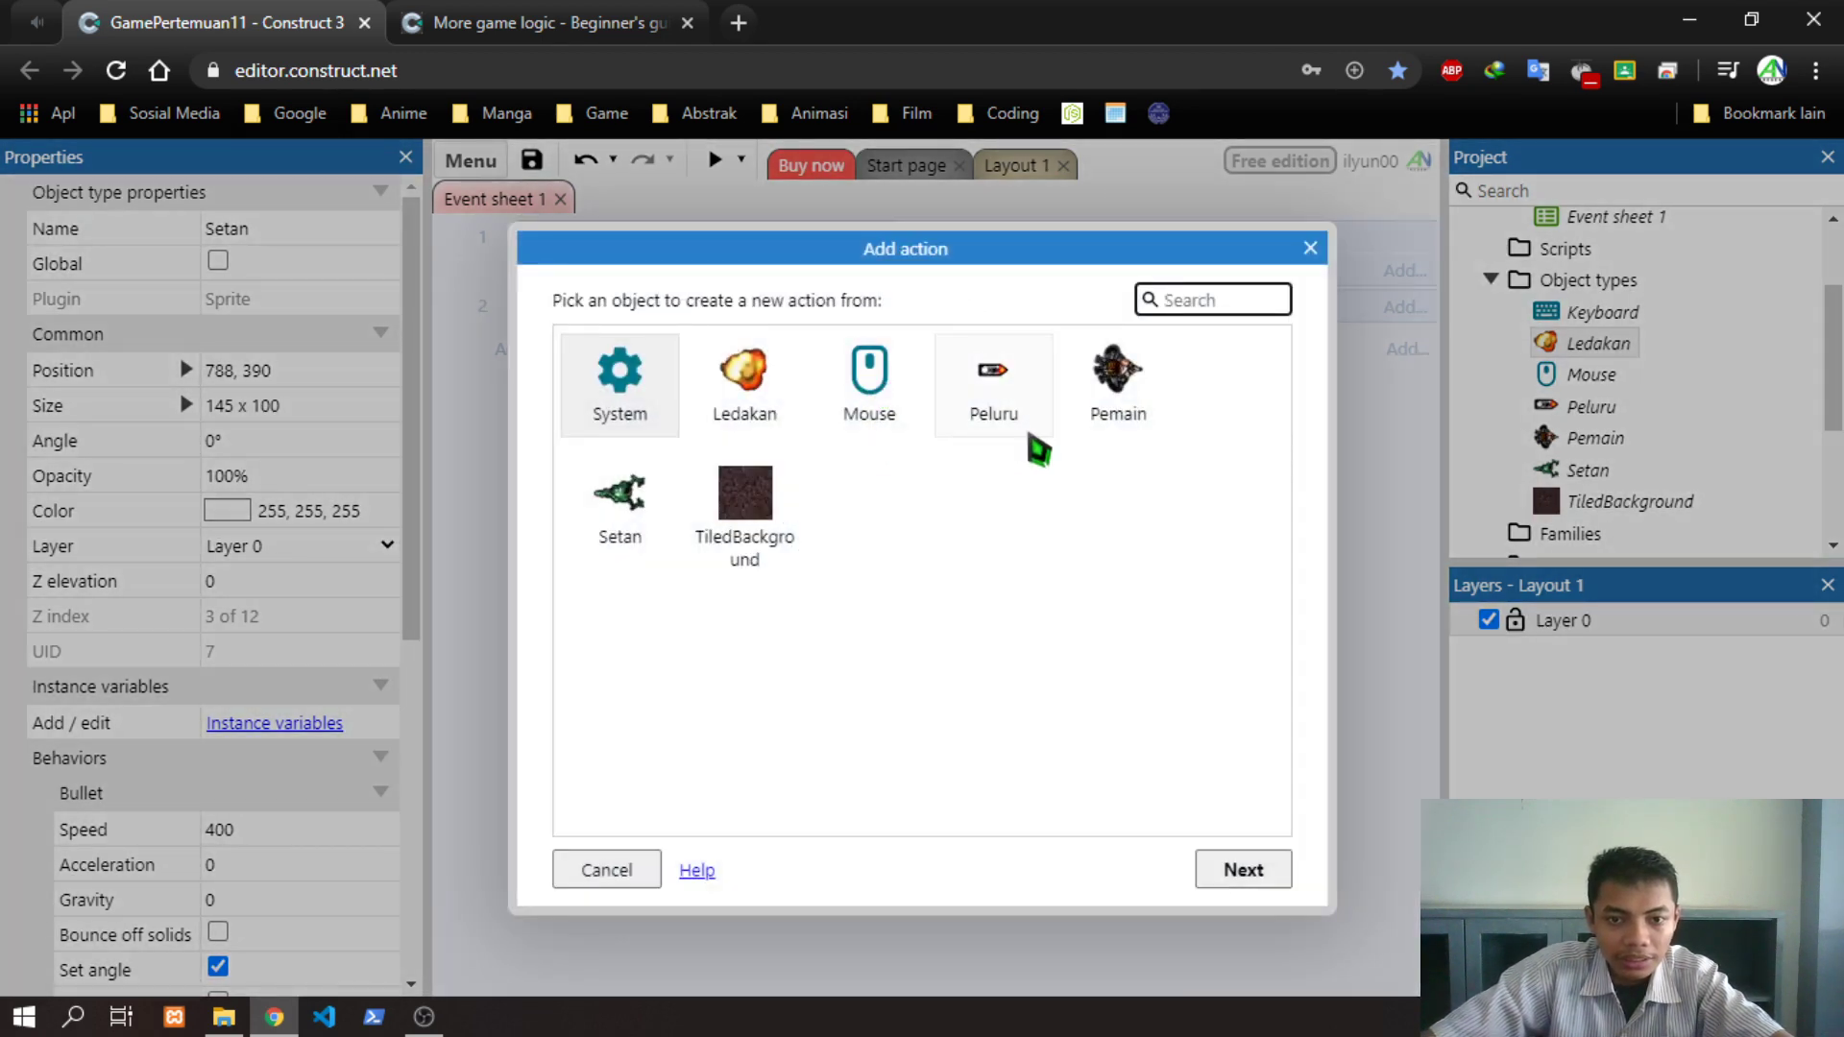
pyautogui.click(545, 34)
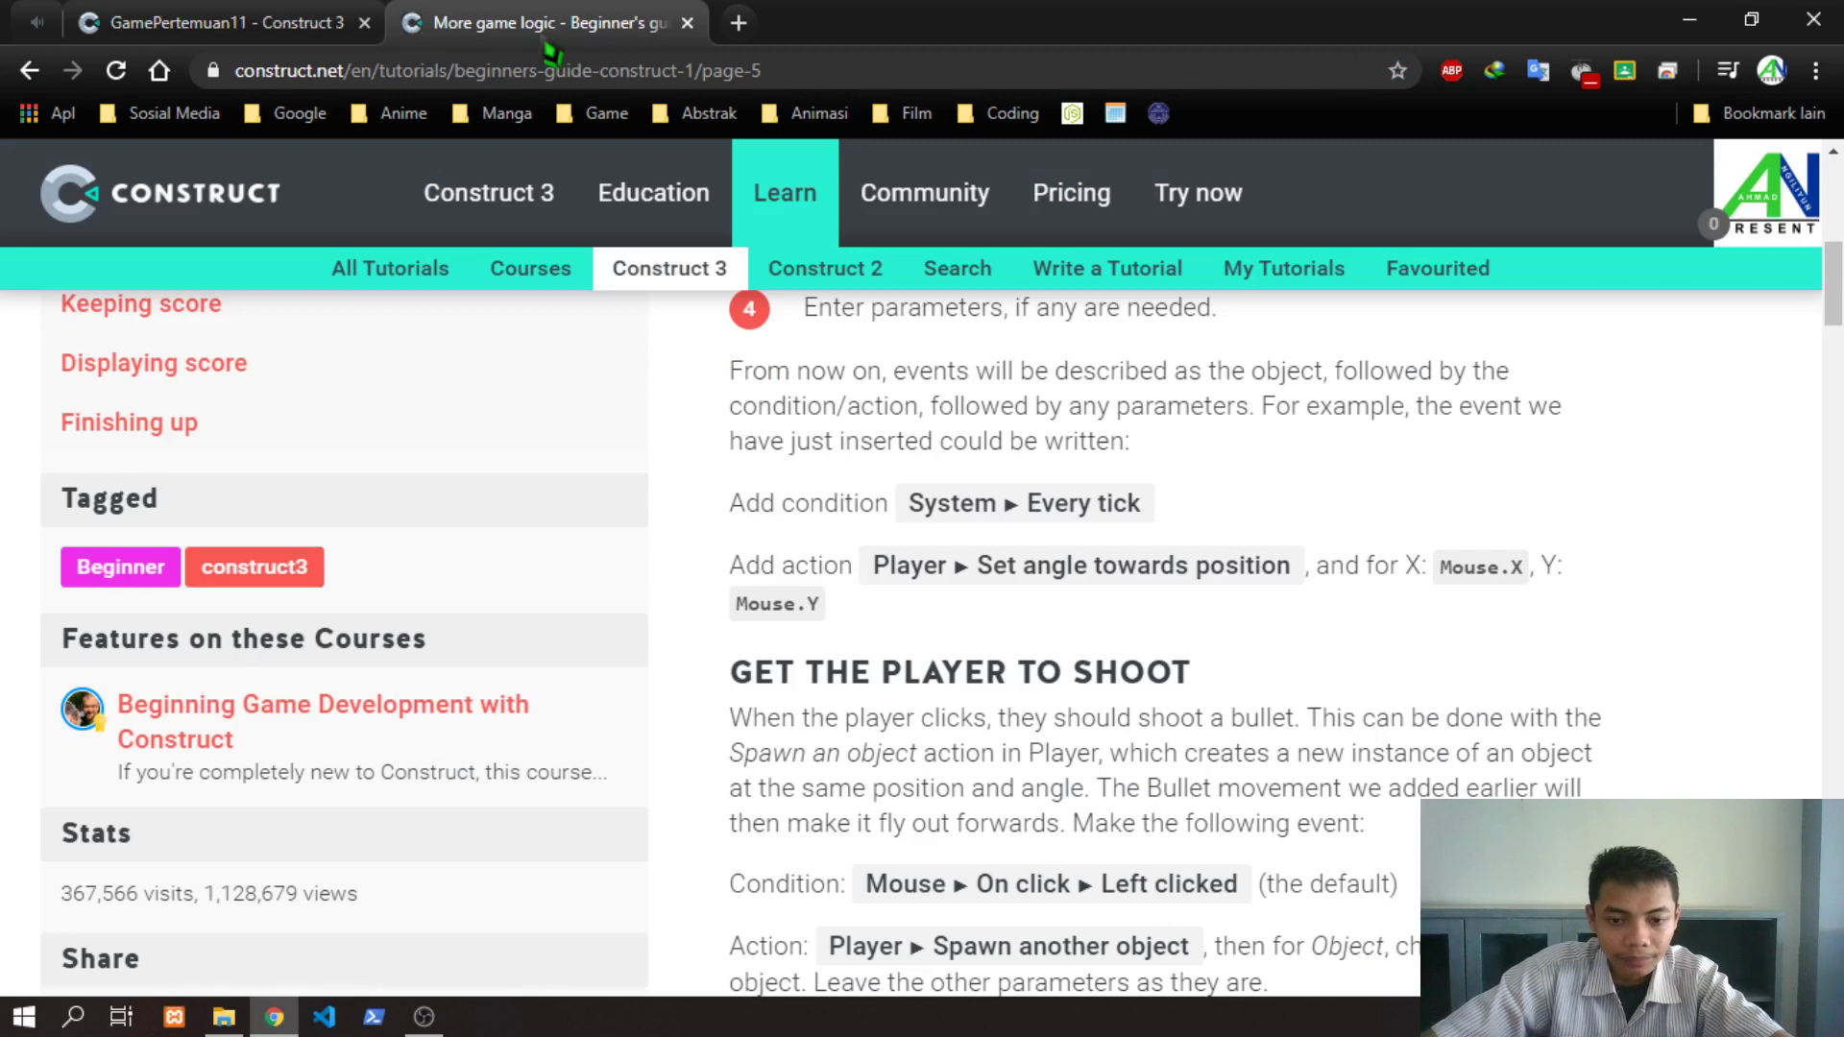
pyautogui.click(216, 22)
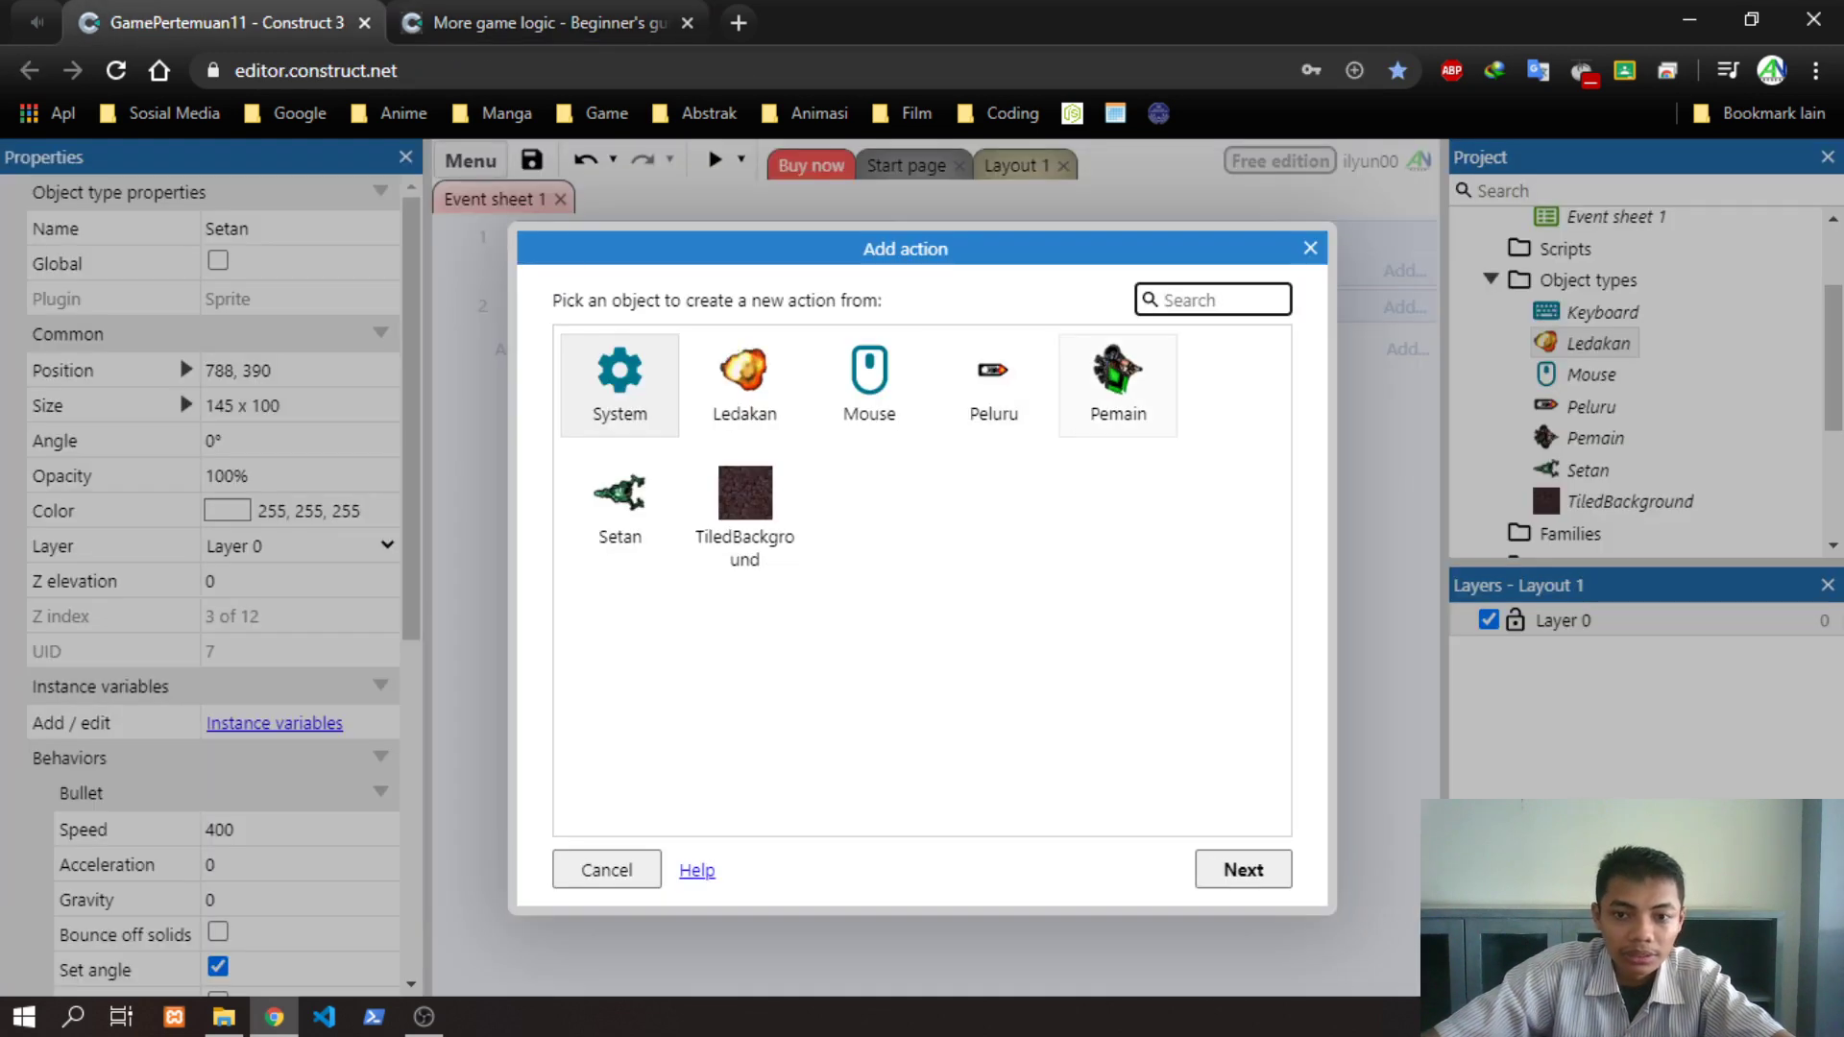
pyautogui.click(1119, 377)
pyautogui.doubleClick(1119, 379)
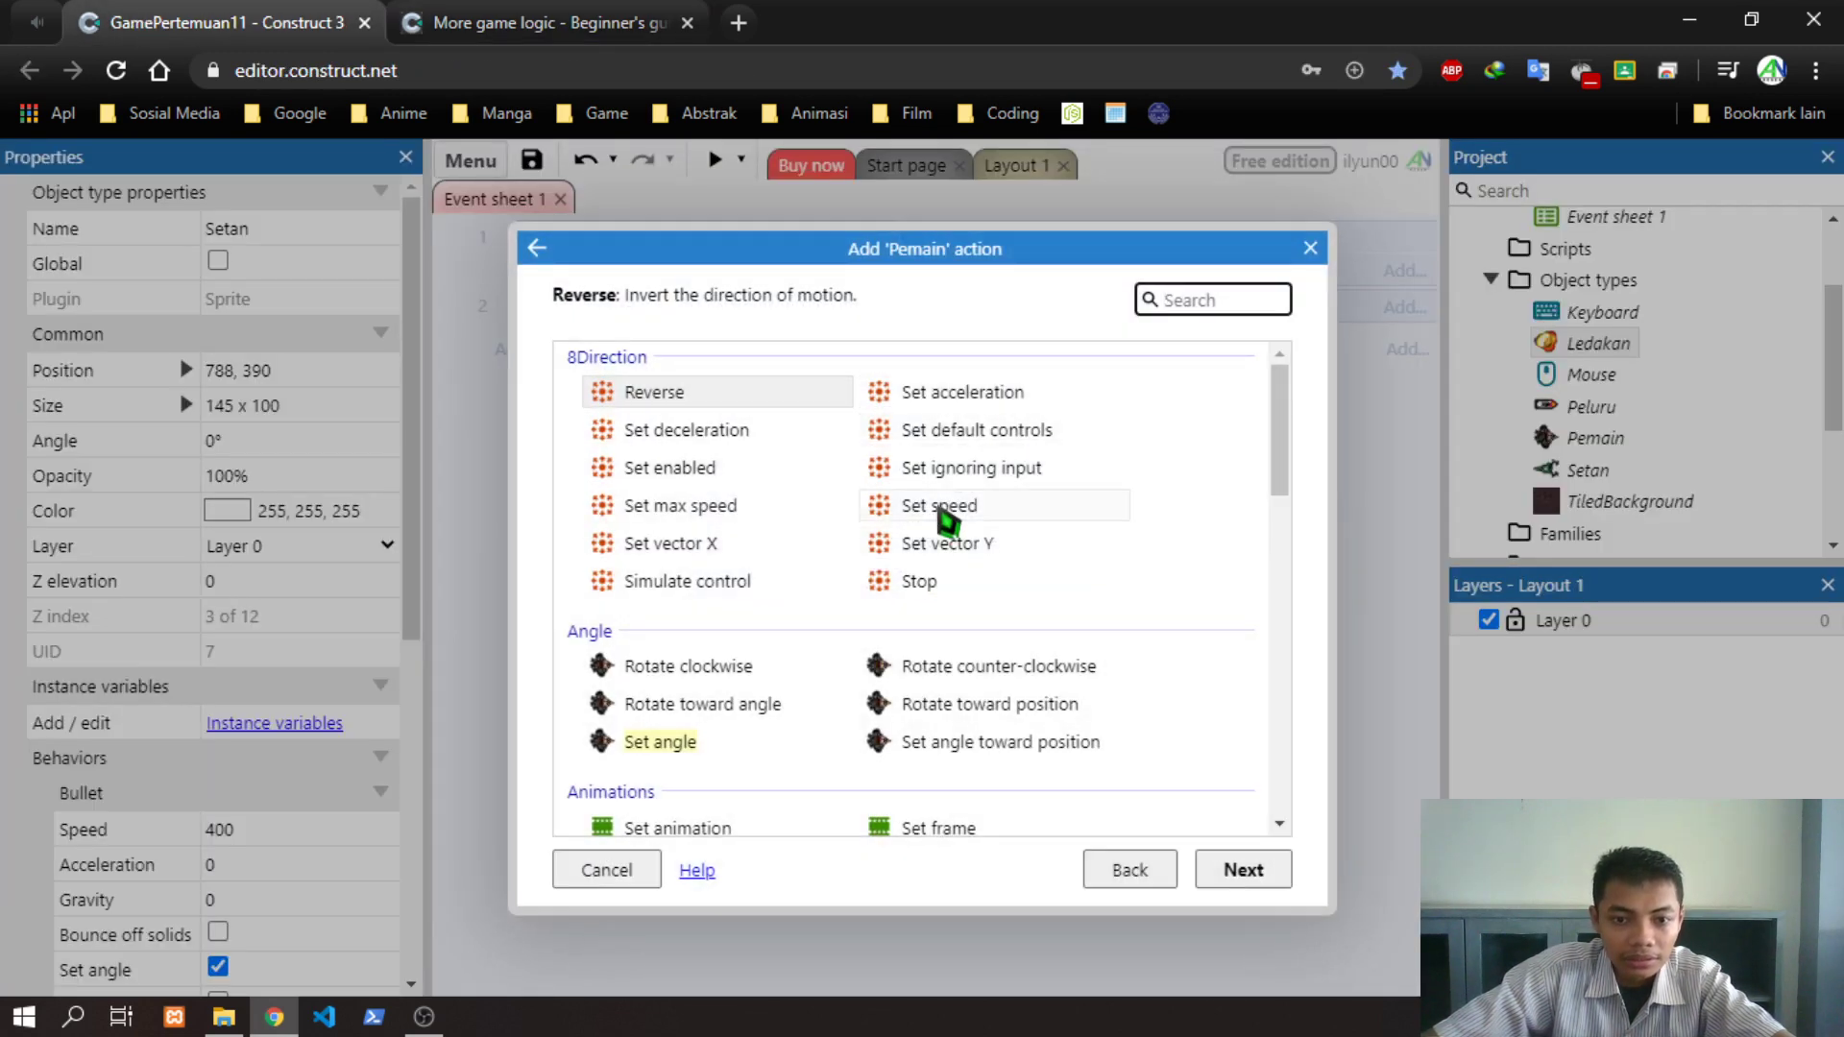
pyautogui.write('s')
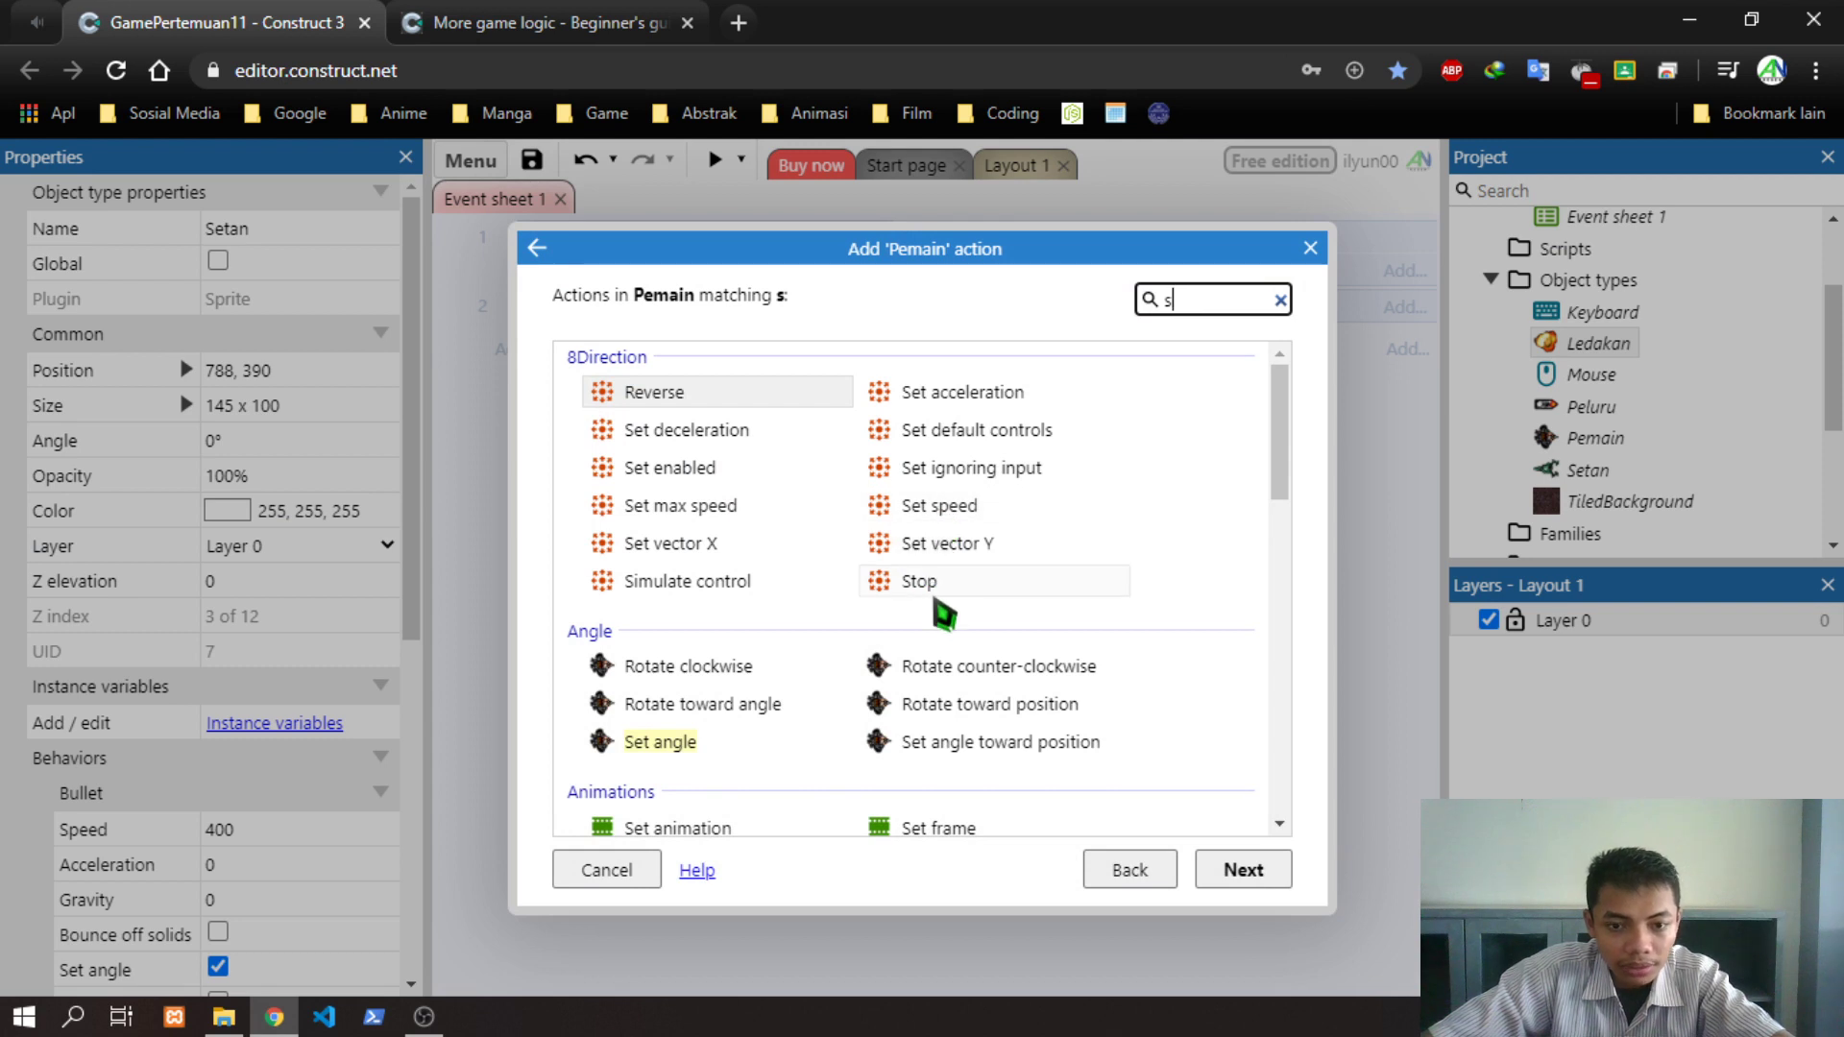
pyautogui.scroll(-1, 943, 634)
pyautogui.scroll(-2, 956, 668)
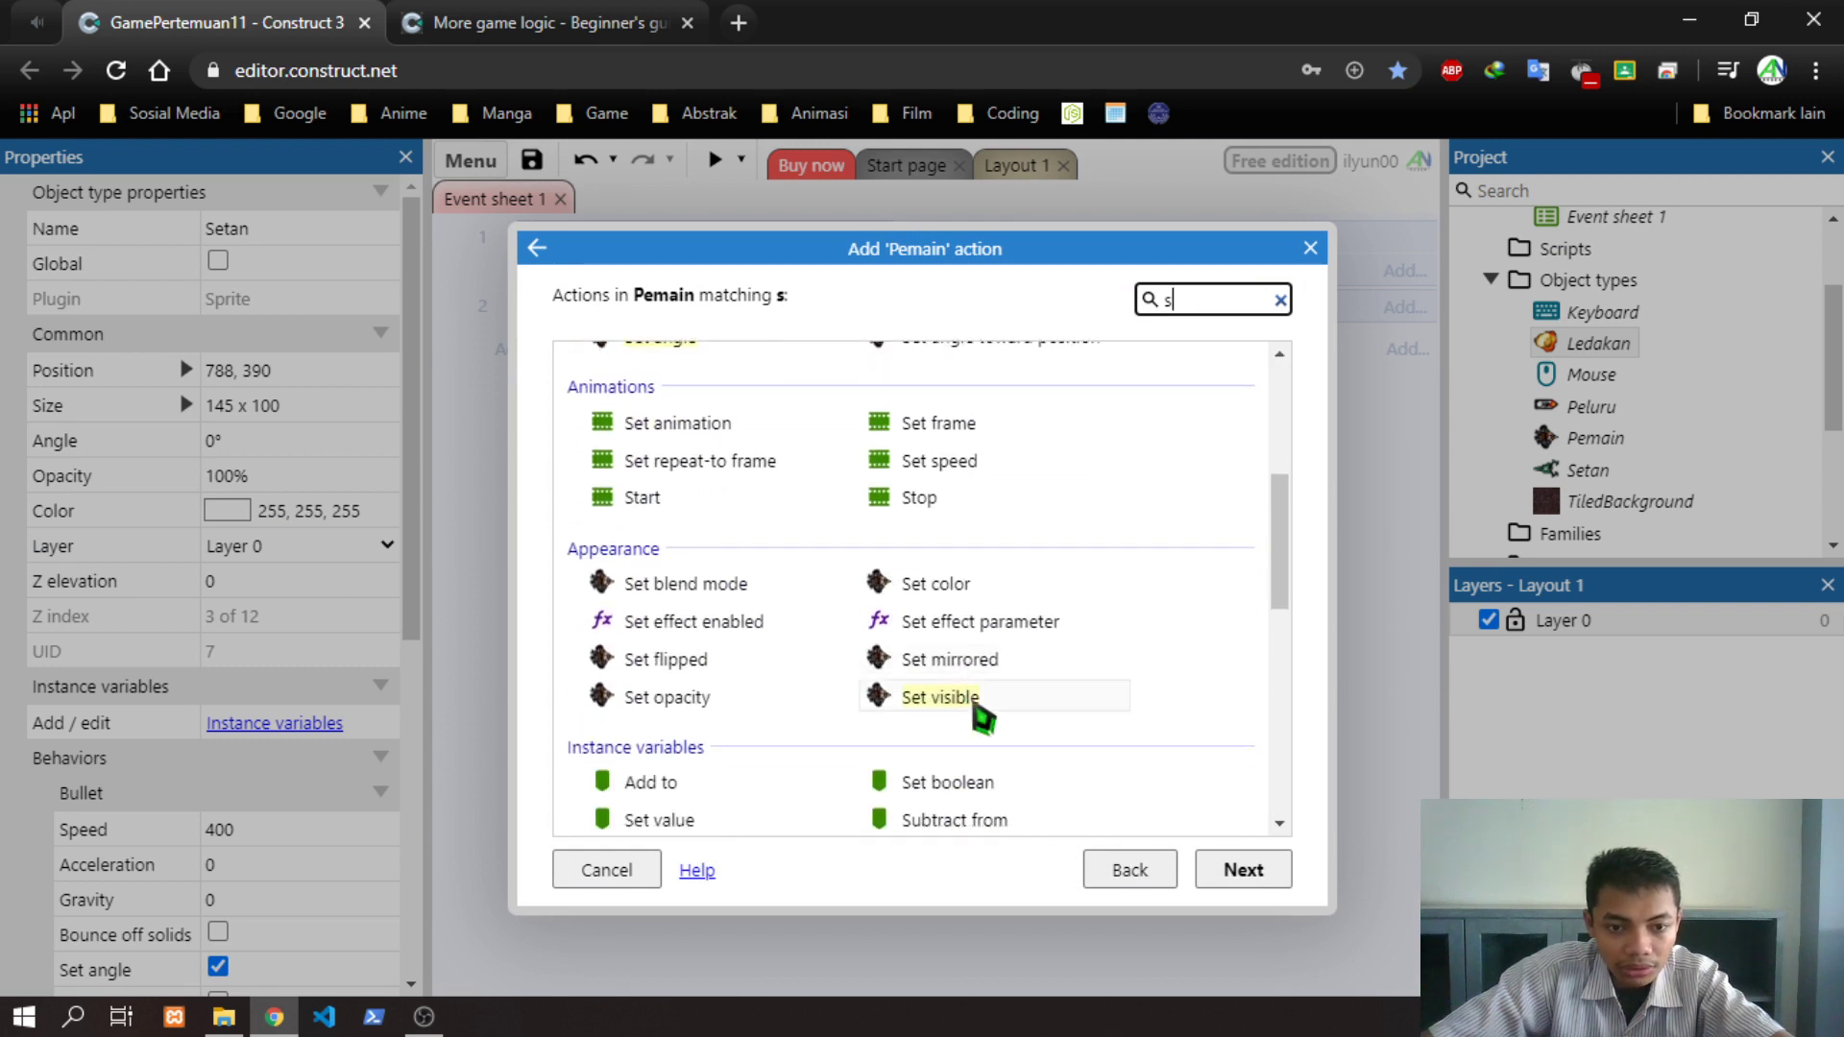
pyautogui.scroll(-3, 994, 710)
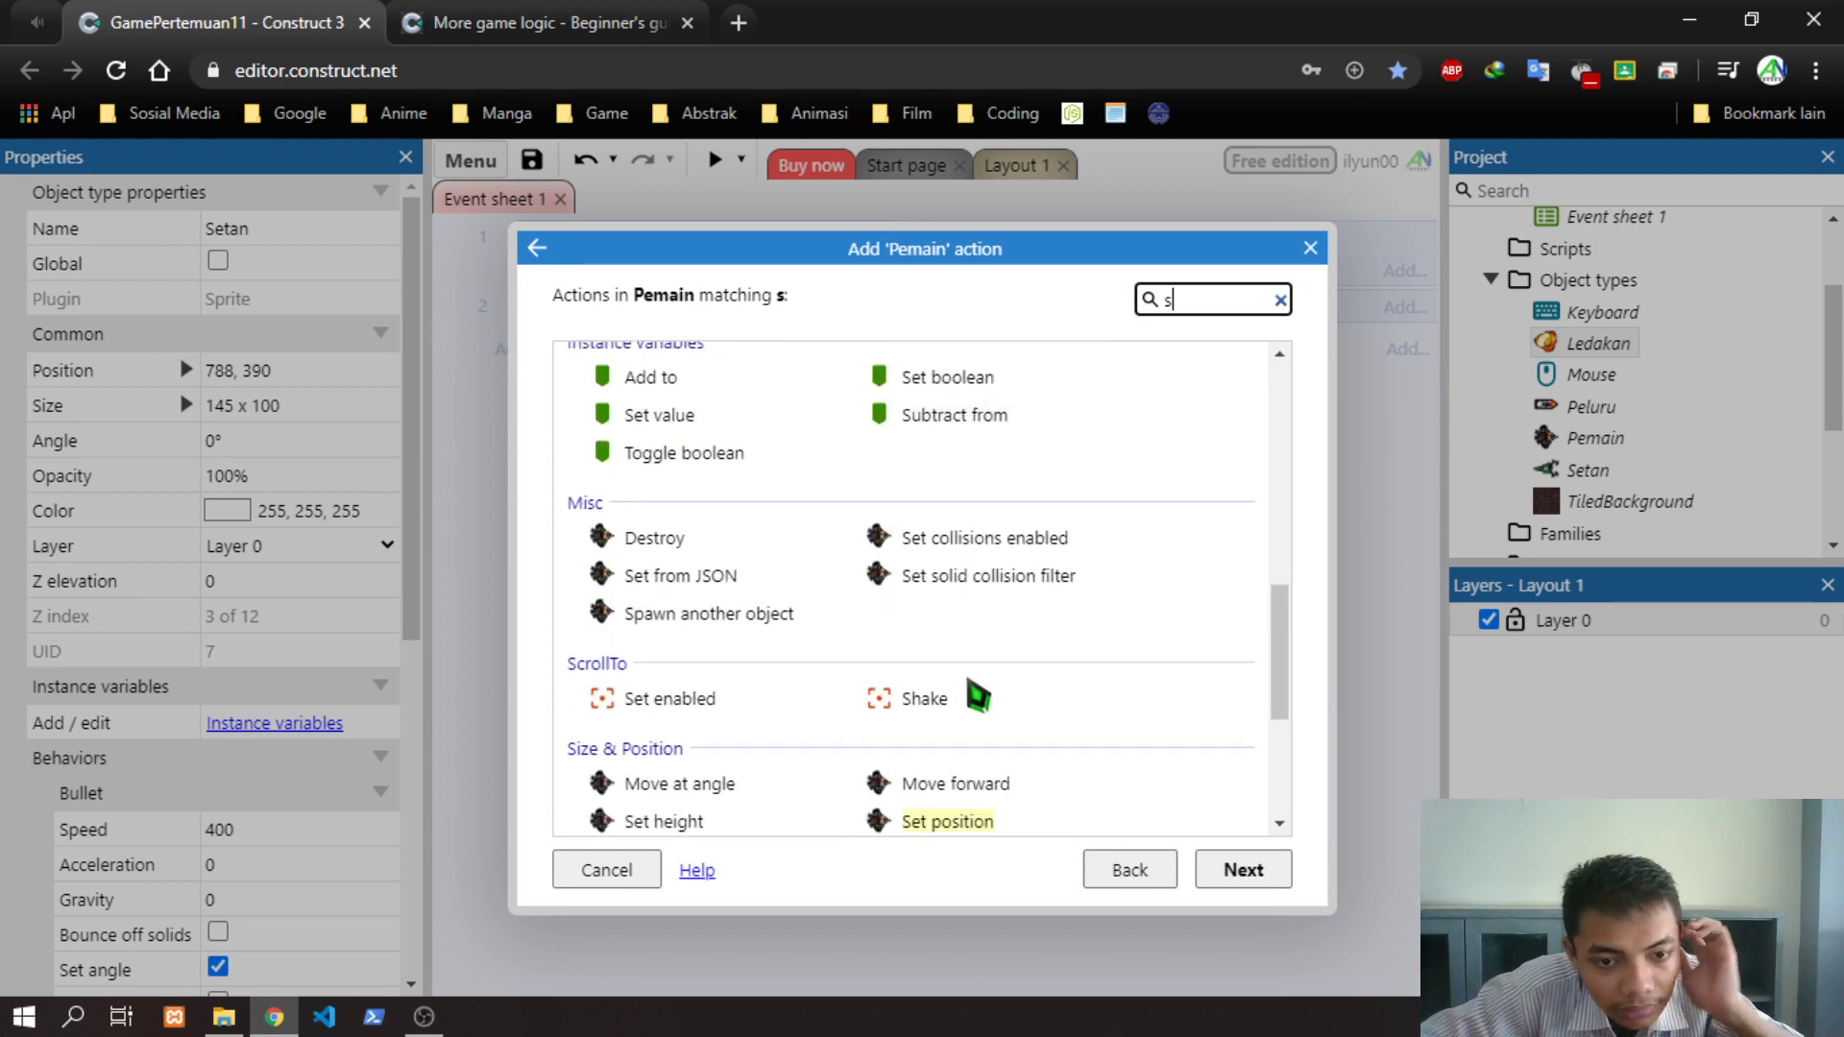
pyautogui.scroll(-1, 977, 692)
pyautogui.doubleClick(730, 480)
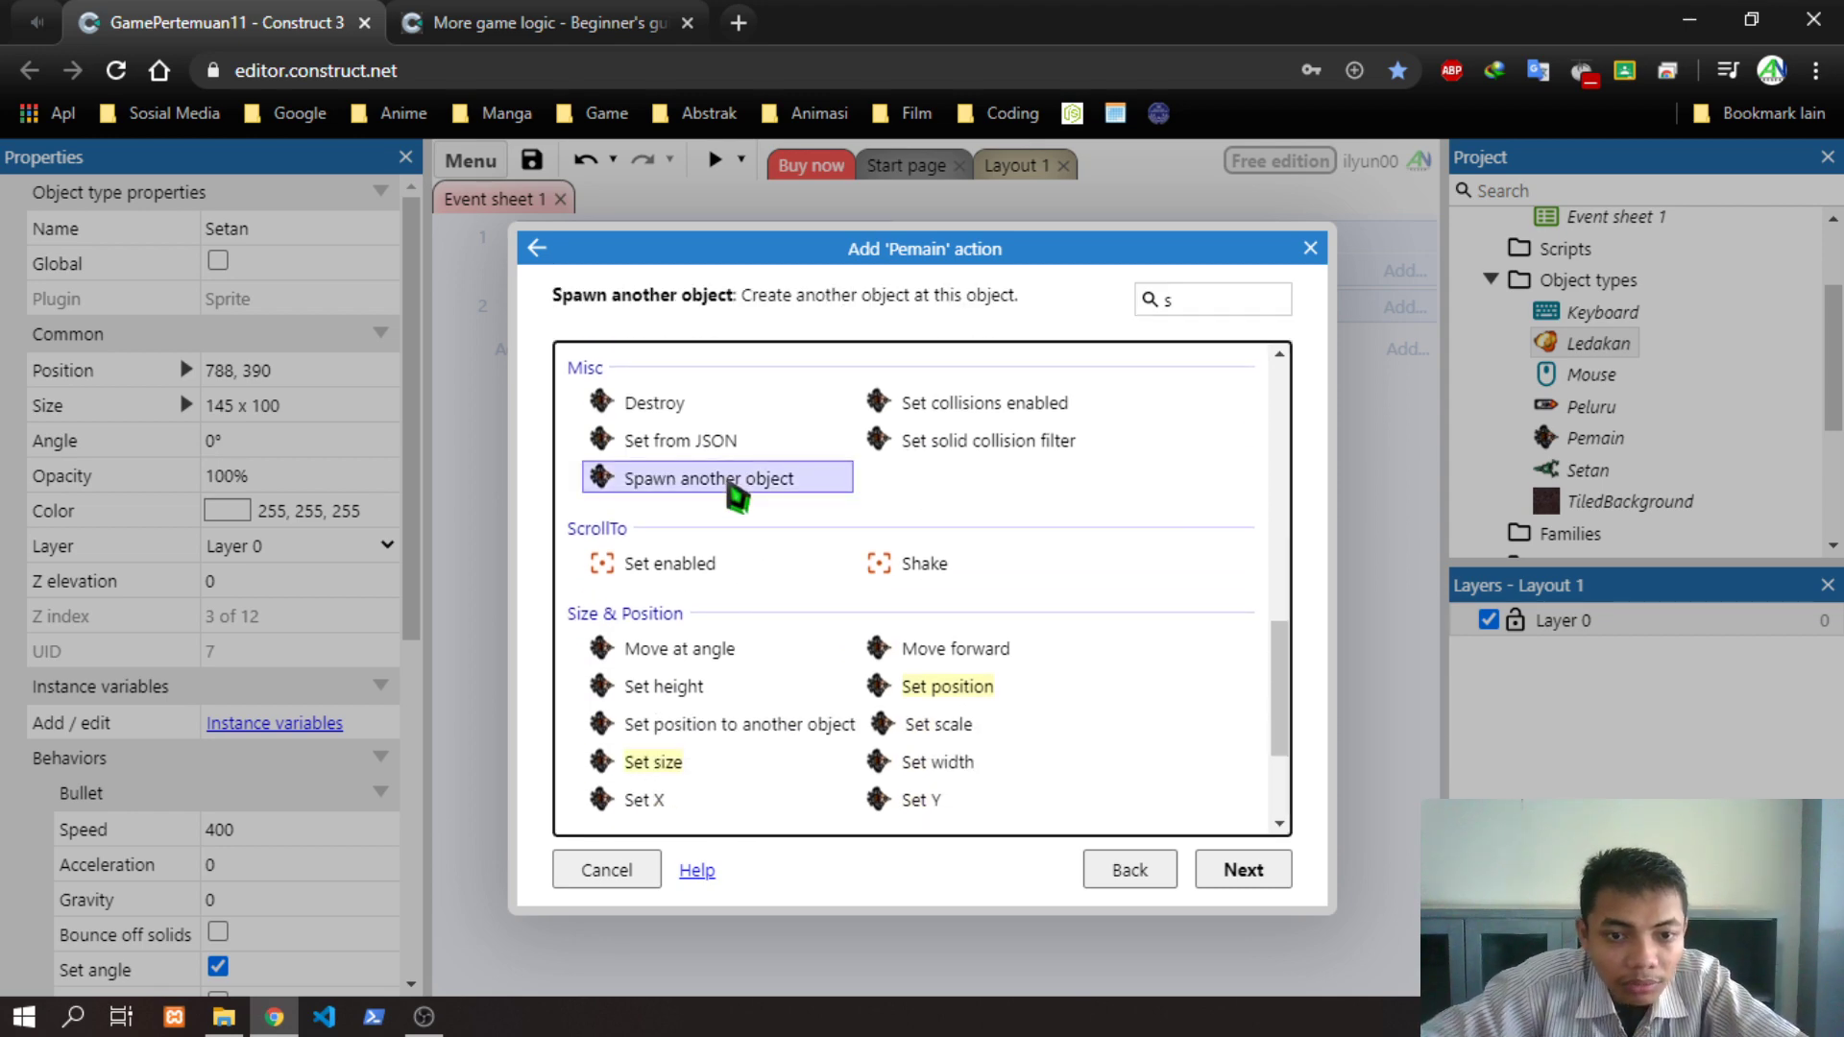
# Choose Peluru as the object to spawn and set the image point to 1
pyautogui.click(898, 510)
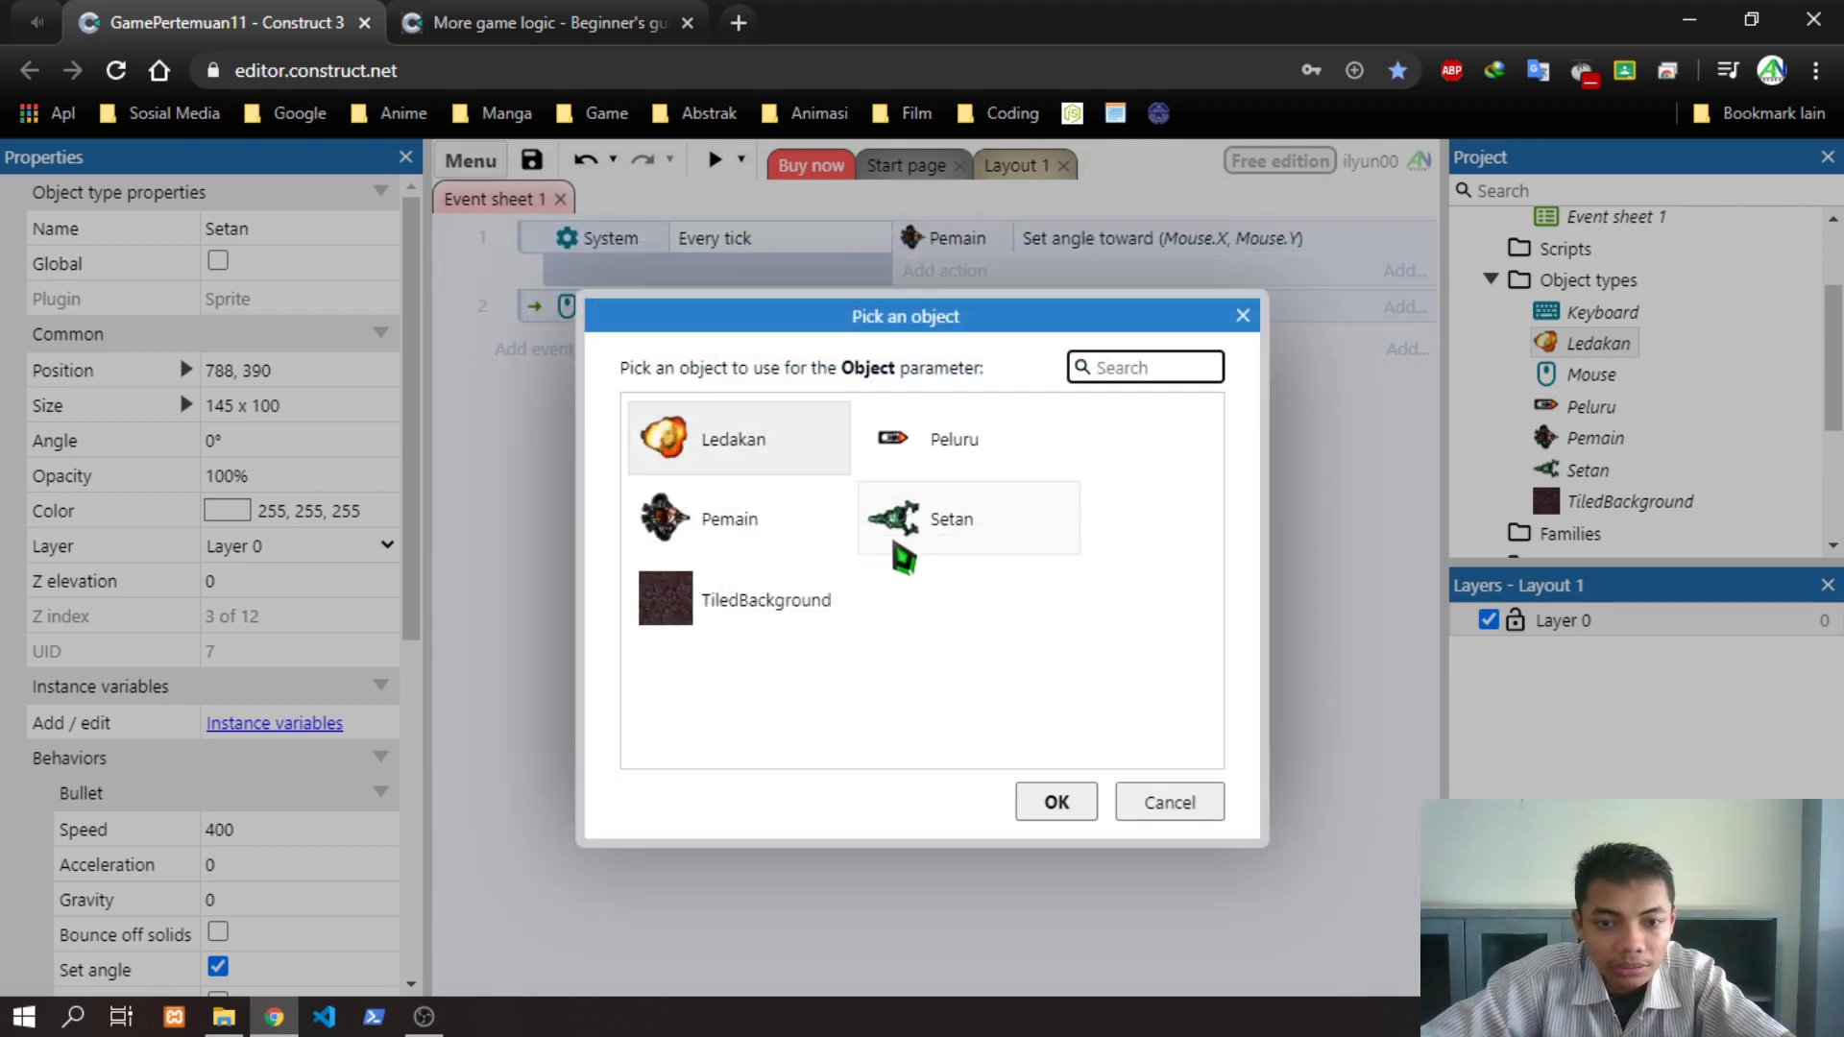
pyautogui.click(918, 448)
pyautogui.doubleClick(917, 448)
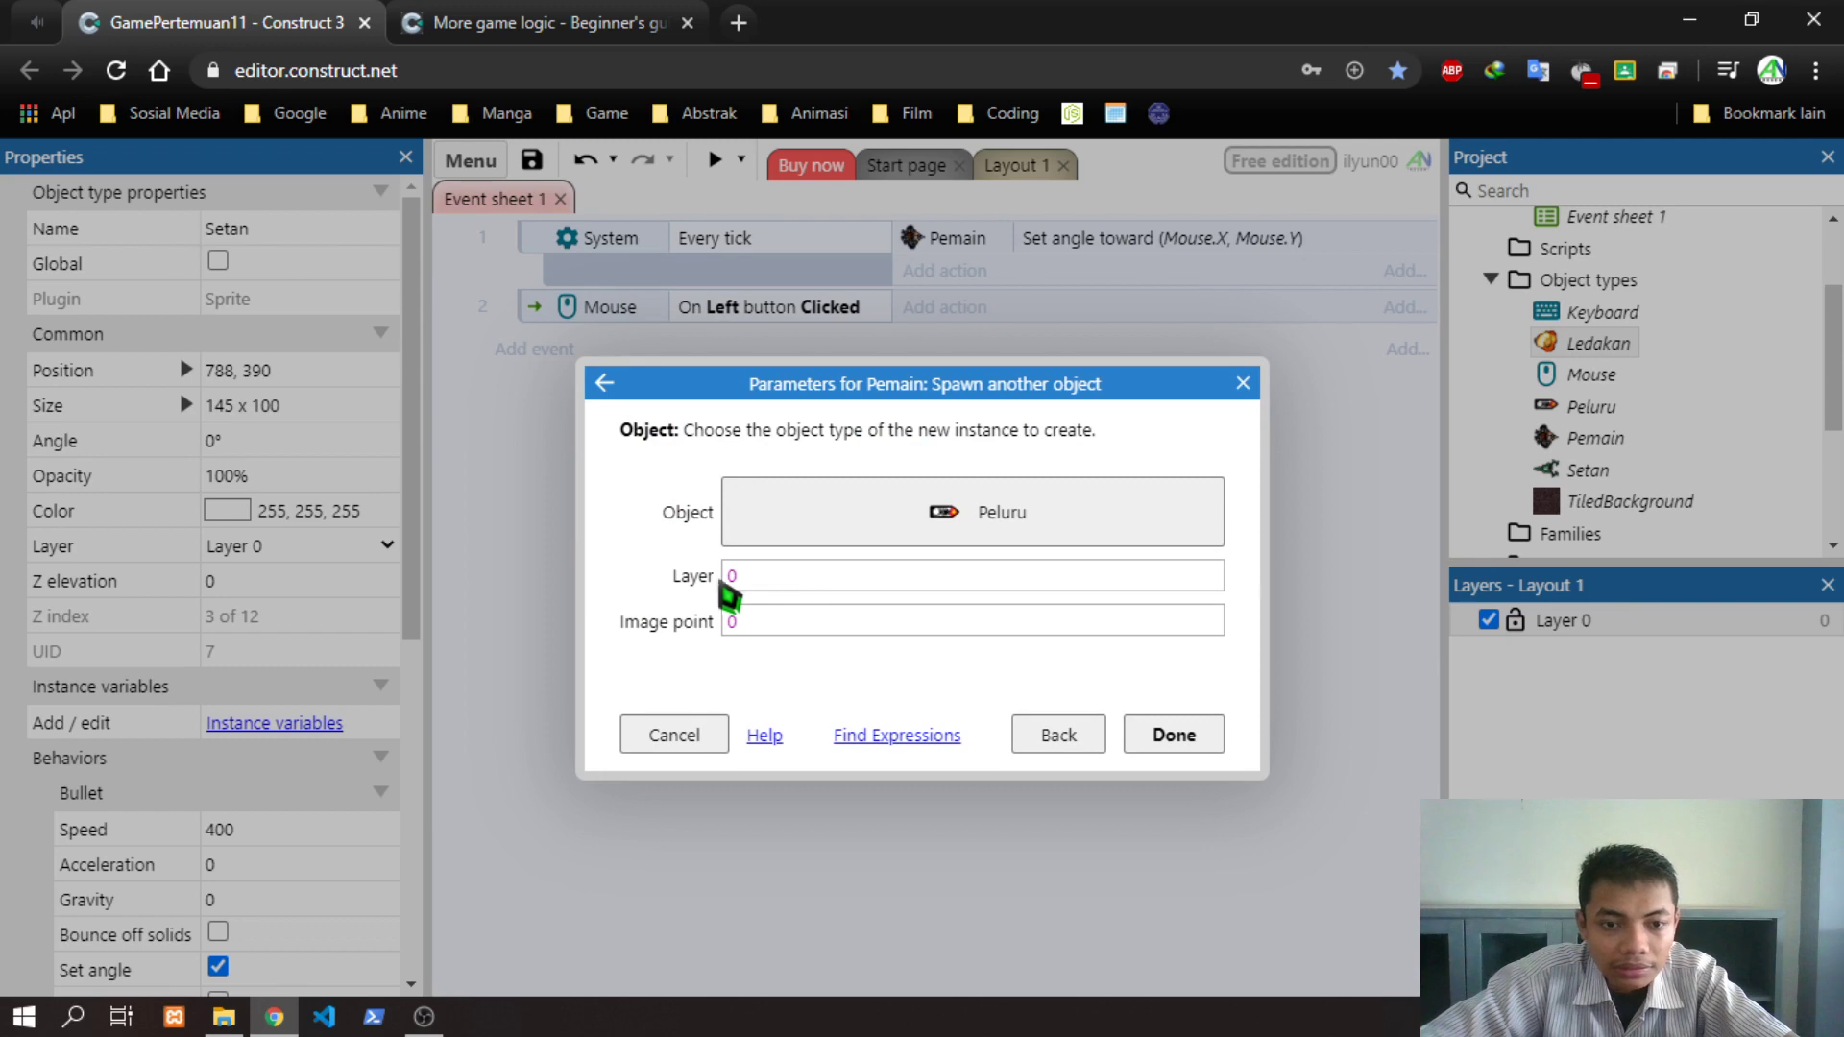
pyautogui.click(768, 626)
pyautogui.write('1')
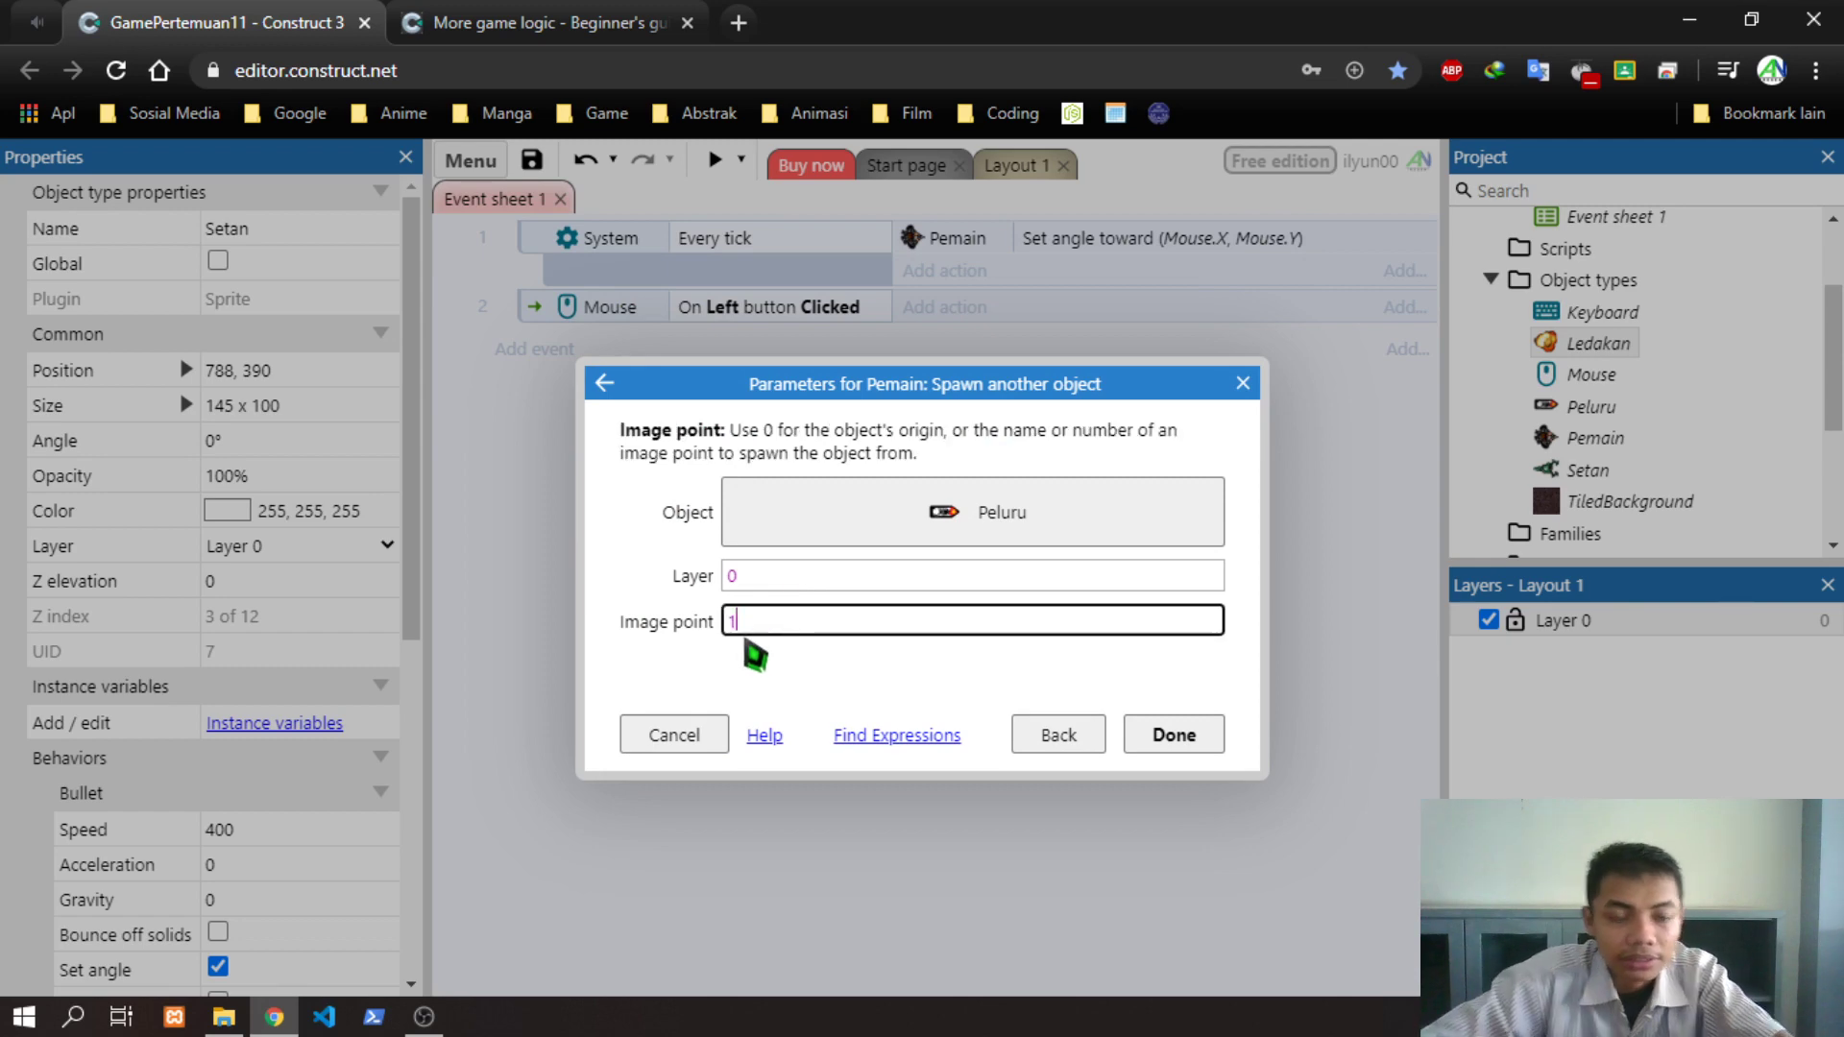
# Read in the guide how an image point is placed at the player's gun and used by the spawn action
pyautogui.click(542, 22)
pyautogui.scroll(-3, 1438, 629)
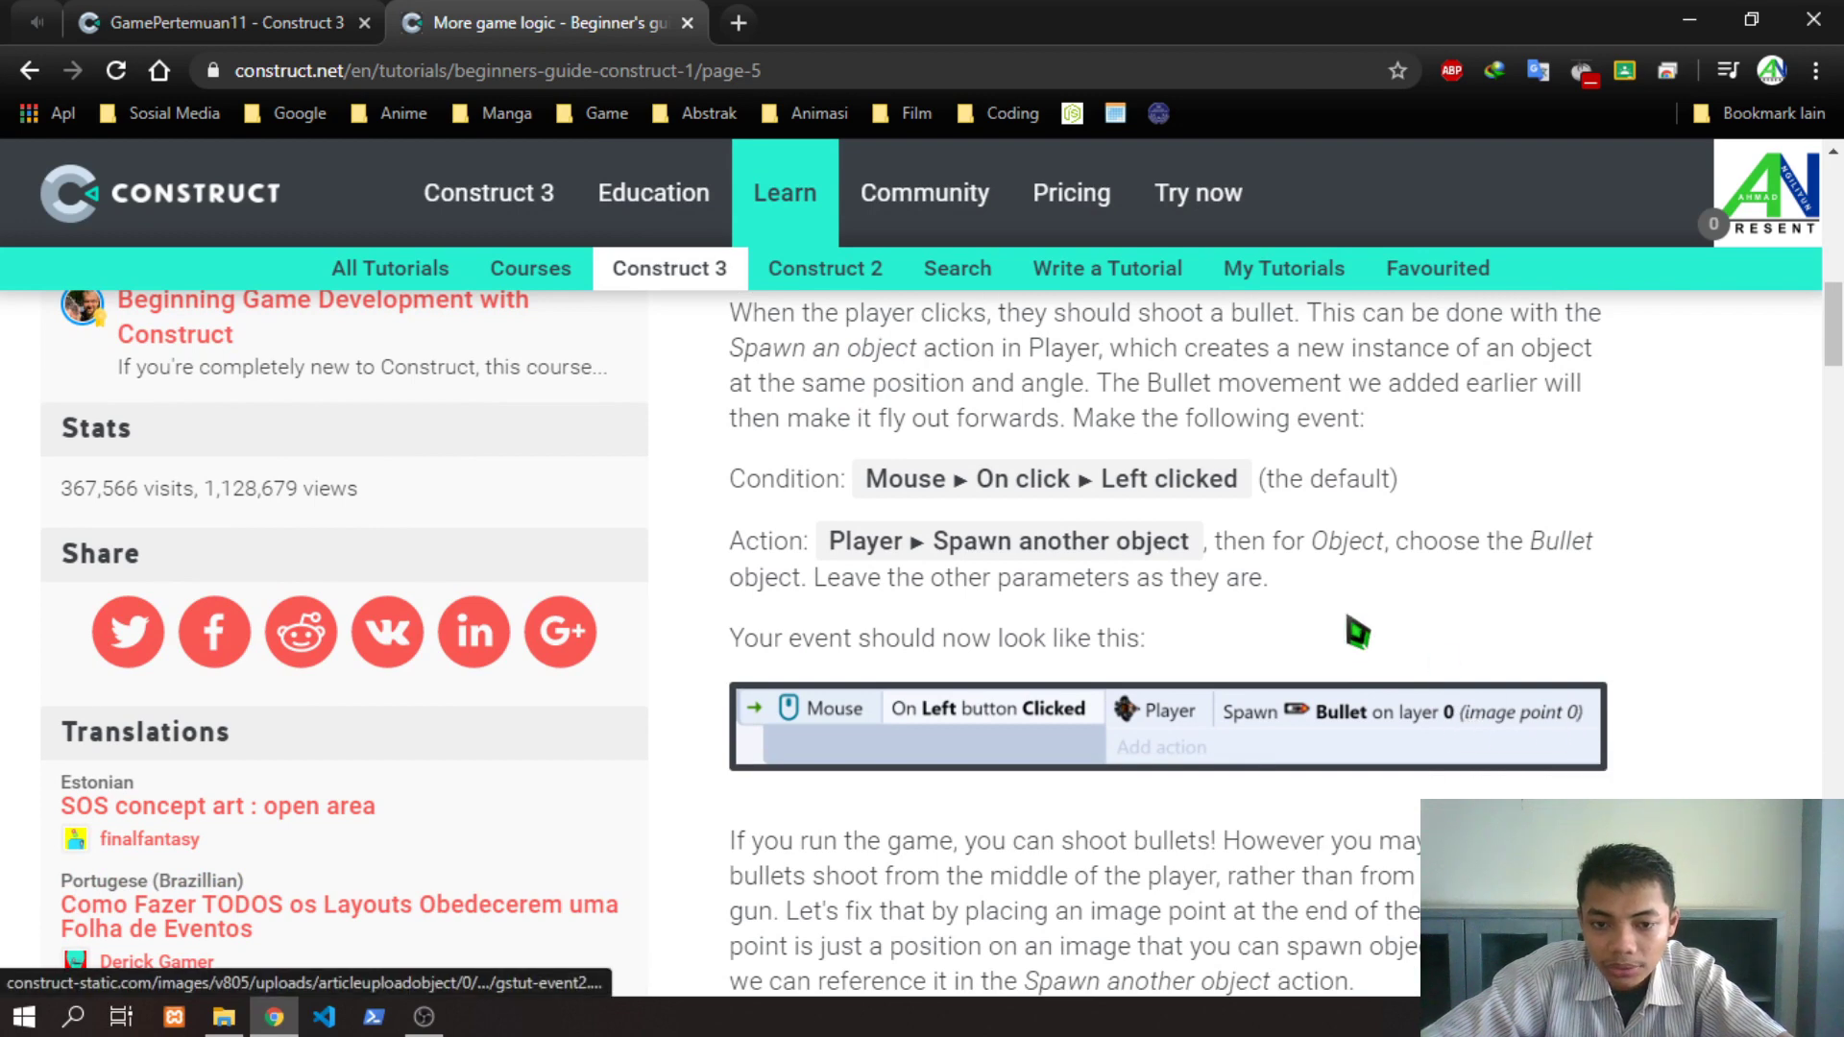
pyautogui.scroll(-3, 1346, 629)
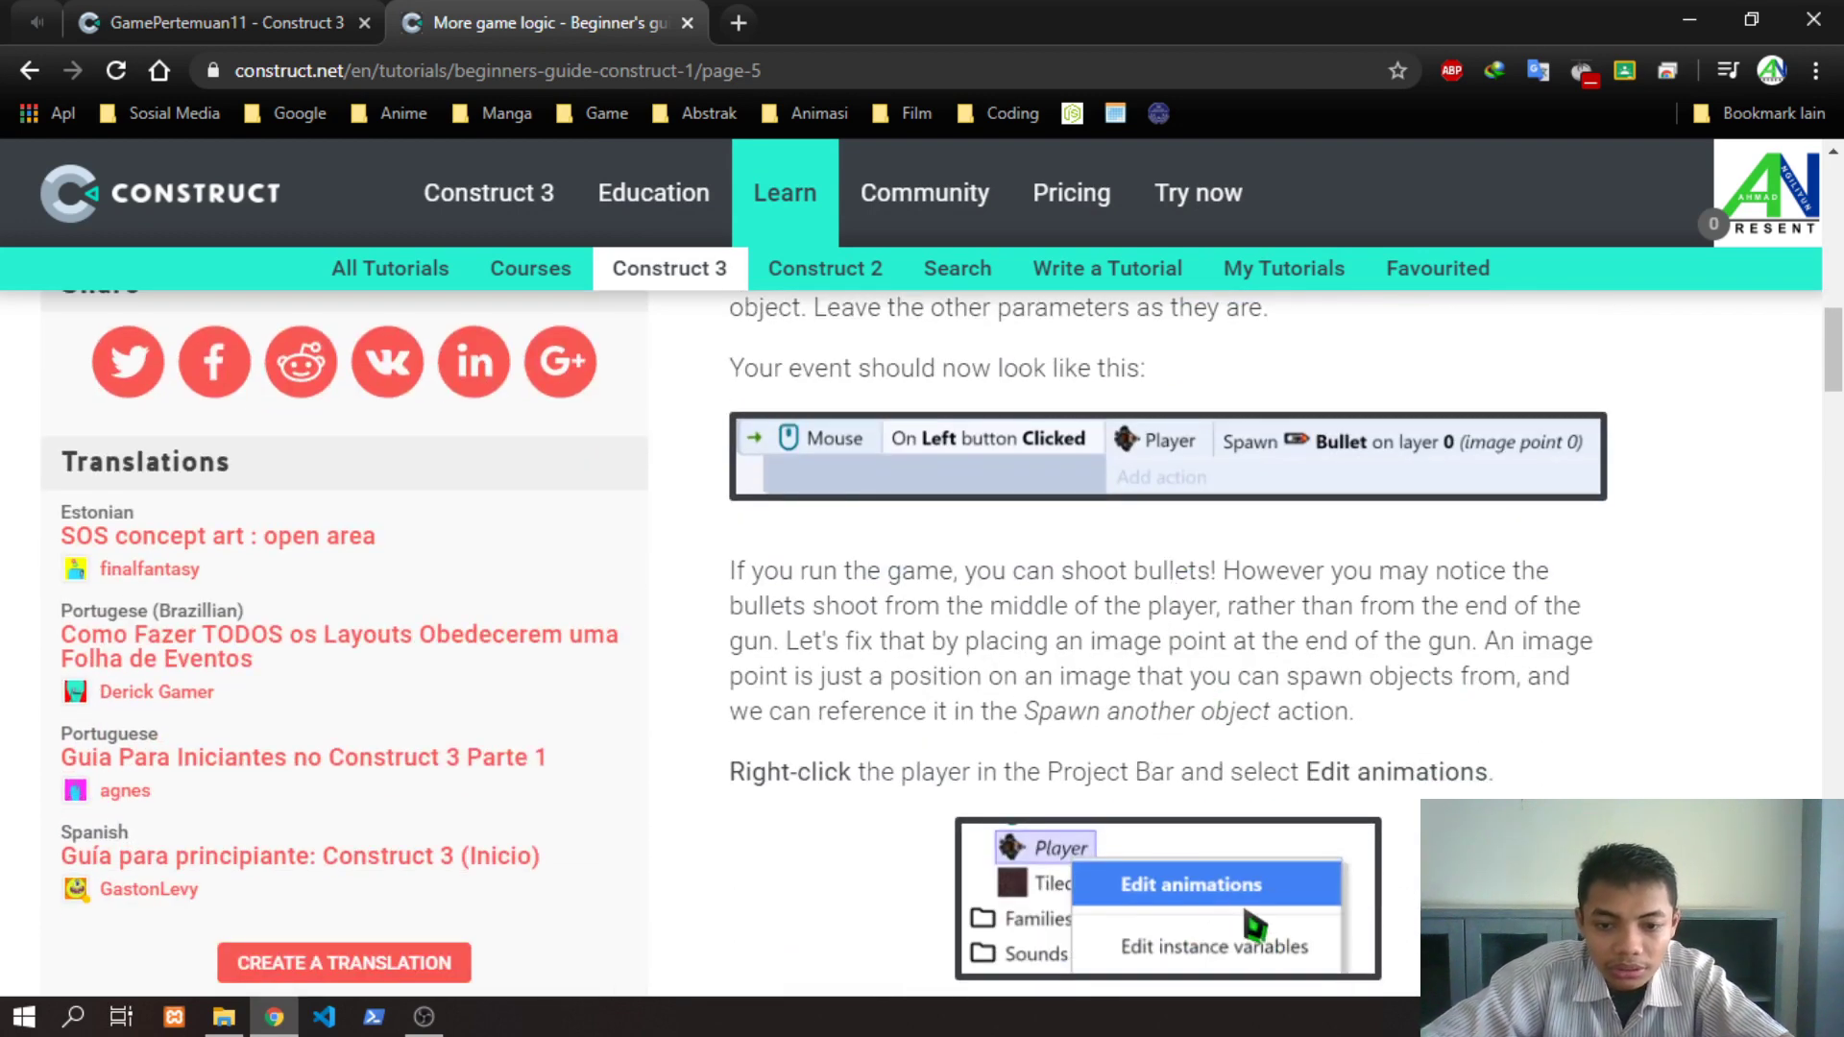
pyautogui.scroll(-2, 1104, 778)
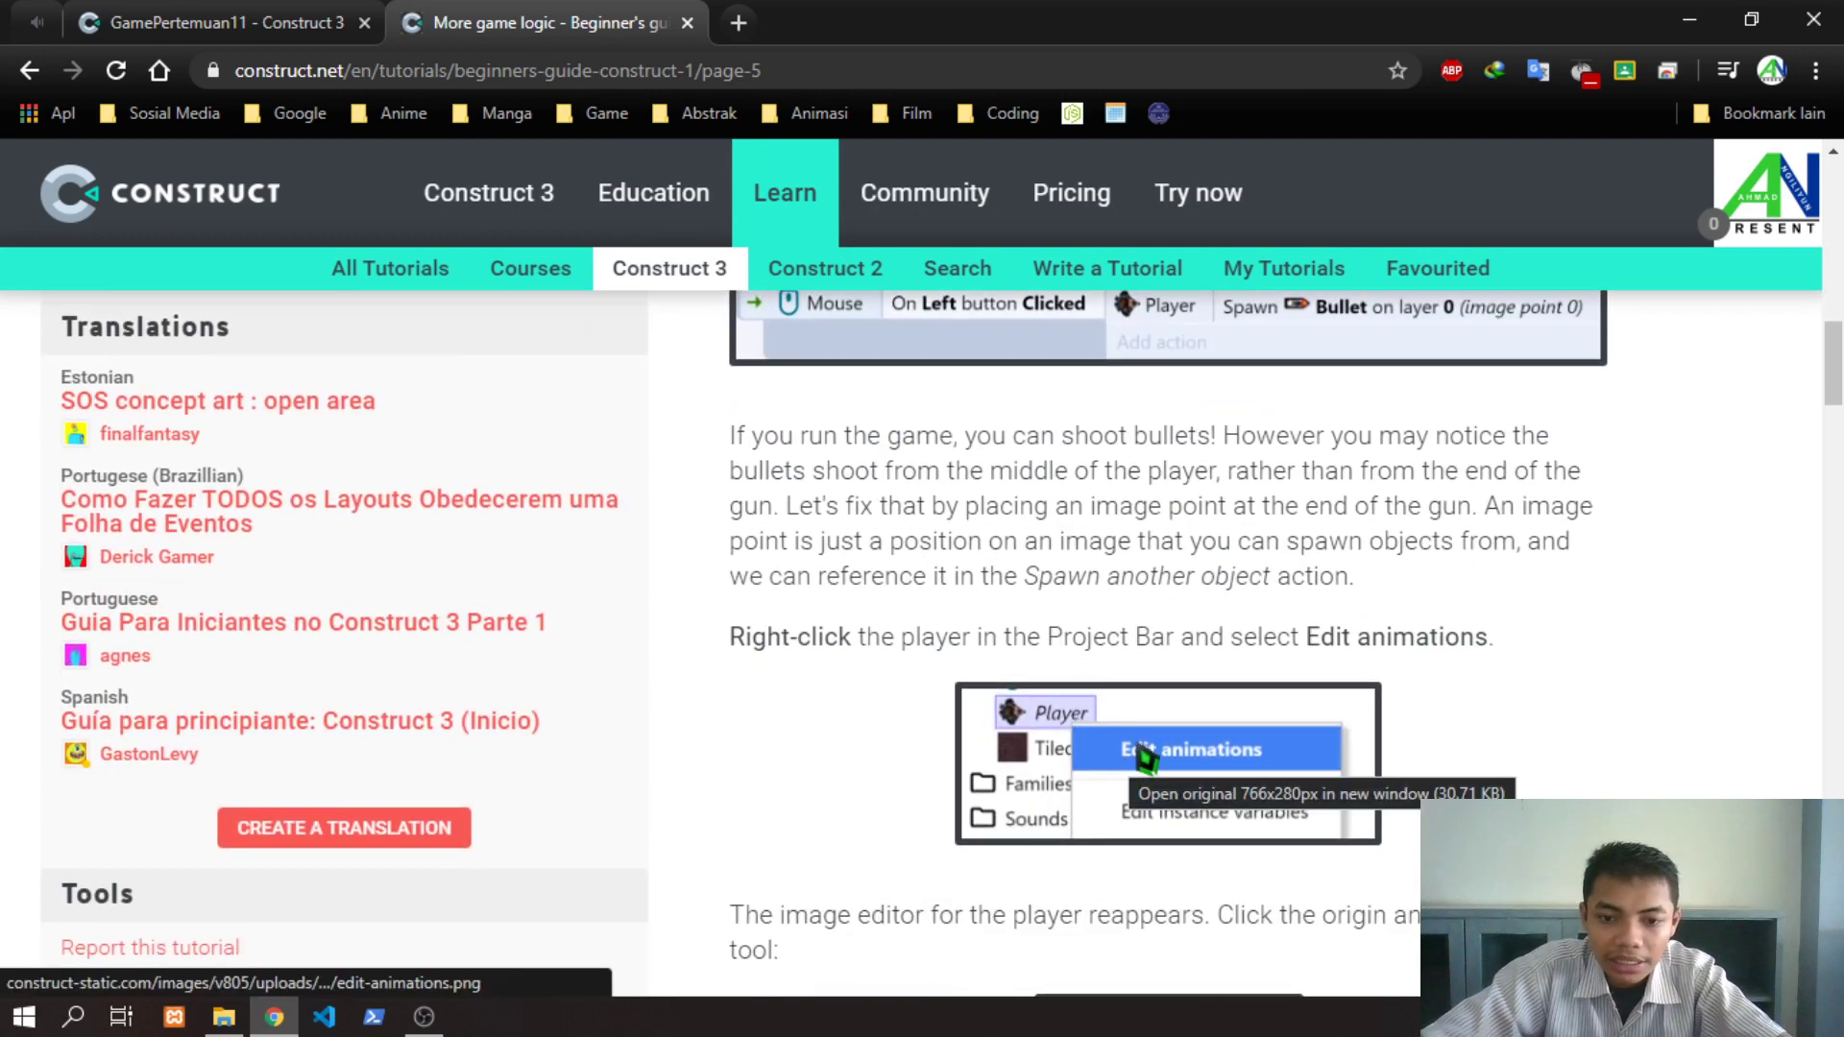
pyautogui.scroll(-6, 1115, 764)
pyautogui.scroll(-3, 1133, 692)
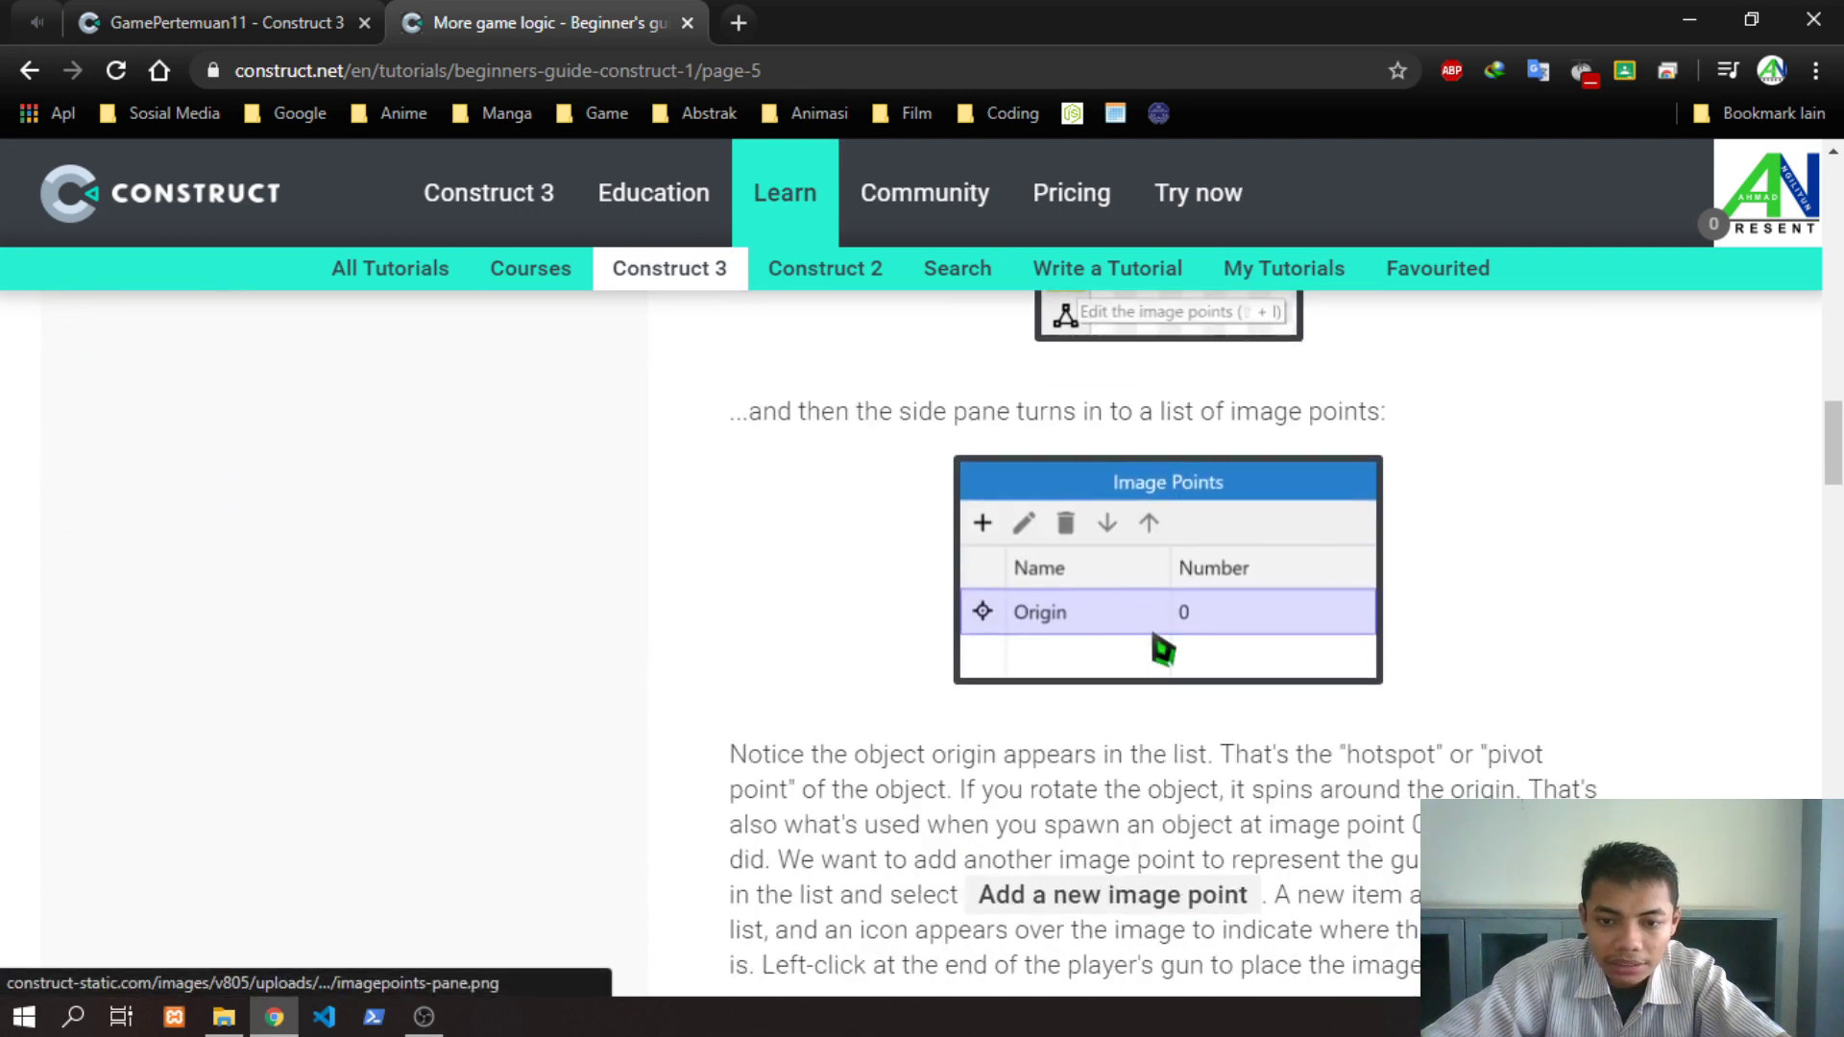
pyautogui.scroll(-5, 1194, 638)
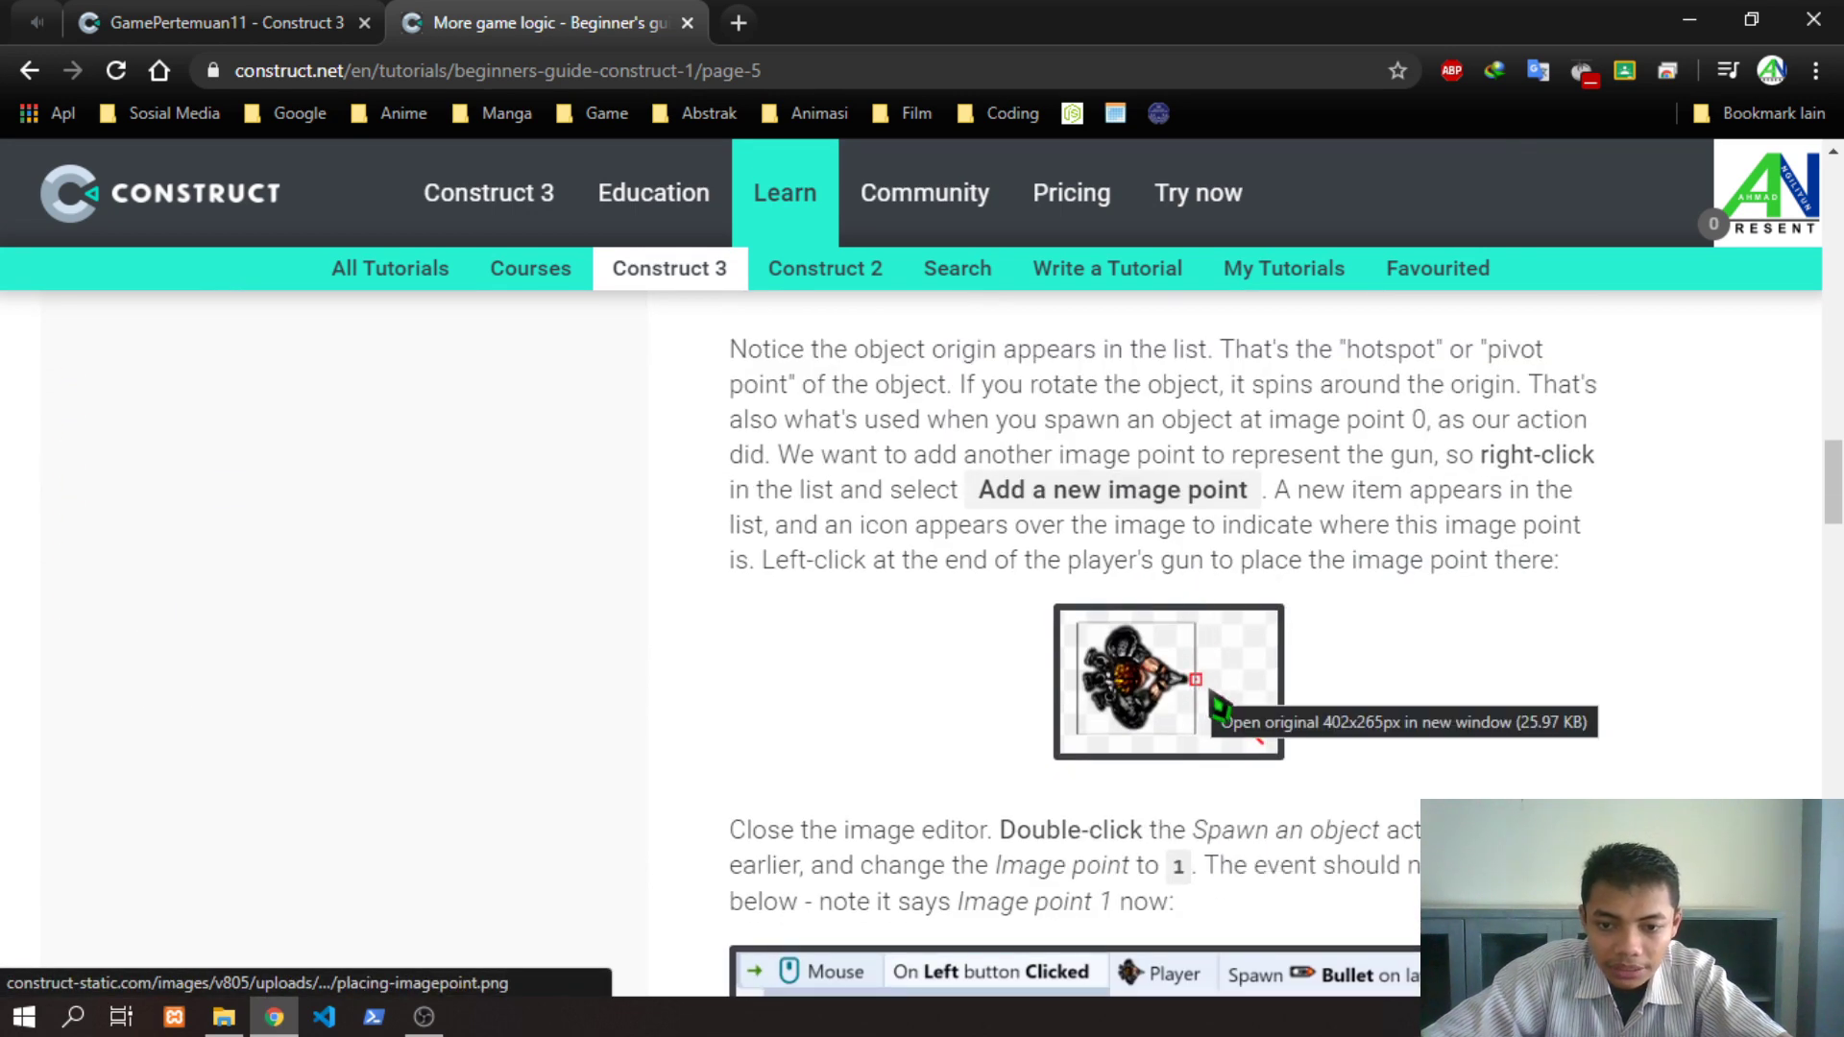
pyautogui.scroll(-5, 1203, 709)
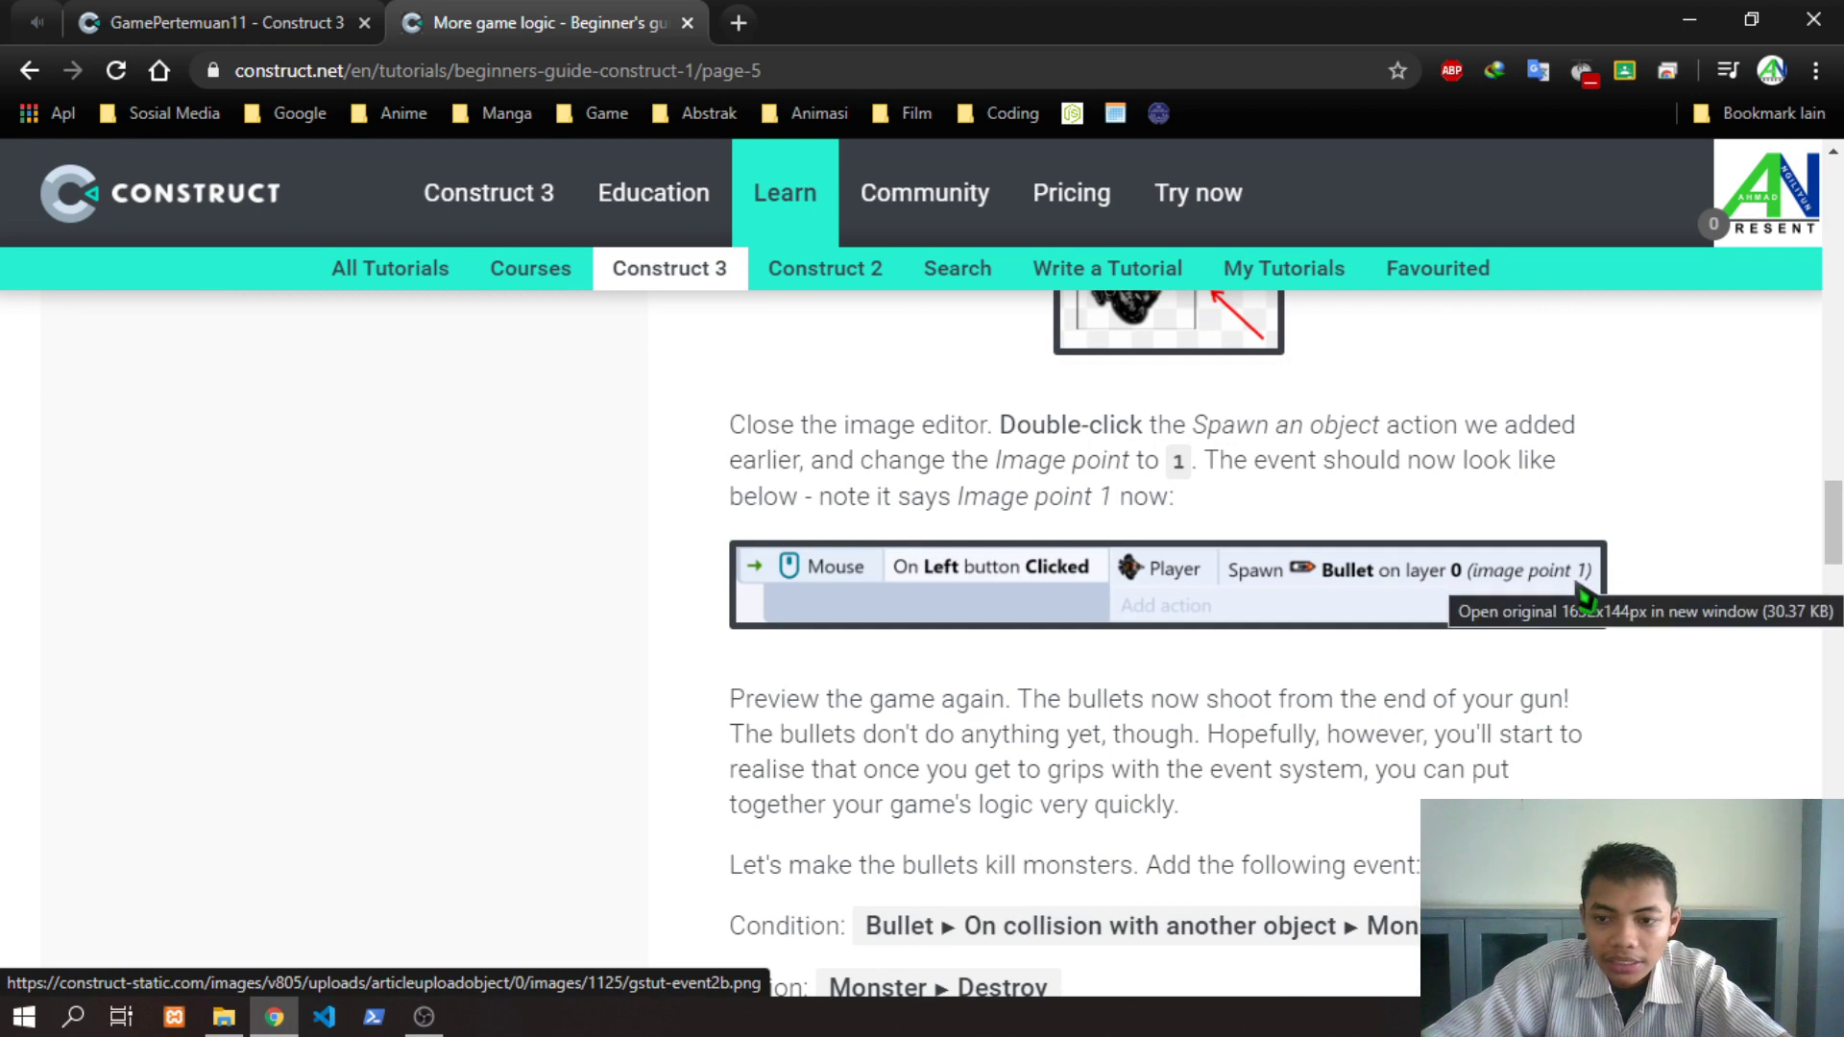
# Return to the editor, confirm the parameters of Pemain's Spawn another object action, and briefly revisit the guide
pyautogui.click(211, 22)
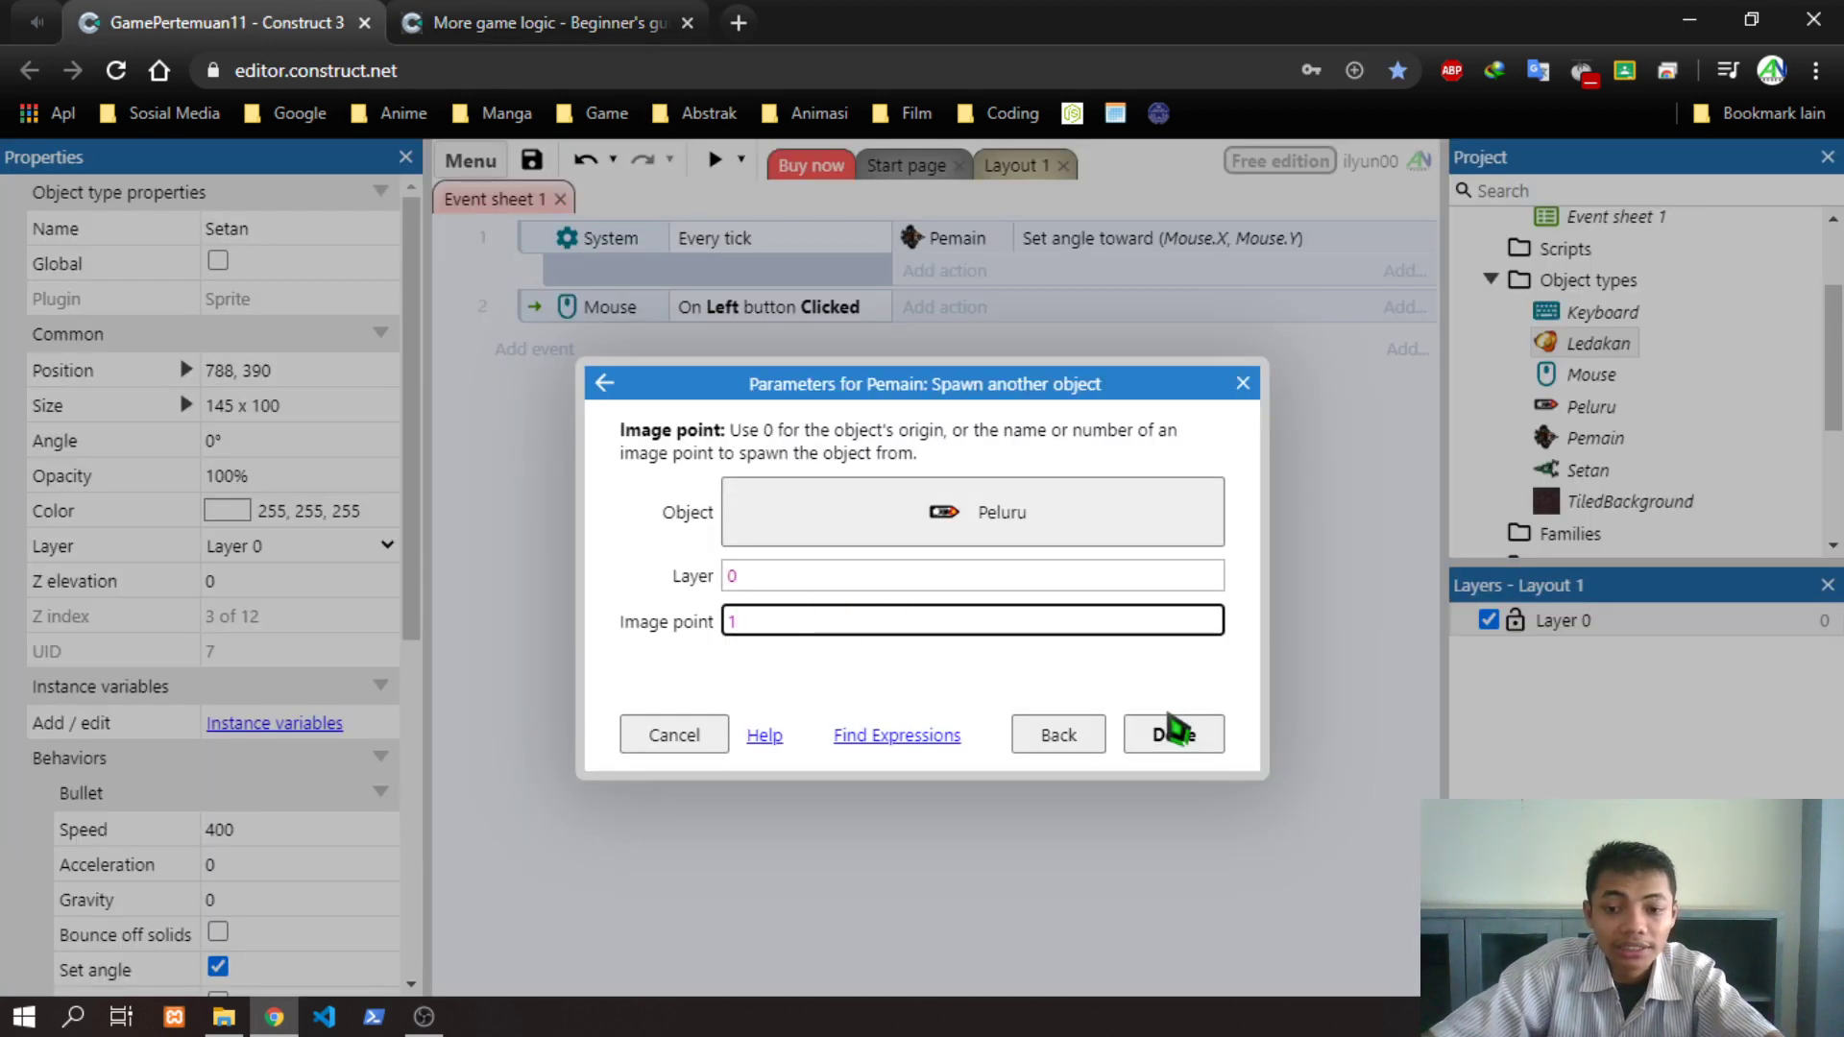
pyautogui.click(1177, 740)
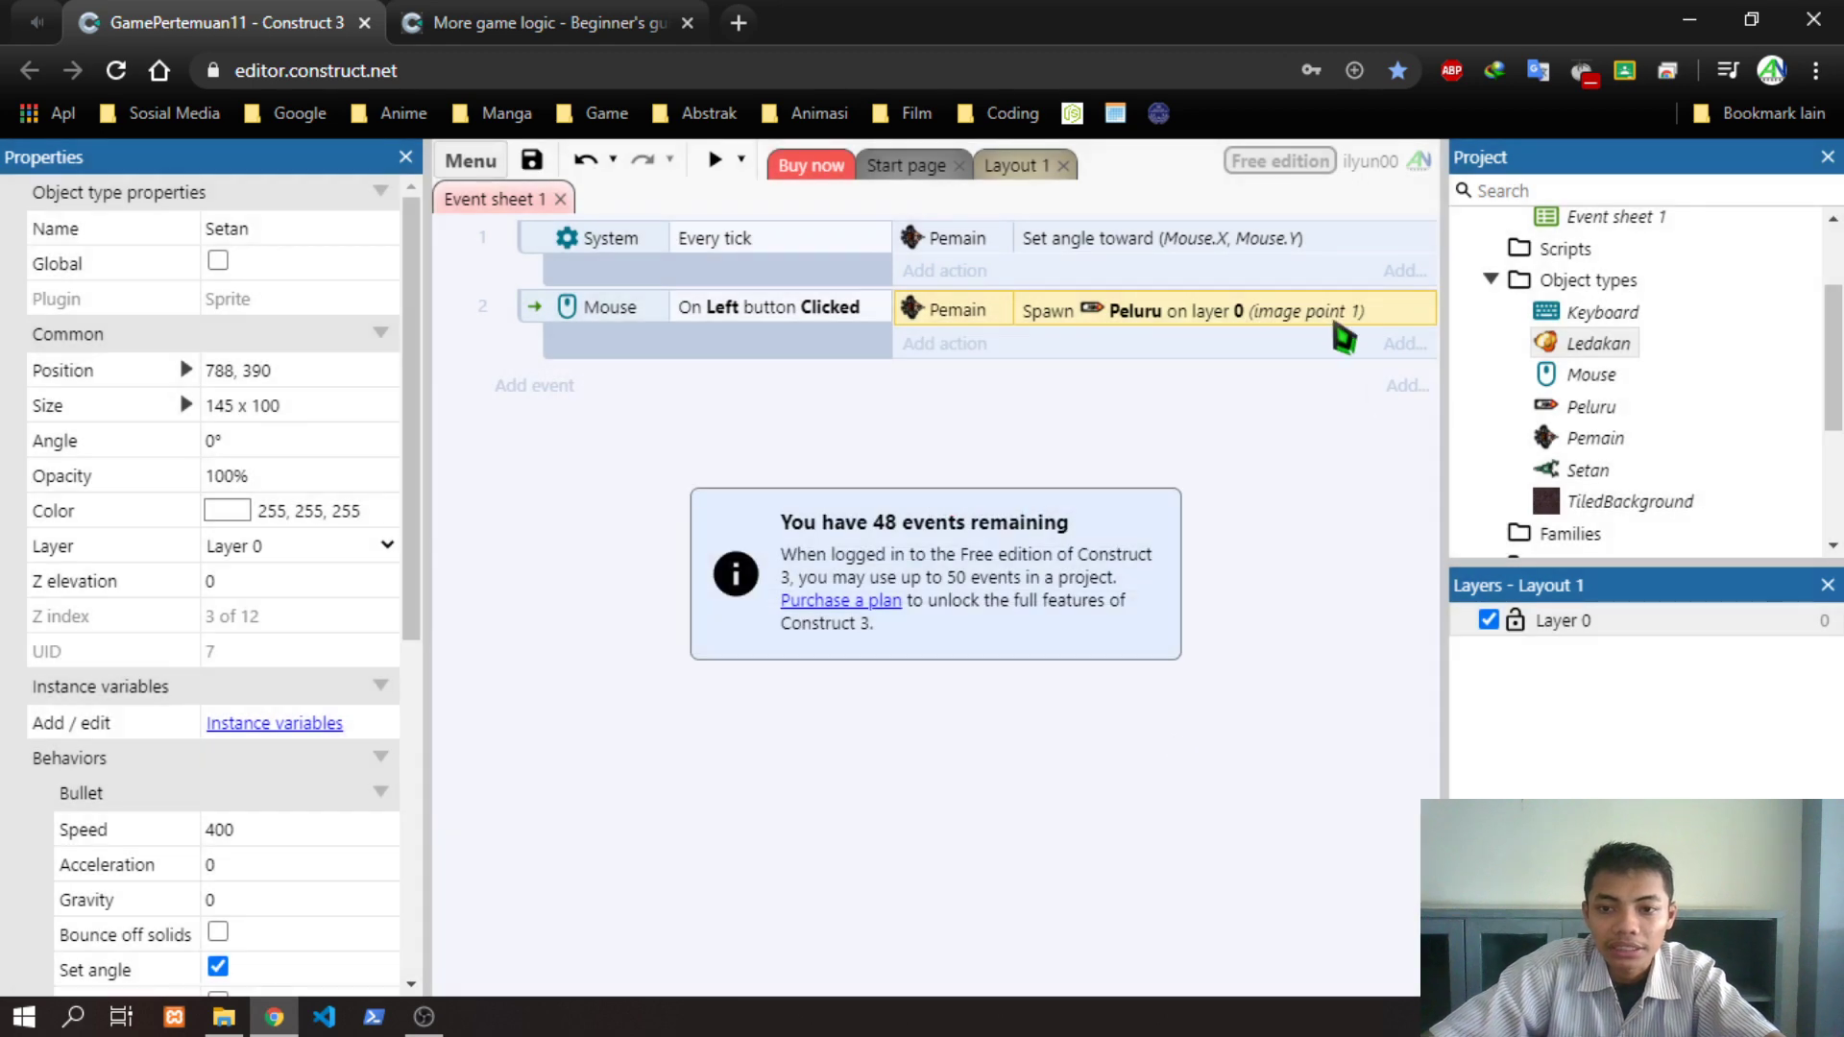
pyautogui.click(542, 22)
pyautogui.click(226, 22)
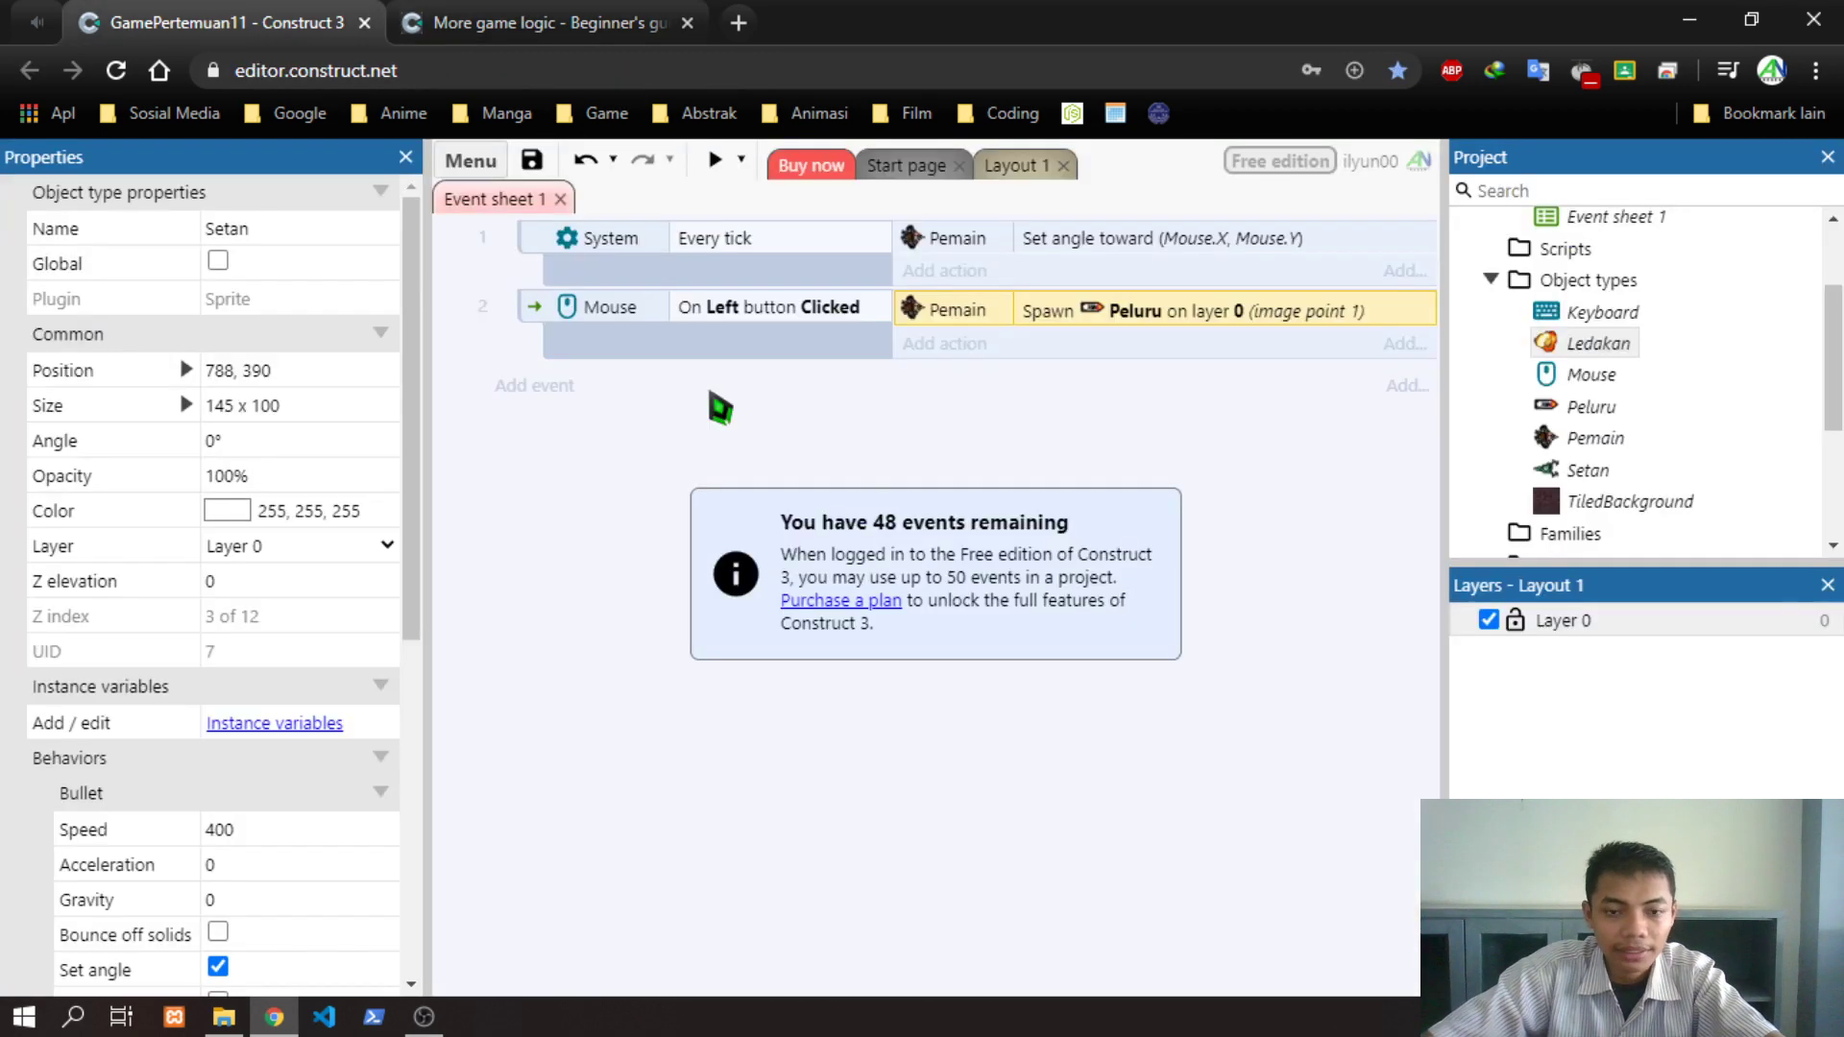
# Read in the guide which condition and actions make bullets kill monsters on collision, and return to the editor
pyautogui.click(543, 23)
pyautogui.scroll(-7, 1446, 597)
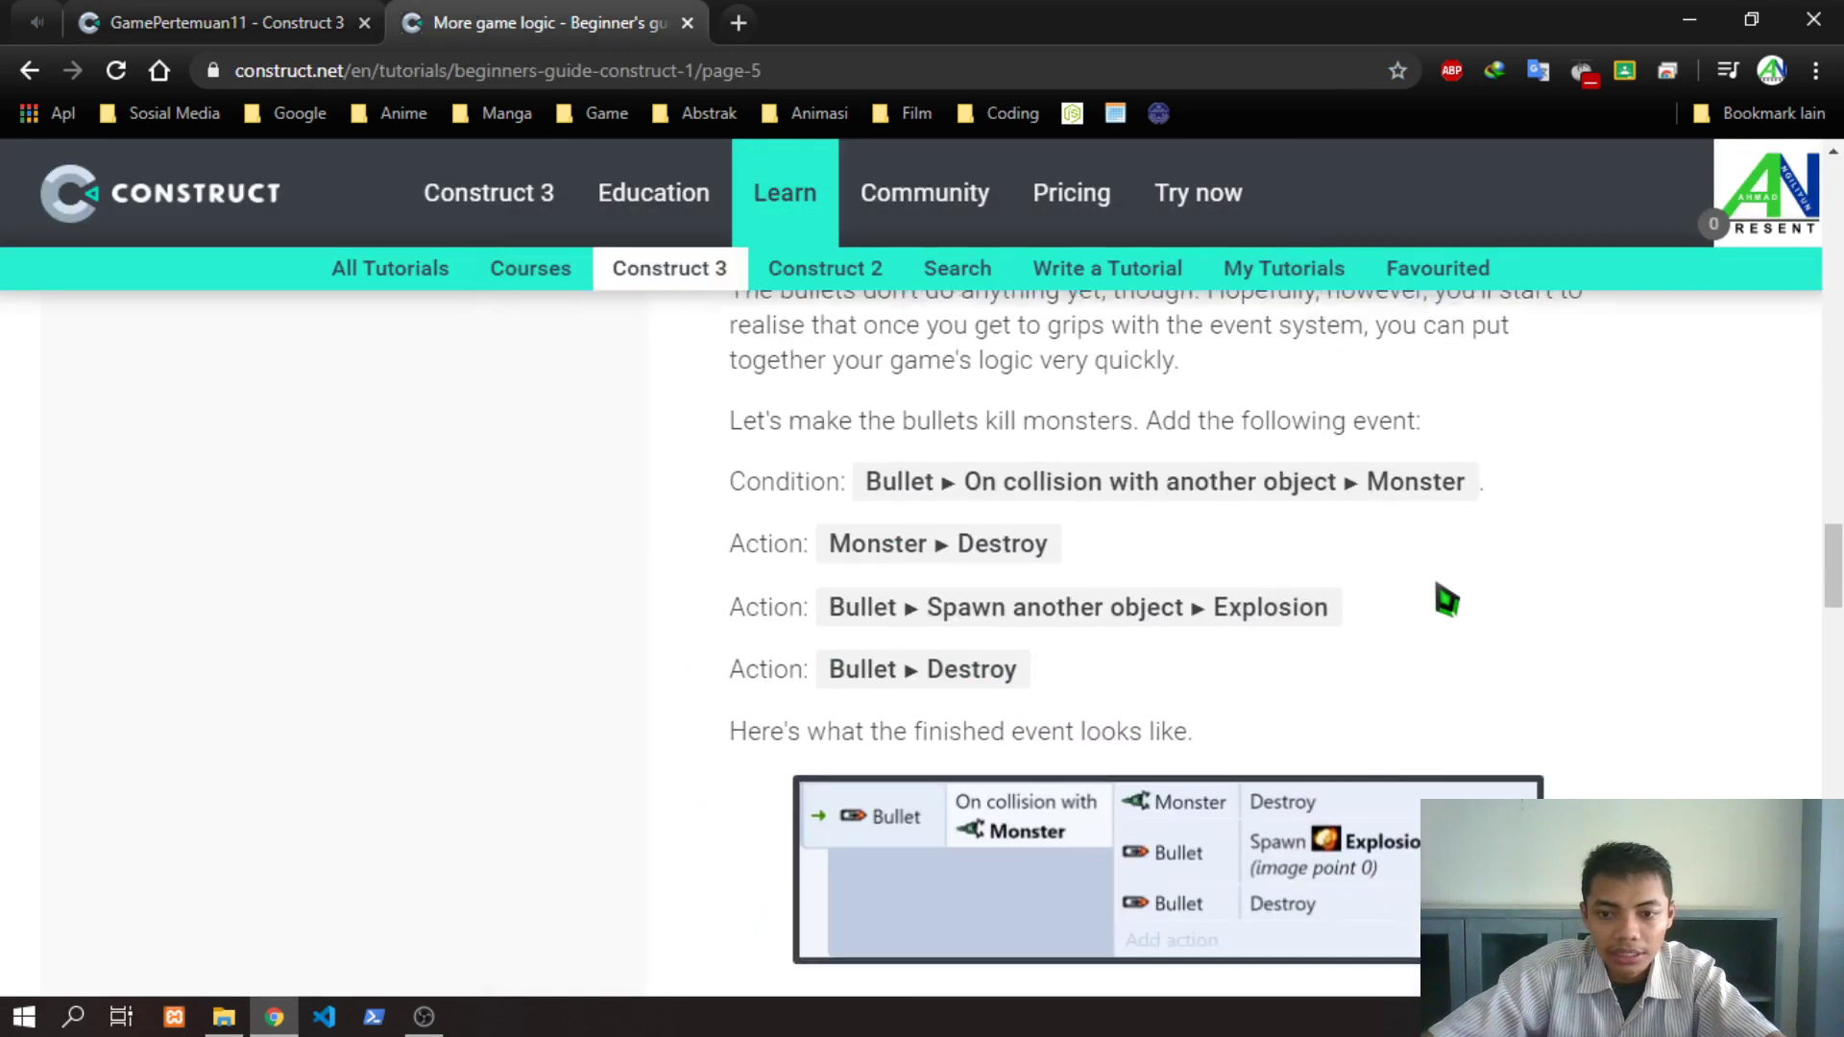
pyautogui.scroll(3, 1157, 504)
pyautogui.scroll(1, 1111, 634)
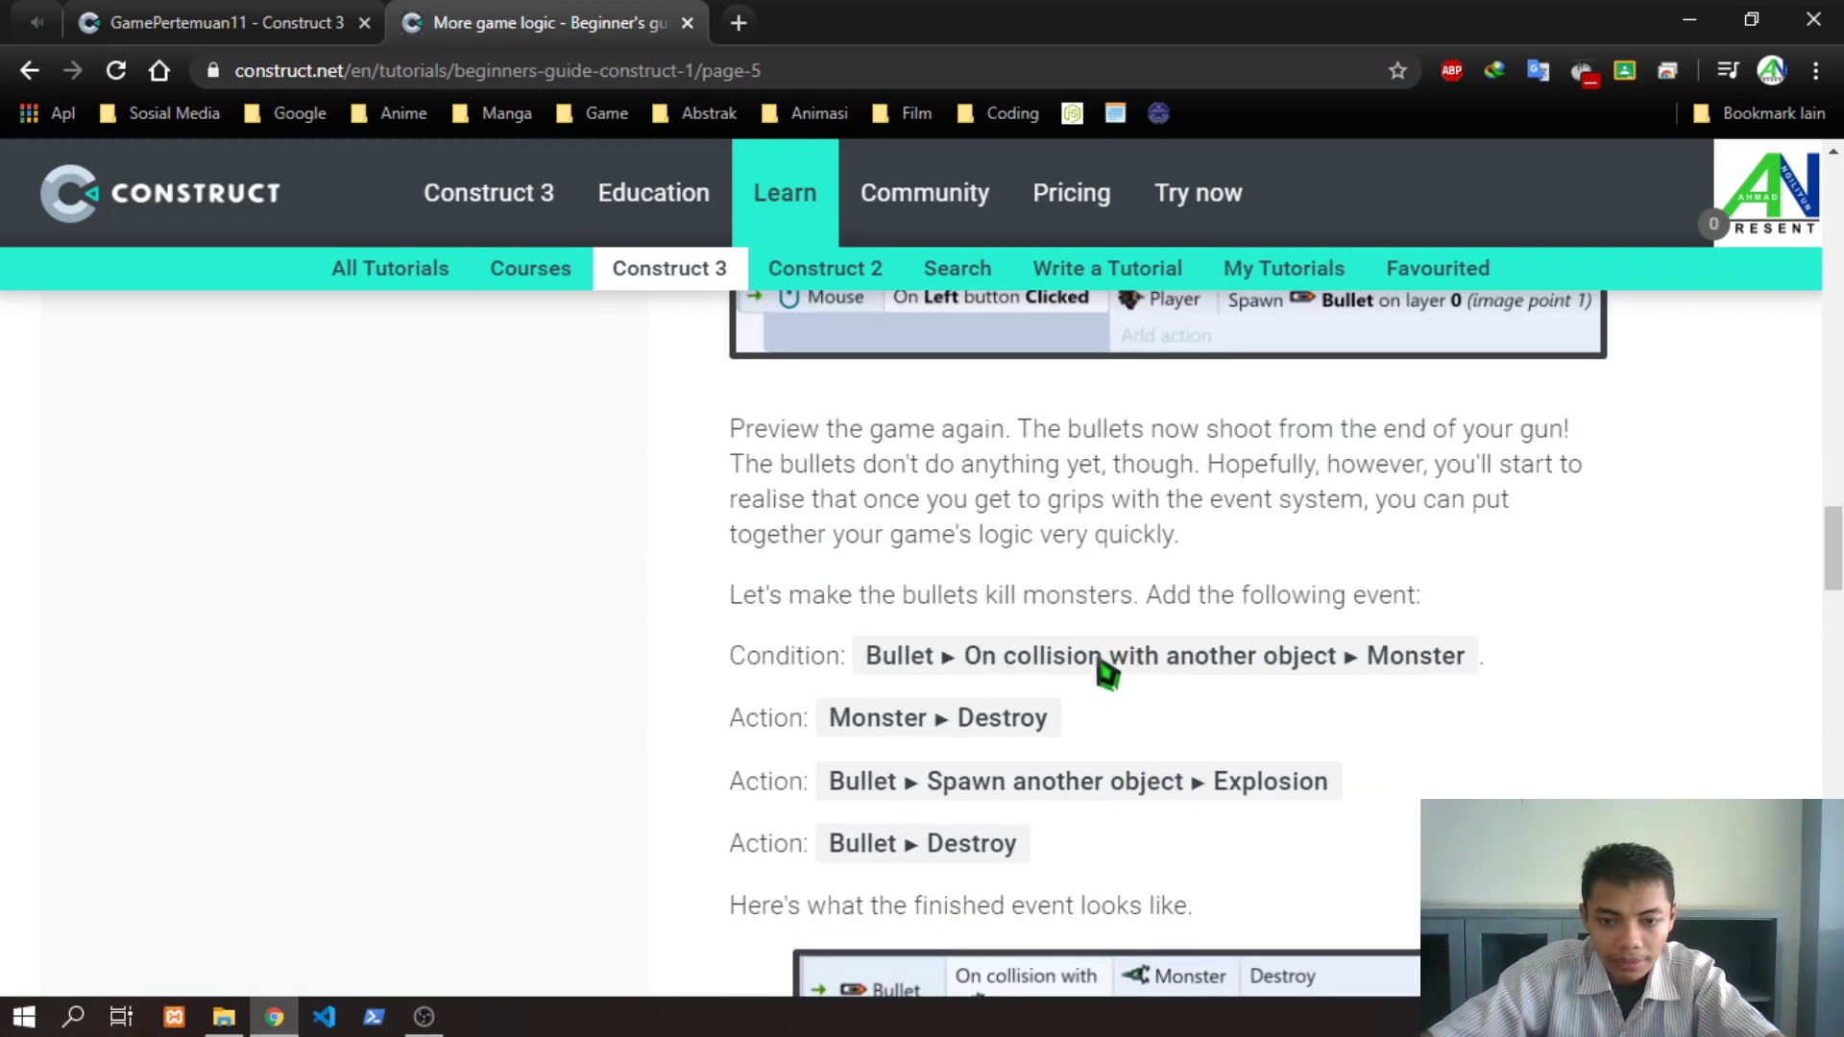
pyautogui.moveTo(727, 657); pyautogui.dragTo(857, 663)
pyautogui.click(1201, 711)
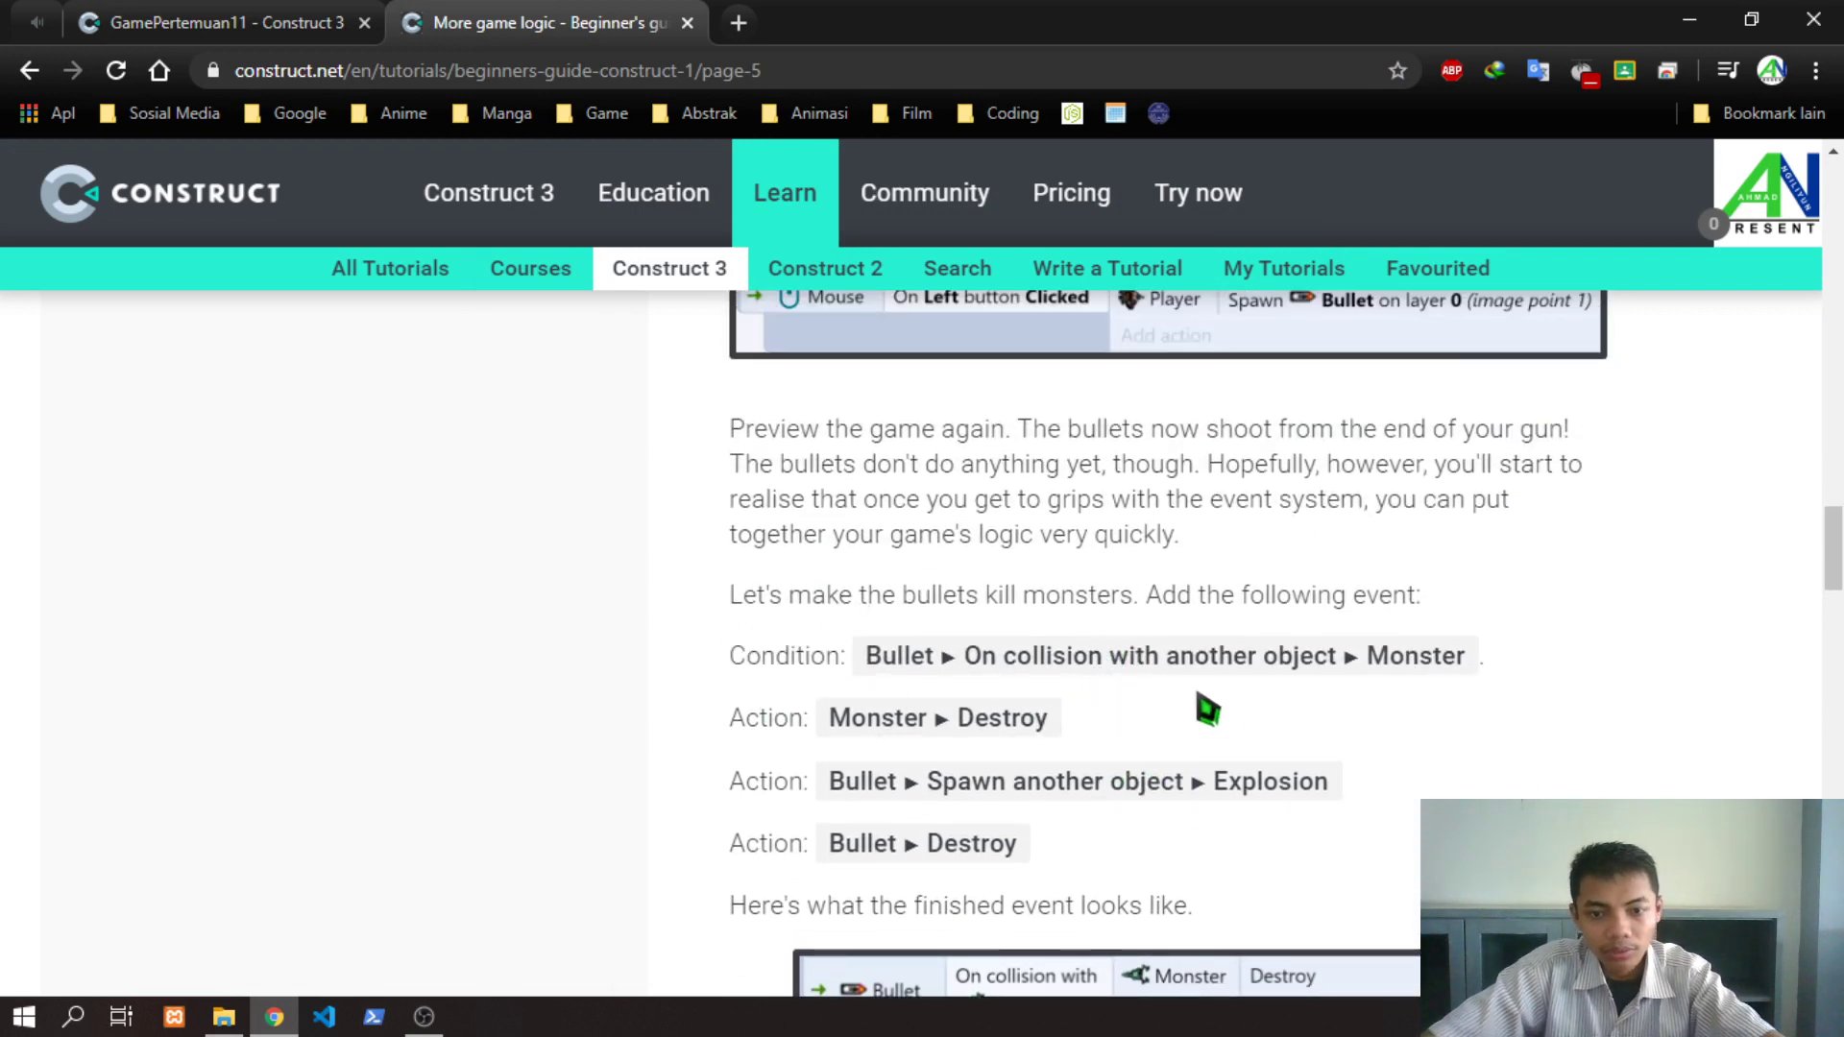
pyautogui.moveTo(1020, 659); pyautogui.dragTo(1208, 661)
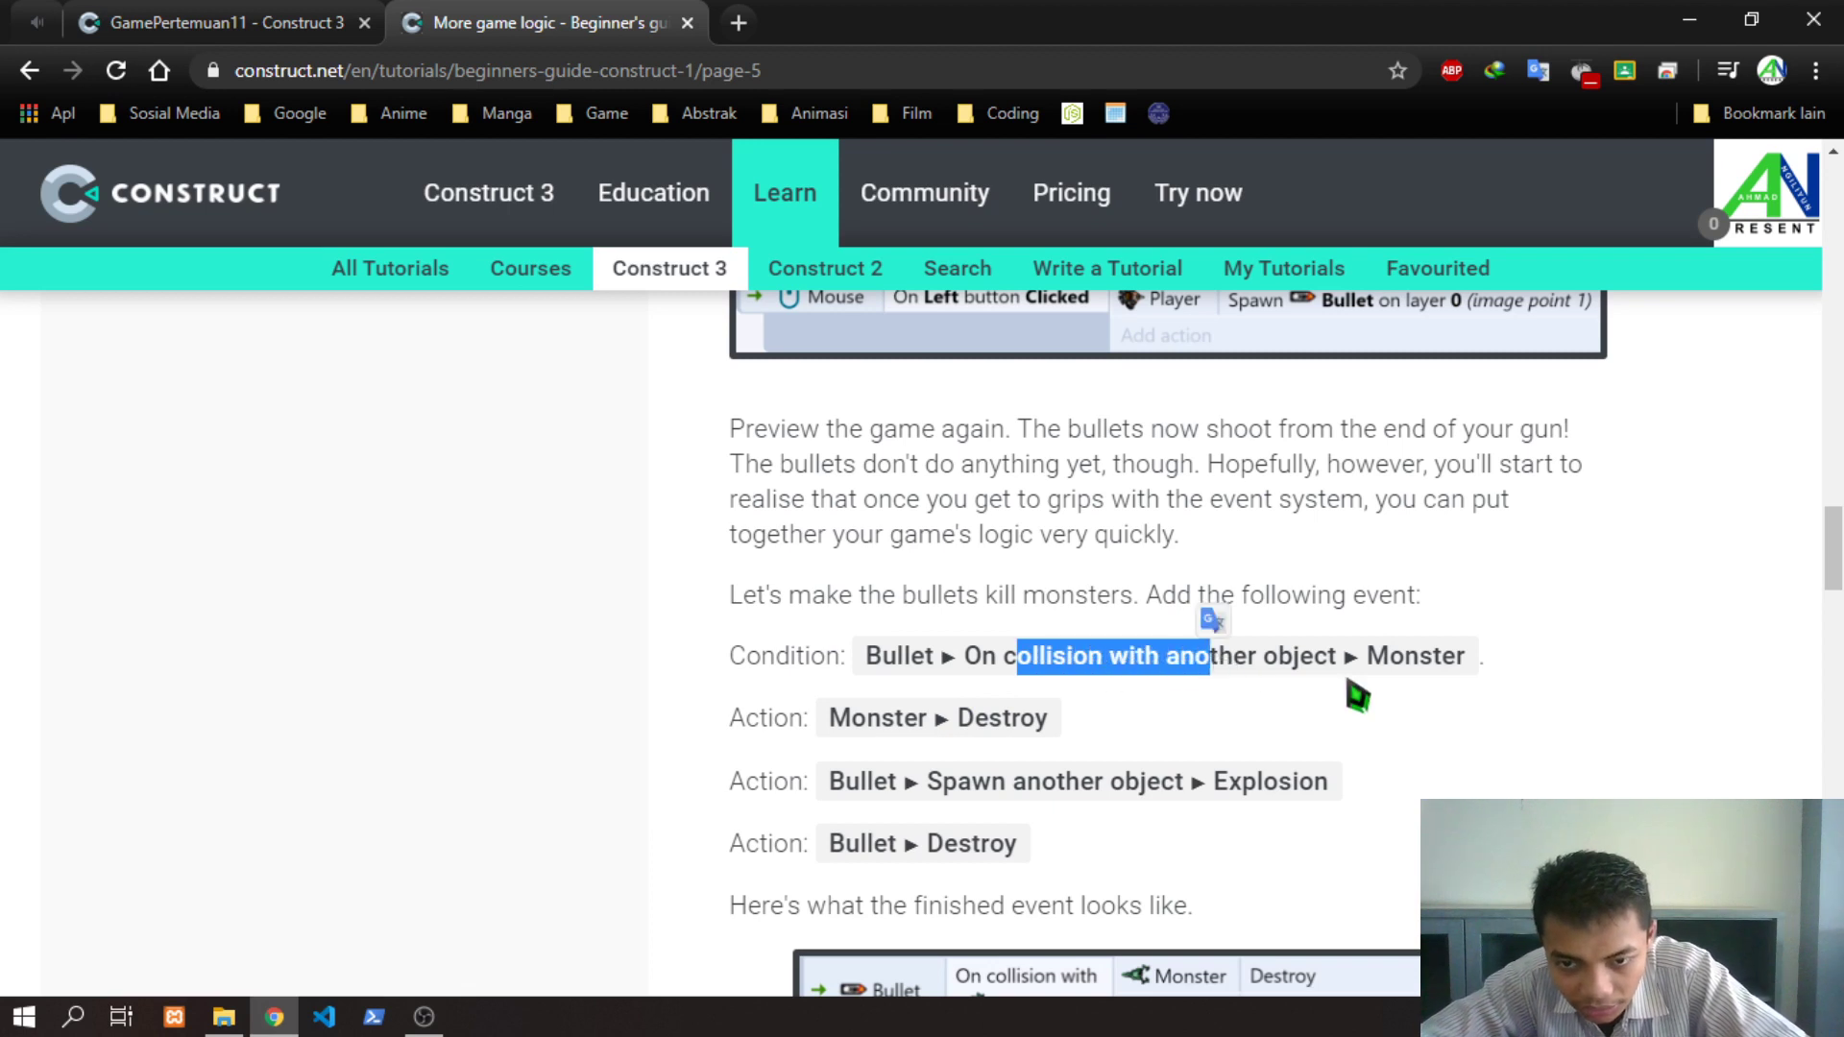
pyautogui.click(1356, 694)
pyautogui.moveTo(1368, 658); pyautogui.dragTo(1513, 672)
pyautogui.click(1515, 789)
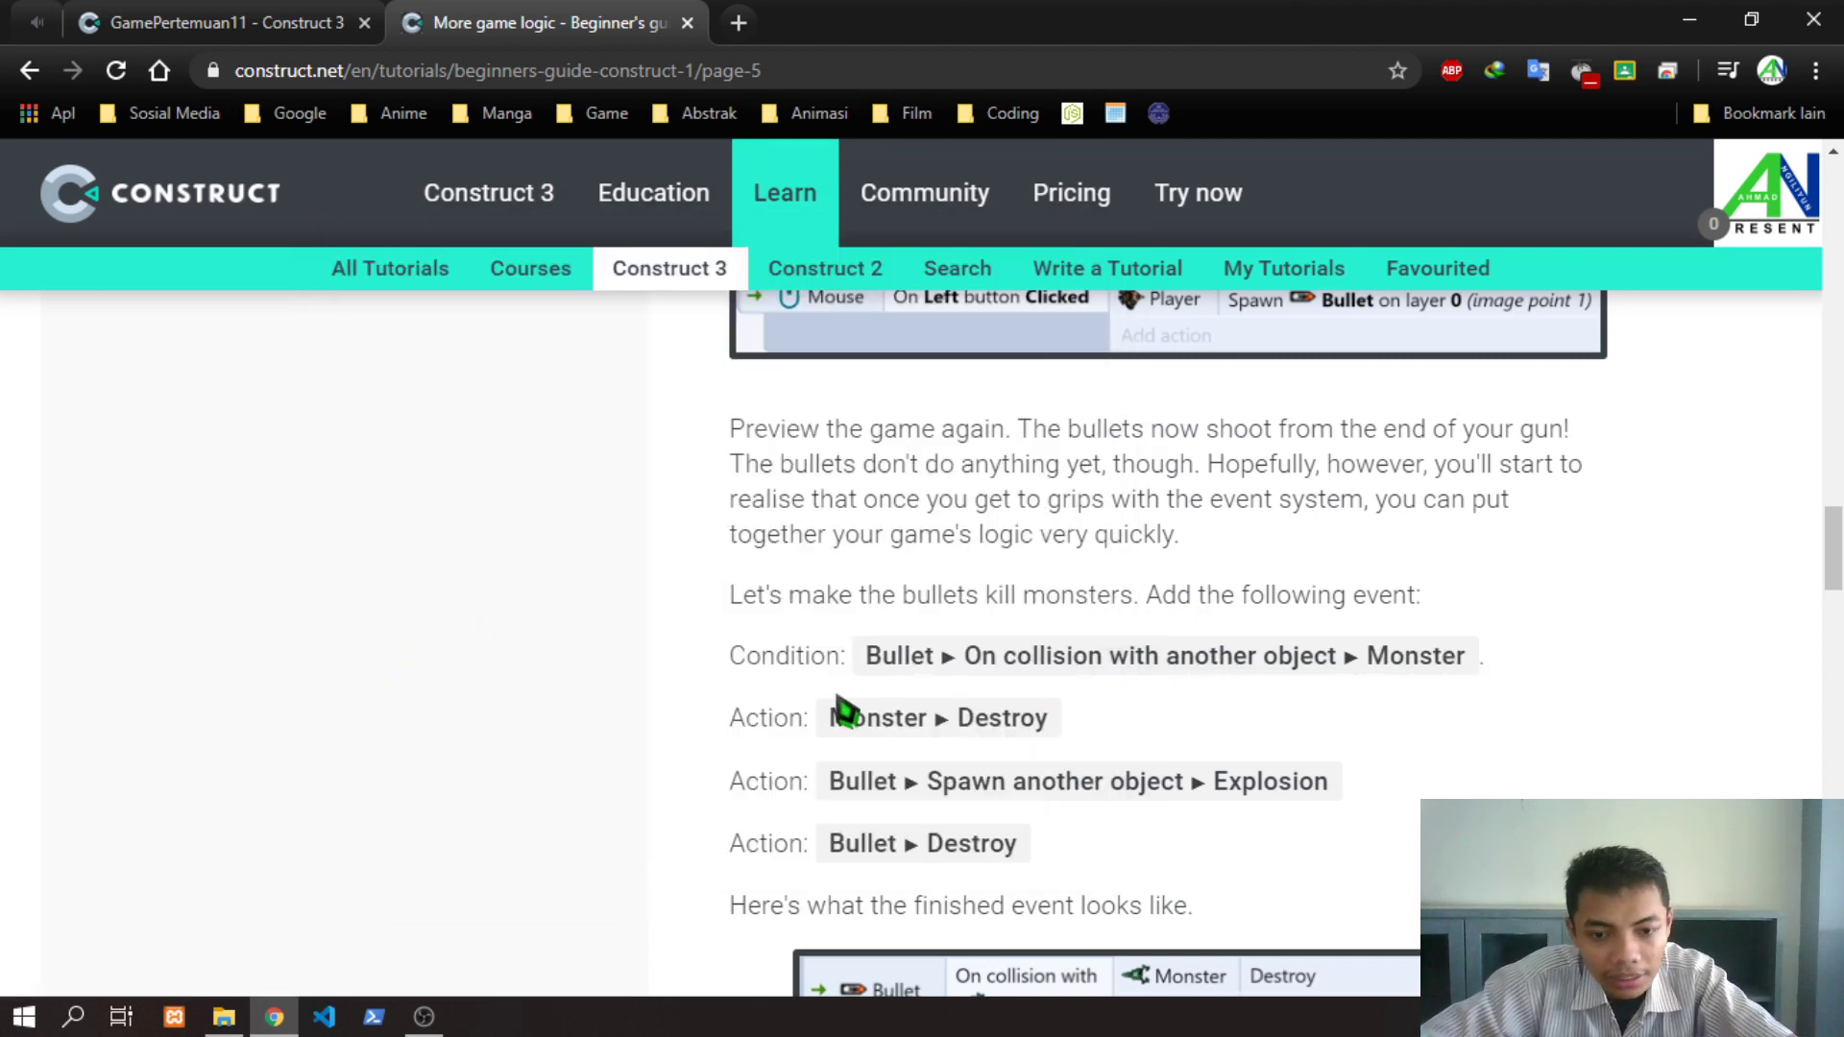
pyautogui.click(211, 22)
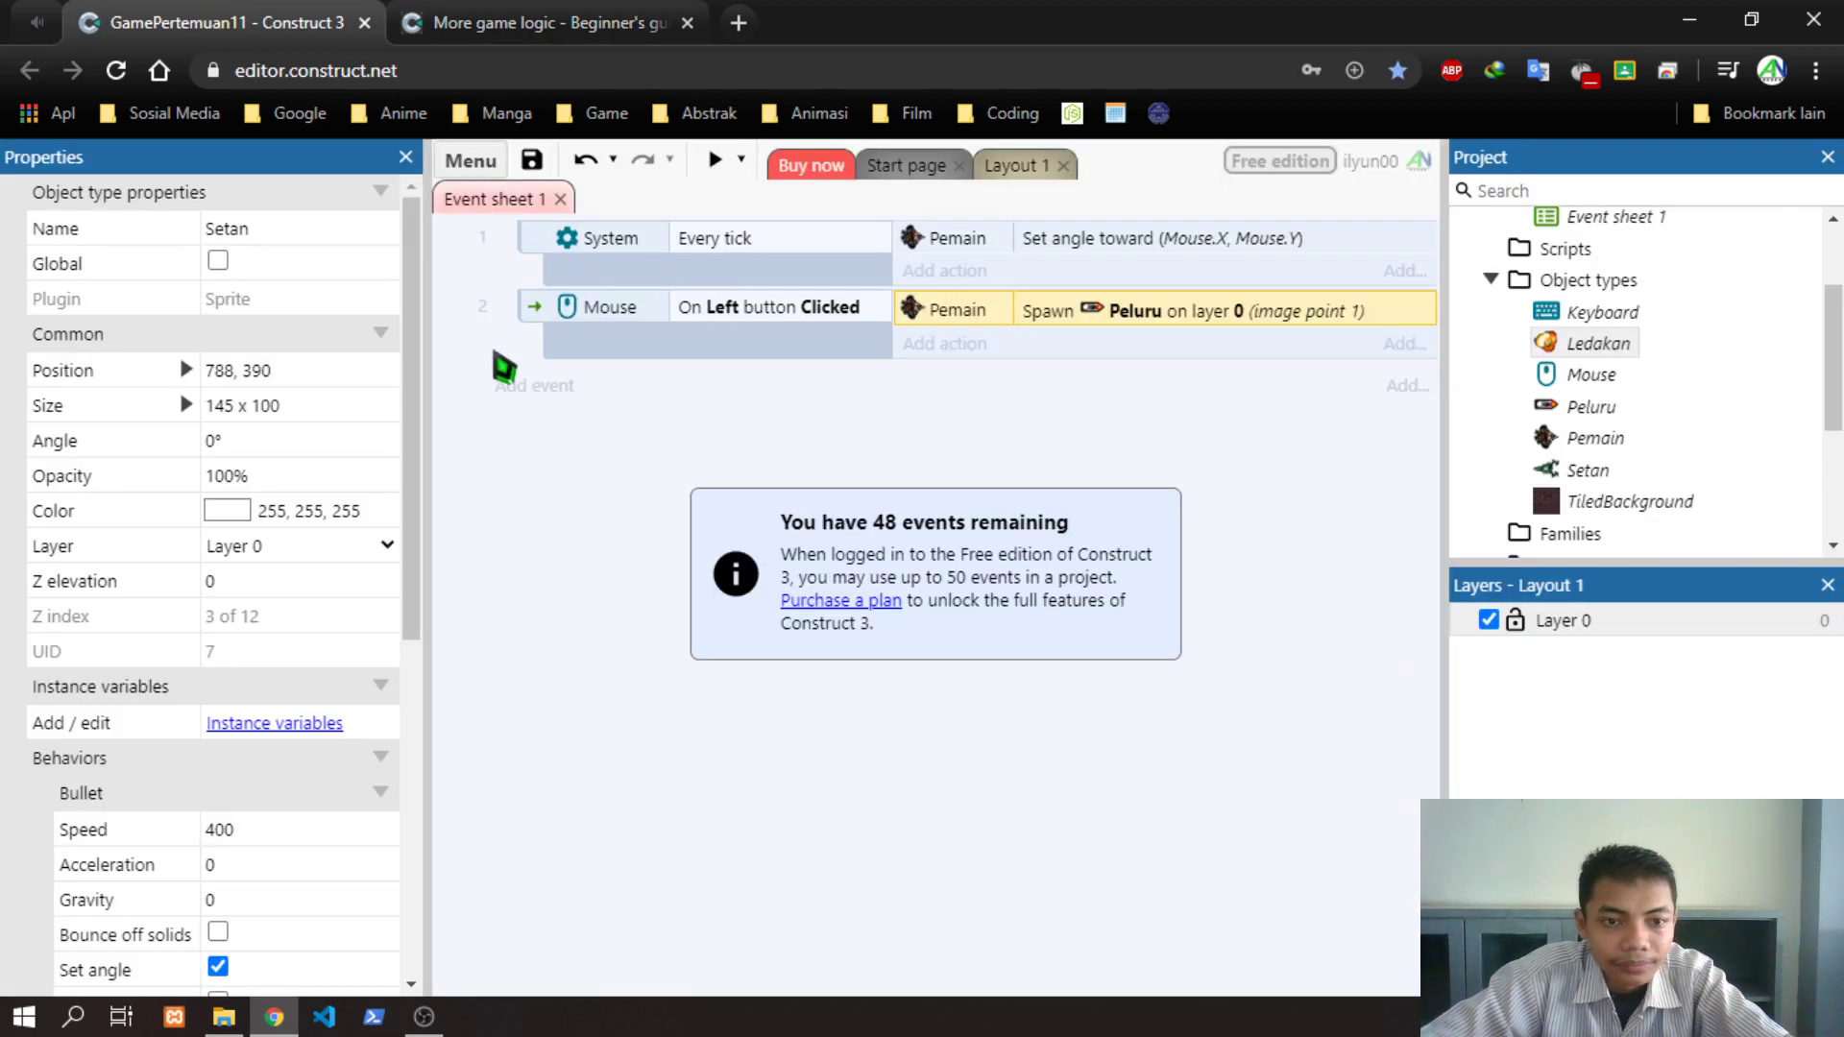
pyautogui.click(591, 21)
pyautogui.click(182, 22)
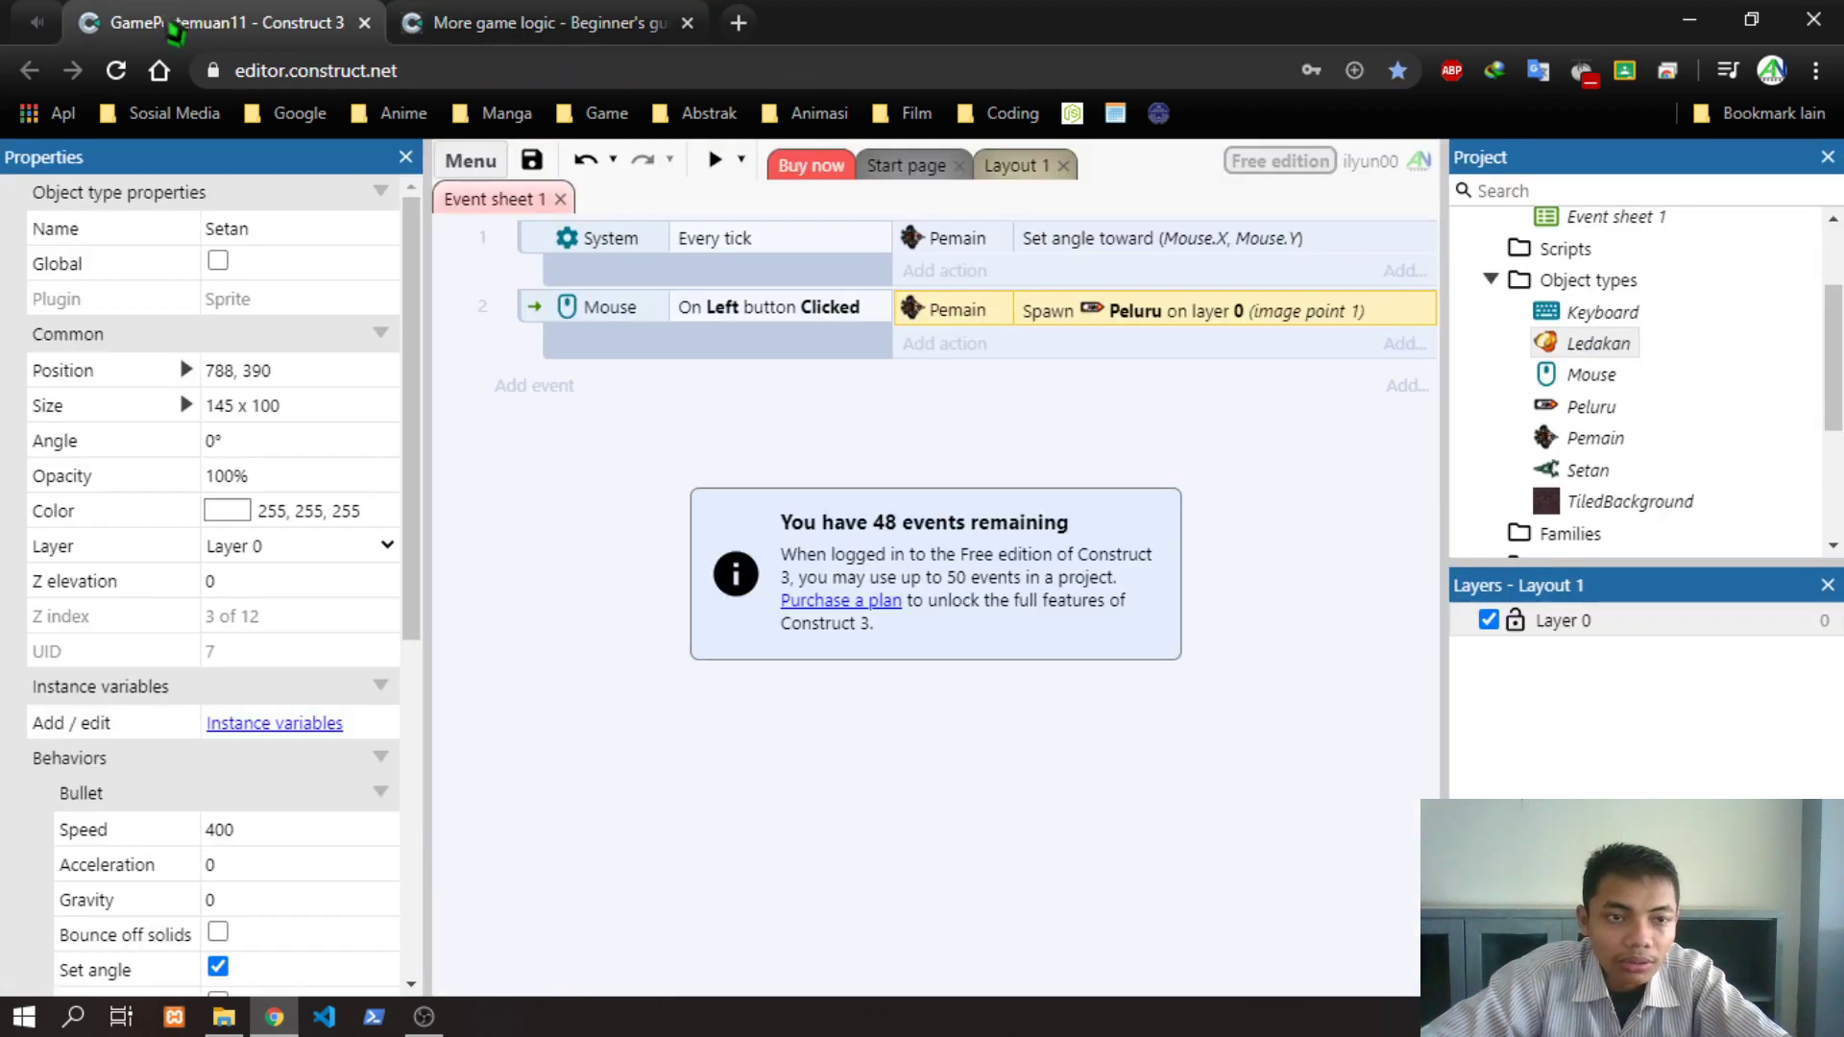
# Start a new event with Peluru's On collision with another object condition
pyautogui.click(530, 389)
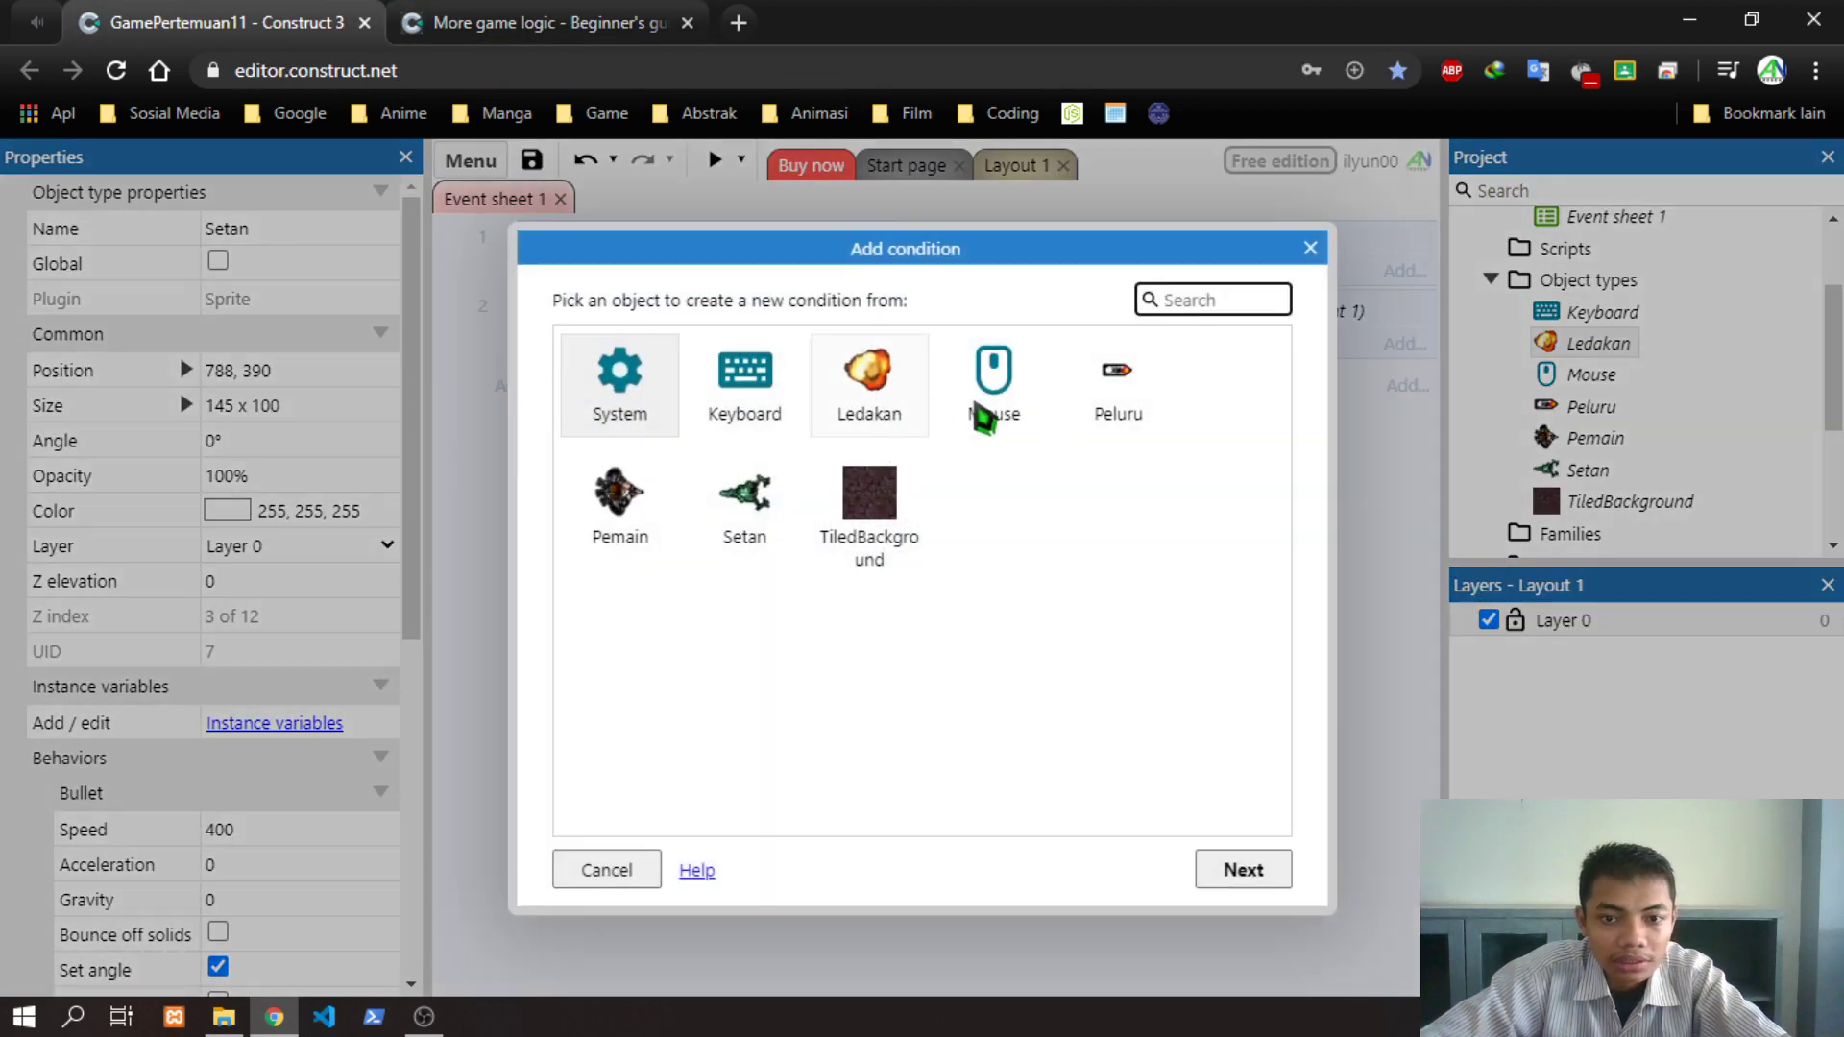
pyautogui.doubleClick(1114, 375)
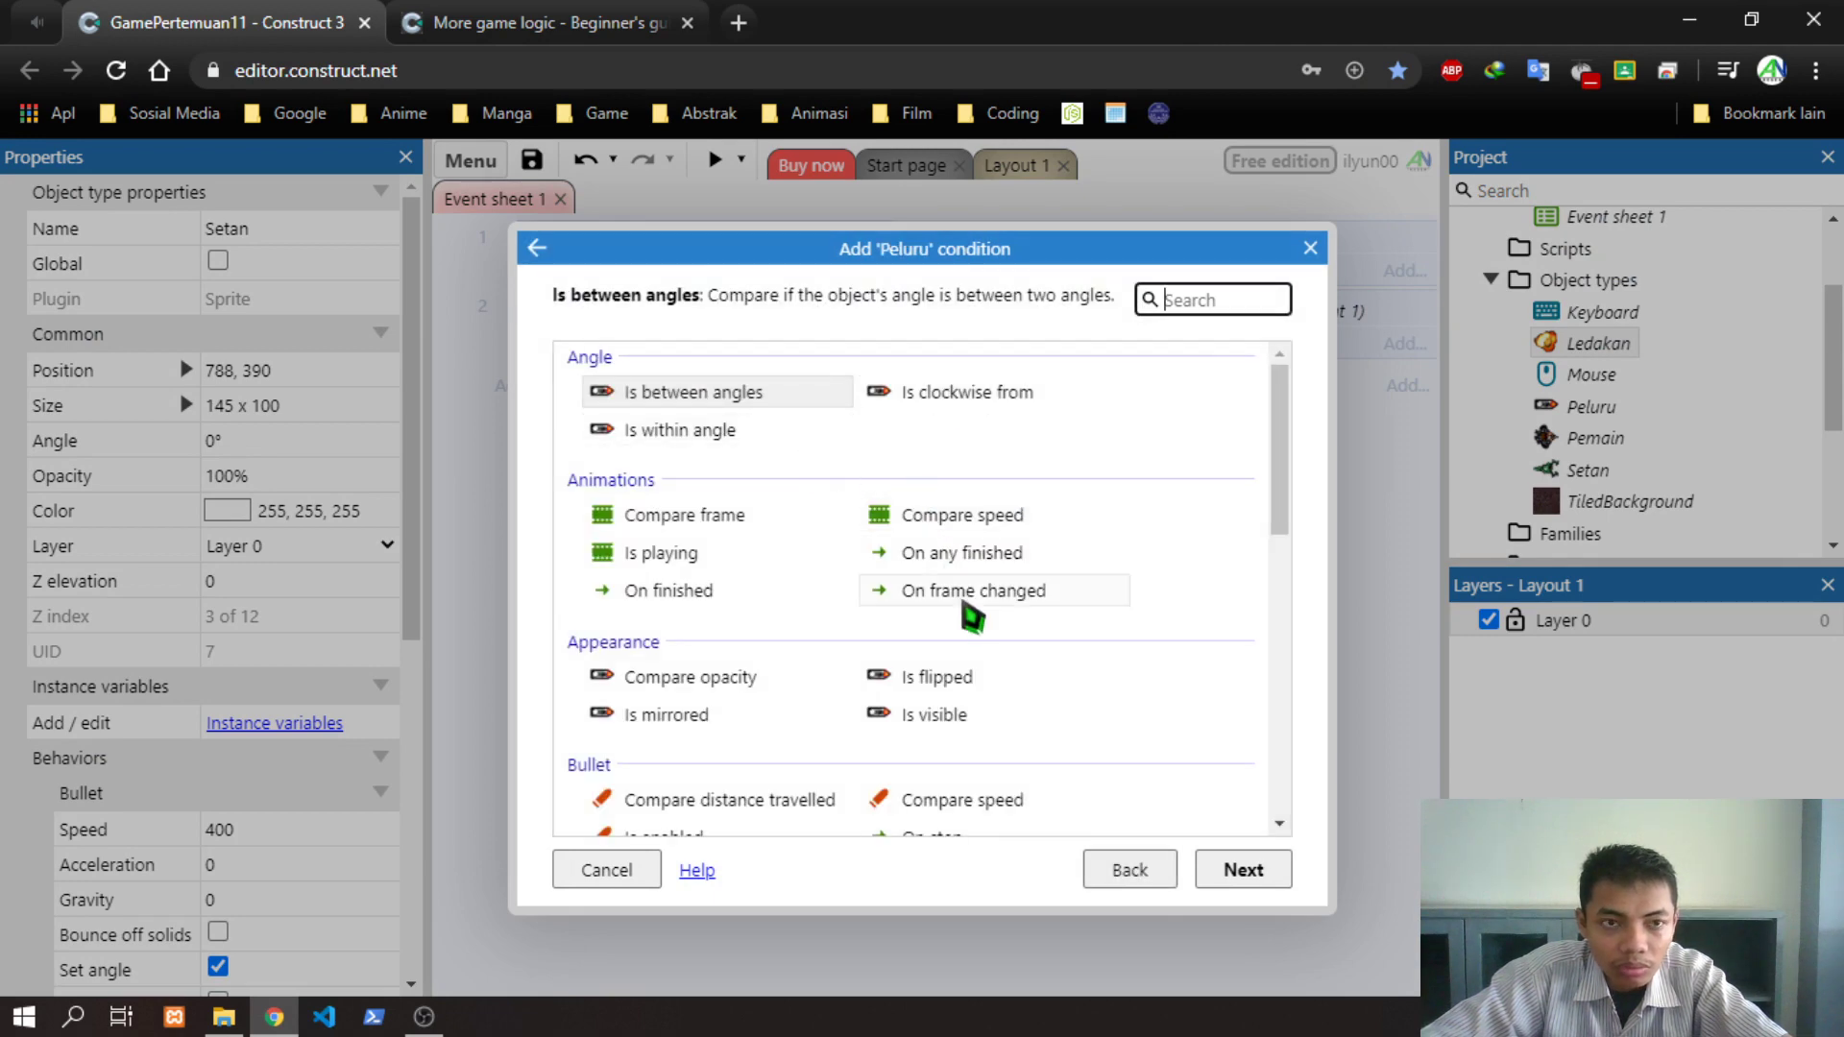
pyautogui.write('on')
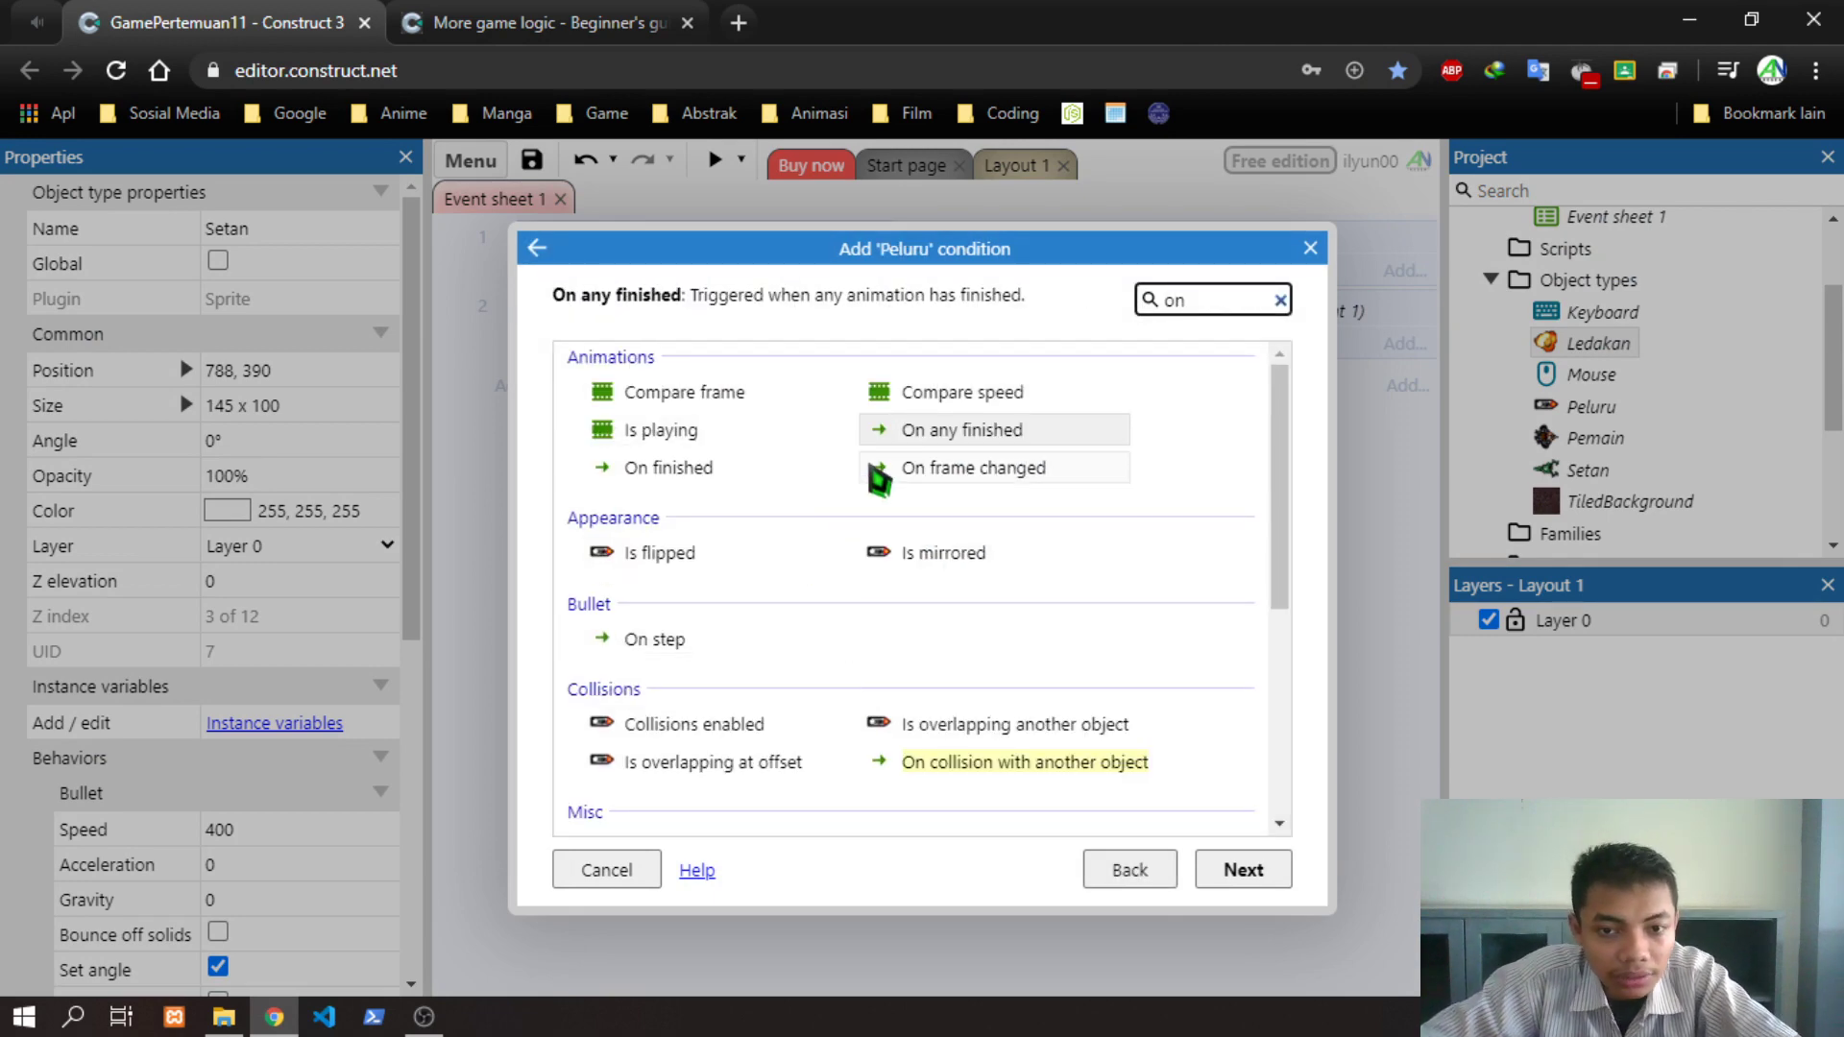
pyautogui.scroll(-1, 1024, 658)
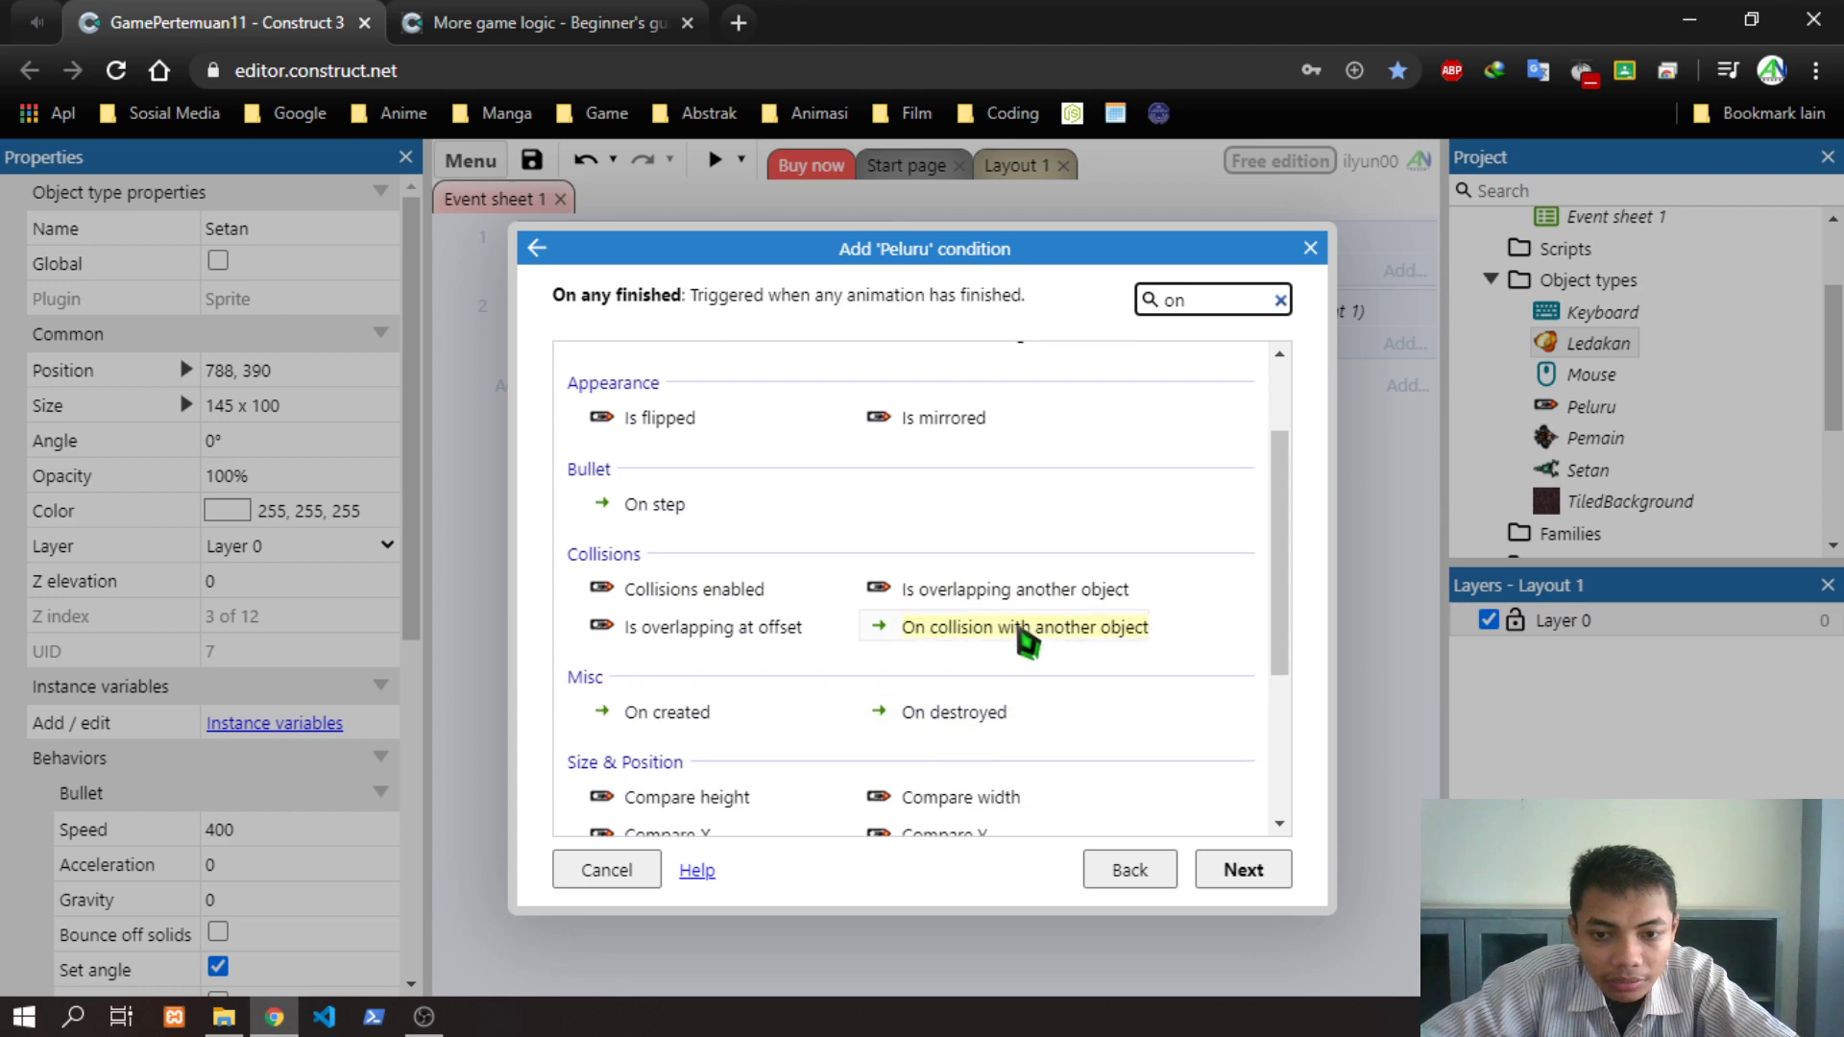
pyautogui.doubleClick(1024, 629)
# Choose Setan as the object Peluru collides with, checking the guide, and confirm the condition
pyautogui.click(930, 500)
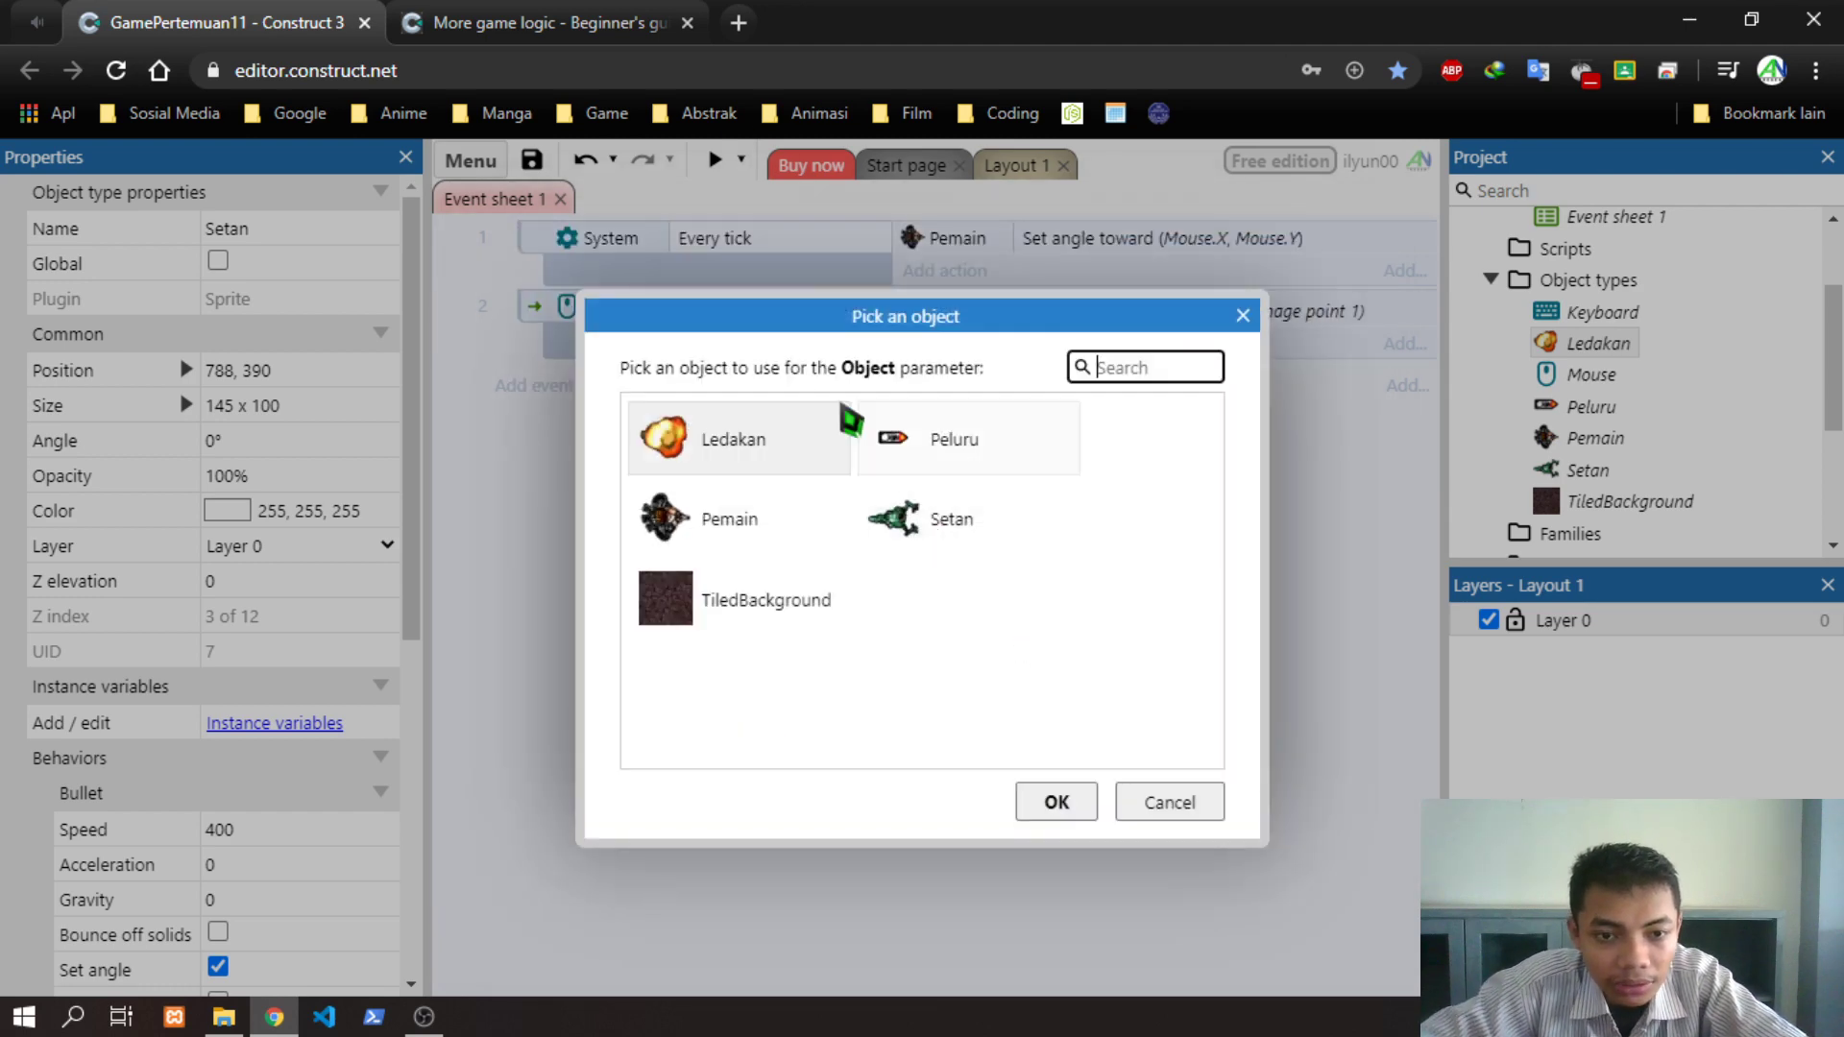
pyautogui.click(538, 22)
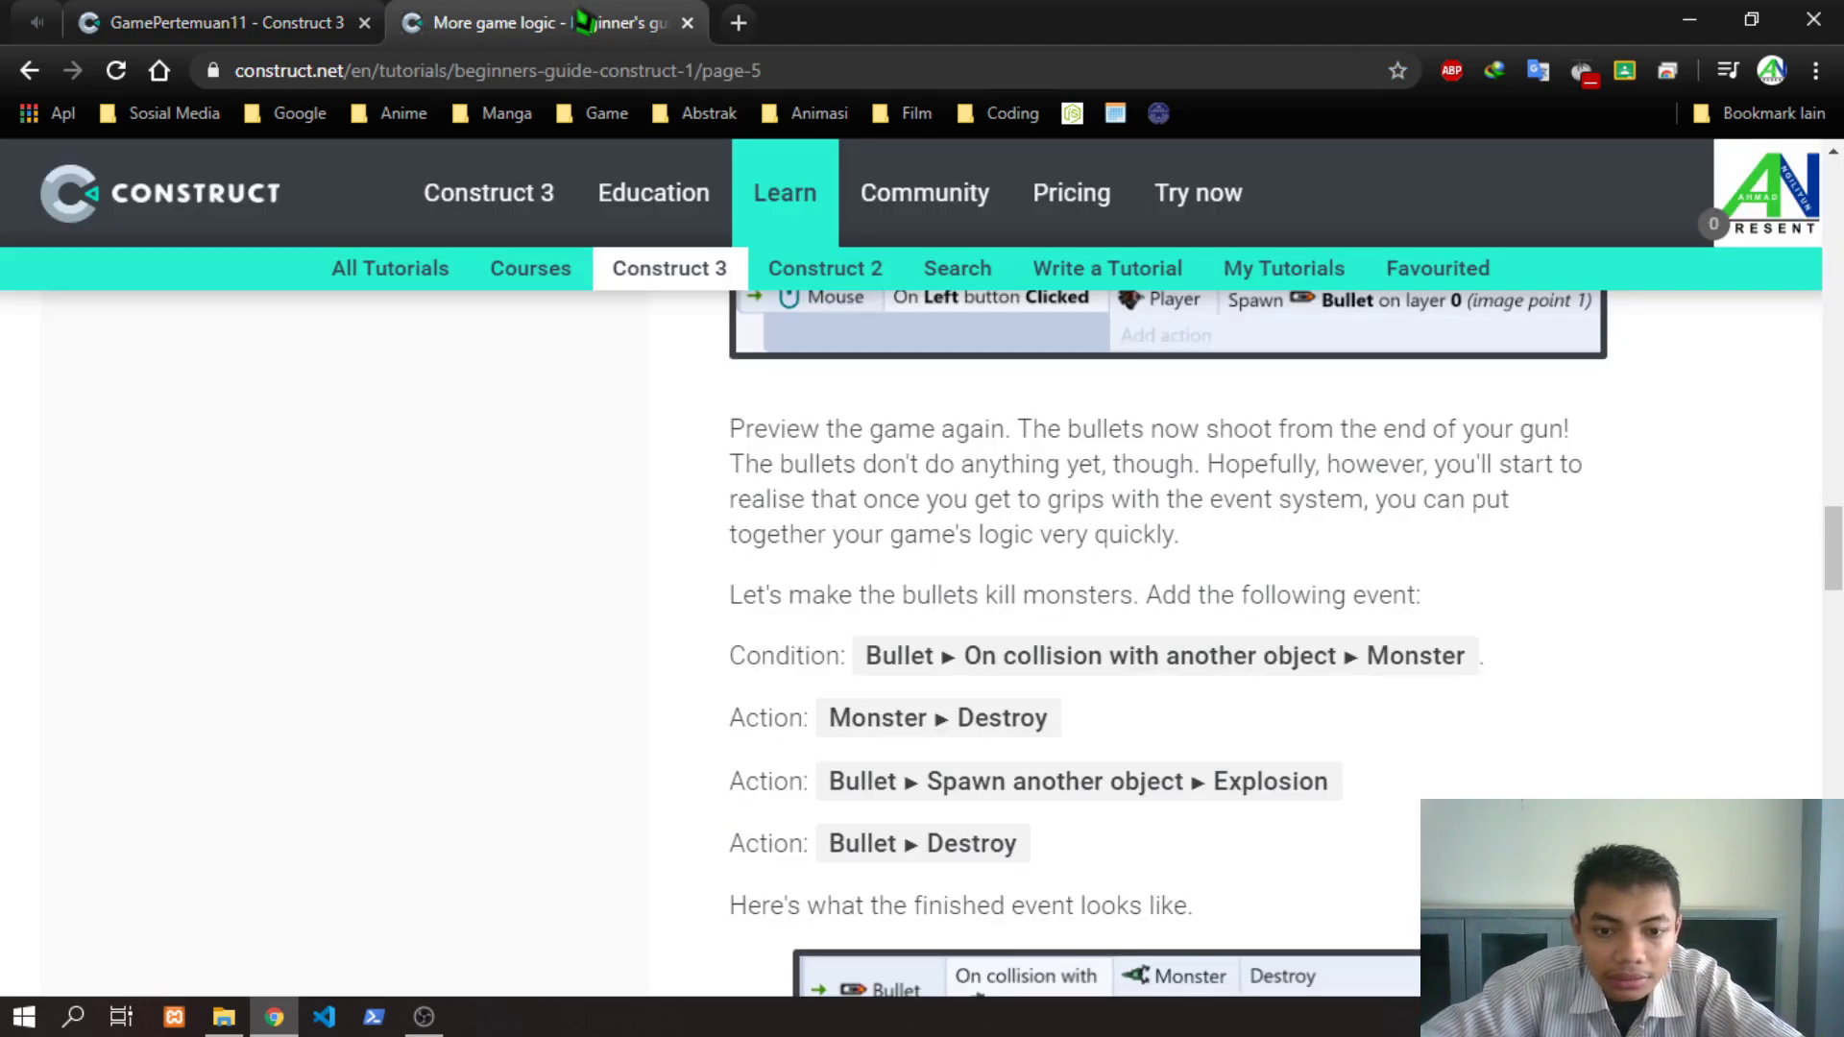
pyautogui.click(206, 21)
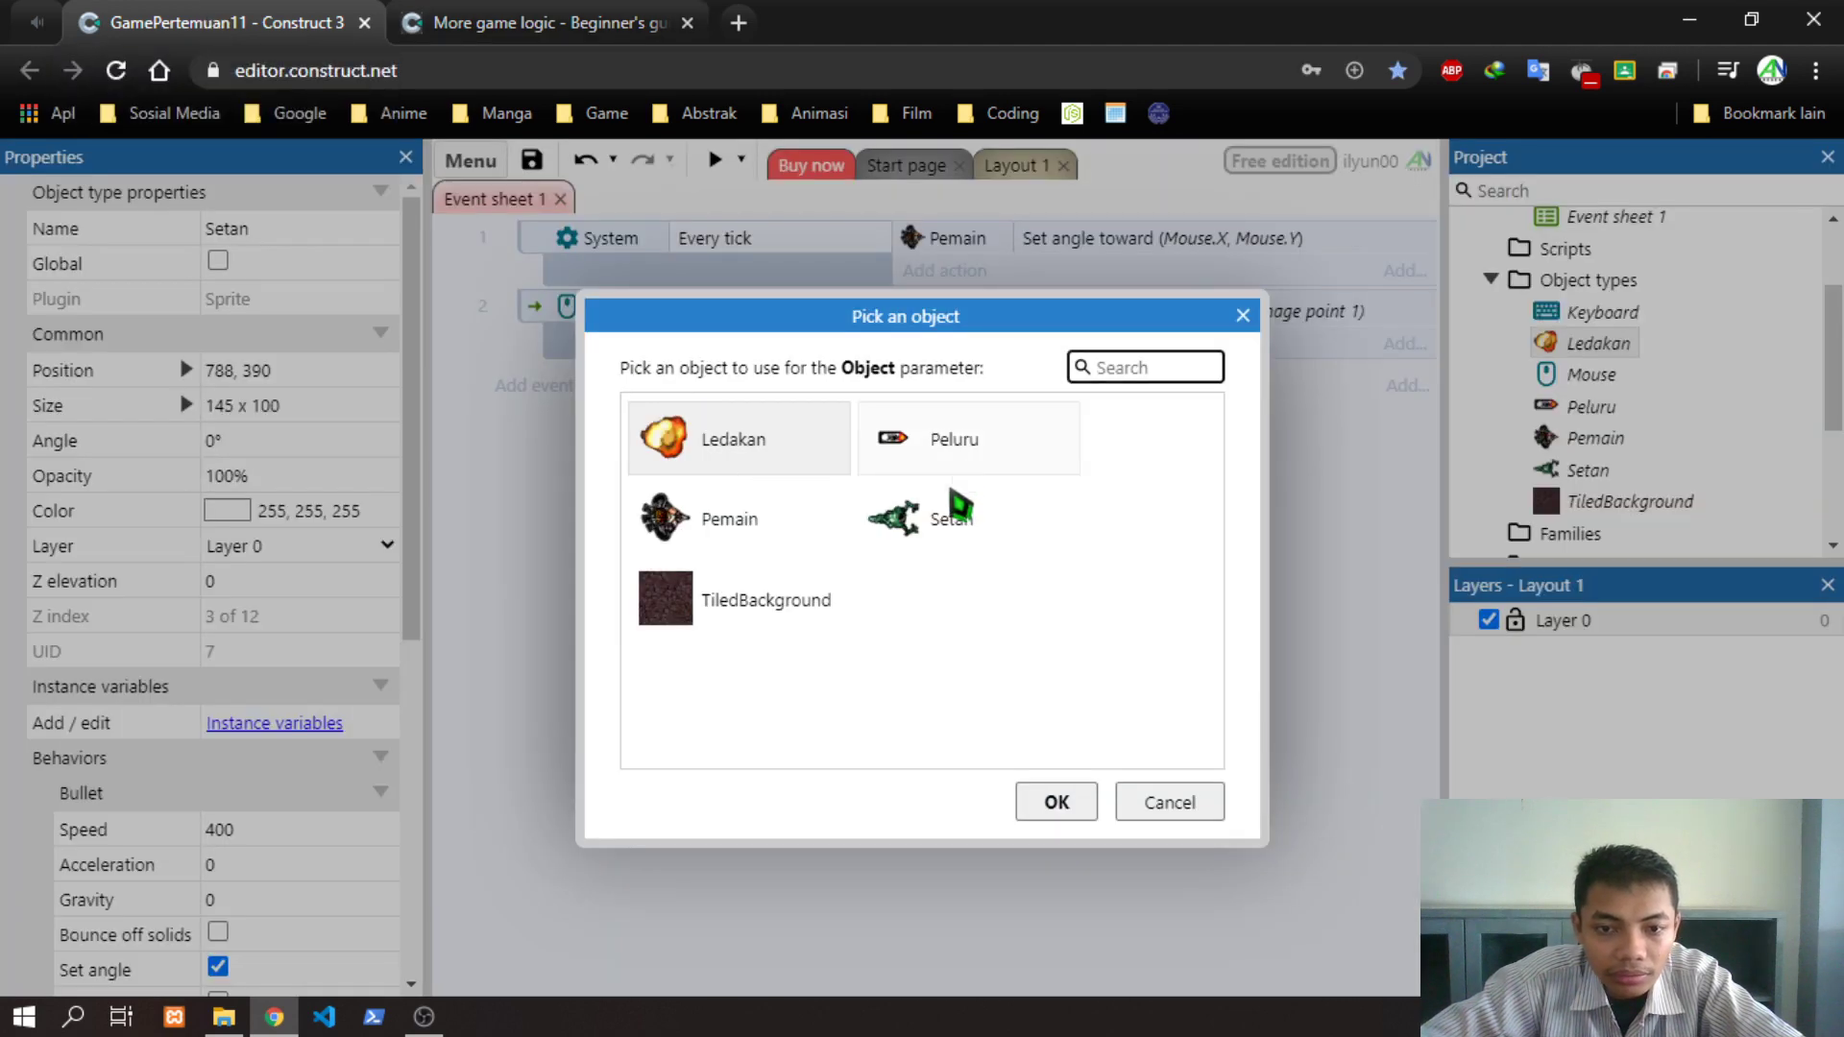
pyautogui.doubleClick(939, 533)
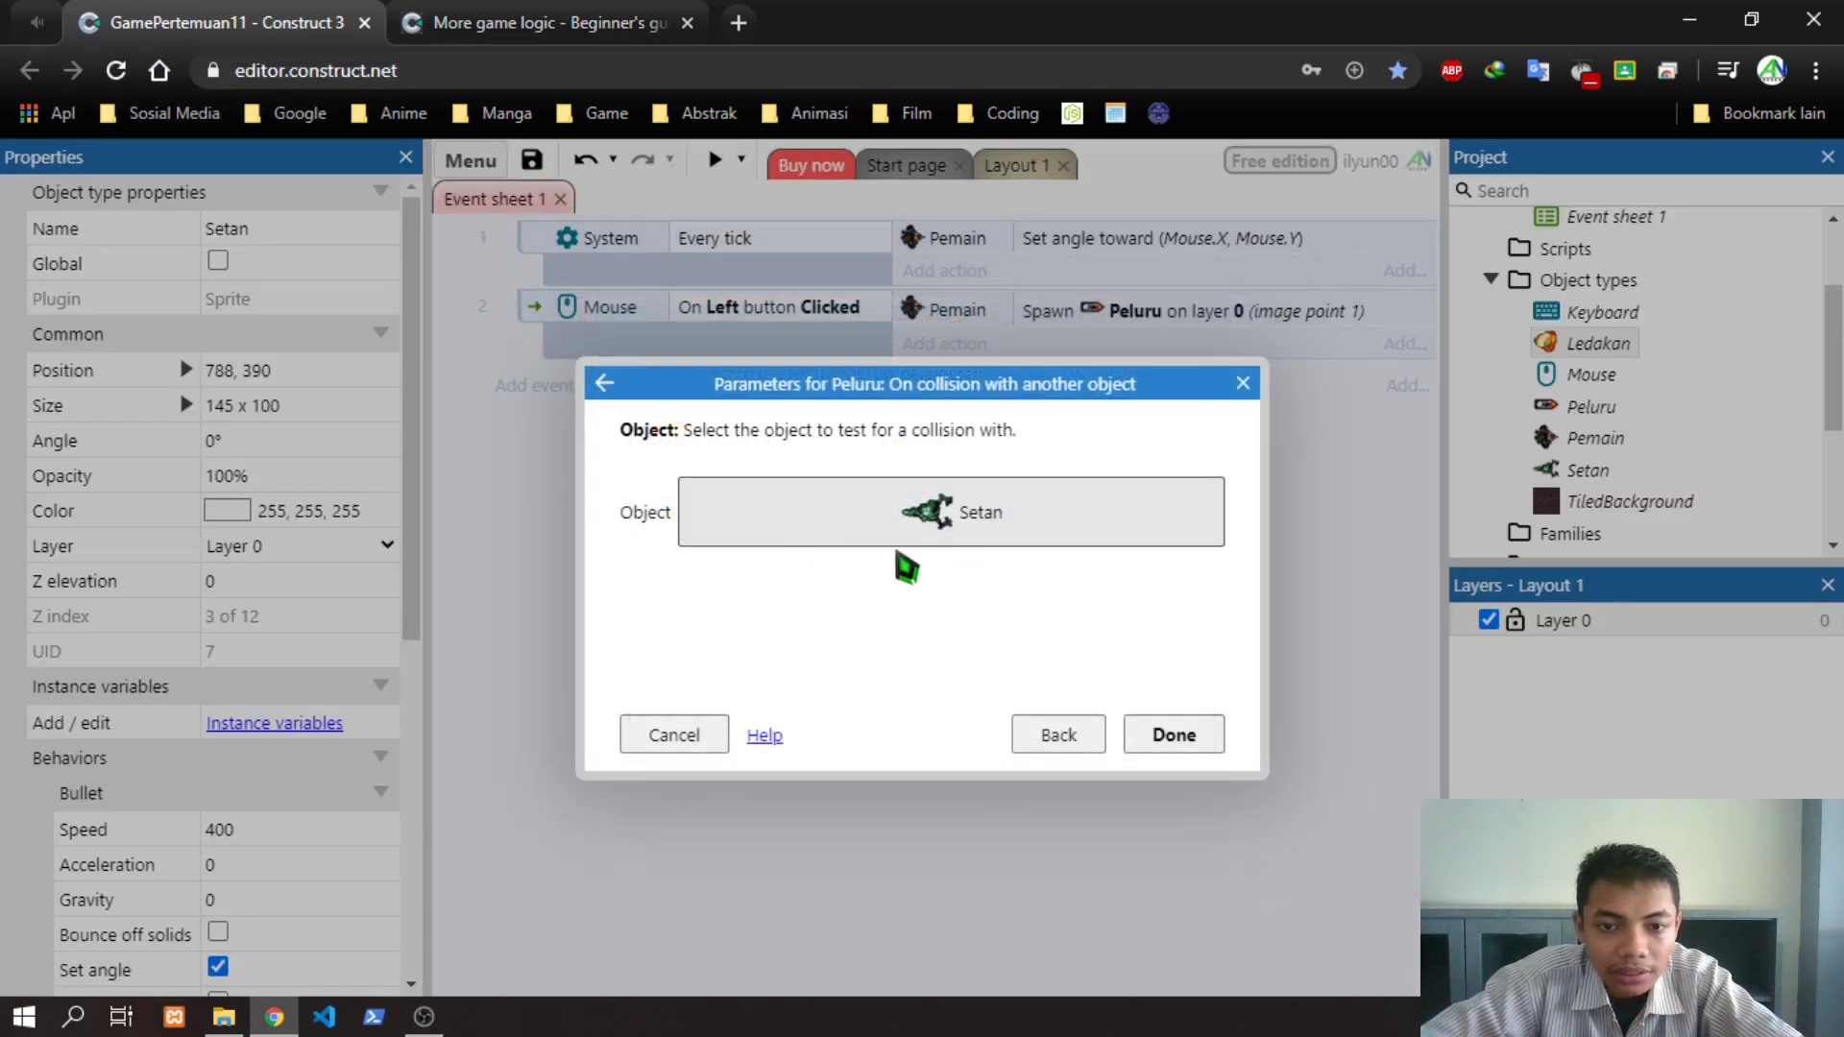
pyautogui.click(1152, 735)
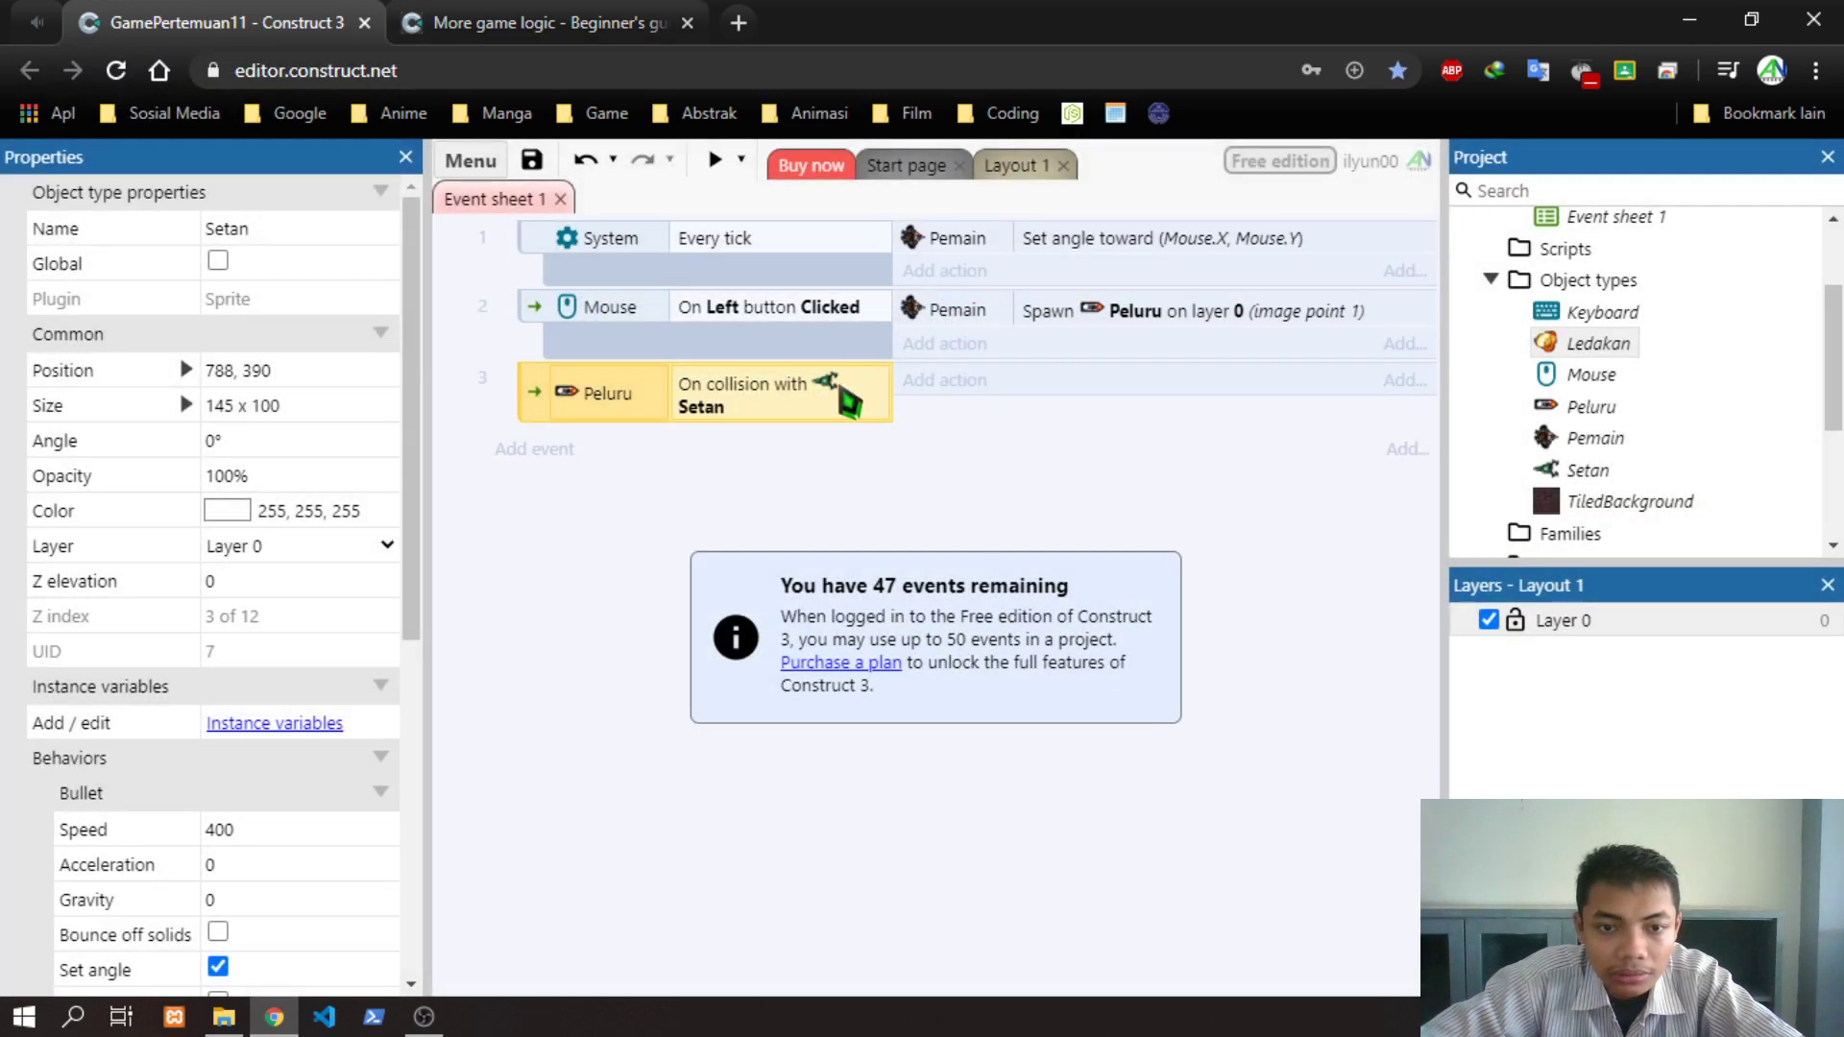
# Add a Destroy action for Setan to the Peluru collision event
pyautogui.hotkey('ctrl', 'Tab')
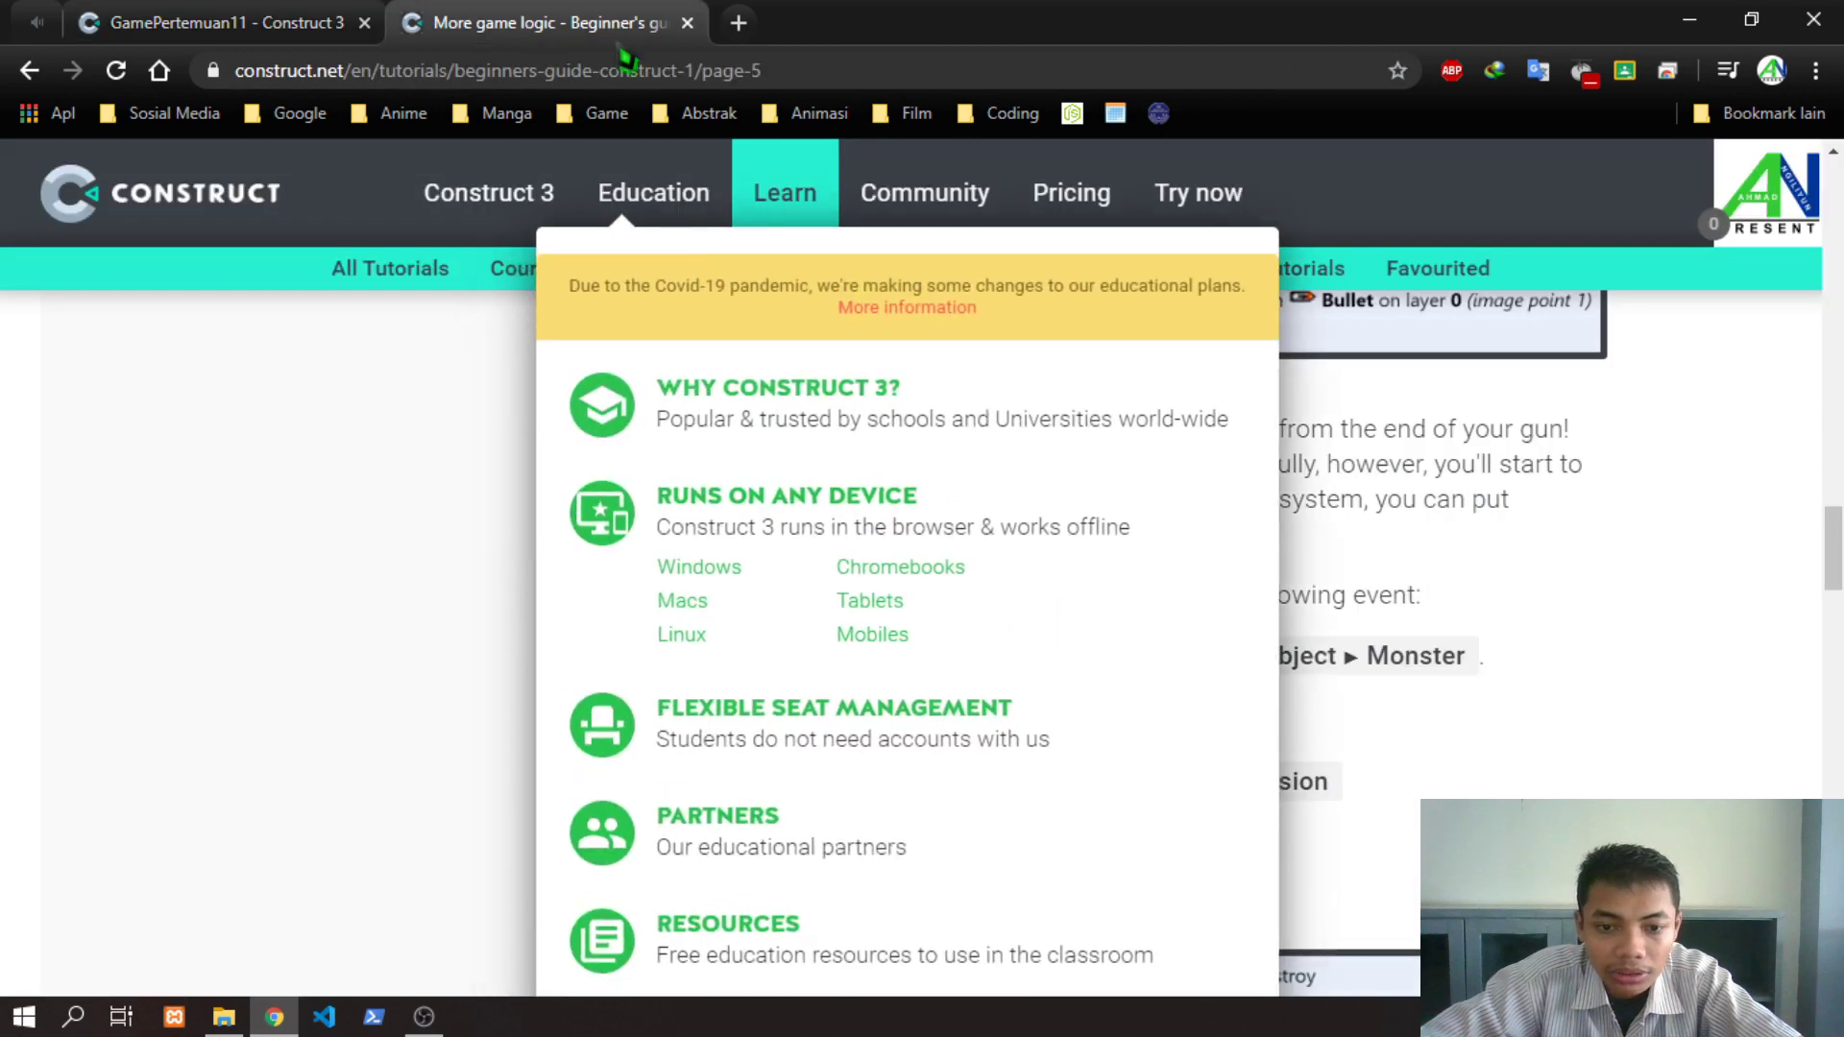
pyautogui.hotkey('ctrl', 'Tab')
pyautogui.click(936, 384)
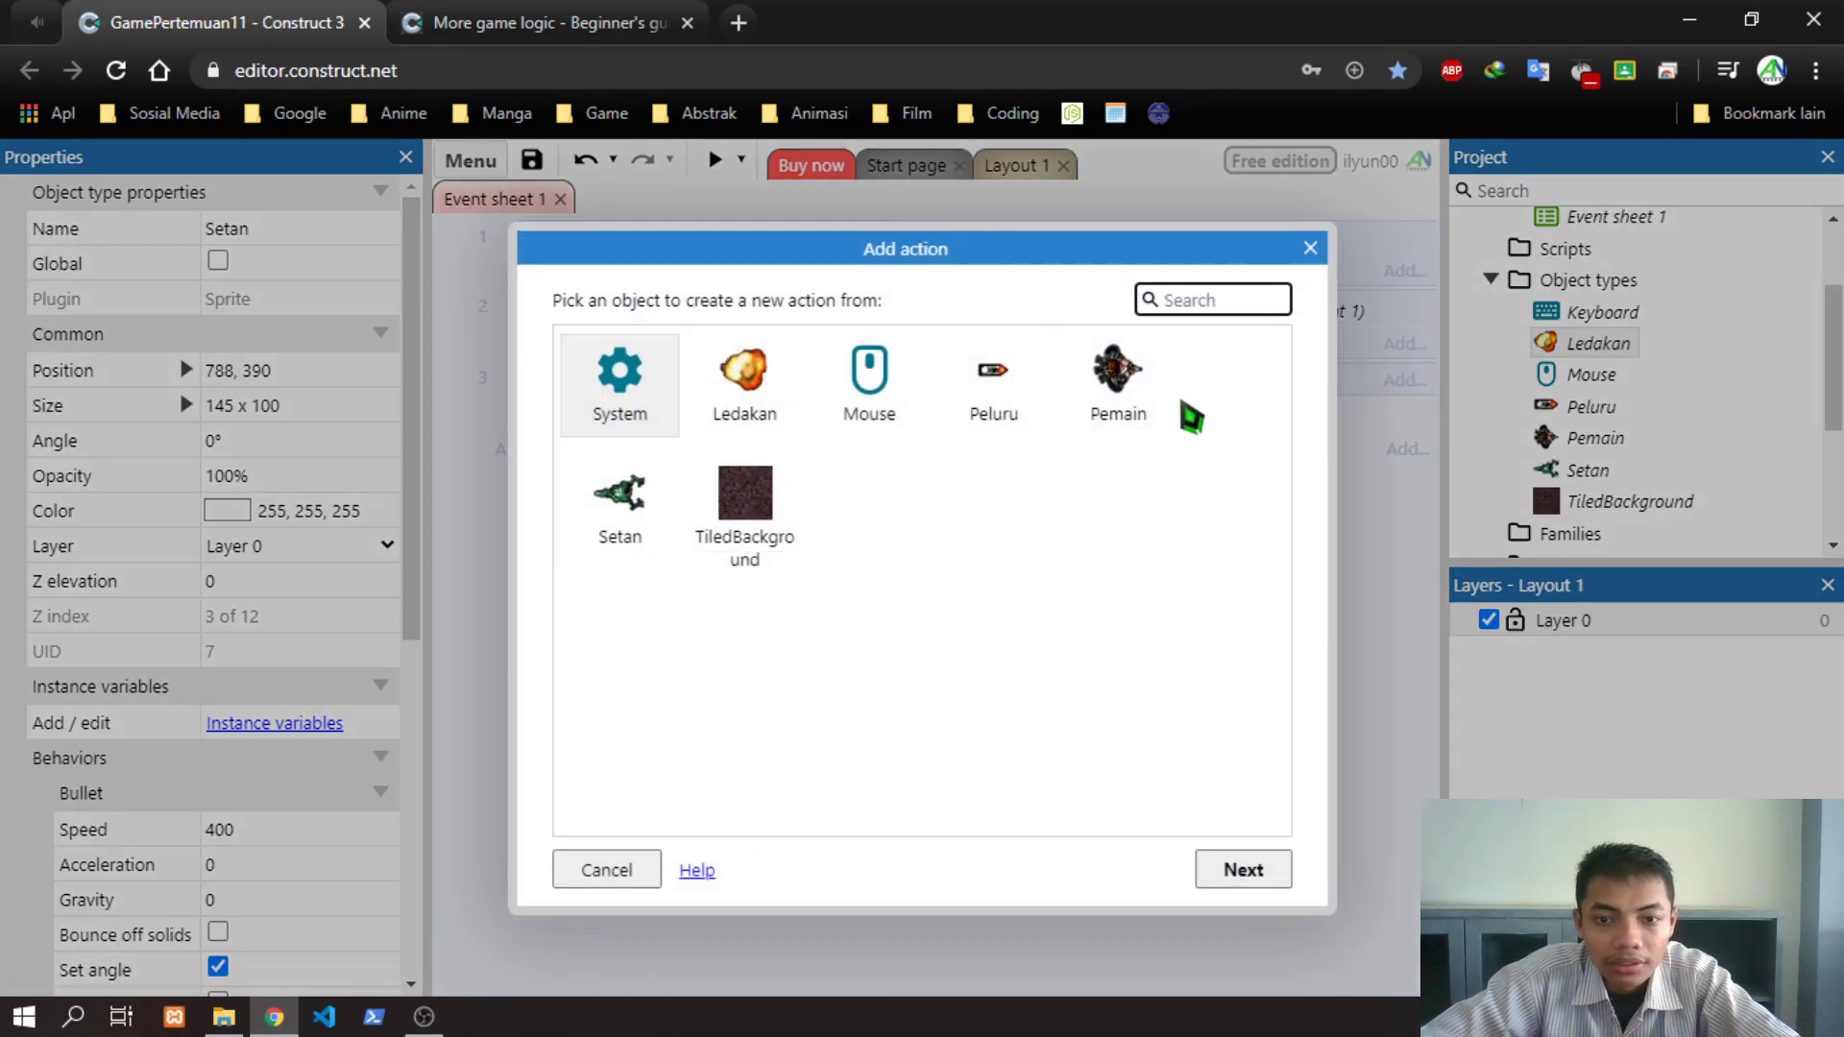
pyautogui.doubleClick(622, 494)
pyautogui.write('de')
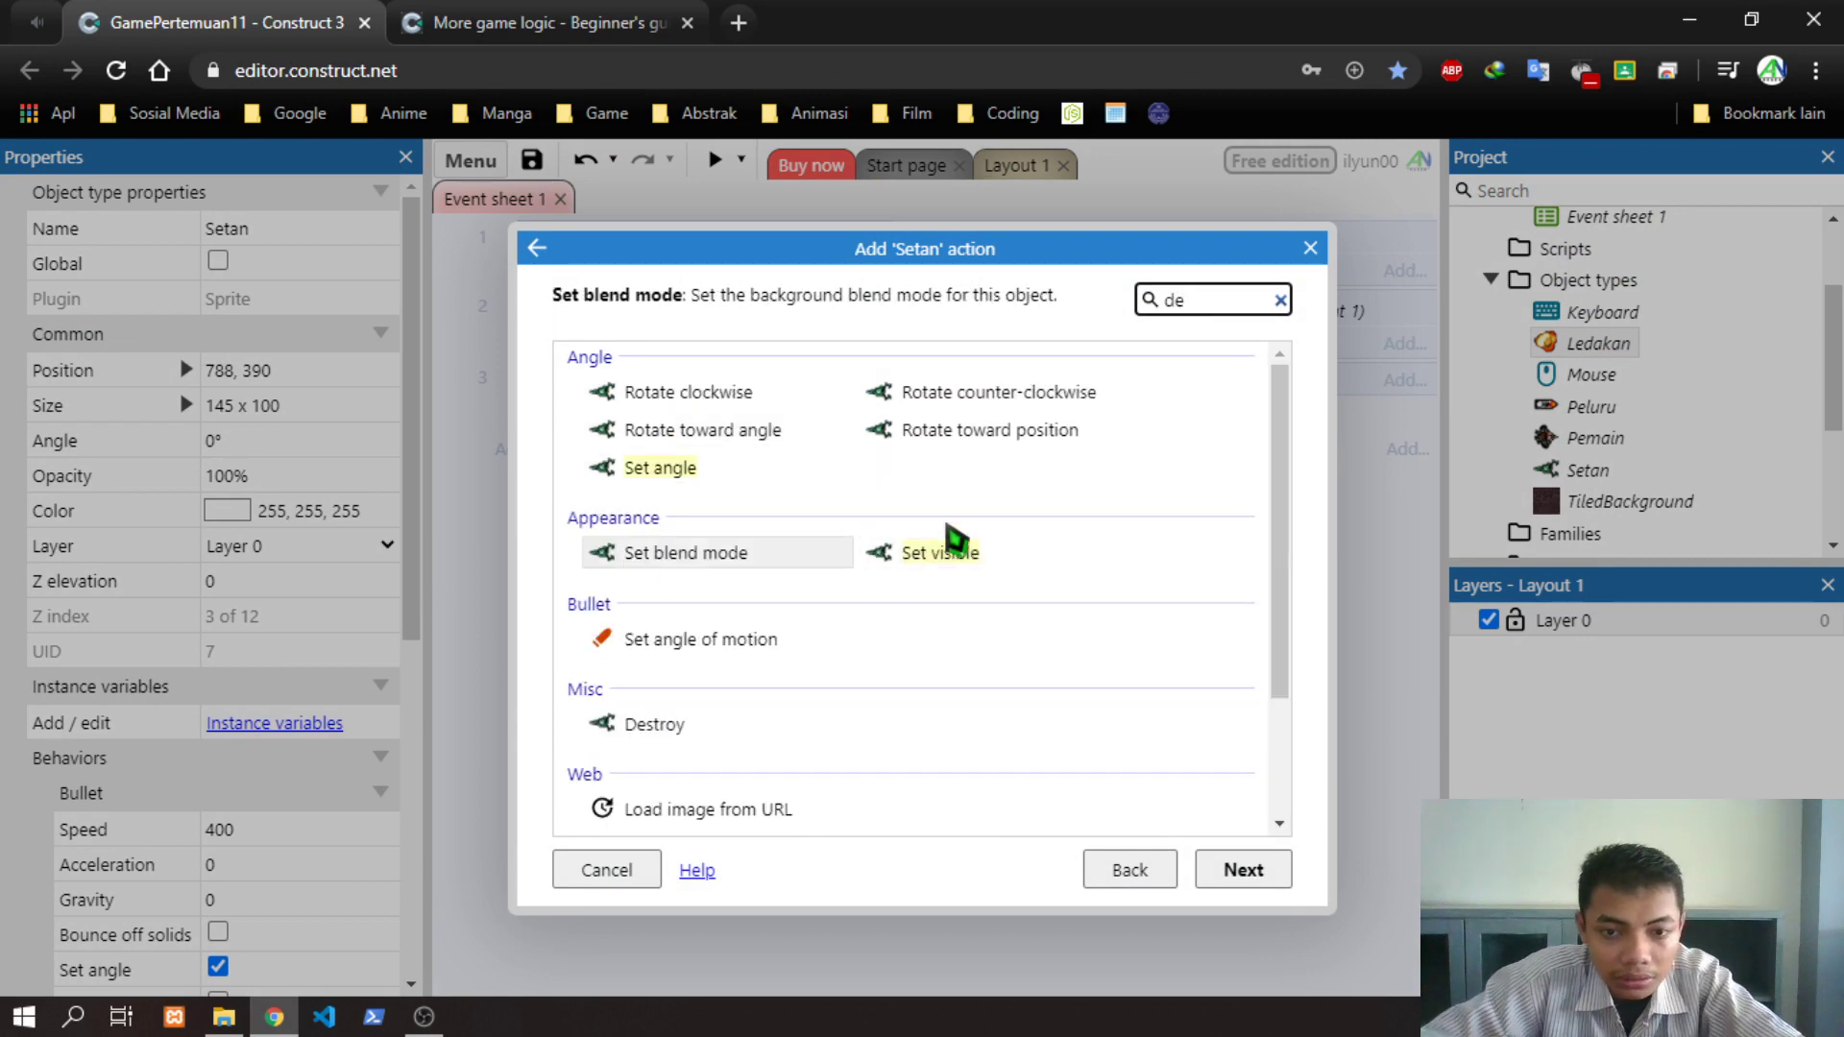
pyautogui.doubleClick(654, 725)
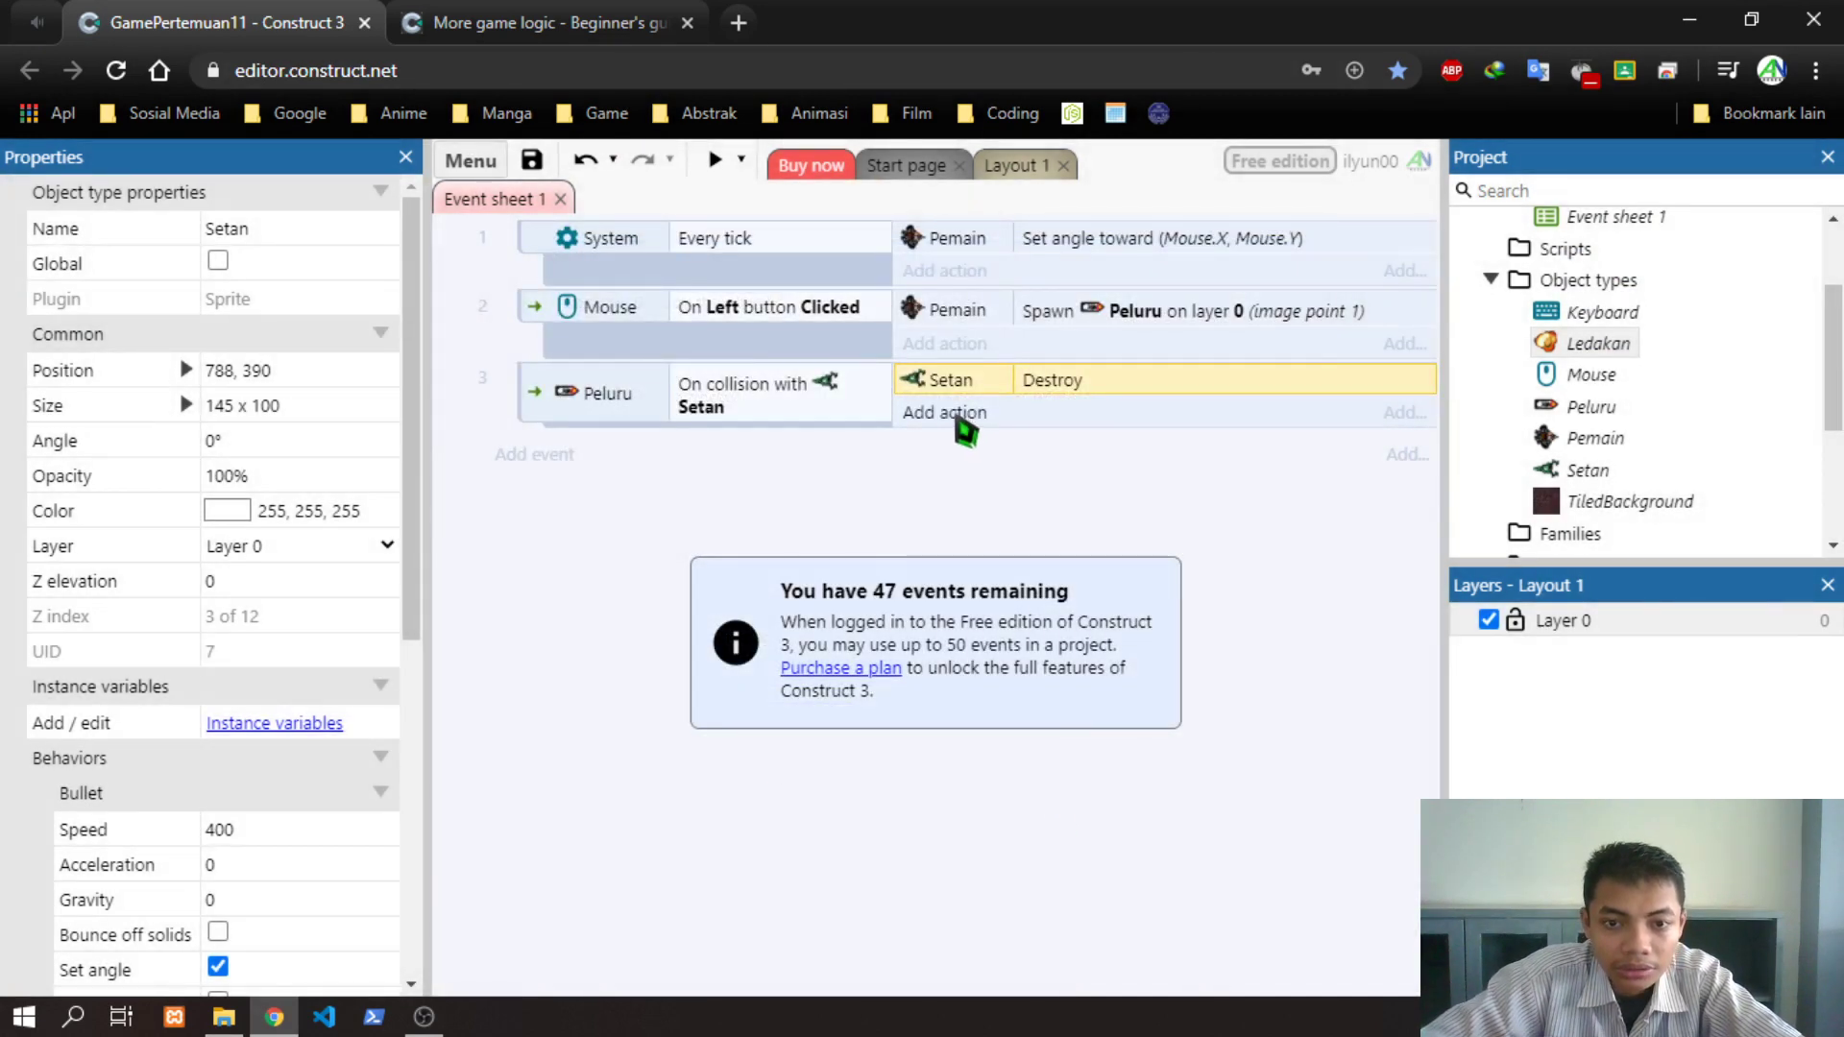
# Check the guide for the next action and start a Spawn another object action for Peluru in the collision event
pyautogui.click(572, 21)
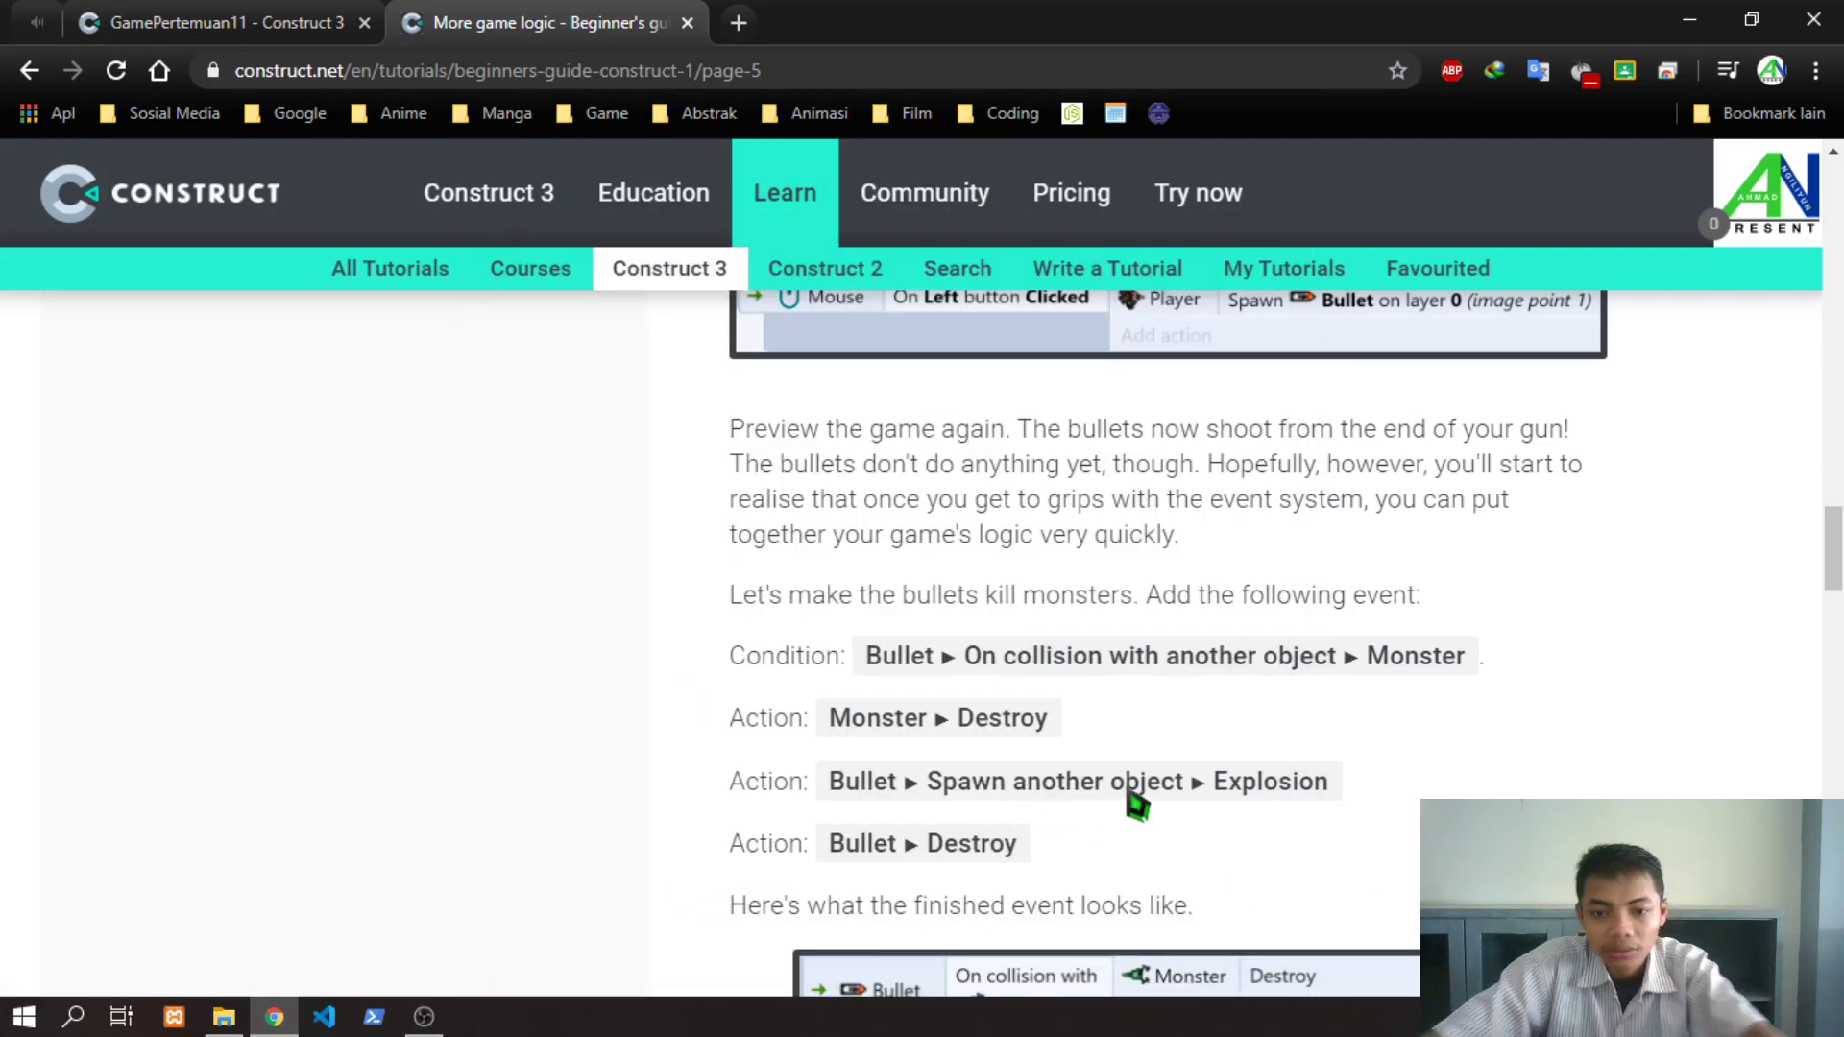
pyautogui.click(212, 21)
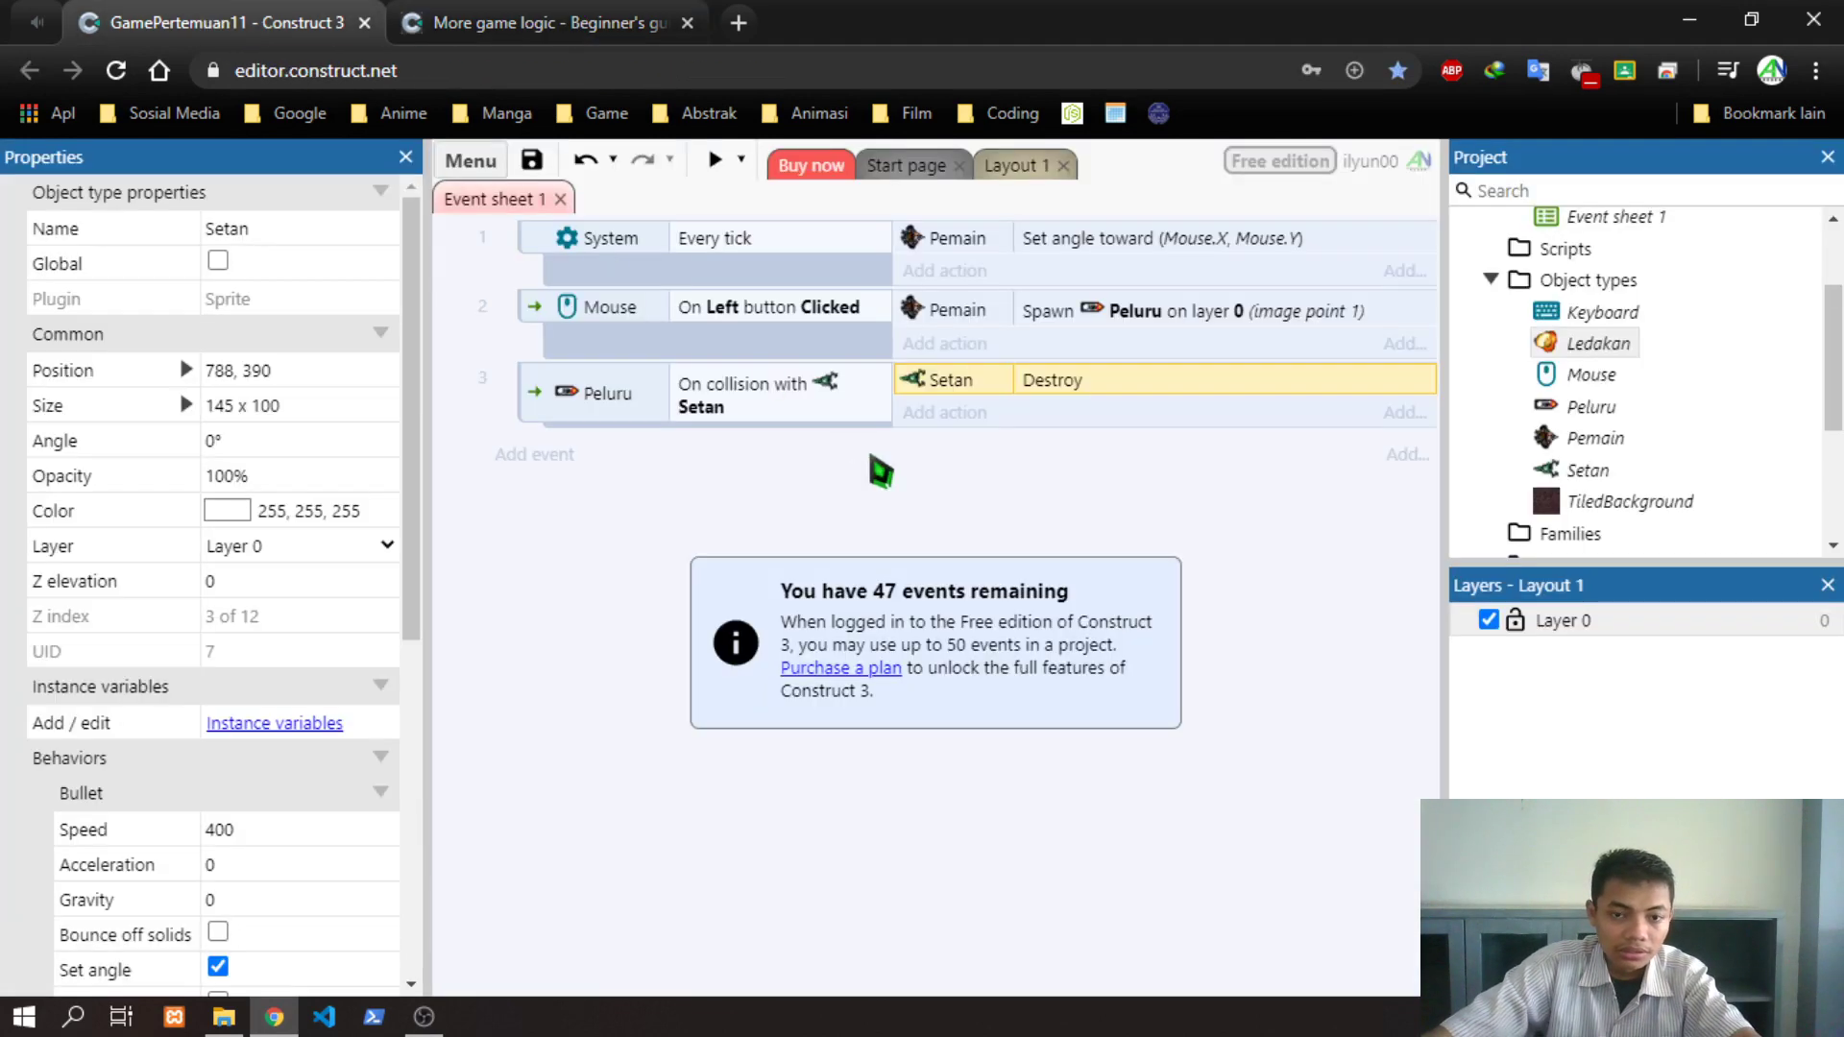
pyautogui.click(961, 413)
pyautogui.doubleClick(1025, 423)
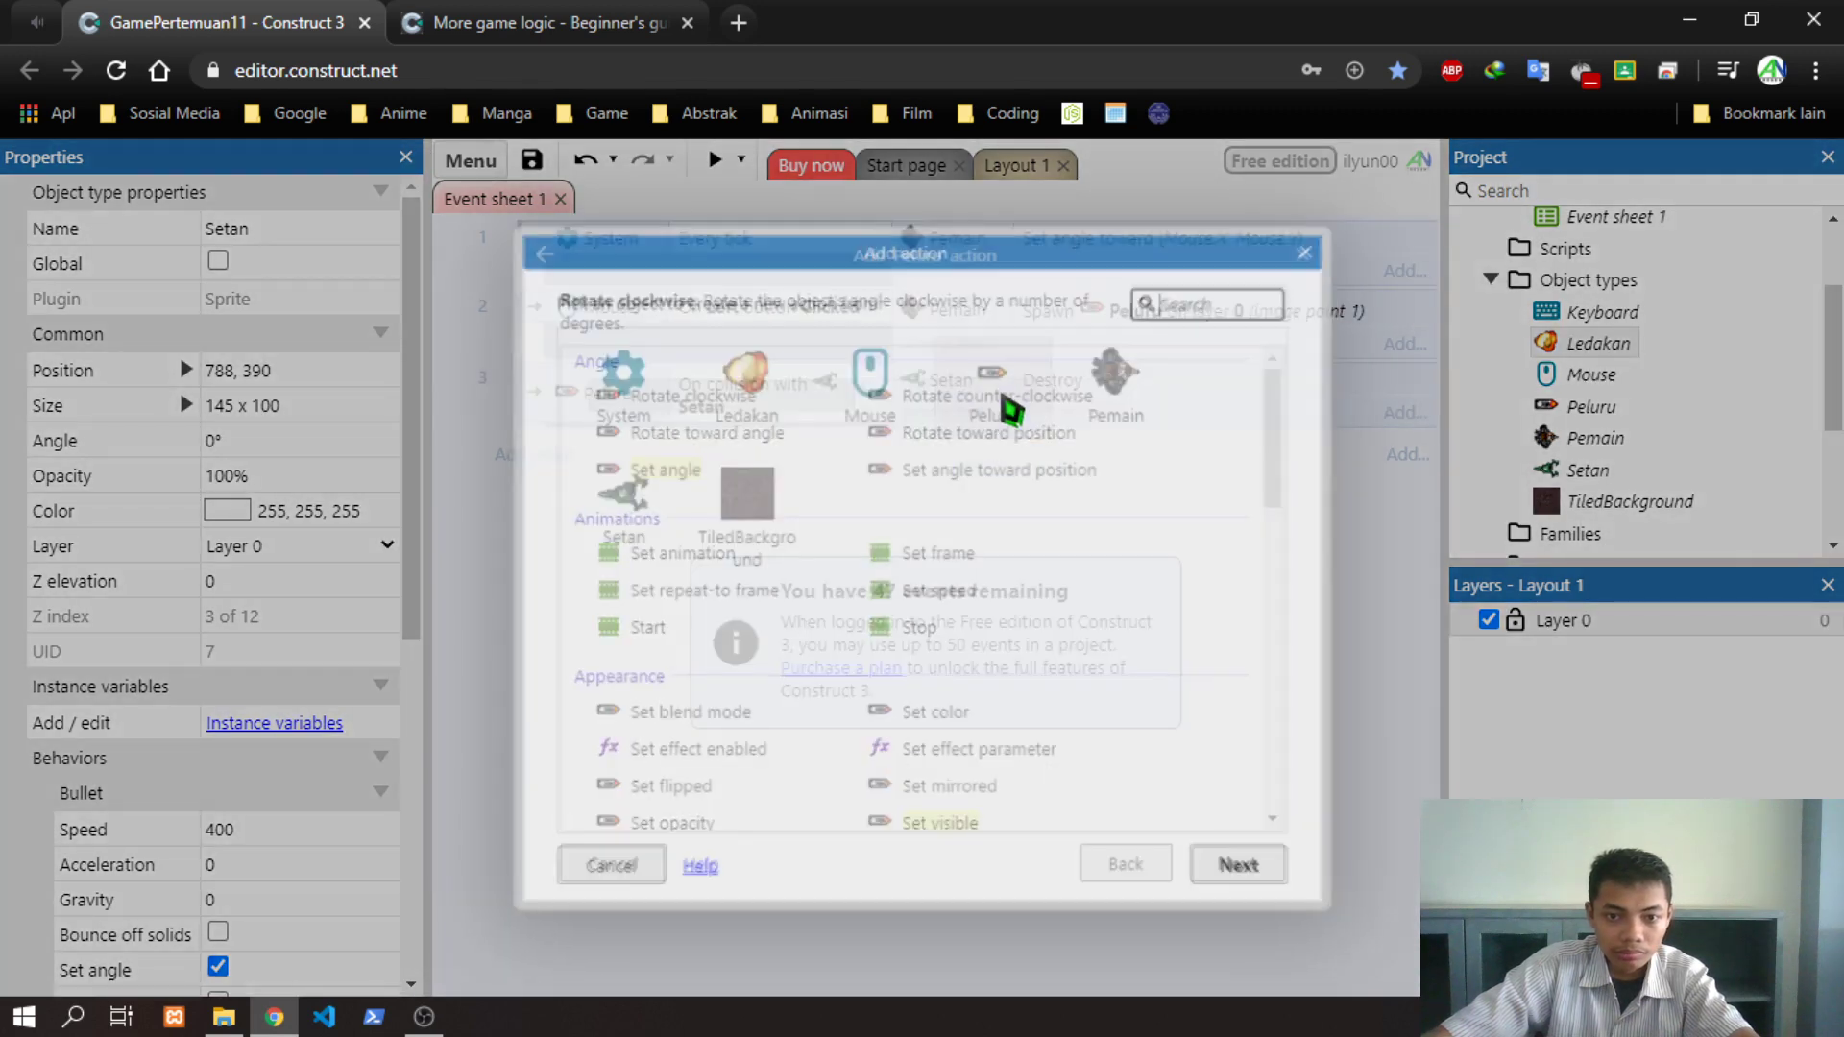
pyautogui.write('sp')
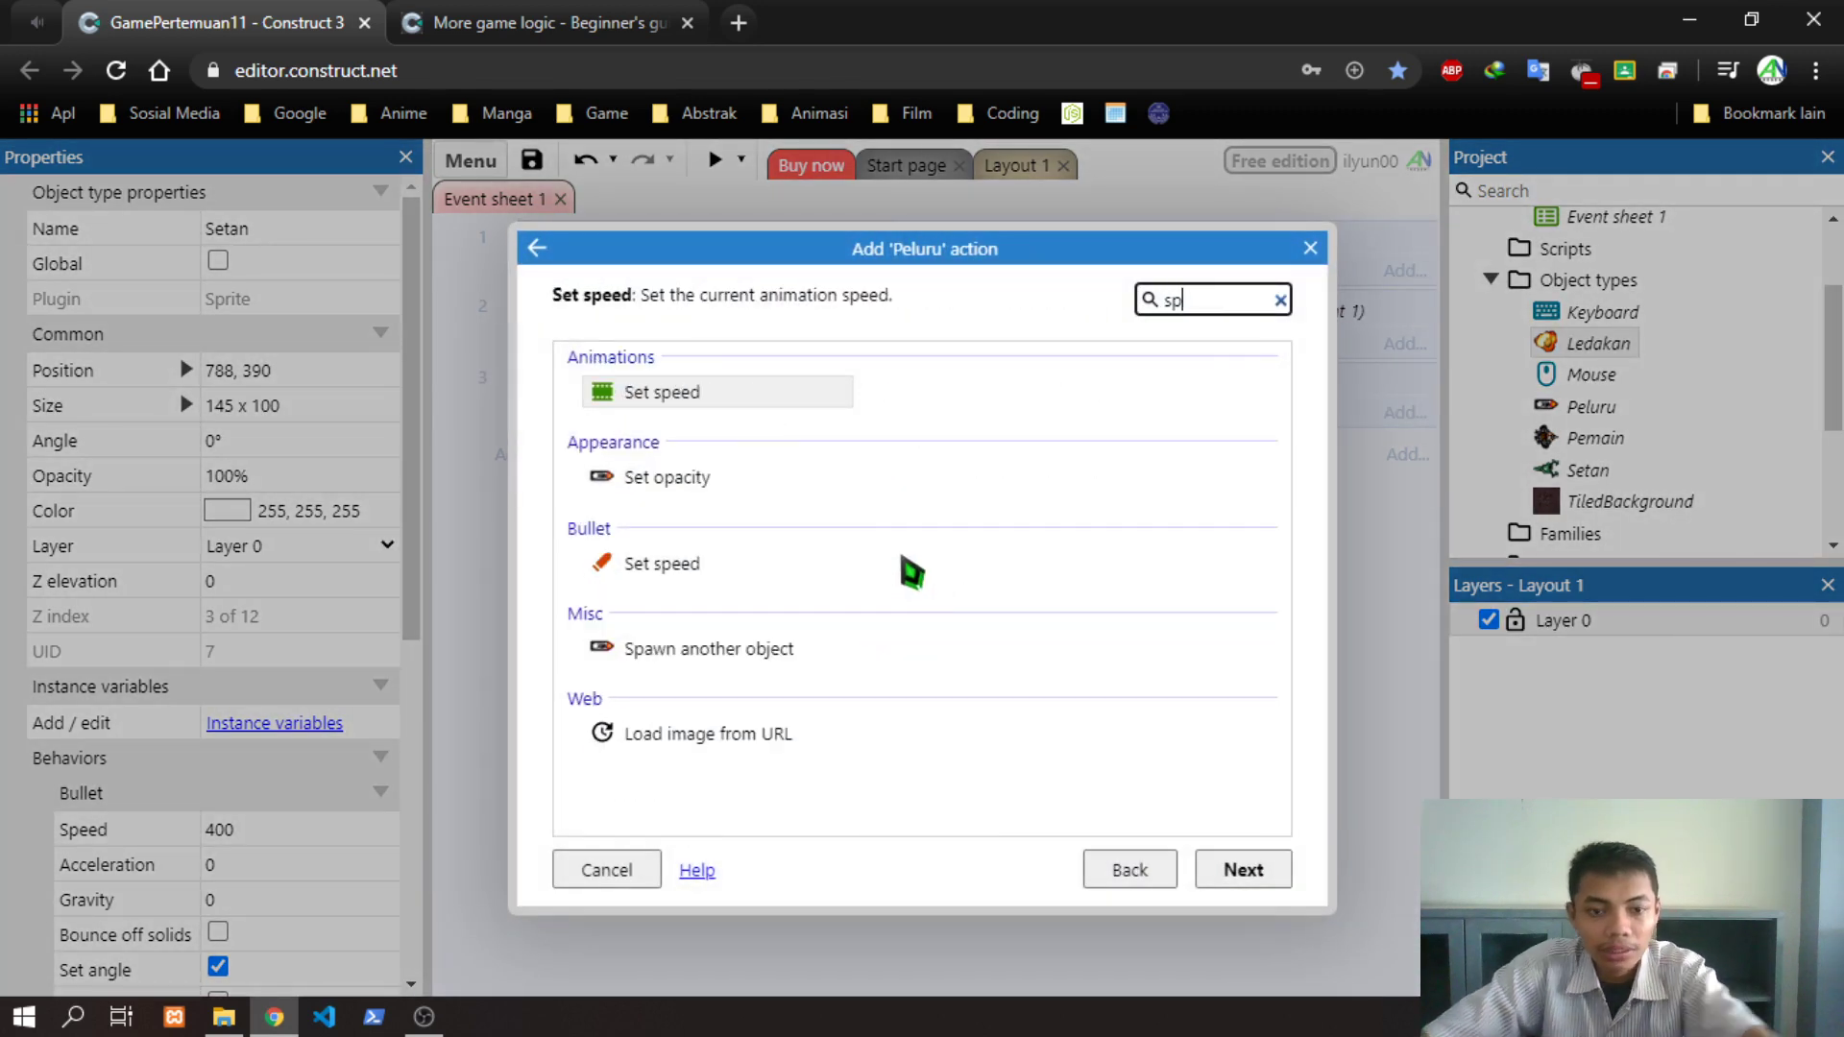
pyautogui.doubleClick(724, 649)
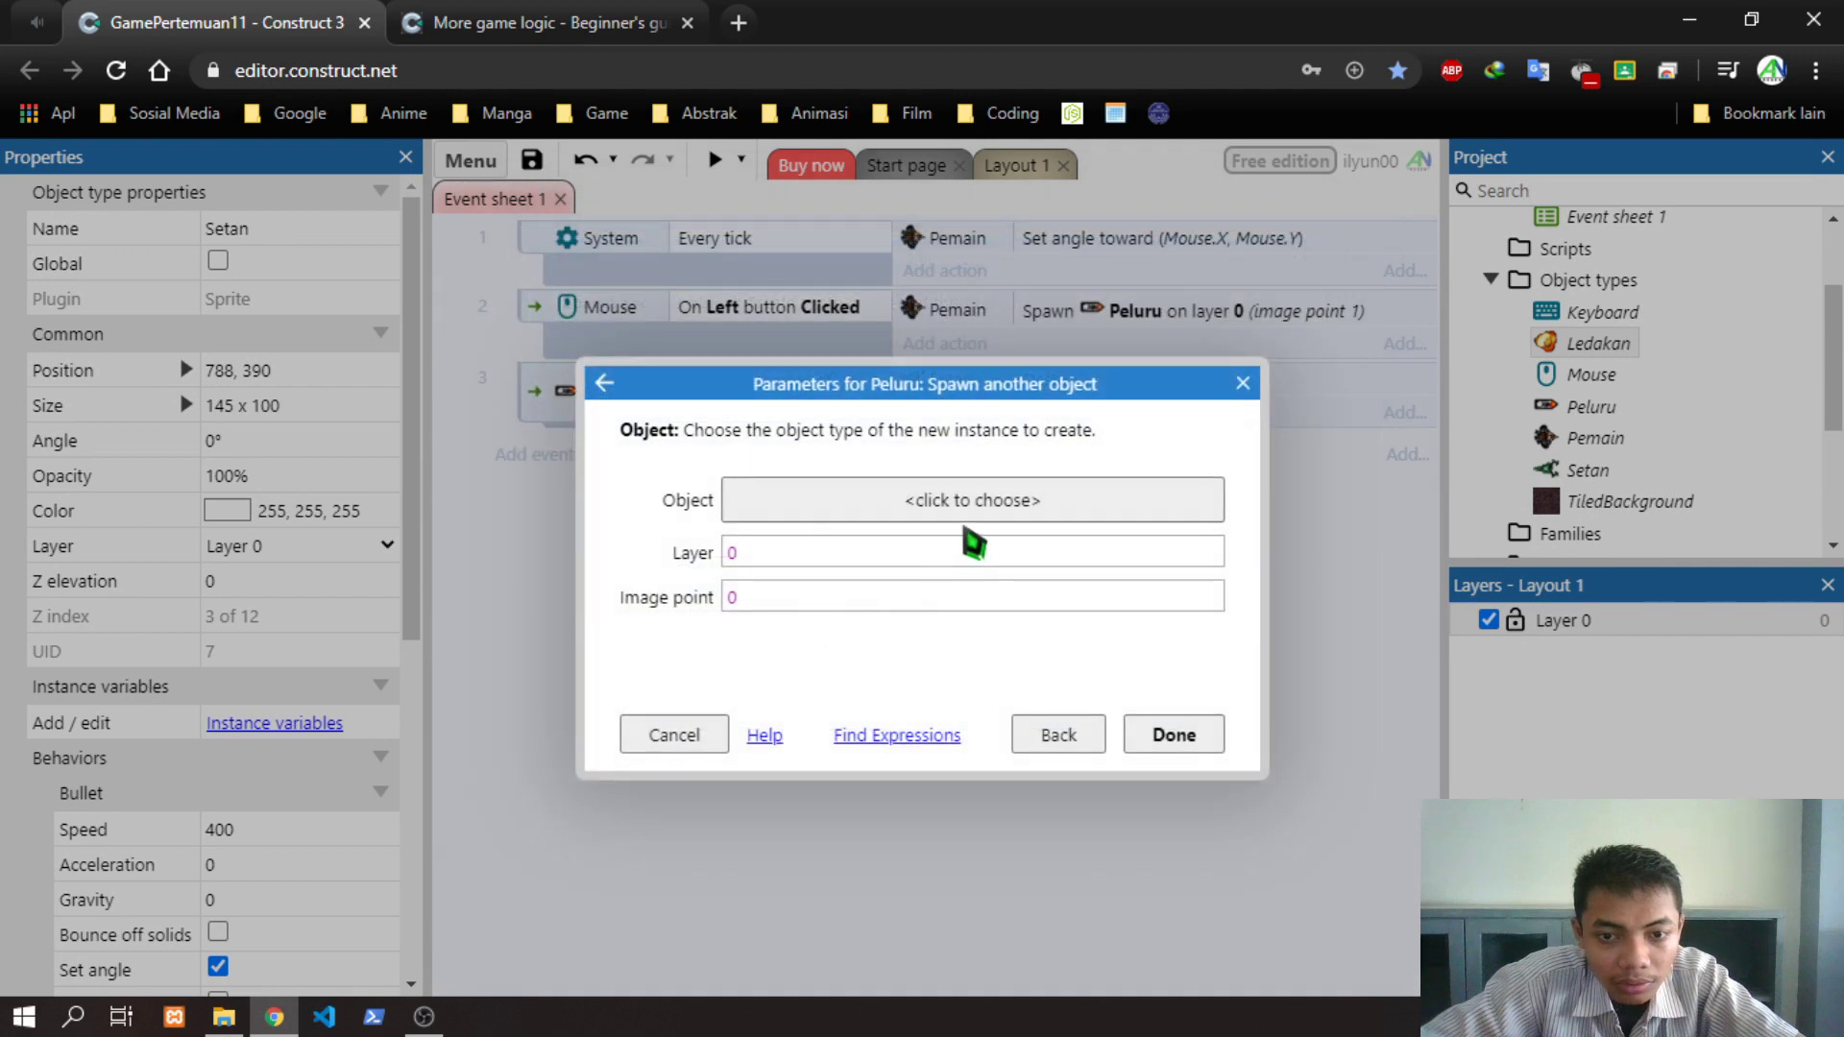
# Choose Ledakan as the object to spawn on layer 0 at image point 0, checking the guide, and confirm the action
pyautogui.click(961, 531)
pyautogui.doubleClick(720, 441)
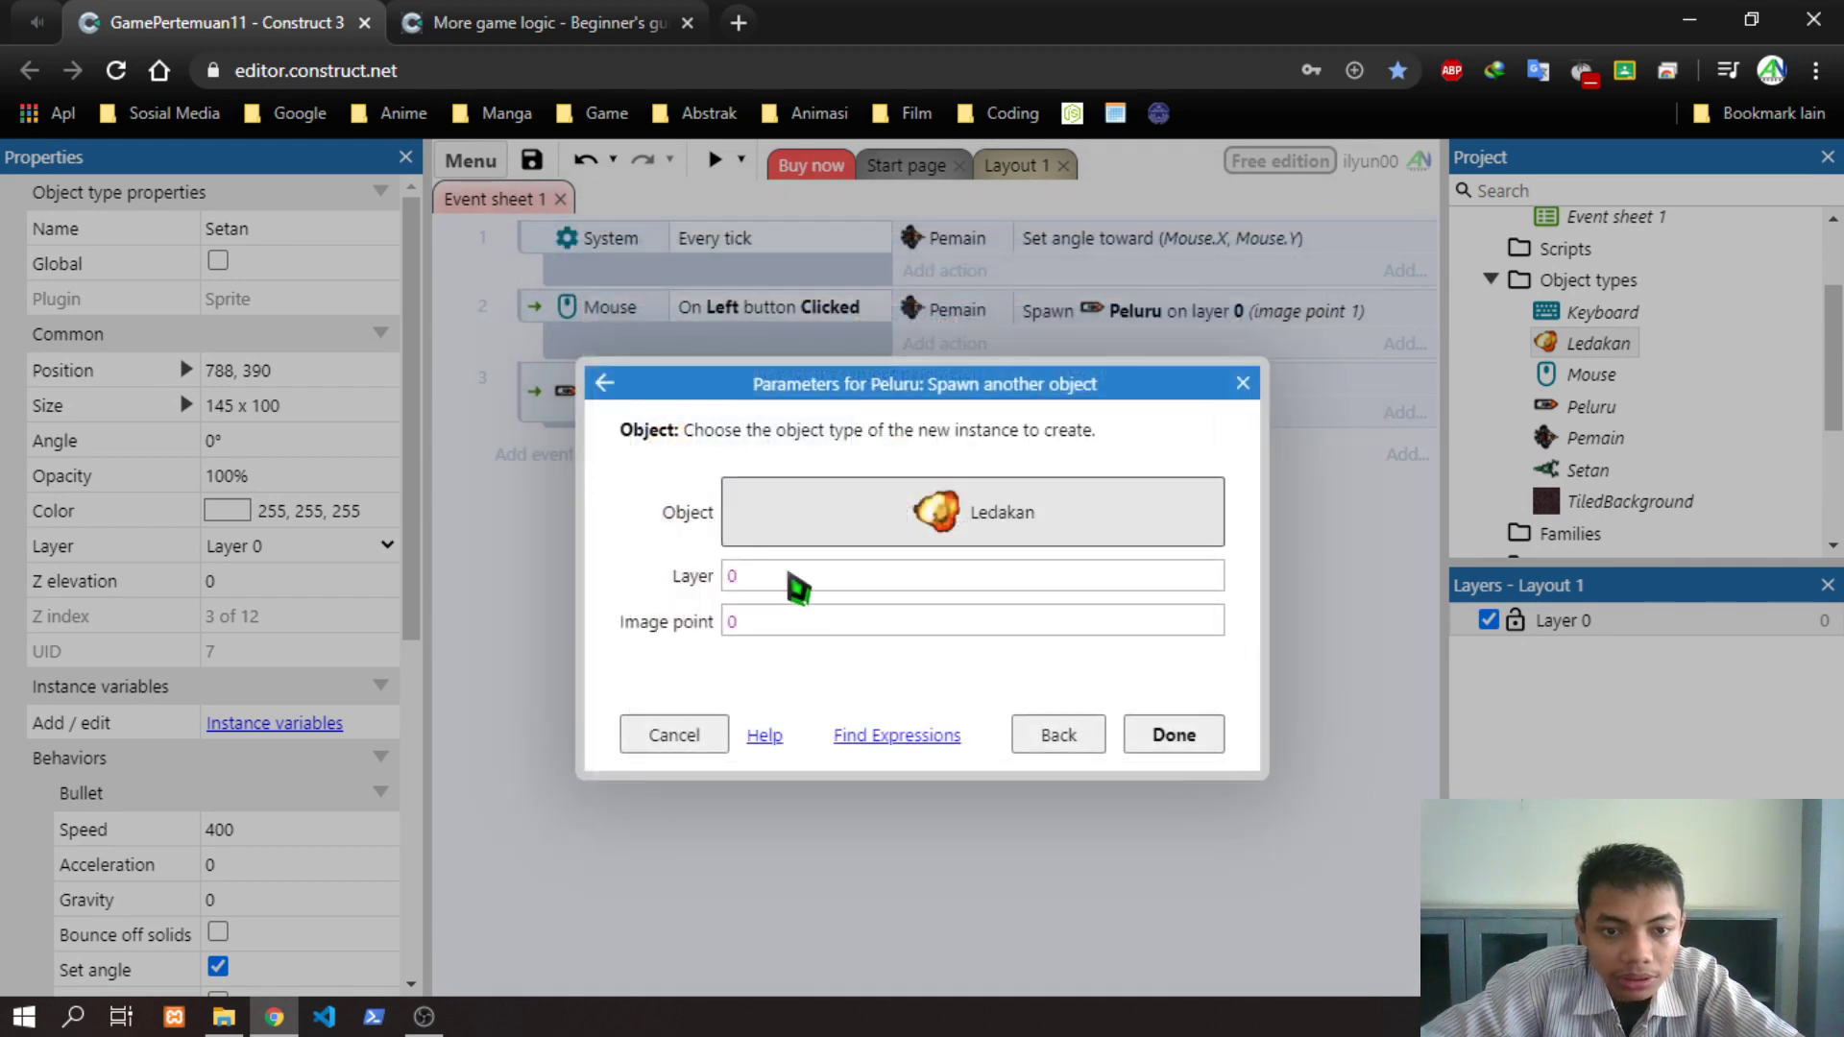
pyautogui.click(793, 625)
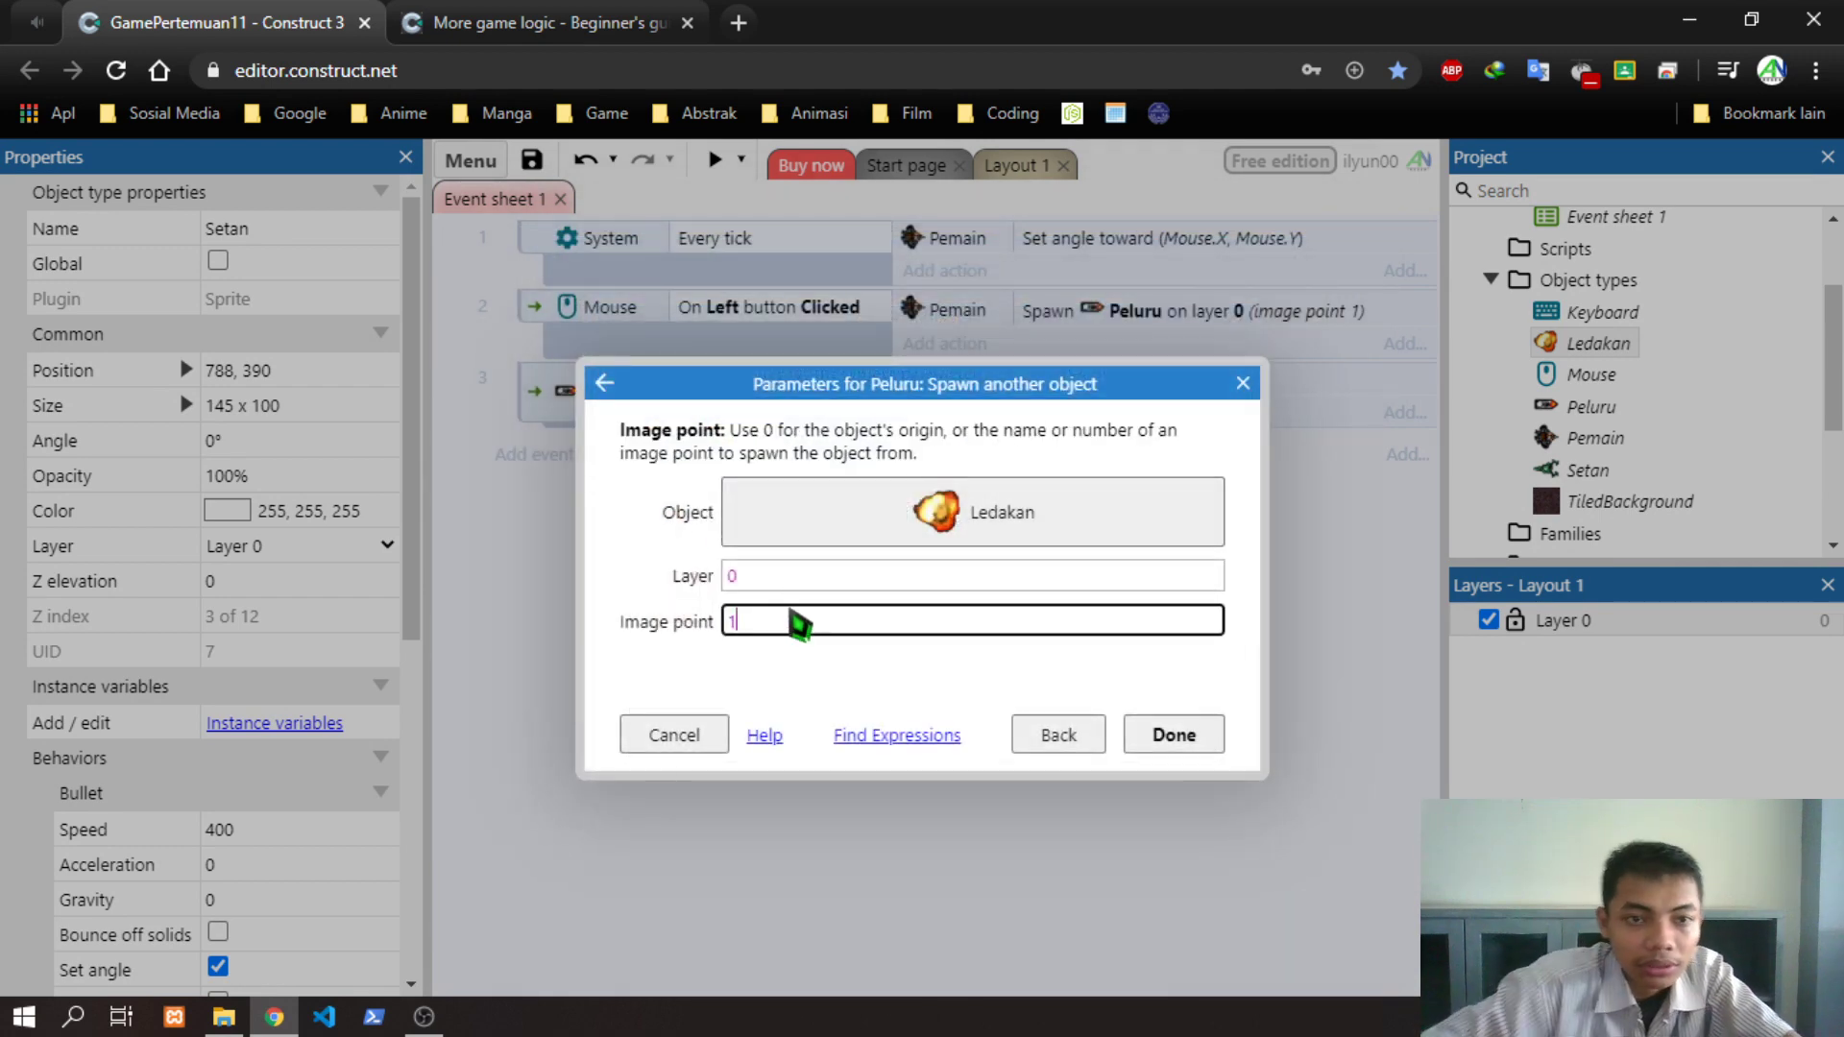
pyautogui.click(504, 21)
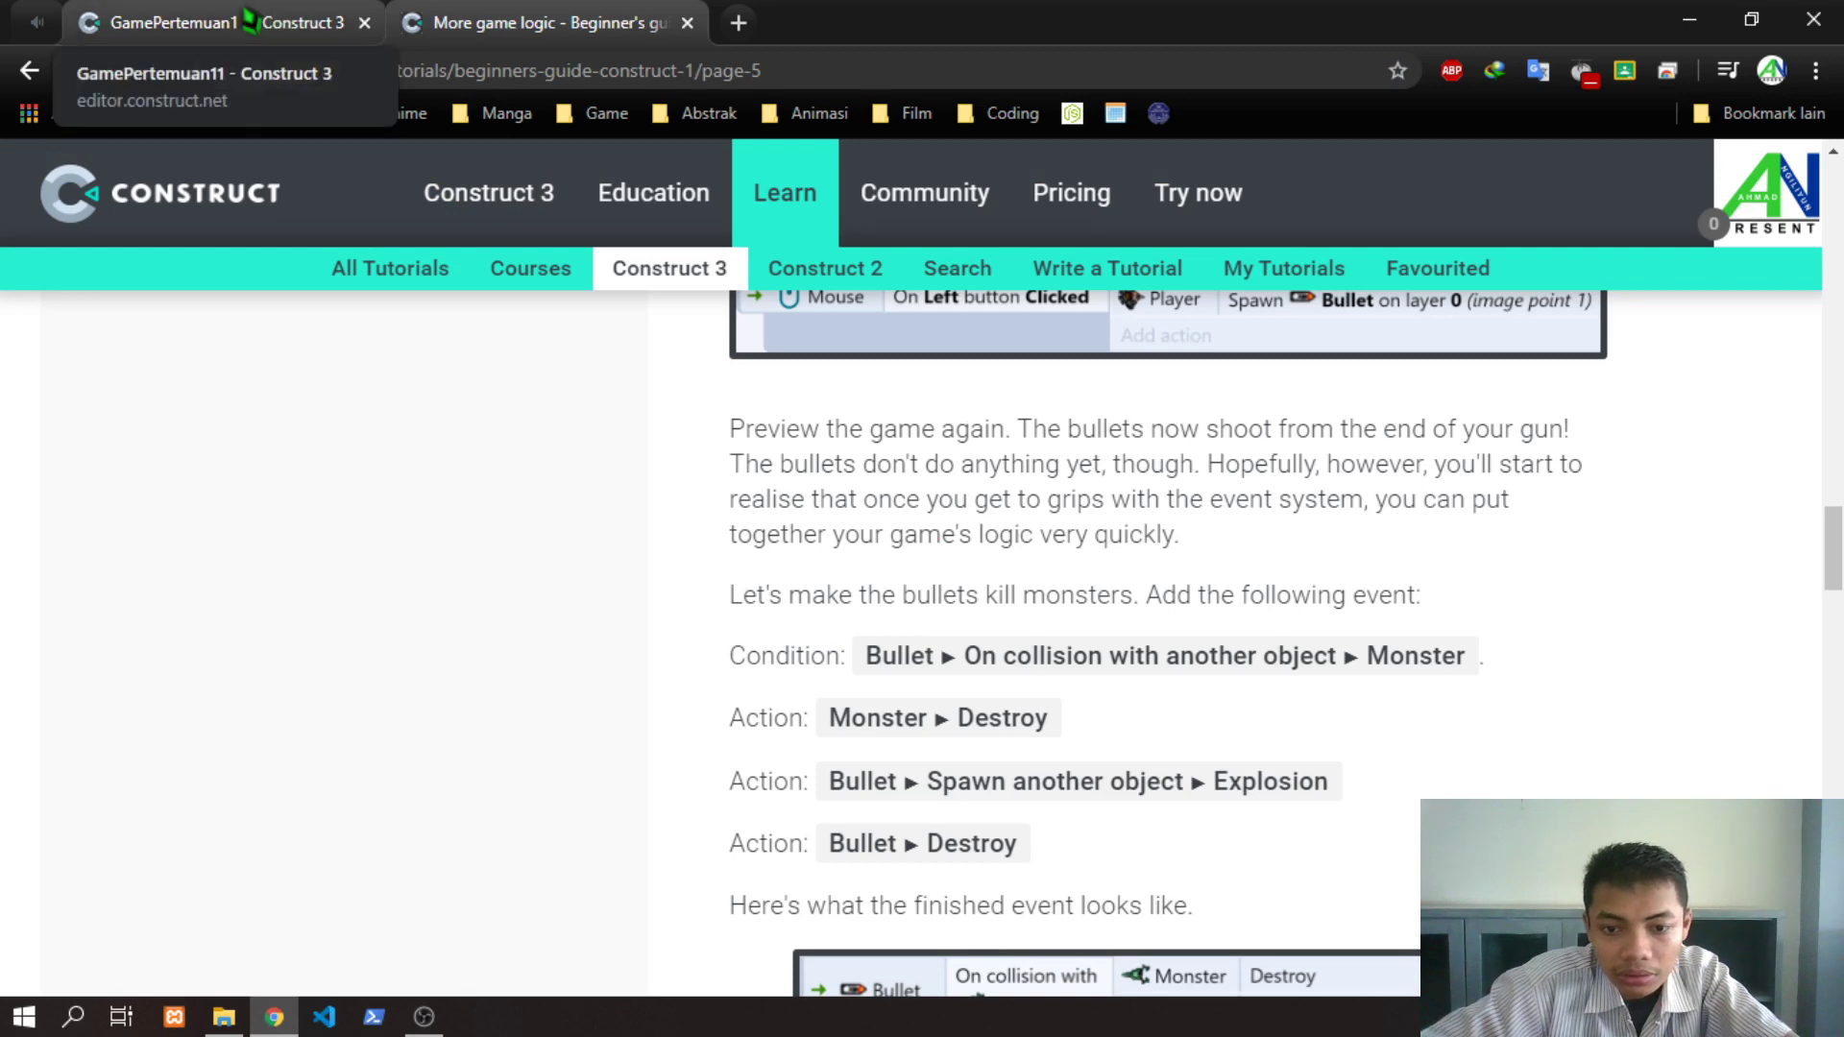
pyautogui.click(248, 18)
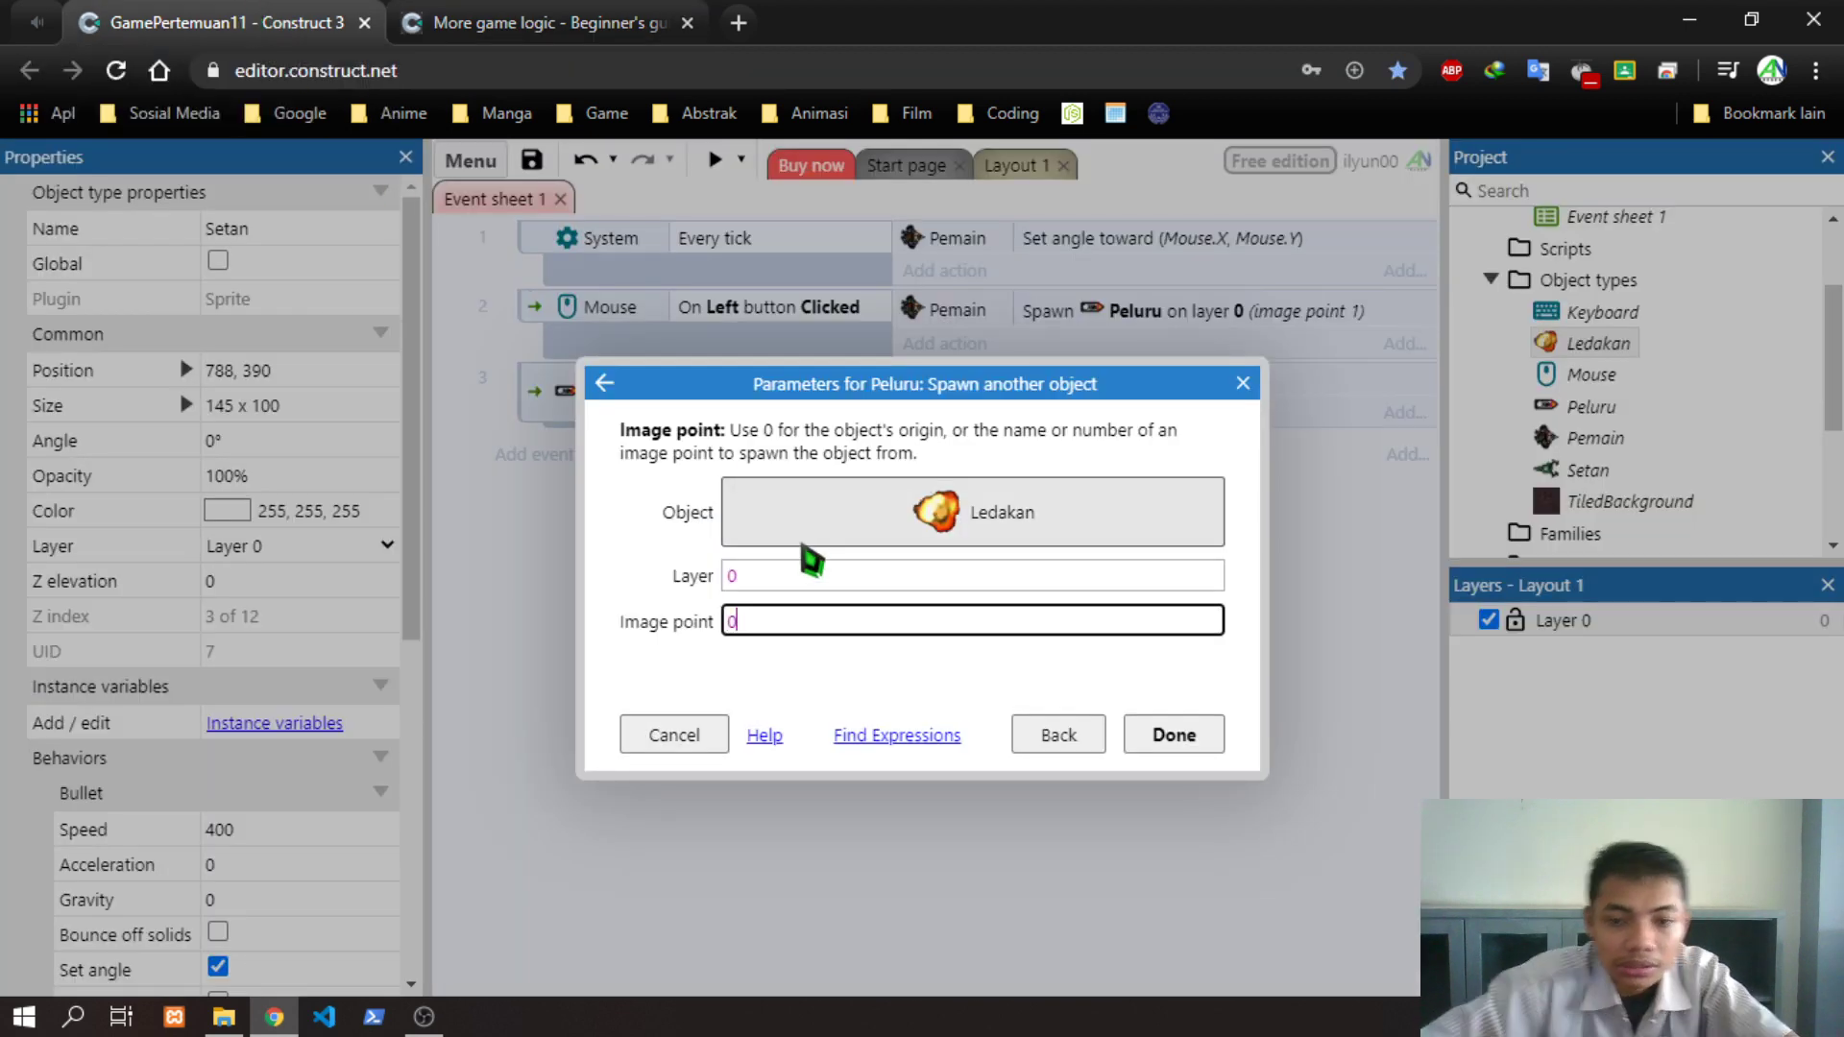
pyautogui.click(1174, 735)
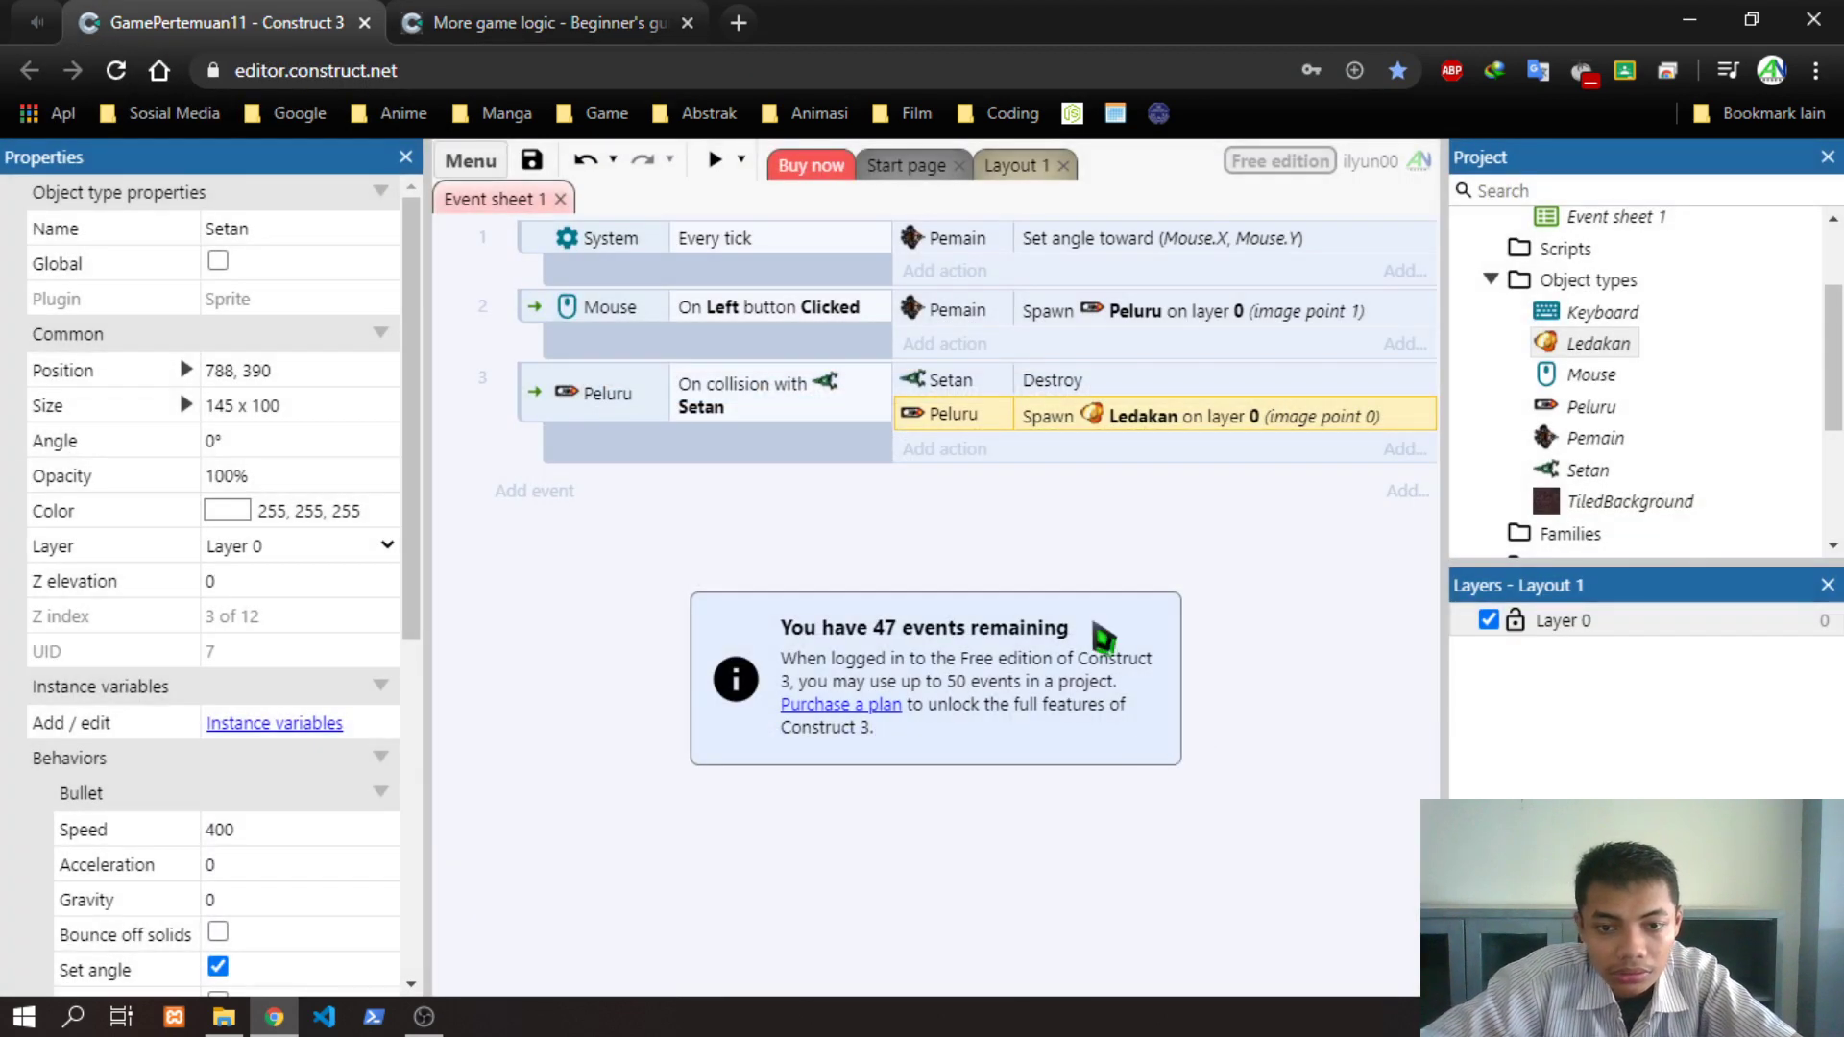
# Add a Destroy action for Peluru to the collision event and go back to the guide
pyautogui.click(945, 449)
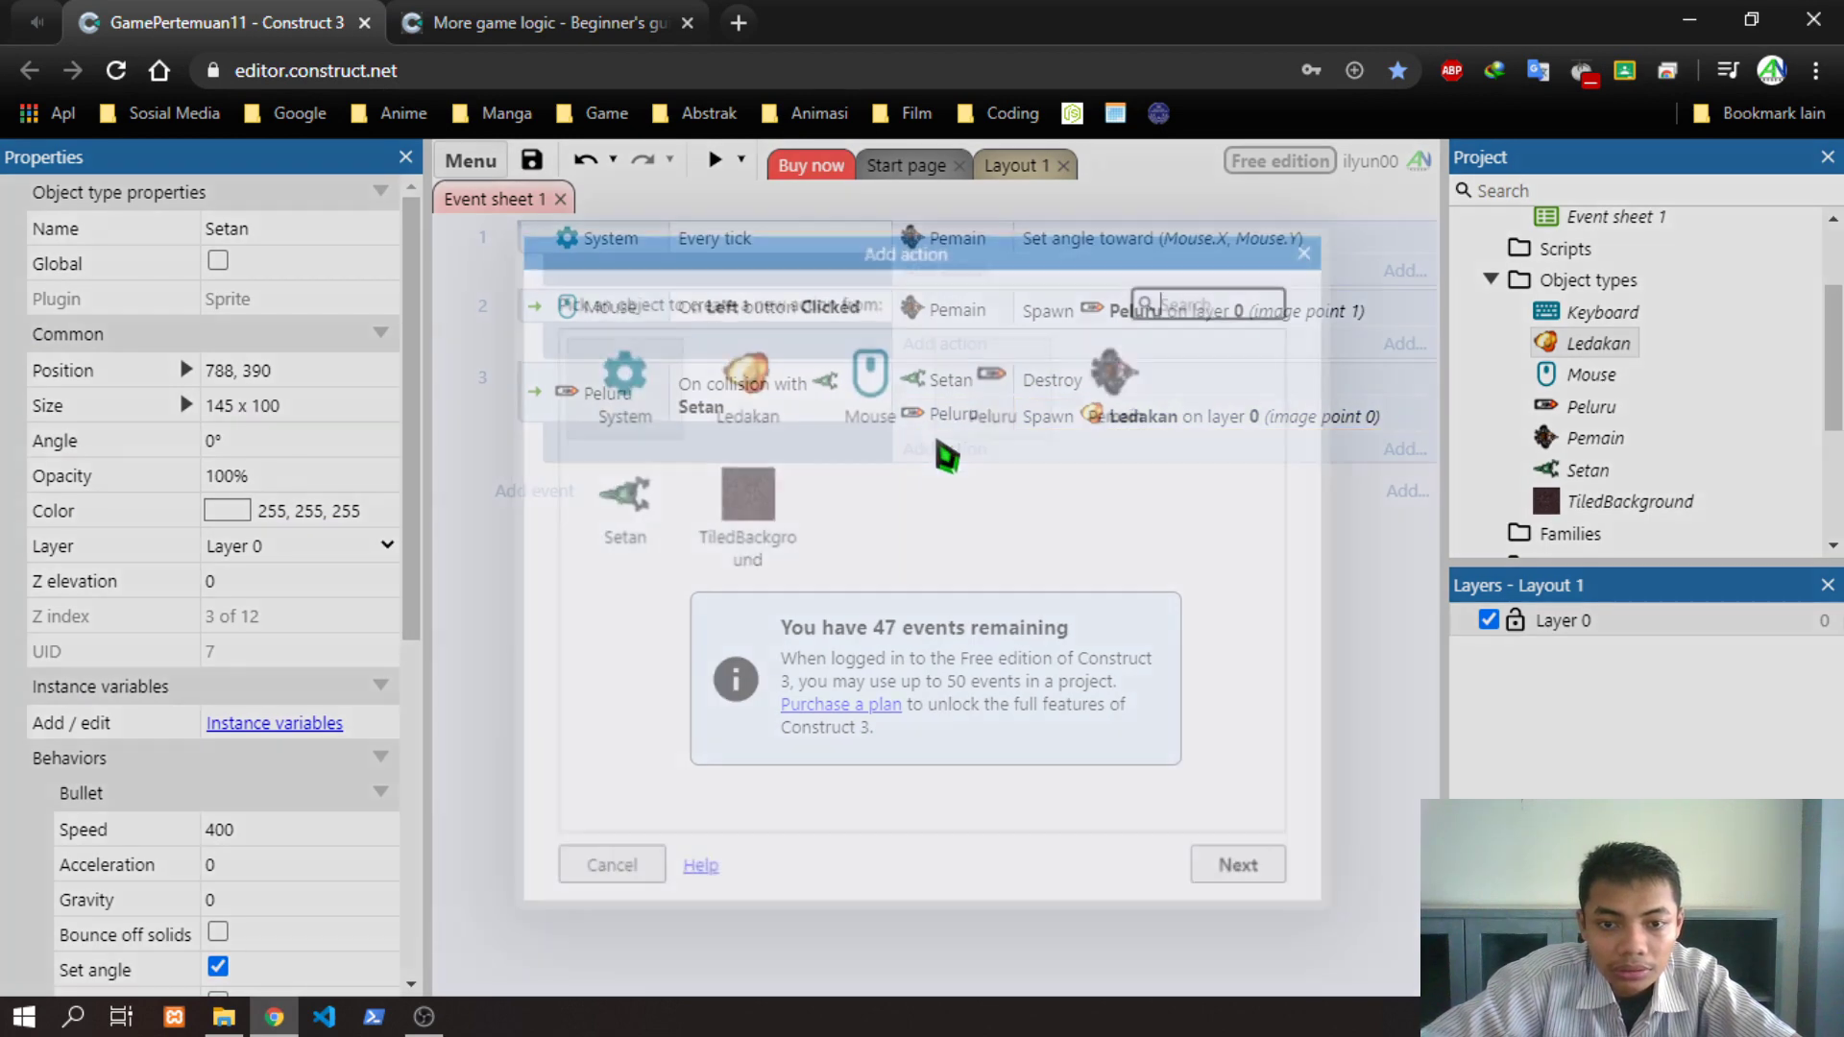
pyautogui.click(583, 19)
pyautogui.click(216, 21)
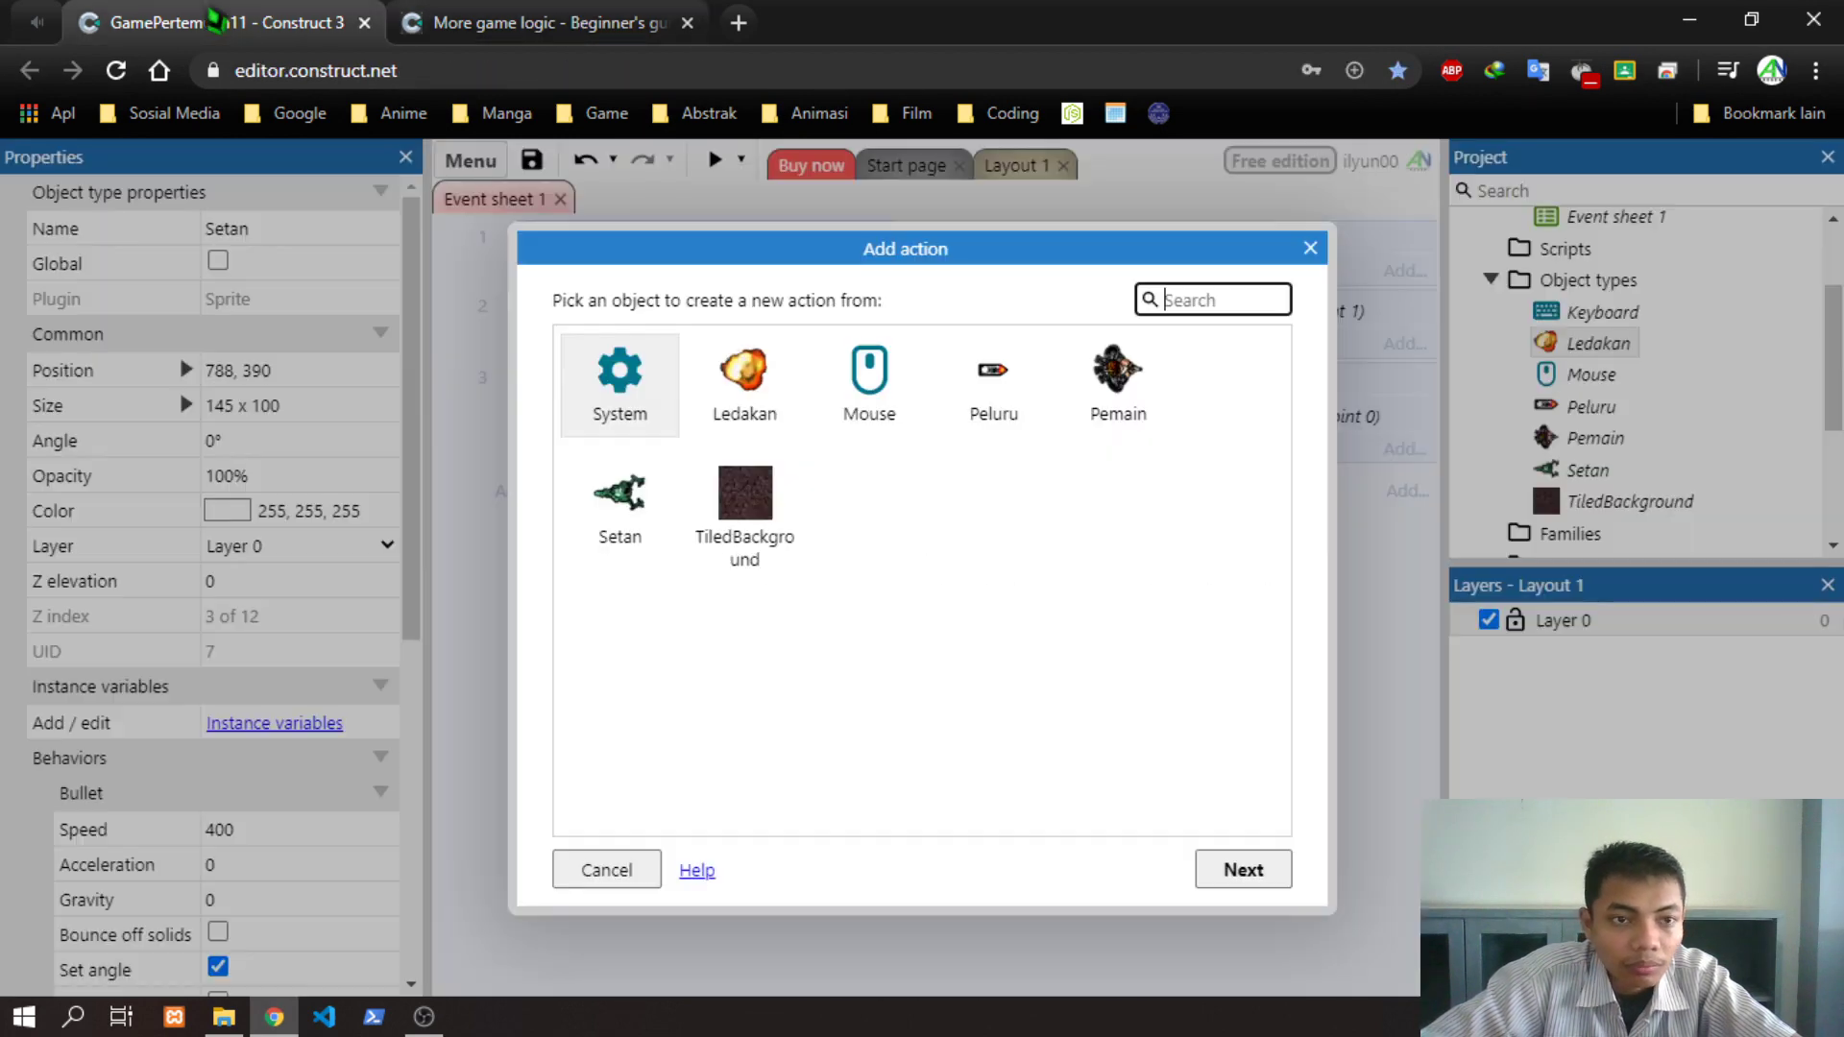
pyautogui.doubleClick(988, 372)
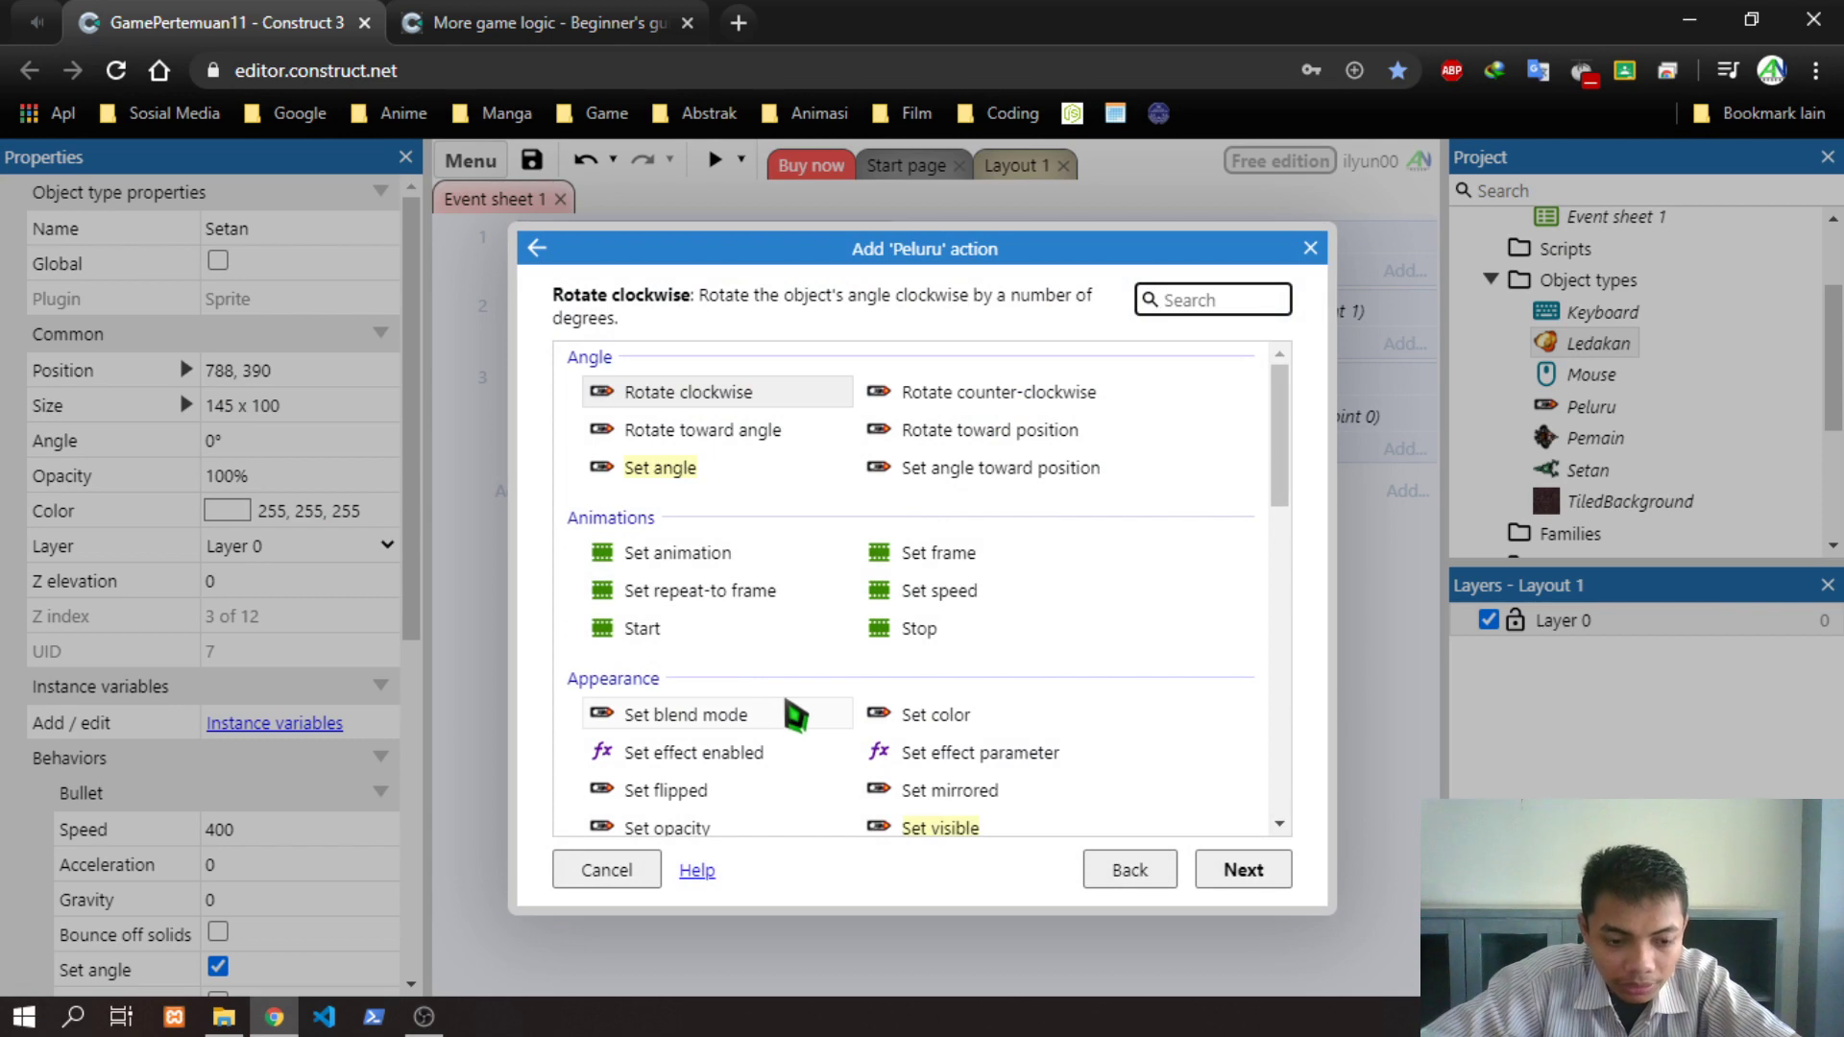
pyautogui.write('de')
pyautogui.doubleClick(663, 735)
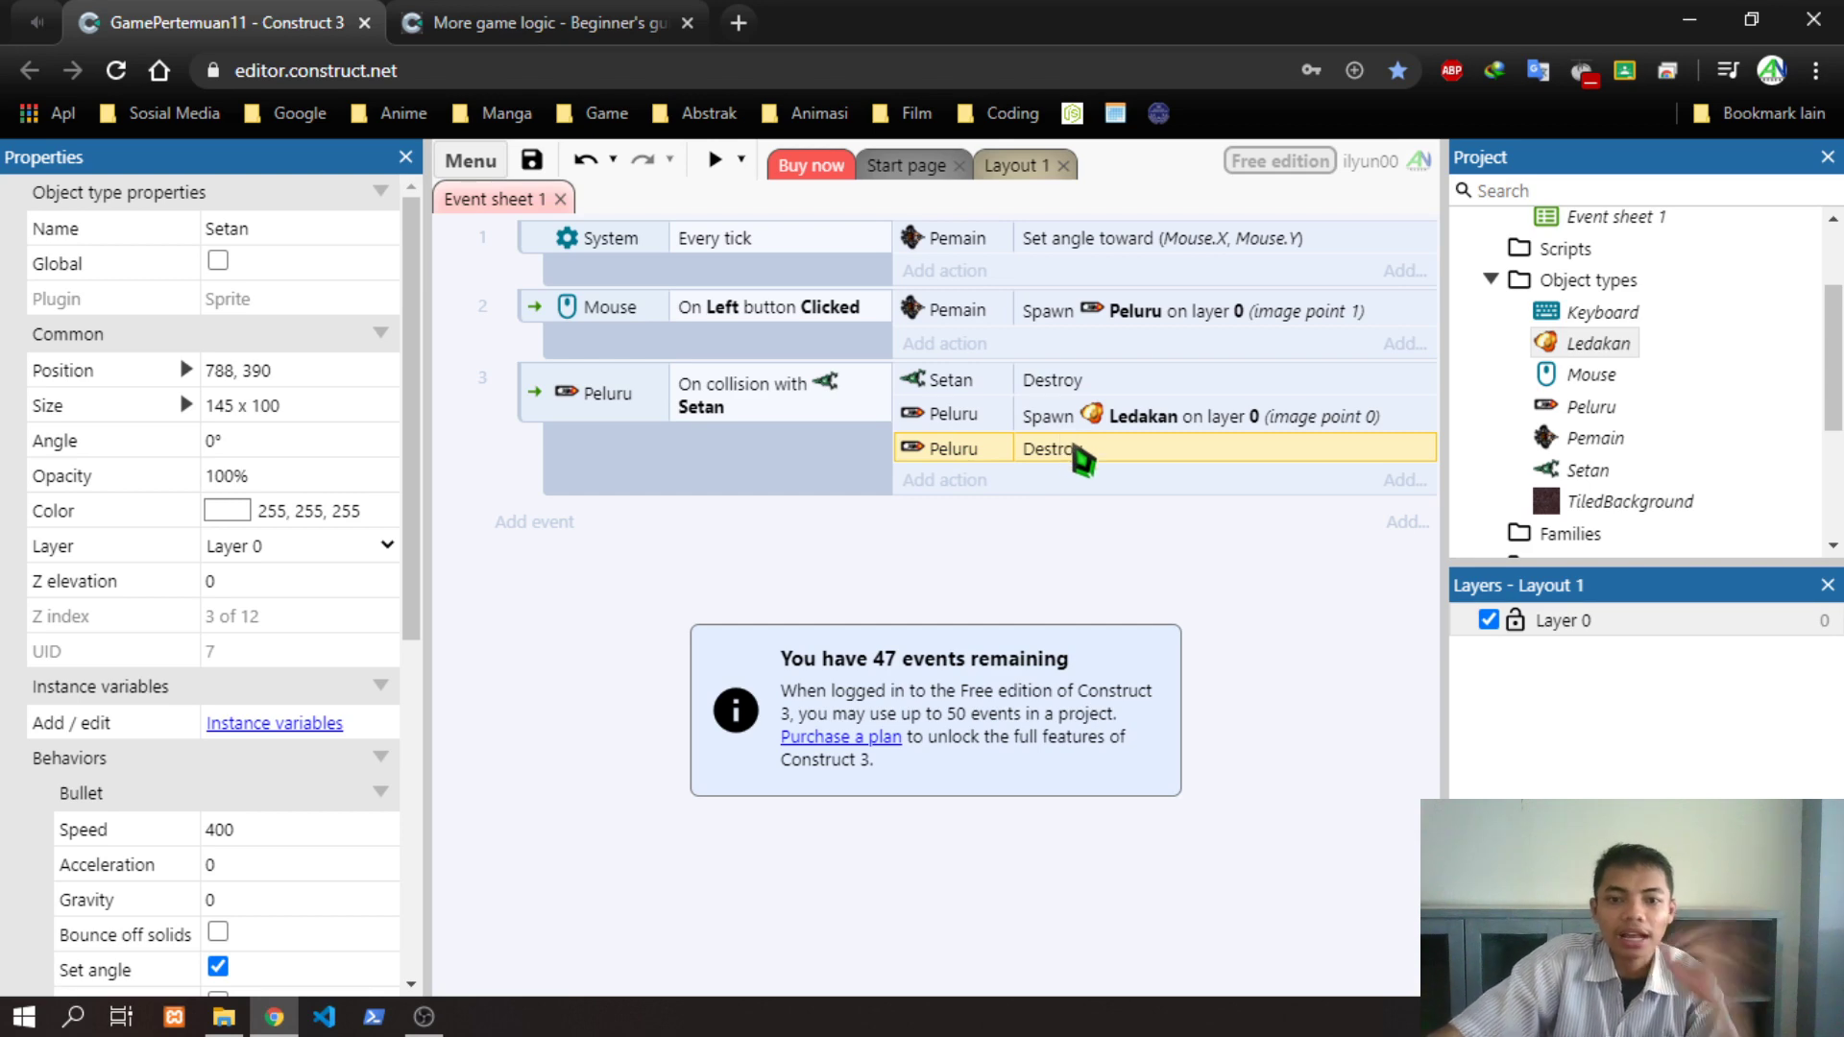
pyautogui.click(538, 22)
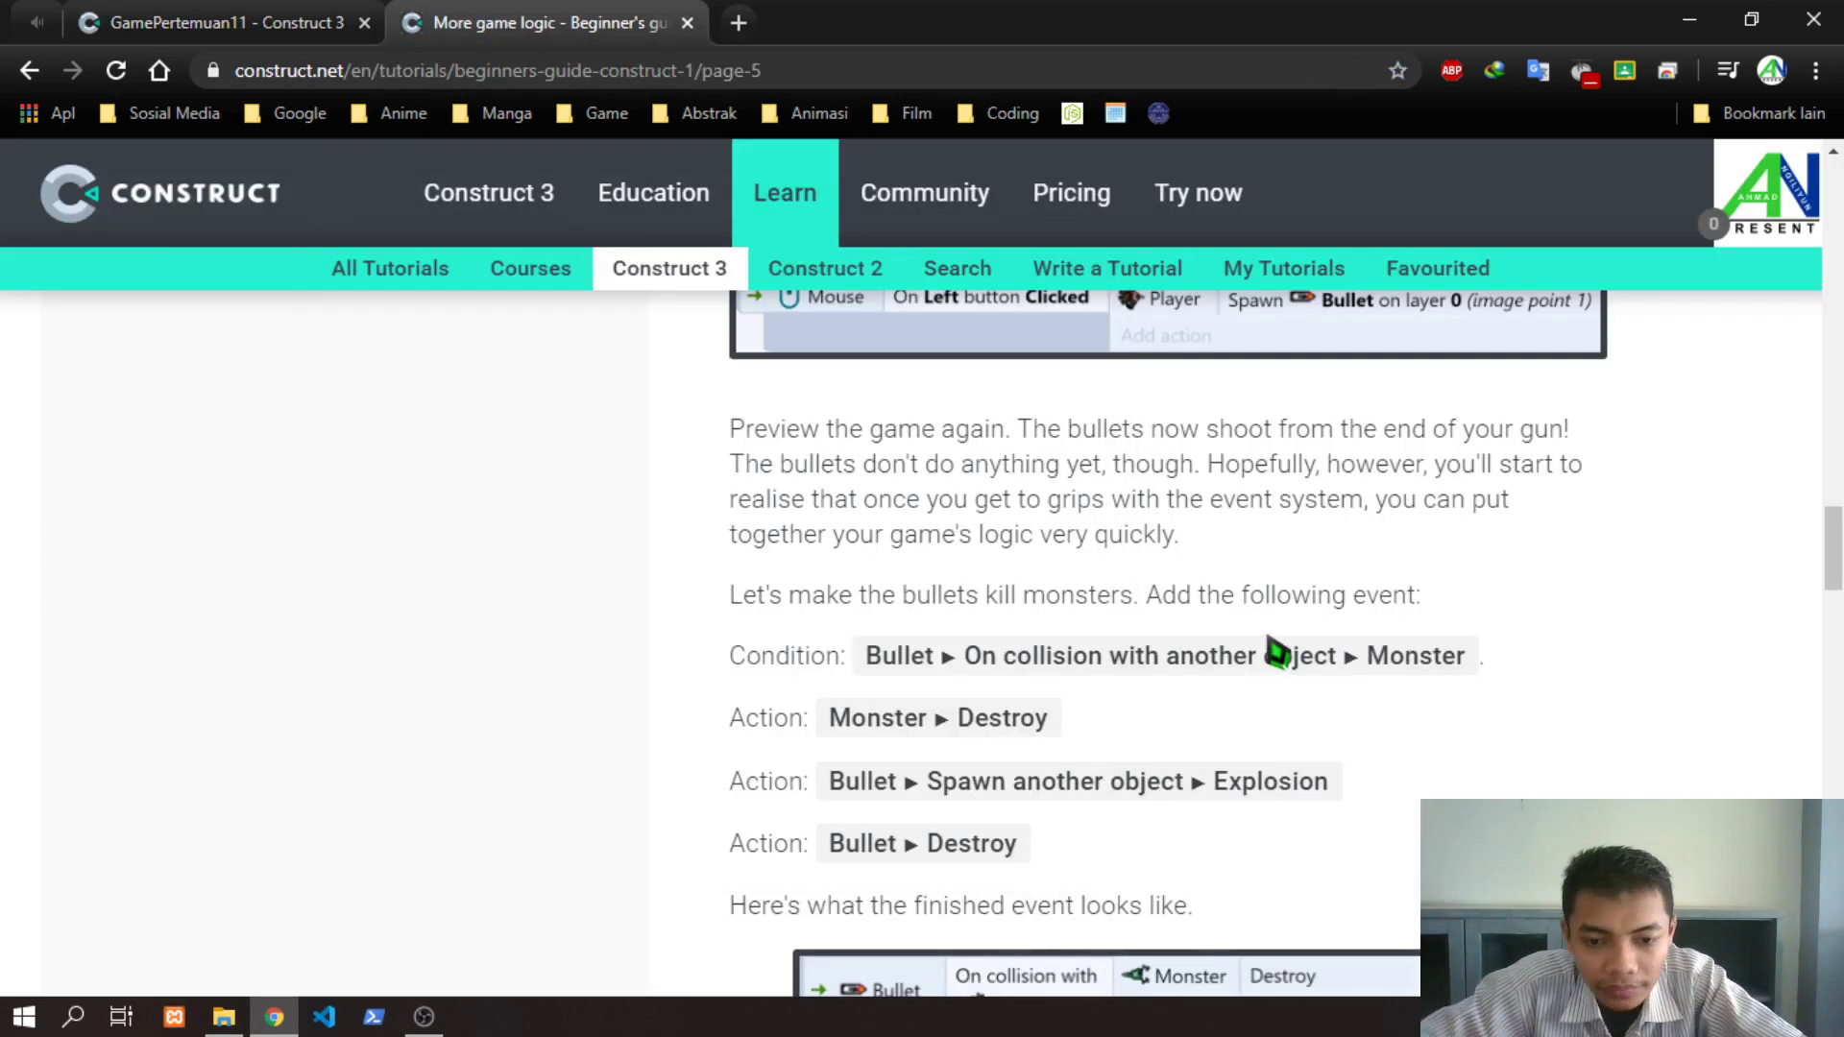
# Compare the collision event with the guide's finished example and read the section on the explosion effect
pyautogui.scroll(-3, 1277, 653)
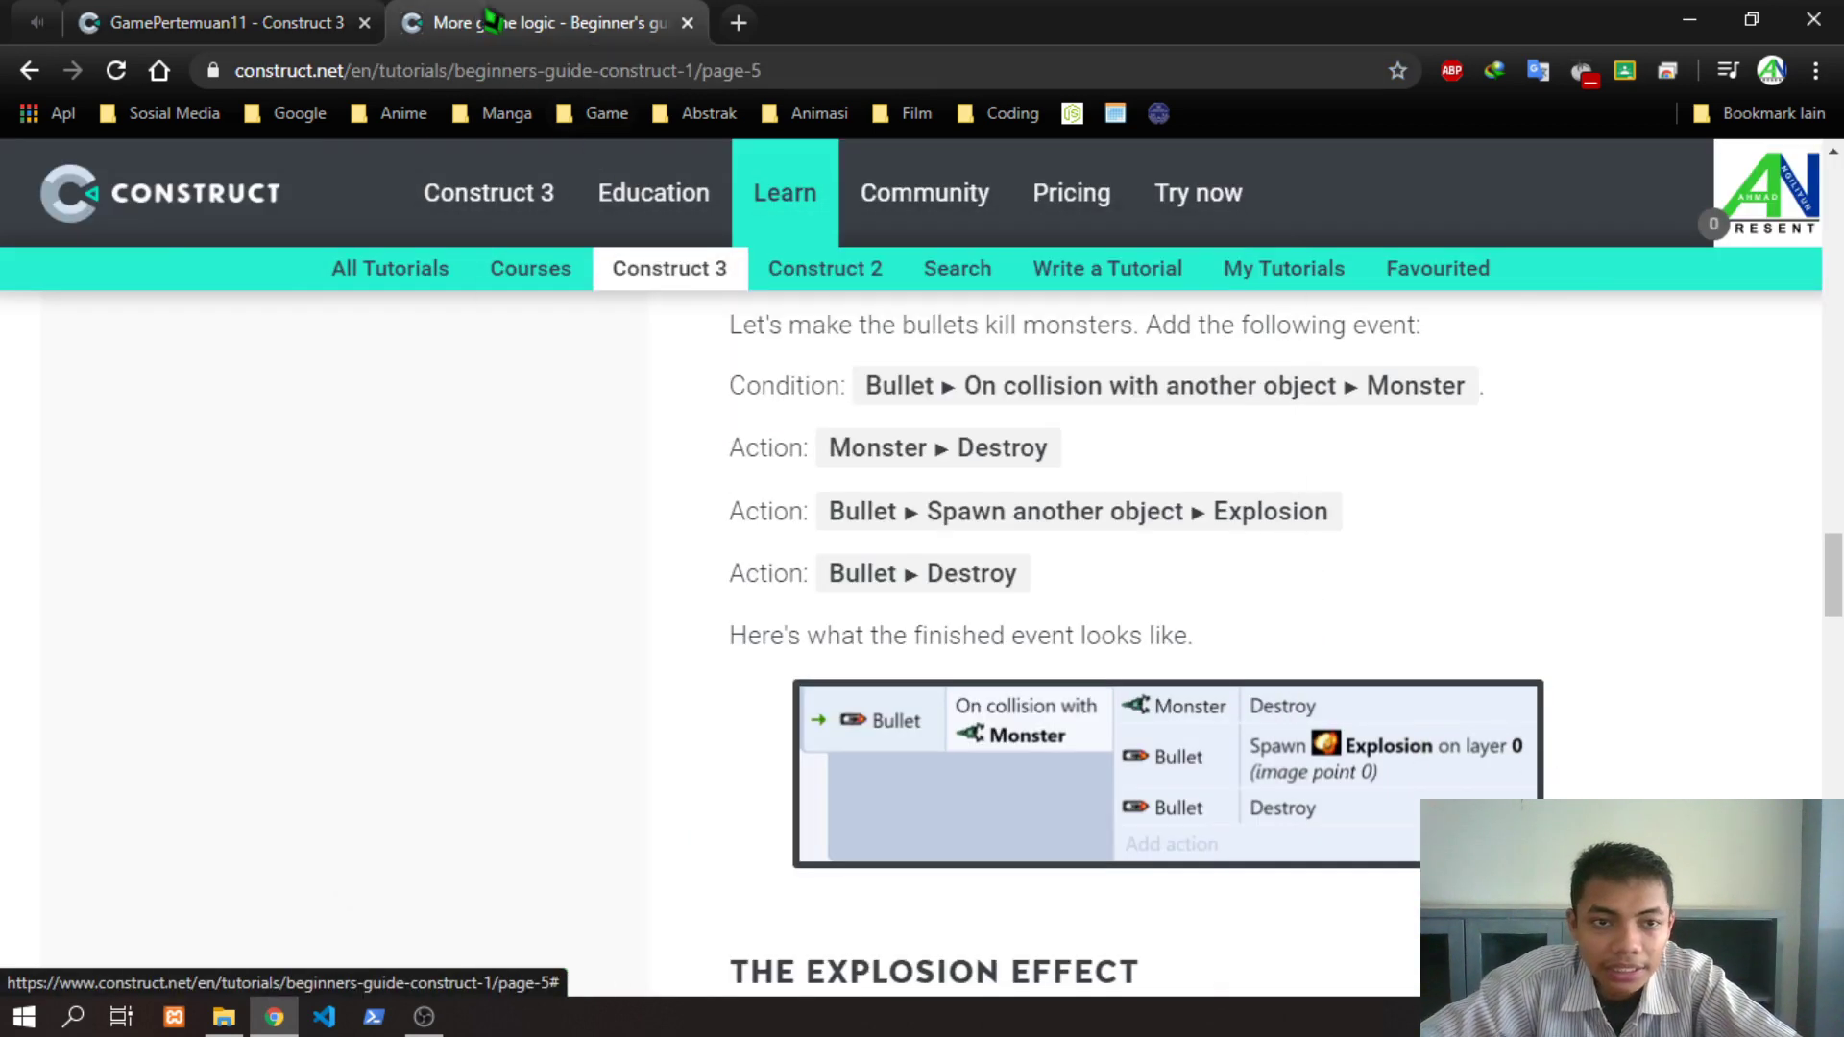
pyautogui.click(221, 22)
pyautogui.click(502, 20)
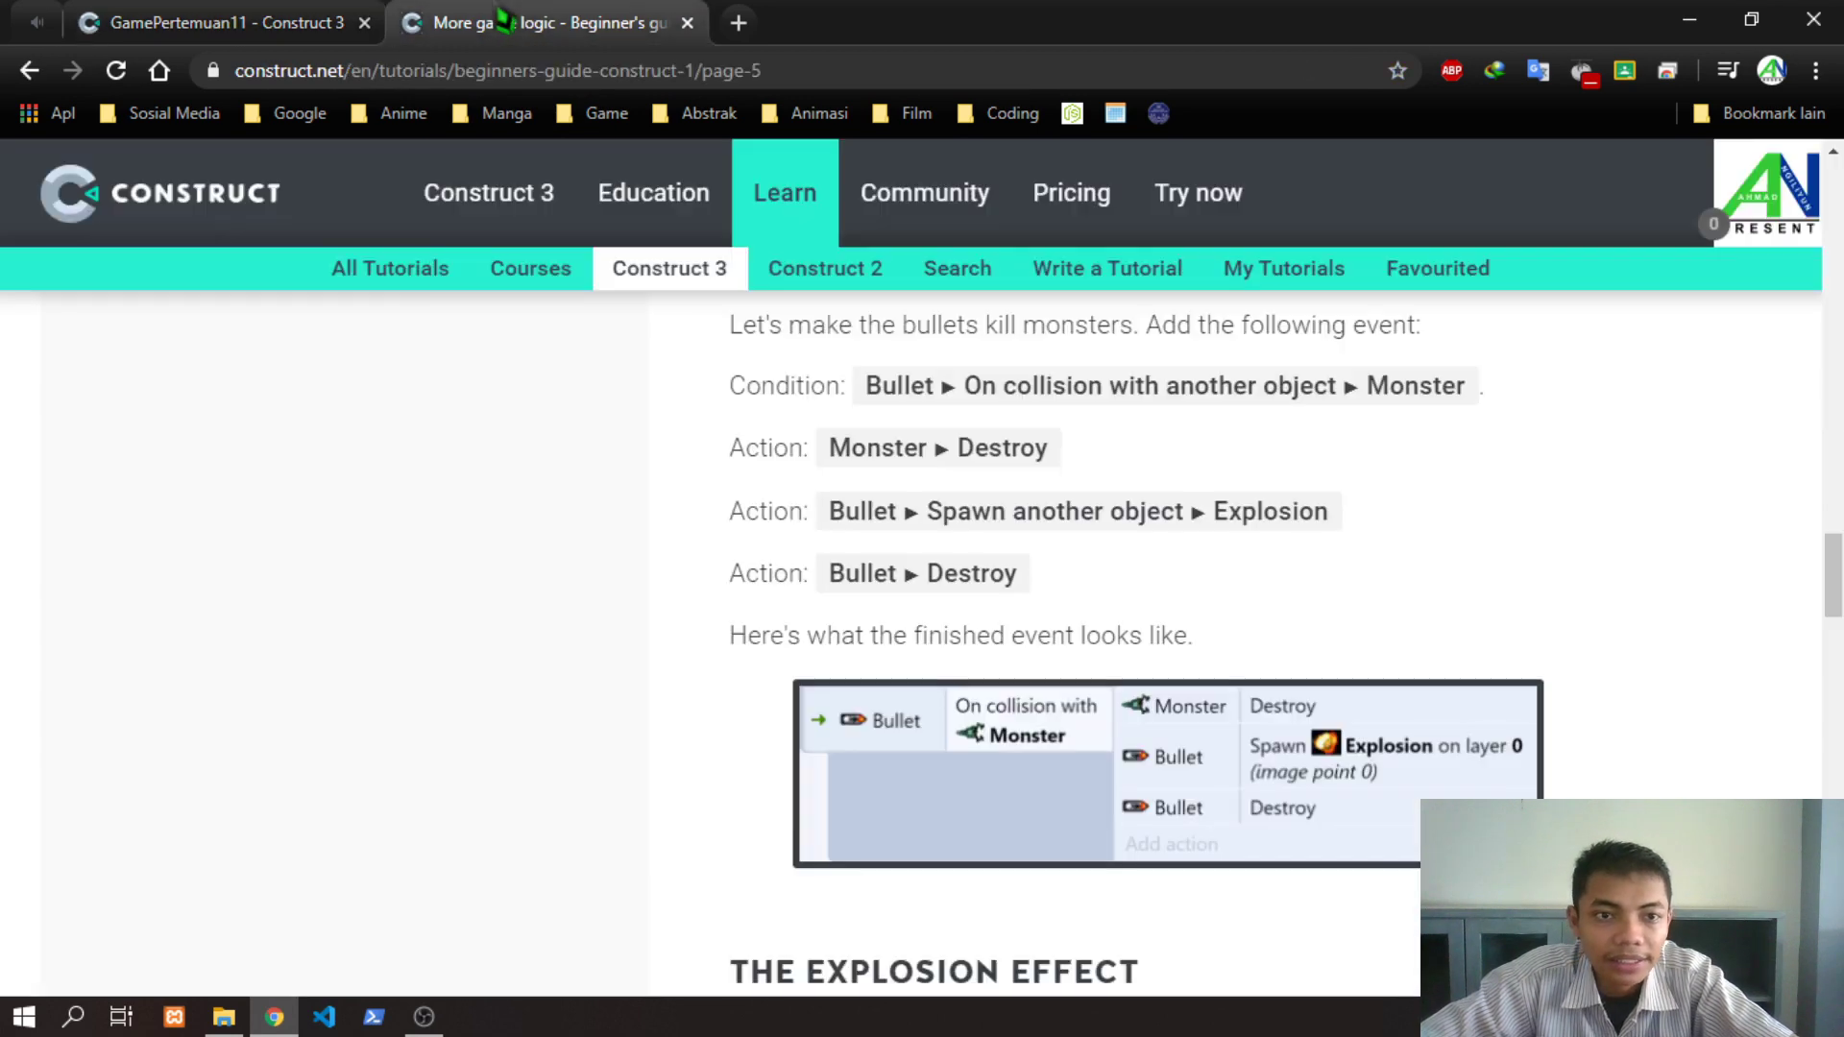
pyautogui.scroll(-6, 1148, 677)
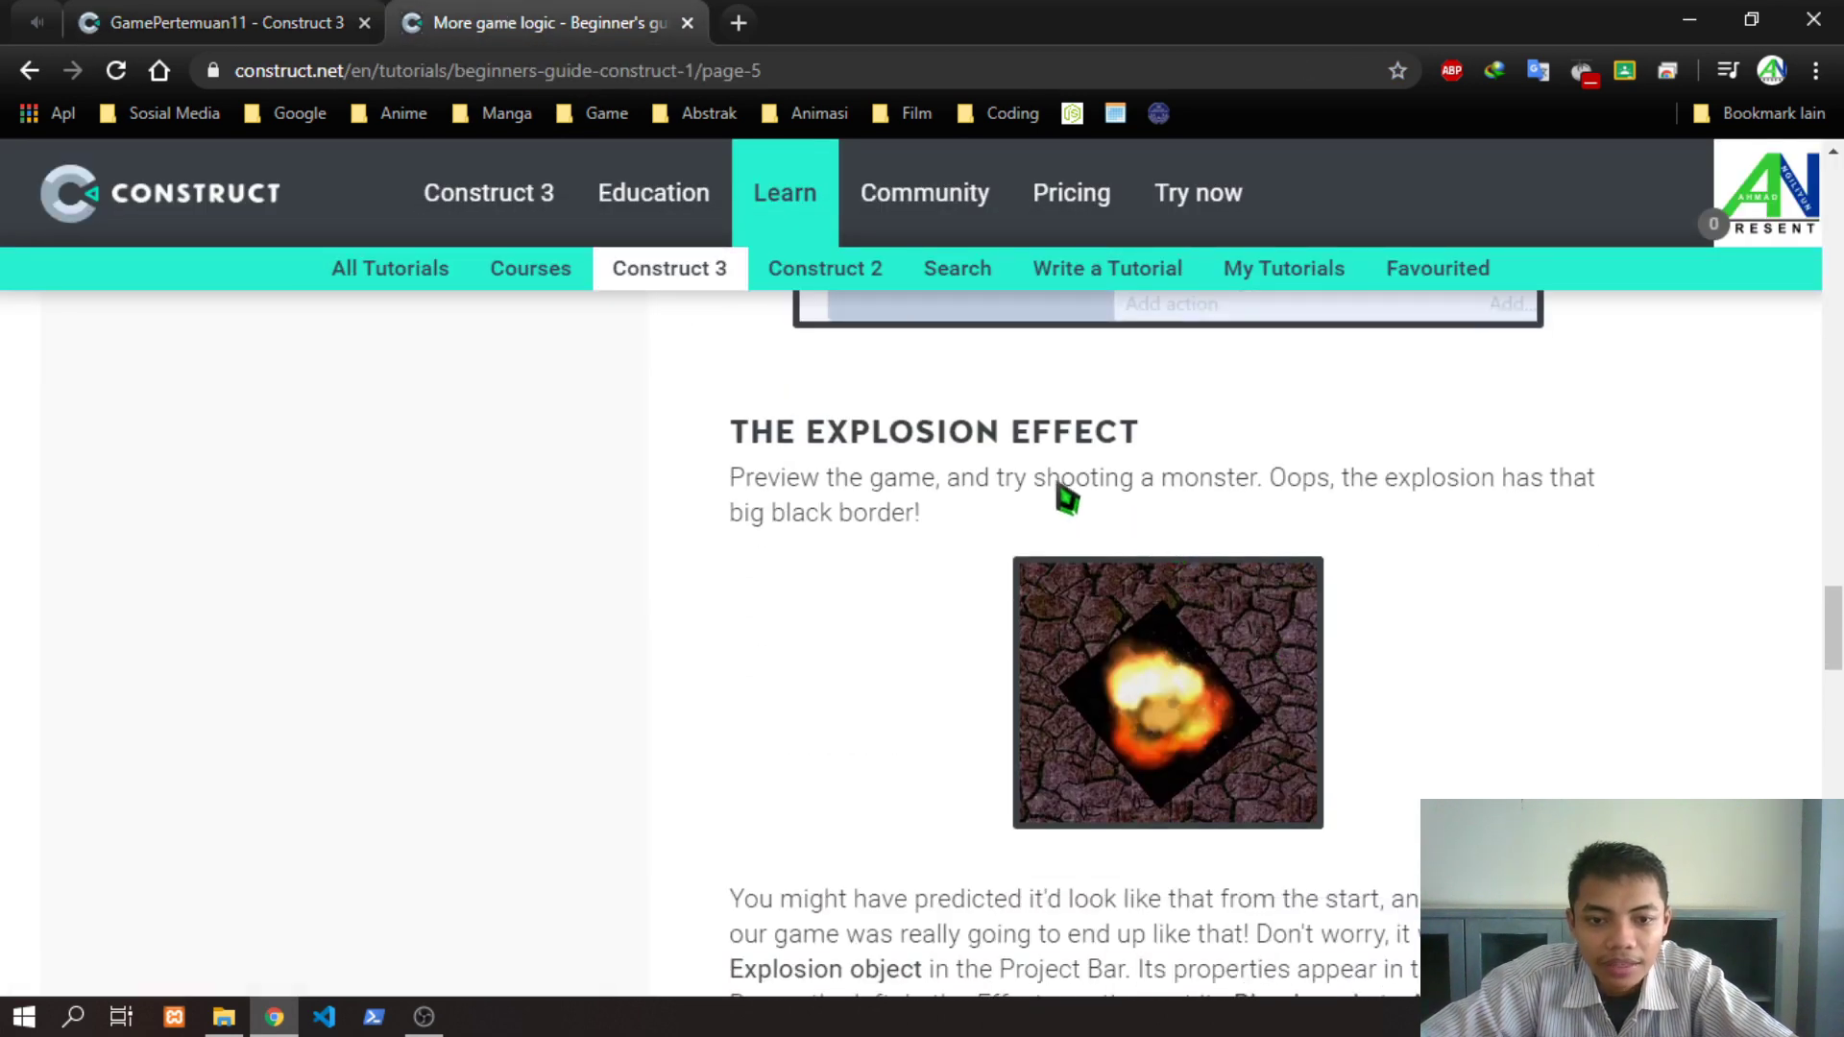
pyautogui.moveTo(760, 437); pyautogui.dragTo(1023, 439)
pyautogui.click(1068, 450)
pyautogui.moveTo(891, 434); pyautogui.dragTo(1088, 448)
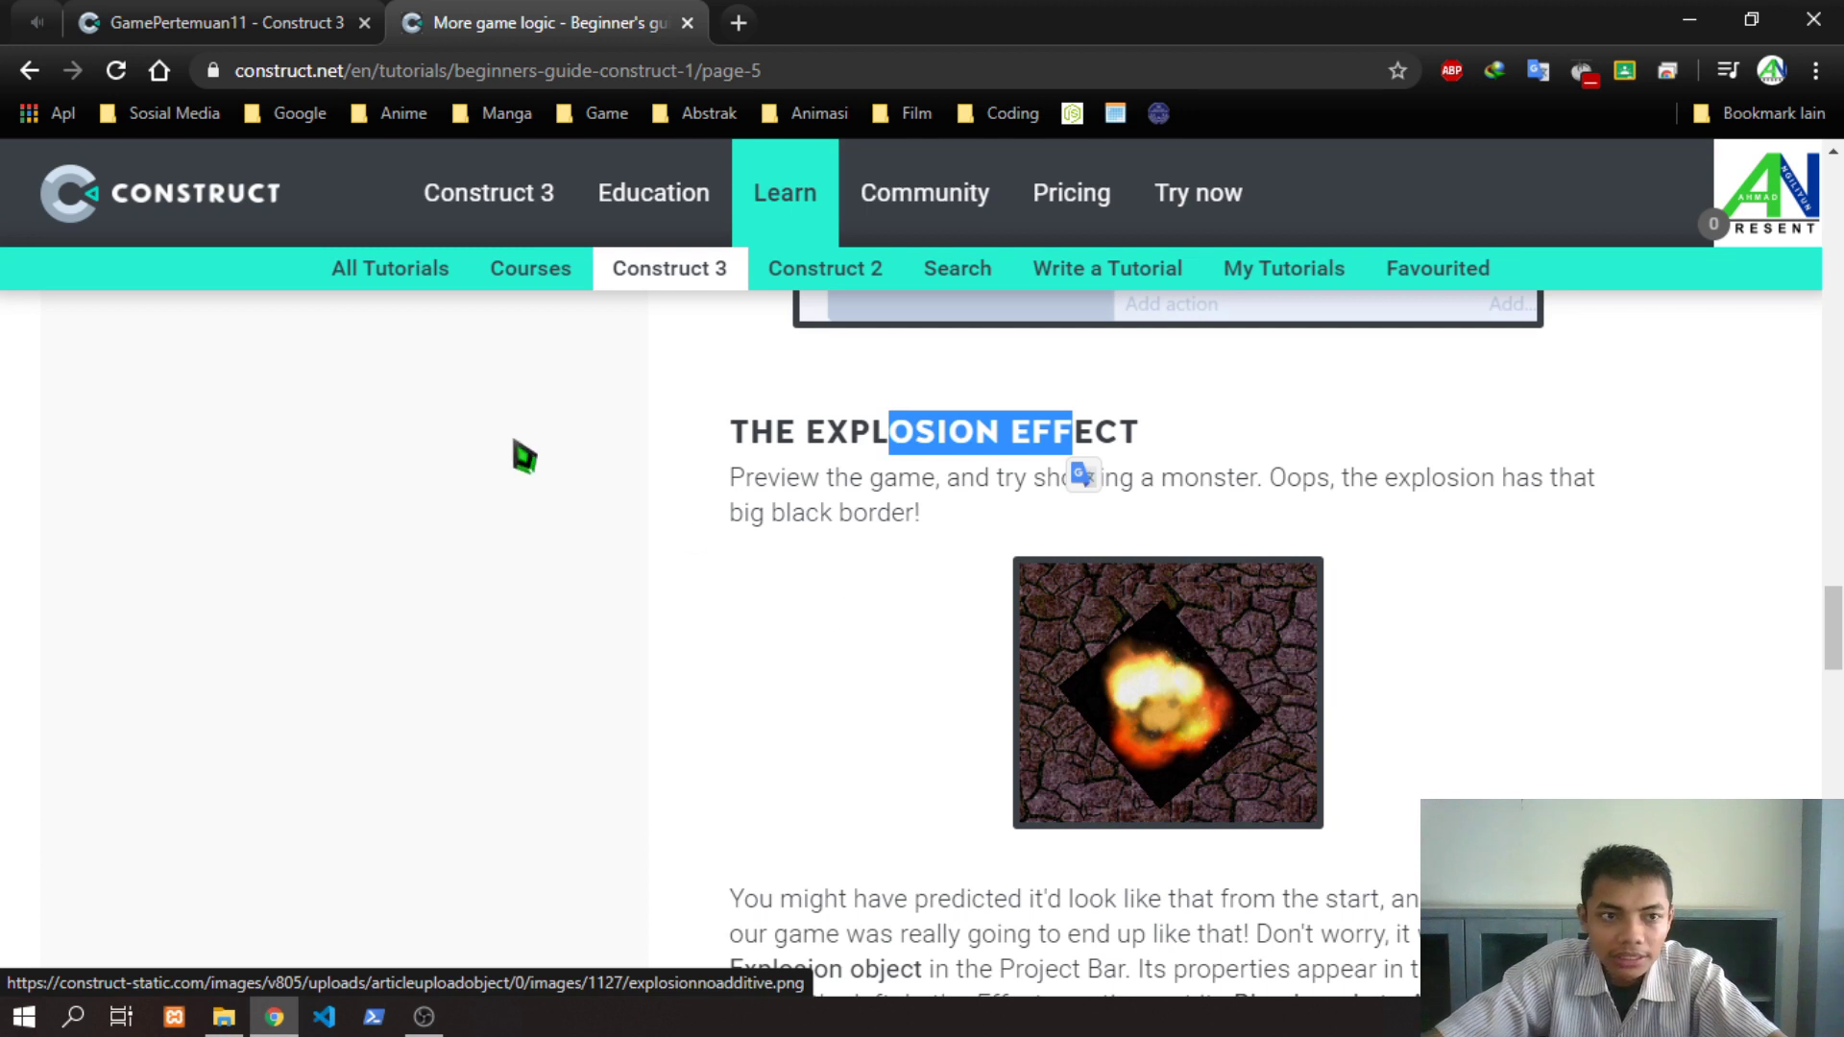
pyautogui.moveTo(488, 206)
pyautogui.scroll(-1, 1184, 697)
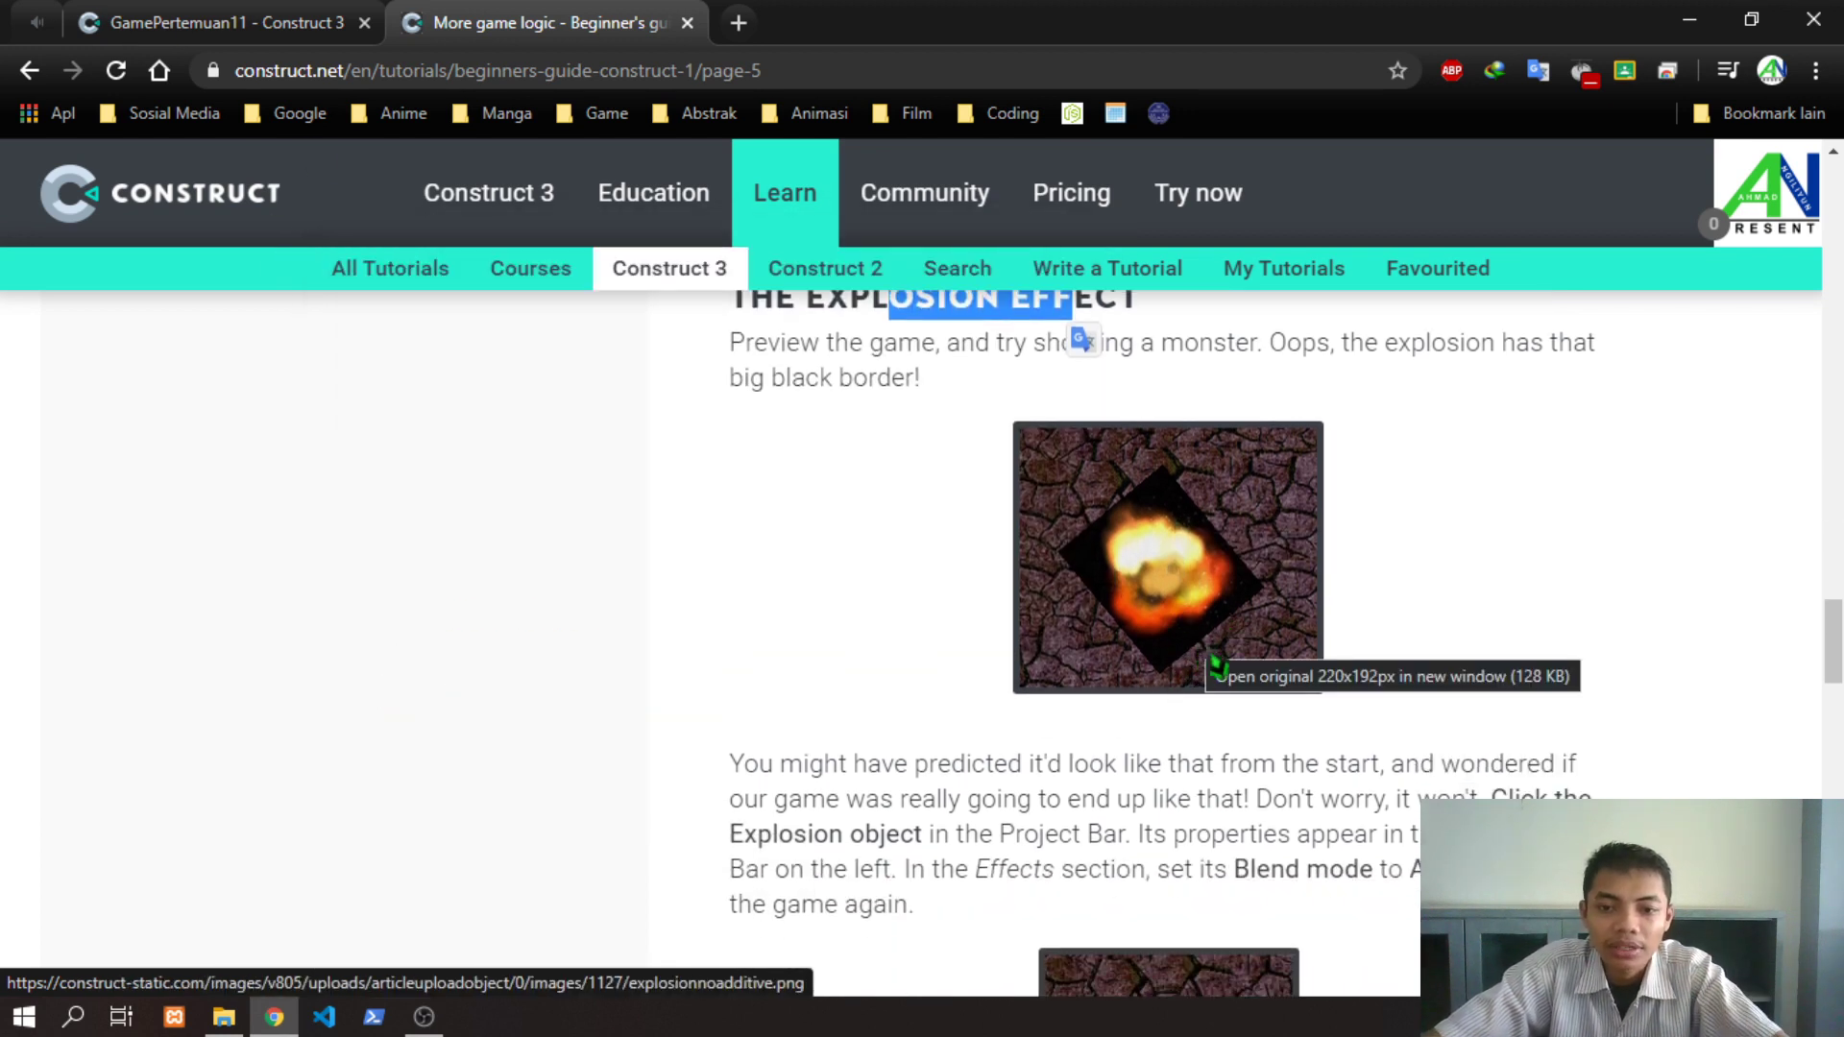
pyautogui.scroll(-4, 1213, 665)
pyautogui.scroll(2, 1191, 587)
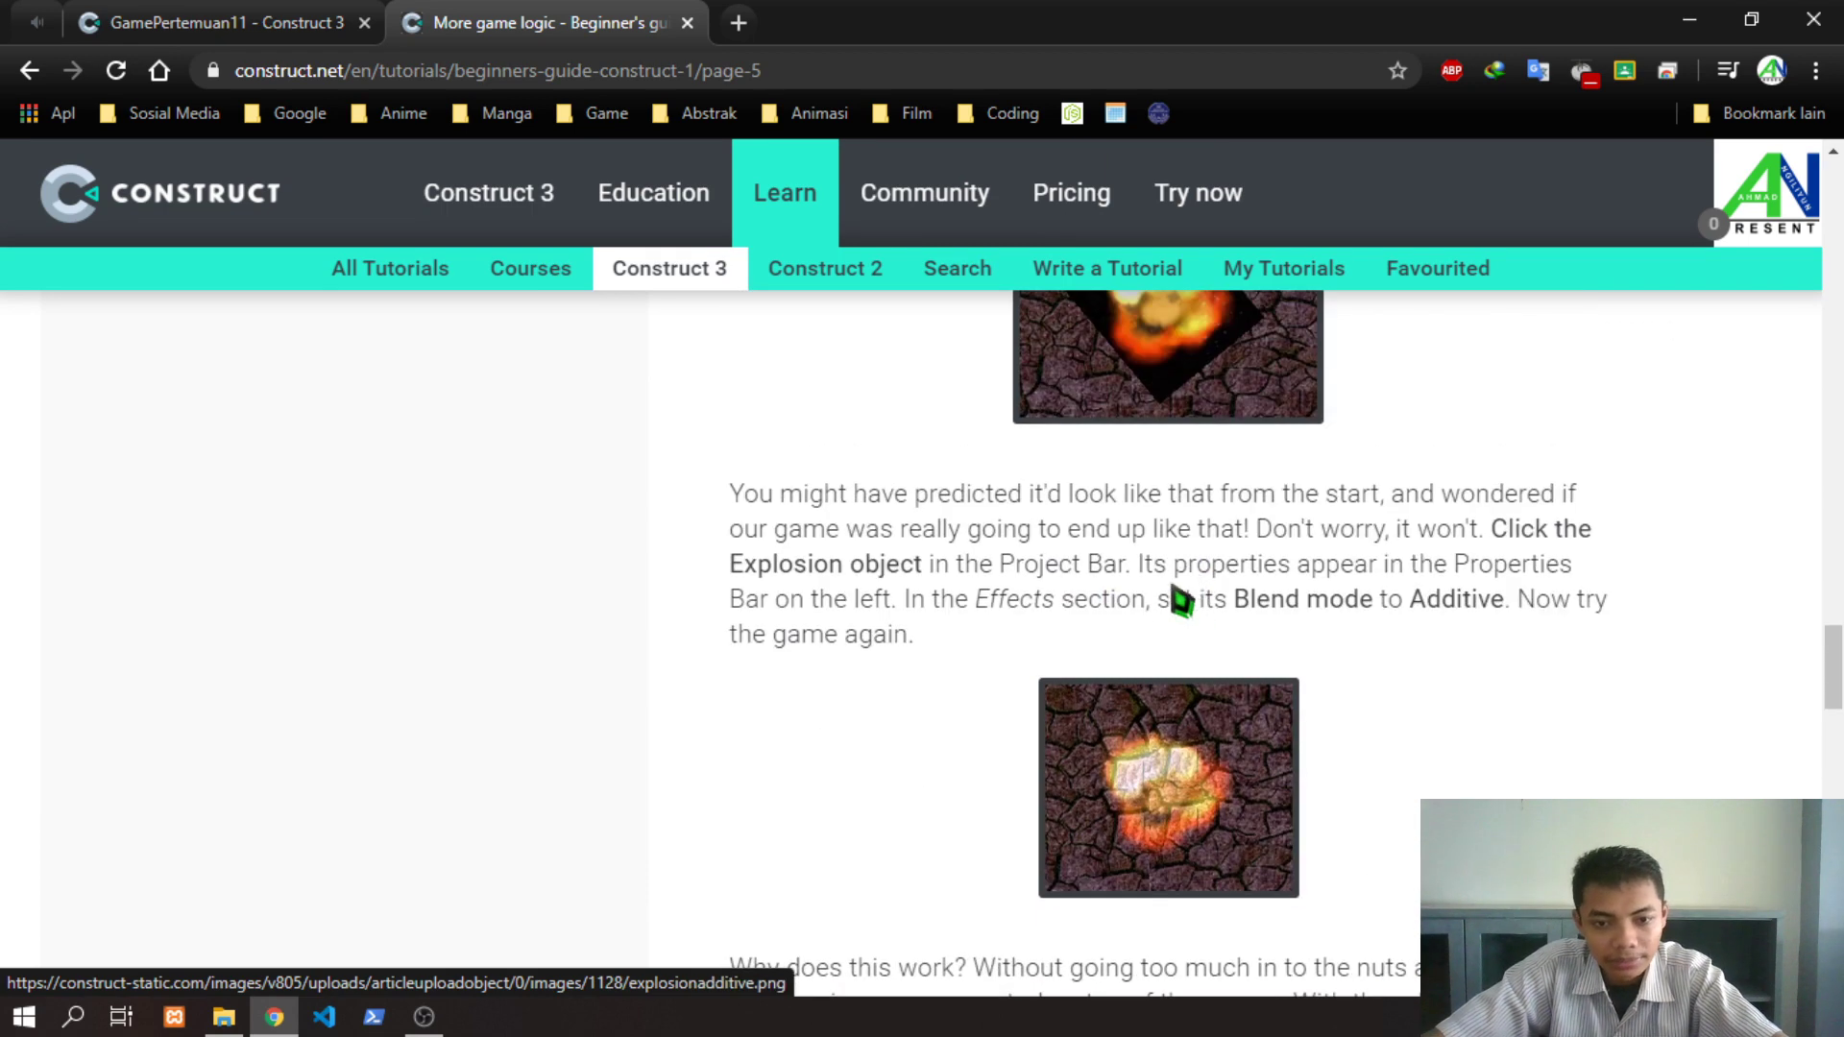
# Read the guide's section on making monsters a little smarter
pyautogui.scroll(-4, 1173, 596)
pyautogui.moveTo(753, 684); pyautogui.dragTo(1293, 686)
pyautogui.click(1347, 707)
pyautogui.click(1393, 693)
pyautogui.moveTo(1182, 687); pyautogui.dragTo(1388, 686)
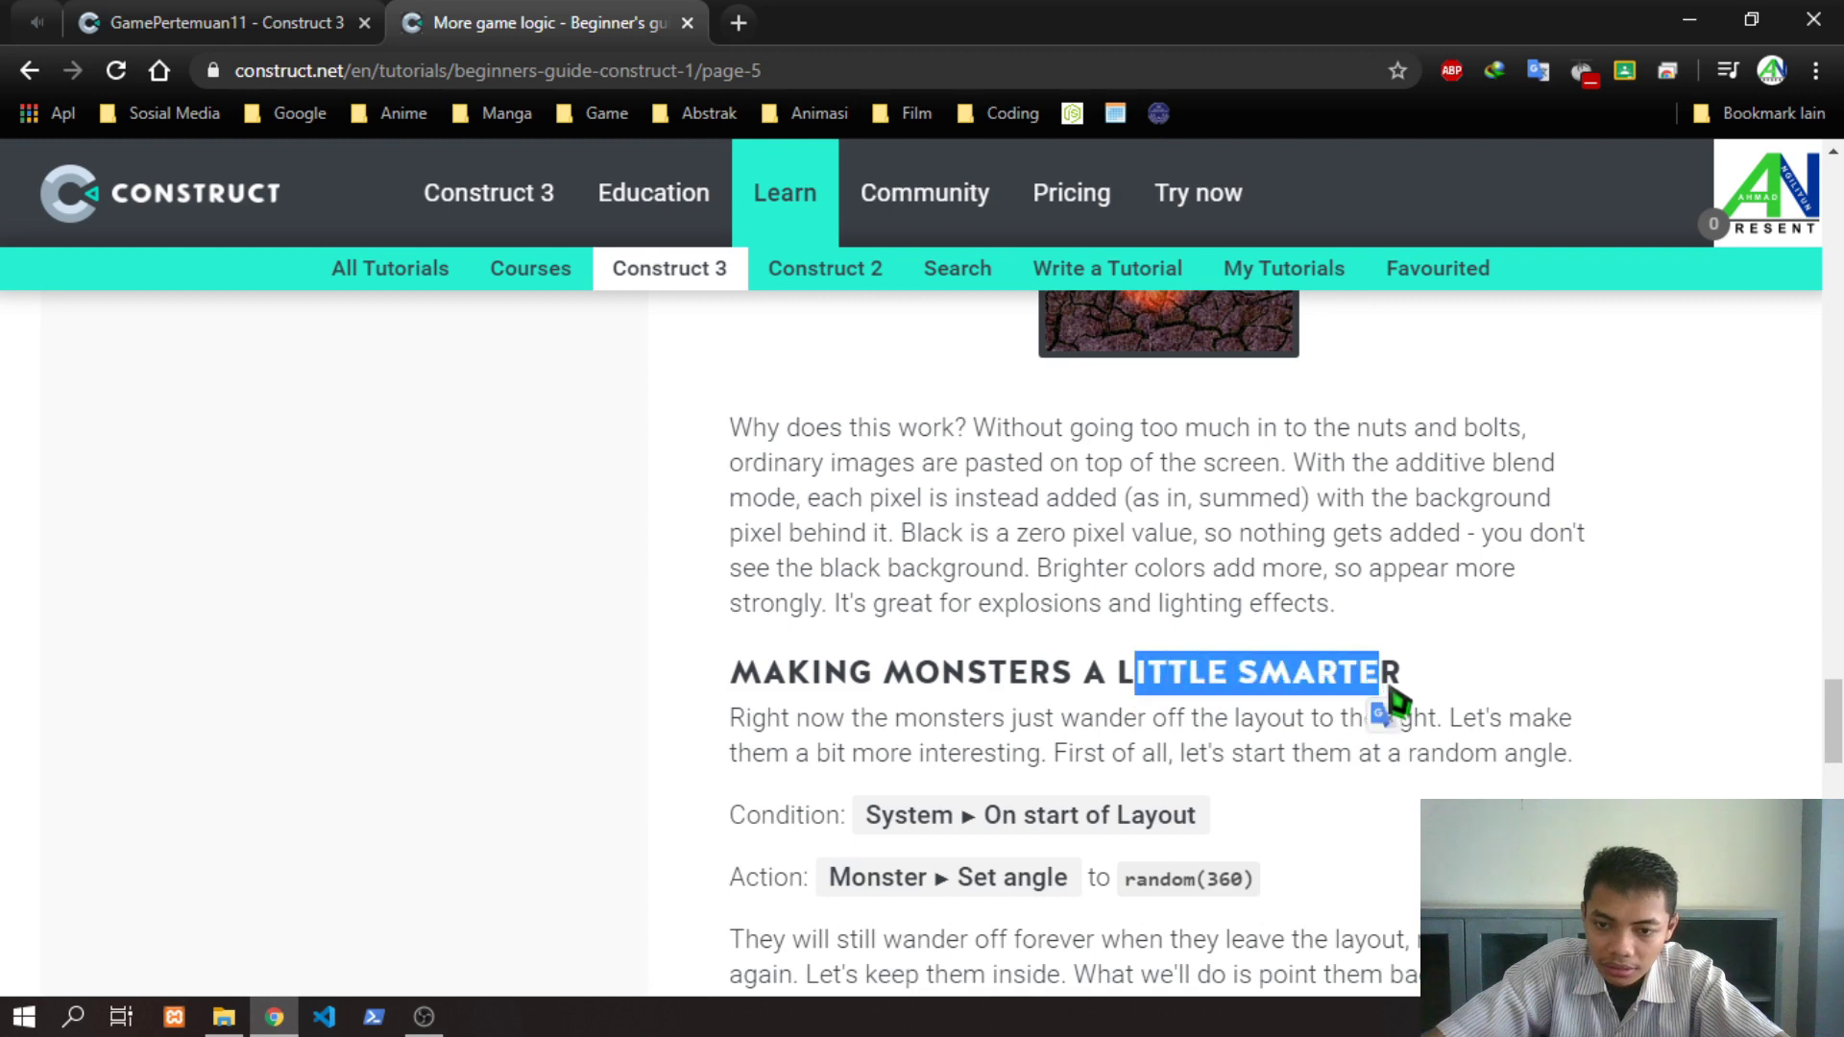
pyautogui.click(1484, 689)
pyautogui.scroll(-1, 1479, 682)
pyautogui.scroll(-2, 1194, 699)
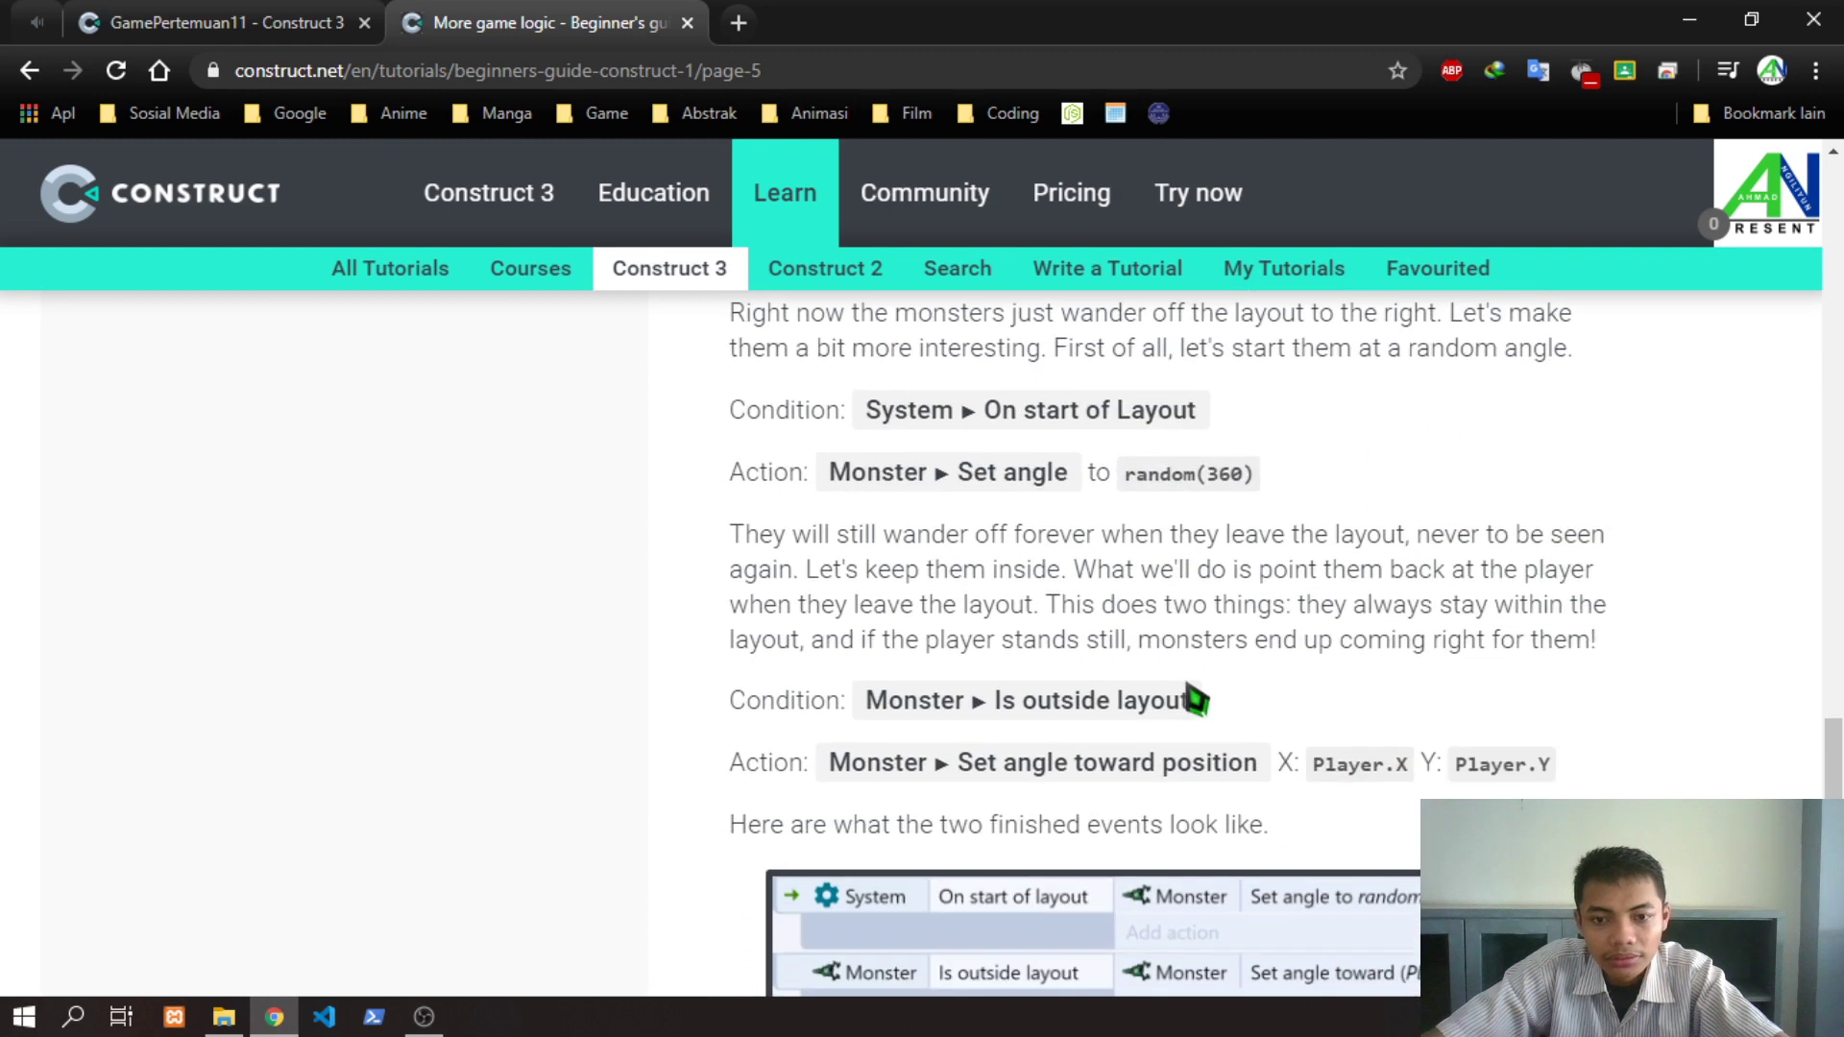
pyautogui.scroll(1, 1181, 704)
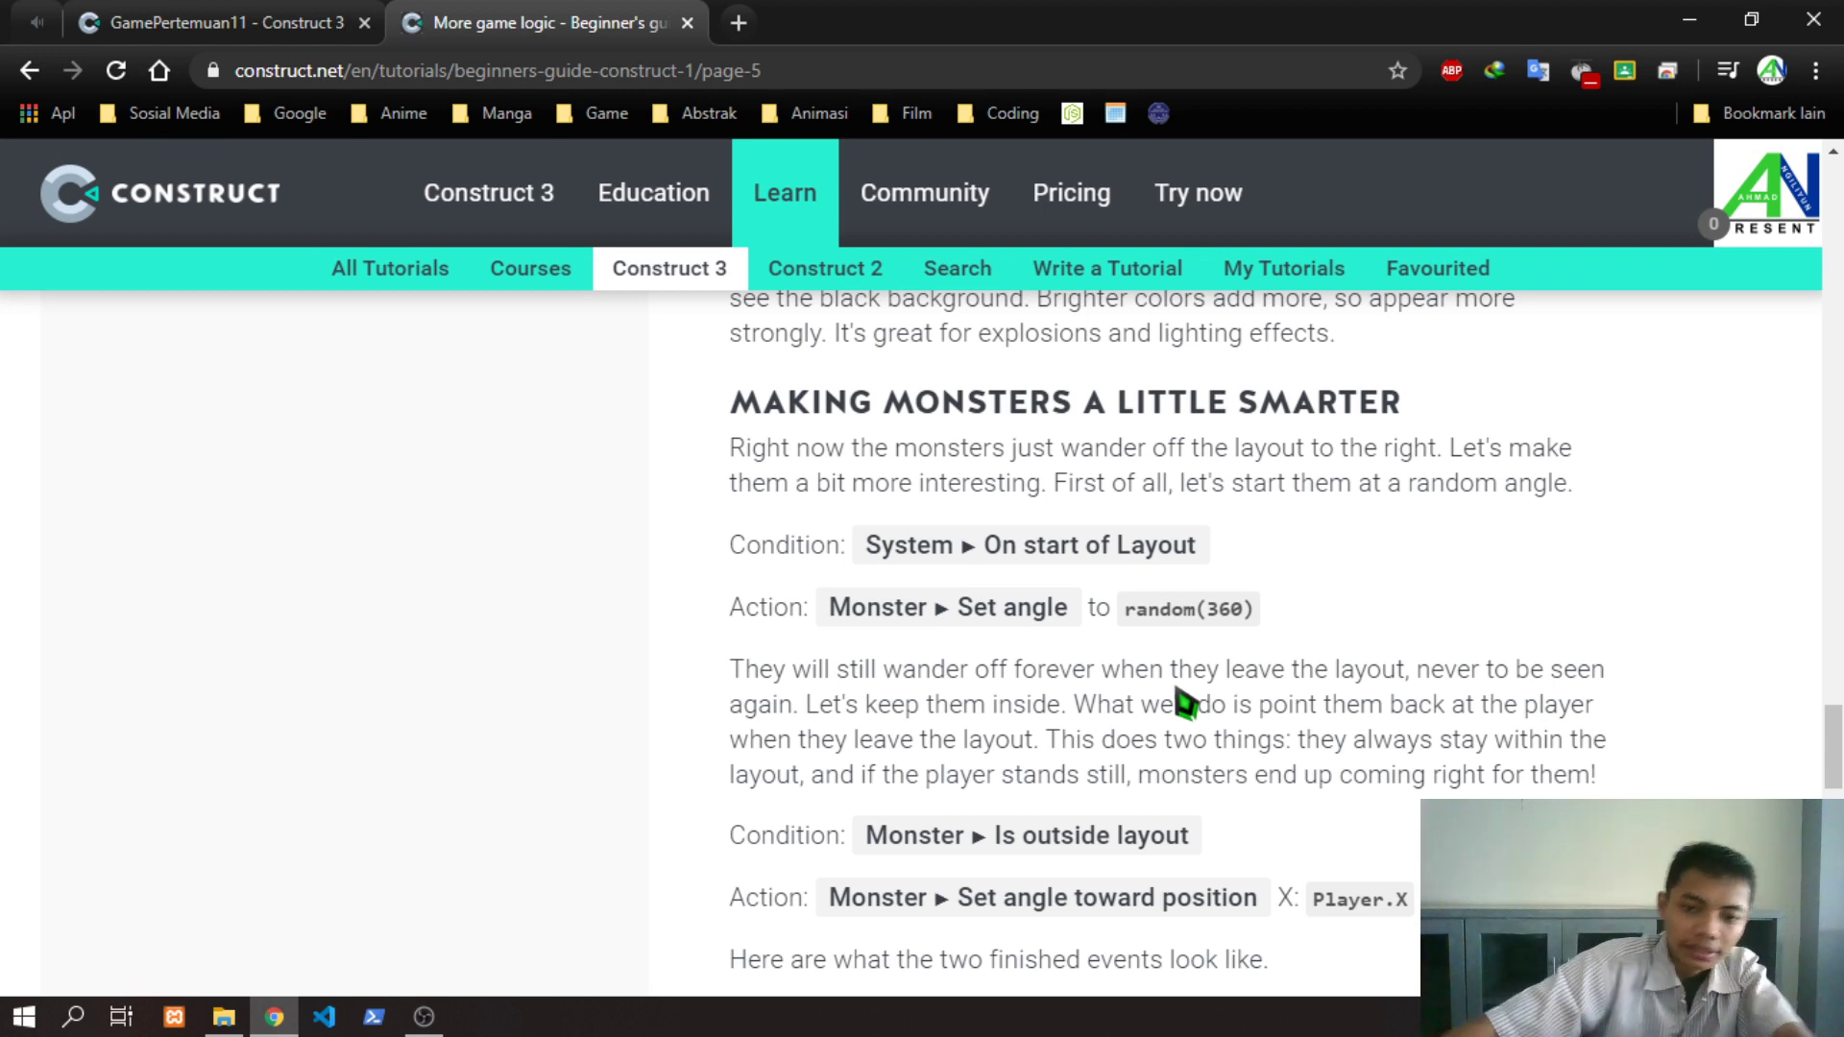
# Examine the guide's condition and action for starting the monsters at a random angle
pyautogui.moveTo(888, 549); pyautogui.dragTo(1020, 549)
pyautogui.click(992, 552)
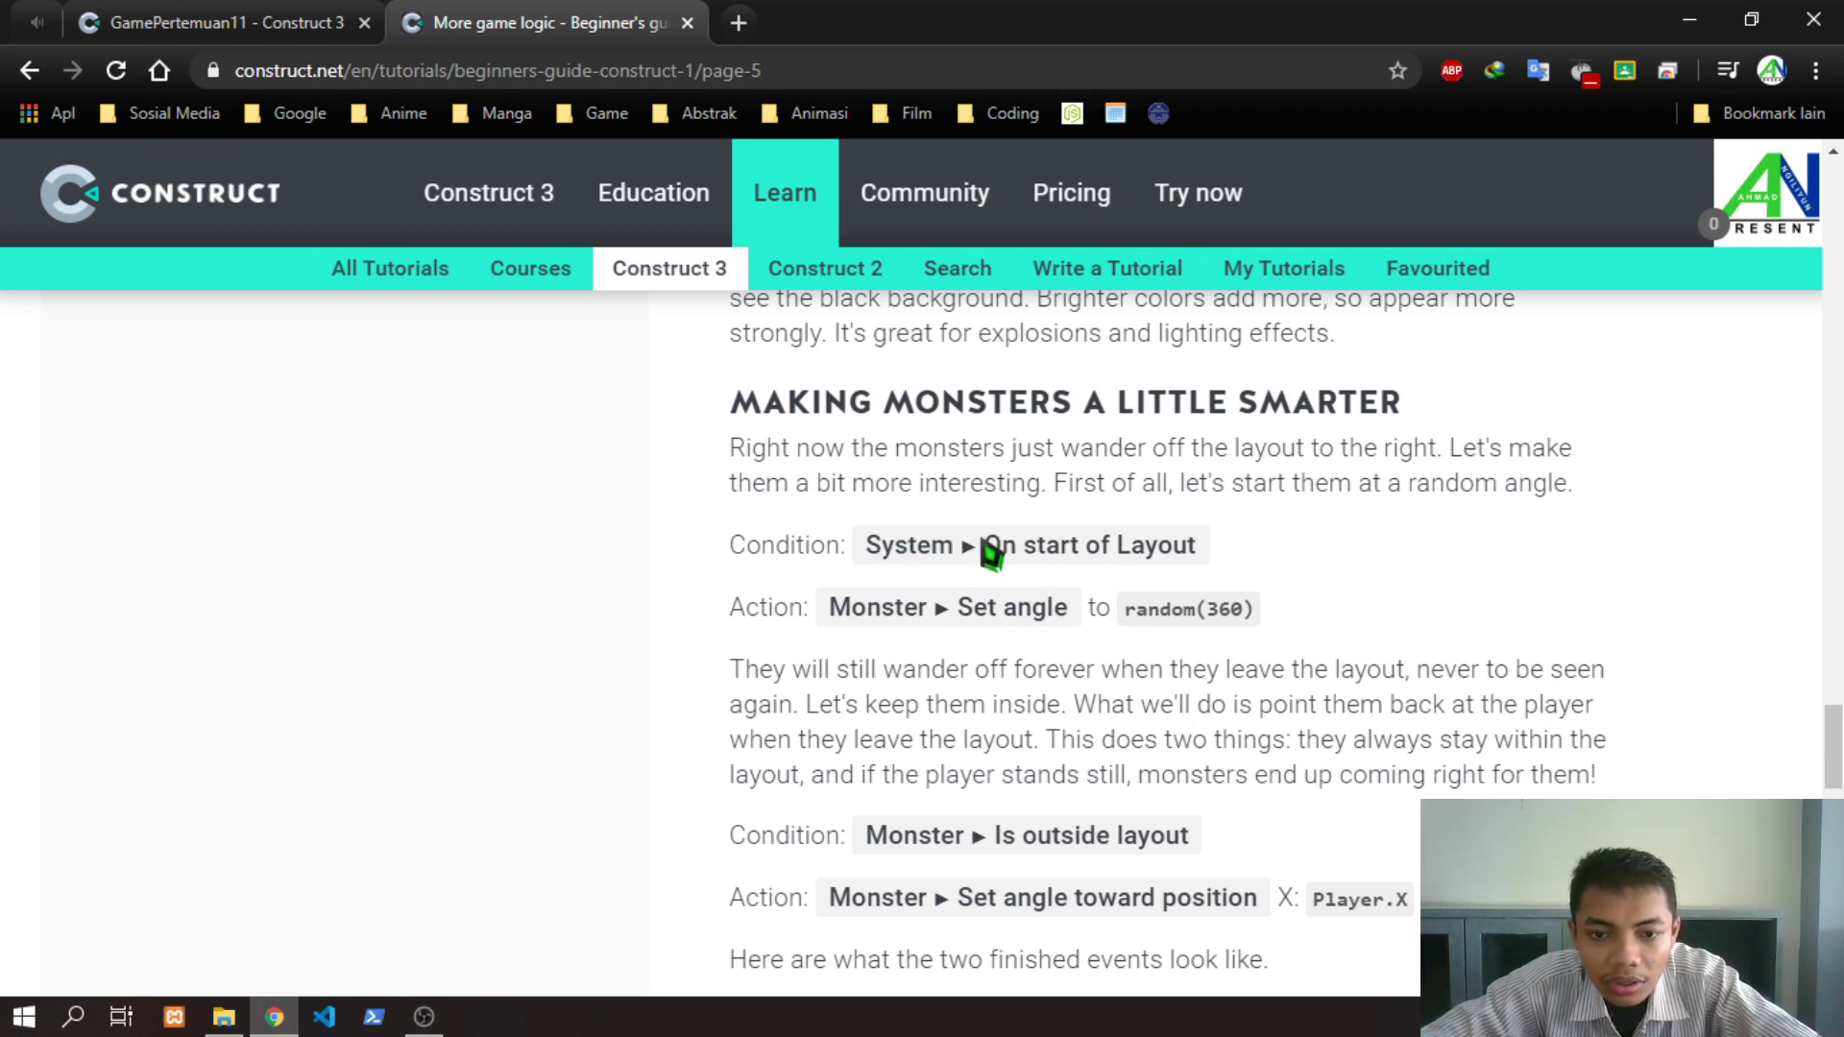
pyautogui.moveTo(1069, 609); pyautogui.dragTo(994, 624)
pyautogui.moveTo(1149, 612); pyautogui.dragTo(1160, 612)
pyautogui.click(1326, 617)
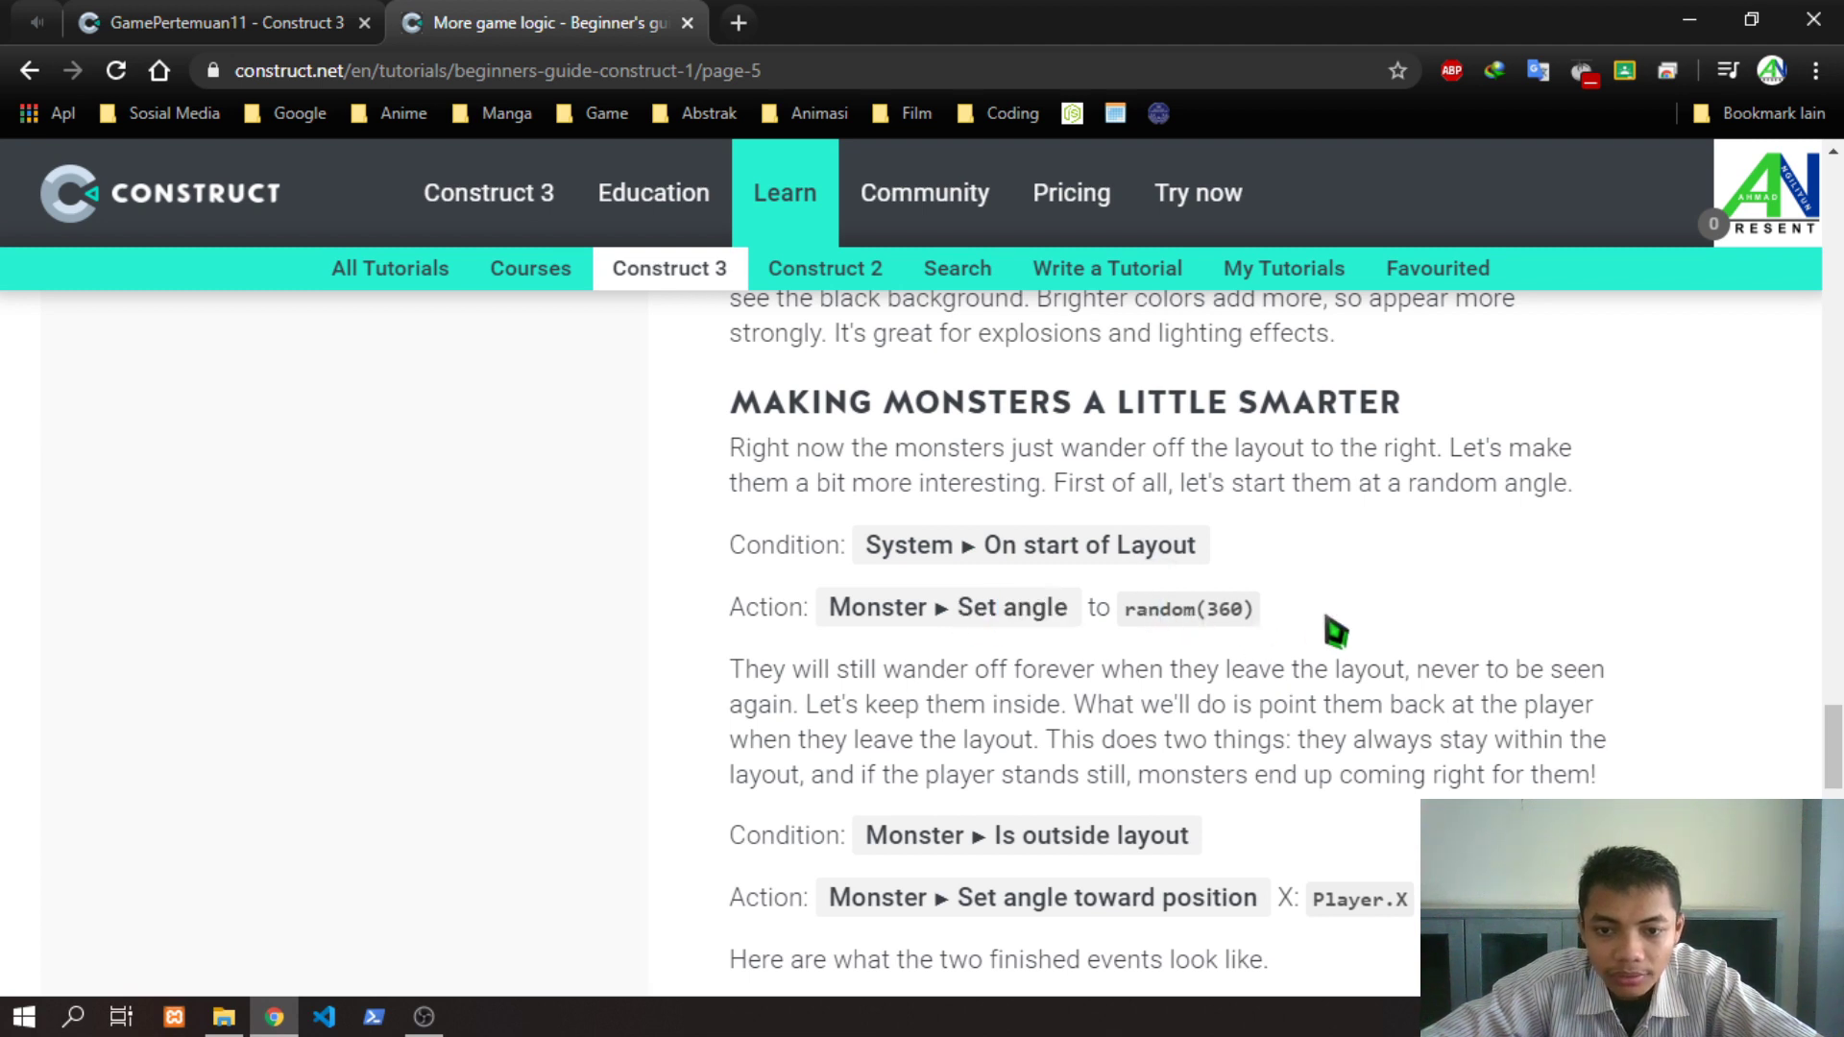
pyautogui.moveTo(896, 552); pyautogui.dragTo(1178, 564)
pyautogui.click(1235, 581)
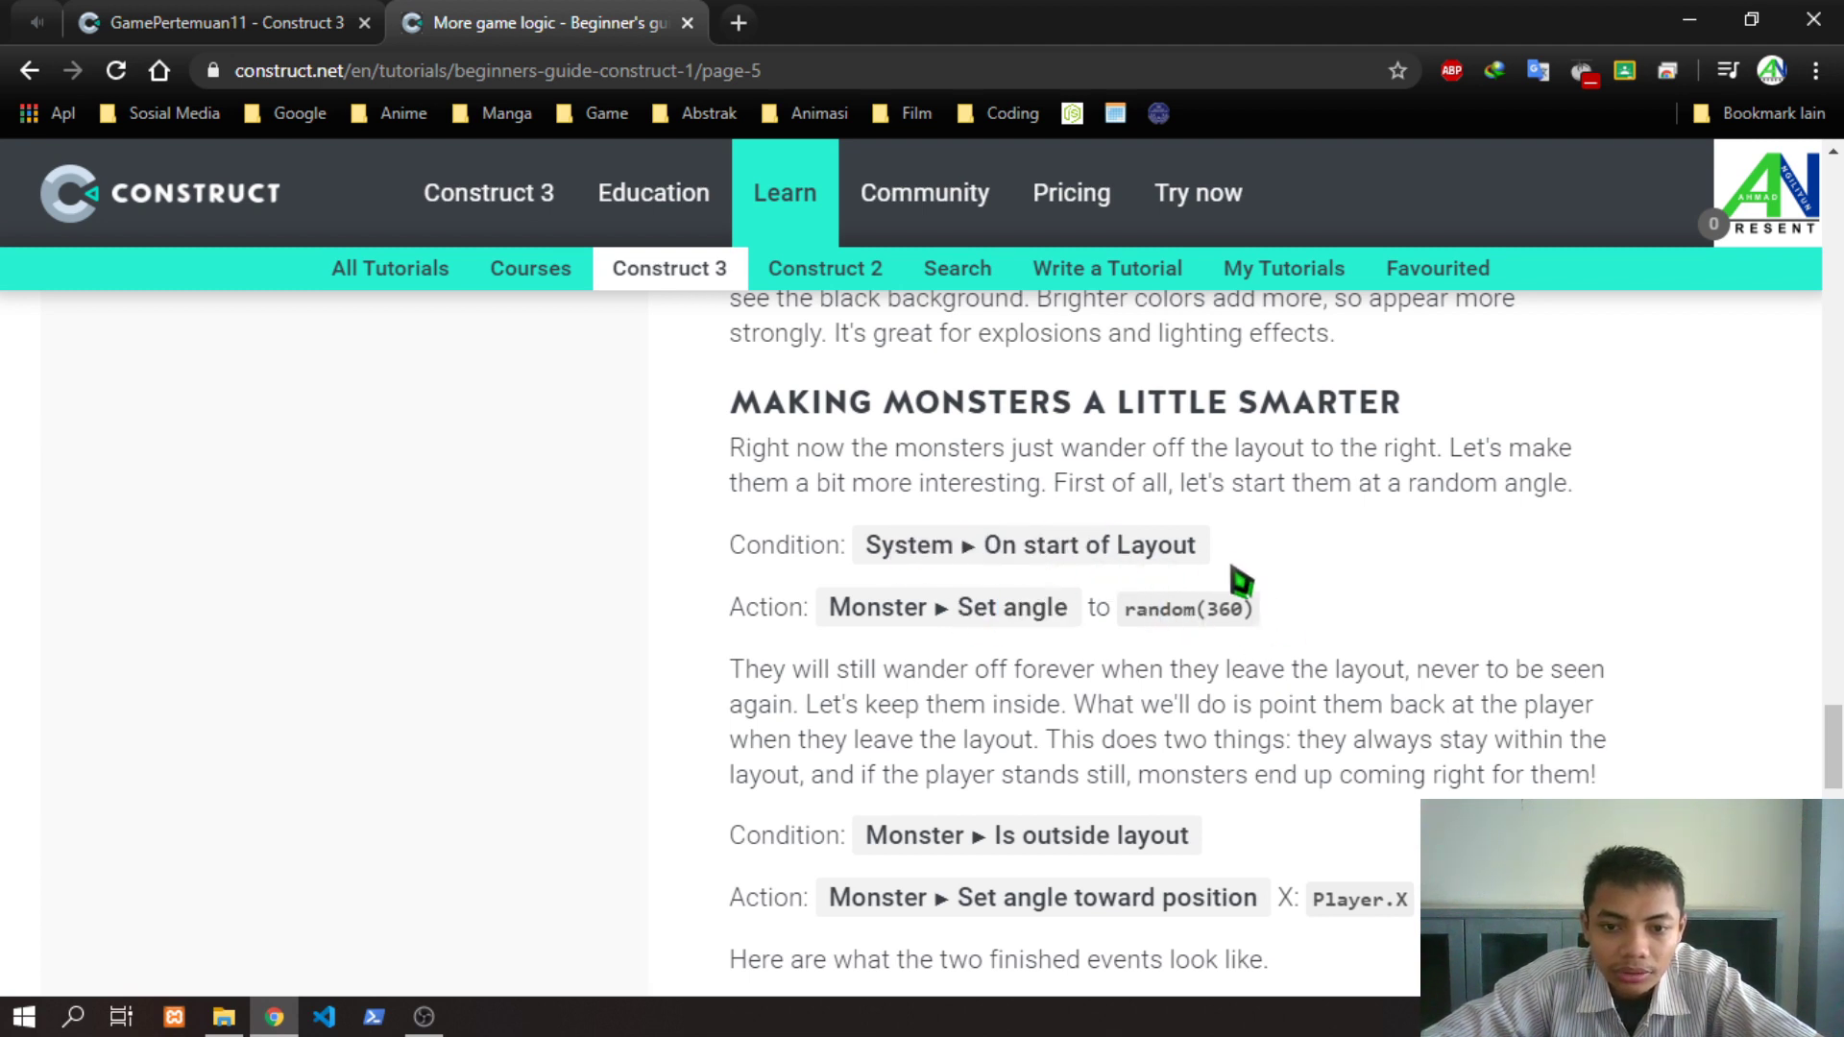
pyautogui.moveTo(1018, 566); pyautogui.dragTo(1079, 566)
pyautogui.click(1375, 589)
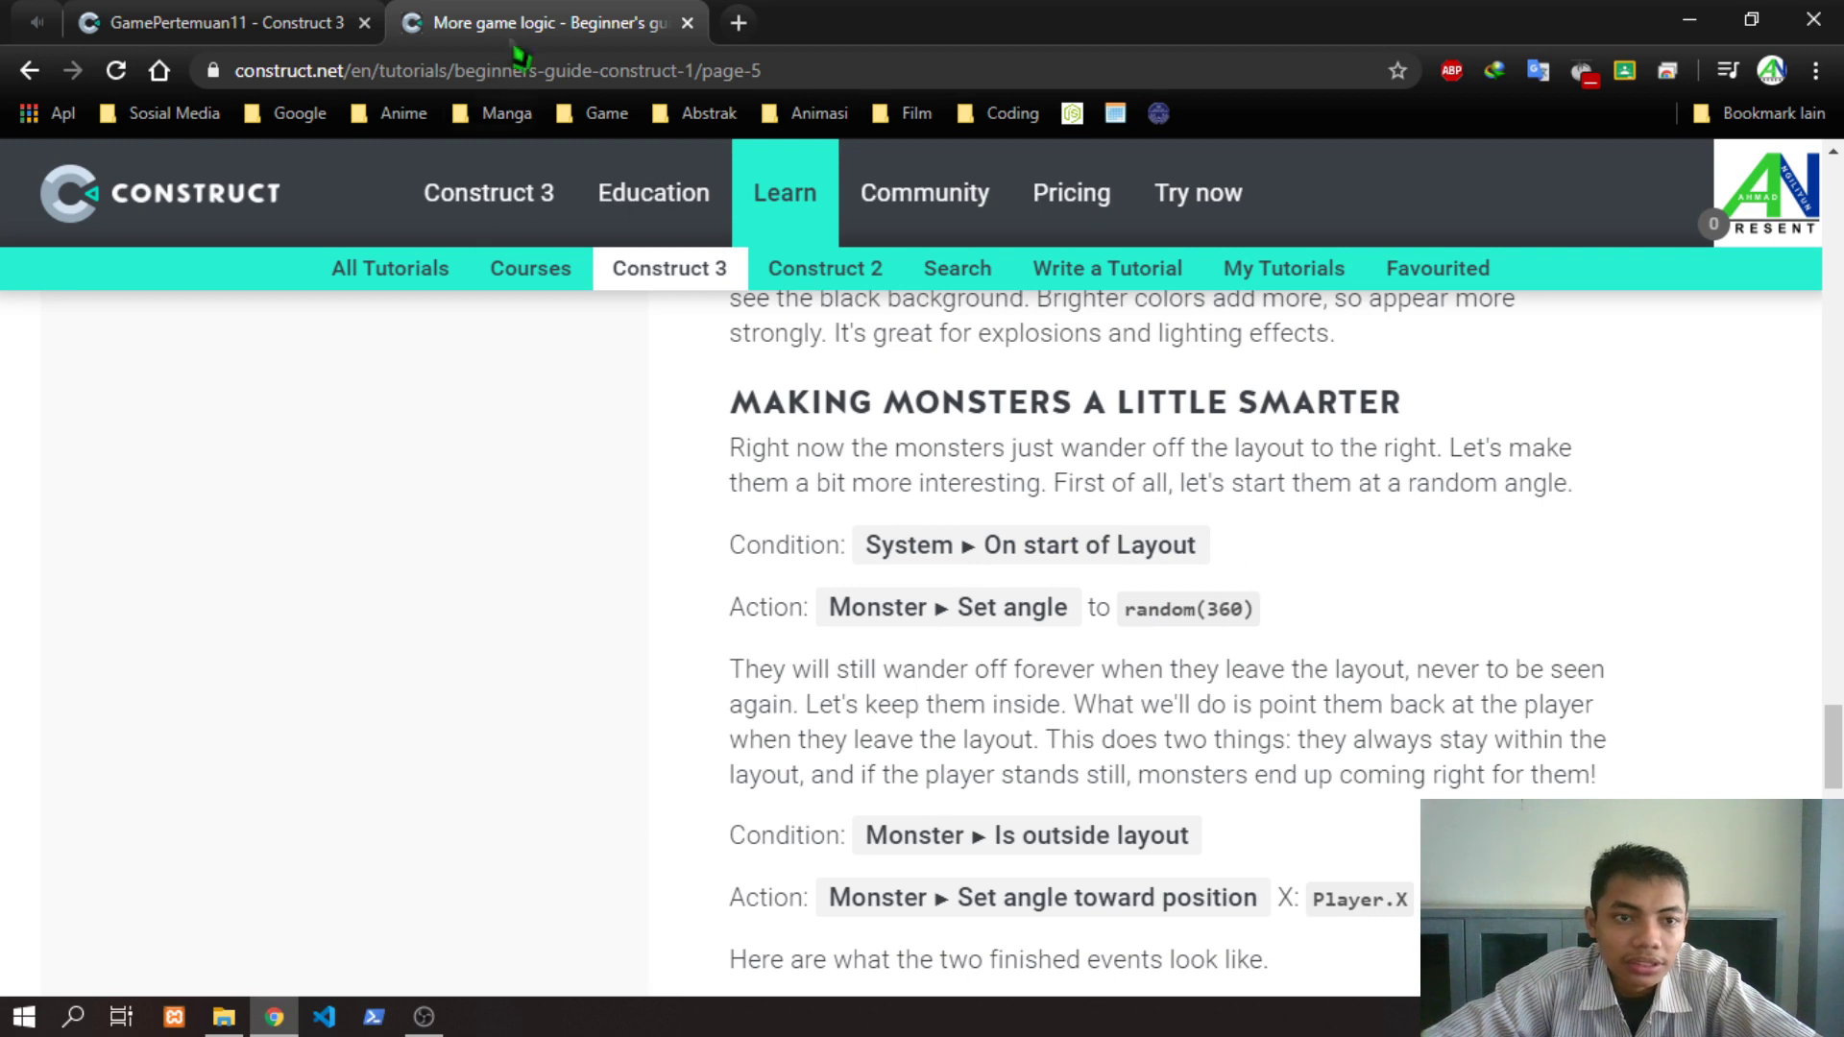
# Add a new event to the event sheet with the System condition On start of layout
pyautogui.click(296, 21)
pyautogui.click(538, 522)
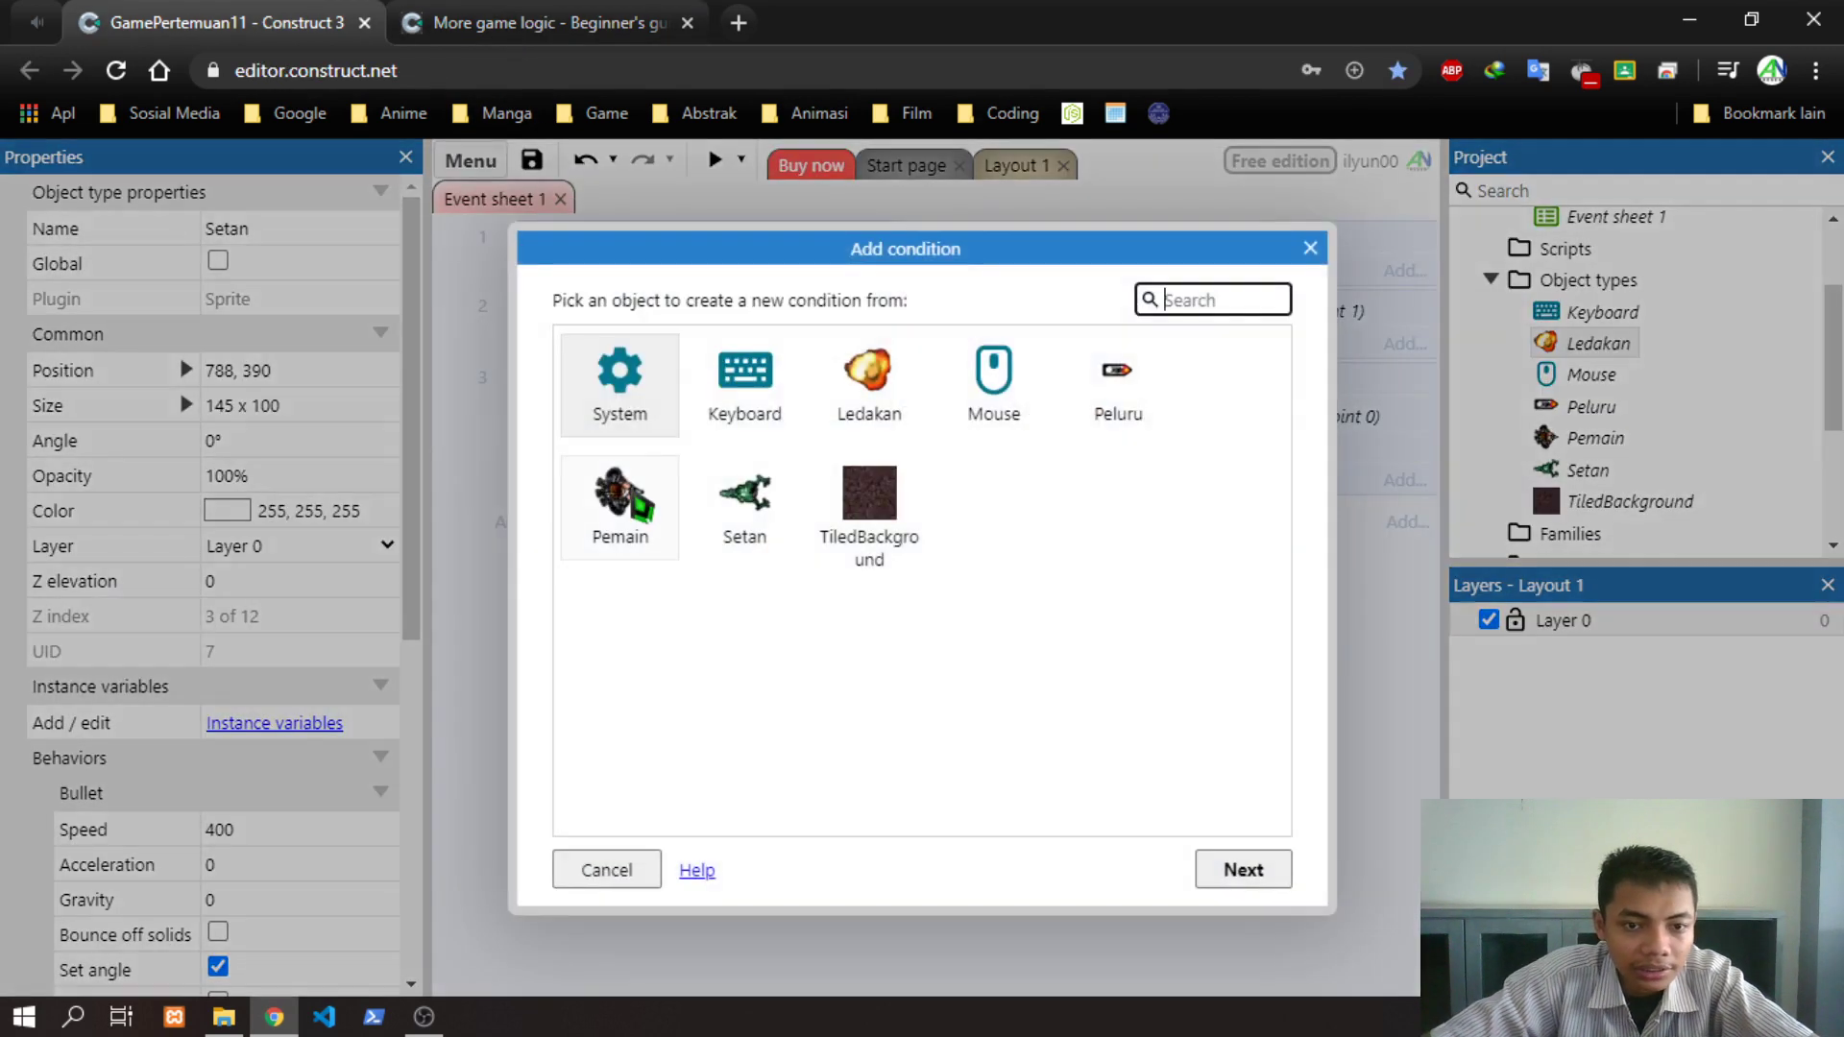
pyautogui.doubleClick(621, 415)
pyautogui.write('st')
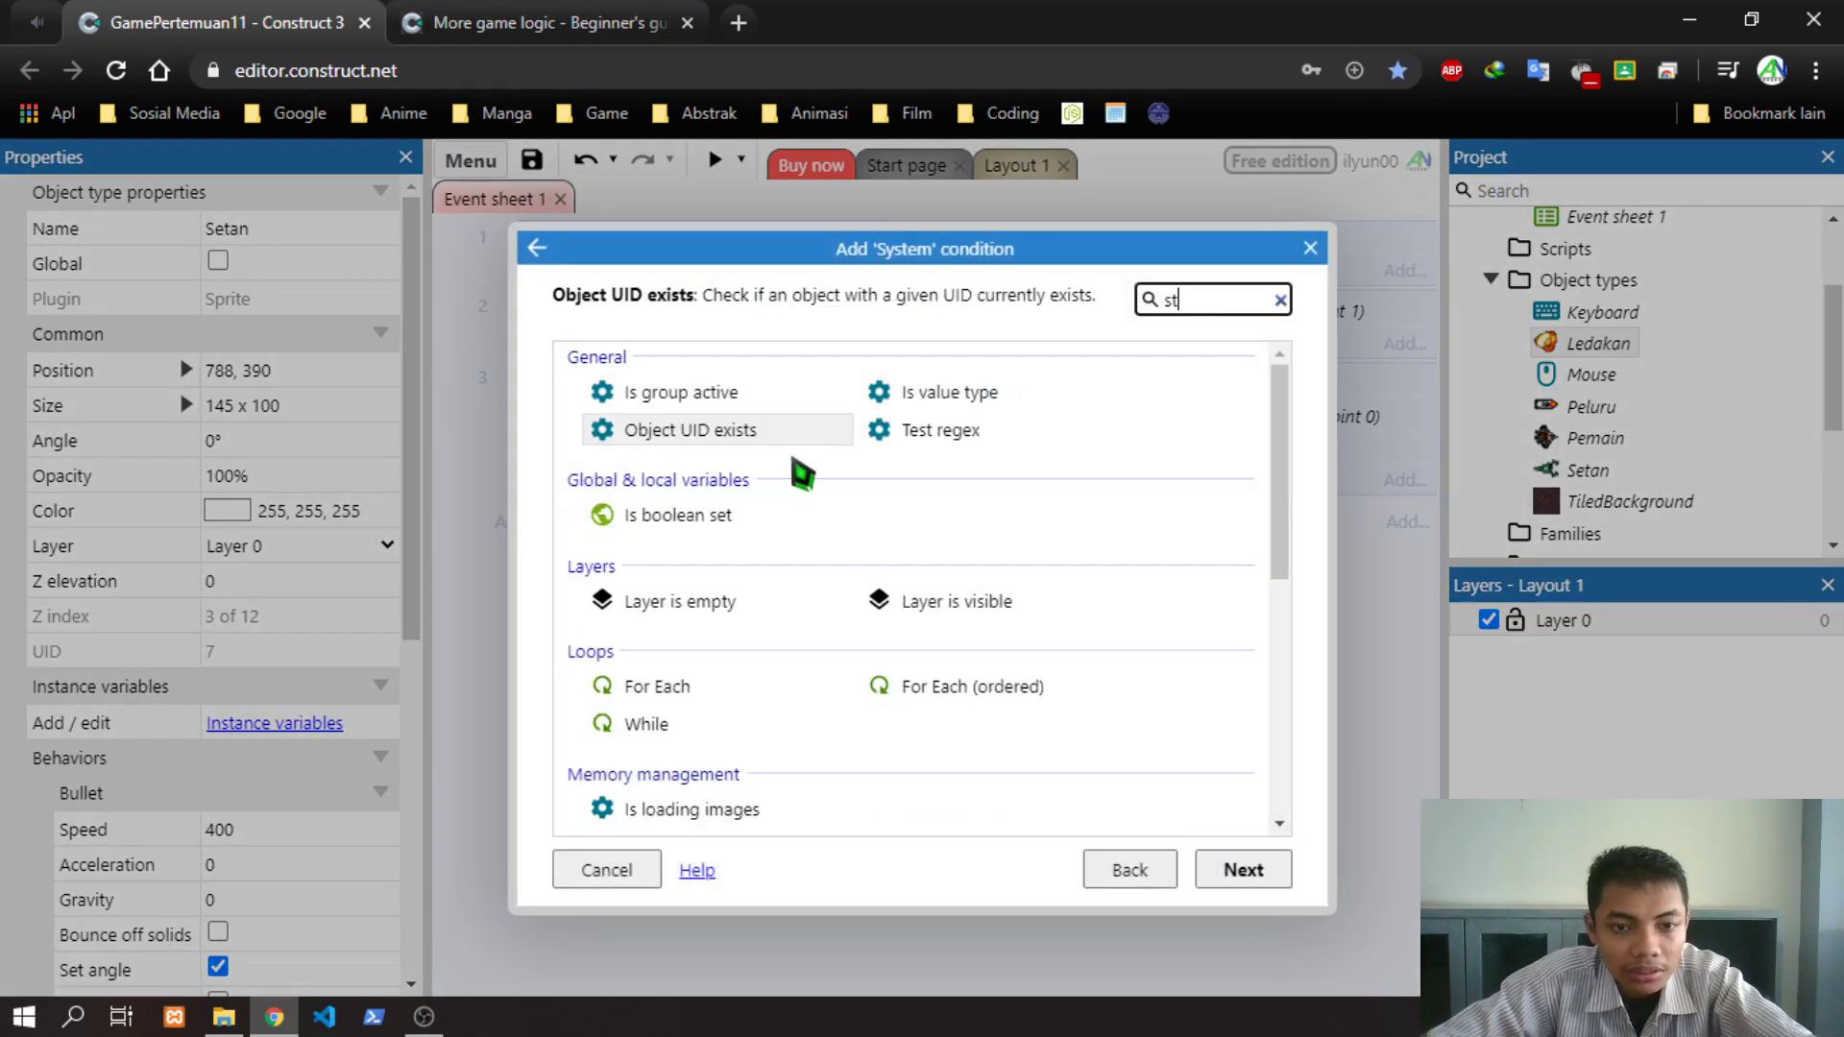
pyautogui.scroll(-3, 1029, 624)
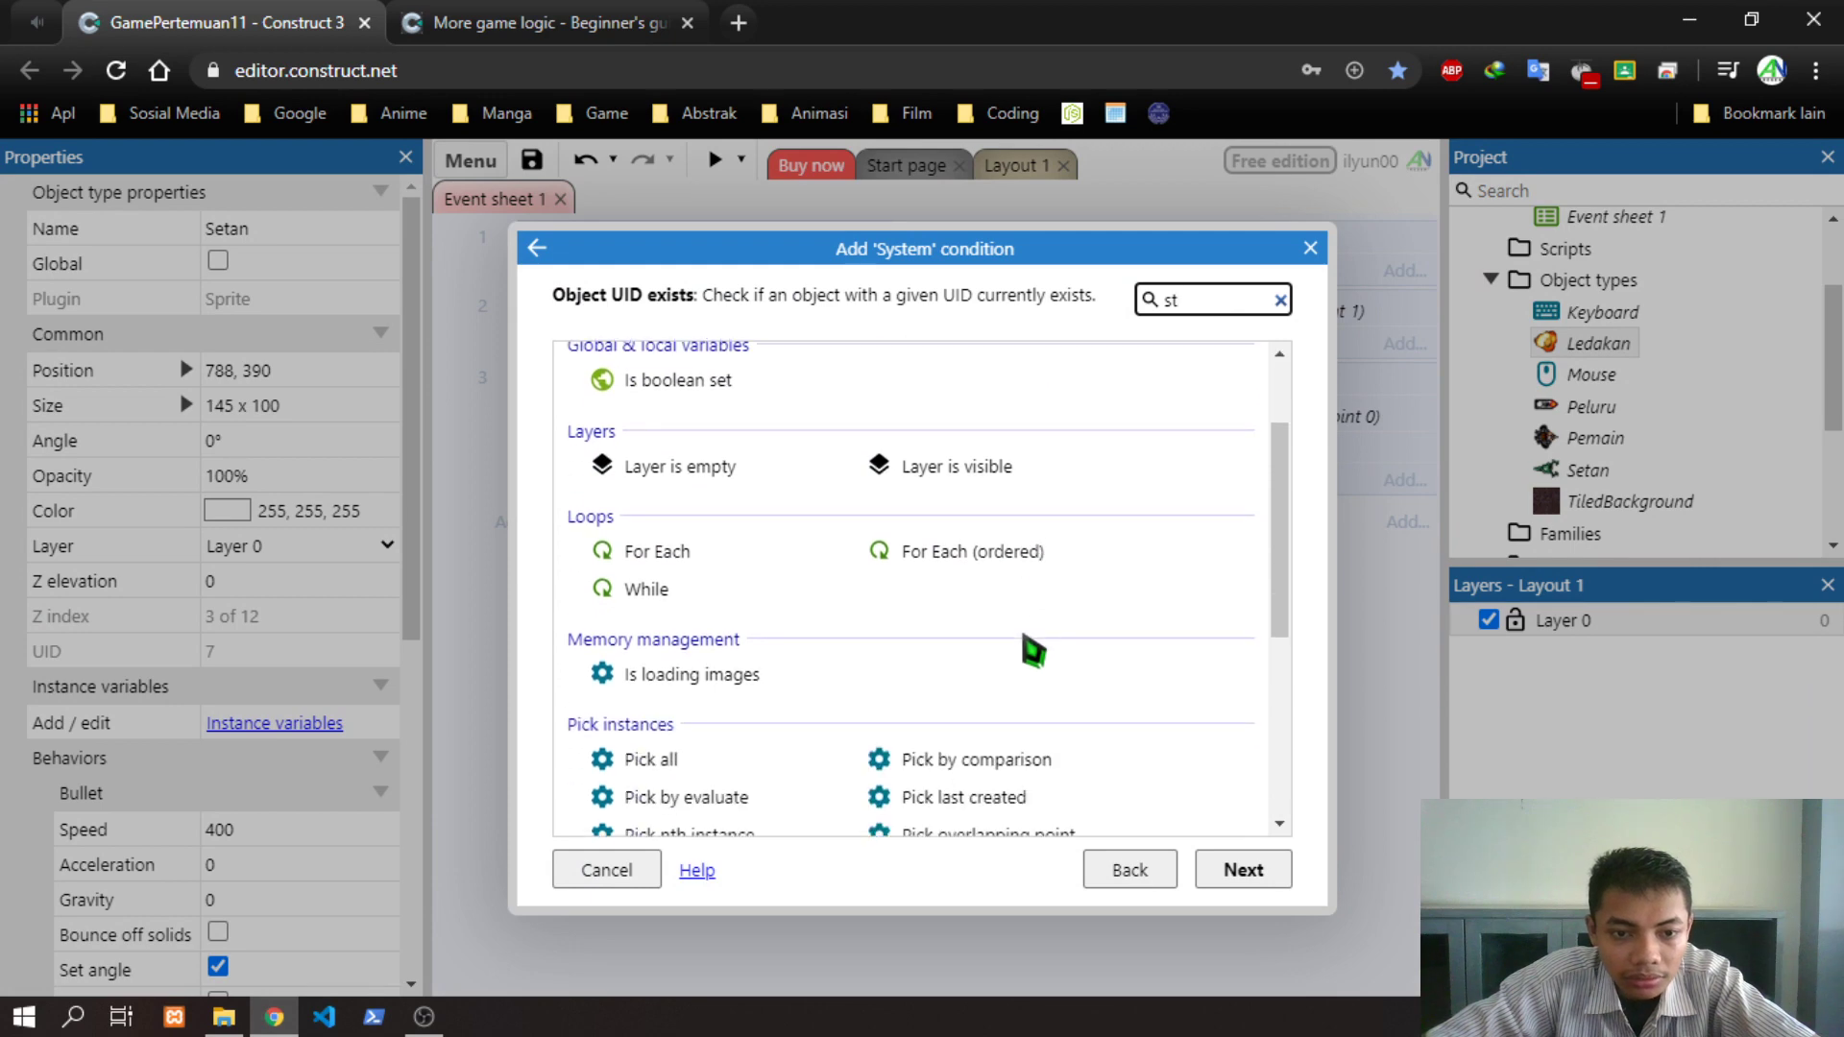
pyautogui.scroll(-3, 1032, 653)
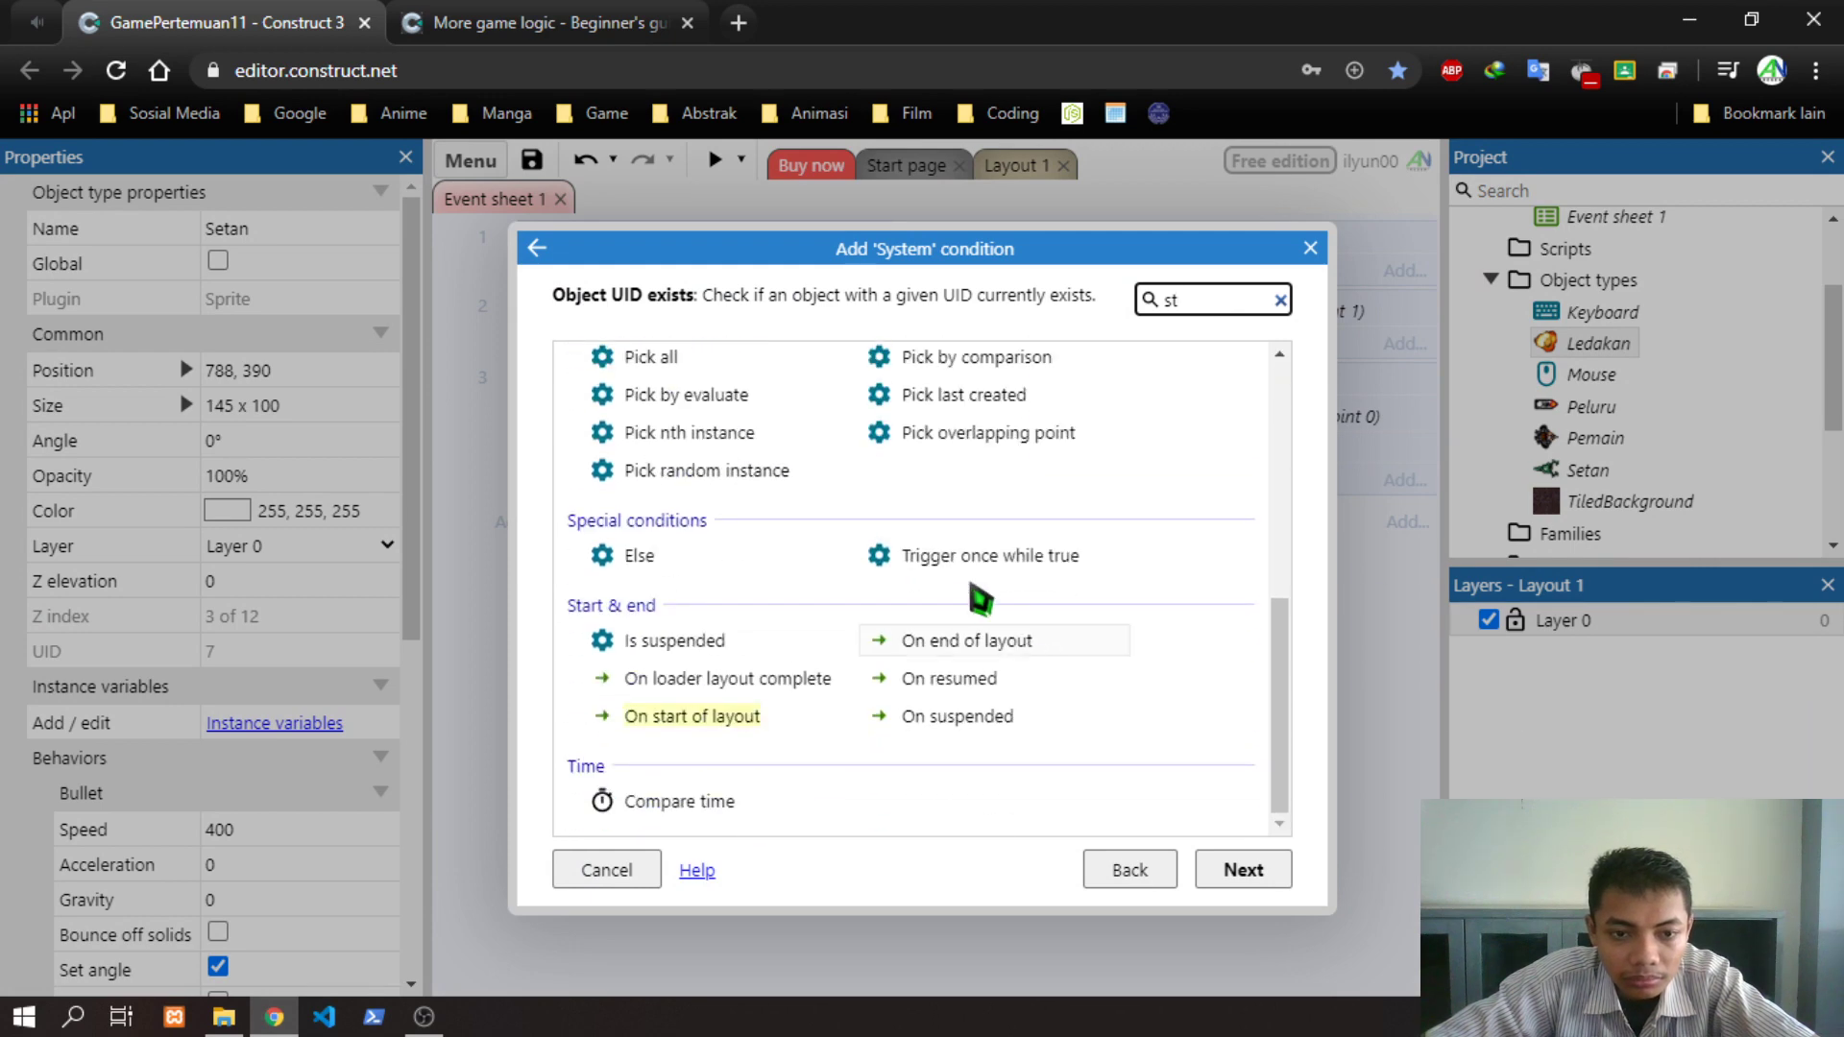
pyautogui.click(461, 22)
pyautogui.click(277, 24)
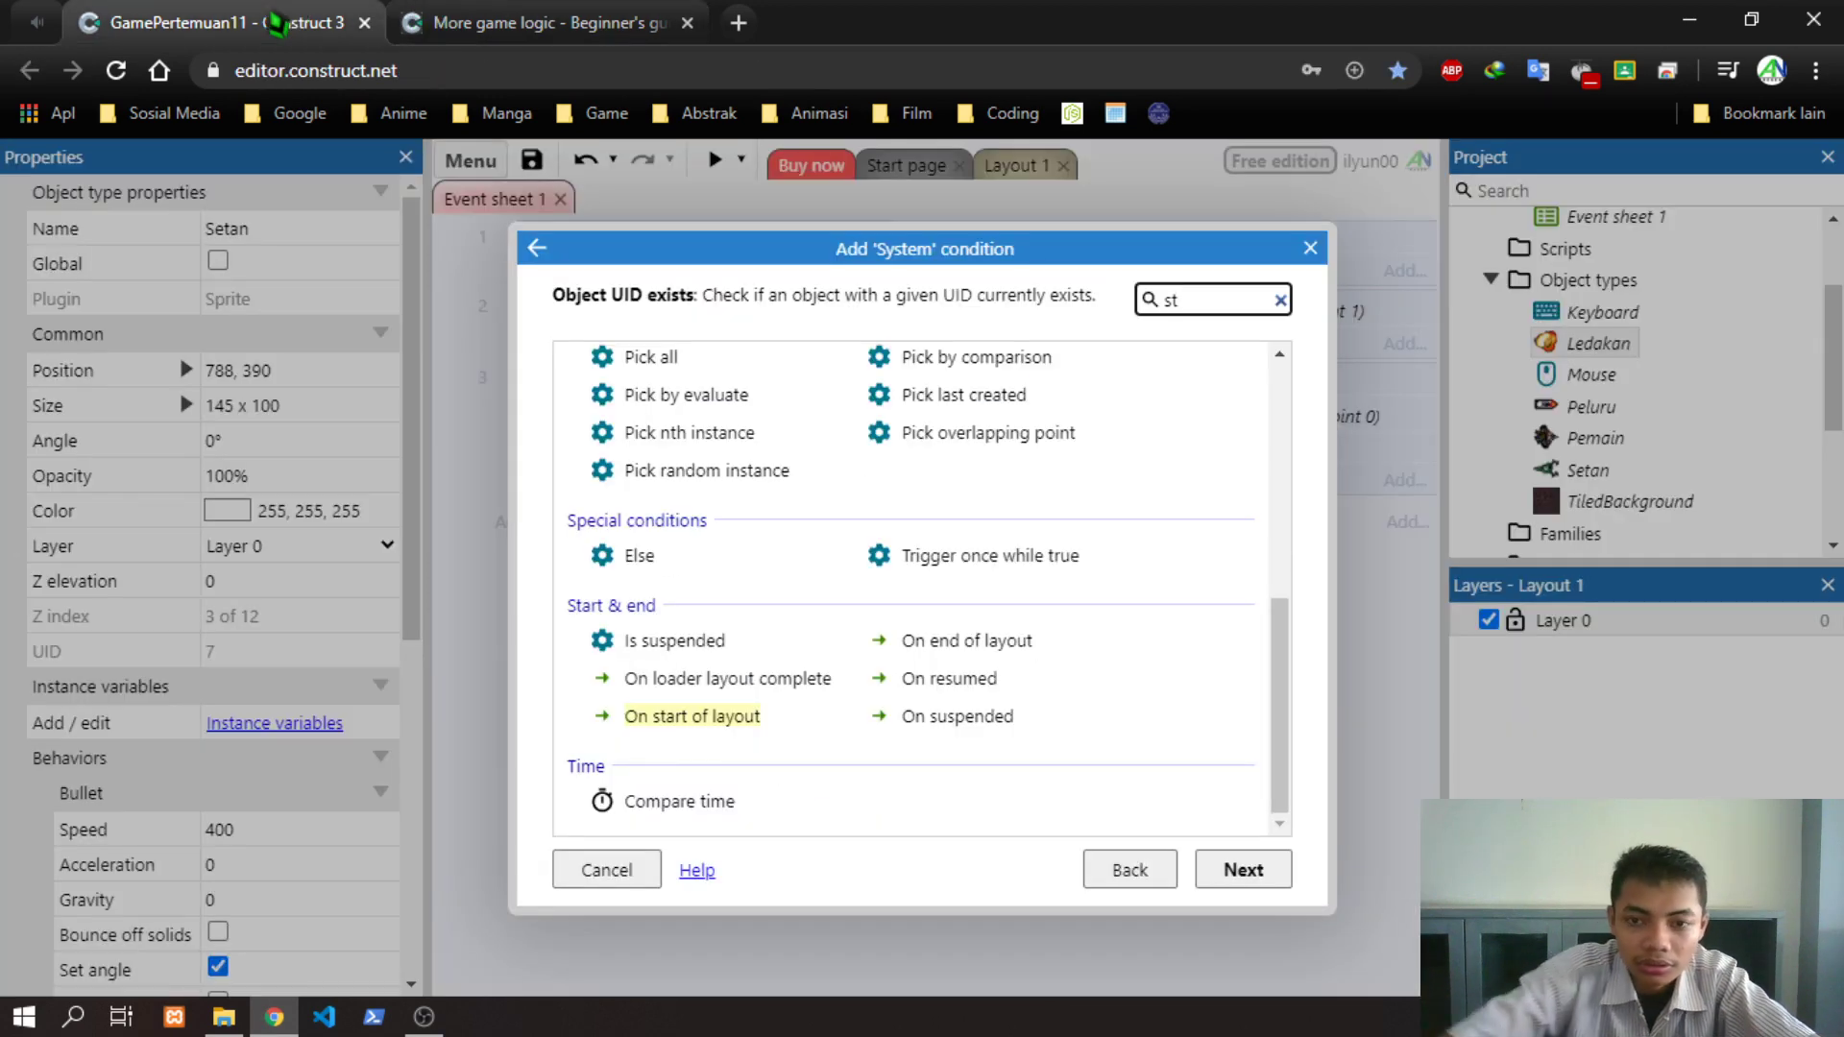
pyautogui.press('BackSpace')
pyautogui.press('BackSpace')
pyautogui.write('on')
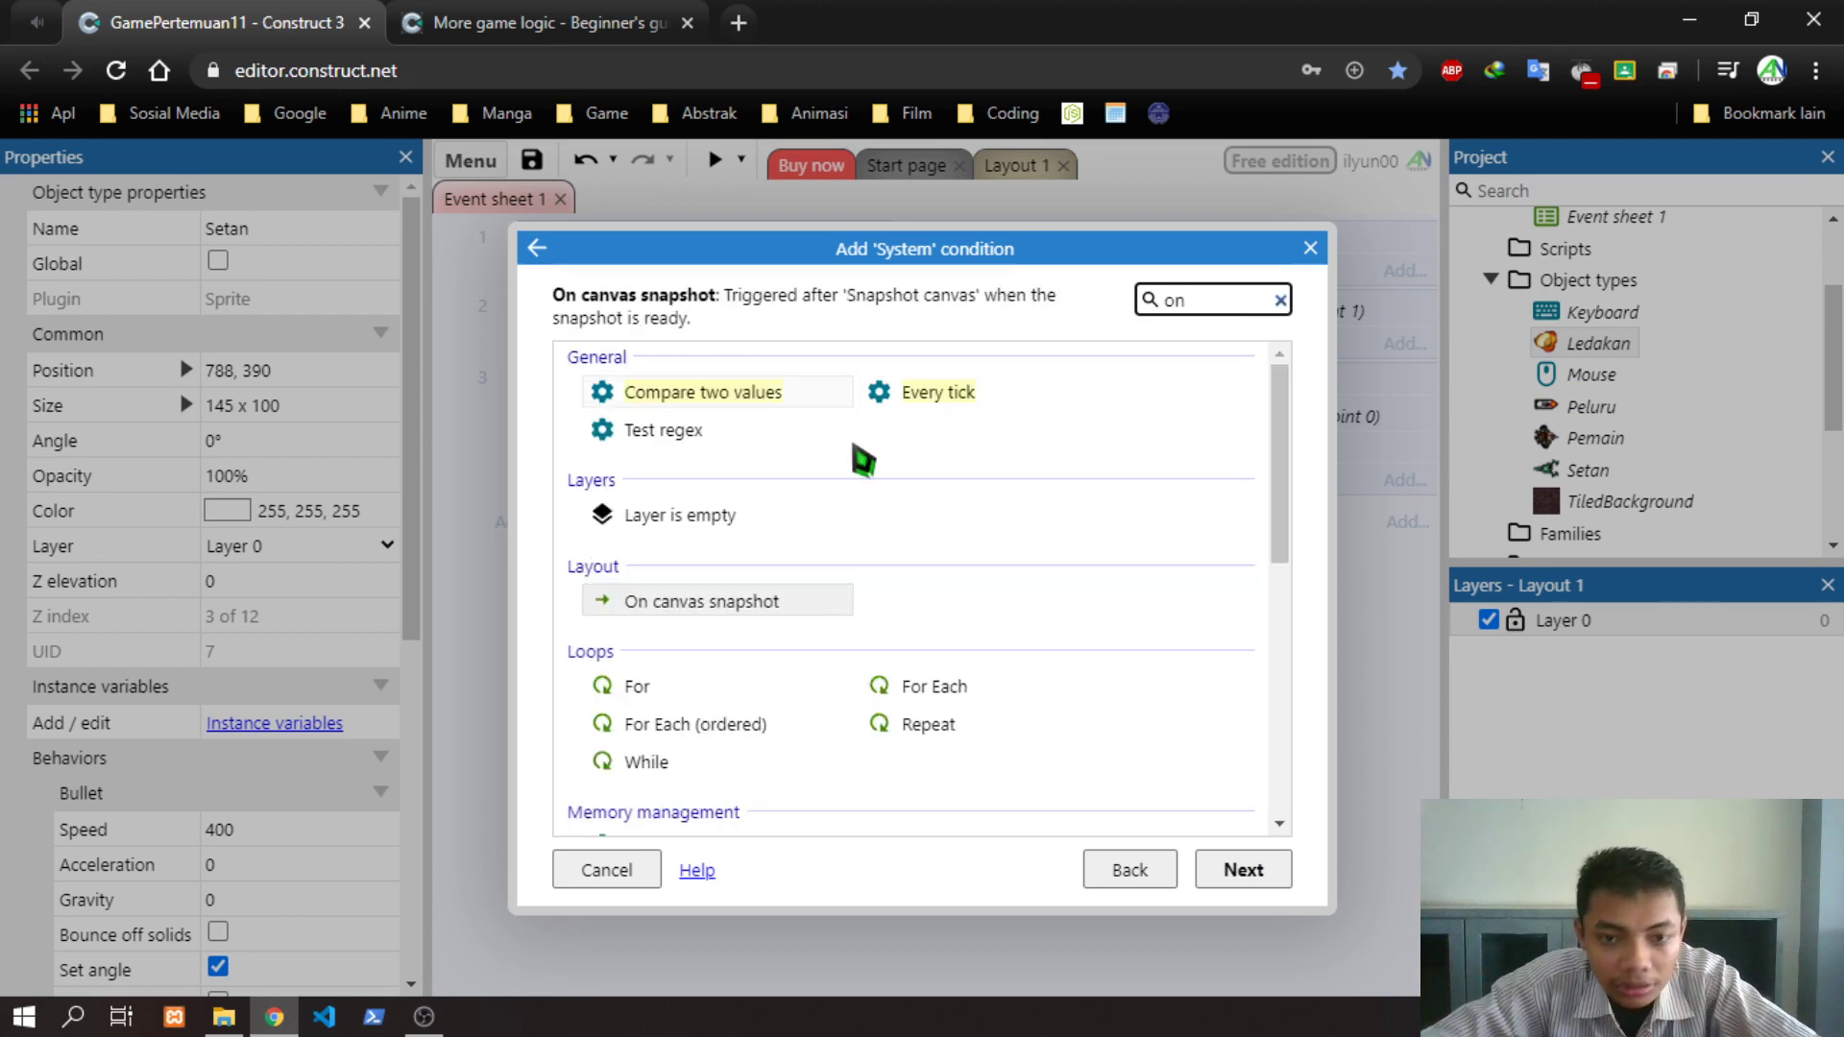
pyautogui.scroll(-4, 768, 562)
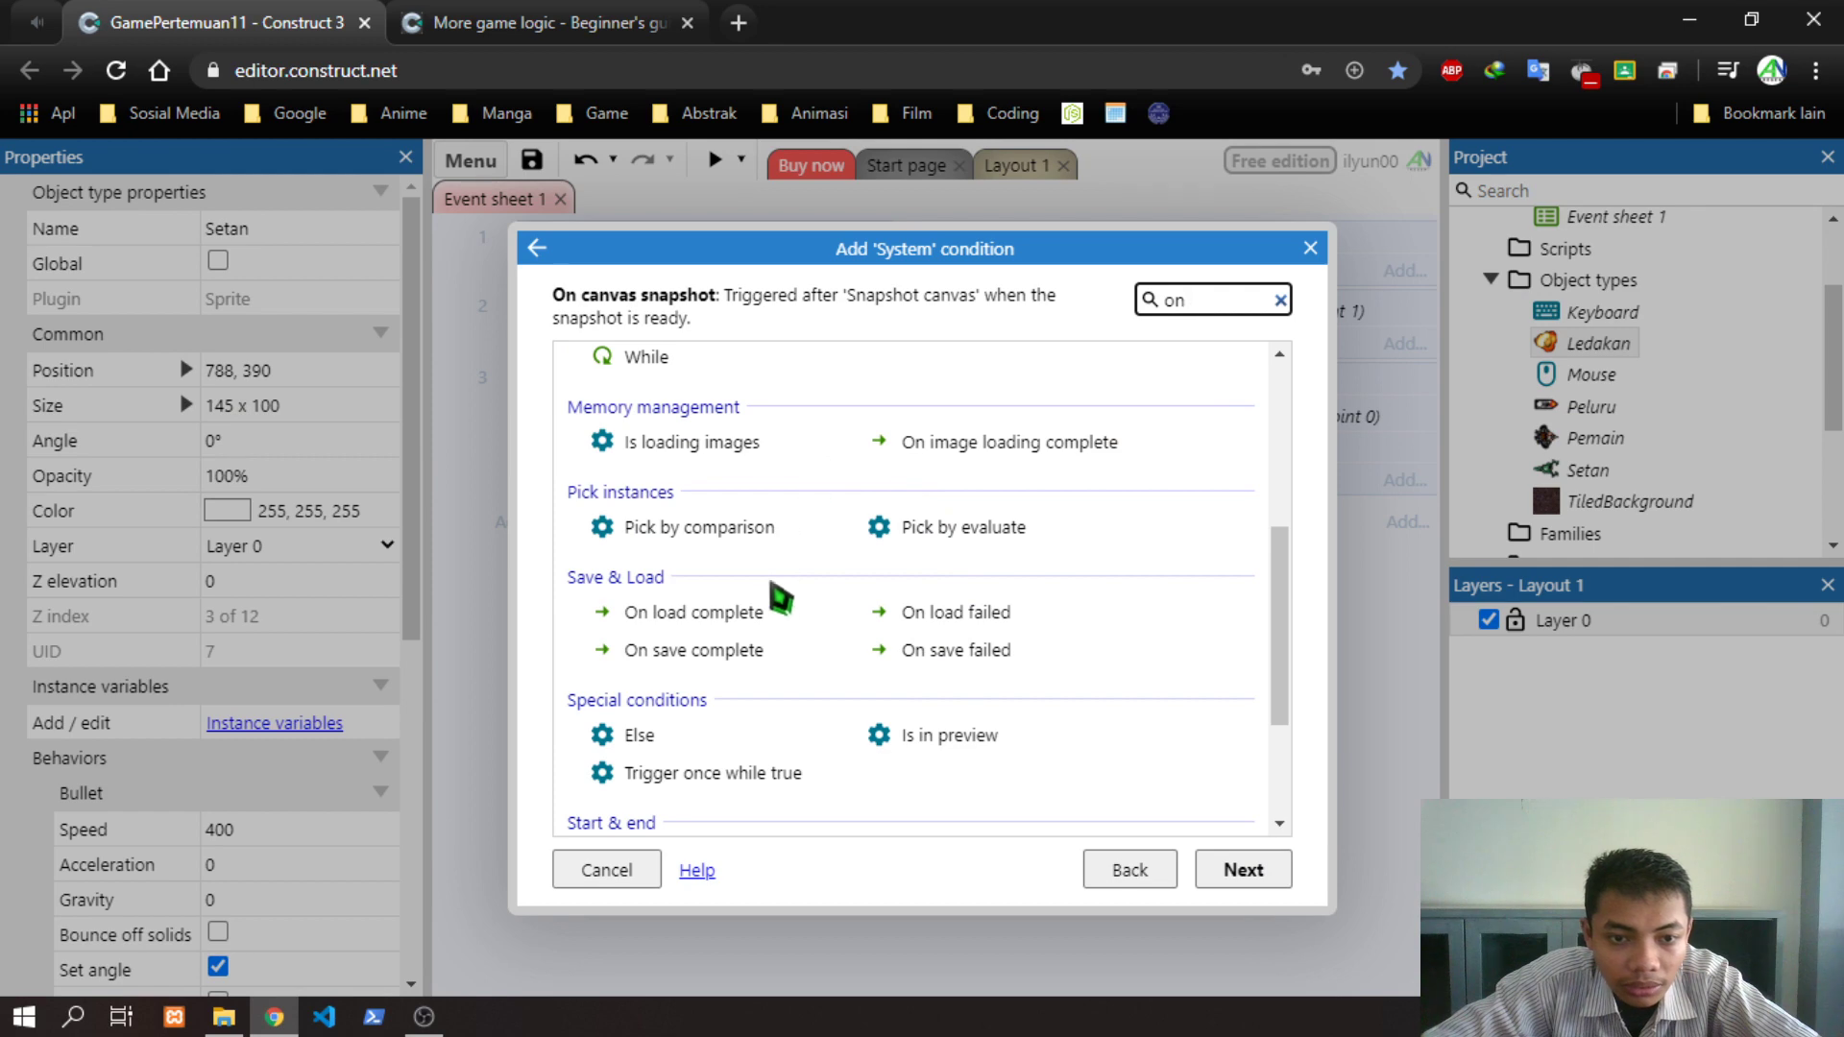
pyautogui.scroll(-3, 793, 615)
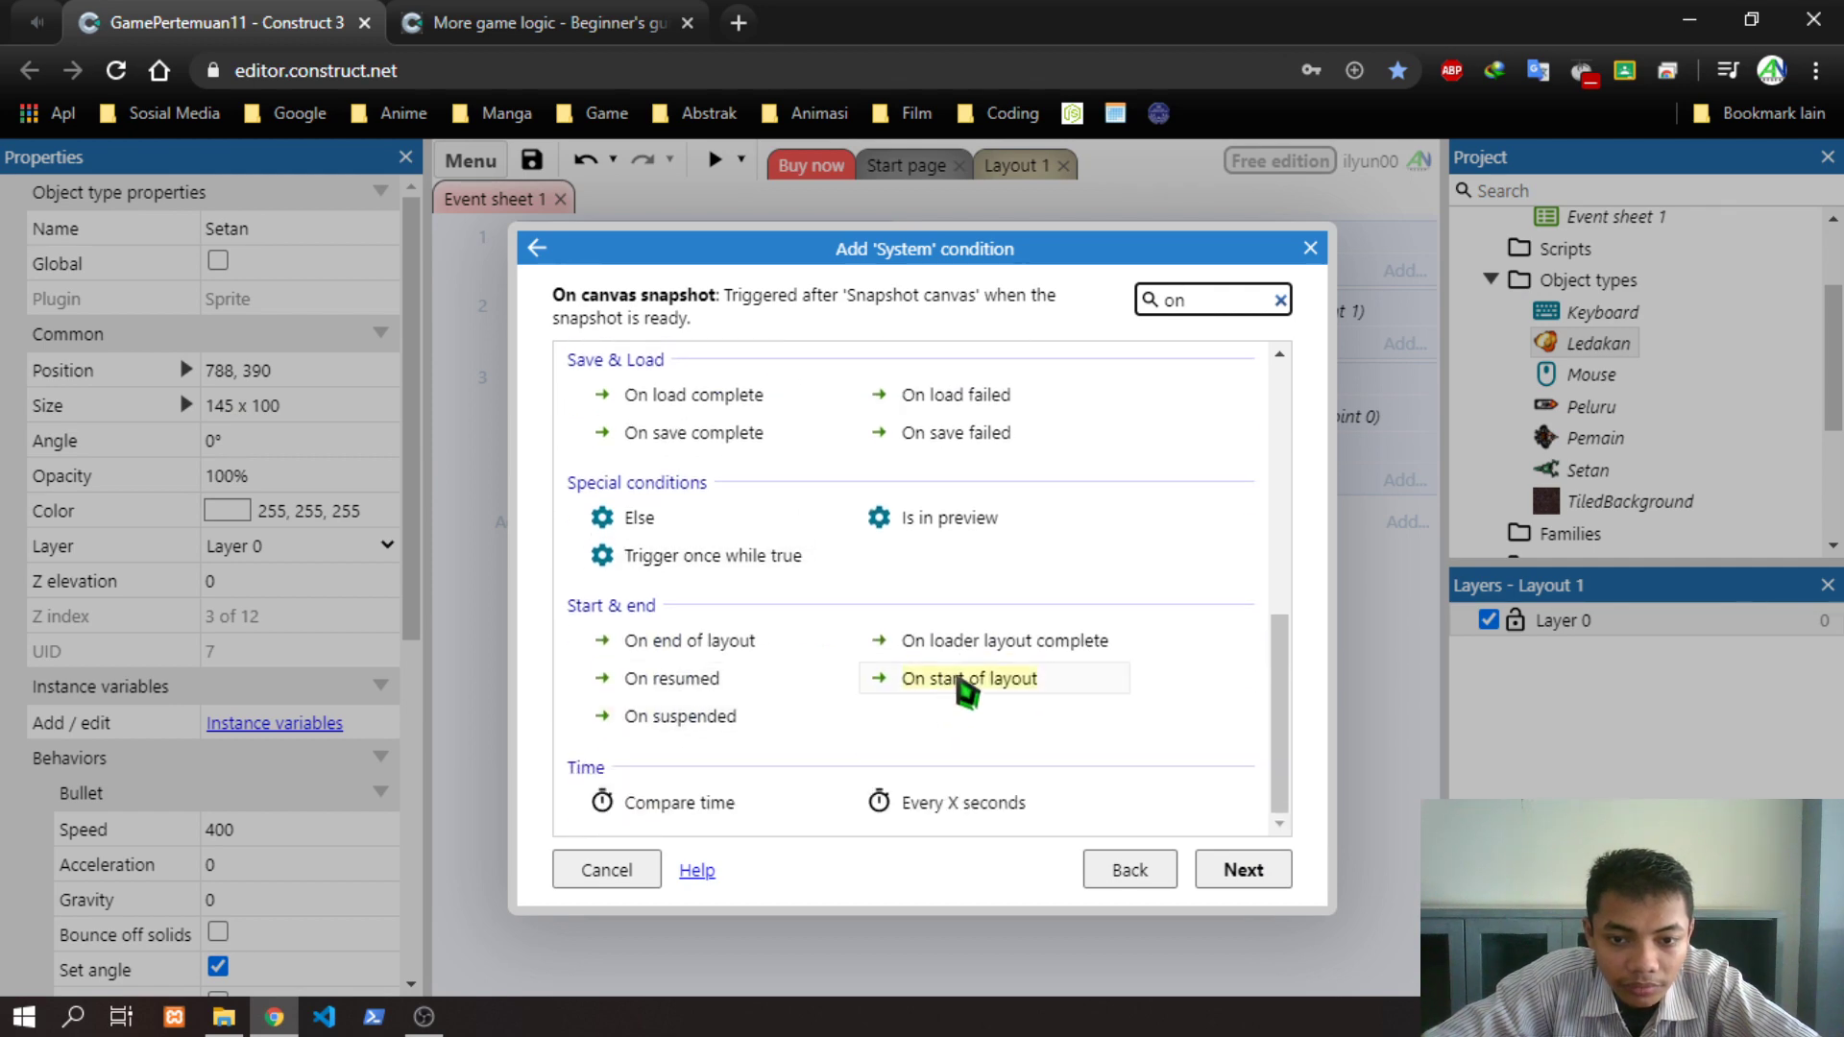
pyautogui.doubleClick(972, 681)
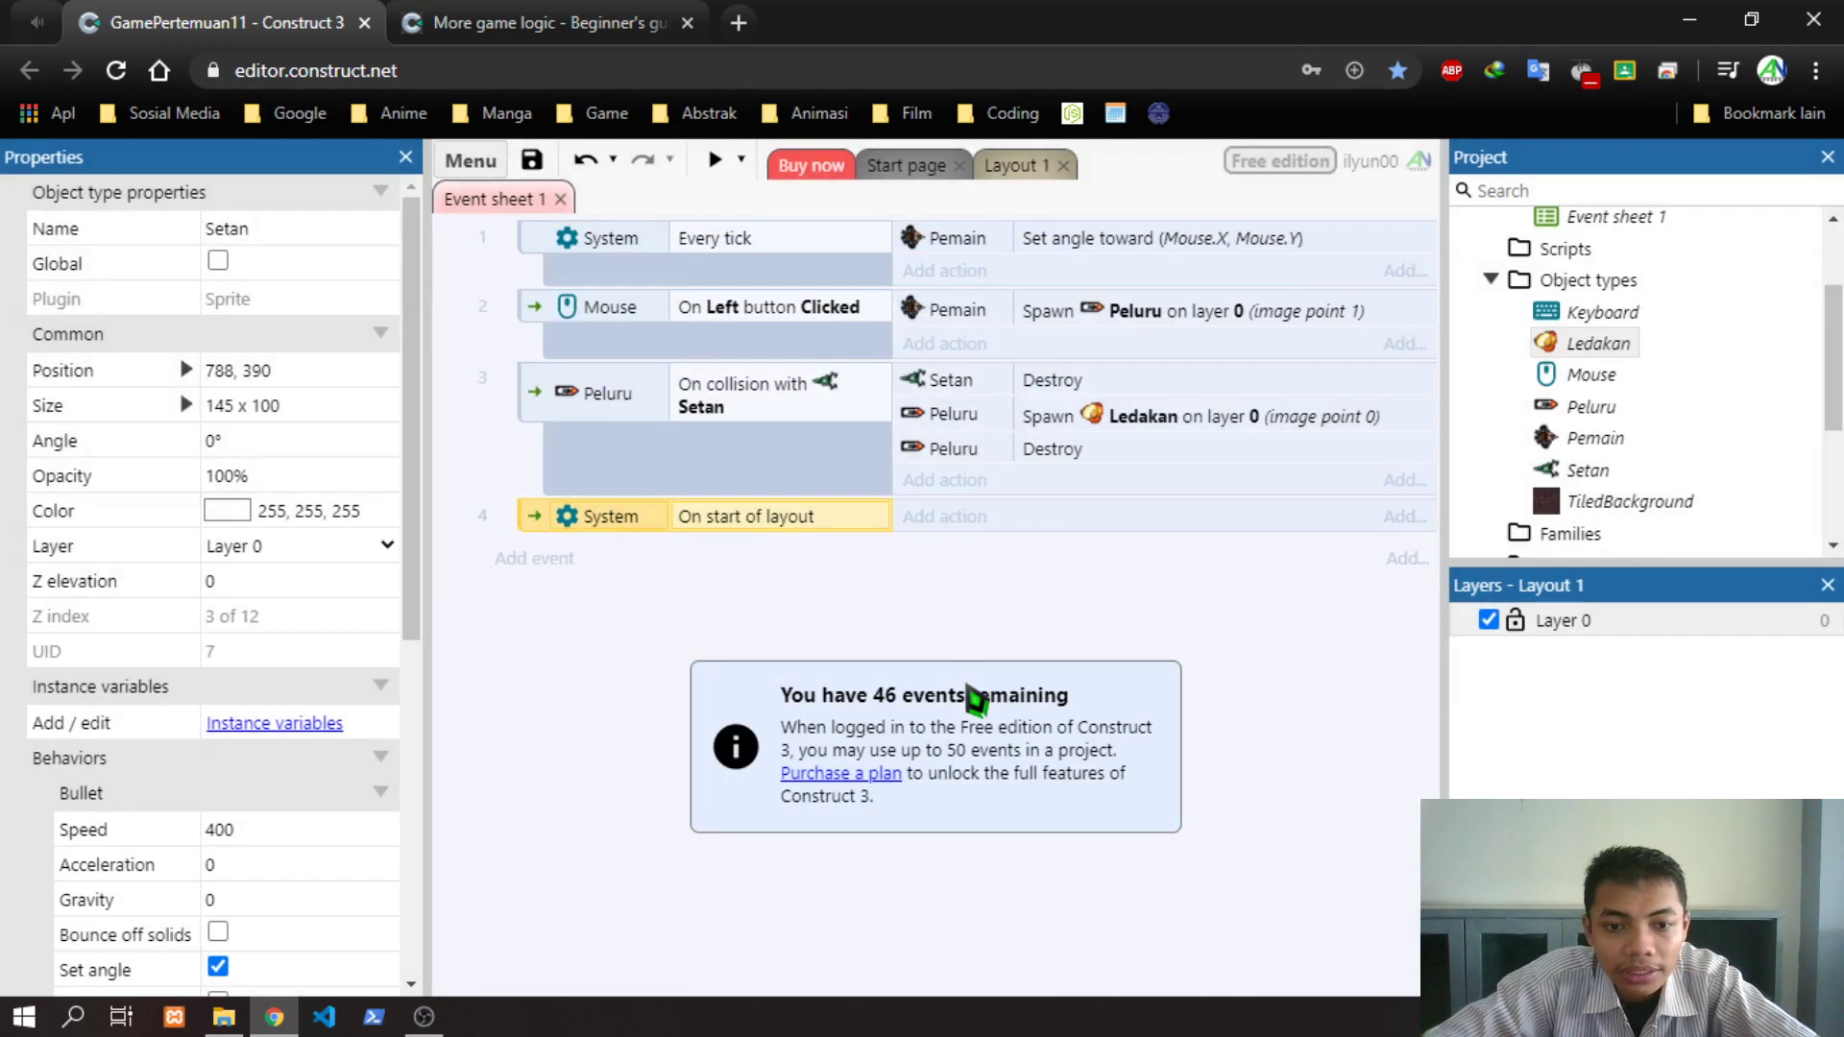
# Add a Set angle action for Setan to the On start of layout event, with the angle random(360)
pyautogui.click(543, 22)
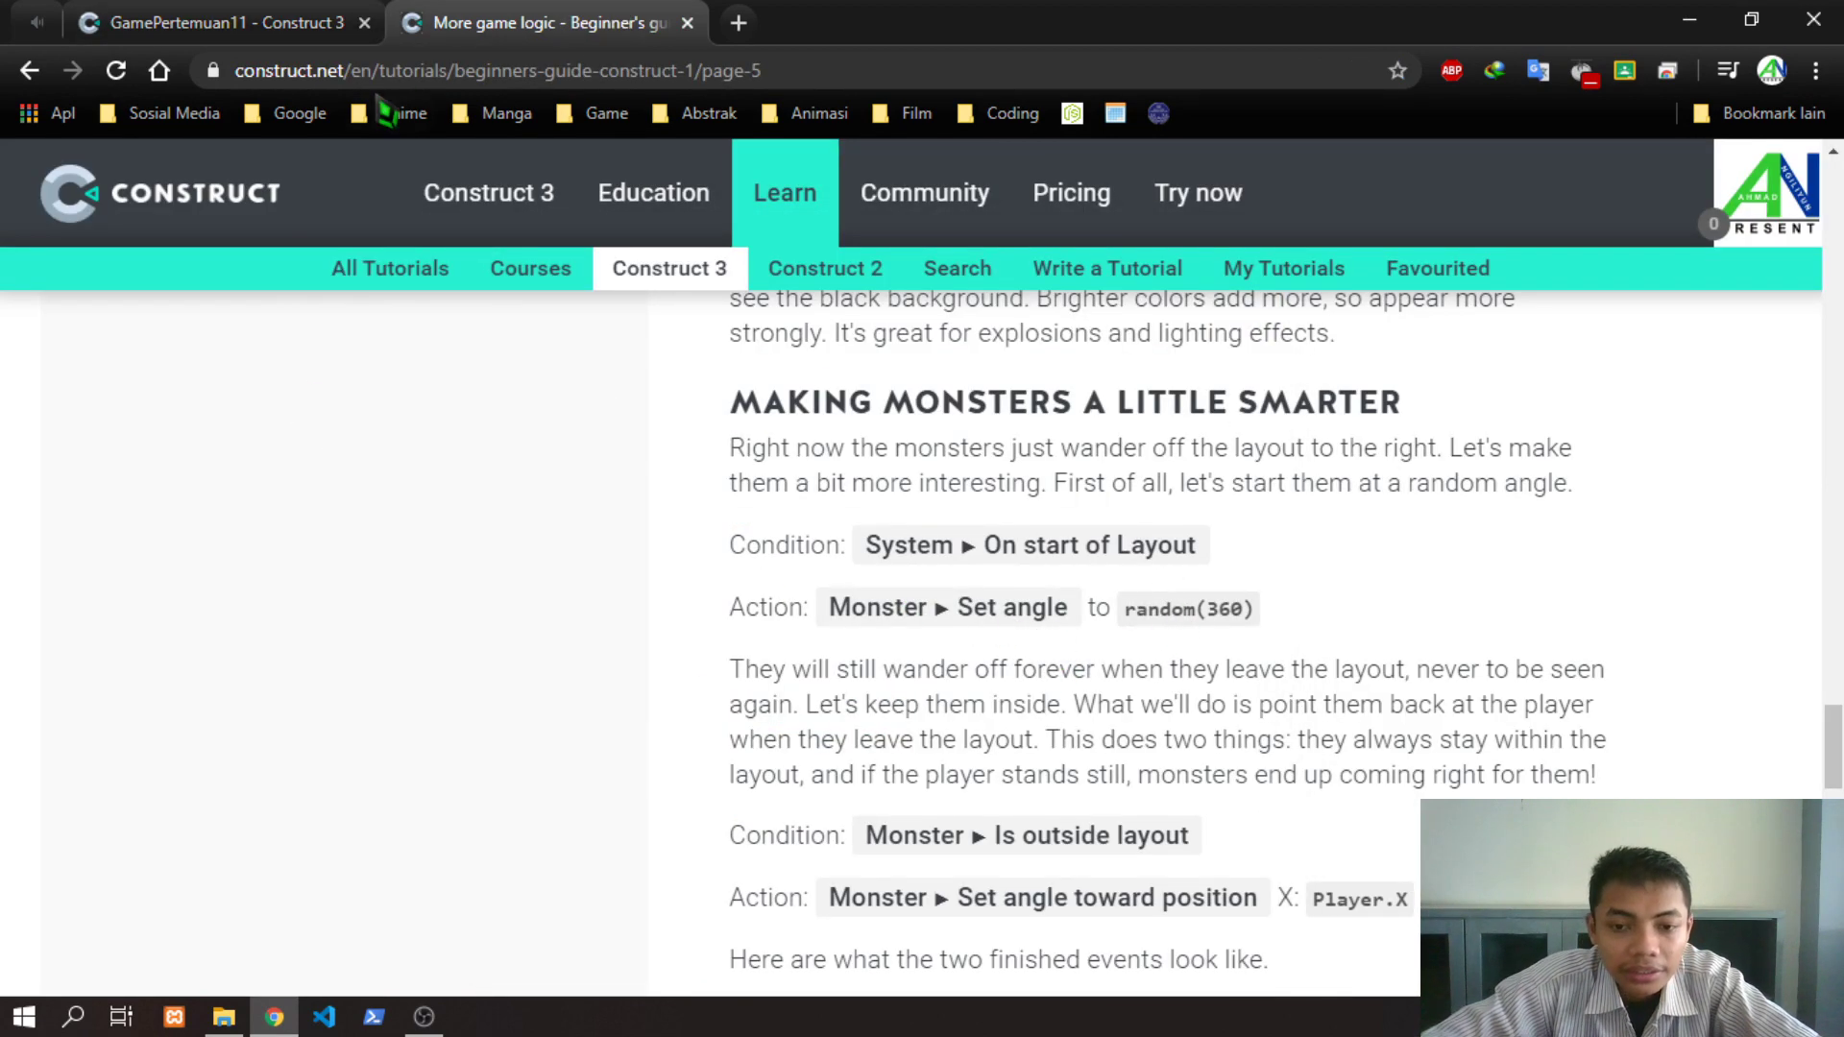
pyautogui.click(272, 21)
pyautogui.click(961, 521)
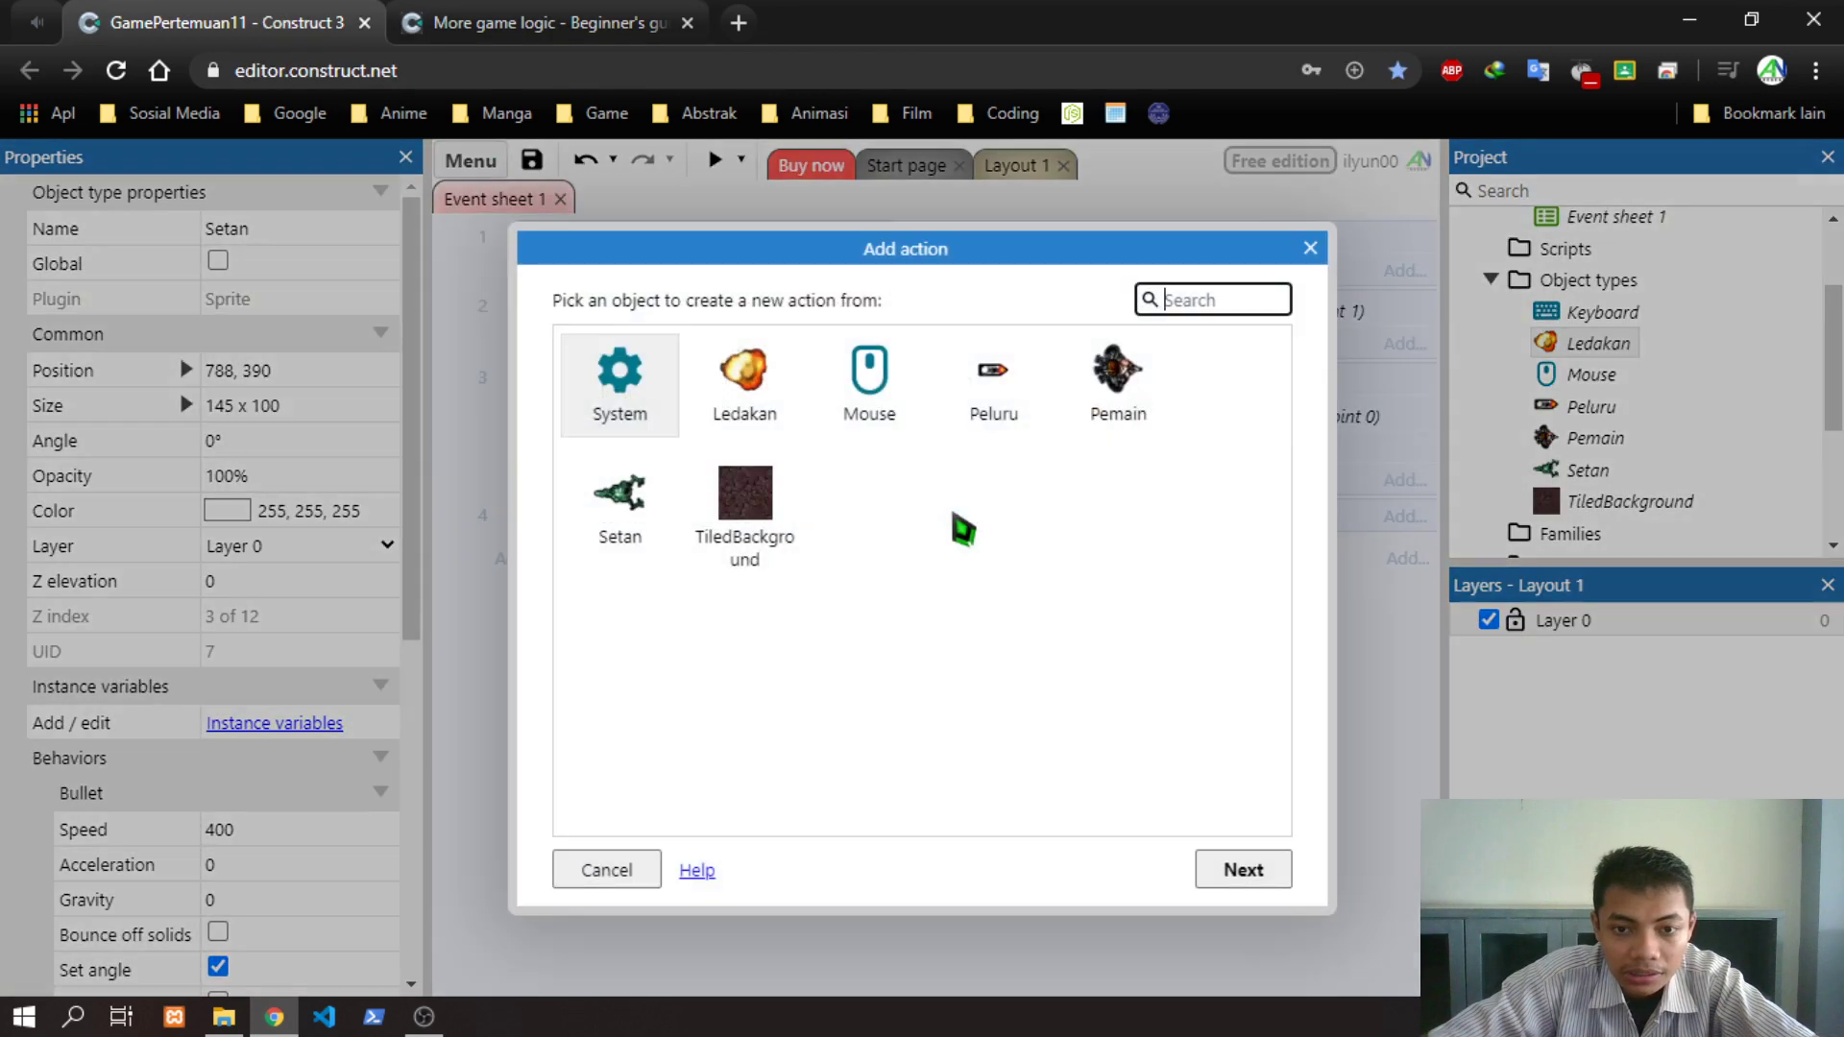
pyautogui.doubleClick(619, 495)
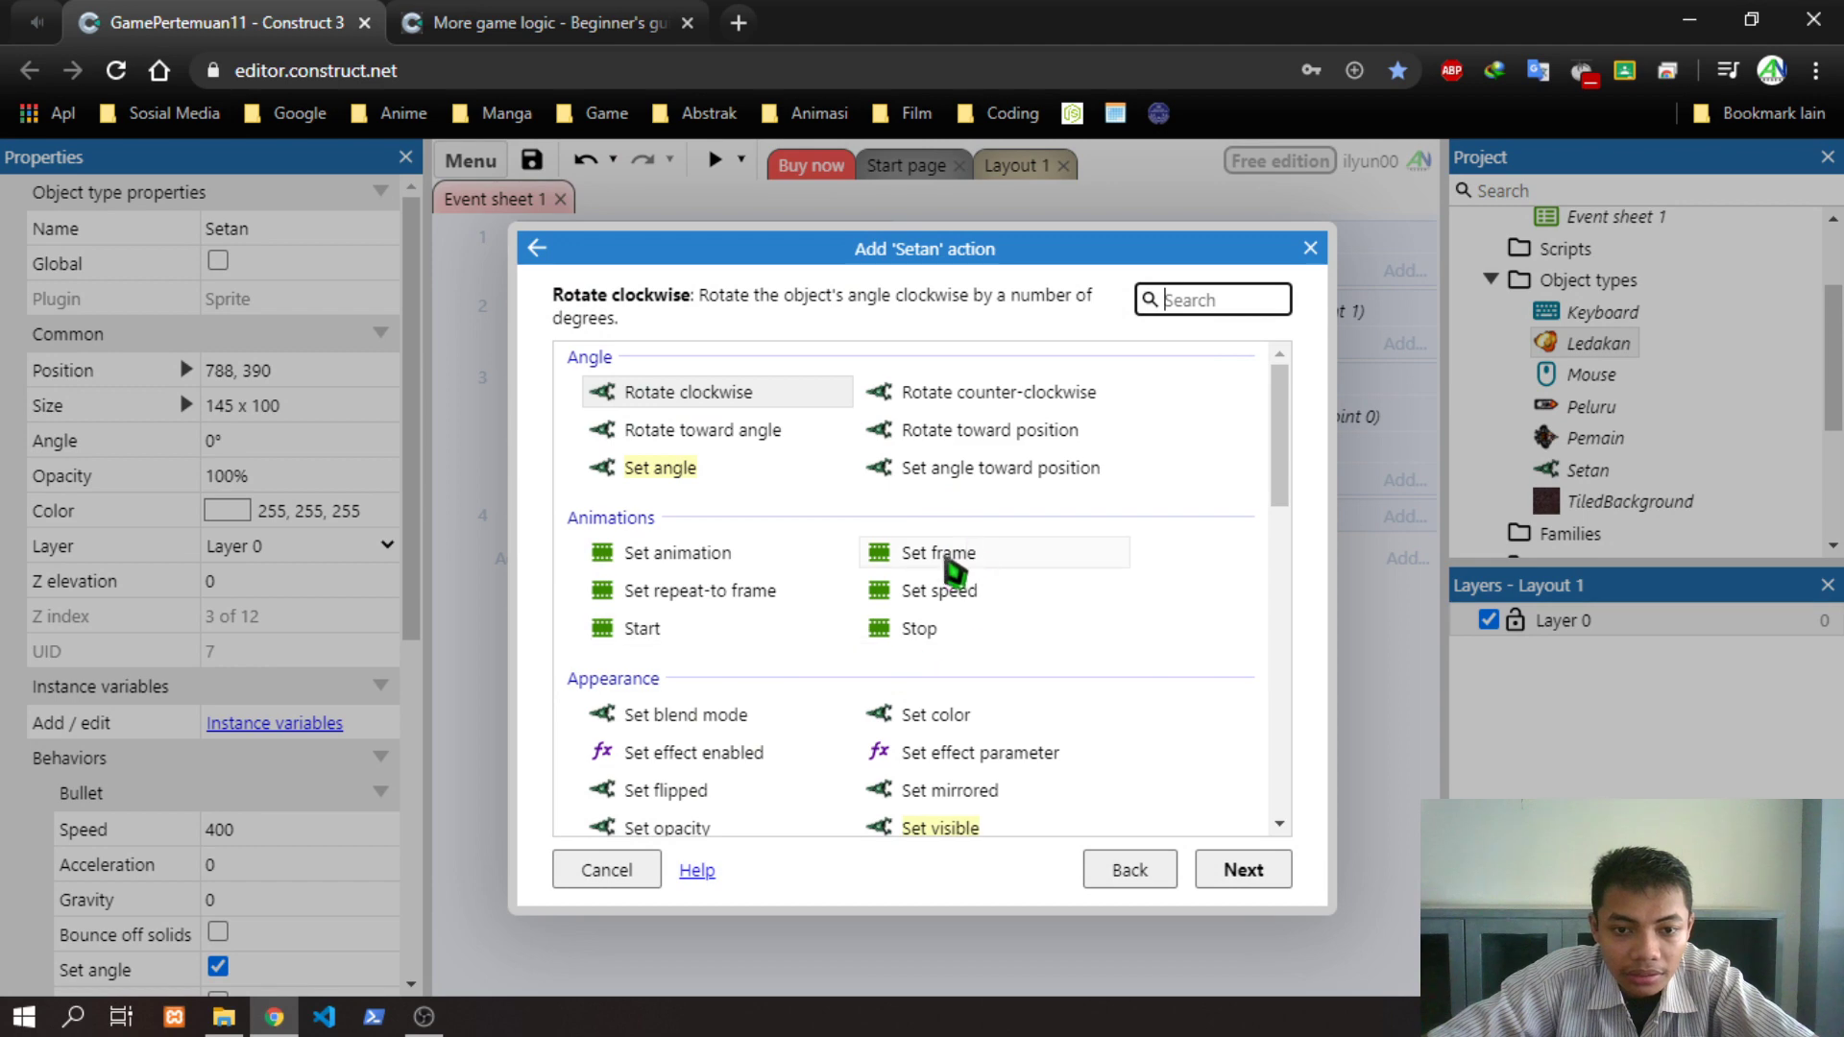
pyautogui.write('set')
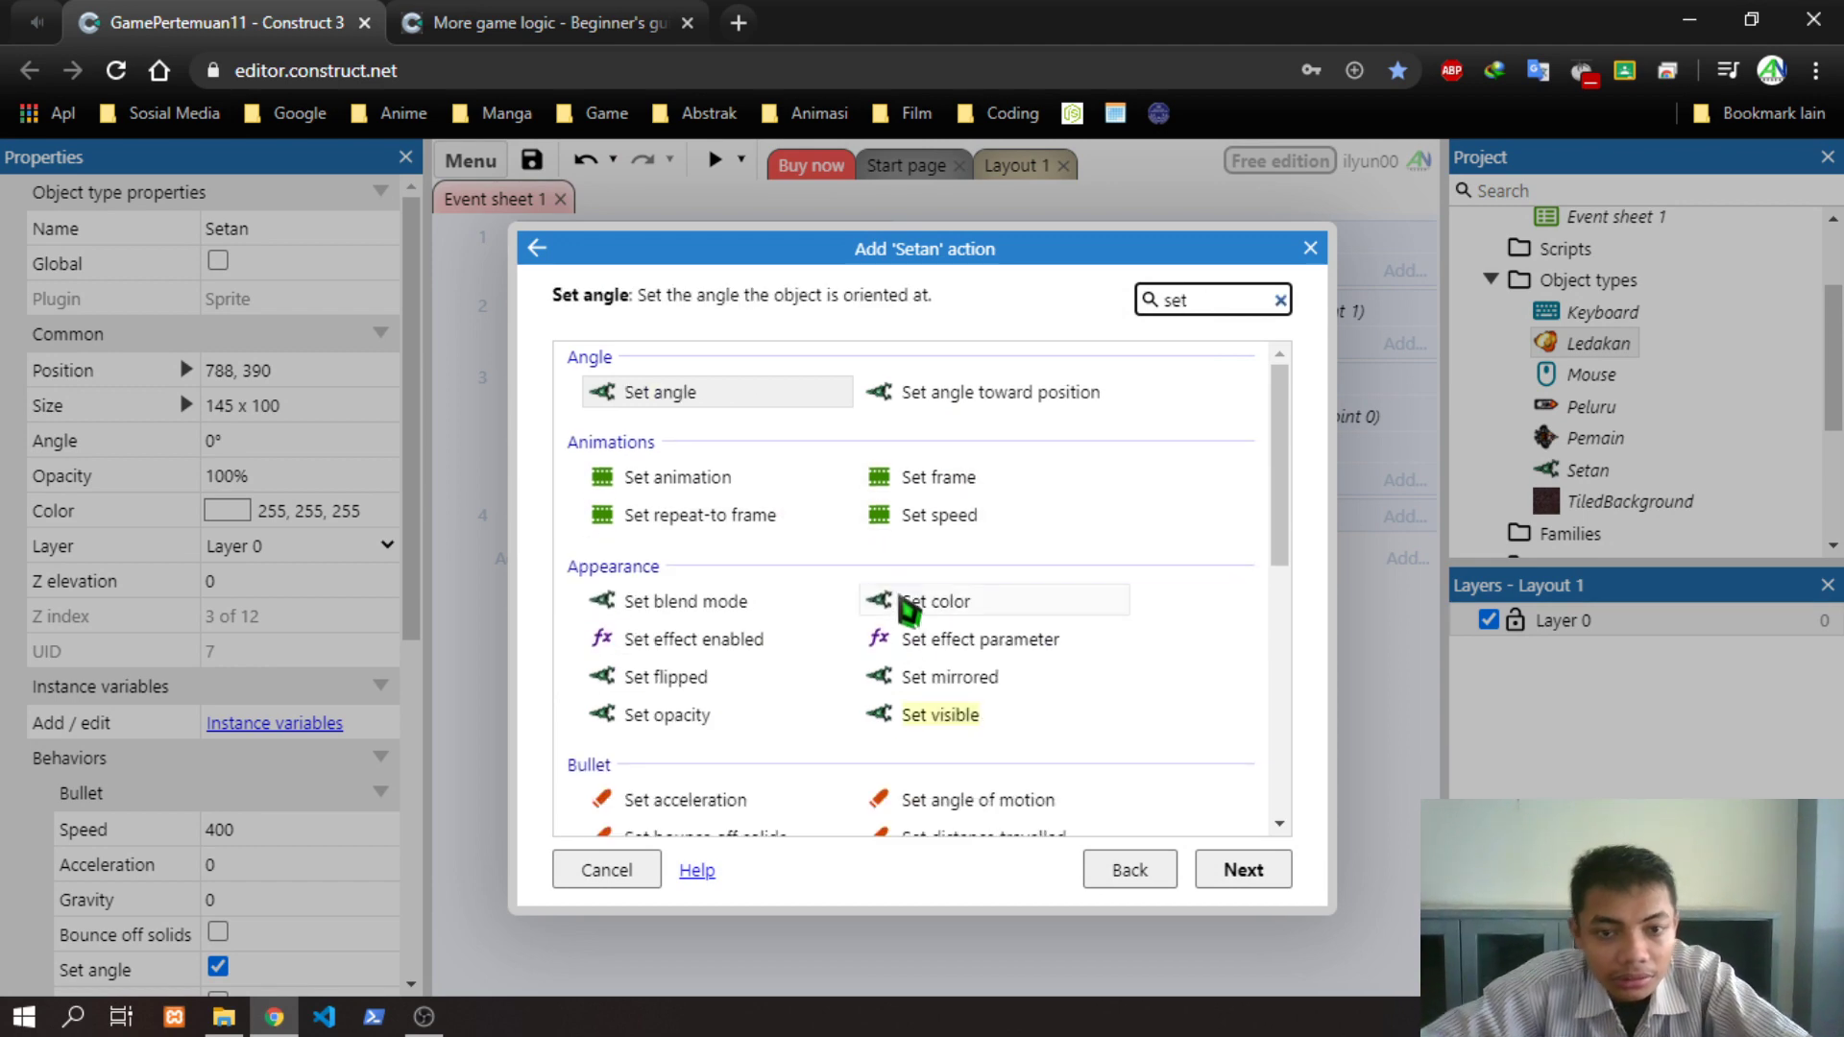
pyautogui.doubleClick(661, 394)
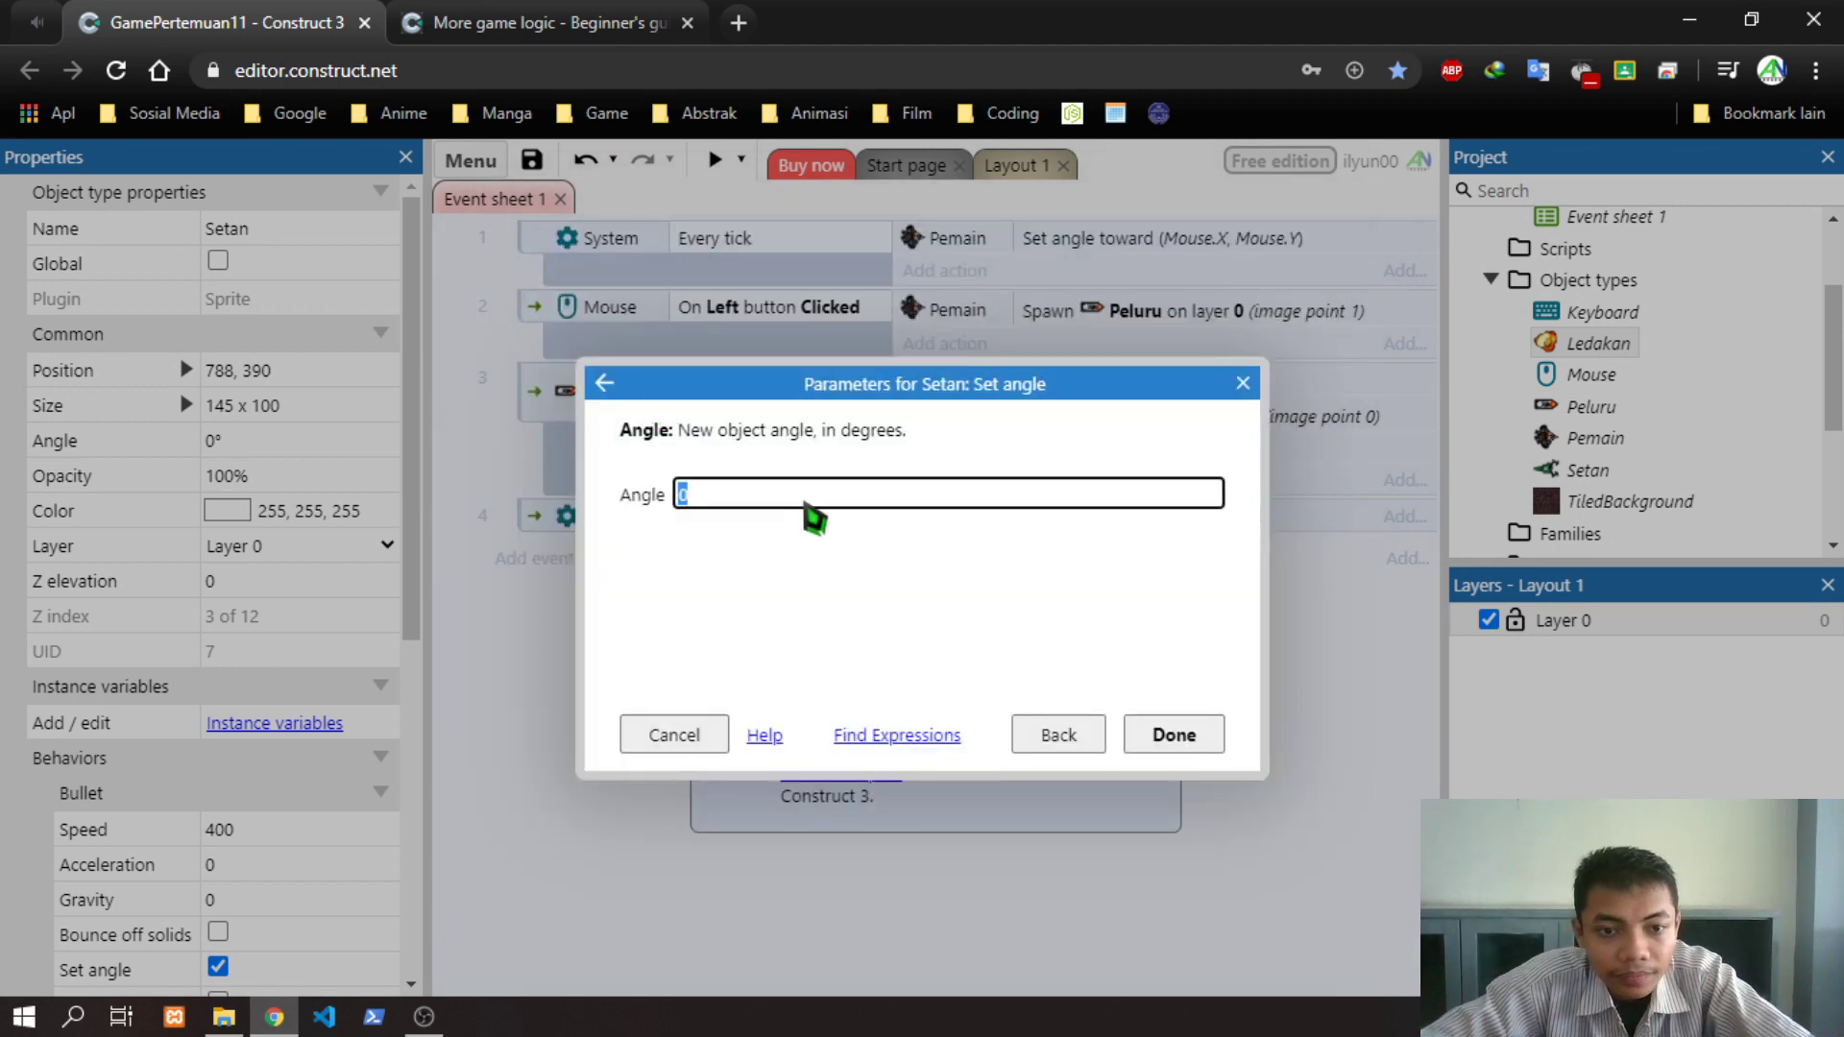
pyautogui.write('ra')
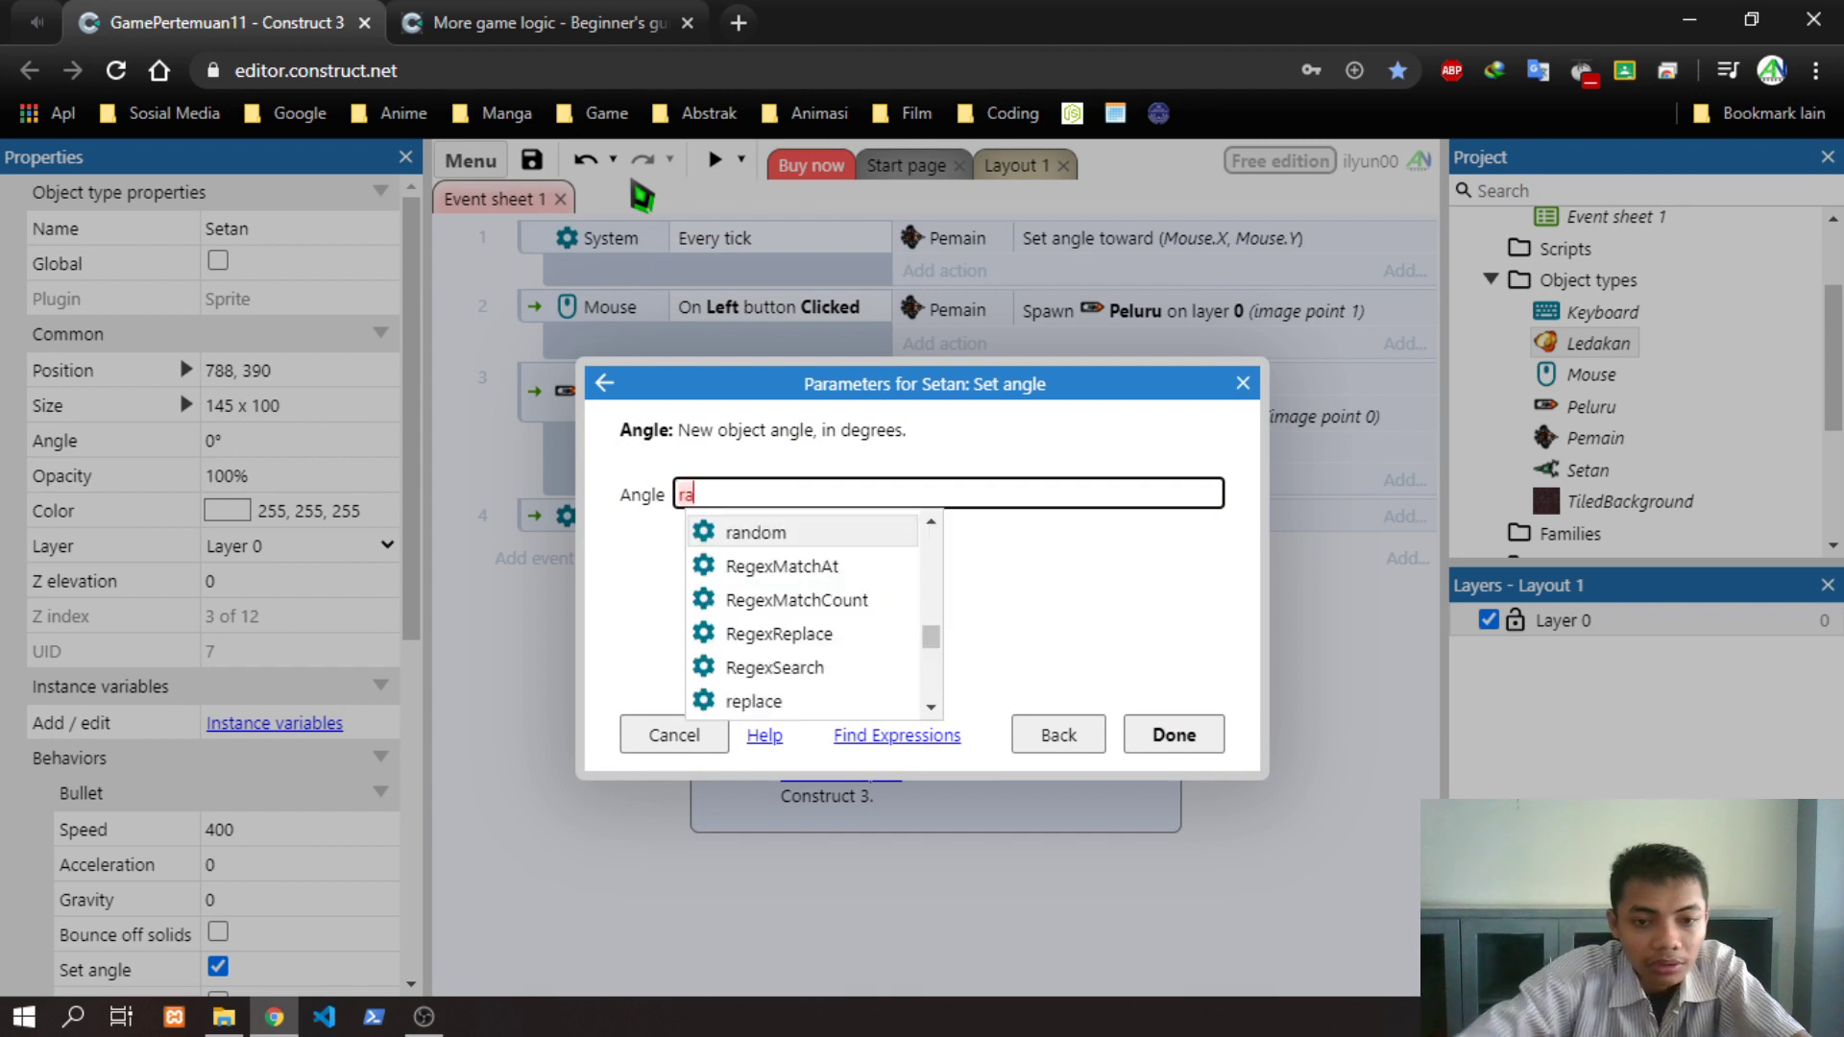
pyautogui.write('ndom(360')
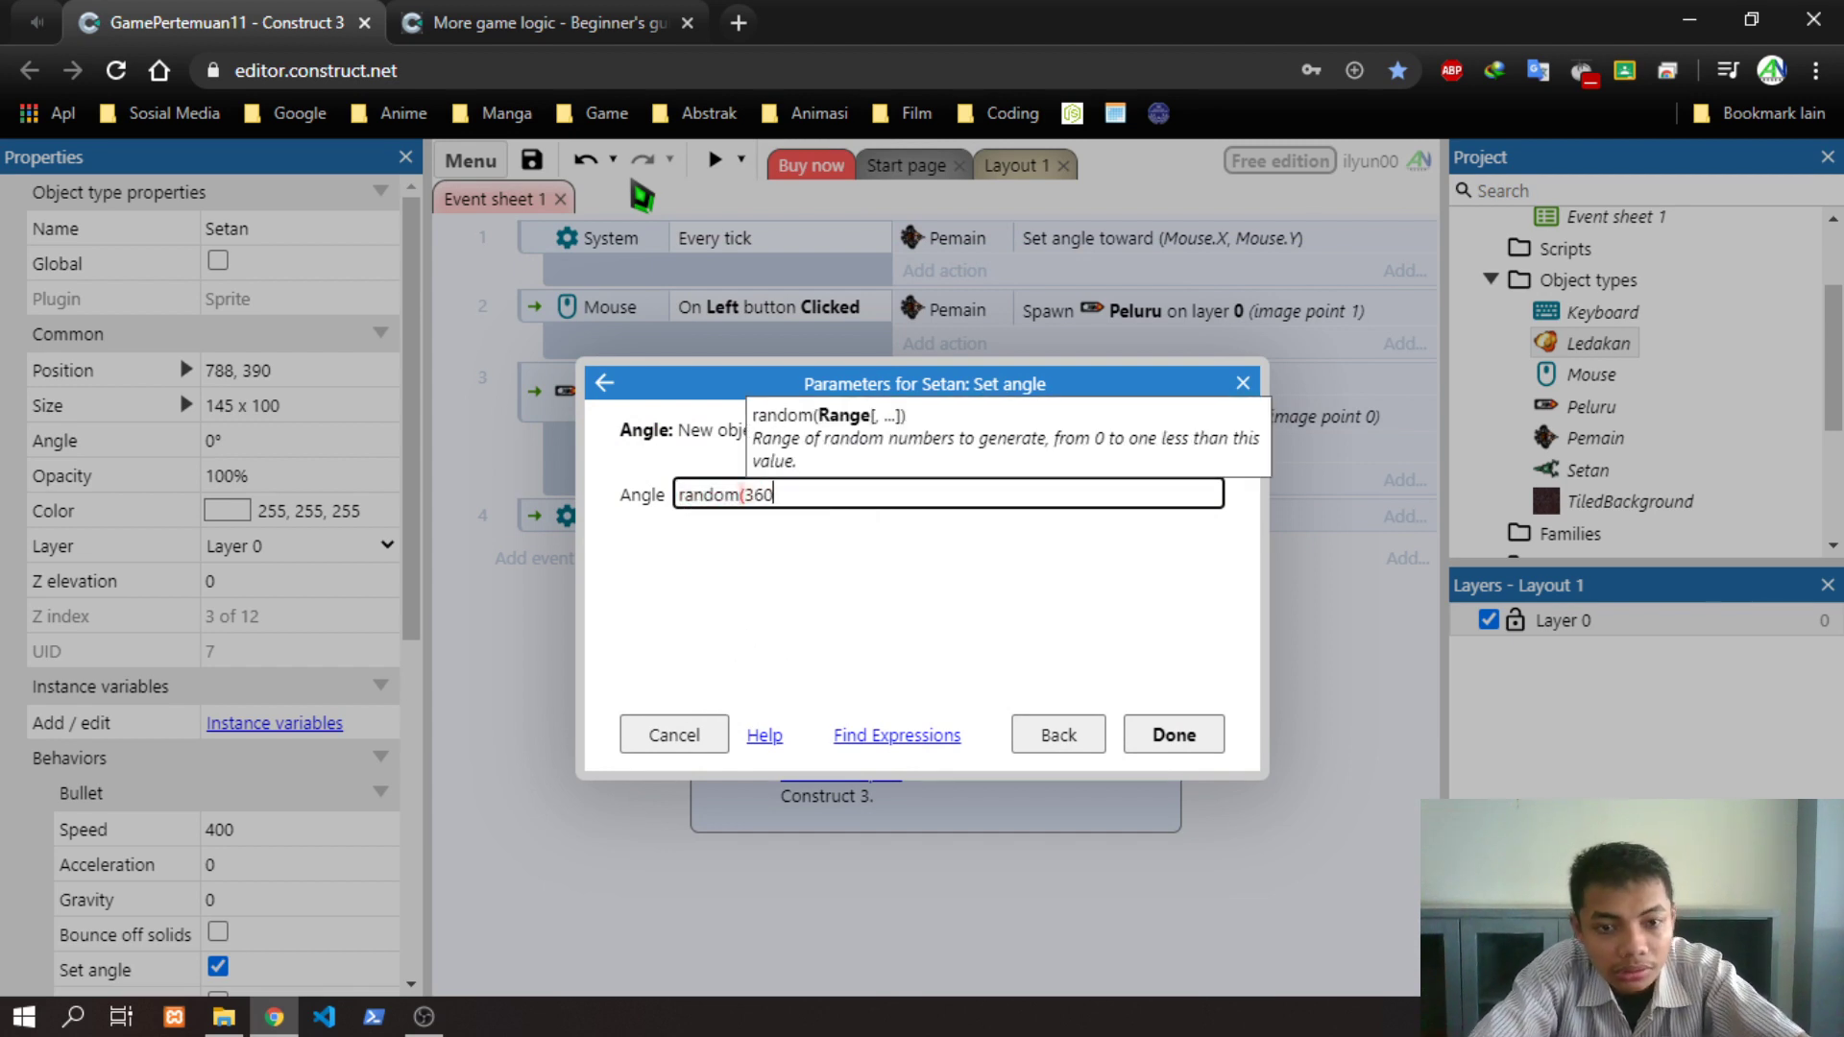
pyautogui.write(')')
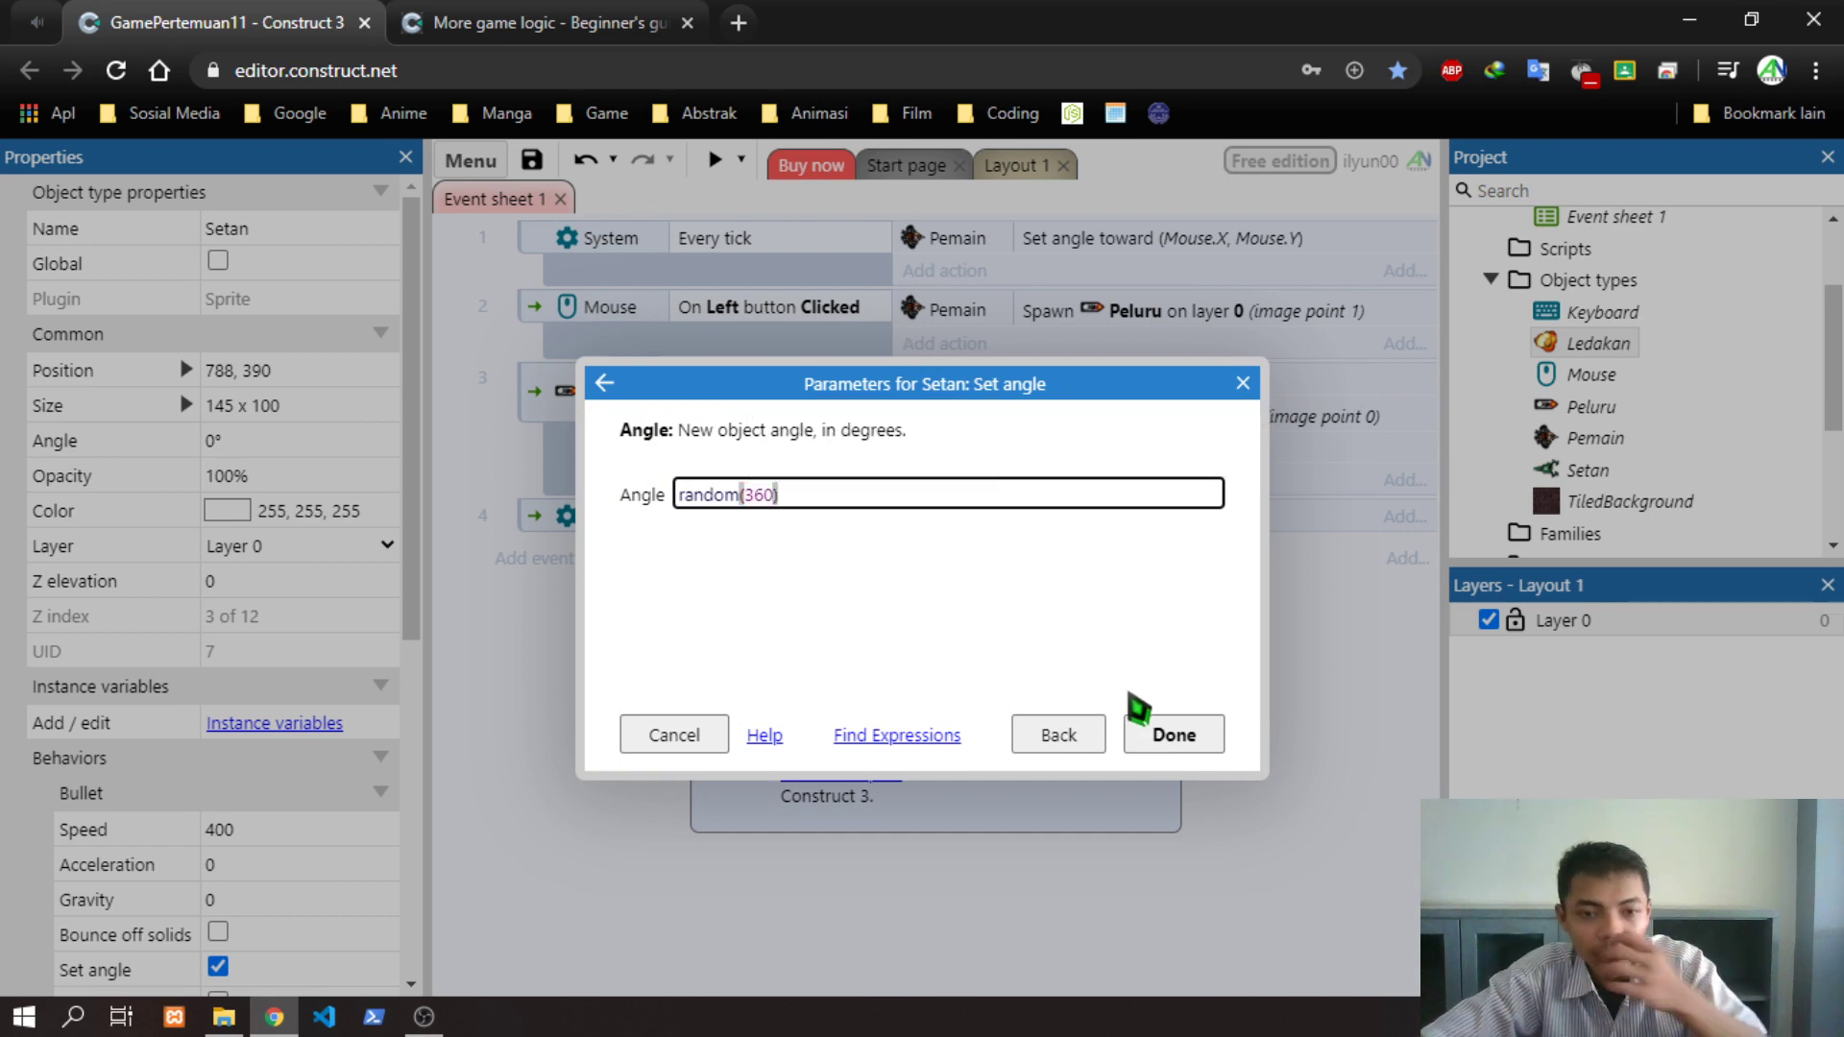
pyautogui.click(1187, 744)
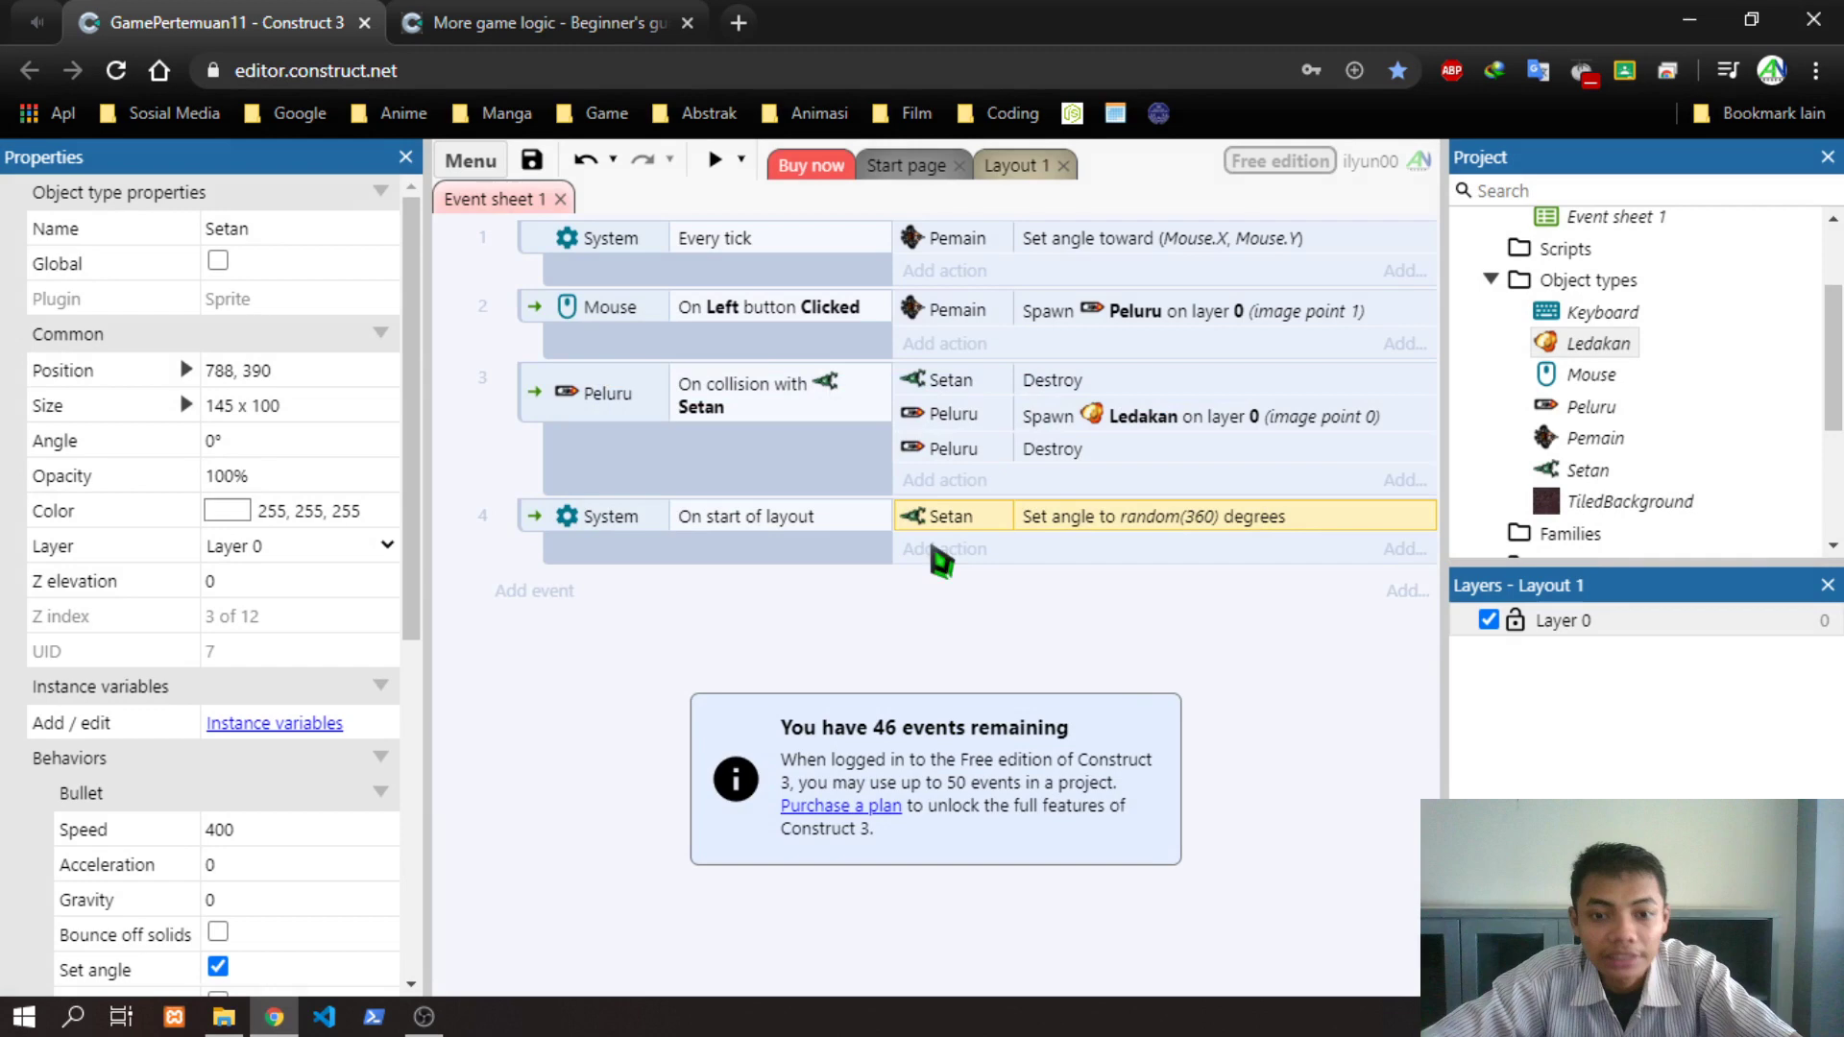
# Switch to the guide and read its condition for monsters that leave the layout
pyautogui.click(626, 19)
pyautogui.scroll(-1, 1260, 596)
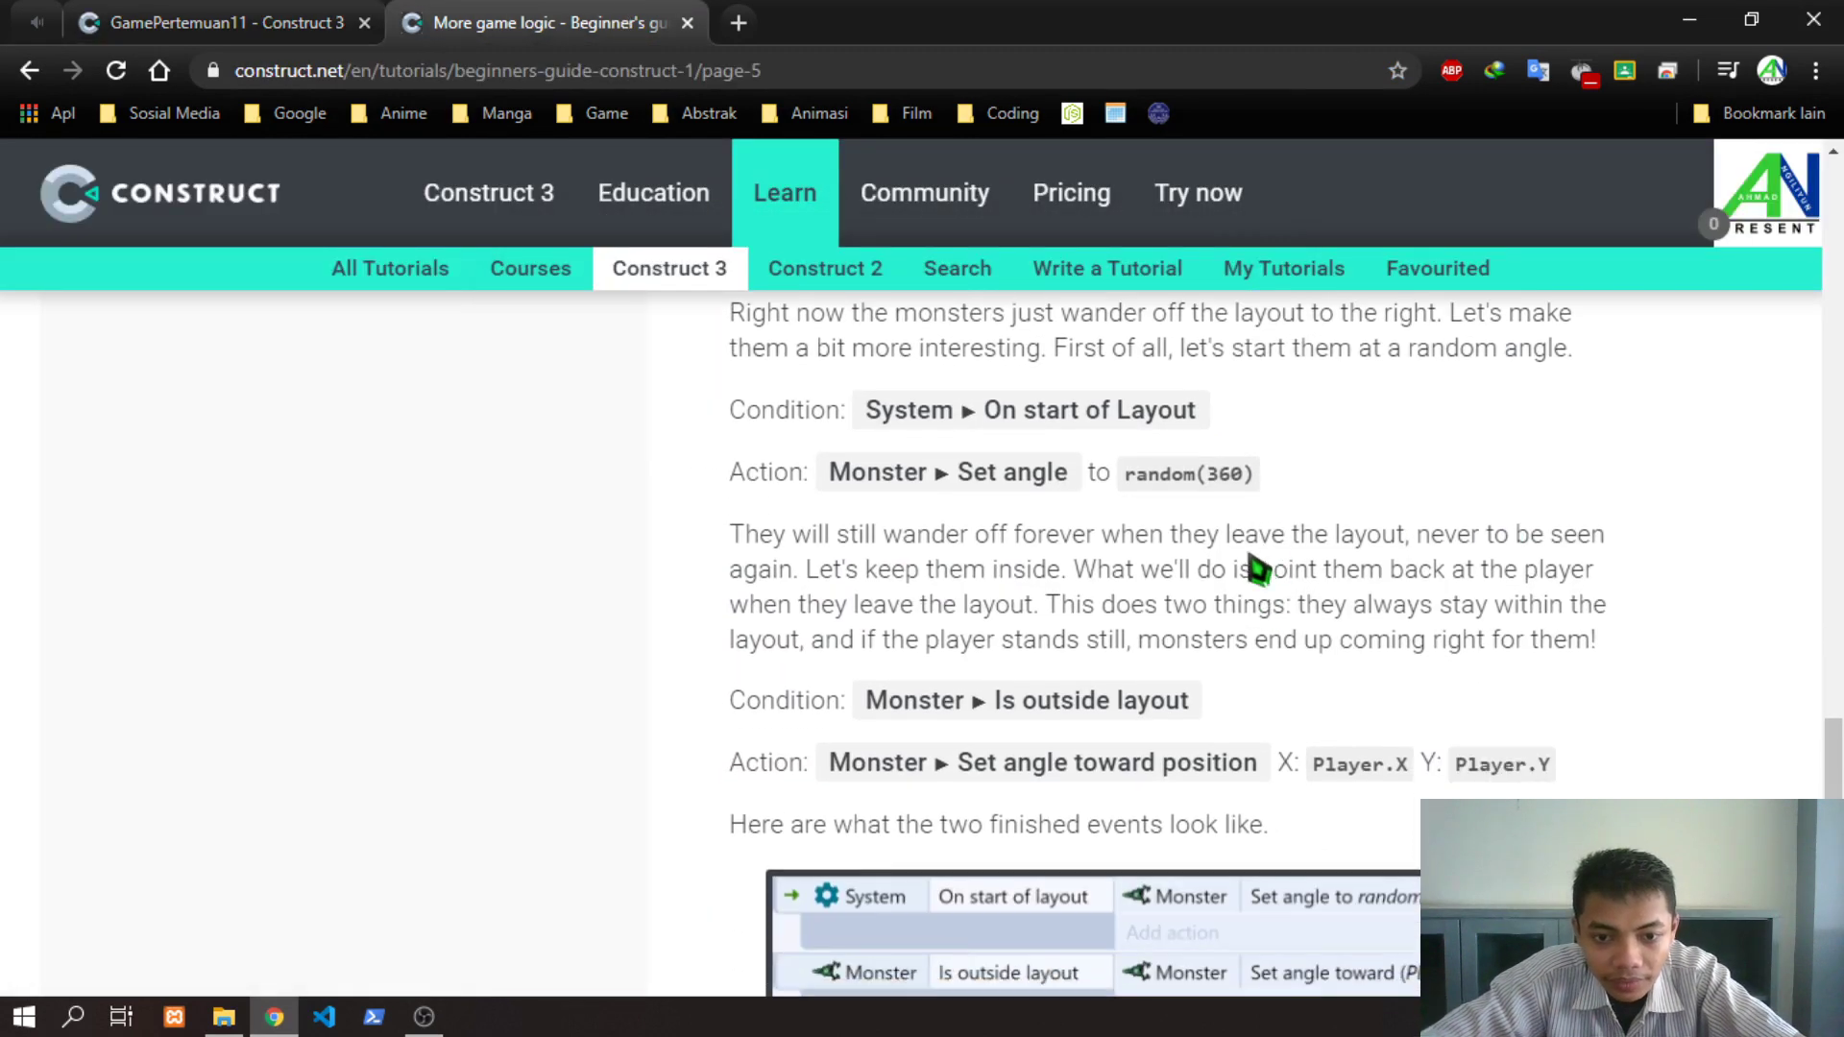
pyautogui.moveTo(730, 701); pyautogui.dragTo(1181, 732)
pyautogui.click(1289, 735)
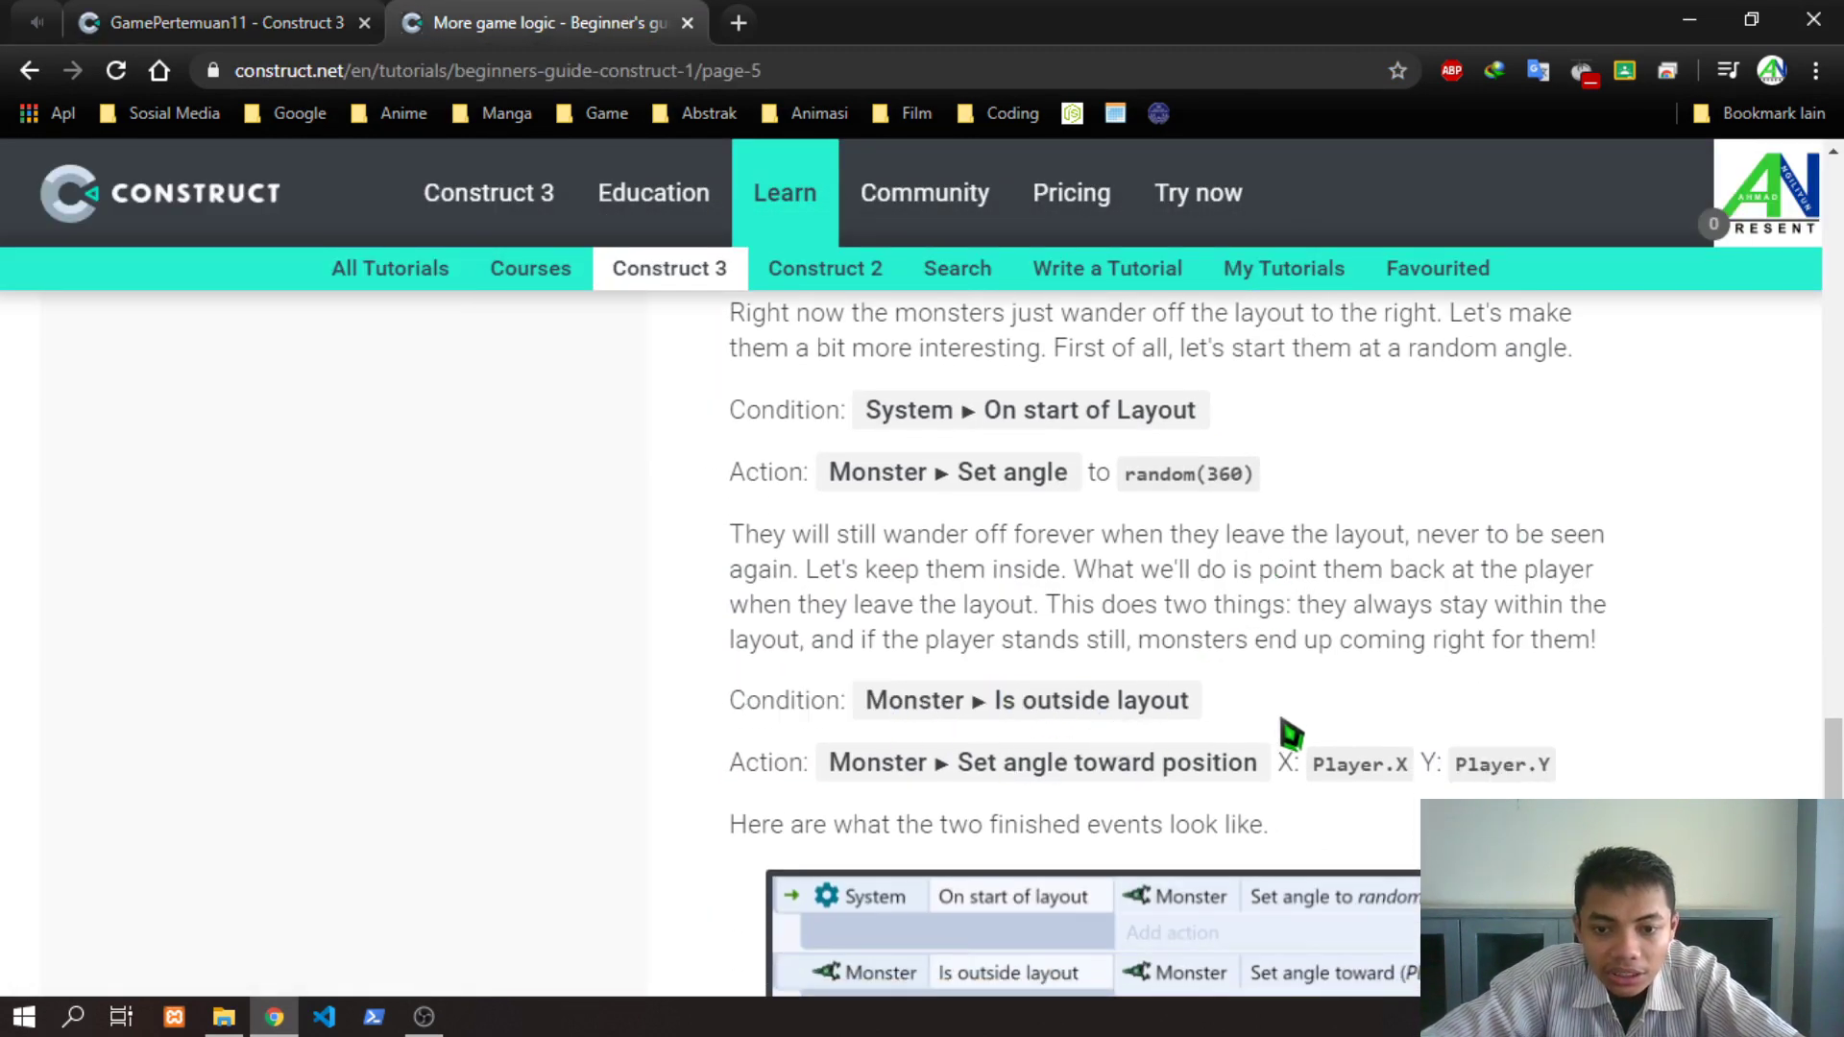
# Return to the Construct 3 editor and add a new event with the Setan condition Is outside layout
pyautogui.click(239, 27)
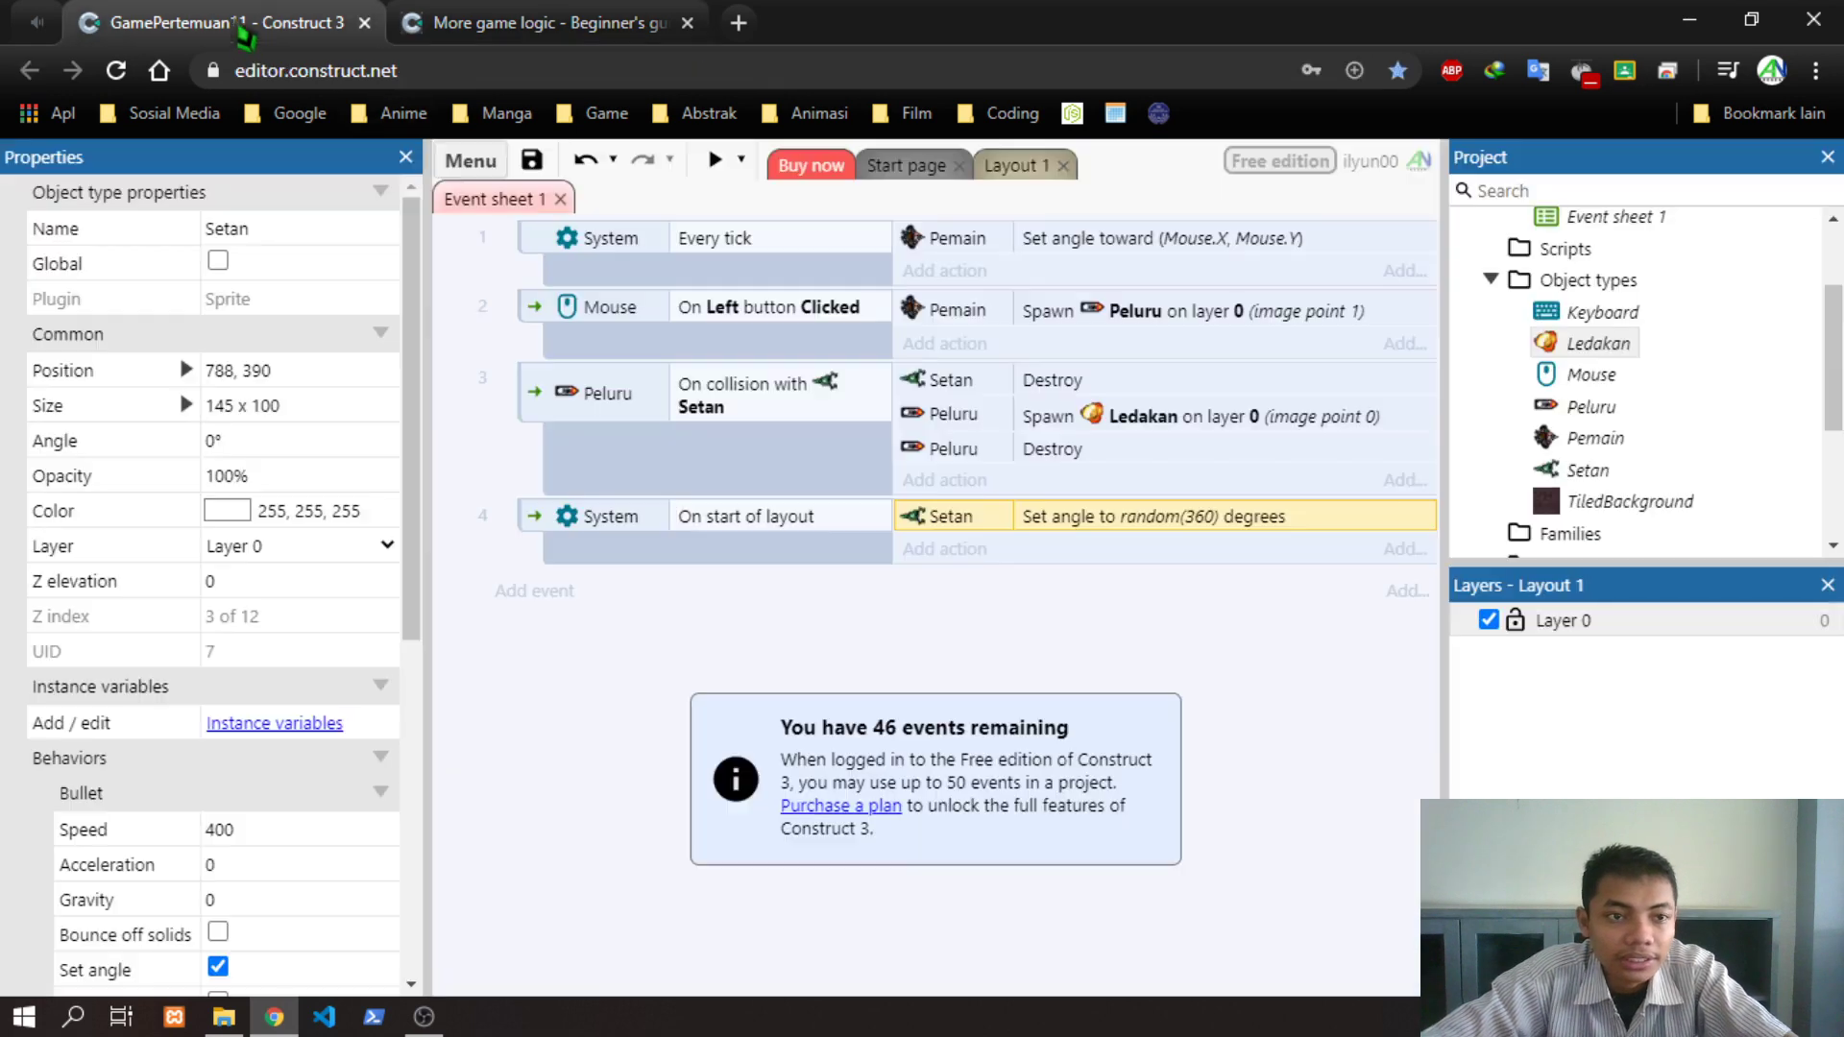
pyautogui.click(550, 589)
pyautogui.click(778, 509)
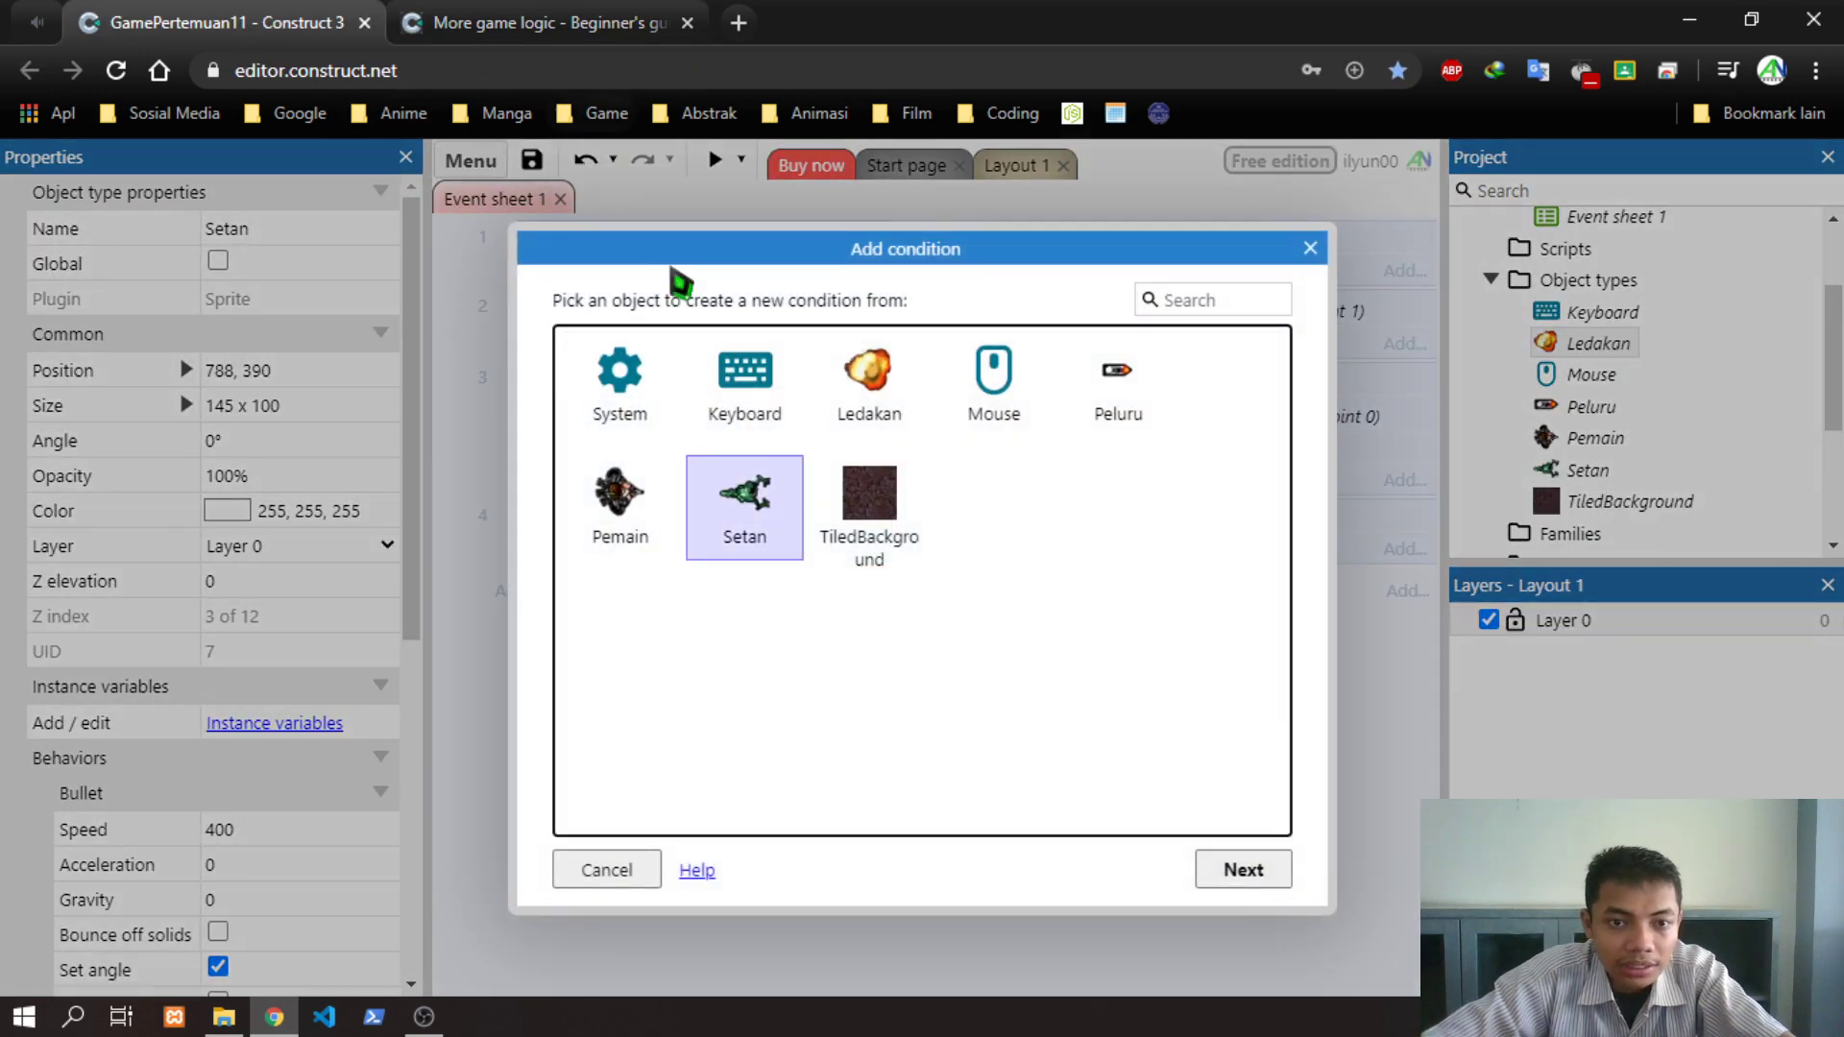
pyautogui.doubleClick(768, 555)
pyautogui.click(538, 23)
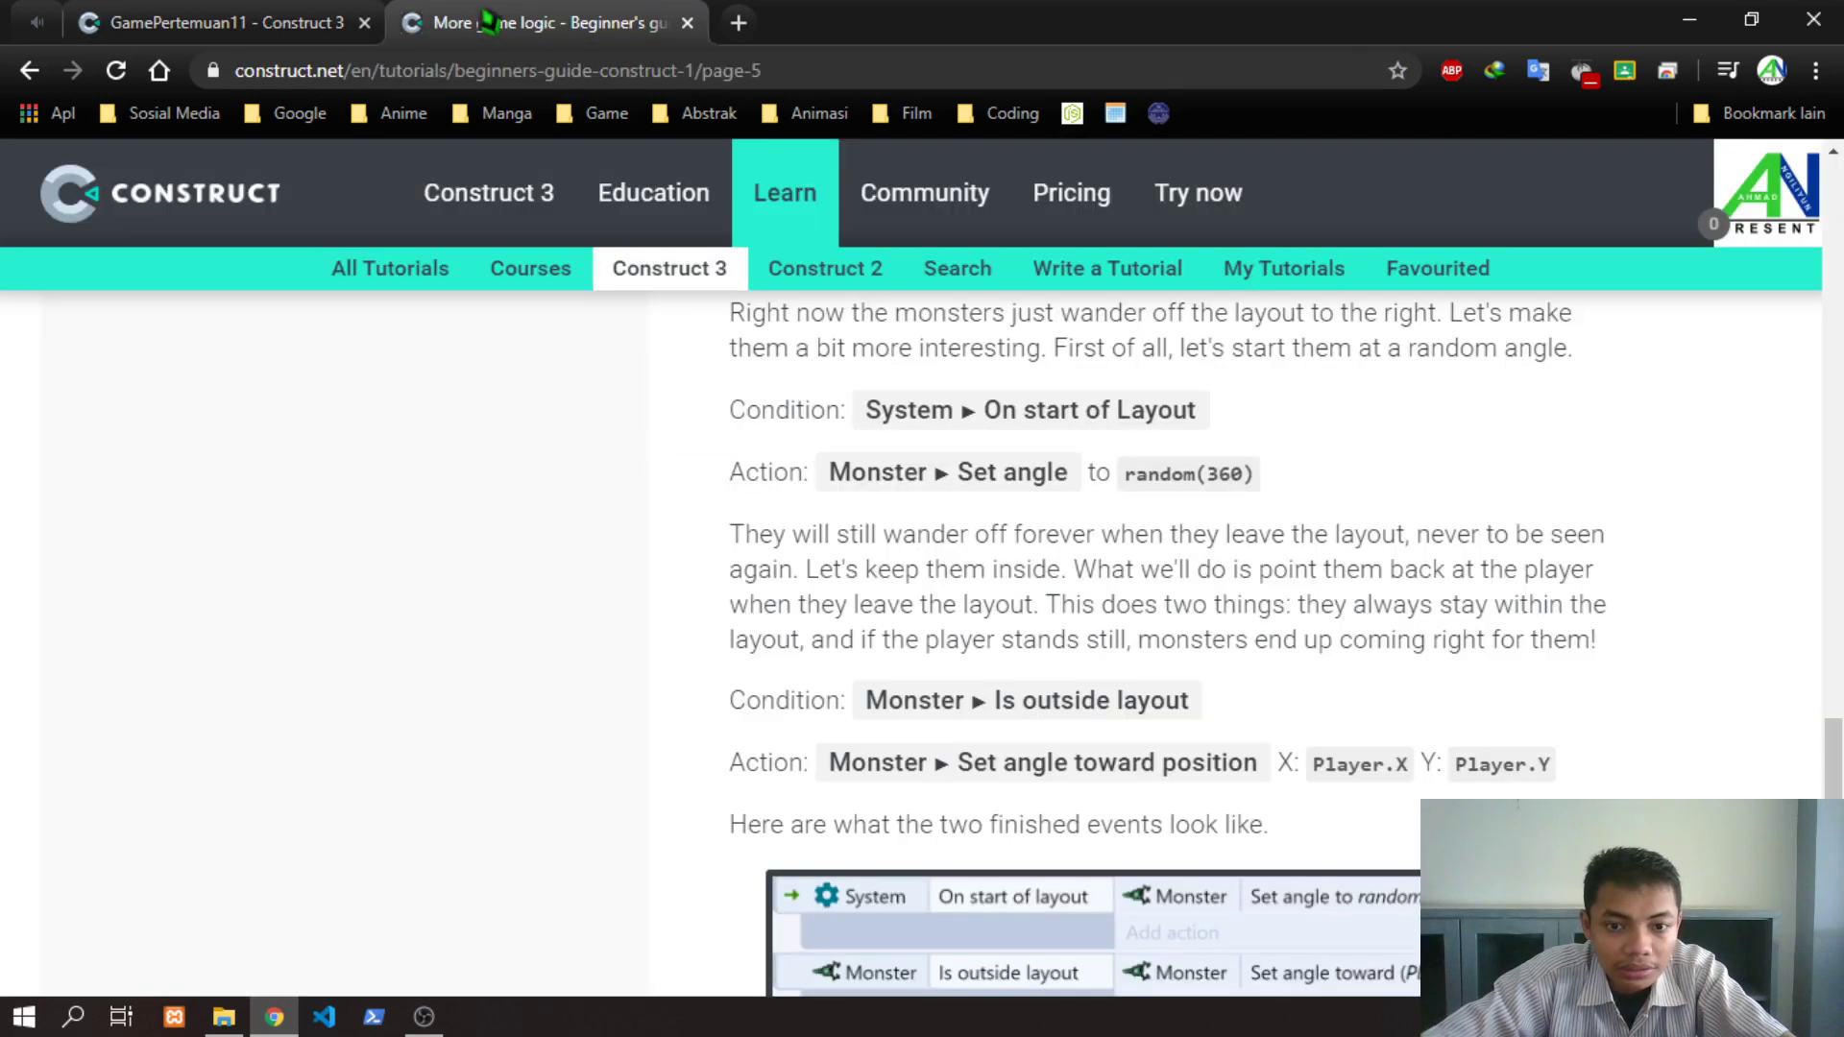
pyautogui.click(236, 21)
pyautogui.write('is')
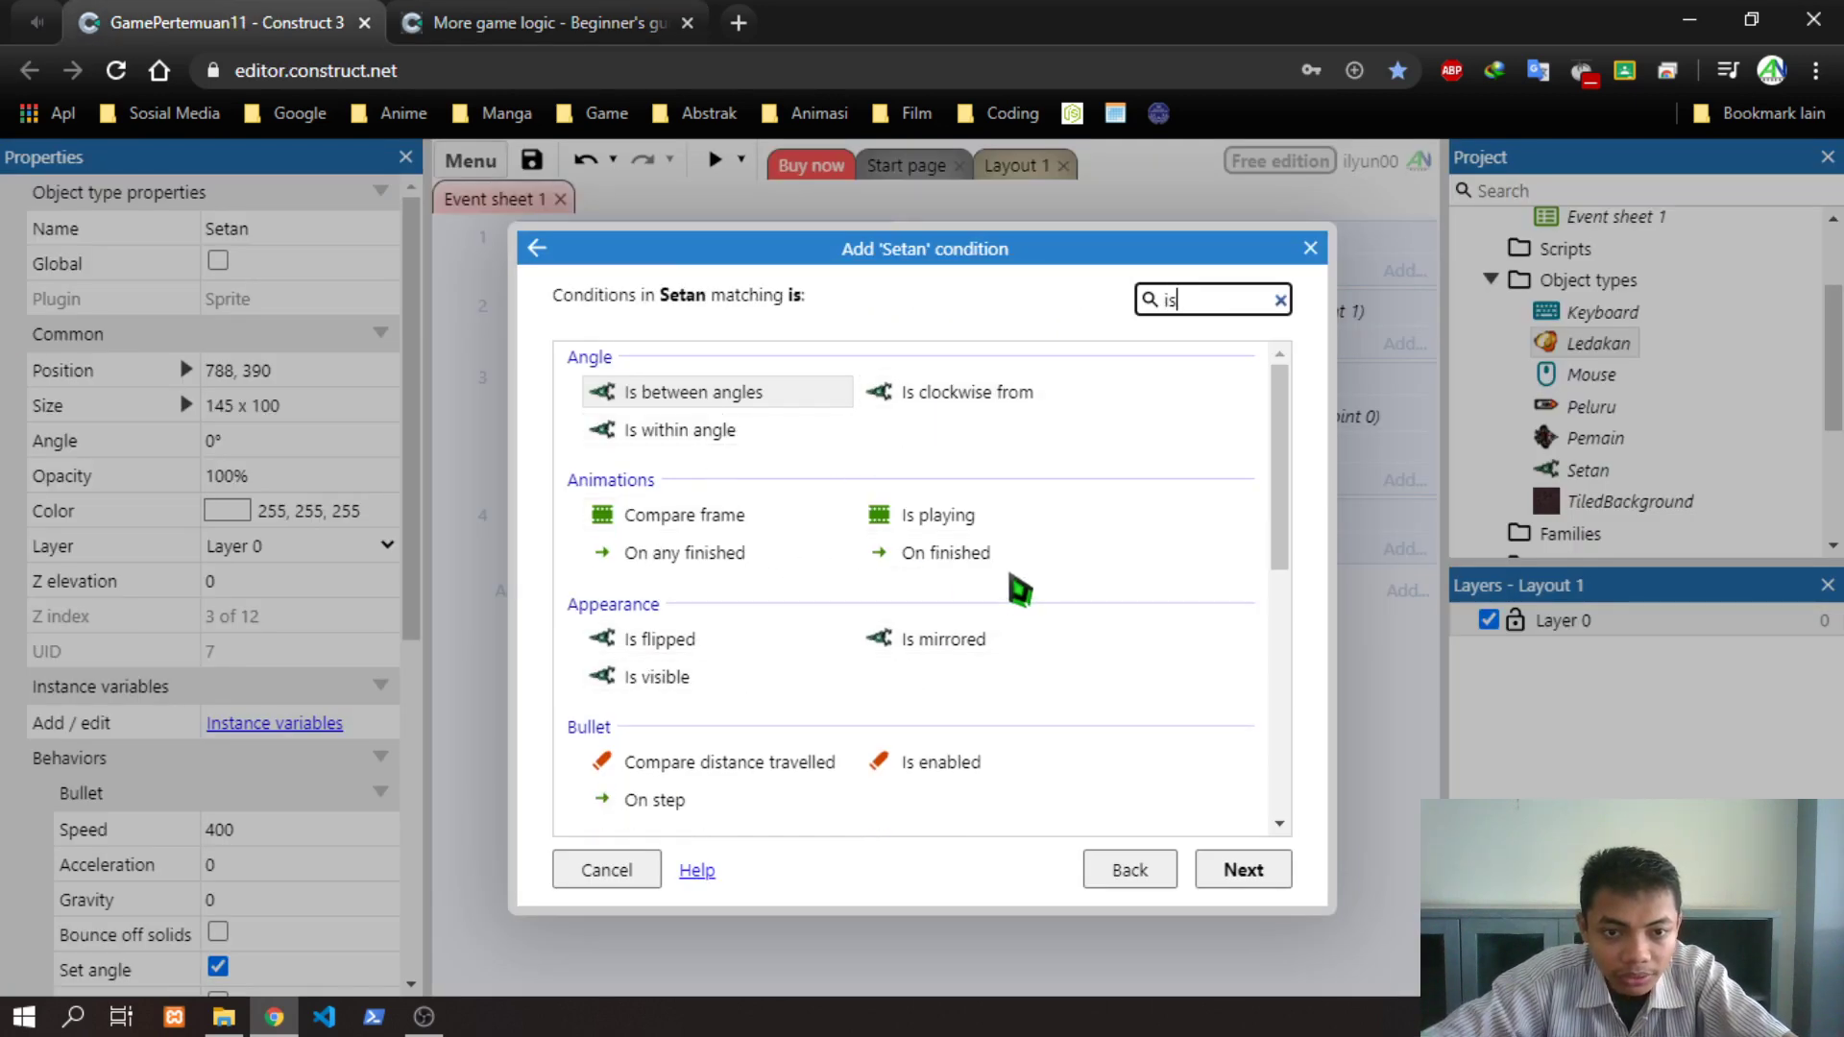
pyautogui.scroll(-3, 994, 577)
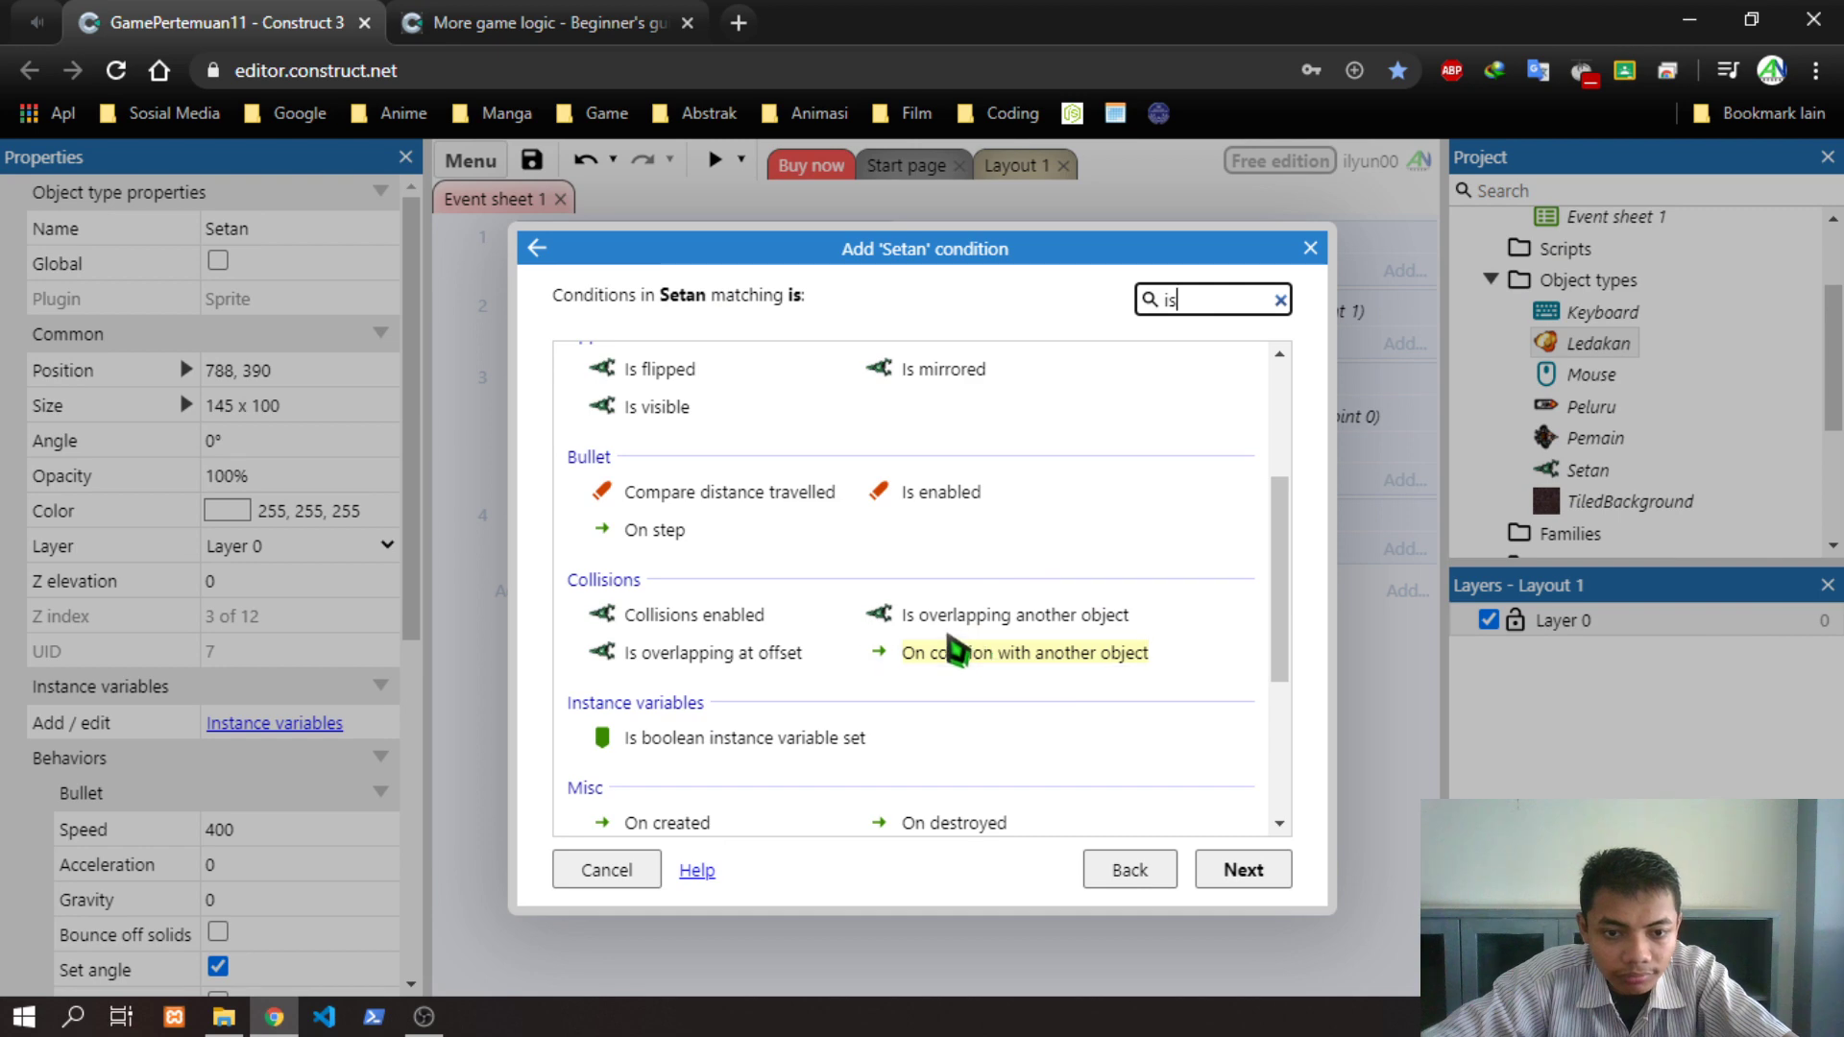
pyautogui.scroll(-3, 750, 754)
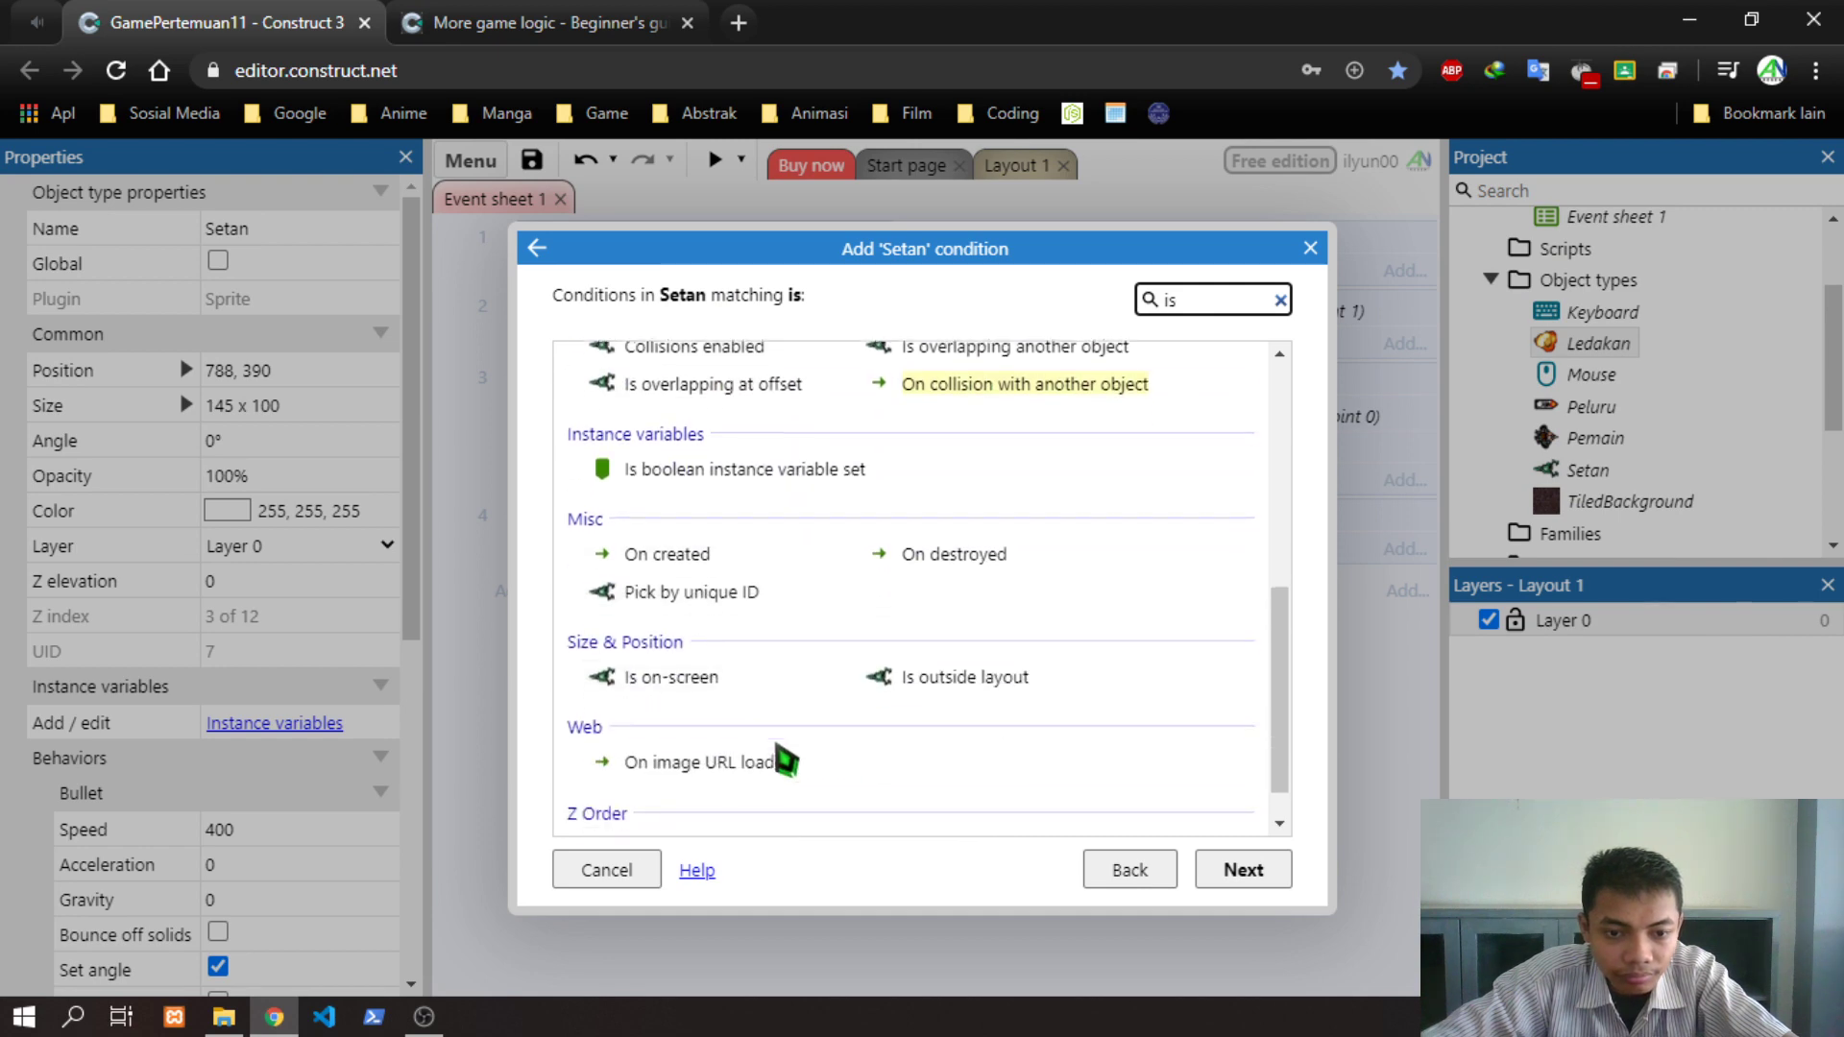
pyautogui.scroll(-1, 985, 734)
pyautogui.doubleClick(982, 641)
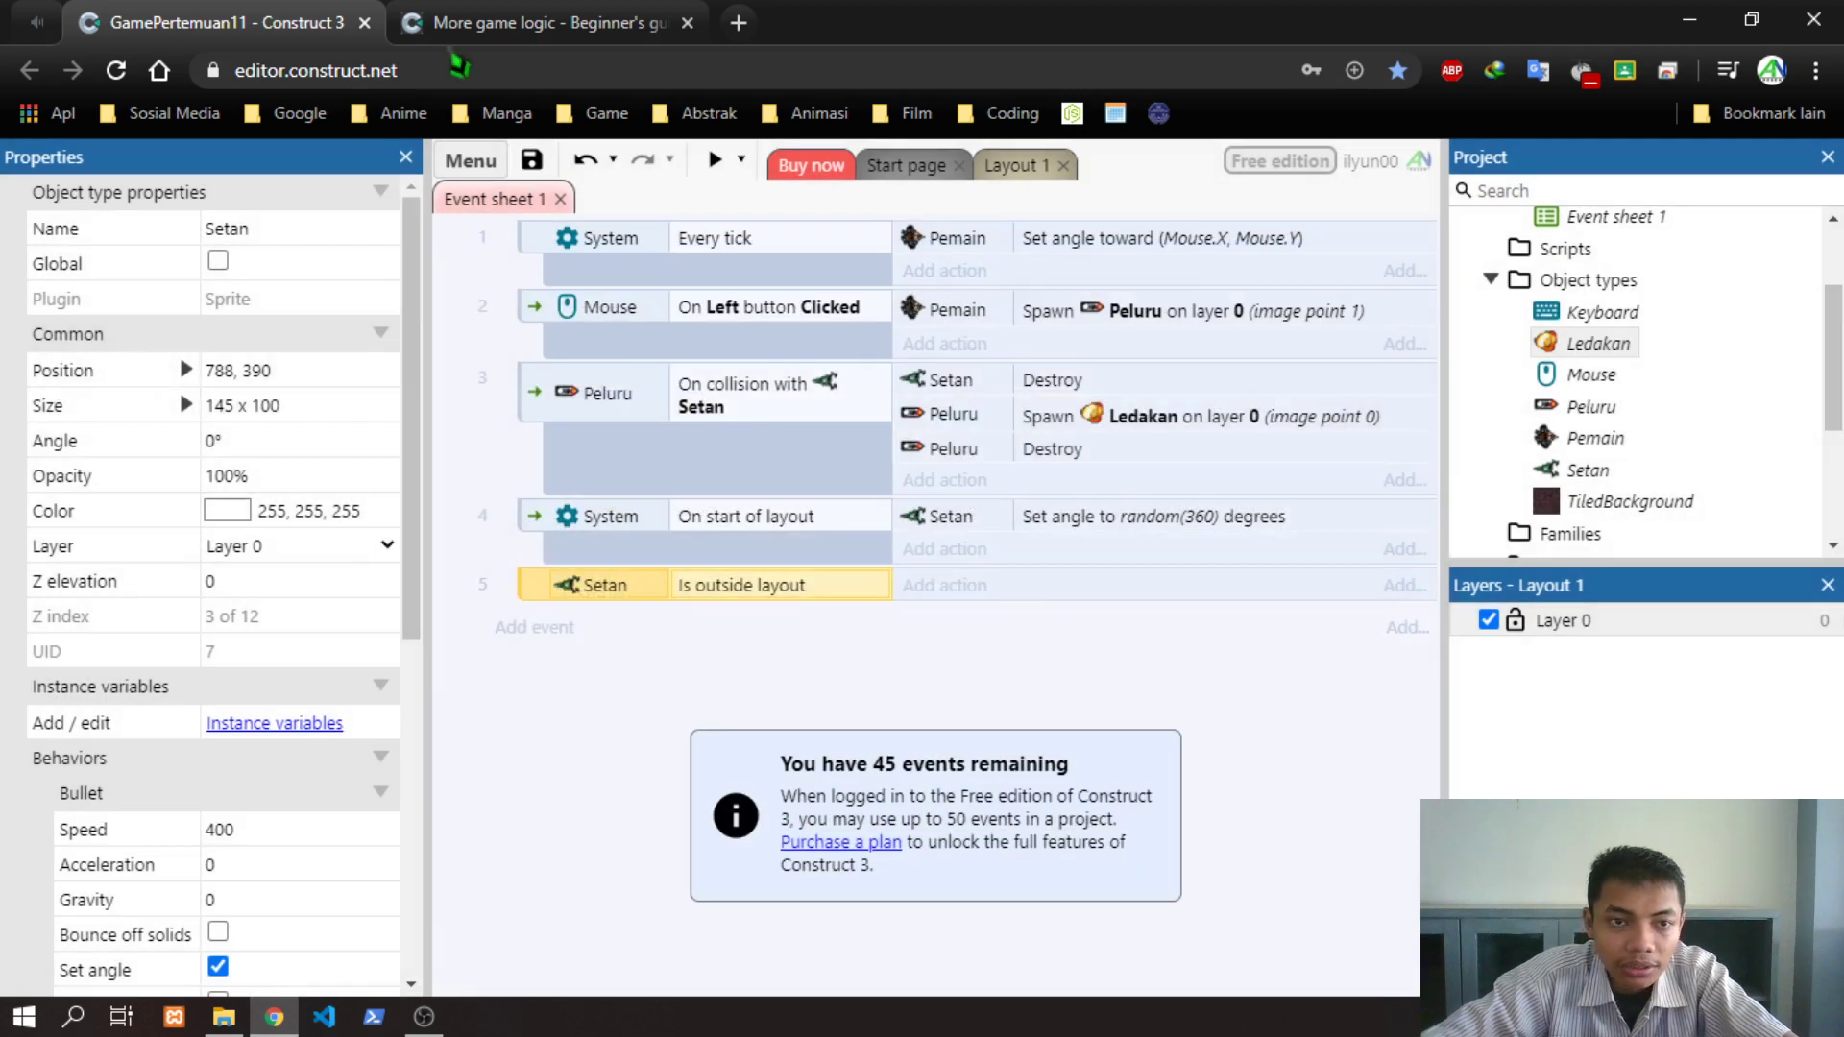
# Check the guide's action for pointing monsters back at the player when they are outside the layout
pyautogui.click(490, 19)
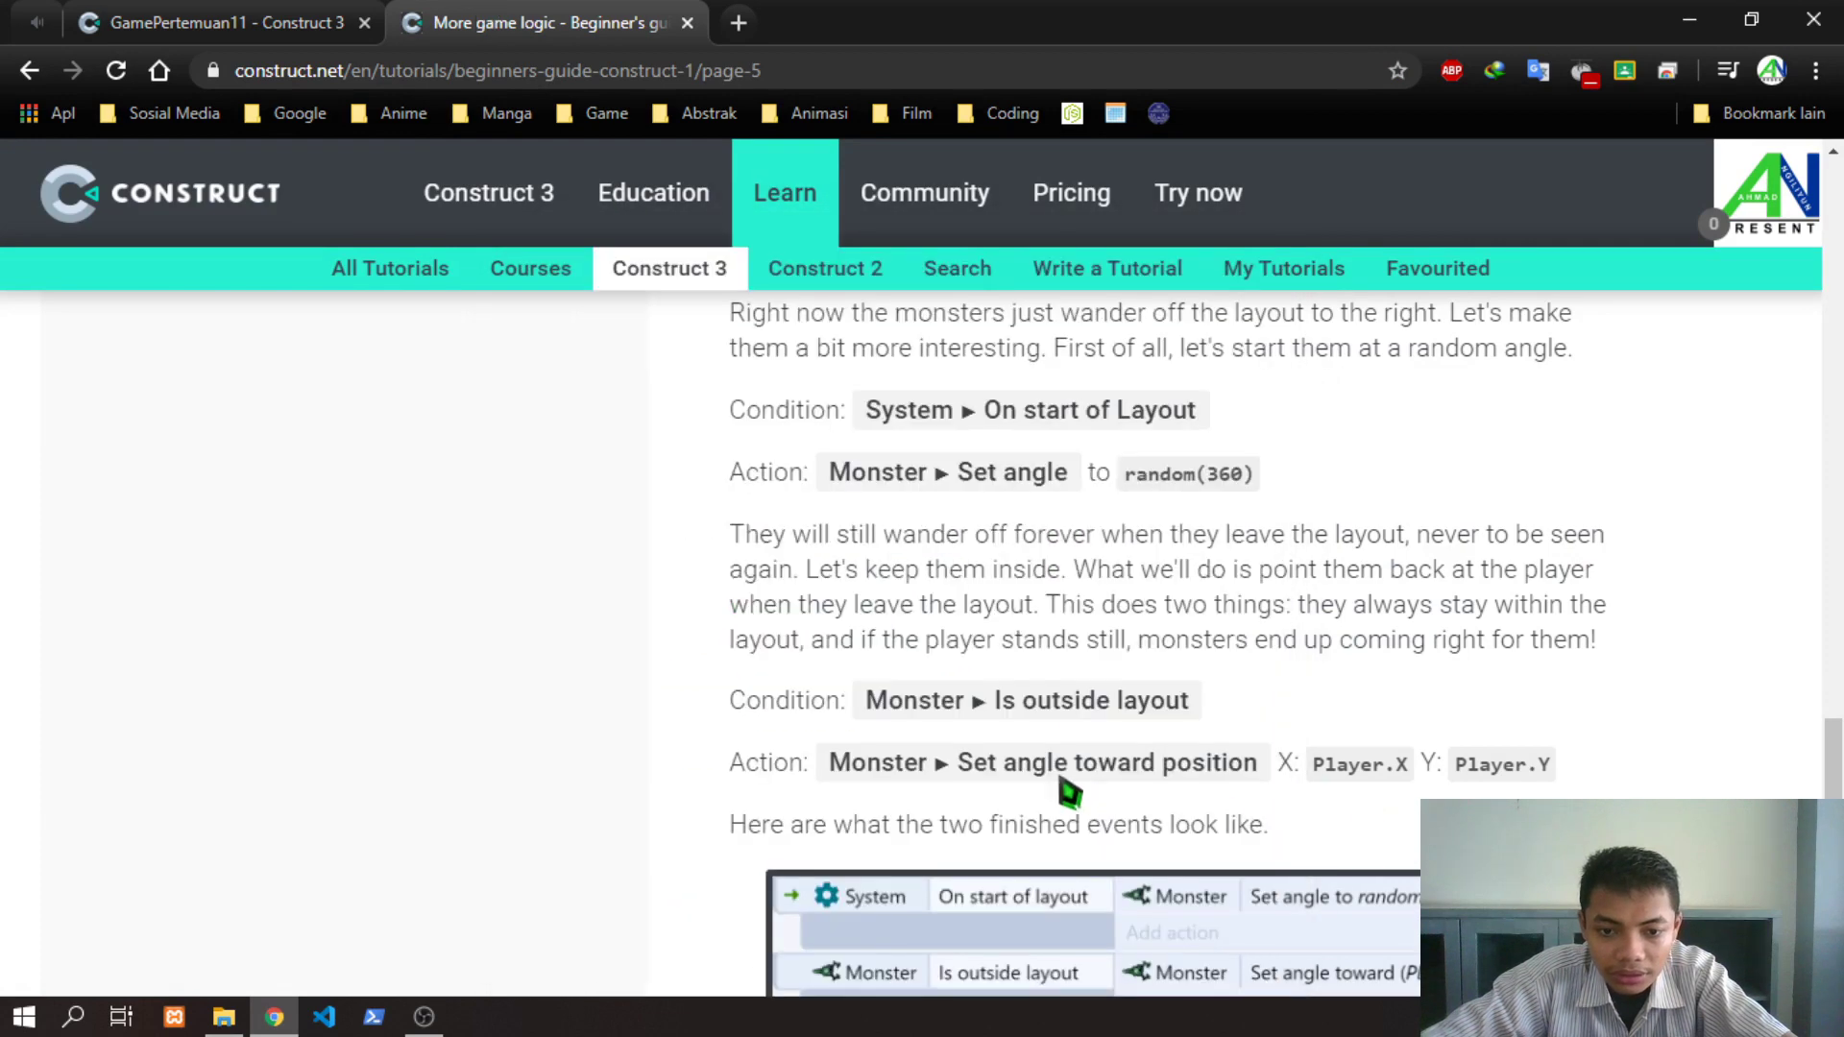
pyautogui.moveTo(850, 765); pyautogui.dragTo(1190, 774)
pyautogui.click(1102, 769)
pyautogui.click(1239, 797)
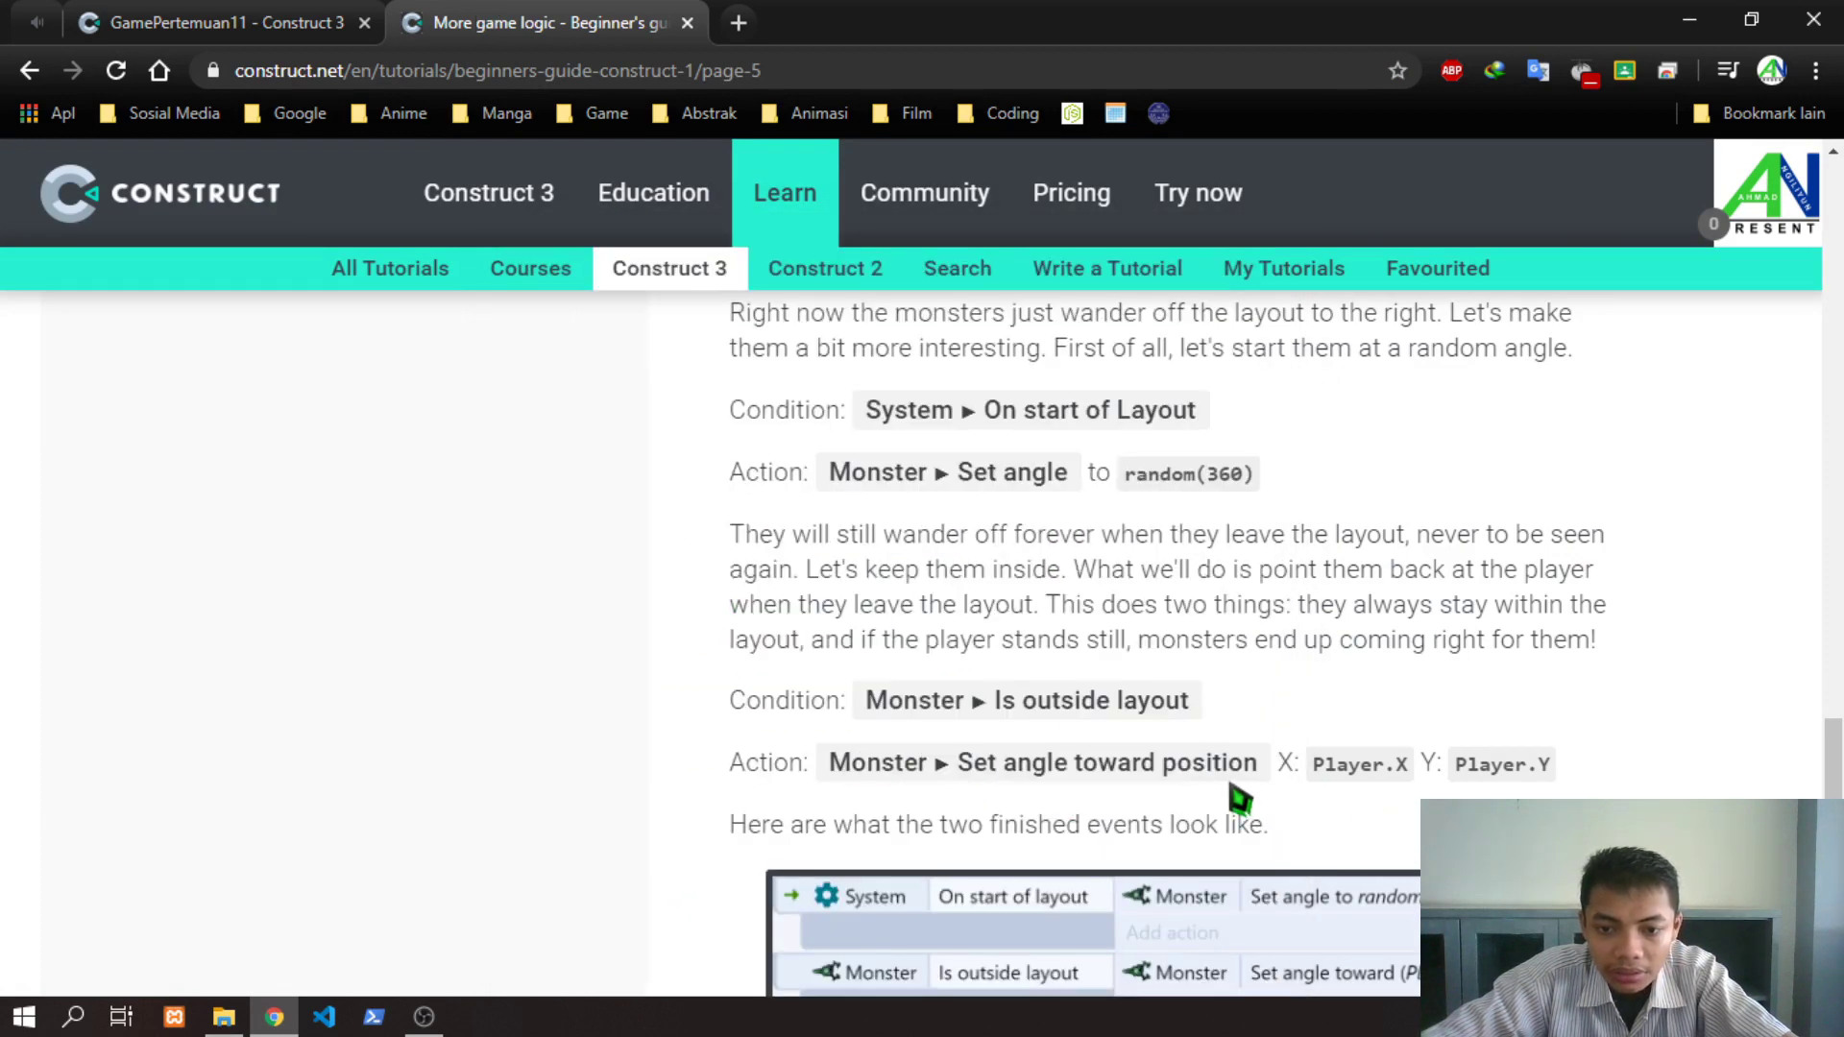
# In the Construct 3 editor, add a Set angle toward position action for Setan to the Is outside layout event and begin filling in its X parameter
pyautogui.click(281, 19)
pyautogui.click(949, 590)
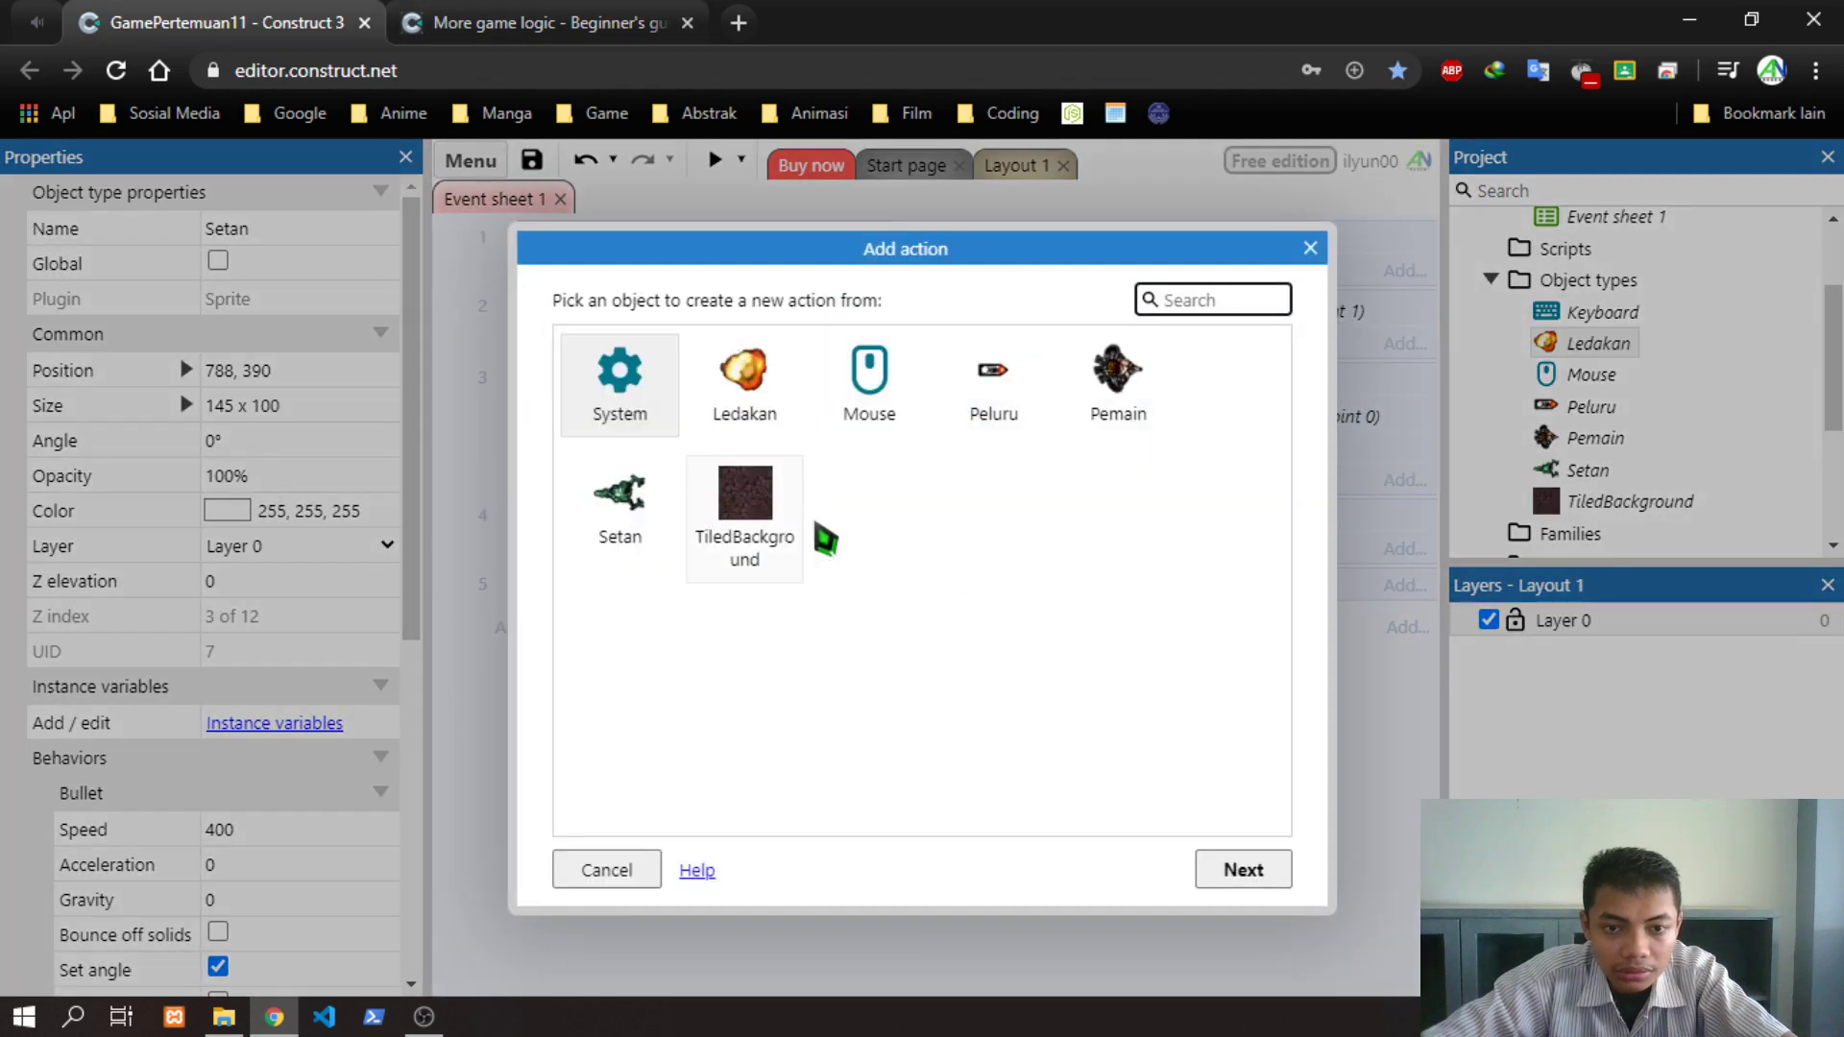
pyautogui.click(543, 23)
pyautogui.click(221, 22)
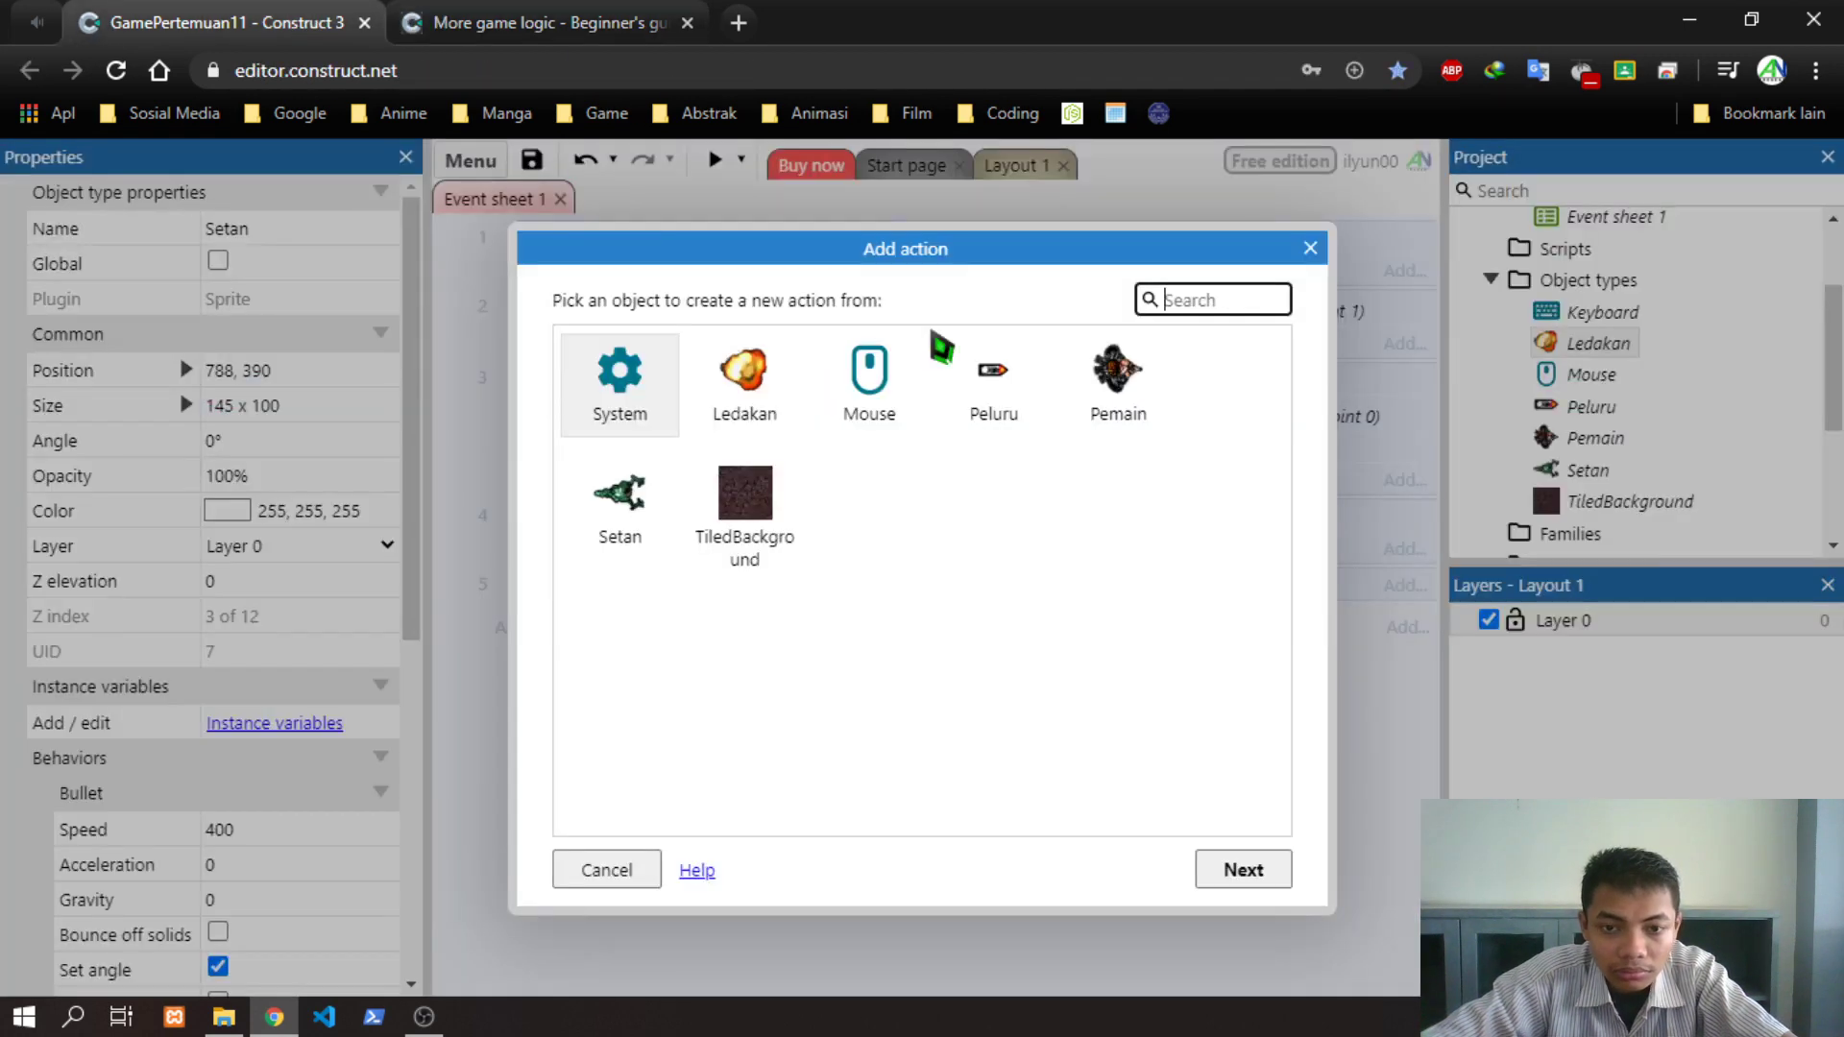
pyautogui.doubleClick(619, 495)
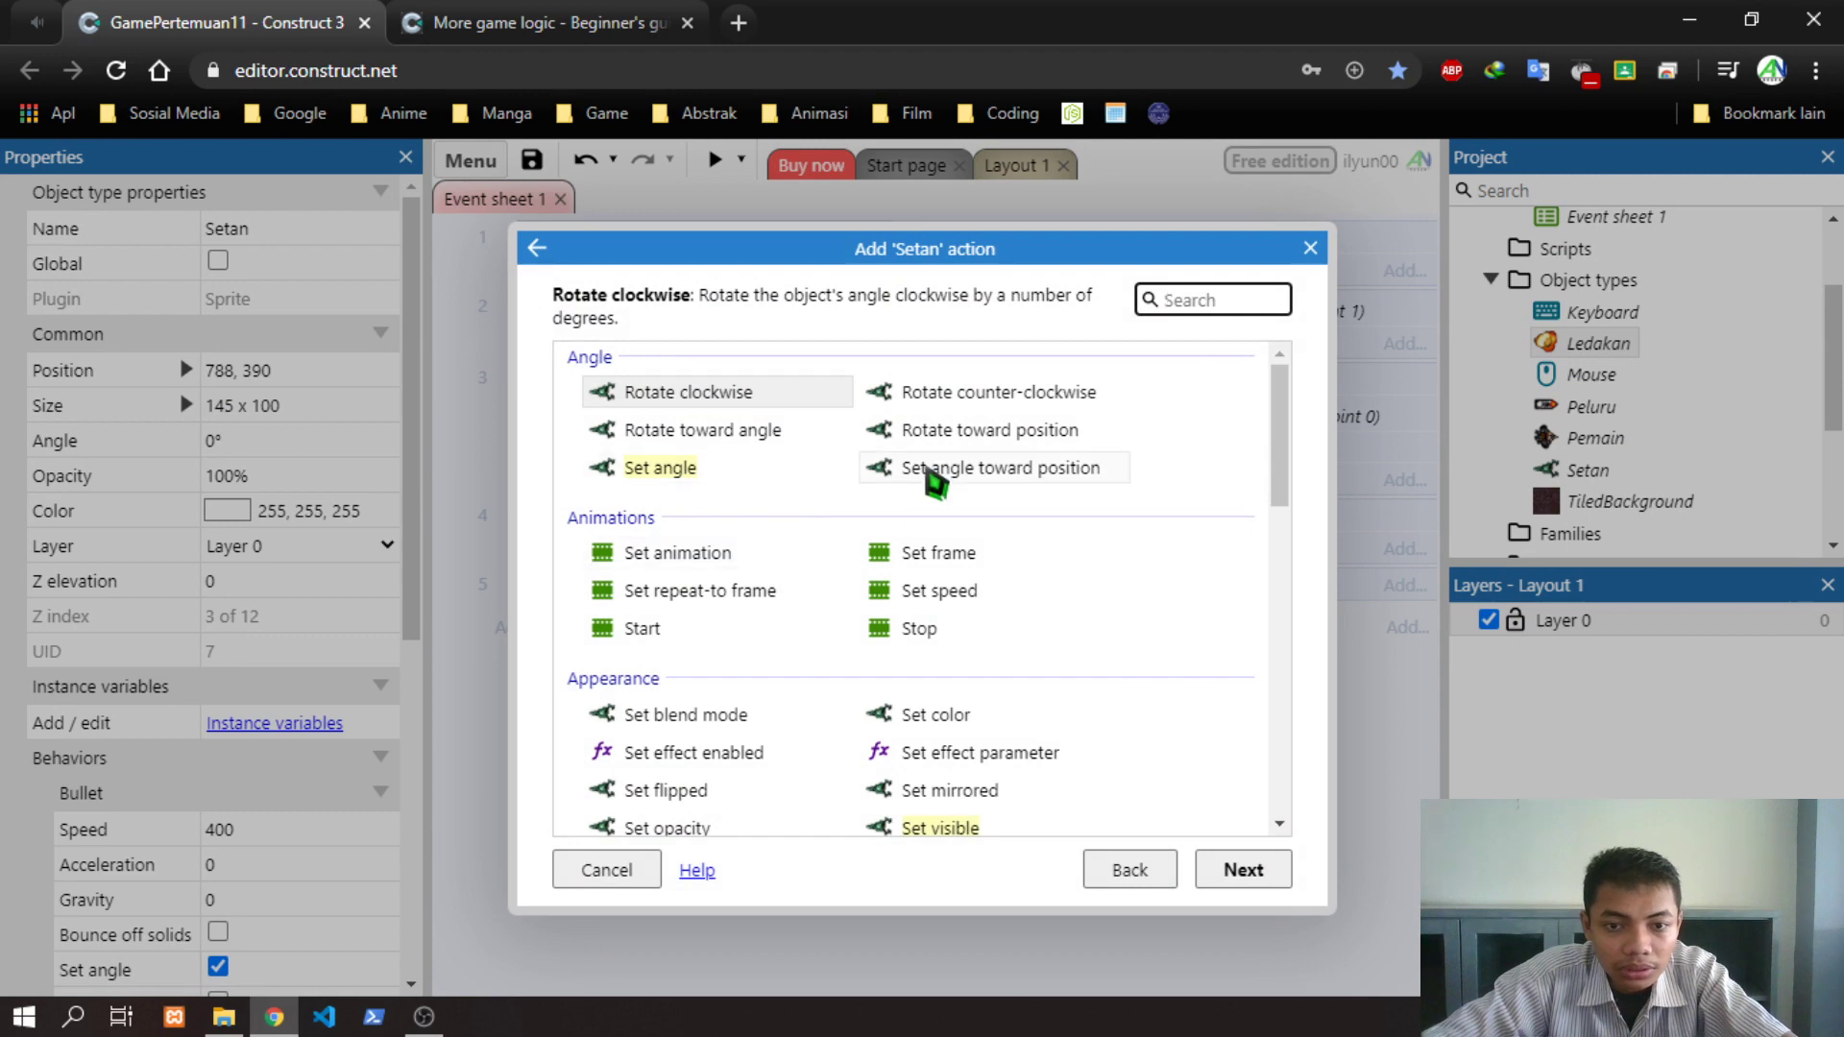
pyautogui.write('set')
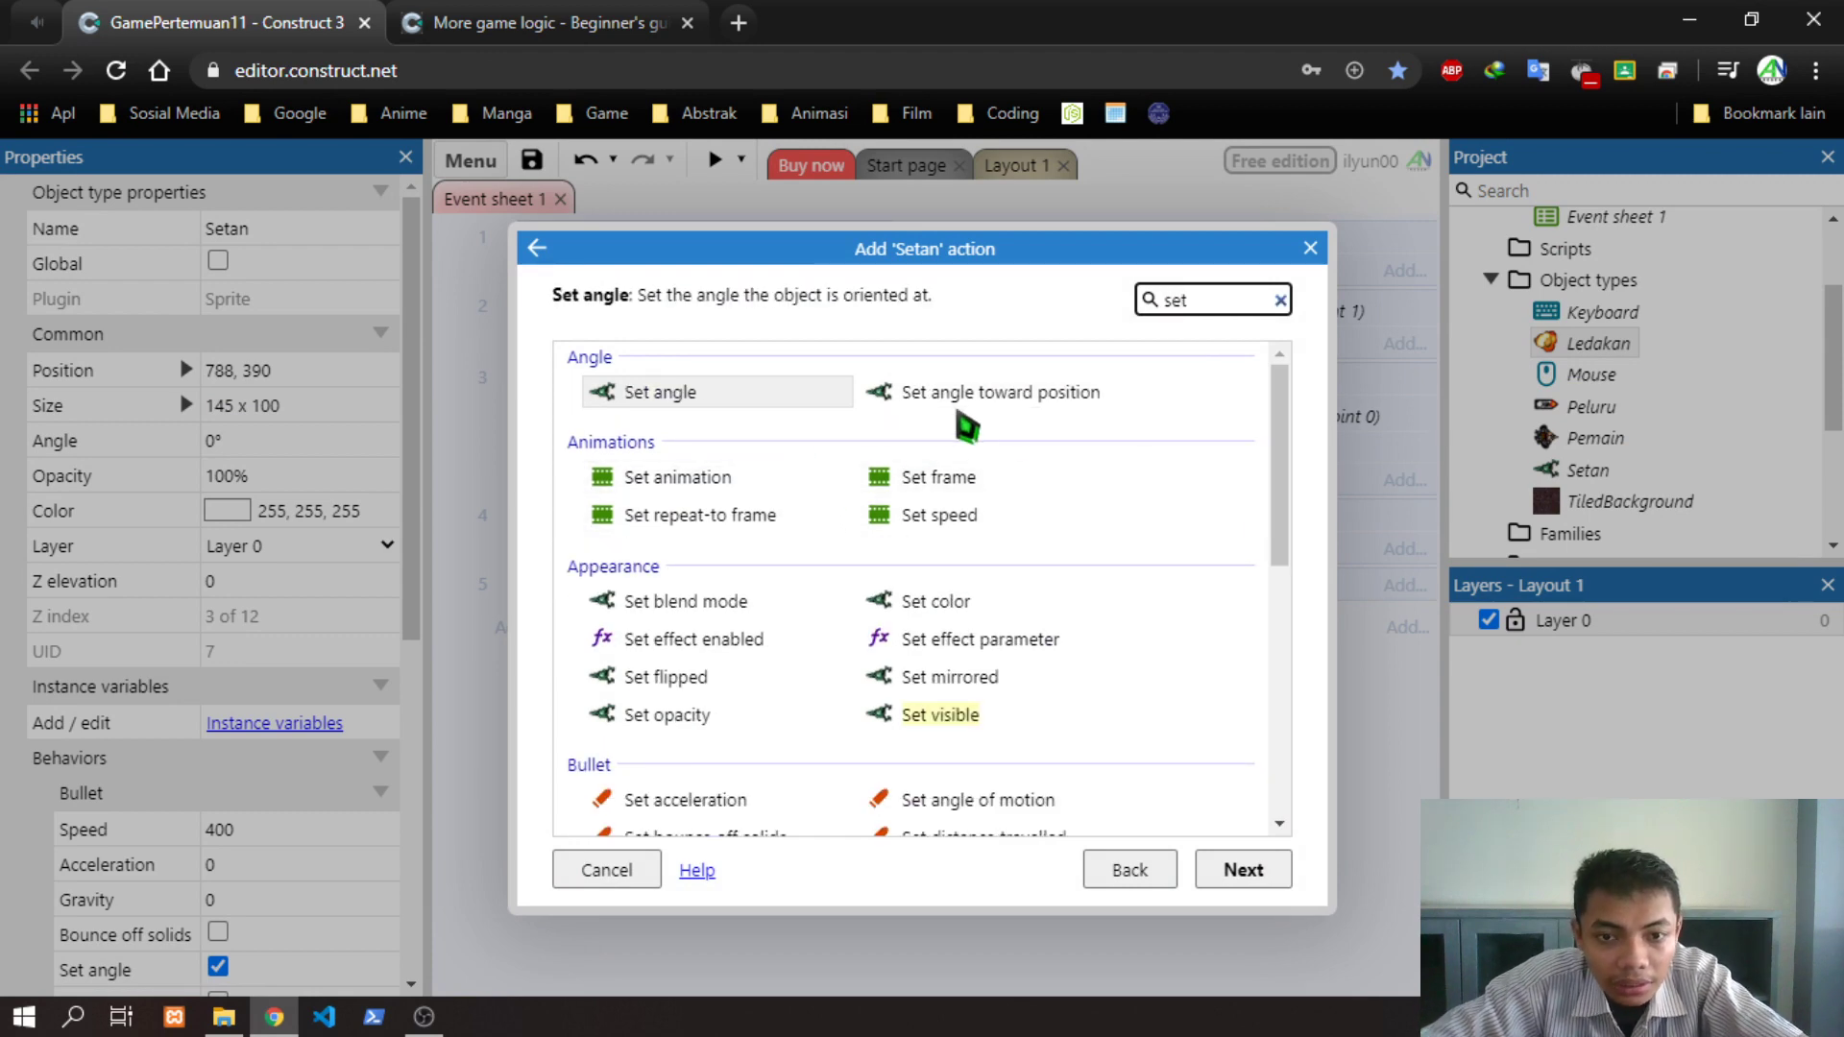
pyautogui.doubleClick(999, 394)
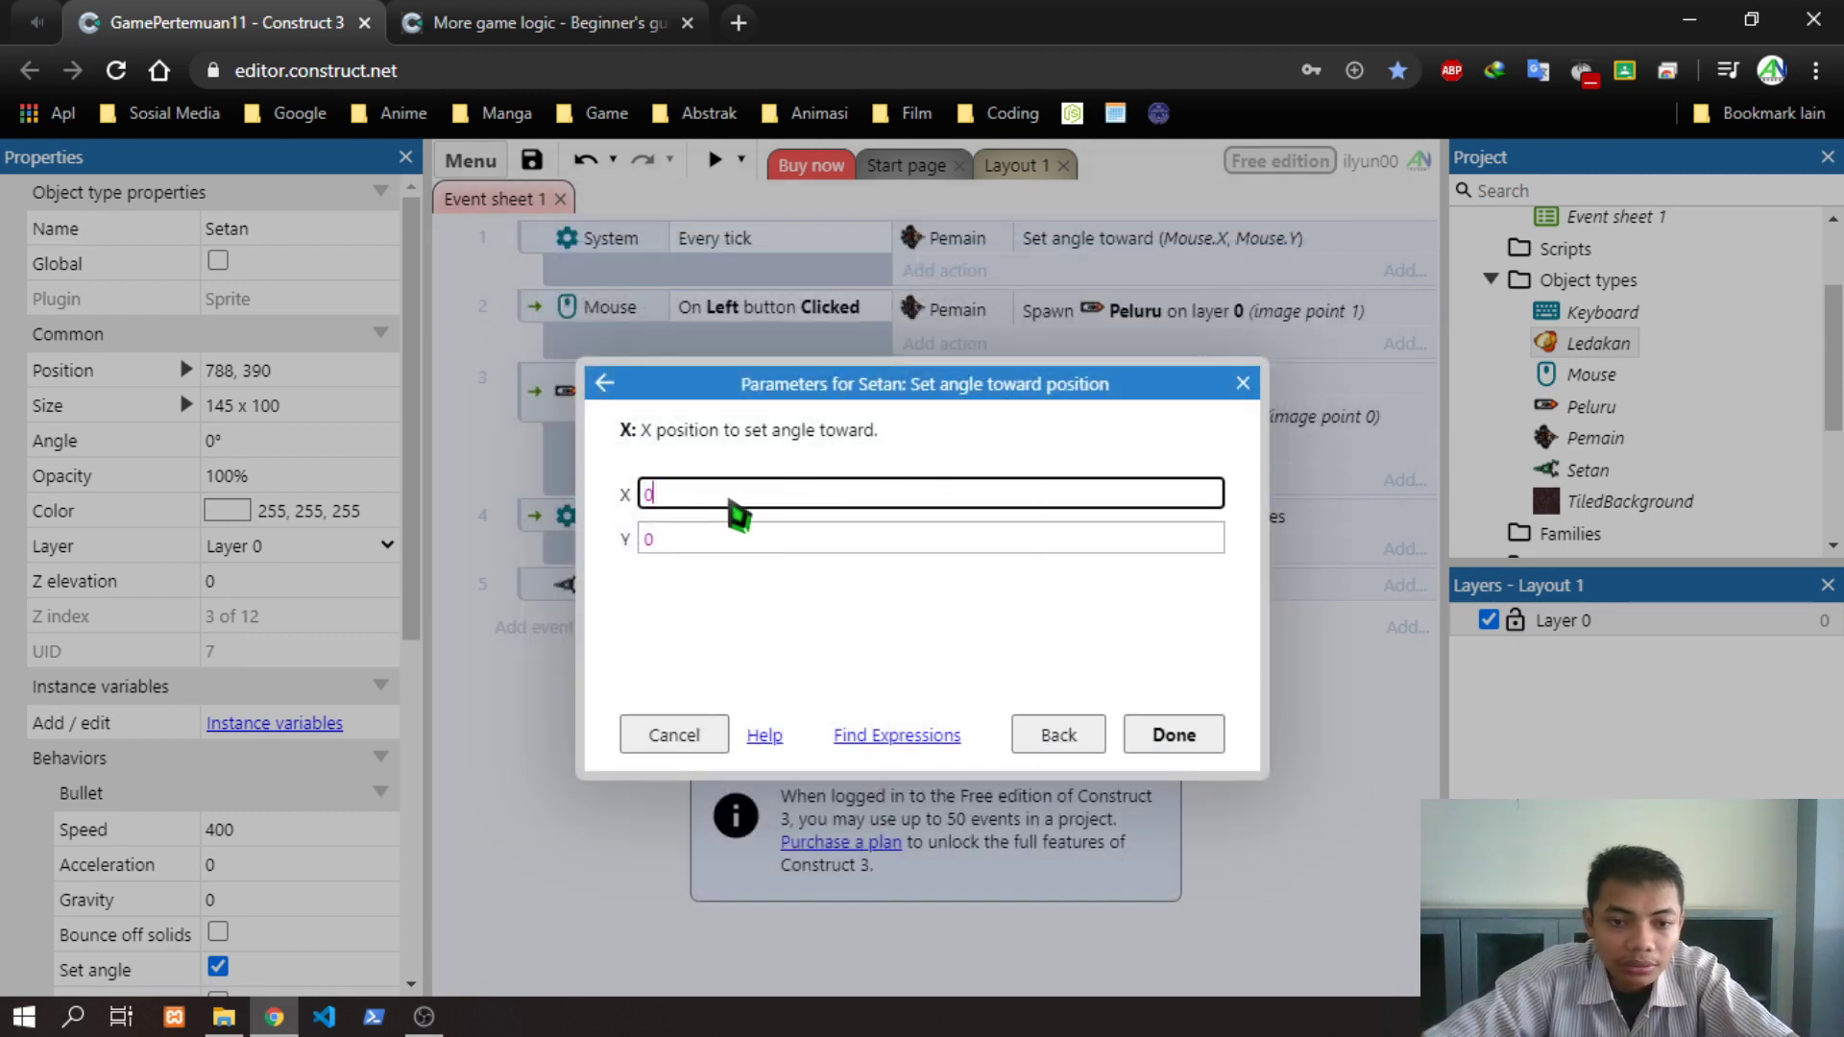
pyautogui.write('P')
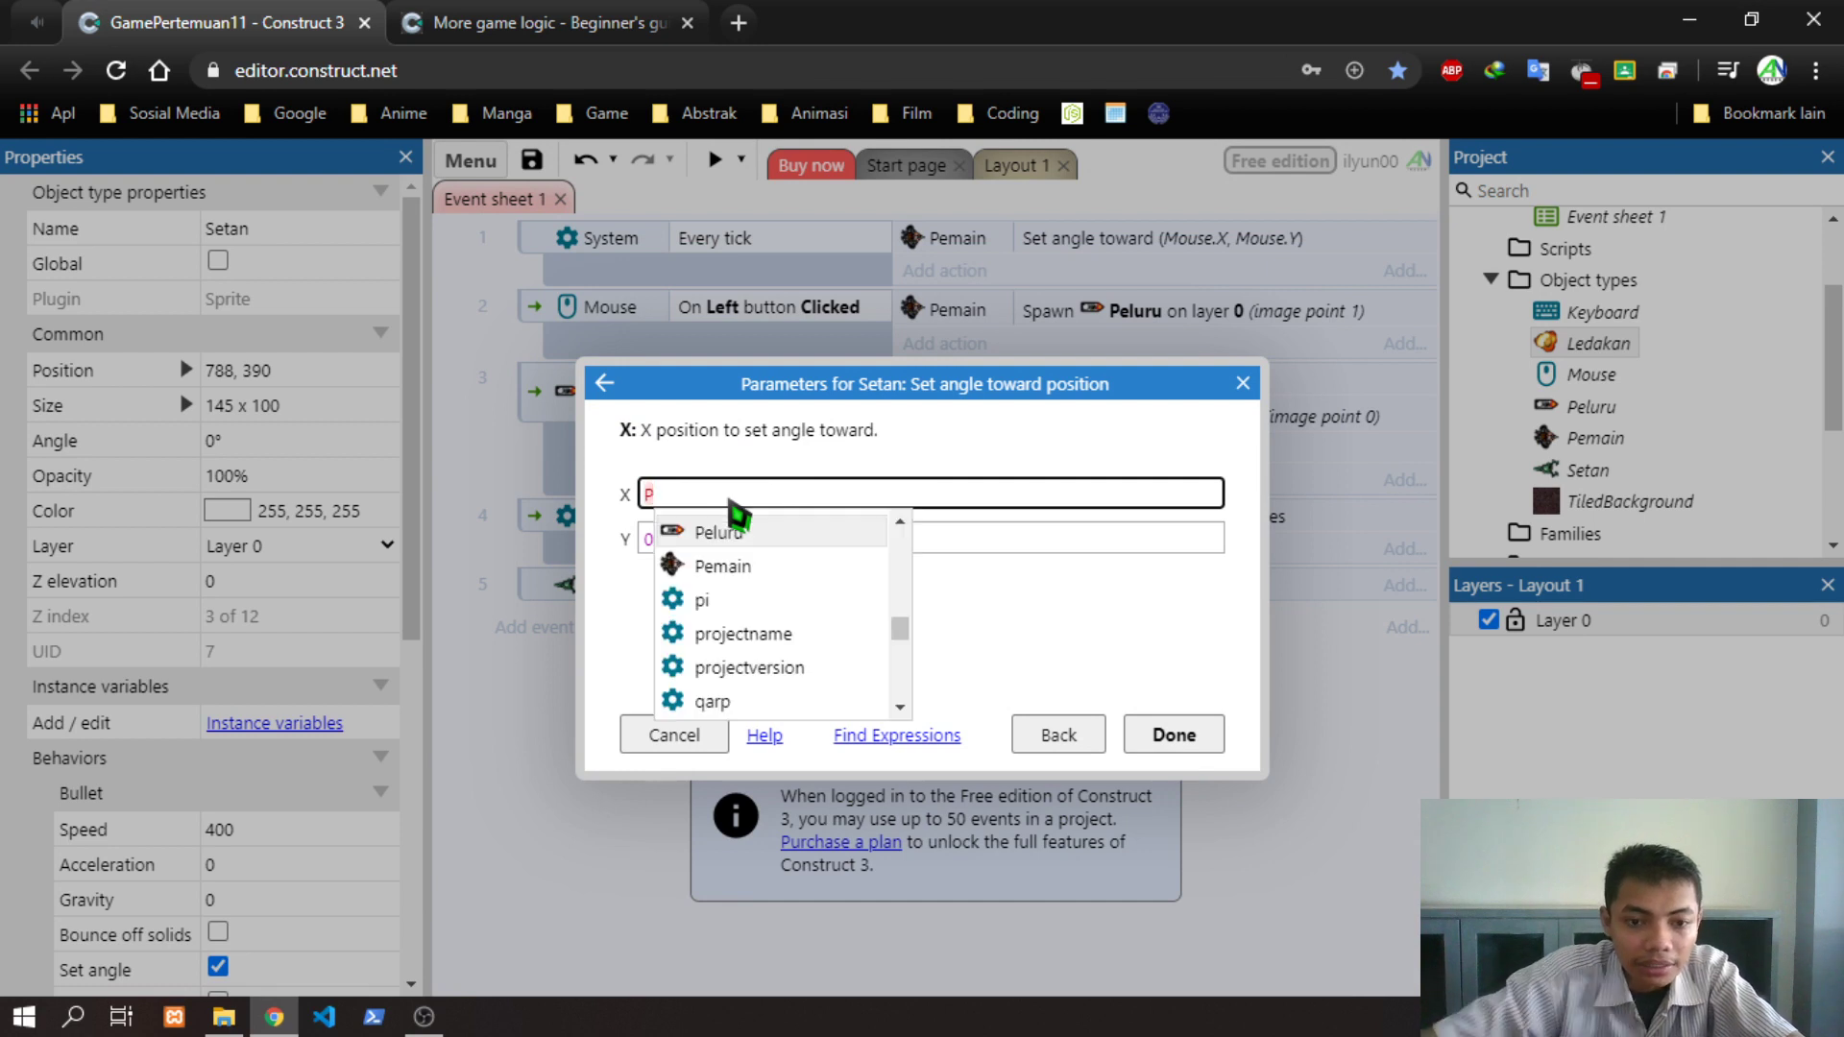
# Set Setan's angle toward position to X Pemain.X and Y Pemain.Y, and complete the action
pyautogui.write('e')
pyautogui.click(725, 567)
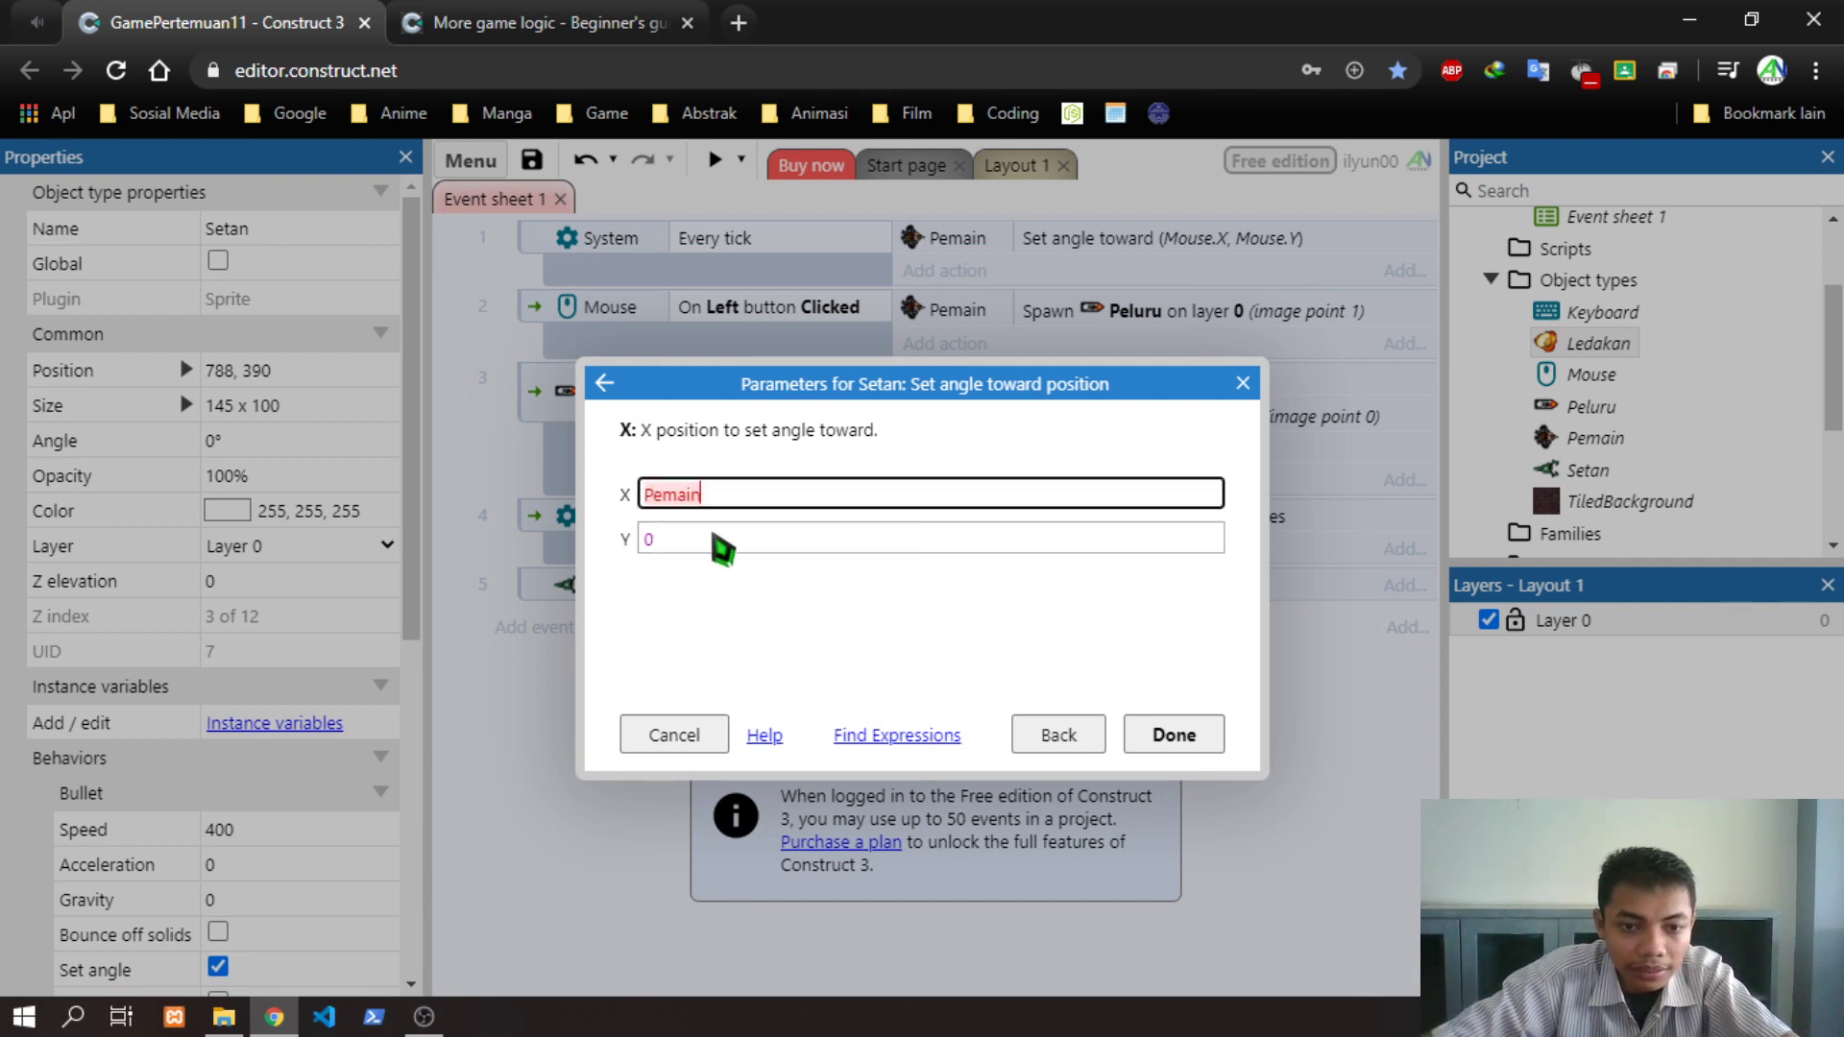
pyautogui.click(721, 538)
pyautogui.write('p')
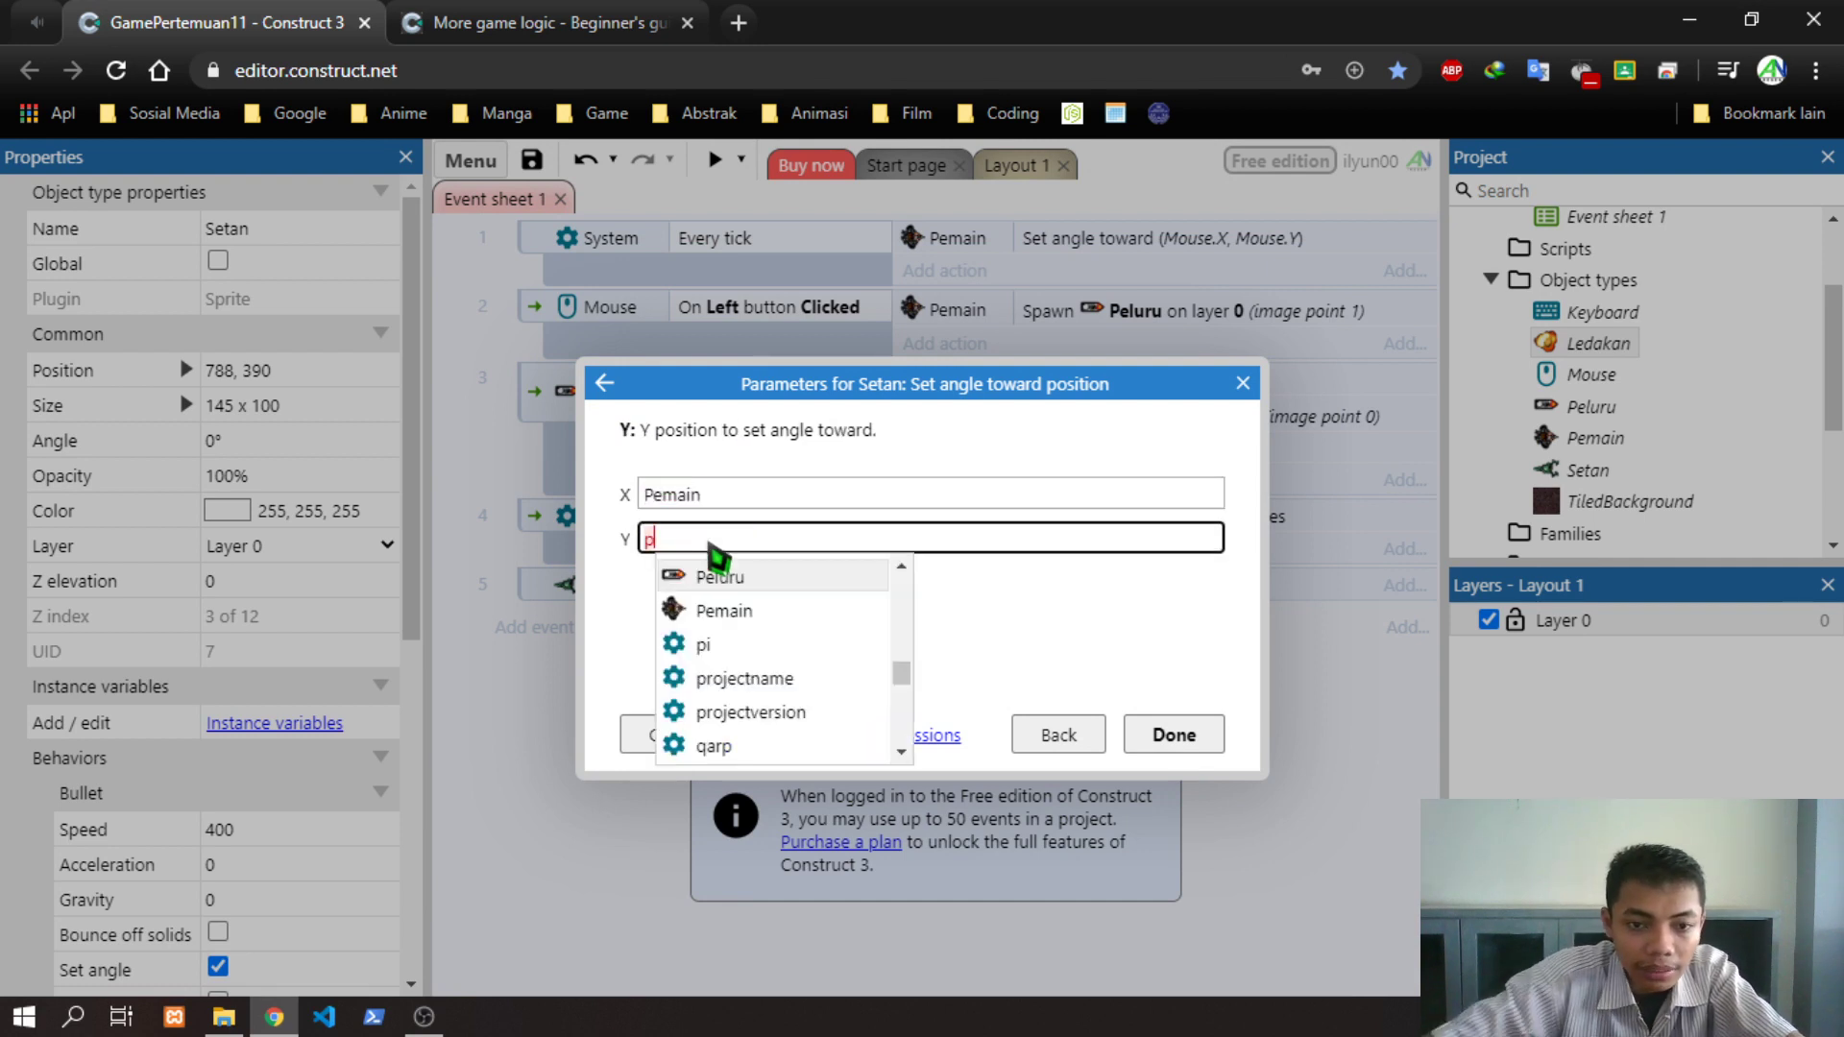
pyautogui.click(742, 611)
pyautogui.click(736, 500)
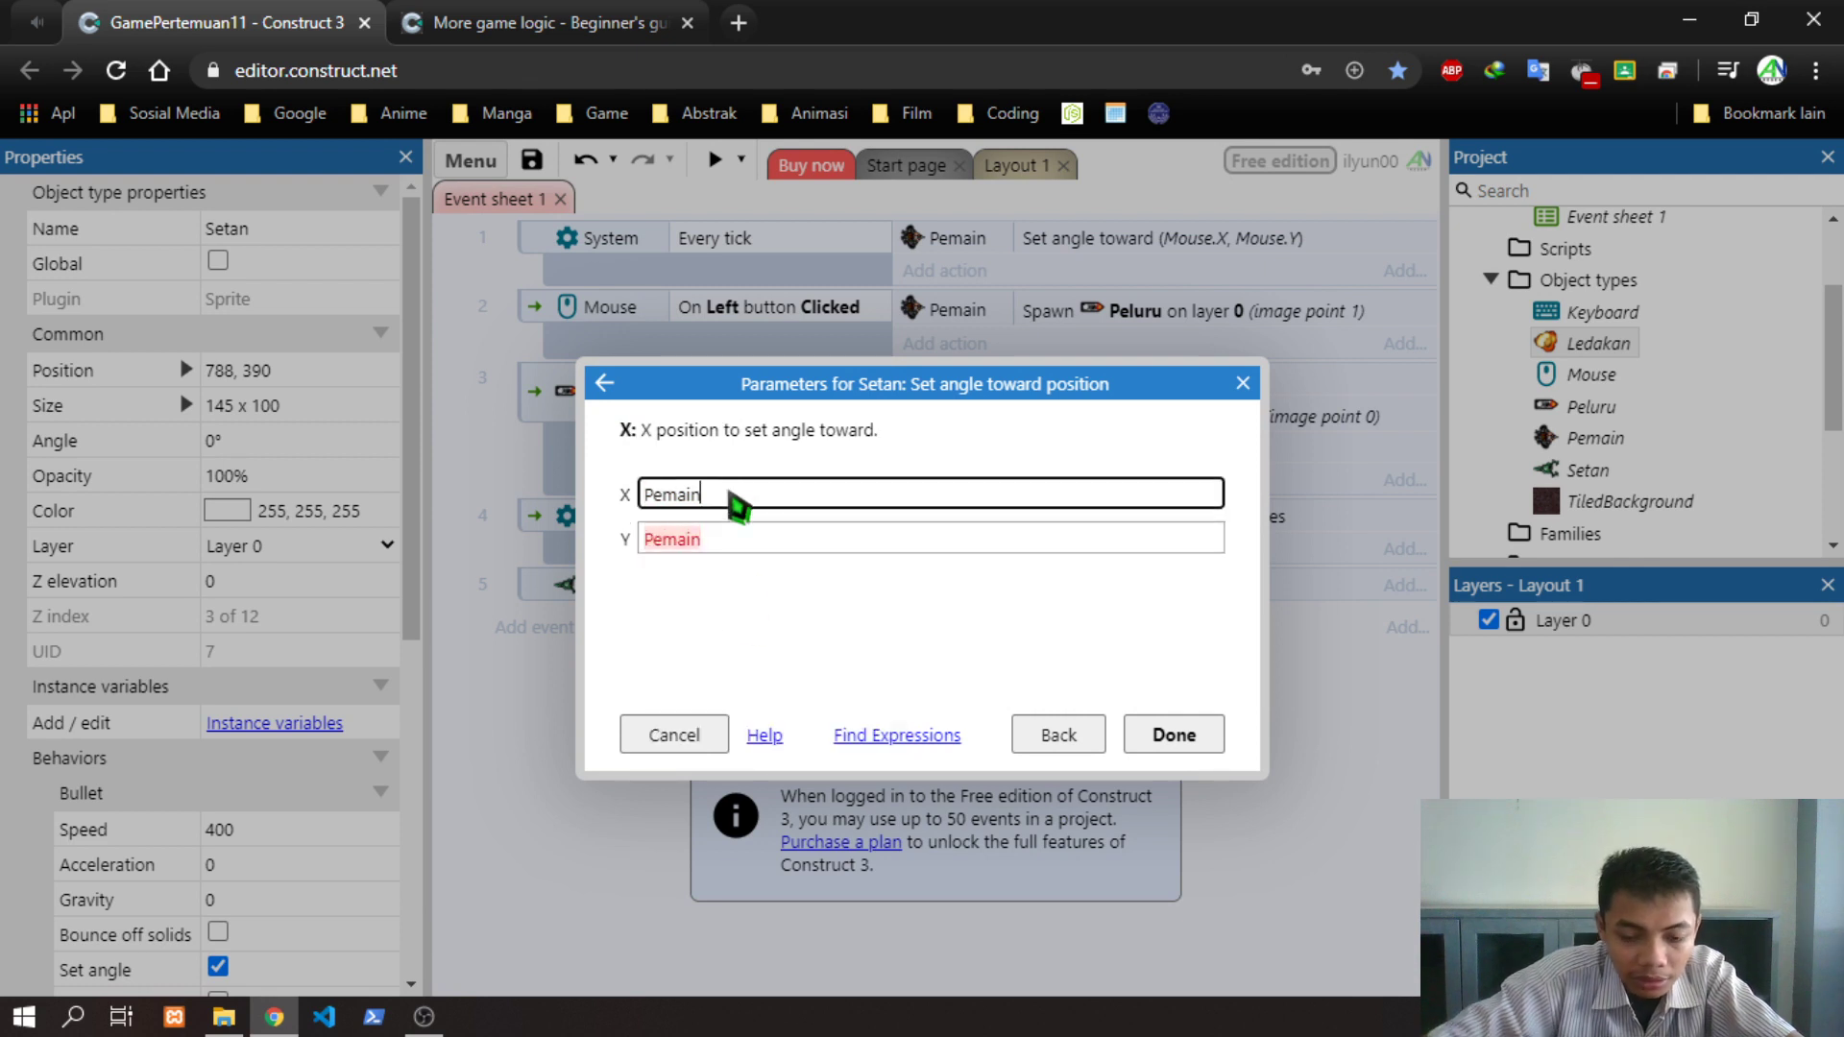
pyautogui.write('.X')
pyautogui.click(989, 536)
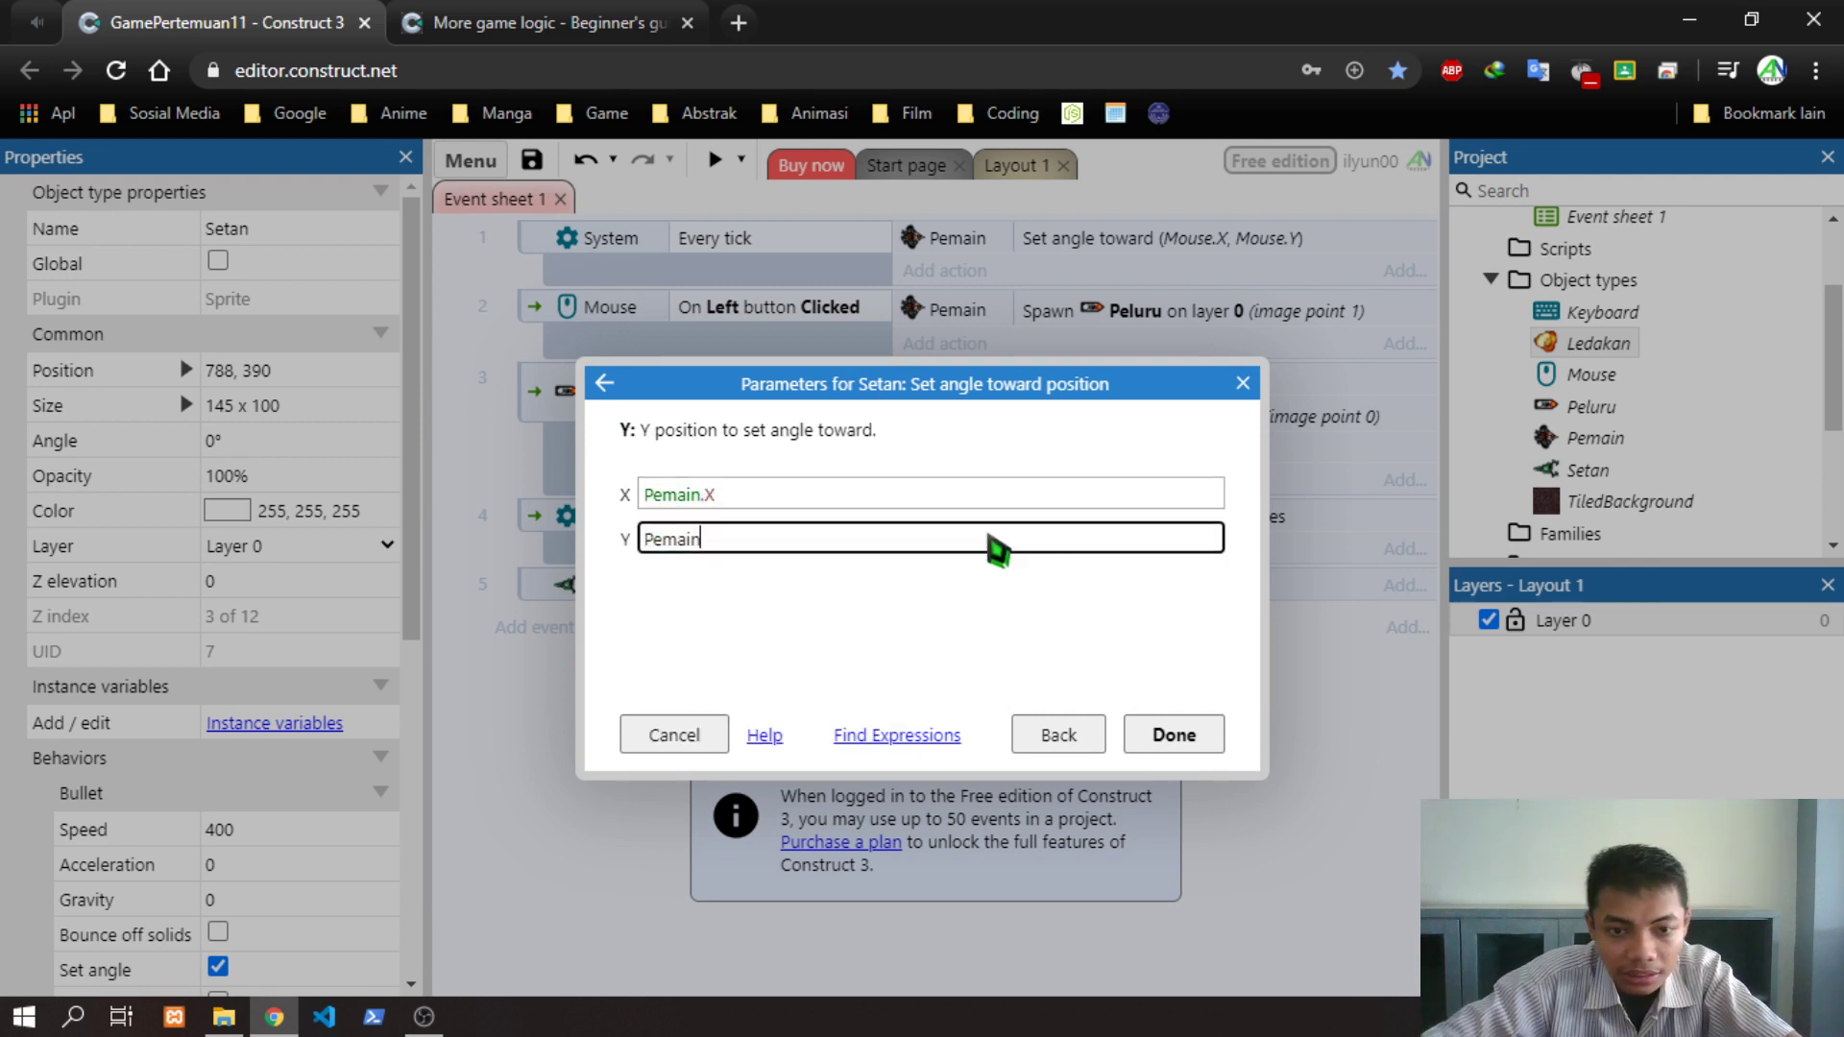
pyautogui.write('.Y')
pyautogui.click(1077, 633)
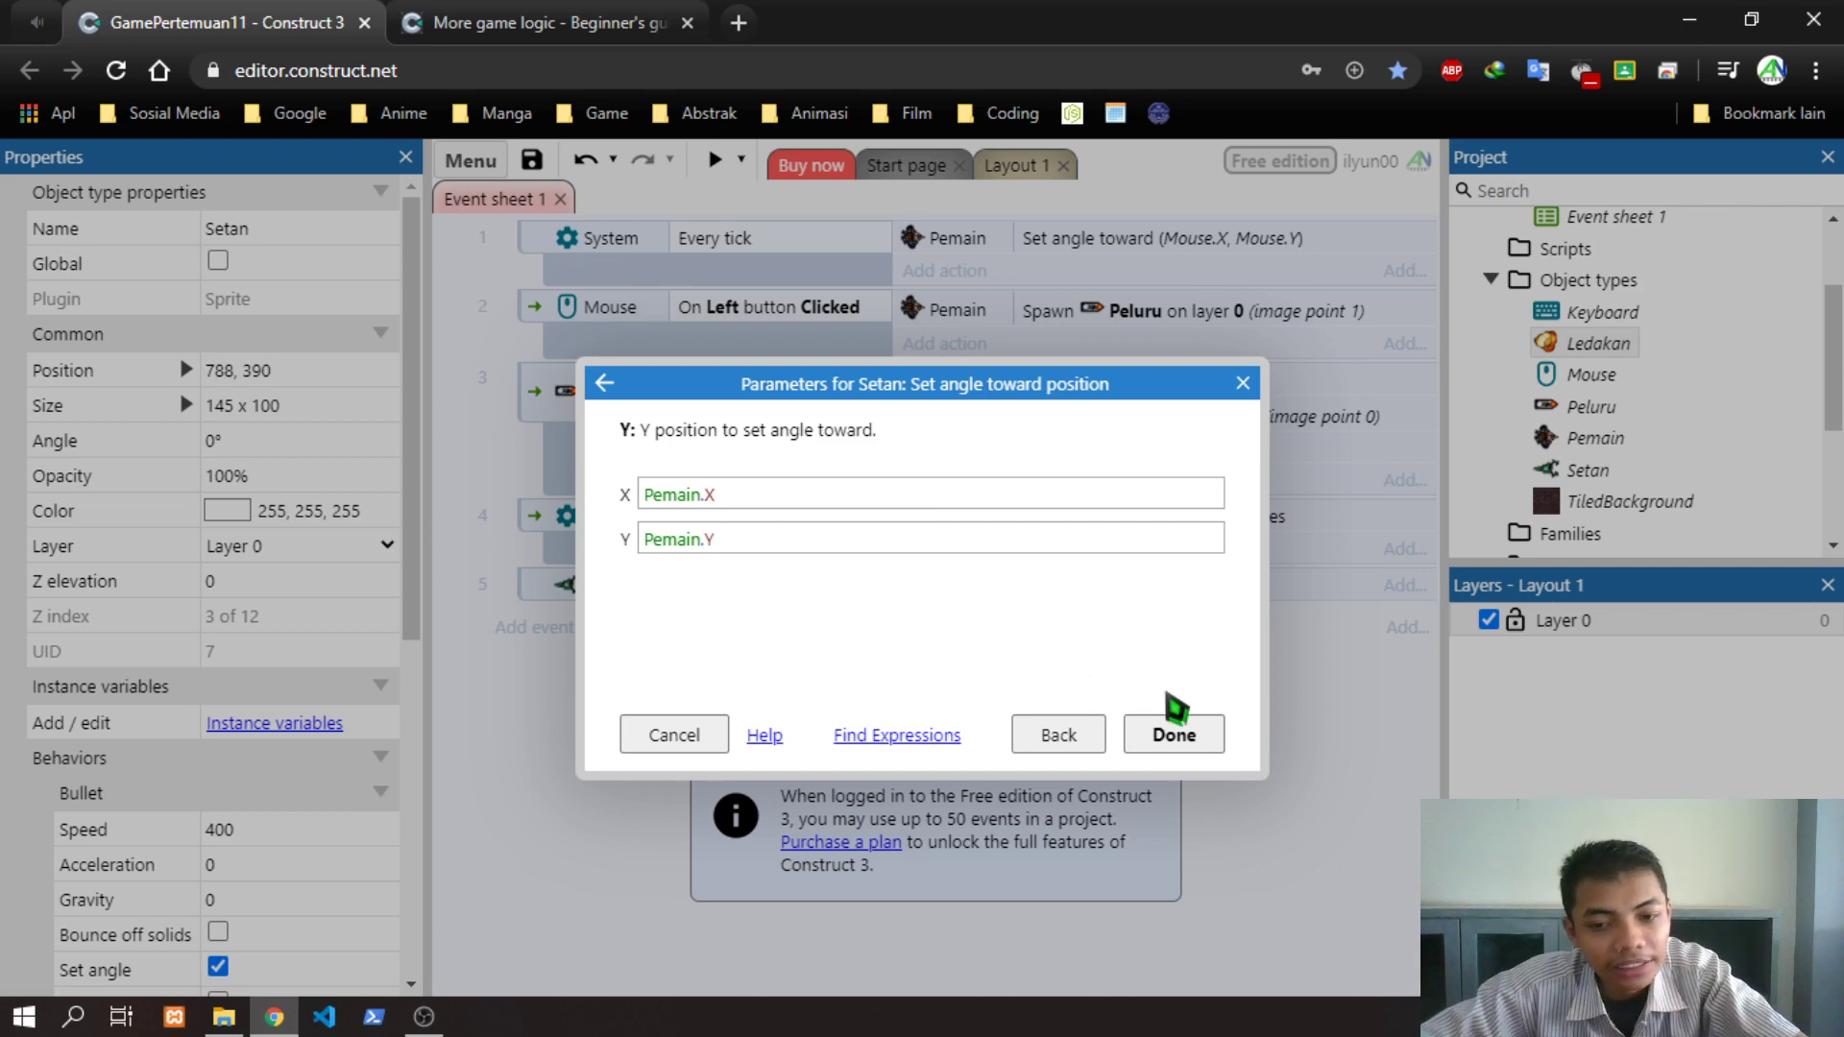
pyautogui.click(1173, 735)
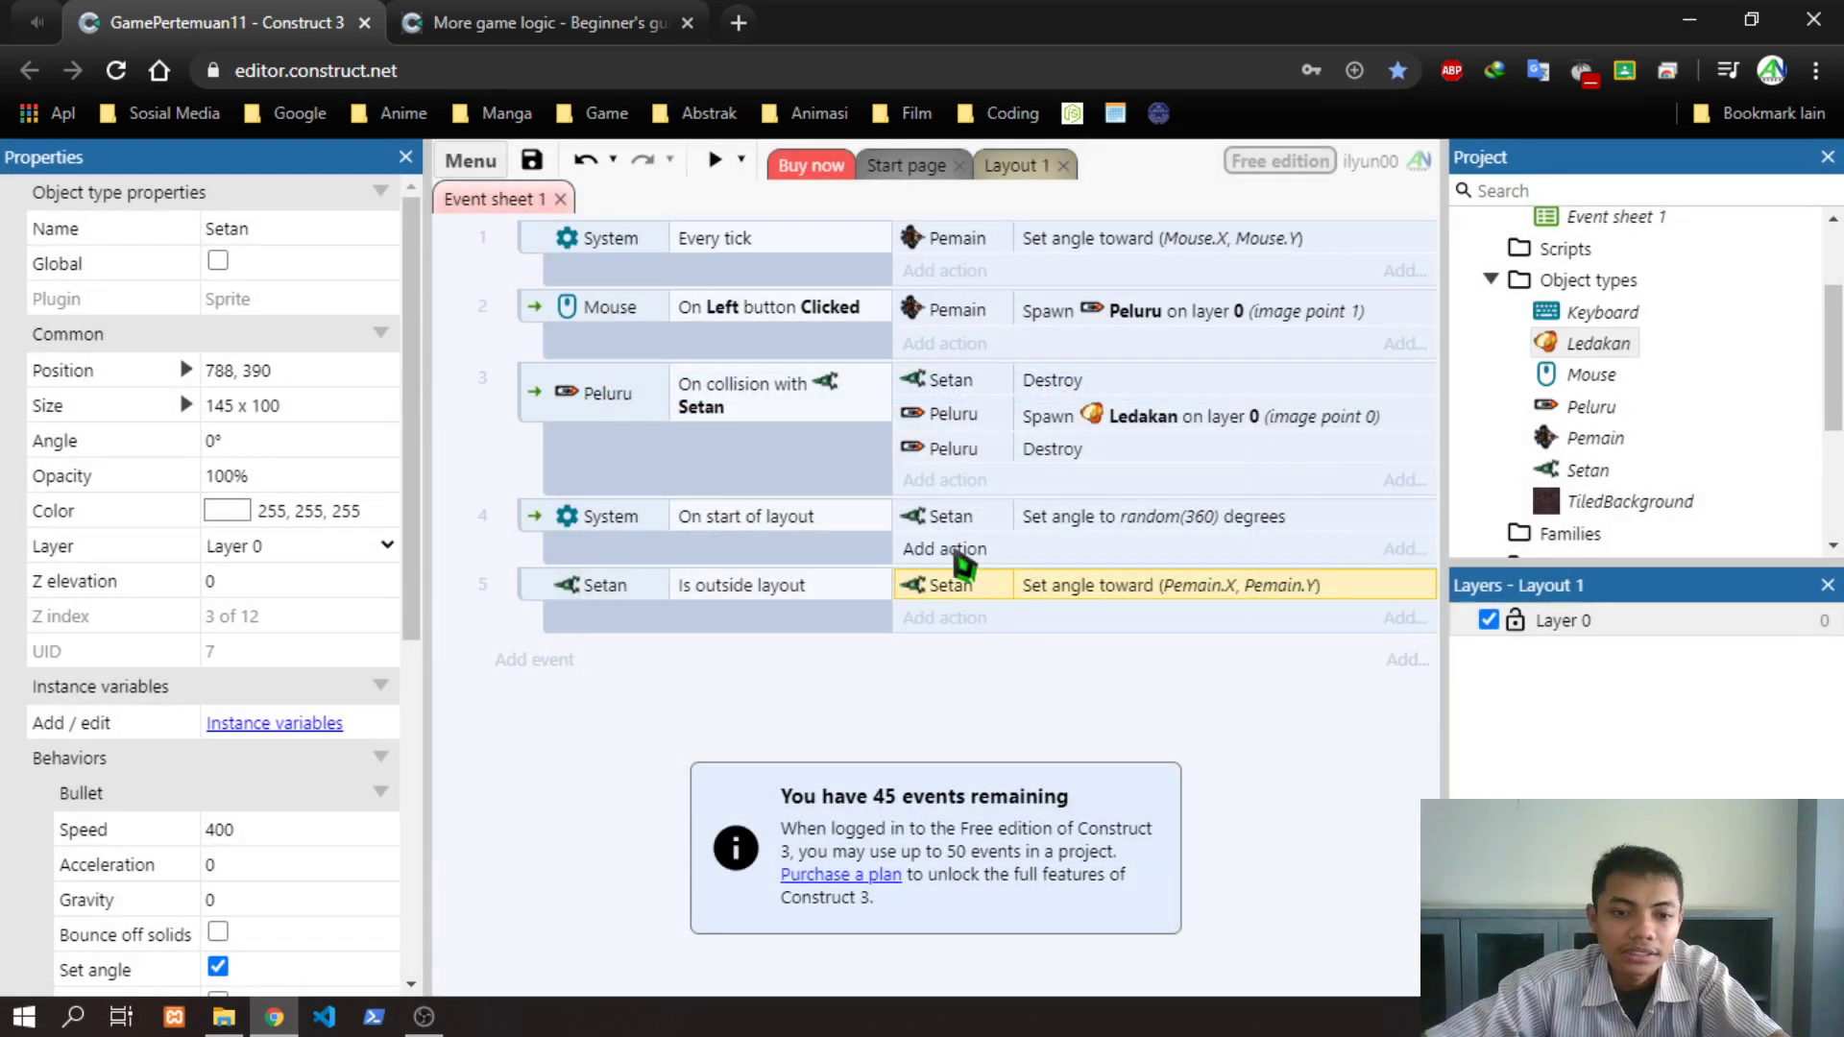
# Switch to the Construct 3 tutorial, compare its finished monster events, and read the page on using instance variables
pyautogui.click(537, 22)
pyautogui.scroll(-3, 1502, 730)
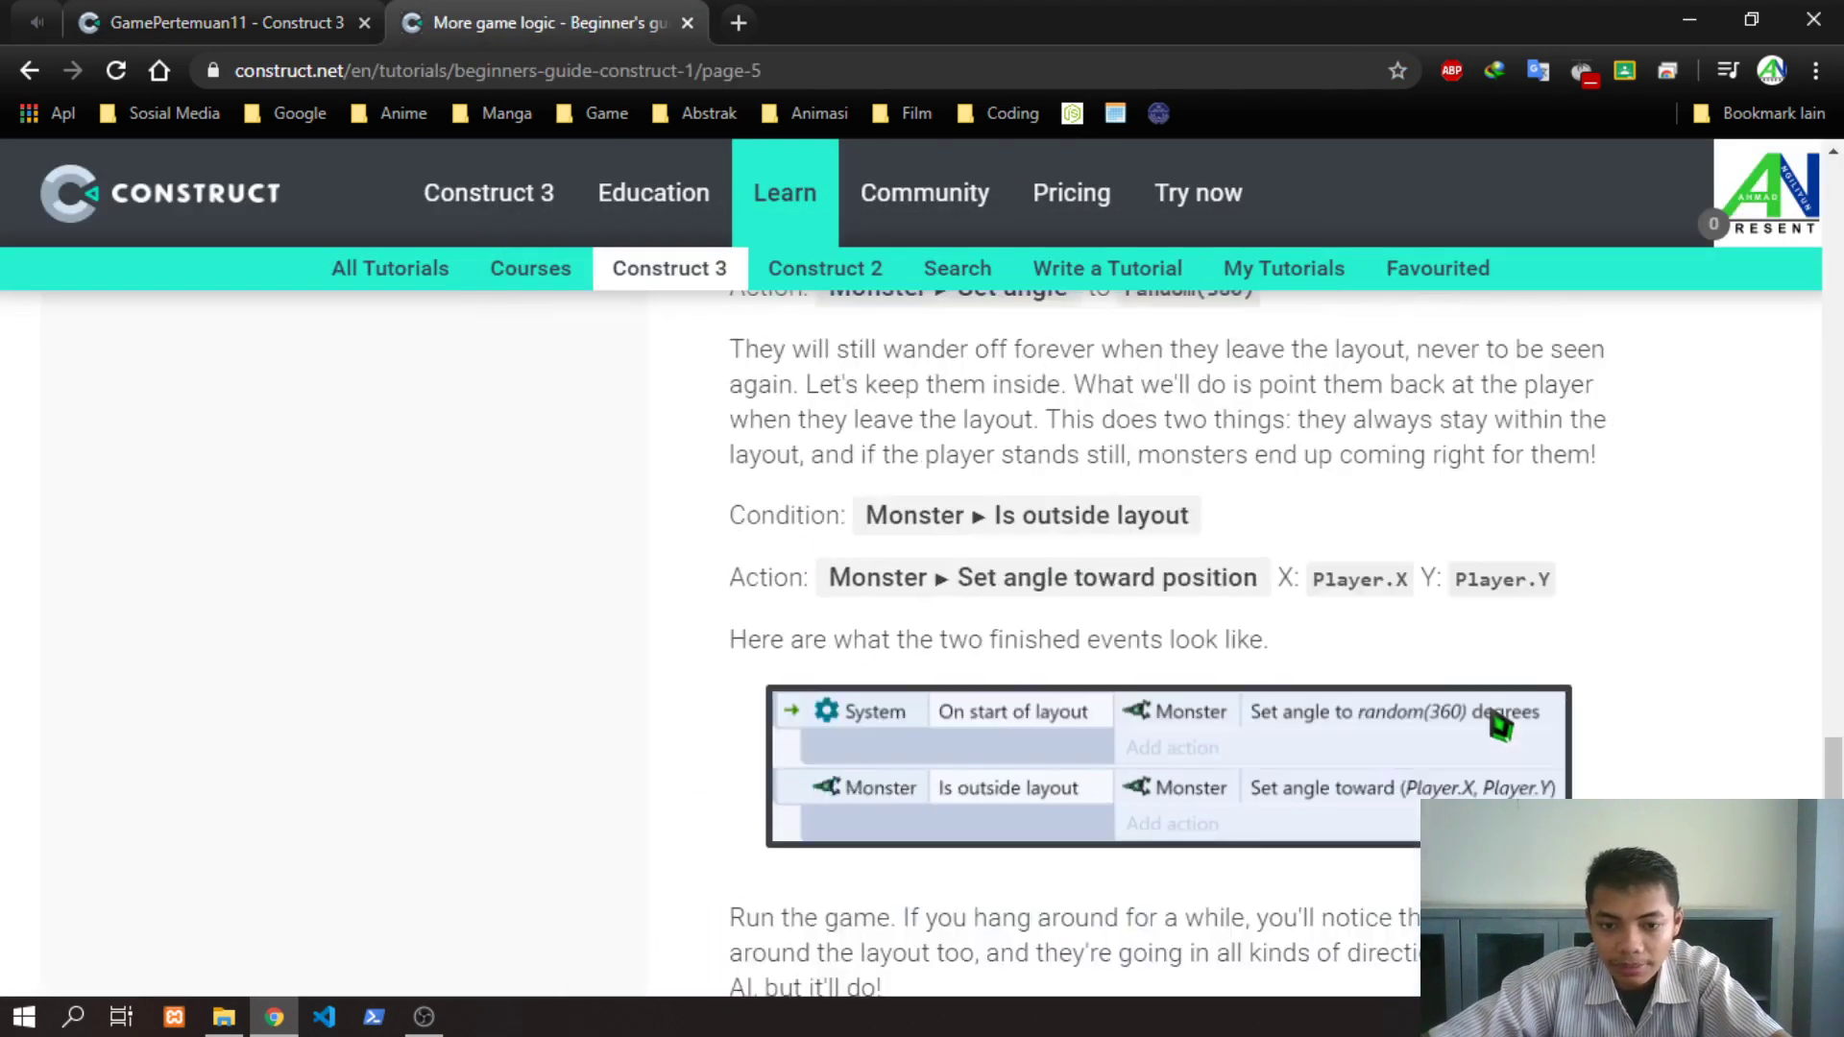
pyautogui.click(259, 34)
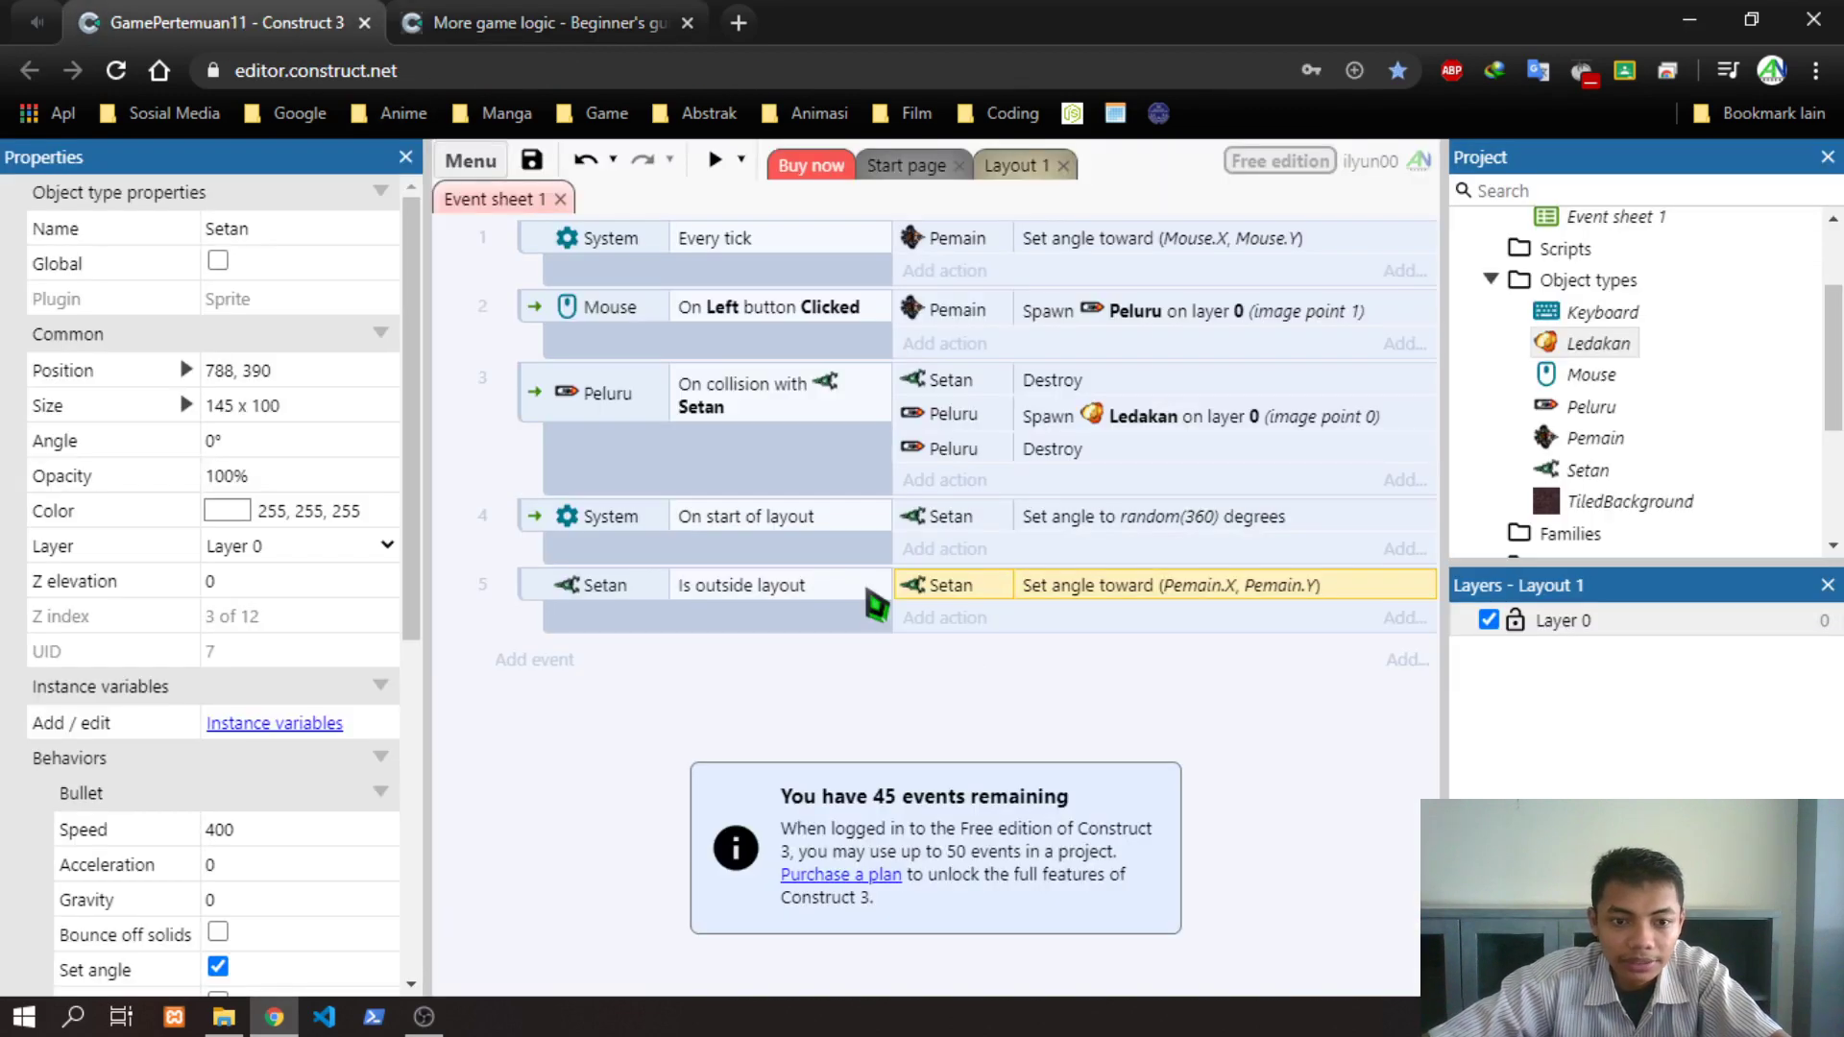
pyautogui.click(489, 24)
pyautogui.scroll(-7, 1440, 617)
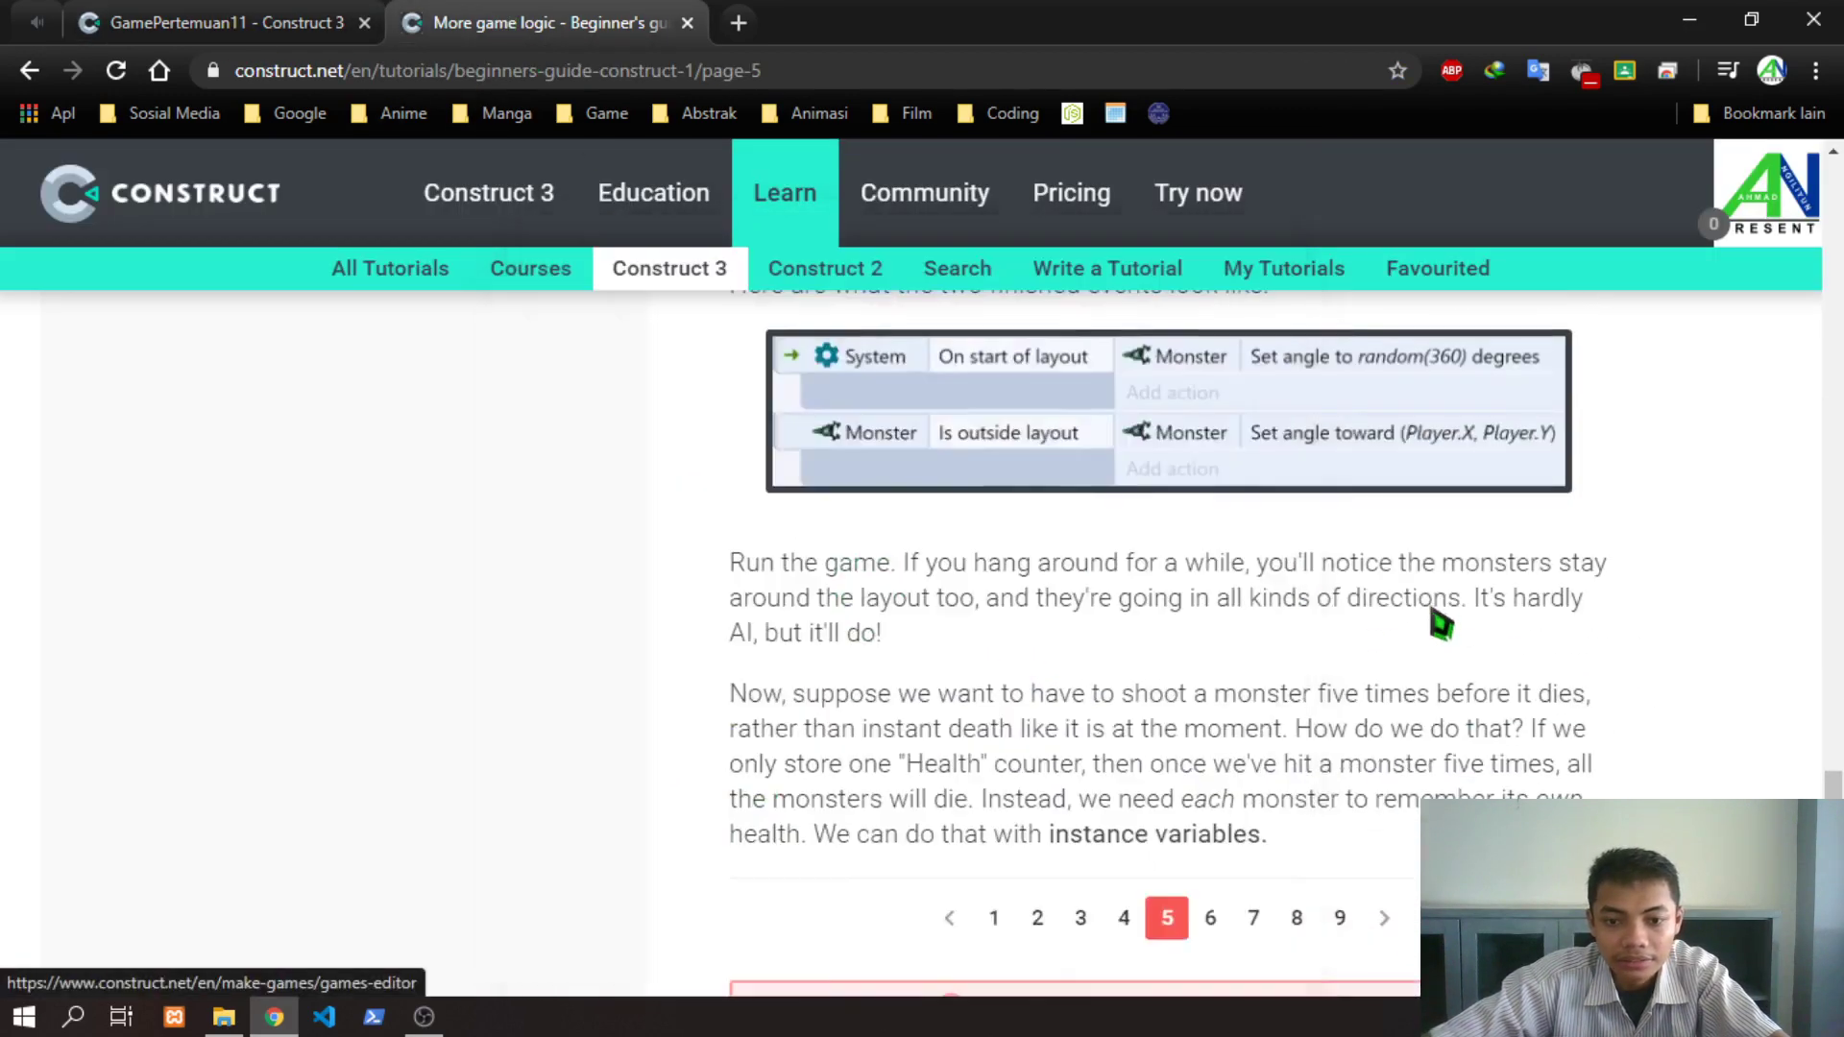
pyautogui.click(1211, 513)
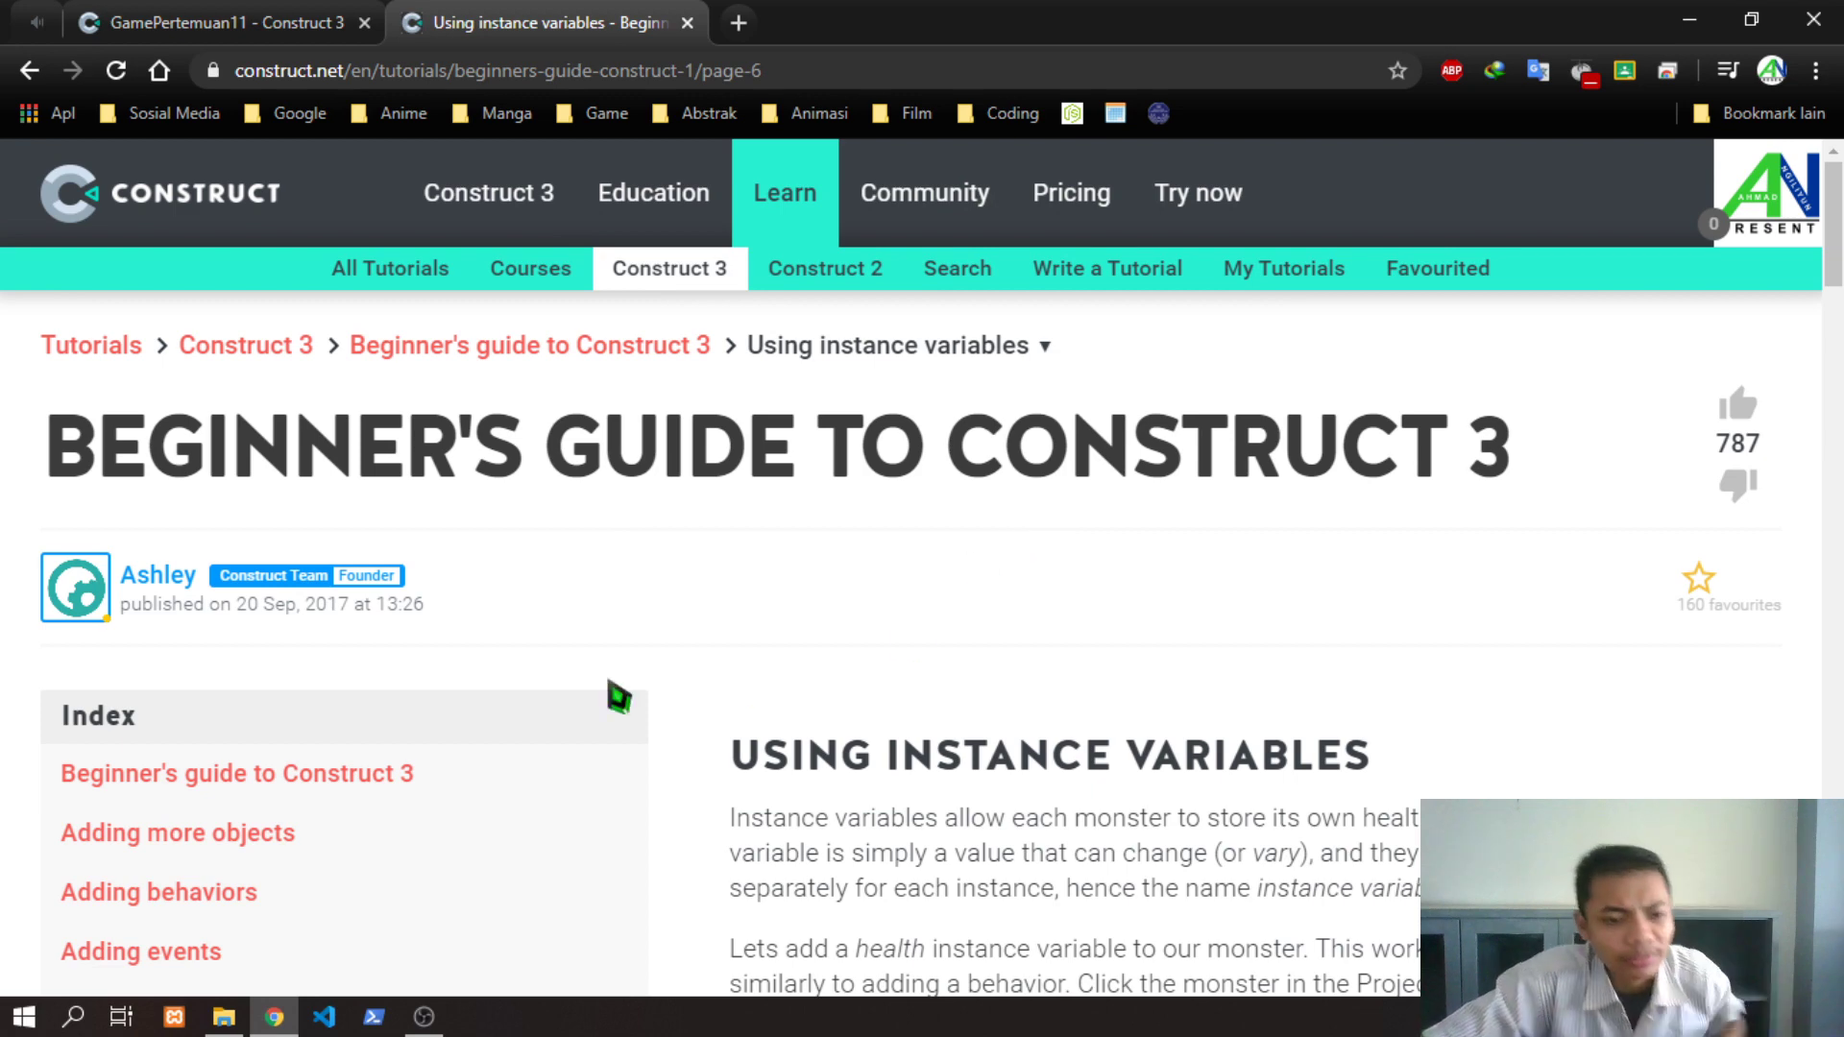
pyautogui.scroll(-5, 1104, 540)
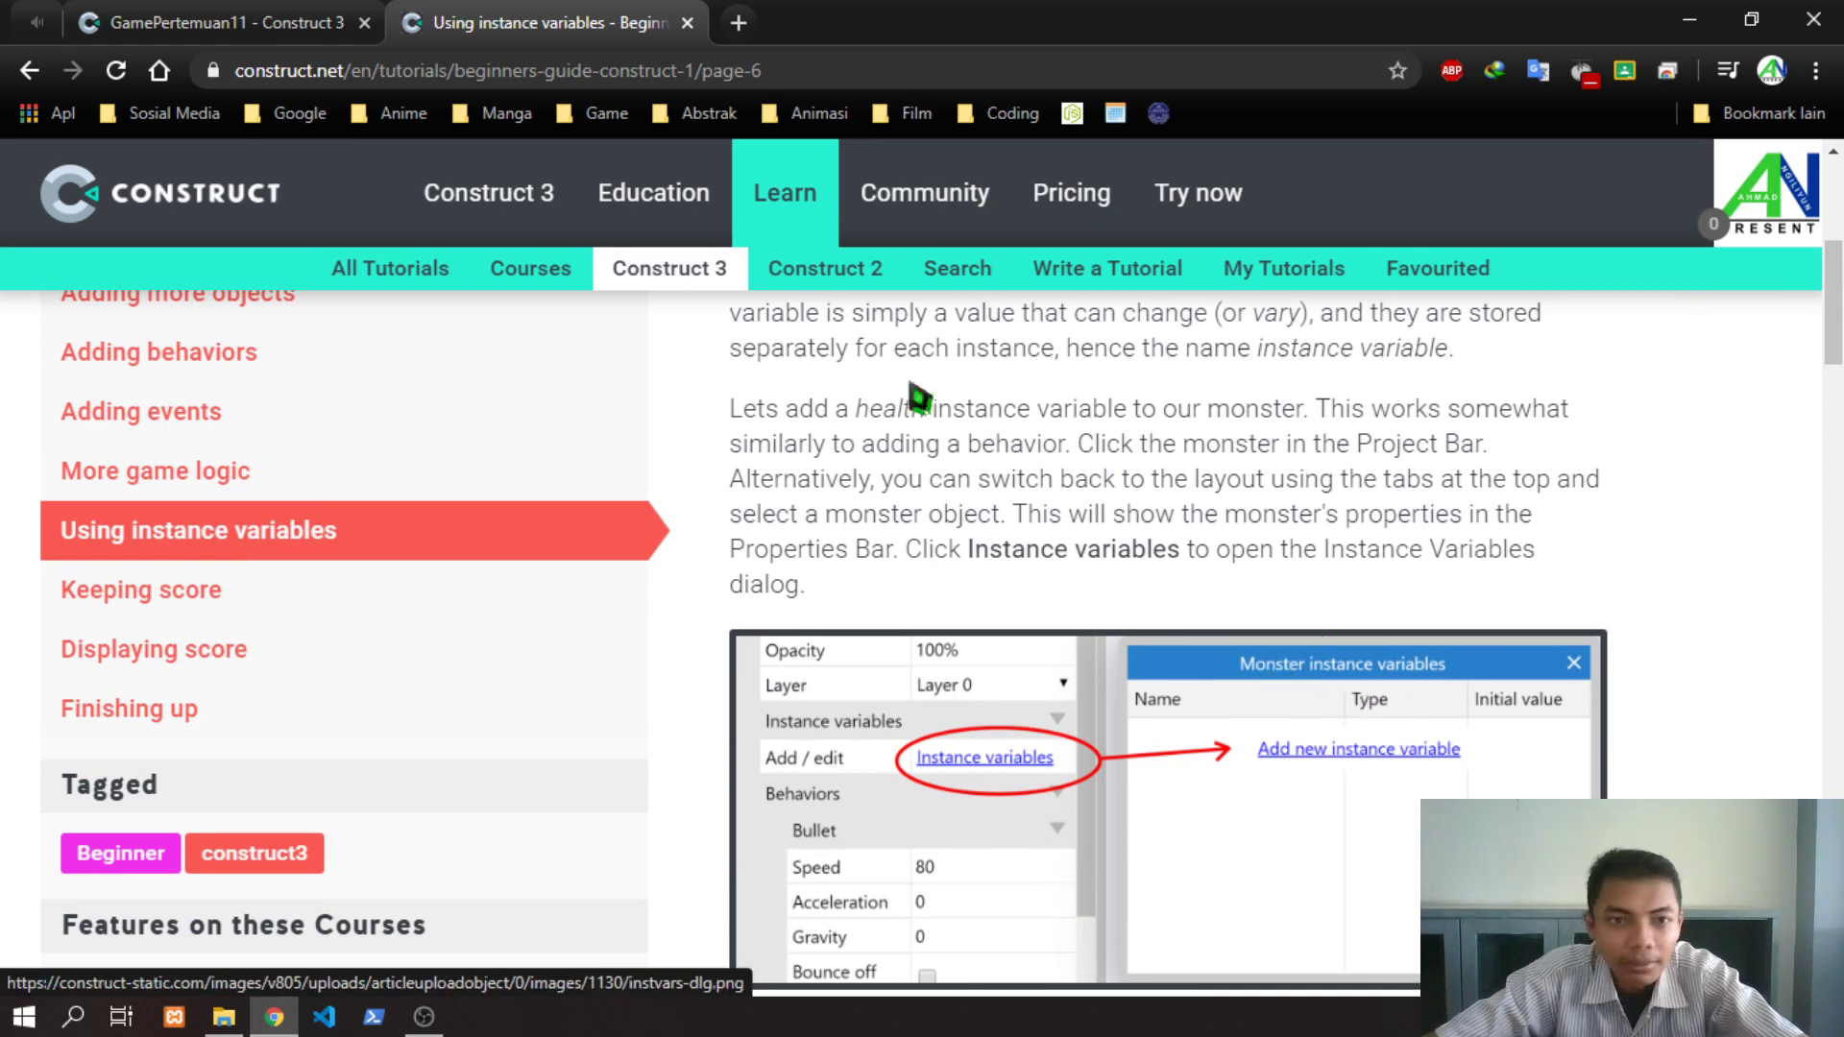
# Return to the Construct 3 editor and create a new Number instance variable named Kesehatan for Setan
pyautogui.click(283, 14)
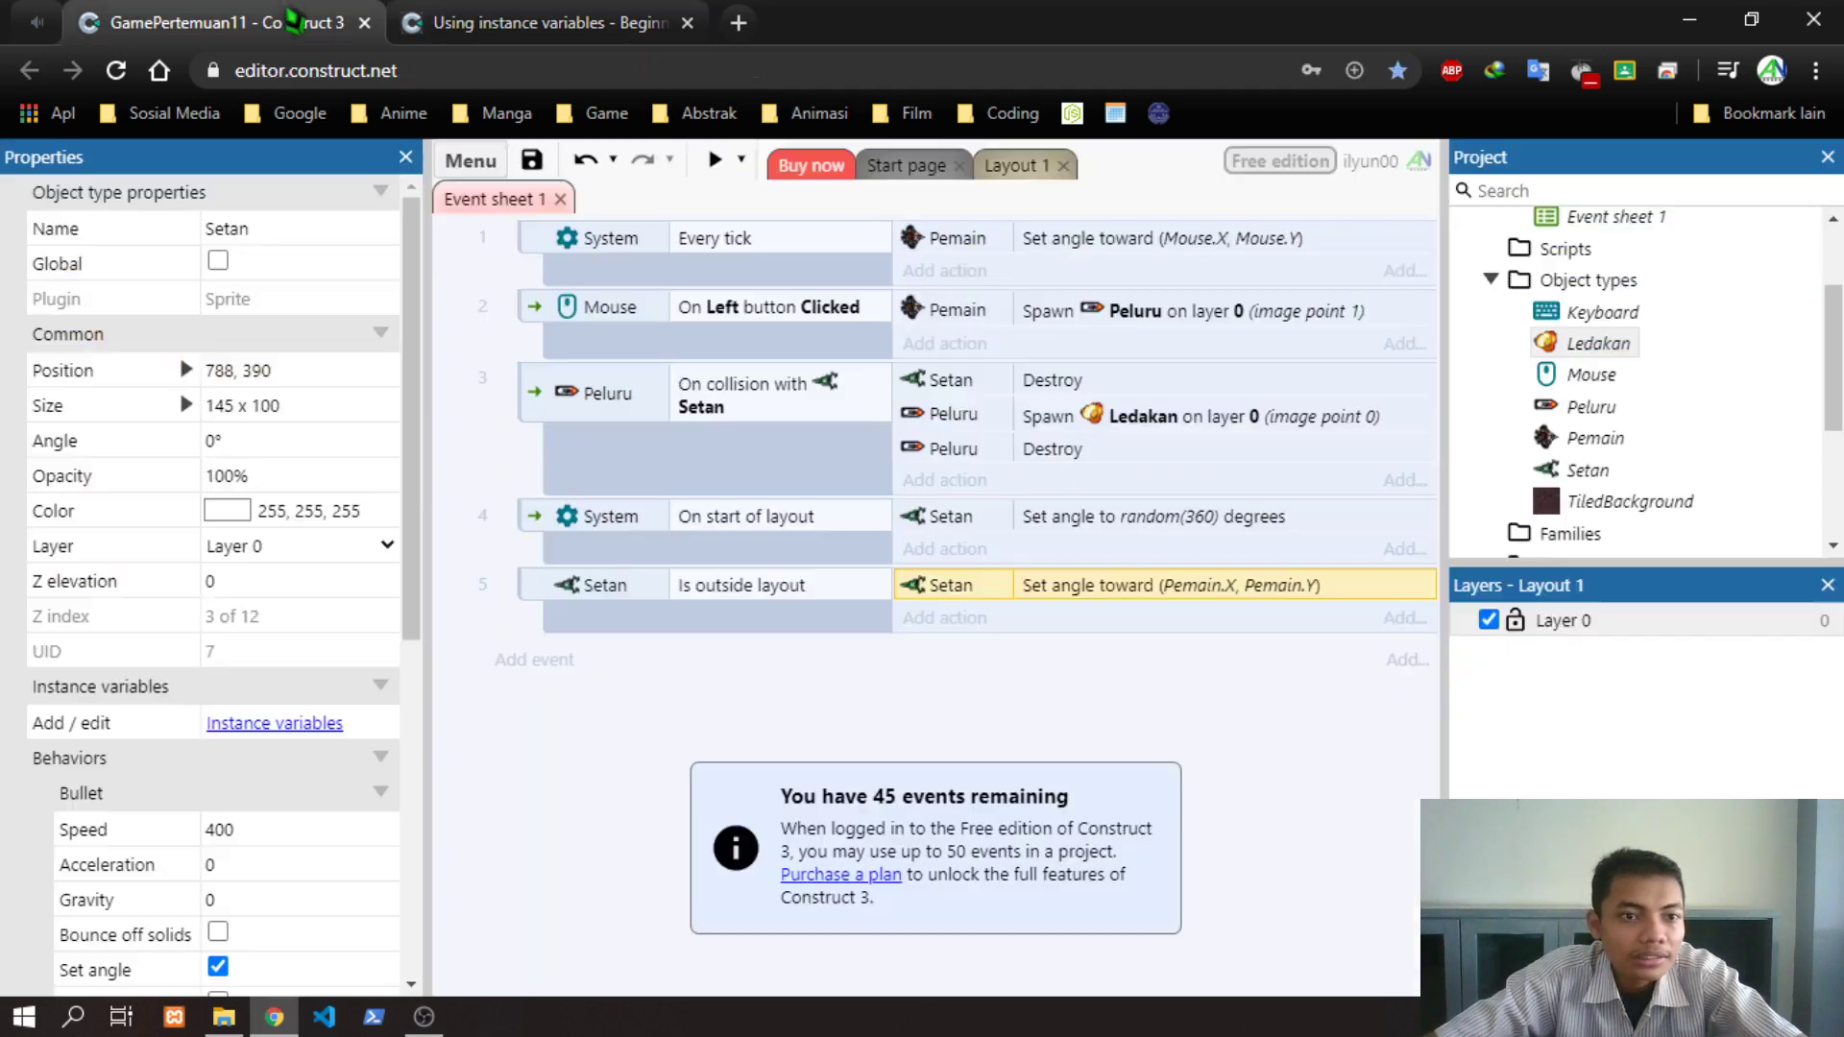
pyautogui.click(242, 729)
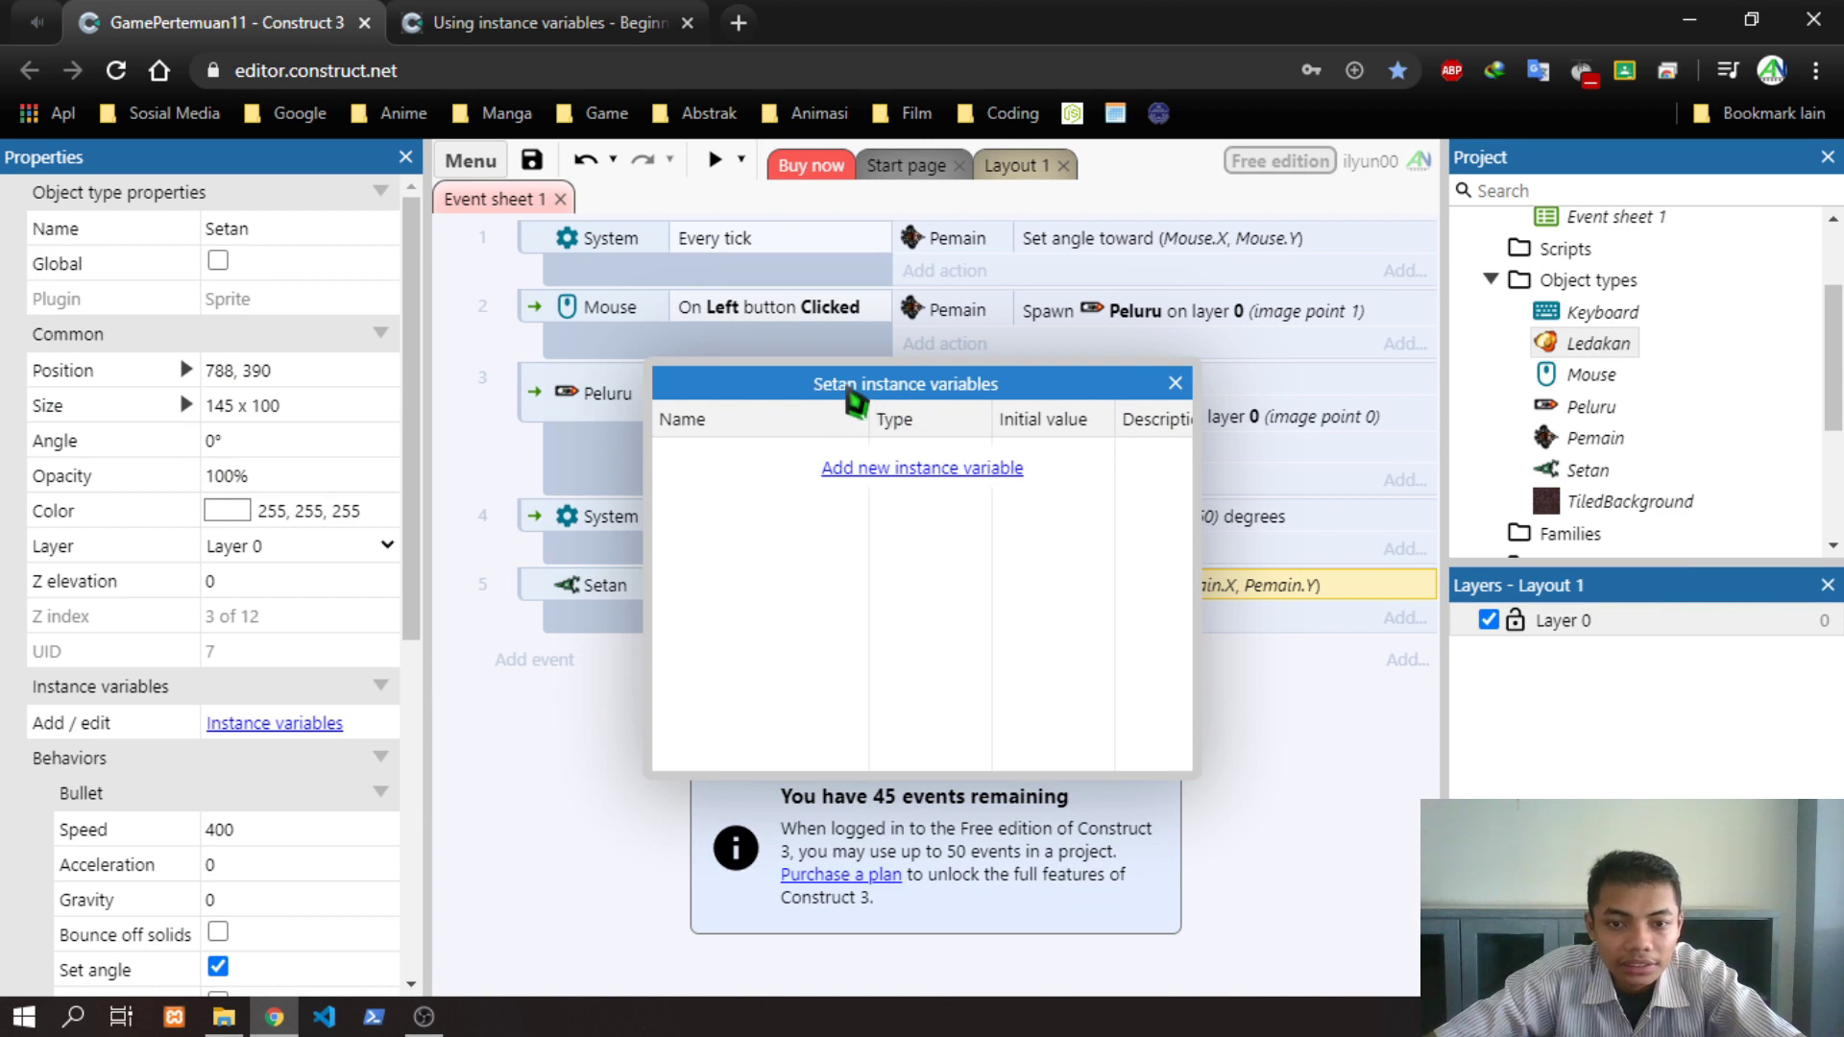
pyautogui.hotkey('ctrl', 'Tab')
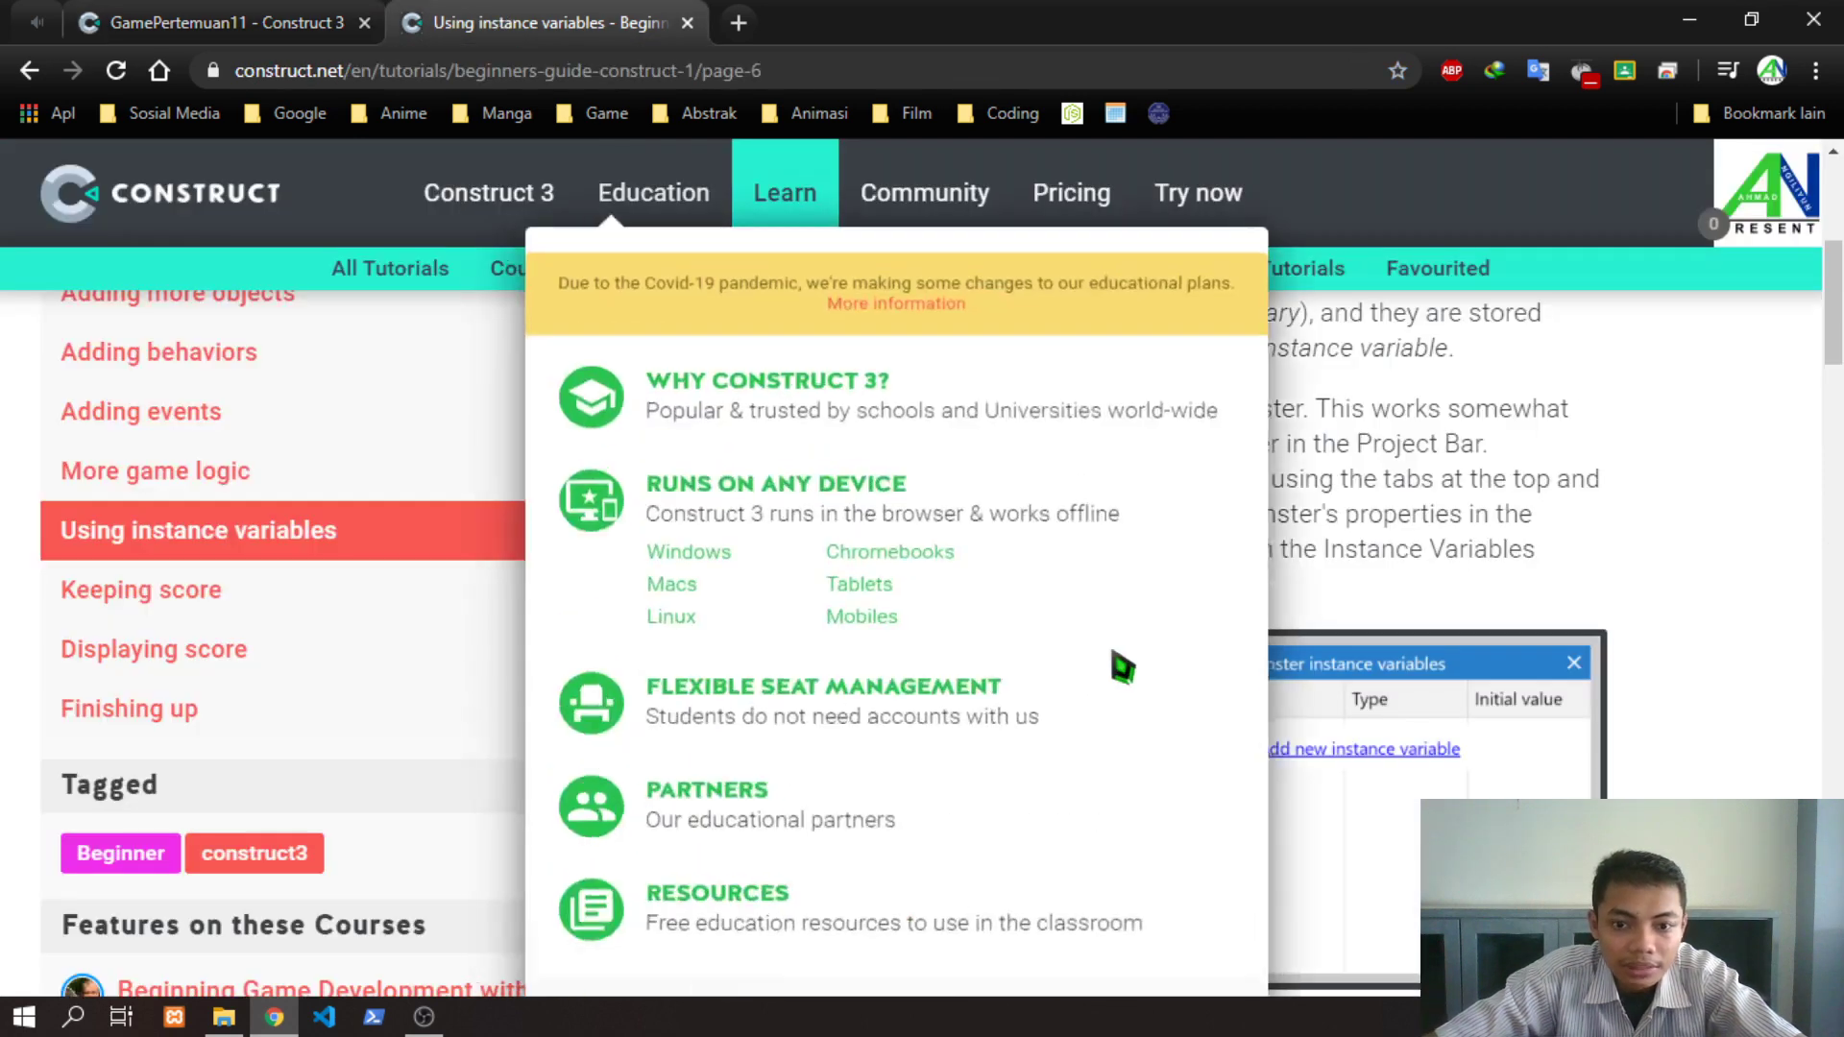
pyautogui.scroll(-4, 1543, 691)
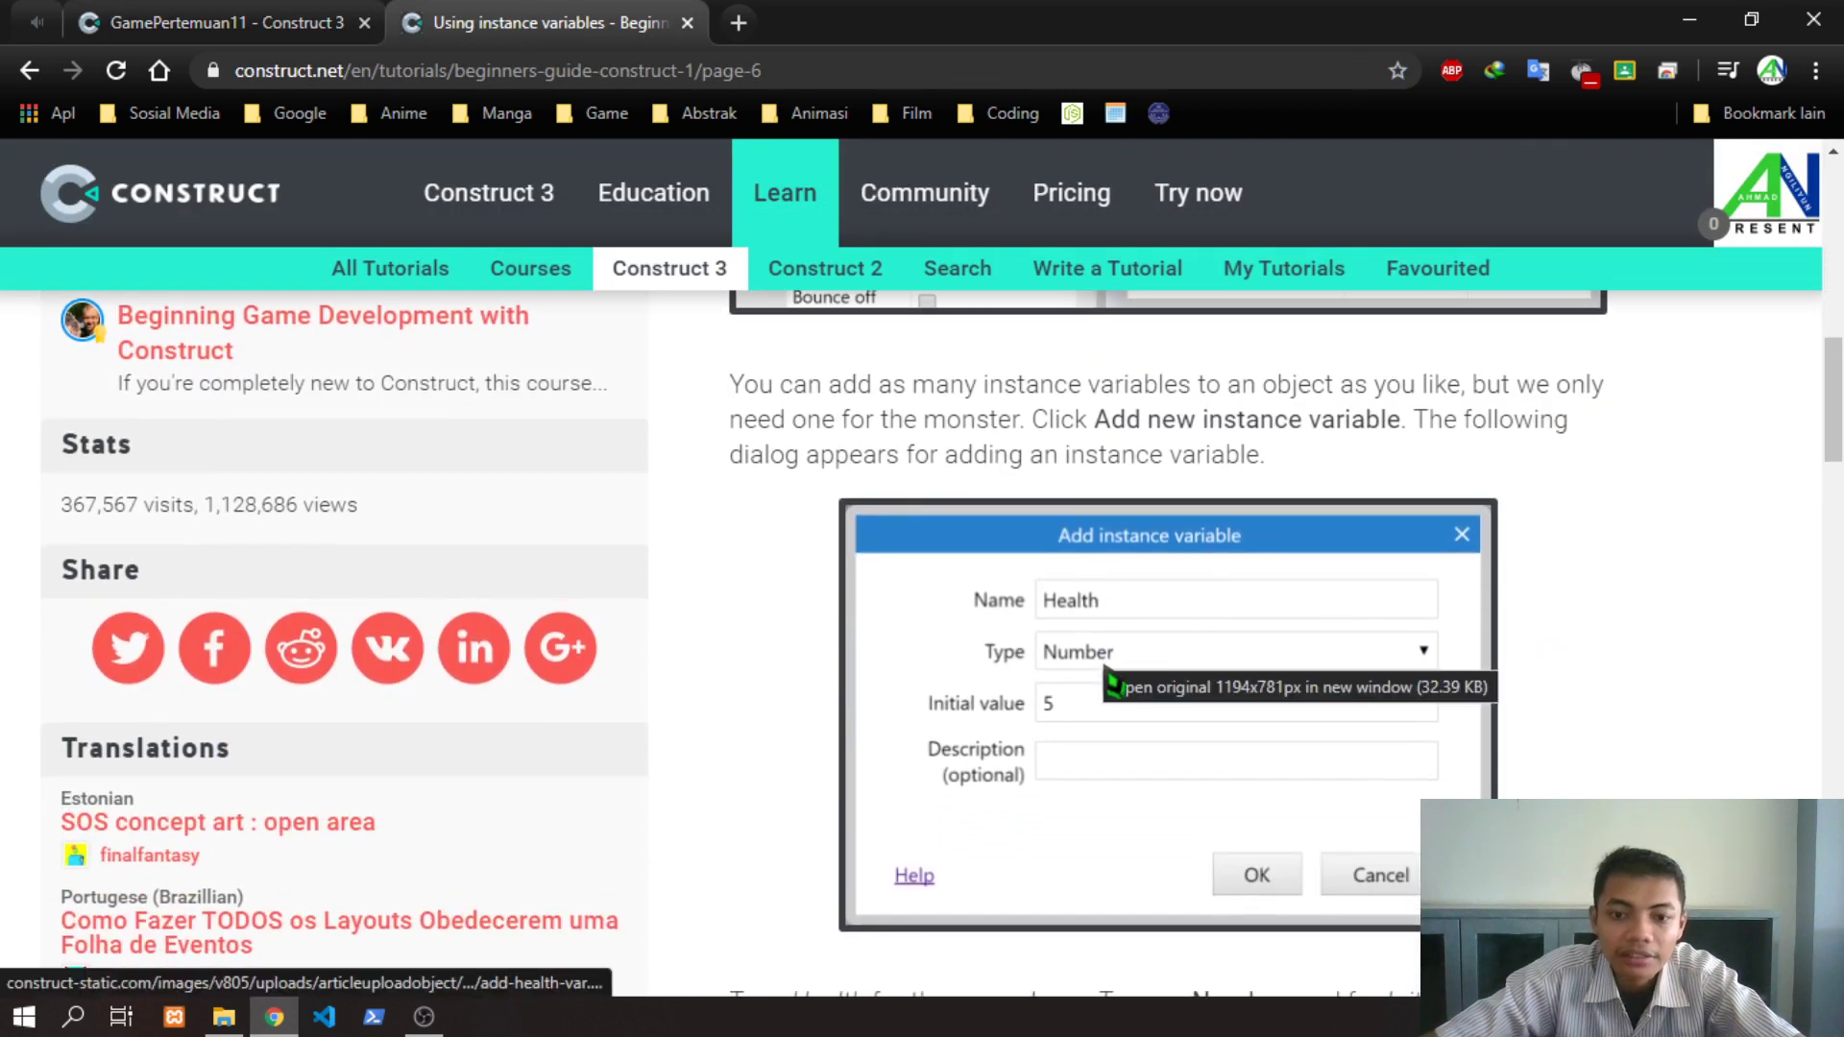
pyautogui.click(281, 21)
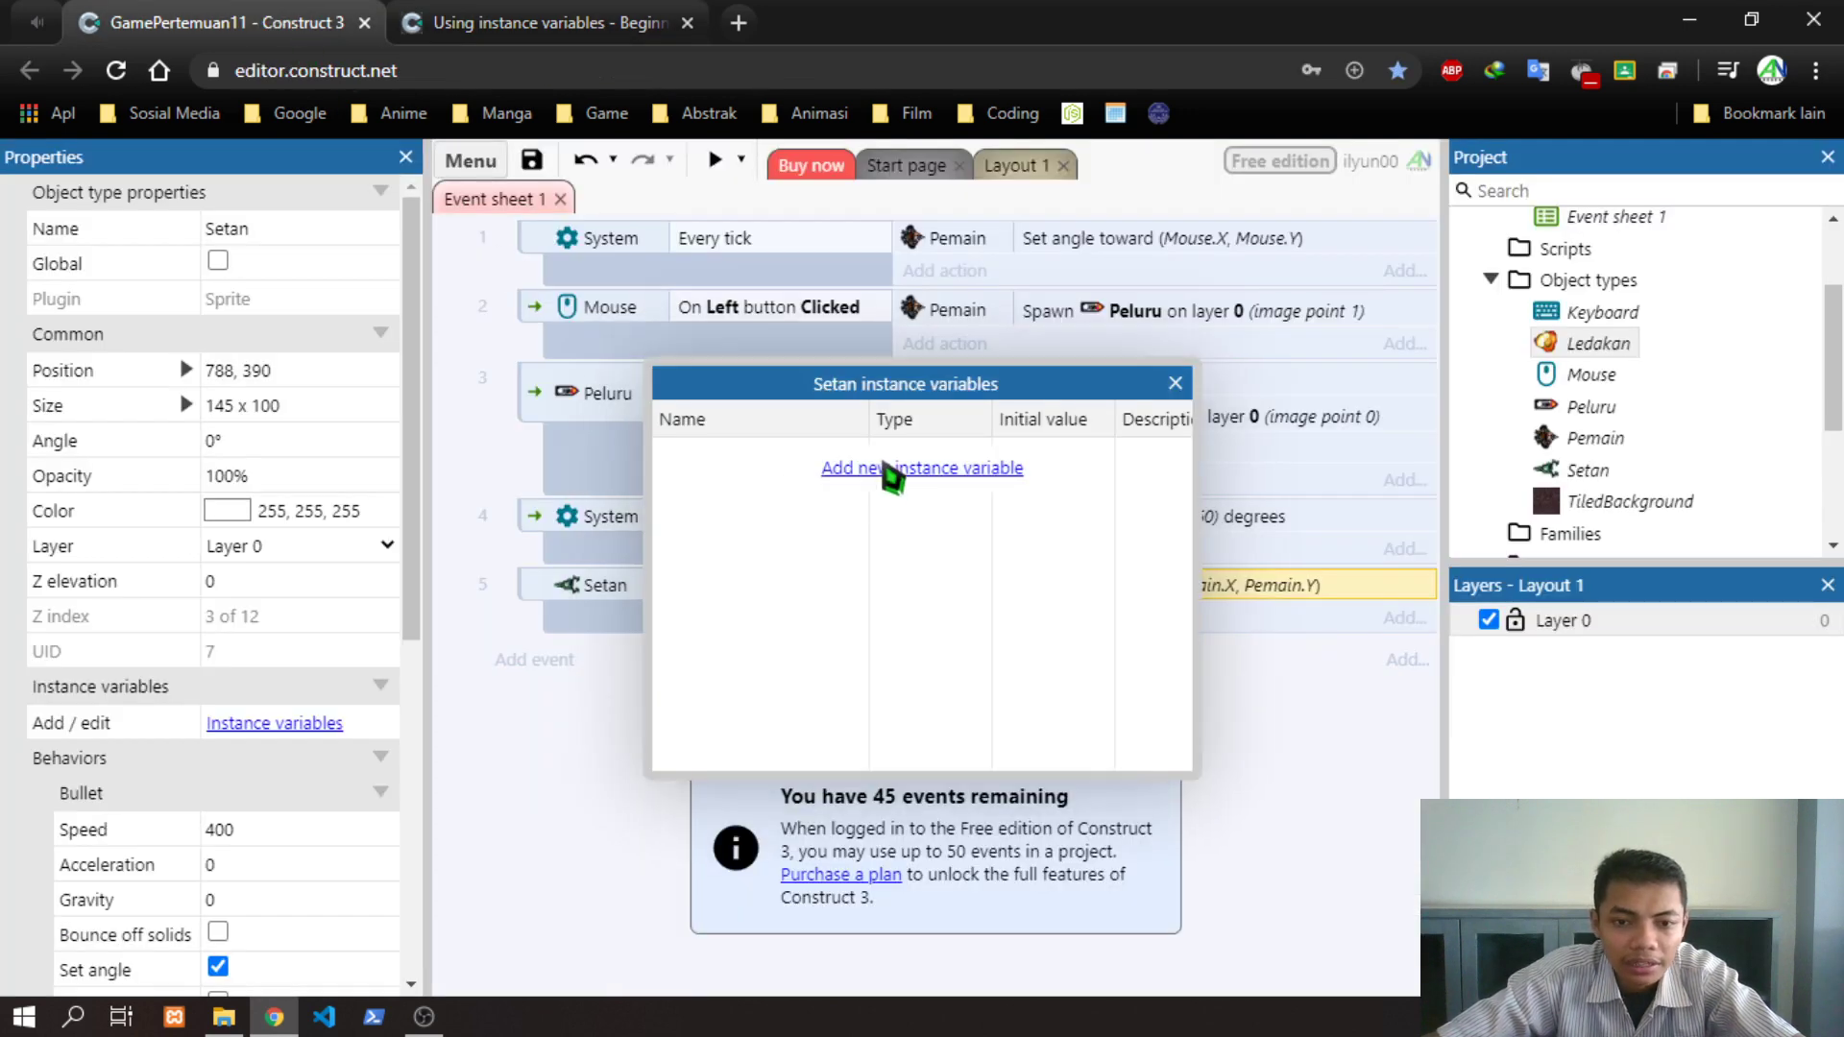
pyautogui.click(908, 468)
pyautogui.write('Kesehatan')
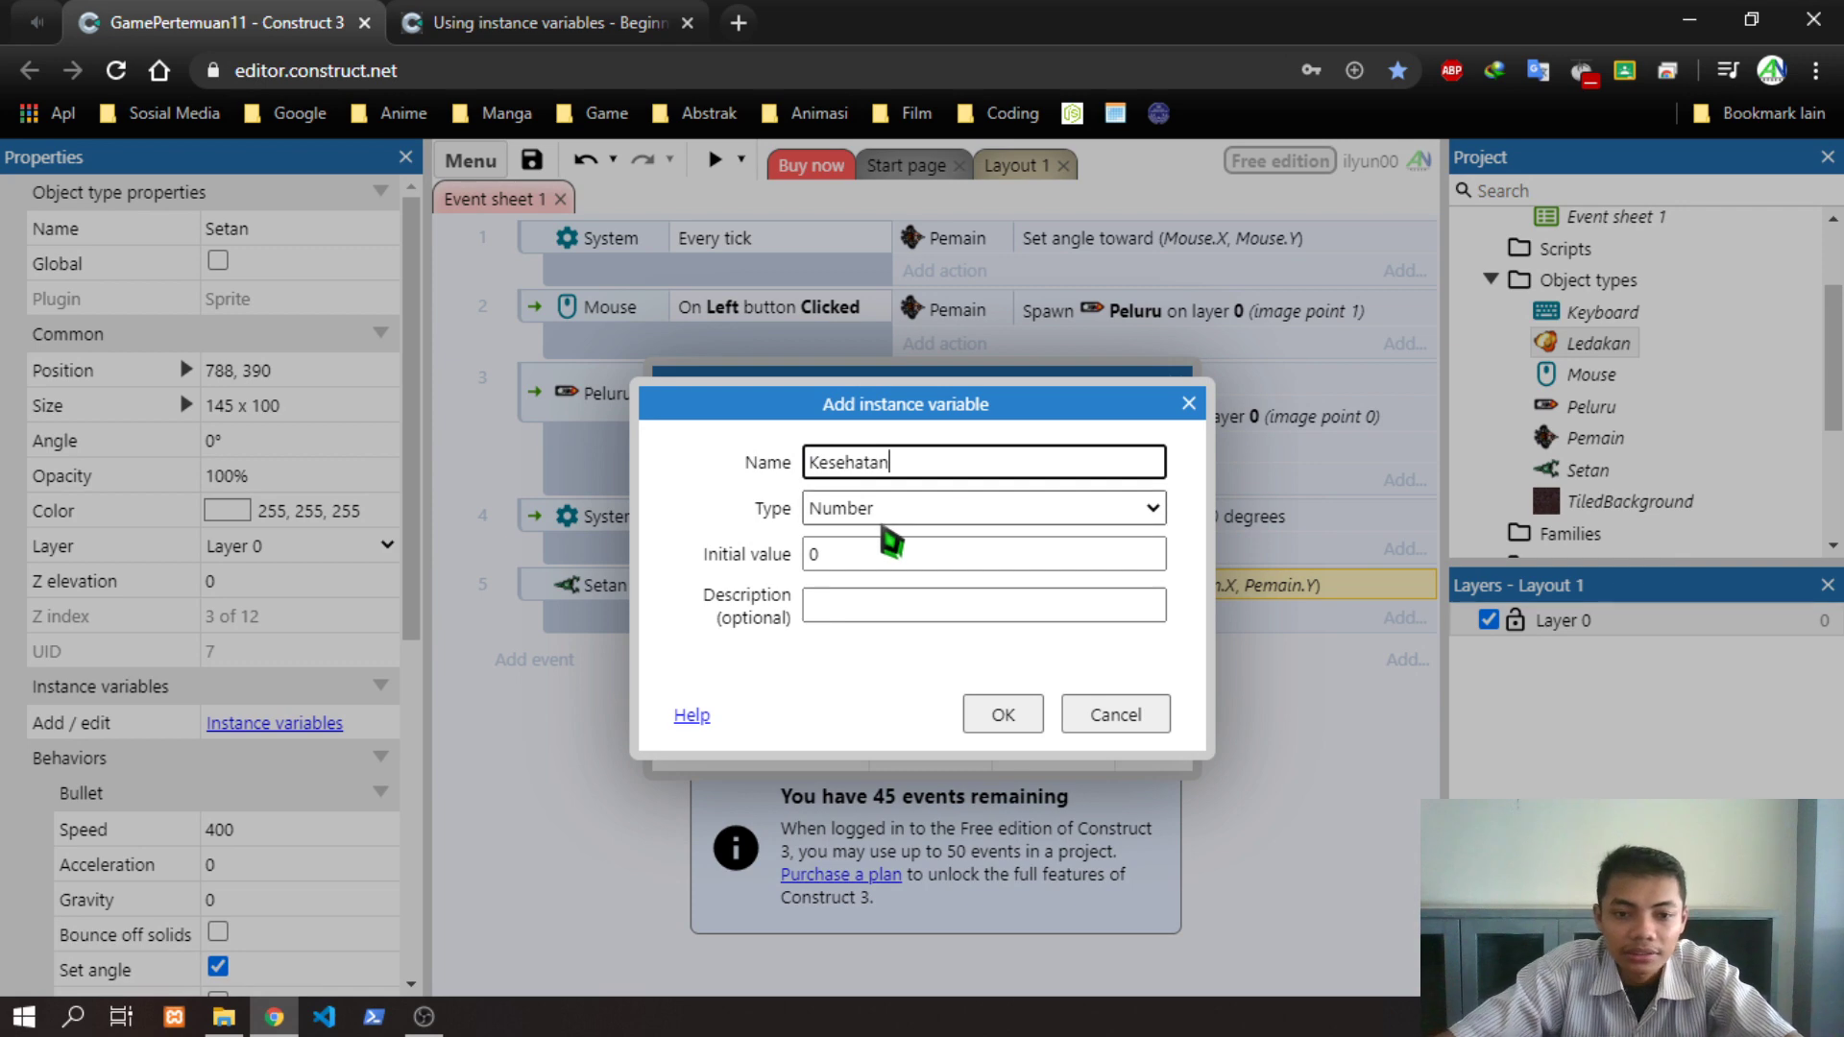
# Give the Kesehatan variable an initial value of 100 and a short description, consulting the tutorial's example, and confirm it
pyautogui.click(823, 555)
pyautogui.click(466, 21)
pyautogui.click(288, 21)
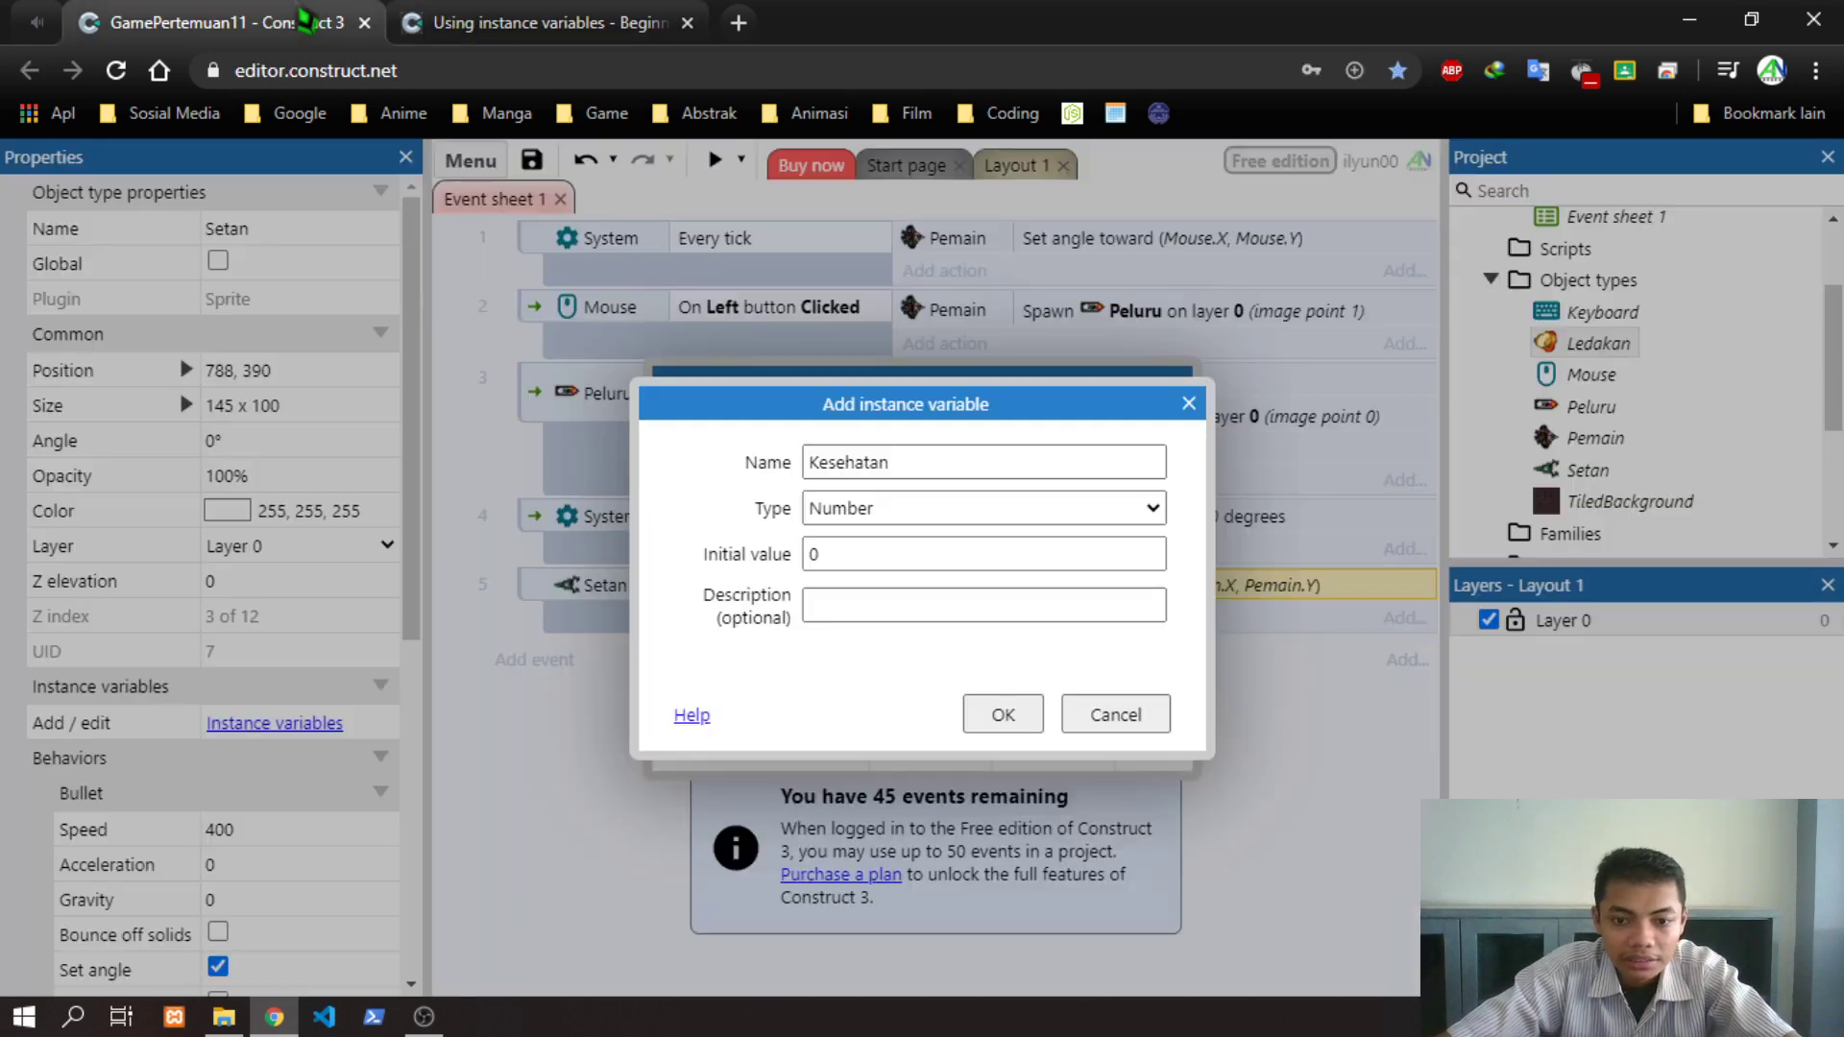
pyautogui.click(538, 21)
pyautogui.click(317, 21)
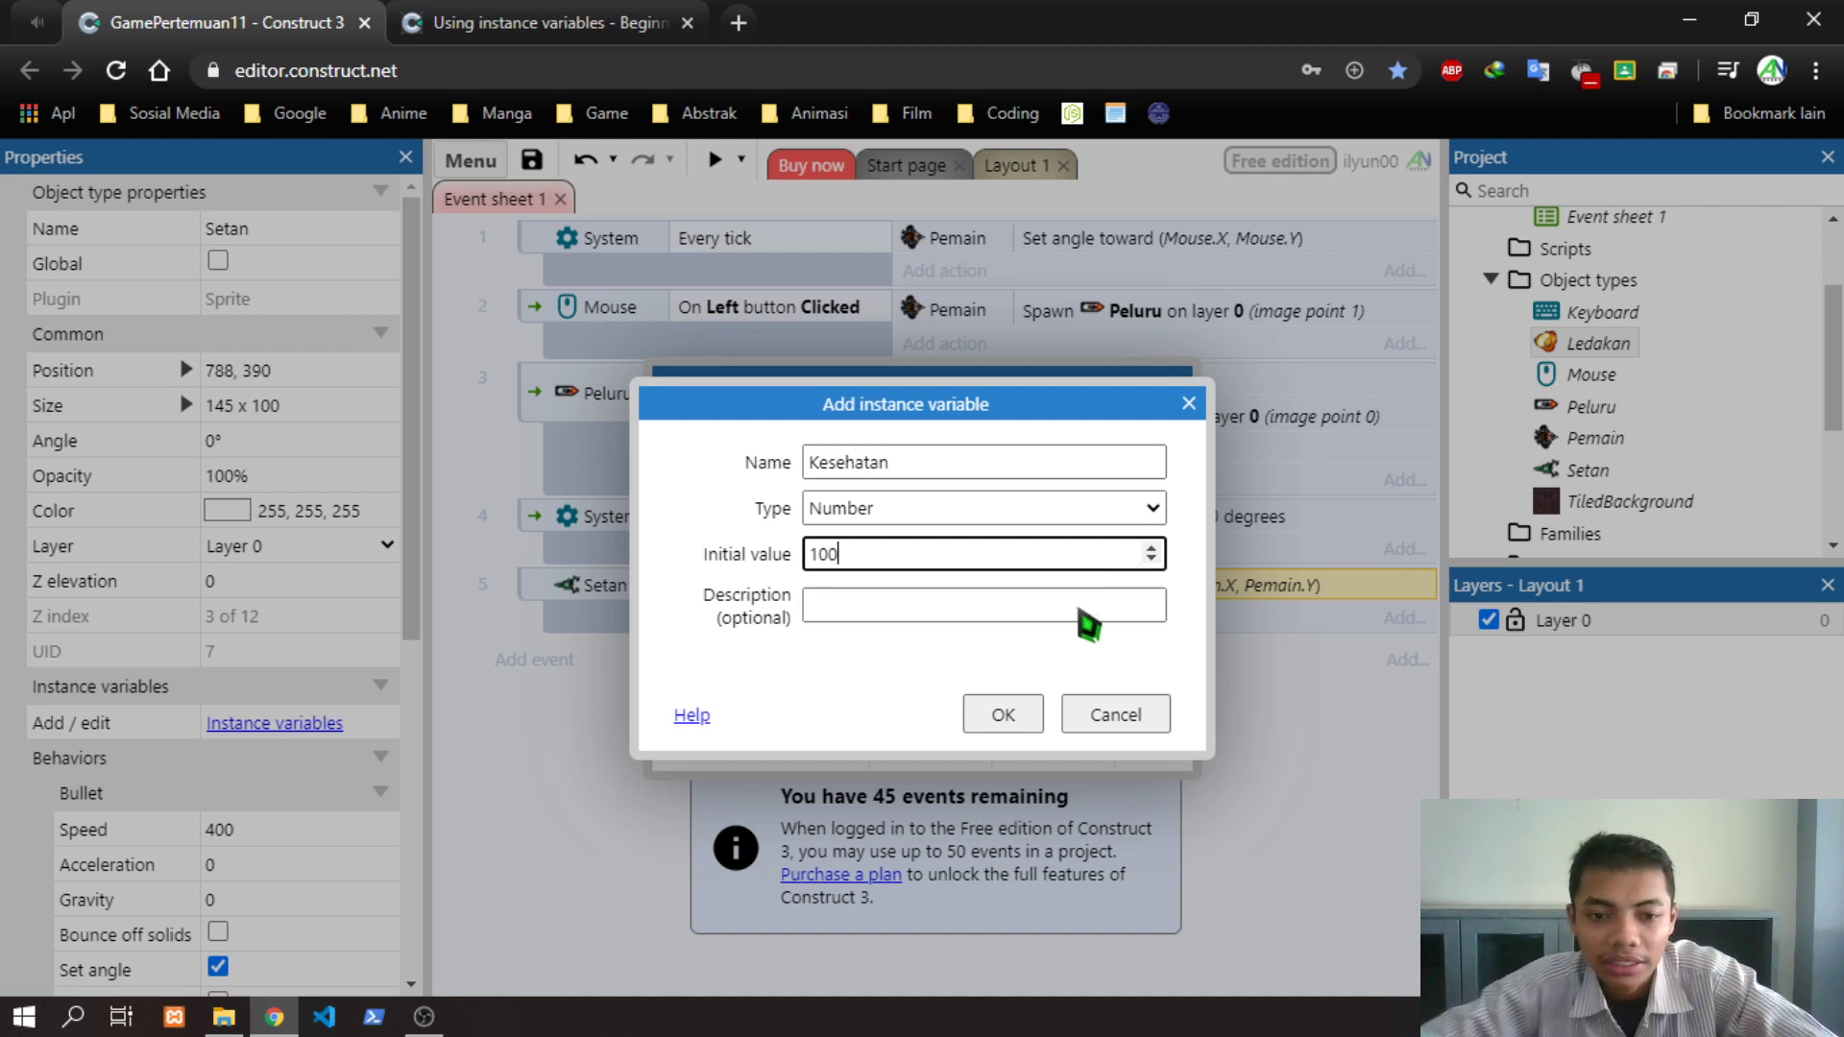
pyautogui.click(951, 609)
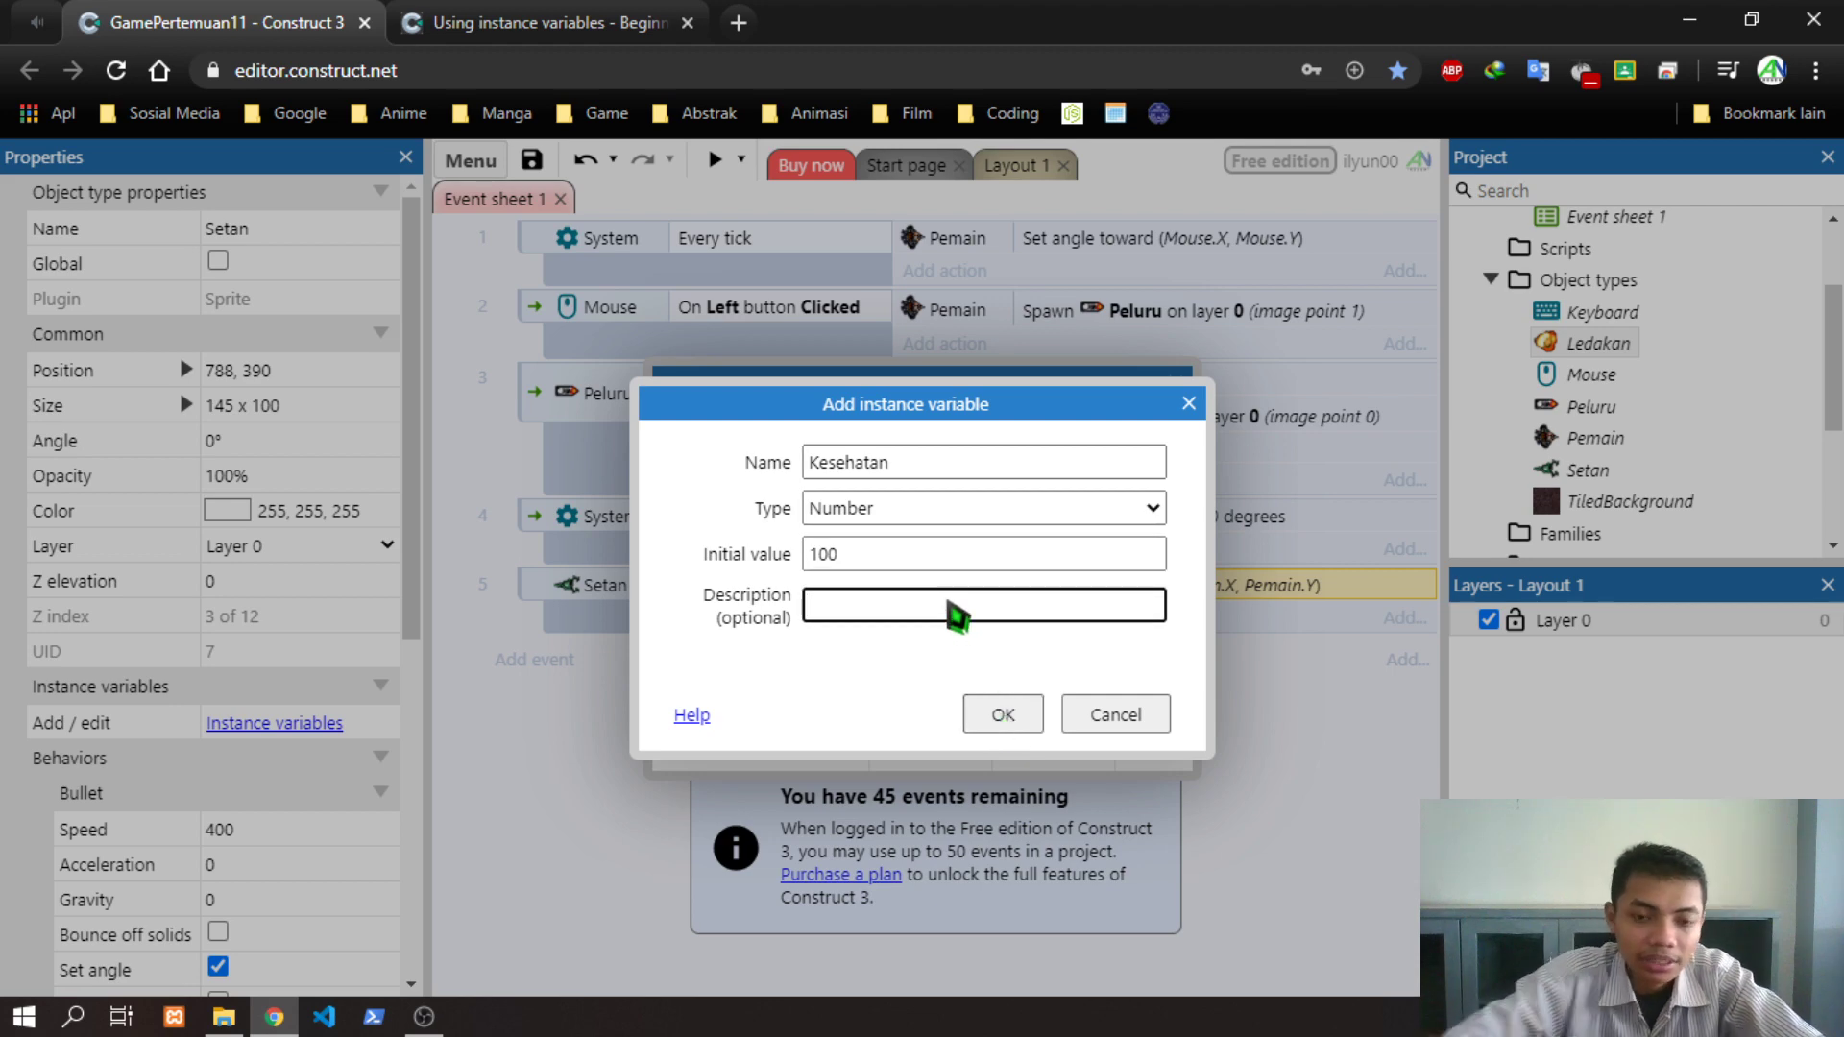
pyautogui.click(538, 22)
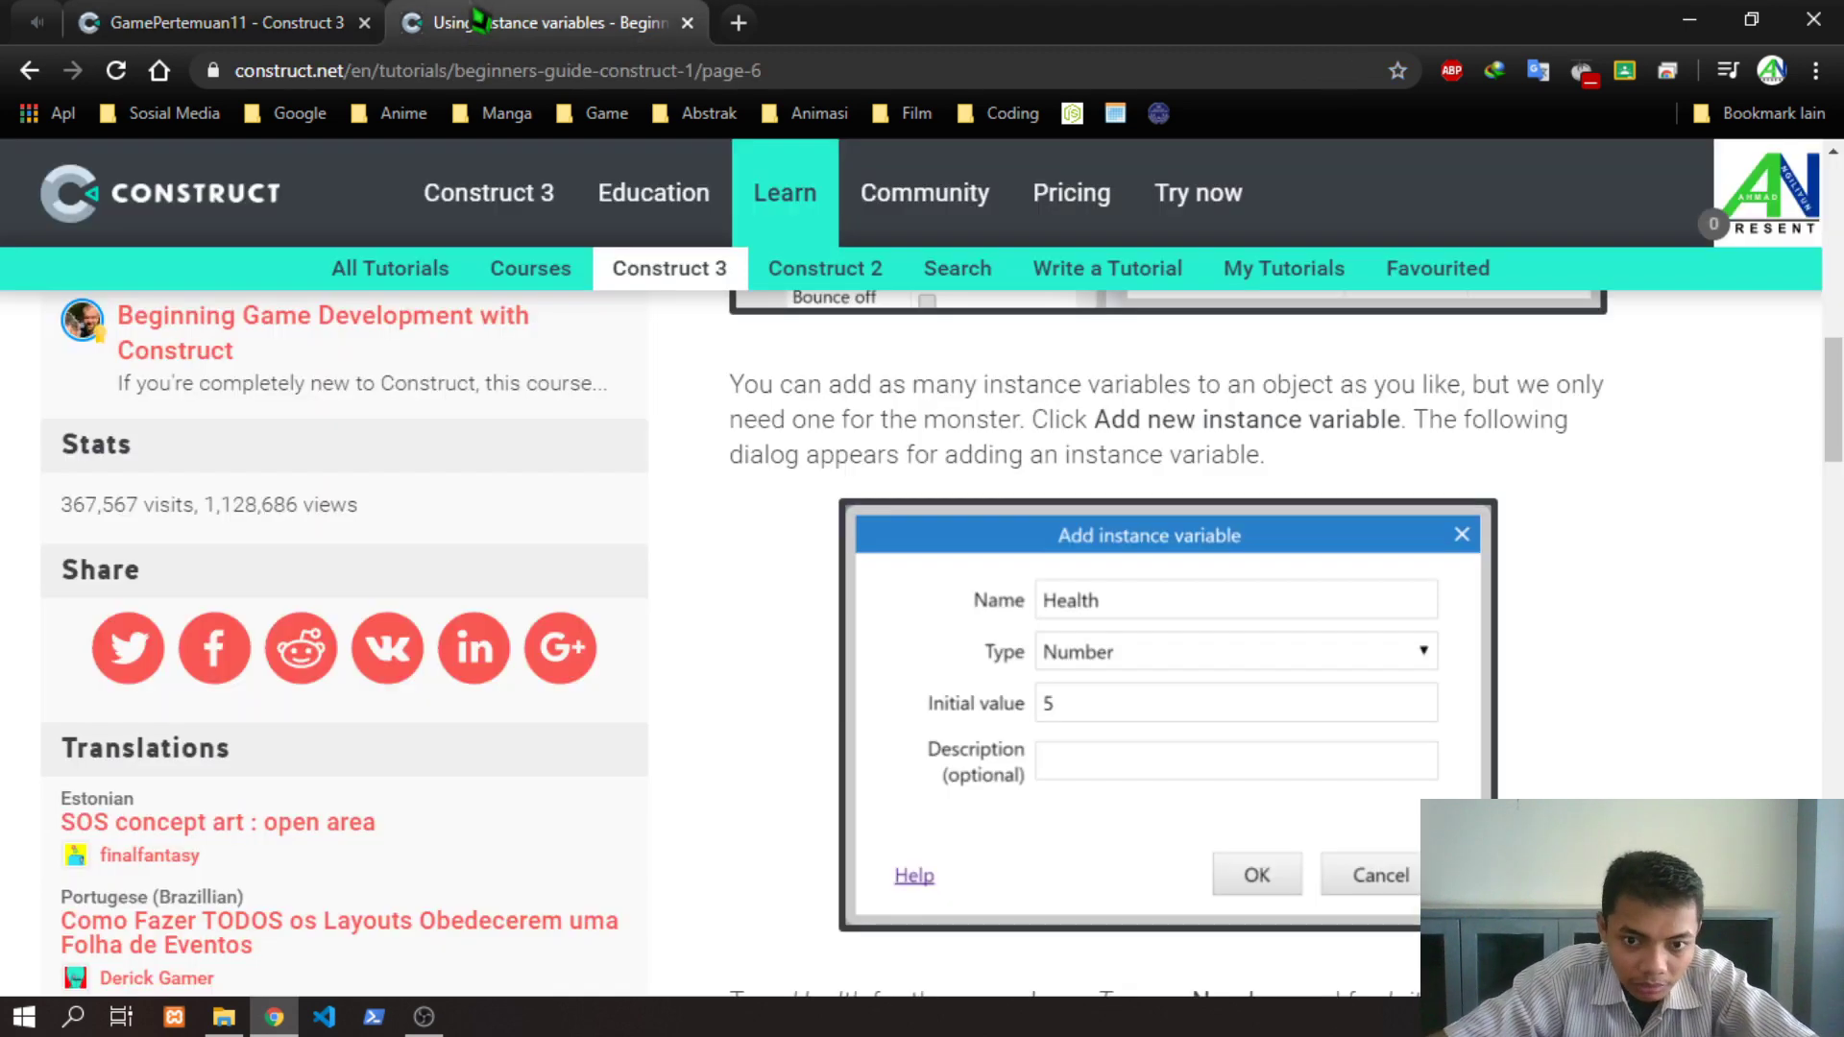
pyautogui.click(221, 22)
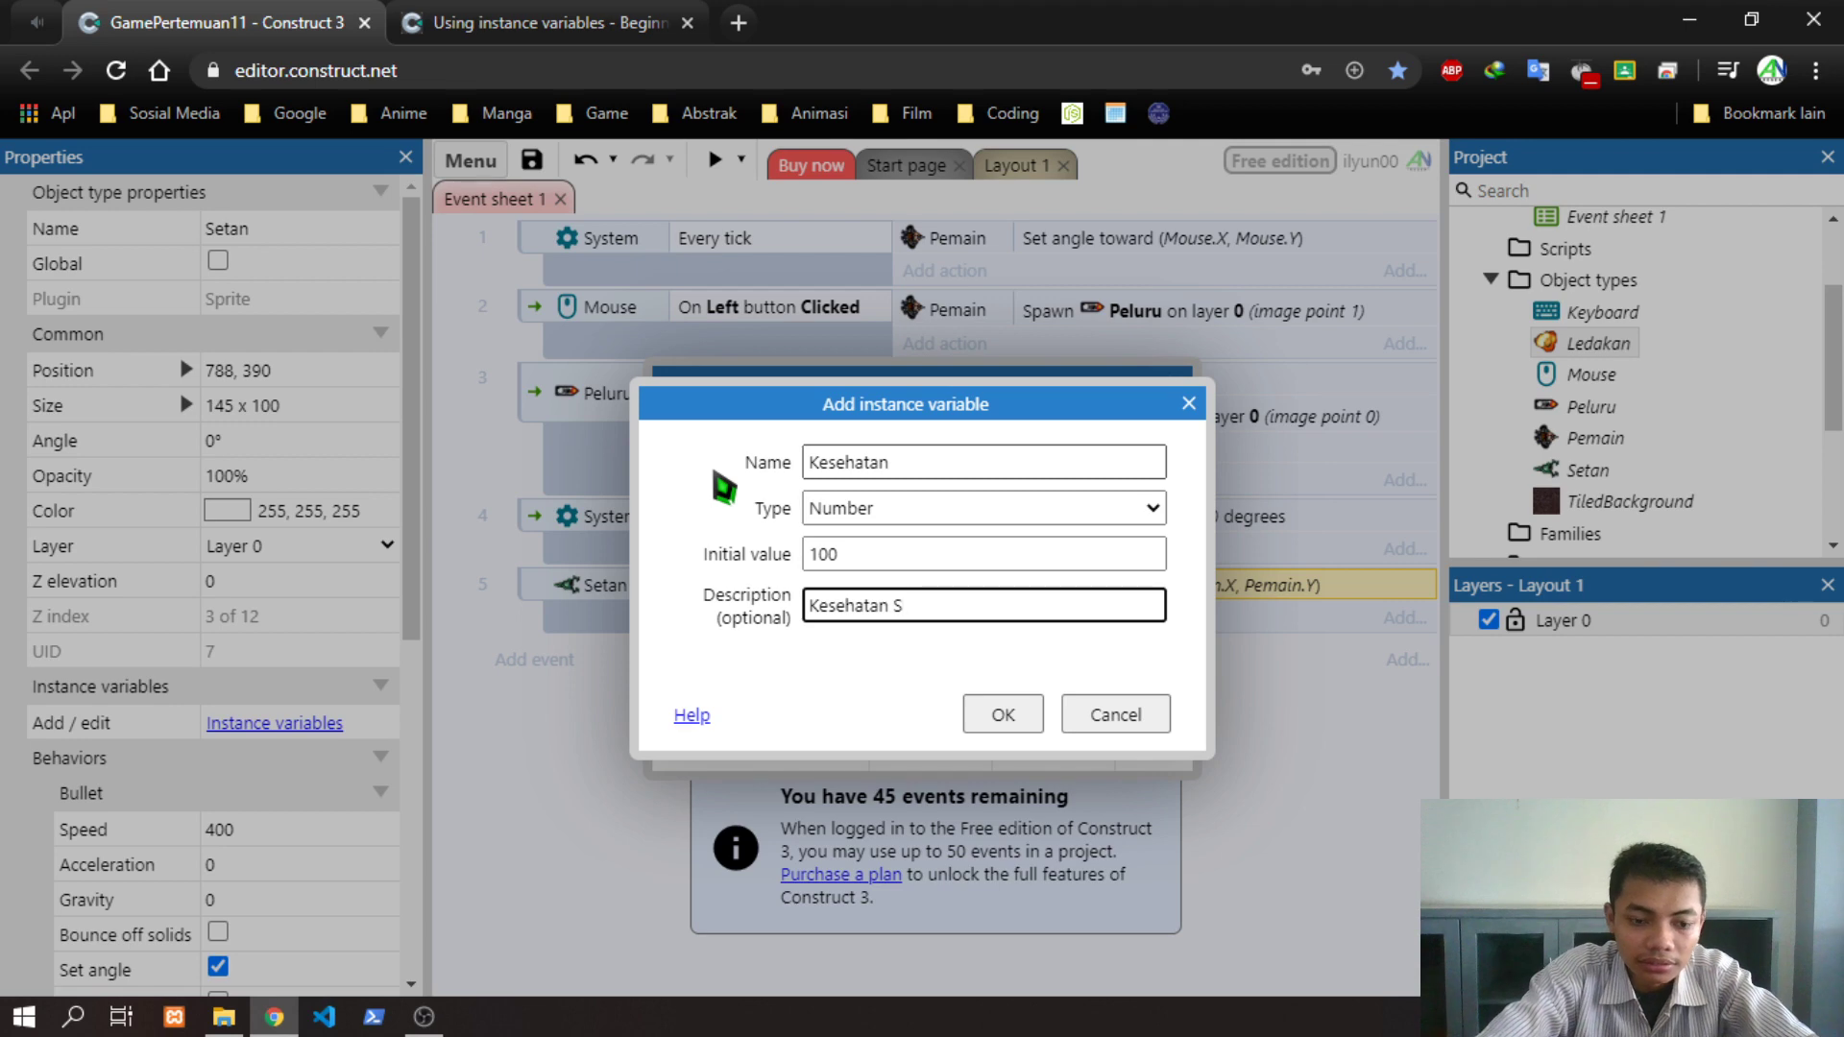
pyautogui.click(997, 710)
# Read the tutorial's Changing the Events section on replacing the destroy monster action
pyautogui.hotkey('ctrl', 'Tab')
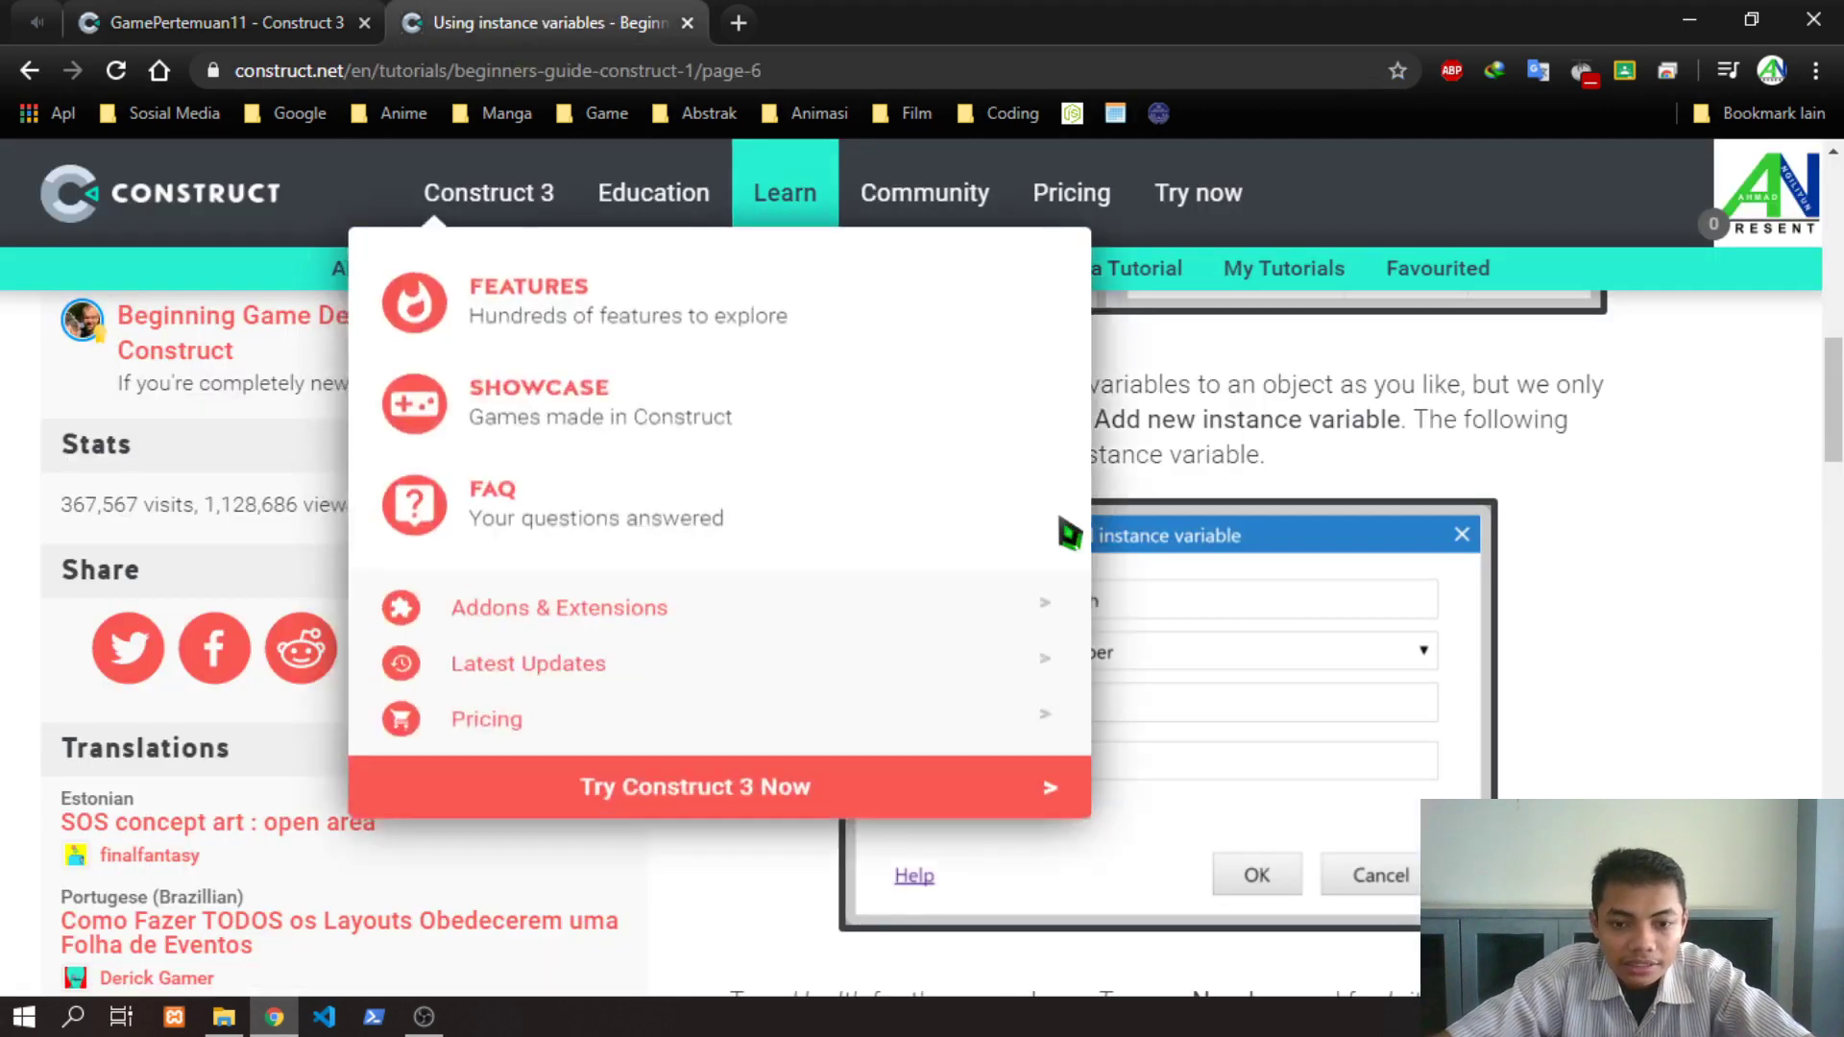
pyautogui.scroll(-8, 1070, 527)
pyautogui.scroll(3, 1292, 598)
pyautogui.moveTo(1214, 458); pyautogui.dragTo(1540, 474)
pyautogui.click(1574, 474)
pyautogui.scroll(-3, 1113, 565)
pyautogui.scroll(-3, 1114, 581)
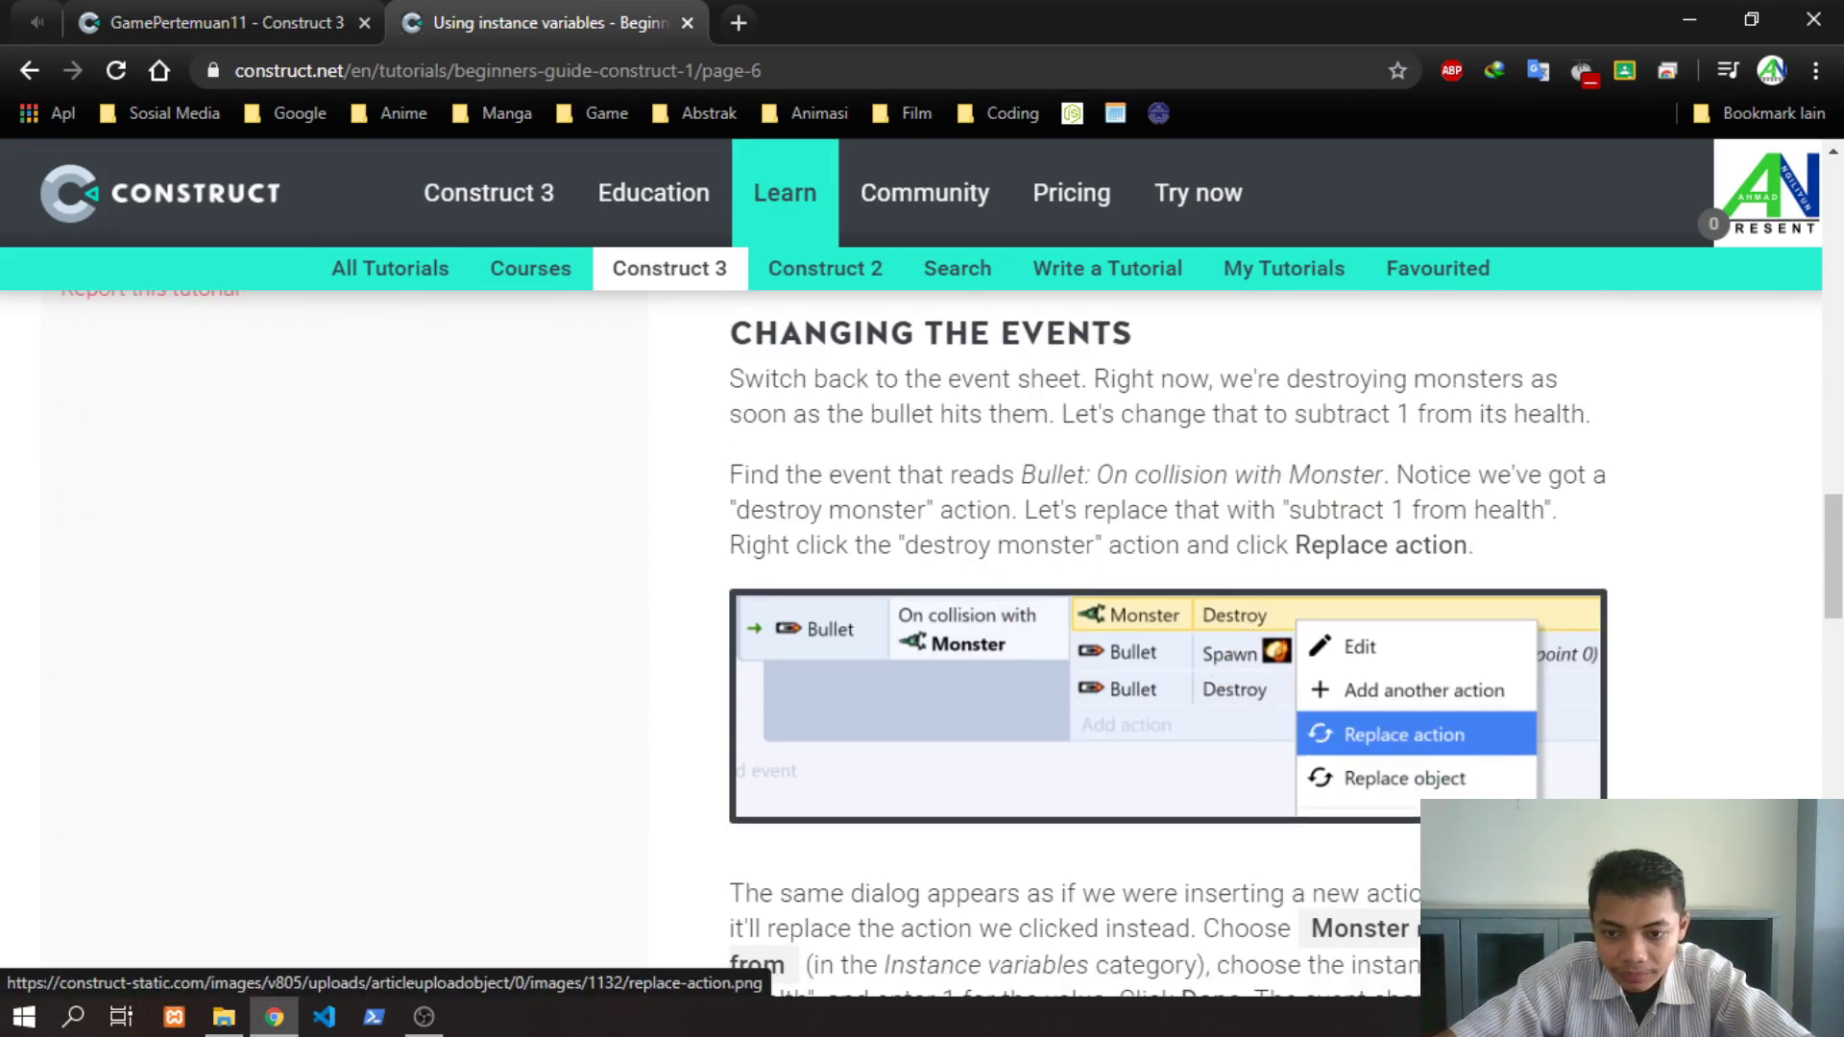
# In the Construct 3 editor, replace Setan's Destroy action in the Peluru collision event with Setan's Subtract from action
pyautogui.click(211, 22)
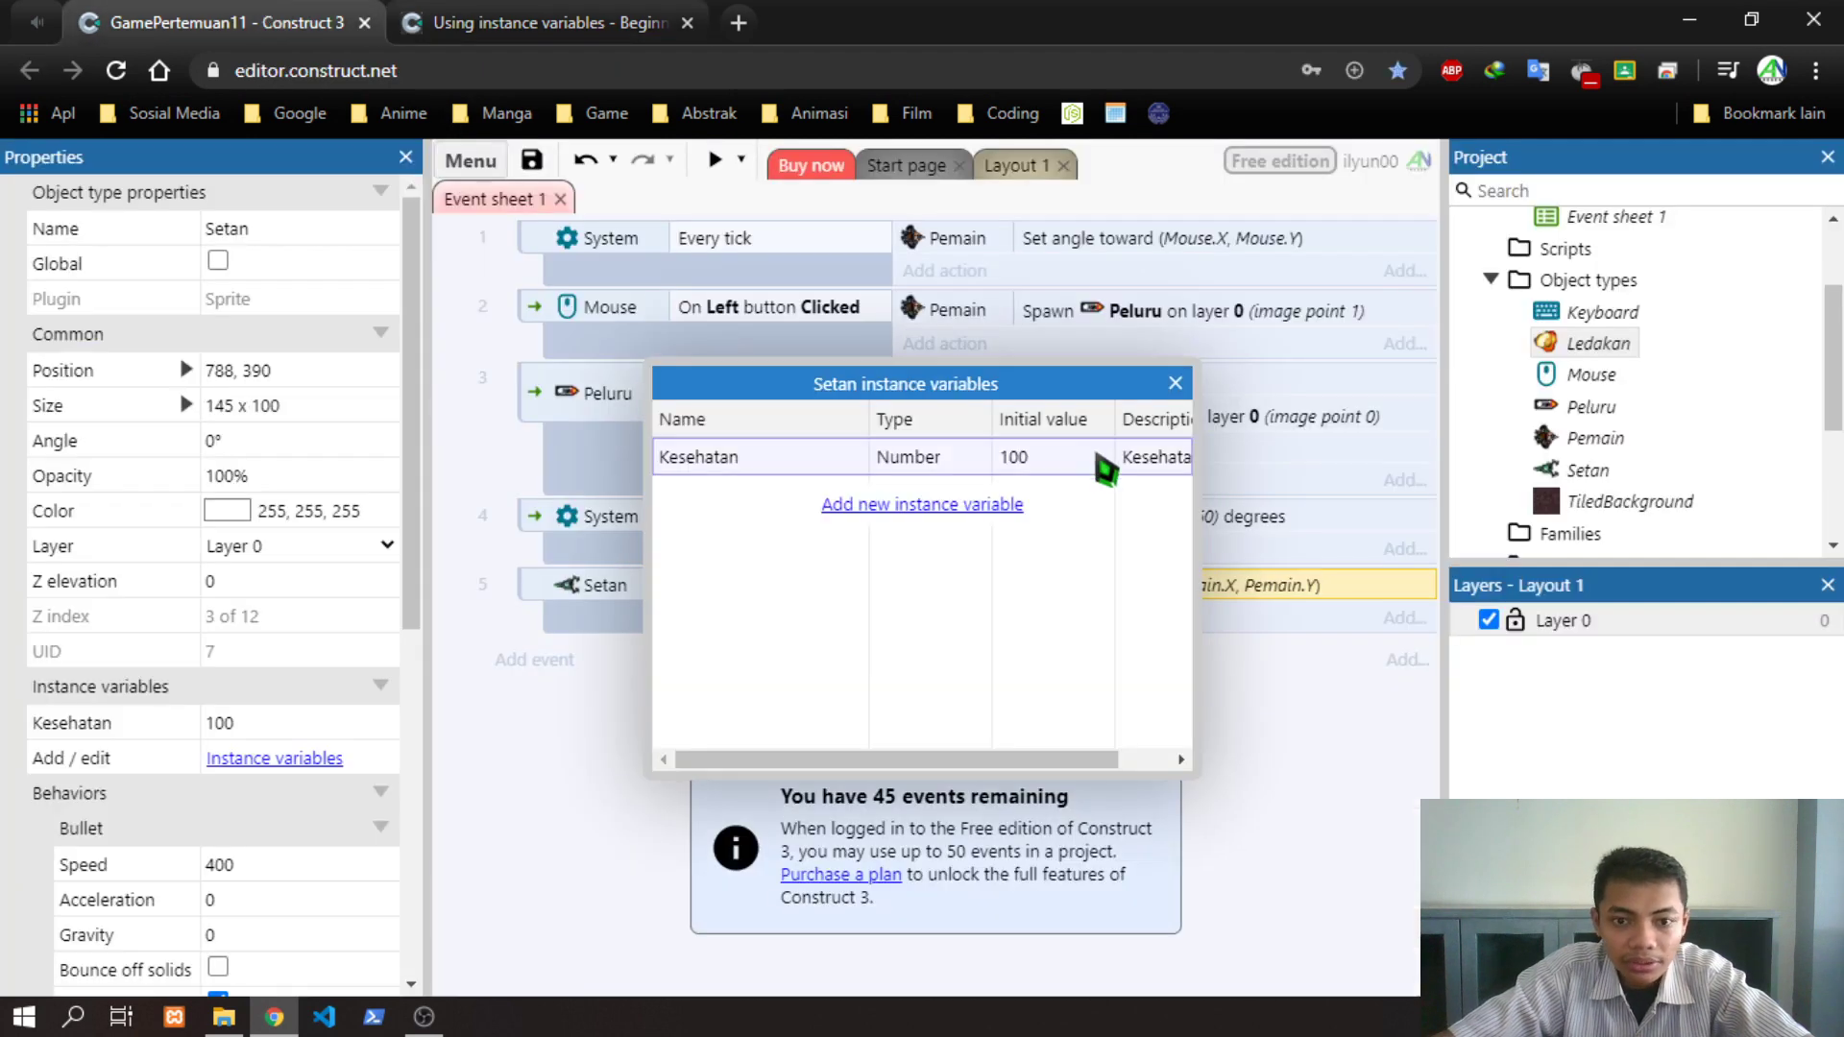
pyautogui.click(1176, 383)
pyautogui.click(1020, 382)
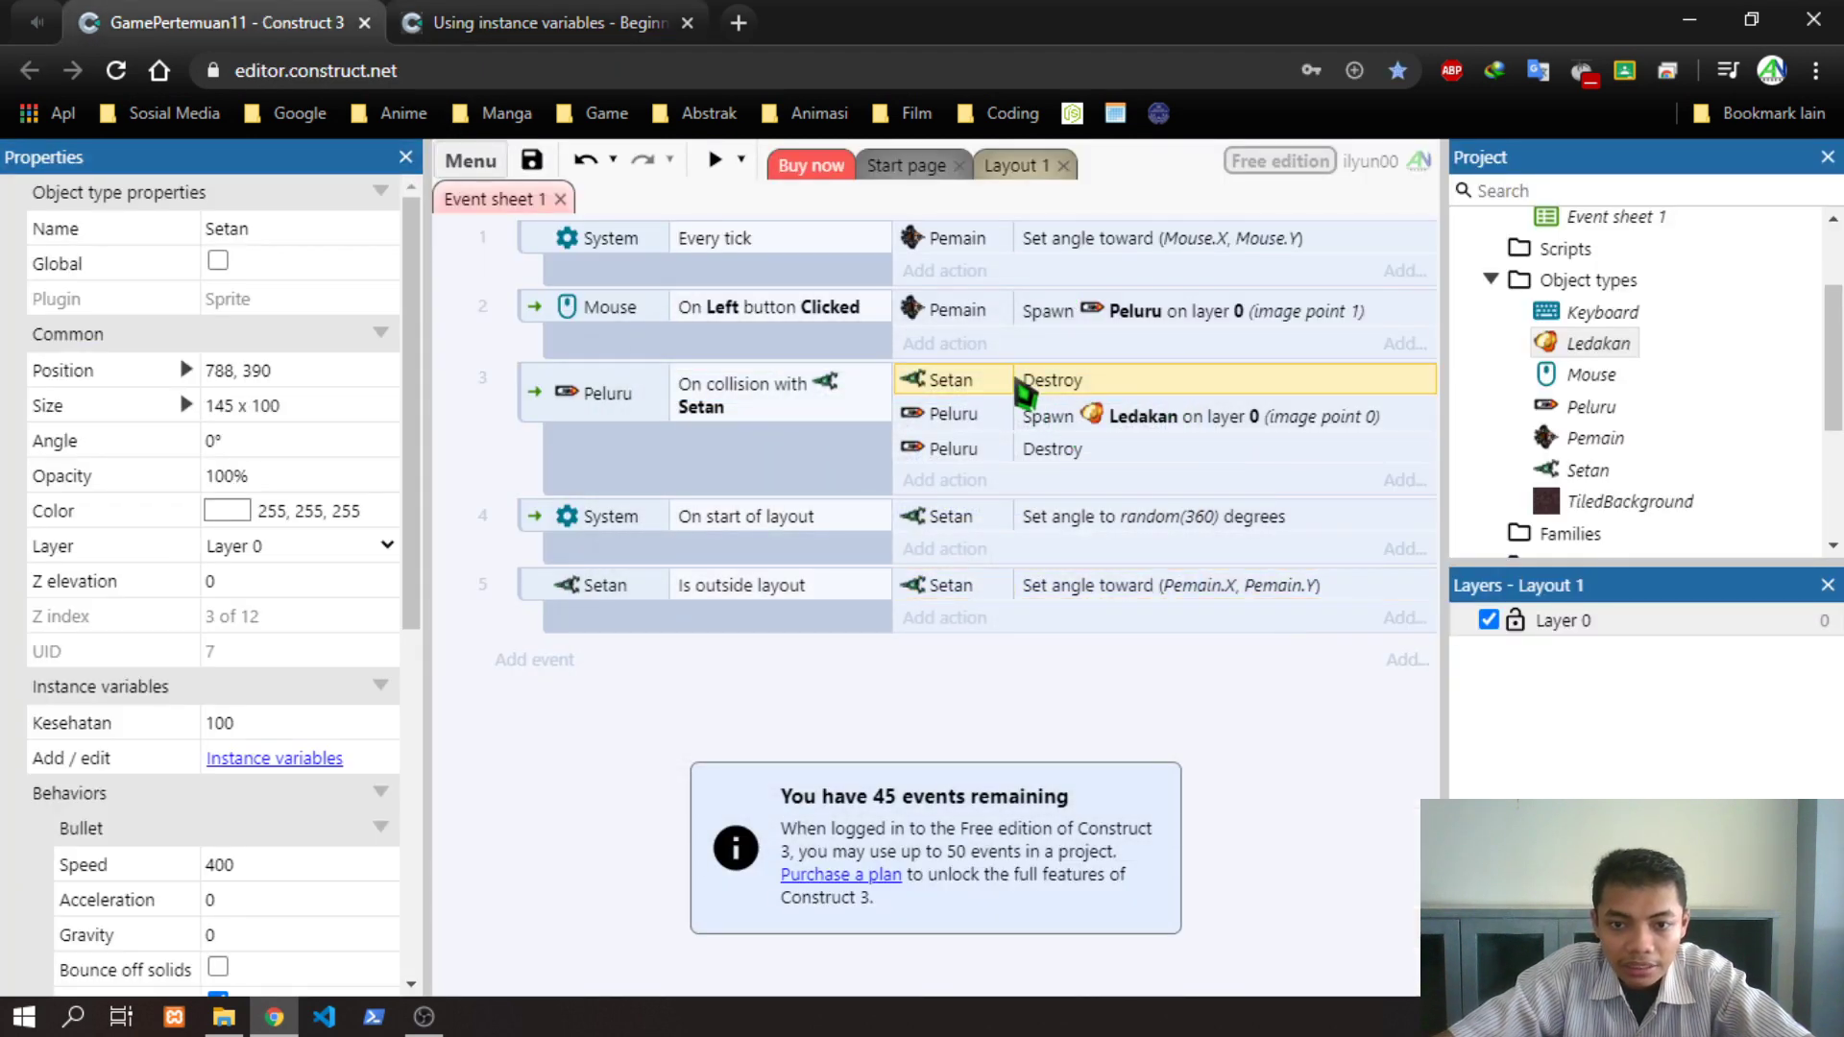
pyautogui.rightClick(1020, 382)
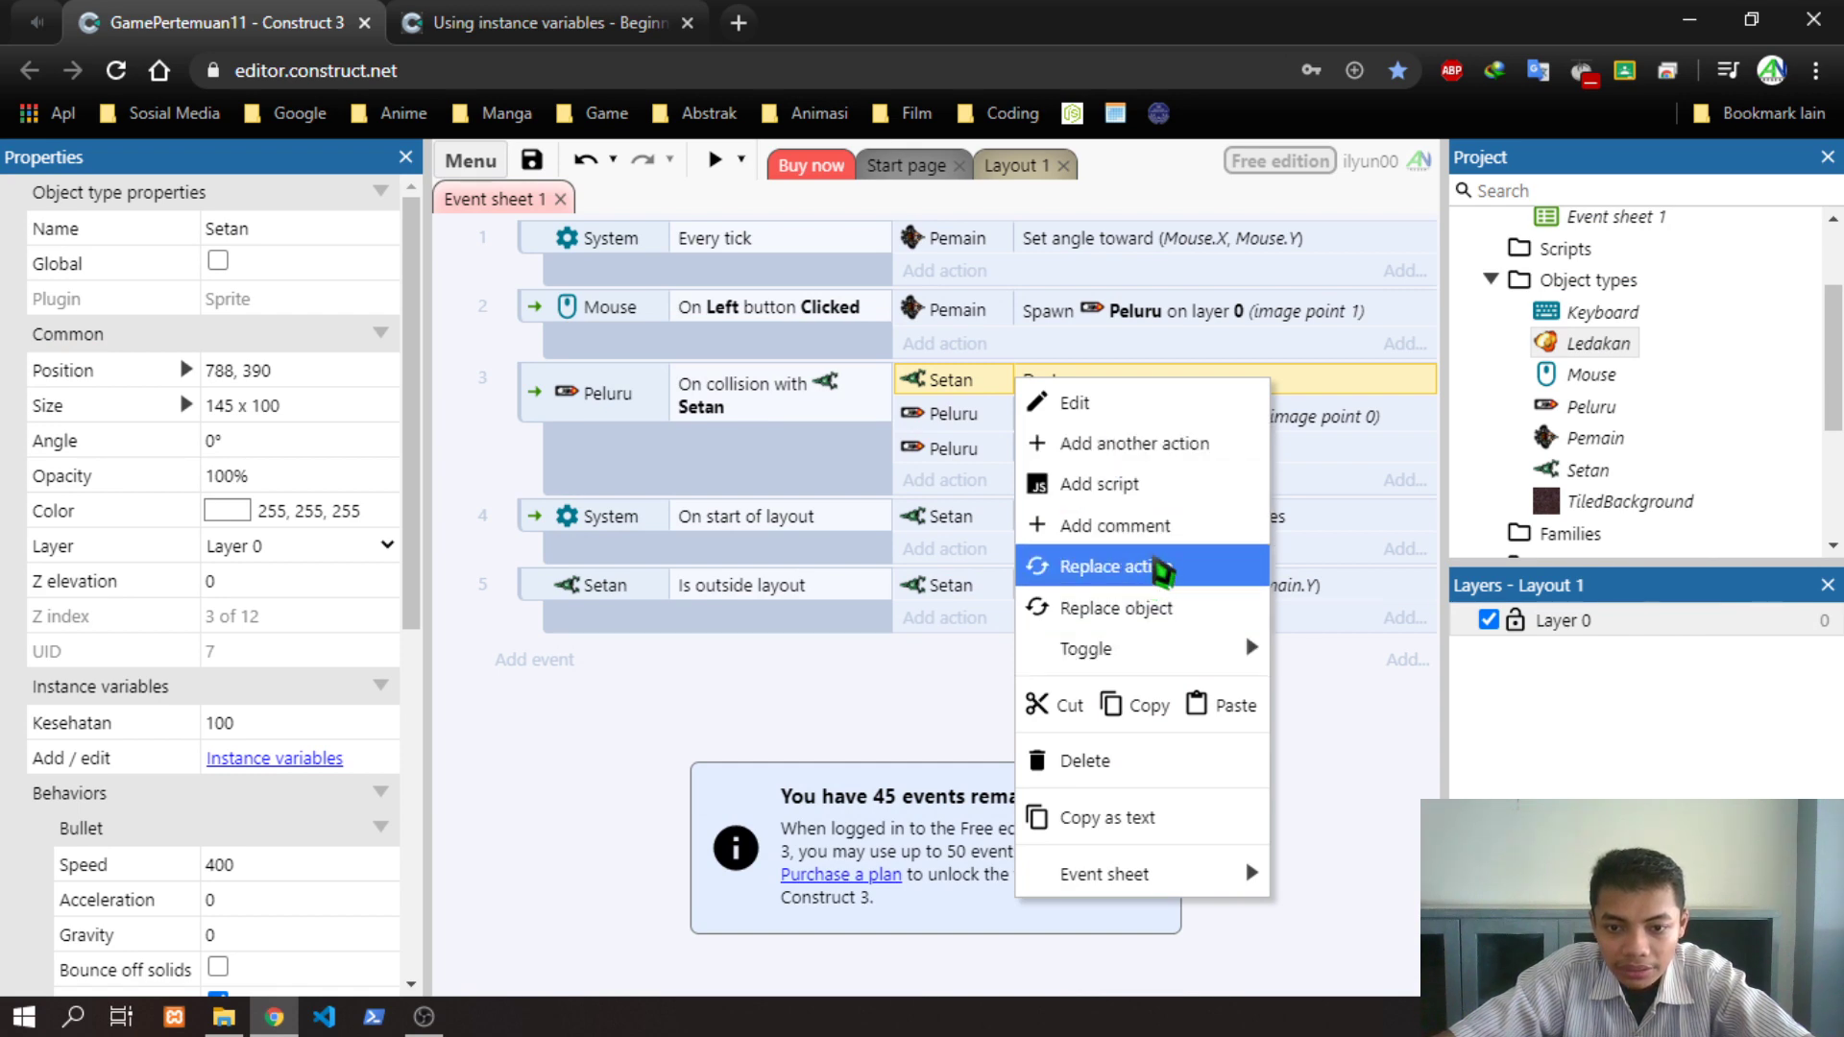
pyautogui.click(1105, 567)
pyautogui.click(518, 22)
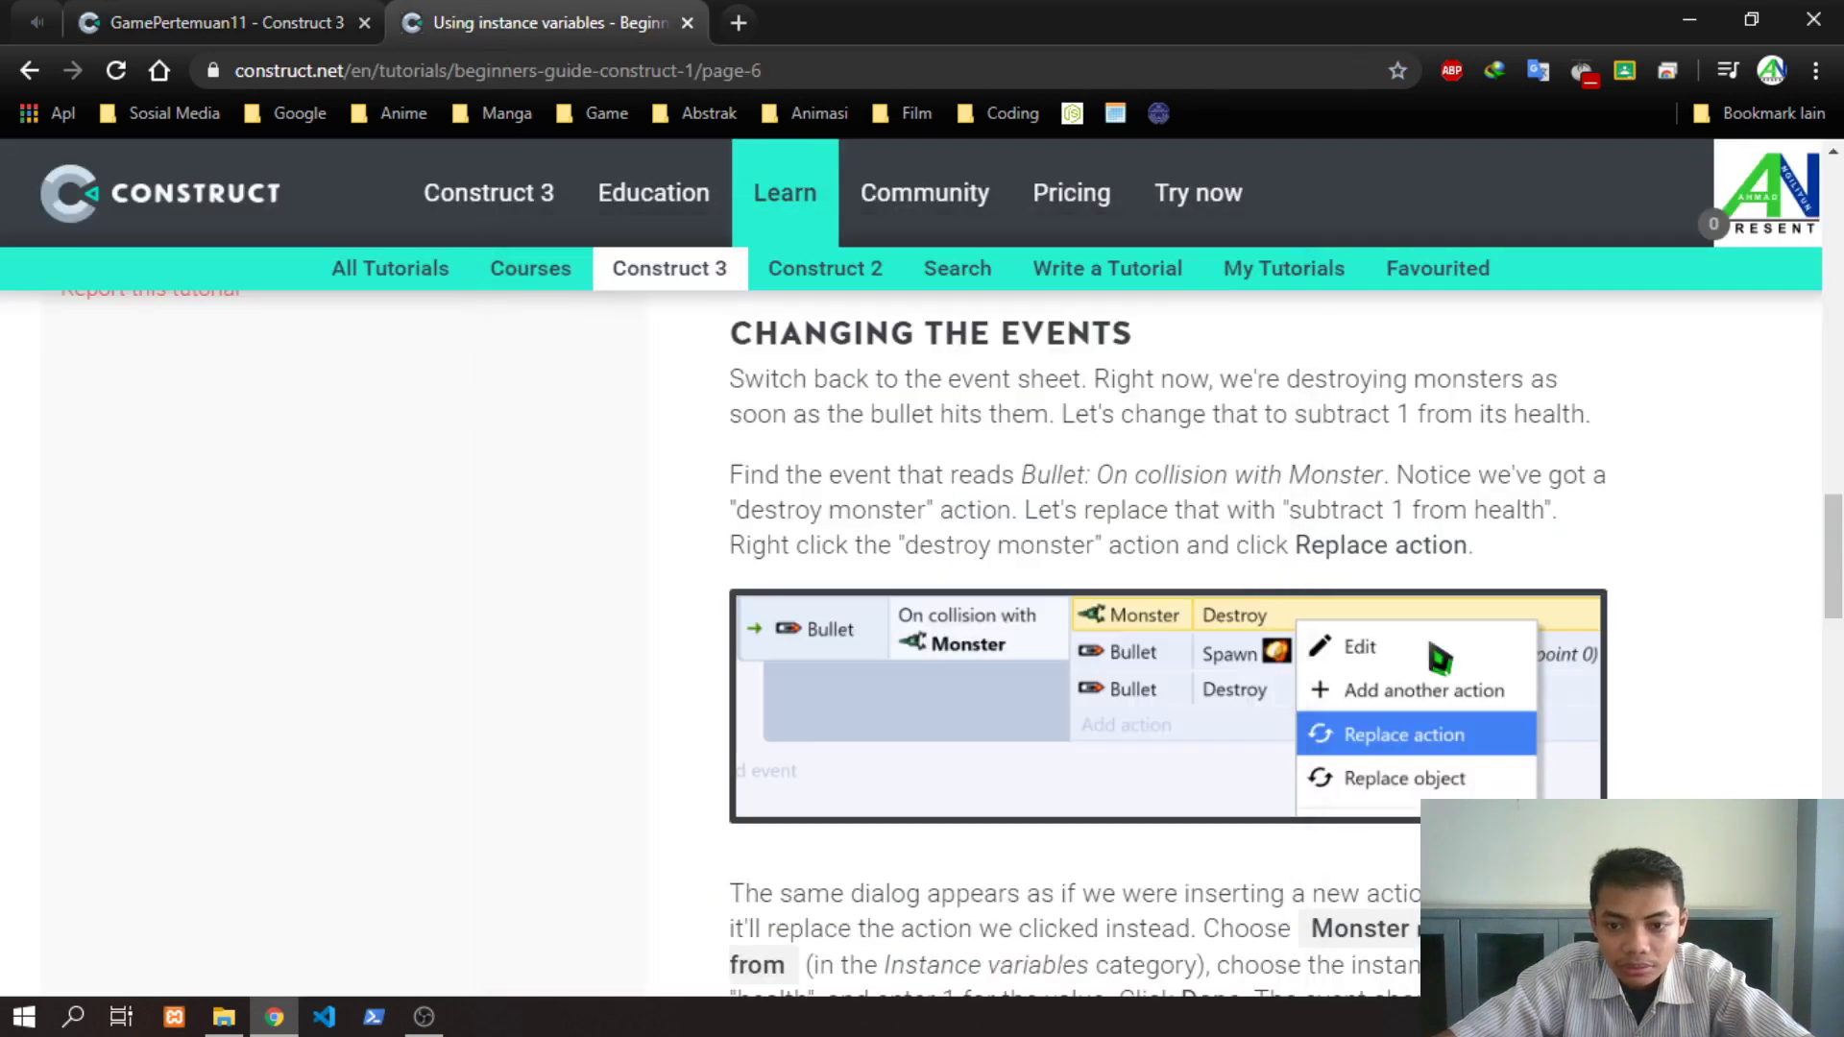
pyautogui.scroll(-4, 1387, 733)
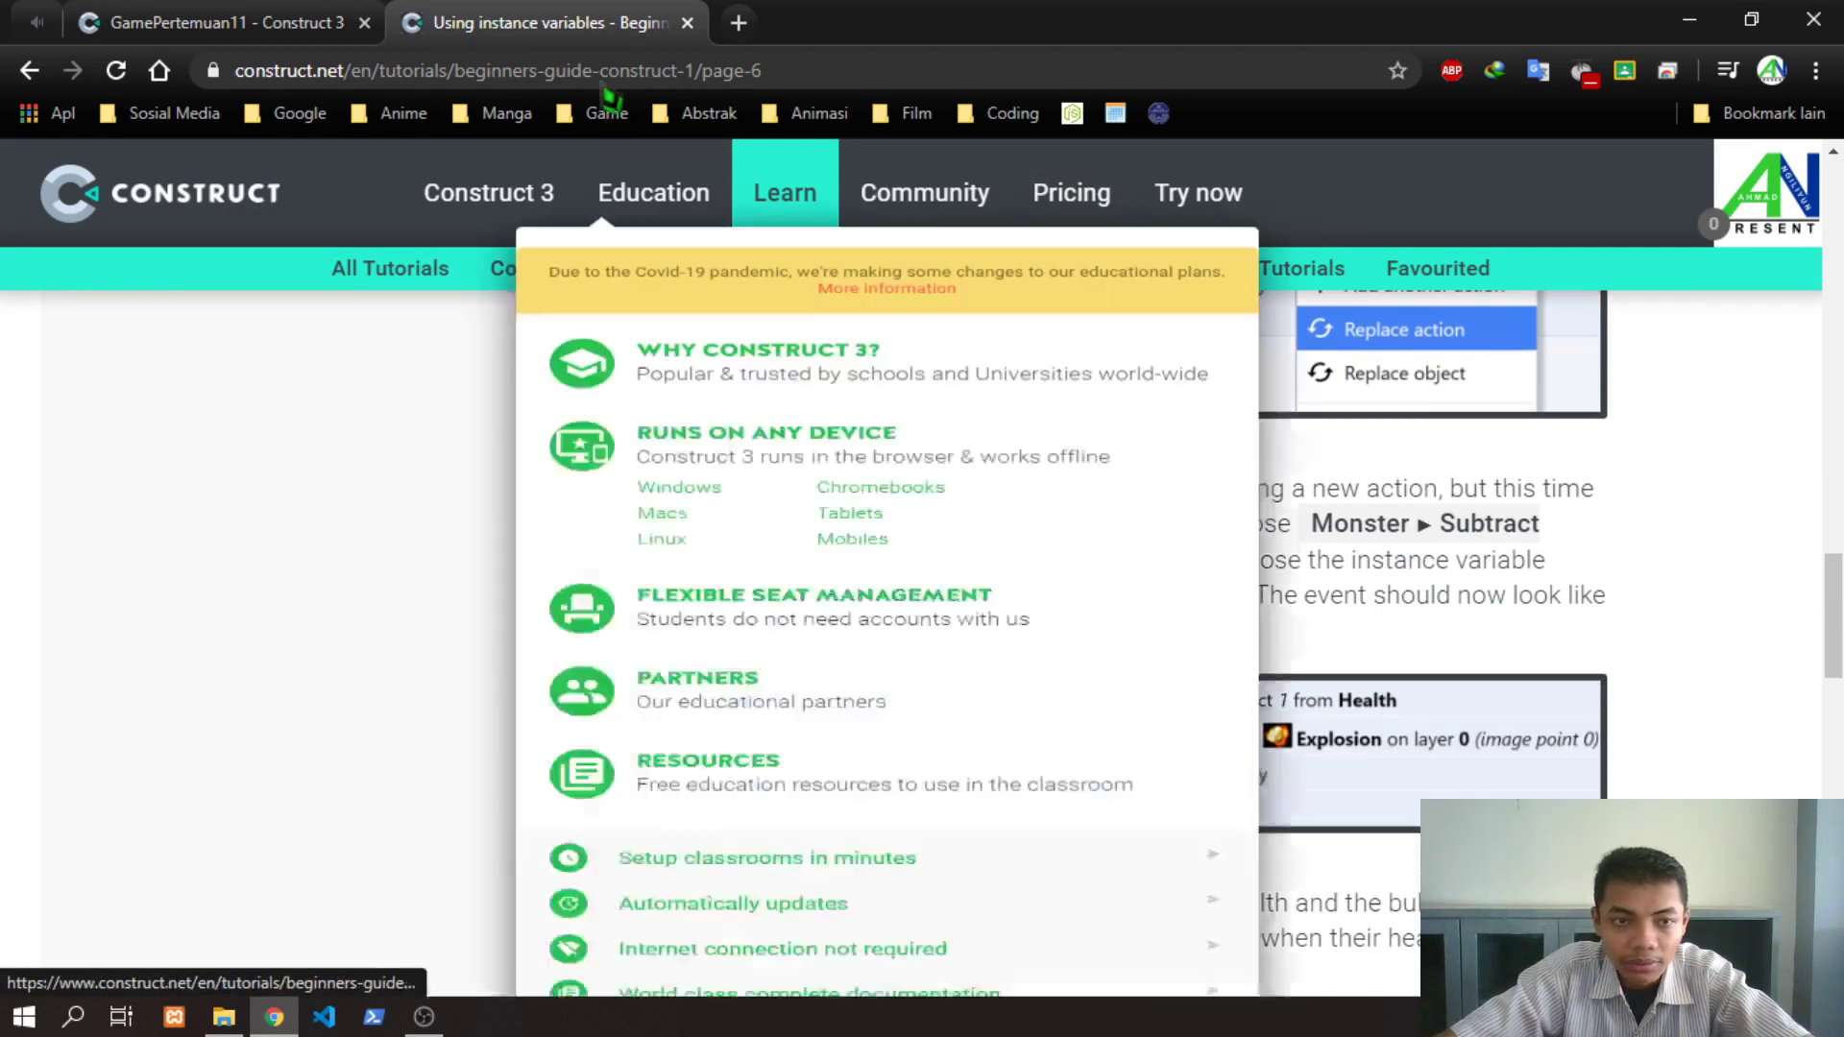
pyautogui.click(289, 22)
pyautogui.doubleClick(619, 499)
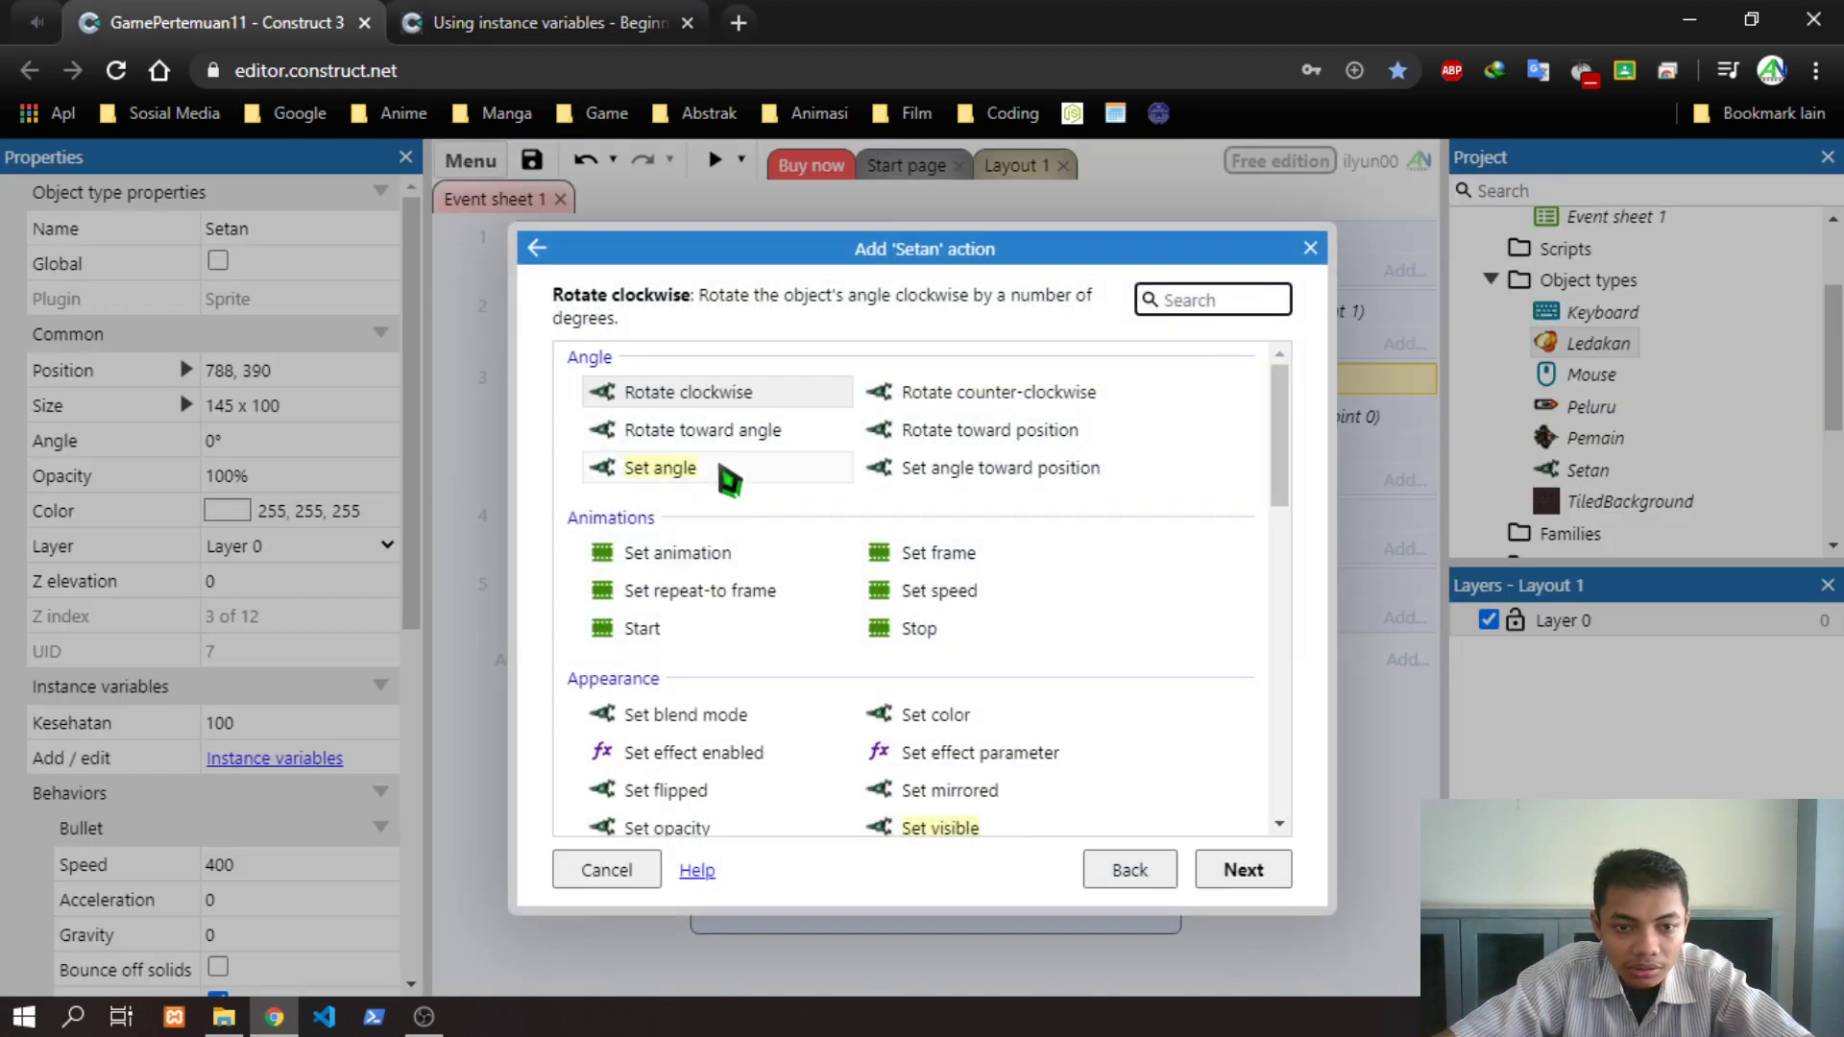
pyautogui.write('se')
pyautogui.press('BackSpace')
pyautogui.write('u')
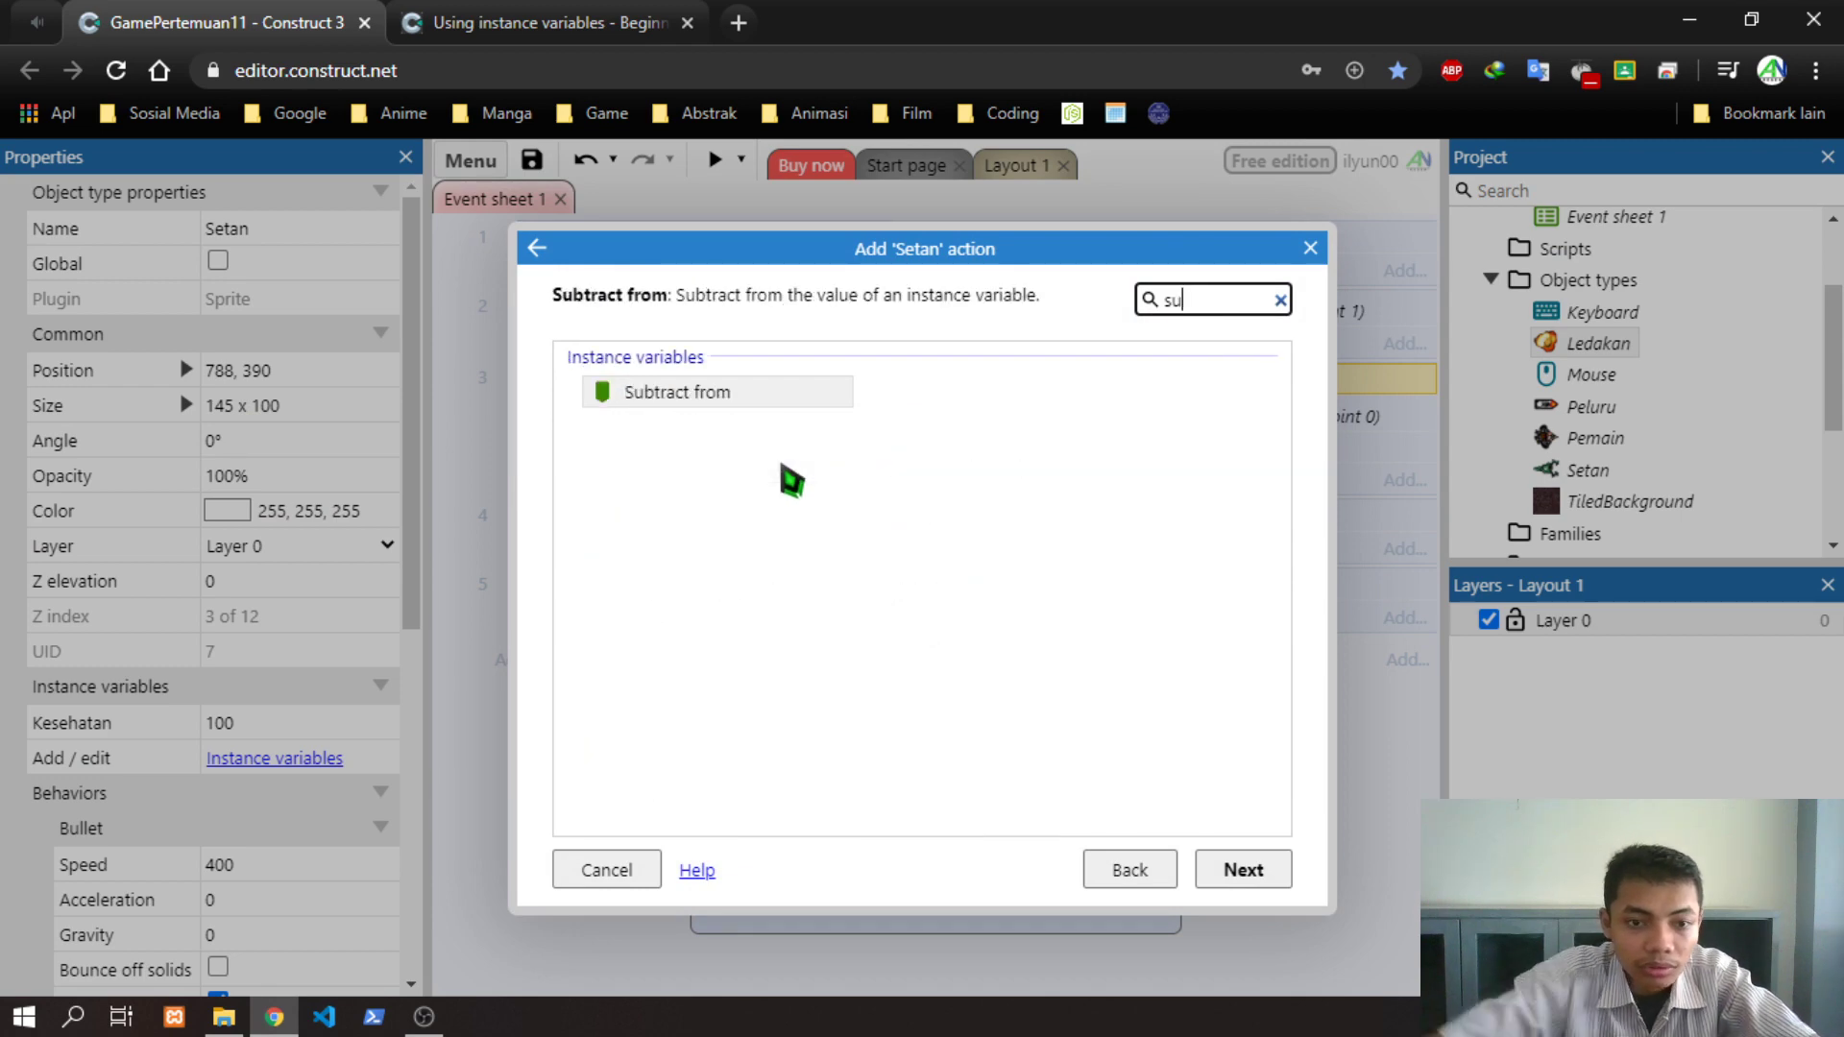
pyautogui.doubleClick(708, 394)
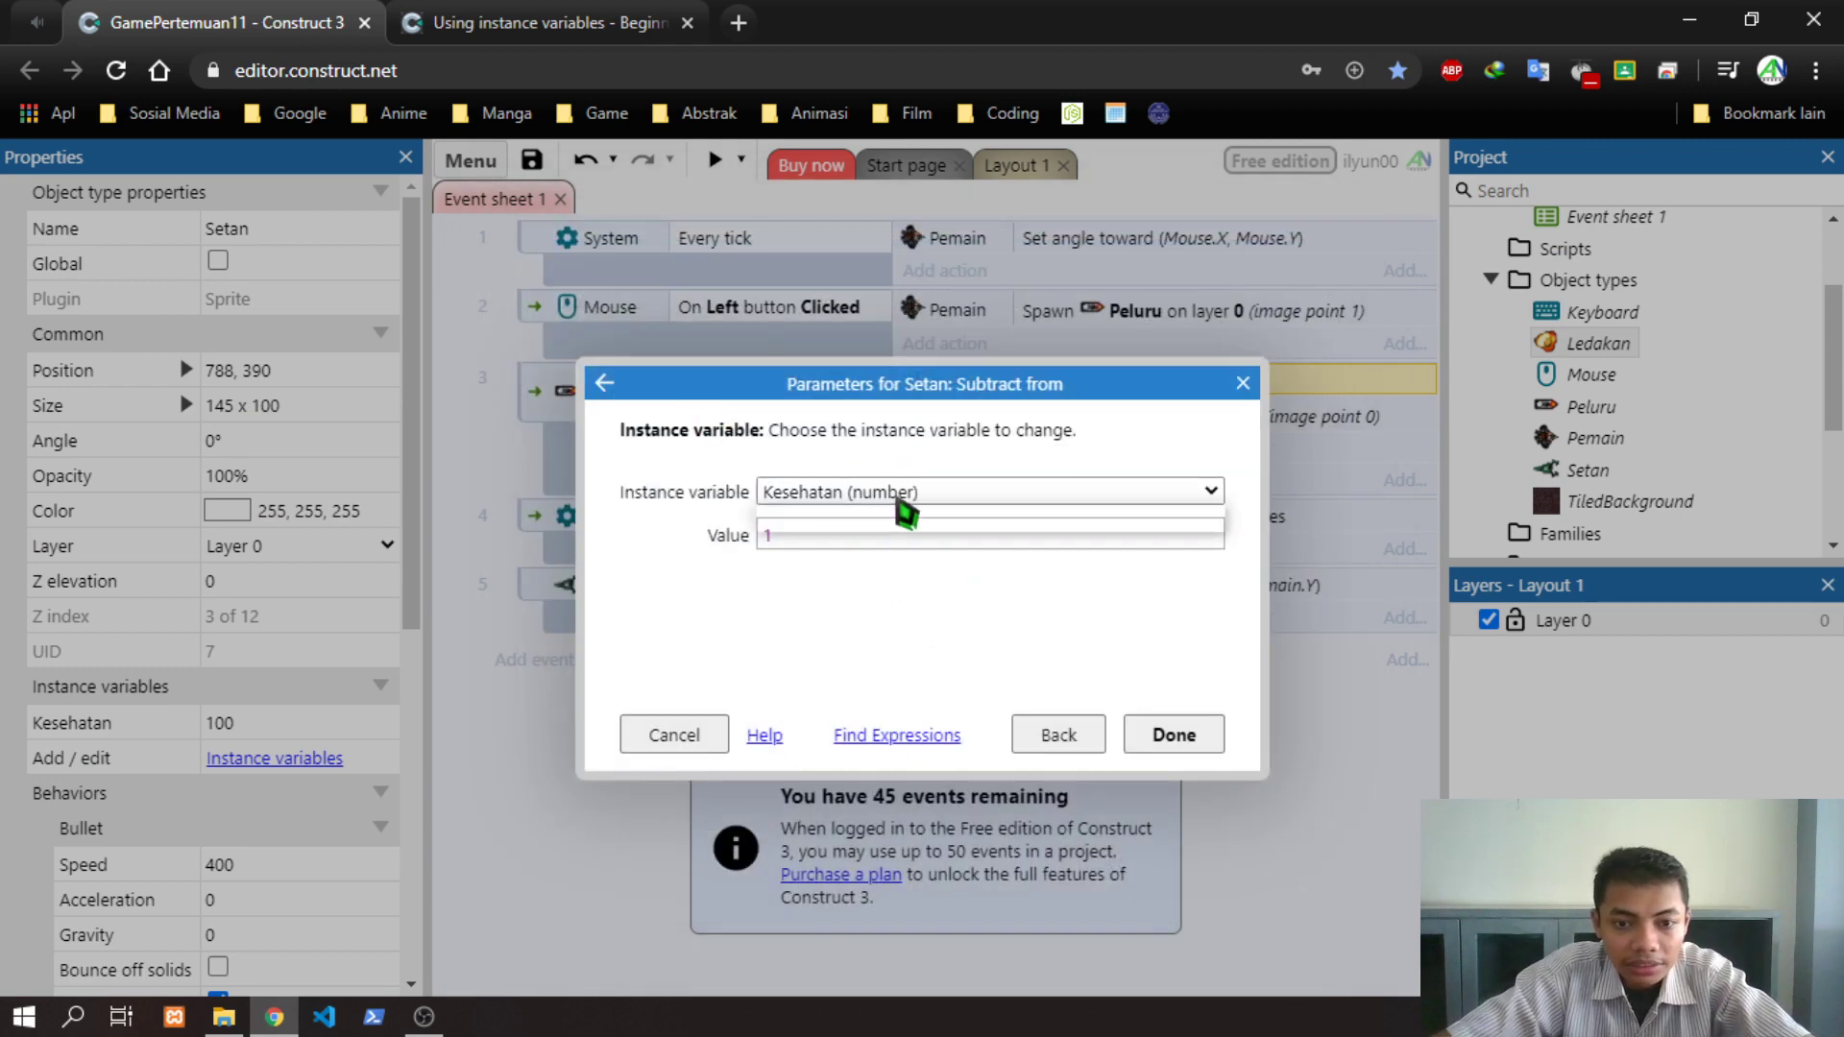
# Set the Subtract from action to take 20 from Setan's Kesehatan, checking the tutorial's example, and confirm it
pyautogui.click(854, 542)
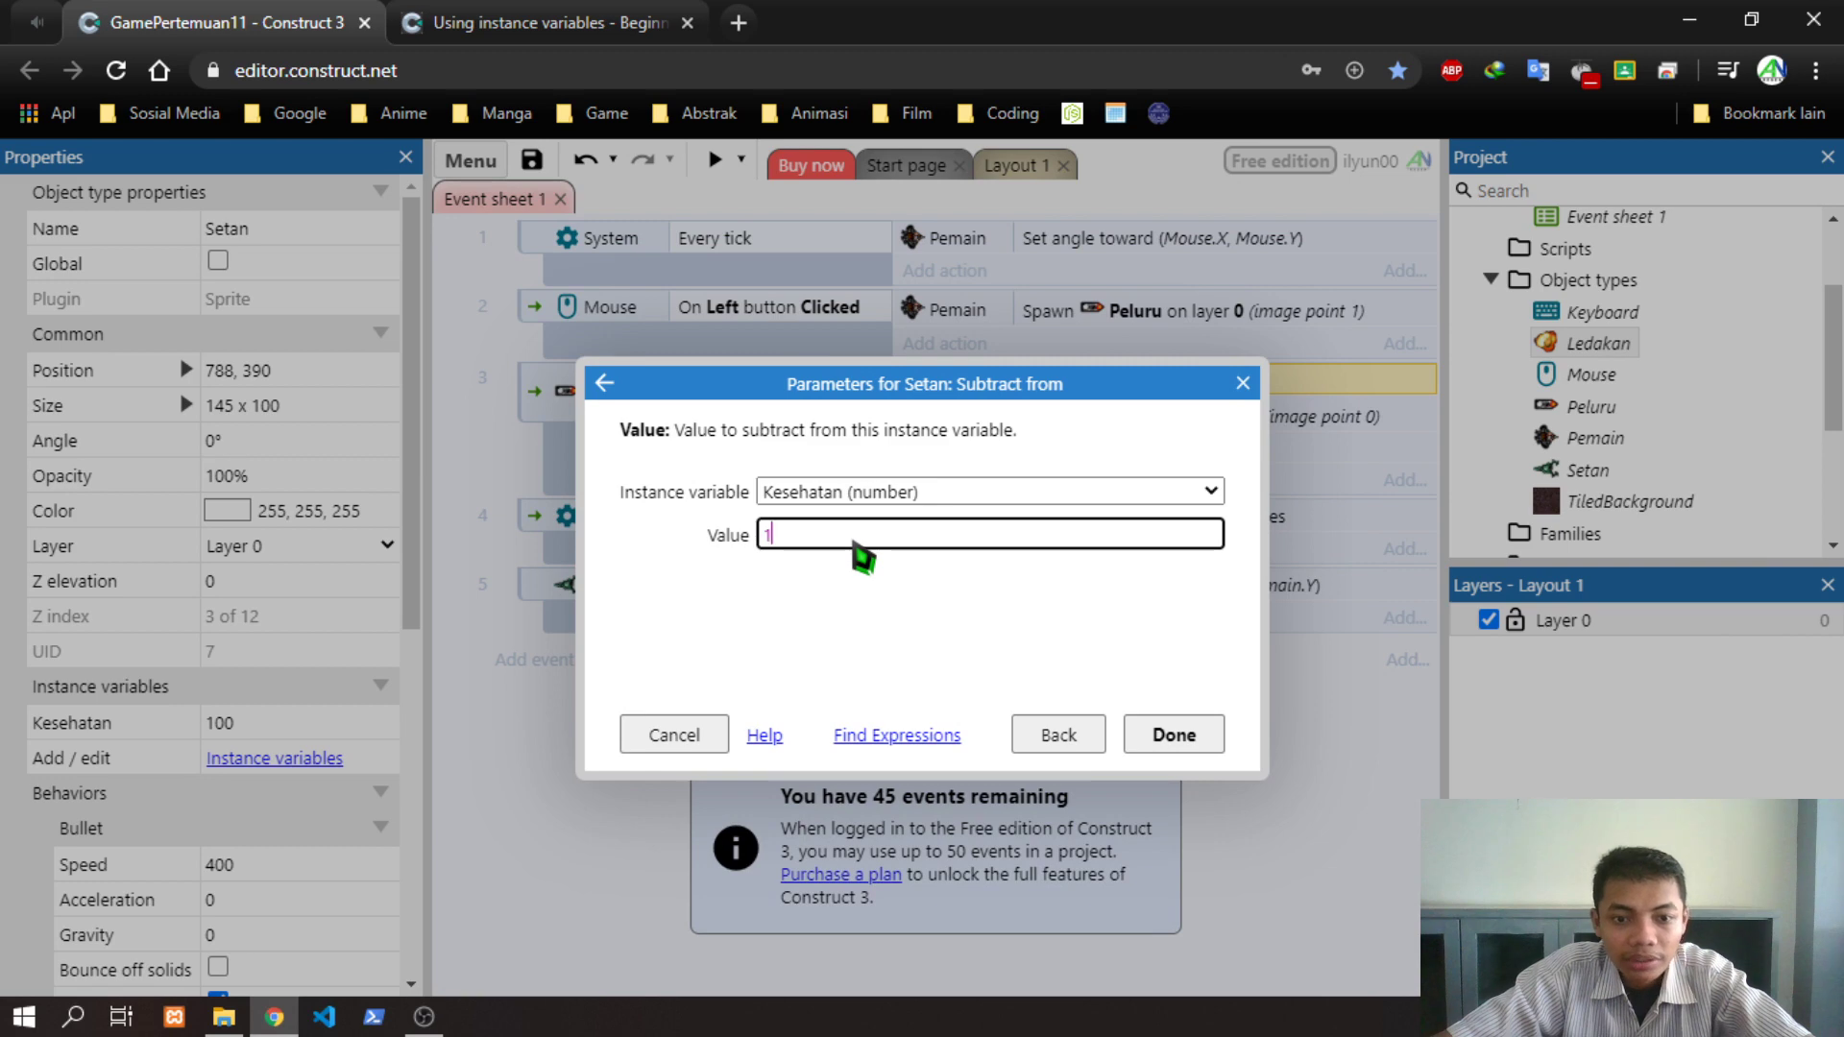
pyautogui.click(463, 21)
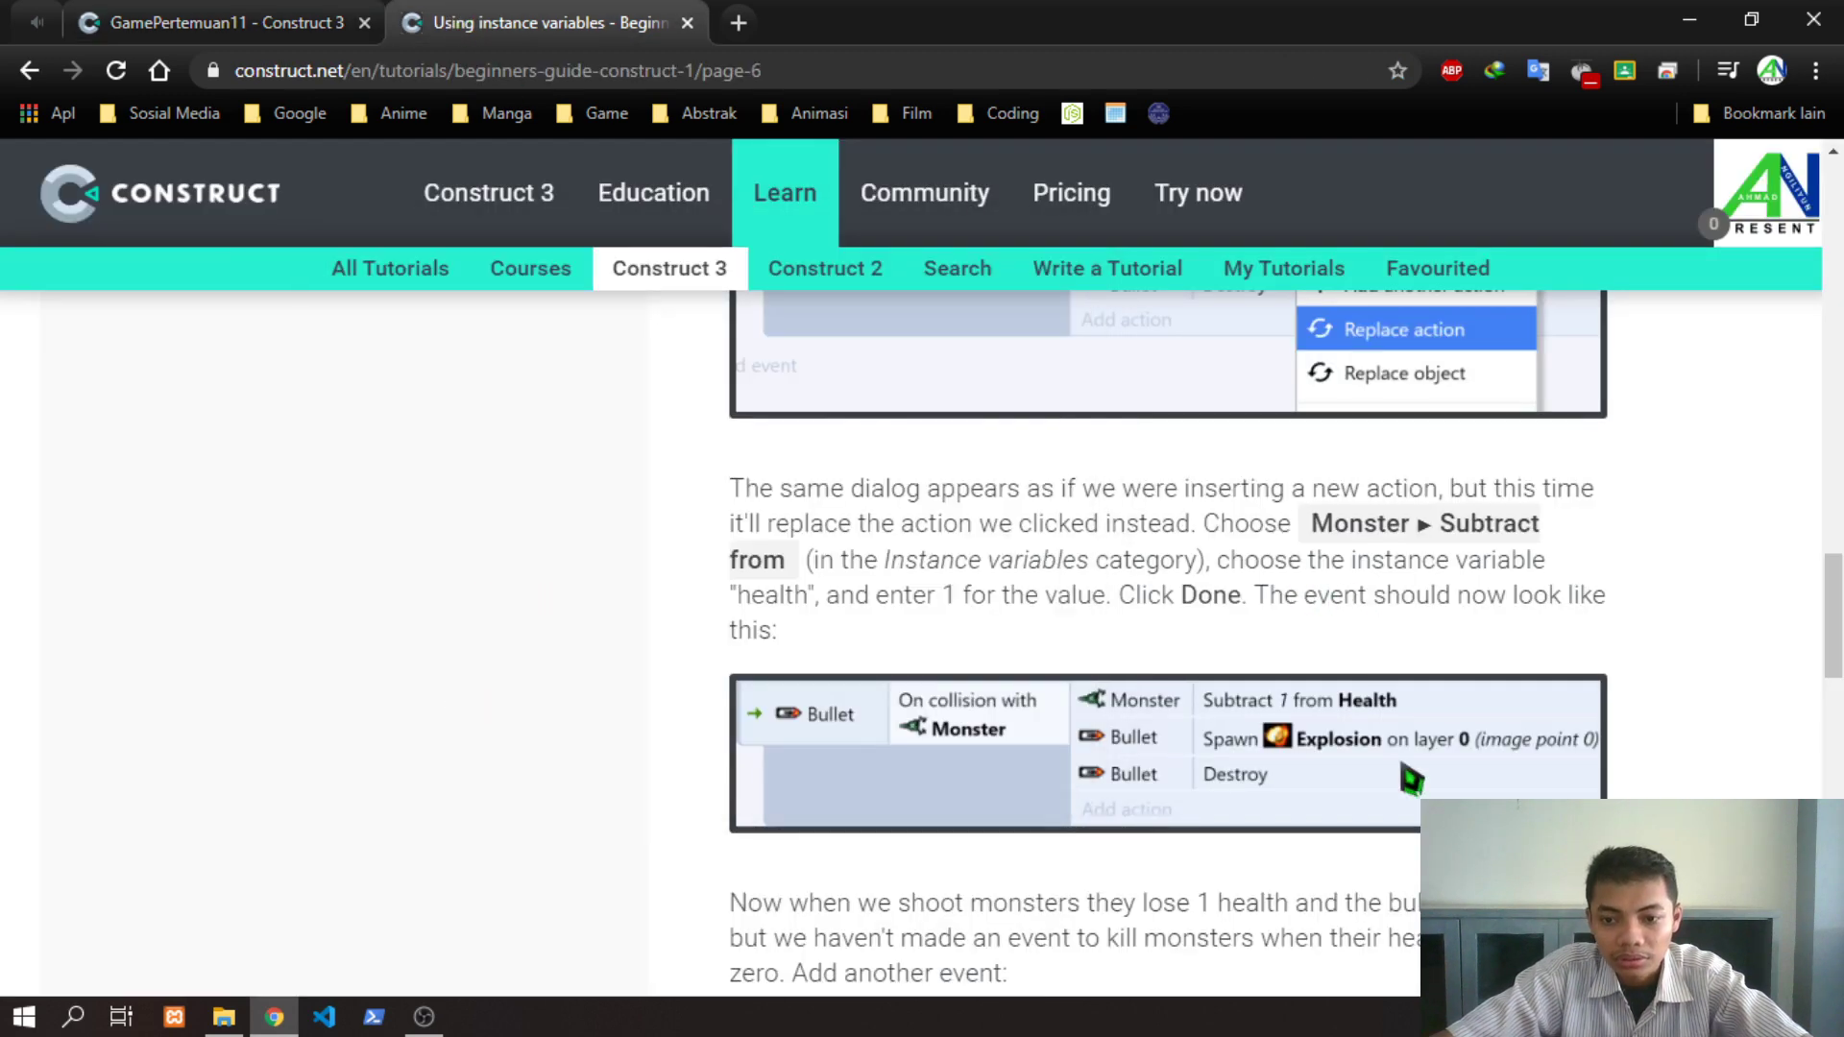
pyautogui.click(240, 21)
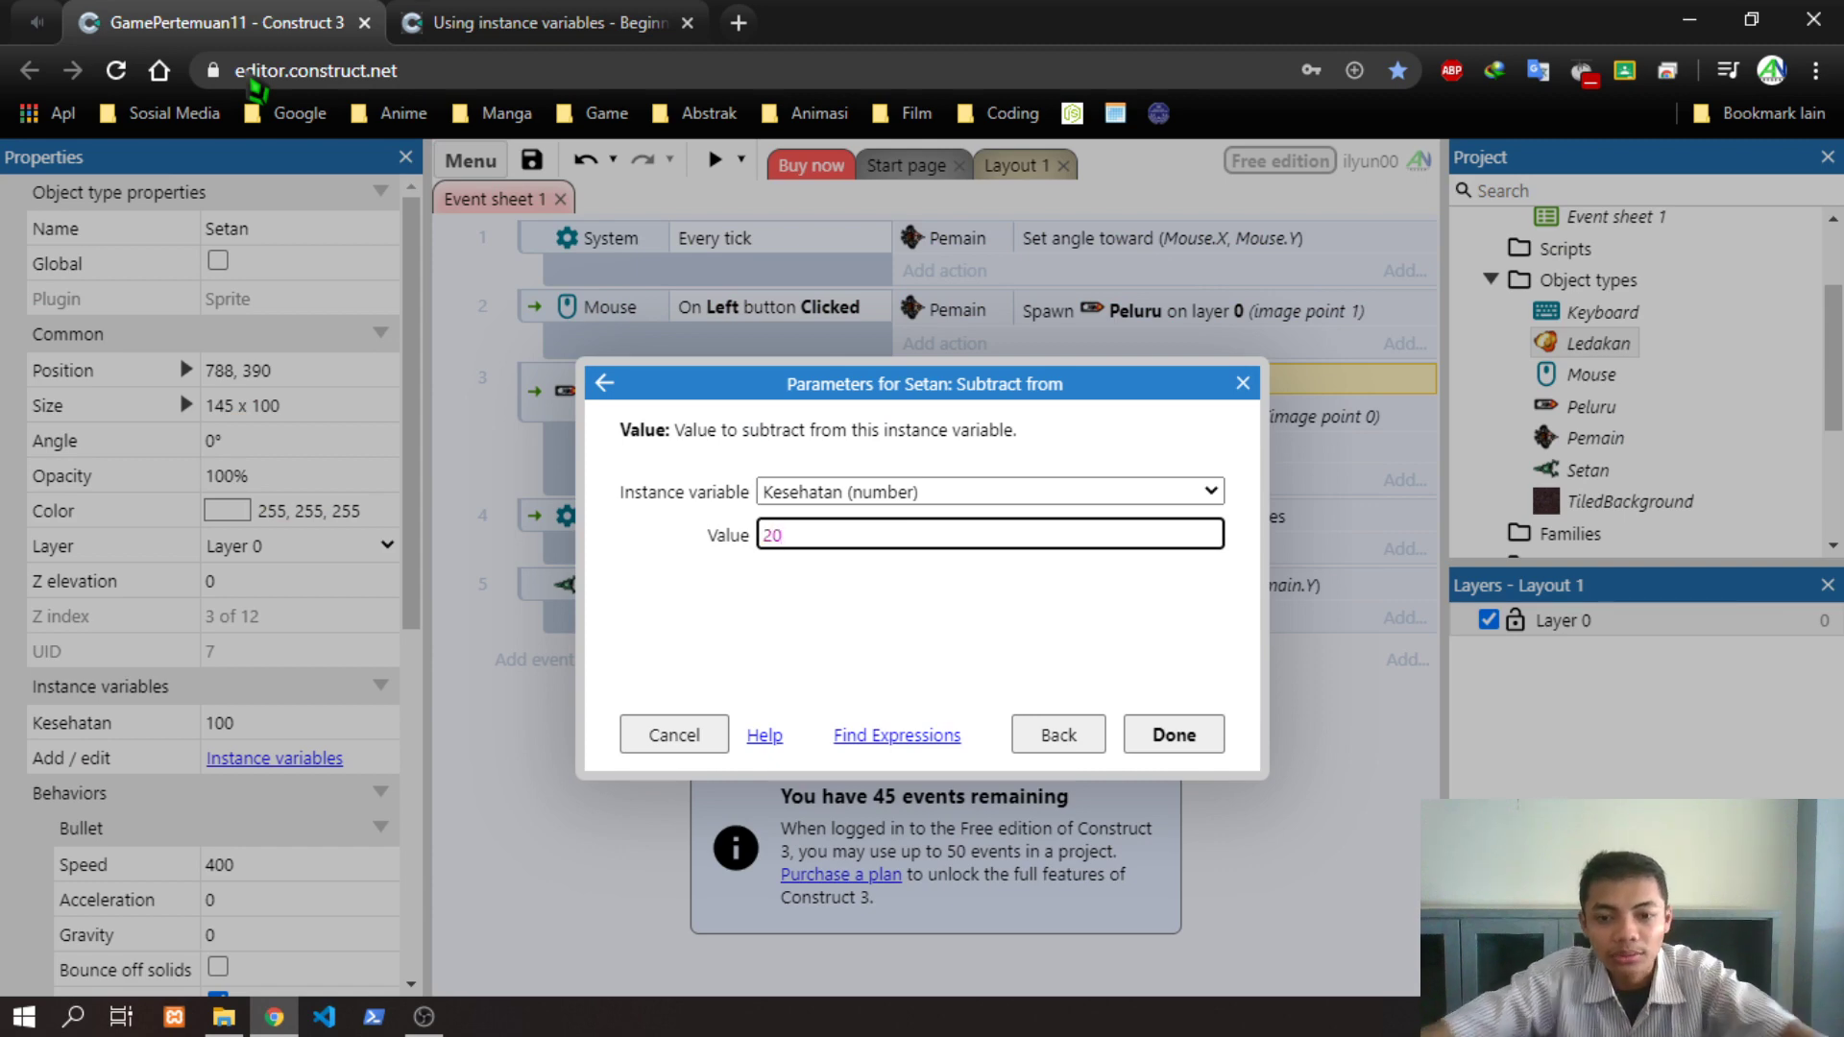
pyautogui.click(1168, 740)
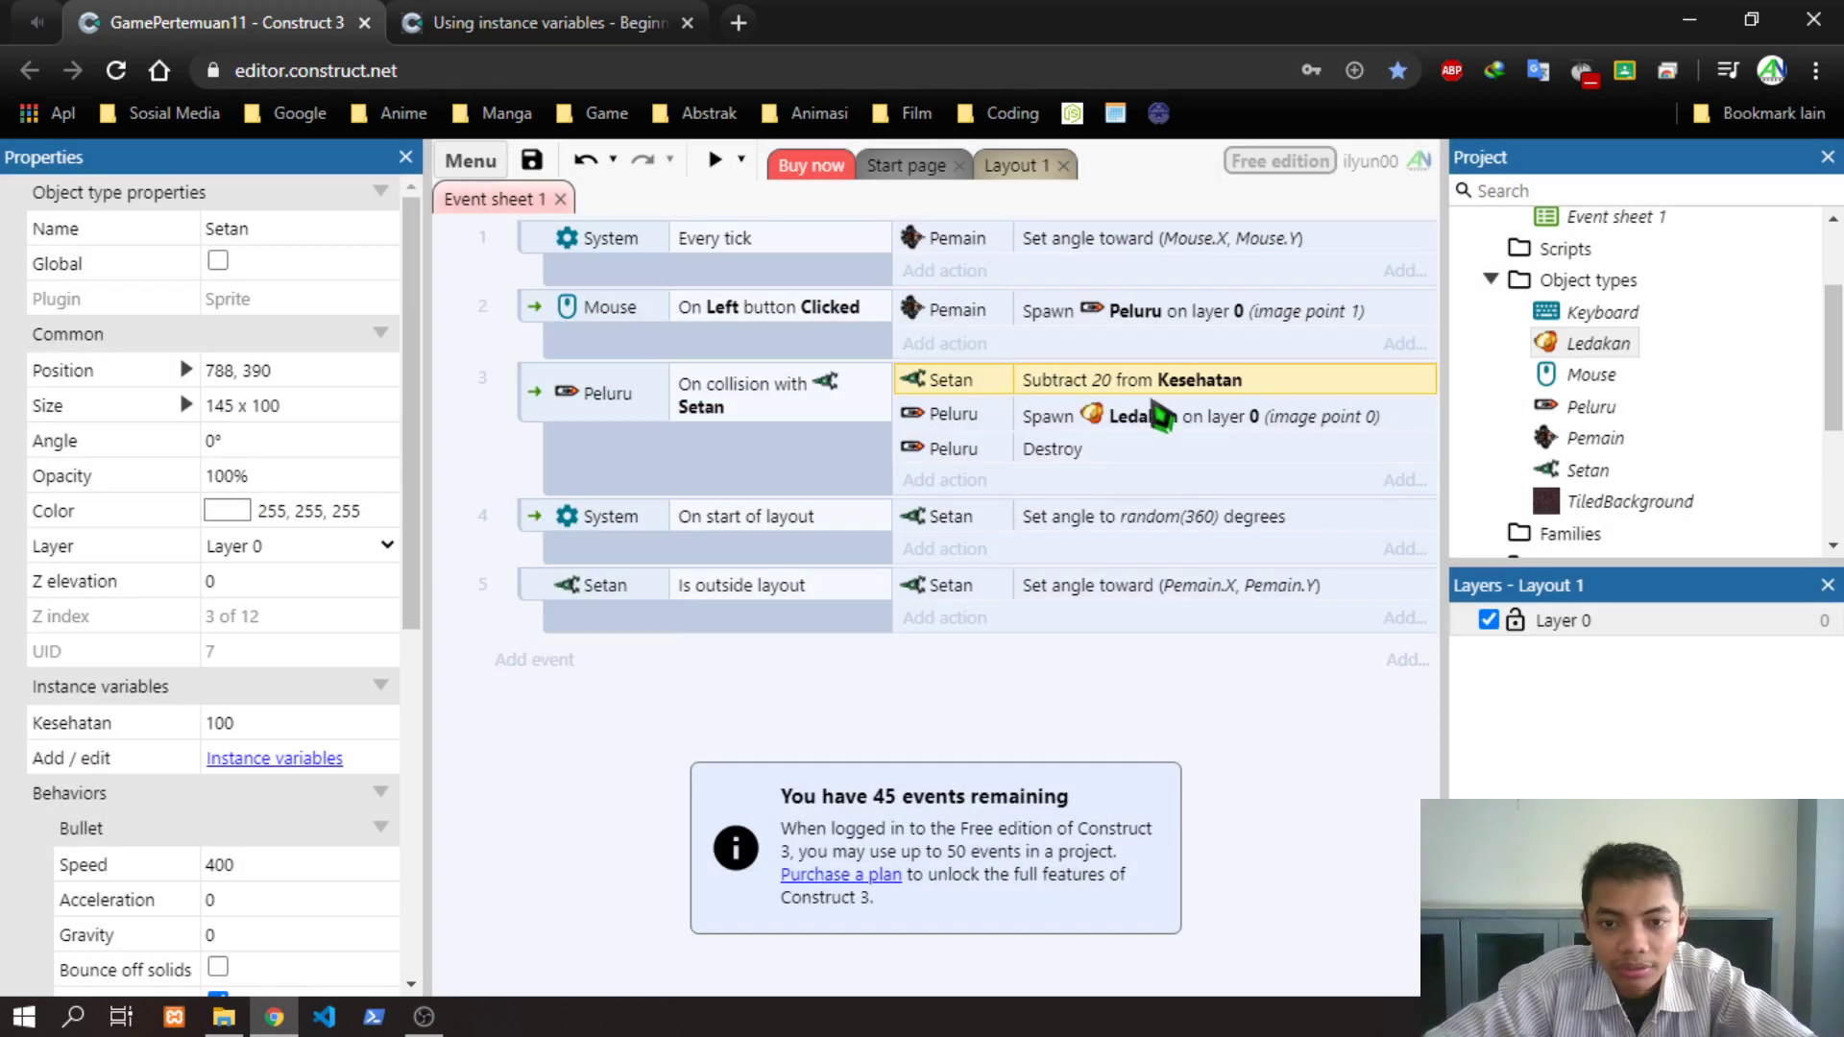
# Read the tutorial's instructions for the event that kills monsters at zero health, comparing the collision event with the editor
pyautogui.click(571, 21)
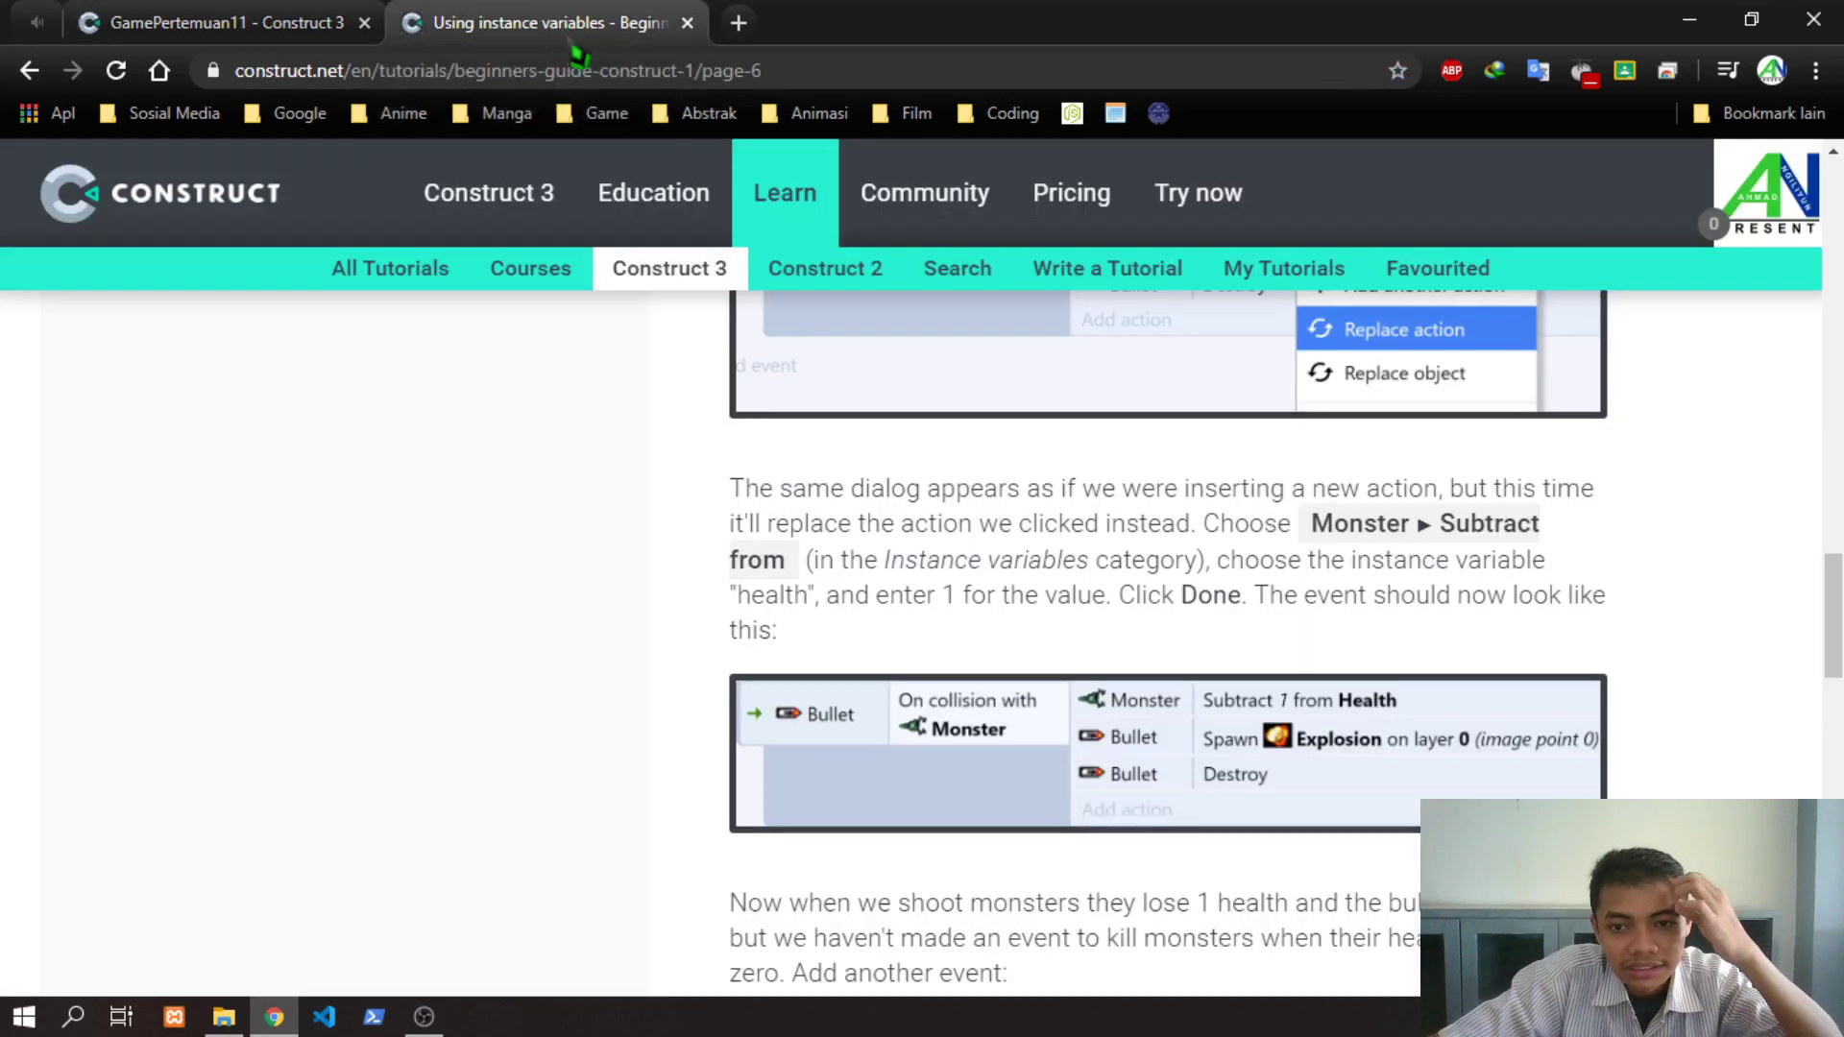
pyautogui.scroll(-3, 1237, 560)
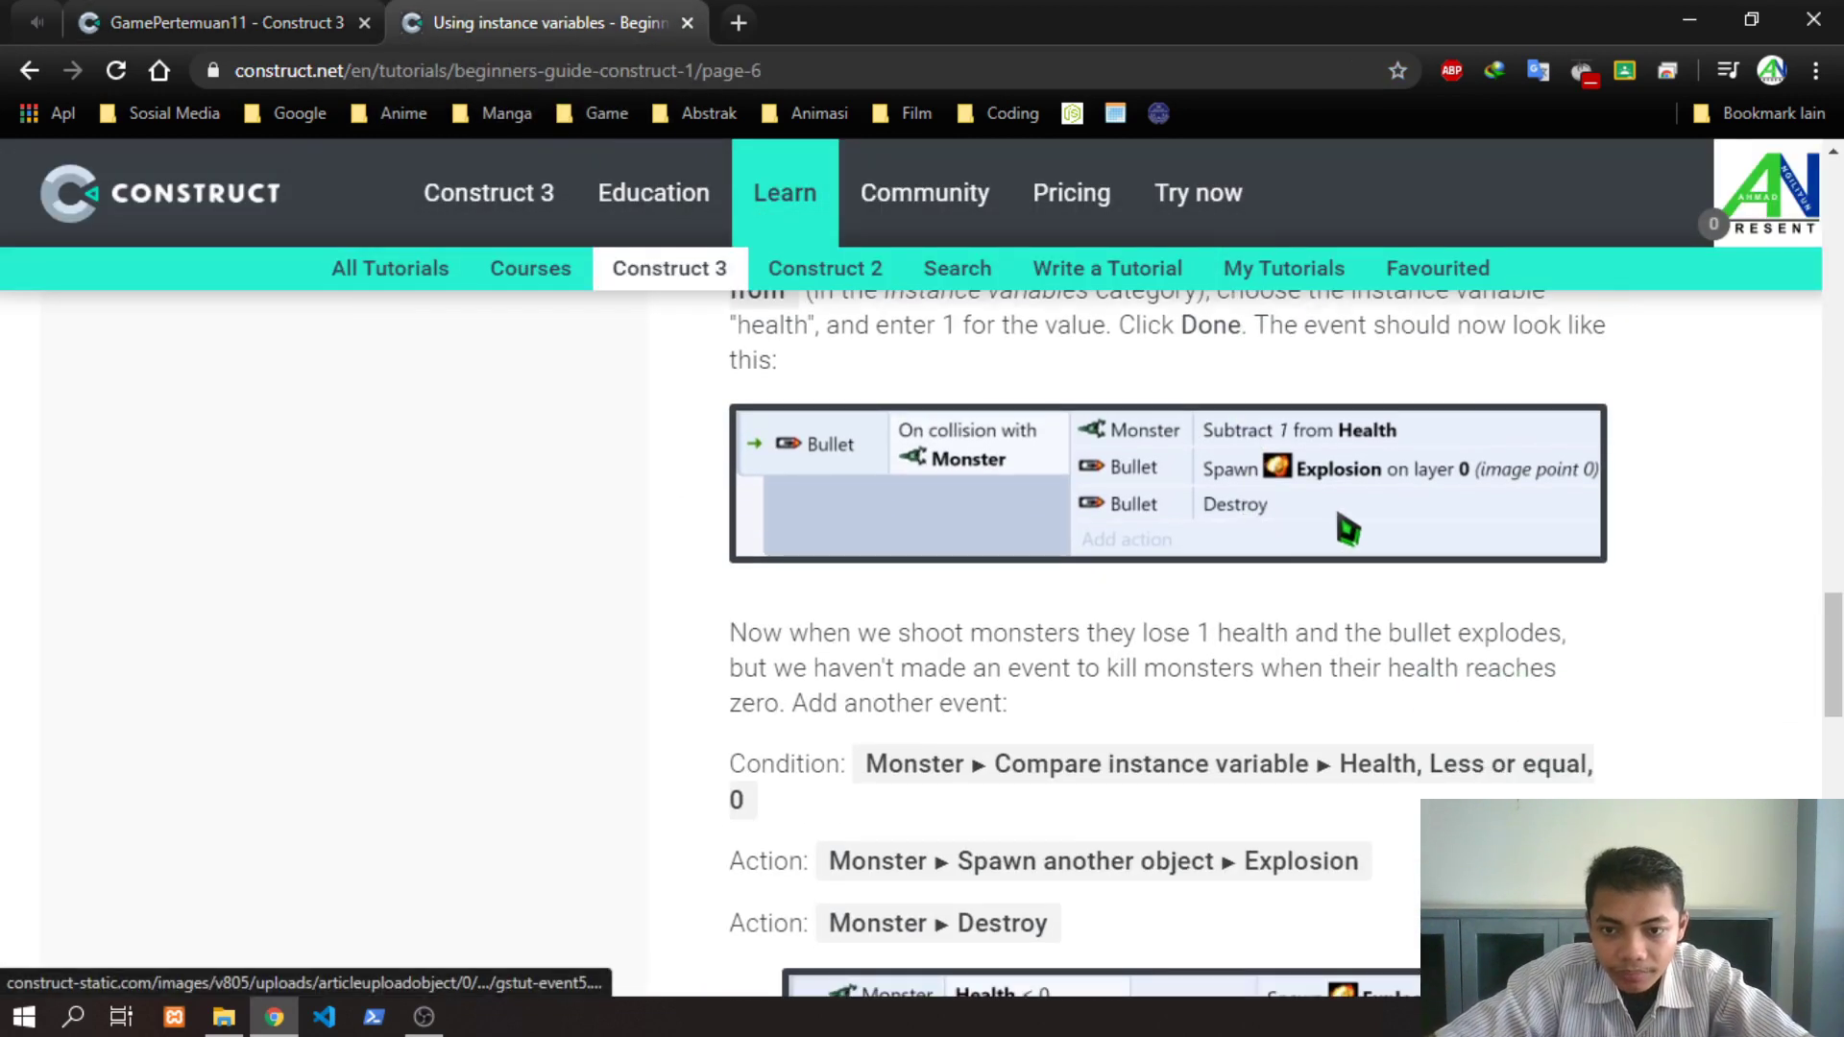
pyautogui.hotkey('ctrl', 'Tab')
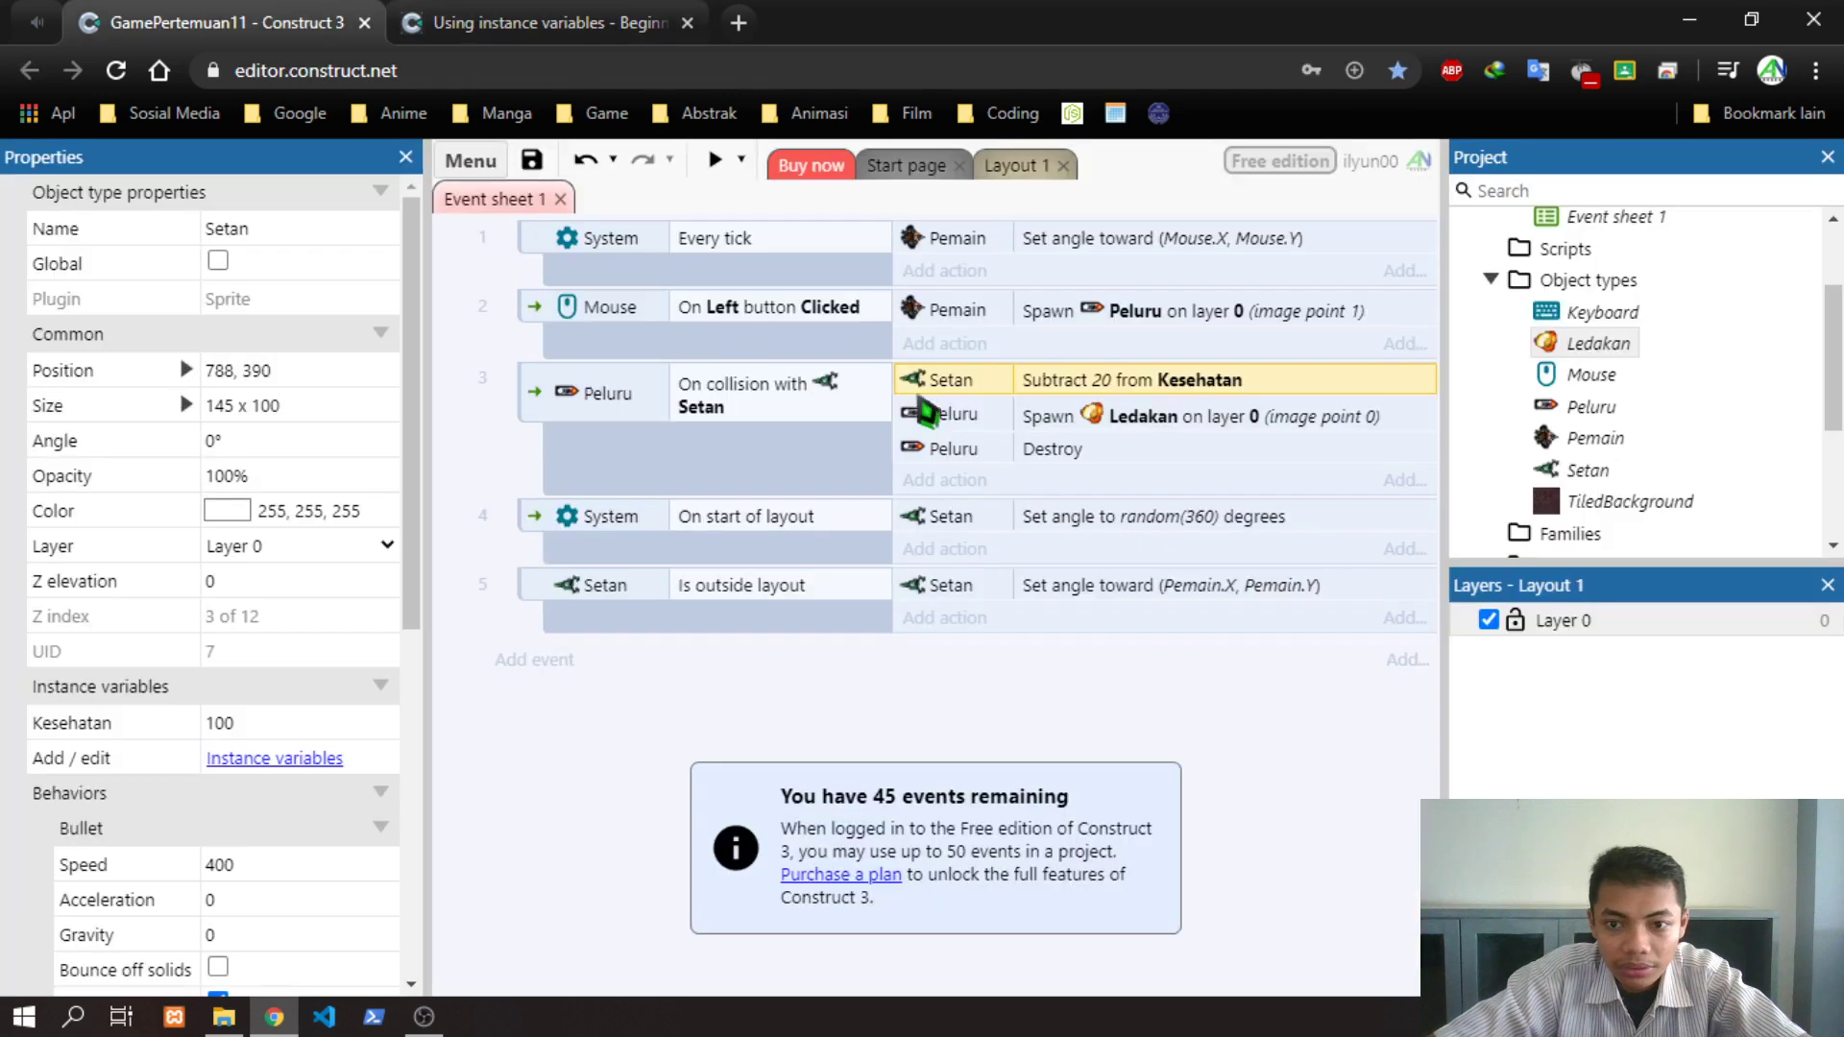
pyautogui.hotkey('ctrl', 'Tab')
pyautogui.scroll(-6, 1556, 692)
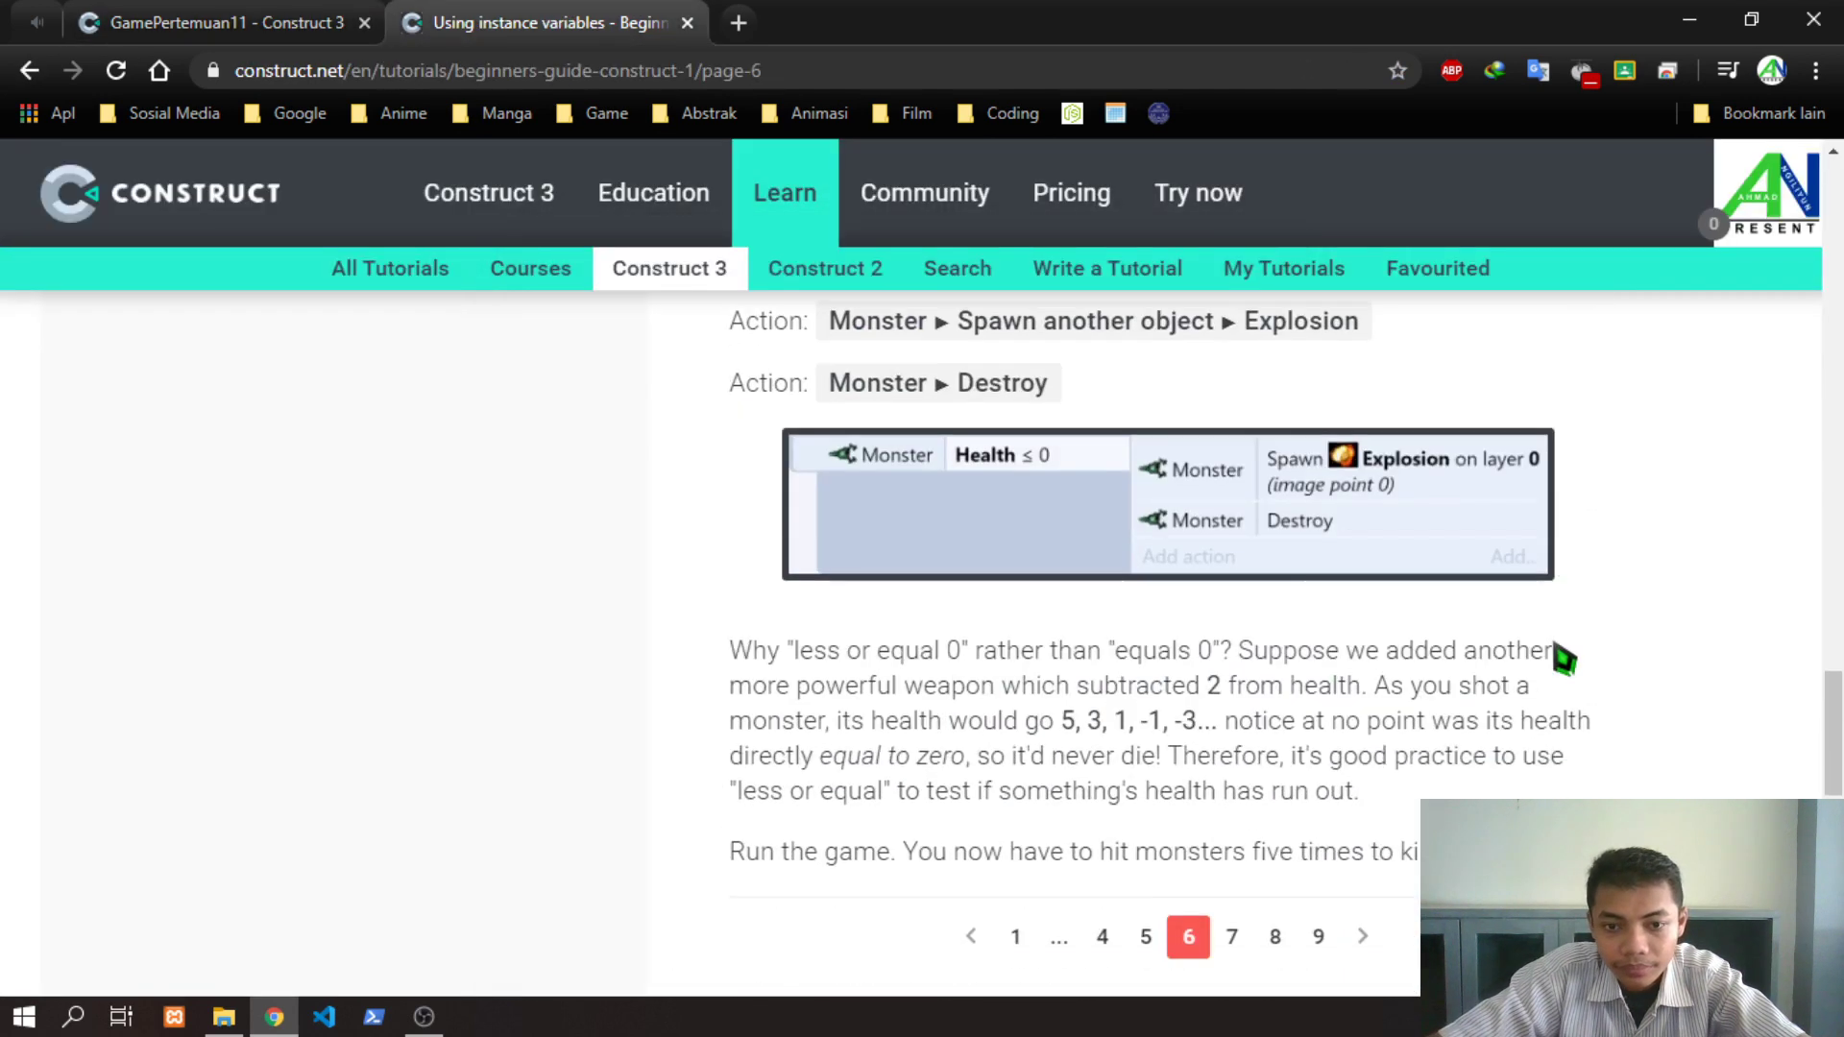
pyautogui.scroll(4, 1044, 577)
pyautogui.moveTo(893, 649); pyautogui.dragTo(1206, 659)
pyautogui.click(1364, 653)
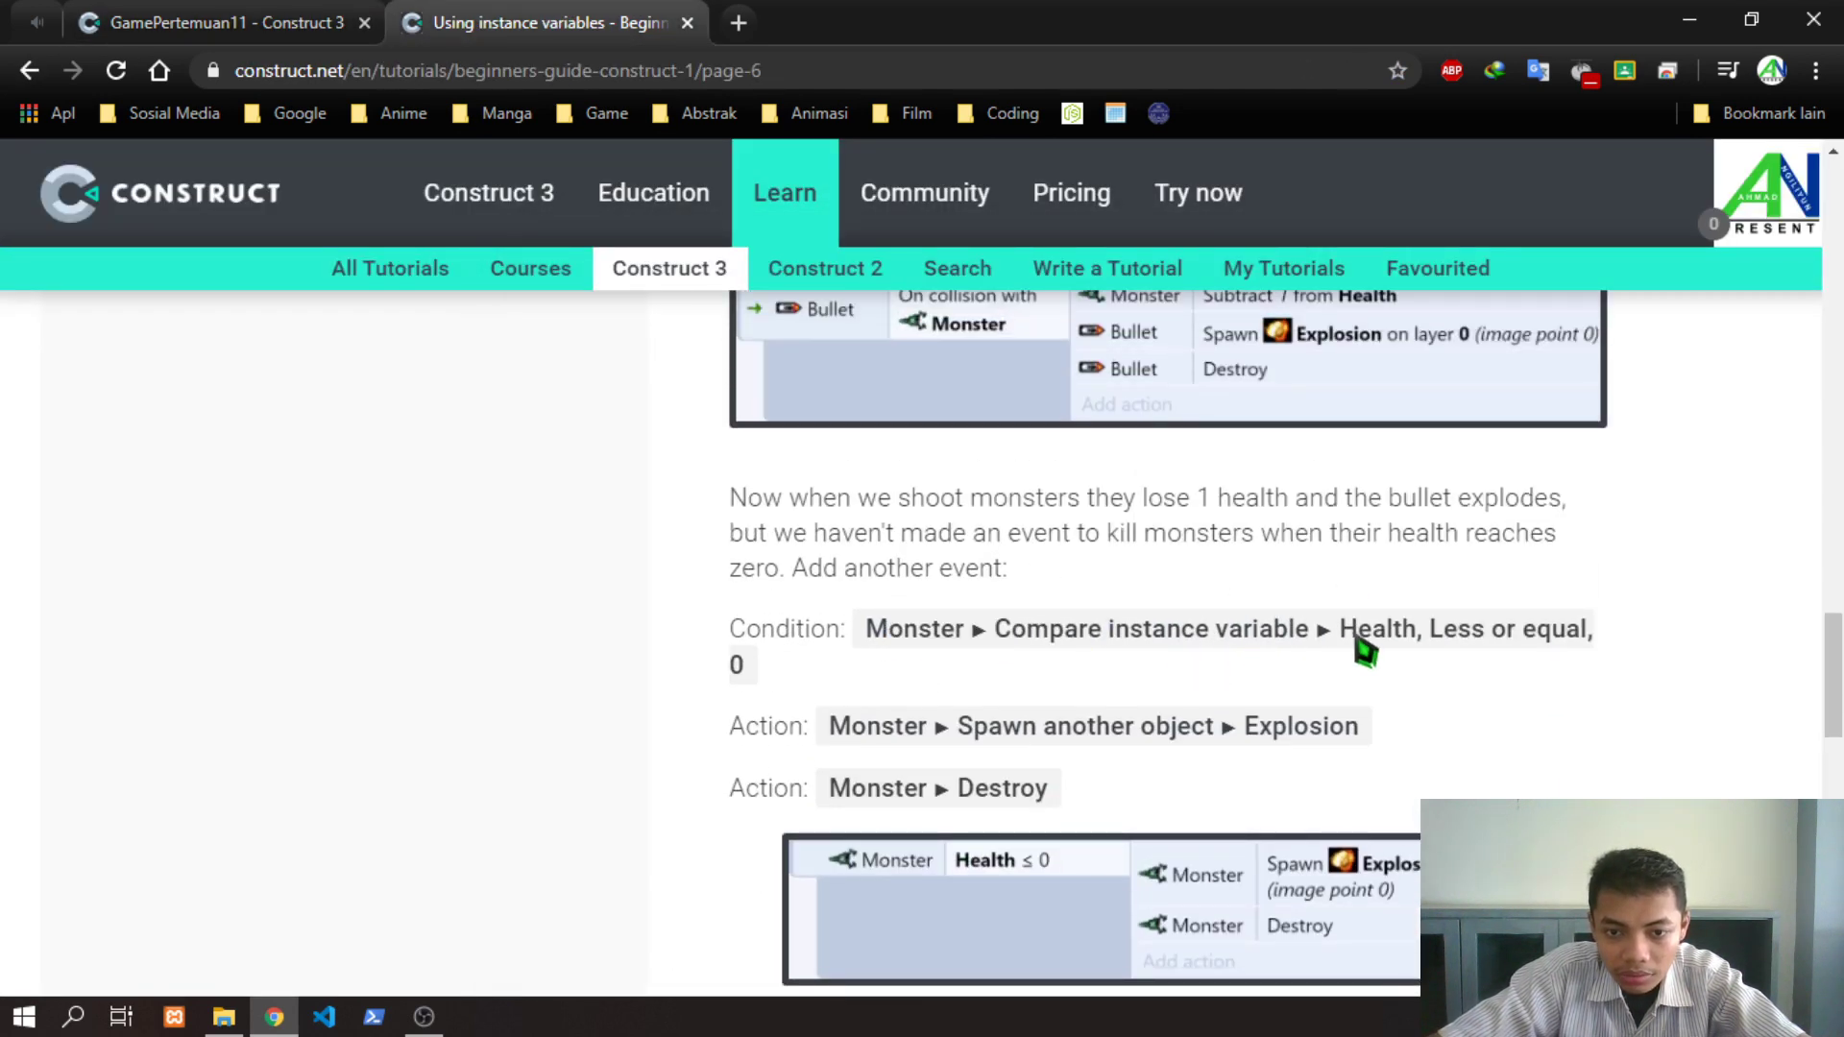
pyautogui.moveTo(1028, 631); pyautogui.dragTo(1219, 636)
pyautogui.click(1219, 638)
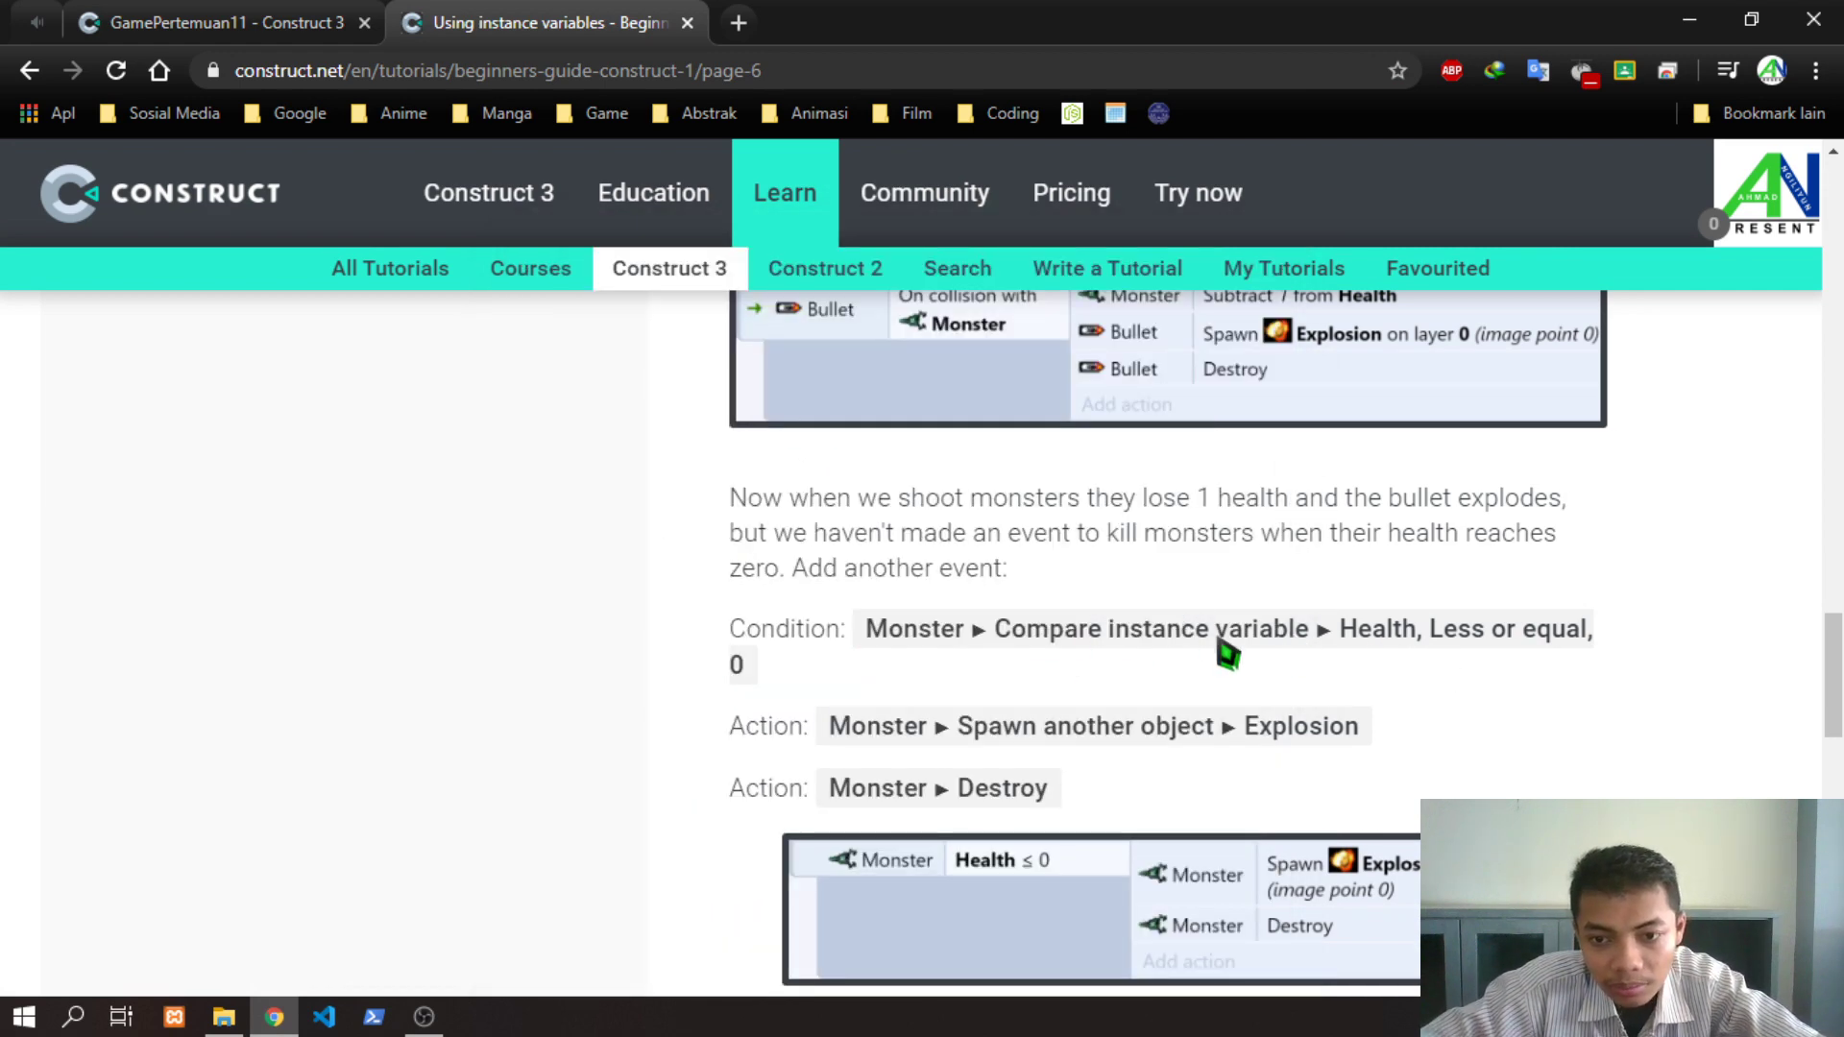
# In the Construct 3 editor, add a new event using Setan's Compare instance variable condition
pyautogui.click(221, 22)
pyautogui.click(557, 661)
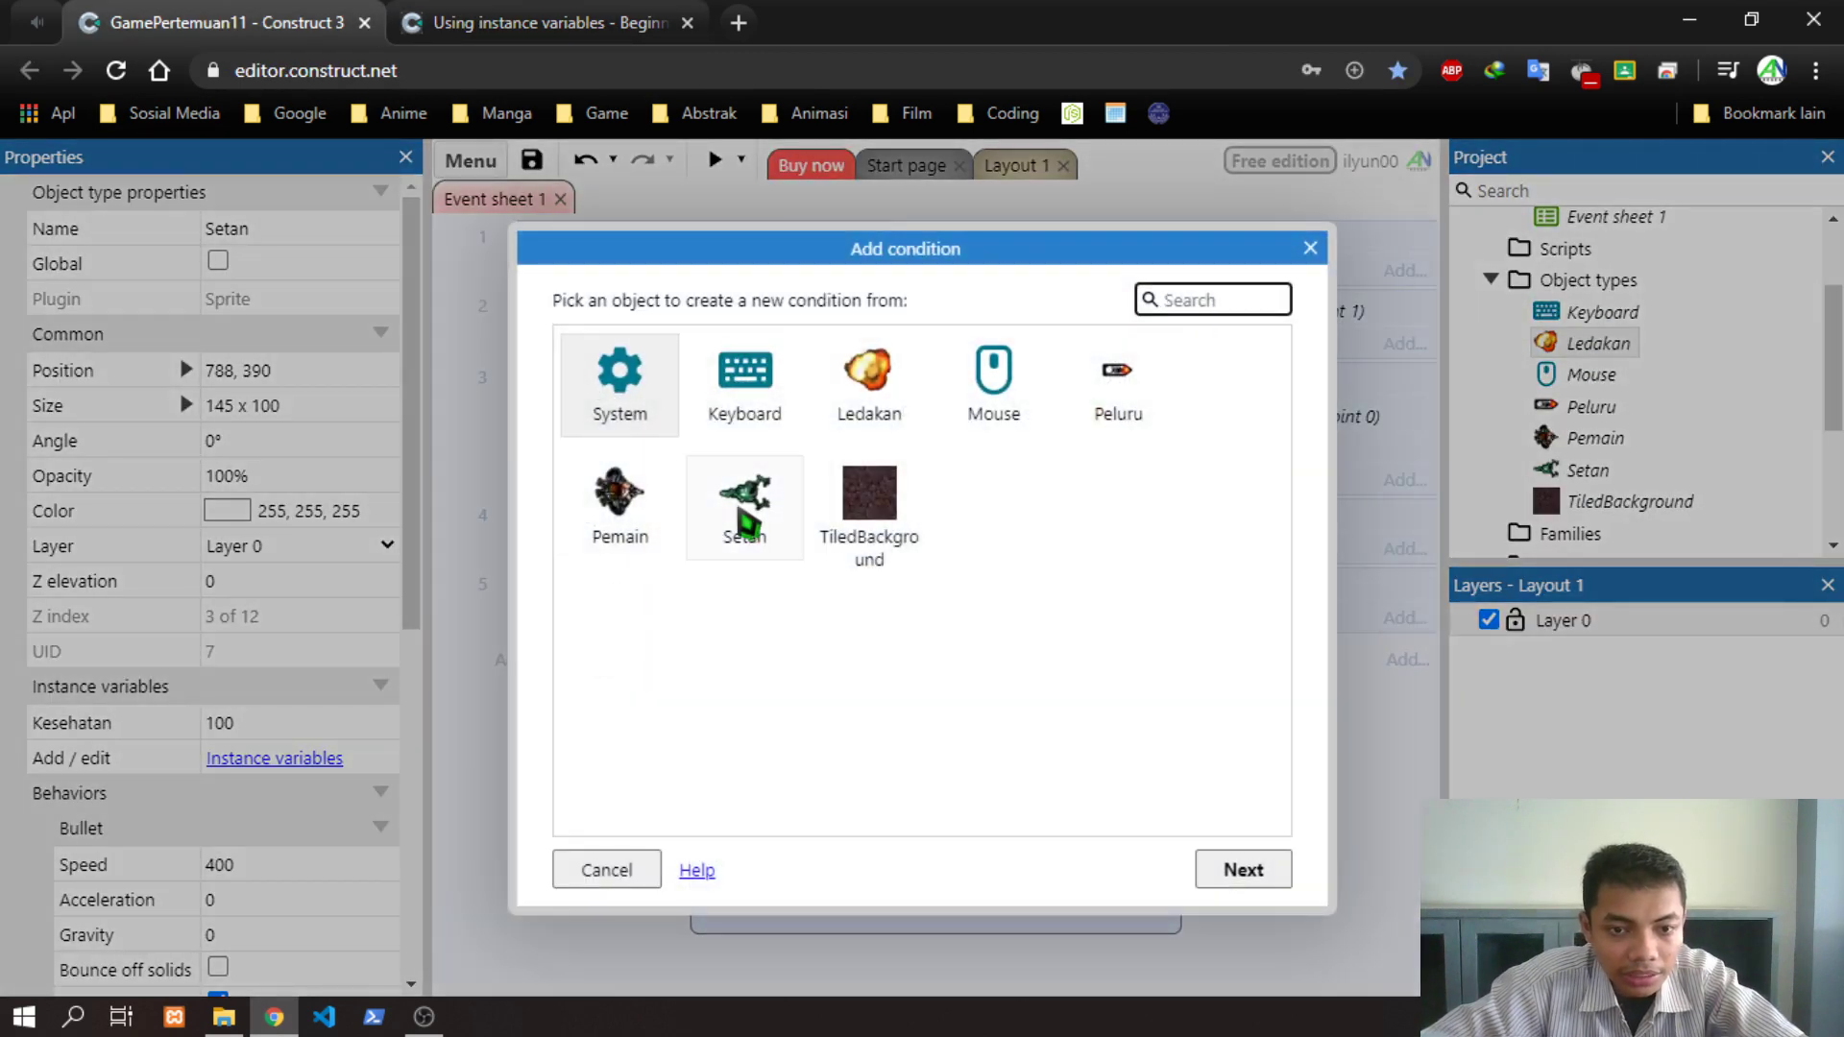
pyautogui.doubleClick(740, 501)
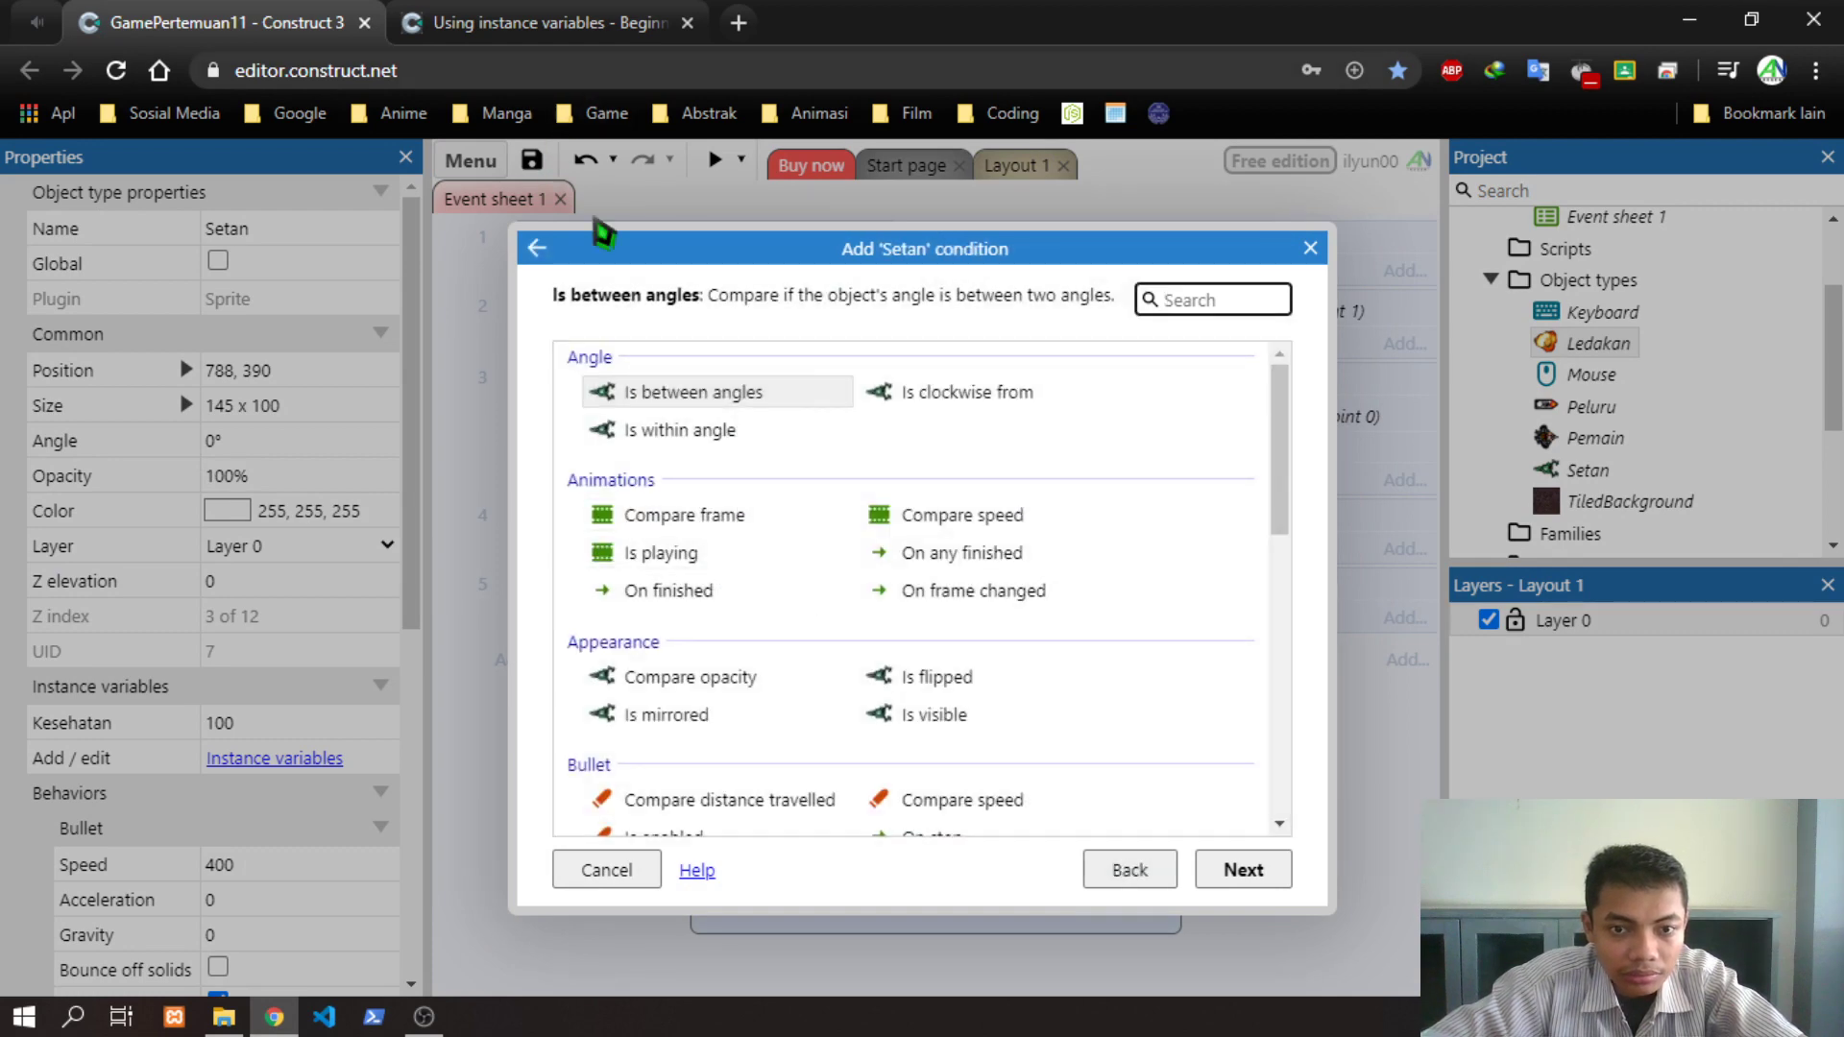
pyautogui.write('c')
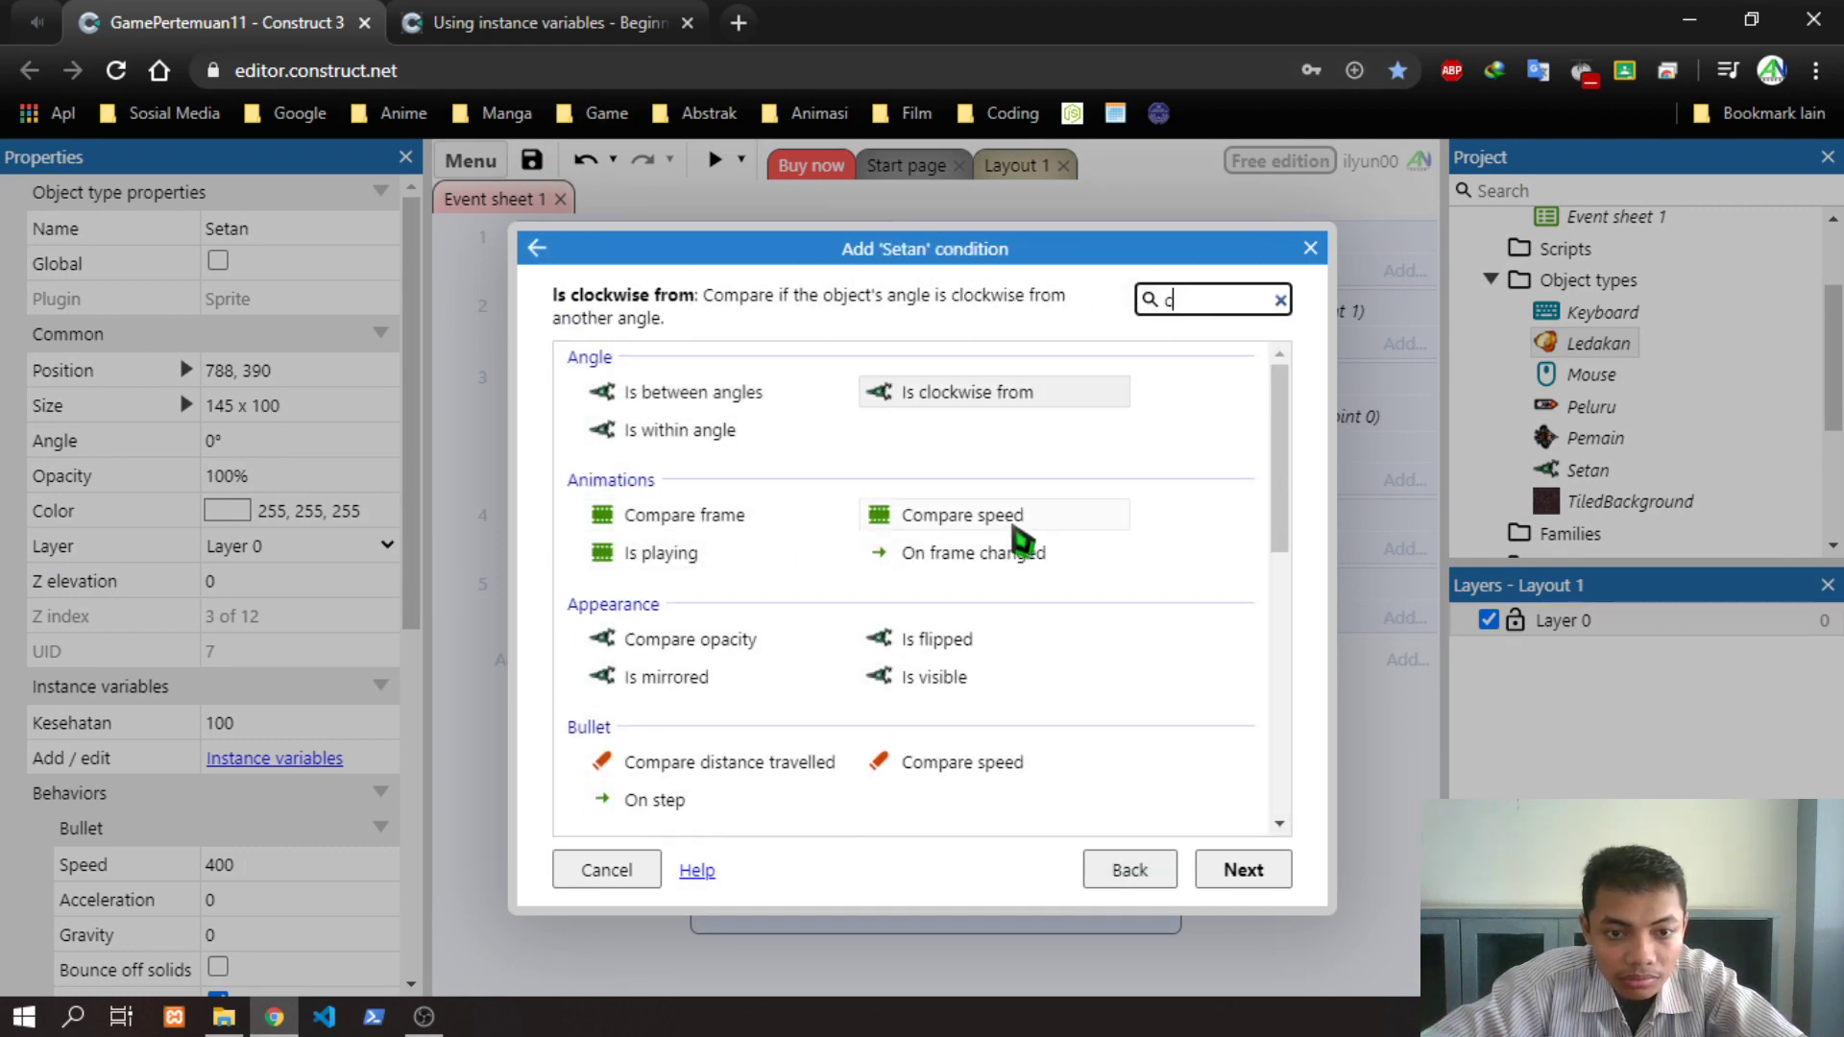
pyautogui.scroll(-2, 961, 653)
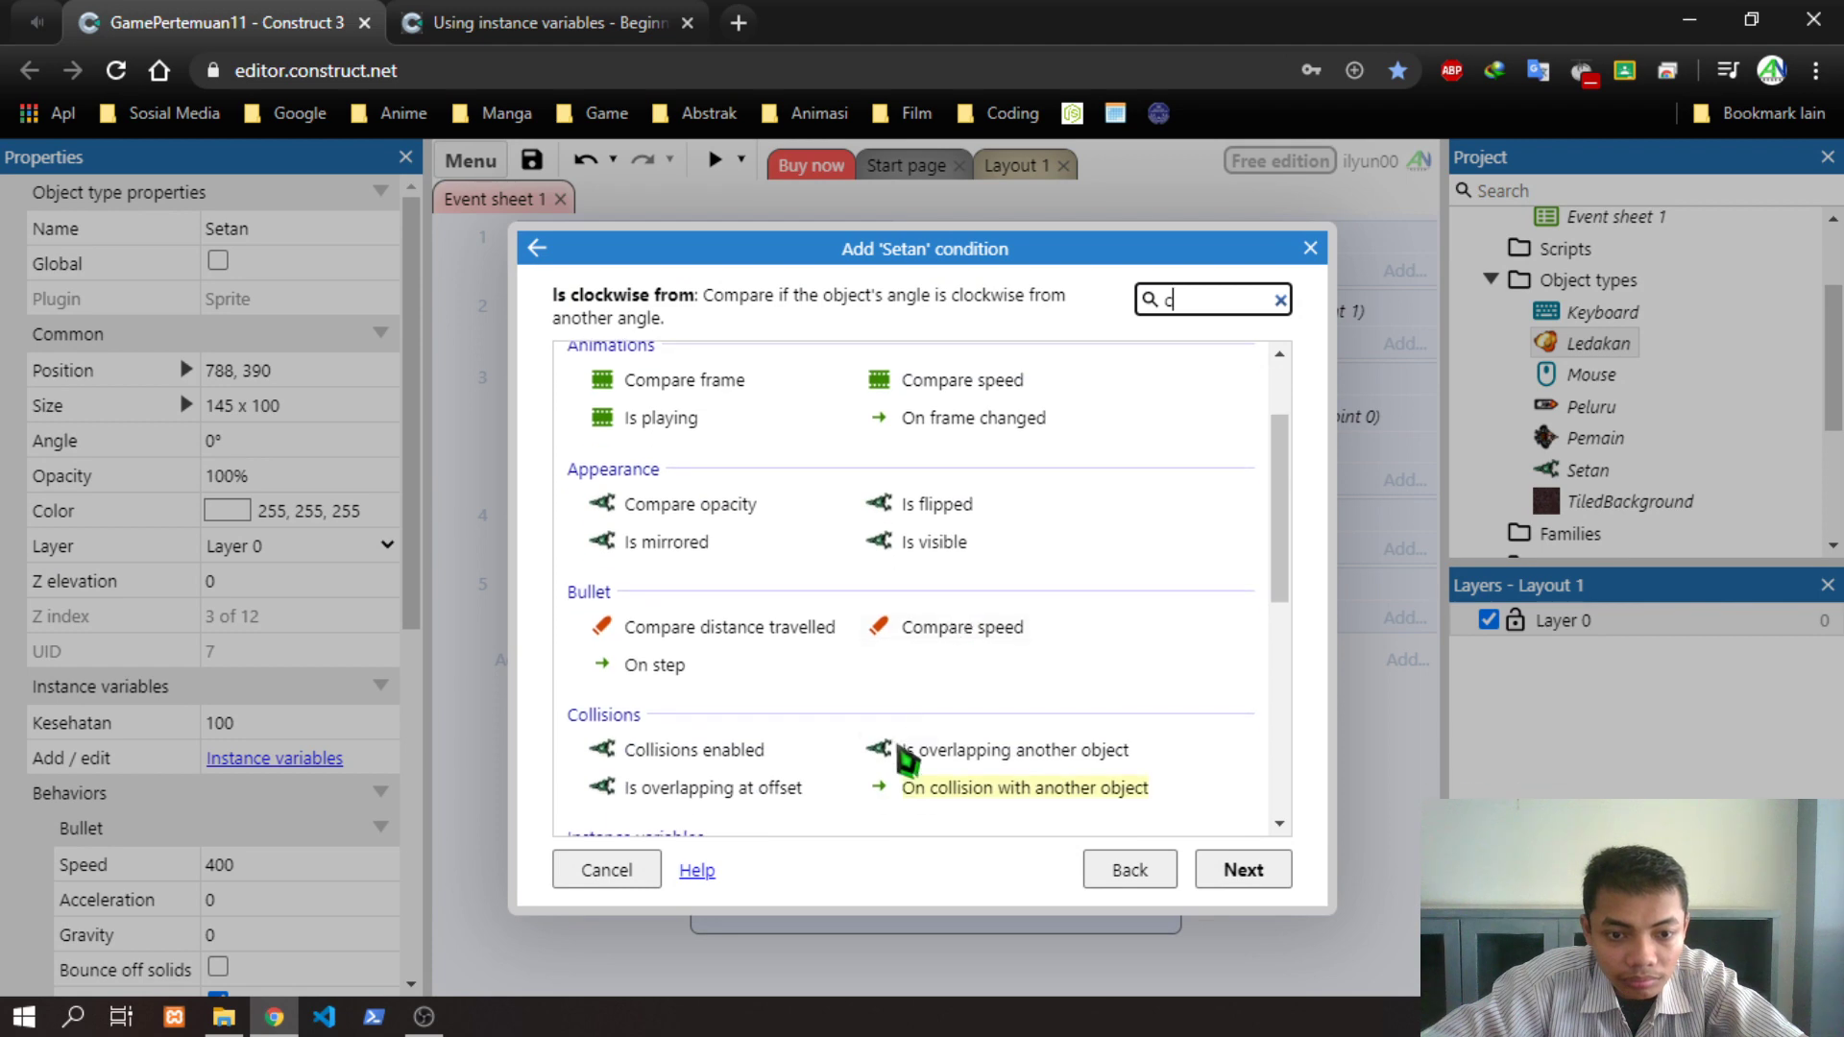
pyautogui.scroll(-4, 951, 768)
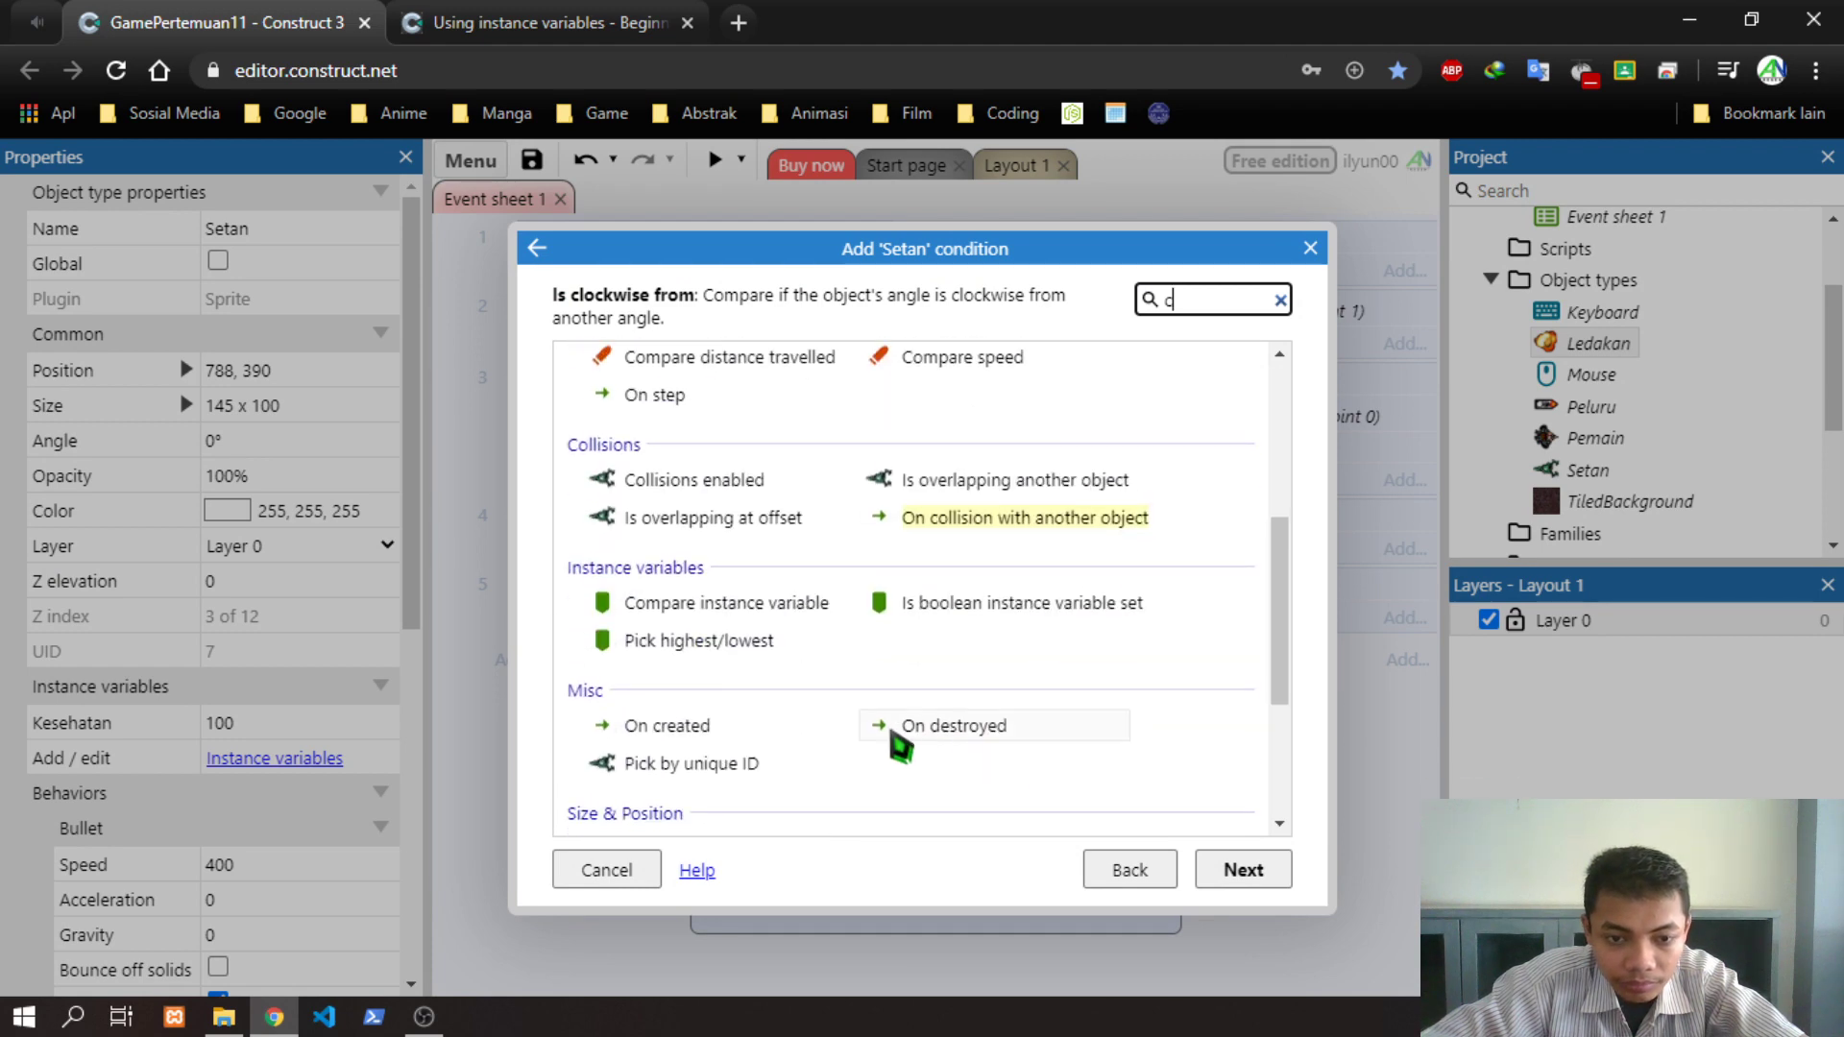
pyautogui.doubleClick(727, 620)
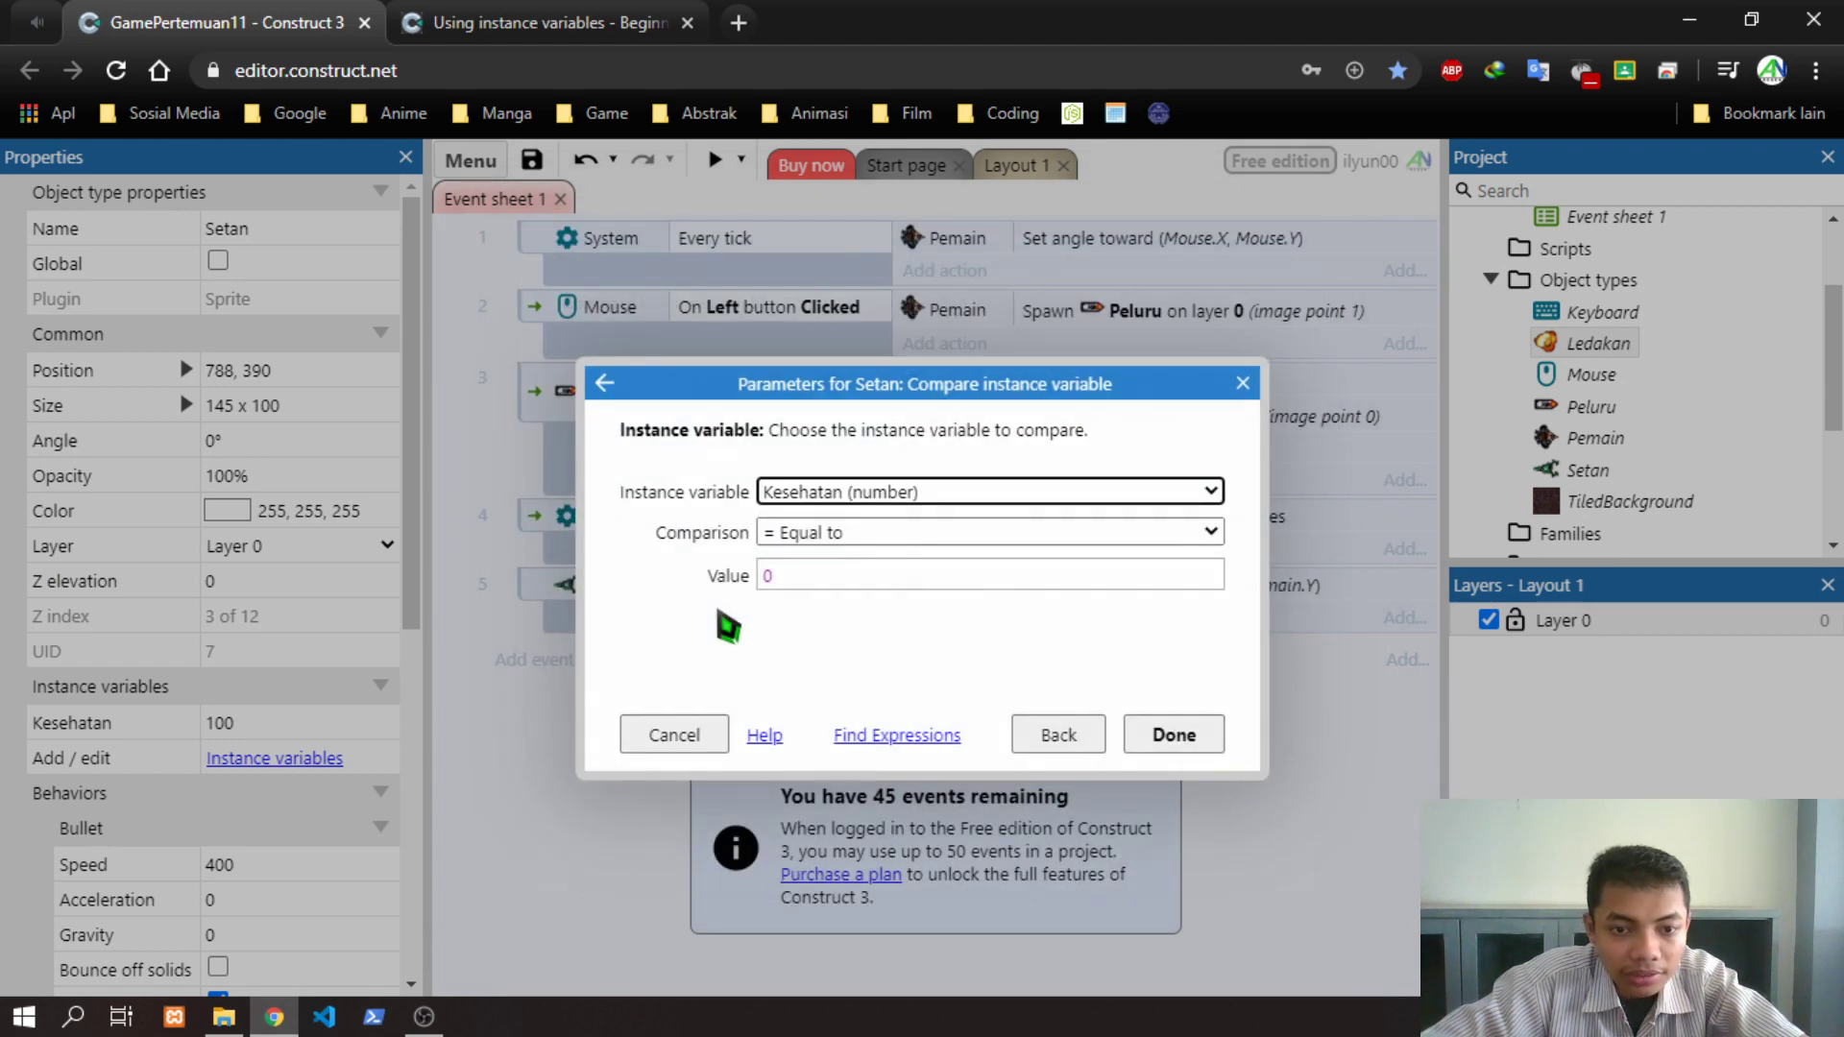
# Set the condition to Kesehatan Less or equal 0, consulting the tutorial's condition, and confirm it
pyautogui.click(891, 533)
pyautogui.click(538, 22)
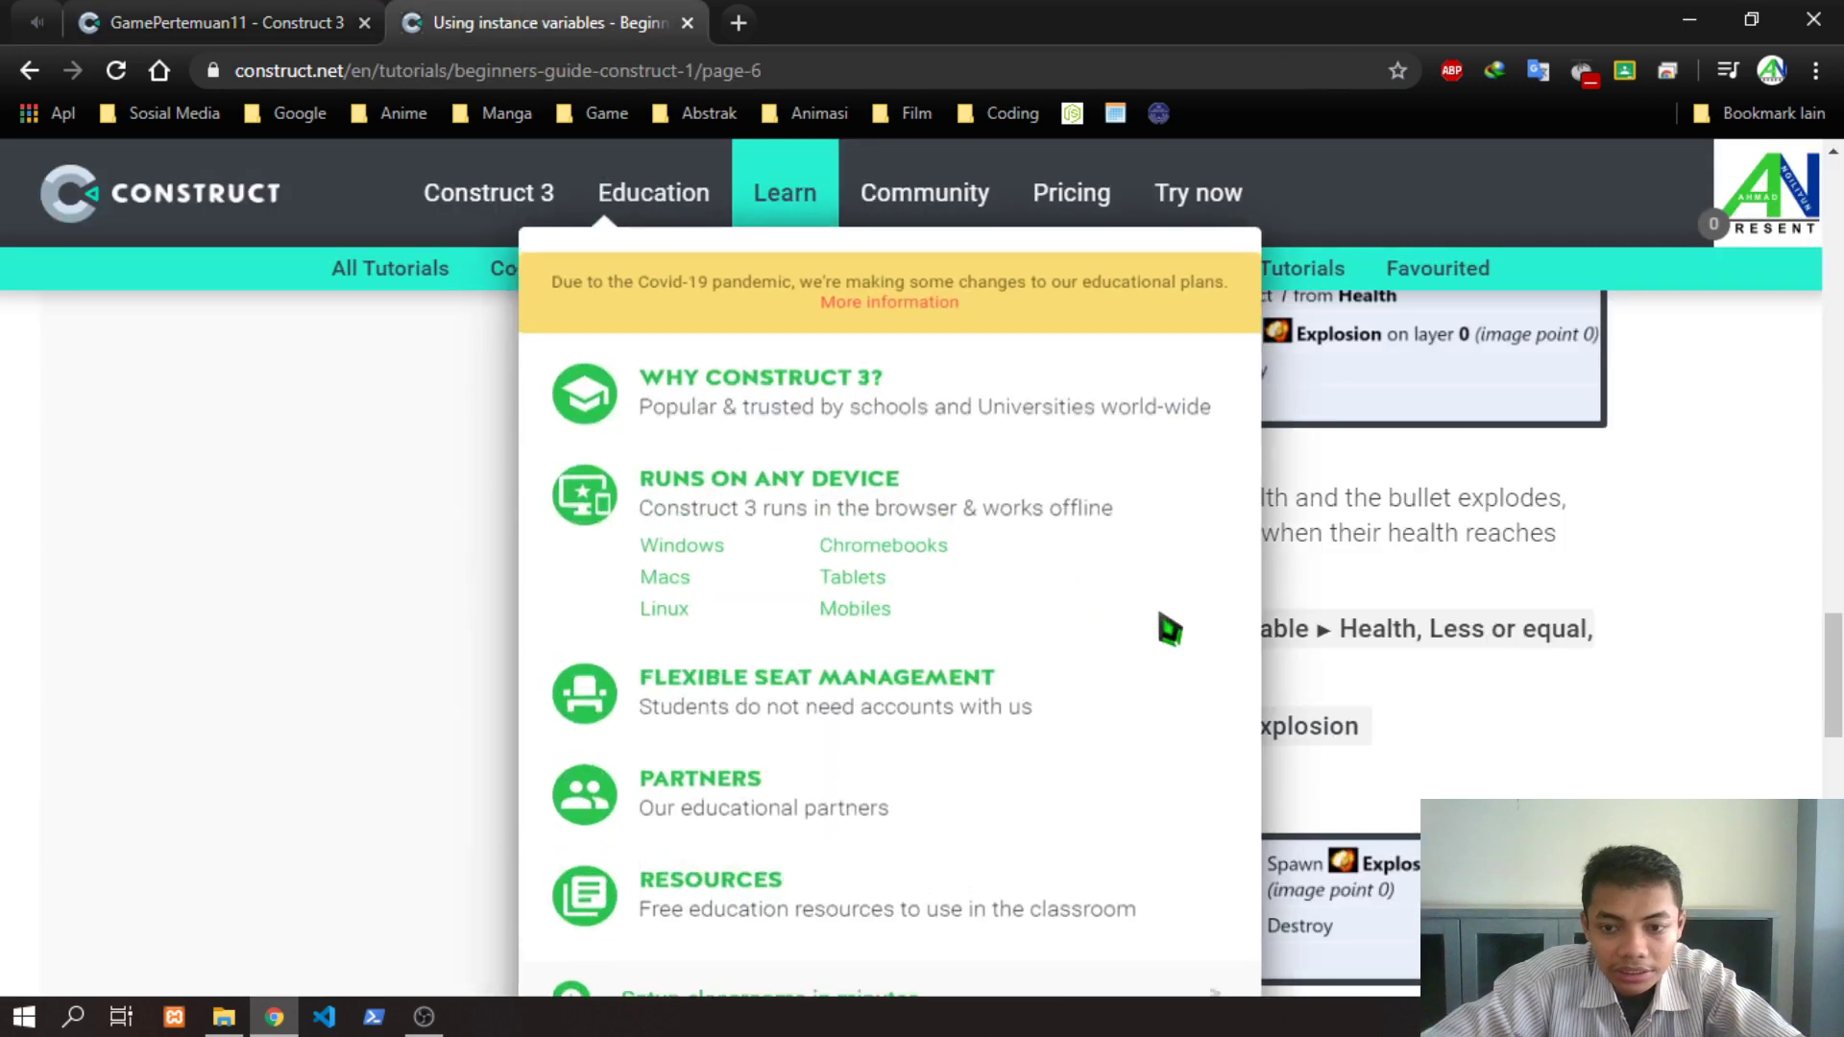
pyautogui.moveTo(1432, 634); pyautogui.dragTo(1577, 659)
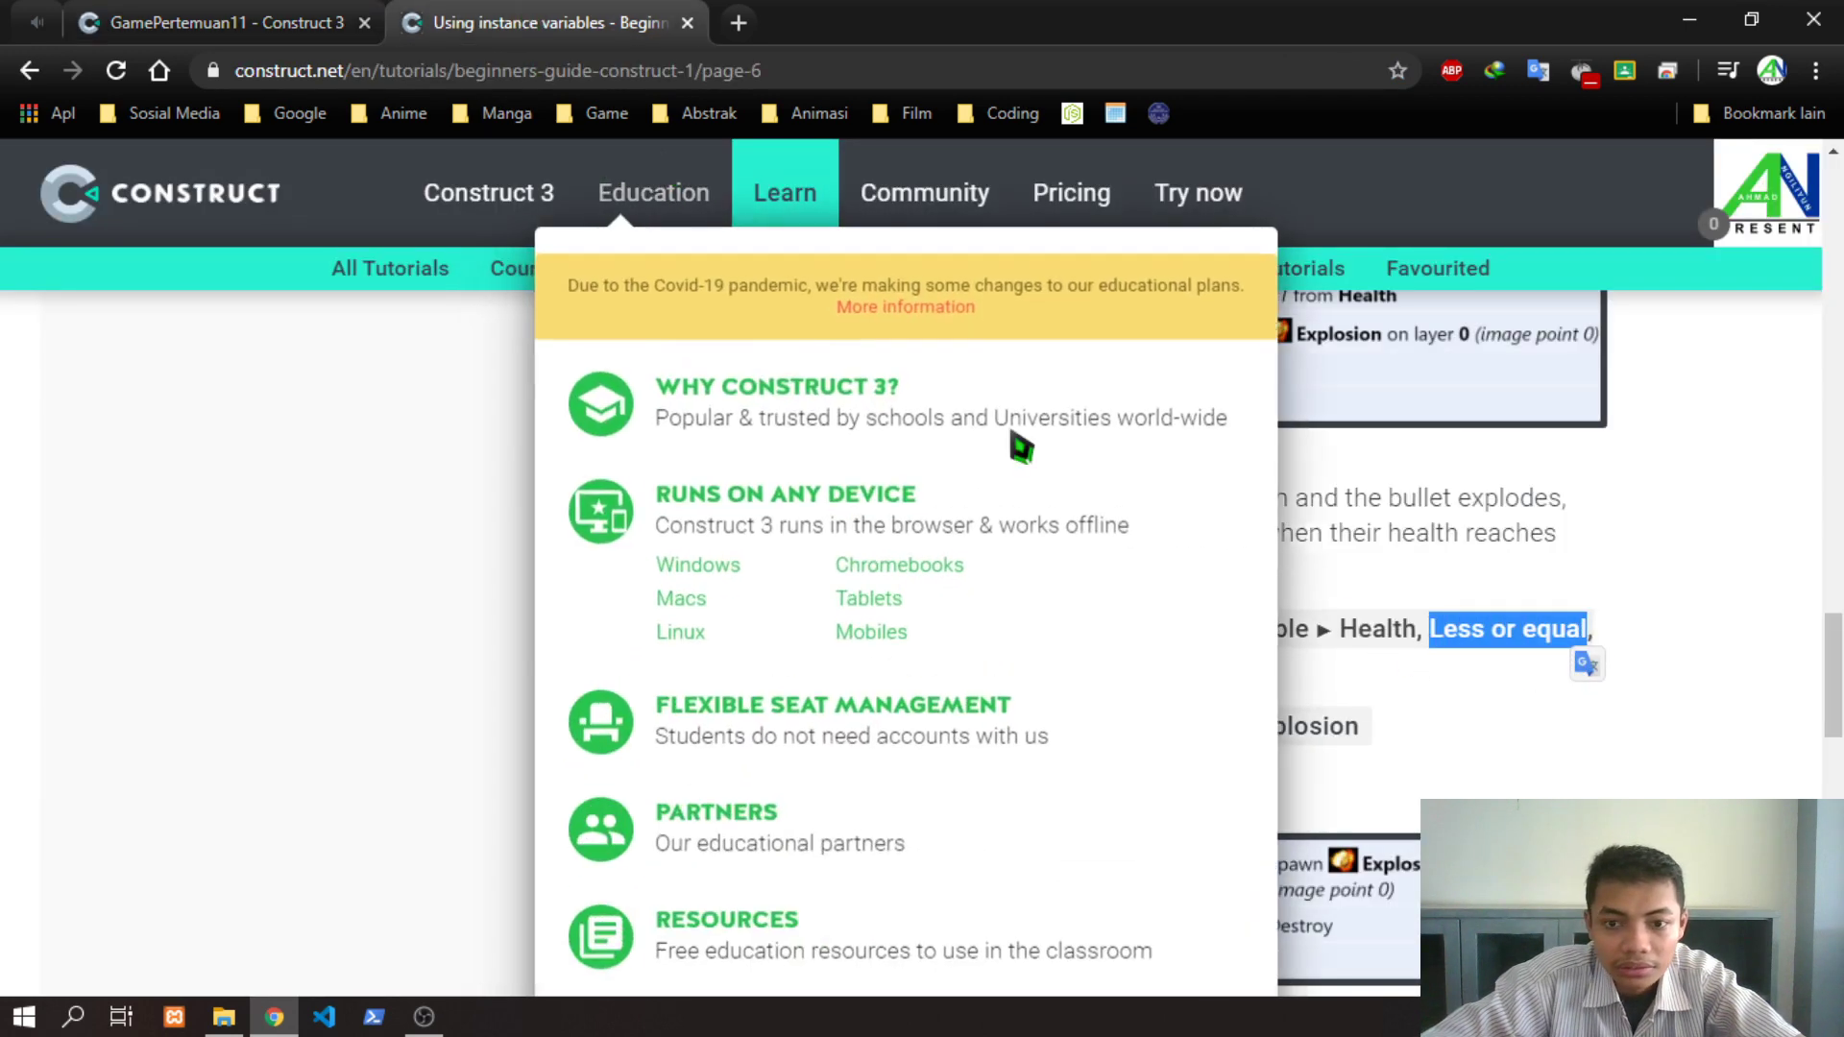
pyautogui.click(289, 22)
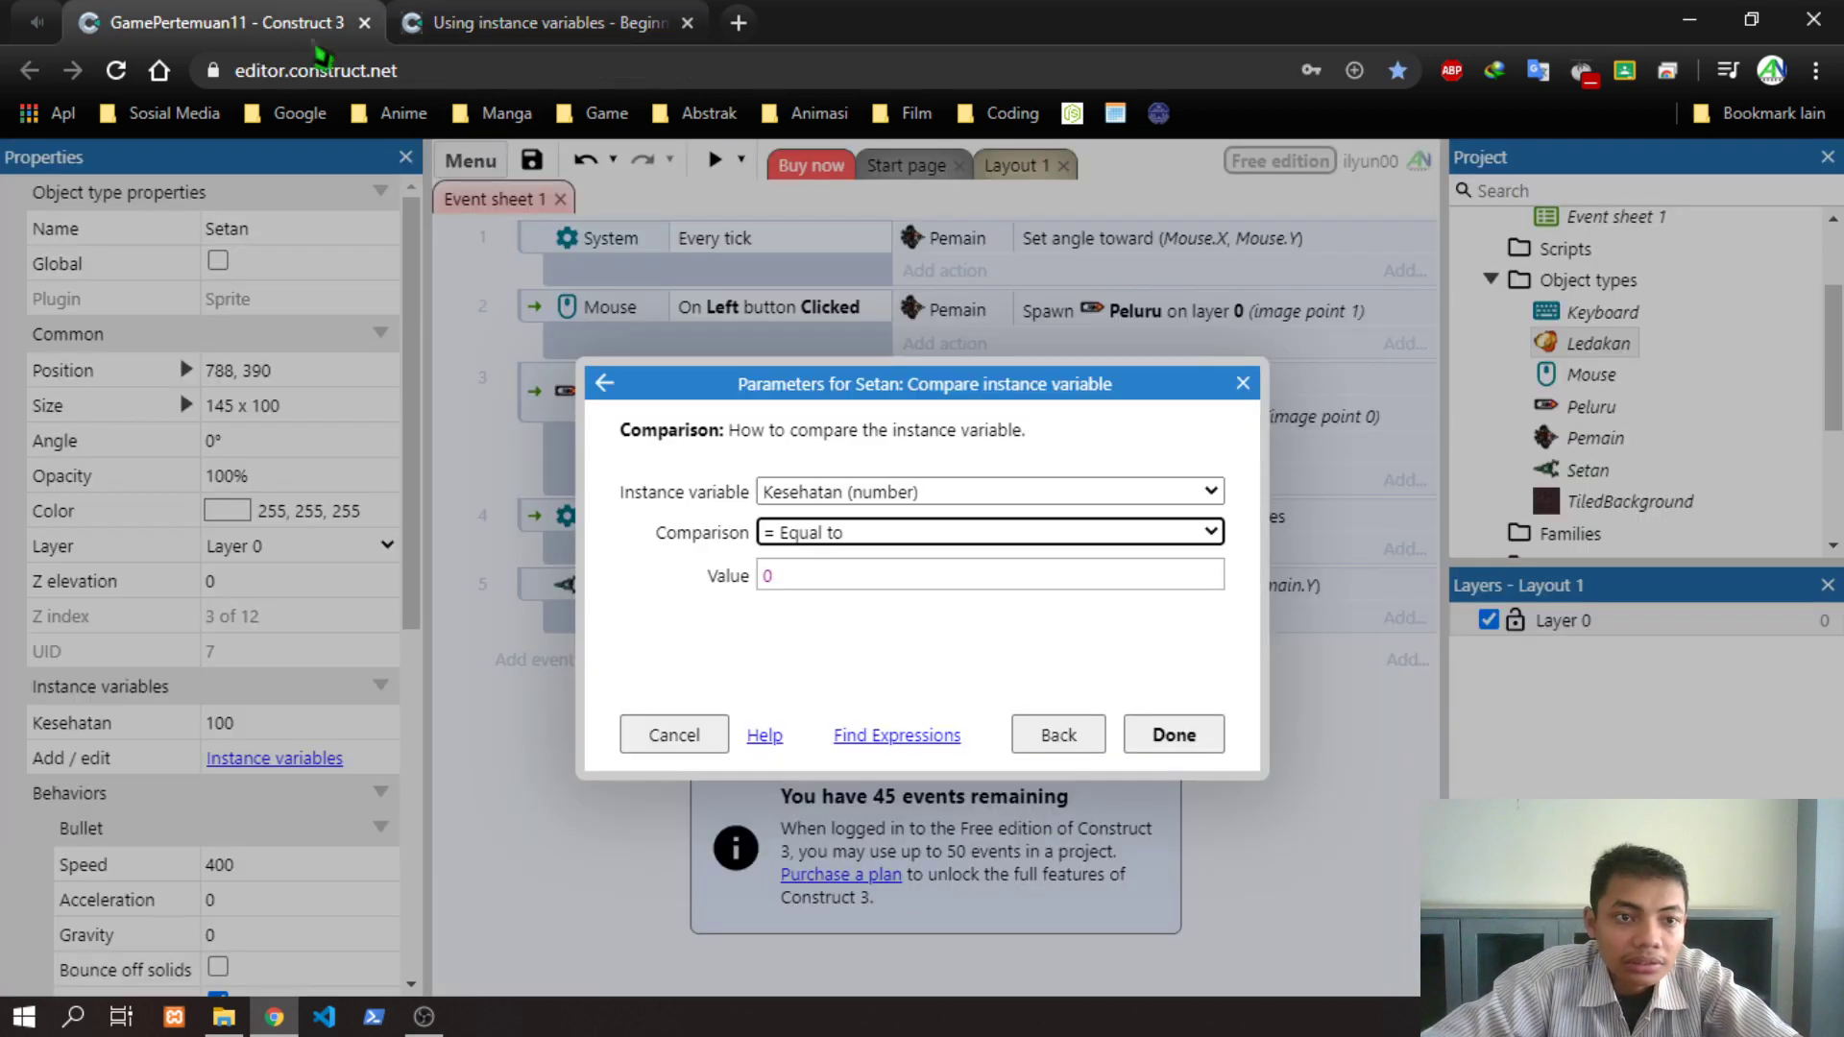
pyautogui.click(881, 531)
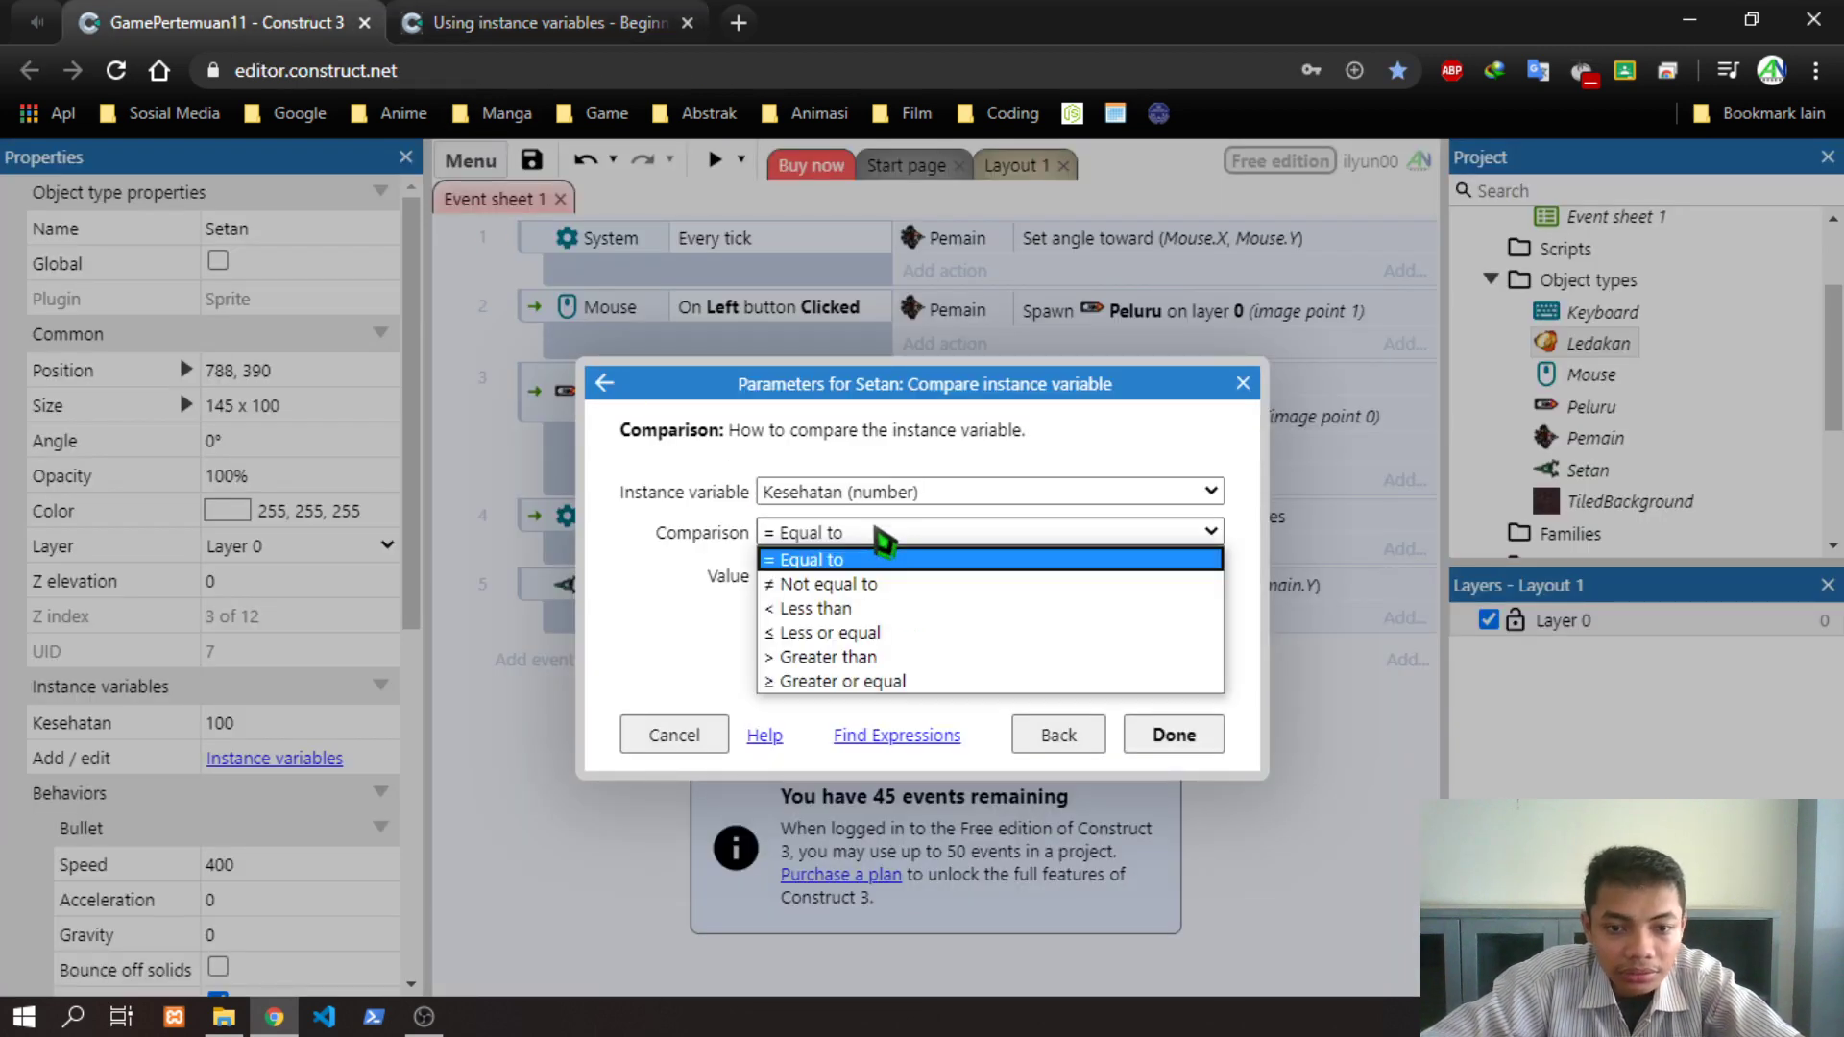
pyautogui.click(845, 632)
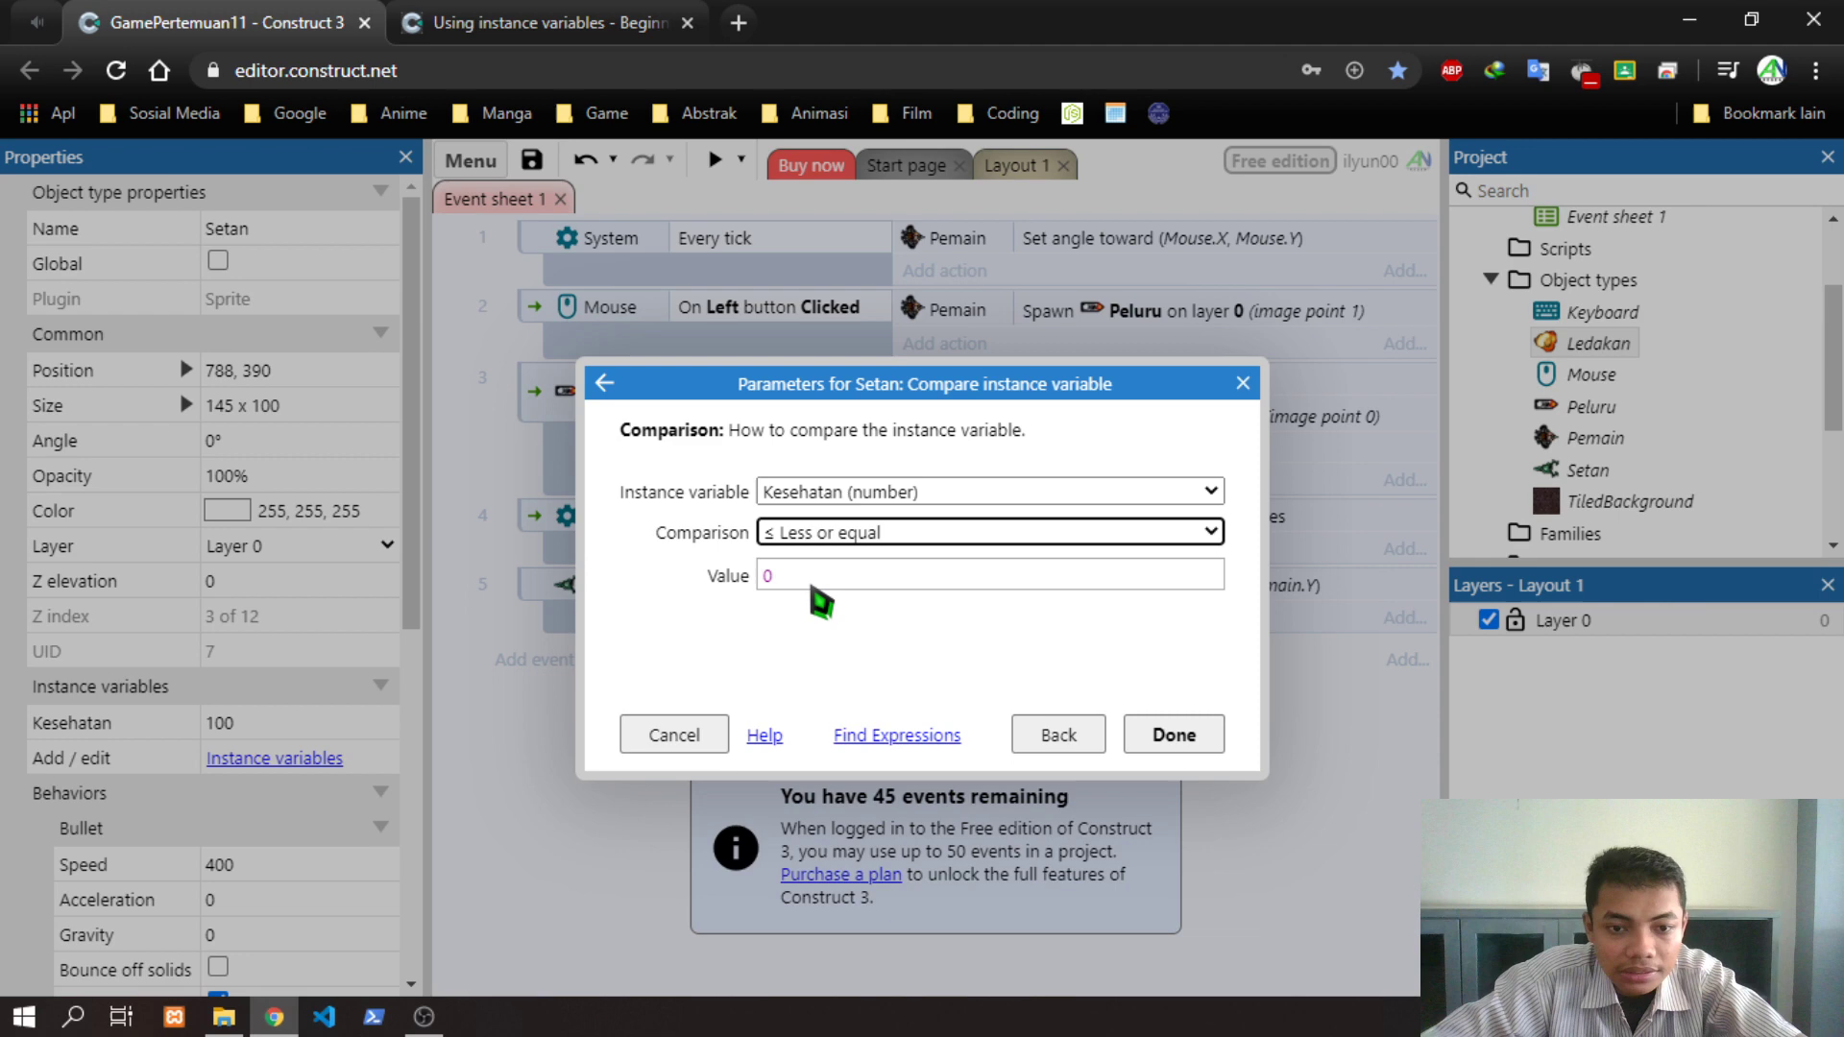
pyautogui.click(538, 22)
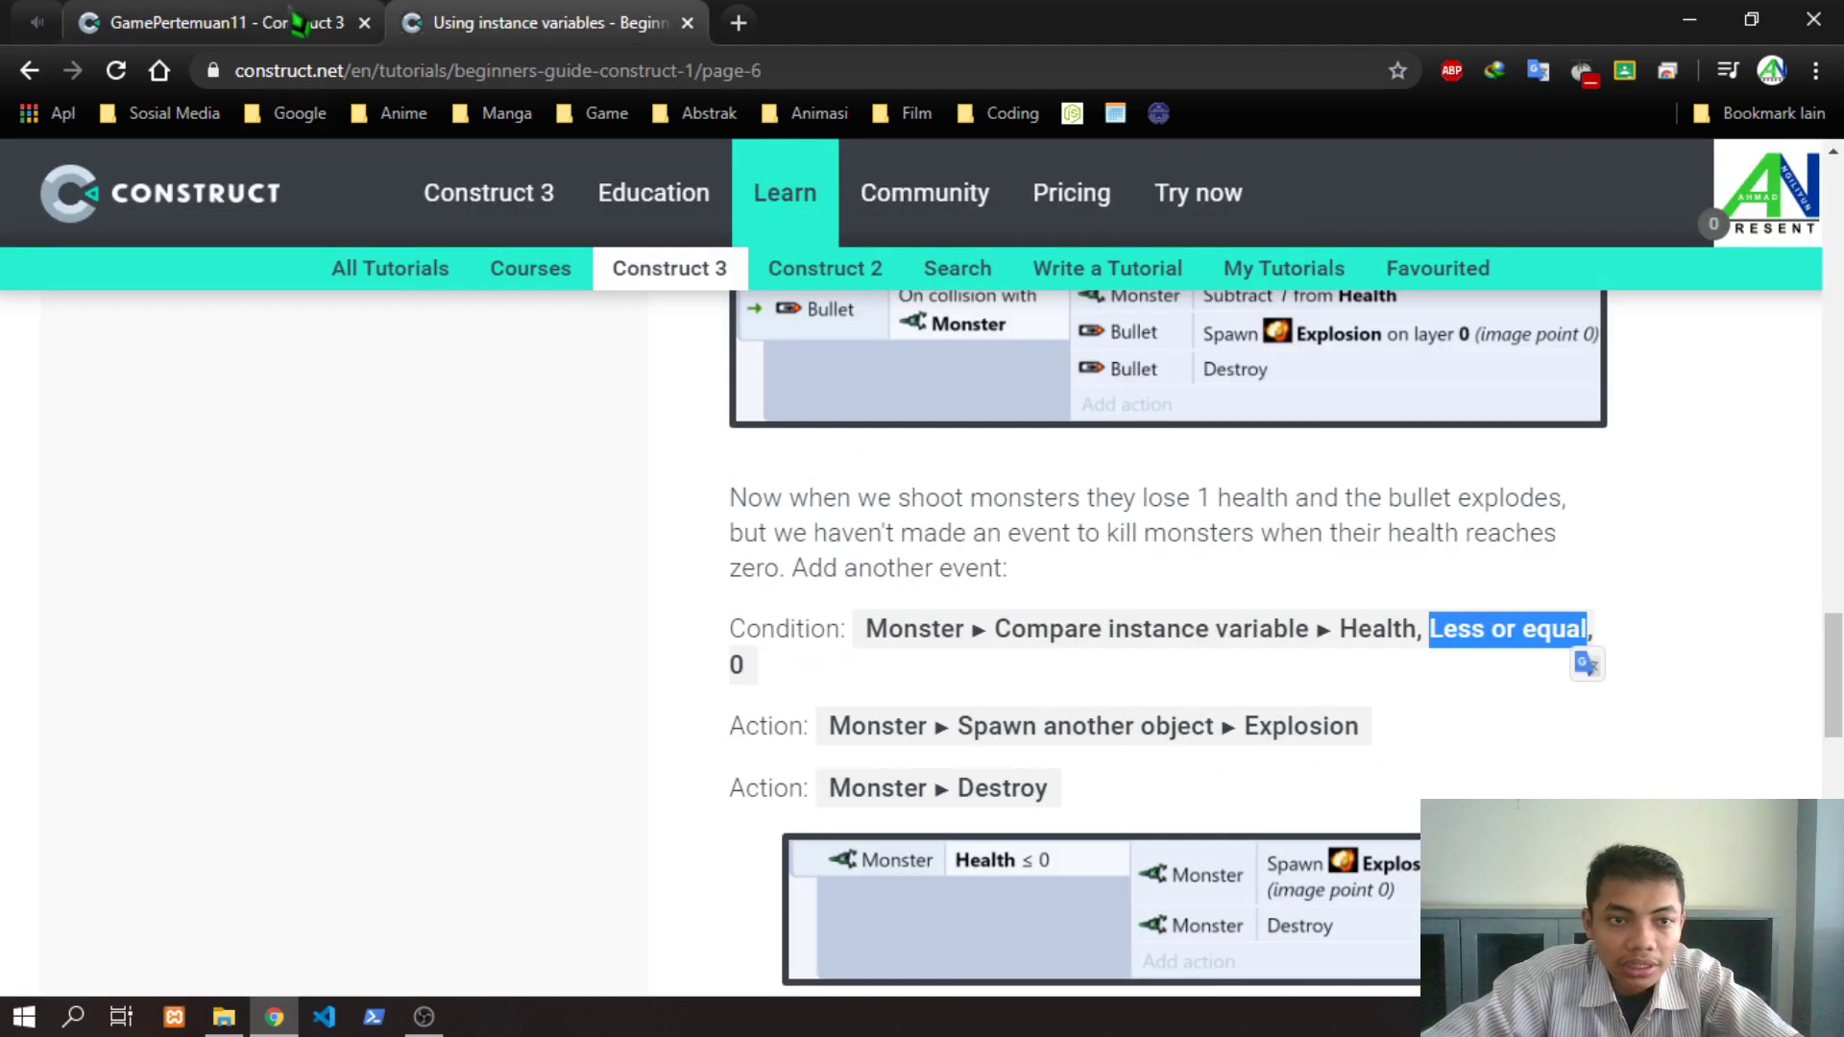
pyautogui.click(326, 22)
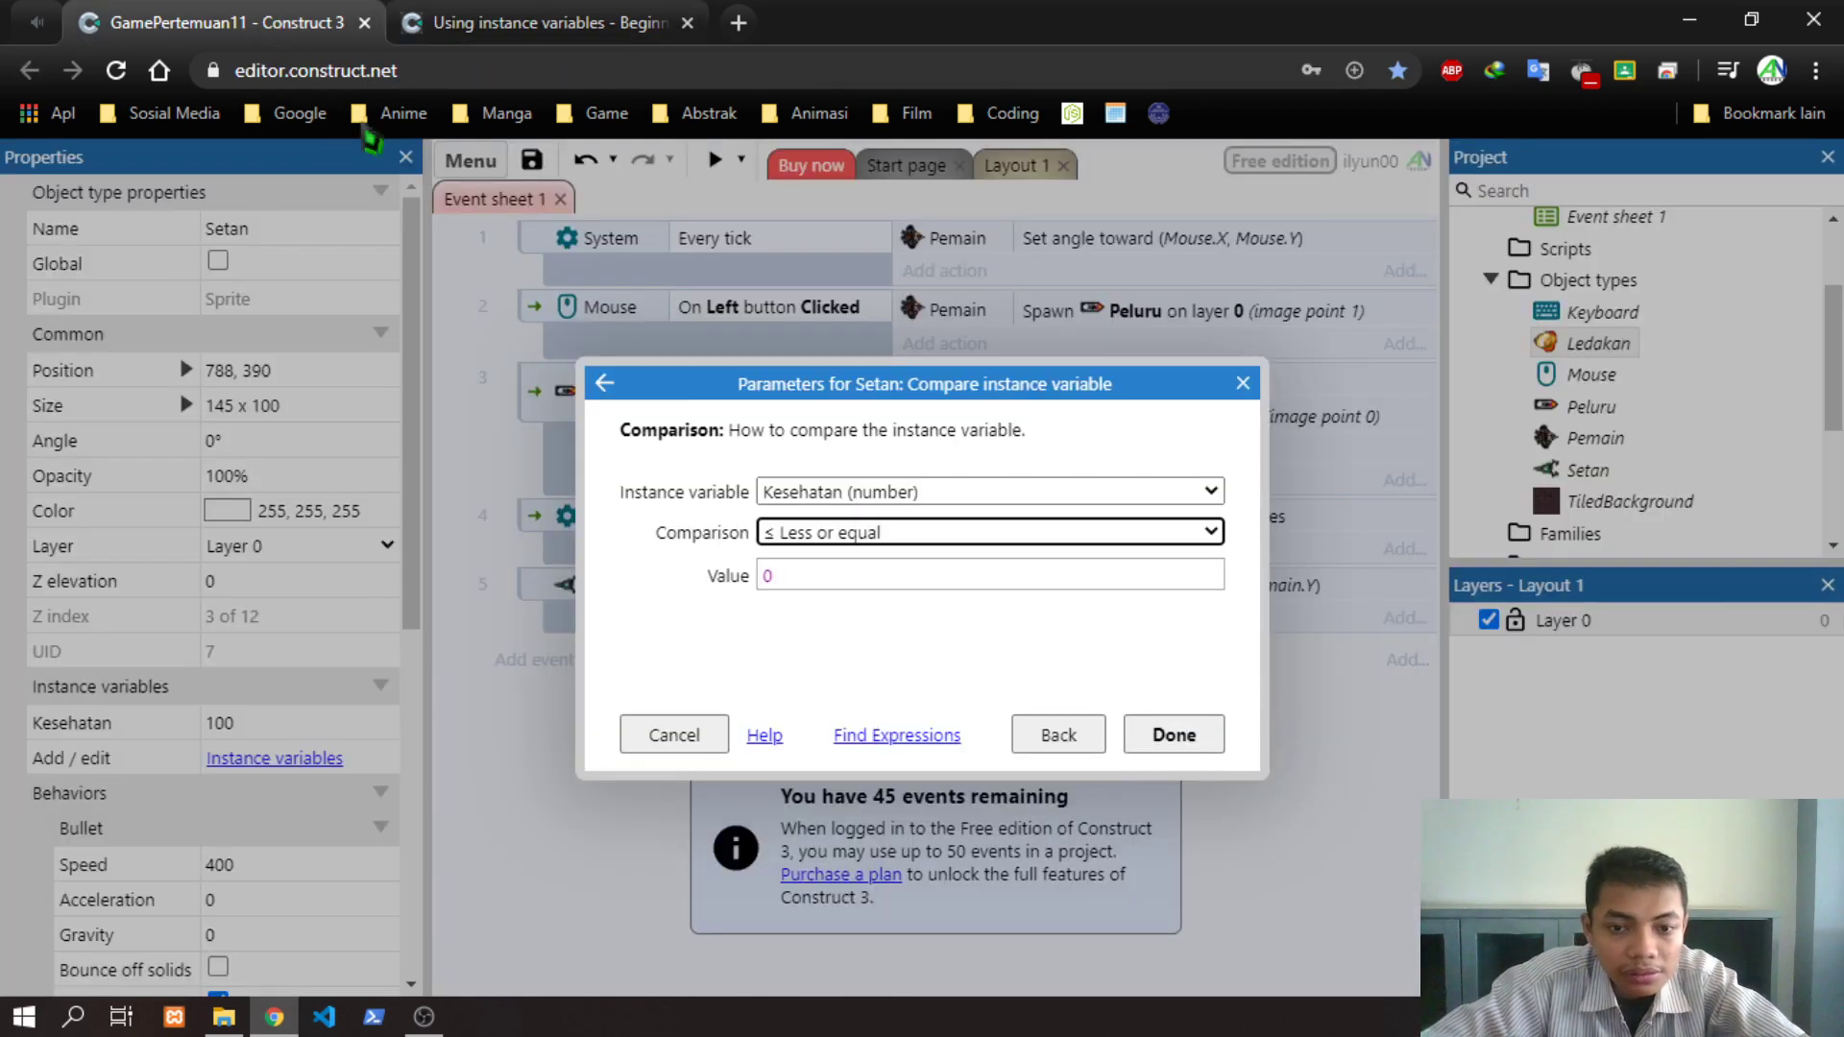
pyautogui.click(1174, 741)
# Consult the tutorial's actions and add Setan's Spawn another object action for Ledakan on layer 0, image point 0, to the Kesehatan ≤ 0 event
pyautogui.click(979, 663)
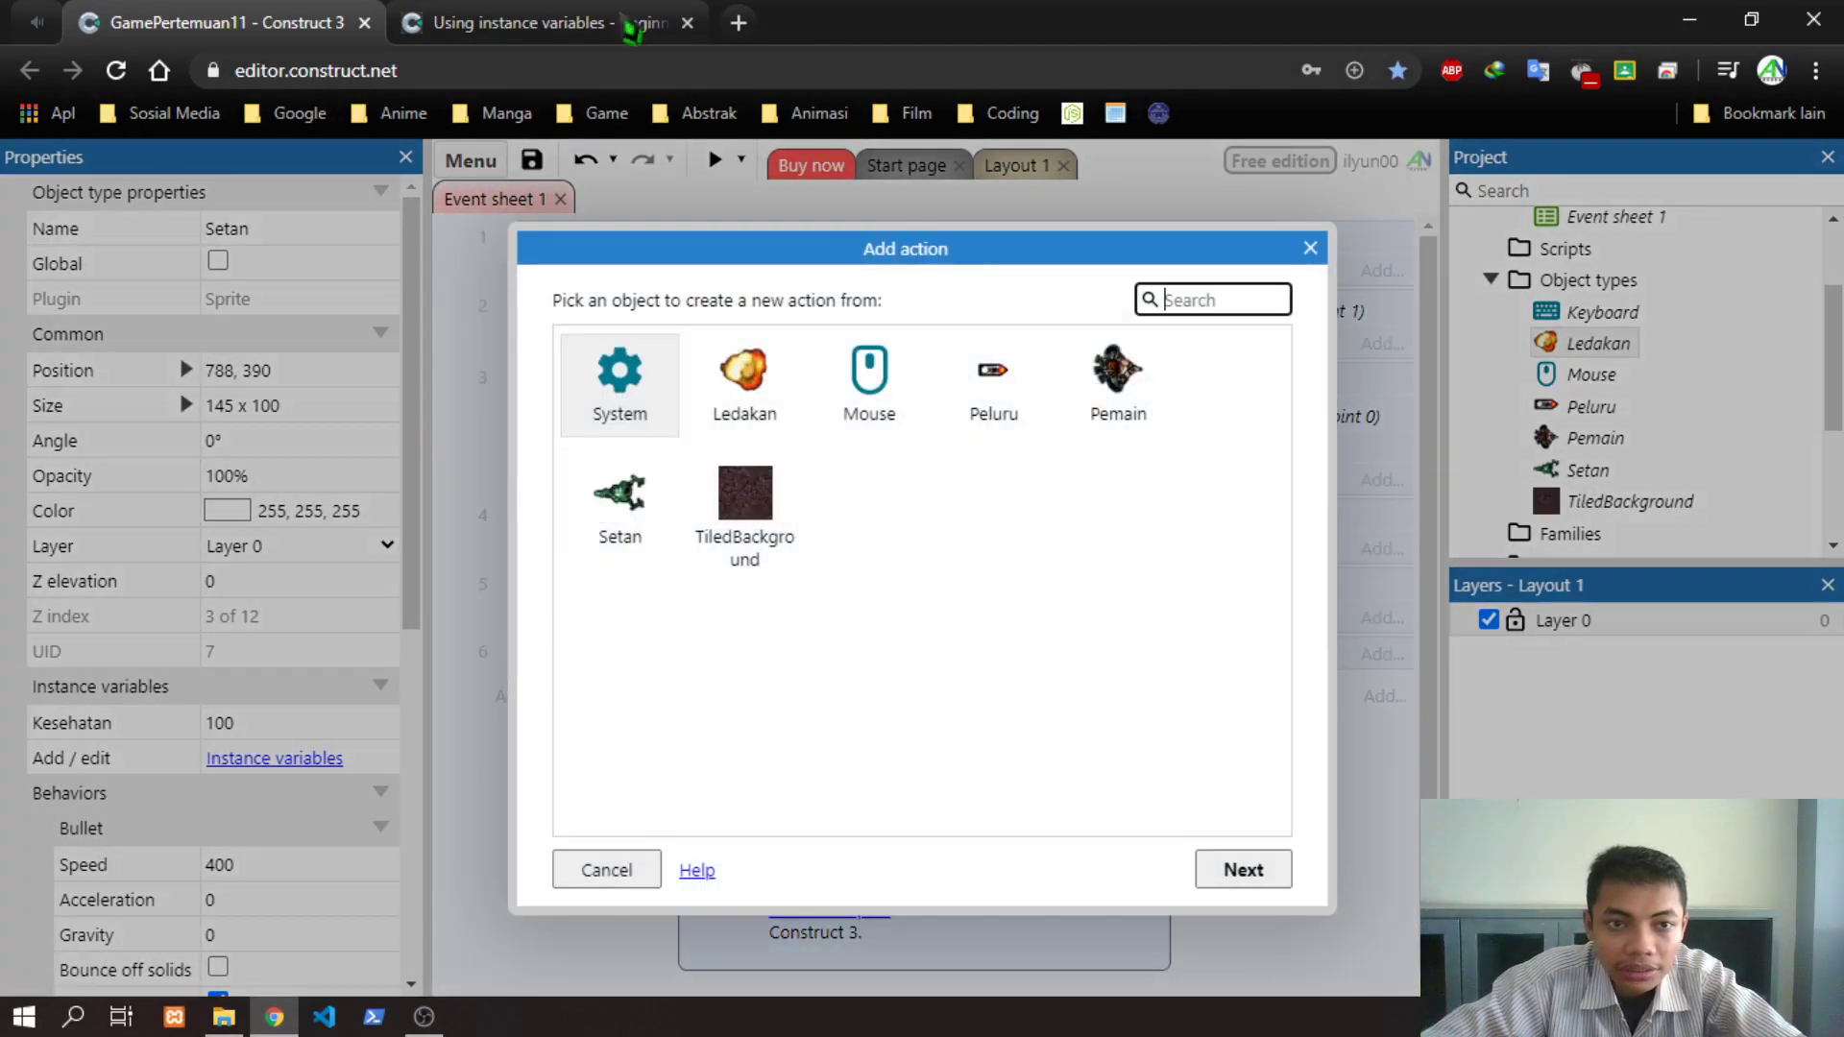
pyautogui.click(625, 25)
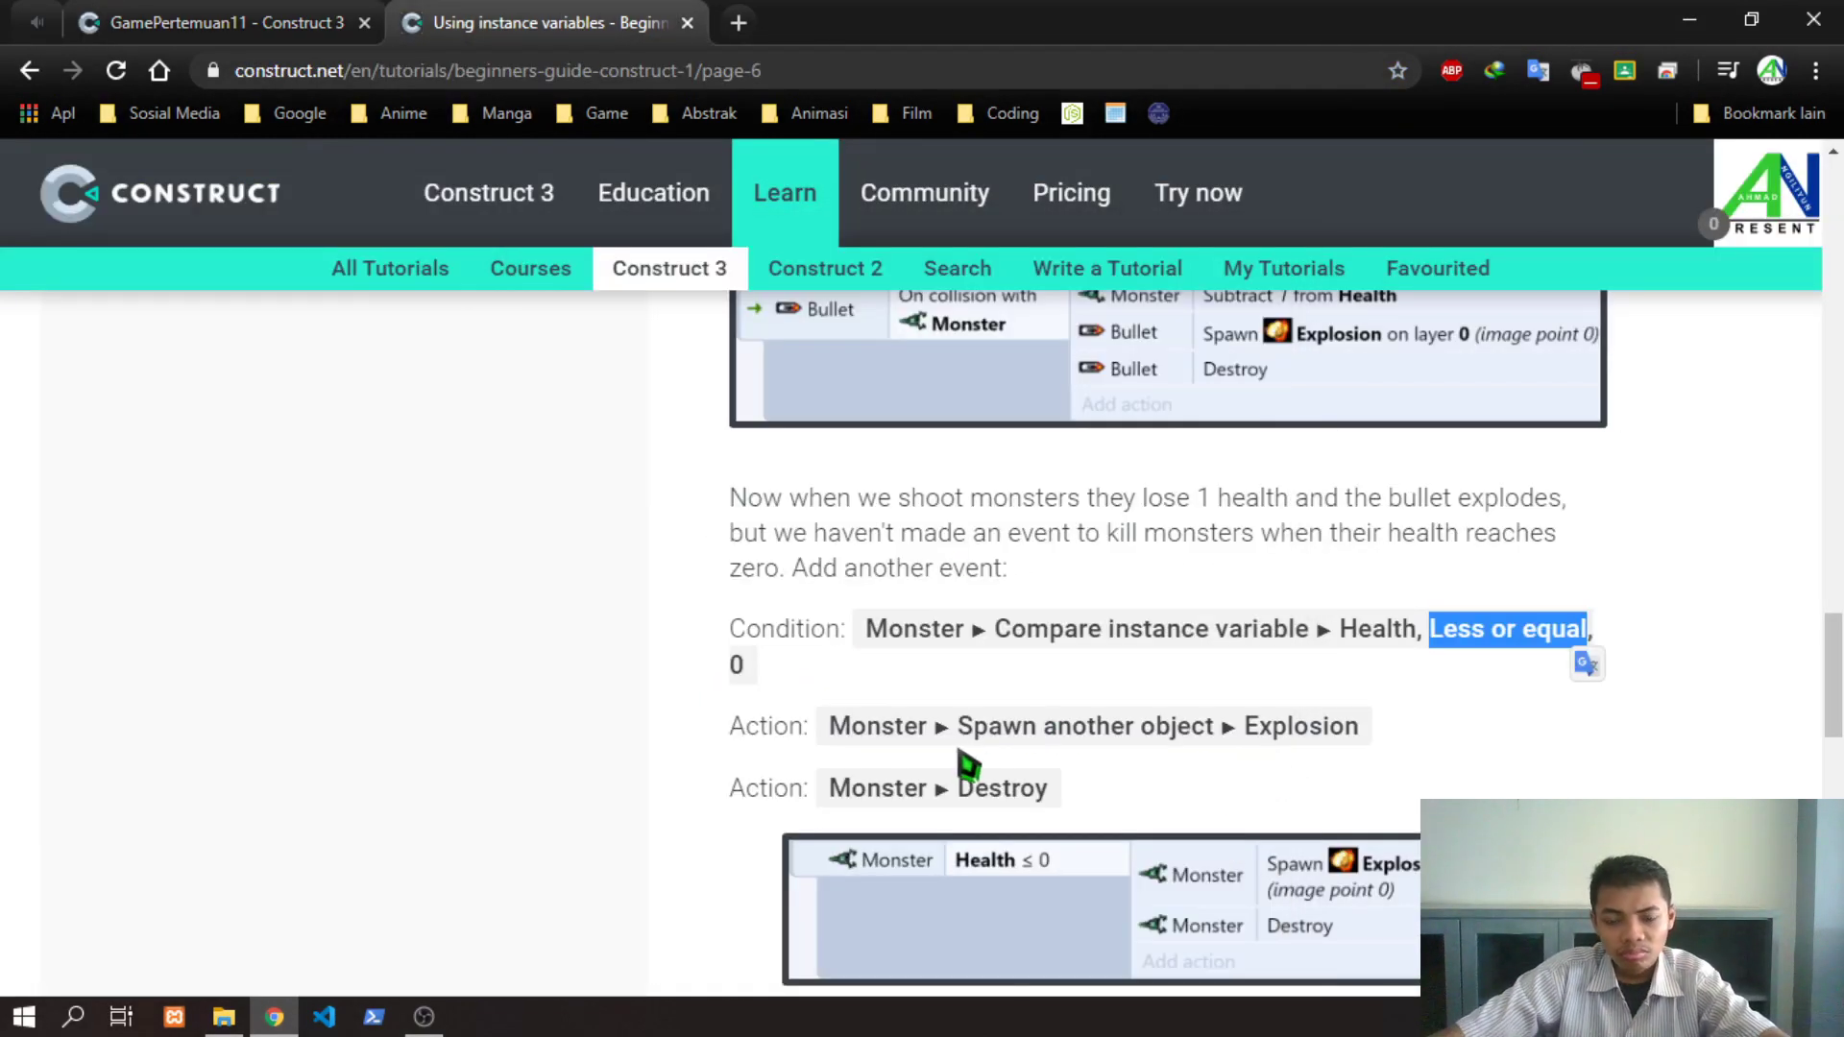
pyautogui.moveTo(956, 735); pyautogui.dragTo(1208, 739)
pyautogui.click(1080, 734)
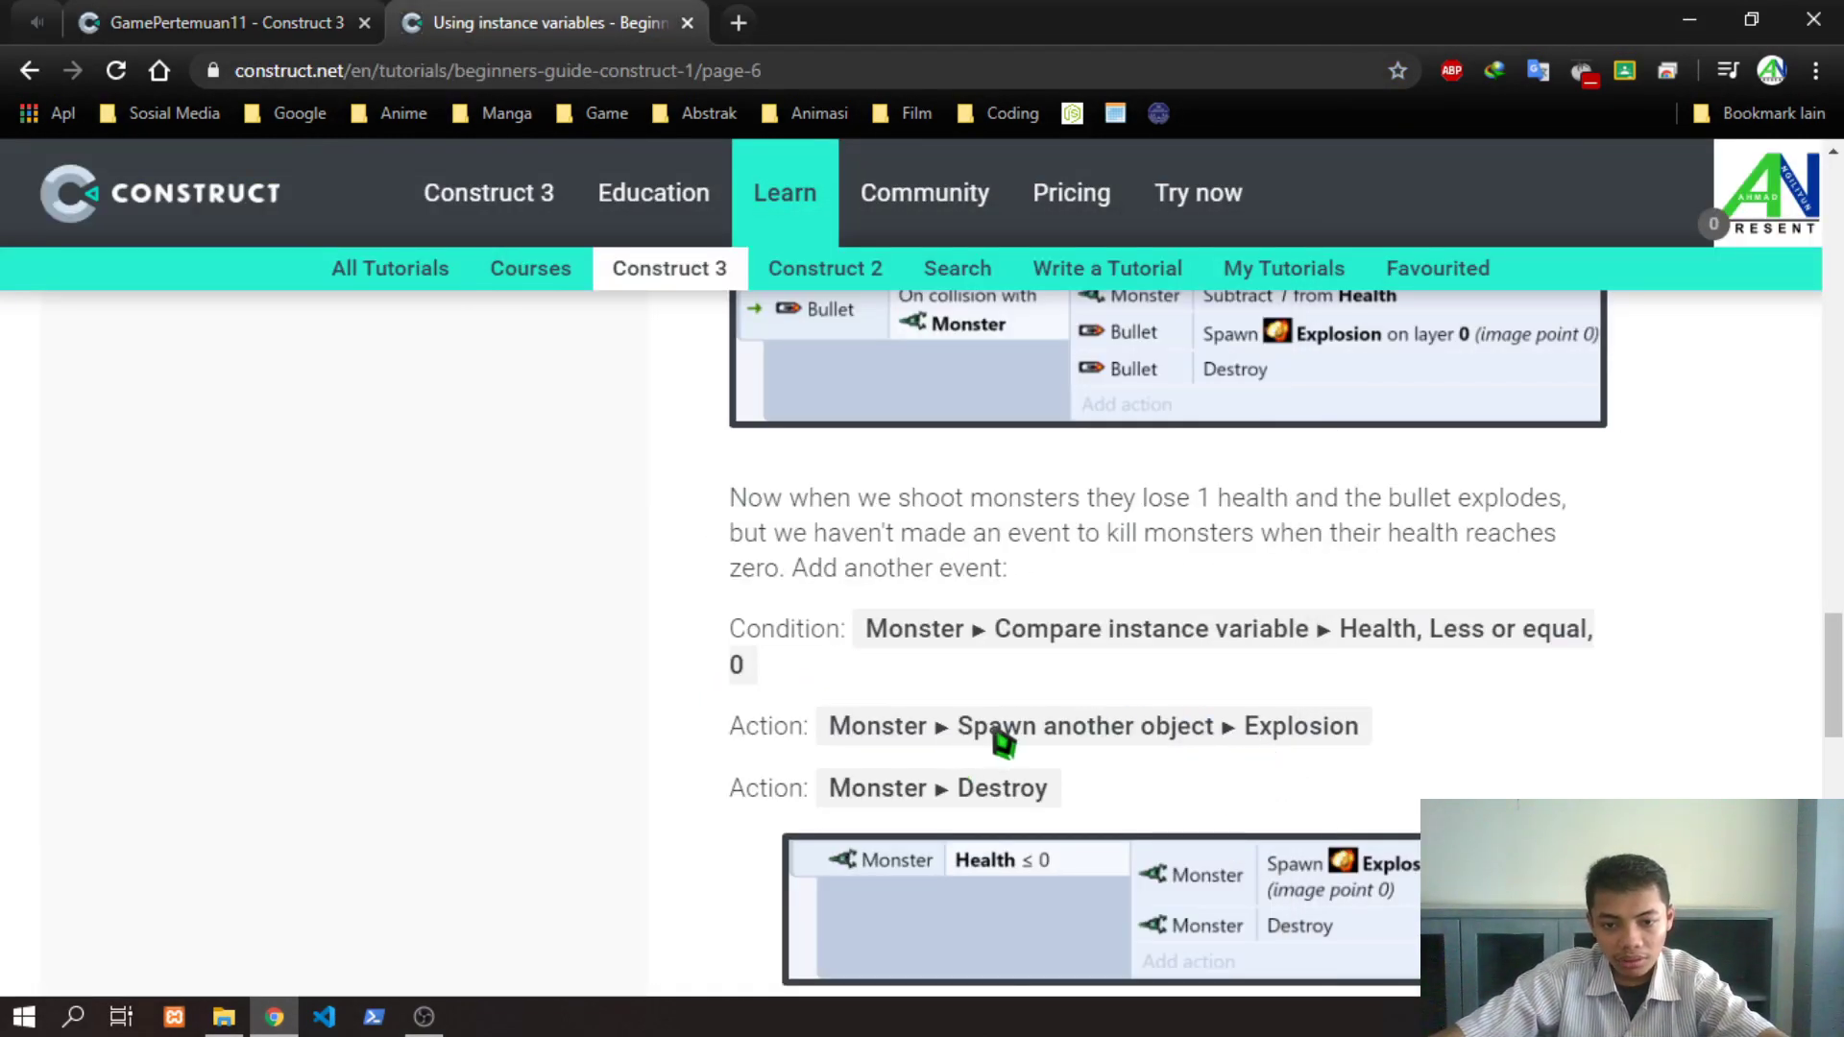
pyautogui.moveTo(1007, 735); pyautogui.dragTo(1359, 735)
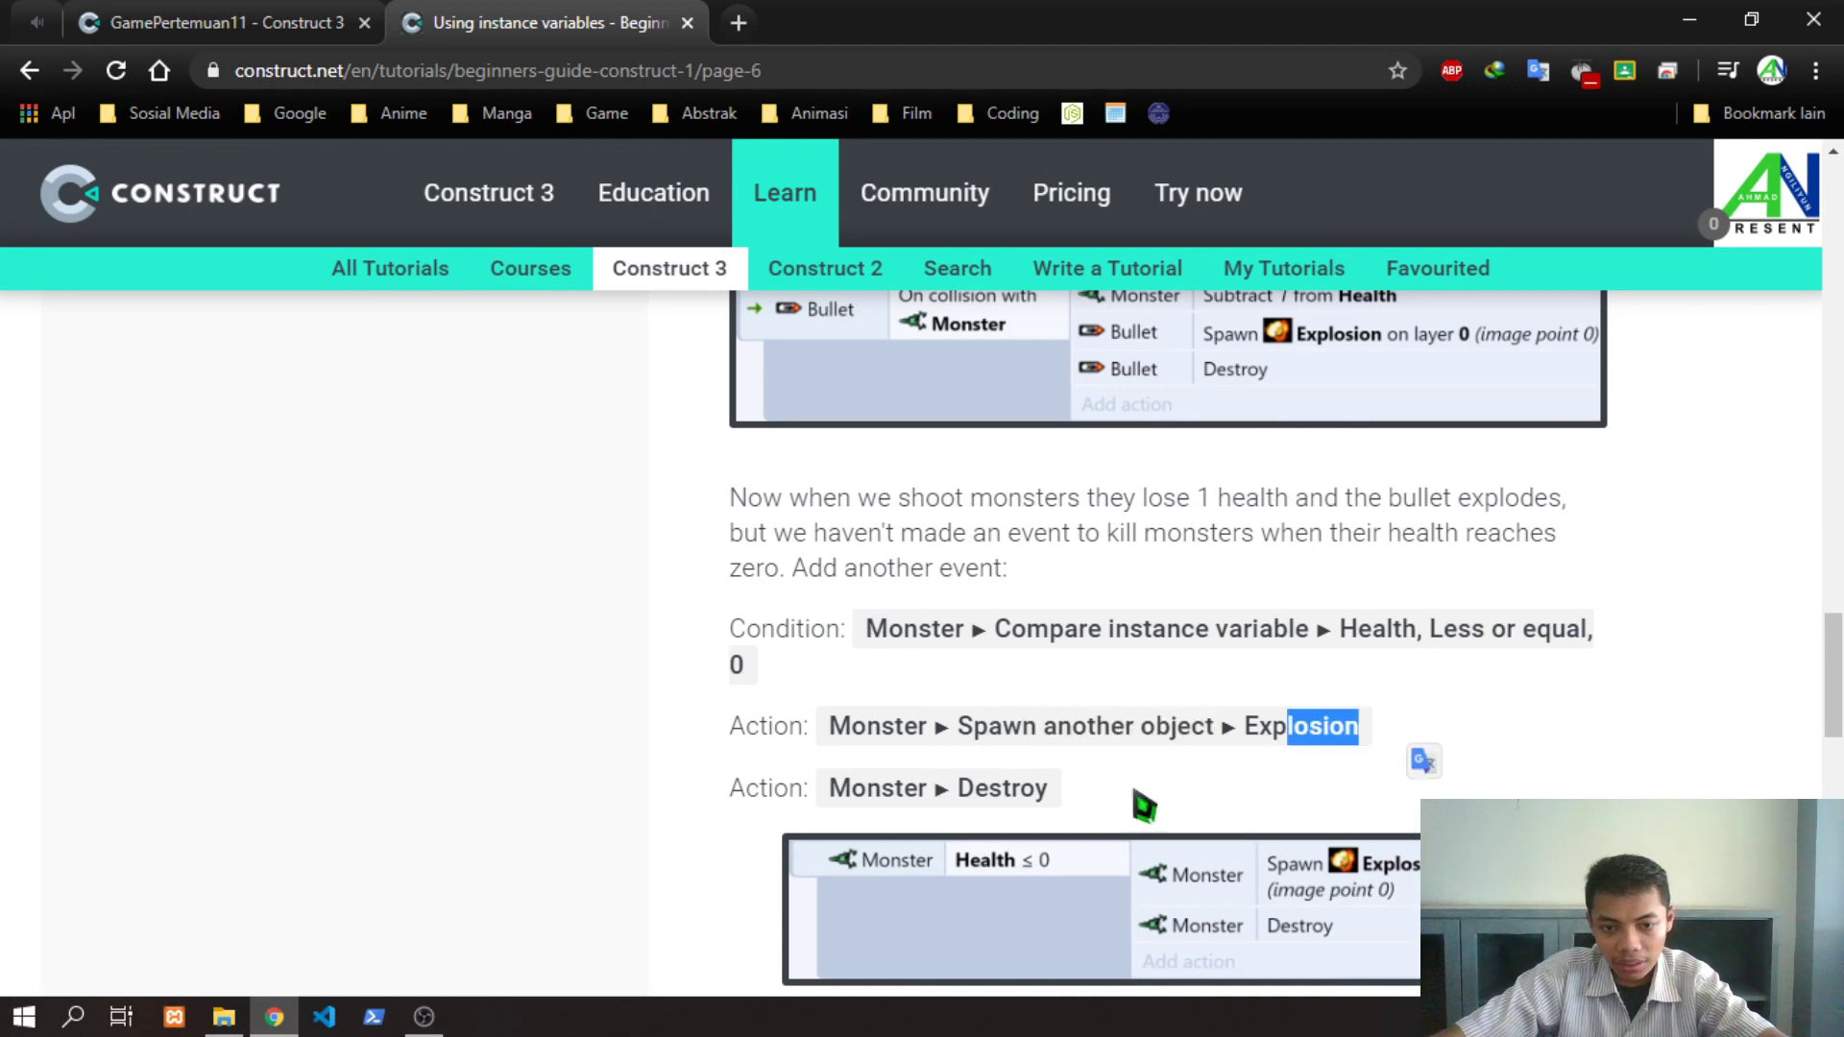
pyautogui.click(869, 804)
pyautogui.click(211, 22)
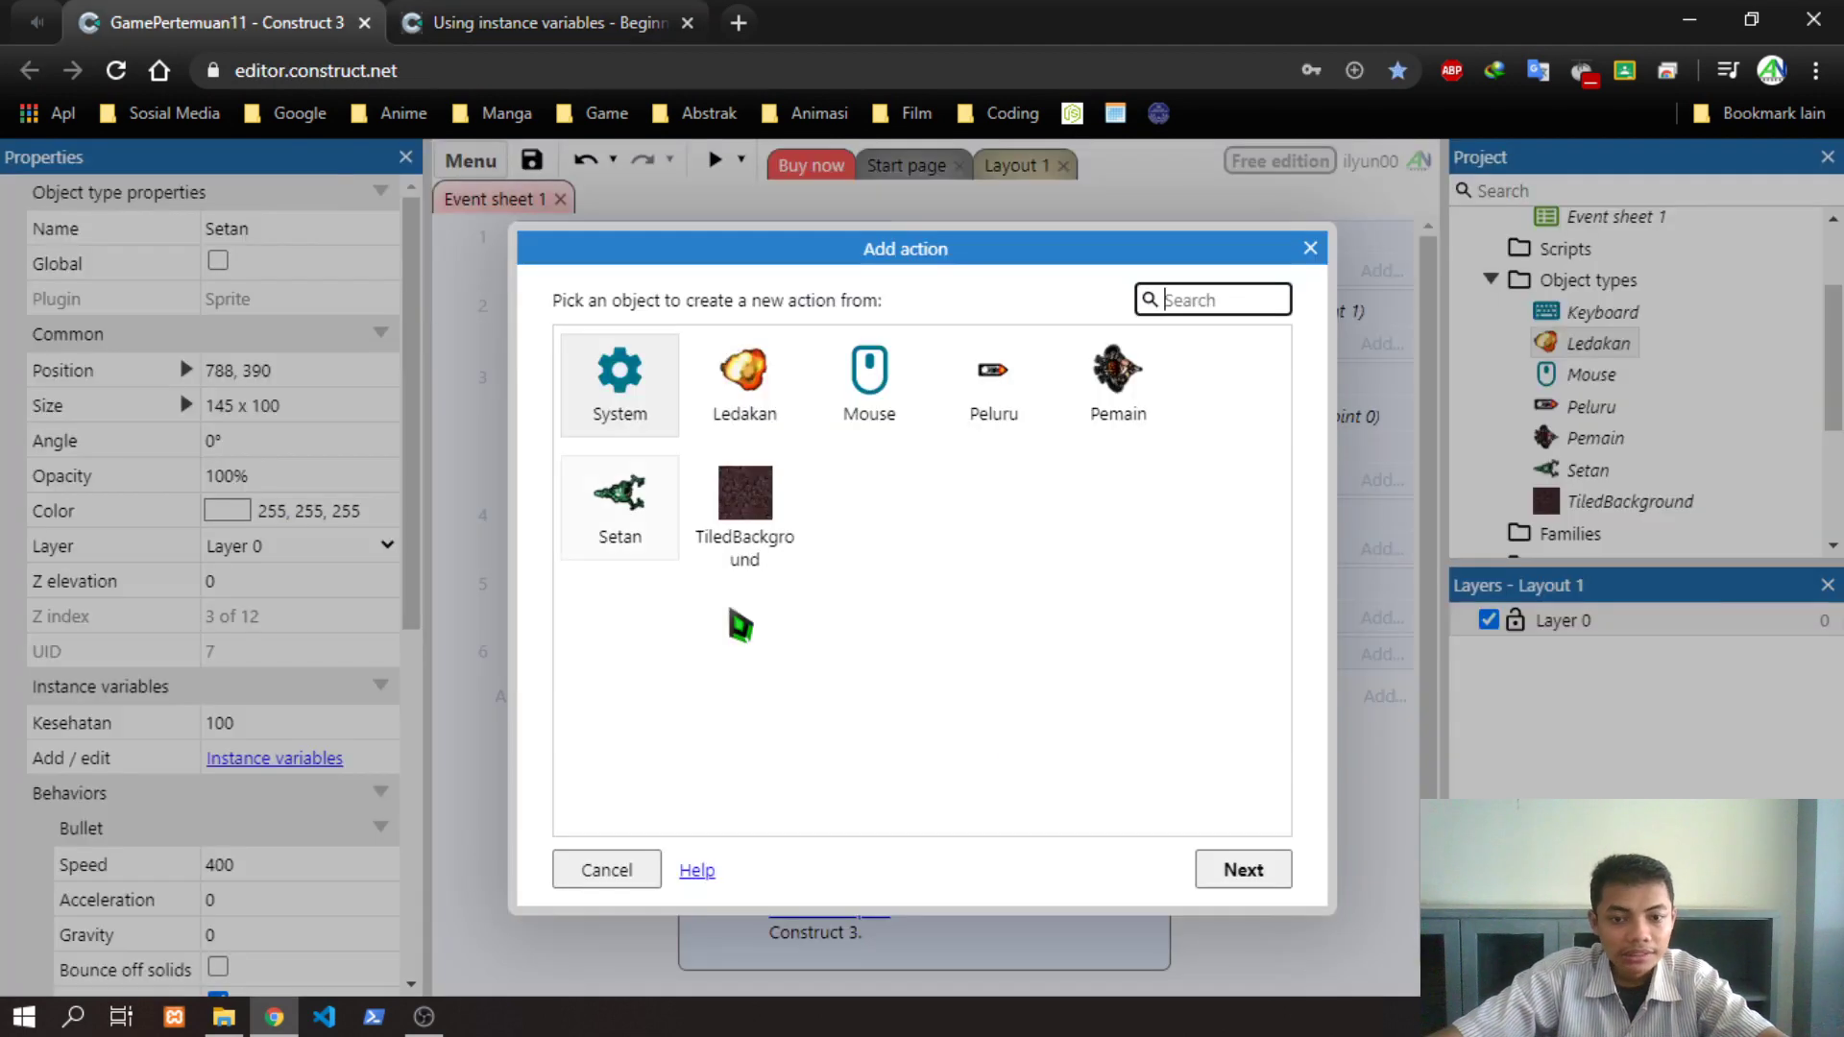
pyautogui.doubleClick(617, 509)
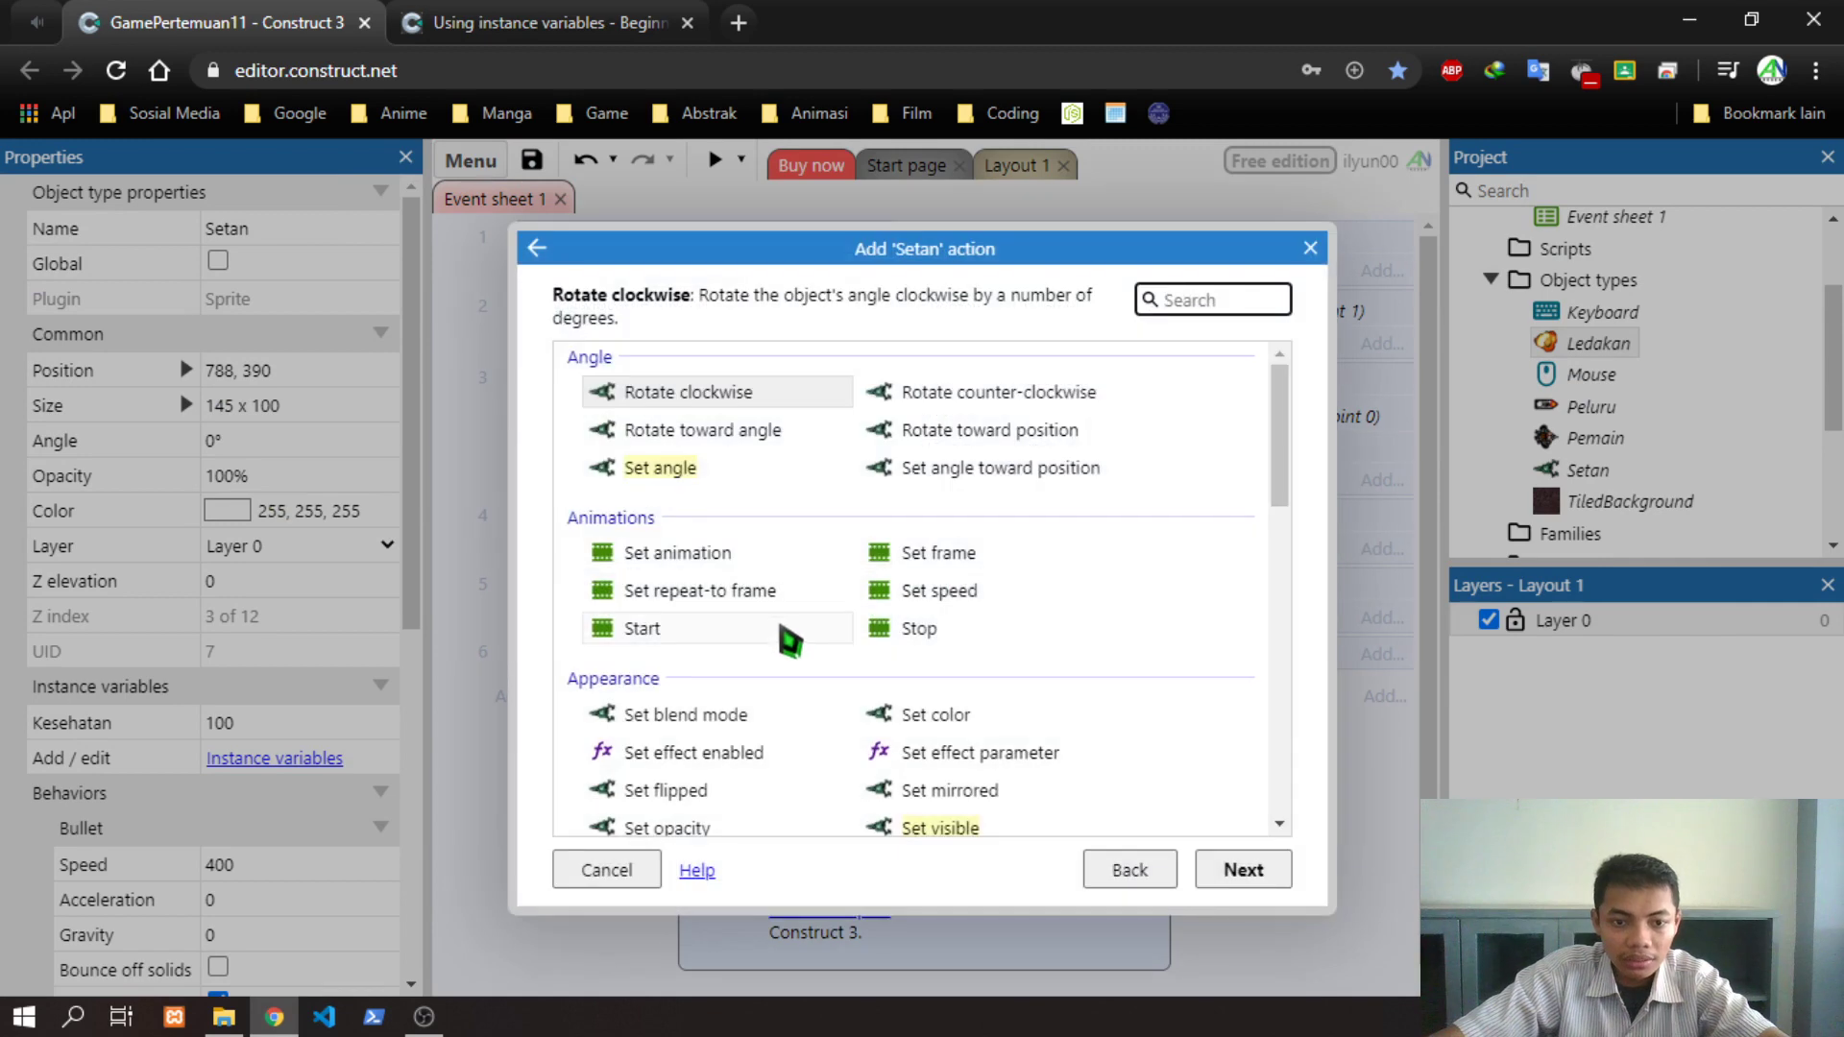
pyautogui.write('sp')
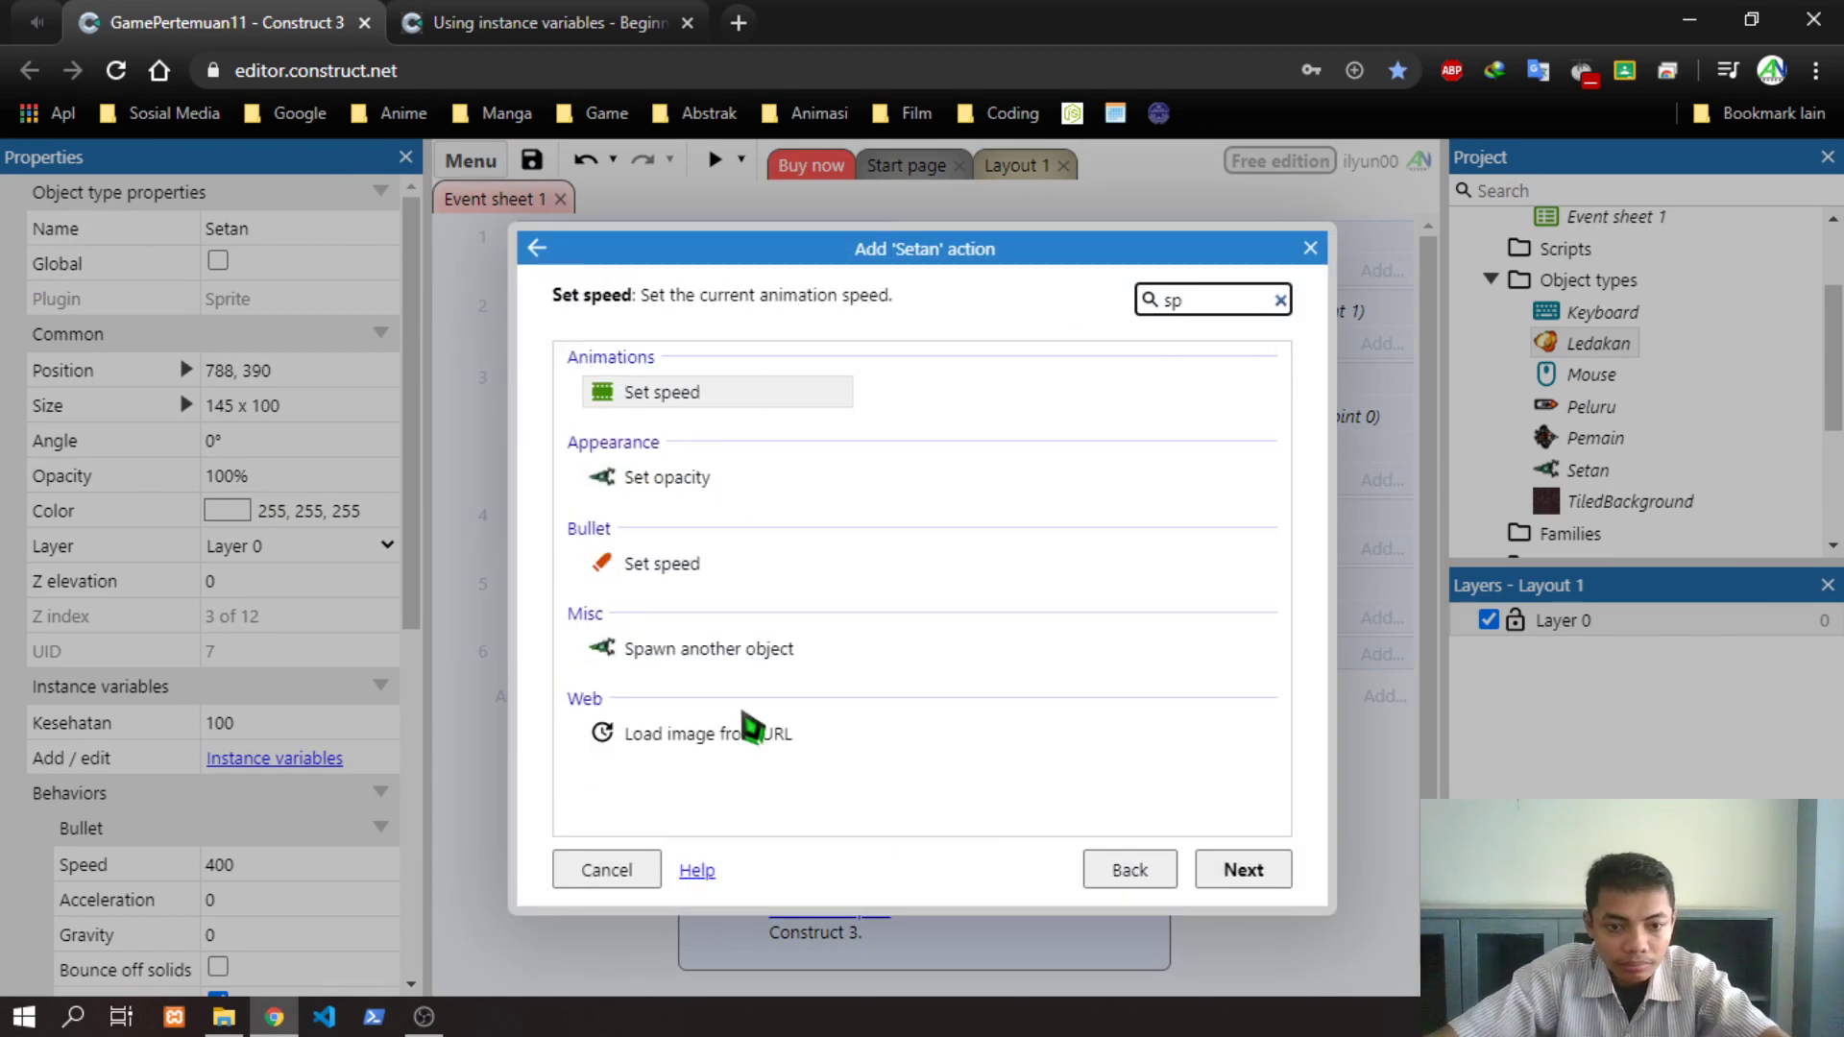
pyautogui.click(715, 651)
pyautogui.doubleClick(721, 651)
pyautogui.click(926, 519)
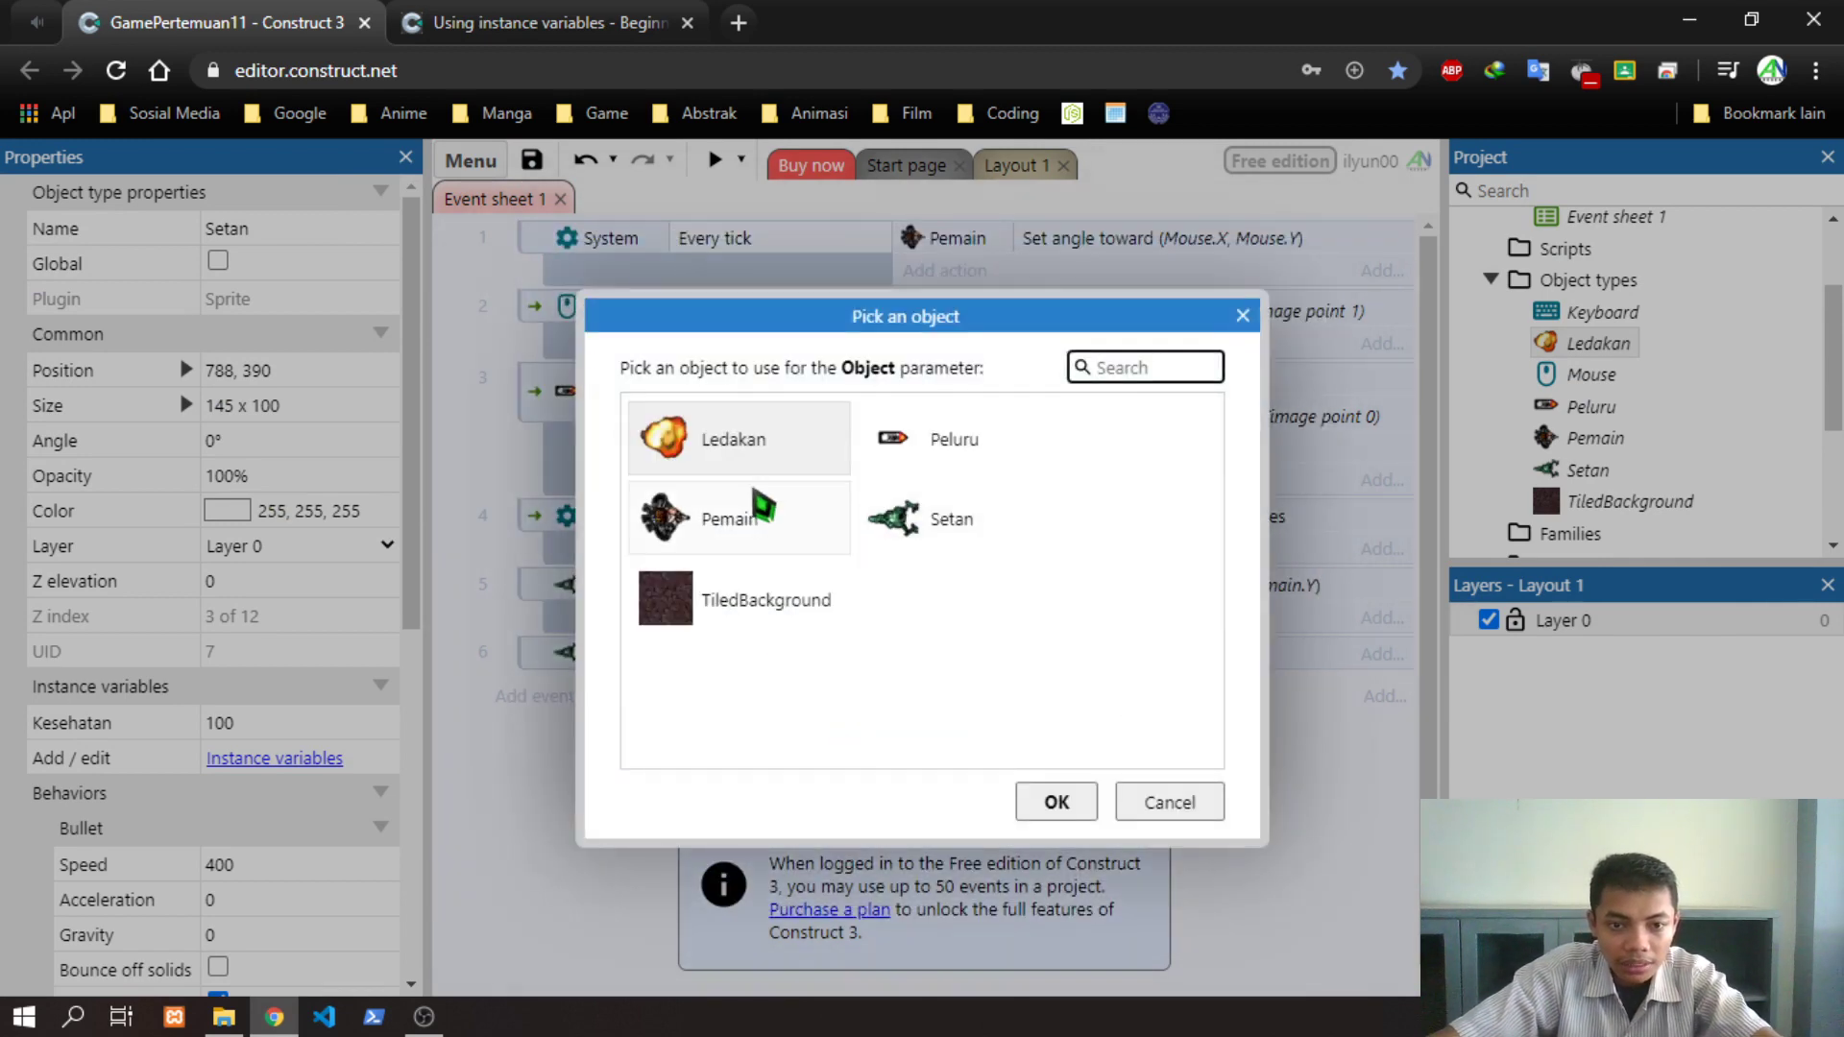
pyautogui.click(1057, 802)
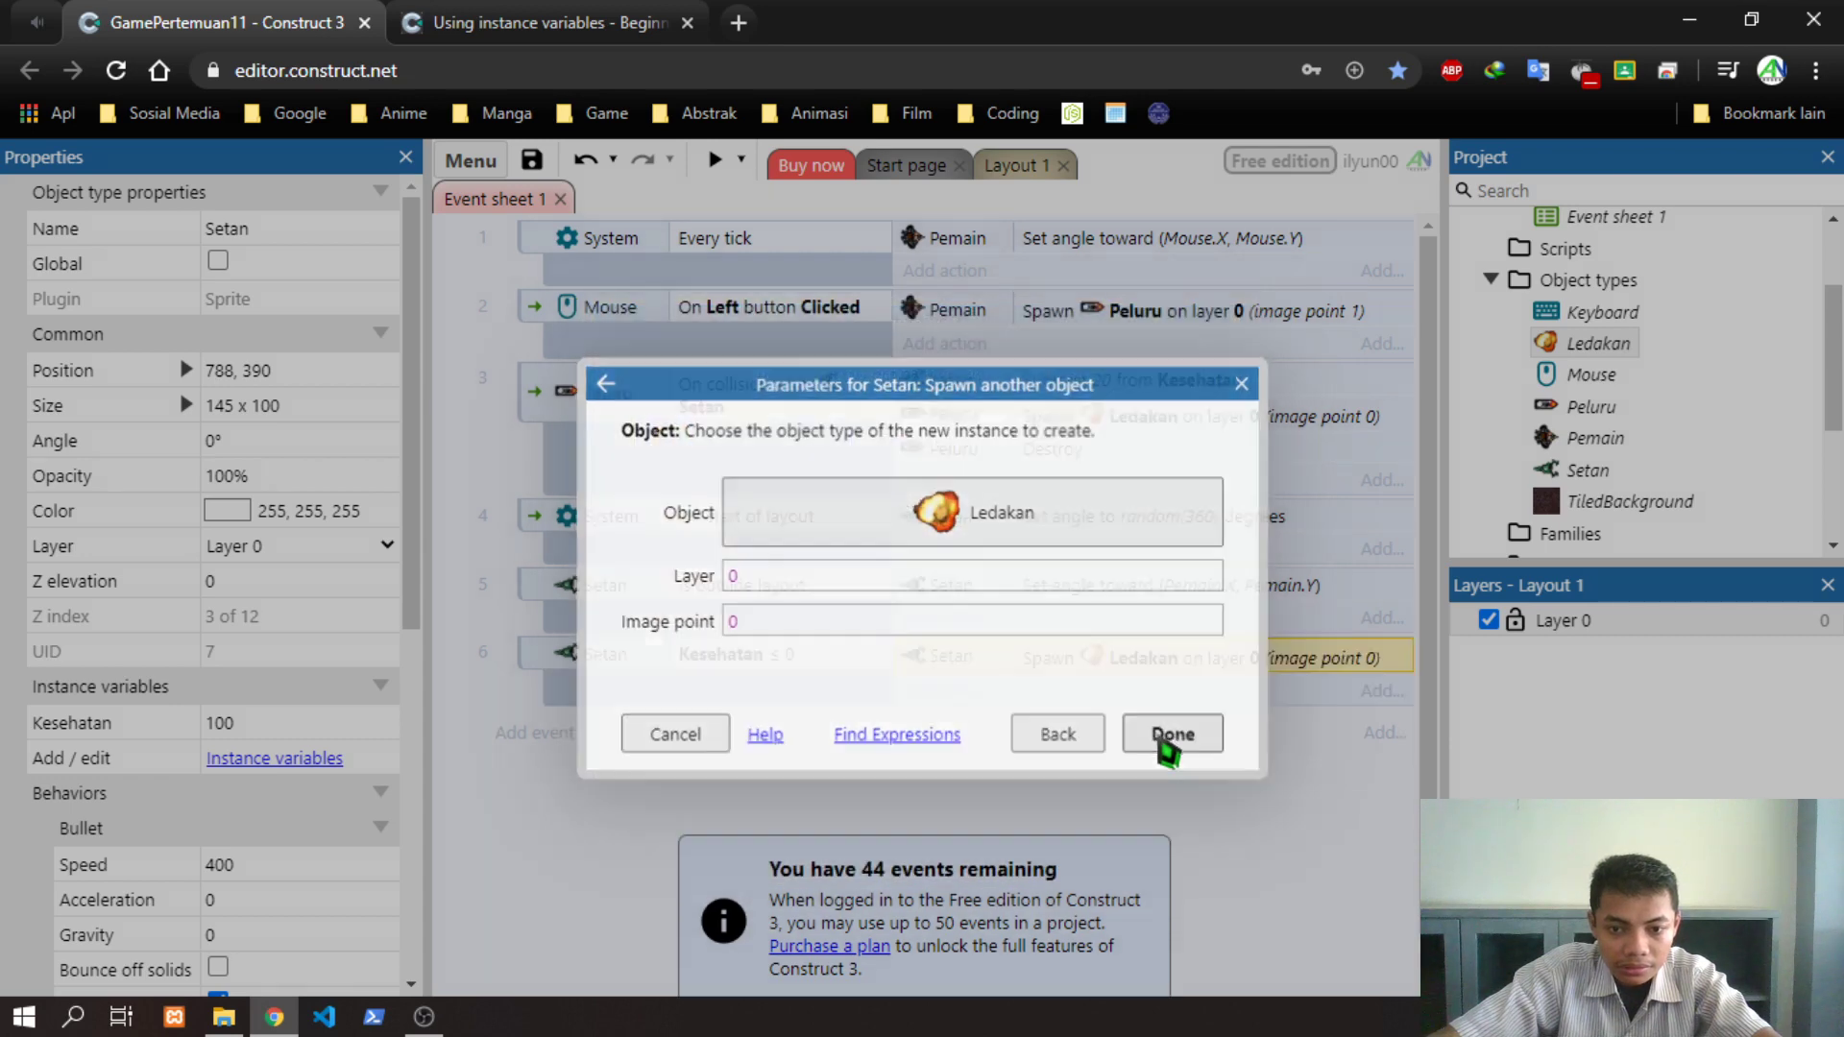
pyautogui.click(1169, 733)
# Add Setan's Destroy action to the Kesehatan ≤ 0 event, below the Ledakan spawn action
pyautogui.click(922, 701)
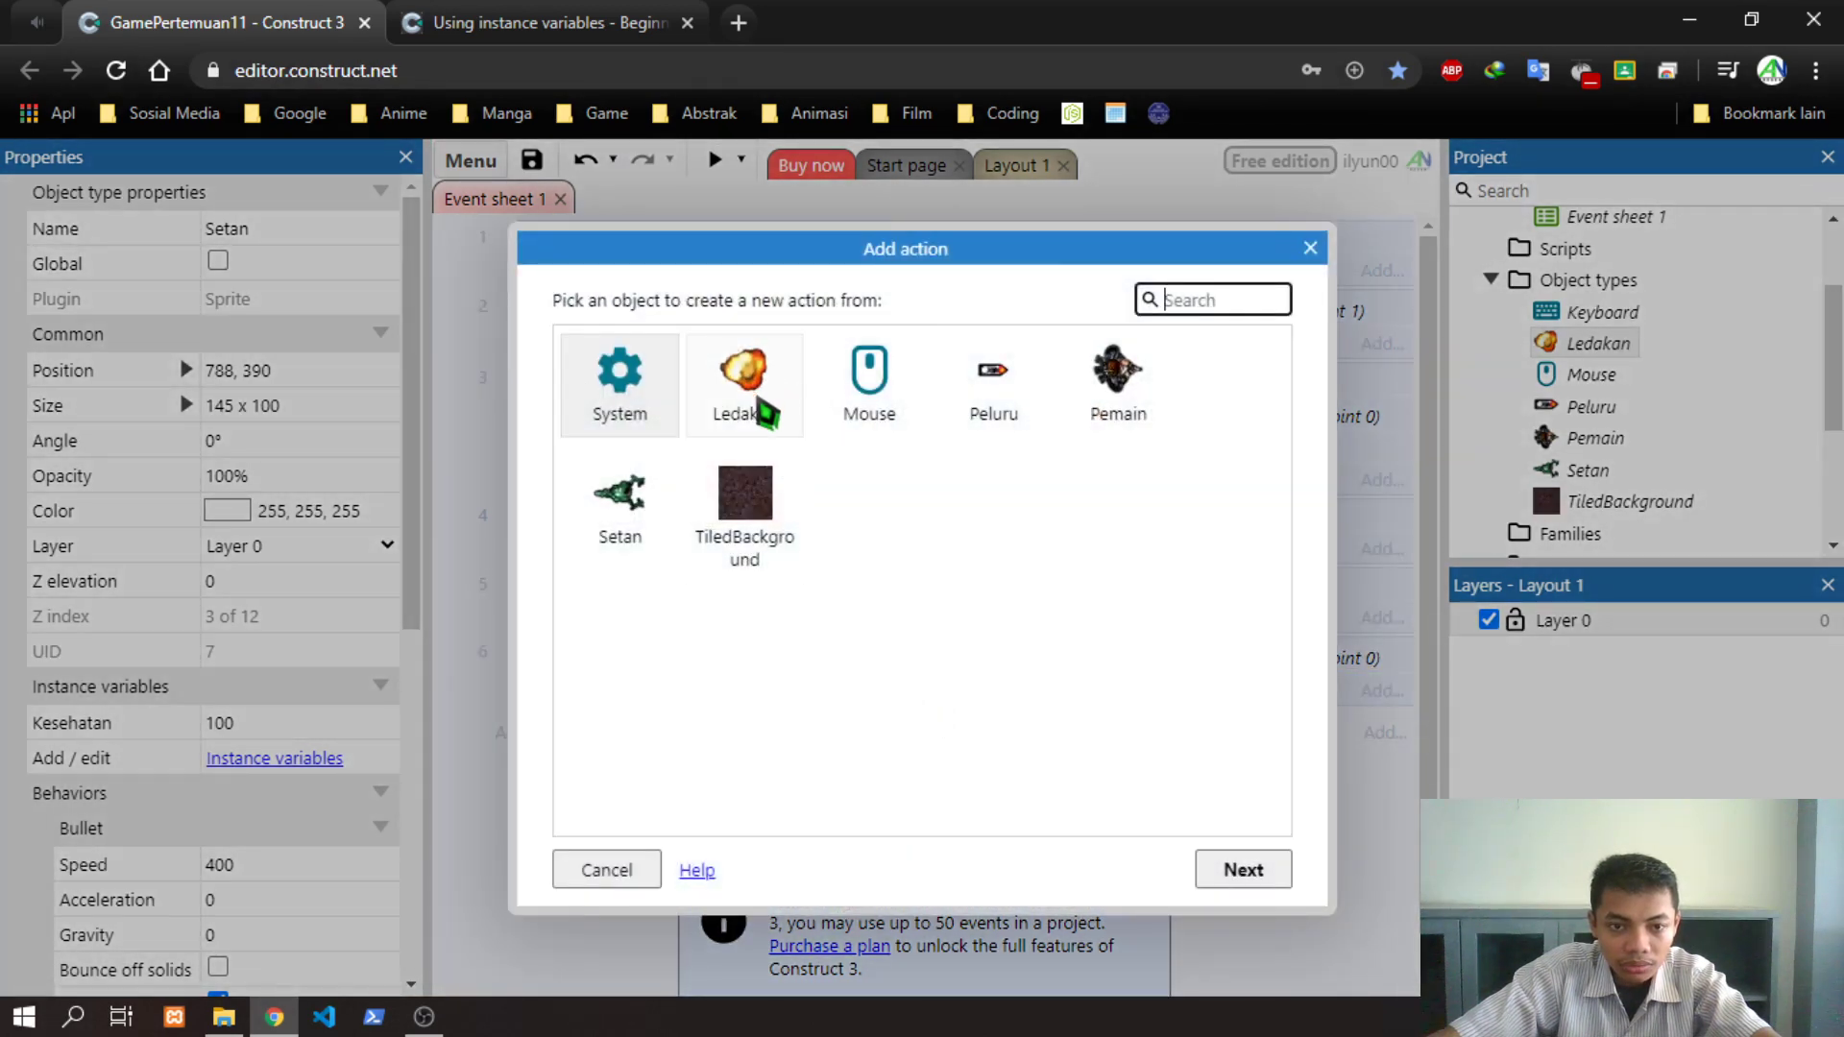
pyautogui.doubleClick(641, 543)
pyautogui.write('ds')
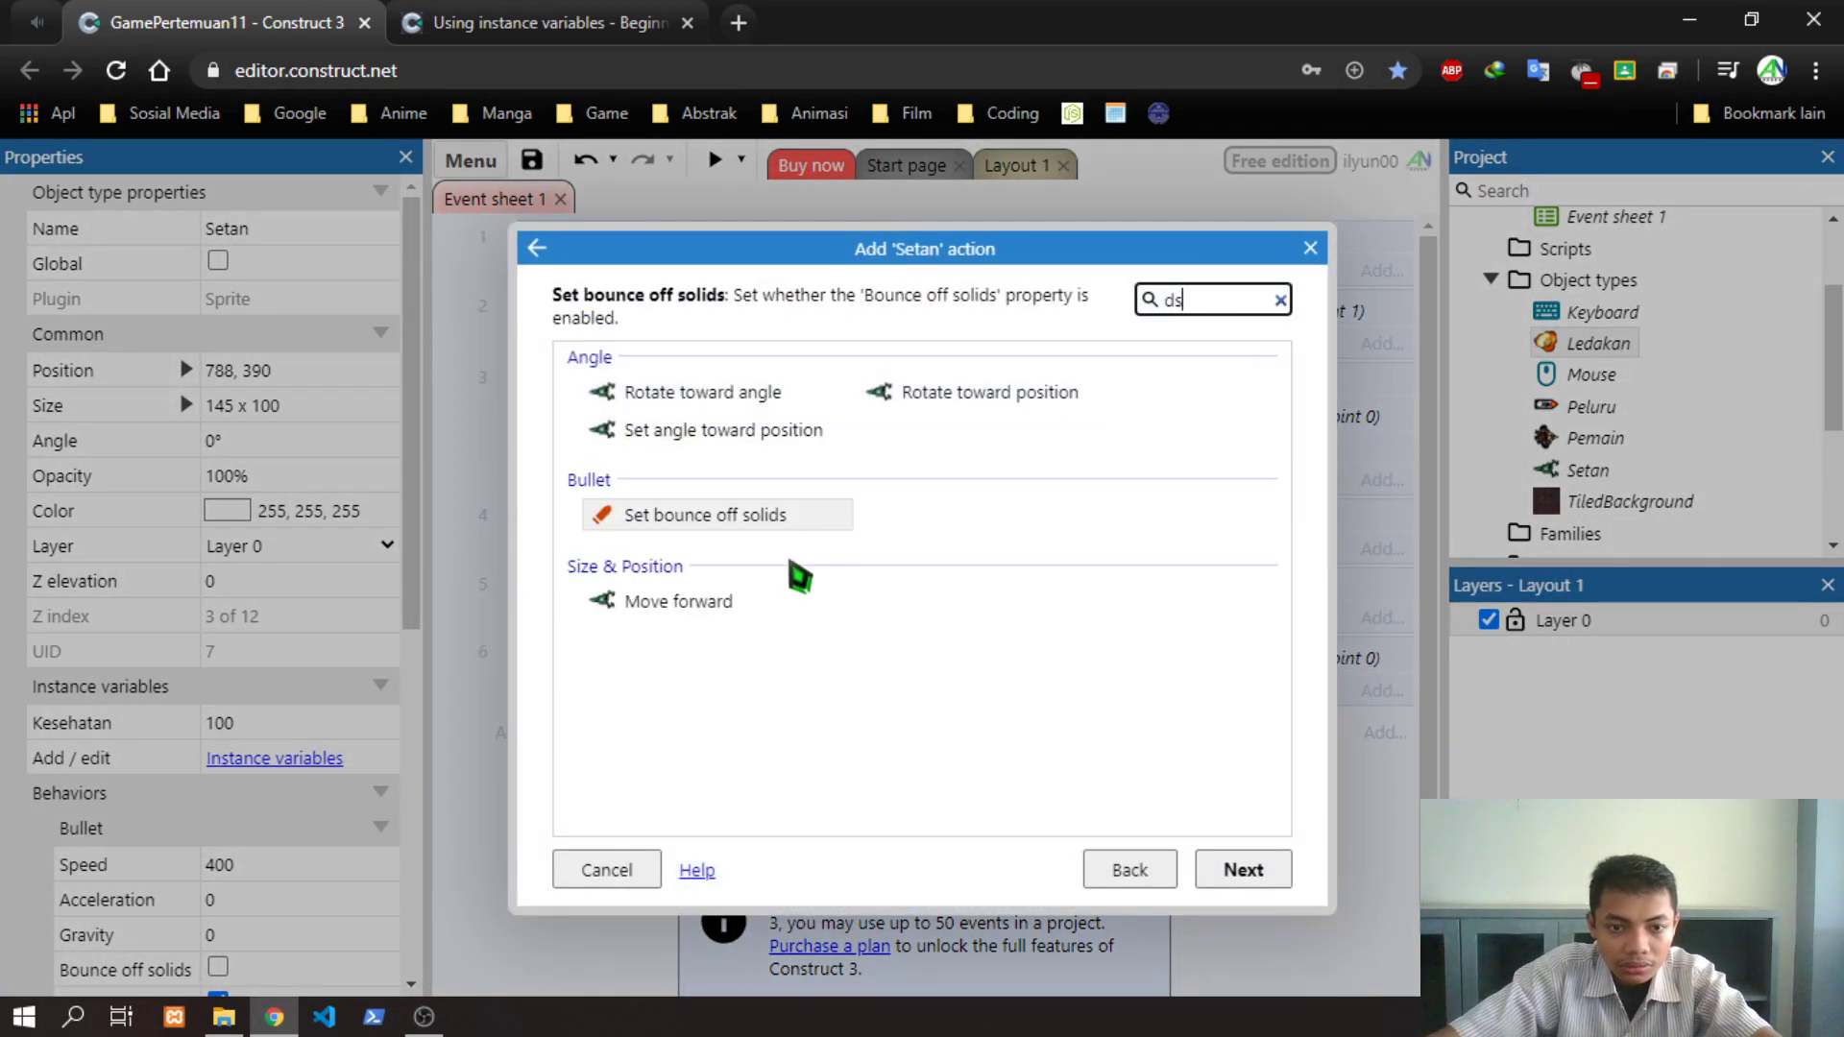
pyautogui.press('BackSpace')
pyautogui.write('e')
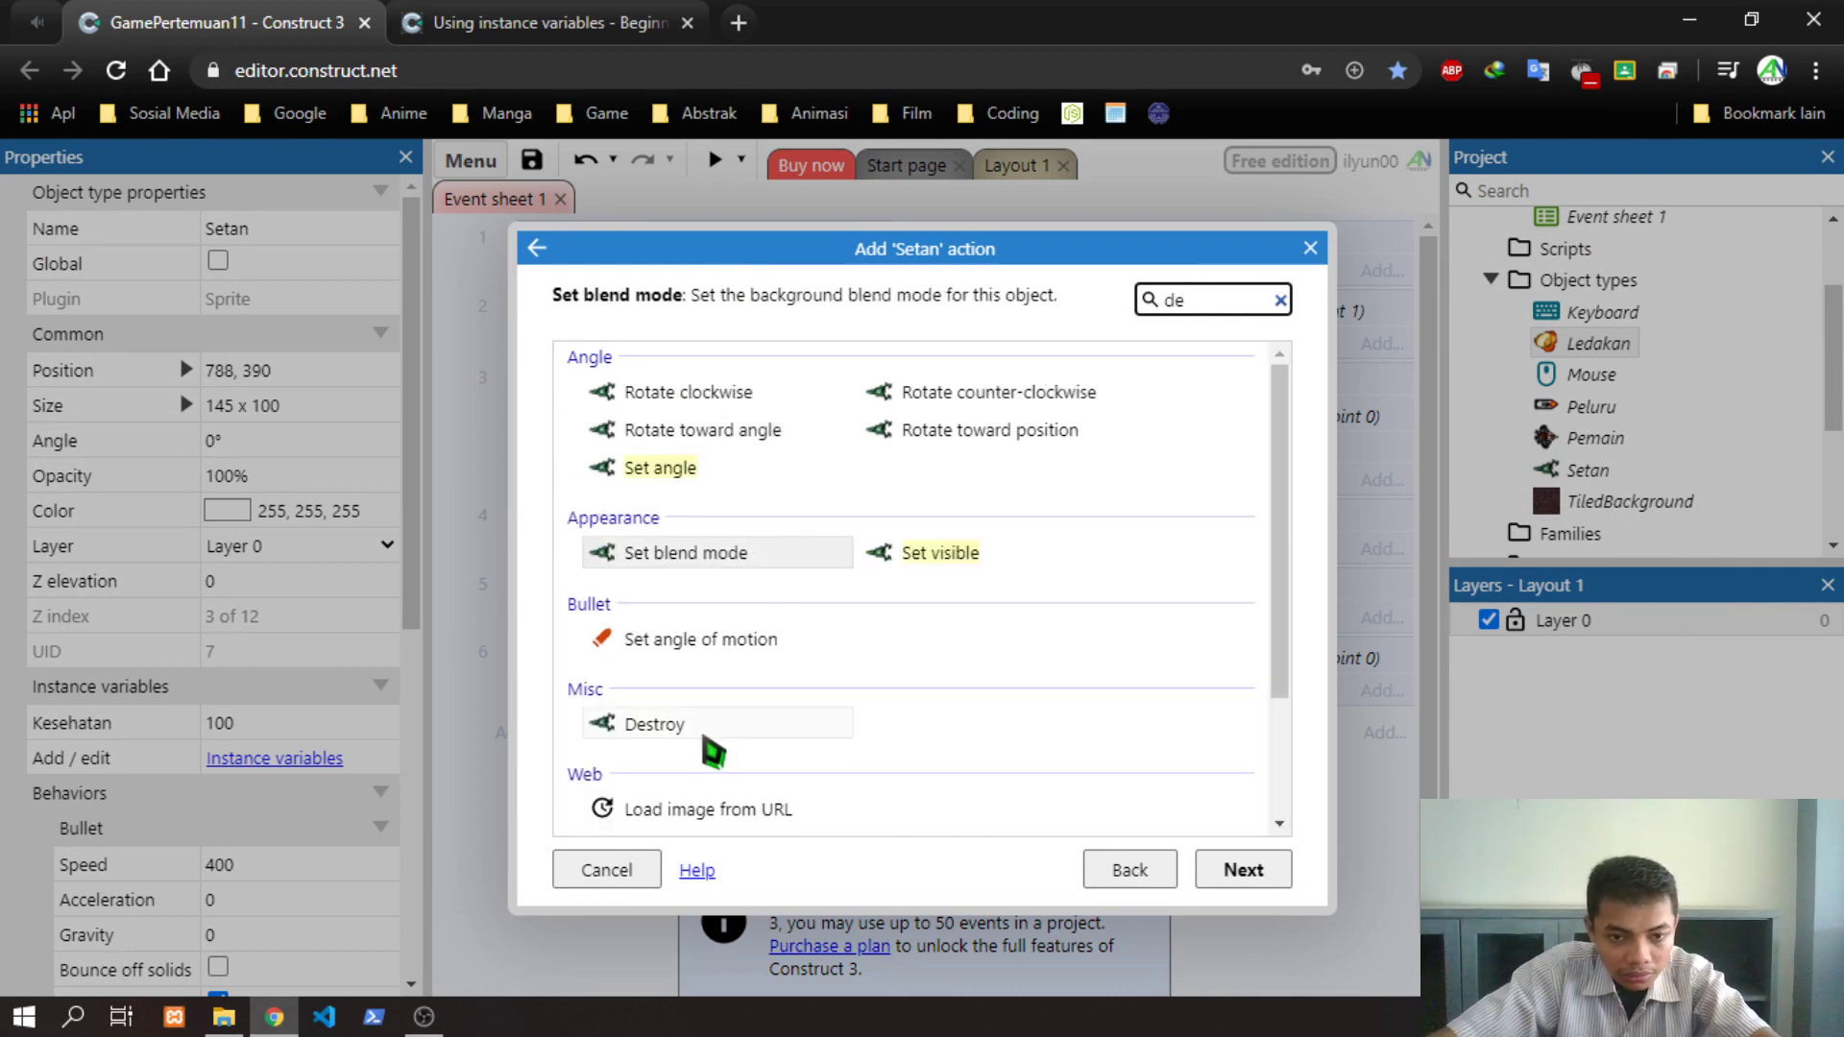
pyautogui.click(673, 728)
pyautogui.doubleClick(675, 736)
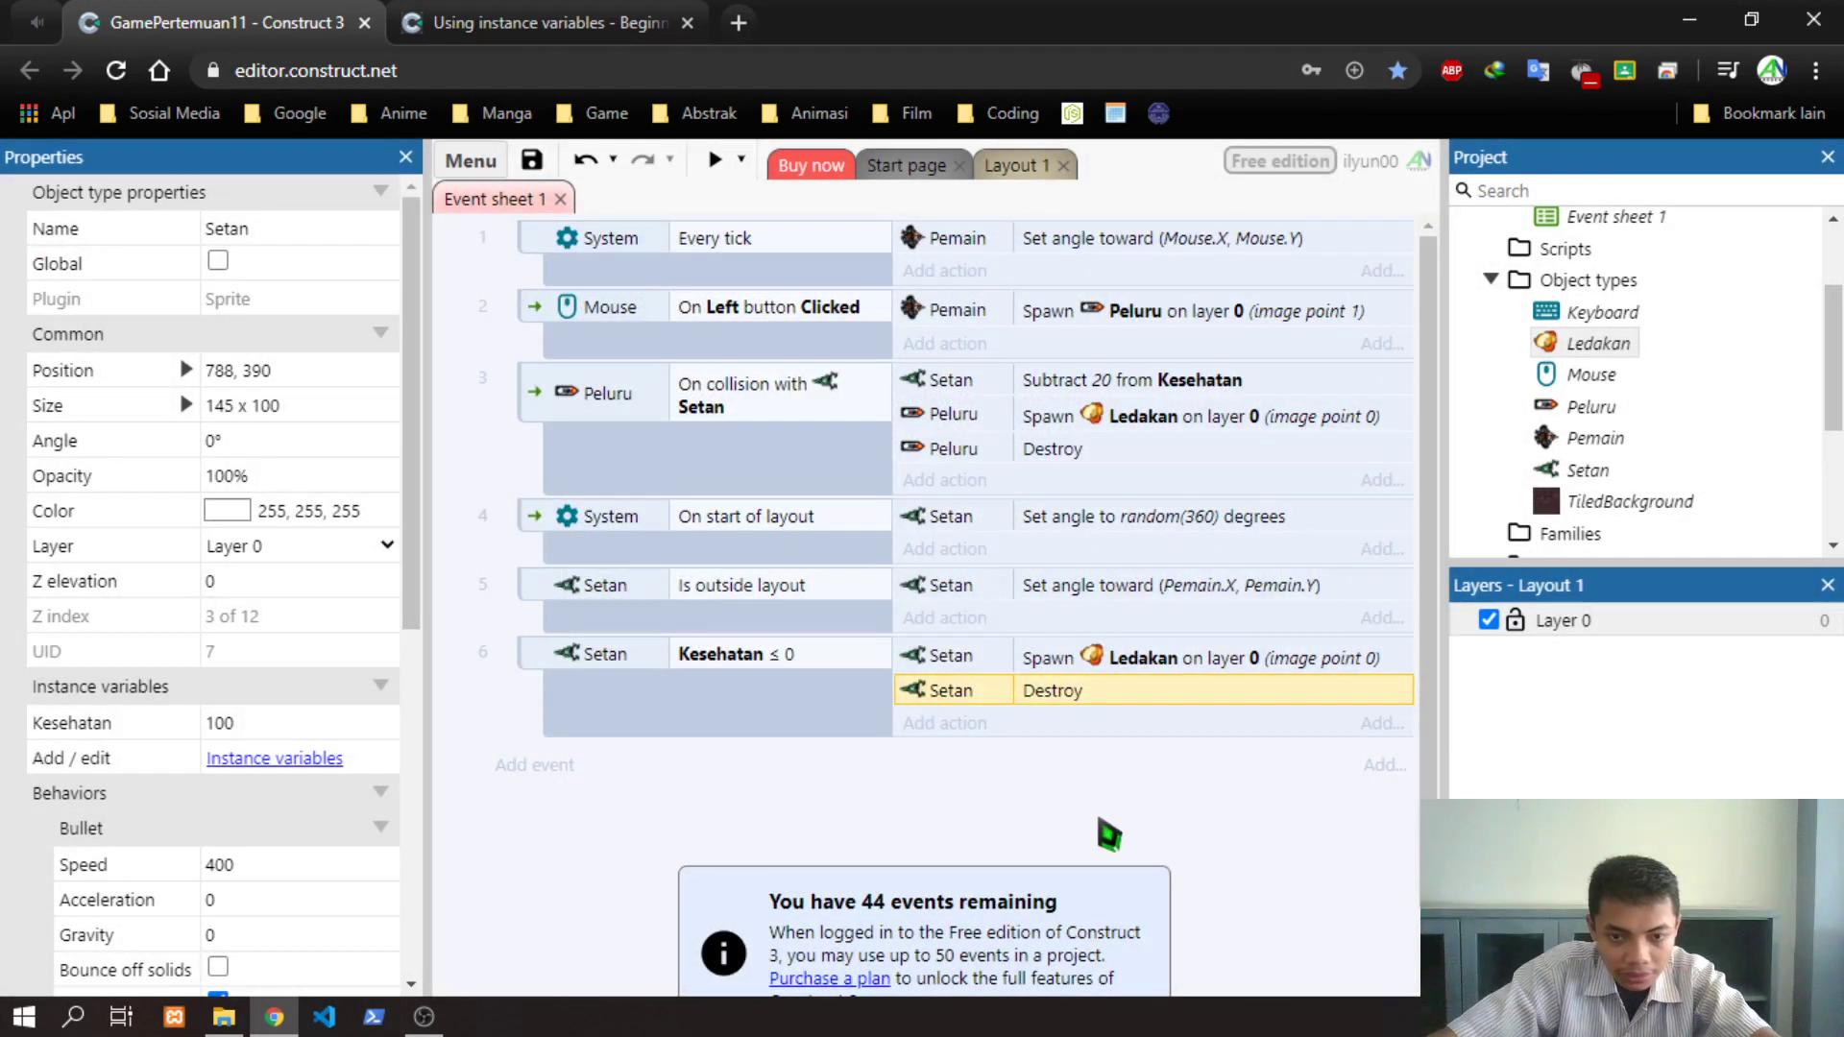
# Switch to the beginner's guide, open page 7, Keeping score, and read how to add a global variable
pyautogui.click(538, 22)
pyautogui.scroll(-7, 1412, 728)
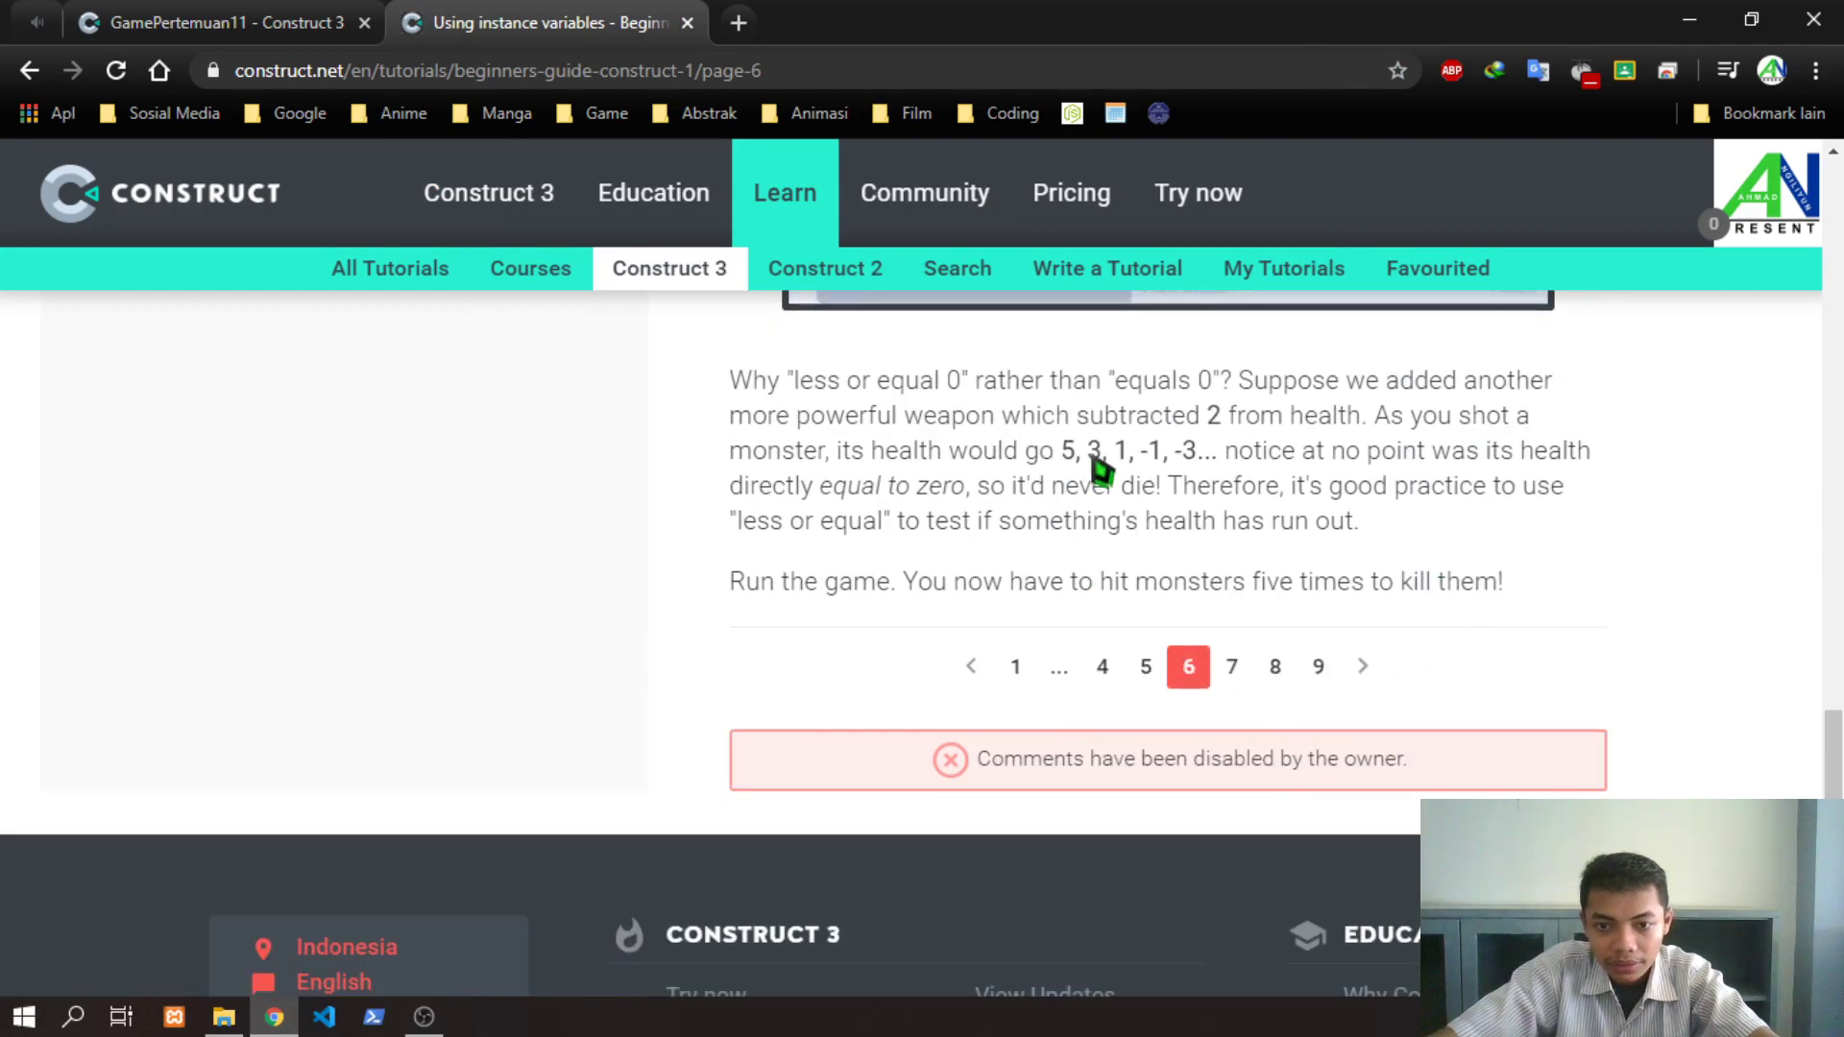
pyautogui.click(1234, 677)
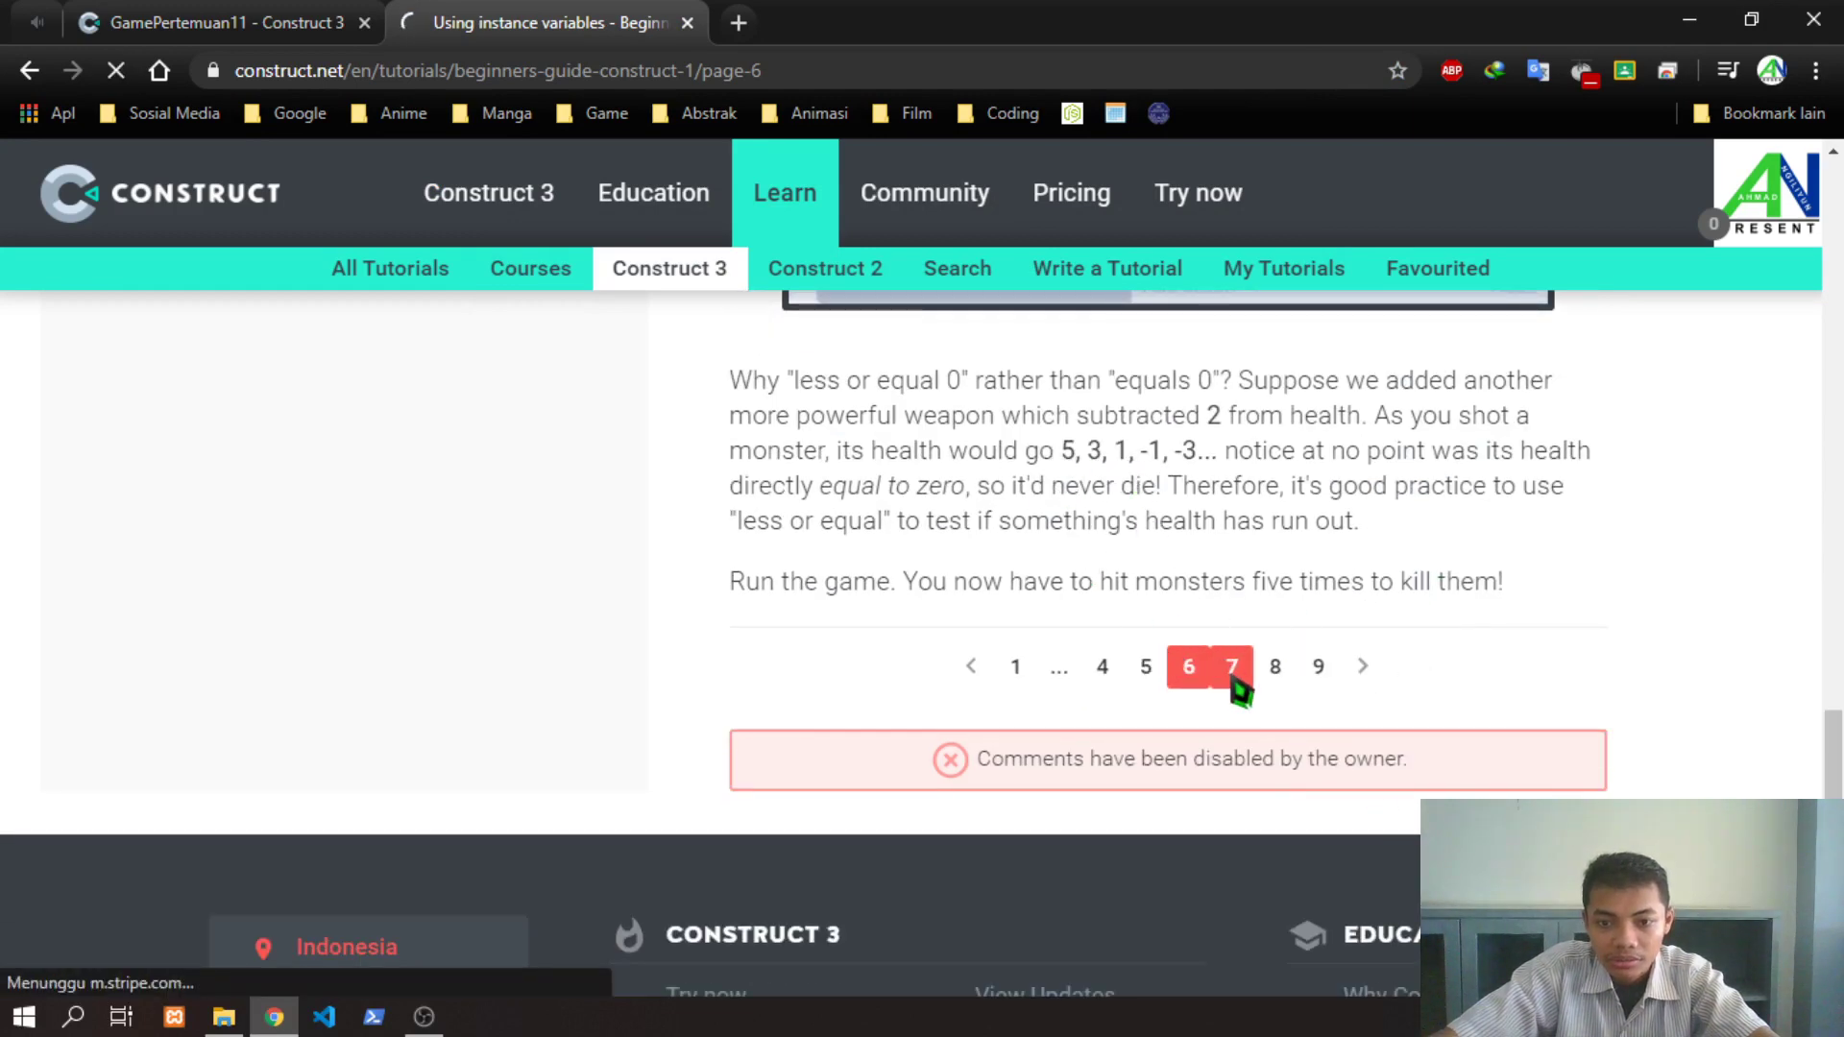
pyautogui.scroll(-1, 1143, 659)
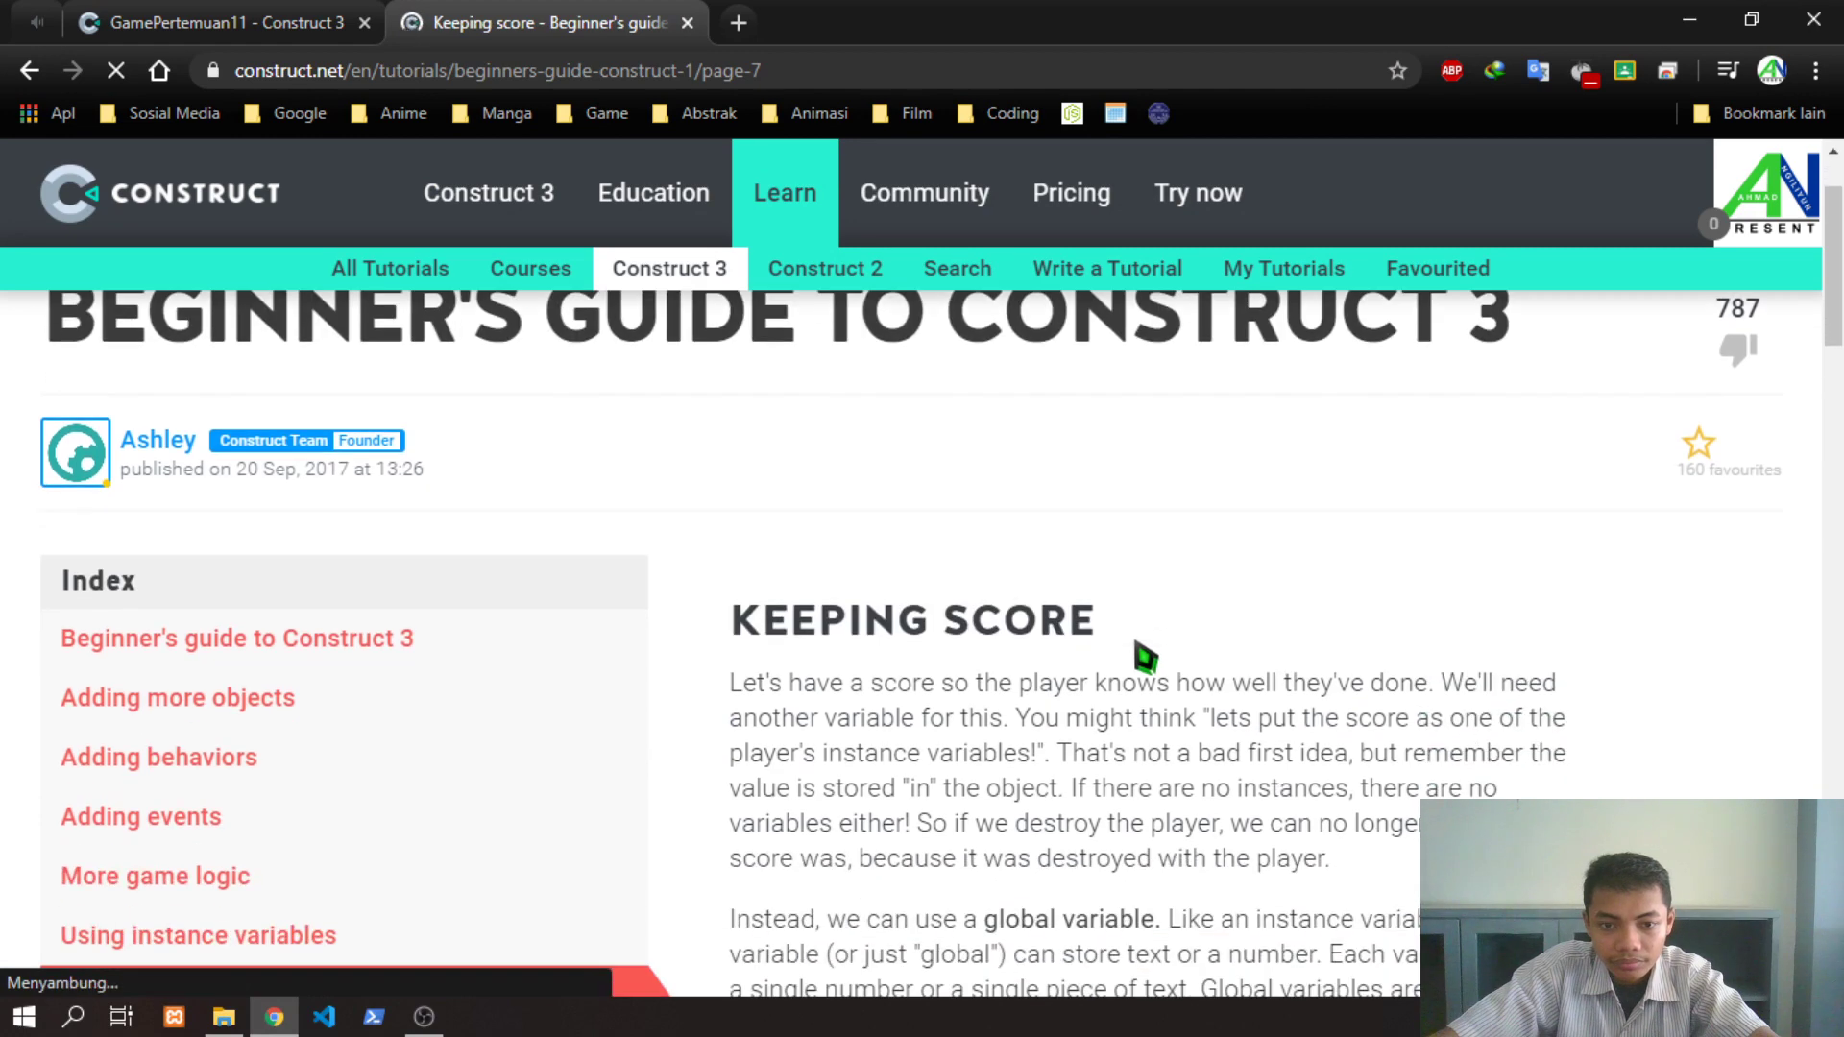
pyautogui.moveTo(762, 620); pyautogui.dragTo(1065, 624)
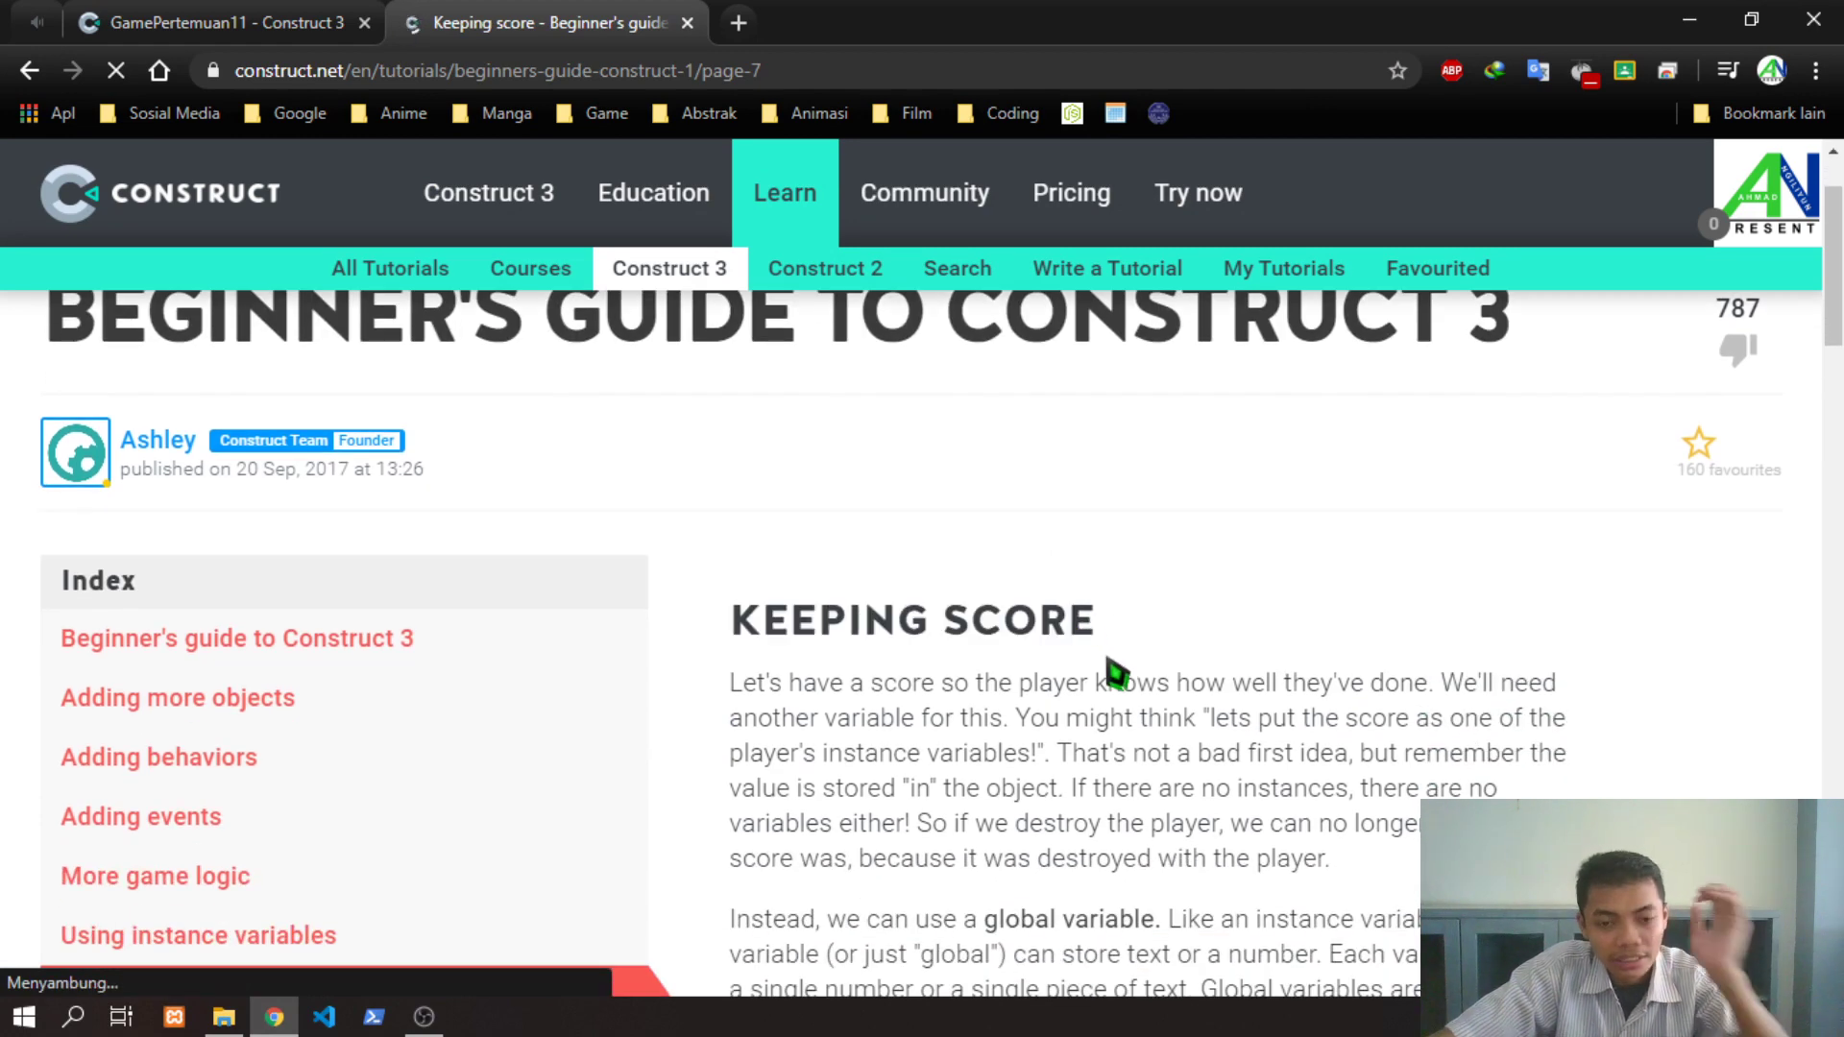
pyautogui.scroll(-3, 1182, 752)
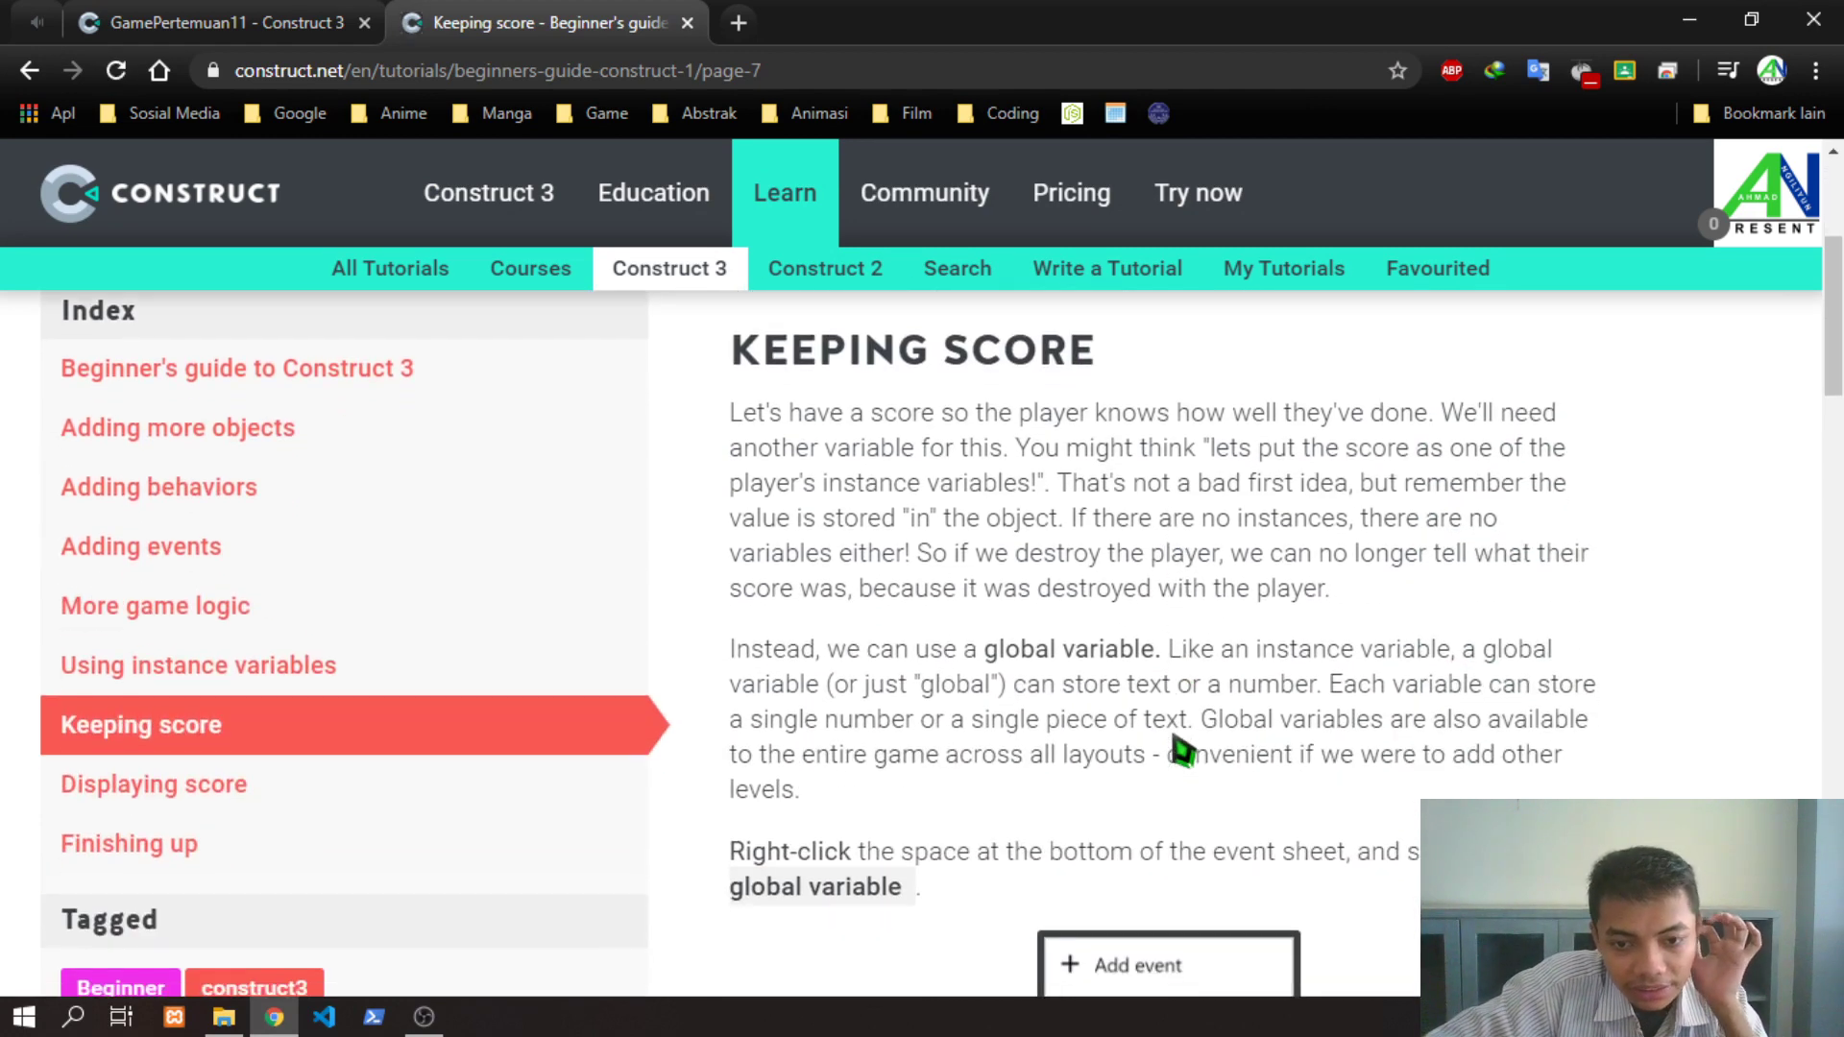
pyautogui.moveTo(989, 647); pyautogui.dragTo(1145, 652)
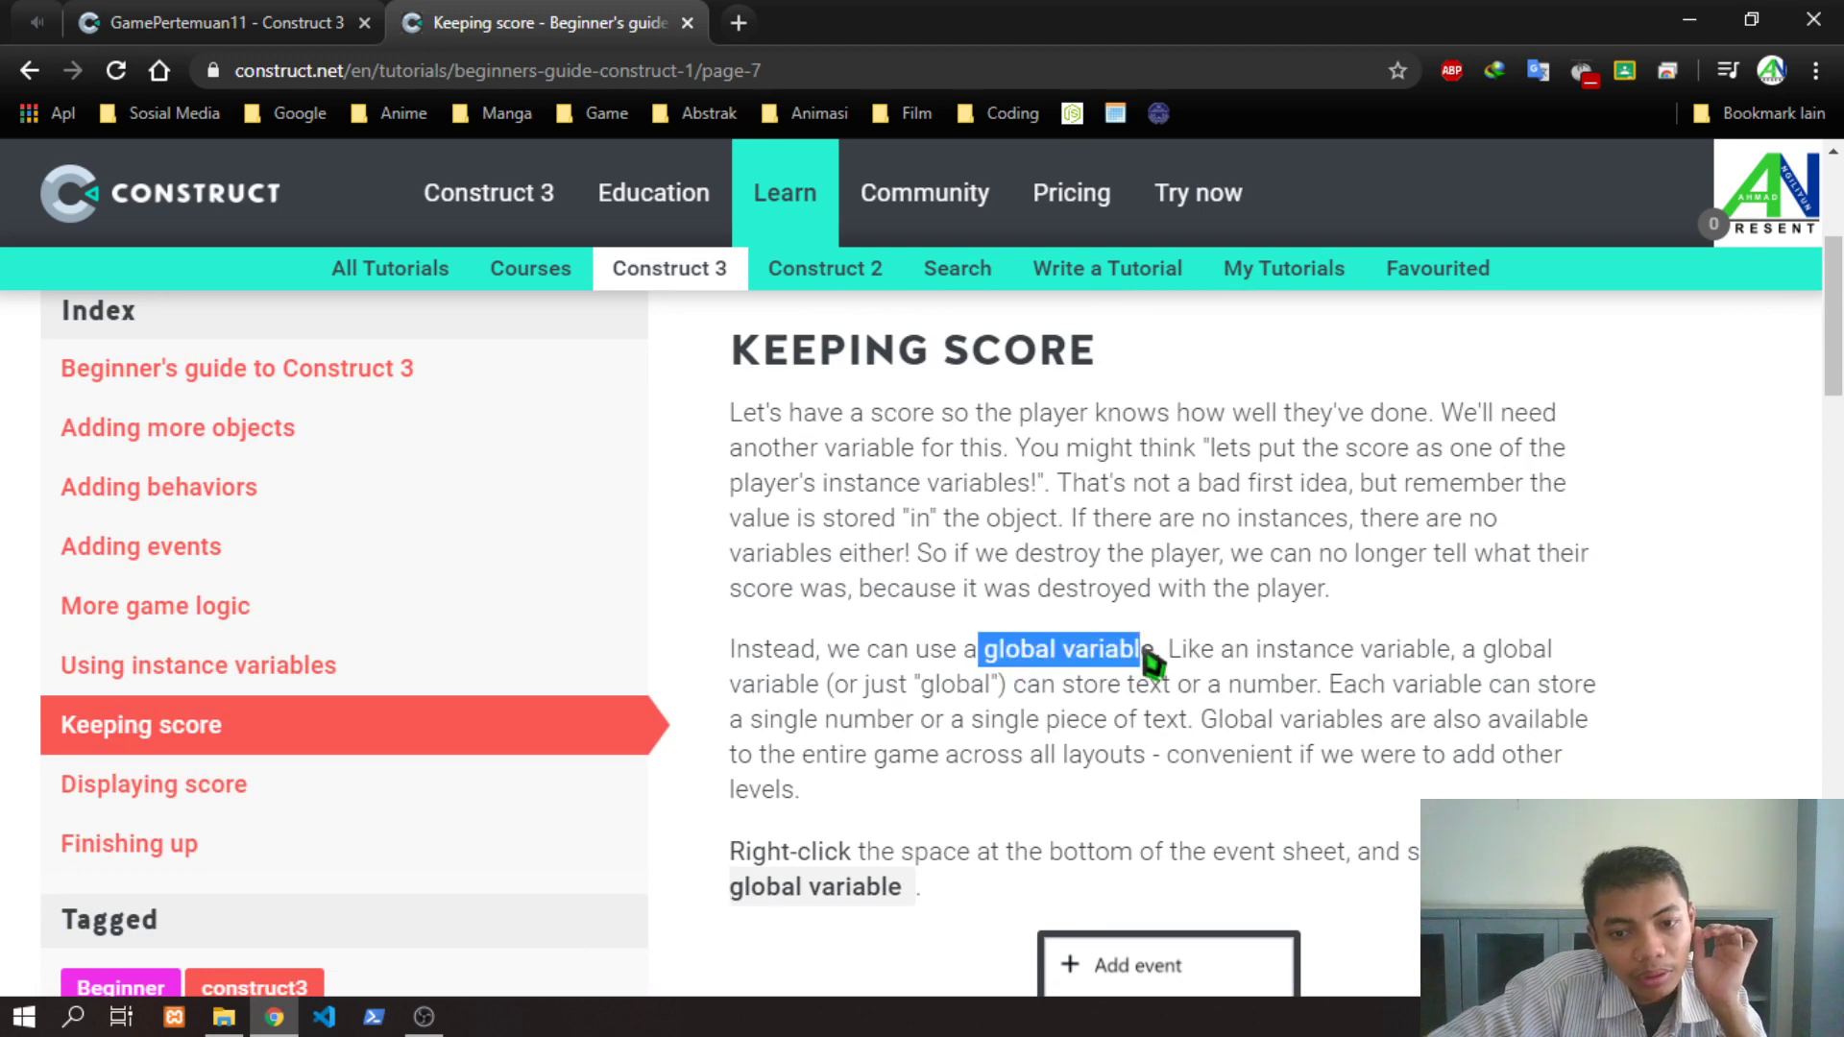
pyautogui.scroll(-5, 1157, 672)
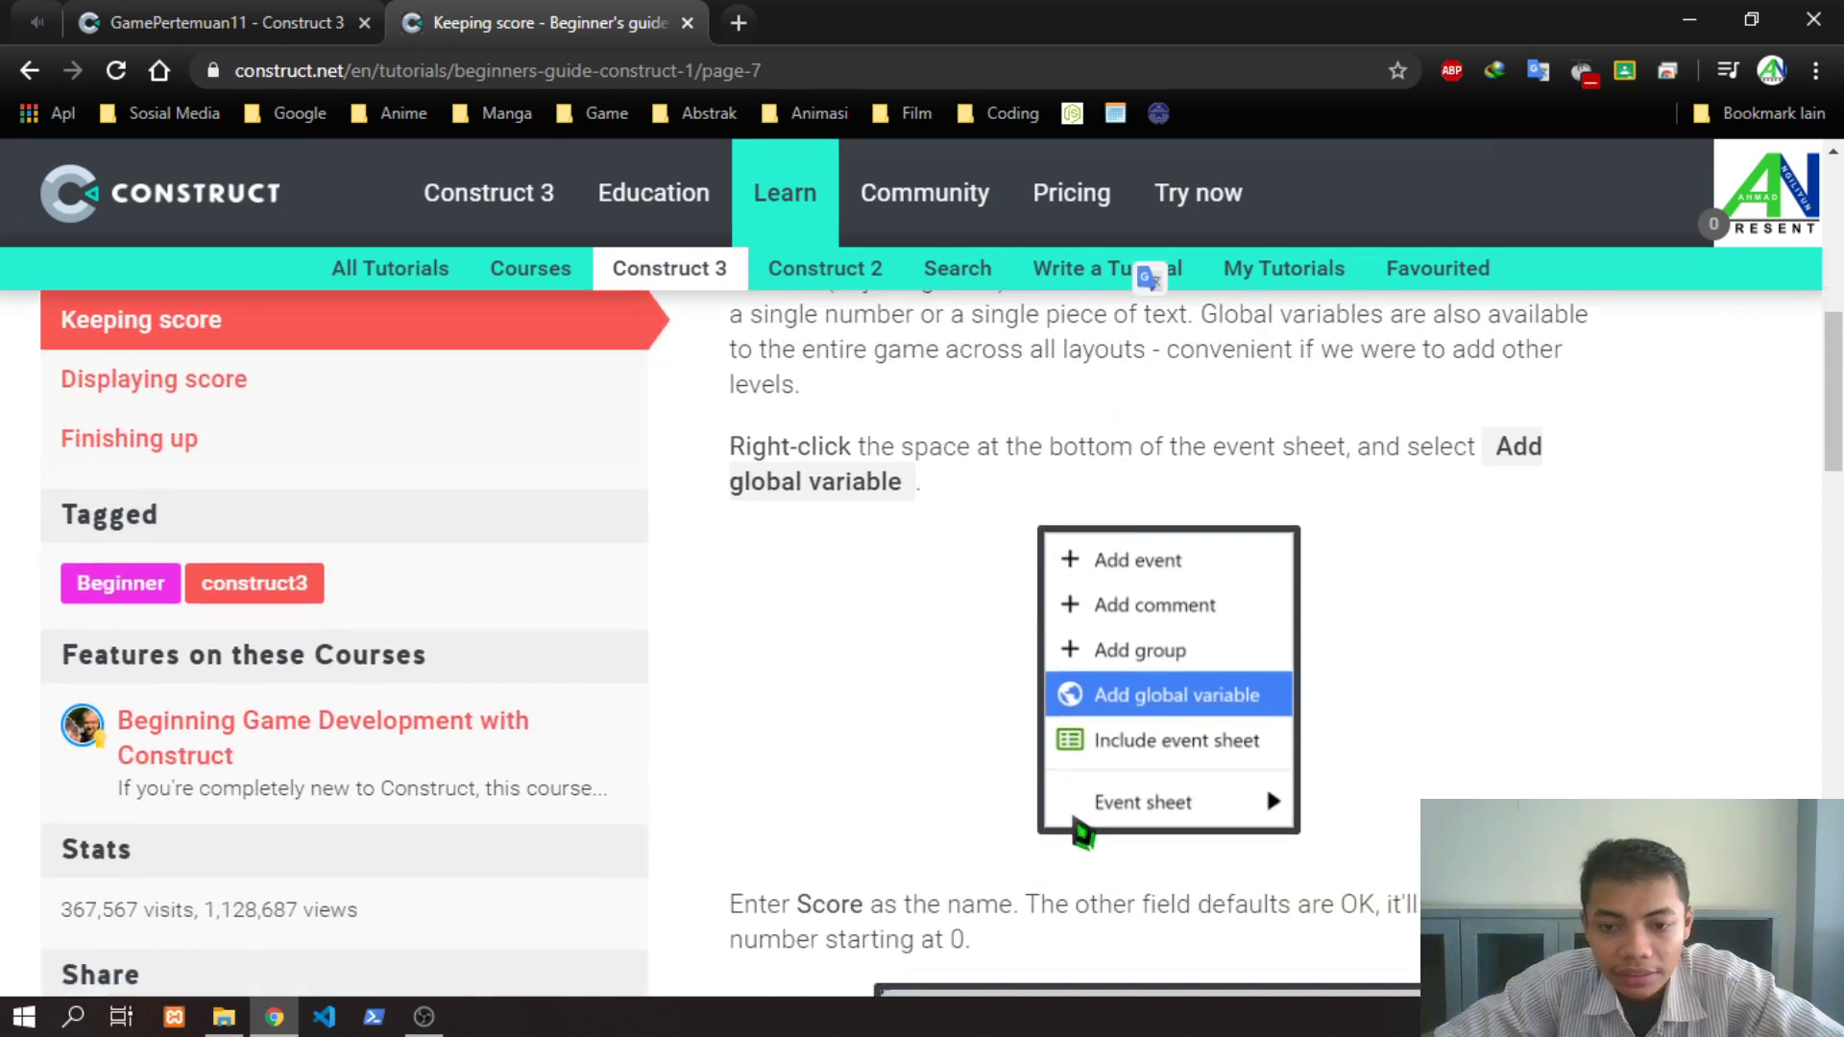
# Back in the Construct 3 event sheet, start a new global variable named Nilai with type Number
pyautogui.click(211, 22)
pyautogui.rightClick(574, 801)
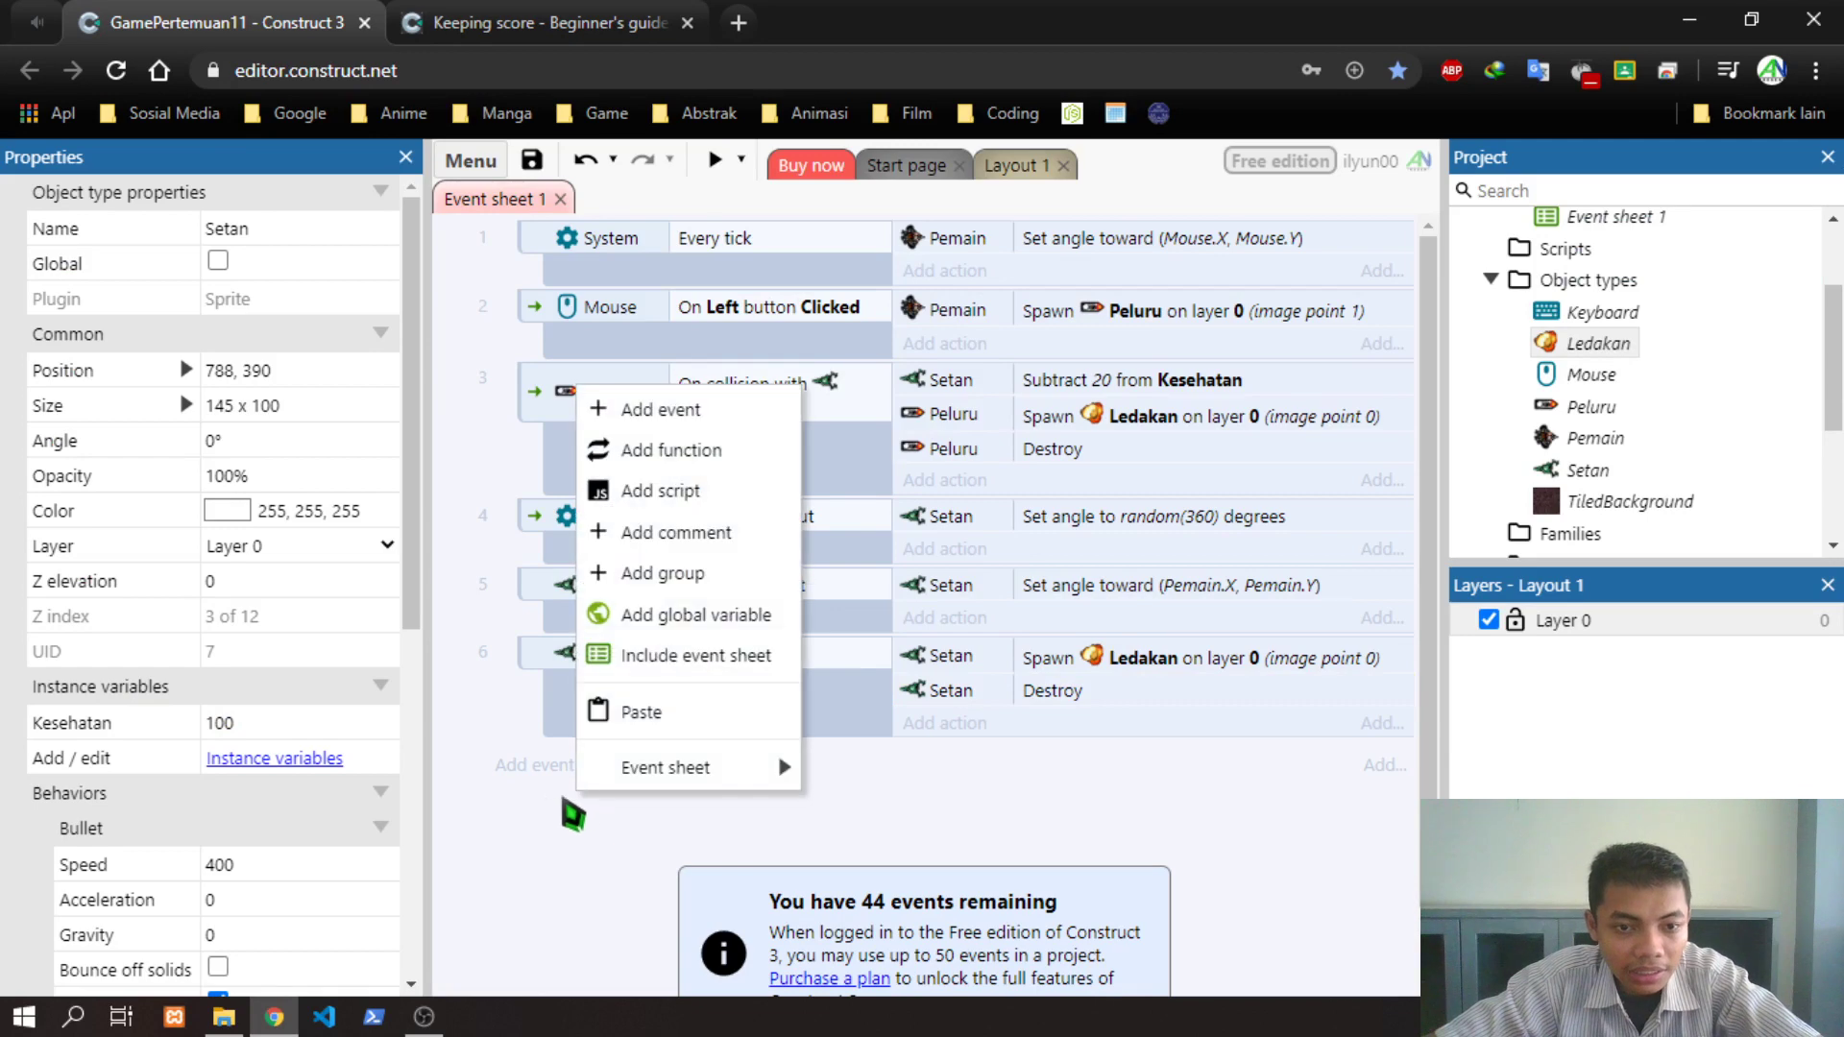
pyautogui.rightClick(539, 843)
pyautogui.click(510, 852)
pyautogui.rightClick(508, 850)
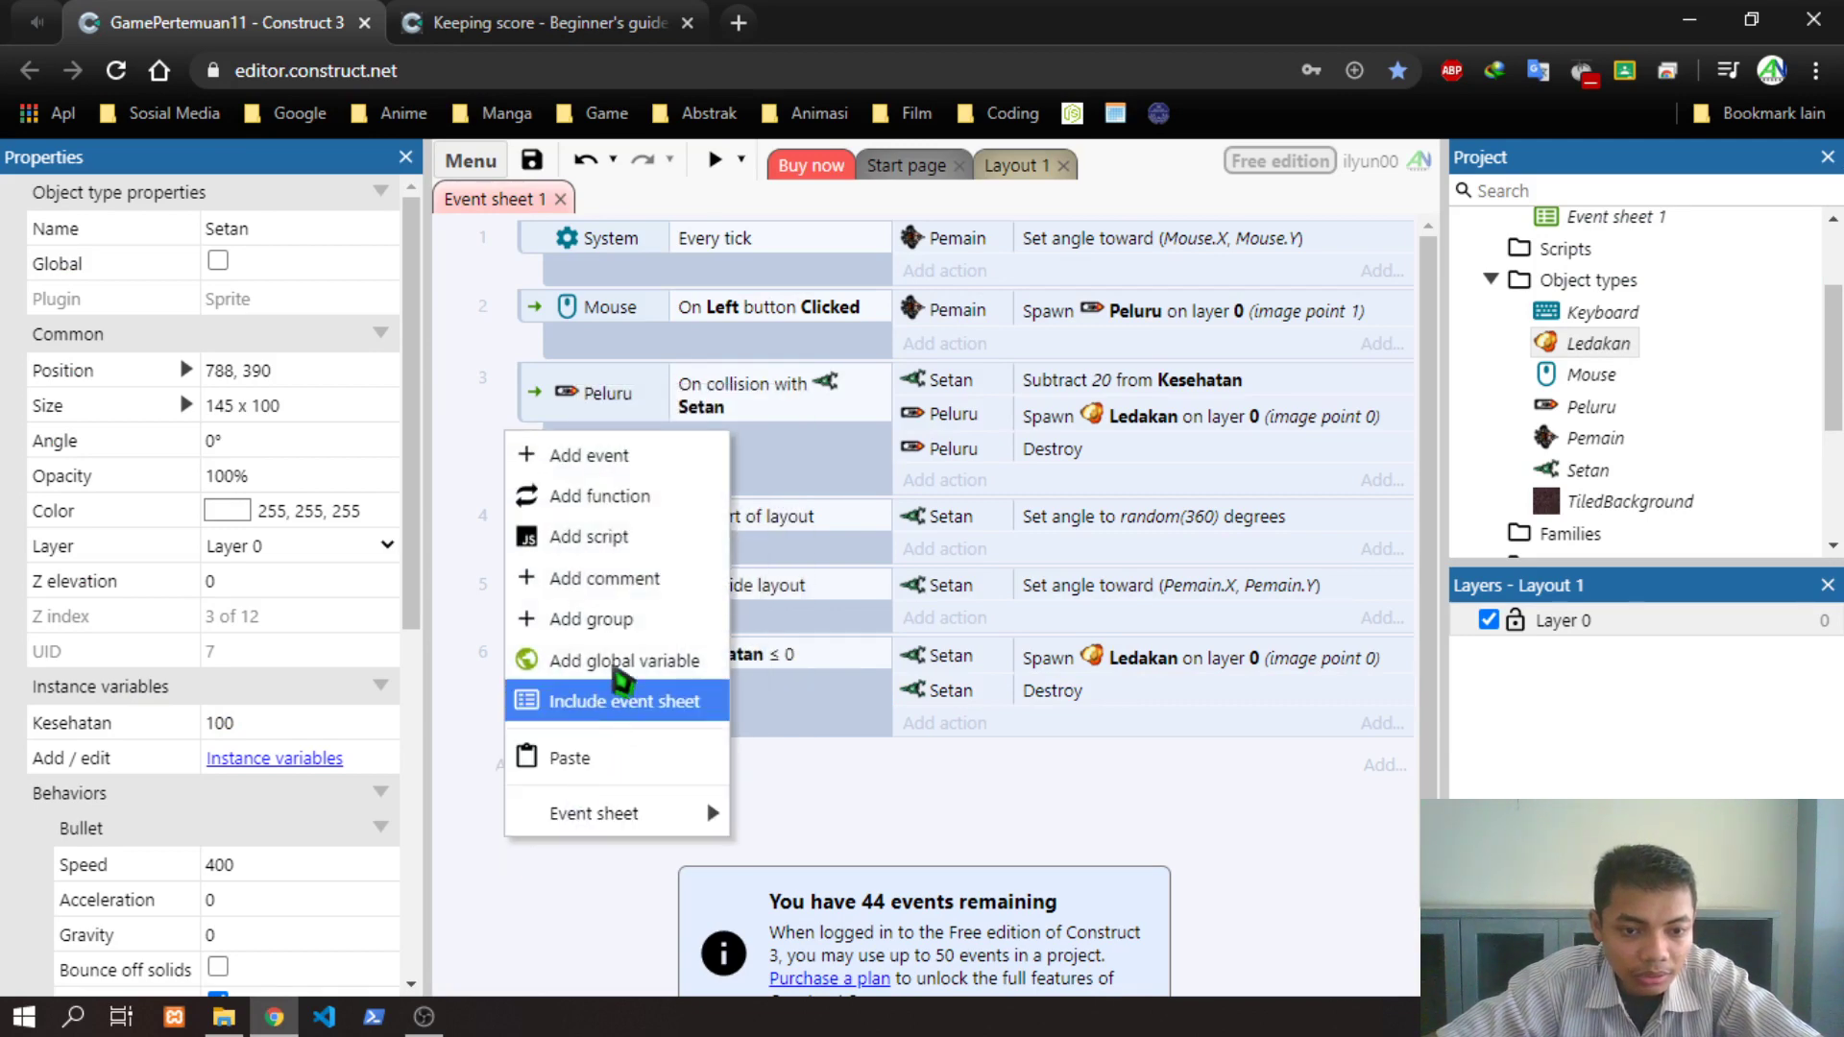
pyautogui.click(619, 662)
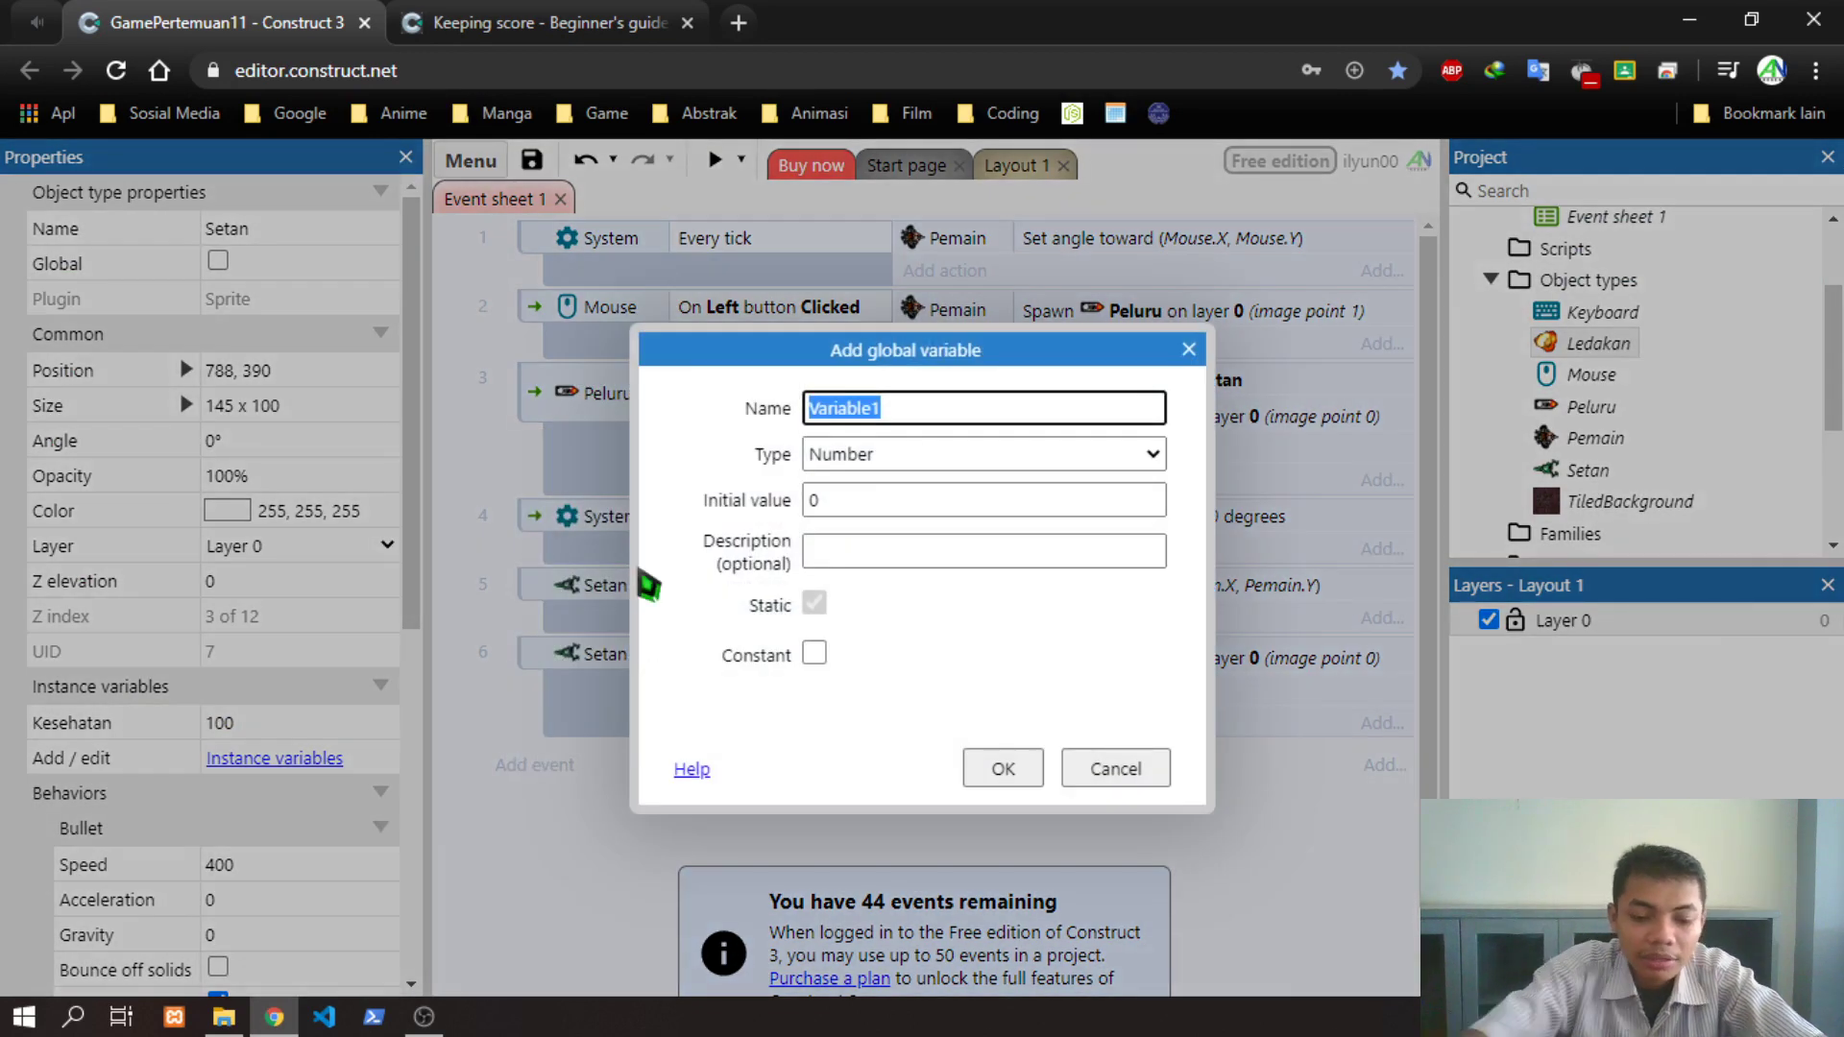
pyautogui.write('Nu')
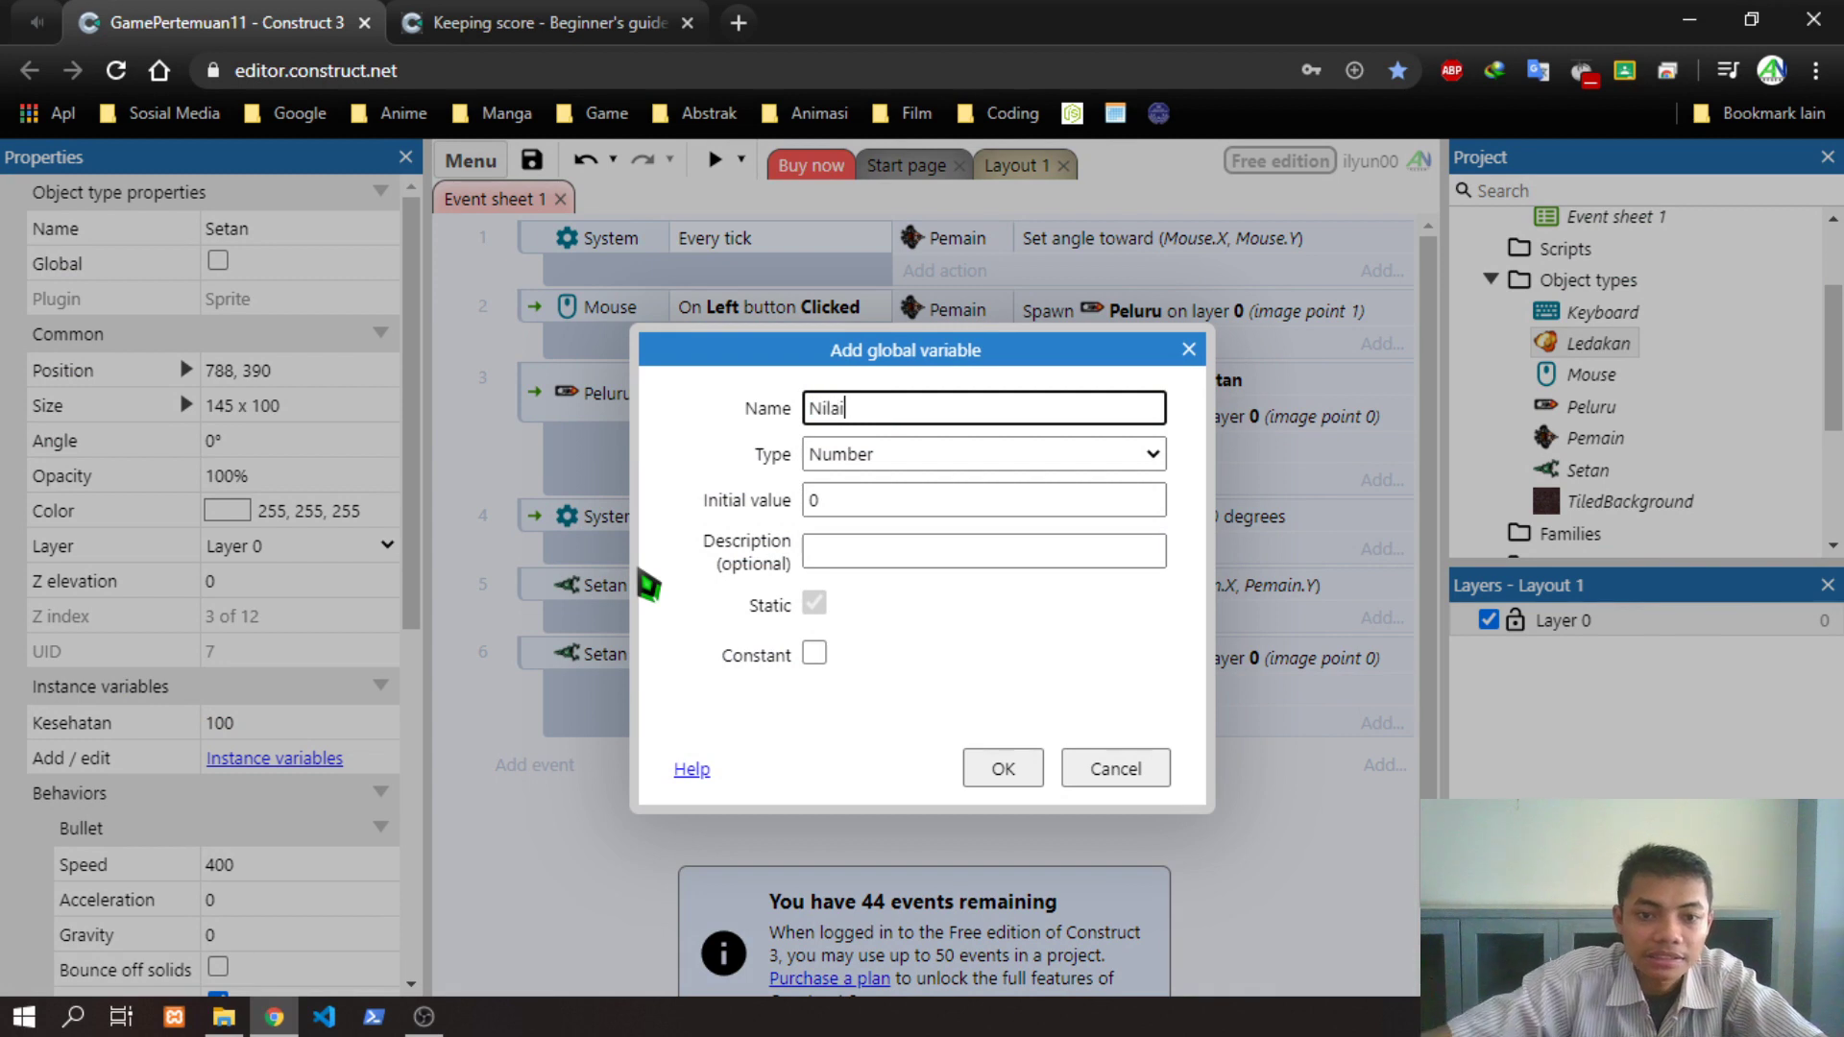
pyautogui.write('lai')
pyautogui.click(837, 458)
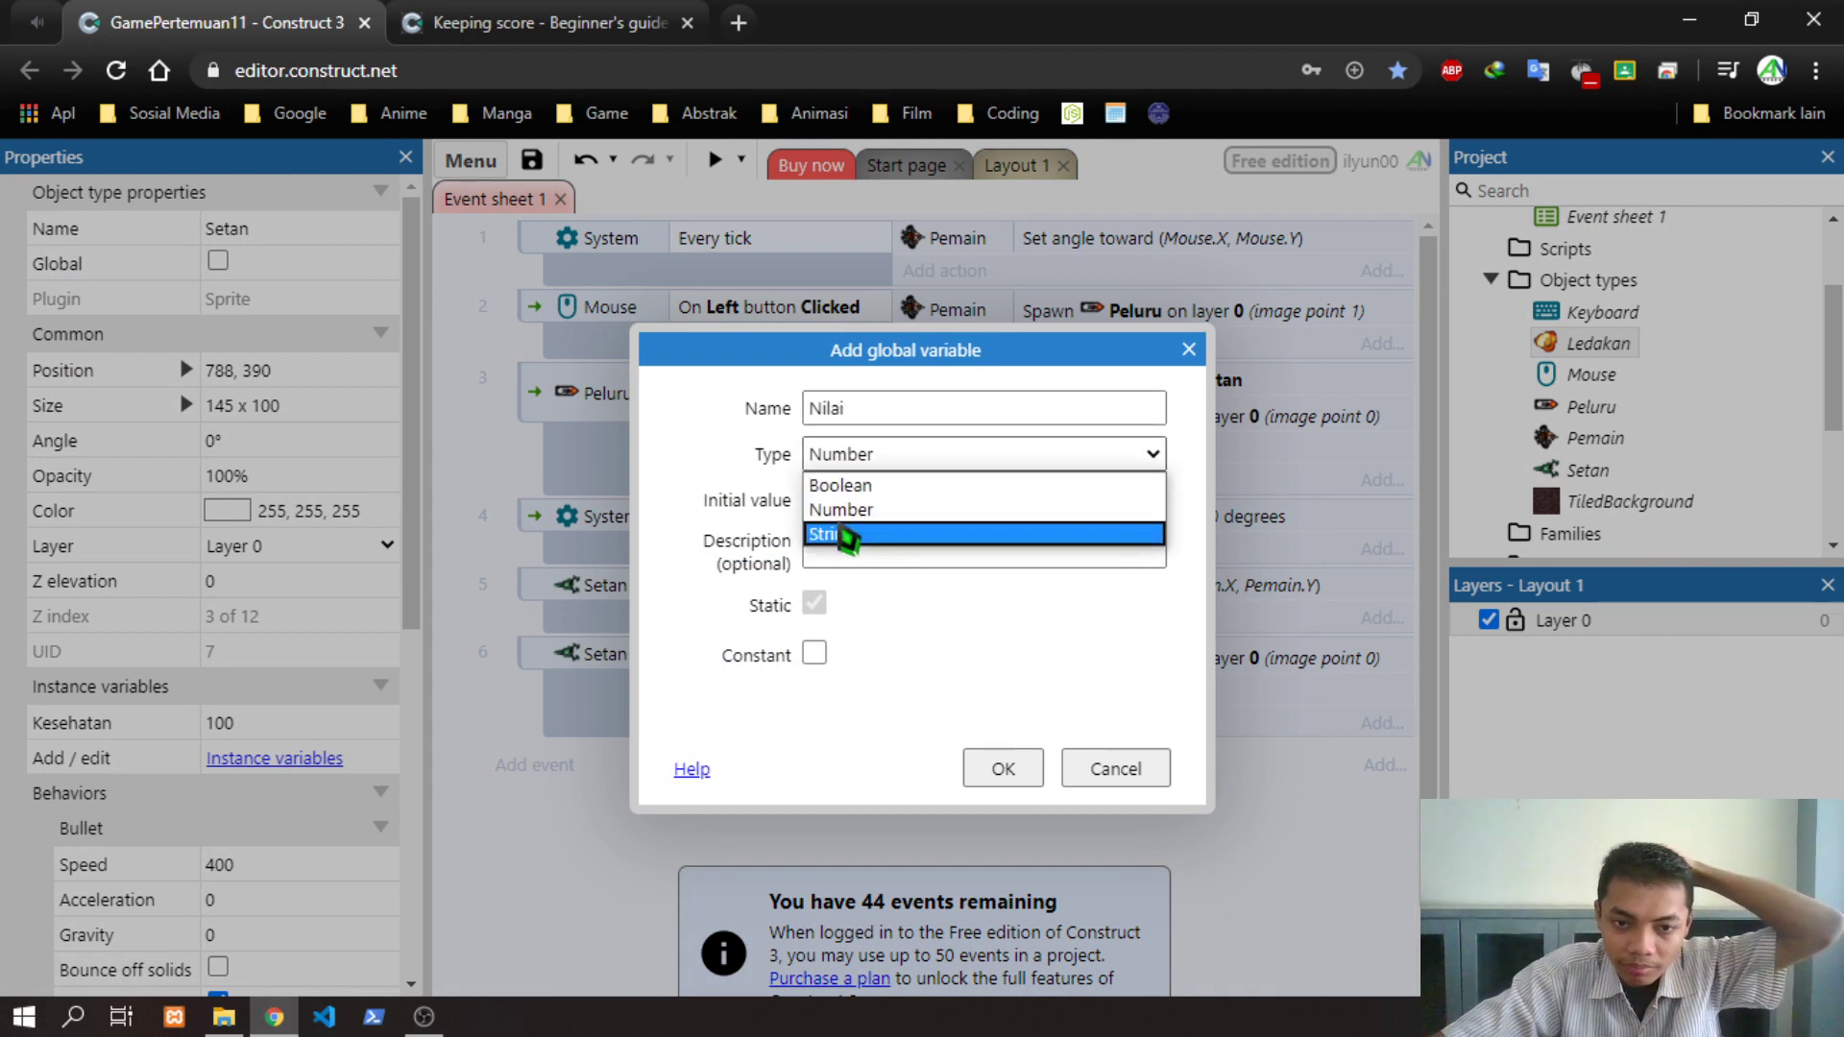
pyautogui.click(856, 515)
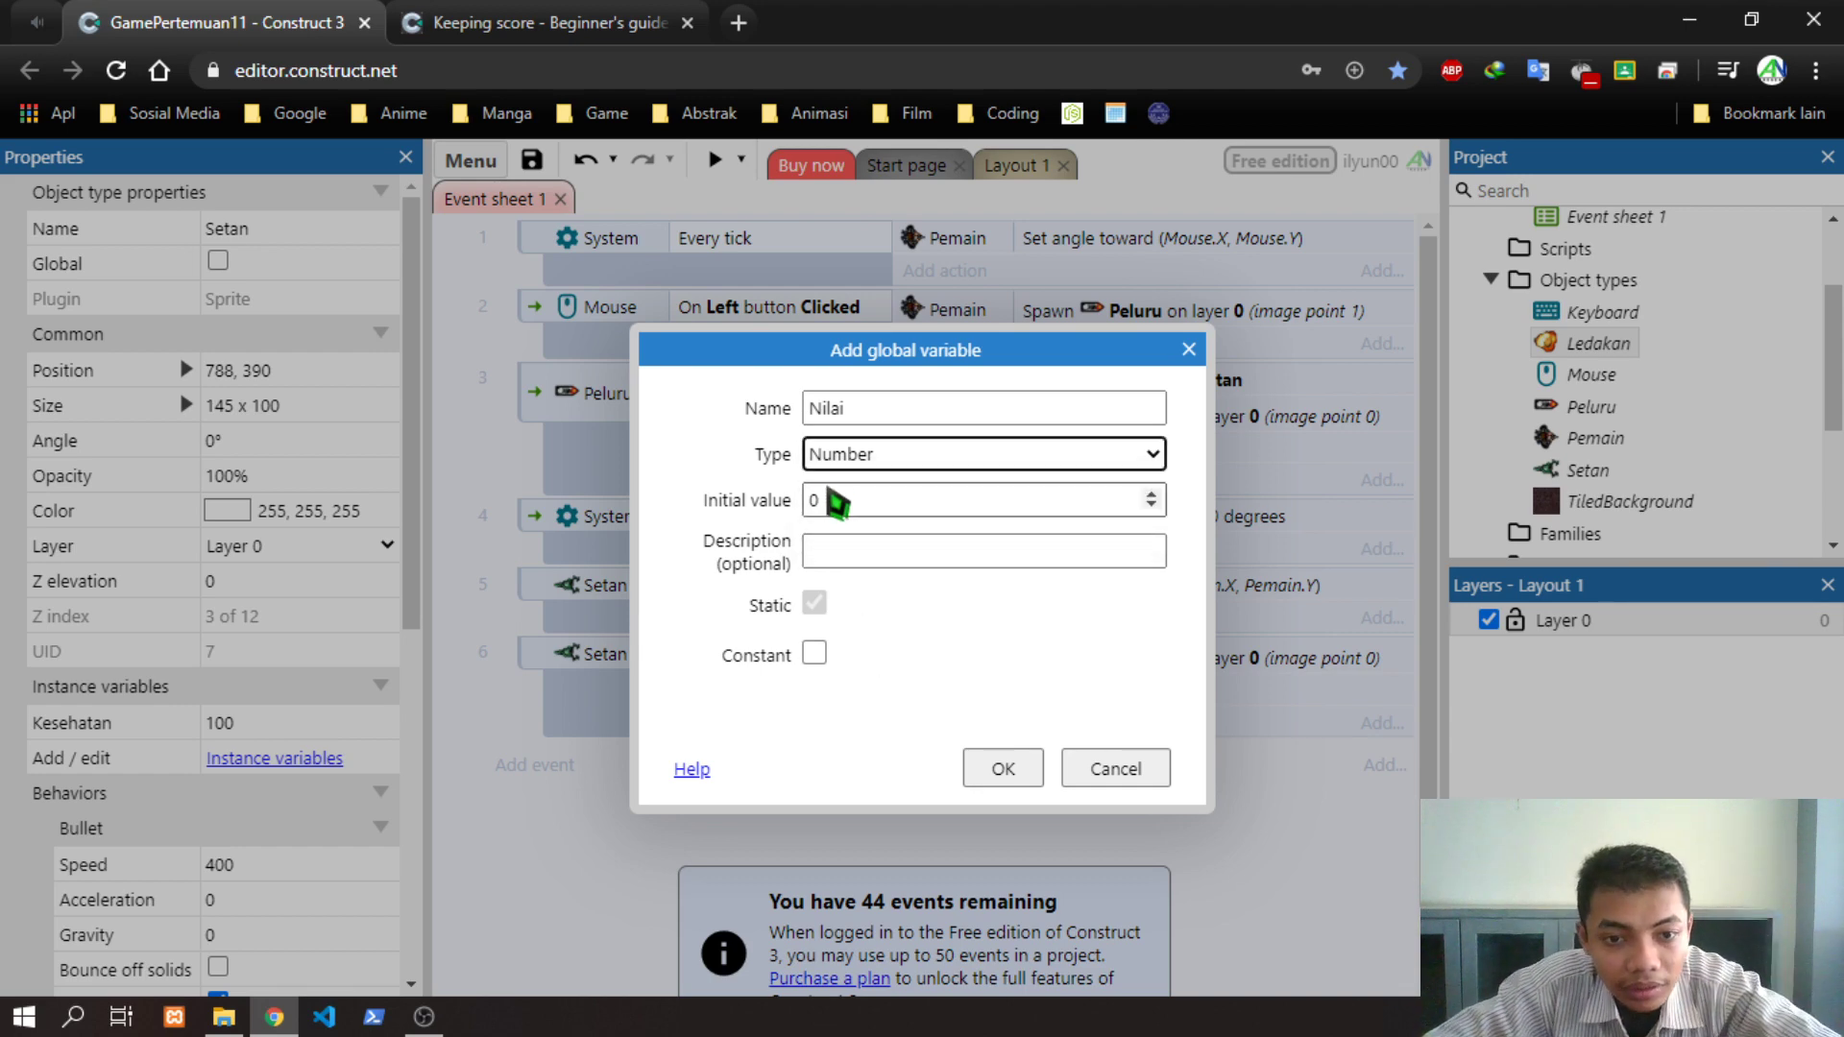
# Check the tutorial's variable settings, give the Nilai global variable the description "Statik Nilai" with initial value 0, and confirm it
pyautogui.hotkey('ctrl', 'Tab')
pyautogui.scroll(-5, 1441, 637)
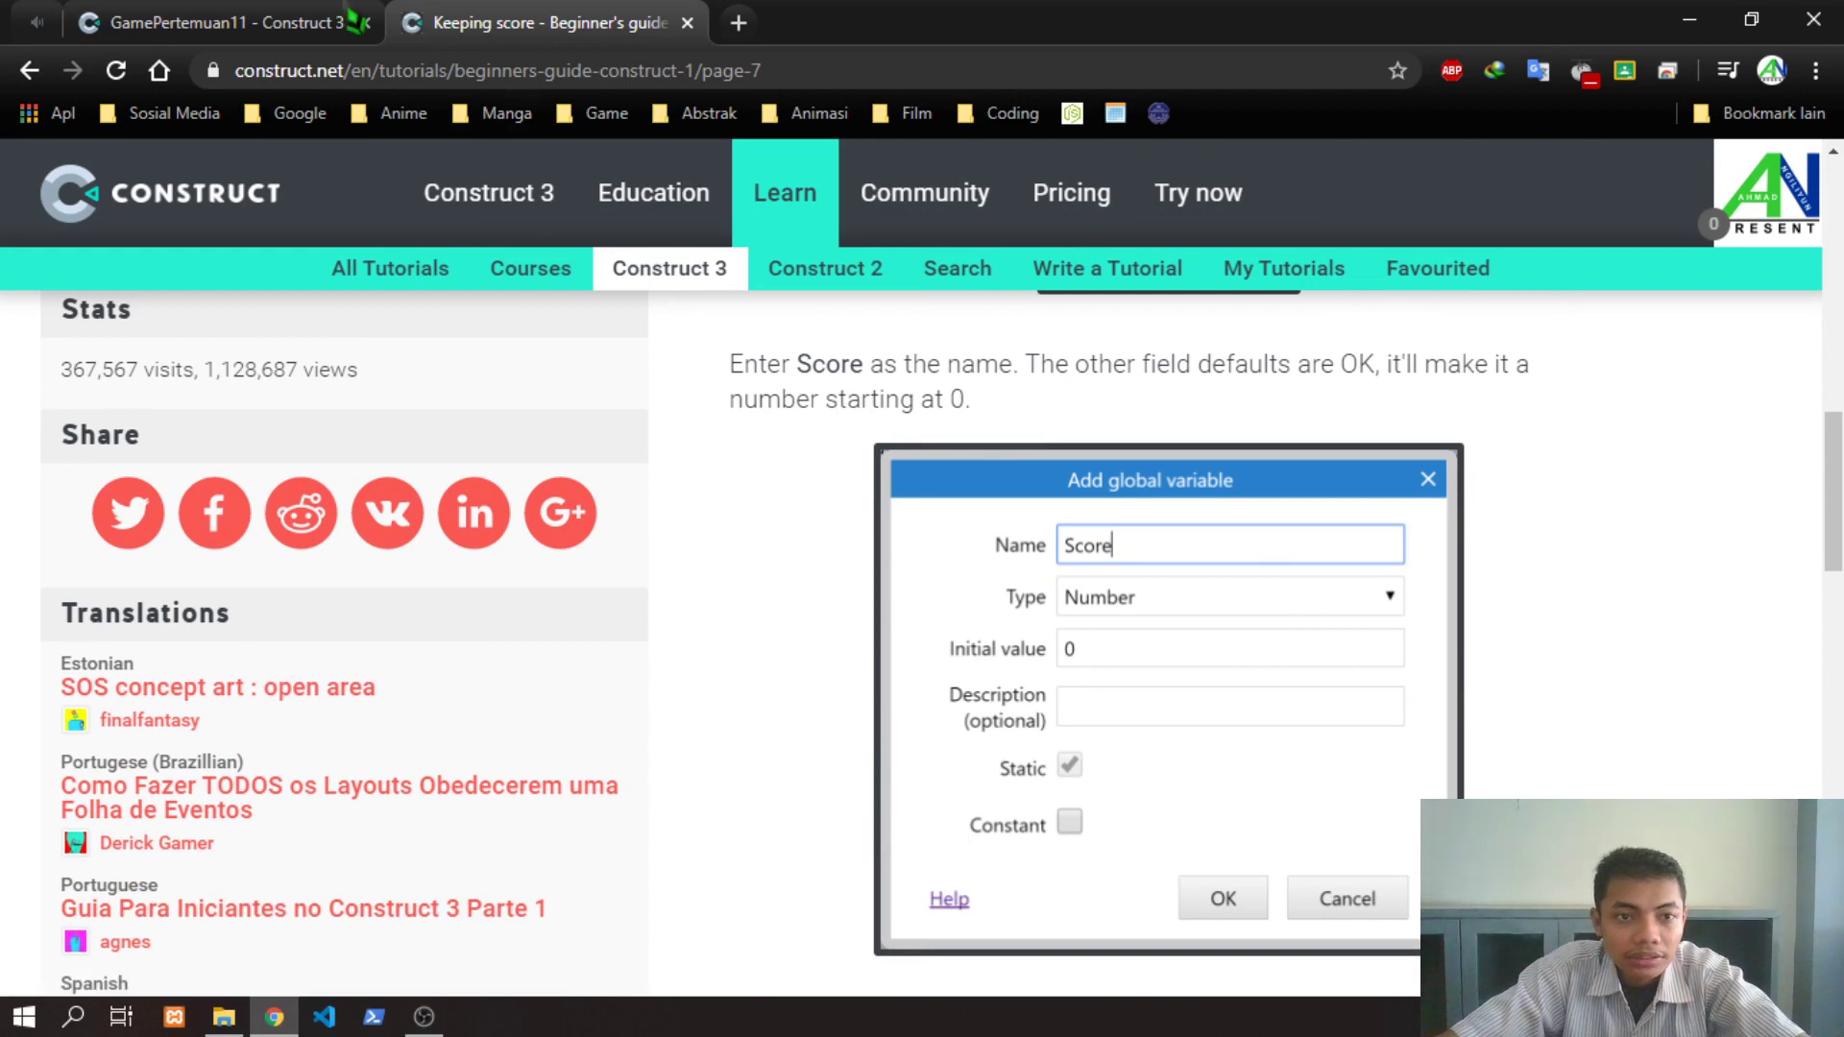
pyautogui.hotkey('ctrl', 'Tab')
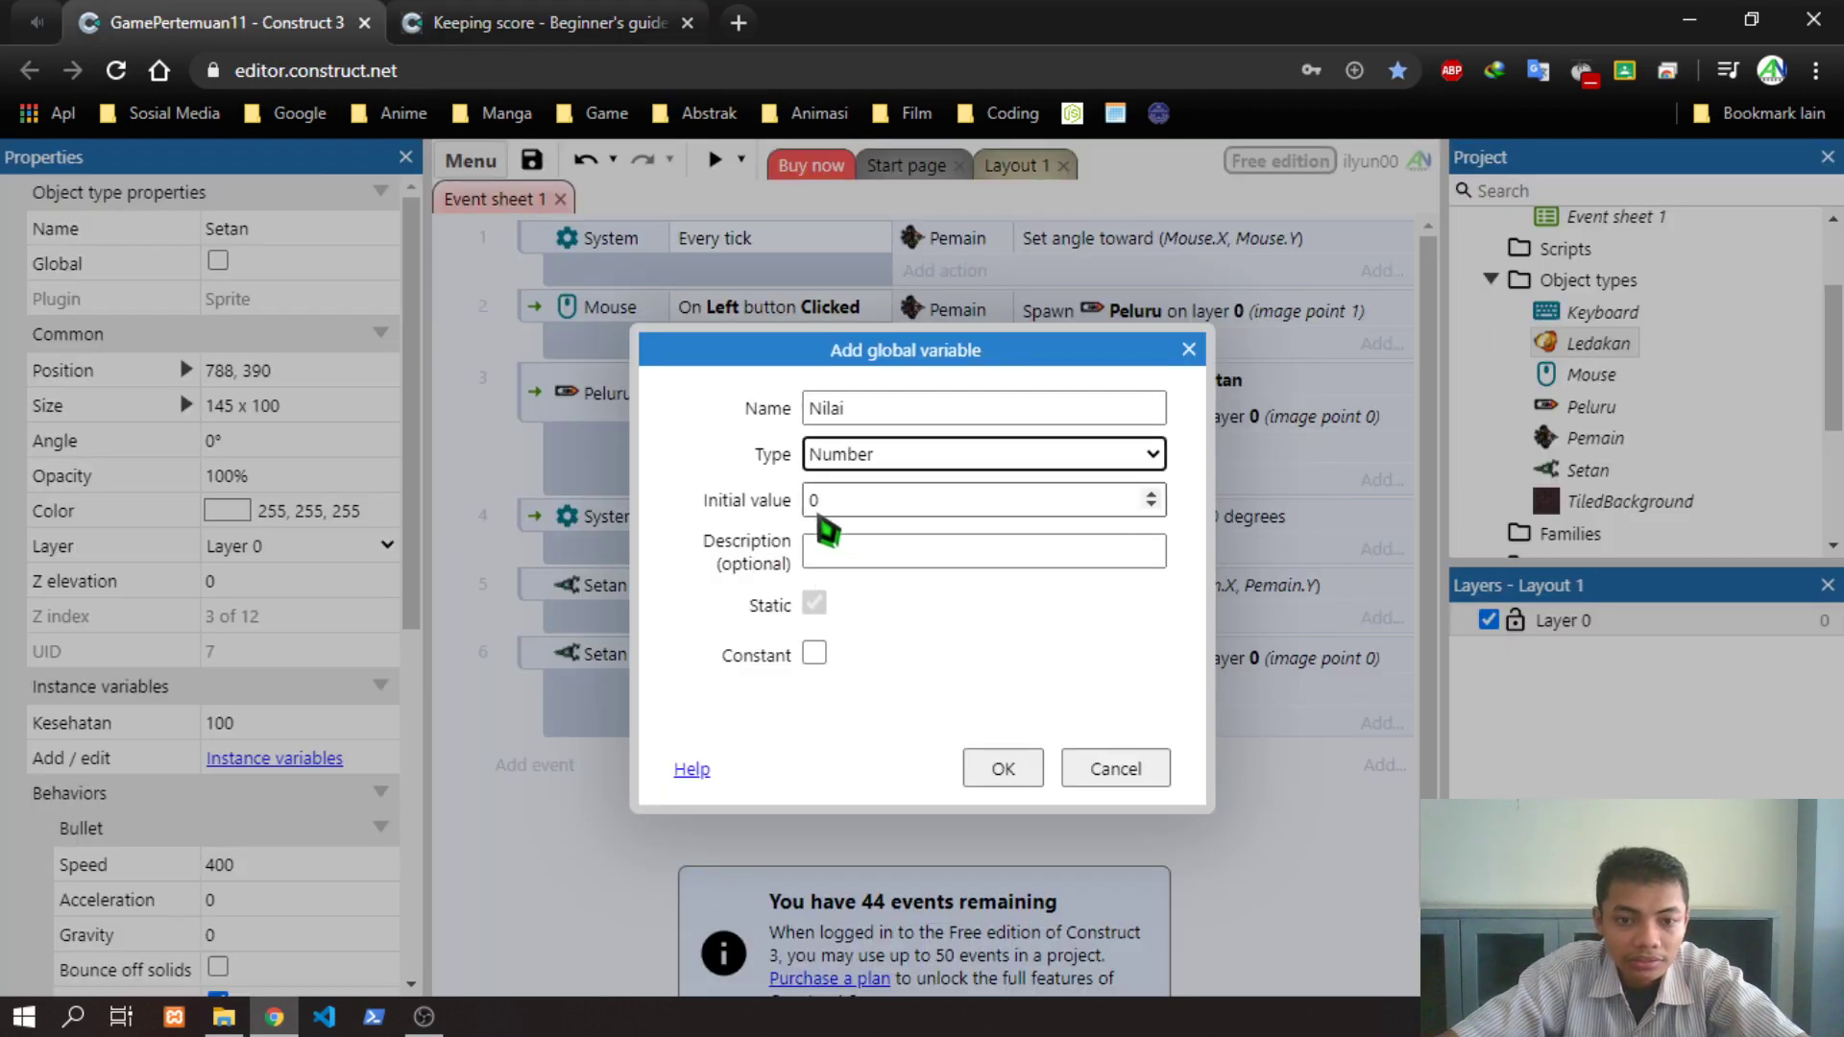
pyautogui.click(833, 551)
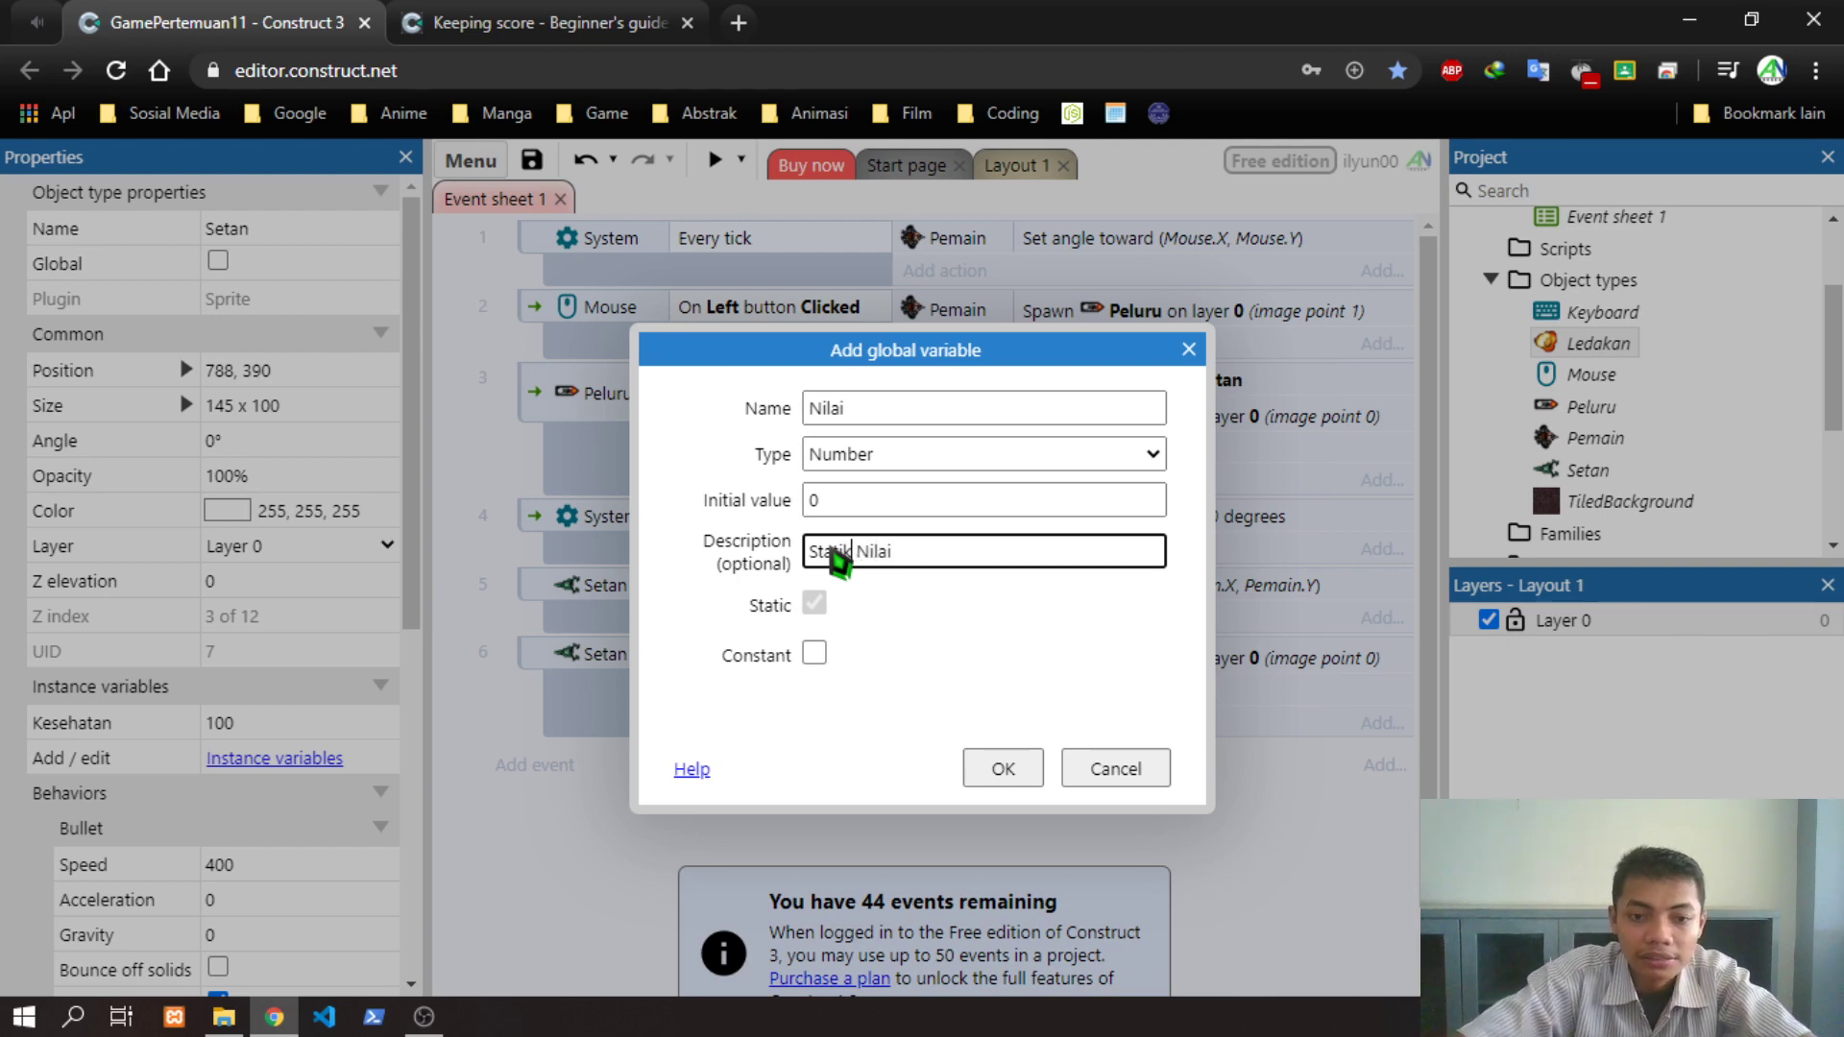
pyautogui.click(1024, 774)
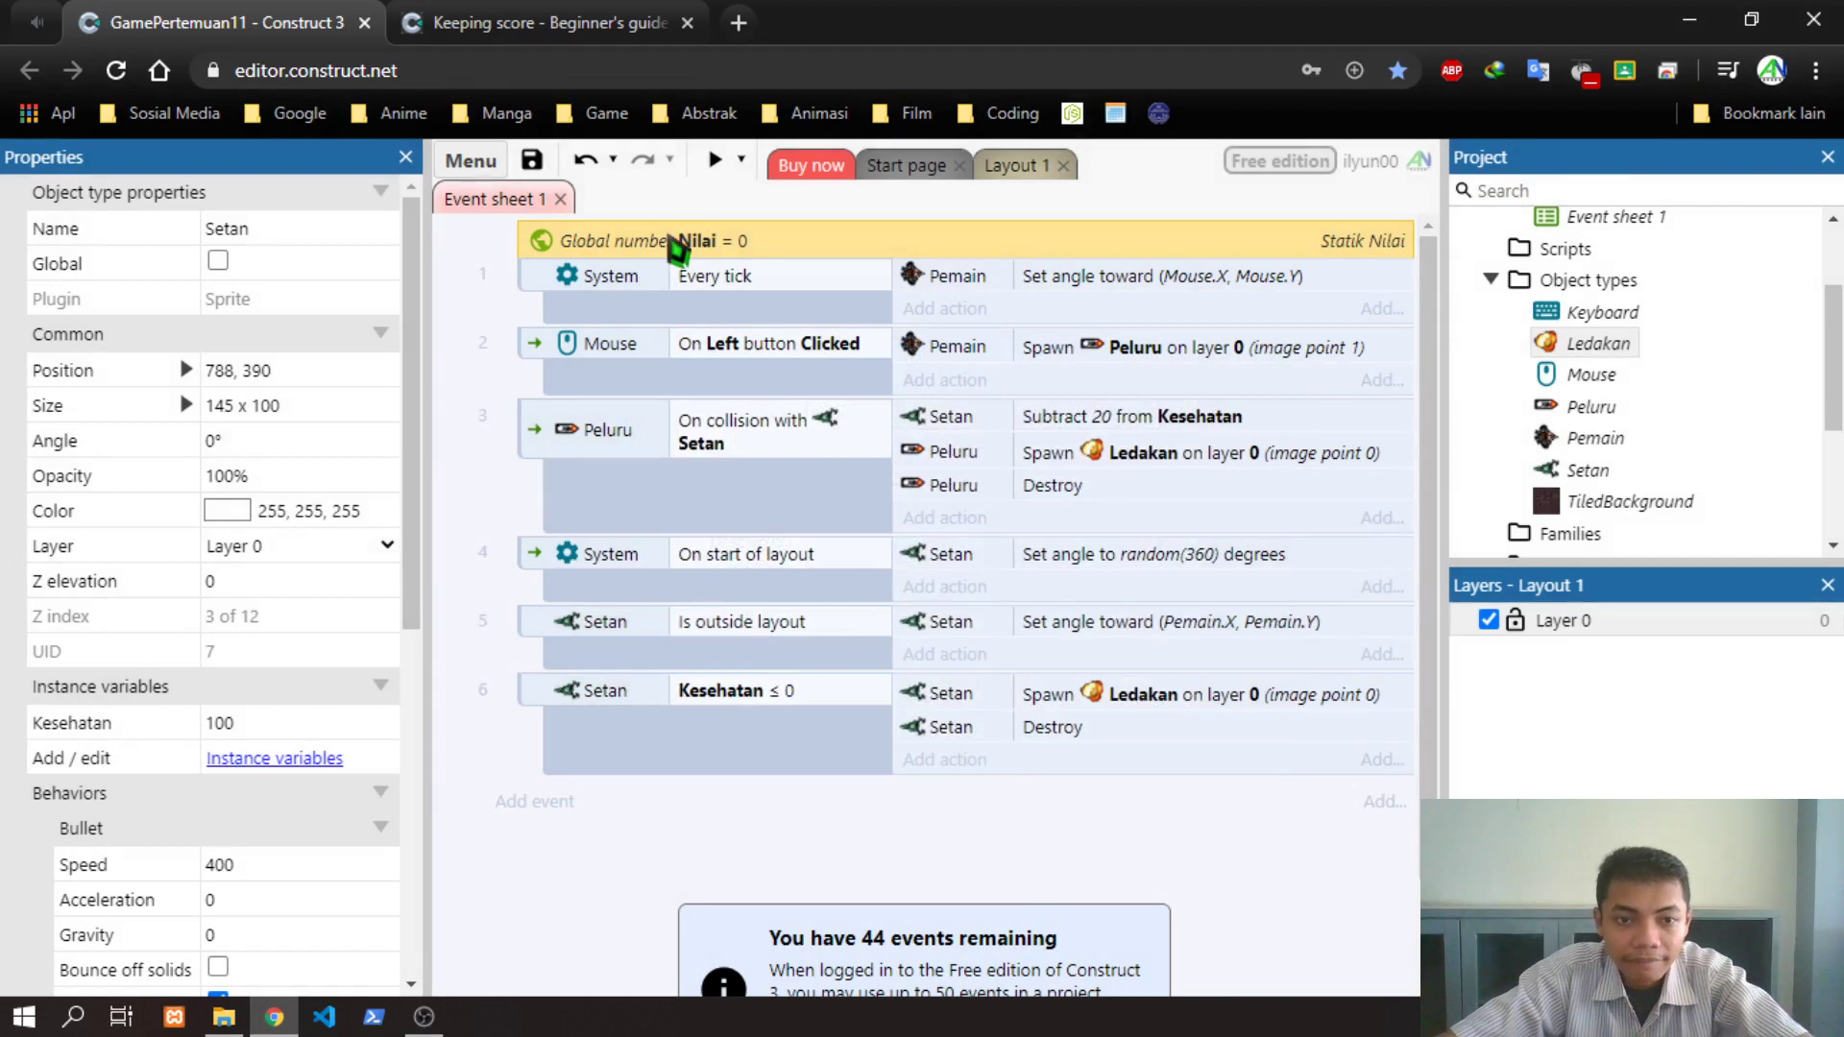
# Read the tutorial's instructions for giving the player a point per killed monster, comparing them with the event sheet
pyautogui.click(538, 22)
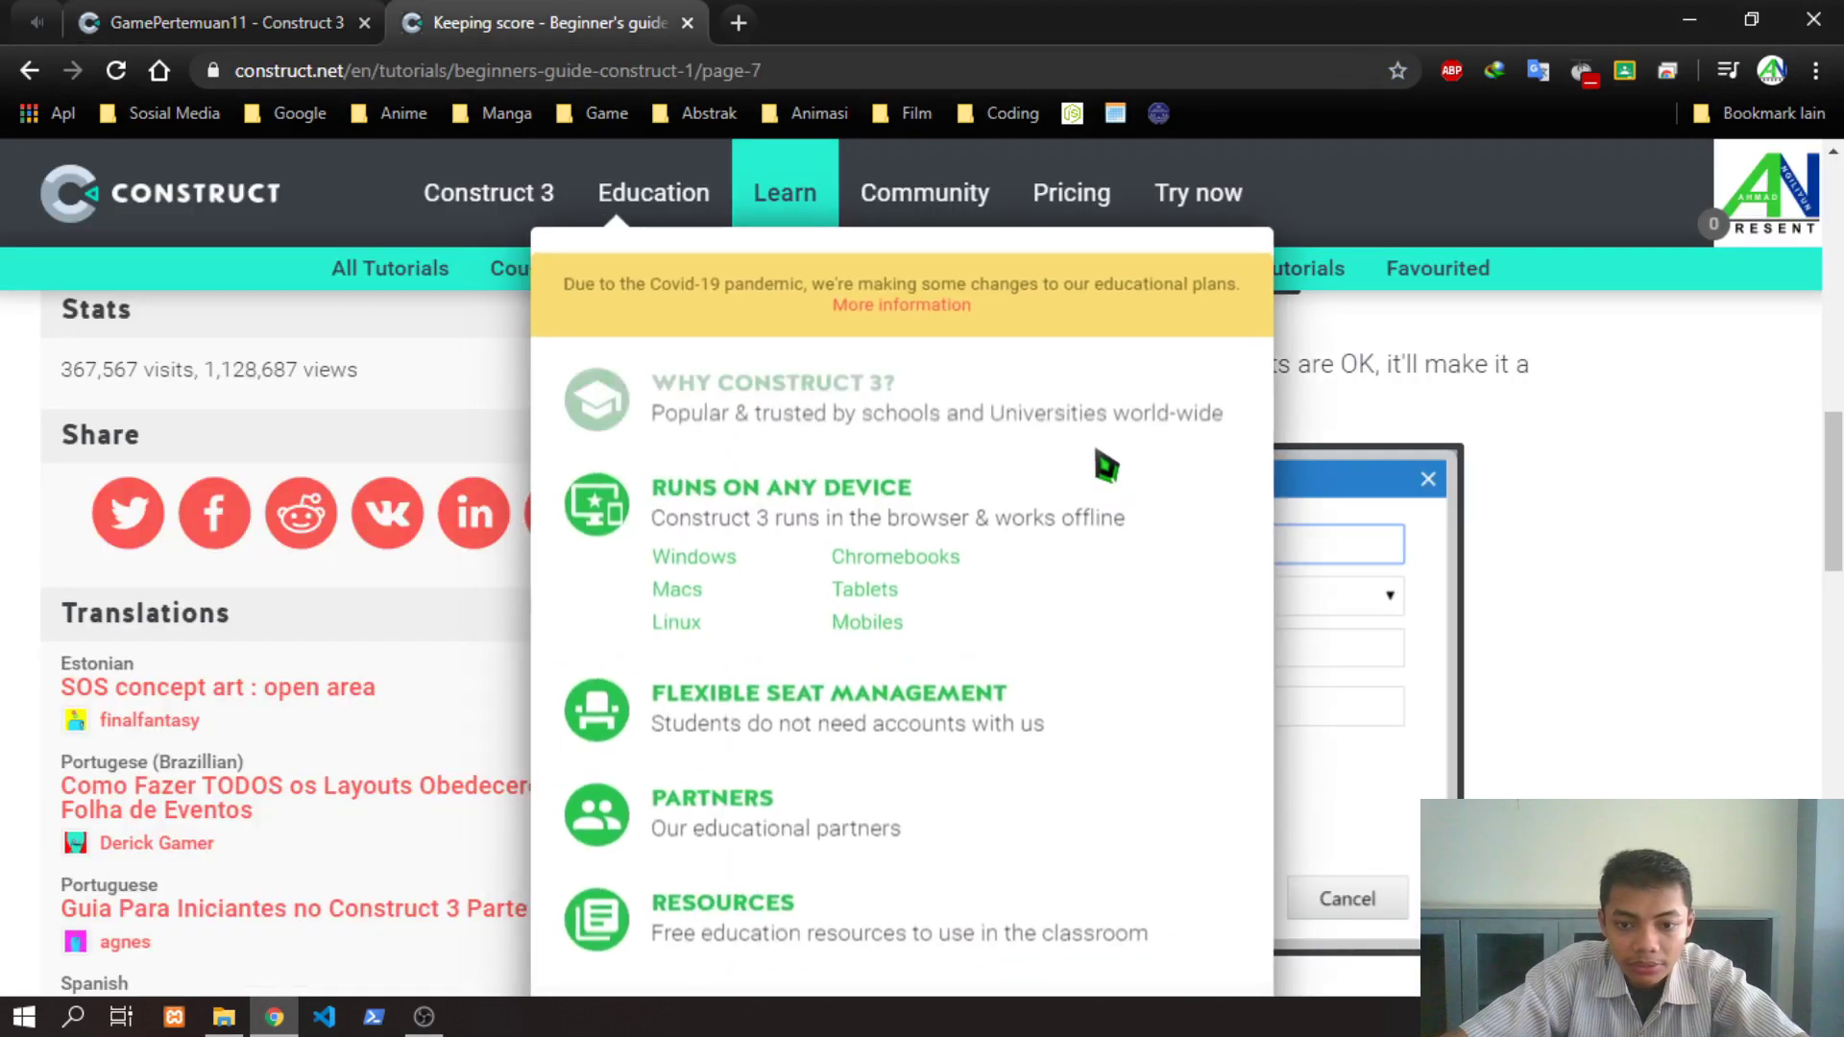
pyautogui.scroll(-4, 1315, 549)
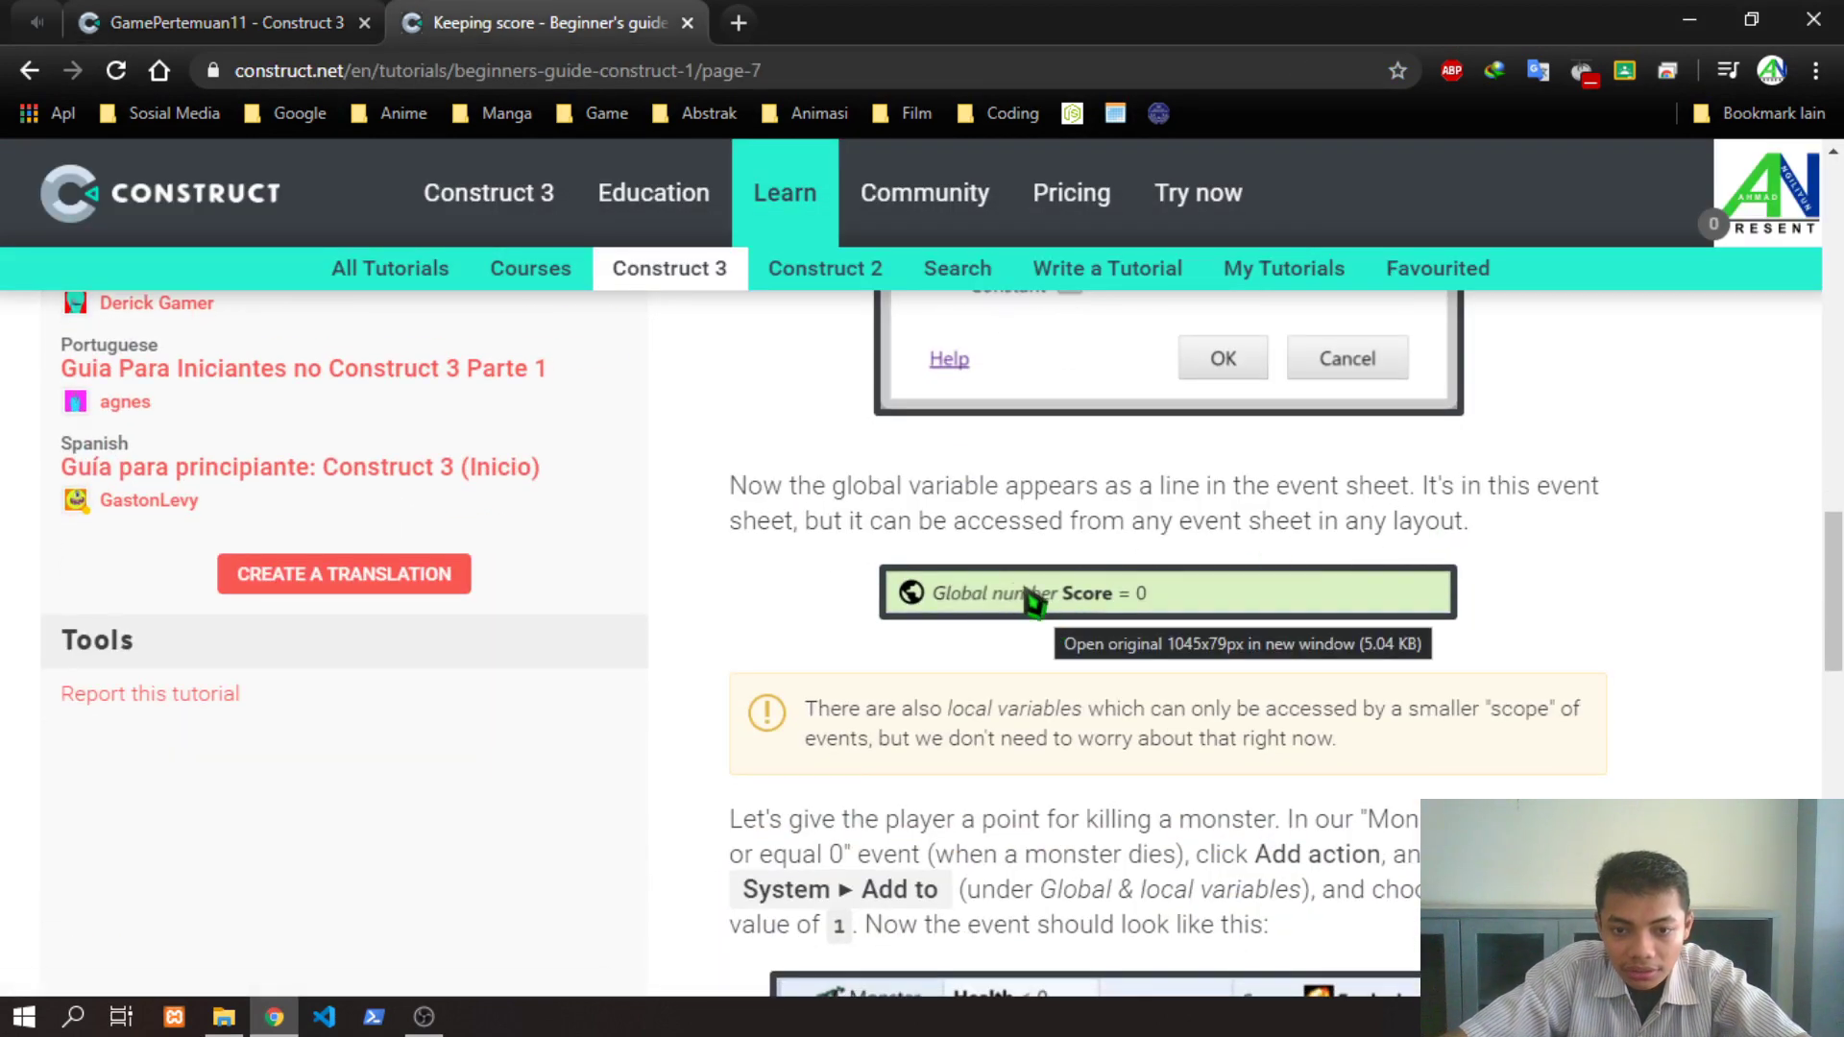
pyautogui.scroll(-3, 1095, 606)
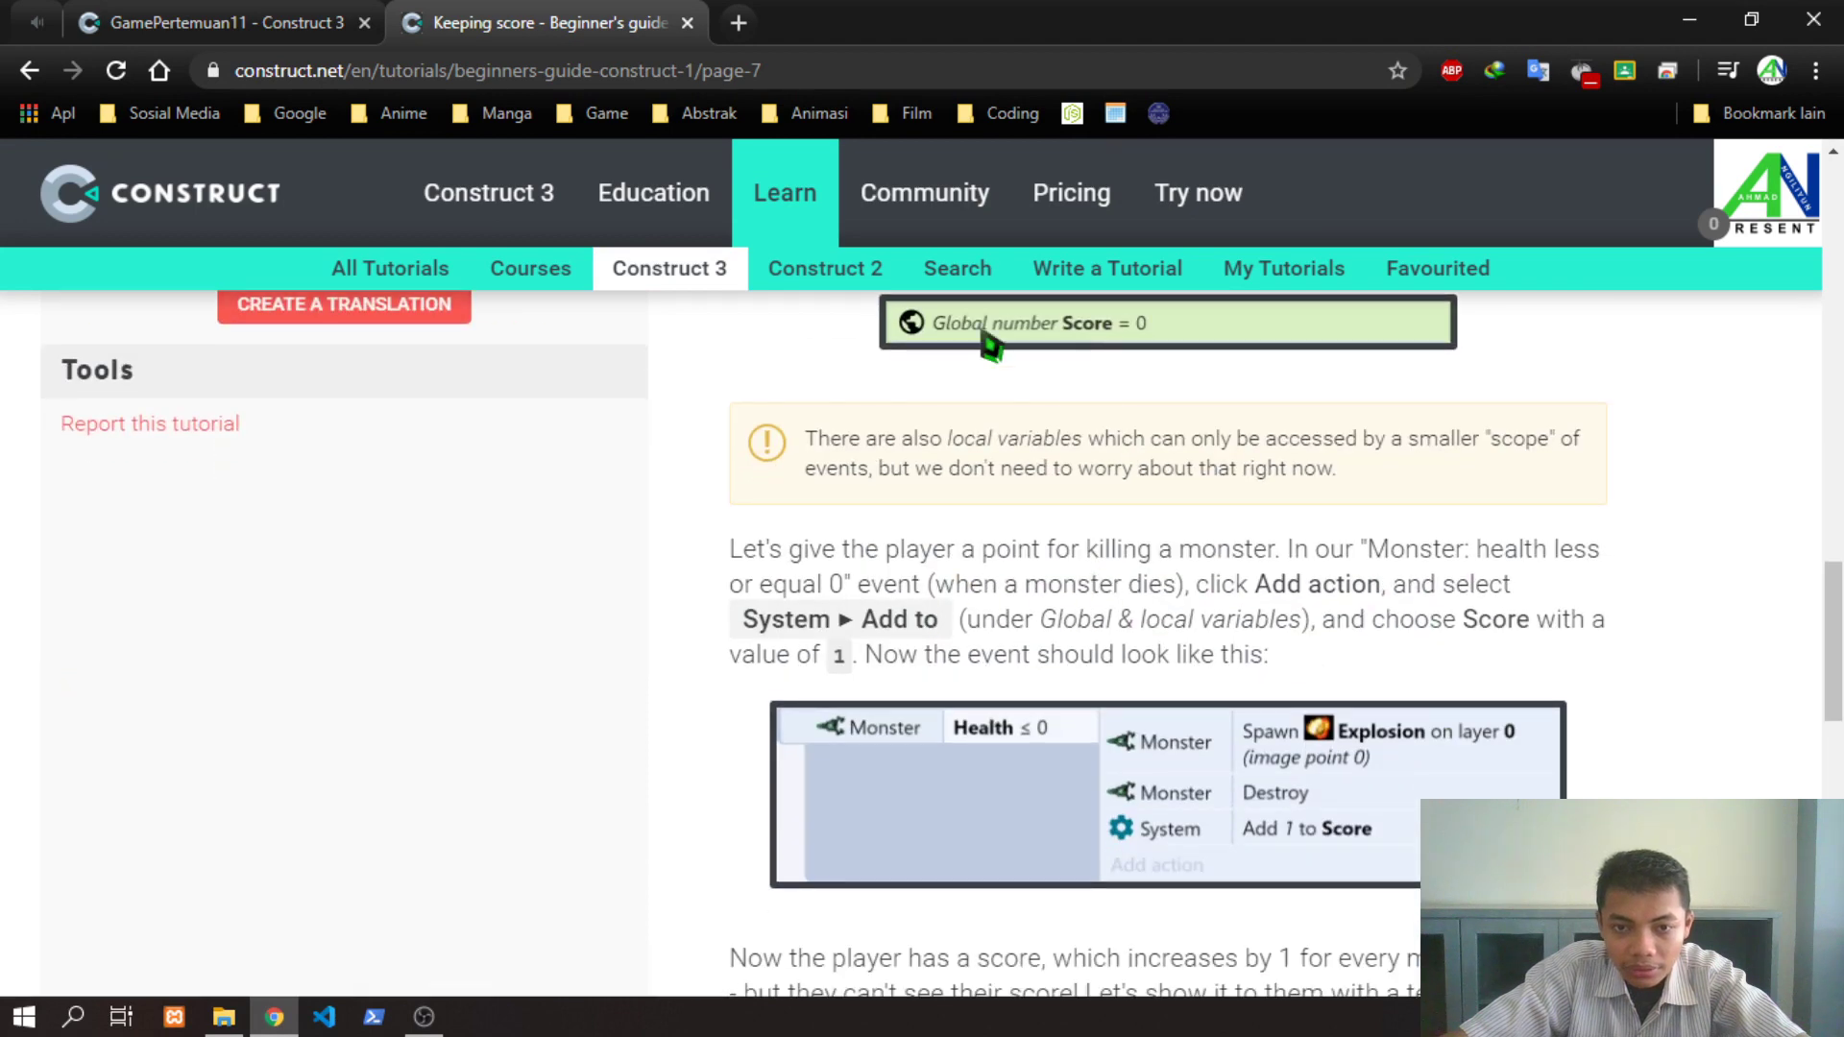
pyautogui.click(205, 19)
pyautogui.hotkey('ctrl', 'Tab')
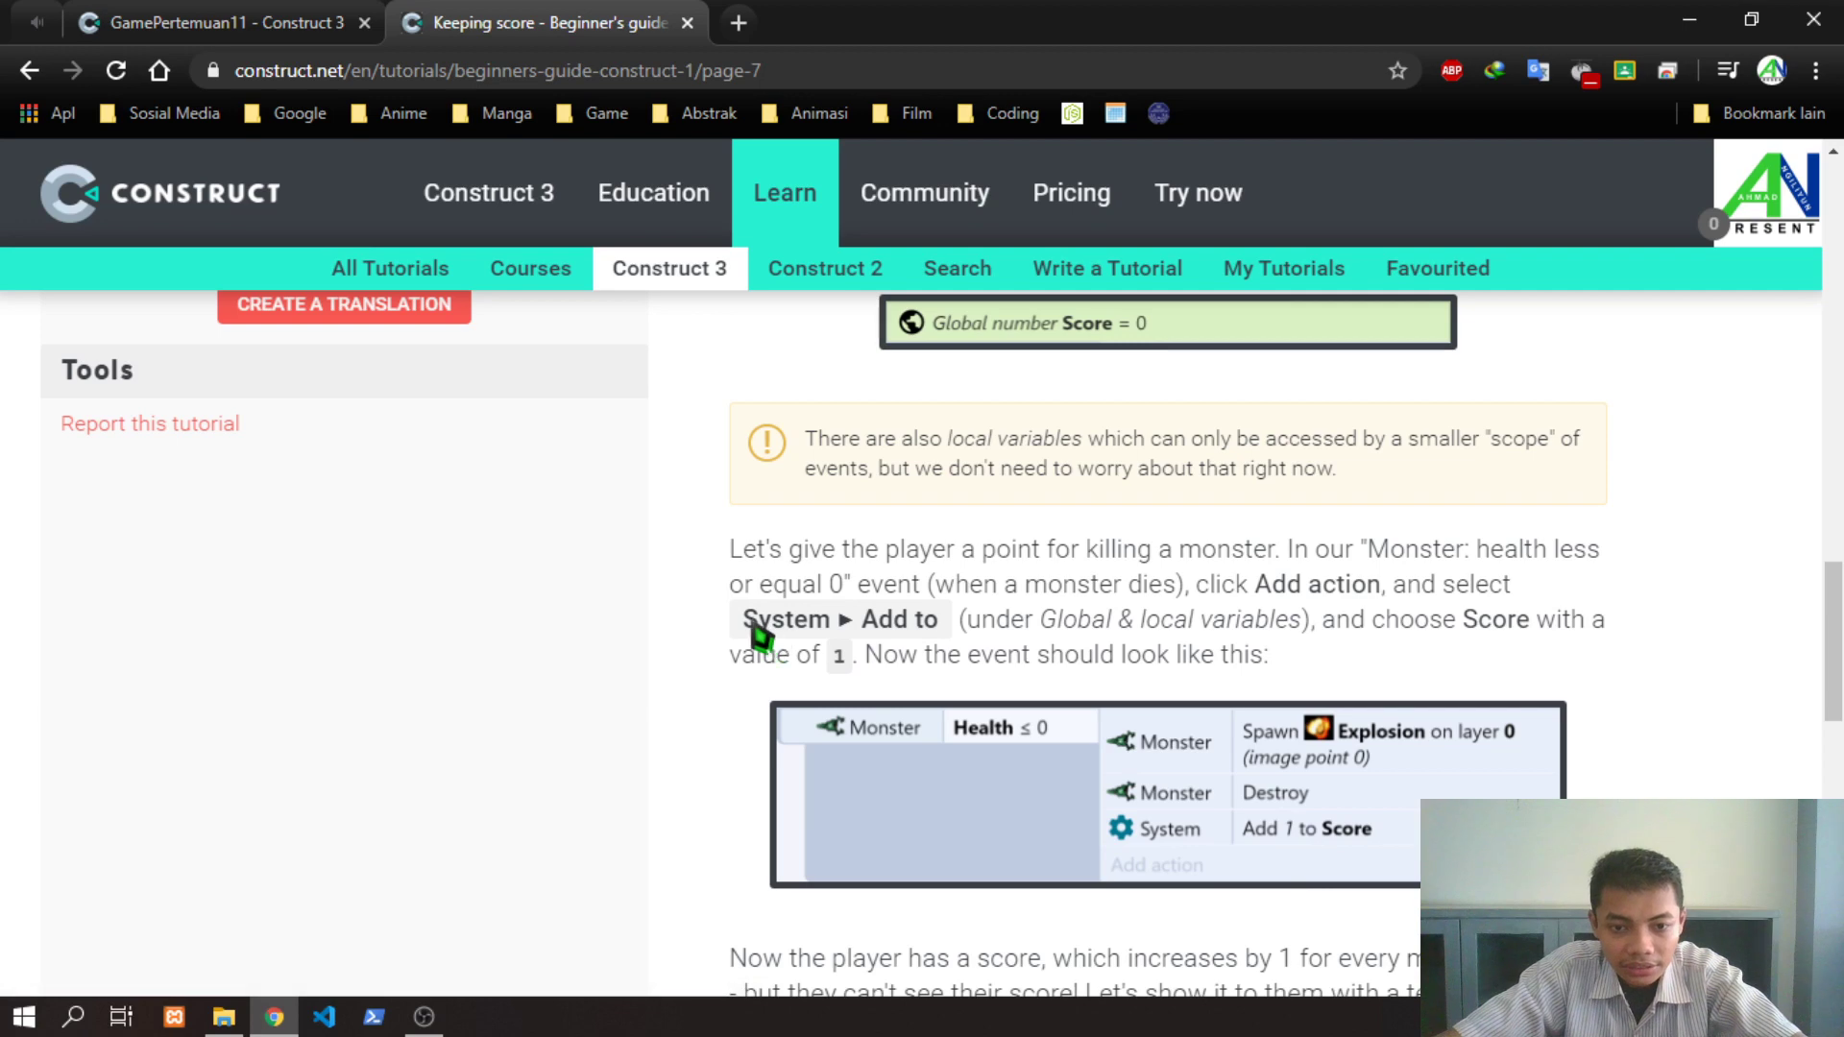
pyautogui.moveTo(753, 626); pyautogui.dragTo(1241, 624)
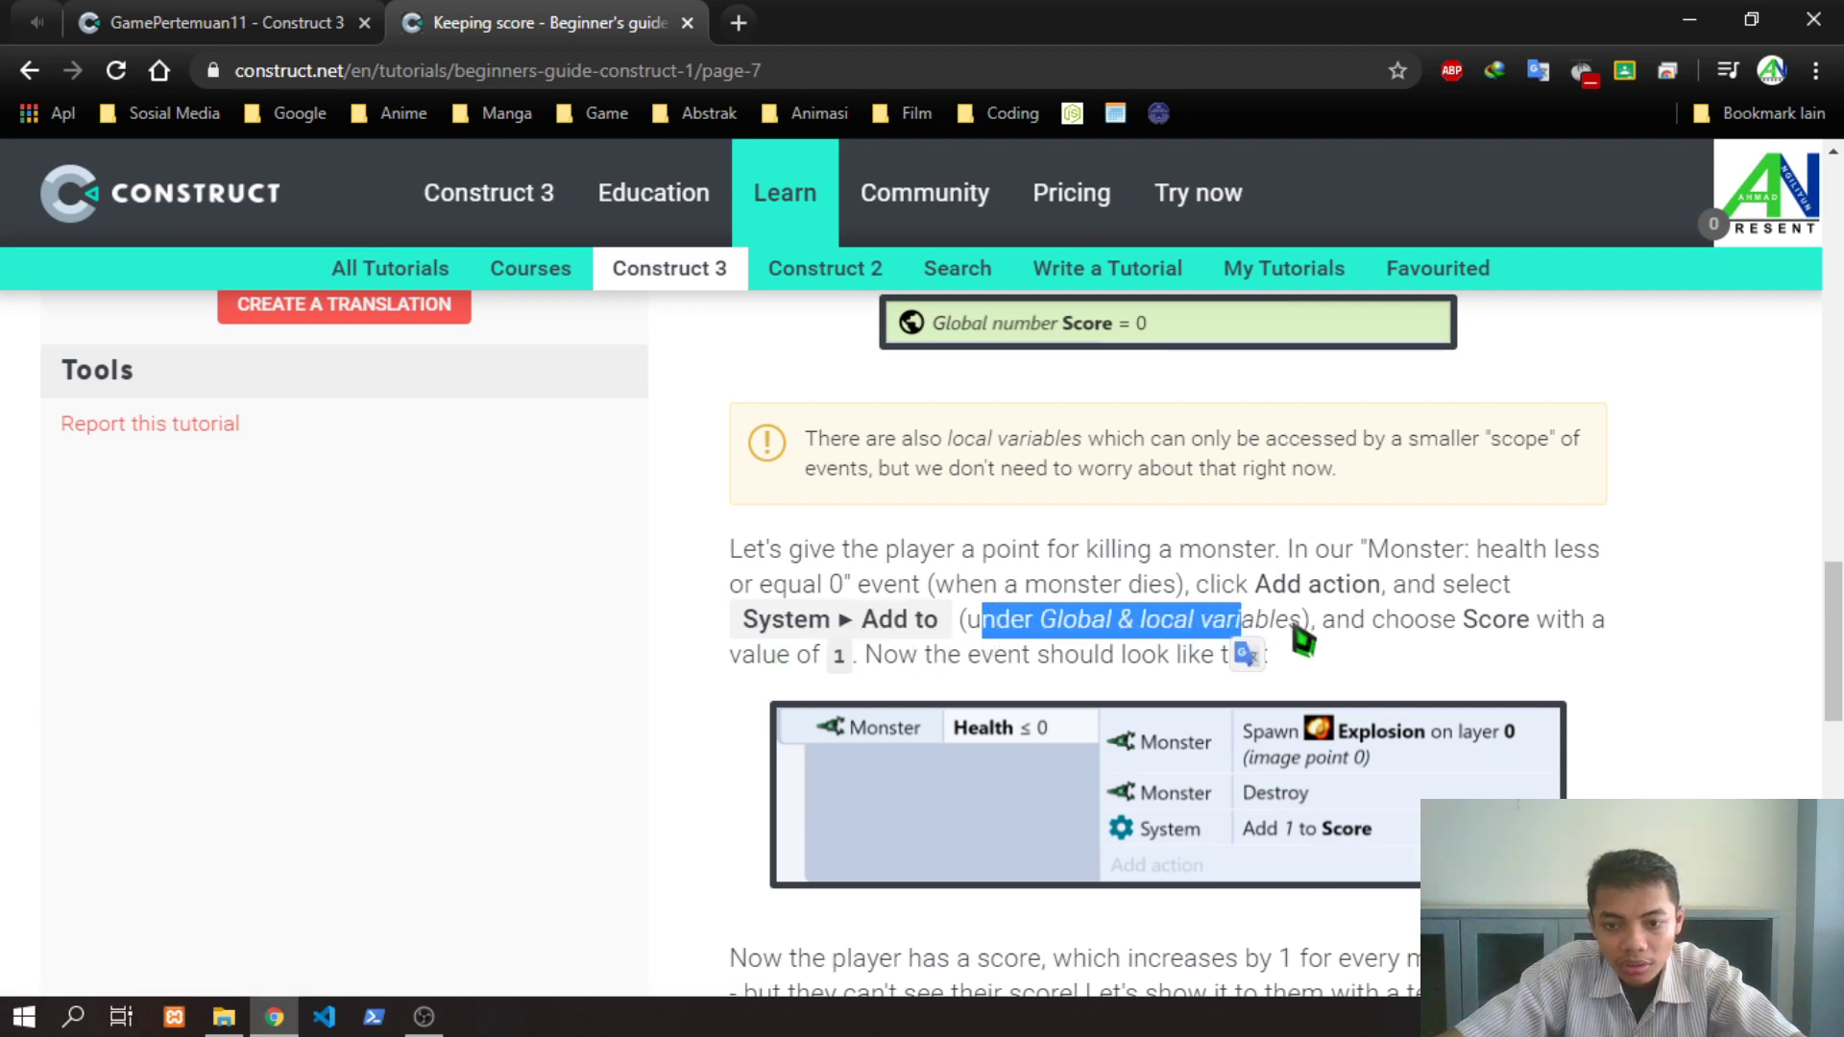
pyautogui.click(1060, 670)
pyautogui.click(197, 24)
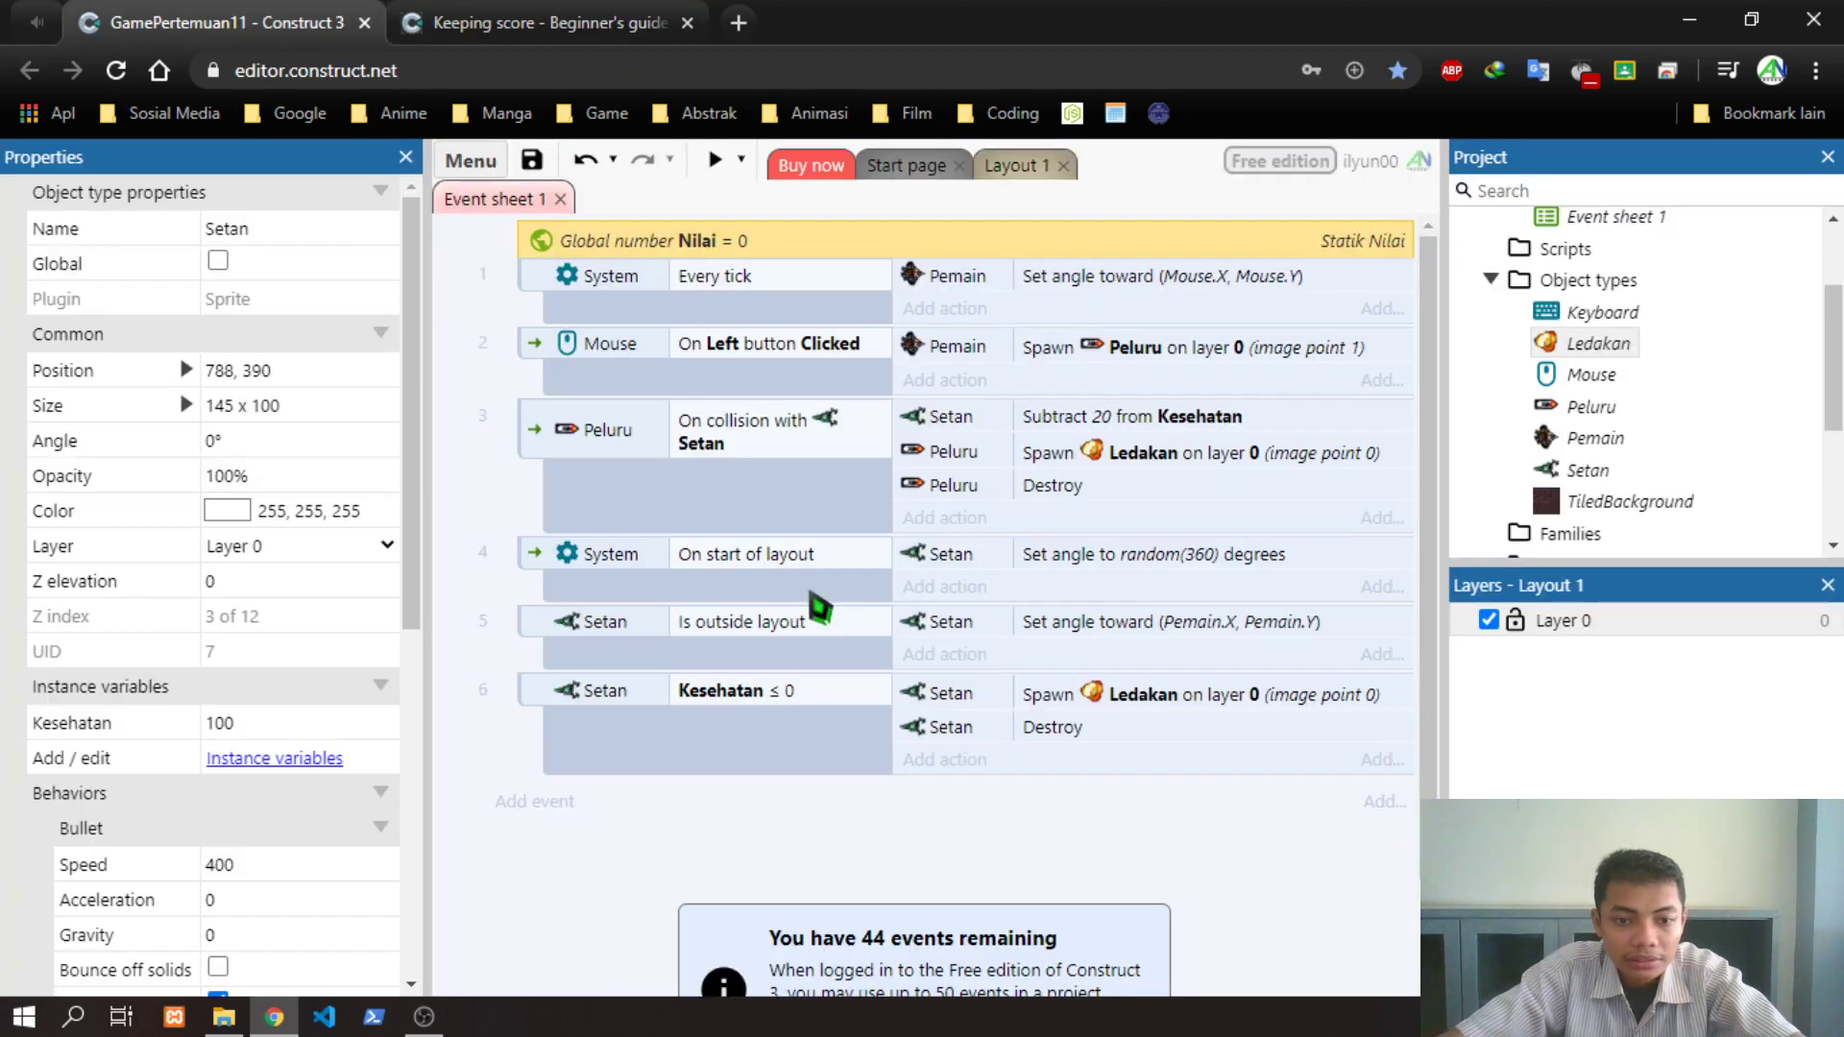
# Add a System Add to action to the Kesehatan ≤ 0 event that adds 1 to Nilai
pyautogui.click(970, 759)
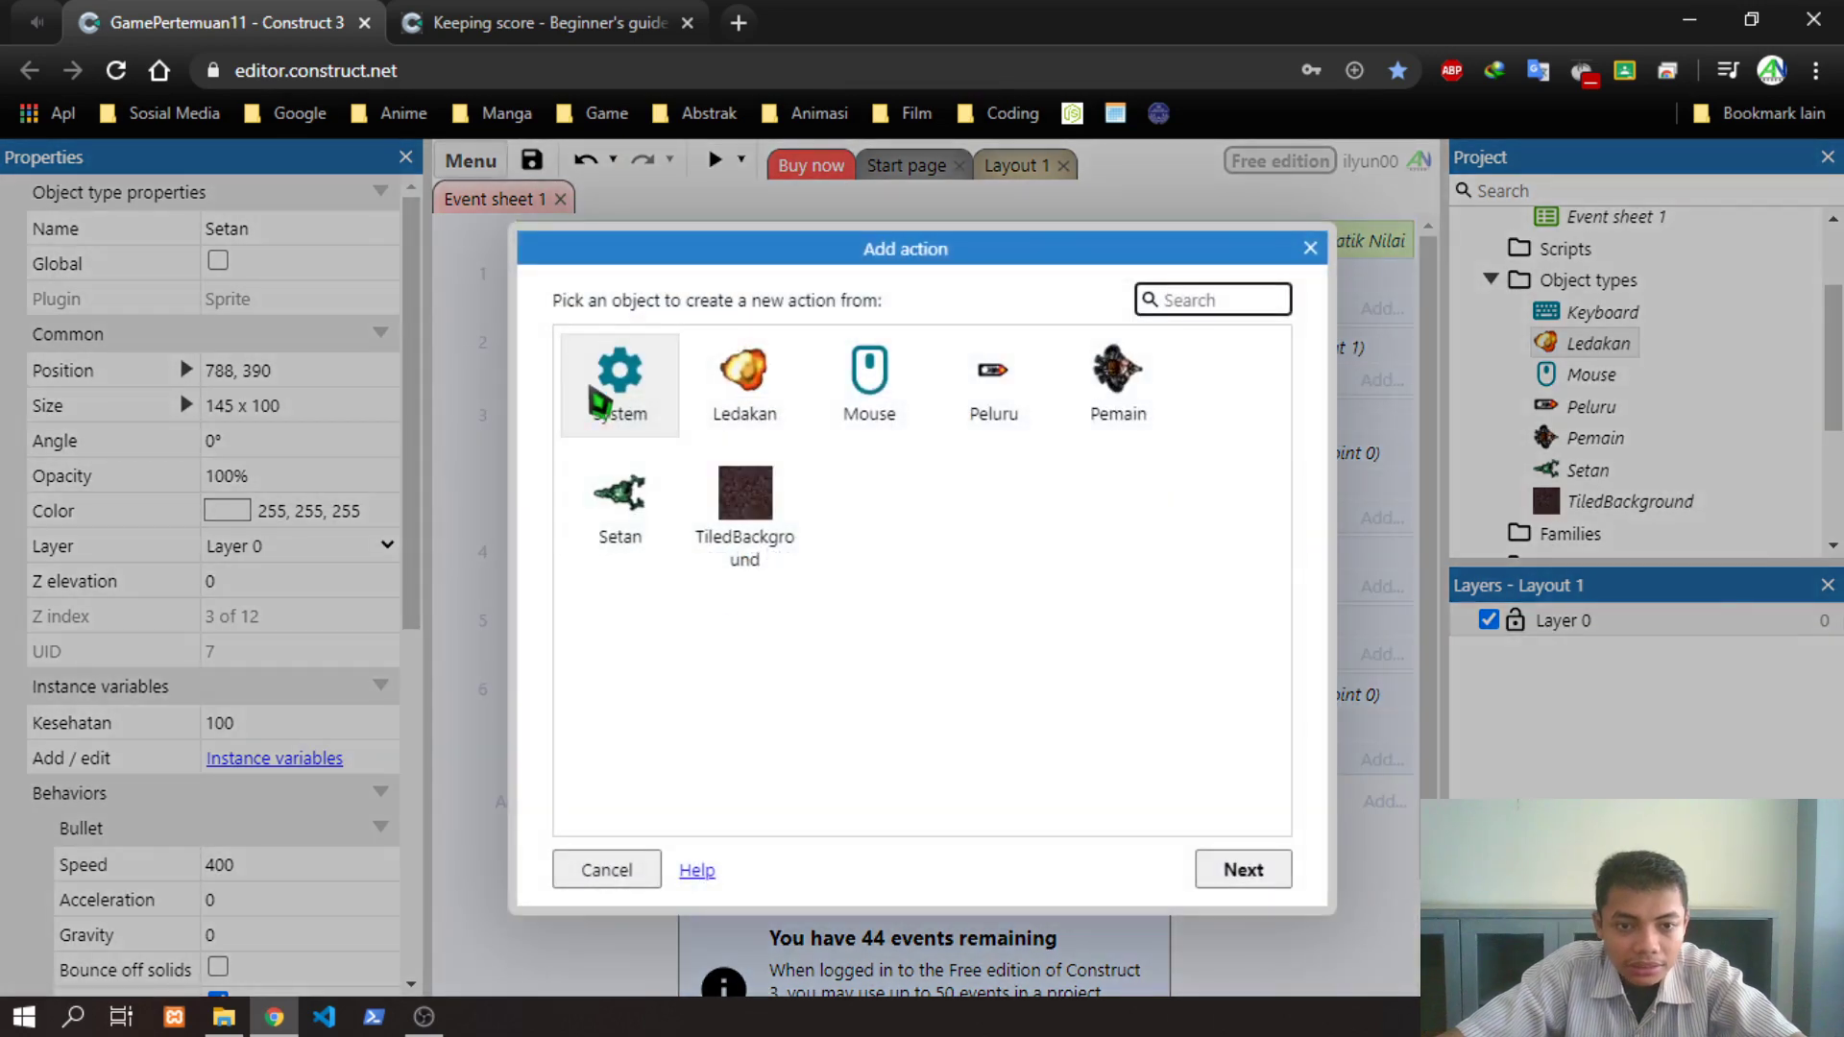
pyautogui.doubleClick(611, 383)
pyautogui.doubleClick(759, 675)
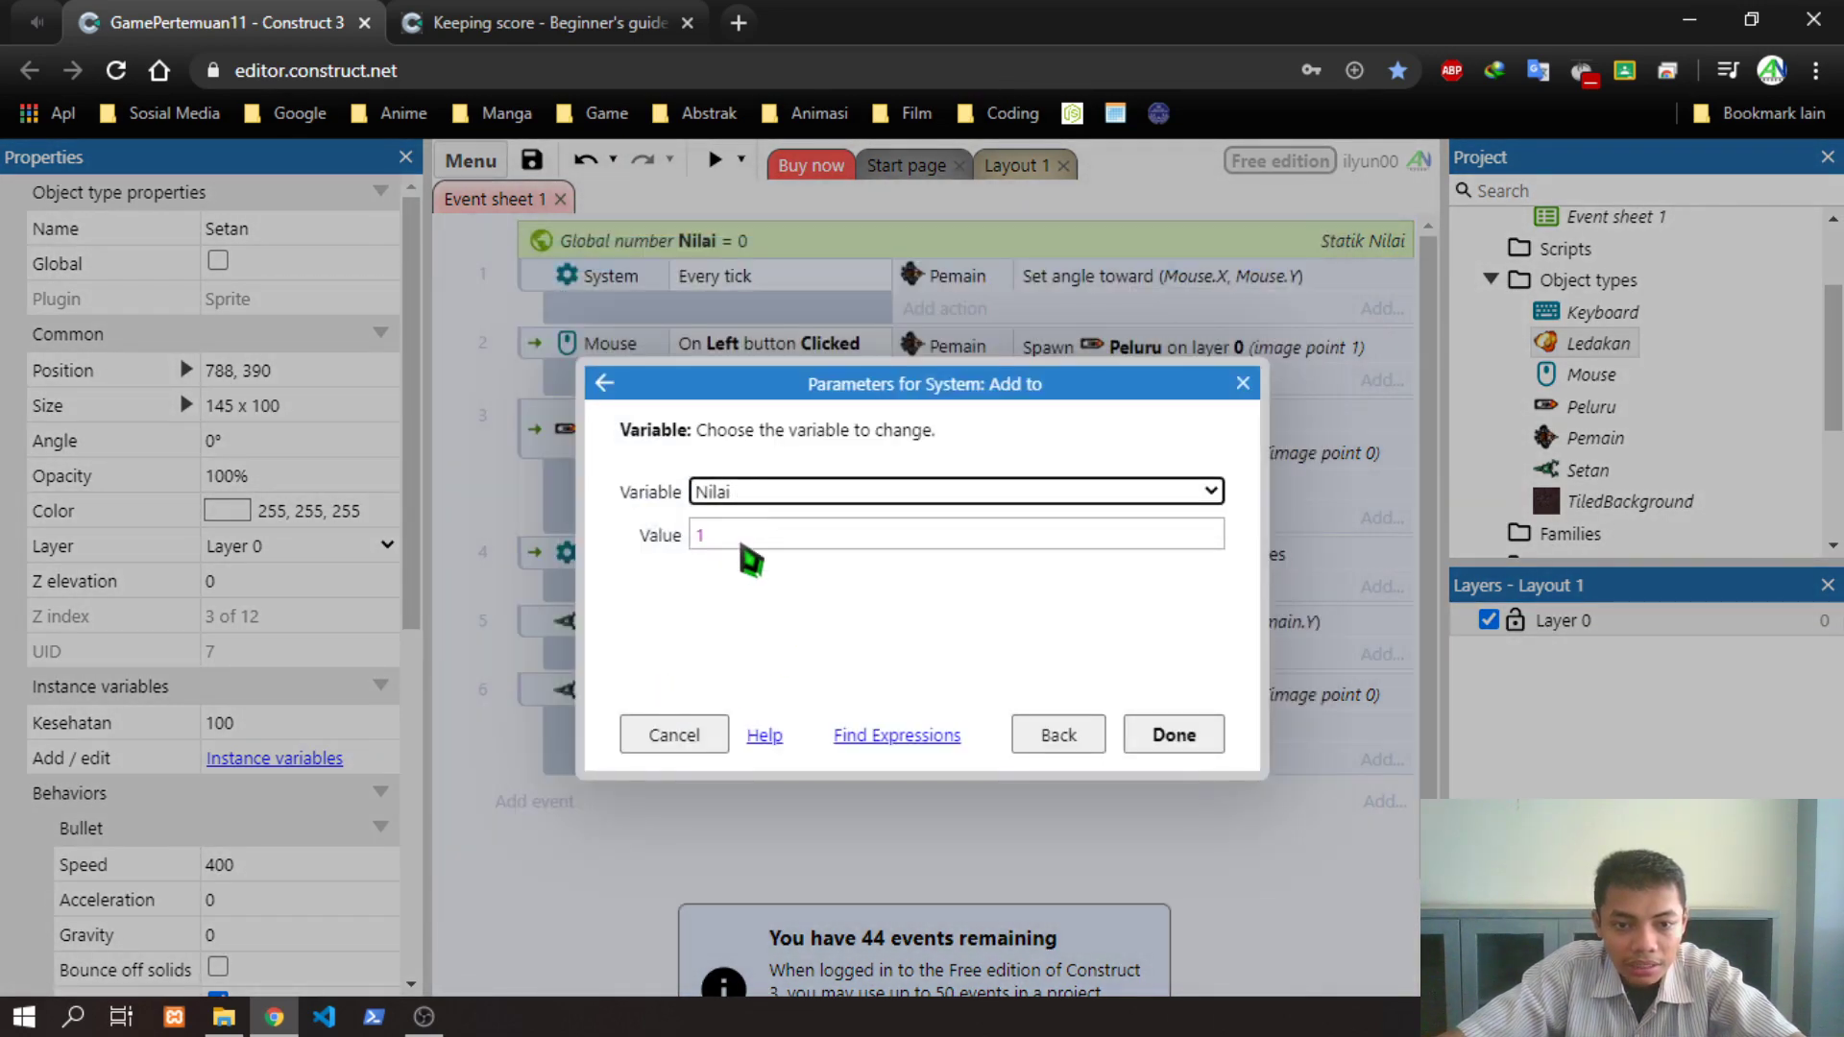
pyautogui.click(737, 536)
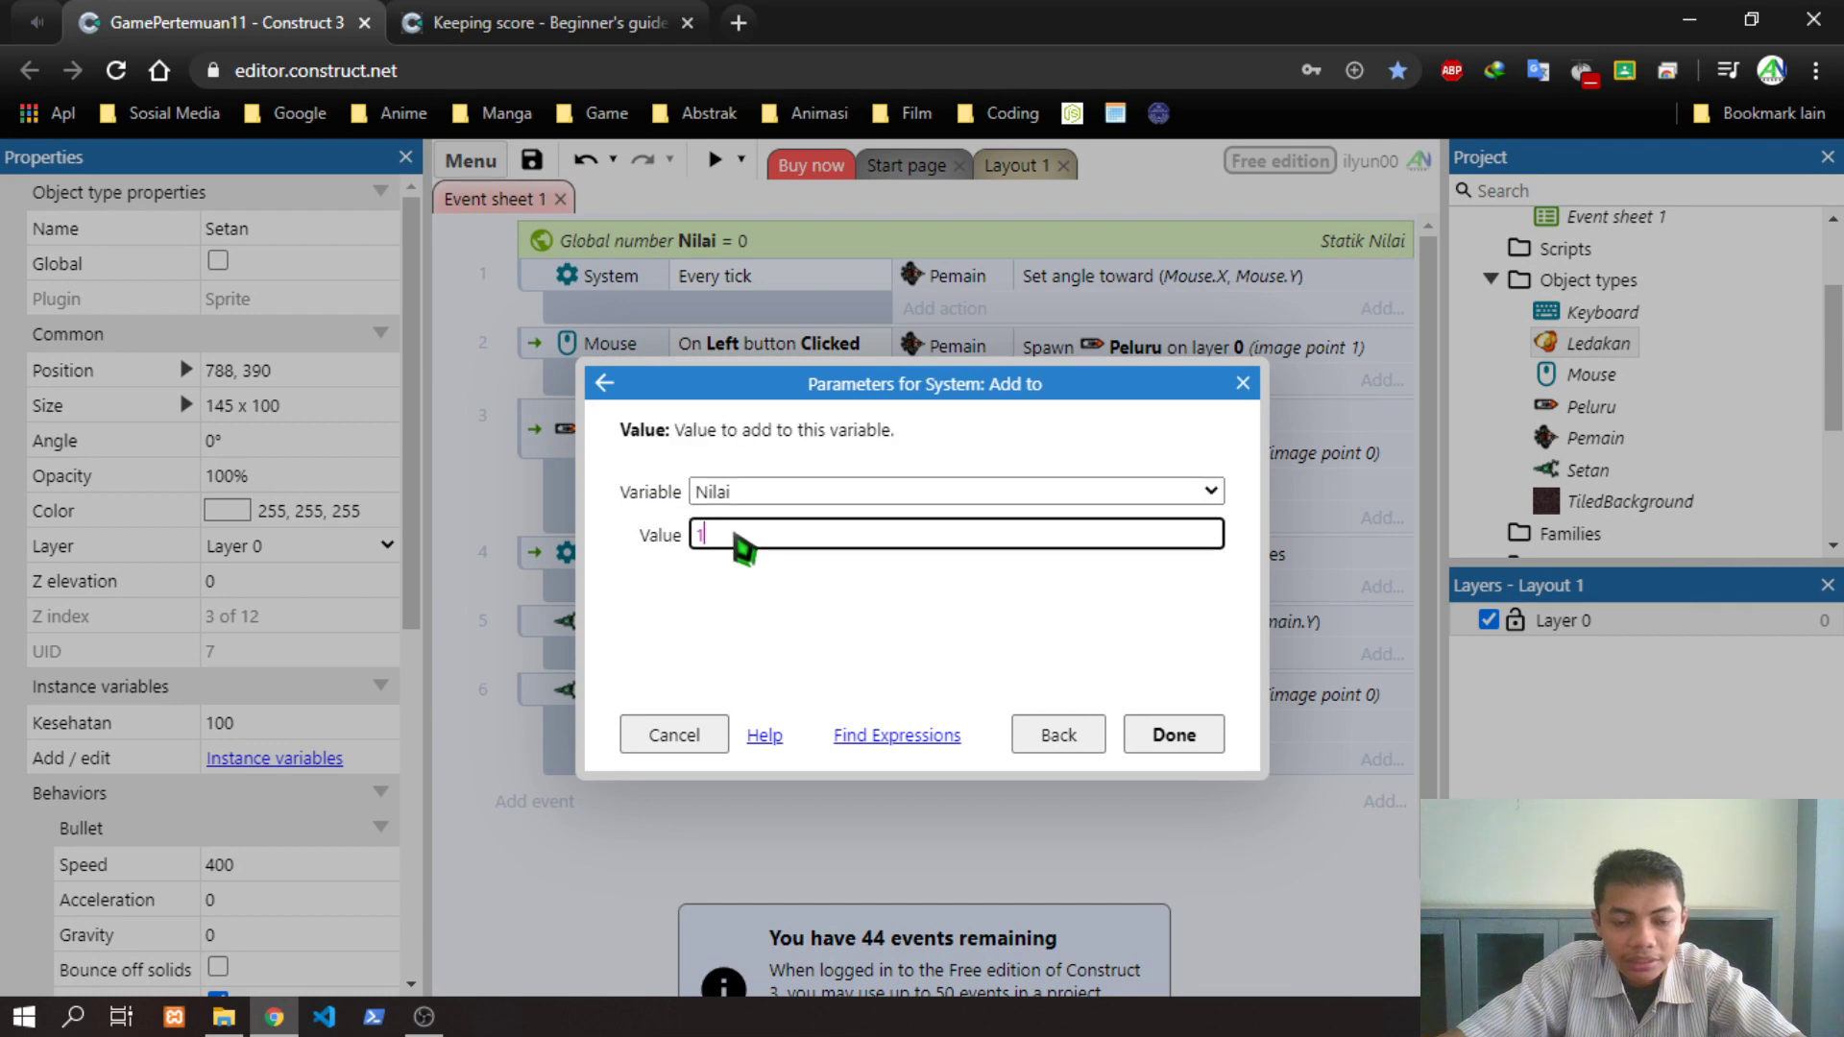
pyautogui.click(1172, 735)
# Review the tutorial's finished scoring event, then open page 8, Displaying score, and read its introduction
pyautogui.click(537, 22)
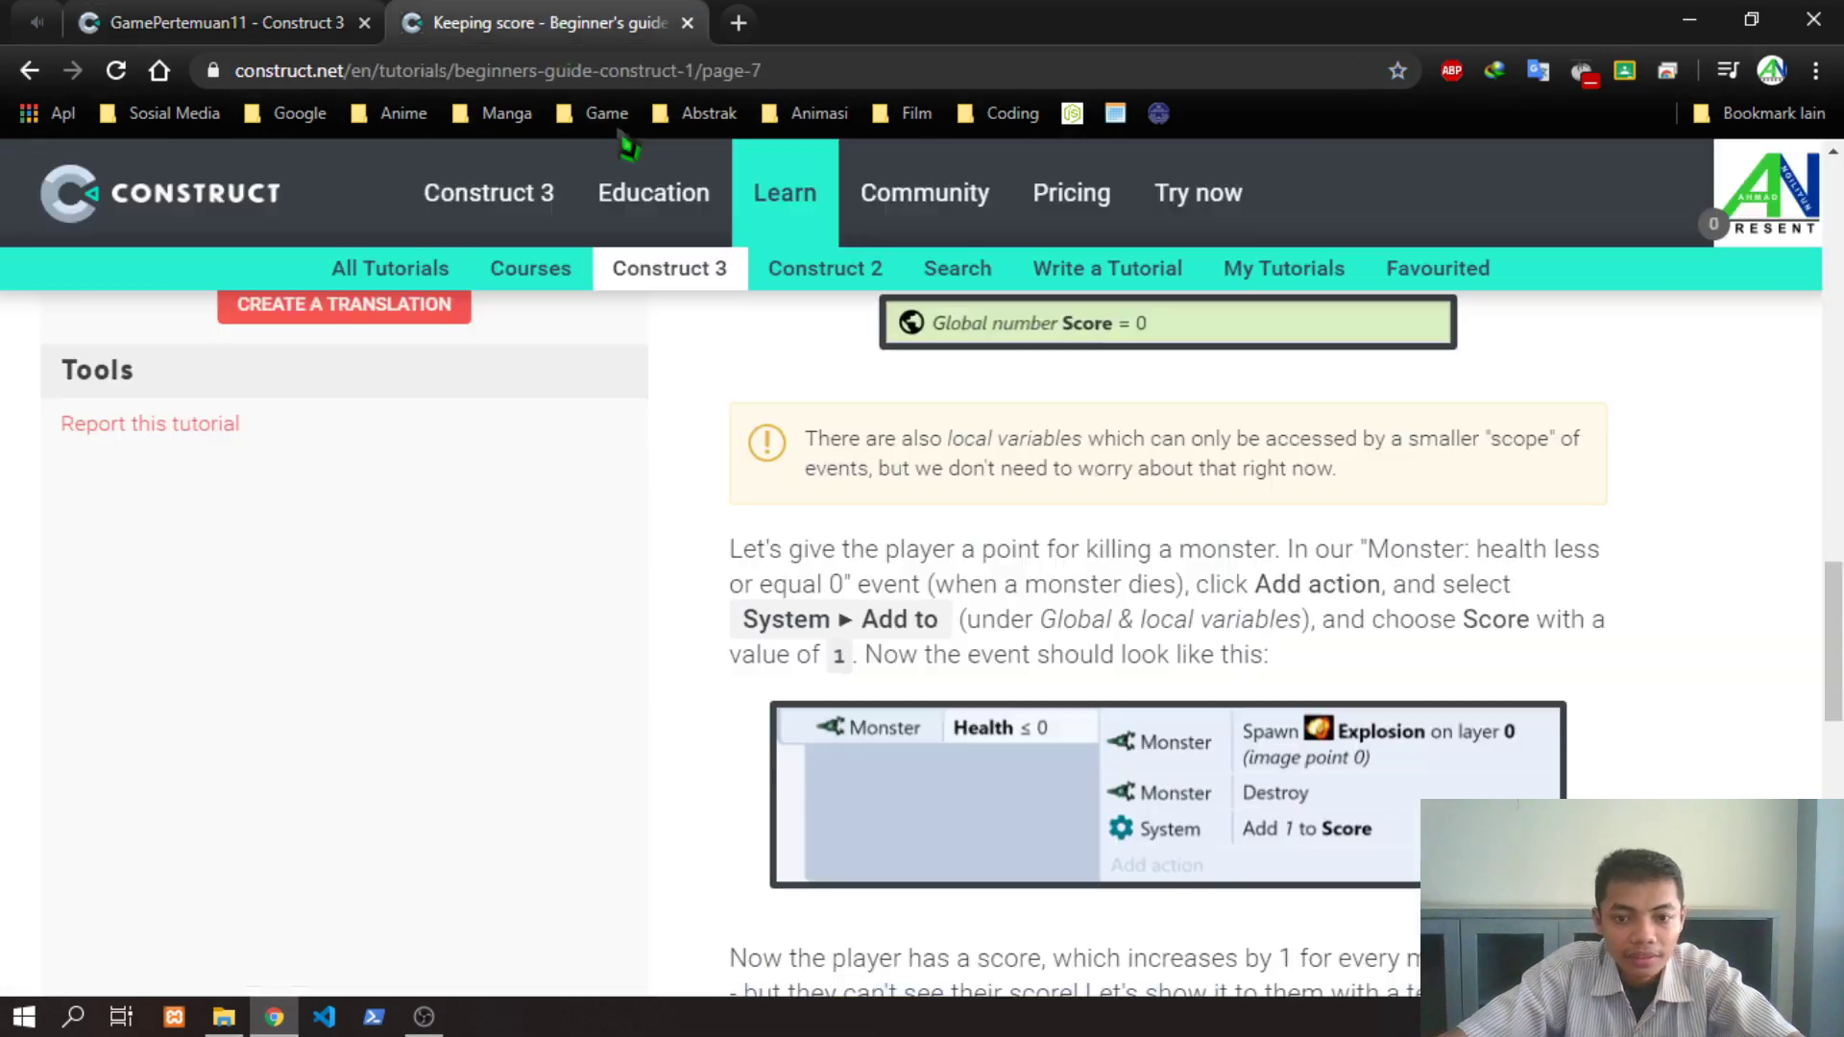
pyautogui.scroll(-4, 1288, 617)
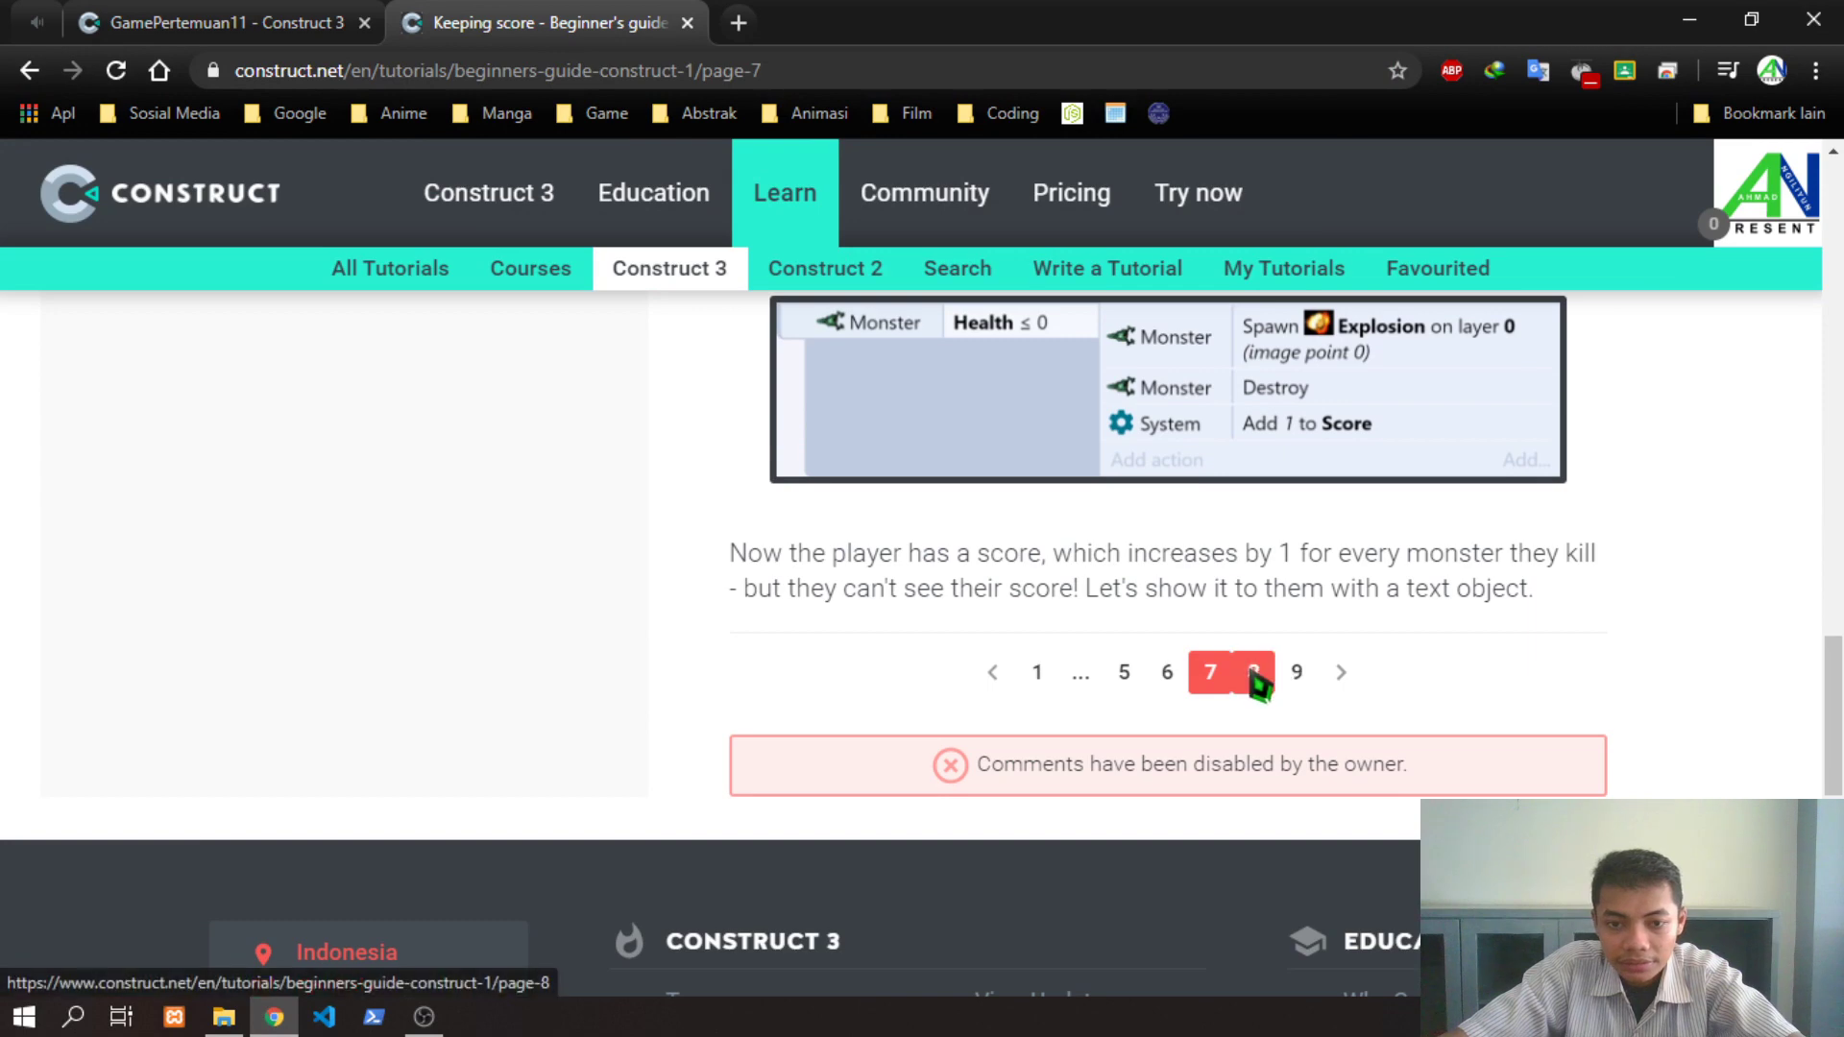
pyautogui.scroll(3, 1259, 673)
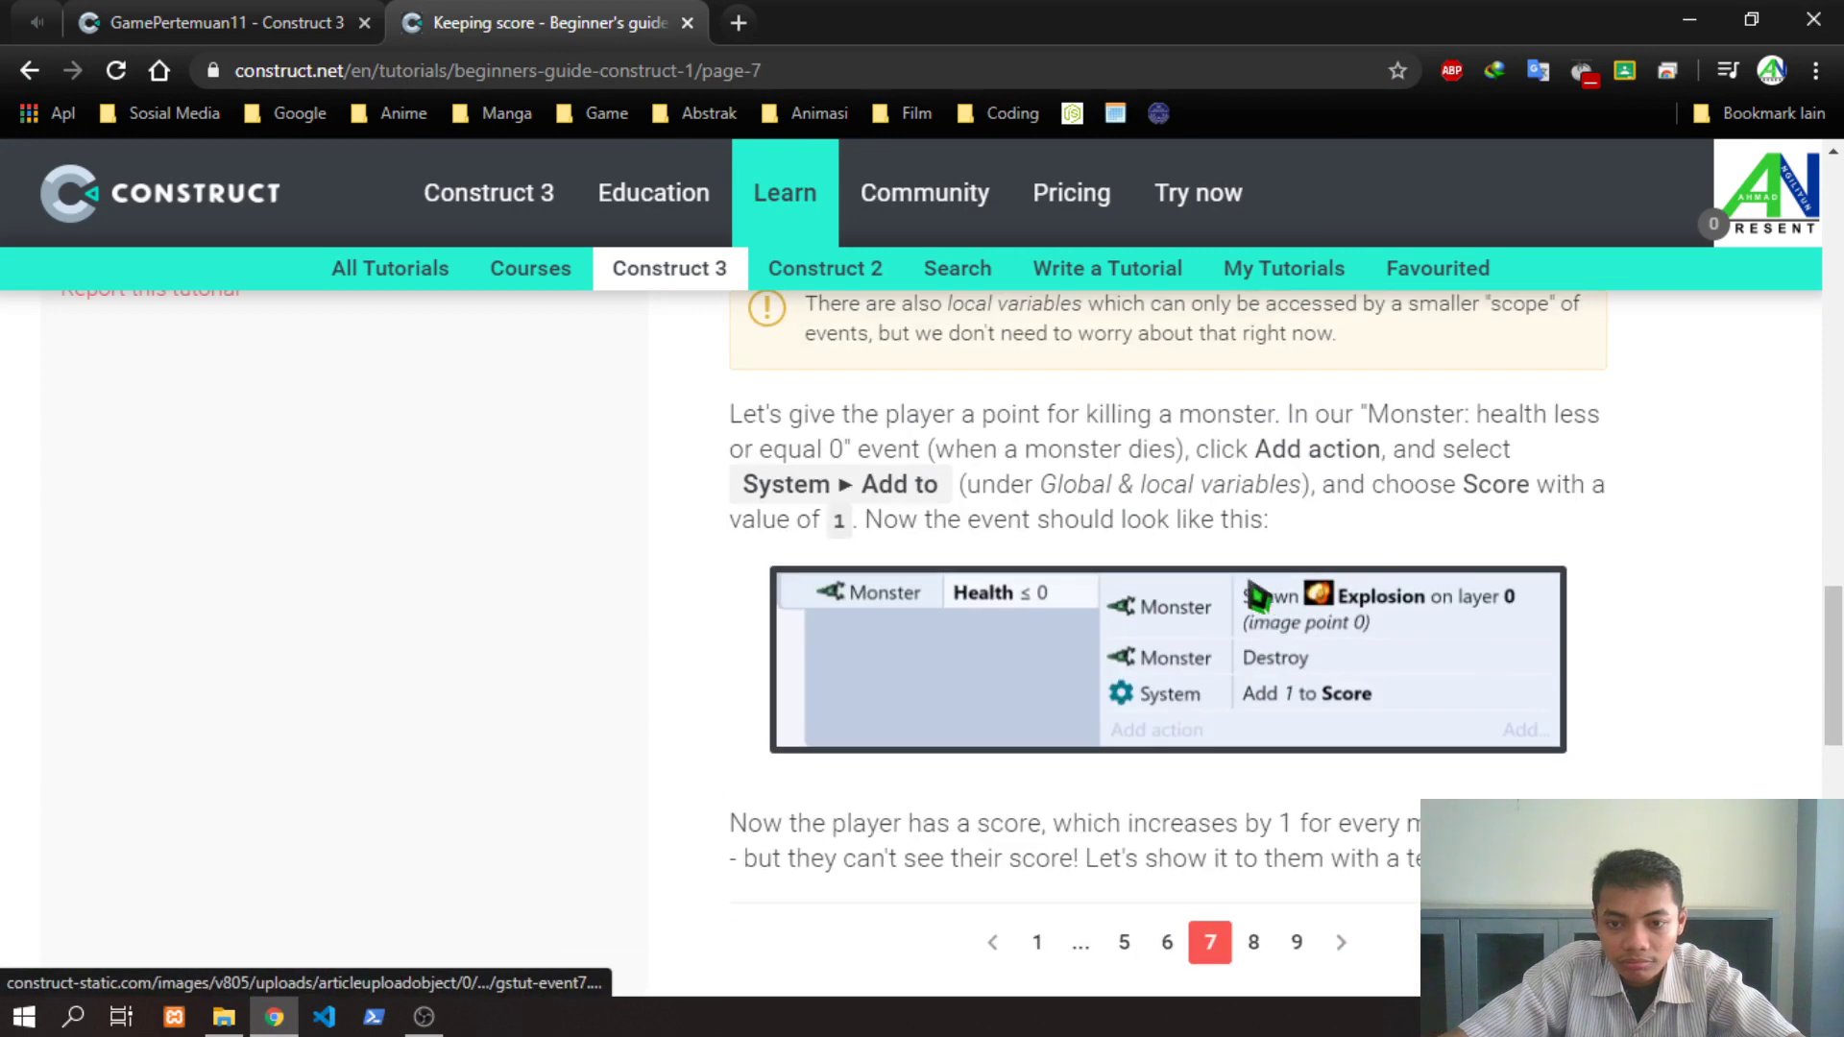
pyautogui.click(1254, 939)
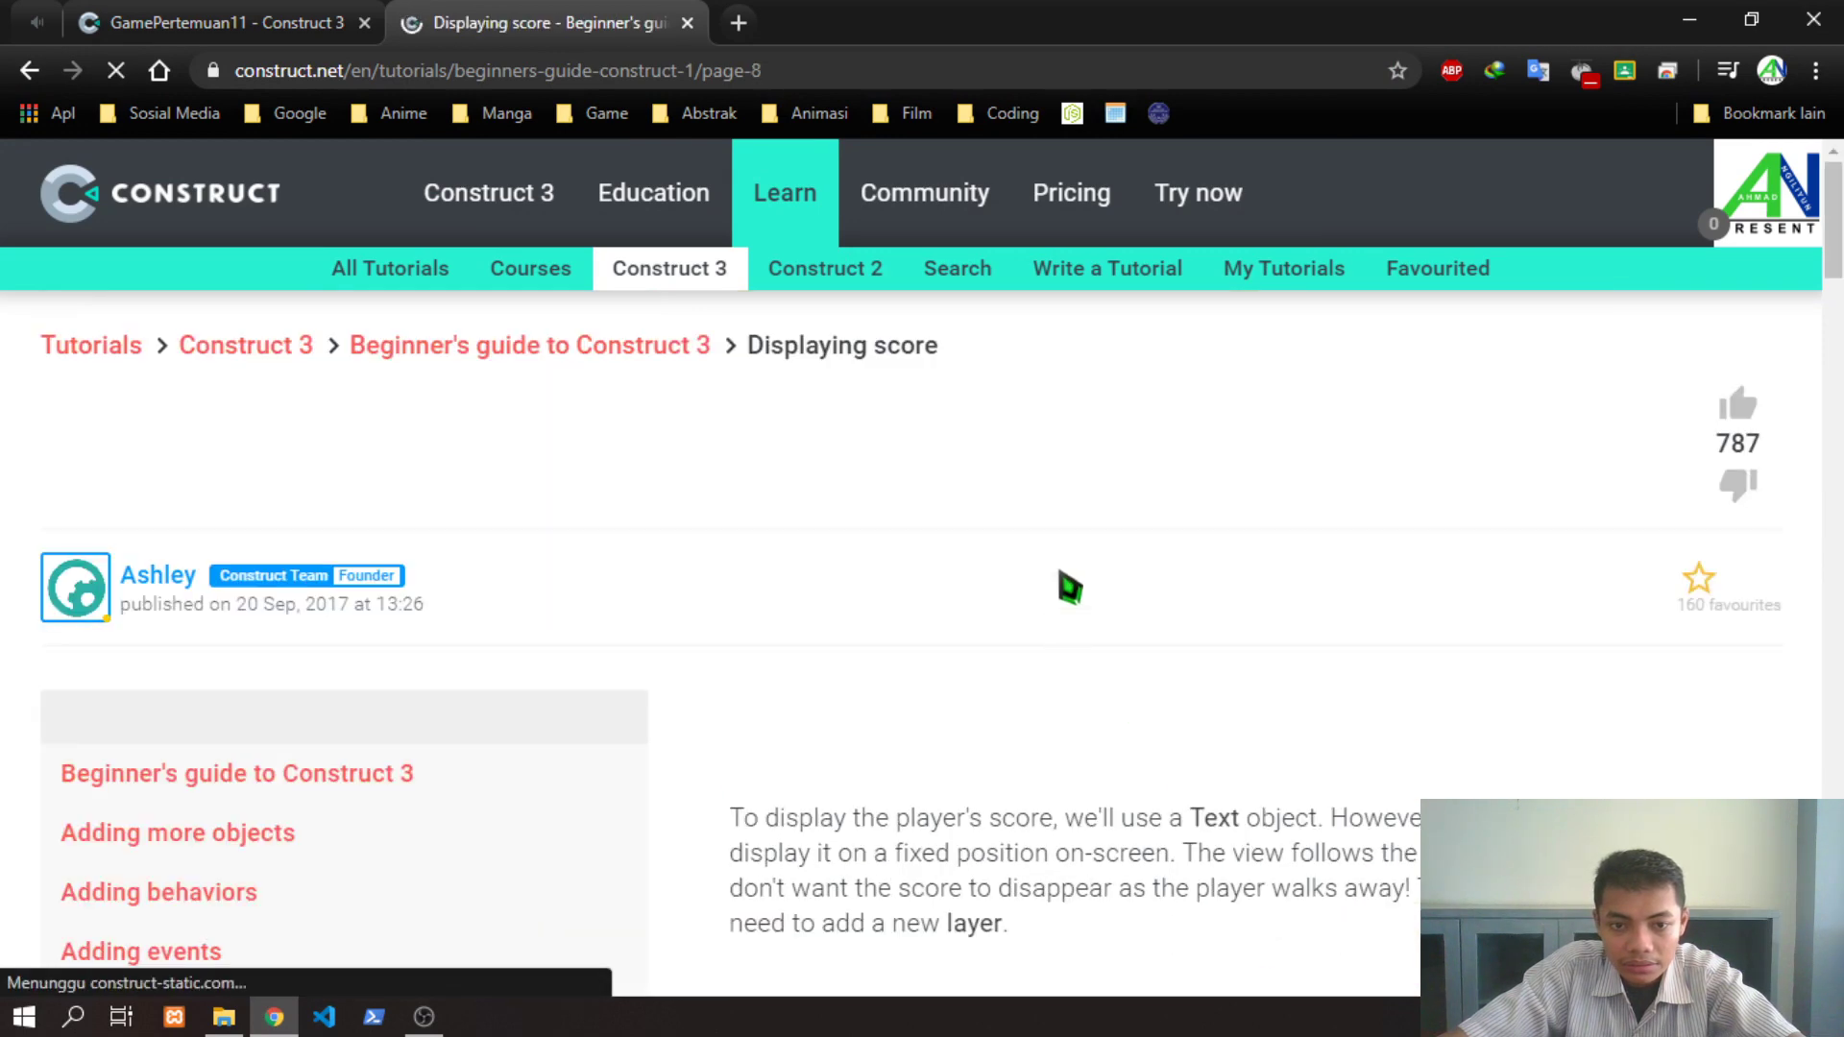
pyautogui.scroll(-3, 1079, 626)
pyautogui.moveTo(773, 492); pyautogui.dragTo(1322, 572)
pyautogui.moveTo(815, 492); pyautogui.dragTo(1264, 581)
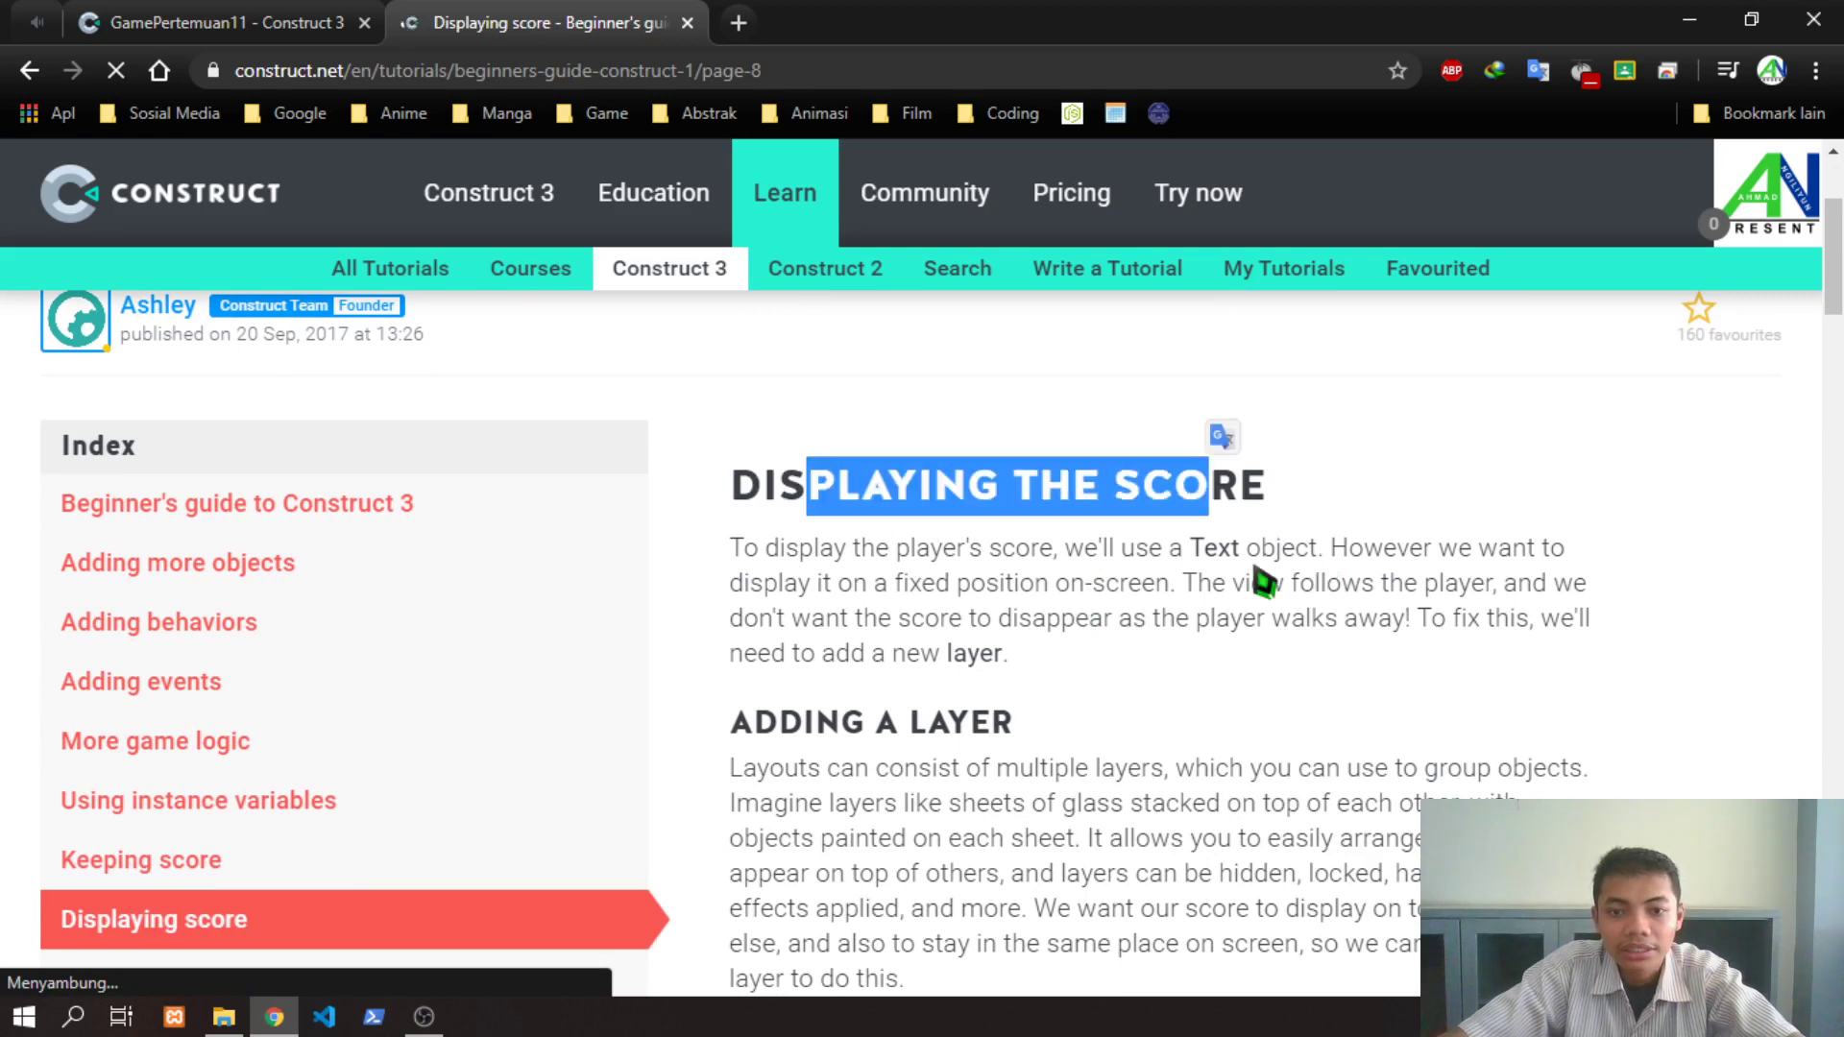
# Read the tutorial's Adding a layer section and compare its Layers bar with the one in Layout 1
pyautogui.click(1173, 618)
pyautogui.scroll(-4, 1132, 741)
pyautogui.moveTo(805, 366); pyautogui.dragTo(1058, 398)
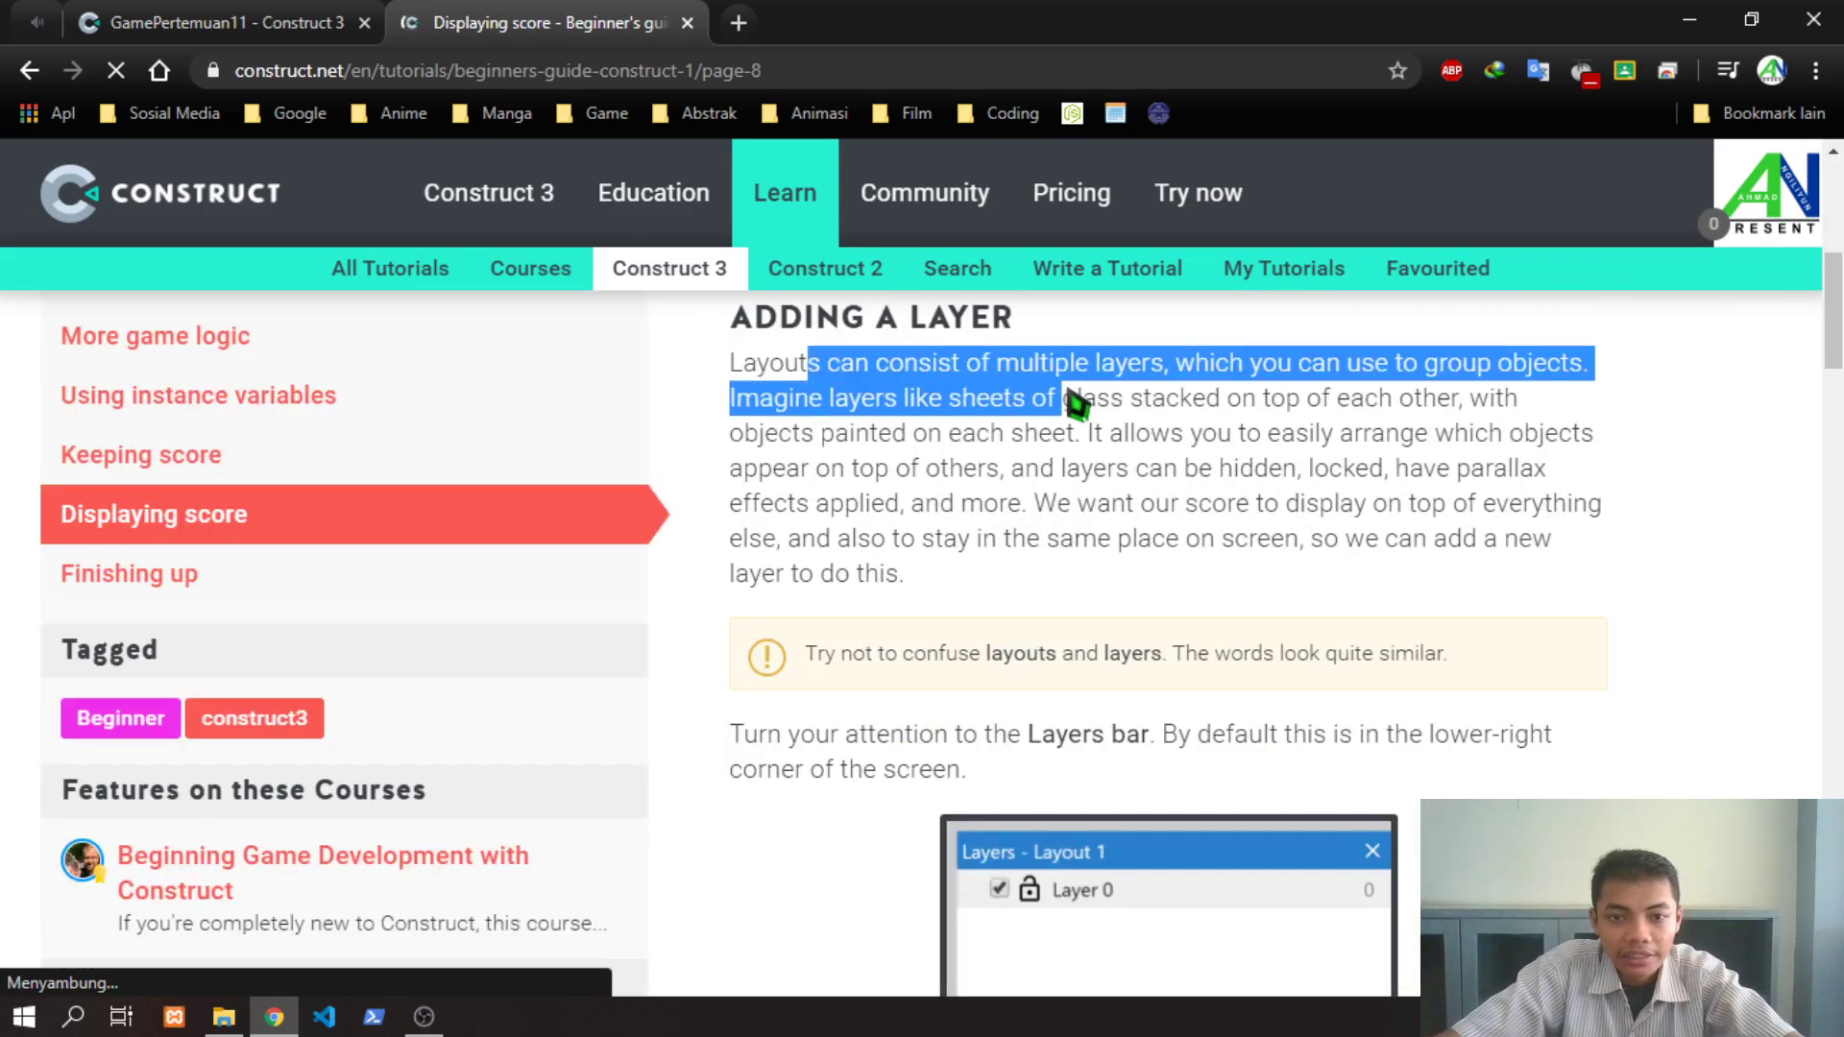
pyautogui.click(851, 452)
pyautogui.moveTo(794, 433); pyautogui.dragTo(1104, 480)
pyautogui.click(1213, 509)
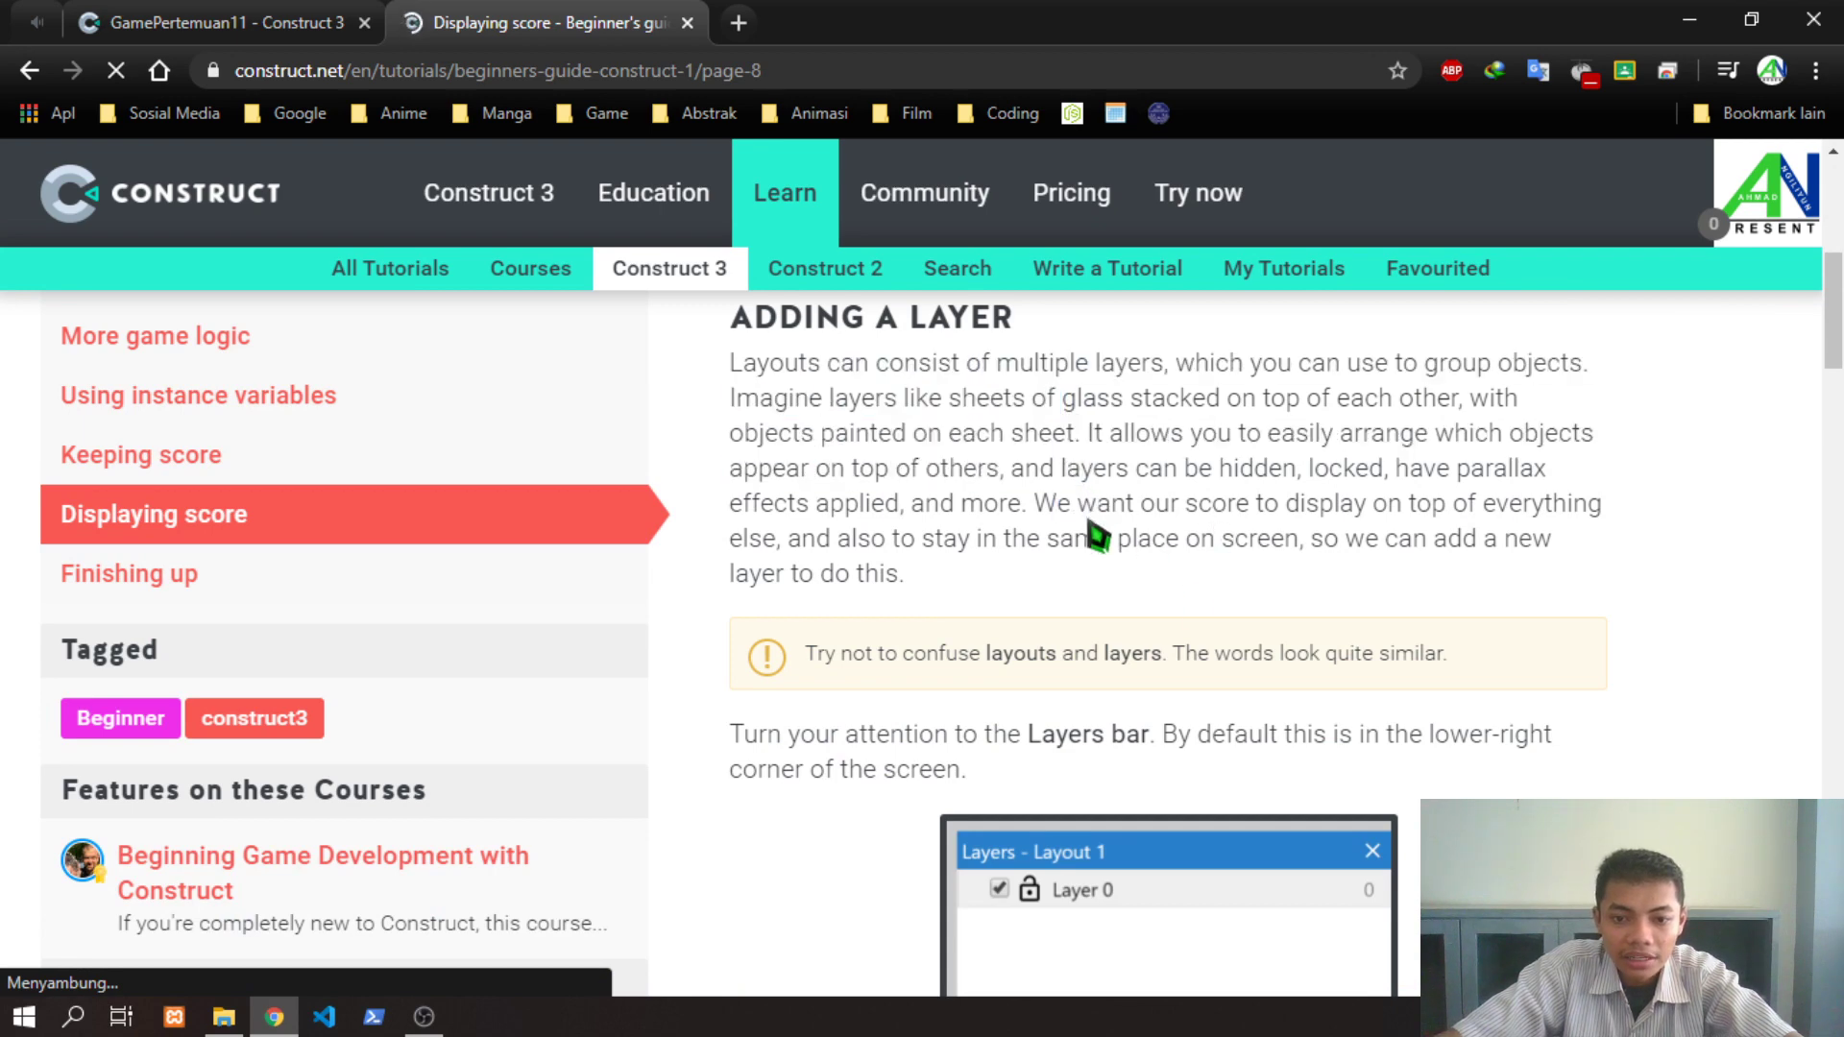
pyautogui.scroll(-3, 1098, 536)
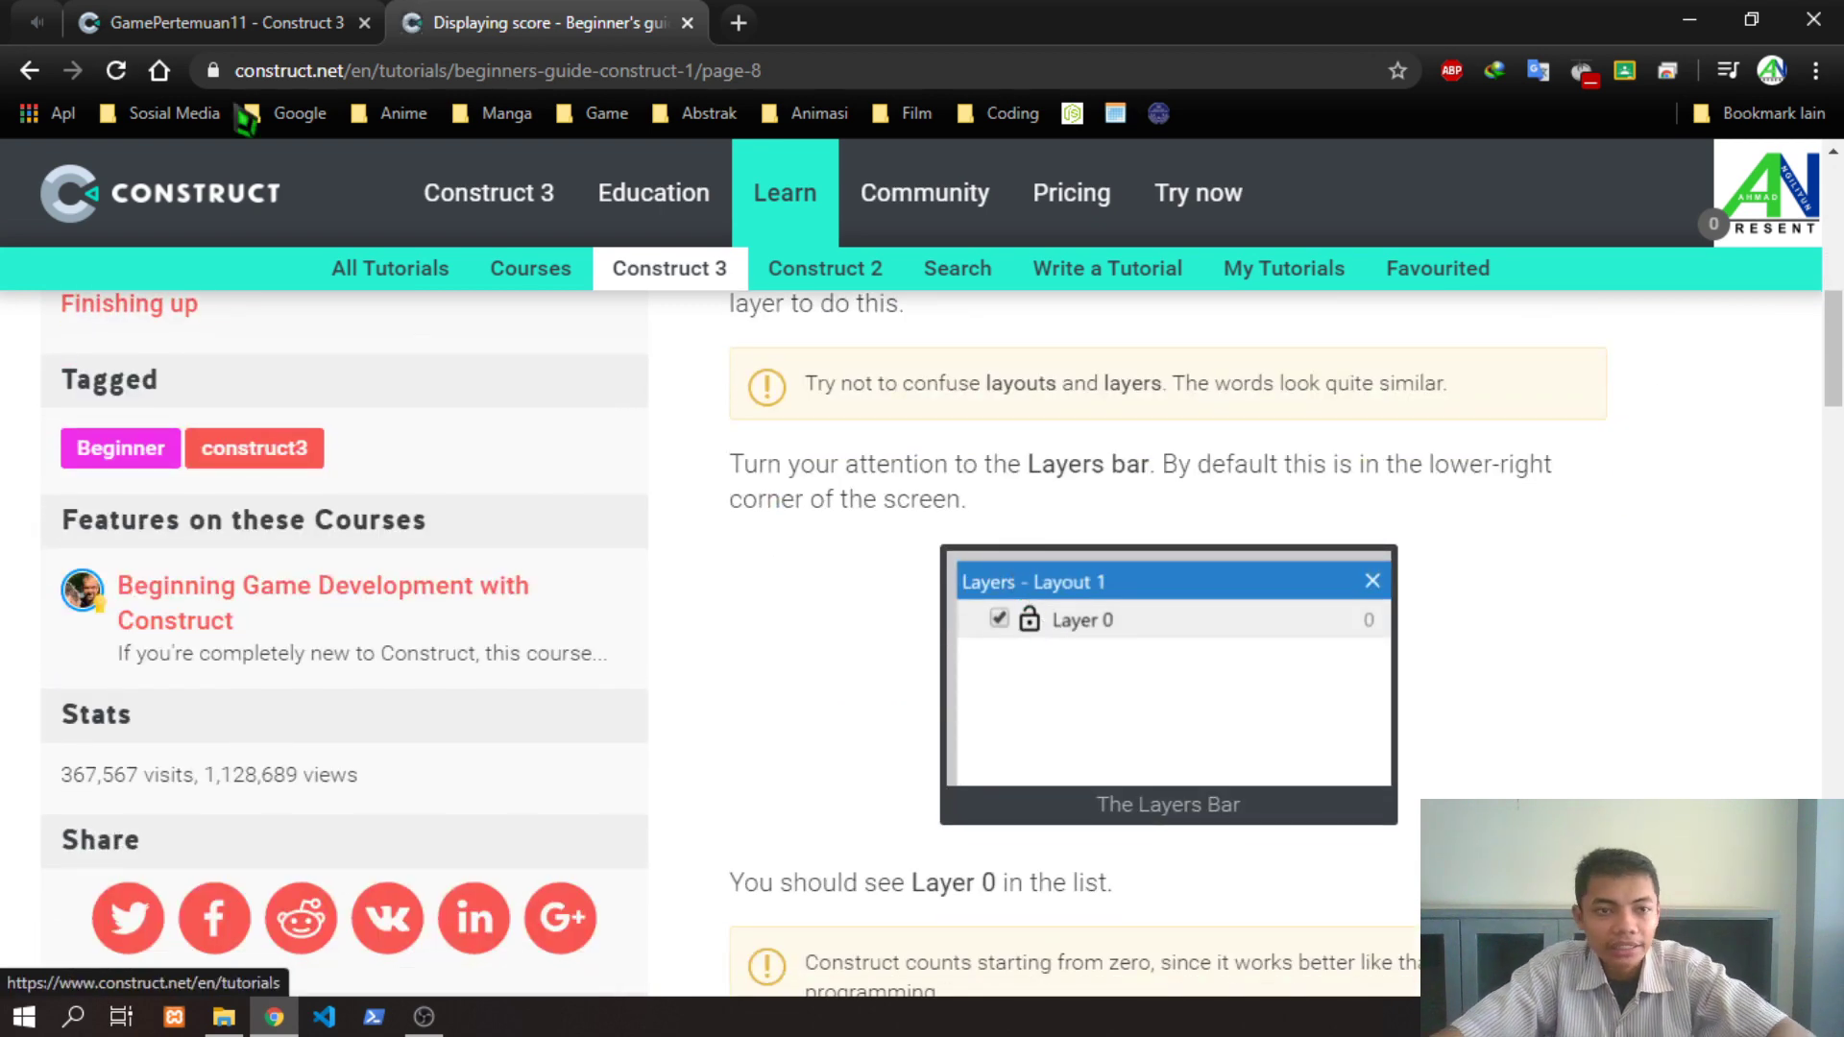
pyautogui.click(220, 22)
pyautogui.click(1014, 165)
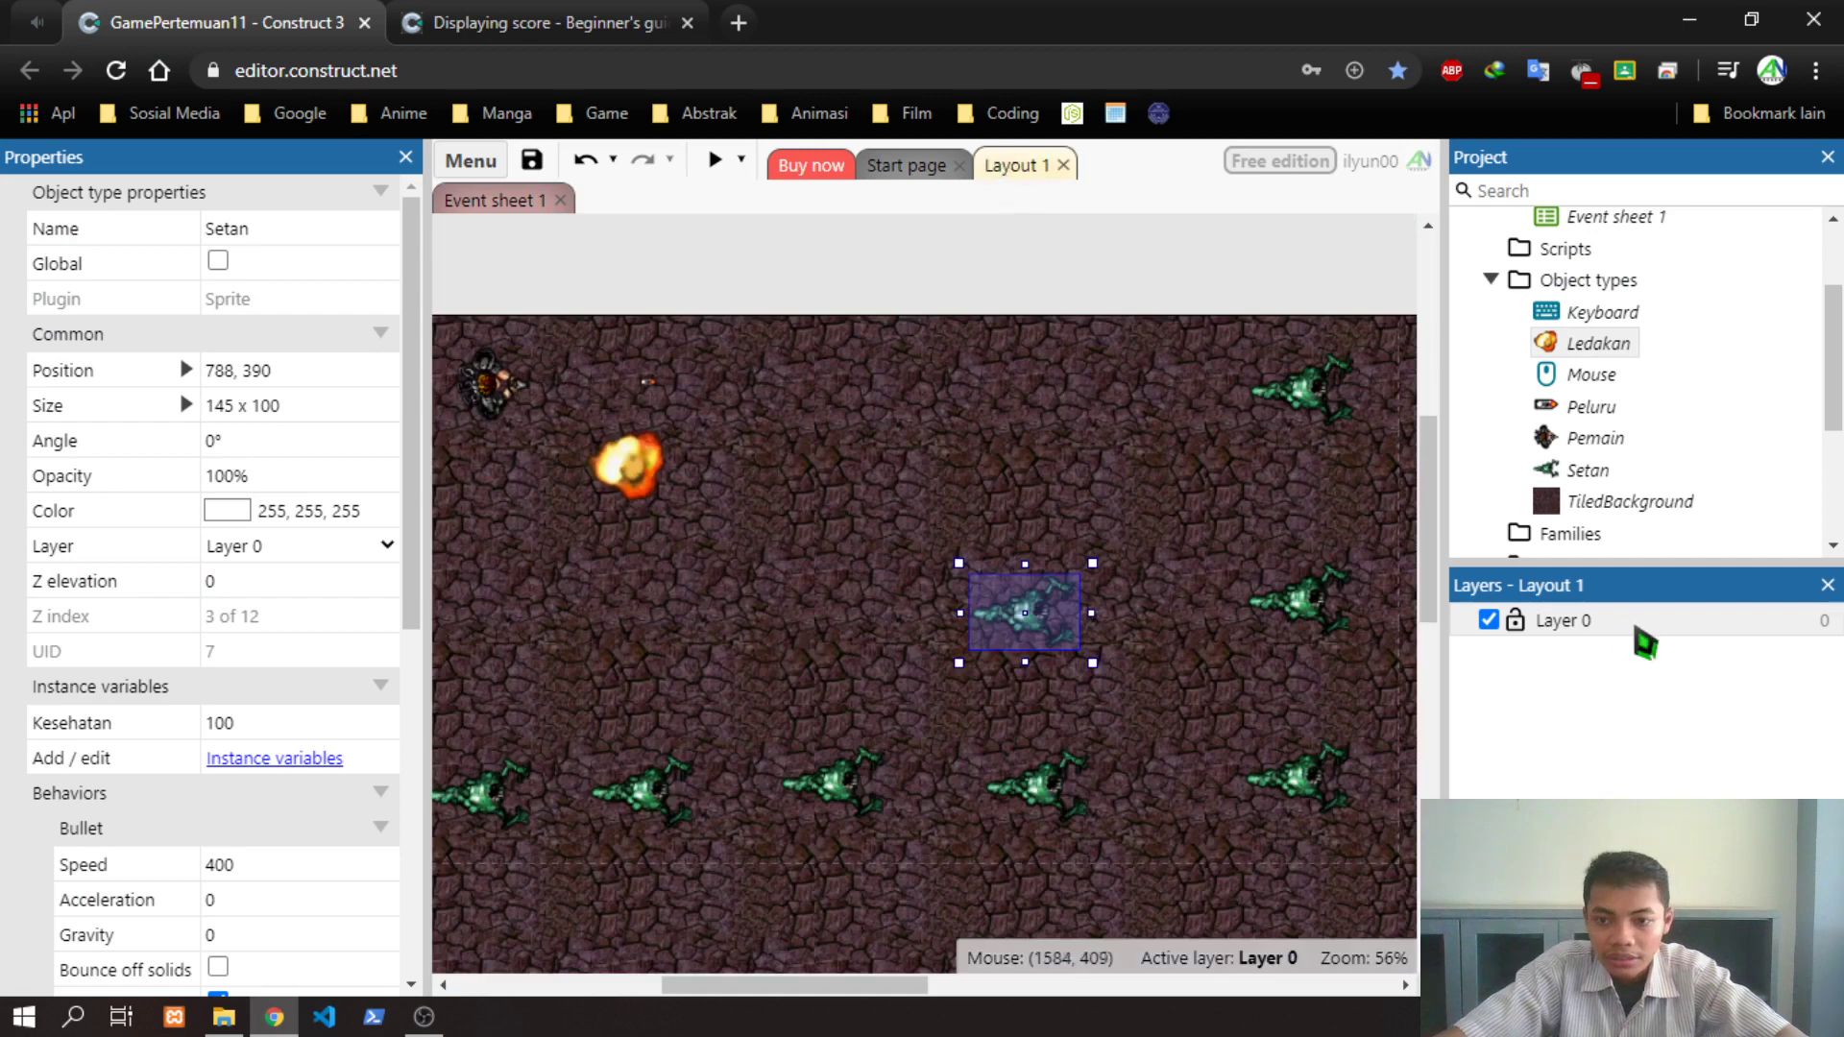
pyautogui.click(519, 199)
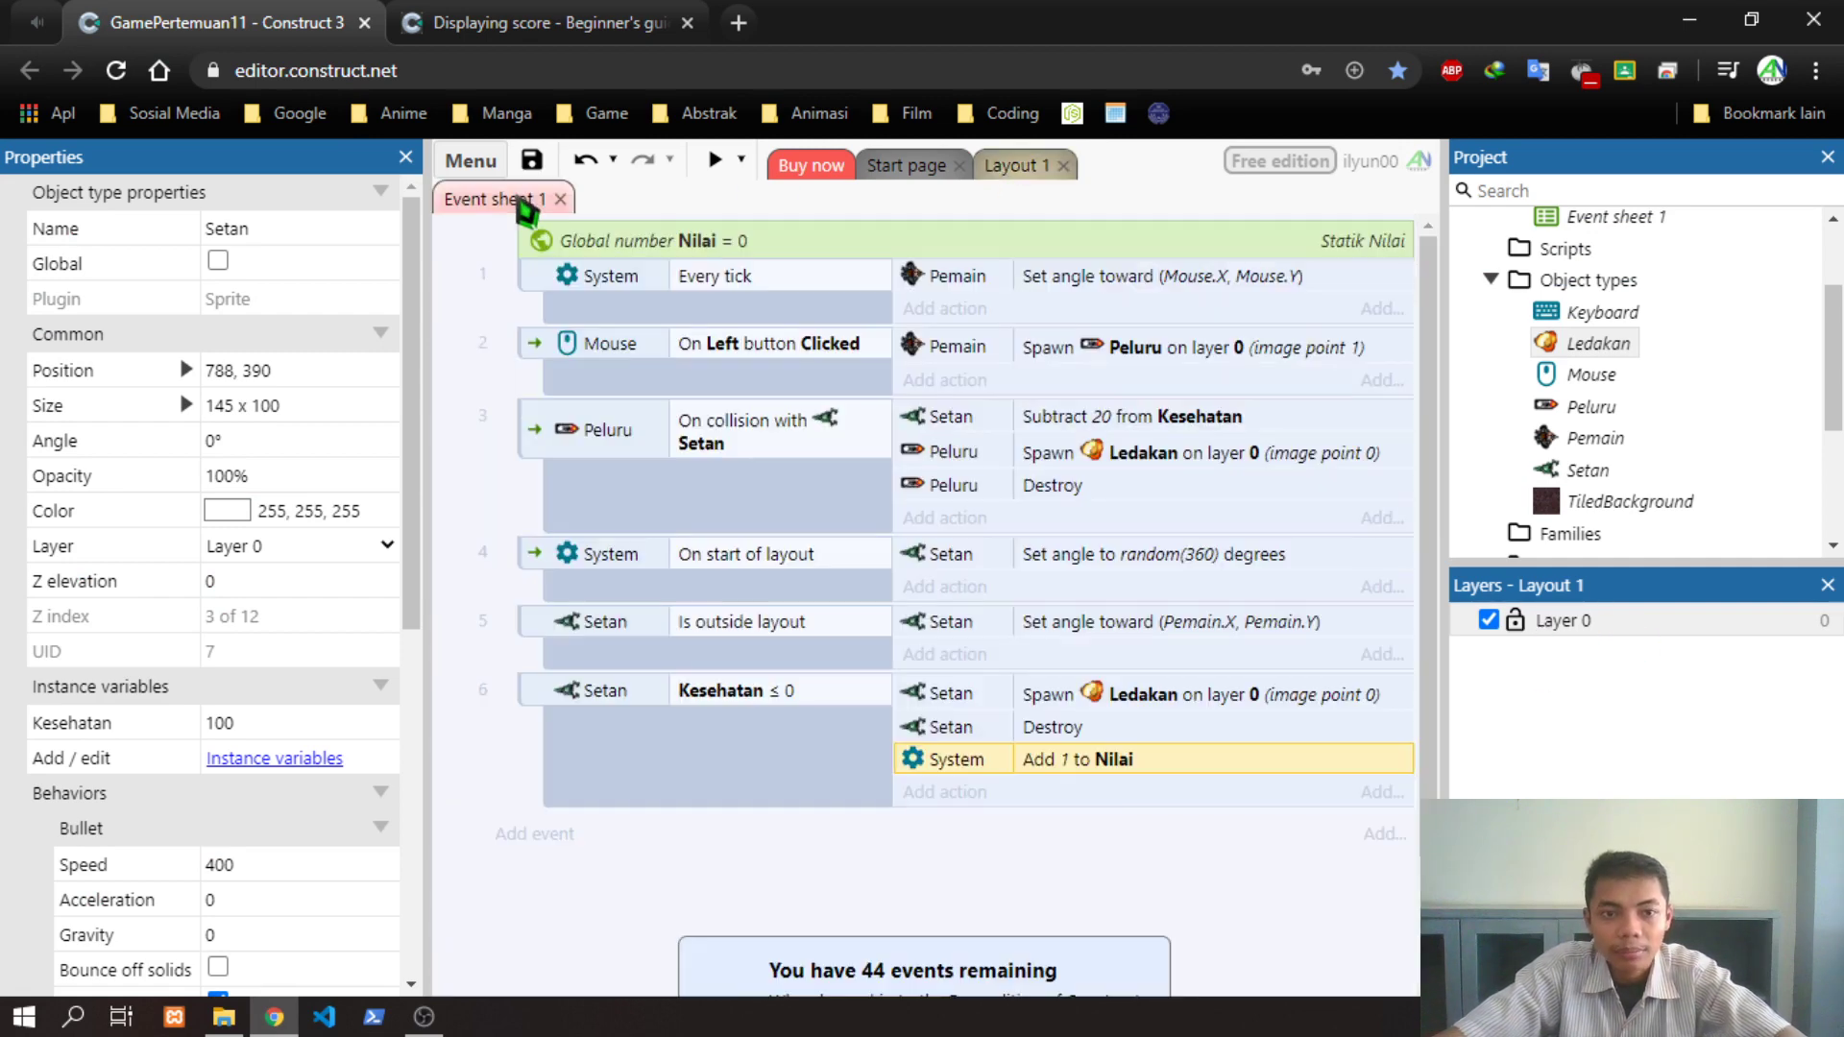
pyautogui.click(1019, 169)
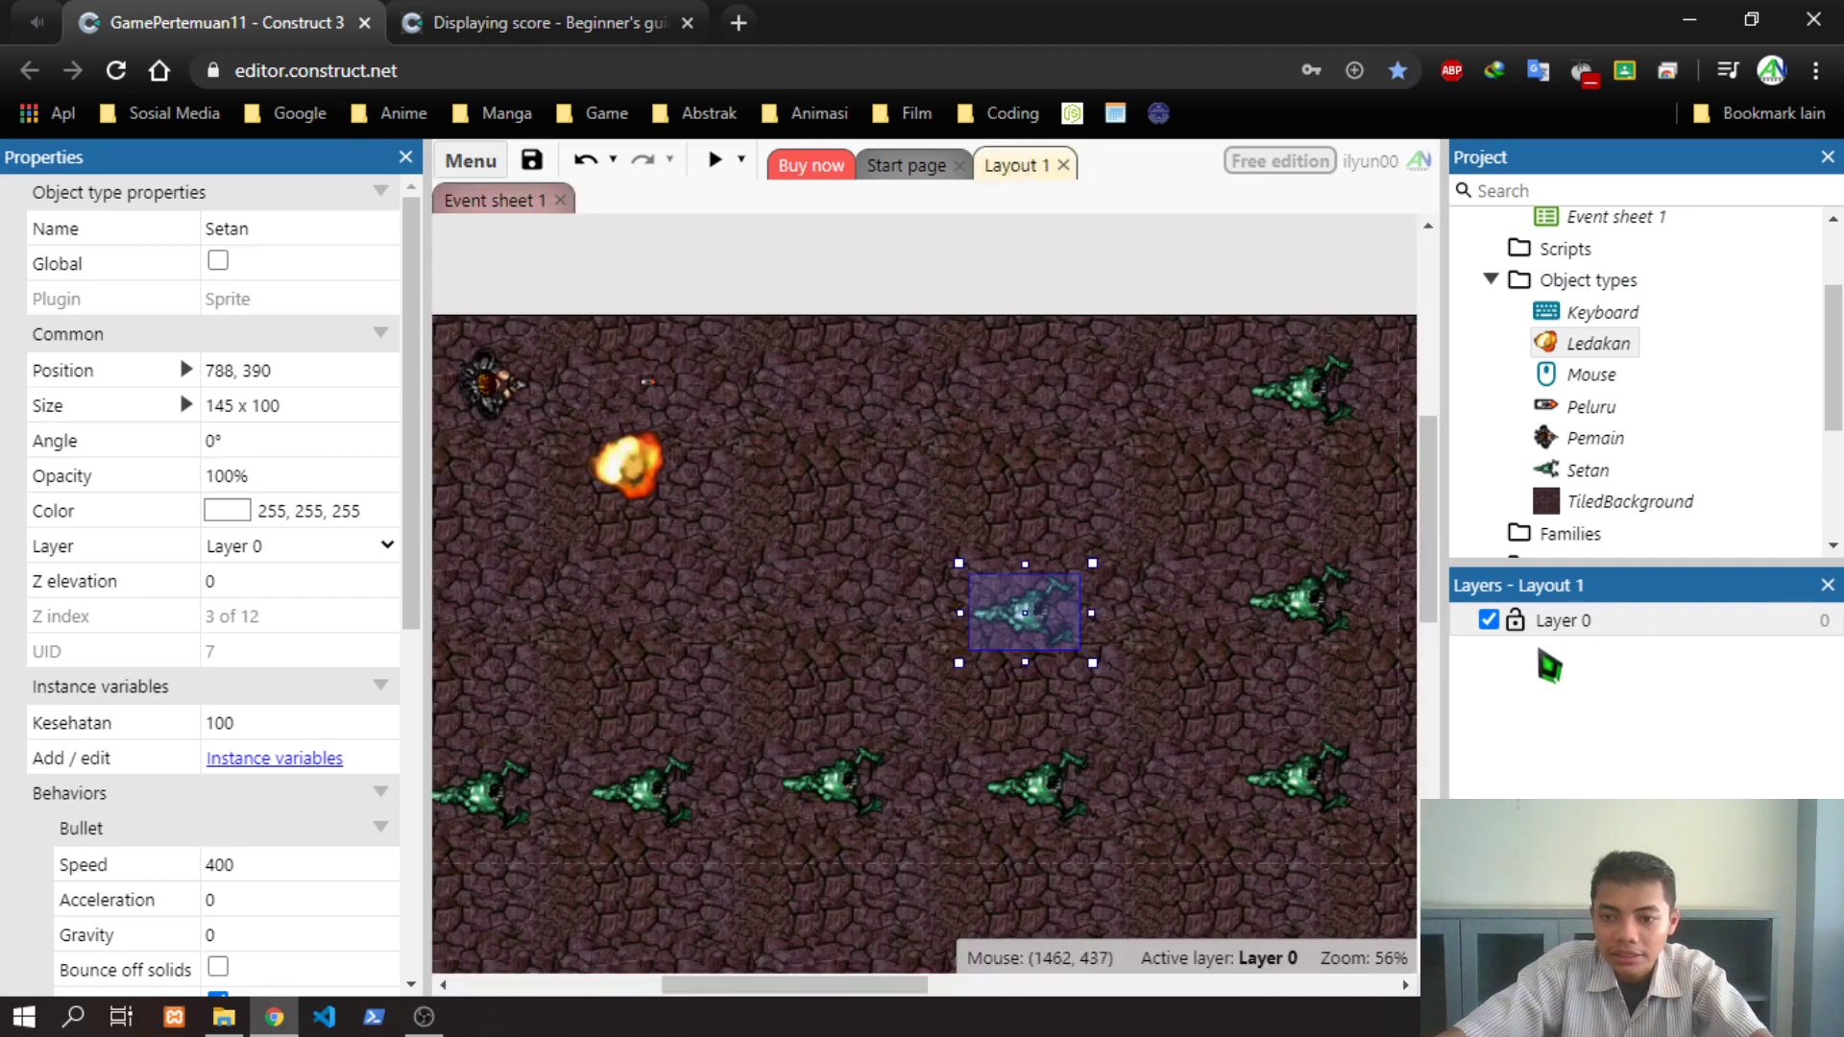
# Following the tutorial's layer instructions, add a layer named HUD at the top of Layout 1's layers
pyautogui.click(581, 19)
pyautogui.scroll(-5, 1383, 653)
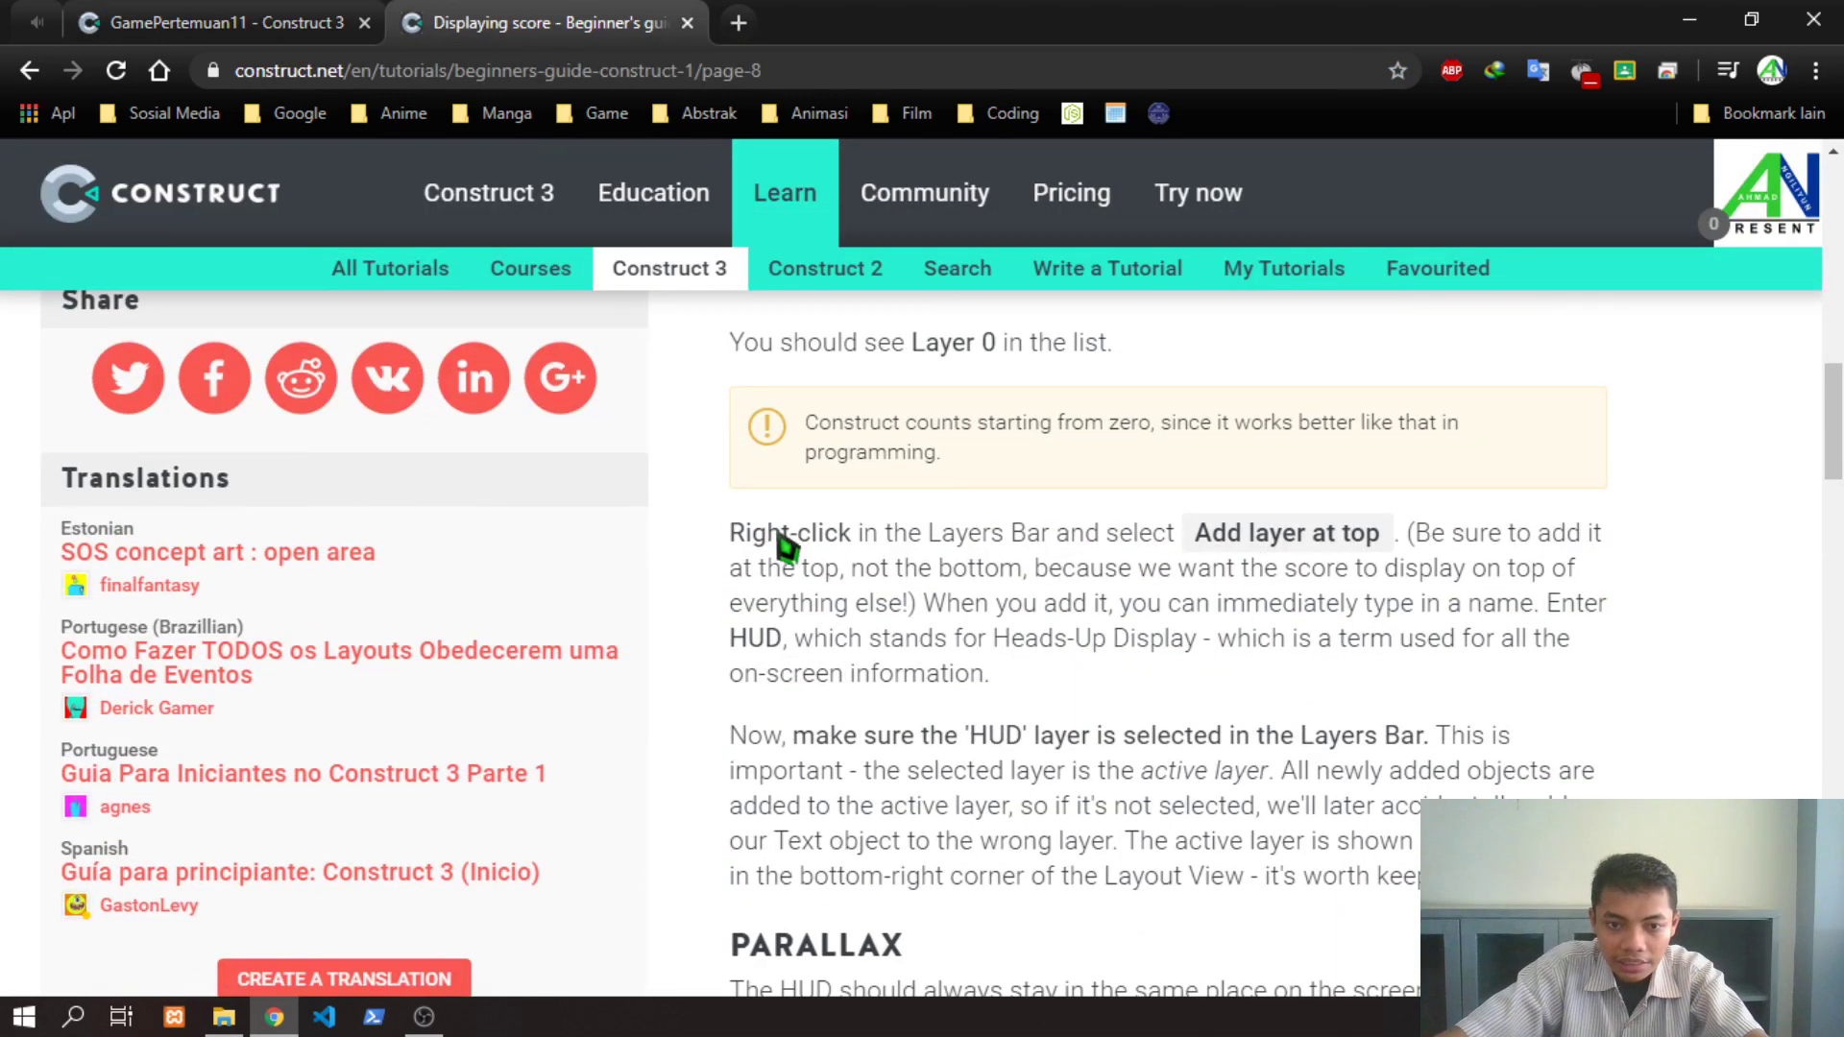
pyautogui.click(192, 21)
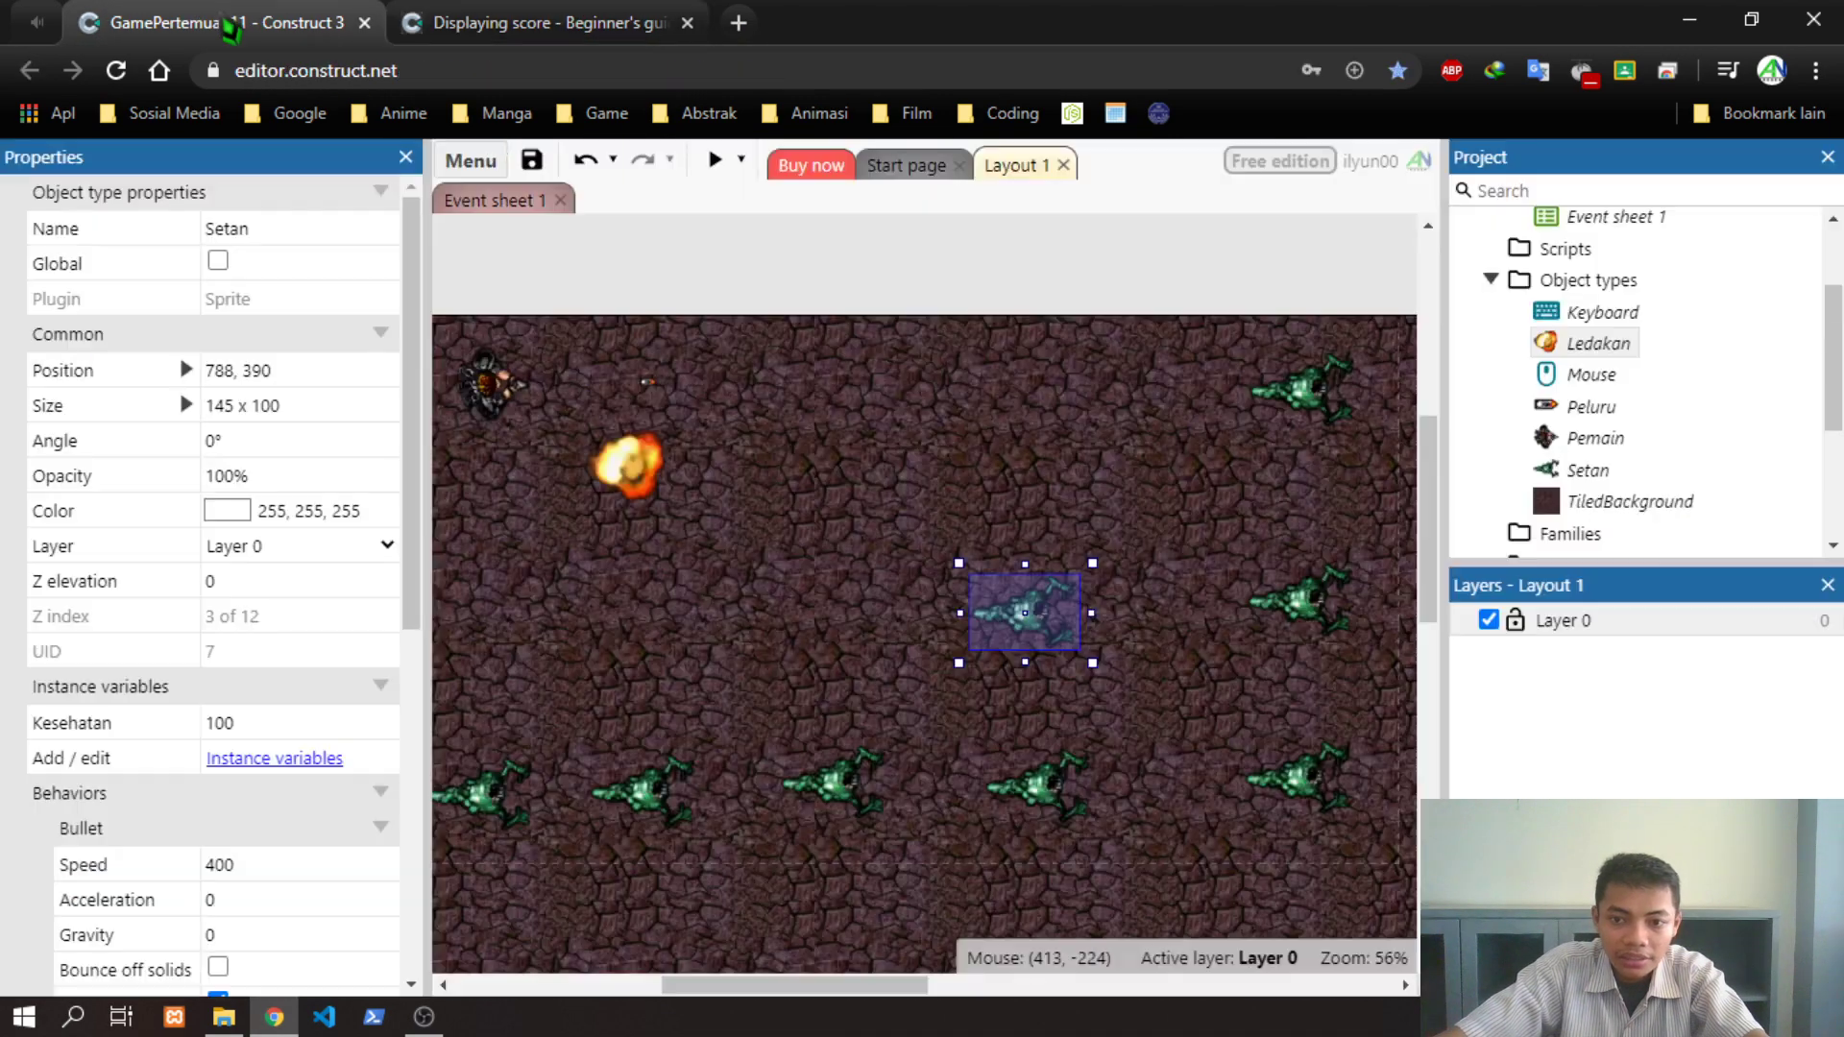
pyautogui.rightClick(1575, 730)
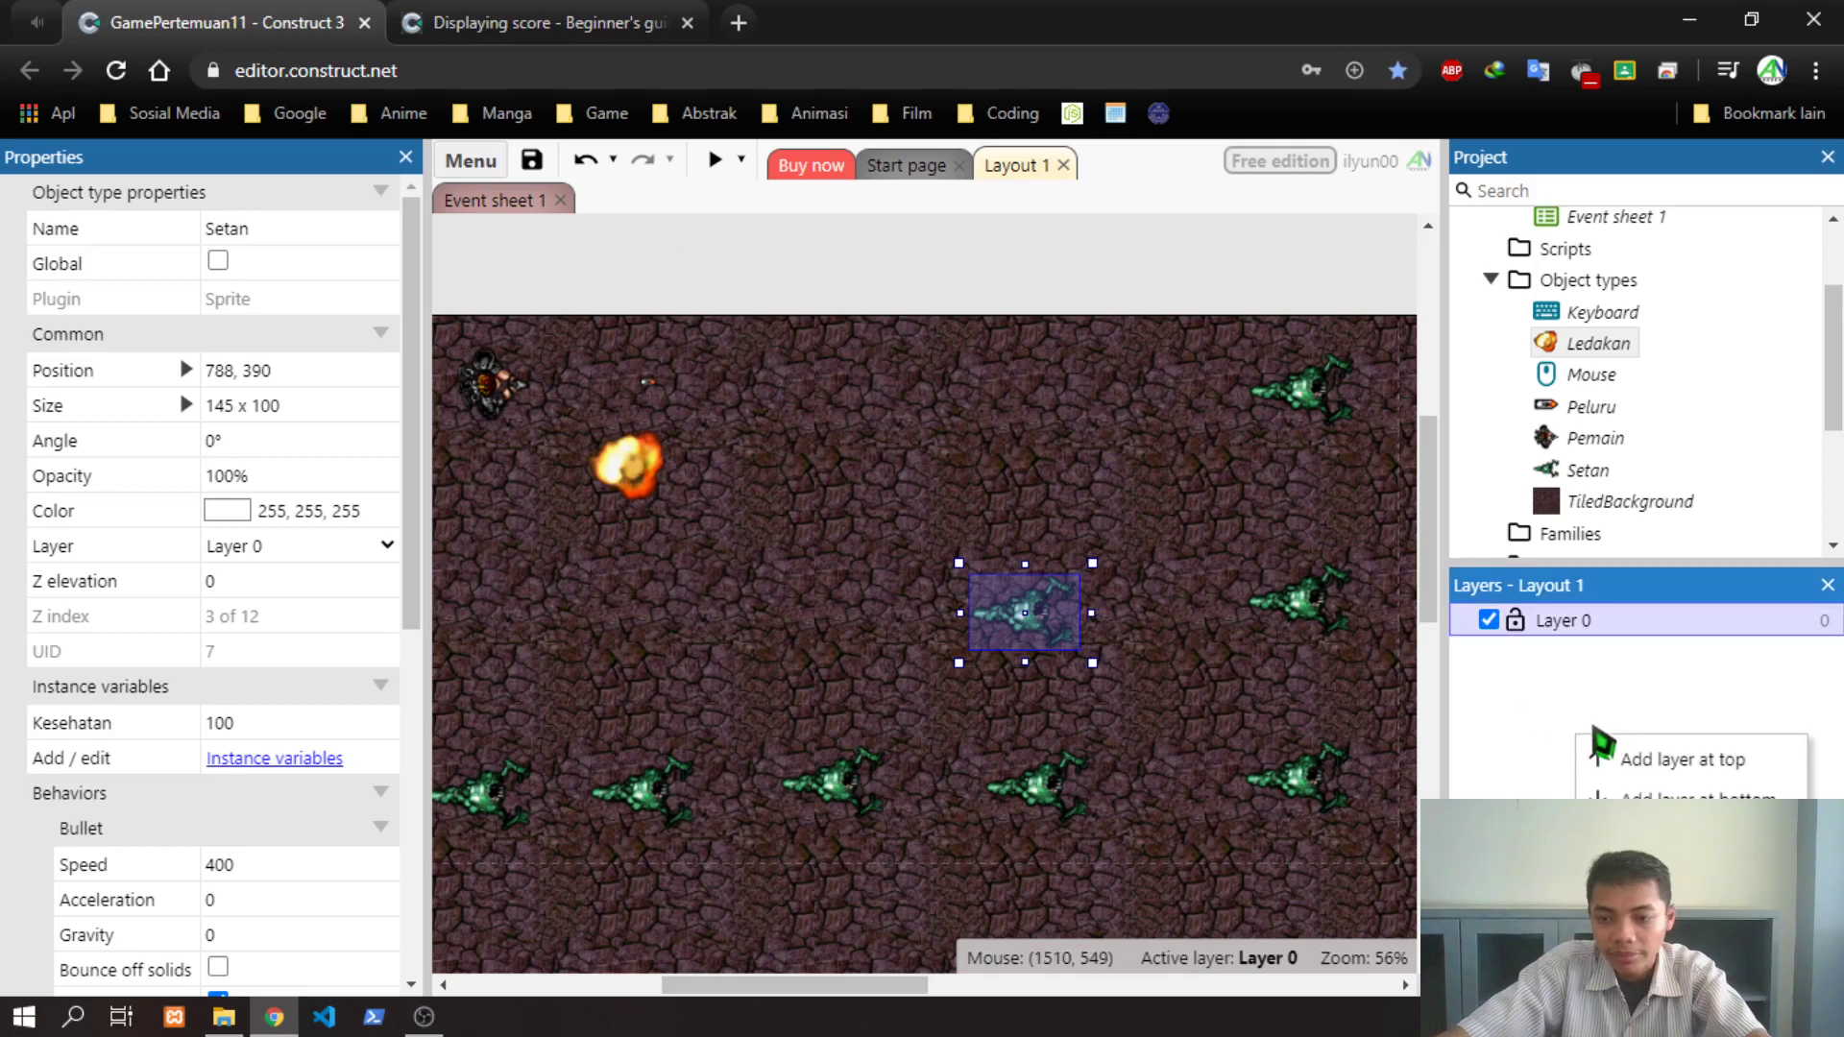
pyautogui.click(1710, 773)
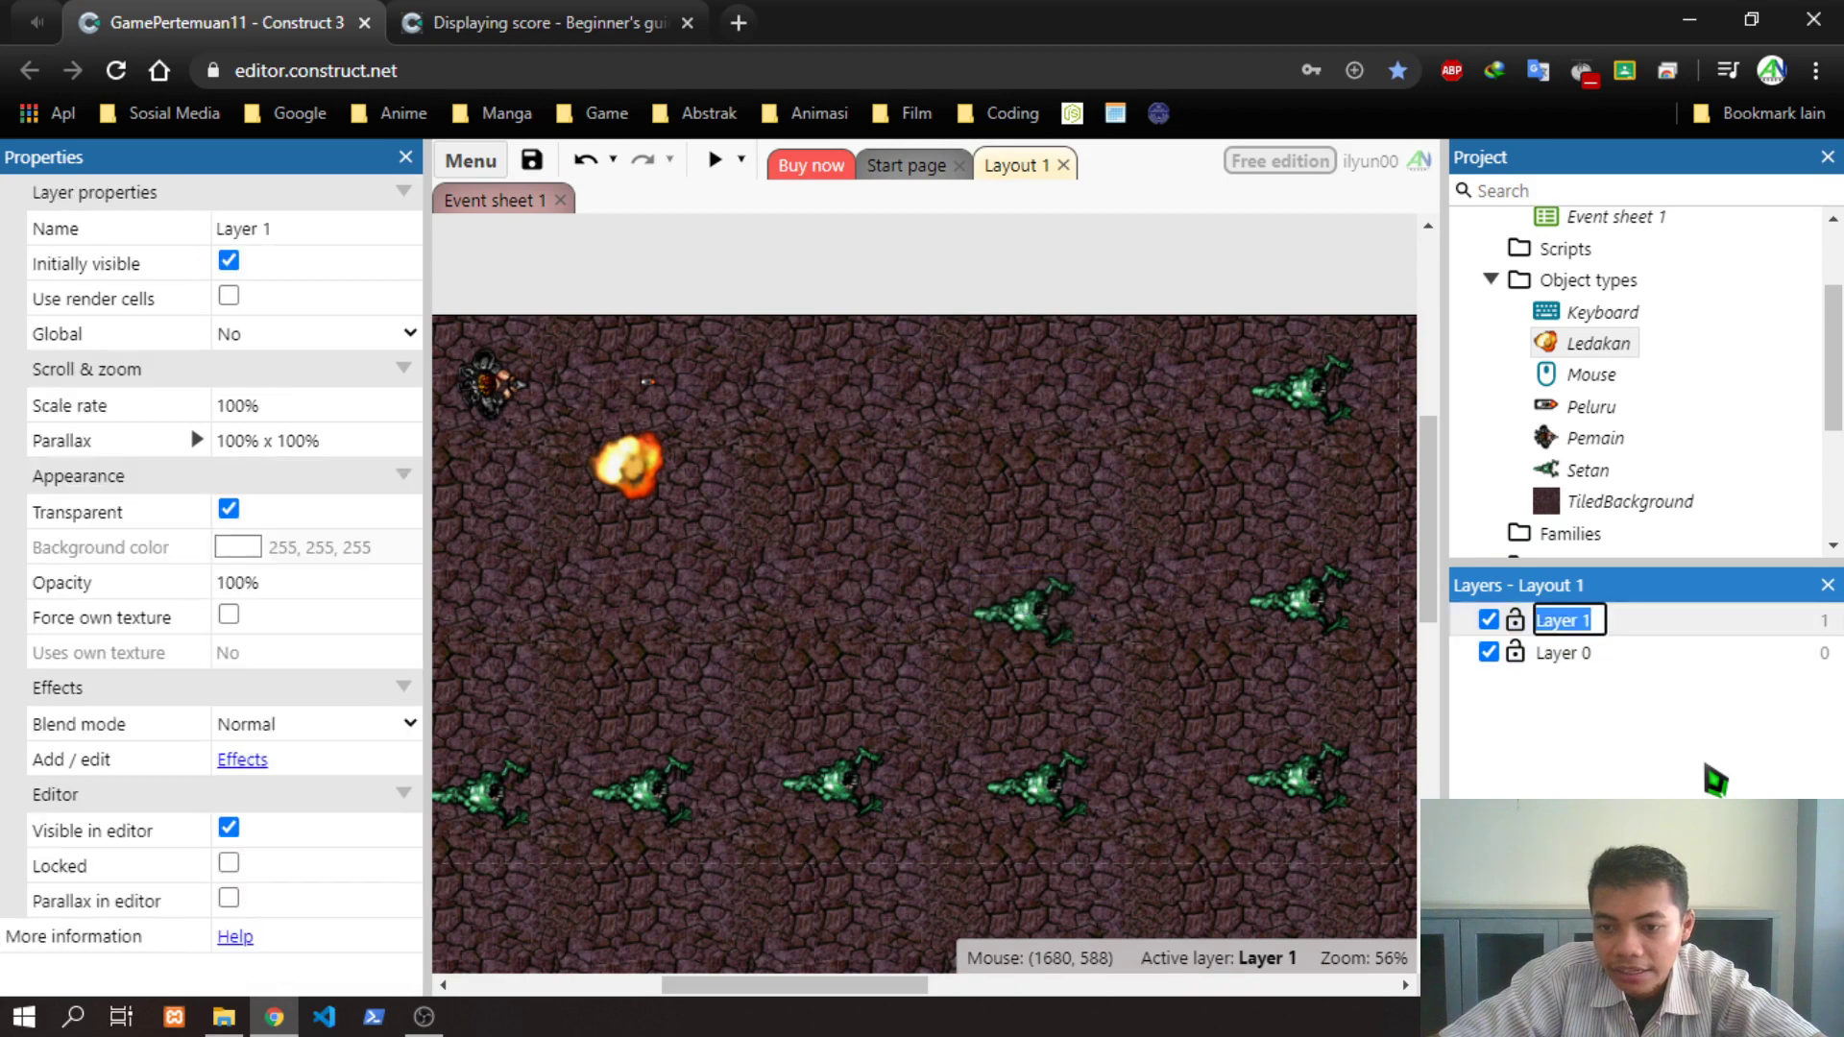
pyautogui.write('HU')
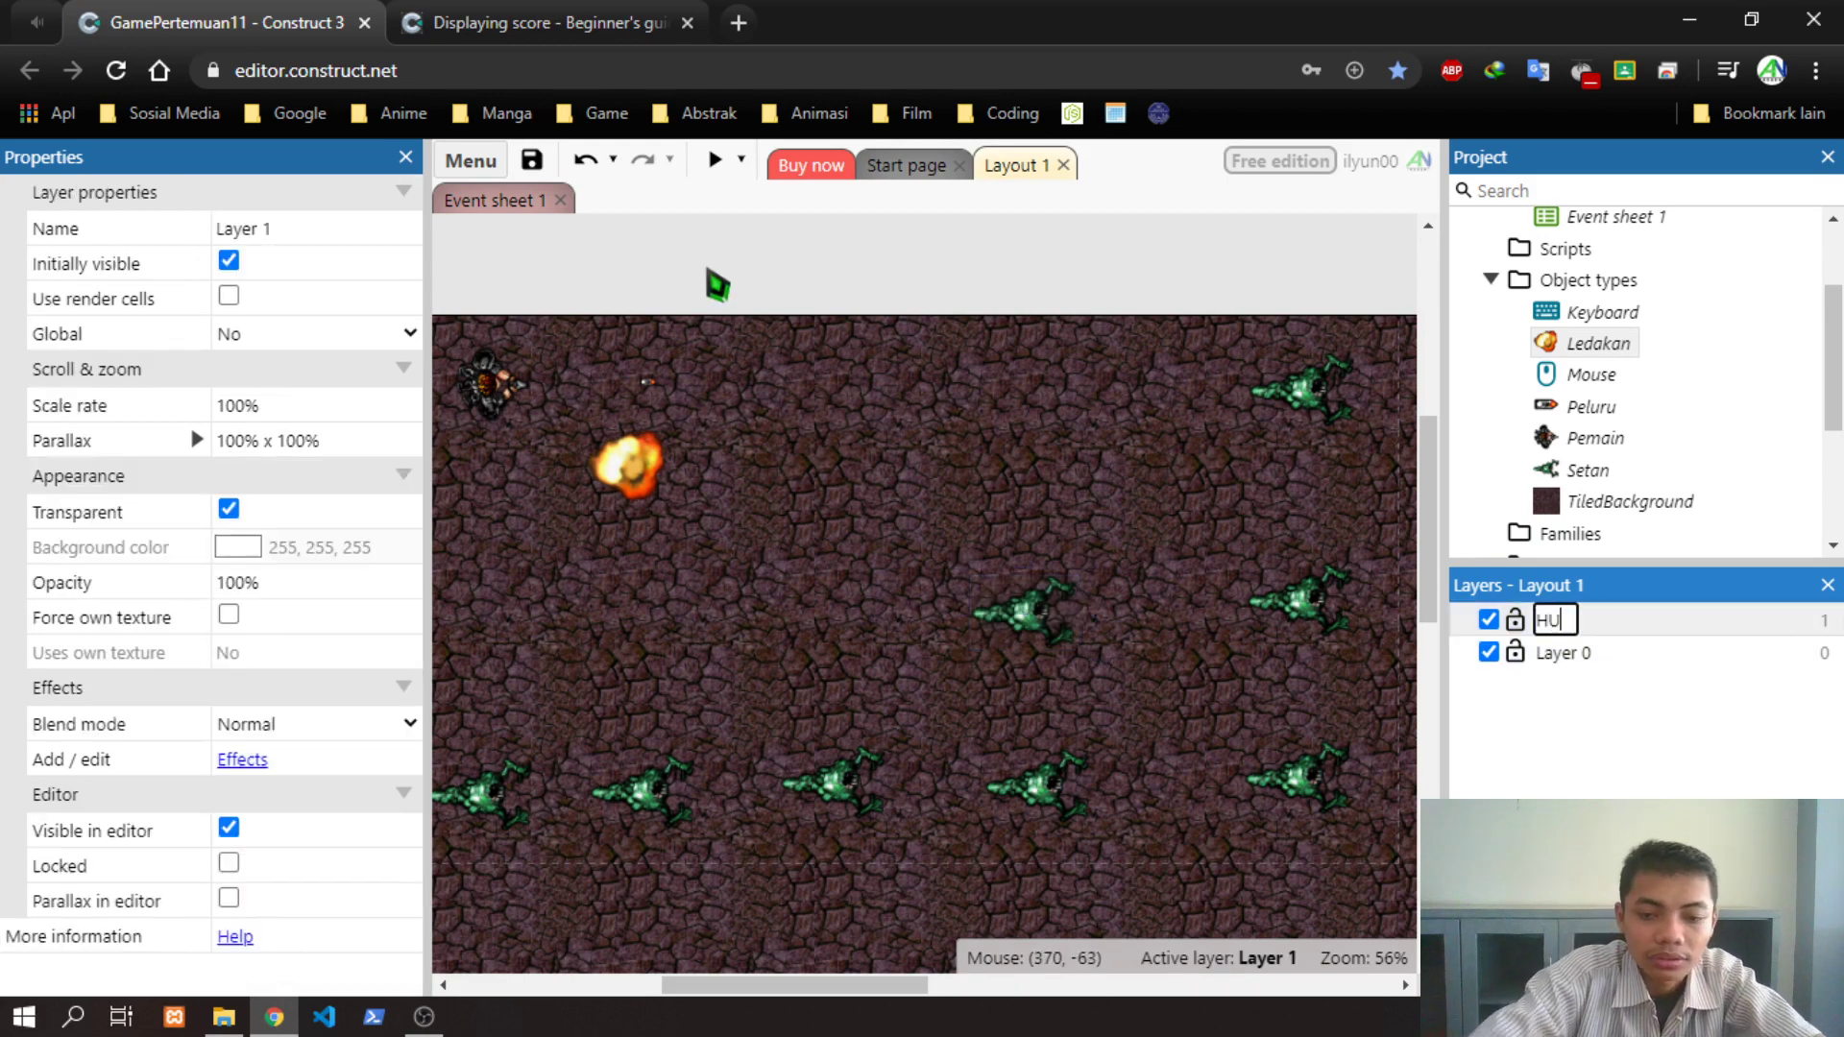
pyautogui.write('D')
pyautogui.press('Return')
# Read the tutorial's explanation of the HUD layer and the Parallax value it needs
pyautogui.click(499, 22)
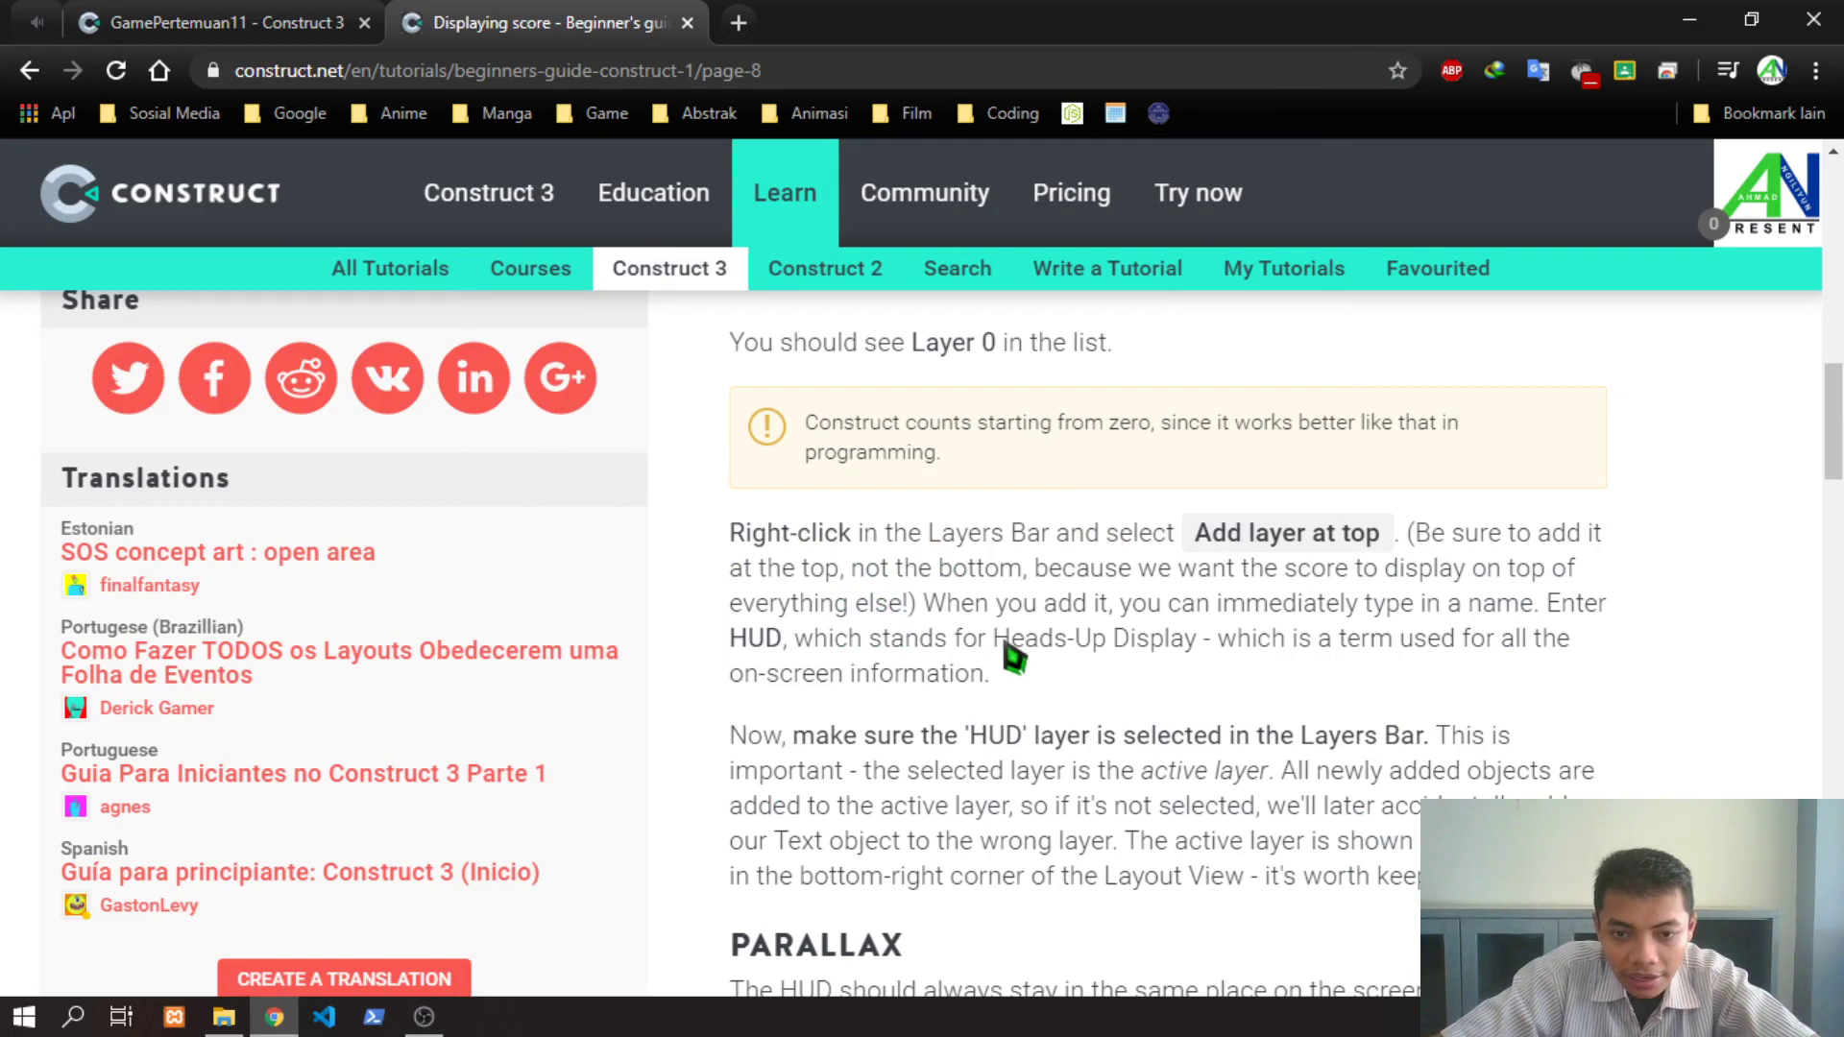
pyautogui.moveTo(1004, 645); pyautogui.dragTo(1198, 649)
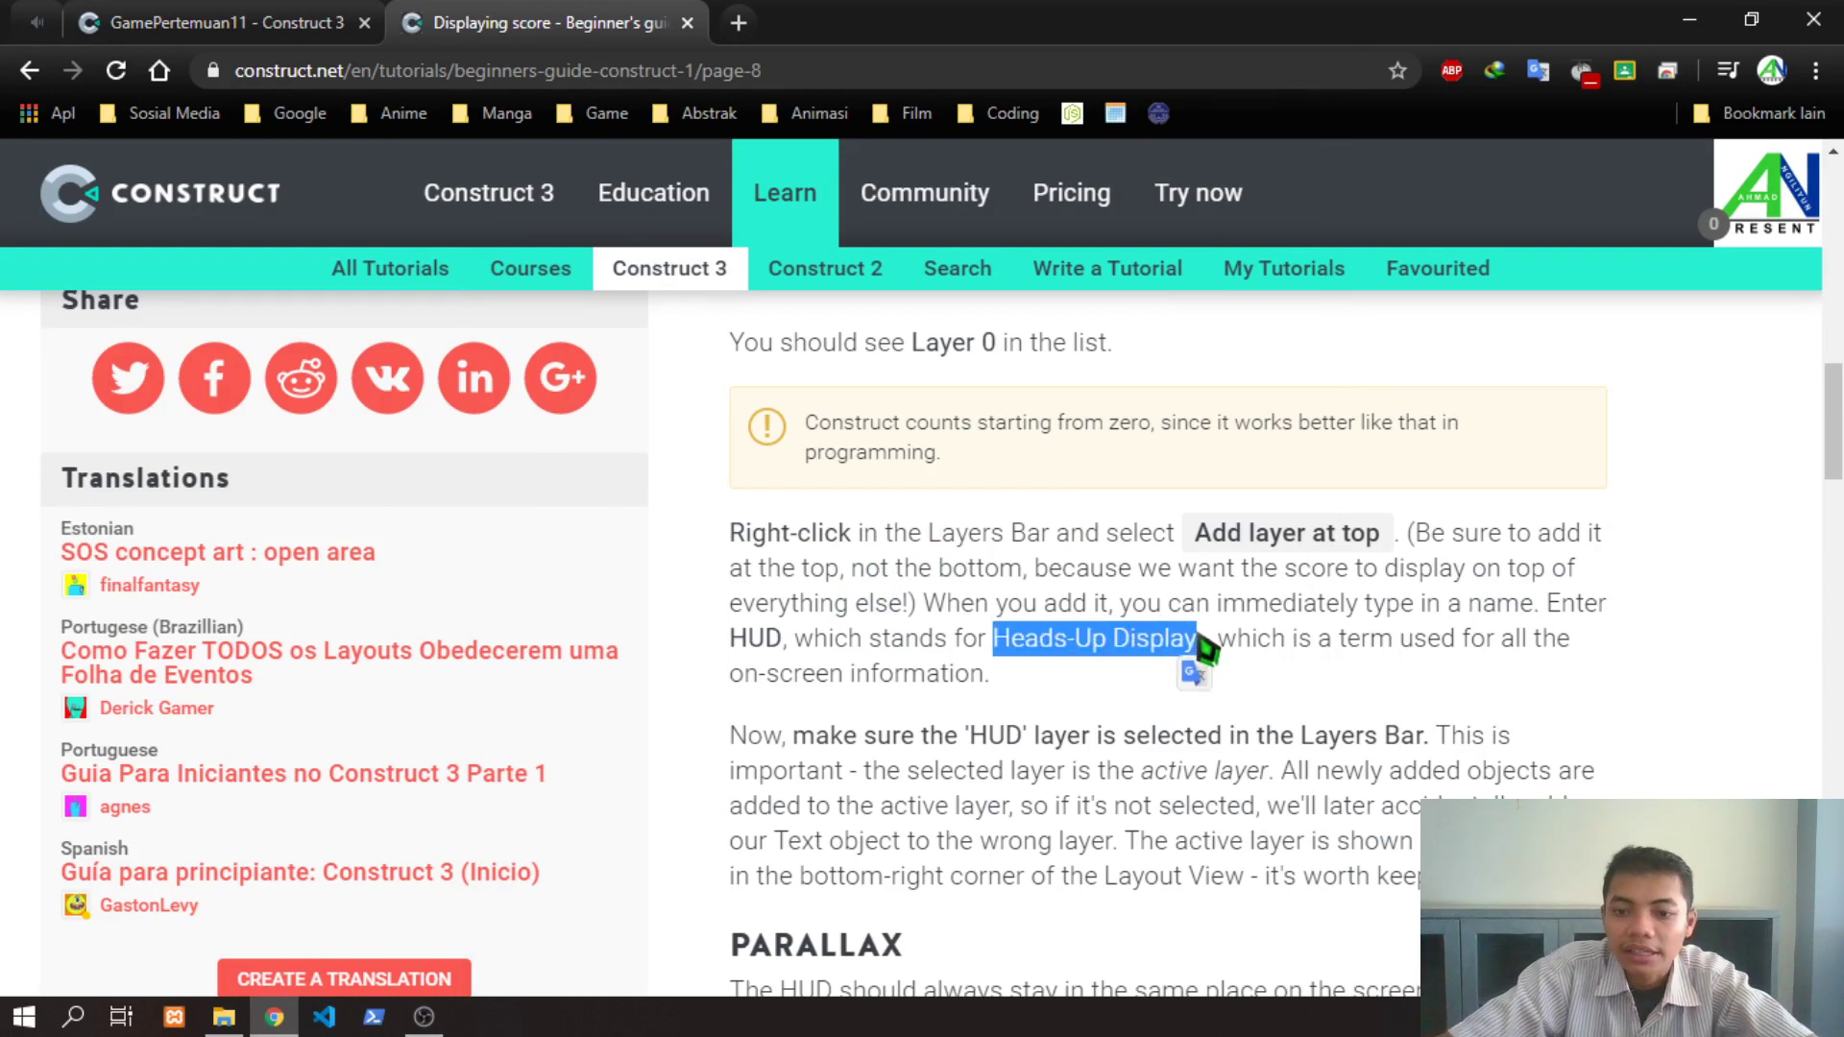
pyautogui.scroll(-3, 1080, 679)
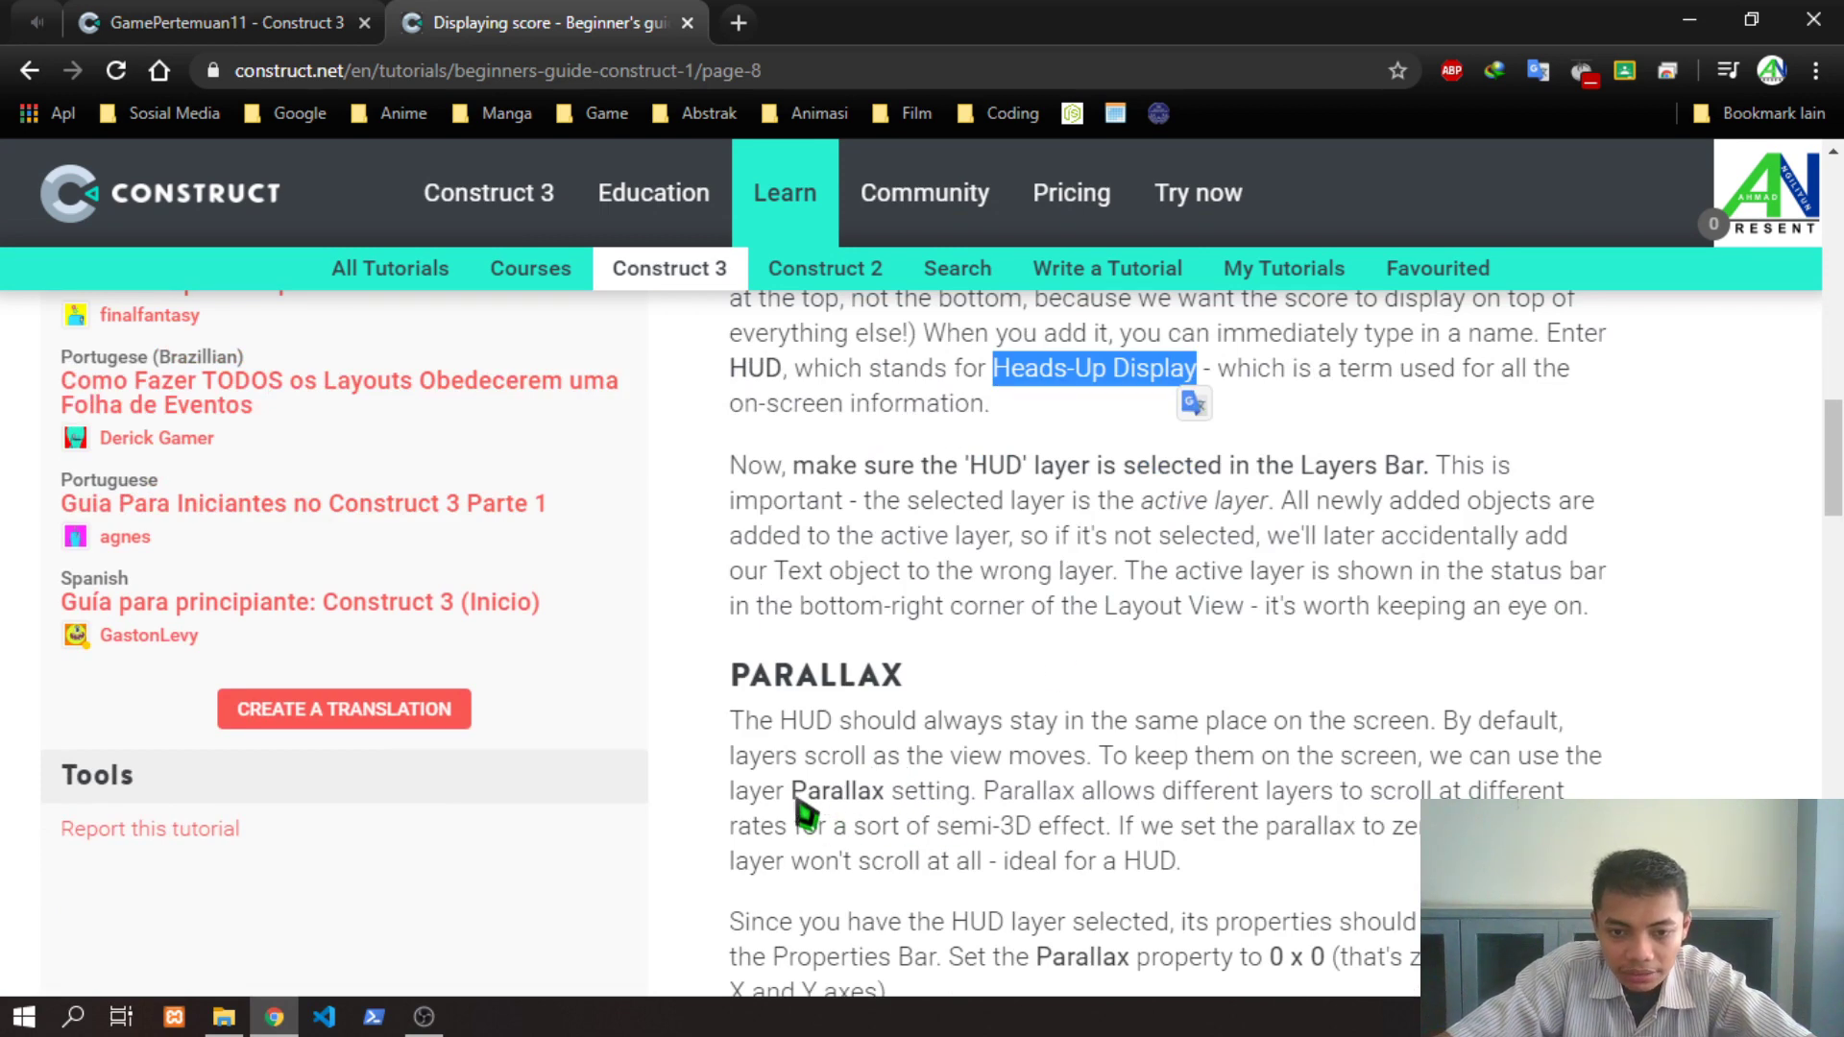
pyautogui.moveTo(796, 805); pyautogui.dragTo(946, 799)
pyautogui.click(1235, 774)
pyautogui.scroll(-3, 1314, 793)
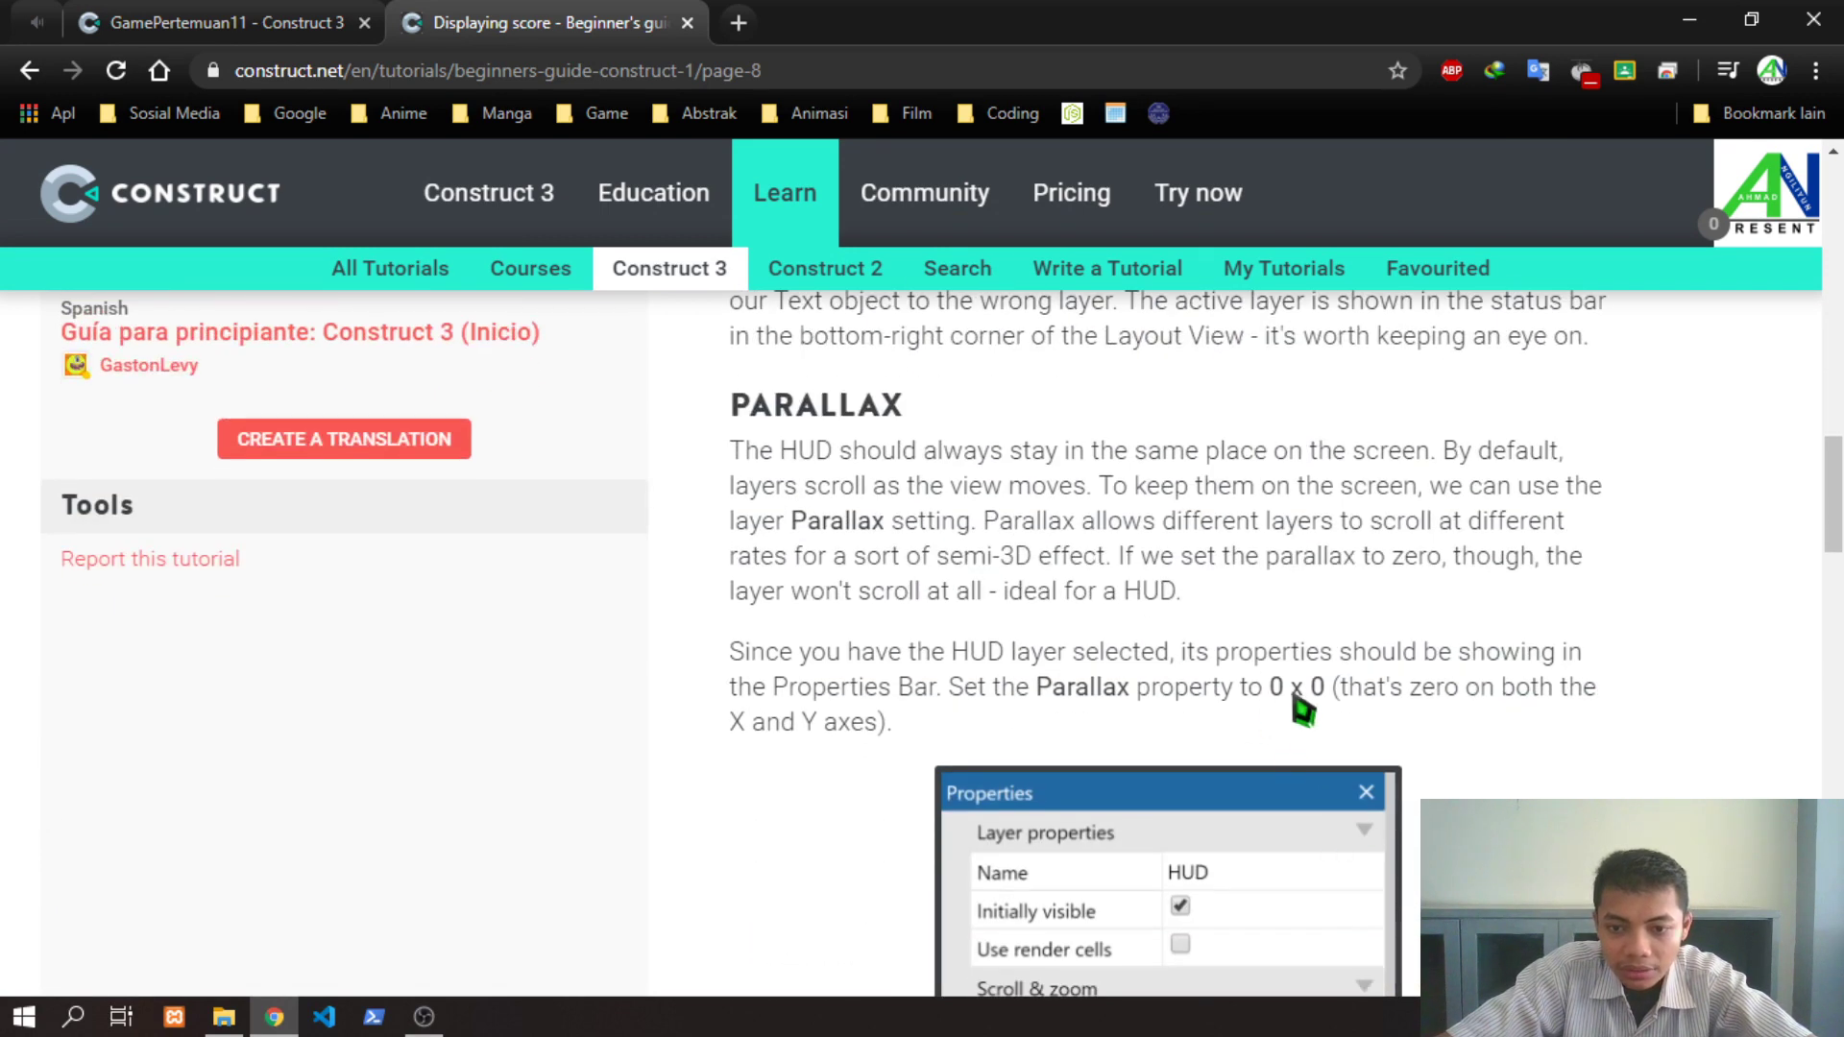
# Set the HUD layer's Parallax to 0% x 0%
pyautogui.click(286, 21)
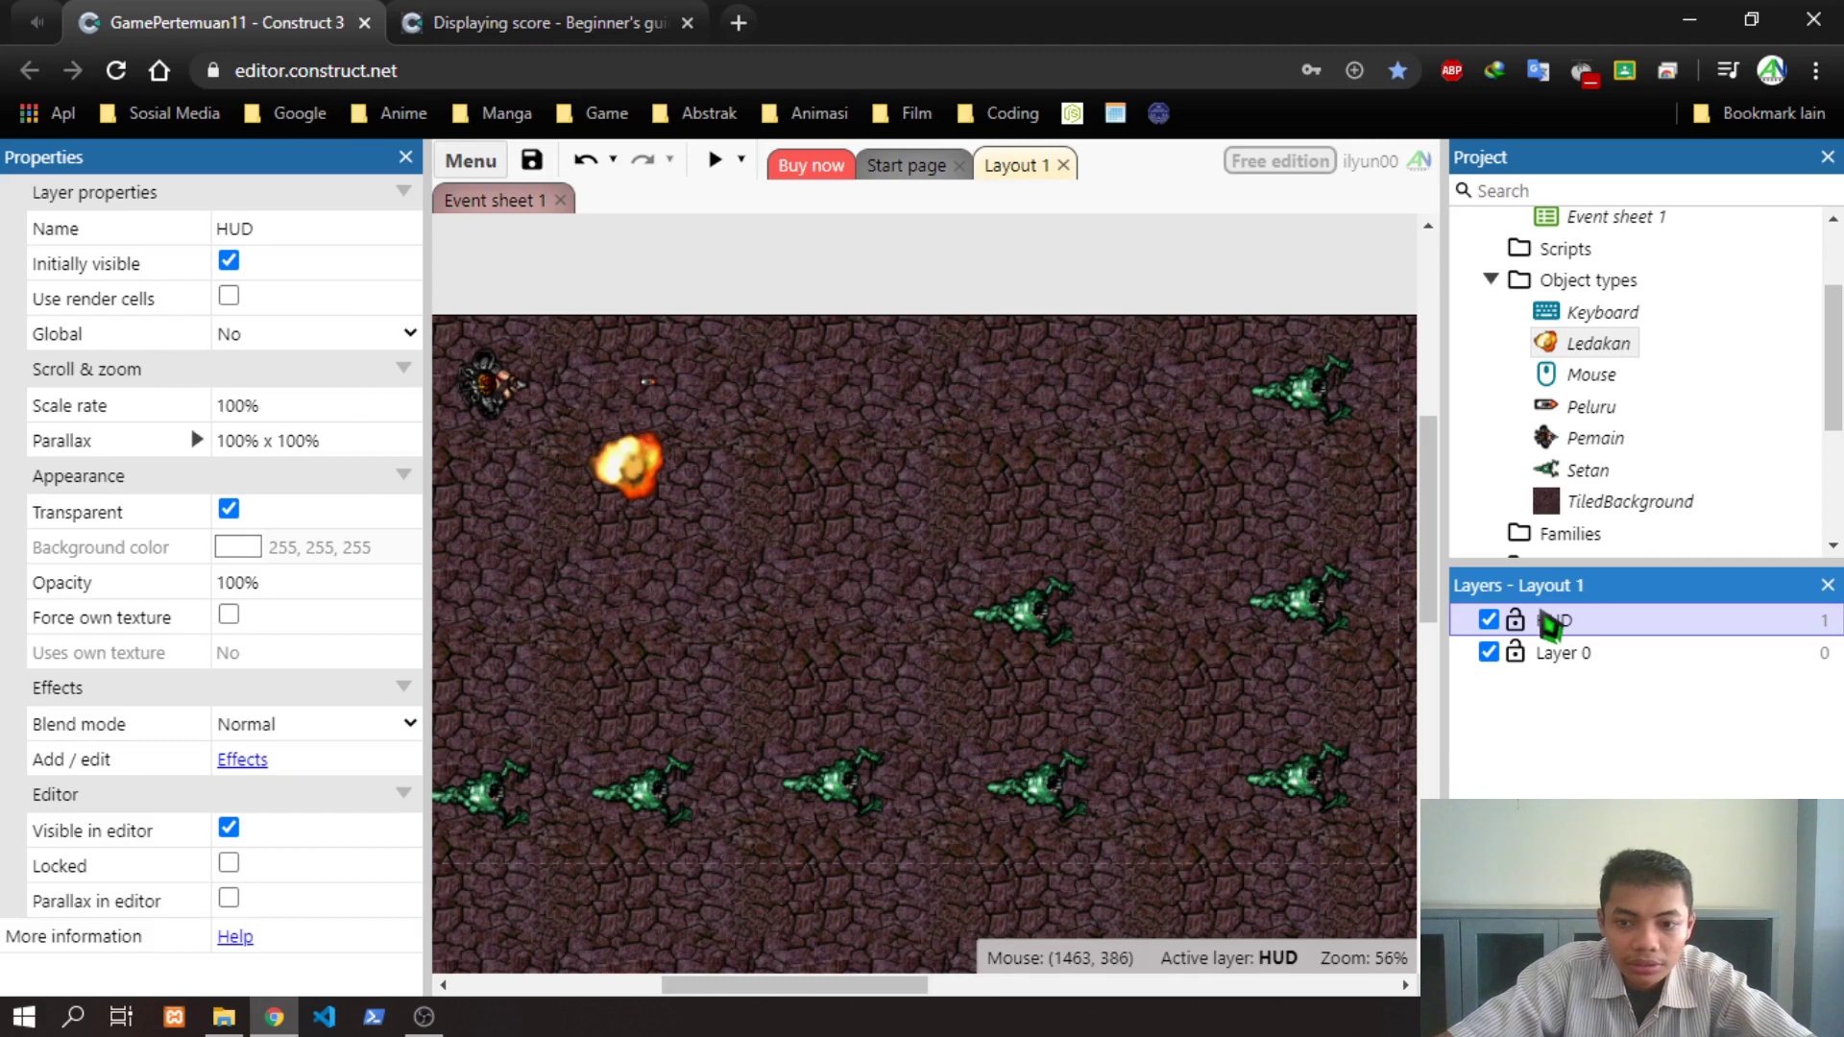
pyautogui.click(240, 442)
pyautogui.click(236, 439)
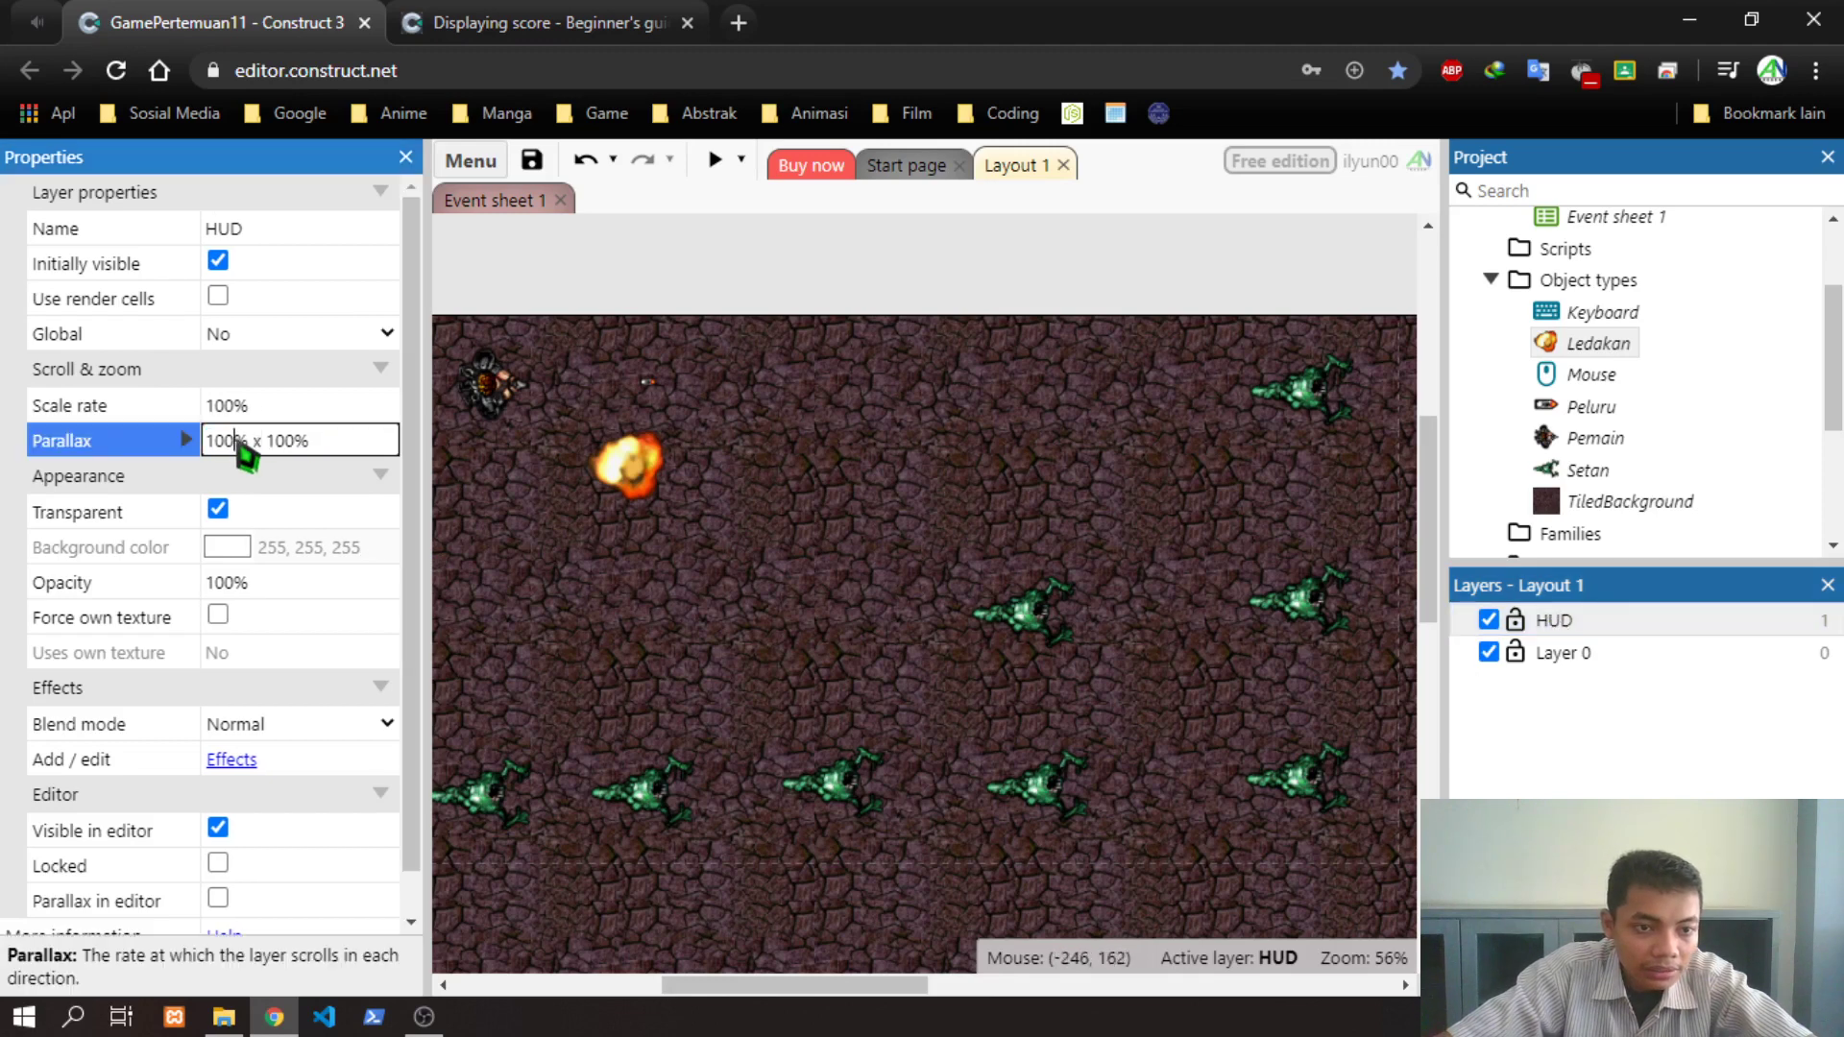
pyautogui.press('BackSpace')
pyautogui.press('BackSpace')
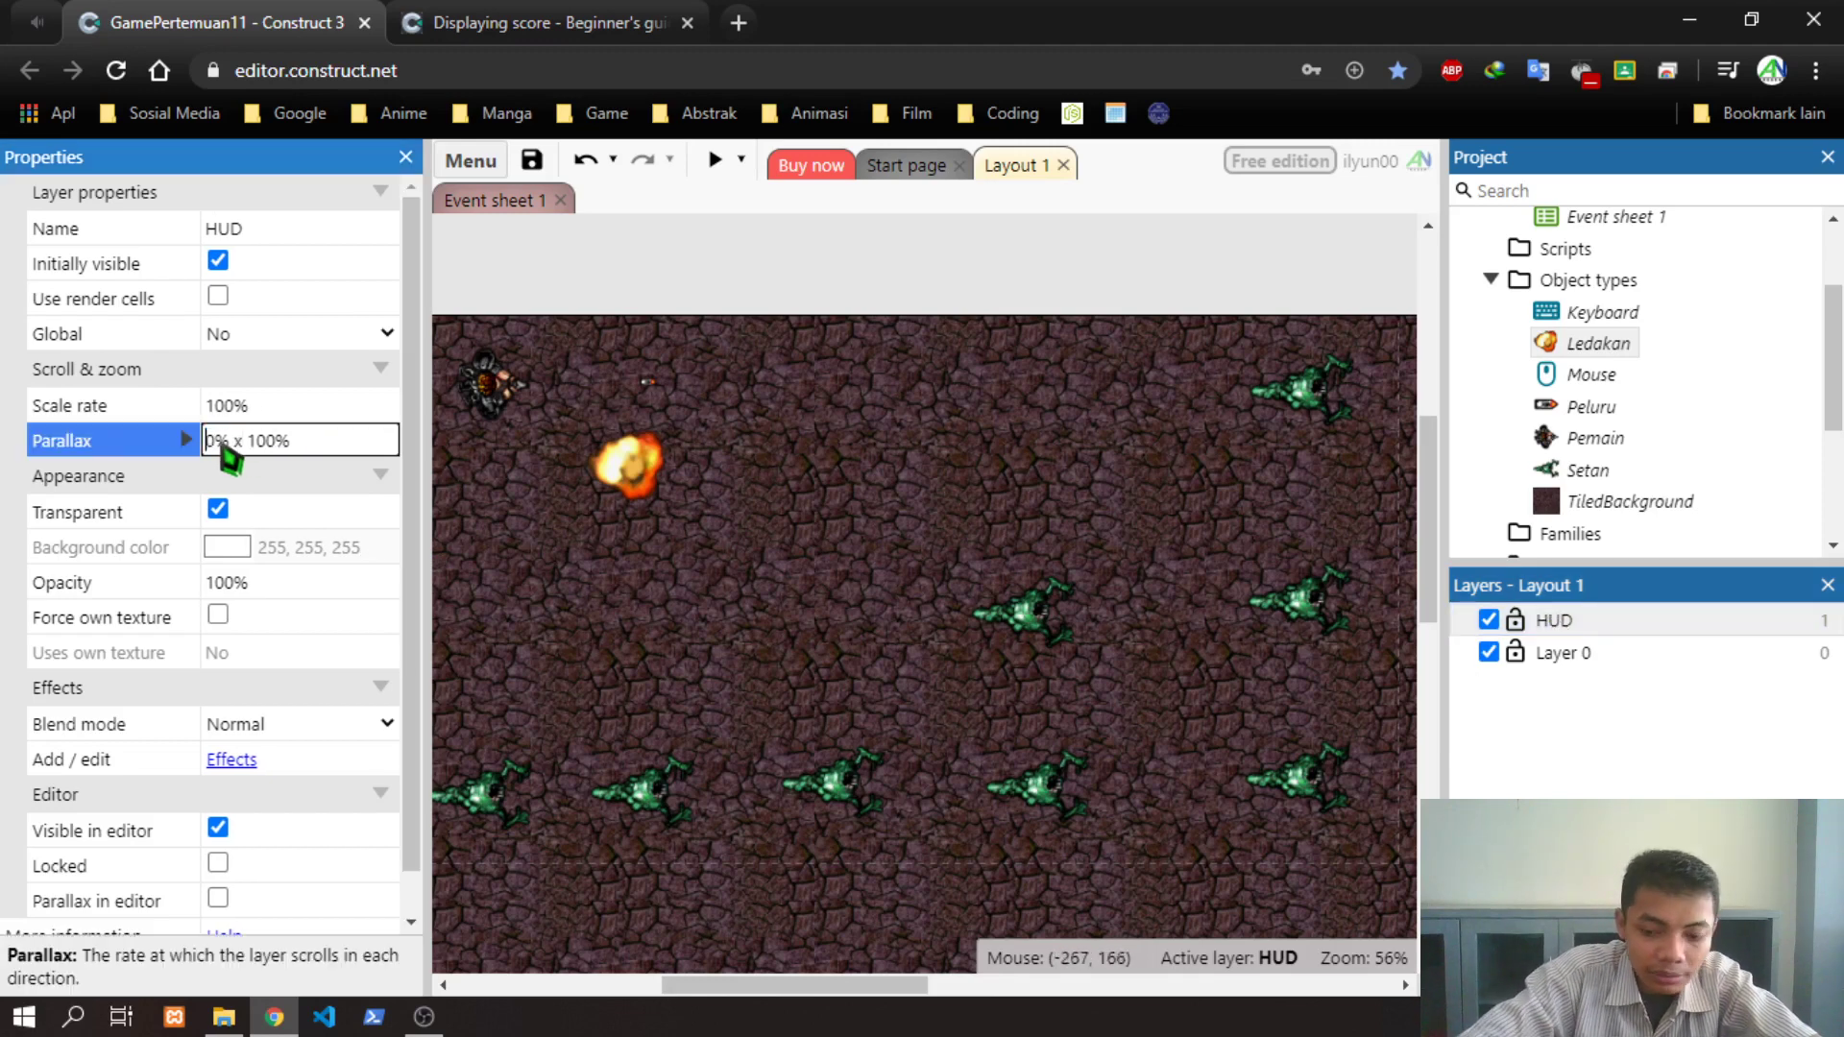
pyautogui.press('Delete')
pyautogui.press('Delete')
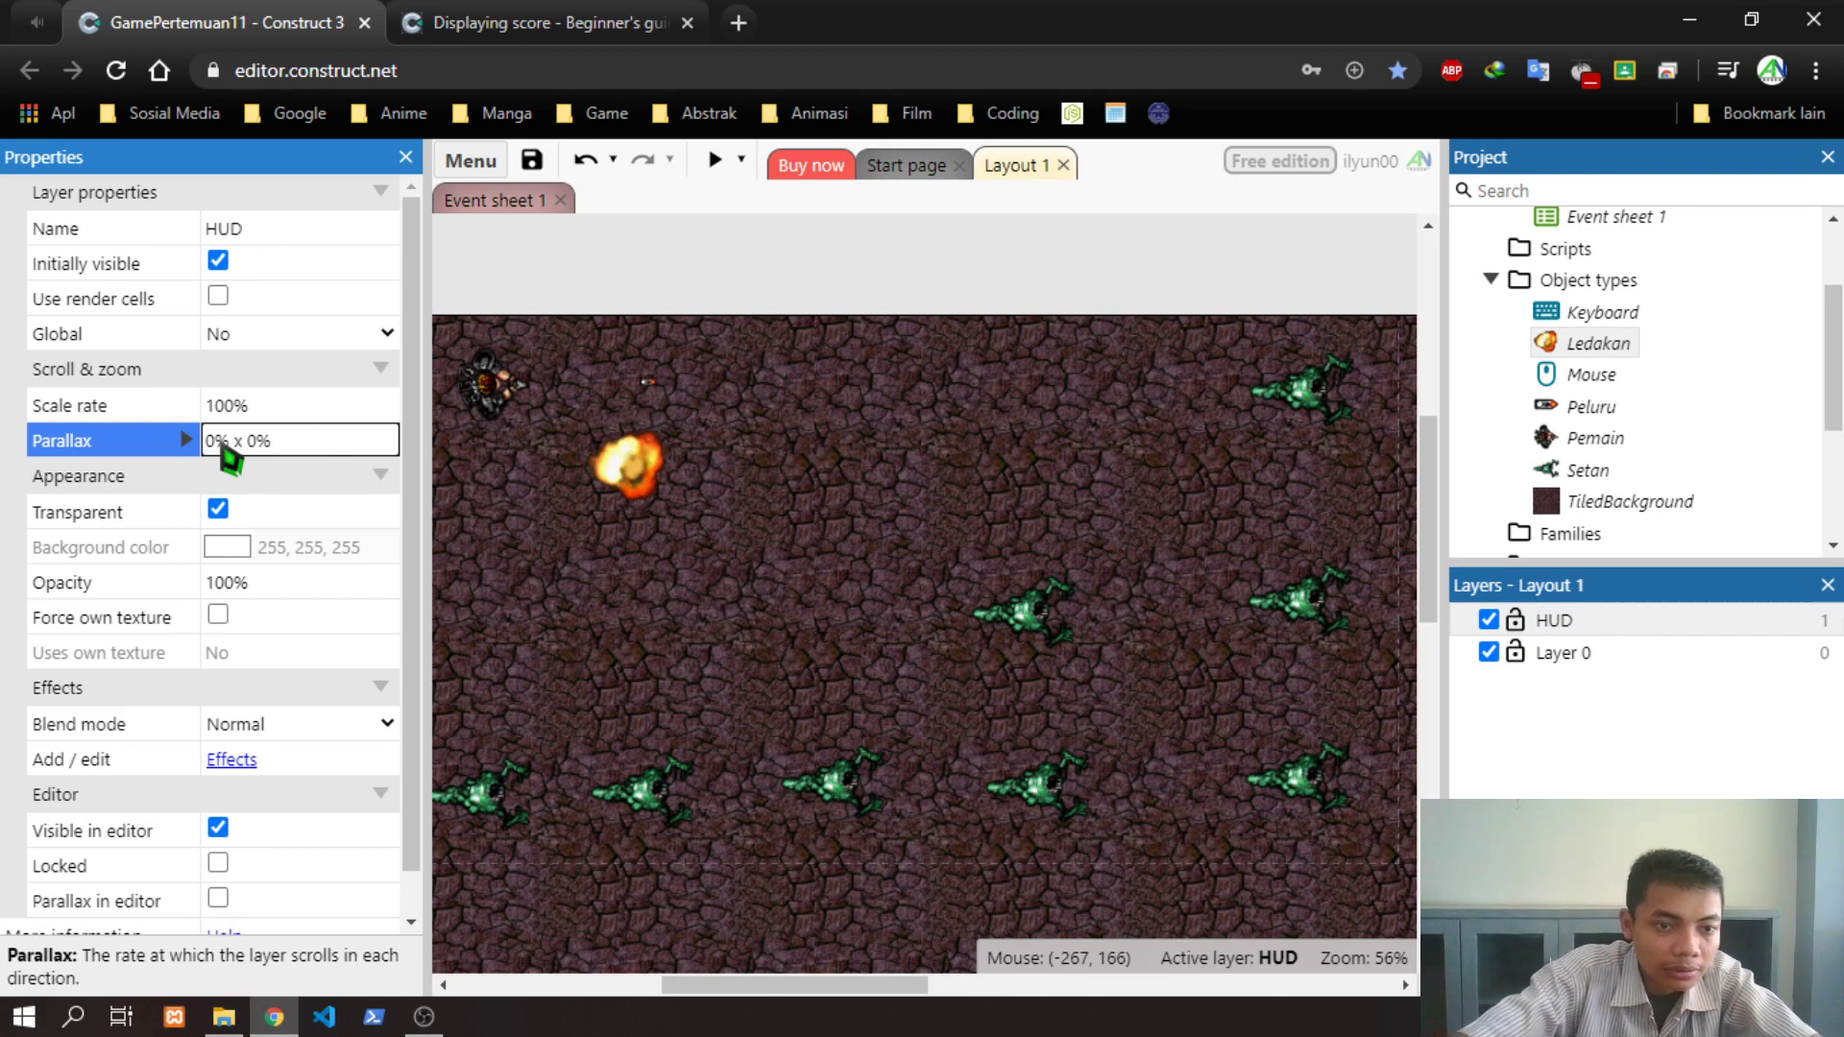
pyautogui.press('Return')
# Check the tutorial's parallax example and read its instructions for adding the Text object
pyautogui.click(528, 23)
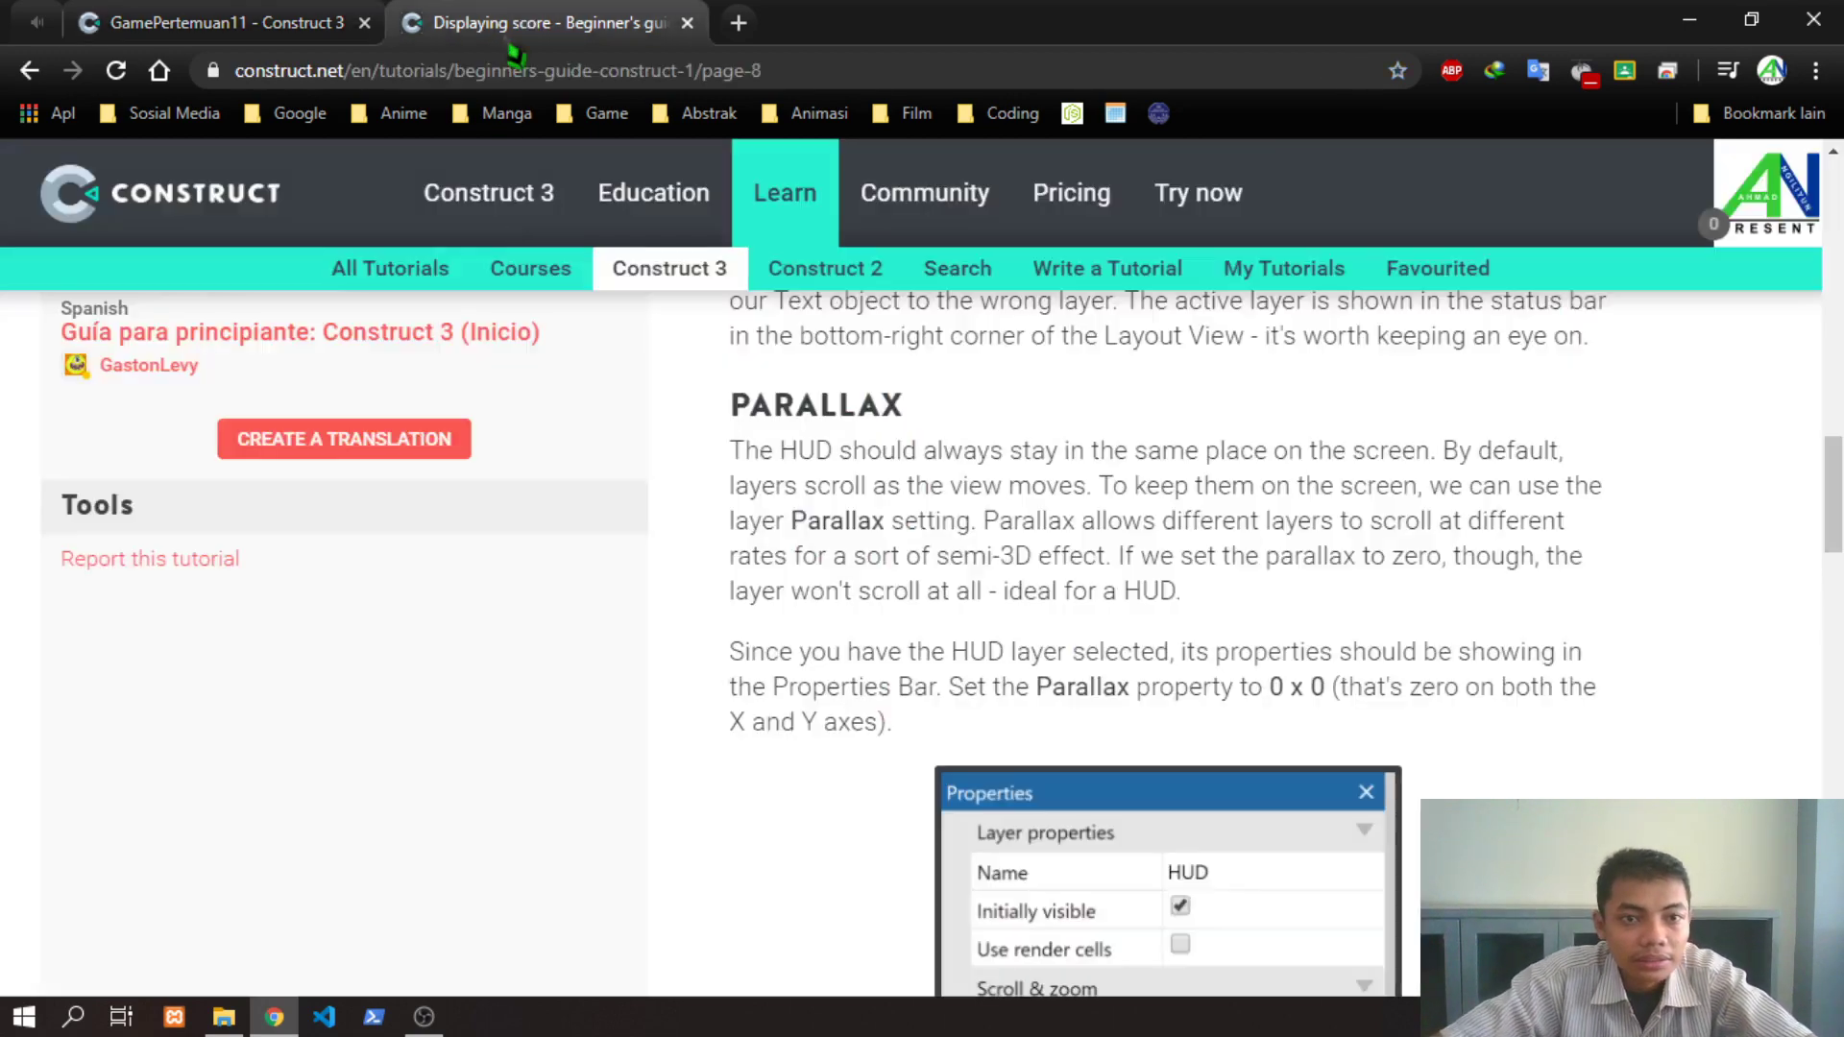
pyautogui.scroll(-3, 1176, 712)
pyautogui.scroll(-8, 1063, 523)
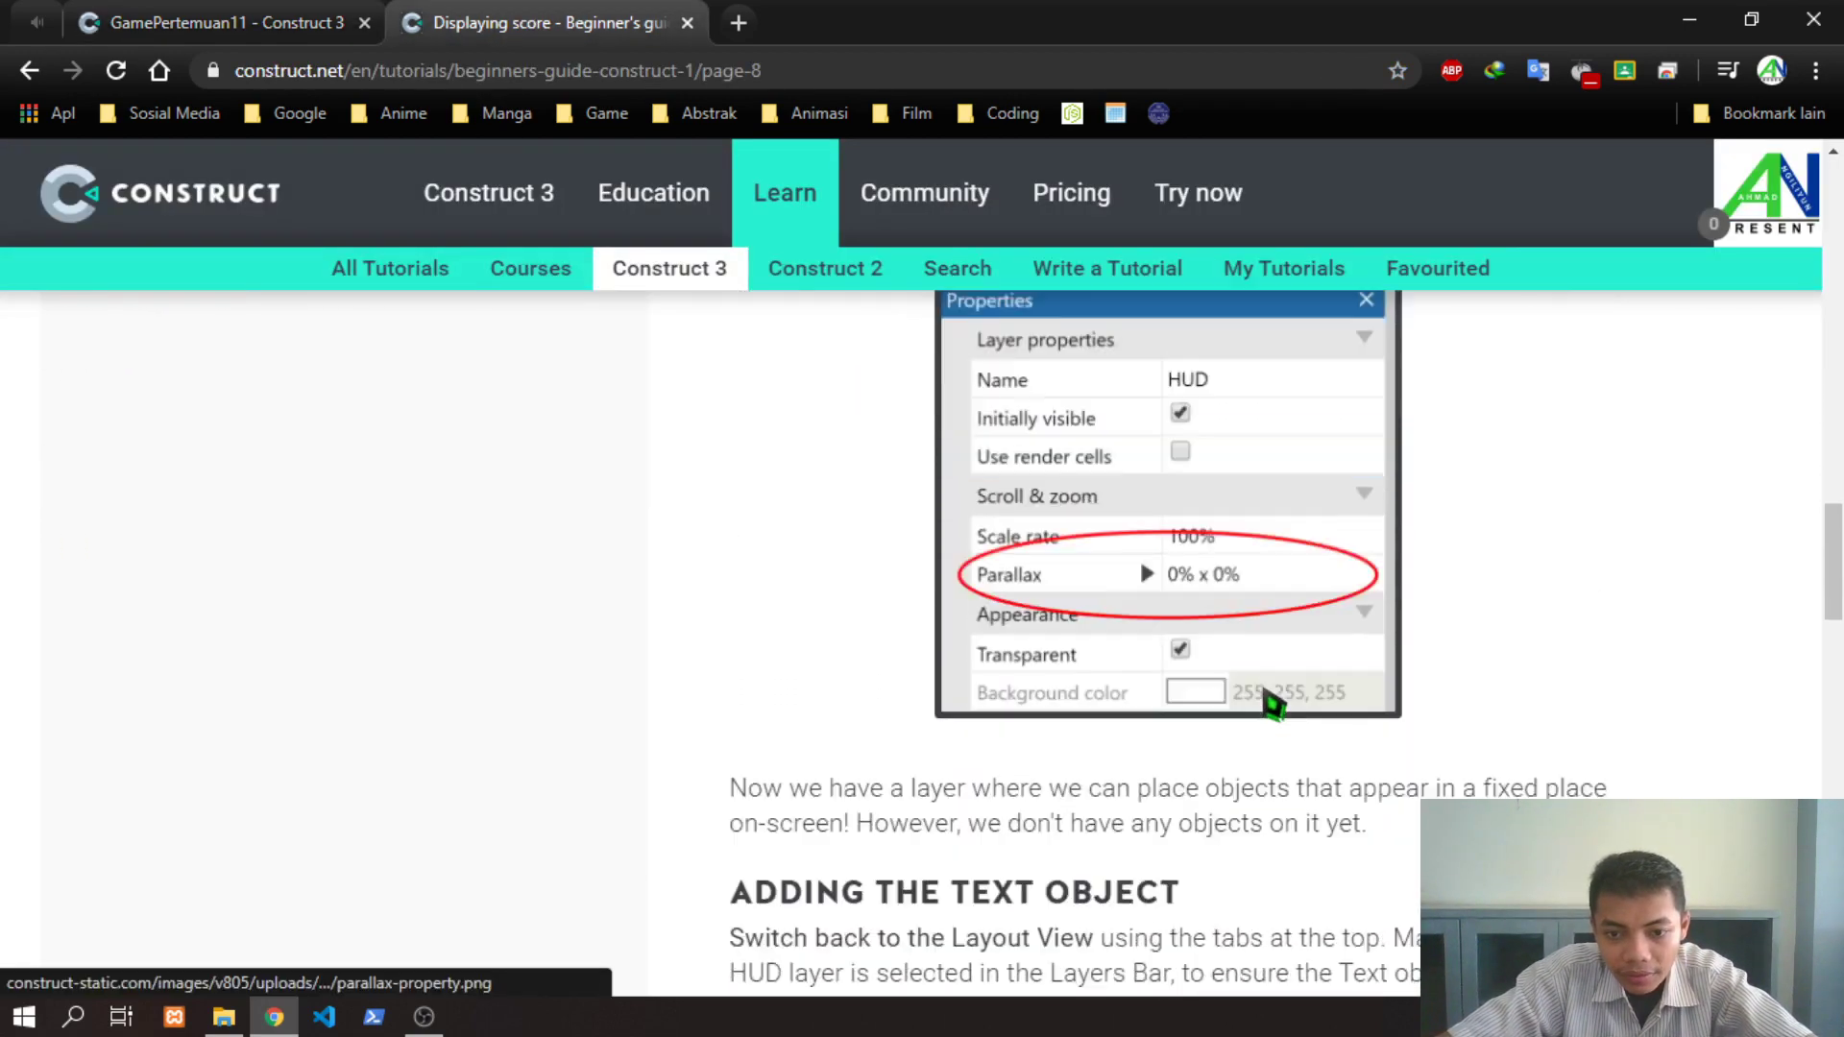
pyautogui.moveTo(732, 485); pyautogui.dragTo(1120, 527)
pyautogui.click(1317, 553)
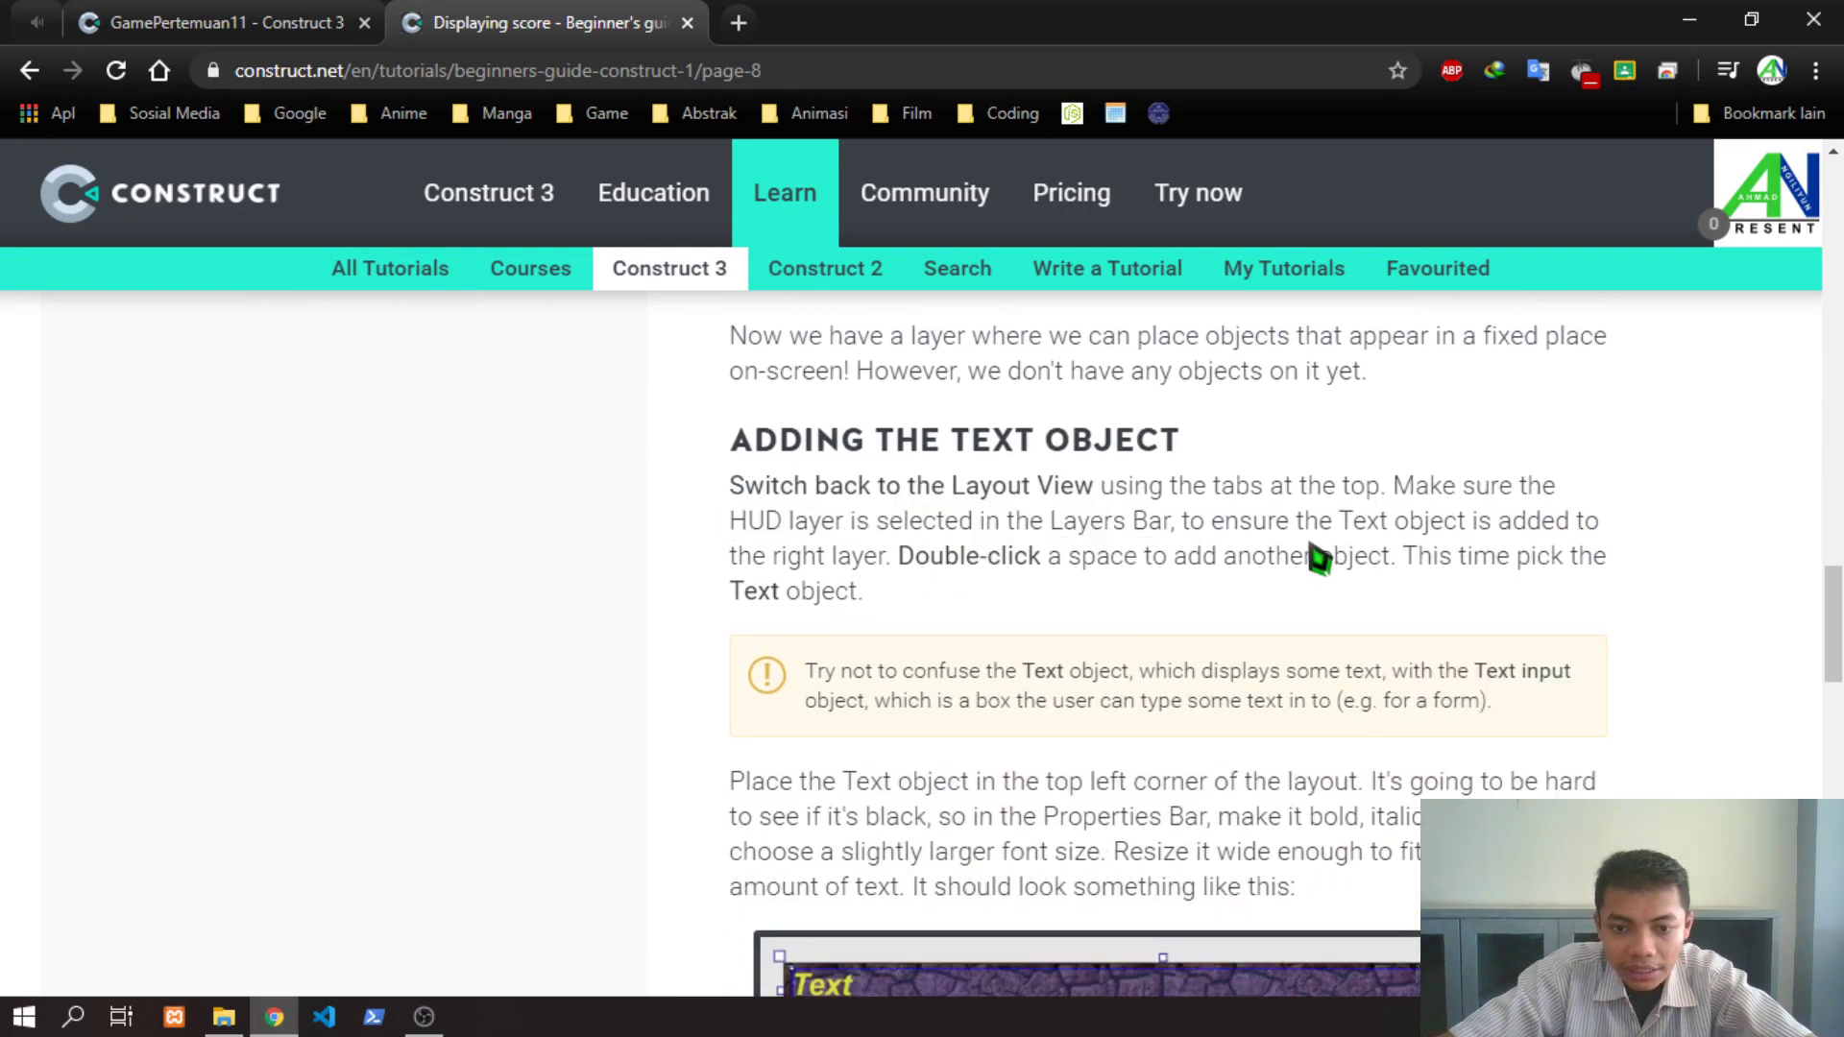
# With the HUD layer active, insert a new Text object type into Layout 1 with the default name
pyautogui.click(221, 23)
pyautogui.click(1548, 620)
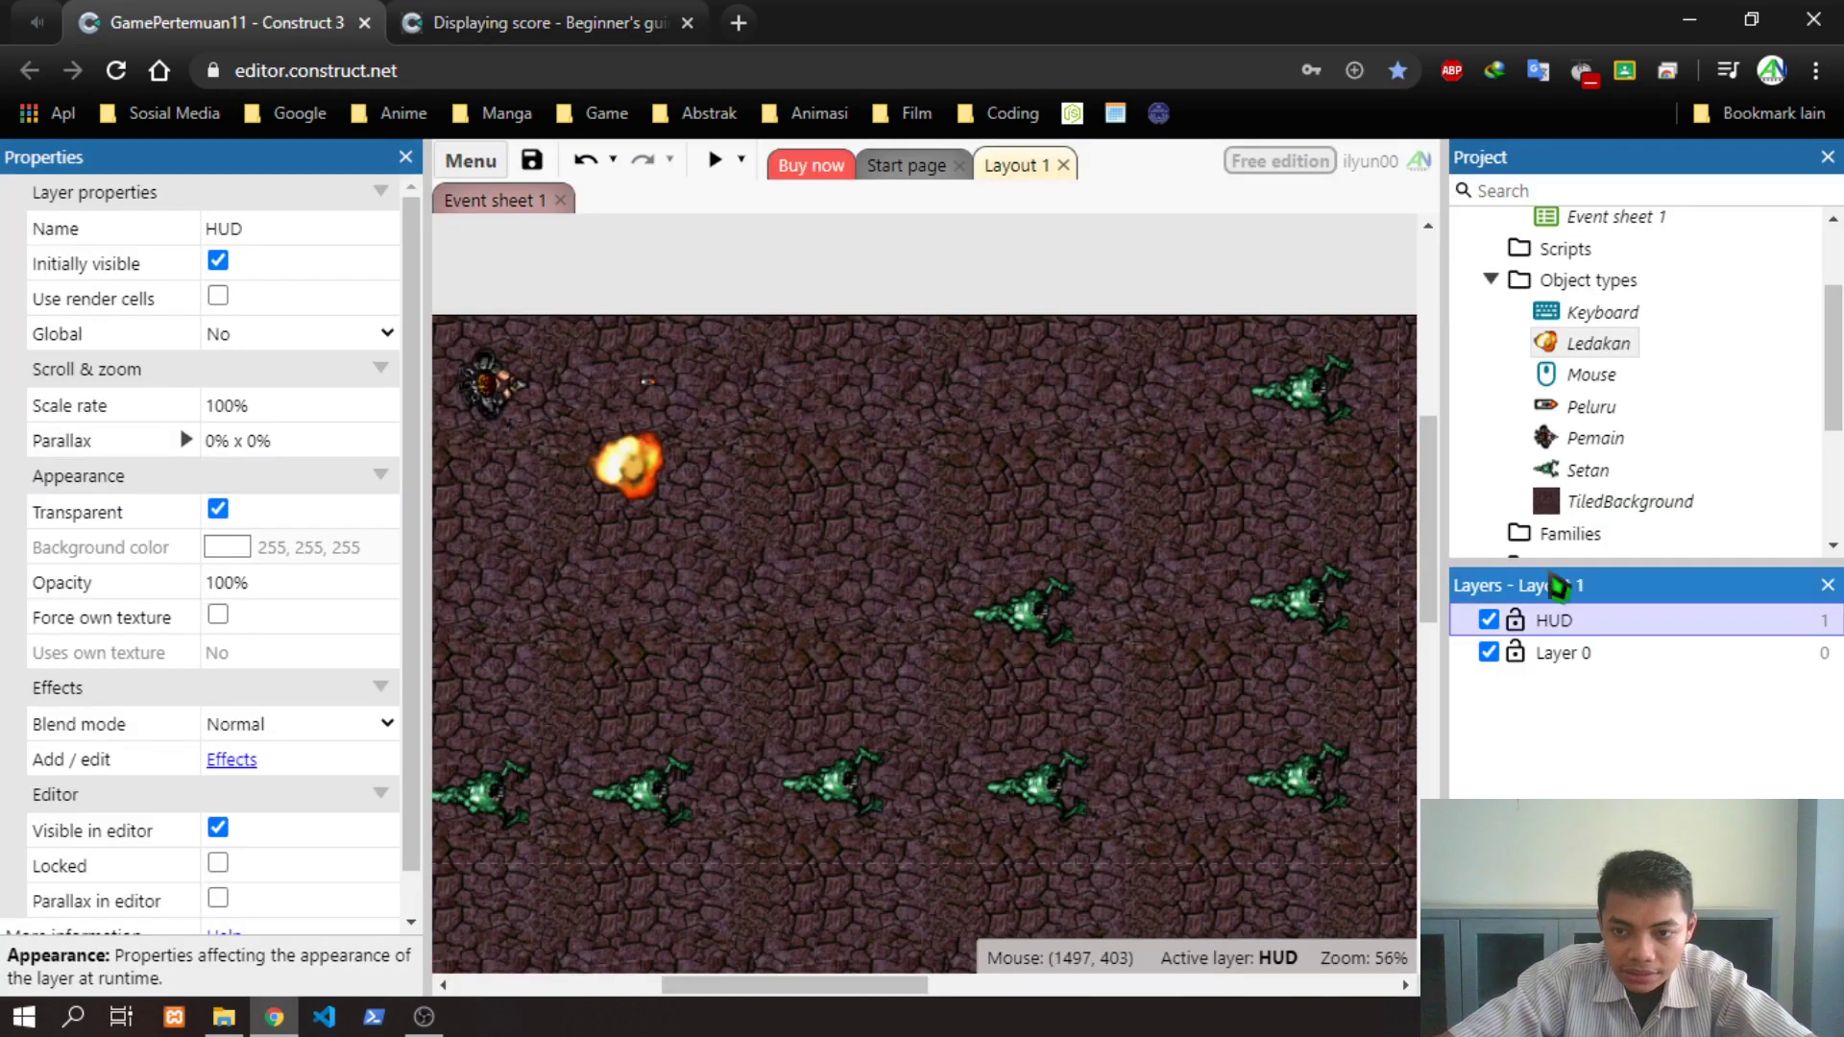
pyautogui.rightClick(1060, 518)
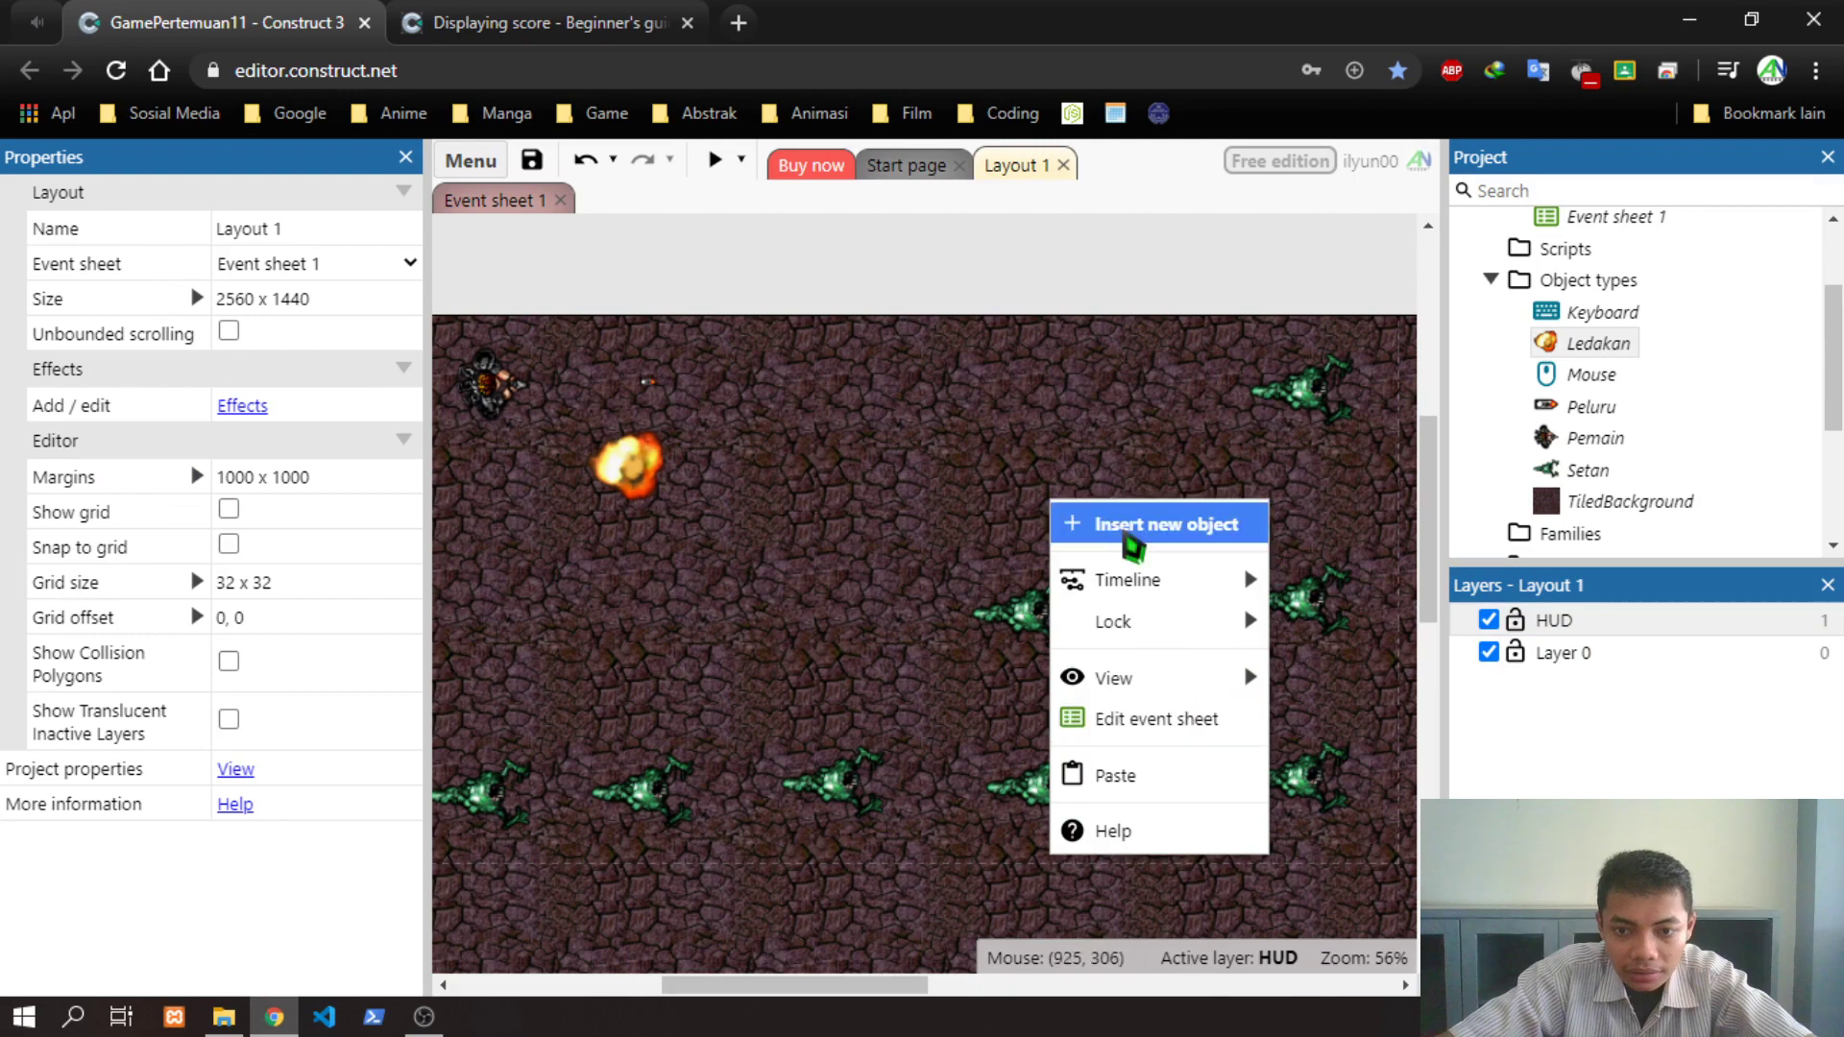
pyautogui.click(1068, 522)
pyautogui.scroll(-3, 990, 663)
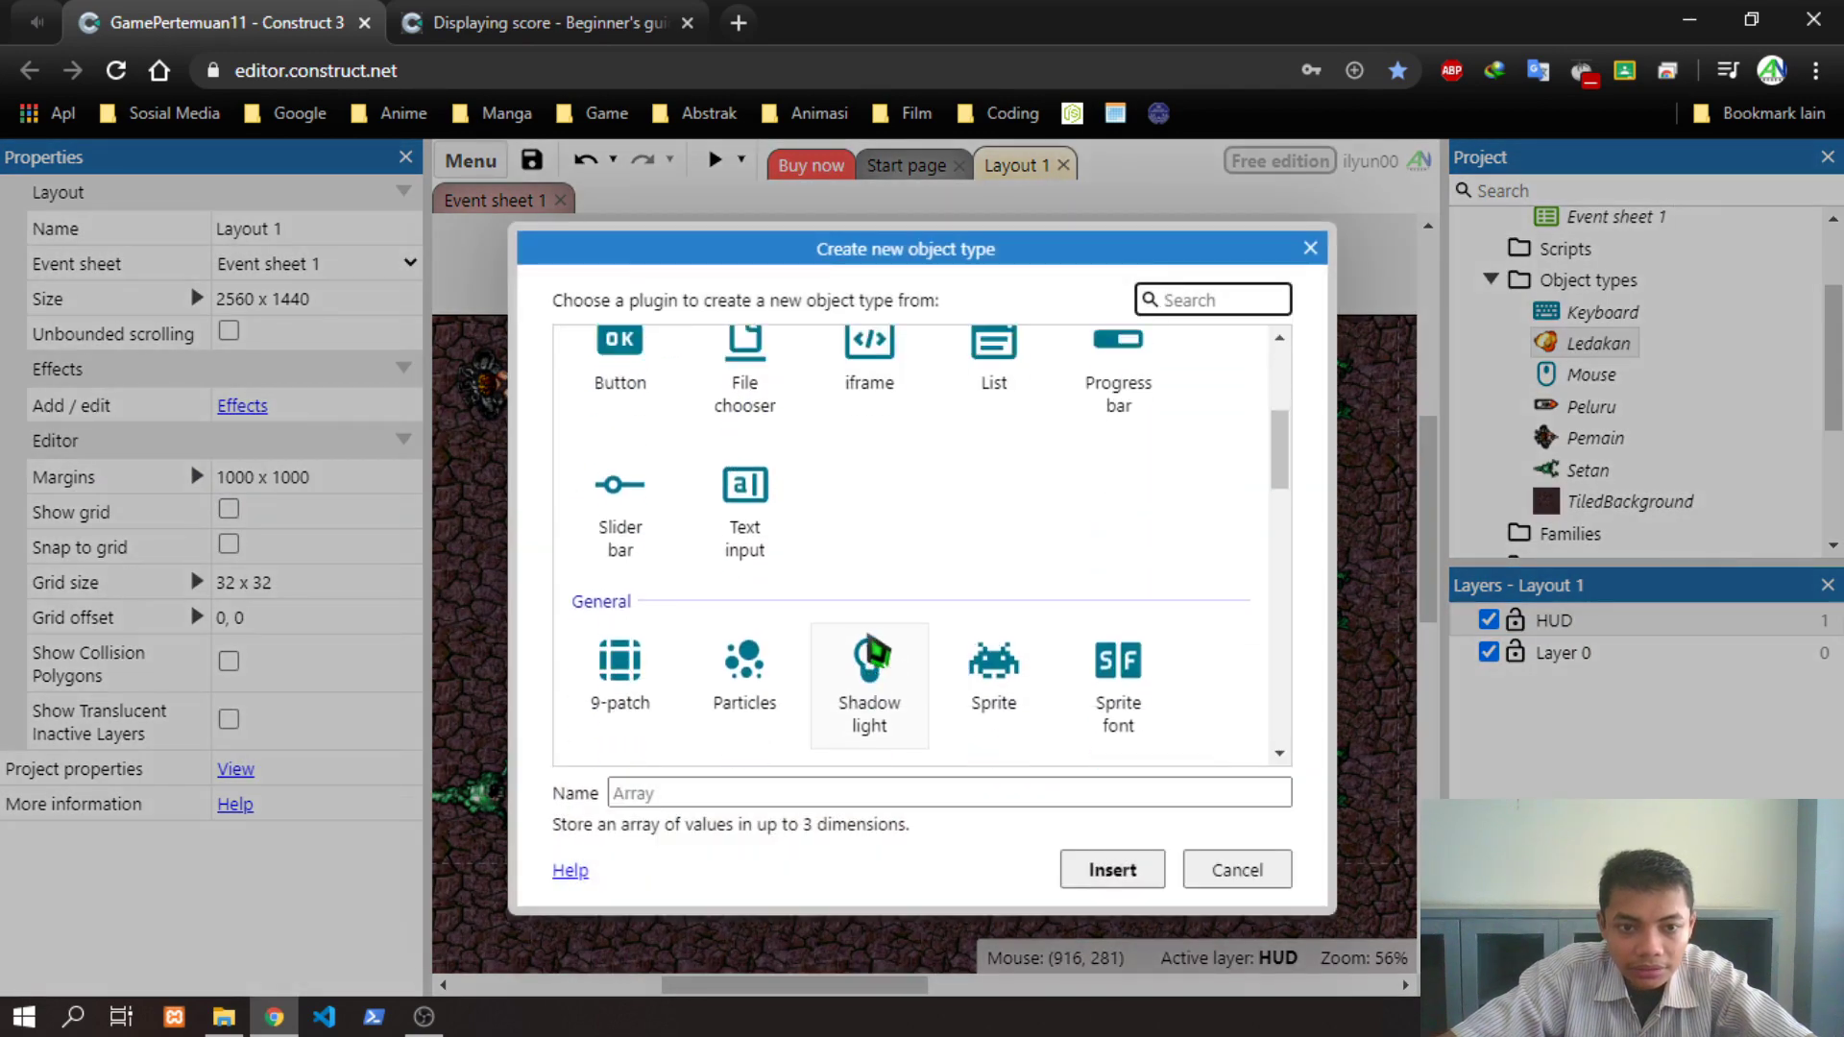
pyautogui.scroll(4, 874, 649)
pyautogui.scroll(-8, 876, 657)
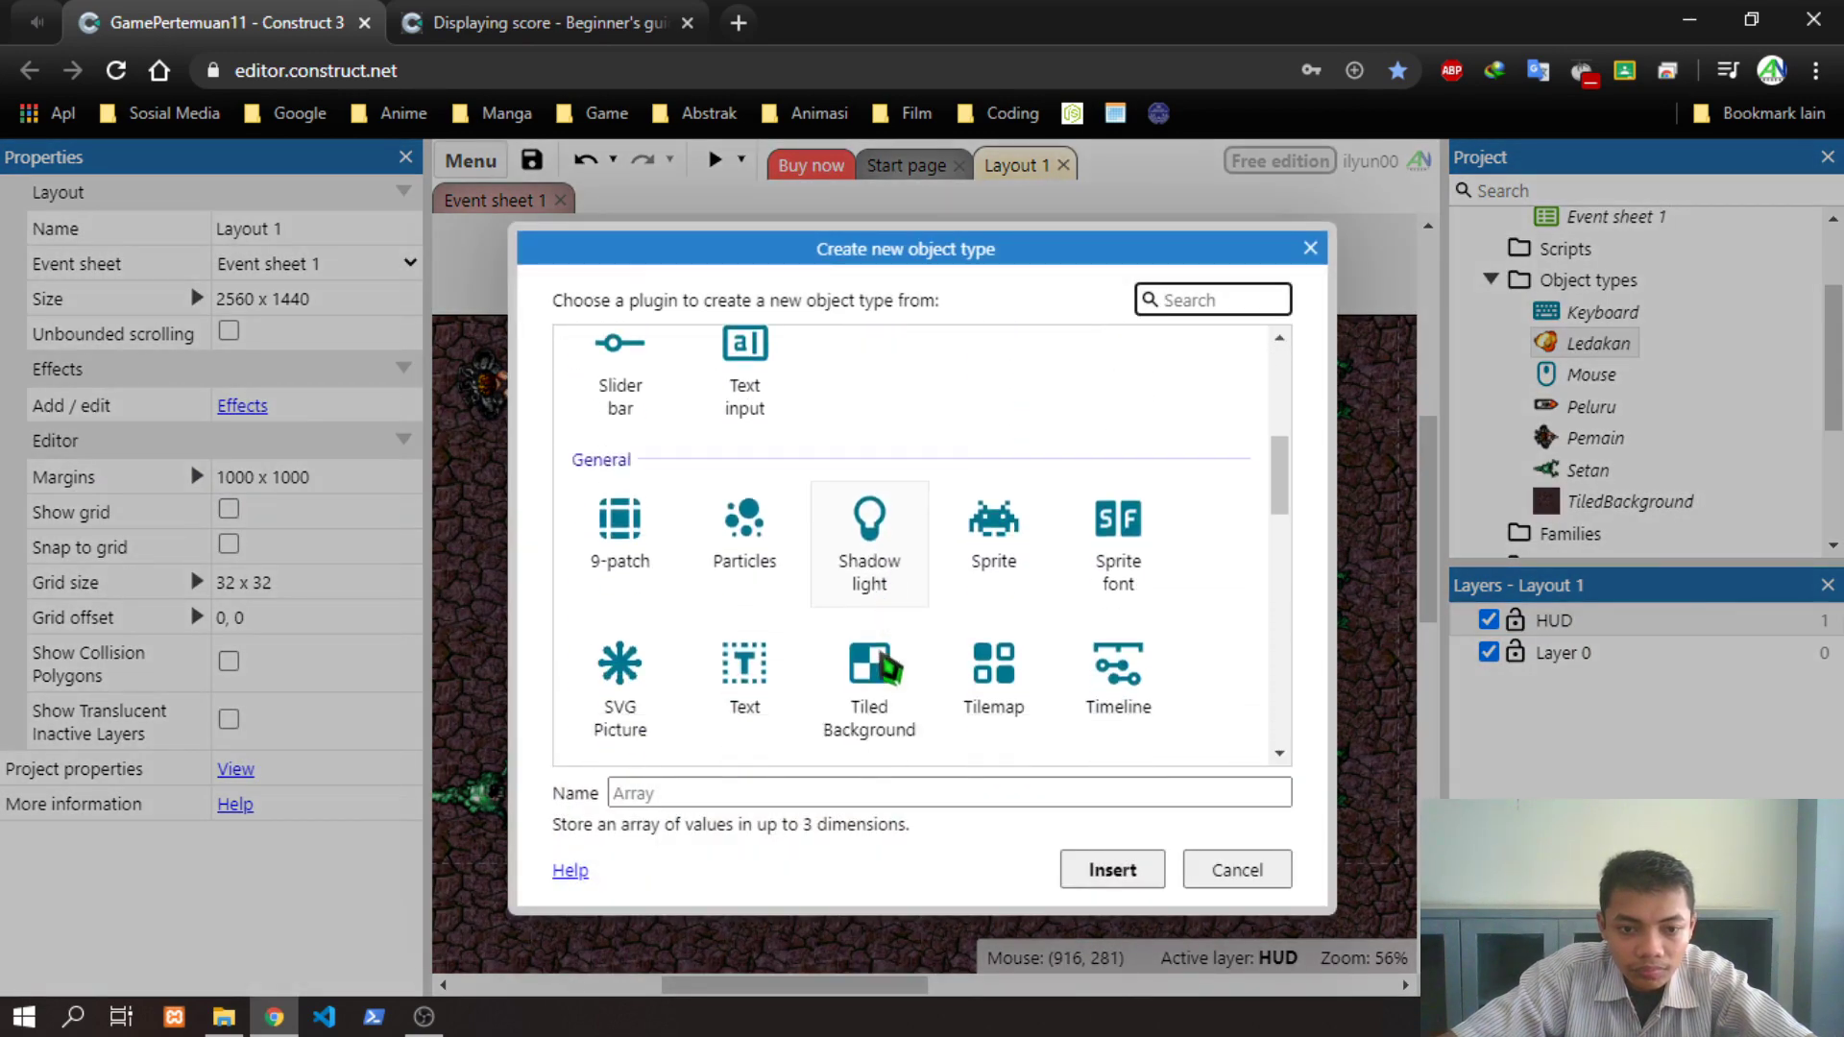
pyautogui.click(756, 400)
pyautogui.scroll(3, 758, 403)
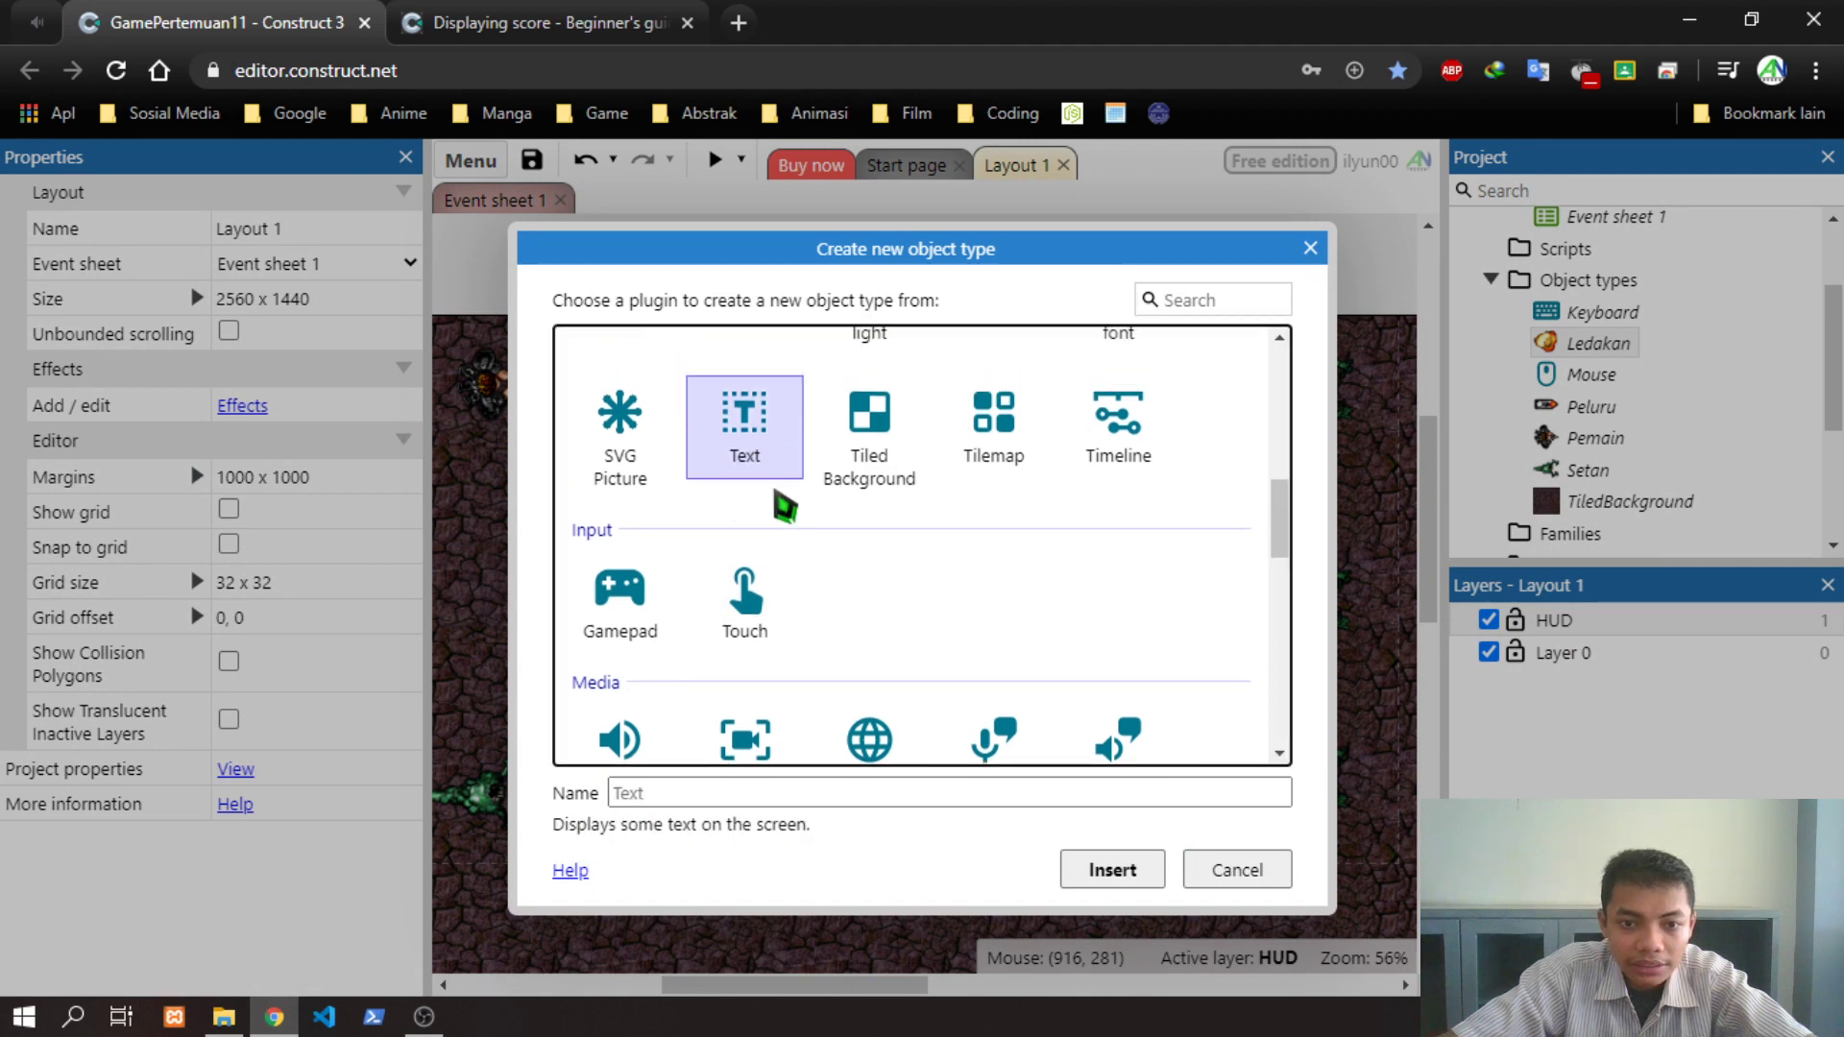
pyautogui.click(747, 403)
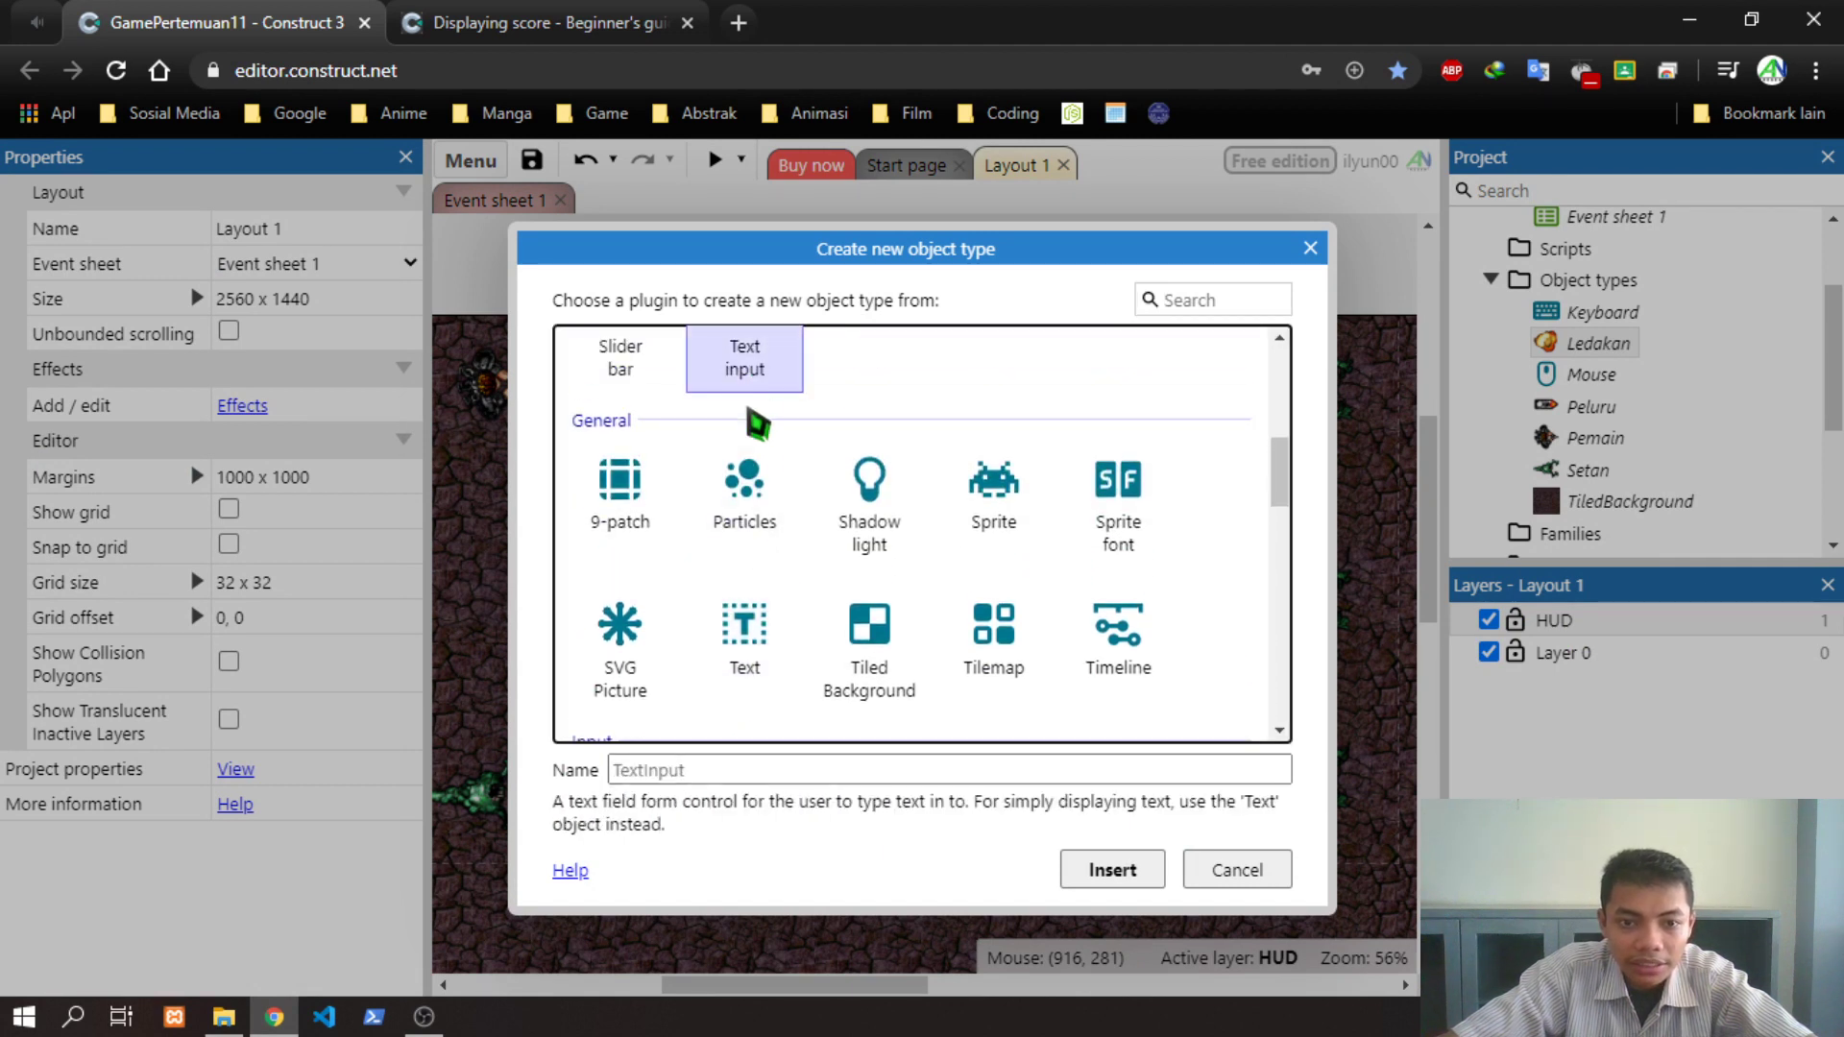
pyautogui.scroll(2, 753, 416)
pyautogui.scroll(-3, 769, 567)
pyautogui.click(744, 507)
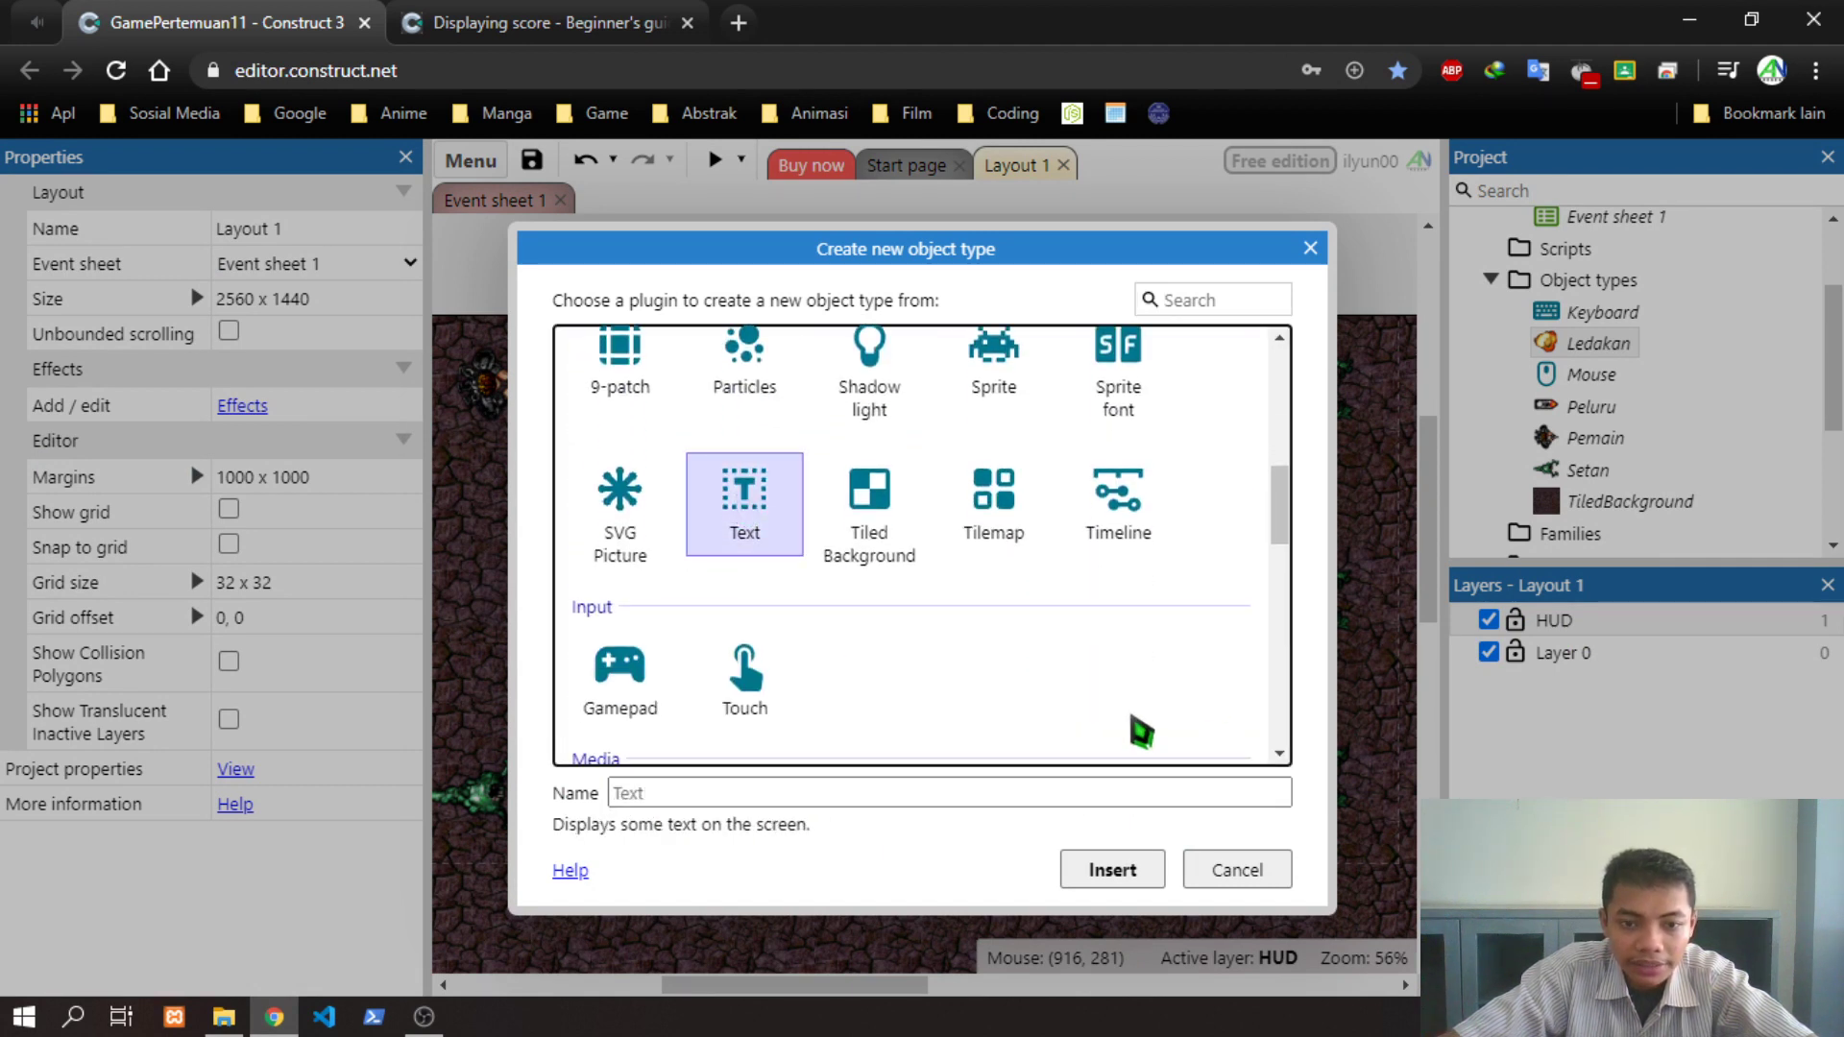
pyautogui.click(1111, 869)
# Place the Text object along the layout's upper edge at about 499, 5 and enlarge it to about 360 x 74
pyautogui.hscroll(-1, 674, 434)
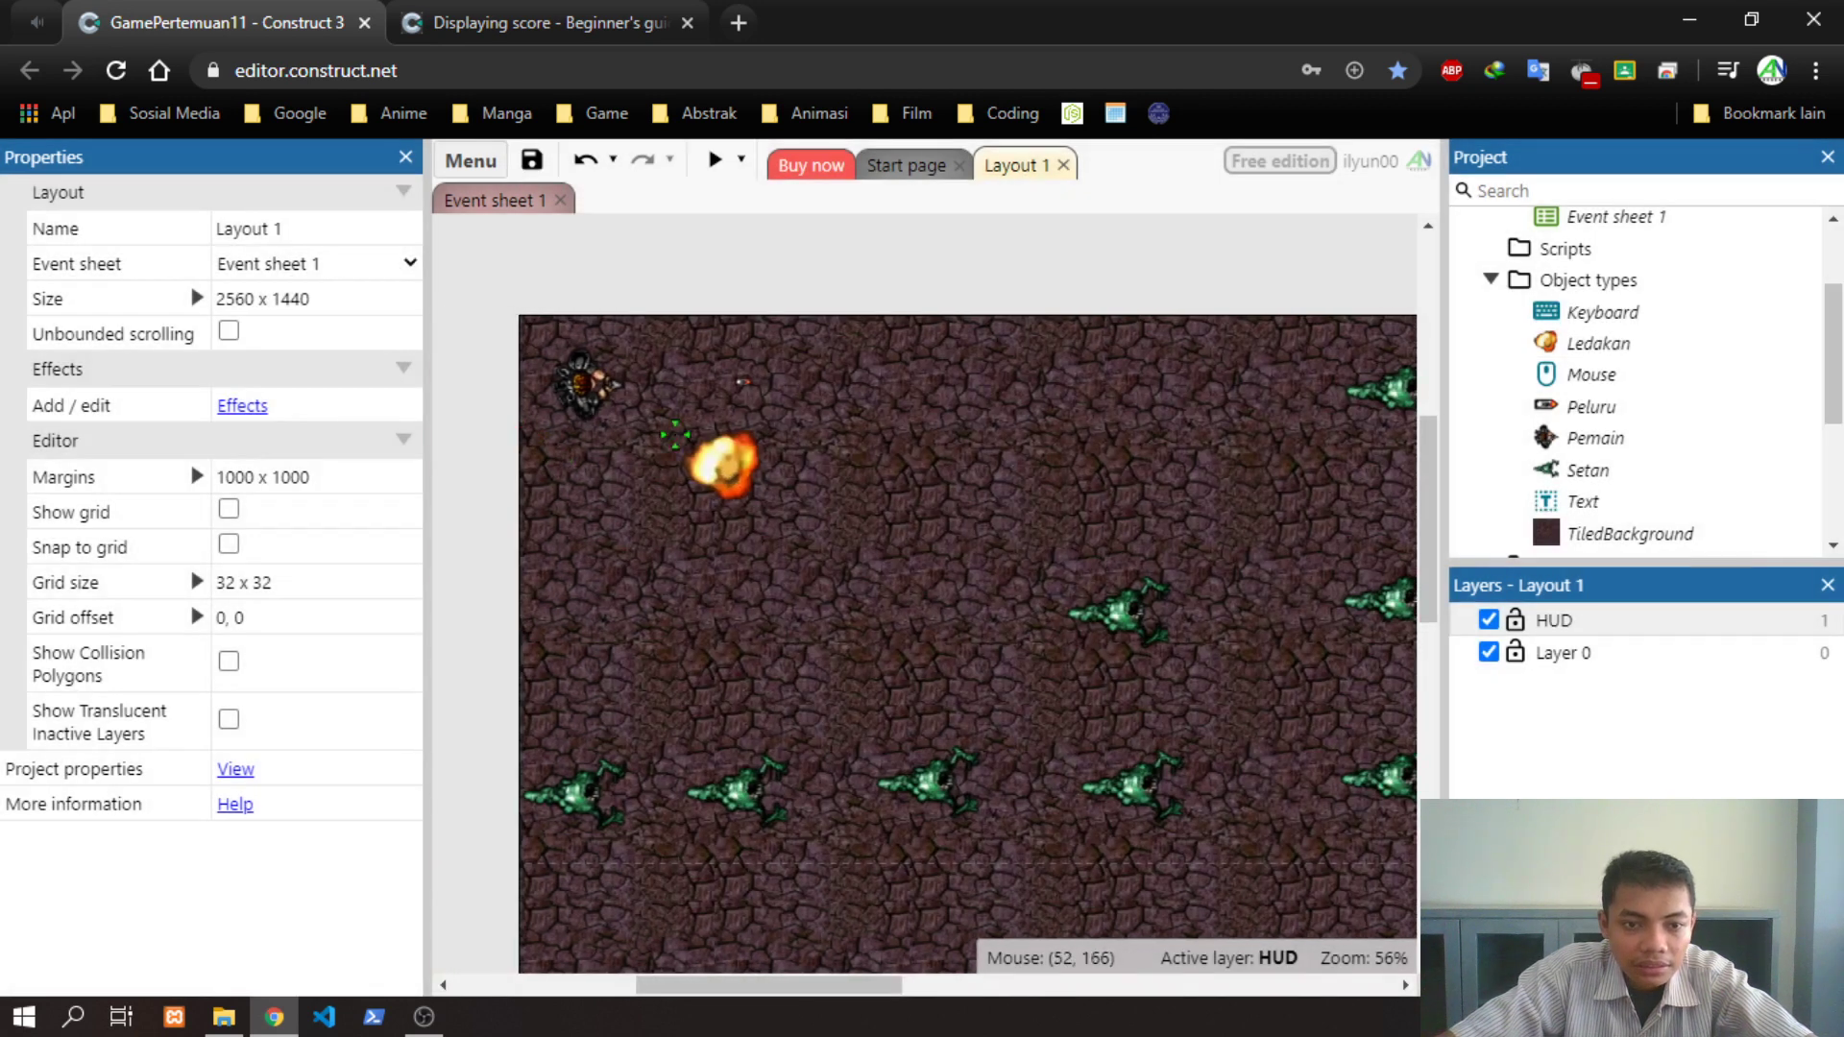
pyautogui.hscroll(2, 1338, 485)
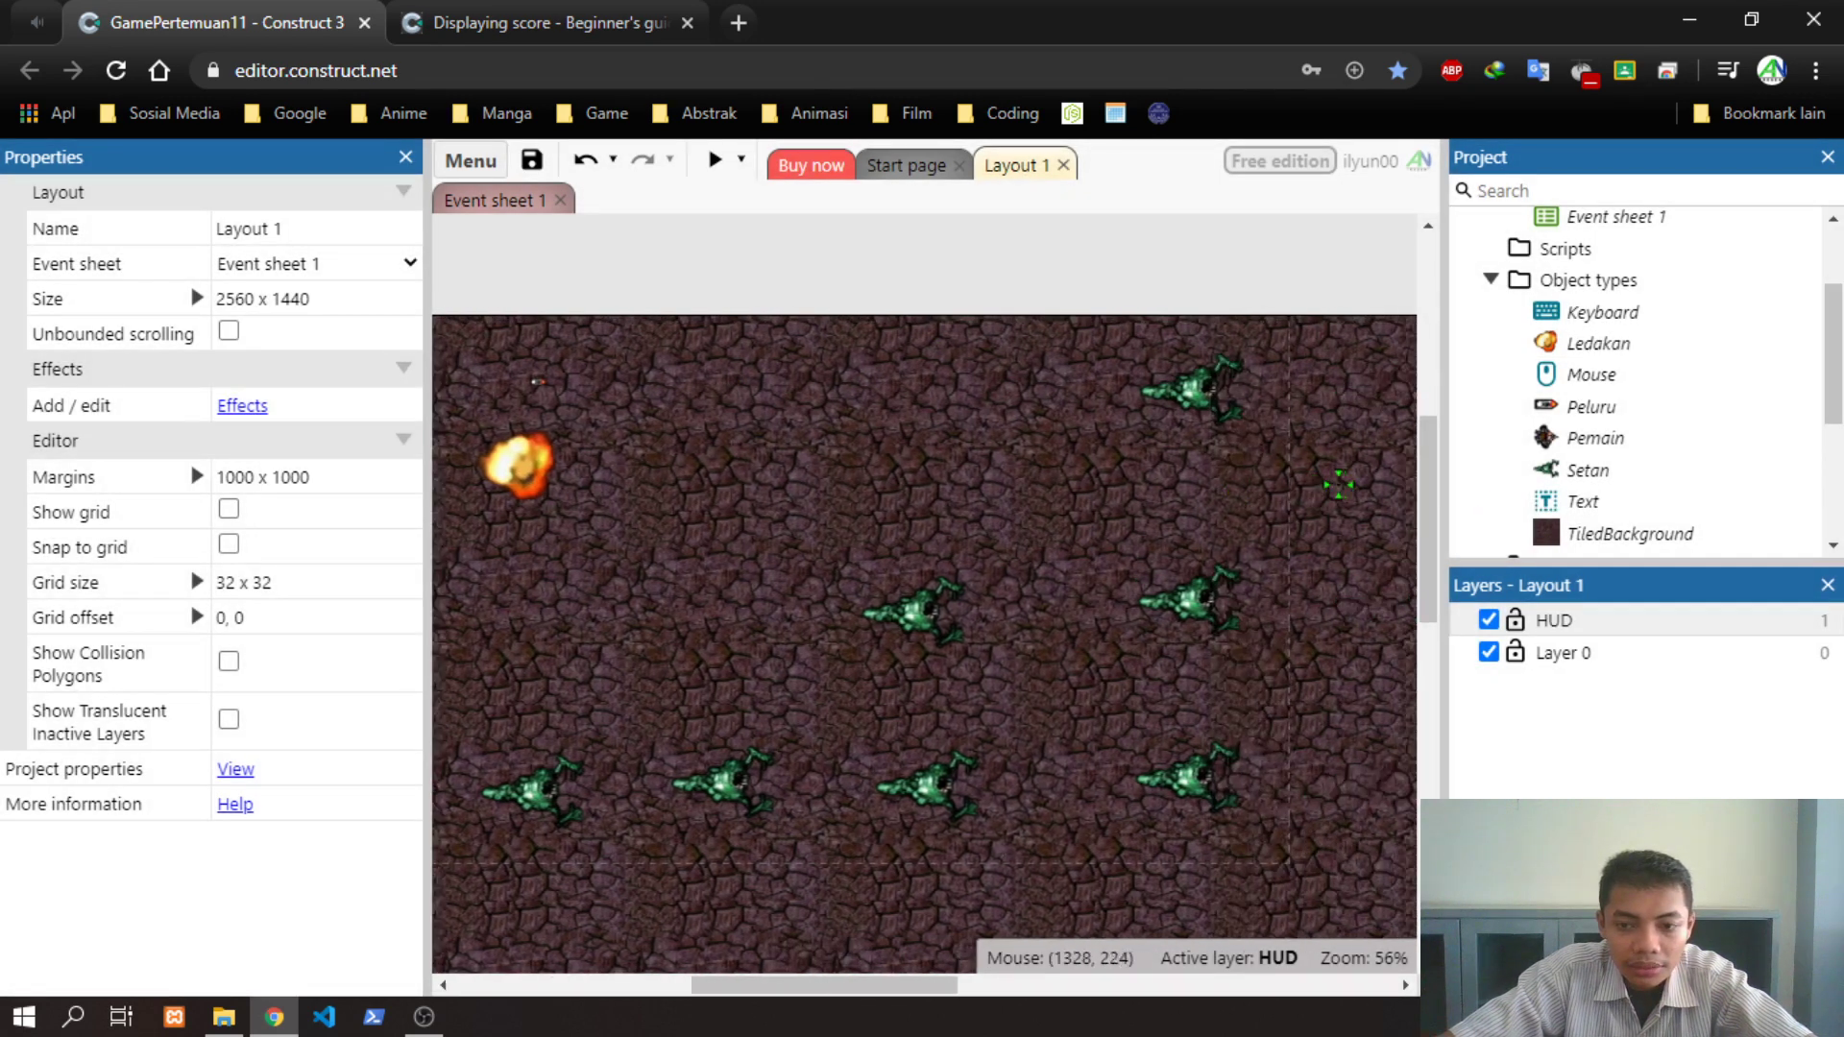
pyautogui.hscroll(-1, 762, 345)
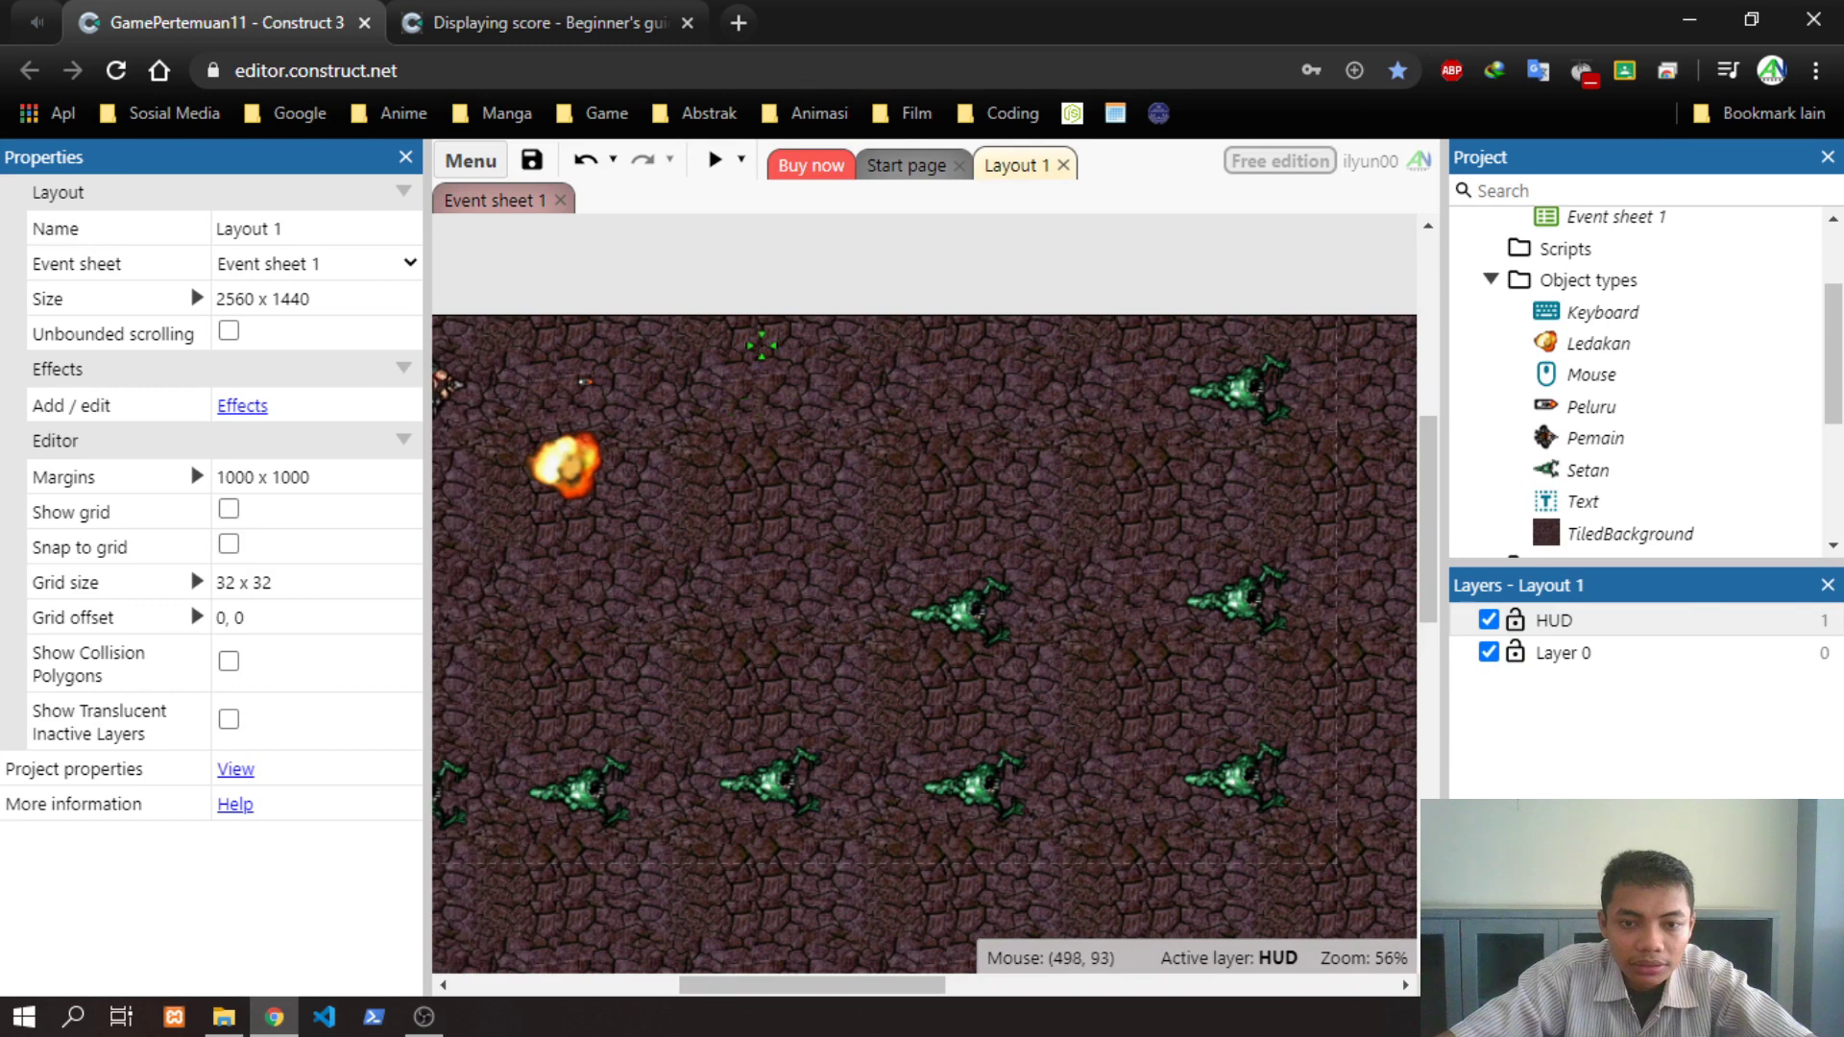
pyautogui.click(761, 325)
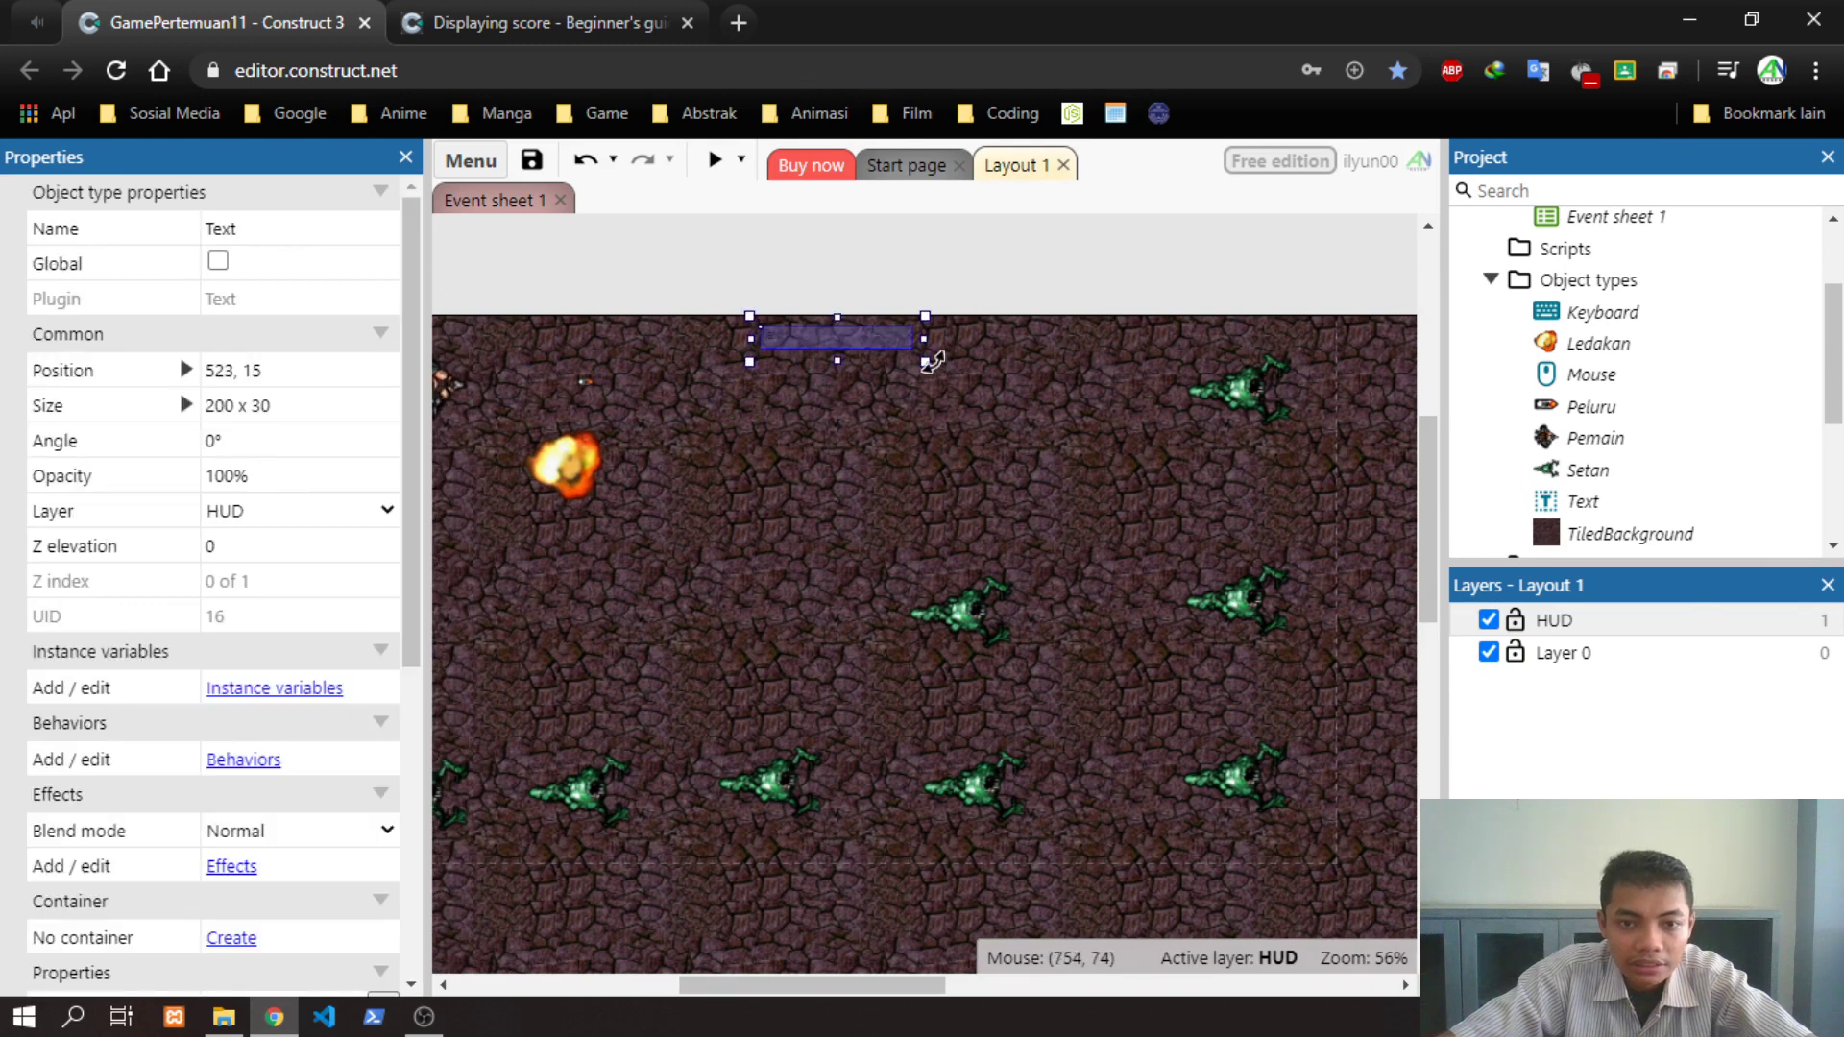
pyautogui.moveTo(925, 363); pyautogui.dragTo(1056, 409)
pyautogui.moveTo(809, 363); pyautogui.dragTo(811, 356)
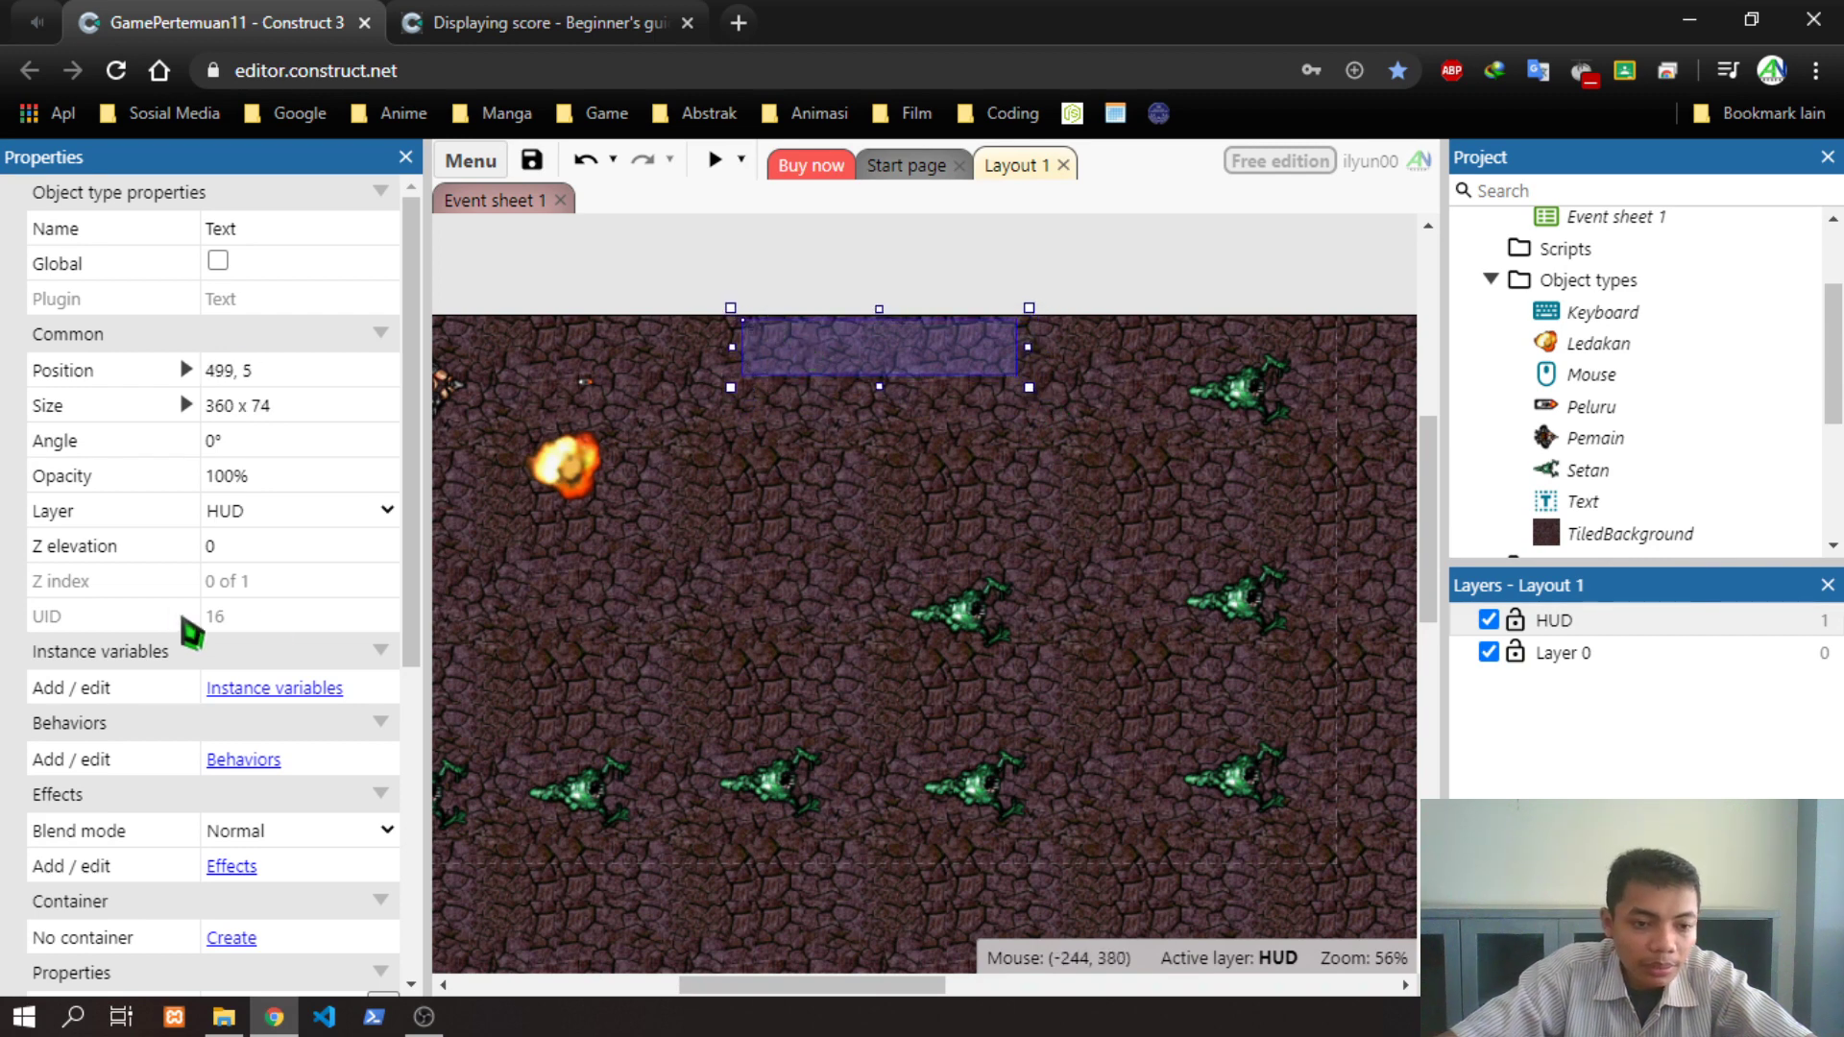
pyautogui.scroll(-5, 164, 720)
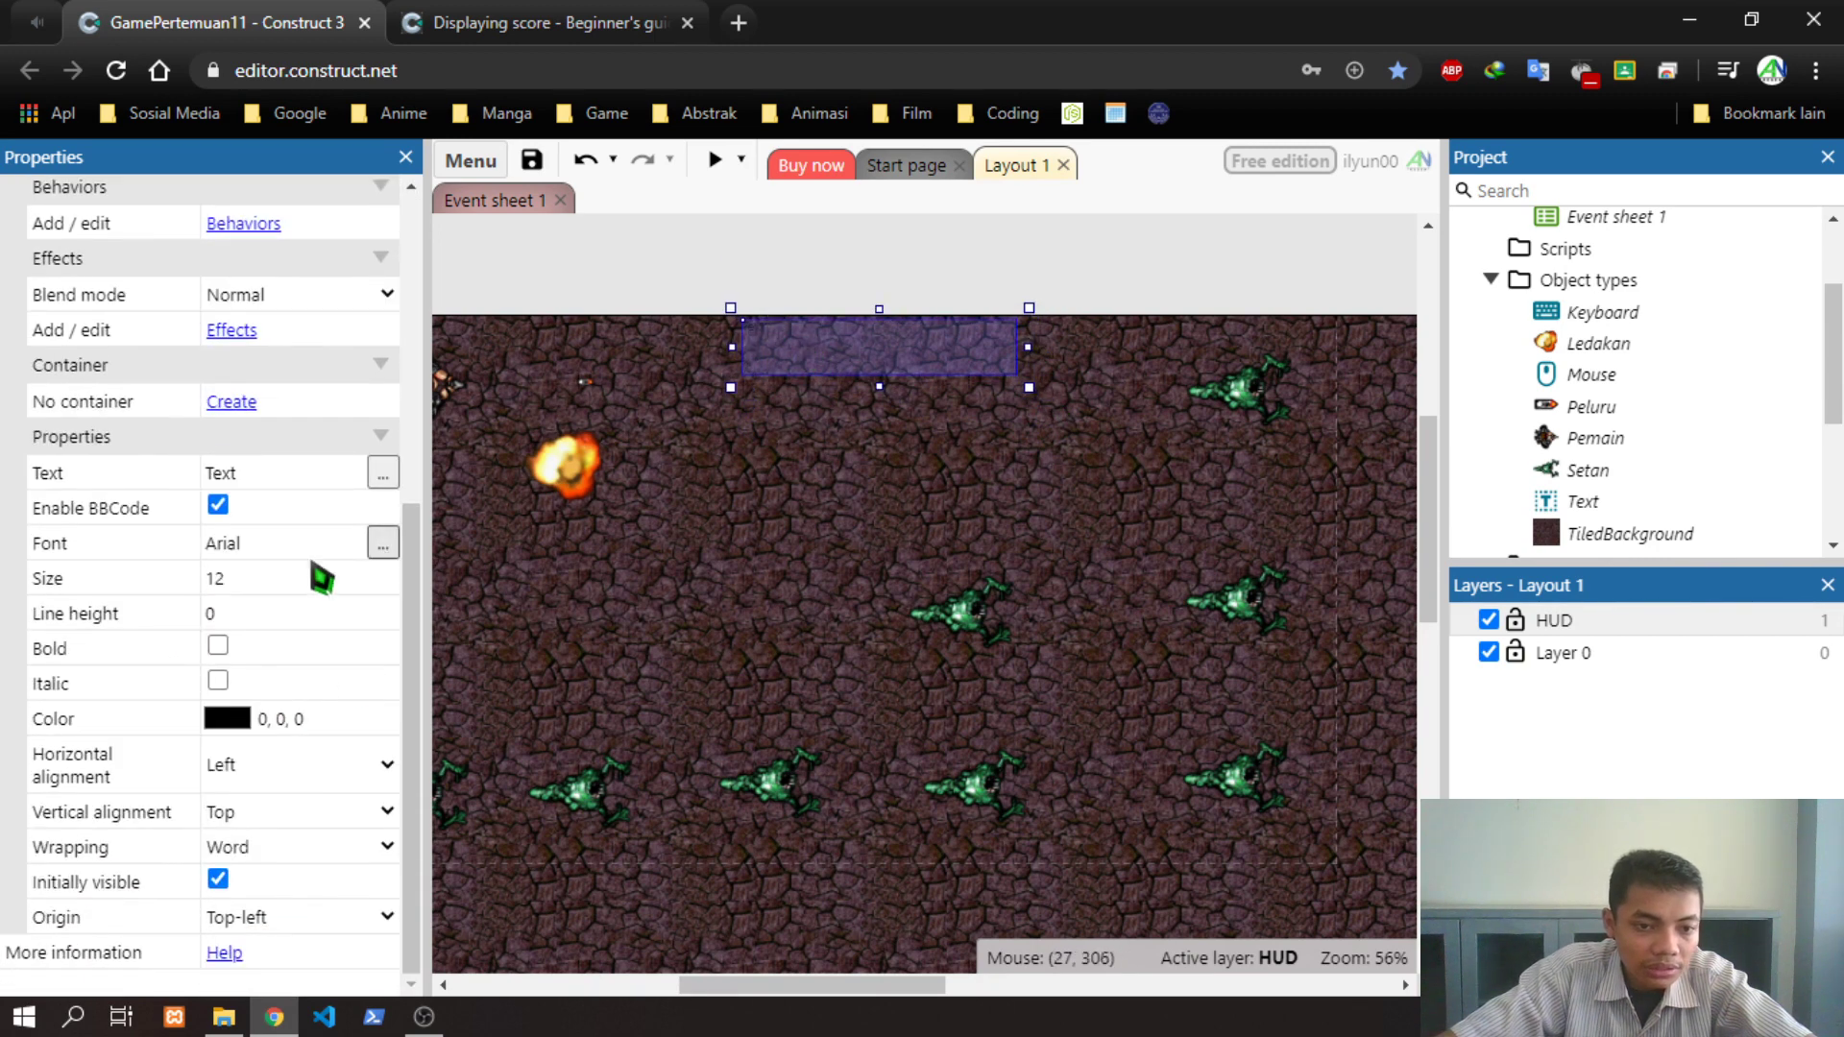
# Set the Text object's font size to 39
pyautogui.click(362, 577)
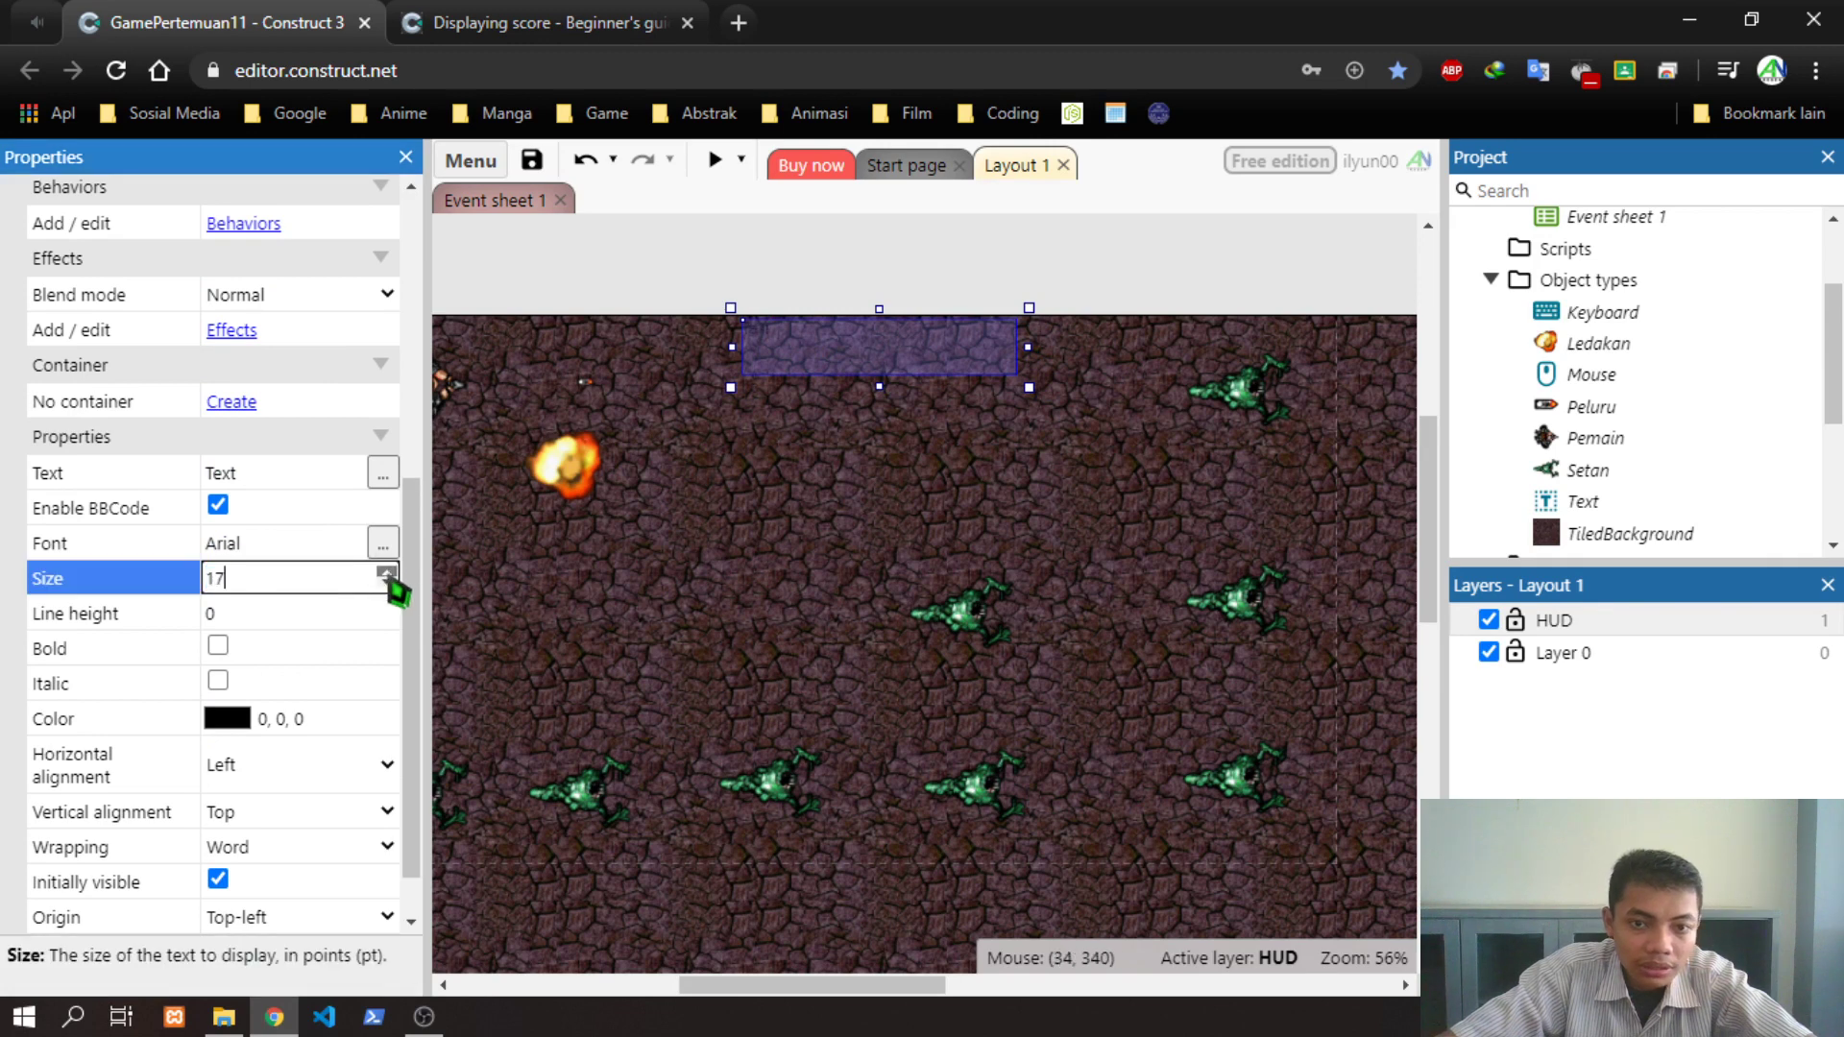
pyautogui.click(387, 574)
pyautogui.click(387, 573)
pyautogui.click(387, 574)
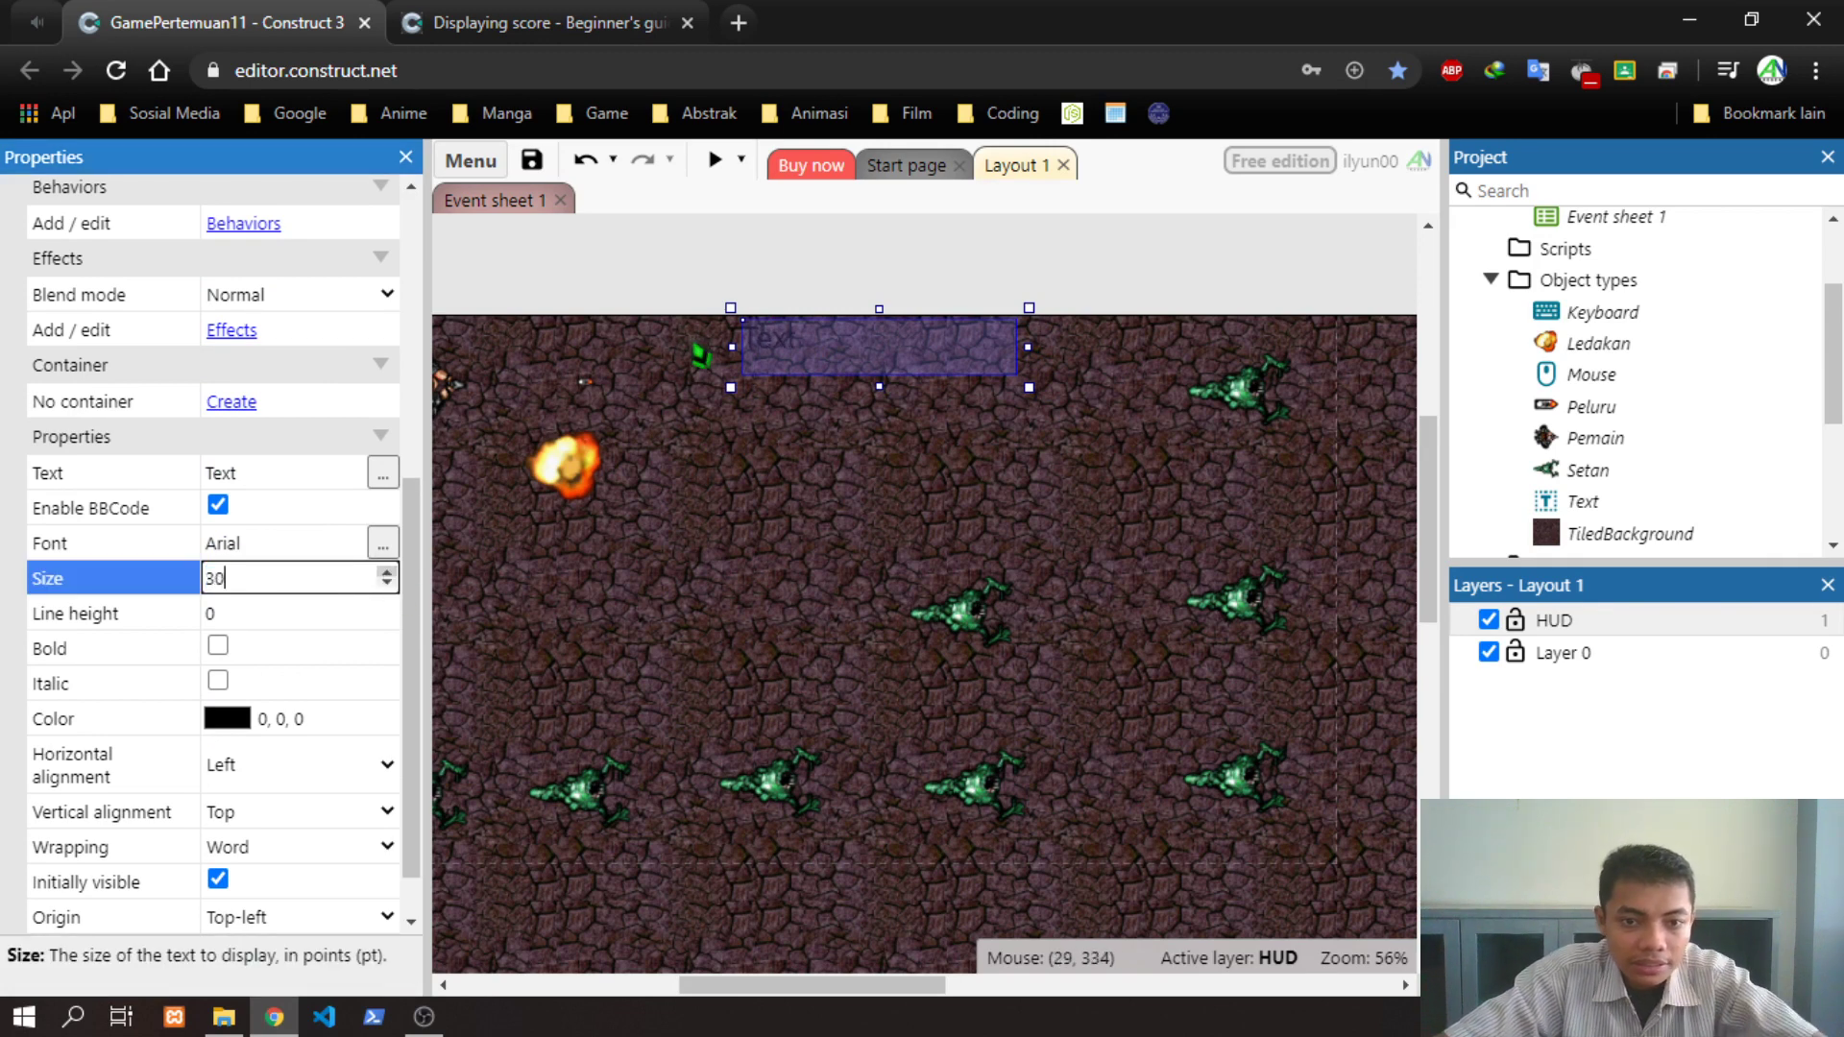
pyautogui.click(387, 573)
pyautogui.click(387, 574)
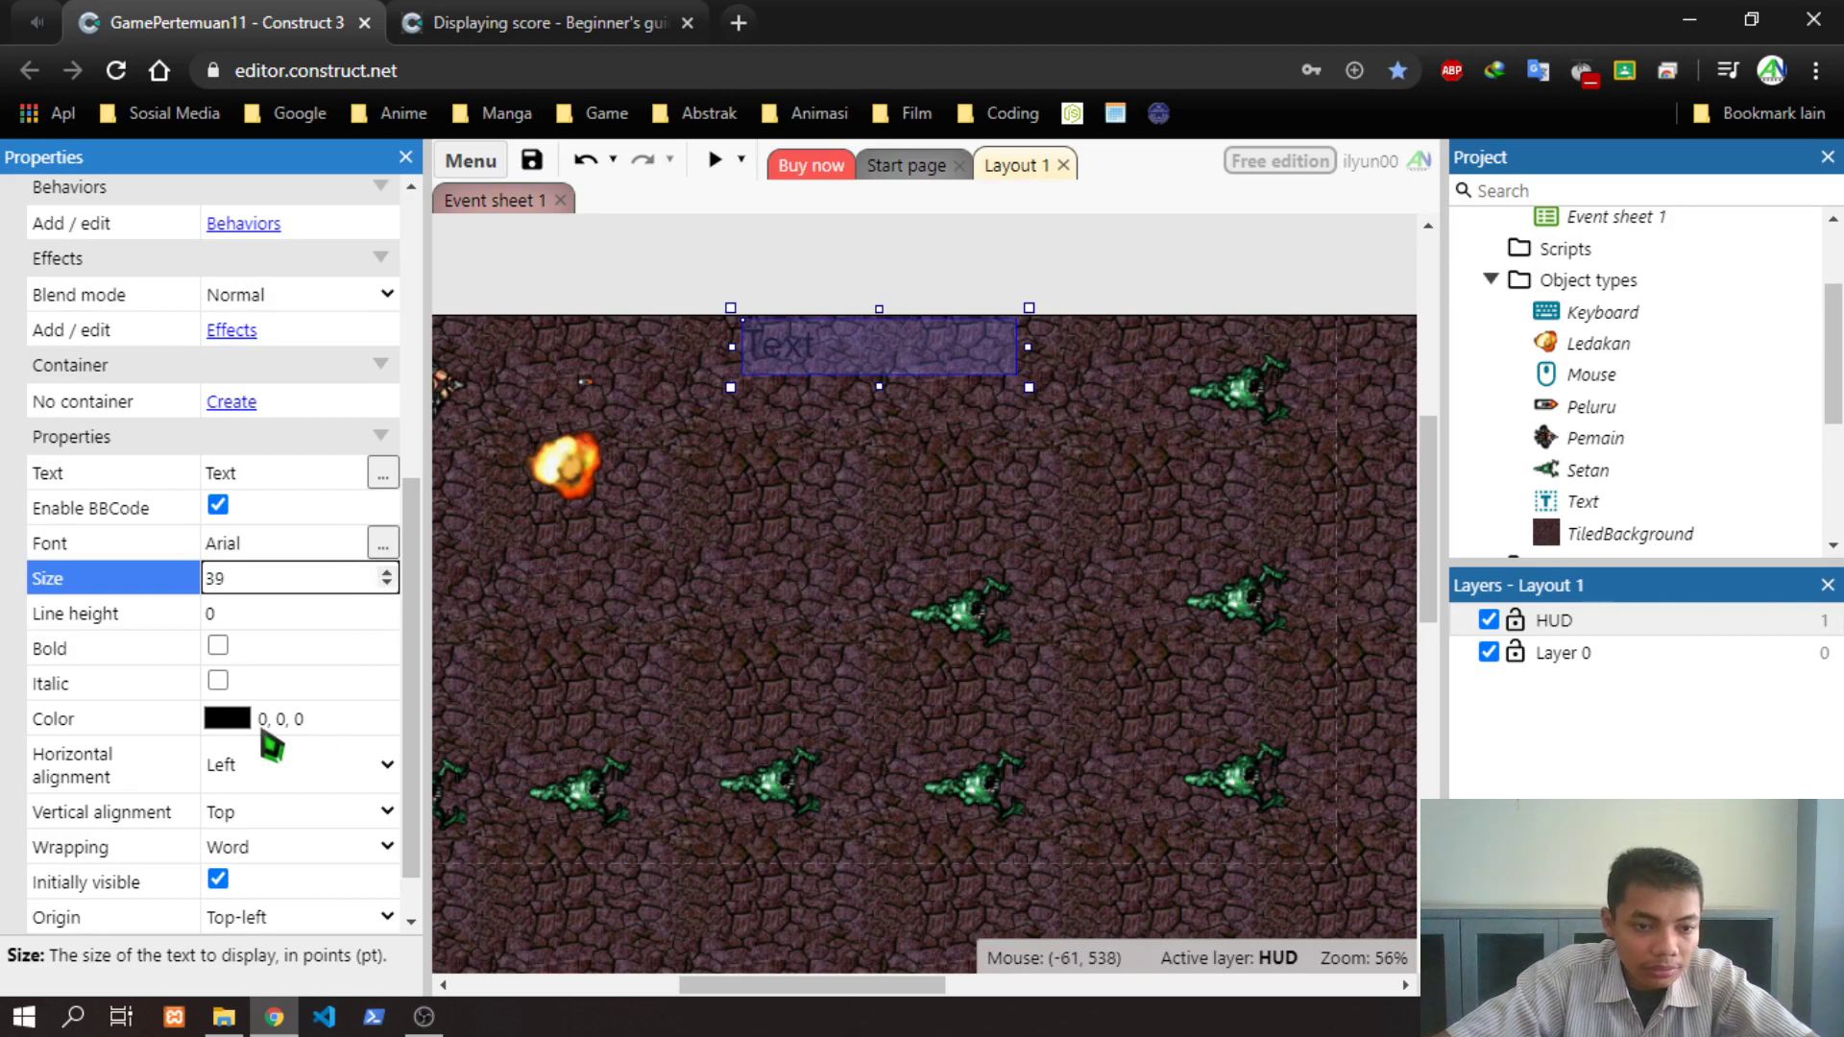
# Change the Text object's color to white (255, 255, 255)
pyautogui.click(227, 718)
pyautogui.moveTo(221, 538); pyautogui.dragTo(189, 344)
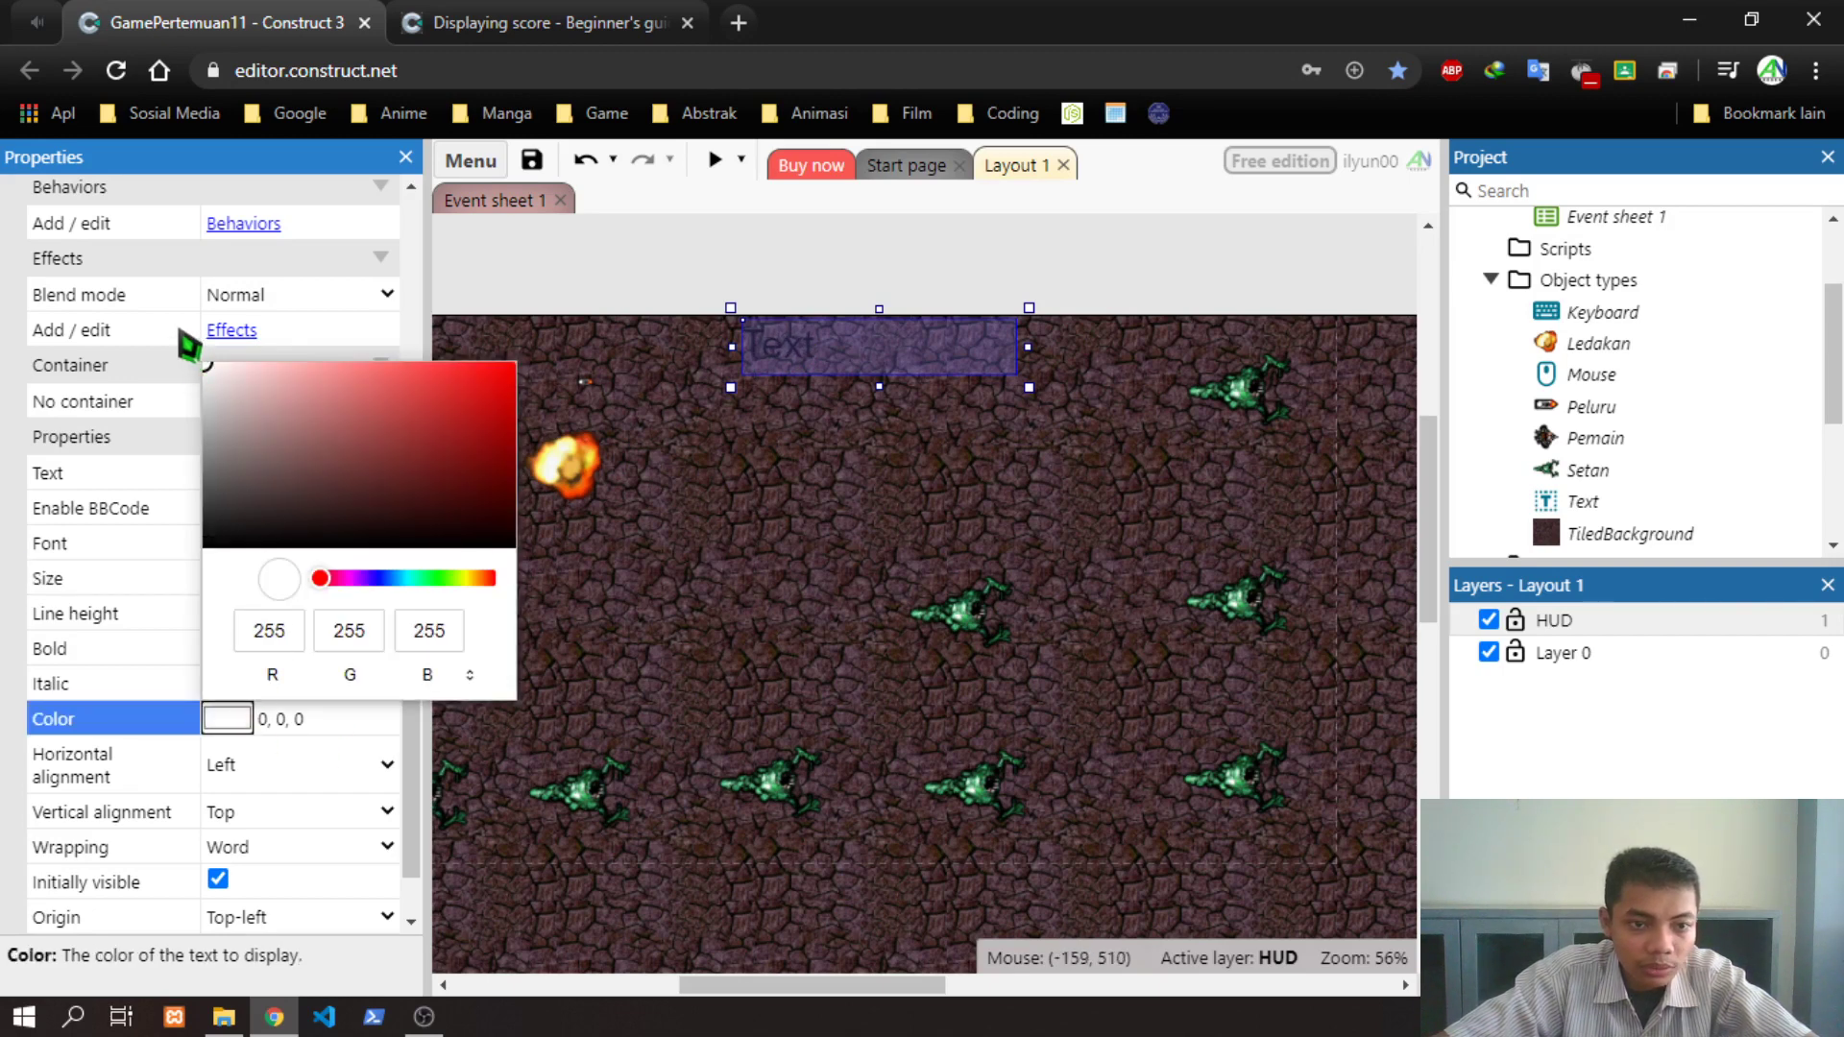
pyautogui.click(187, 466)
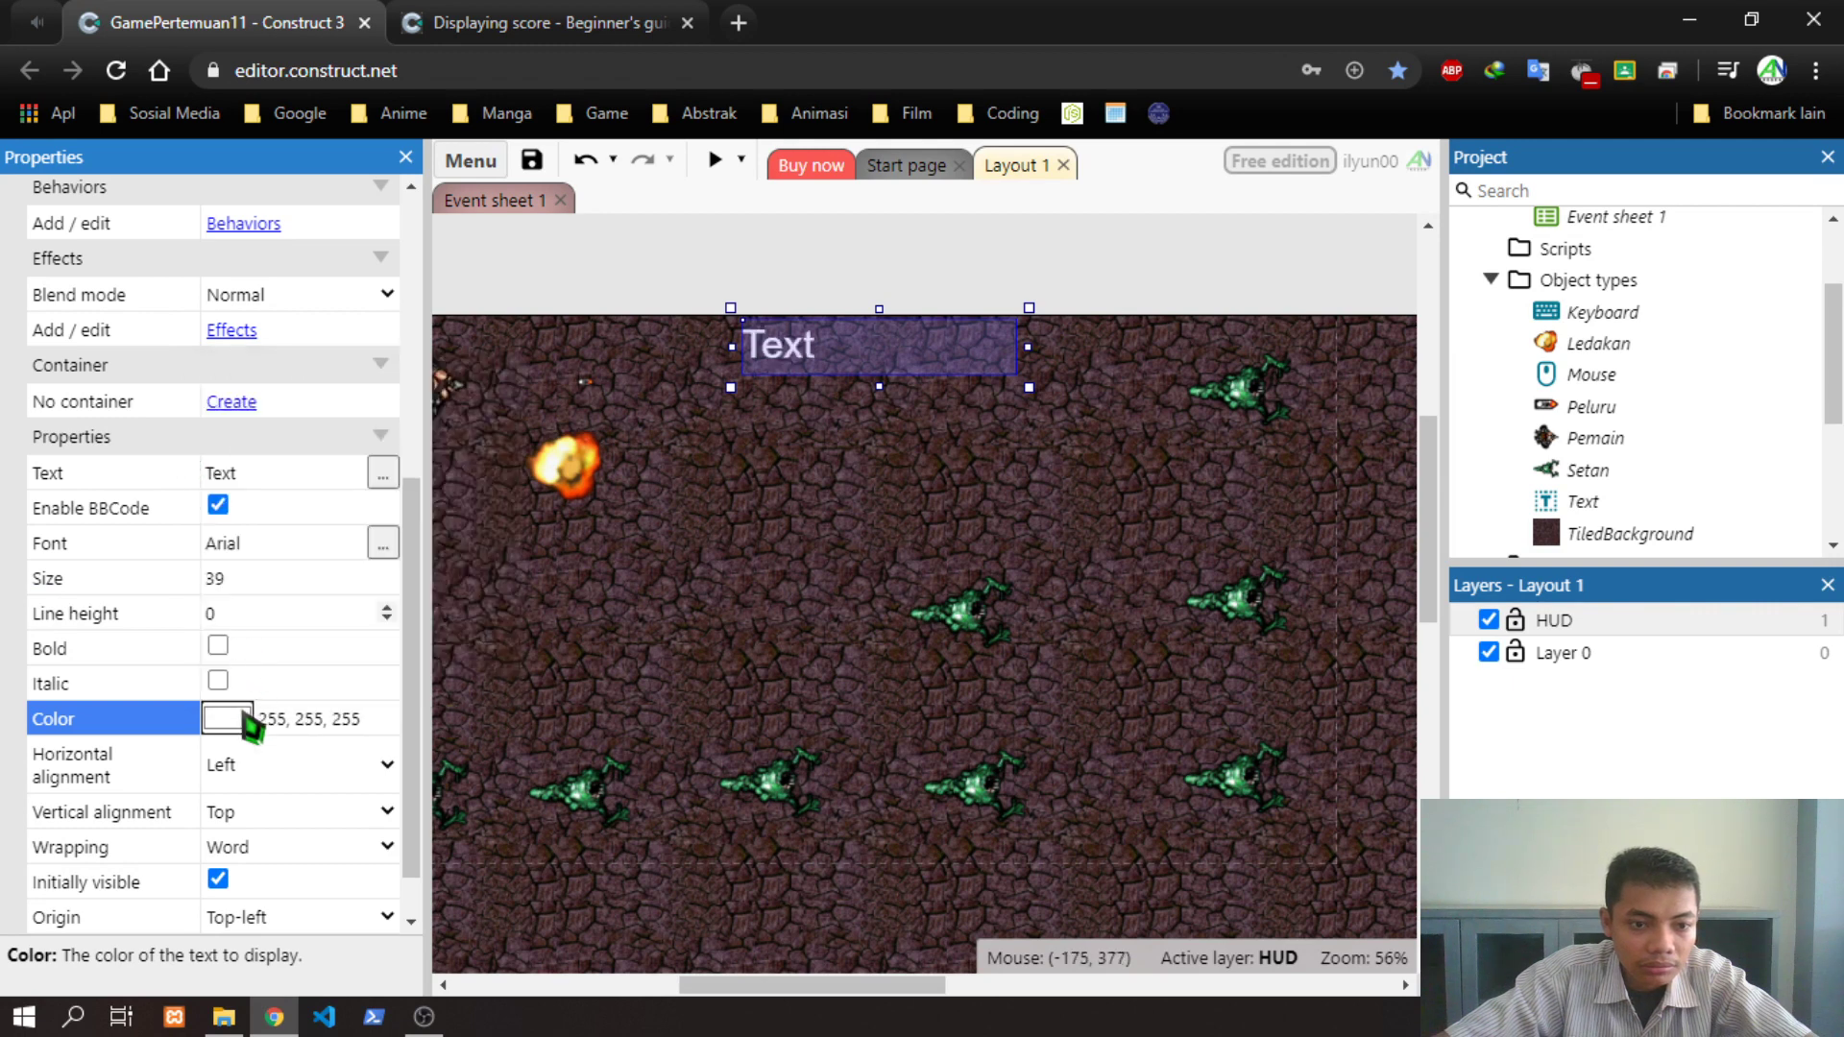
# Set both the horizontal and vertical alignment of the Text object to Center
pyautogui.click(300, 778)
pyautogui.click(288, 830)
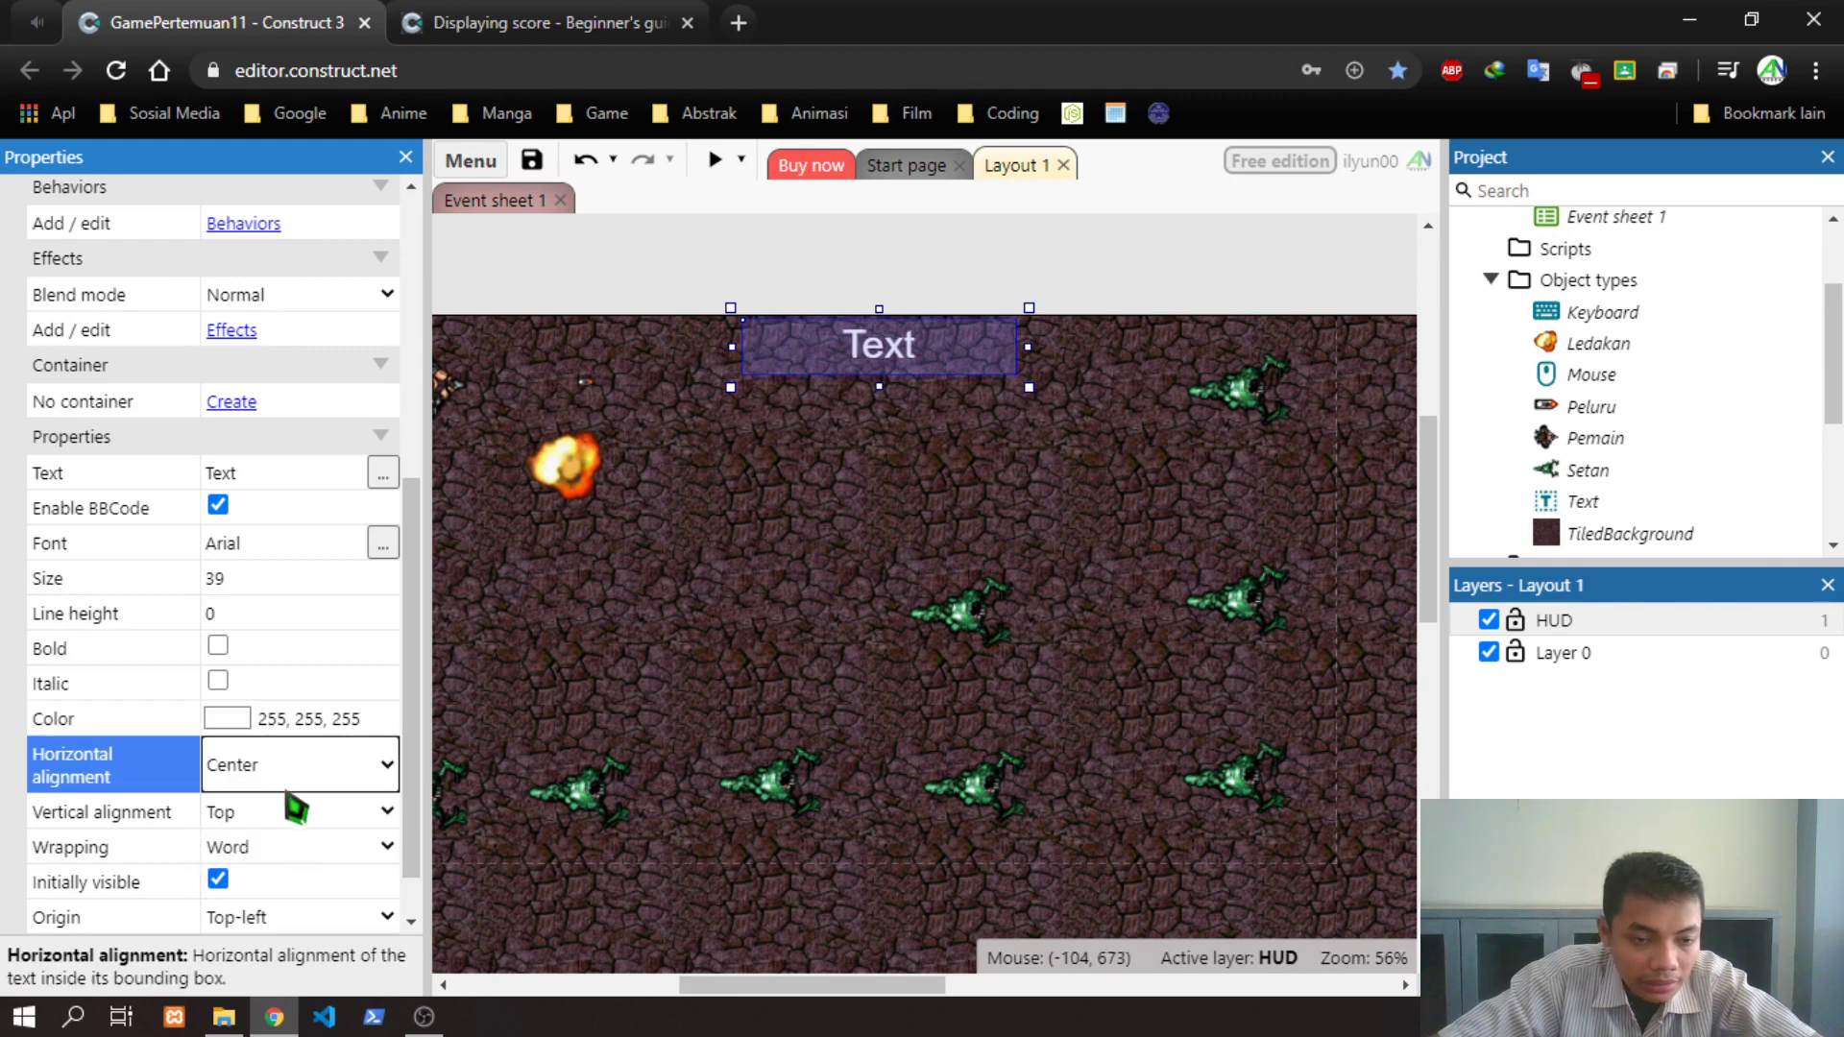
pyautogui.click(255, 814)
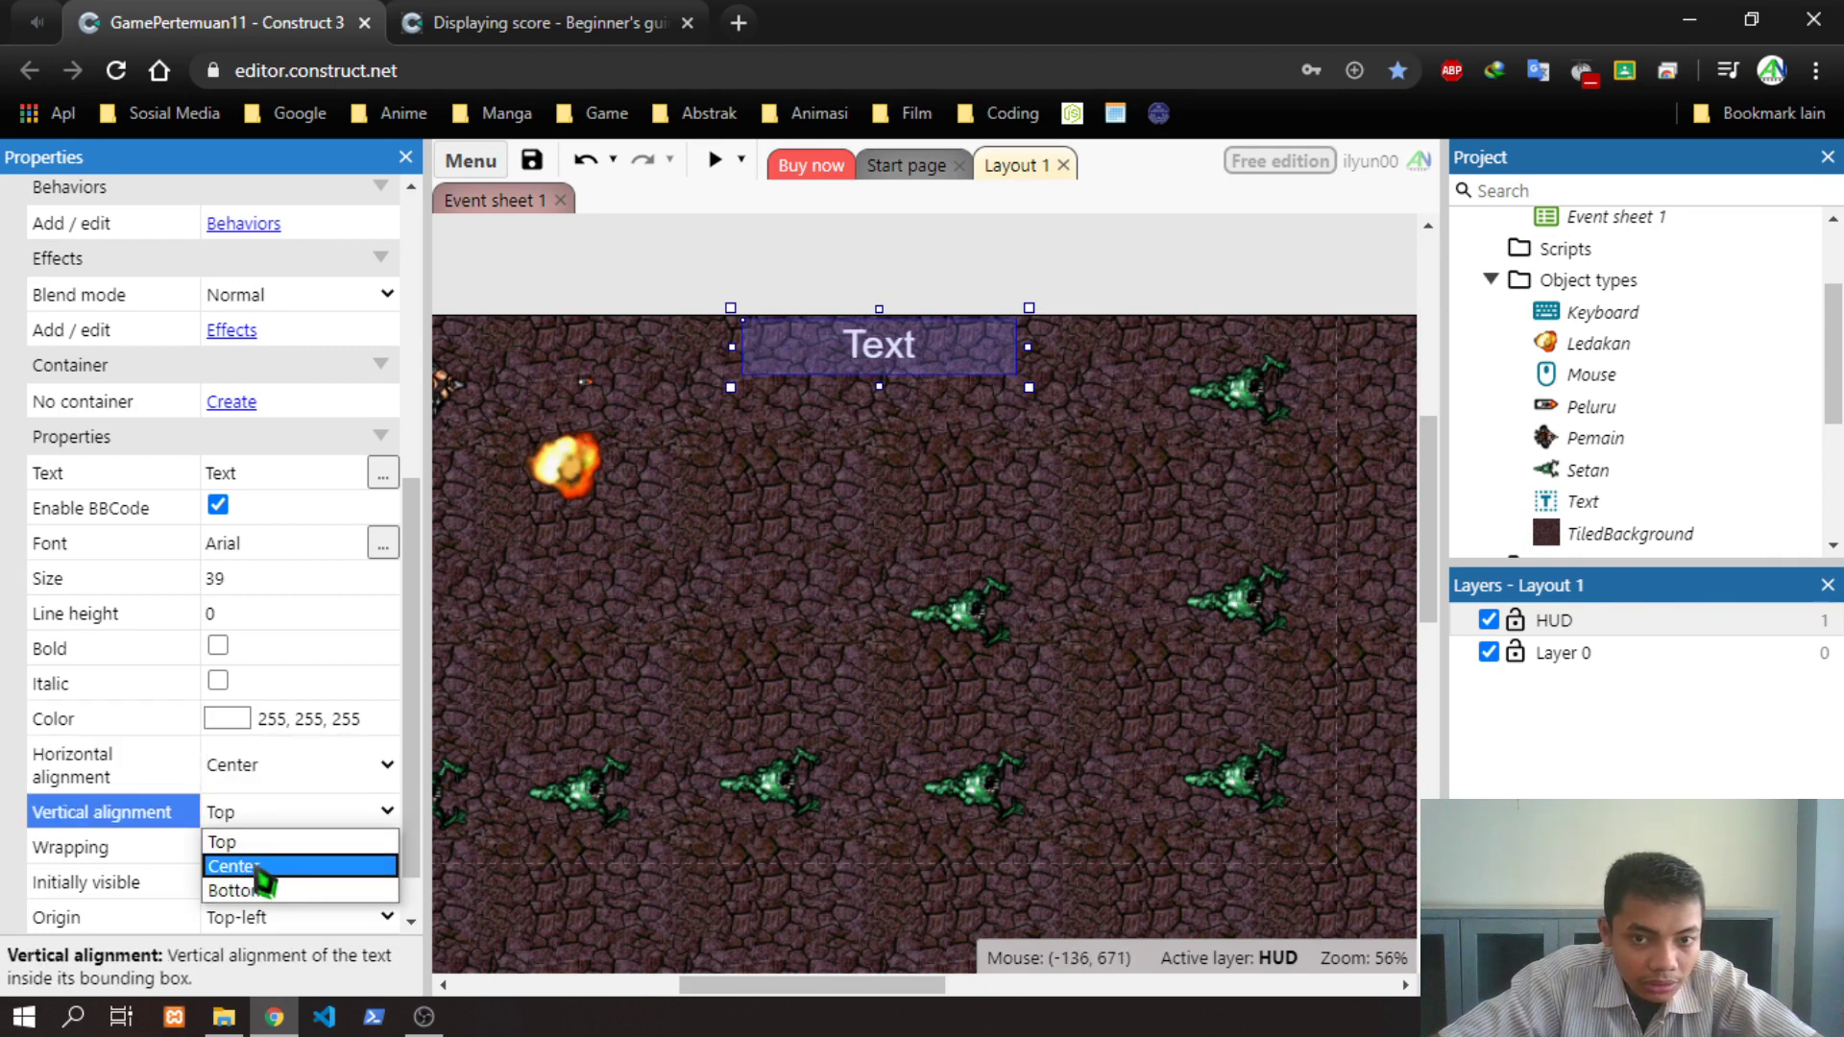
pyautogui.click(261, 867)
# Try Character wrapping on the Text object and set it back to Word
pyautogui.click(277, 847)
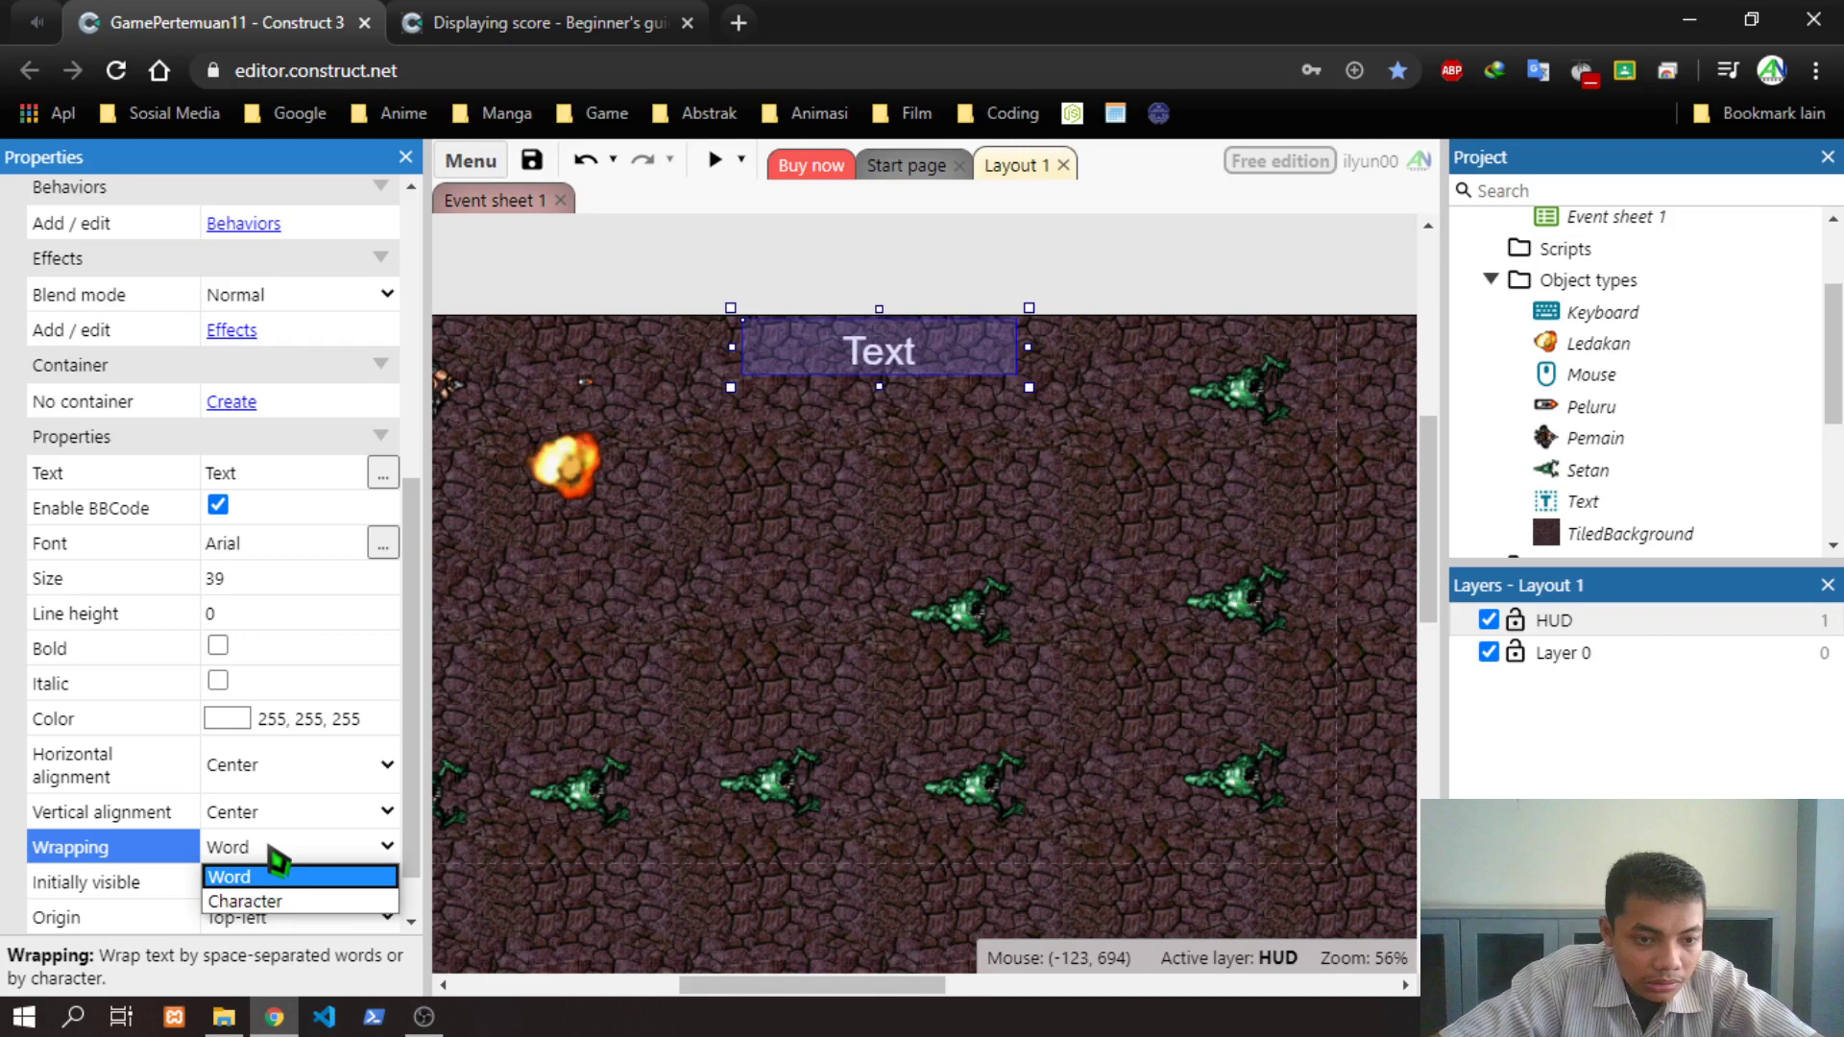
pyautogui.click(262, 902)
pyautogui.click(285, 847)
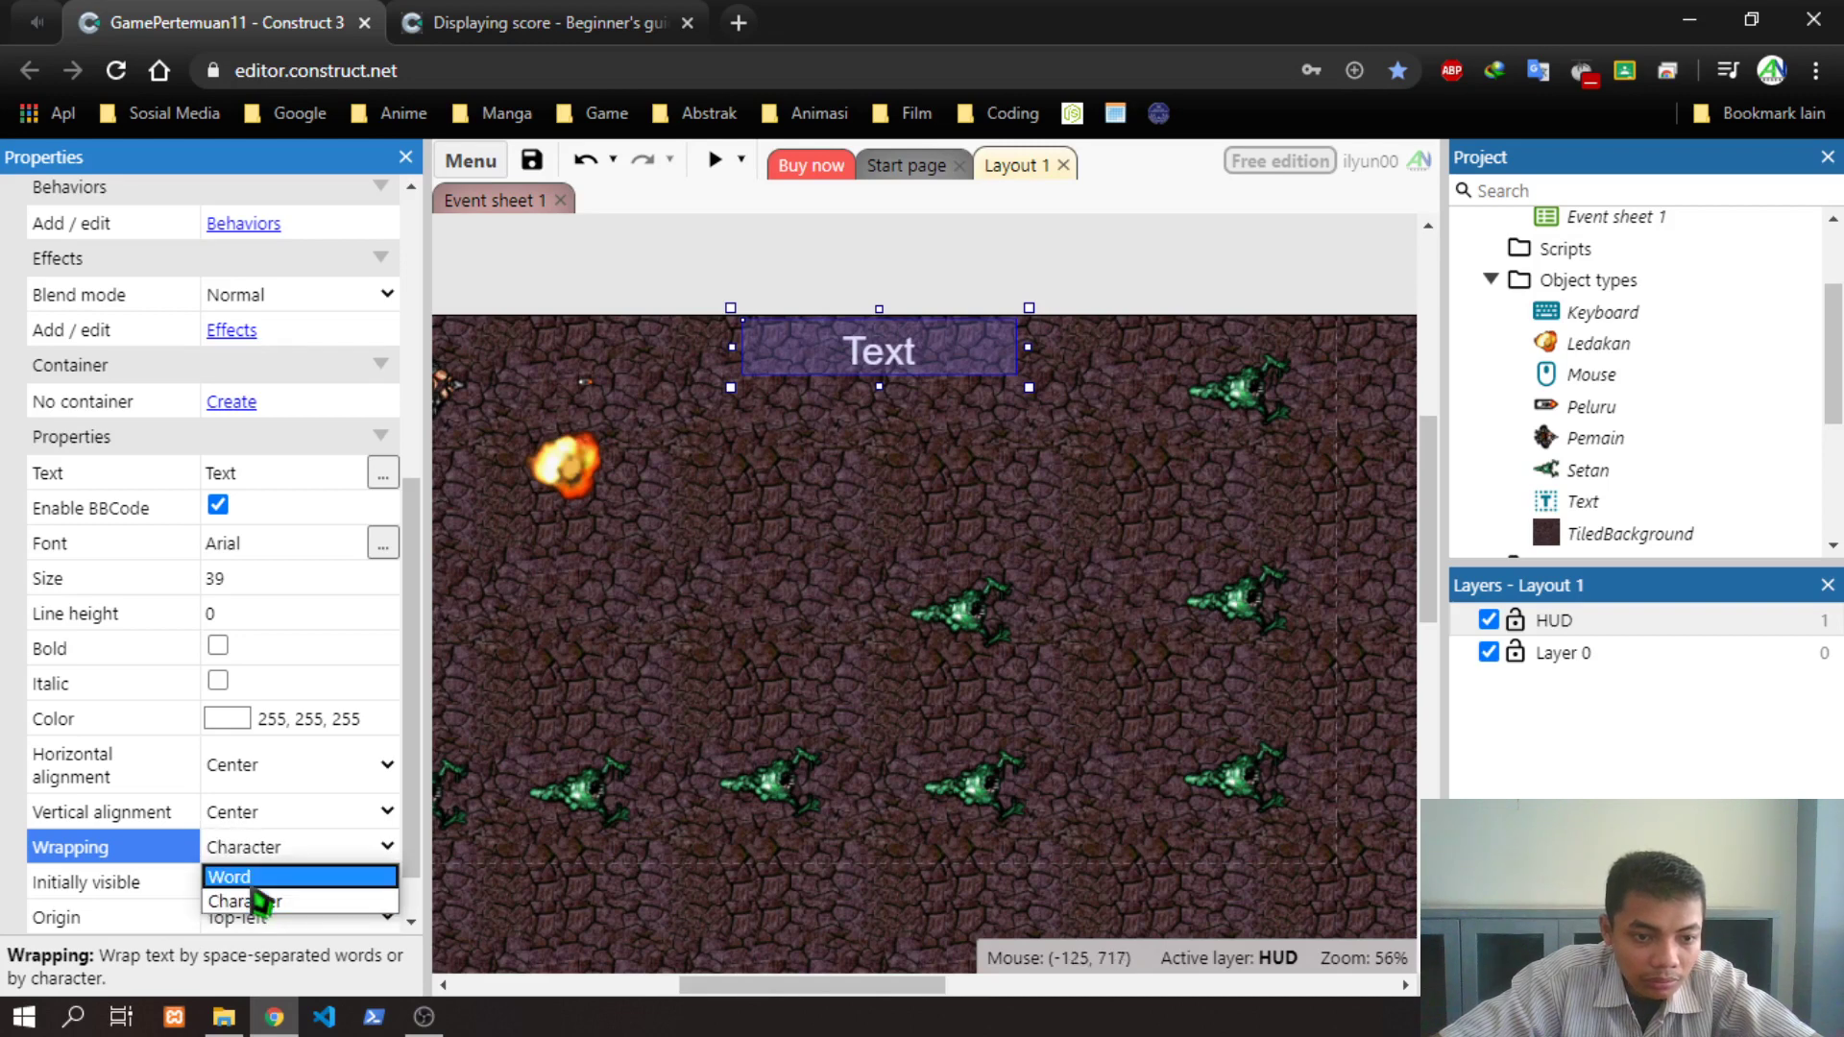
pyautogui.click(252, 876)
pyautogui.scroll(-1, 139, 758)
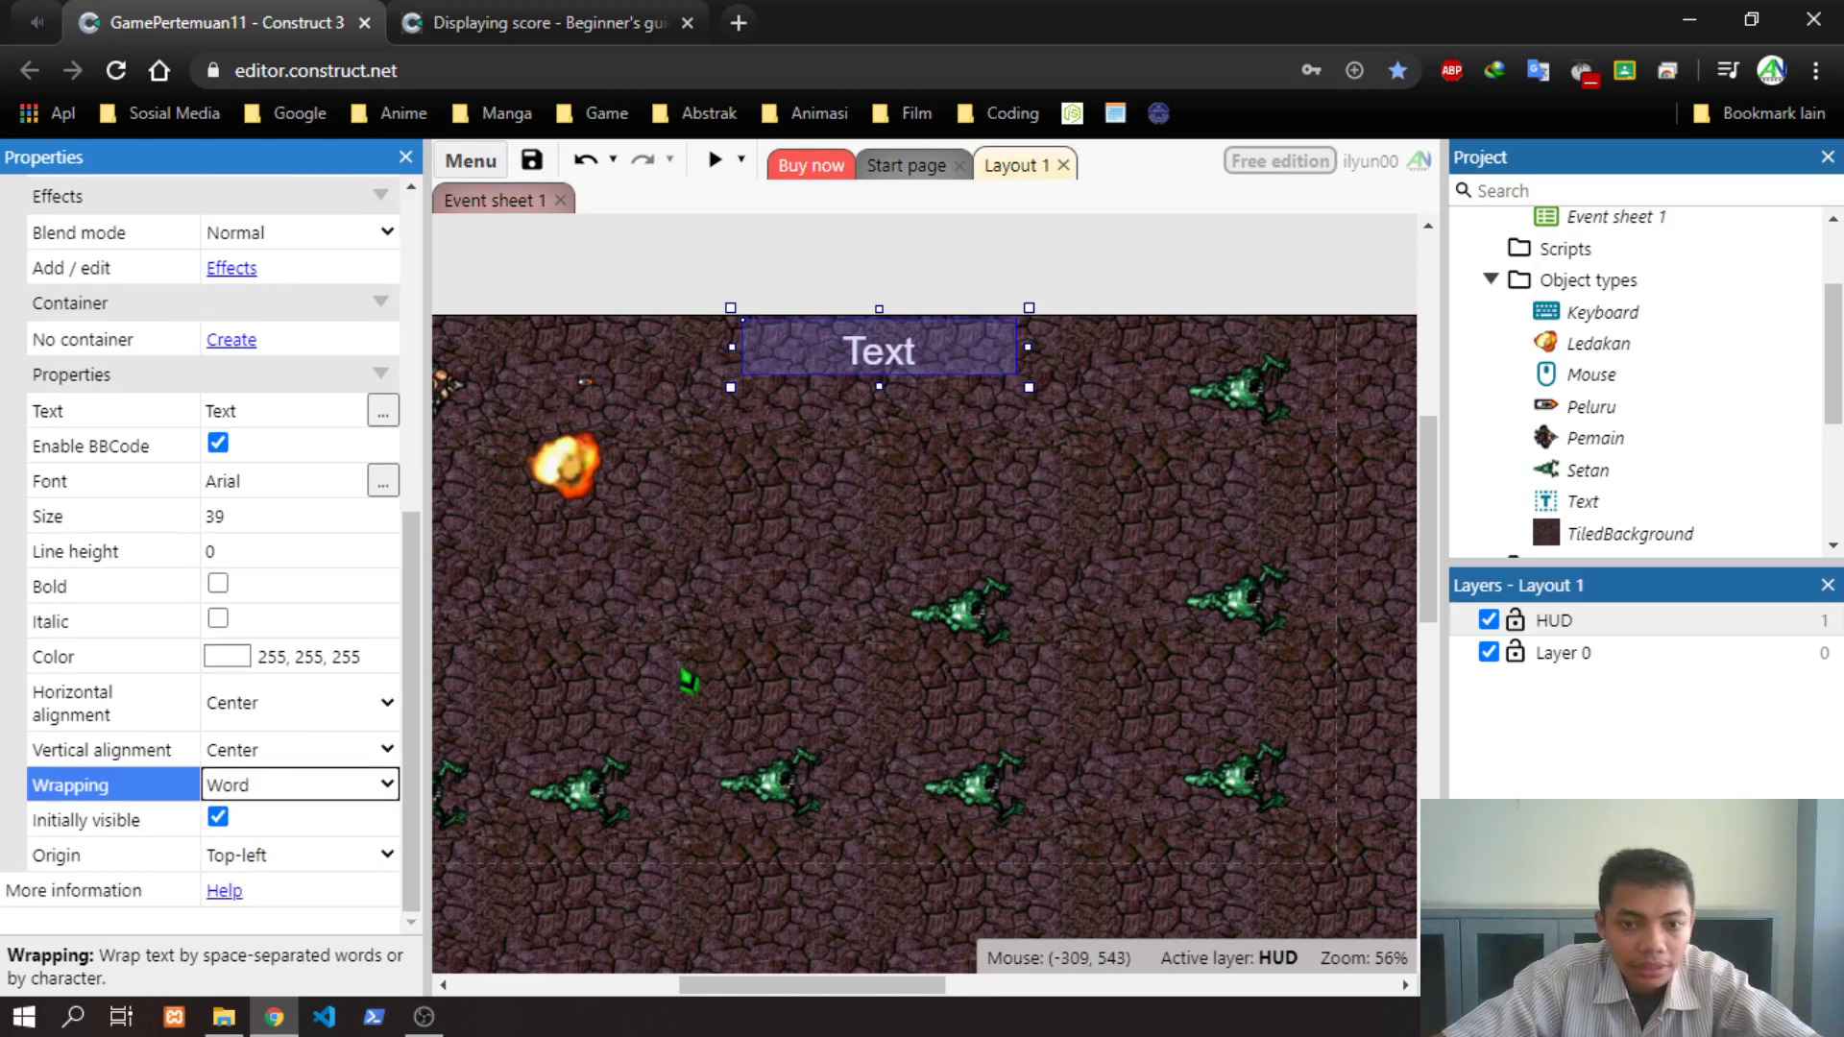
# Read the tutorial's instructions on keeping the score text updated through the Every tick event
pyautogui.click(559, 19)
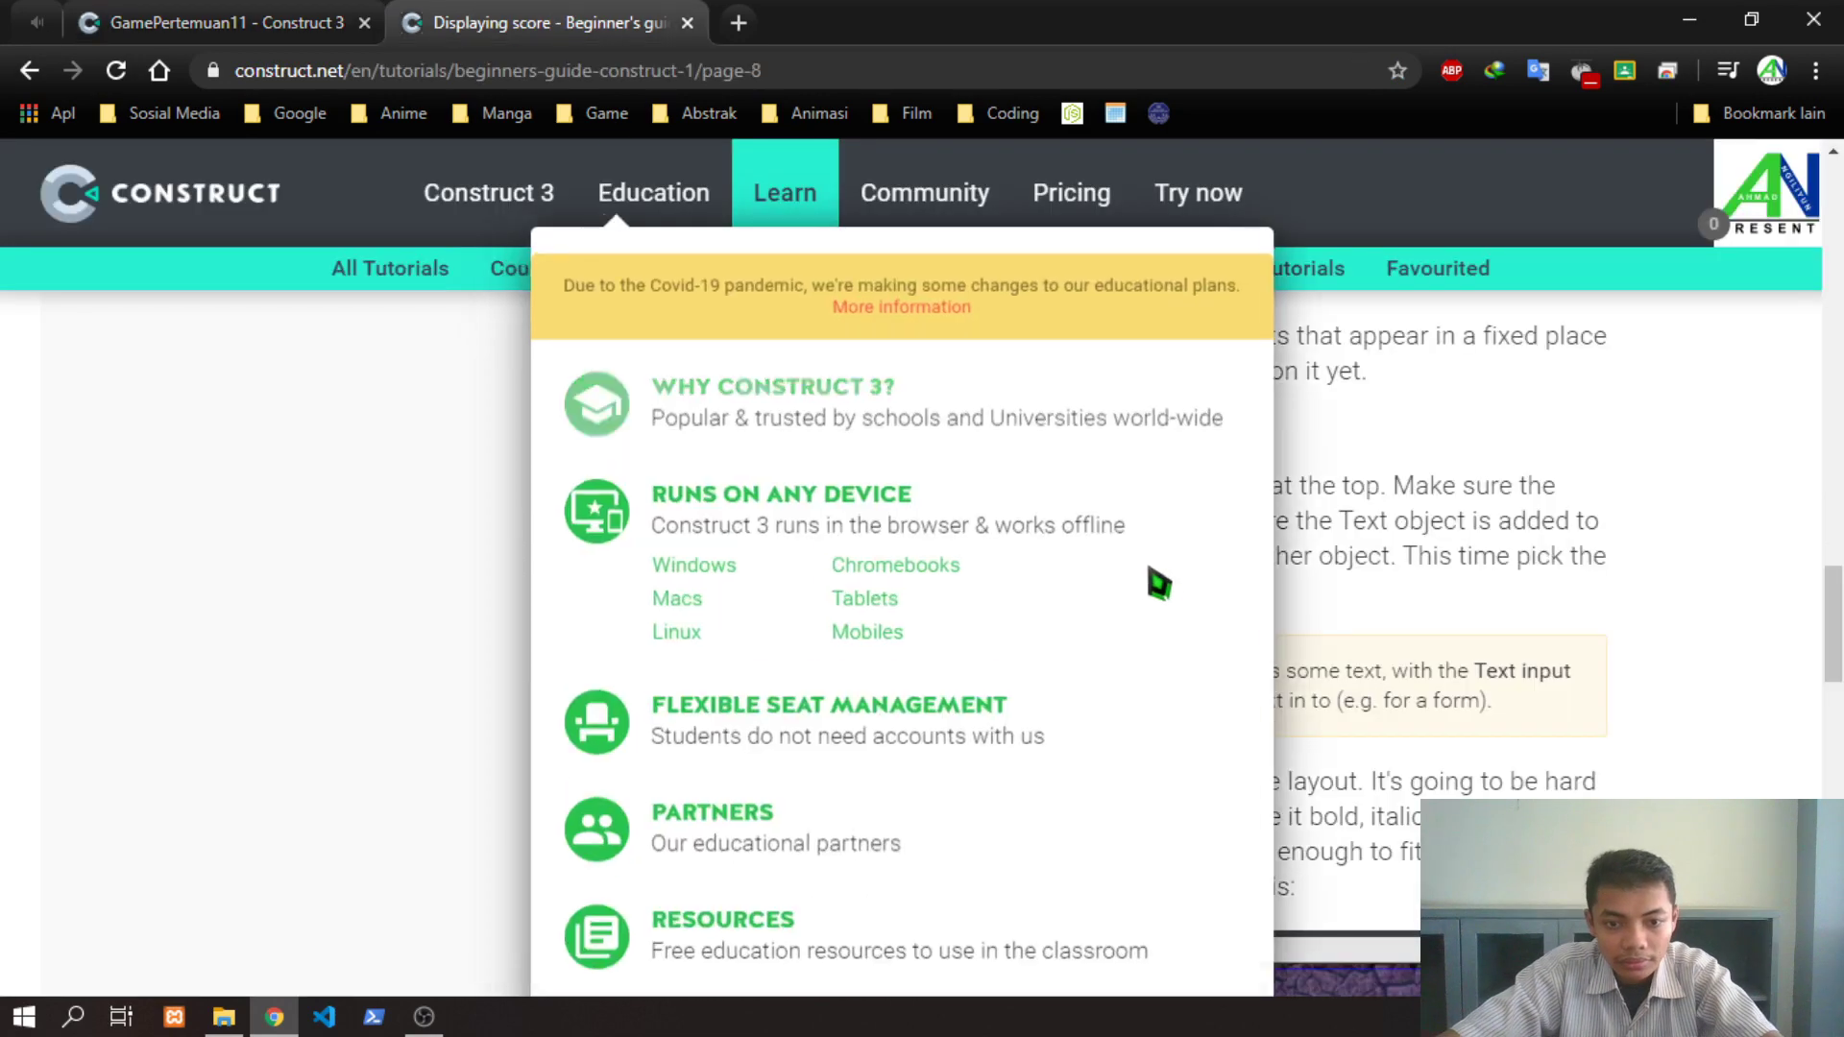
pyautogui.scroll(-3, 1484, 548)
pyautogui.scroll(-4, 1453, 719)
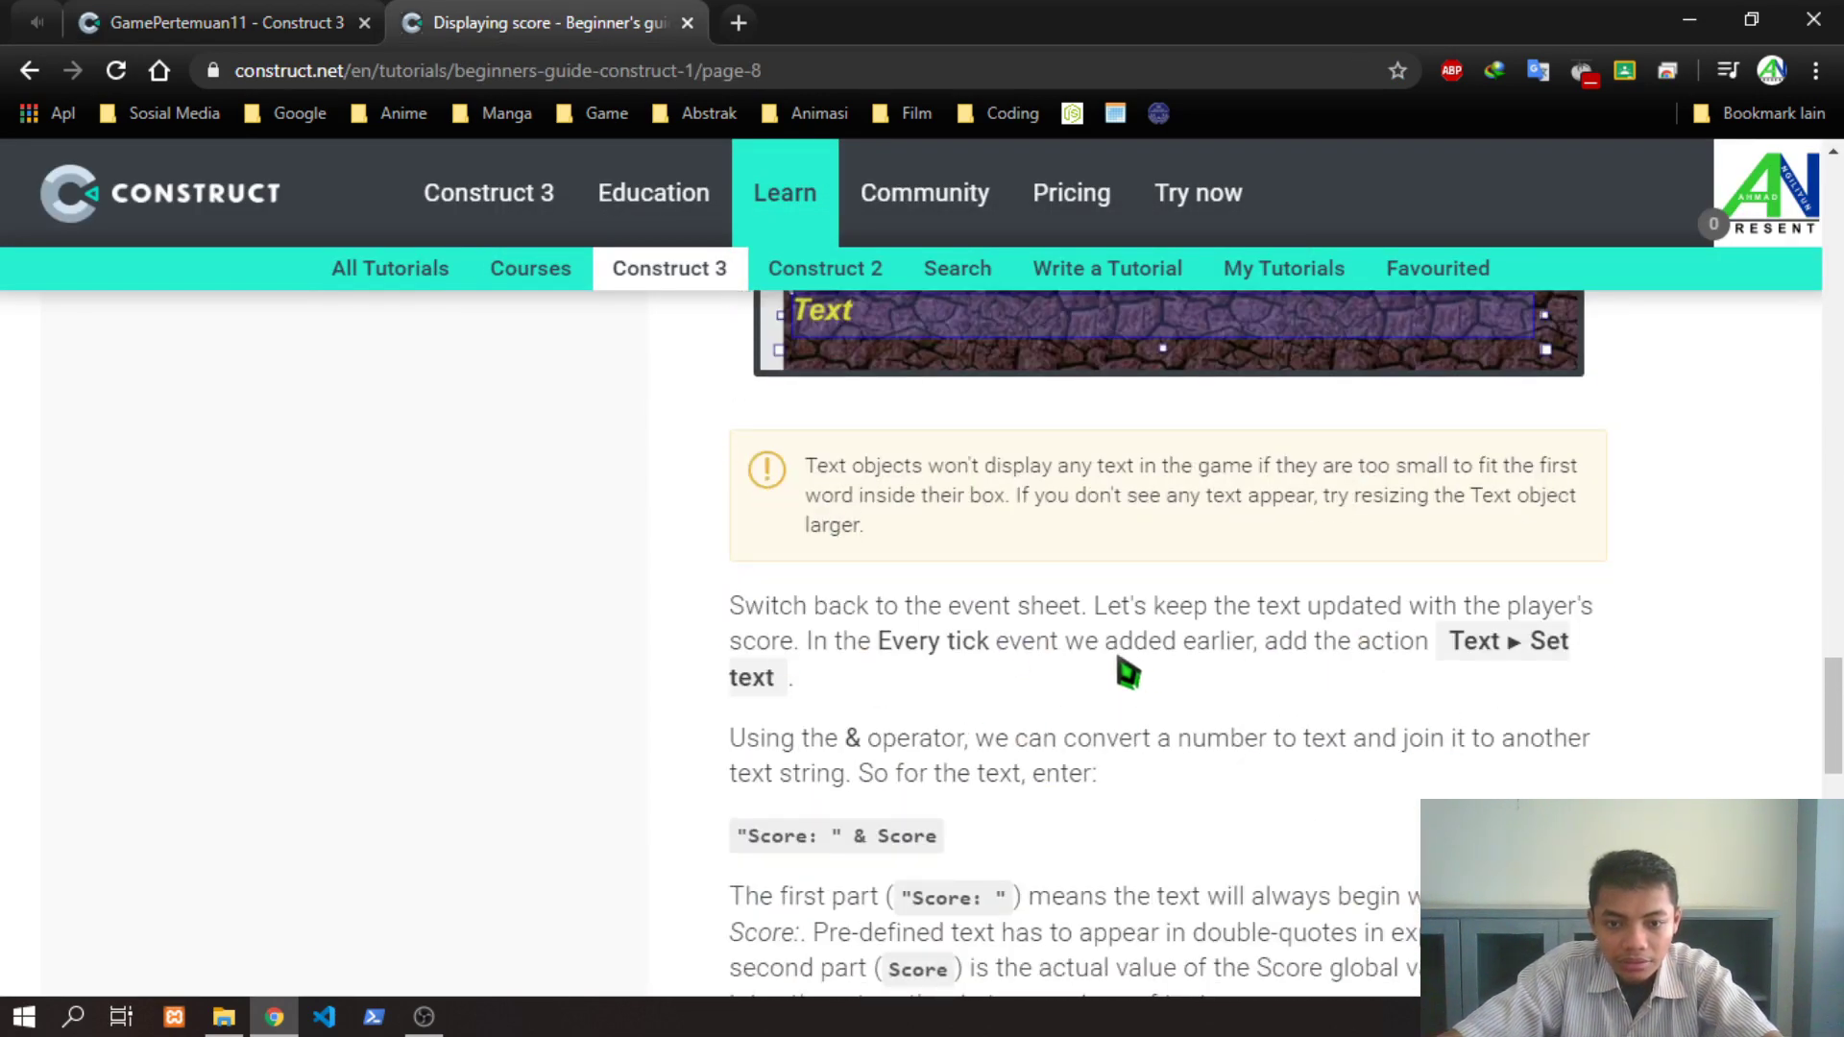
pyautogui.moveTo(871, 644); pyautogui.dragTo(1004, 661)
pyautogui.click(852, 650)
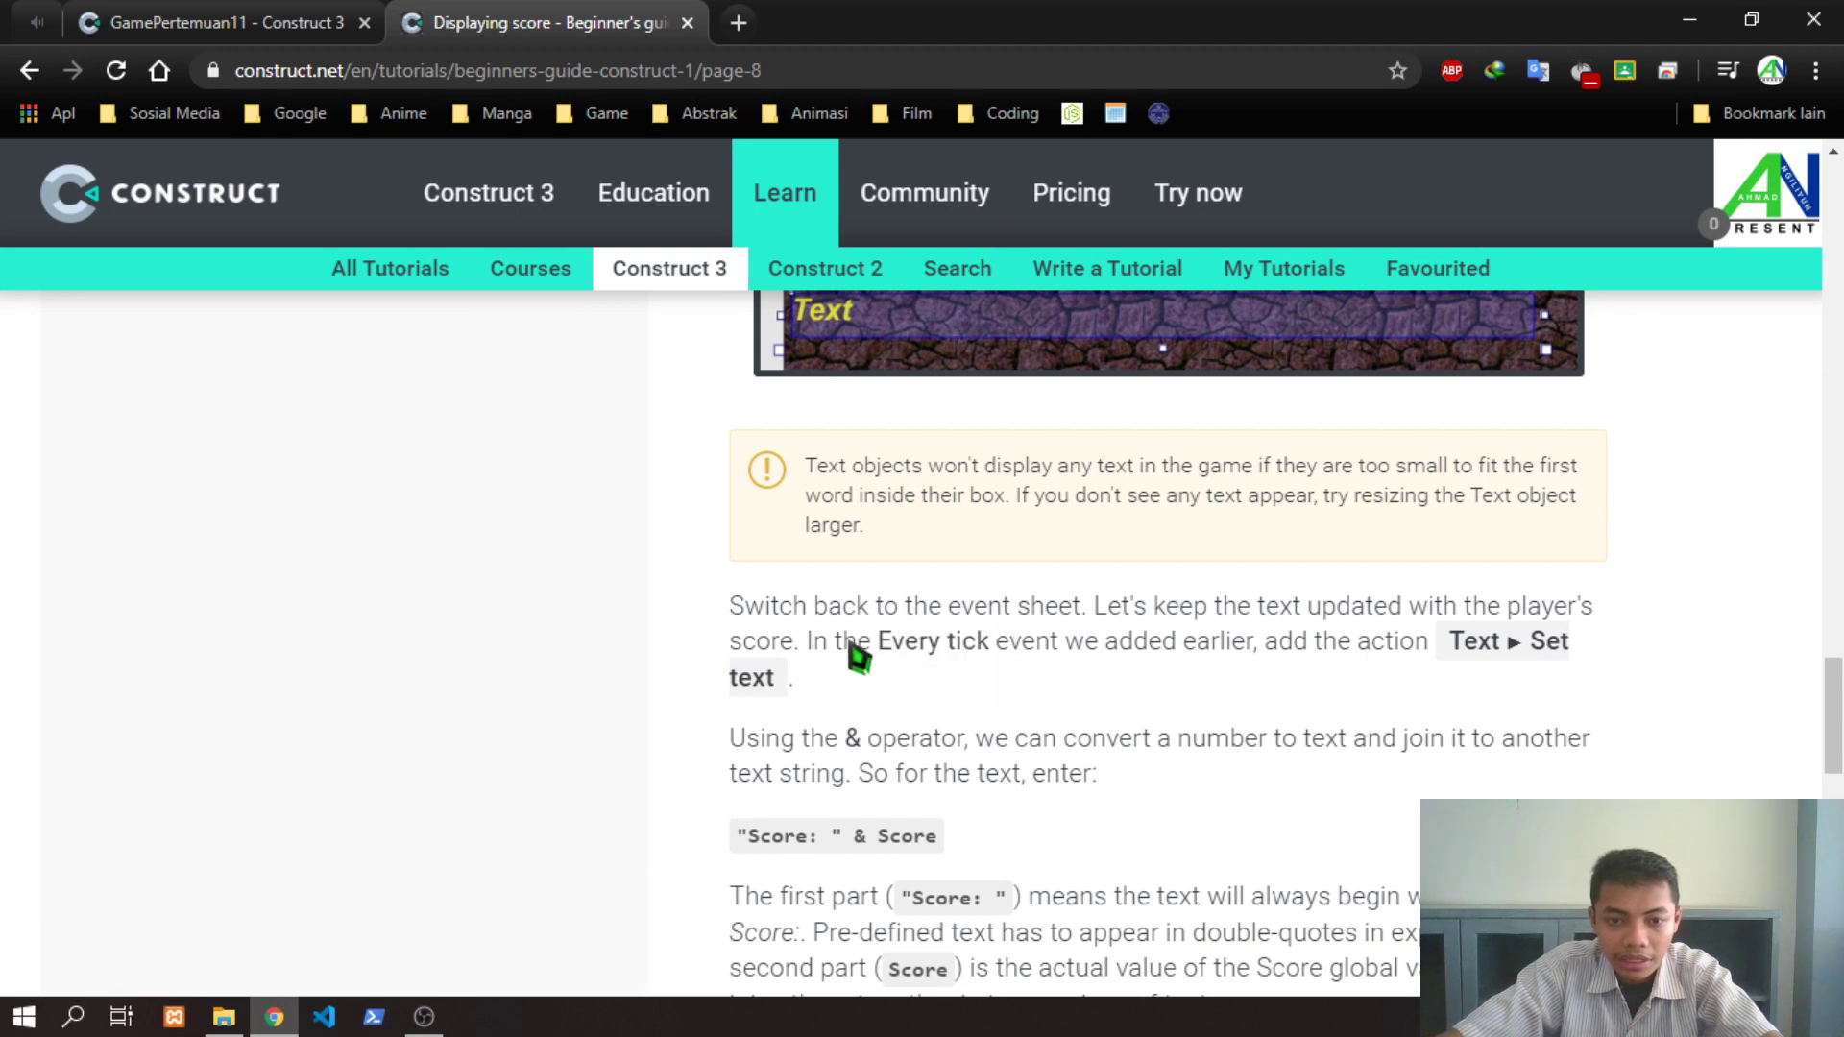
pyautogui.moveTo(852, 650); pyautogui.dragTo(1090, 650)
pyautogui.click(1090, 650)
# In Event sheet 1, start a new action for the Text object under Every tick and check the required action in the tutorial
pyautogui.click(203, 22)
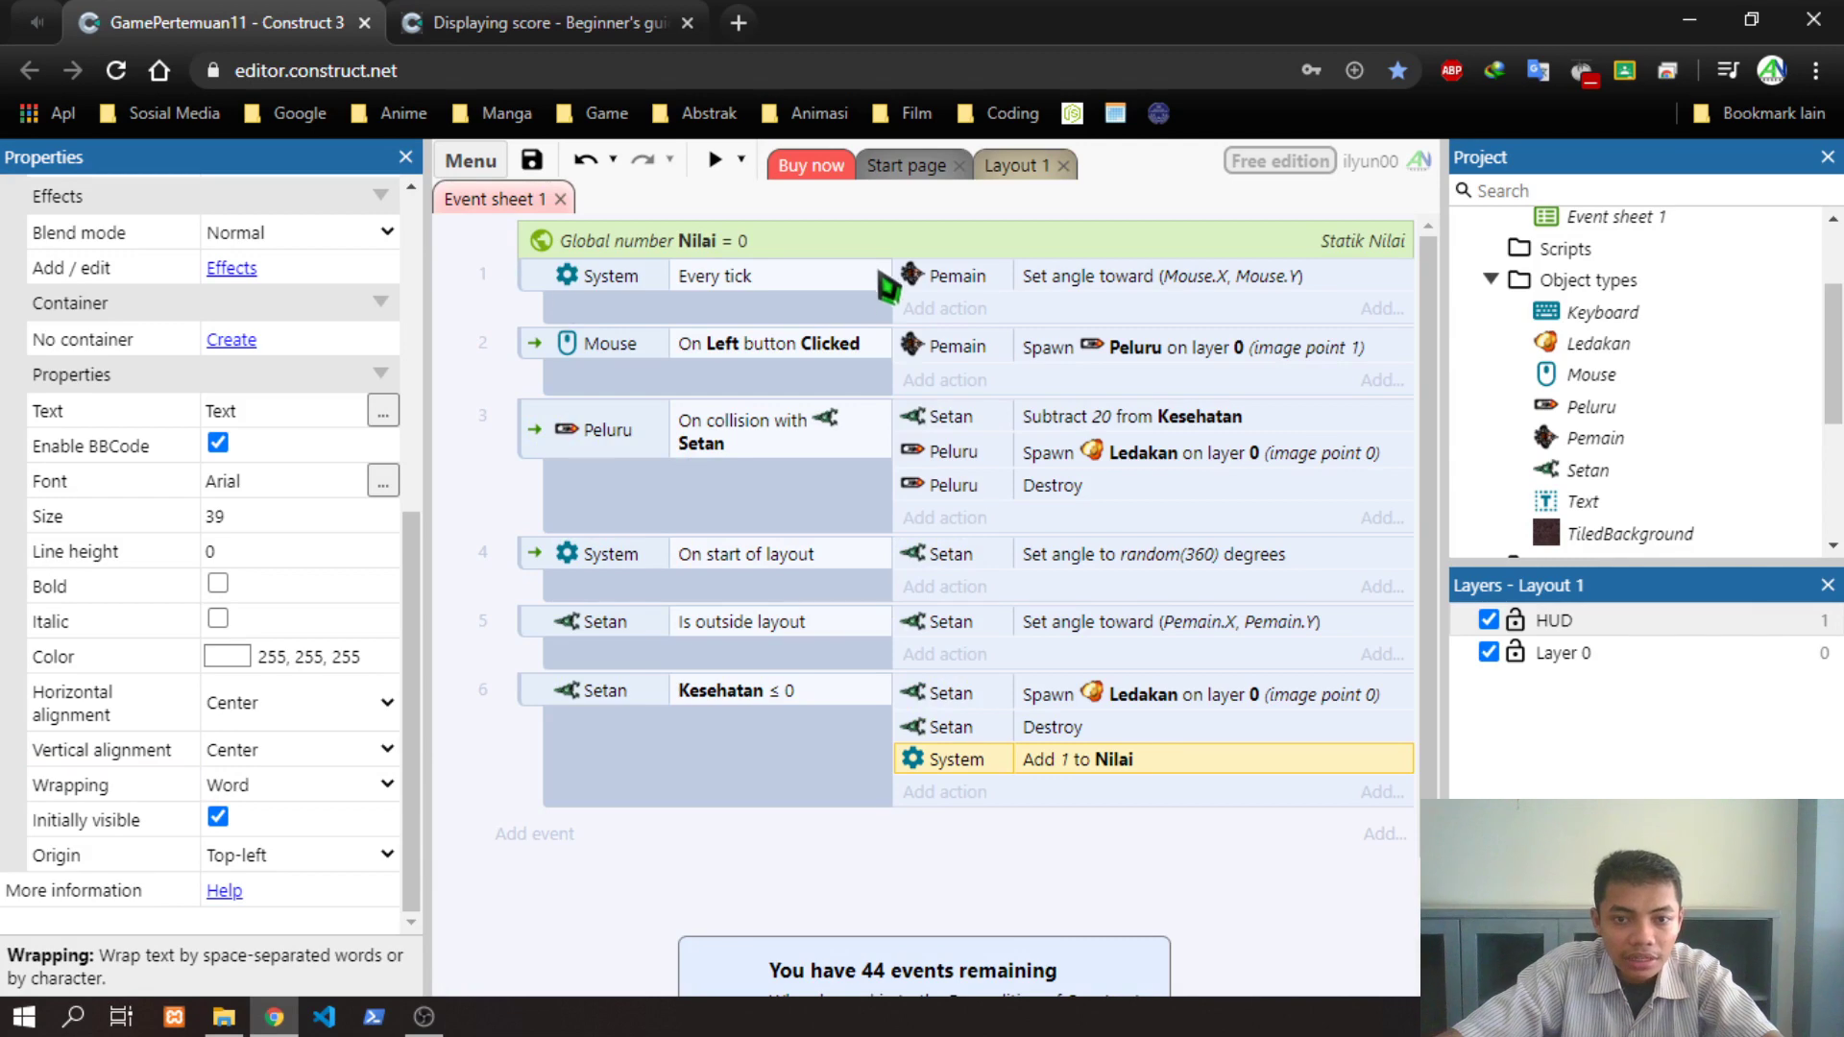
pyautogui.click(926, 309)
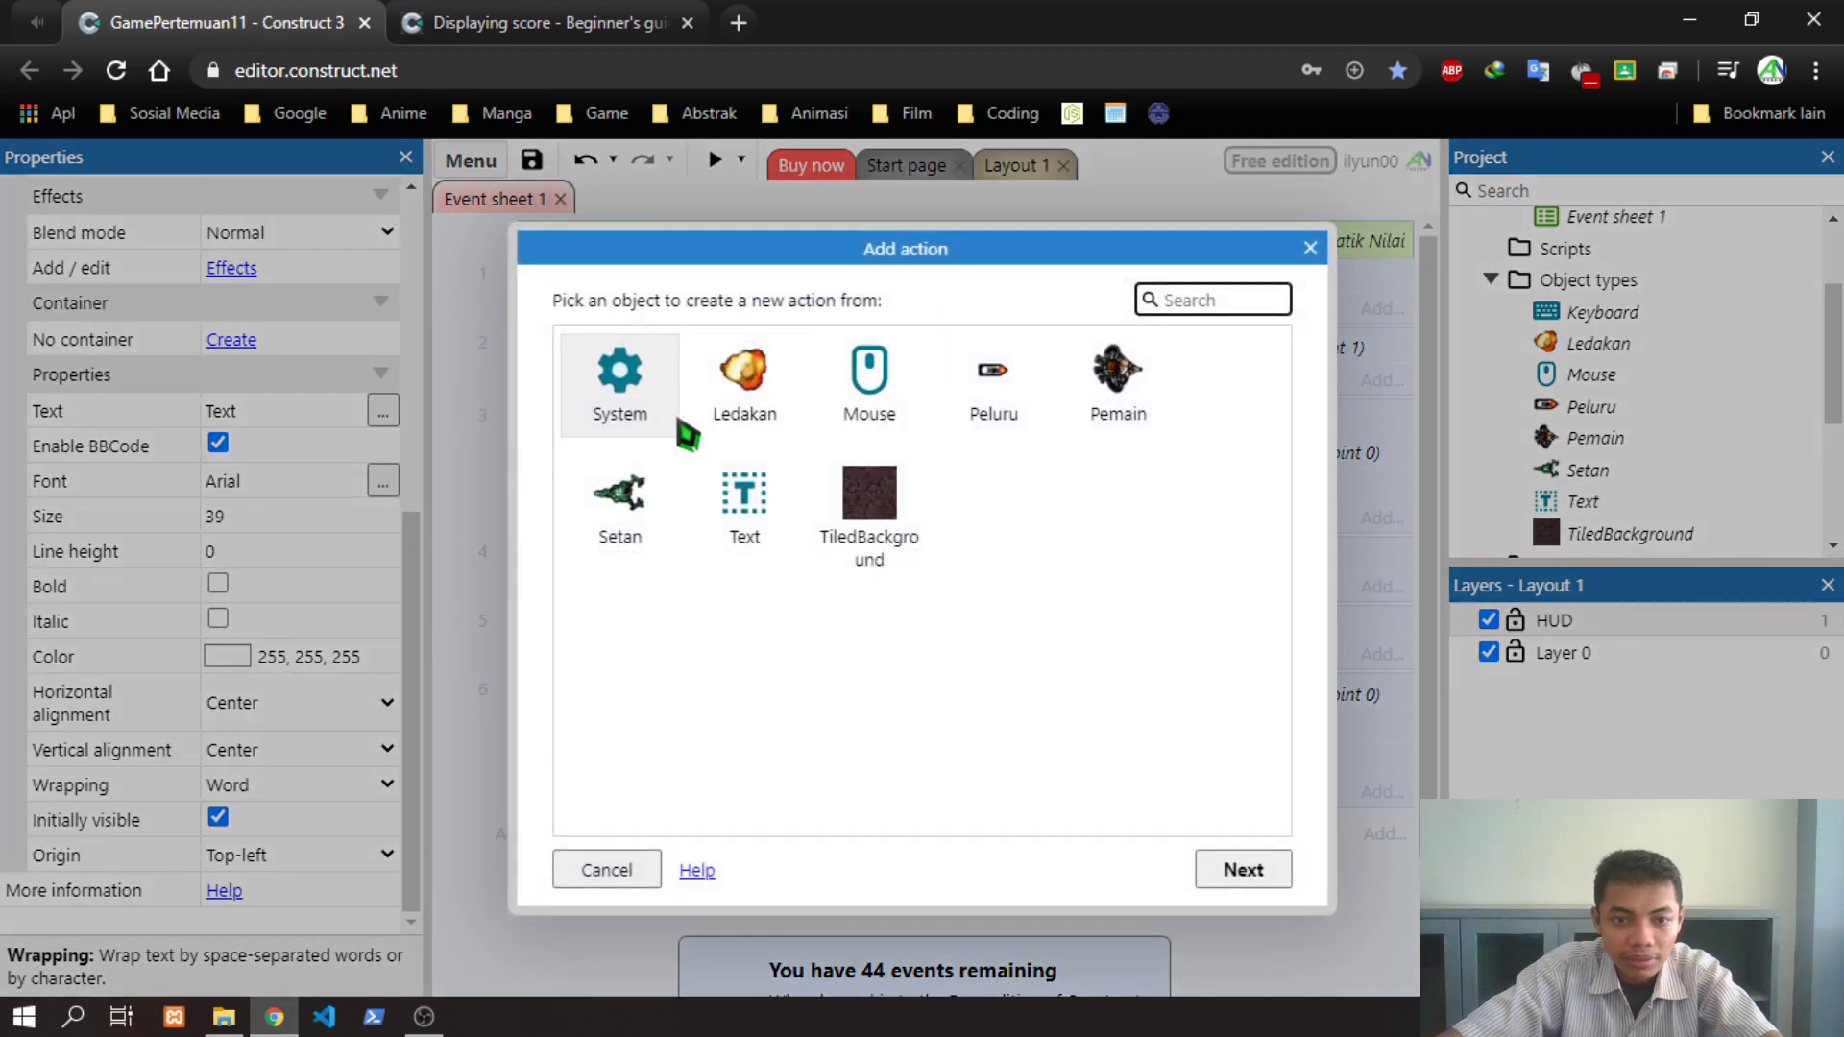
pyautogui.doubleClick(743, 493)
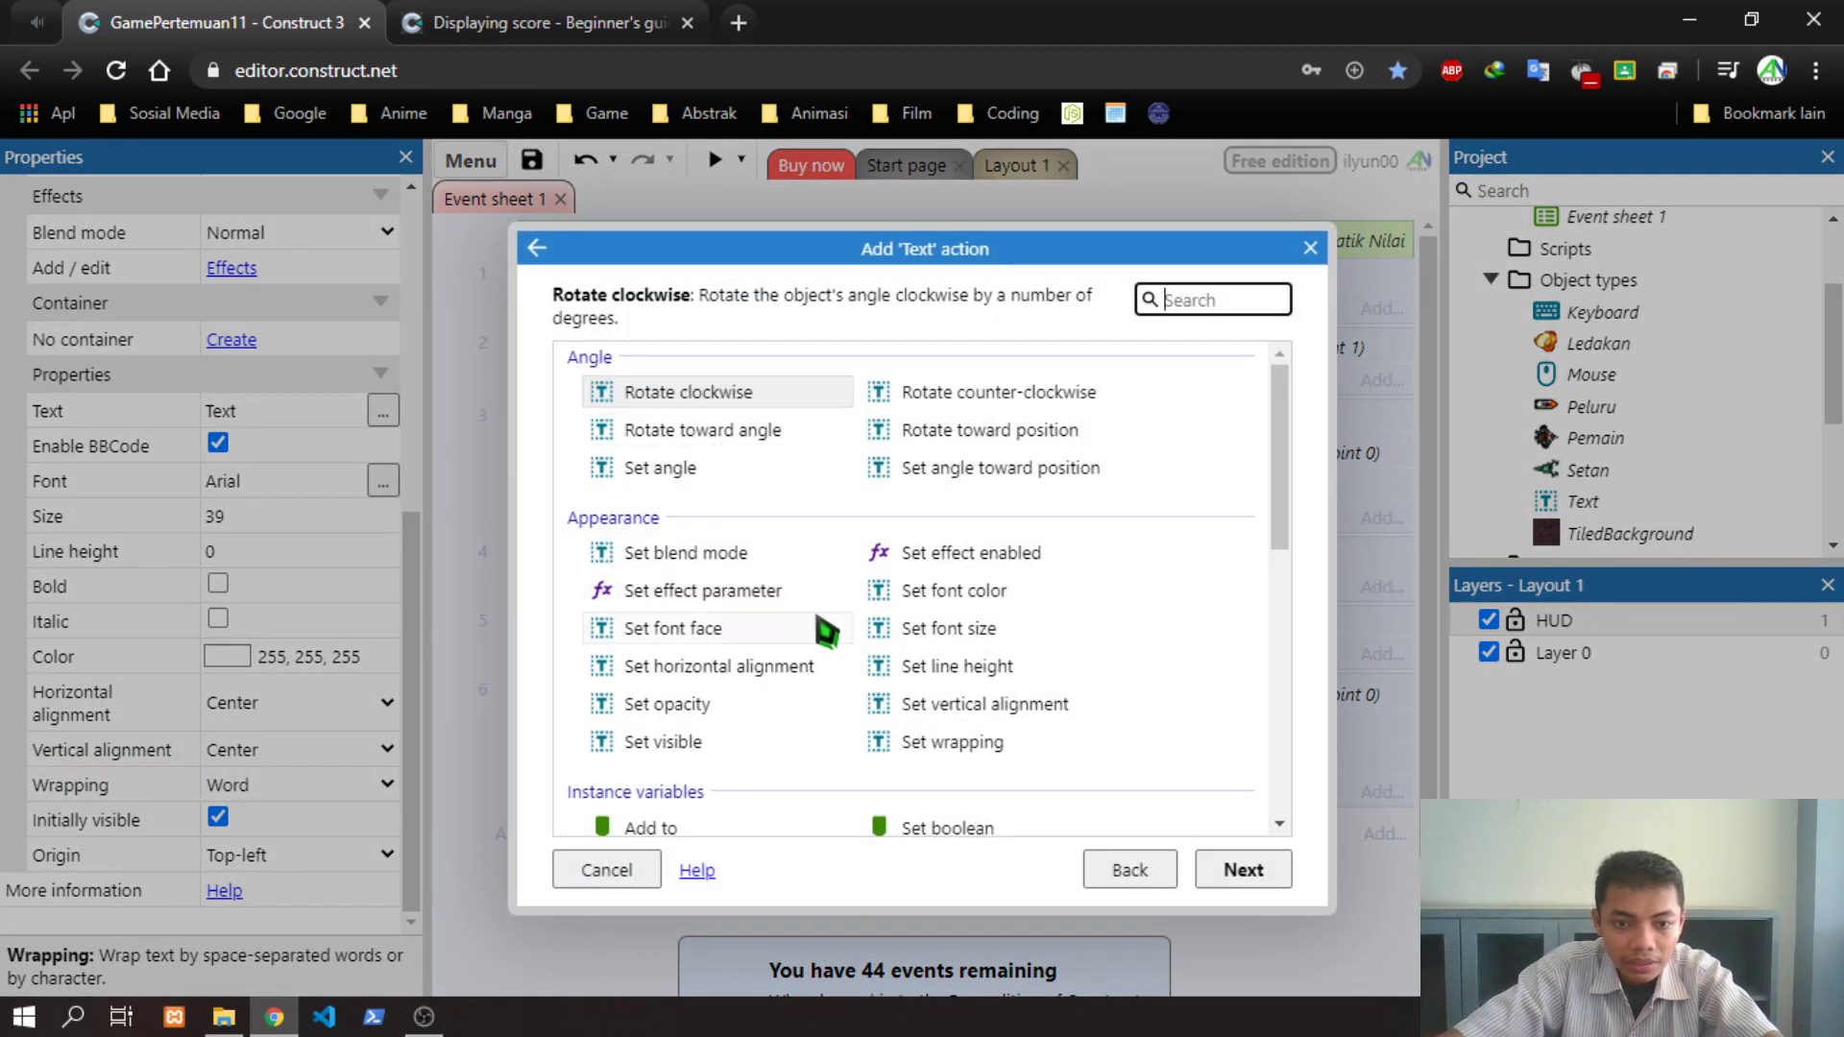
pyautogui.click(576, 22)
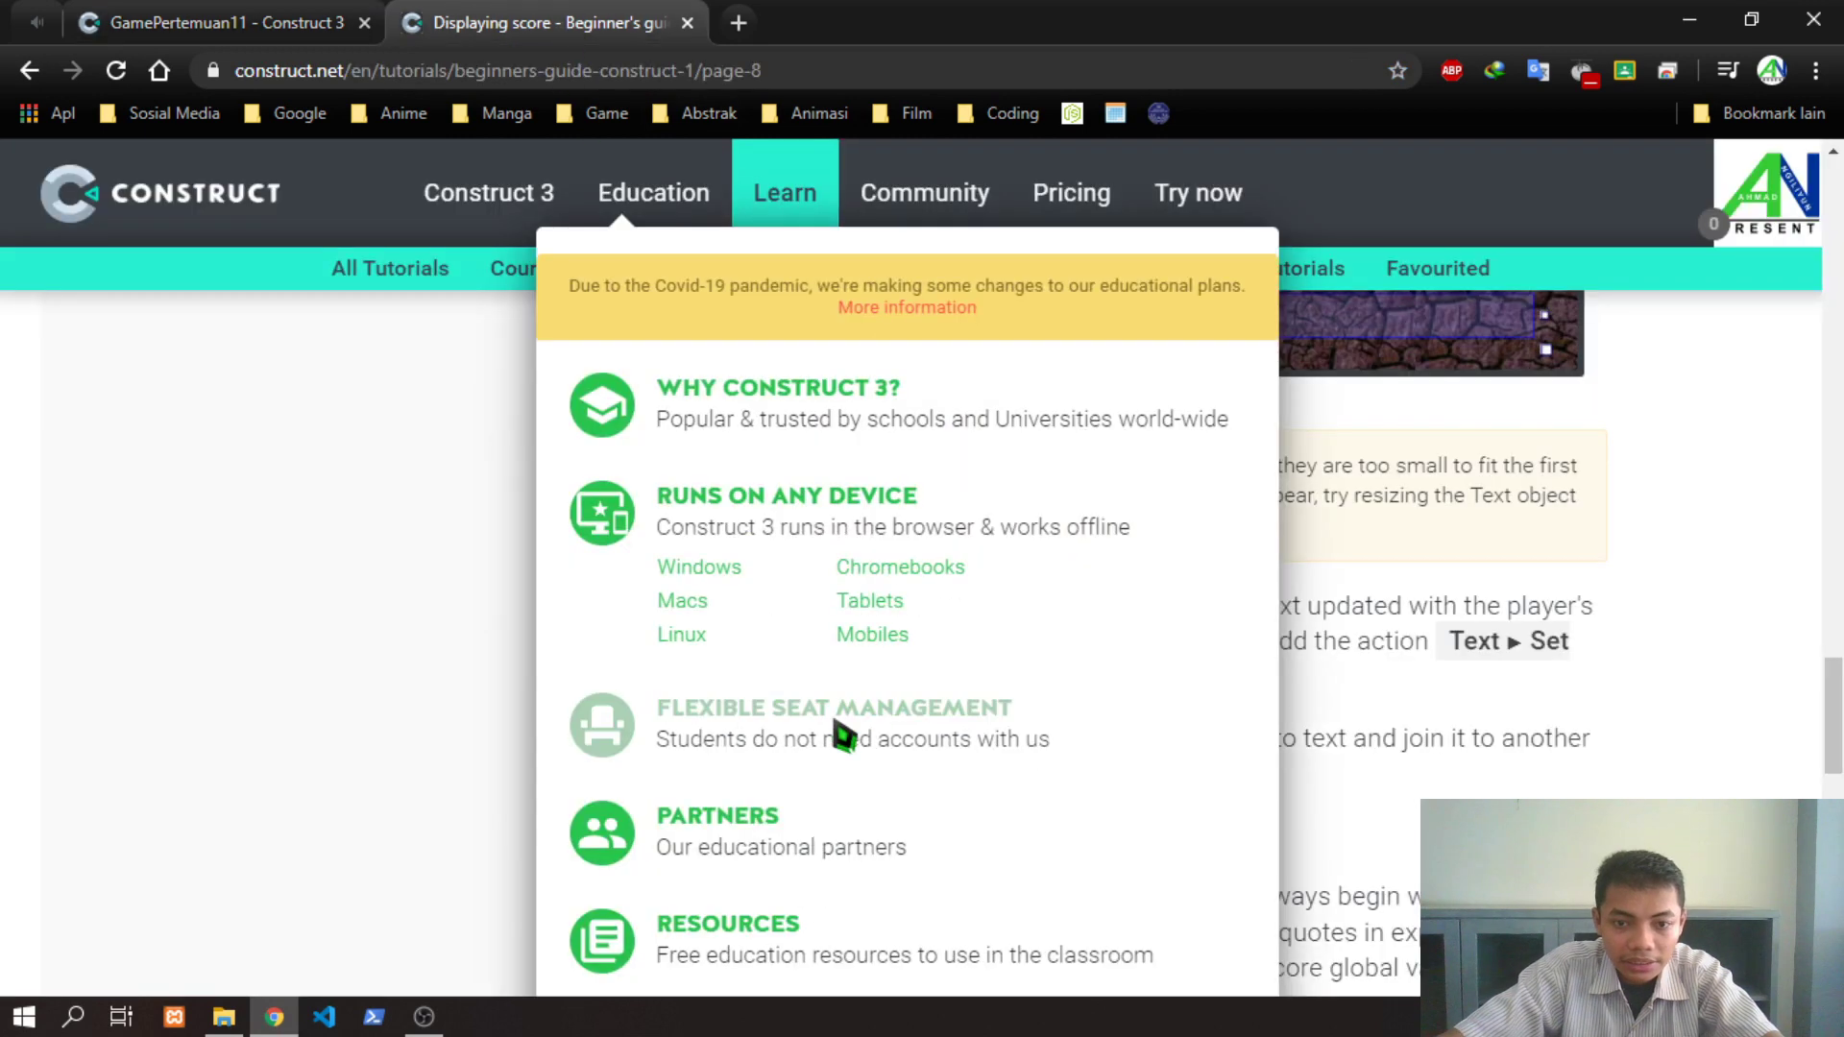
pyautogui.doubleClick(1546, 642)
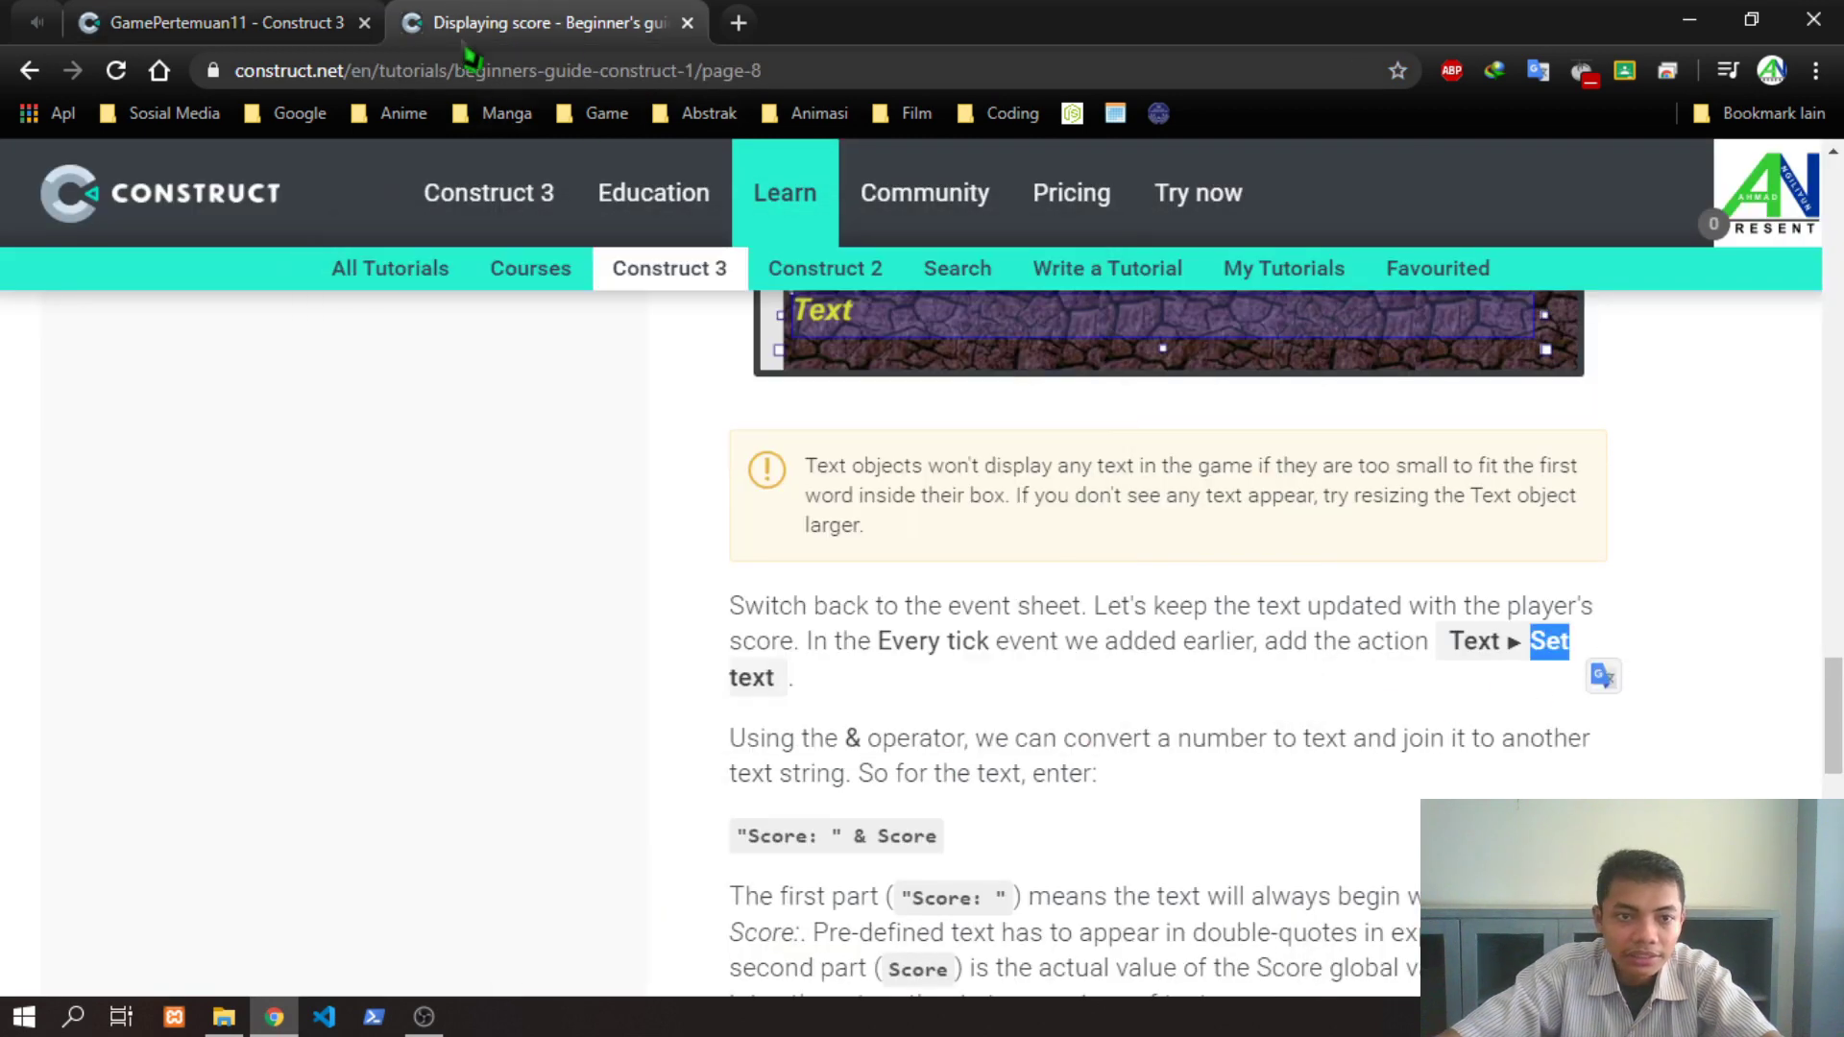
pyautogui.click(278, 21)
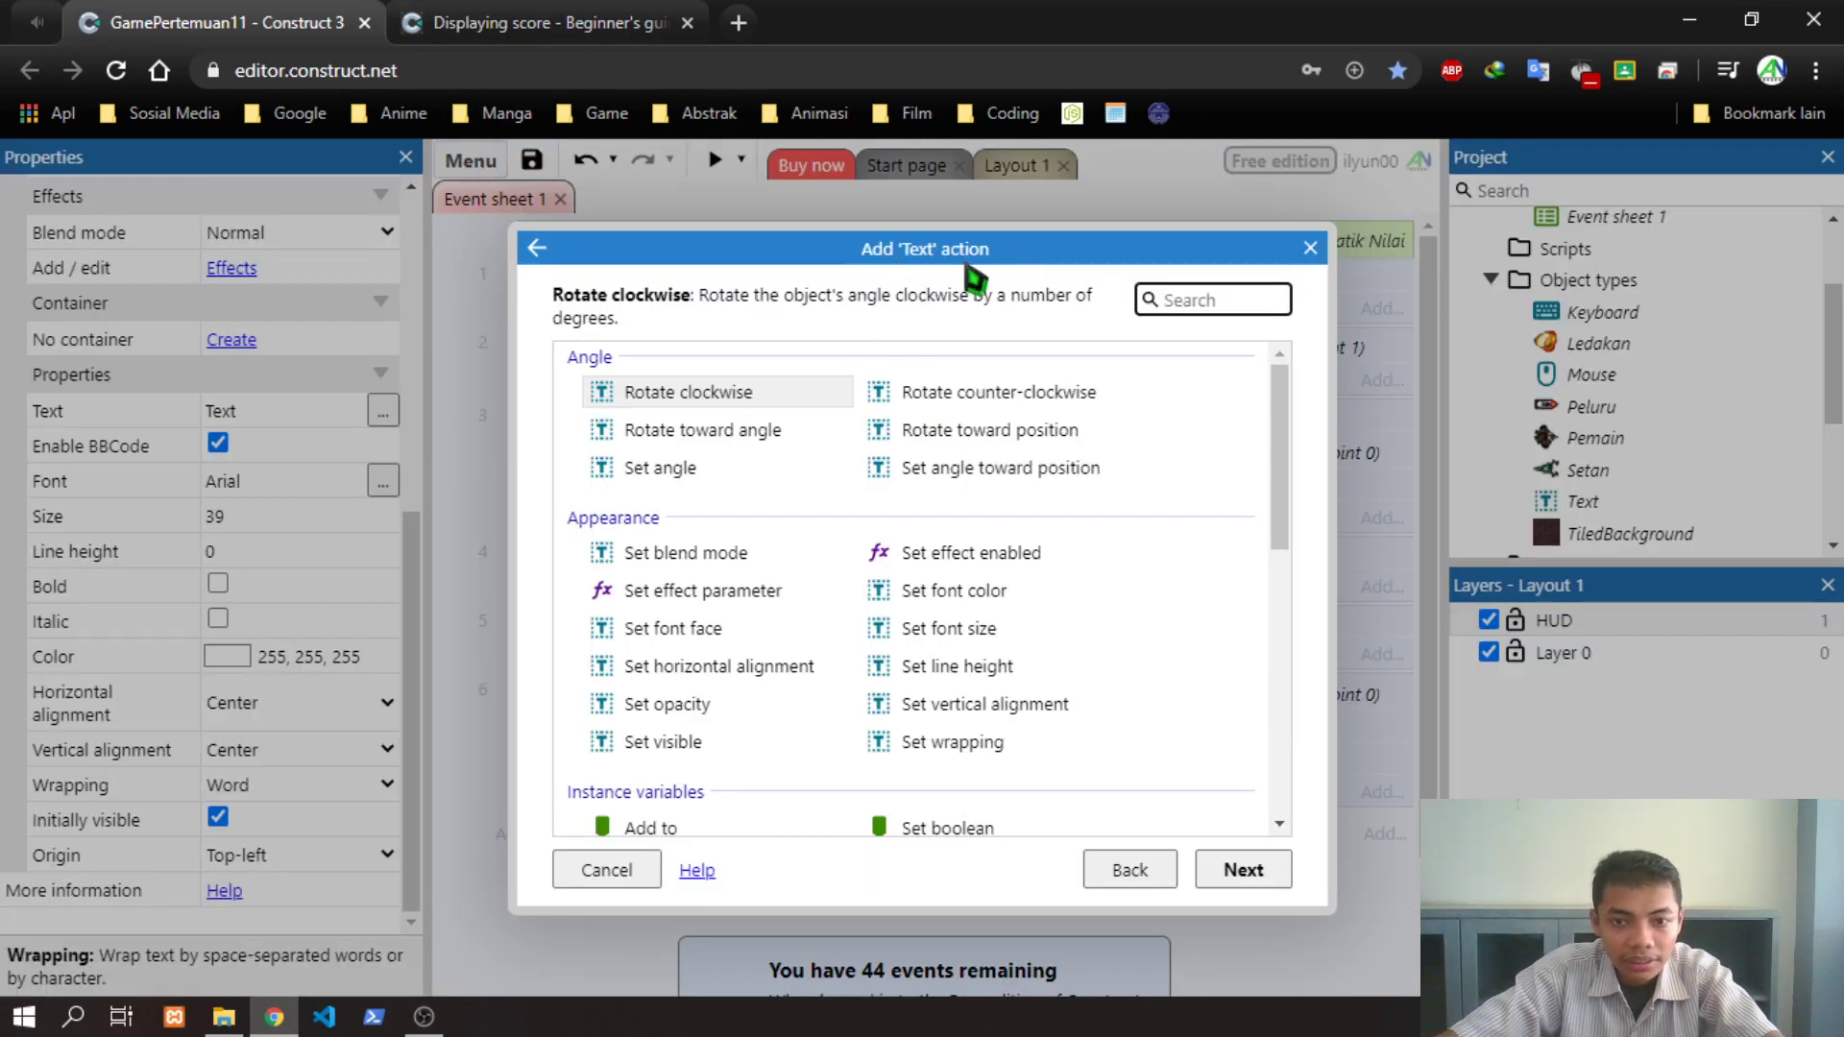
# Choose the Set text action and enter the expression "Nilai: " & Nilai as its text
pyautogui.scroll(-2, 865, 691)
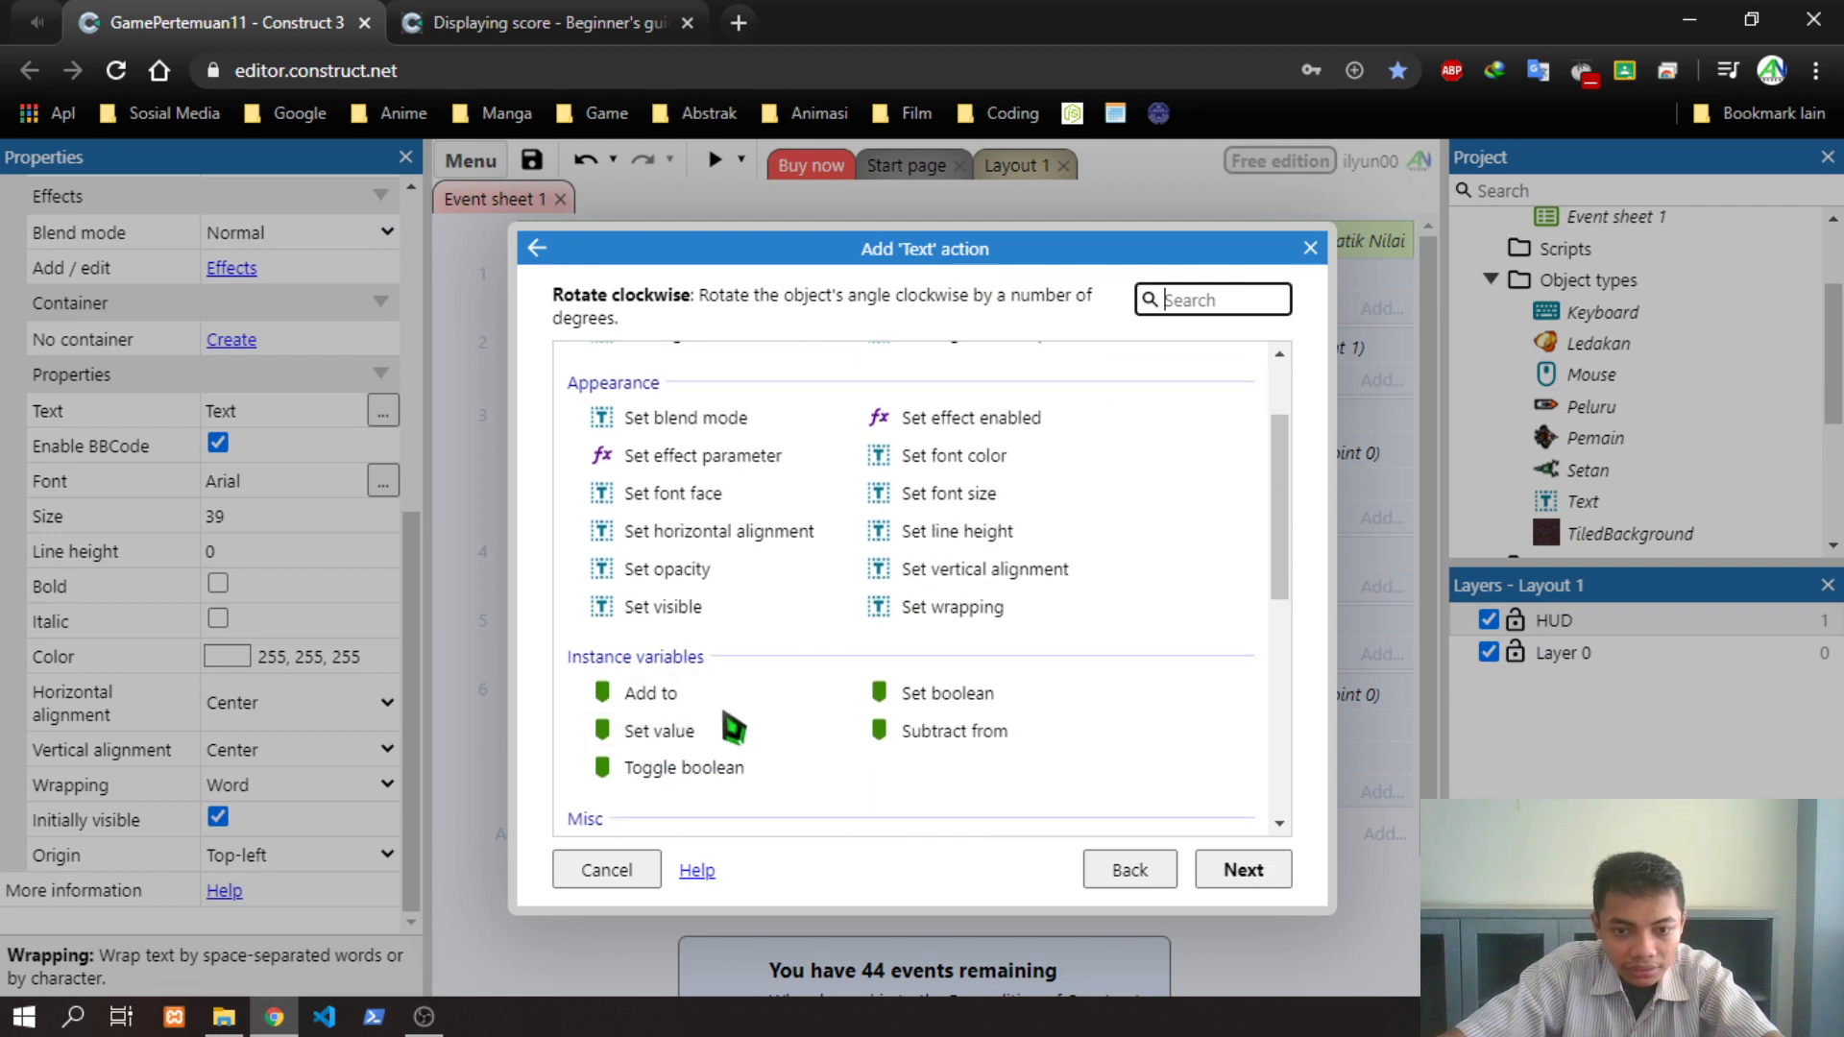
pyautogui.write('set')
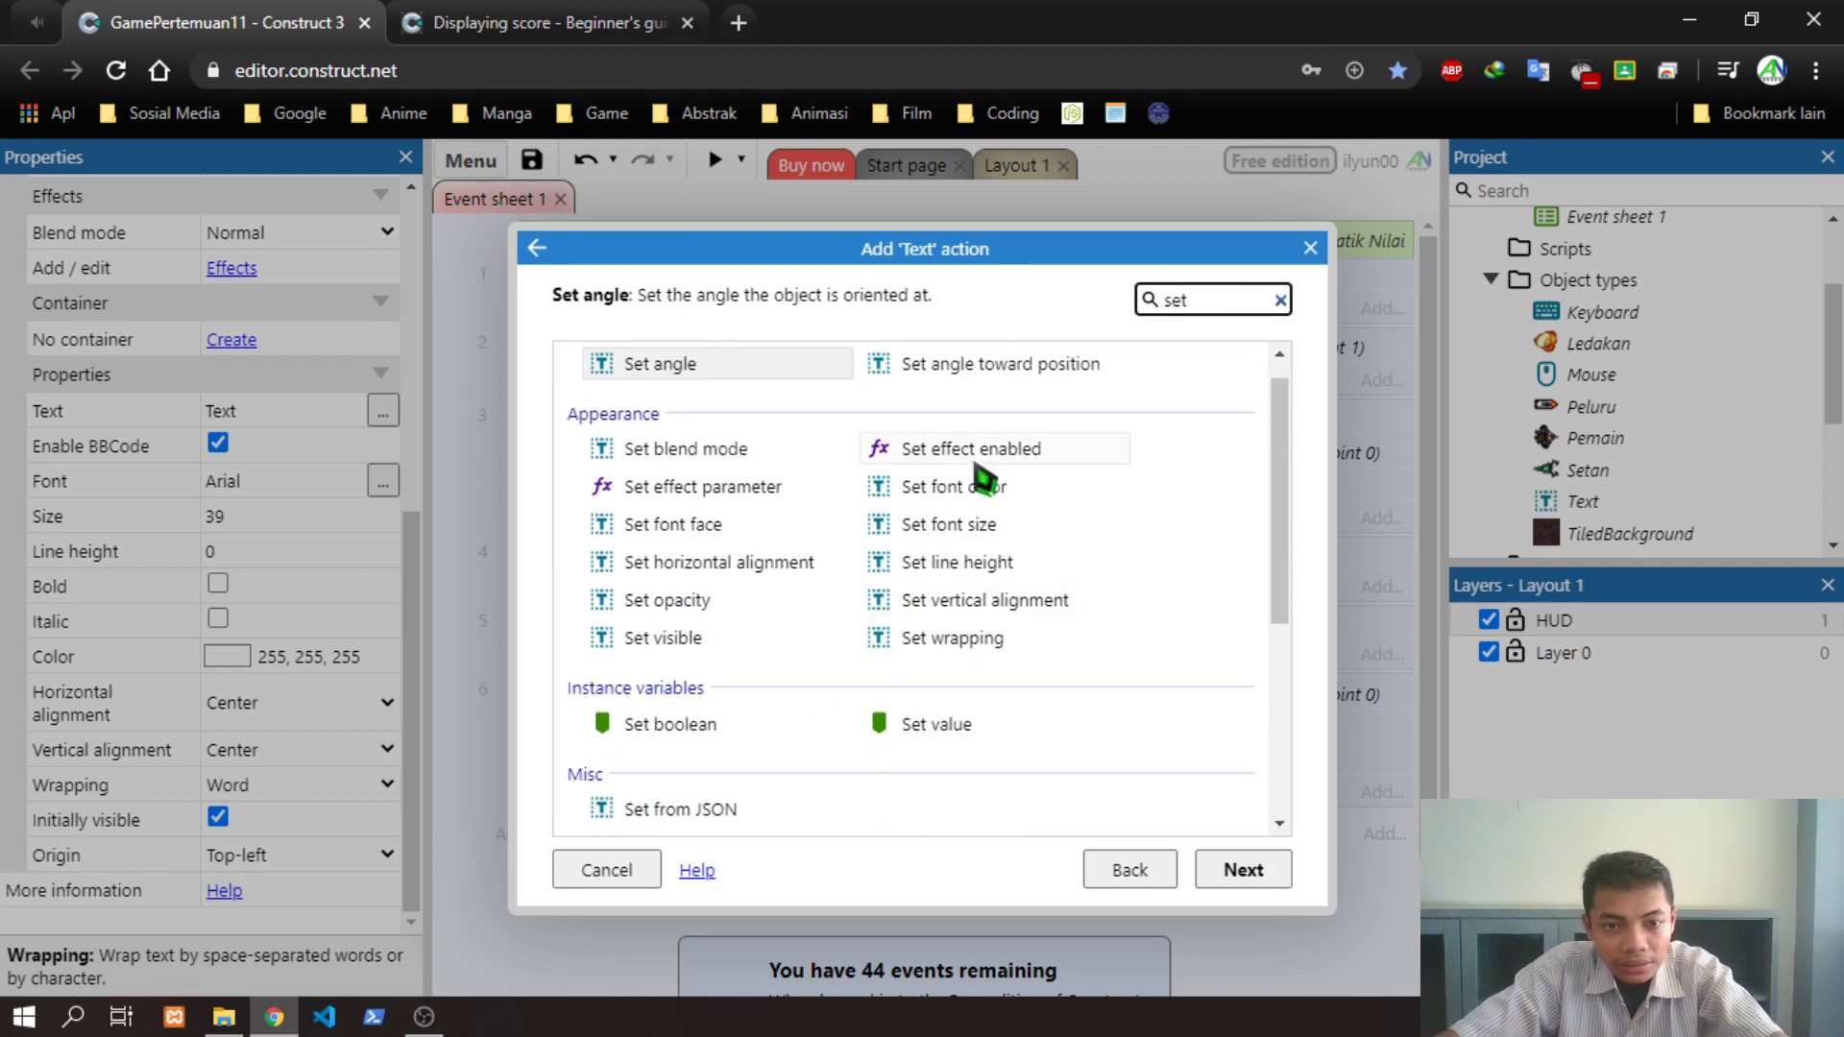
pyautogui.scroll(-3, 984, 572)
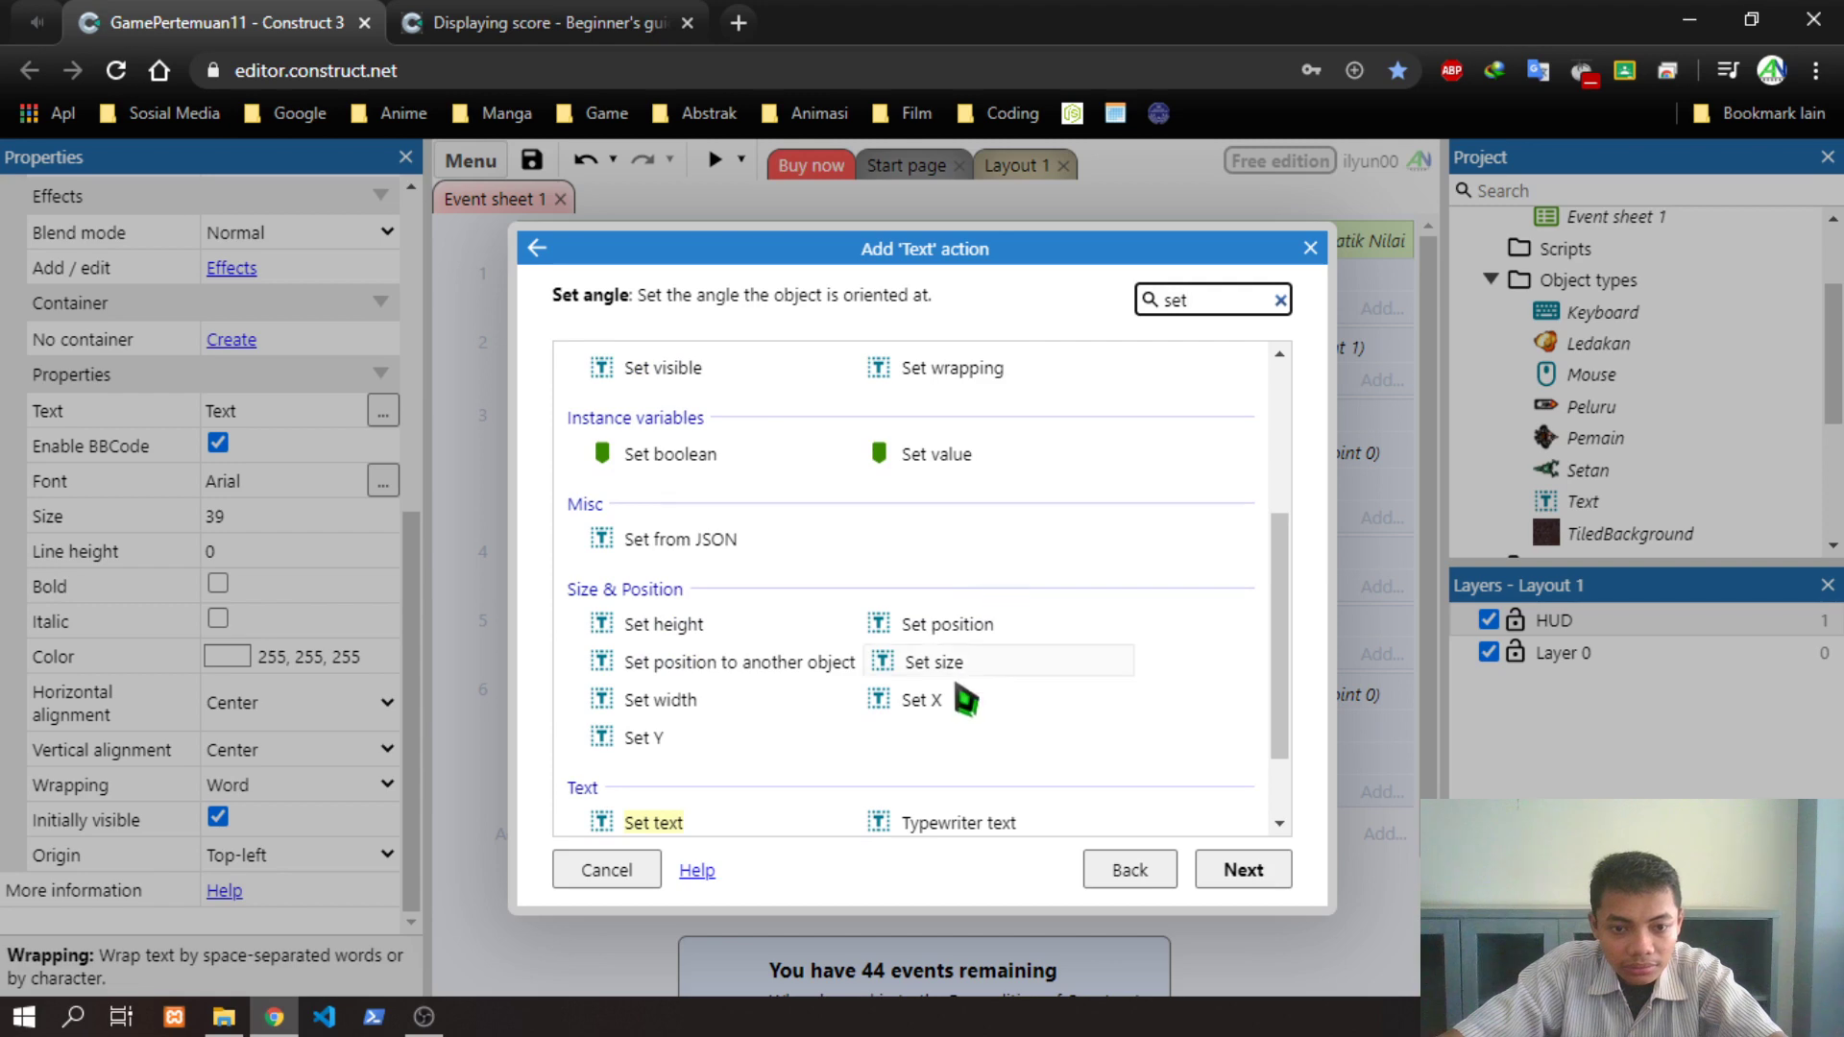
pyautogui.scroll(-1, 989, 682)
pyautogui.click(636, 721)
pyautogui.doubleClick(635, 722)
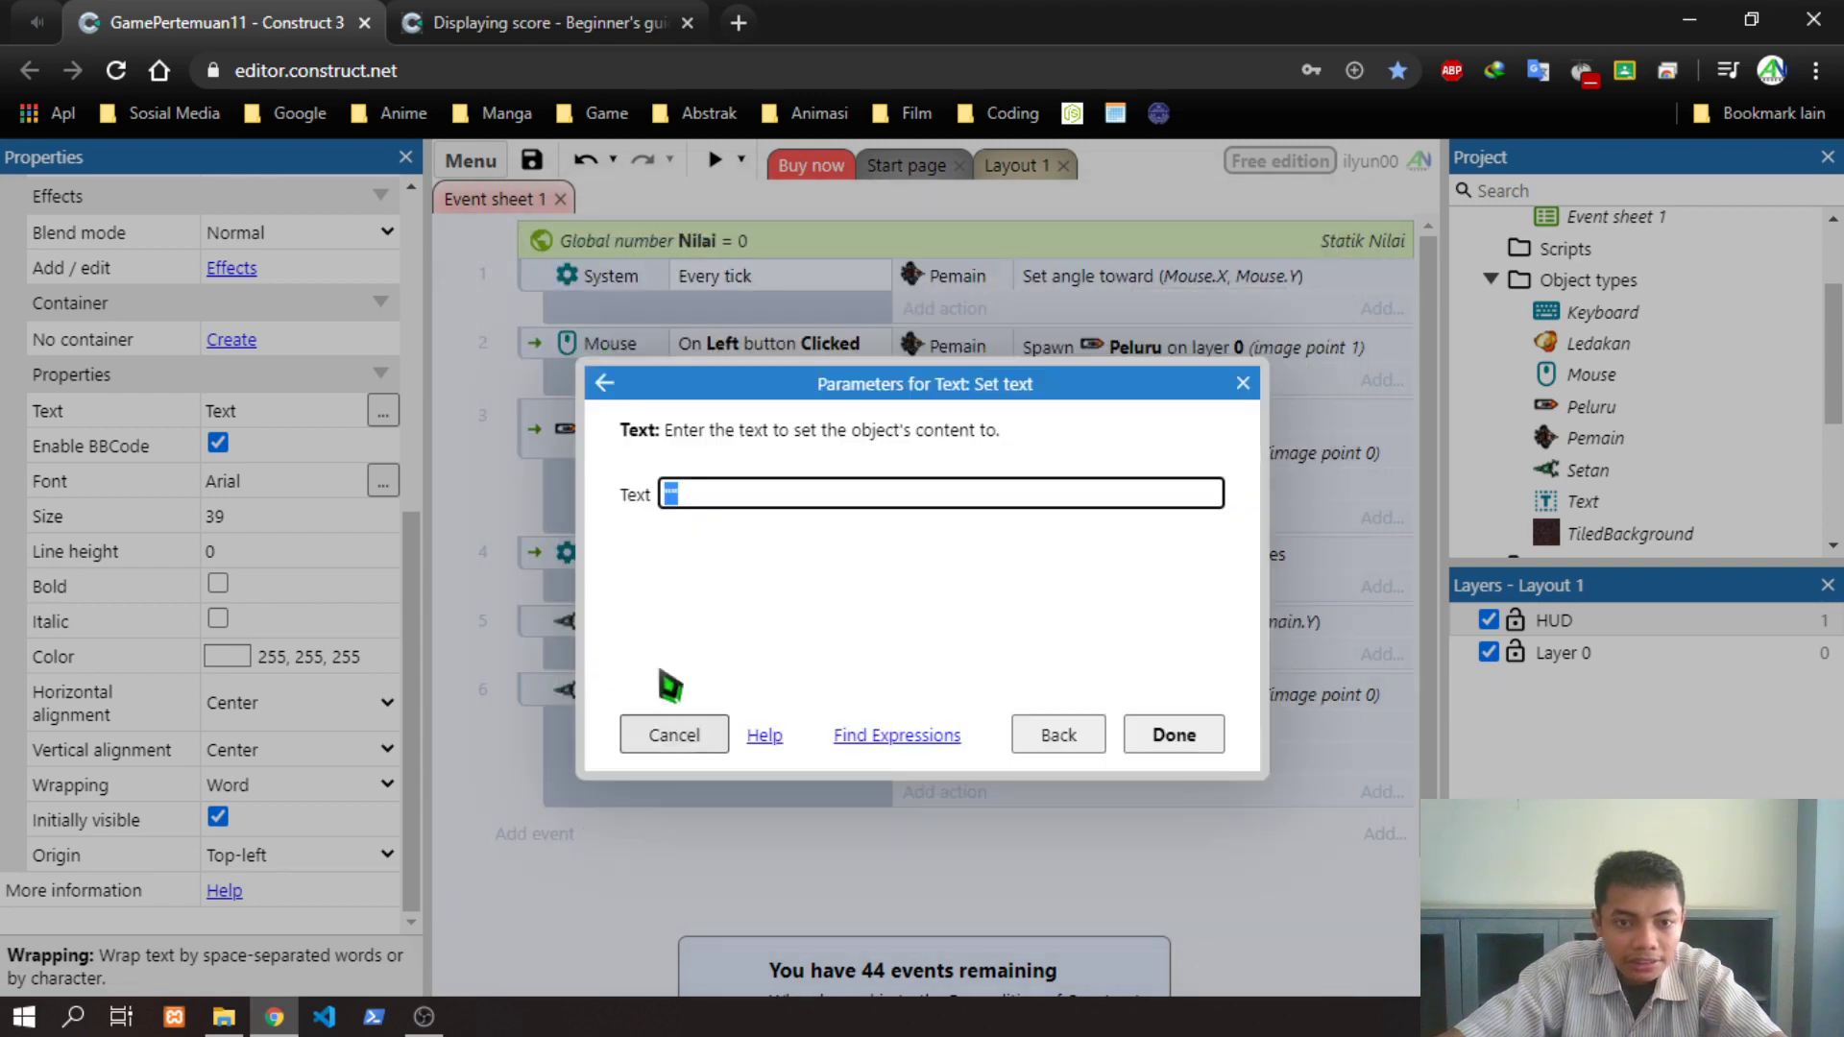
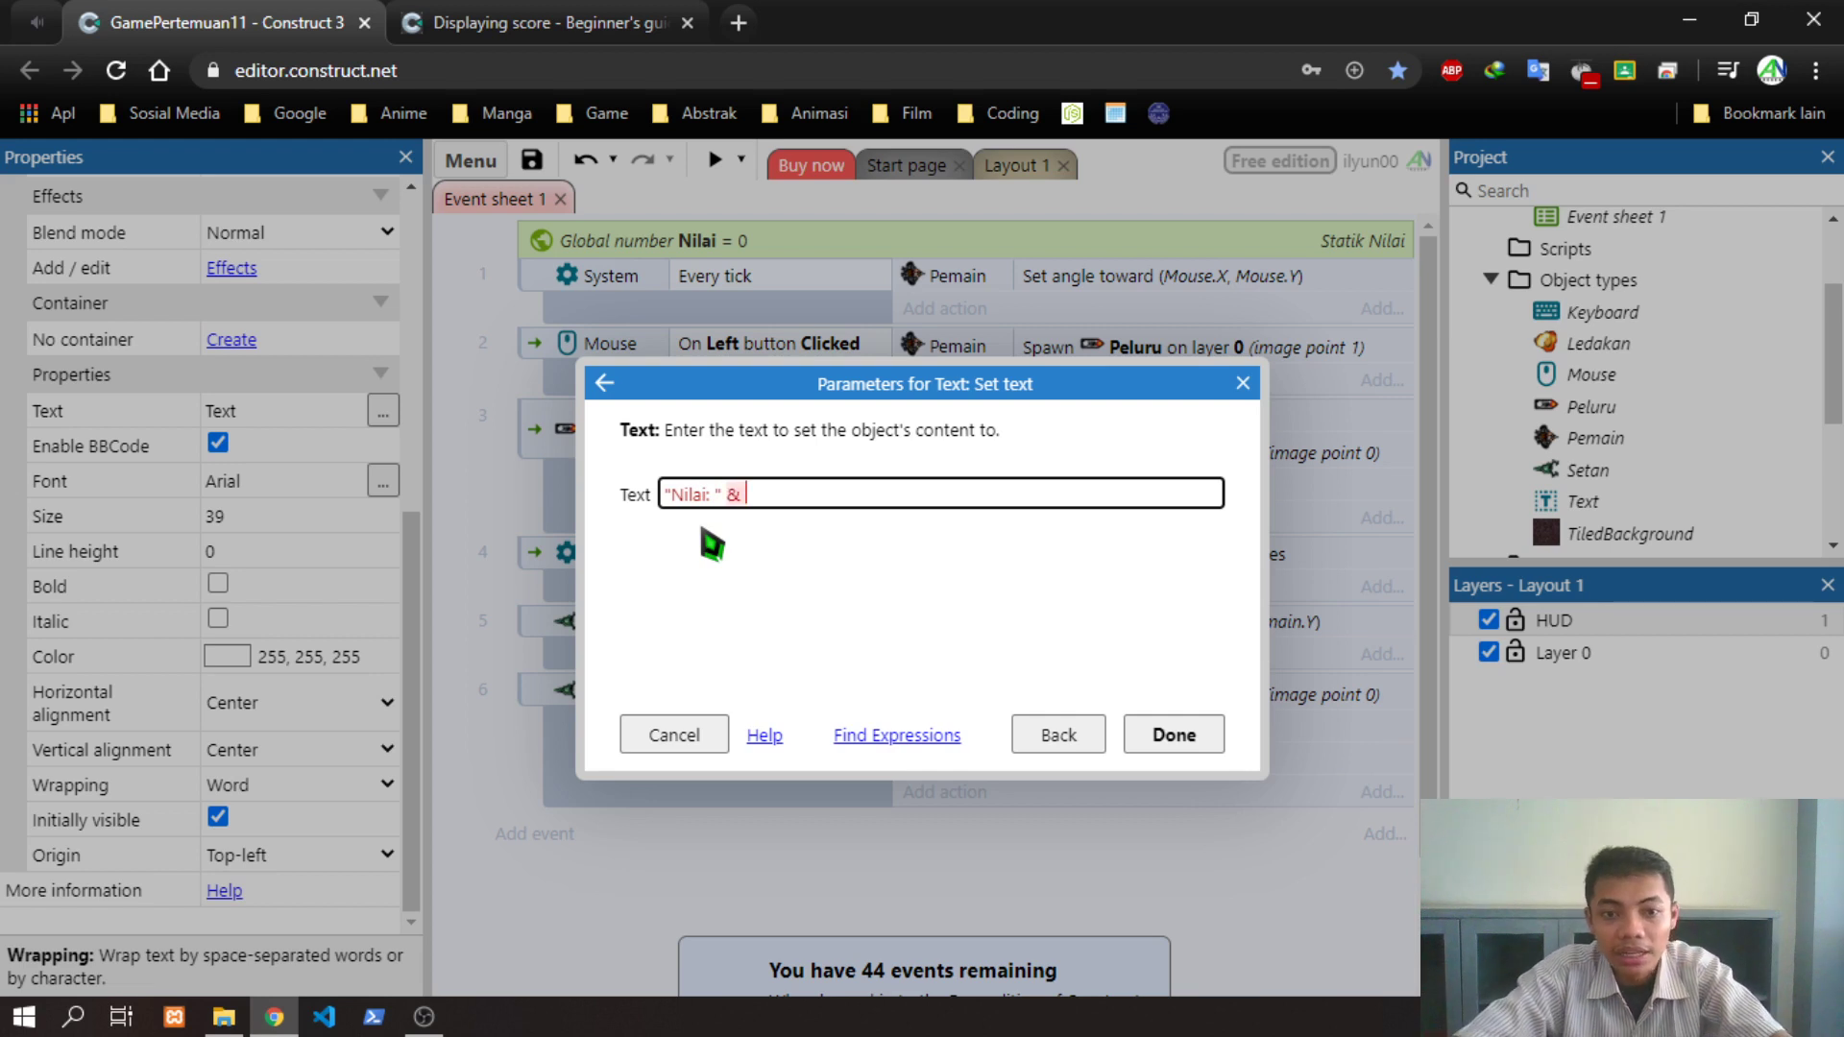
pyautogui.write('N')
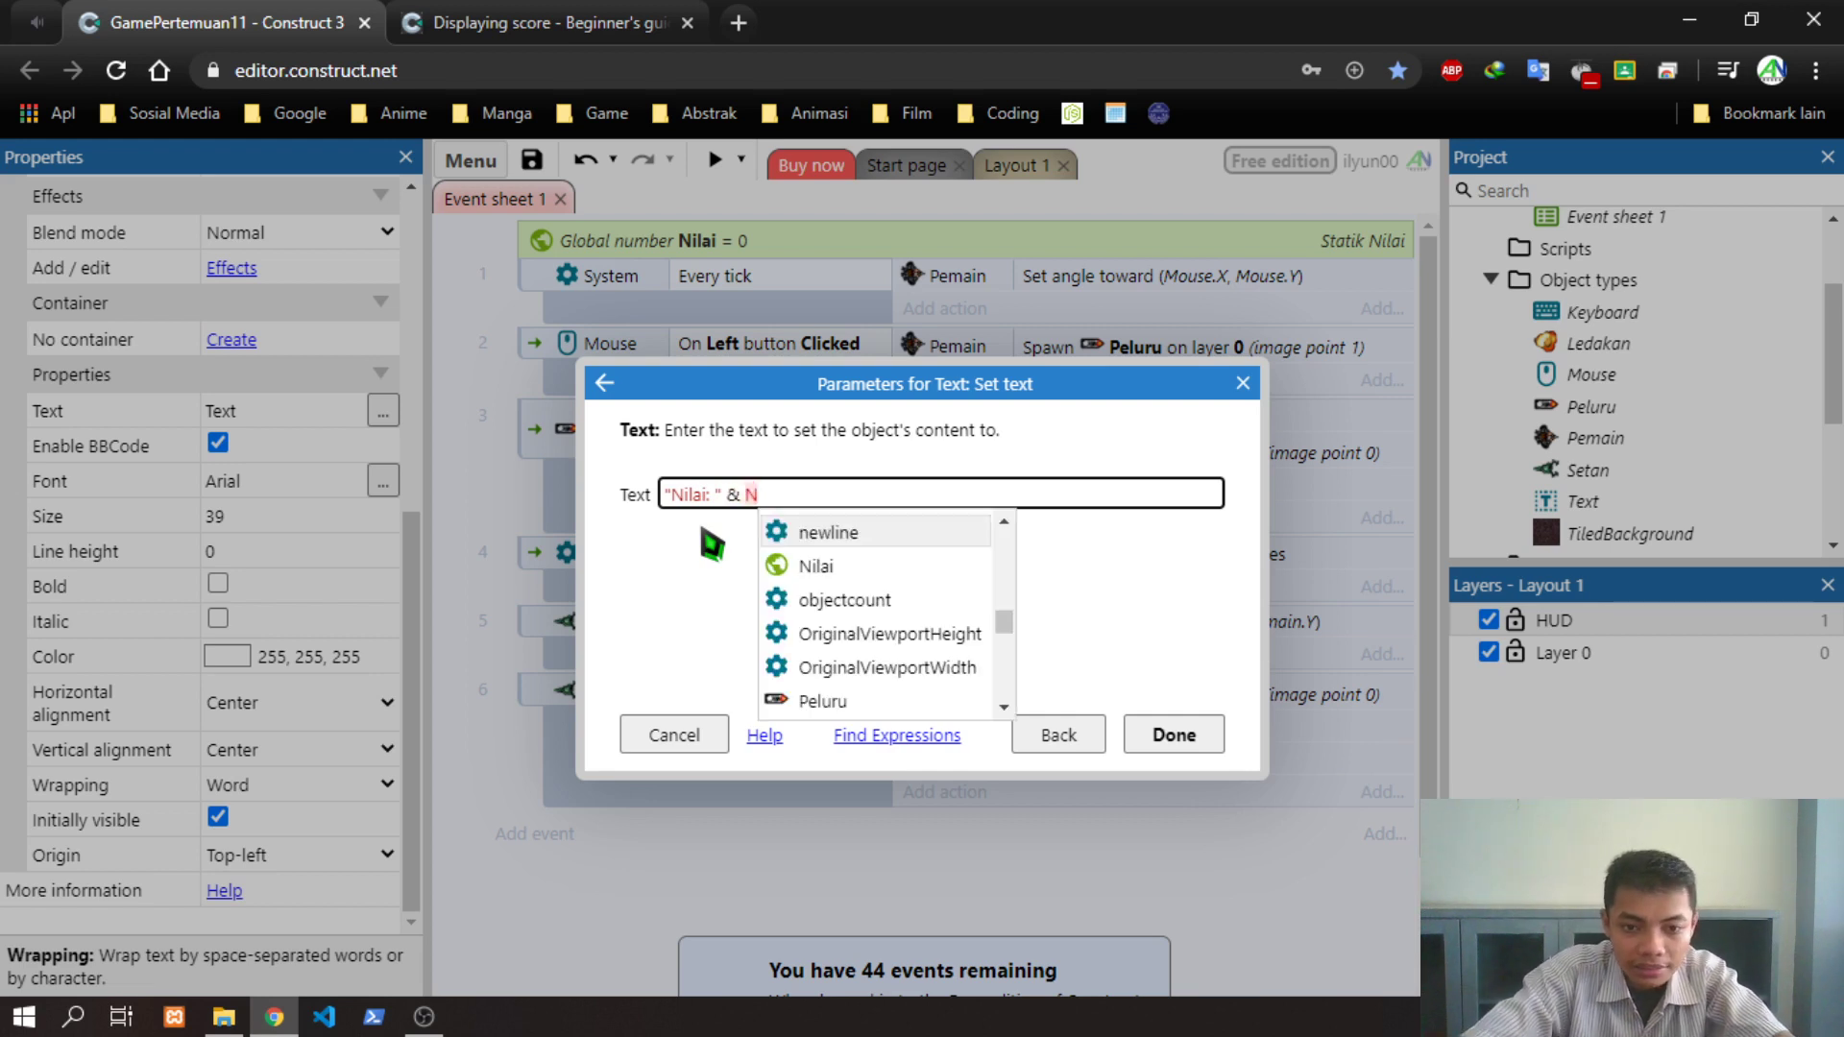
pyautogui.write('ilai')
# Compare with the tutorial's score expression and read its explanation of the quoted text, the & operator and the global variable
pyautogui.click(423, 22)
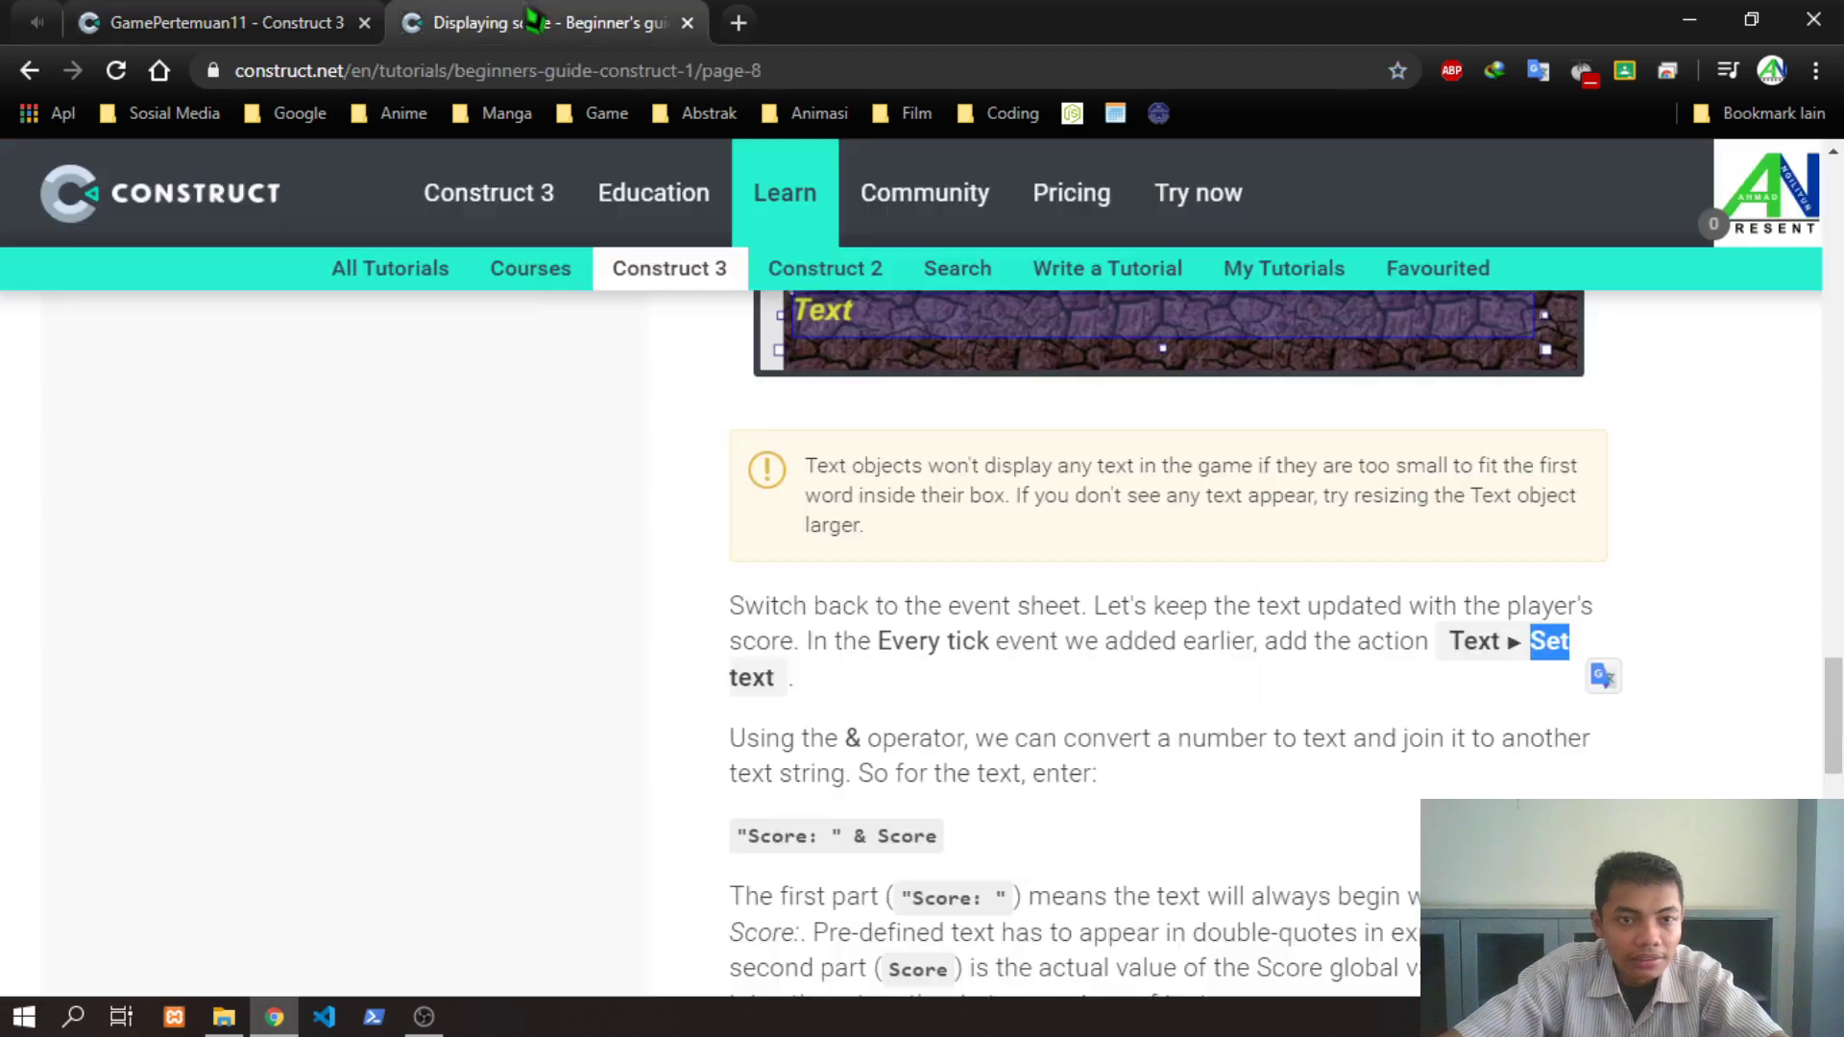
pyautogui.scroll(-3, 898, 557)
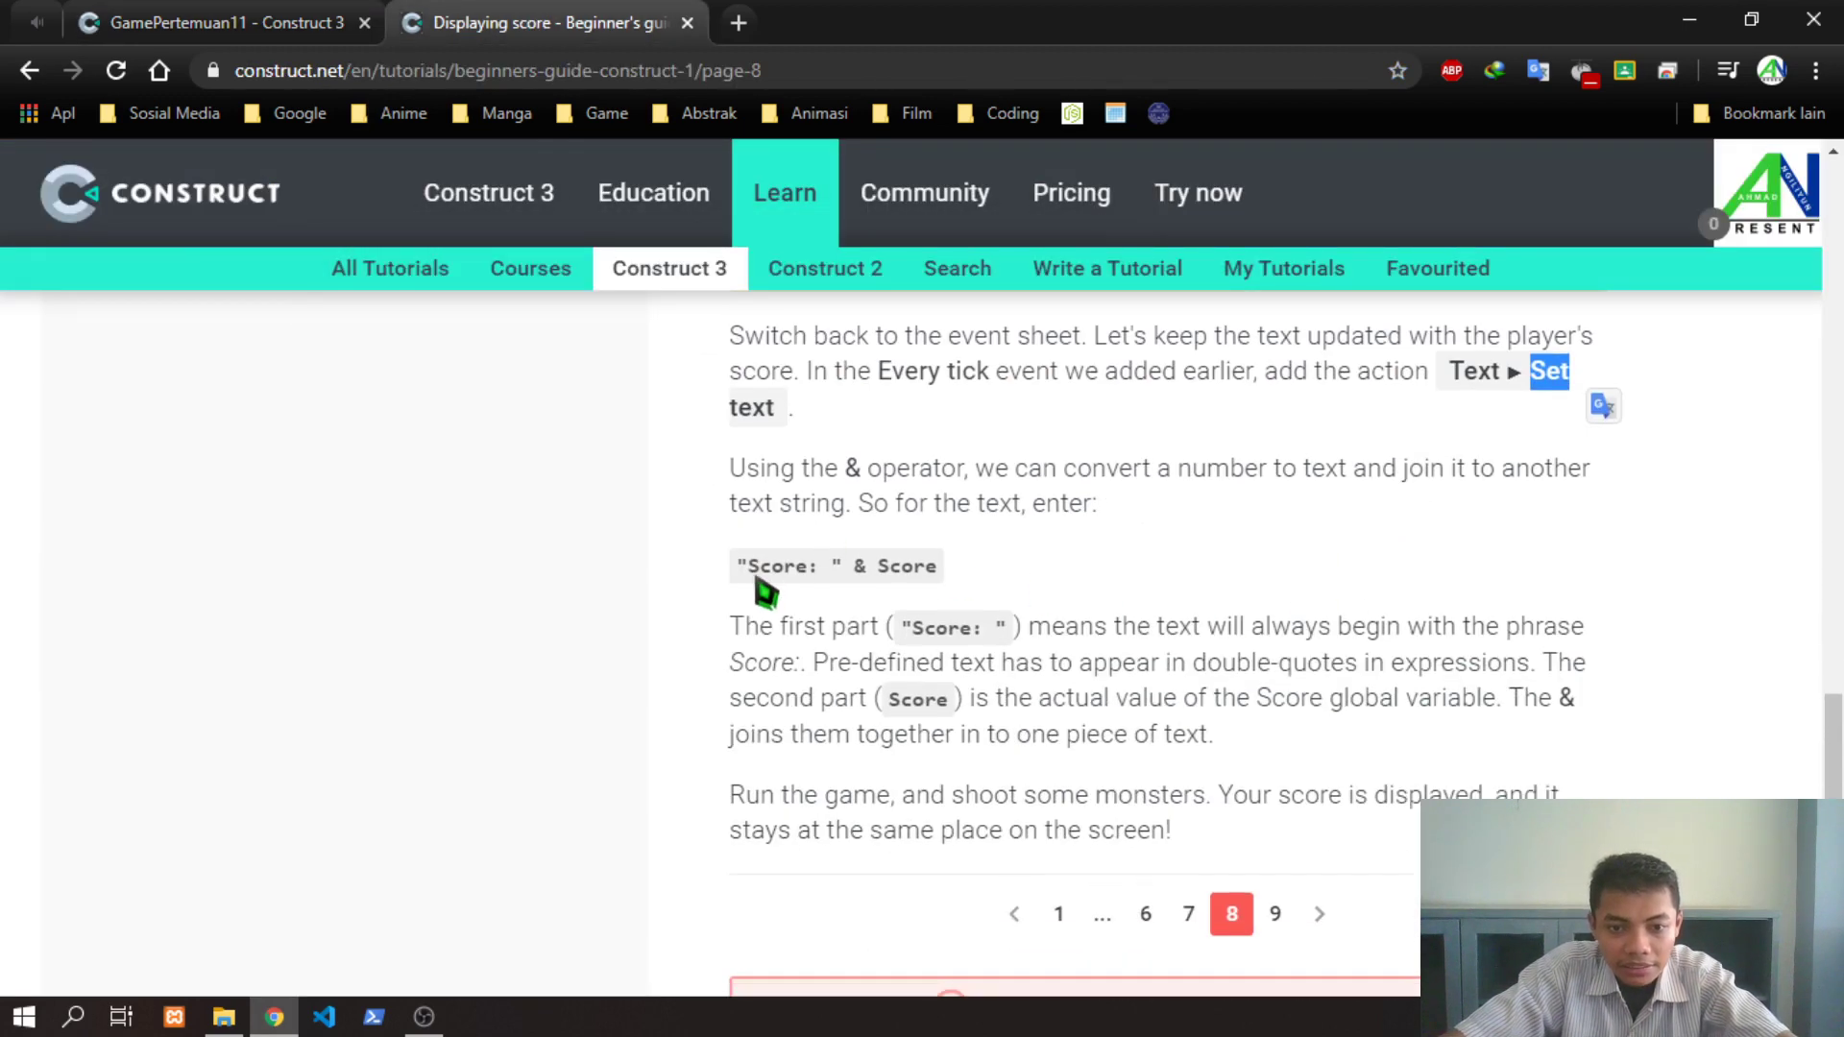
pyautogui.moveTo(736, 565); pyautogui.dragTo(956, 586)
pyautogui.click(925, 573)
pyautogui.click(1045, 568)
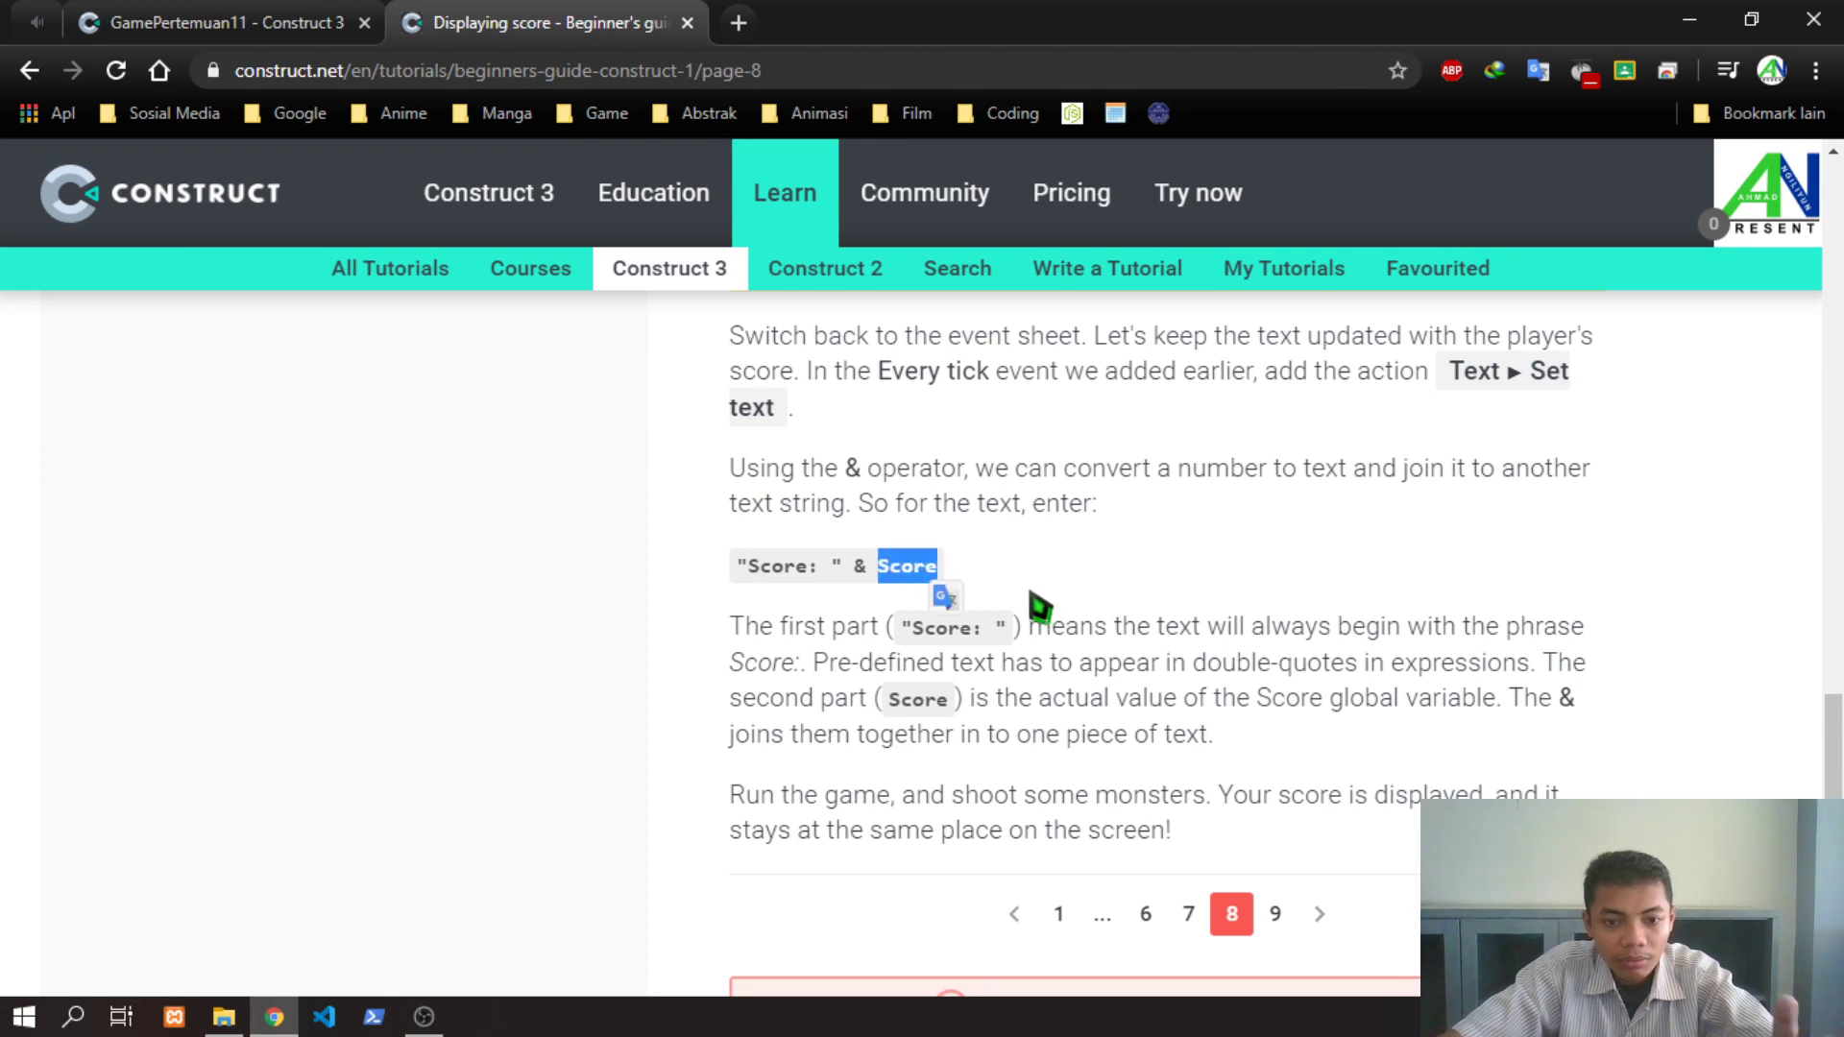
pyautogui.moveTo(885, 702); pyautogui.dragTo(1006, 703)
pyautogui.click(1221, 690)
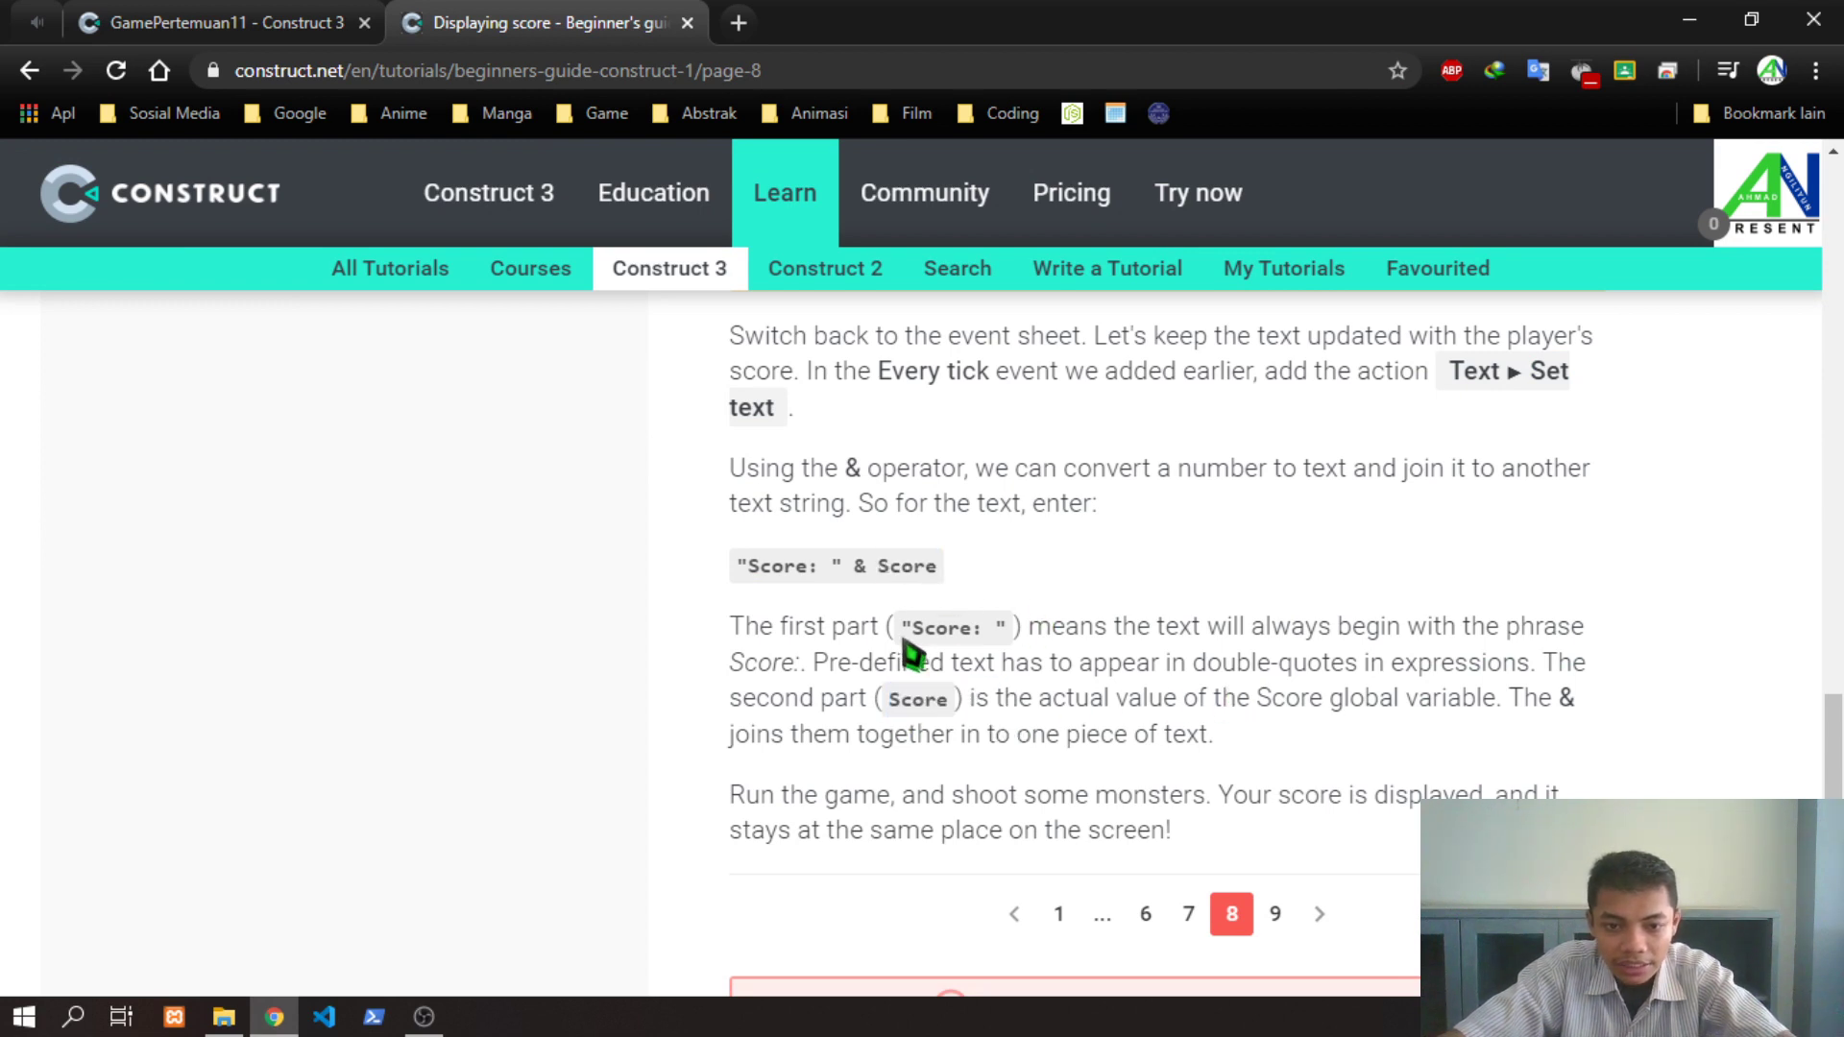
pyautogui.moveTo(907, 635); pyautogui.dragTo(1009, 651)
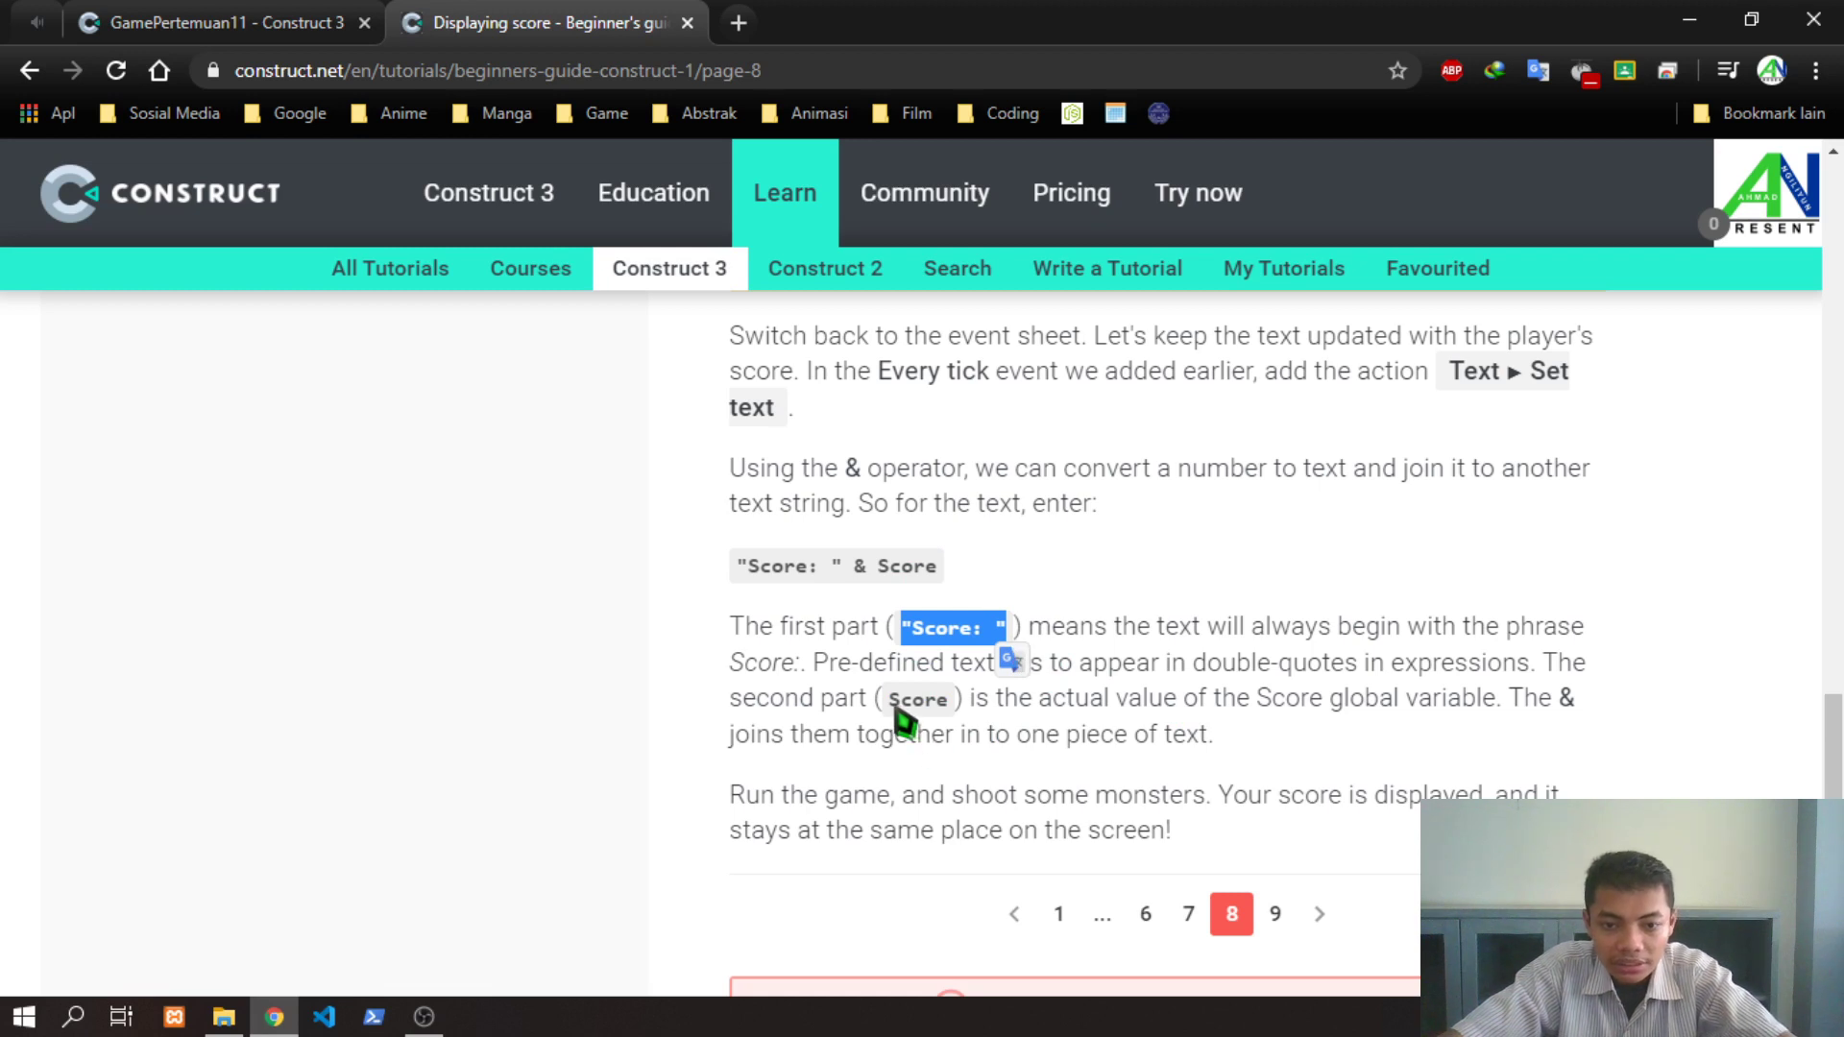
pyautogui.moveTo(892, 707); pyautogui.dragTo(987, 711)
pyautogui.click(1088, 710)
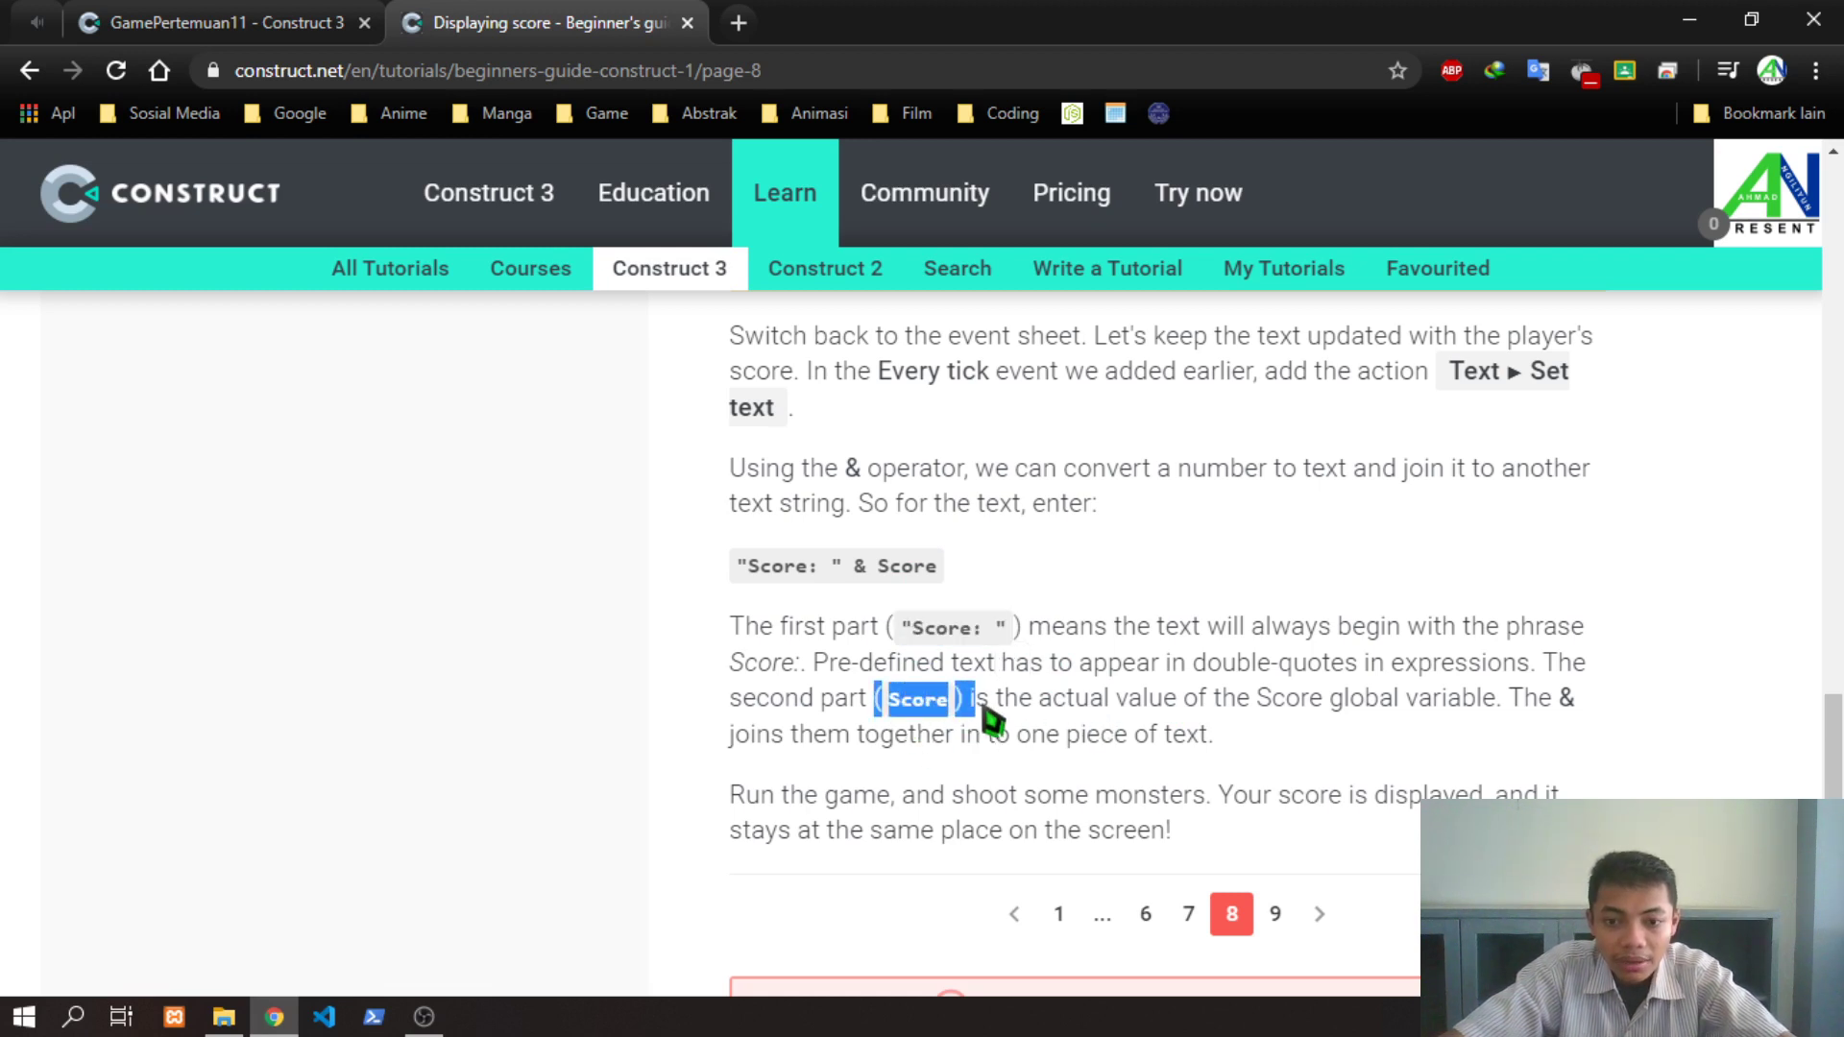
pyautogui.click(1198, 708)
pyautogui.moveTo(1271, 701); pyautogui.dragTo(1504, 721)
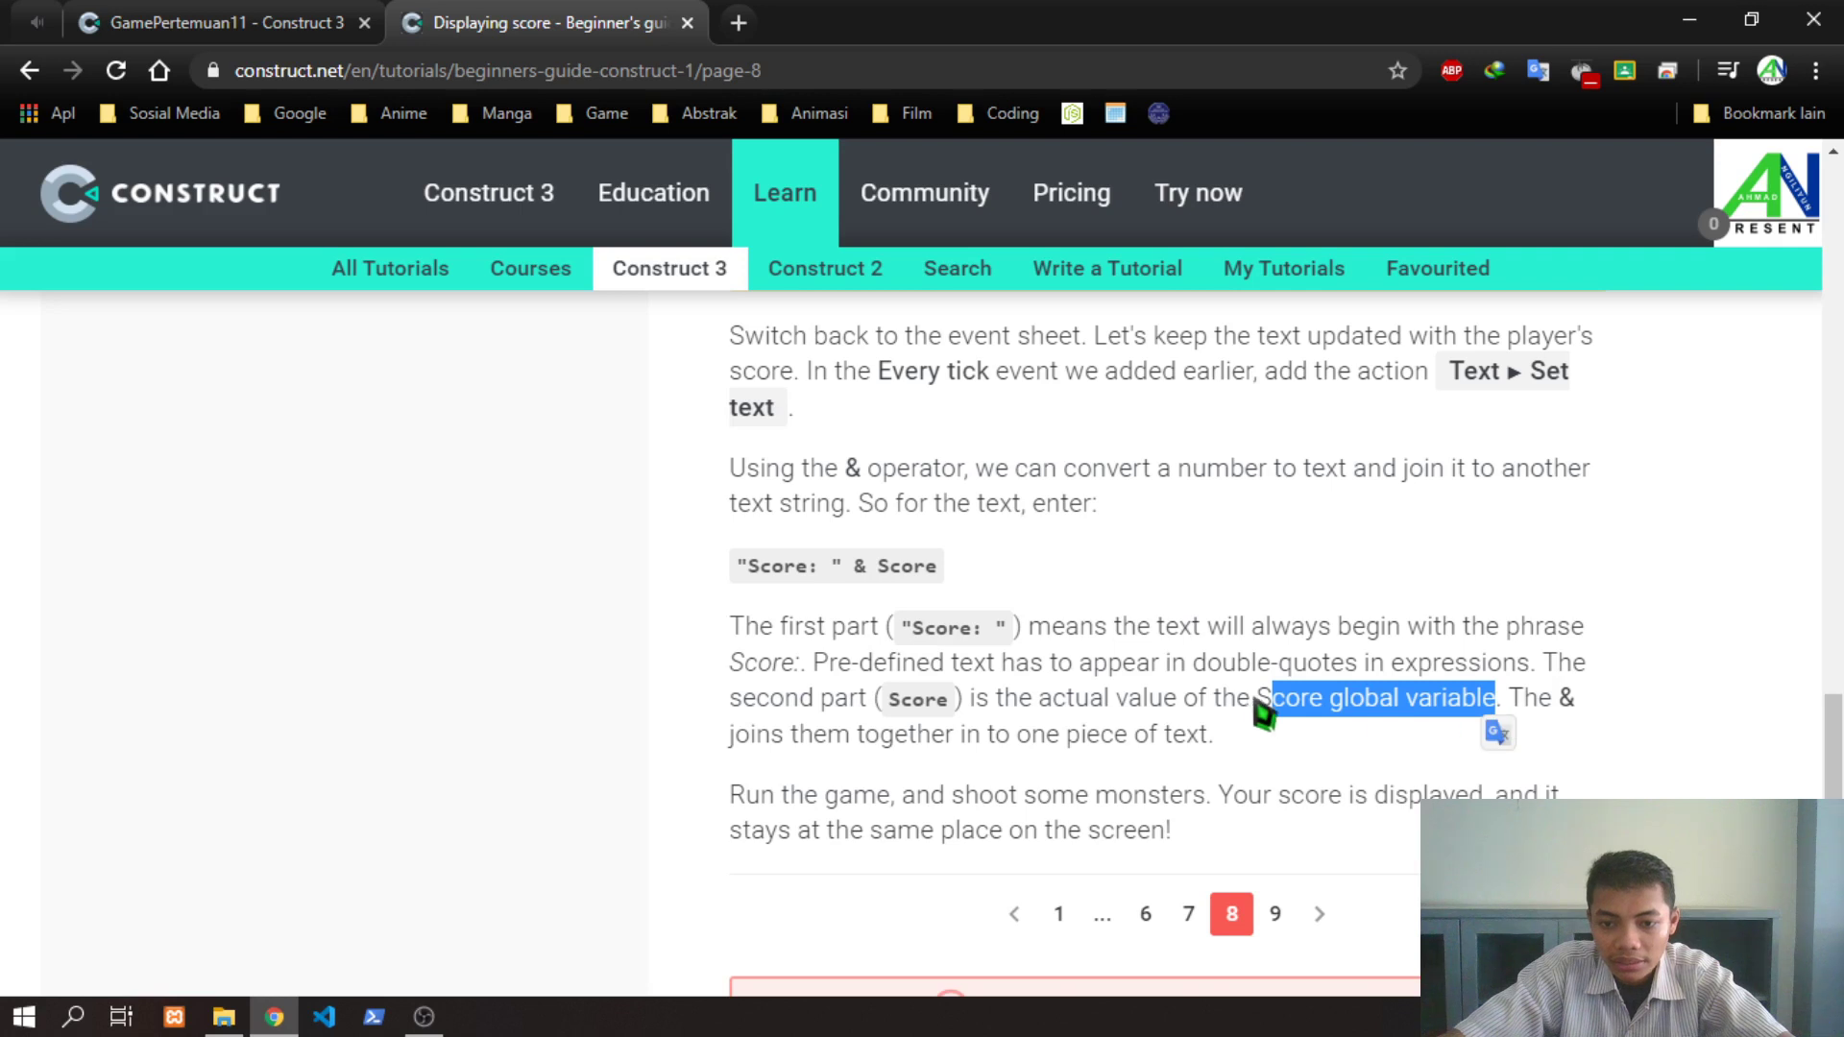
pyautogui.moveTo(1264, 712); pyautogui.dragTo(1515, 725)
pyautogui.click(1387, 758)
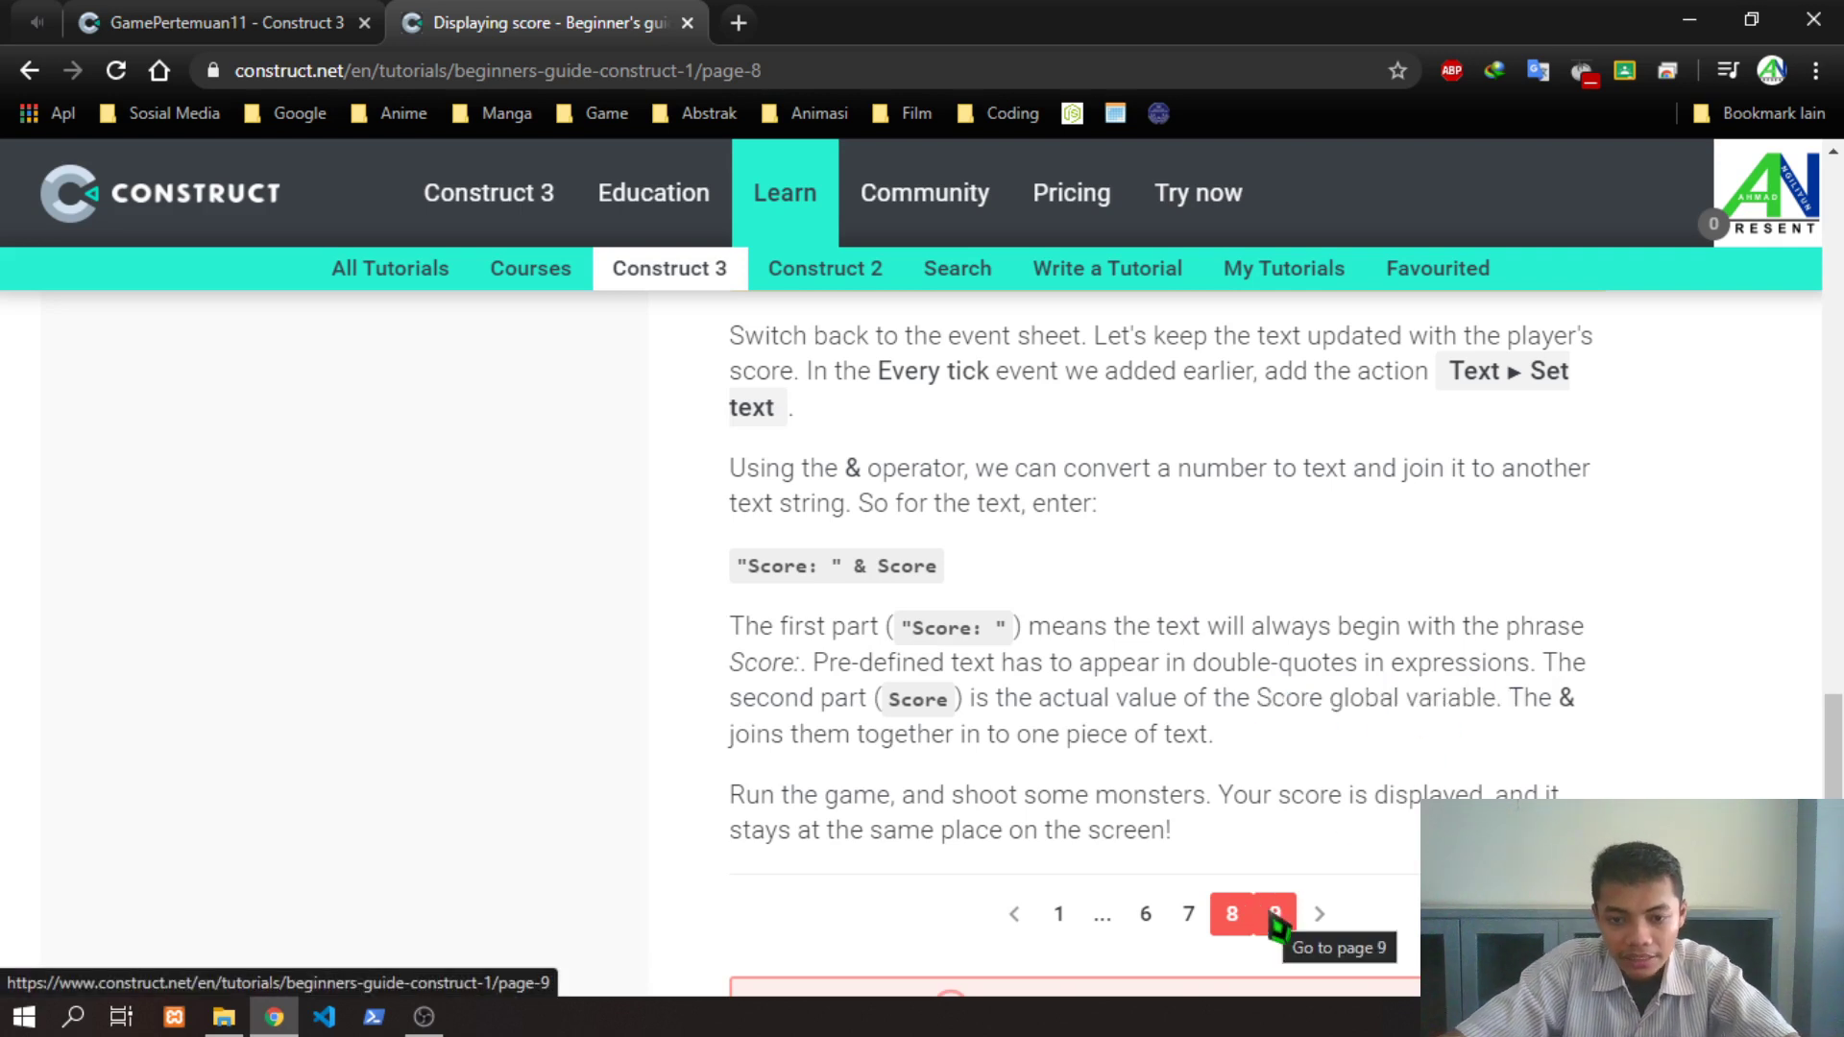
# Open page 9 of the tutorial, Finishing up, and read the instructions for regularly spawning monsters
pyautogui.click(1275, 917)
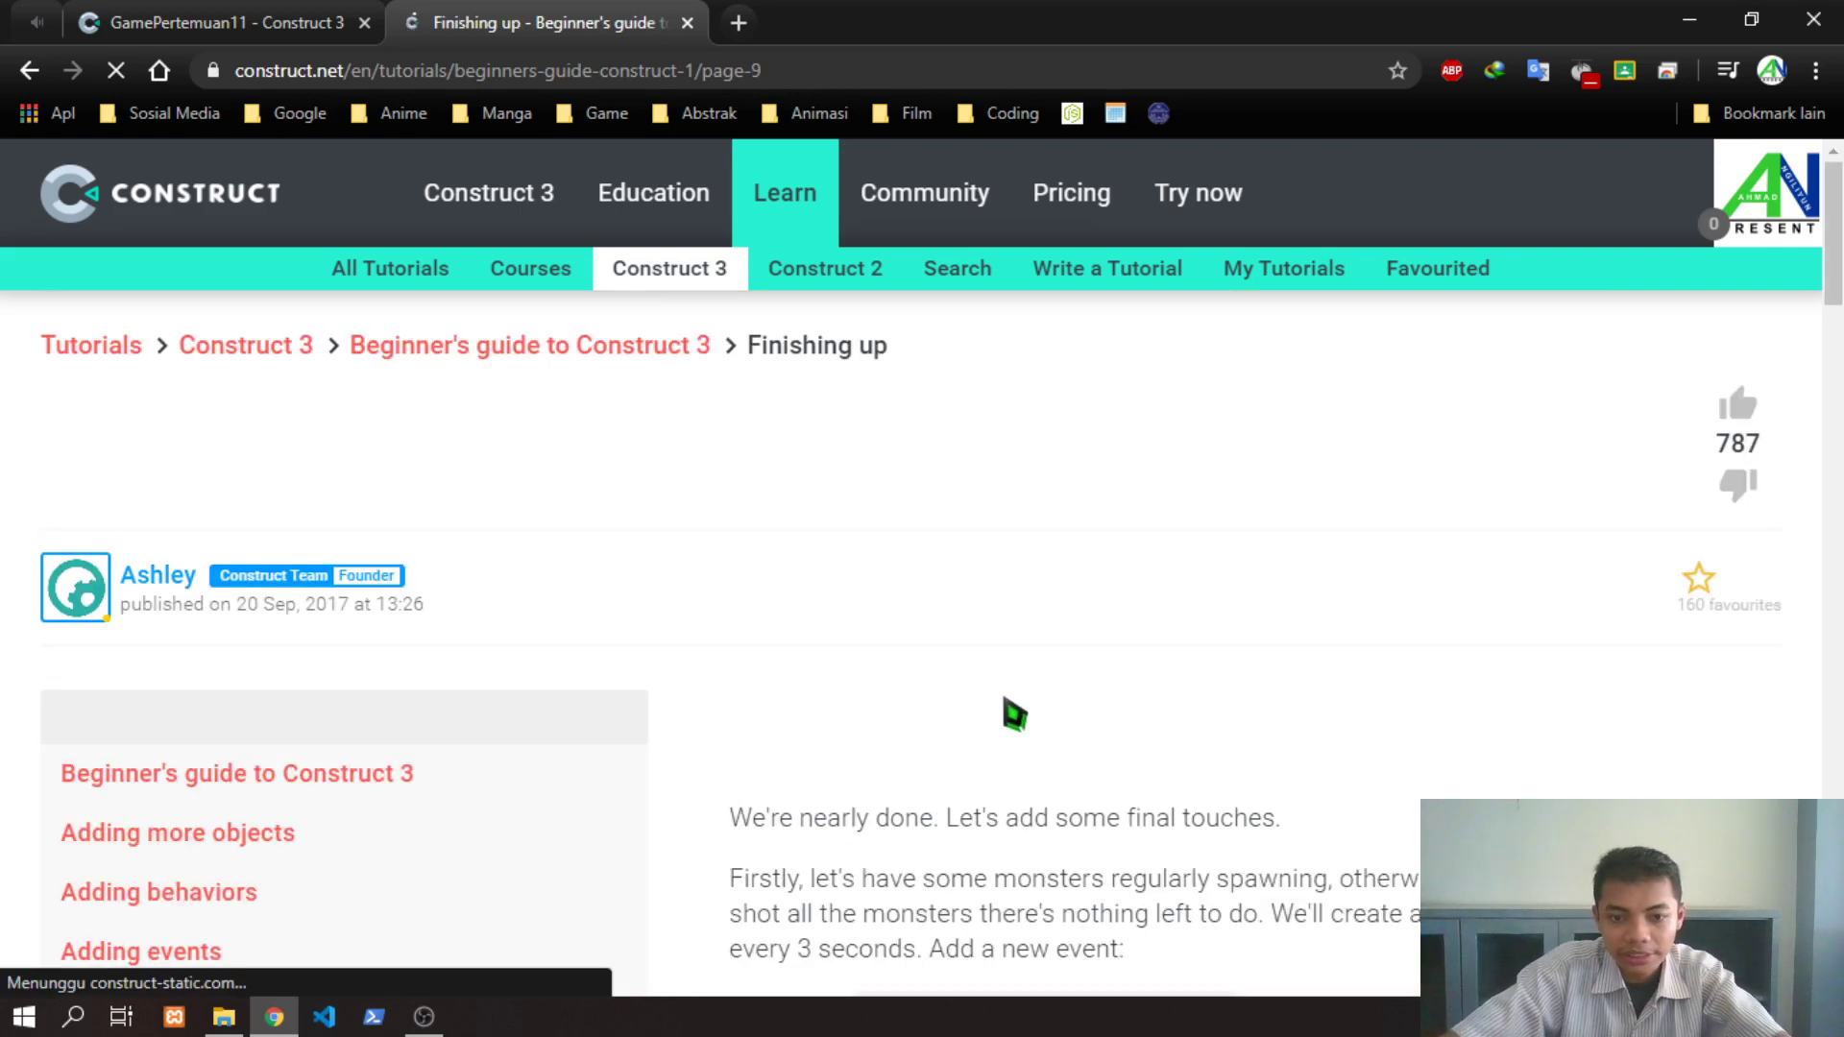
pyautogui.scroll(-3, 1010, 705)
pyautogui.scroll(-2, 1018, 715)
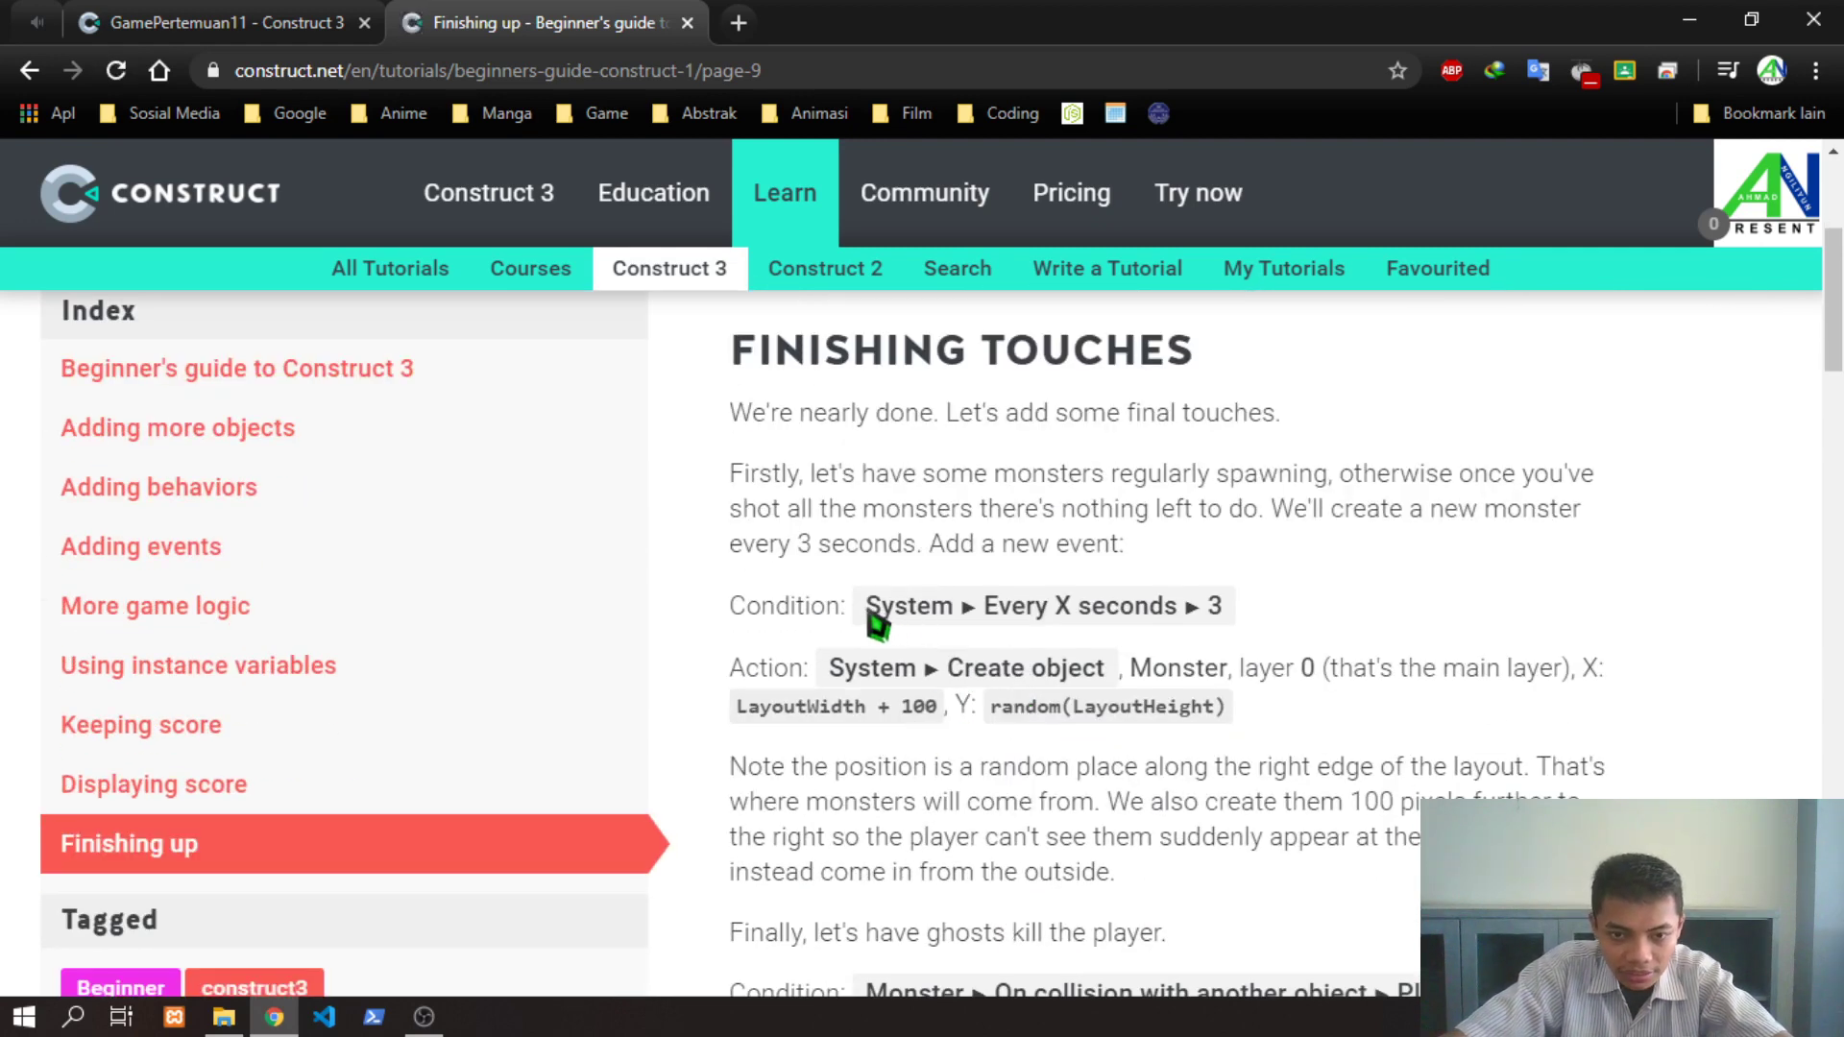
# Read the tutorial's condition for the monster-spawning event: System, Every X seconds, 3
pyautogui.moveTo(869, 607); pyautogui.dragTo(1088, 629)
pyautogui.moveTo(973, 607); pyautogui.dragTo(1114, 612)
pyautogui.click(1122, 615)
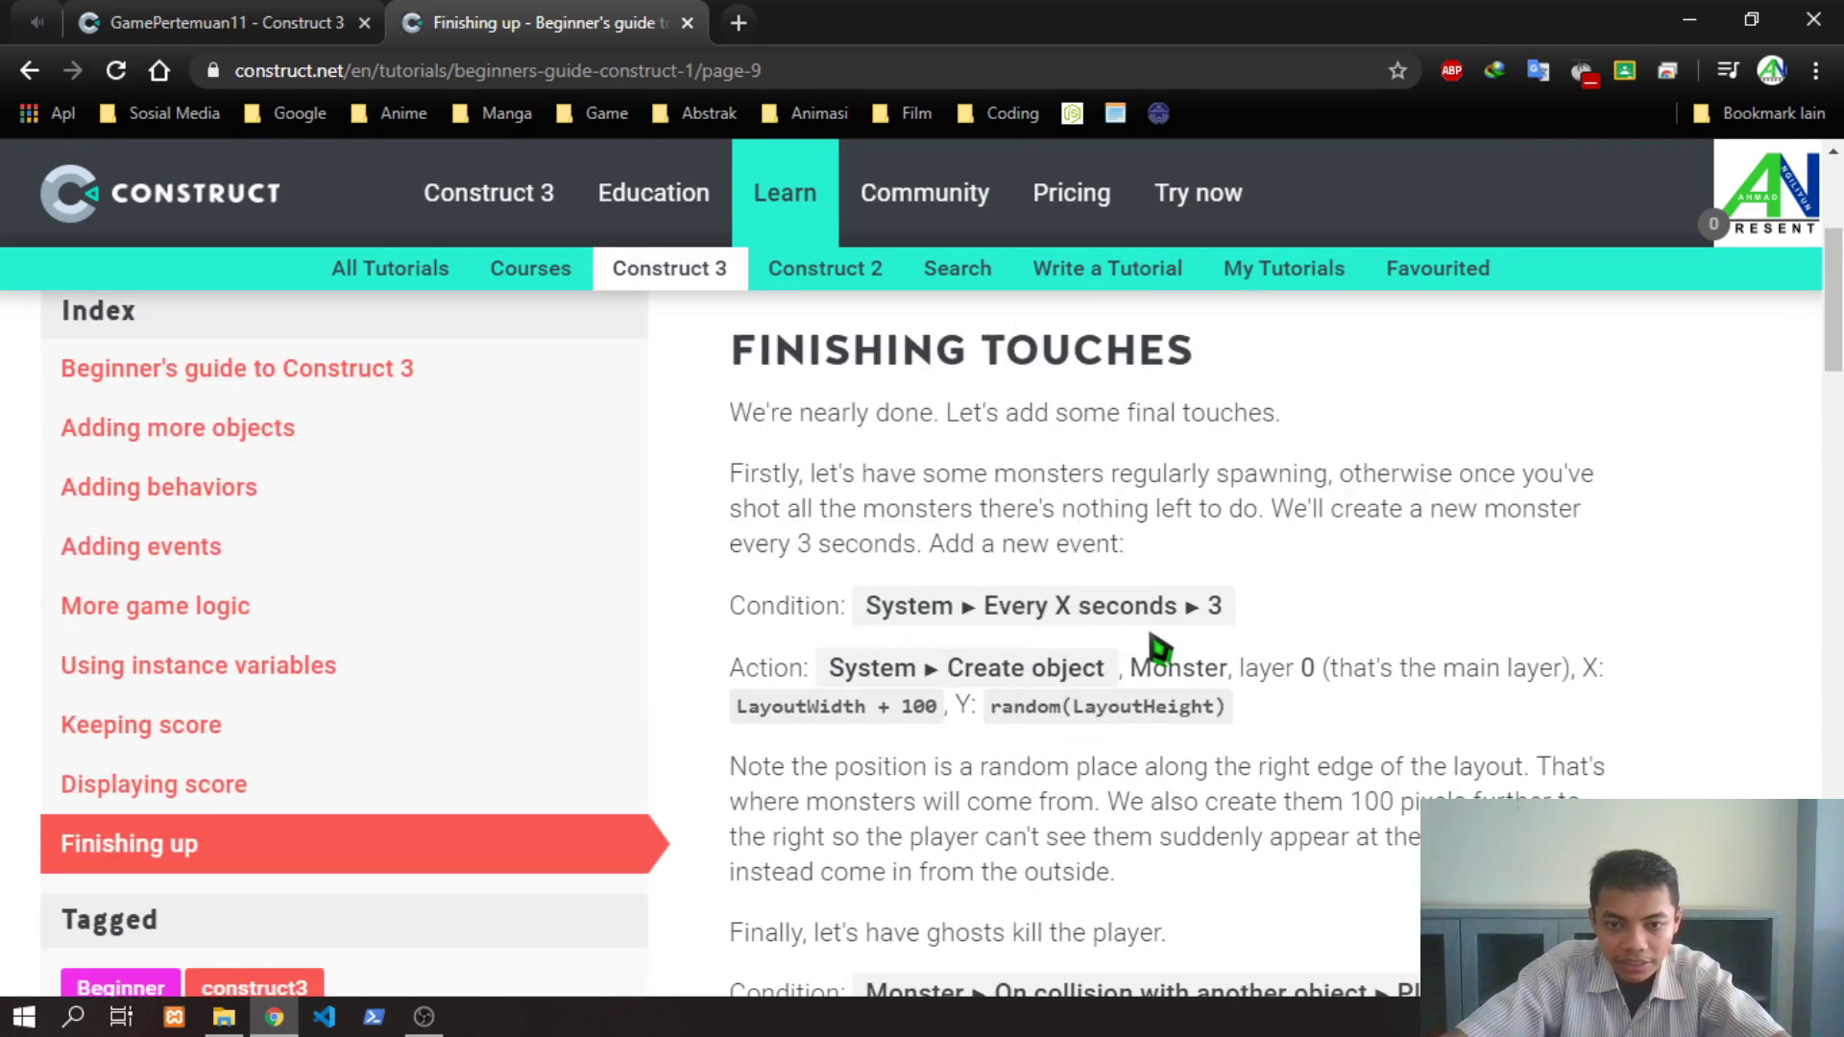
pyautogui.doubleClick(1120, 615)
pyautogui.click(1295, 588)
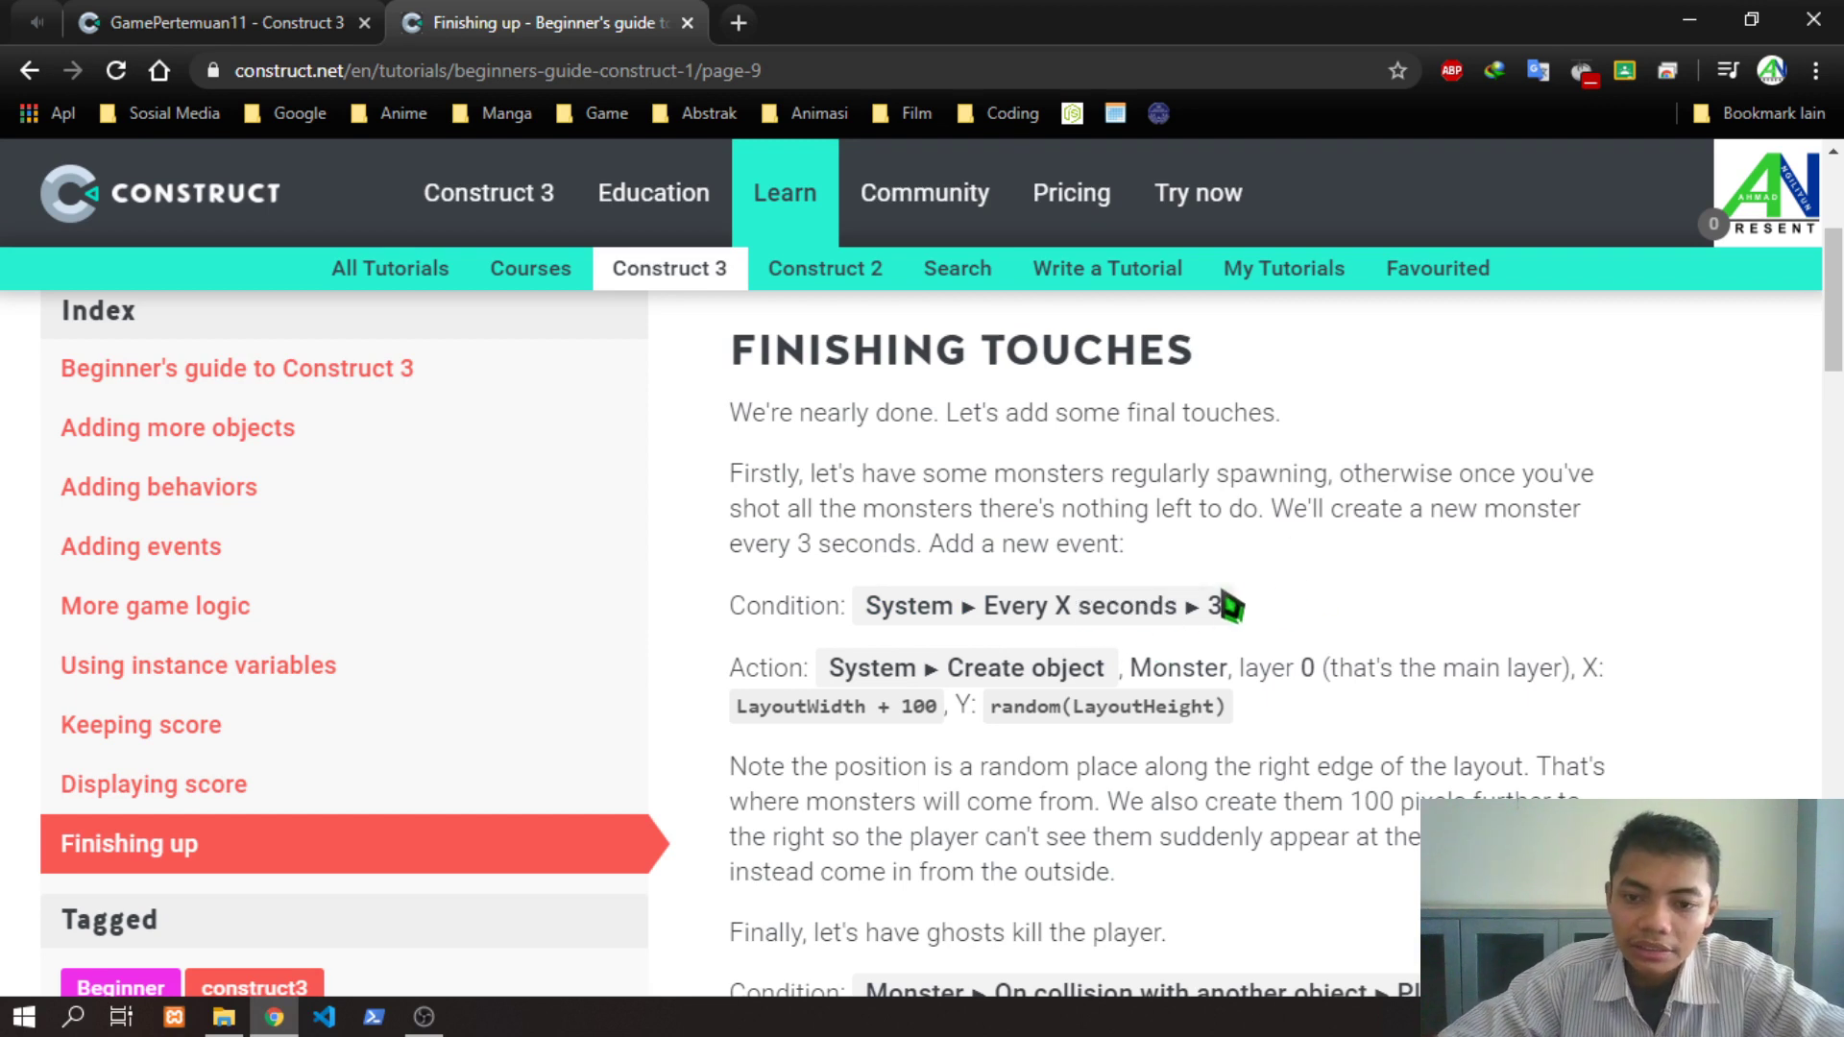
pyautogui.doubleClick(1062, 615)
pyautogui.moveTo(1207, 604); pyautogui.dragTo(1104, 607)
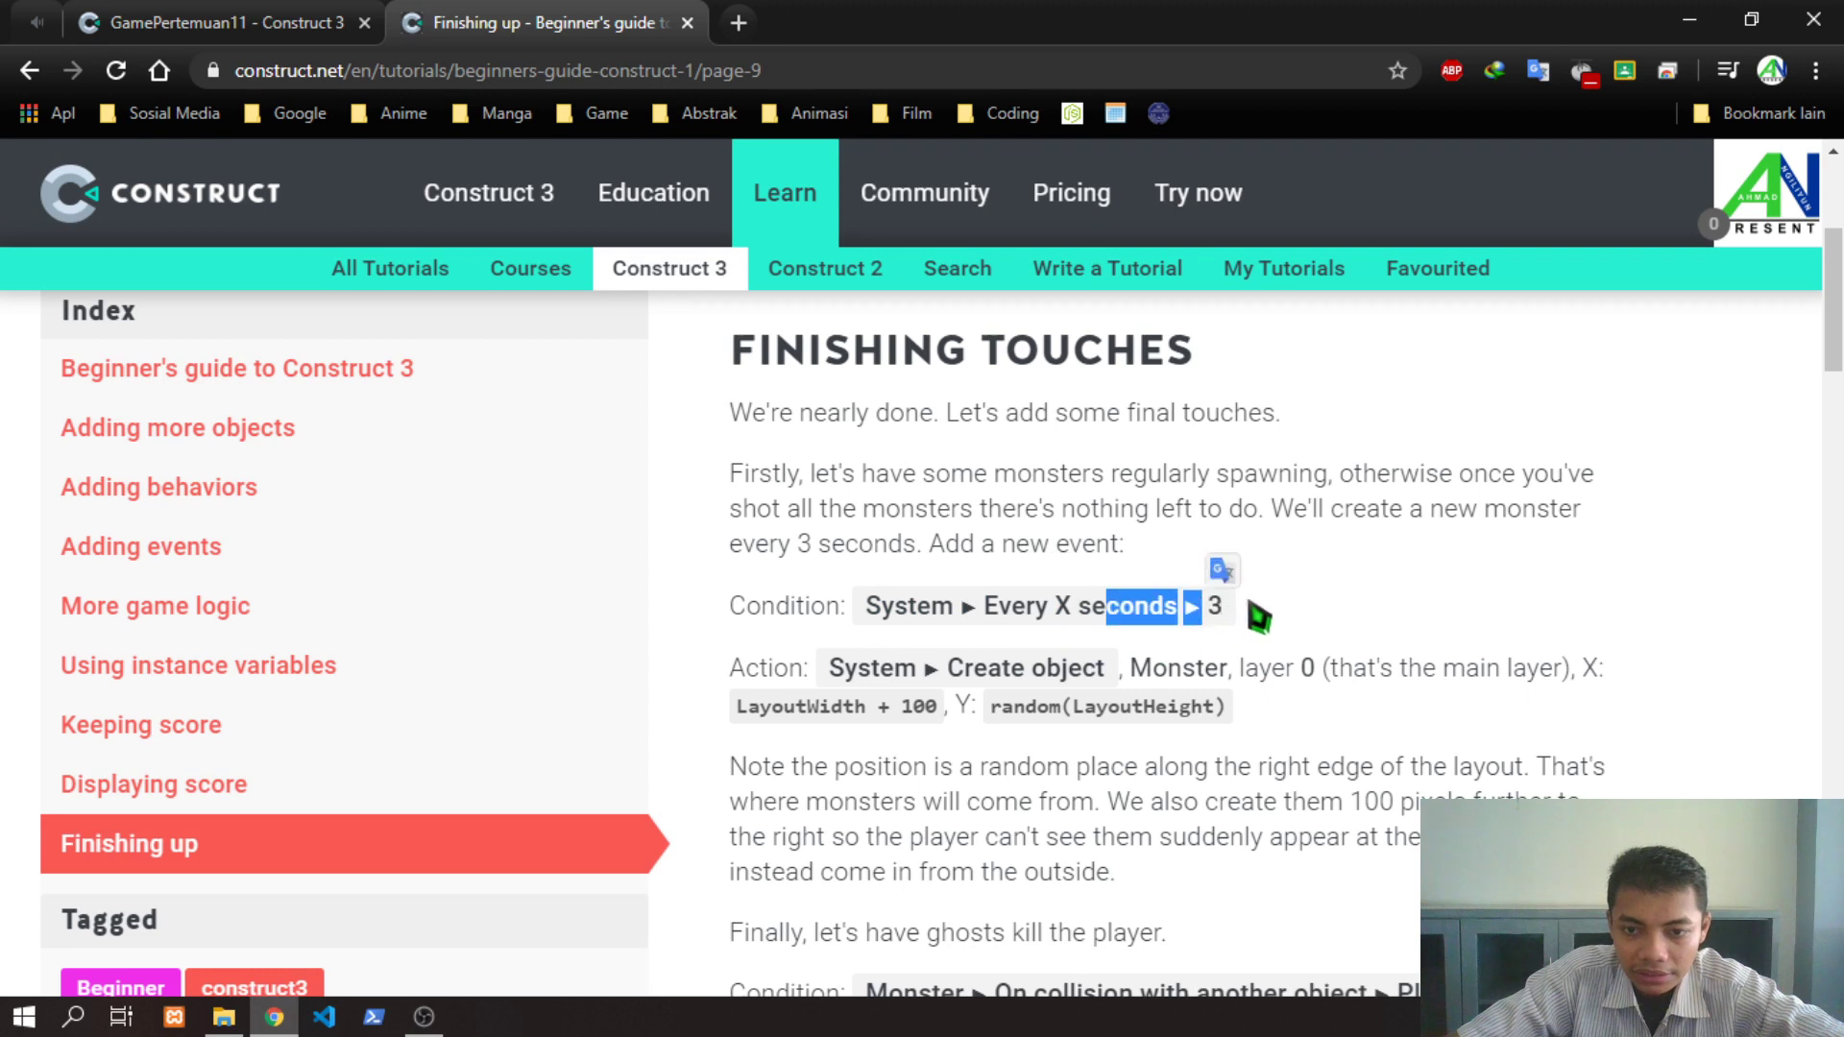
pyautogui.click(1239, 609)
pyautogui.doubleClick(1219, 611)
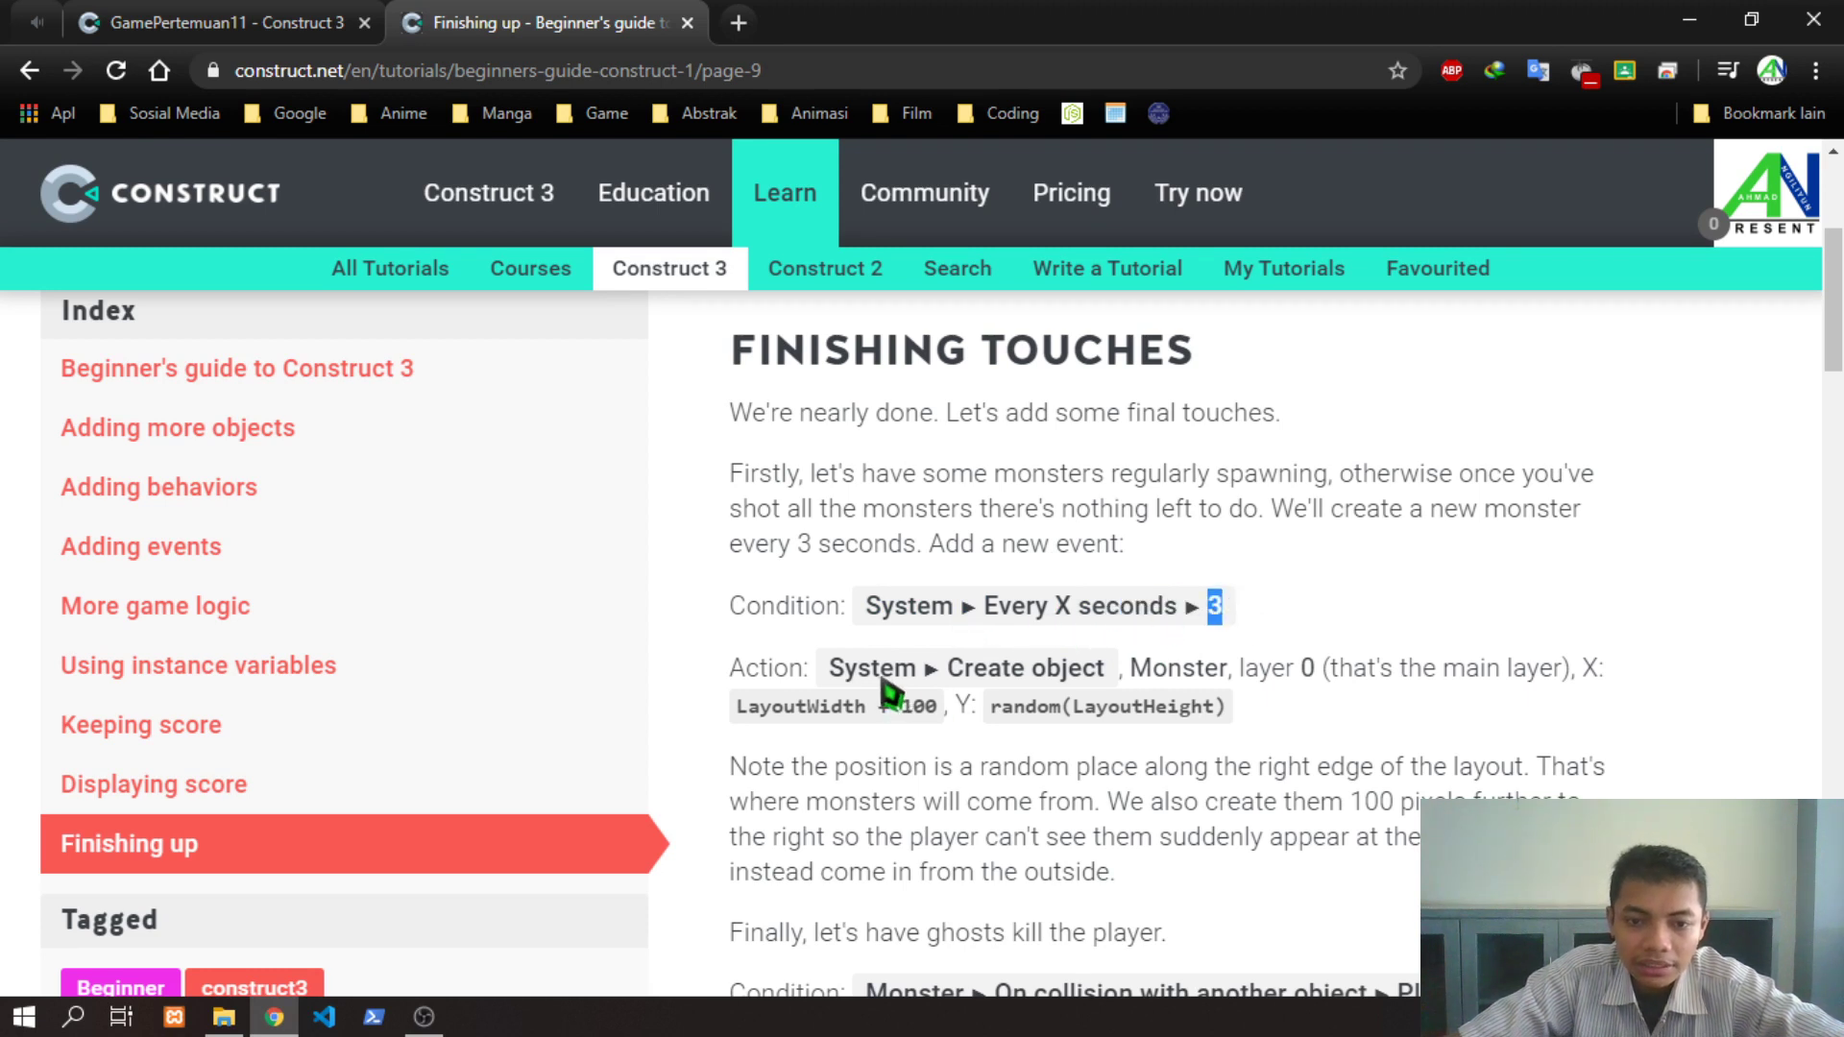
# Read the tutorial's Create object action with its layer and X/Y expressions, and the instructions for ghosts killing the player
pyautogui.moveTo(832, 671); pyautogui.dragTo(1022, 676)
pyautogui.click(1072, 673)
pyautogui.click(1270, 682)
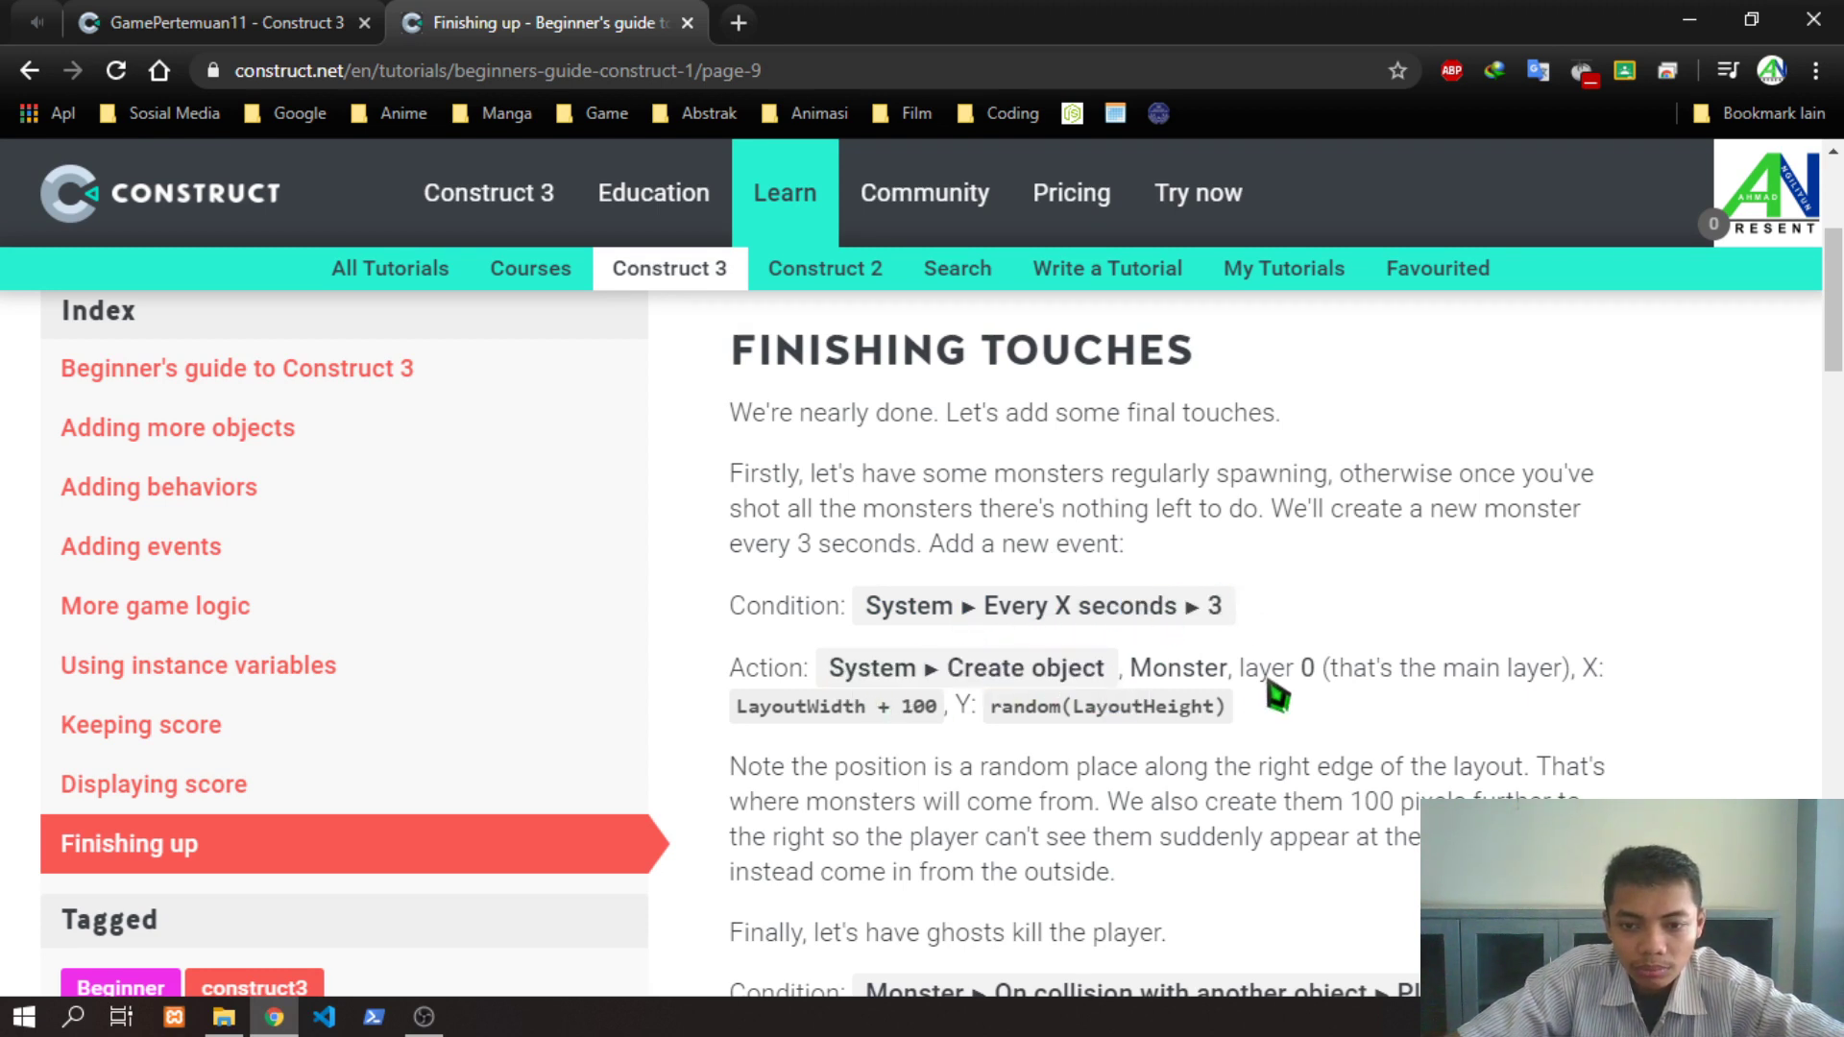
pyautogui.moveTo(1133, 673); pyautogui.dragTo(1392, 691)
pyautogui.click(1309, 687)
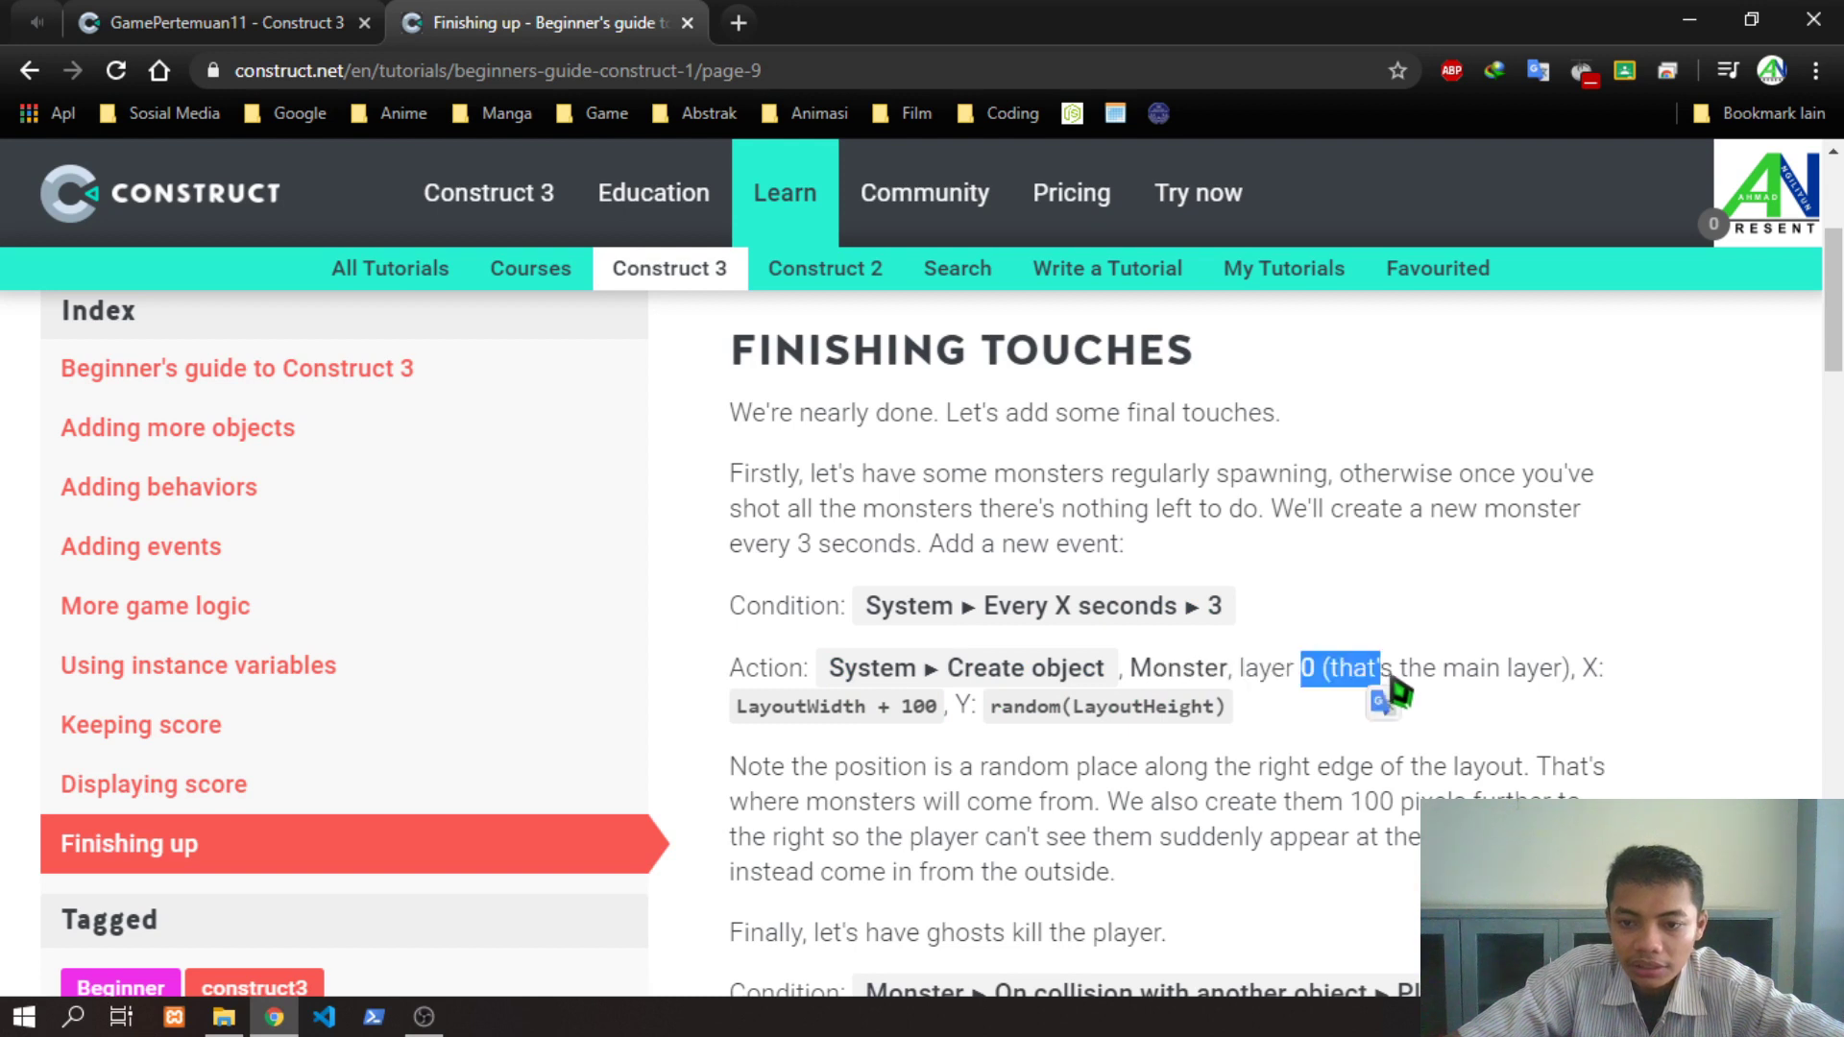
pyautogui.click(1477, 693)
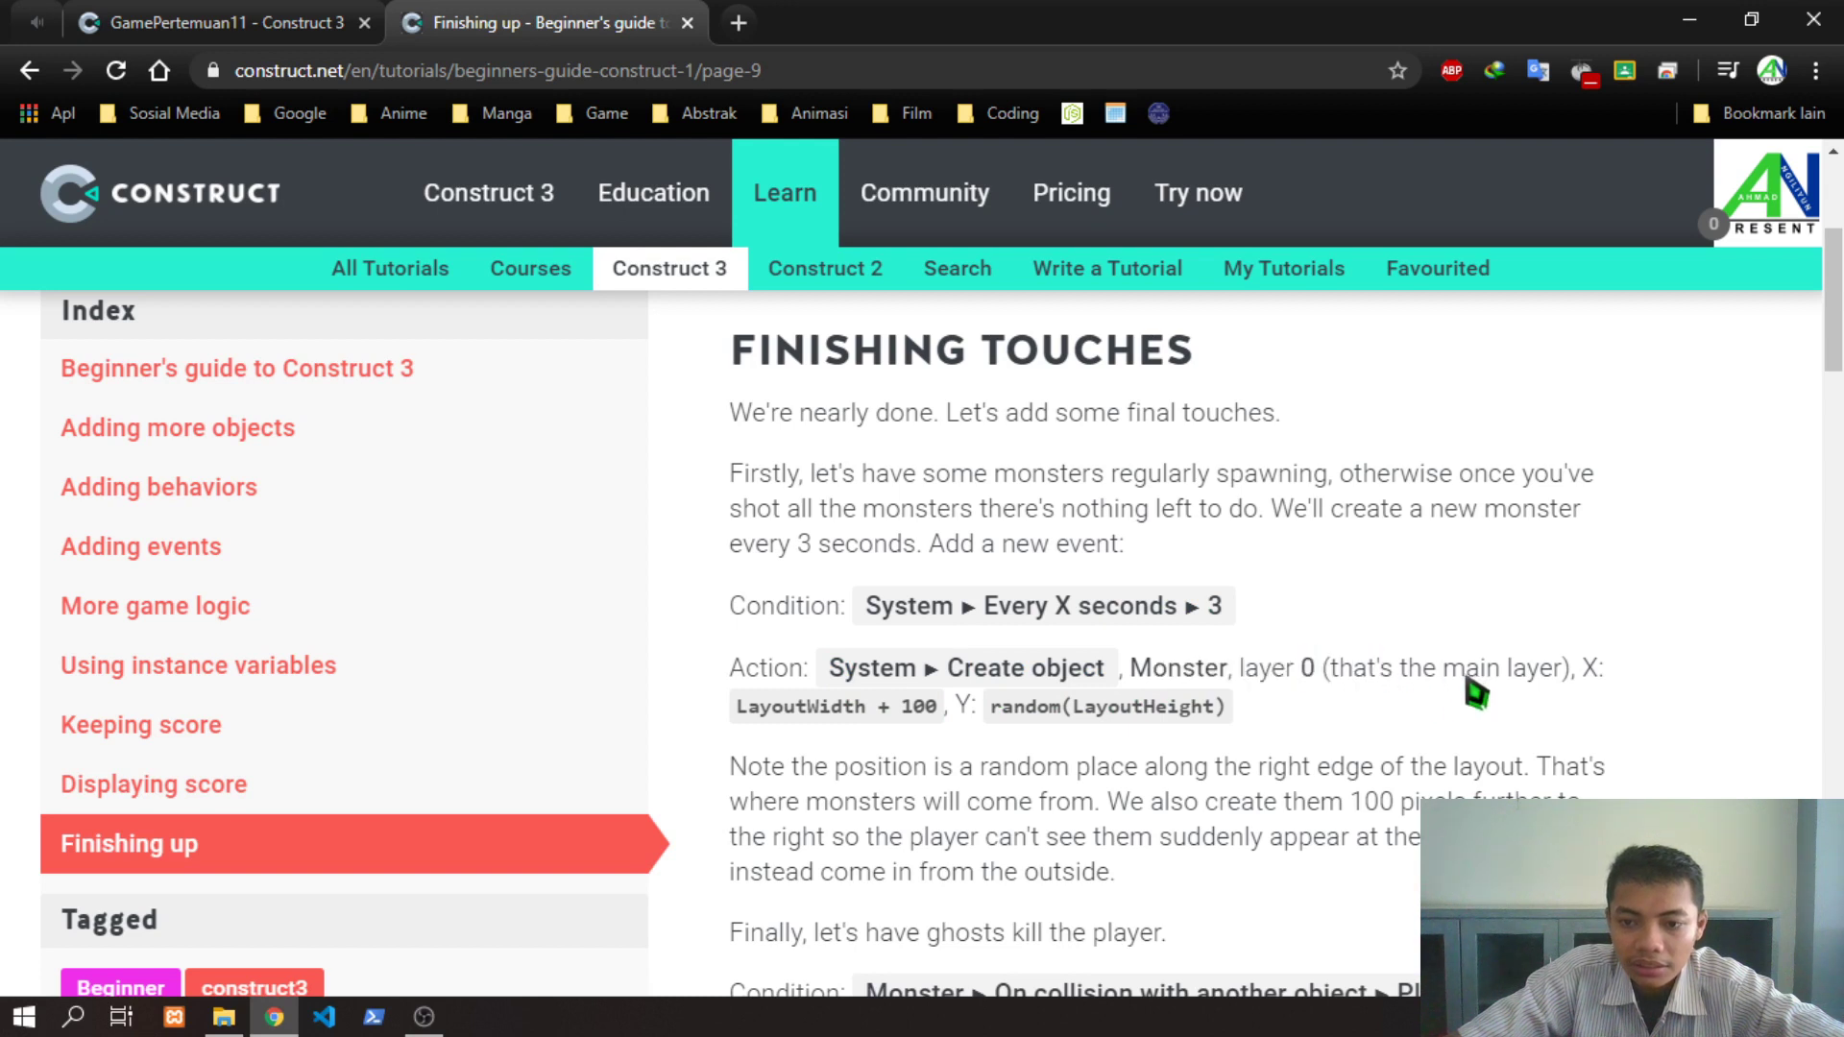
pyautogui.doubleClick(1590, 670)
pyautogui.moveTo(771, 716); pyautogui.dragTo(1219, 729)
pyautogui.click(976, 713)
pyautogui.click(1037, 715)
pyautogui.click(1144, 730)
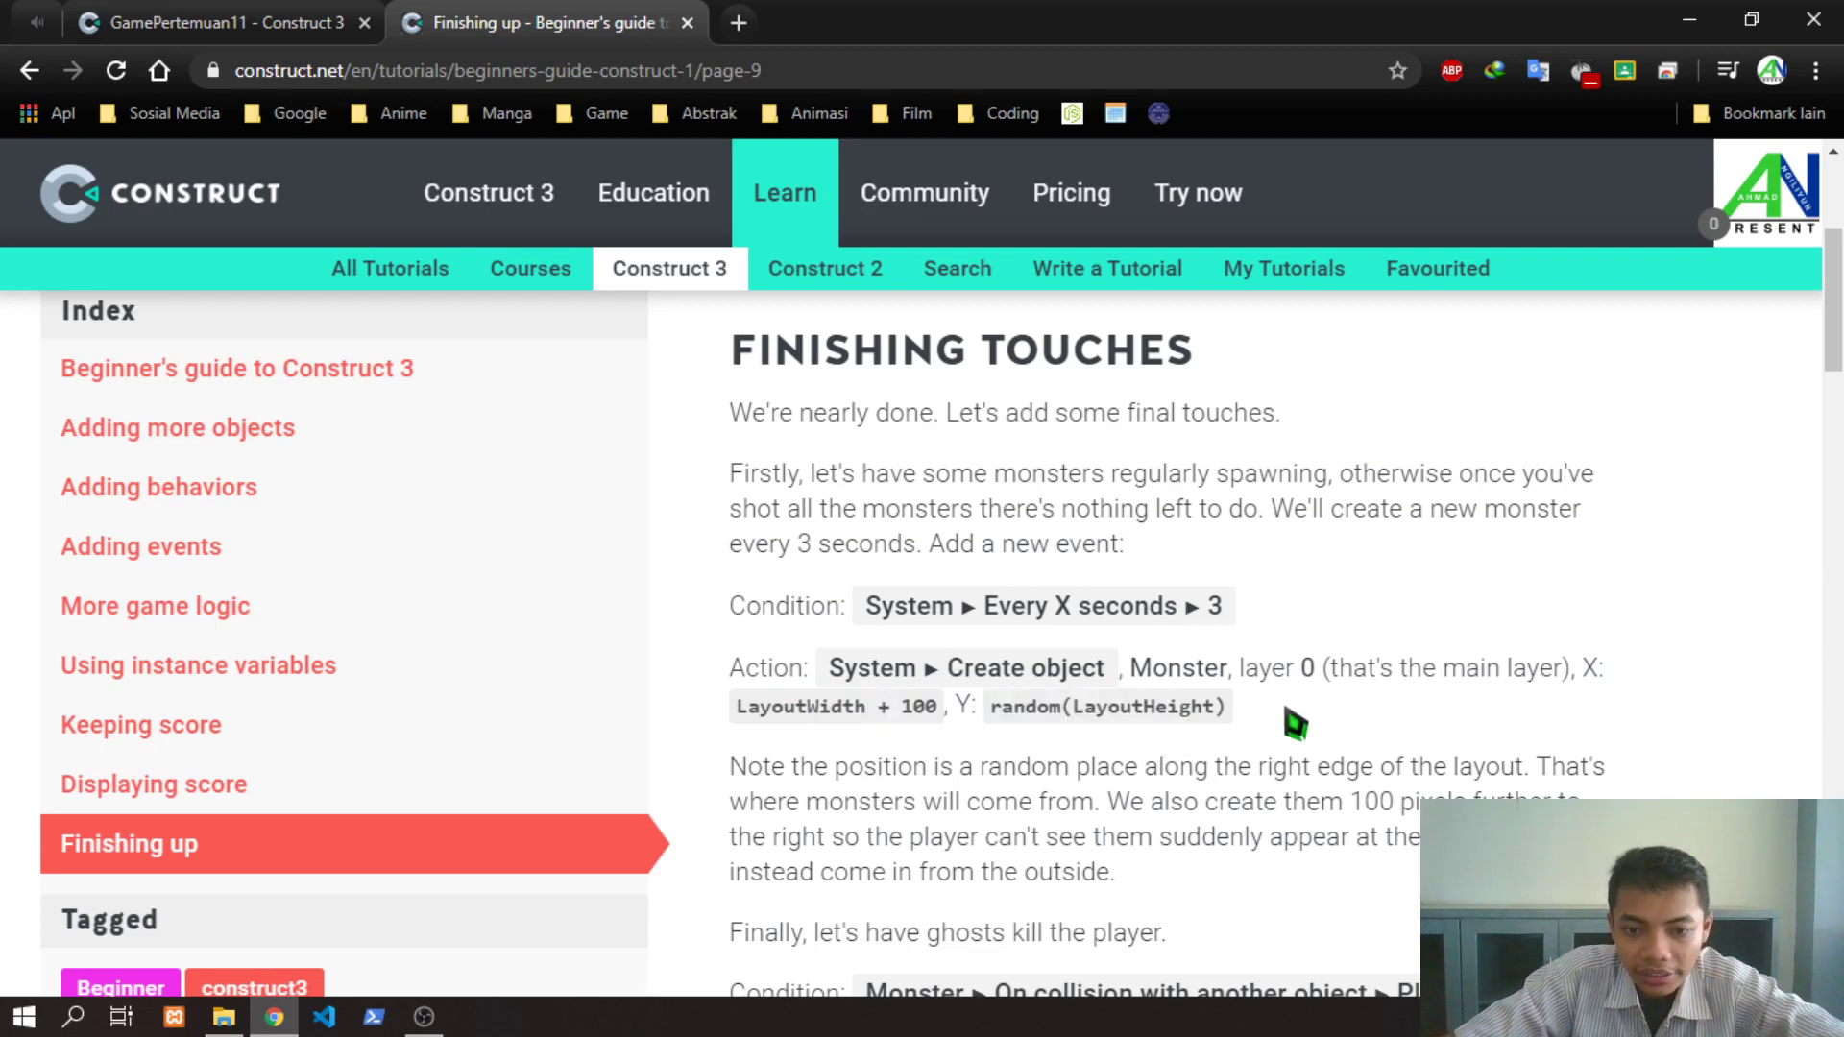
pyautogui.scroll(-4, 1296, 724)
pyautogui.scroll(1, 1223, 687)
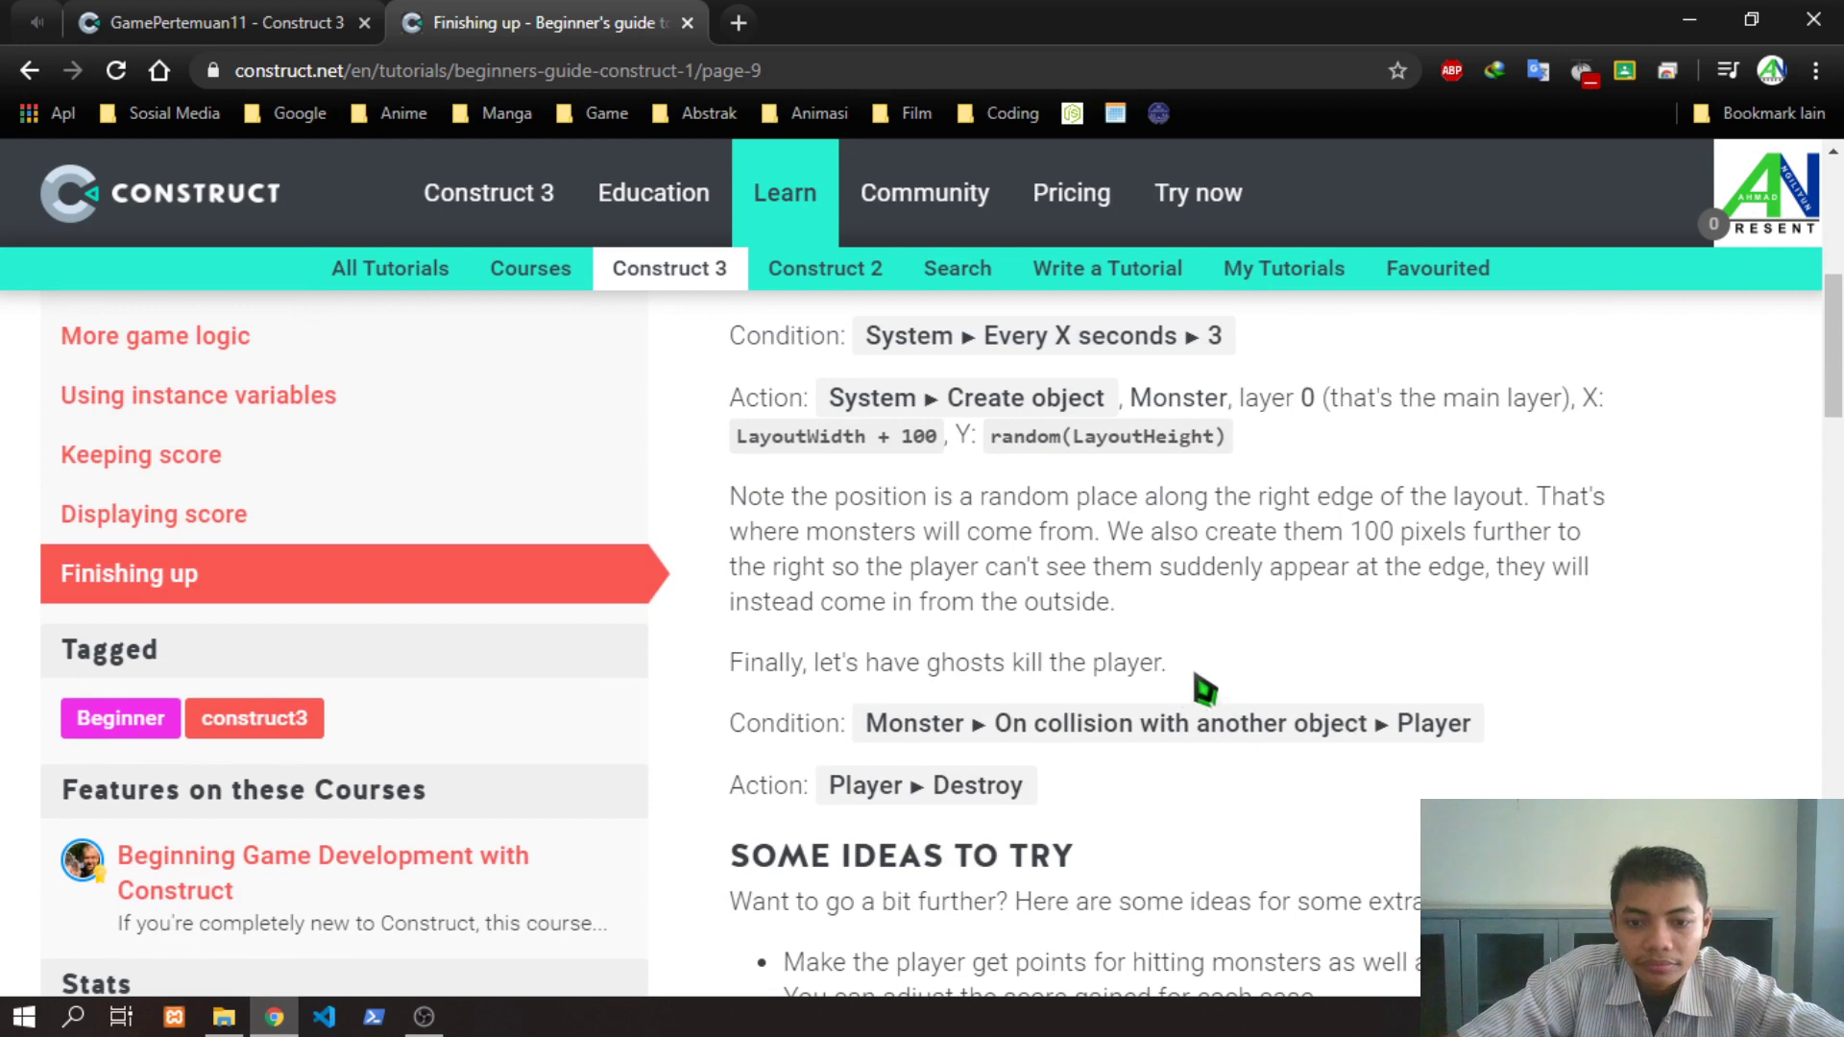
# Return to the editor, confirm the Text action, and add a new System event with Every X seconds at an interval of 3
pyautogui.hotkey('ctrl', 'Tab')
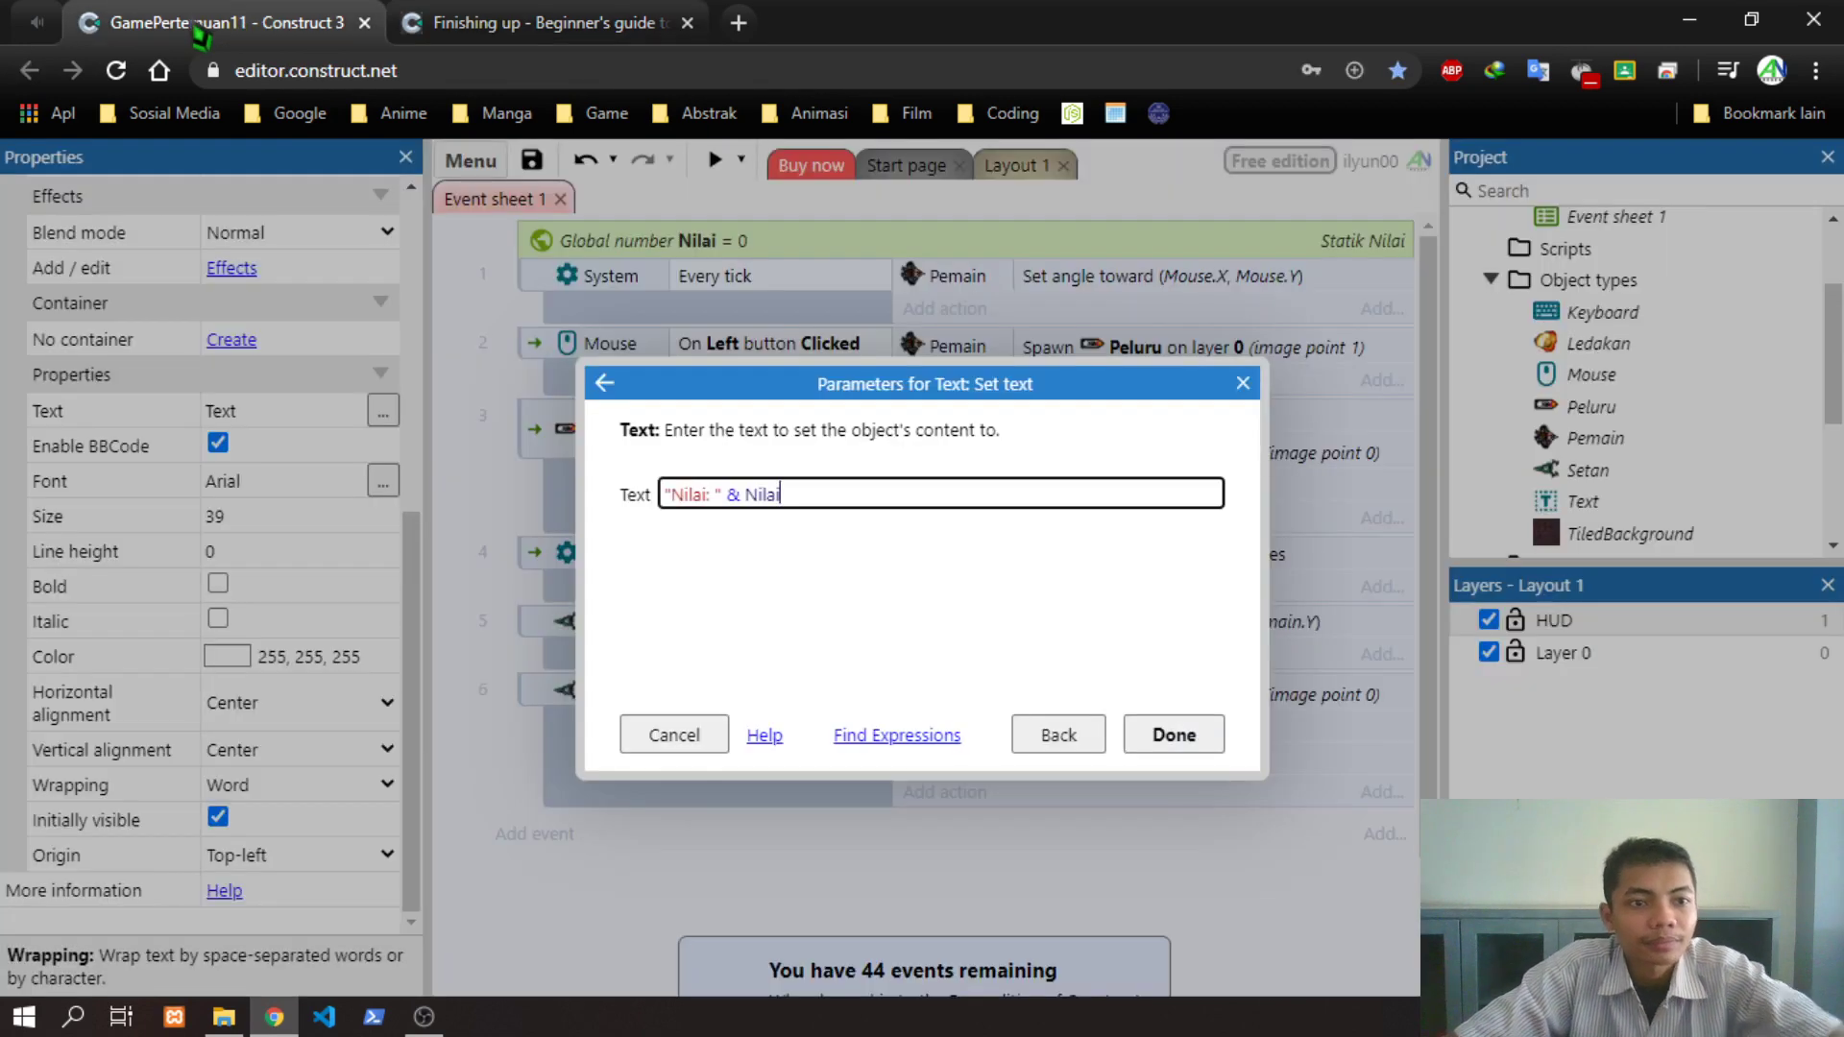
pyautogui.click(1174, 735)
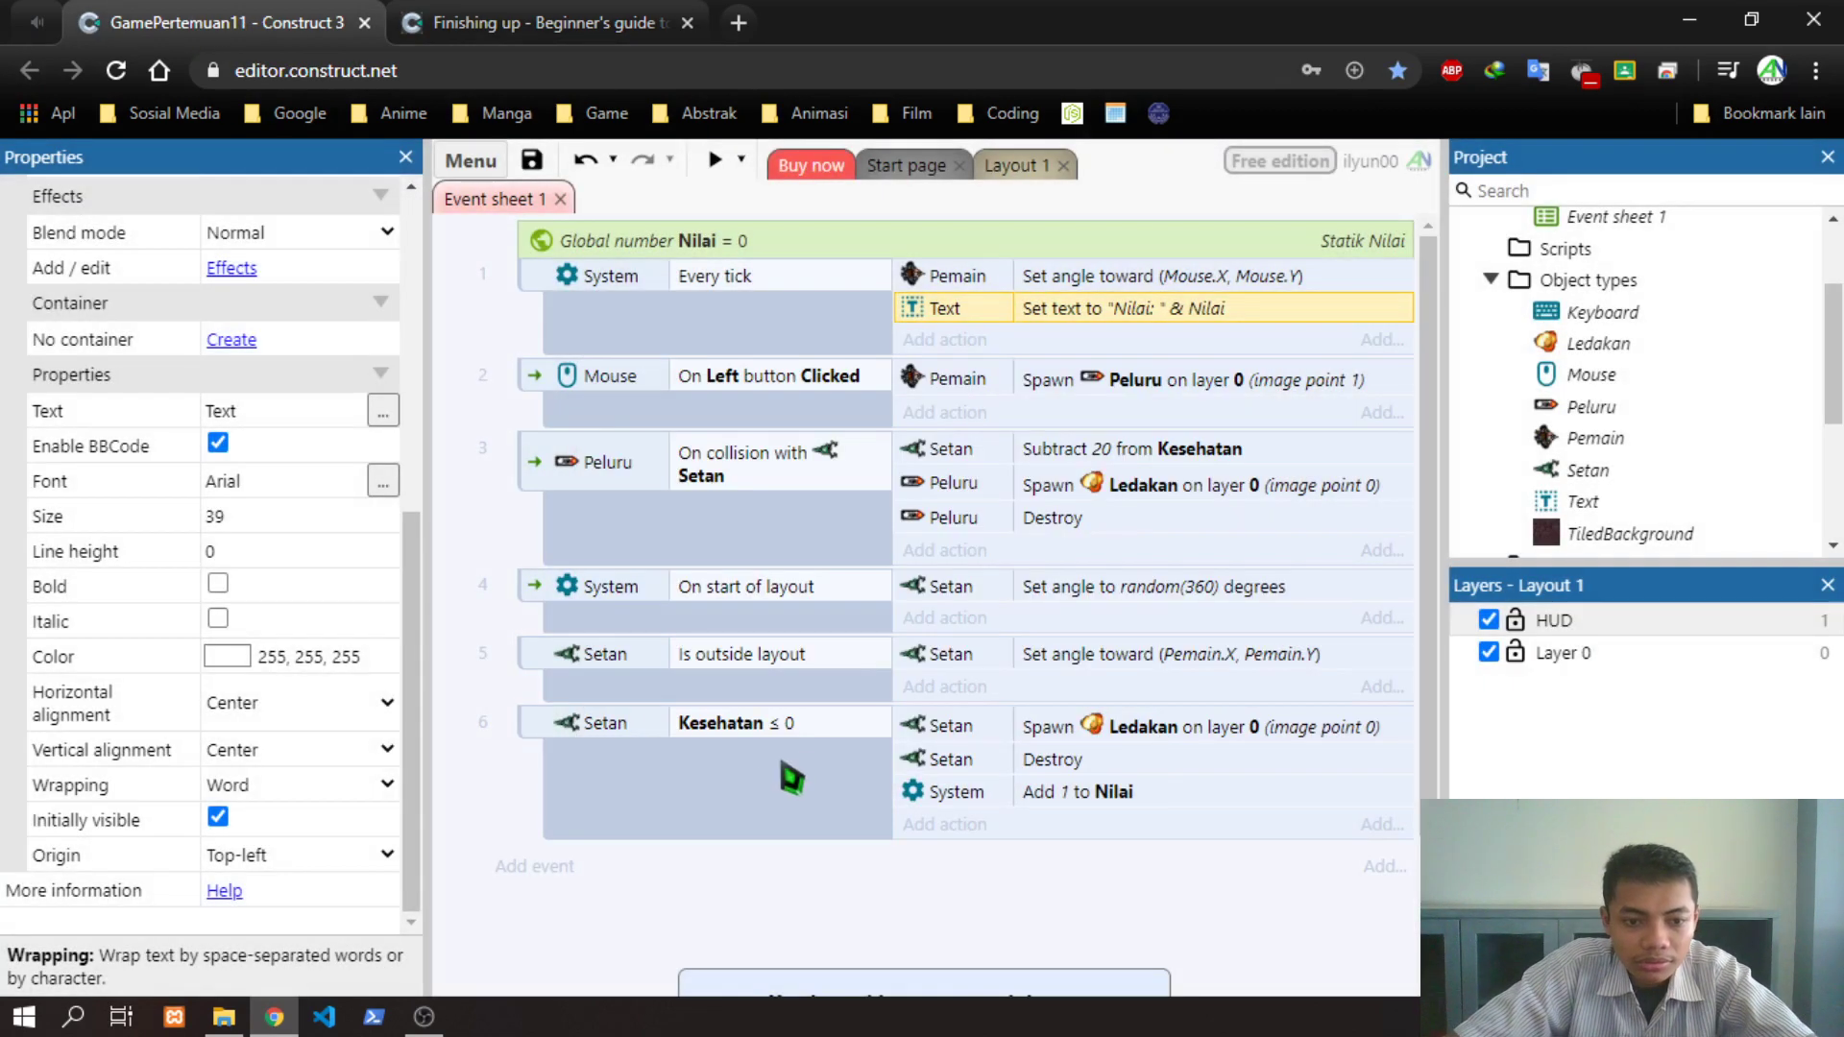
pyautogui.click(543, 867)
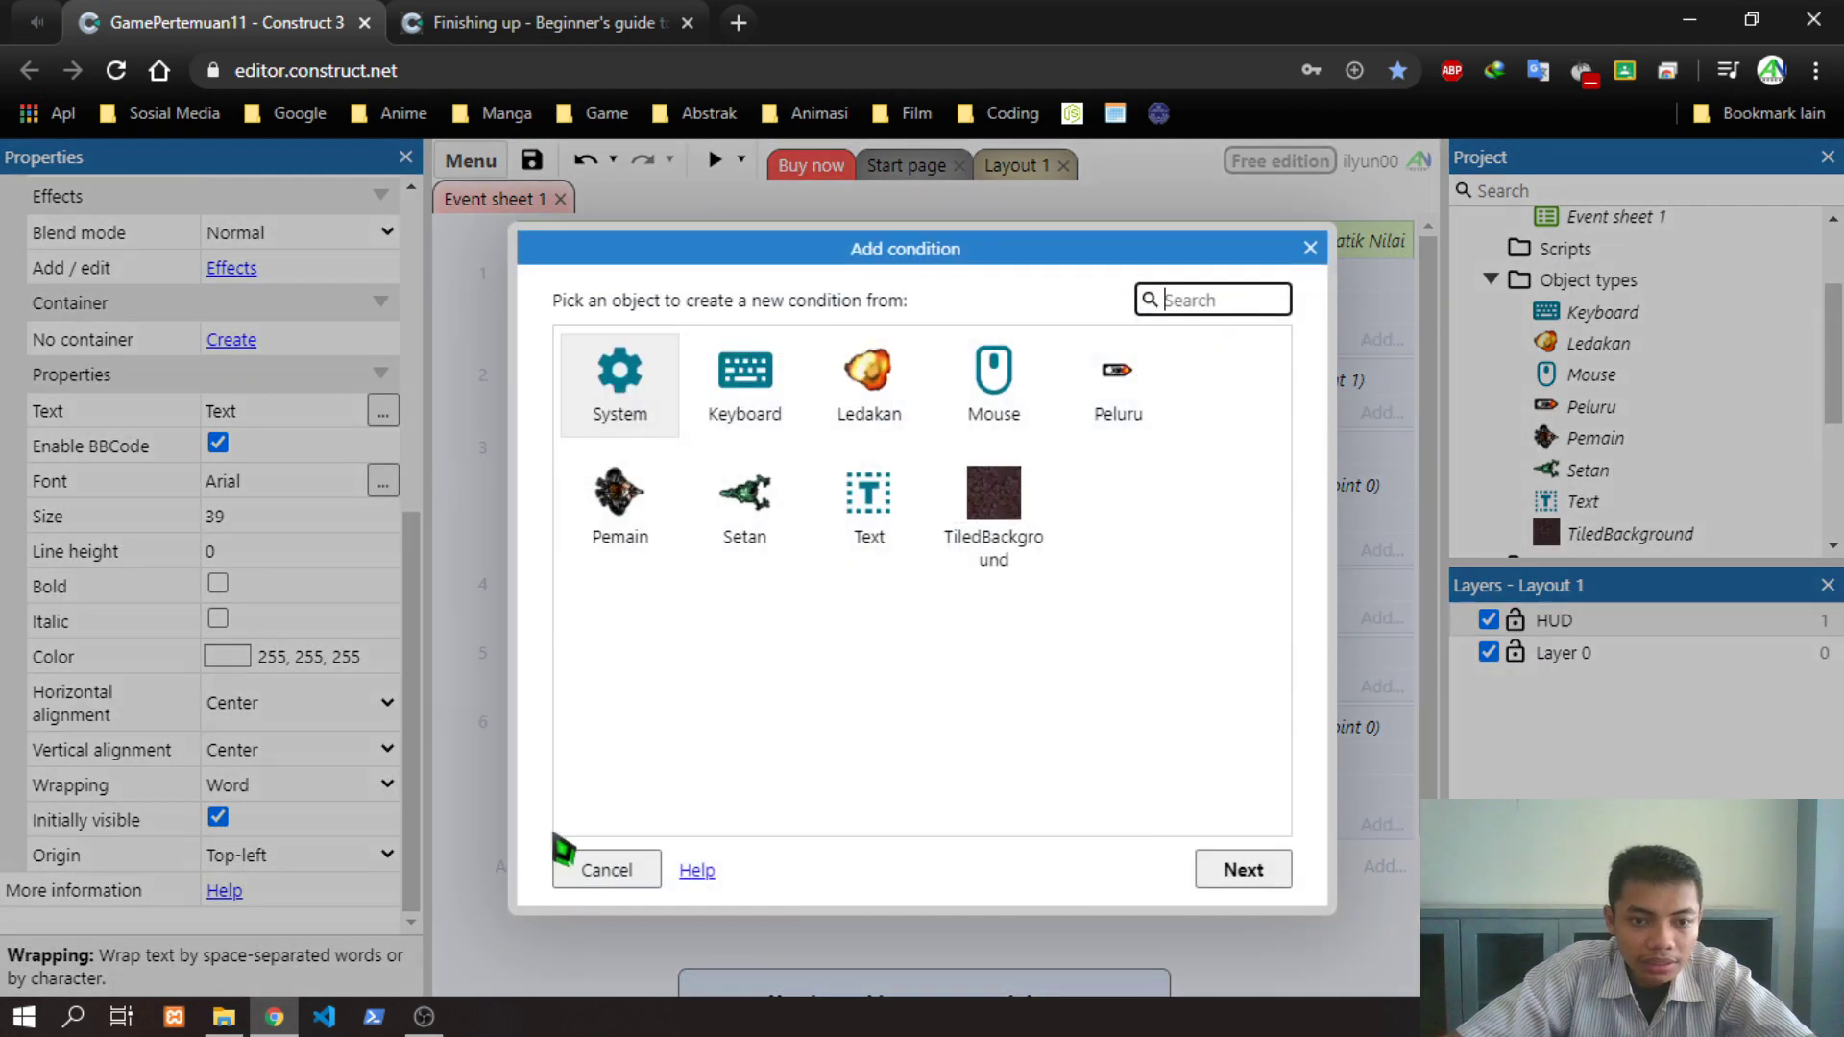
pyautogui.doubleClick(622, 379)
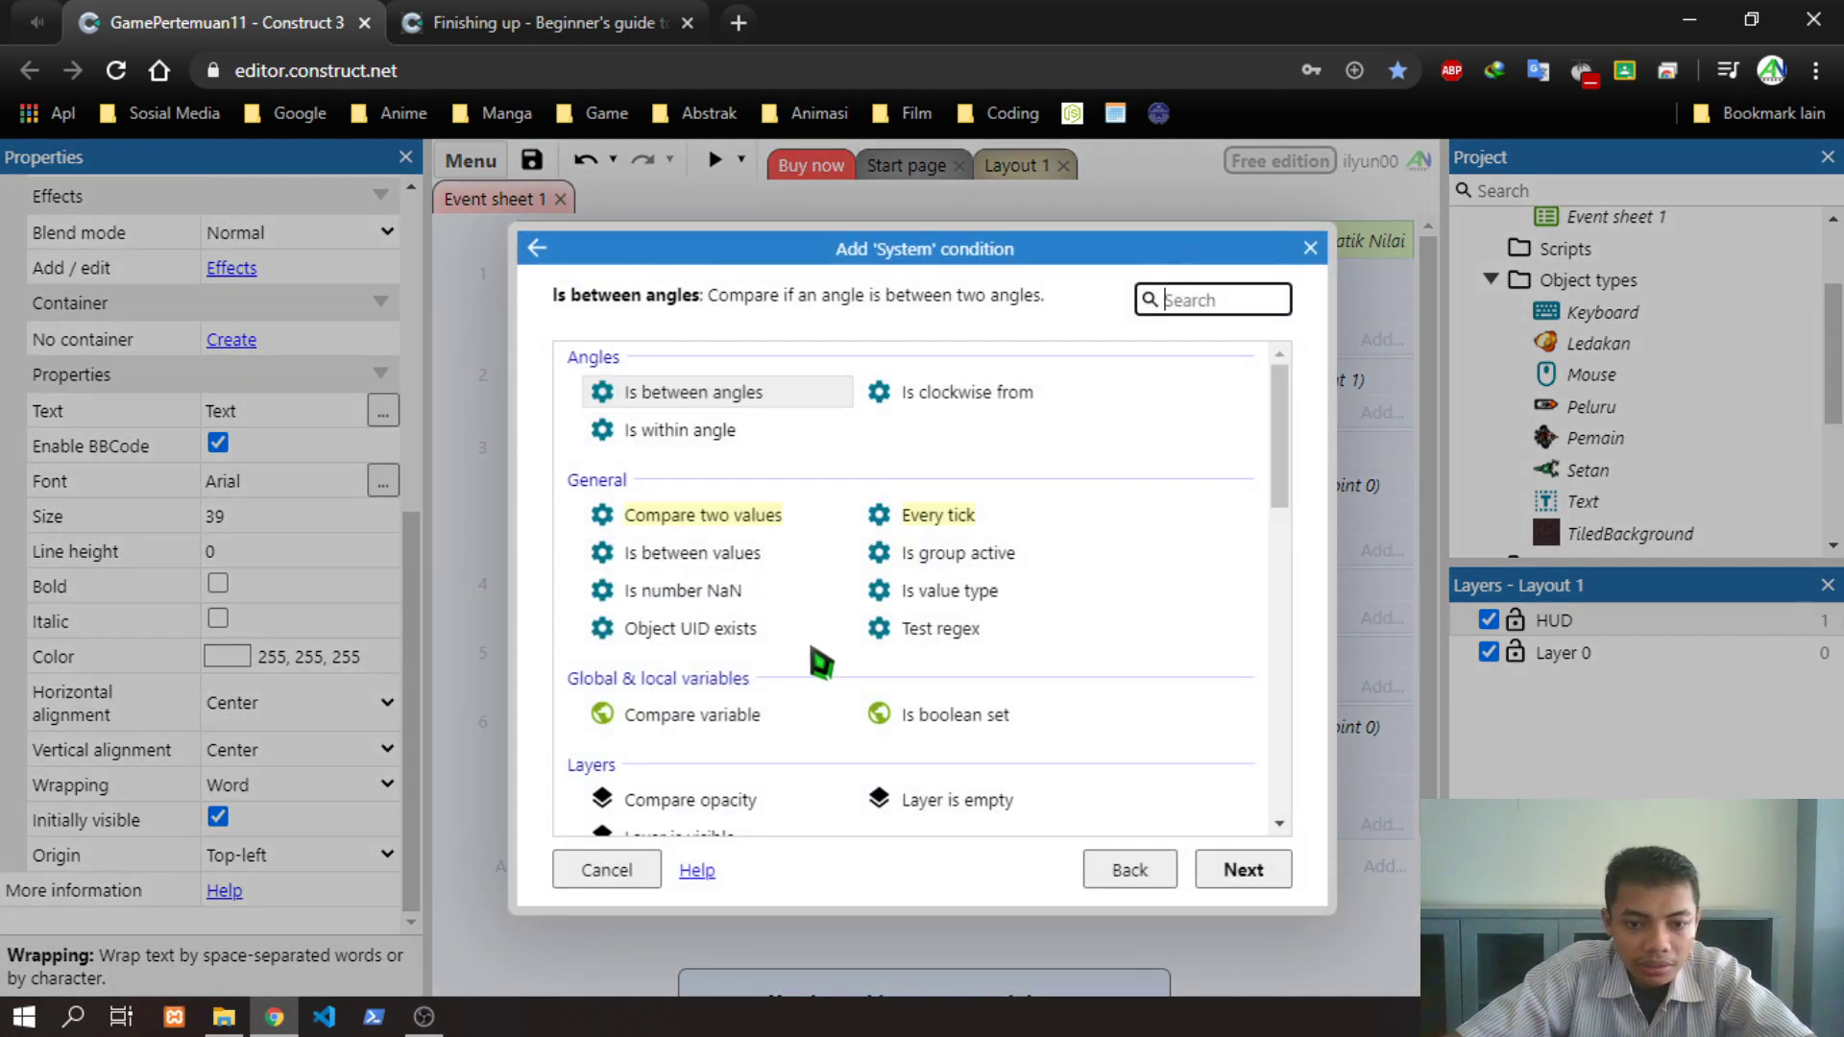
pyautogui.scroll(-5, 821, 653)
pyautogui.scroll(-6, 826, 634)
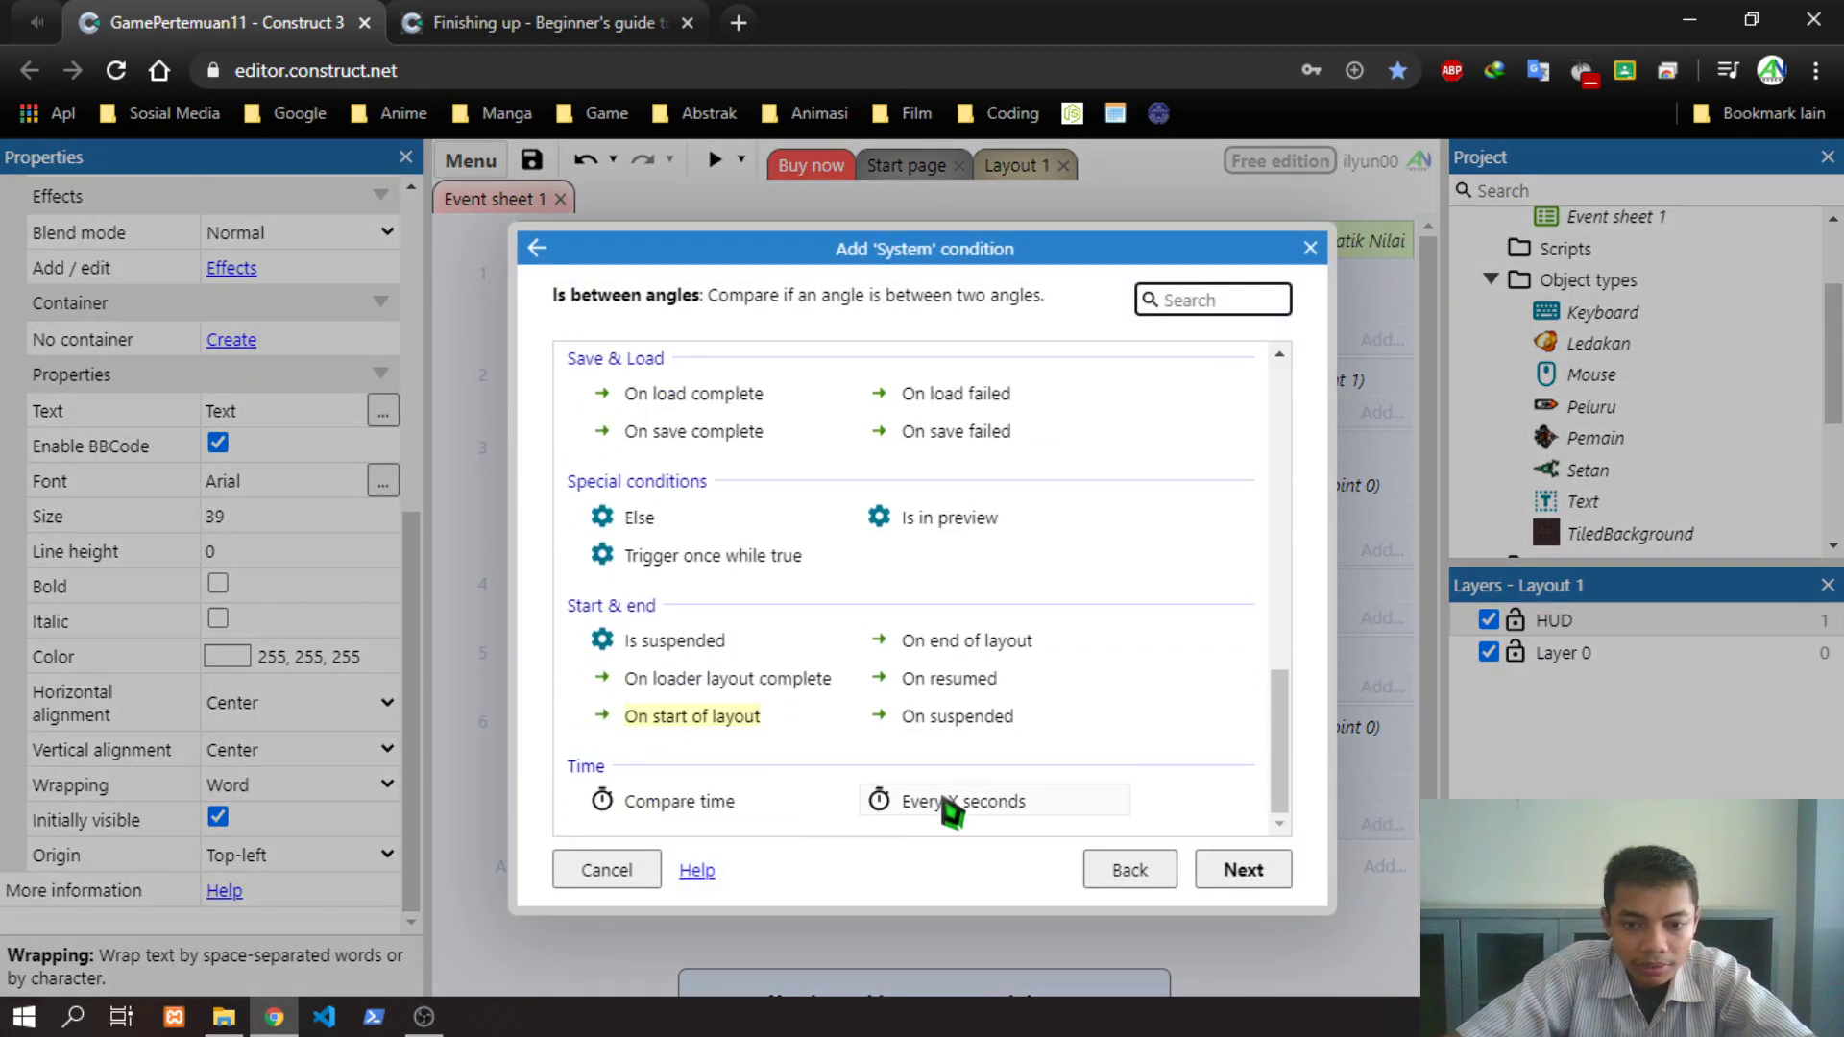
pyautogui.doubleClick(947, 803)
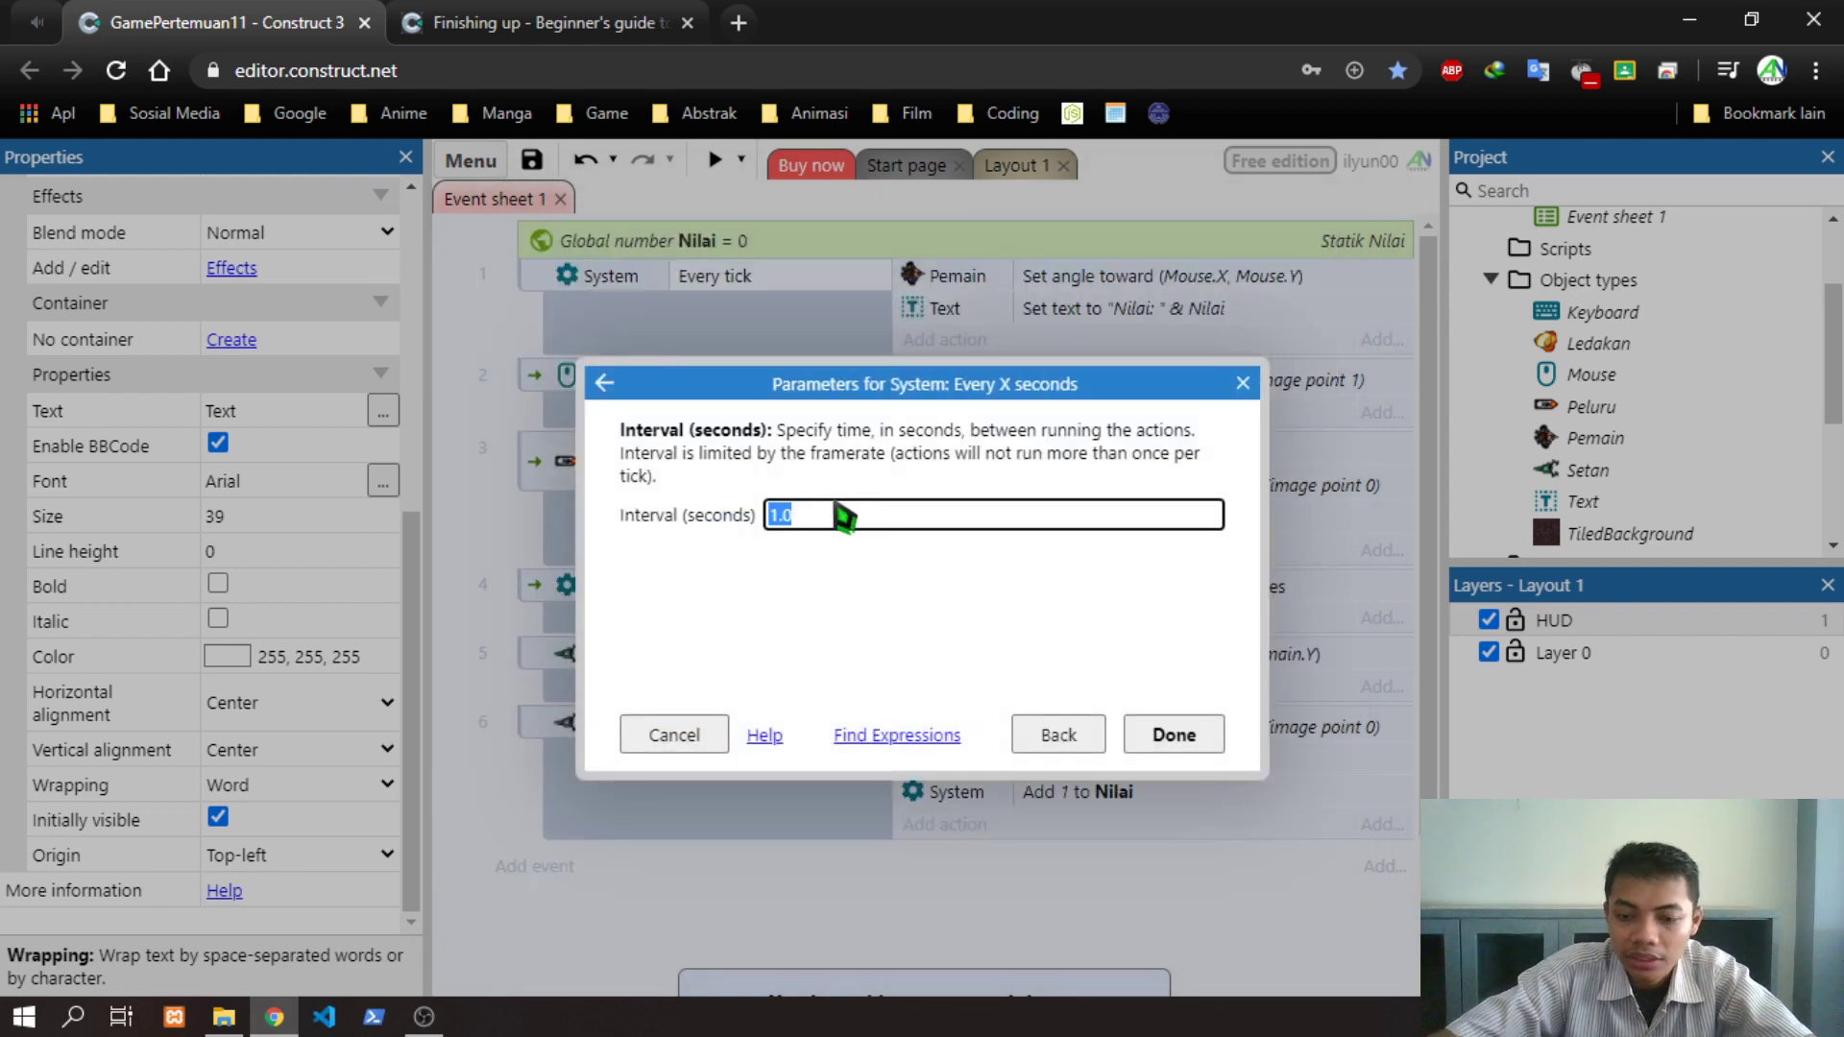
pyautogui.write('3')
pyautogui.click(1173, 736)
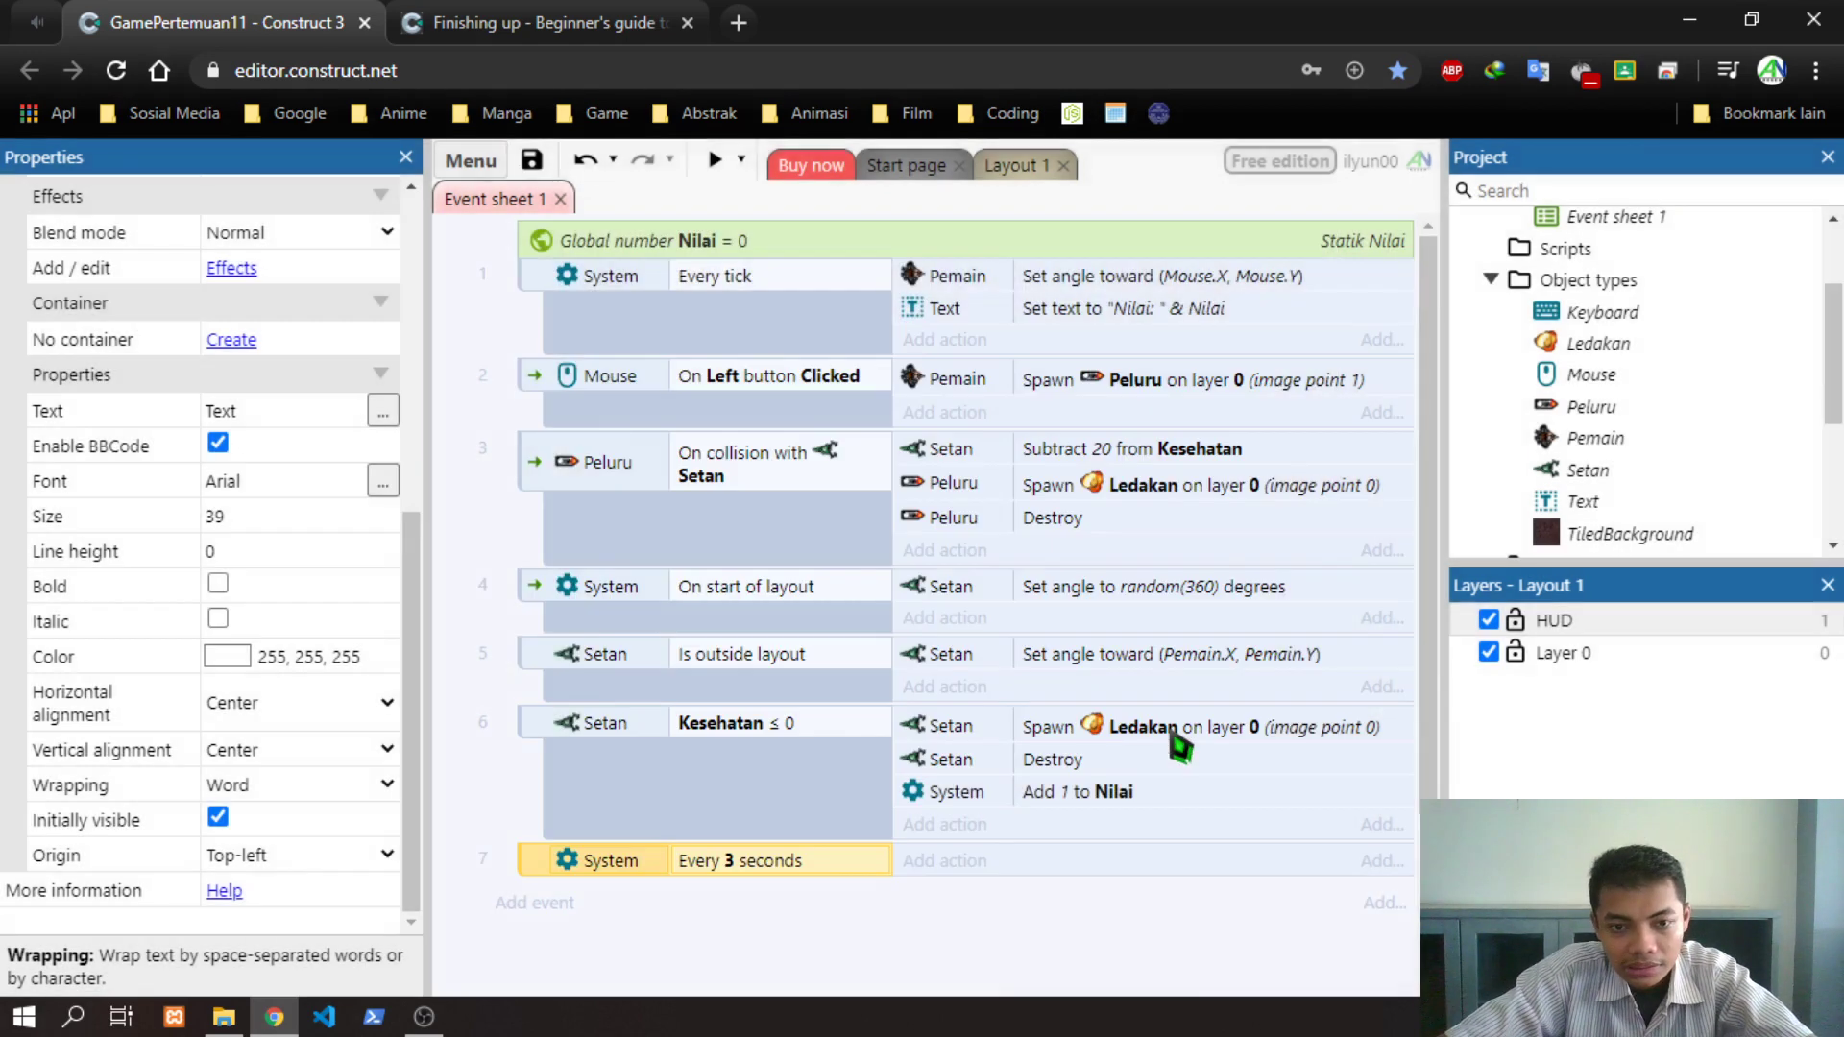
# Start a new action for the Every 3 seconds event and check the required action in the tutorial
pyautogui.click(922, 861)
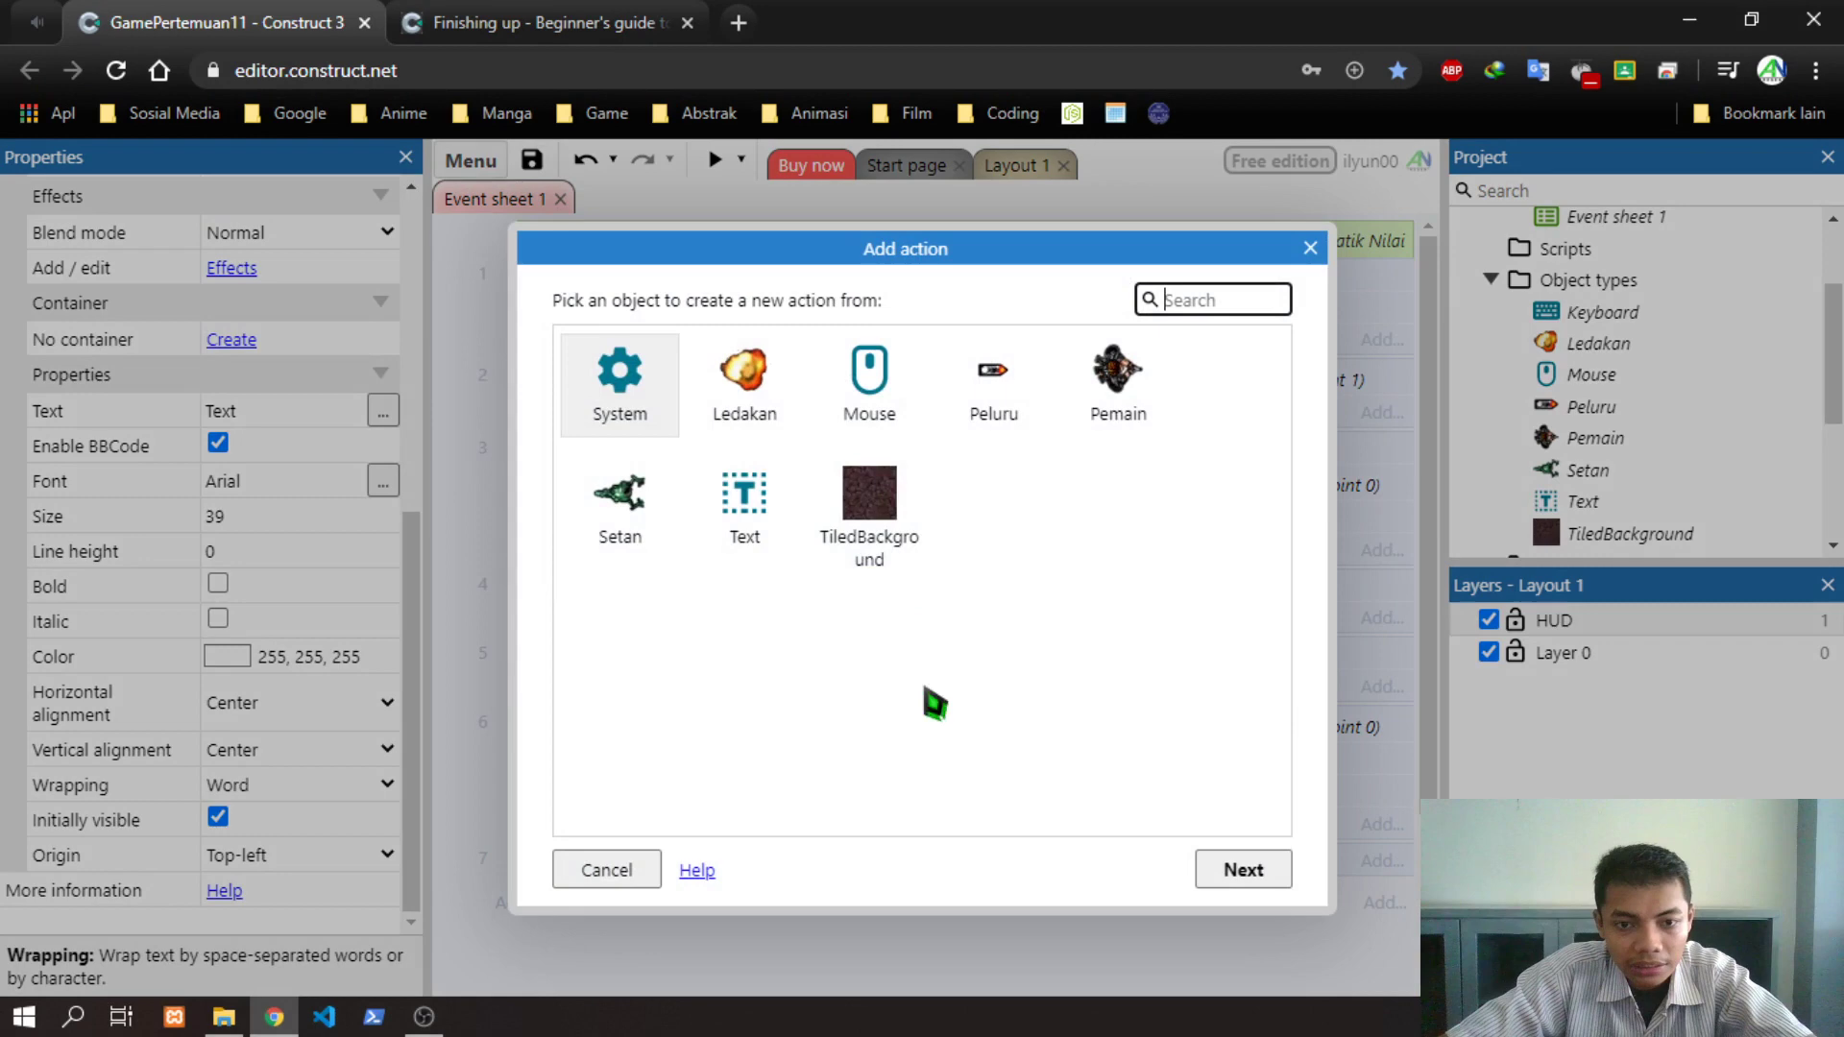
pyautogui.doubleClick(624, 519)
pyautogui.click(445, 19)
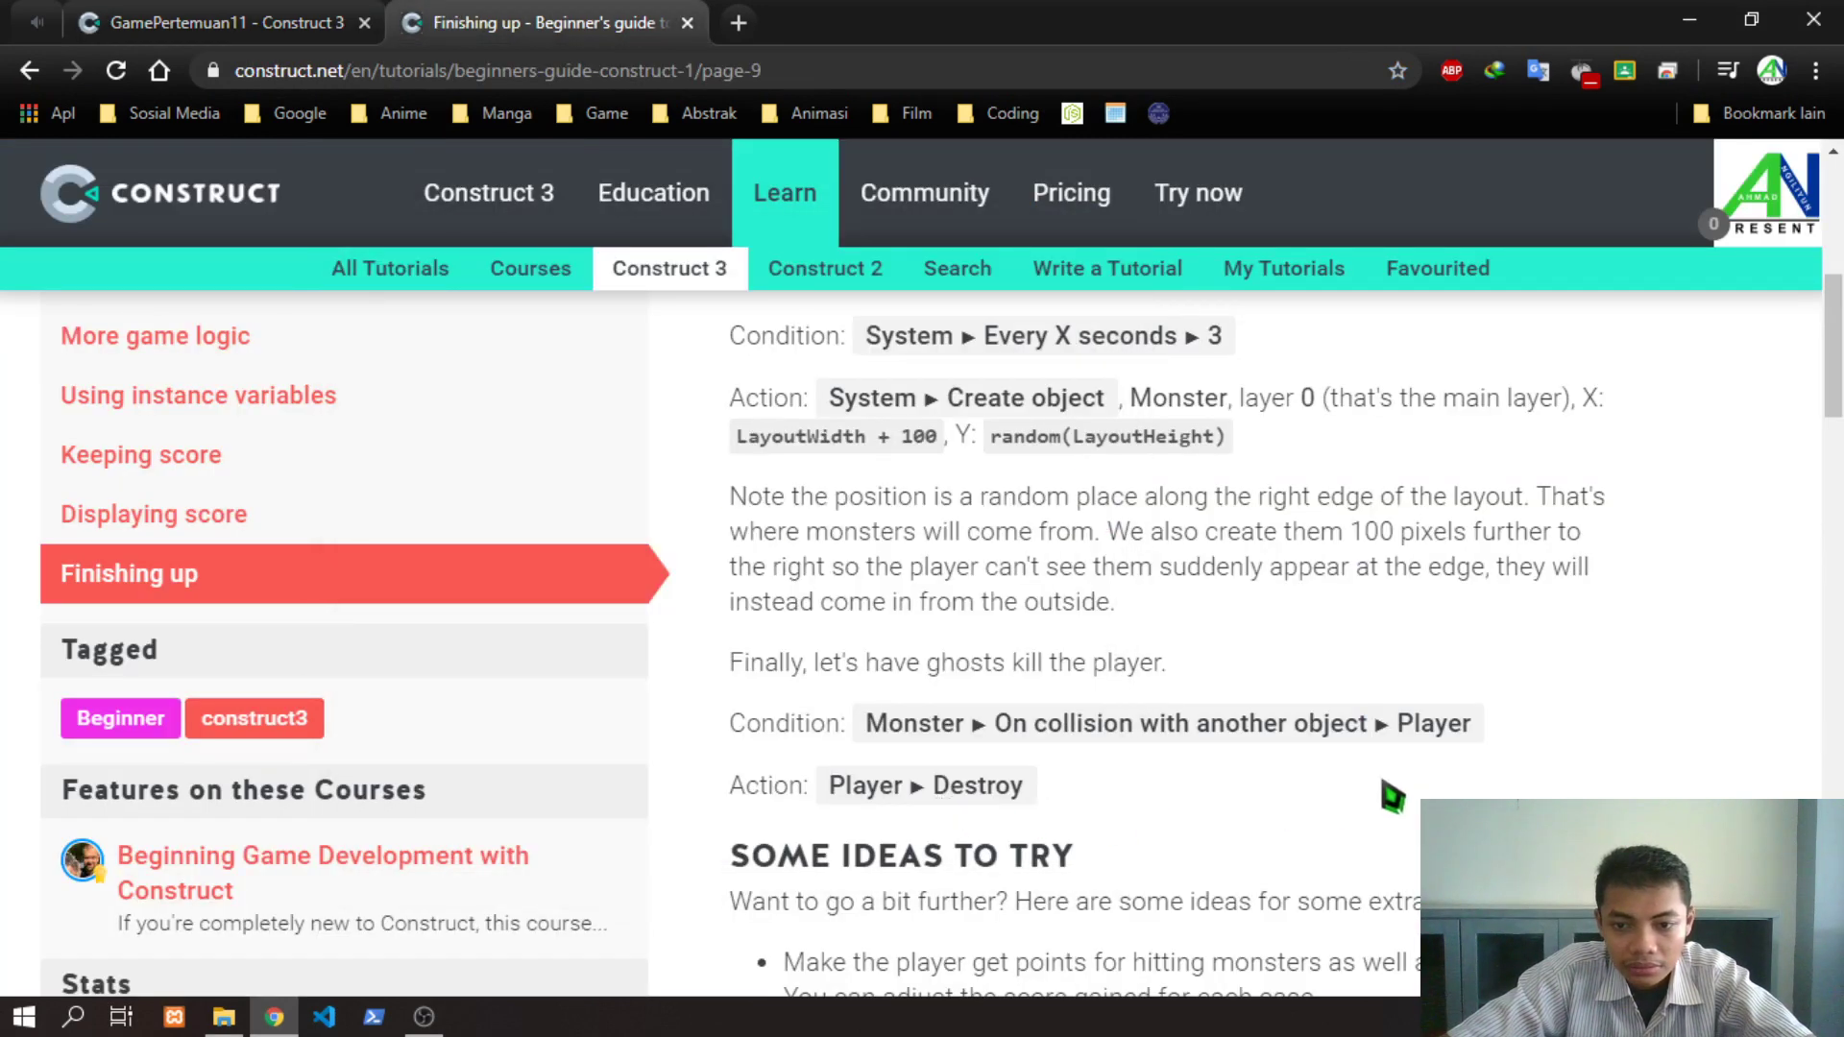
pyautogui.scroll(3, 1263, 529)
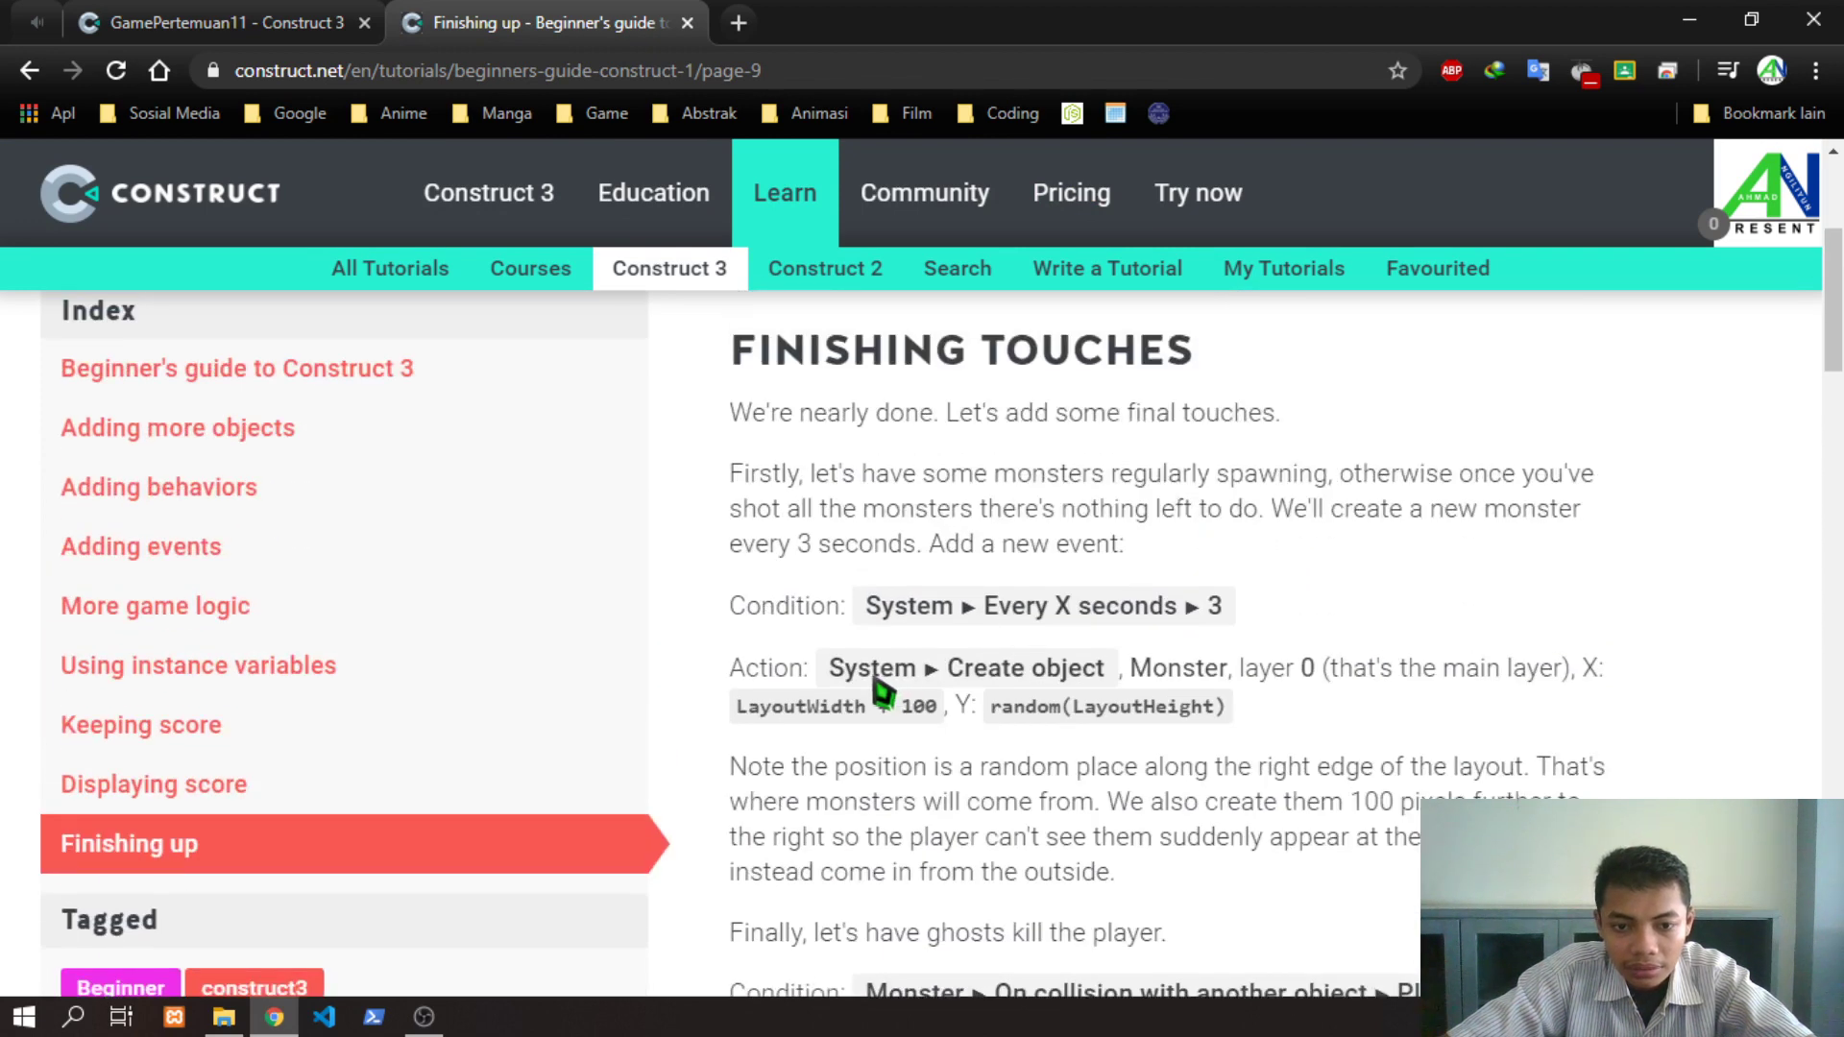
pyautogui.click(170, 15)
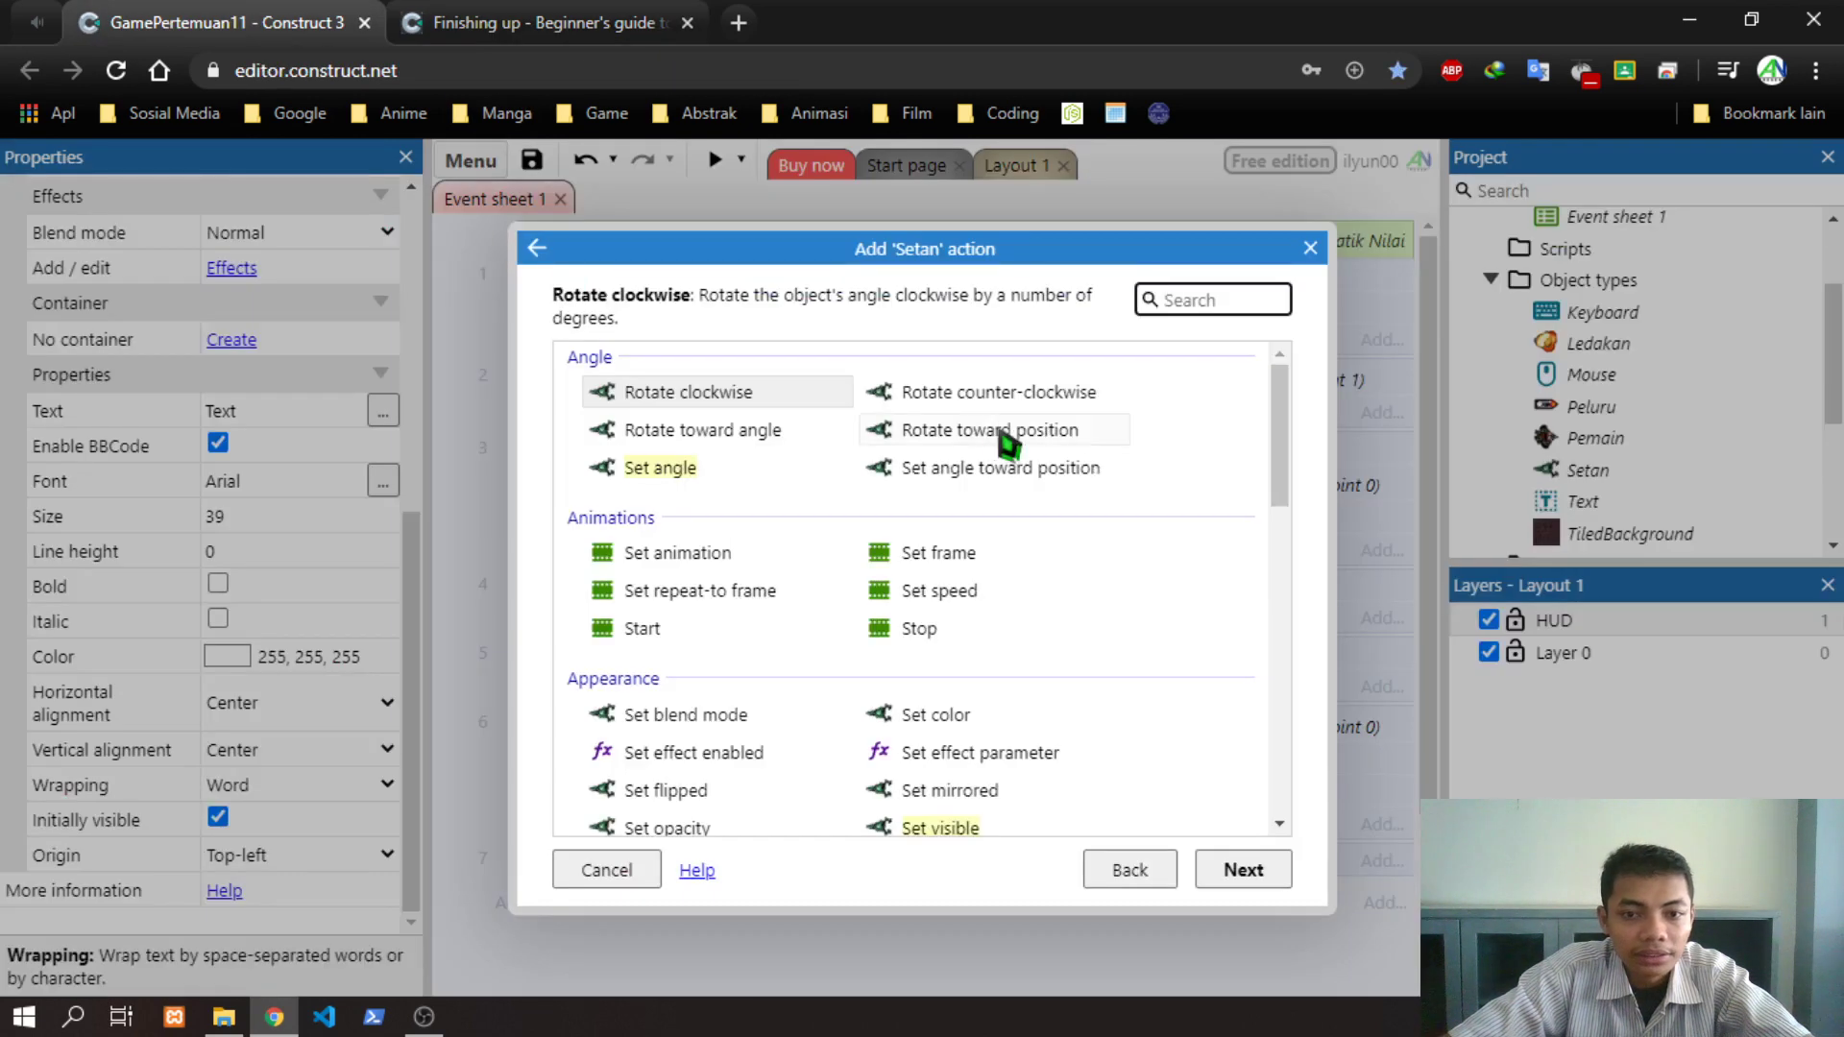
# Choose the System Create object action instead of a Setan action and pick Setan as the object to create
pyautogui.click(1124, 869)
pyautogui.doubleClick(618, 389)
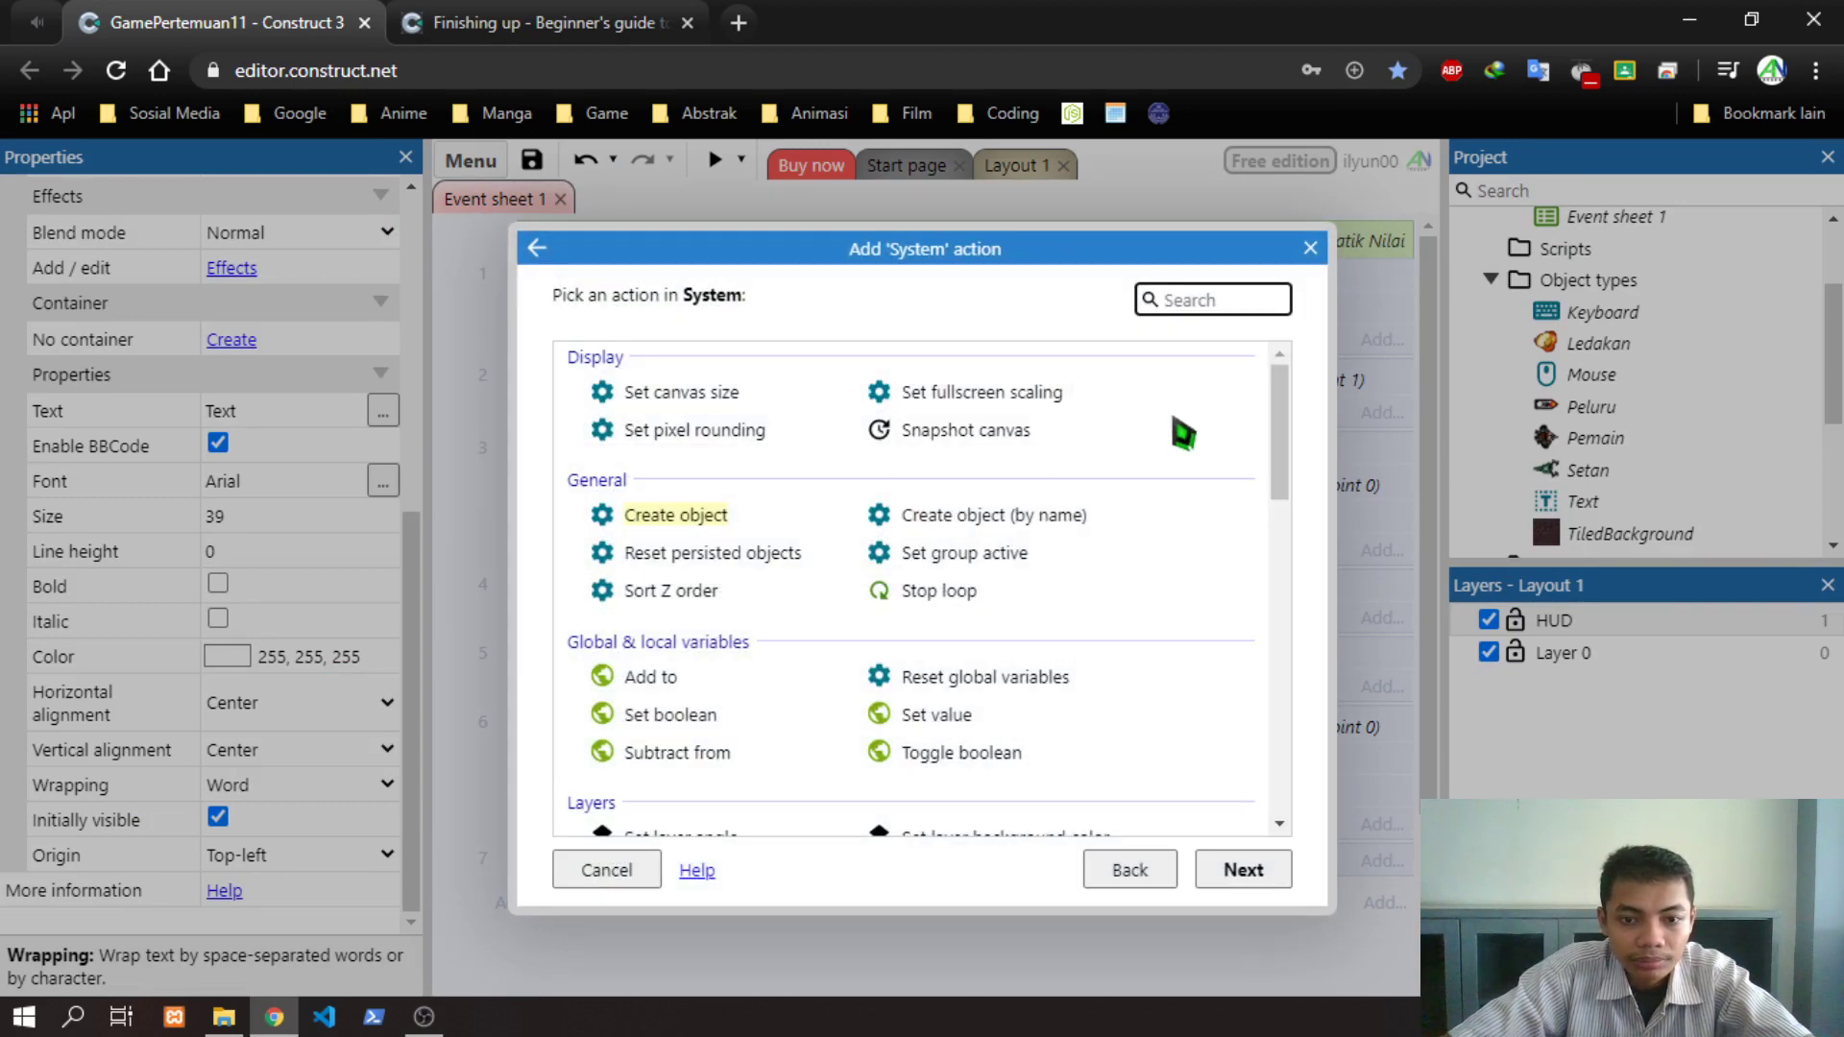
pyautogui.doubleClick(1018, 519)
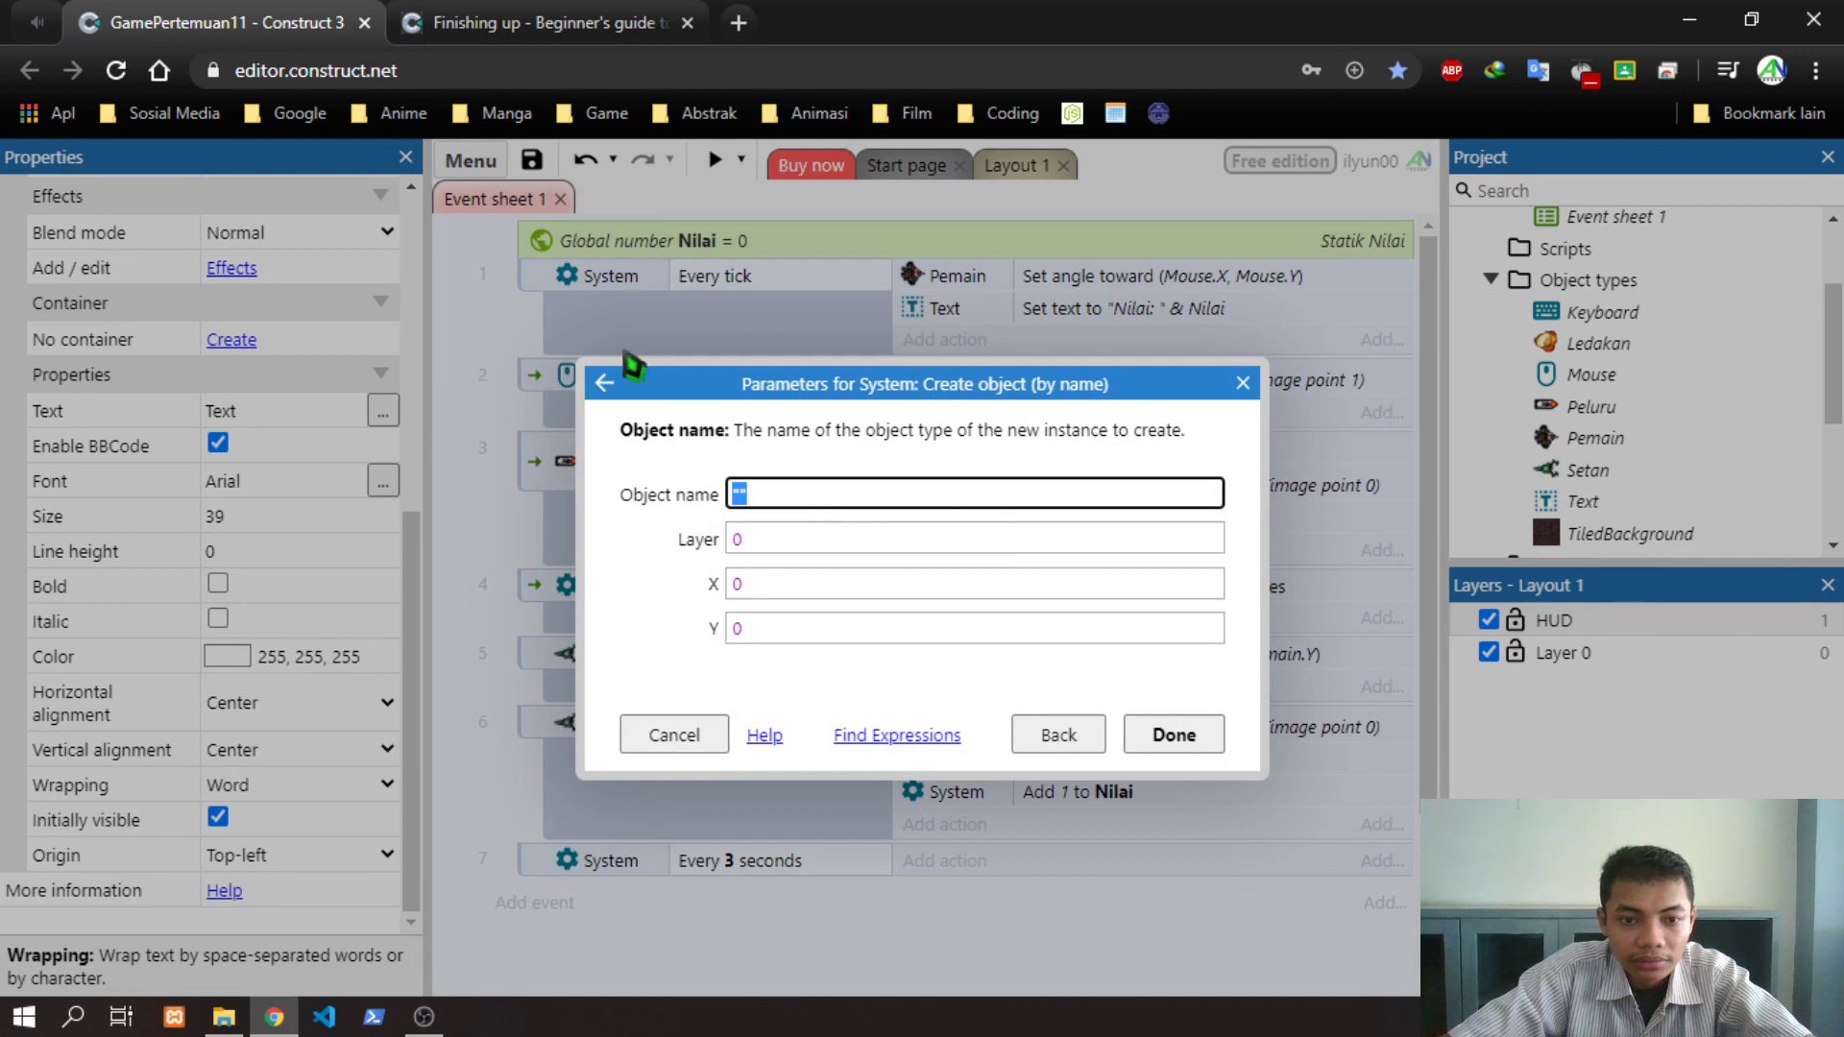
pyautogui.click(605, 383)
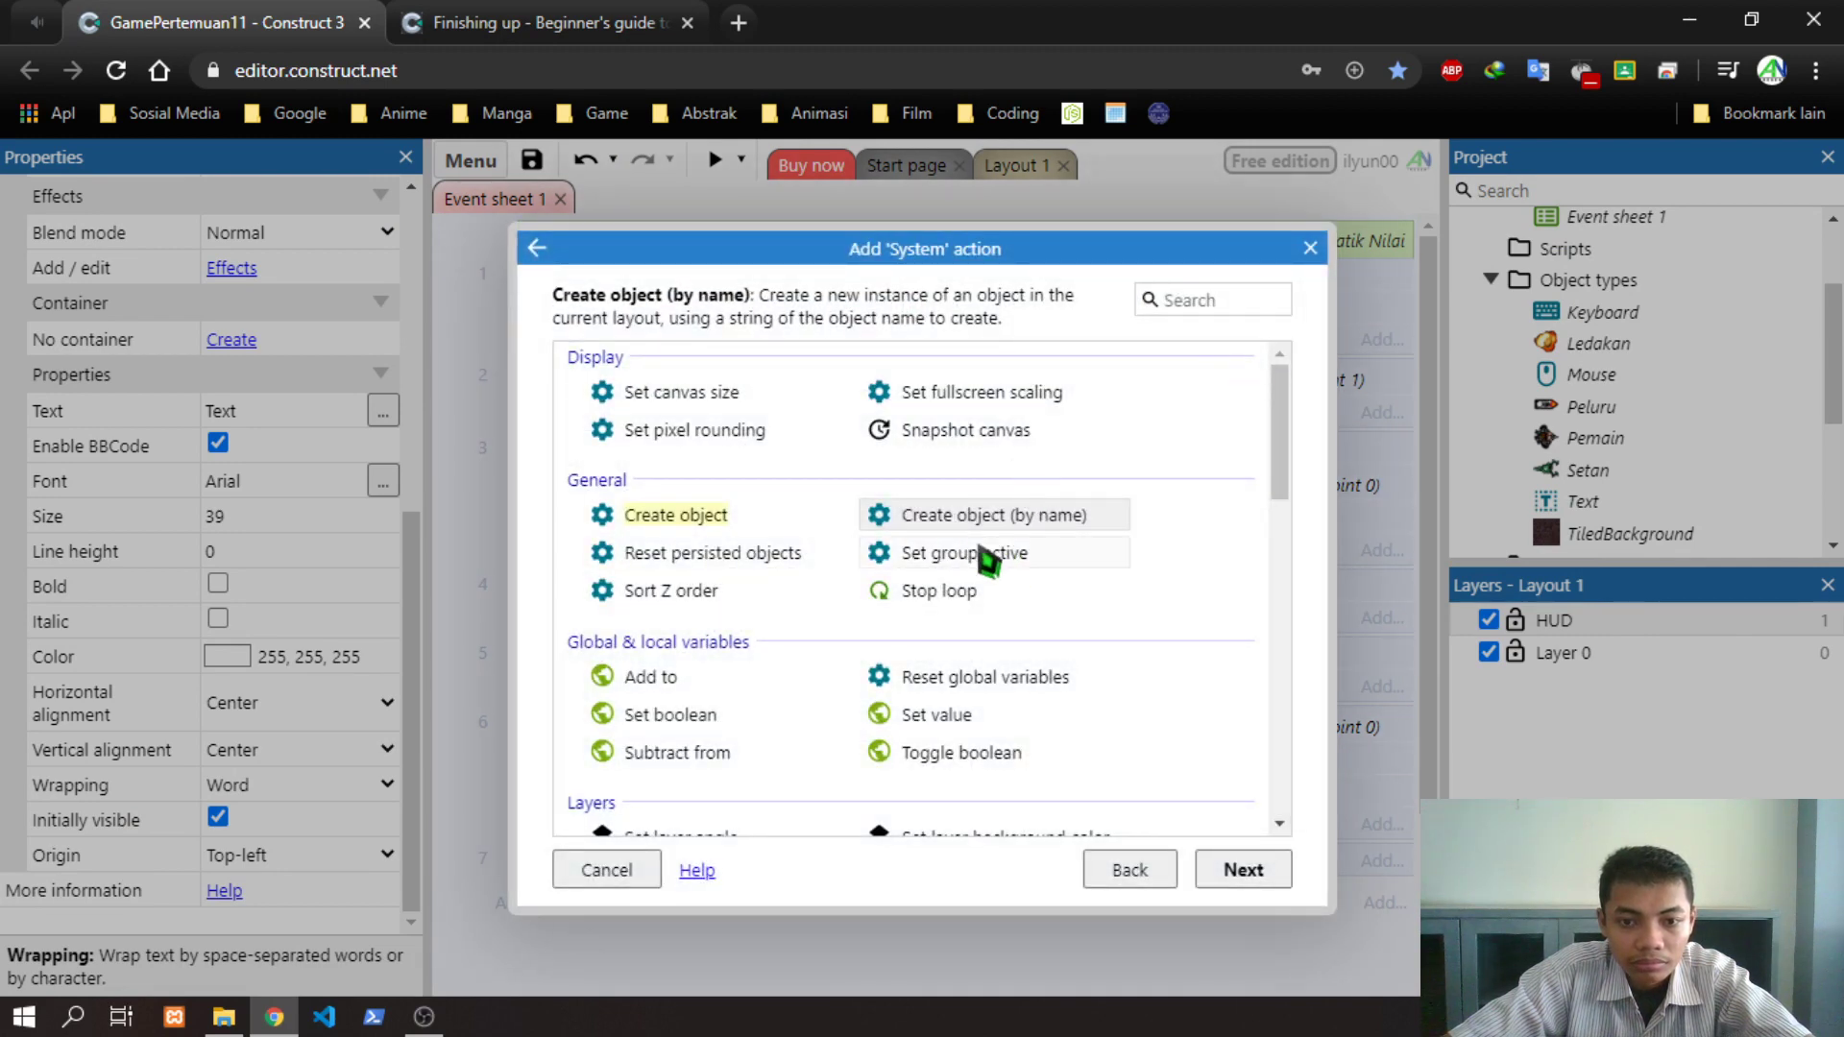
pyautogui.doubleClick(697, 518)
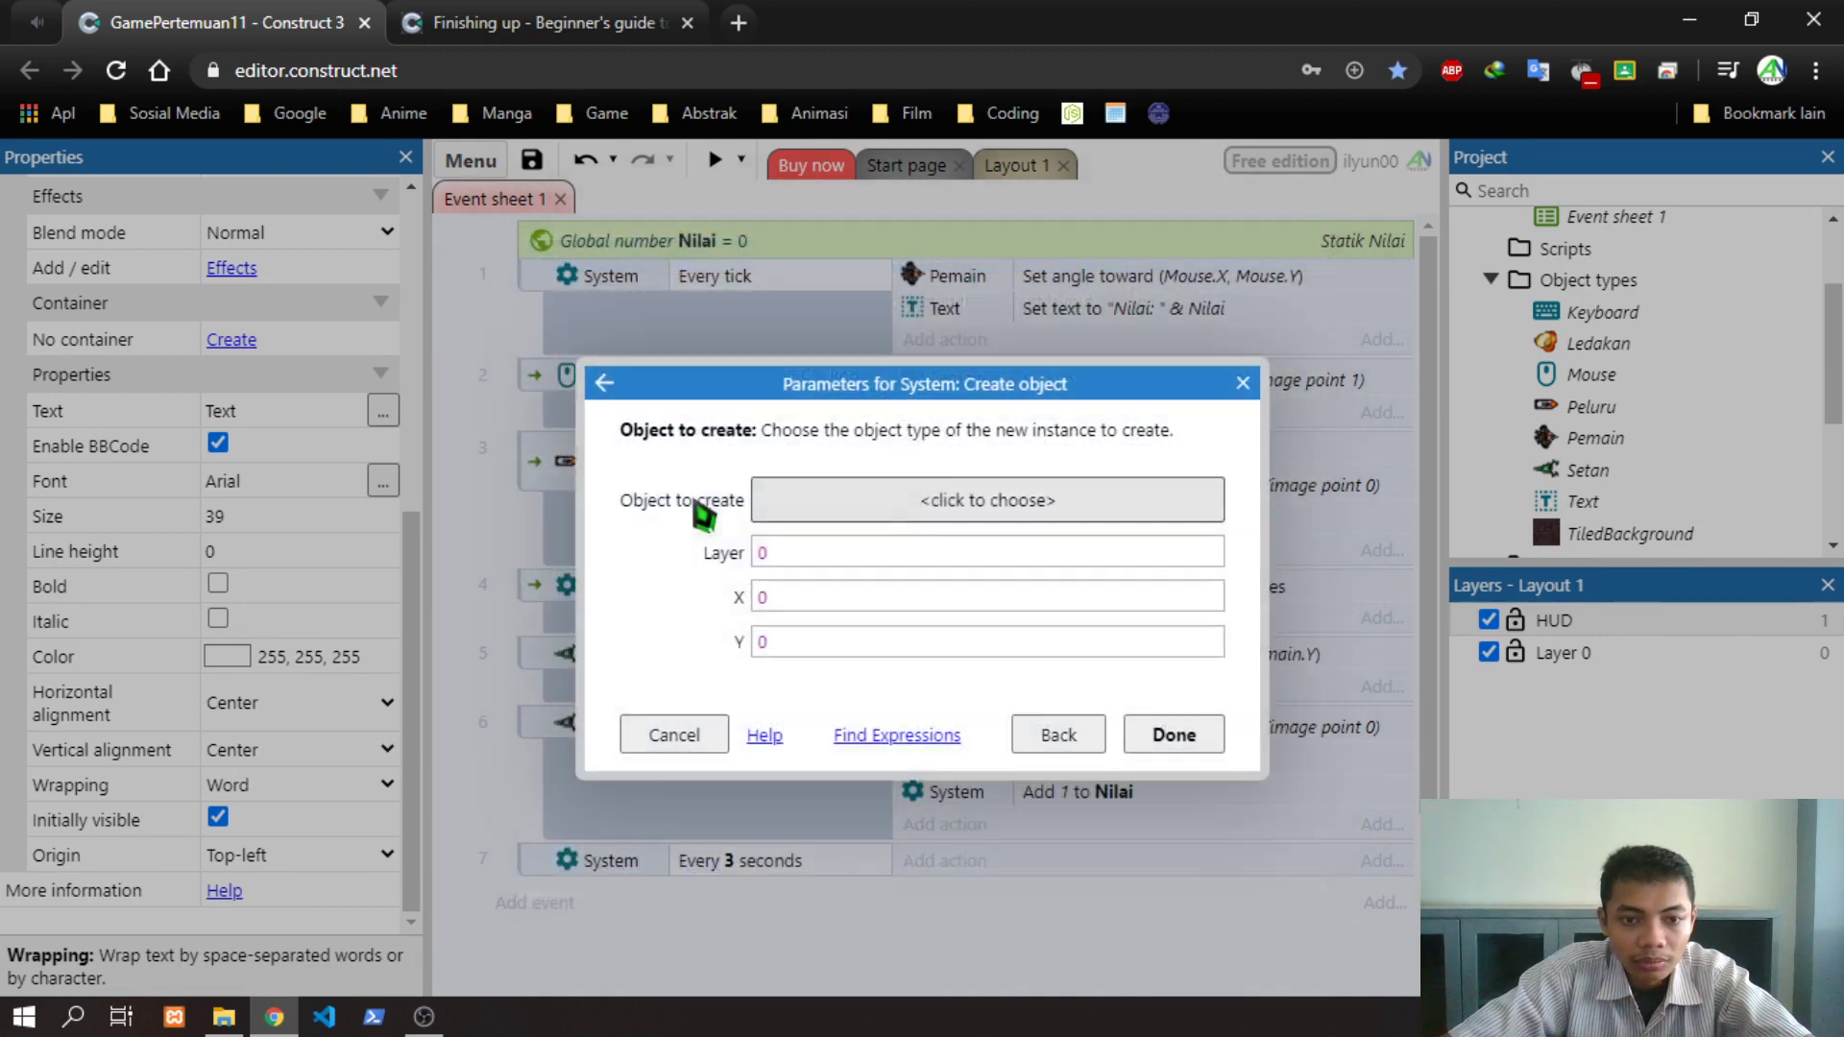
pyautogui.click(879, 501)
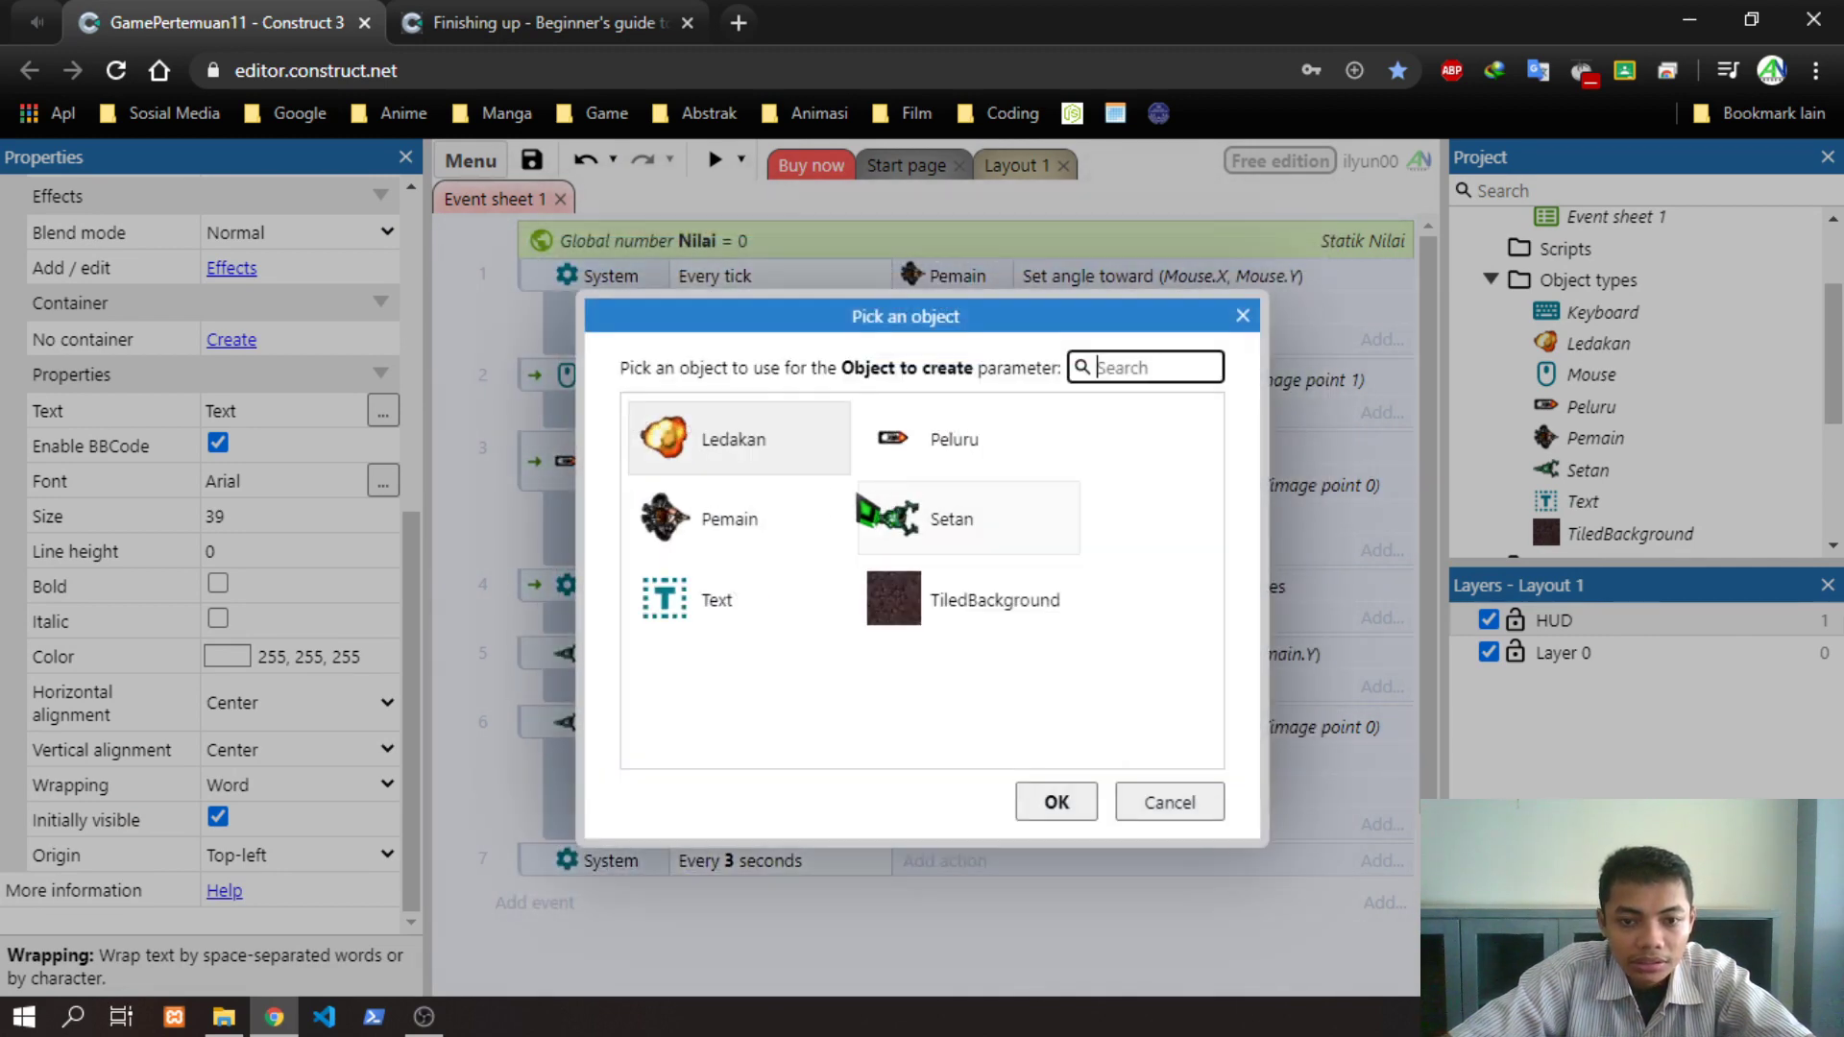
pyautogui.doubleClick(961, 519)
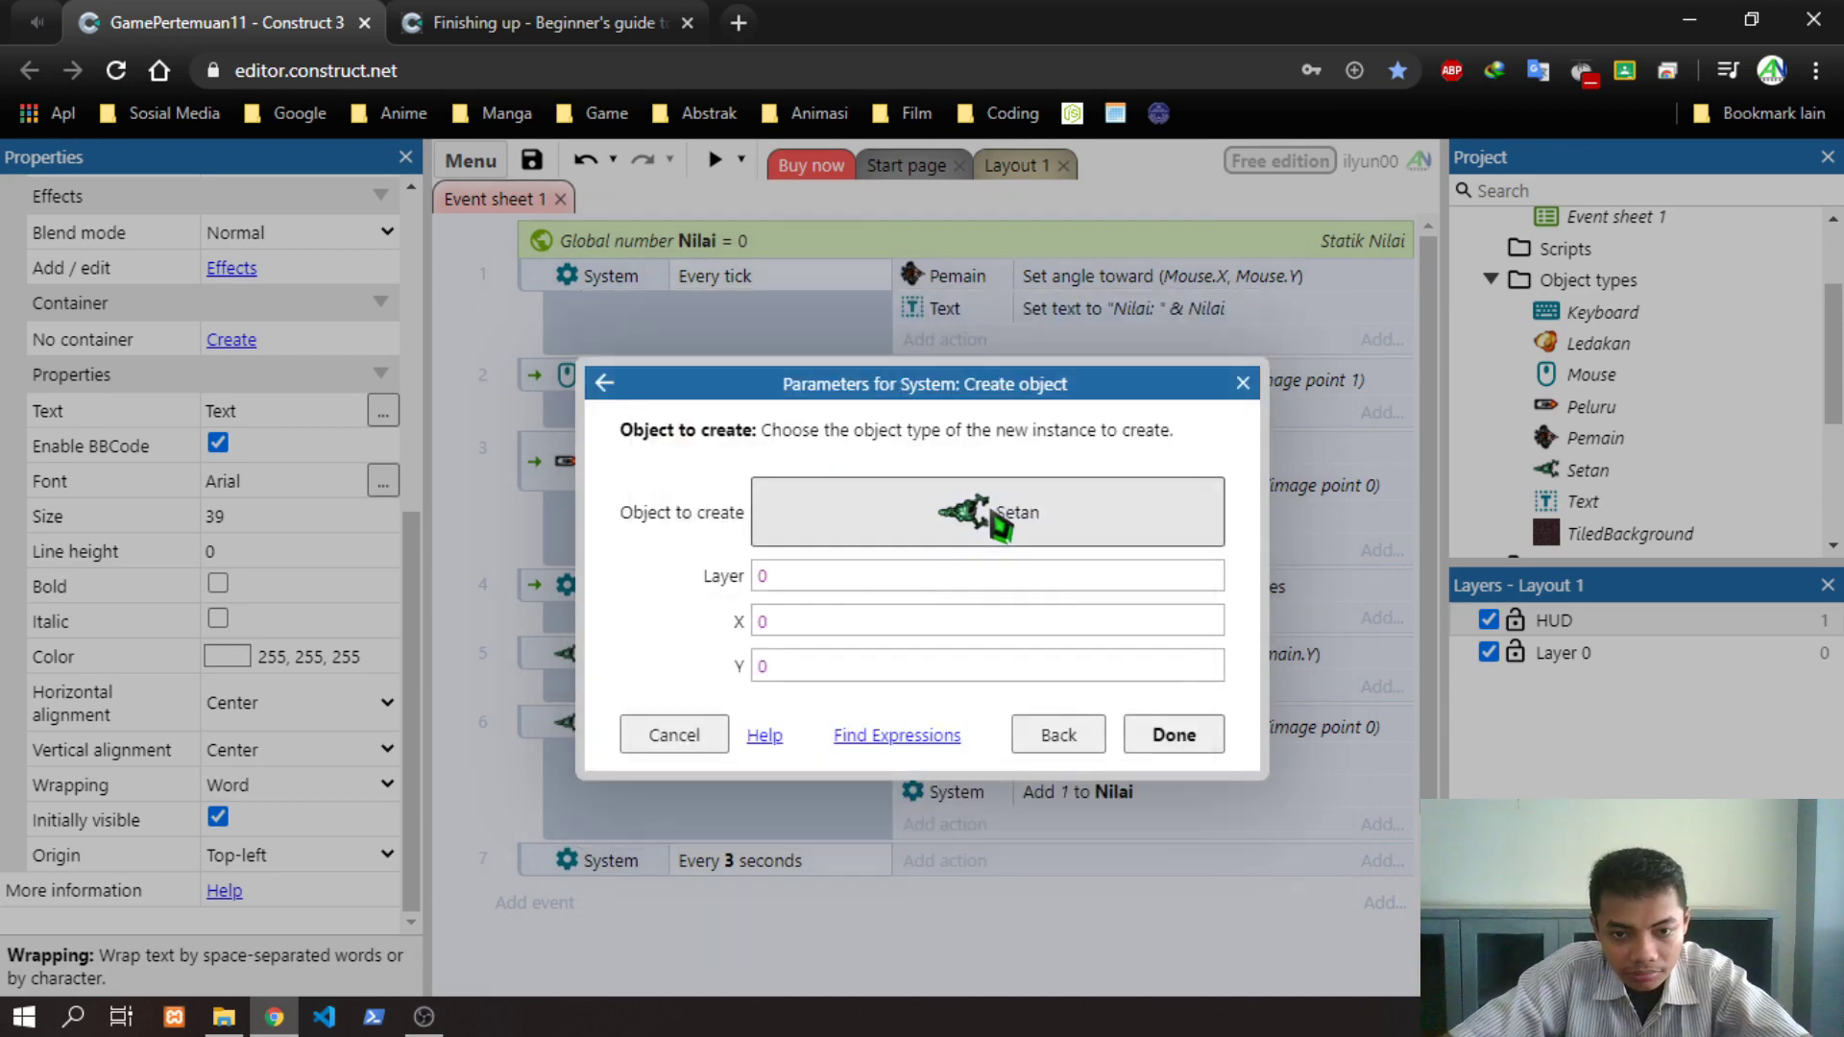
# Set the X coordinate of the created Setan to random(LayoutWidth)
pyautogui.click(833, 620)
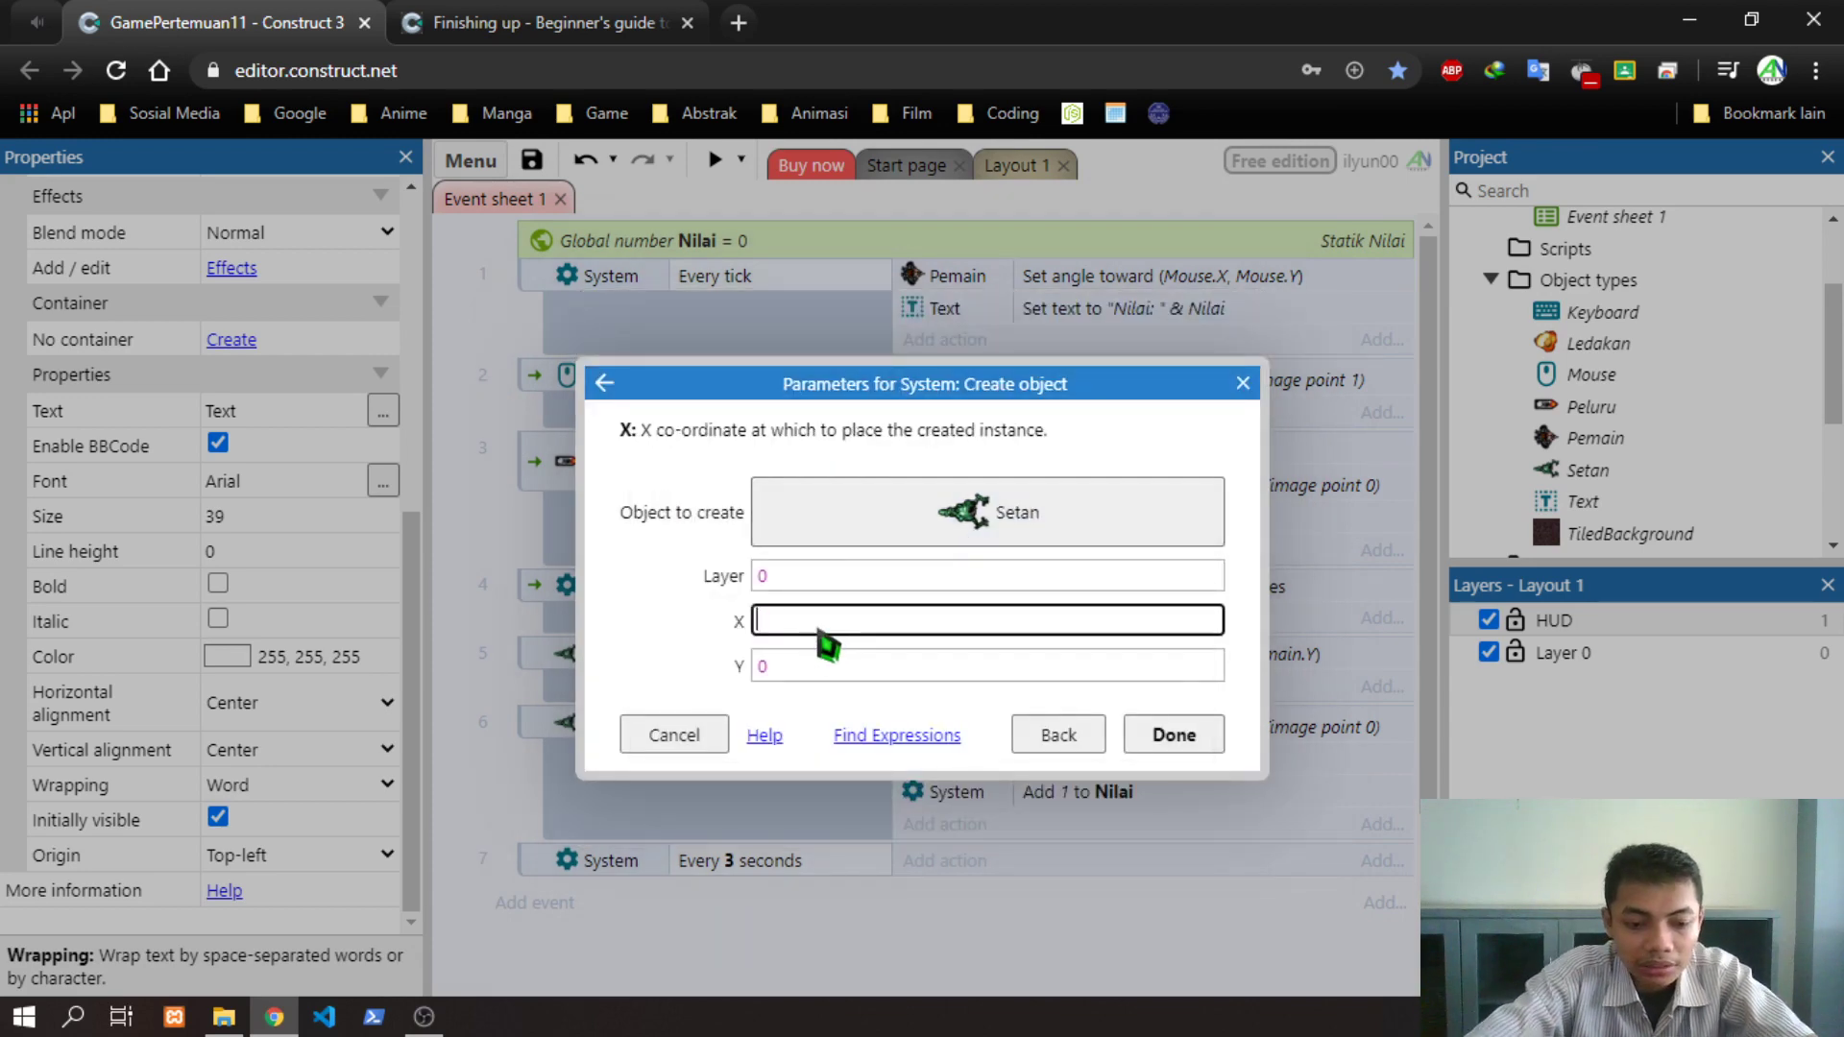
pyautogui.write('ra')
pyautogui.press('Return')
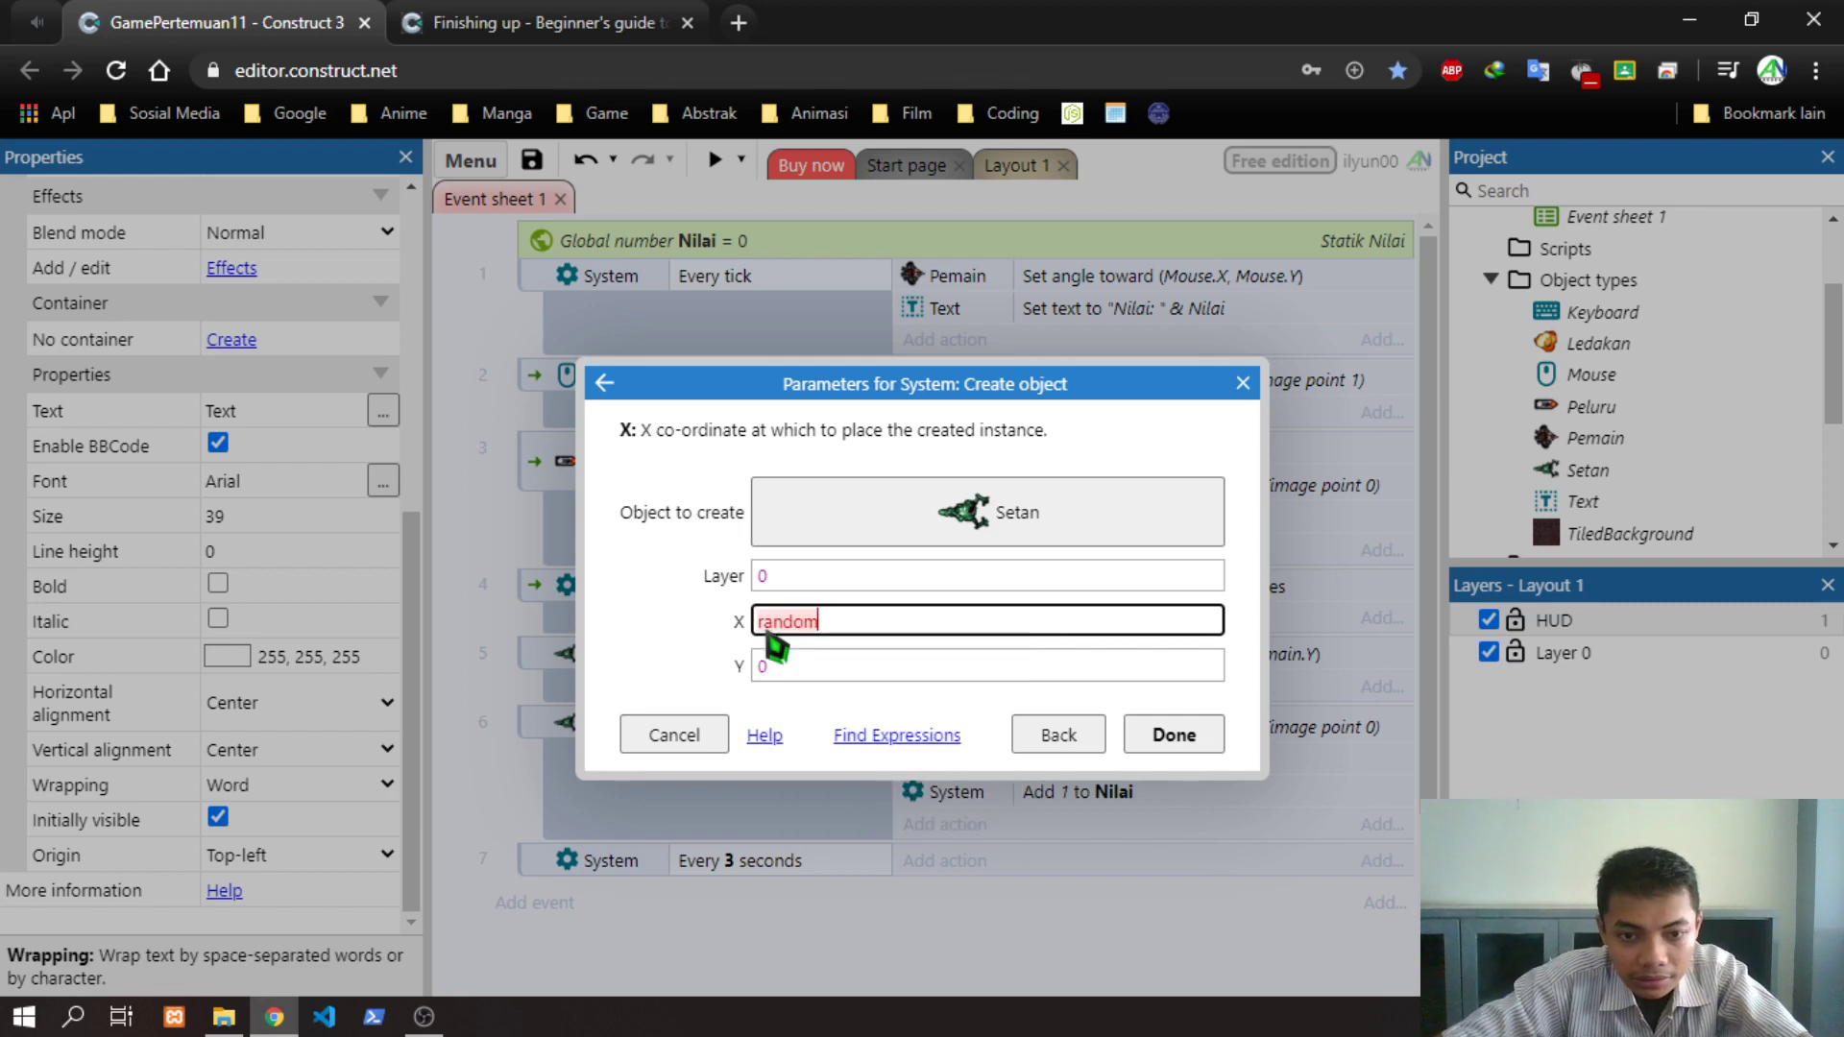
pyautogui.write('(')
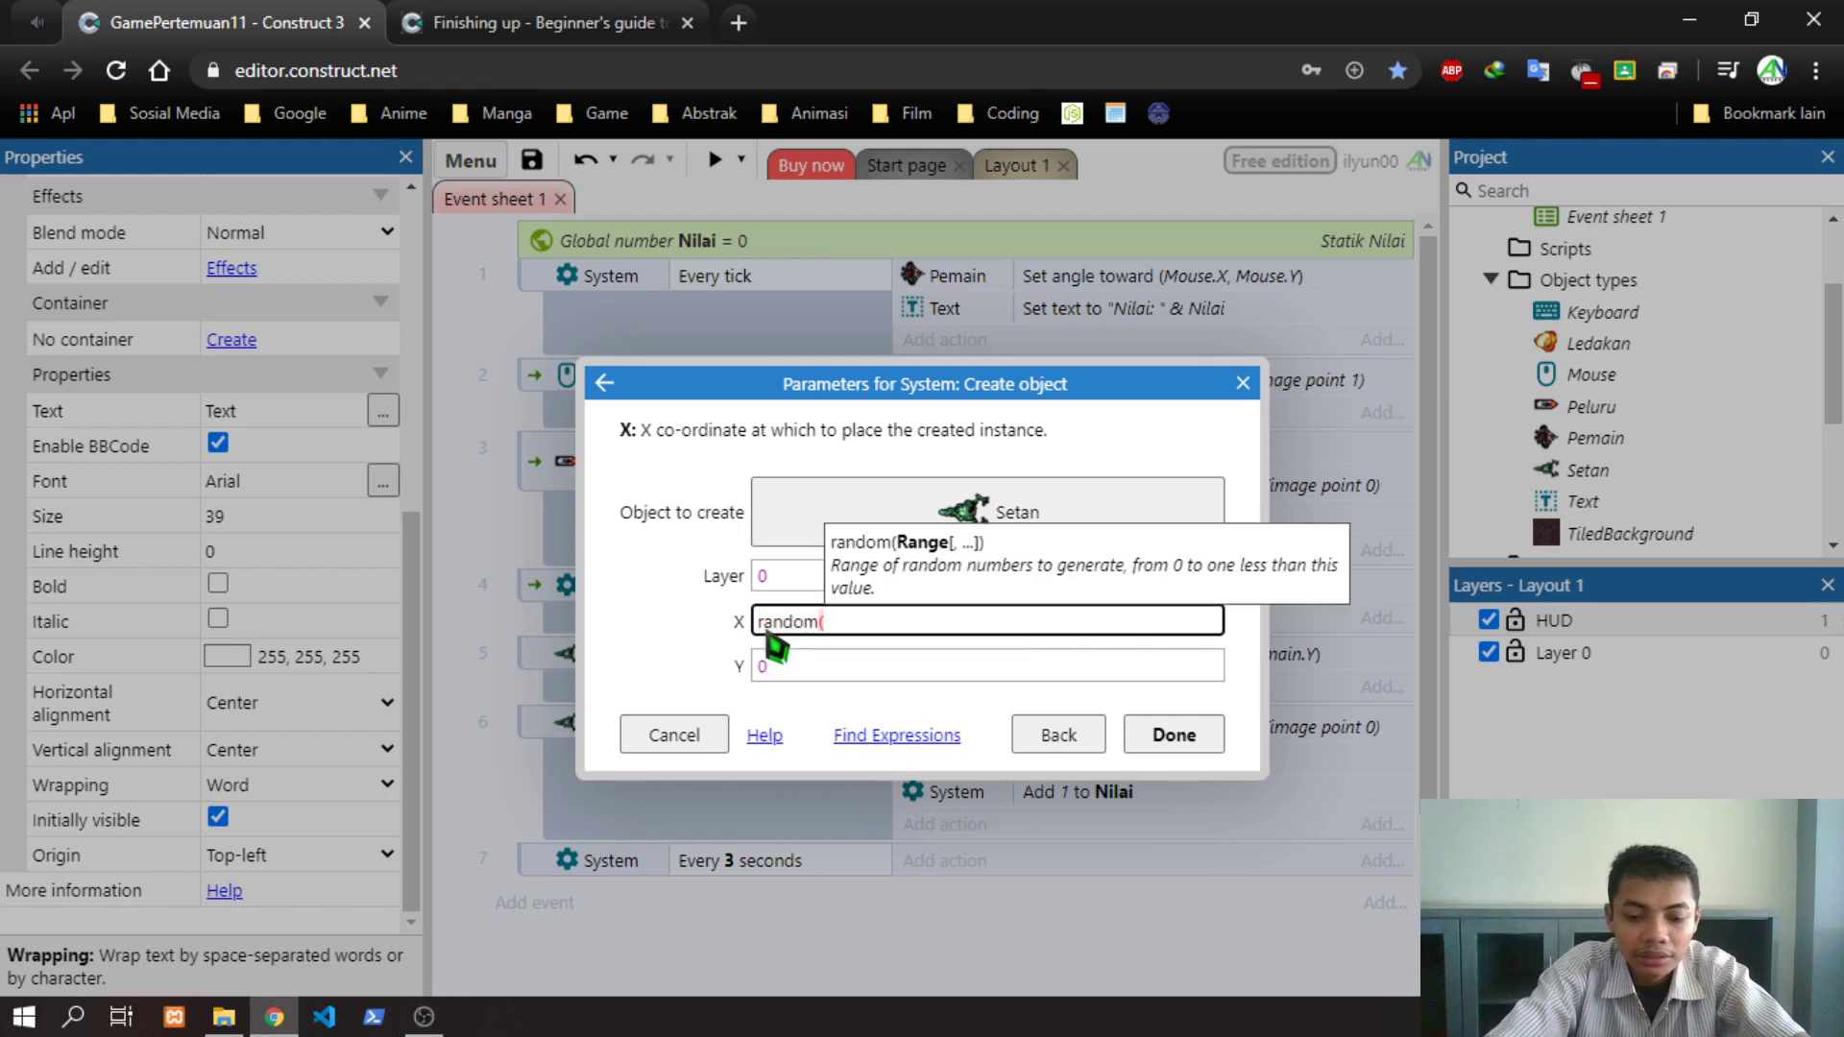
pyautogui.write('la')
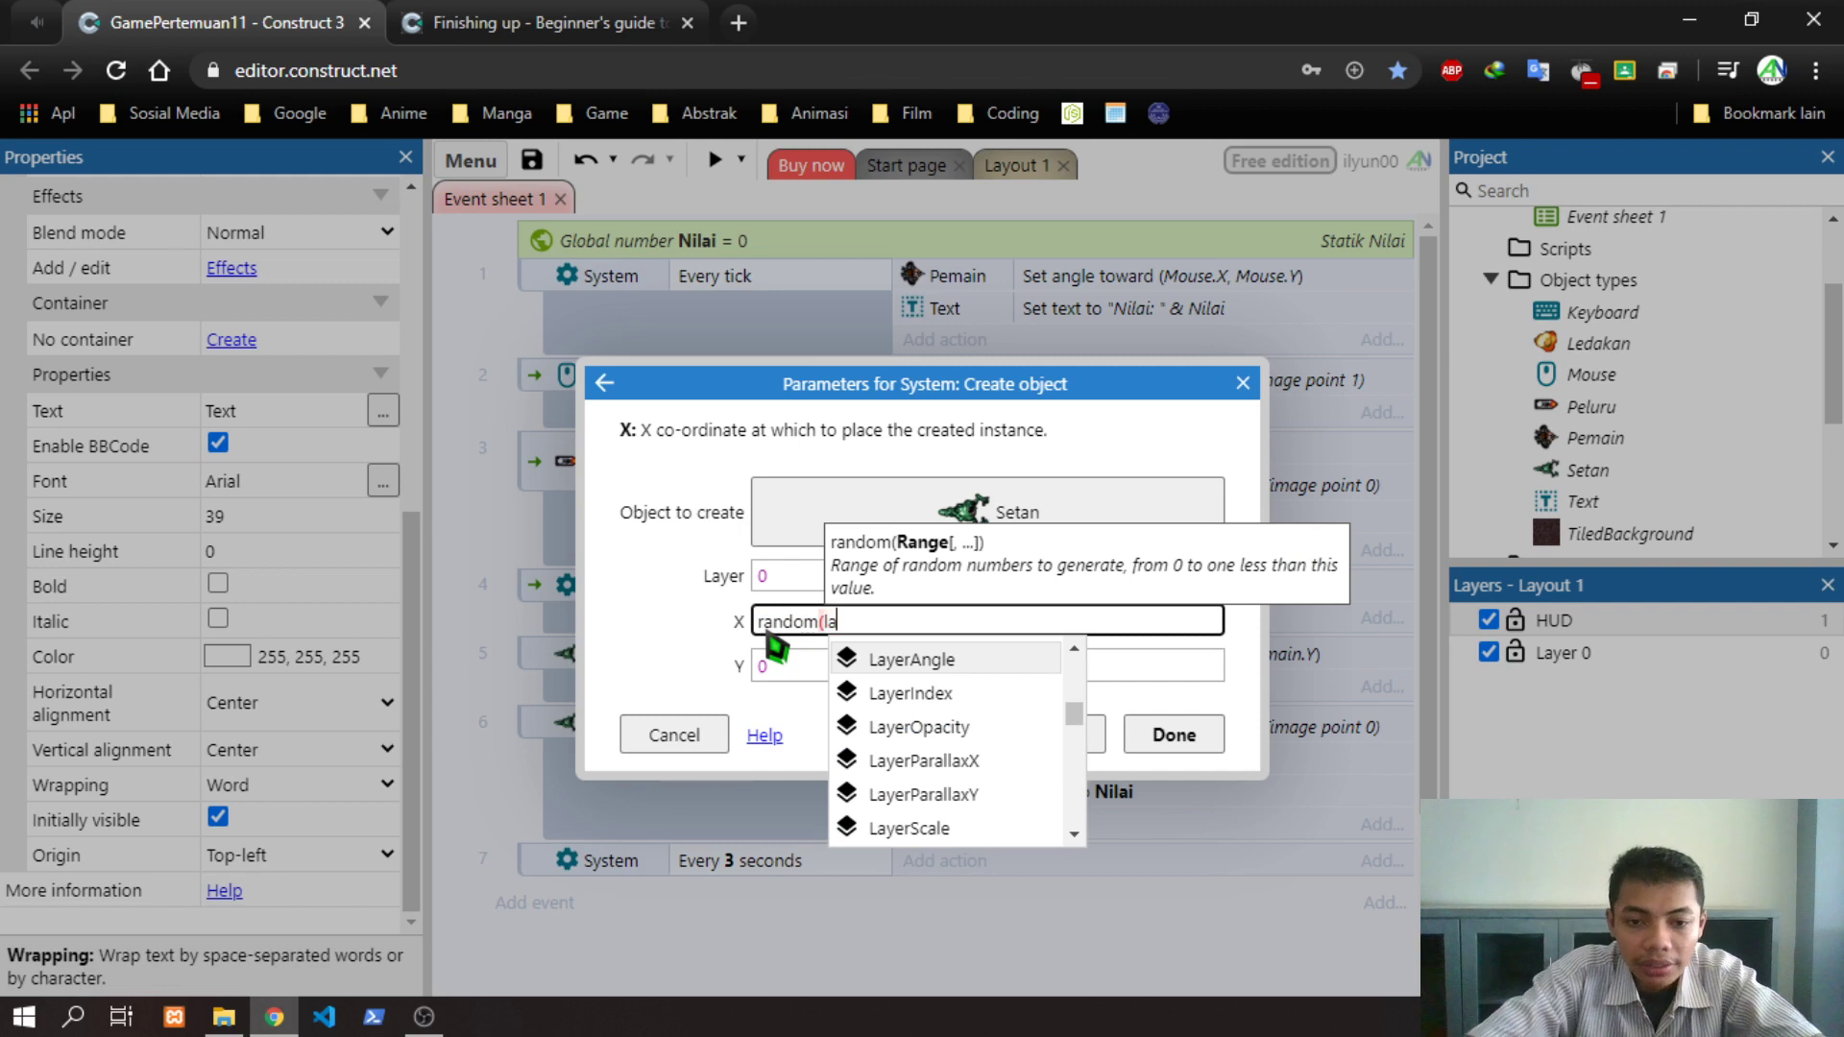
pyautogui.write('yo')
pyautogui.press('Down')
pyautogui.press('Down')
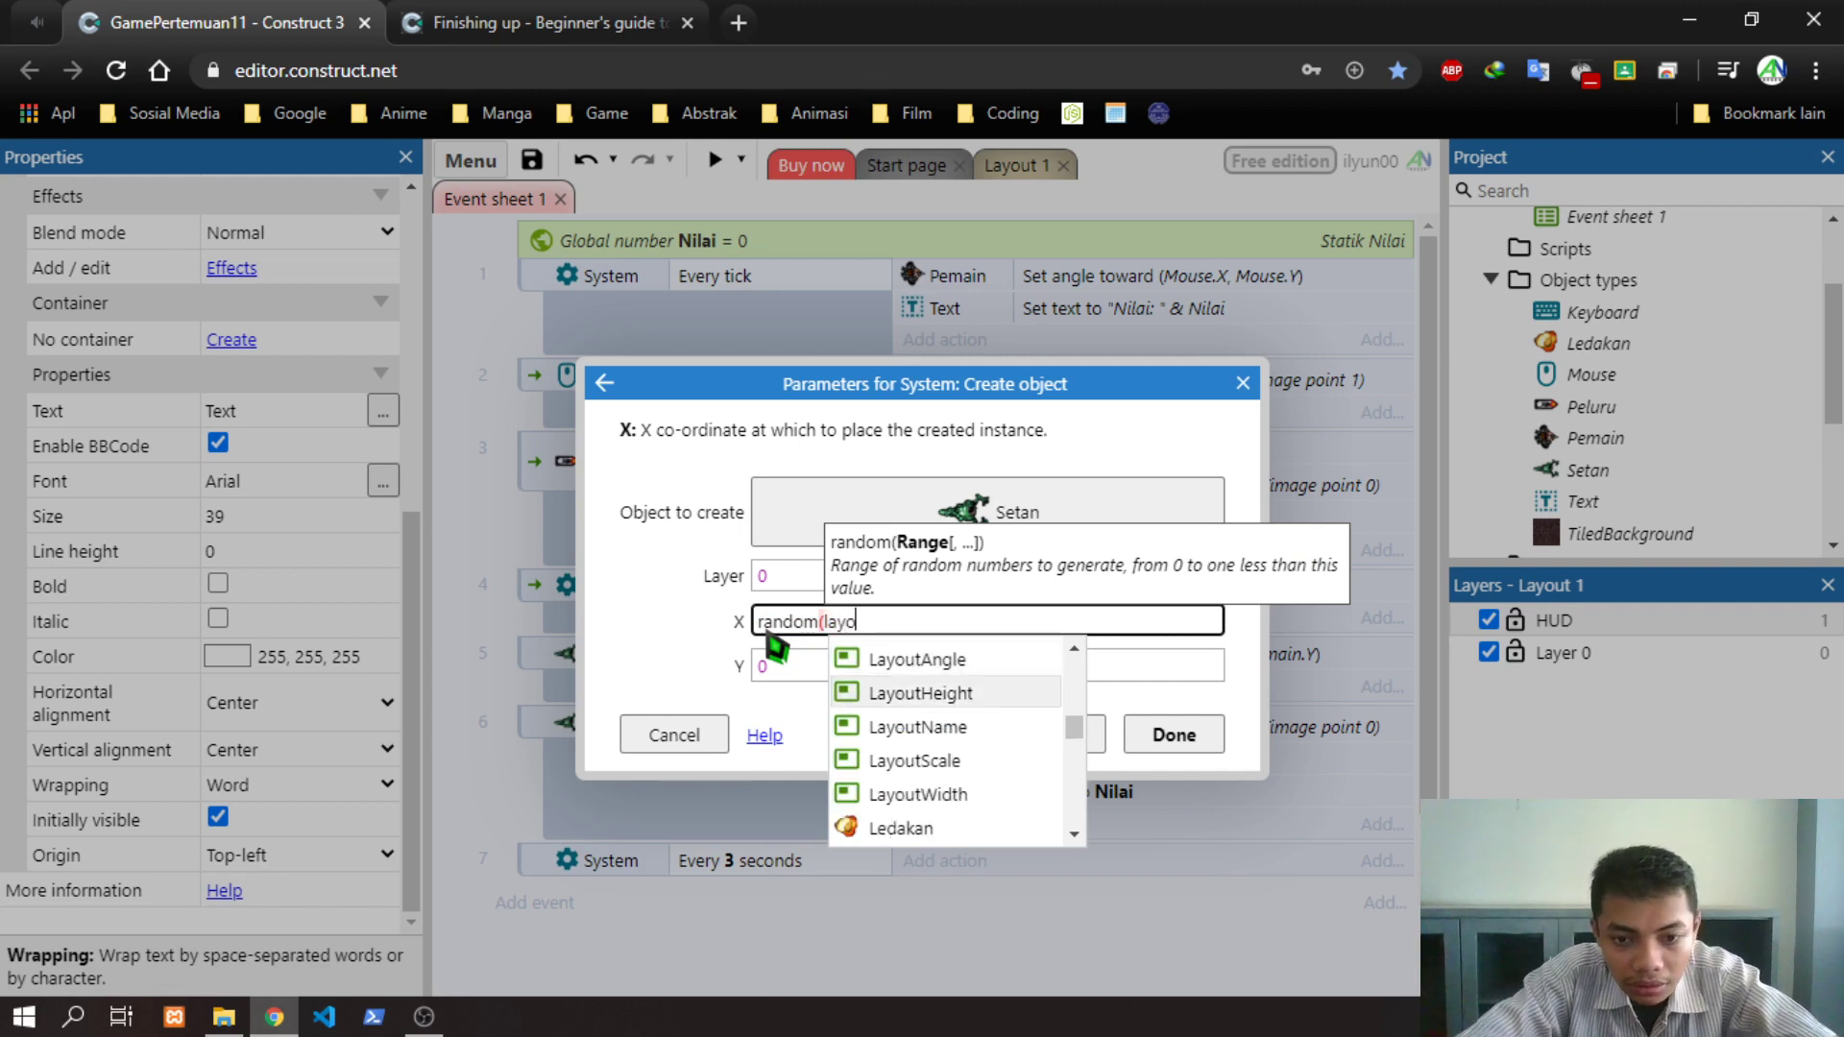
pyautogui.press('Down')
pyautogui.press('Down')
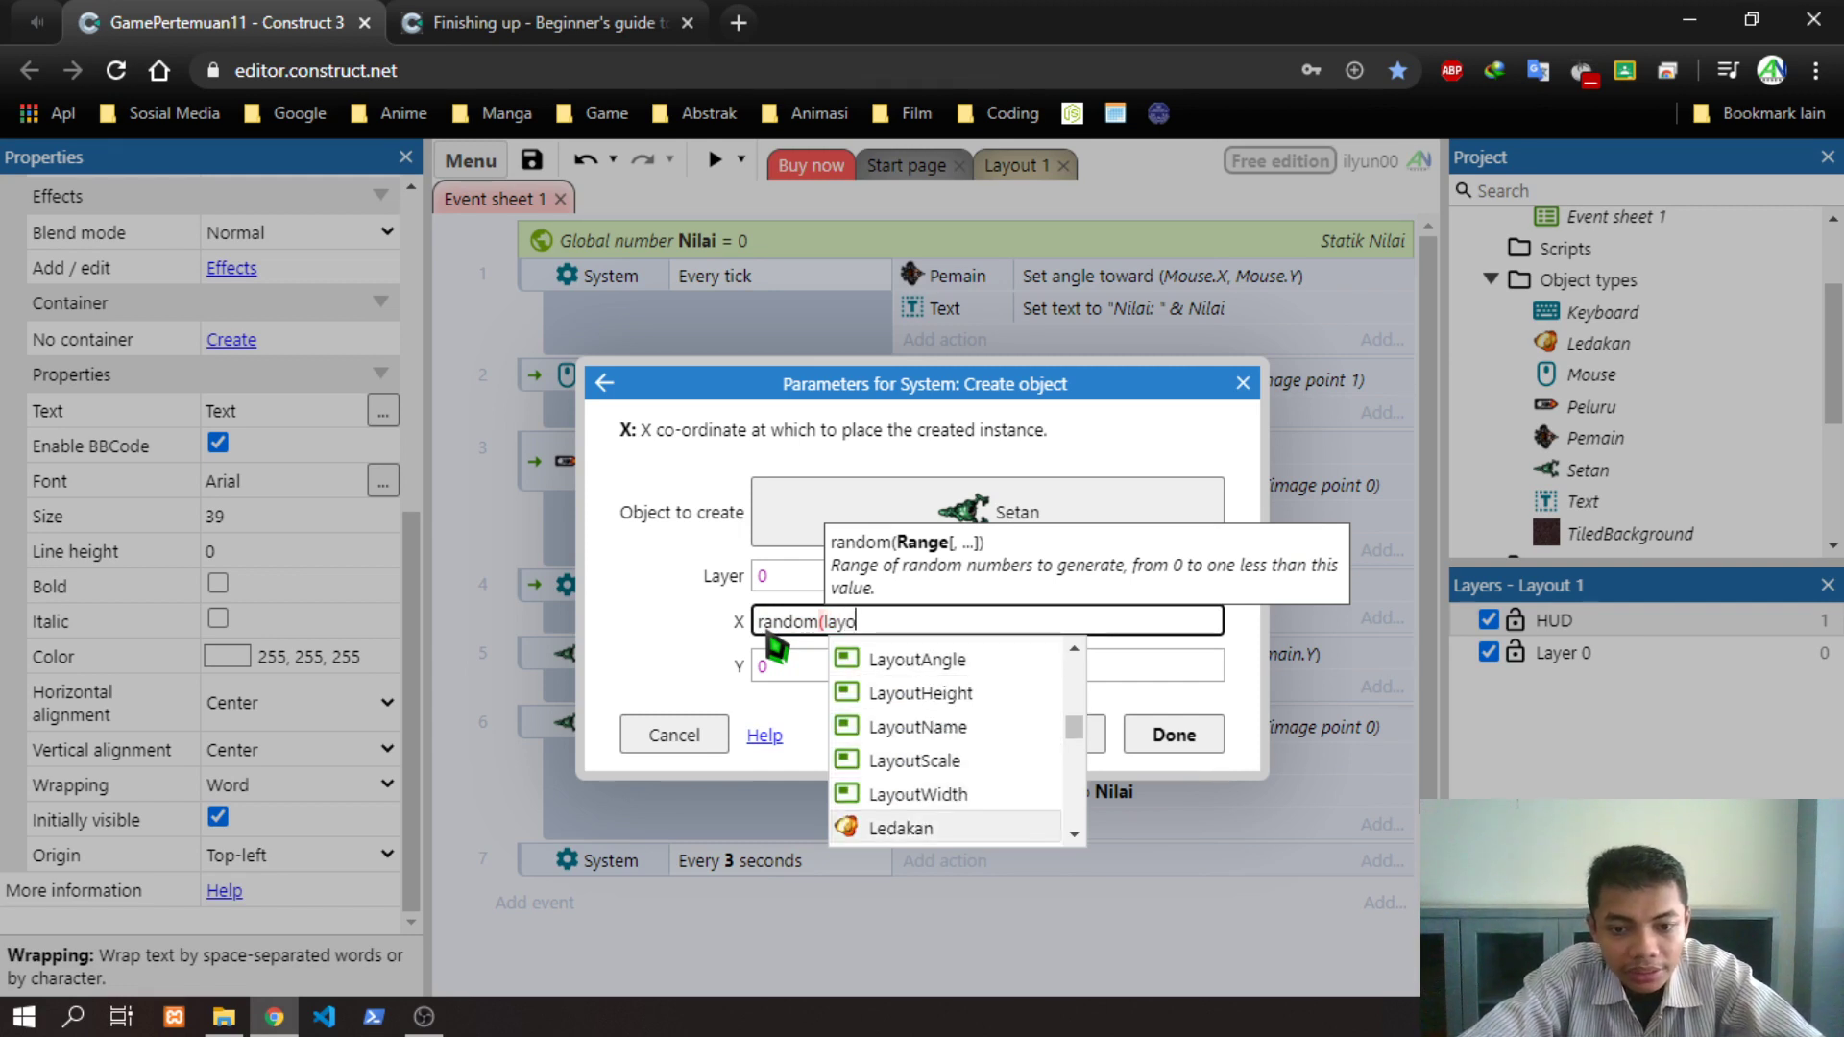
pyautogui.press('Return')
pyautogui.write(')')
pyautogui.press('Tab')
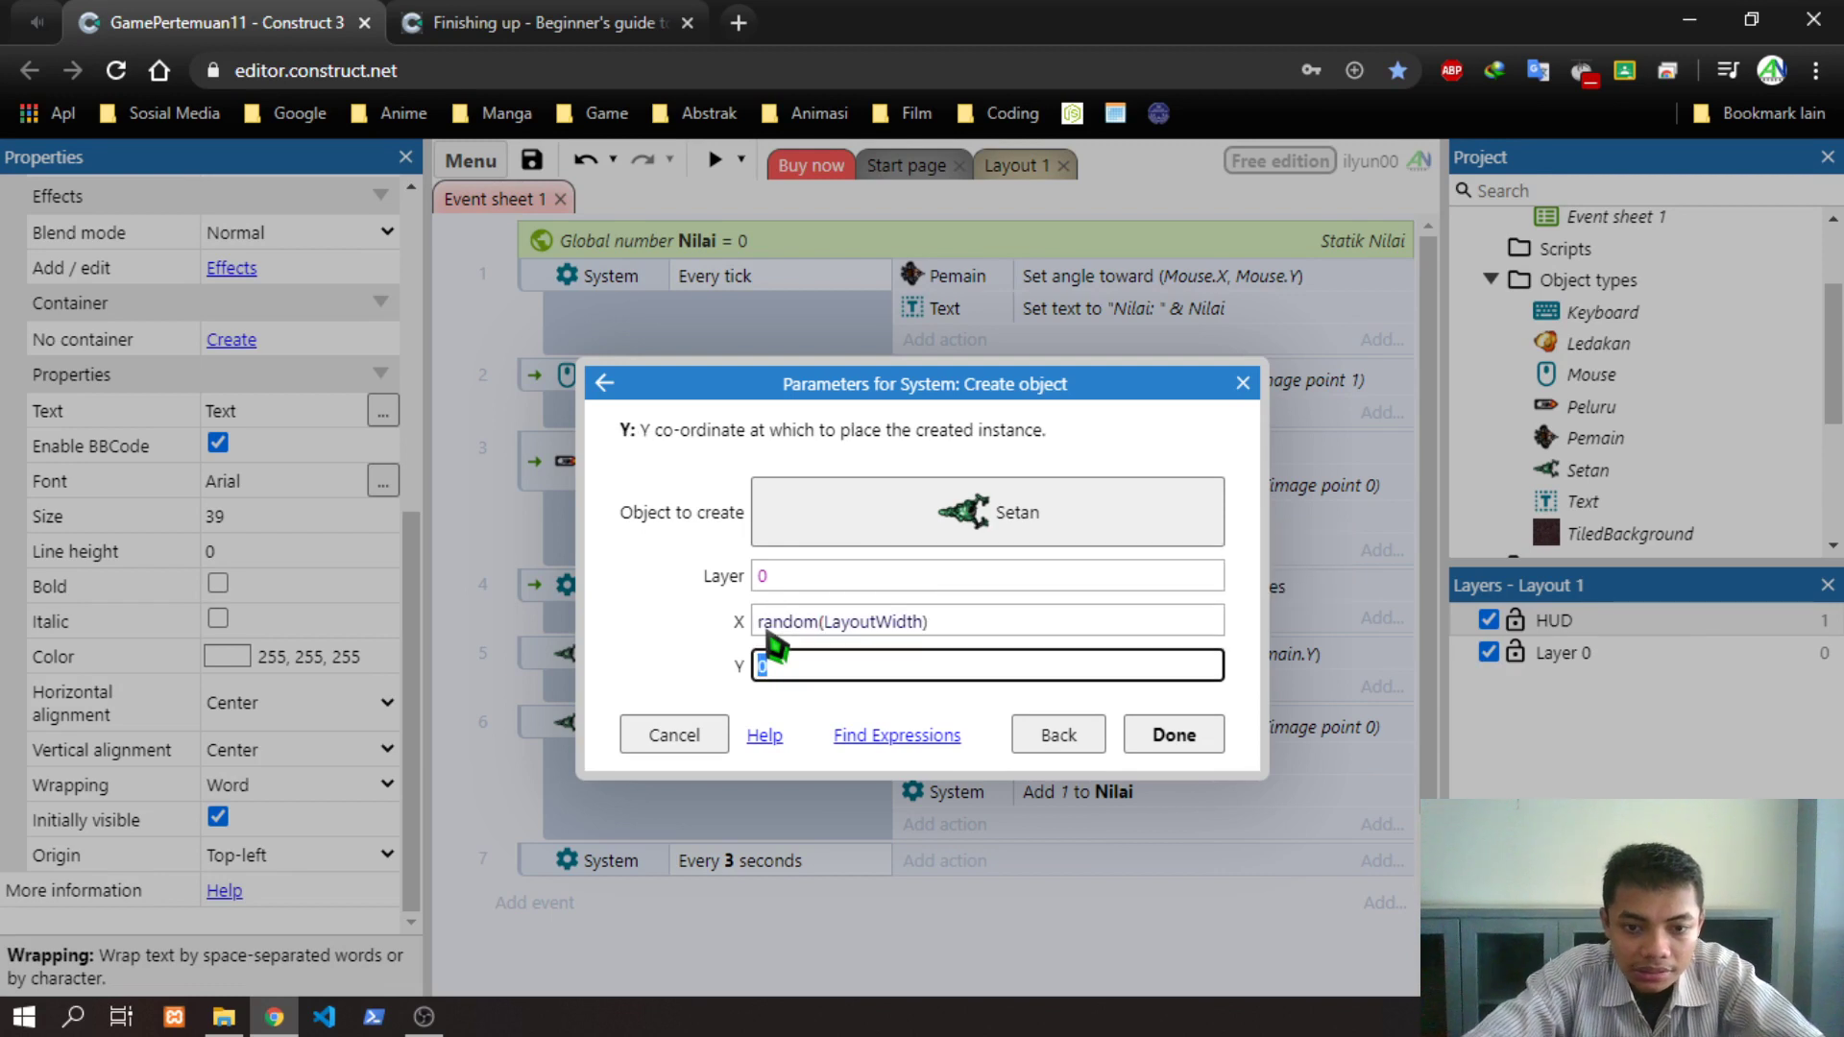
# Set the created Setan's Y coordinate to random(LayoutHeight) and confirm the Create object action
pyautogui.write('ra')
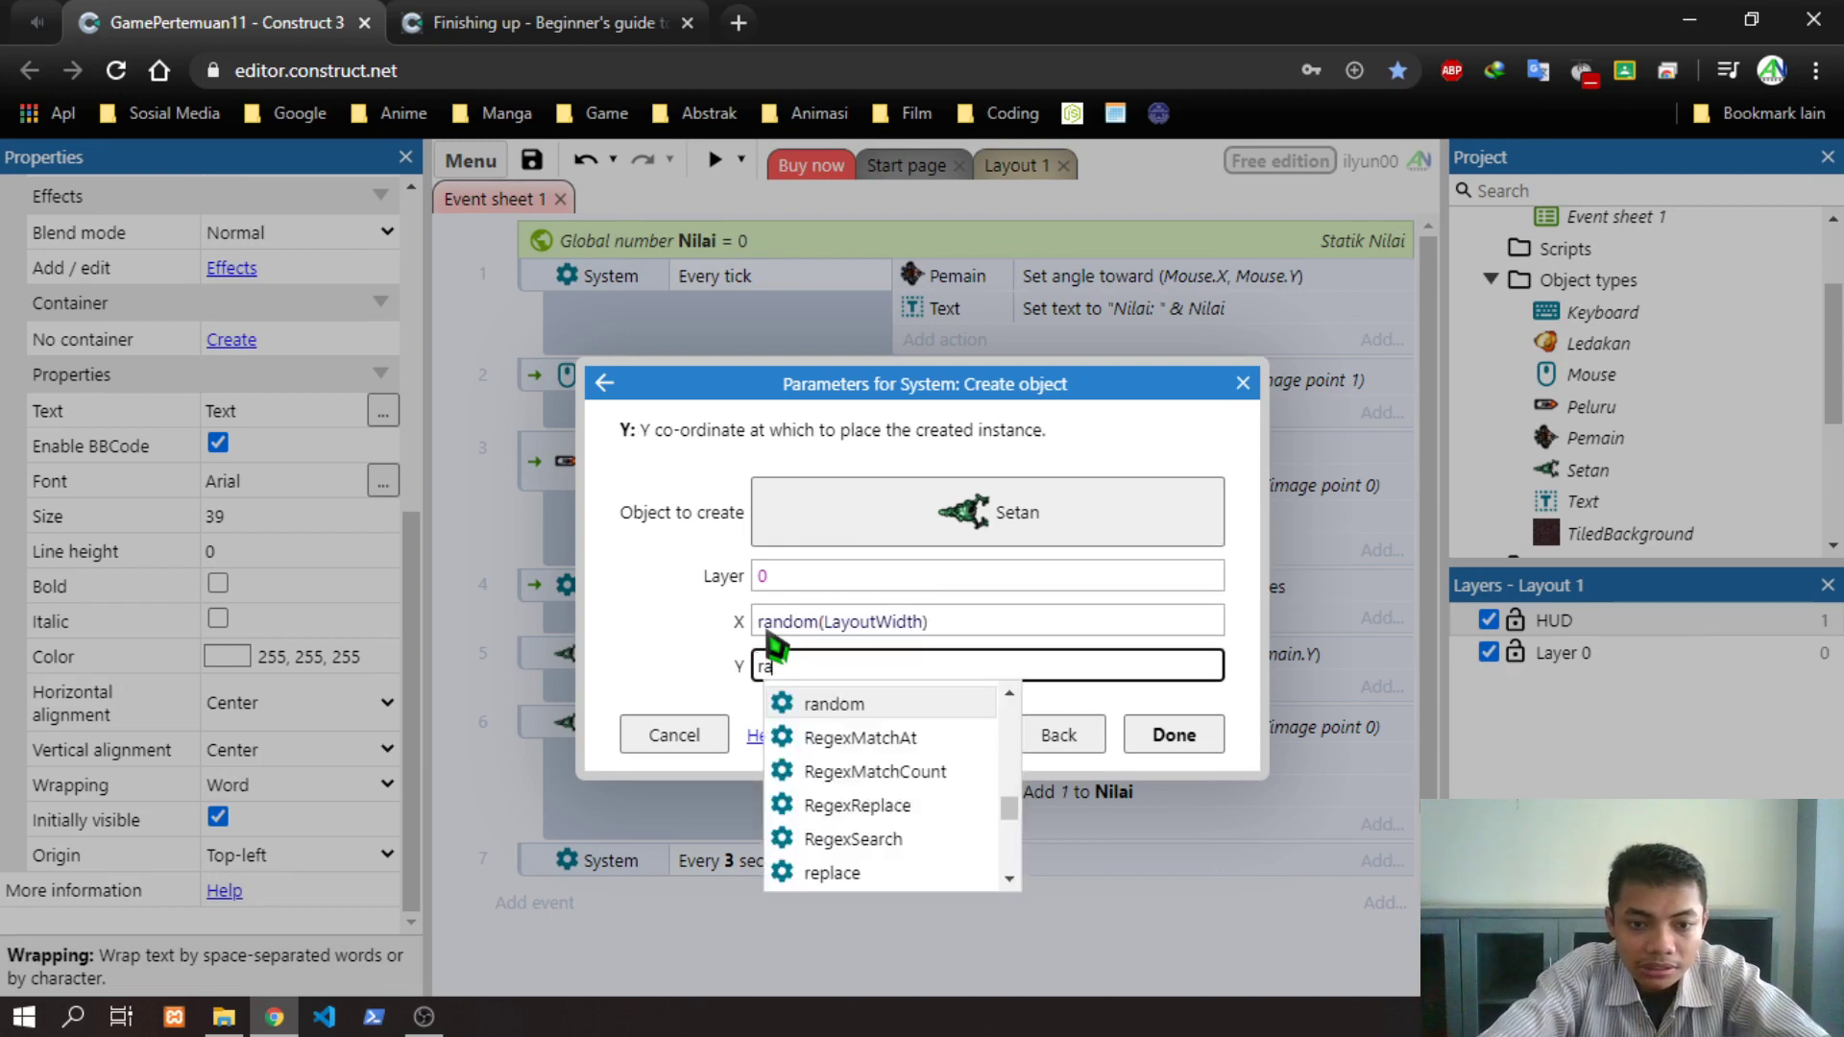
pyautogui.write('ndom(')
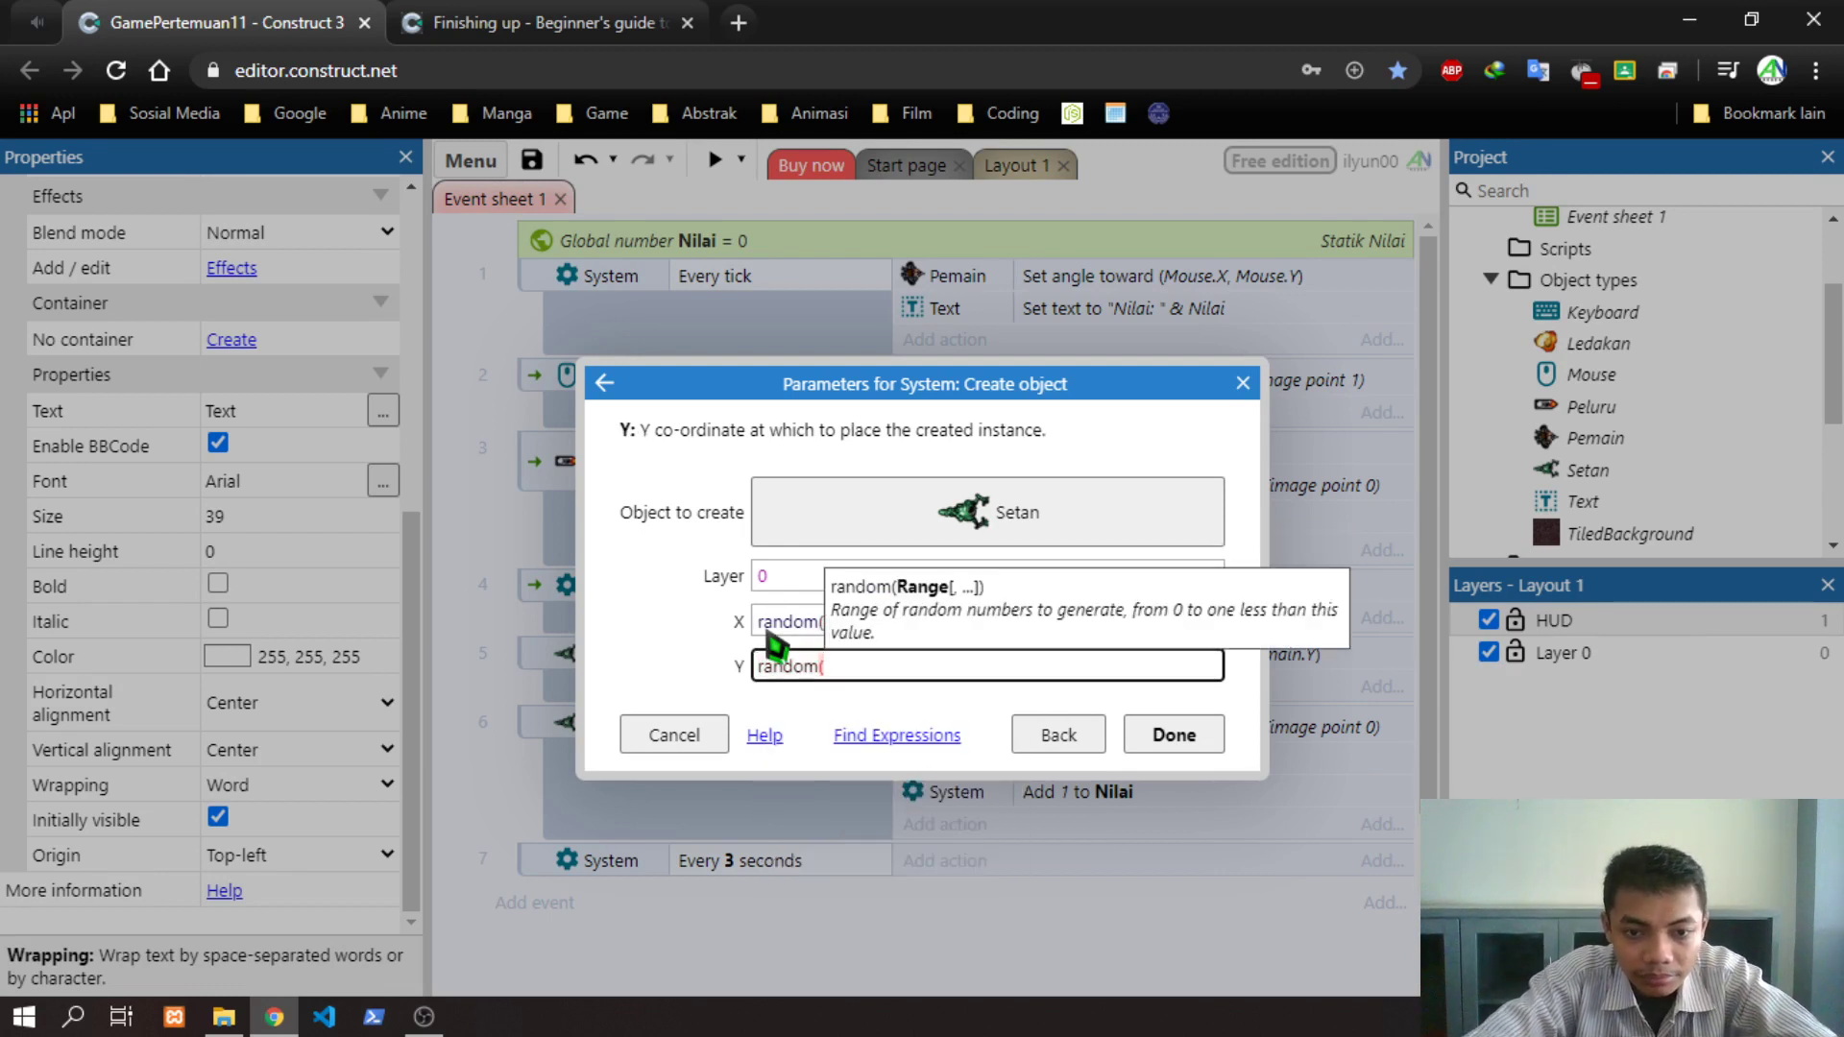
pyautogui.write('la')
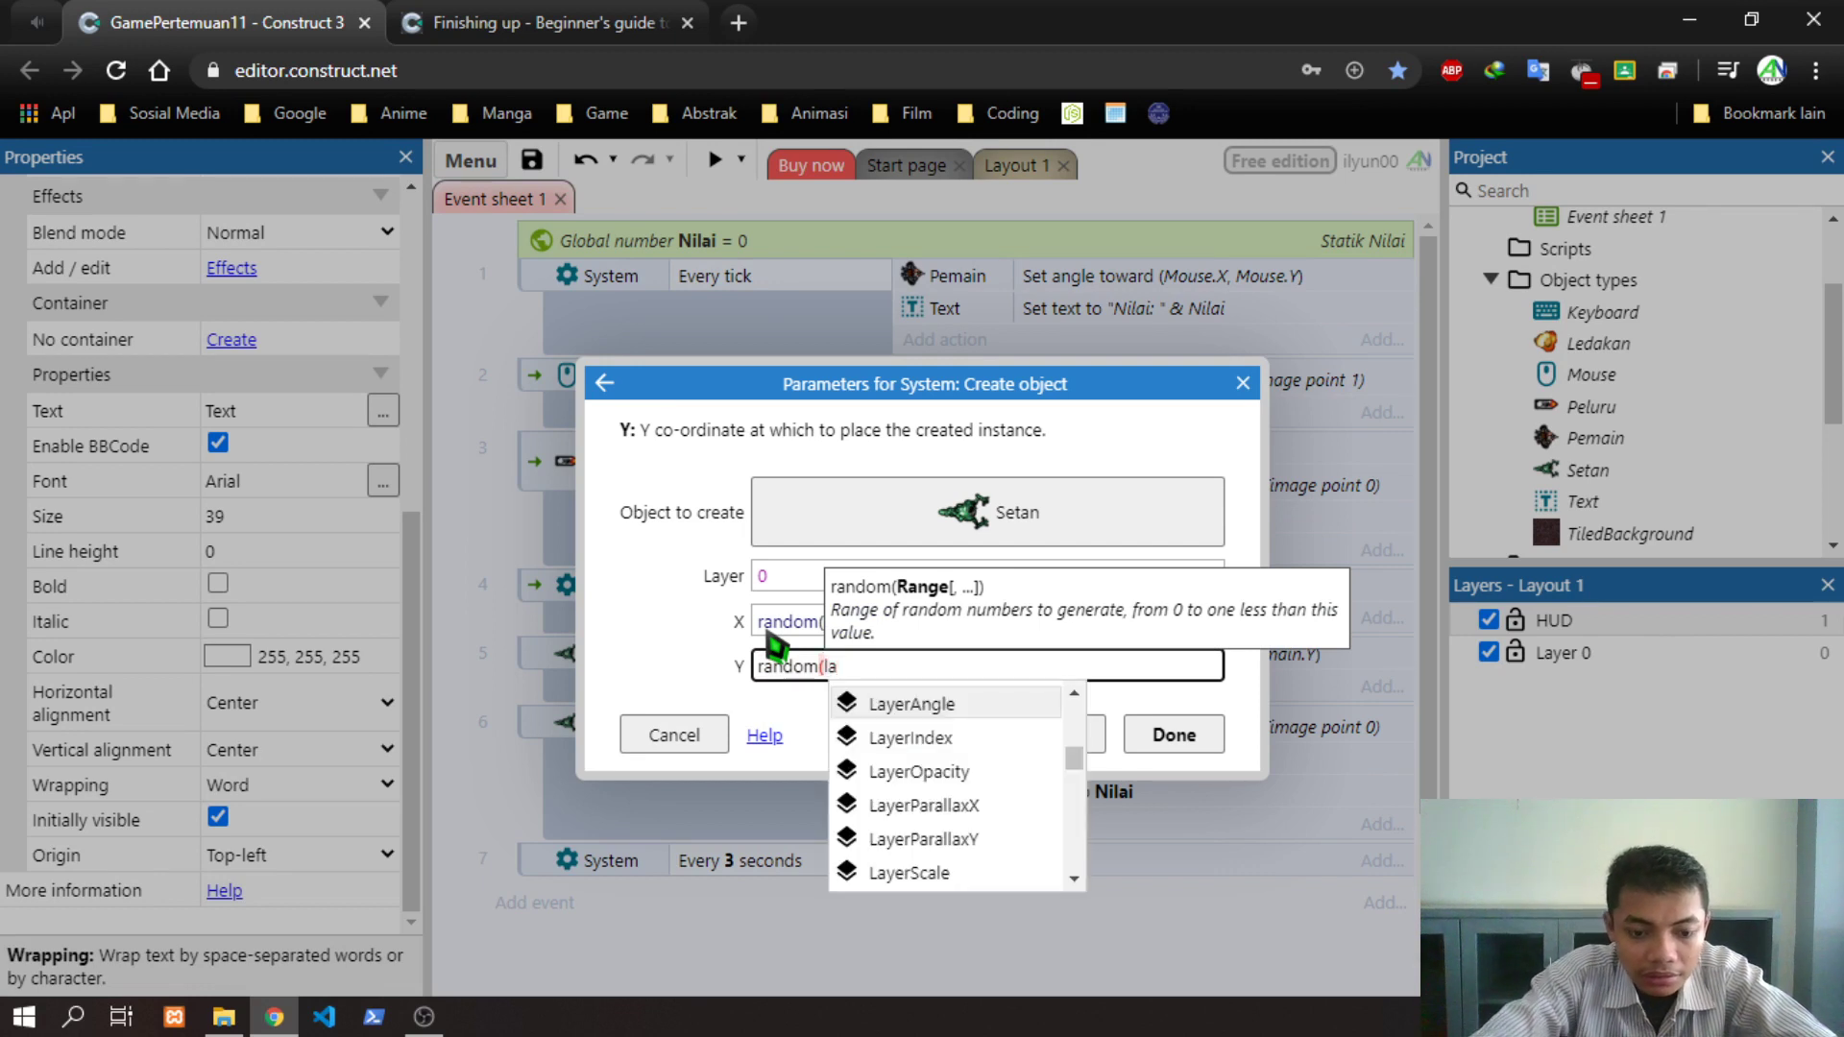
pyautogui.write('yo')
pyautogui.press('Down')
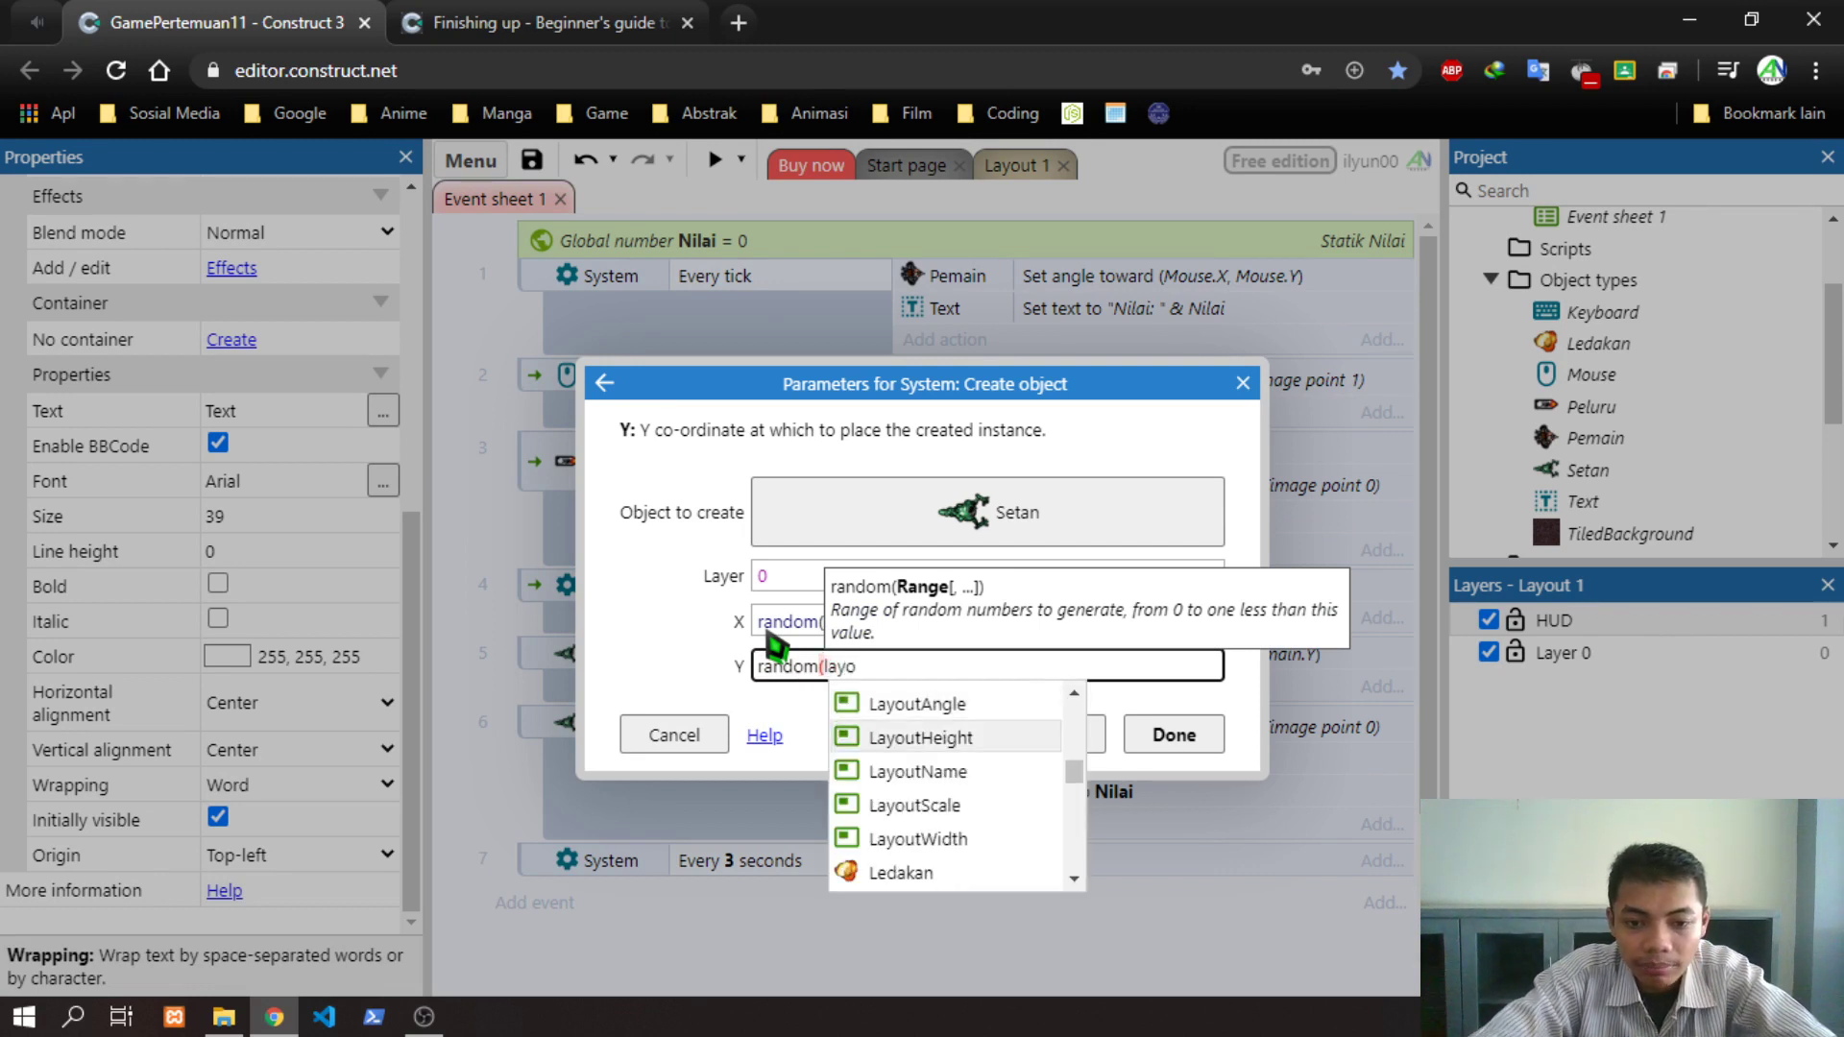
pyautogui.press('Return')
pyautogui.write(')')
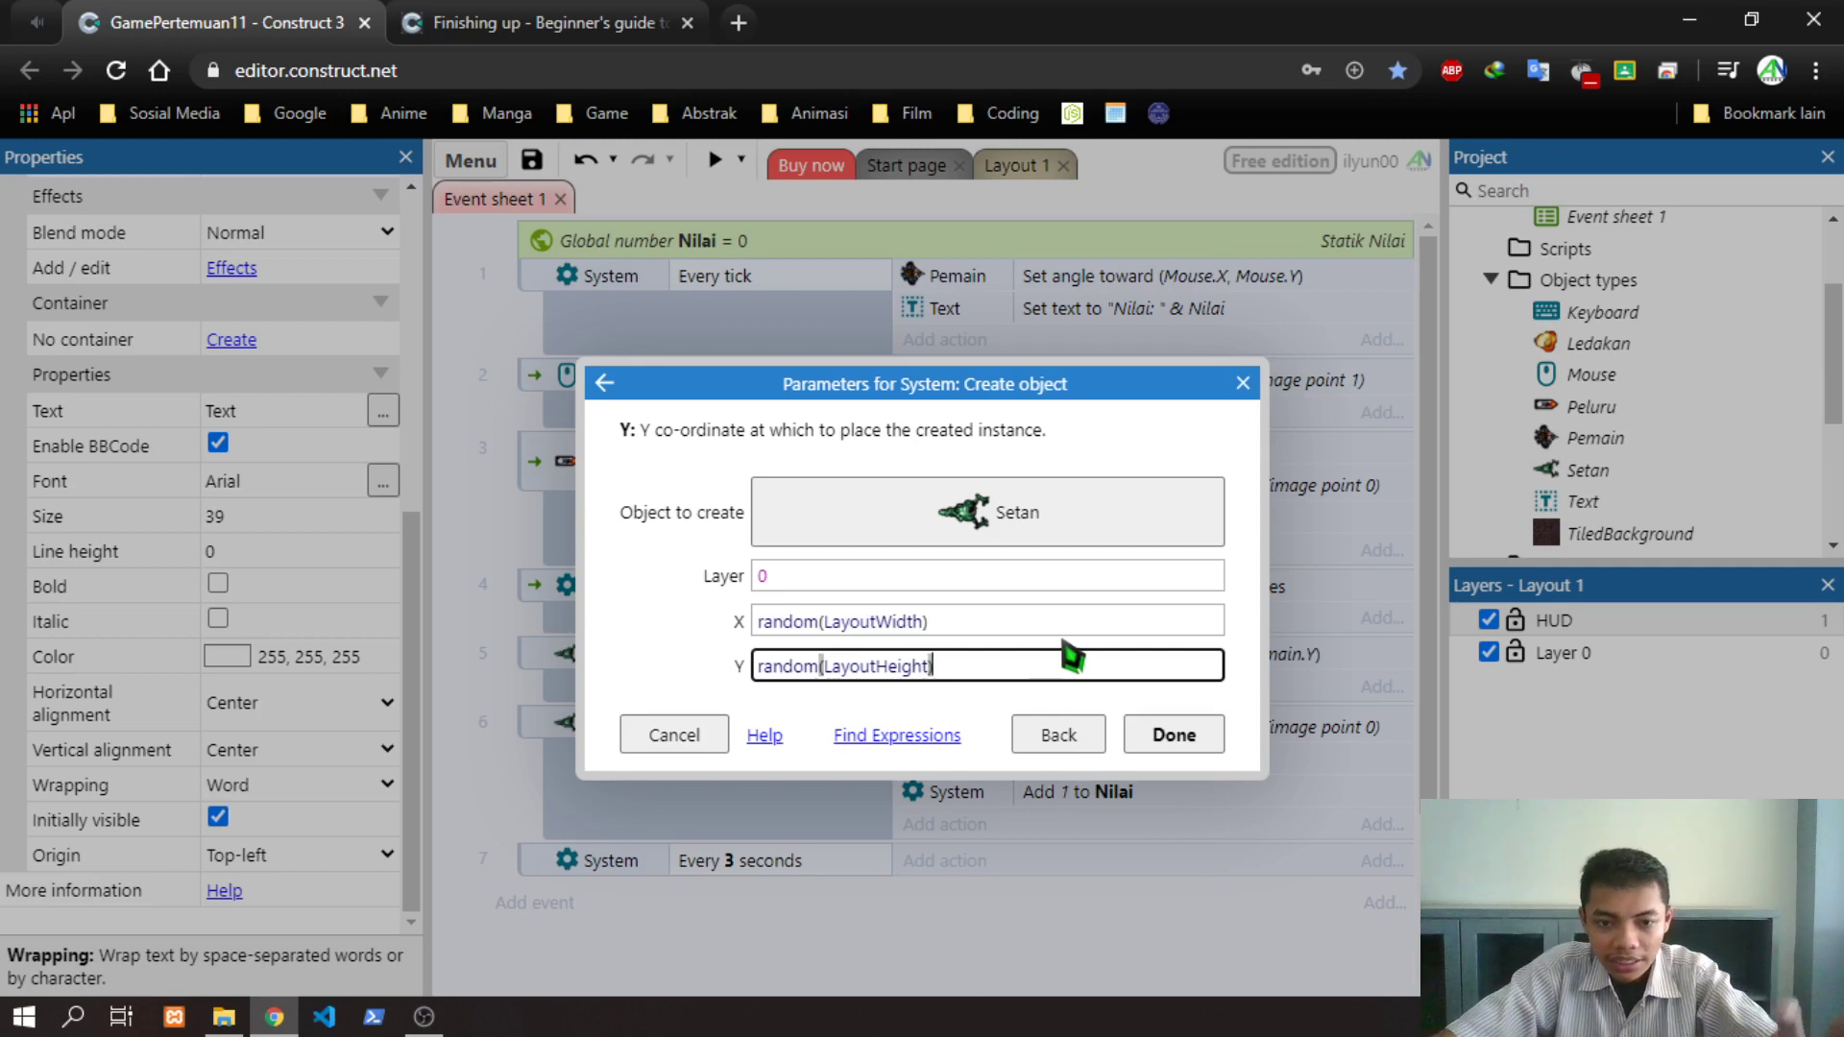
pyautogui.click(1167, 738)
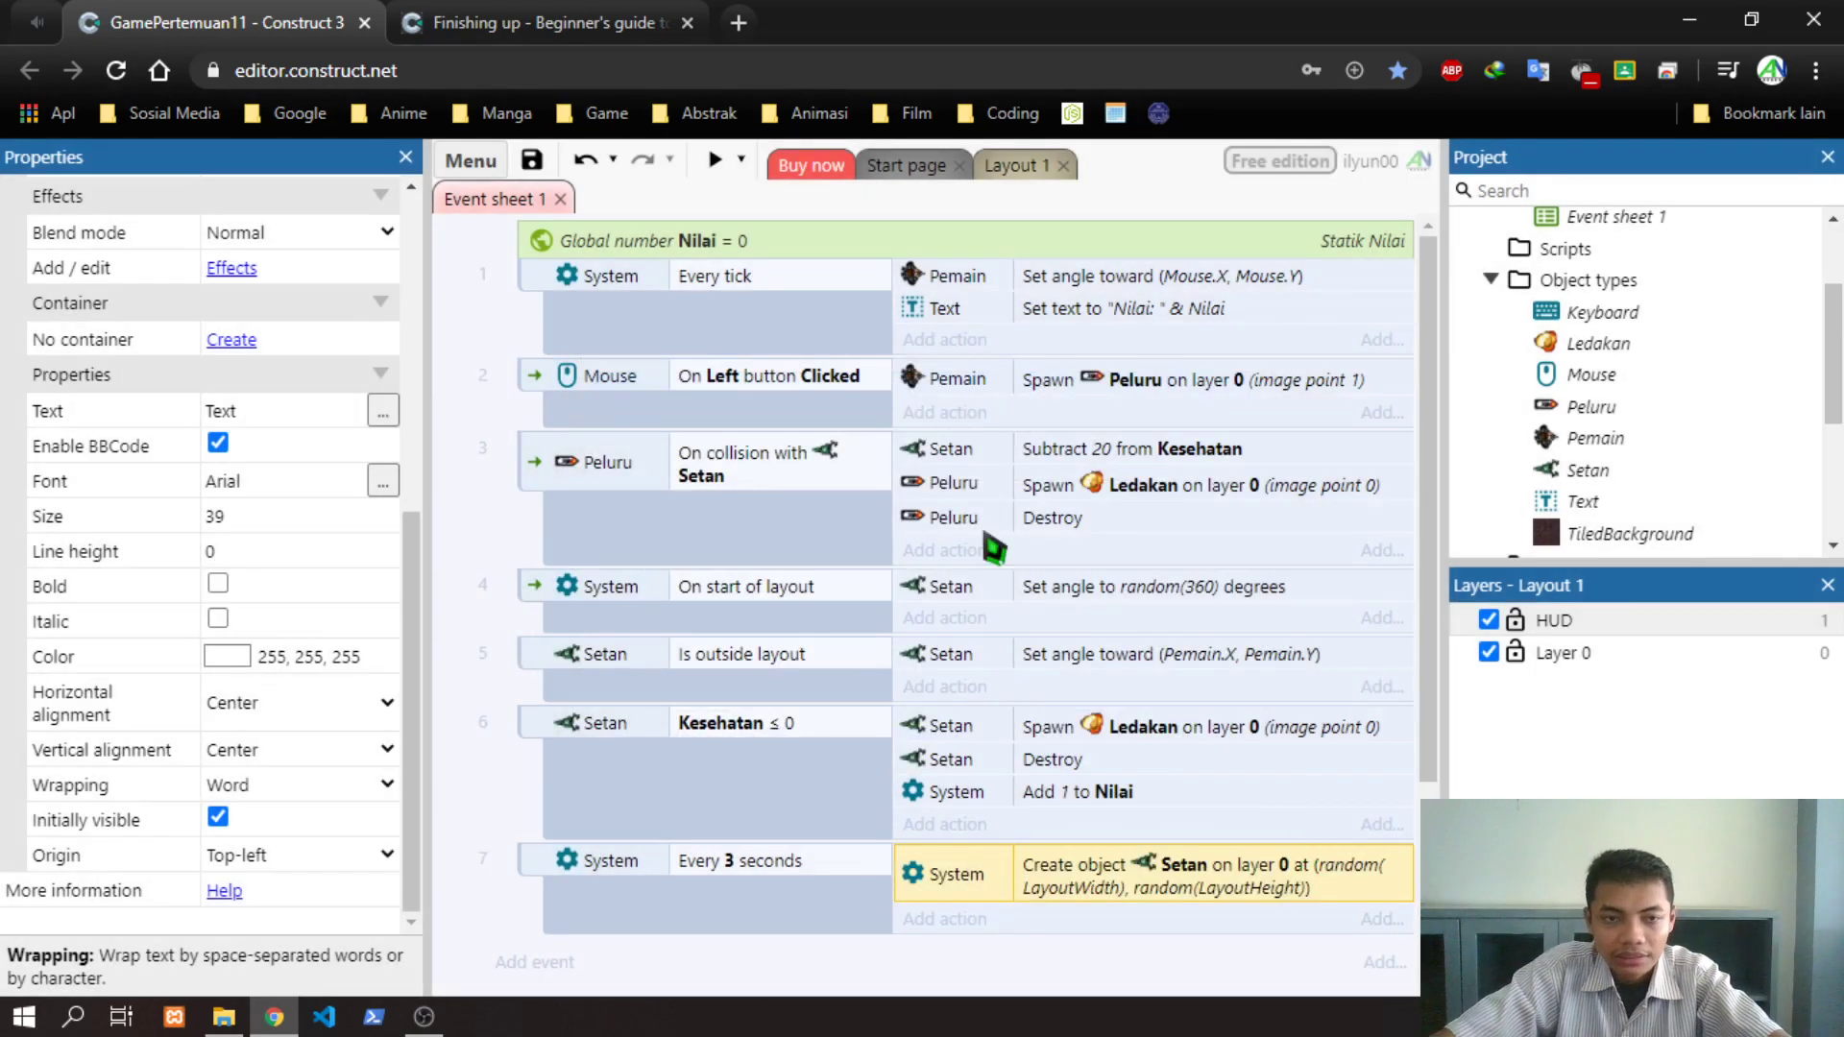
# Check the tutorial for the condition and action that let monsters kill the player, and return to the editor
pyautogui.click(636, 24)
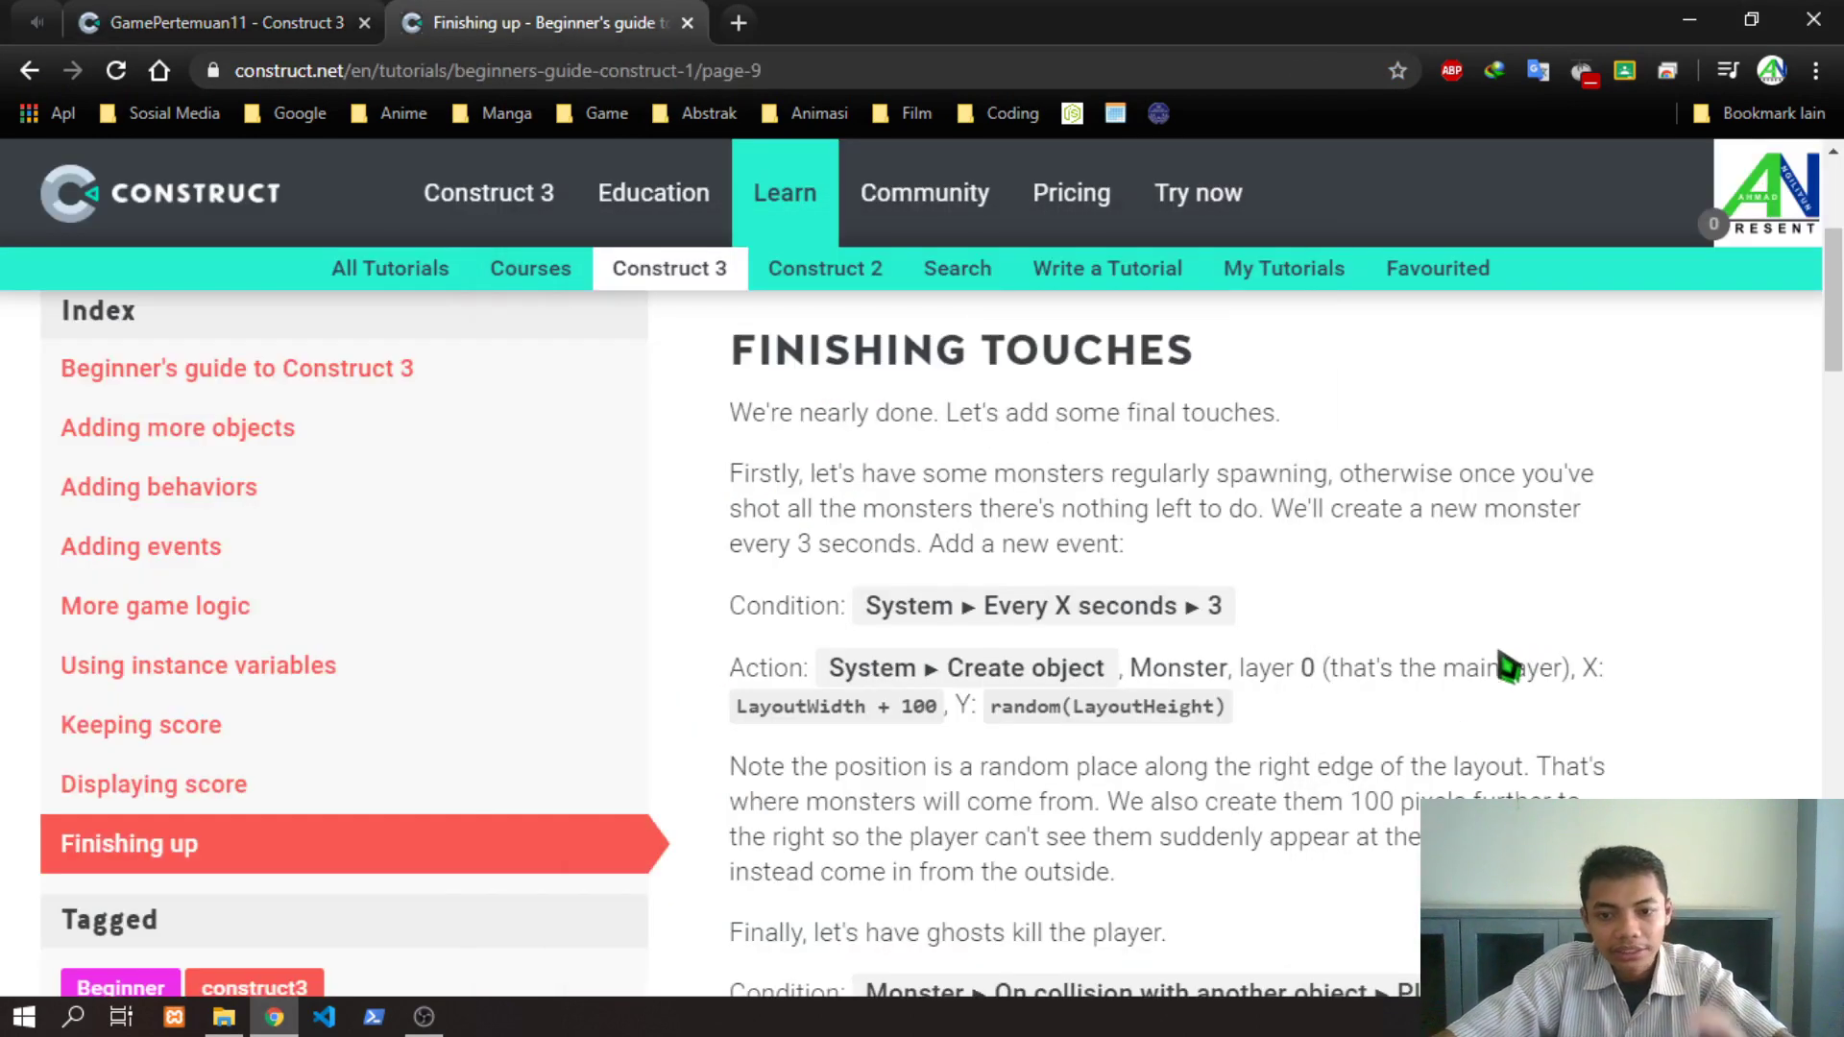
pyautogui.scroll(-3, 1327, 719)
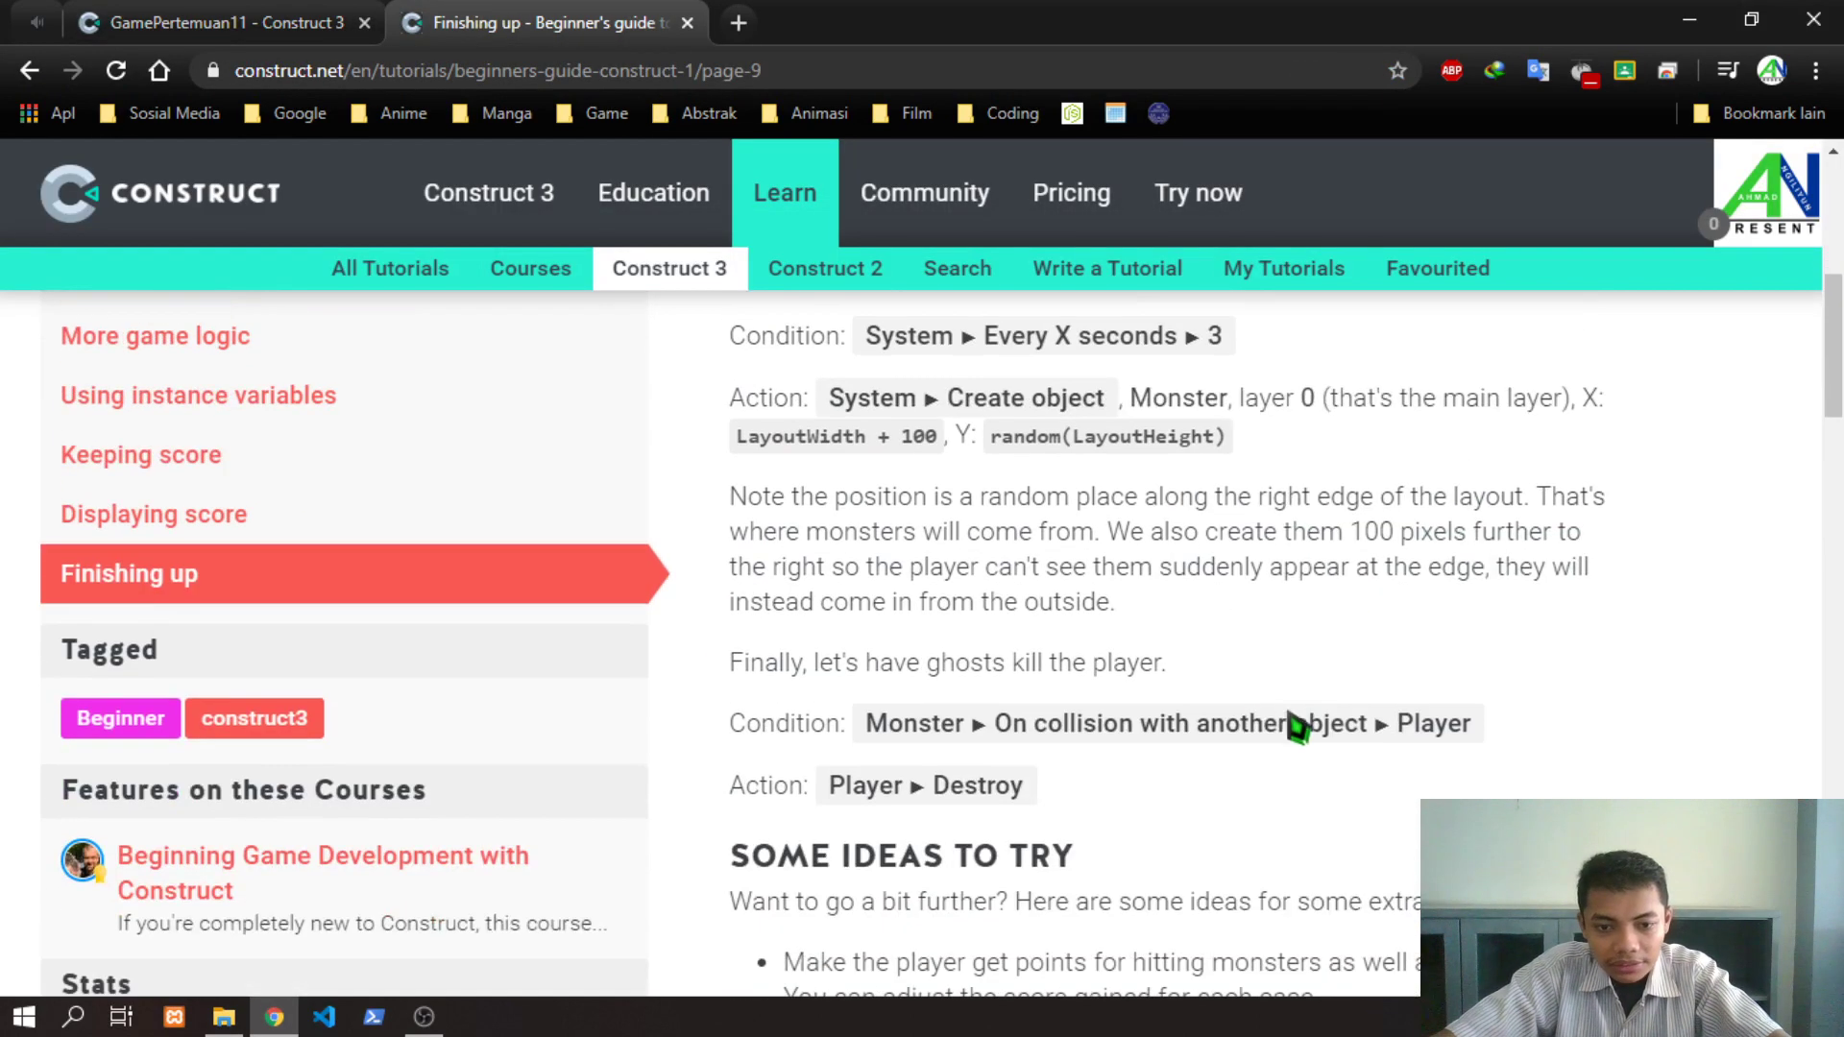
pyautogui.moveTo(818, 733); pyautogui.dragTo(1310, 741)
pyautogui.click(1121, 761)
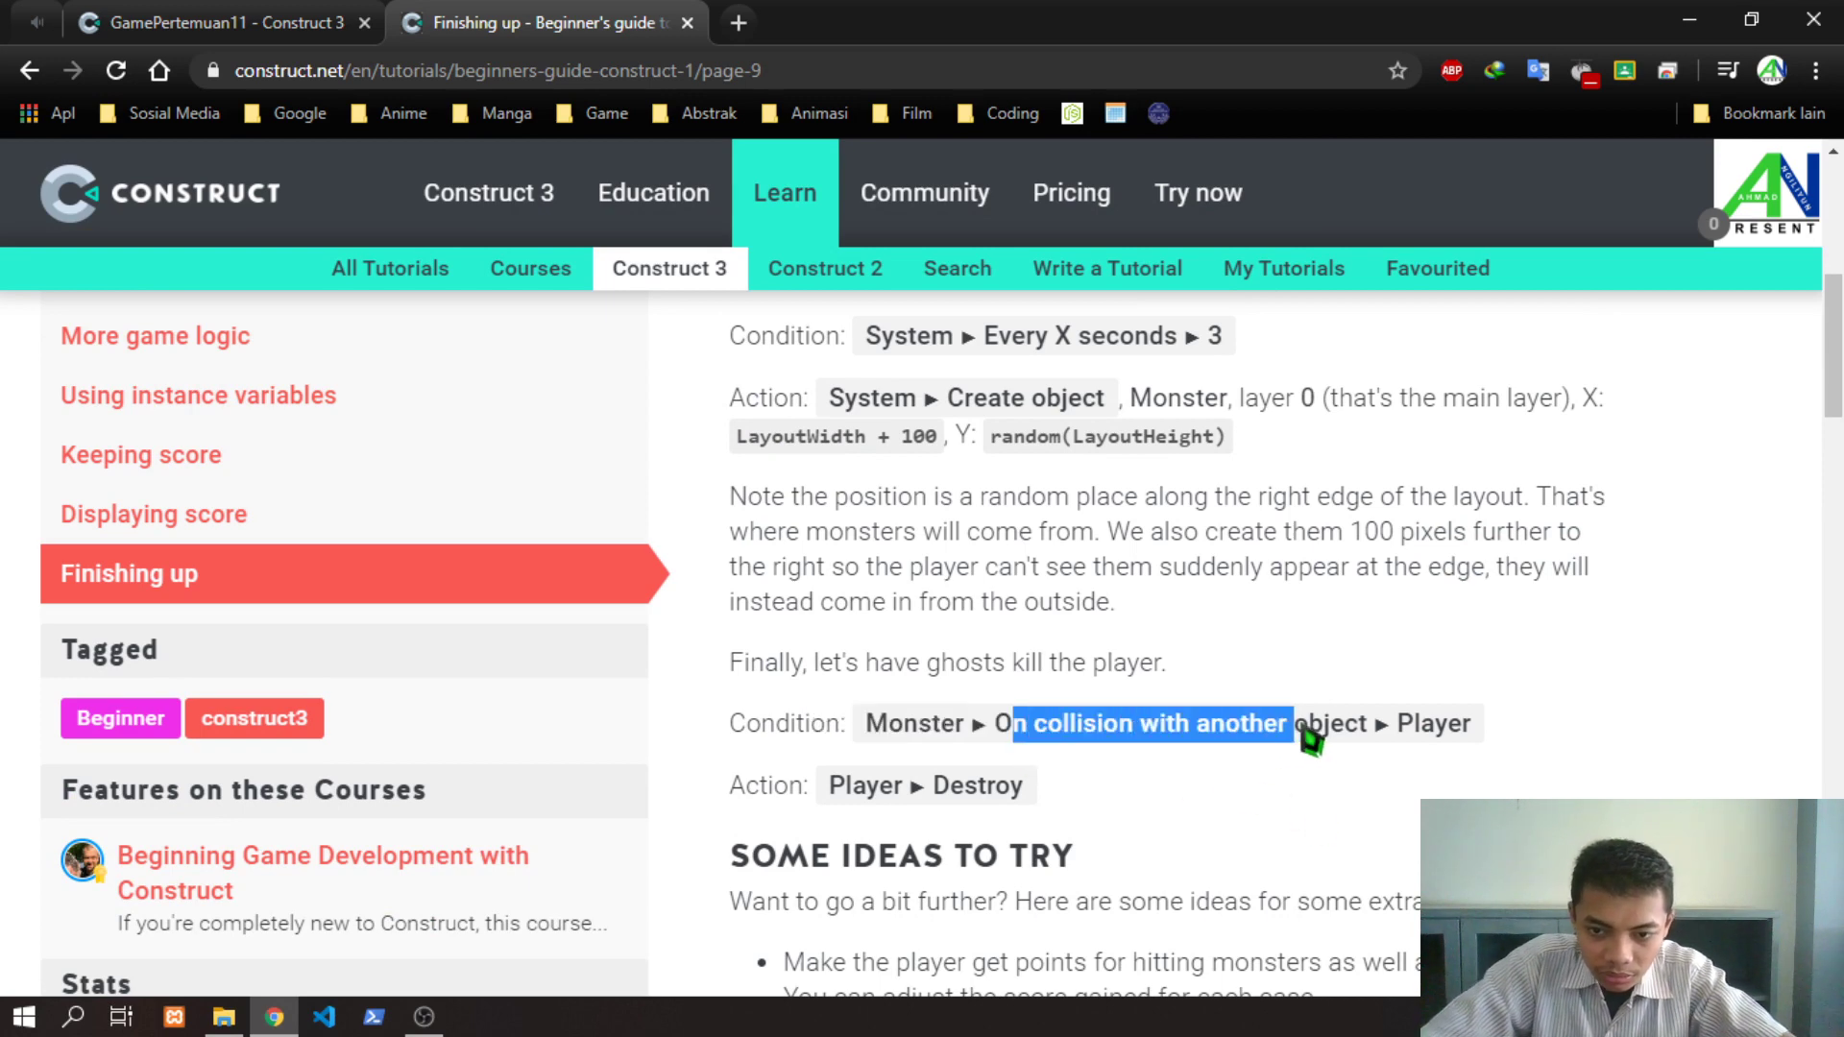
pyautogui.click(1451, 742)
pyautogui.click(227, 27)
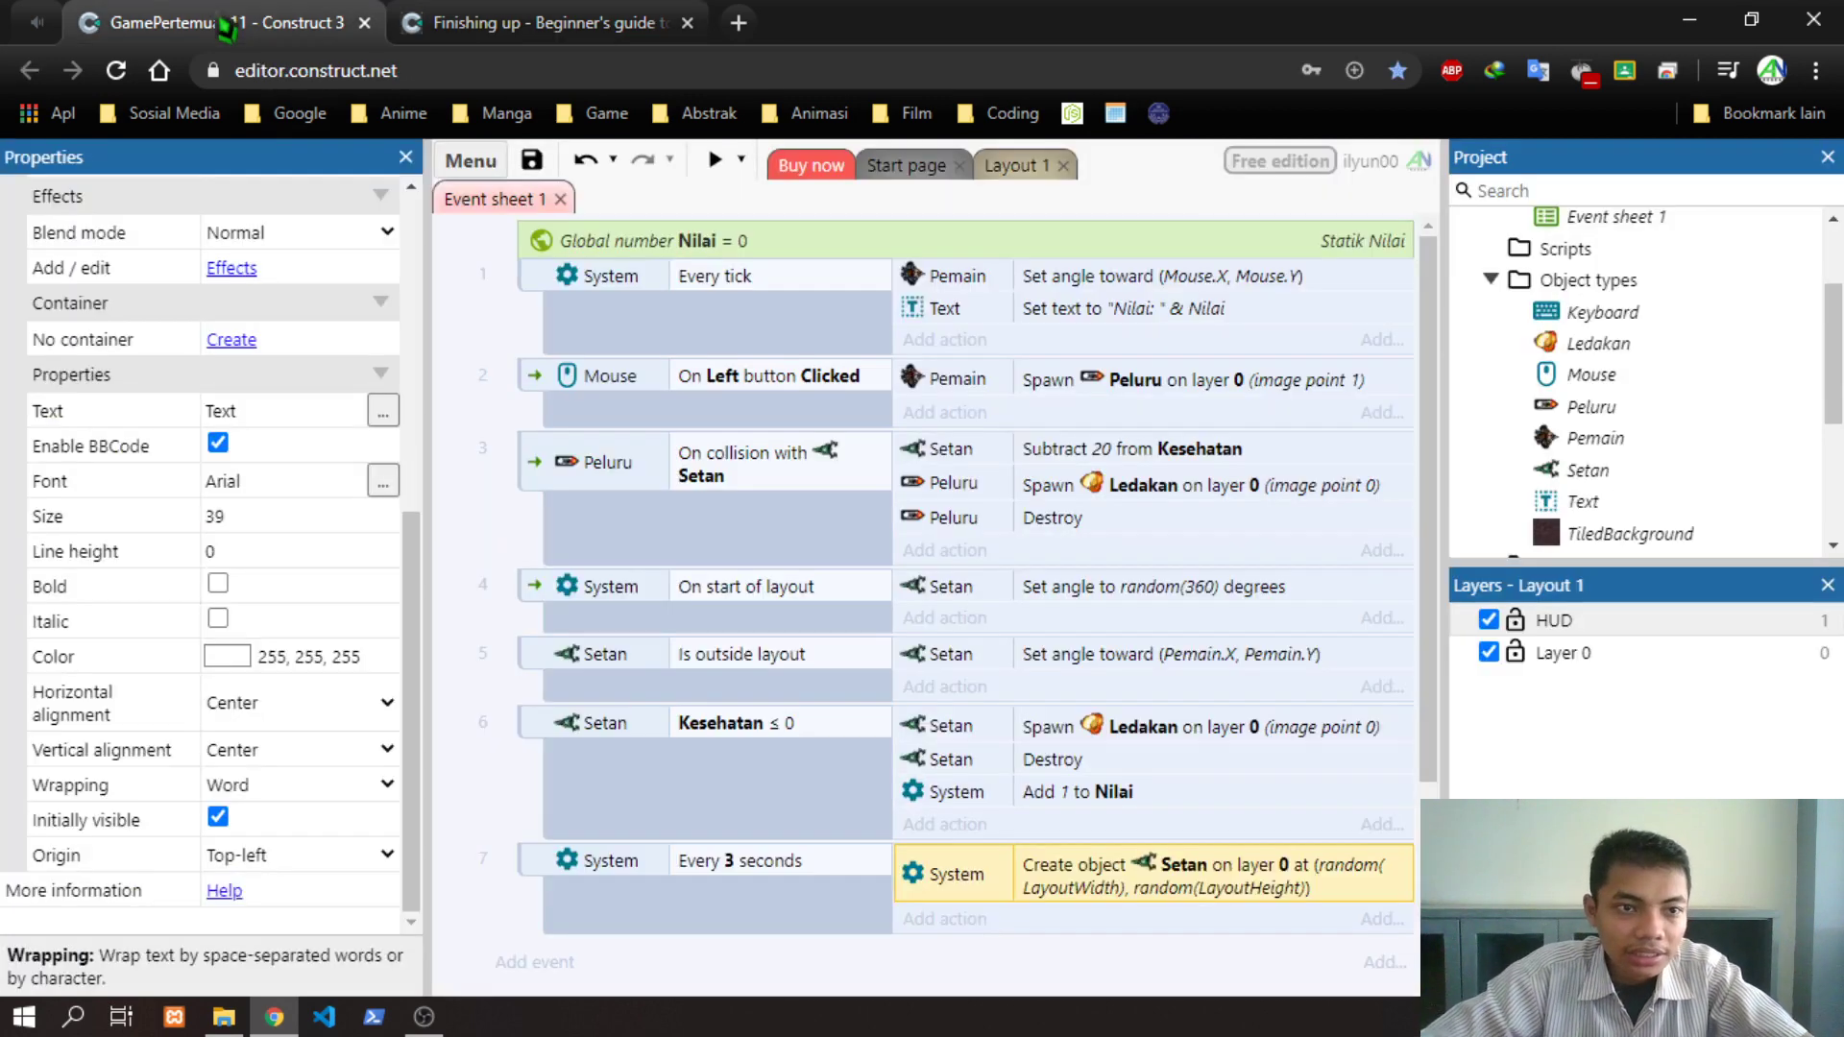
# Add a new event with the Setan condition On collision with another object, choosing Pemain as the object
pyautogui.scroll(-2, 596, 925)
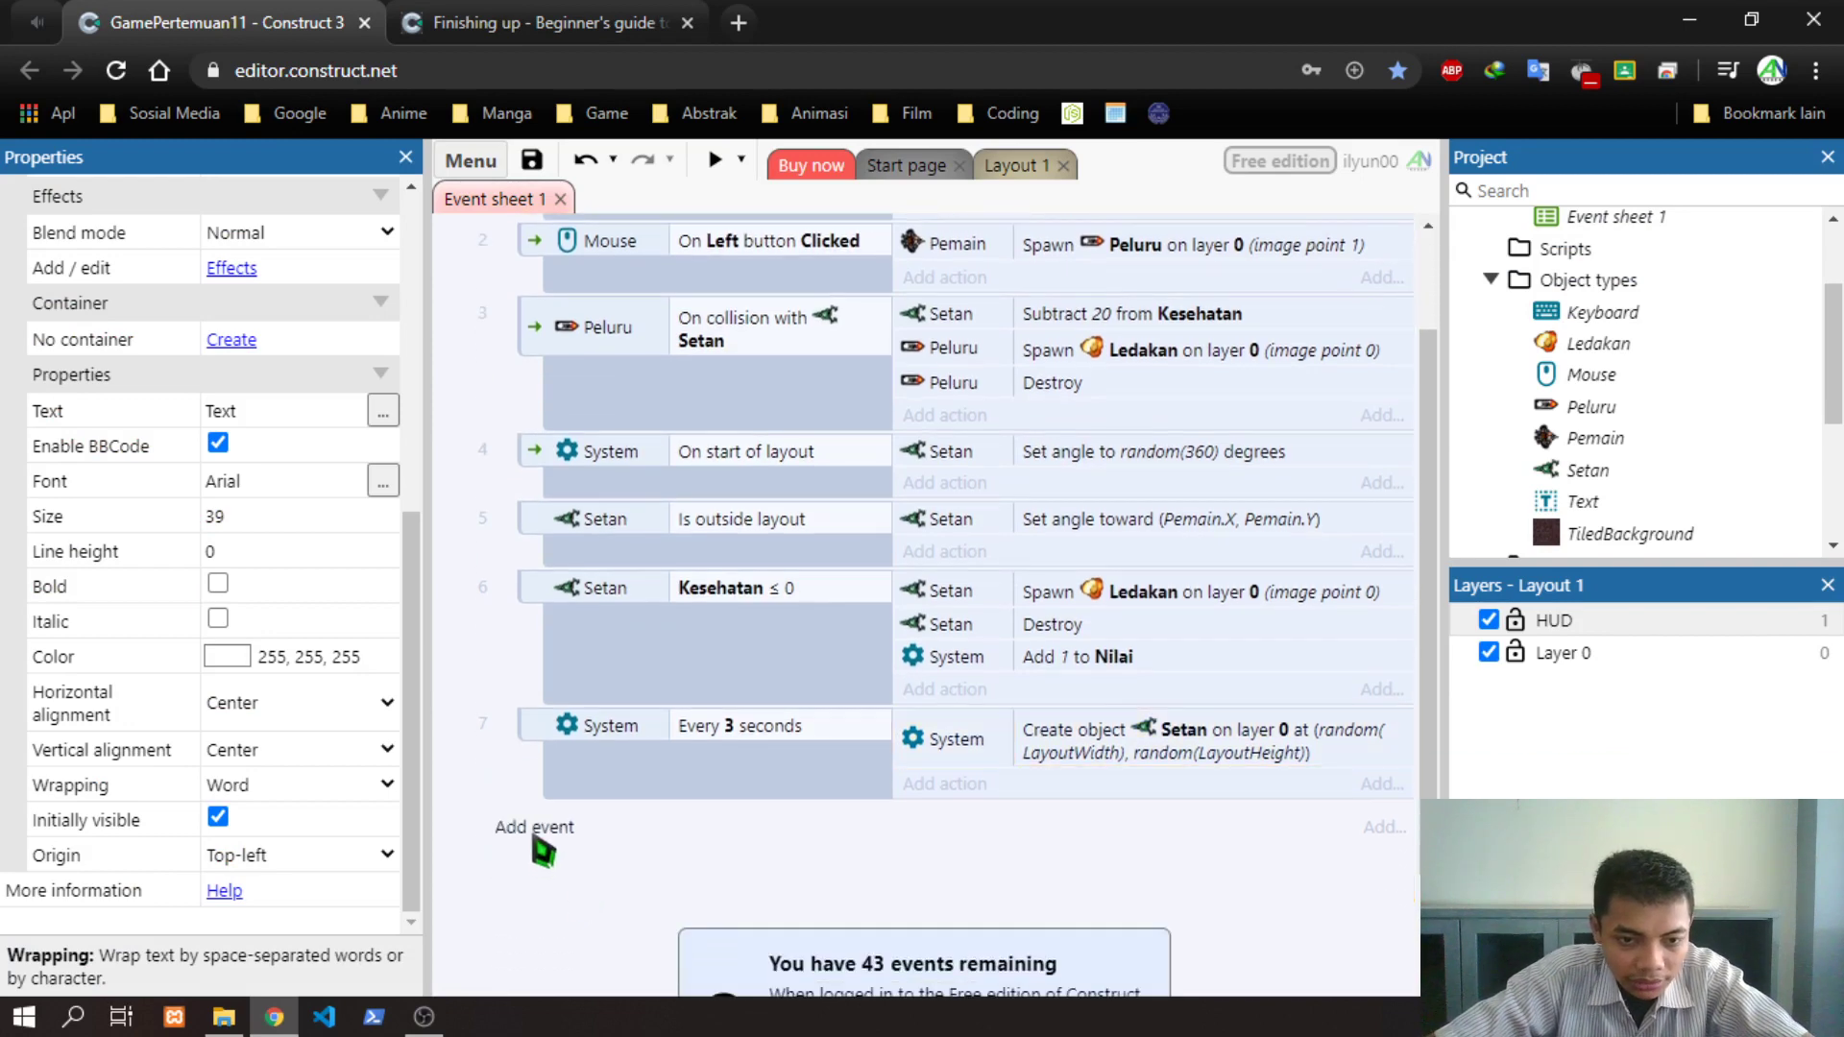
pyautogui.click(531, 828)
pyautogui.click(544, 21)
pyautogui.click(227, 23)
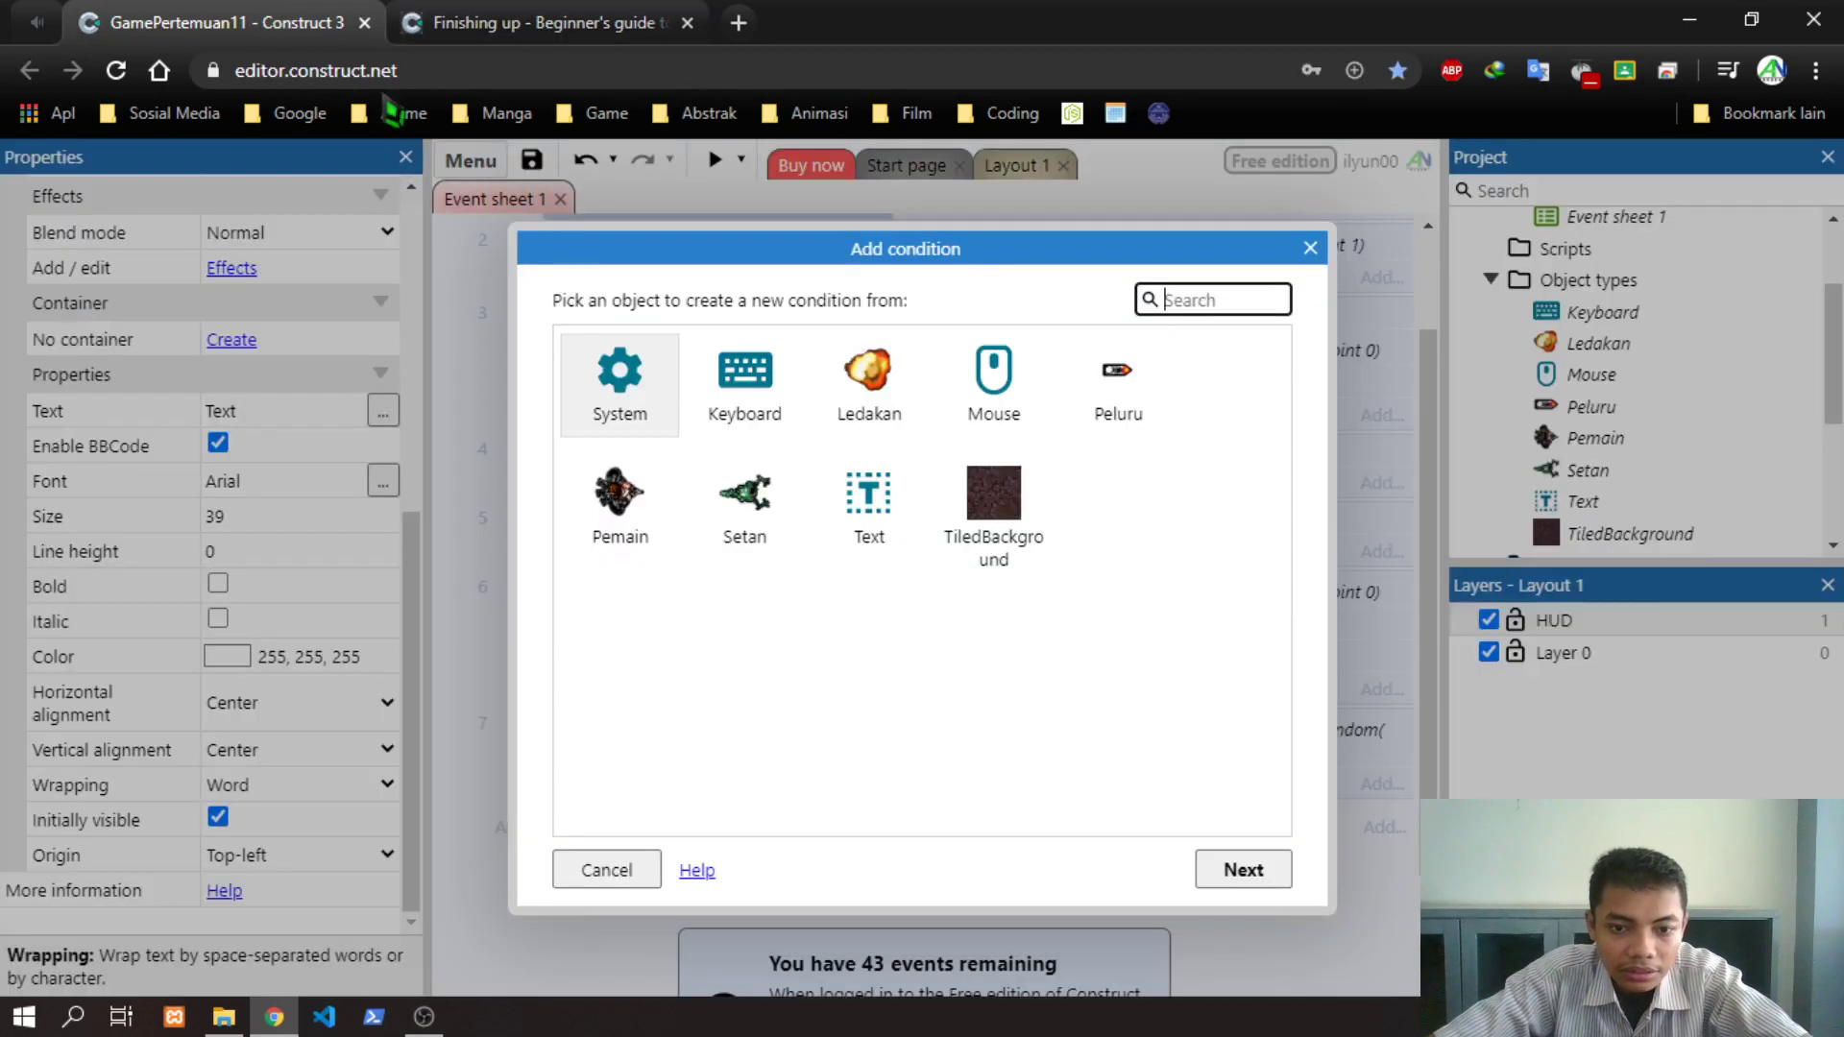
pyautogui.doubleClick(747, 500)
pyautogui.scroll(-3, 1003, 705)
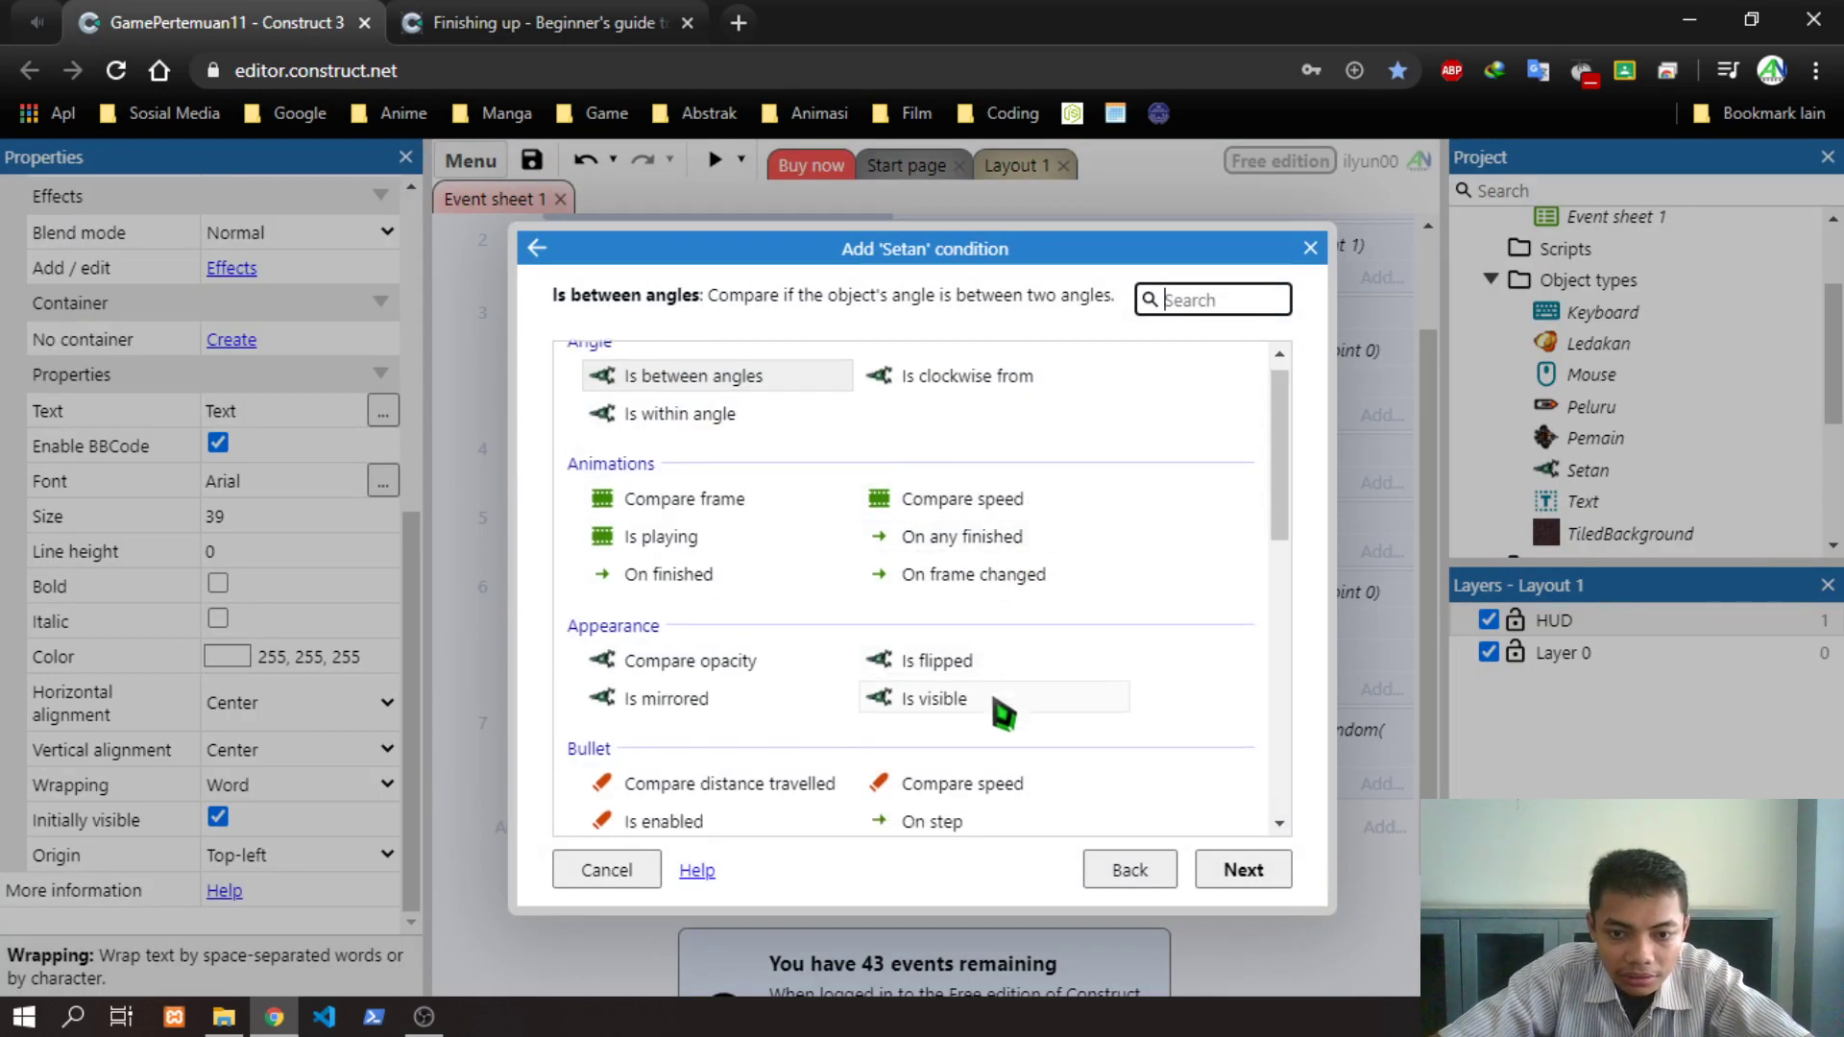
pyautogui.click(544, 21)
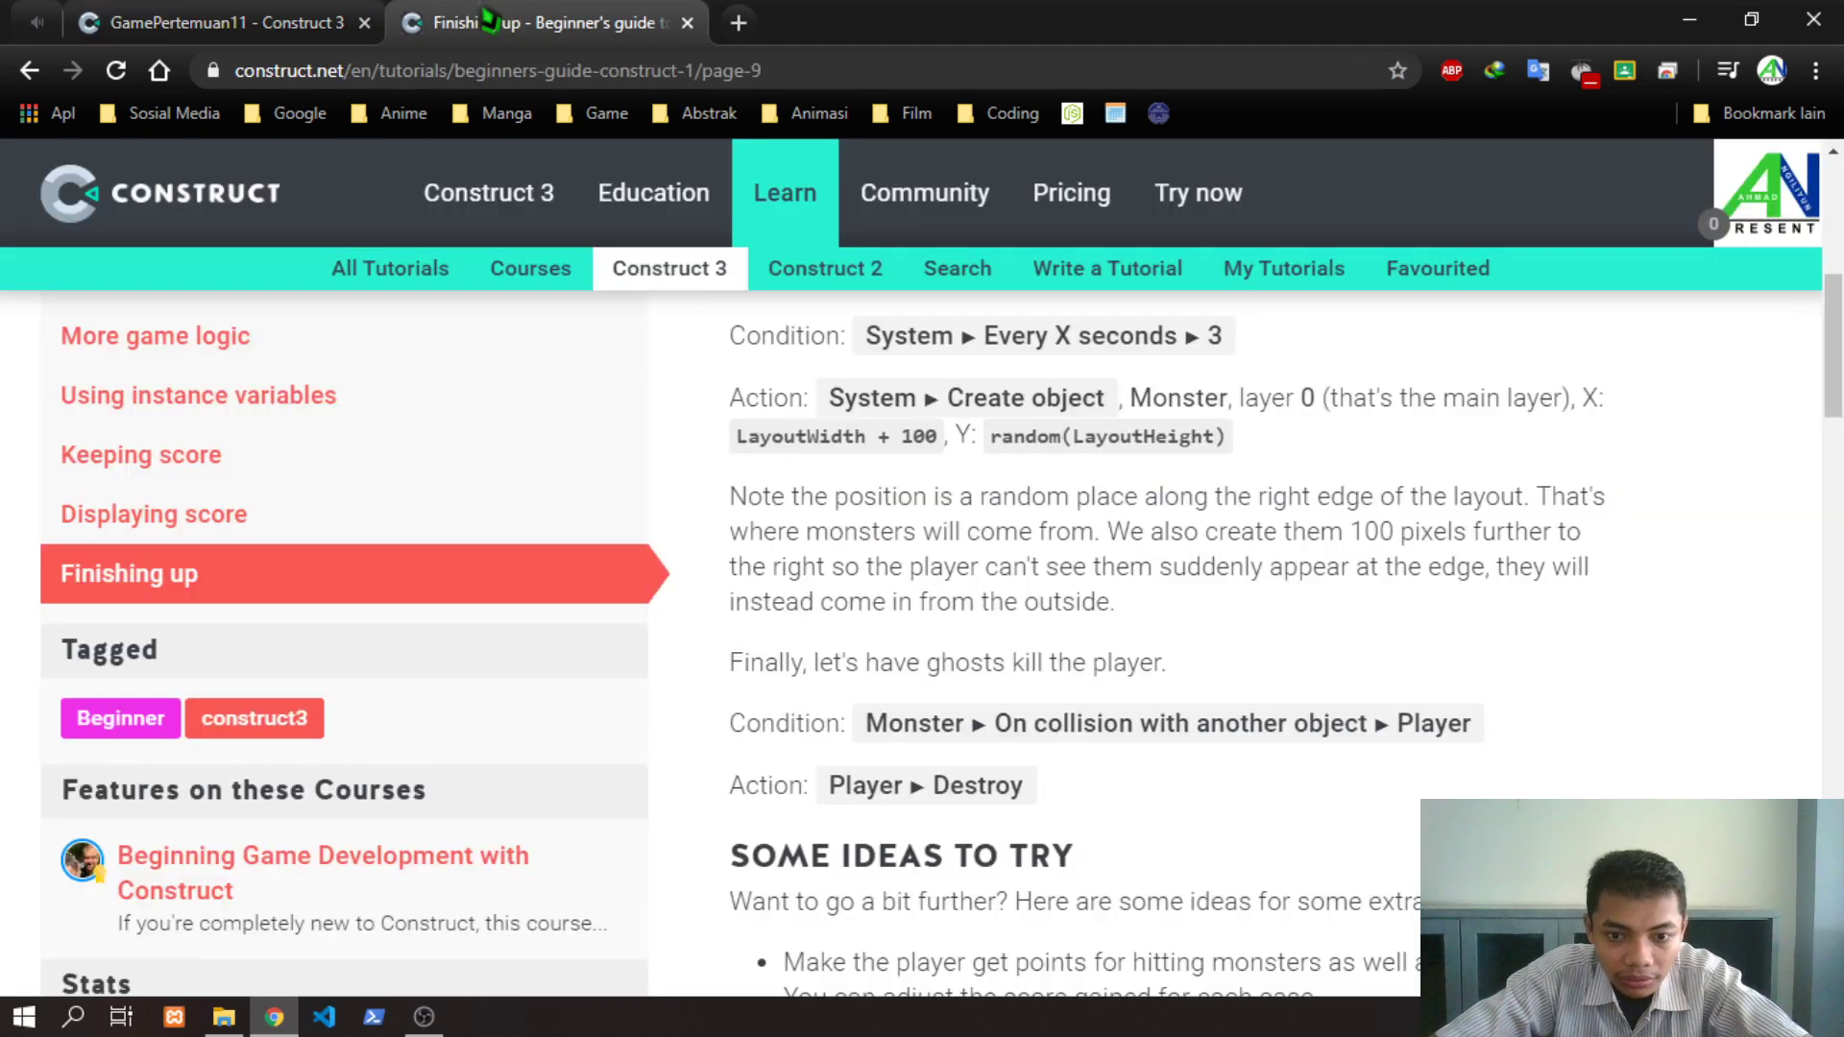
pyautogui.click(226, 23)
pyautogui.doubleClick(975, 690)
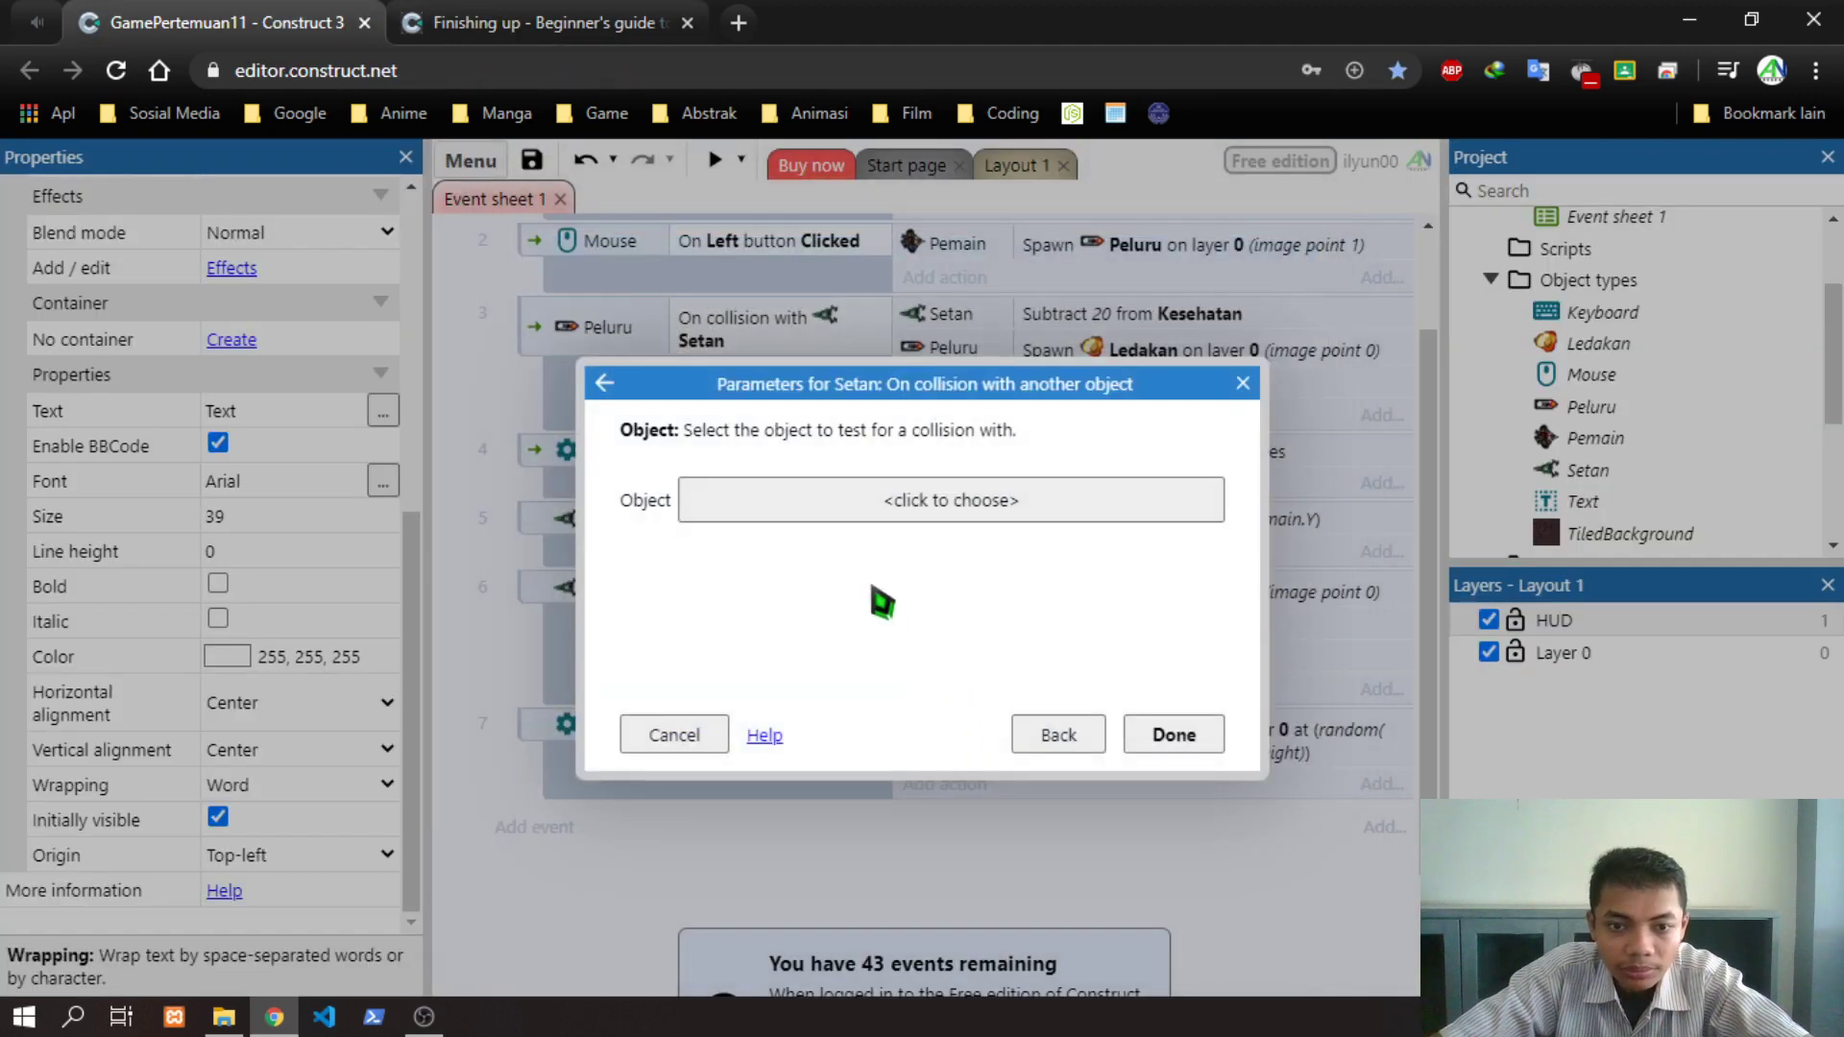
pyautogui.click(866, 498)
pyautogui.doubleClick(769, 519)
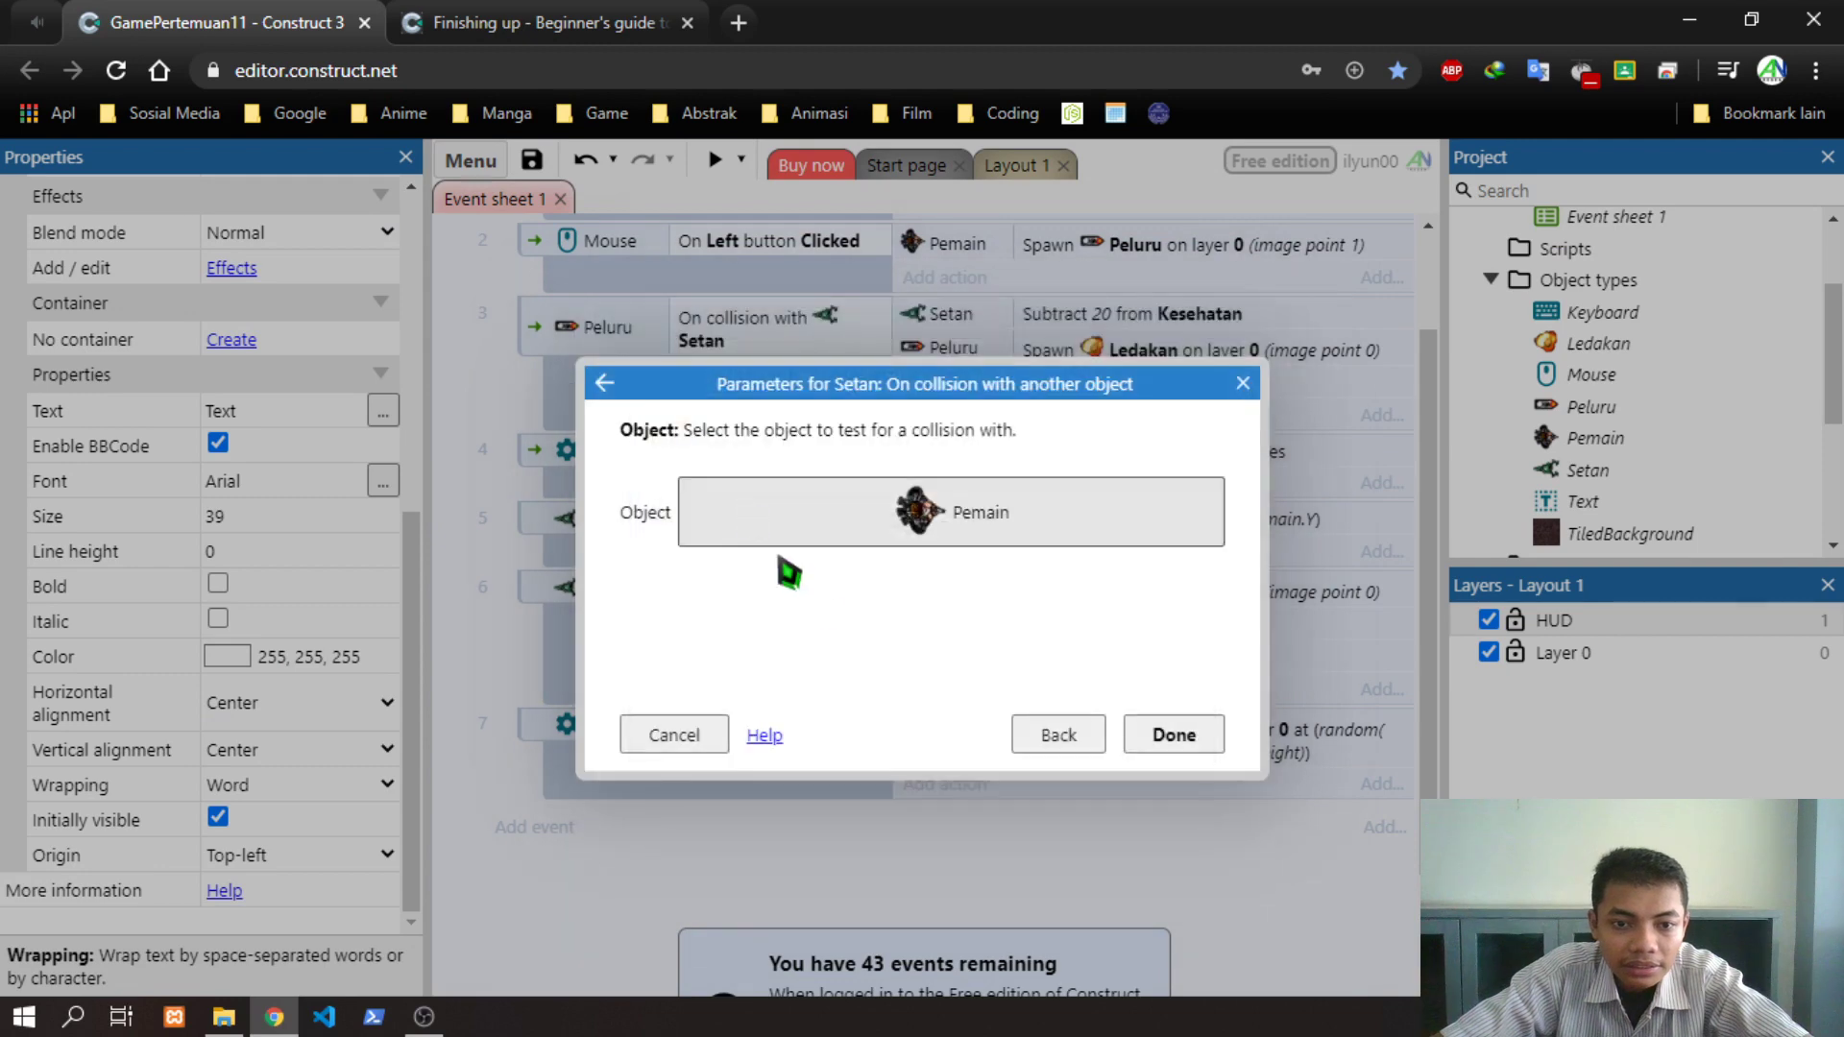
pyautogui.click(1174, 736)
# Add a Pemain Destroy action to the Setan collision event
pyautogui.click(938, 819)
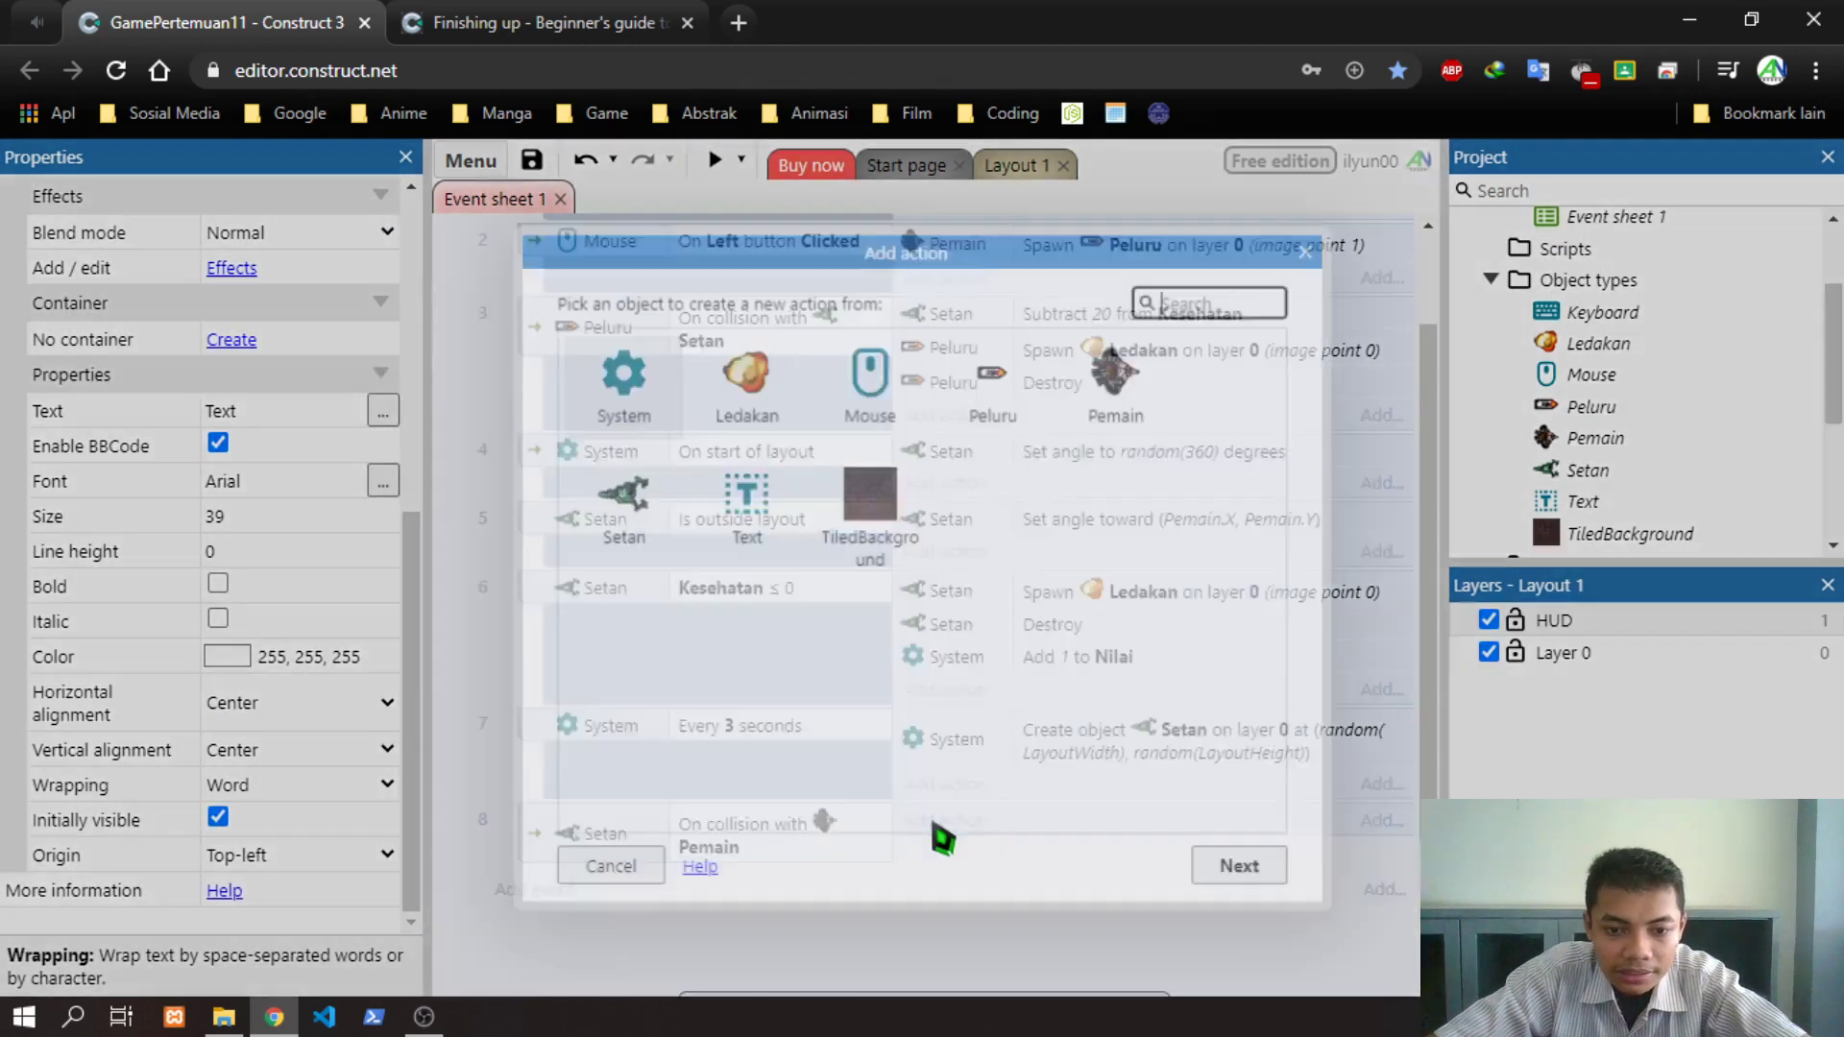
pyautogui.doubleClick(1119, 404)
pyautogui.scroll(-5, 794, 650)
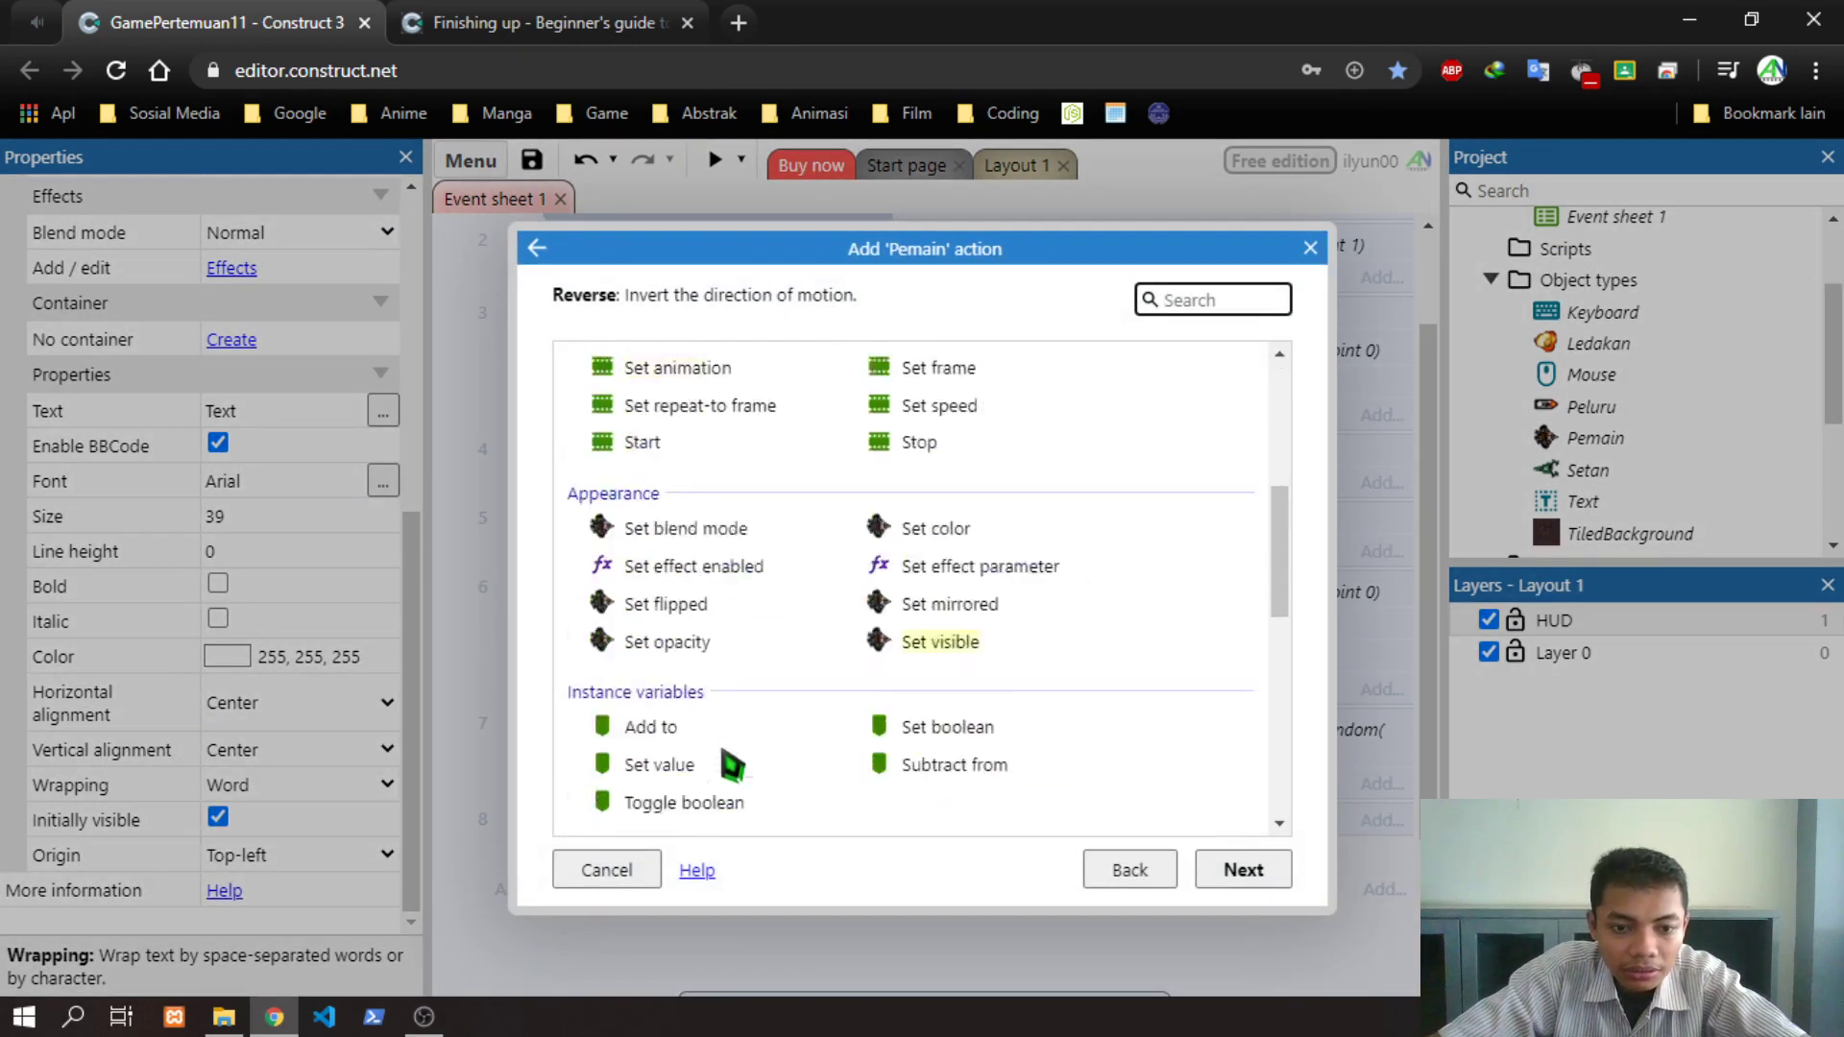
pyautogui.scroll(-2, 691, 681)
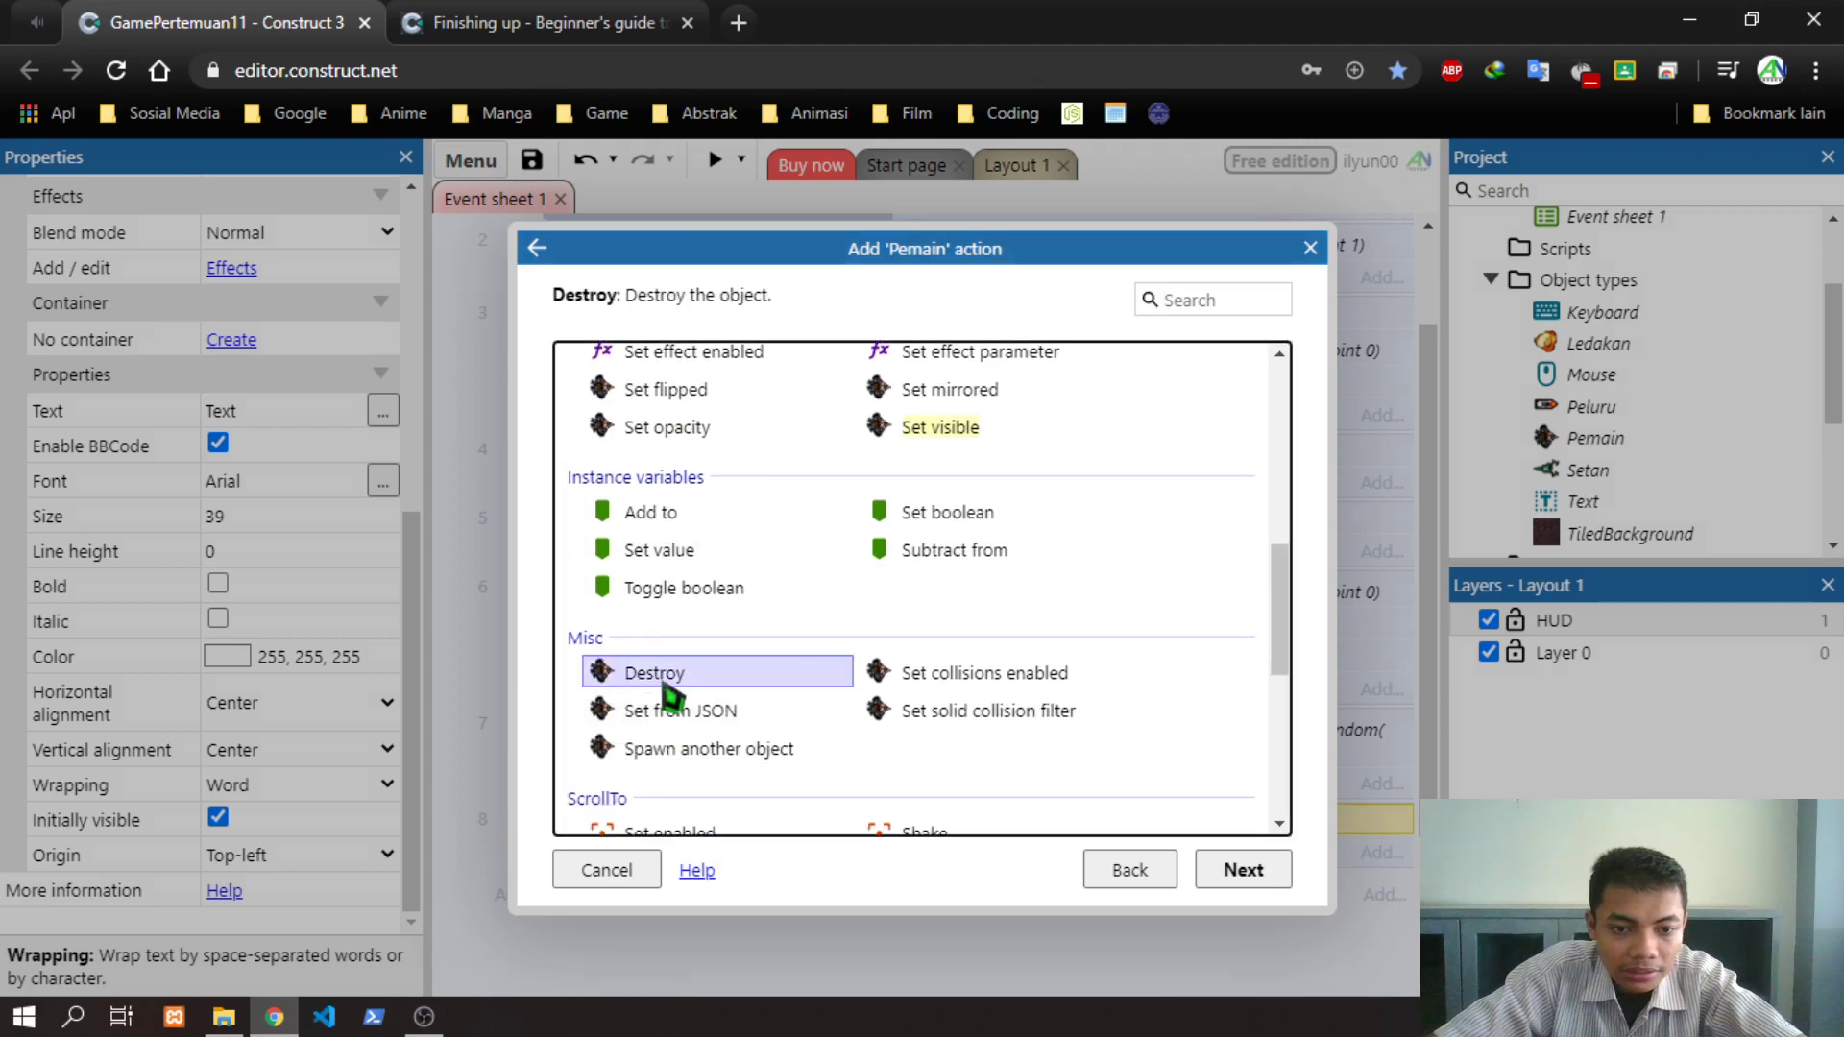
pyautogui.doubleClick(663, 672)
# Read the remaining sections of the tutorial page, and run a preview of the game from the editor and close it
pyautogui.click(542, 22)
pyautogui.scroll(-5, 1409, 704)
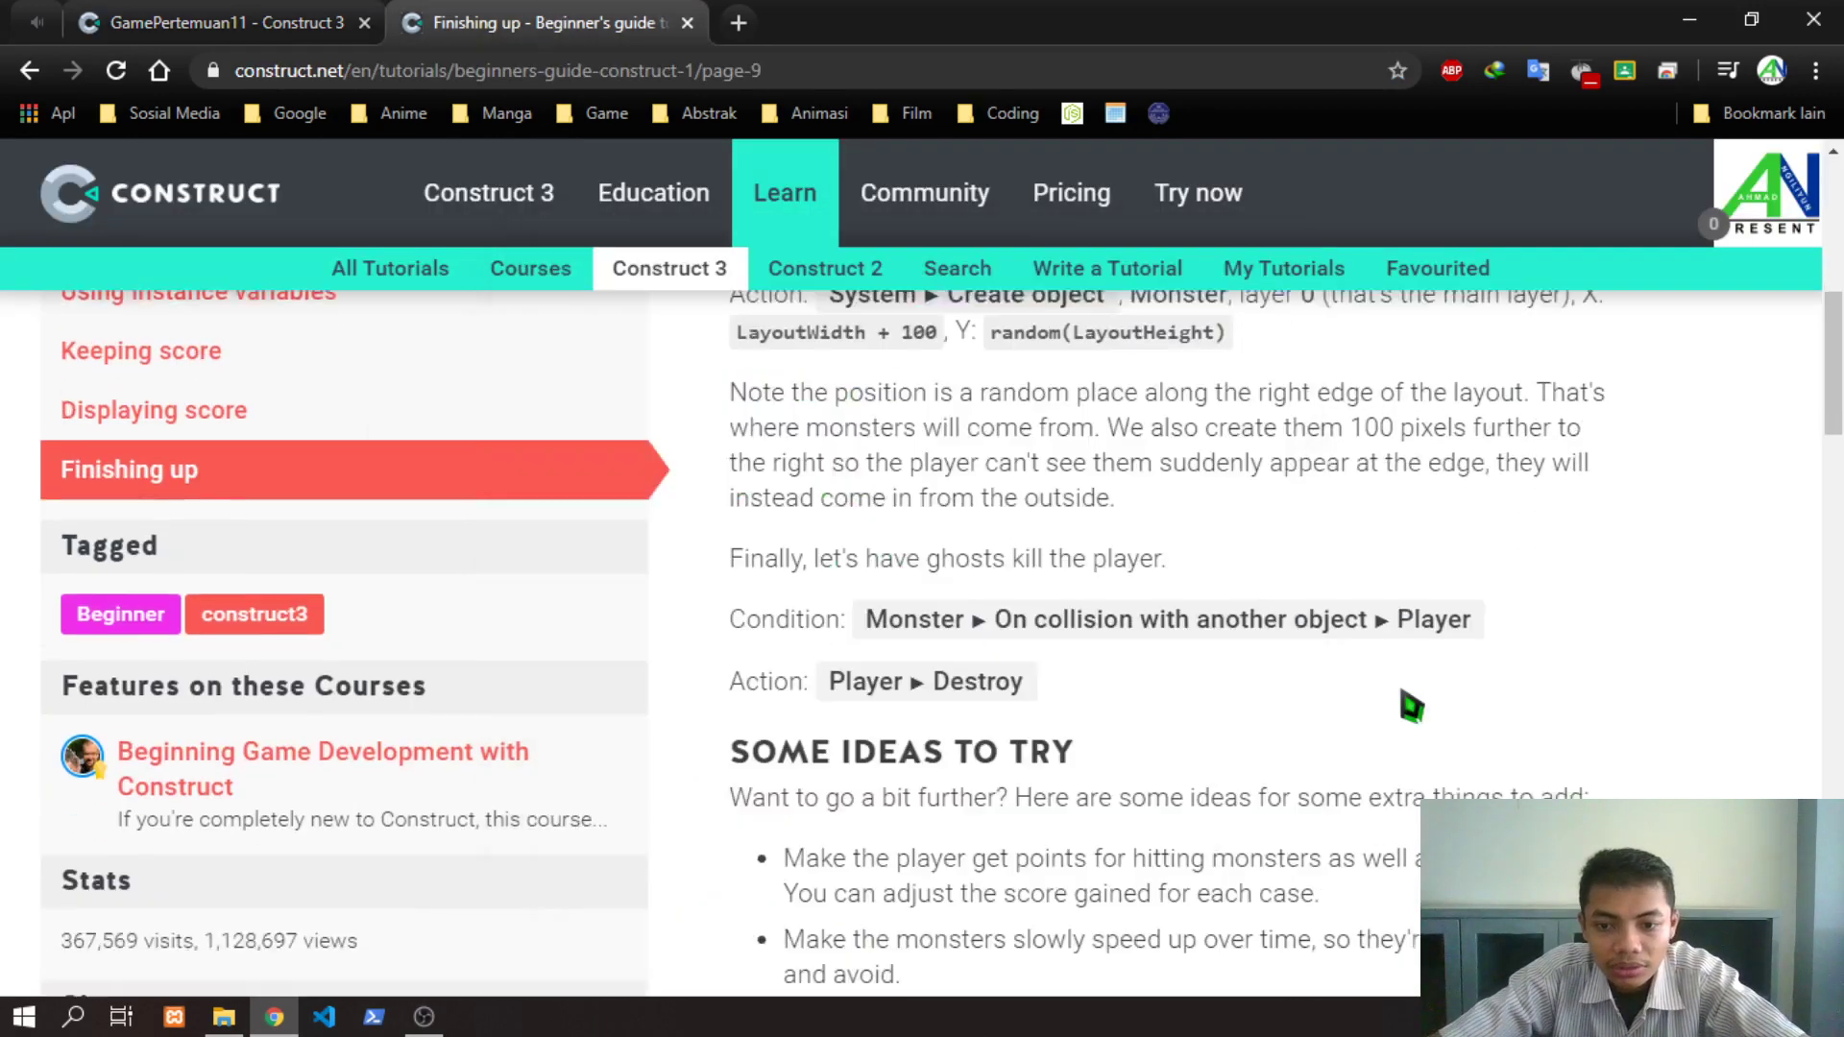
pyautogui.scroll(-7, 1050, 481)
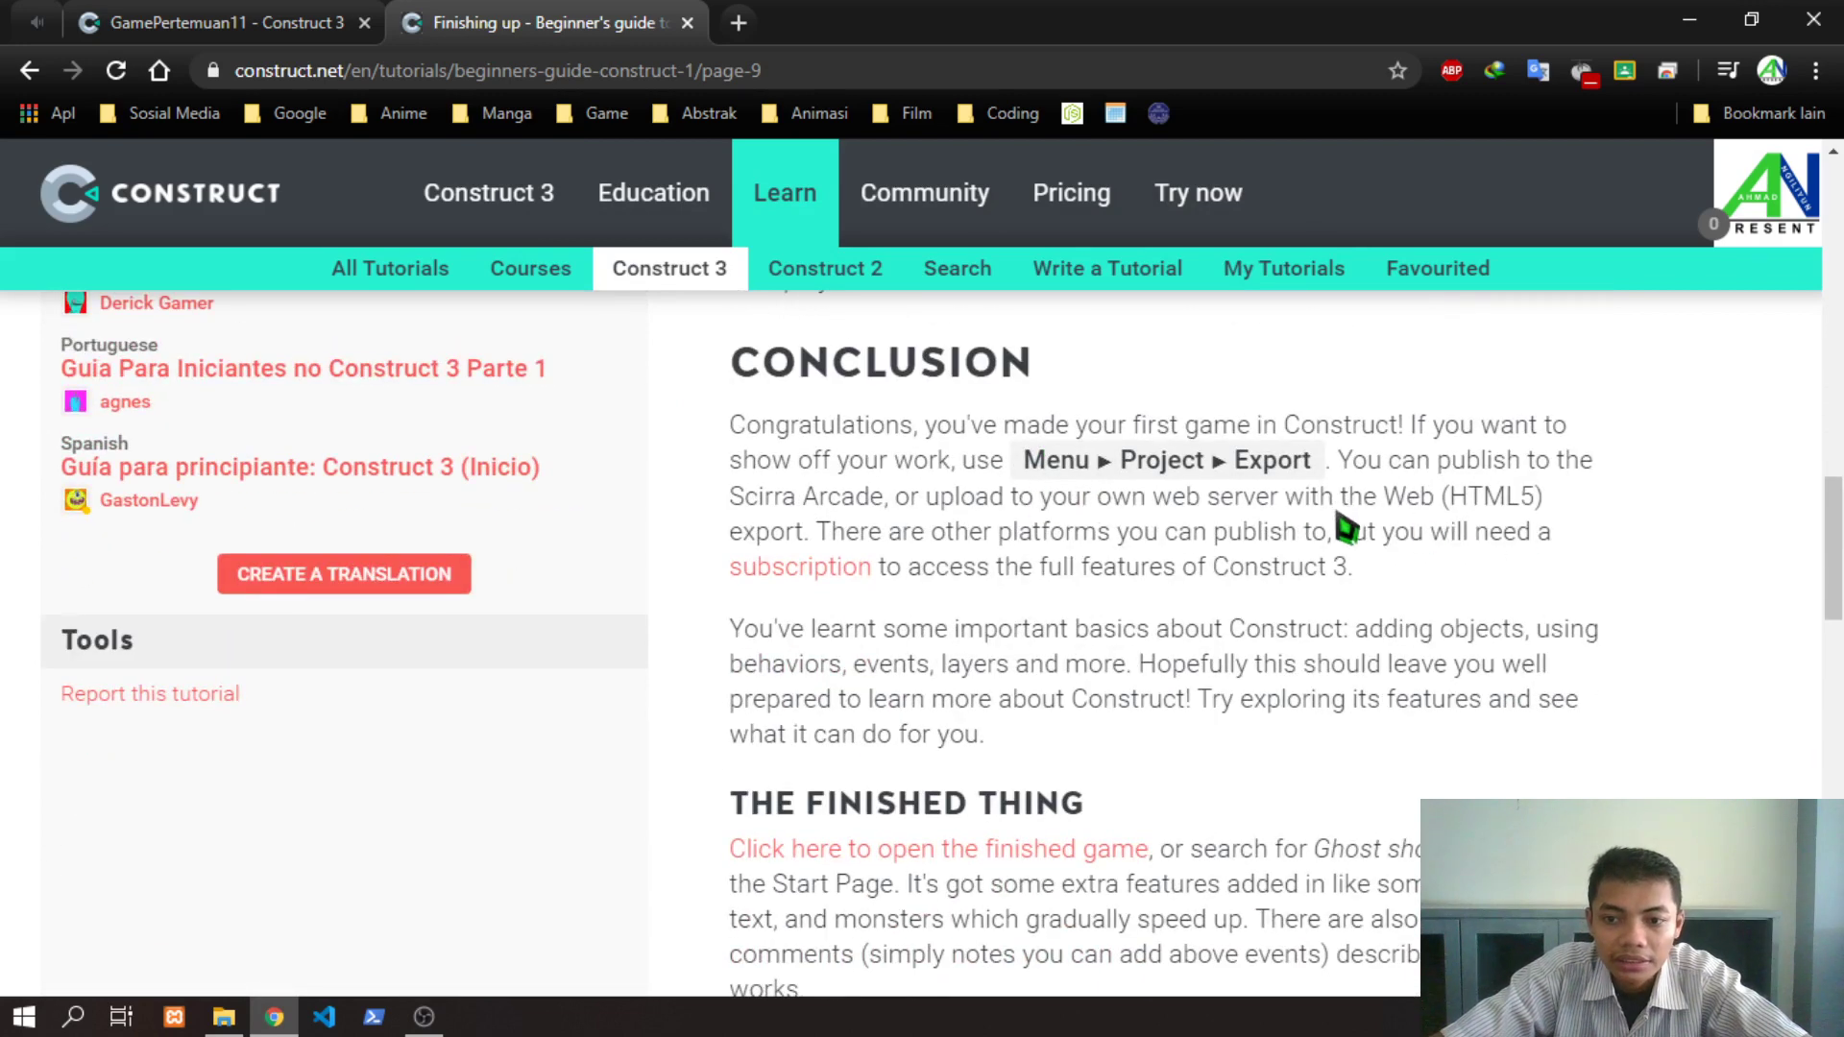
pyautogui.scroll(-7, 1347, 528)
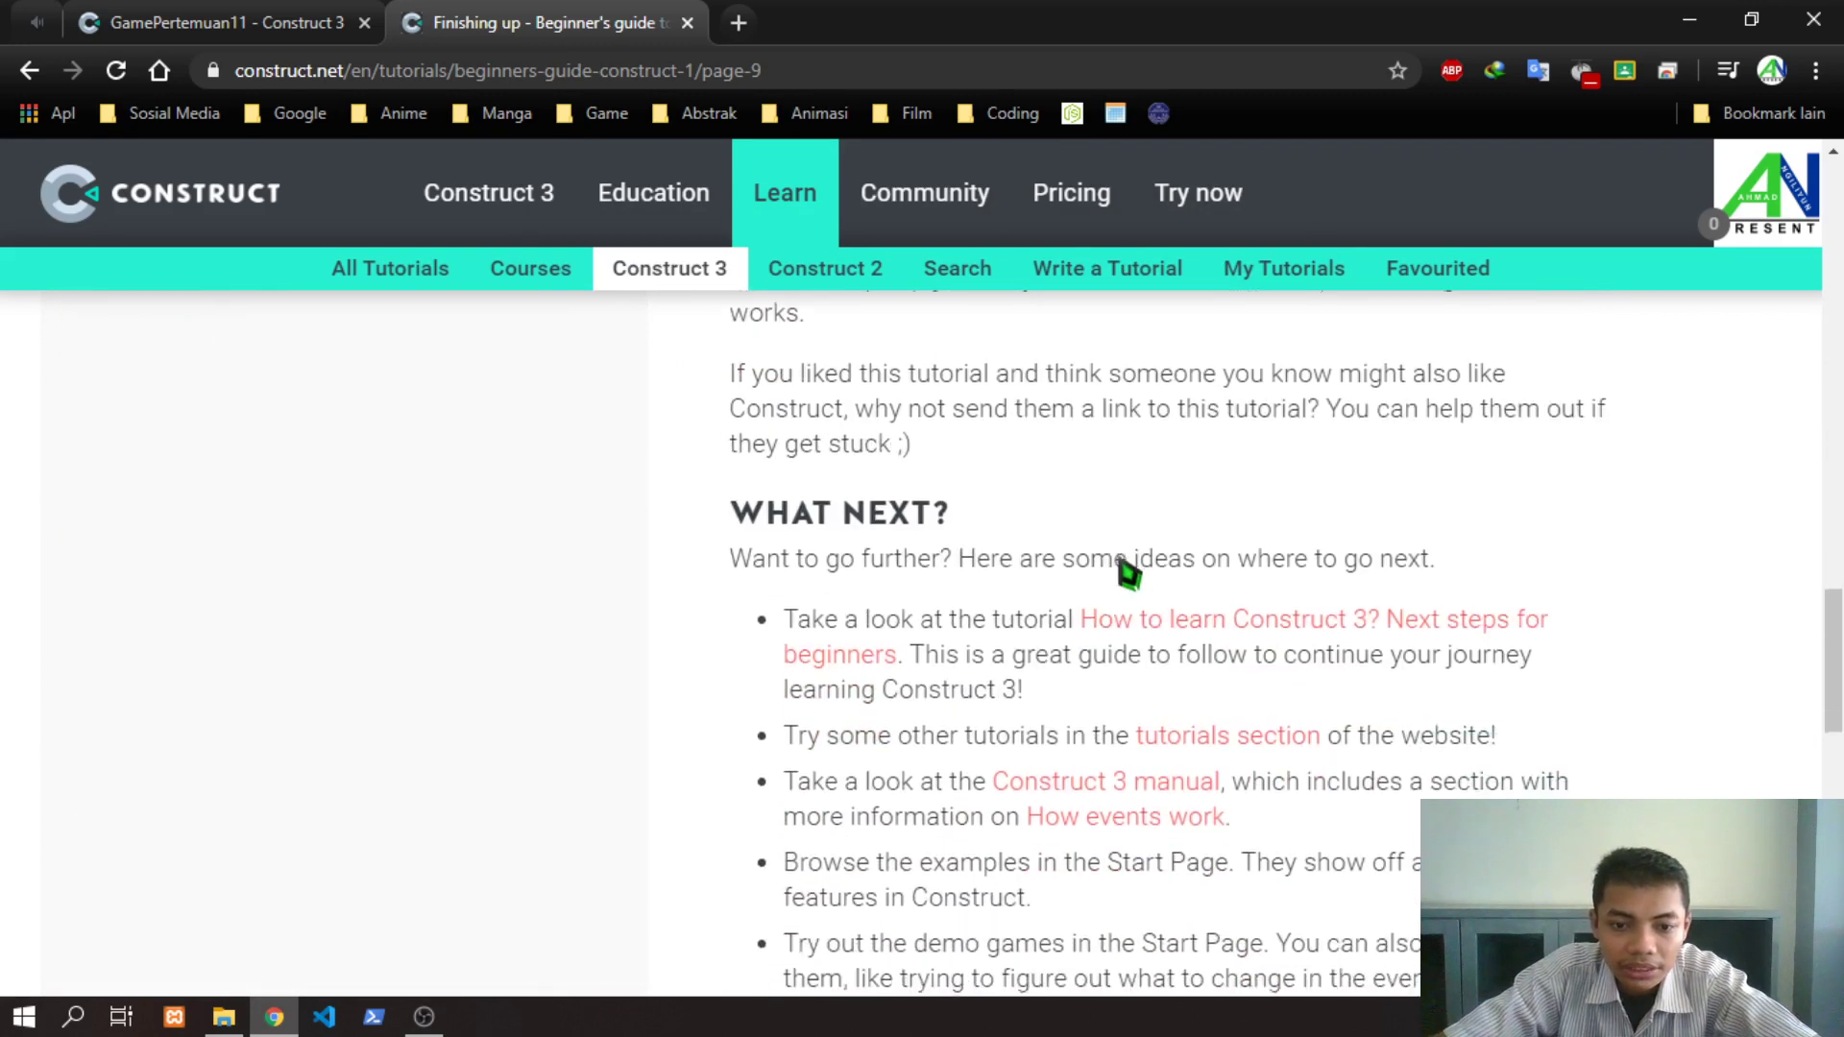
pyautogui.scroll(-4, 1143, 586)
pyautogui.click(221, 21)
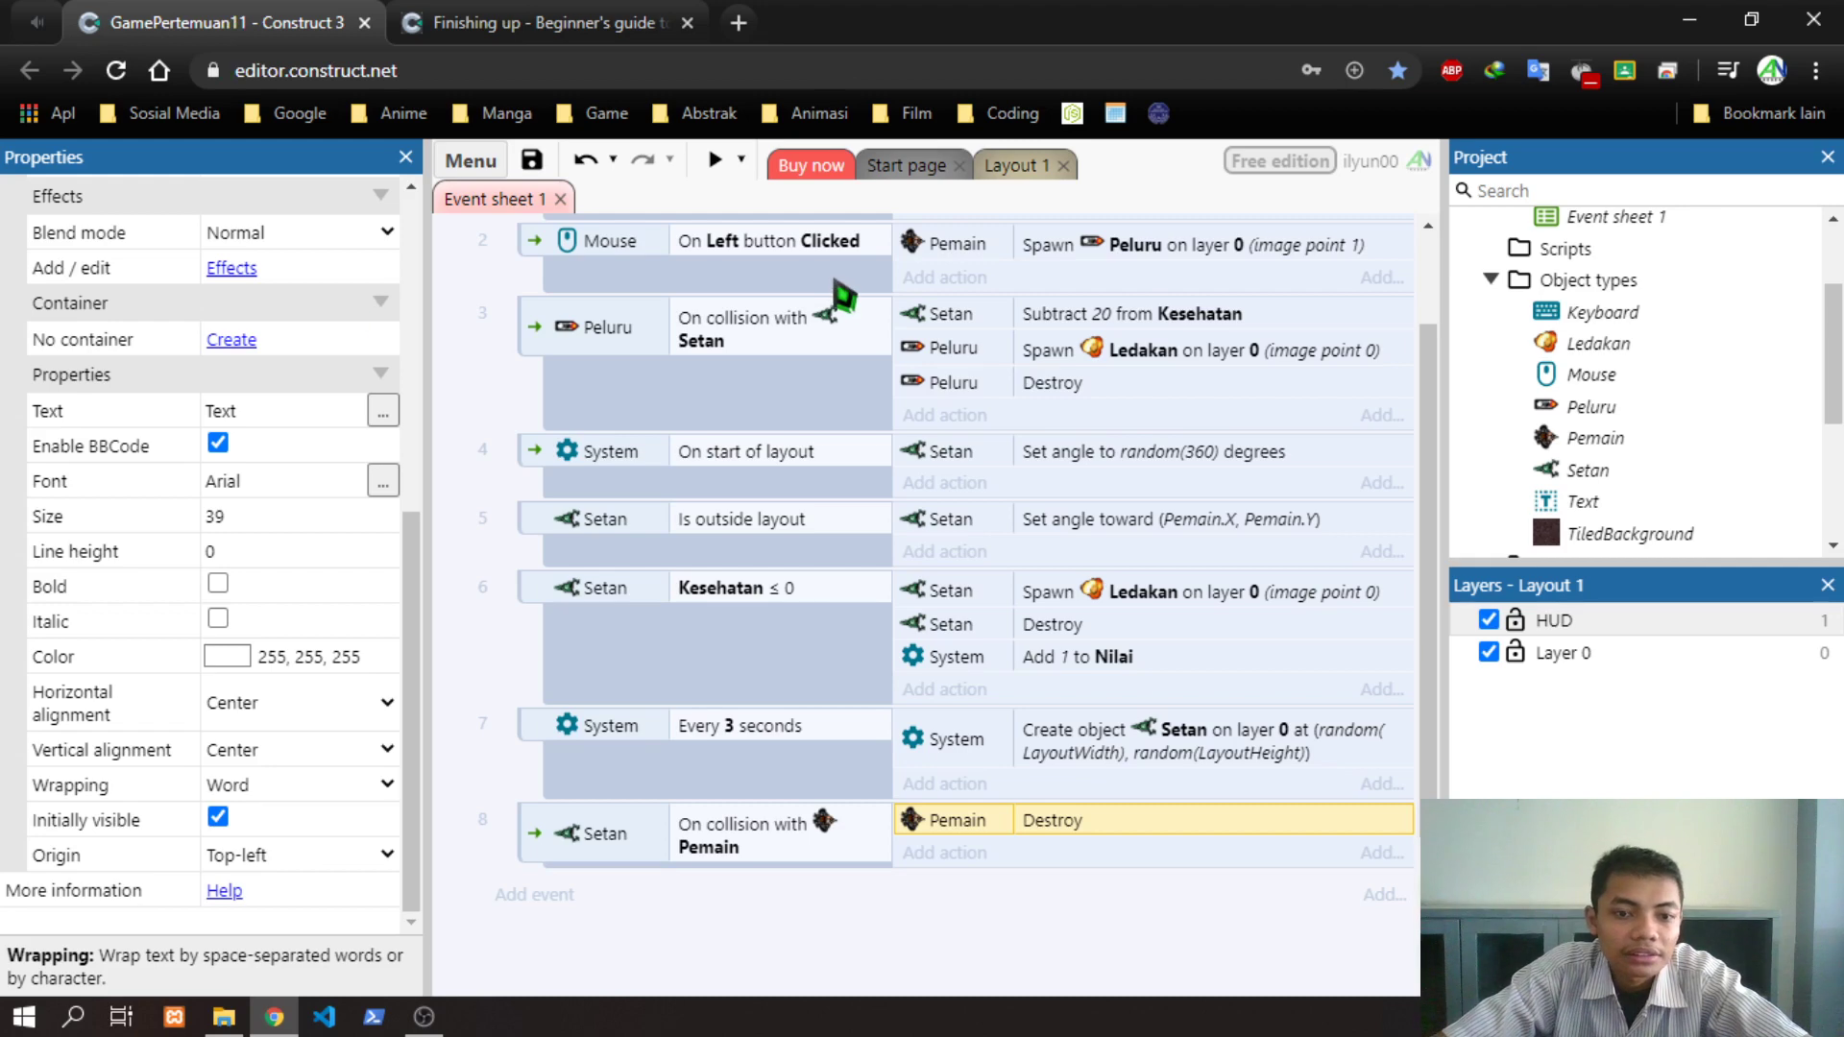
pyautogui.click(715, 160)
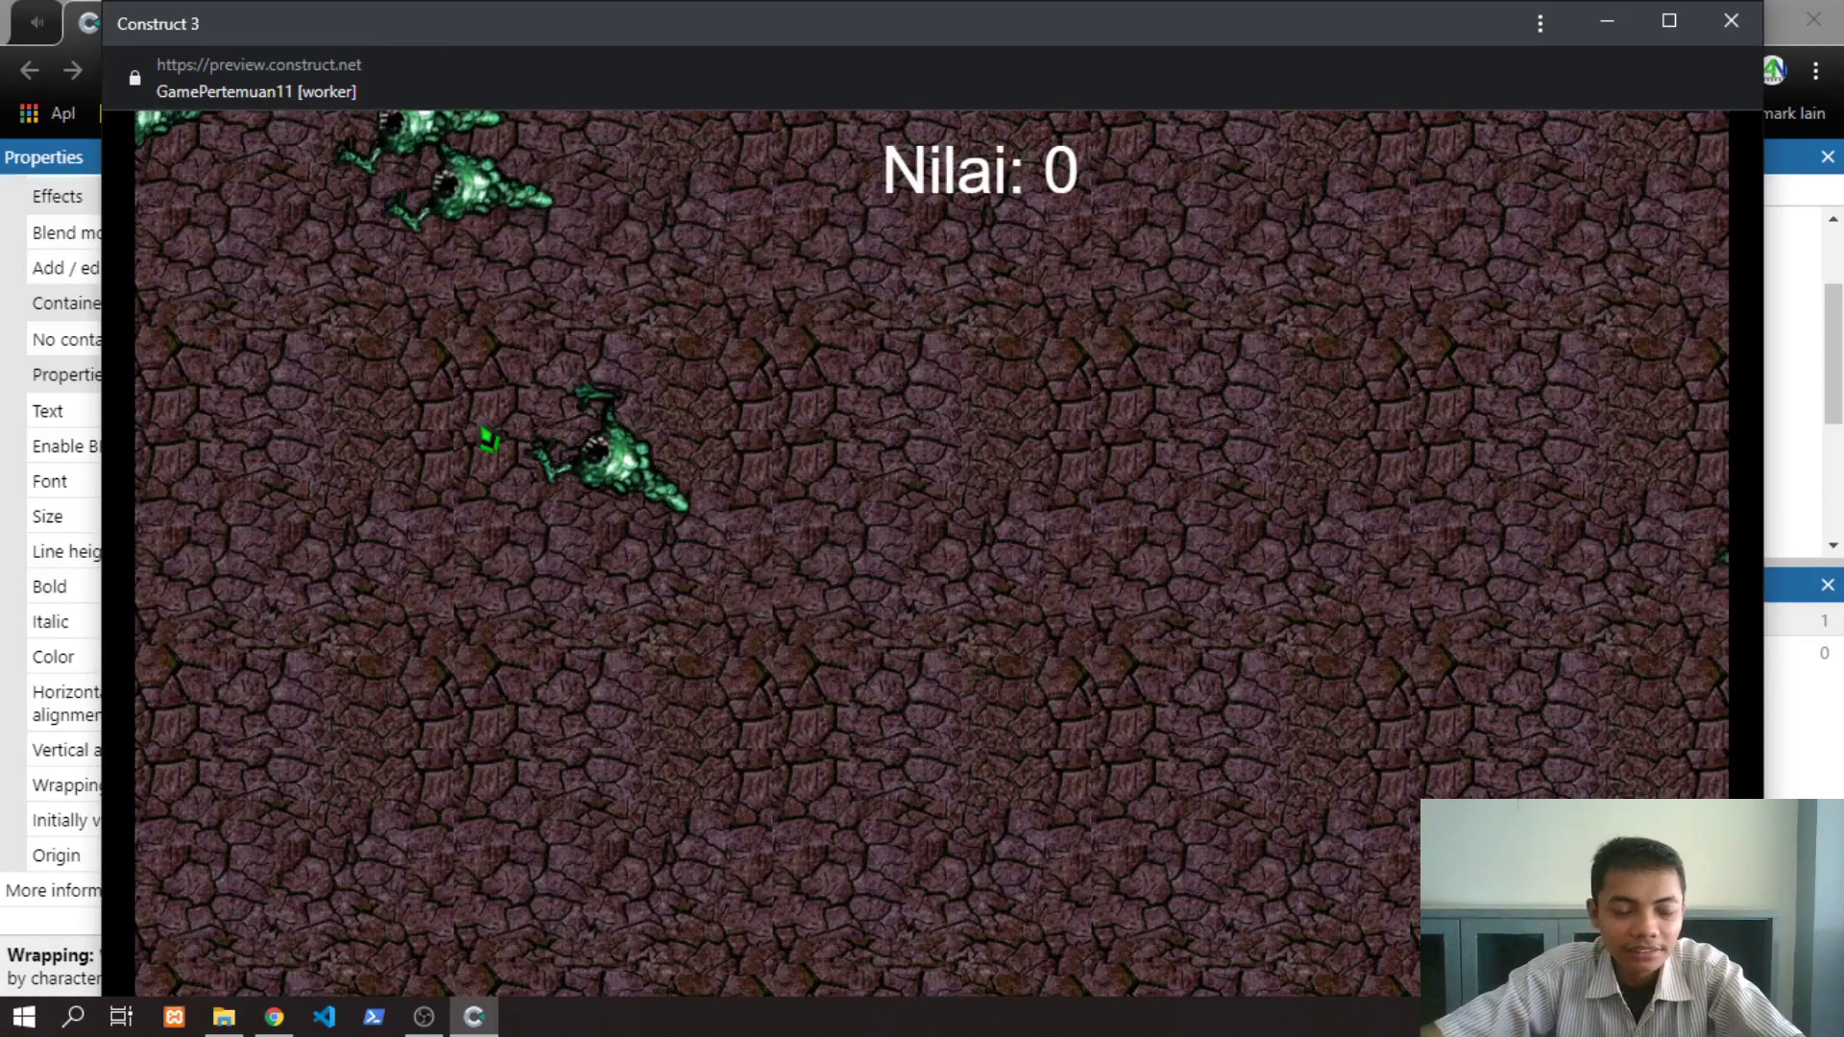
pyautogui.click(1733, 23)
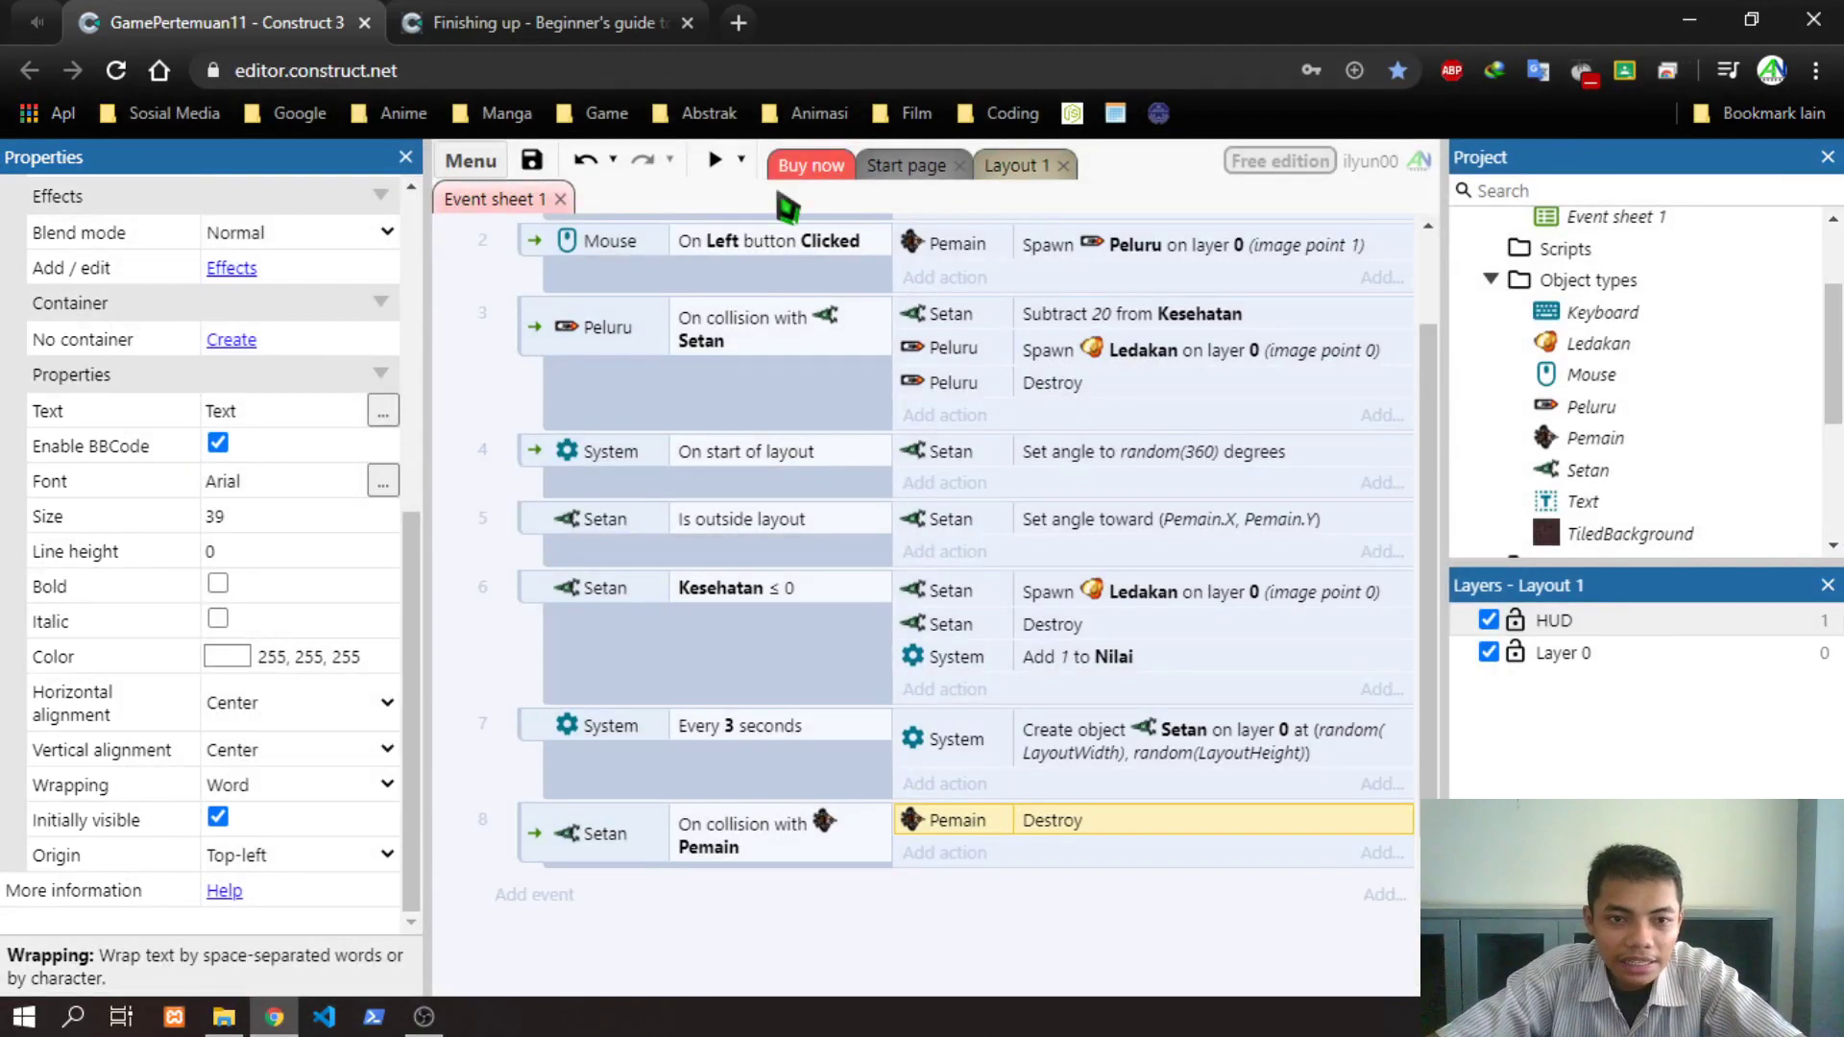
# Delete five Setan instances from Layout 1: two at the lower left, one lower middle, one in the centre and one at the middle right
pyautogui.click(1012, 167)
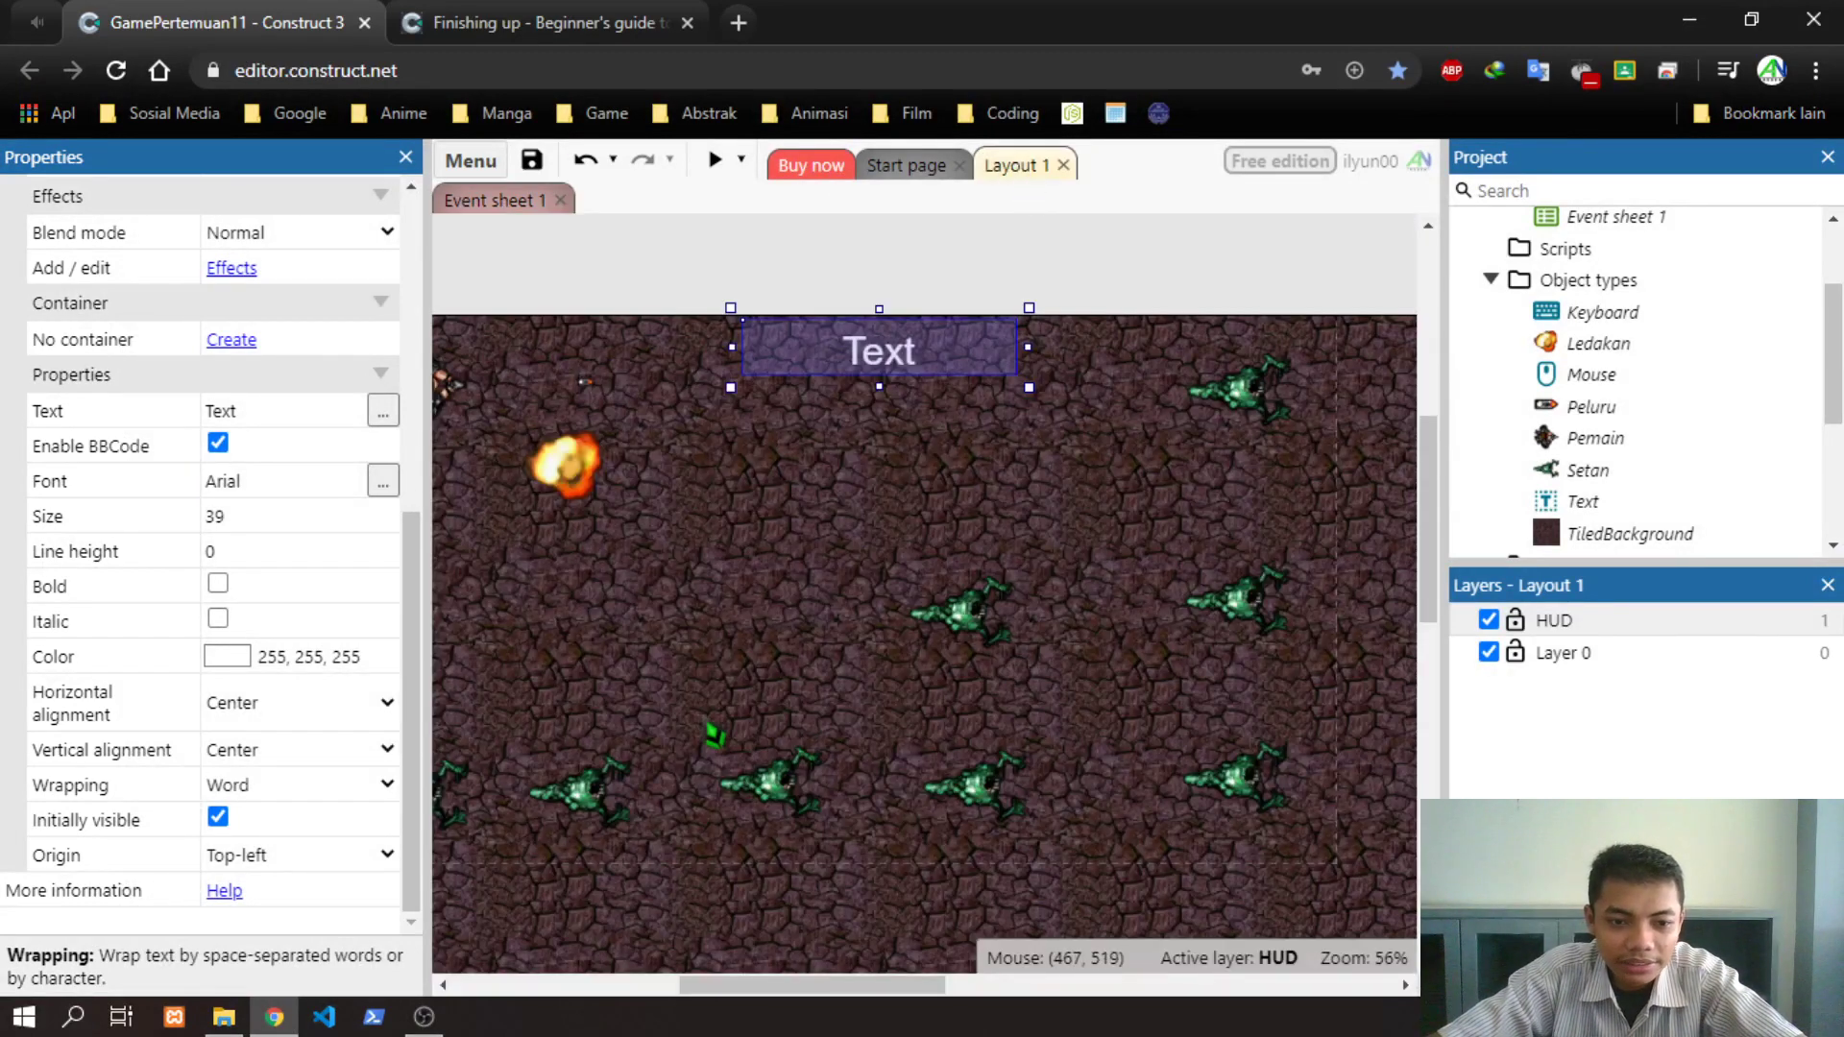
pyautogui.moveTo(846, 990); pyautogui.dragTo(824, 990)
pyautogui.click(524, 815)
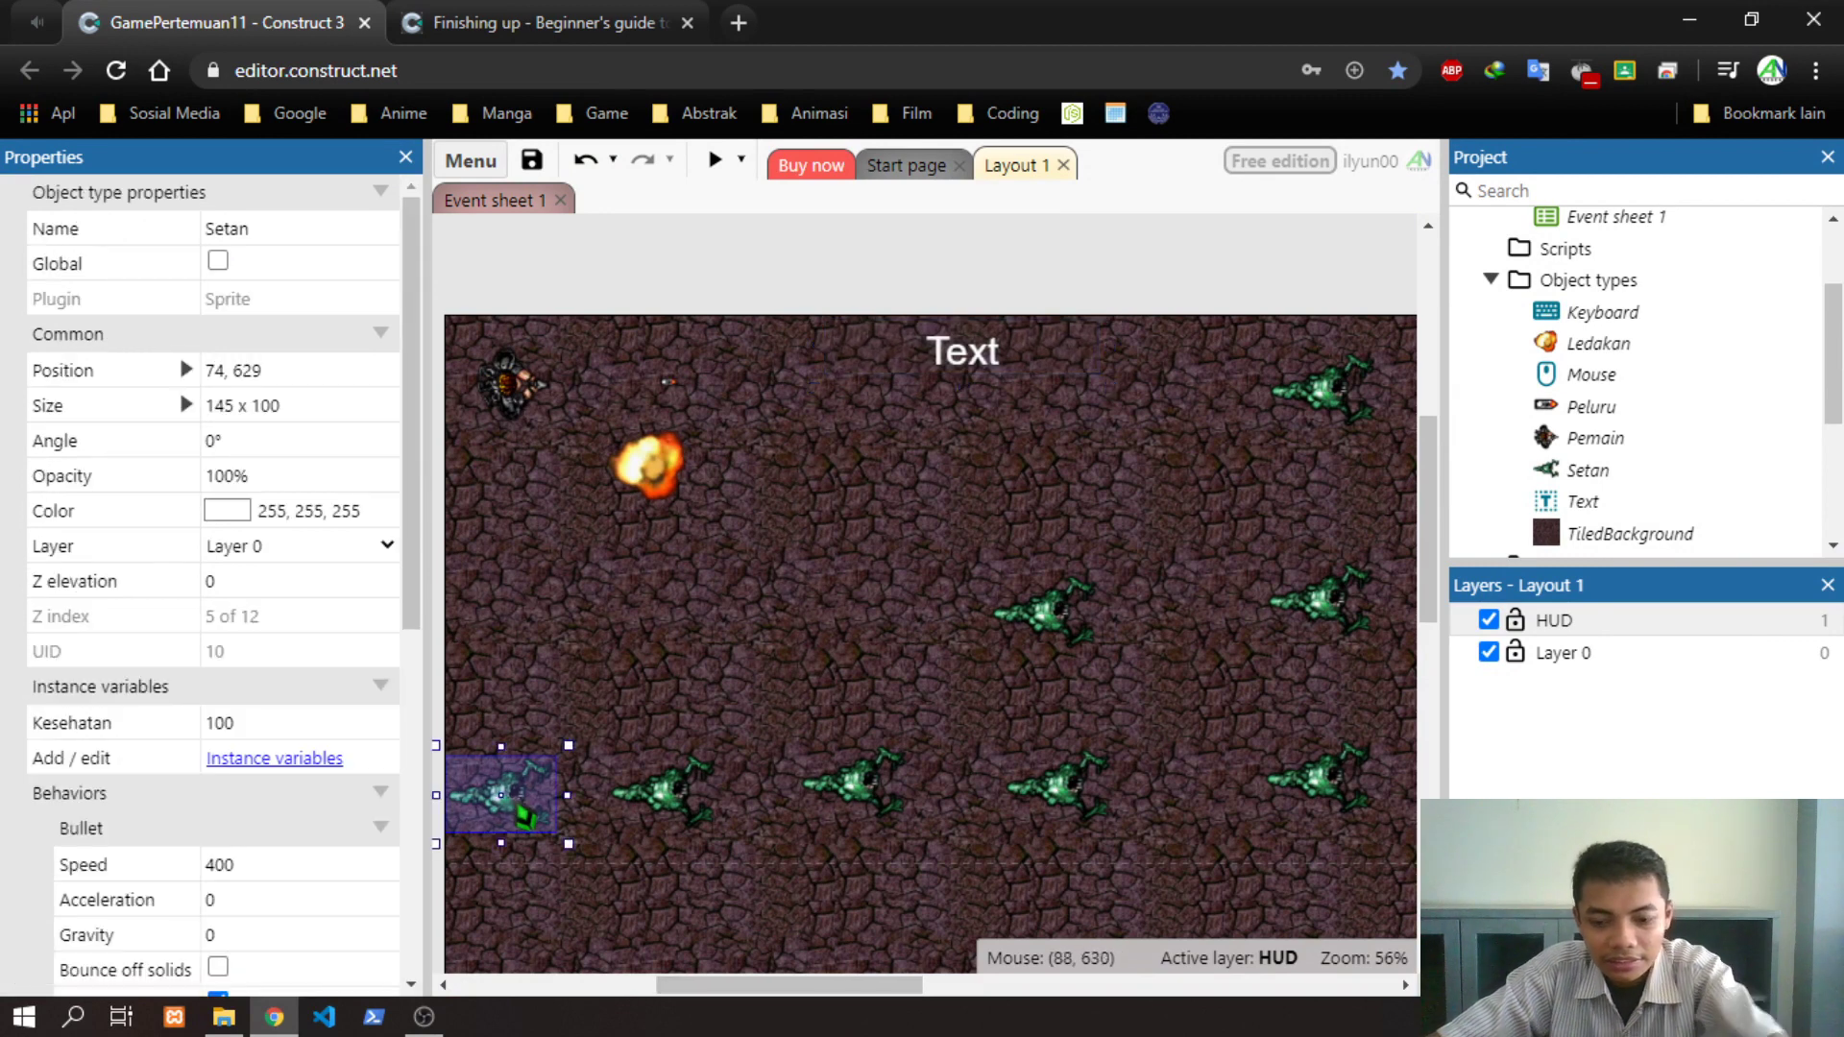
pyautogui.press('Delete')
pyautogui.click(643, 796)
pyautogui.press('Delete')
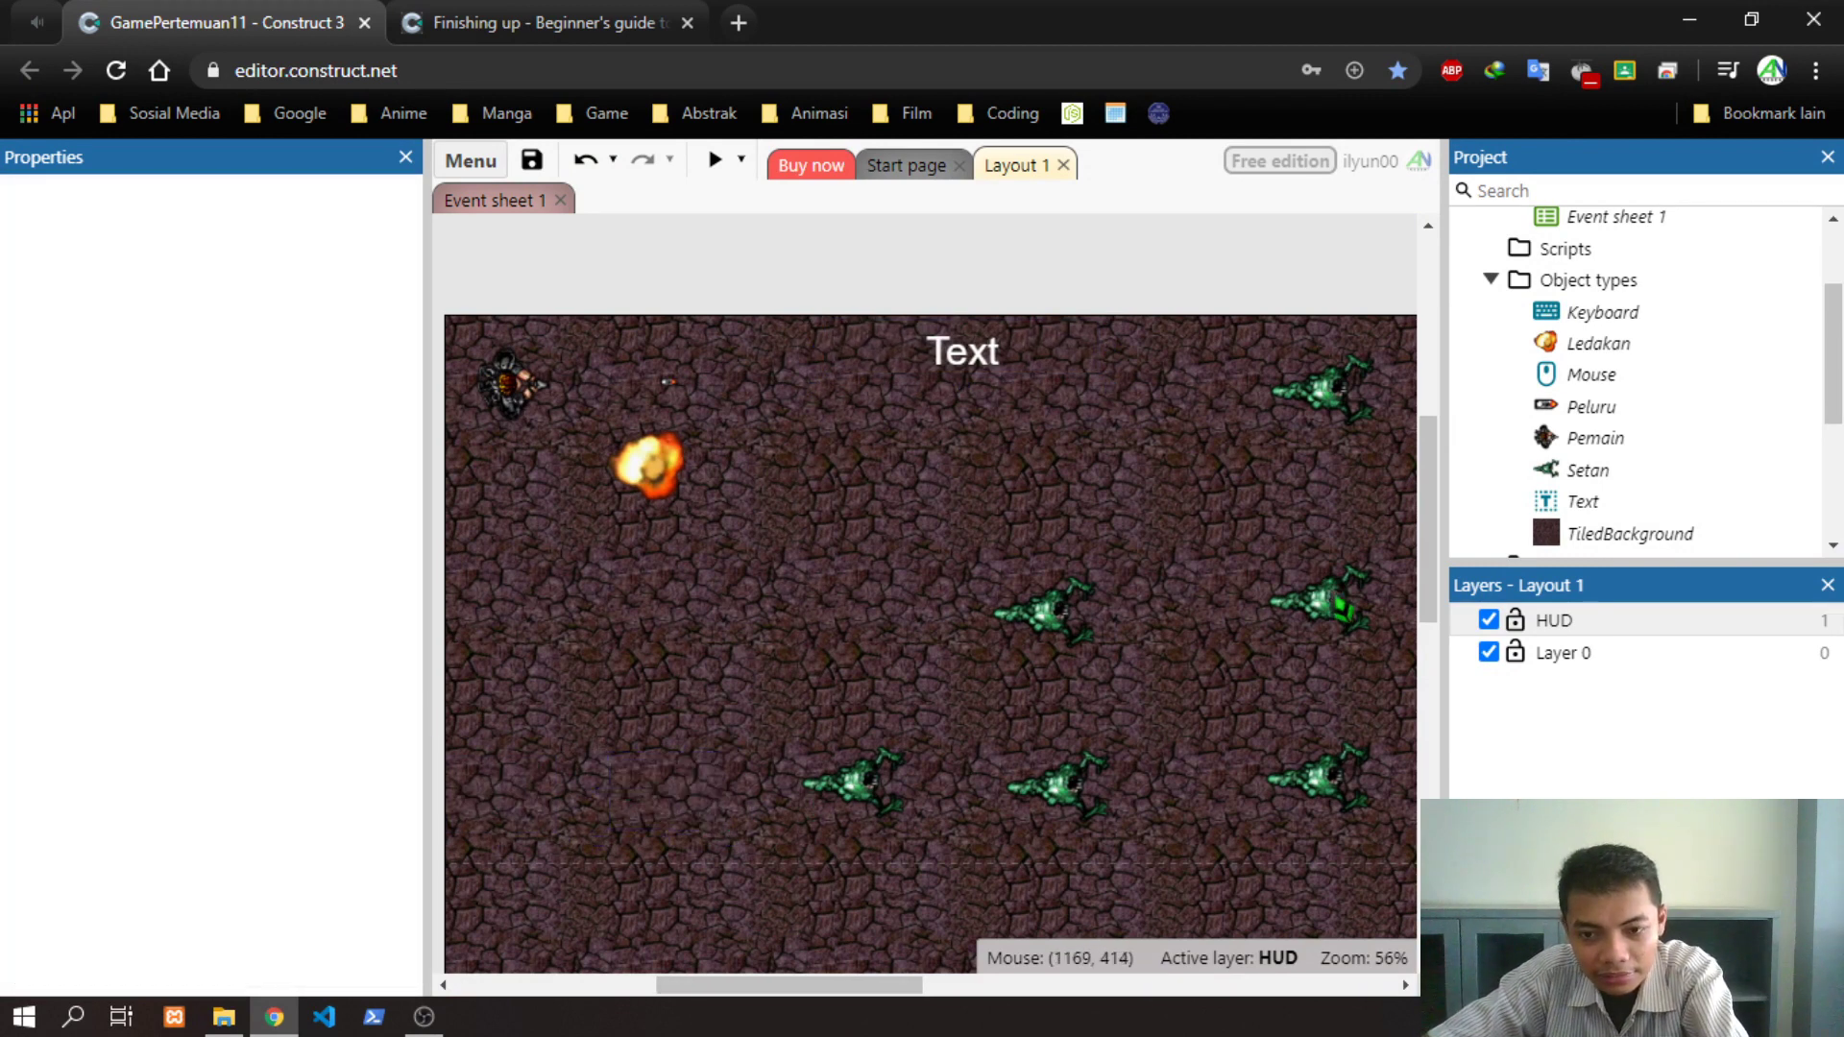
pyautogui.click(1333, 593)
pyautogui.press('Delete')
pyautogui.click(1064, 792)
pyautogui.press('Delete')
pyautogui.click(1081, 605)
pyautogui.press('Delete')
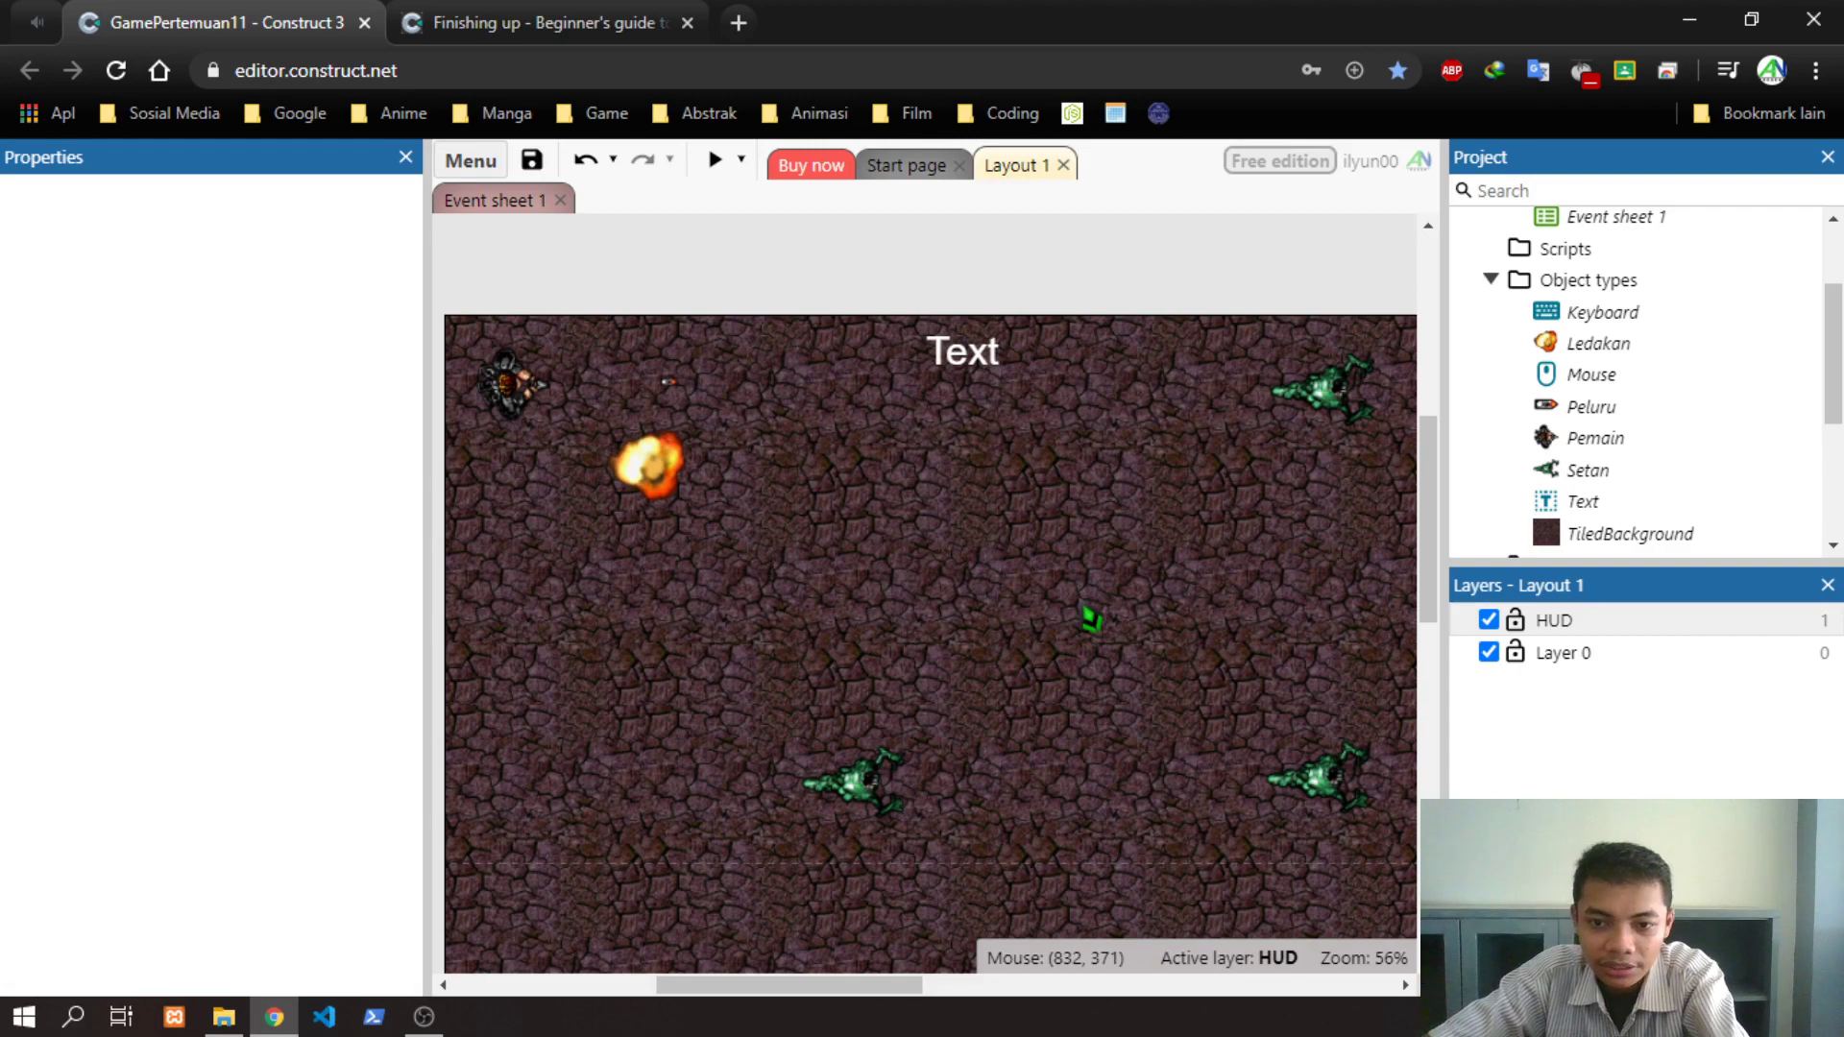
# Preview the game again and test it by firing bullets from the player in several directions
pyautogui.click(714, 162)
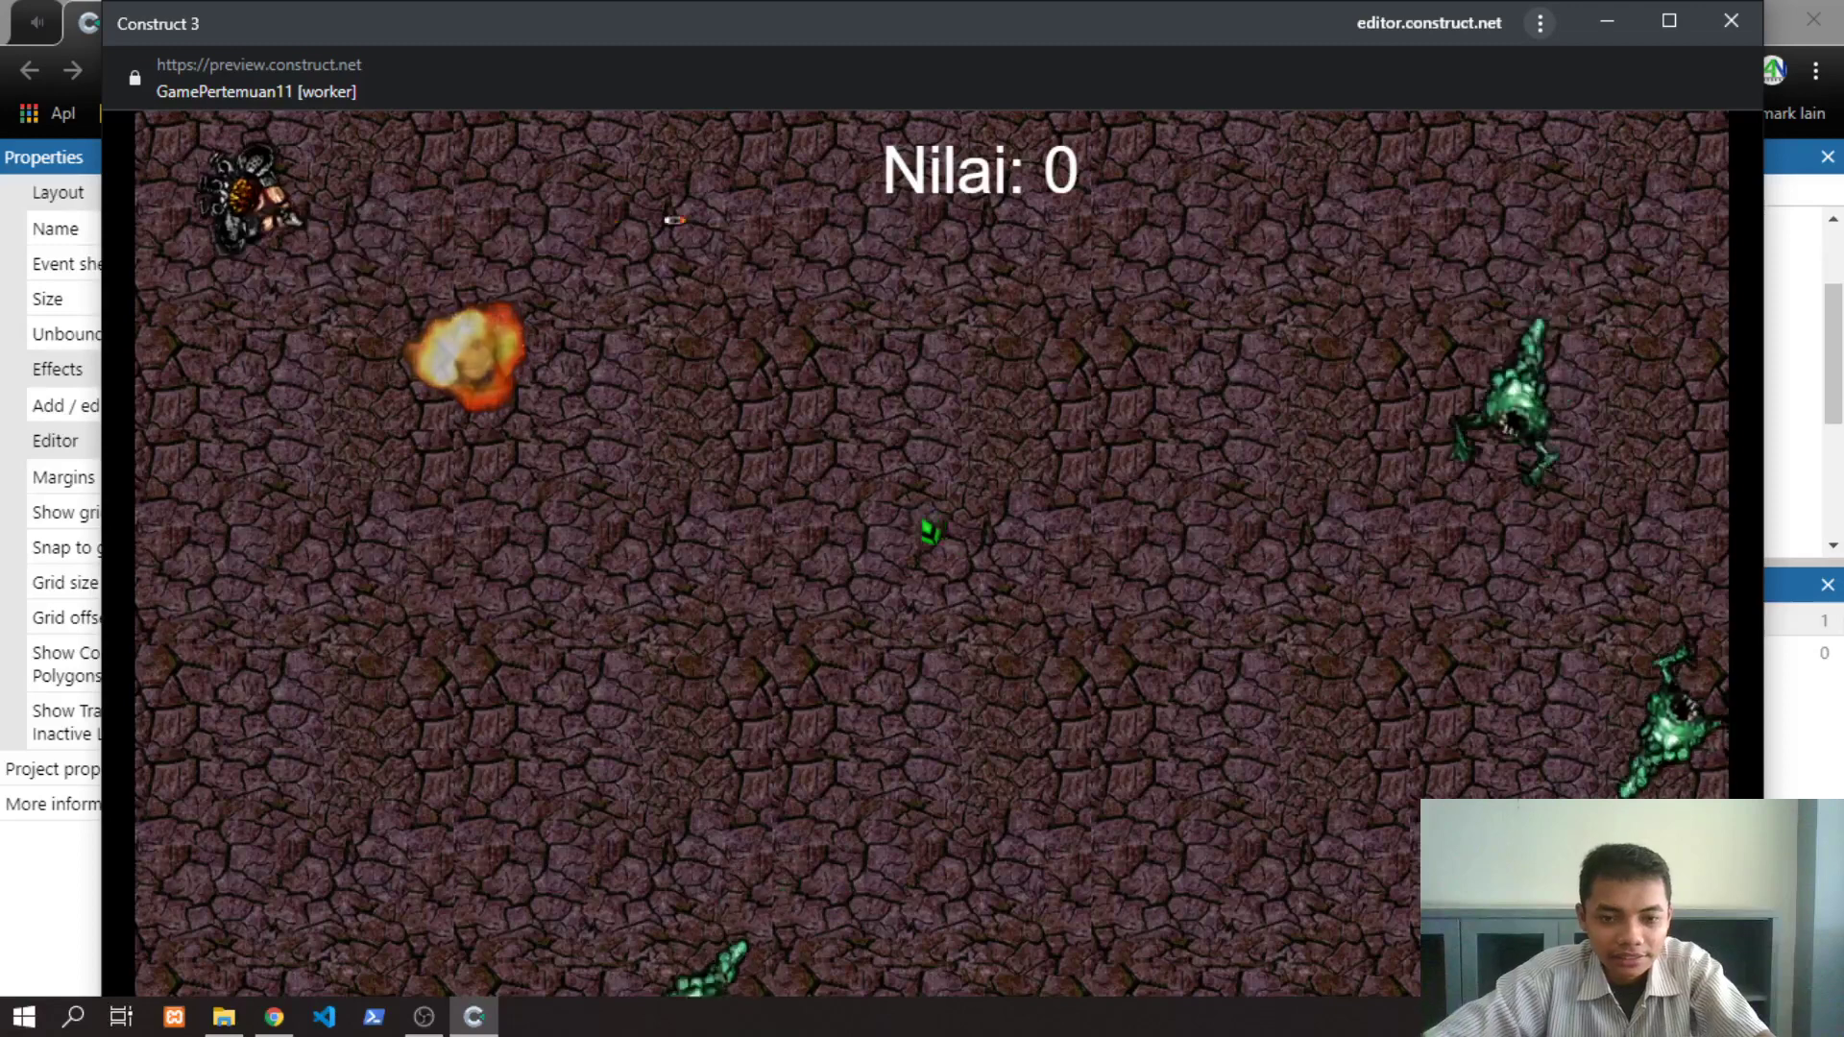
pyautogui.click(634, 523)
pyautogui.click(619, 532)
pyautogui.click(624, 540)
pyautogui.click(730, 566)
pyautogui.click(817, 599)
pyautogui.click(869, 660)
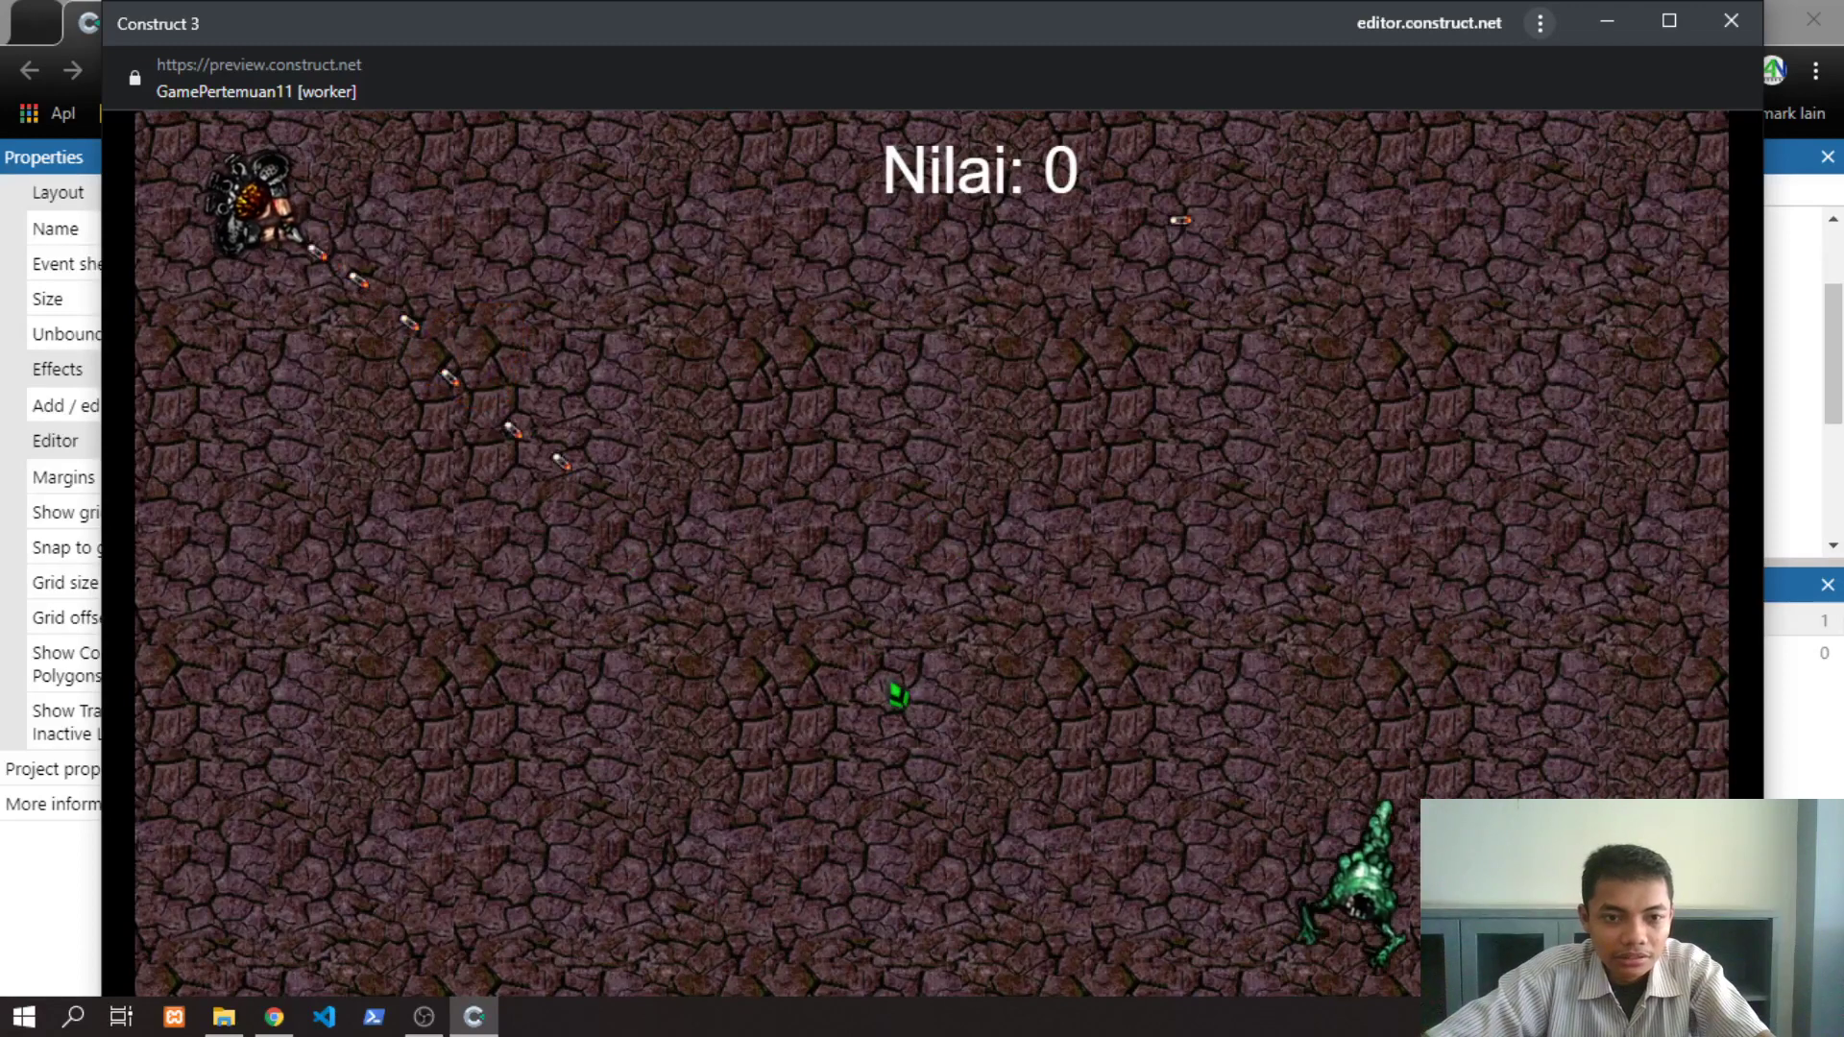
pyautogui.click(888, 691)
pyautogui.click(879, 682)
pyautogui.click(781, 676)
pyautogui.click(775, 663)
pyautogui.click(640, 663)
pyautogui.click(445, 661)
pyautogui.click(353, 643)
pyautogui.click(301, 615)
pyautogui.click(231, 547)
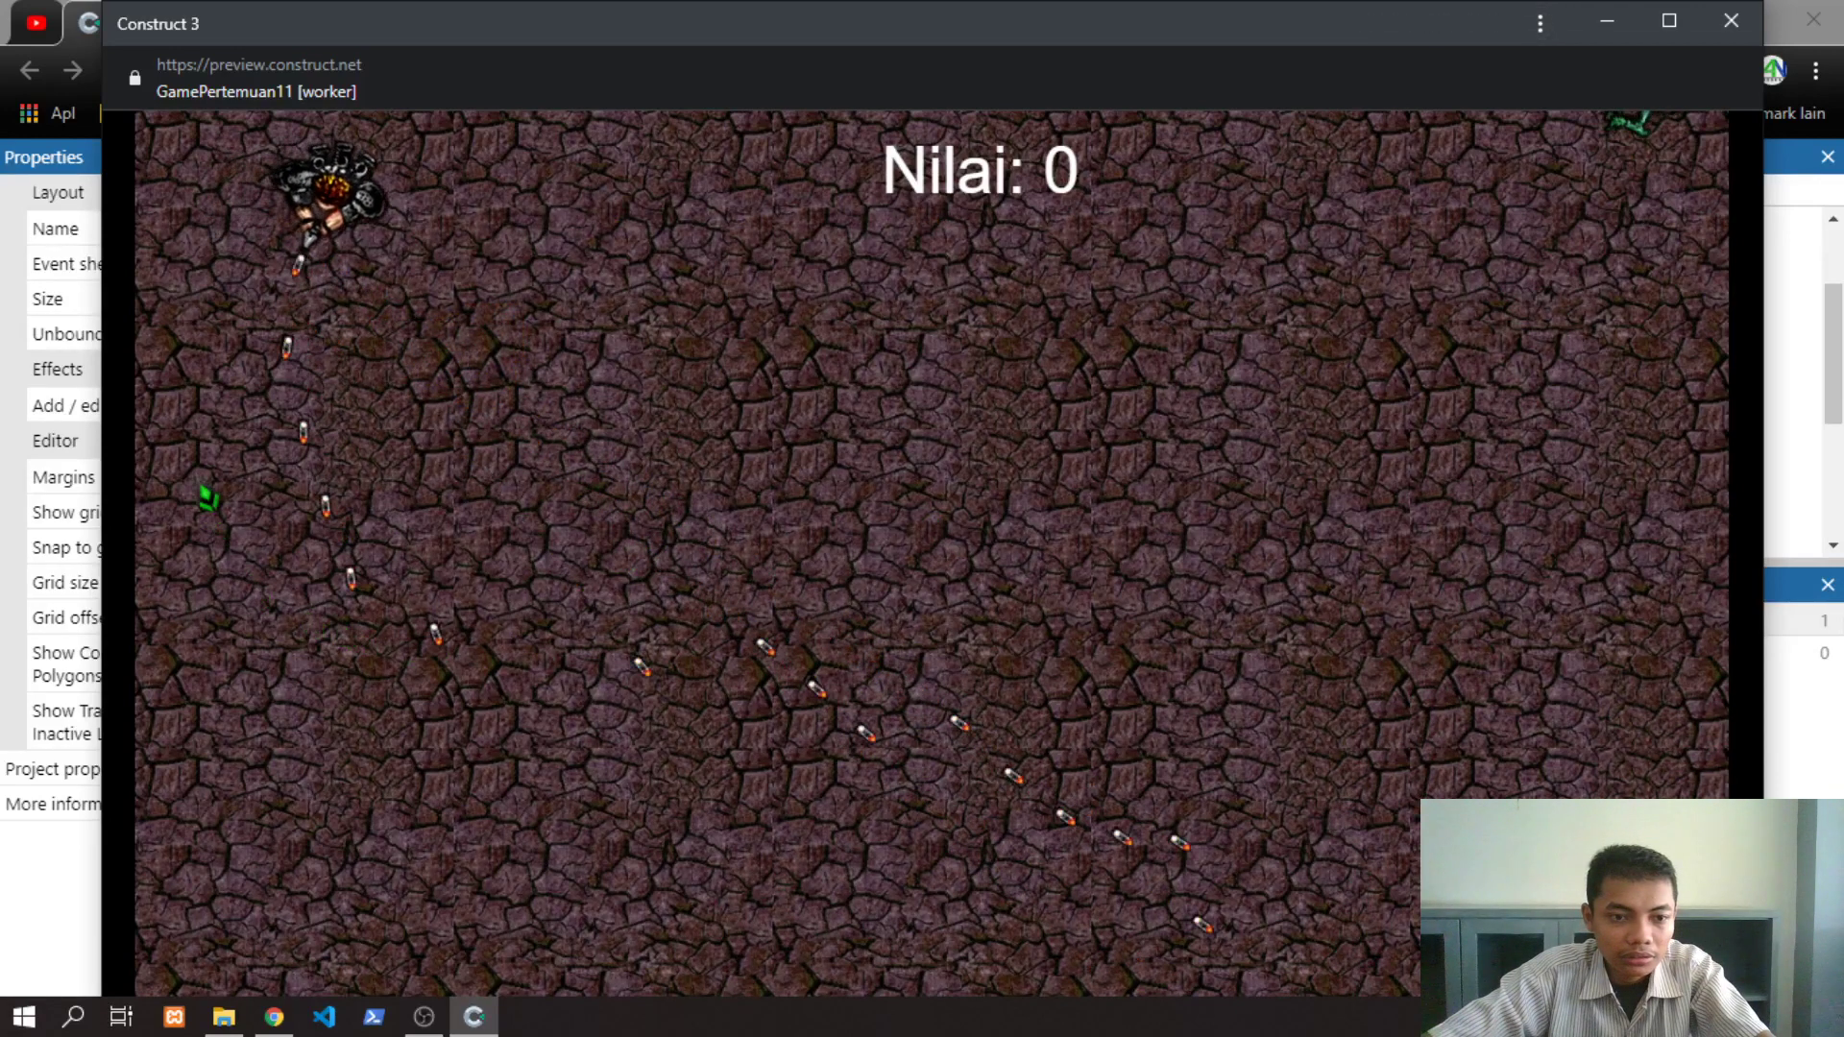
pyautogui.click(182, 447)
pyautogui.click(768, 329)
pyautogui.click(946, 278)
pyautogui.click(927, 277)
pyautogui.click(835, 289)
pyautogui.click(711, 308)
pyautogui.click(418, 461)
pyautogui.click(408, 460)
pyautogui.click(384, 457)
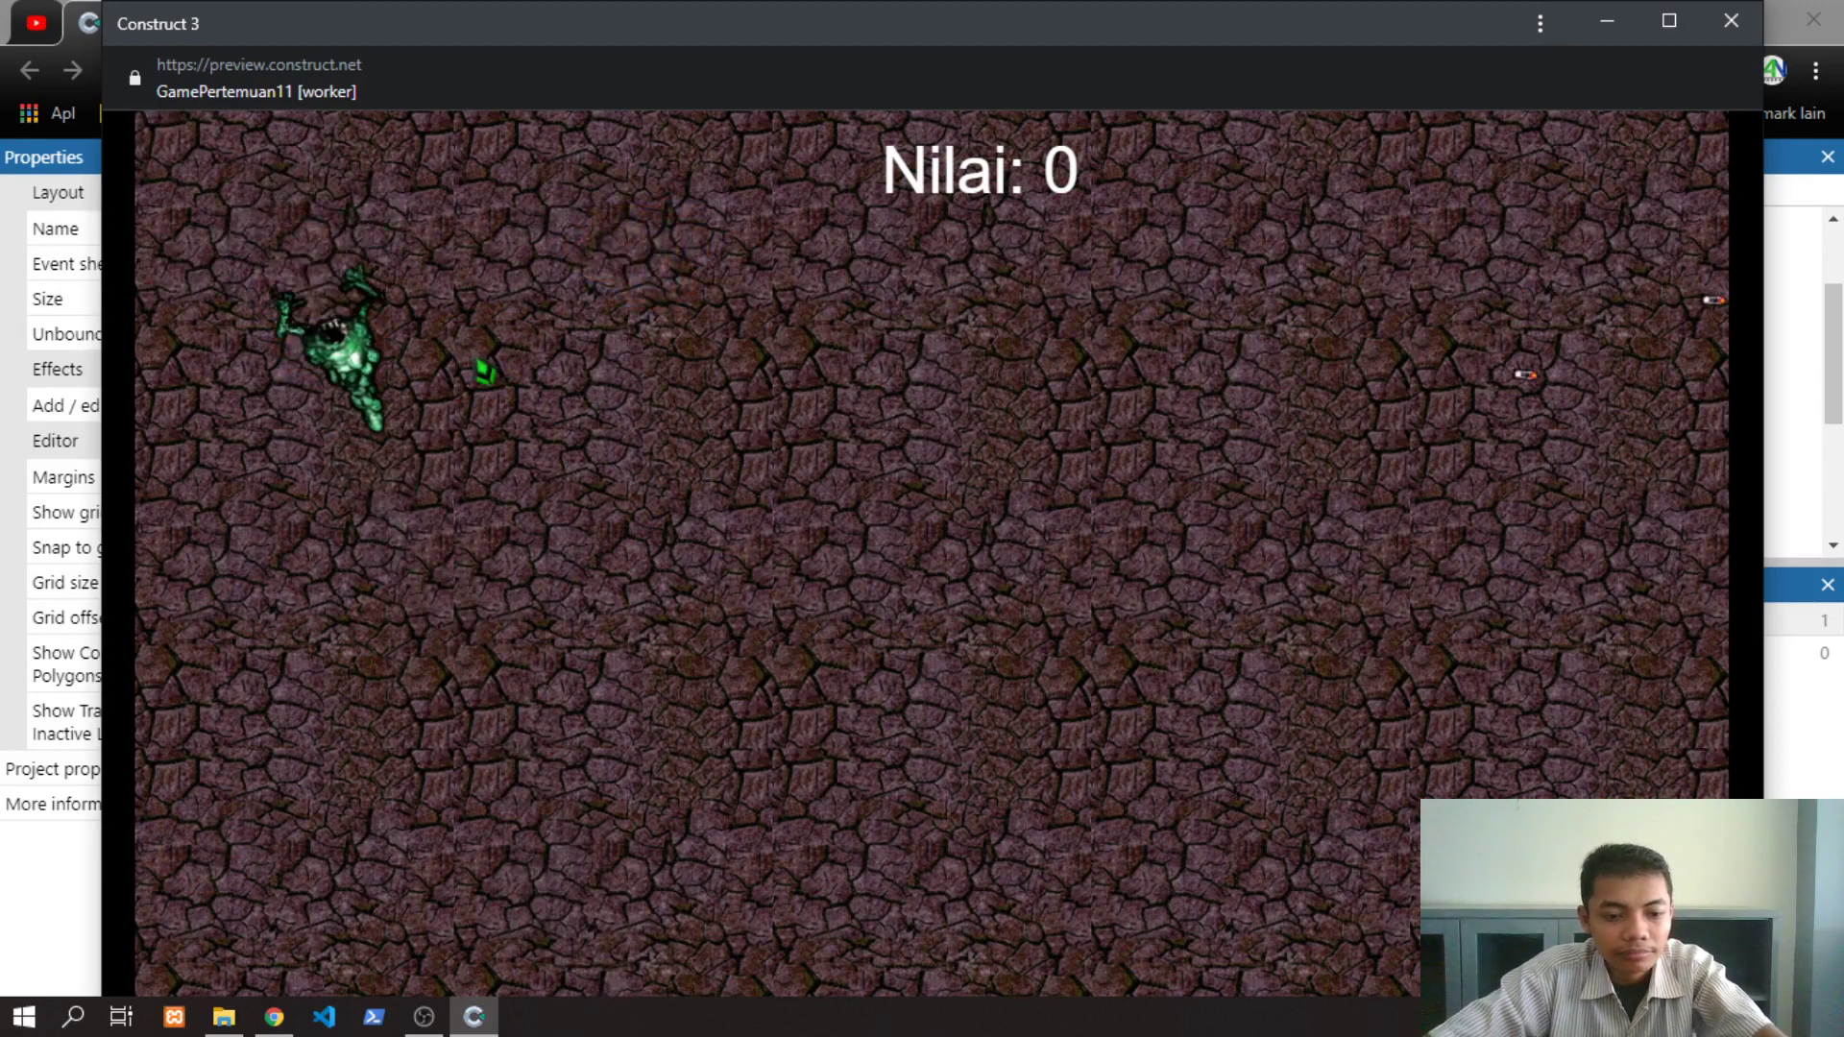
# Restart the game preview and test the player's shooting by firing bullets at the approaching Setan in several directions
pyautogui.press('F5')
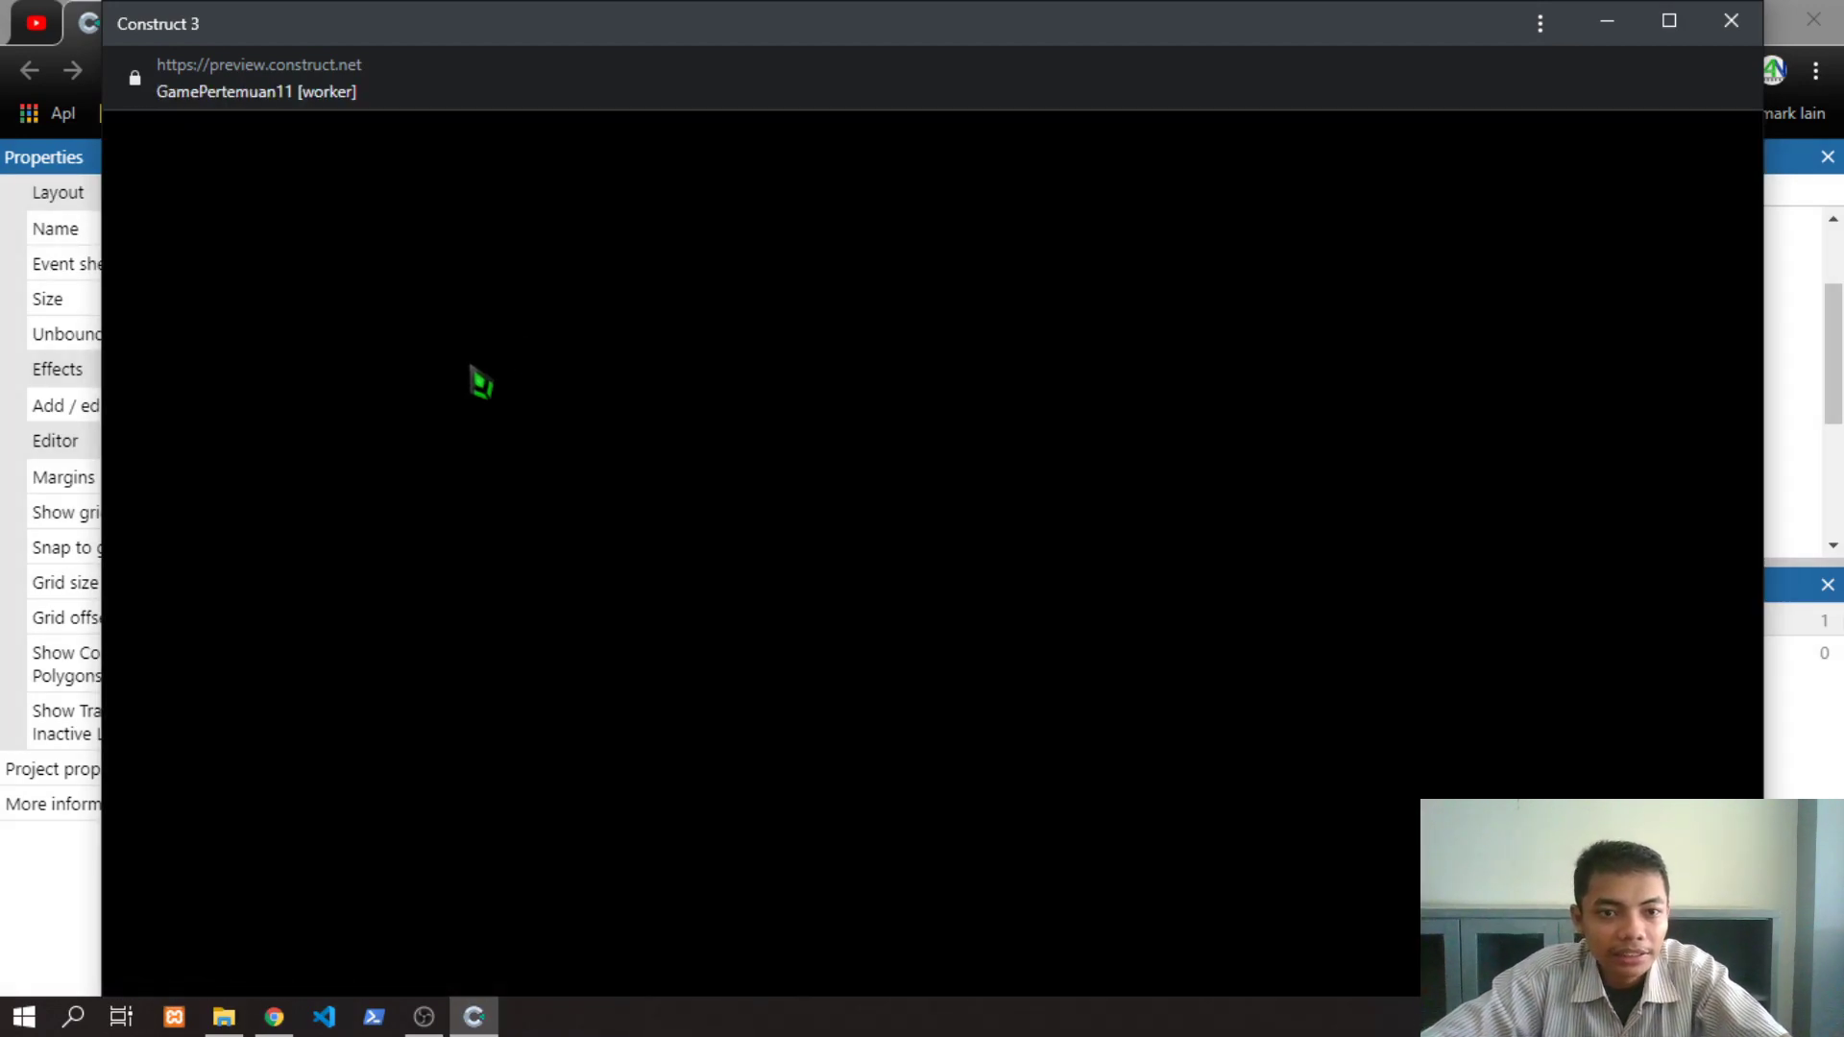
pyautogui.click(442, 453)
pyautogui.click(577, 466)
pyautogui.click(547, 472)
pyautogui.click(260, 482)
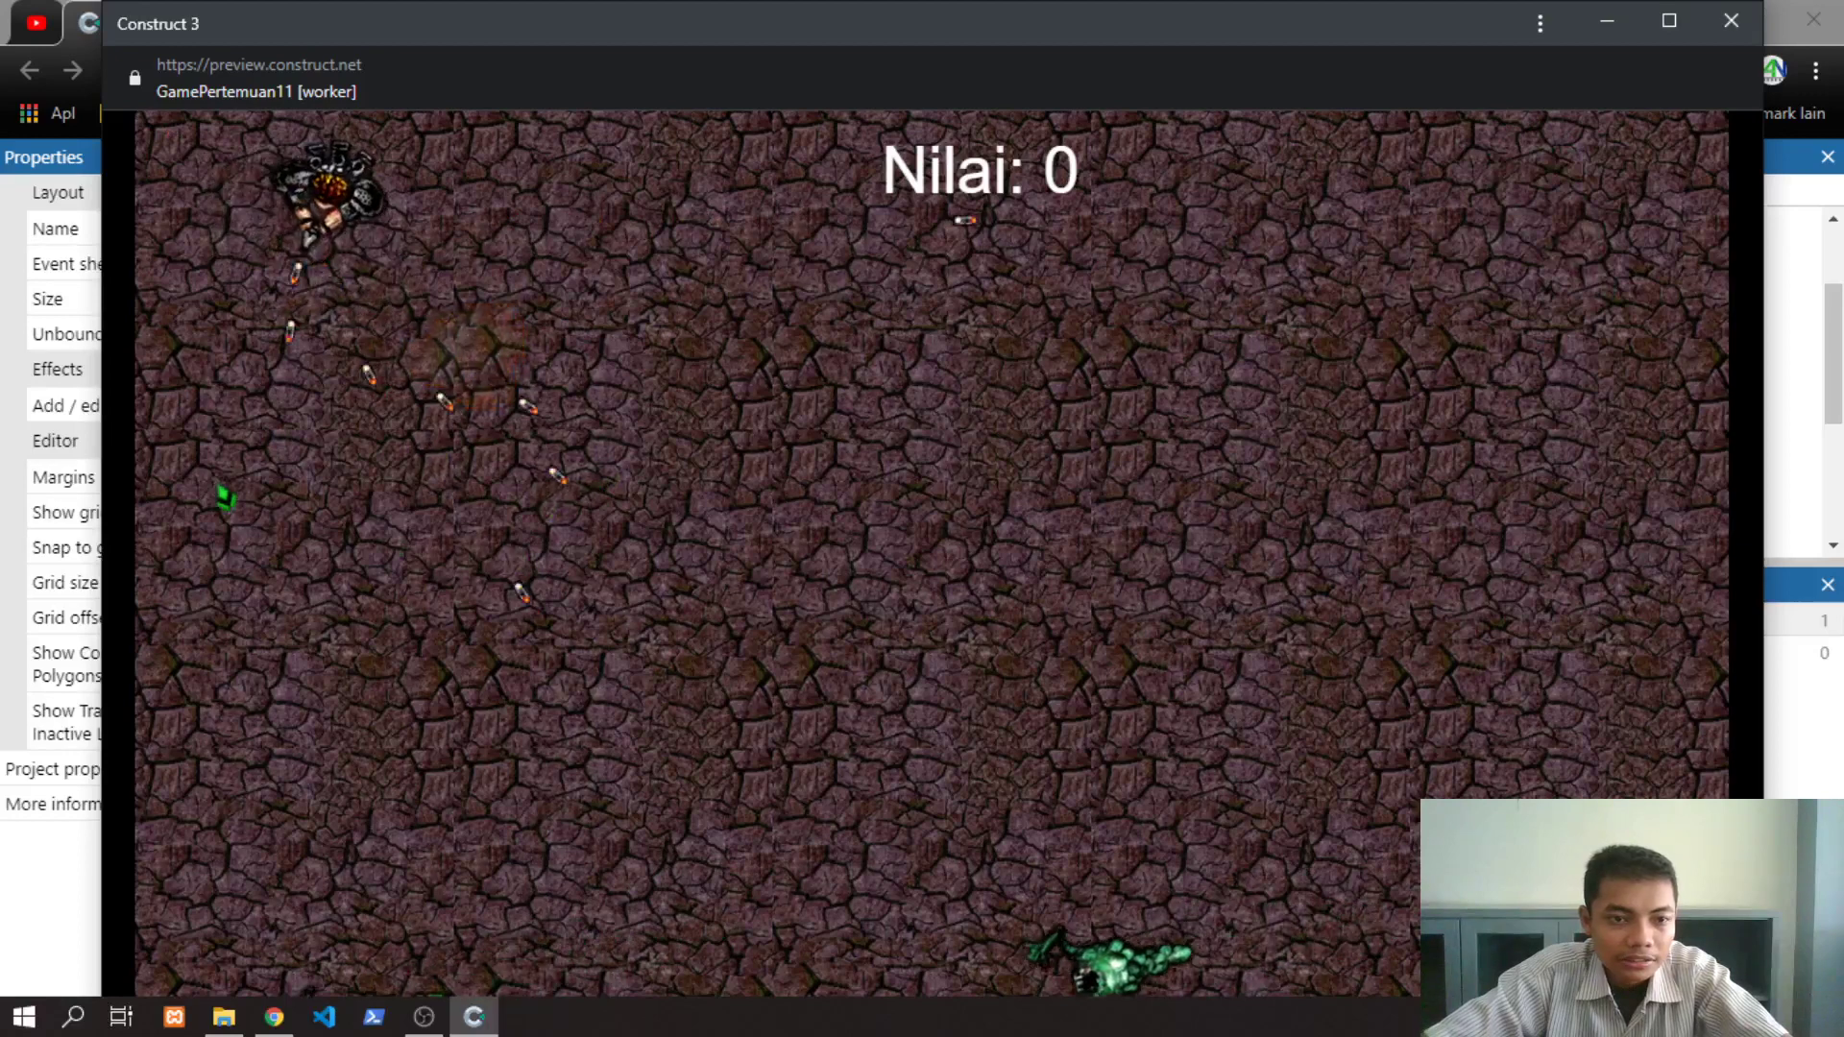
pyautogui.click(204, 480)
pyautogui.click(182, 477)
pyautogui.click(184, 475)
pyautogui.click(278, 423)
pyautogui.click(485, 229)
pyautogui.click(500, 219)
pyautogui.click(519, 213)
pyautogui.click(528, 219)
pyautogui.click(535, 225)
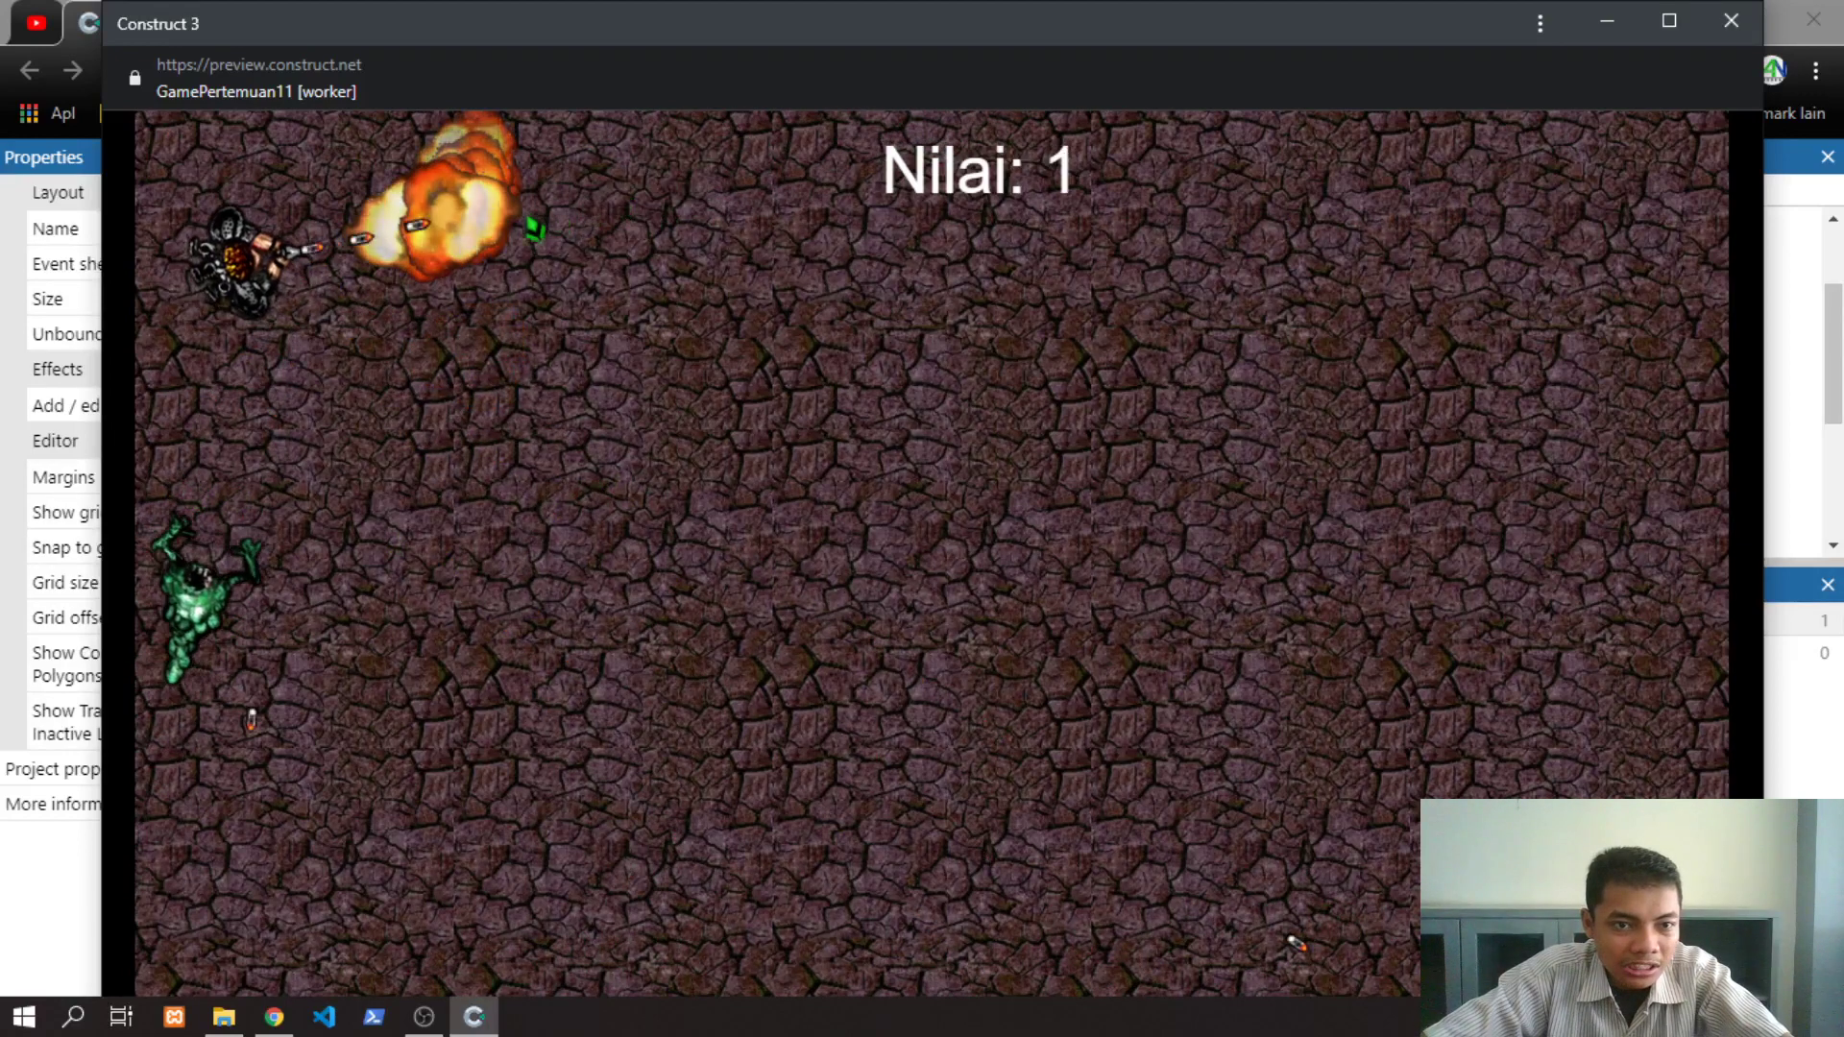
pyautogui.click(316, 370)
pyautogui.click(307, 384)
pyautogui.click(308, 395)
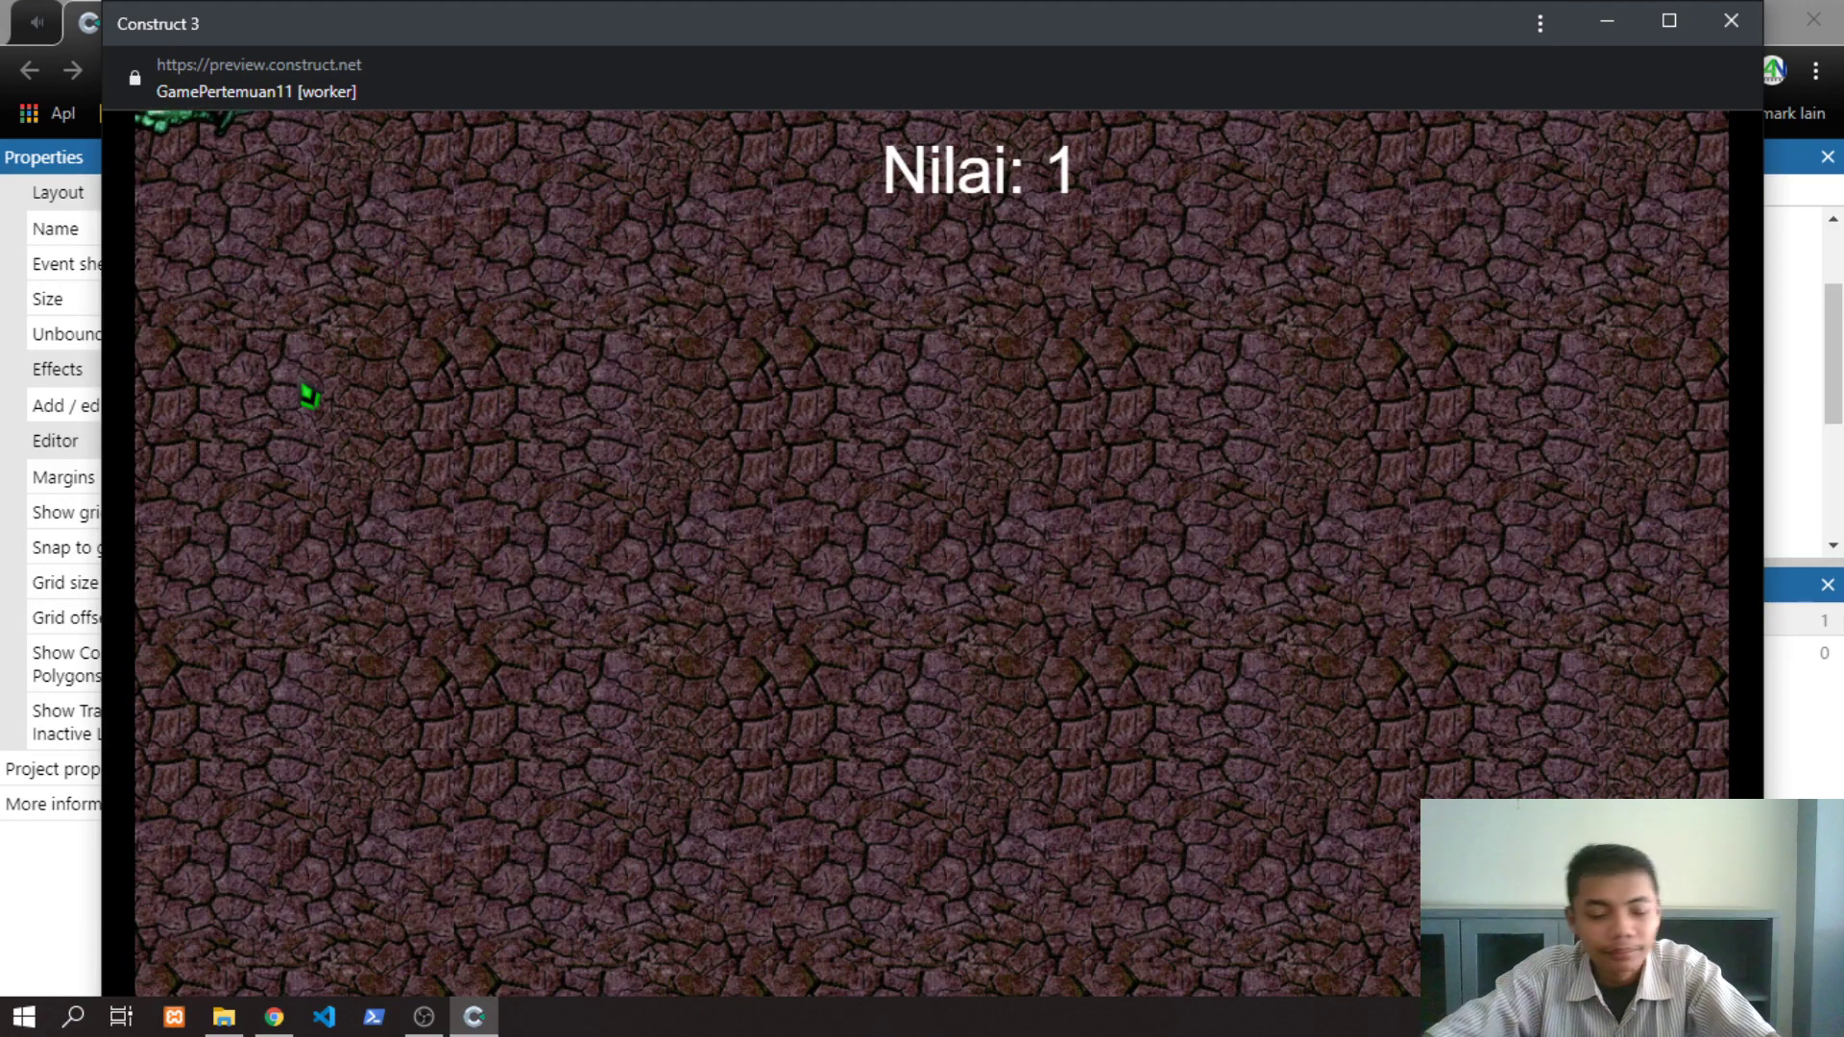
# Restart the preview, test moving the player while firing at the Setan, and close the preview window
pyautogui.press('F5')
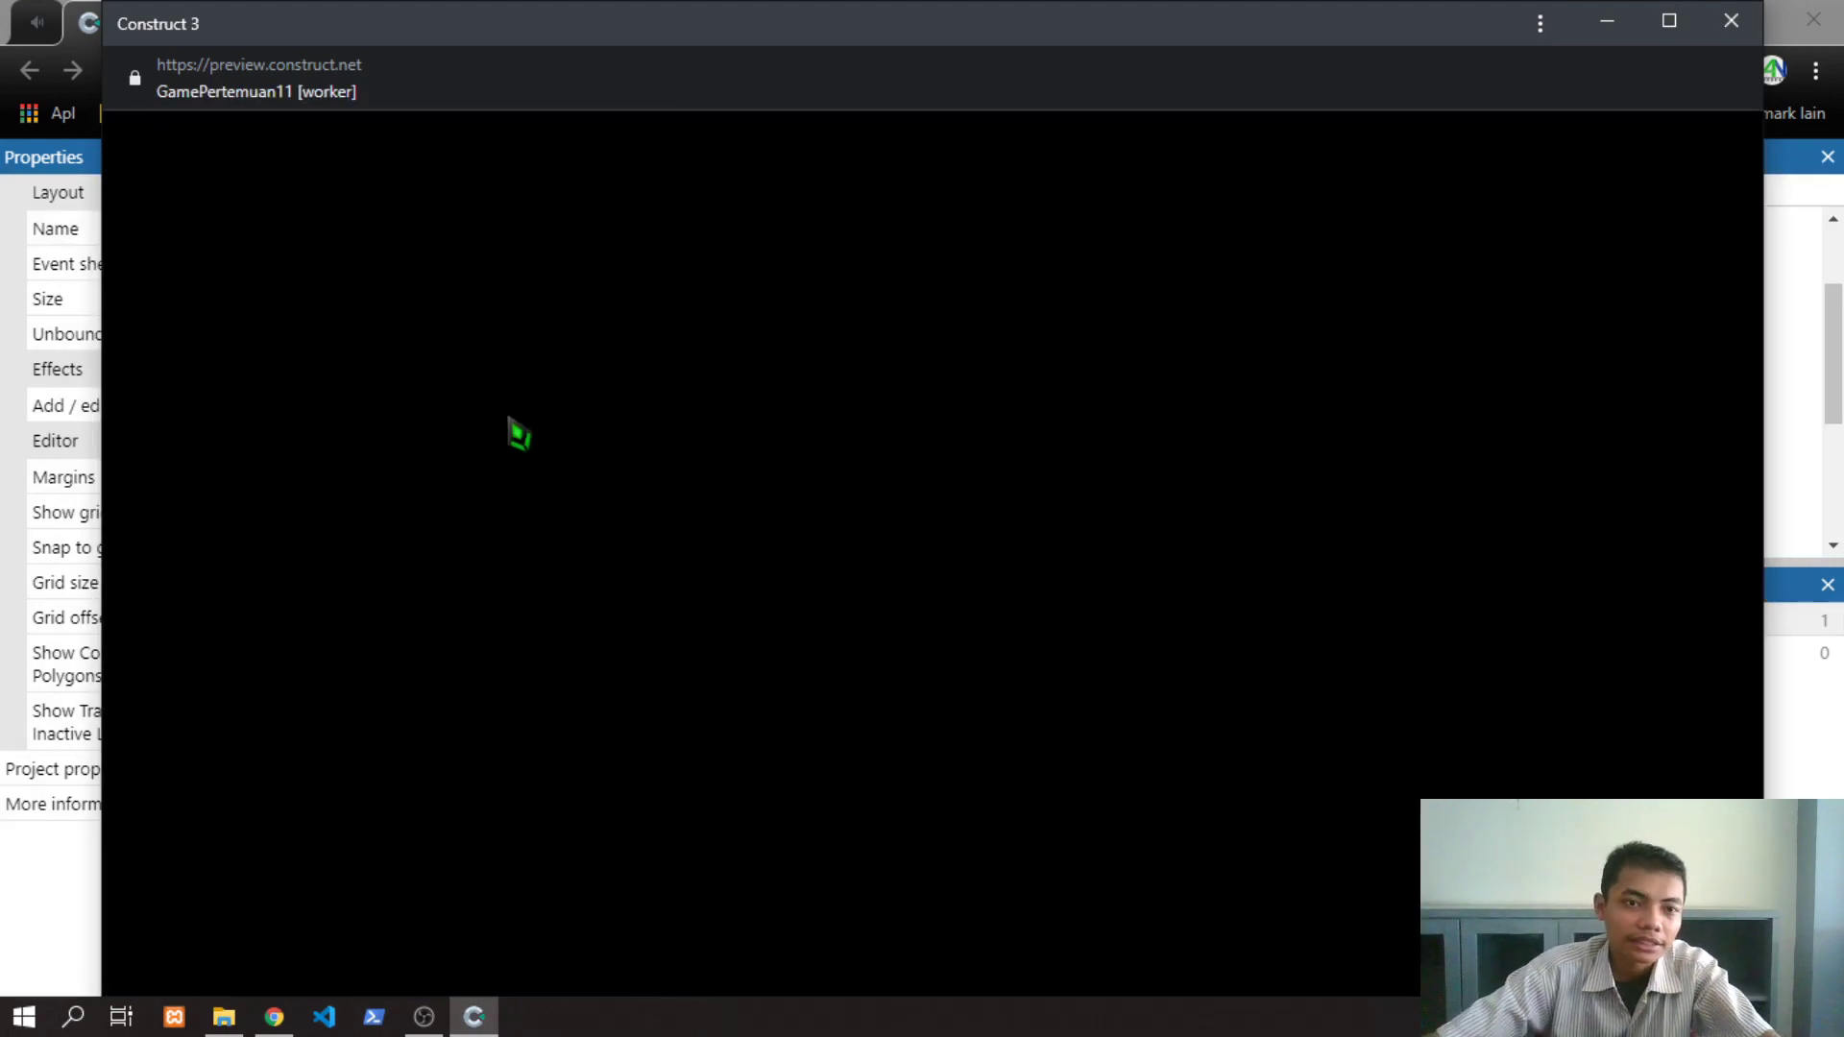
pyautogui.click(597, 466)
pyautogui.click(605, 482)
pyautogui.click(548, 495)
pyautogui.click(288, 480)
pyautogui.click(269, 462)
pyautogui.click(614, 380)
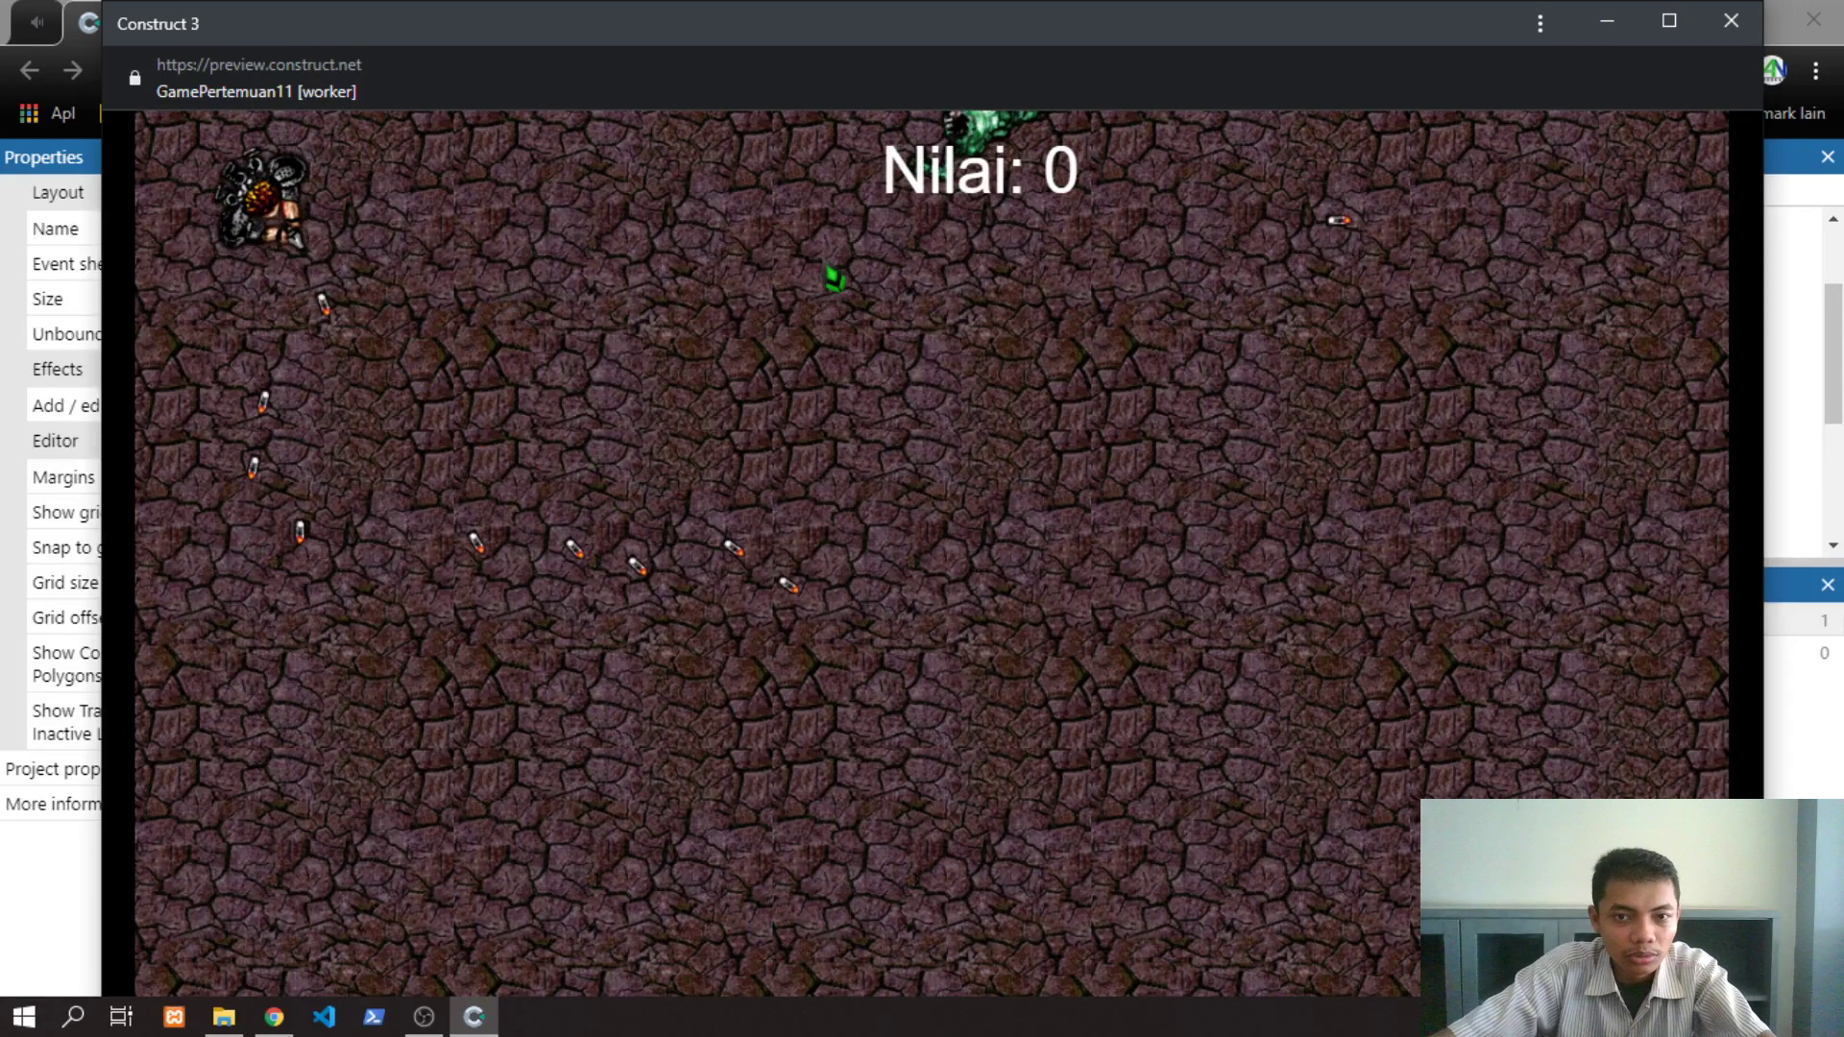
pyautogui.press('Down')
pyautogui.click(577, 178)
pyautogui.click(519, 192)
pyautogui.press('Up')
pyautogui.press('Up')
pyautogui.press('Right')
pyautogui.click(385, 567)
pyautogui.click(331, 610)
pyautogui.click(250, 617)
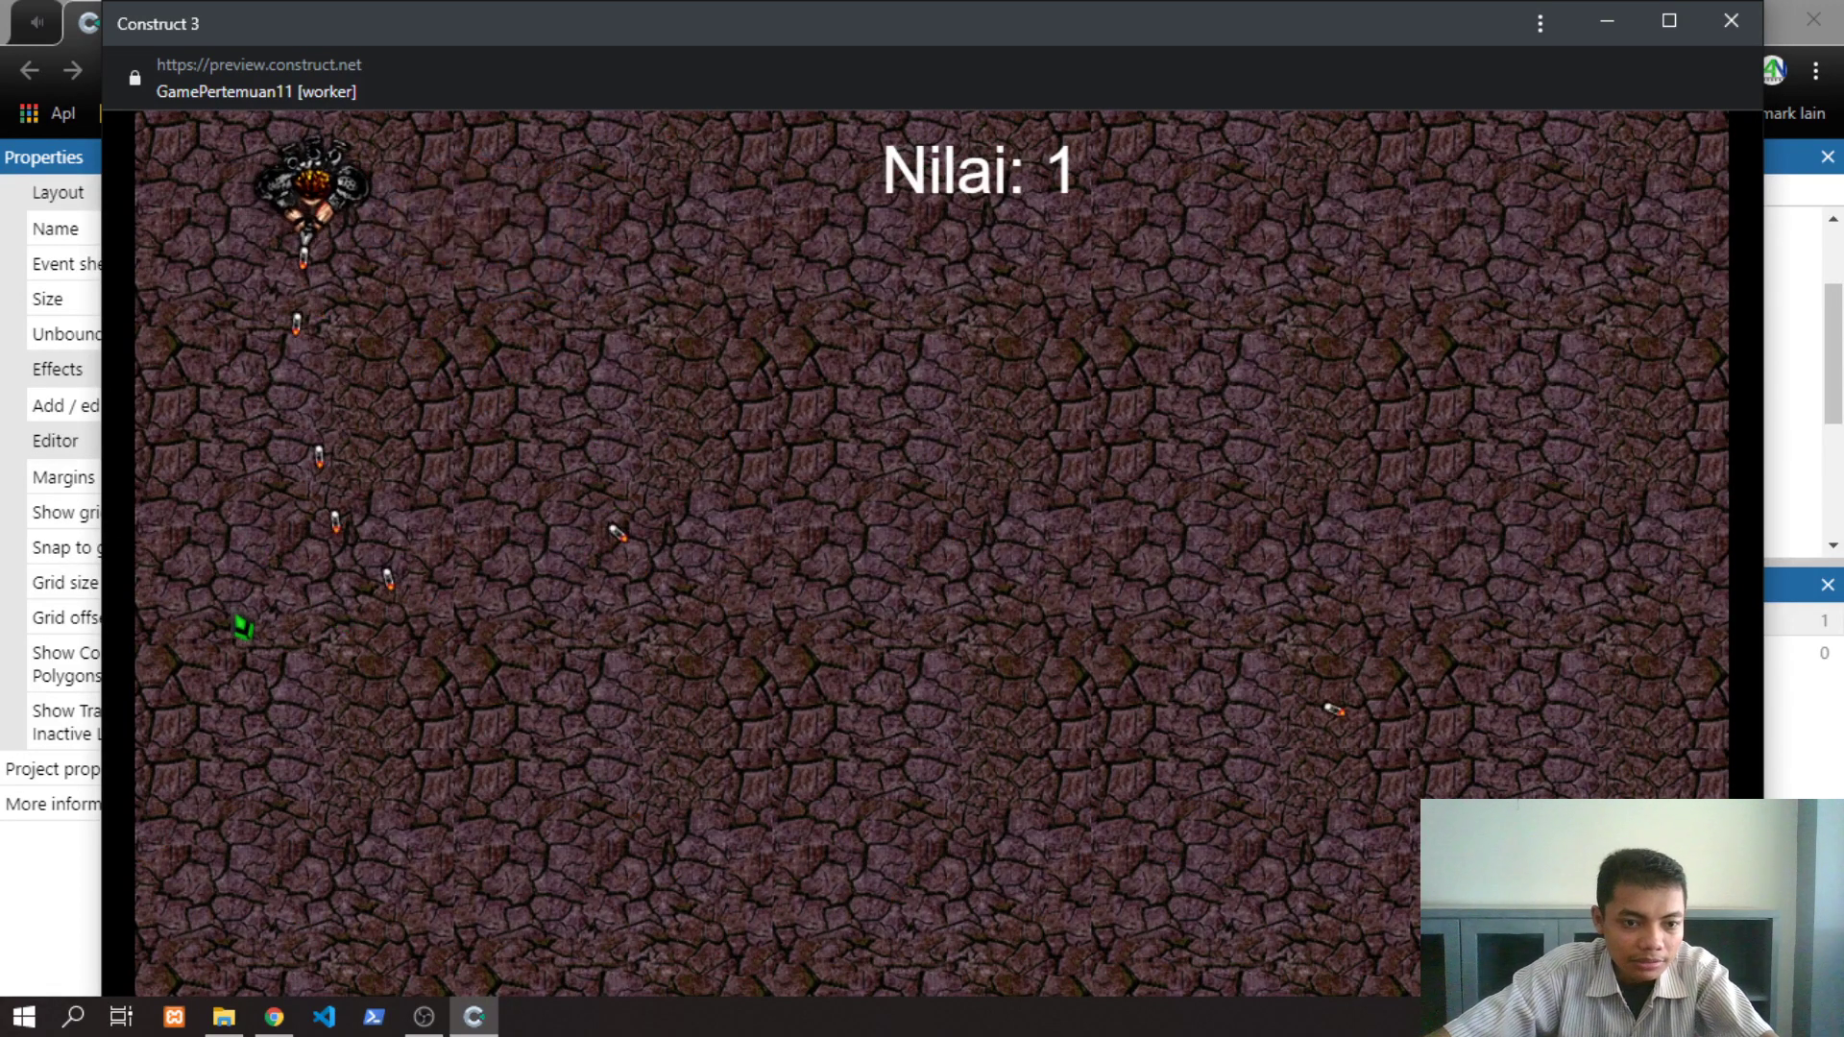
pyautogui.click(121, 544)
pyautogui.click(93, 523)
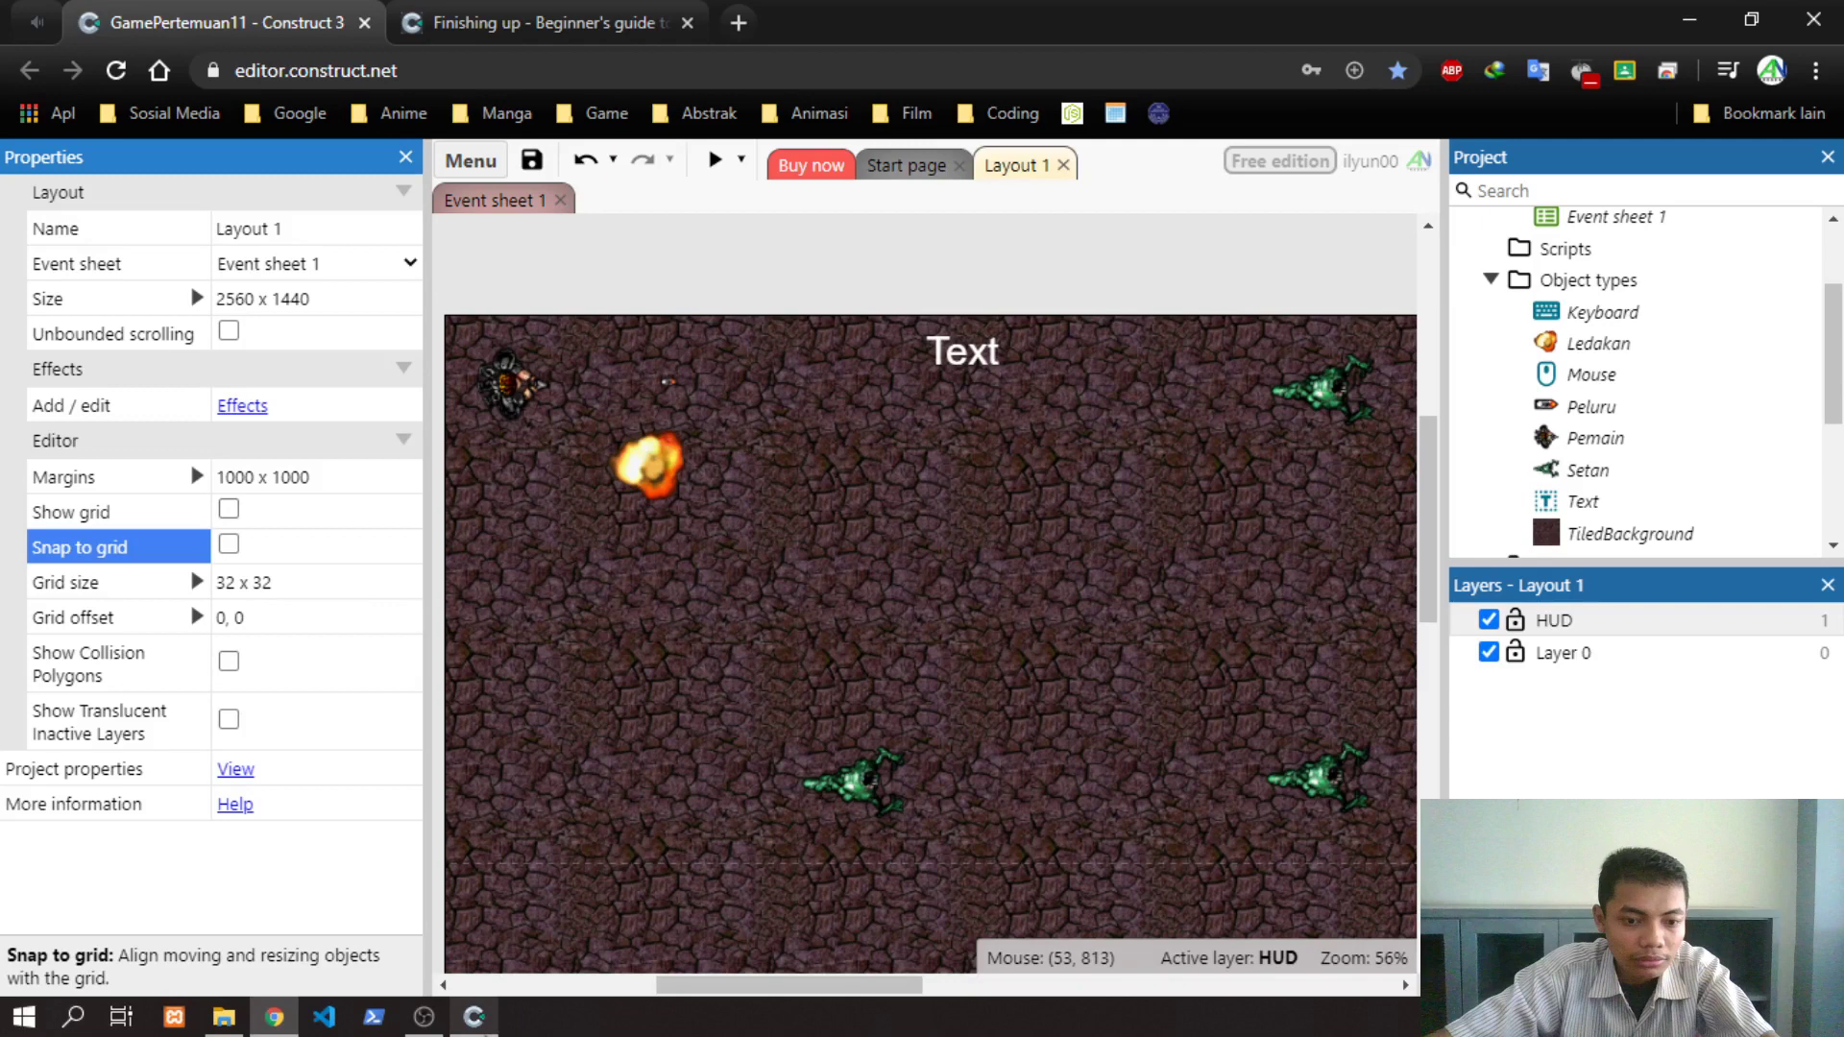
pyautogui.click(484, 1031)
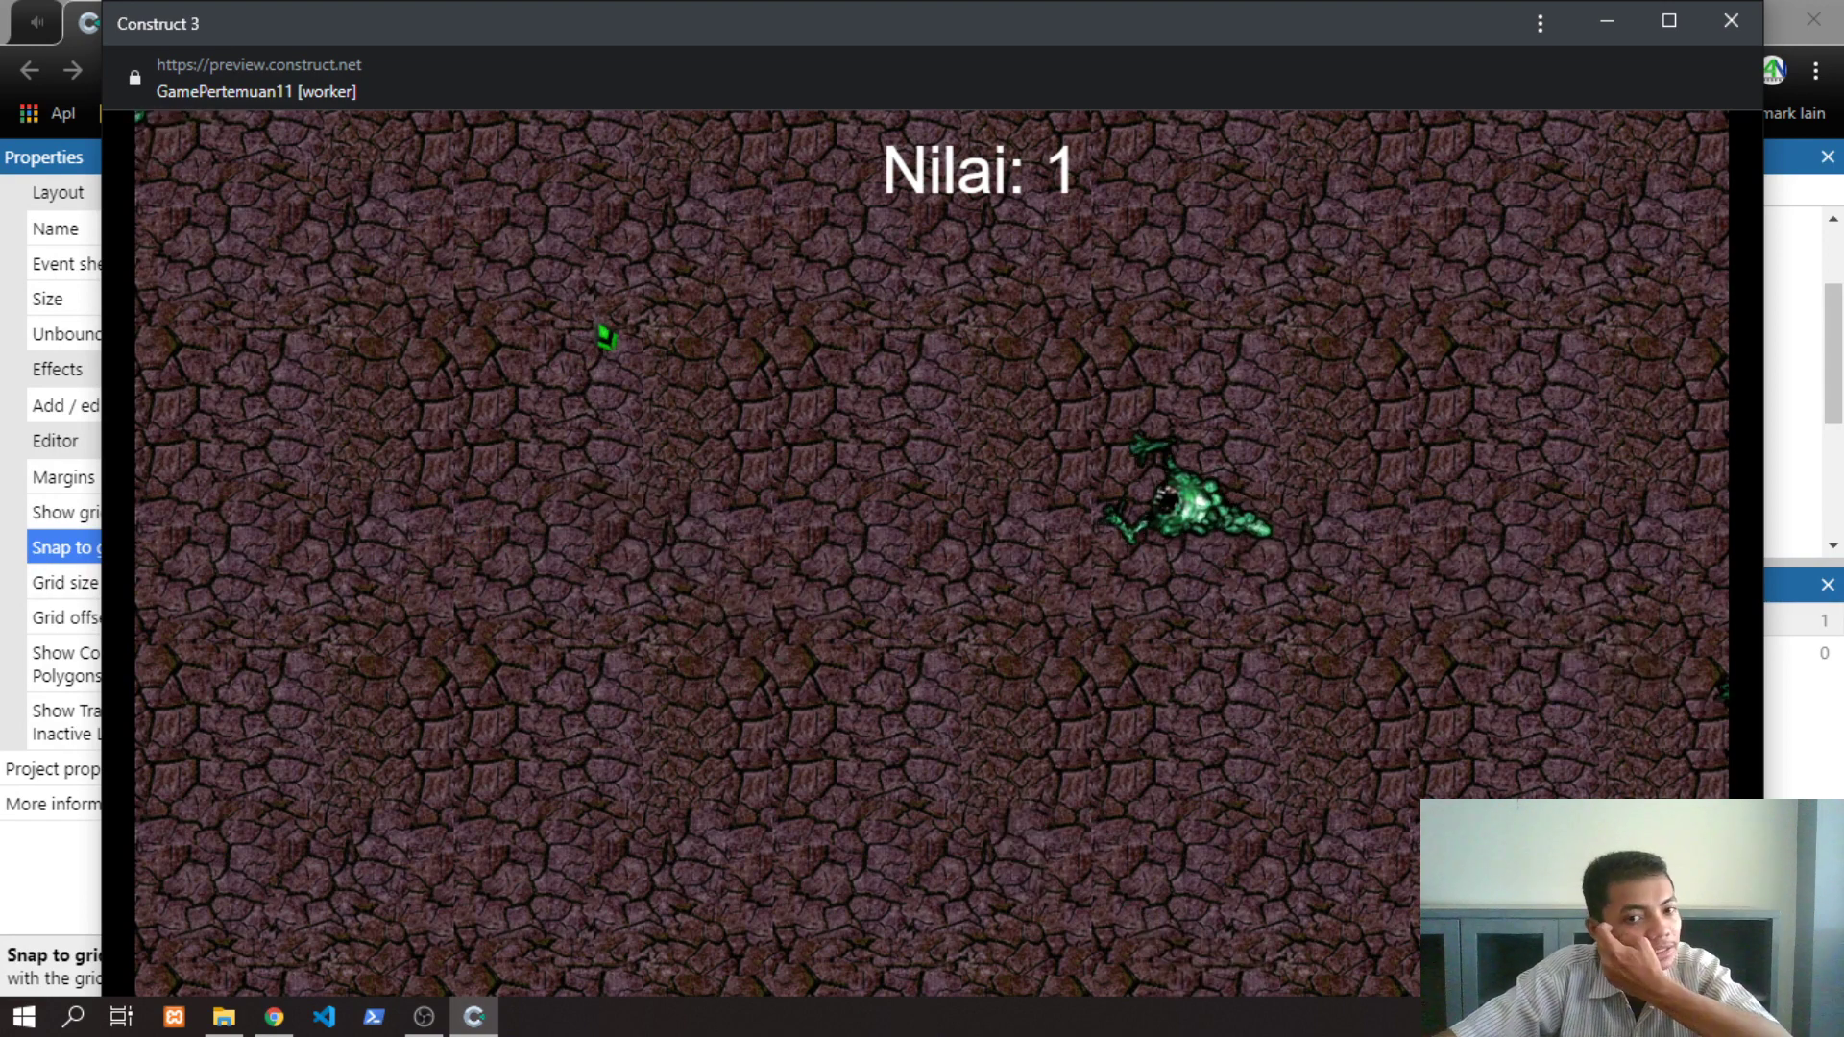
pyautogui.click(1731, 22)
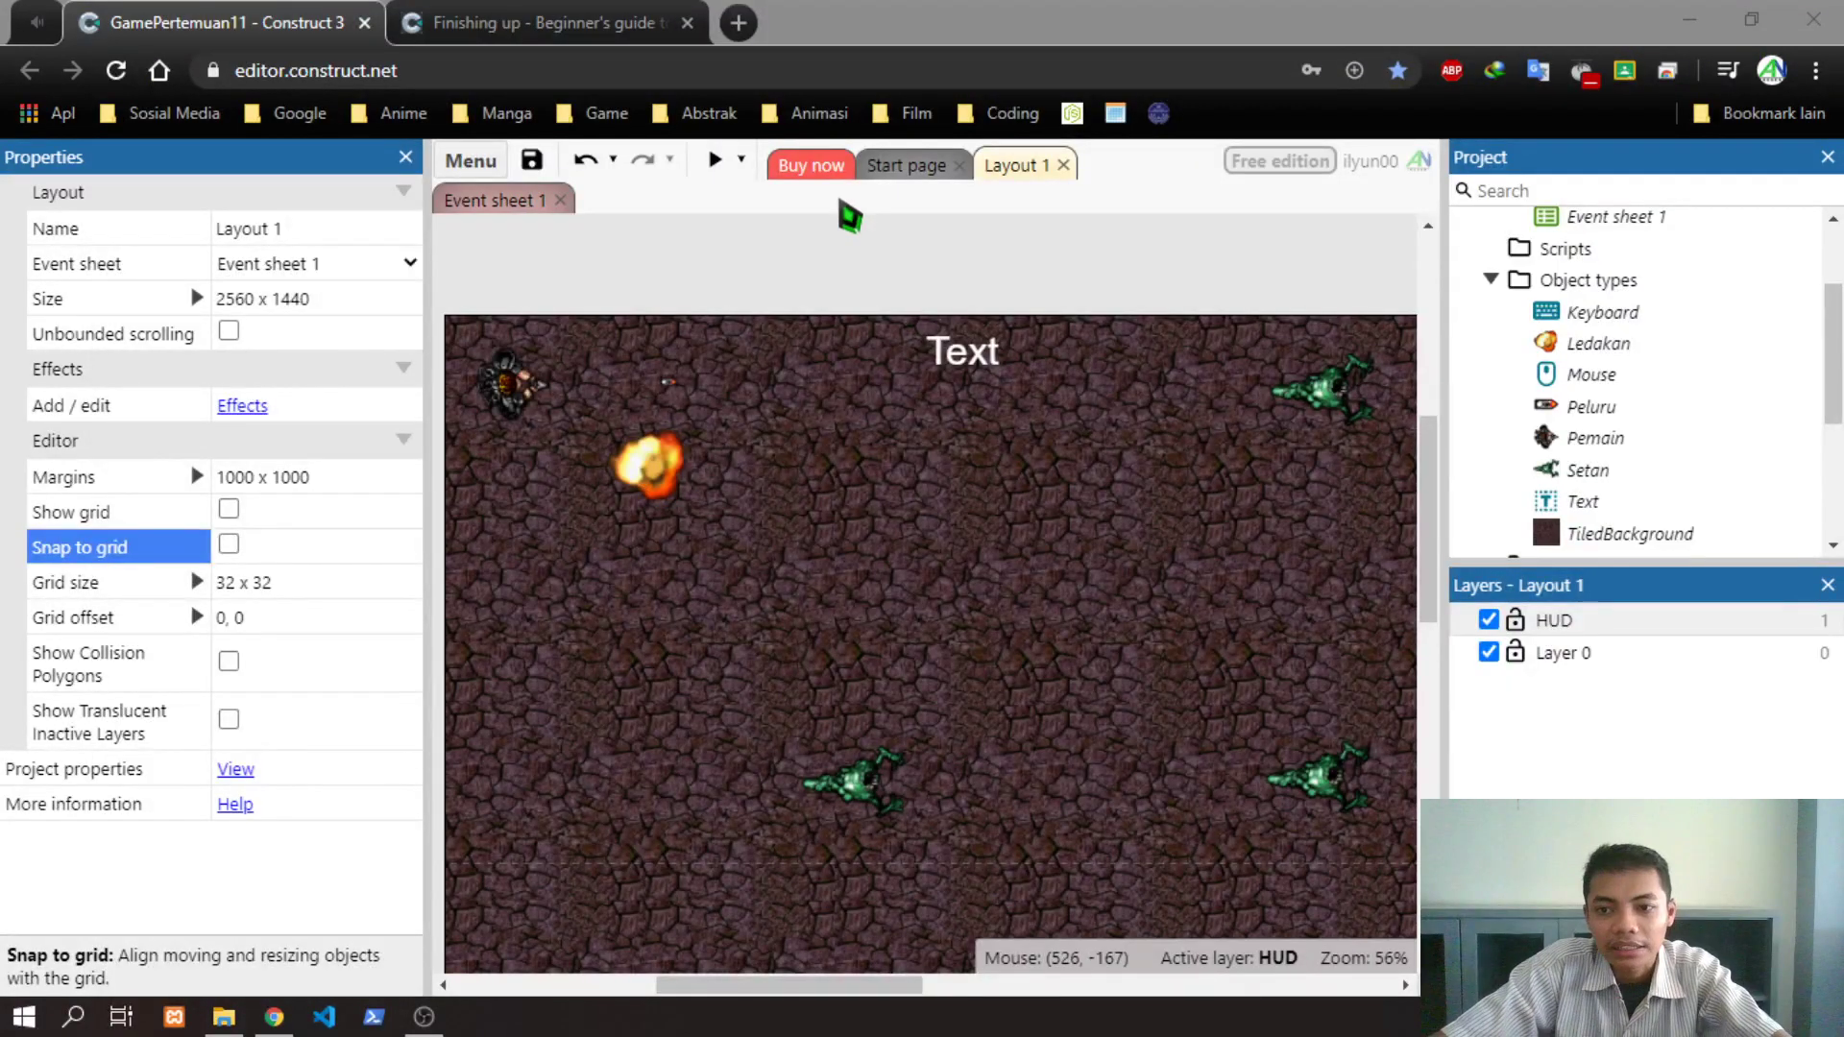
# Add a new event to Event sheet 1 with the Keyboard condition On key pressed, using the A key
pyautogui.click(489, 199)
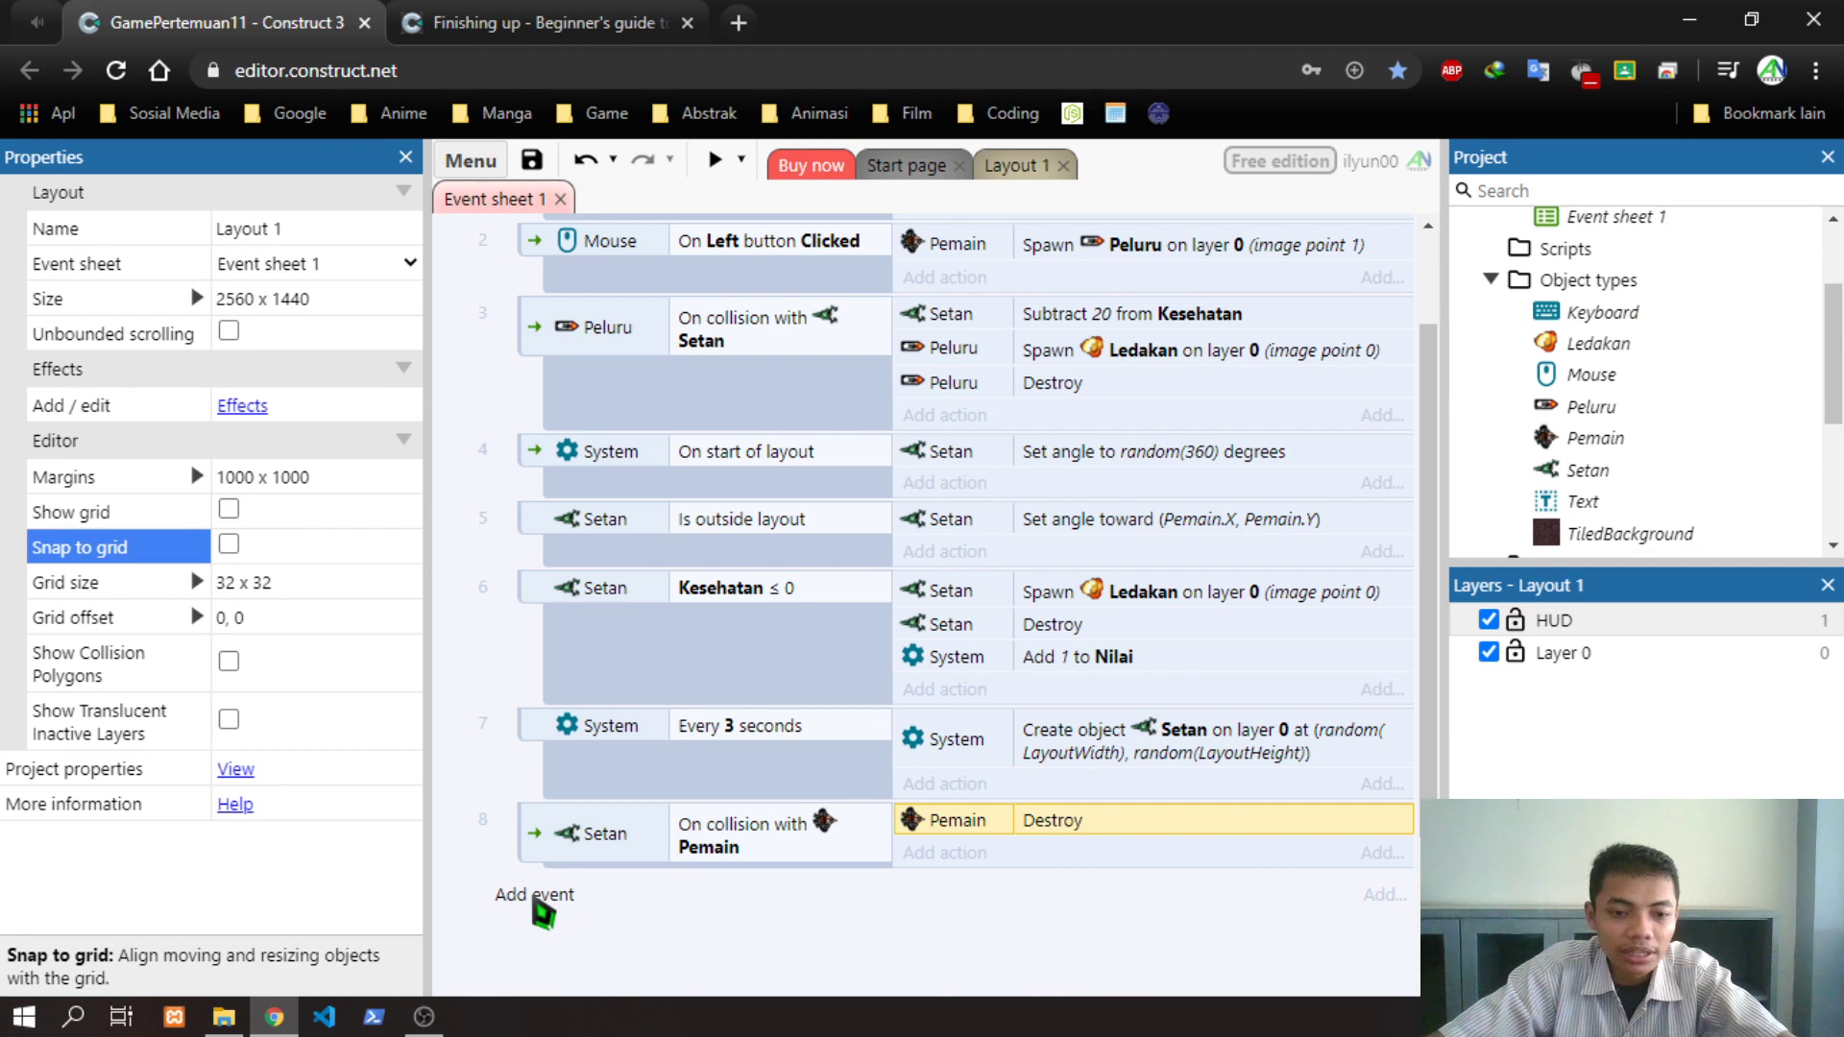
pyautogui.click(536, 903)
pyautogui.doubleClick(767, 384)
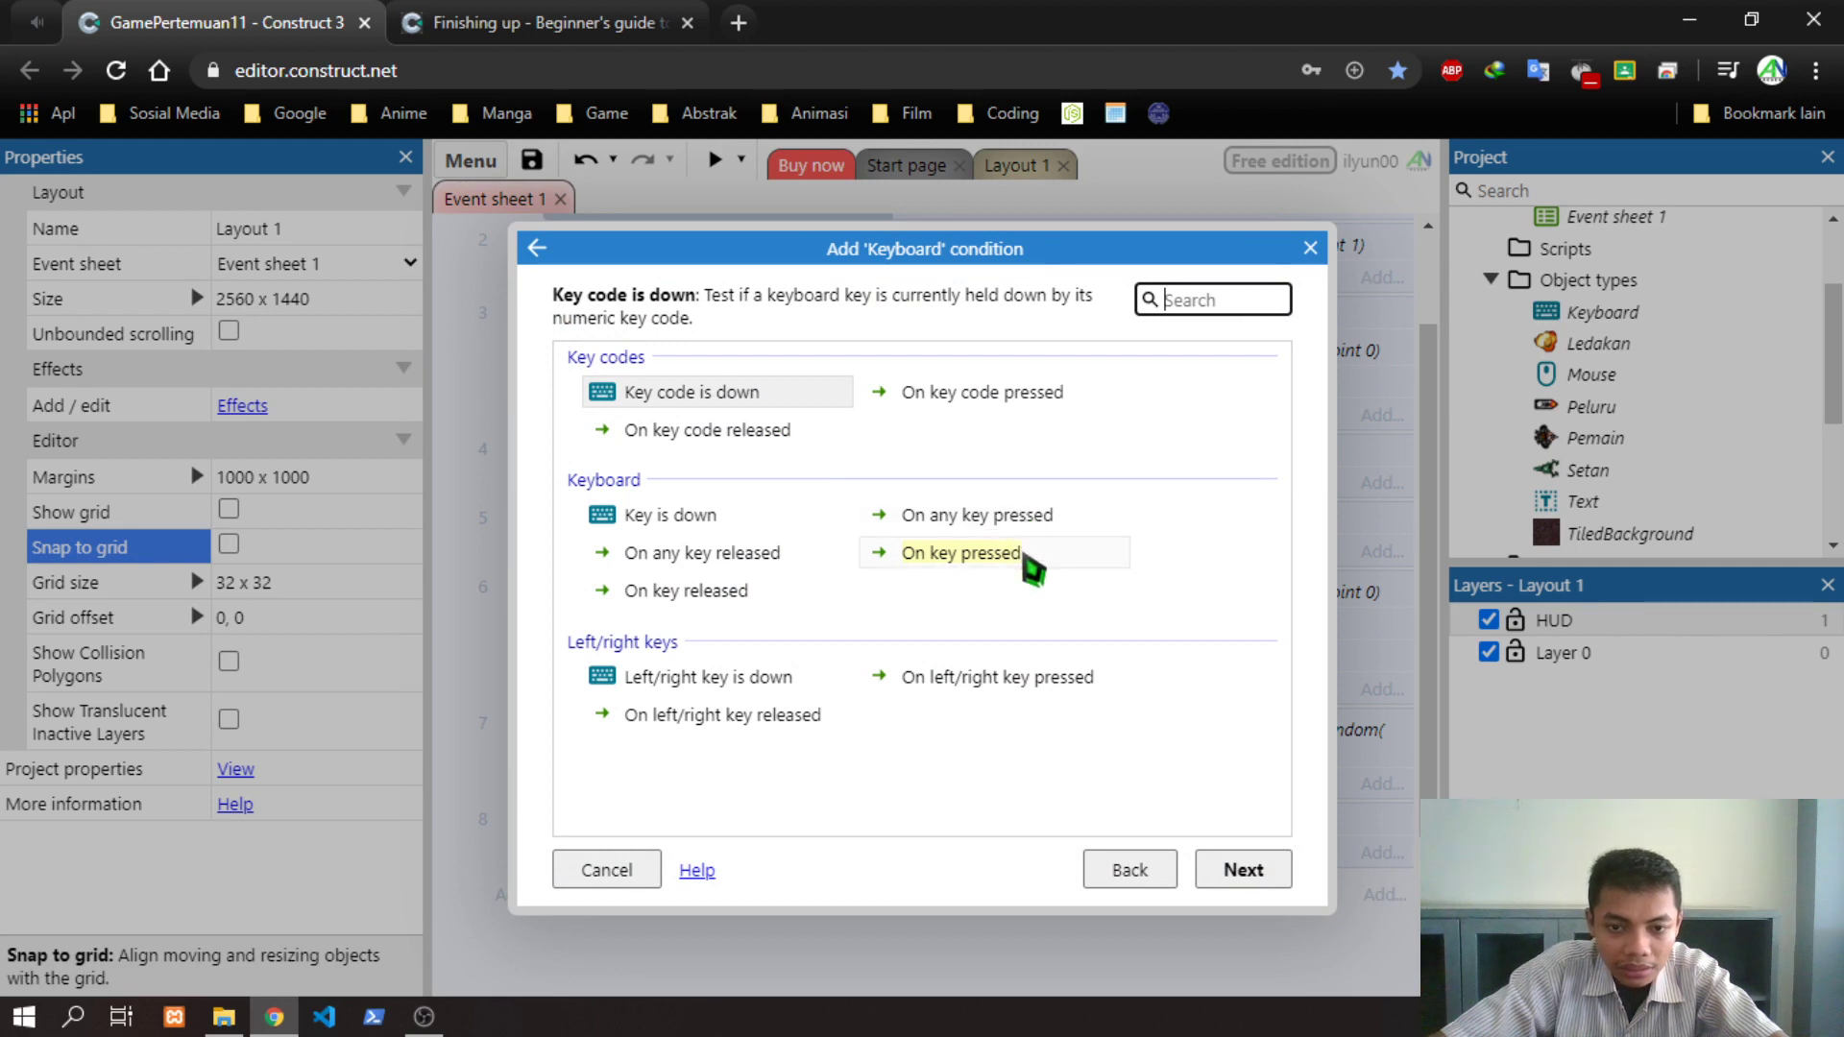
pyautogui.doubleClick(978, 559)
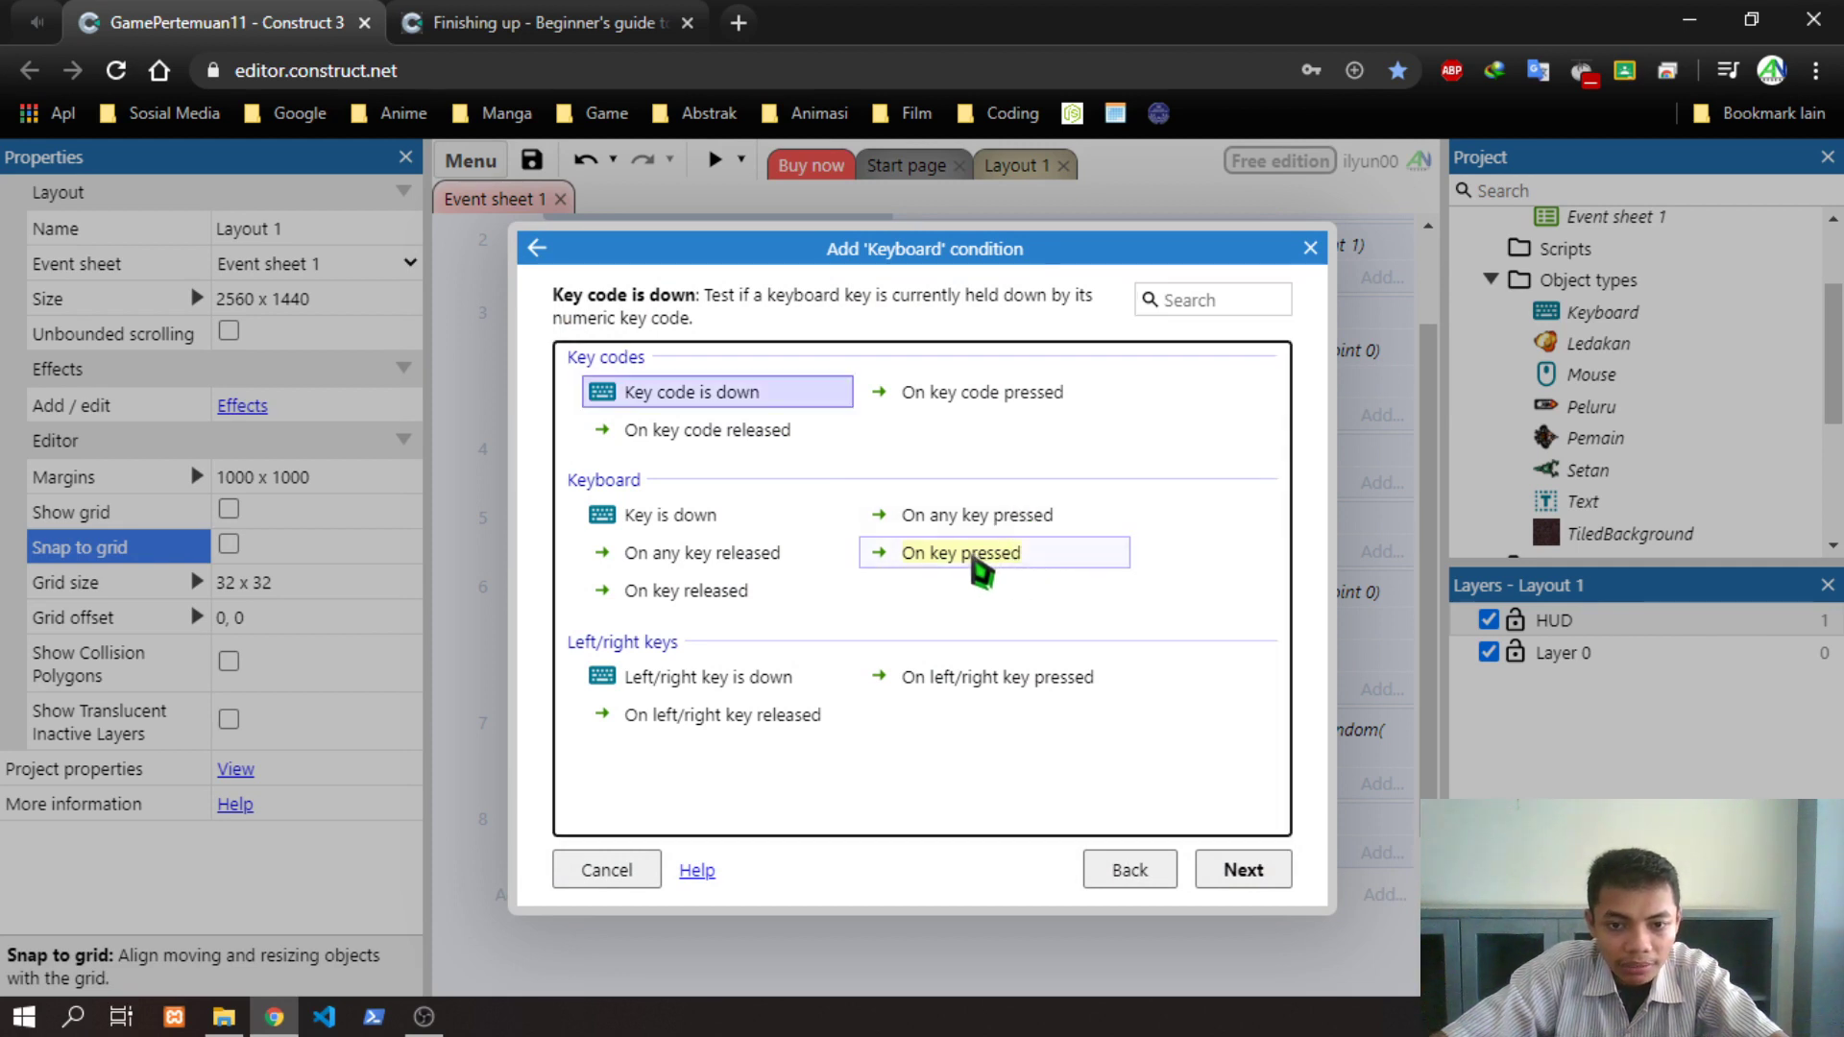
pyautogui.click(964, 503)
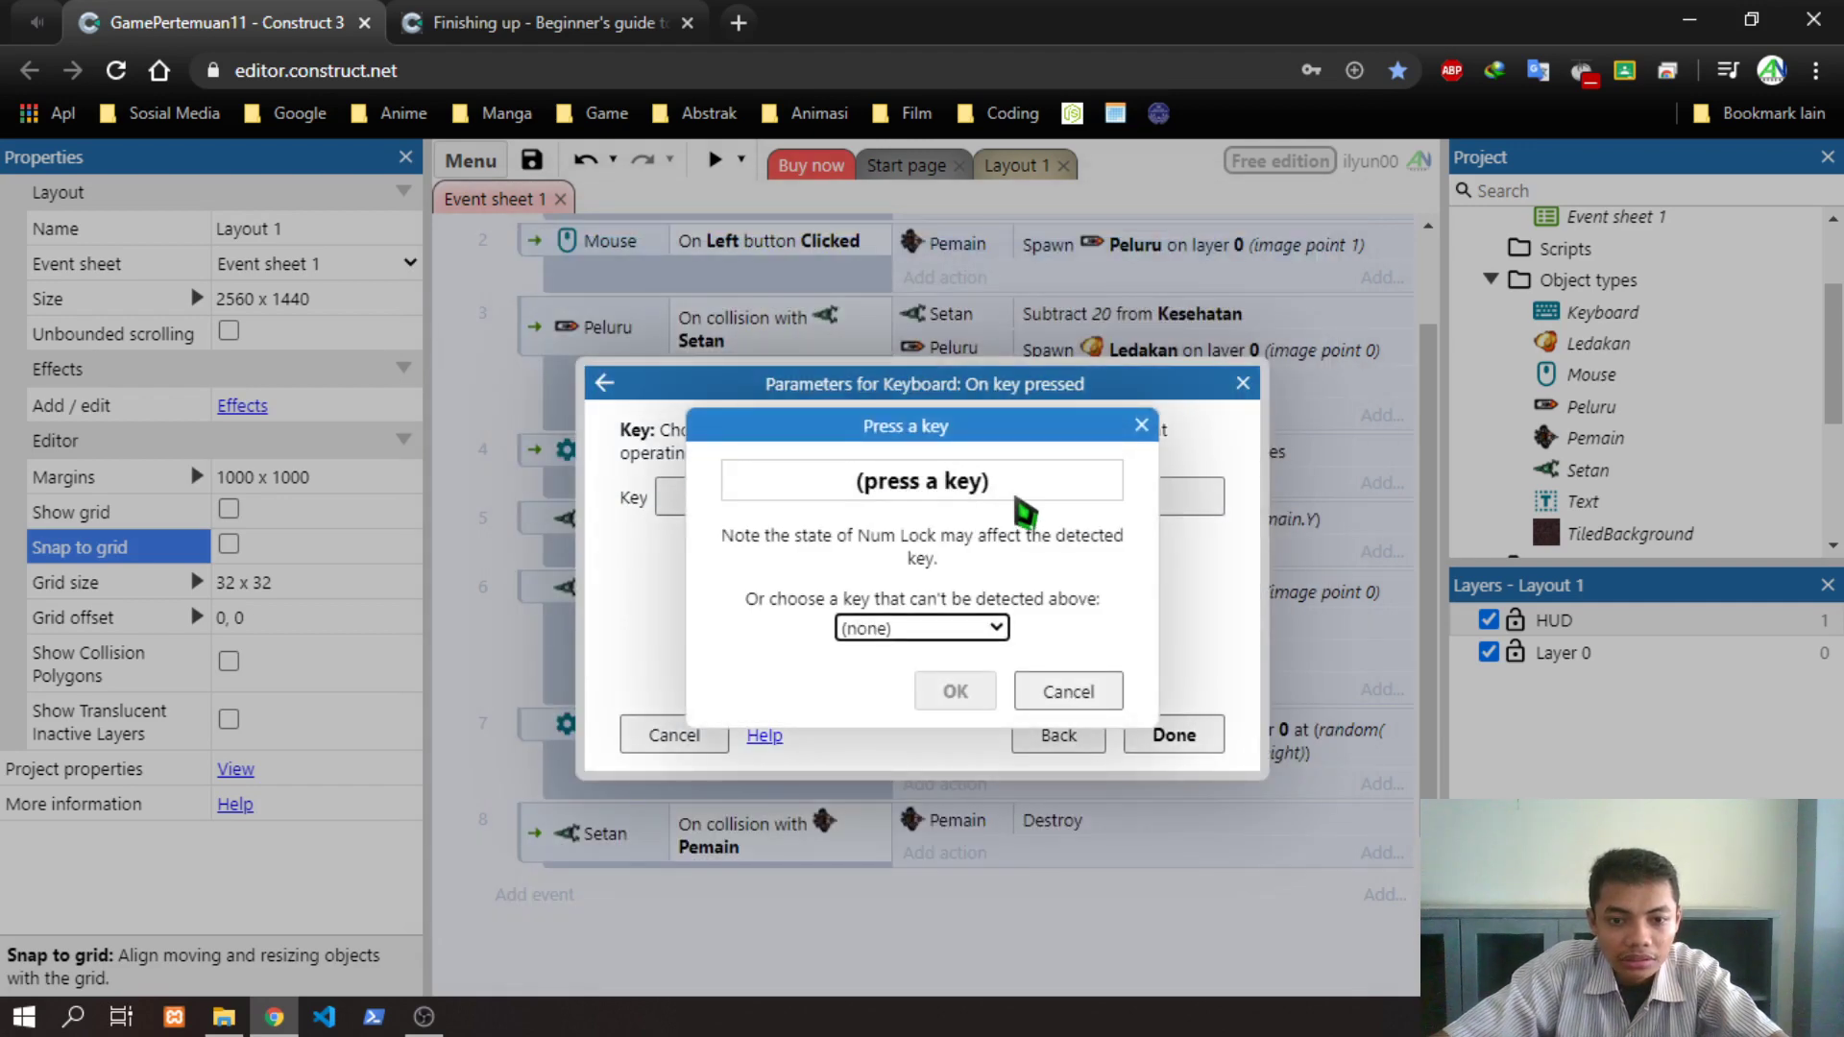
pyautogui.click(1141, 426)
pyautogui.click(1152, 501)
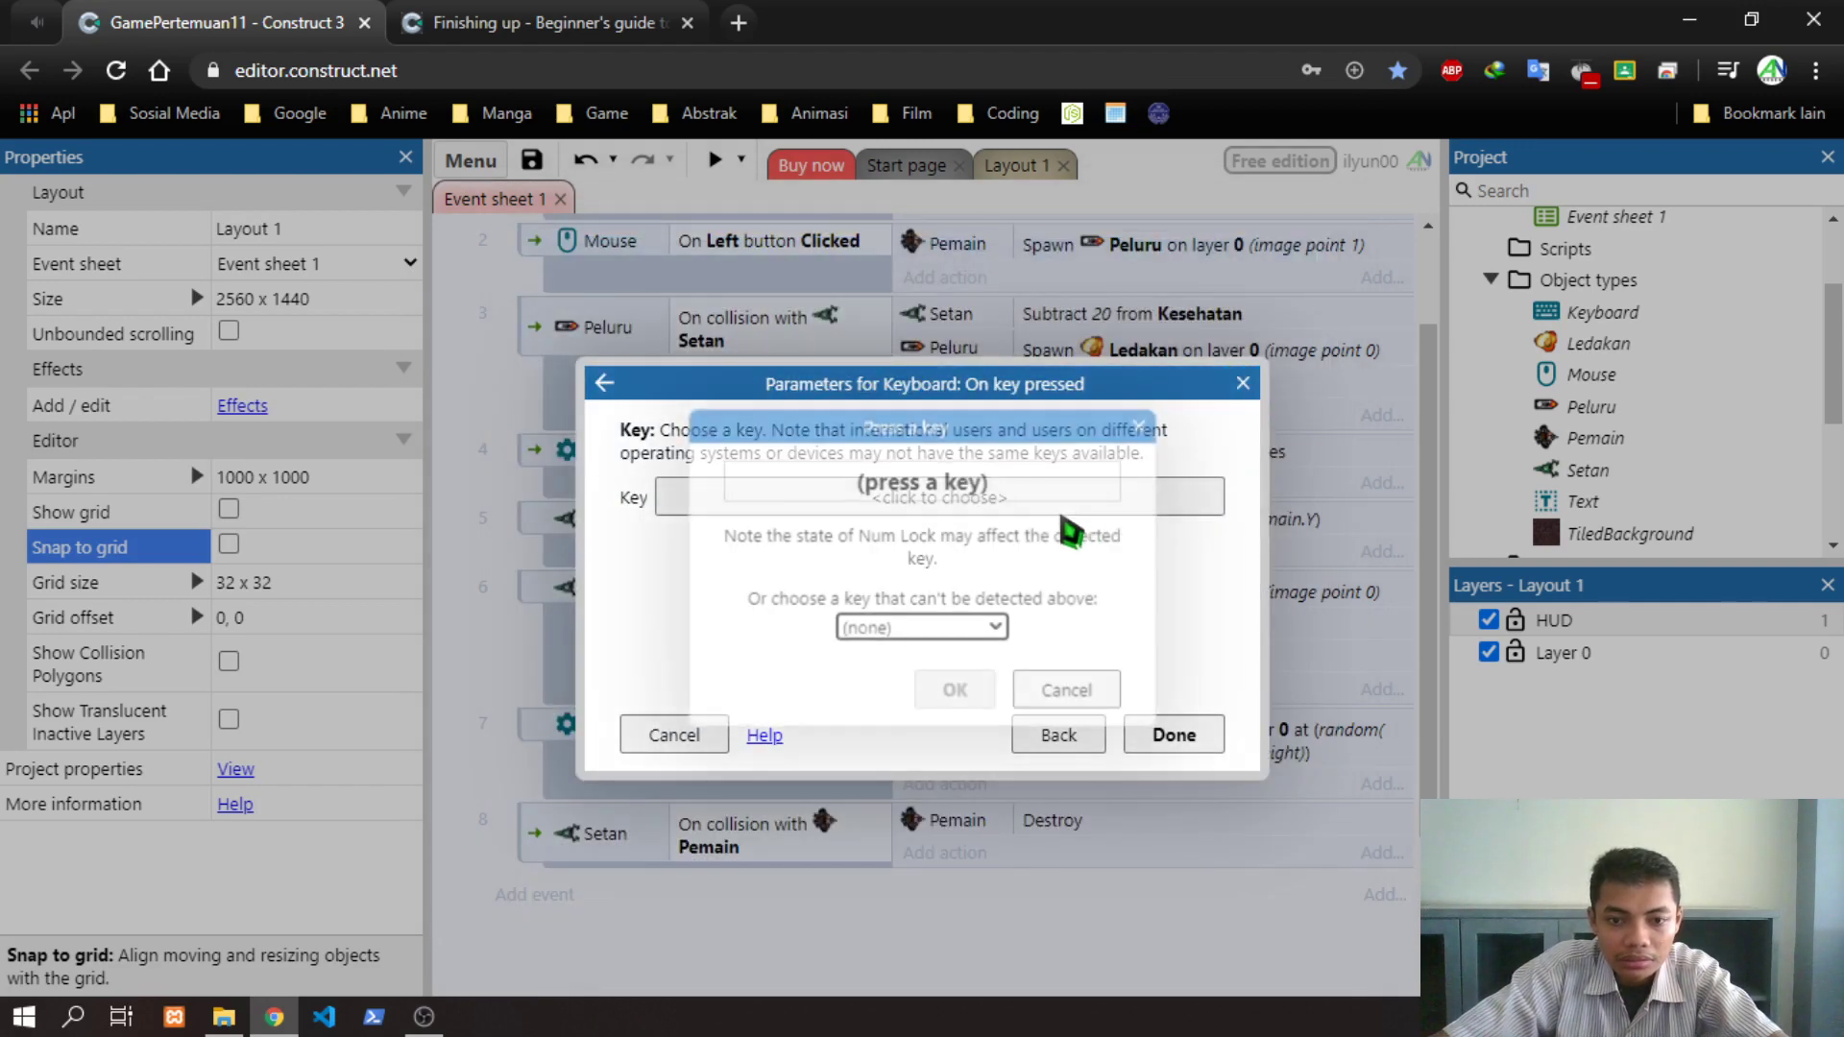
pyautogui.click(922, 628)
pyautogui.click(951, 501)
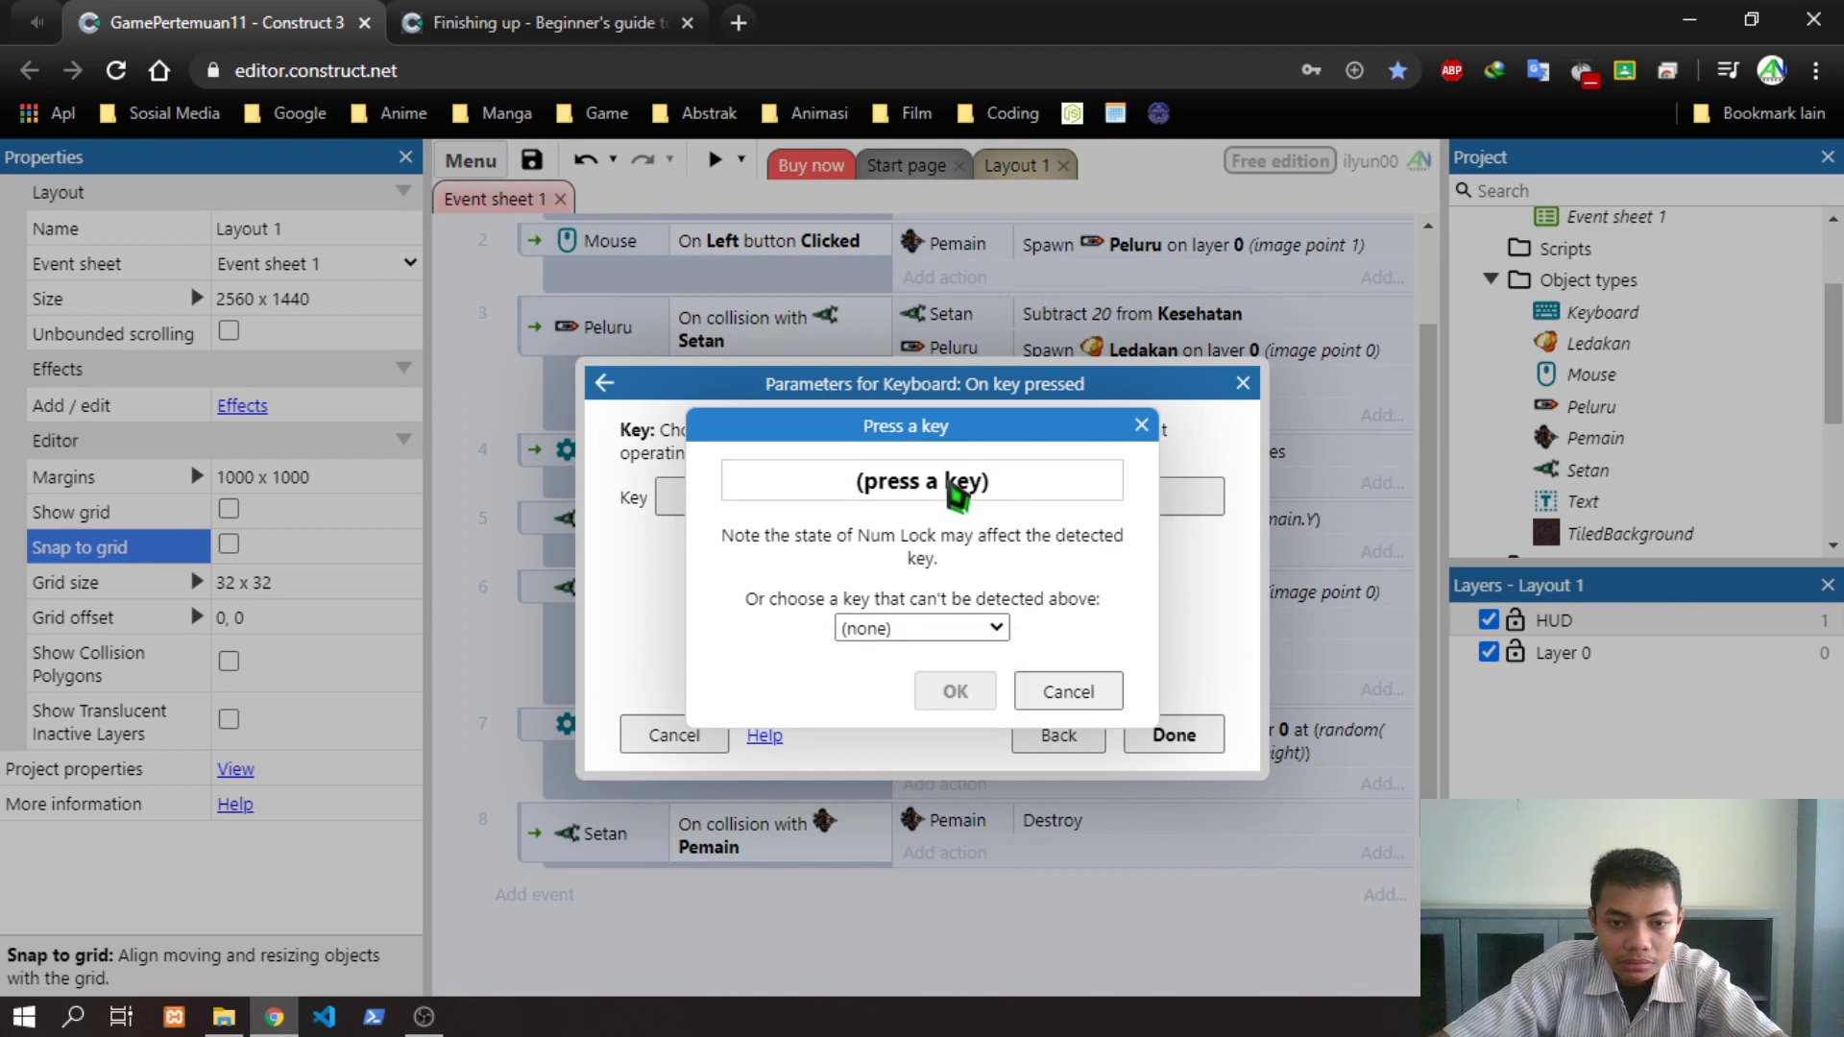
pyautogui.press('a')
pyautogui.click(956, 691)
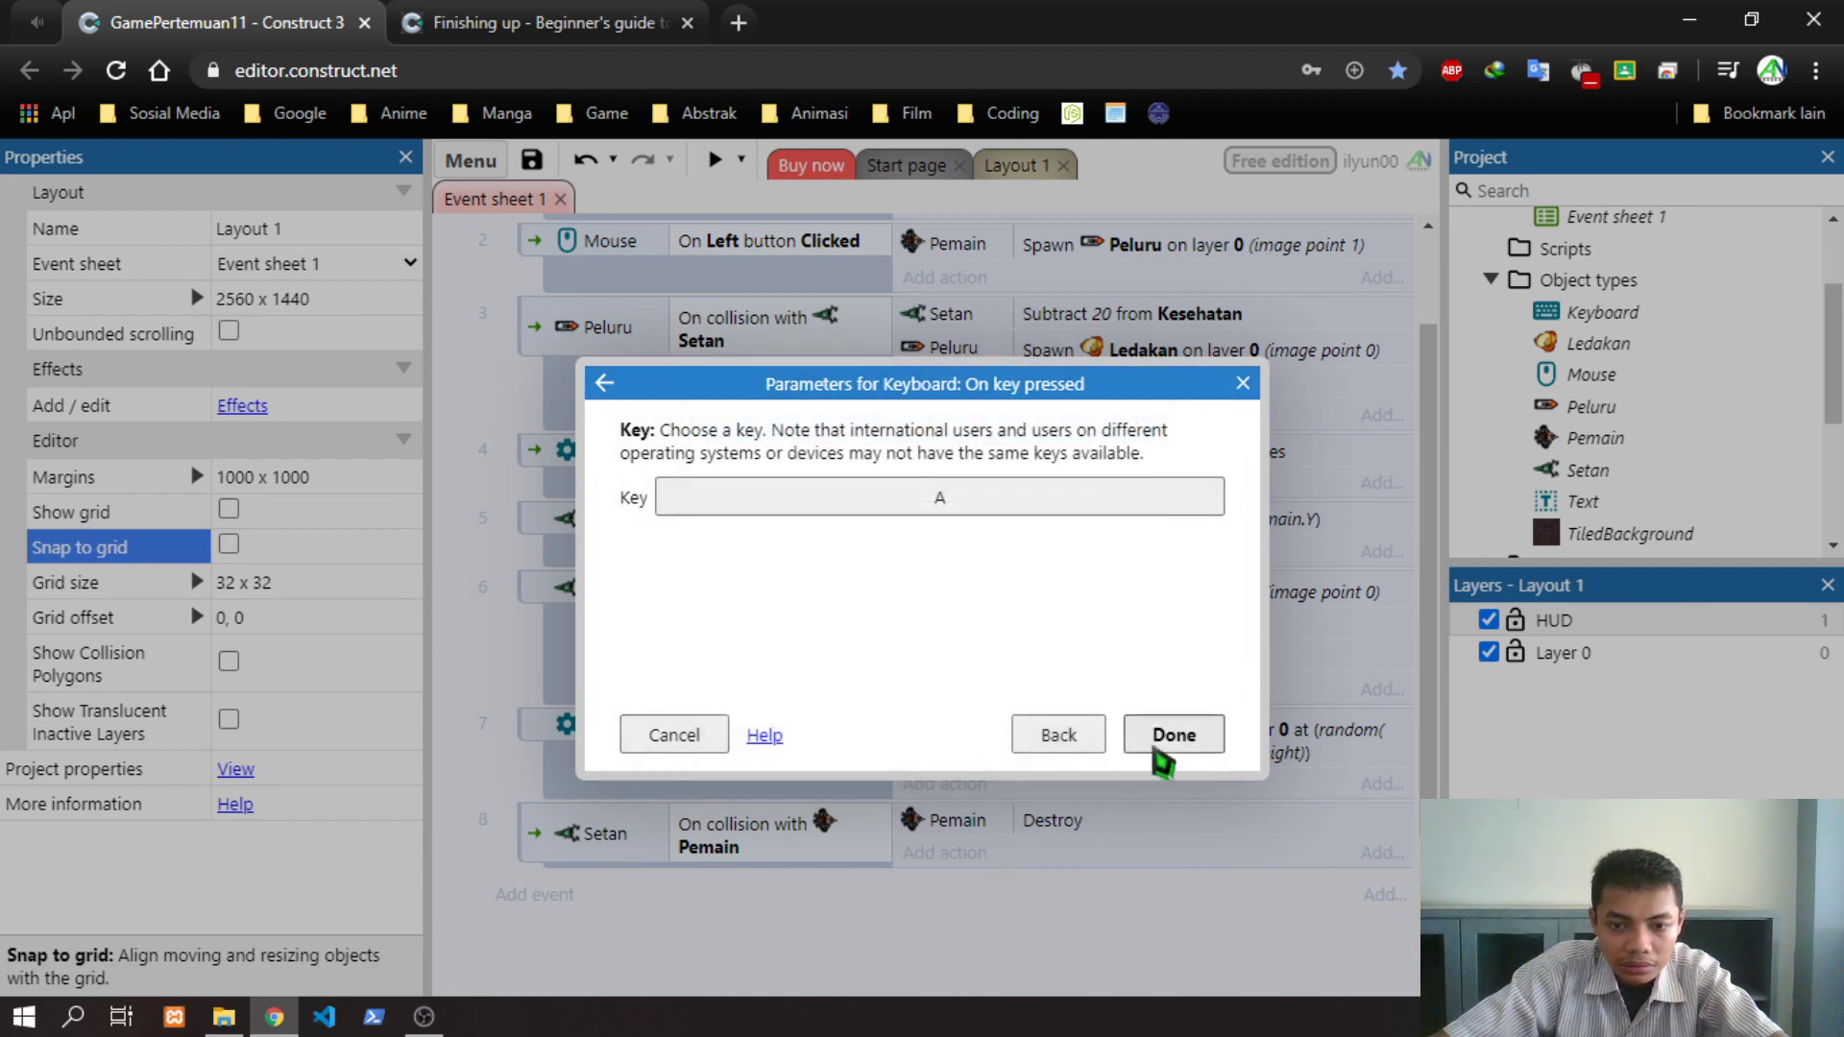
pyautogui.click(1167, 740)
pyautogui.click(932, 889)
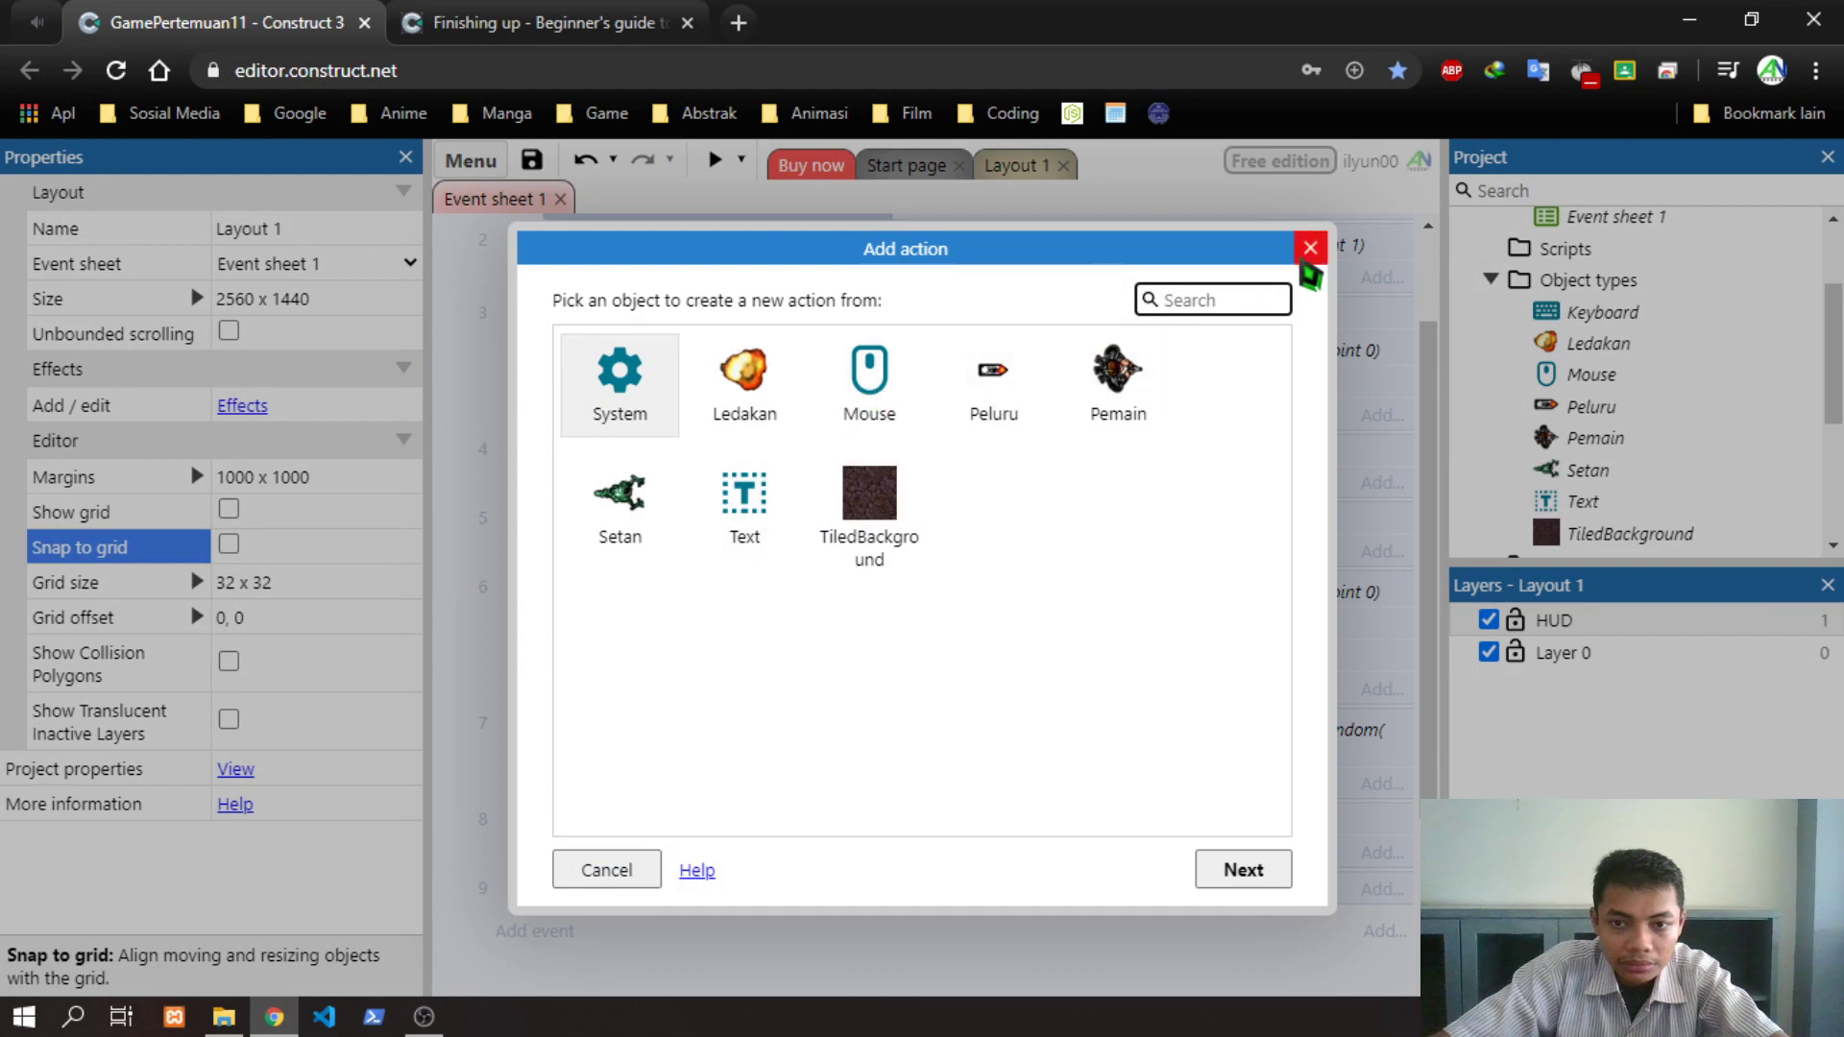
pyautogui.click(1309, 257)
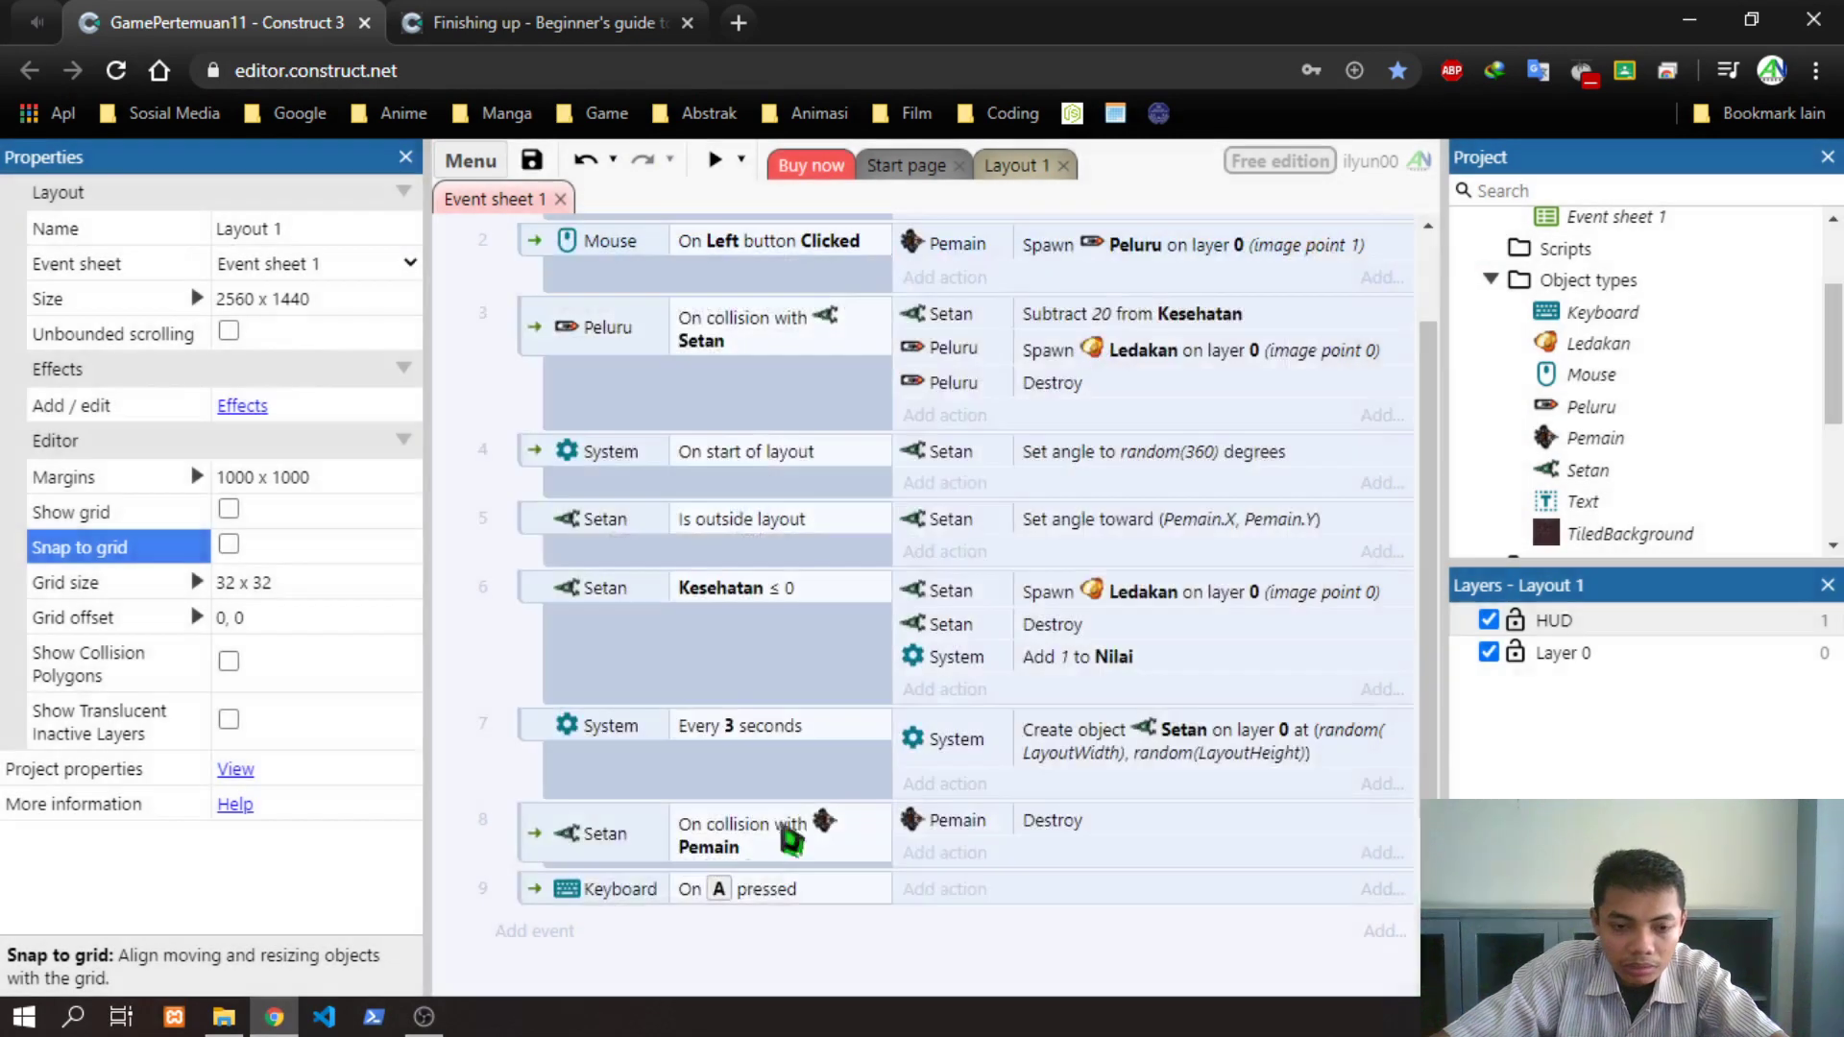
pyautogui.click(711, 893)
pyautogui.doubleClick(638, 896)
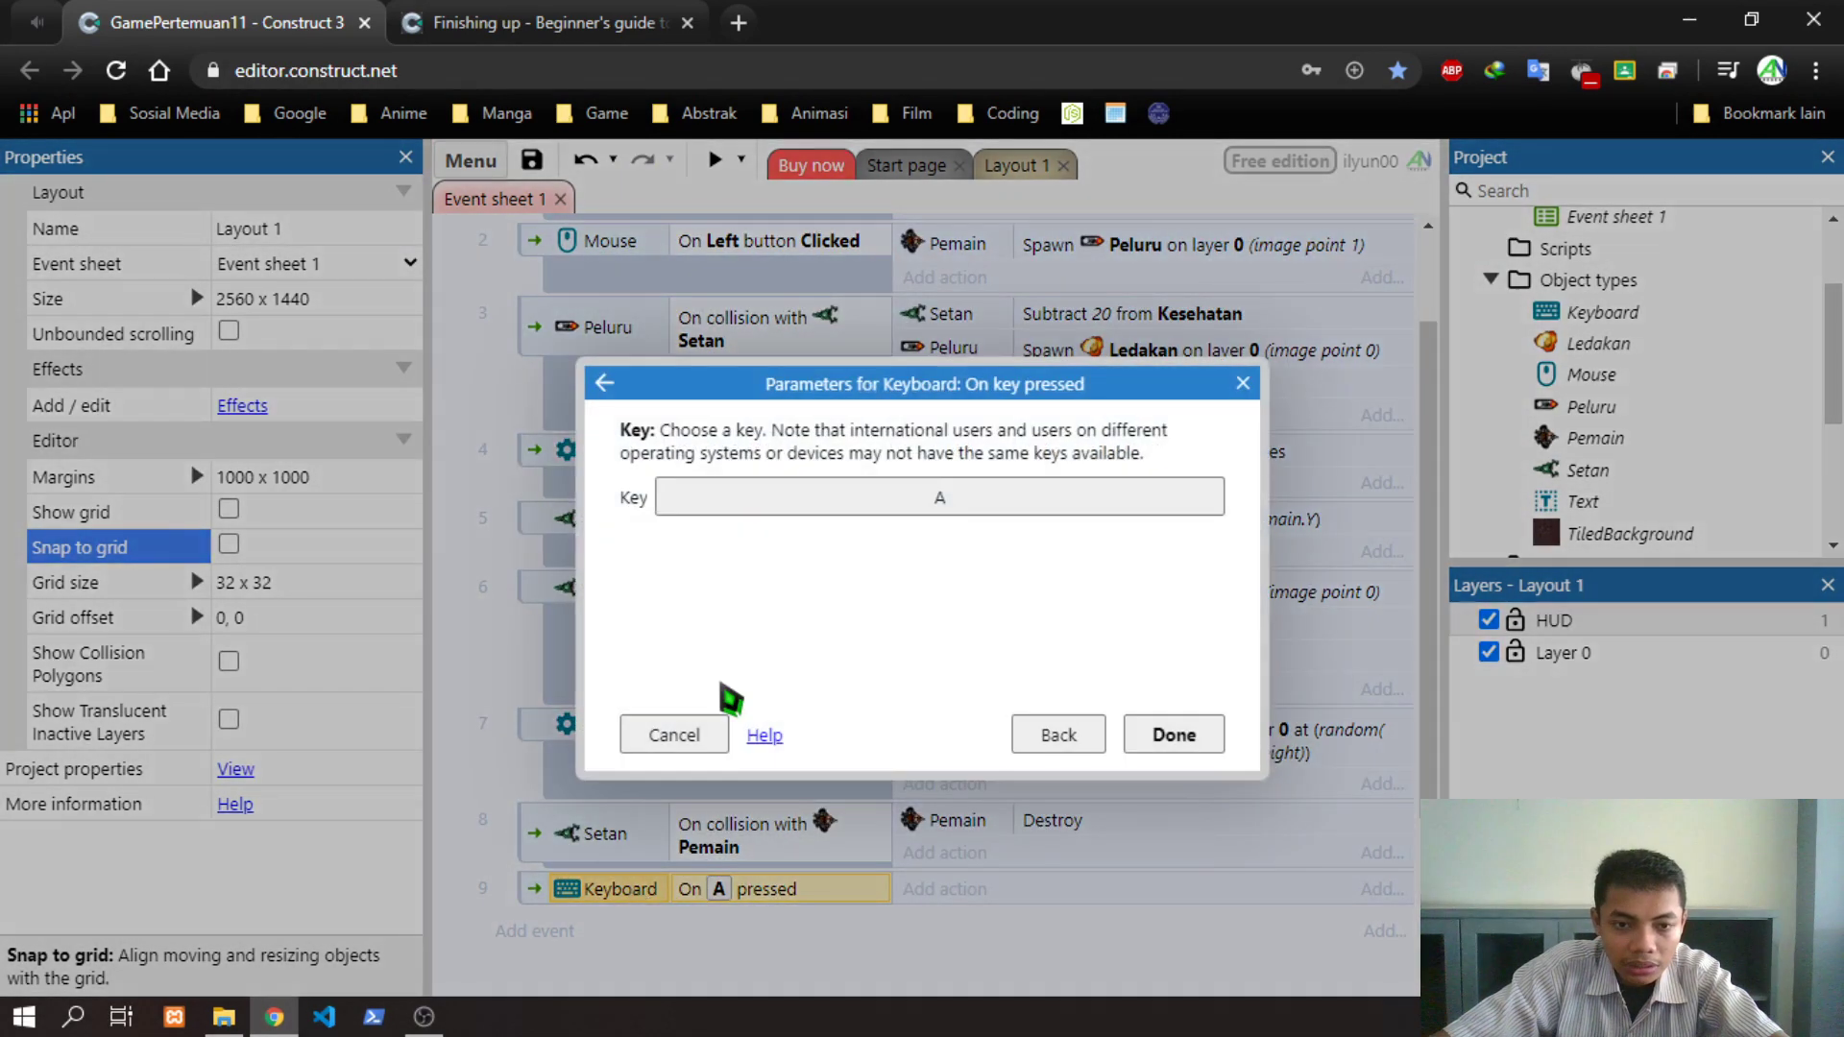
pyautogui.click(1066, 739)
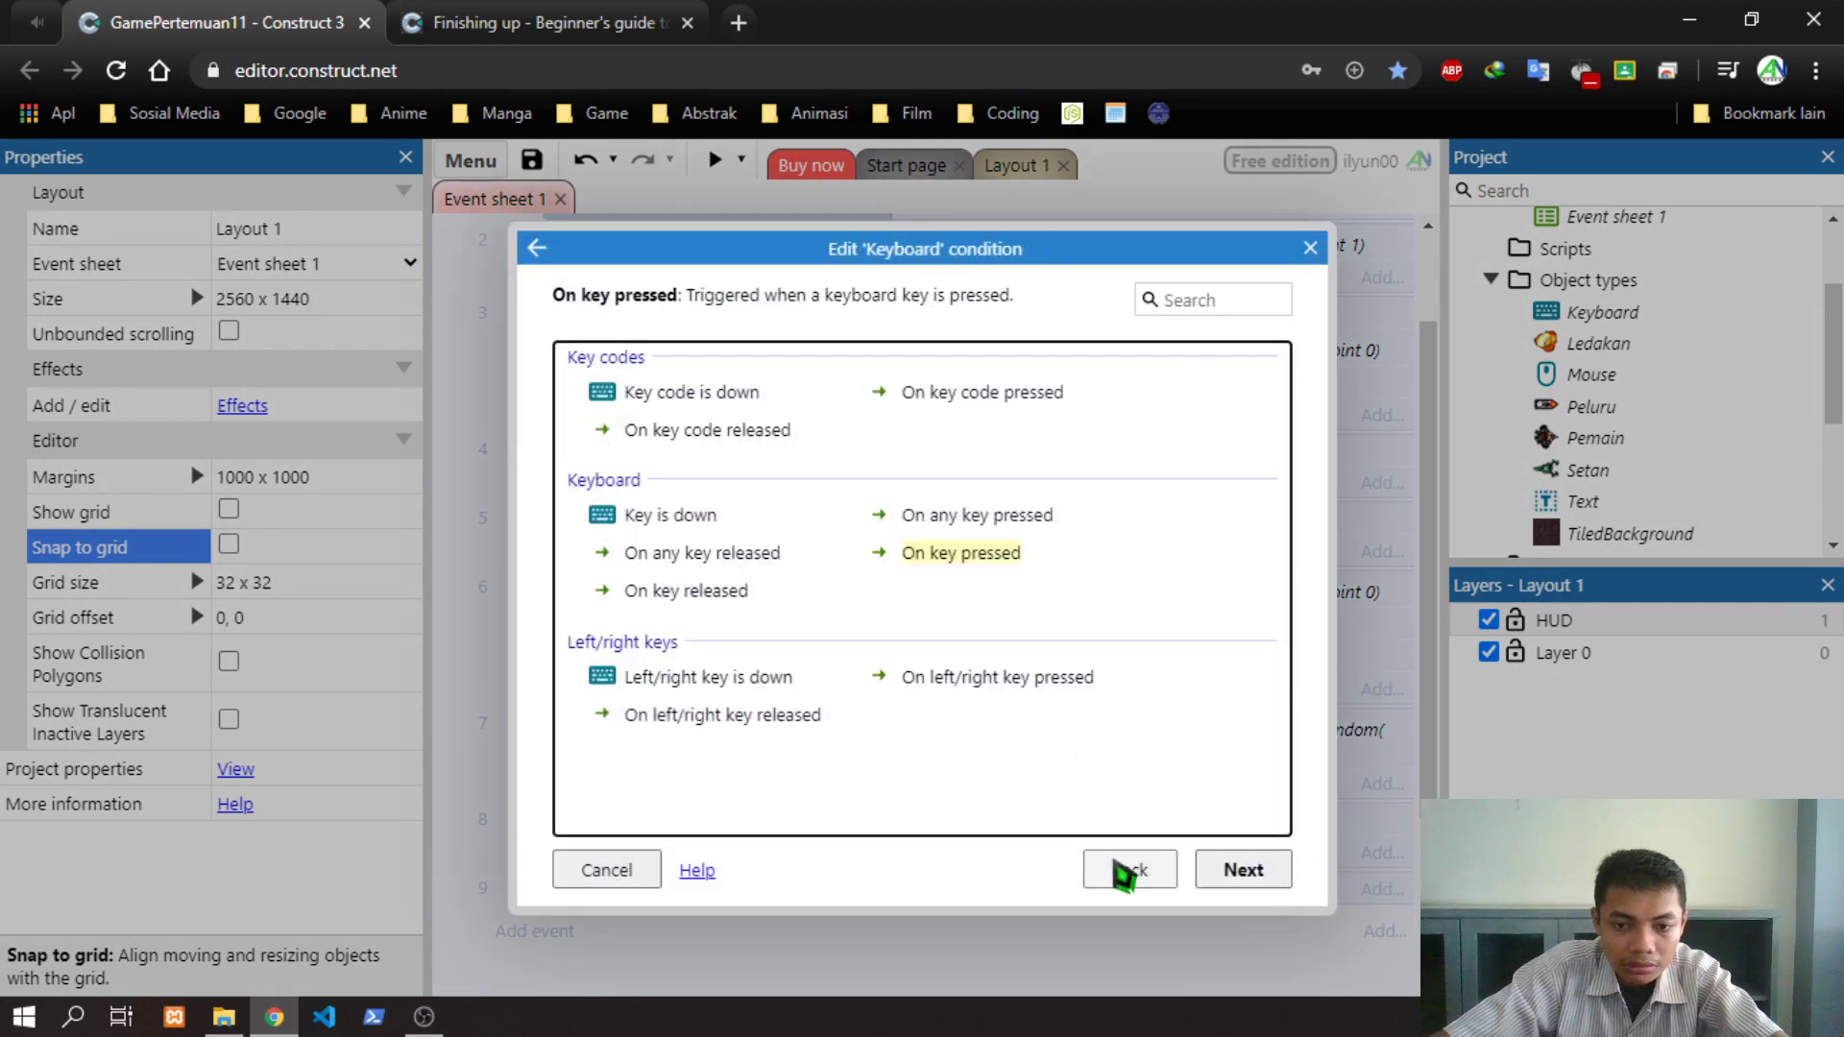
pyautogui.click(1124, 872)
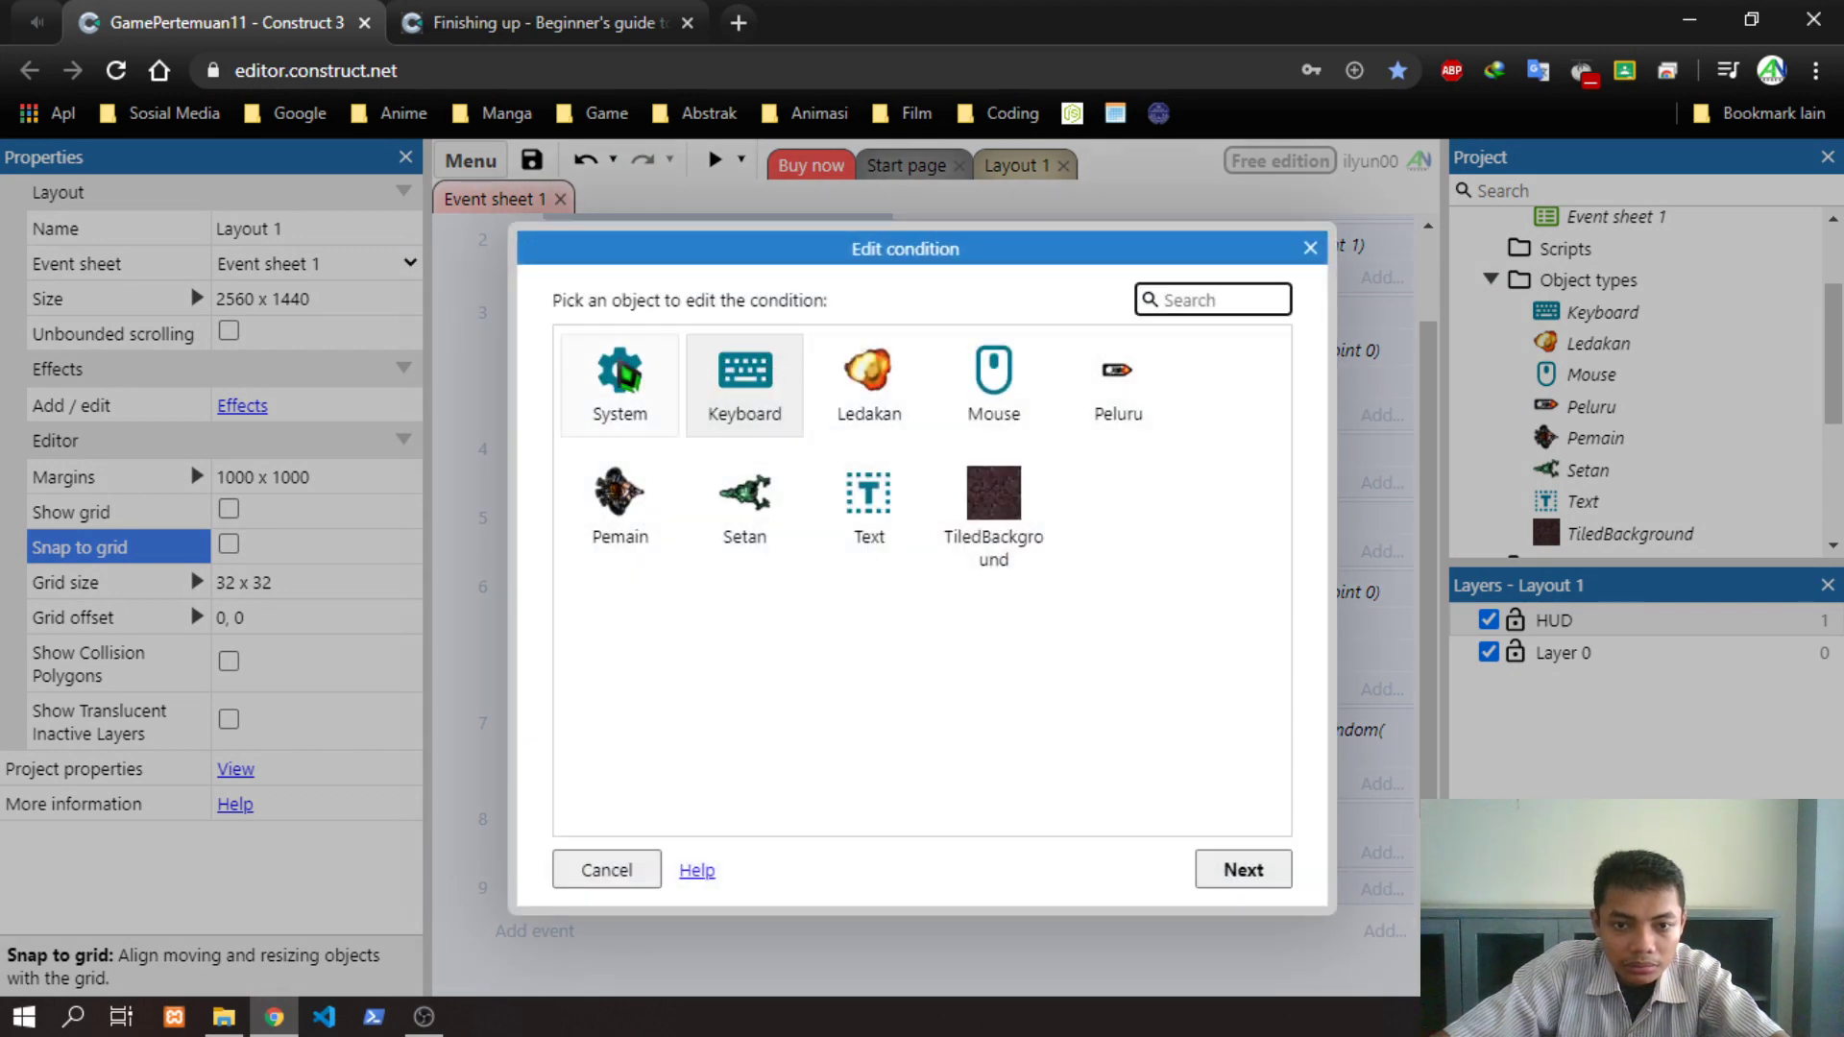
pyautogui.click(1310, 249)
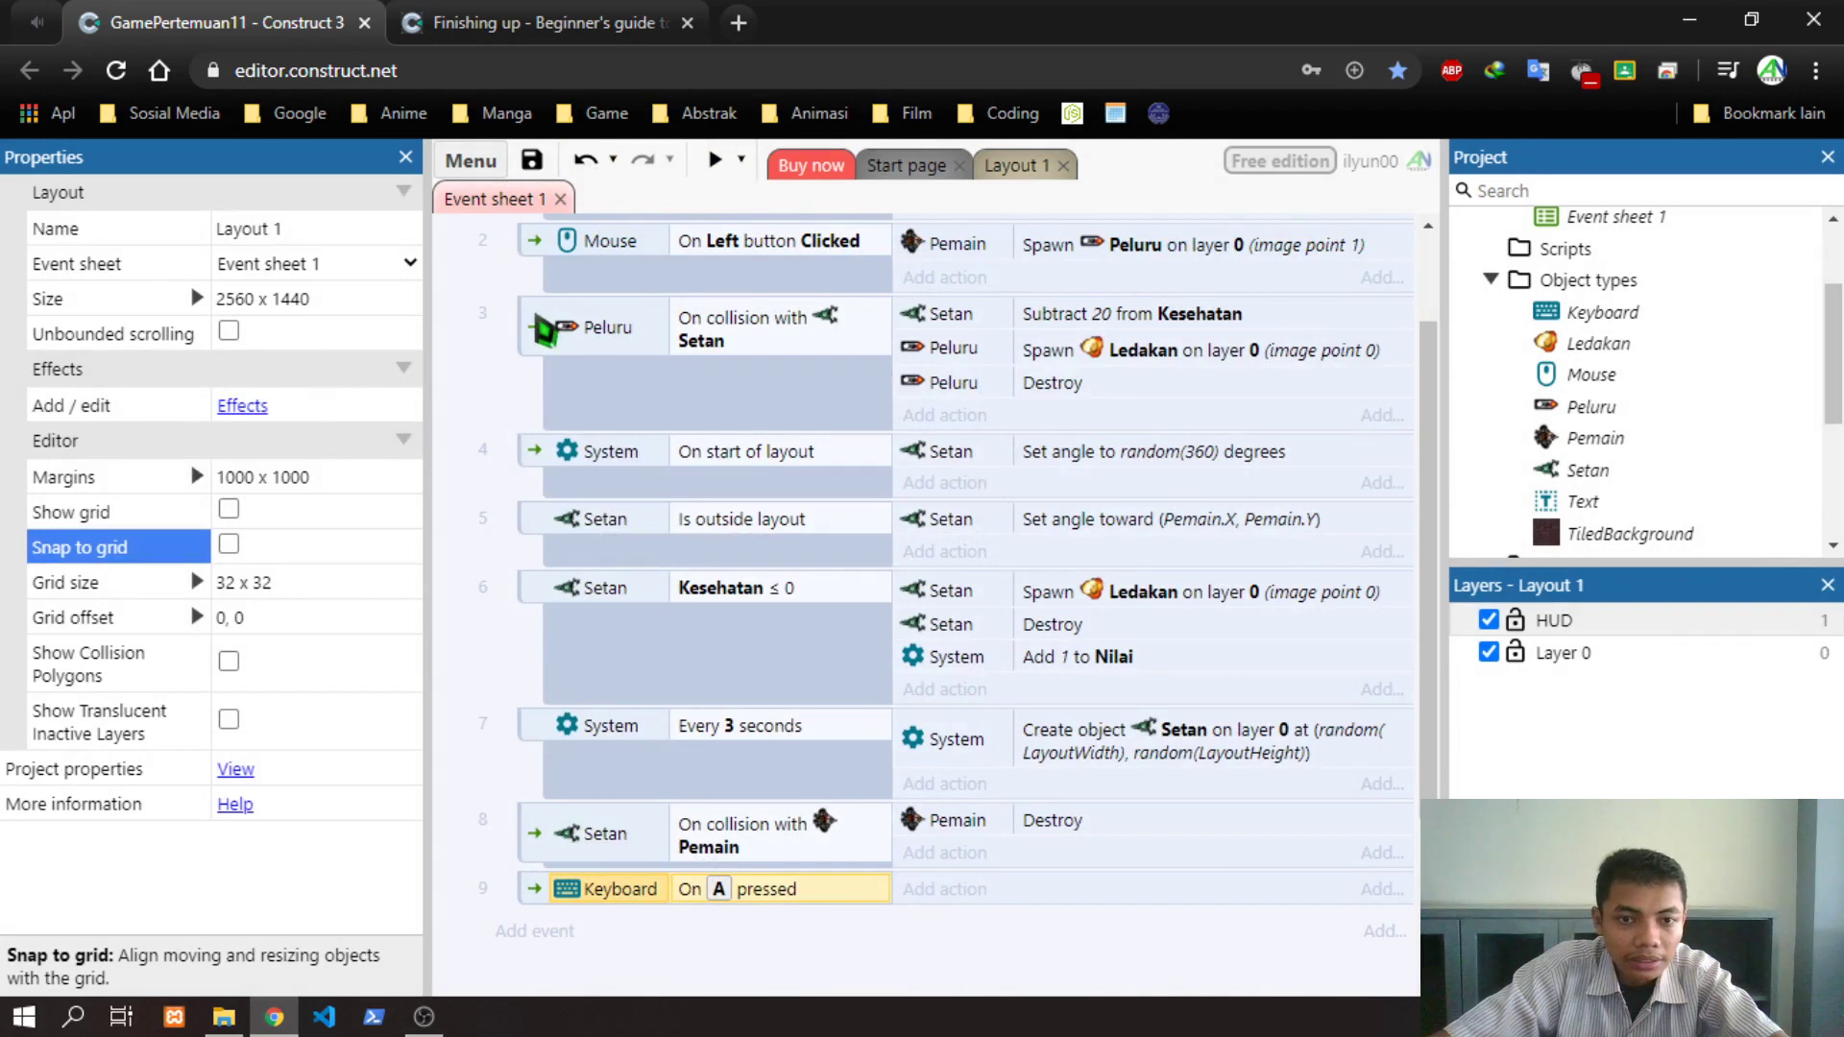
# Look through the plugins available for a new object type in Layout 1 and leave without inserting one
pyautogui.click(1010, 167)
pyautogui.rightClick(769, 729)
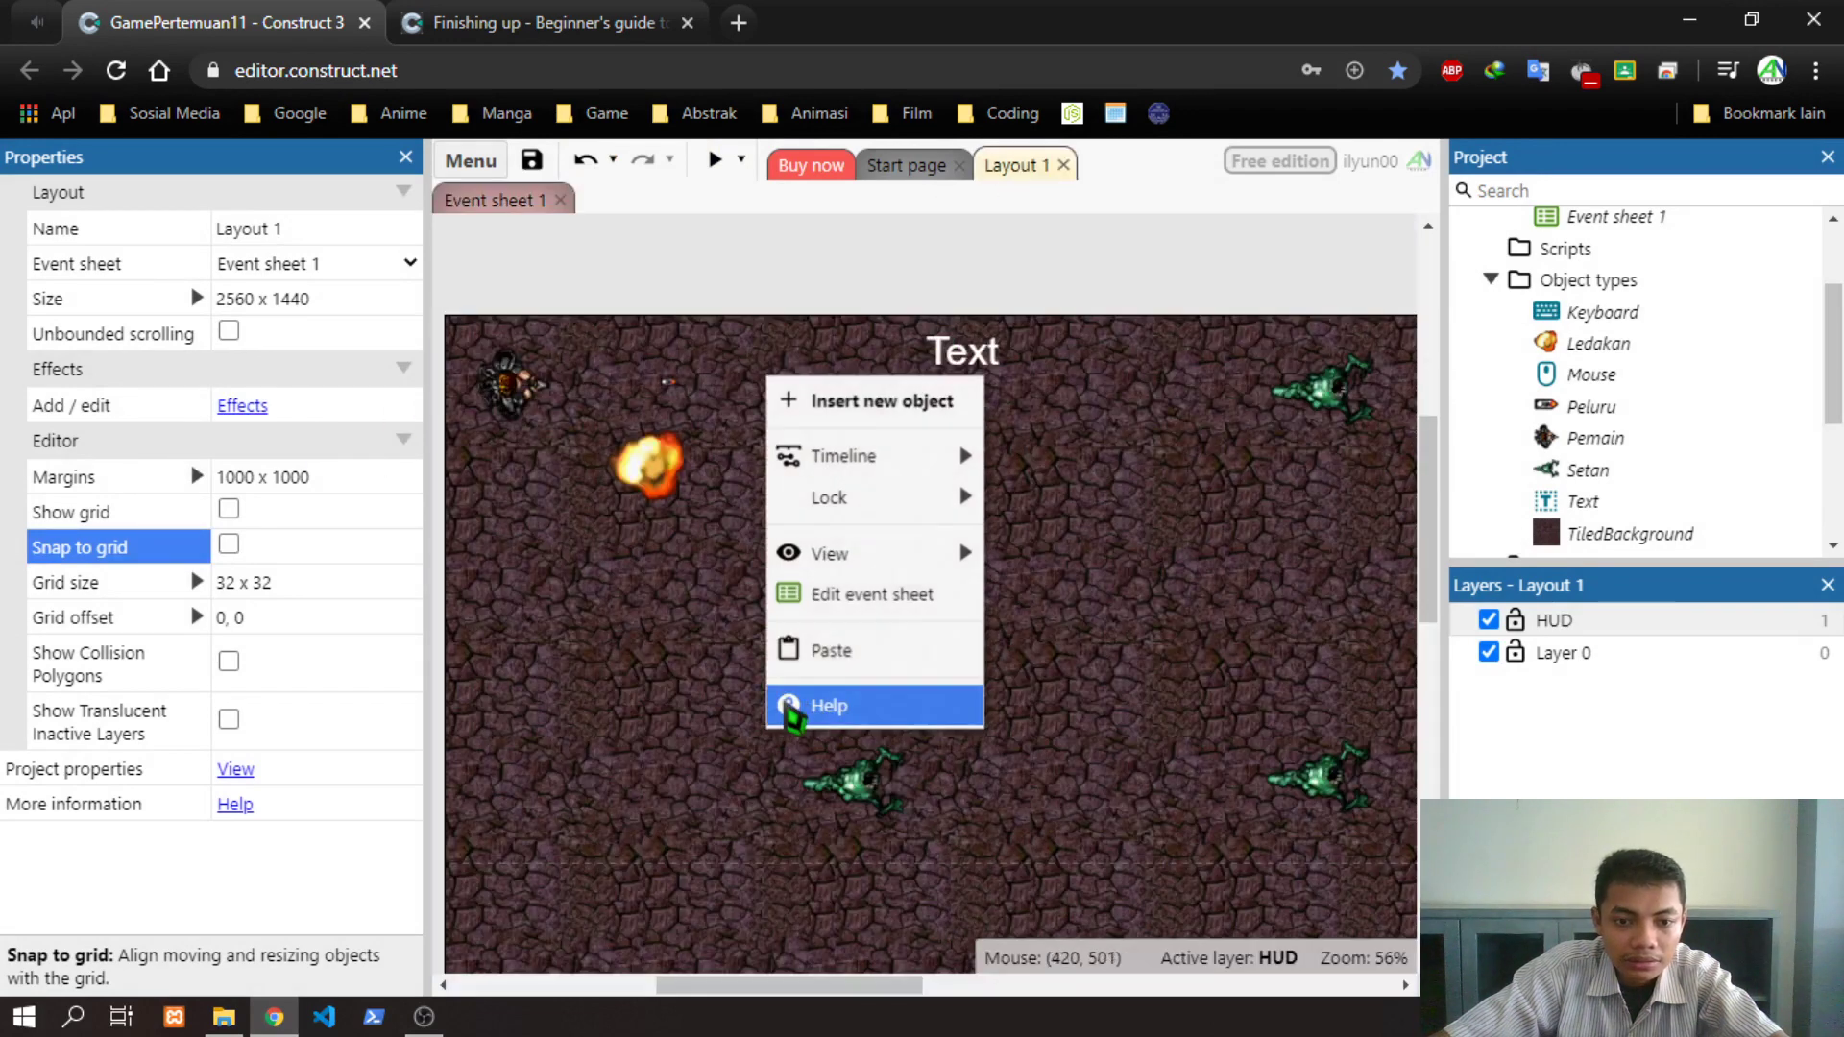
pyautogui.click(895, 408)
pyautogui.scroll(-5, 931, 513)
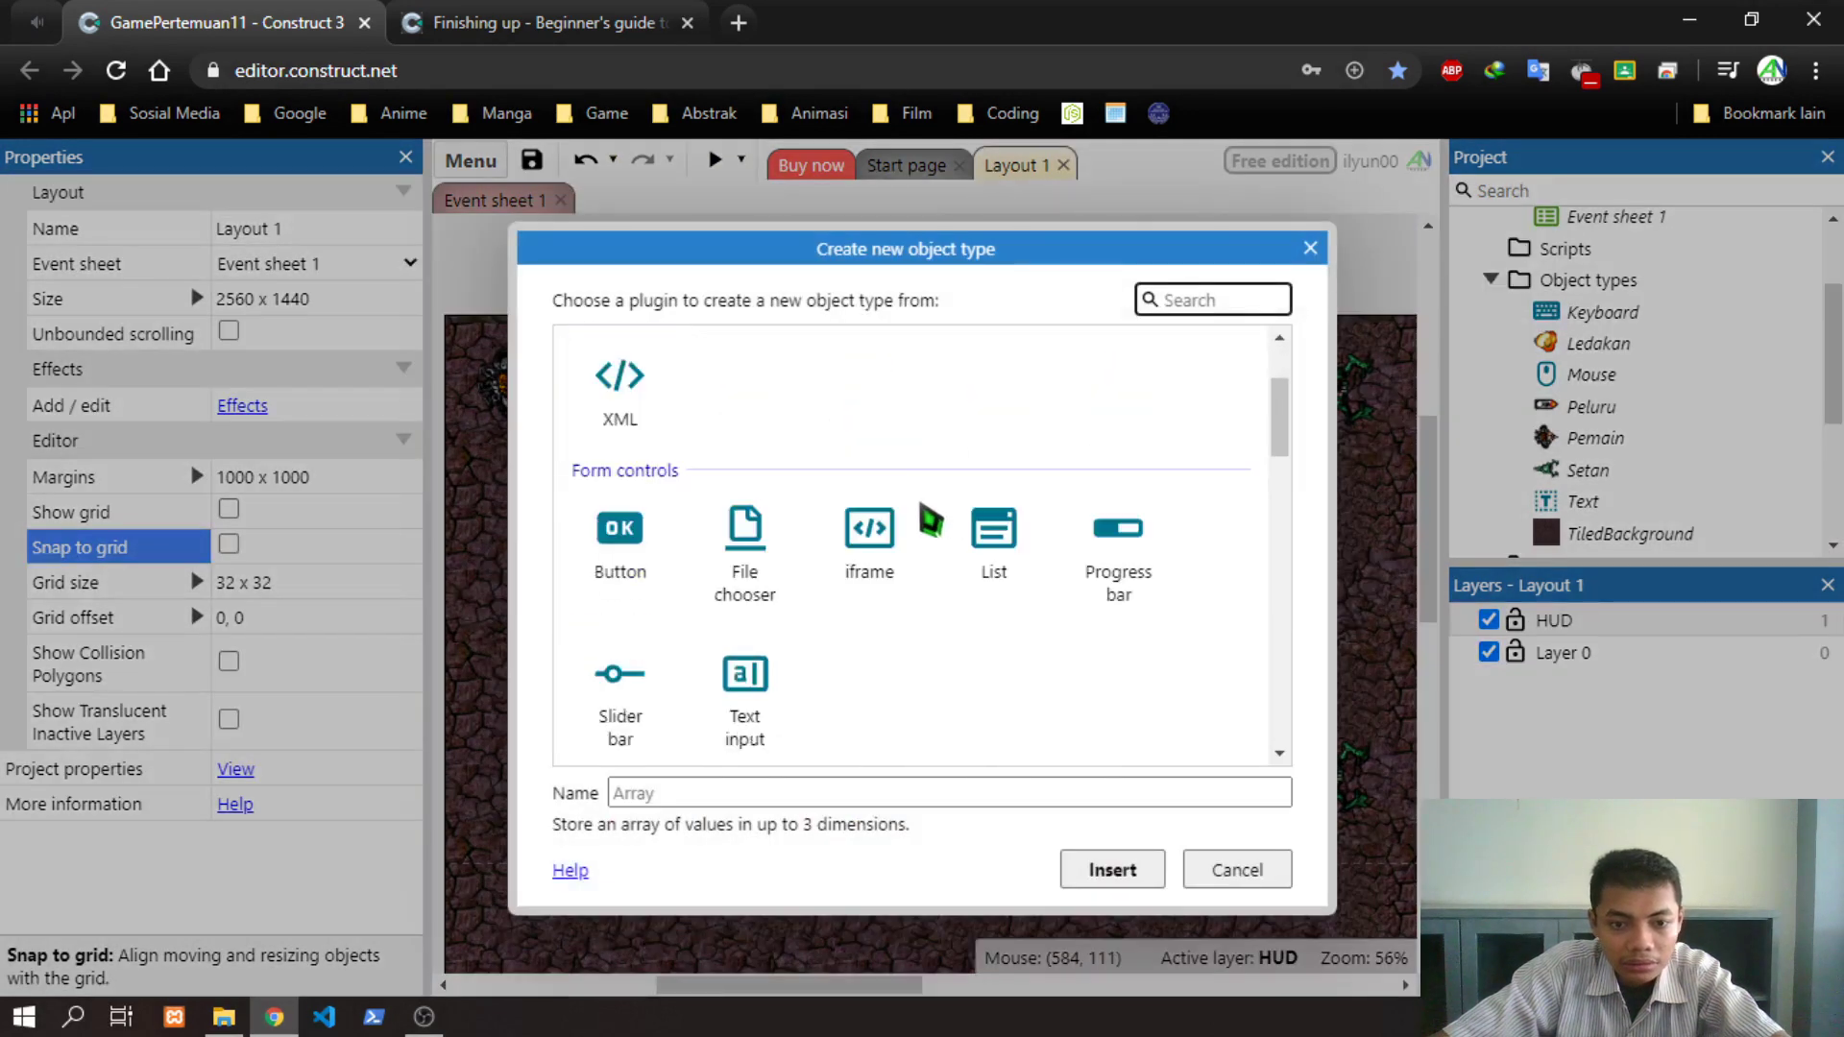
pyautogui.scroll(-6, 902, 485)
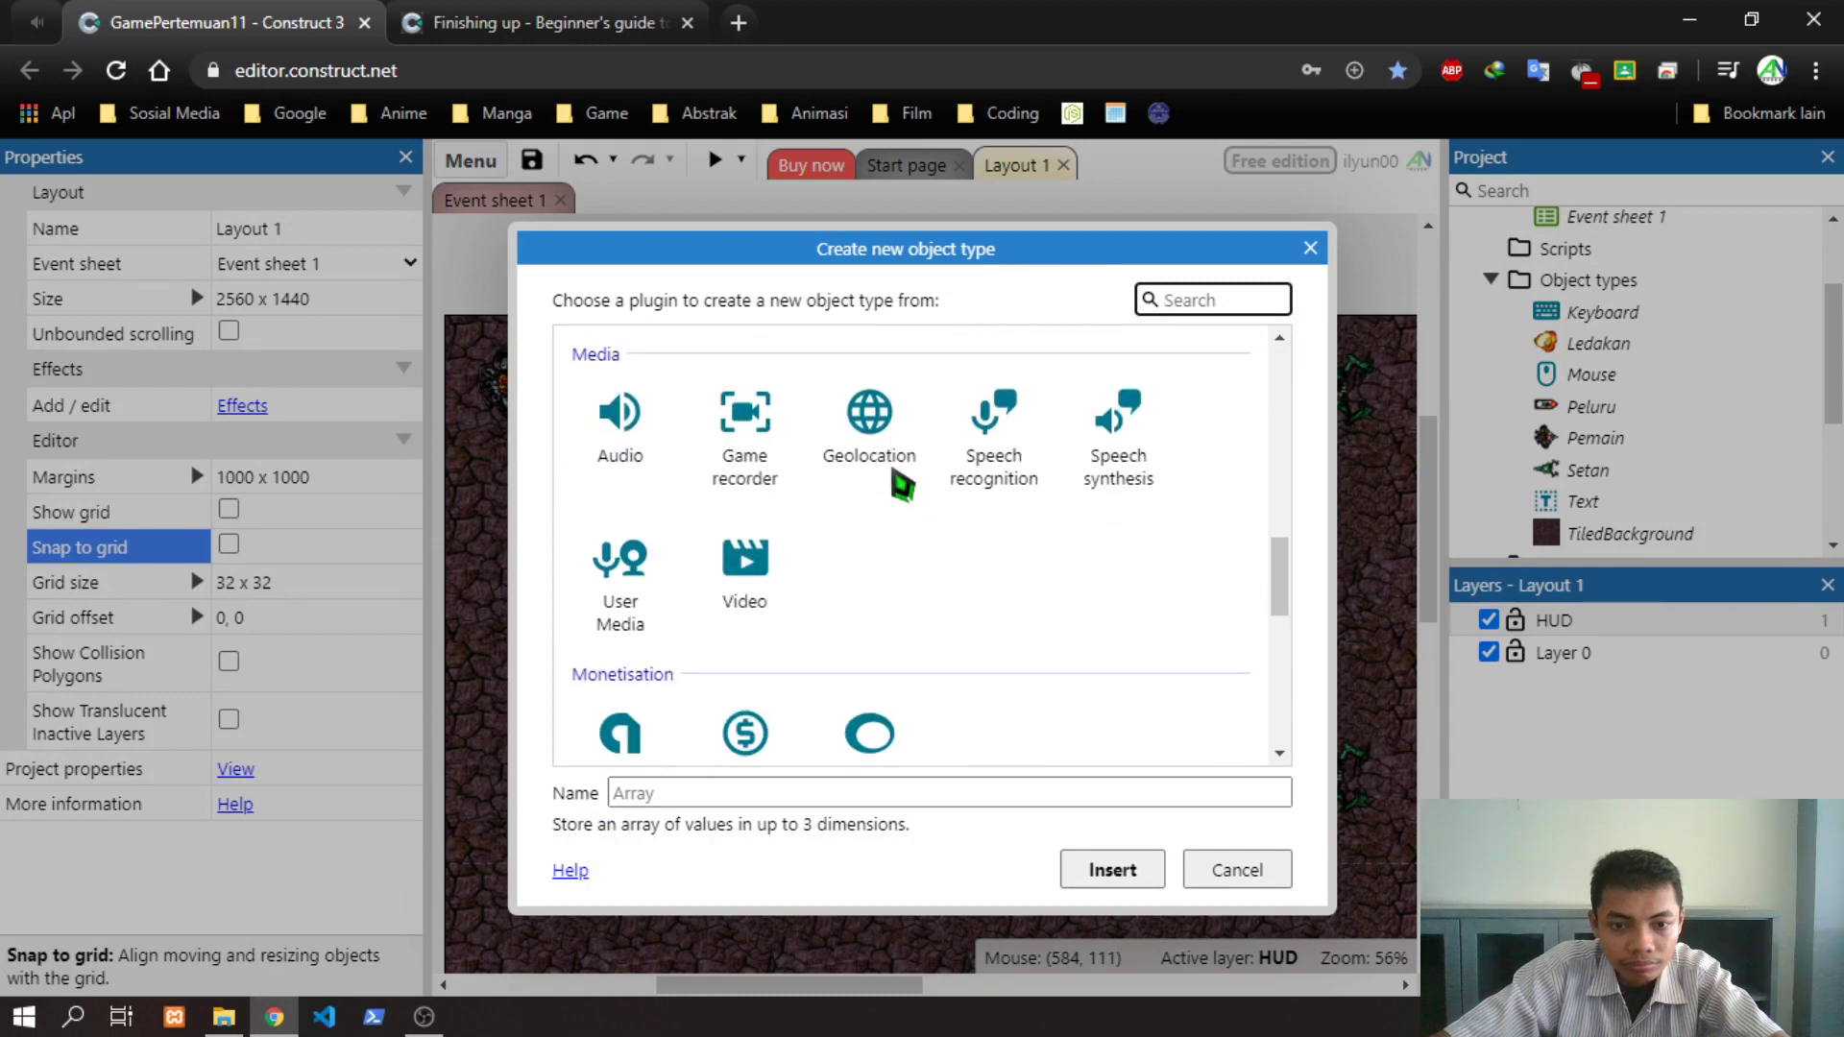
pyautogui.scroll(-4, 897, 481)
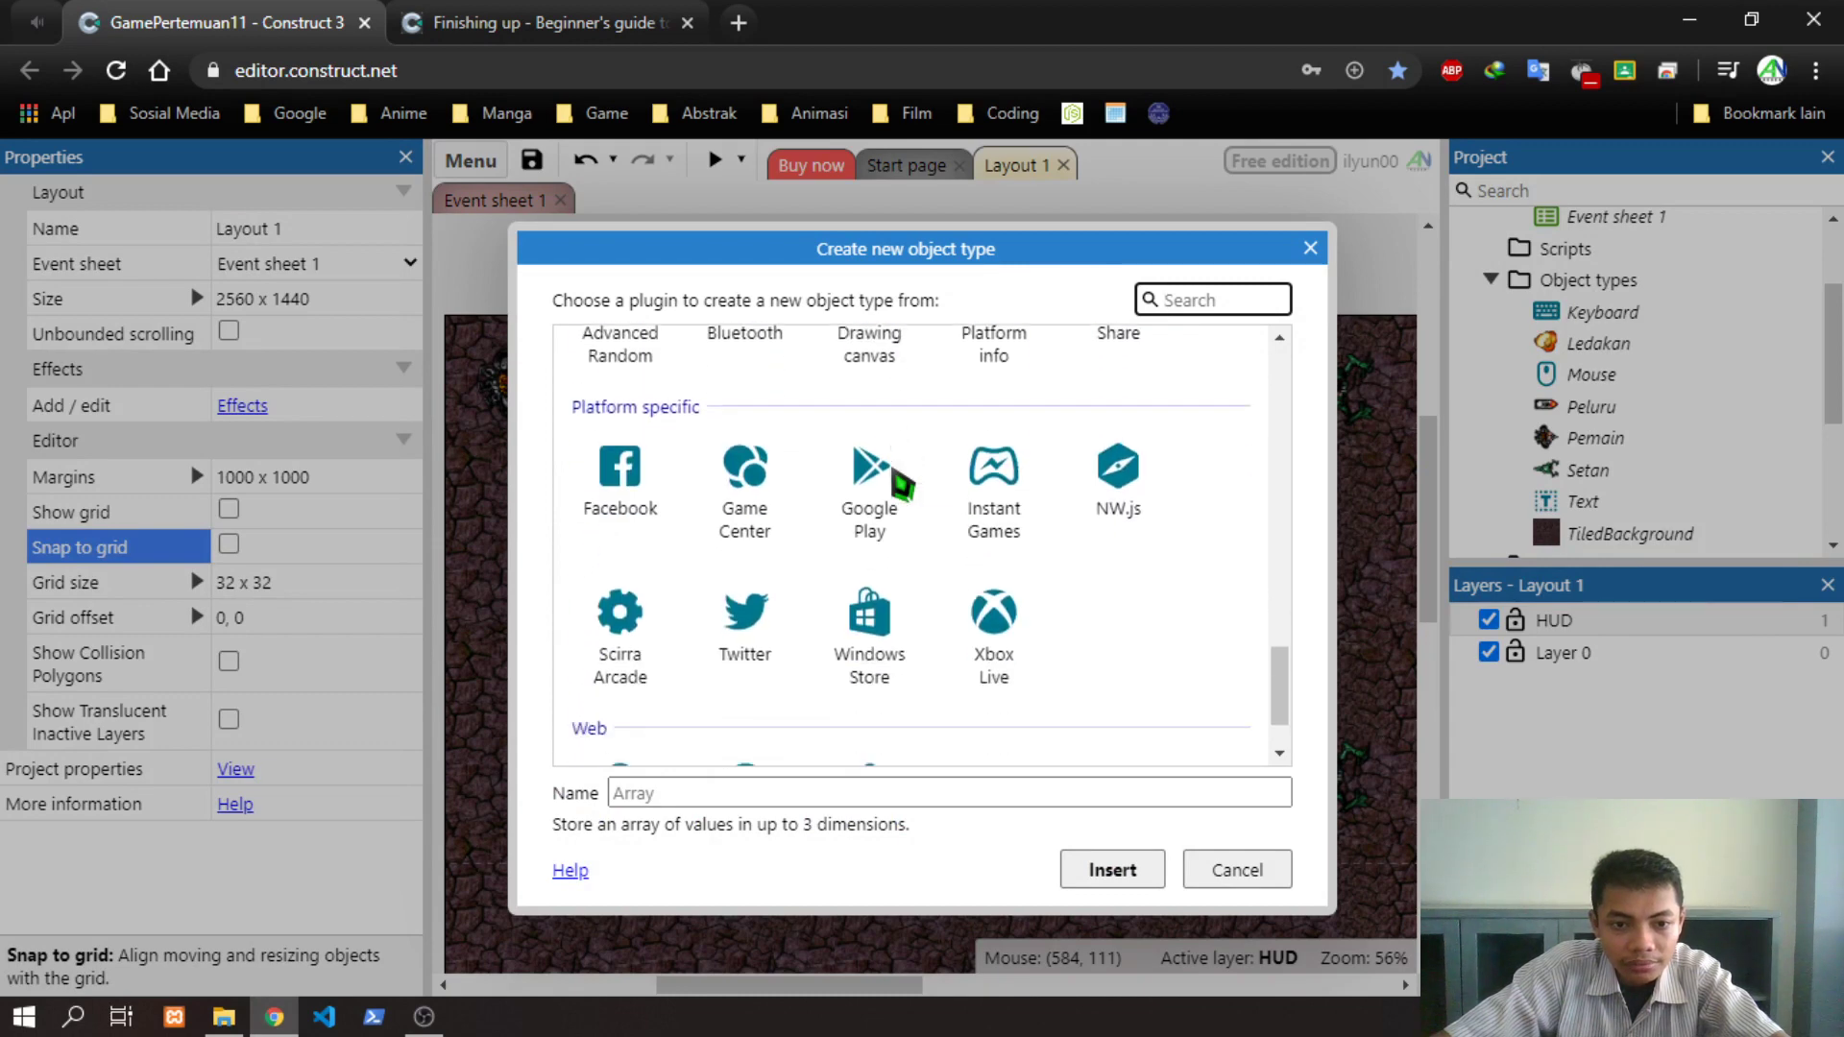
pyautogui.scroll(2, 926, 480)
pyautogui.scroll(4, 1056, 475)
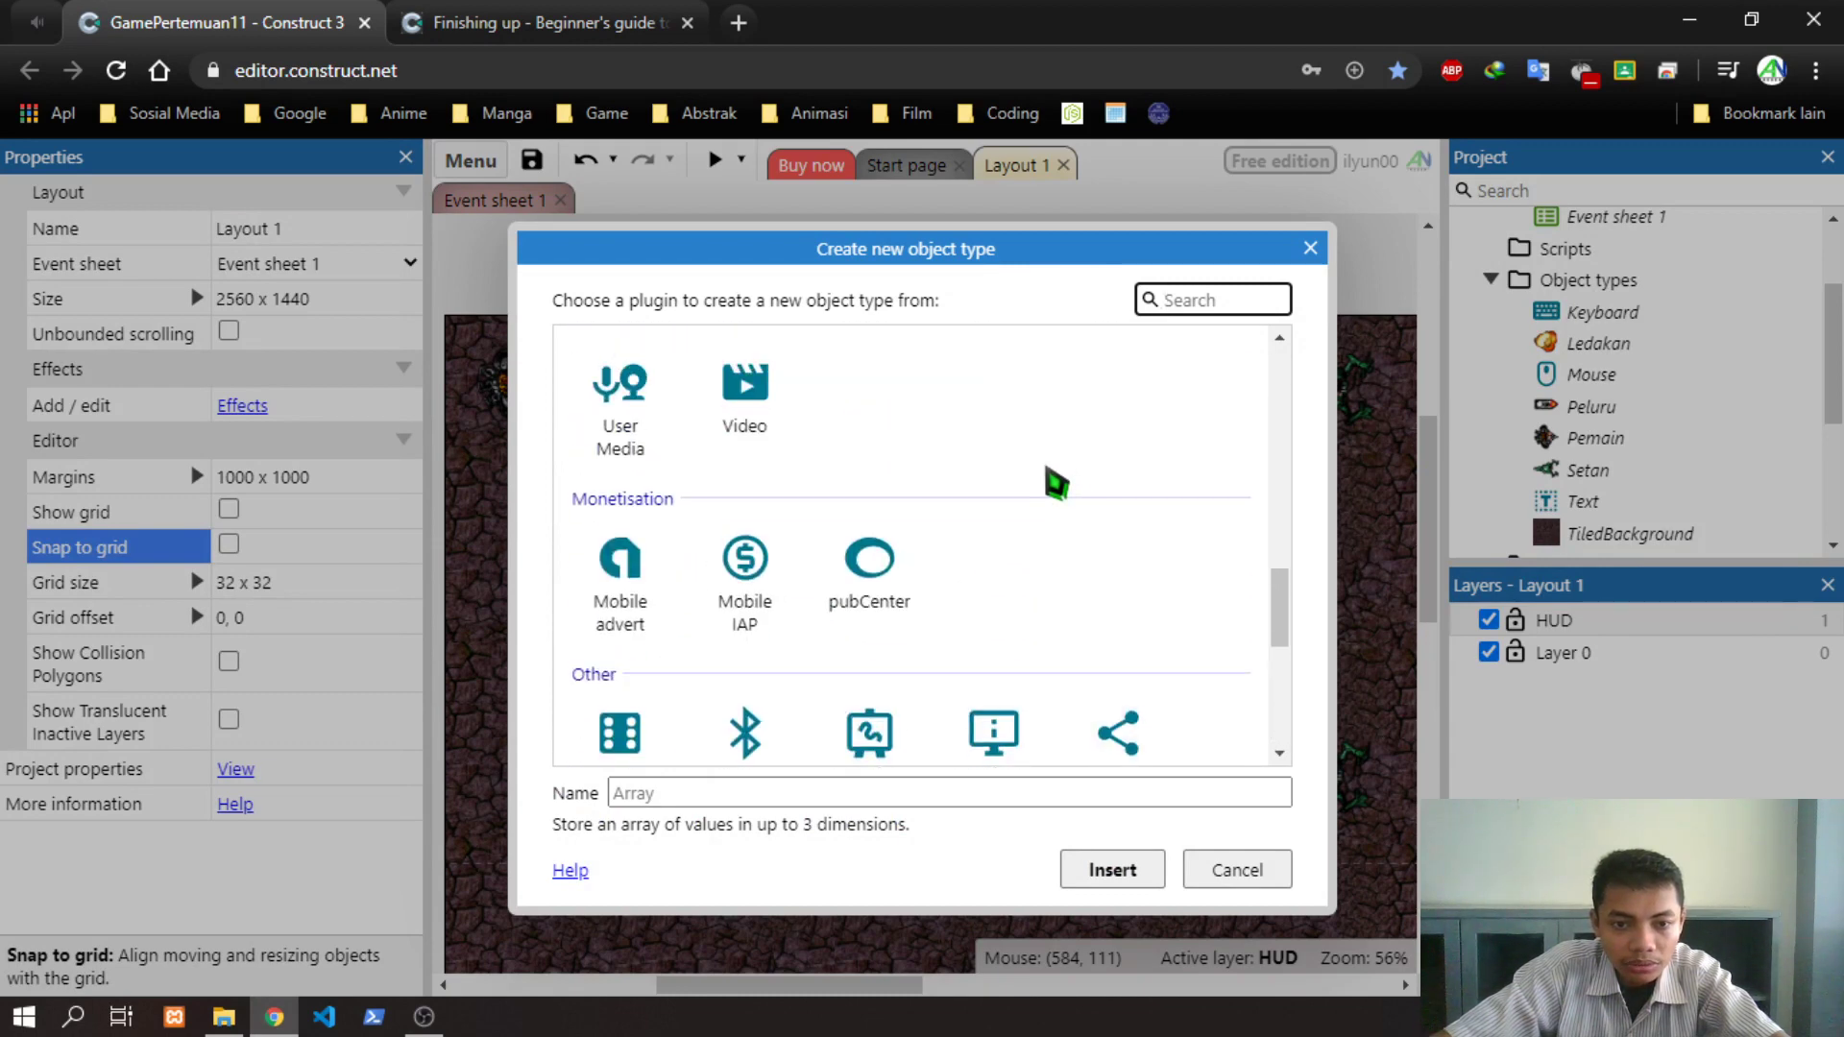
pyautogui.click(1310, 253)
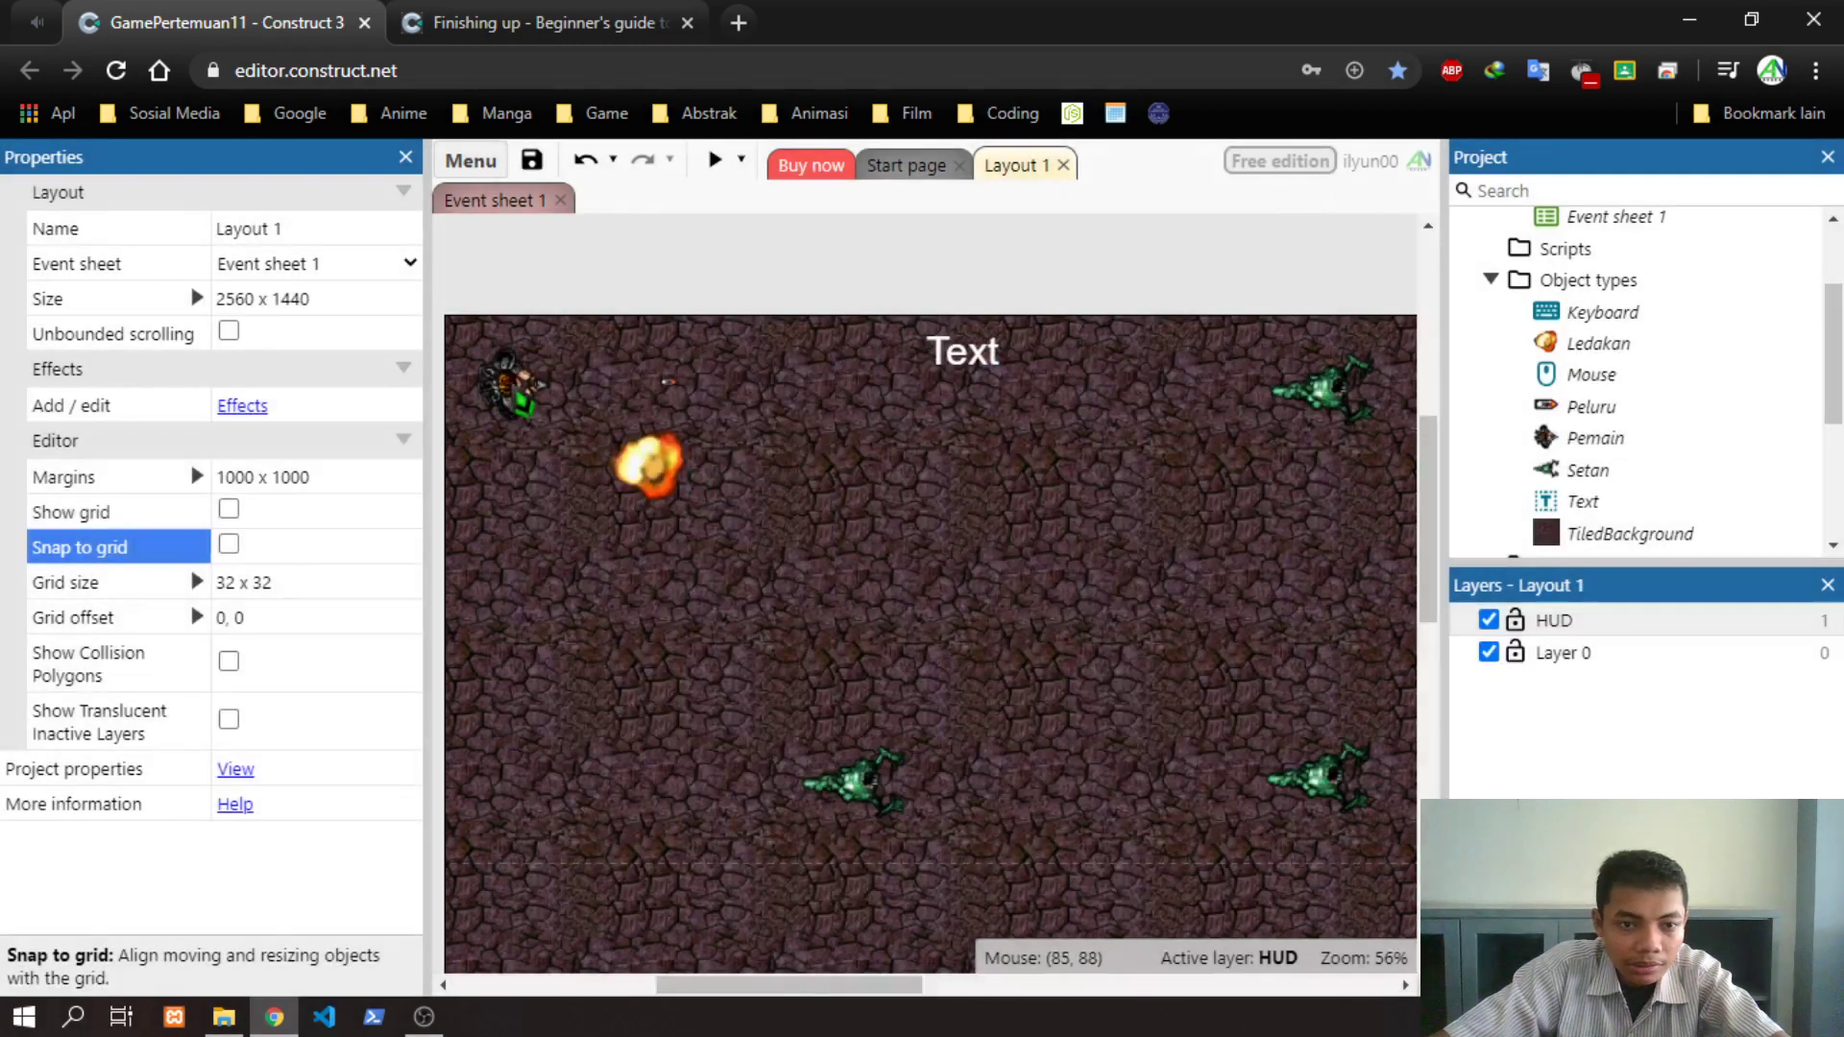
# Add the Move To behavior to the Pemain sprite in Layout 1
pyautogui.click(487, 384)
pyautogui.scroll(-5, 230, 803)
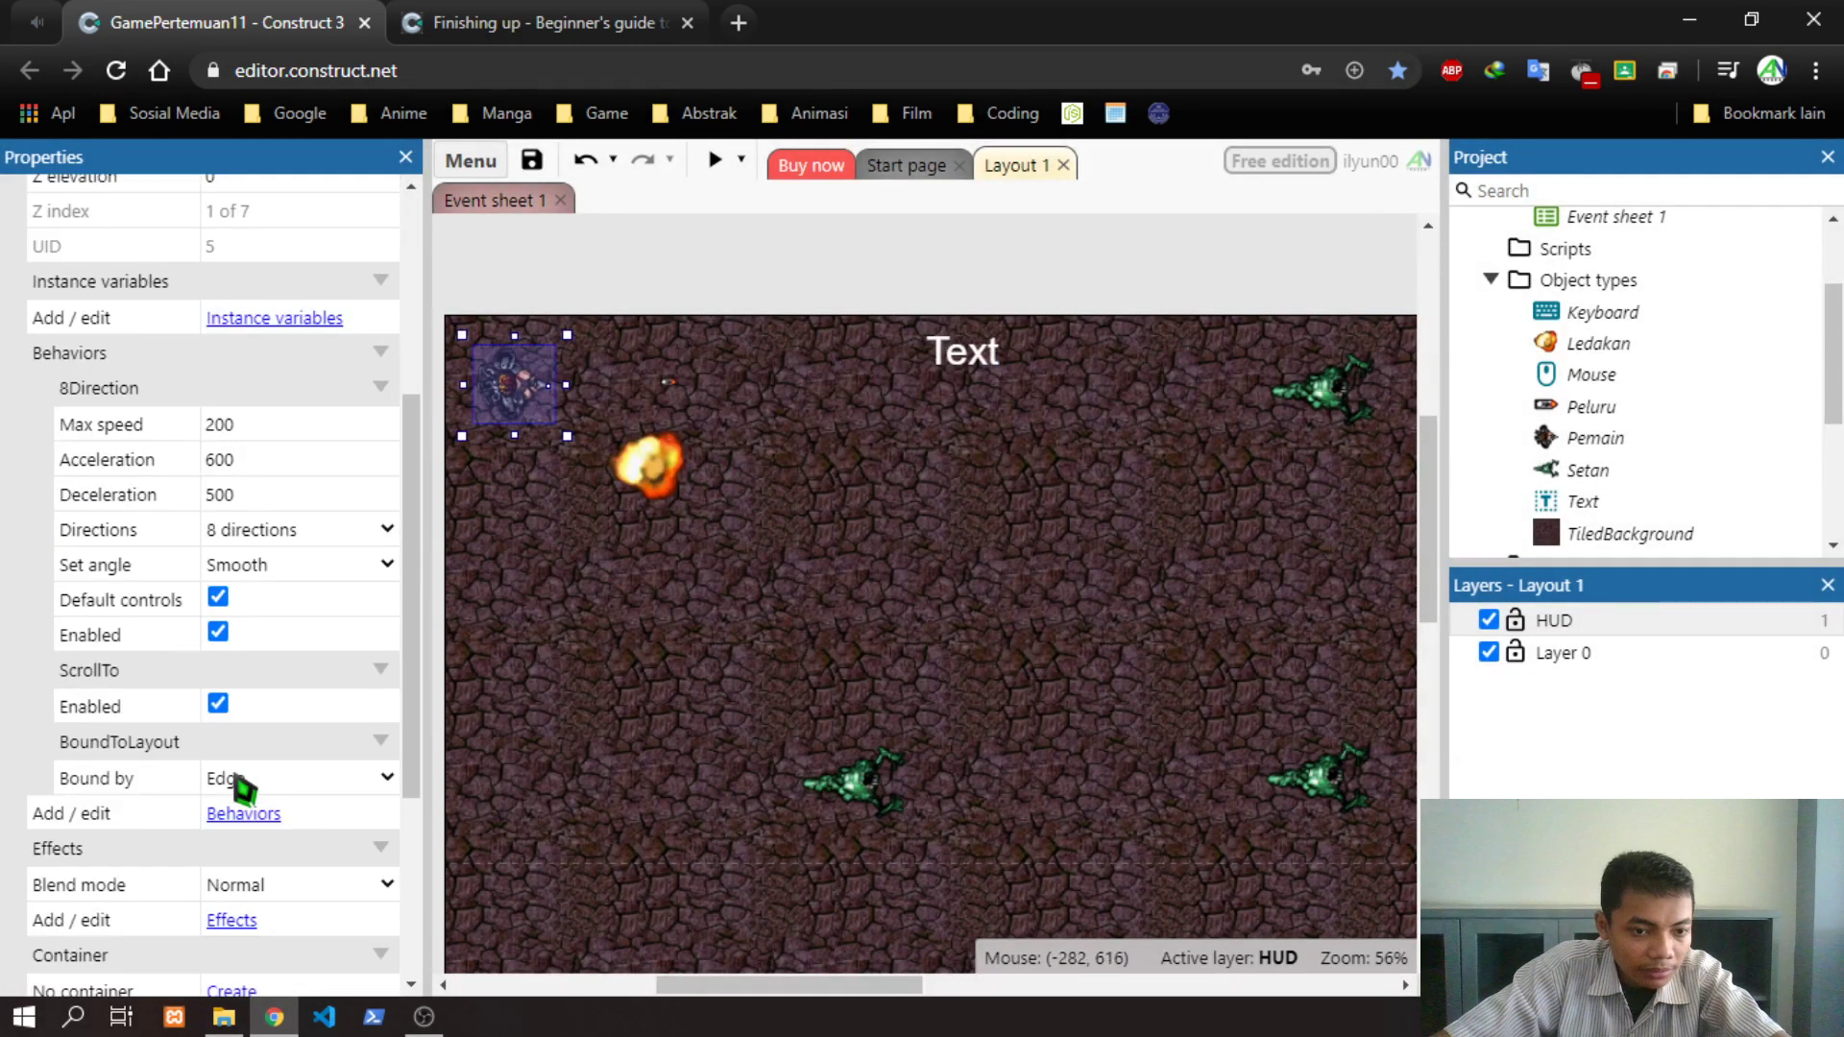
pyautogui.click(243, 814)
pyautogui.click(872, 671)
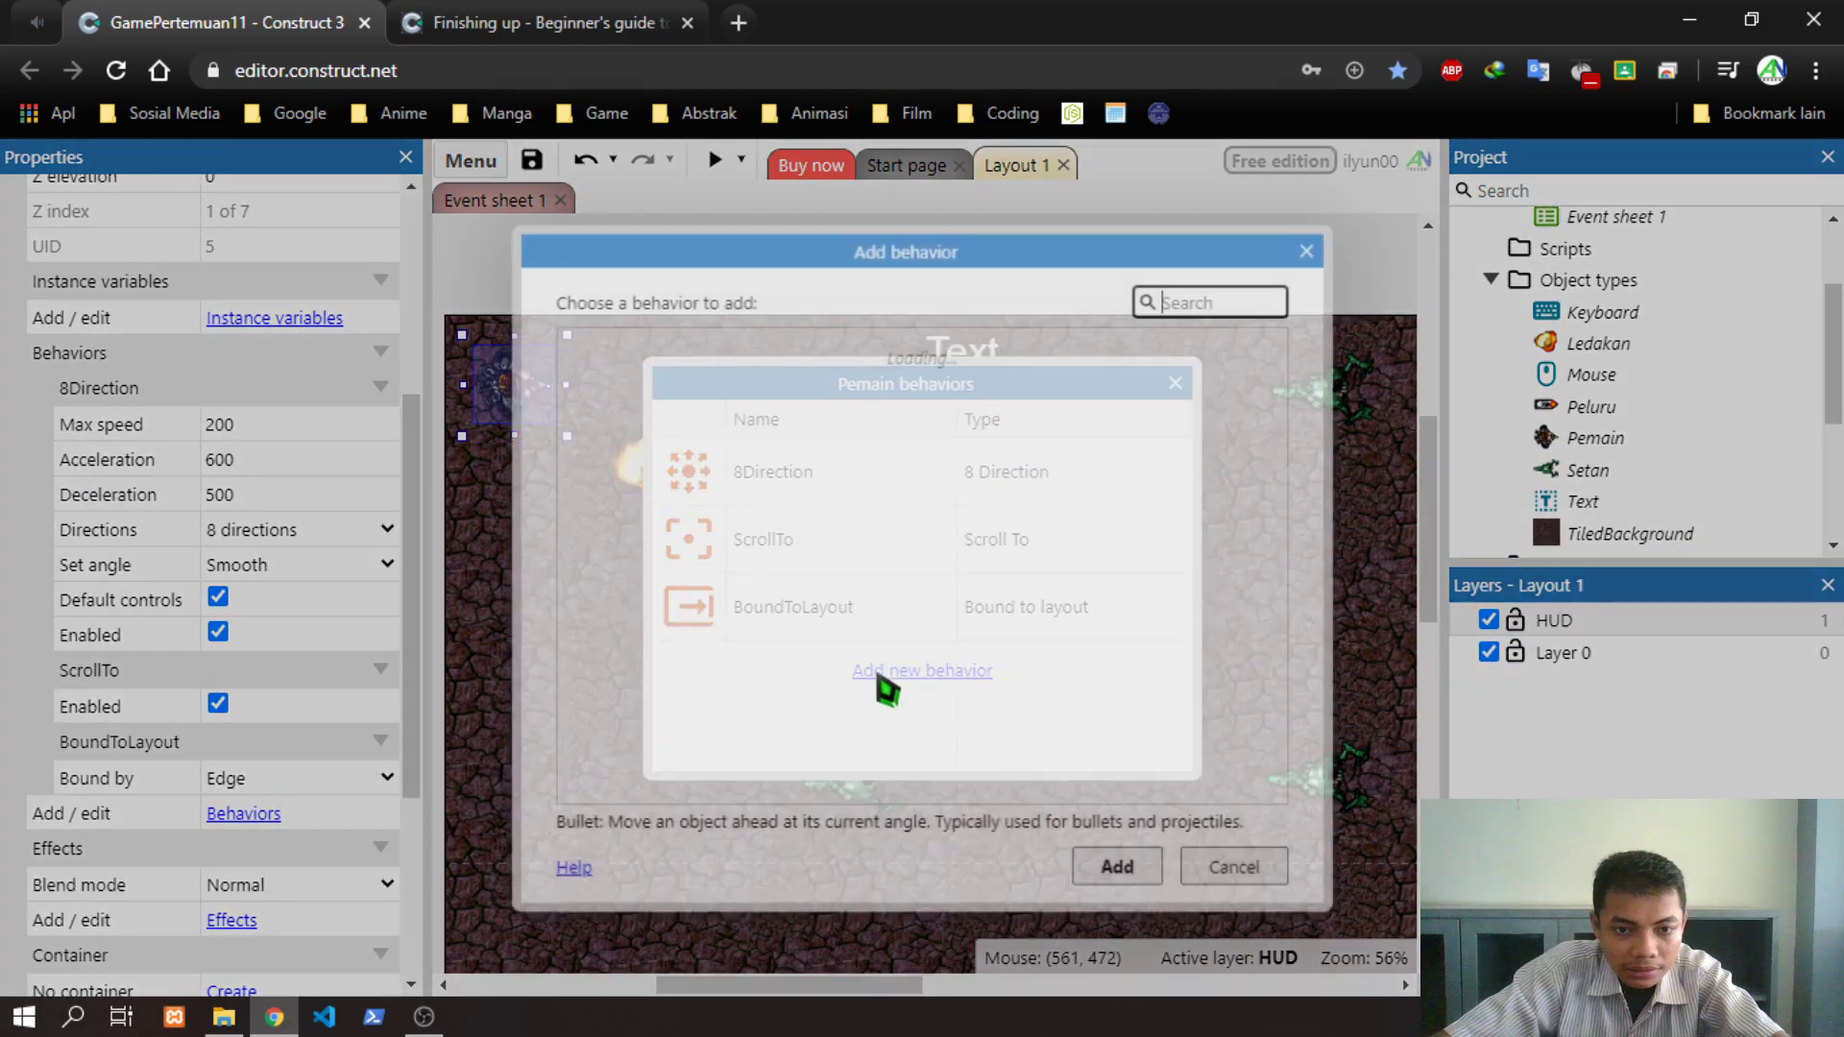
pyautogui.scroll(-5, 1092, 452)
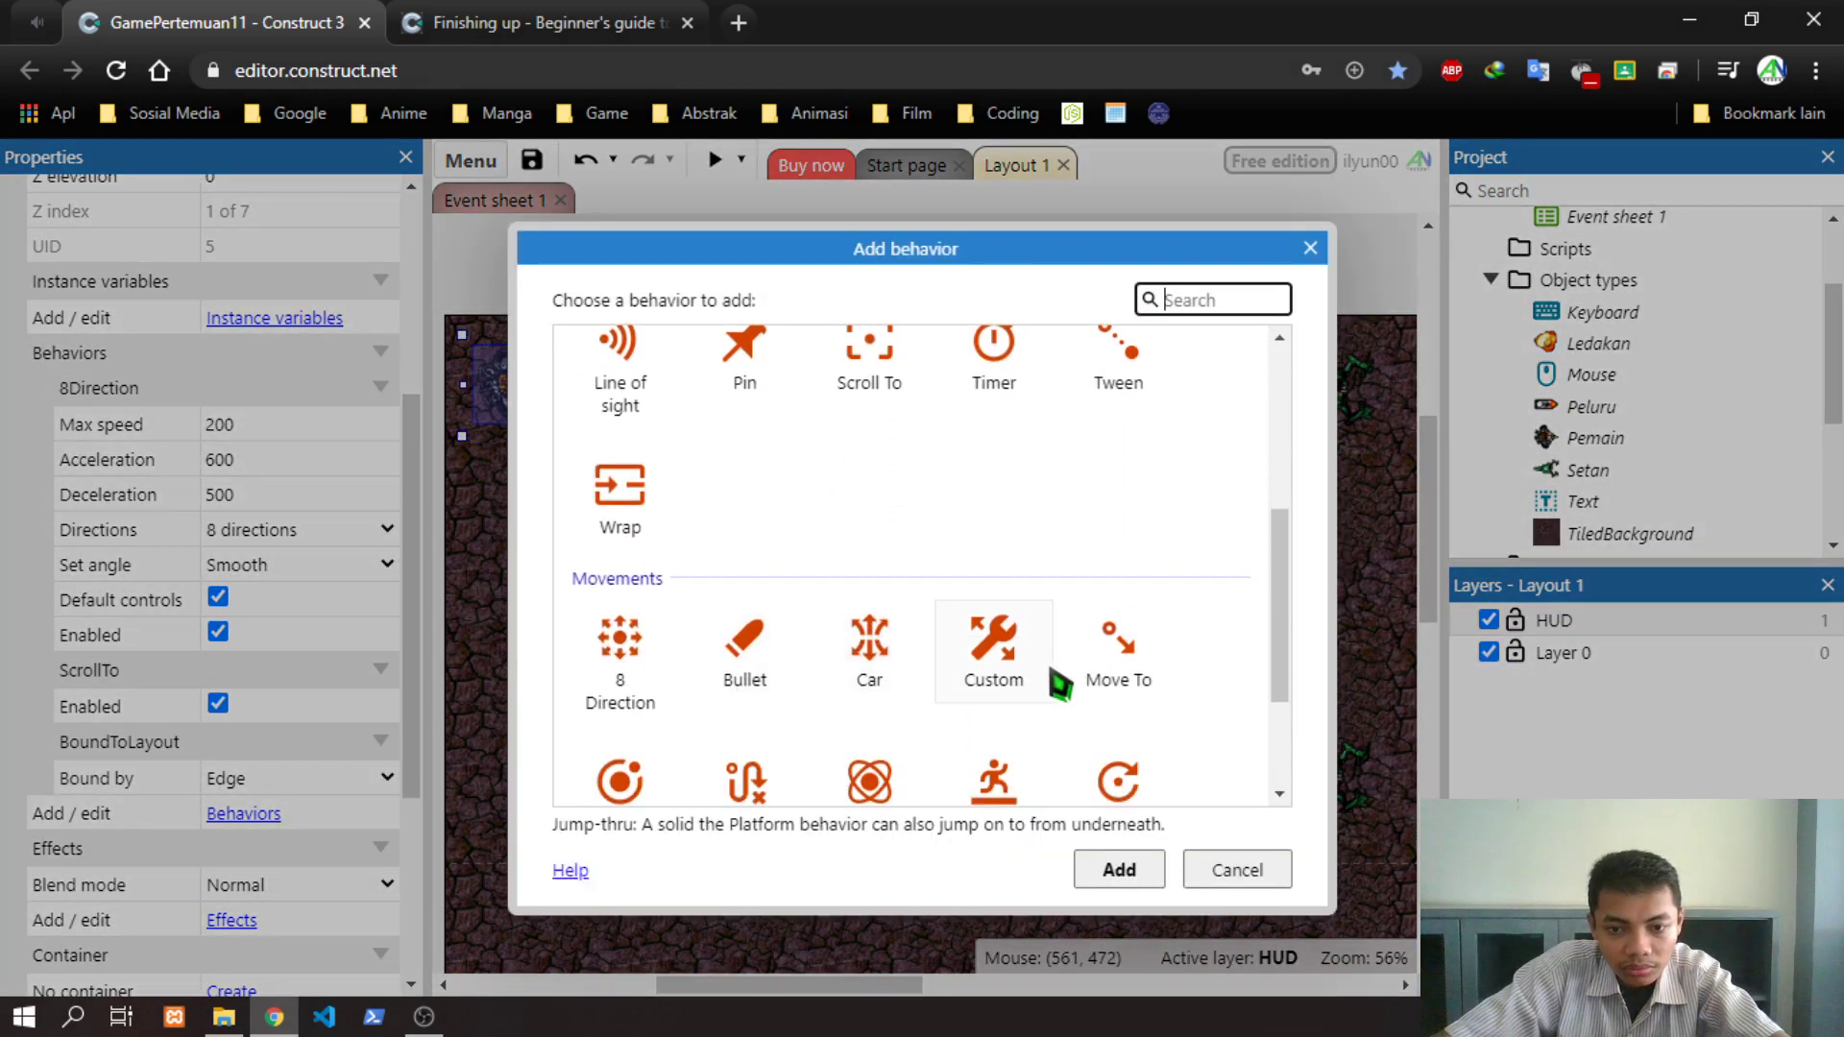
pyautogui.scroll(-2, 1018, 692)
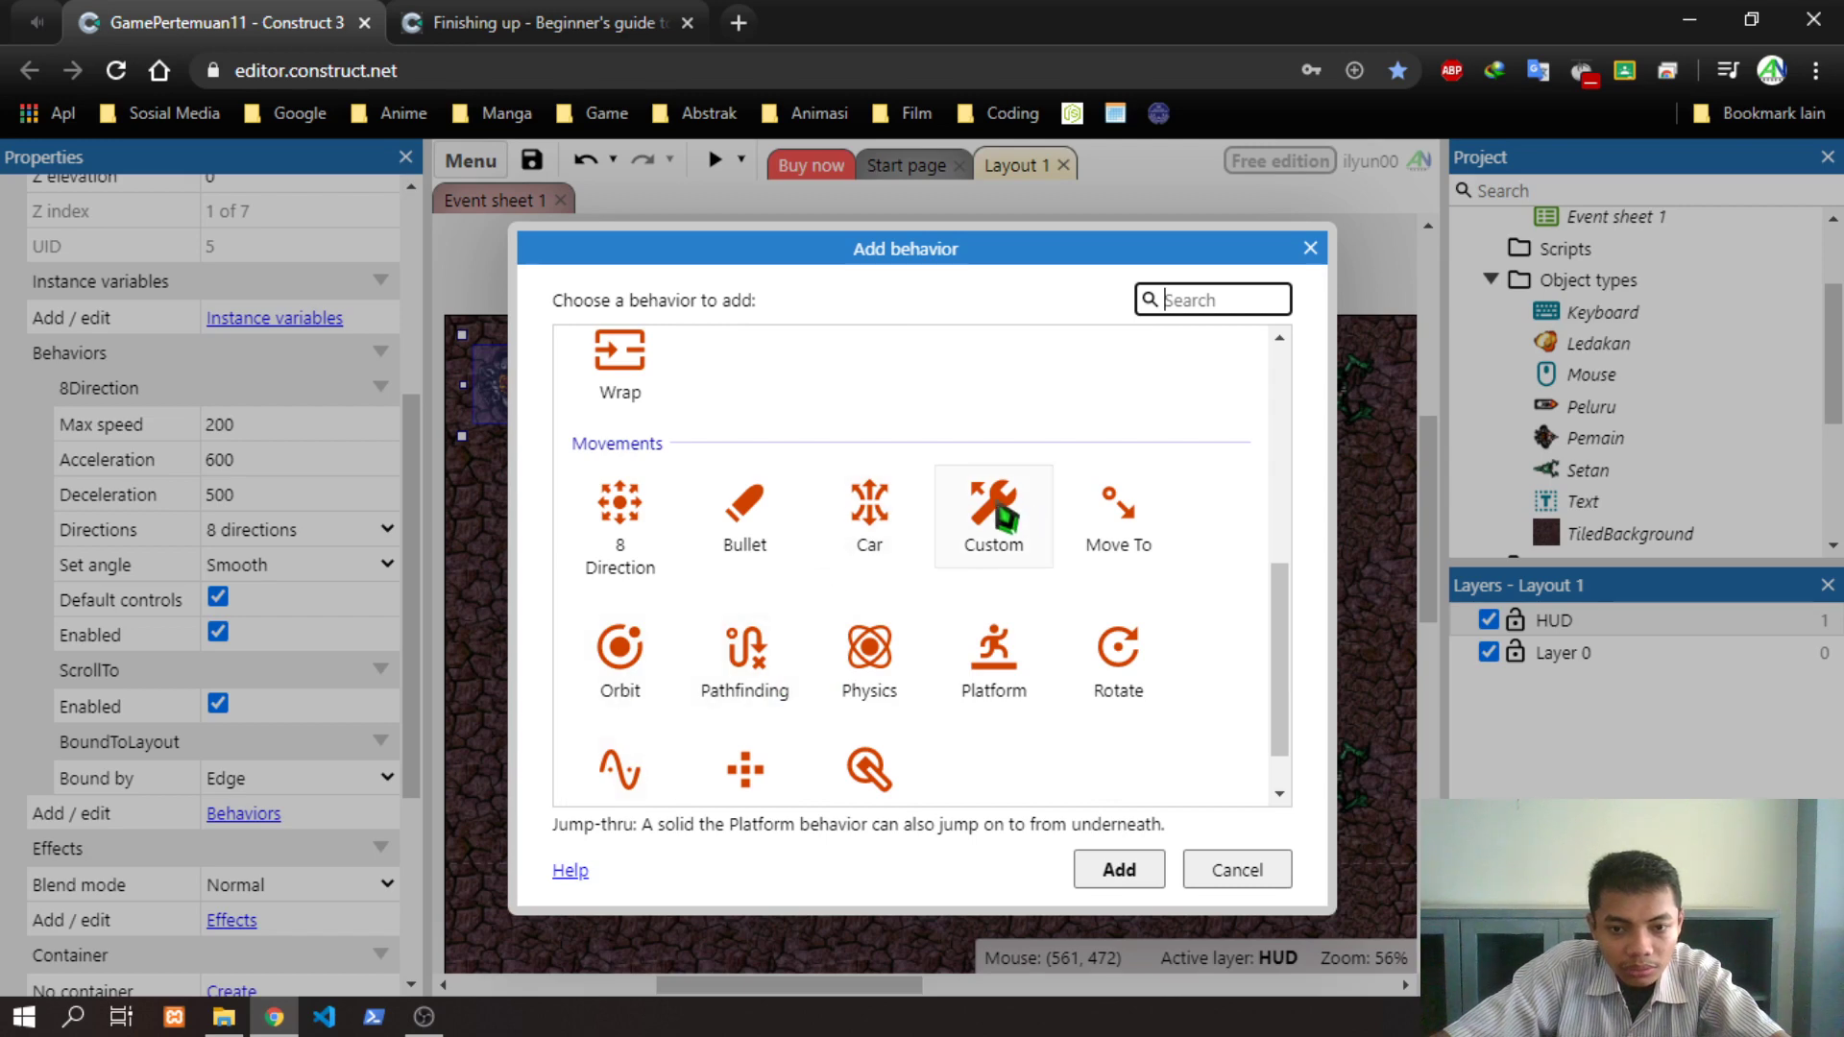
pyautogui.scroll(-1, 1004, 519)
pyautogui.scroll(6, 1008, 520)
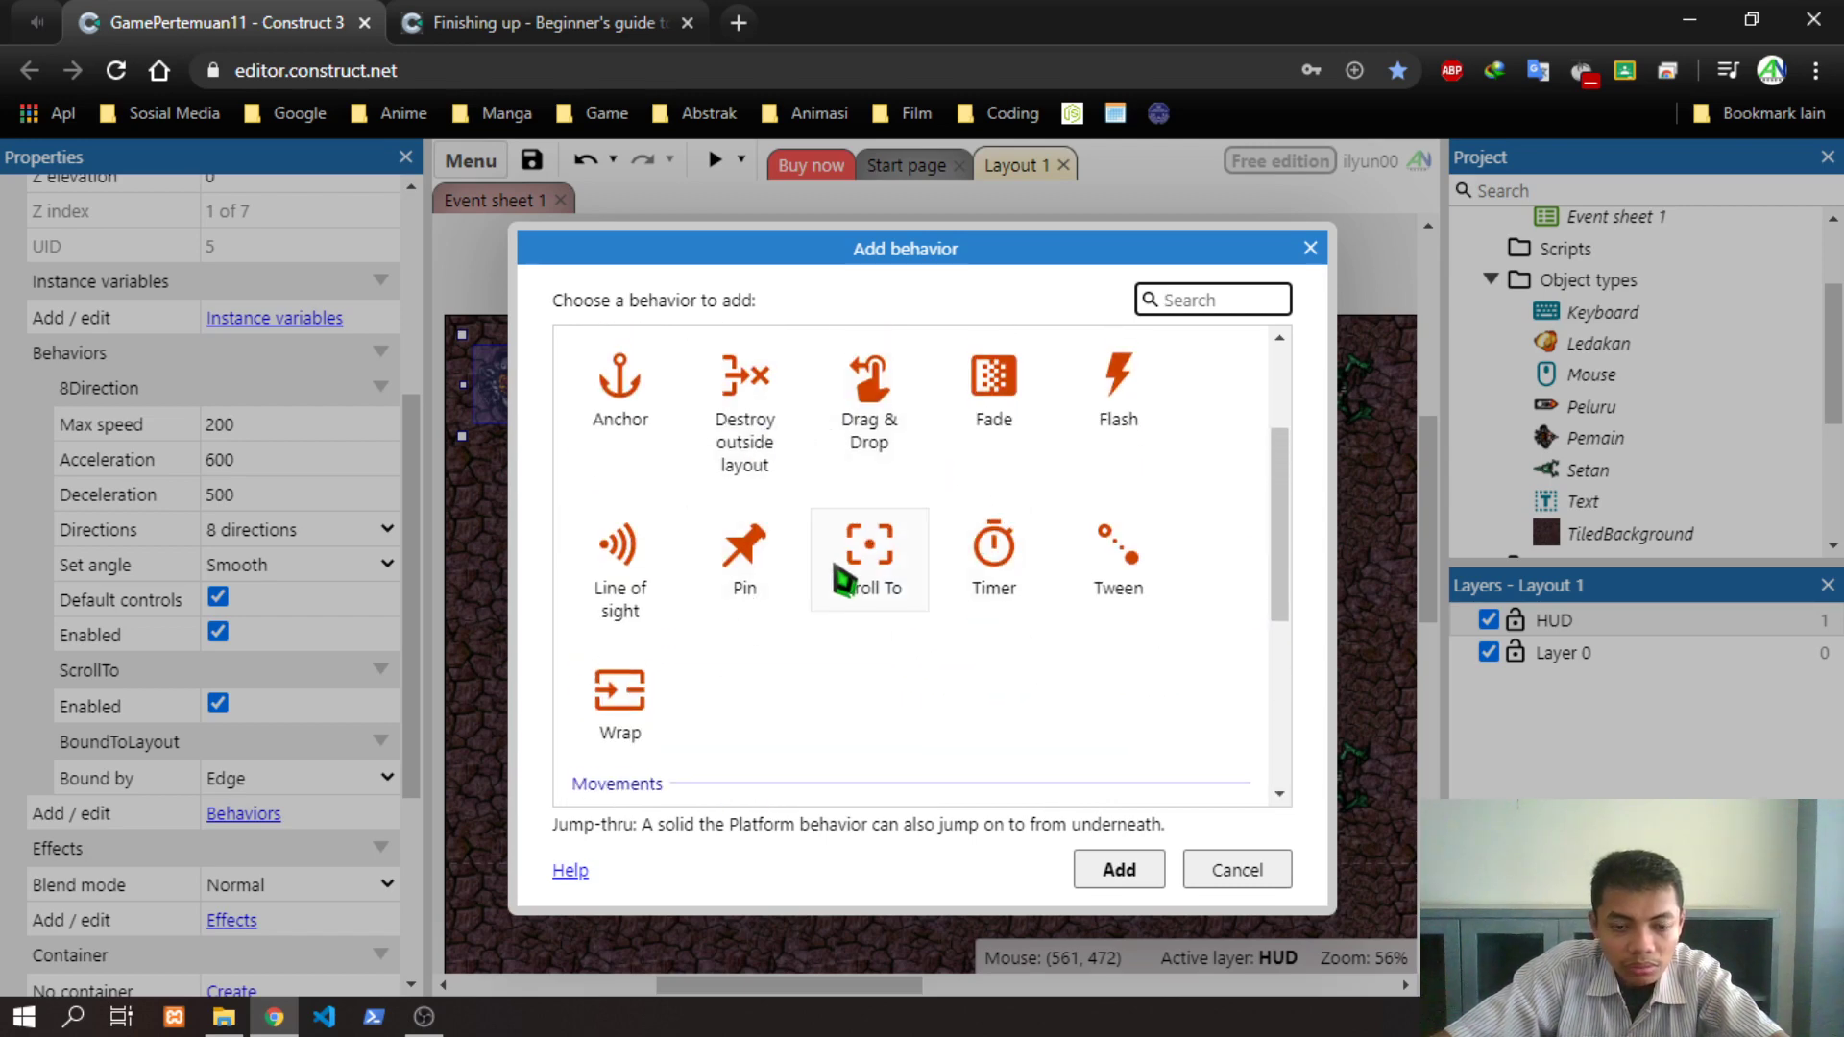
pyautogui.scroll(1, 844, 586)
pyautogui.scroll(1, 833, 567)
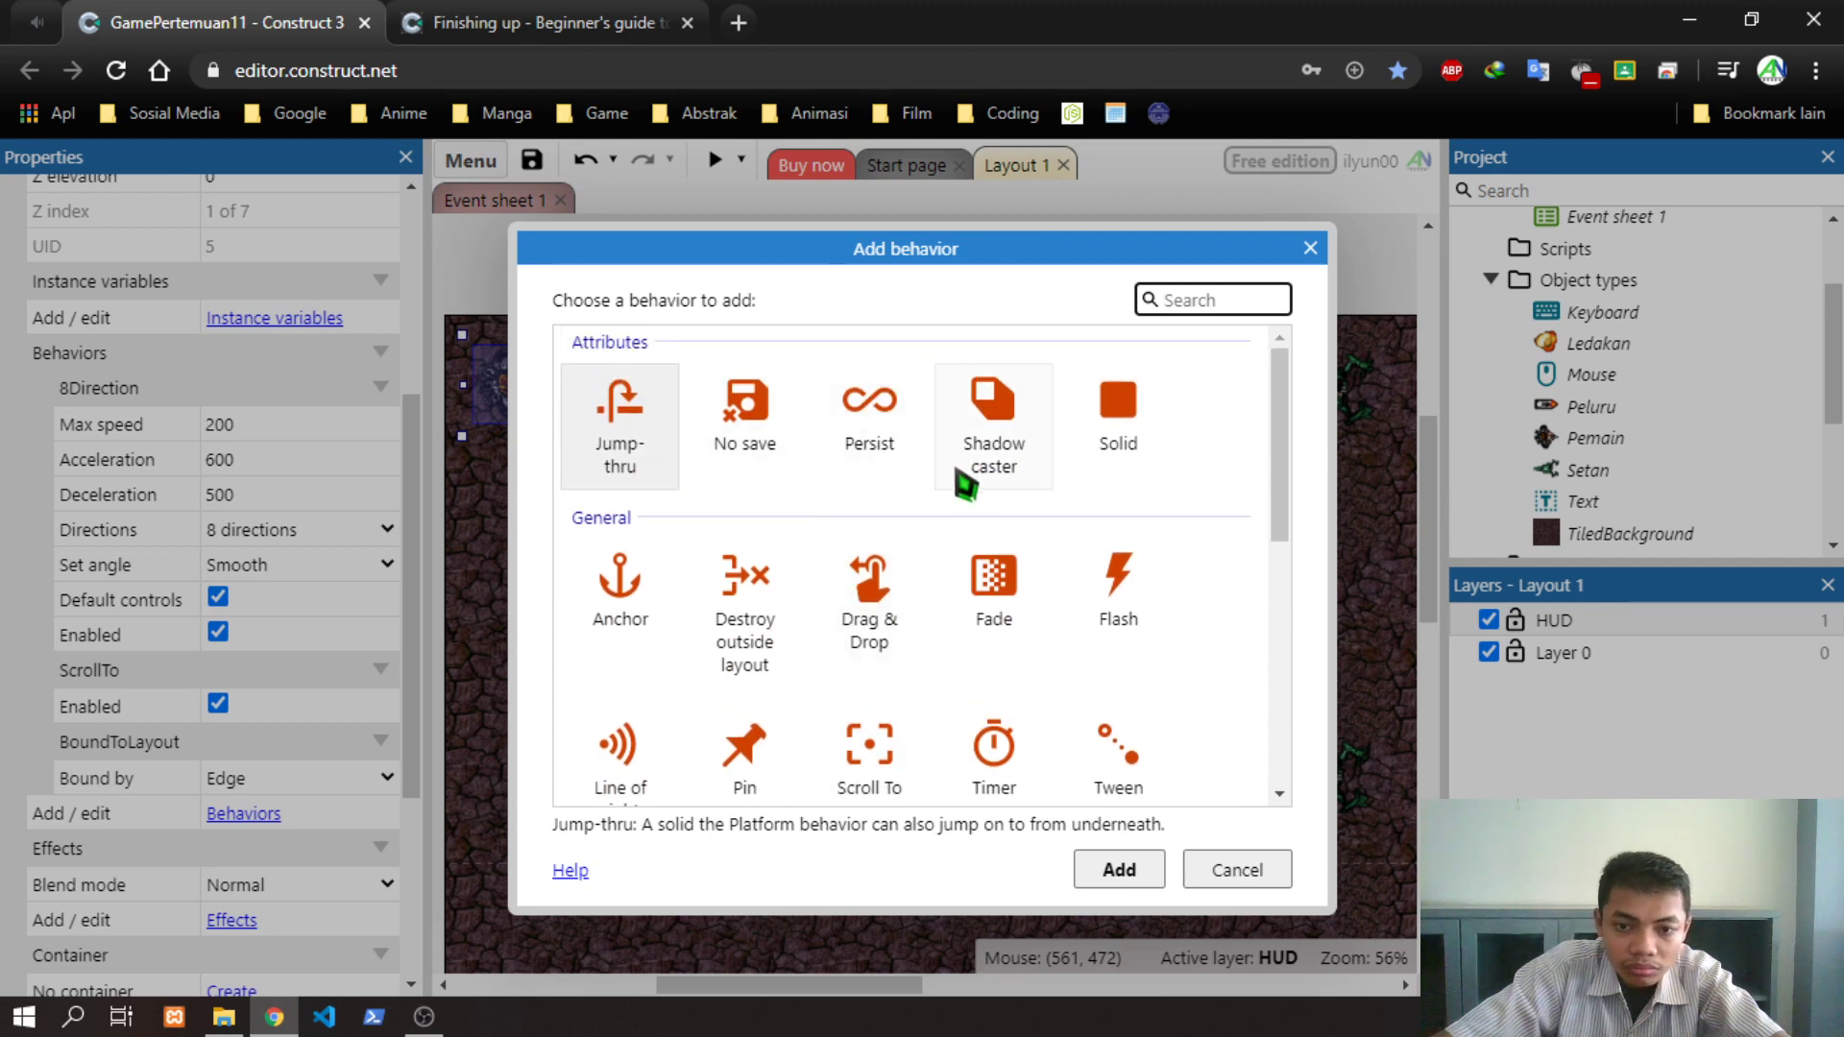
pyautogui.scroll(-2, 864, 633)
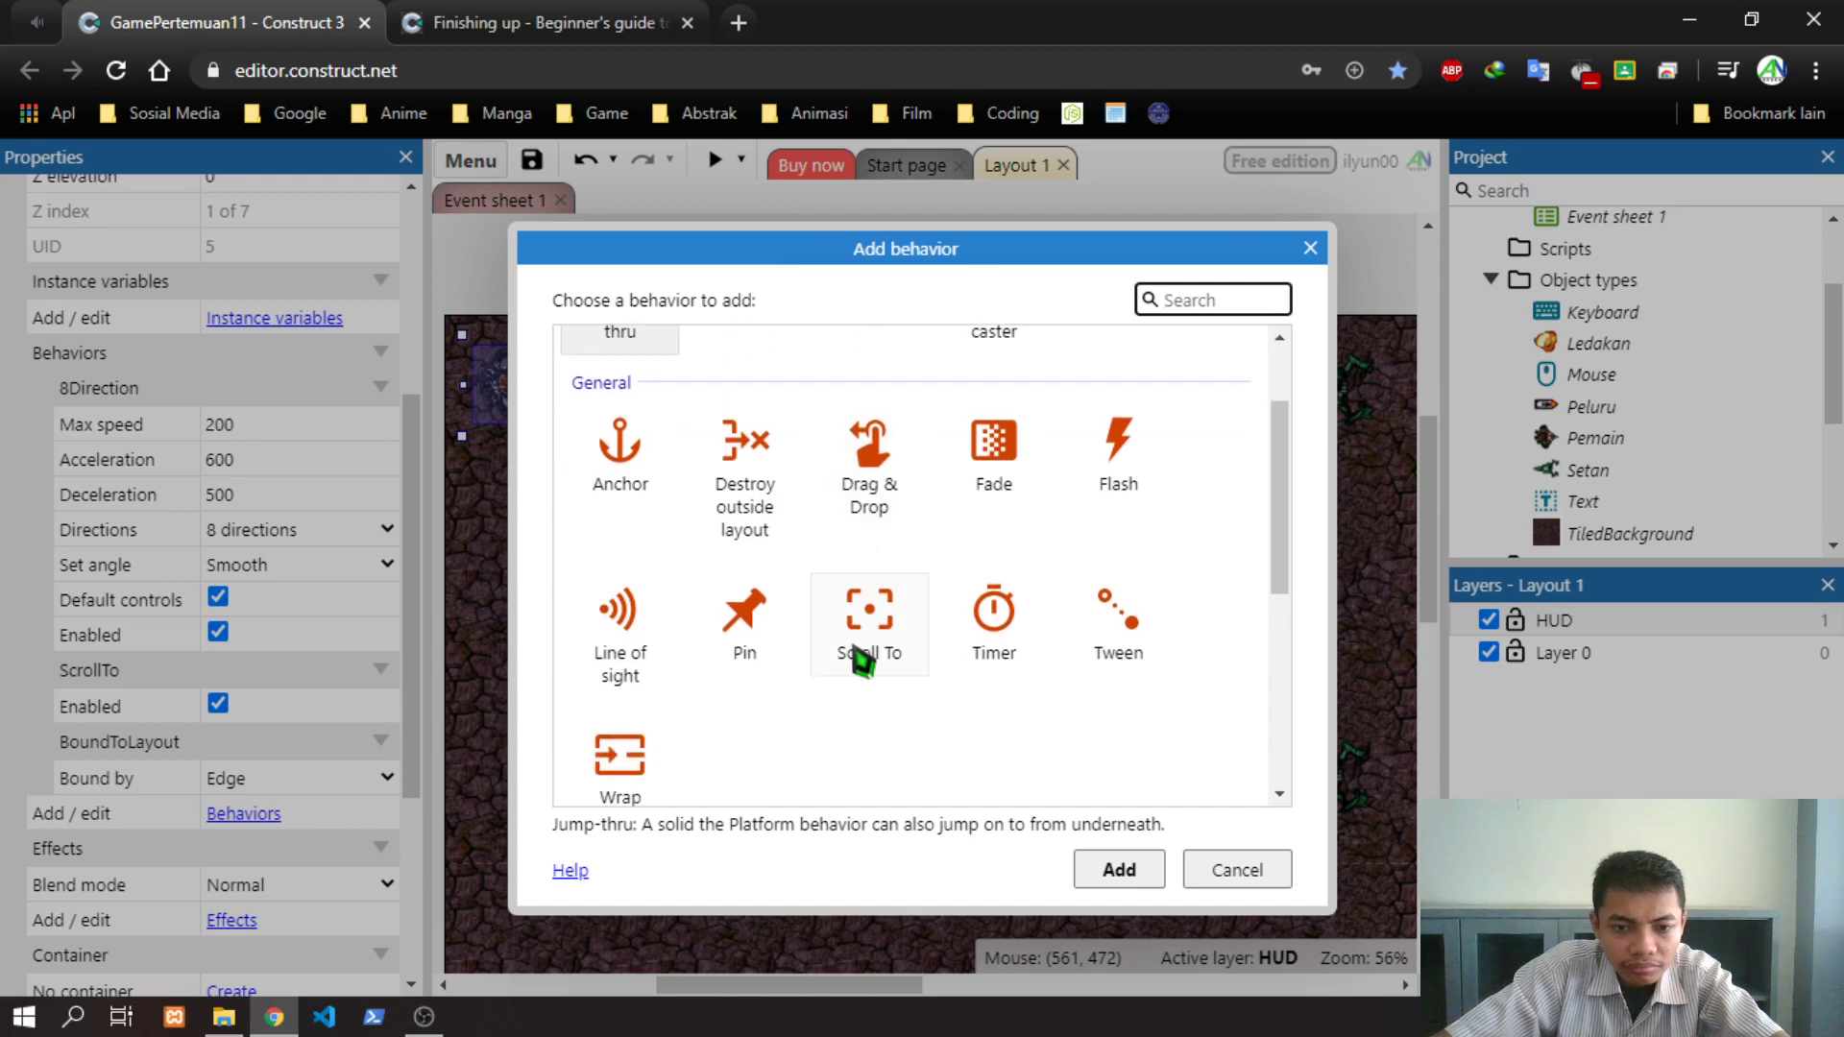
pyautogui.scroll(-4, 835, 653)
pyautogui.click(1115, 663)
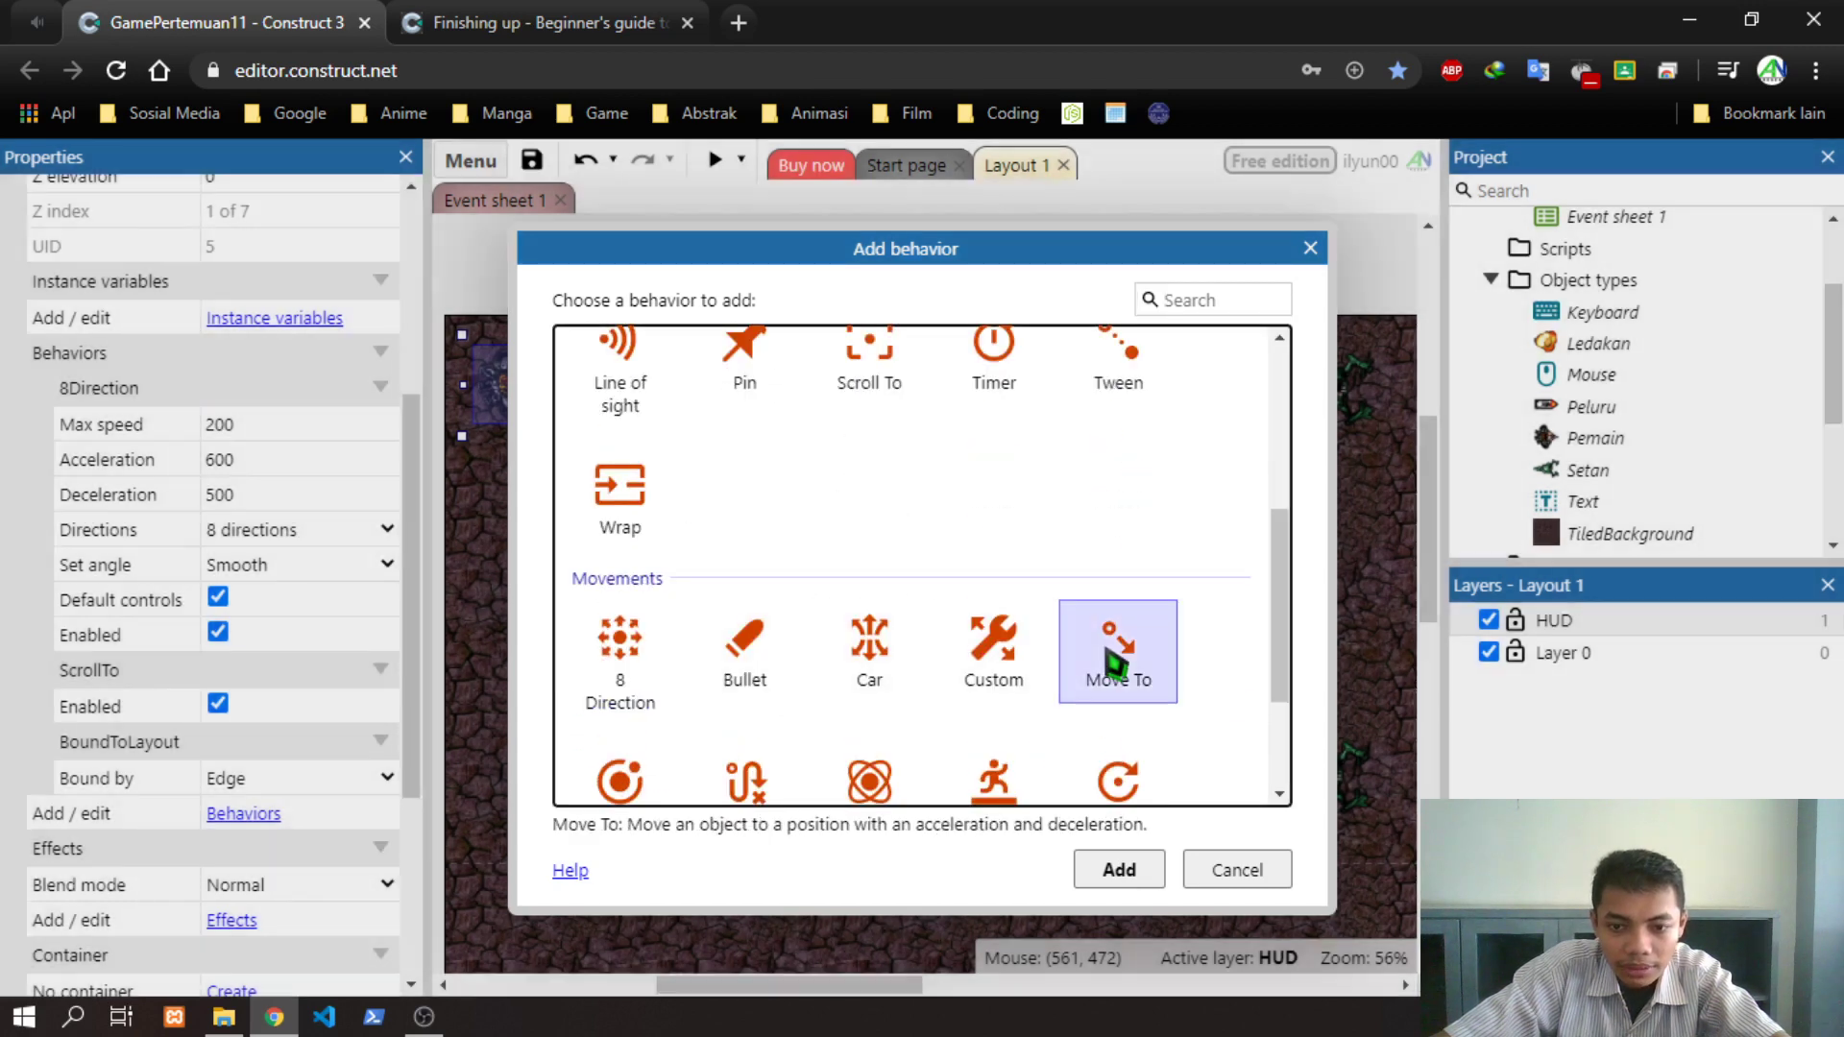
pyautogui.doubleClick(1095, 661)
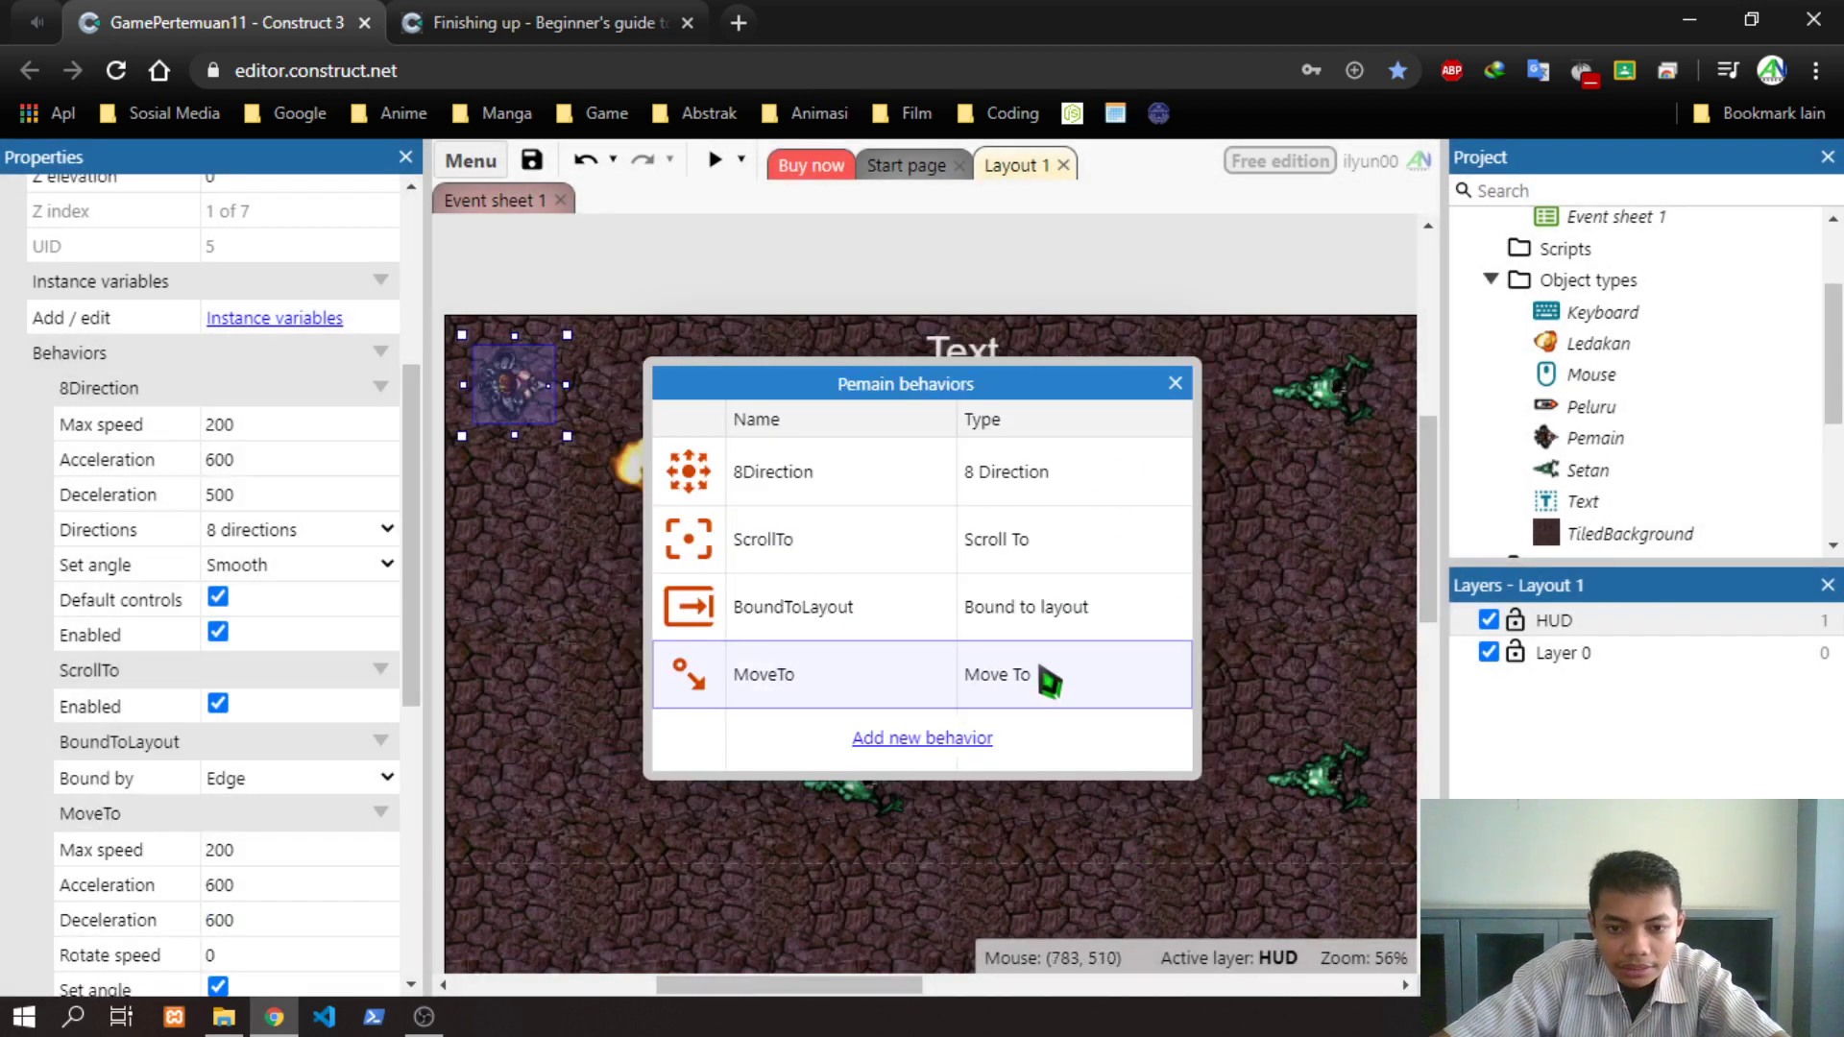
pyautogui.press('Escape')
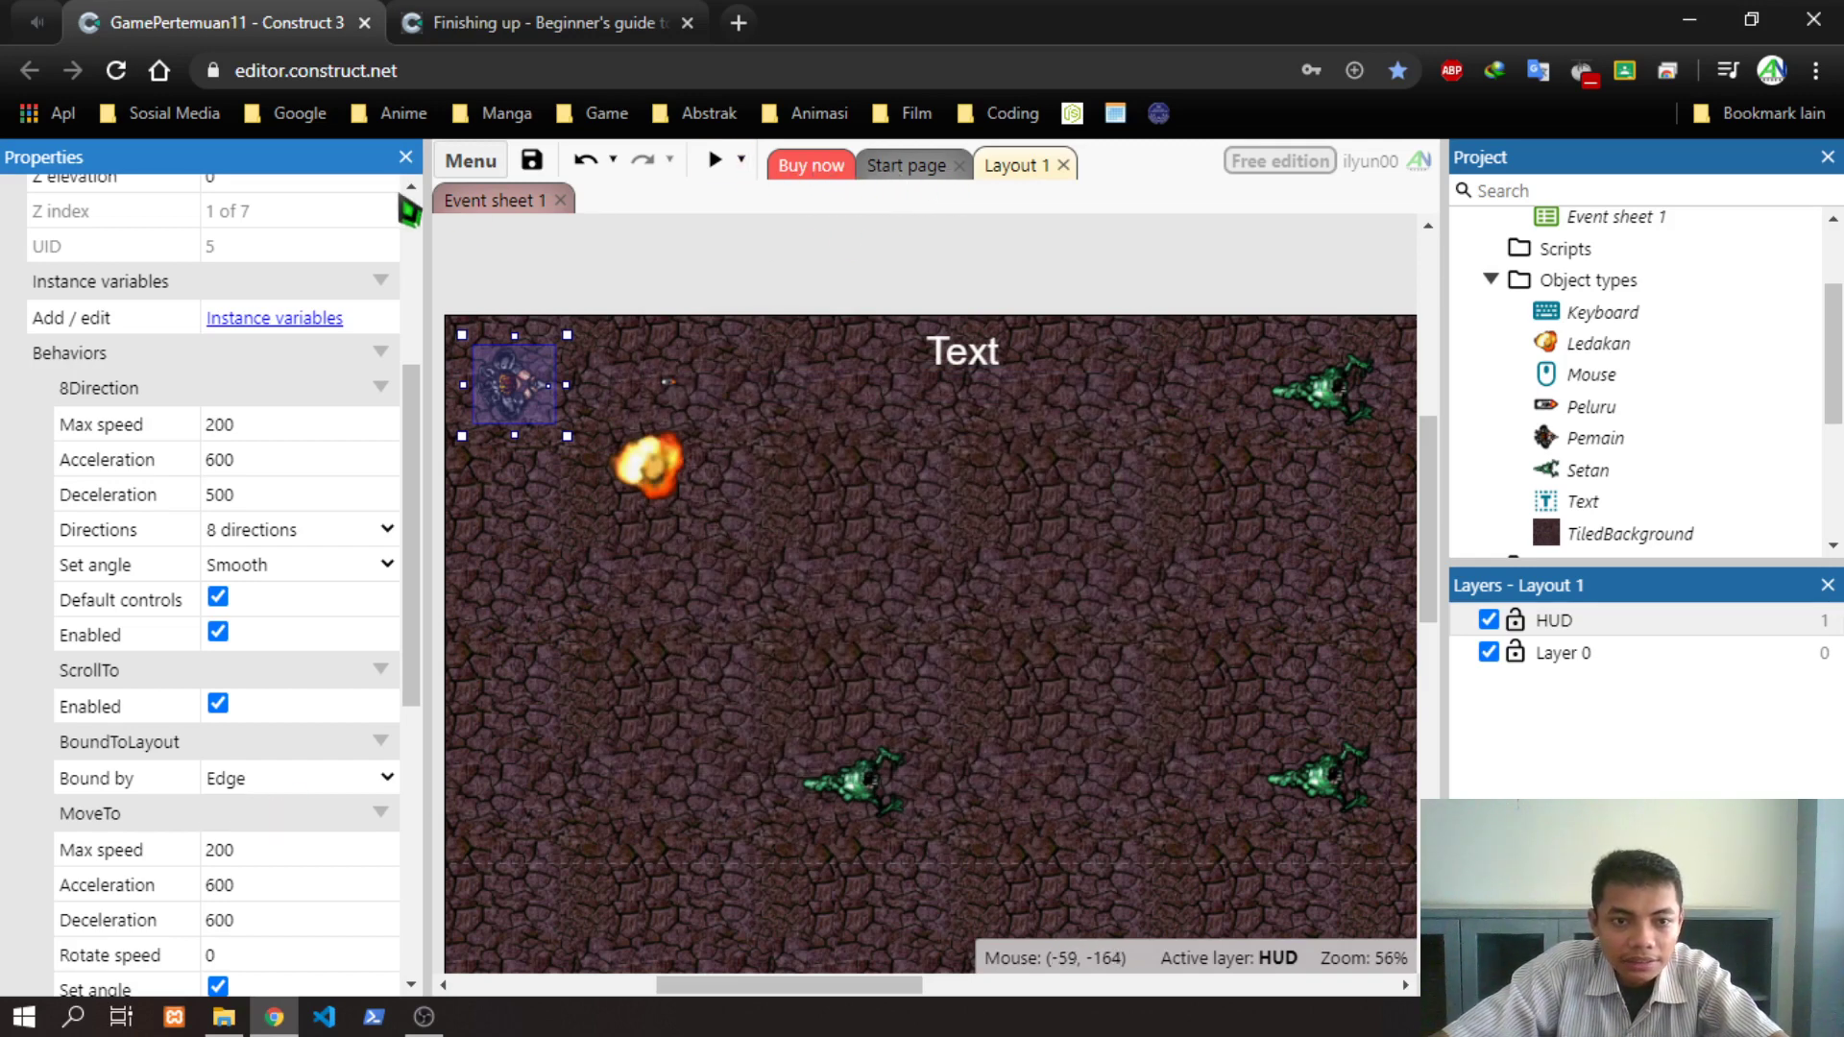
# Replace the A key condition of event 9 in Event sheet 1 with Mouse On click, using the Right button and click type Clicked
pyautogui.click(492, 201)
pyautogui.doubleClick(626, 889)
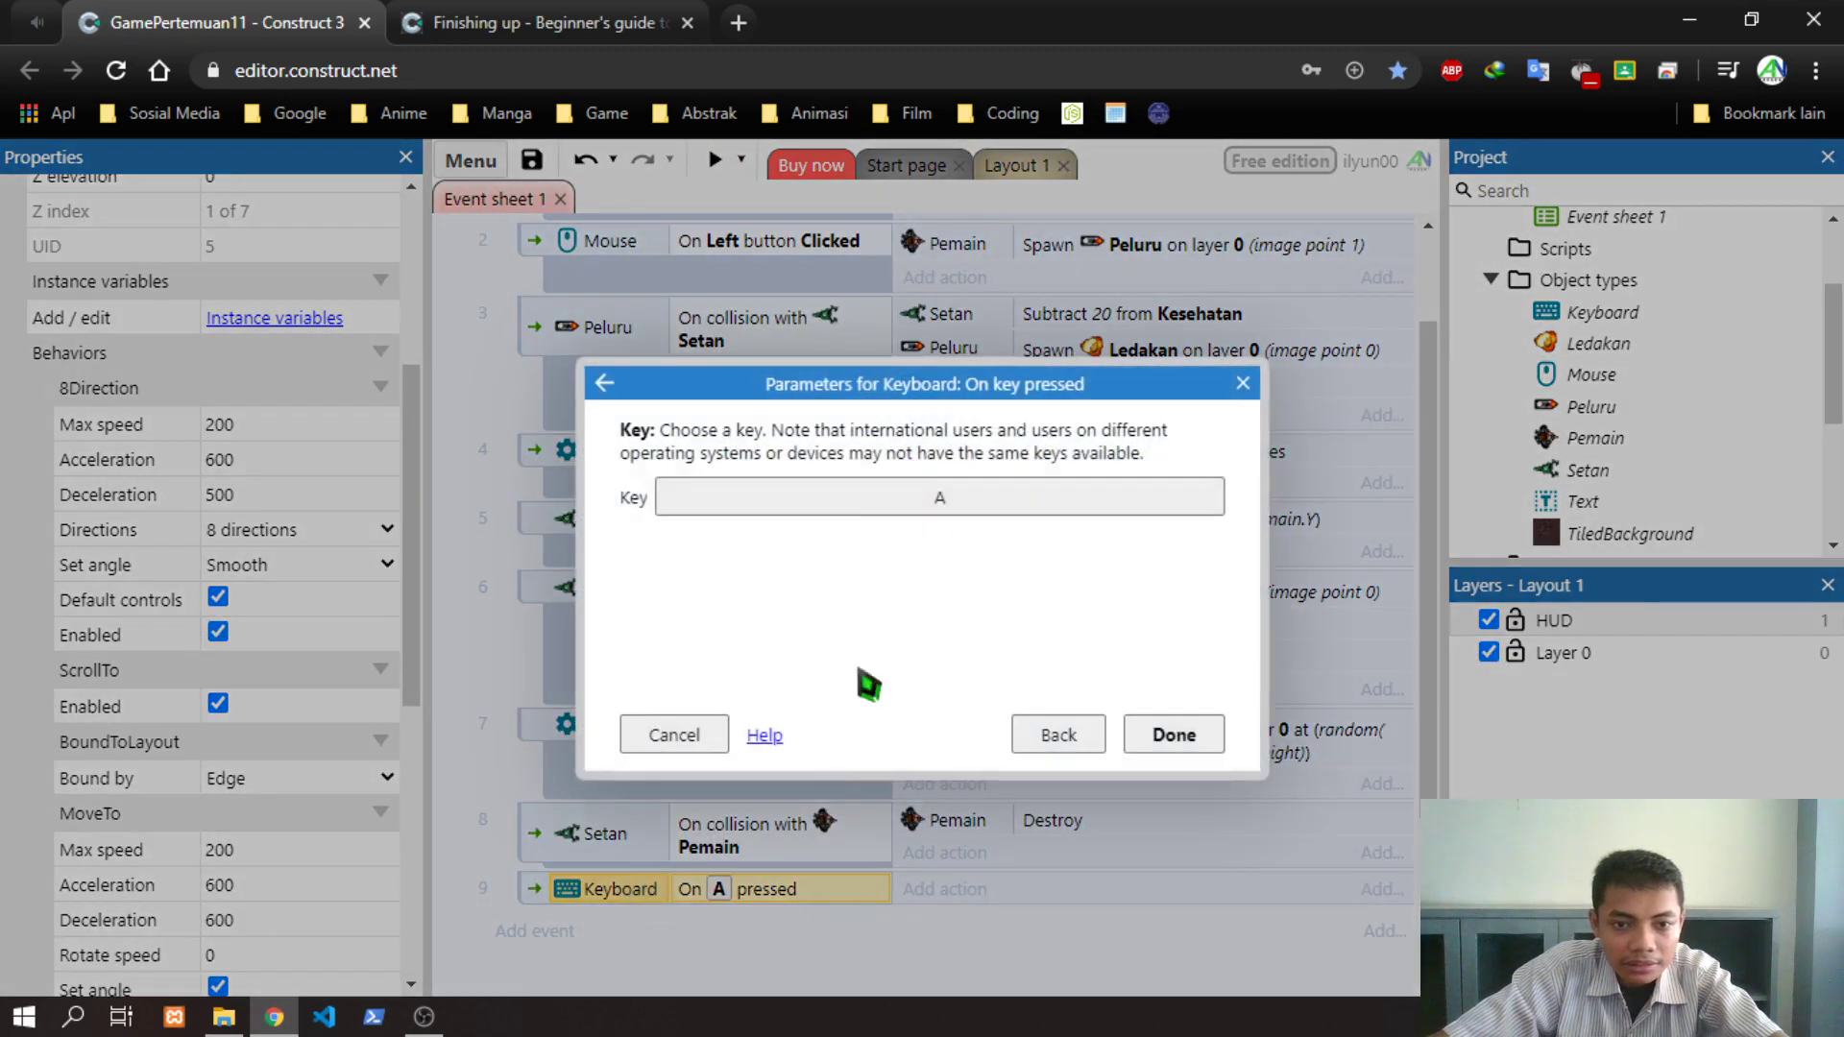
pyautogui.click(1045, 732)
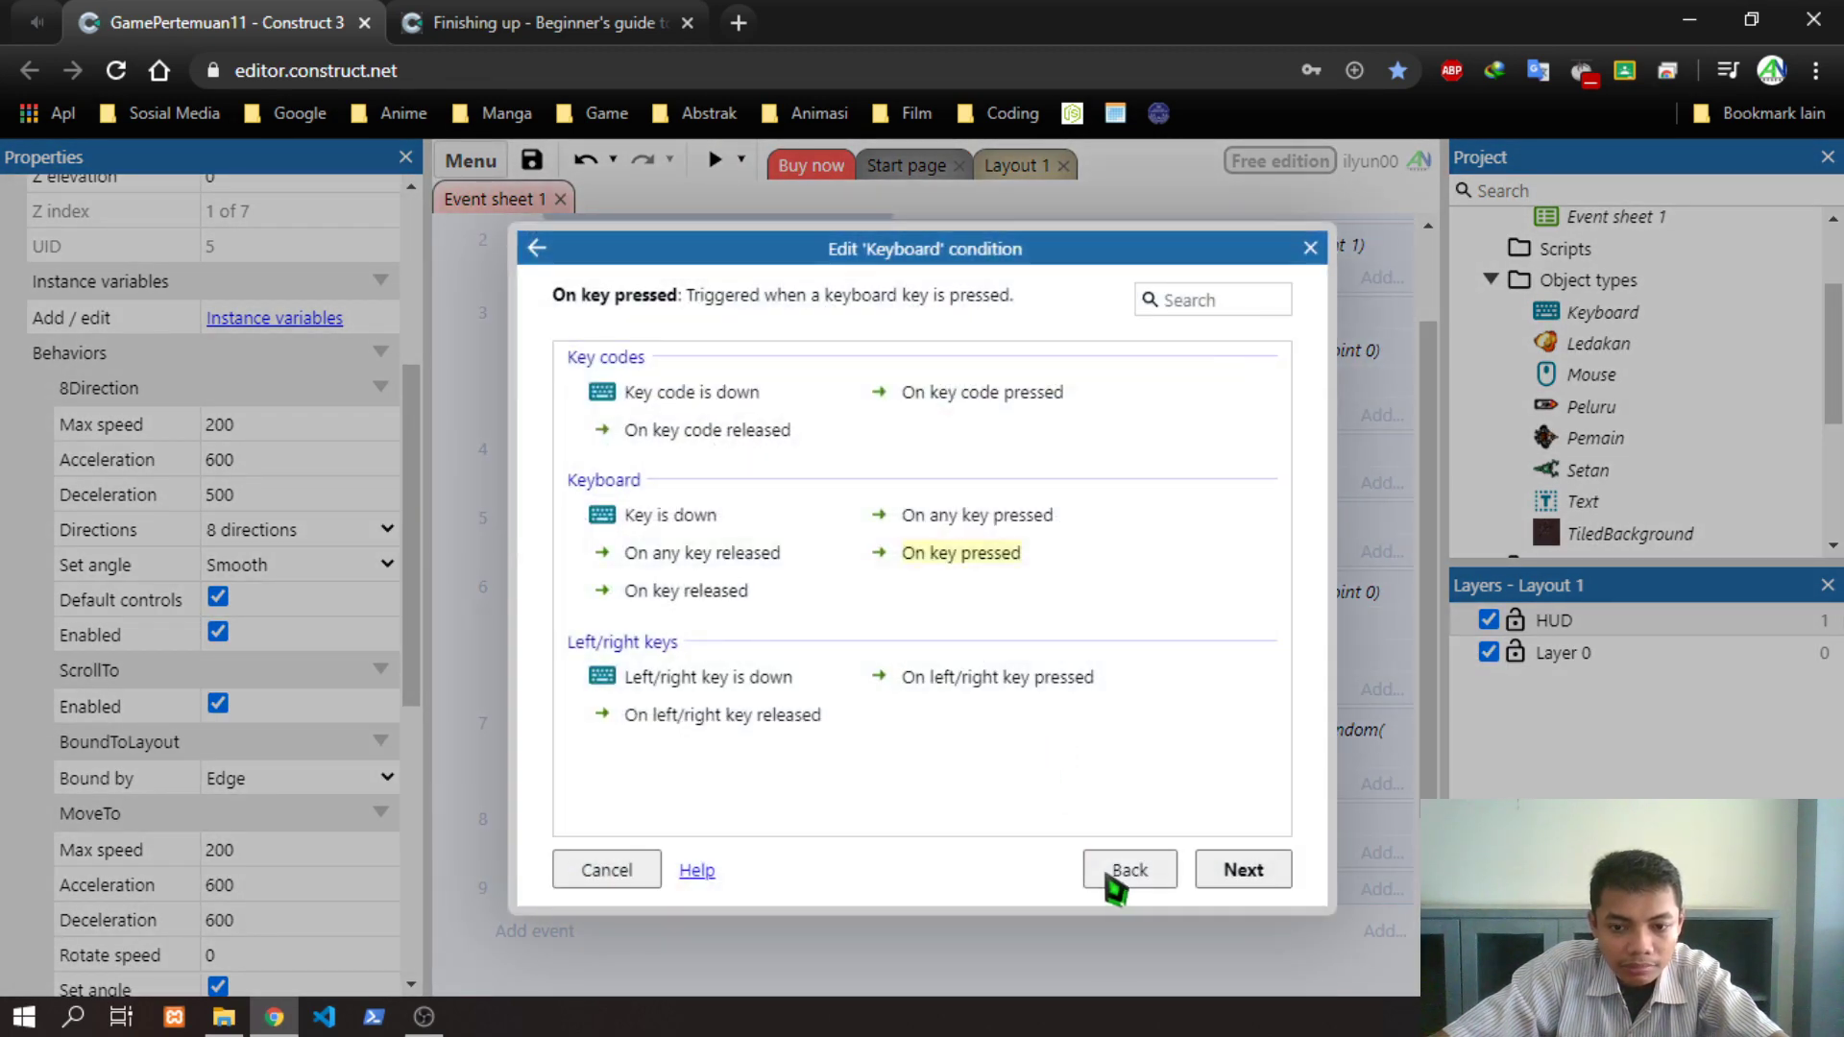
pyautogui.click(1114, 872)
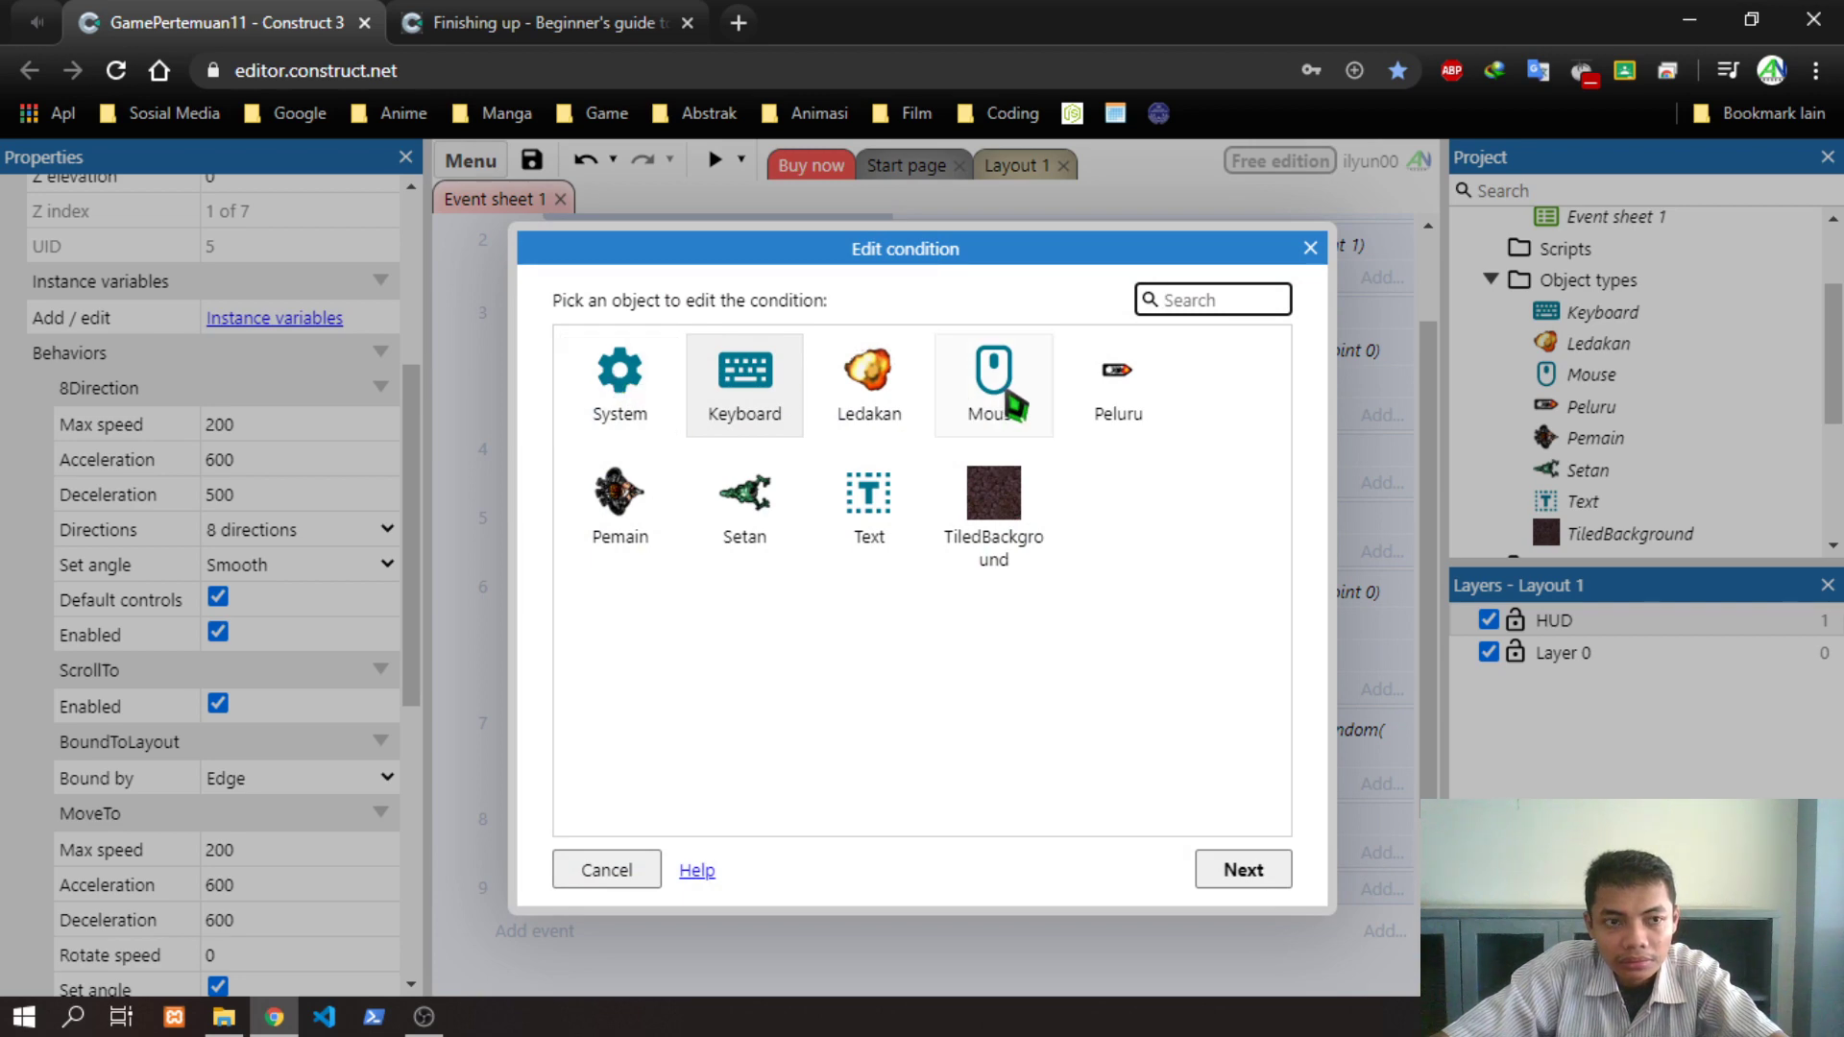
pyautogui.doubleClick(622, 389)
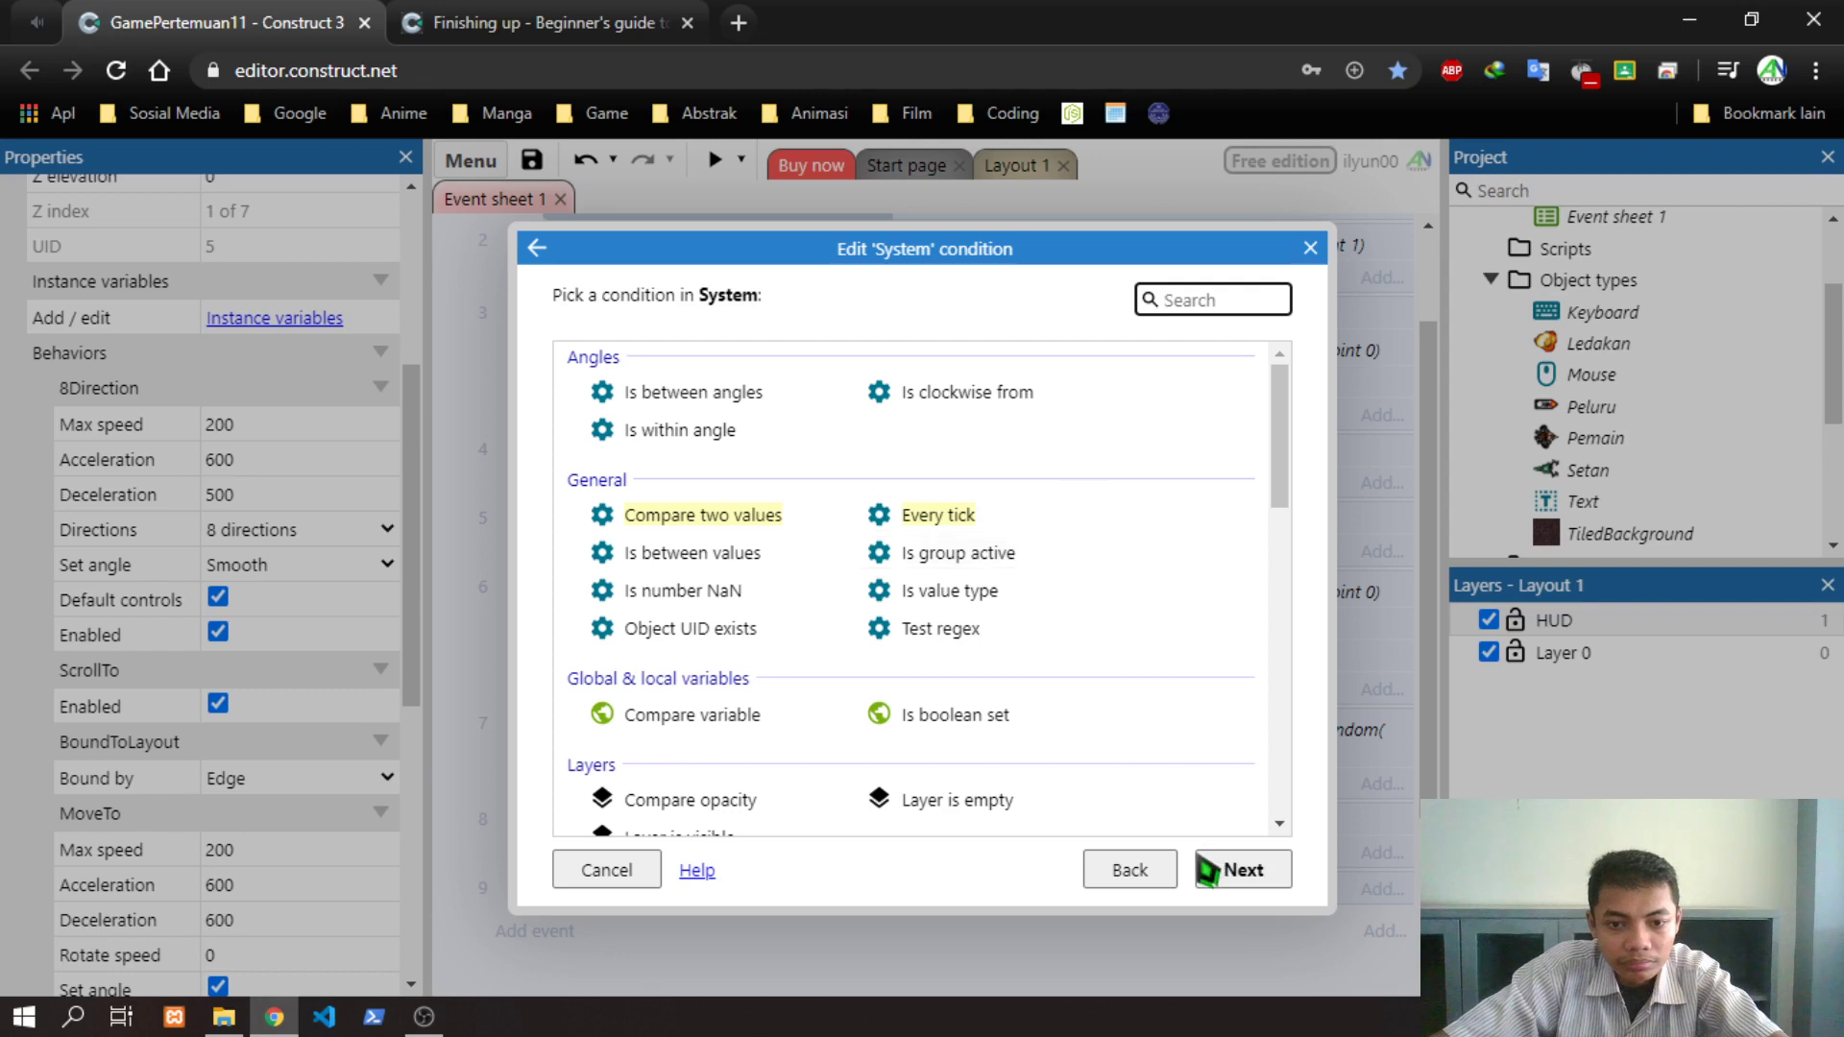
pyautogui.click(1130, 870)
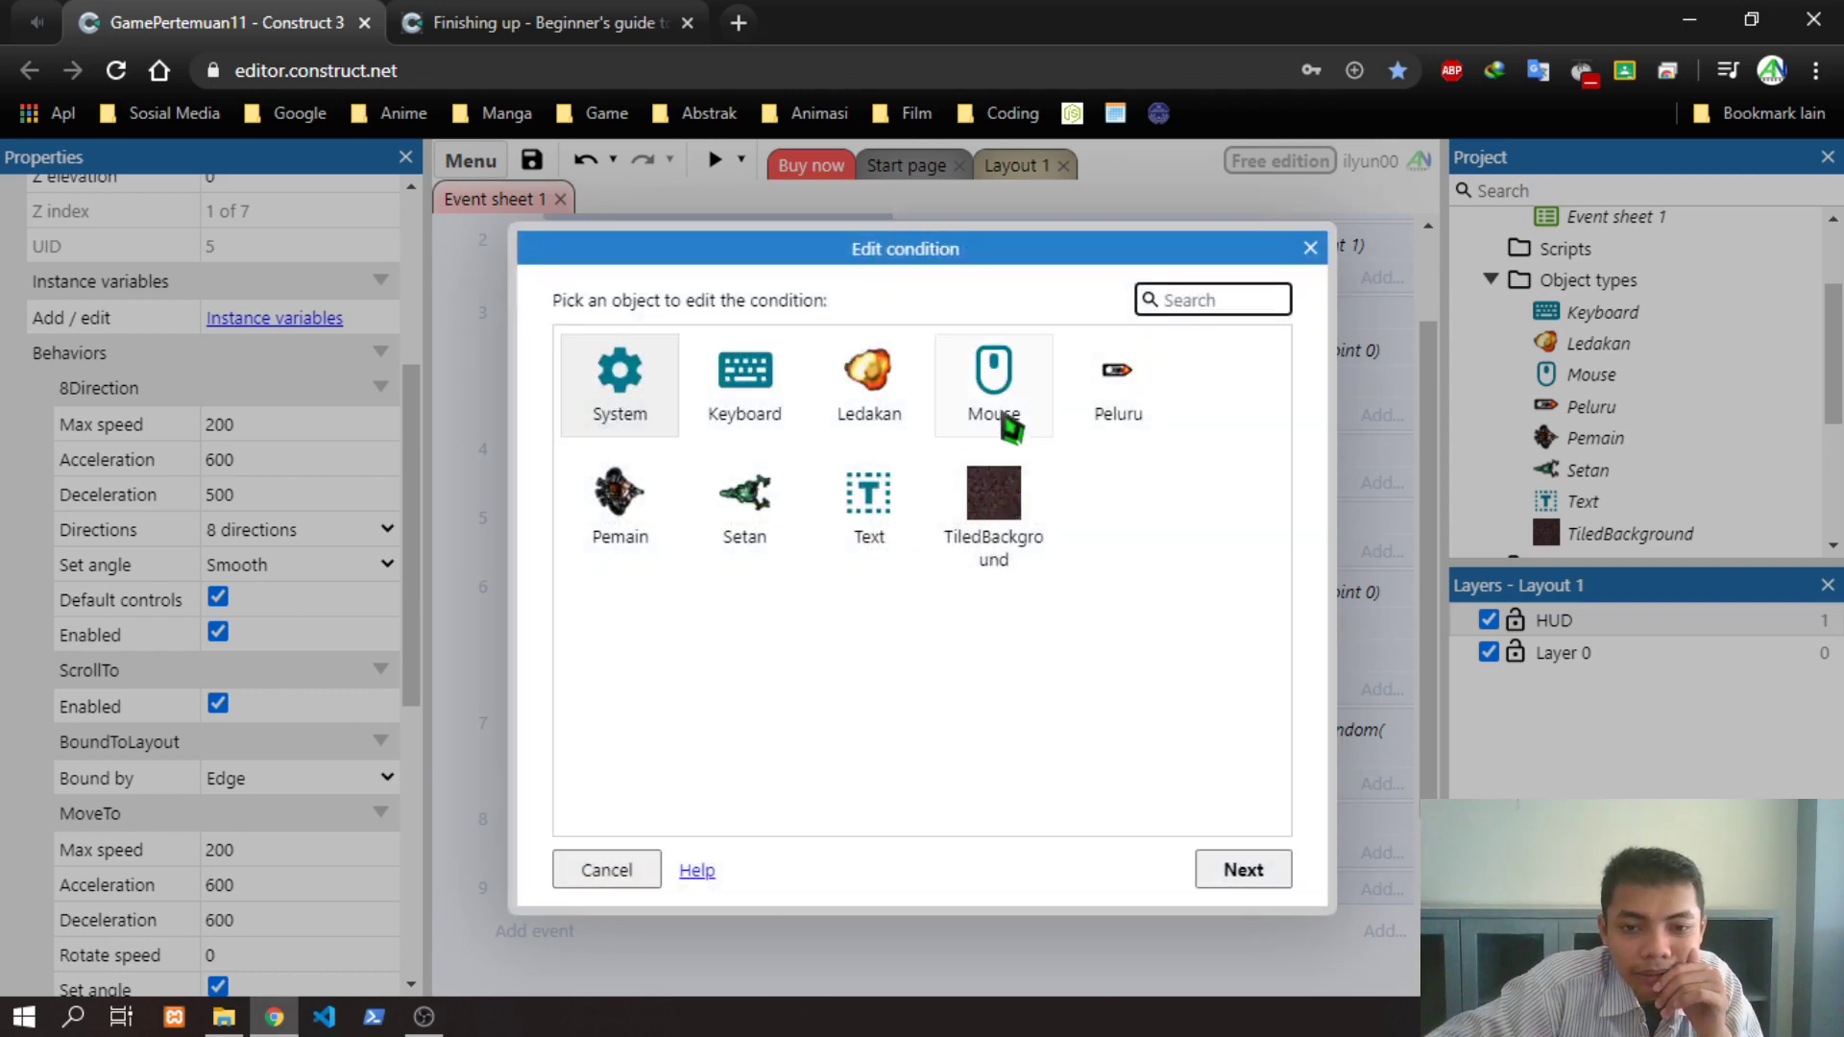
pyautogui.click(999, 415)
pyautogui.doubleClick(1004, 416)
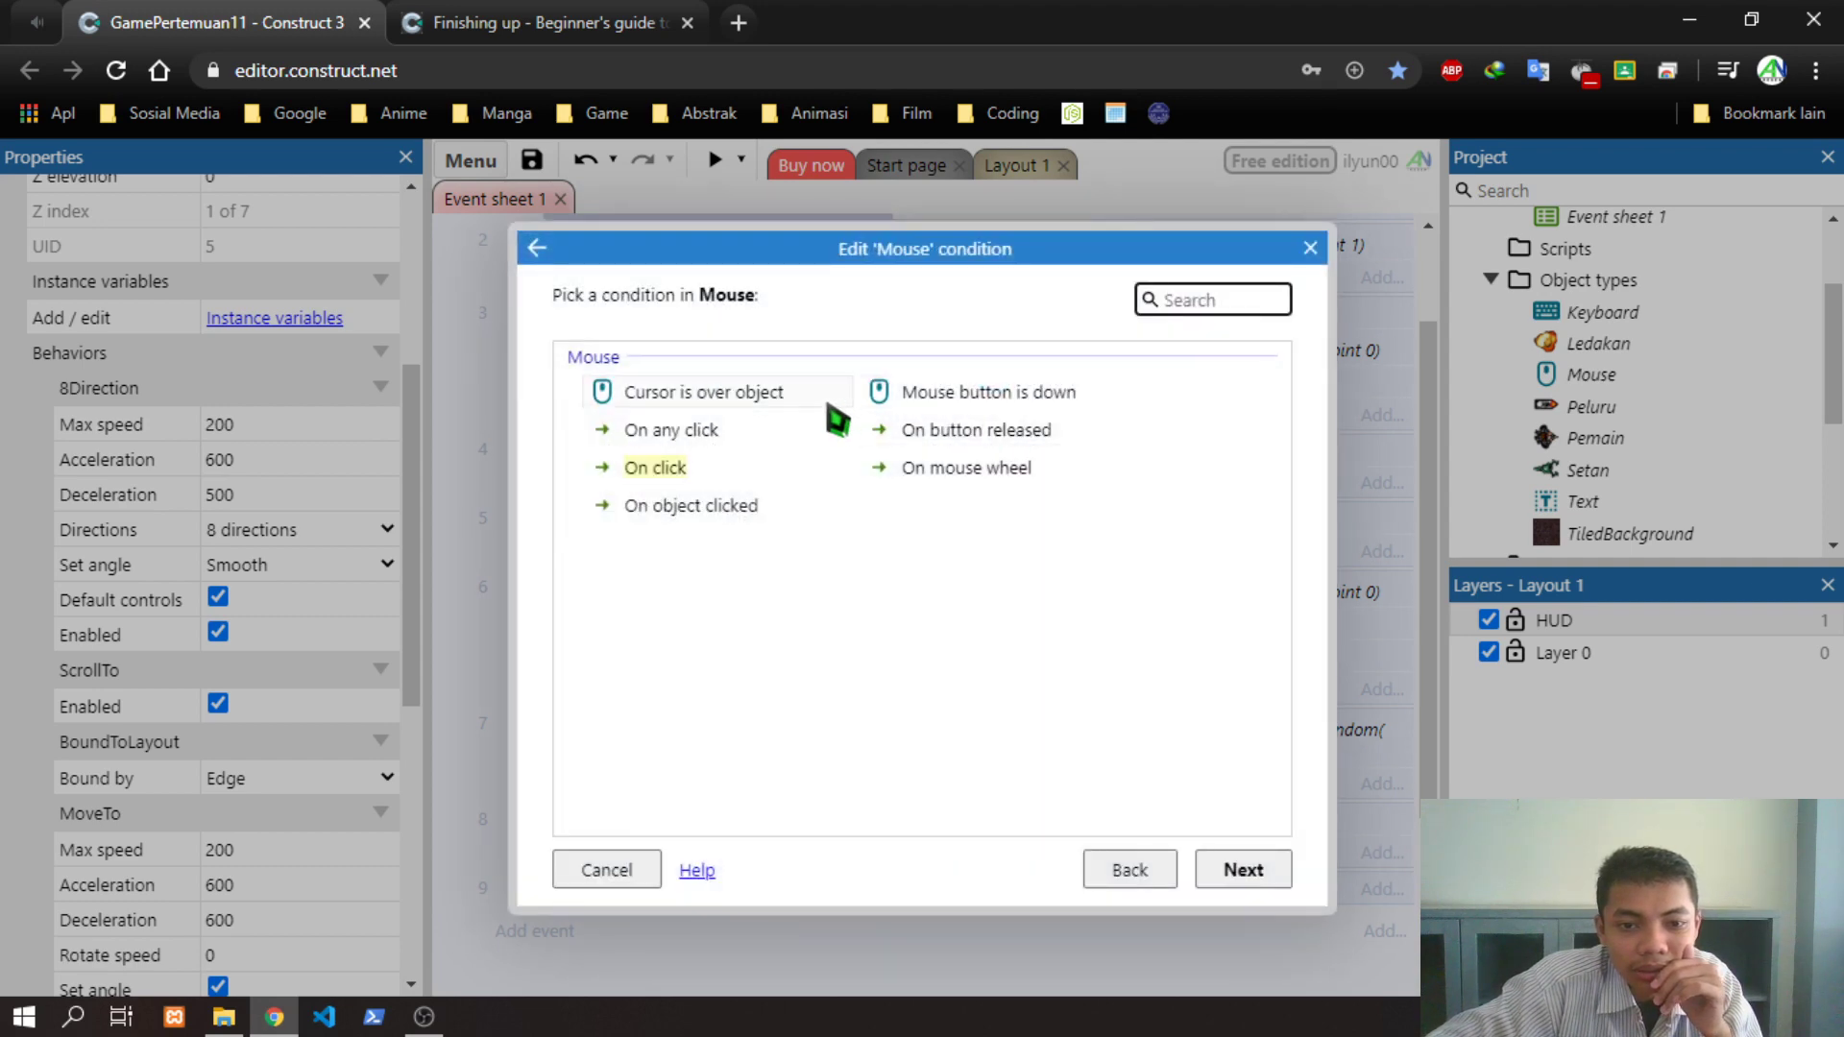
pyautogui.doubleClick(673, 469)
pyautogui.click(869, 492)
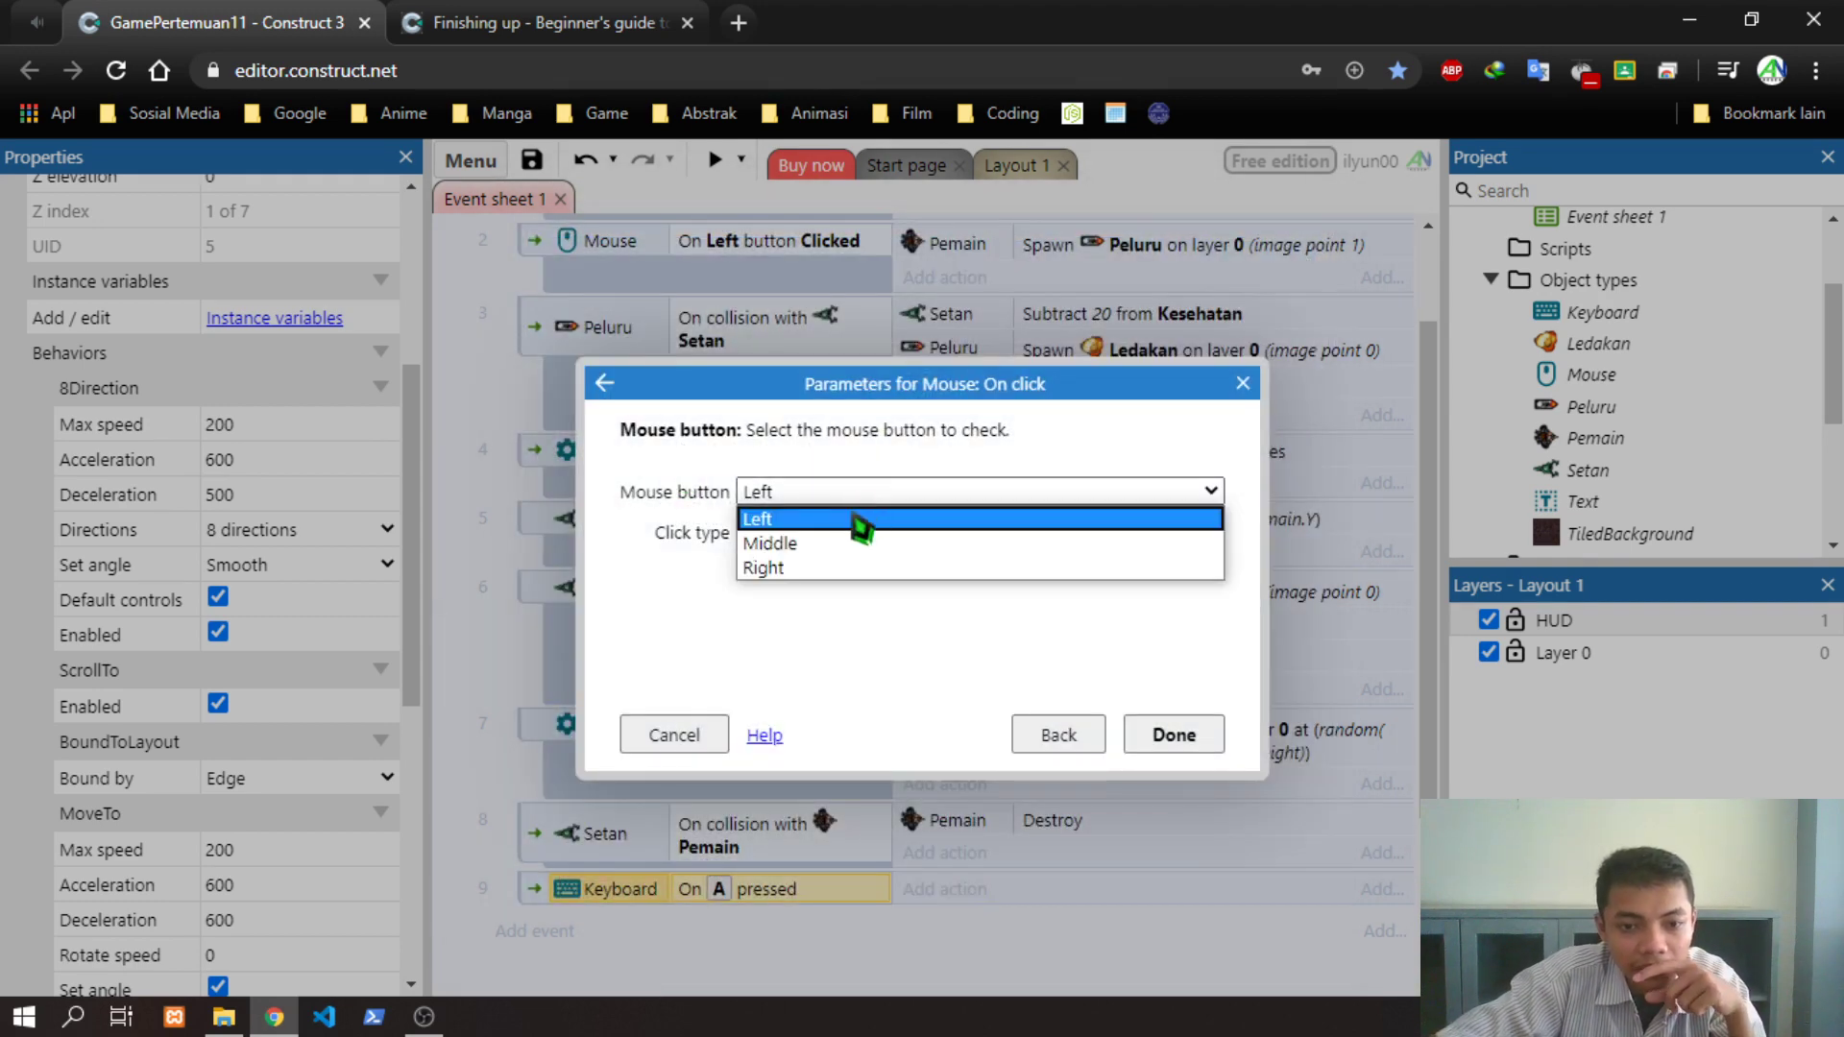
pyautogui.click(806, 567)
pyautogui.click(808, 534)
pyautogui.click(809, 535)
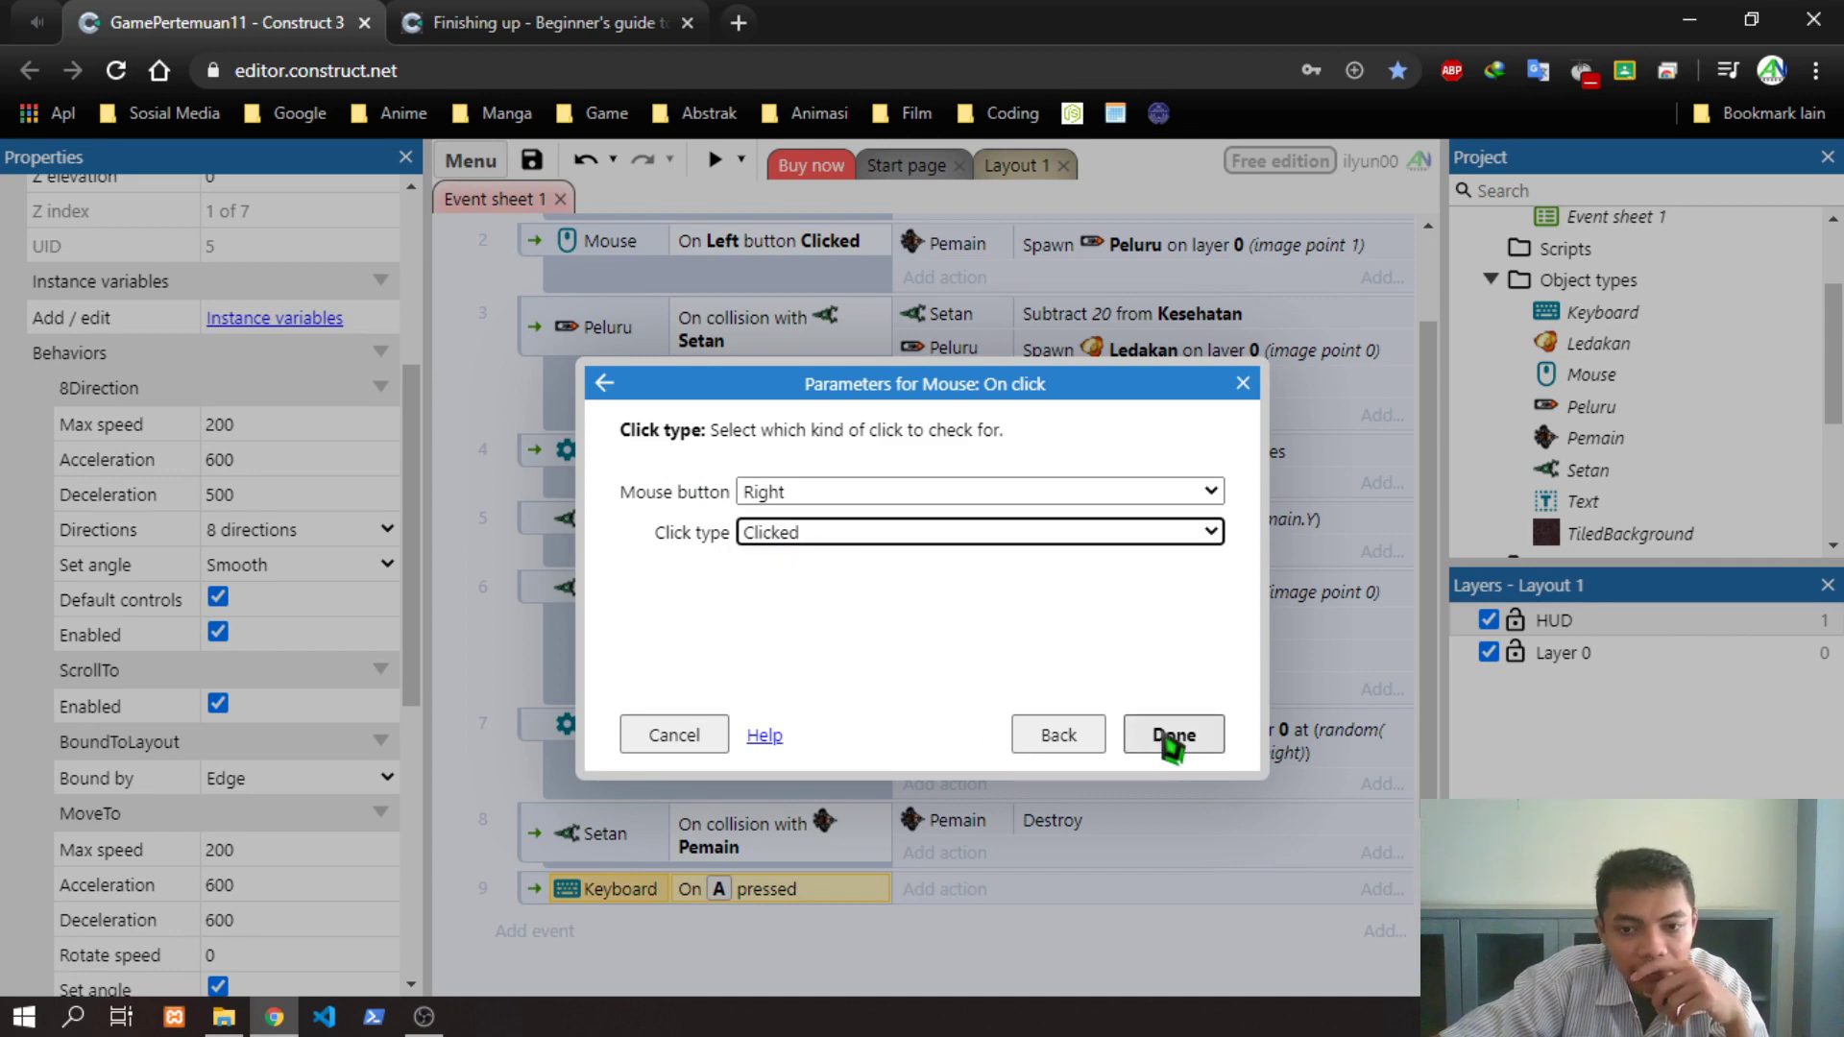
pyautogui.click(1172, 735)
# Start a new Pemain action for event 9 using the MoveTo behavior's Move to position
pyautogui.click(951, 888)
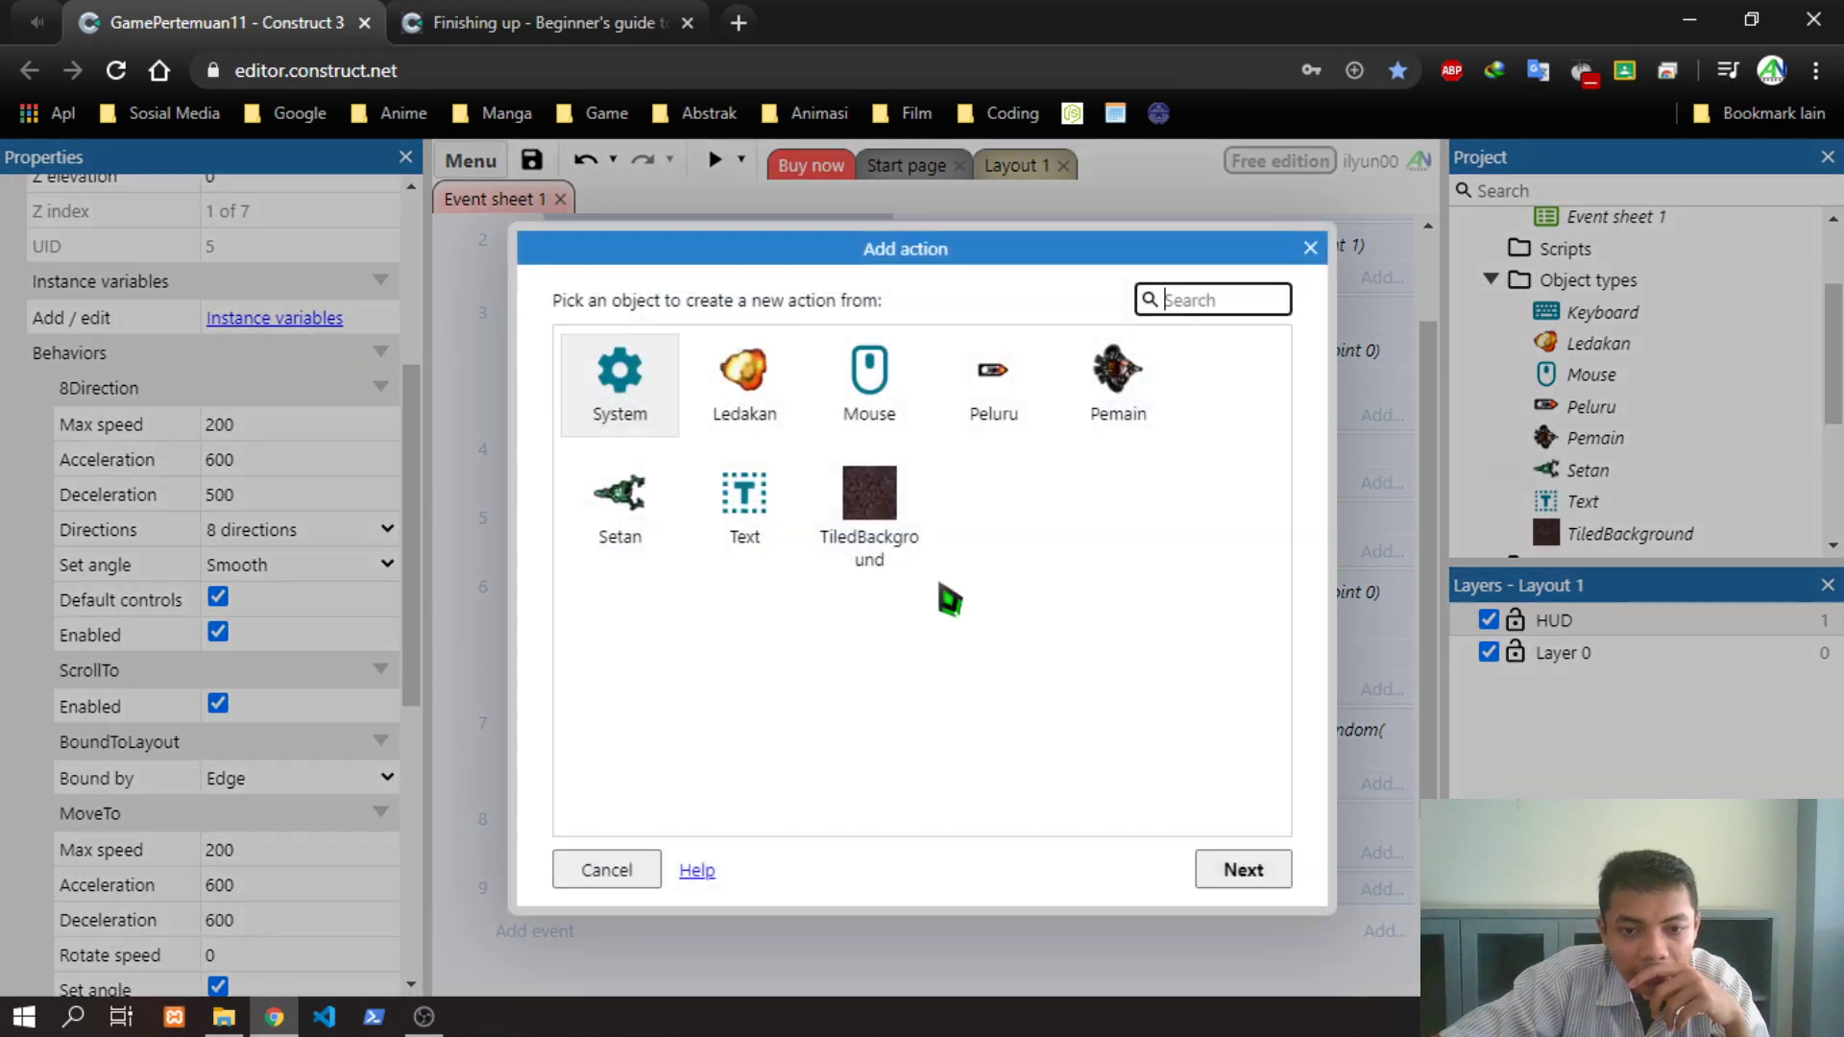
pyautogui.doubleClick(1112, 394)
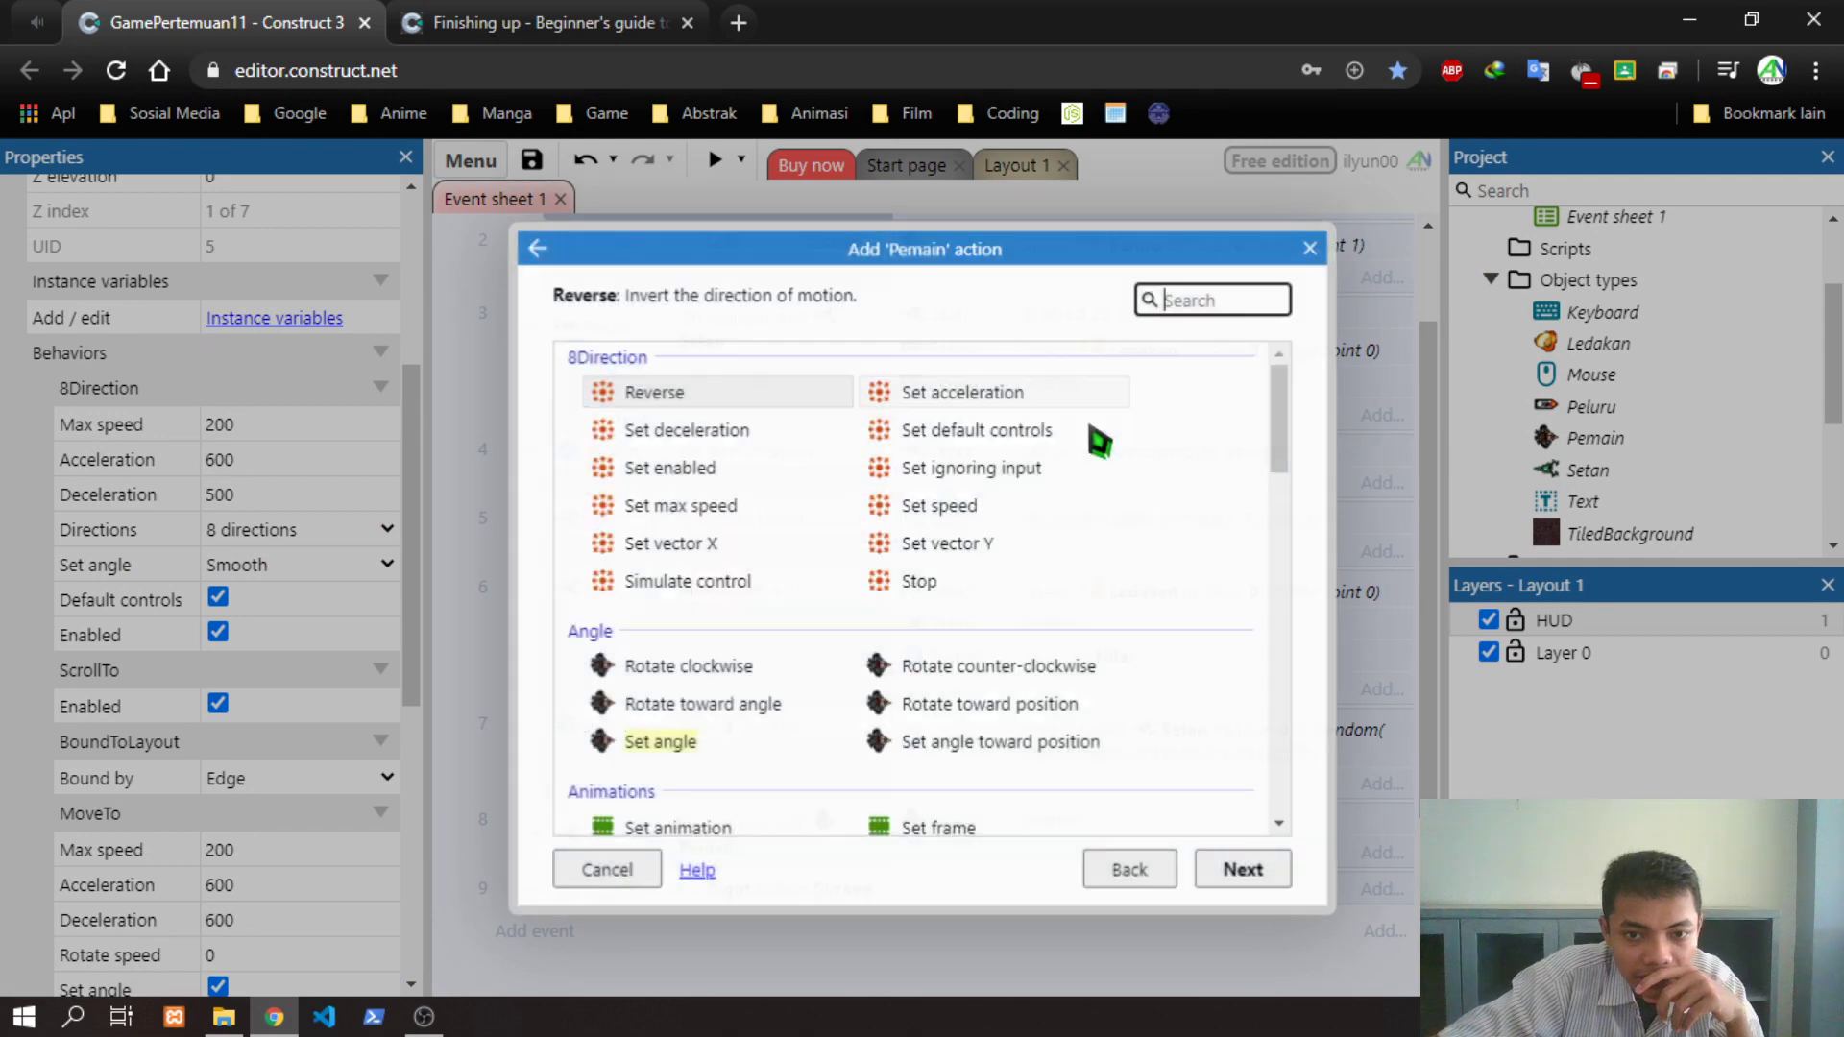
pyautogui.scroll(-5, 980, 630)
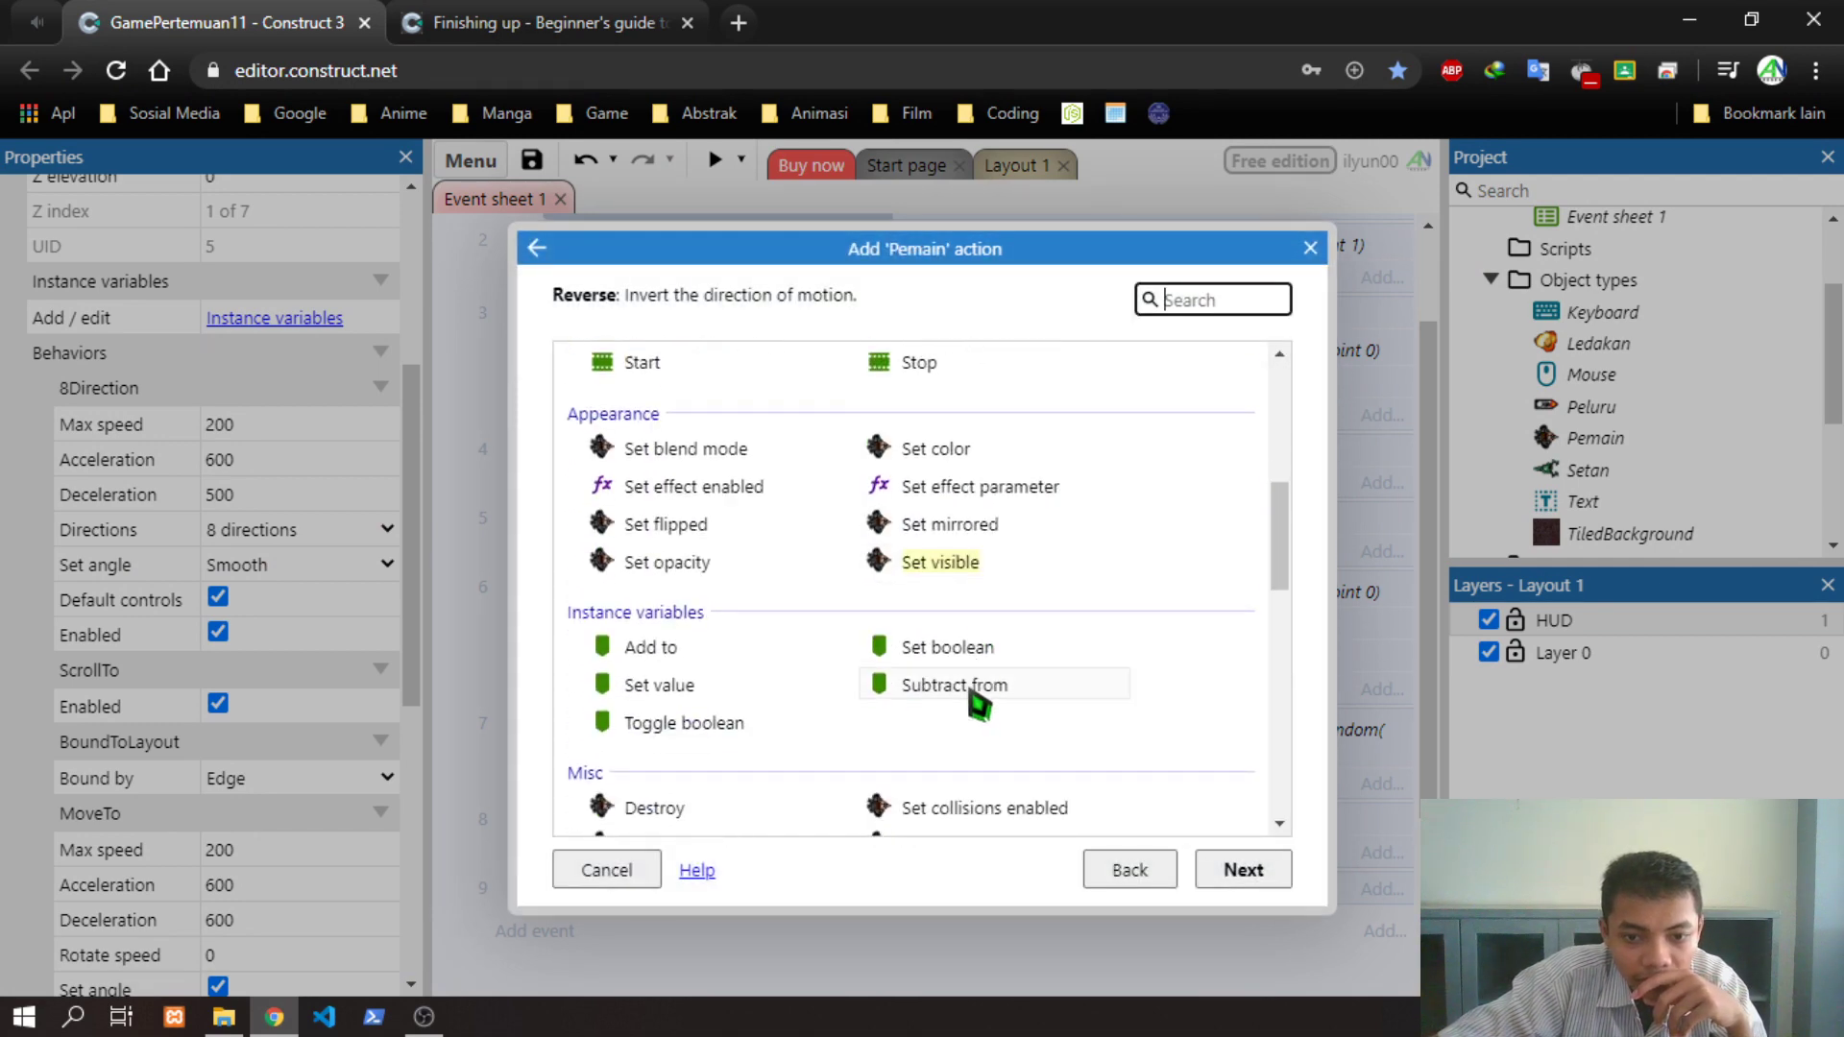
pyautogui.scroll(-1, 970, 673)
pyautogui.scroll(1, 961, 654)
pyautogui.scroll(-2, 965, 653)
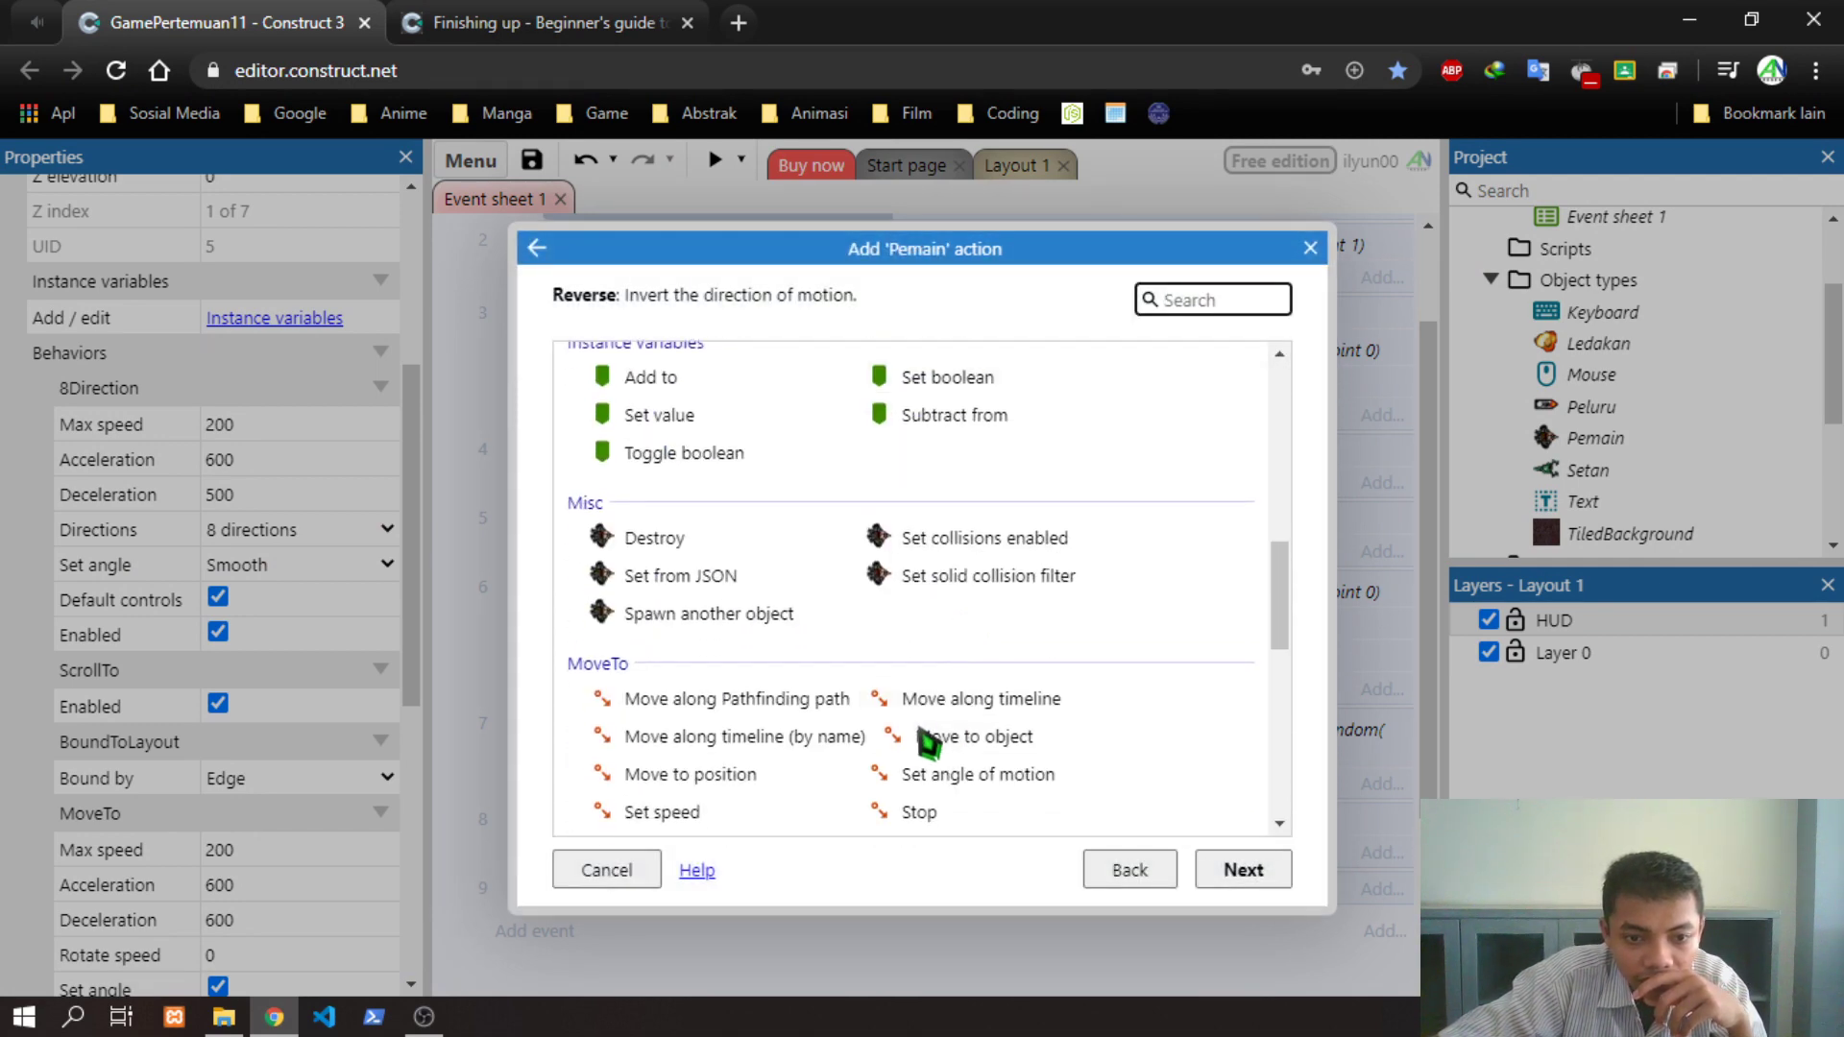
pyautogui.scroll(-1, 819, 764)
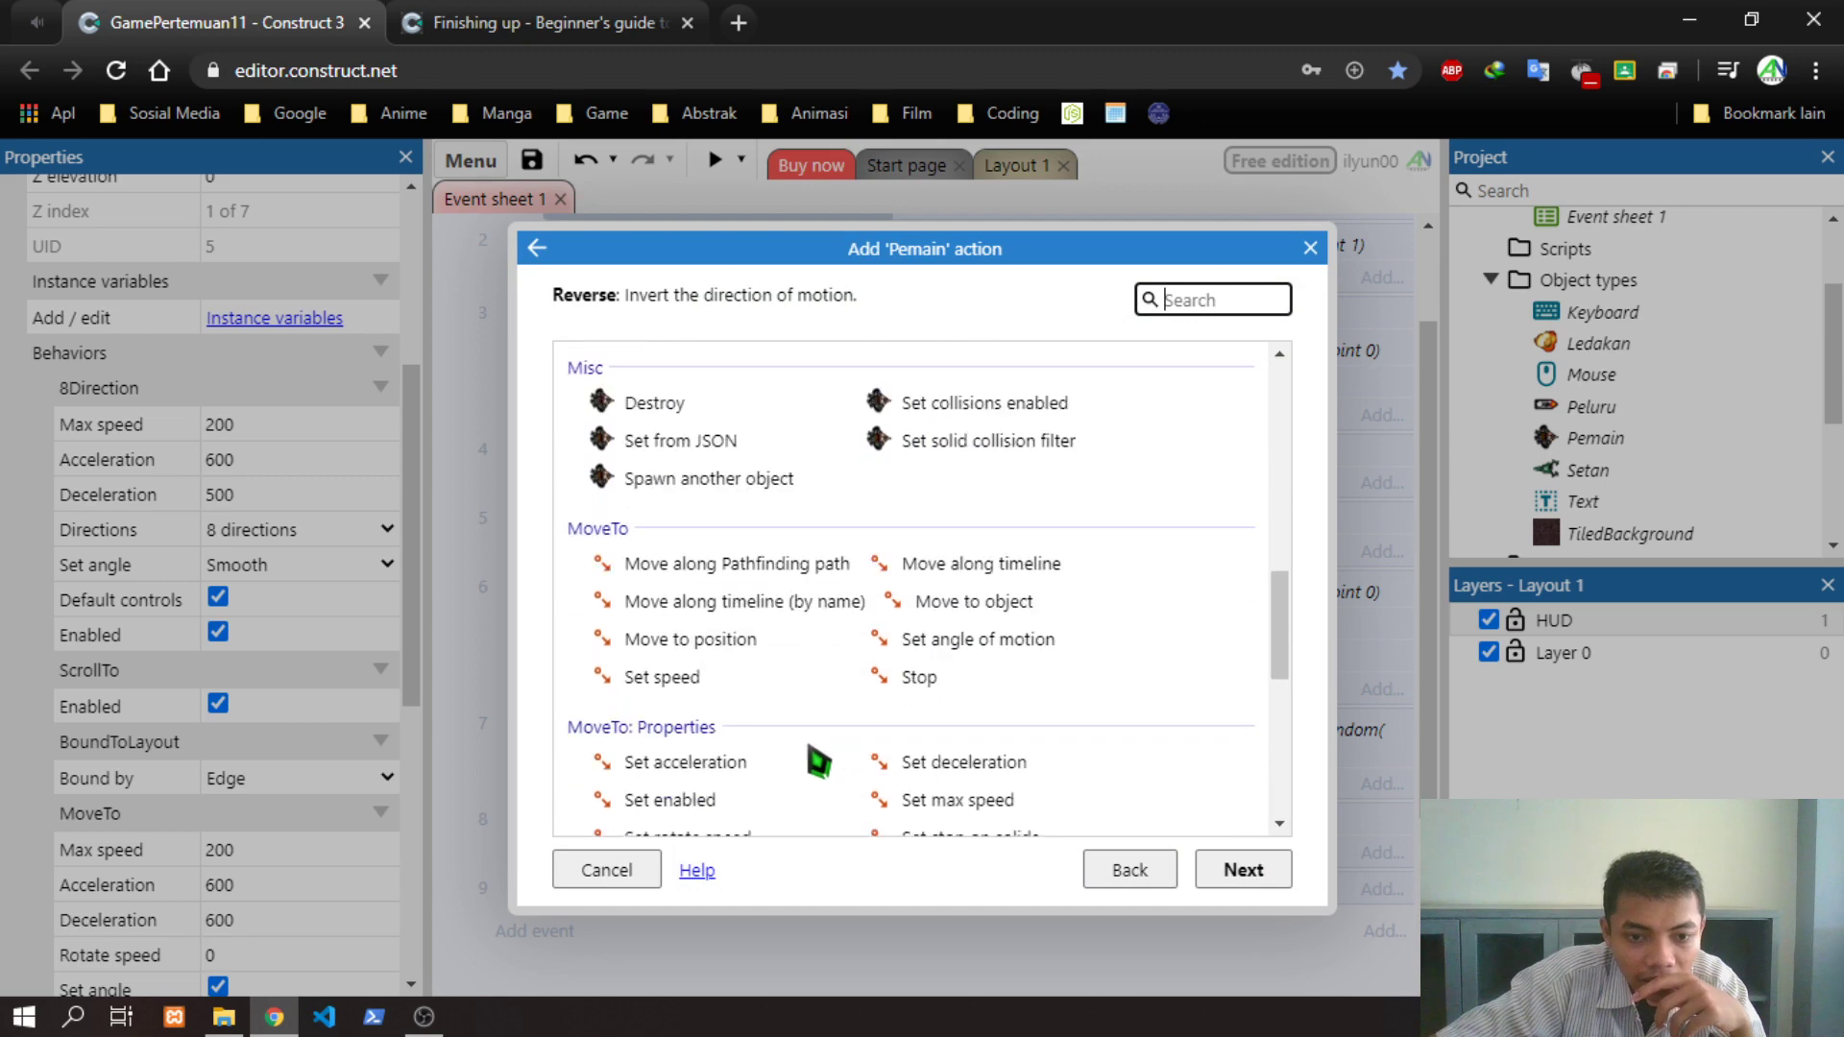
pyautogui.doubleClick(717, 651)
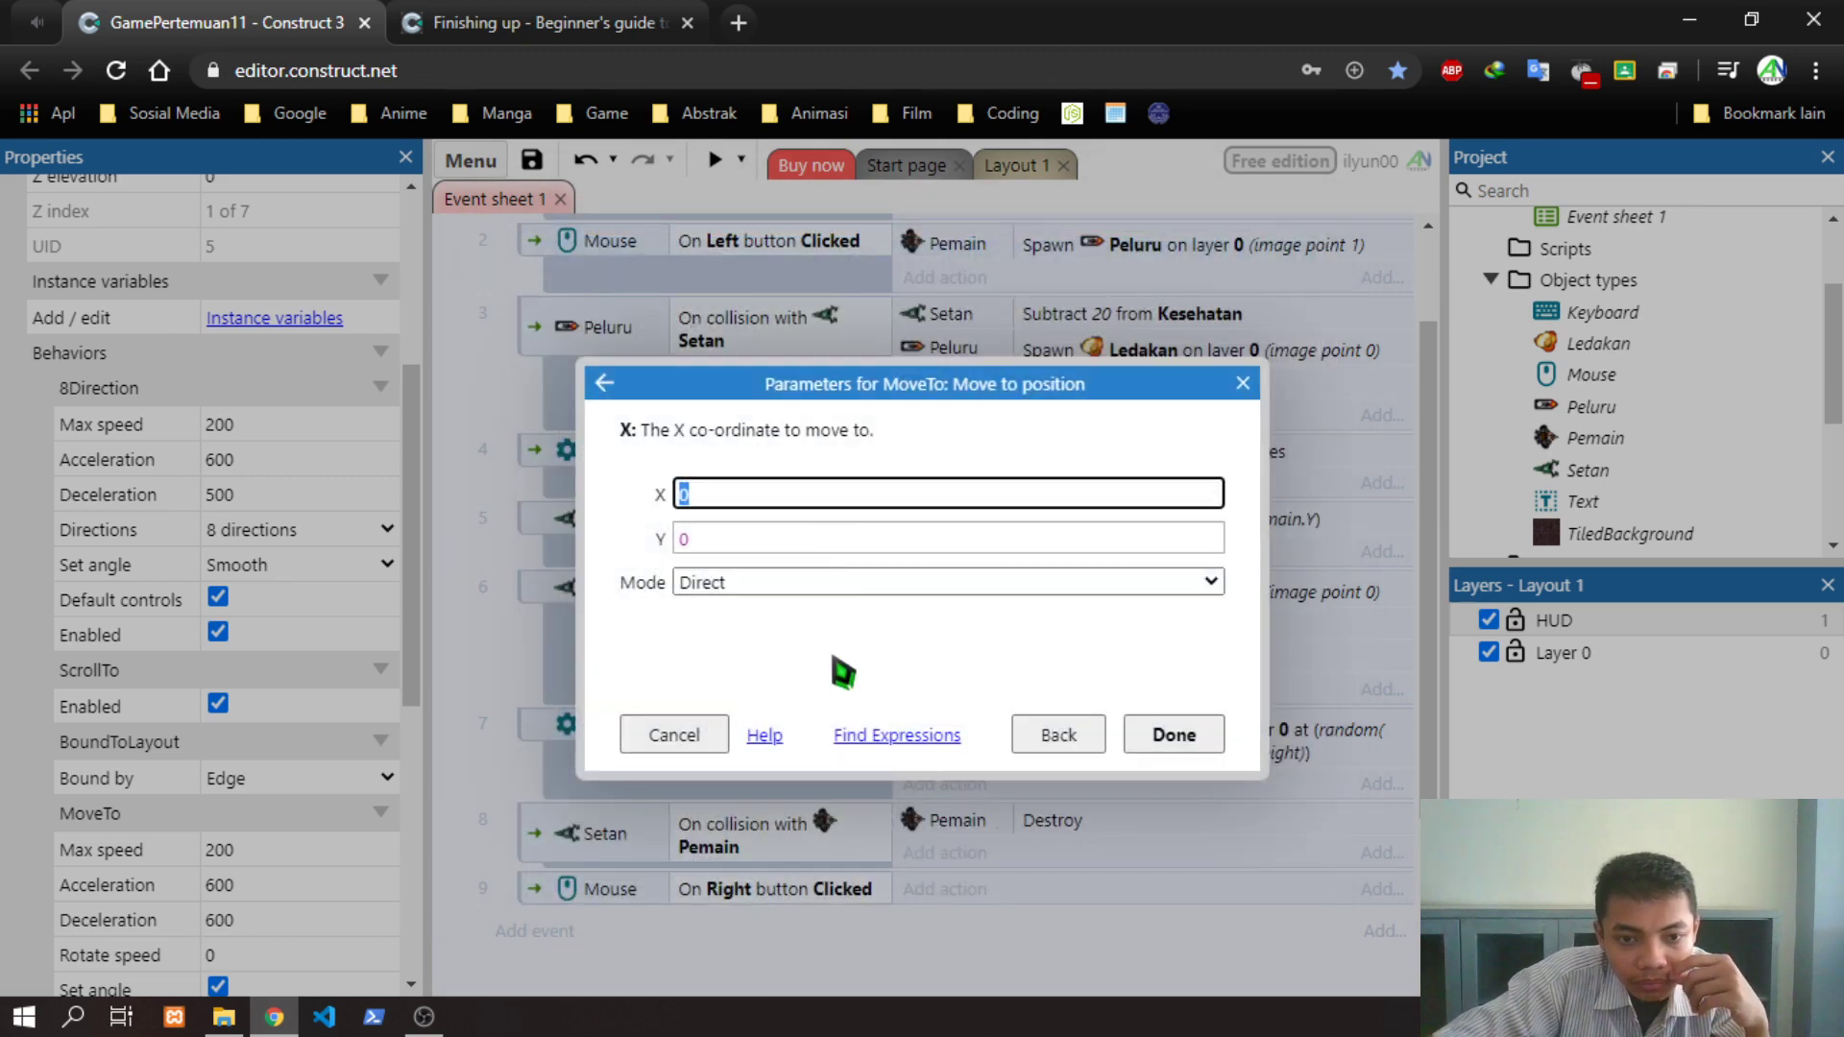
# Set the move target to X Mouse.X and Y Mouse.Y with mode Direct, and finish the action
pyautogui.write('mo')
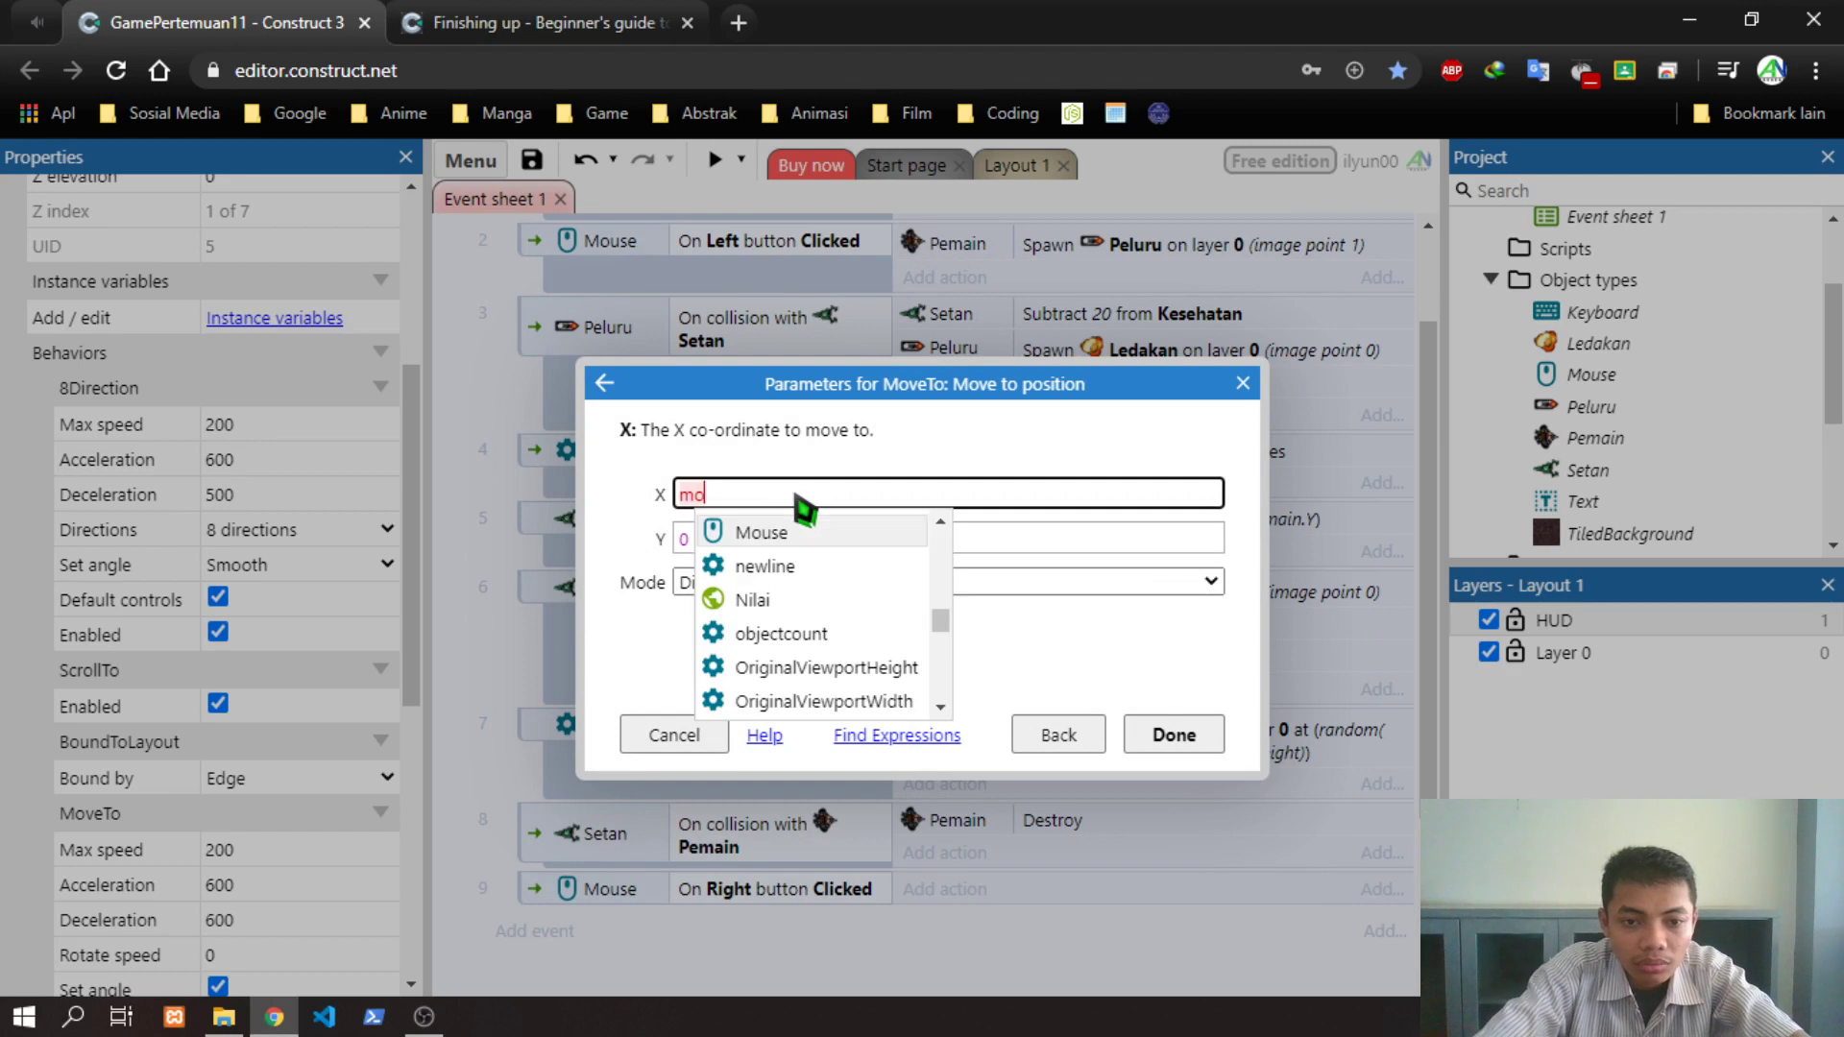
pyautogui.press('Tab')
pyautogui.write('.')
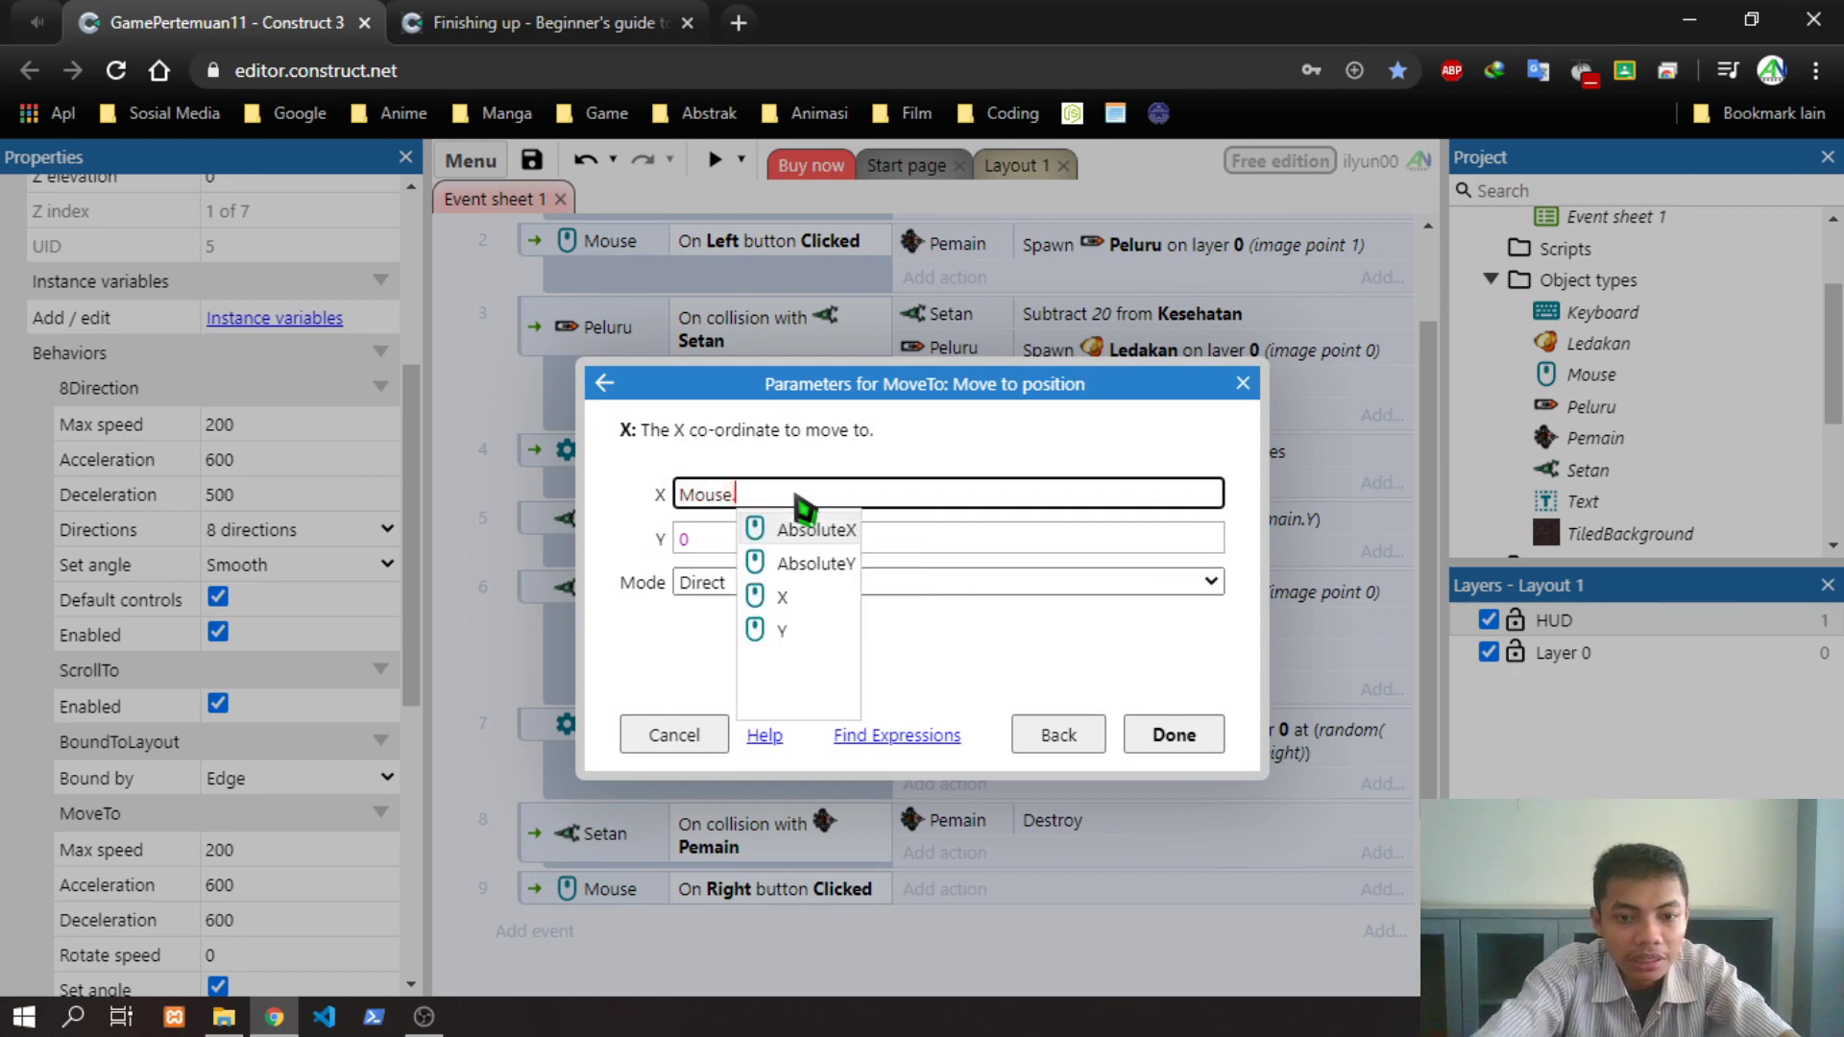
pyautogui.write('Y')
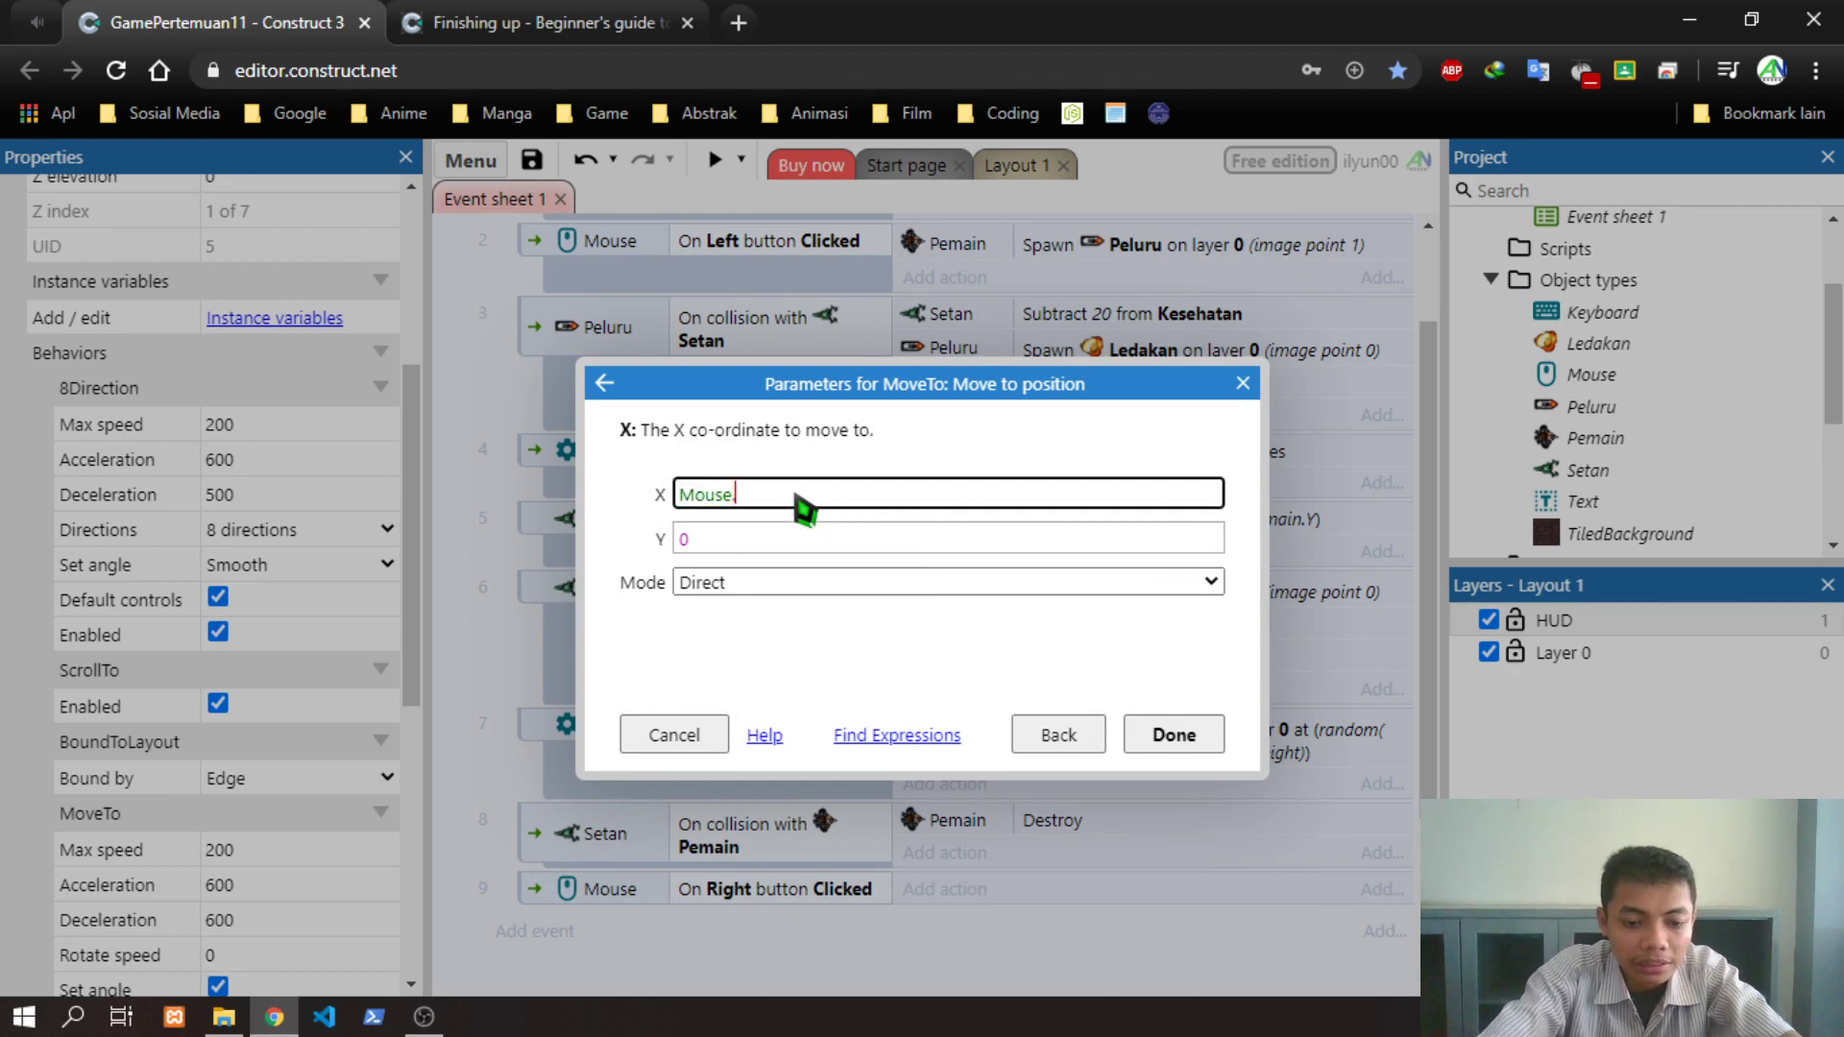
pyautogui.write('X')
pyautogui.press('Tab')
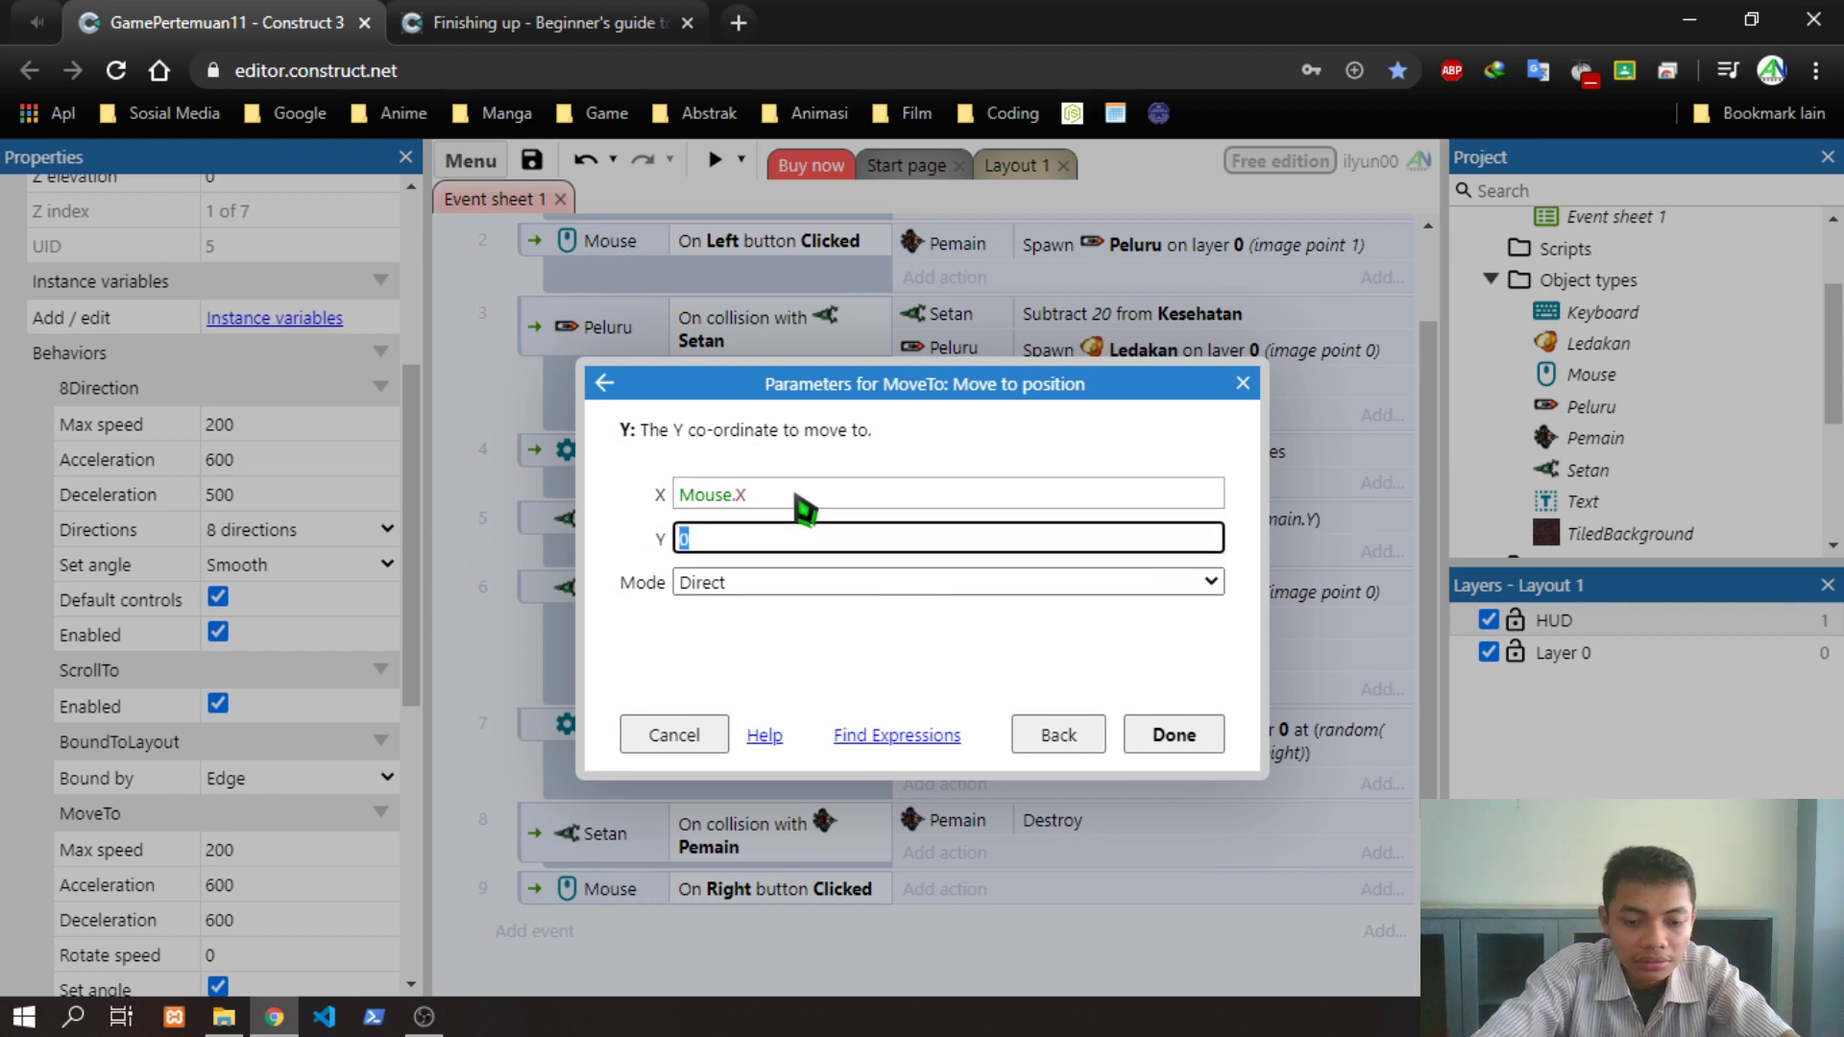
pyautogui.write('MO')
pyautogui.press('Return')
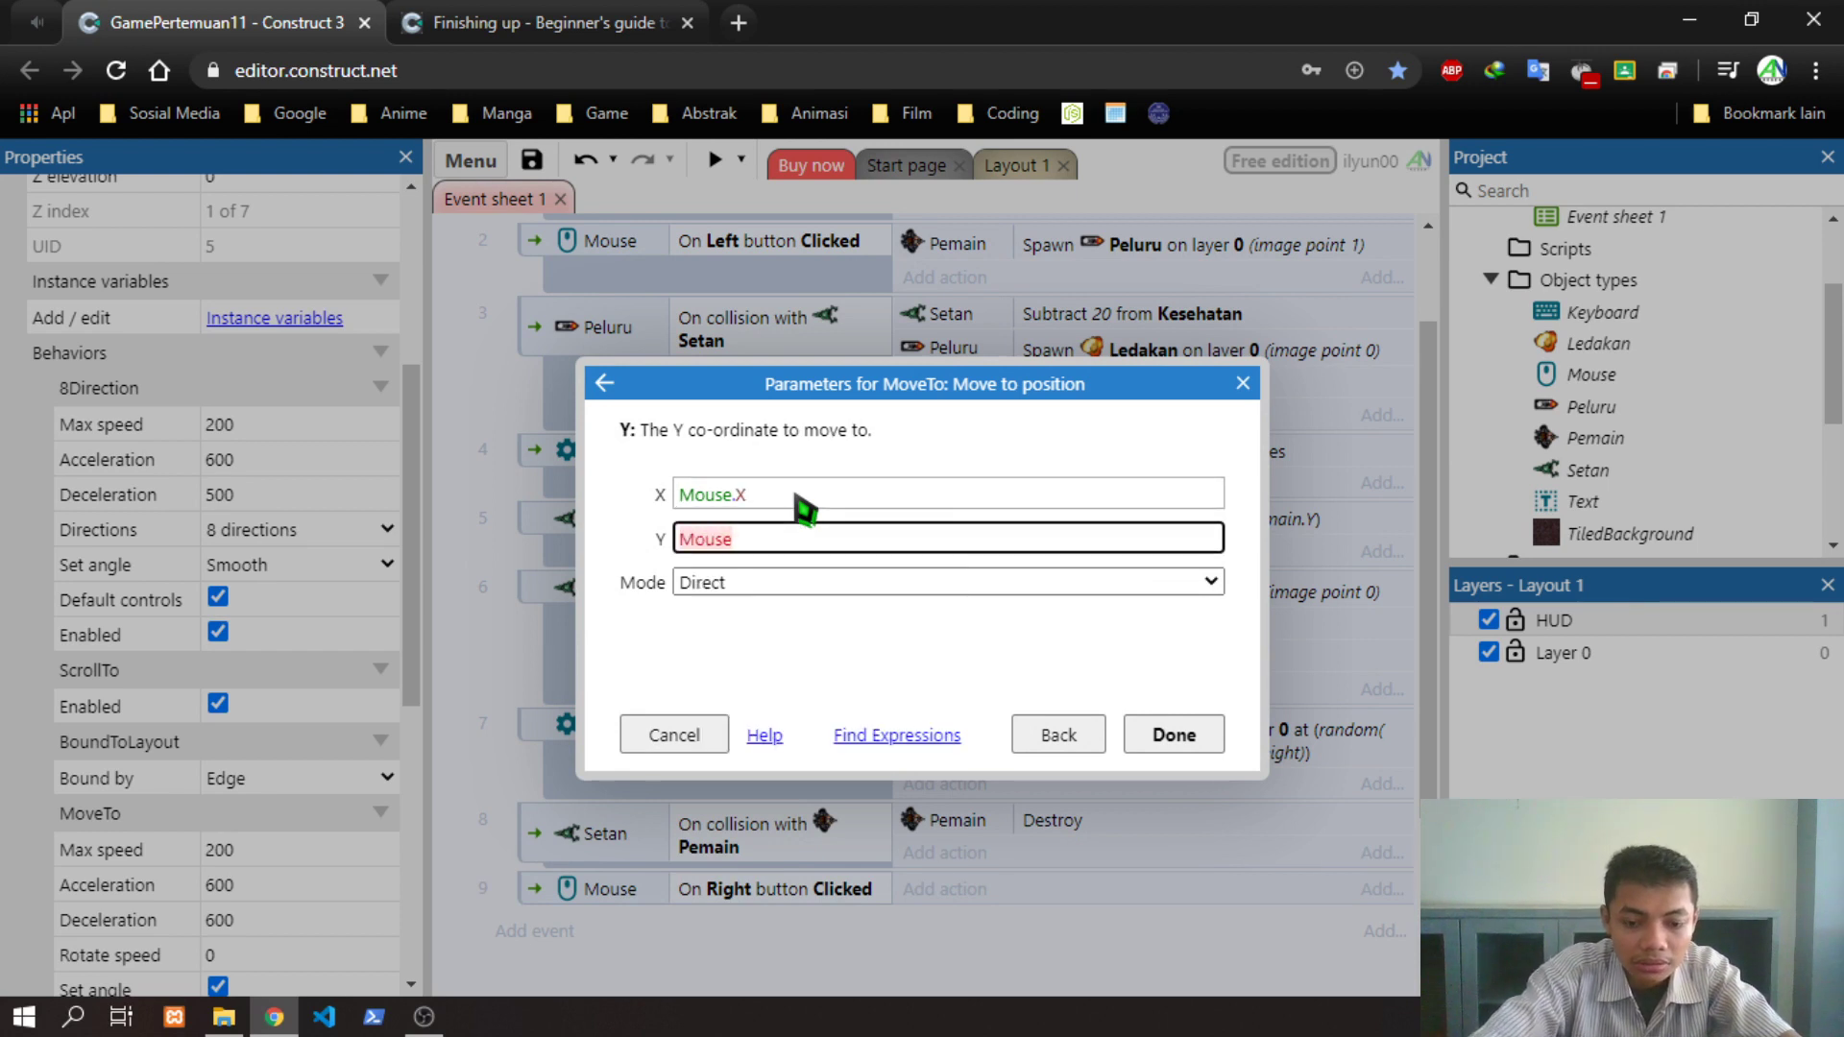
pyautogui.write('.Y')
pyautogui.click(920, 585)
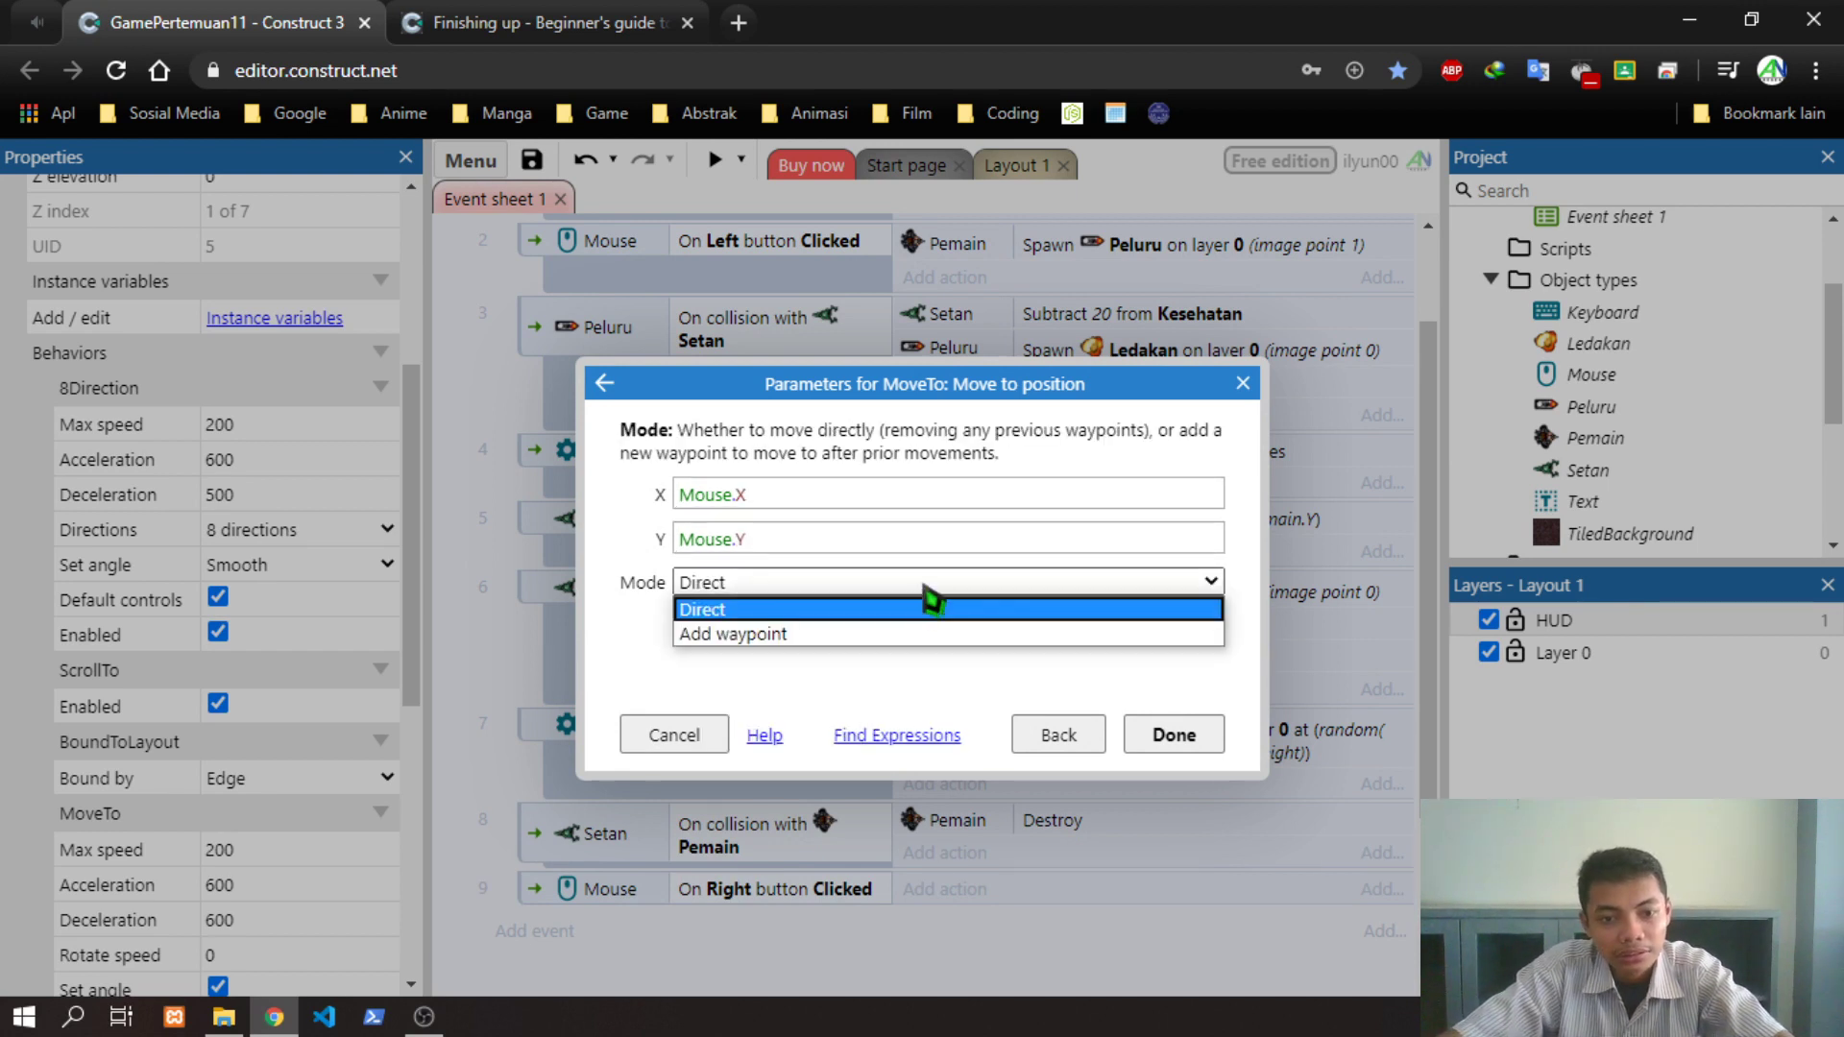
pyautogui.click(922, 601)
pyautogui.click(1174, 735)
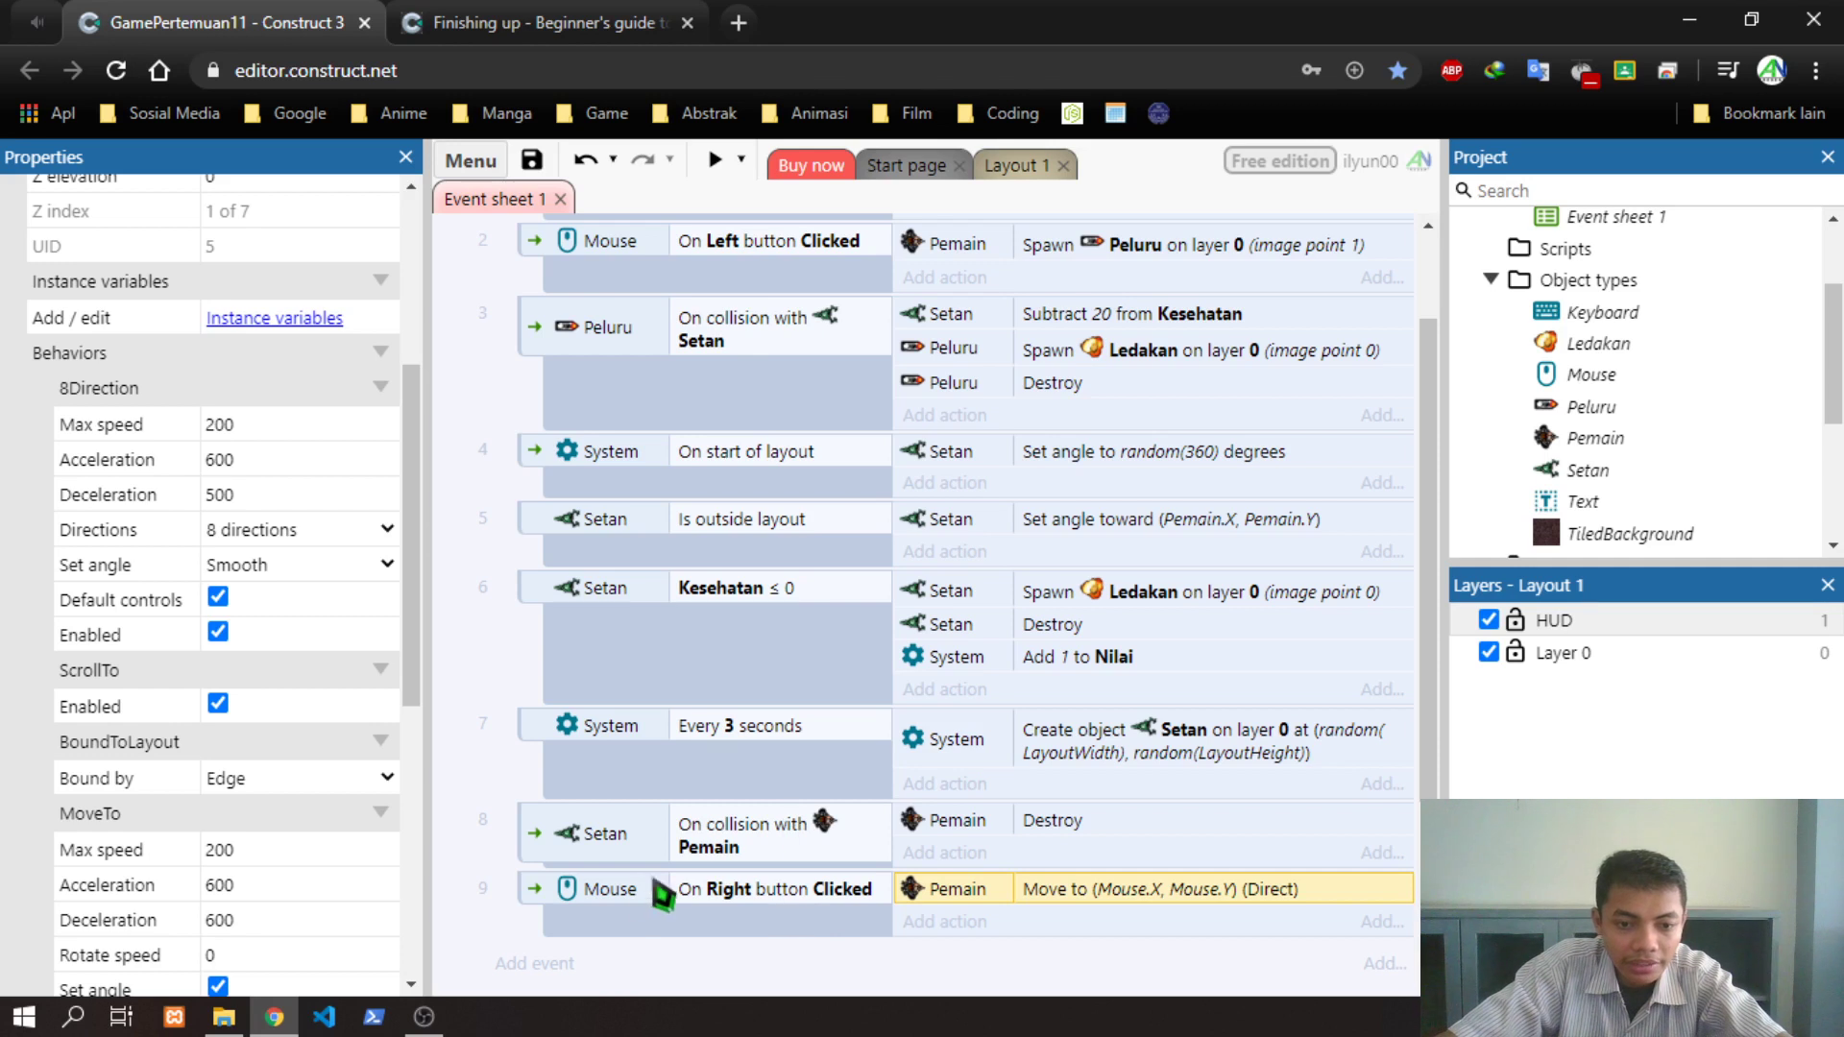
pyautogui.click(621, 895)
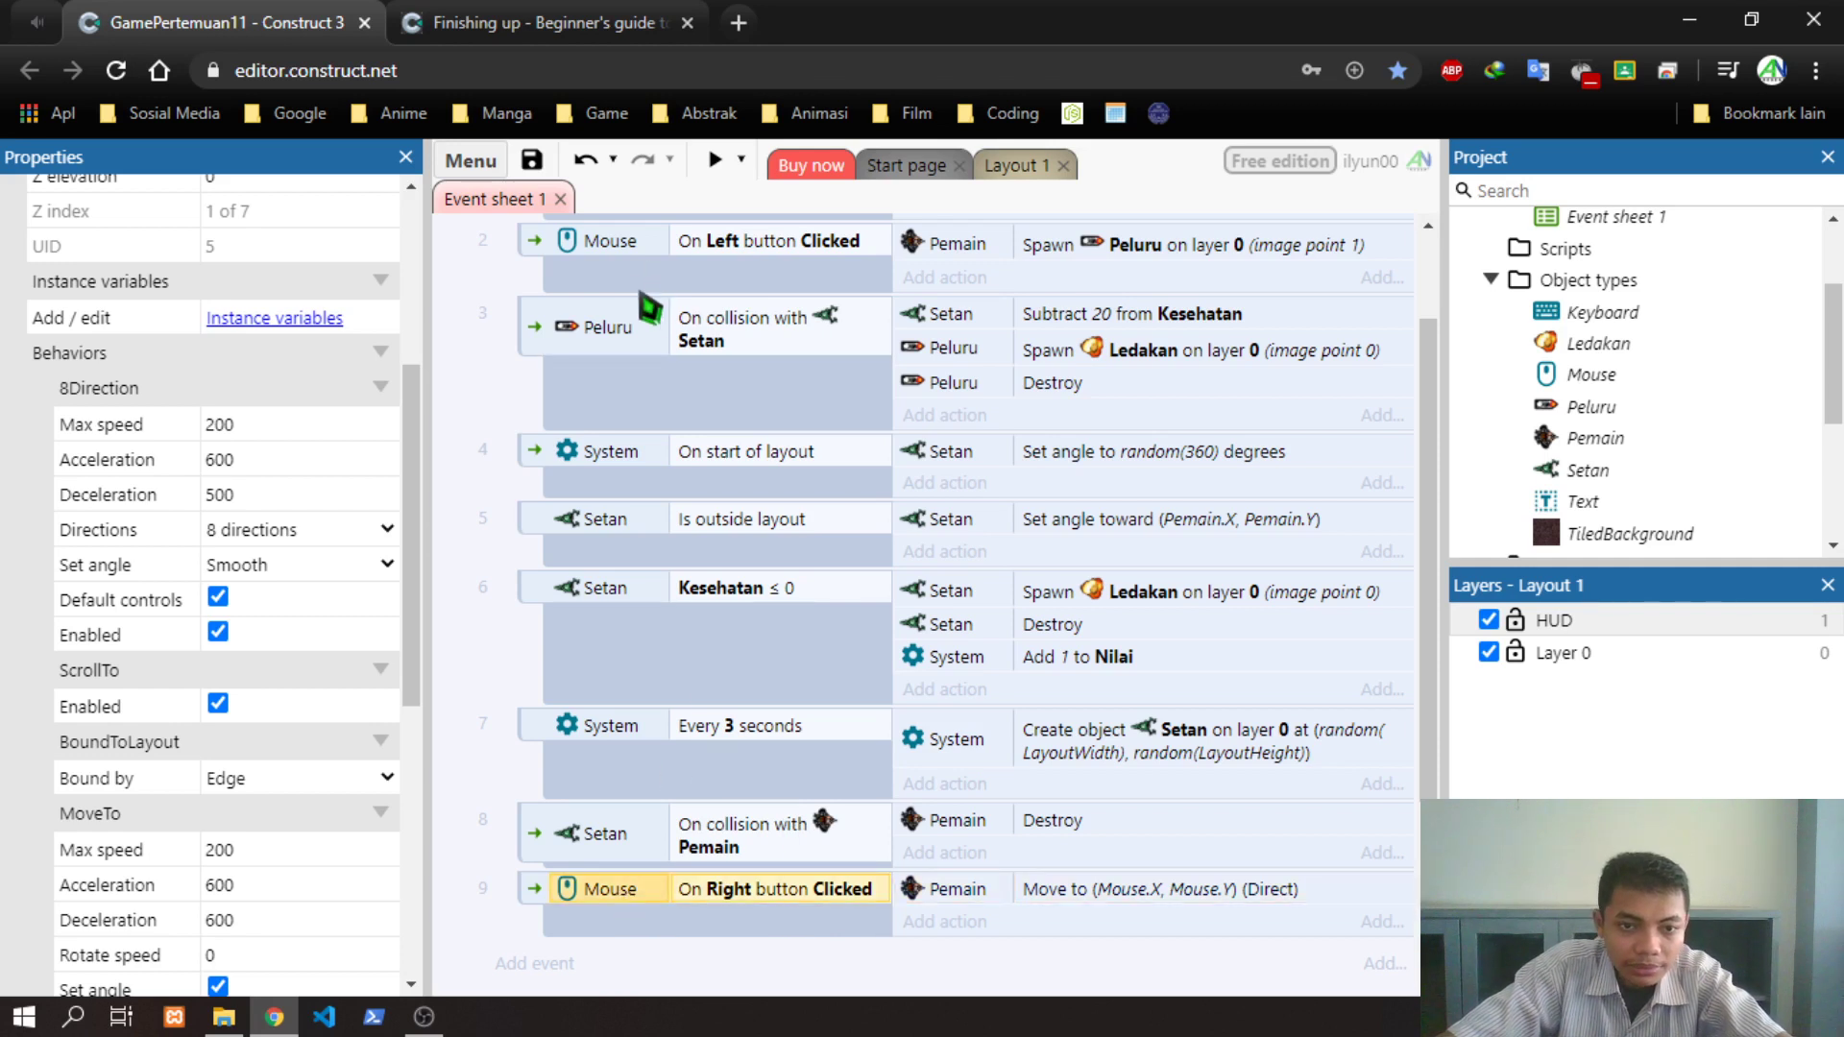
pyautogui.moveTo(639, 312); pyautogui.dragTo(639, 315)
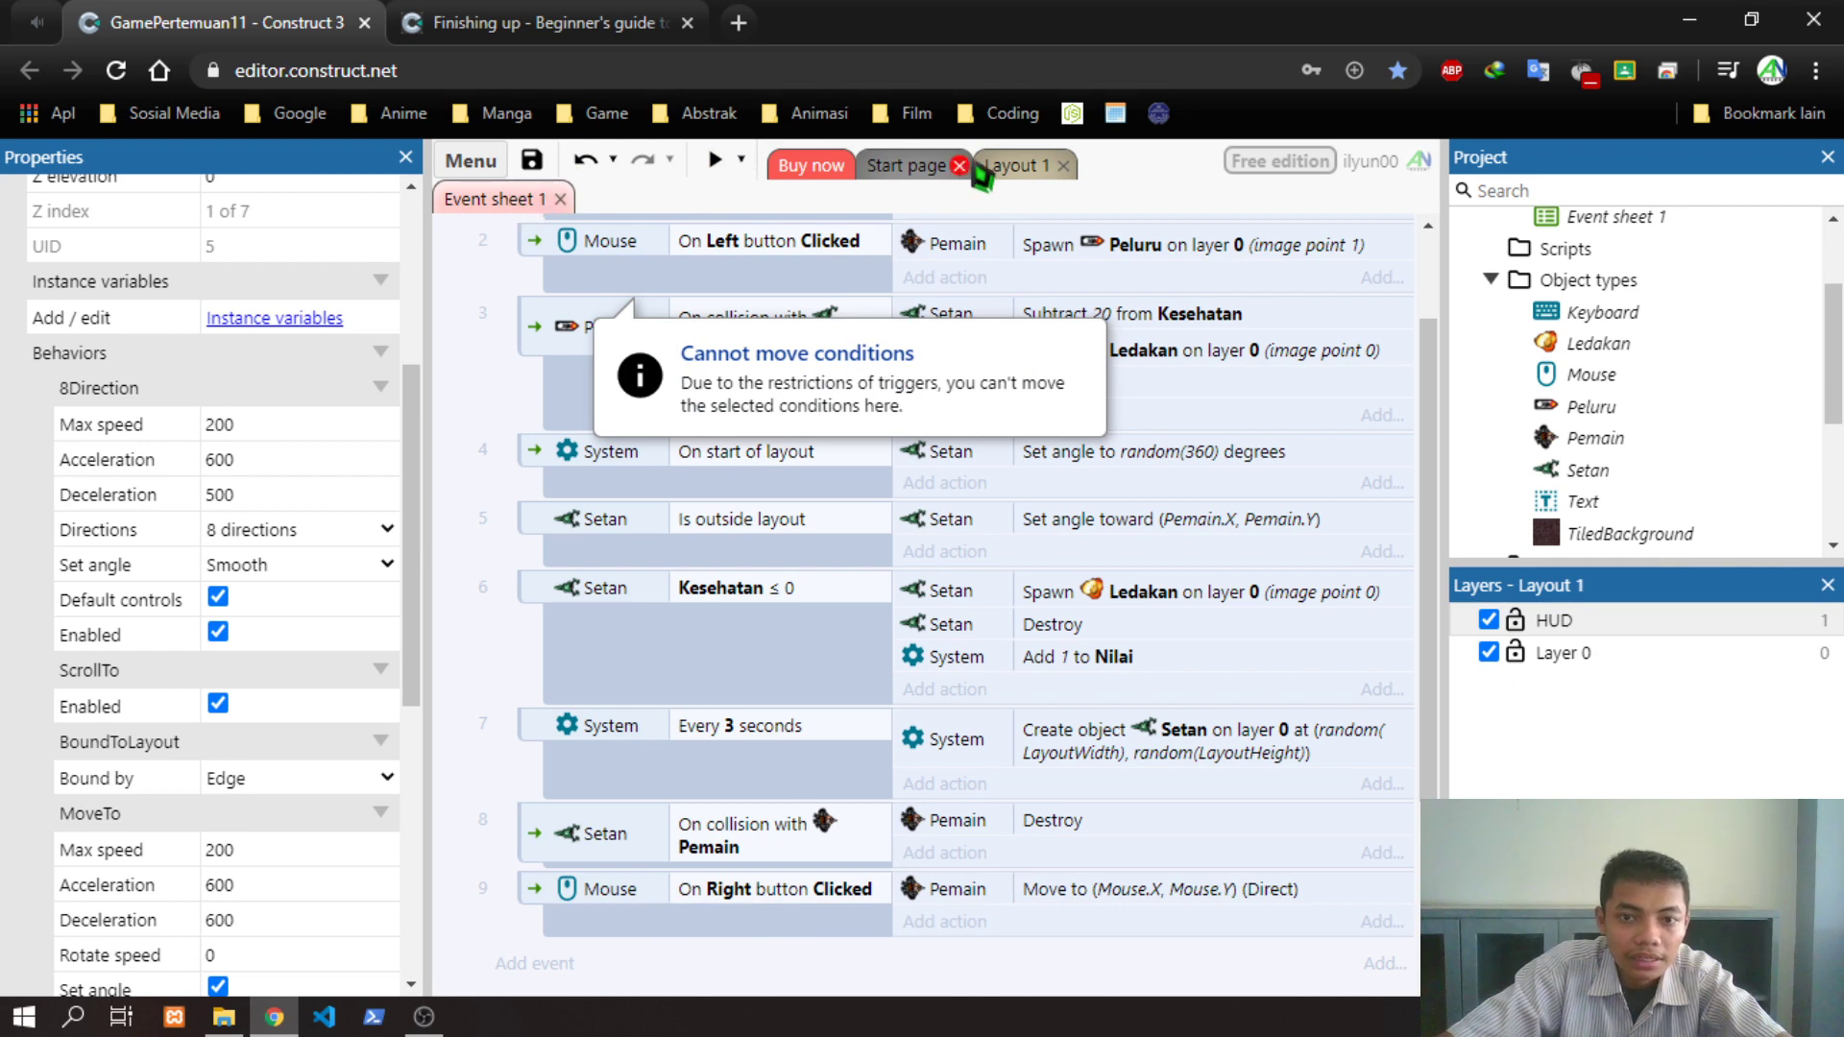
# Preview the game and play-test moving the player and shooting Setan enemies, and close the preview
pyautogui.click(715, 159)
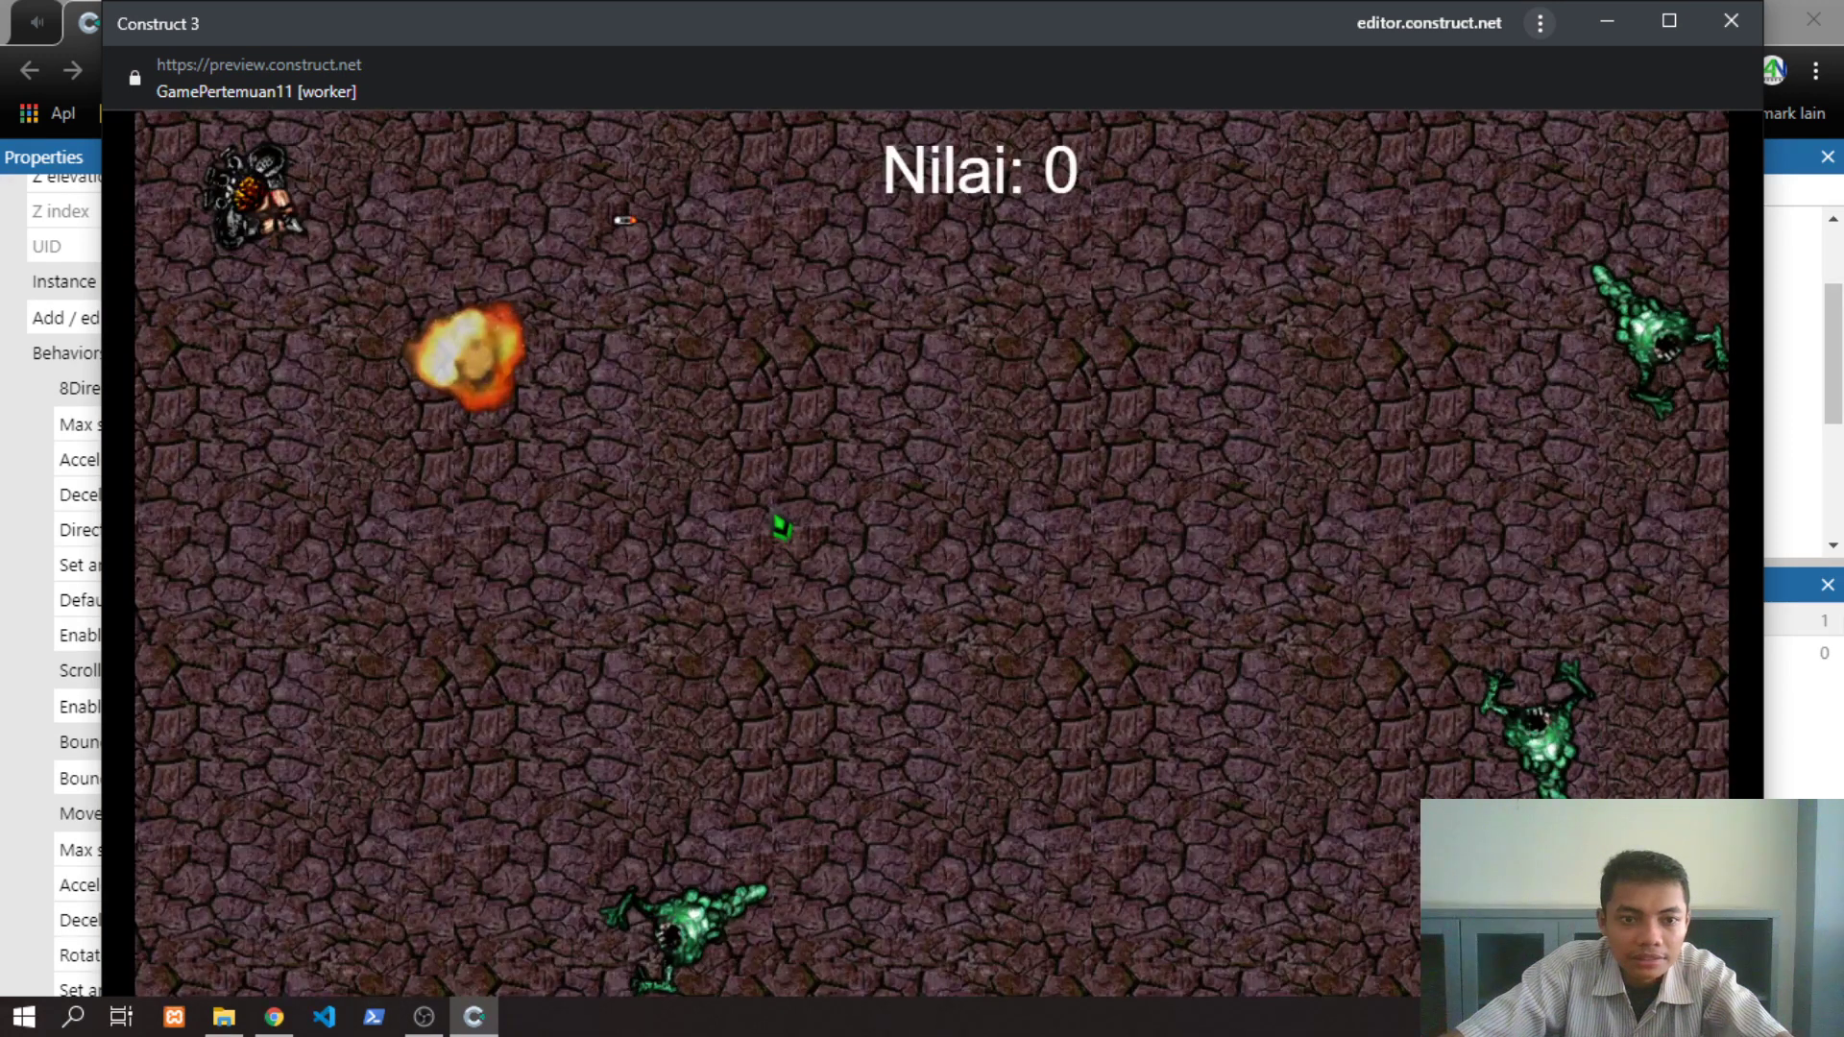
pyautogui.press('Right')
pyautogui.press('Down')
pyautogui.press('Right')
pyautogui.press('Down')
pyautogui.click(1196, 373)
pyautogui.click(1066, 252)
pyautogui.click(989, 303)
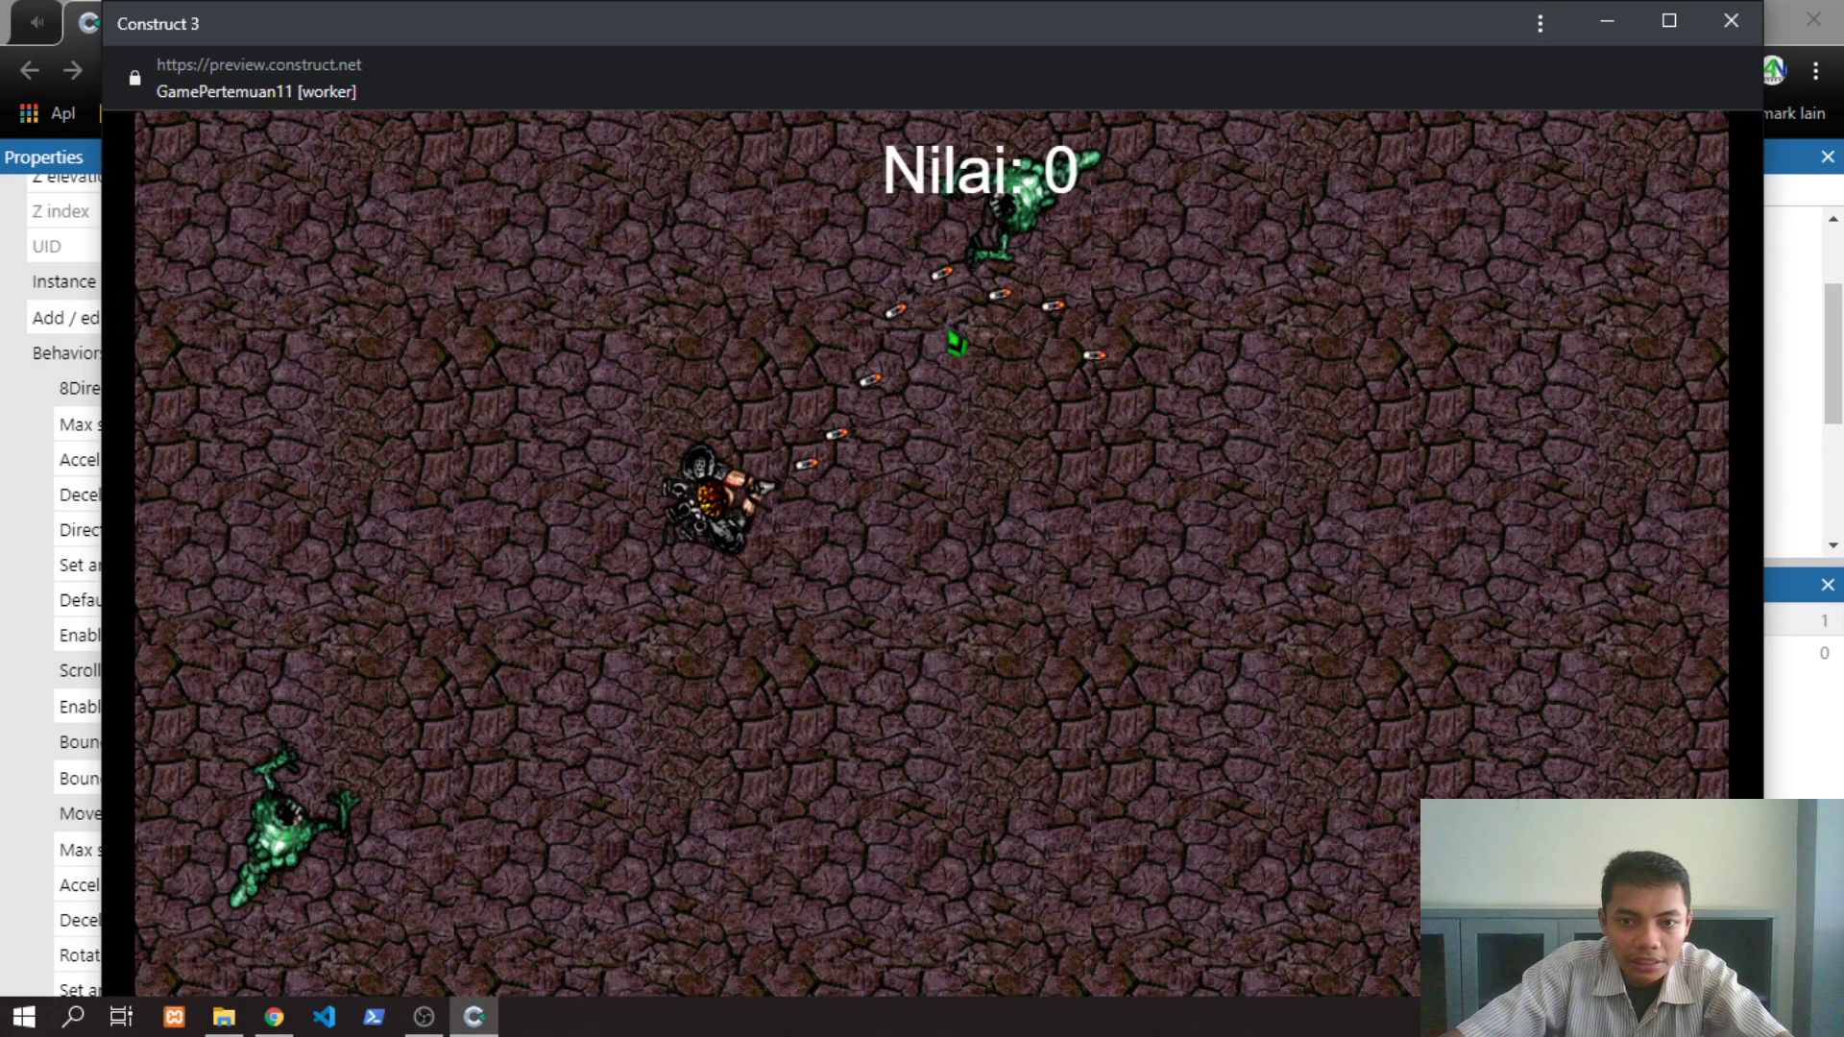
pyautogui.click(864, 348)
pyautogui.press('Up')
pyautogui.click(696, 413)
pyautogui.press('Up')
pyautogui.click(605, 553)
pyautogui.press('Left')
pyautogui.press('Down')
pyautogui.click(586, 562)
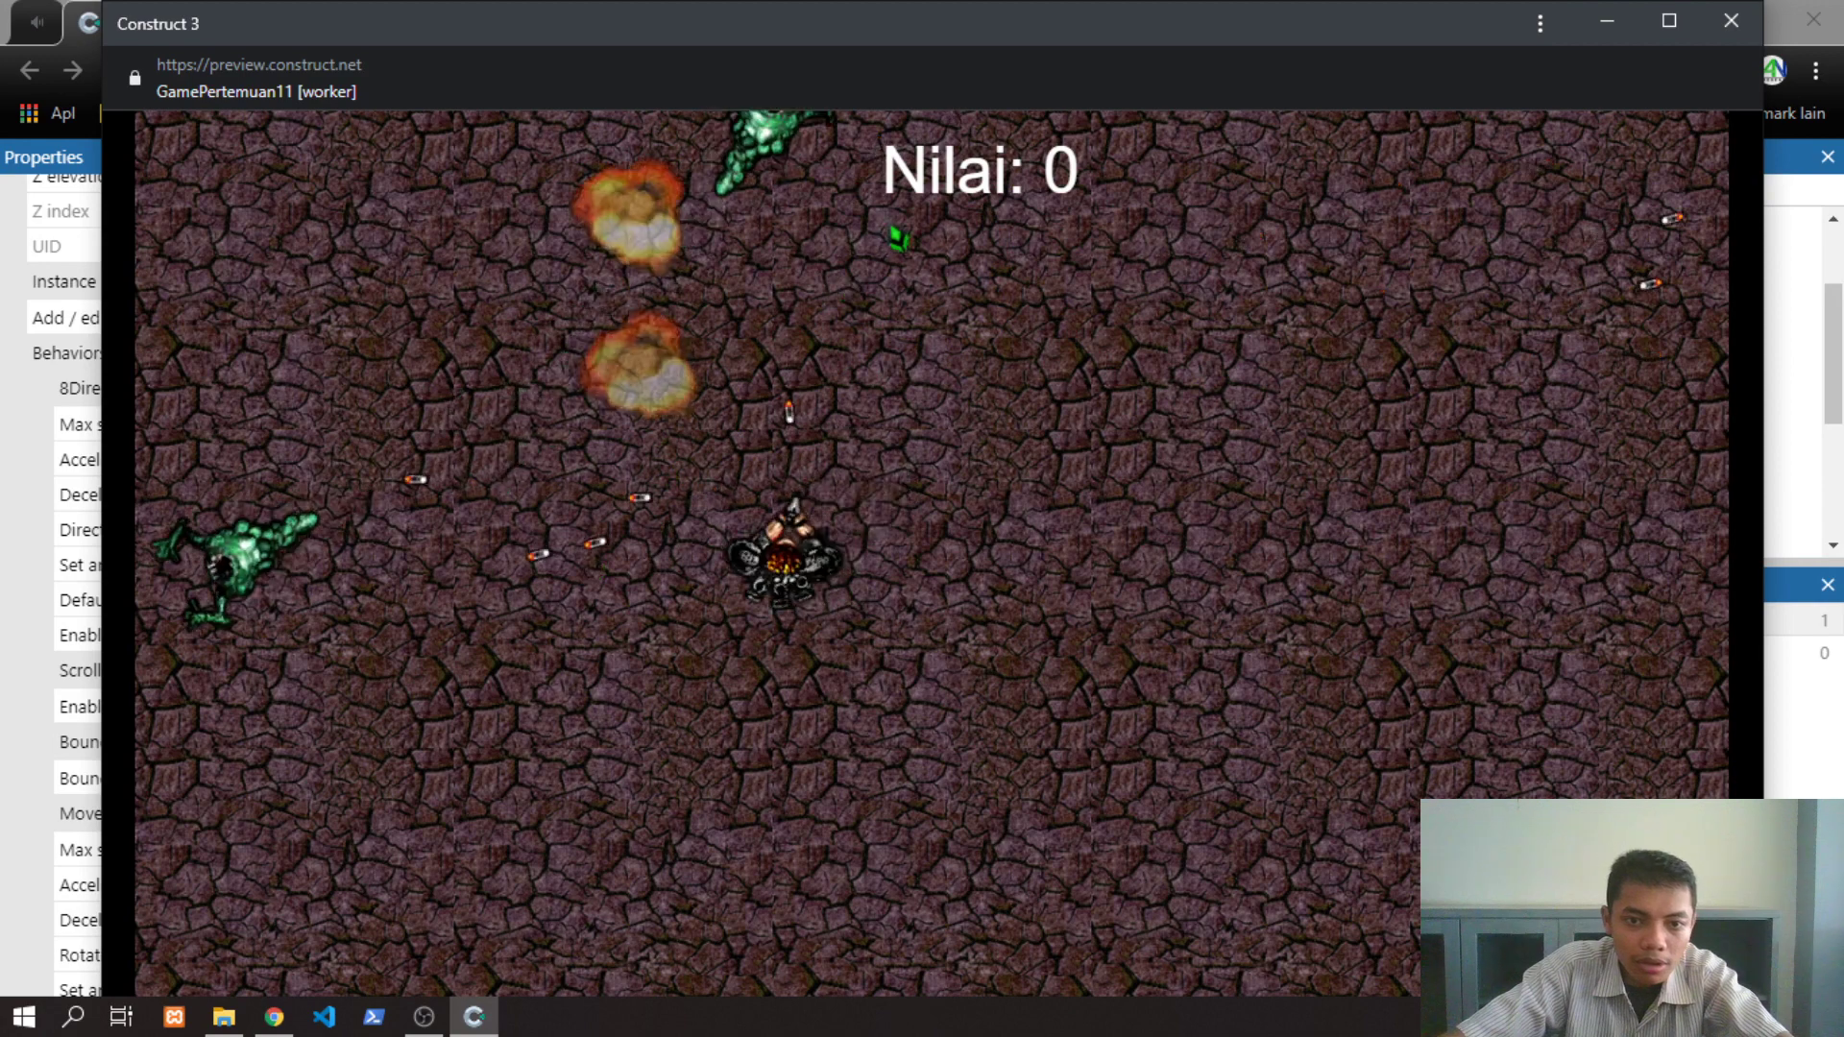
pyautogui.click(922, 254)
pyautogui.click(1037, 480)
pyautogui.press('Up')
pyautogui.press('Right')
pyautogui.click(581, 485)
pyautogui.click(583, 500)
pyautogui.press('Up')
pyautogui.click(585, 523)
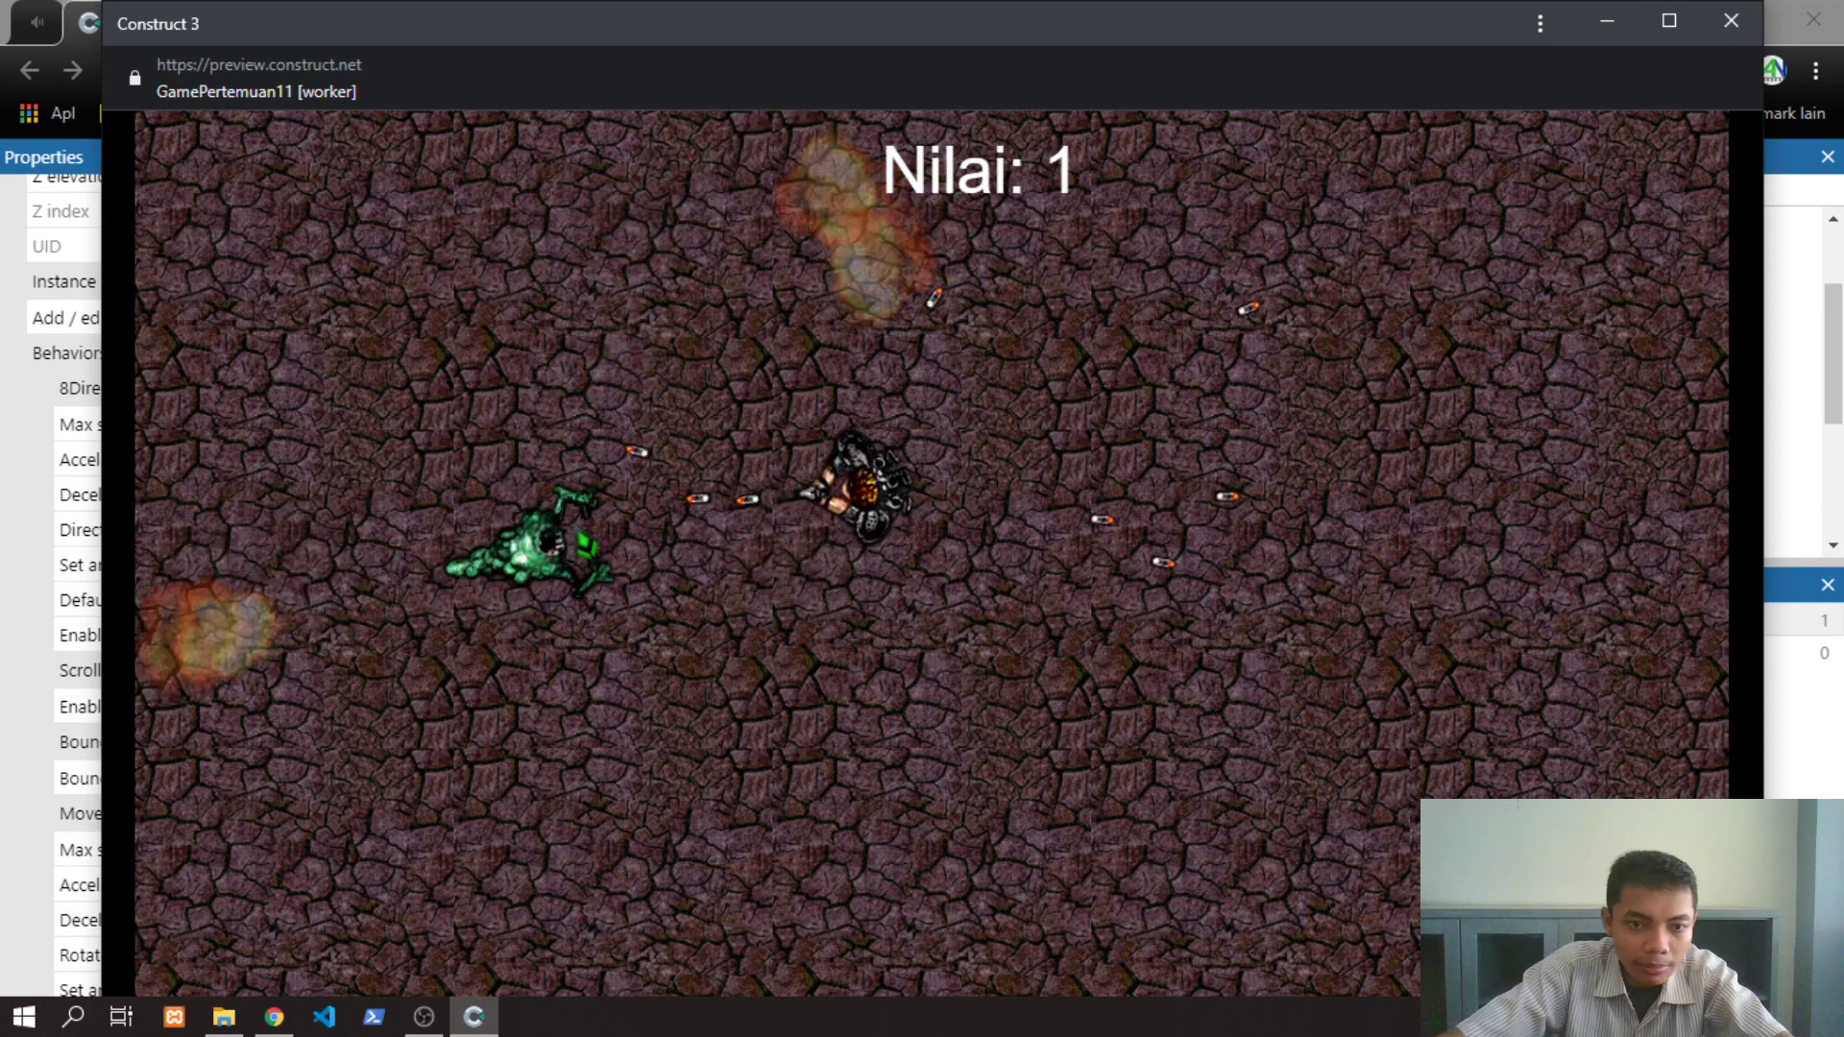
pyautogui.click(586, 550)
pyautogui.click(591, 552)
pyautogui.press('Left')
pyautogui.click(1119, 591)
pyautogui.press('Up')
pyautogui.click(1129, 605)
pyautogui.click(1140, 706)
pyautogui.click(1095, 727)
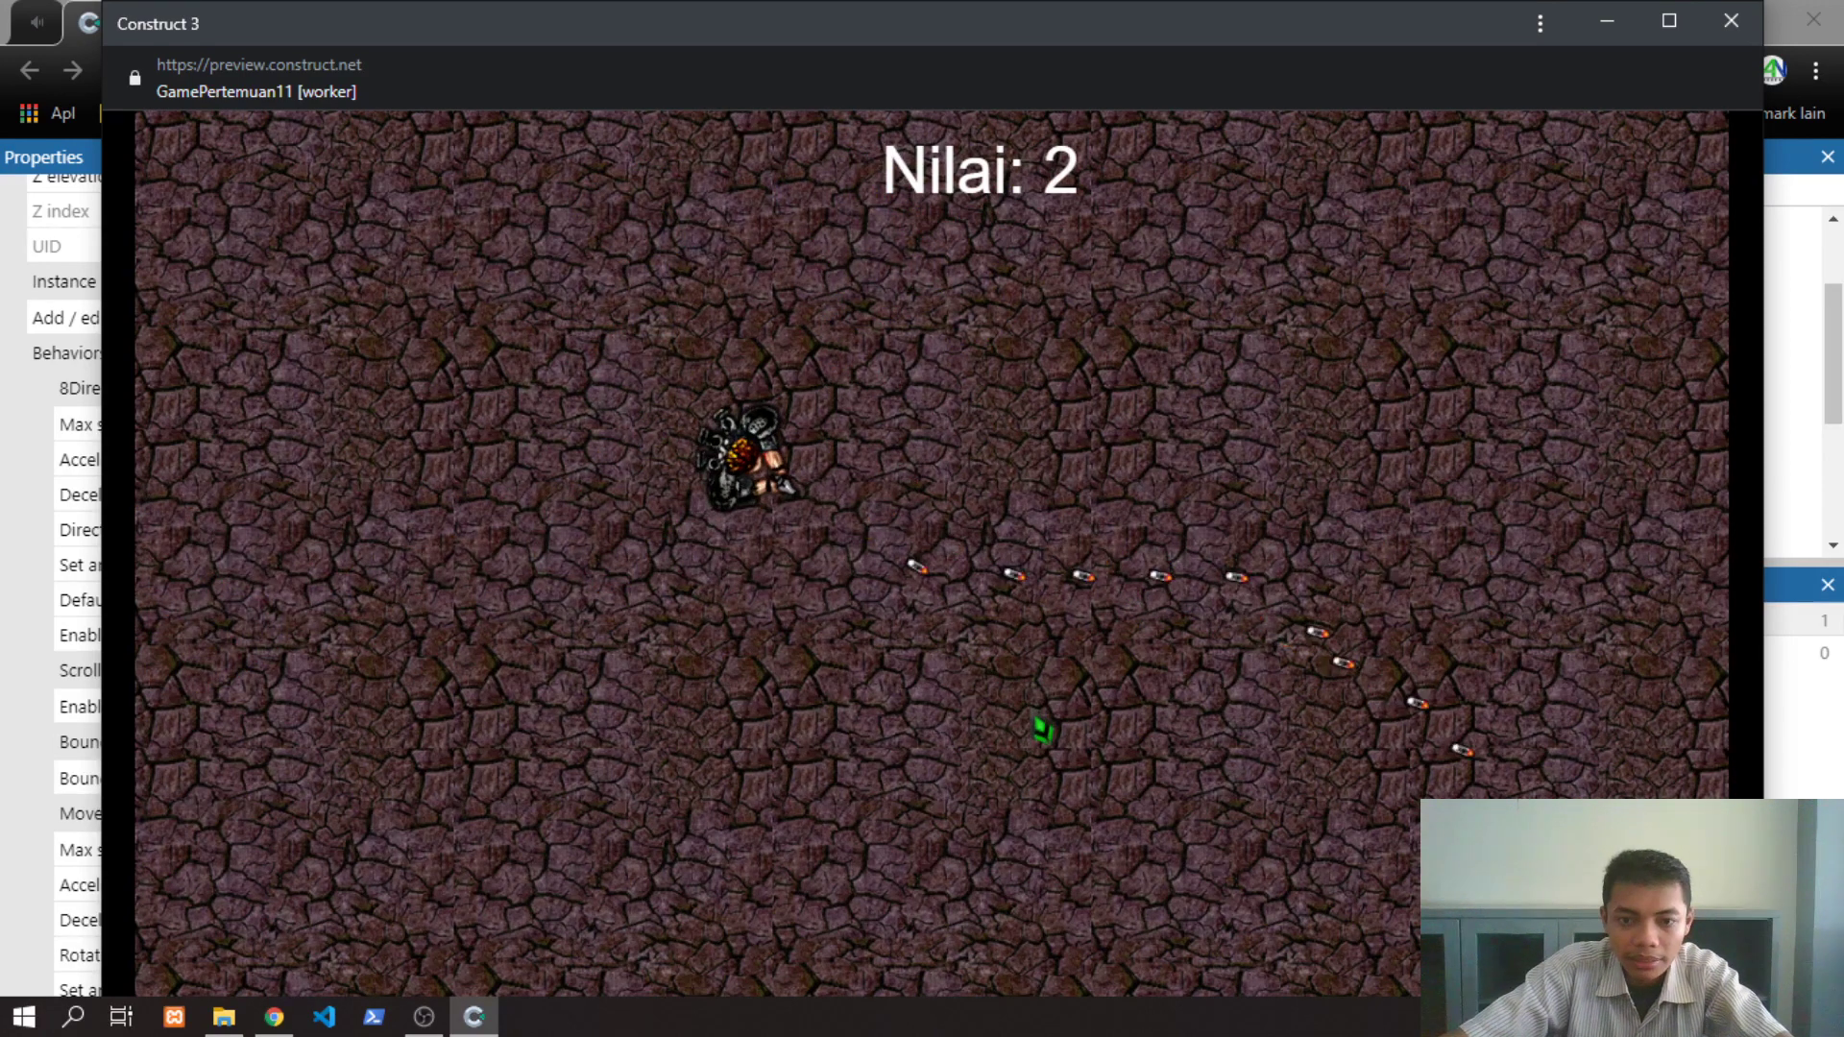
pyautogui.click(1076, 754)
pyautogui.click(1120, 772)
pyautogui.click(1122, 744)
pyautogui.click(1120, 711)
pyautogui.click(1067, 696)
pyautogui.click(1013, 688)
pyautogui.press('Down')
pyautogui.click(1191, 663)
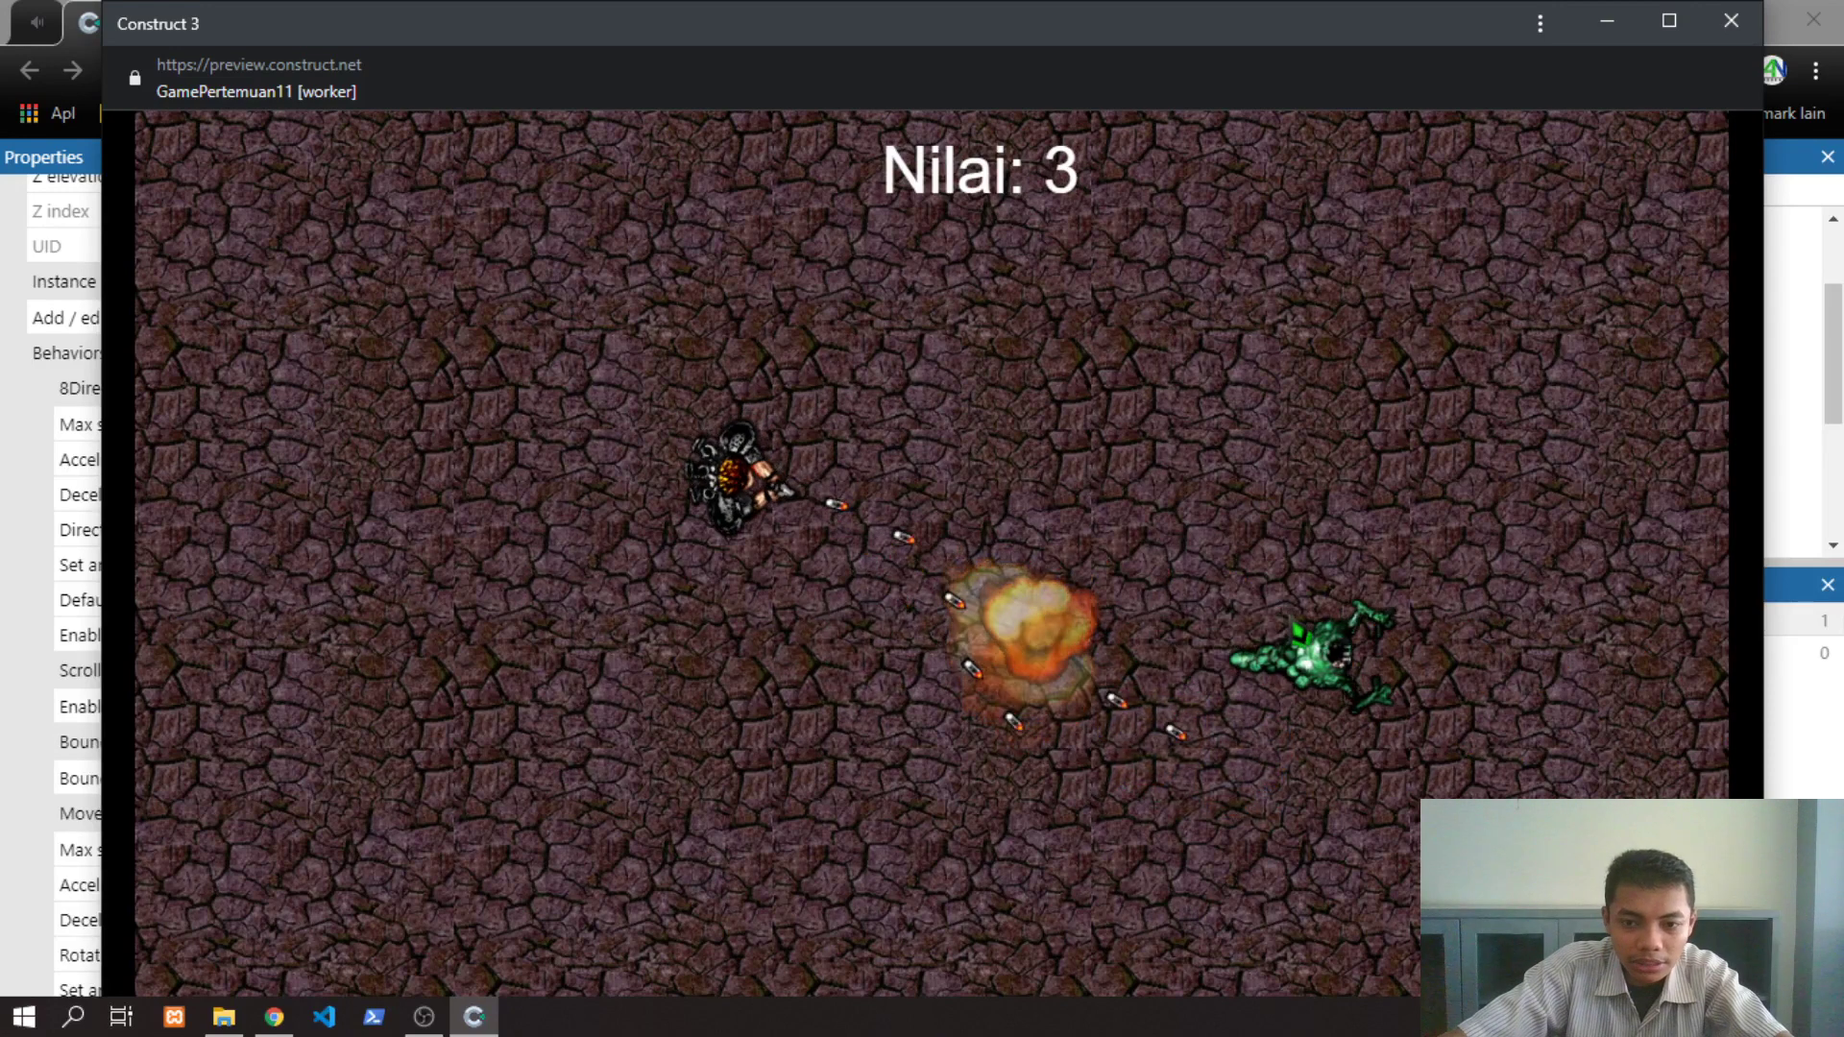
pyautogui.click(1297, 632)
pyautogui.click(1248, 668)
pyautogui.click(1194, 690)
pyautogui.click(1167, 680)
pyautogui.click(1138, 677)
pyautogui.click(1109, 667)
pyautogui.click(1090, 648)
pyautogui.click(1069, 610)
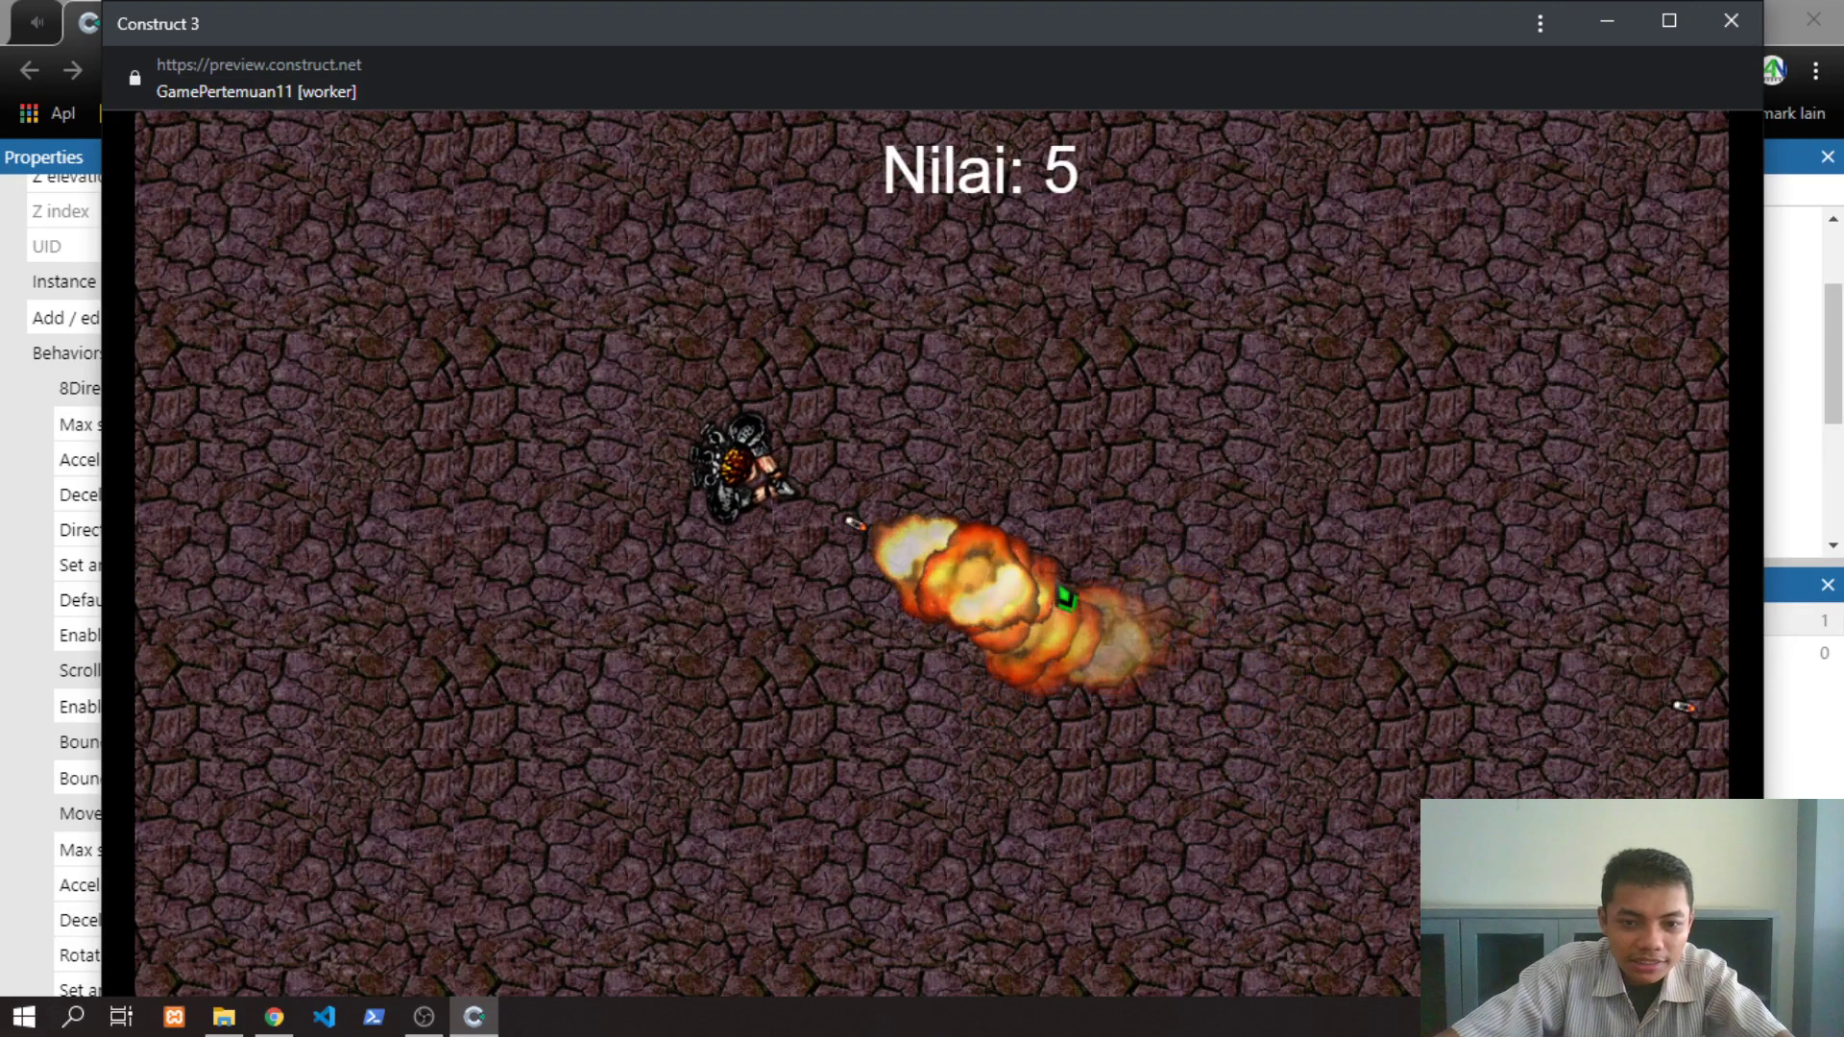
pyautogui.click(1081, 584)
pyautogui.click(1107, 543)
pyautogui.click(1100, 472)
pyautogui.click(1016, 495)
pyautogui.click(644, 411)
pyautogui.click(588, 463)
pyautogui.click(768, 601)
pyautogui.click(985, 576)
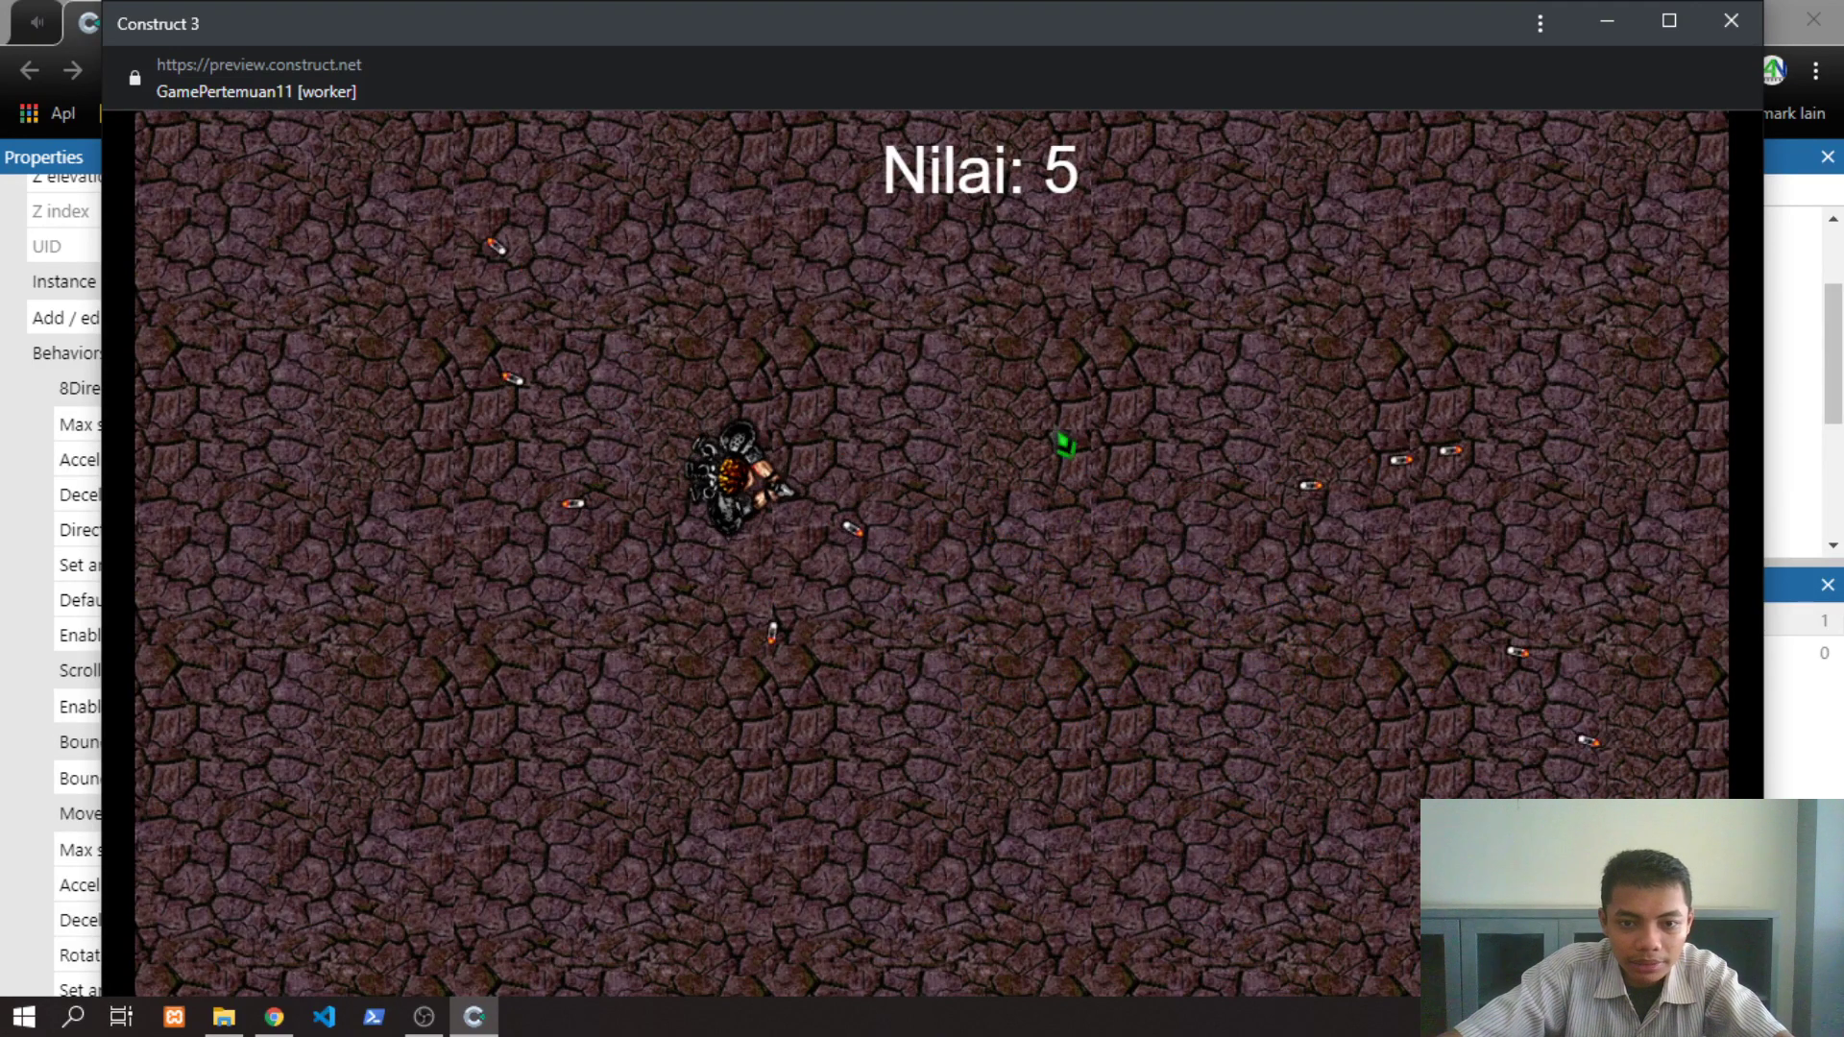
pyautogui.click(1061, 446)
pyautogui.press('Right')
pyautogui.click(855, 357)
pyautogui.click(653, 441)
pyautogui.click(1139, 533)
pyautogui.click(1085, 471)
pyautogui.click(922, 408)
pyautogui.click(787, 461)
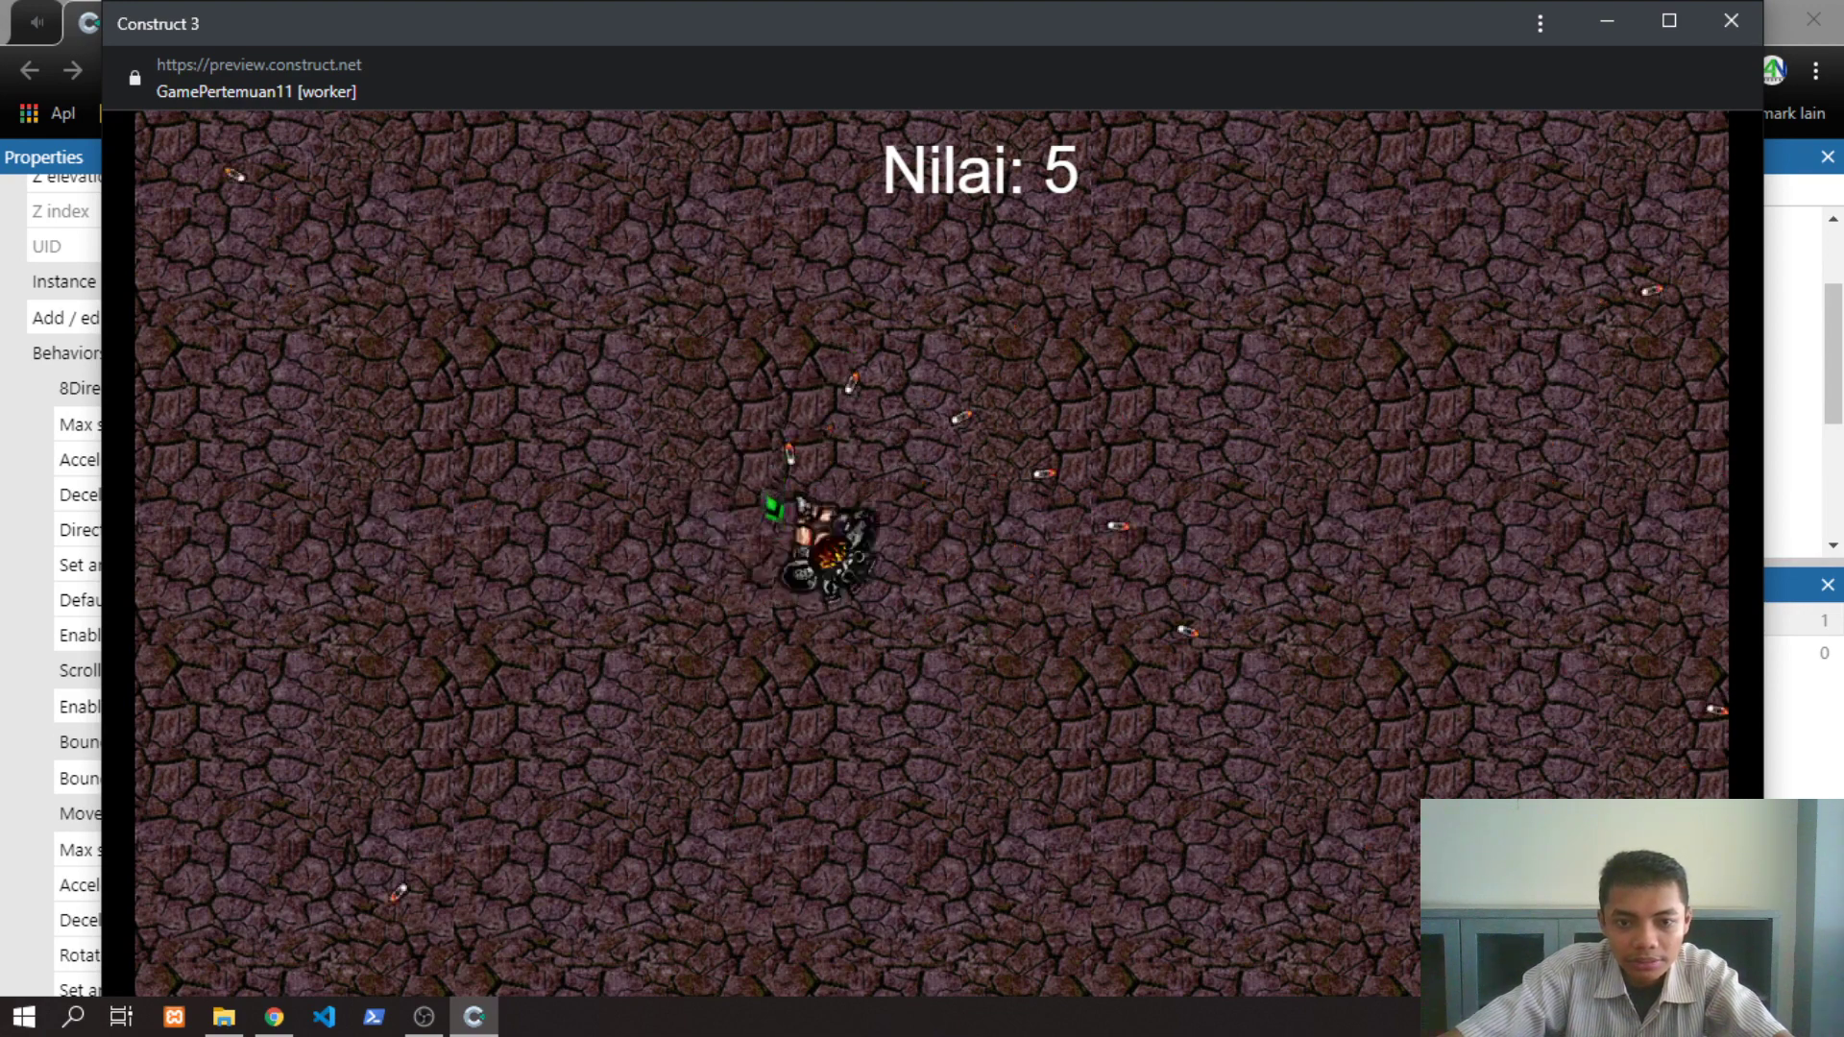
pyautogui.click(768, 507)
pyautogui.press('Up')
pyautogui.press('Left')
pyautogui.click(706, 538)
pyautogui.click(936, 639)
pyautogui.click(1052, 620)
pyautogui.press('Down')
pyautogui.click(1163, 600)
pyautogui.press('Right')
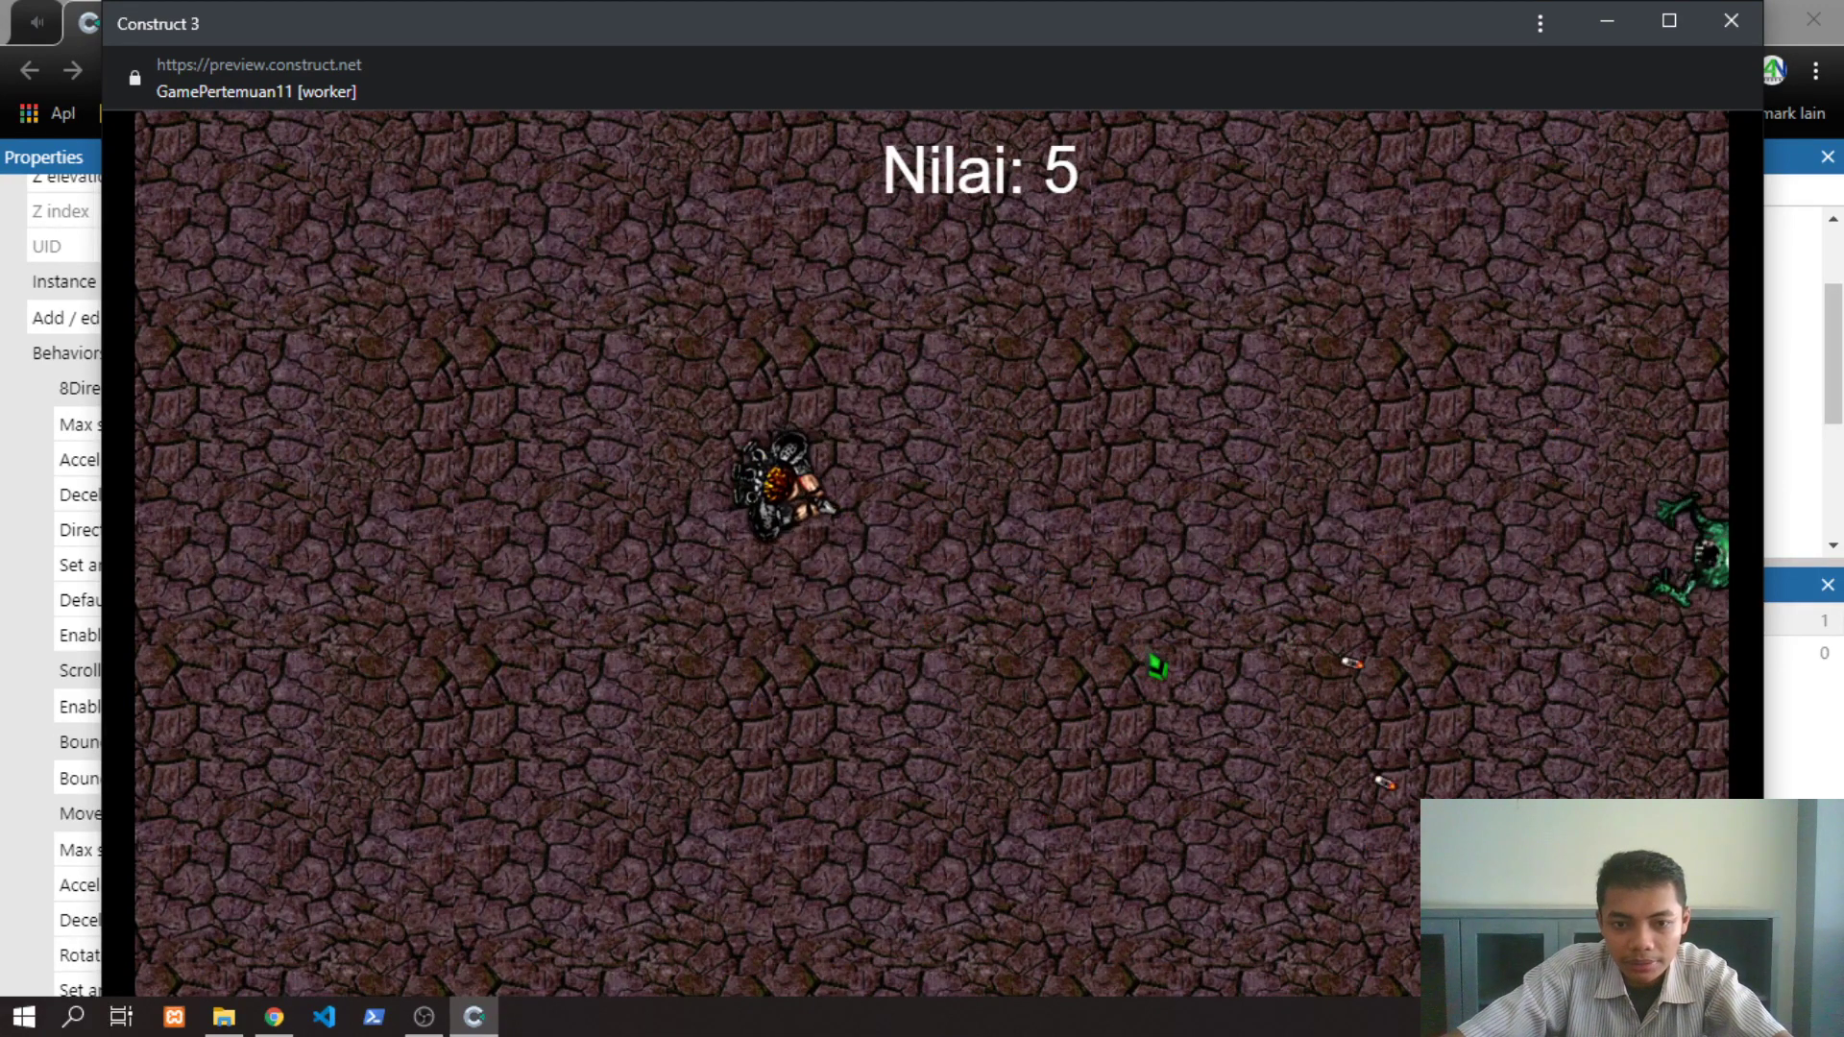
pyautogui.press('Right')
pyautogui.press('Down')
pyautogui.click(1105, 490)
pyautogui.click(1041, 472)
pyautogui.click(999, 481)
pyautogui.click(1020, 520)
pyautogui.press('Left')
pyautogui.click(1104, 547)
pyautogui.click(1143, 559)
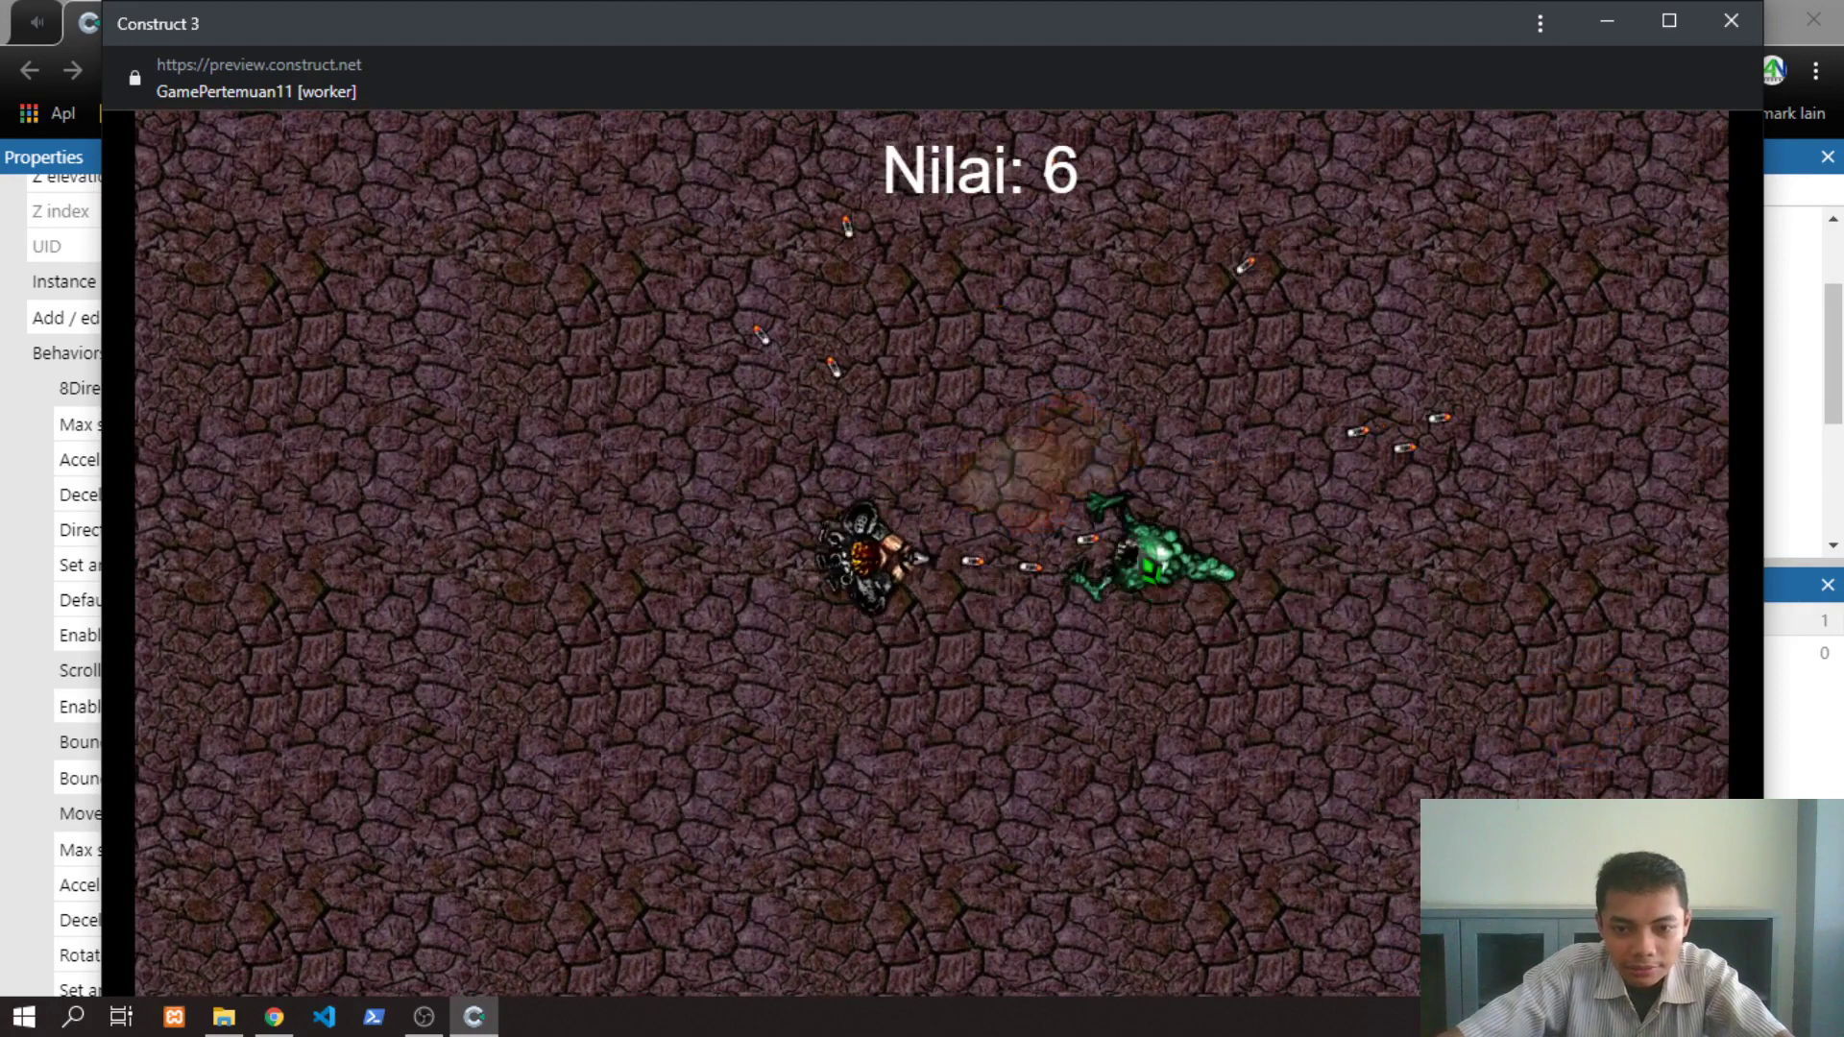
pyautogui.click(1151, 566)
pyautogui.click(1149, 563)
pyautogui.press('Left')
pyautogui.press('Up')
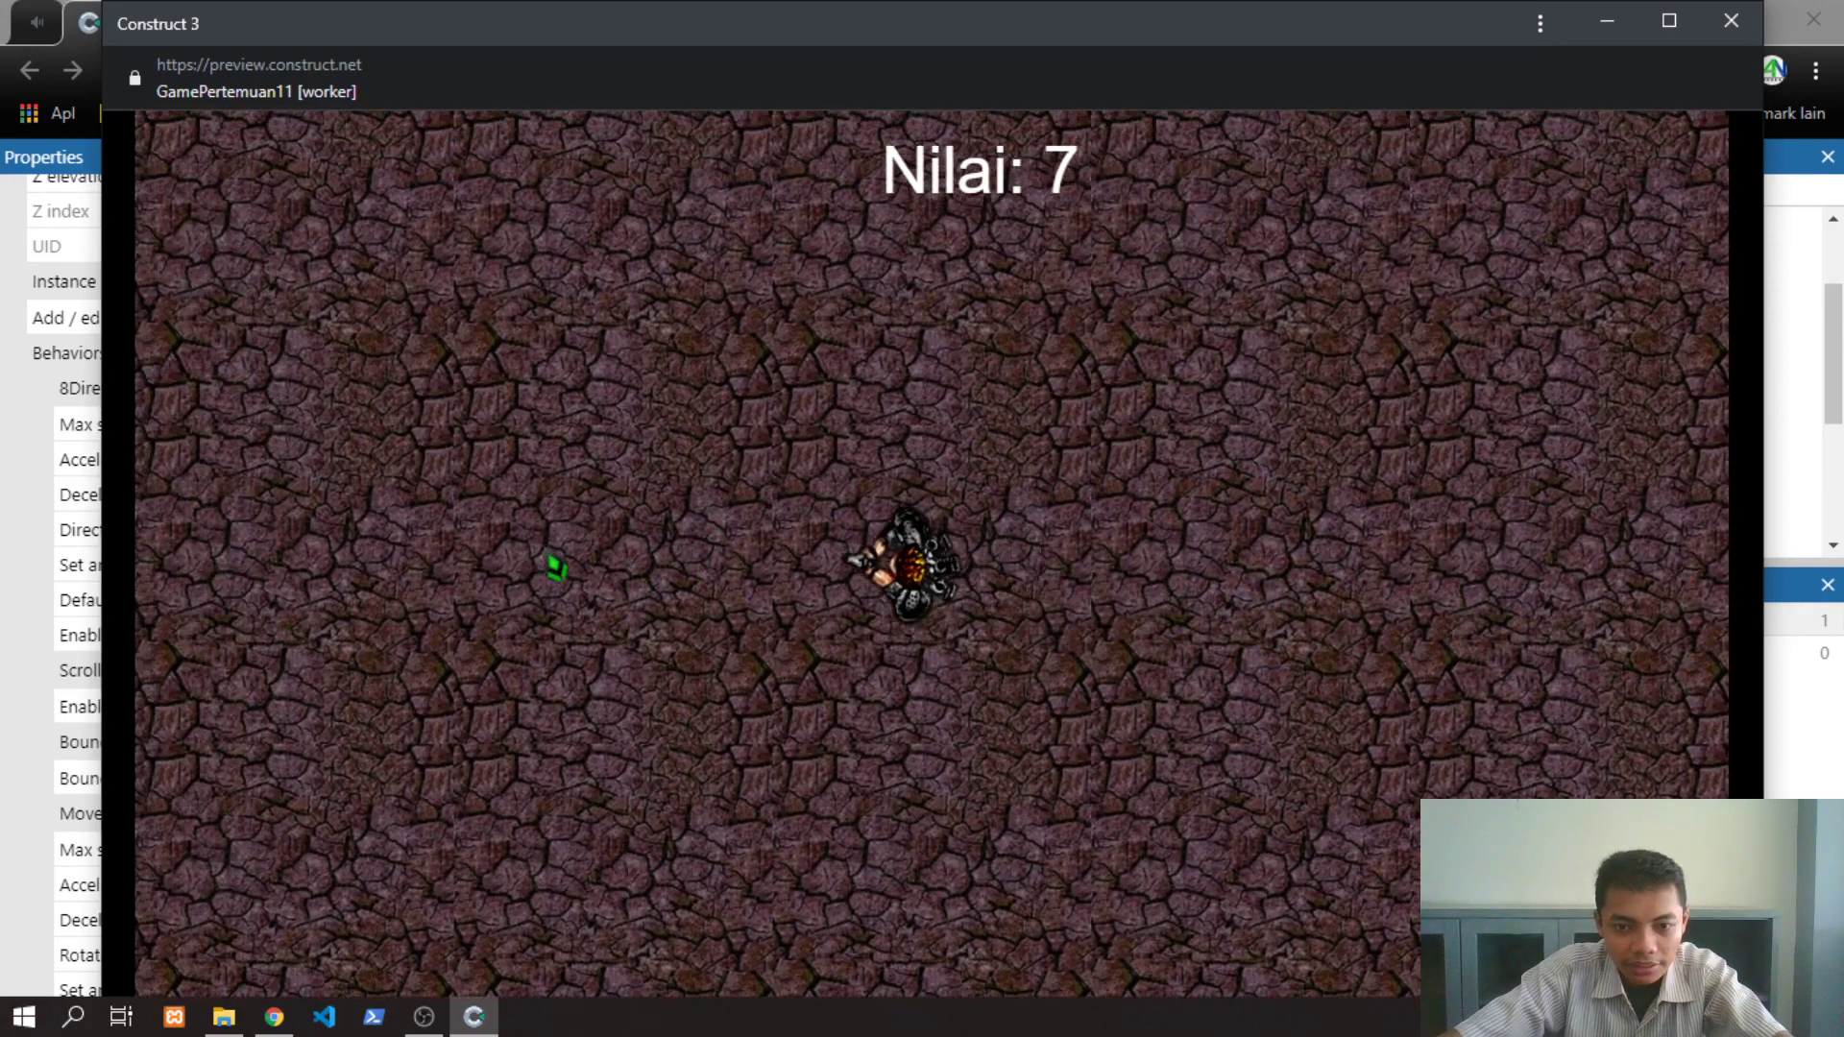
pyautogui.press('Left')
pyautogui.press('Up')
pyautogui.press('Down')
pyautogui.click(1032, 528)
pyautogui.click(1018, 475)
pyautogui.click(975, 417)
pyautogui.click(937, 369)
pyautogui.press('Right')
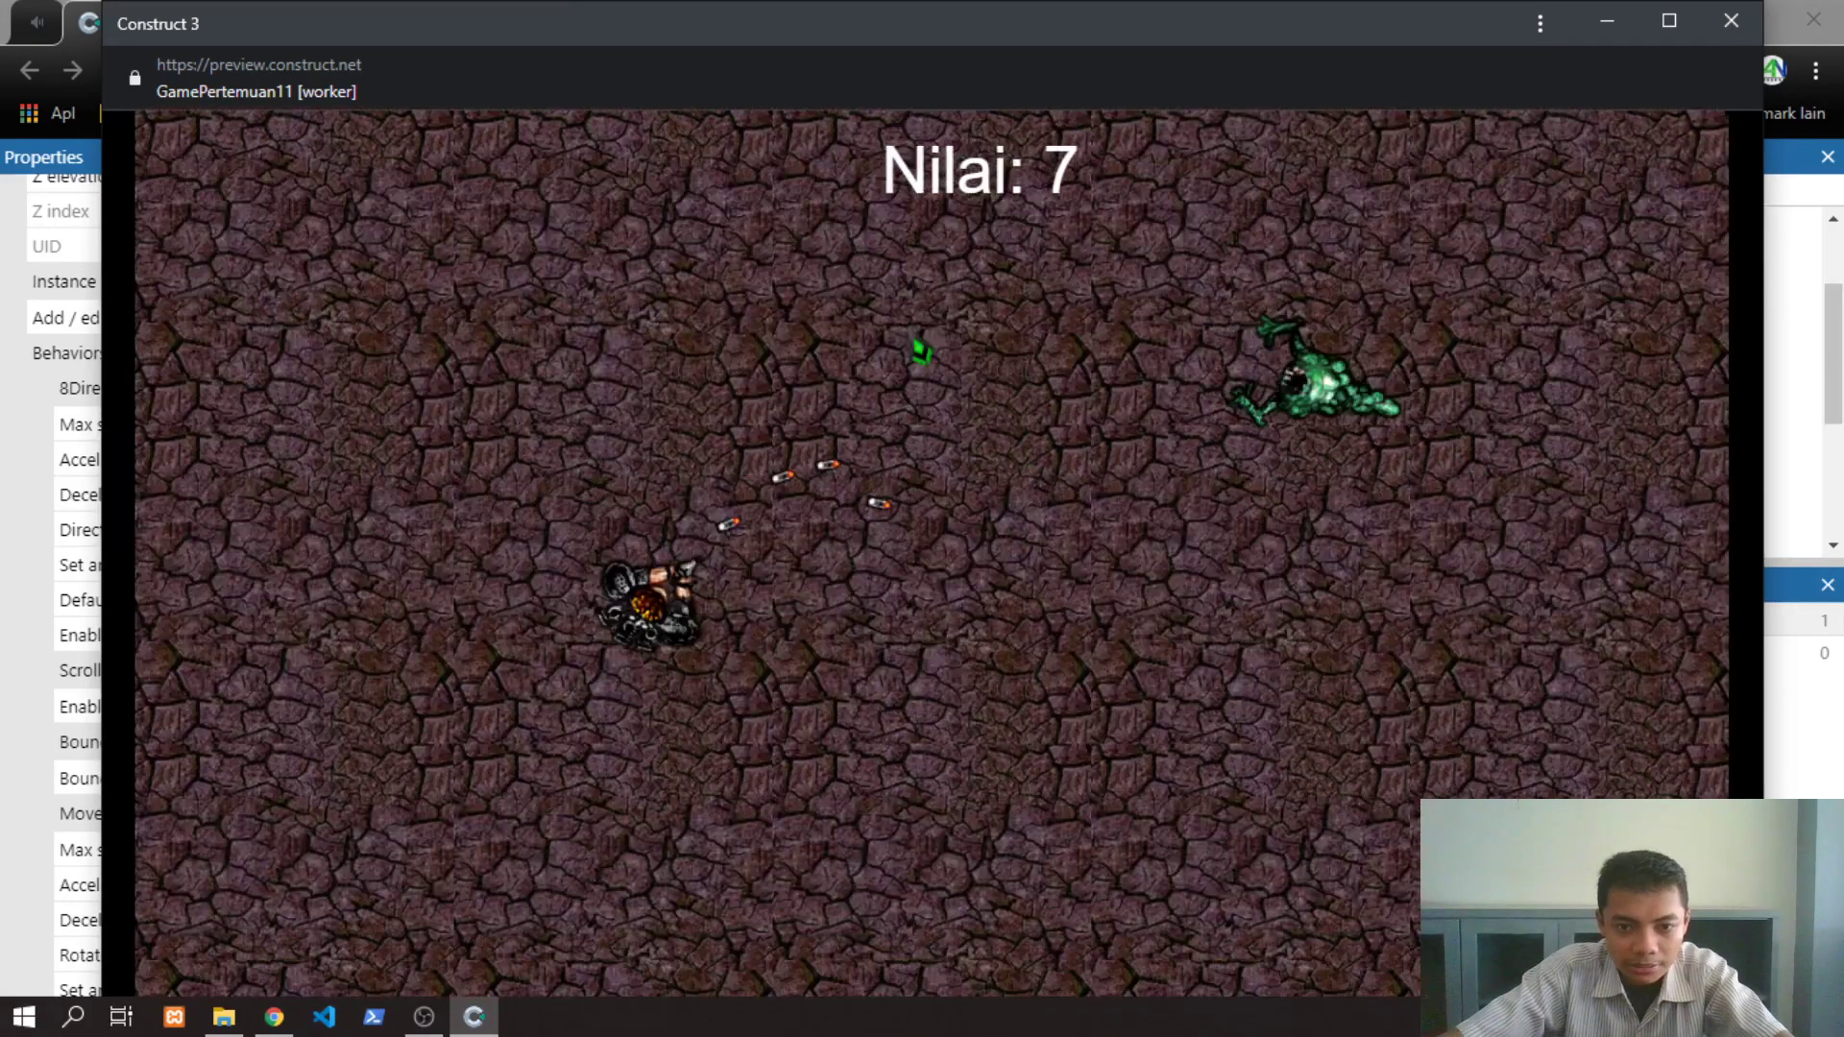
pyautogui.click(816, 339)
pyautogui.click(716, 327)
pyautogui.click(713, 324)
pyautogui.click(783, 321)
pyautogui.click(893, 322)
pyautogui.click(1008, 326)
pyautogui.click(1004, 329)
pyautogui.click(980, 334)
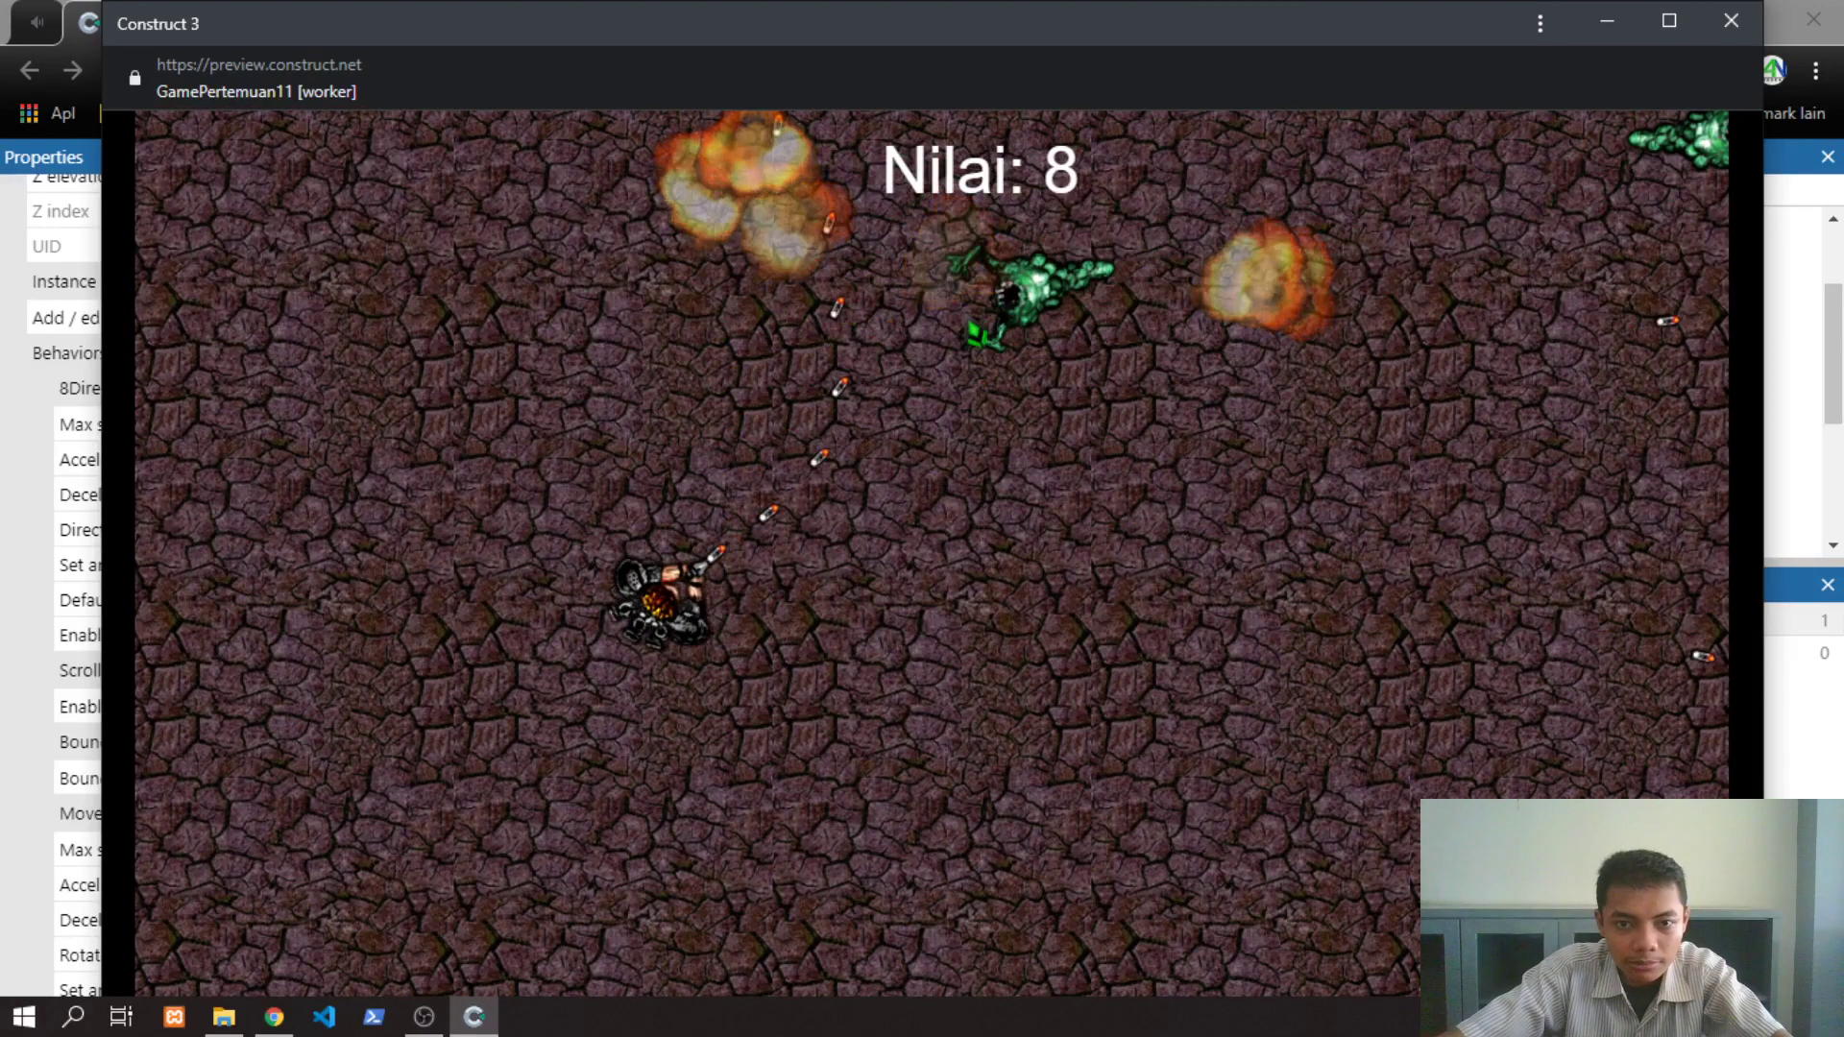
pyautogui.click(1003, 370)
pyautogui.click(1047, 408)
pyautogui.click(1075, 442)
pyautogui.click(1075, 470)
pyautogui.press('Up')
pyautogui.press('Right')
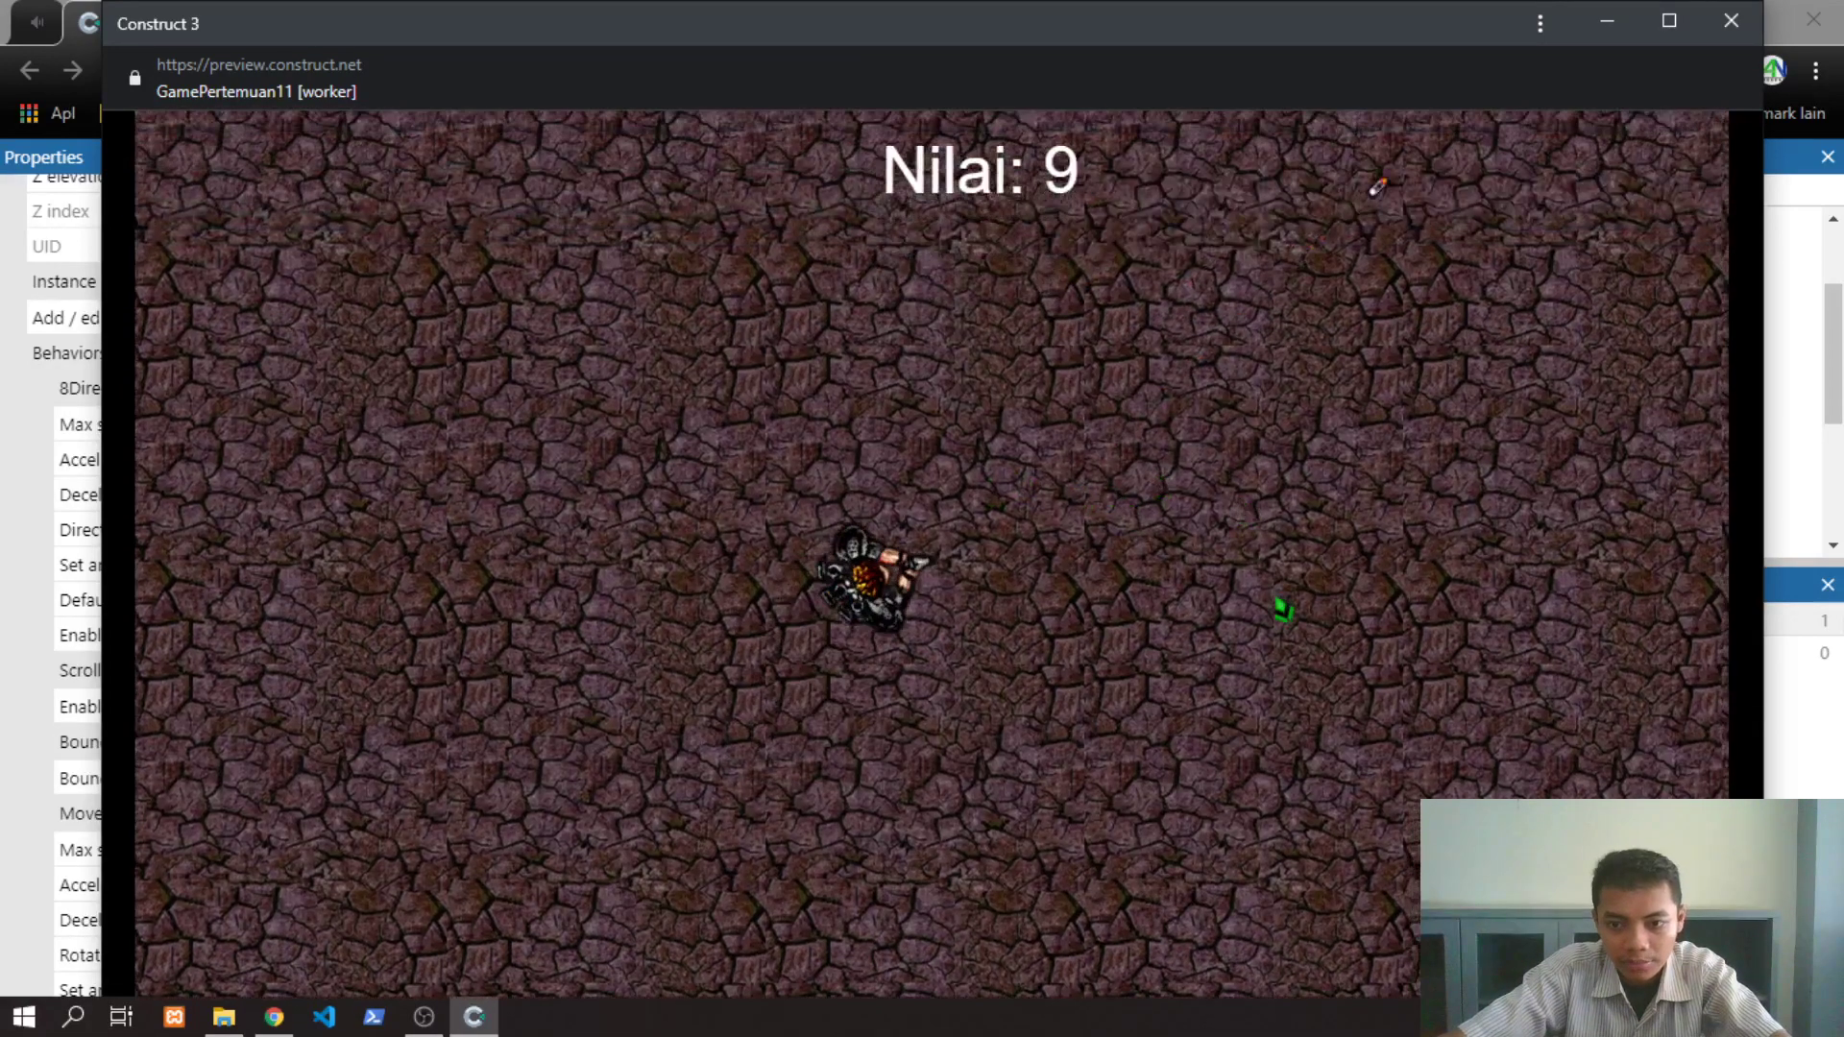
pyautogui.press('Up')
pyautogui.press('Right')
pyautogui.click(1269, 634)
pyautogui.click(1210, 706)
pyautogui.click(1085, 793)
pyautogui.click(932, 850)
pyautogui.click(827, 861)
pyautogui.click(797, 840)
pyautogui.click(771, 811)
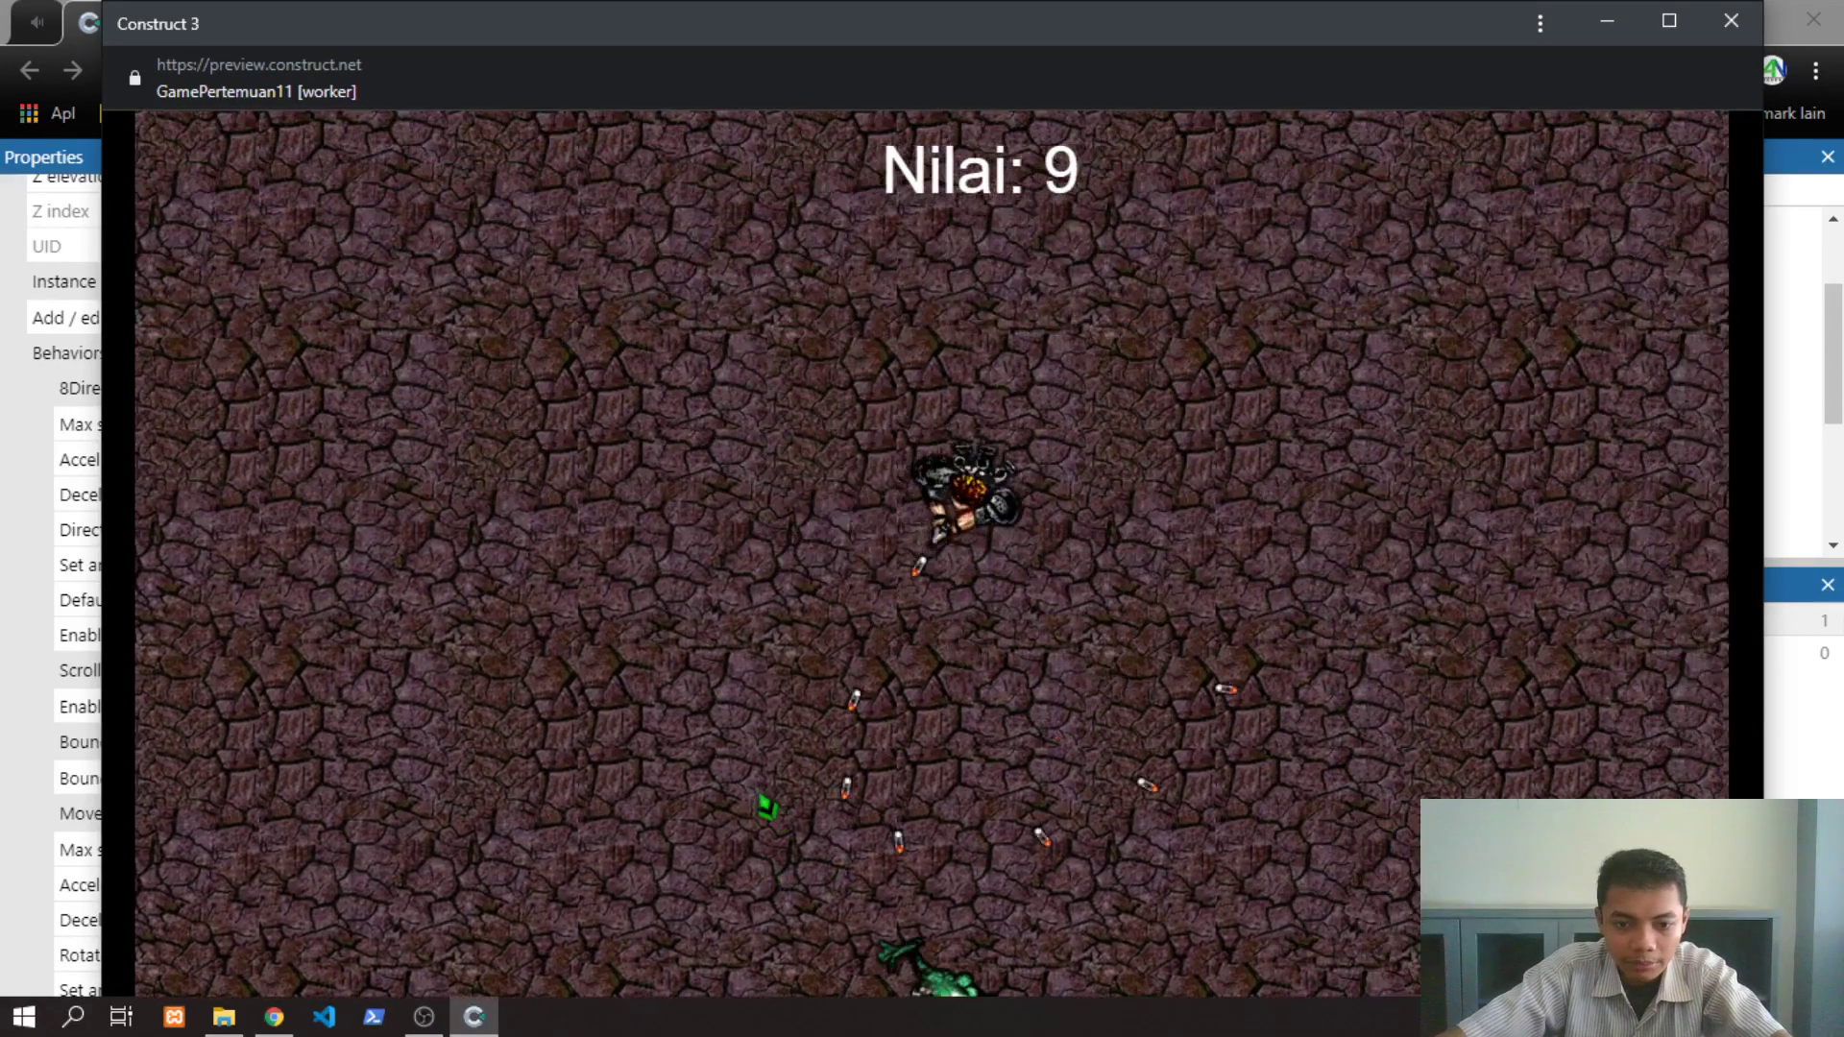
pyautogui.click(749, 815)
pyautogui.click(721, 809)
pyautogui.click(702, 804)
pyautogui.click(684, 783)
pyautogui.click(687, 754)
pyautogui.click(715, 730)
pyautogui.press('Left')
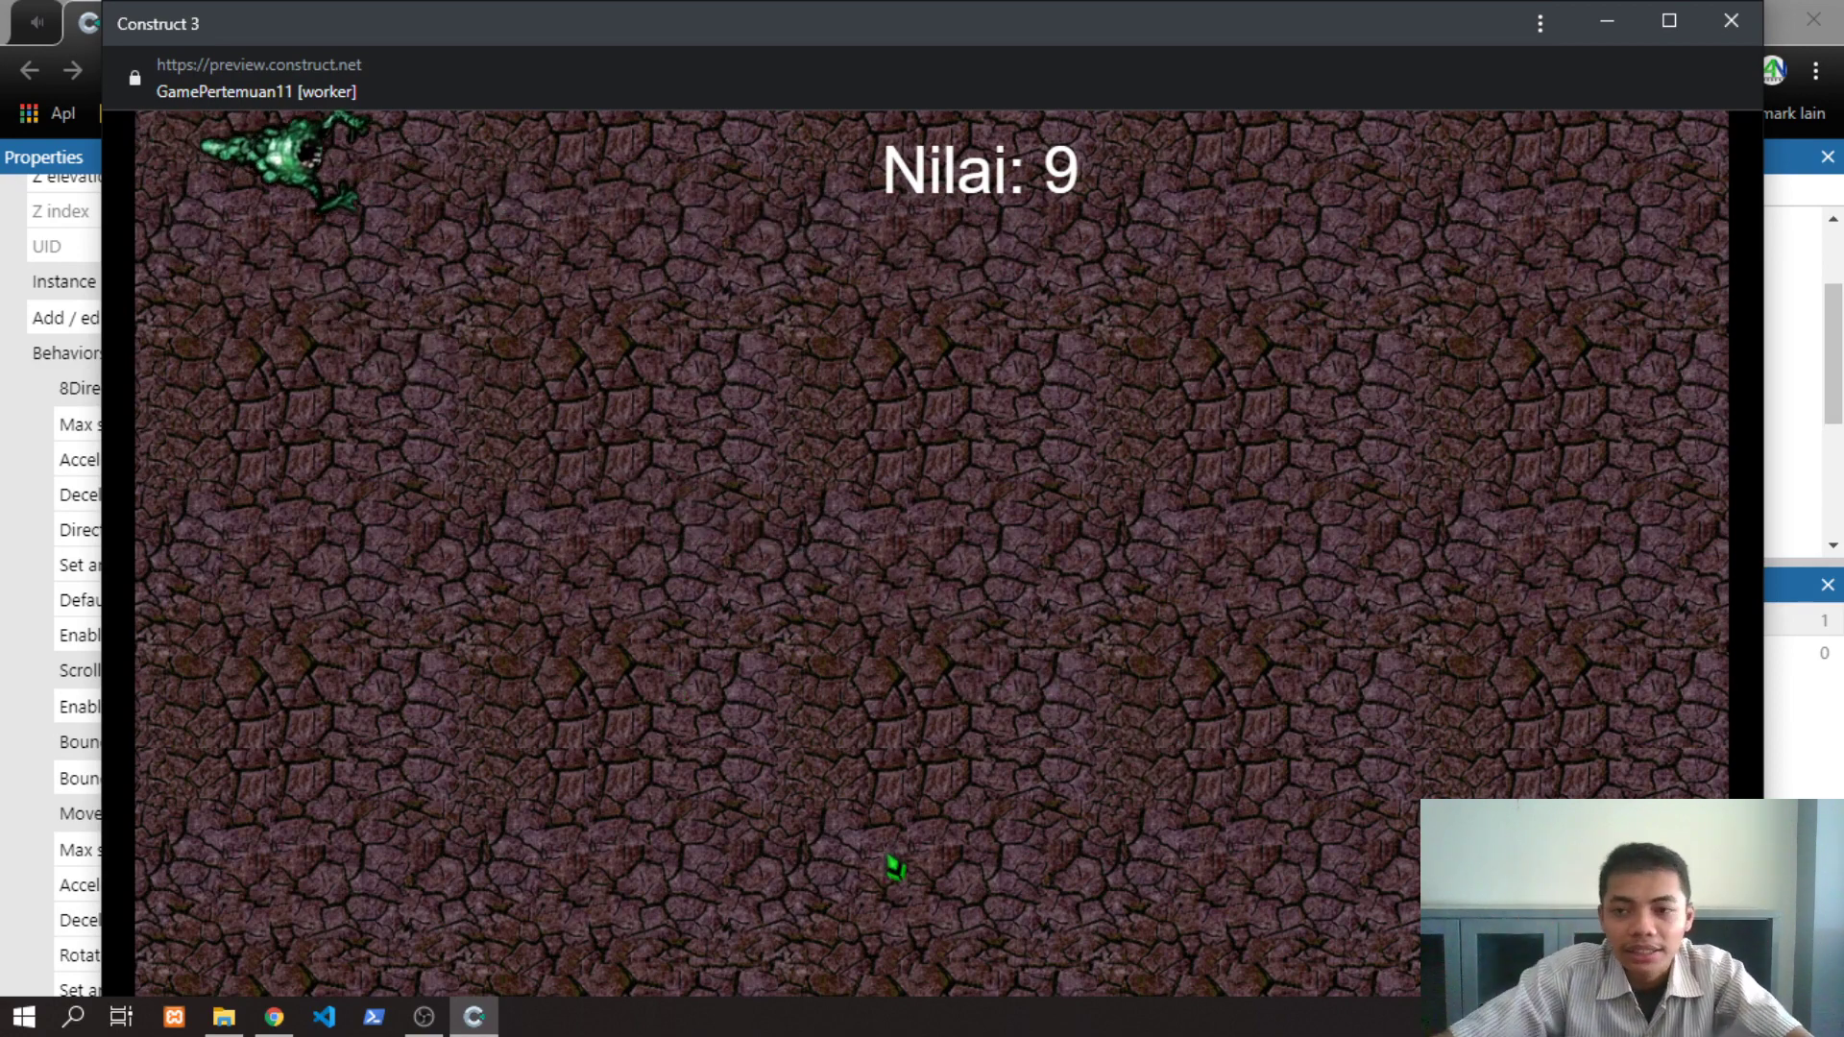
pyautogui.click(1733, 23)
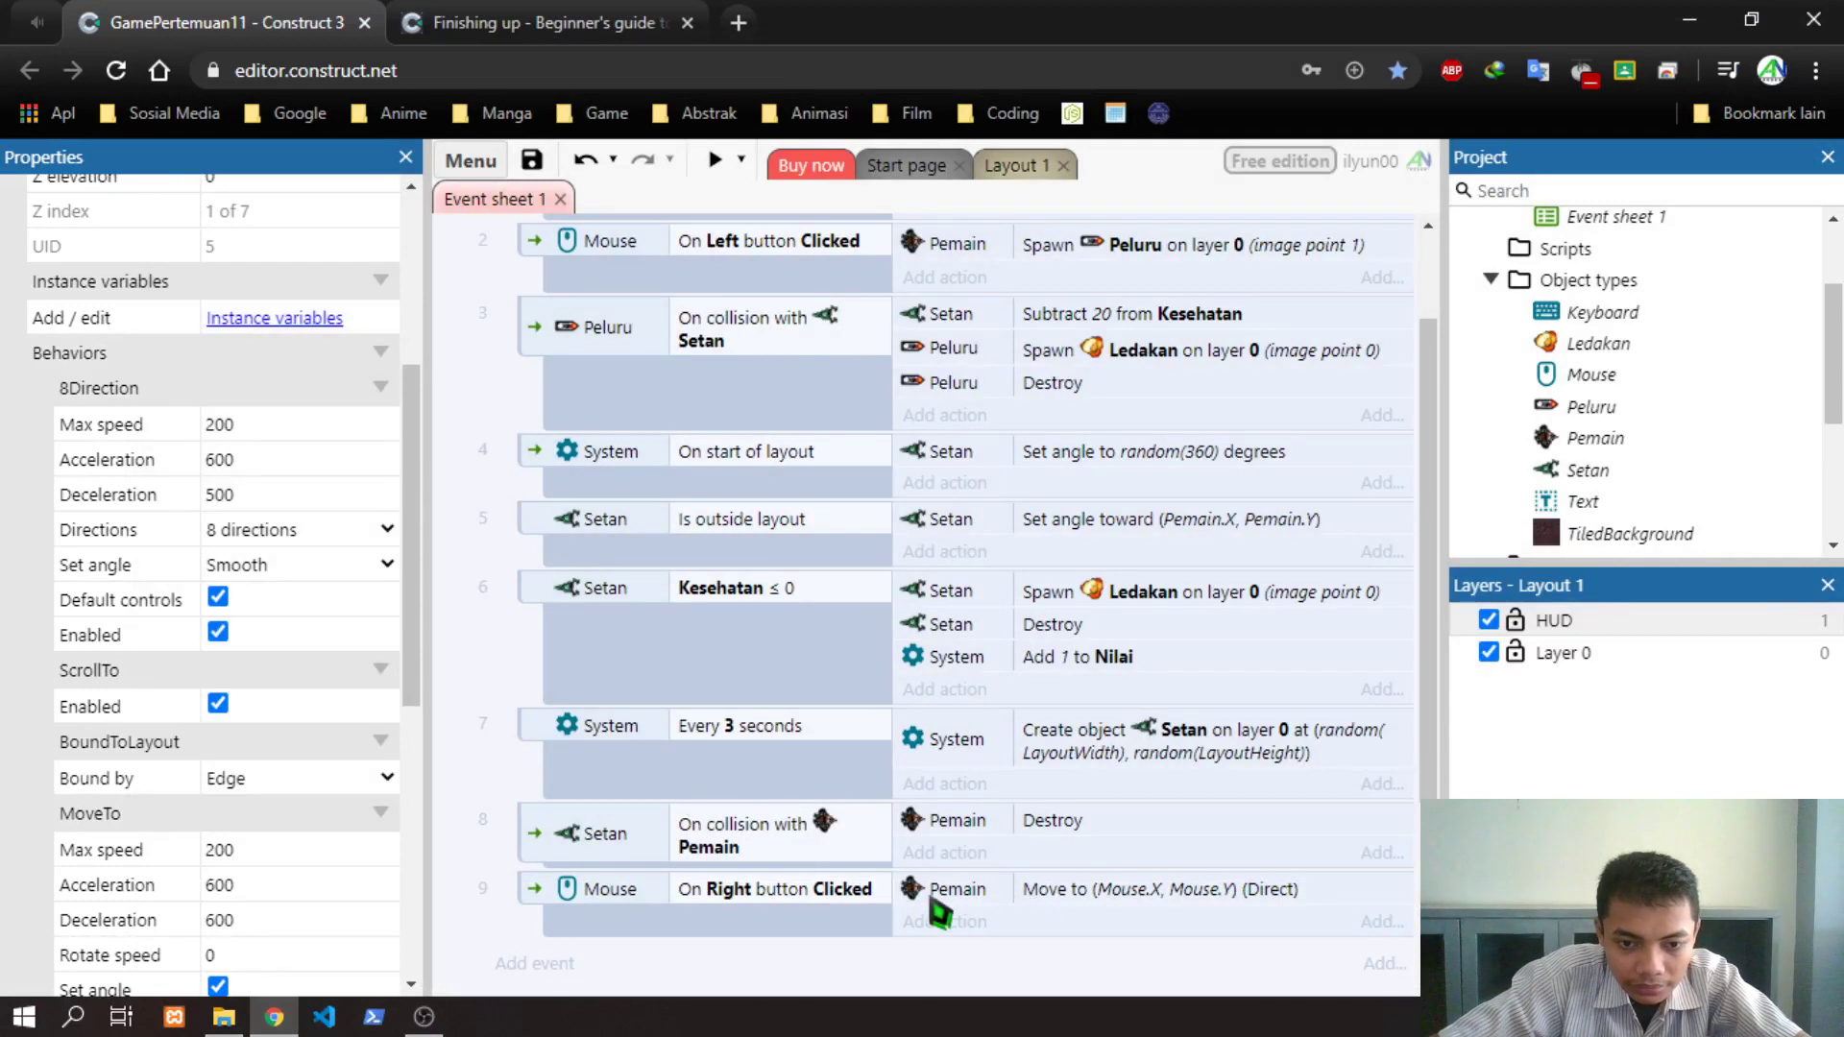
# Delete the Mouse right-button condition and the Pemain Move to action from event 9 in Event sheet 1
pyautogui.click(609, 888)
pyautogui.press('Delete')
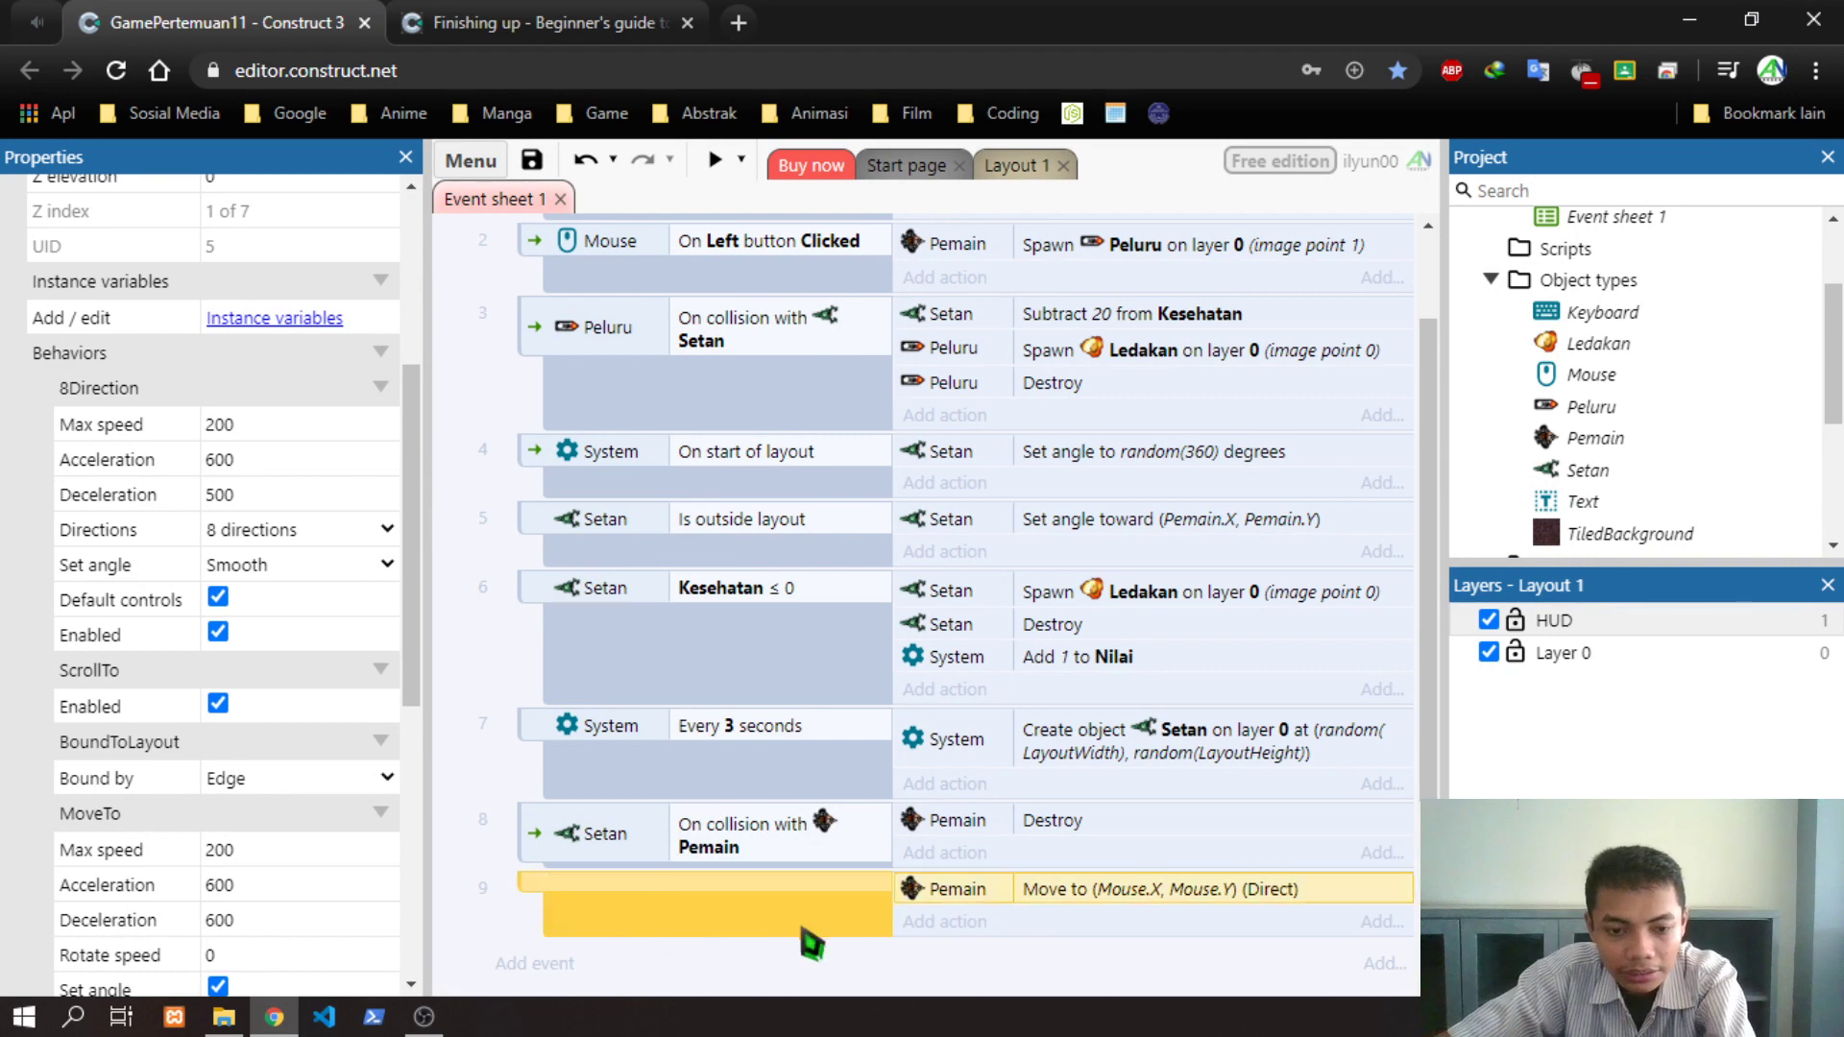
pyautogui.click(924, 886)
pyautogui.press('Delete')
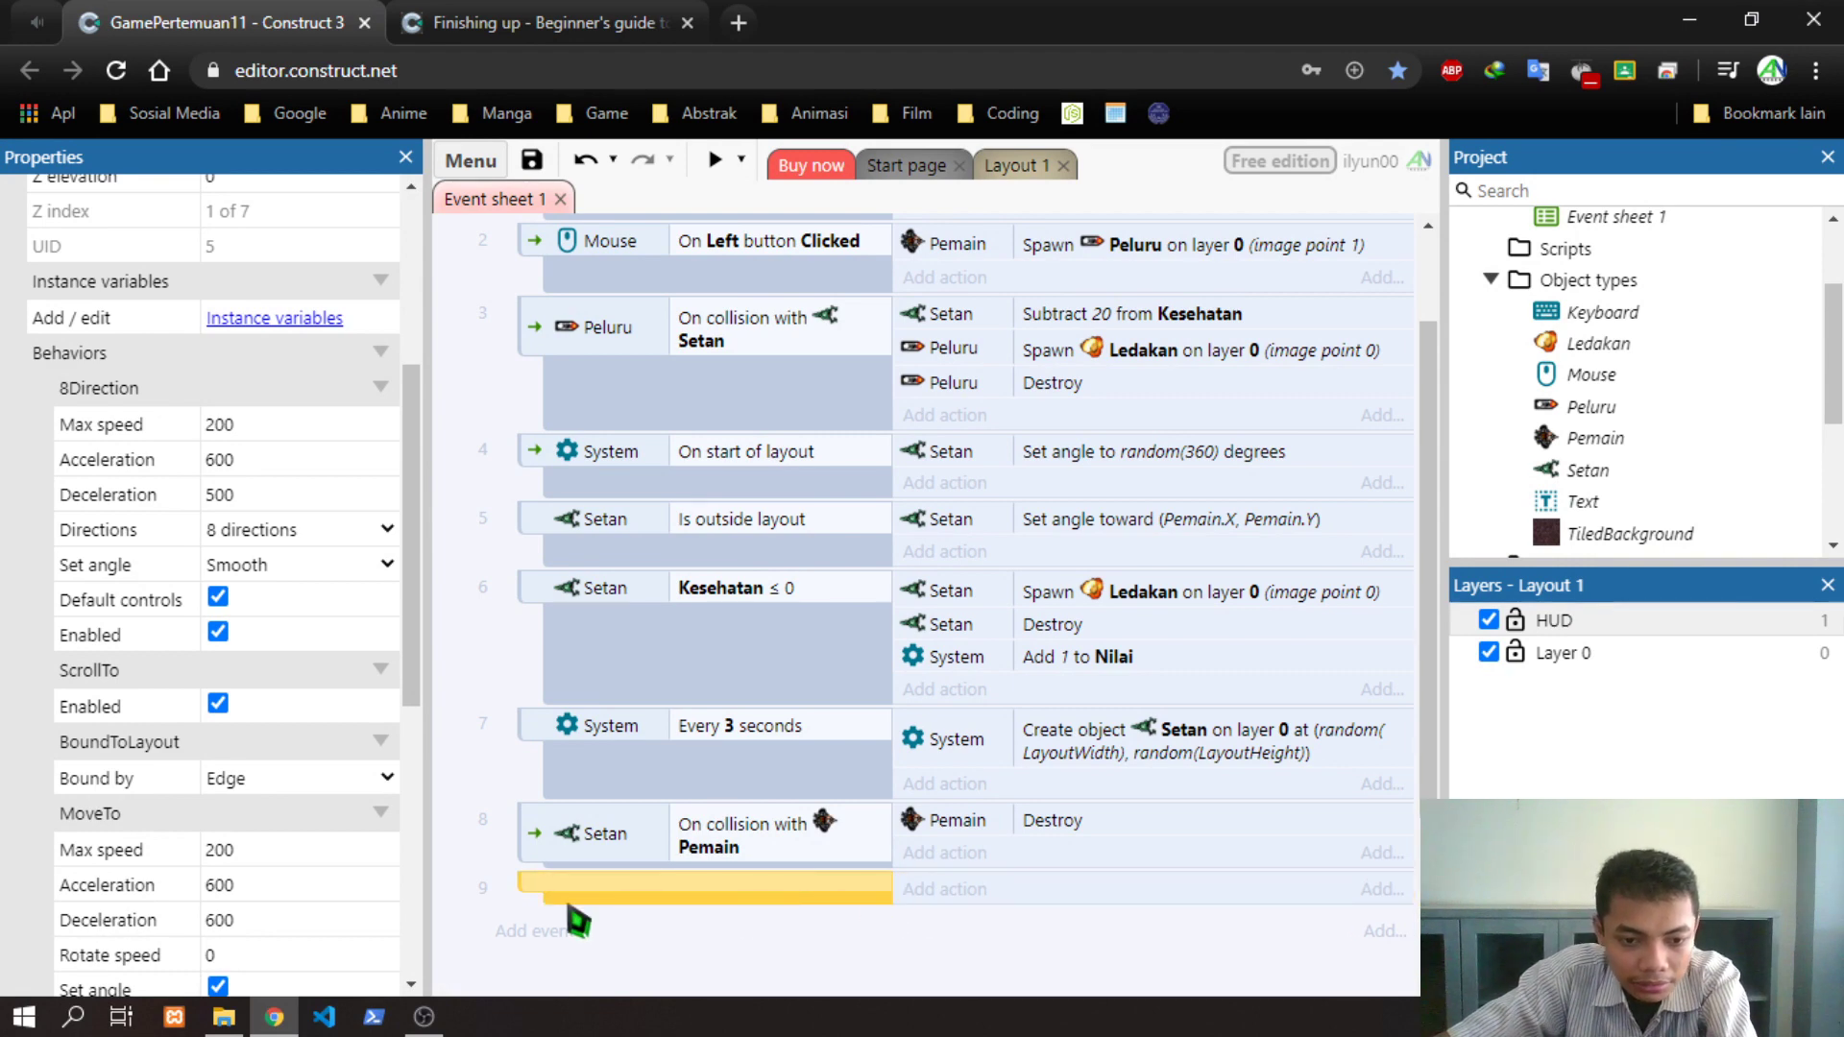
# Add a Keyboard On any key pressed condition to the empty event 9
pyautogui.doubleClick(602, 903)
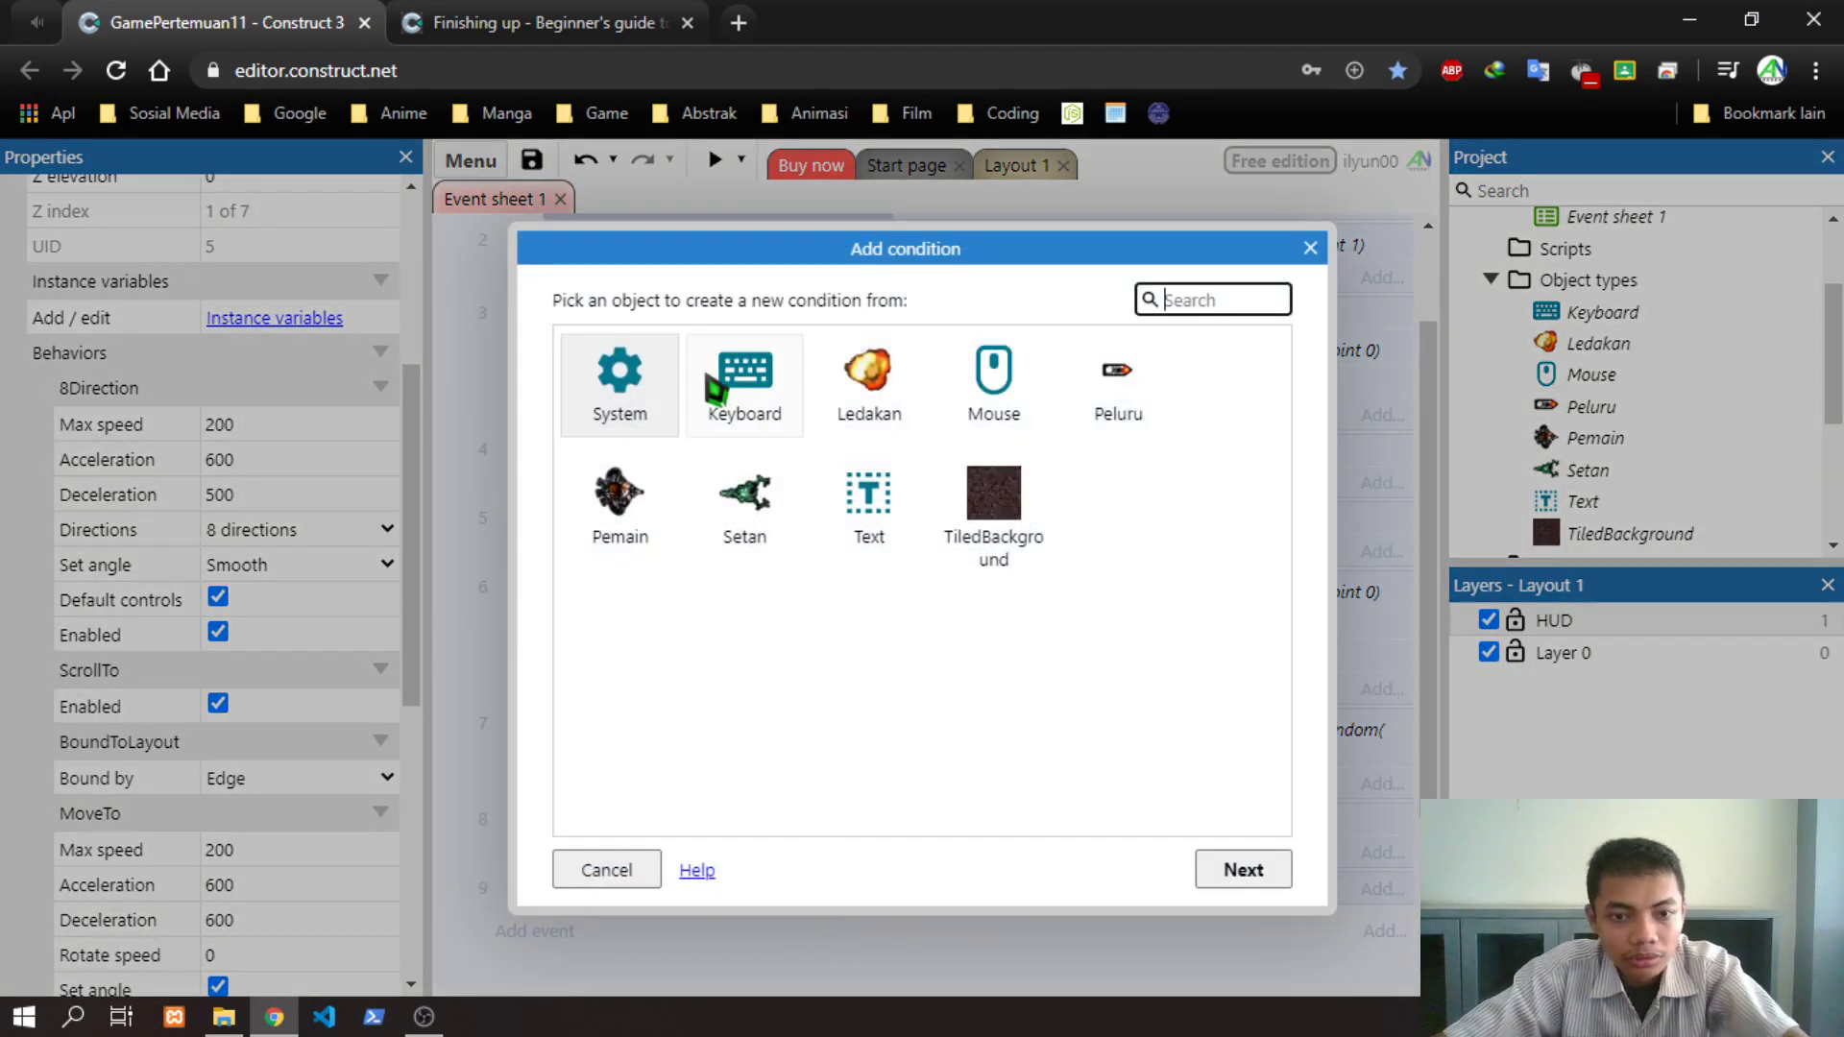
pyautogui.doubleClick(742, 387)
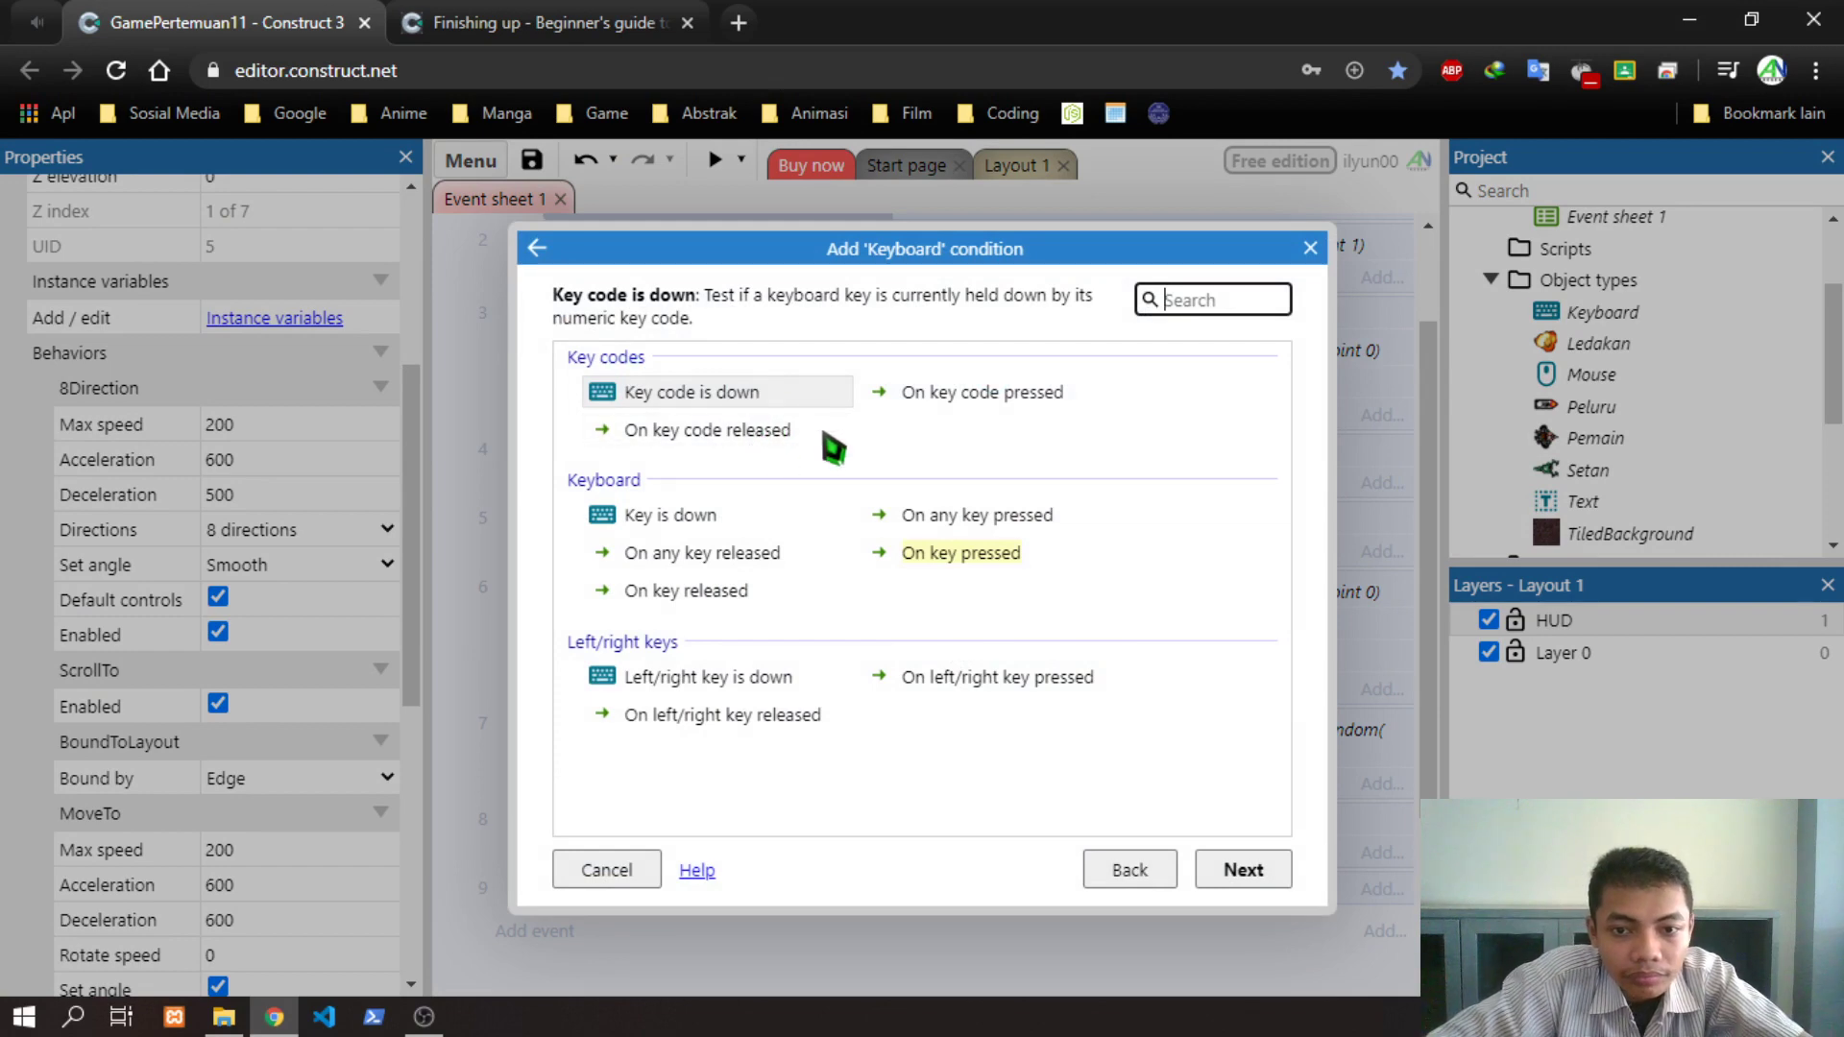
pyautogui.doubleClick(1000, 518)
# Add a Pemain action to event 9 using 8Direction Set enabled with State set to Enabled
pyautogui.click(937, 895)
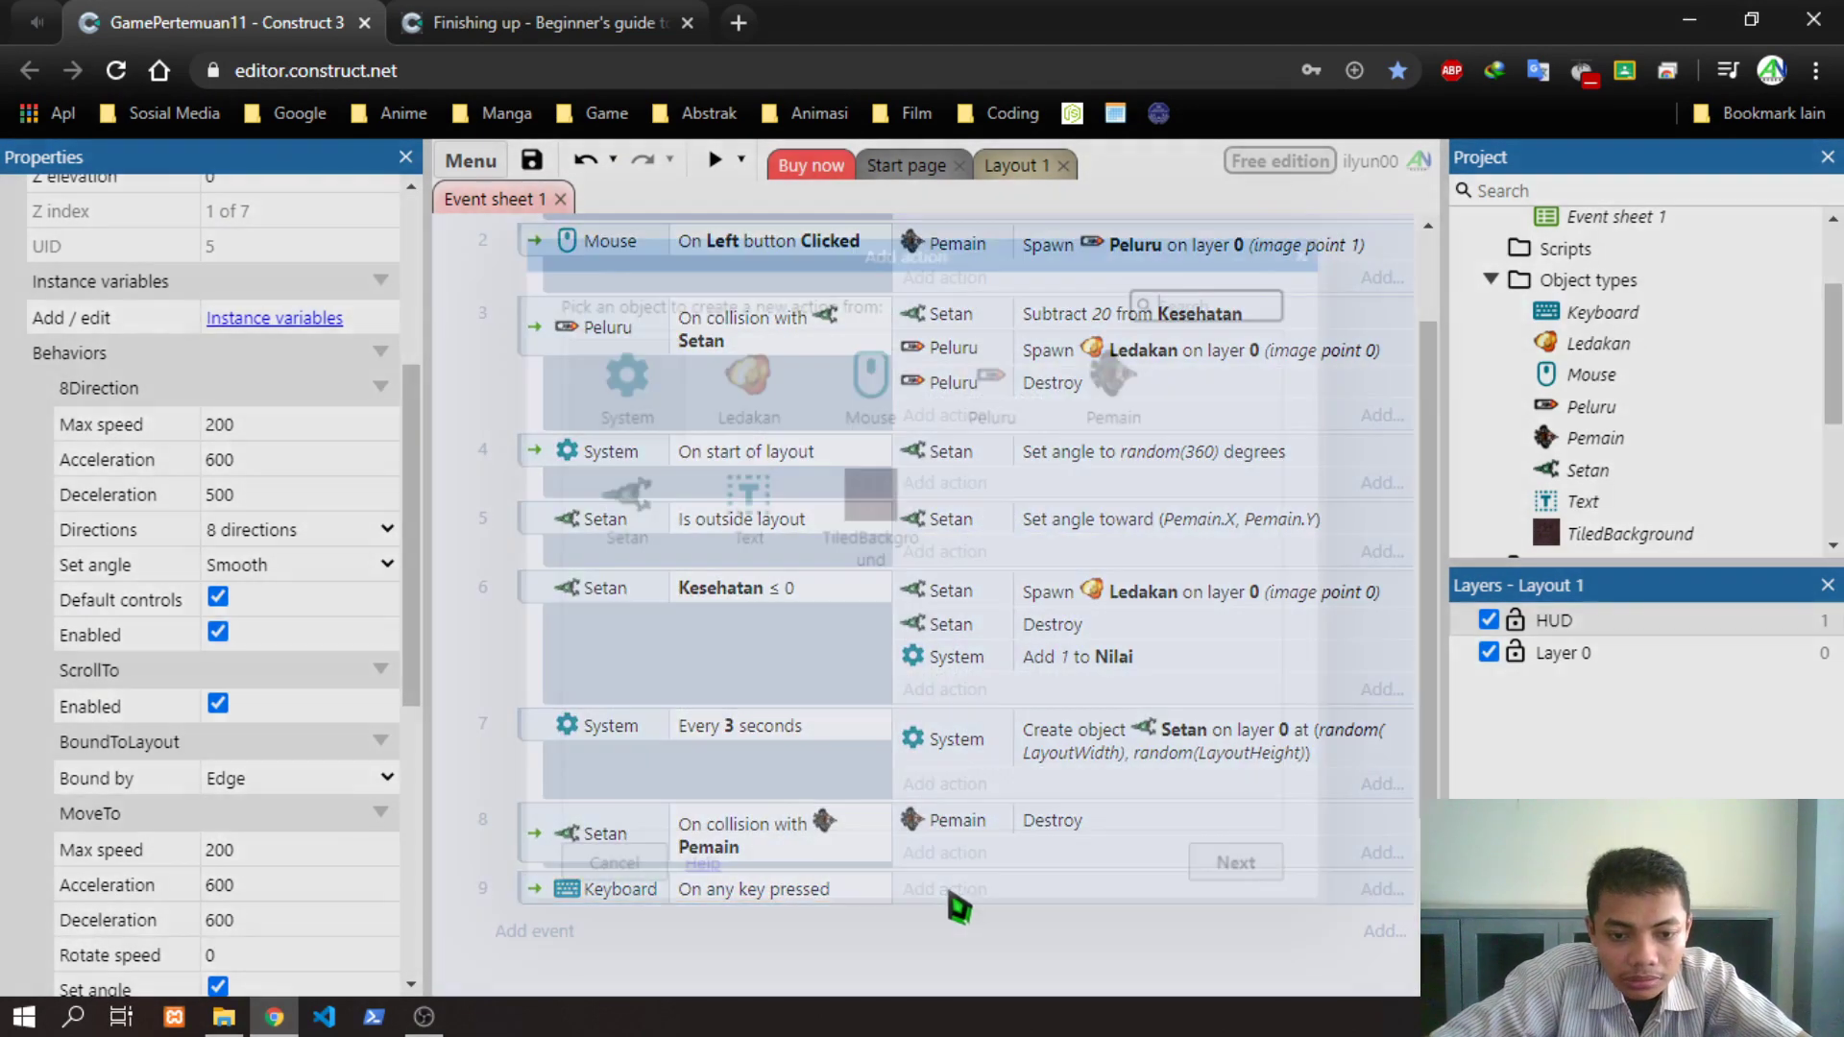
pyautogui.doubleClick(1166, 392)
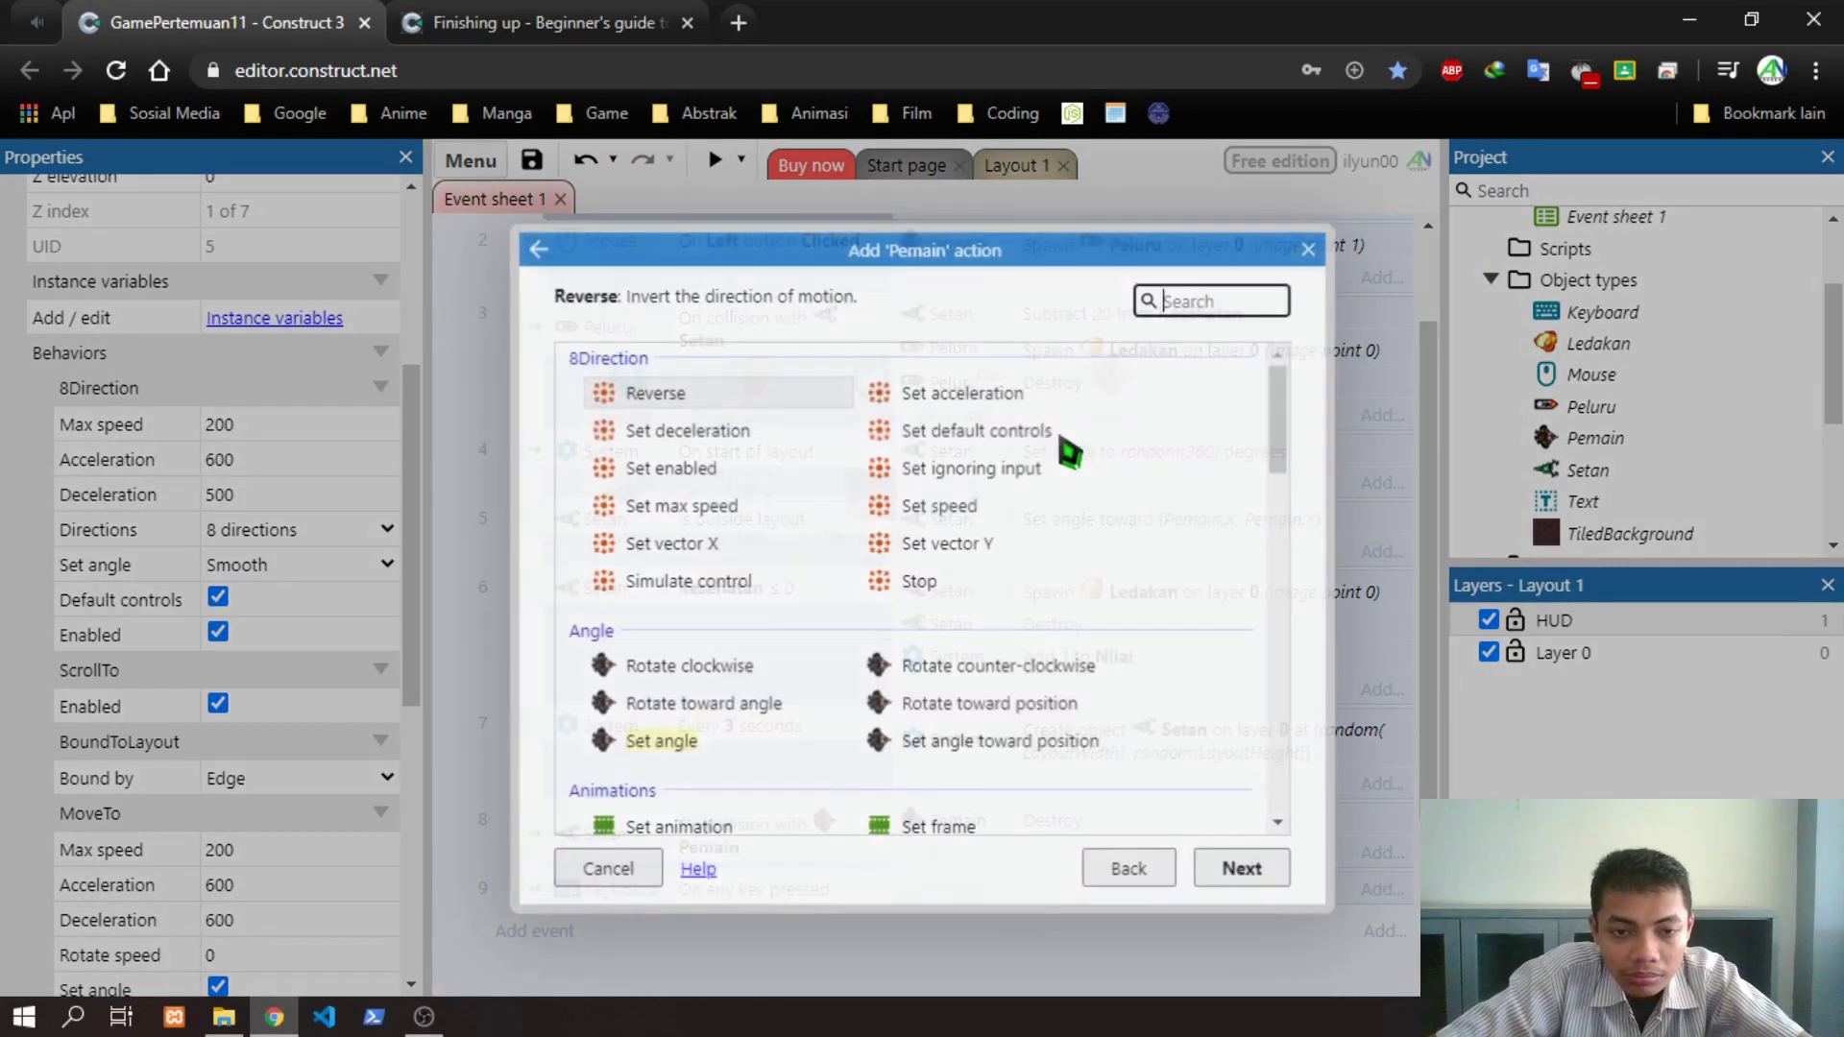
pyautogui.doubleClick(728, 473)
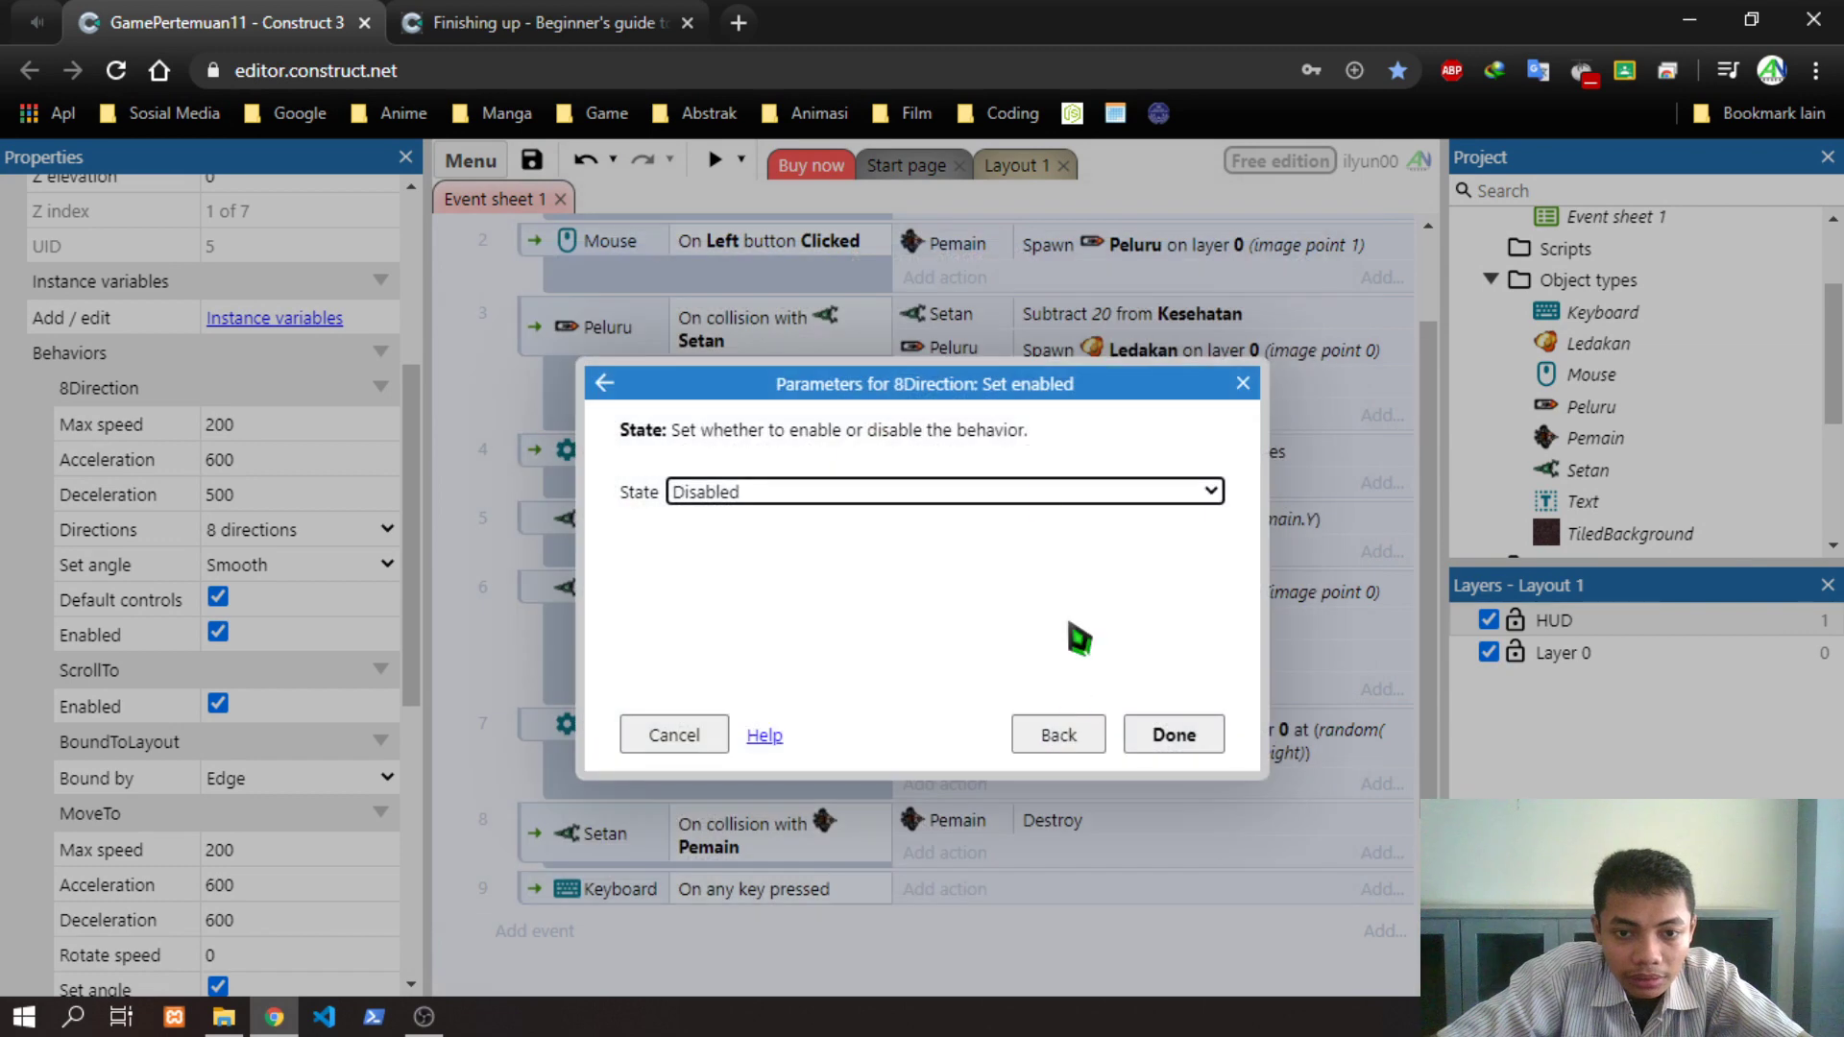
pyautogui.click(953, 491)
pyautogui.click(922, 539)
pyautogui.click(1172, 735)
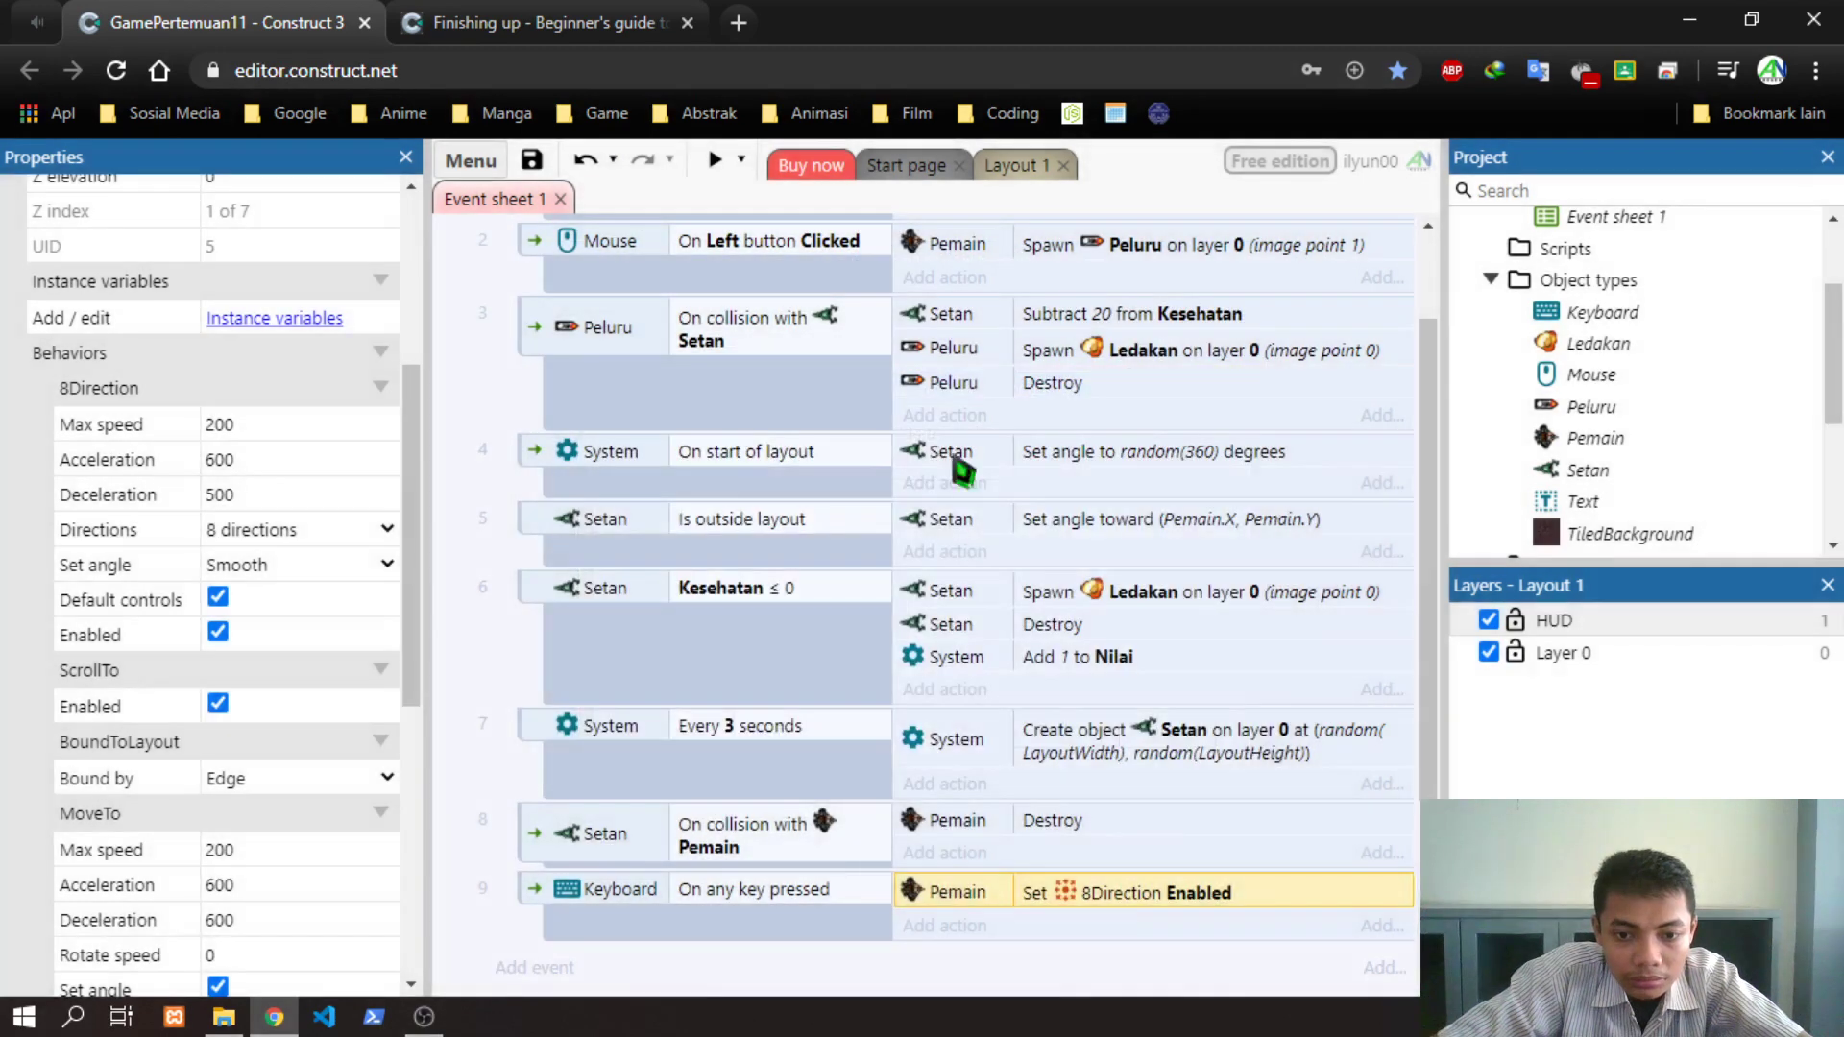
# Preview the game with the keyboard-triggered event, fire a few shots, and close the preview
pyautogui.click(716, 161)
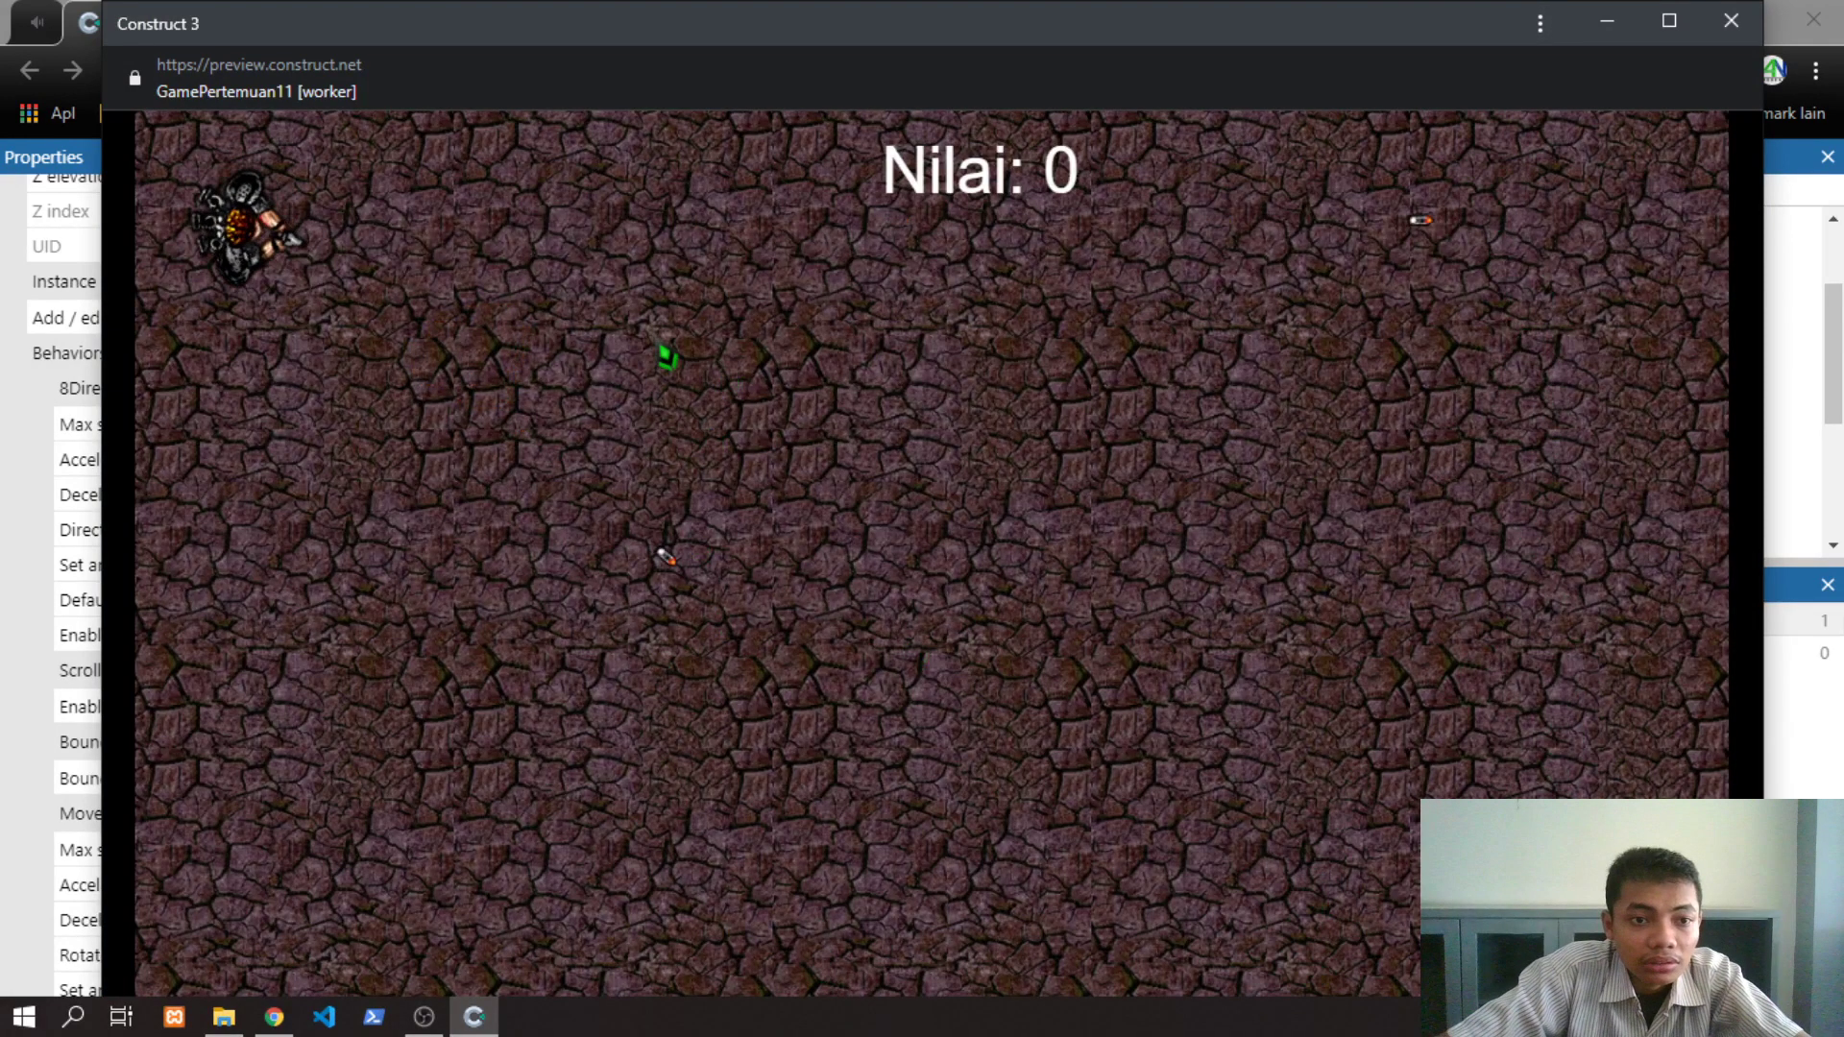
pyautogui.click(578, 499)
pyautogui.click(546, 259)
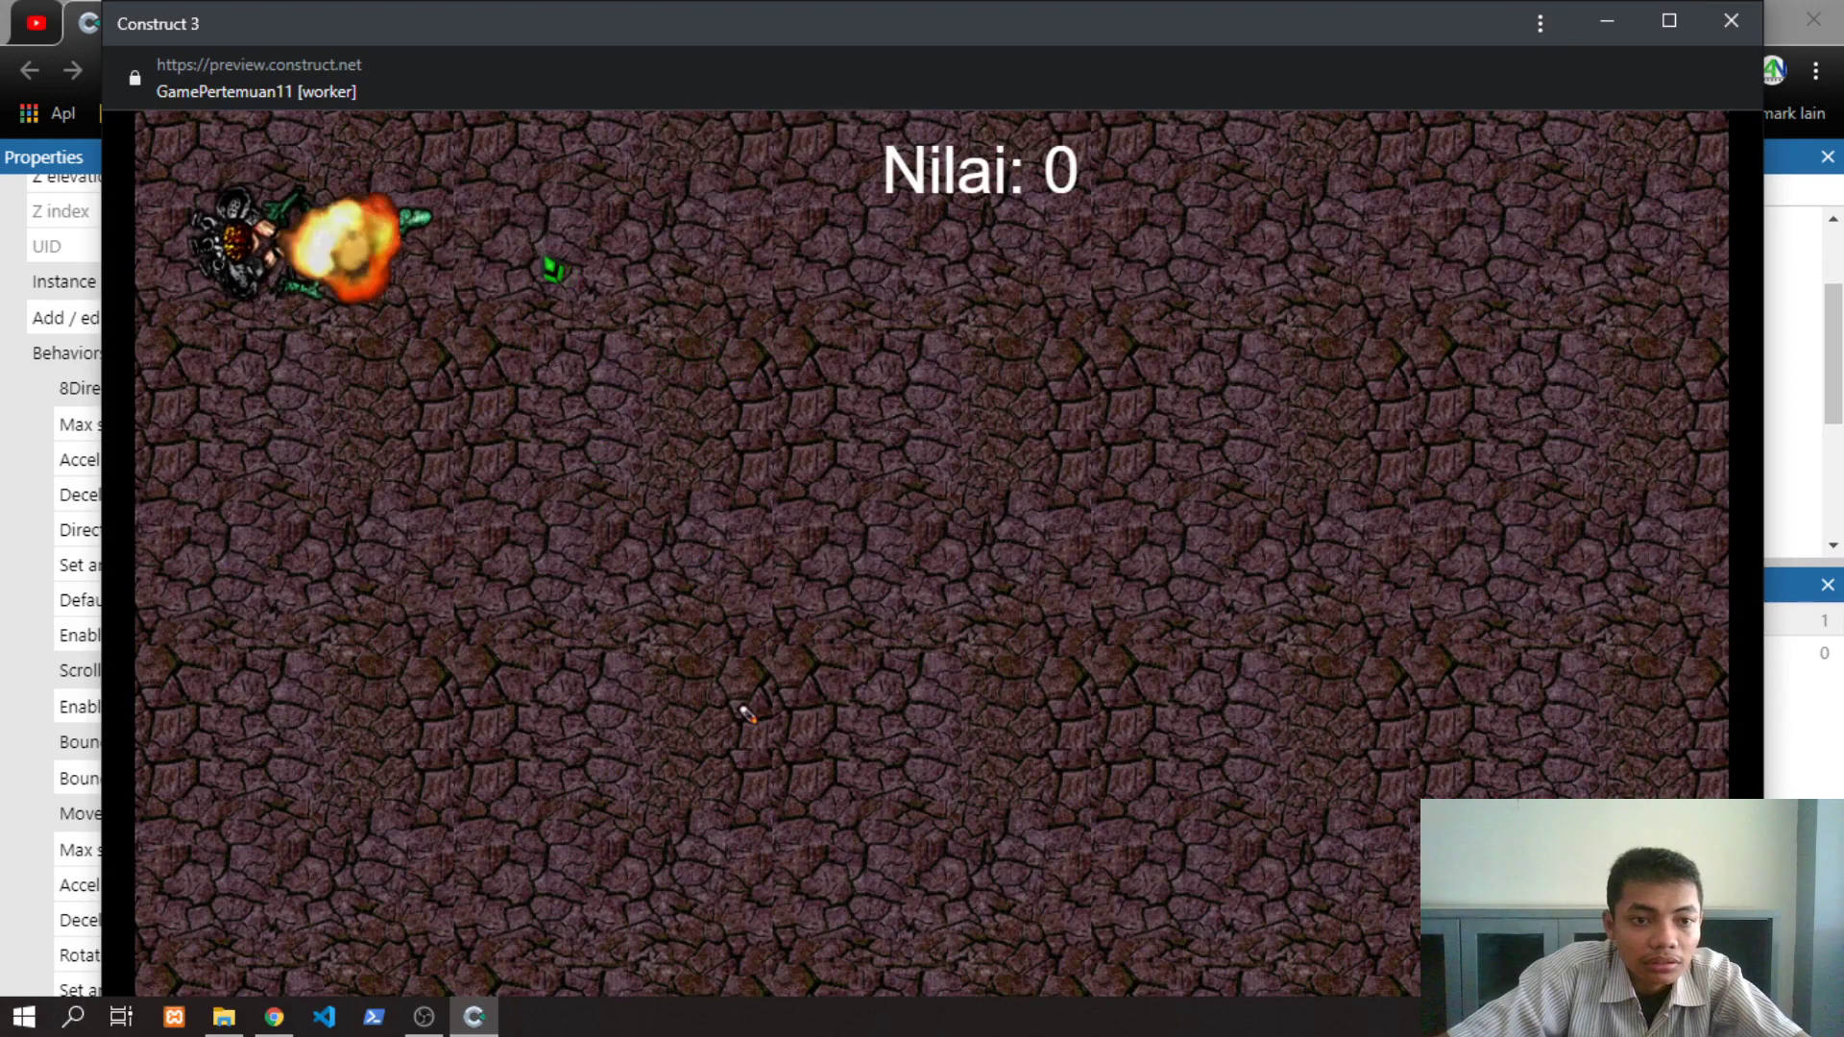
pyautogui.hotkey('alt', 'F4')
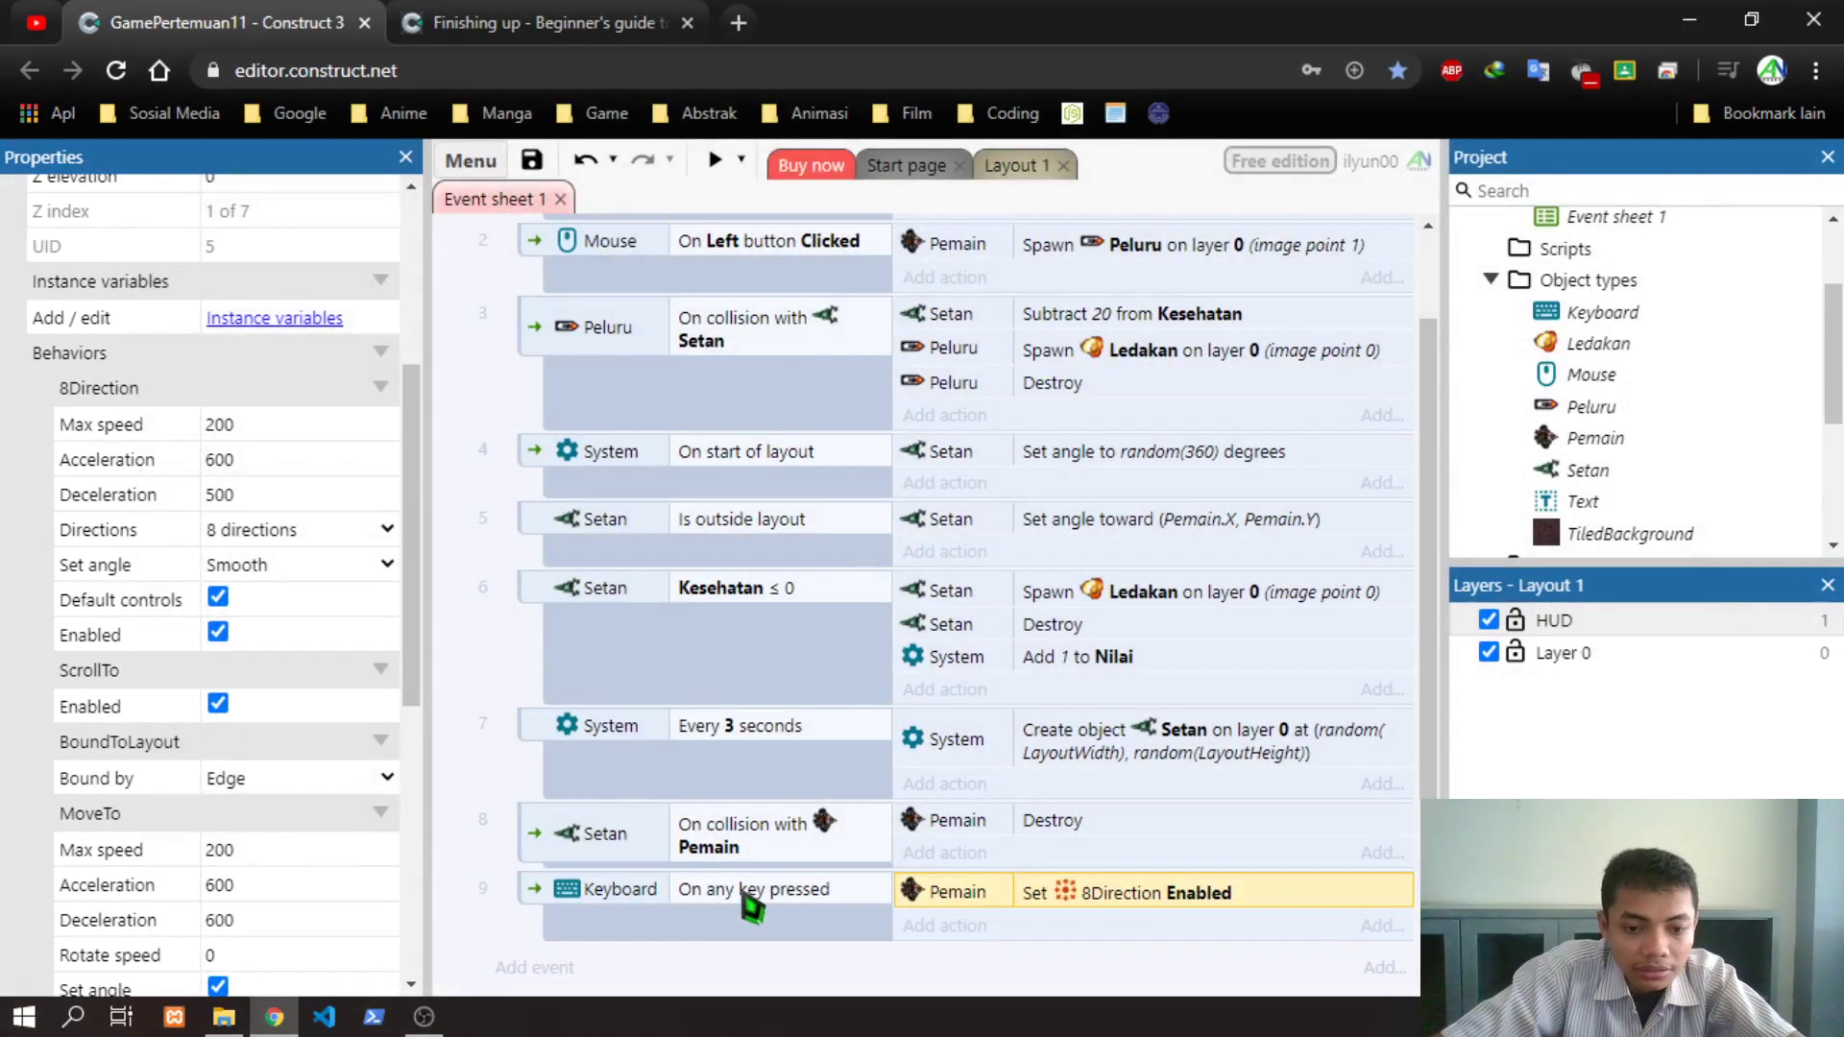
# Undo the event 9 edits back to the Mouse right-button condition with the Move to action
pyautogui.hotkey('ctrl', 'z')
pyautogui.hotkey('ctrl', 'z')
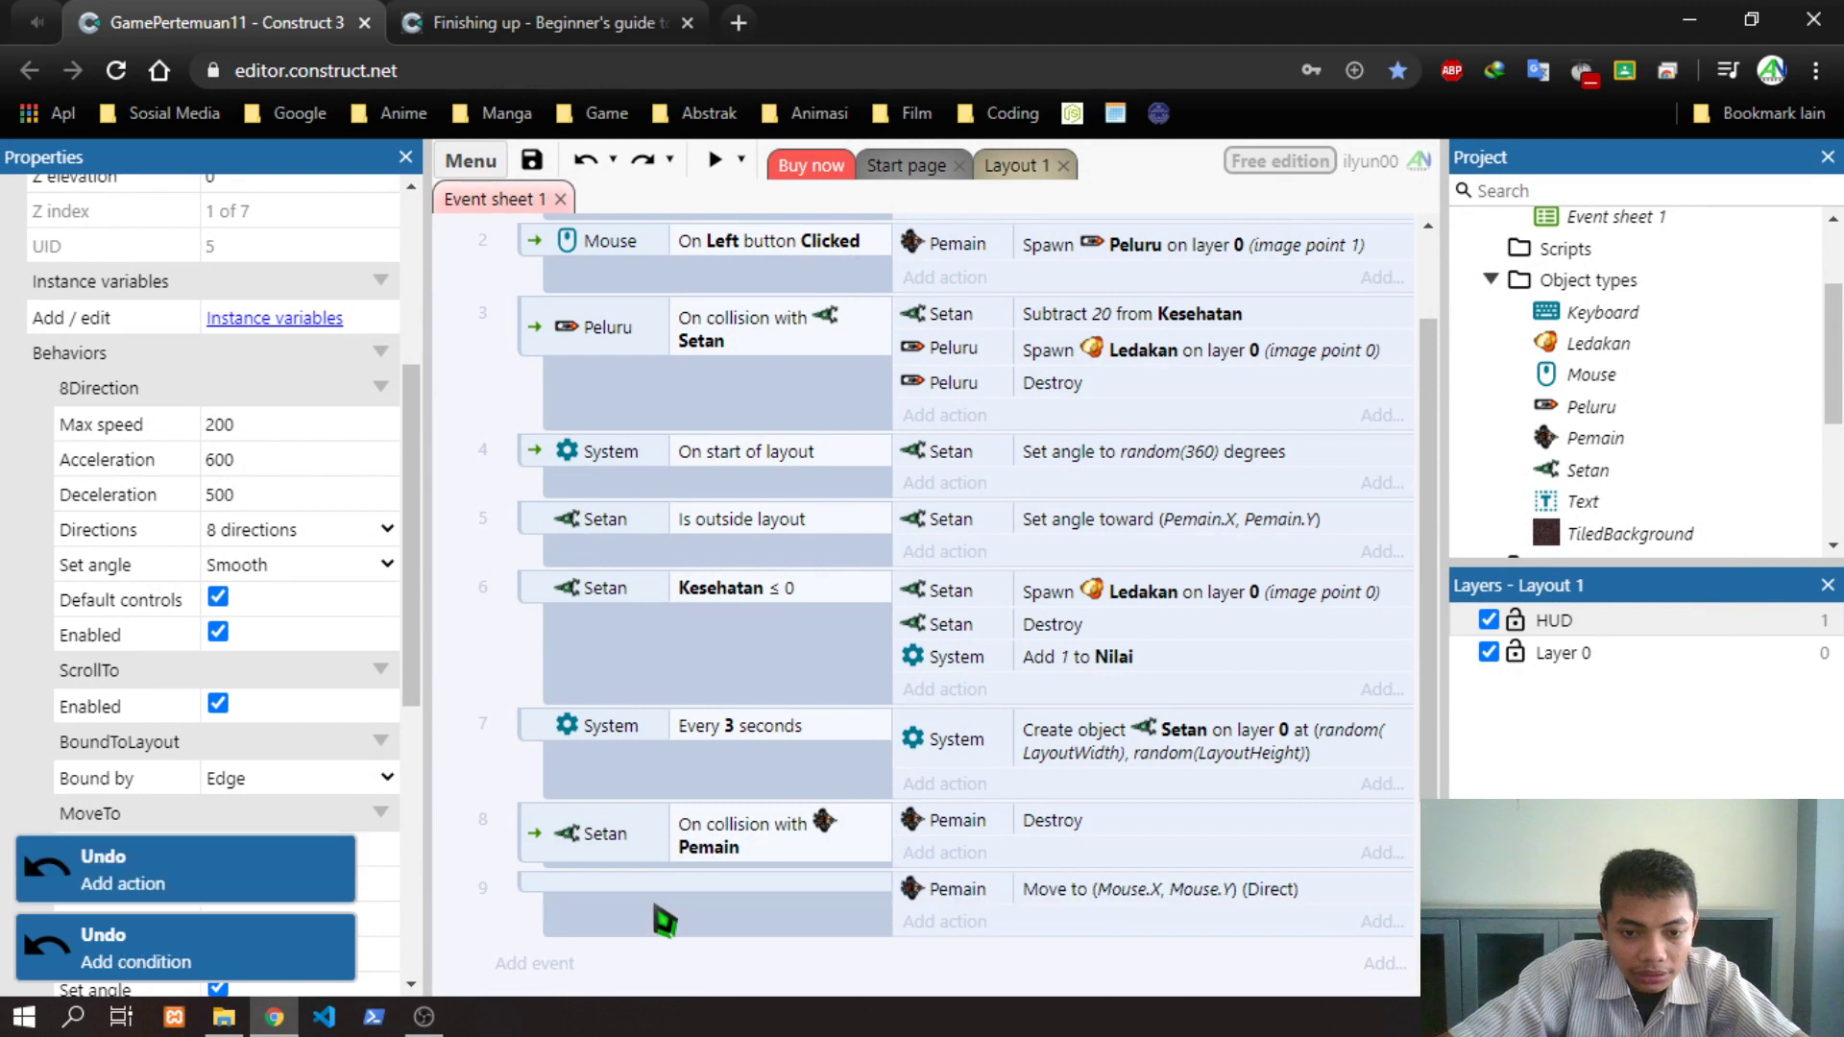
pyautogui.hotkey('ctrl', 'z')
pyautogui.hotkey('ctrl', 'z')
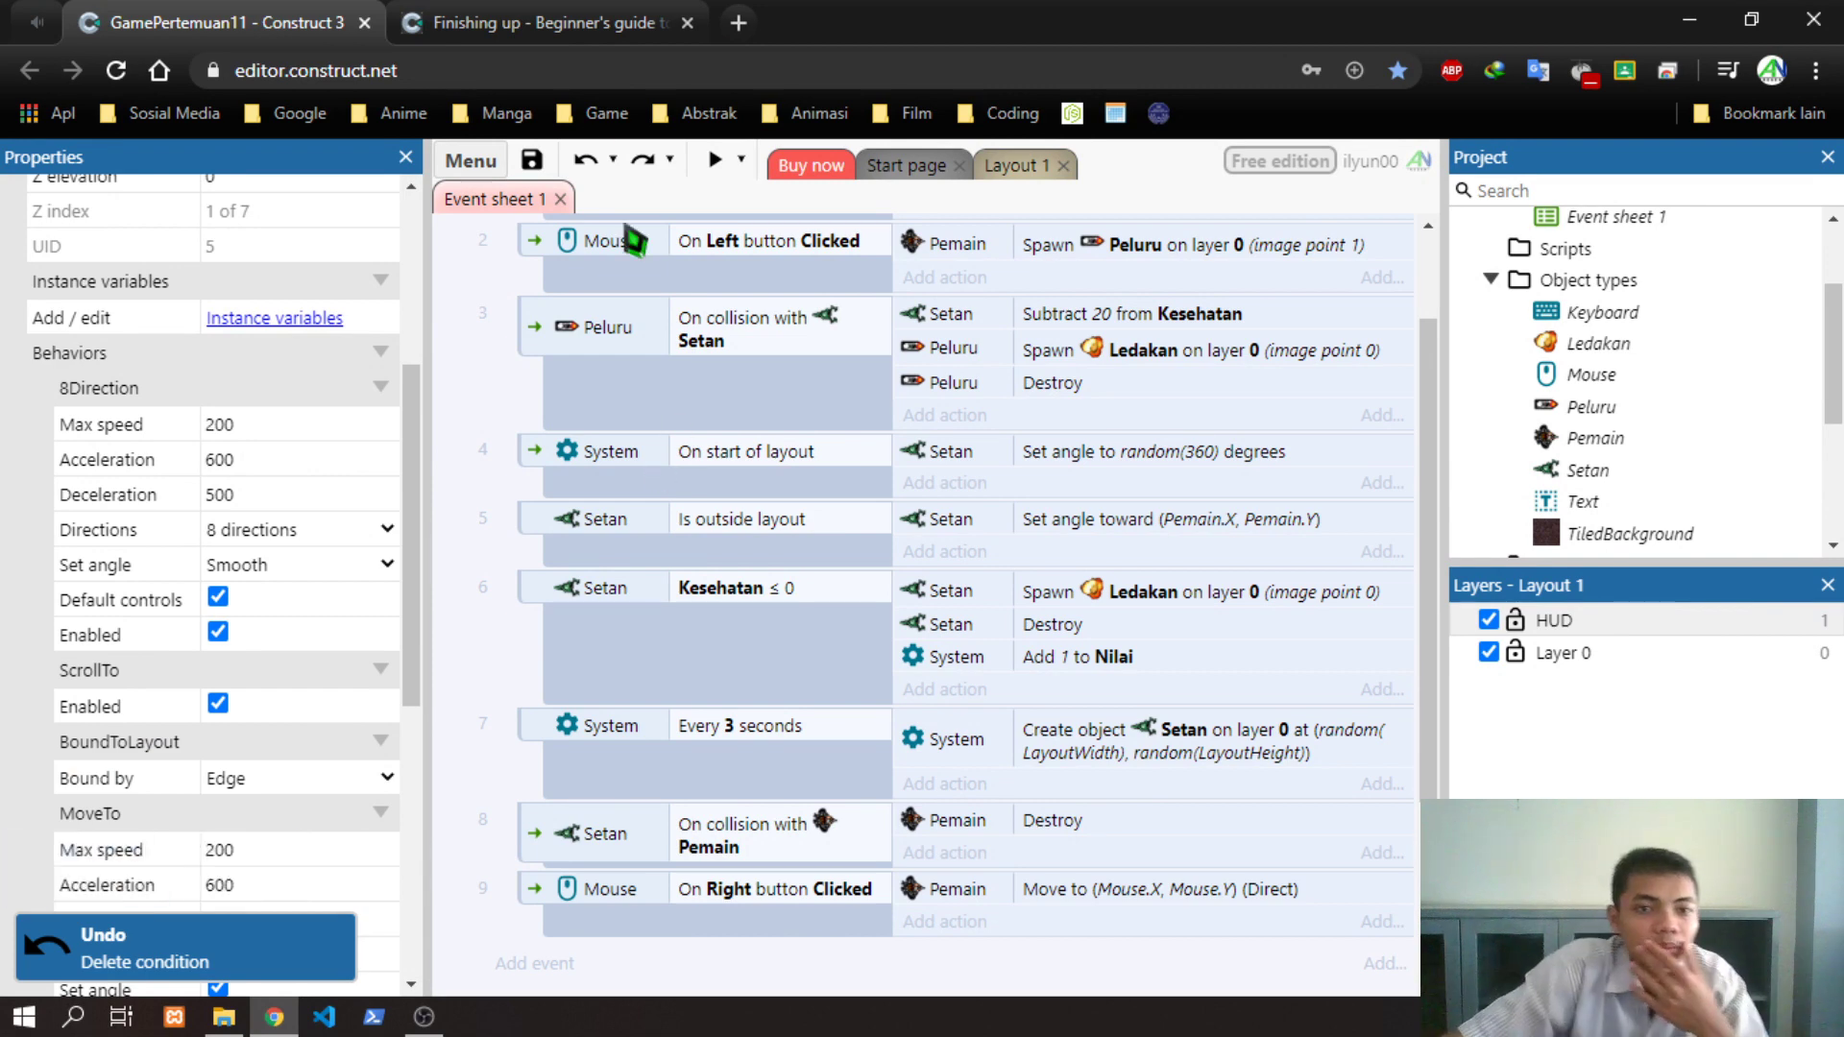
# Check the end of the Finishing up tutorial page and return to the Construct 3 project
pyautogui.click(510, 21)
pyautogui.moveTo(638, 201)
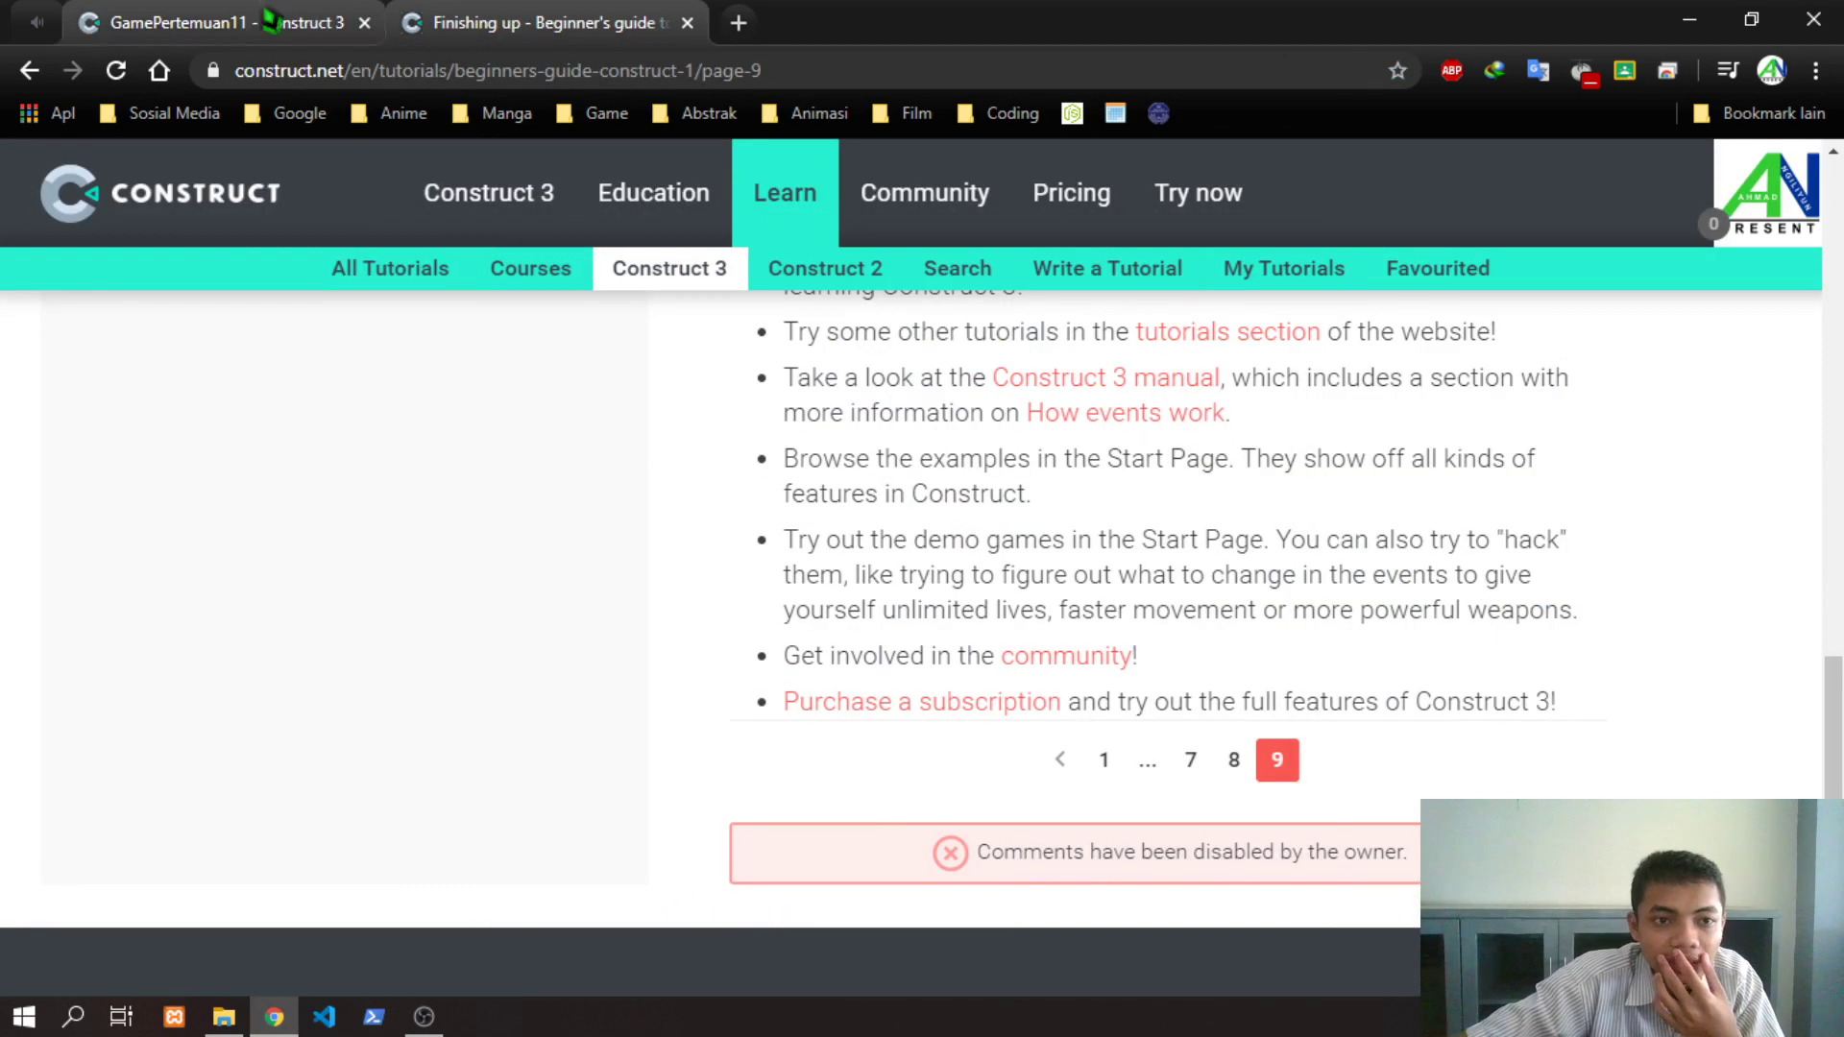
pyautogui.click(212, 21)
# Create a Google Drive folder named Game Pertemuan 11 and save the project in it as GamePertemuan11.c3p
pyautogui.click(534, 161)
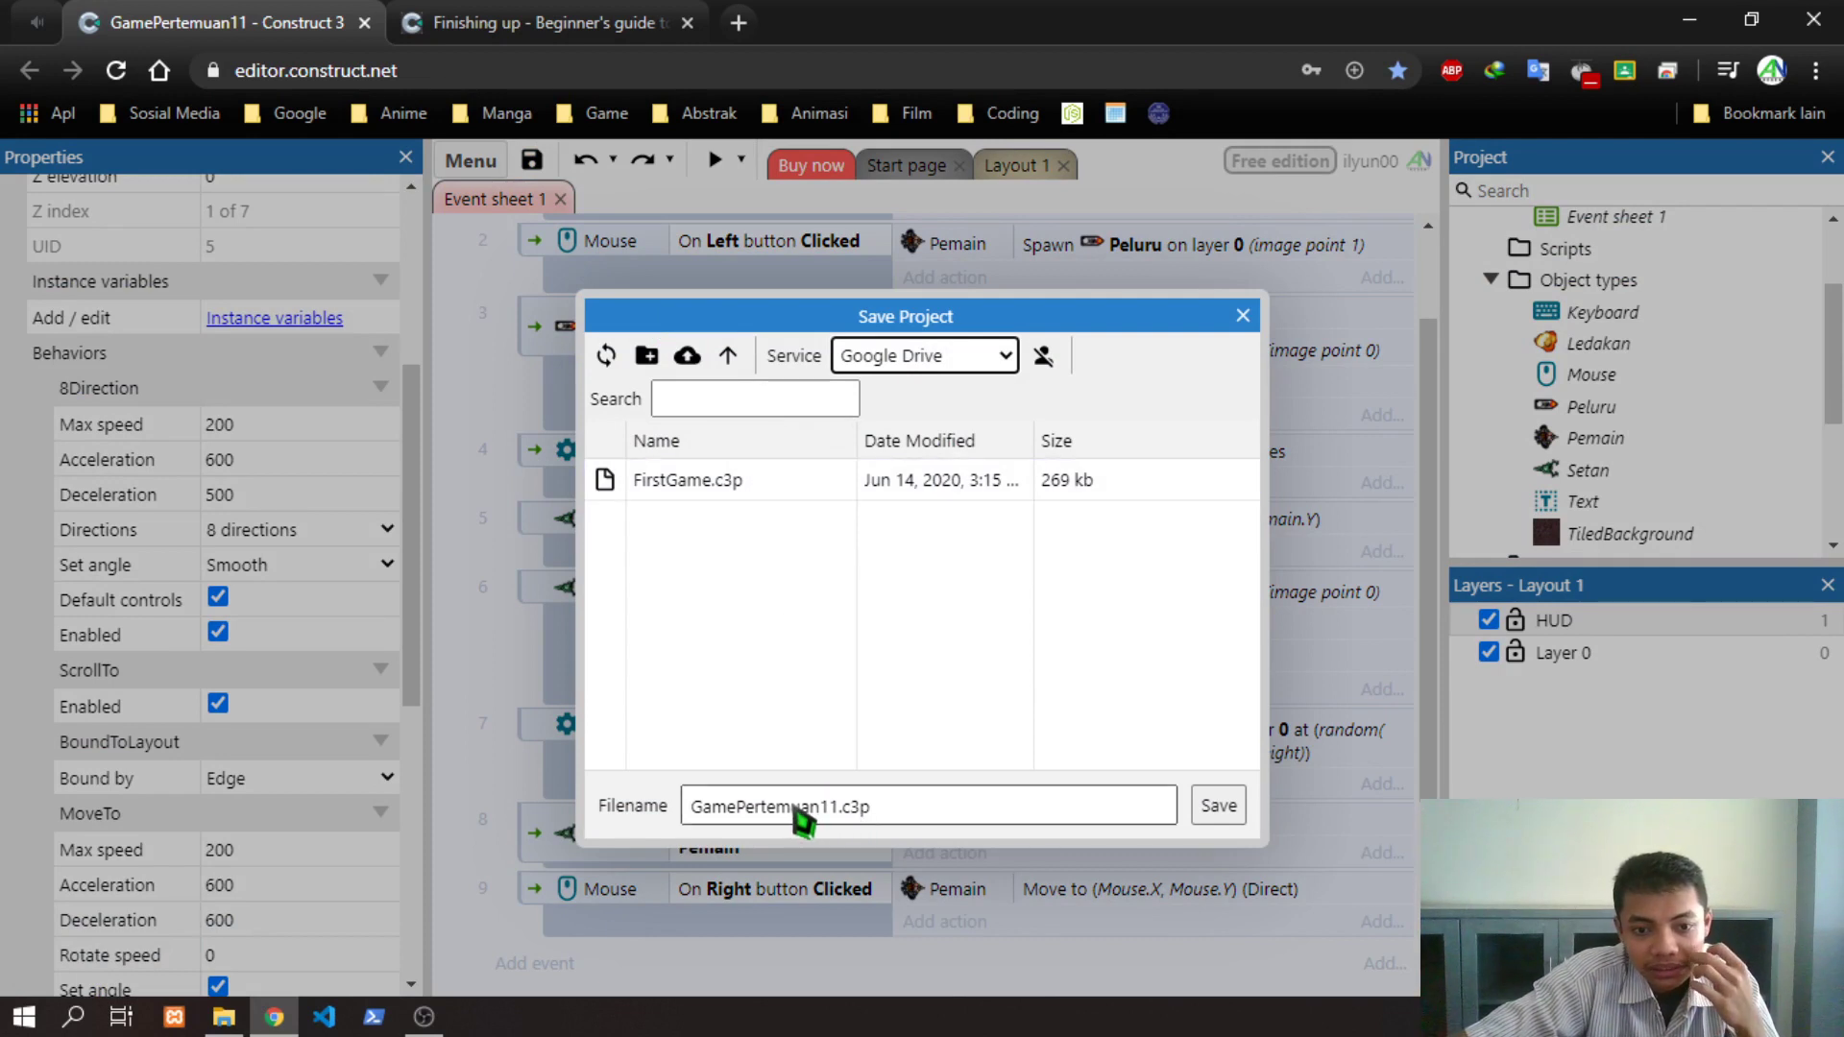
pyautogui.click(728, 357)
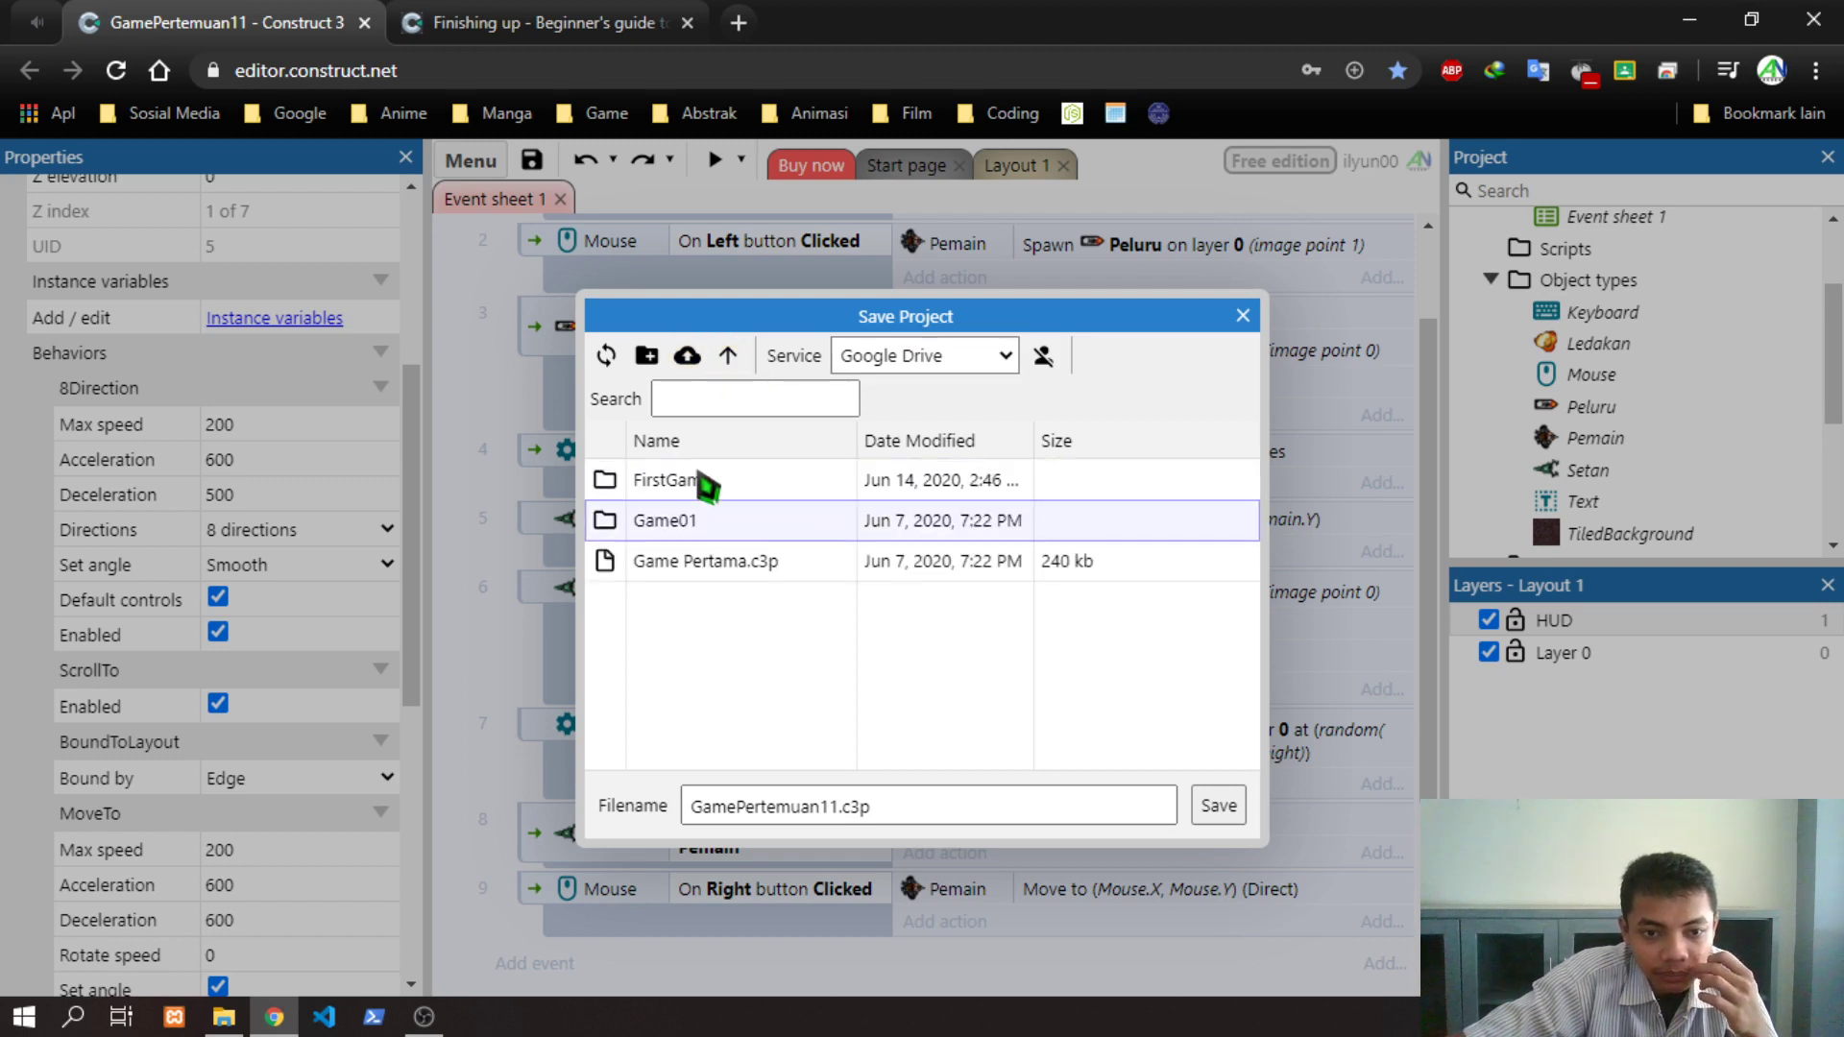
pyautogui.click(647, 356)
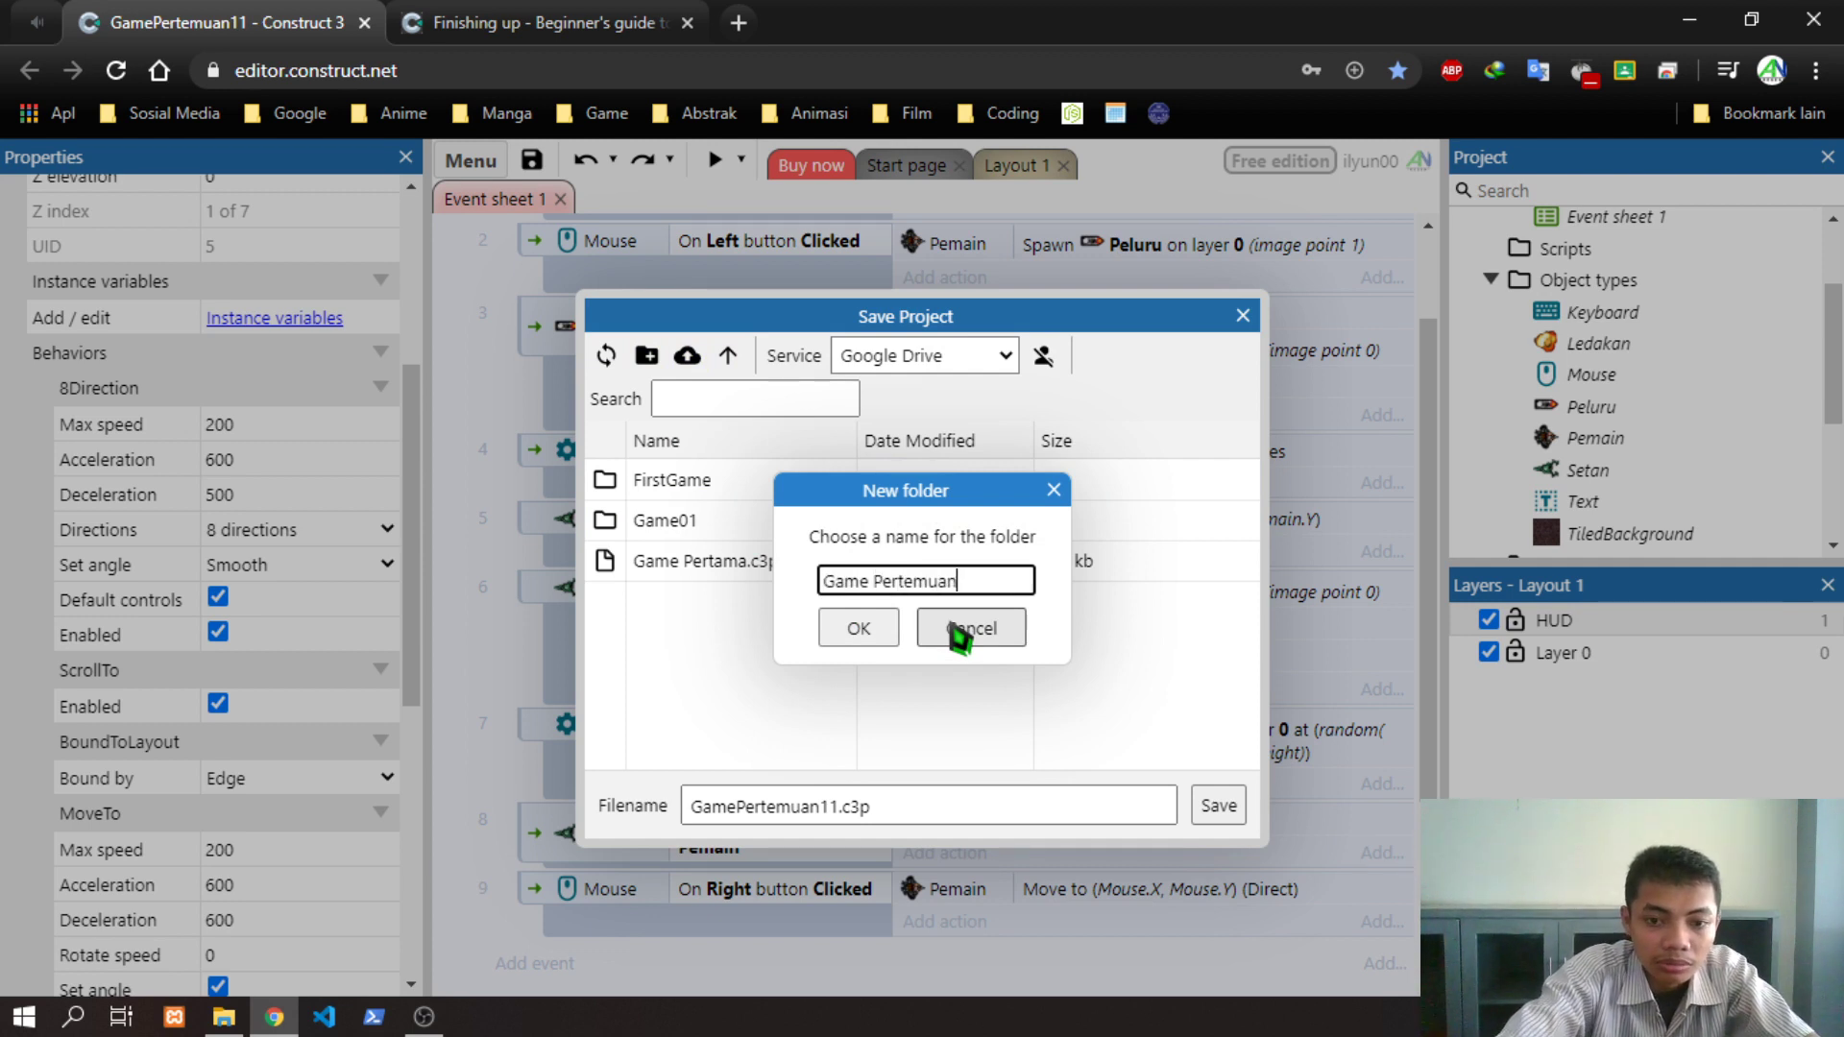
pyautogui.press('Return')
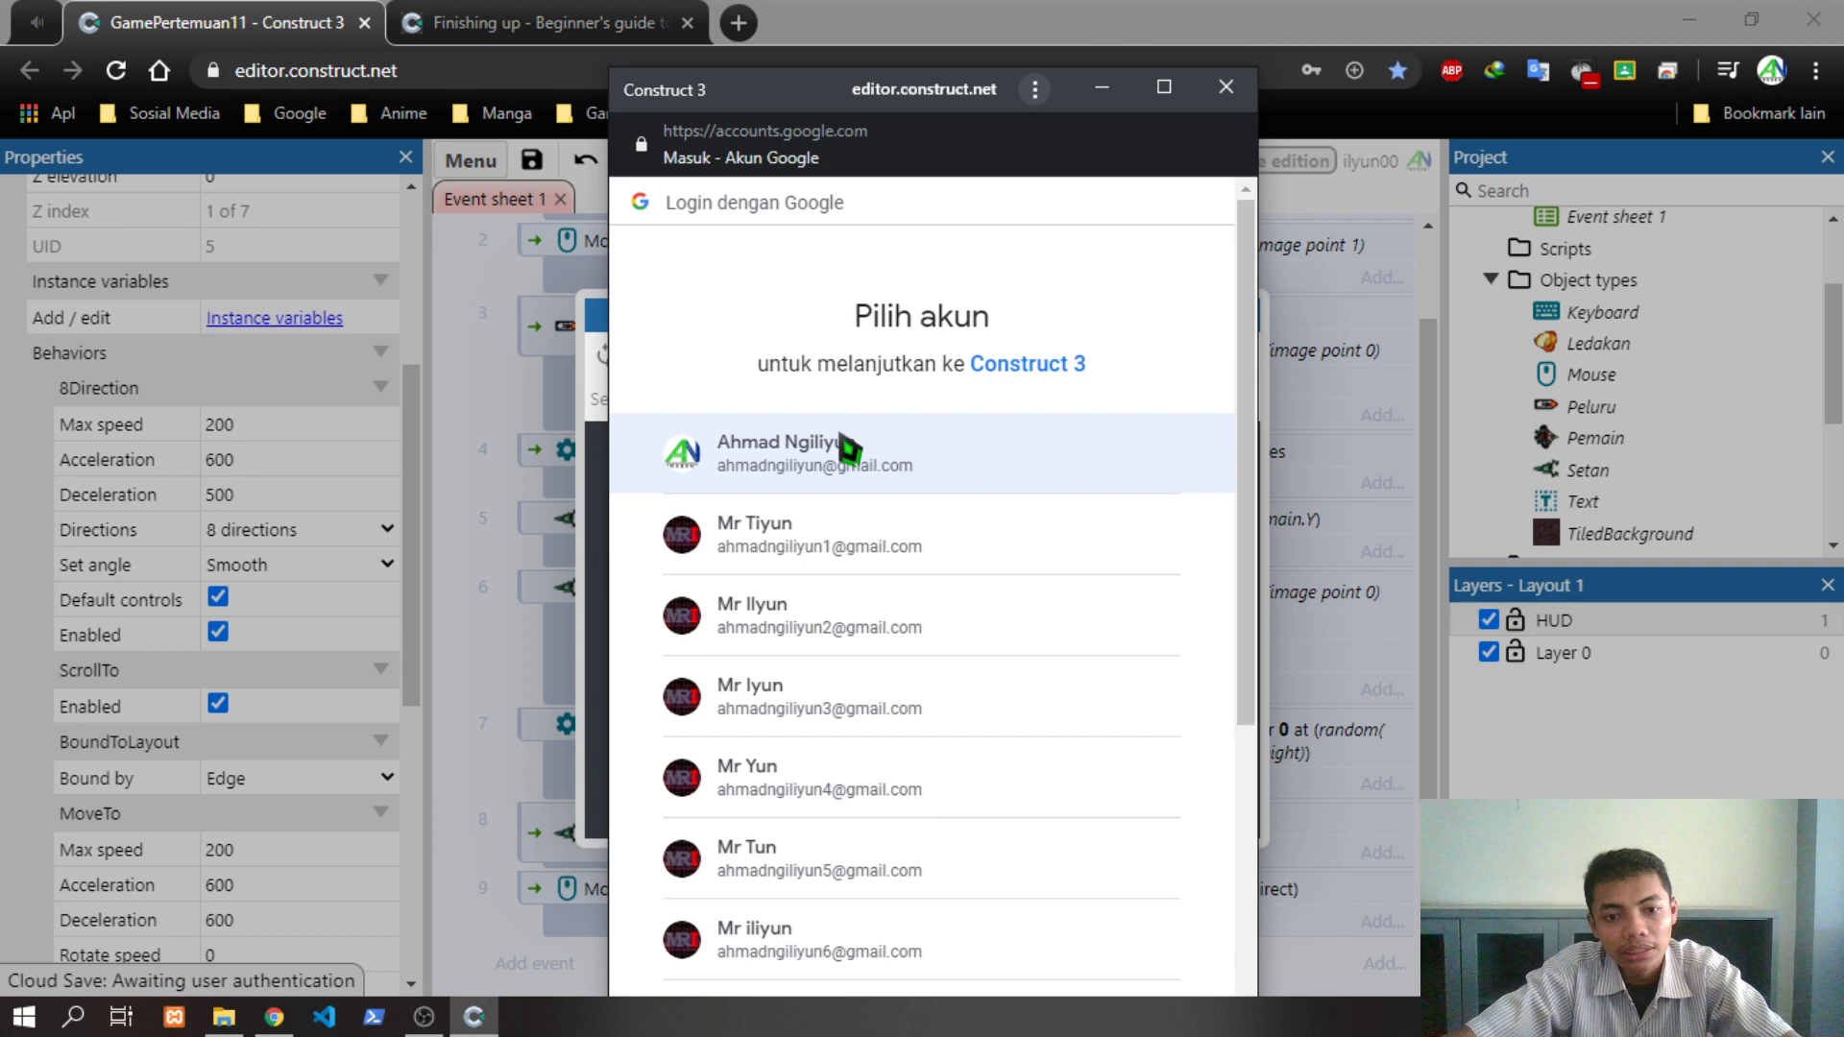
pyautogui.click(849, 447)
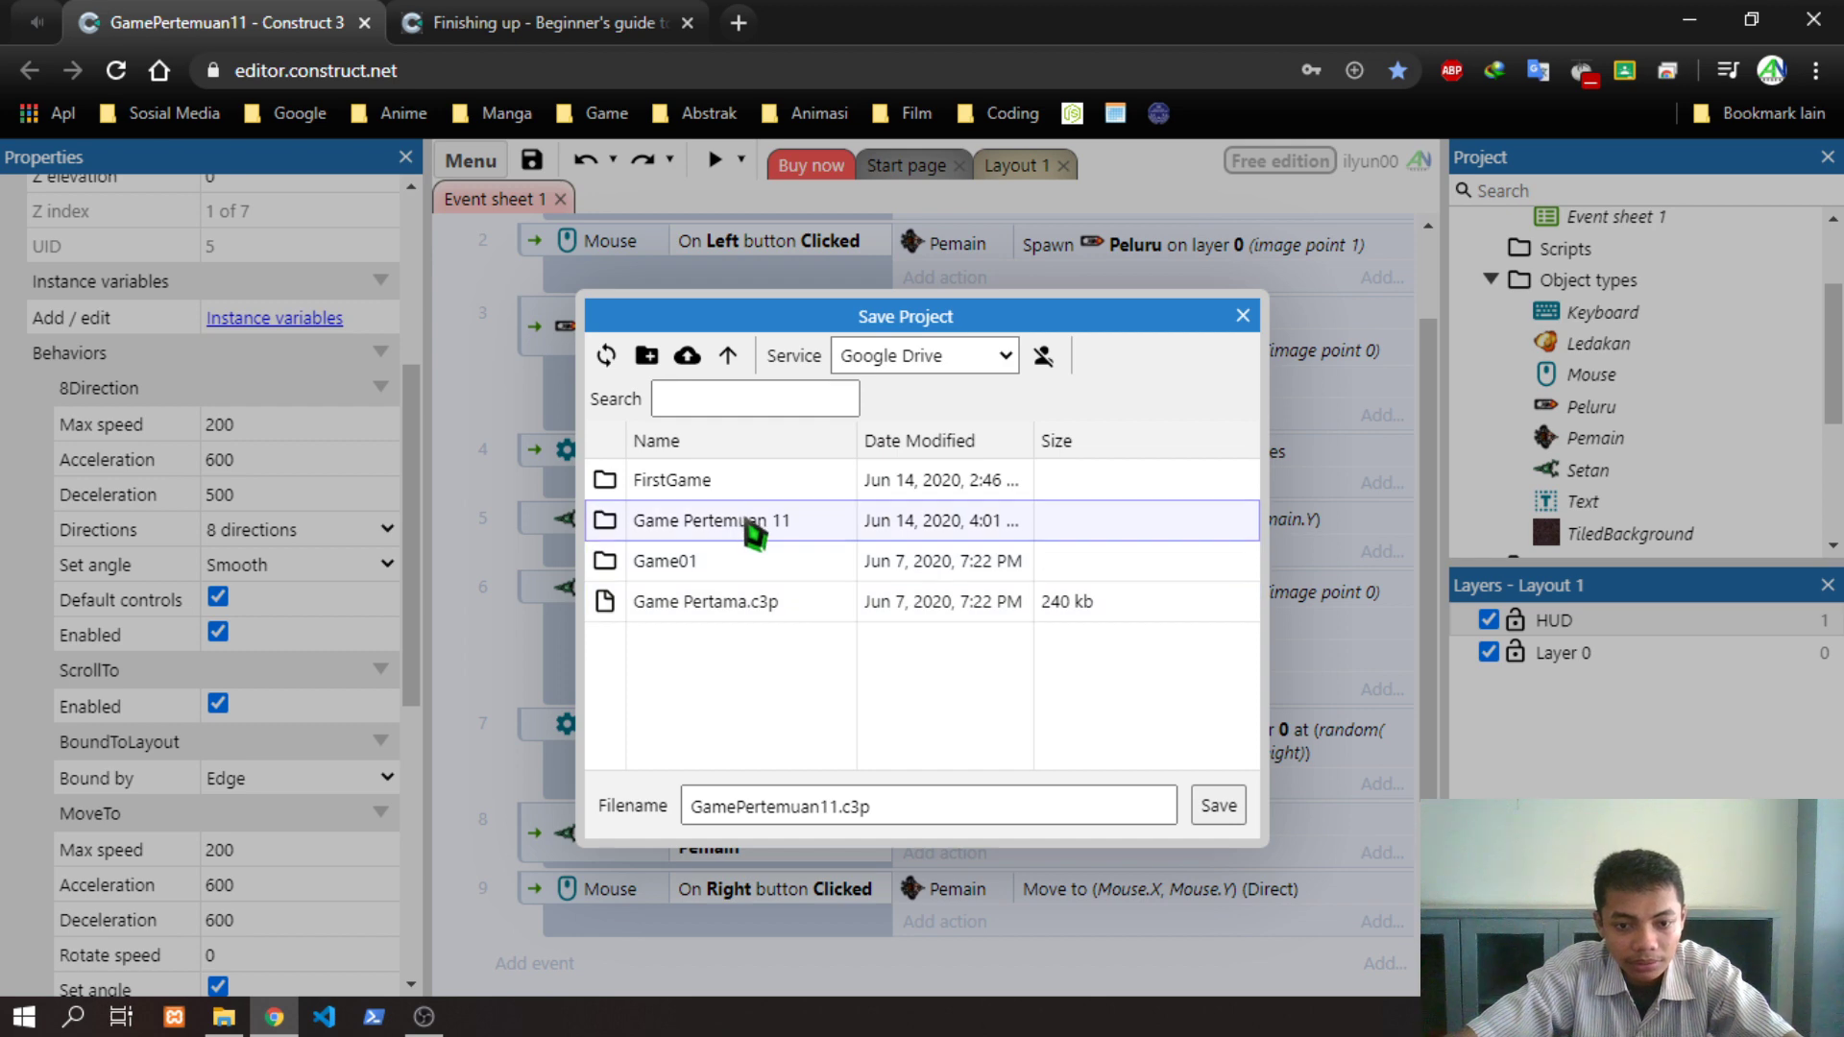
pyautogui.doubleClick(748, 523)
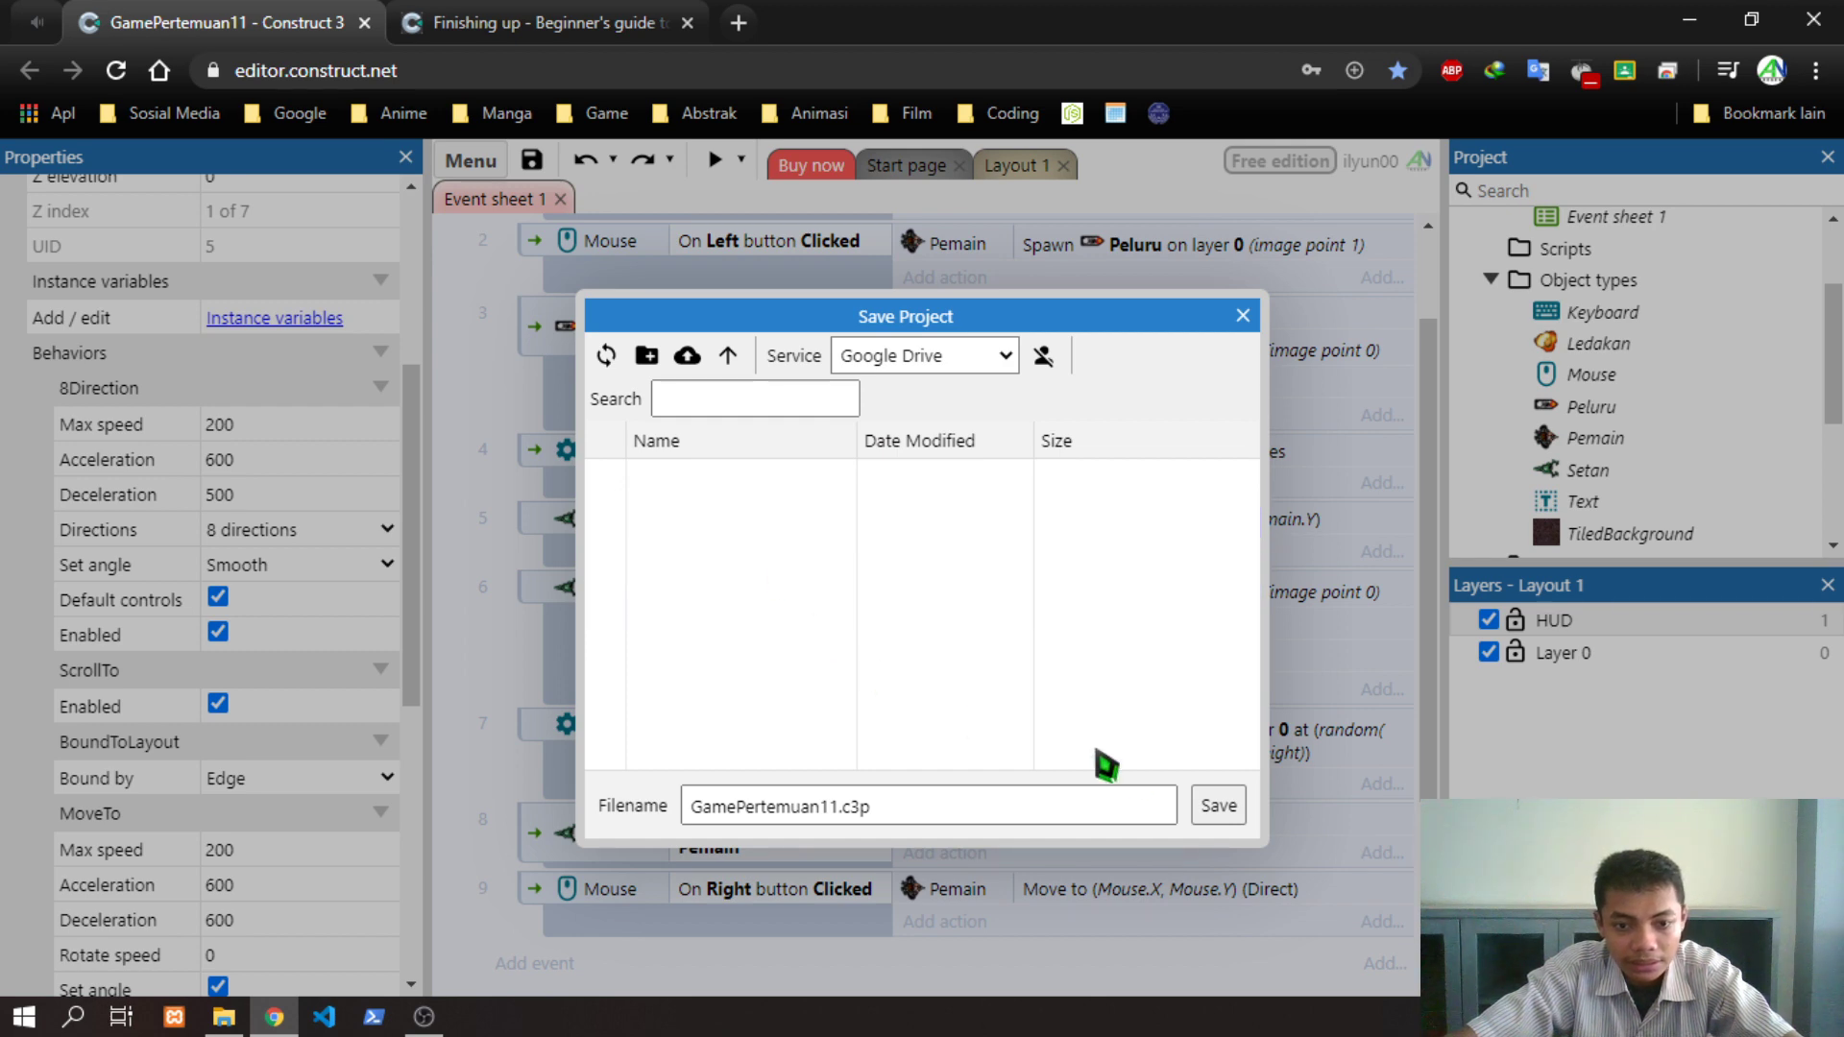
pyautogui.click(1219, 807)
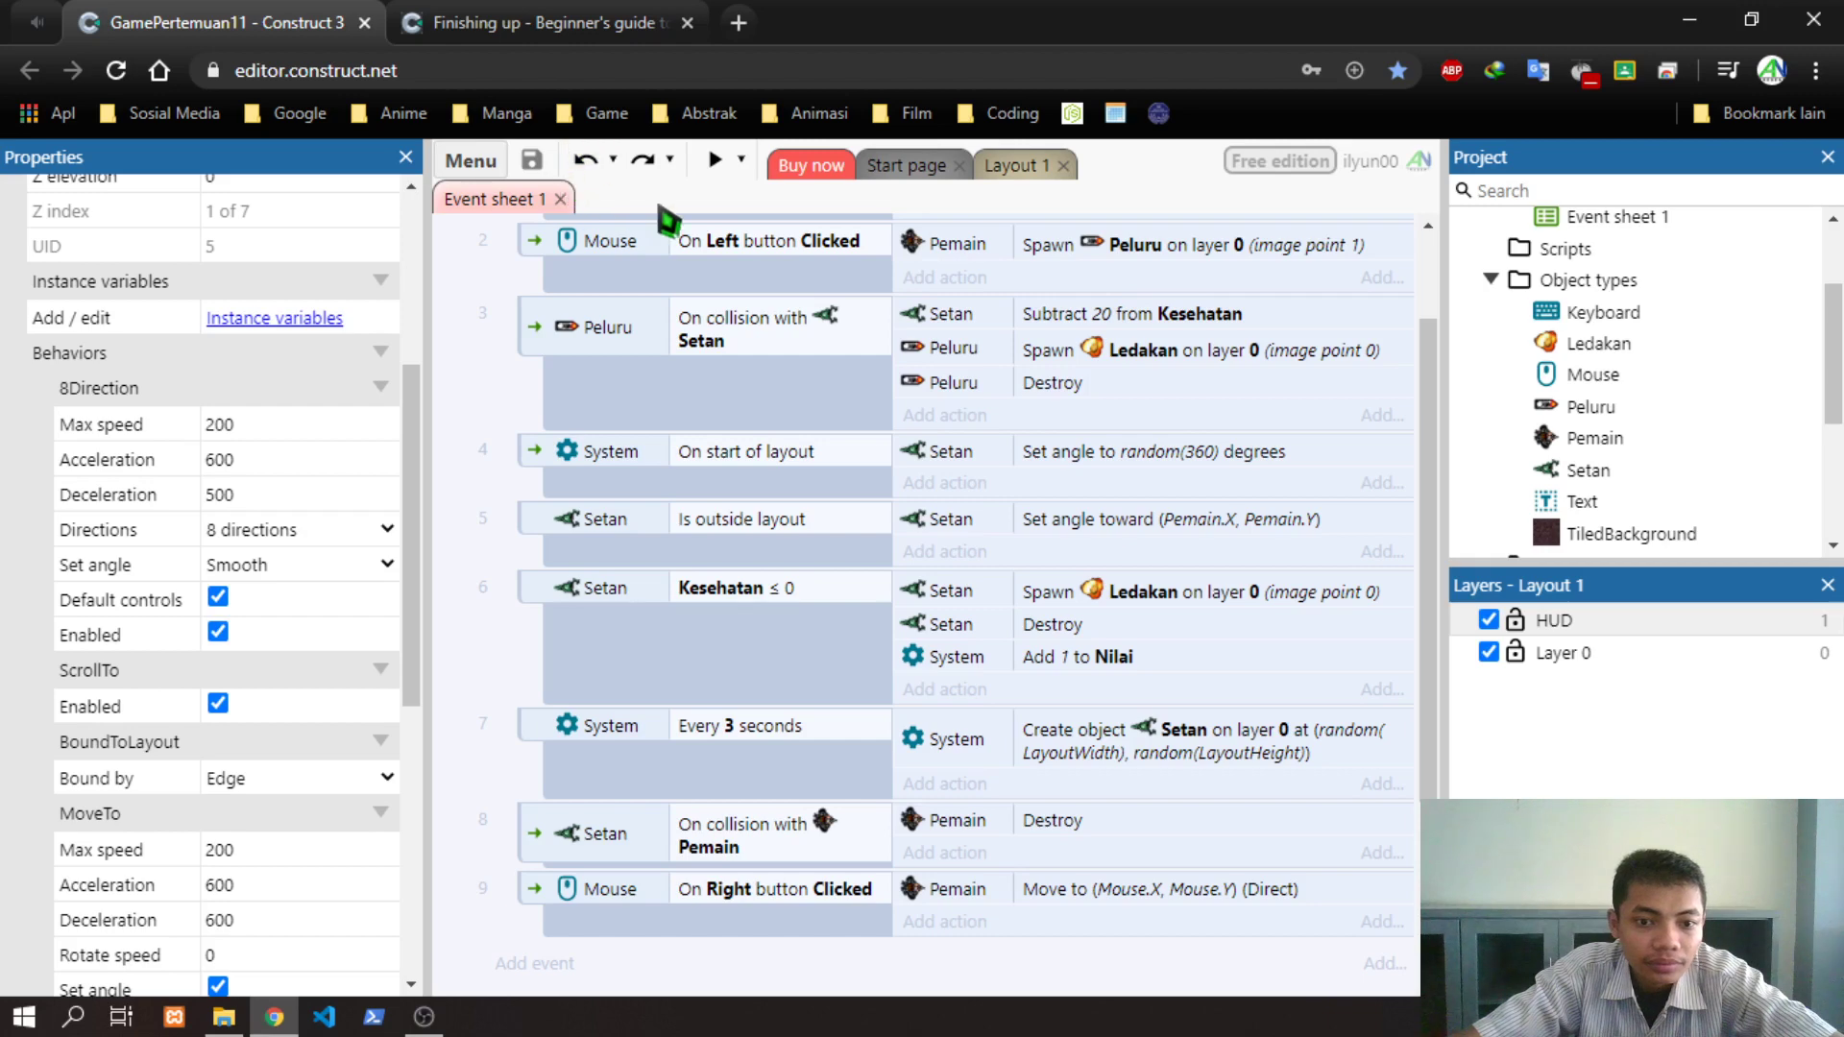
# Look back over the Finishing up tutorial page and return to Layout 1 of the Construct 3 project
pyautogui.click(1010, 167)
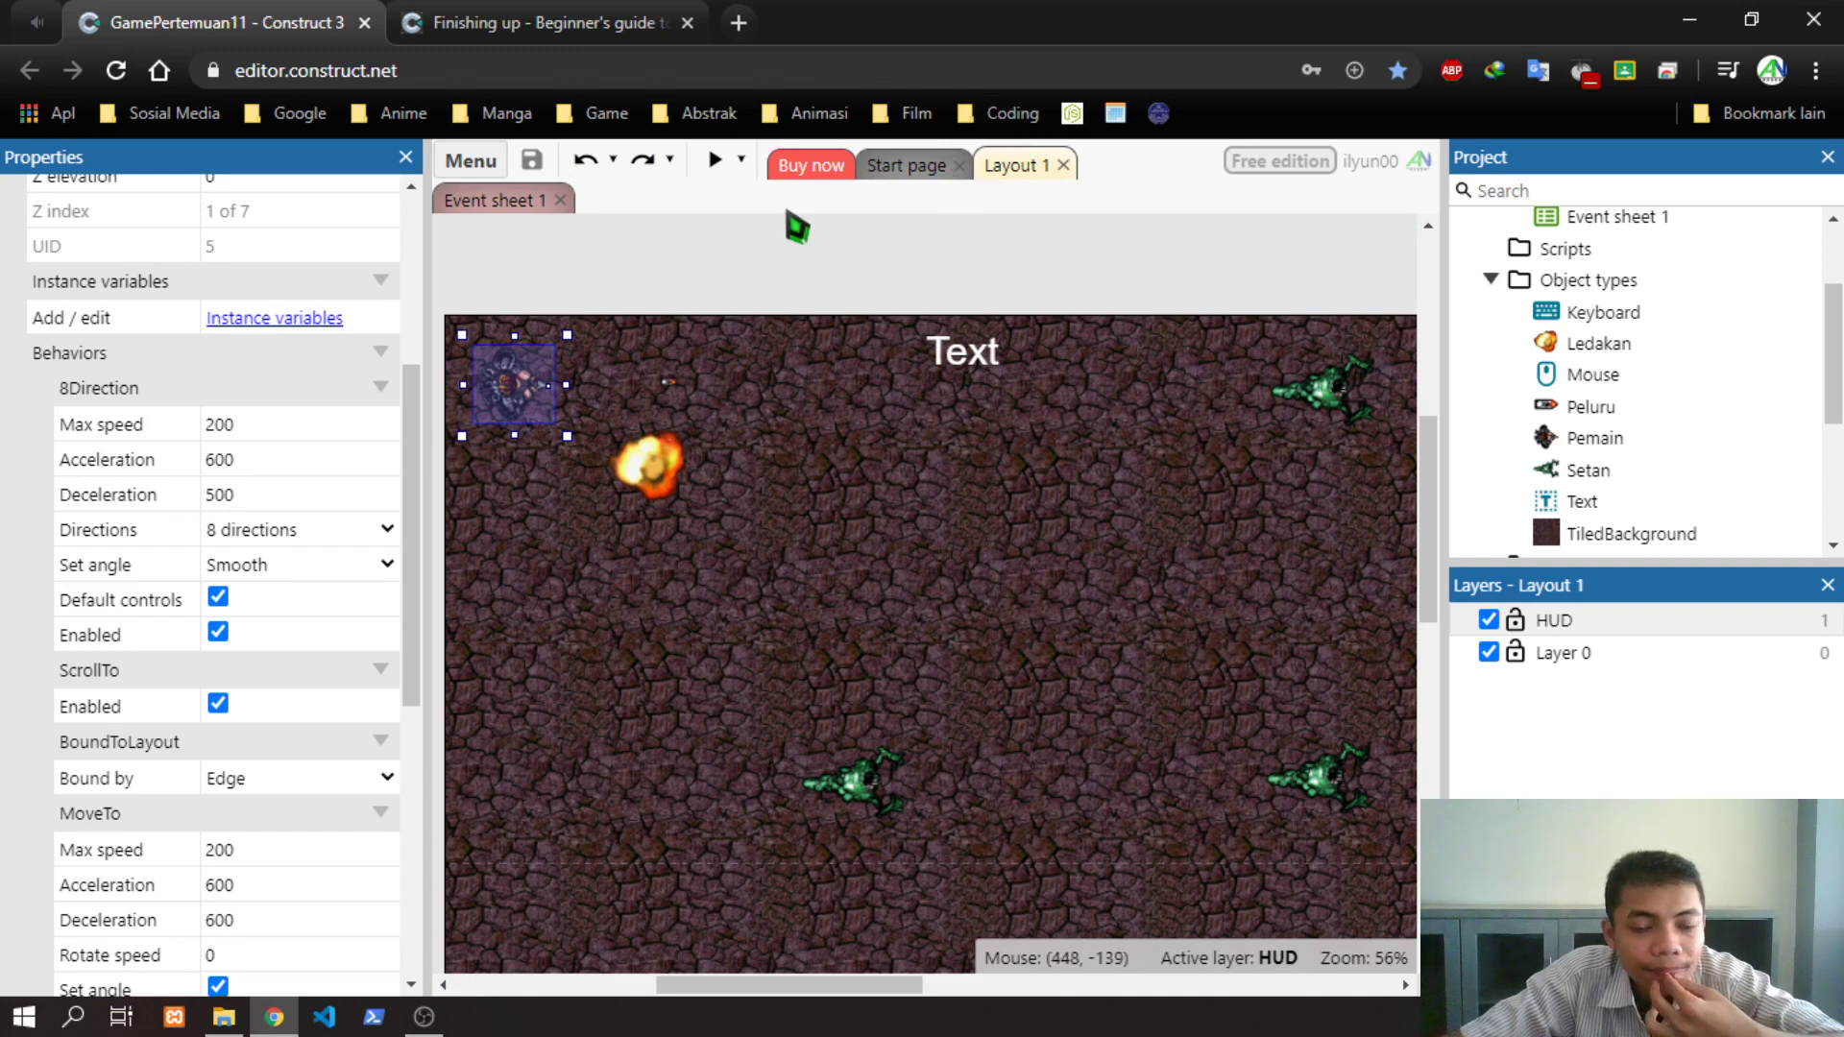
pyautogui.click(591, 21)
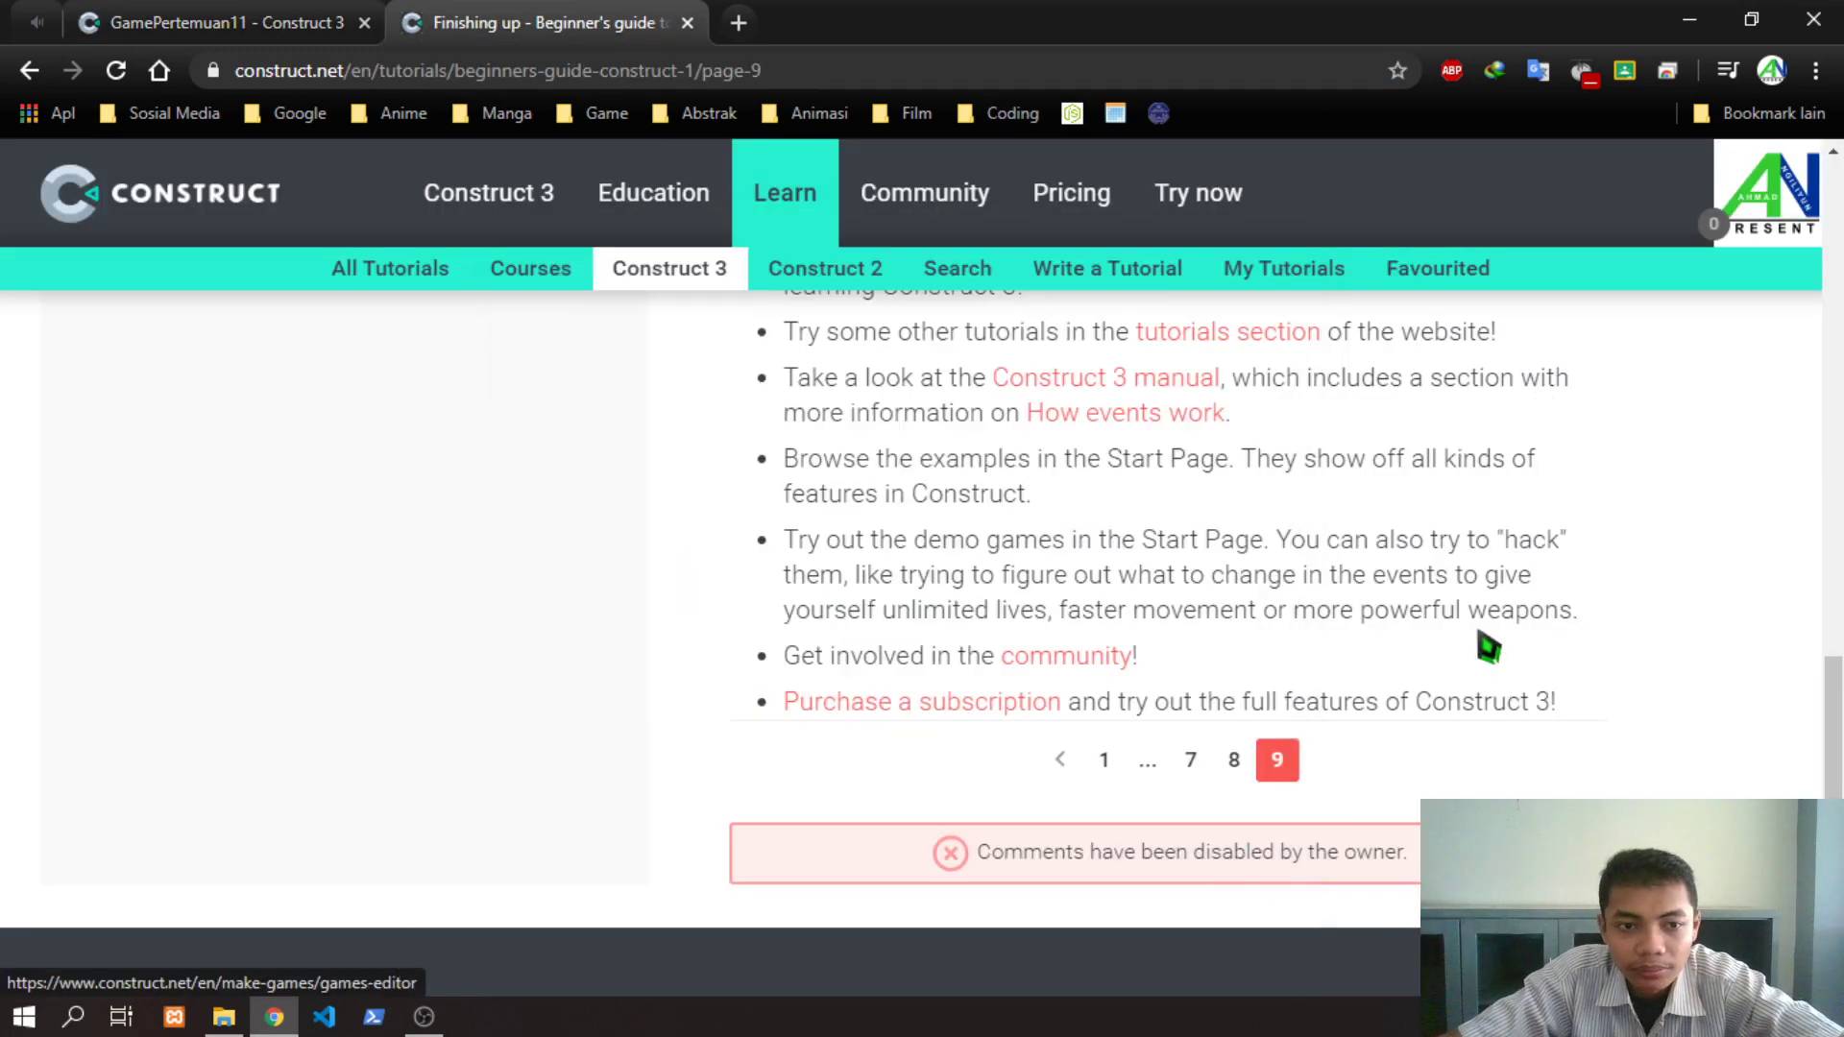
pyautogui.scroll(20, 1330, 535)
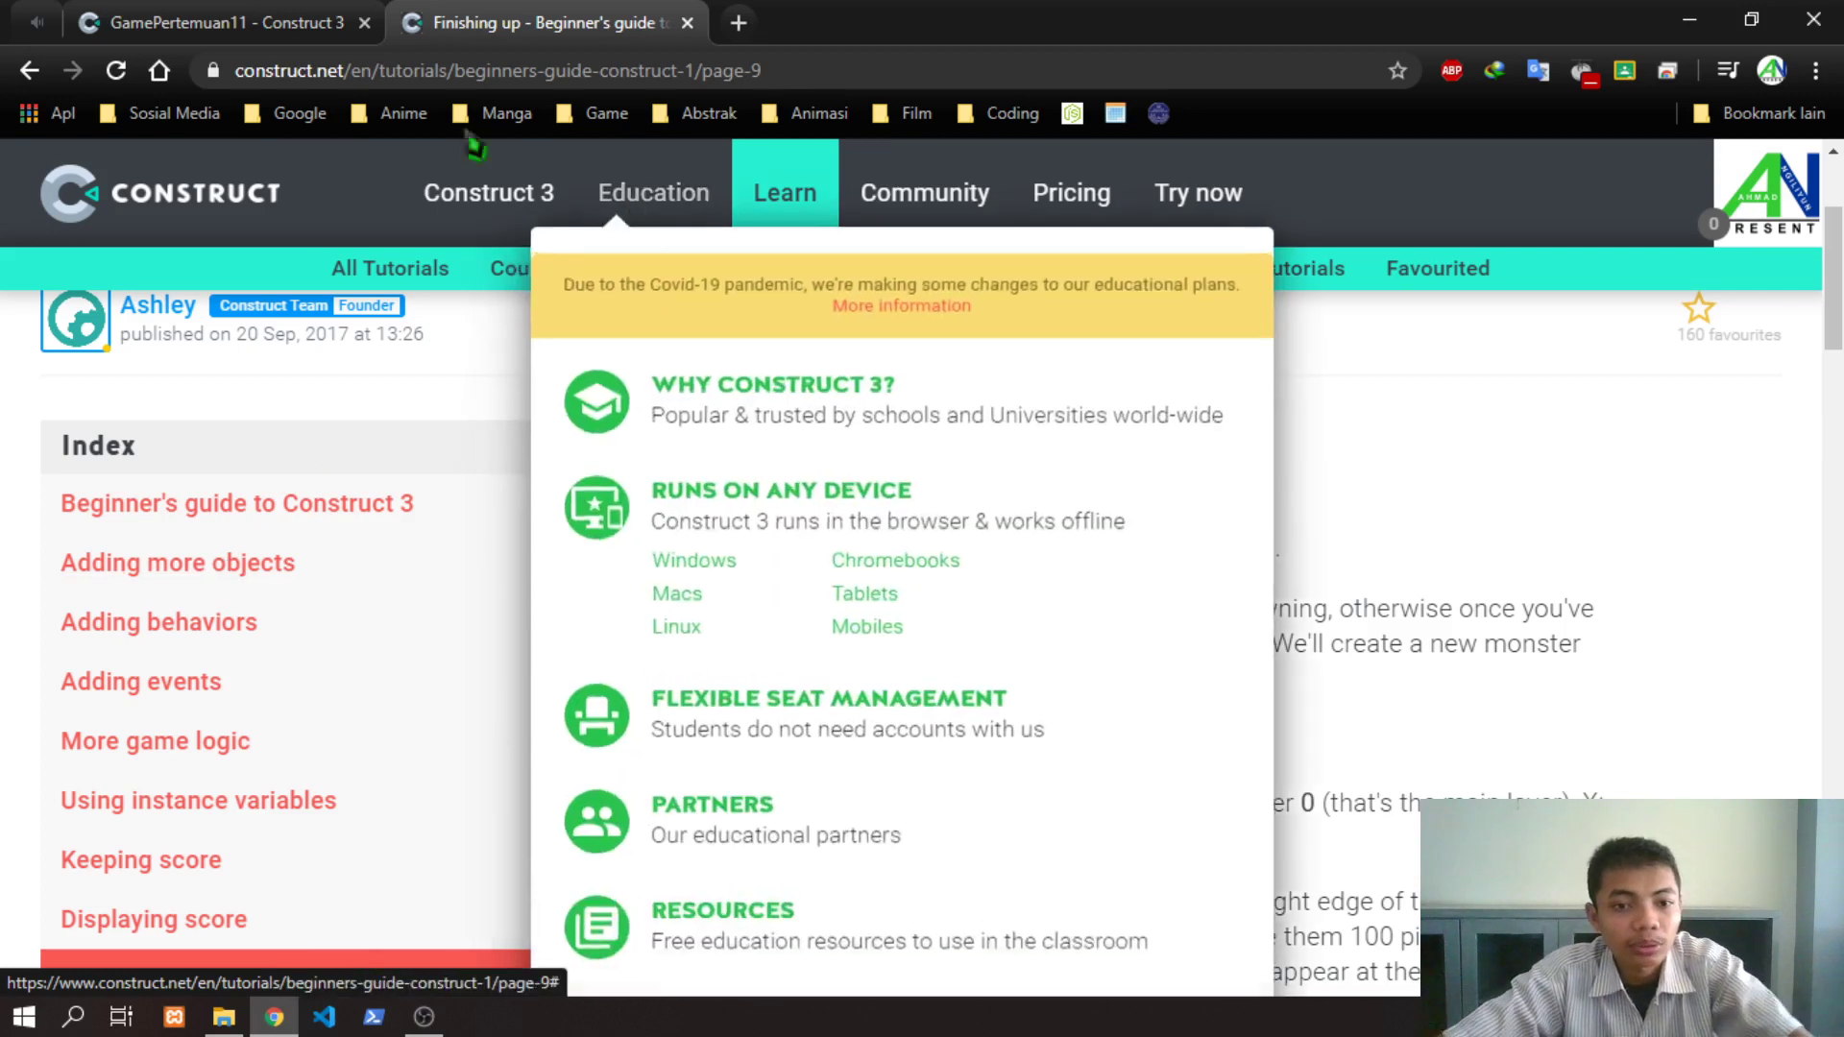
pyautogui.click(230, 21)
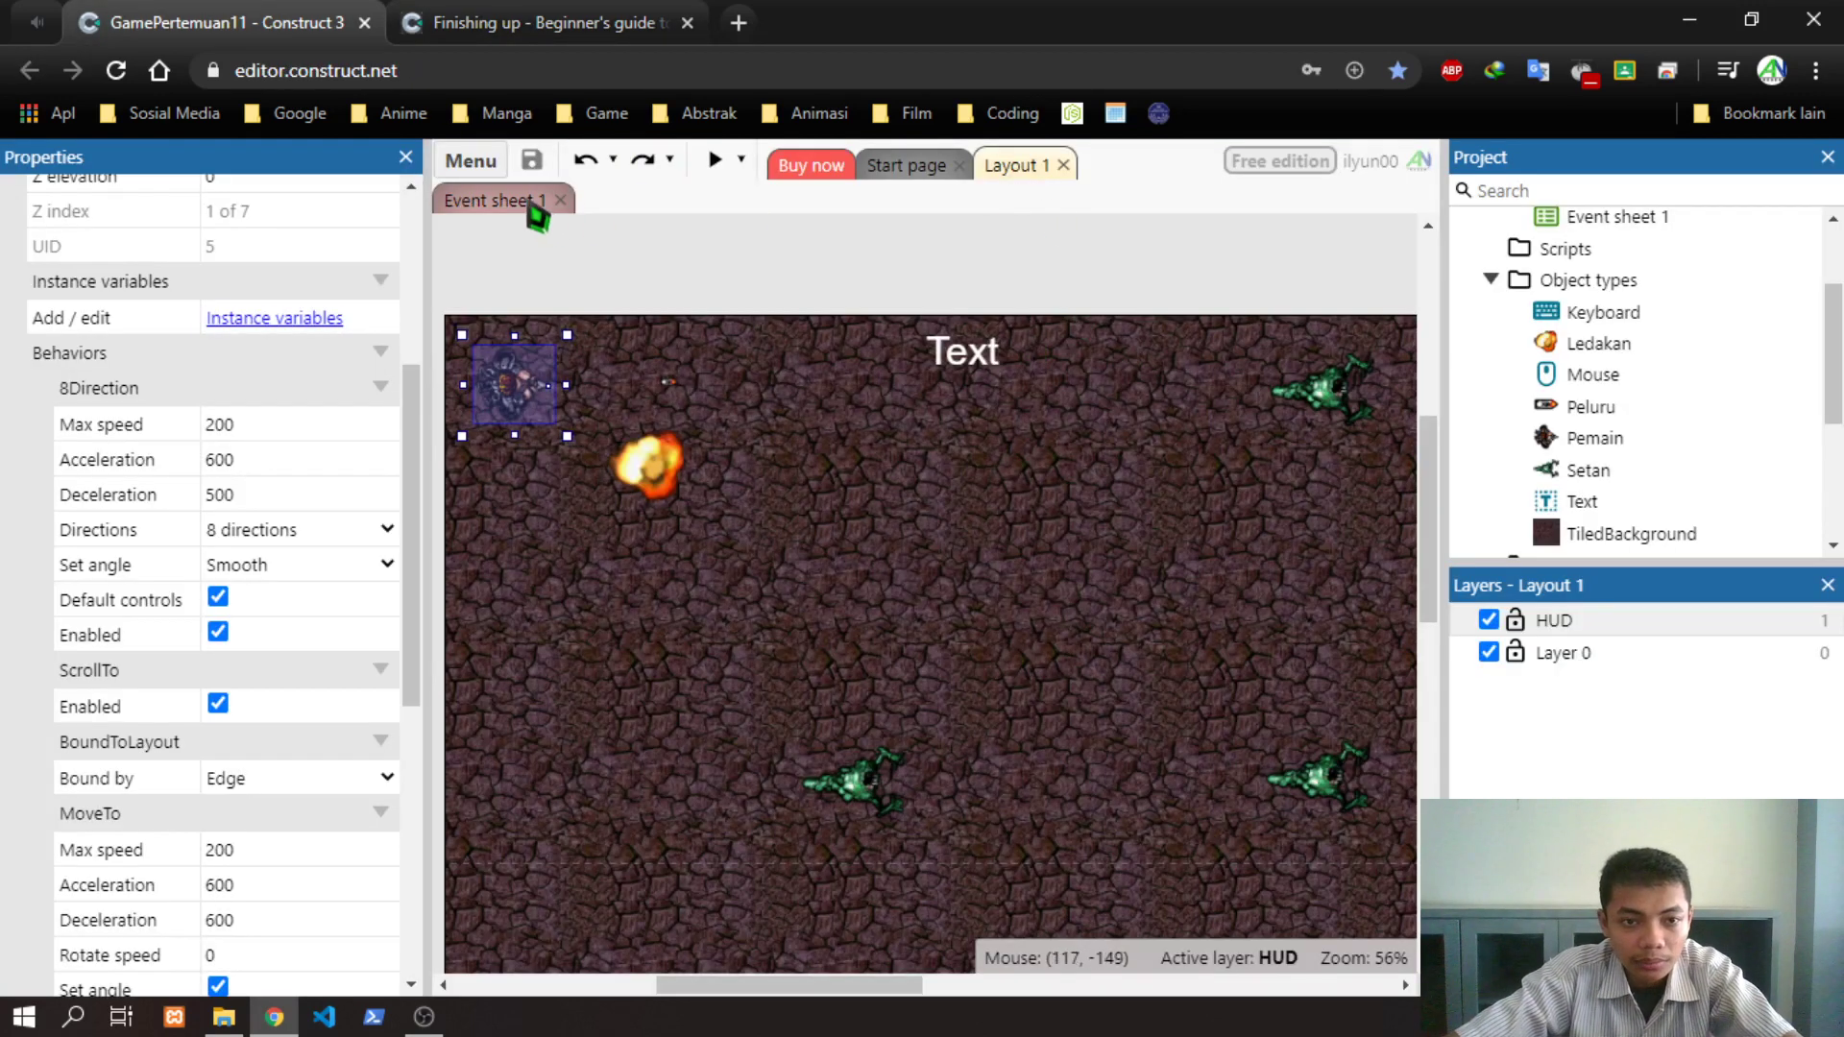
# Insert a Button object on the HUD layer of Layout 1 at about 464, 313, between the explosion and the lower monster
pyautogui.rightClick(934, 528)
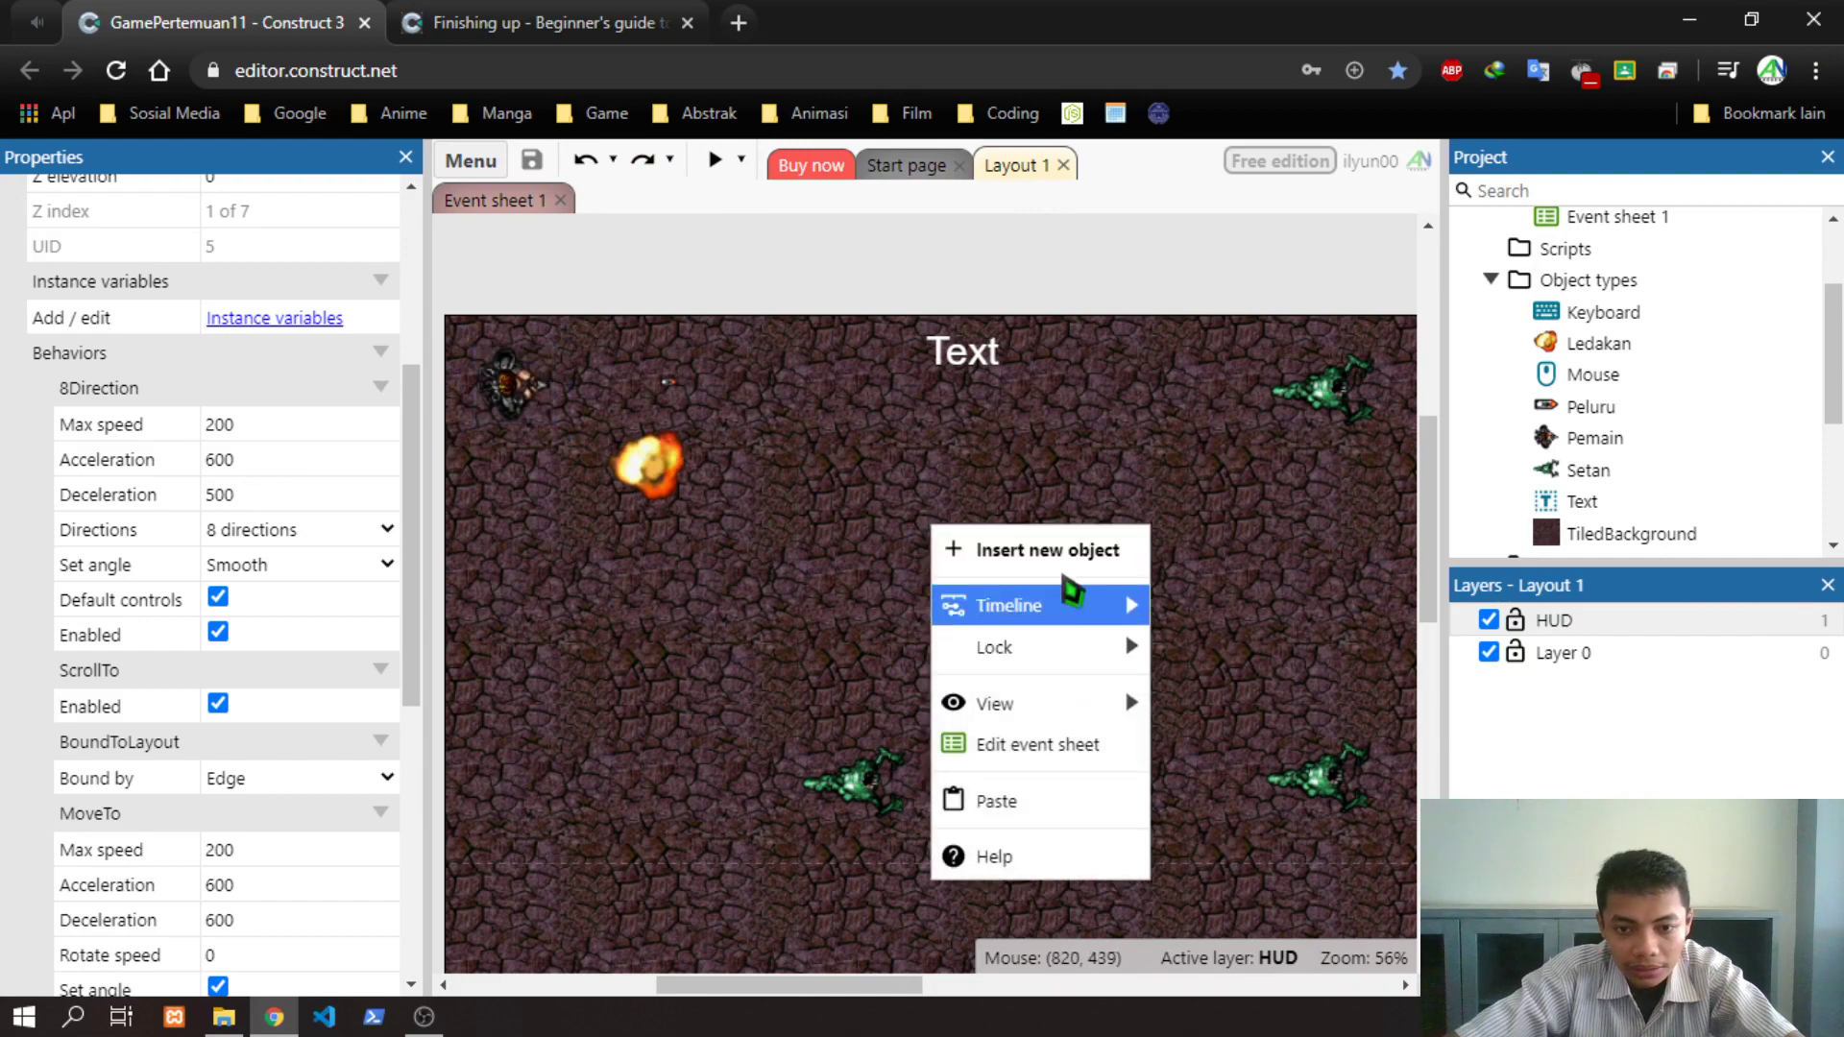
pyautogui.click(1081, 557)
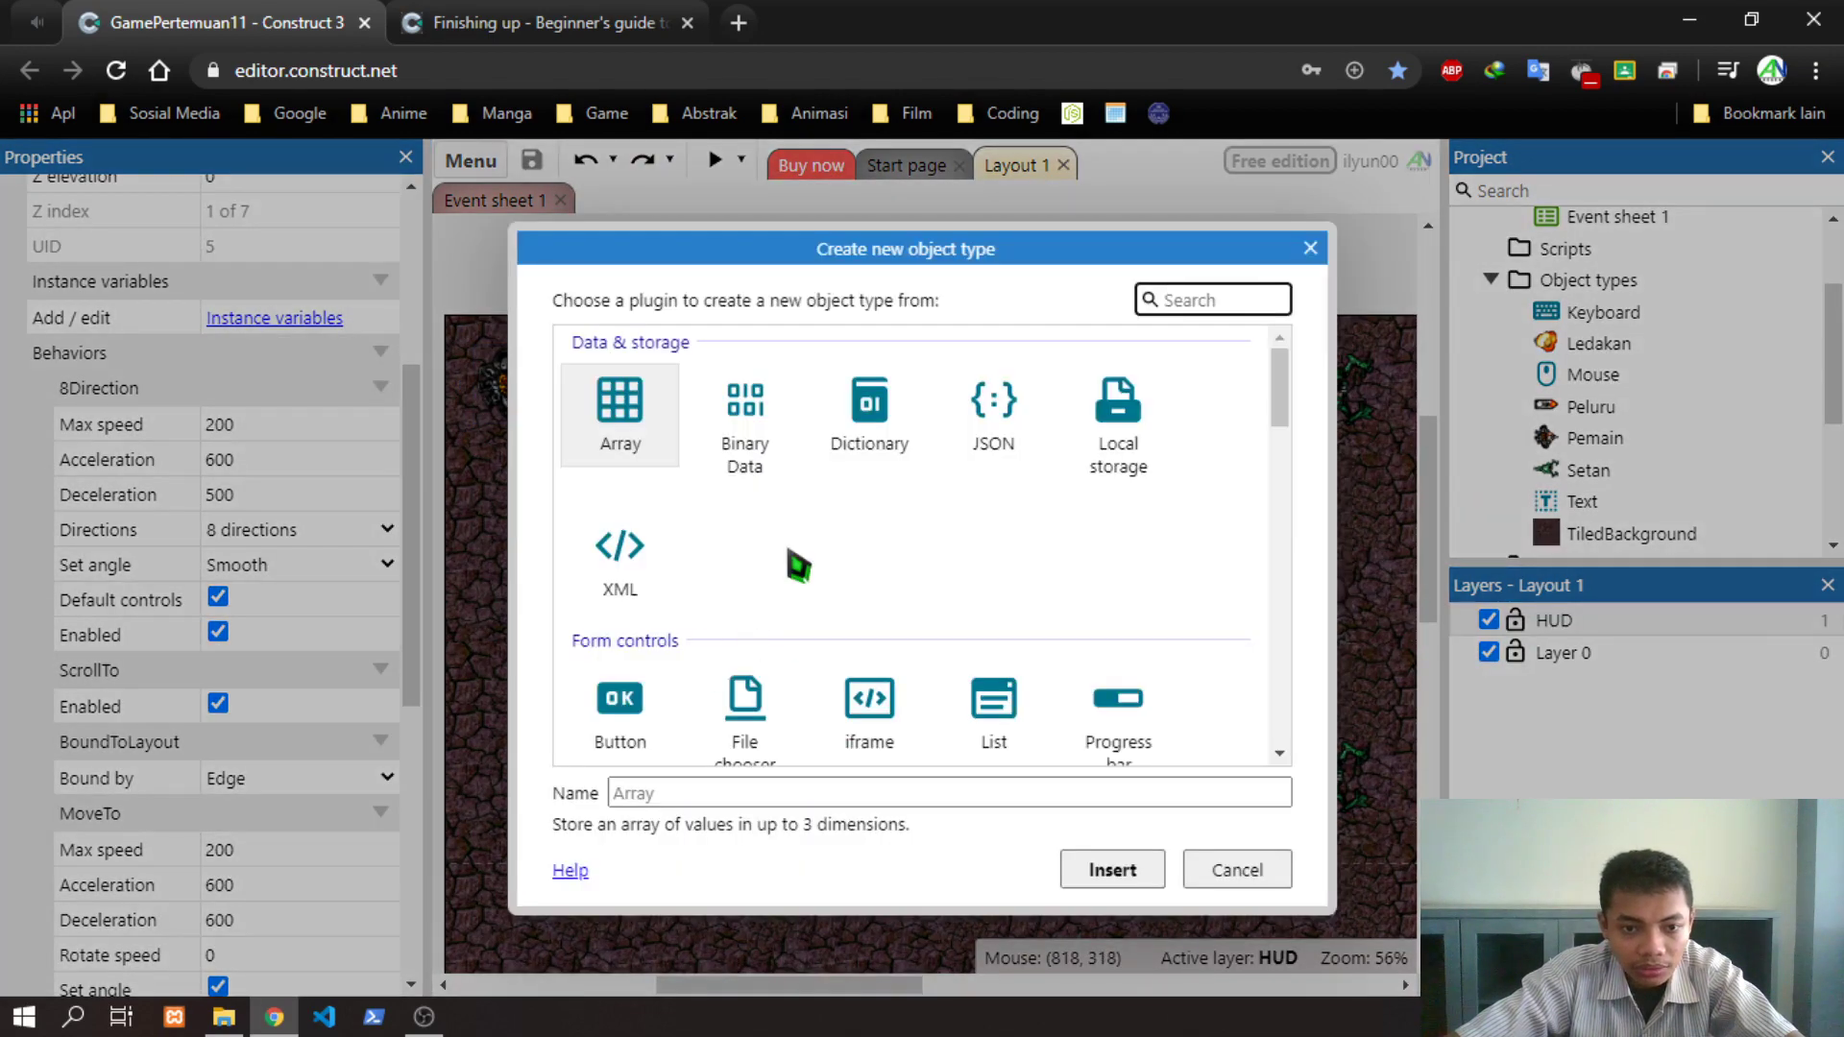
pyautogui.scroll(-1, 864, 596)
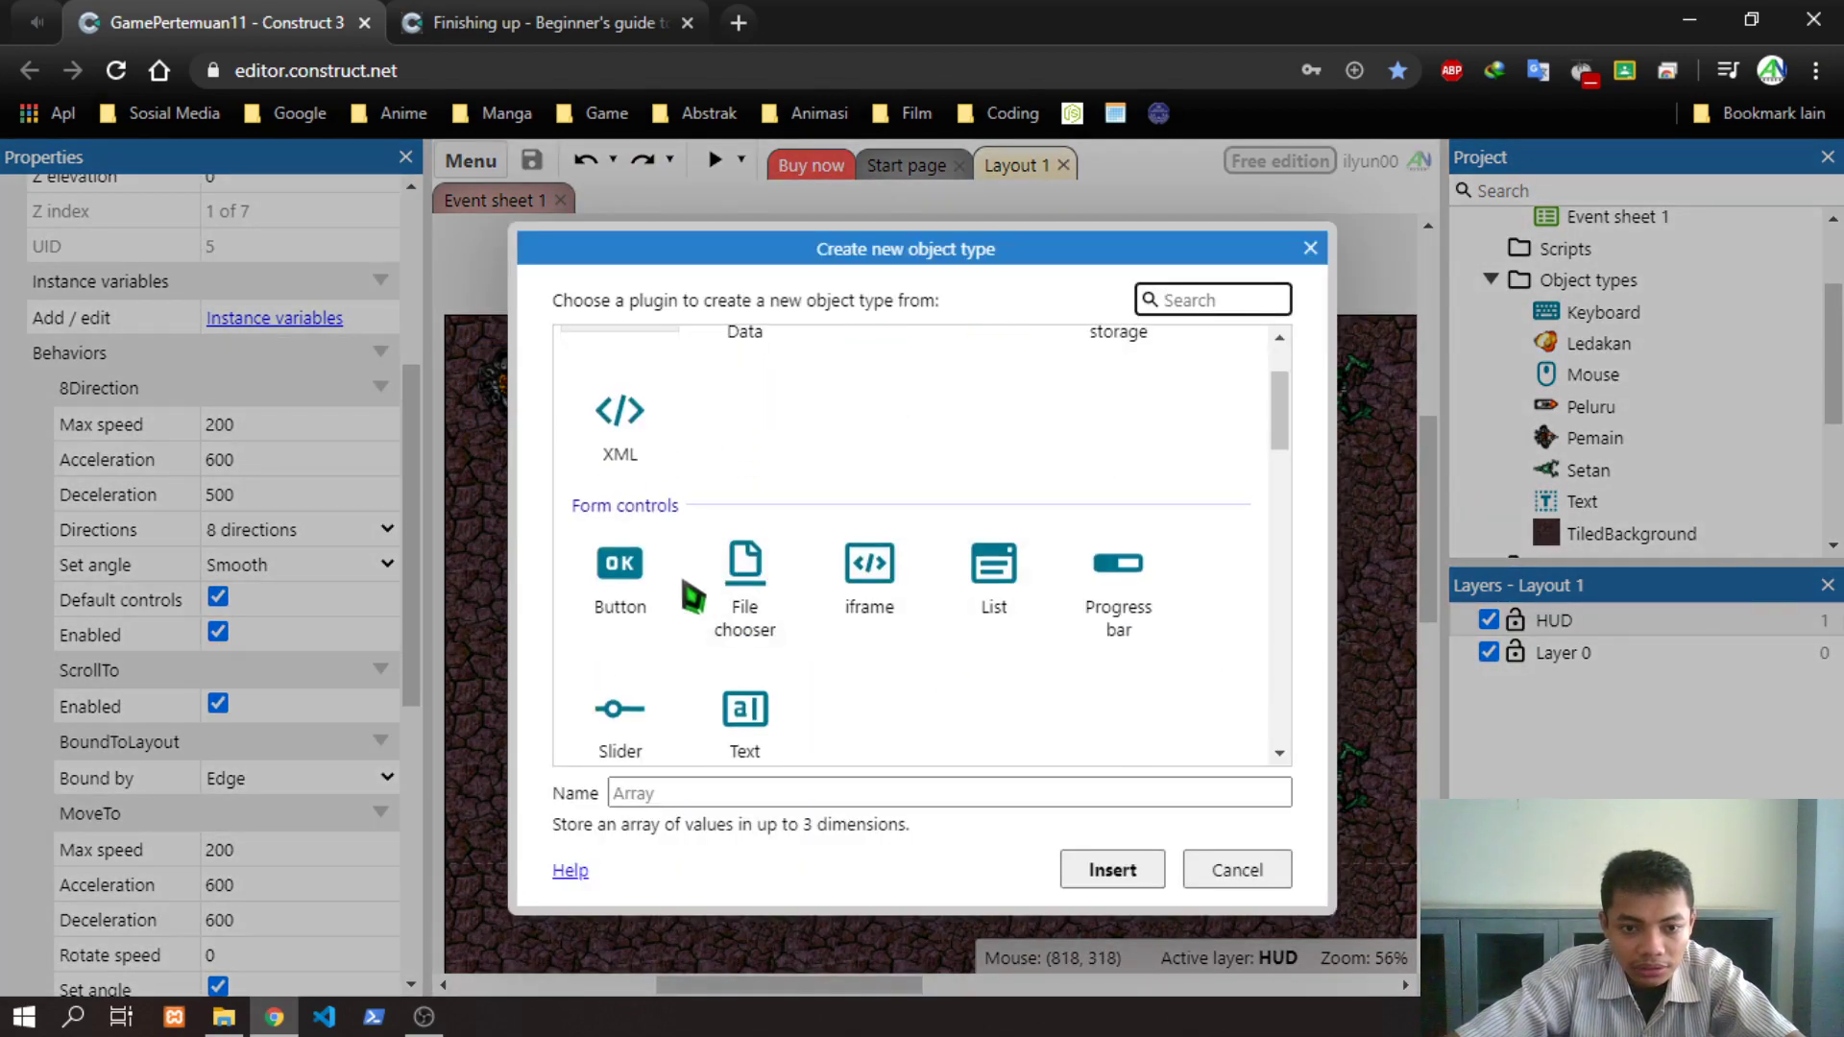
pyautogui.click(653, 607)
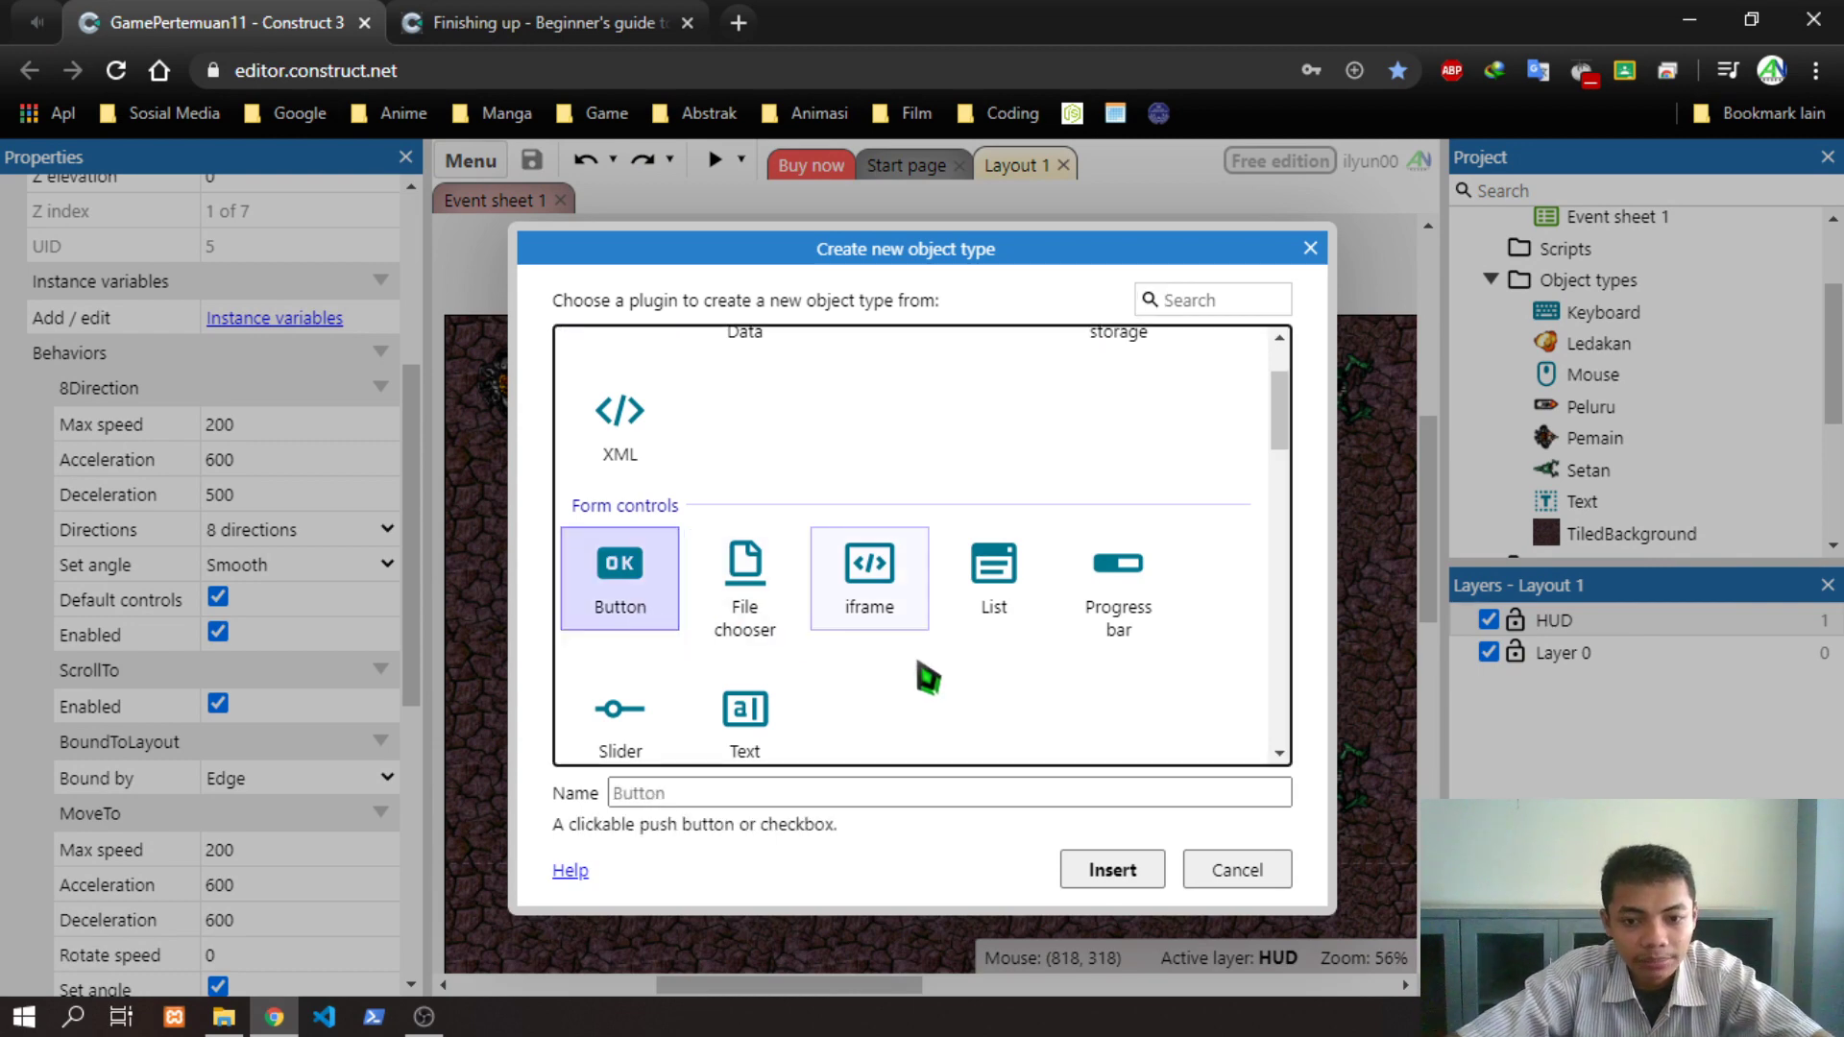
pyautogui.scroll(-1, 1124, 874)
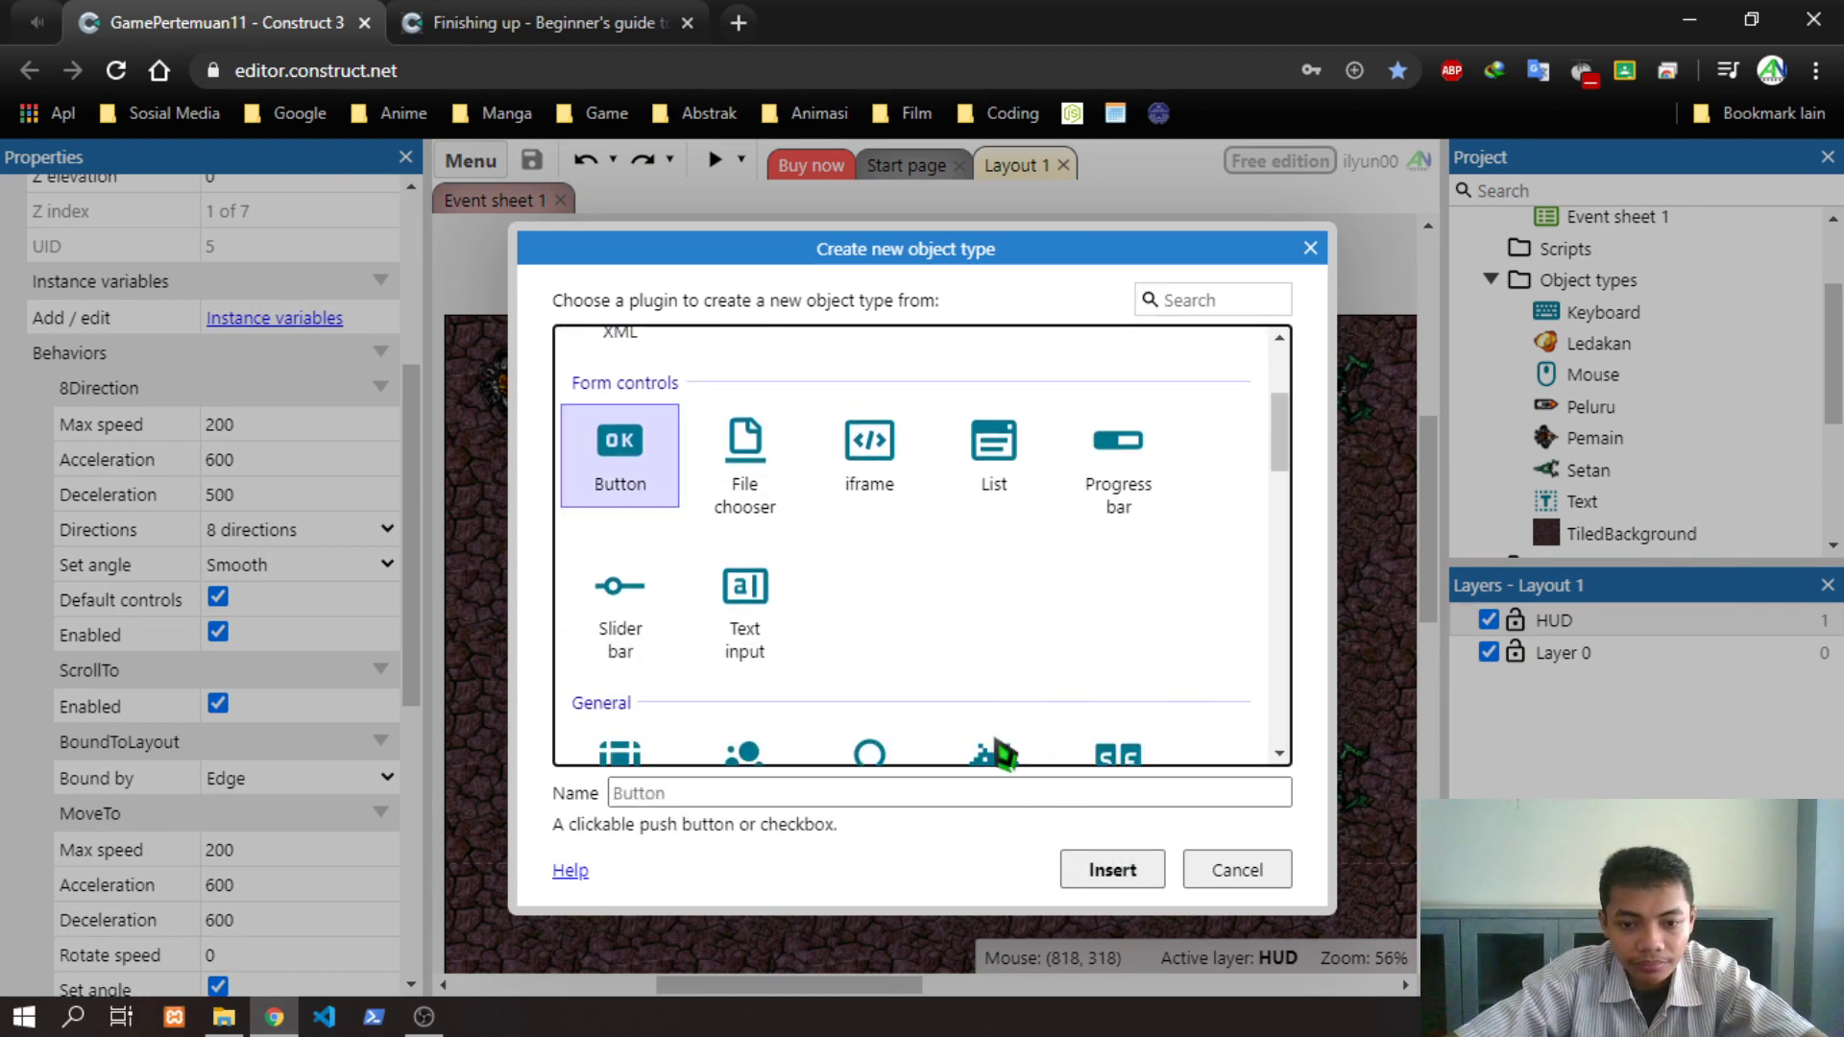
pyautogui.click(1131, 874)
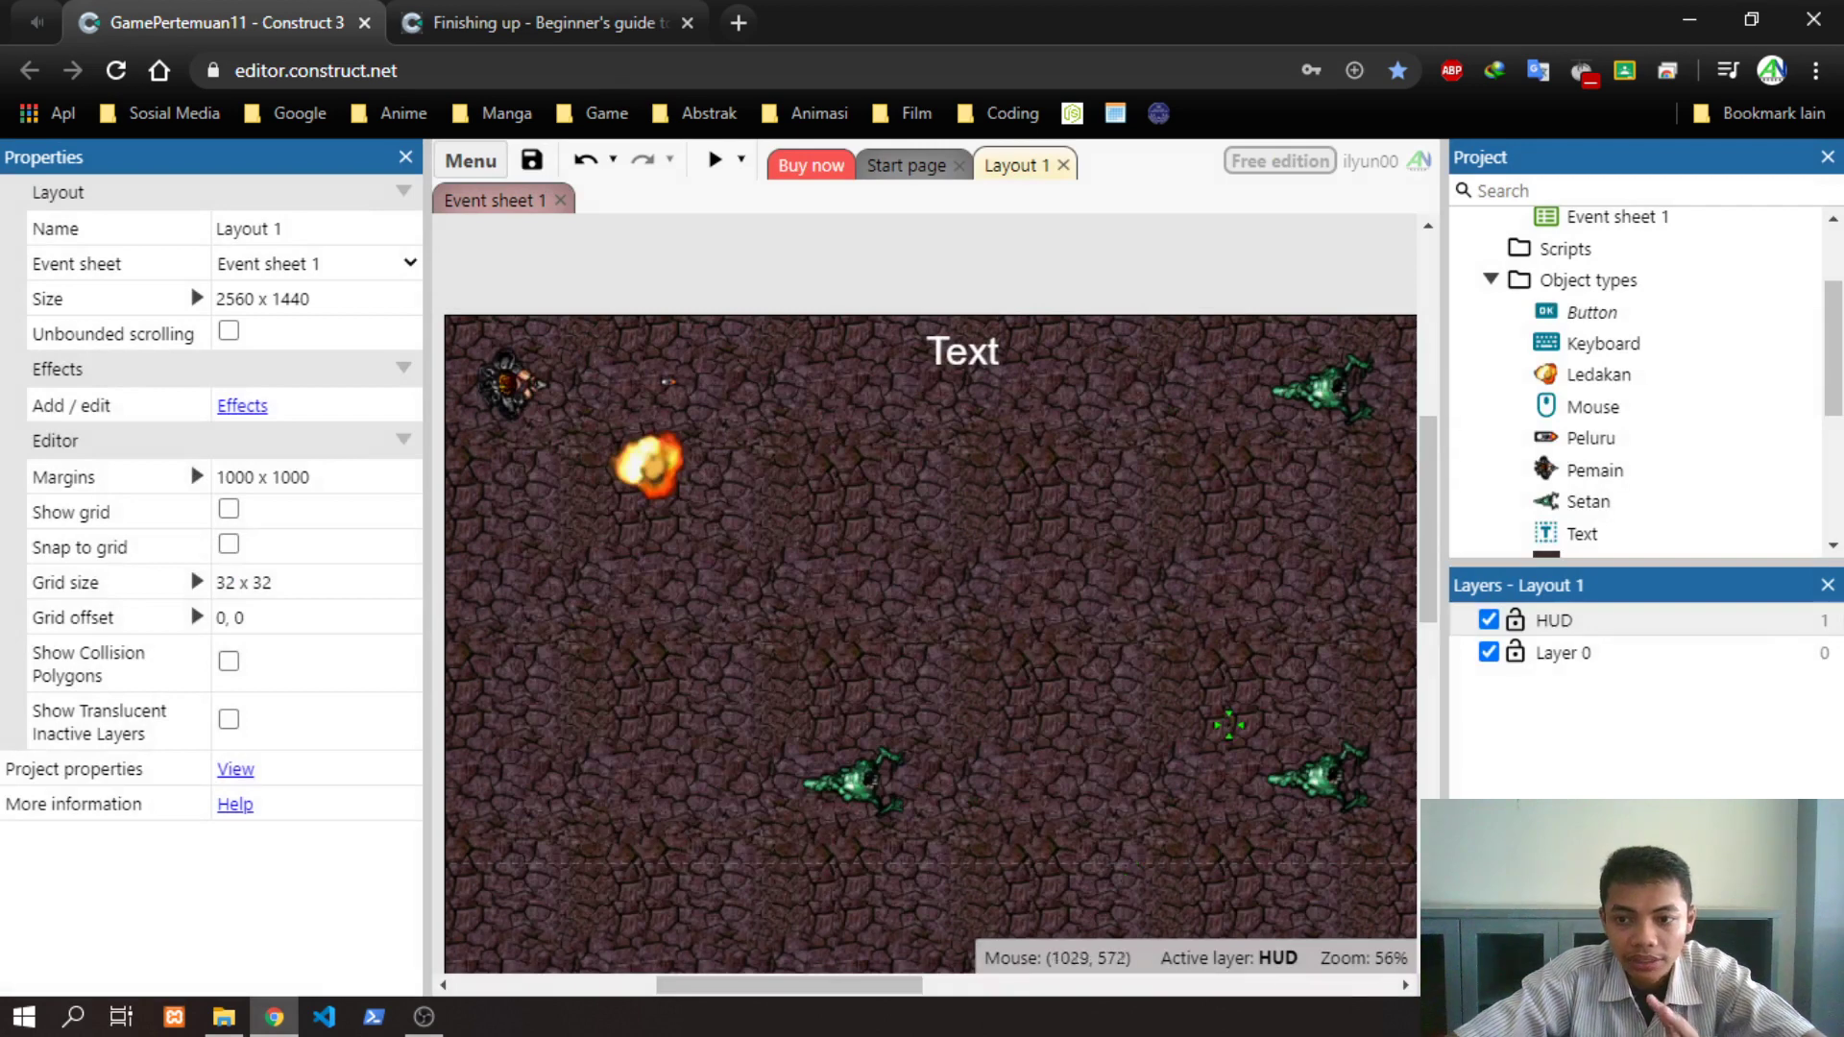
pyautogui.click(801, 562)
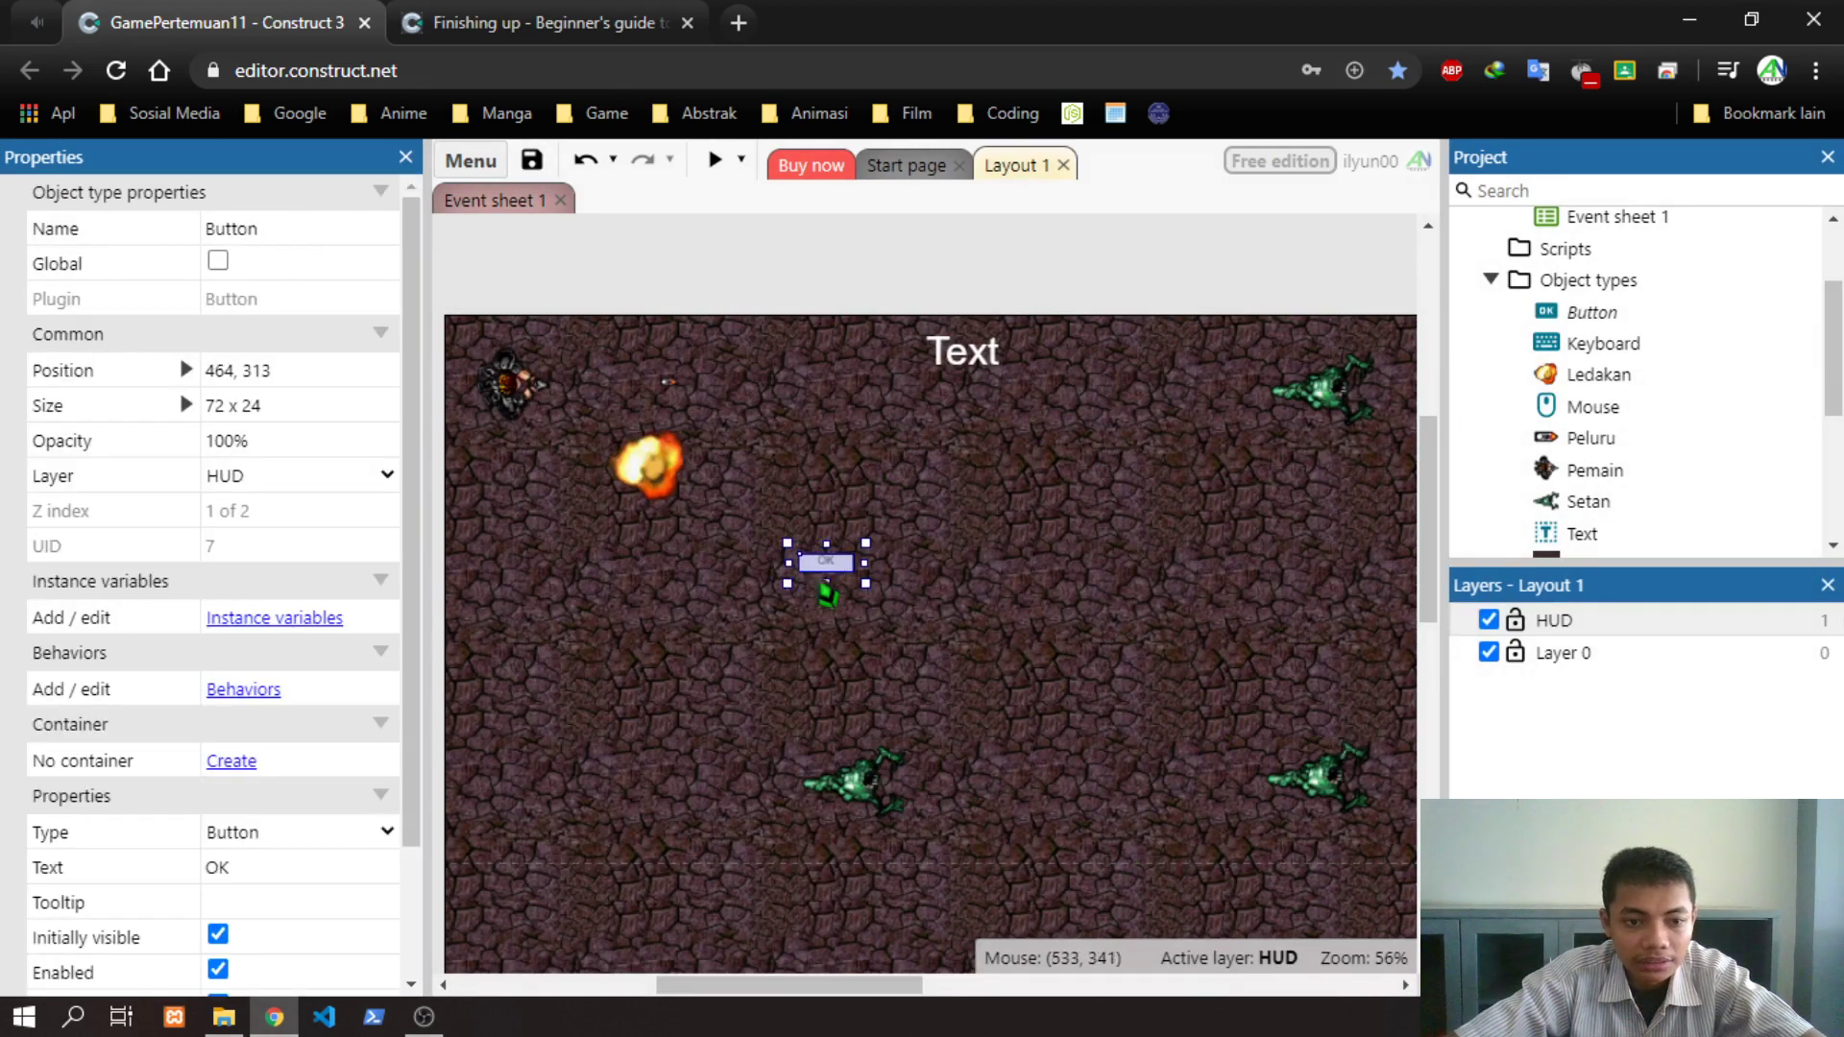
# Name the new button object Ualangi and set its displayed text to Ulangi, keeping the Button type
pyautogui.click(280, 235)
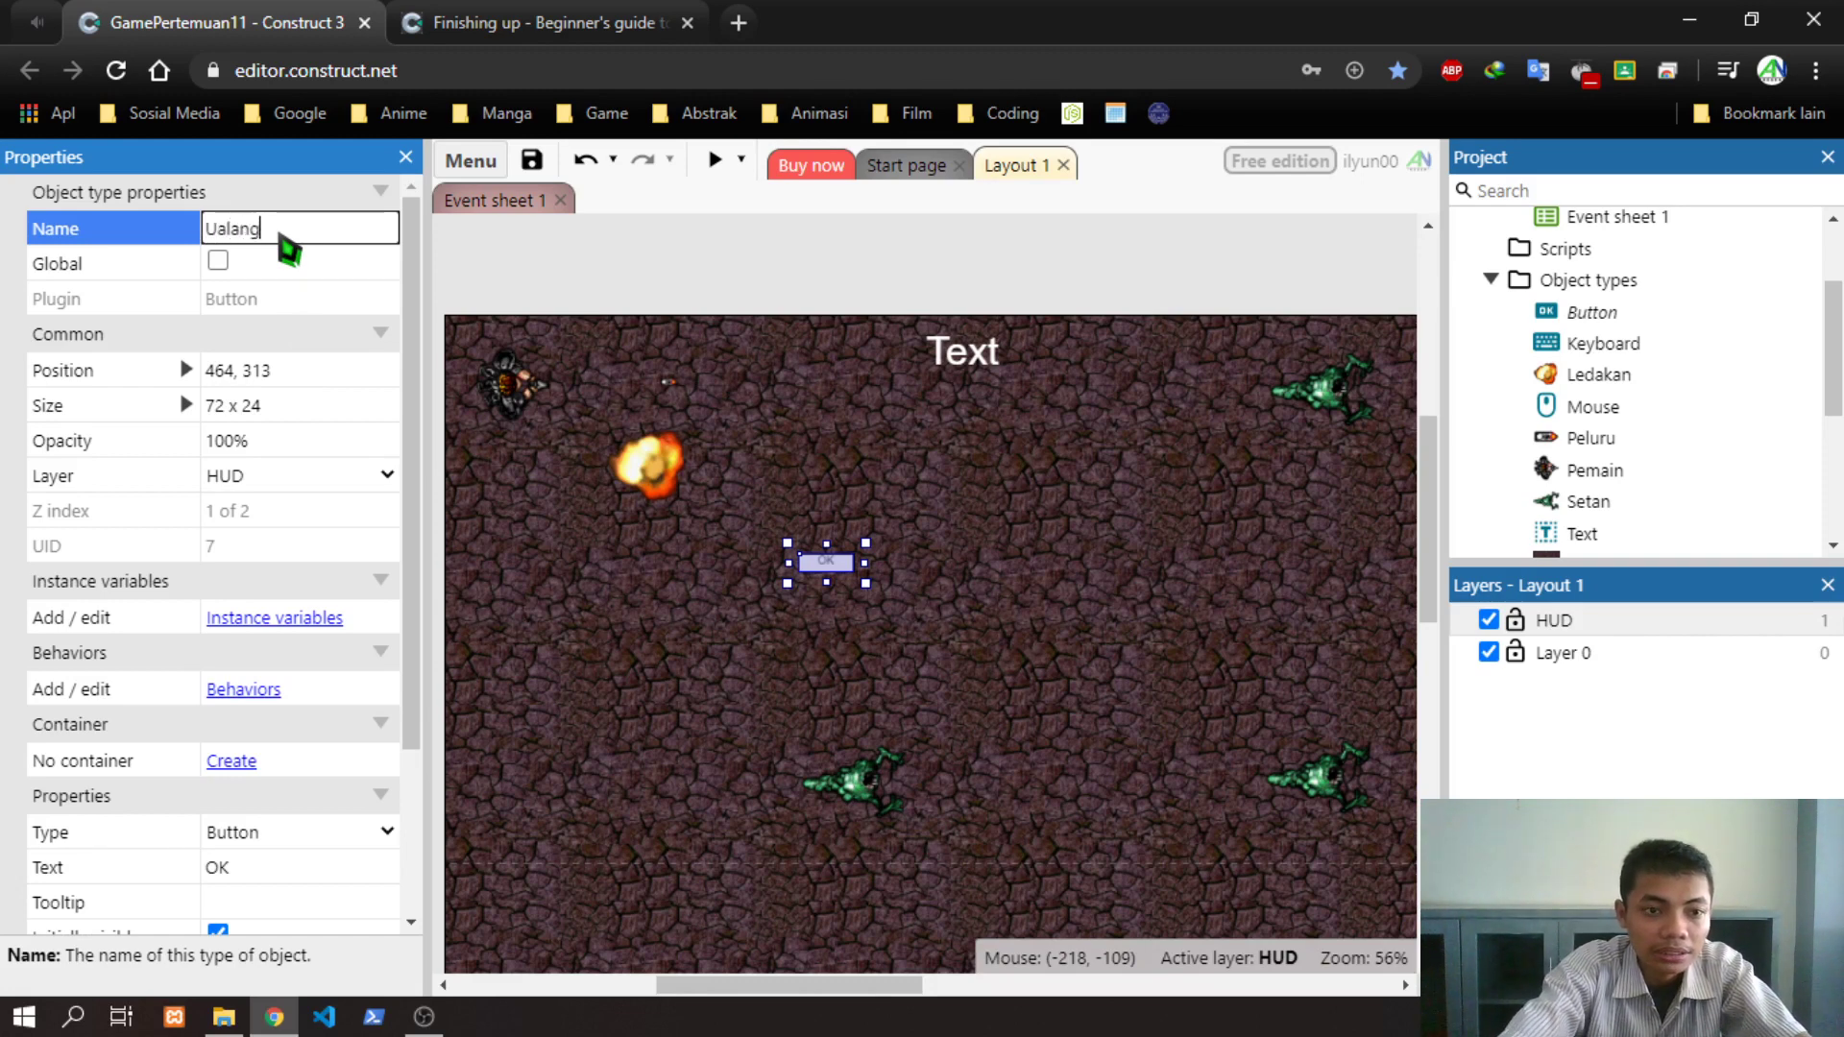
pyautogui.scroll(-2, 272, 740)
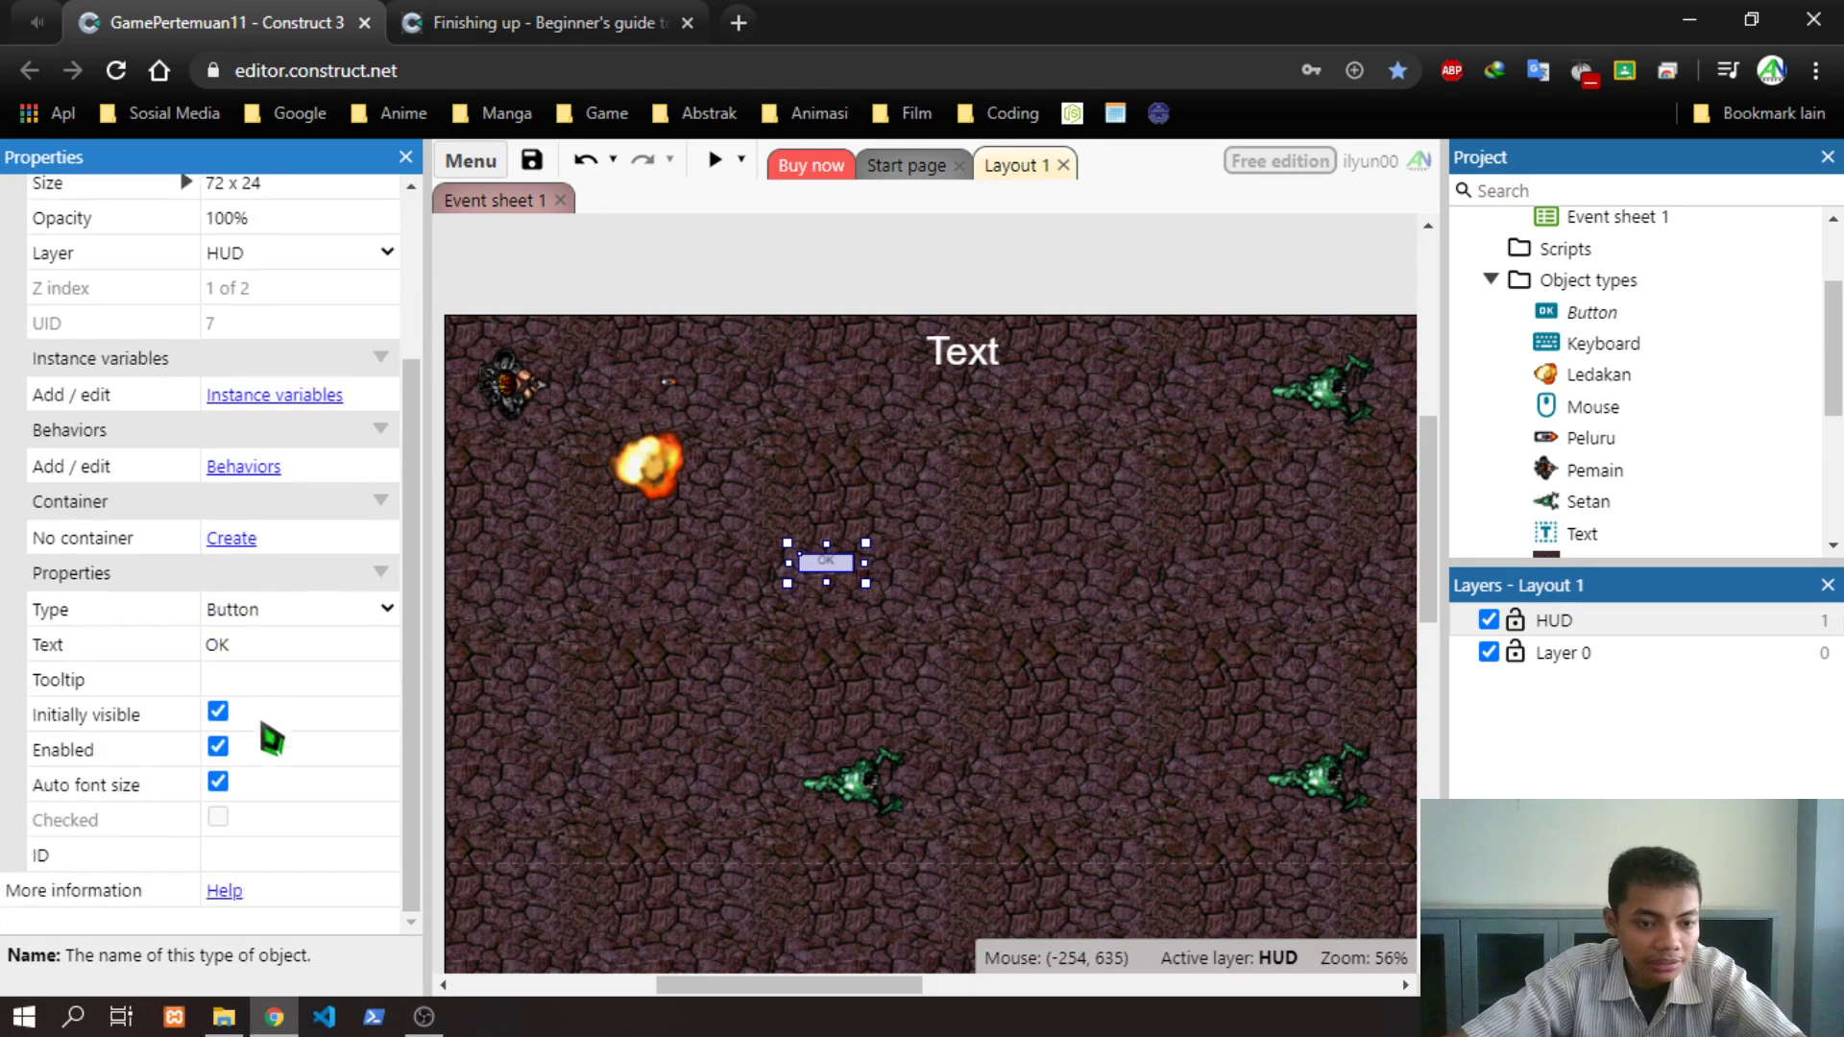
pyautogui.click(388, 608)
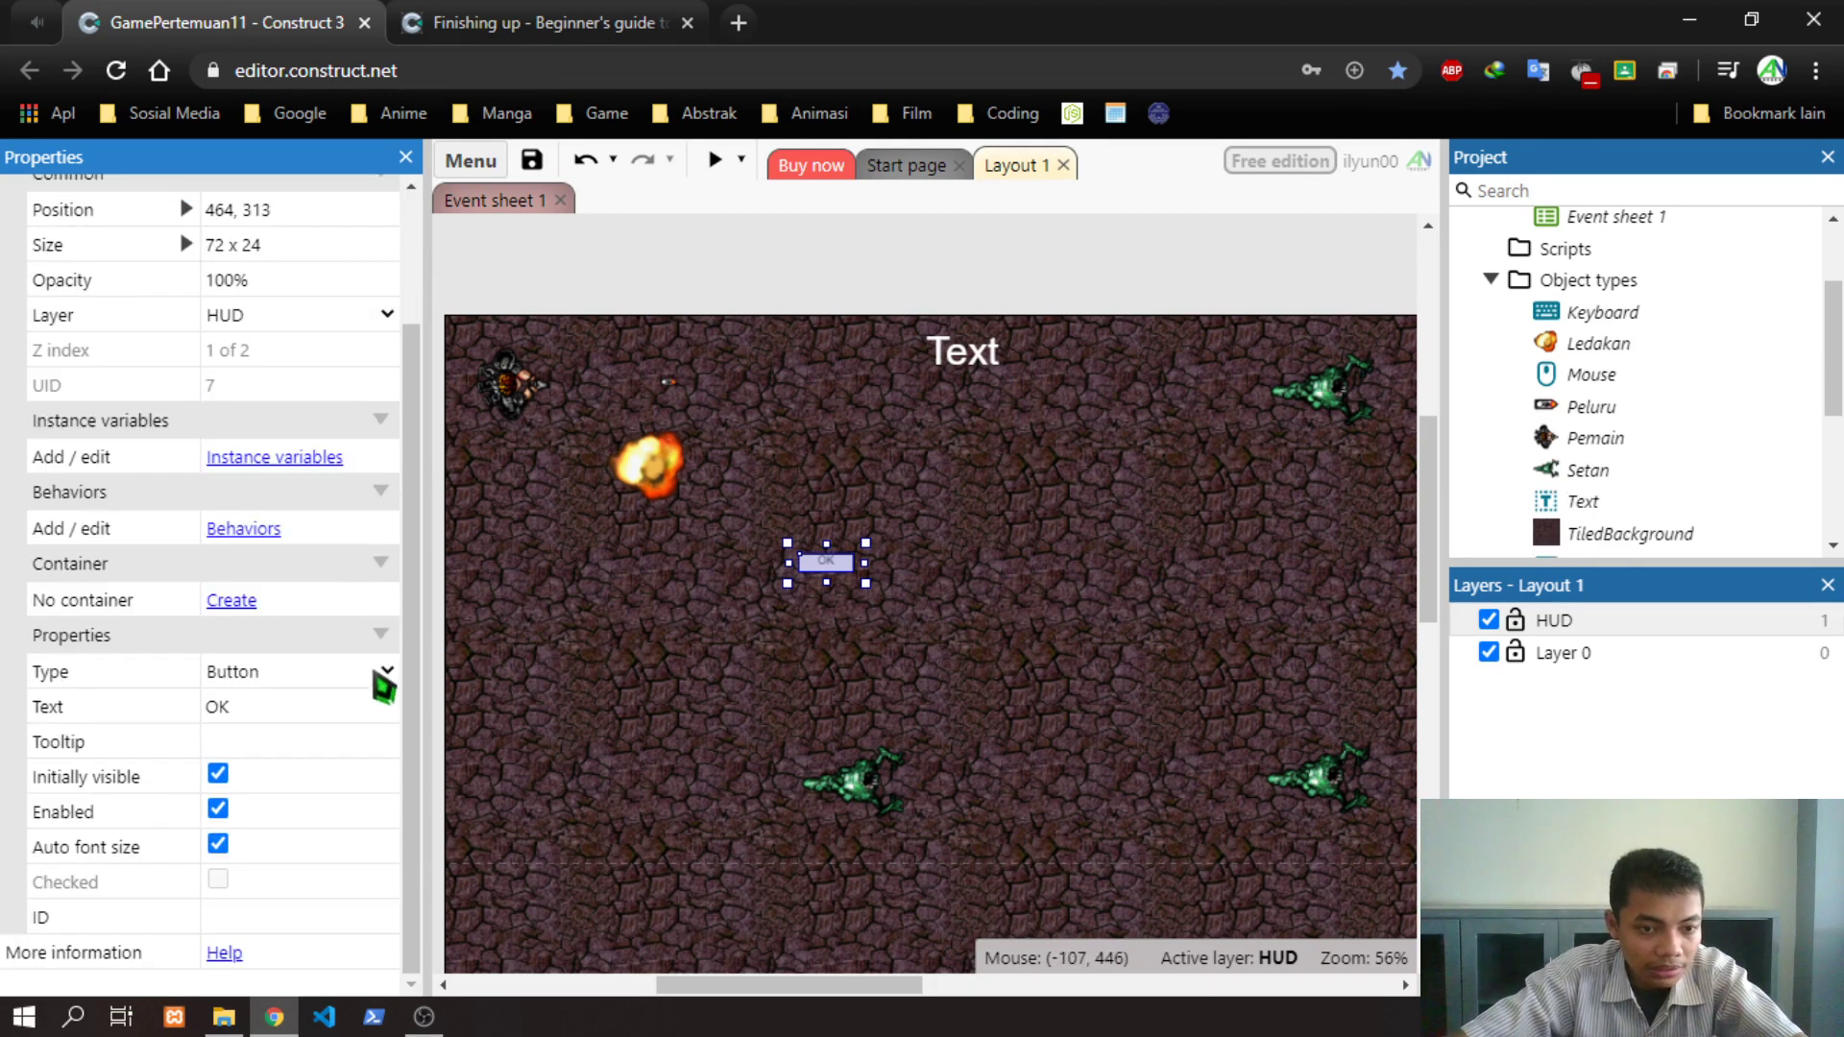
pyautogui.click(389, 673)
pyautogui.click(375, 680)
pyautogui.click(257, 713)
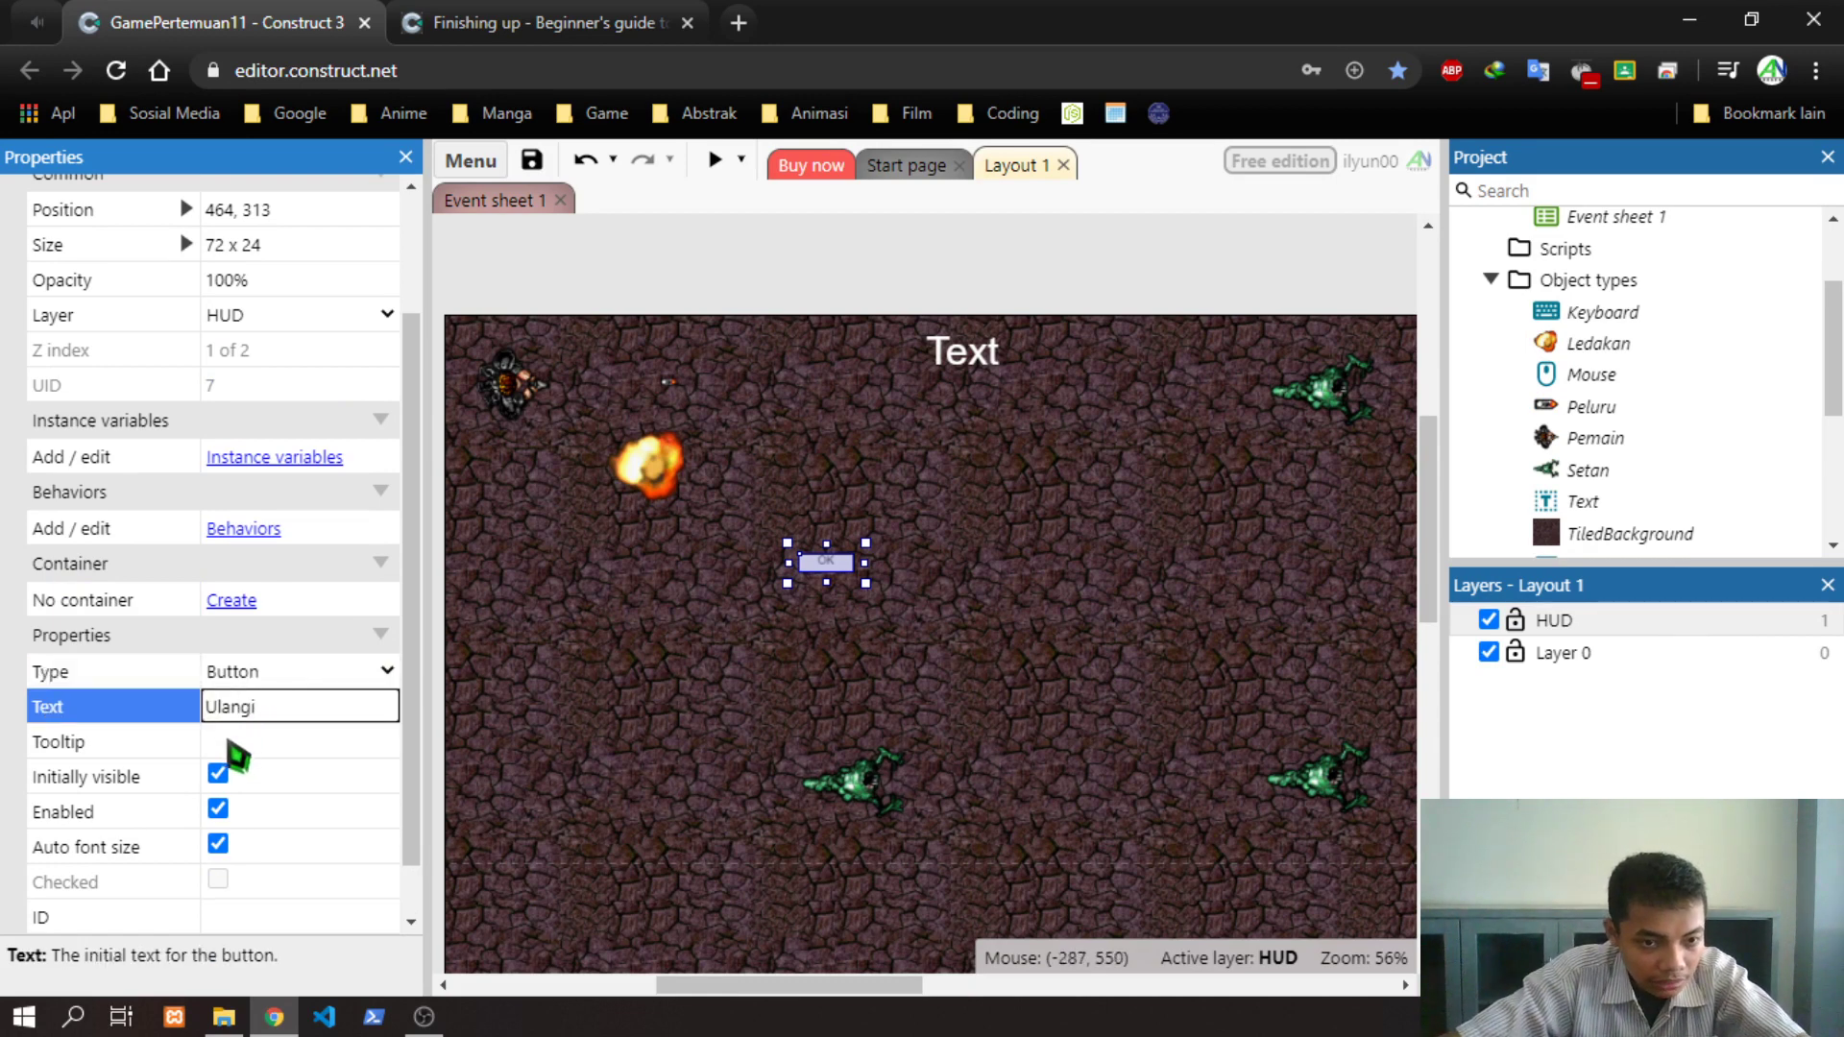
# Set the button's tooltip to Ulangi and its ID to ilangi
pyautogui.click(229, 742)
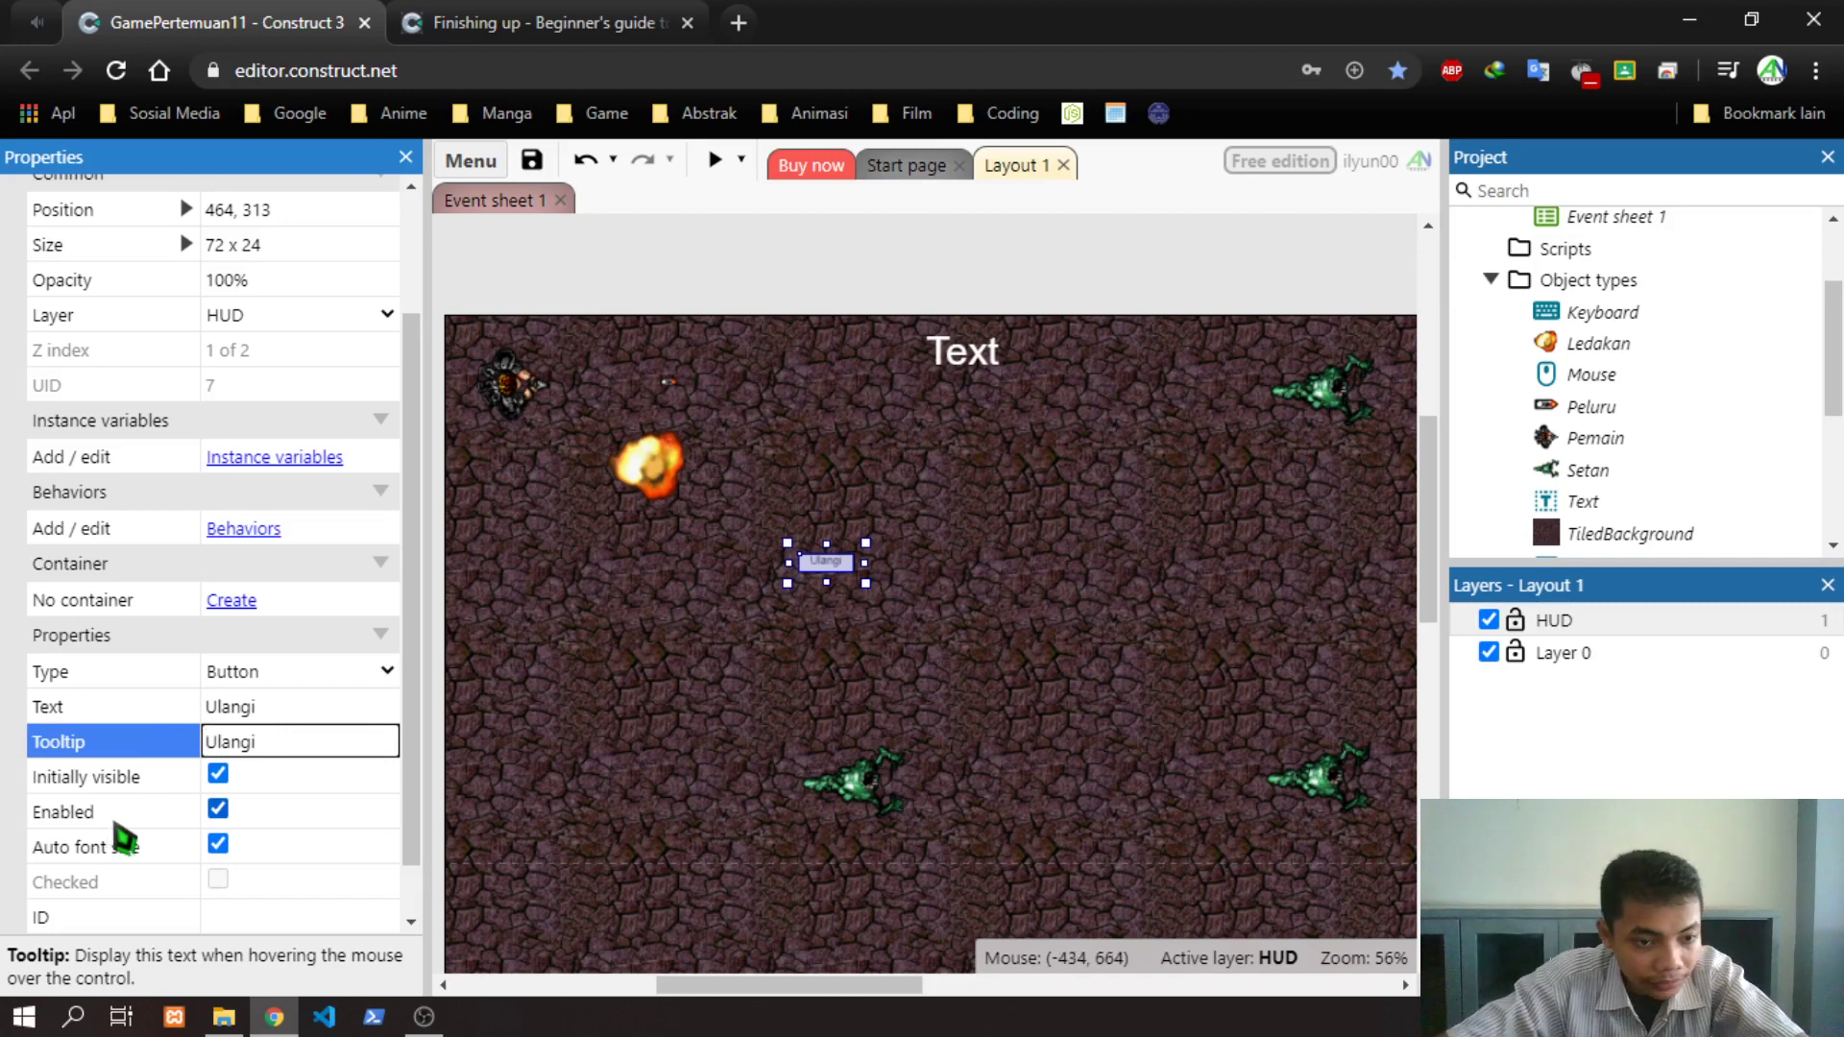
pyautogui.scroll(-1, 229, 903)
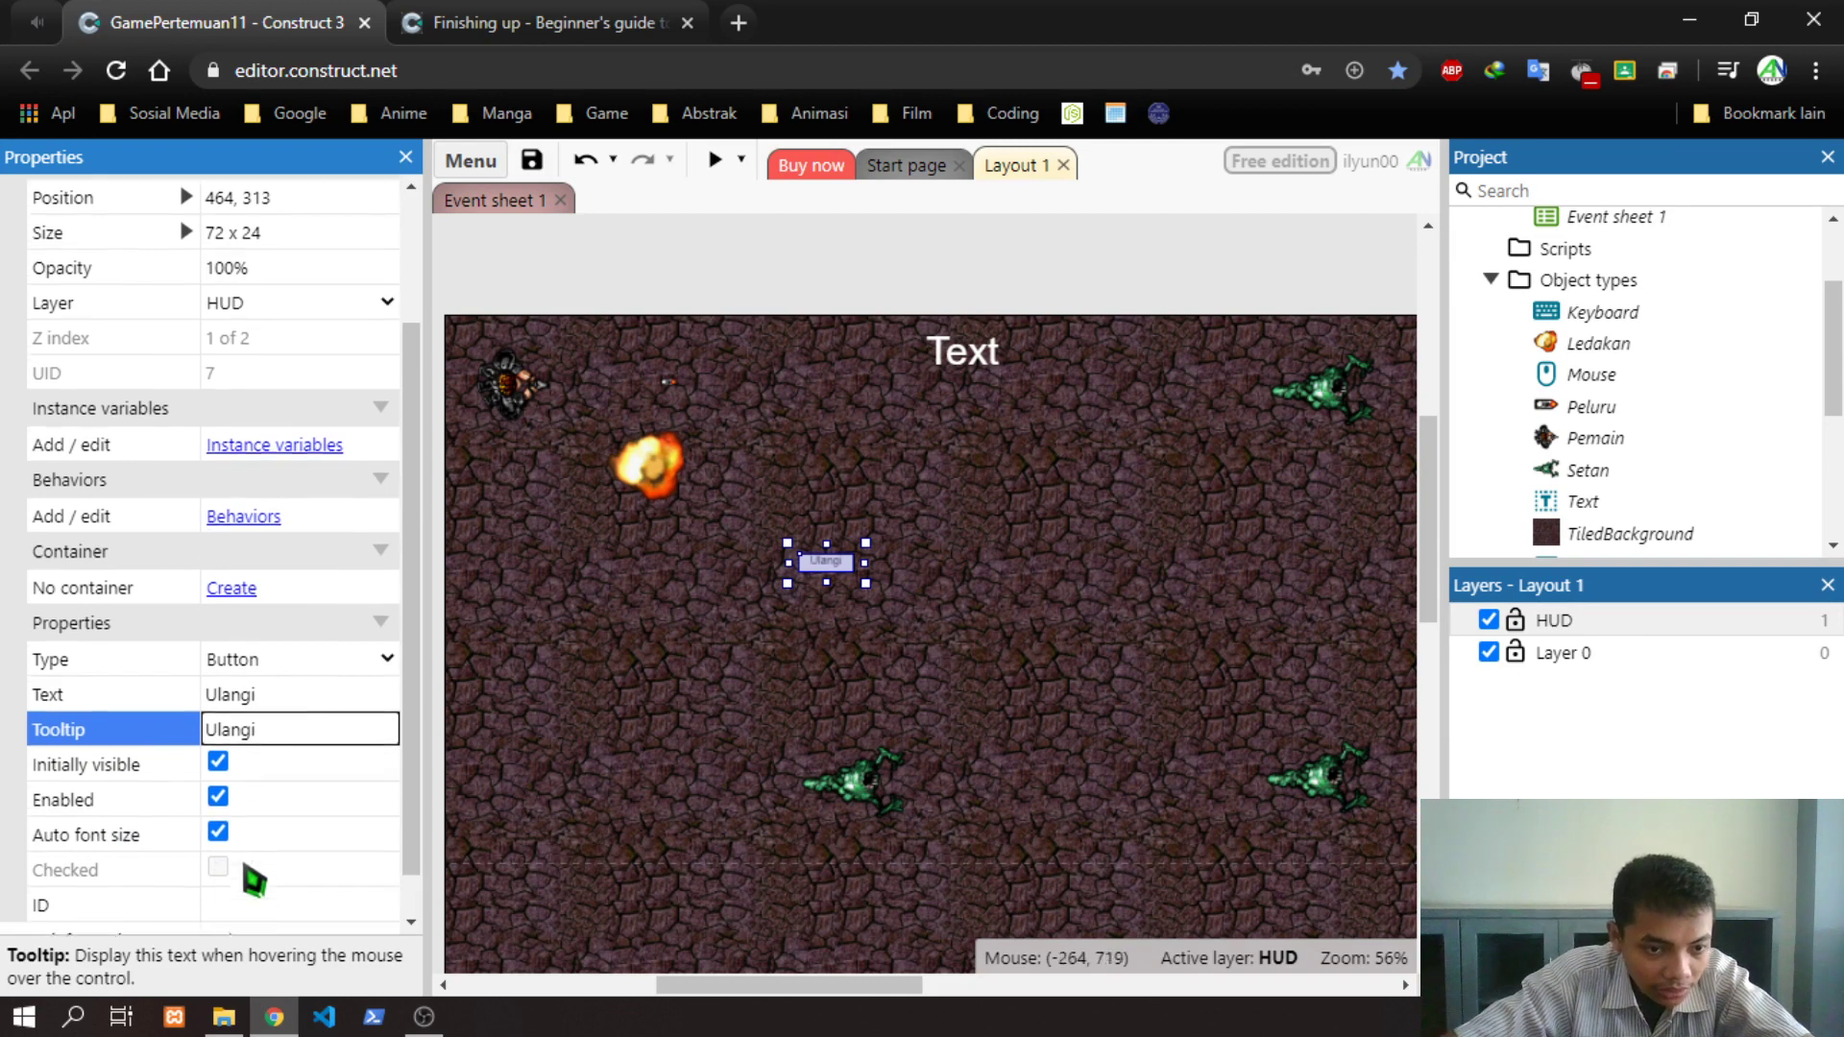
pyautogui.click(224, 862)
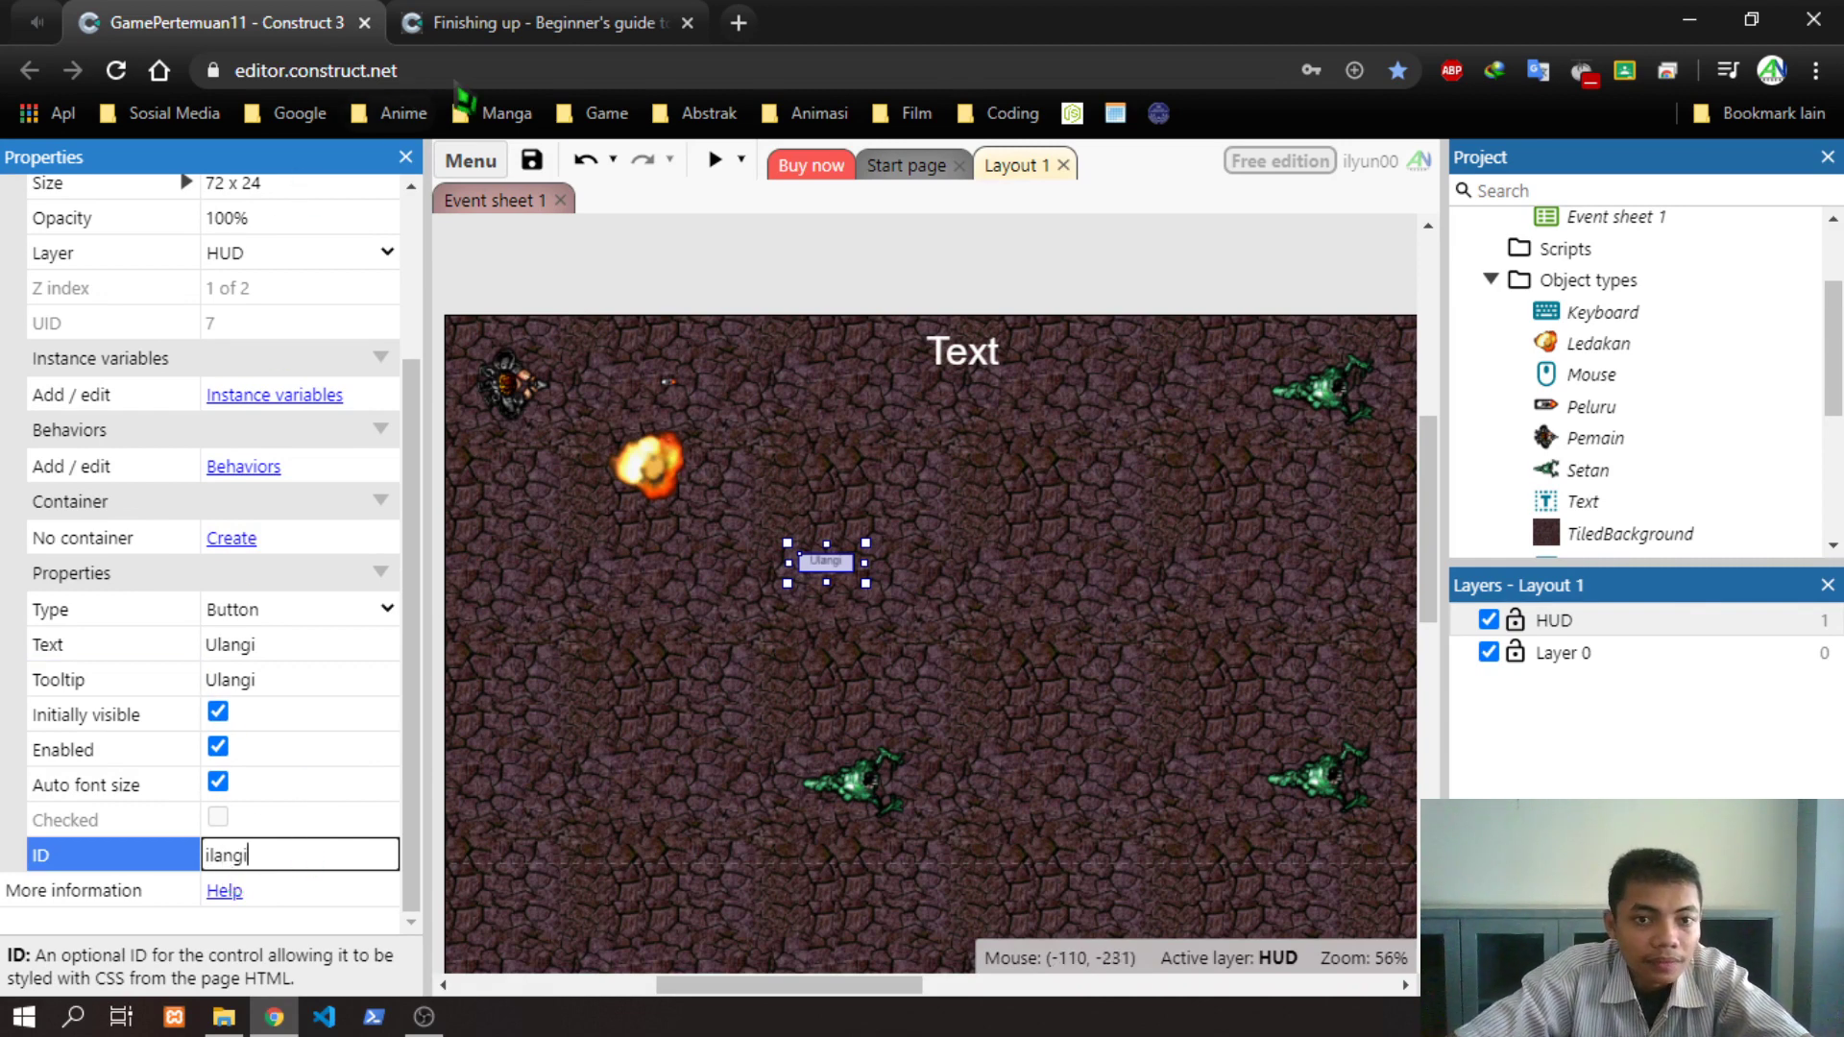
# Open Event sheet 1 at the end of its event list
pyautogui.click(487, 199)
pyautogui.scroll(-3, 909, 601)
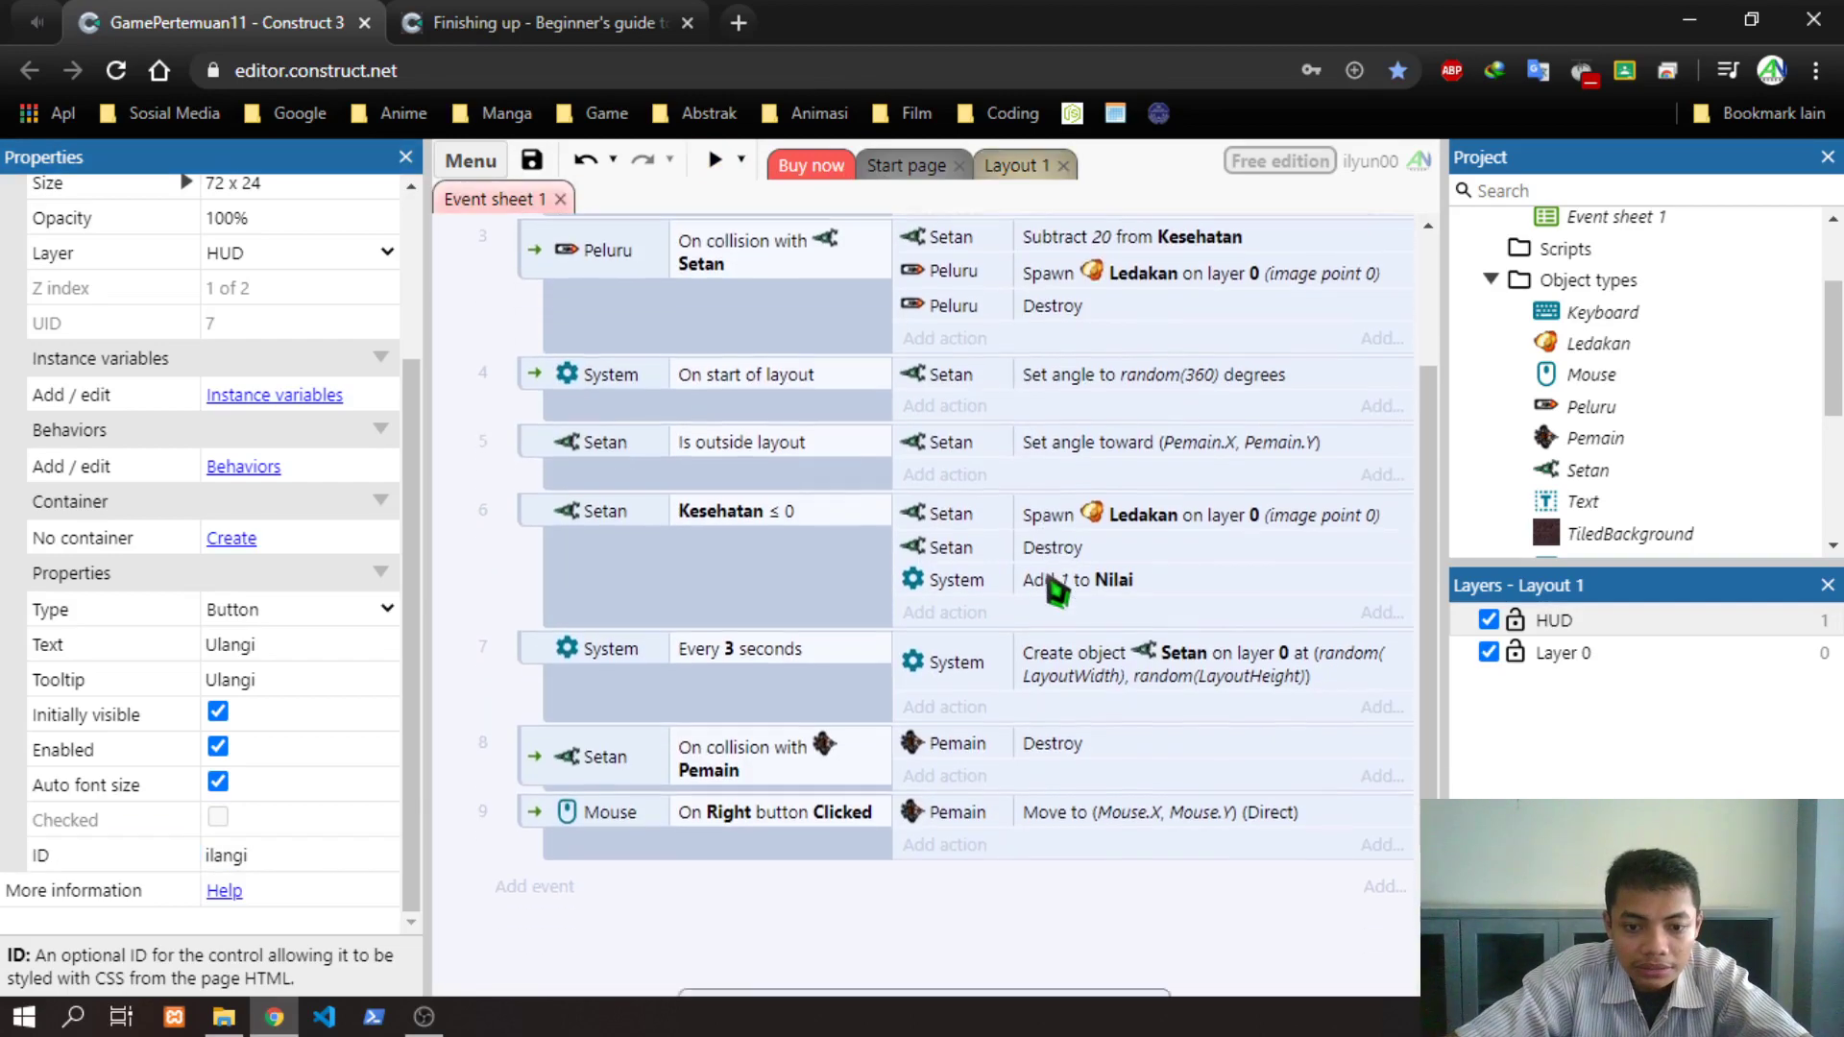
pyautogui.click(553, 697)
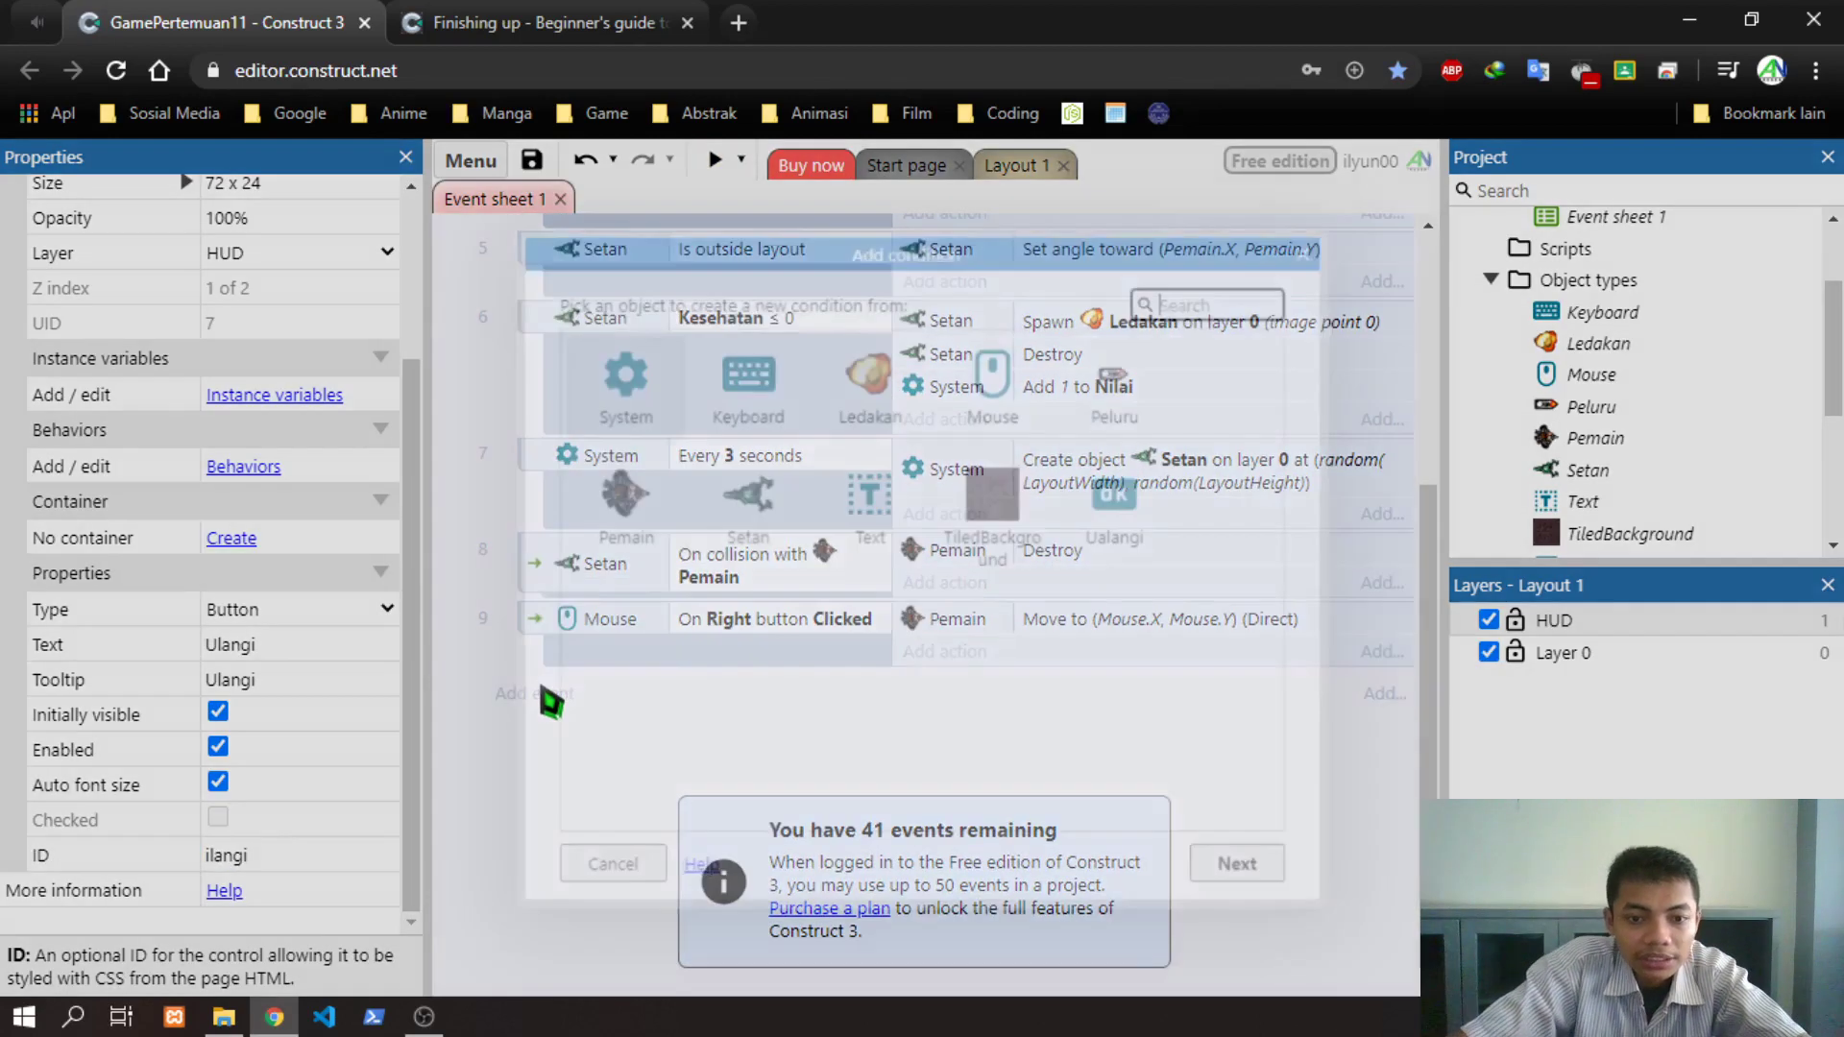
pyautogui.doubleClick(629, 500)
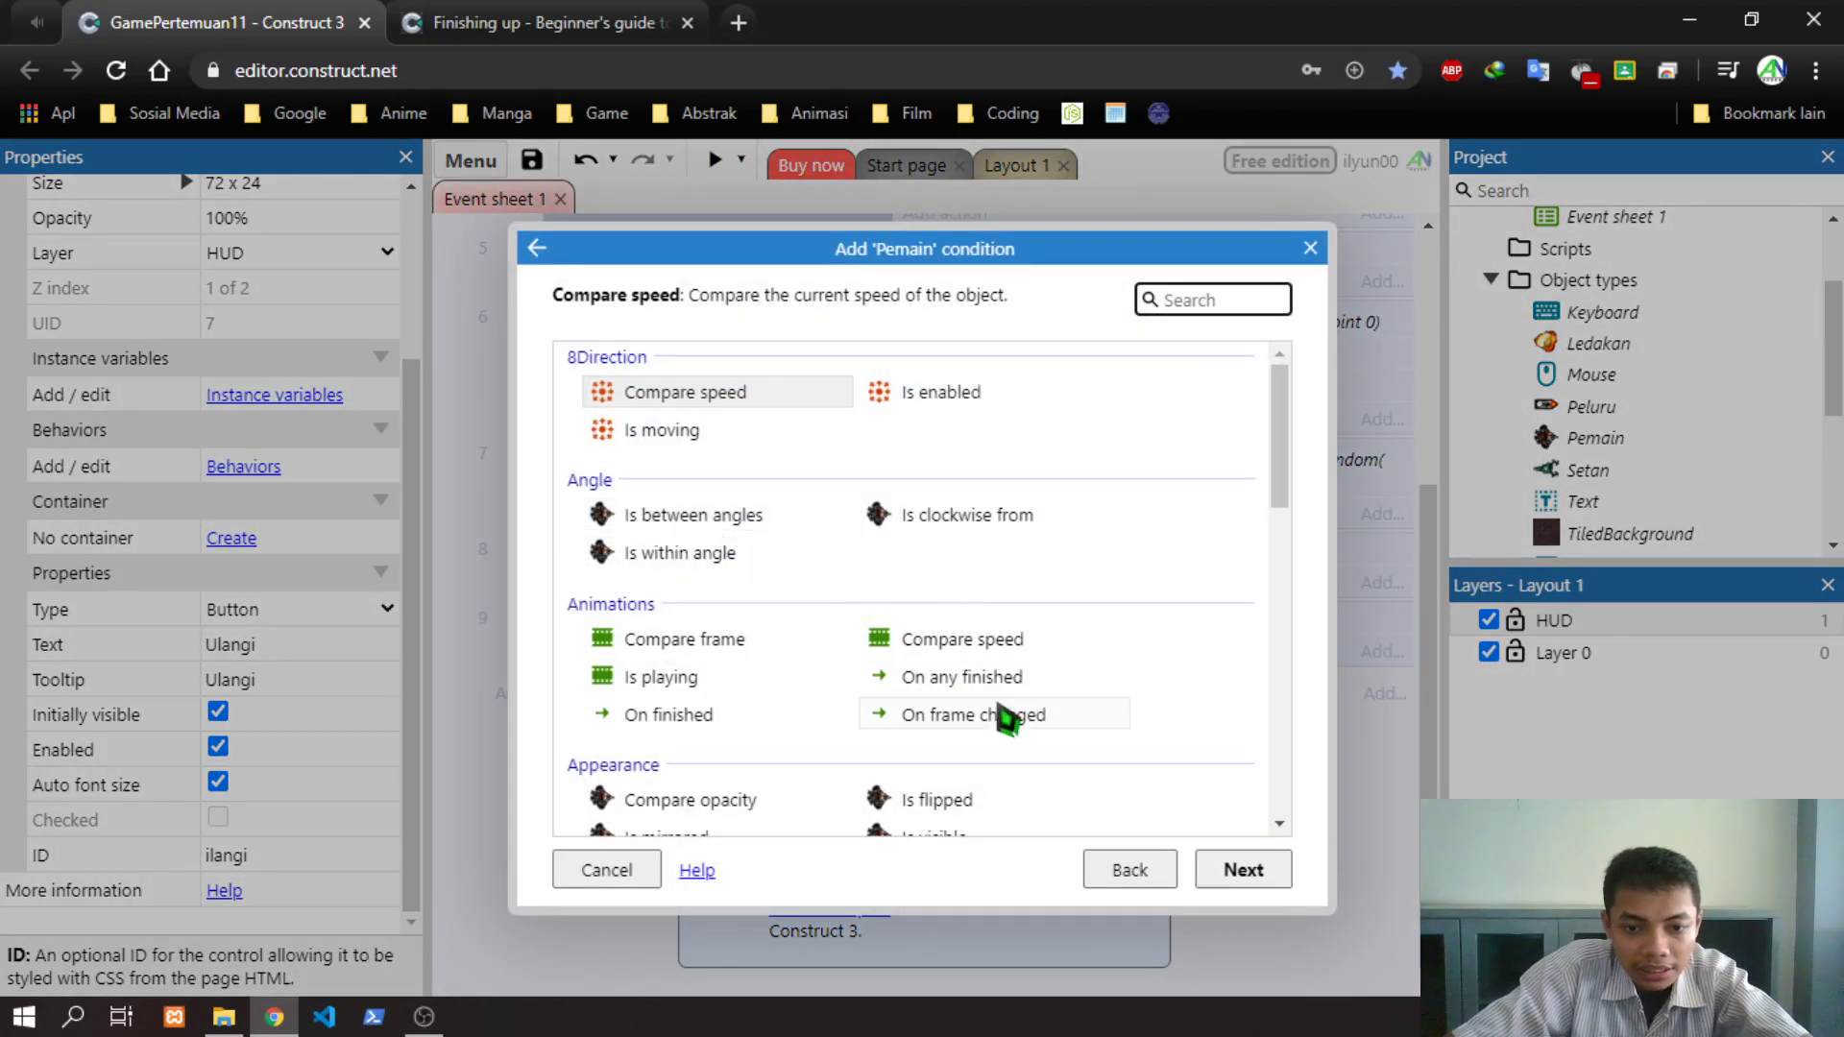
pyautogui.write('de')
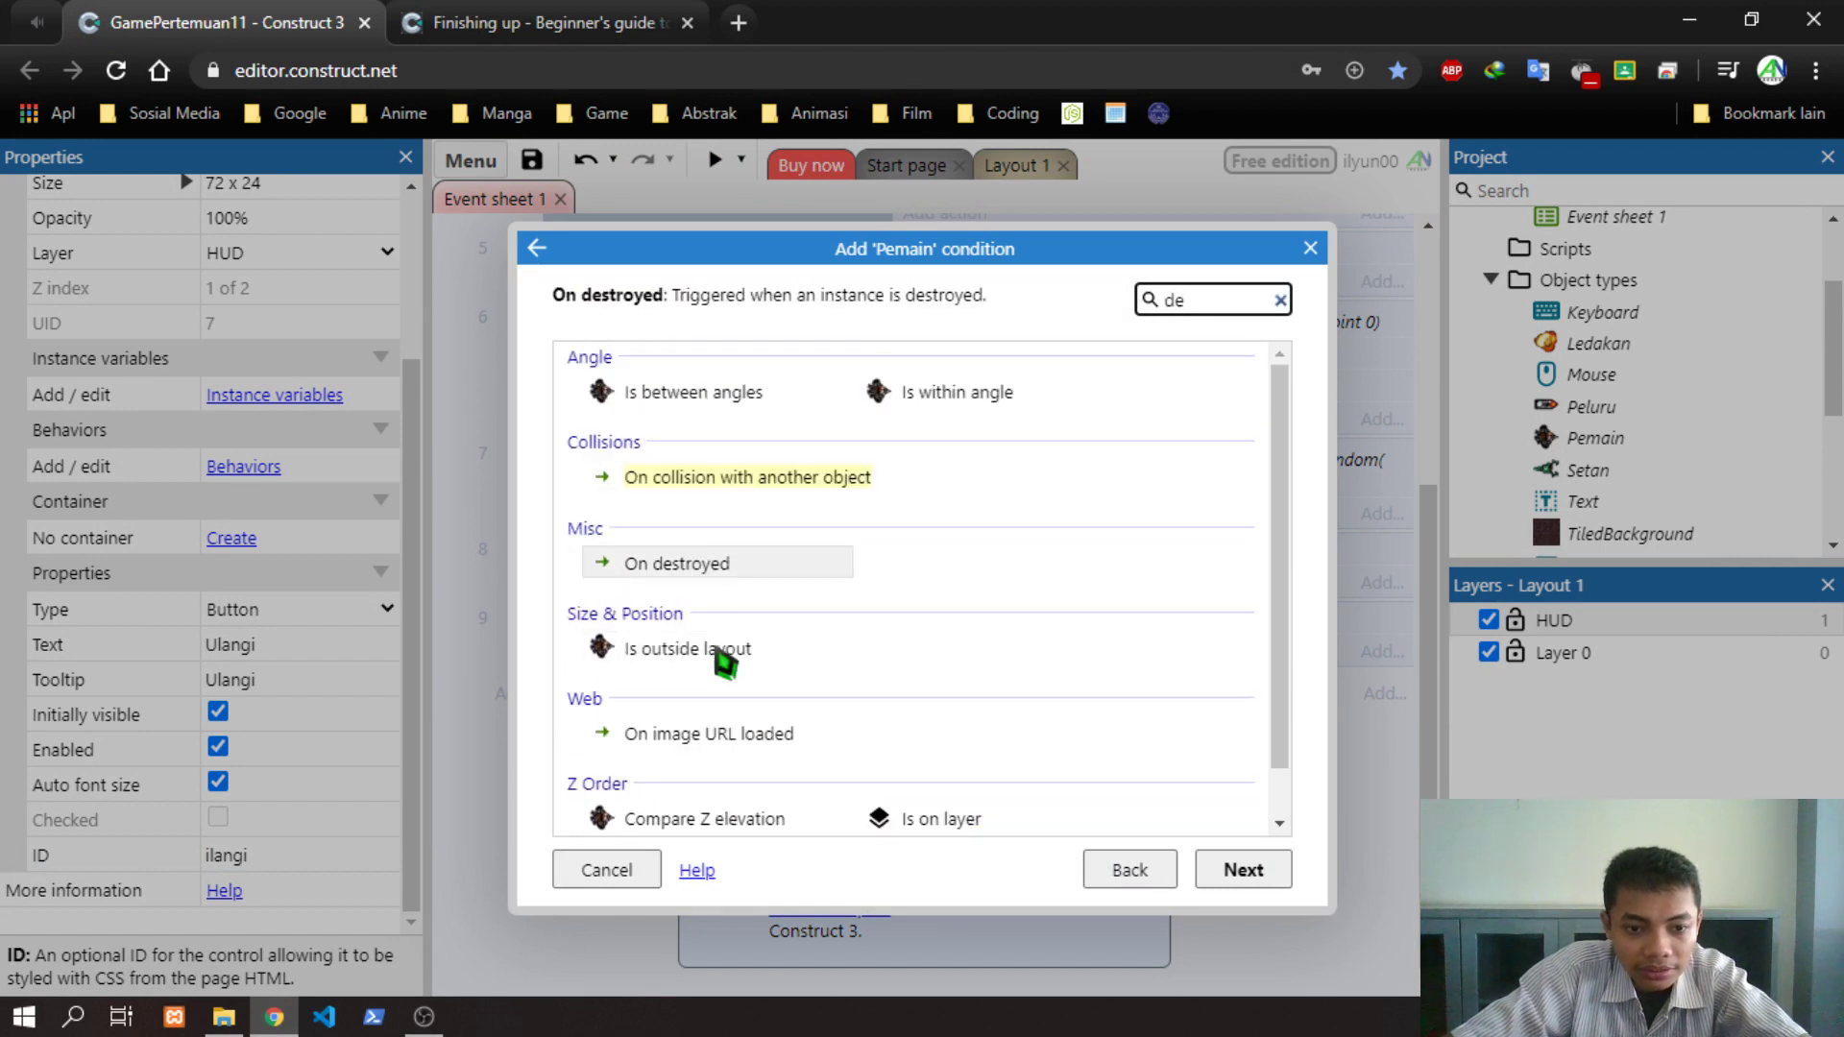
pyautogui.scroll(-1, 812, 607)
pyautogui.scroll(1, 867, 713)
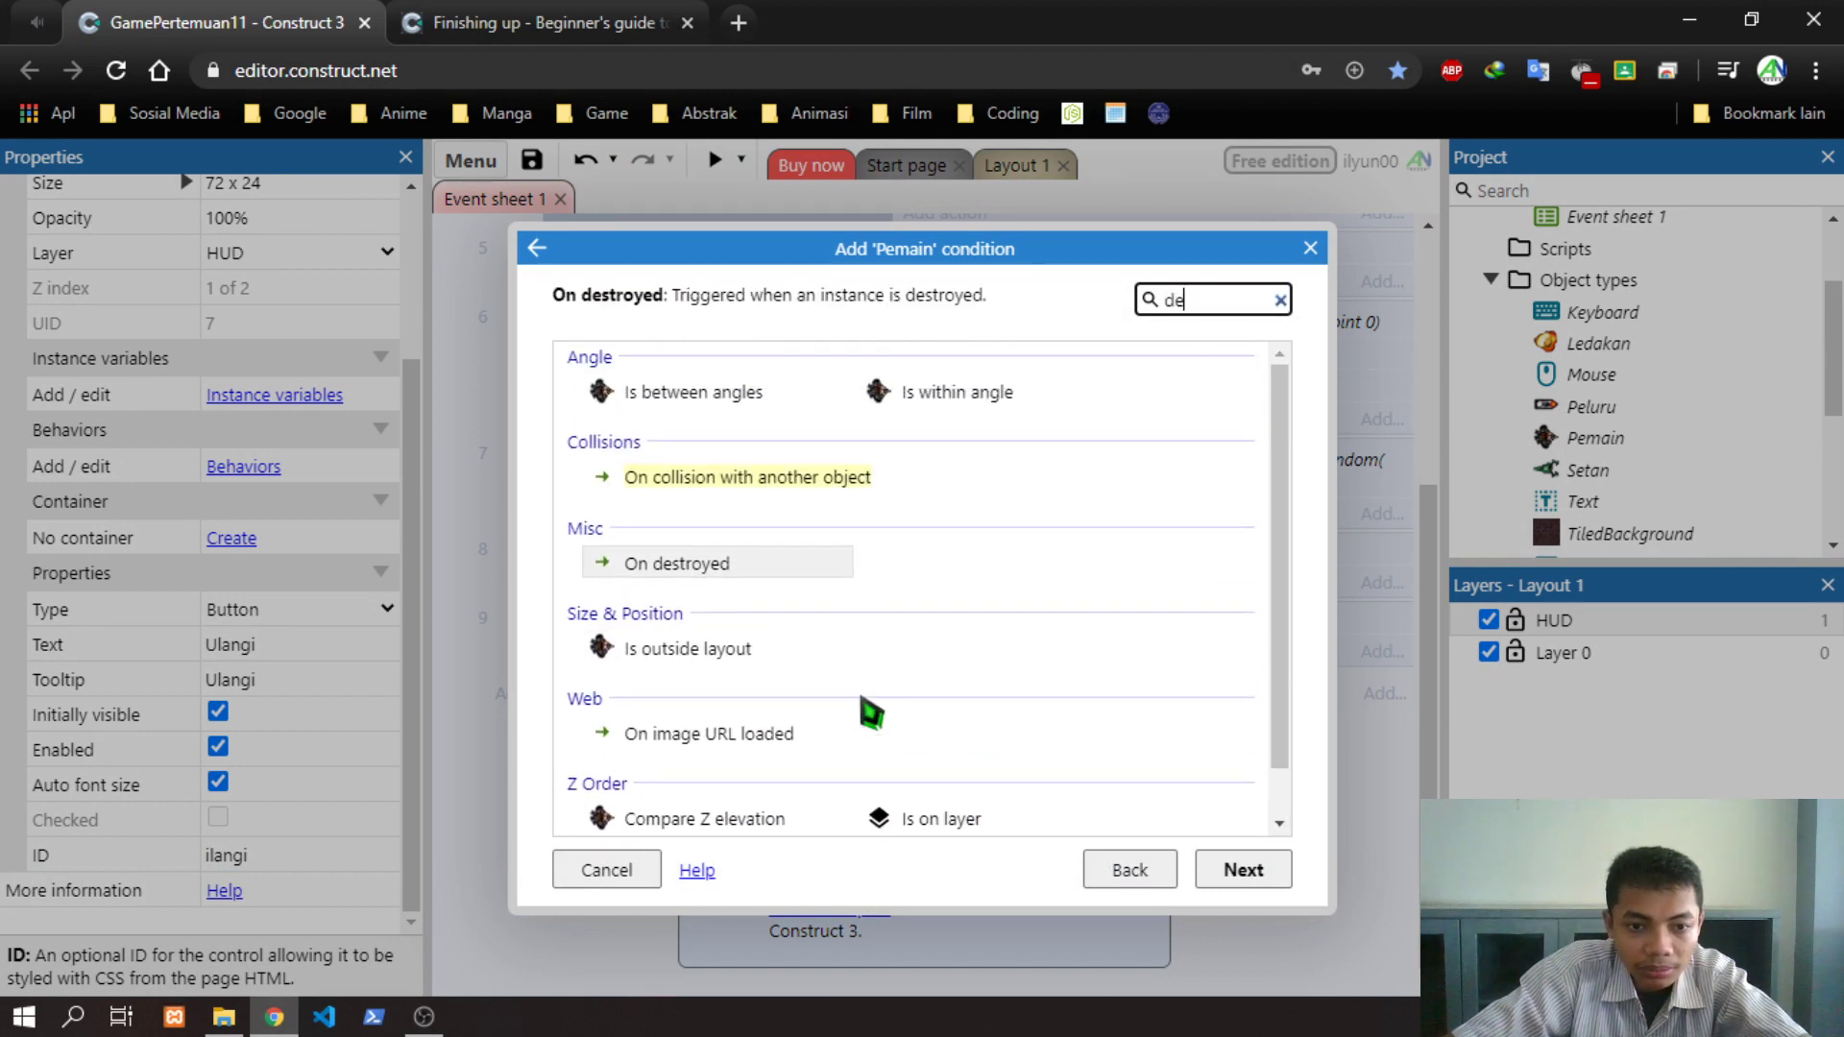
pyautogui.press('BackSpace')
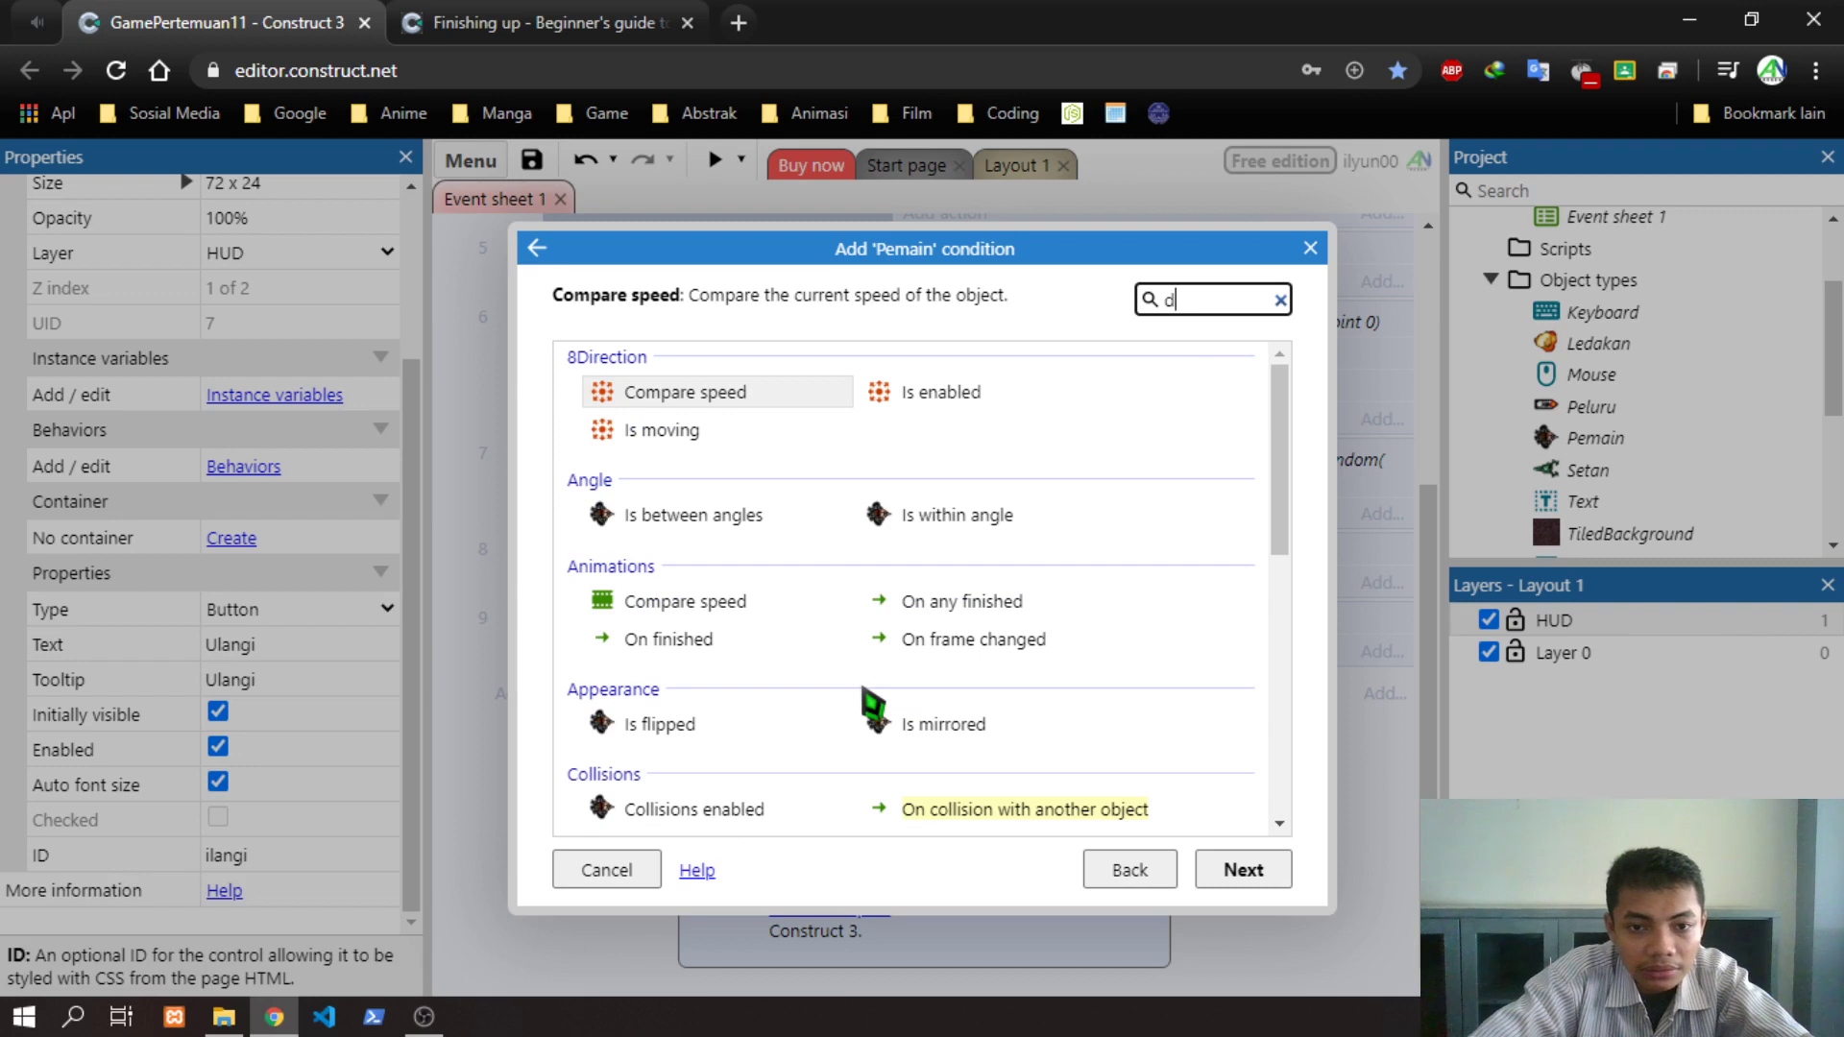
pyautogui.press('BackSpace')
pyautogui.scroll(-5, 826, 706)
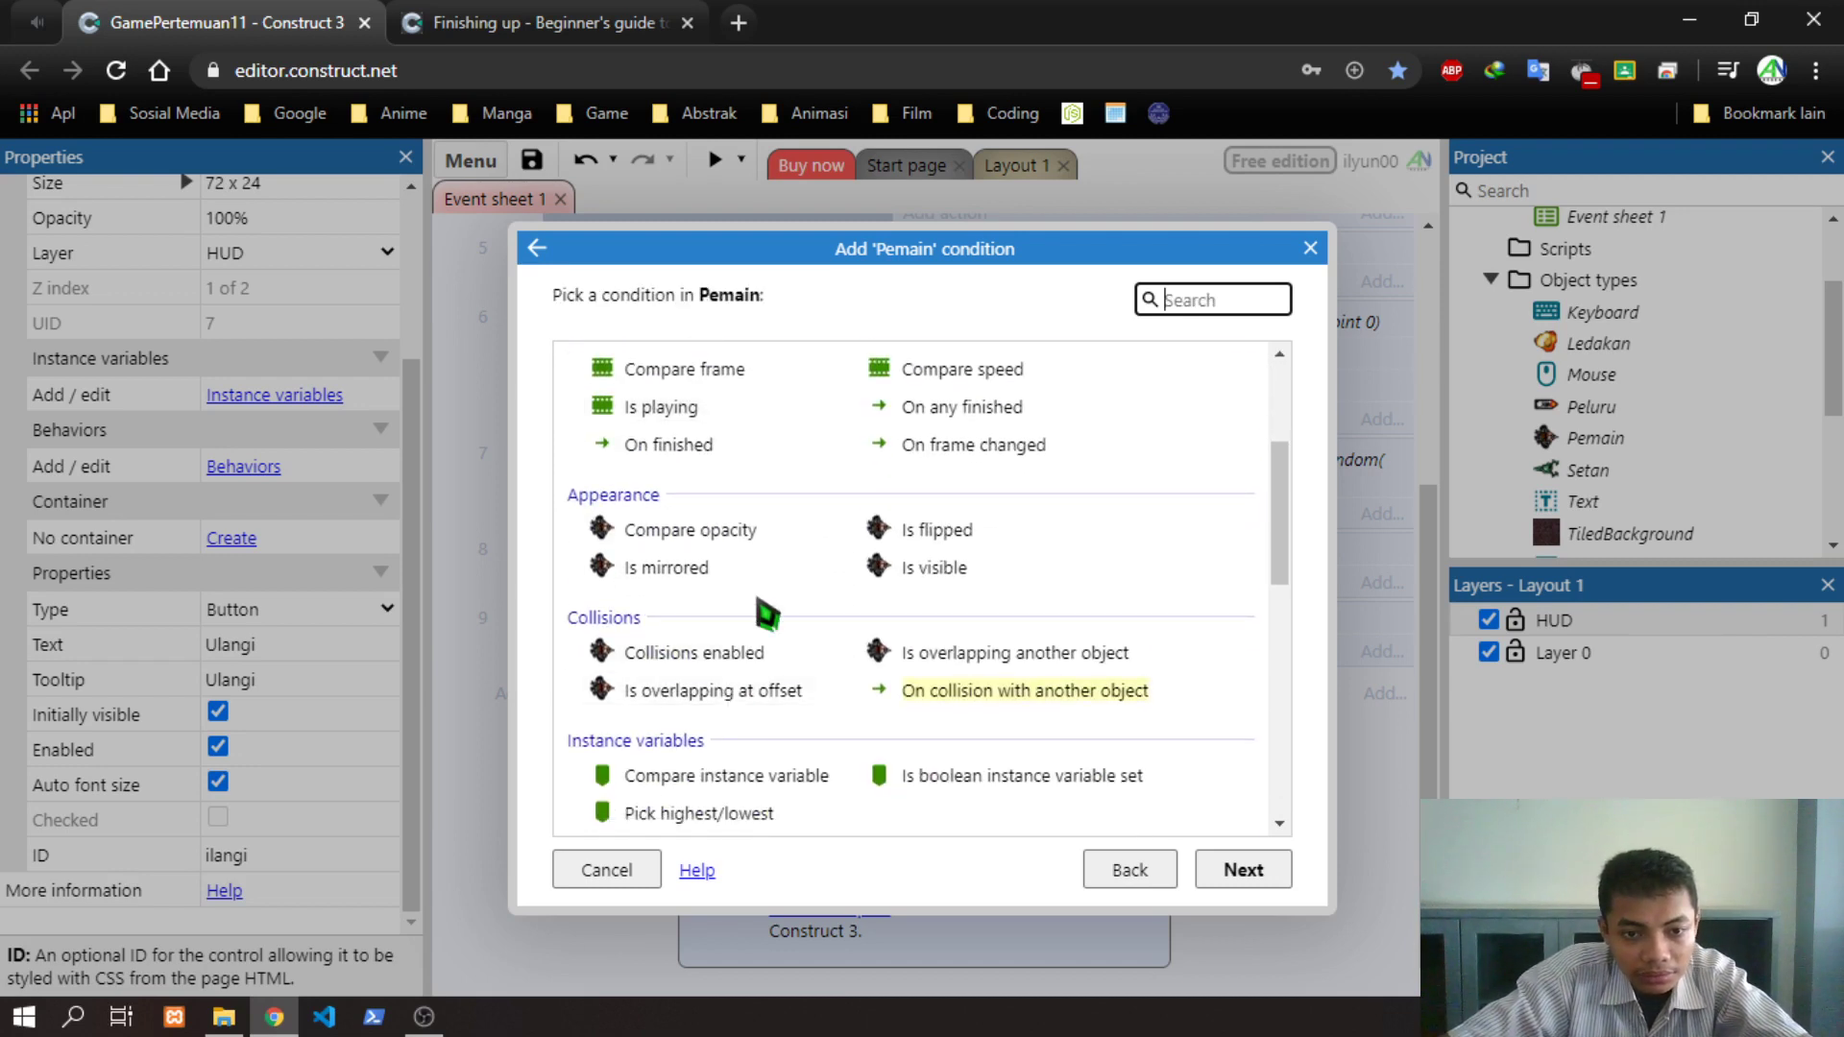
pyautogui.write('d')
pyautogui.scroll(1, 790, 540)
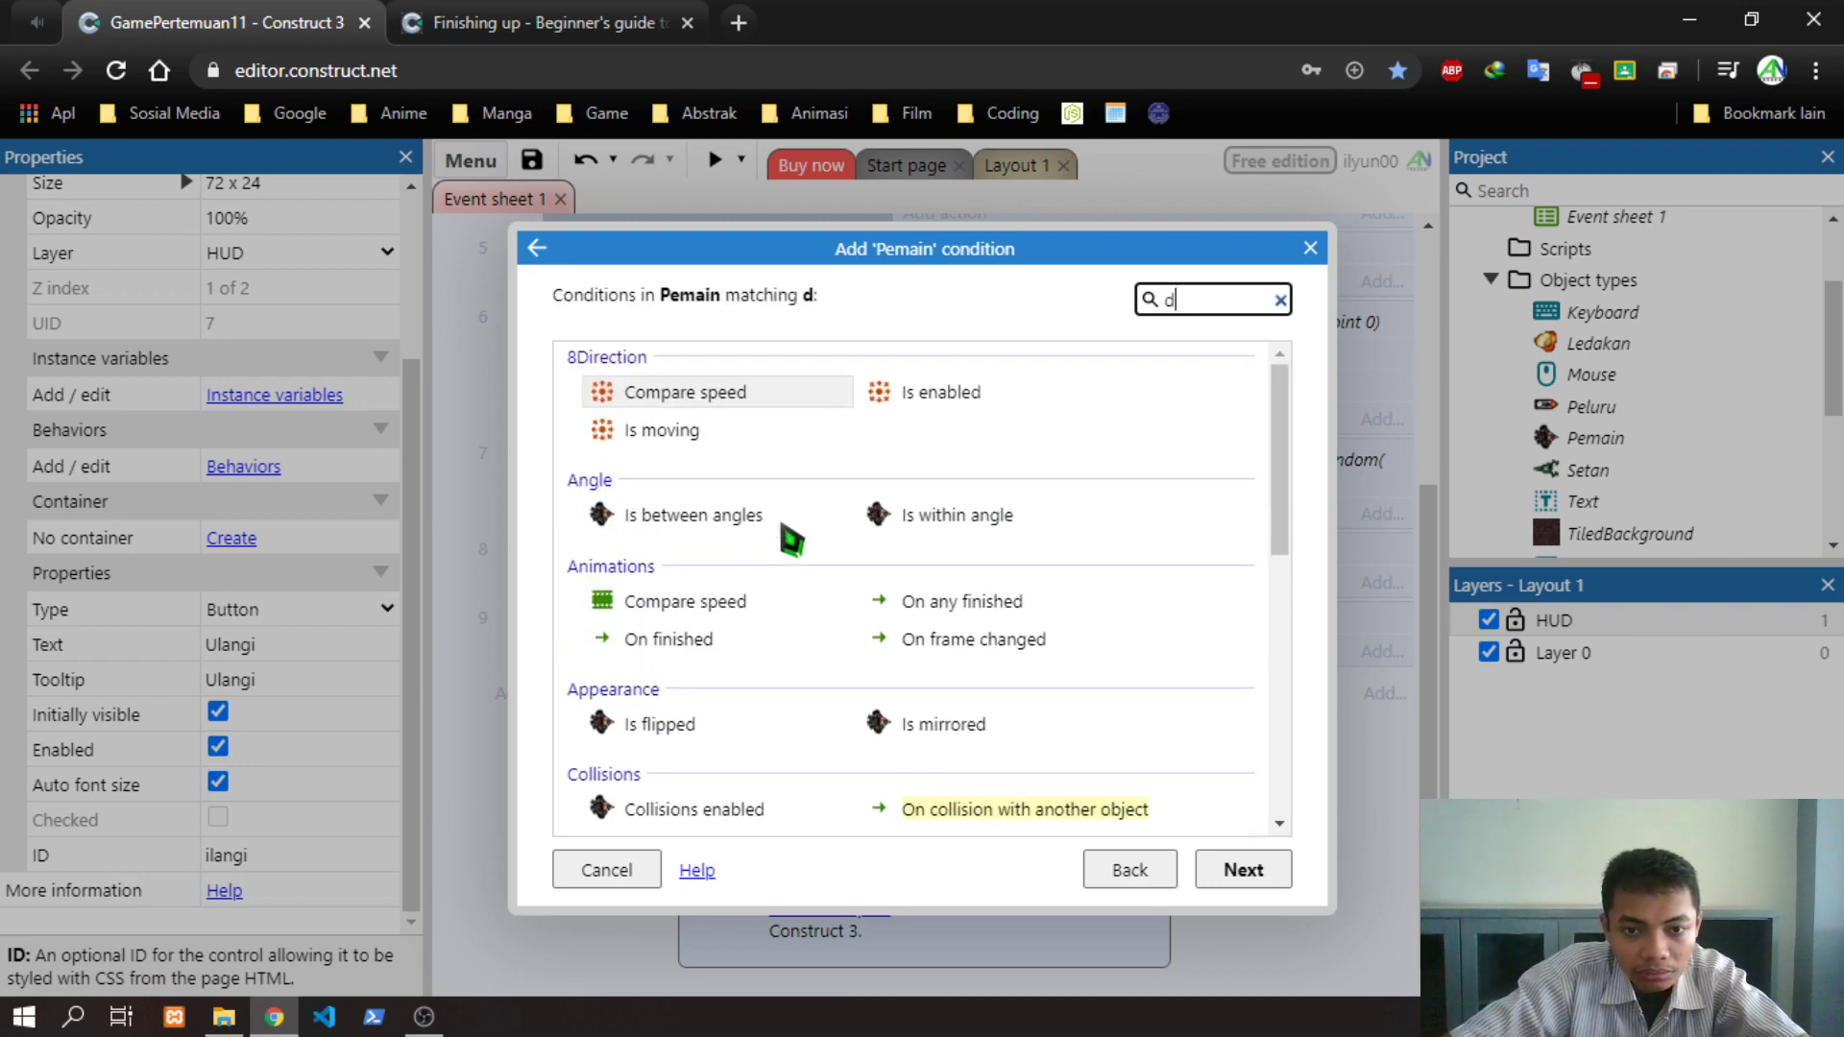
pyautogui.click(1280, 300)
pyautogui.click(1310, 248)
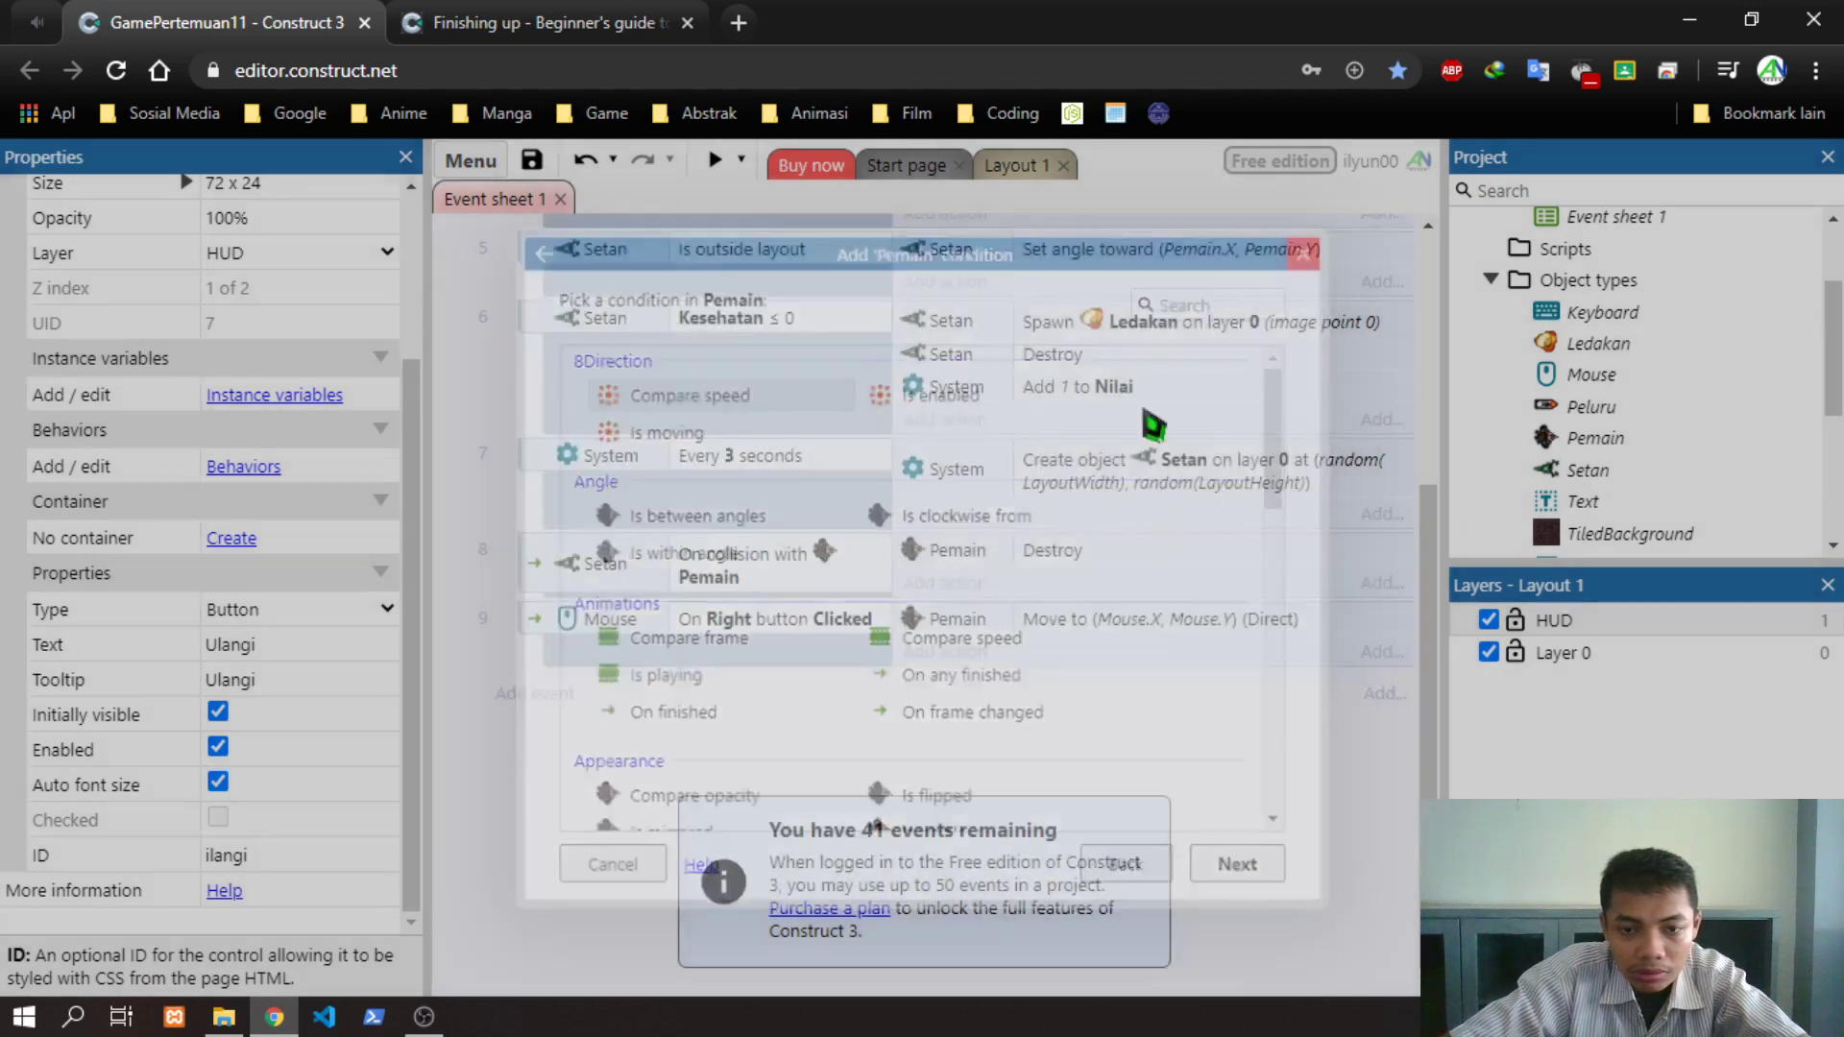
pyautogui.click(538, 694)
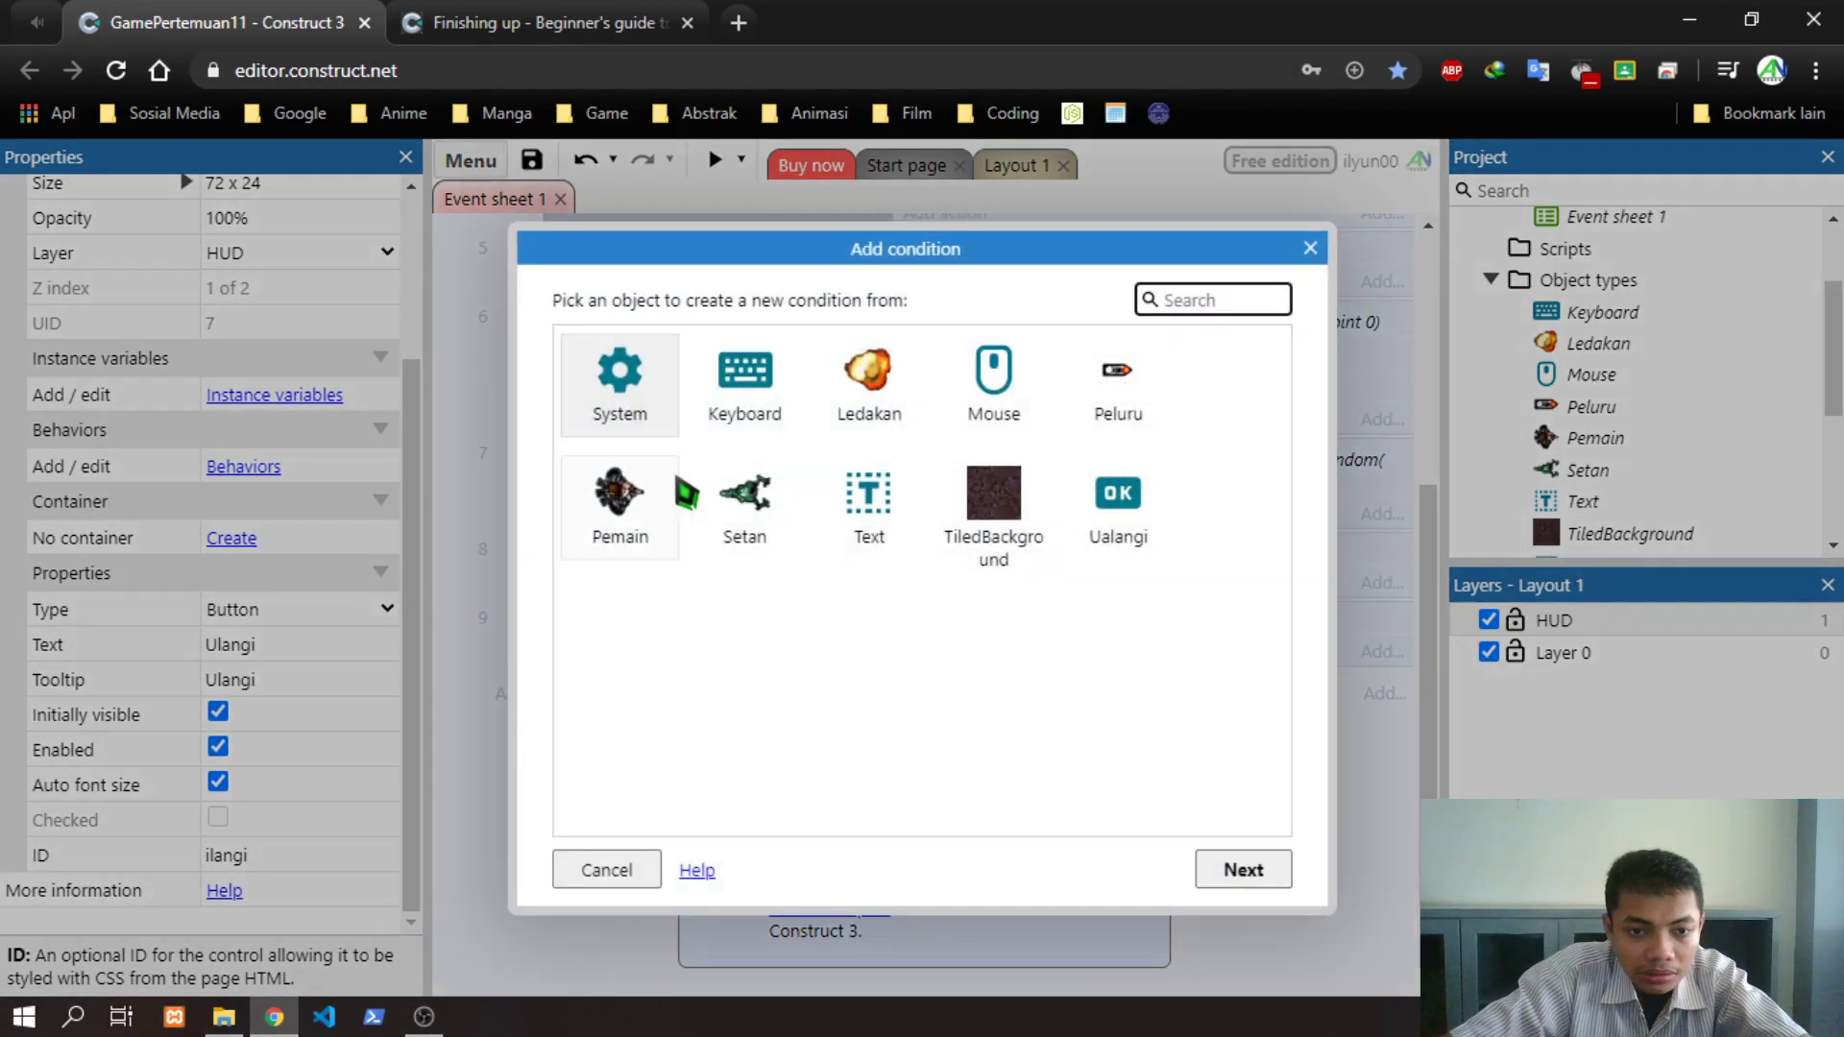
pyautogui.doubleClick(623, 387)
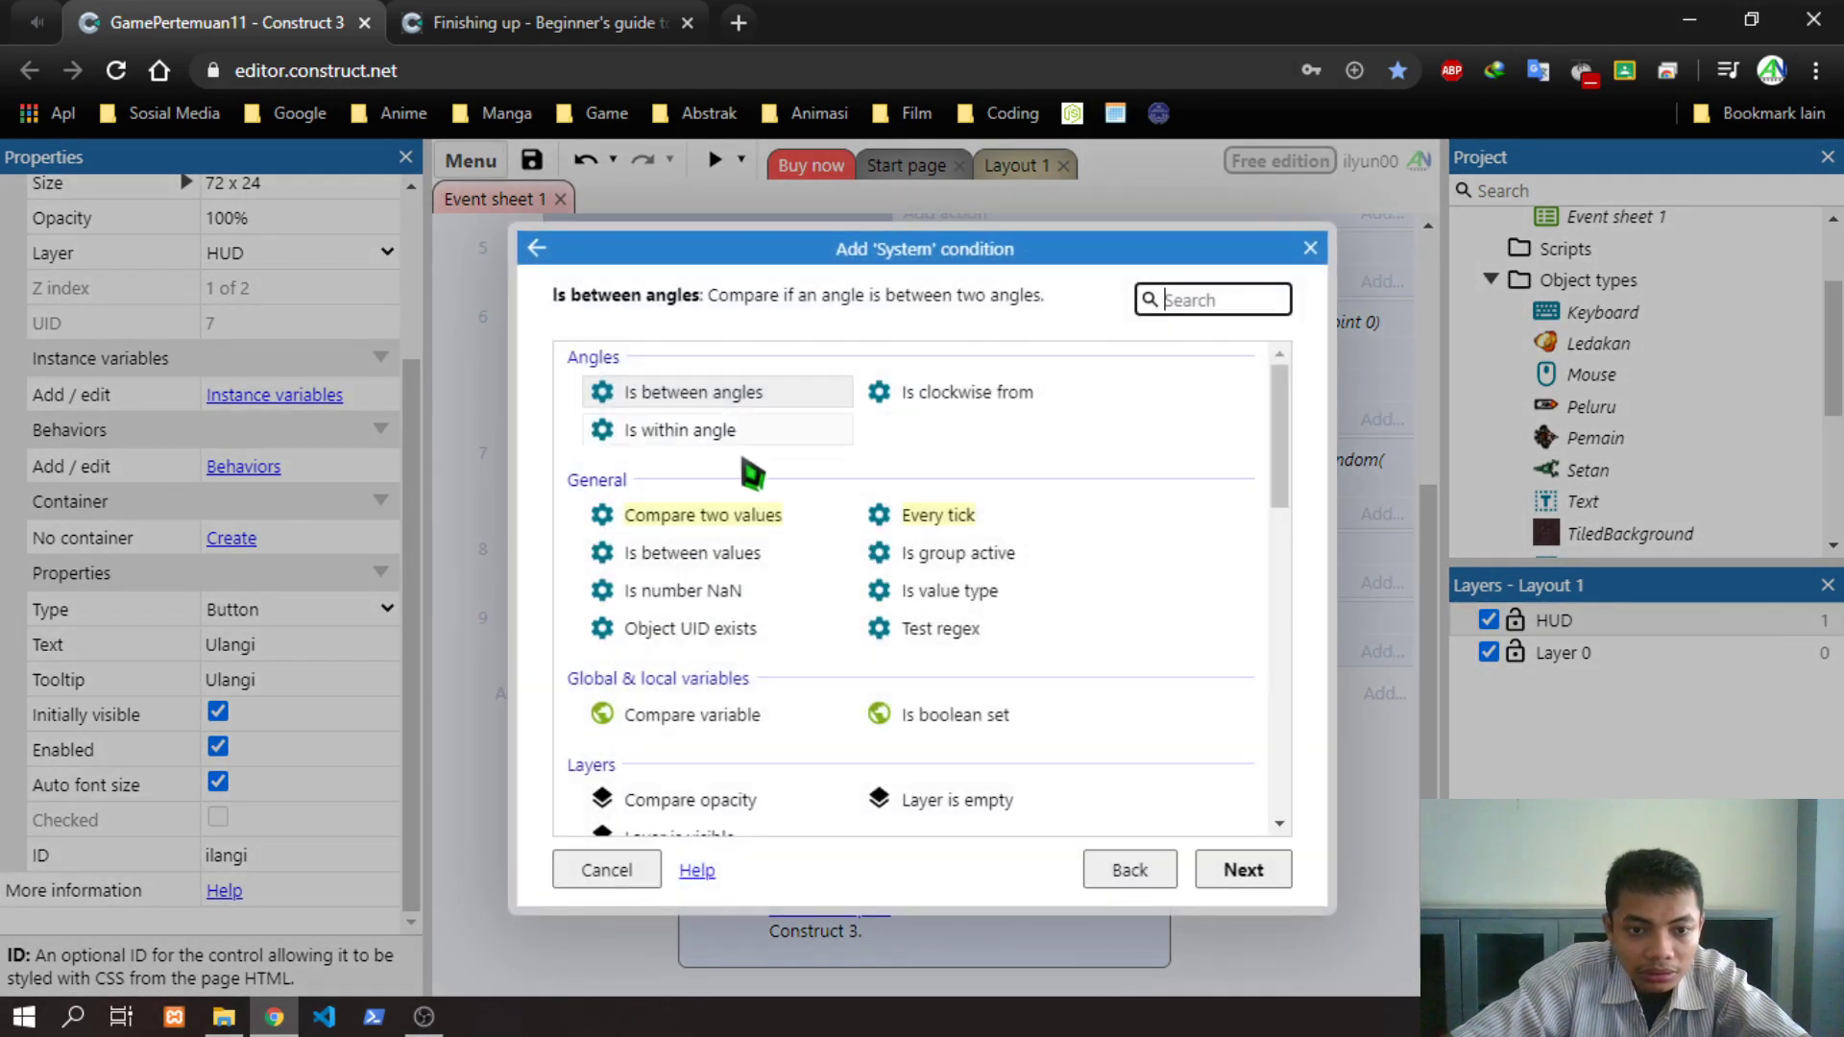
pyautogui.scroll(-5, 994, 501)
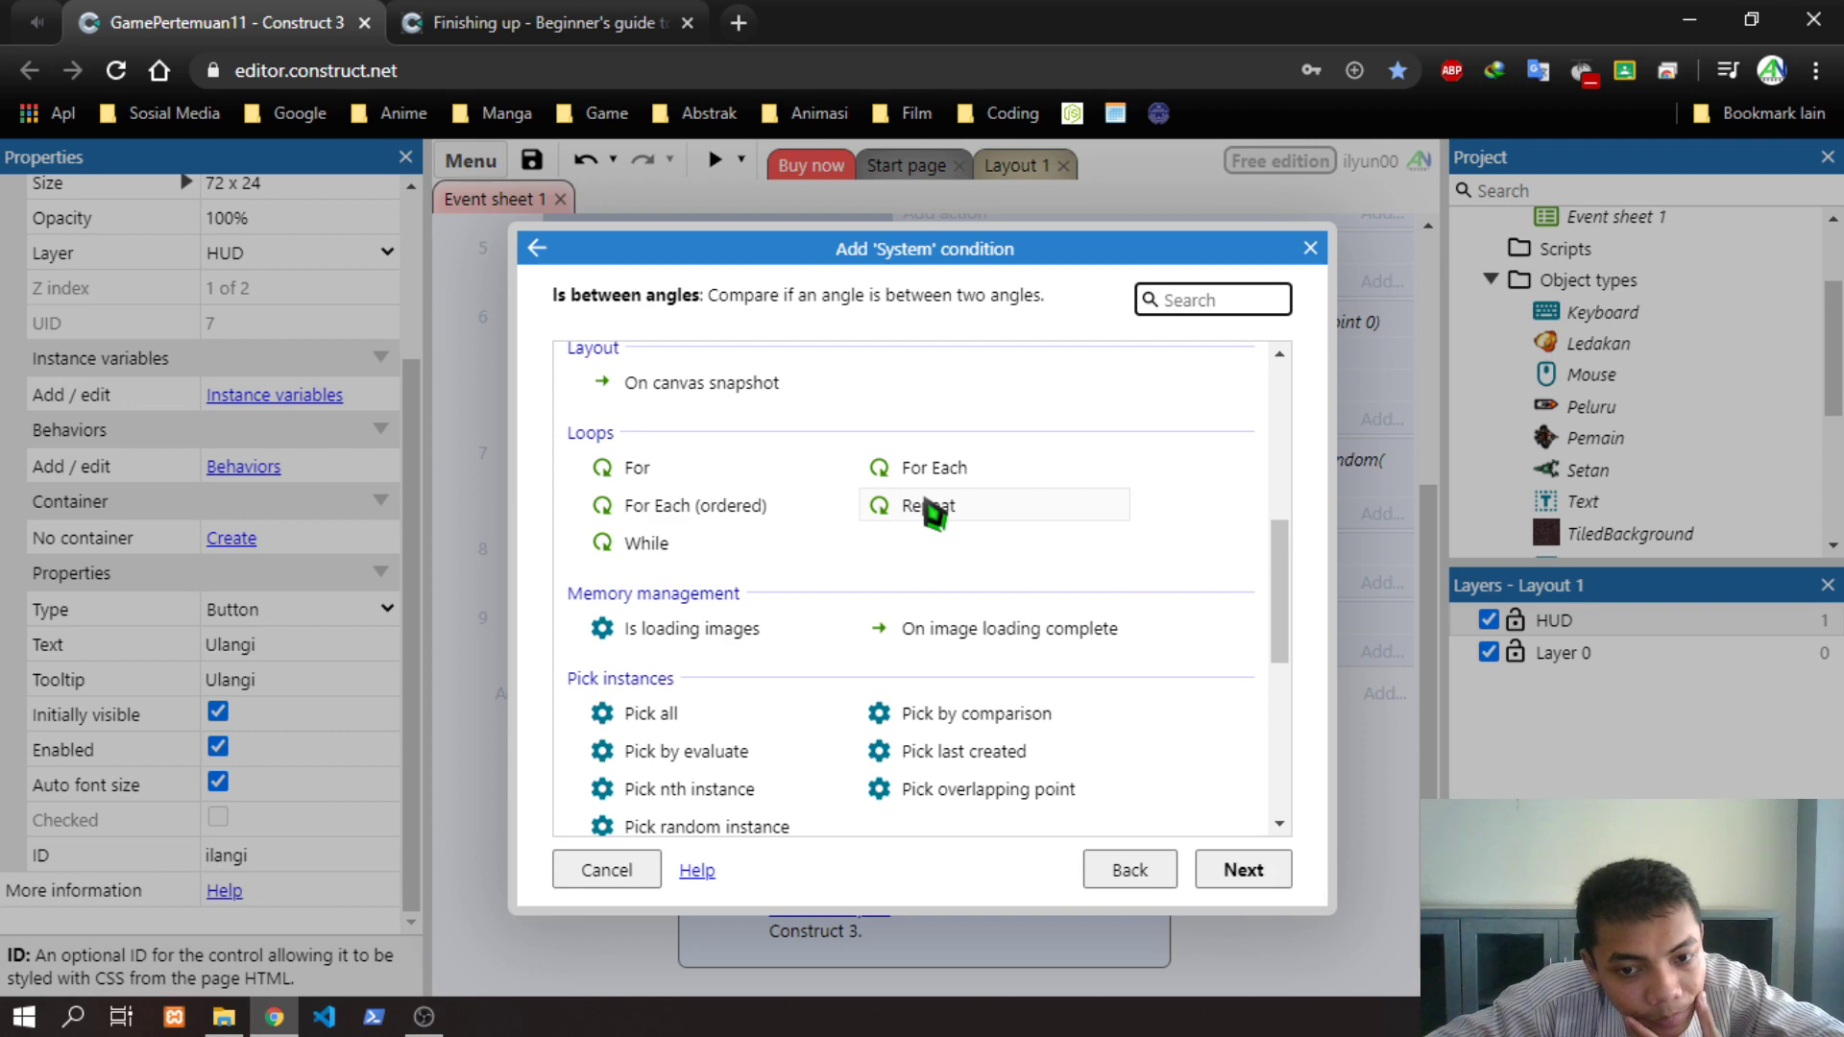
pyautogui.click(1310, 248)
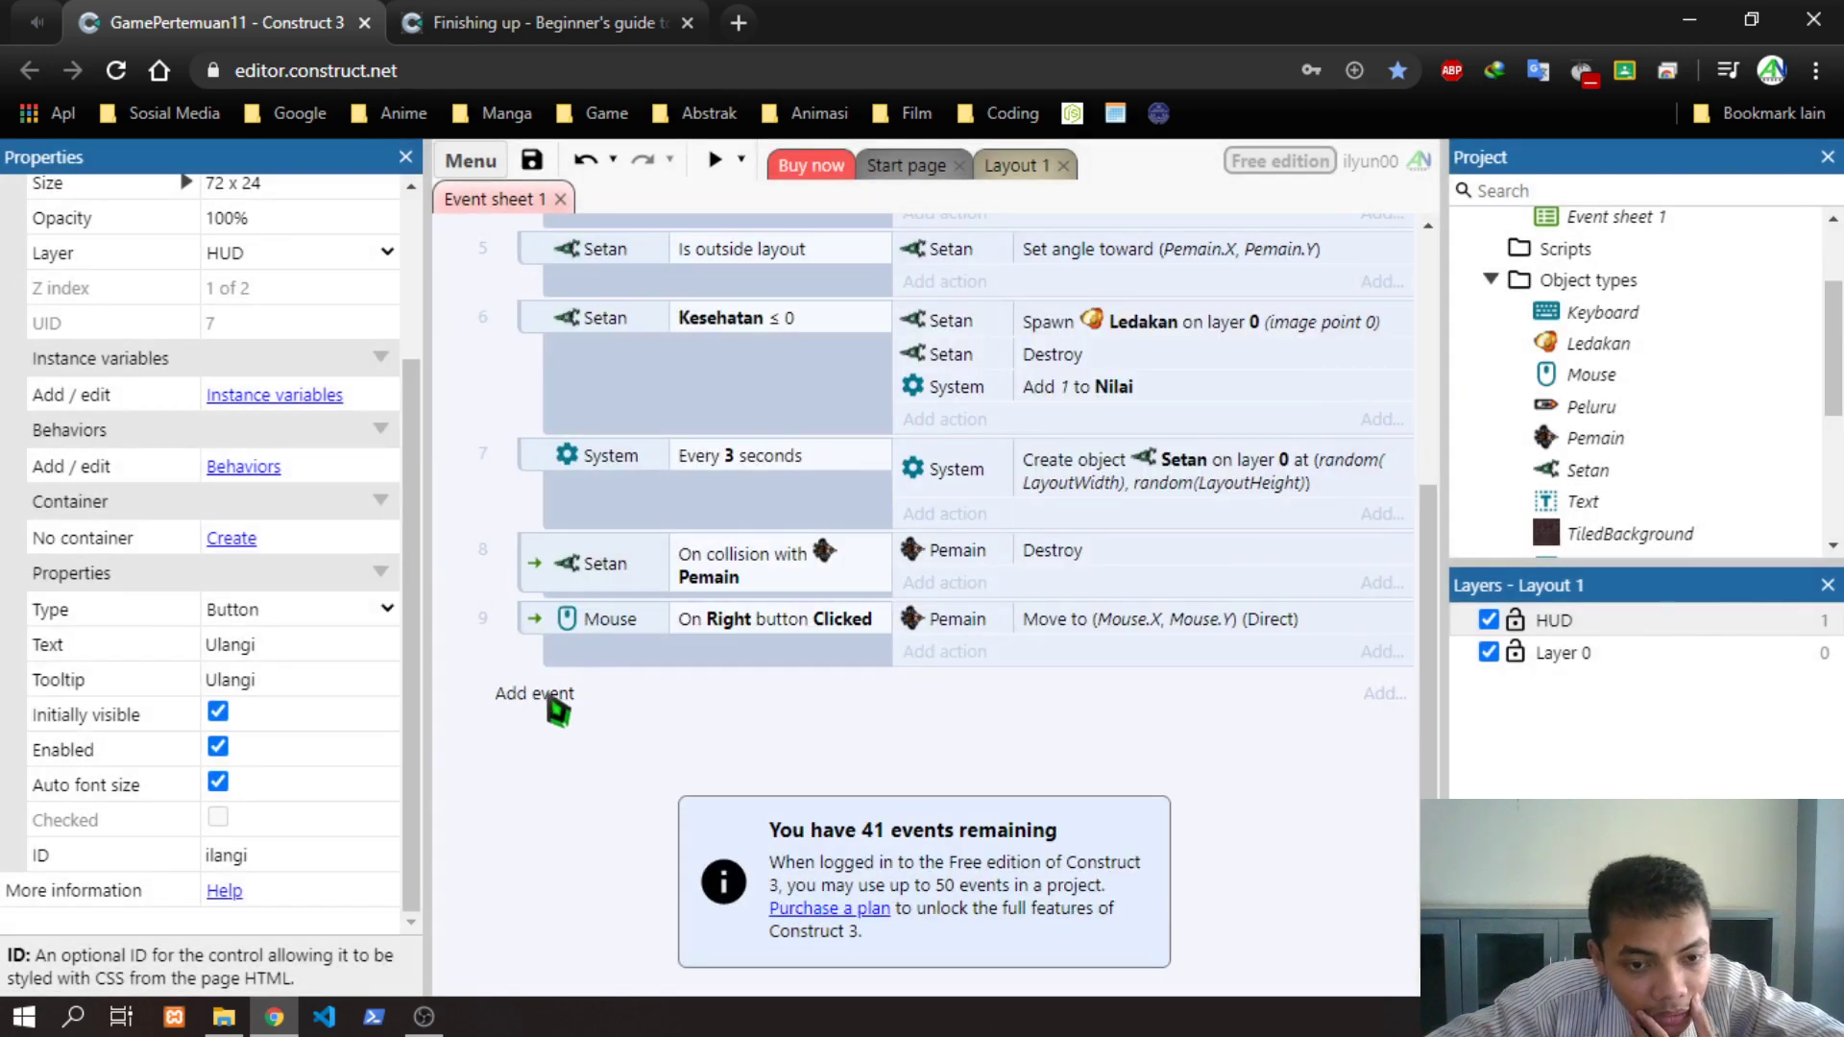
pyautogui.click(552, 700)
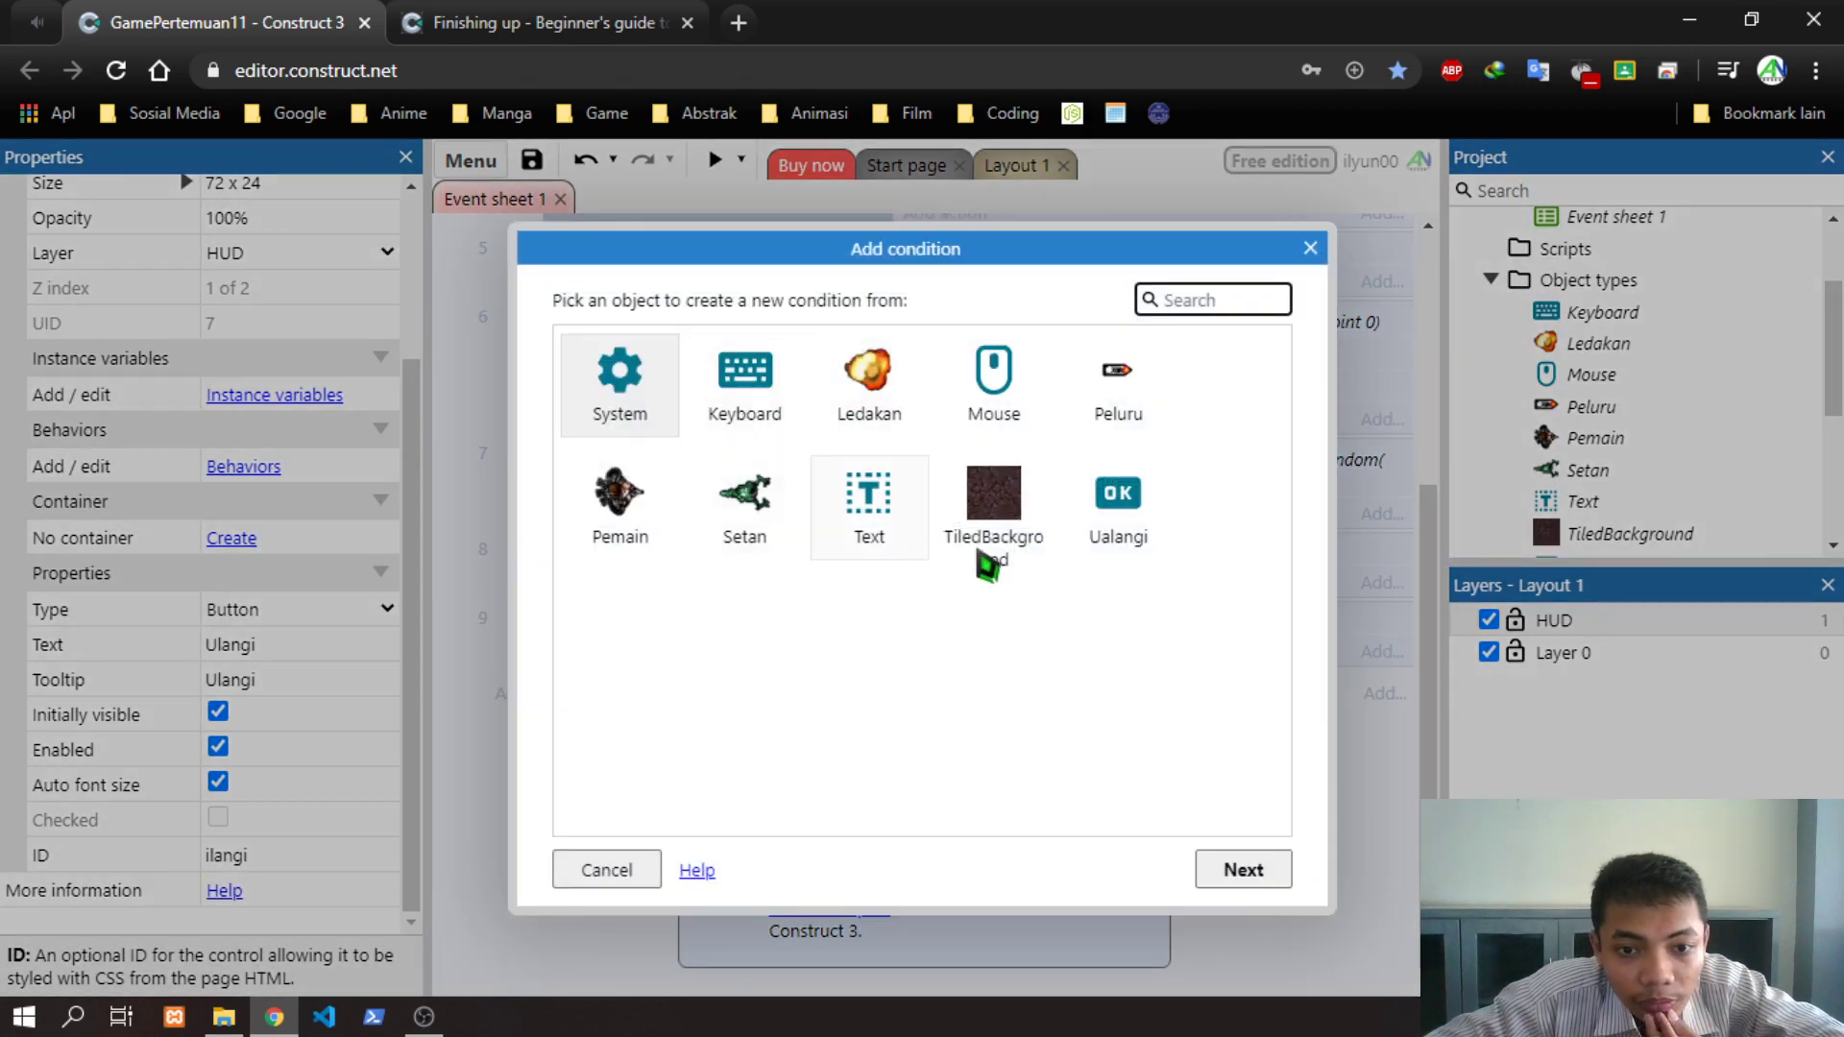
pyautogui.click(1151, 521)
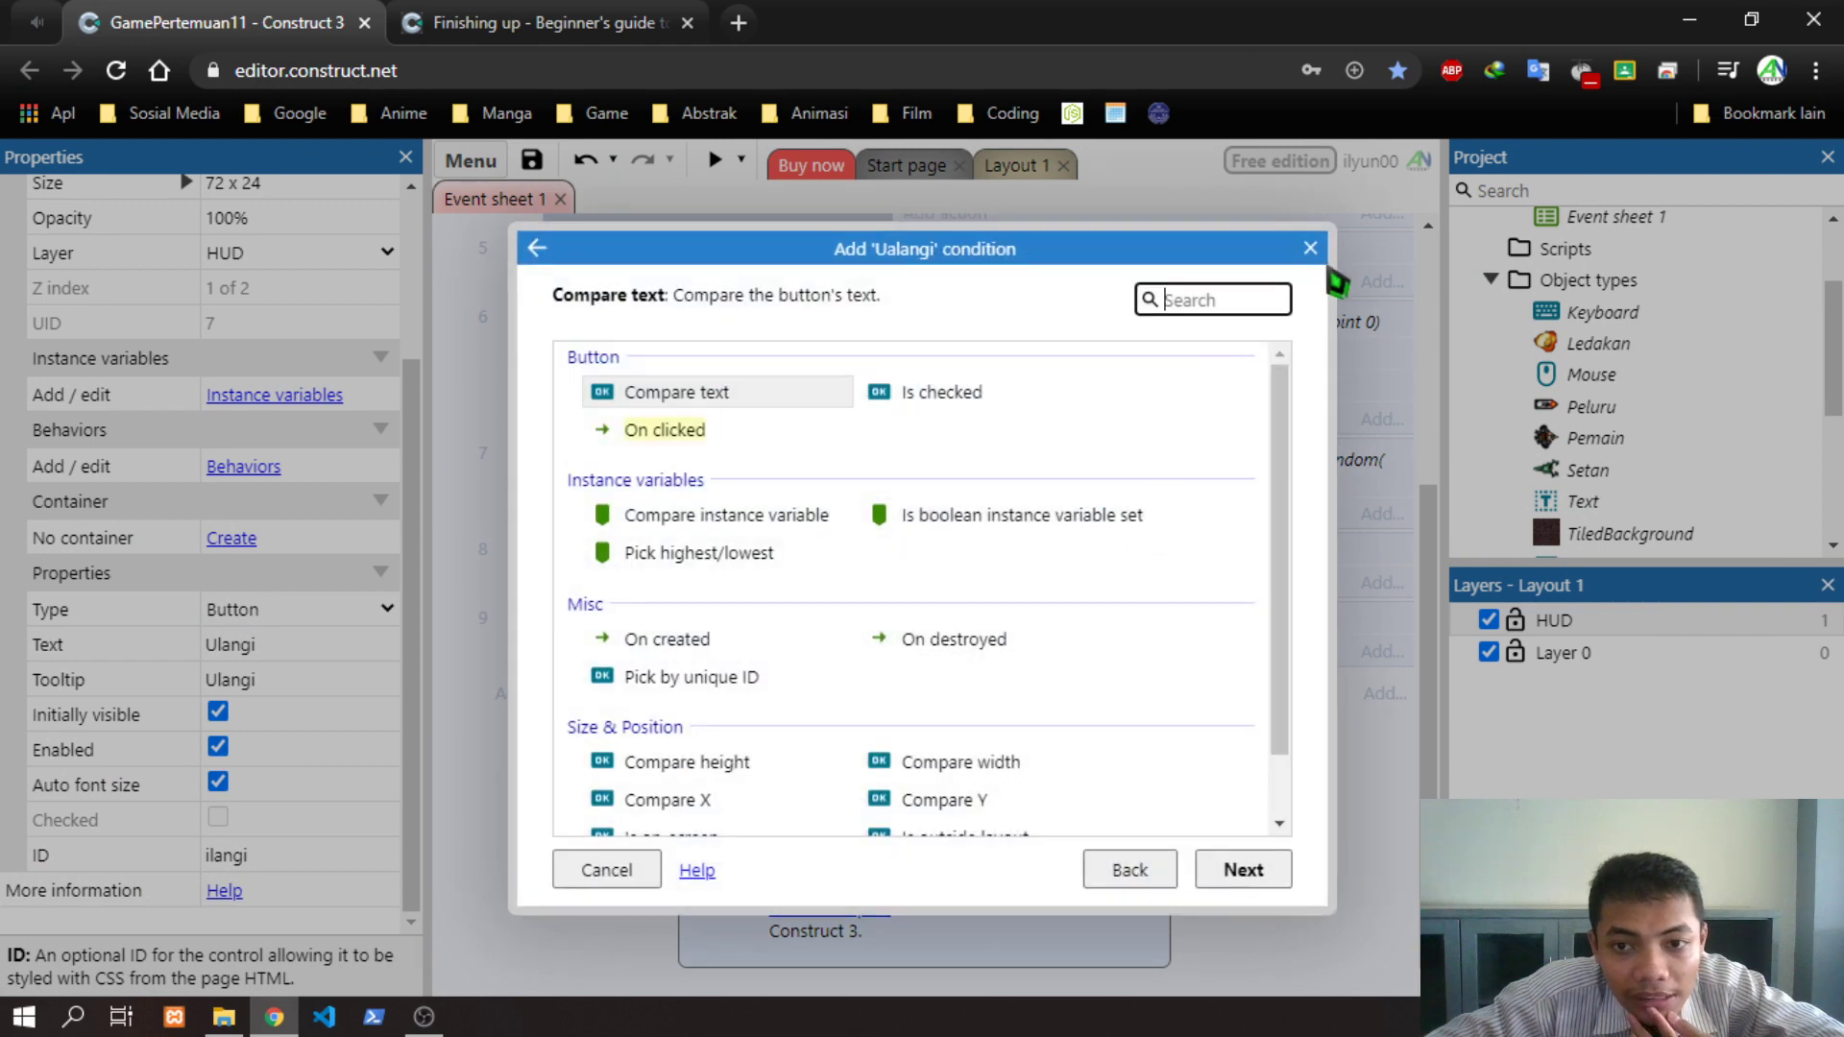
pyautogui.click(1310, 247)
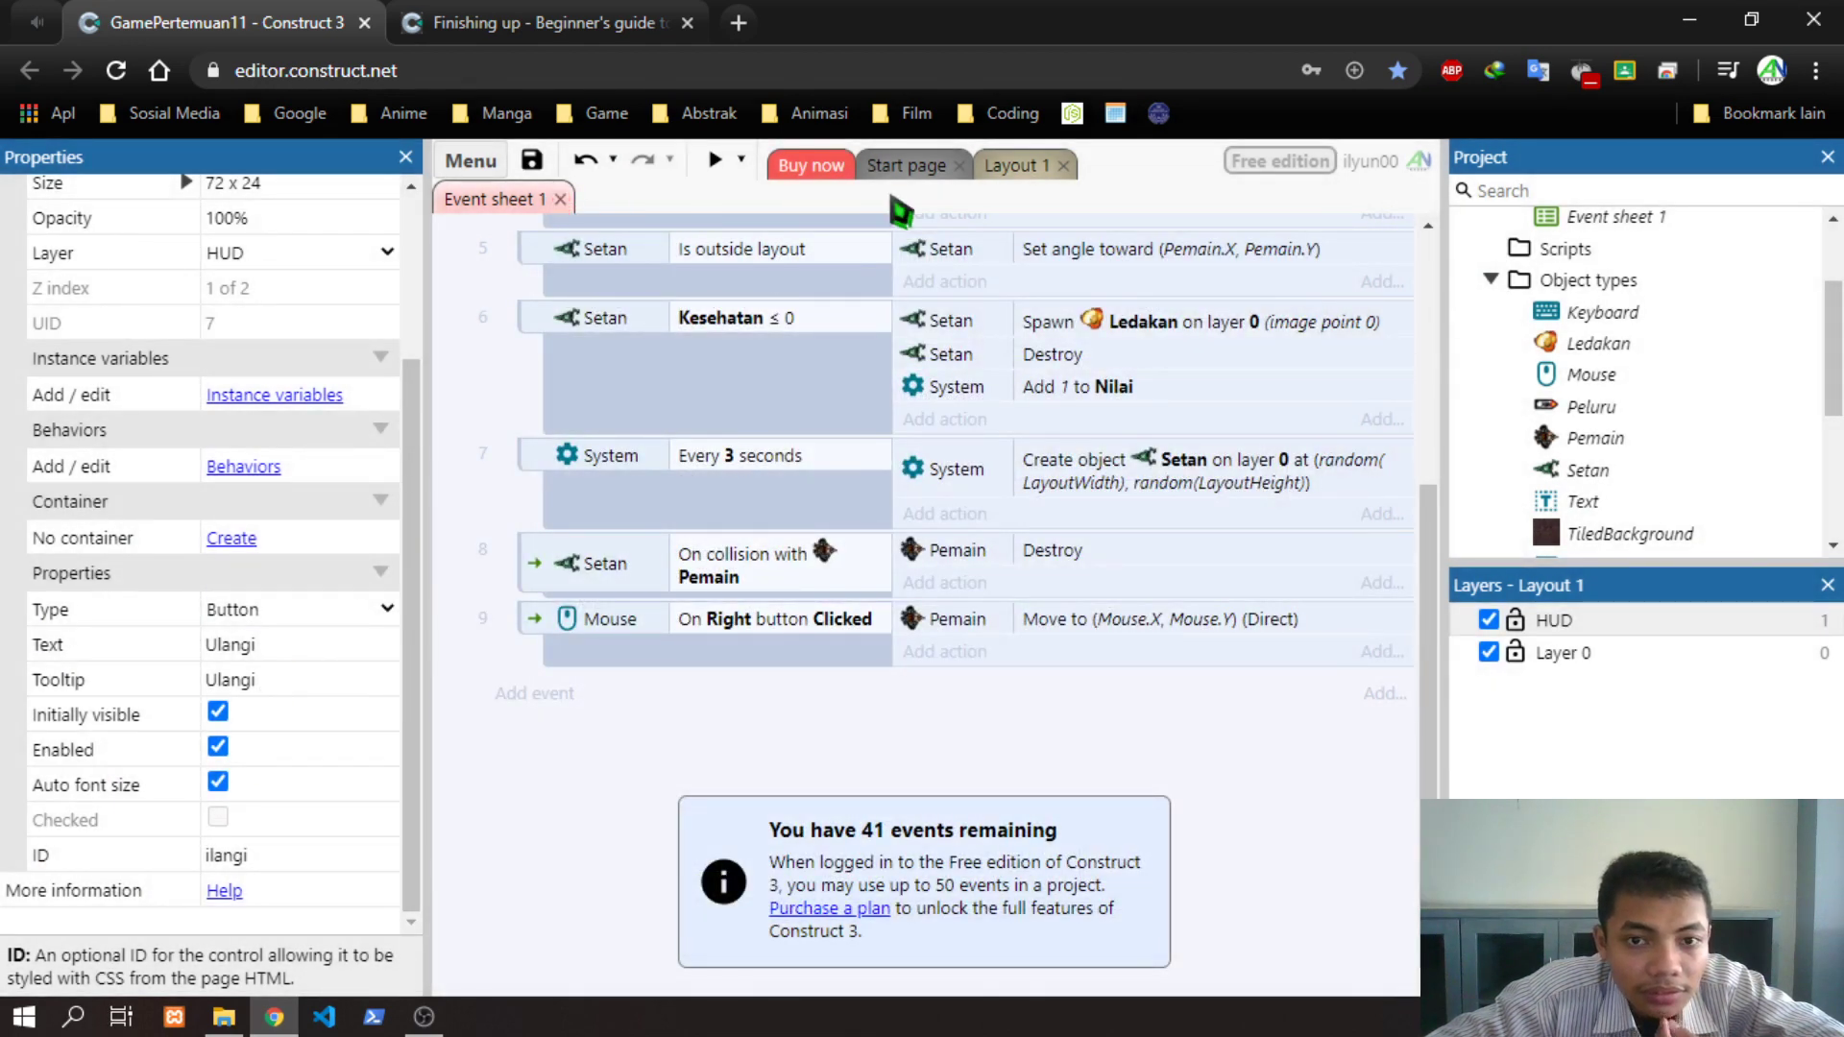
# Correct the Ulangi button's ID in Layout 1 to ulangi
pyautogui.click(1021, 168)
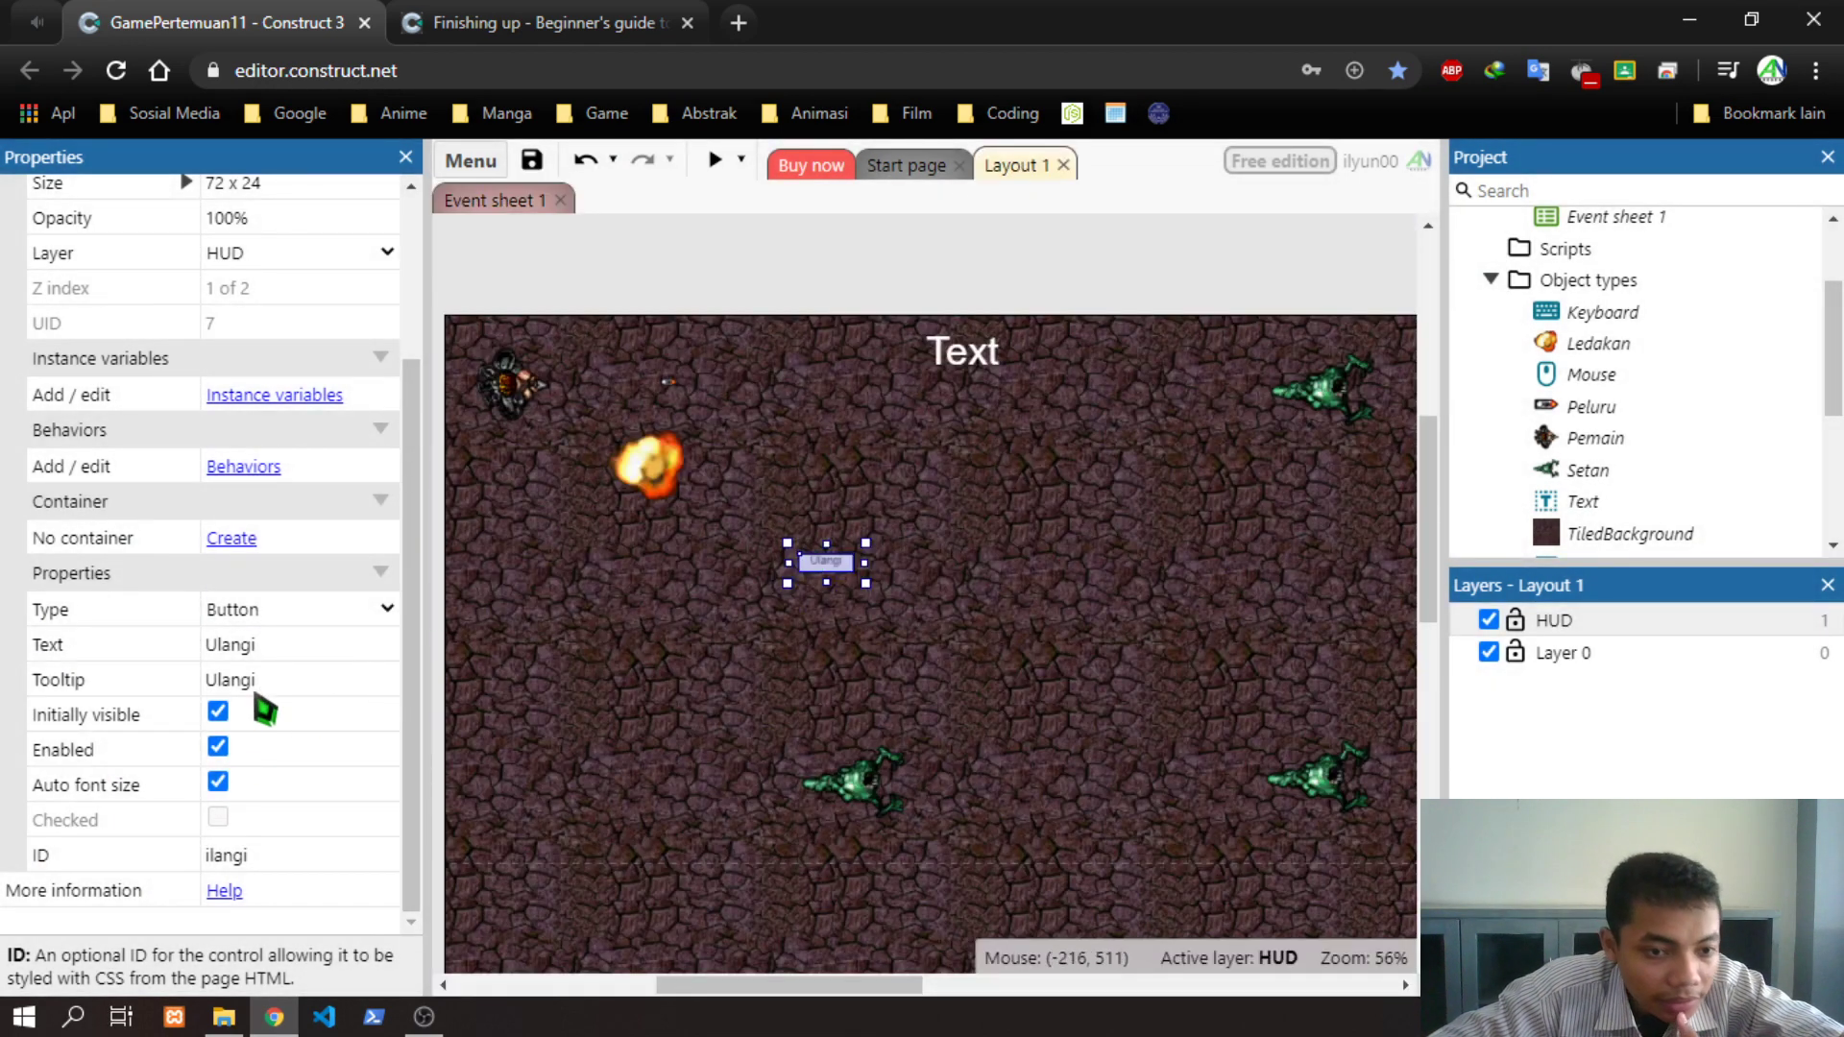
pyautogui.click(217, 864)
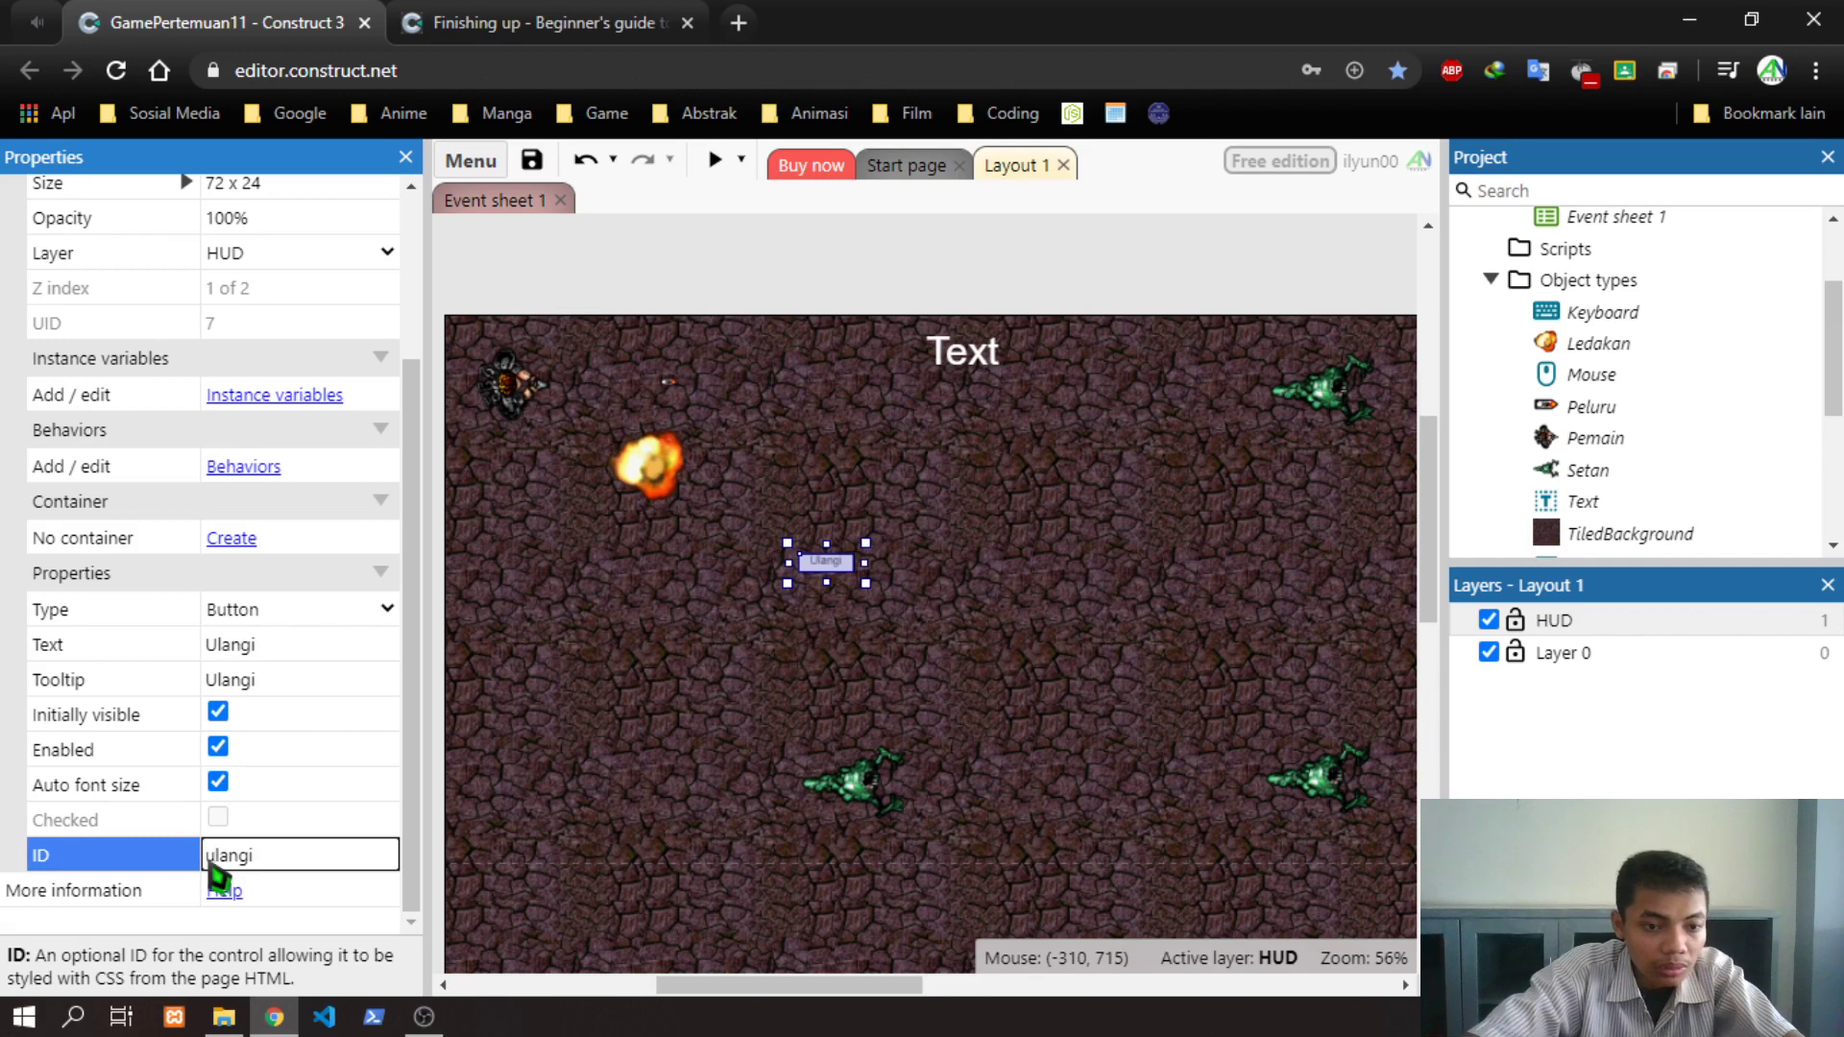
pyautogui.press('Tab')
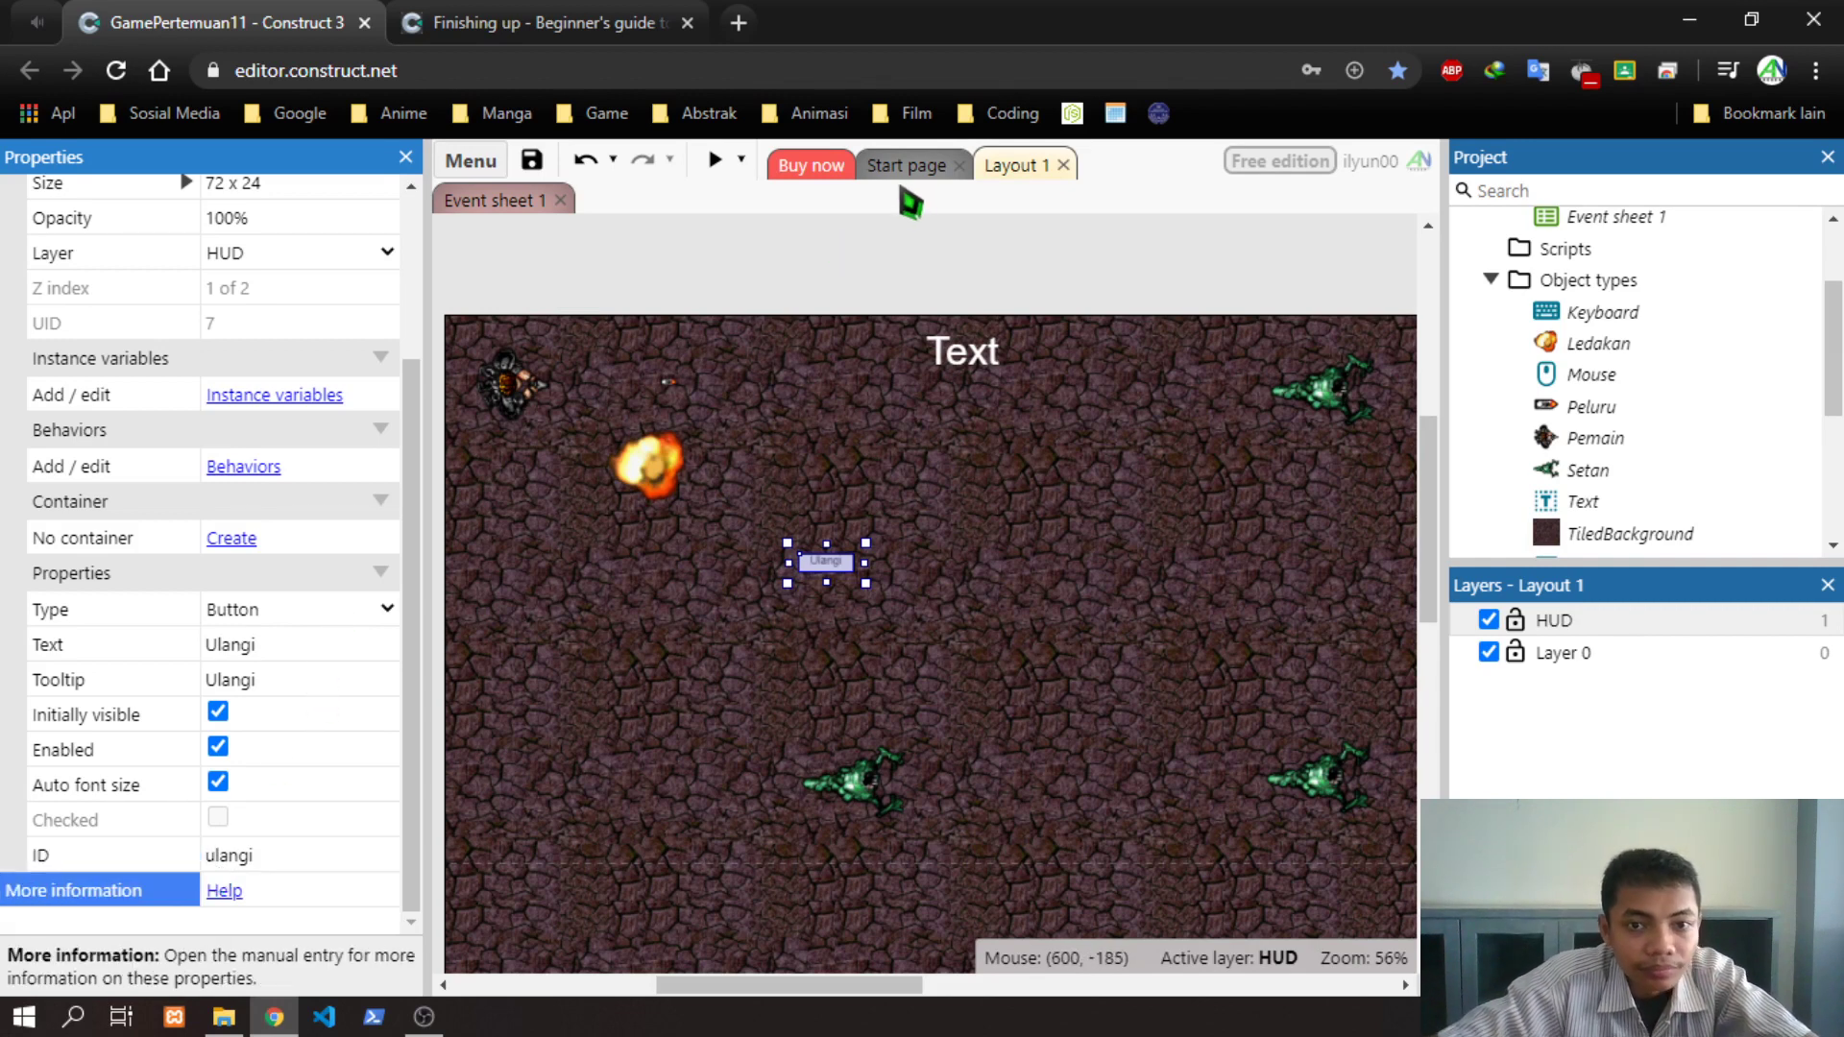
# Add a new event at the end of Event sheet 1 with the Pemain condition On destroyed
pyautogui.click(531, 201)
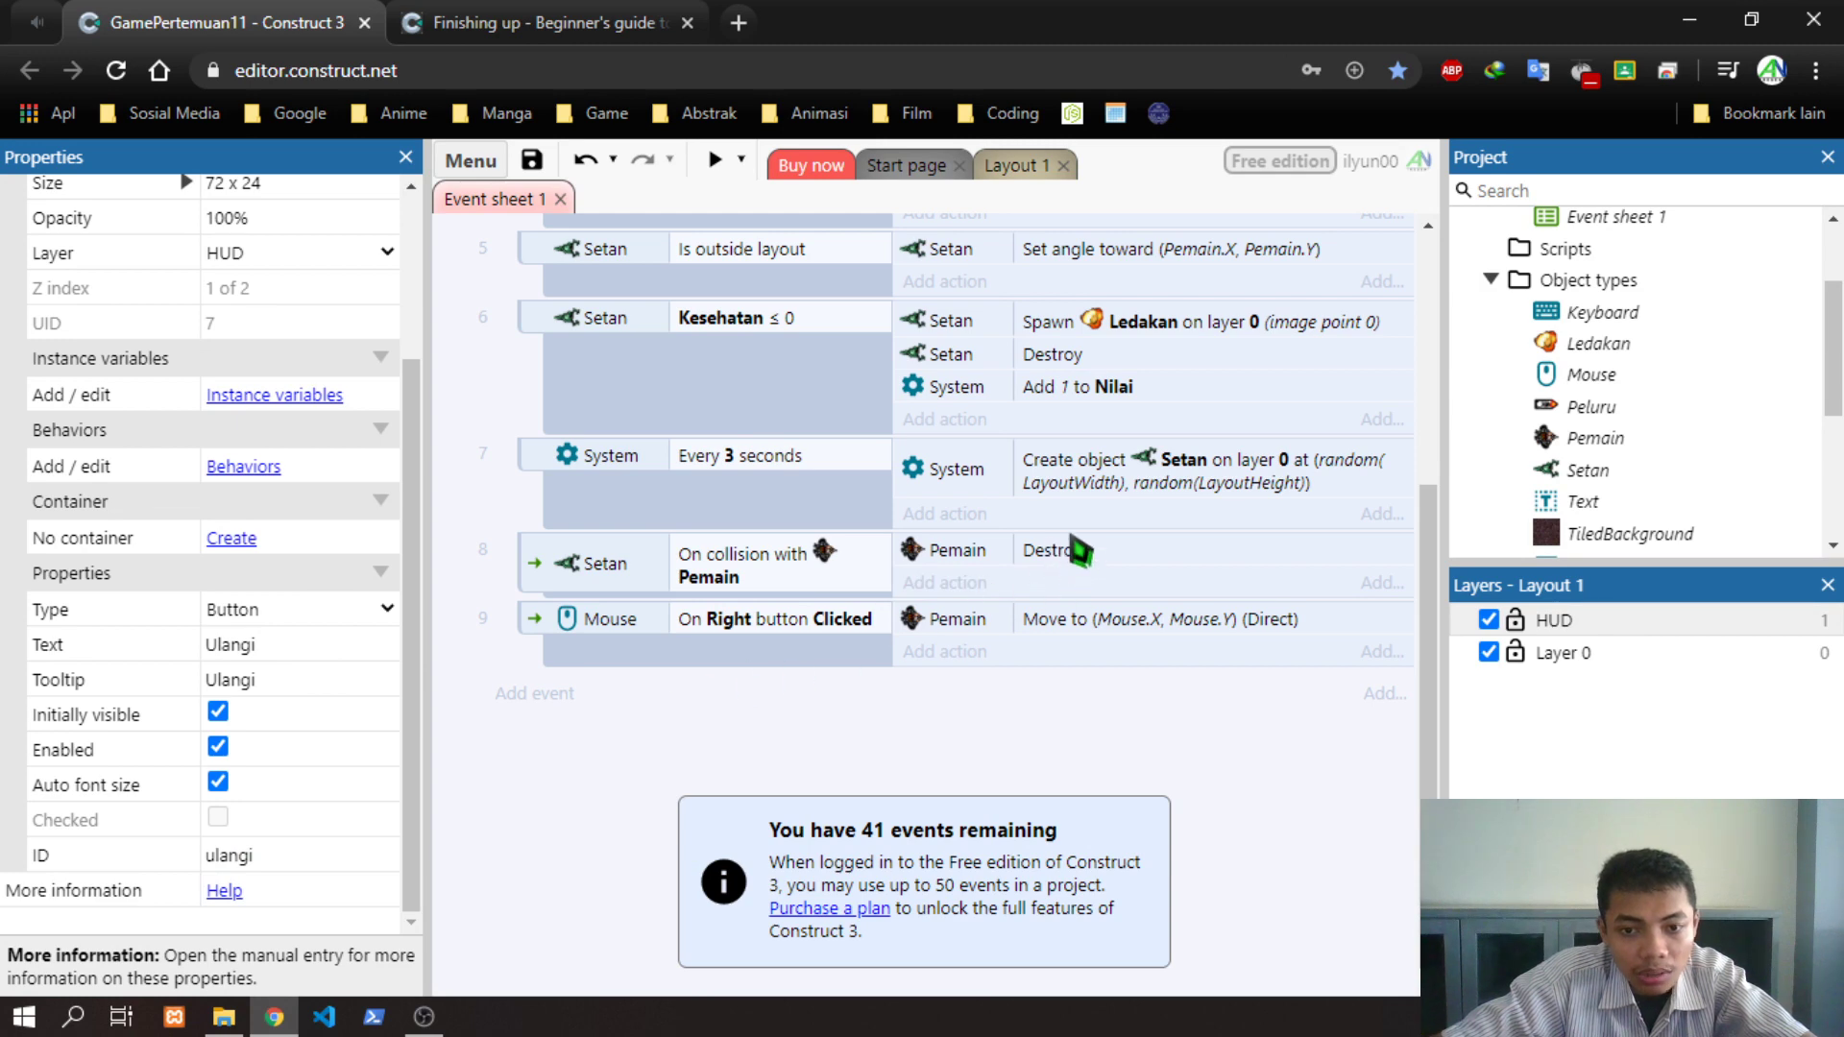
pyautogui.click(525, 704)
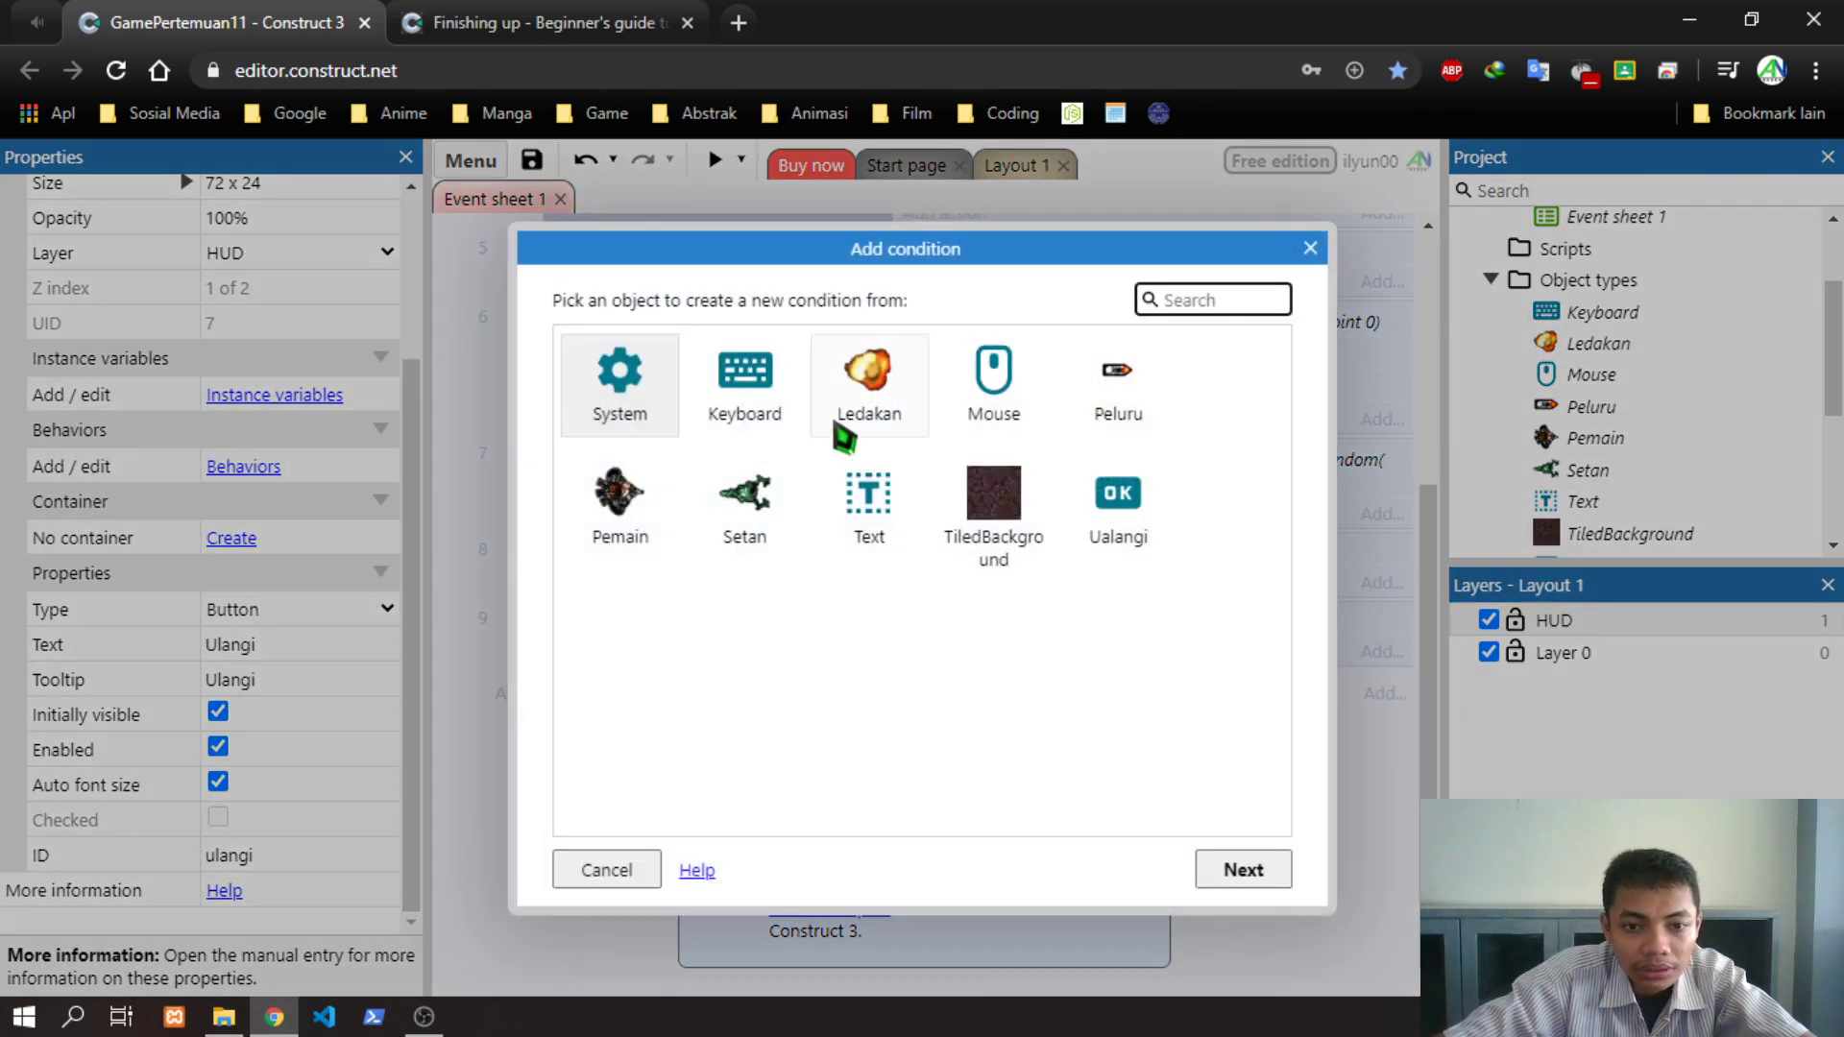
pyautogui.doubleClick(615, 509)
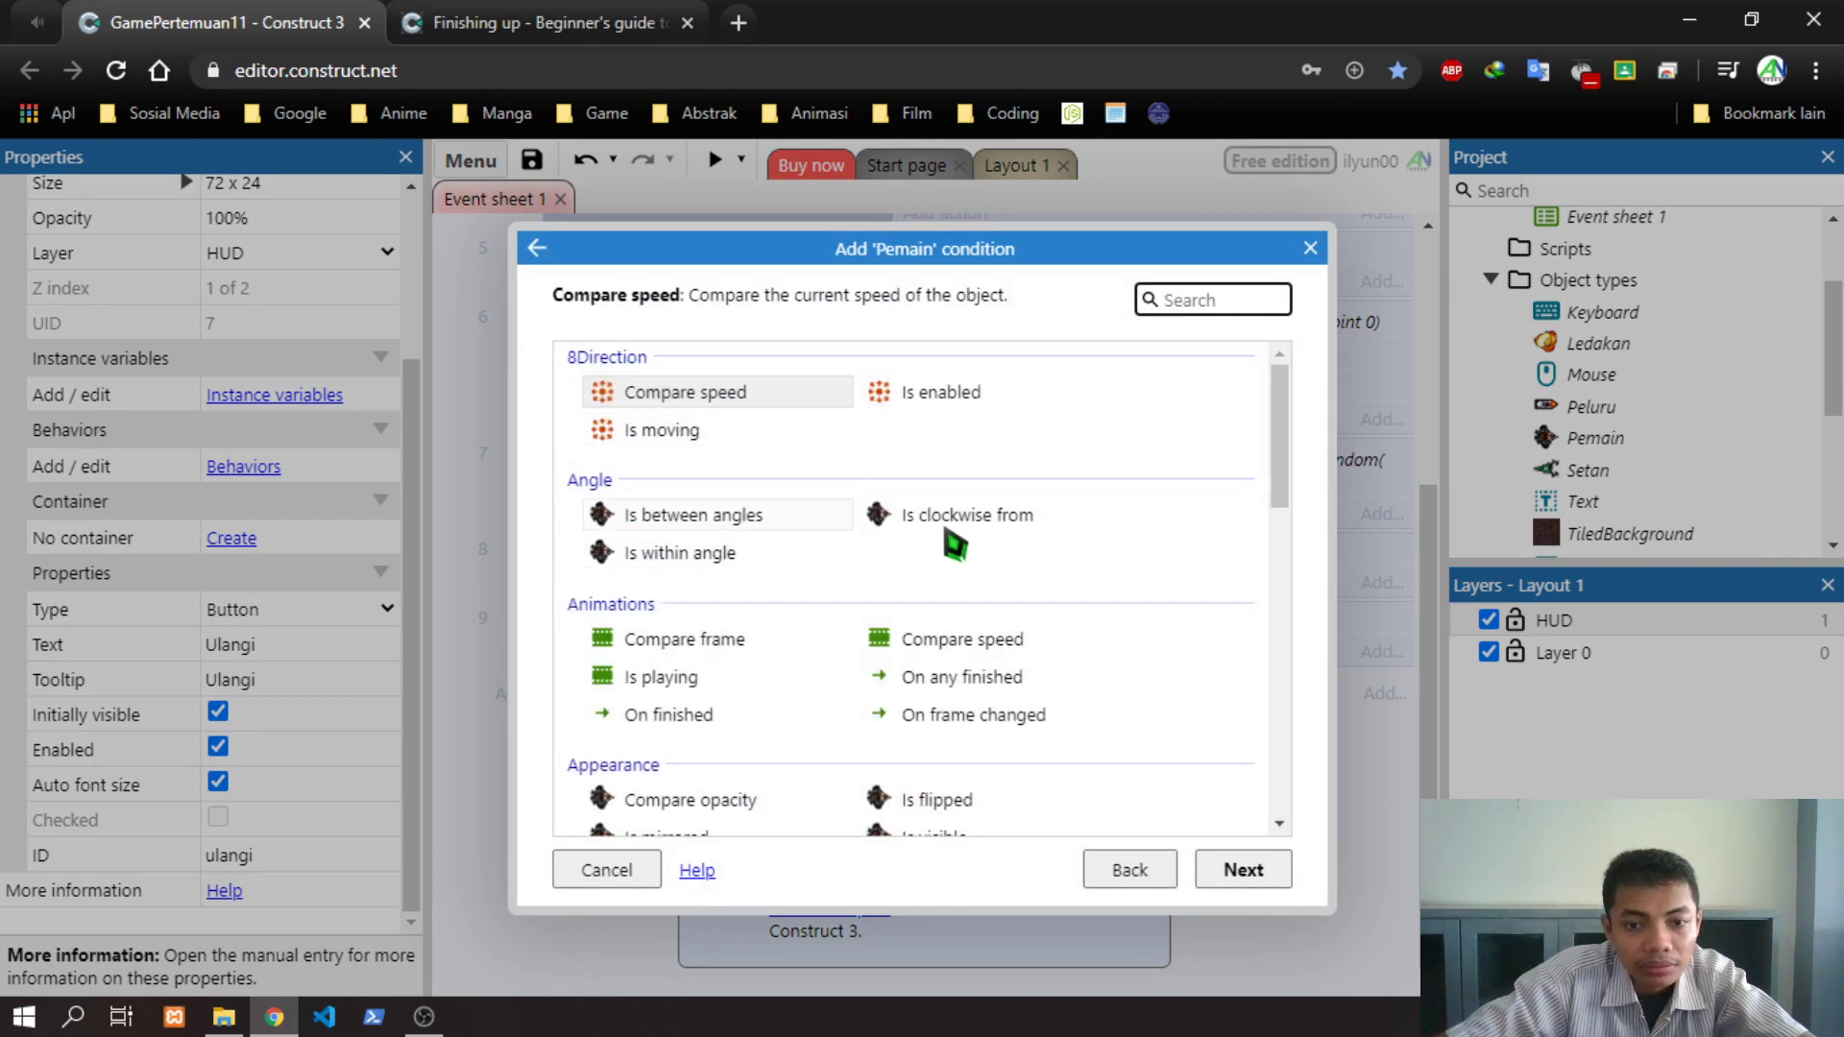
pyautogui.scroll(-3, 999, 584)
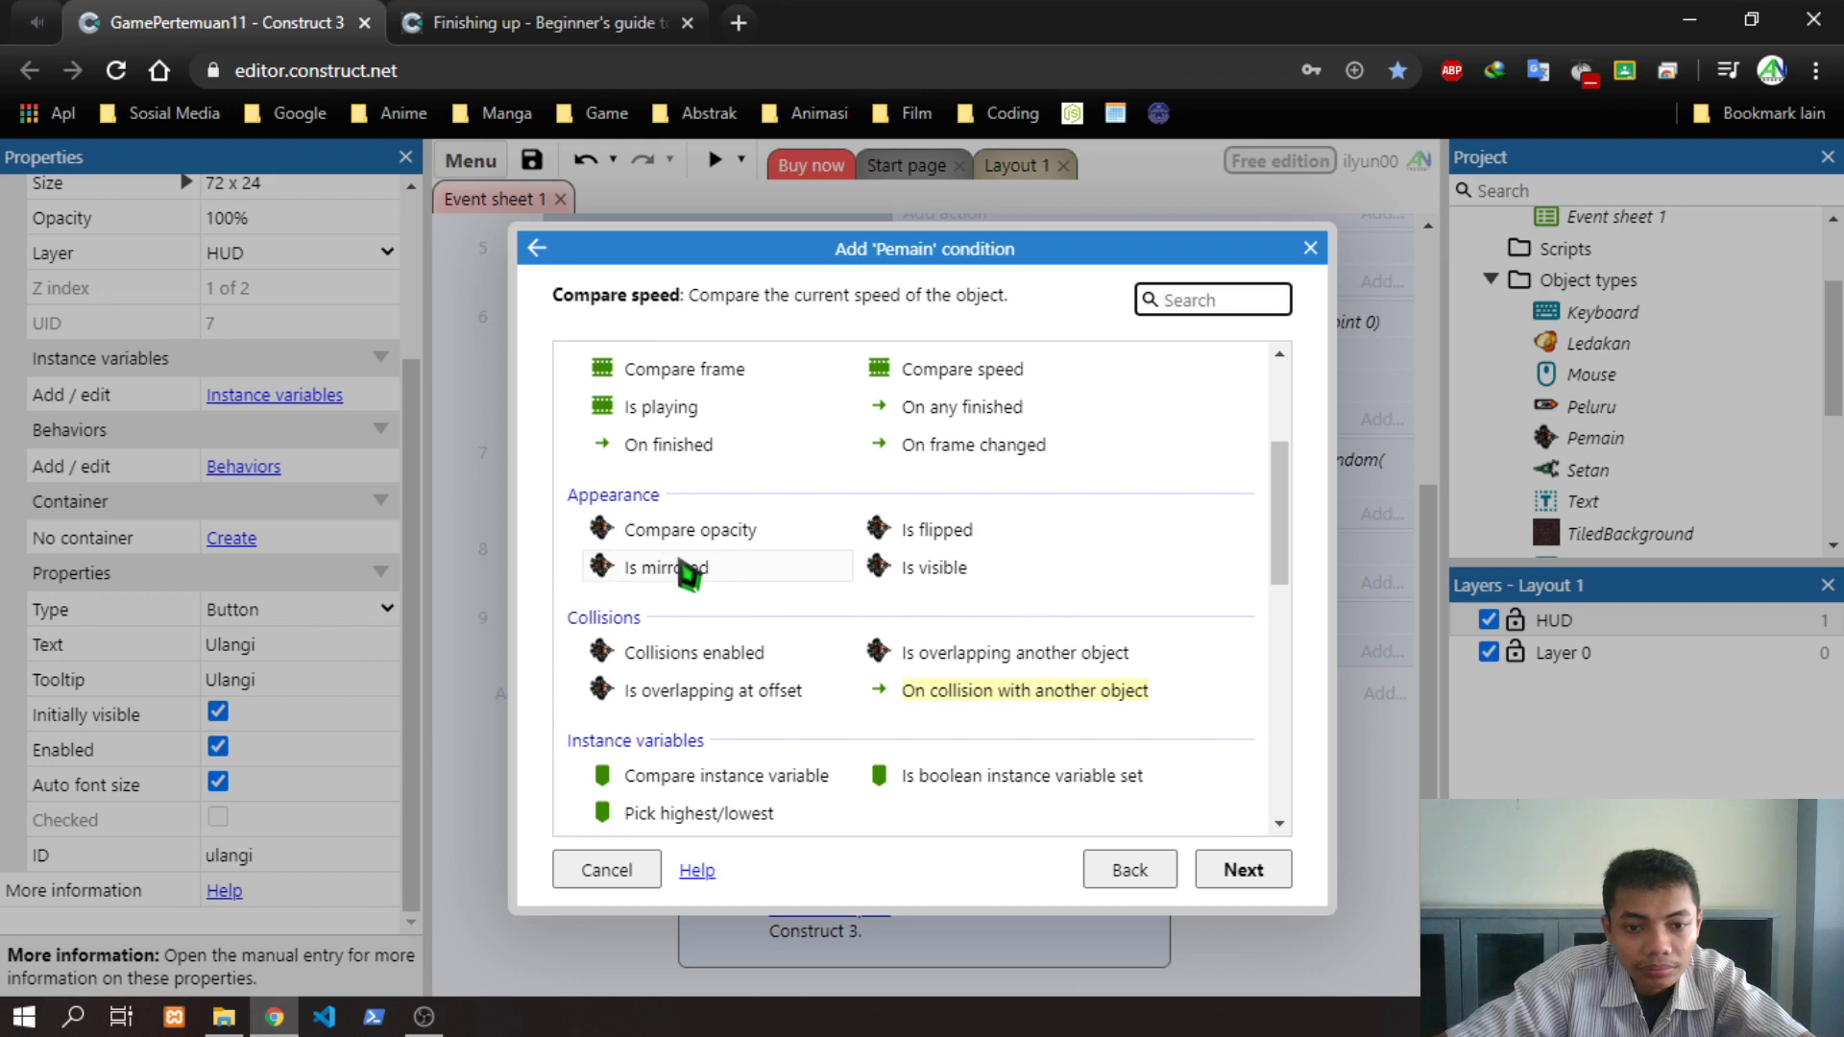
pyautogui.scroll(-3, 795, 663)
pyautogui.scroll(-5, 886, 686)
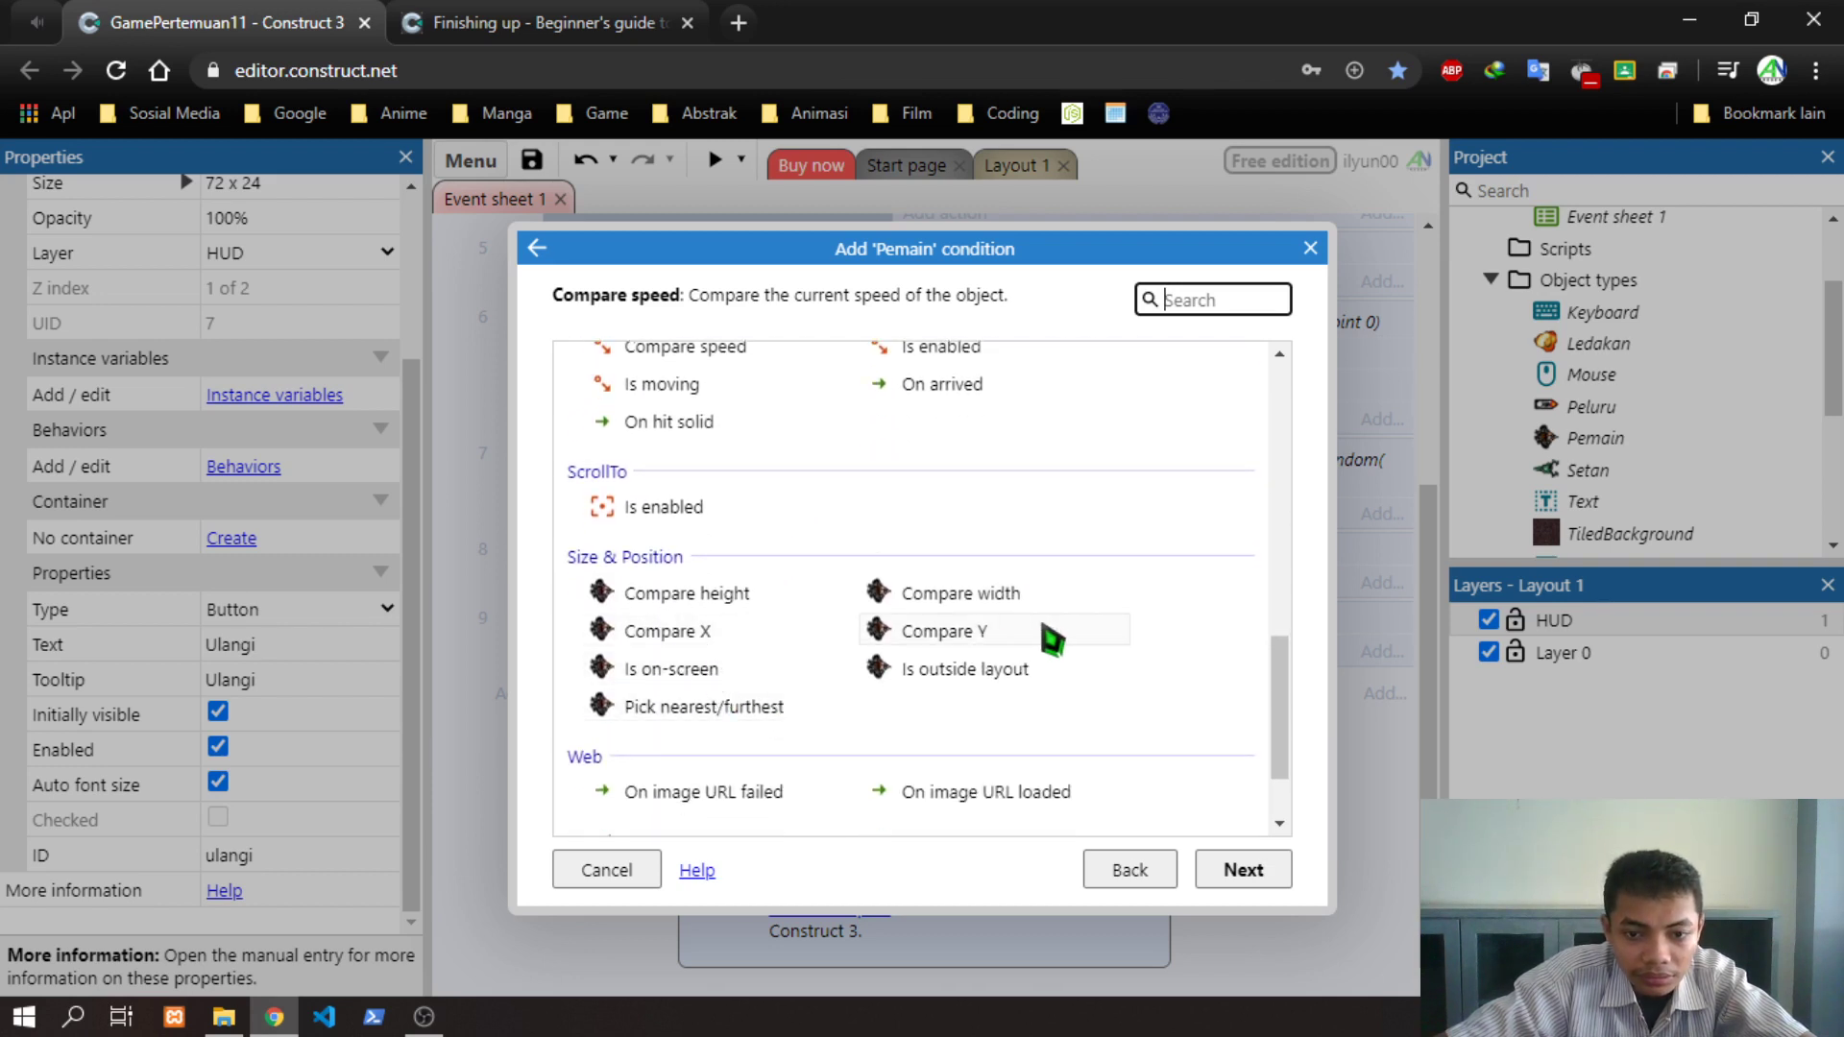
pyautogui.scroll(-2, 996, 605)
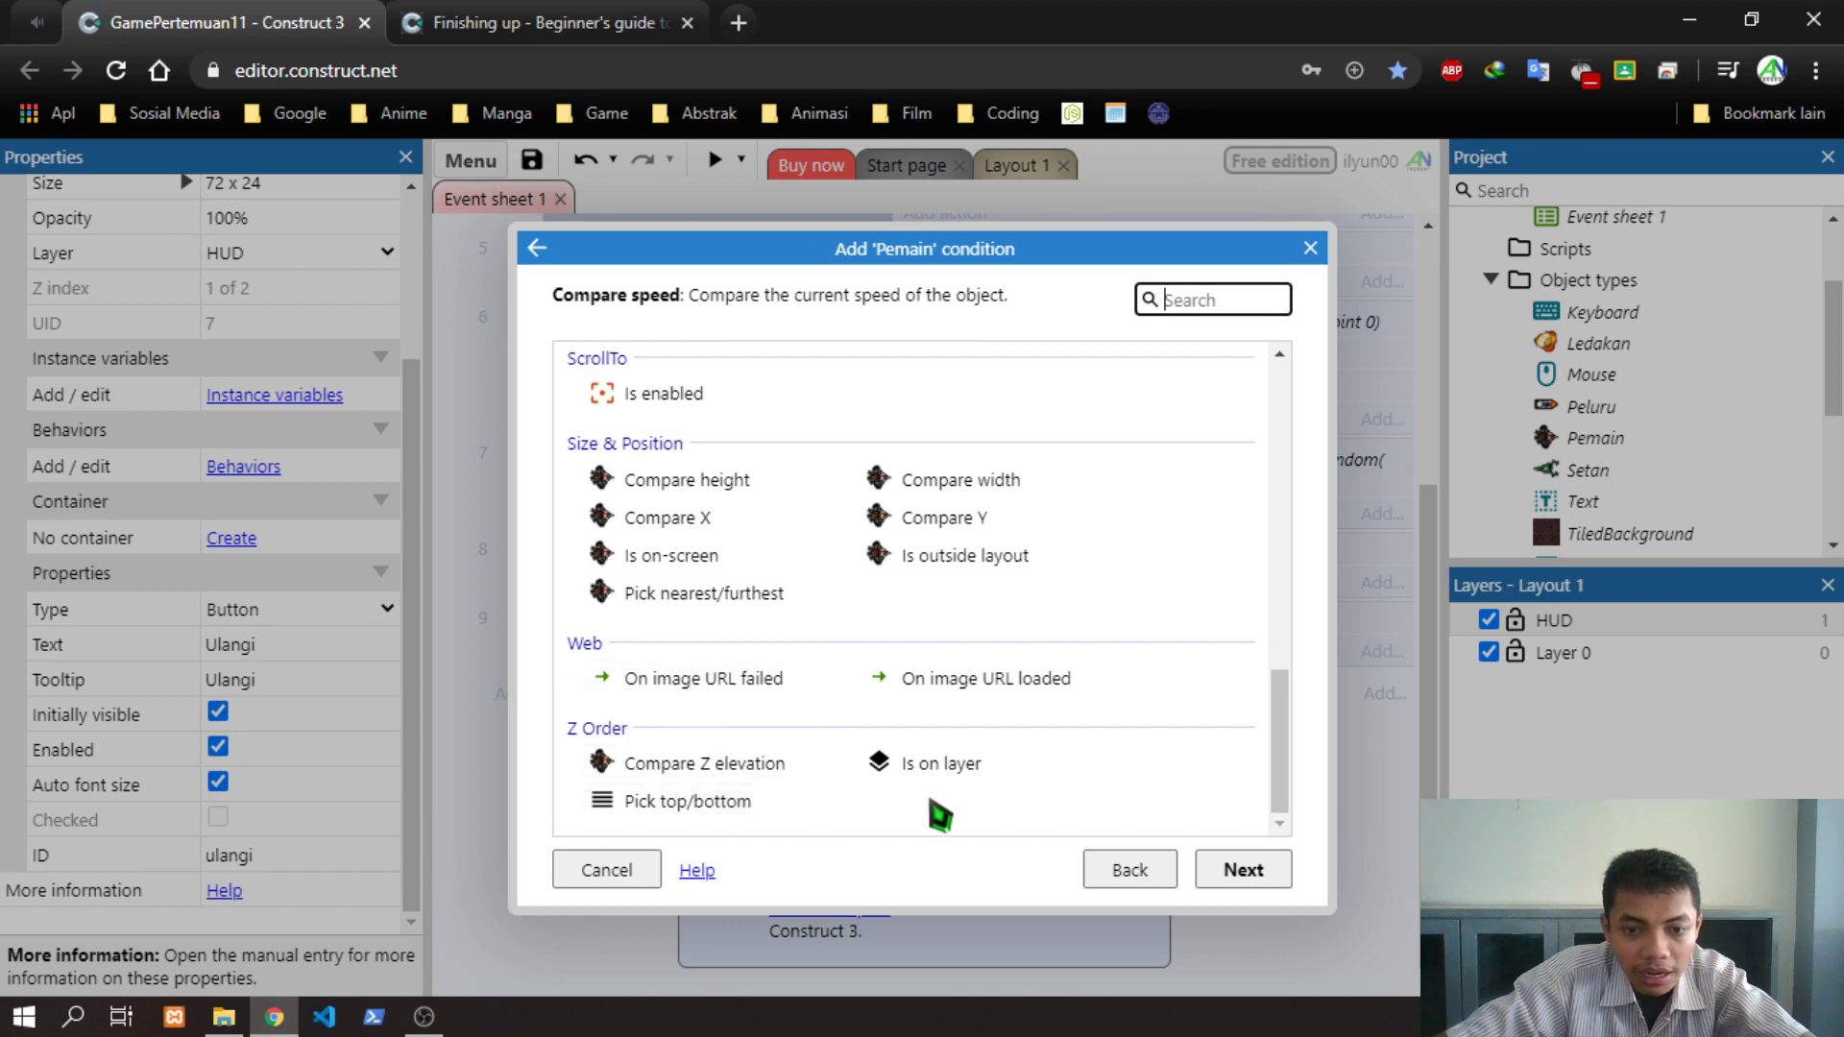
pyautogui.scroll(3, 1017, 709)
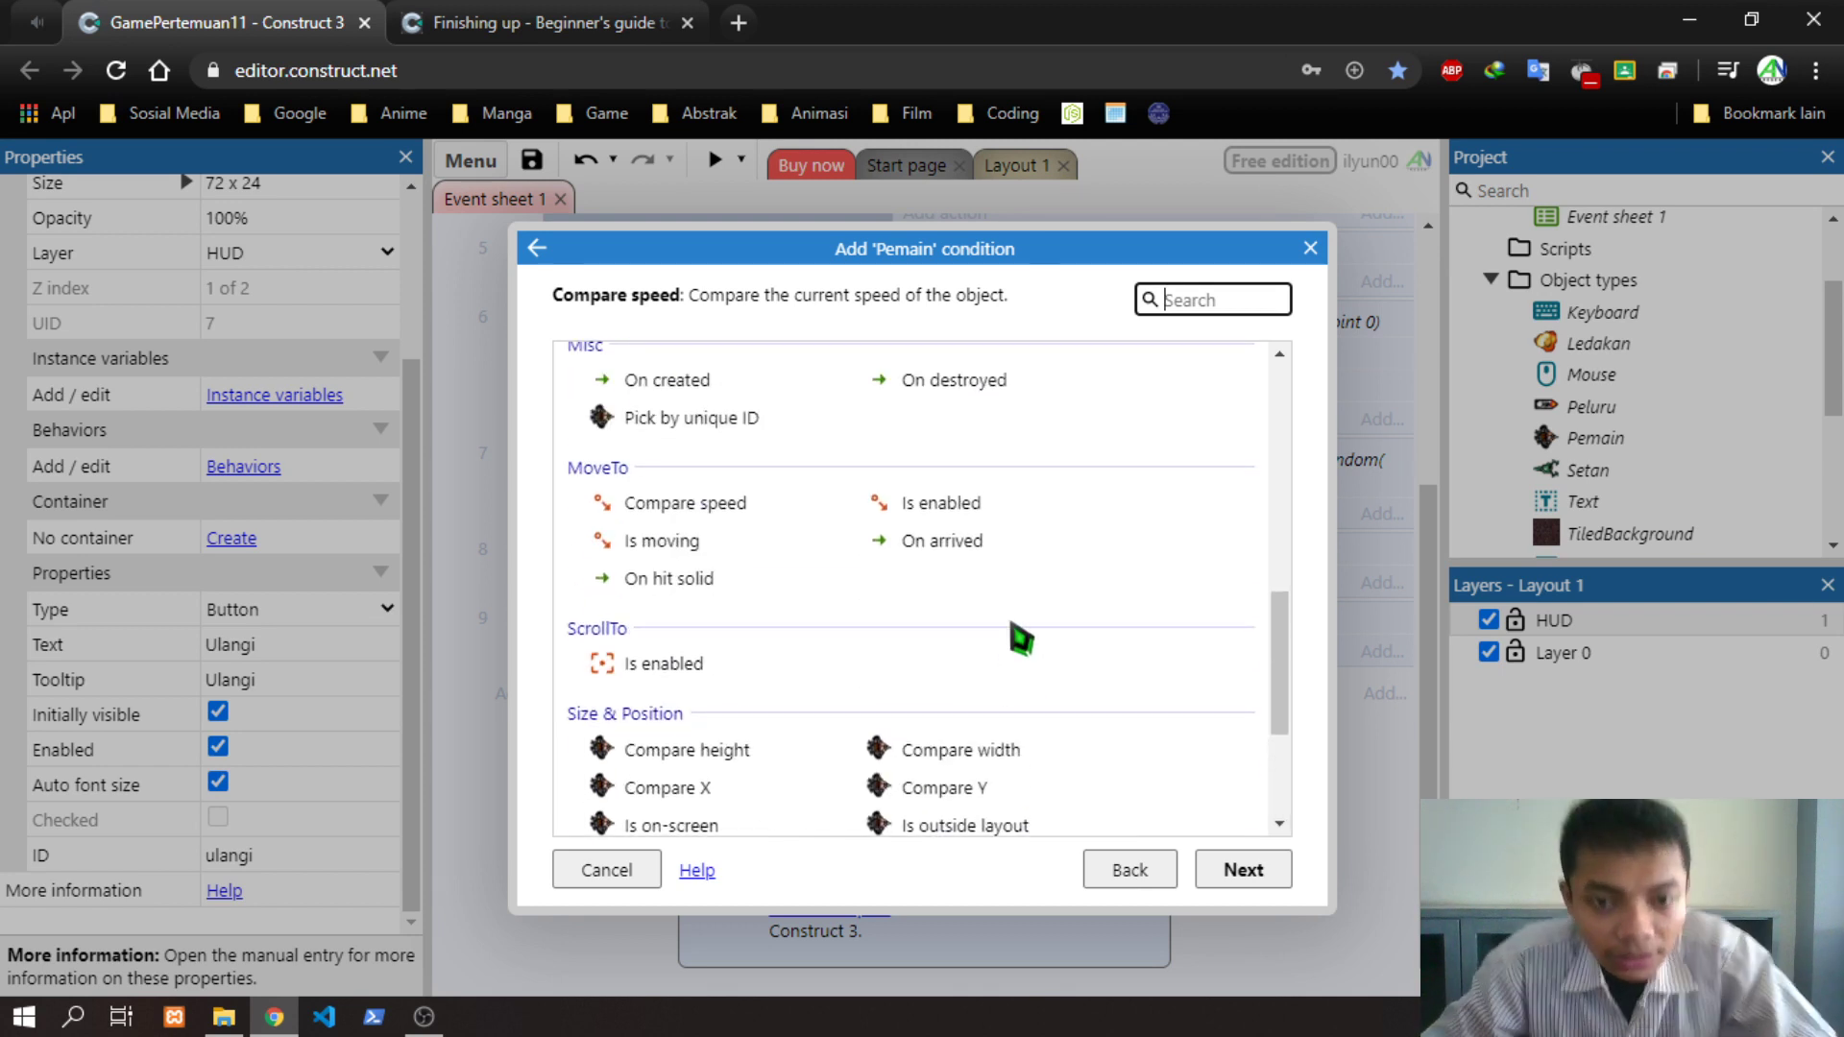
pyautogui.doubleClick(984, 384)
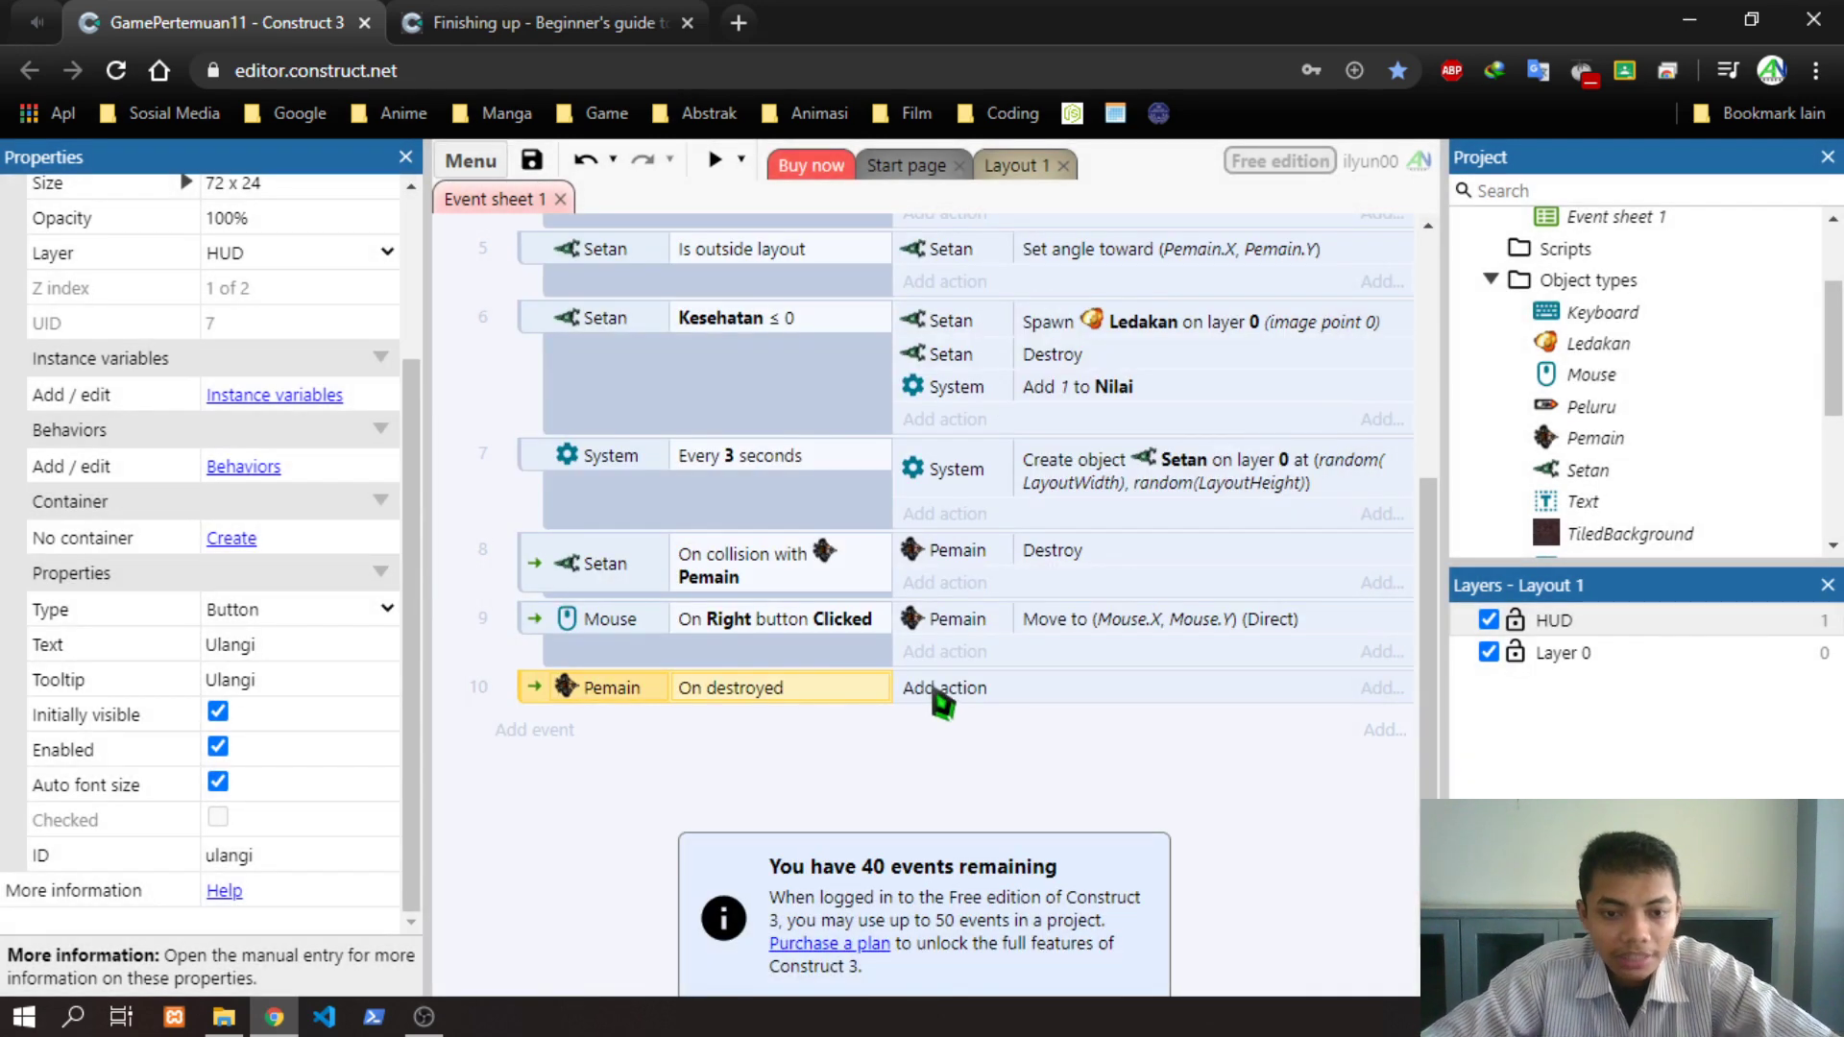
# Start adding an action to the Pemain On destroyed event
pyautogui.click(937, 689)
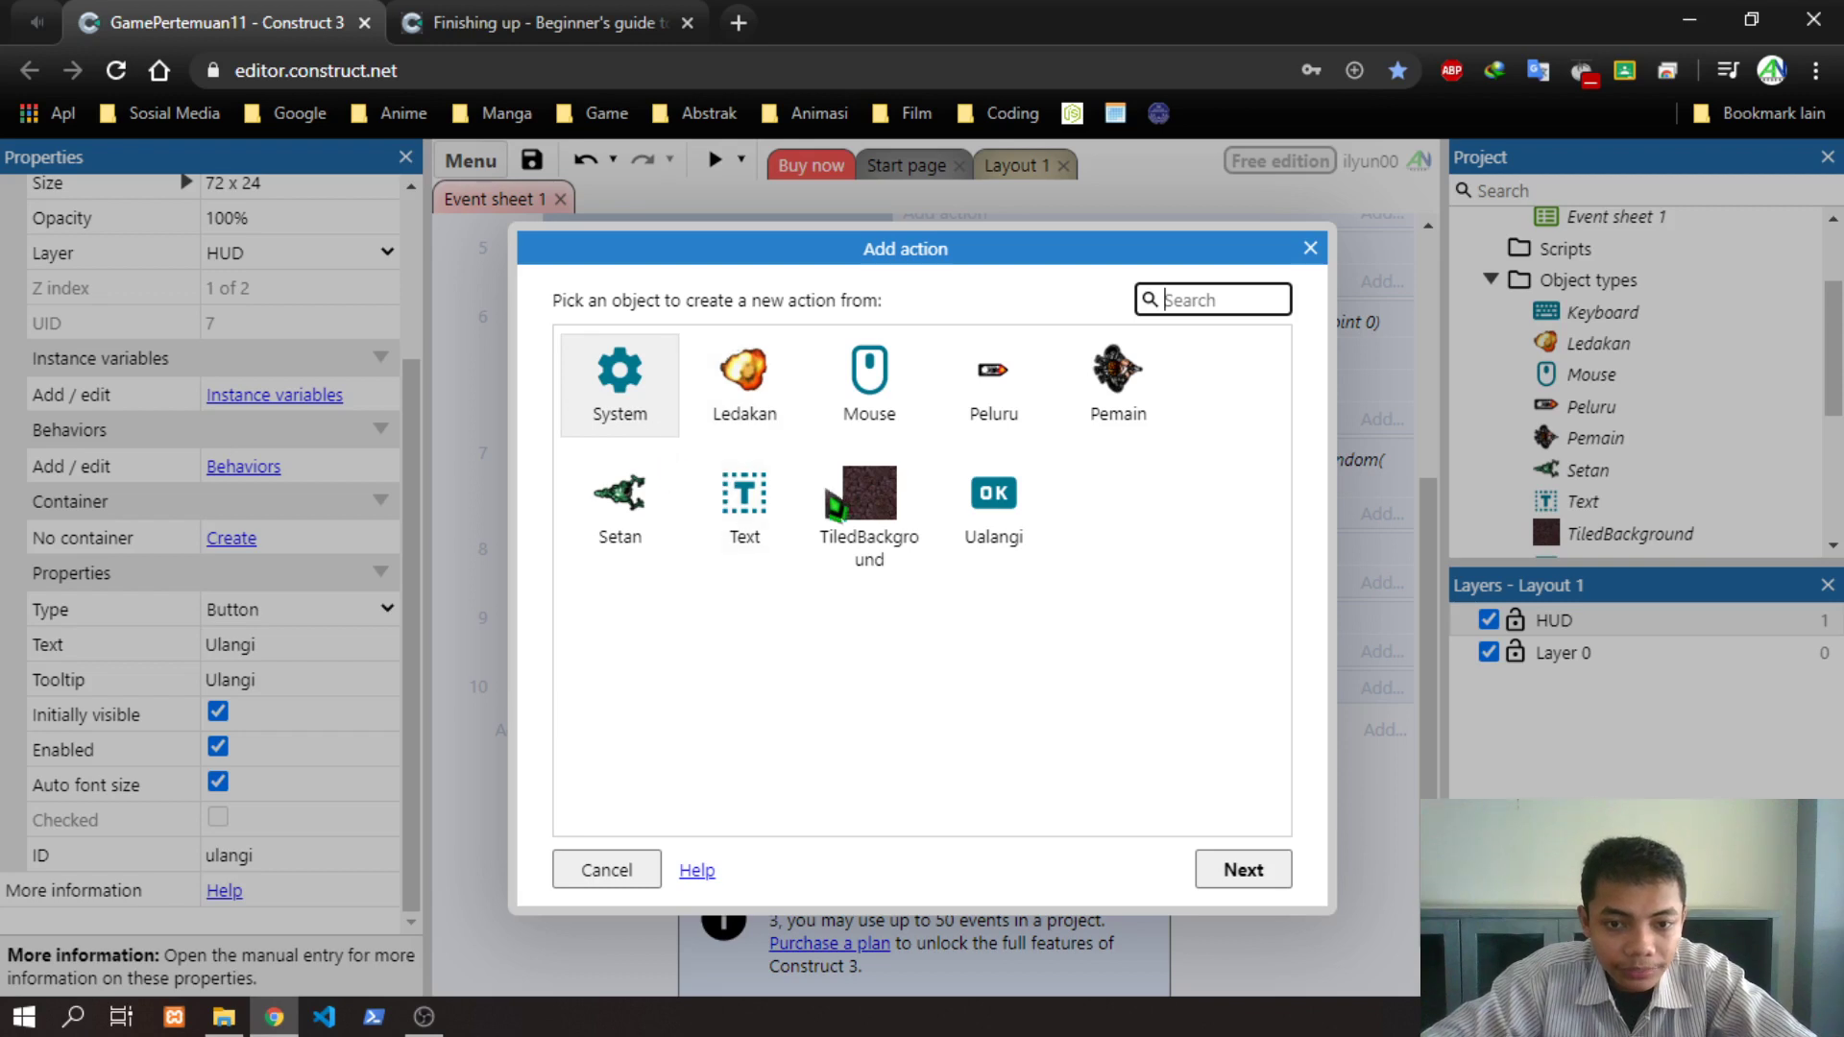
# Leave the new action unfinished and rename the misspelled button object to Ulangi
pyautogui.click(997, 531)
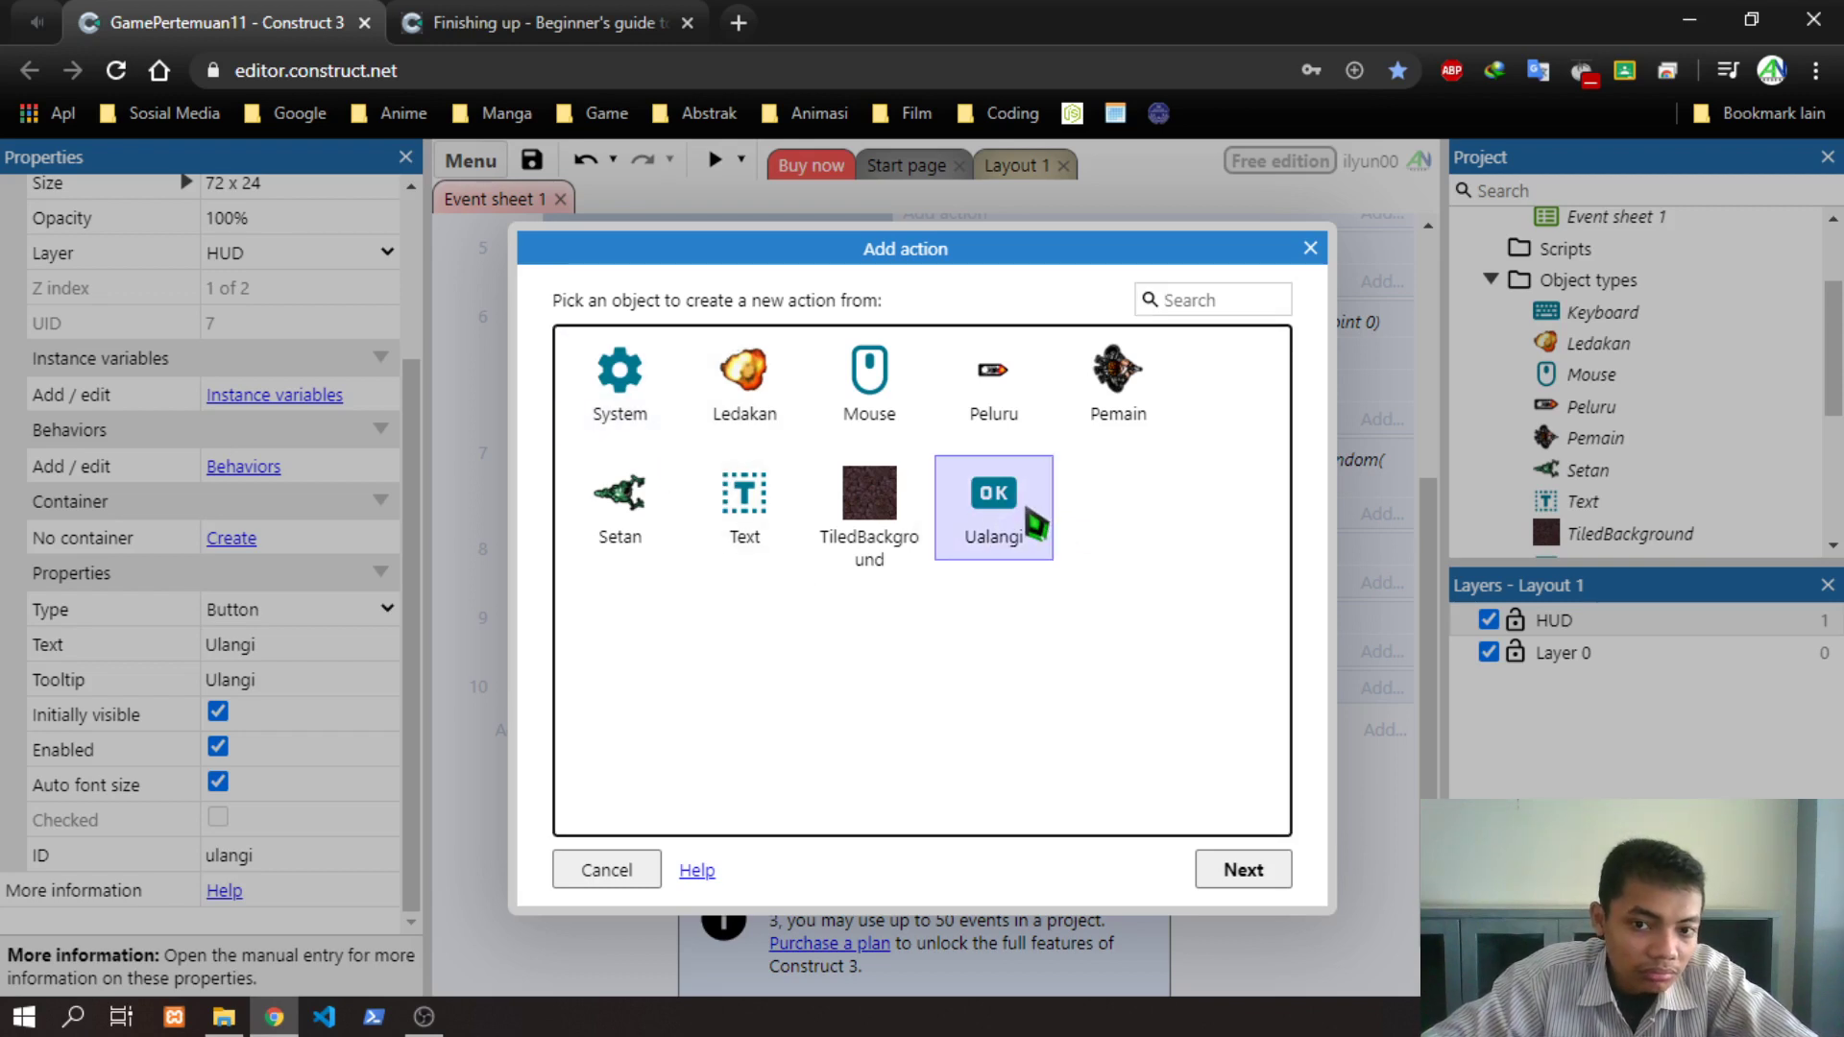
pyautogui.click(1313, 249)
pyautogui.scroll(3, 285, 397)
pyautogui.click(234, 230)
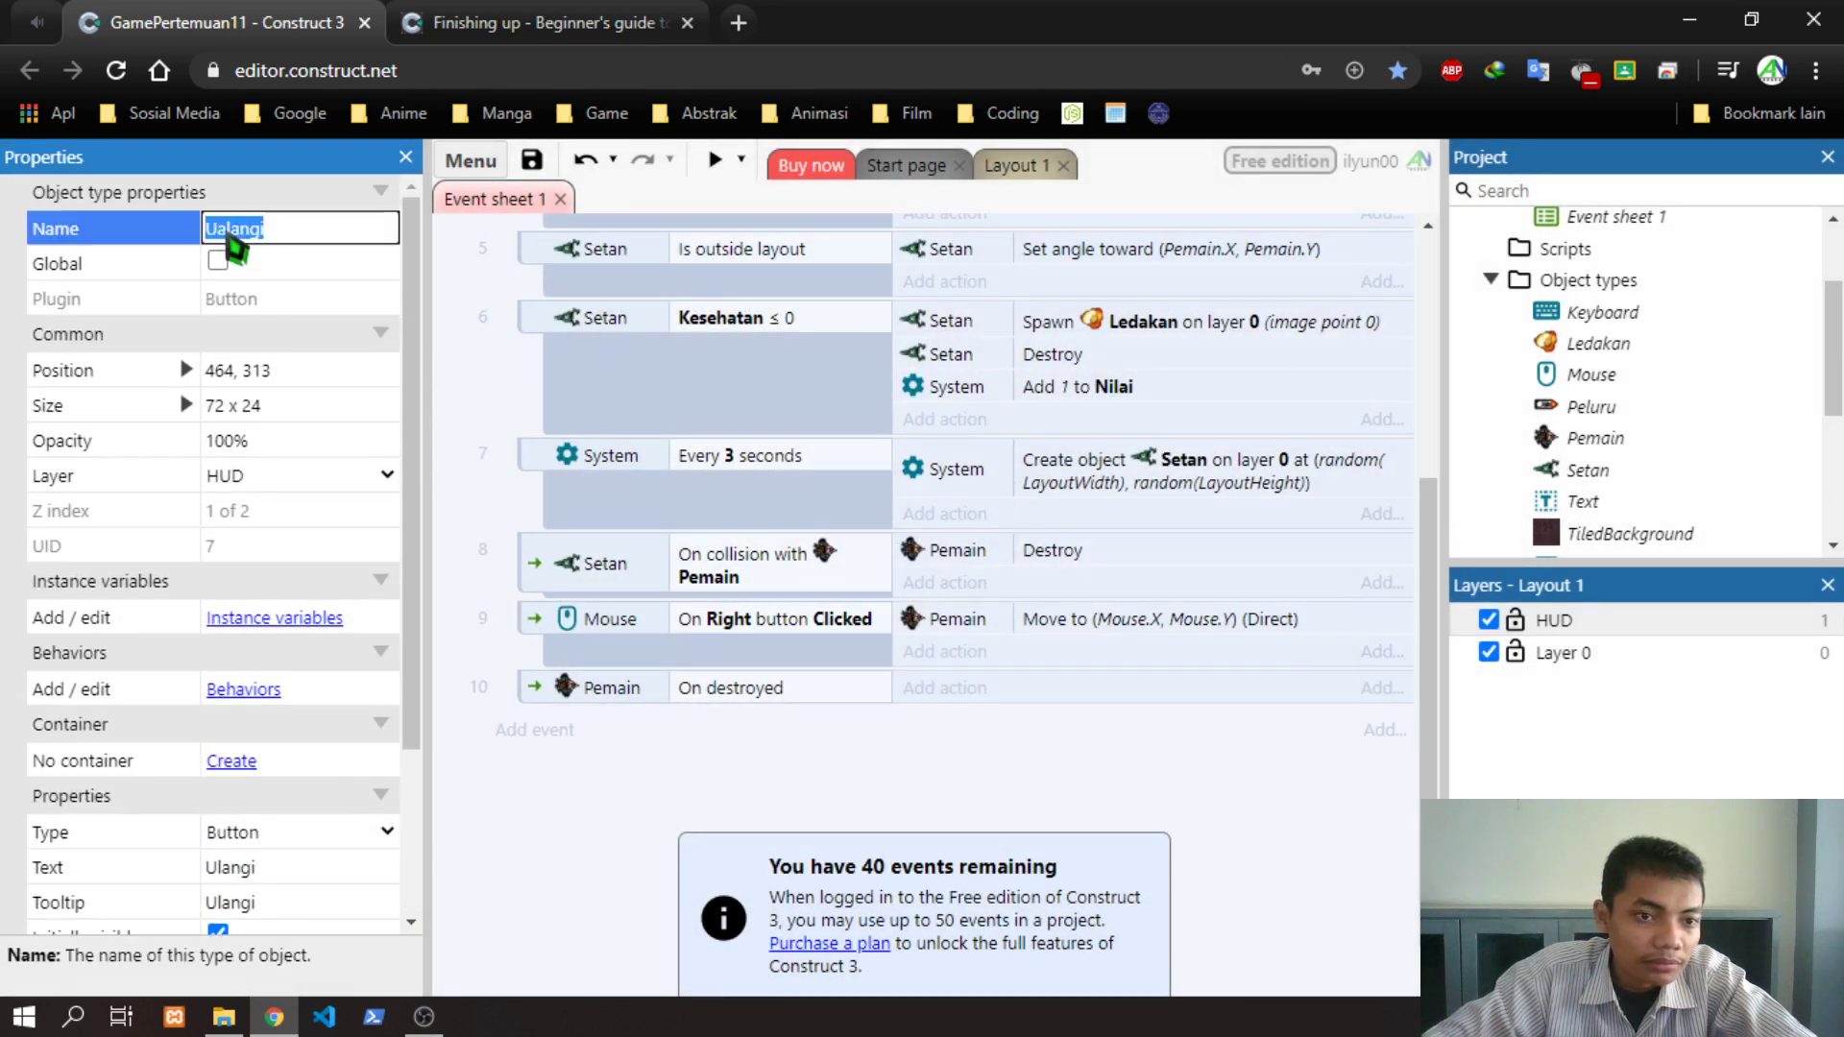
pyautogui.click(238, 231)
pyautogui.press('BackSpace')
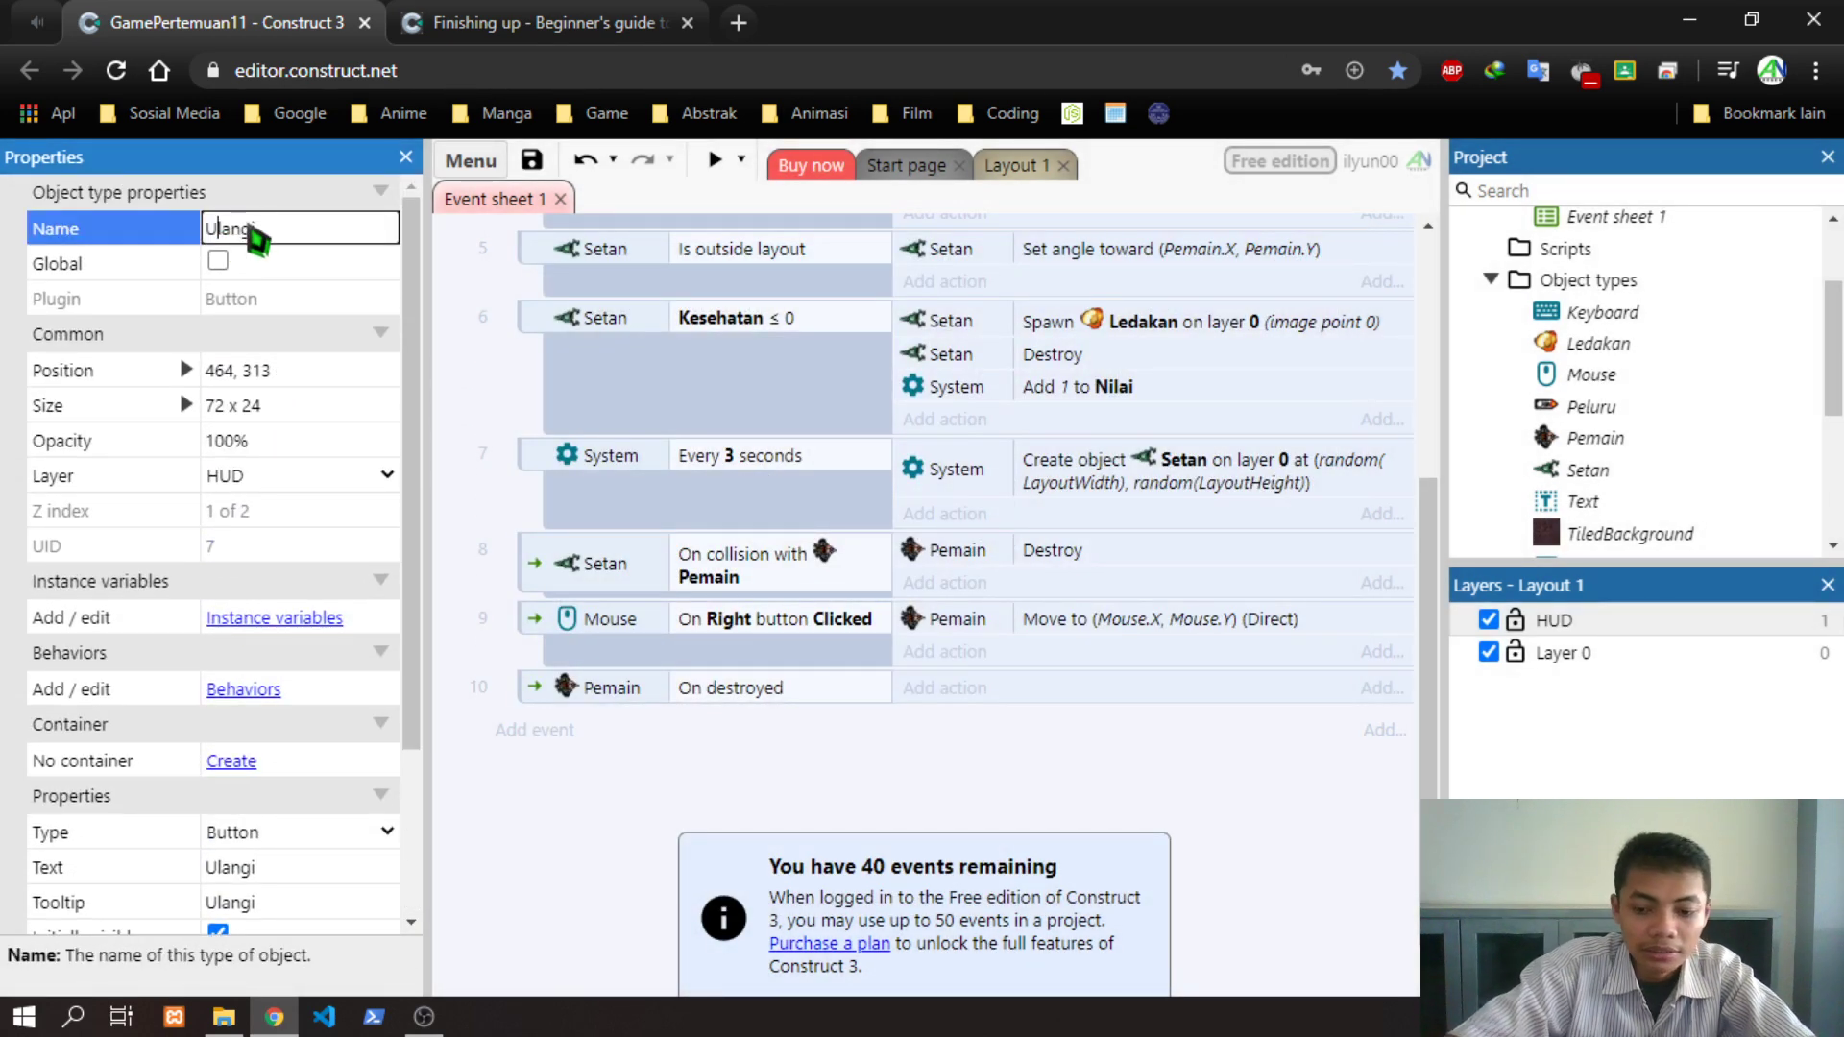
pyautogui.press('Return')
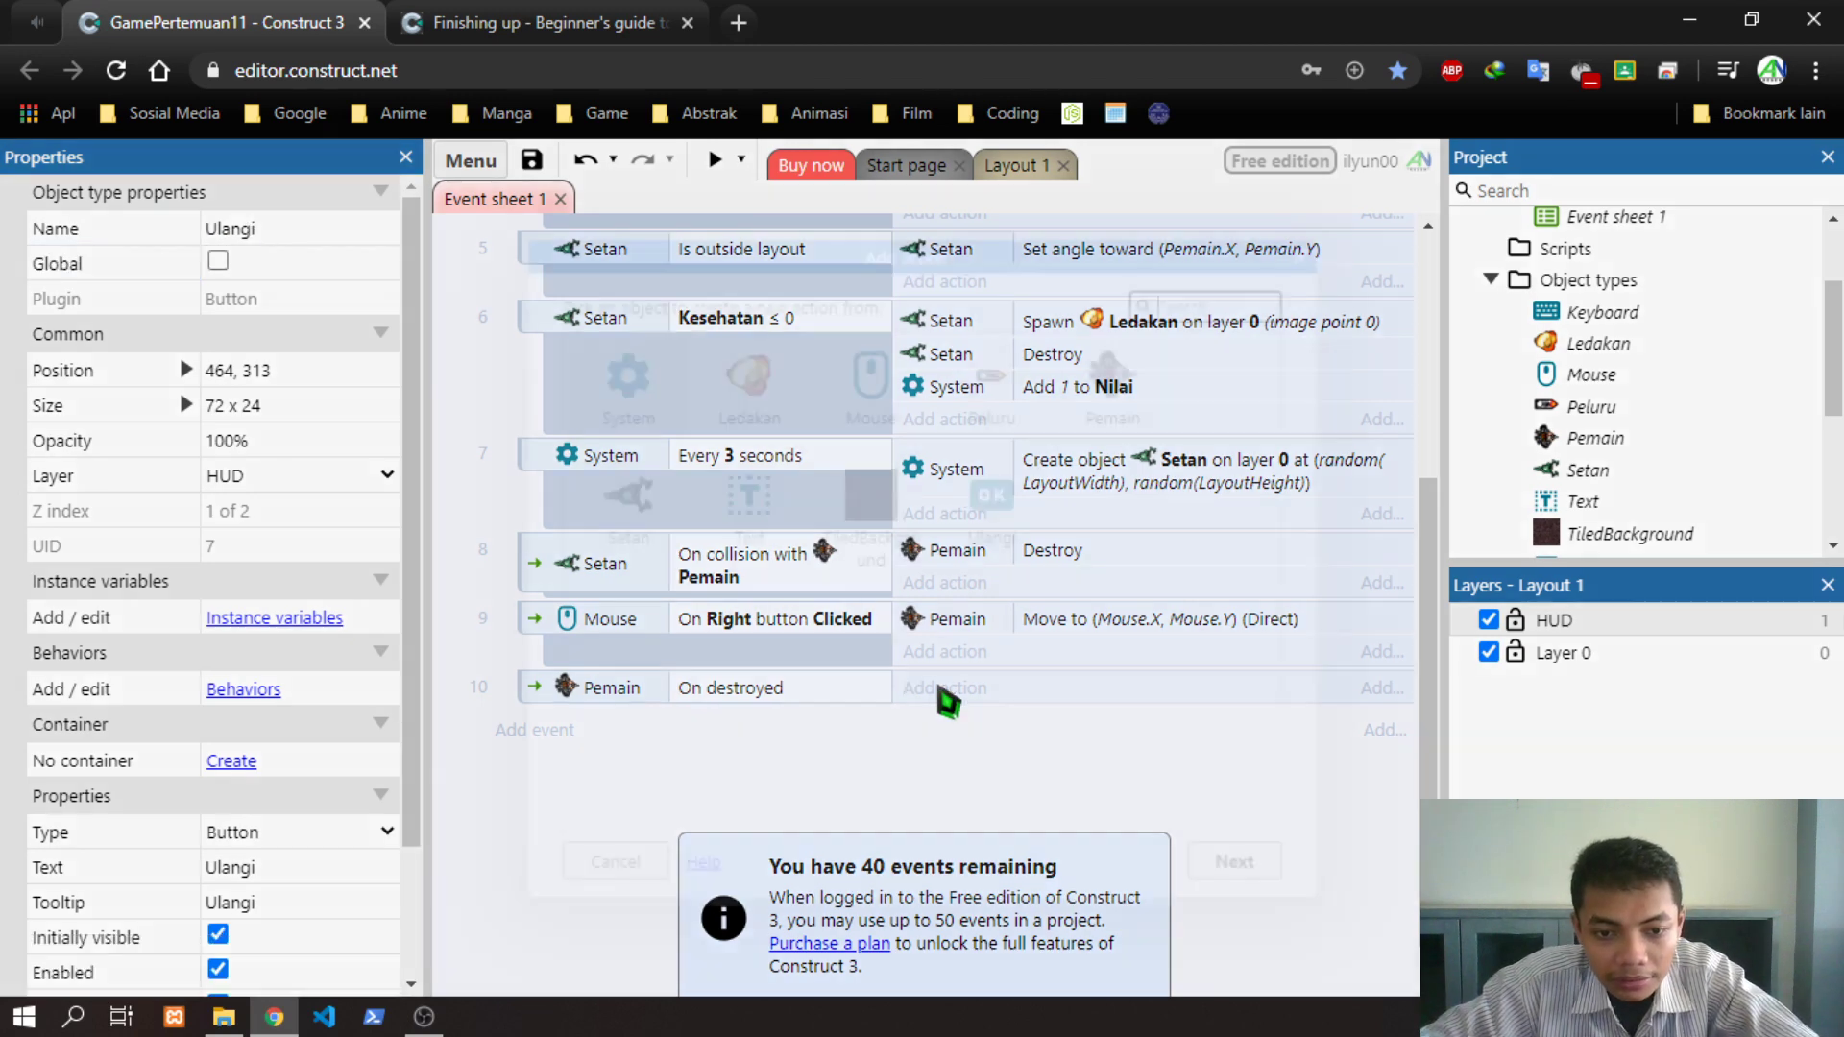
# Add a Set text action for the Ulangi button with "Ulangi lagi!" to the Pemain On destroyed event
pyautogui.click(944, 689)
pyautogui.doubleClick(989, 524)
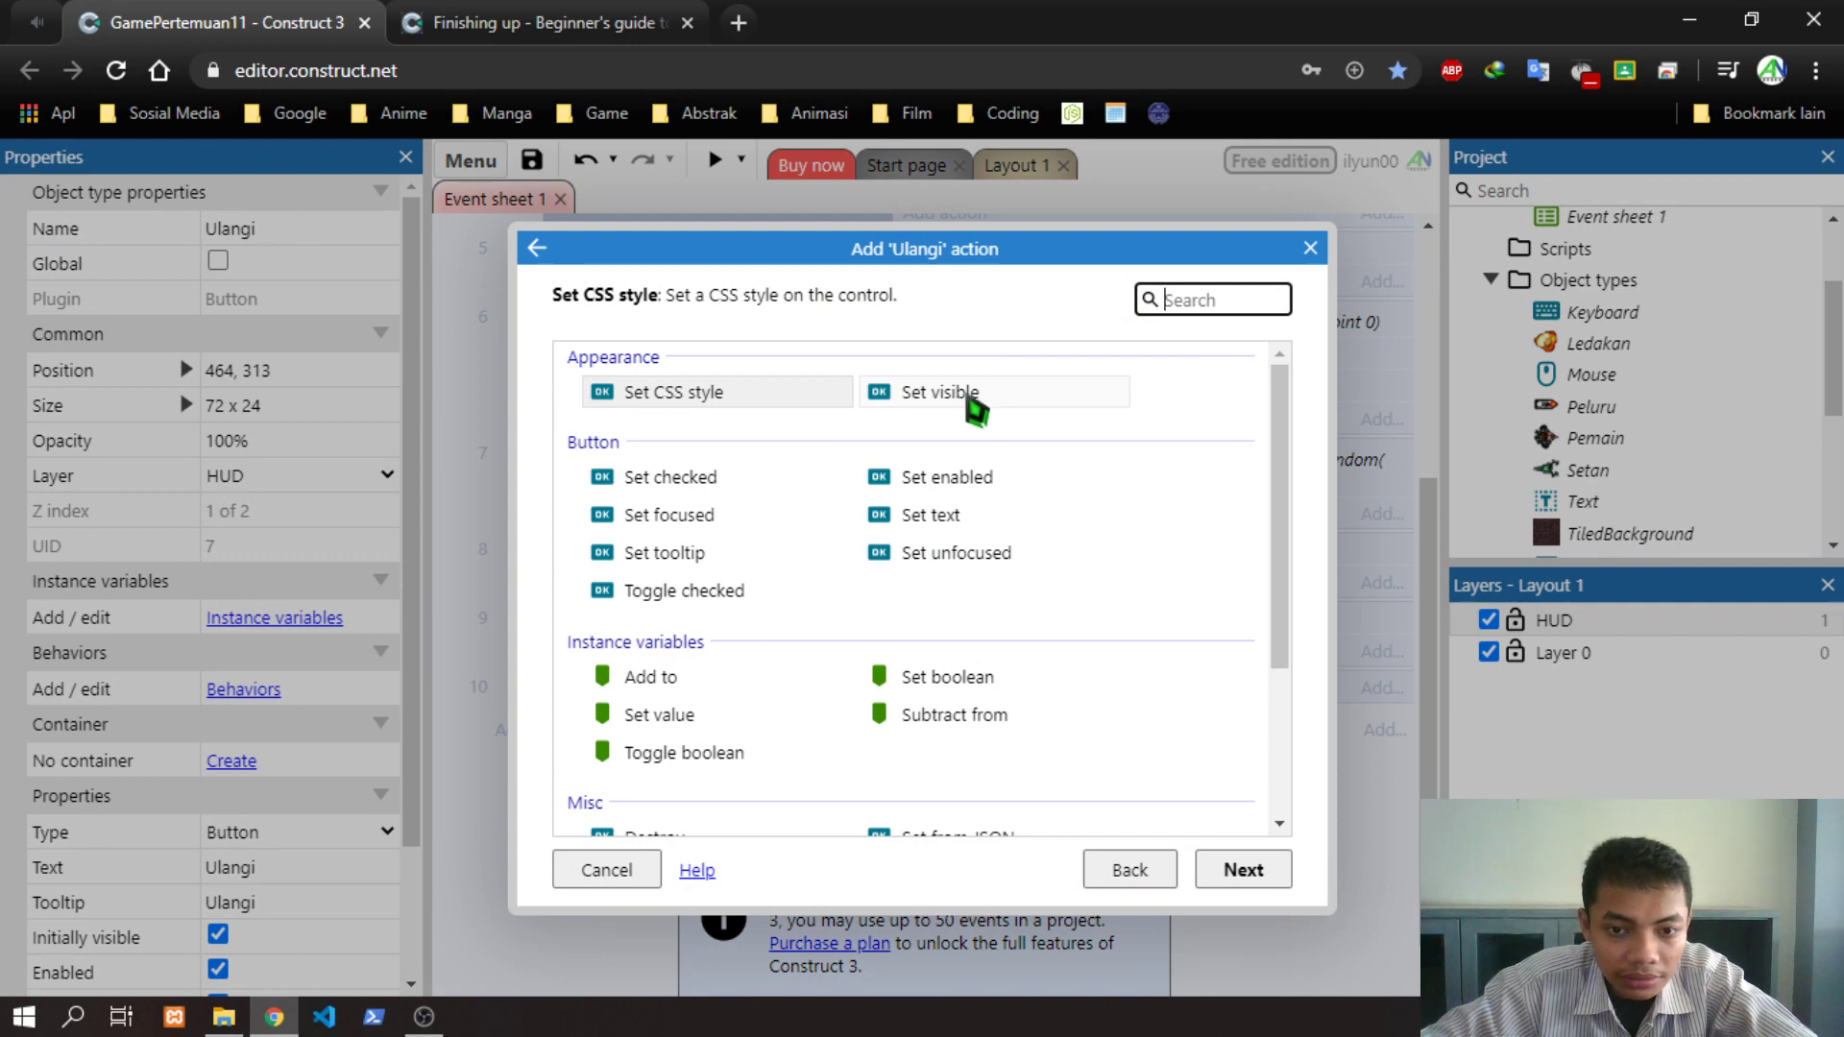
pyautogui.doubleClick(936, 519)
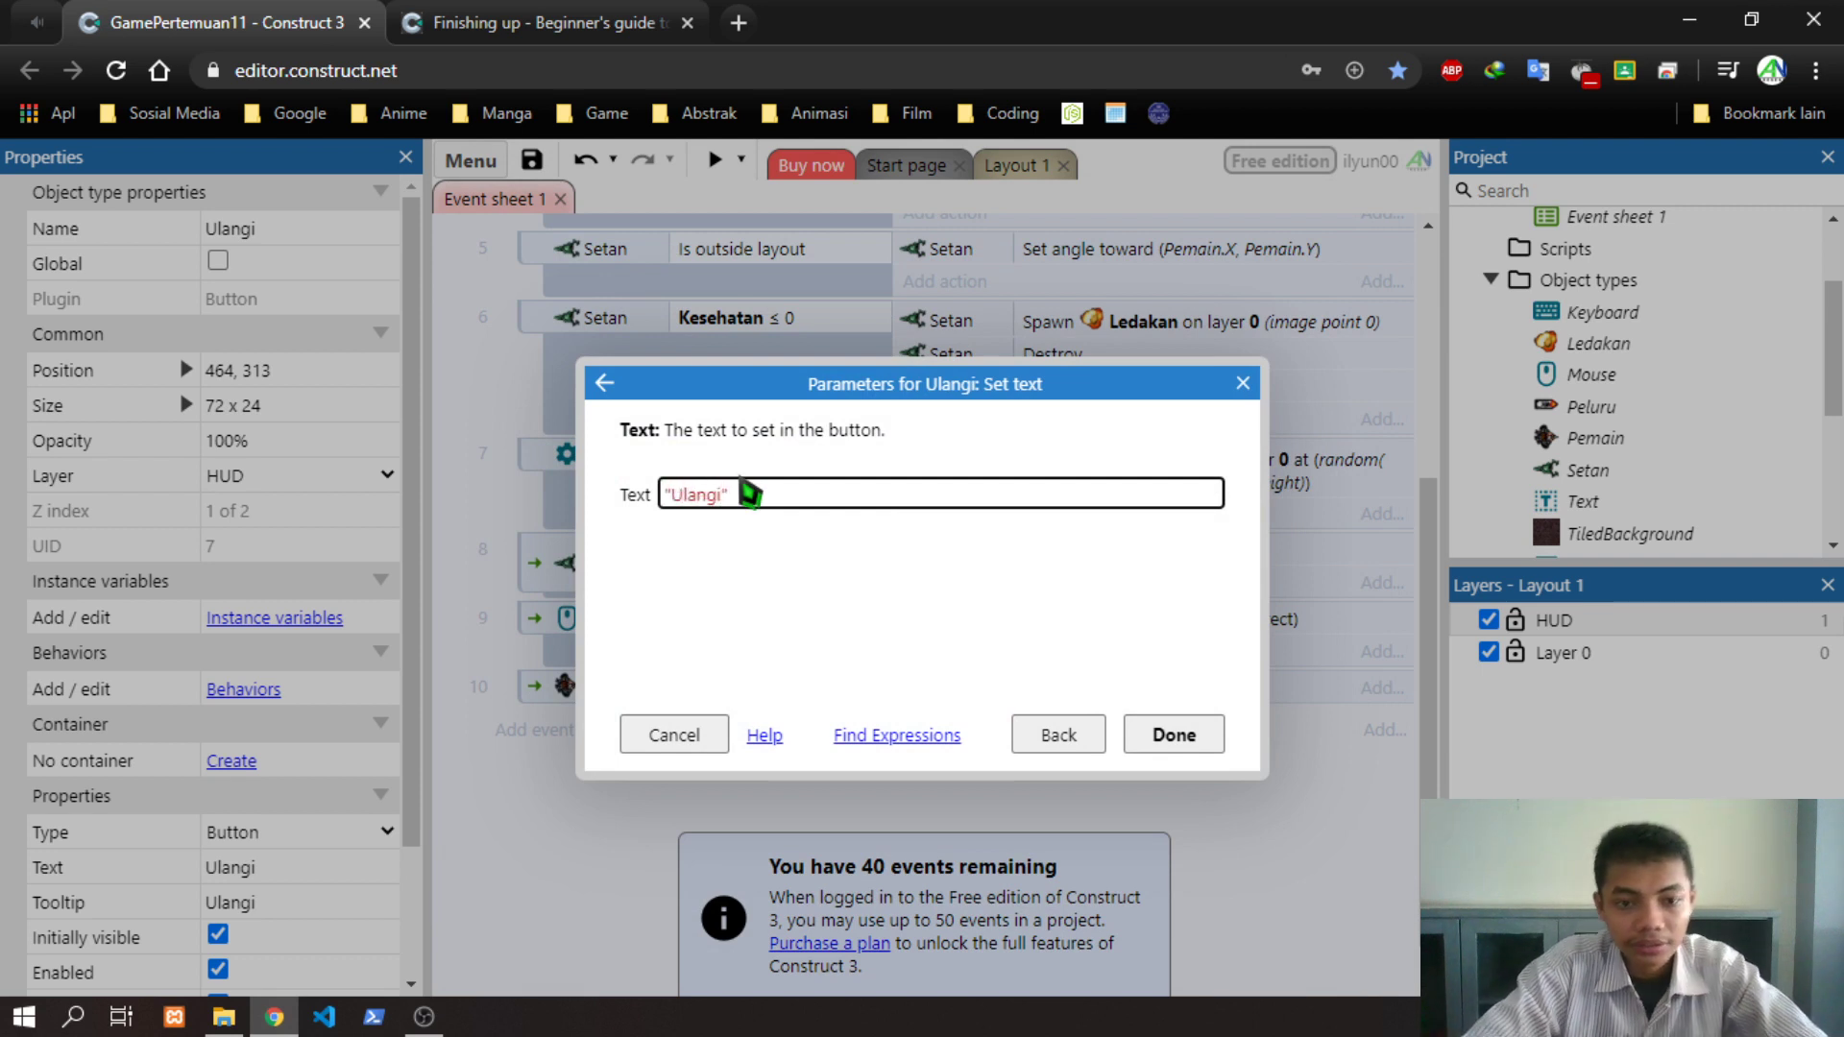
pyautogui.write('"Ulangi la')
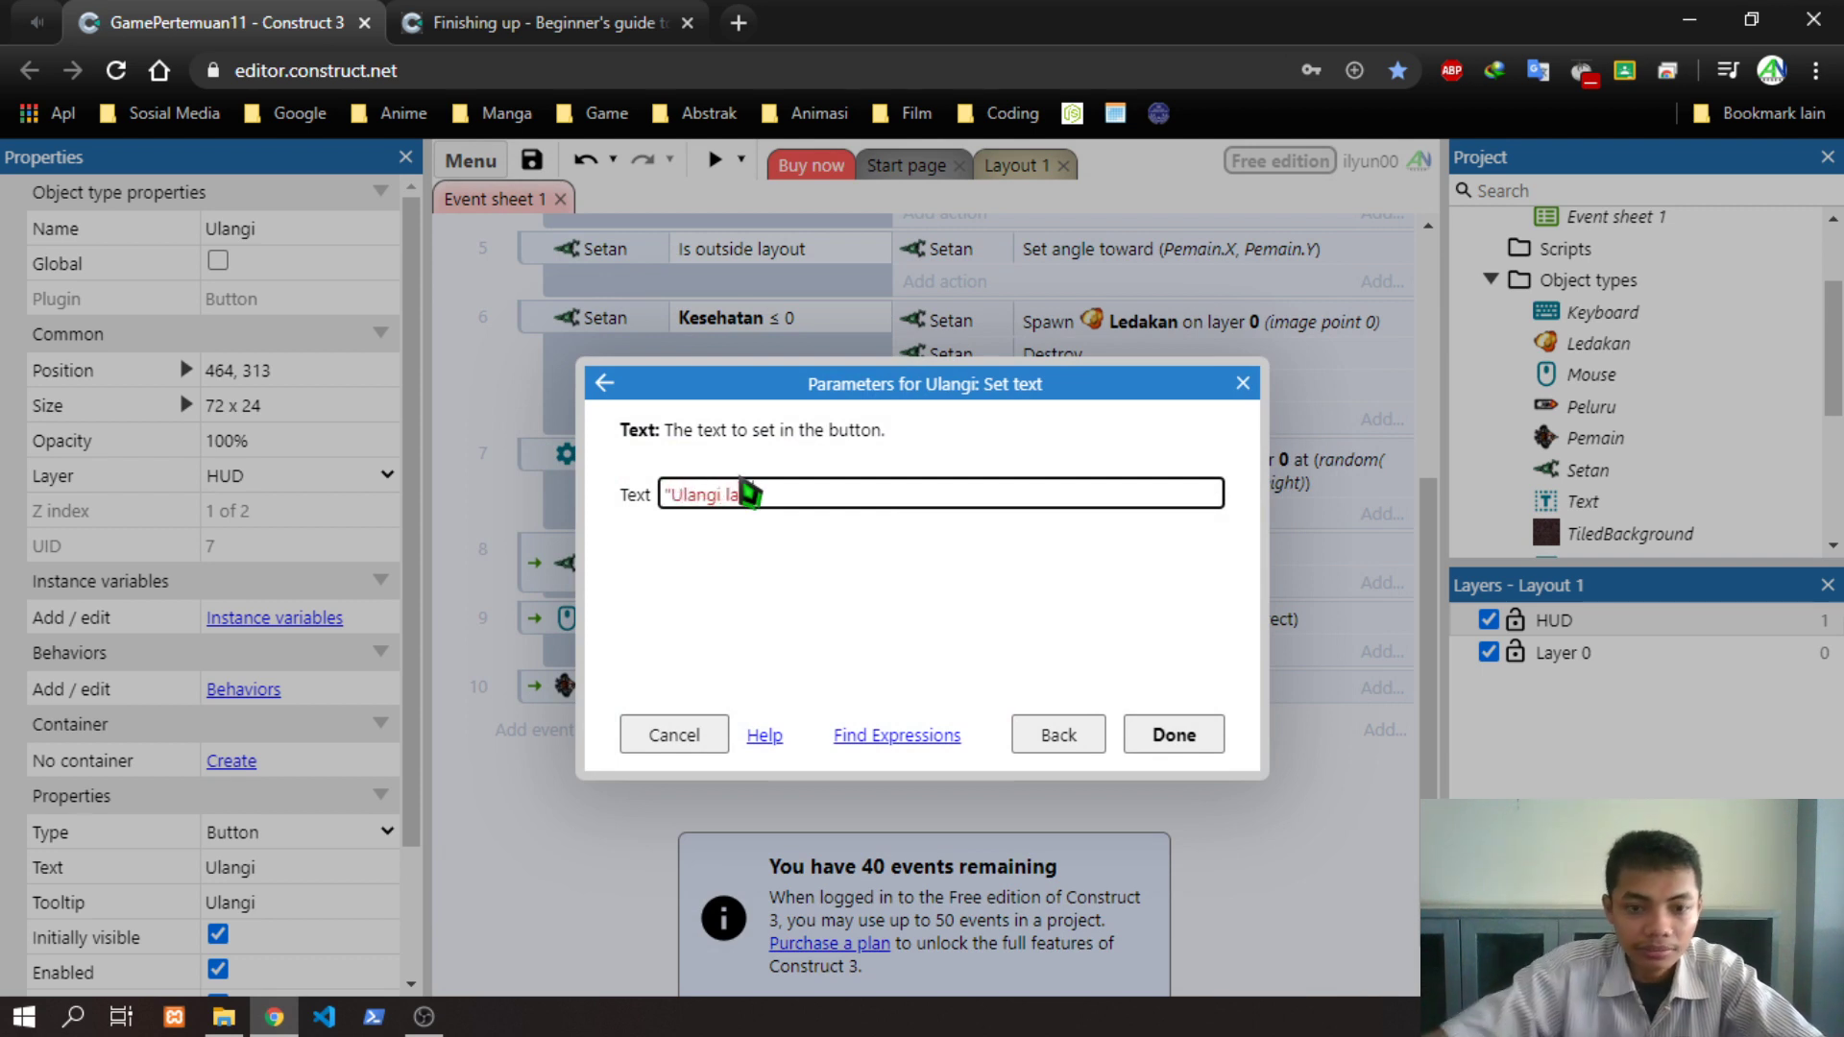
pyautogui.write('gi!"')
pyautogui.click(1174, 735)
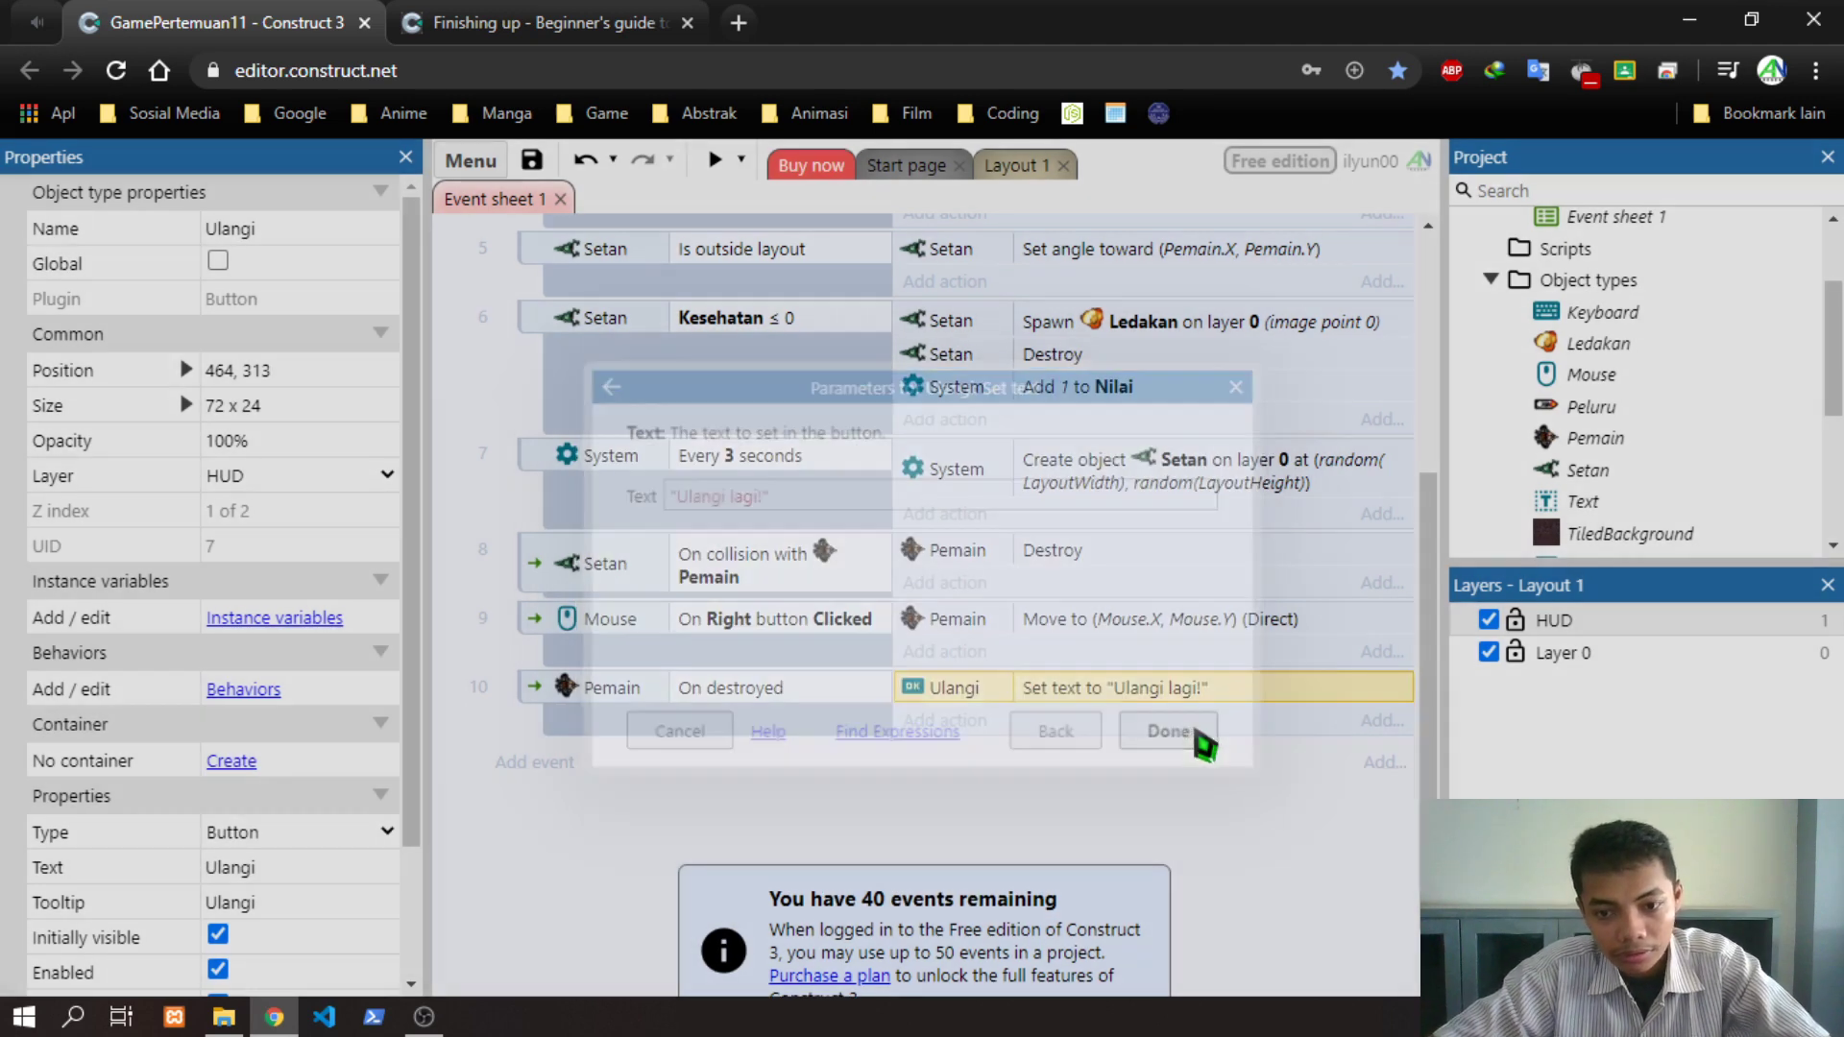
# Add a Set visible action to the System Every tick event that makes the Ulangi button Invisible
pyautogui.click(941, 720)
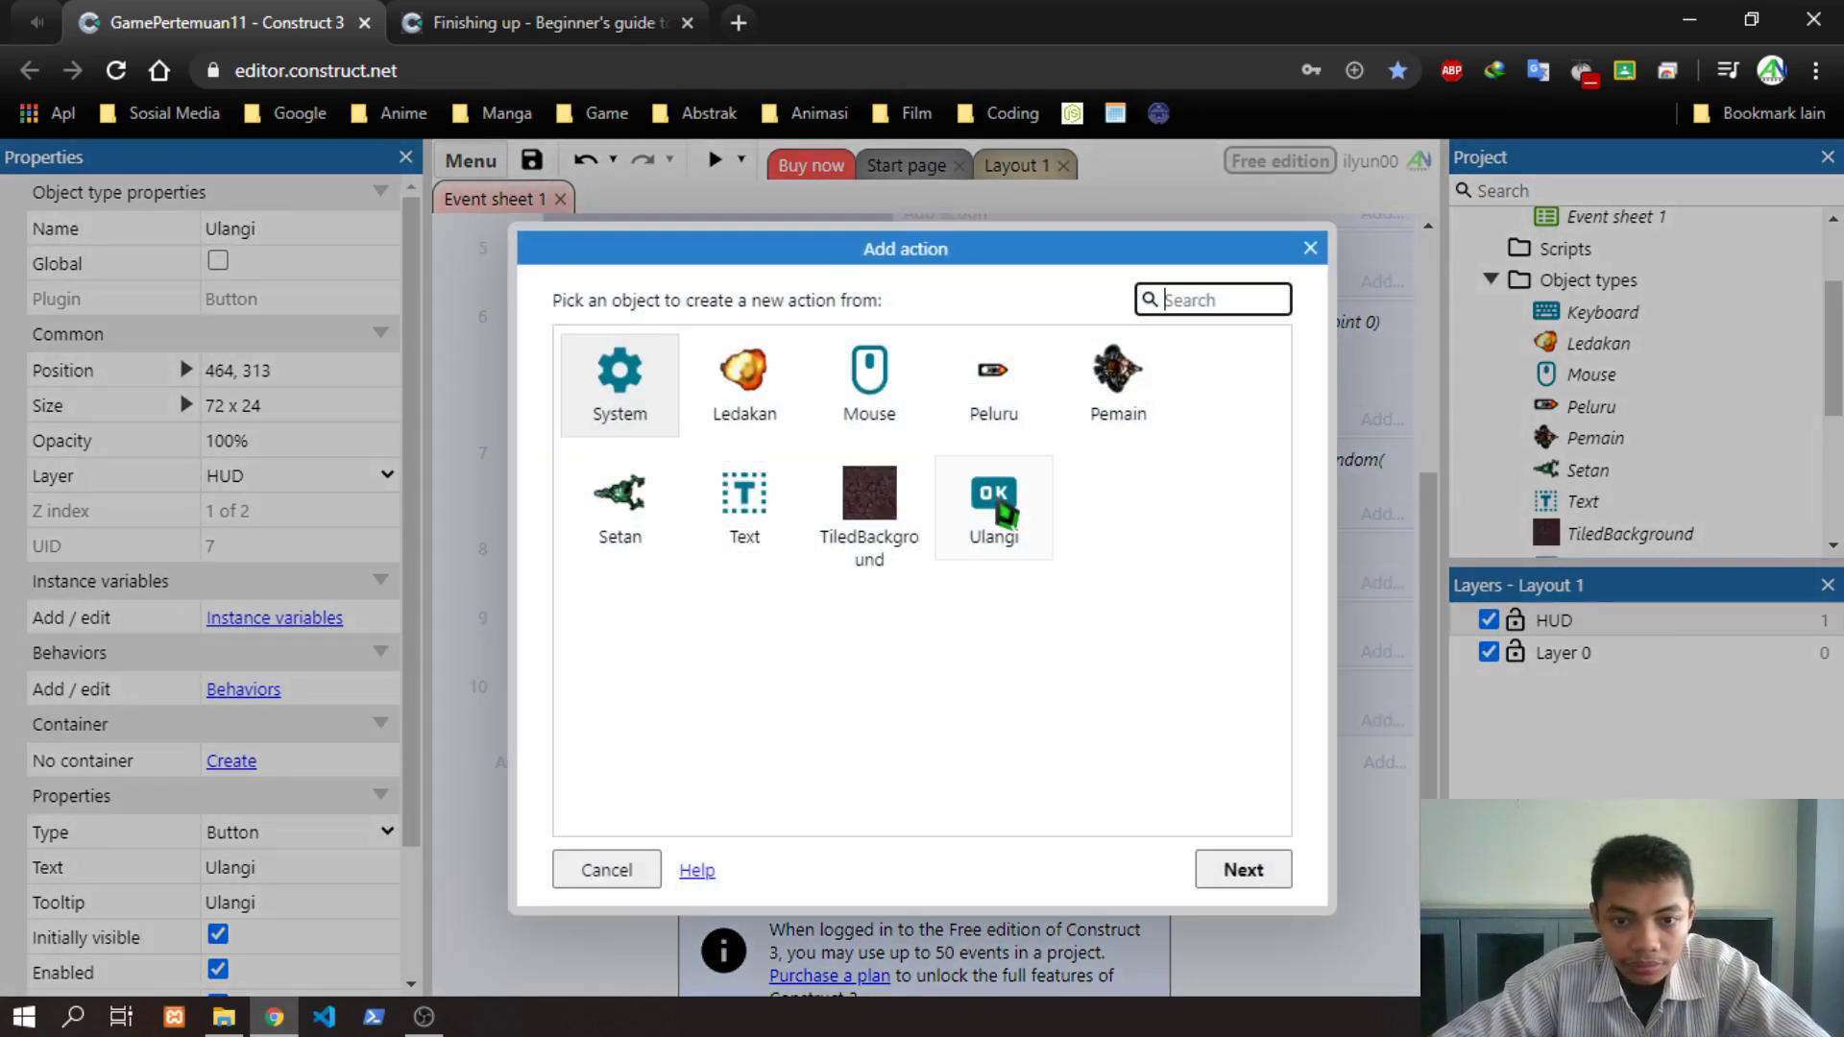
pyautogui.click(1308, 249)
pyautogui.scroll(4, 961, 428)
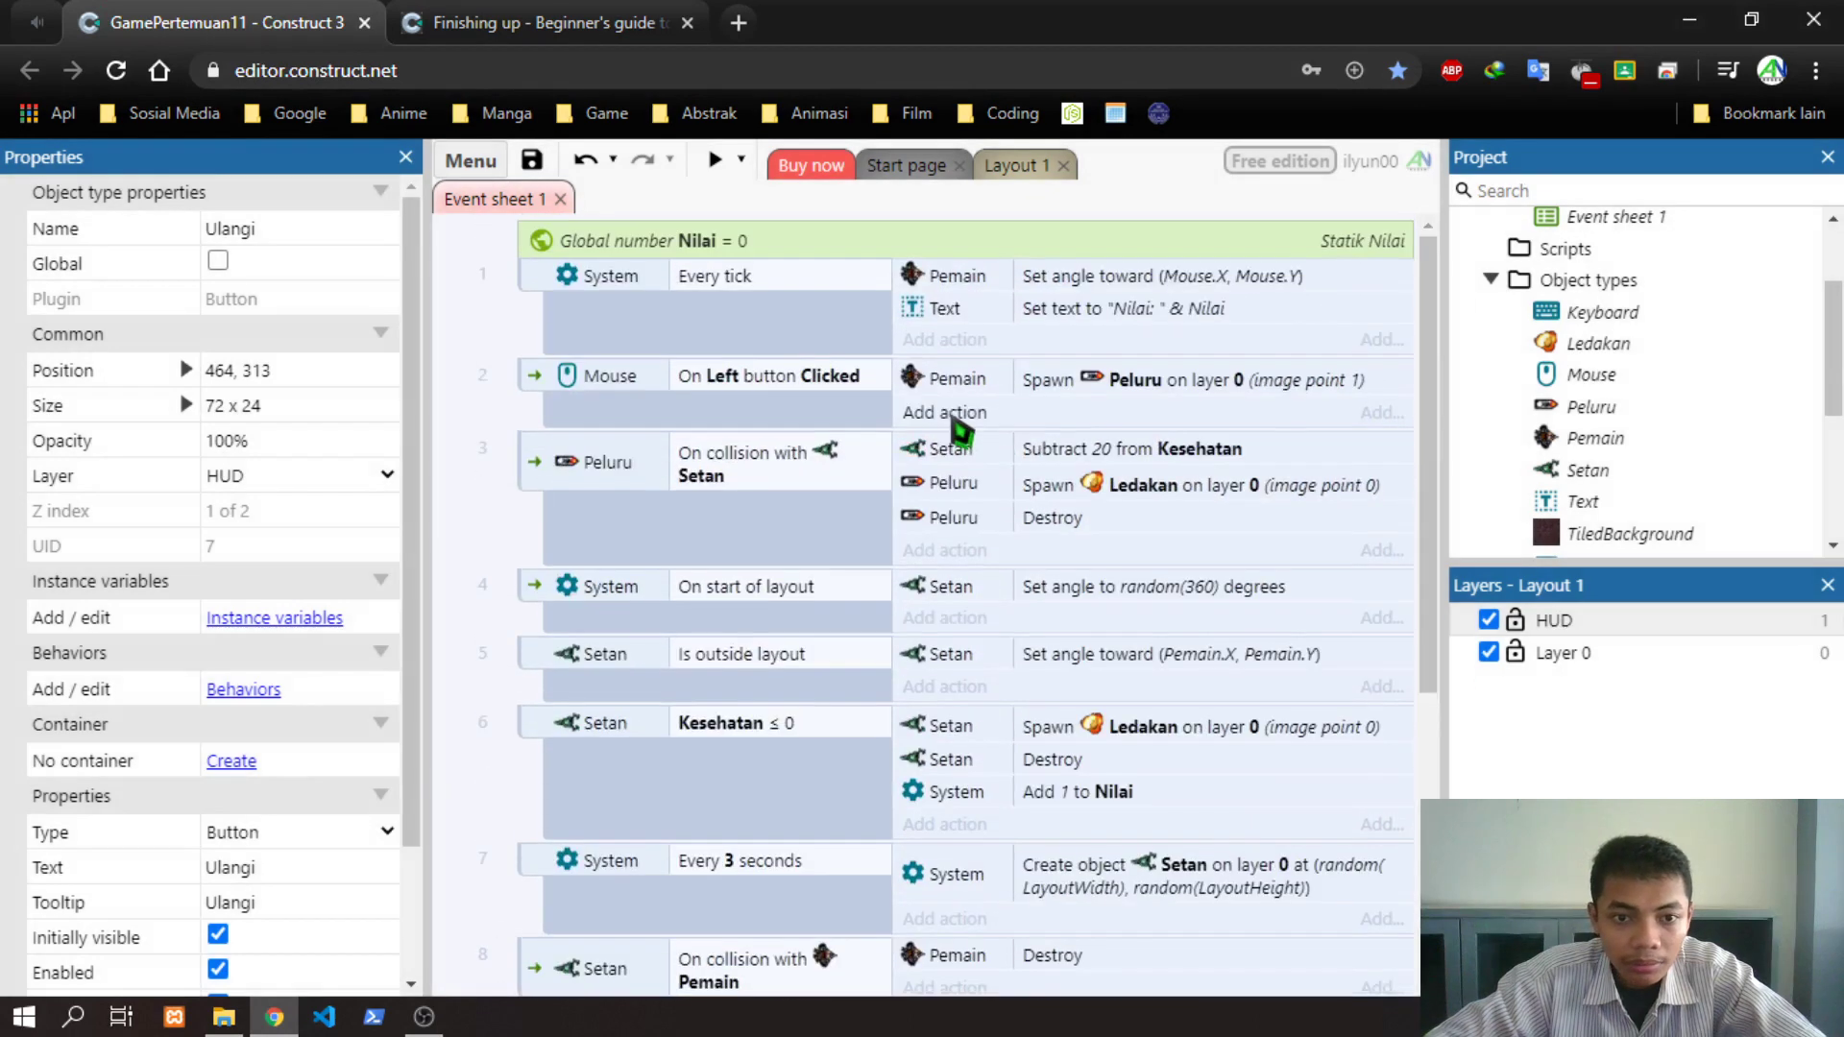
pyautogui.click(946, 341)
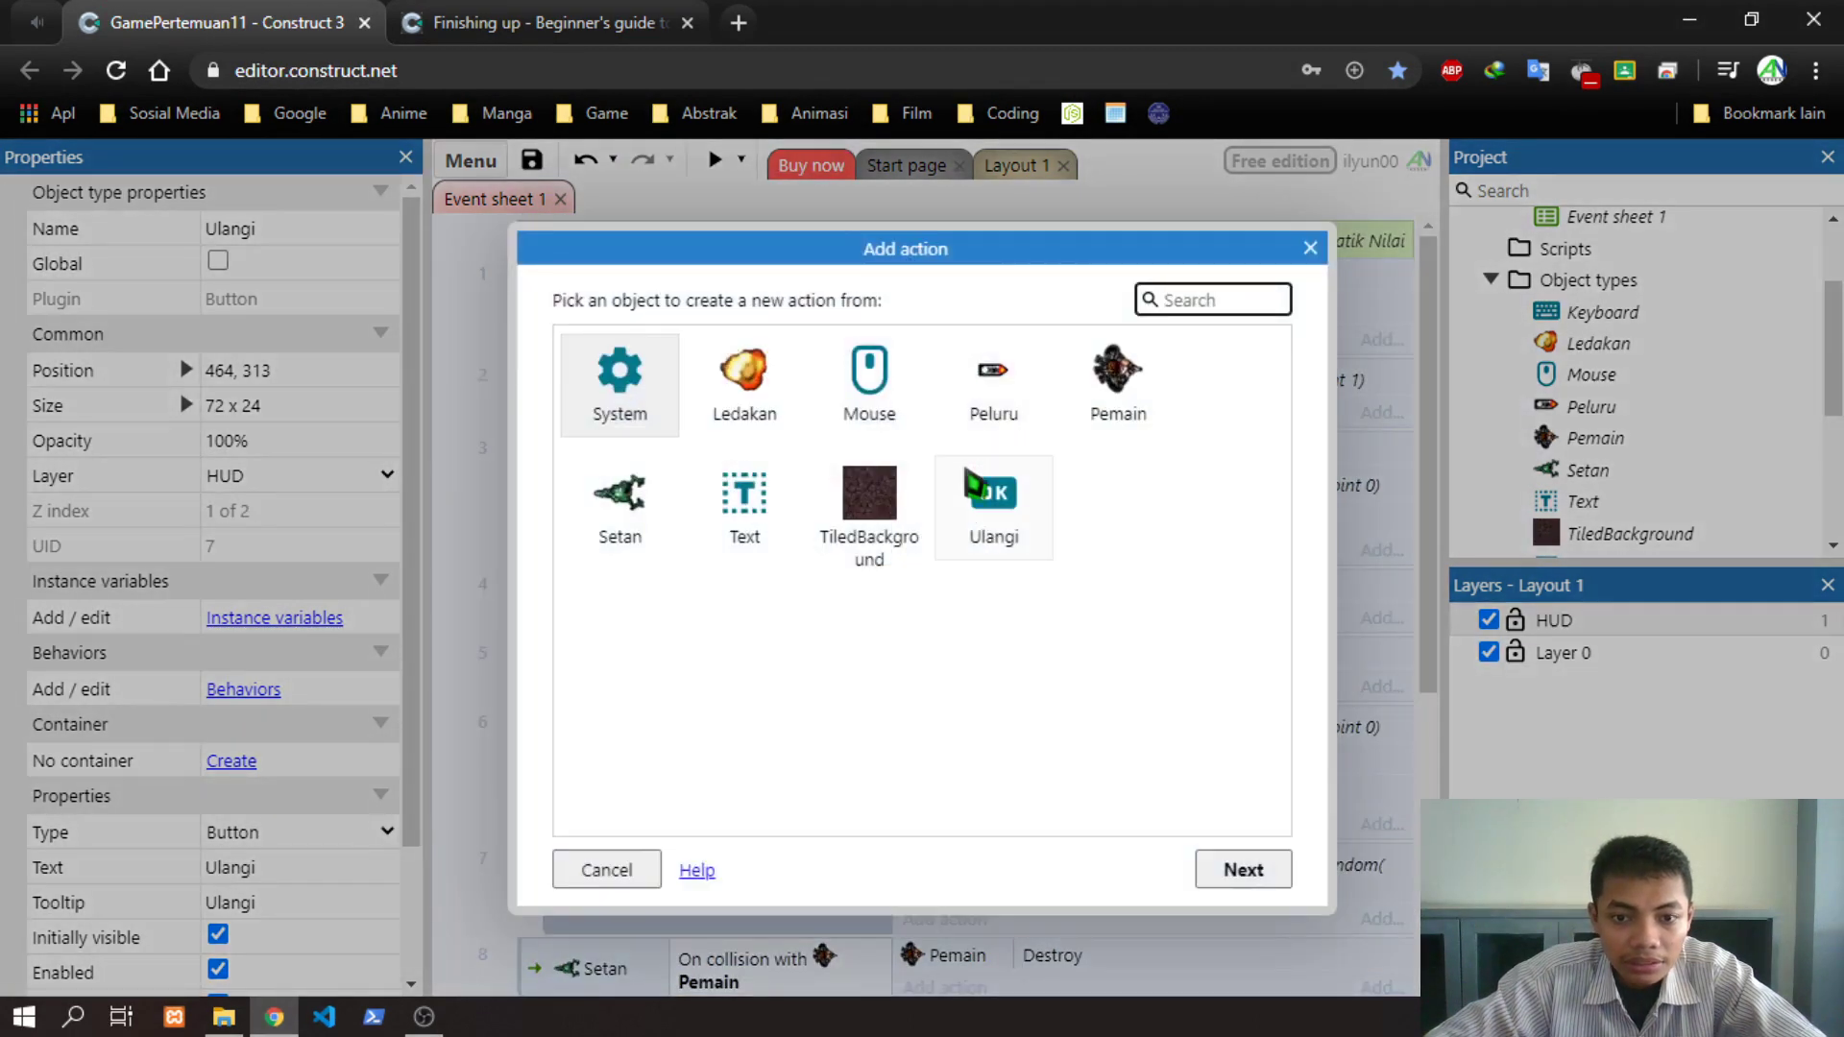
pyautogui.doubleClick(979, 518)
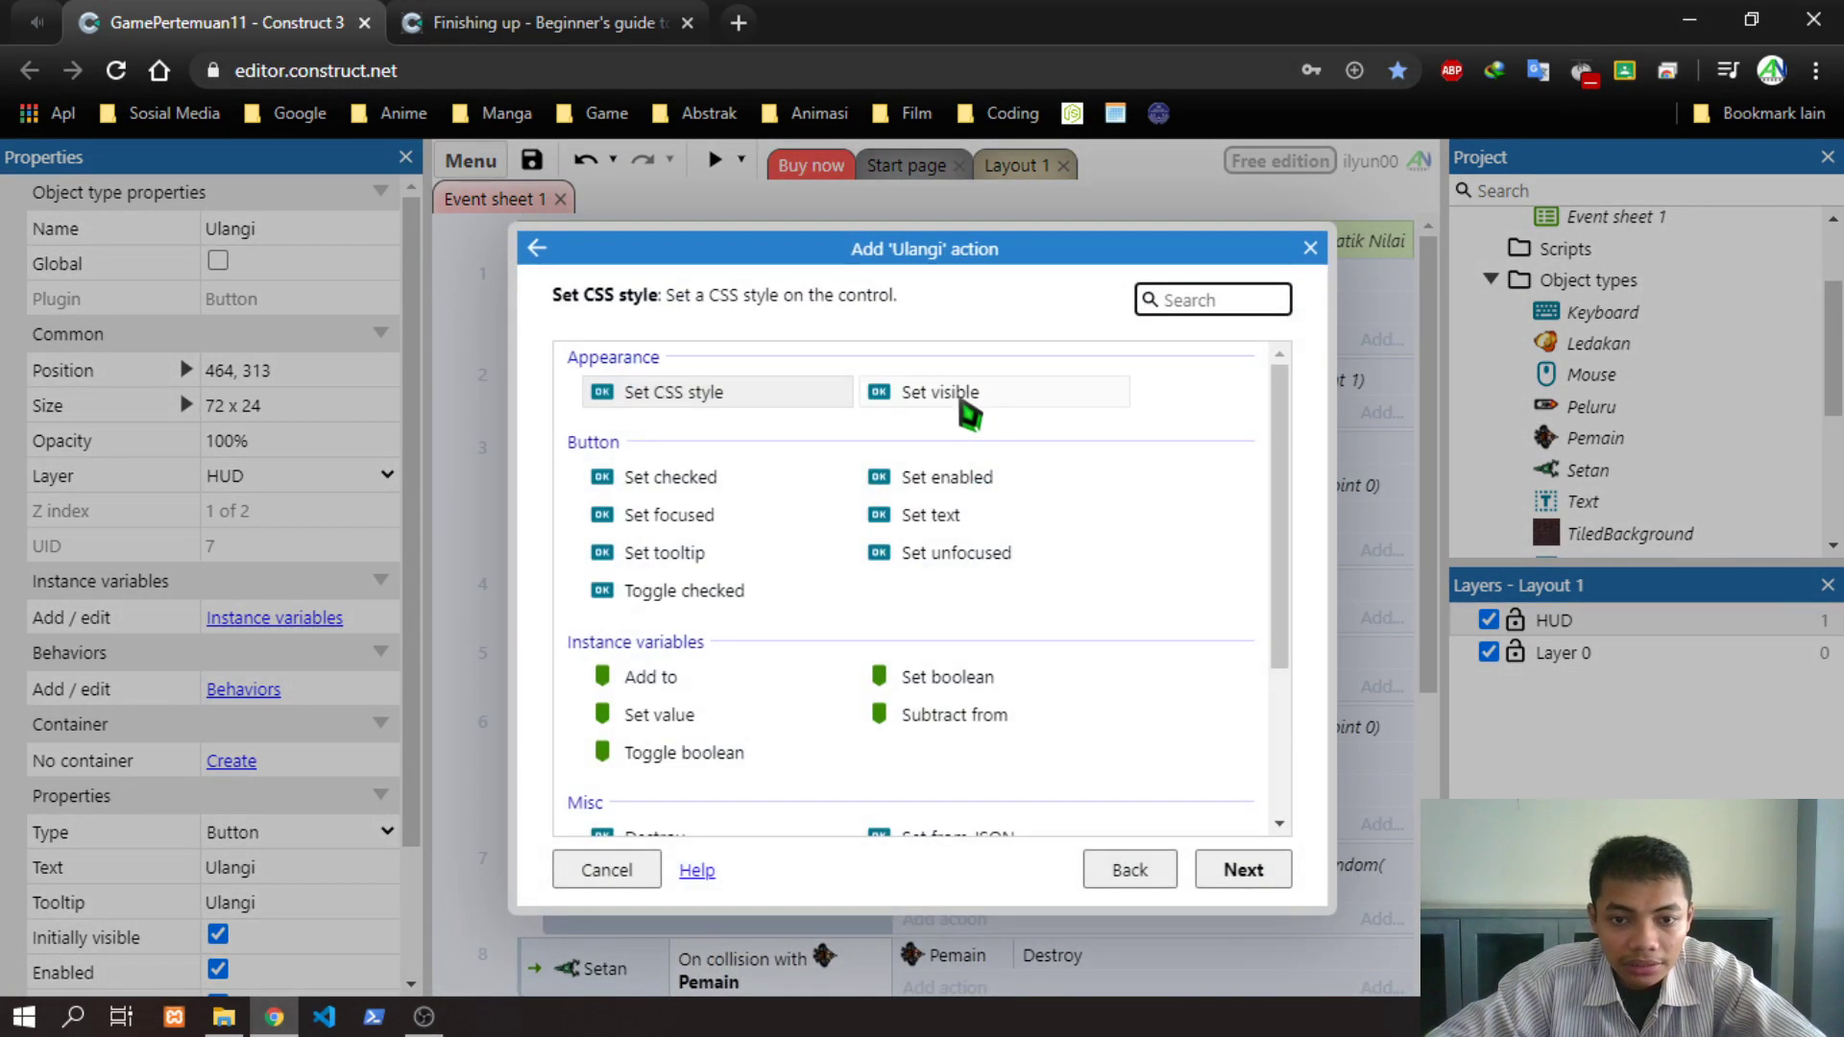
pyautogui.doubleClick(968, 399)
pyautogui.click(869, 495)
pyautogui.click(869, 511)
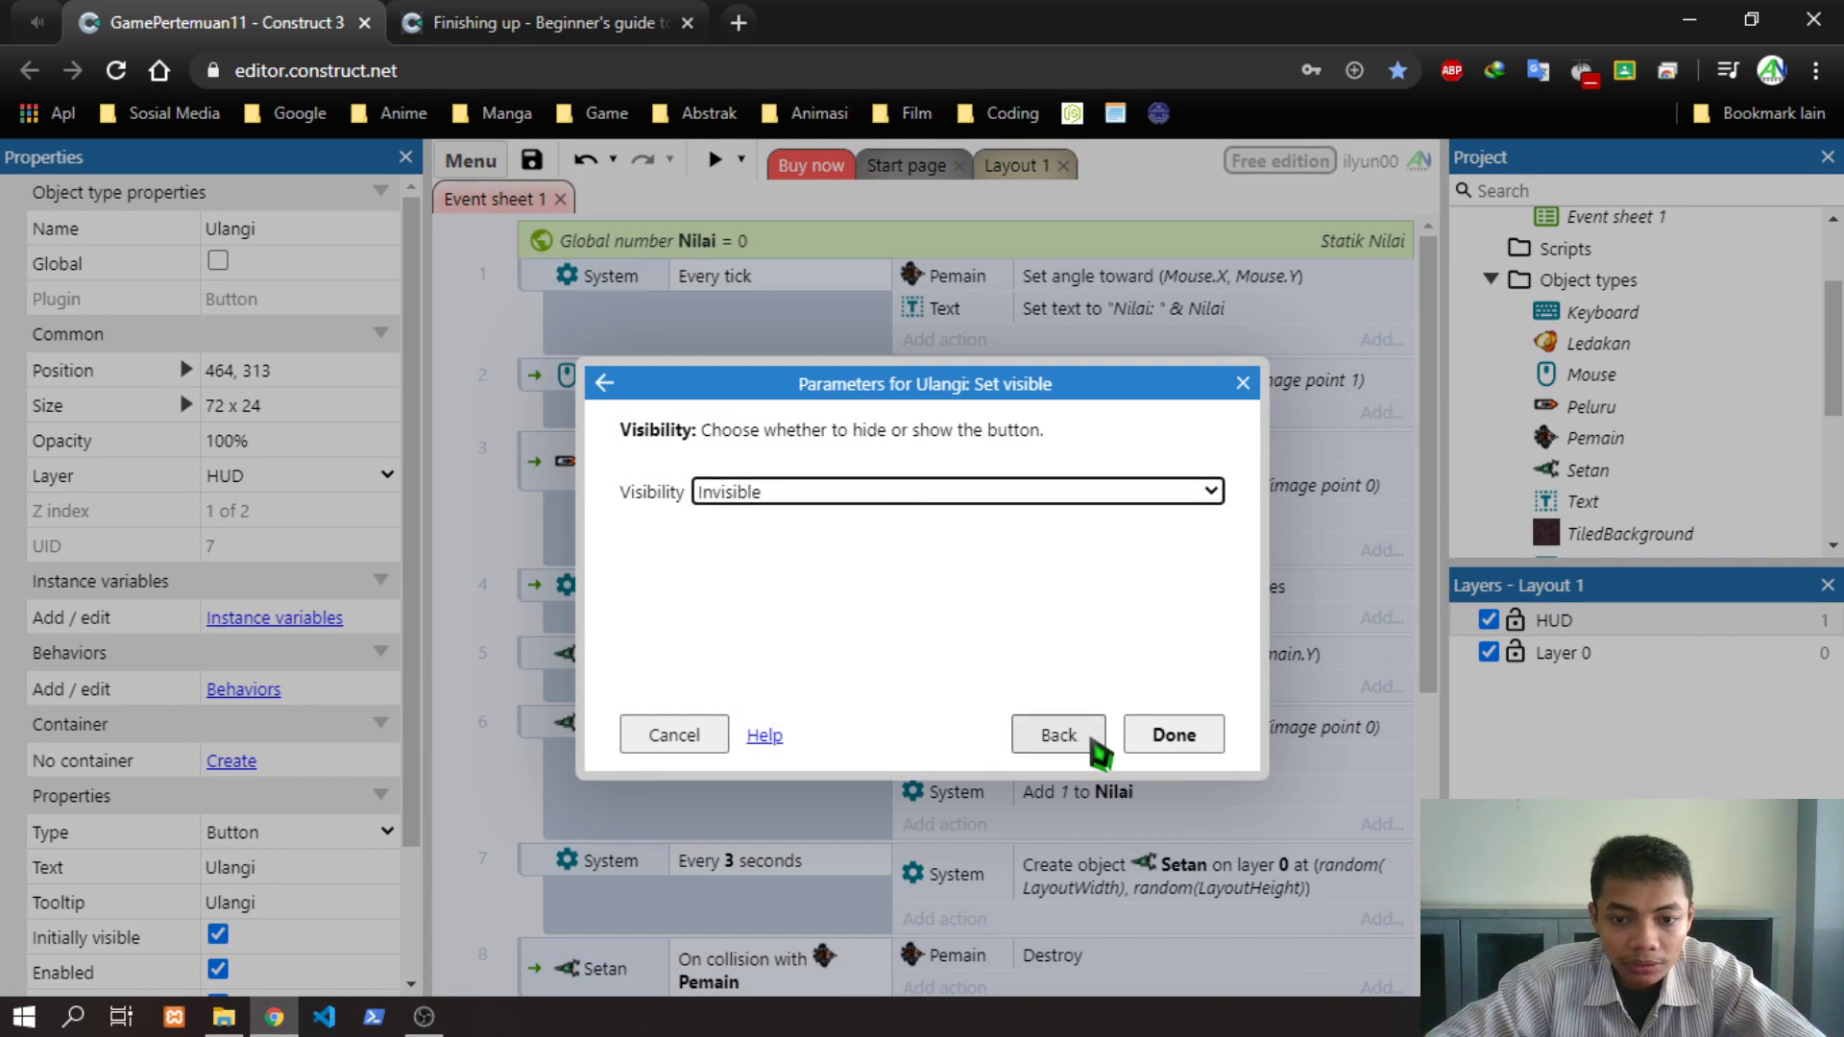
pyautogui.click(1200, 746)
# Add a Set visible action to the Pemain On destroyed event that makes the Ulangi button Visible
pyautogui.scroll(-5, 1120, 700)
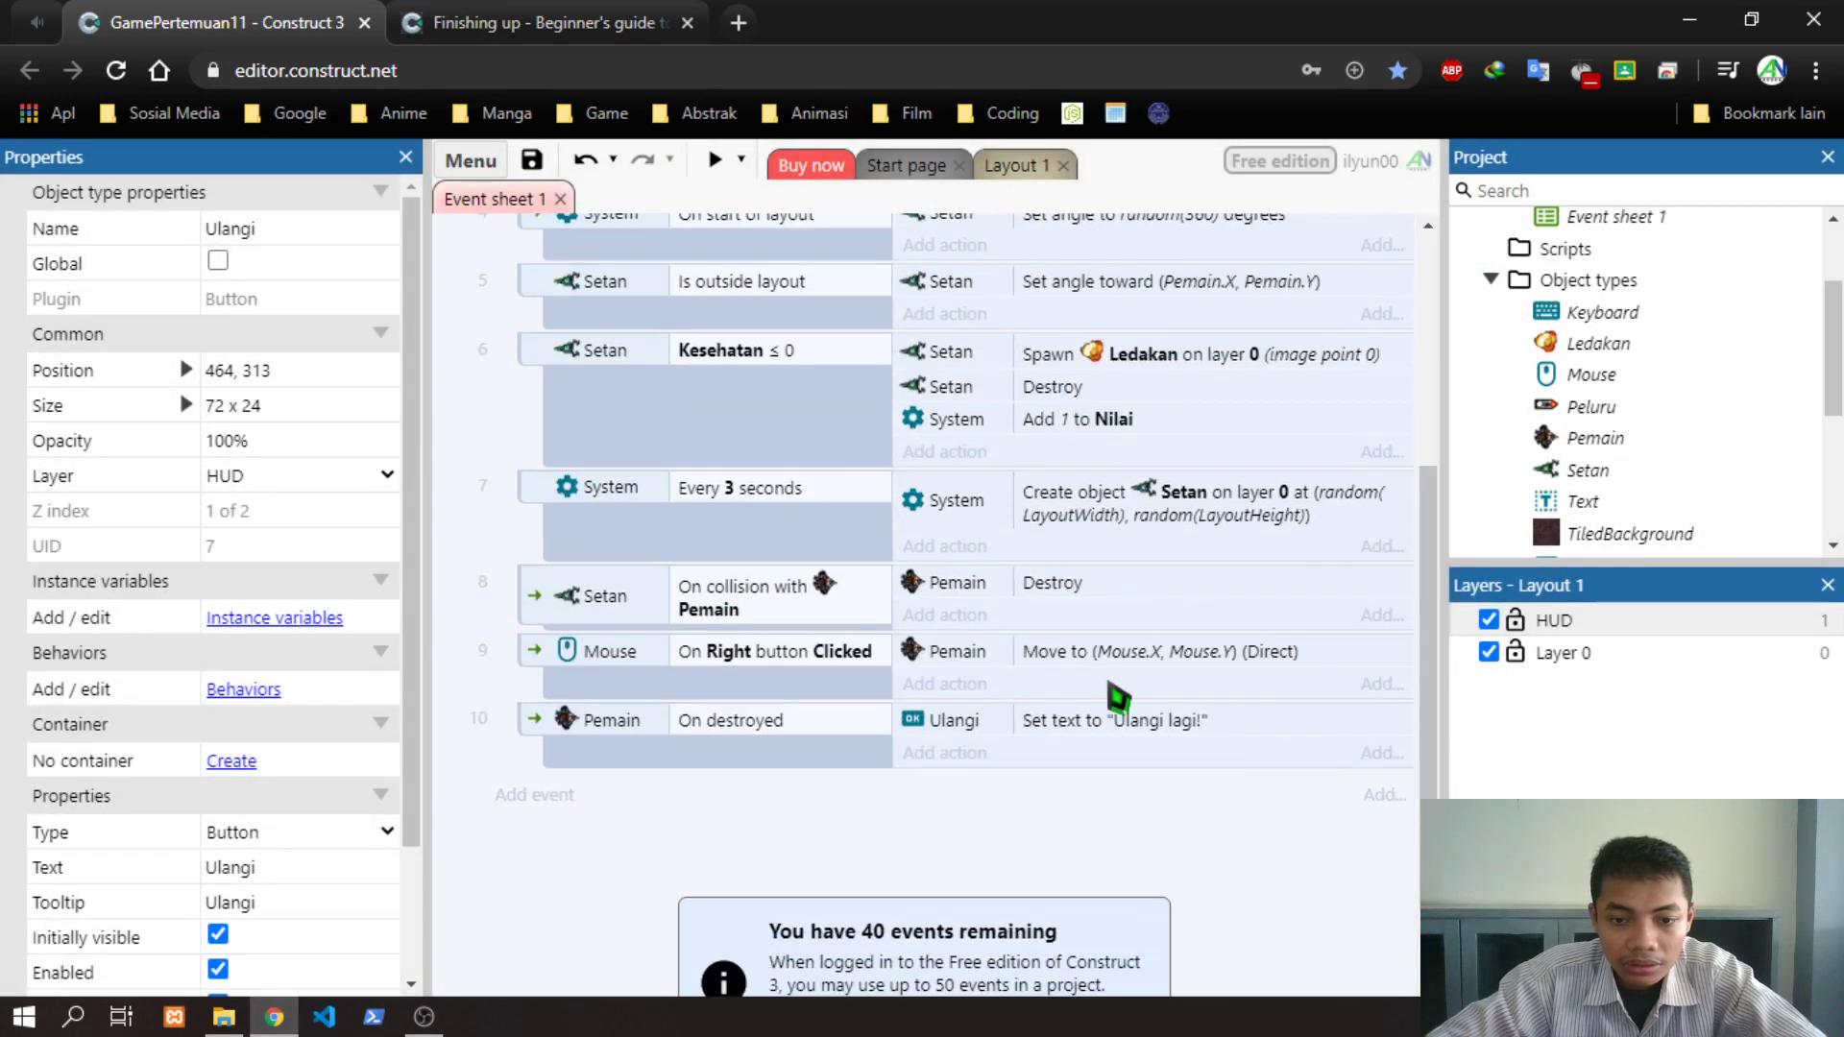
pyautogui.click(946, 755)
pyautogui.click(980, 506)
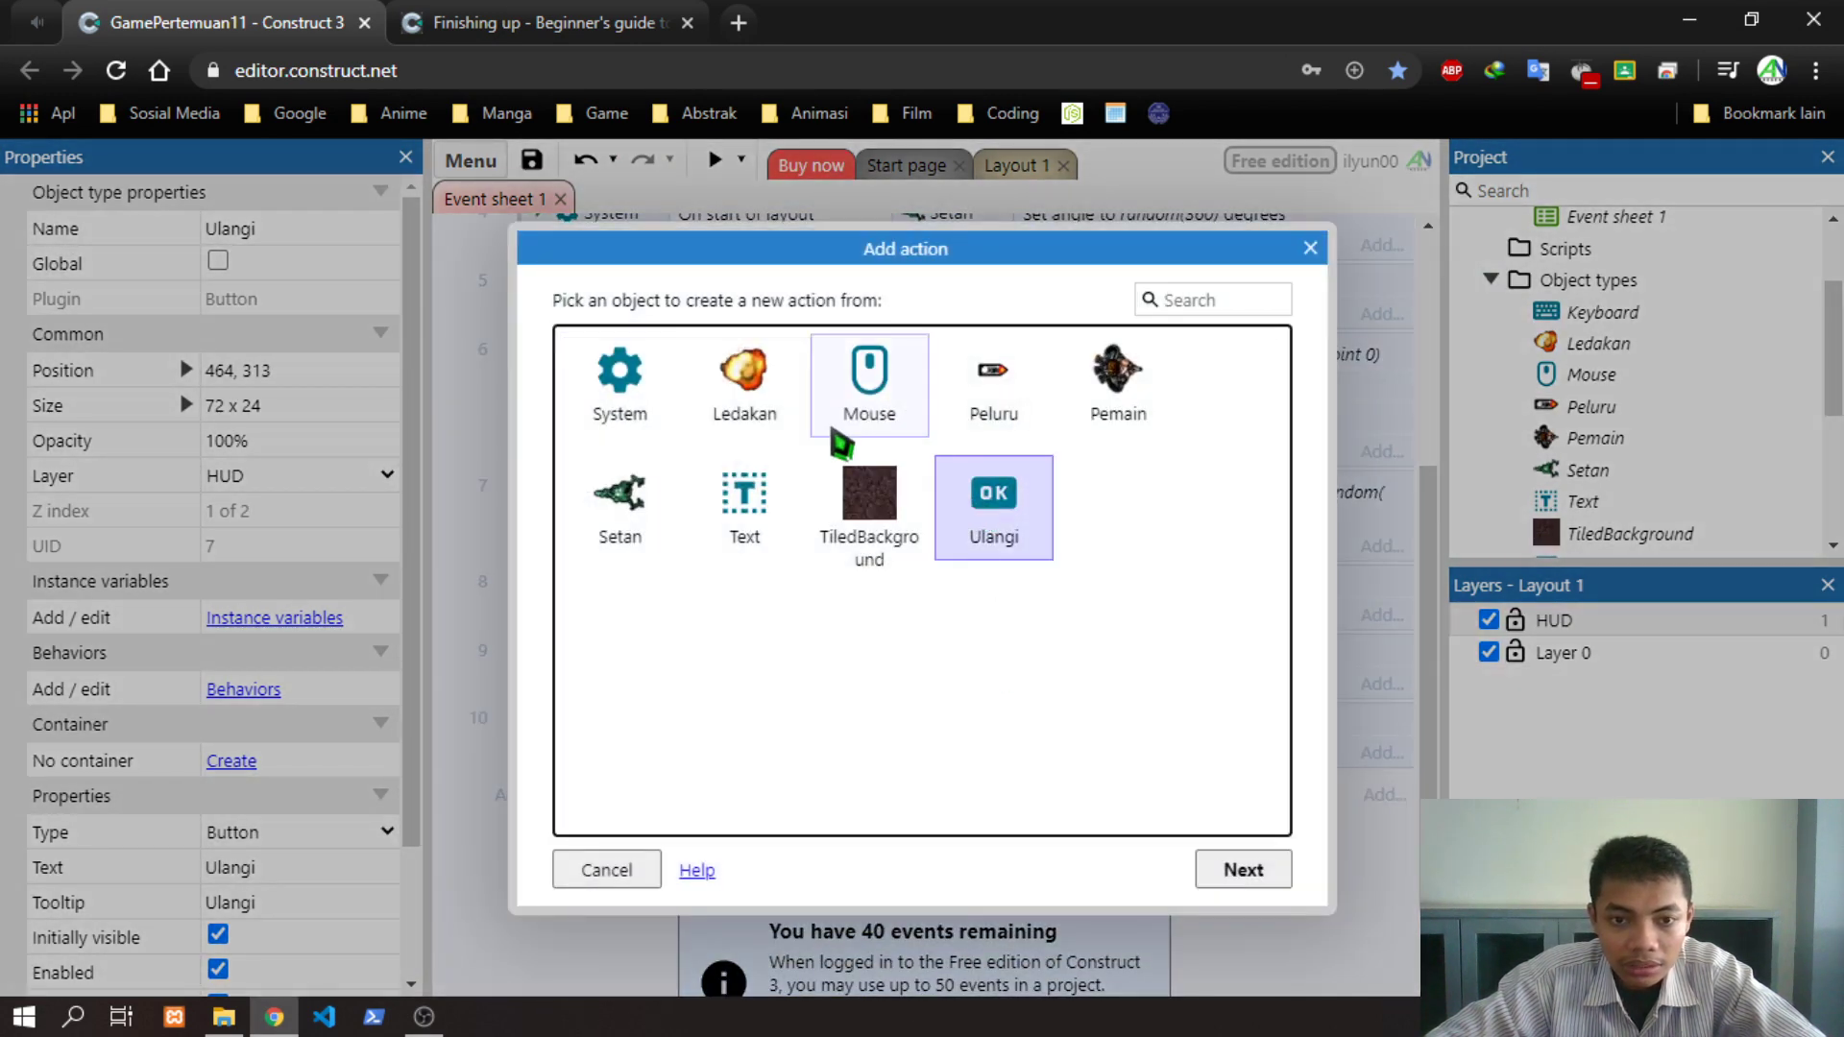
pyautogui.doubleClick(999, 509)
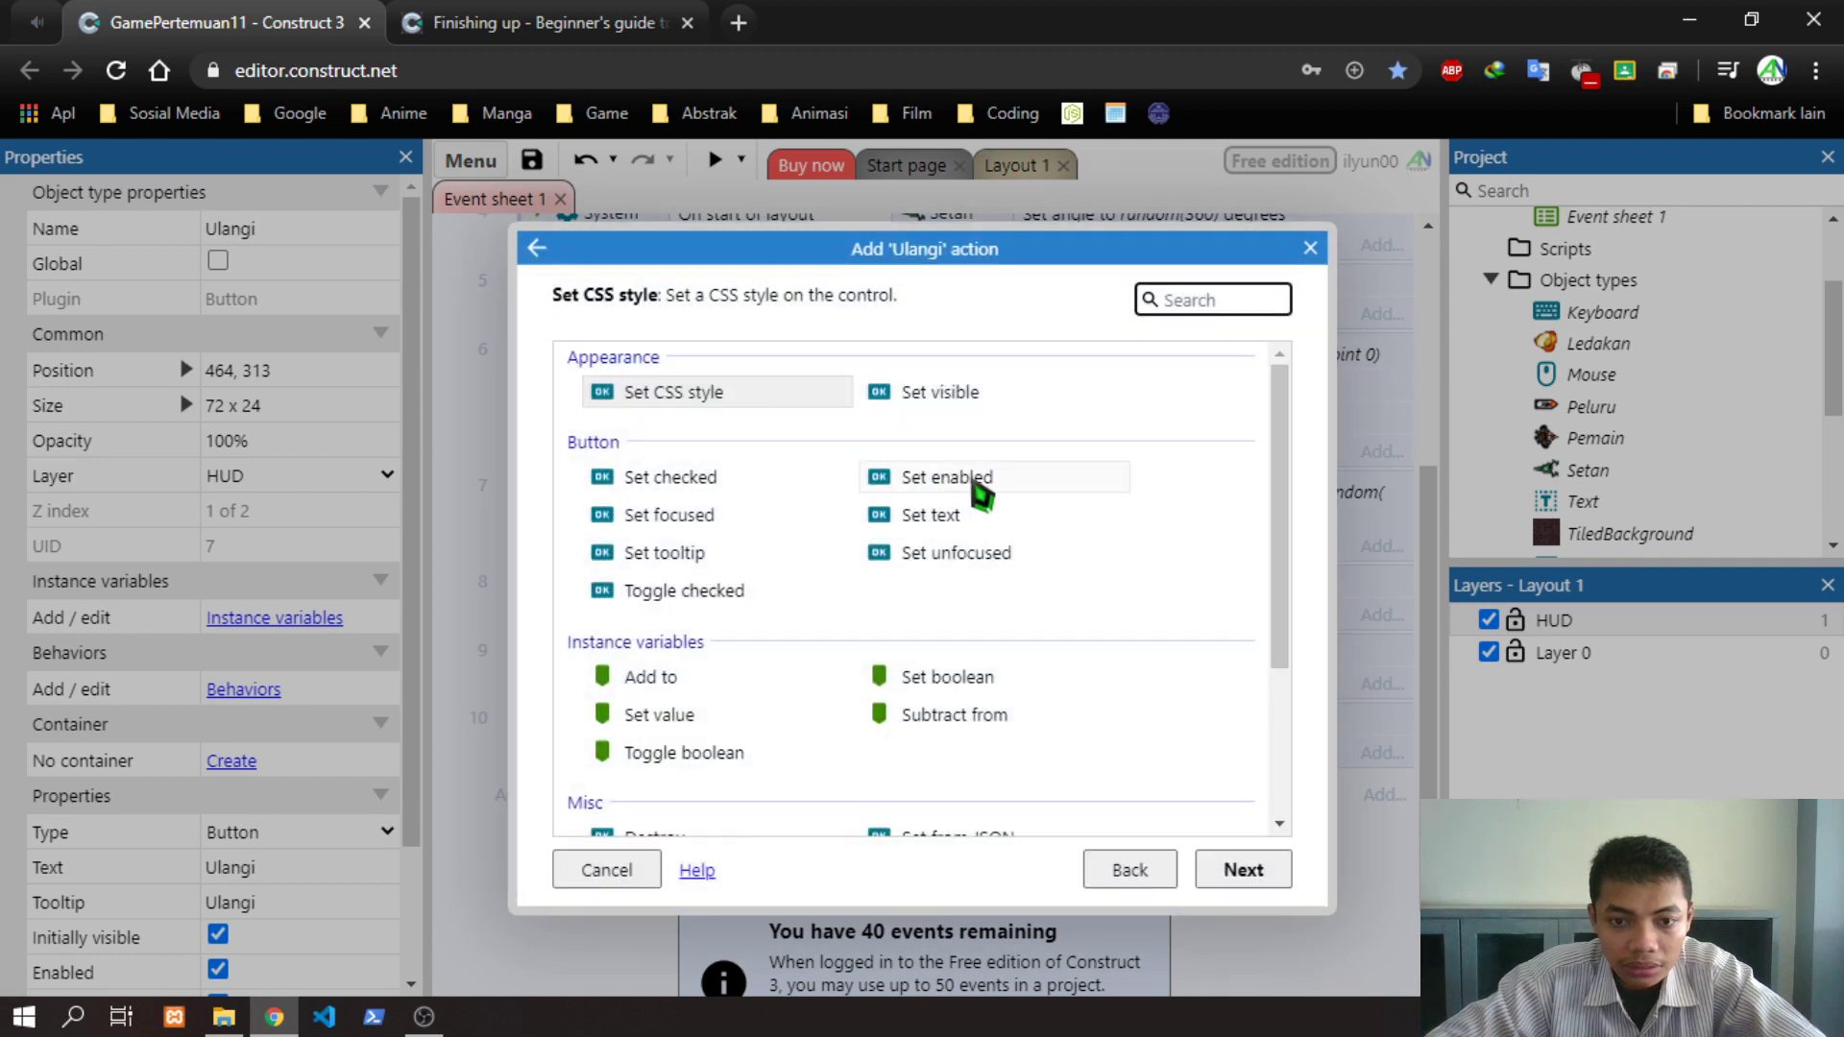
pyautogui.doubleClick(976, 394)
pyautogui.click(823, 494)
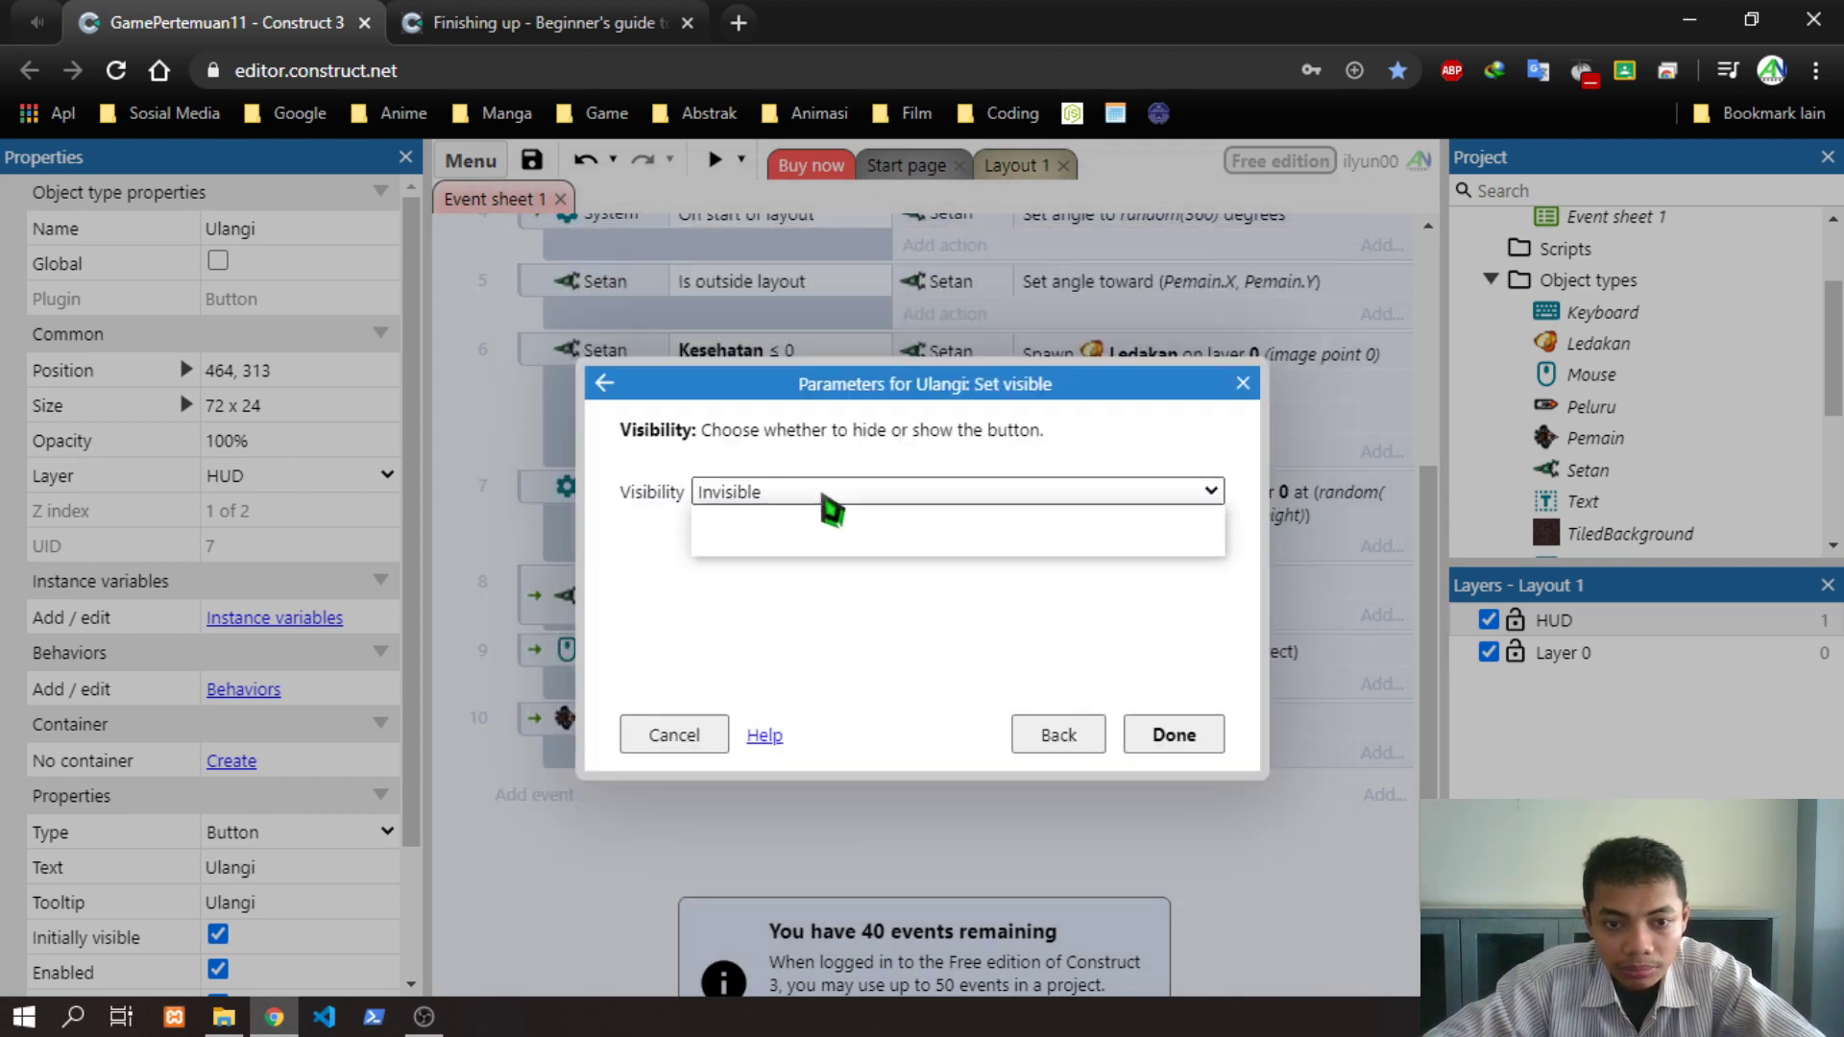
pyautogui.click(791, 543)
pyautogui.click(1173, 736)
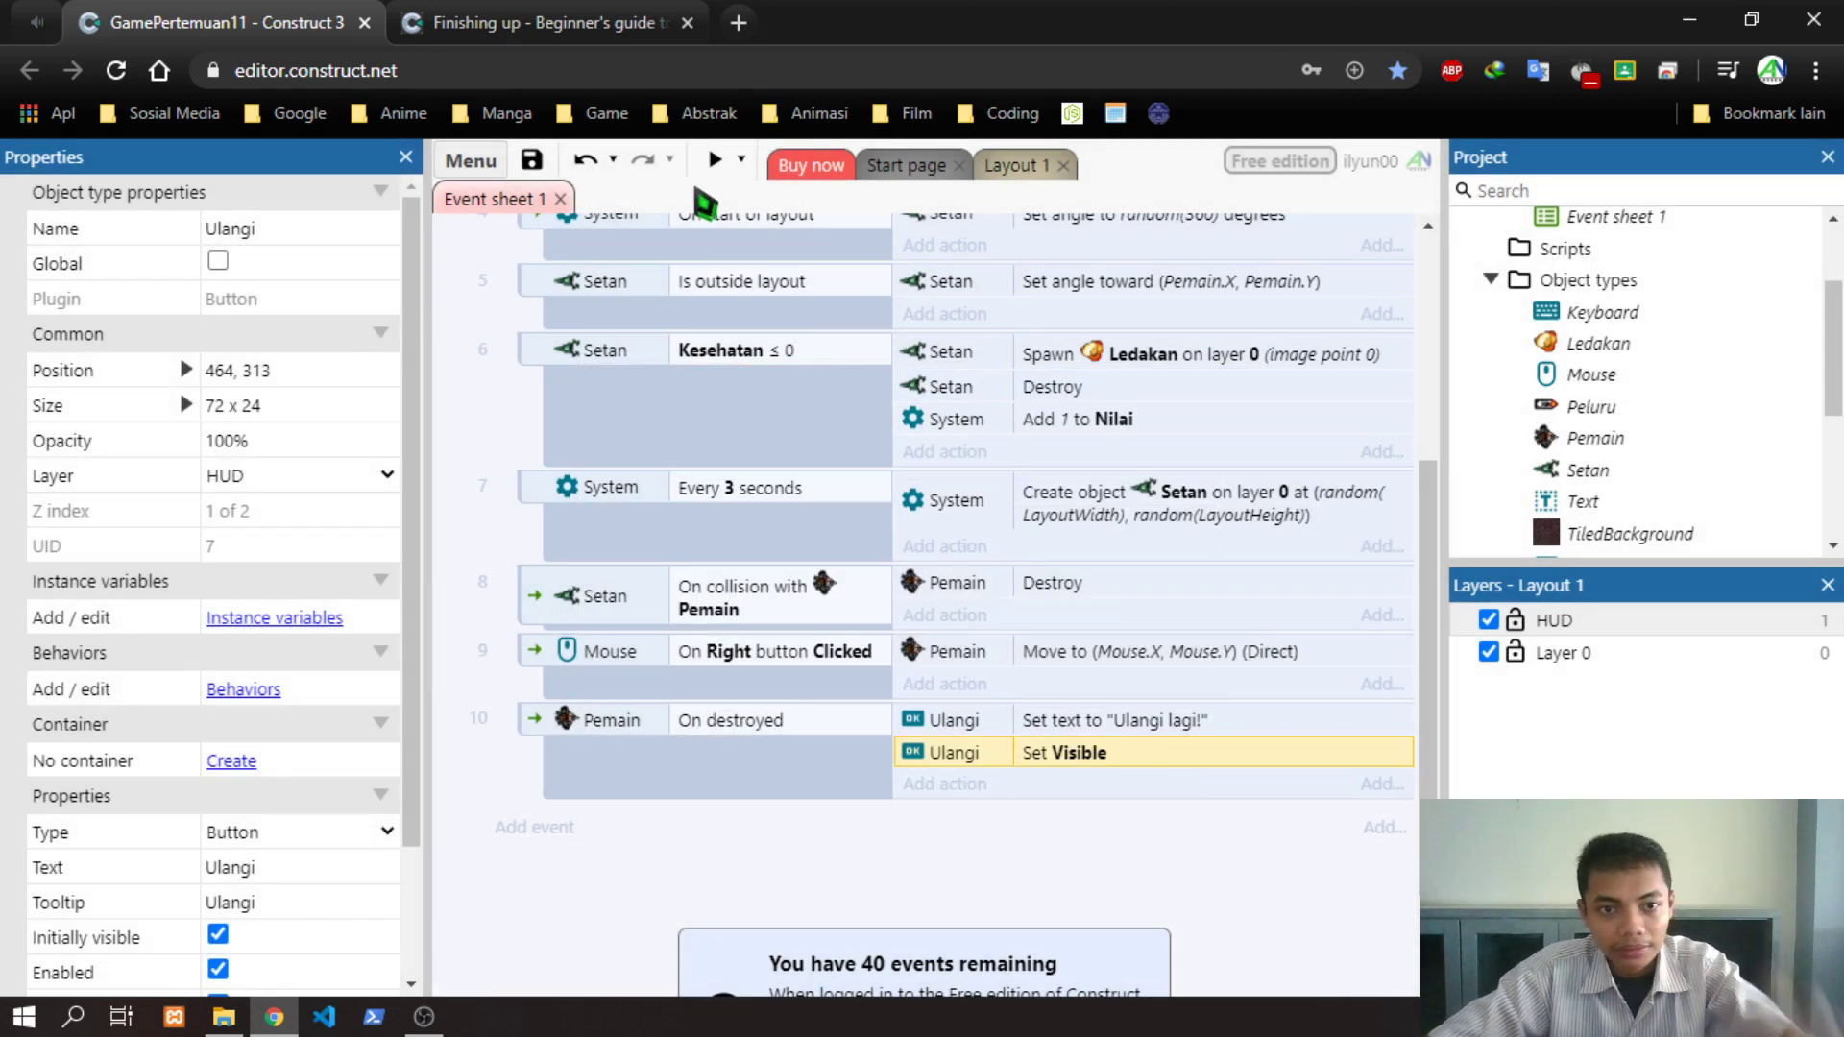
# Preview the game, shoot at the Setan enemies until Pemain is destroyed to test the Ulangi button, and close the preview
pyautogui.click(714, 159)
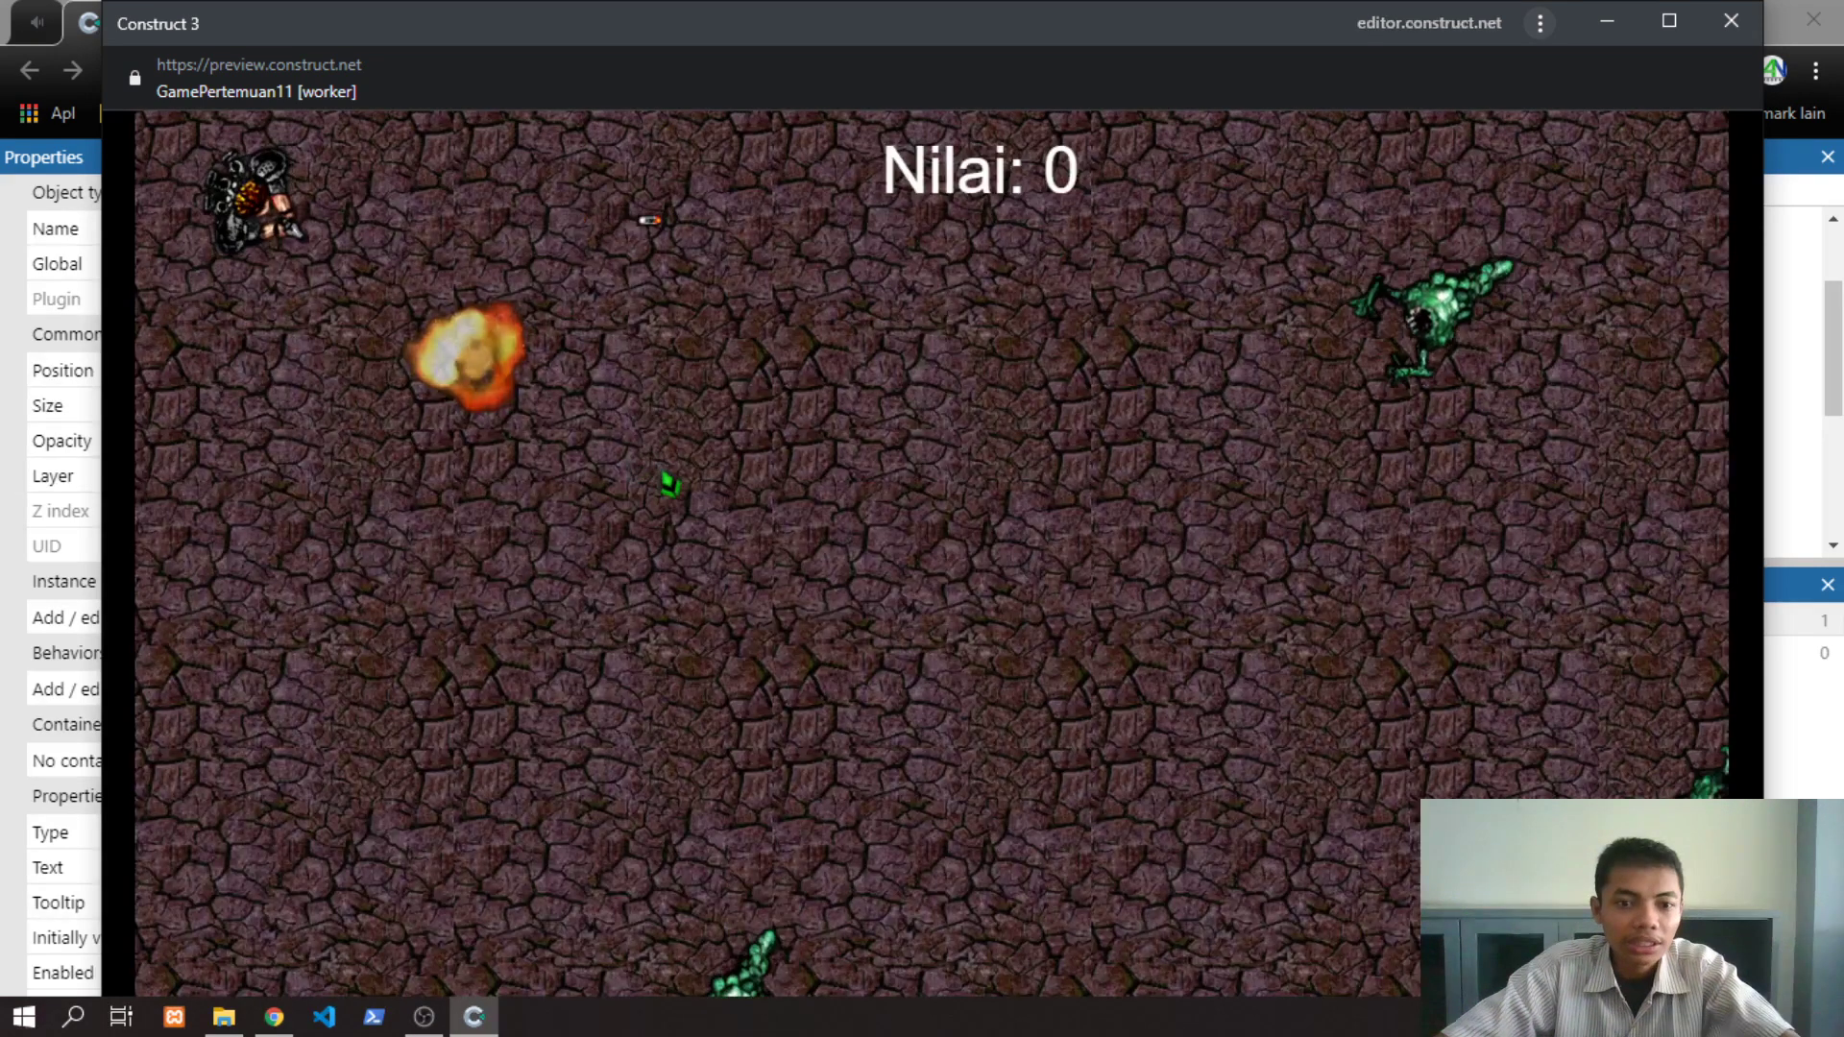
pyautogui.press('Down')
pyautogui.press('Left')
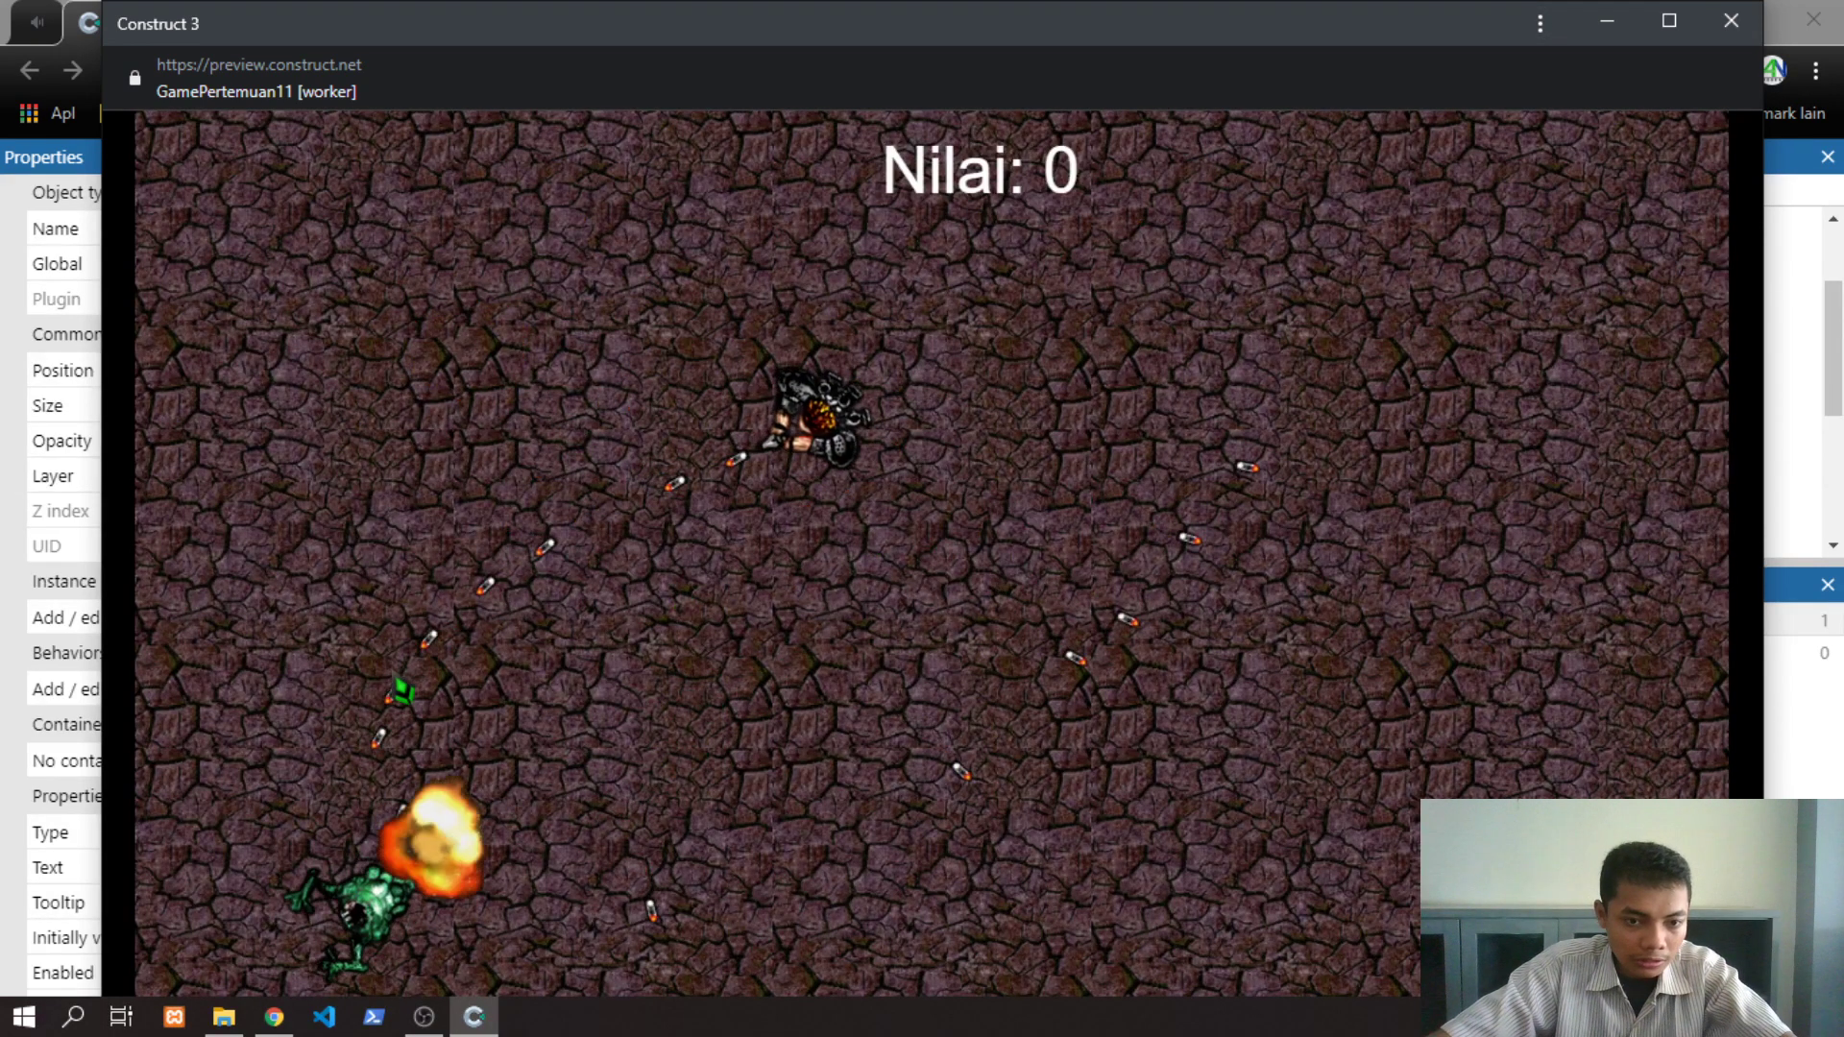
pyautogui.press('Right')
pyautogui.press('Up')
pyautogui.press('Left')
pyautogui.press('Down')
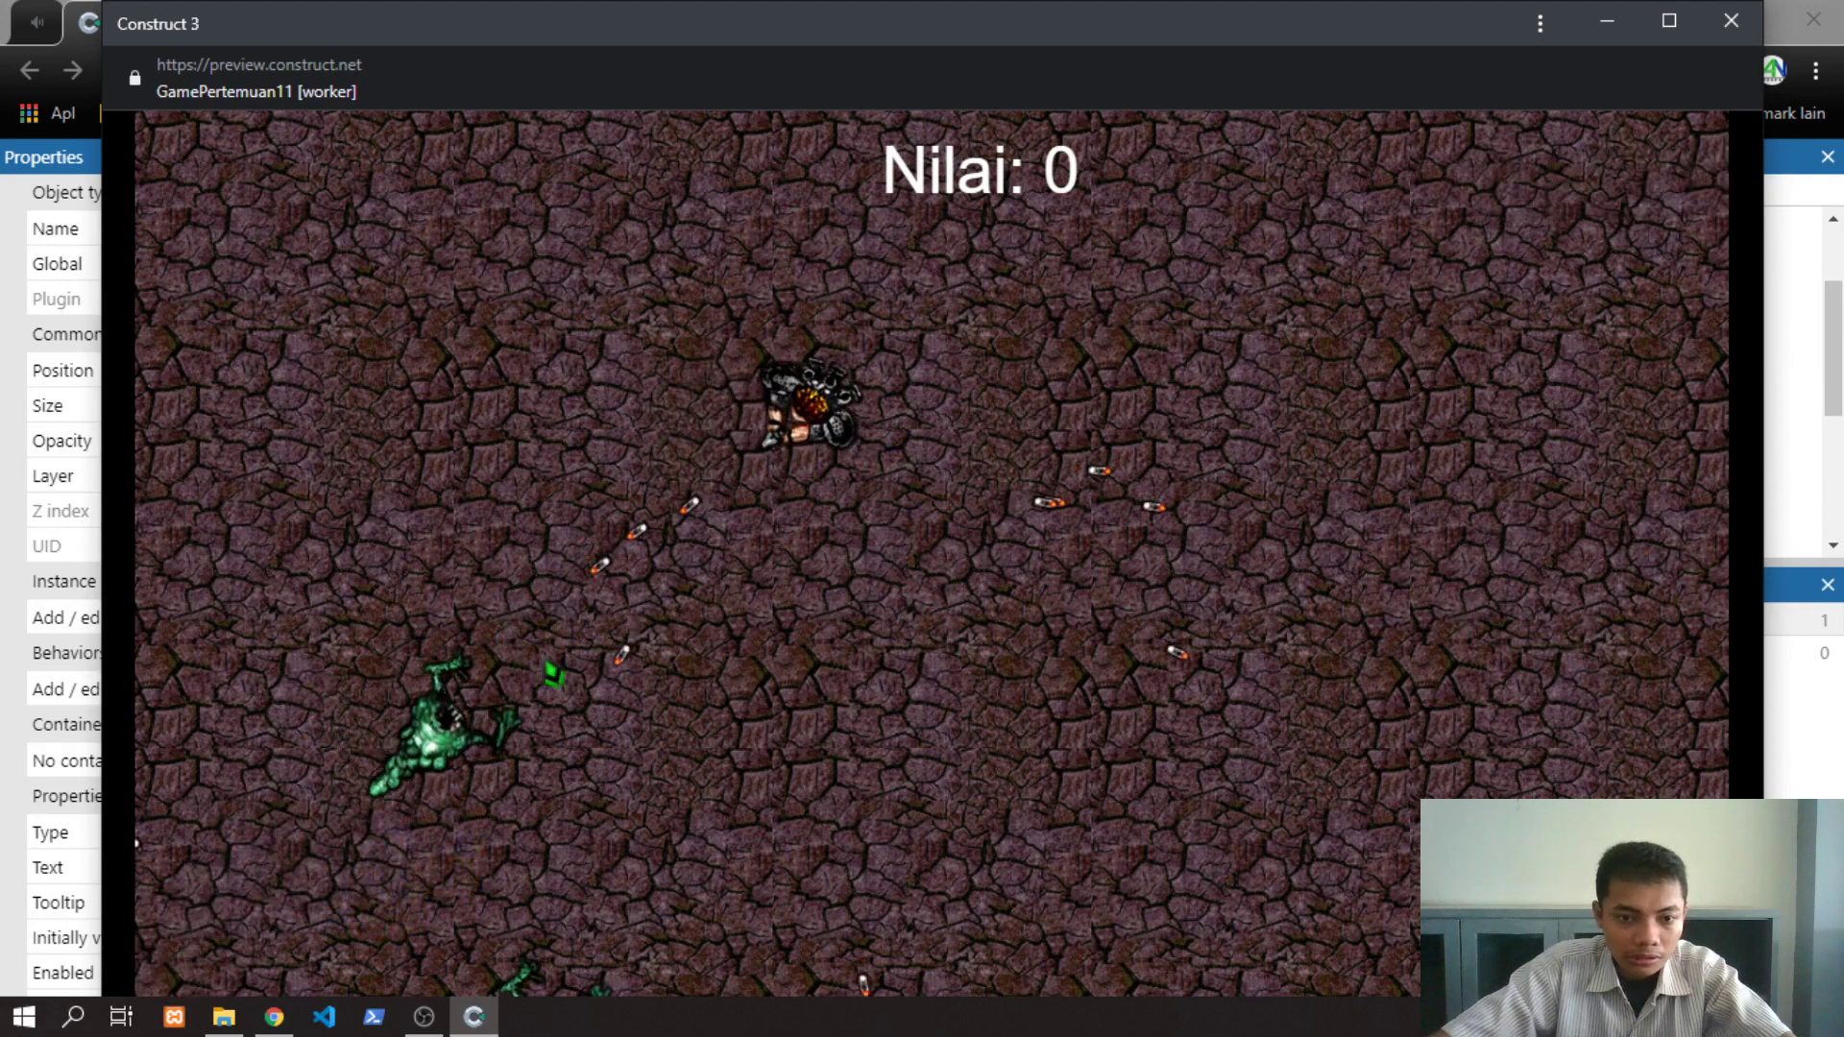
pyautogui.press('Right')
pyautogui.press('Up')
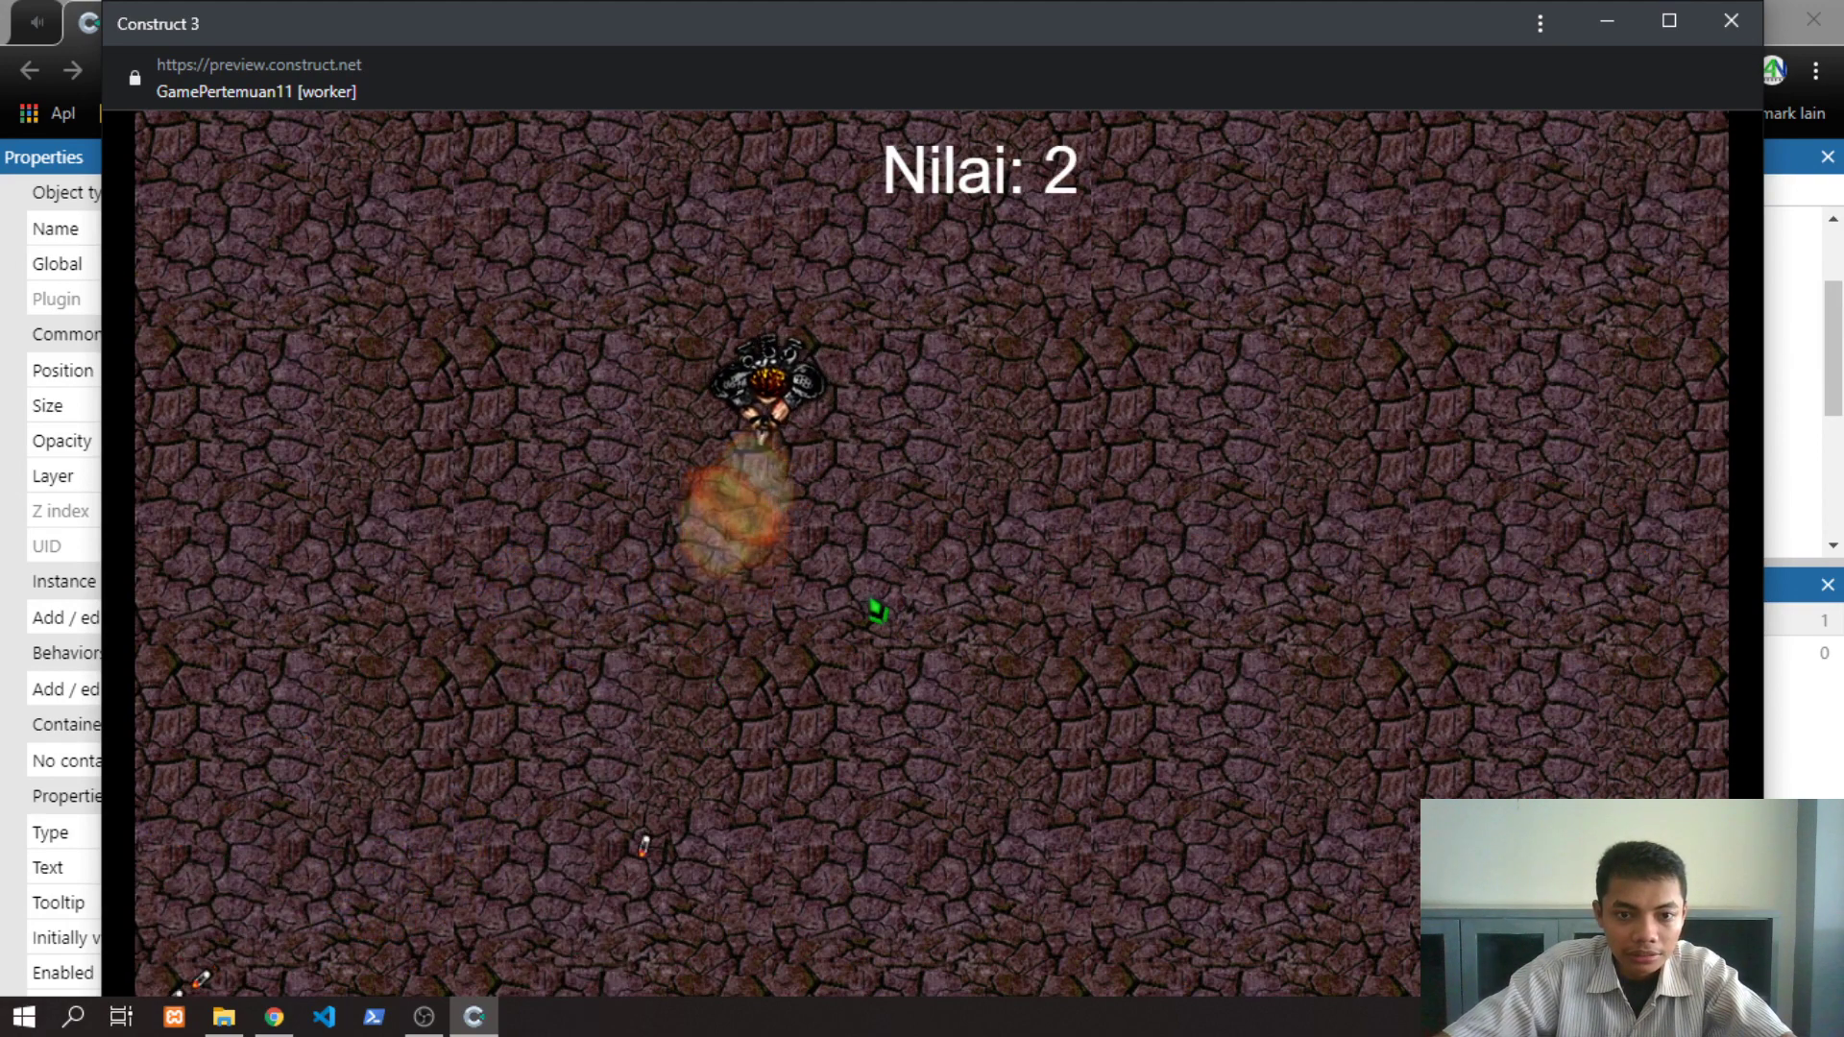
pyautogui.press('Right')
pyautogui.press('Up')
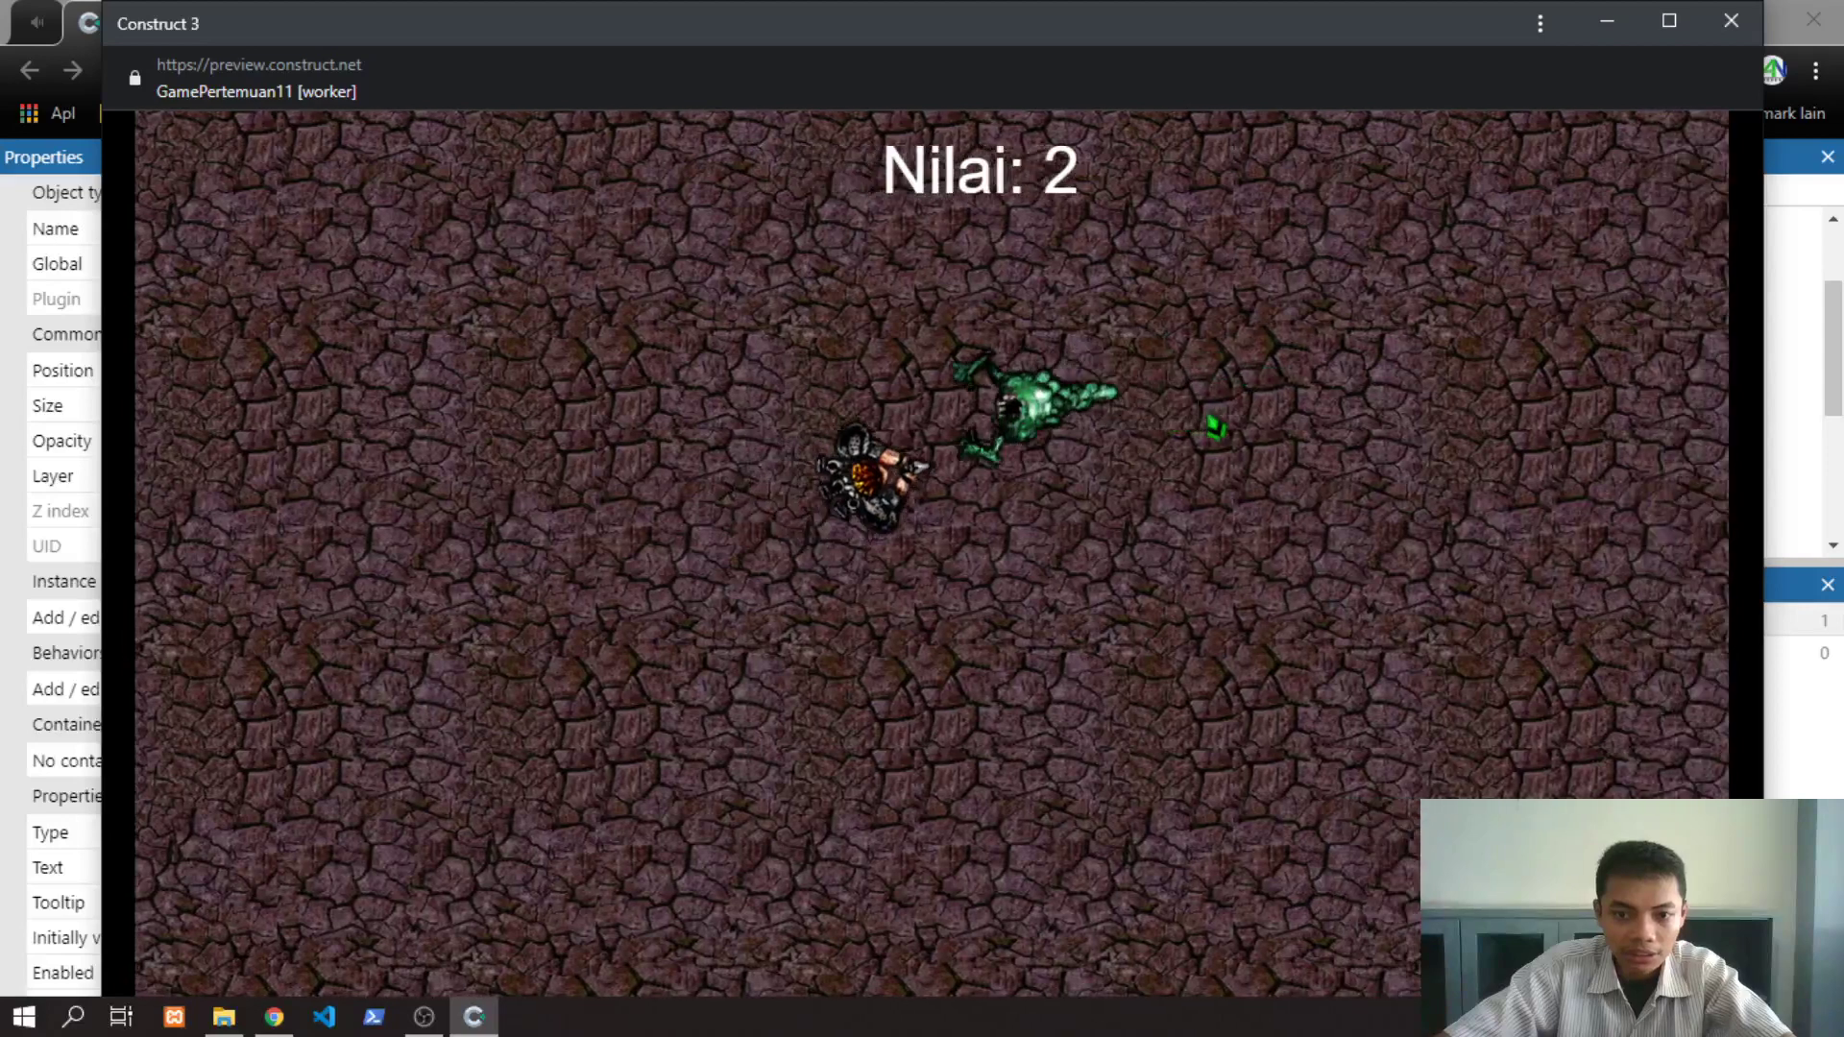
pyautogui.press('Left')
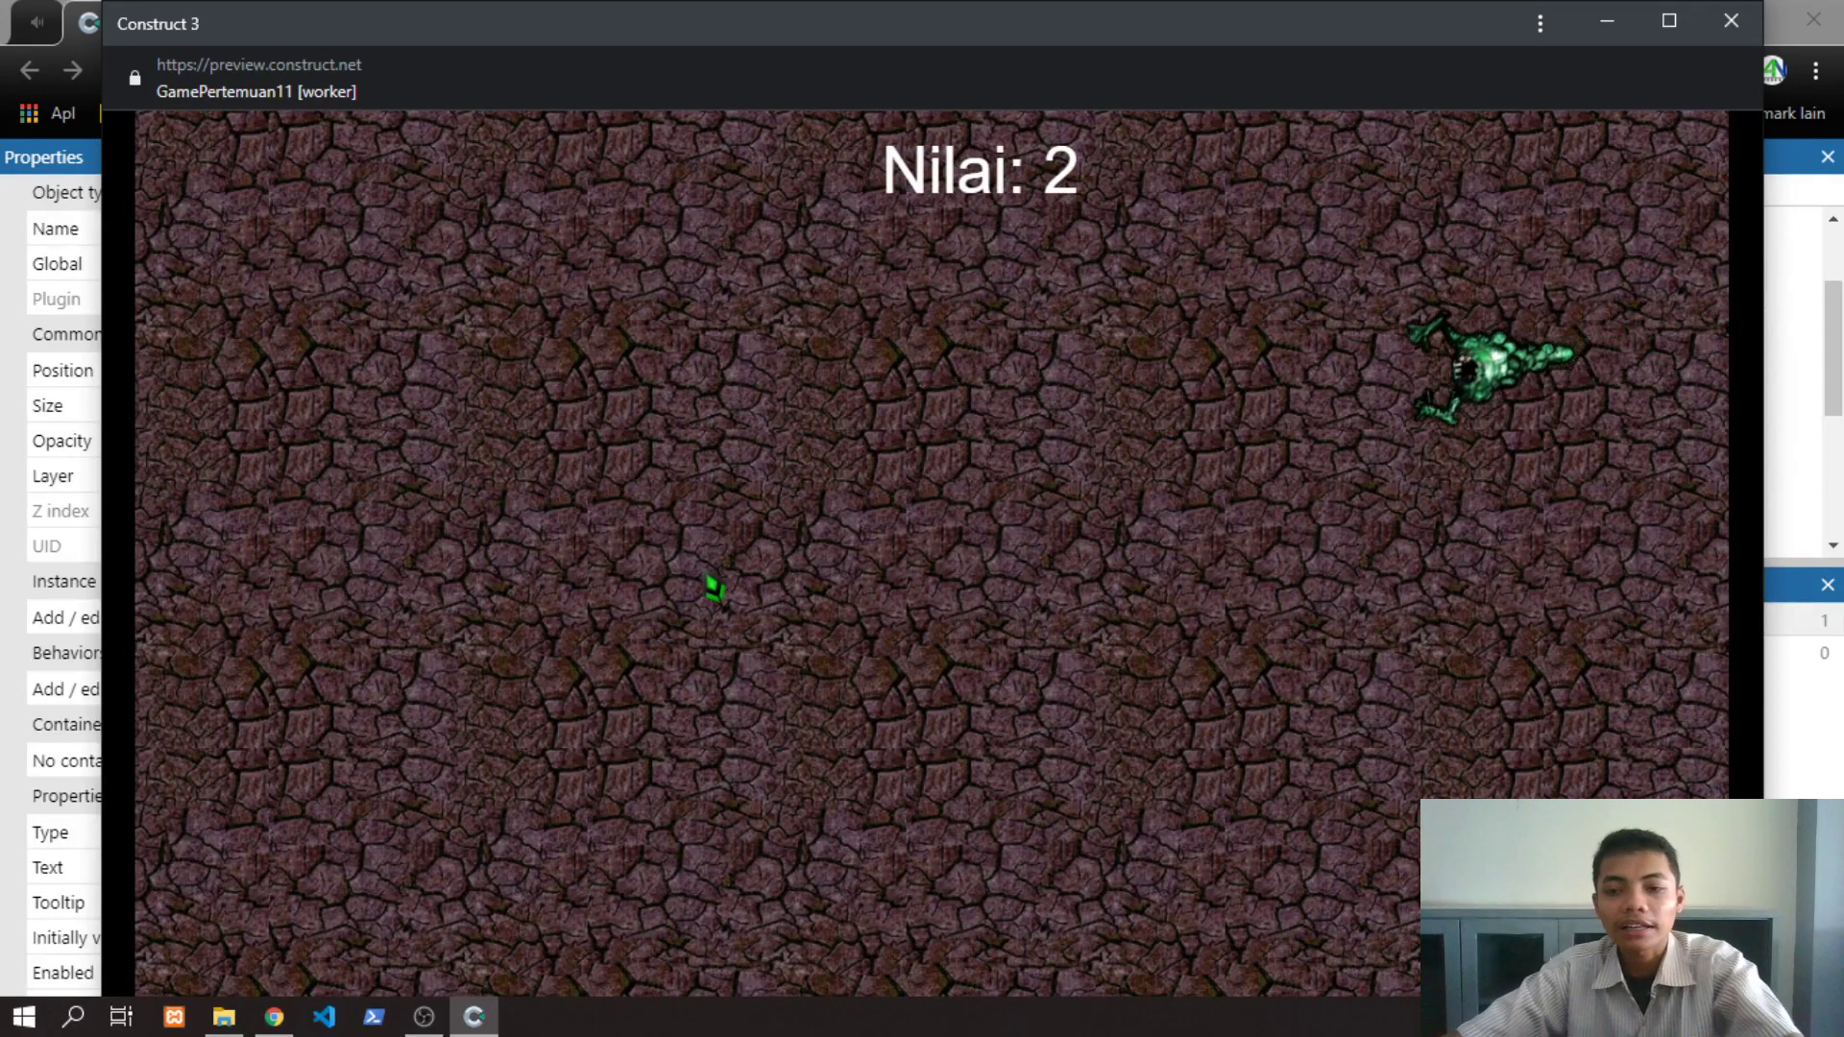
pyautogui.click(1751, 18)
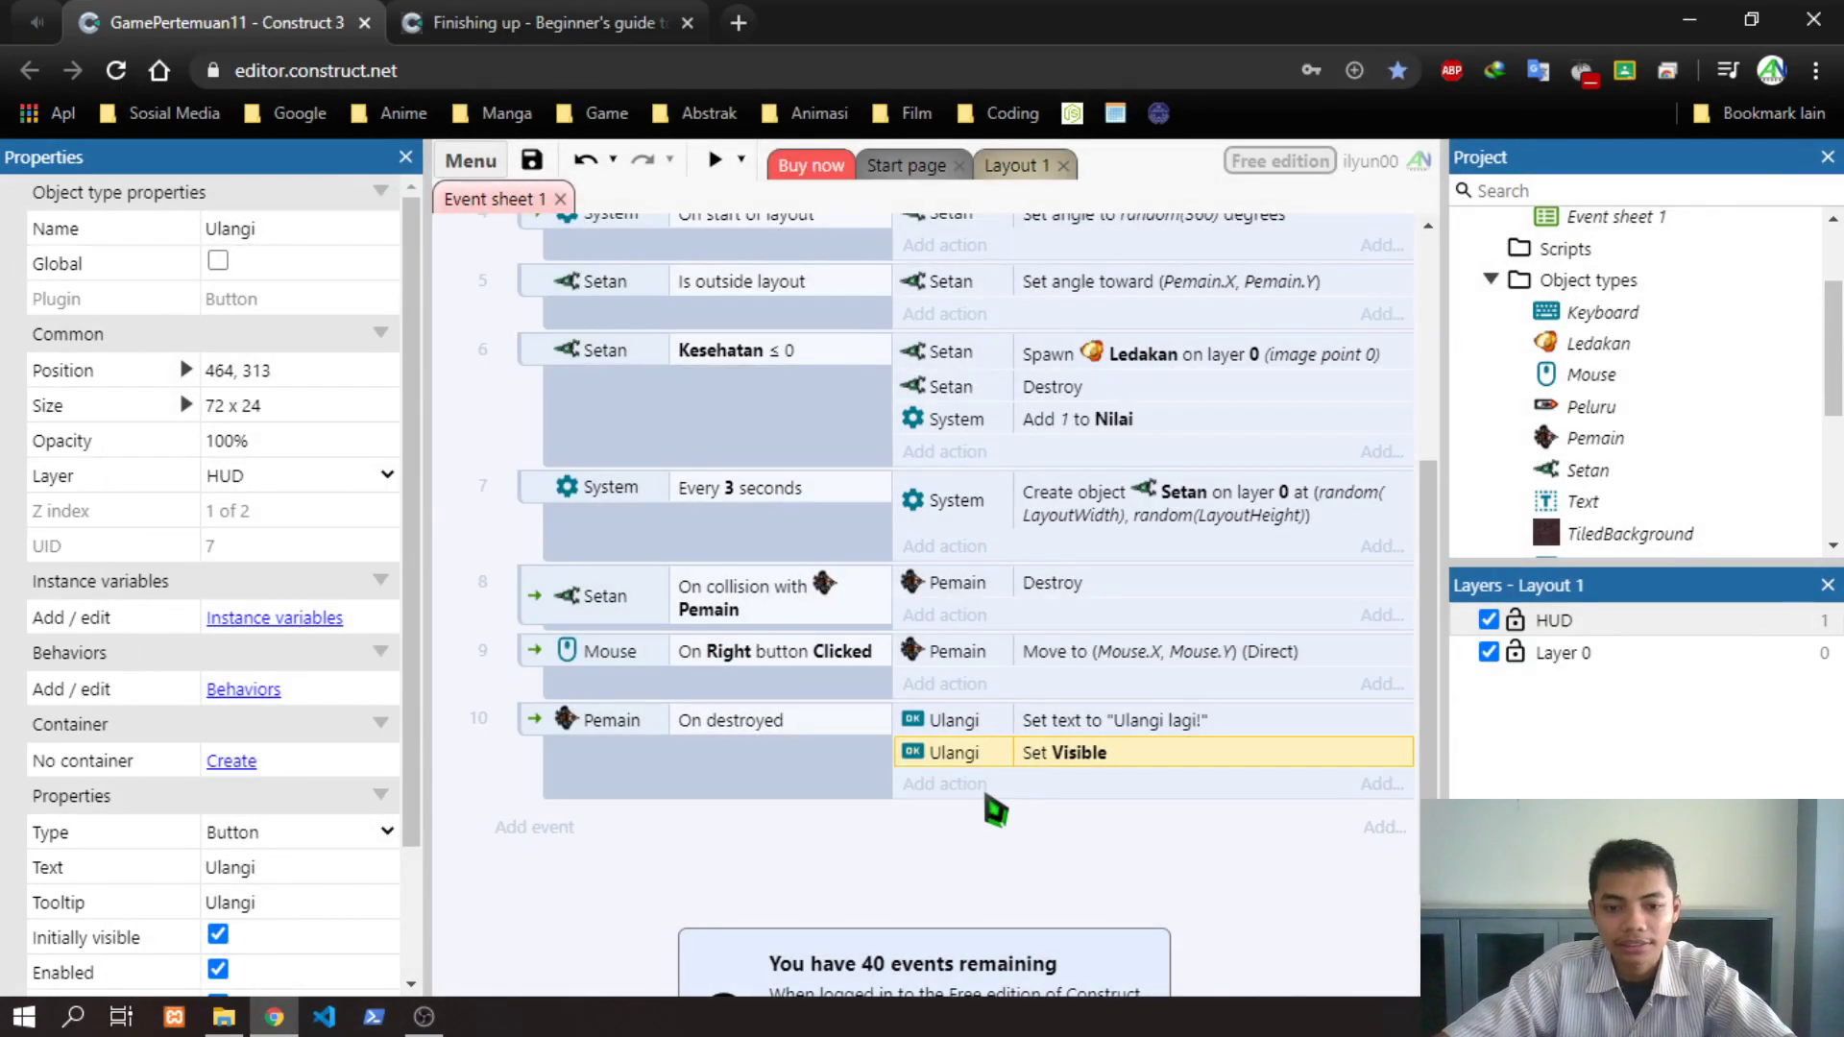
pyautogui.doubleClick(1040, 759)
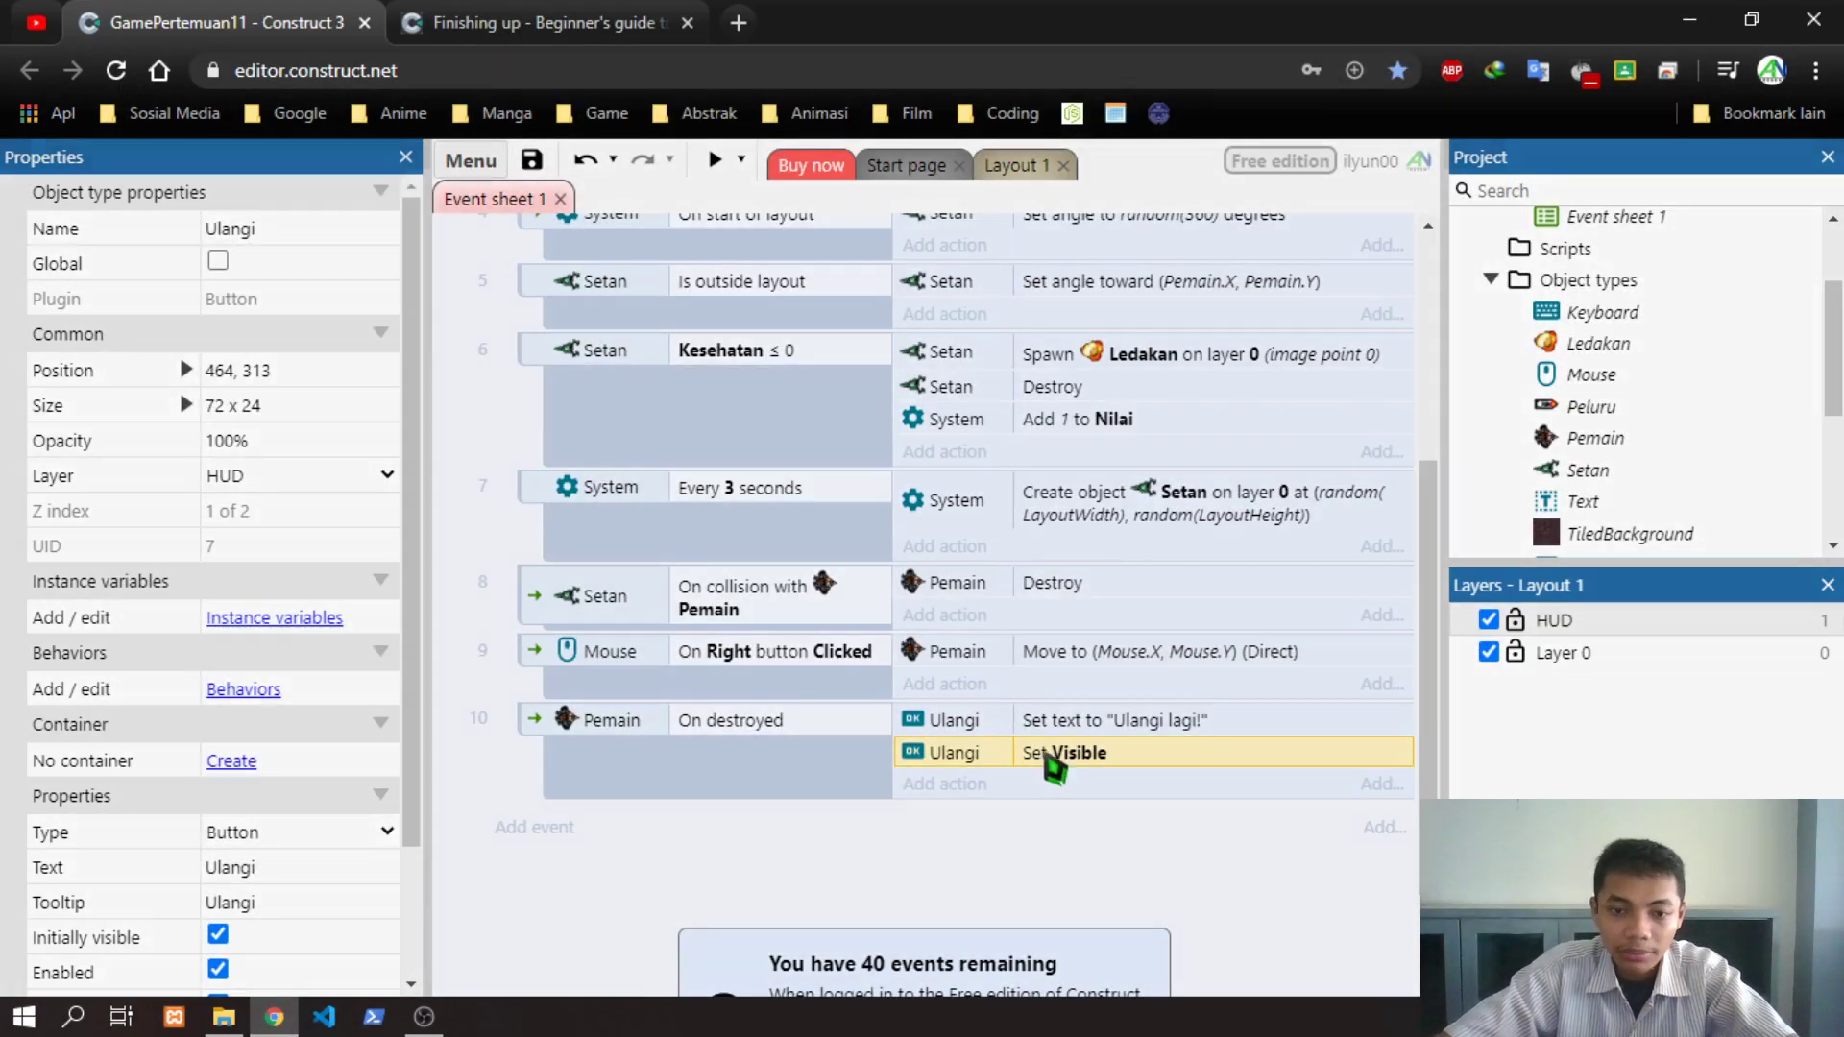
pyautogui.click(1085, 748)
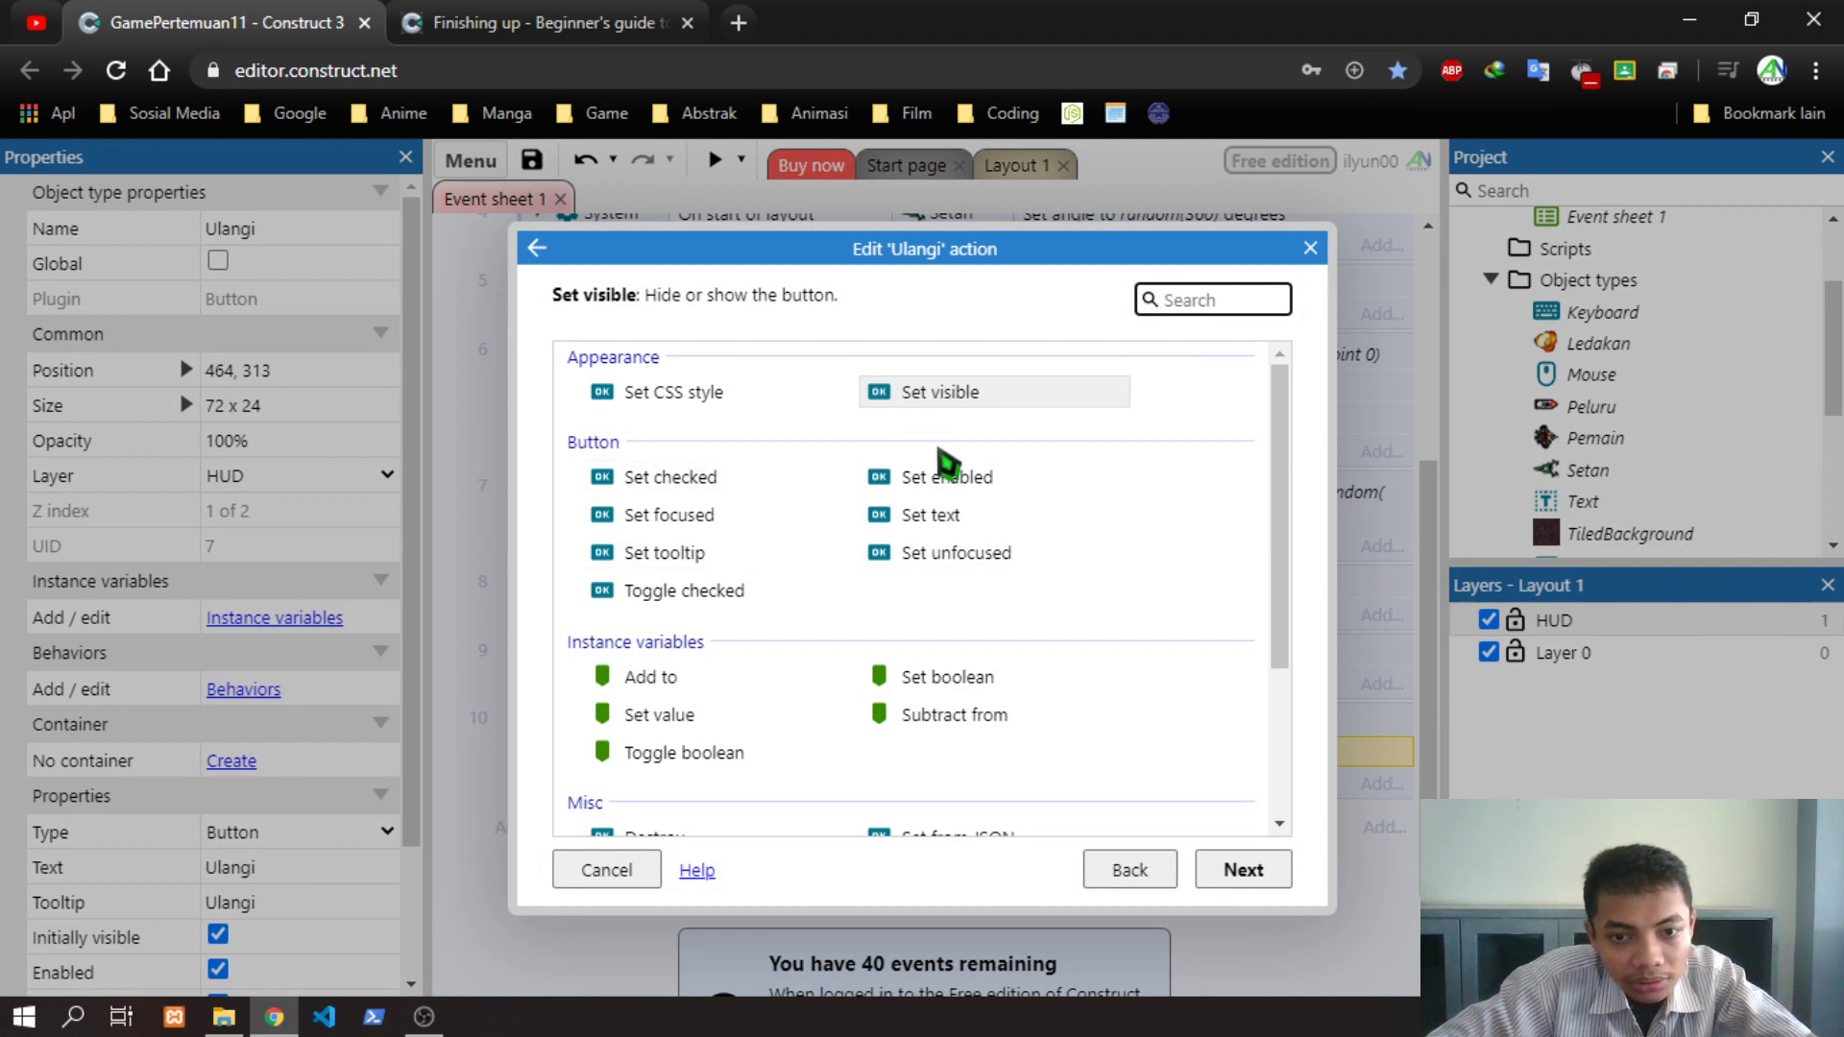
pyautogui.scroll(-1, 972, 495)
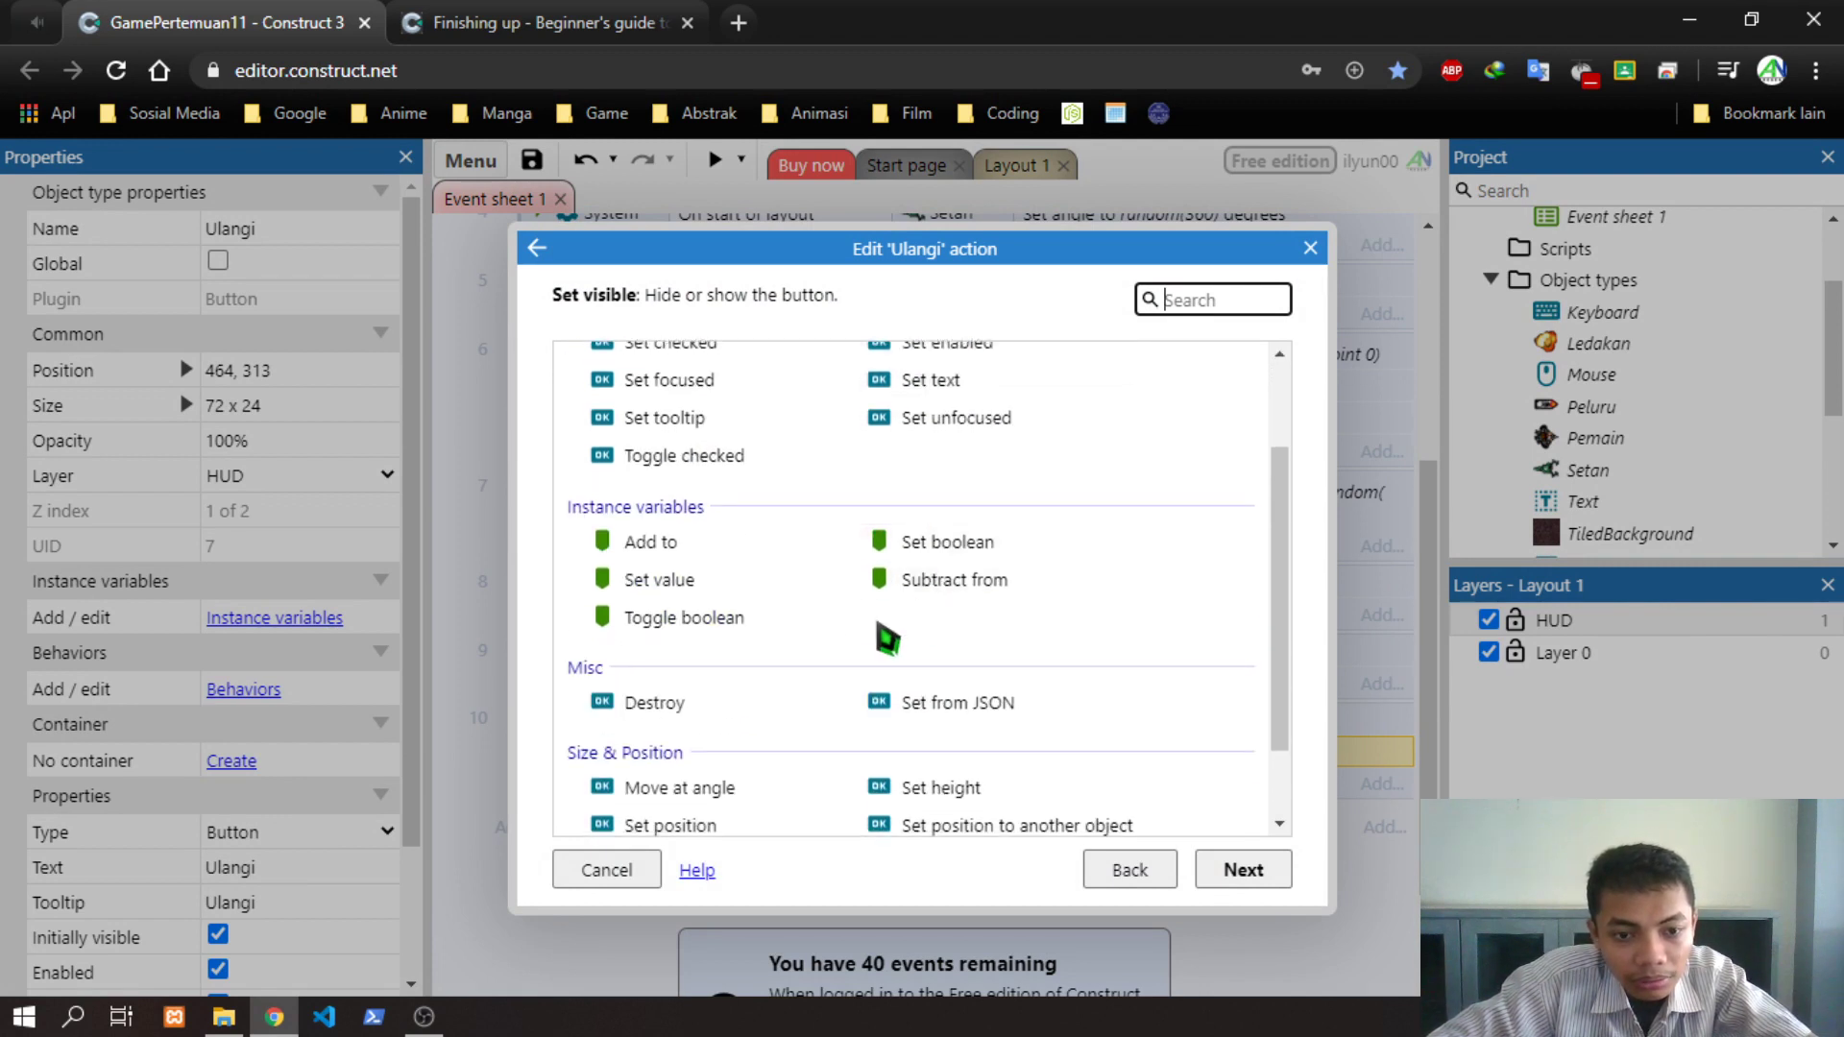
pyautogui.scroll(-1, 789, 679)
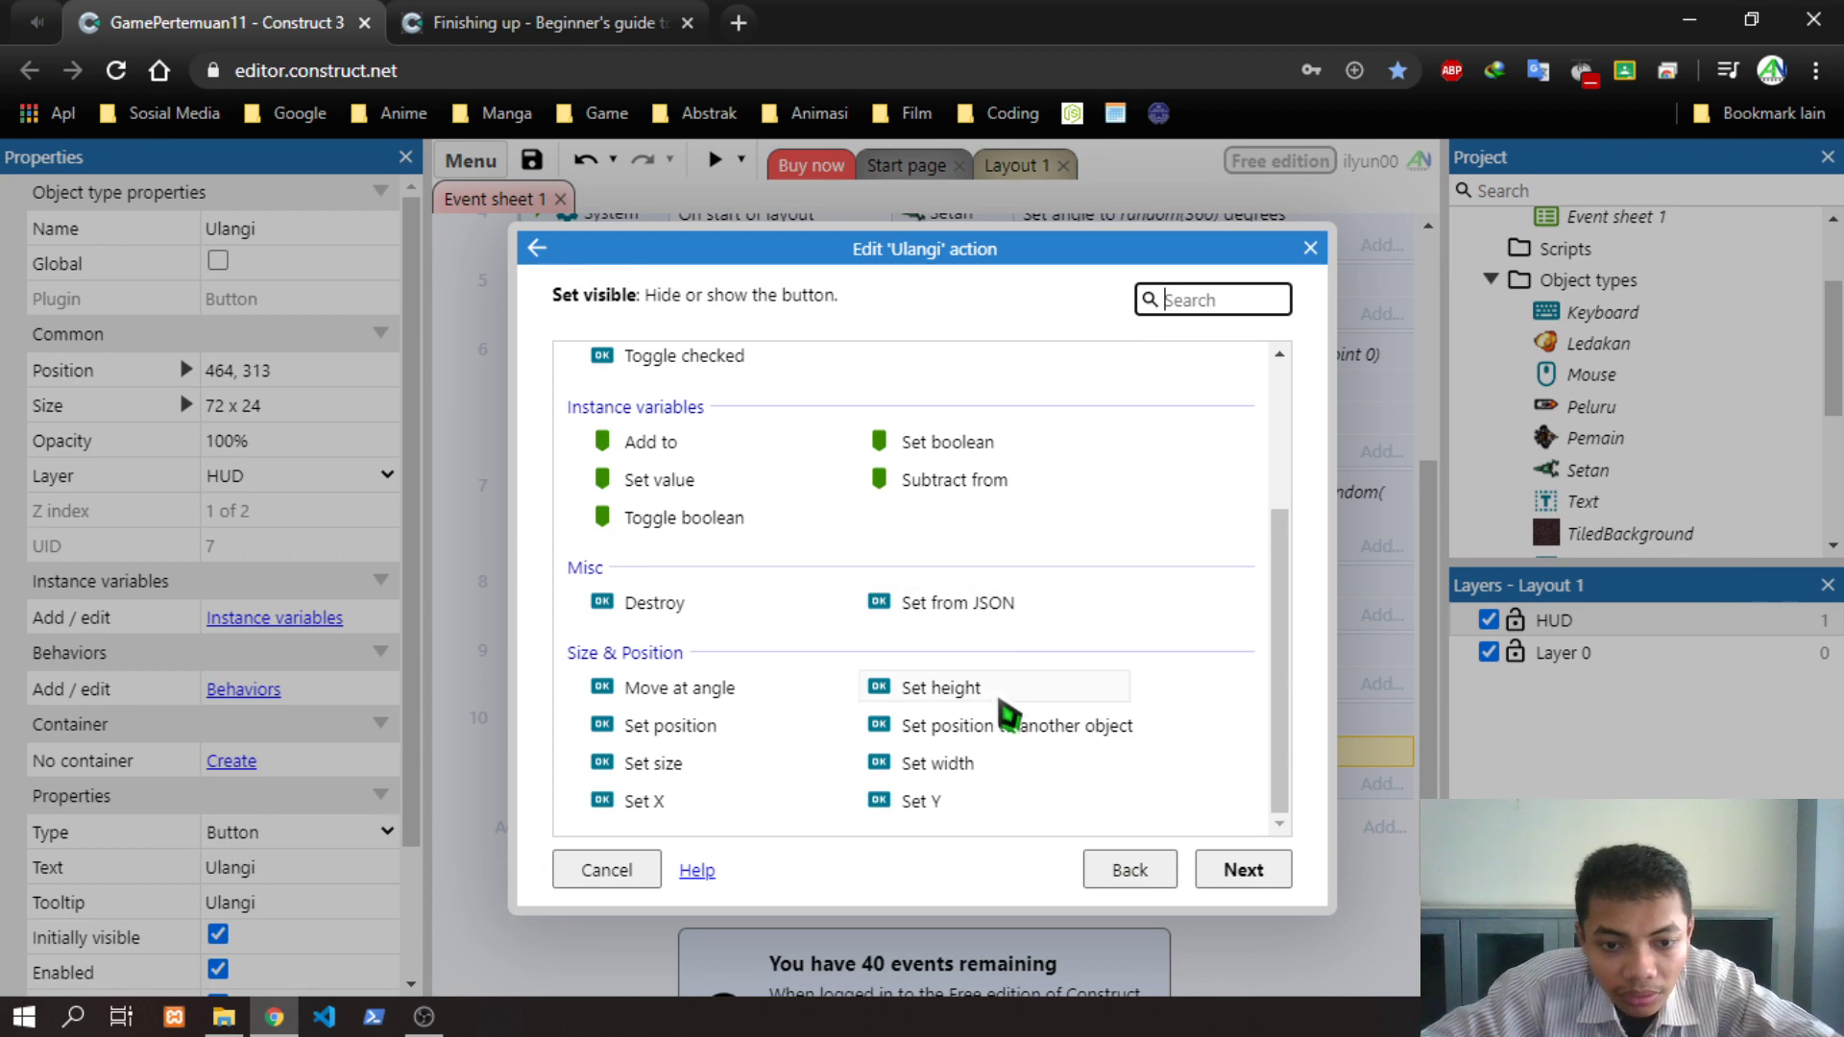
pyautogui.scroll(2, 1003, 596)
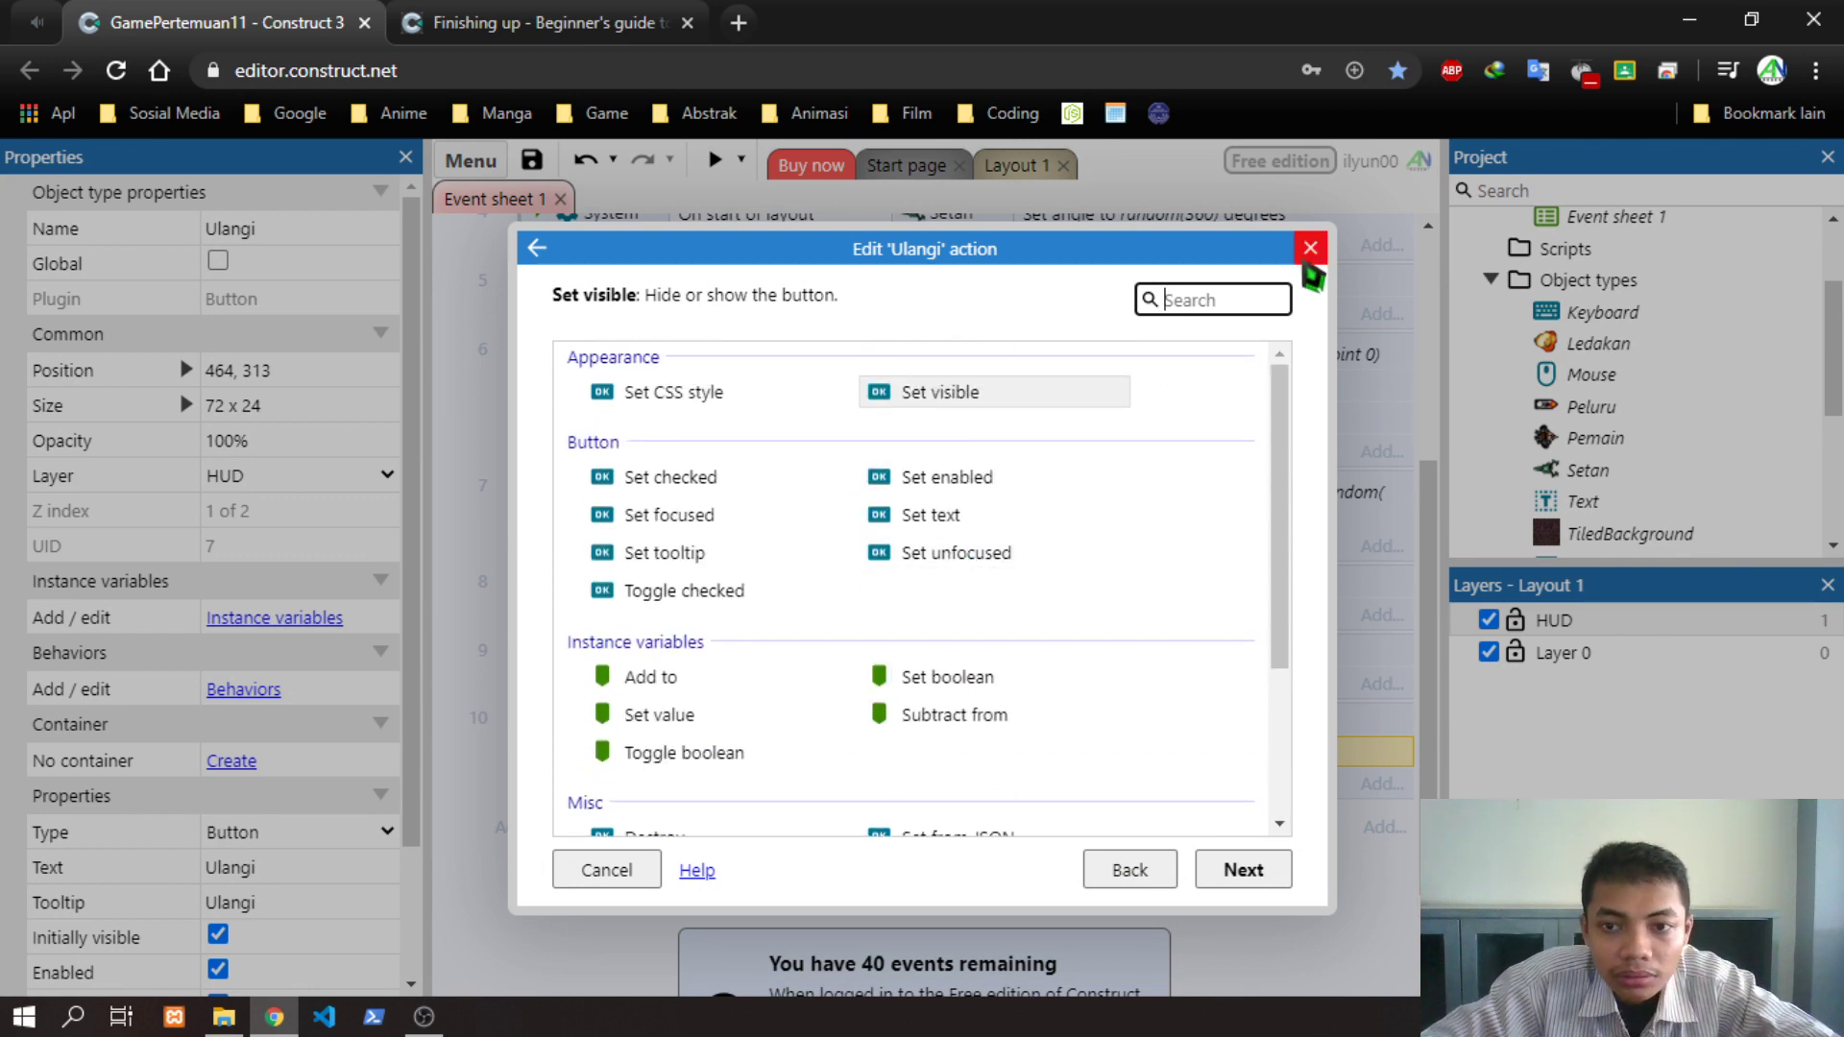
pyautogui.click(1310, 248)
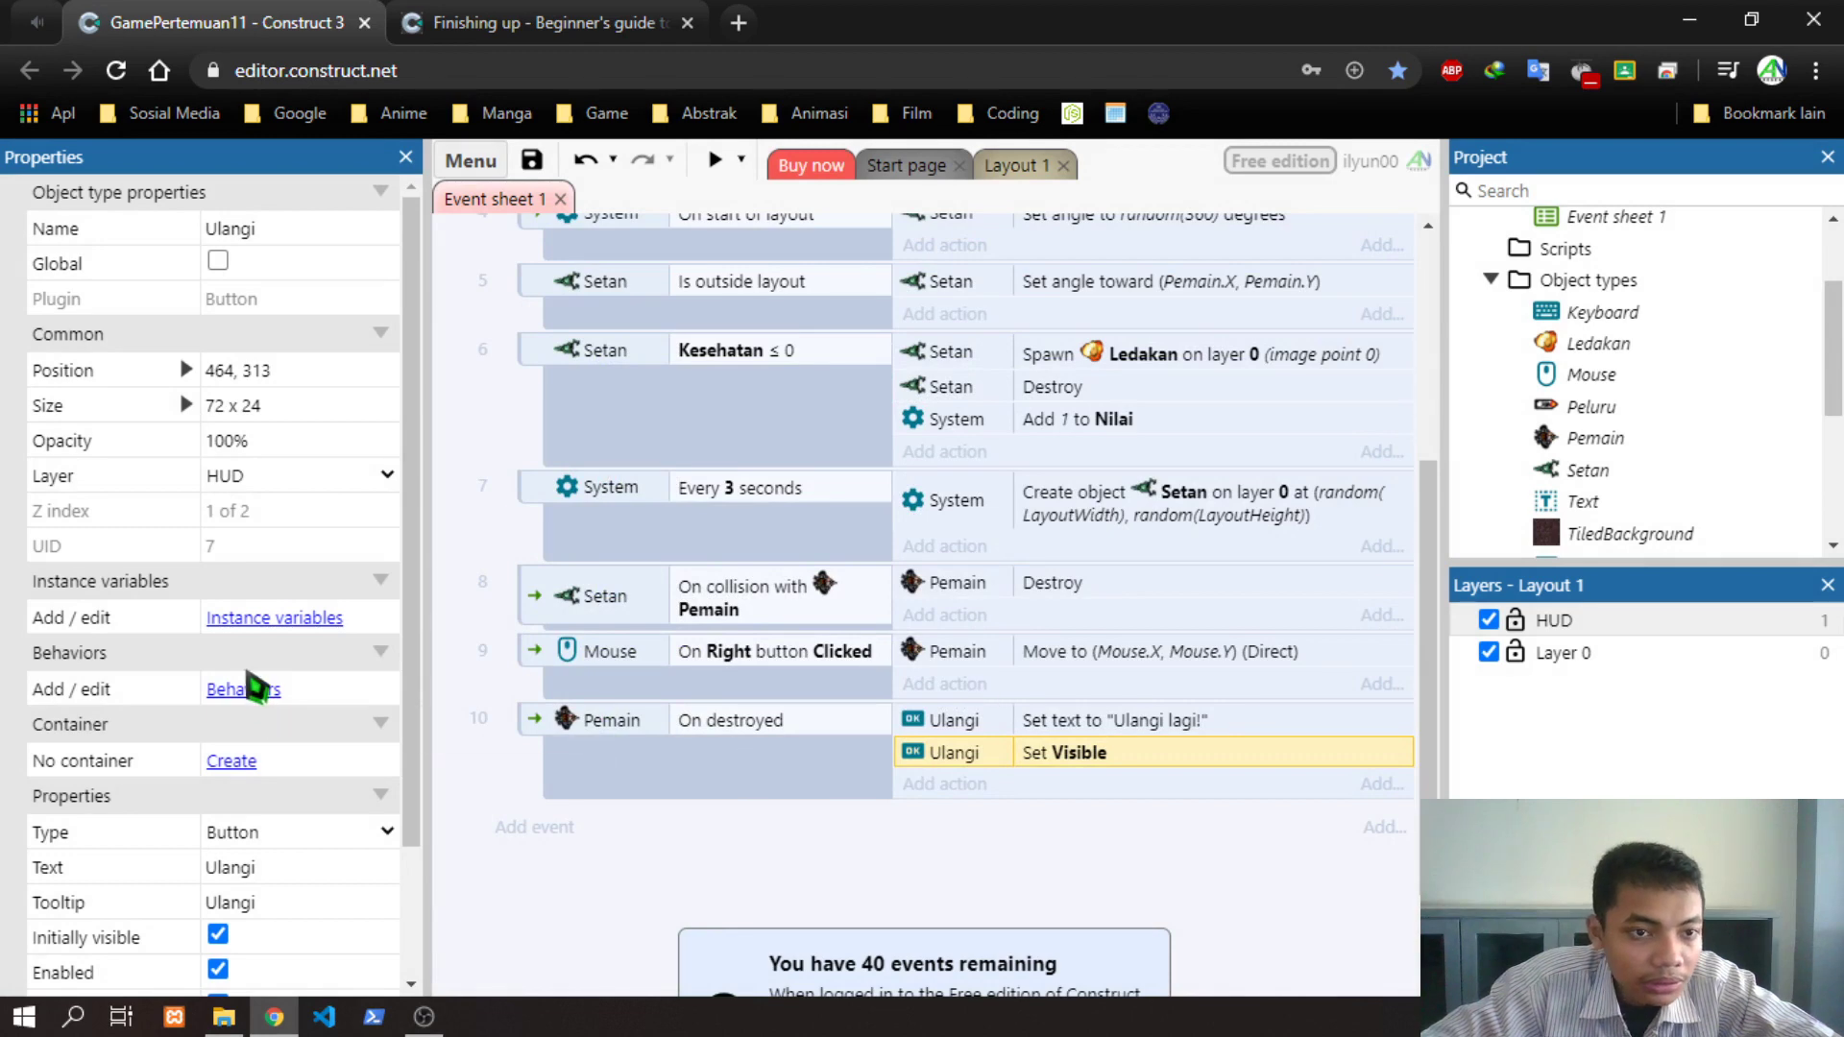
# Look through the behaviors available for the Ulangi button and close the list without adding one
pyautogui.click(243, 690)
pyautogui.click(876, 469)
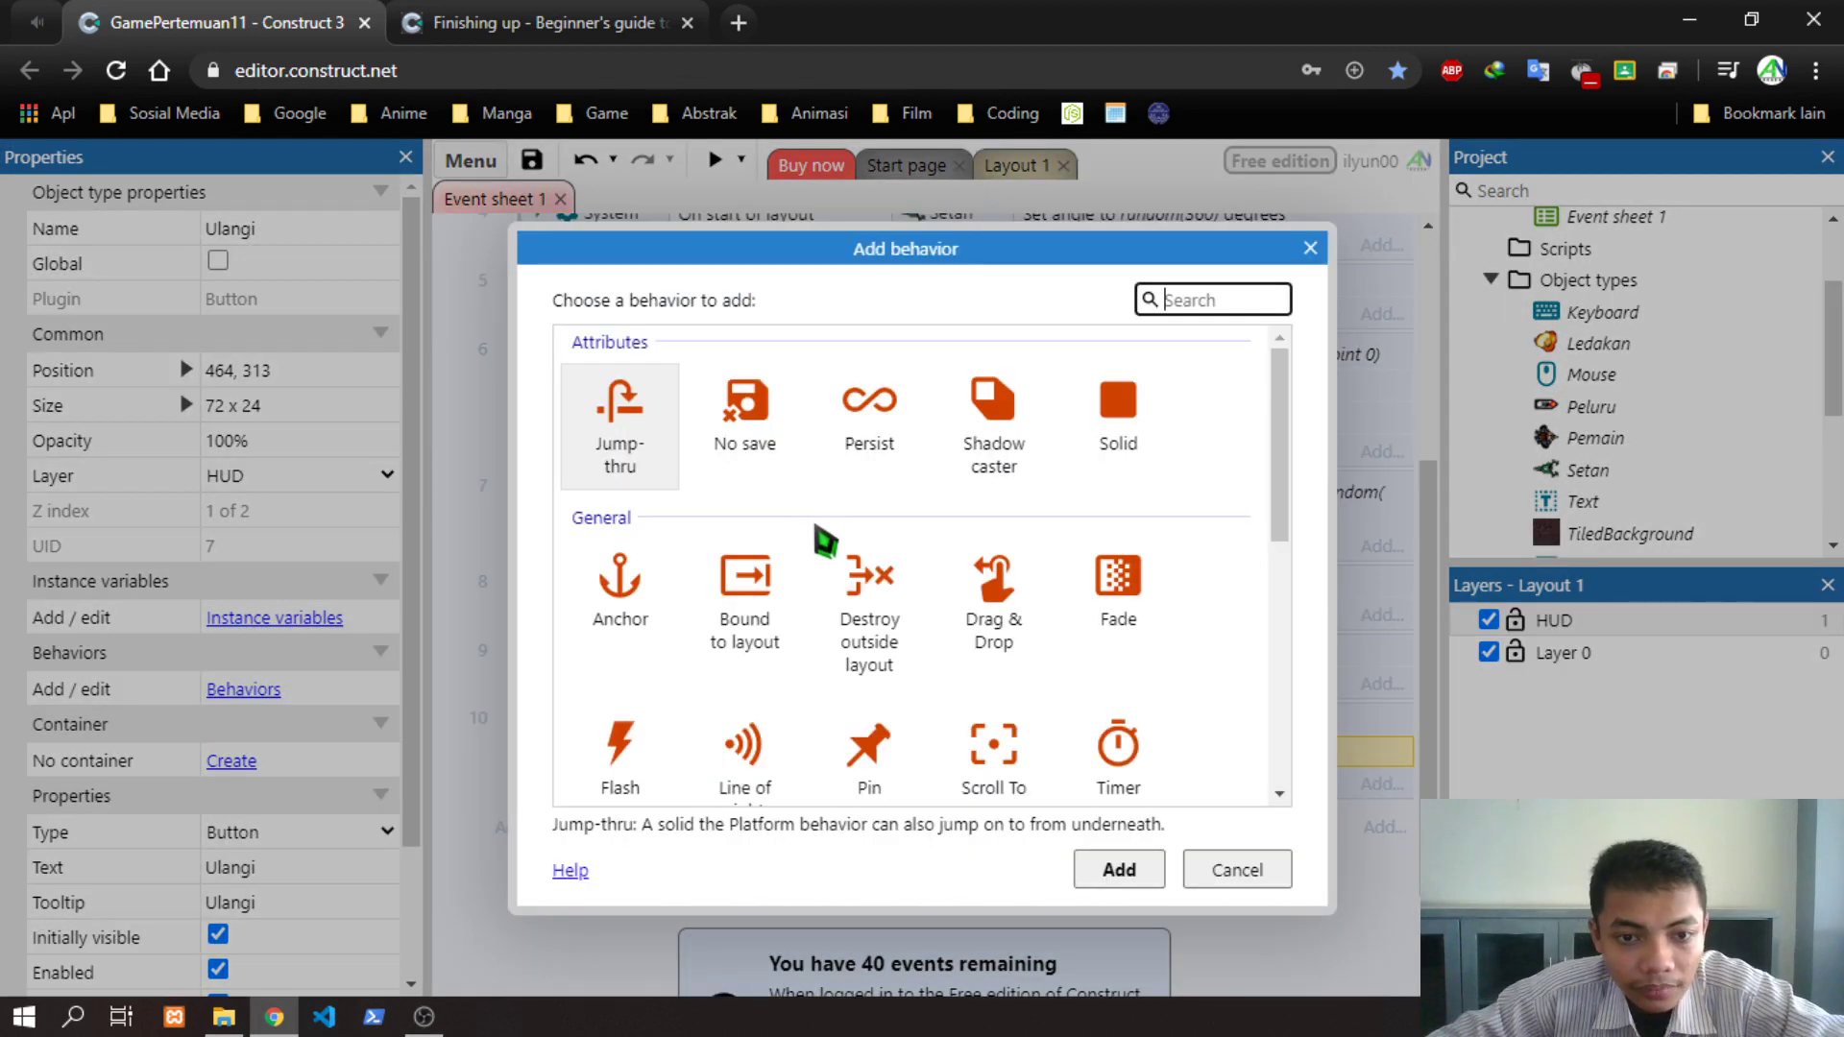
pyautogui.scroll(-1, 1105, 590)
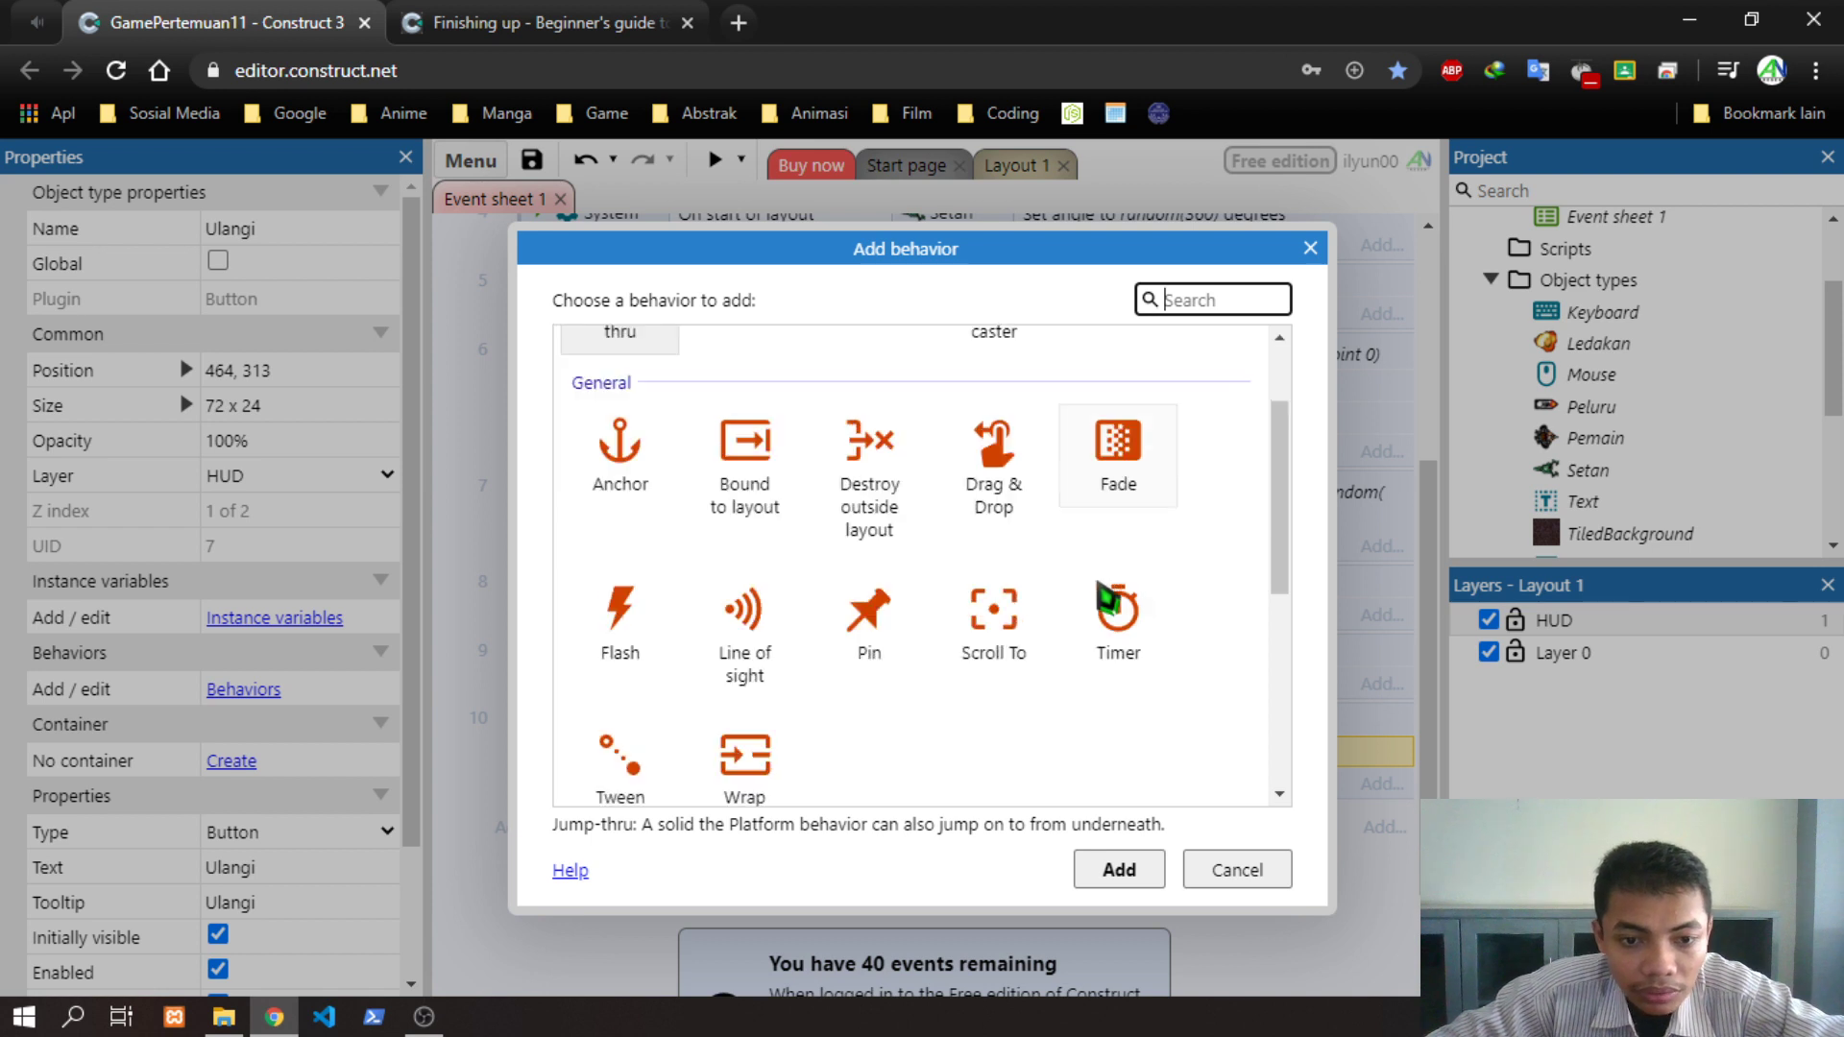
pyautogui.scroll(-1, 1104, 600)
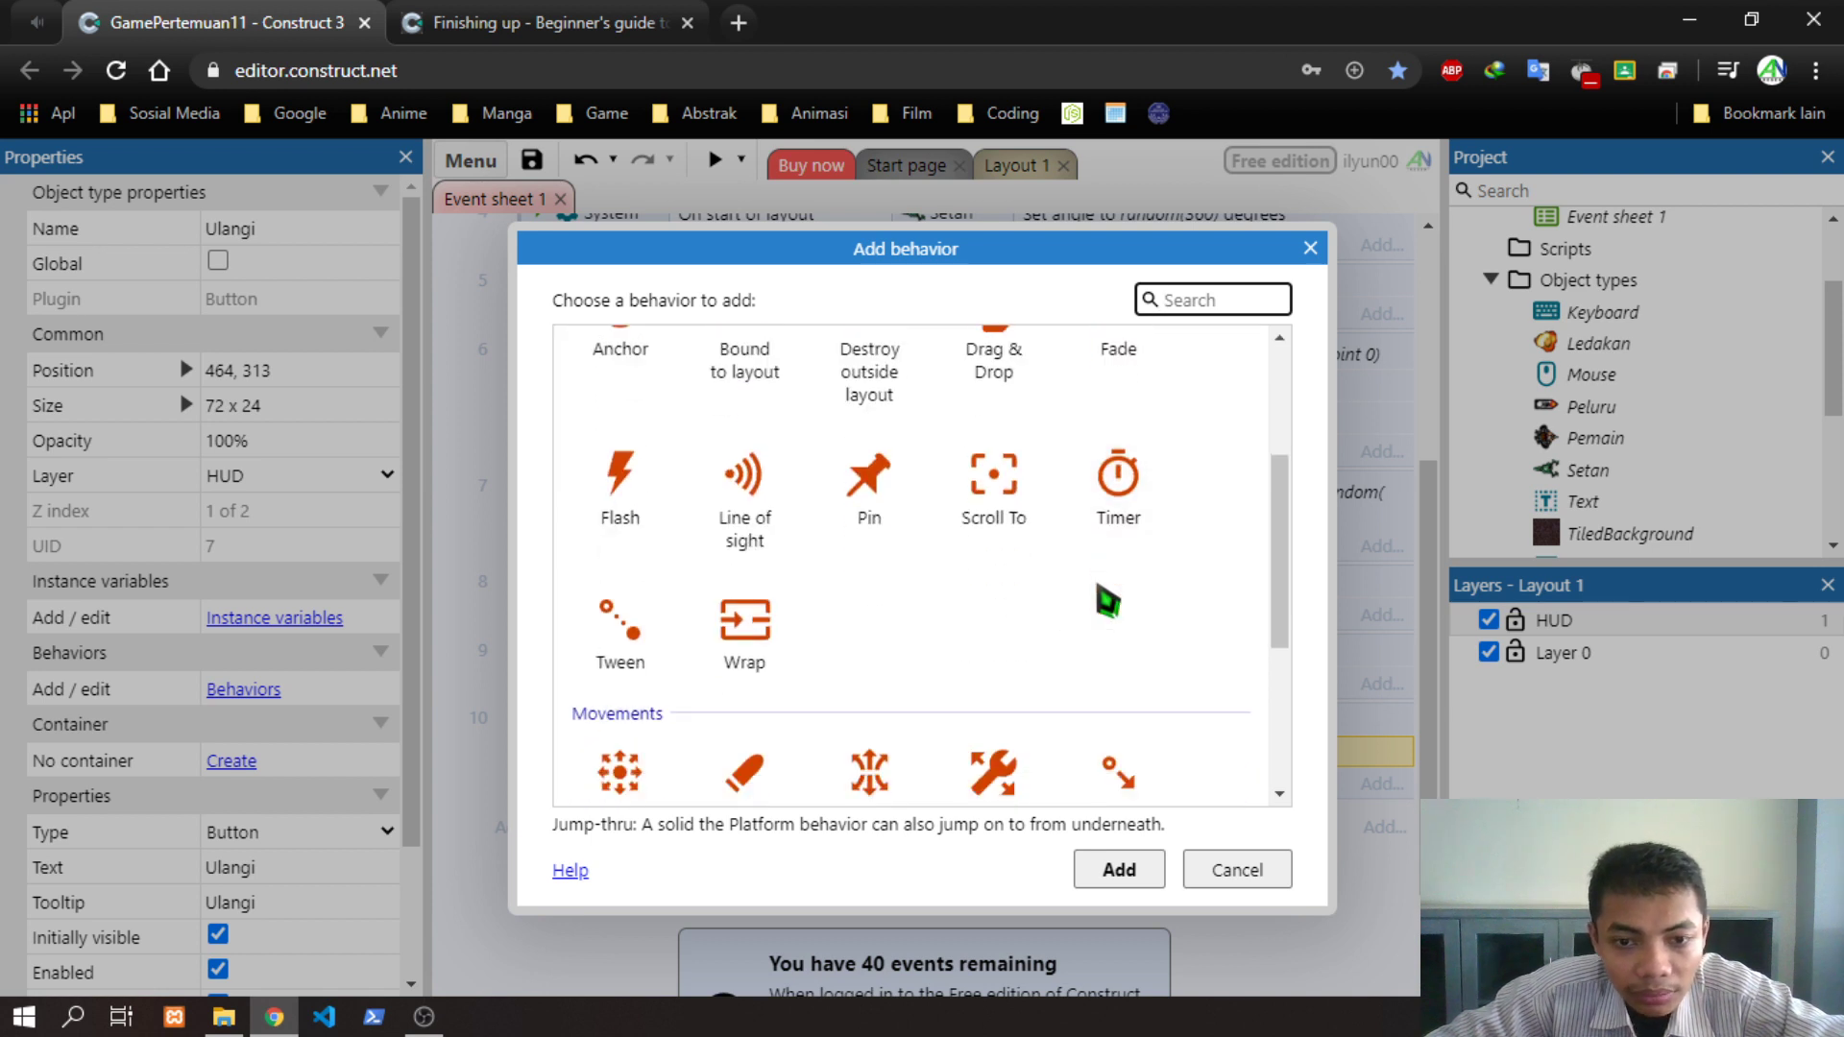
pyautogui.scroll(-1, 1108, 600)
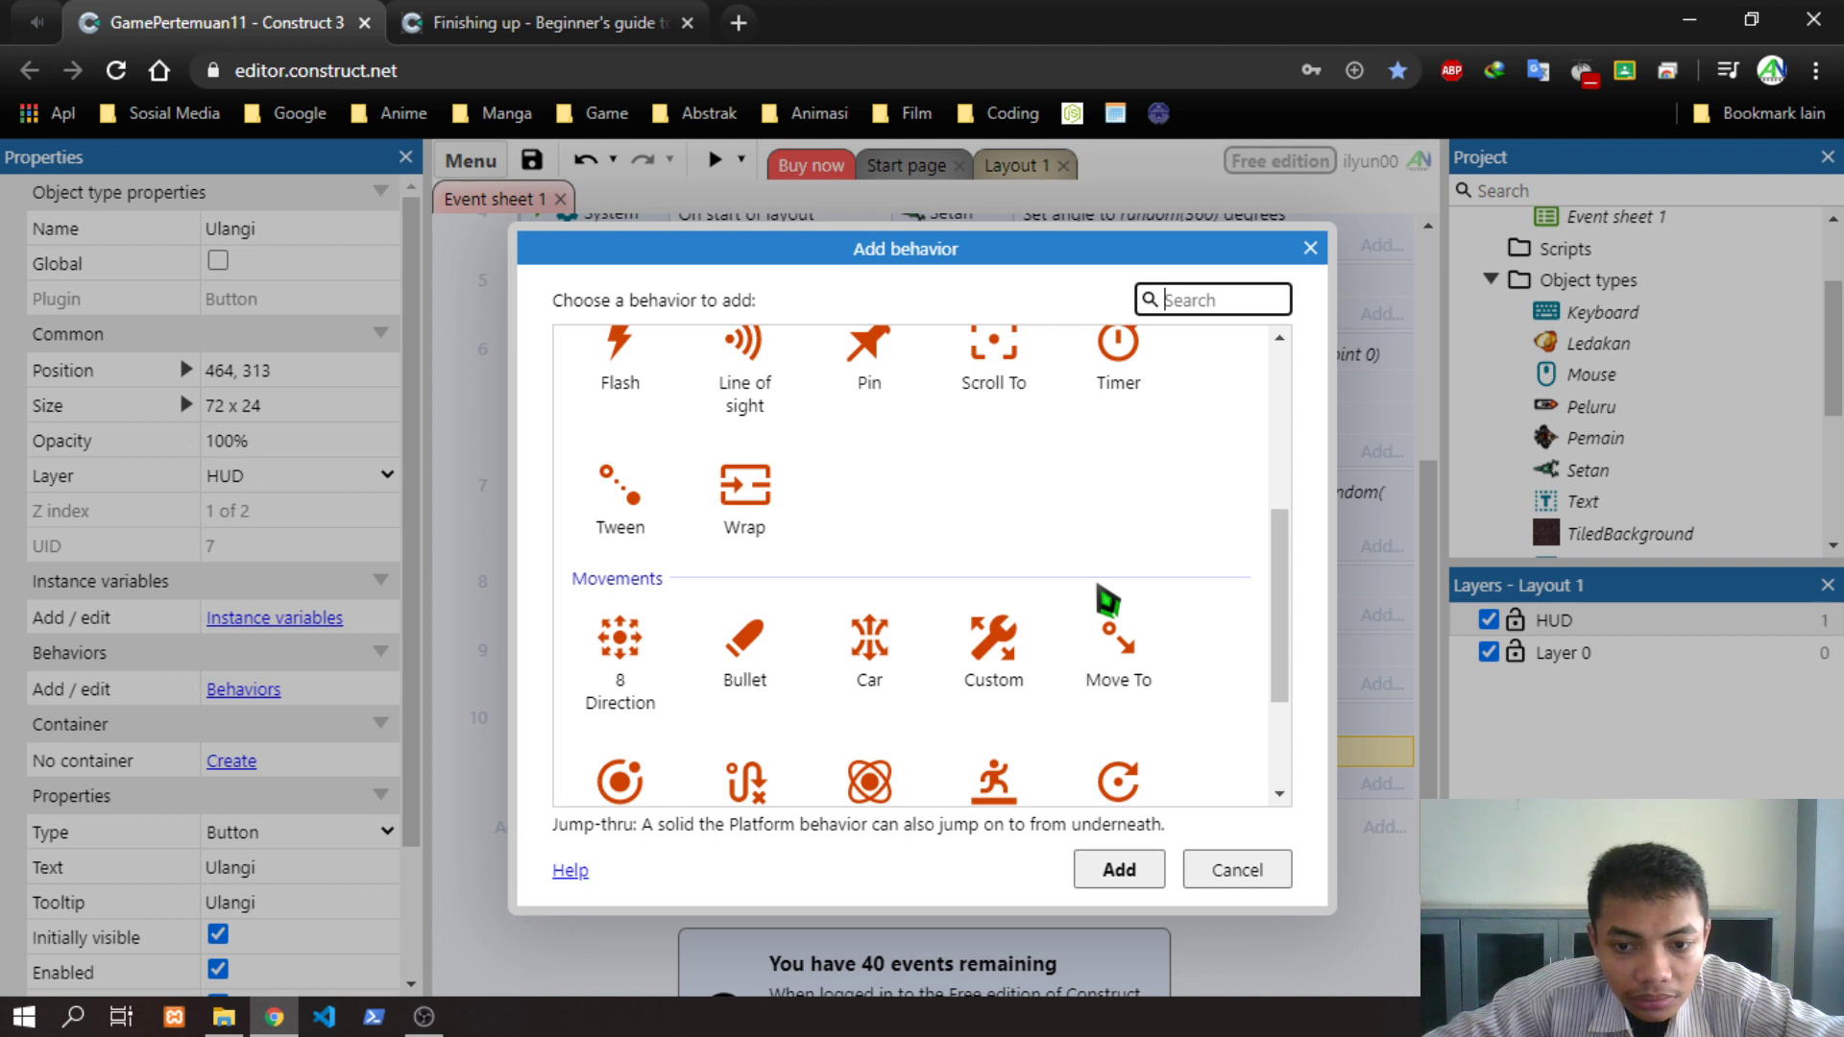
pyautogui.scroll(-2, 1095, 614)
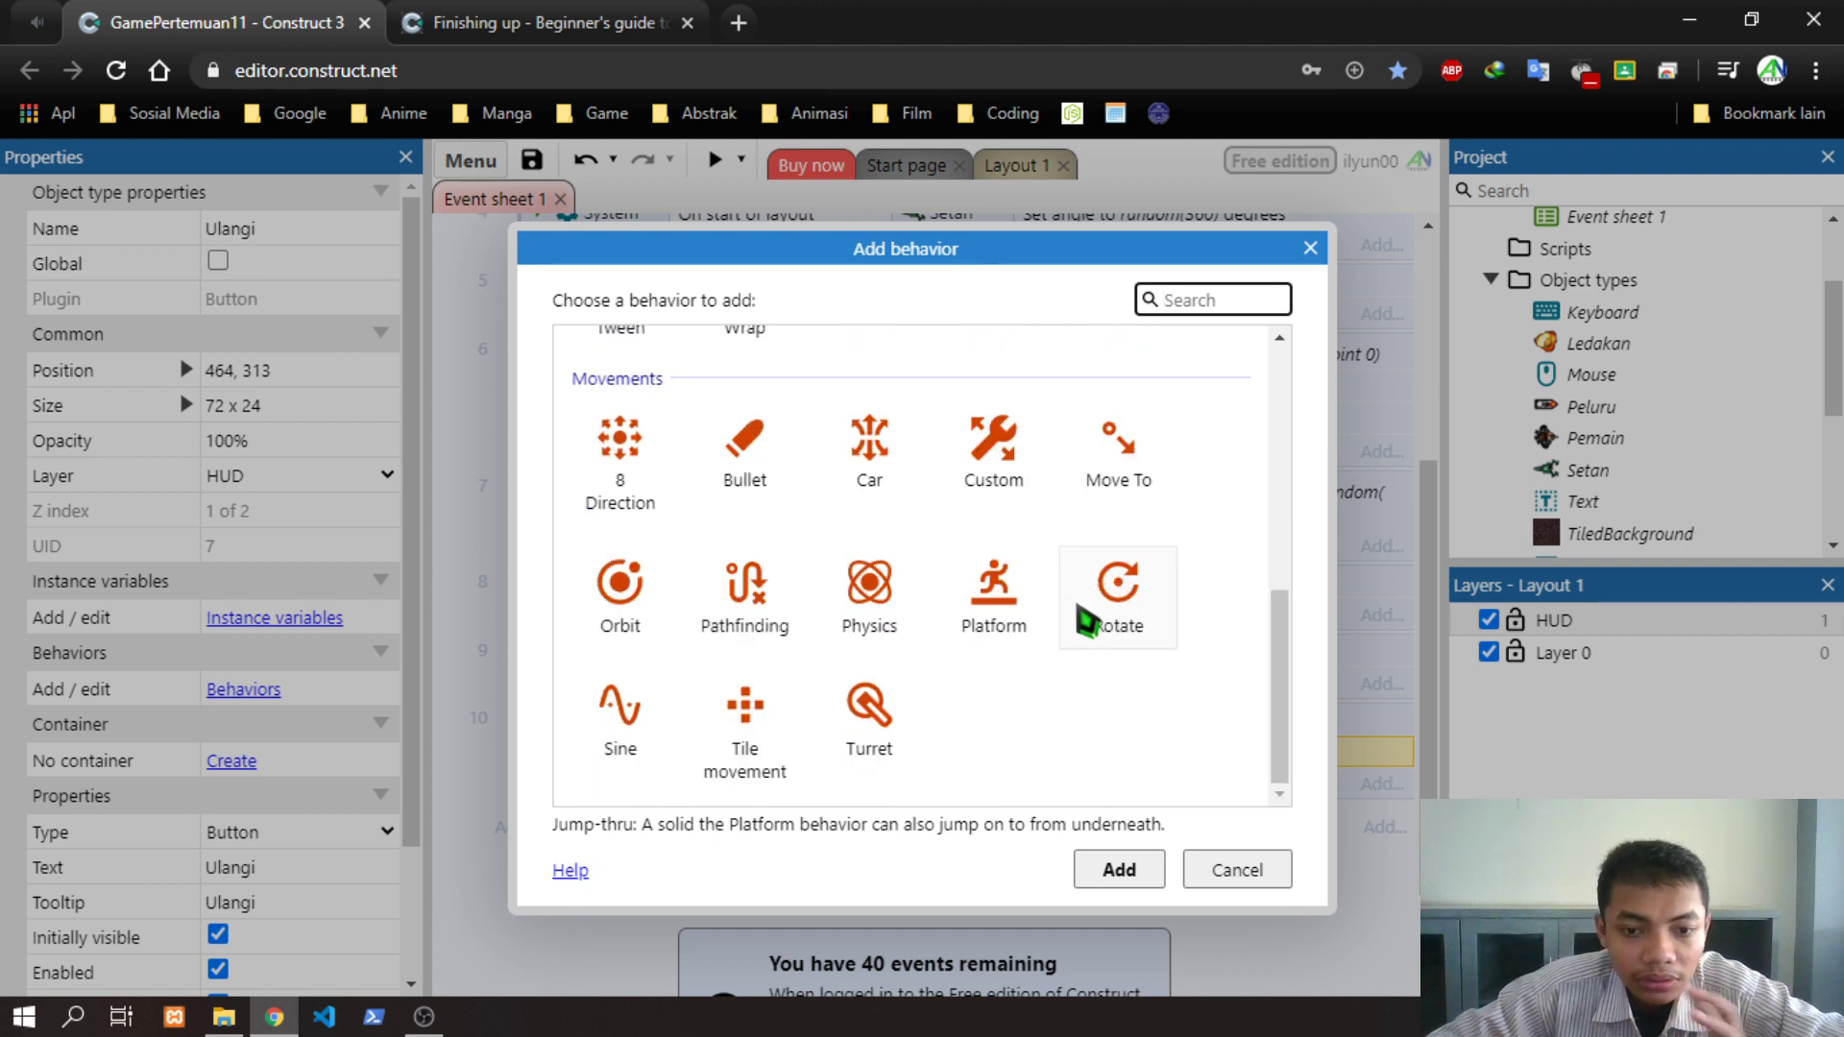
pyautogui.scroll(1, 1027, 579)
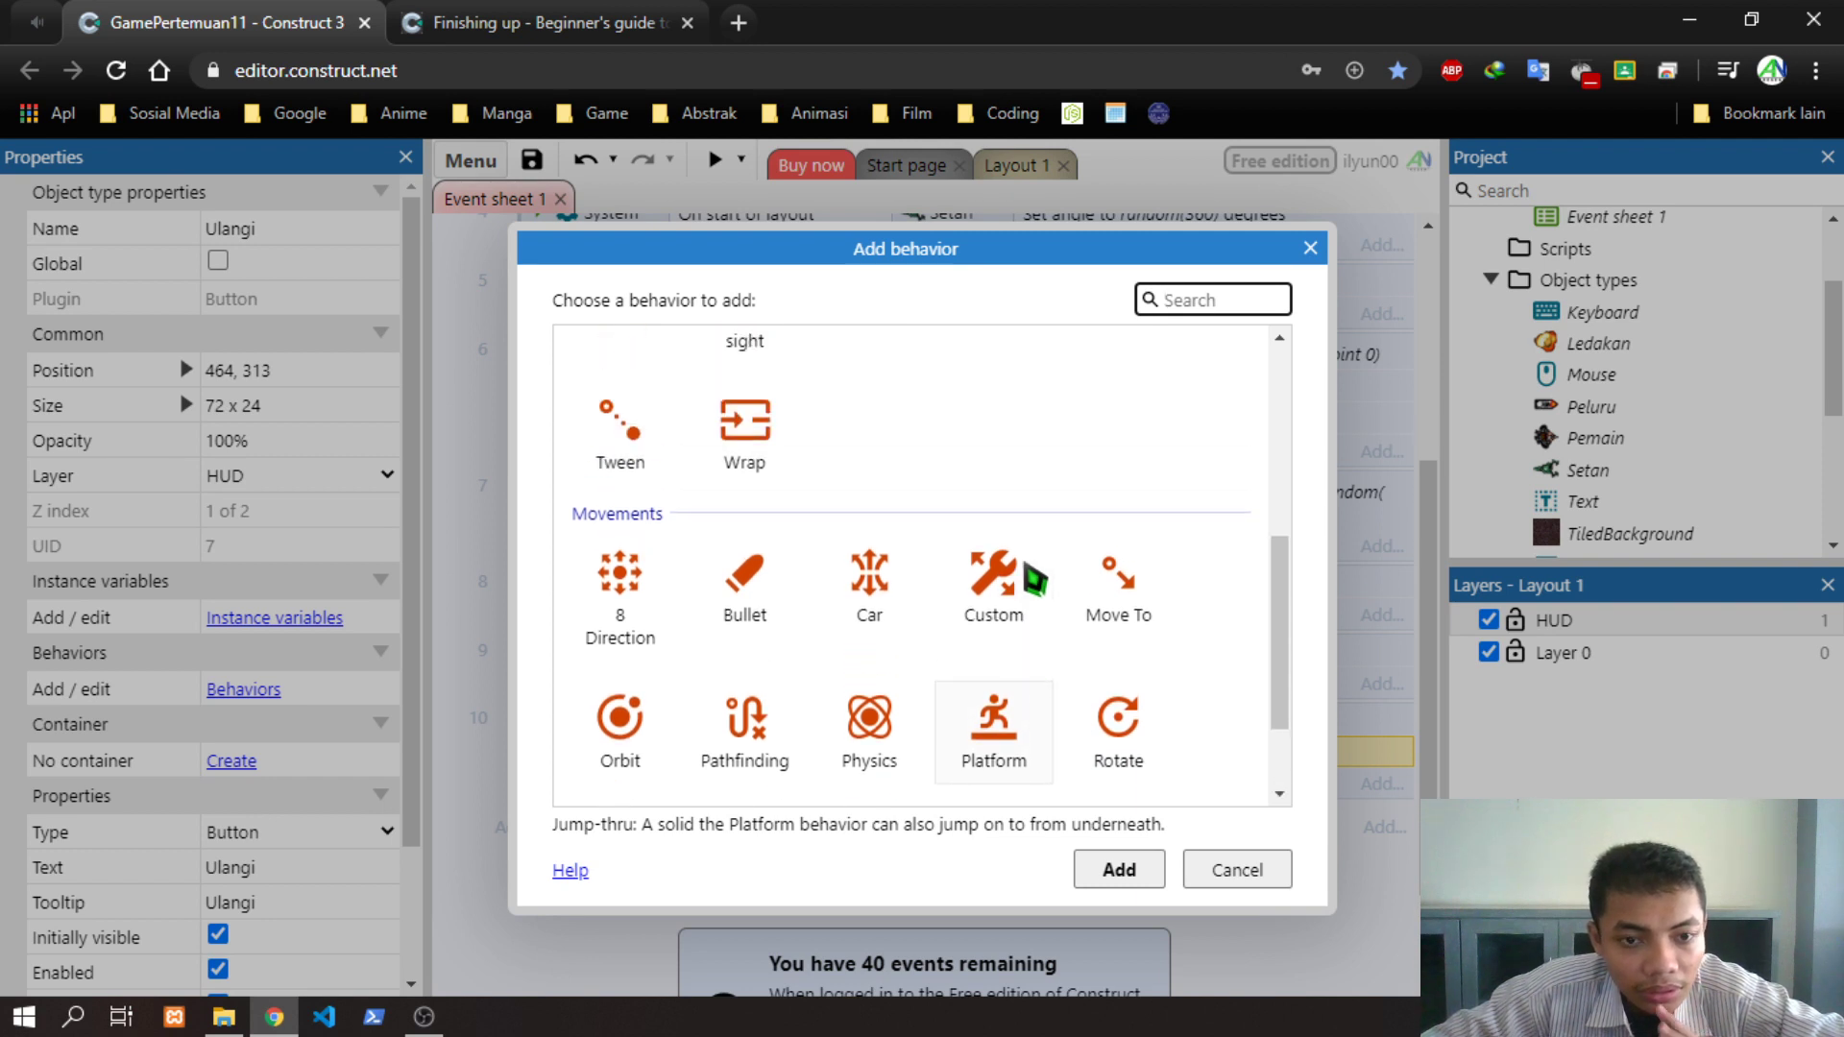
pyautogui.scroll(1, 1033, 580)
pyautogui.scroll(2, 1032, 578)
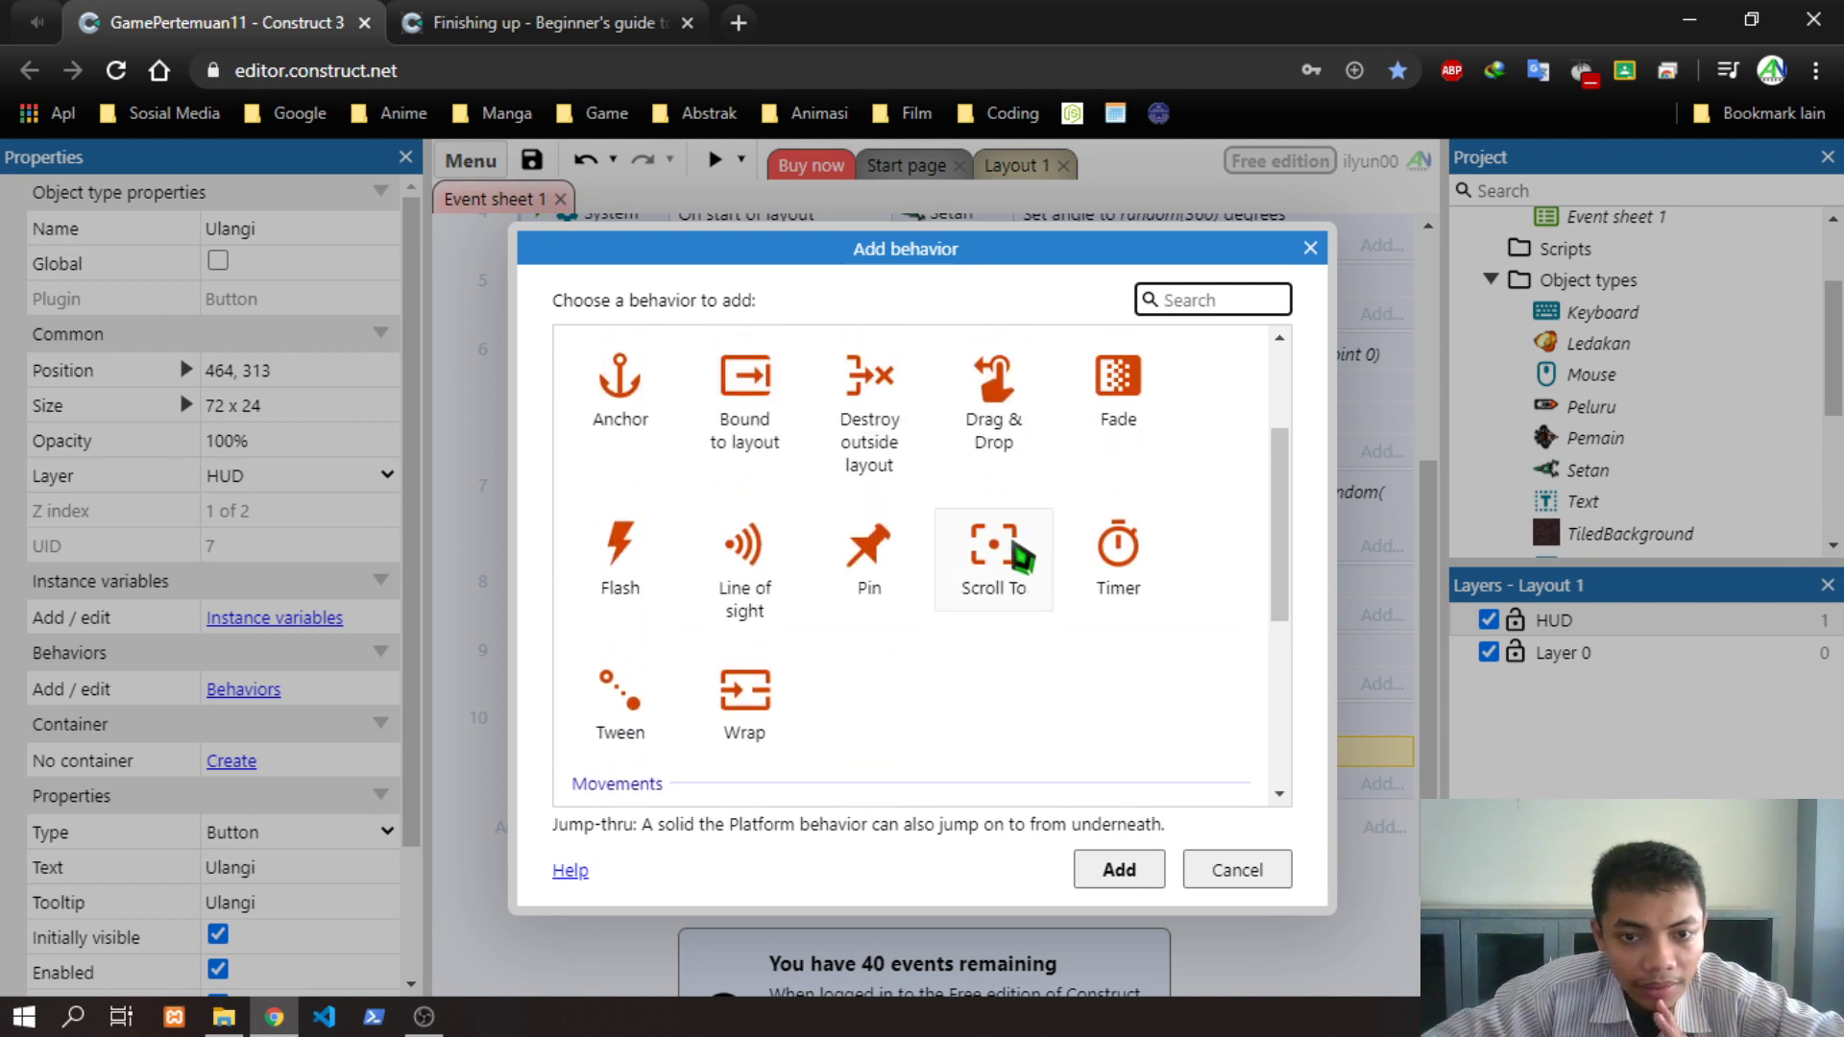
pyautogui.scroll(2, 881, 474)
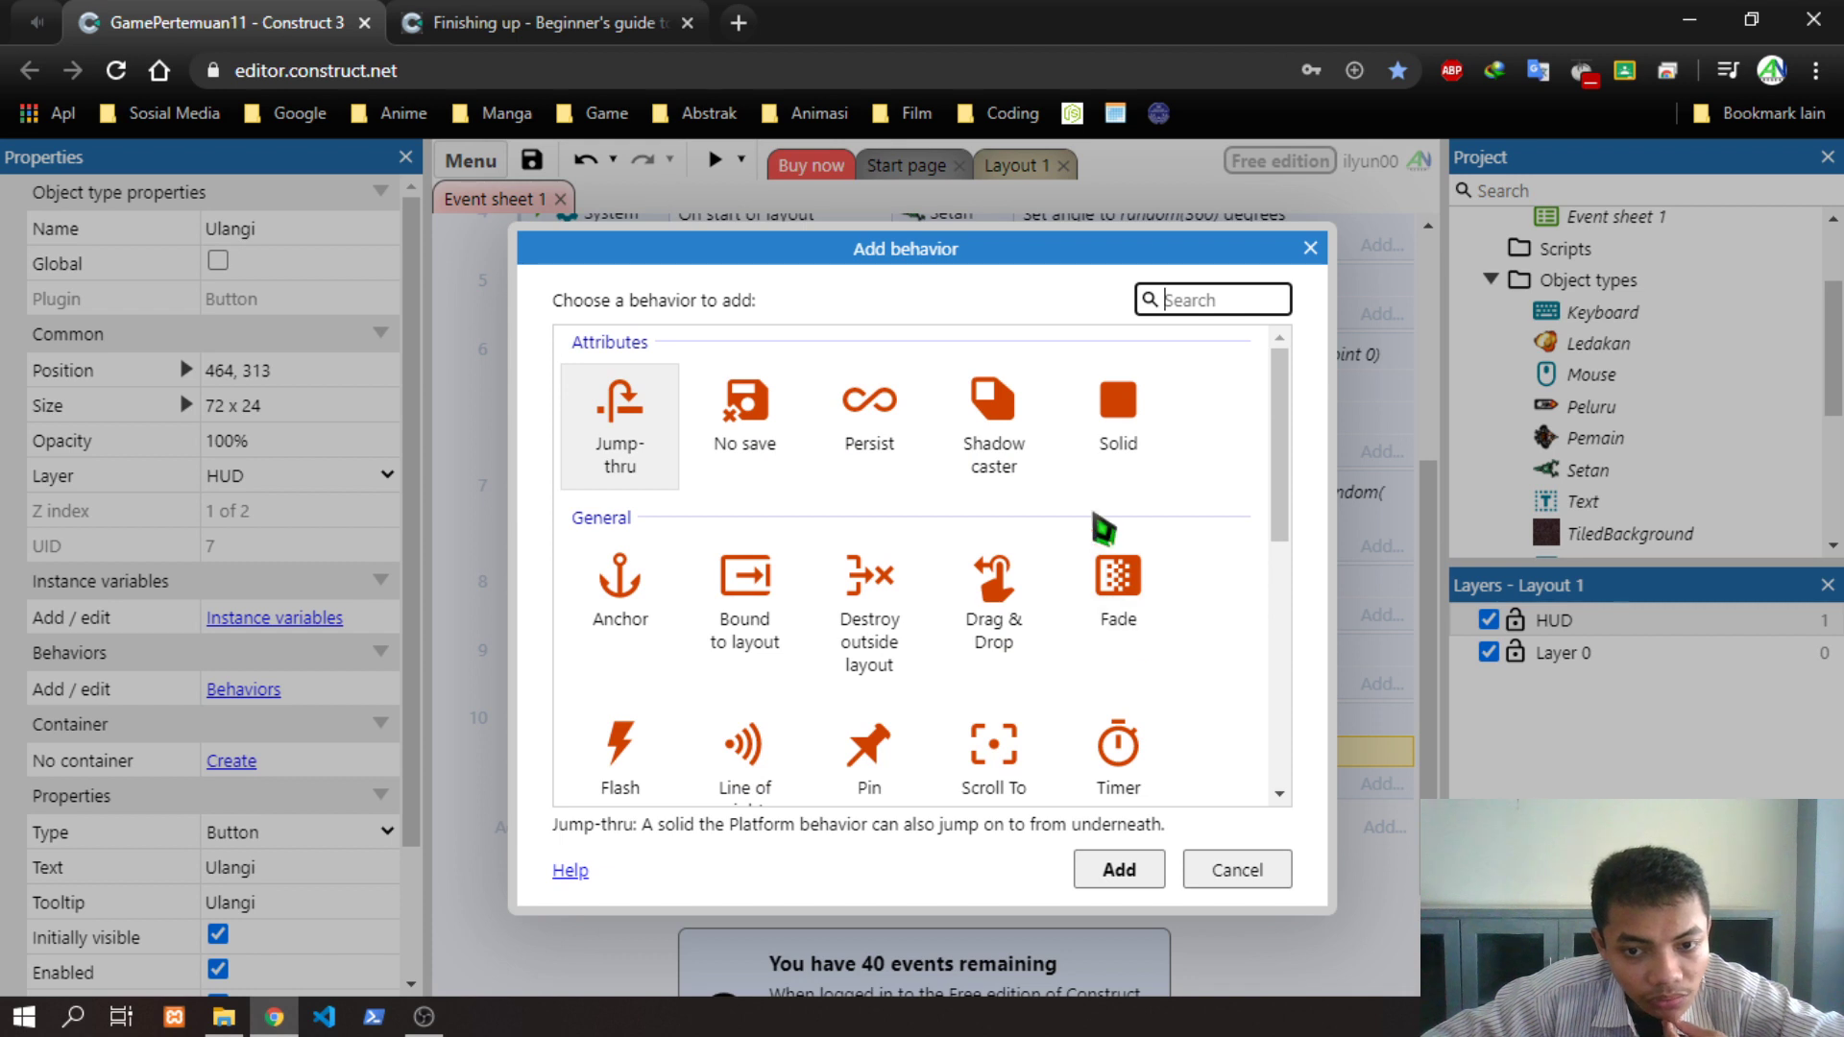
pyautogui.scroll(-1, 1104, 527)
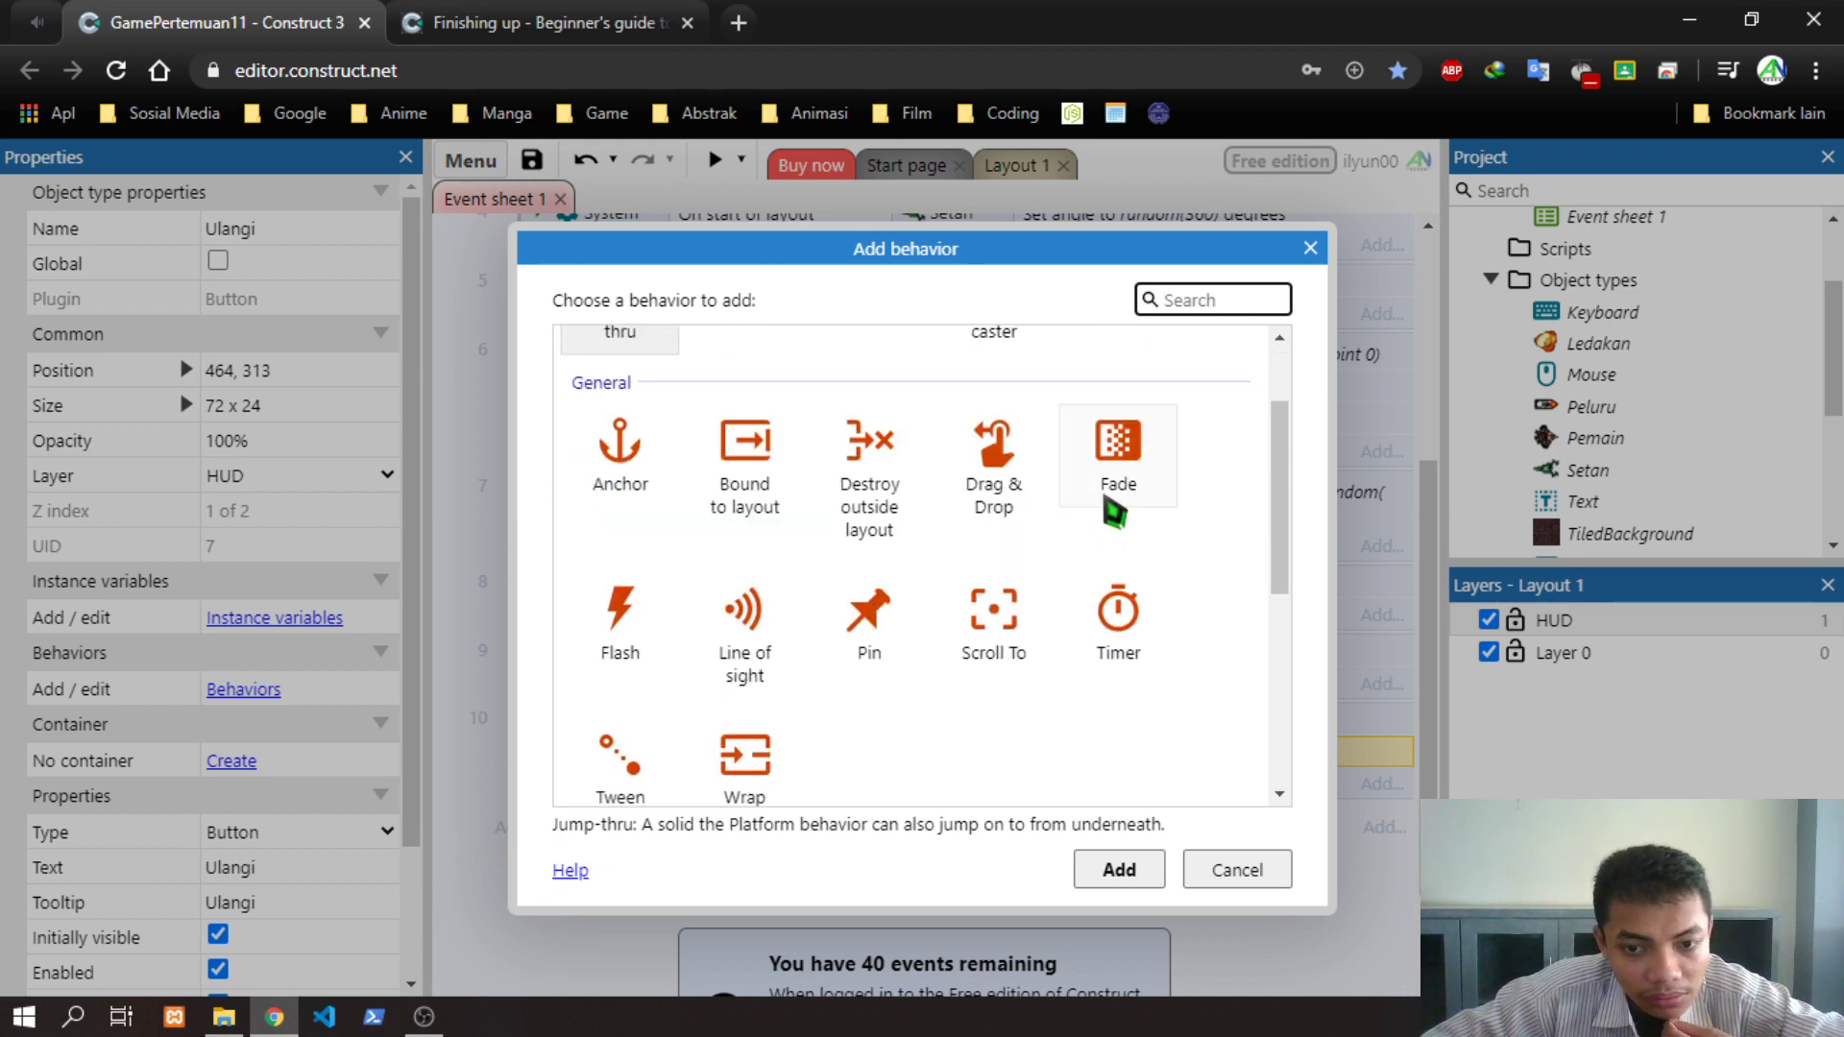
pyautogui.scroll(-1, 1109, 519)
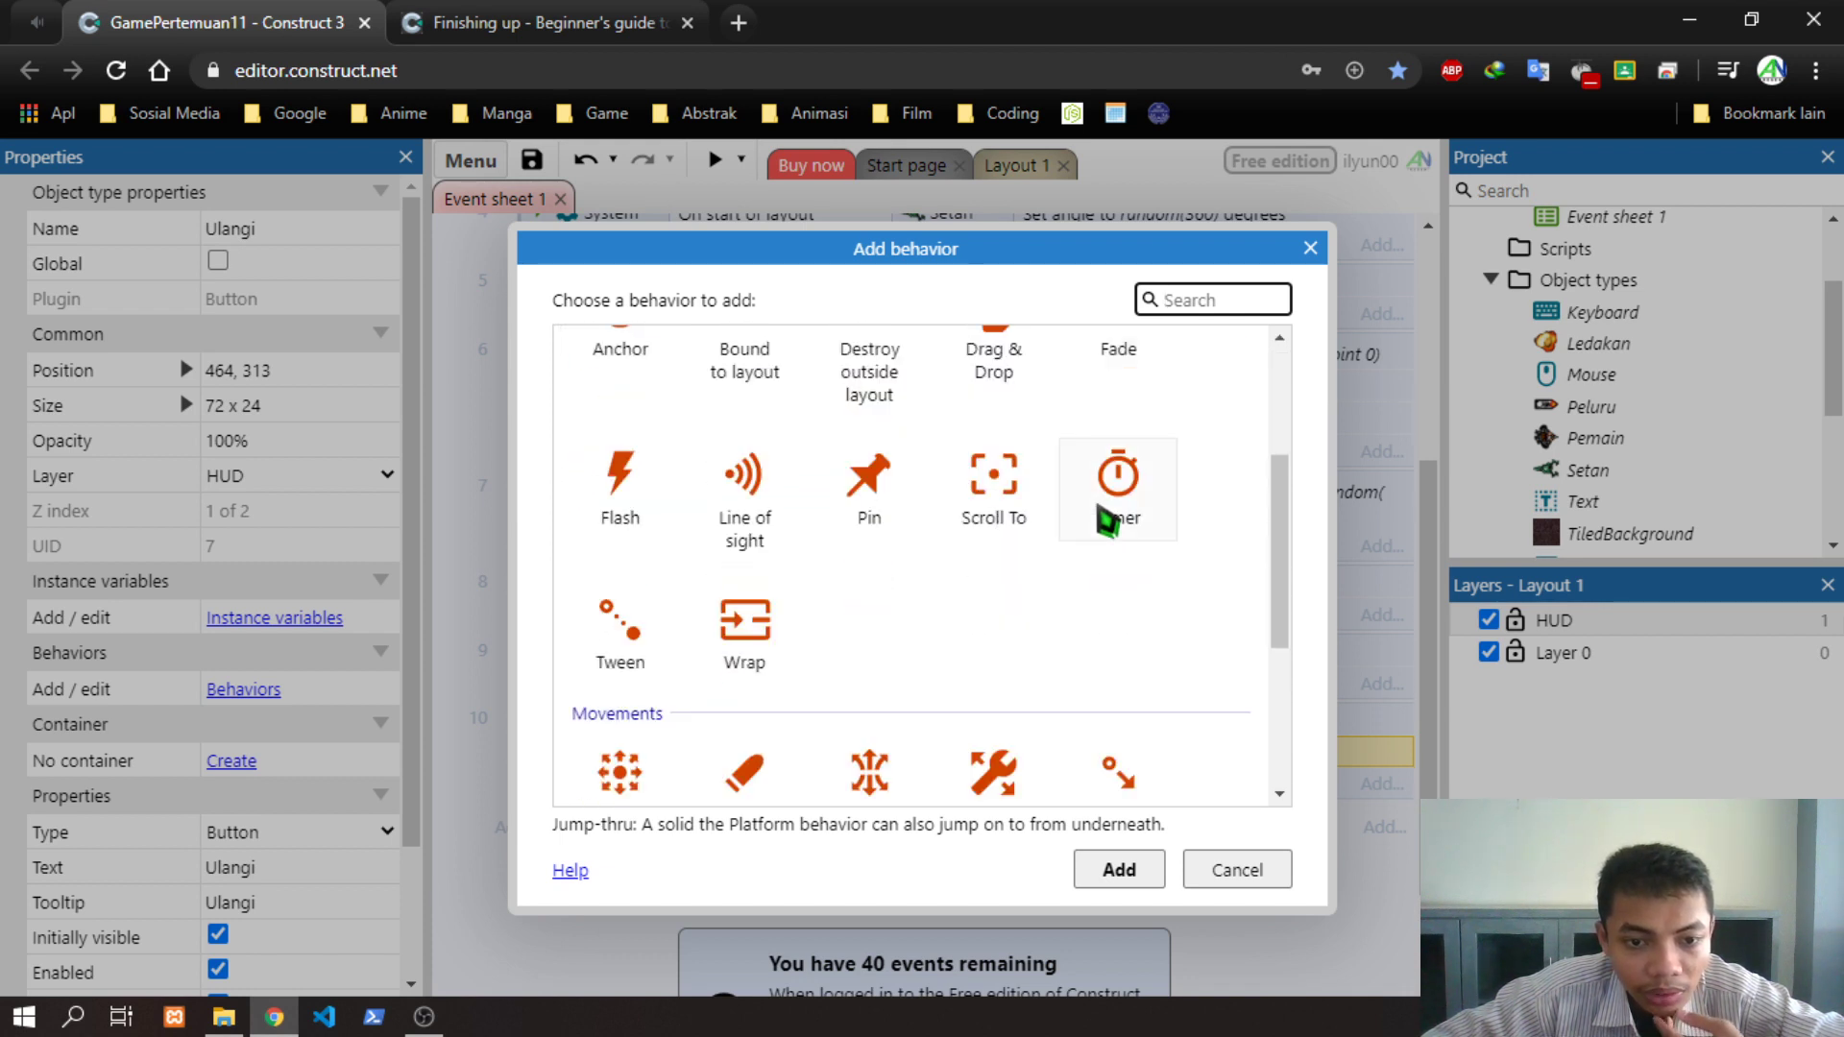
pyautogui.scroll(-1, 1106, 519)
pyautogui.scroll(-1, 1174, 466)
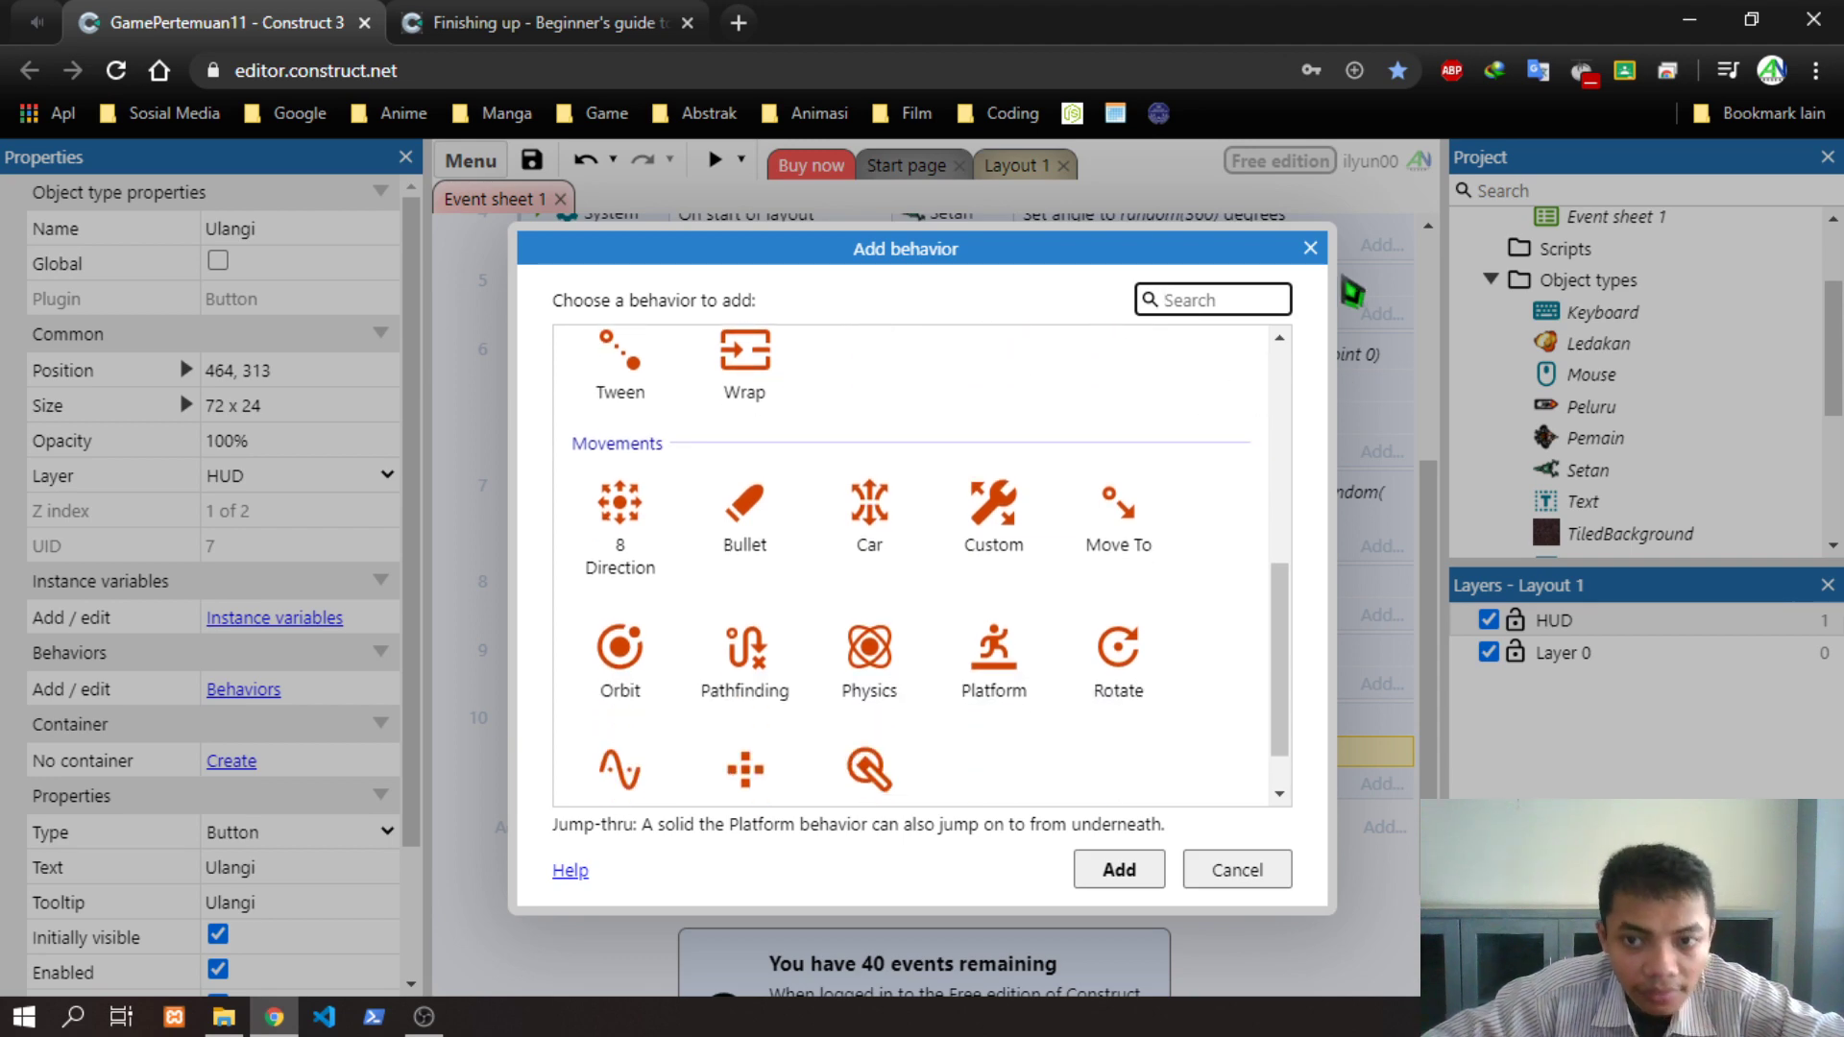
pyautogui.click(1310, 248)
pyautogui.click(1175, 384)
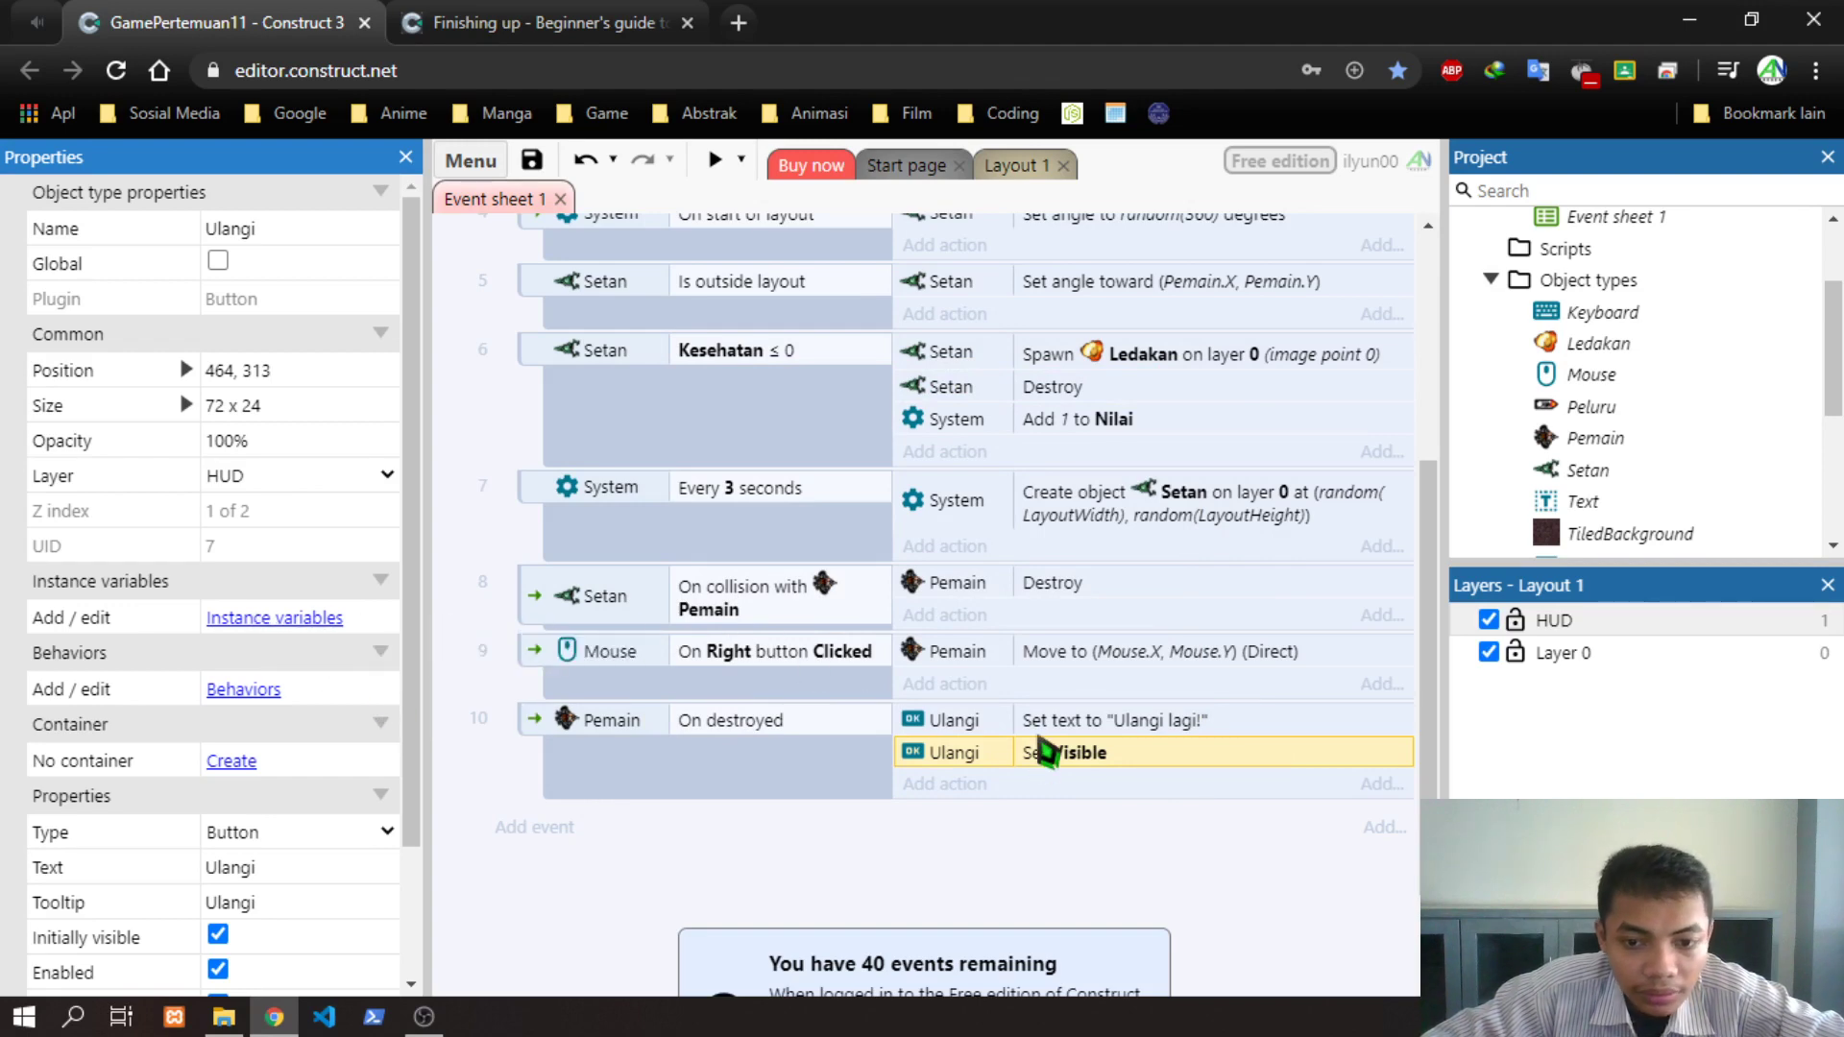
pyautogui.doubleClick(1088, 765)
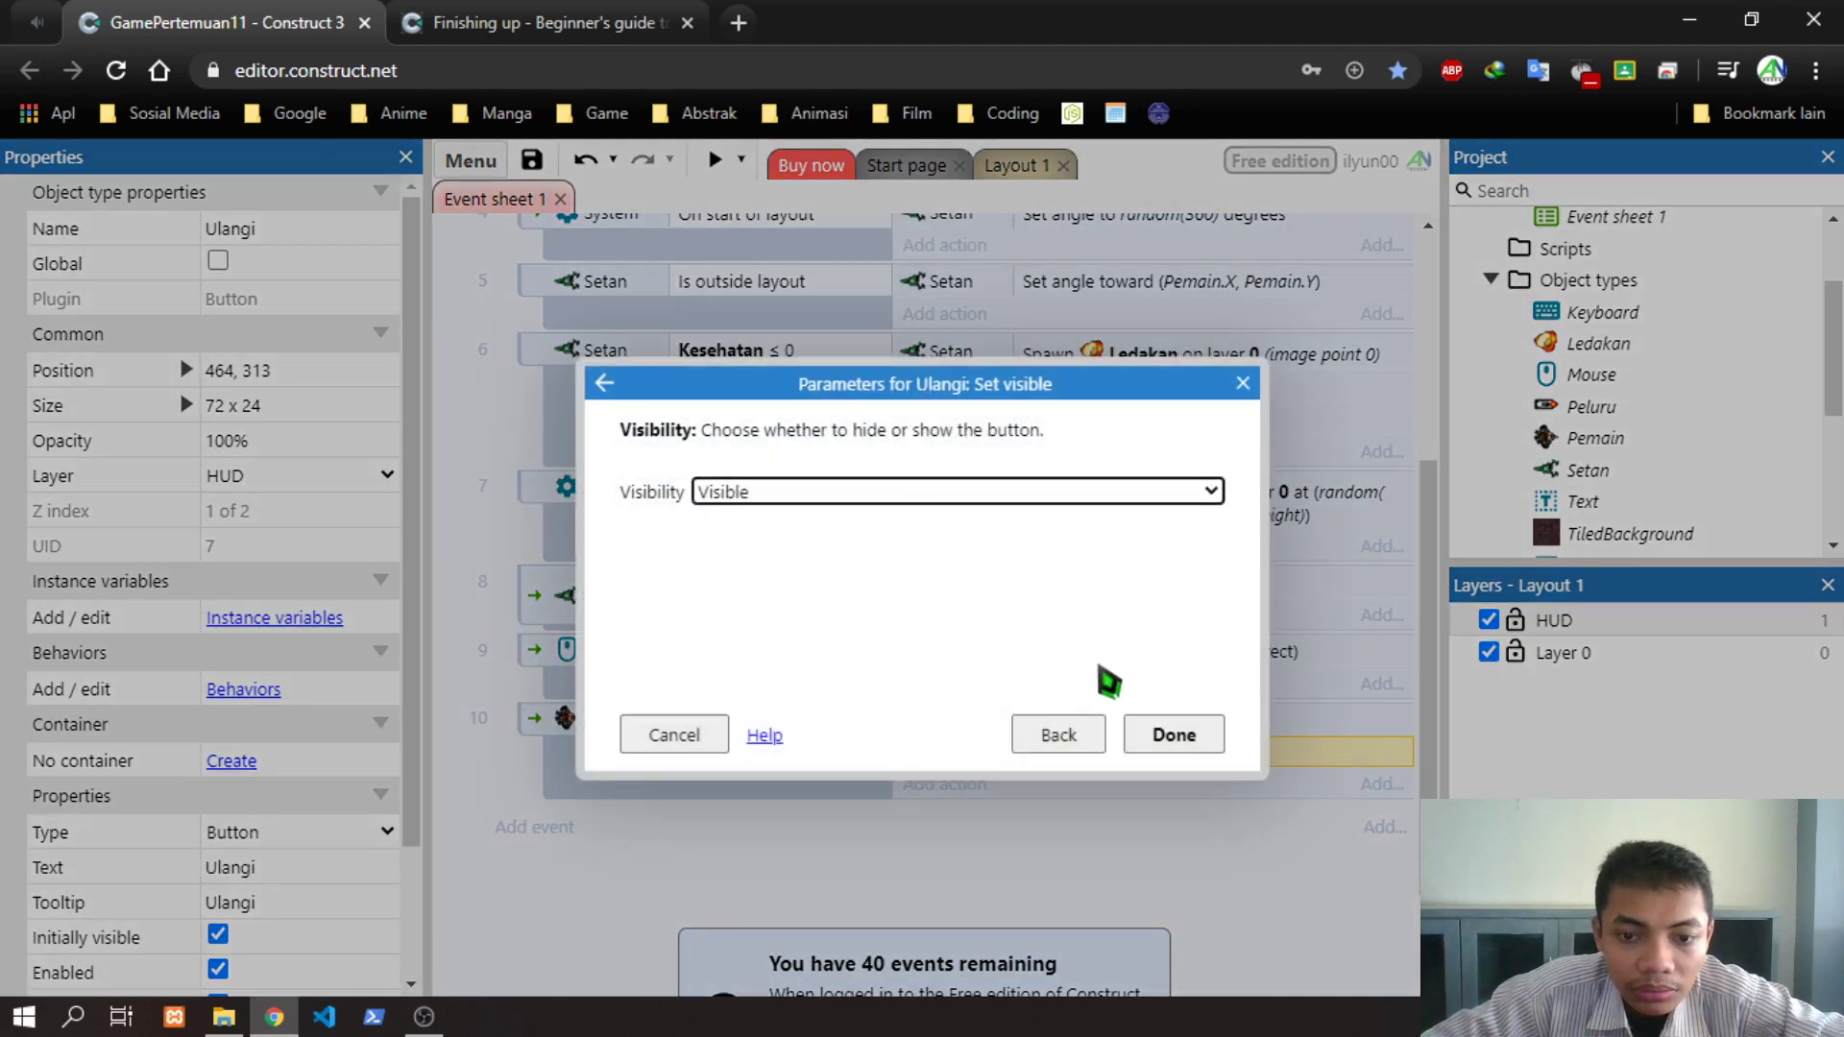
pyautogui.click(1060, 734)
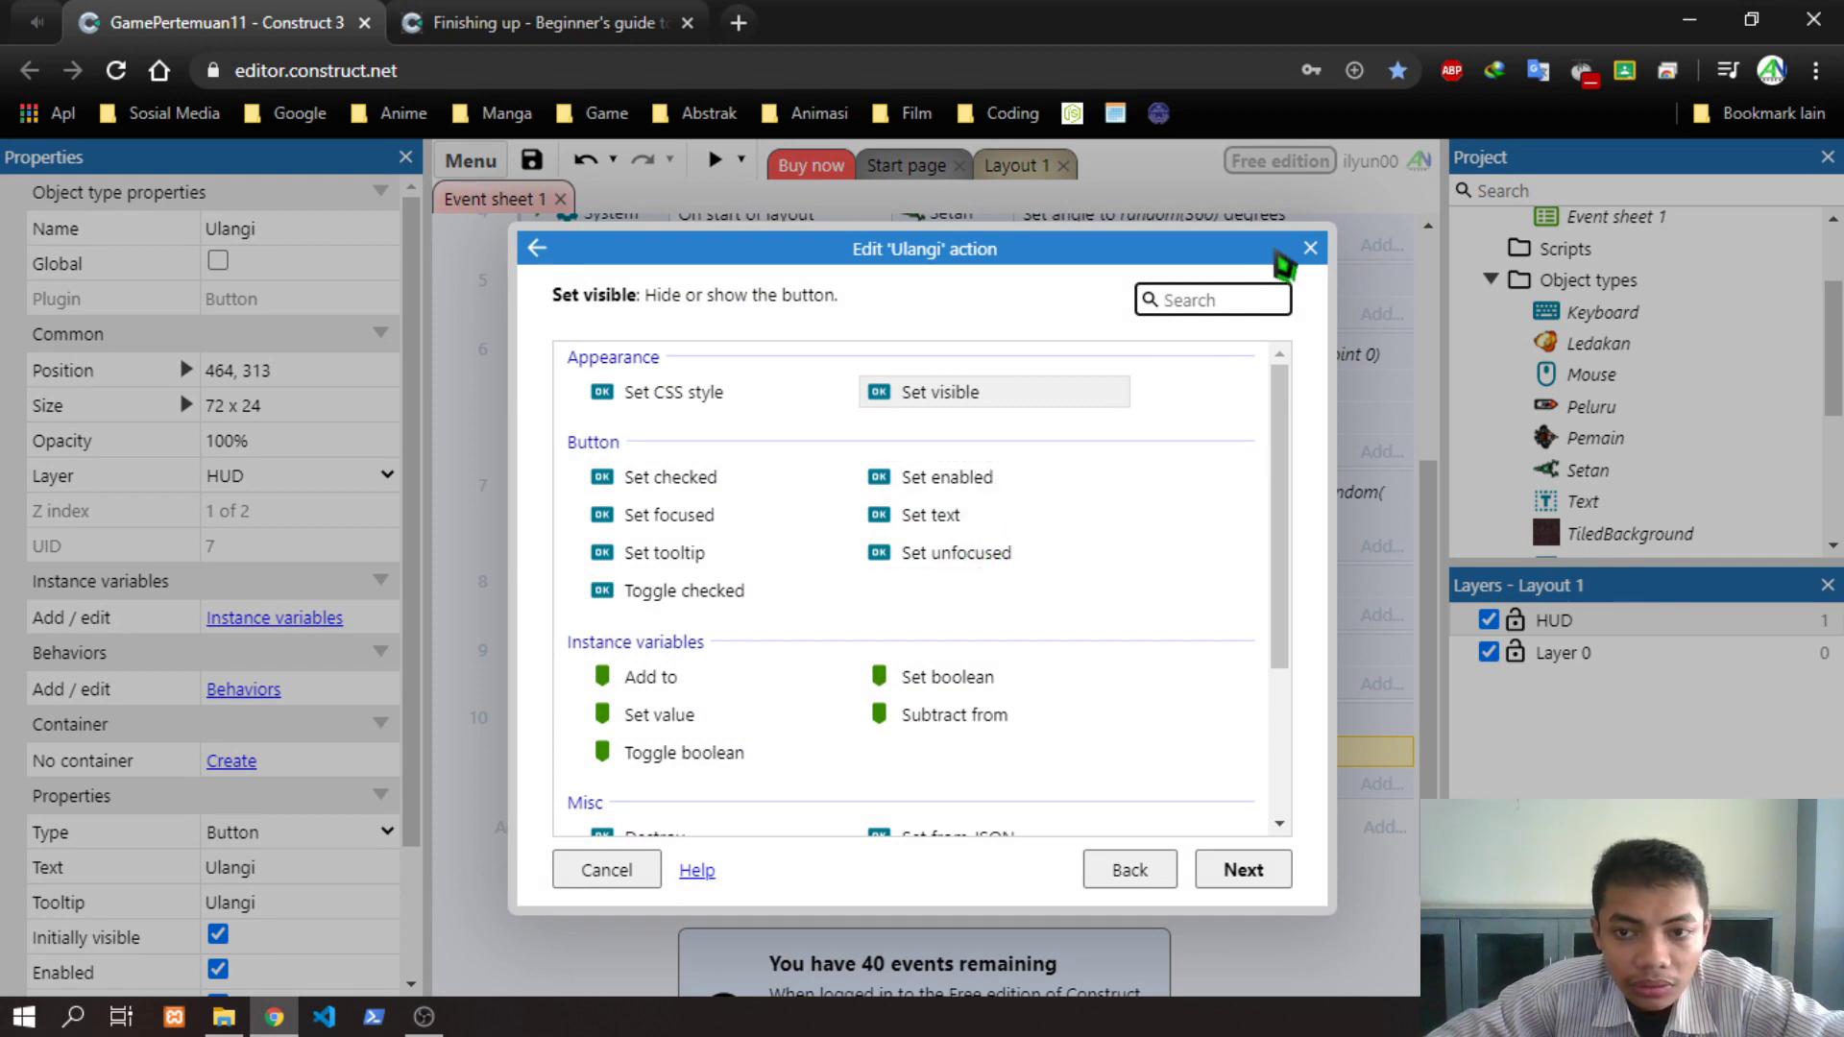
pyautogui.click(1309, 249)
# Add a new event with the On clicked condition for the Ulangi button
pyautogui.click(534, 828)
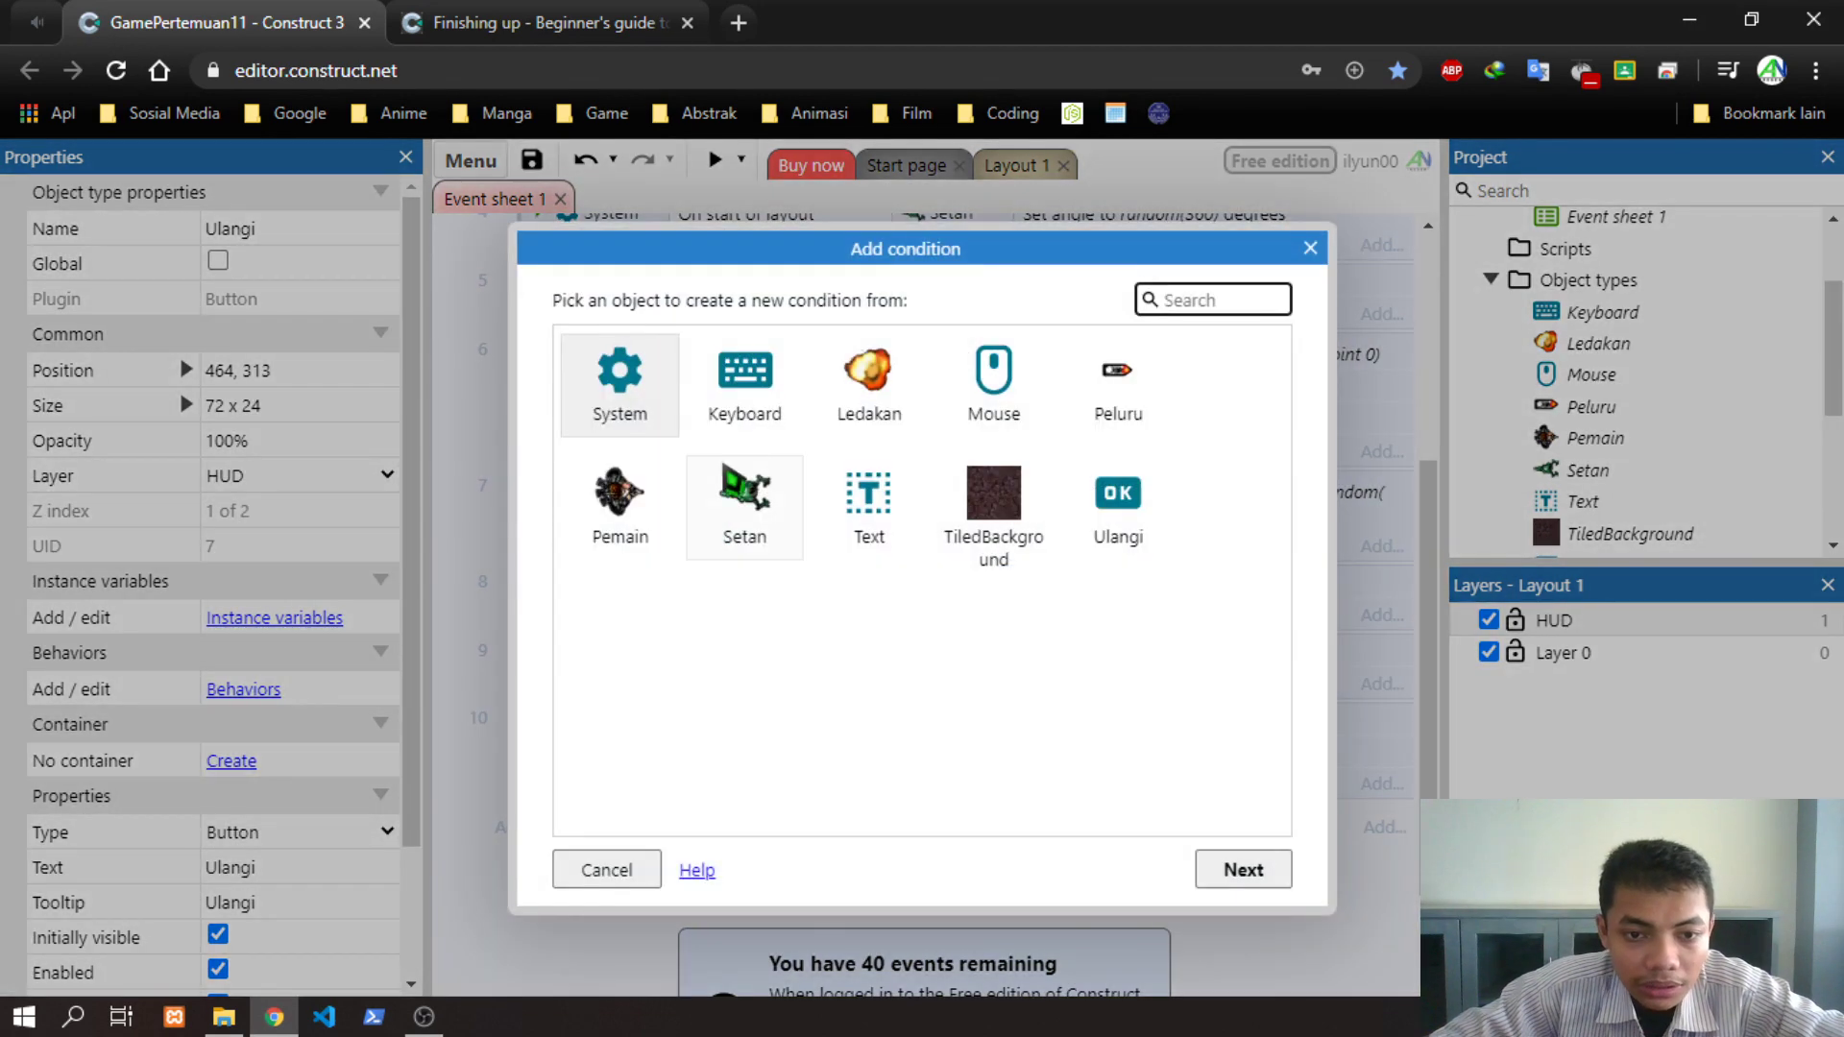
pyautogui.doubleClick(1117, 499)
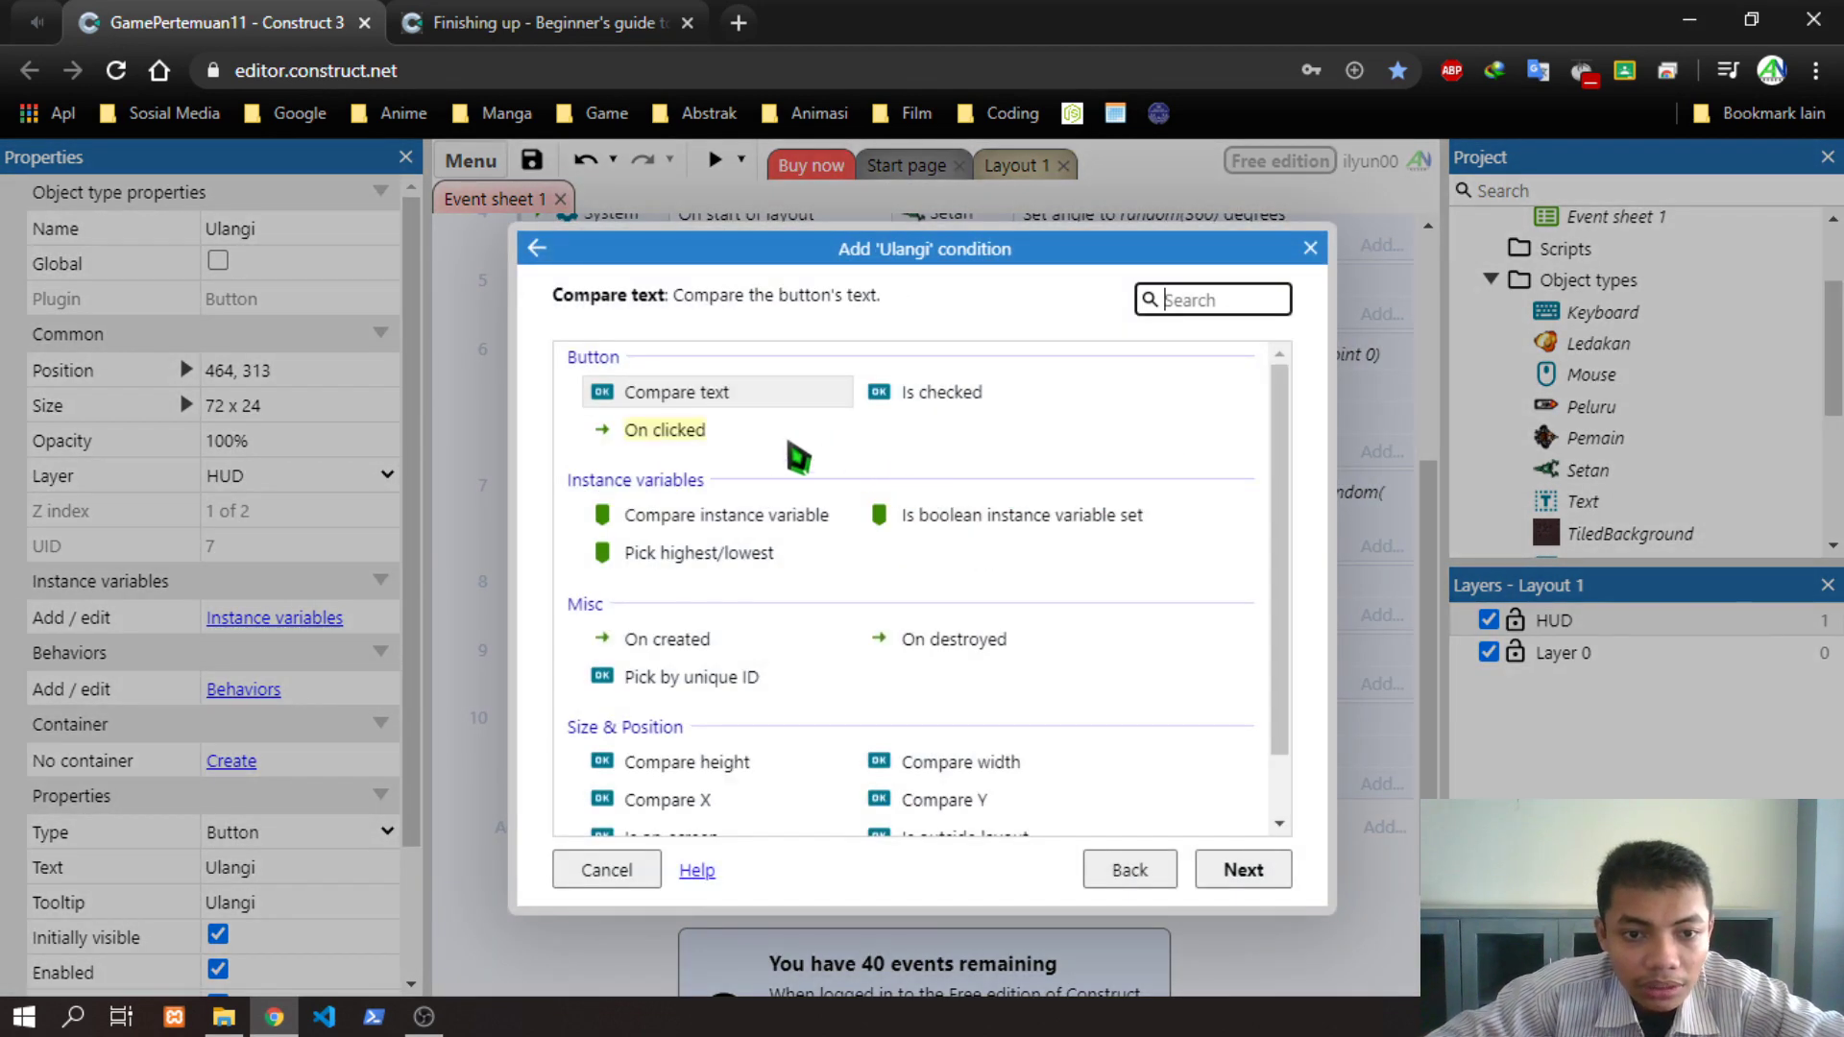
pyautogui.doubleClick(685, 432)
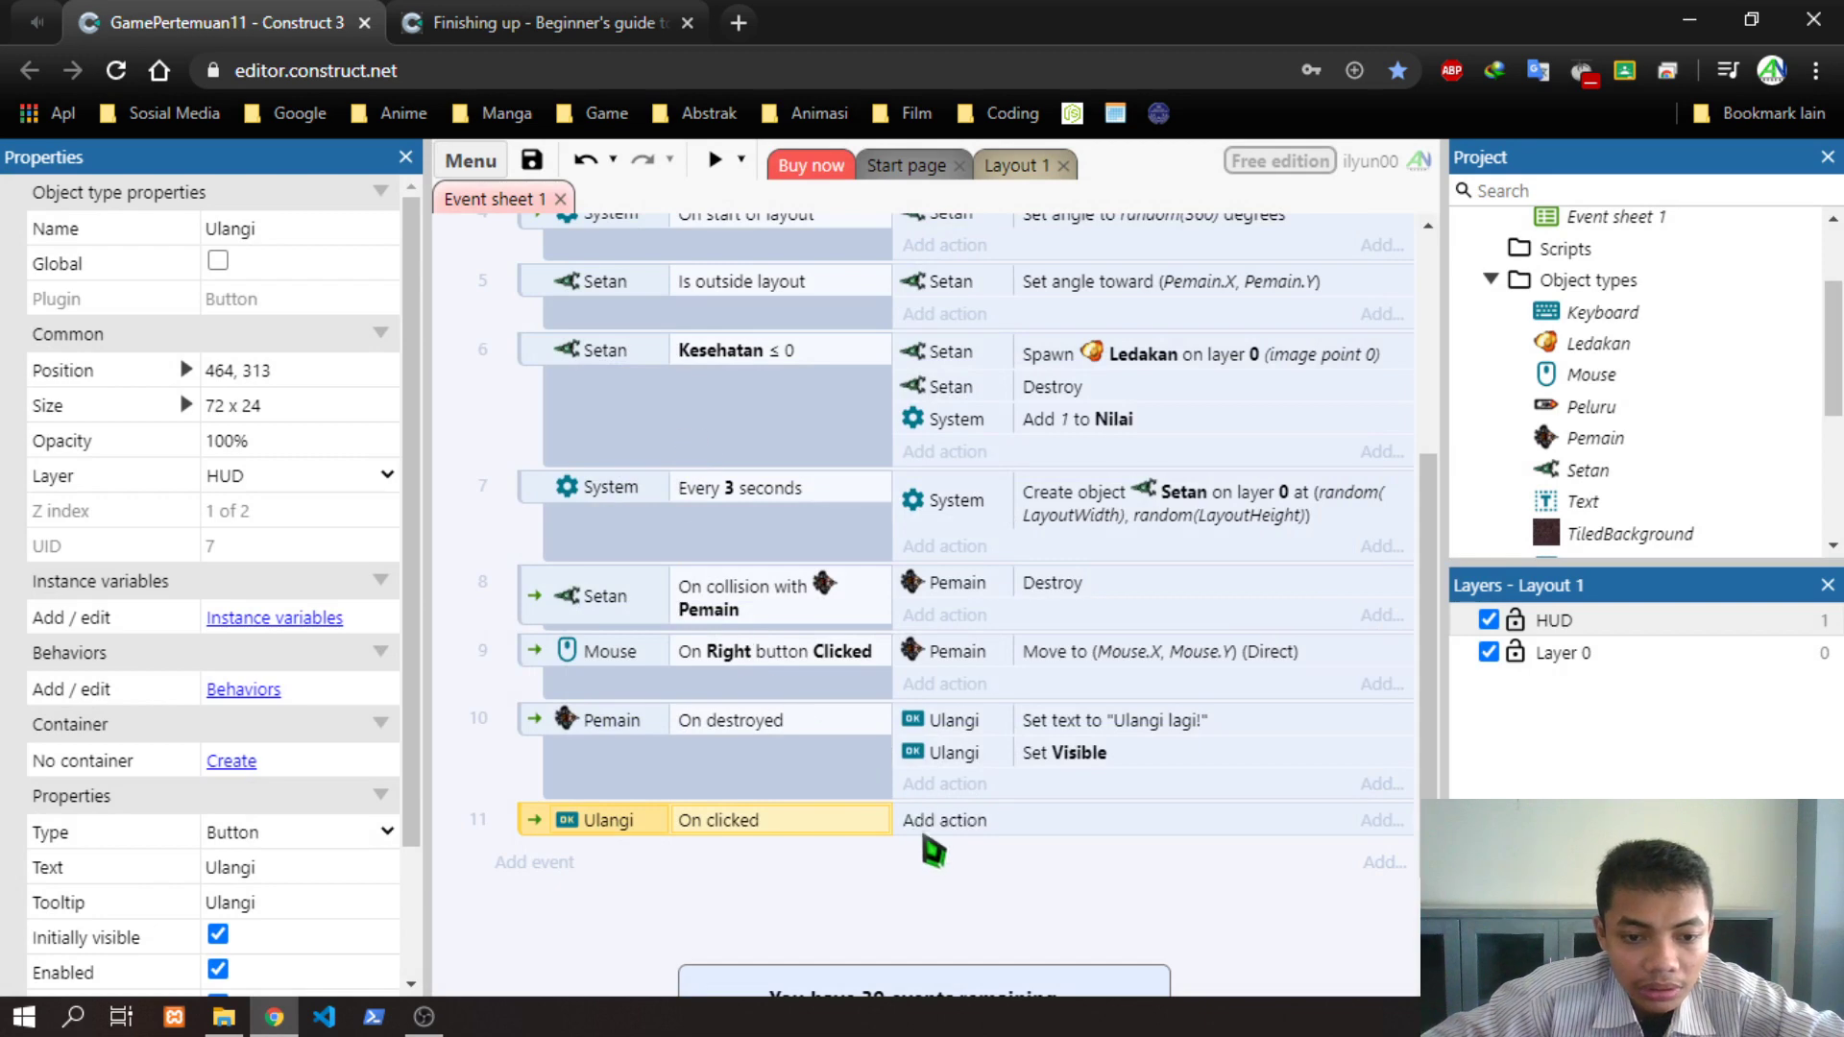
# Add a System Load action to the Ulangi On clicked event with the slot set to "saveMyGame"
pyautogui.click(945, 820)
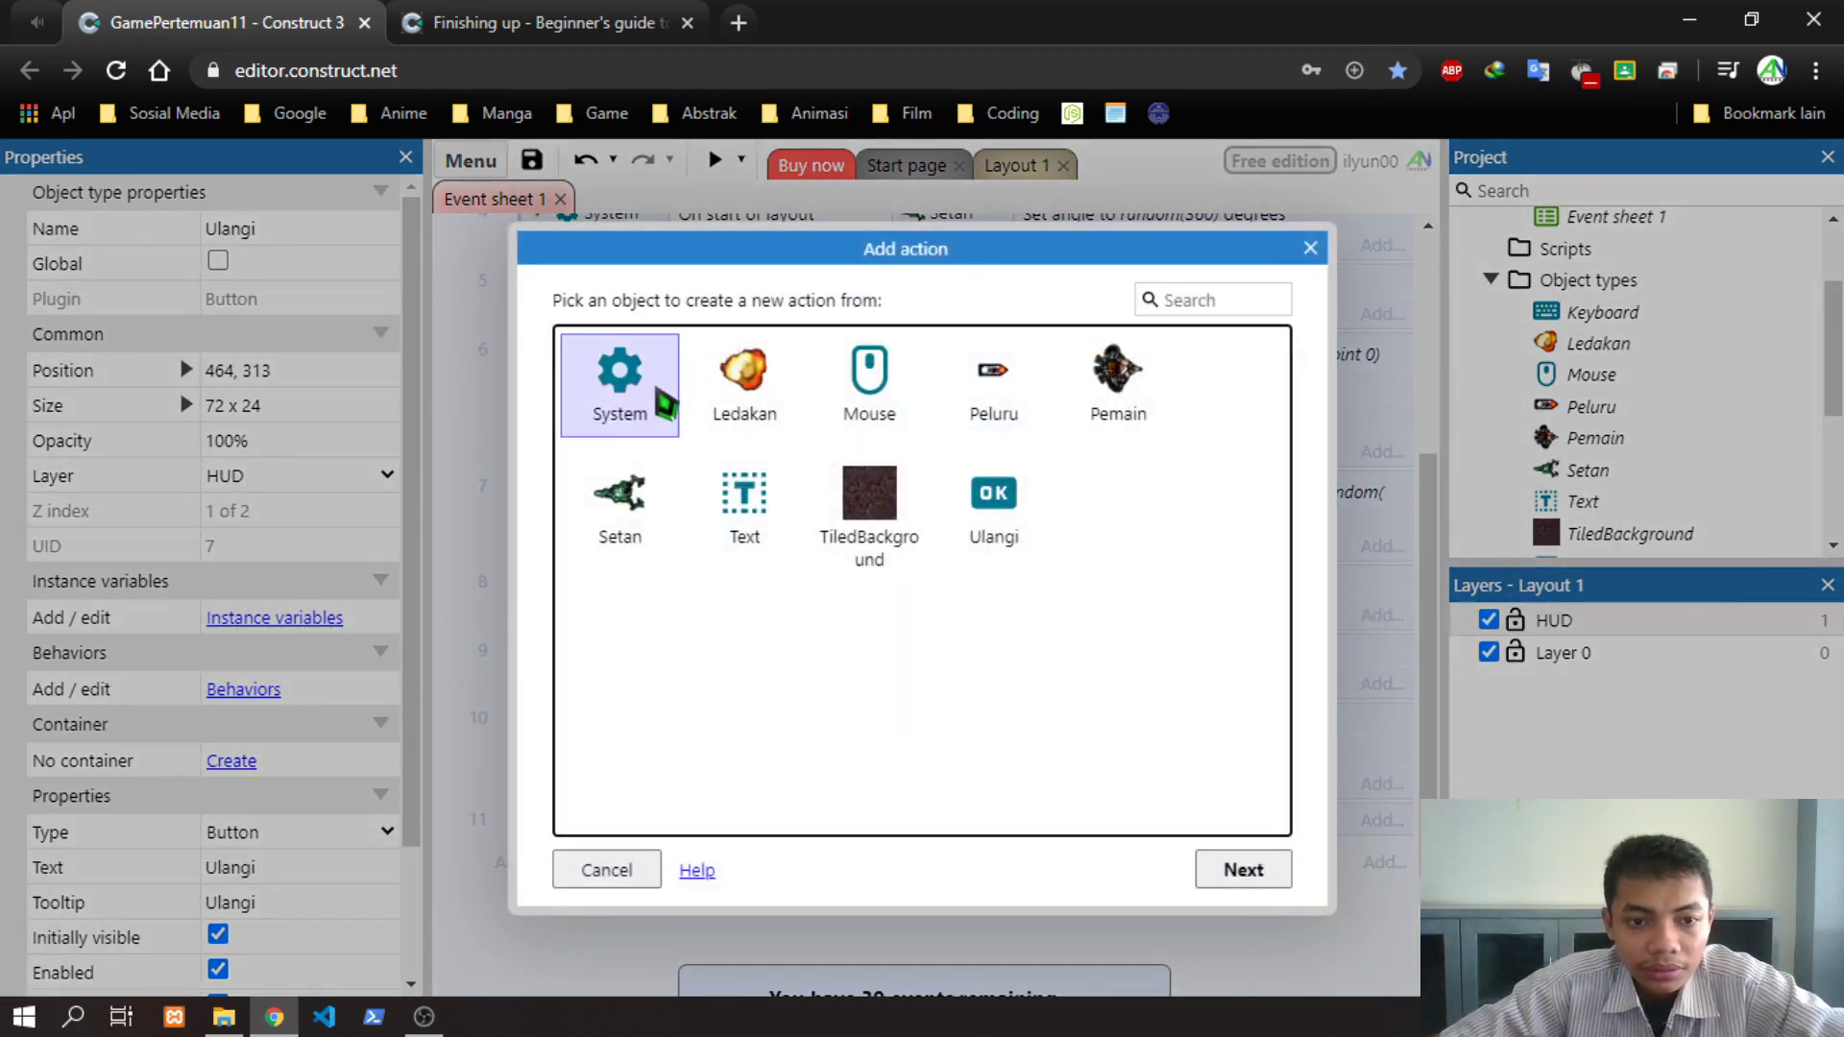
pyautogui.doubleClick(665, 404)
pyautogui.scroll(-1, 1001, 566)
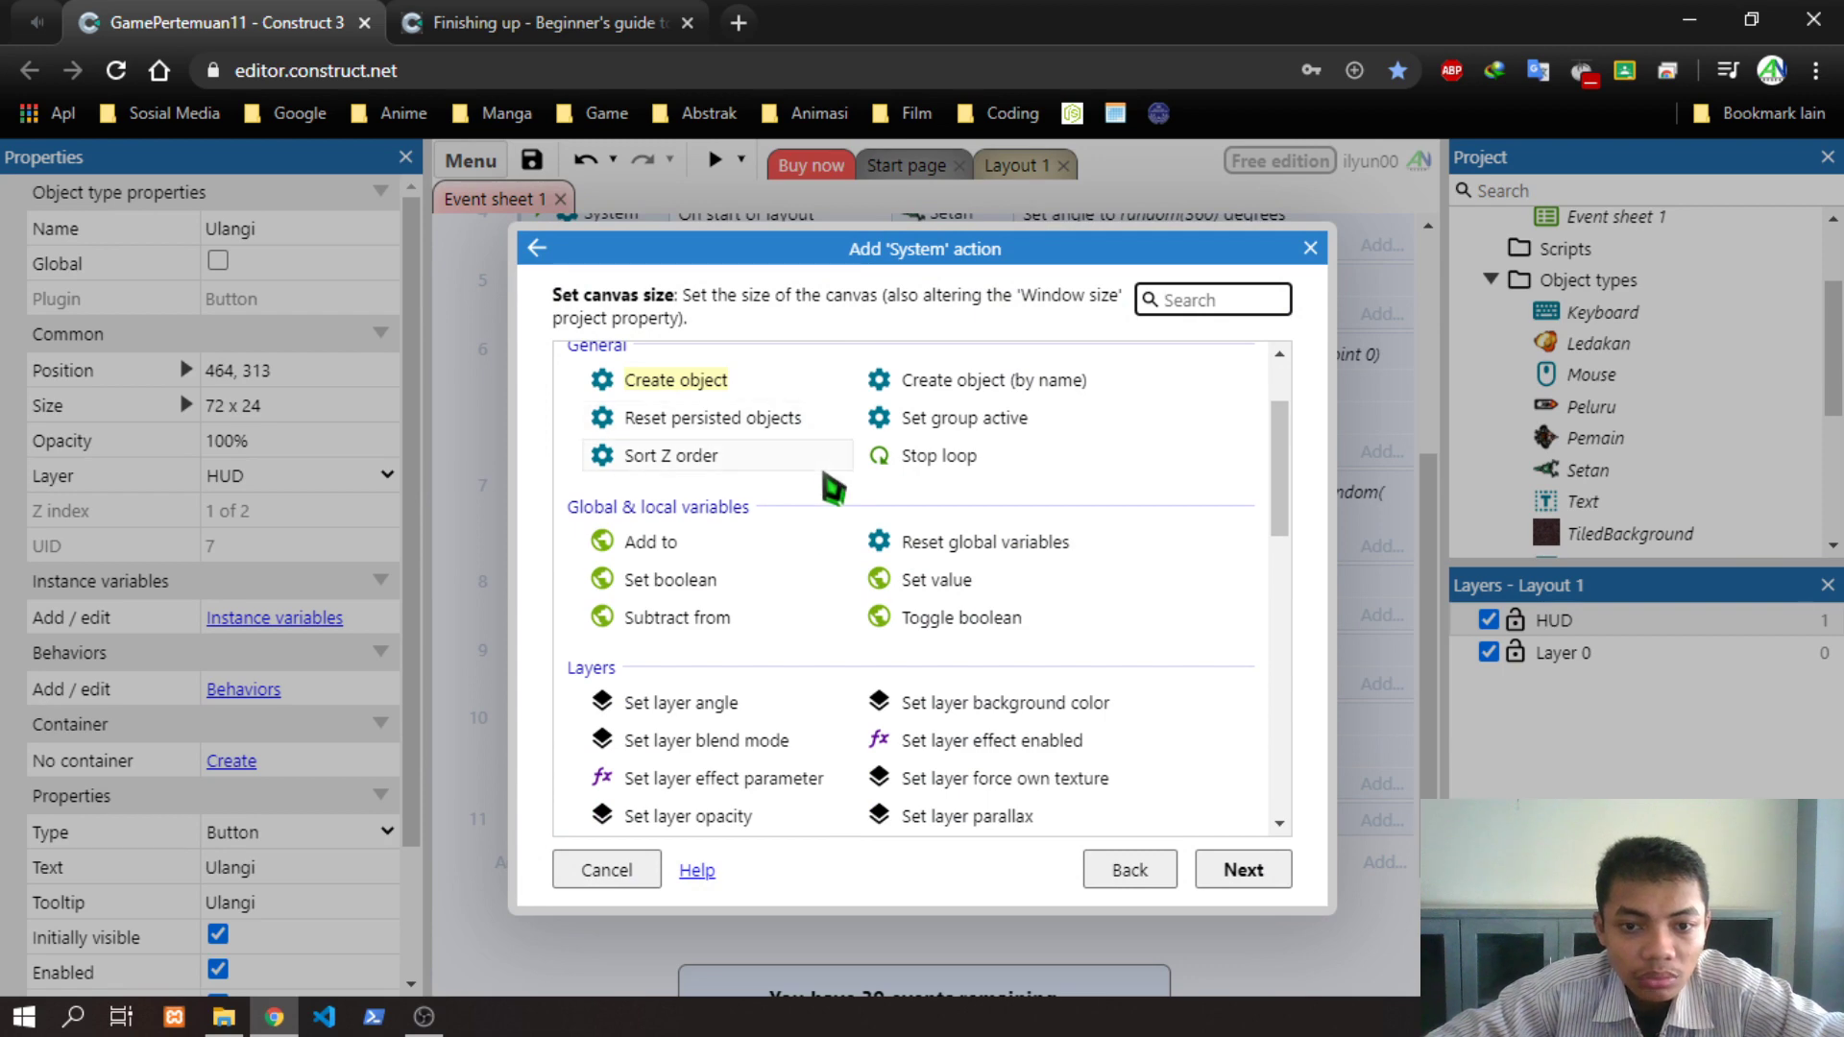
pyautogui.scroll(-3, 992, 650)
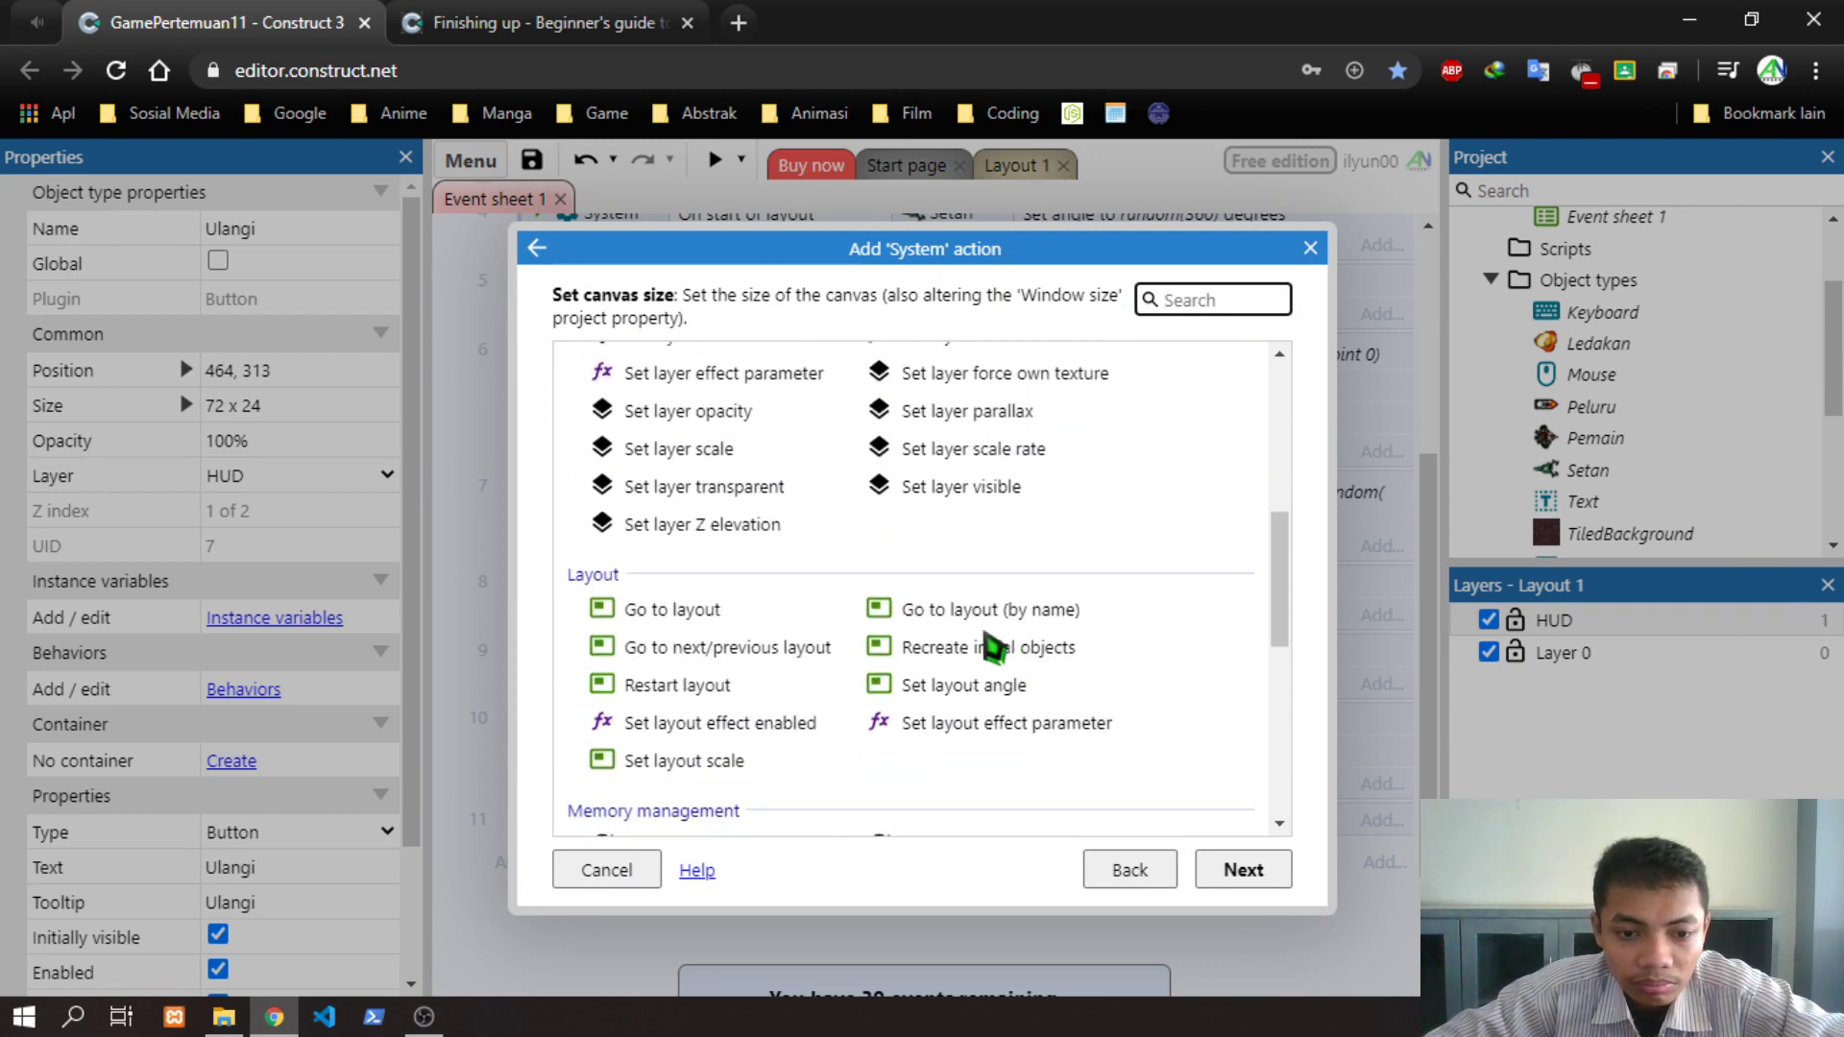
pyautogui.scroll(-5, 900, 727)
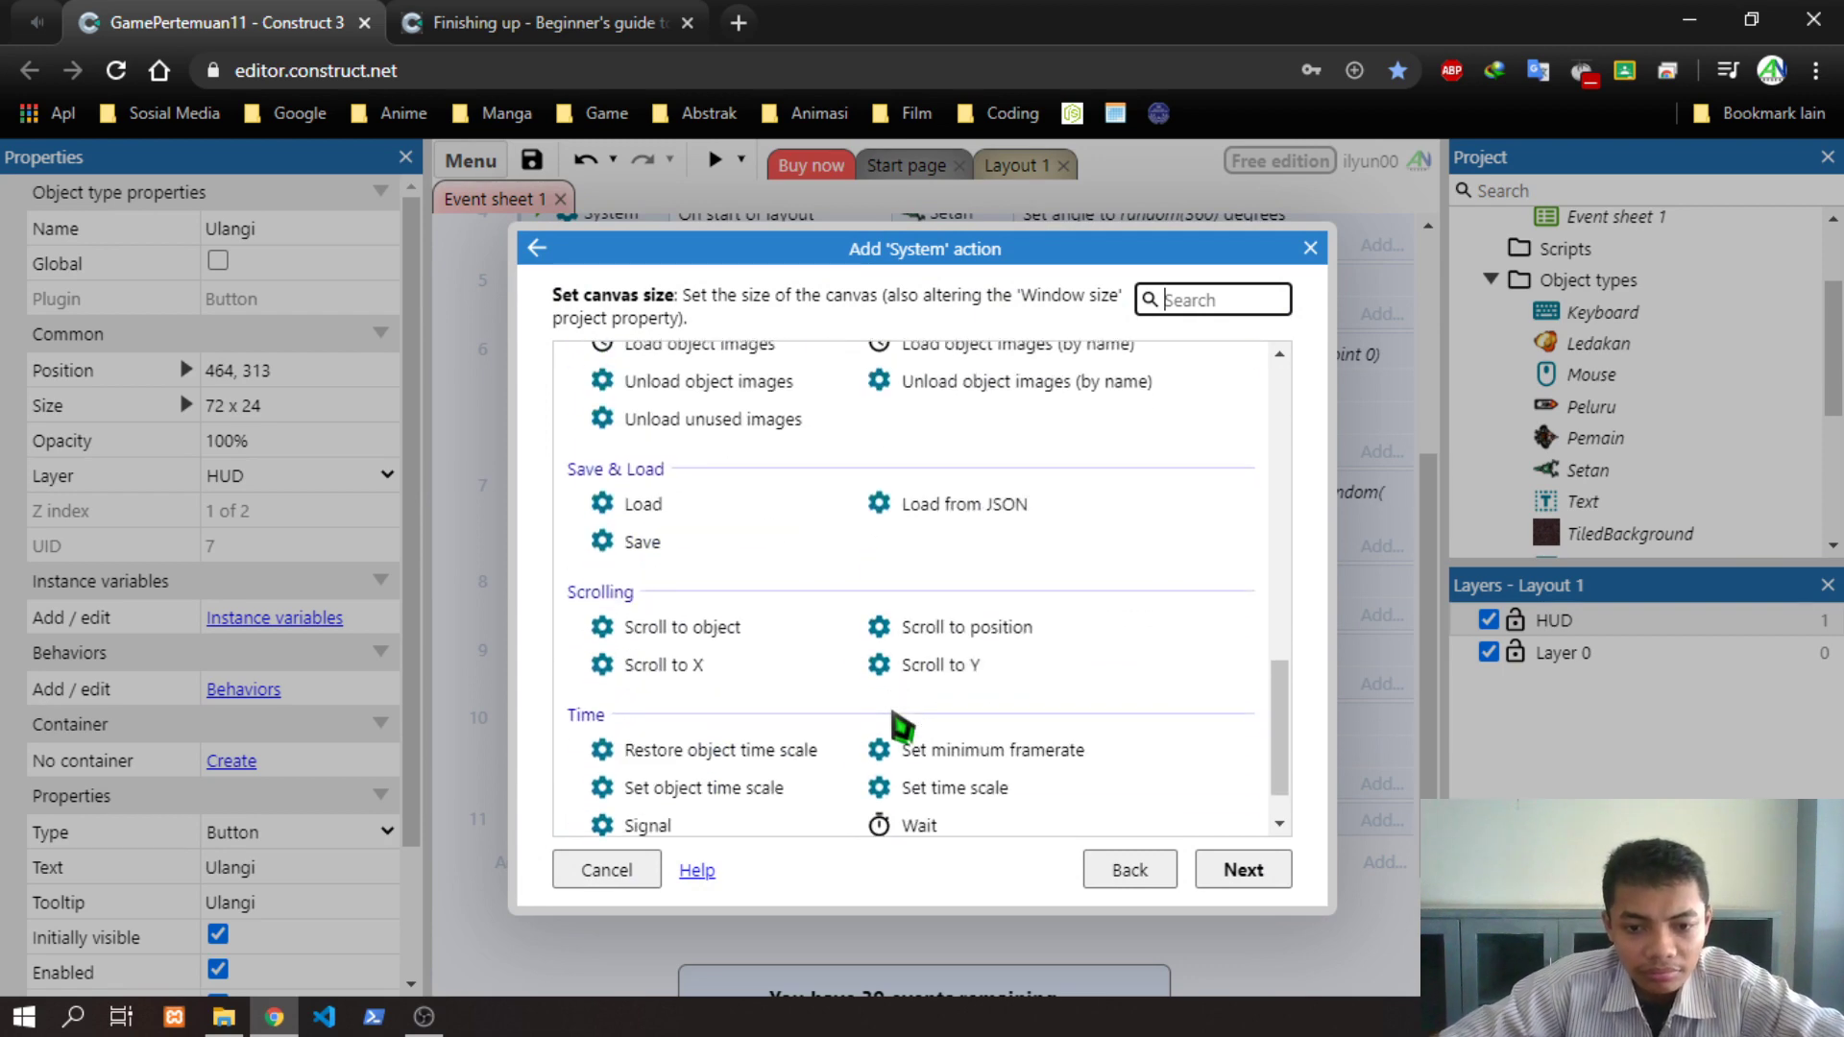
pyautogui.scroll(-2, 887, 663)
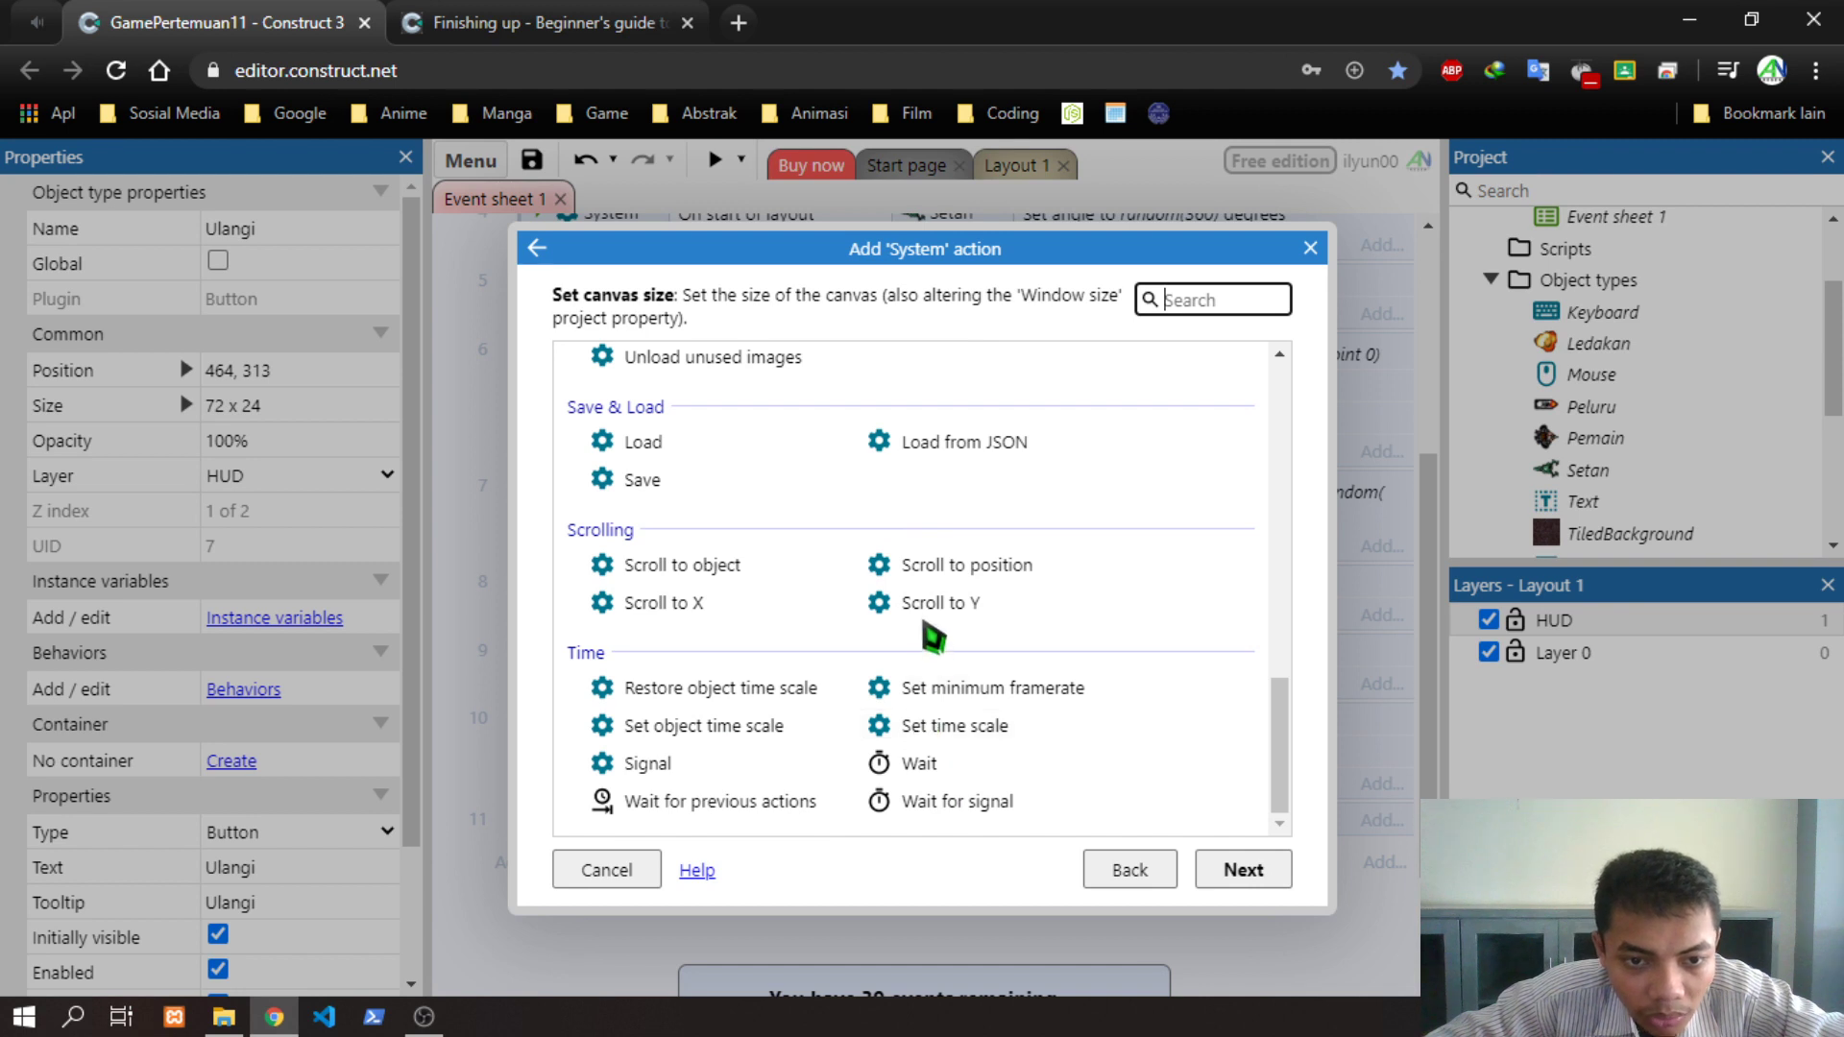
pyautogui.scroll(1, 864, 629)
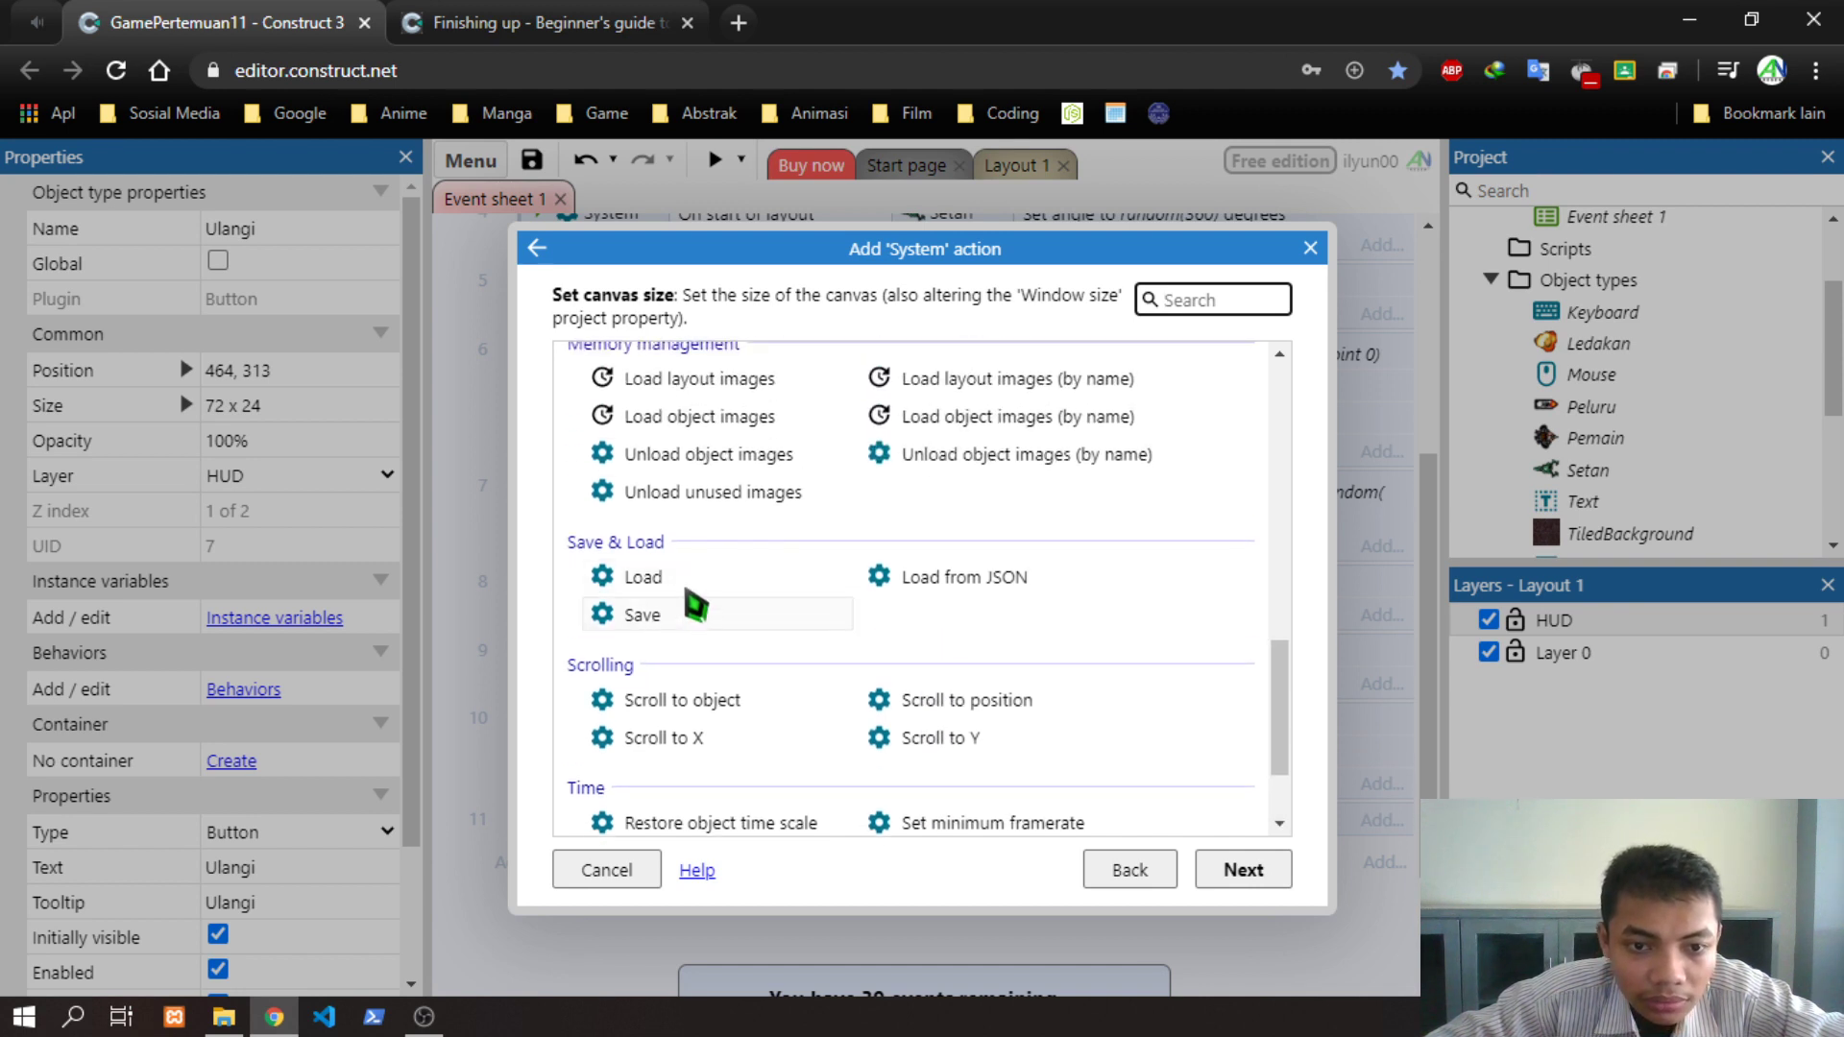
pyautogui.scroll(1, 689, 603)
pyautogui.click(658, 718)
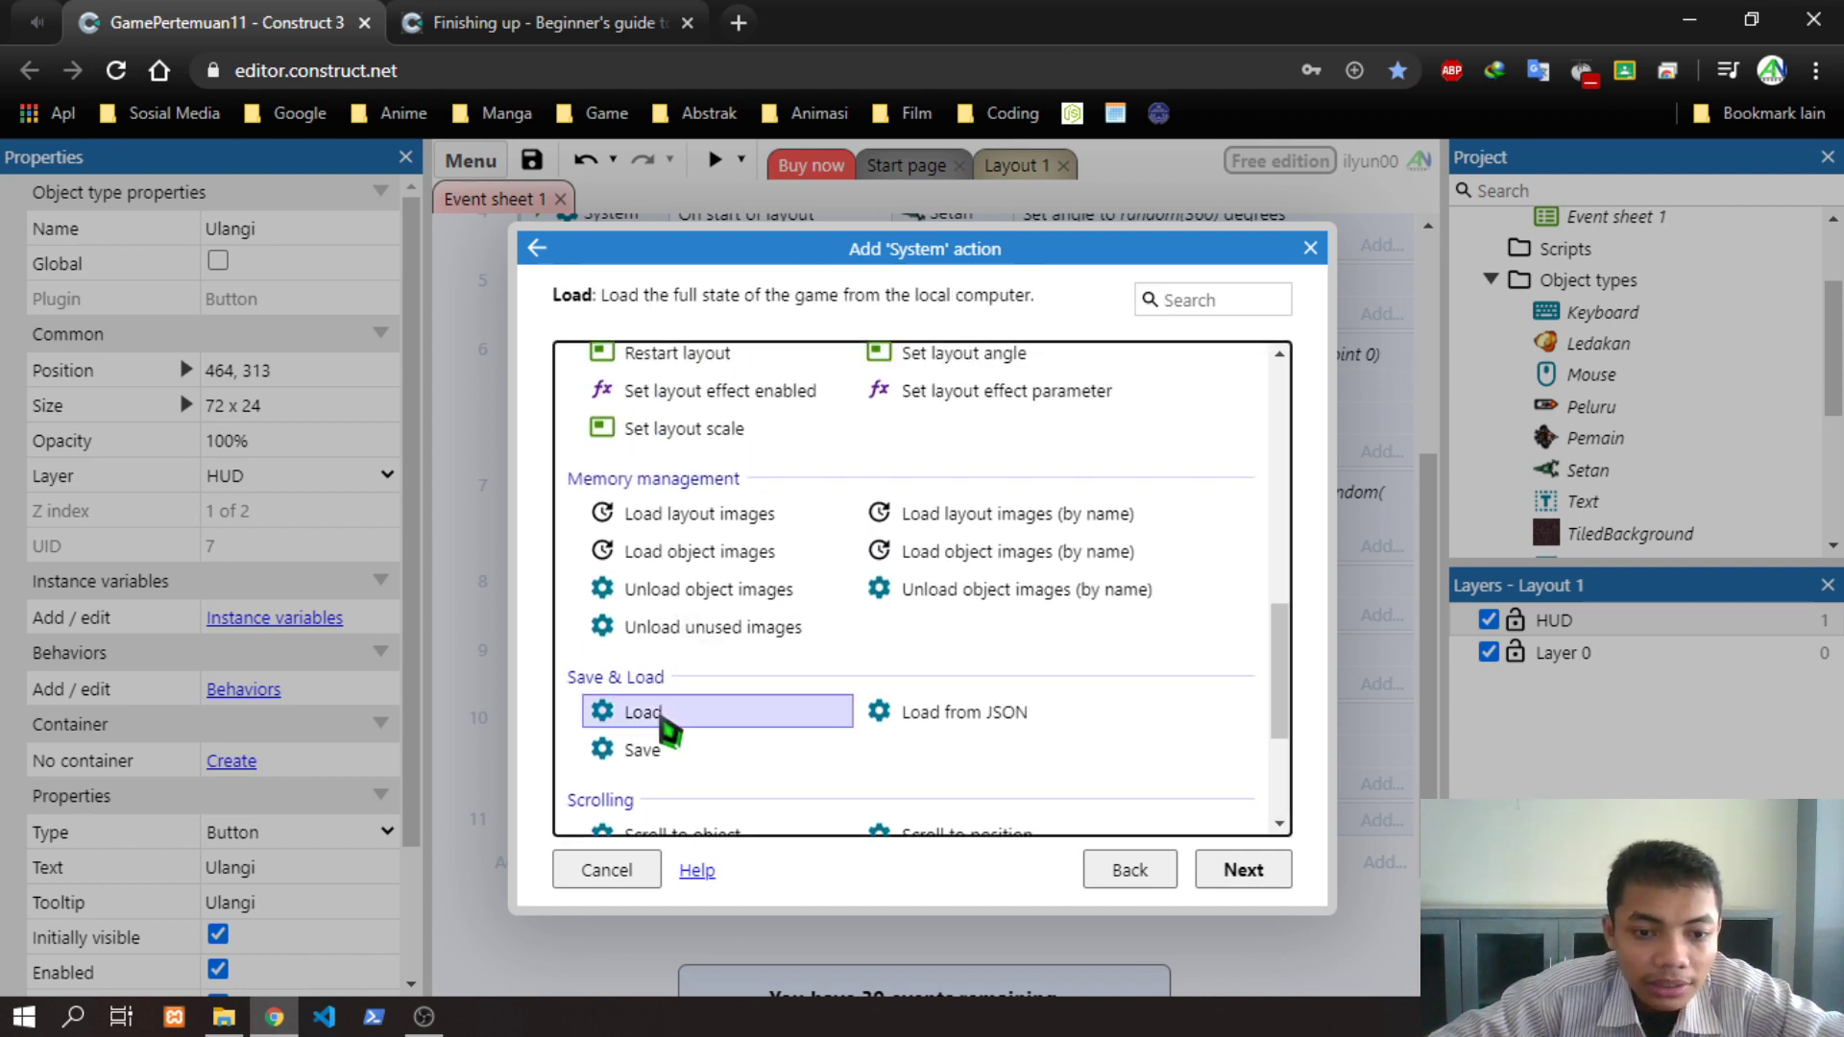
pyautogui.click(1243, 870)
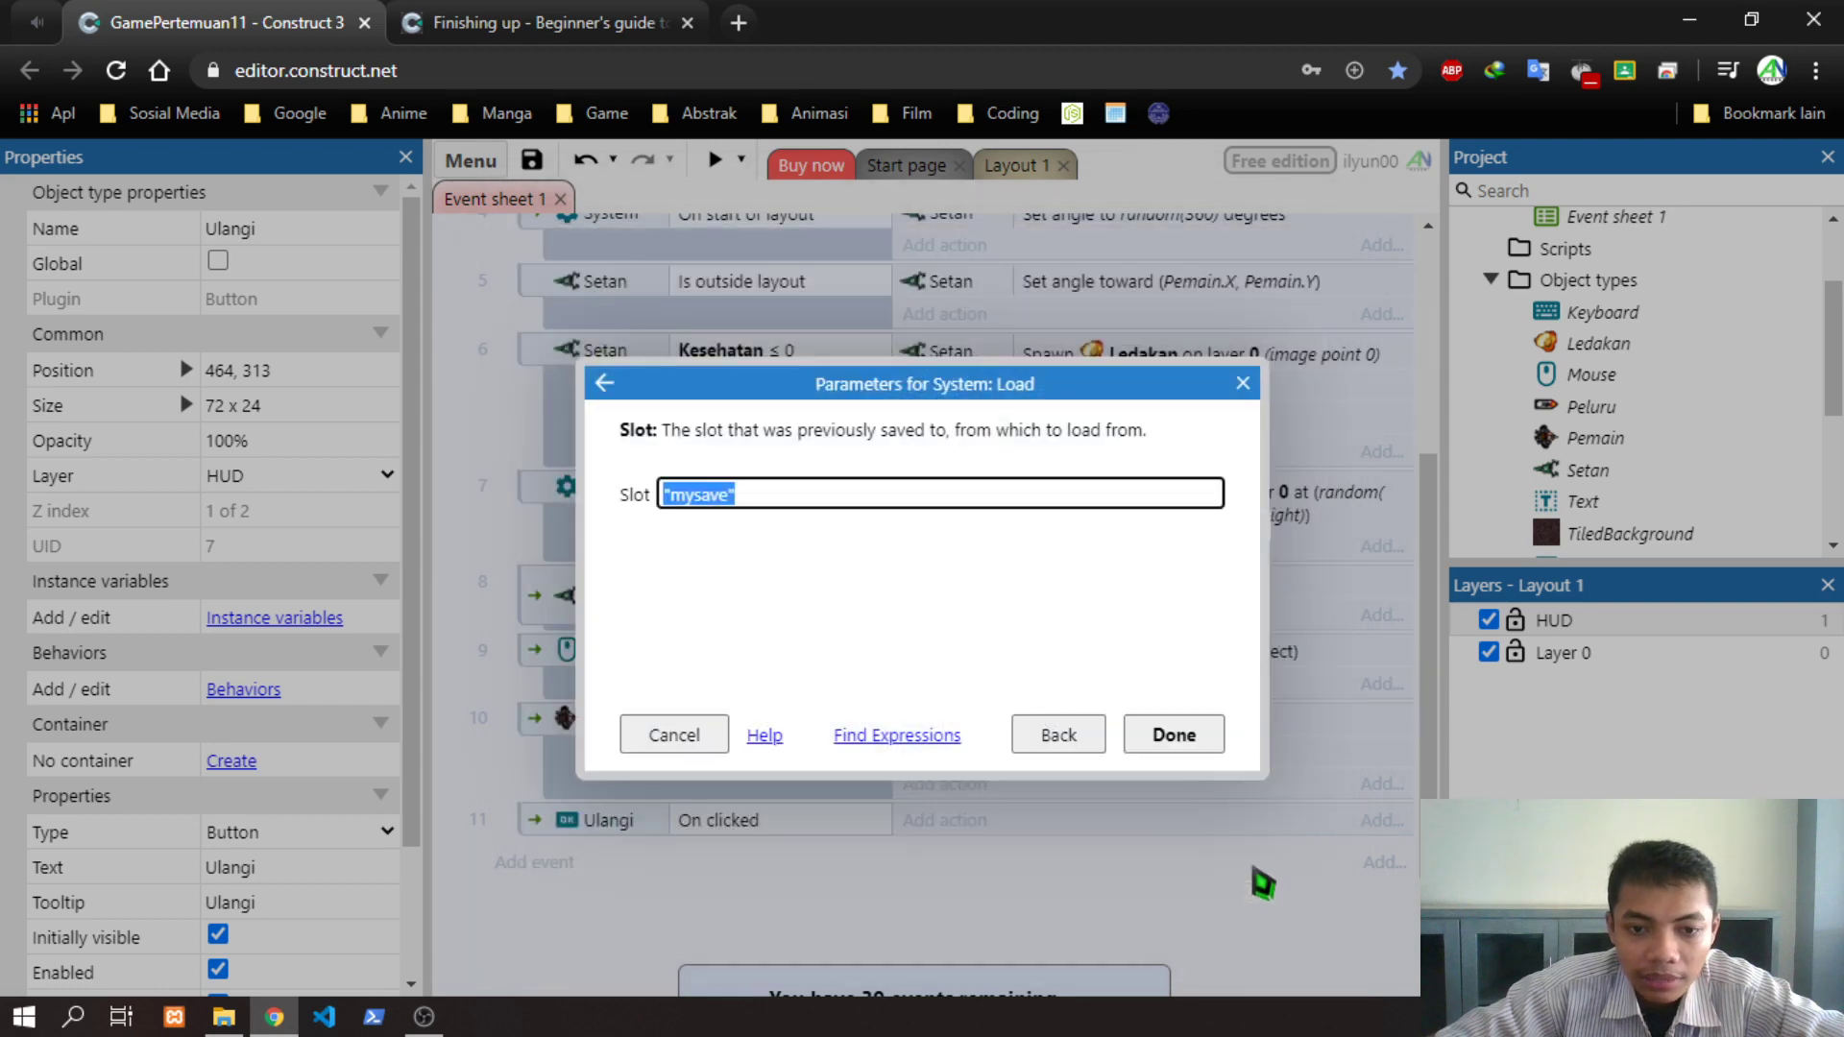
pyautogui.click(726, 495)
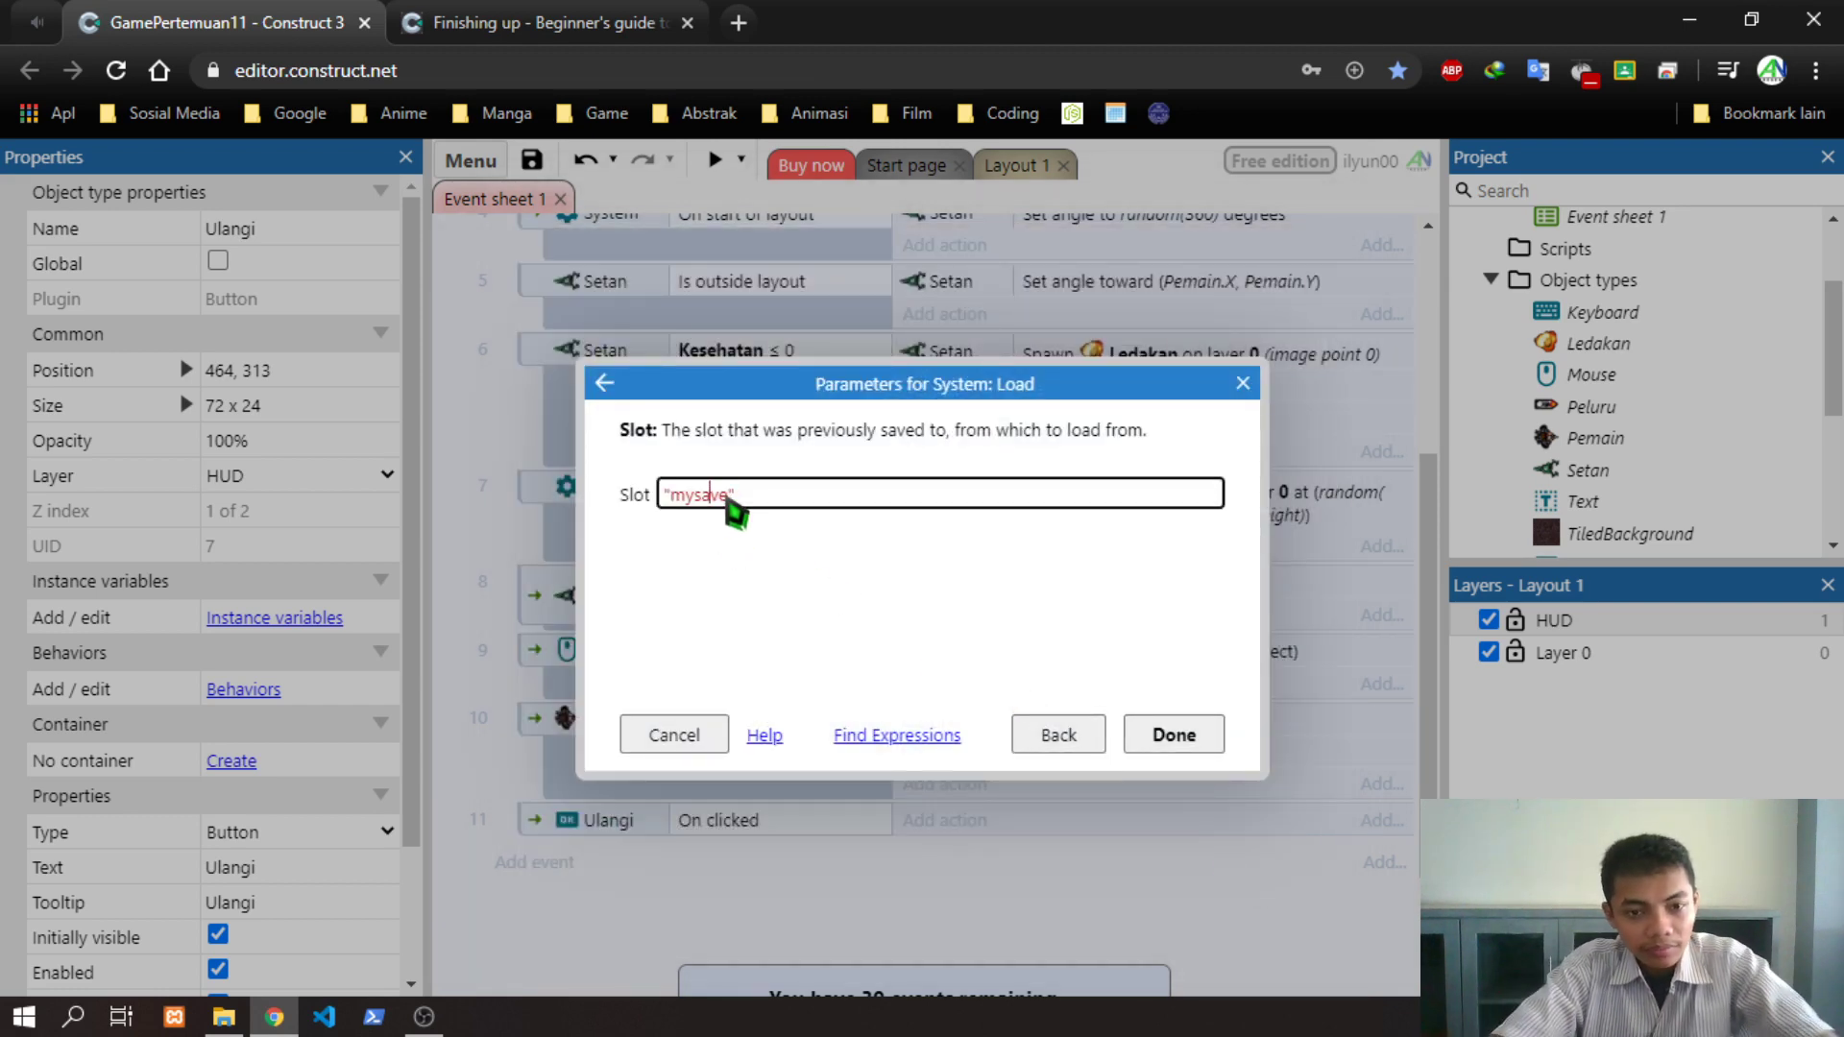
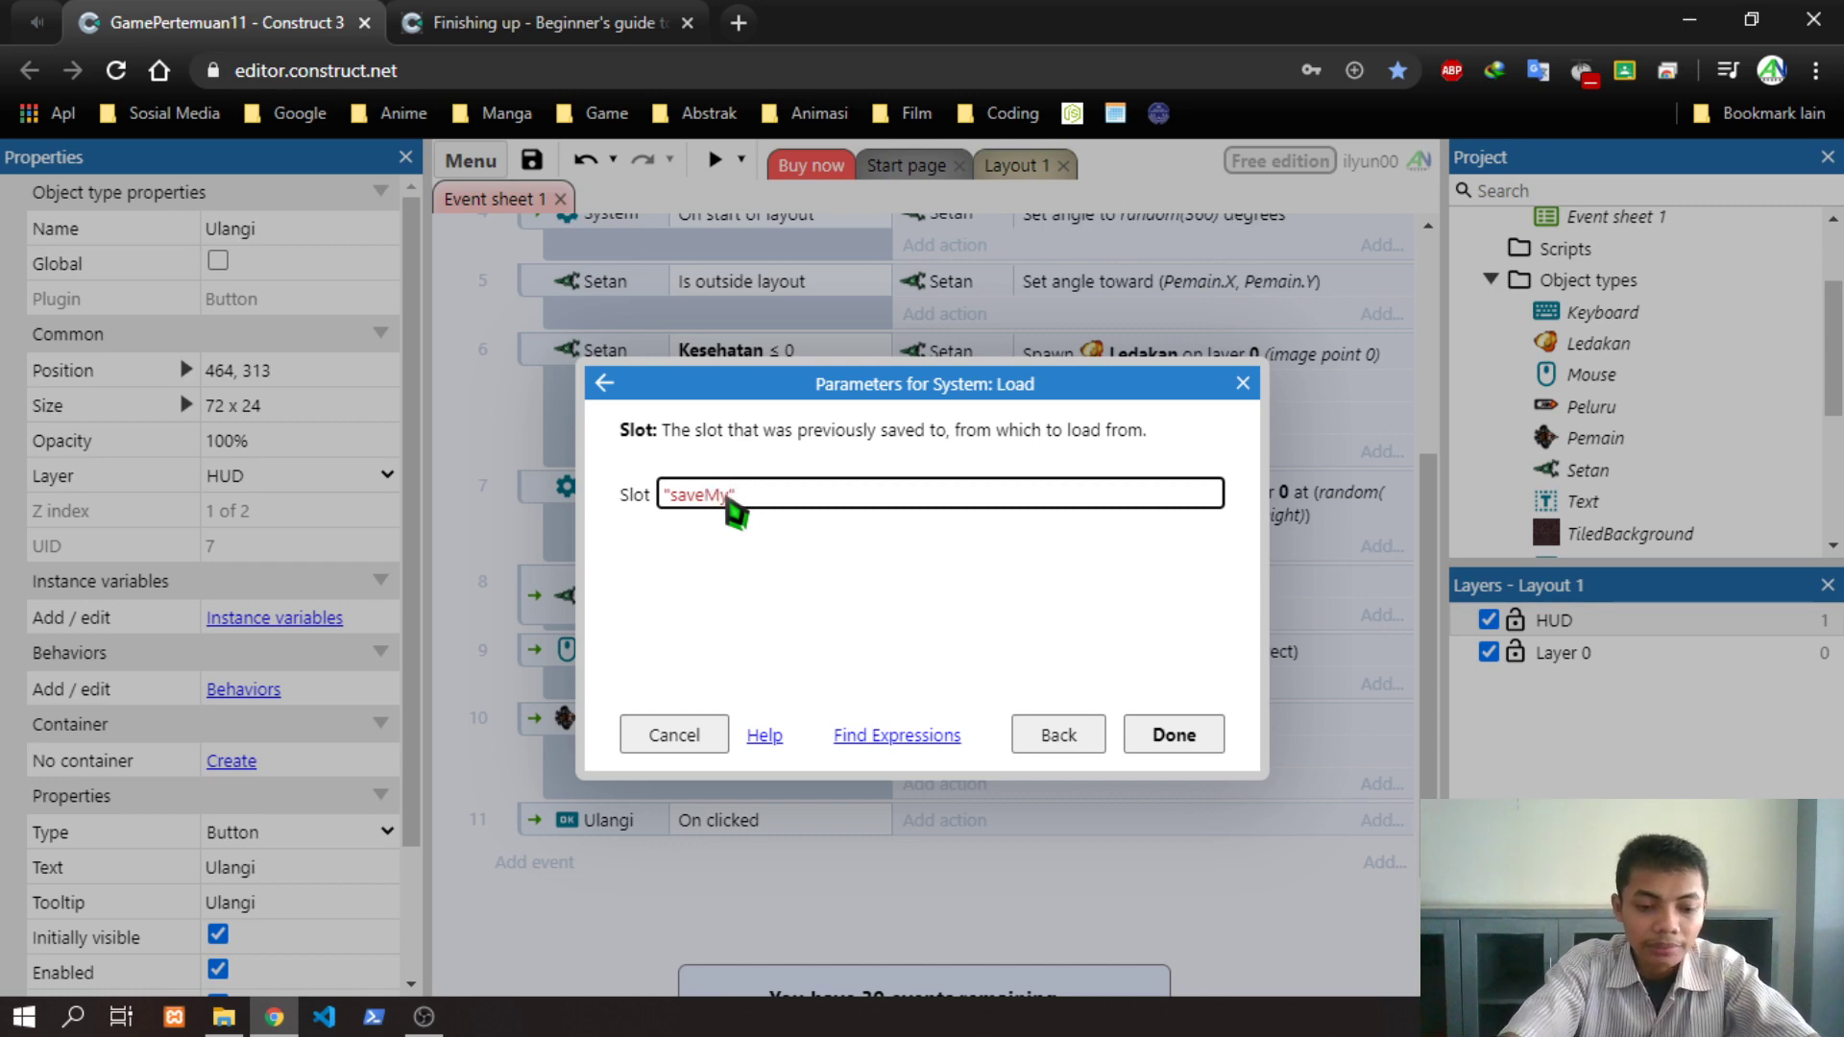
pyautogui.click(1186, 738)
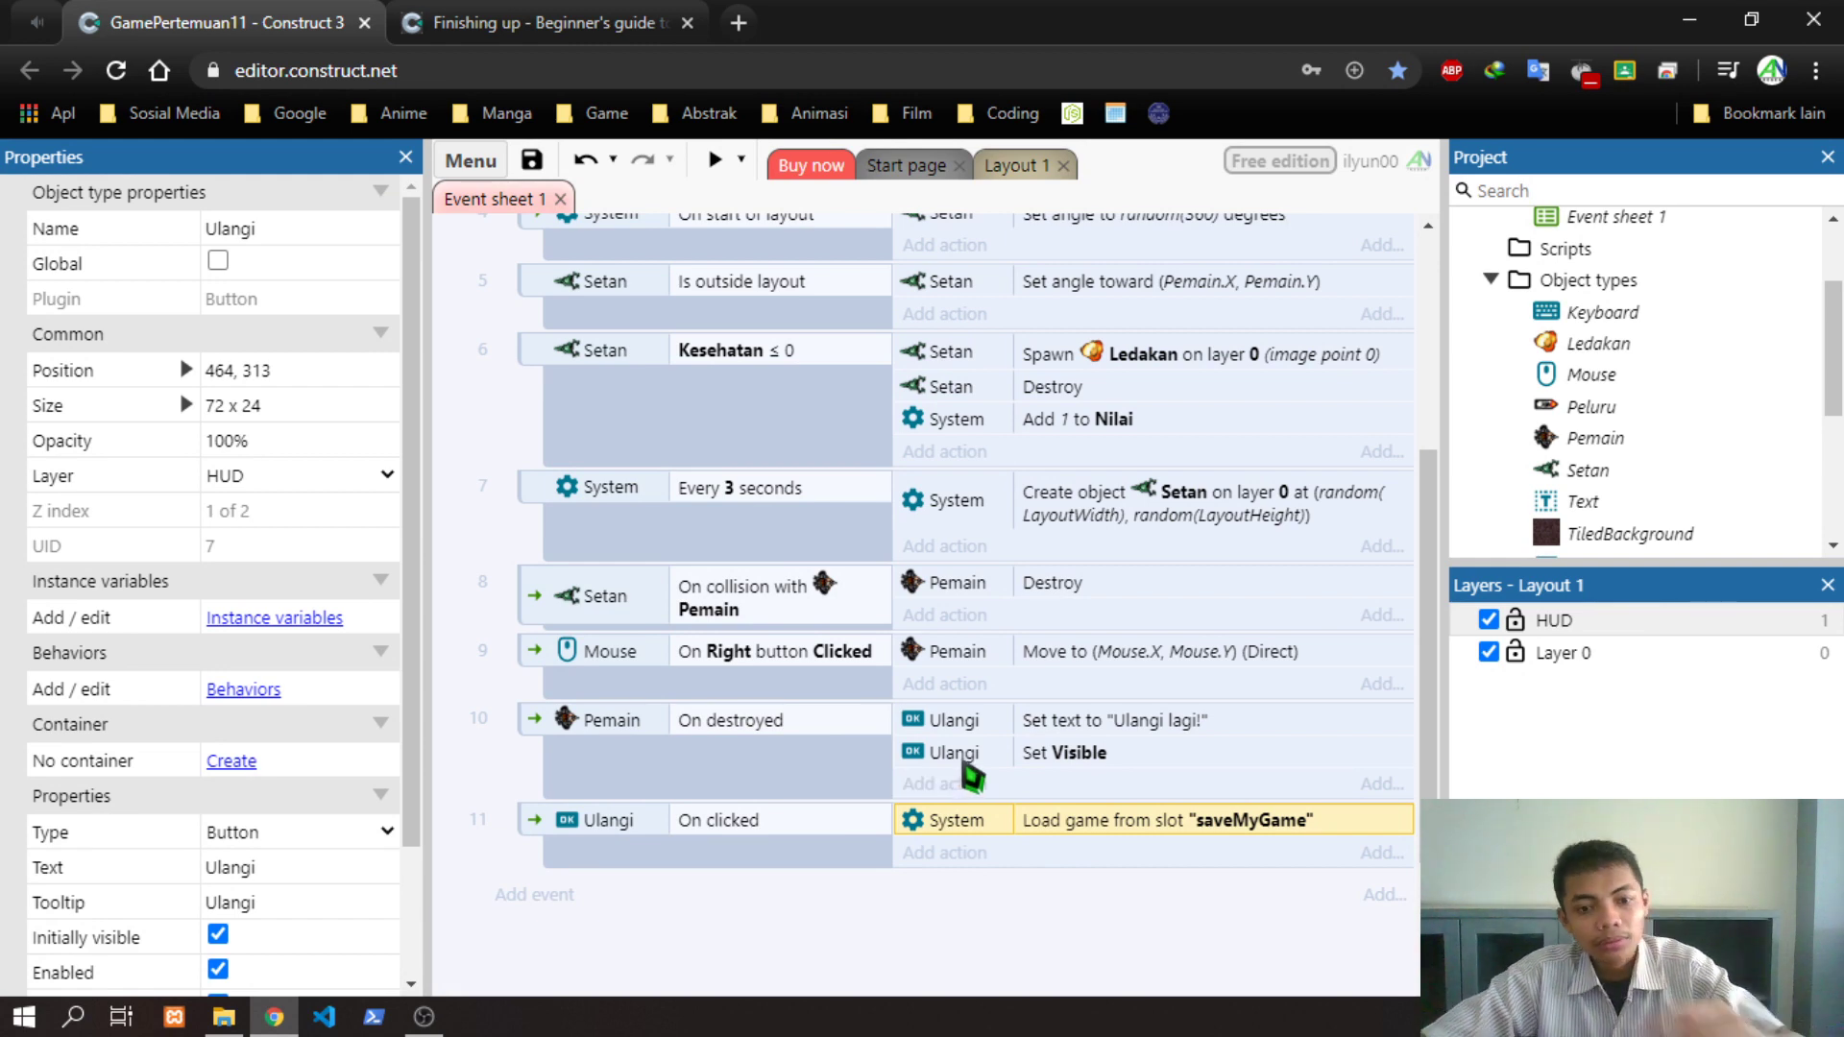
# Look through the Ulangi actions available for the Pemain On destroyed event, including the Set enabled and Set CSS style parameters
pyautogui.click(999, 781)
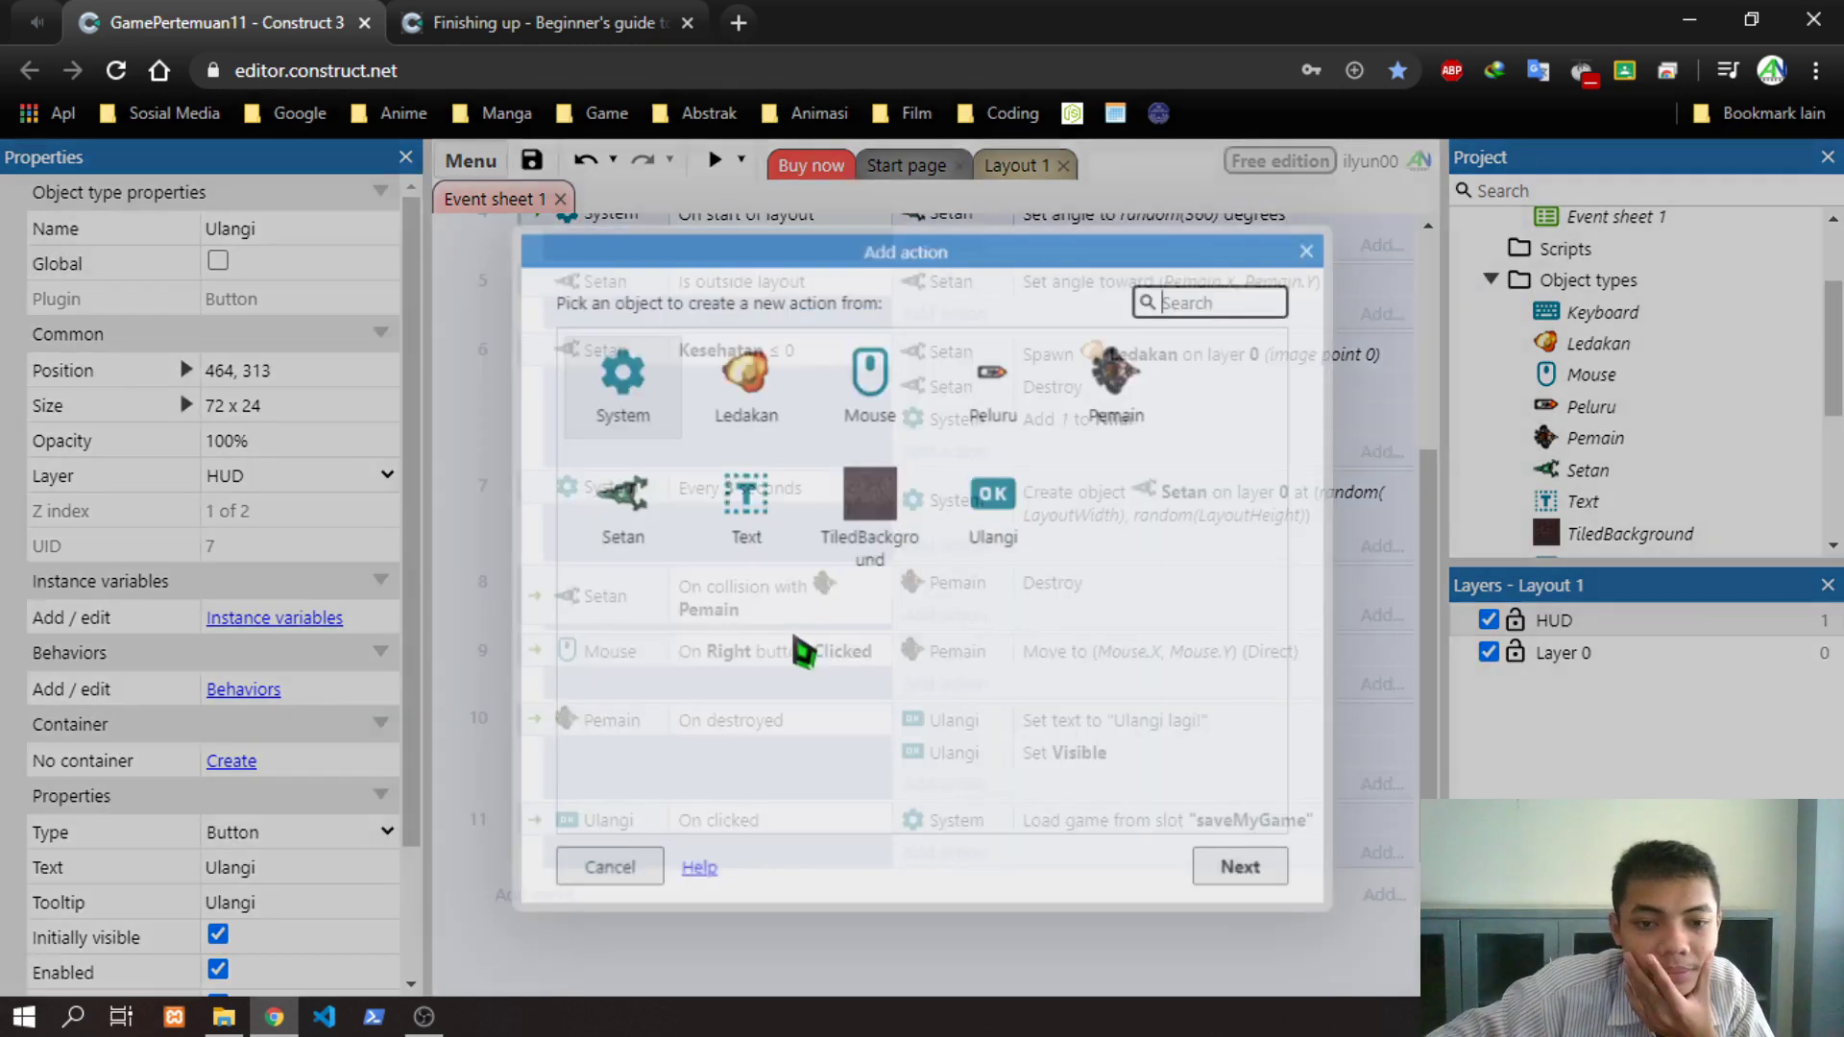
pyautogui.doubleClick(995, 497)
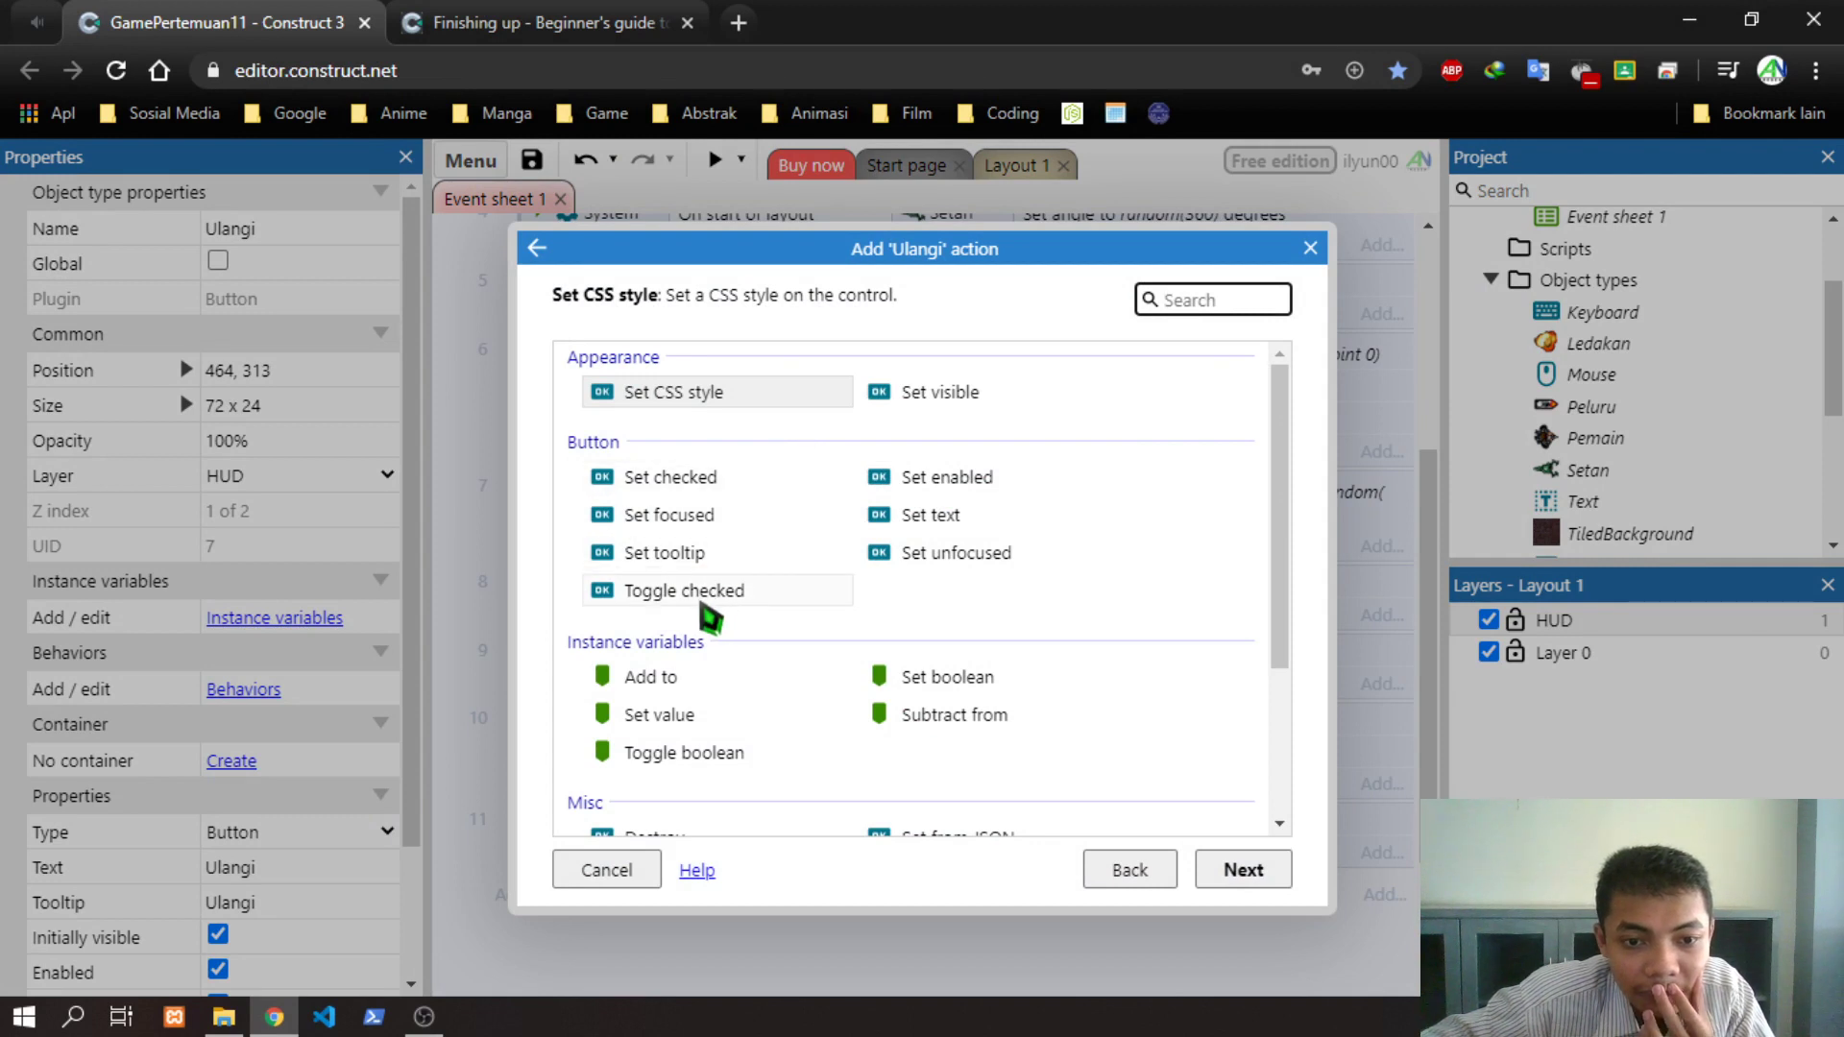
pyautogui.scroll(-2, 951, 603)
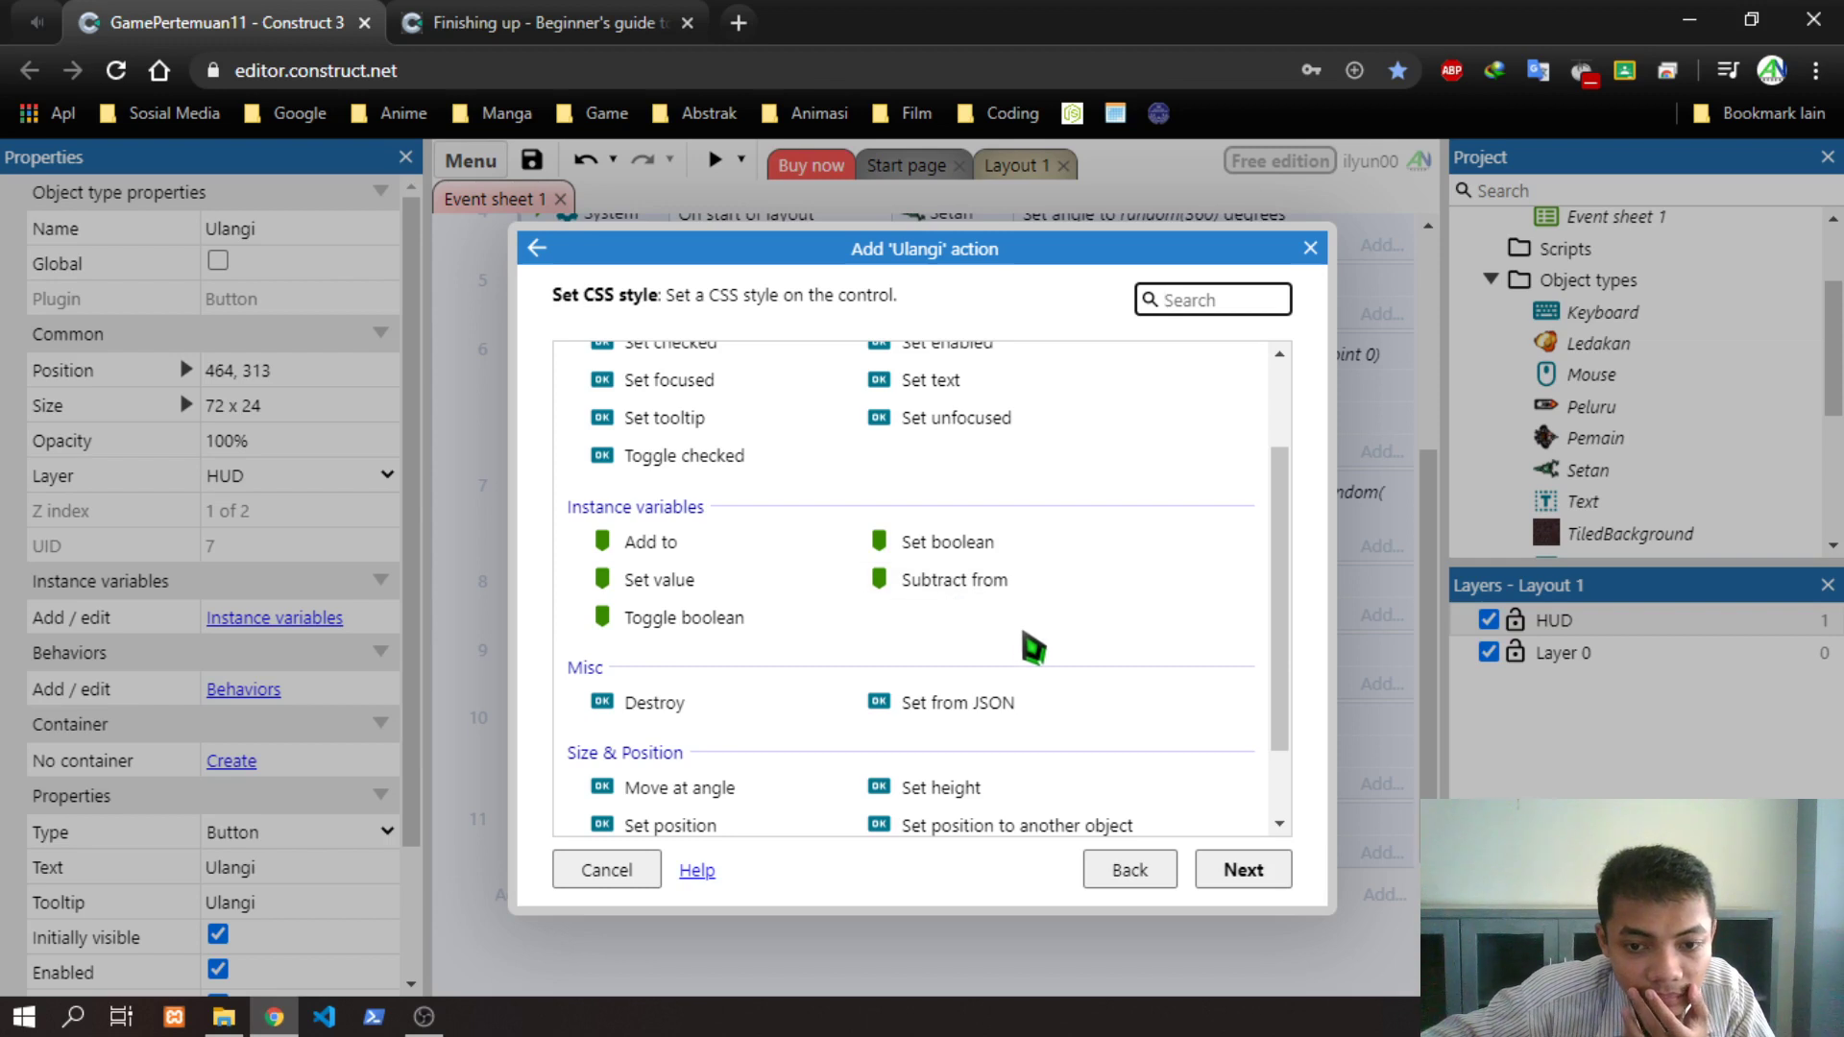
pyautogui.scroll(-1, 1032, 650)
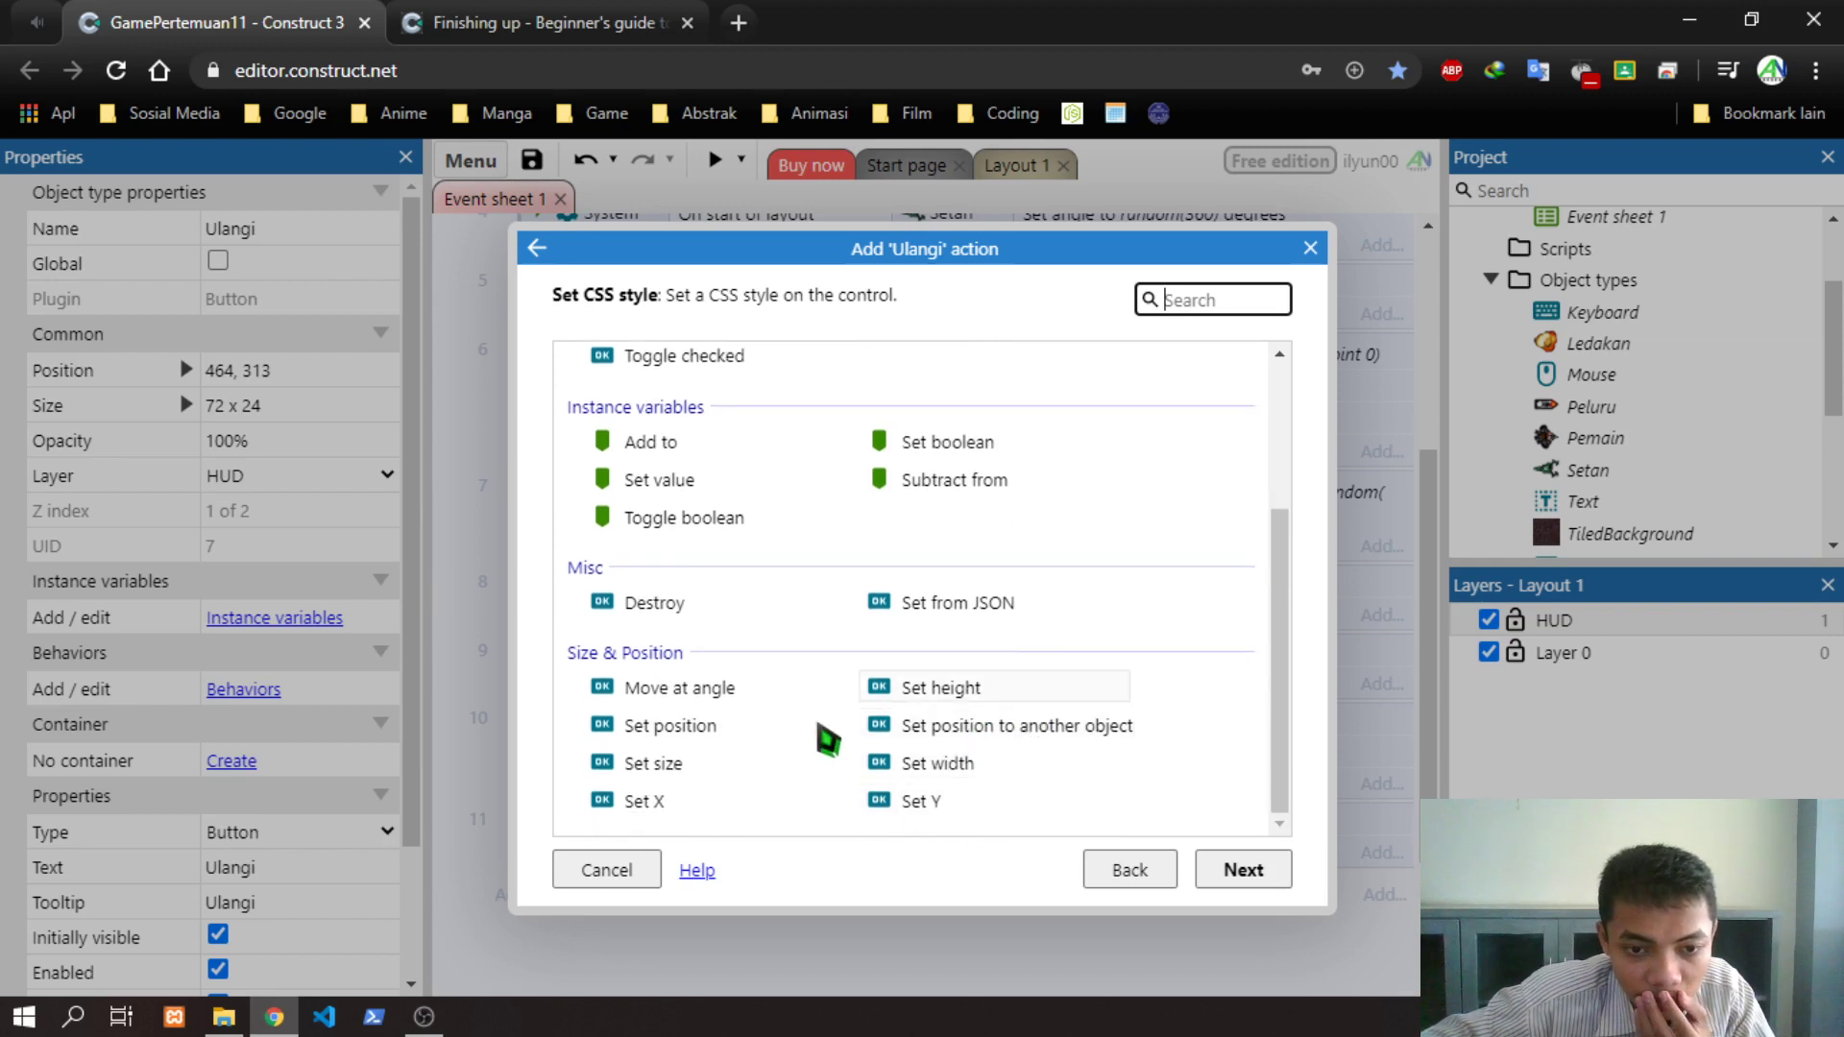
pyautogui.scroll(2, 868, 733)
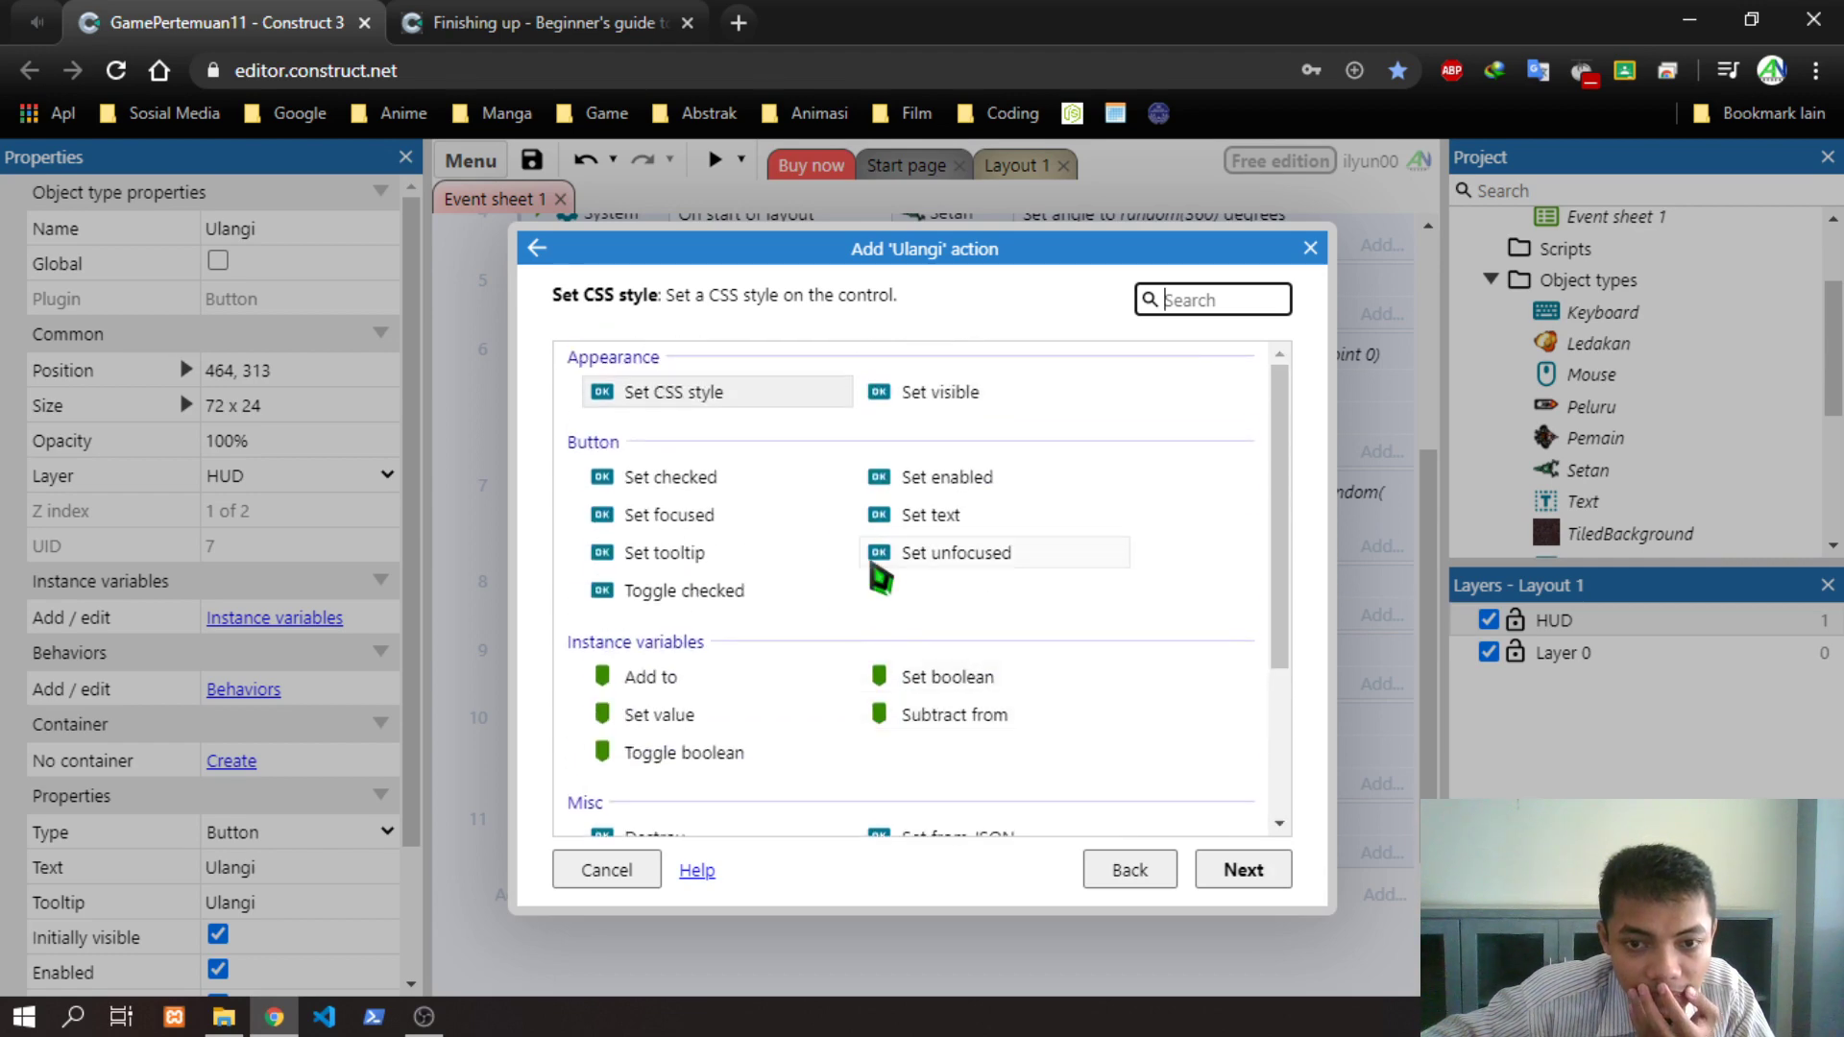
pyautogui.doubleClick(975, 483)
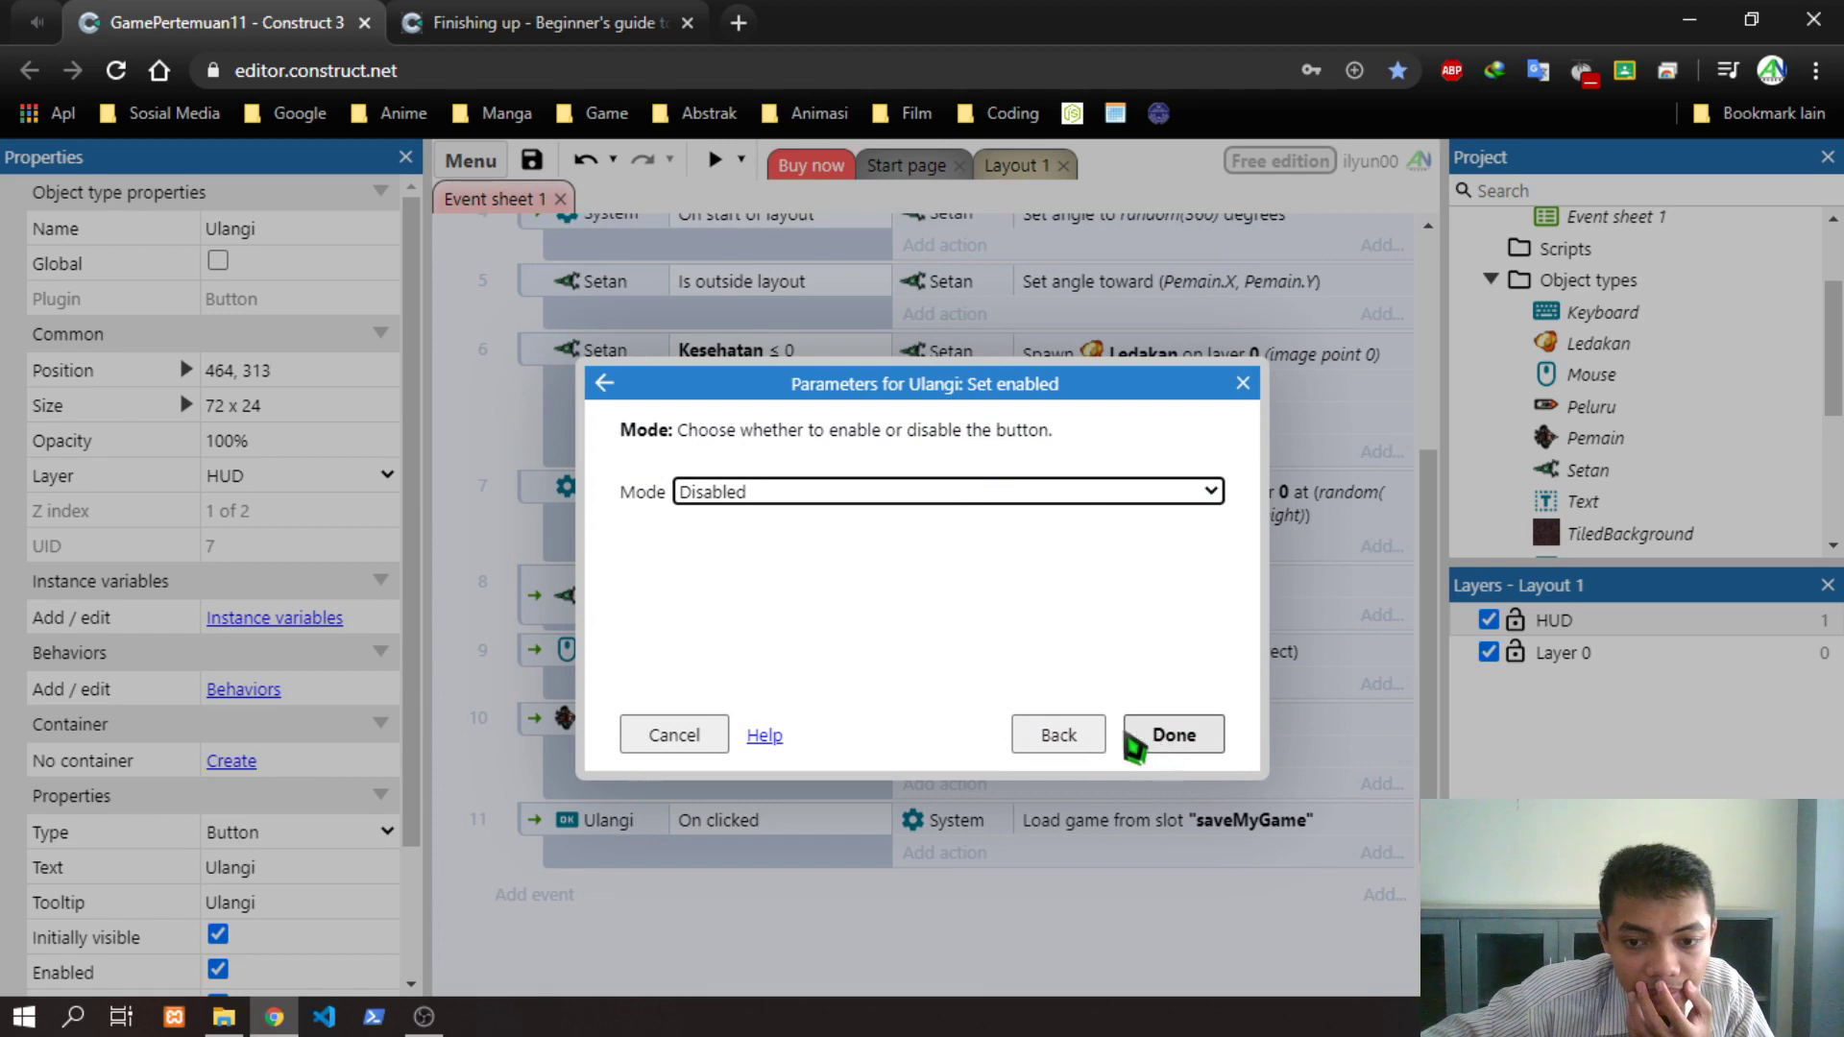
pyautogui.click(1061, 735)
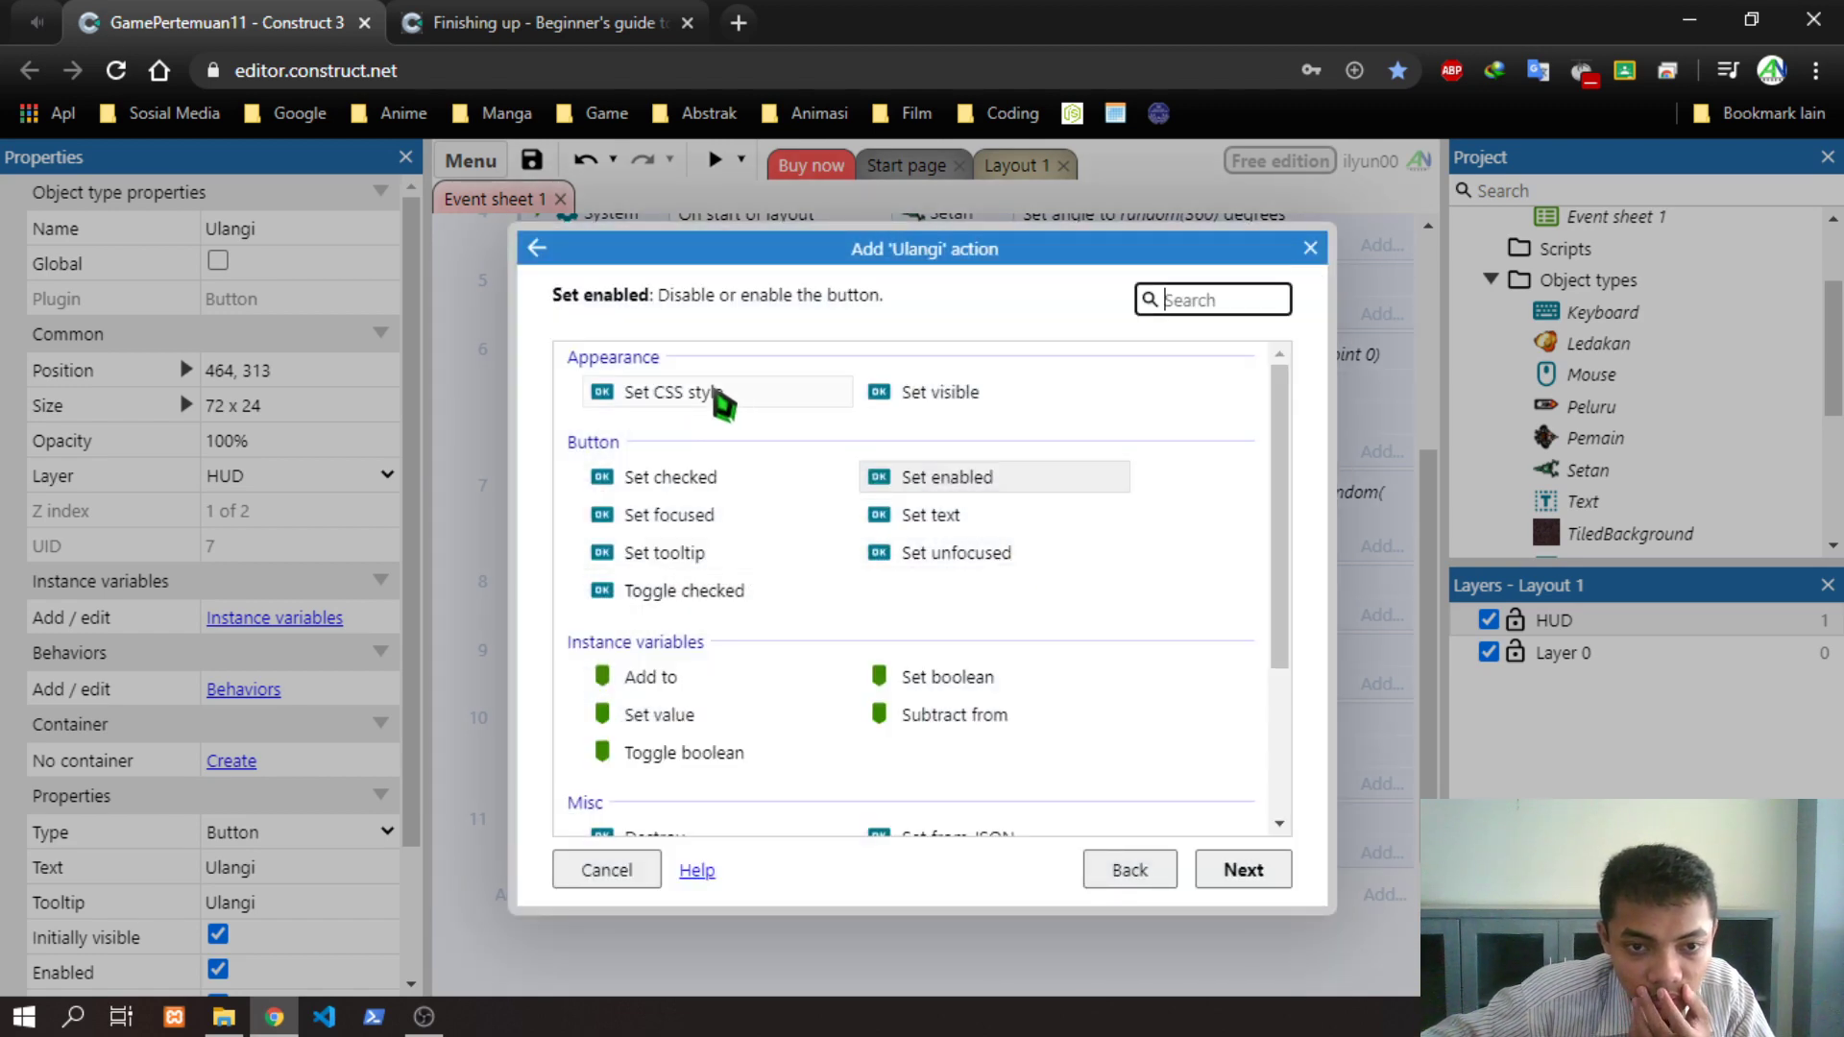
pyautogui.click(946, 394)
pyautogui.doubleClick(765, 396)
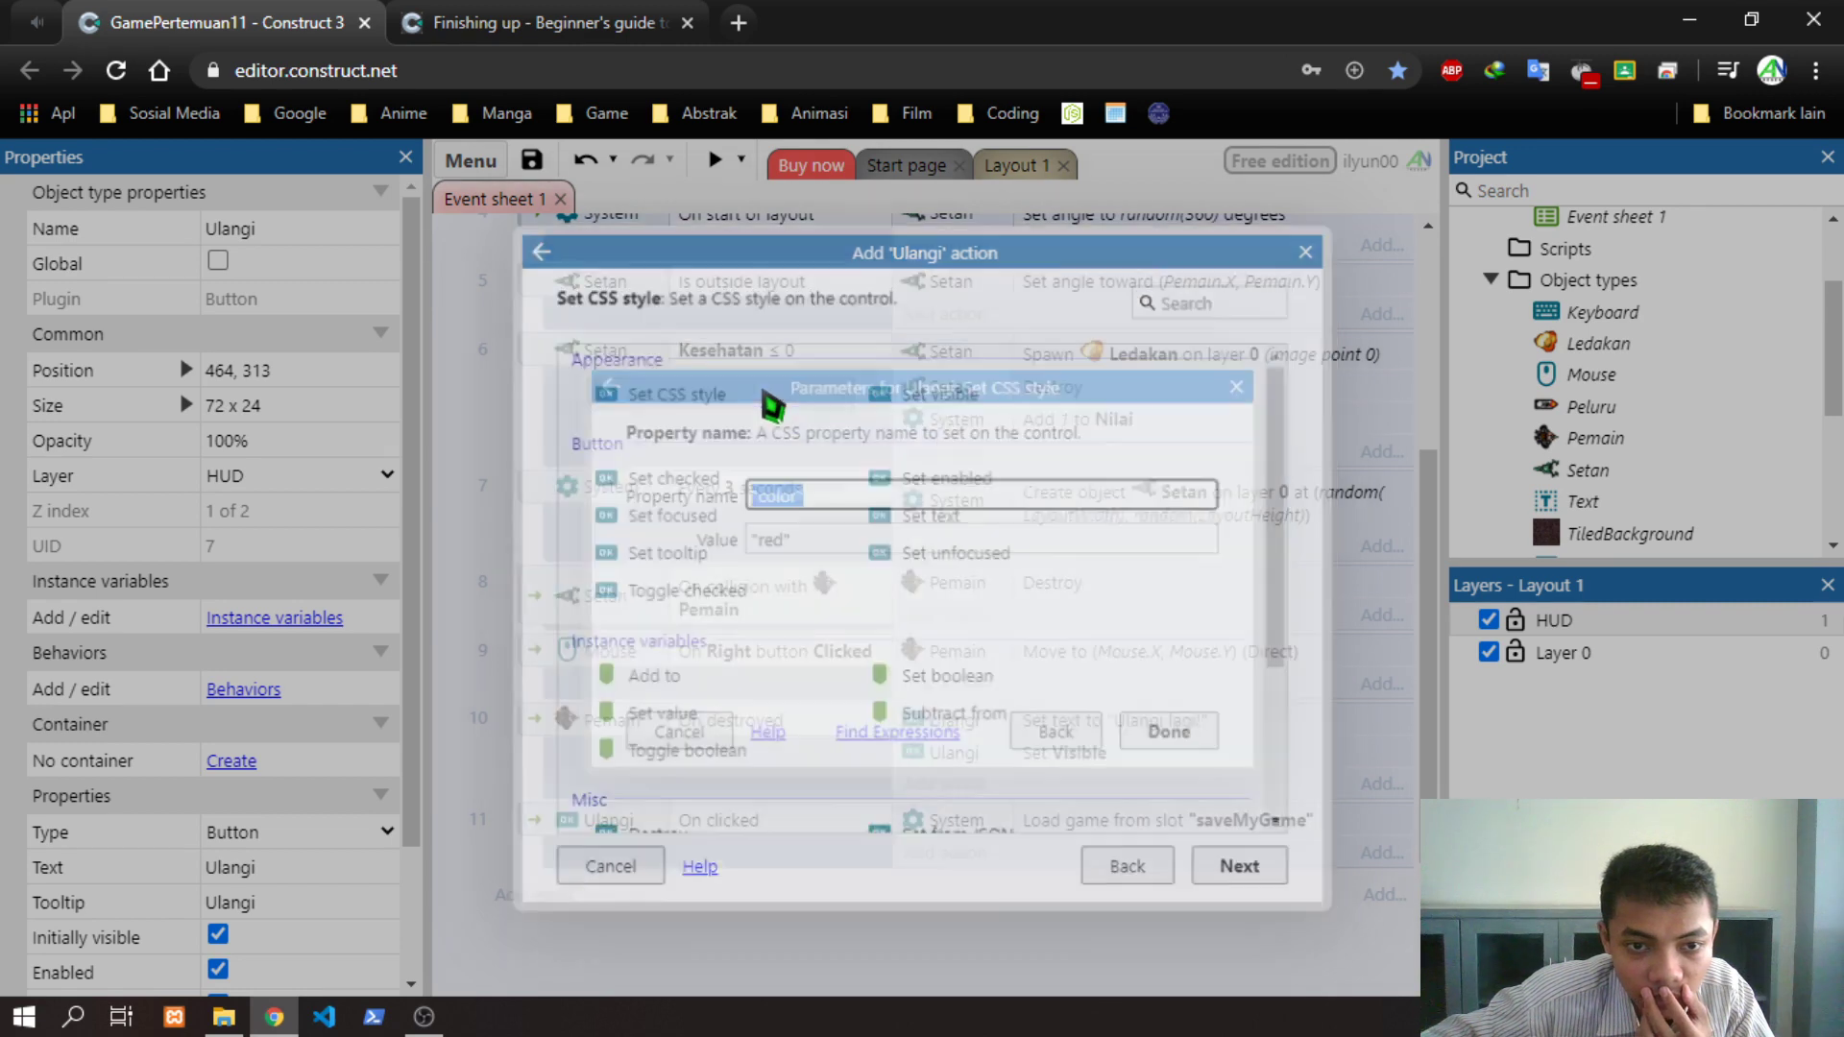
pyautogui.click(1076, 732)
pyautogui.scroll(-2, 855, 617)
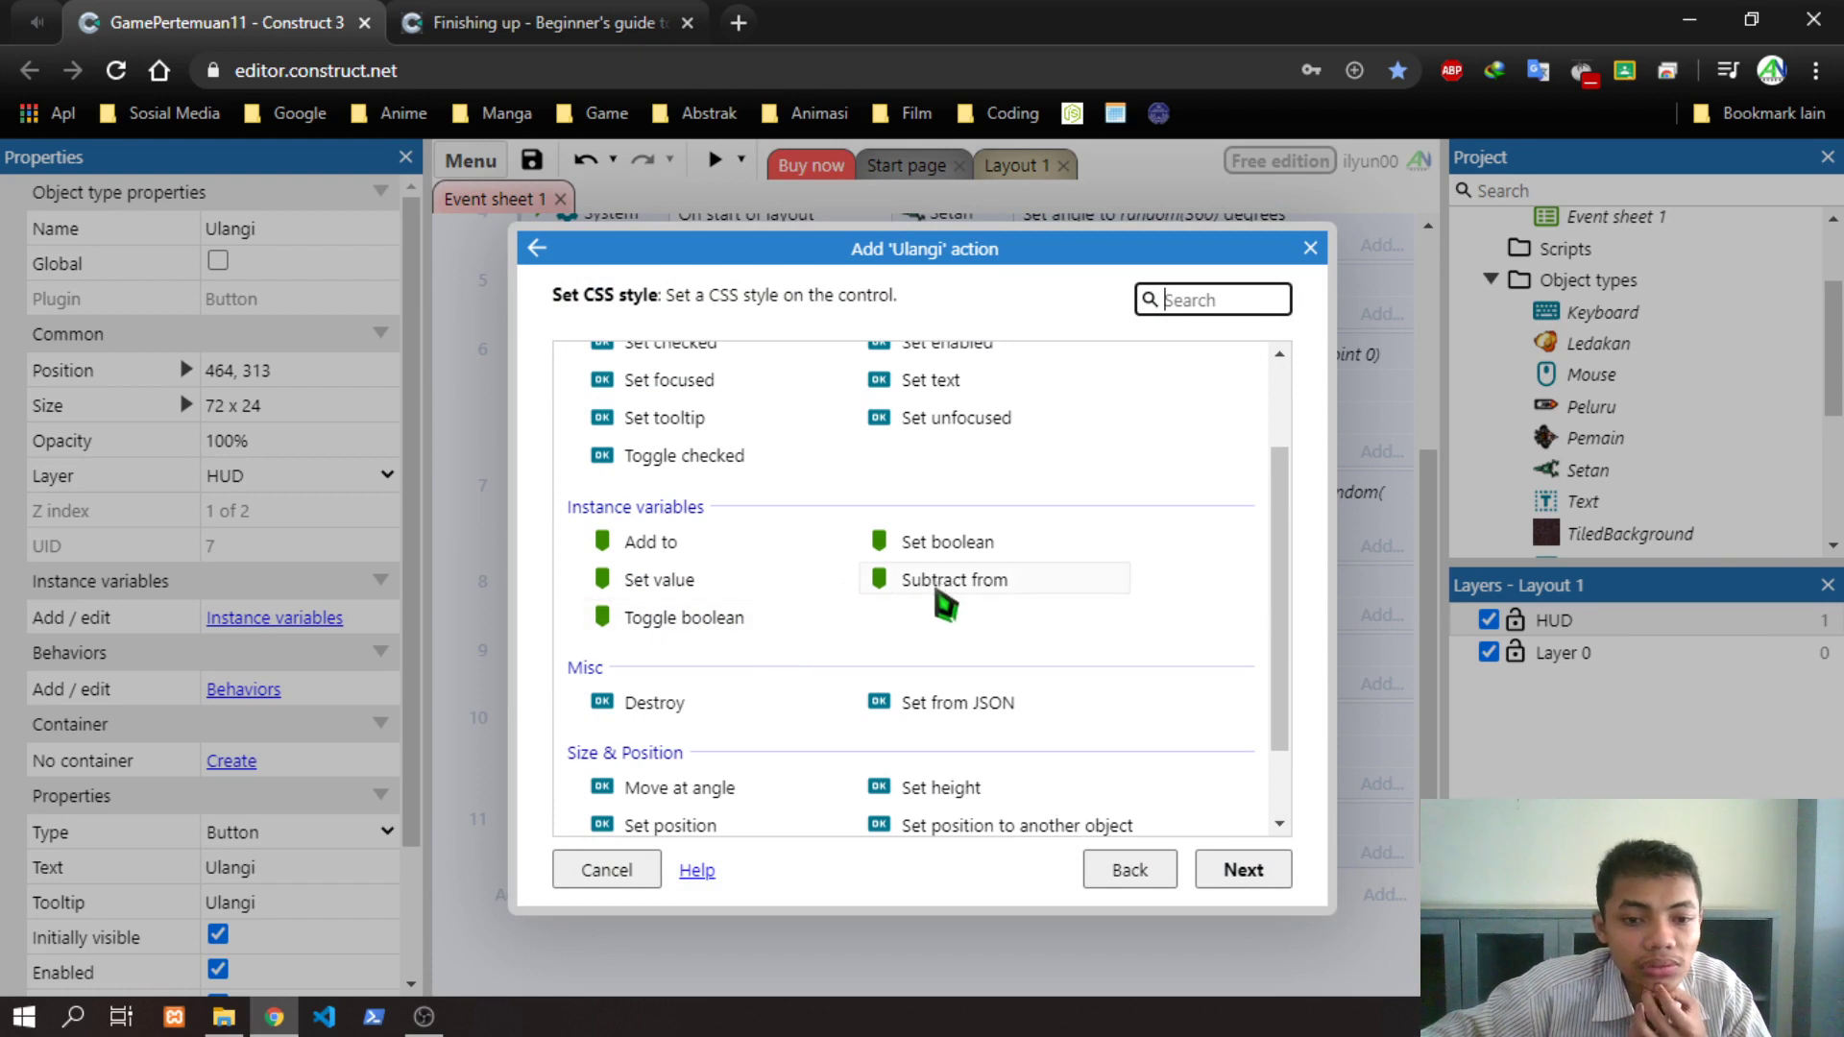
pyautogui.scroll(-1, 807, 624)
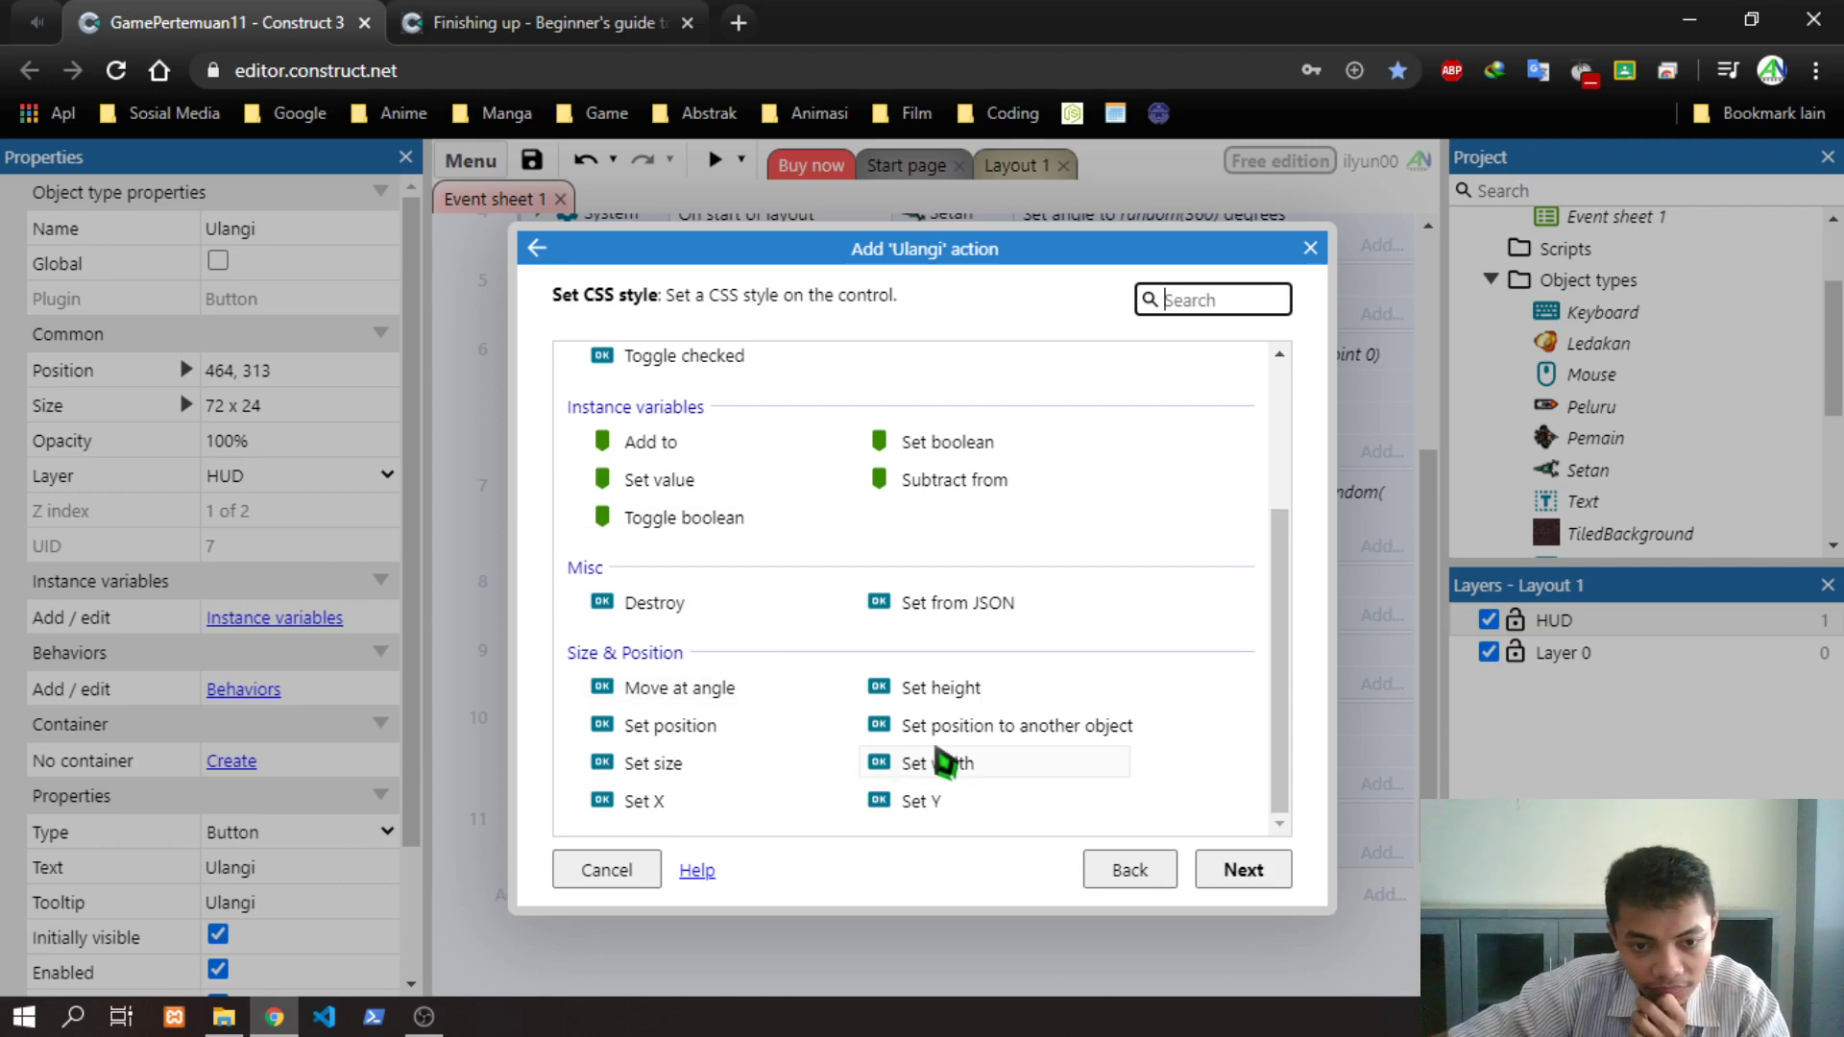
# Choose the Set position action for Ulangi and enter mid(LayoutWidth) as its X coordinate
pyautogui.doubleClick(769, 728)
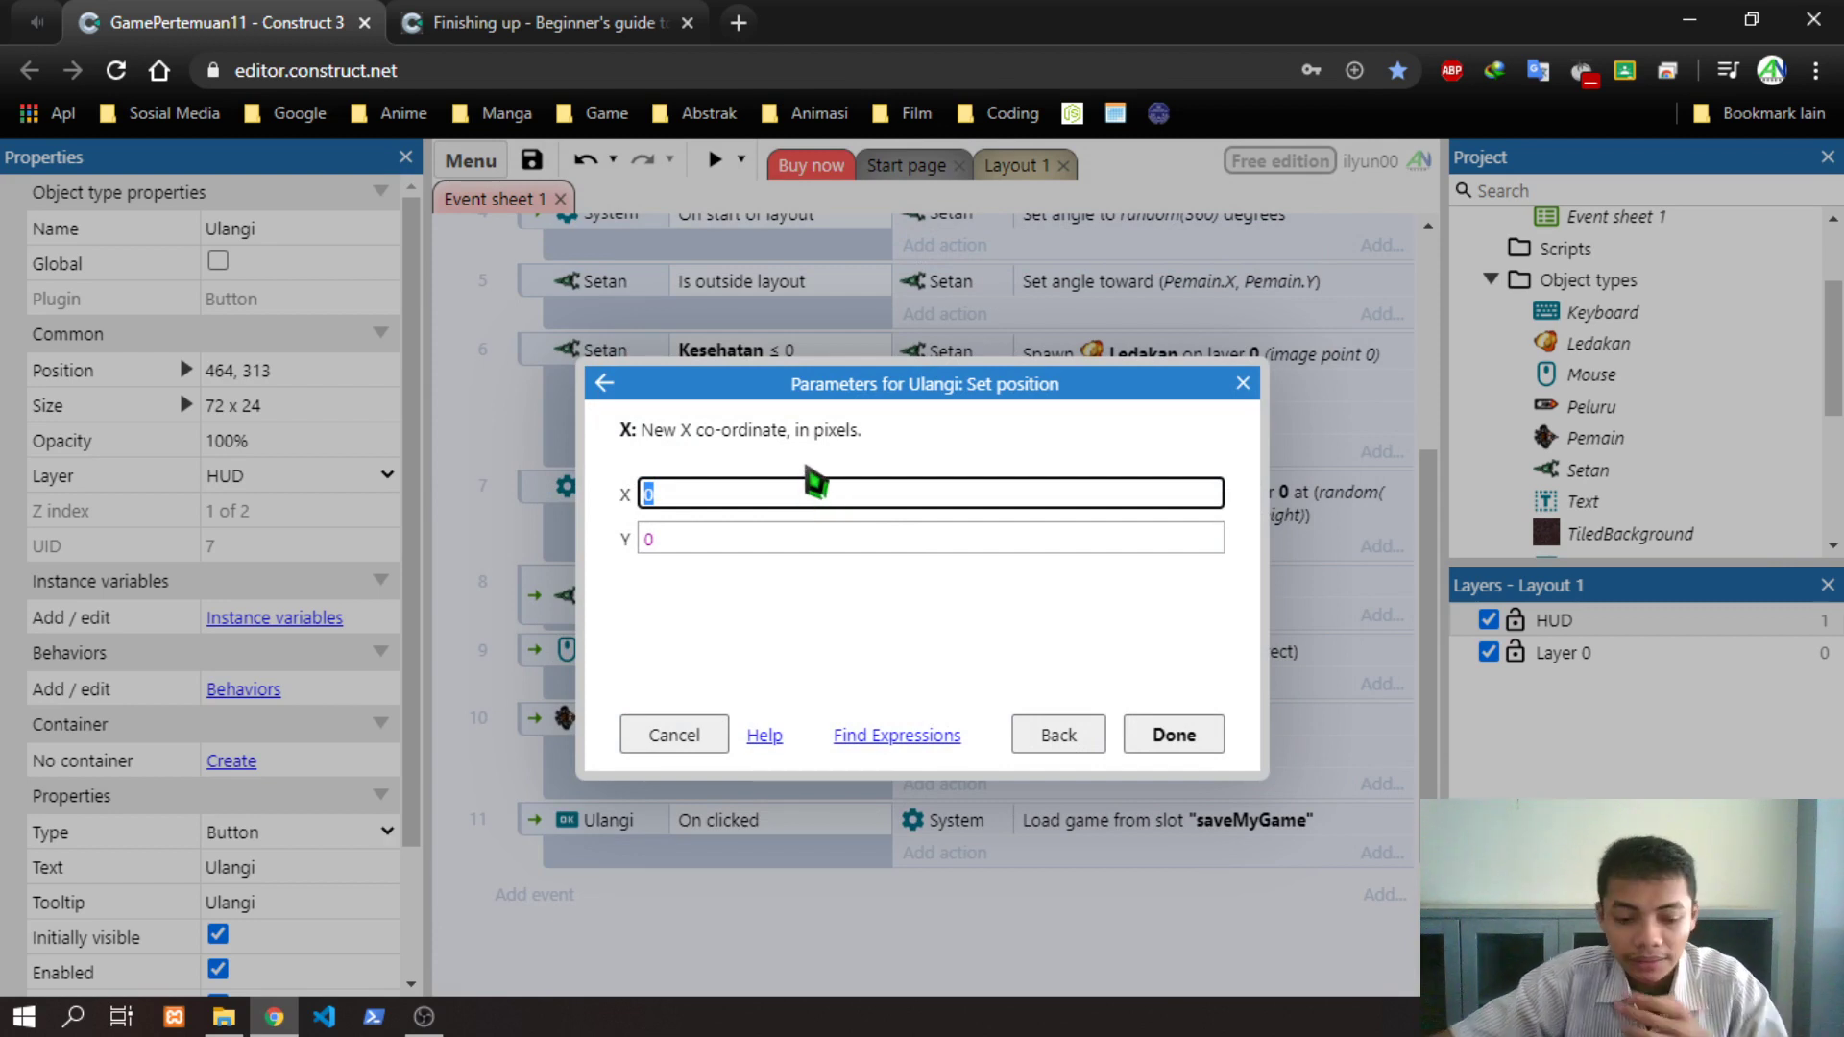
pyautogui.write('cen')
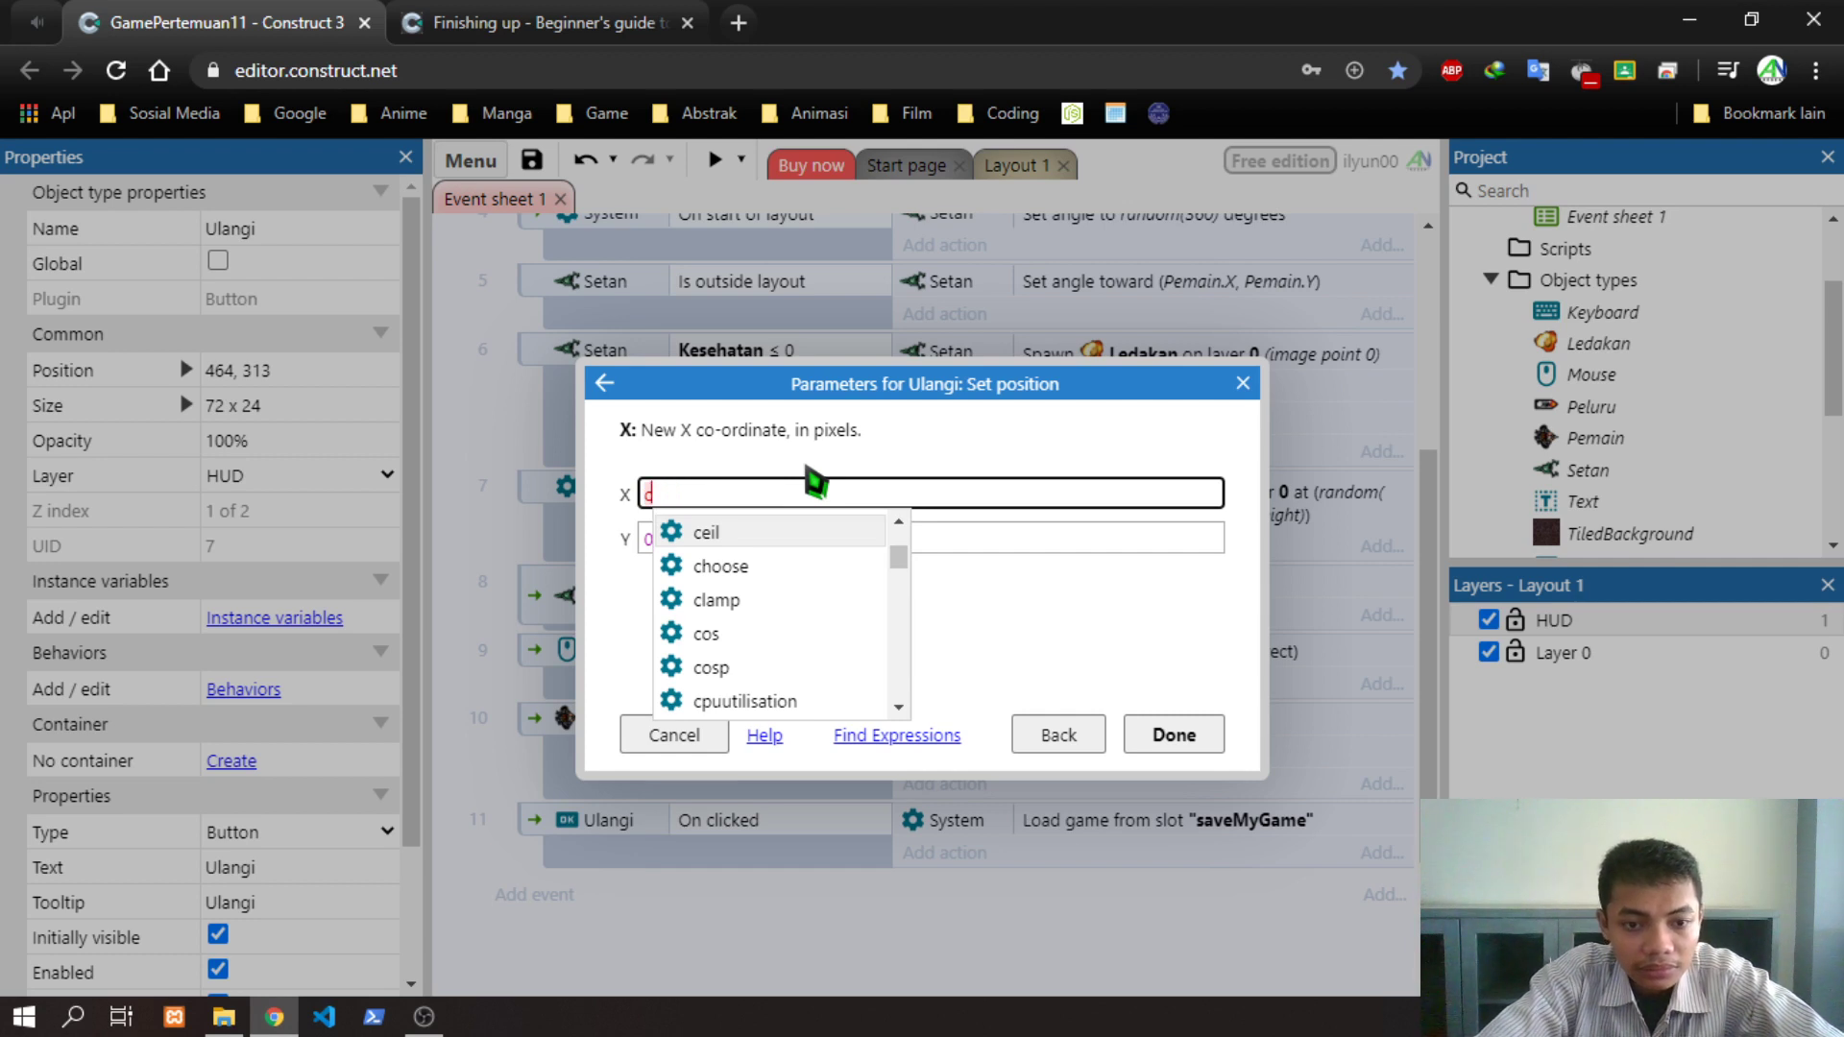
pyautogui.press('BackSpace')
pyautogui.write('mid')
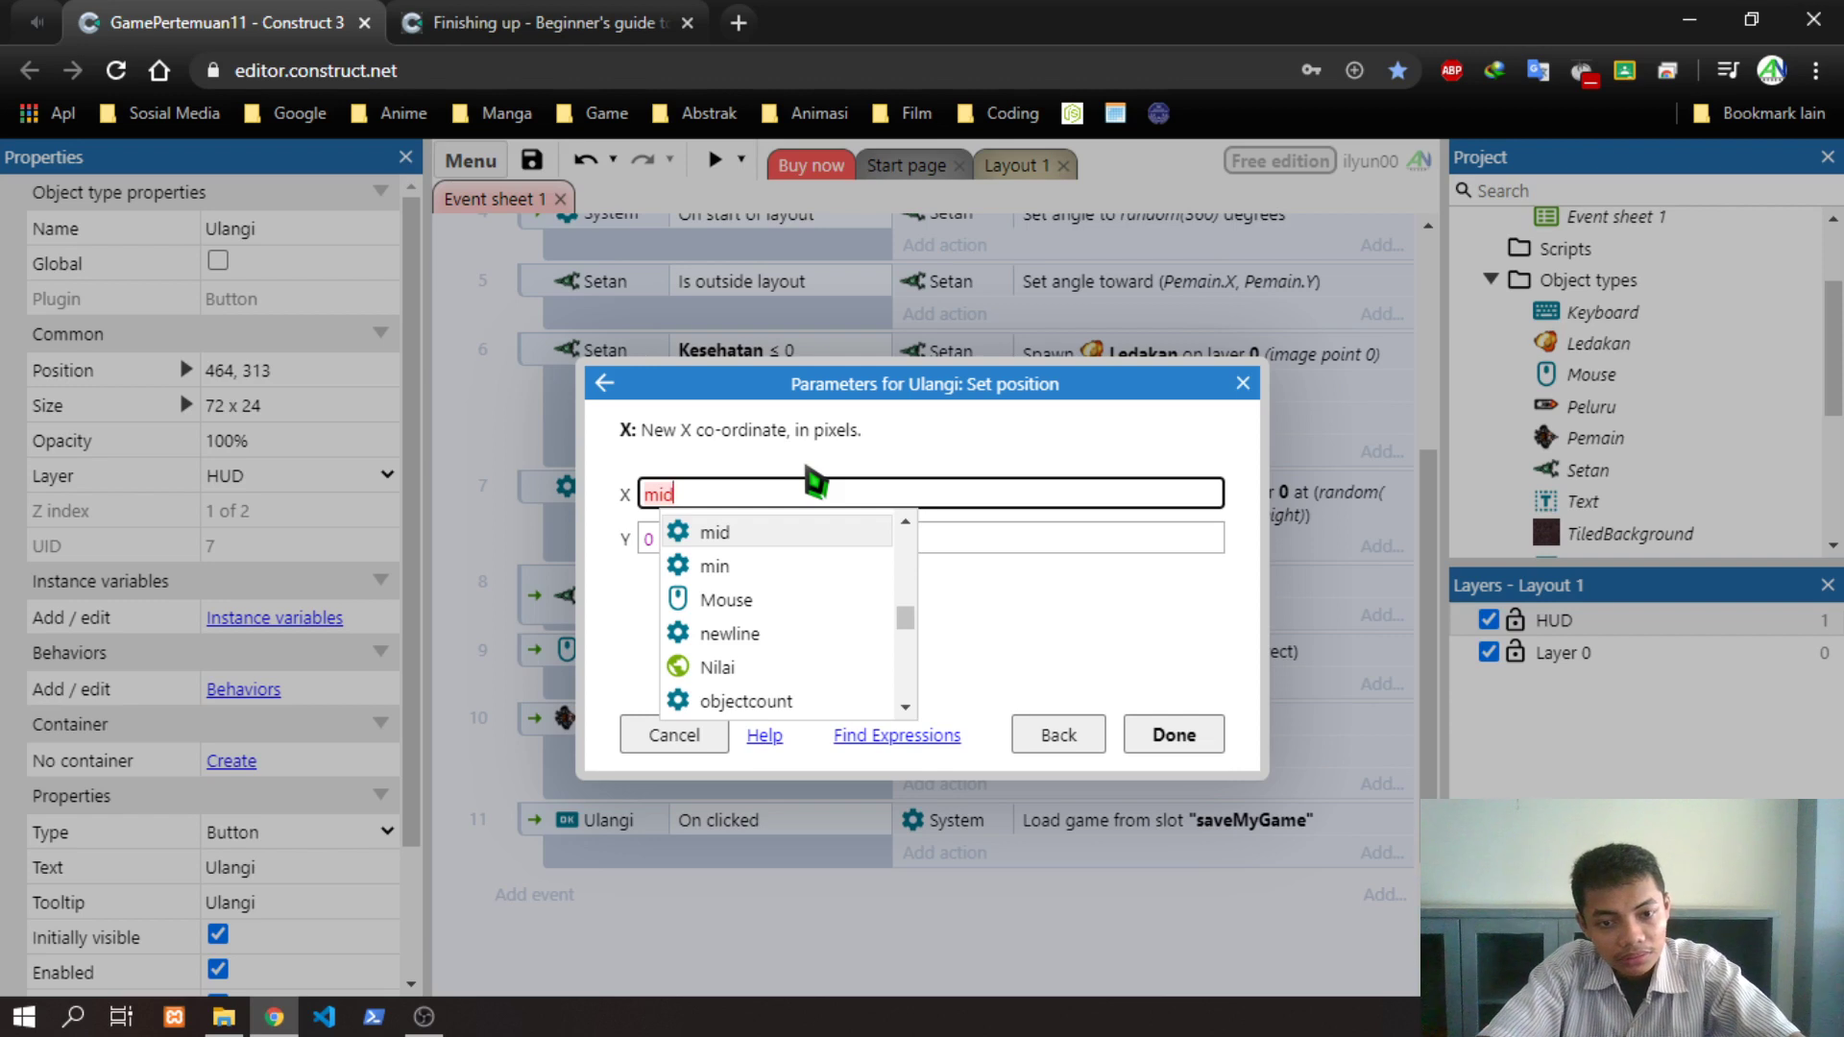
pyautogui.press('Escape')
pyautogui.write('(')
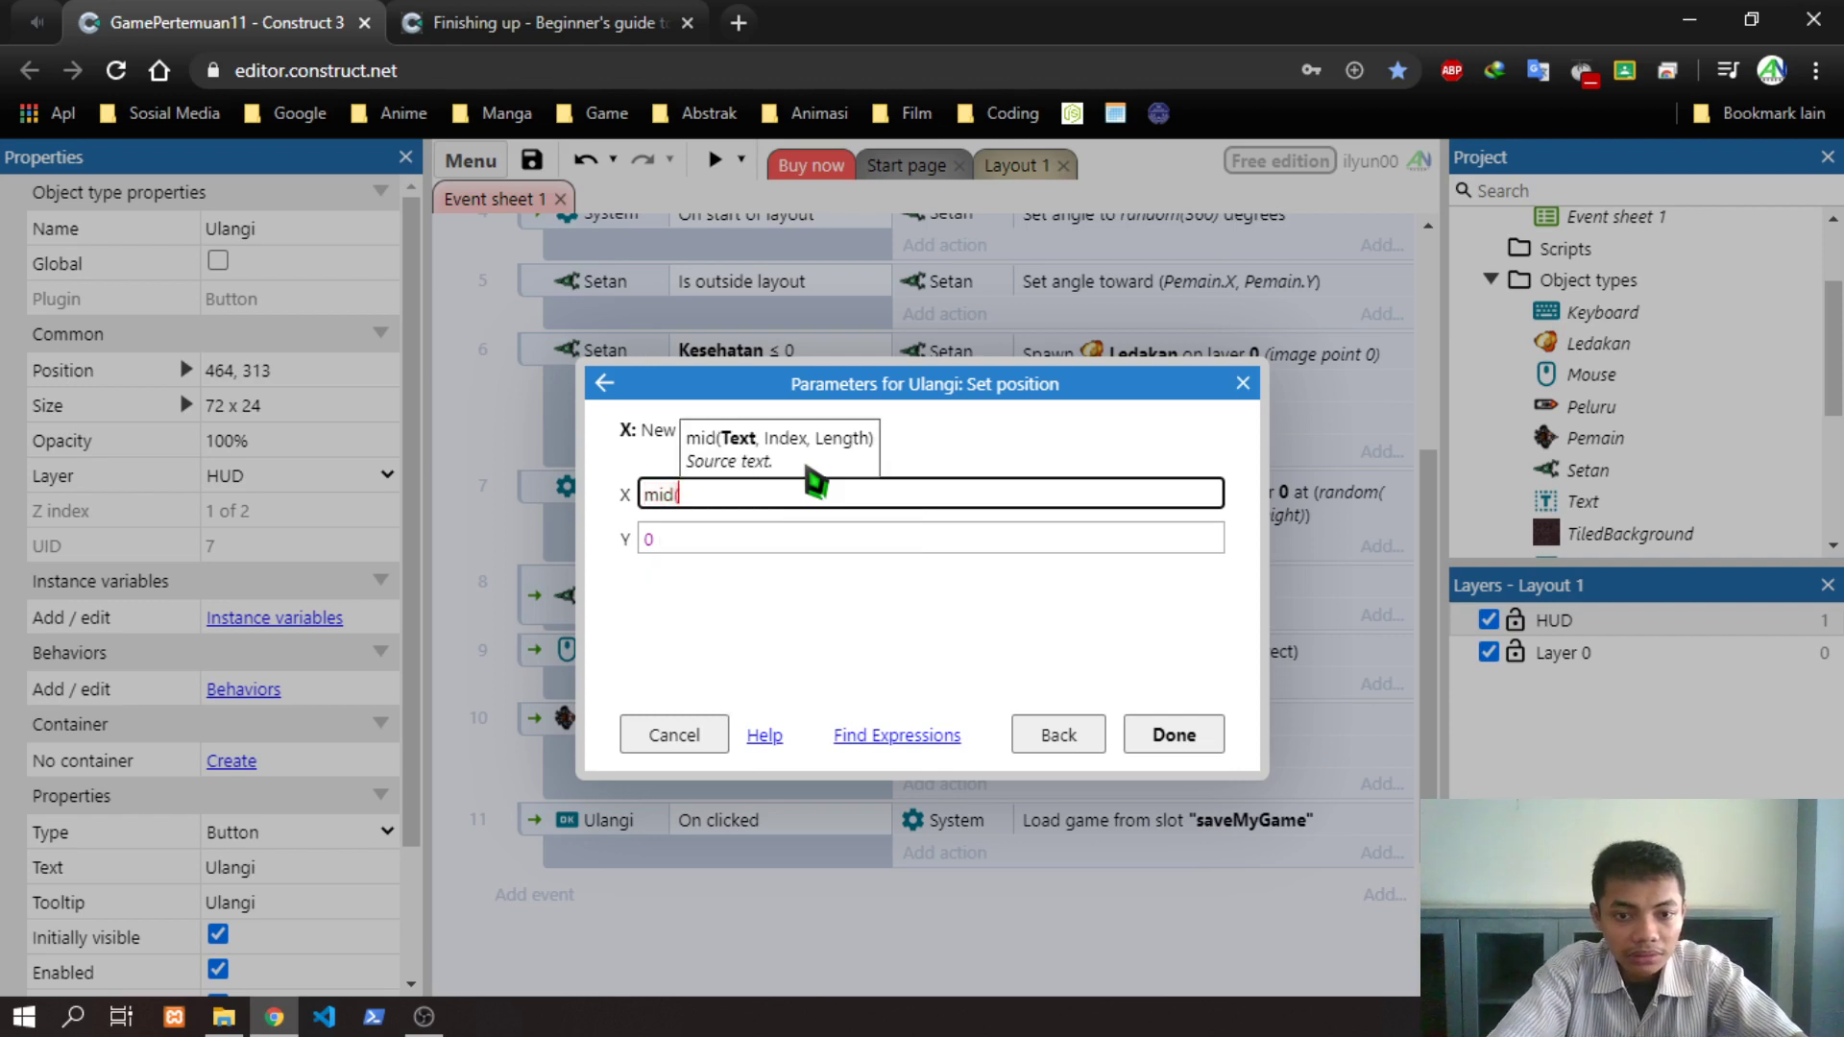
pyautogui.write('la')
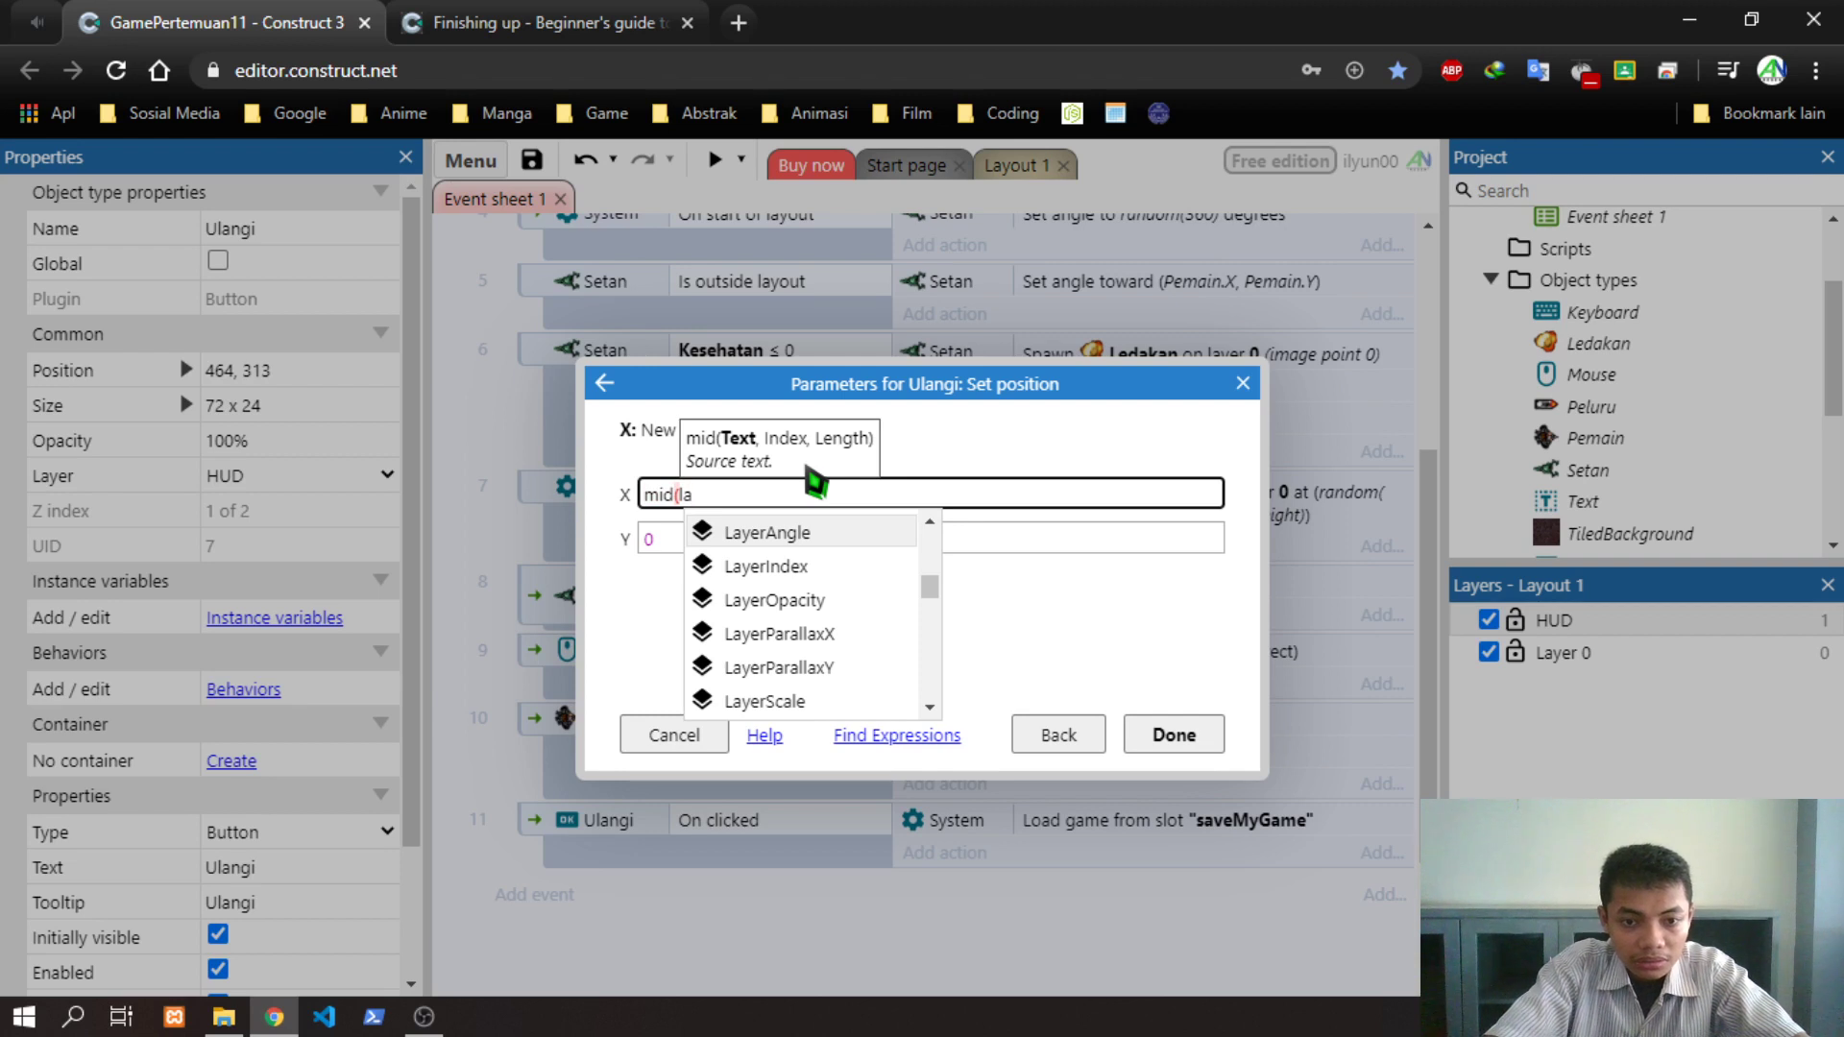
pyautogui.write('yo')
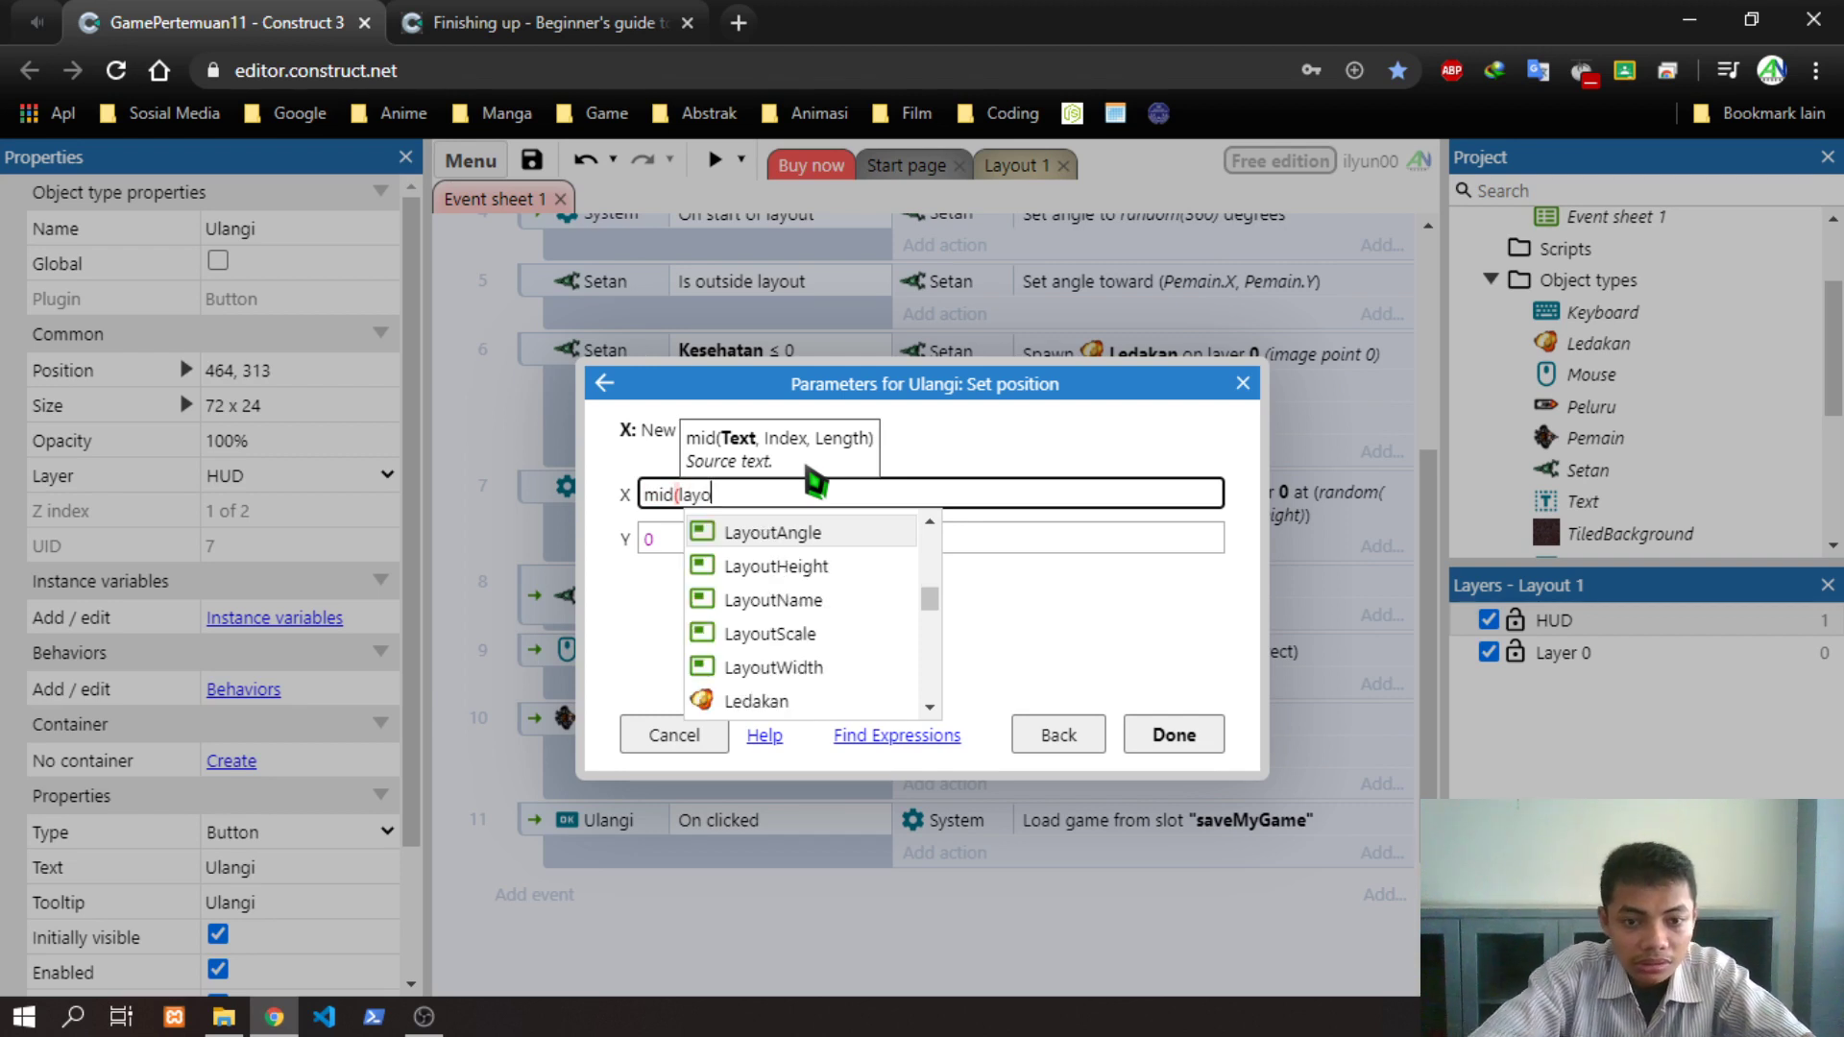
pyautogui.press('Down')
pyautogui.press('Down')
pyautogui.press('Up')
pyautogui.press('Down')
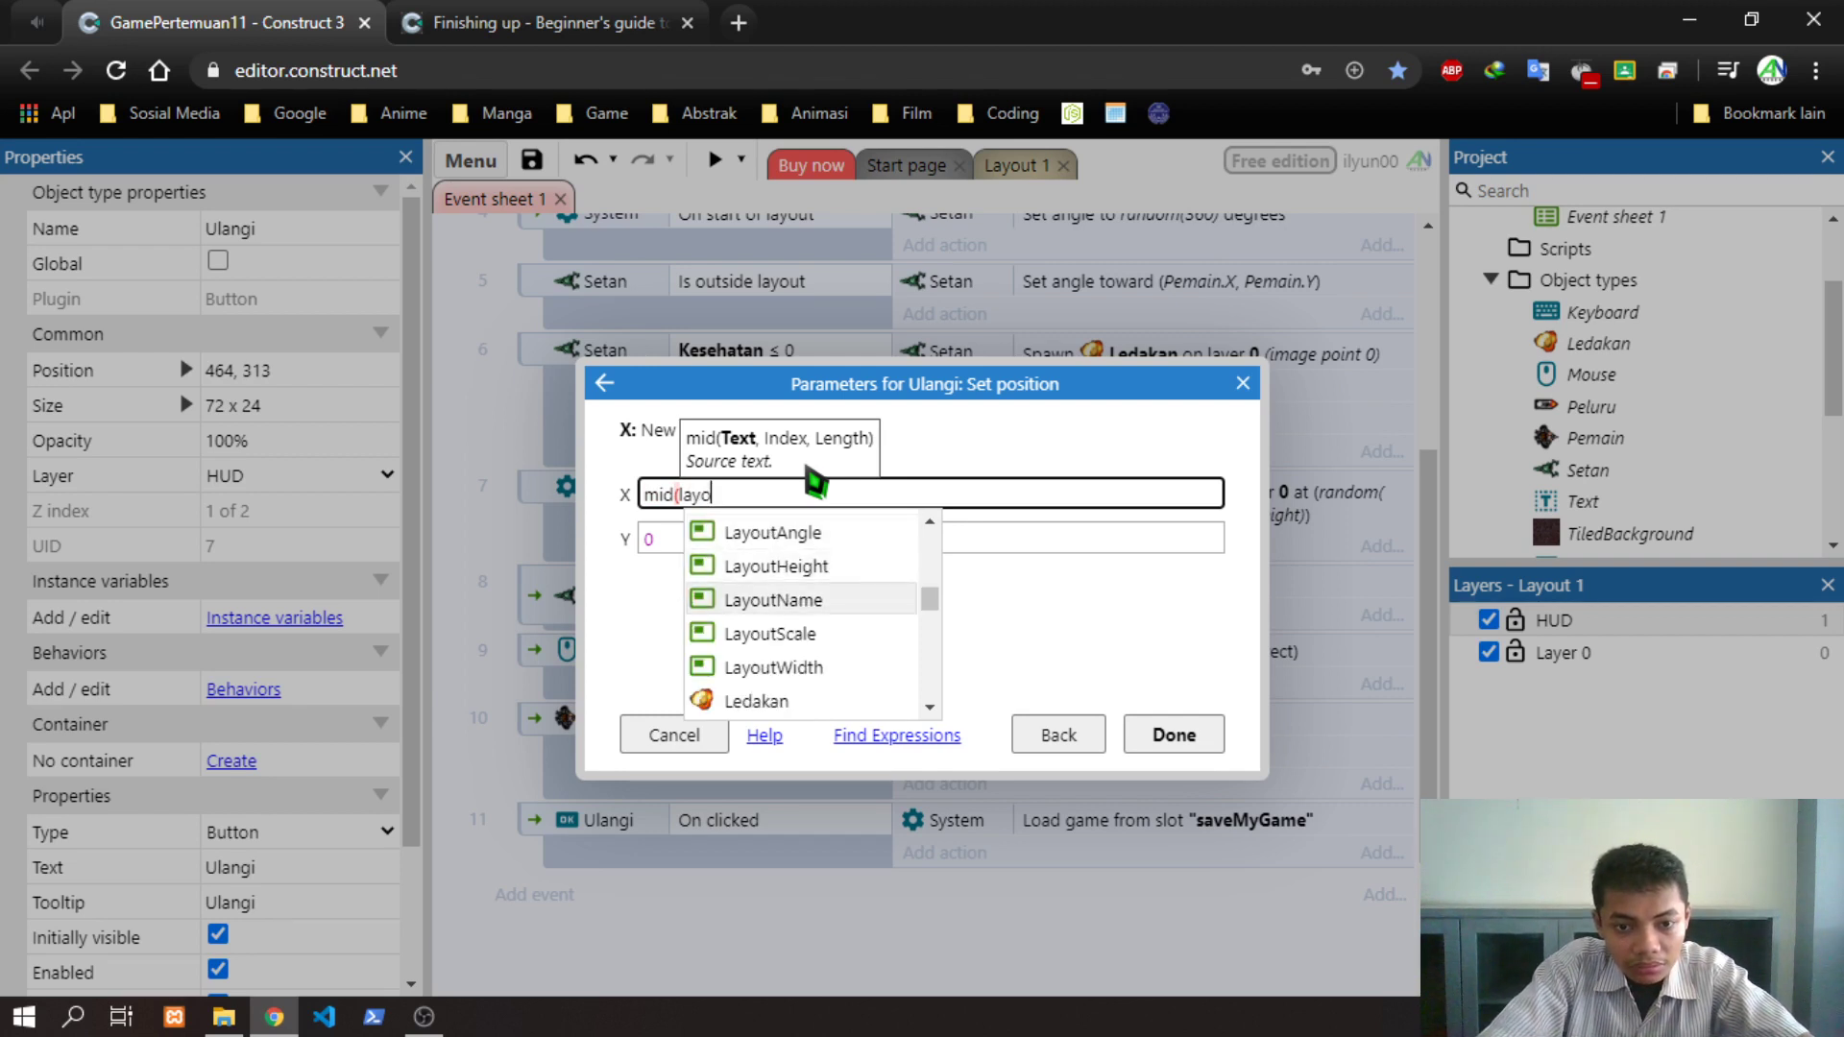
pyautogui.press('Down')
pyautogui.press('Down')
pyautogui.press('Return')
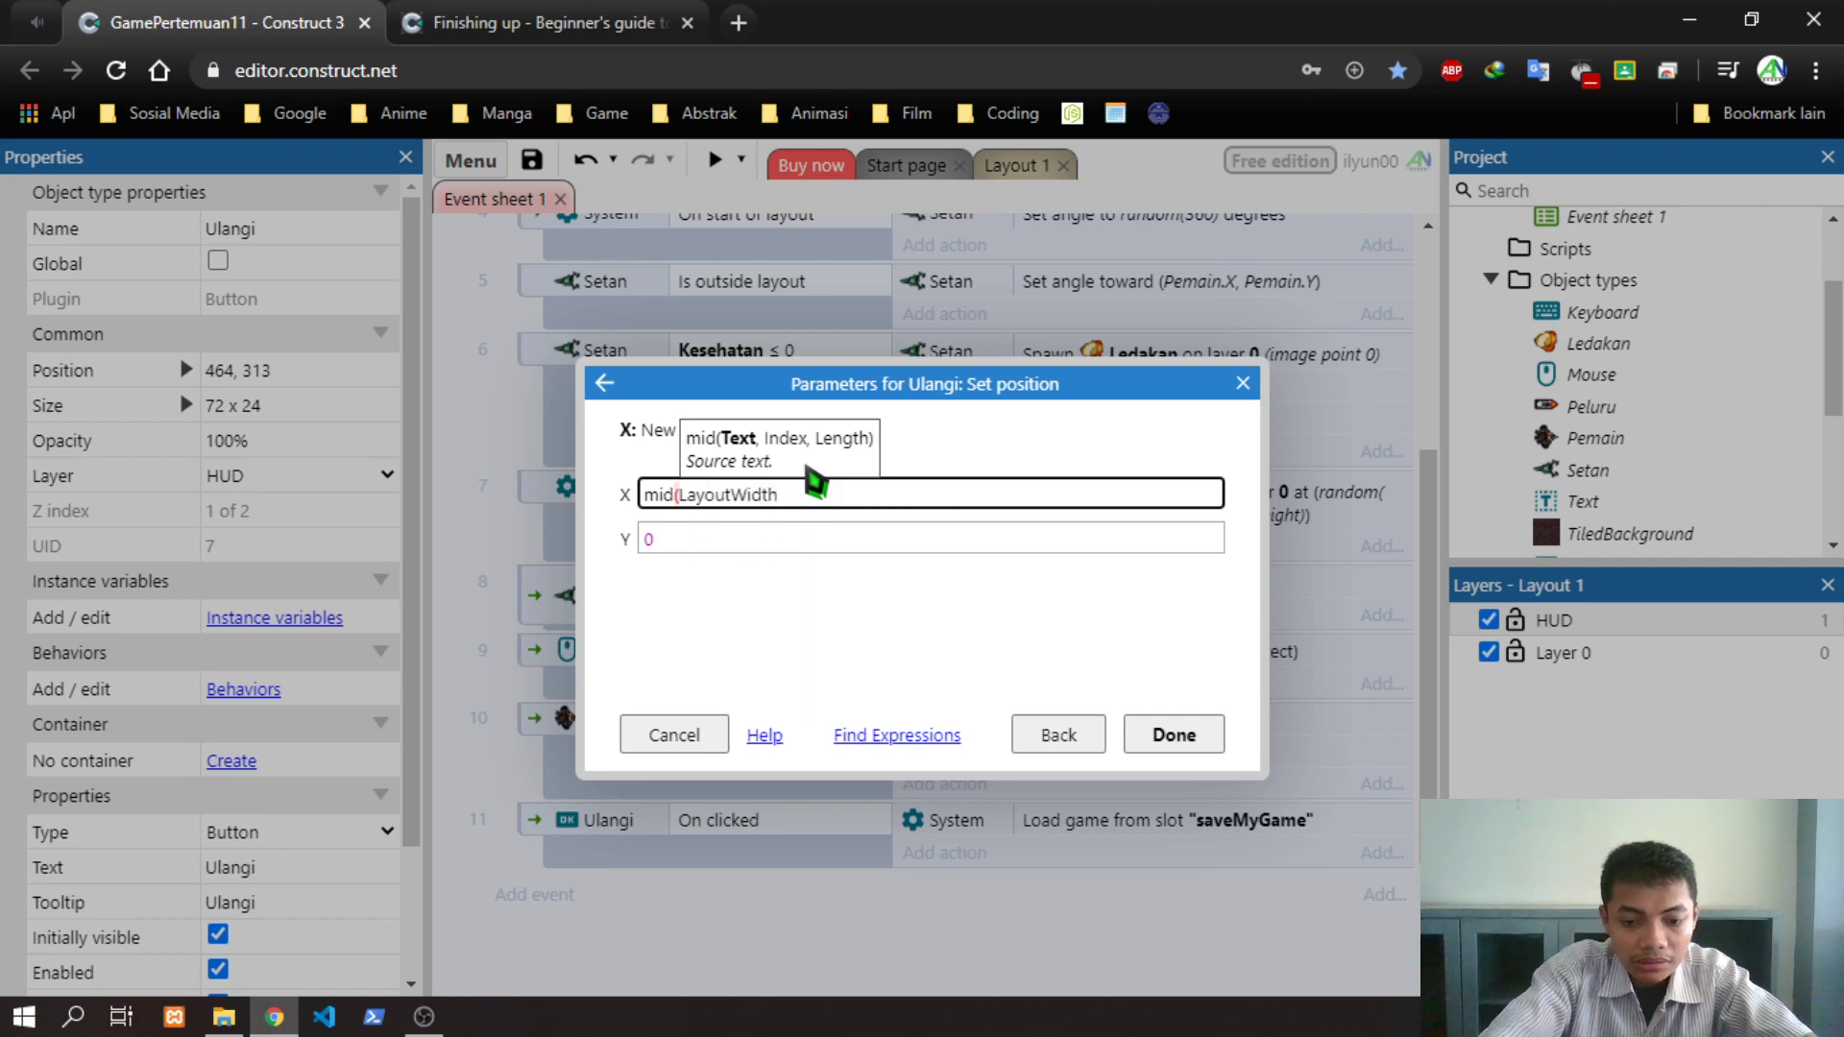
pyautogui.write(')')
pyautogui.press('Tab')
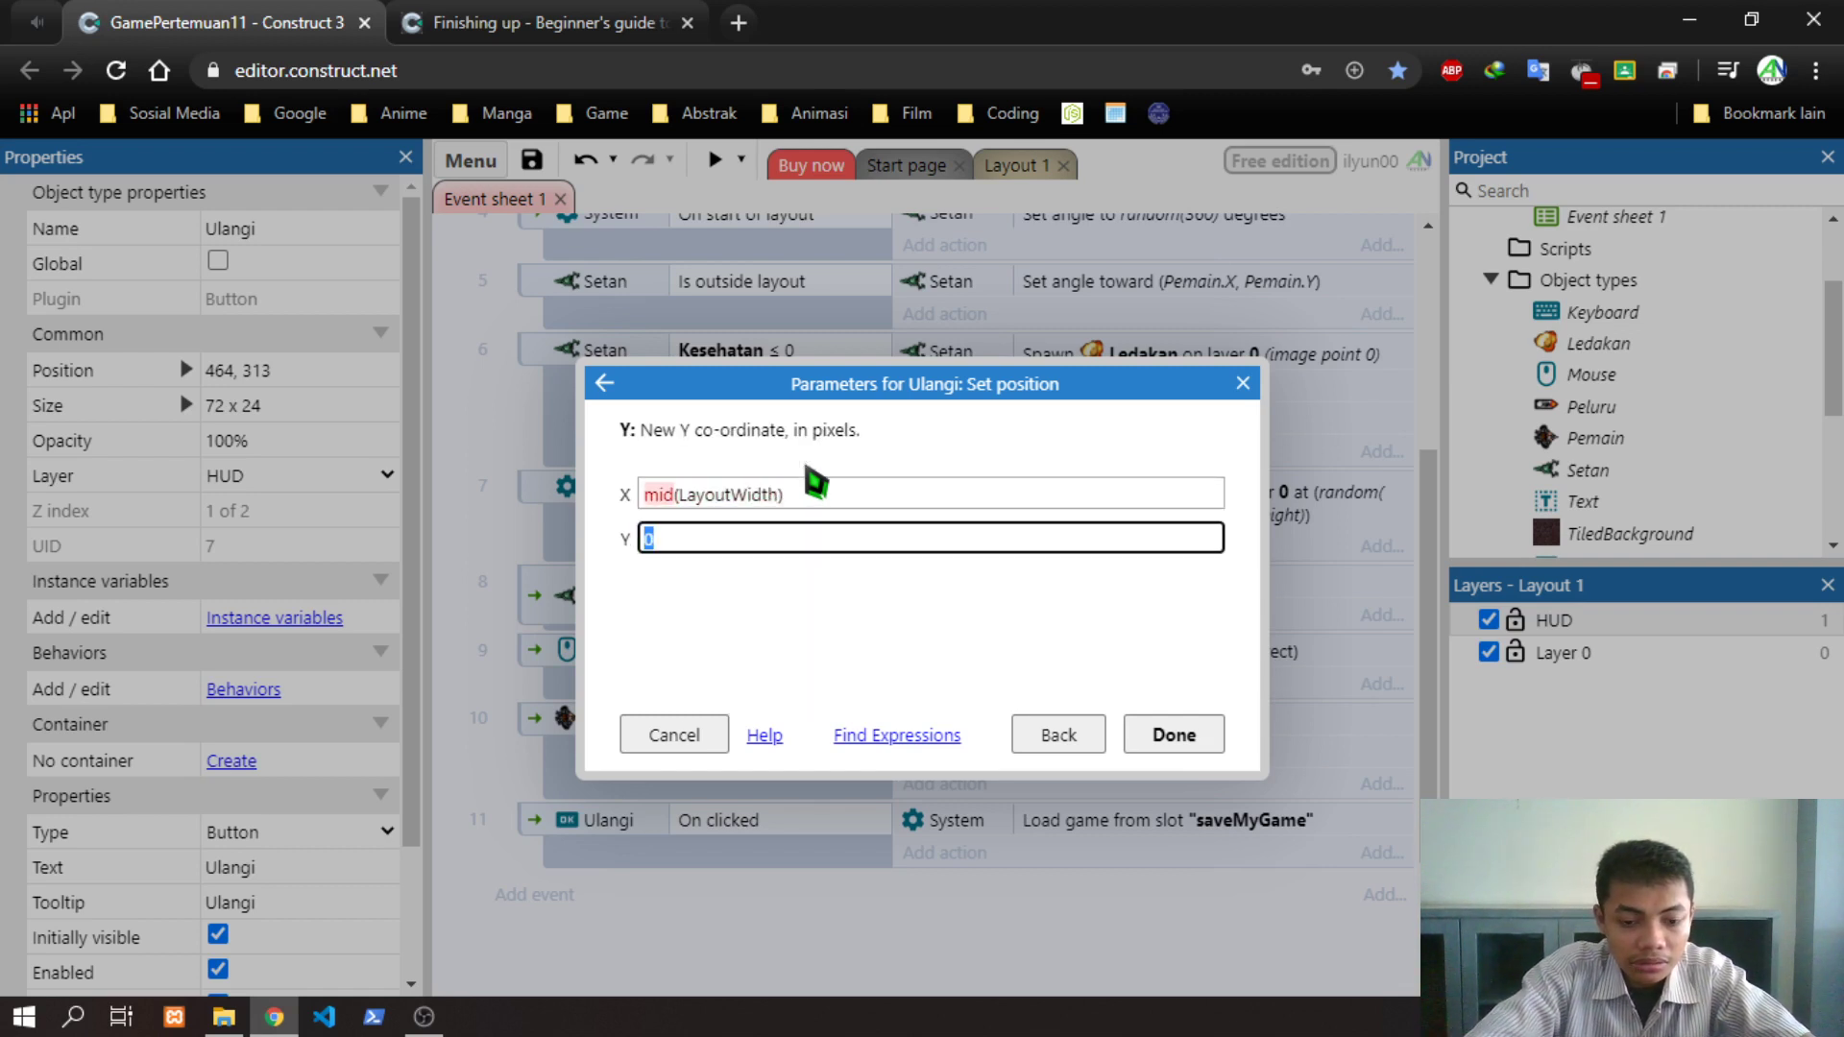
# Enter mid(LayoutHeight) as the Y coordinate and try to apply the Set position action
pyautogui.write('mid')
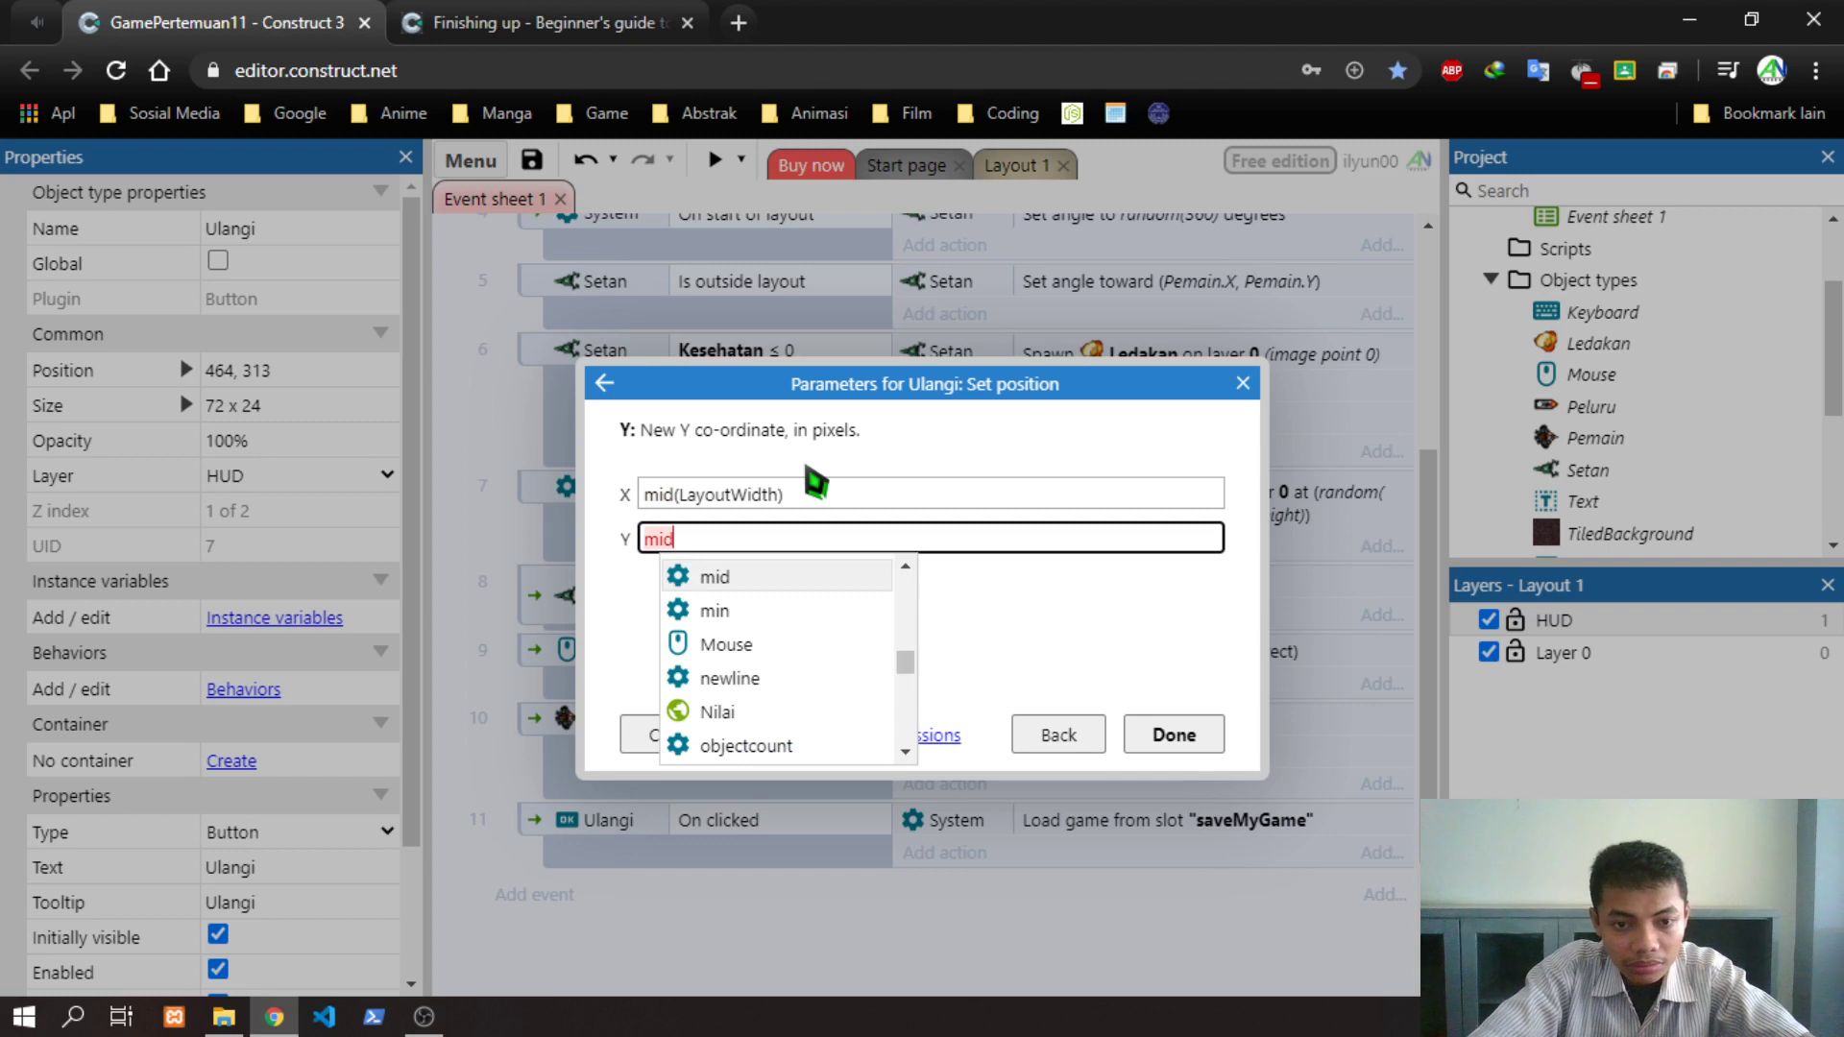
pyautogui.press('Escape')
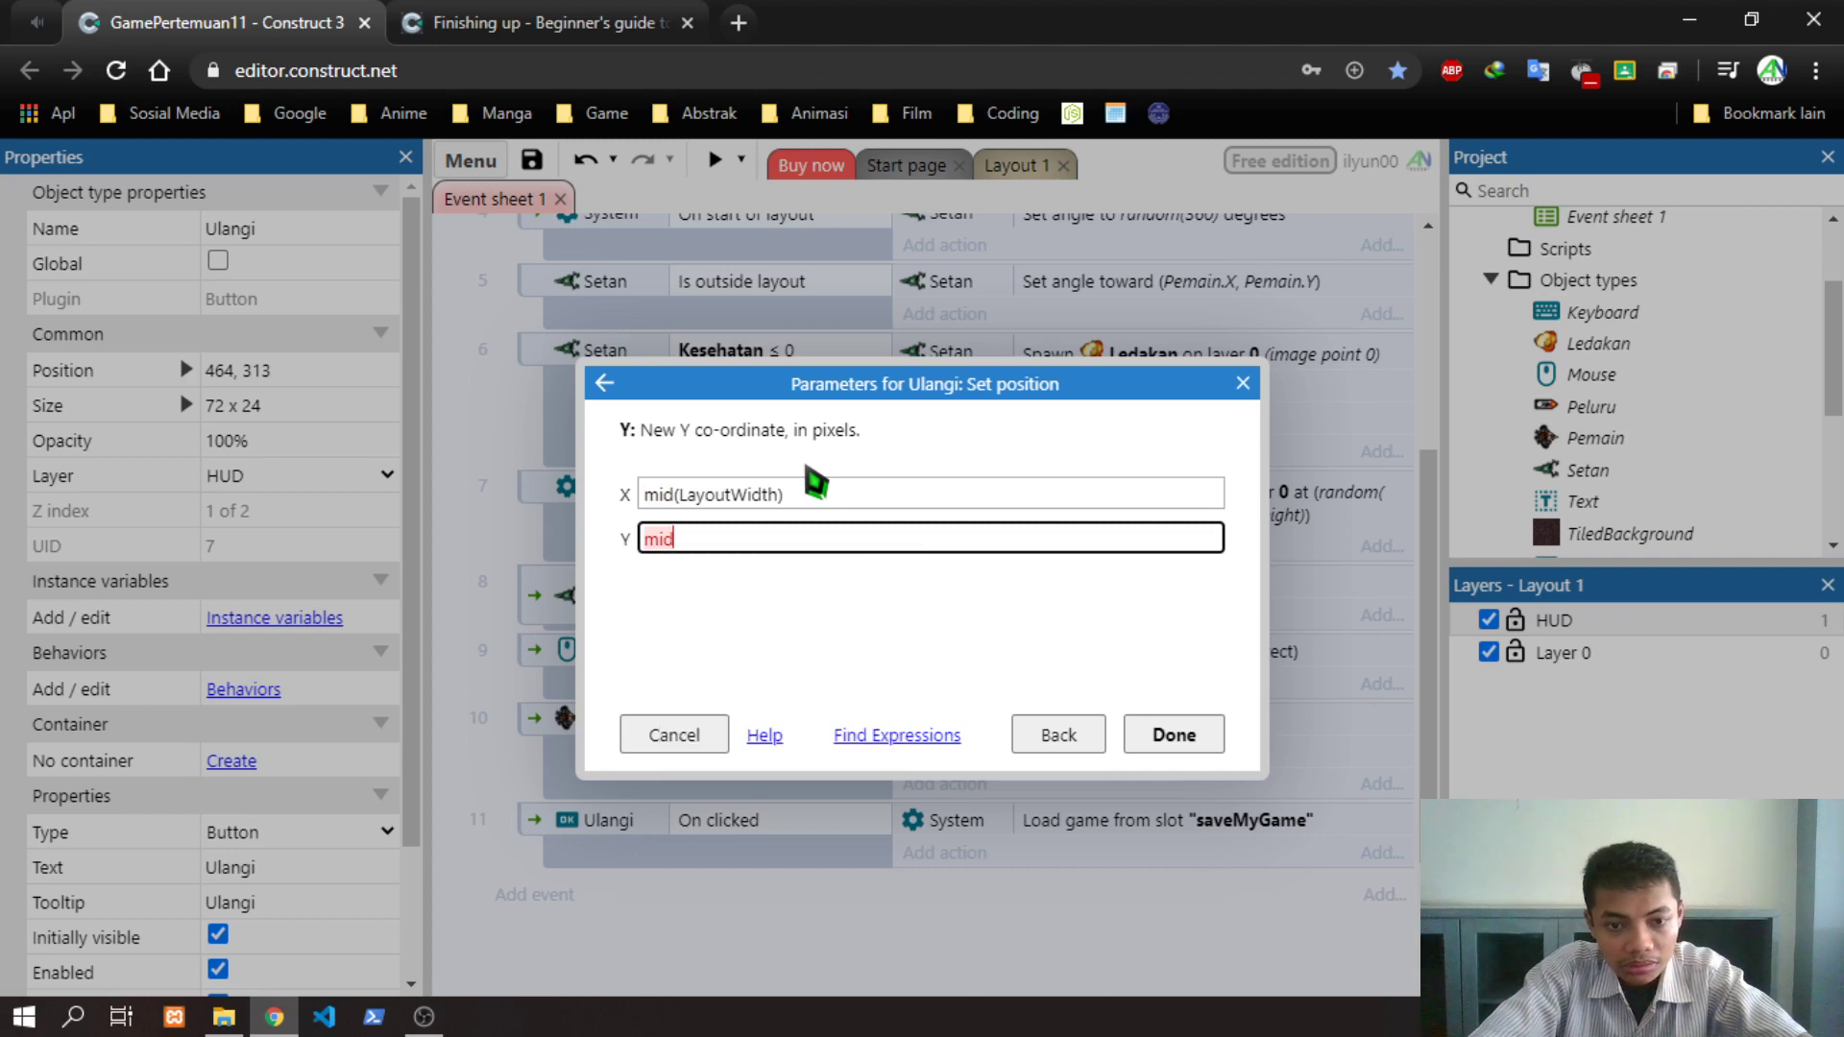
pyautogui.write('(la')
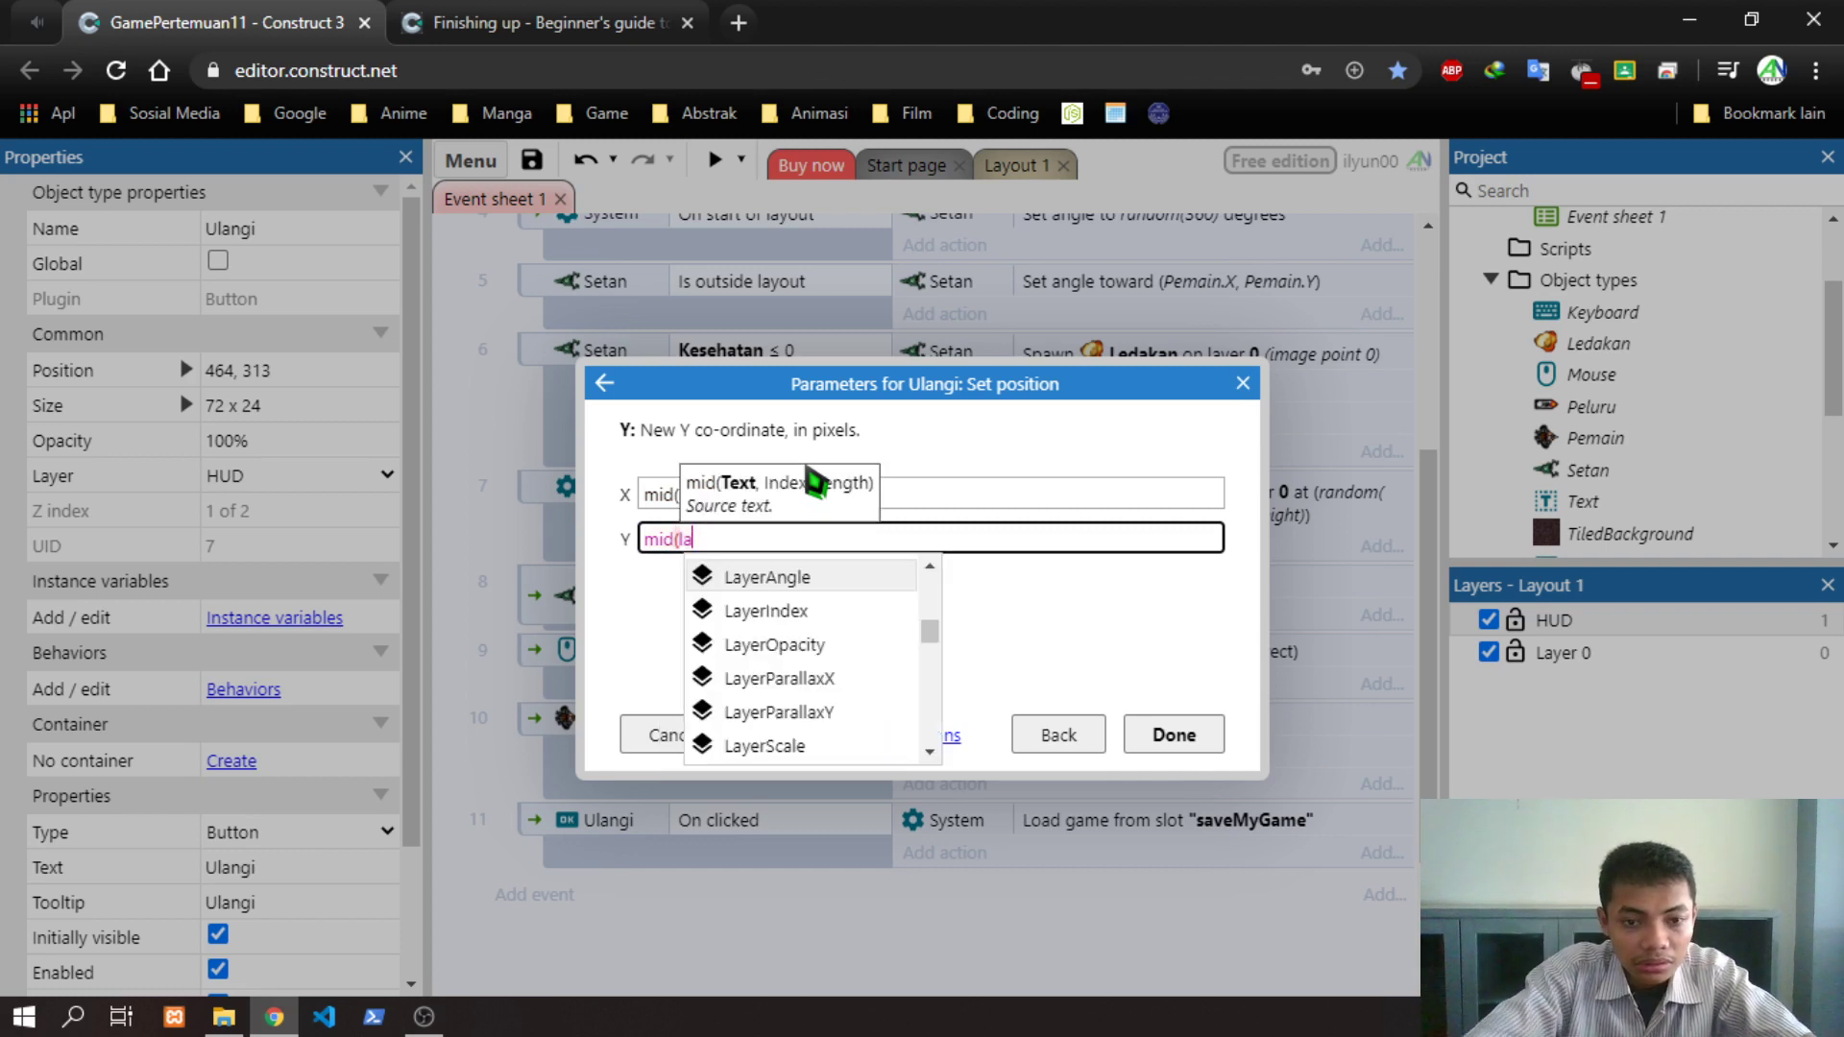
pyautogui.press('Down')
pyautogui.press('Down')
pyautogui.write('yo')
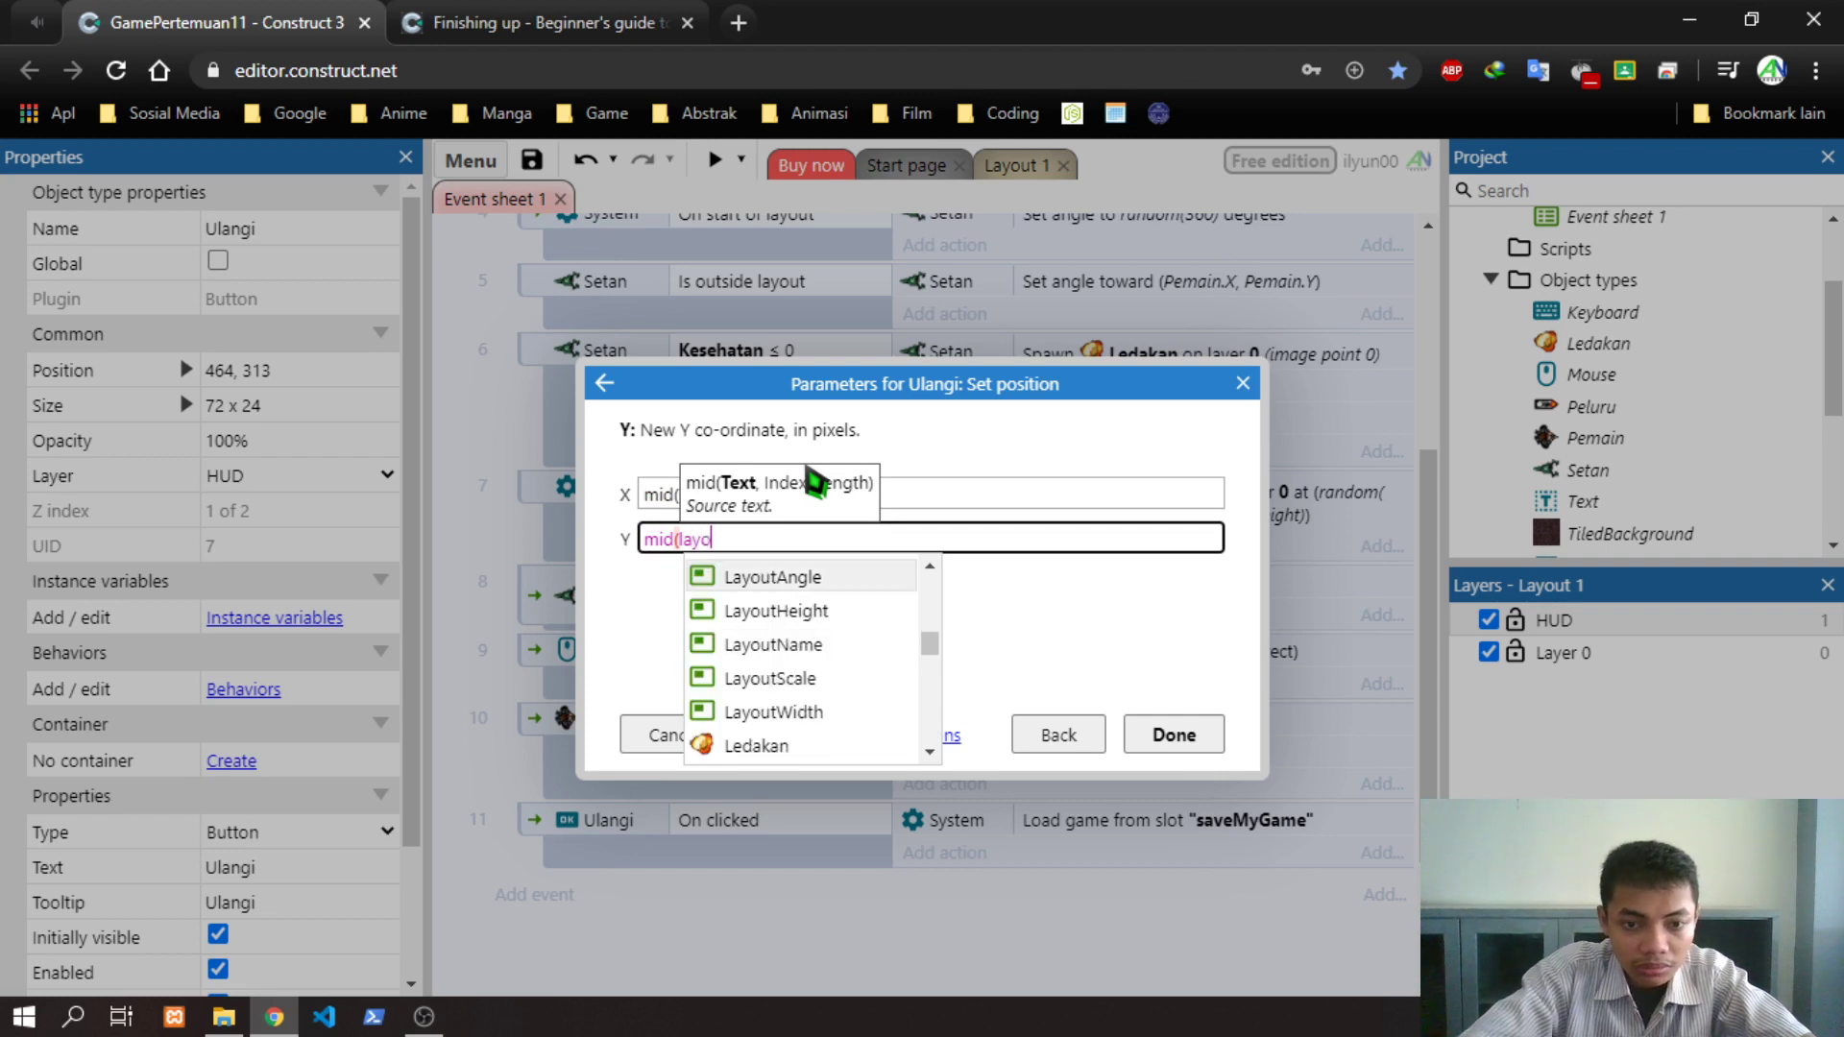
pyautogui.press('Down')
pyautogui.press('Return')
pyautogui.write(')')
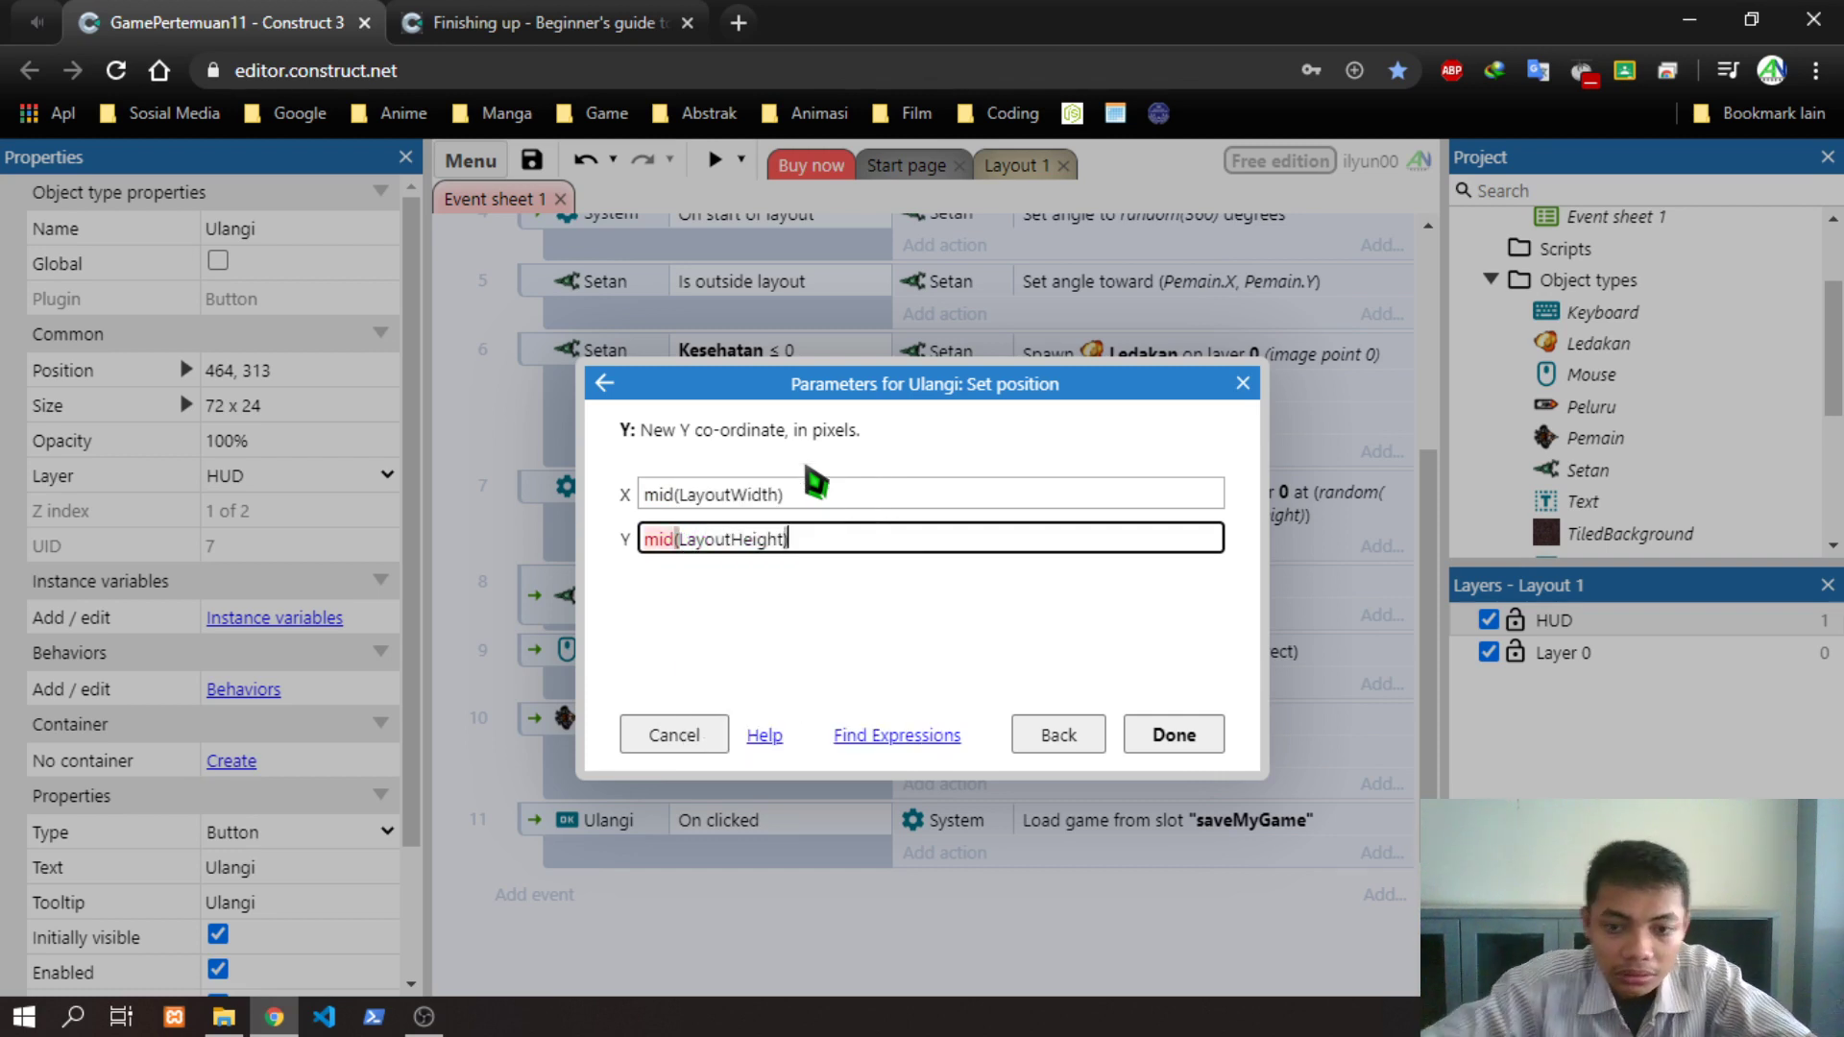
pyautogui.click(1173, 735)
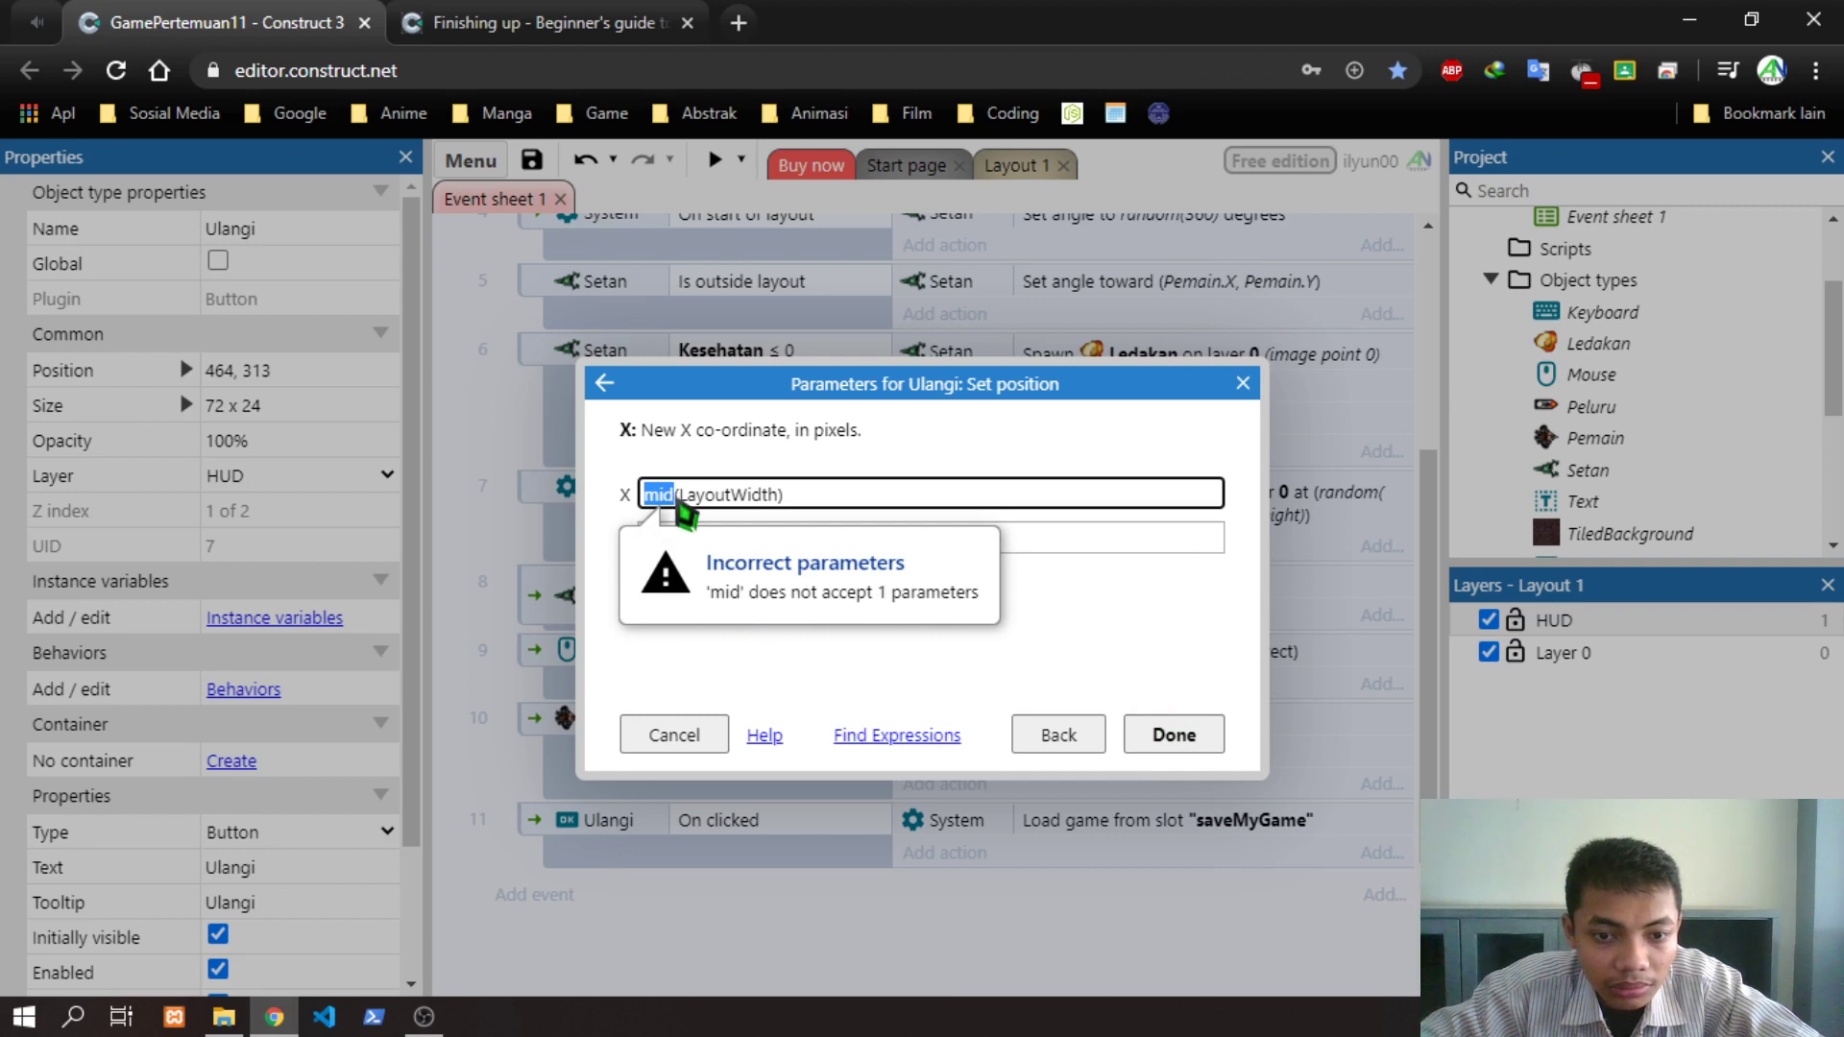
# Clear the X expression, abandon the Set position action, and close the action list without adding anything to the event
pyautogui.click(789, 498)
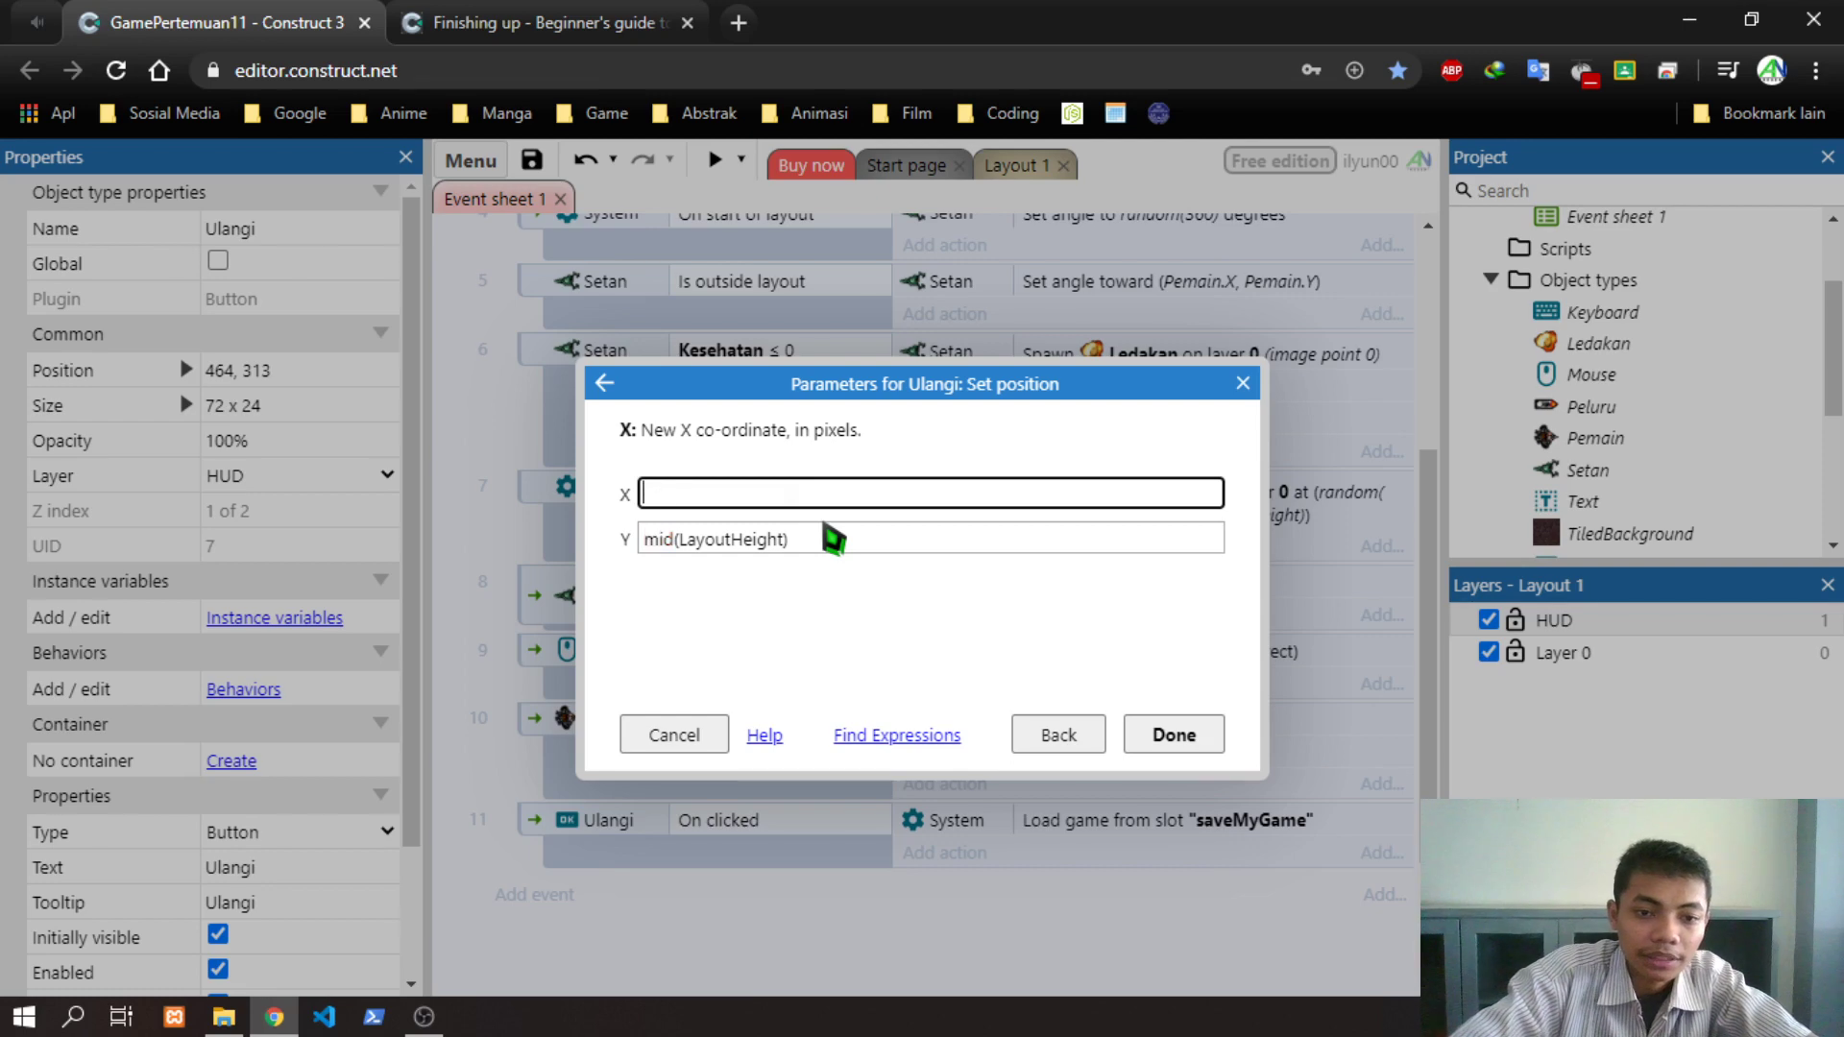
pyautogui.click(1058, 735)
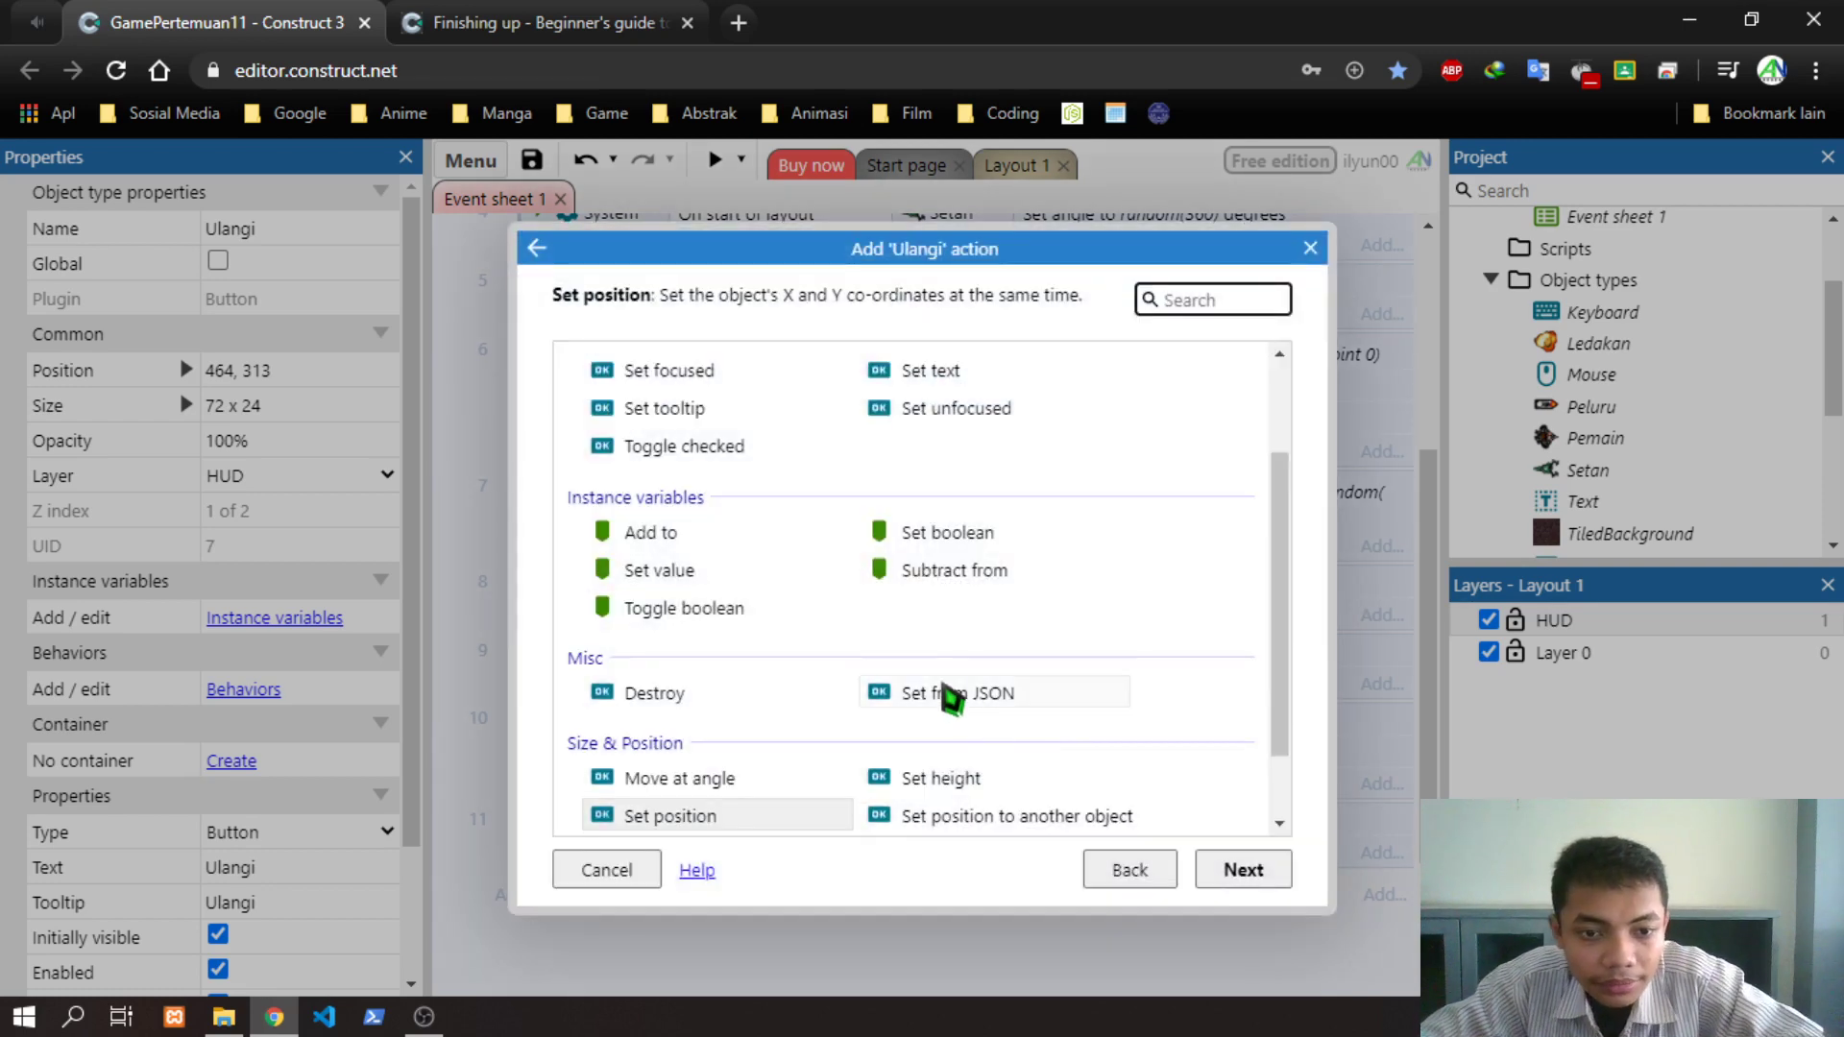
pyautogui.scroll(-1, 927, 648)
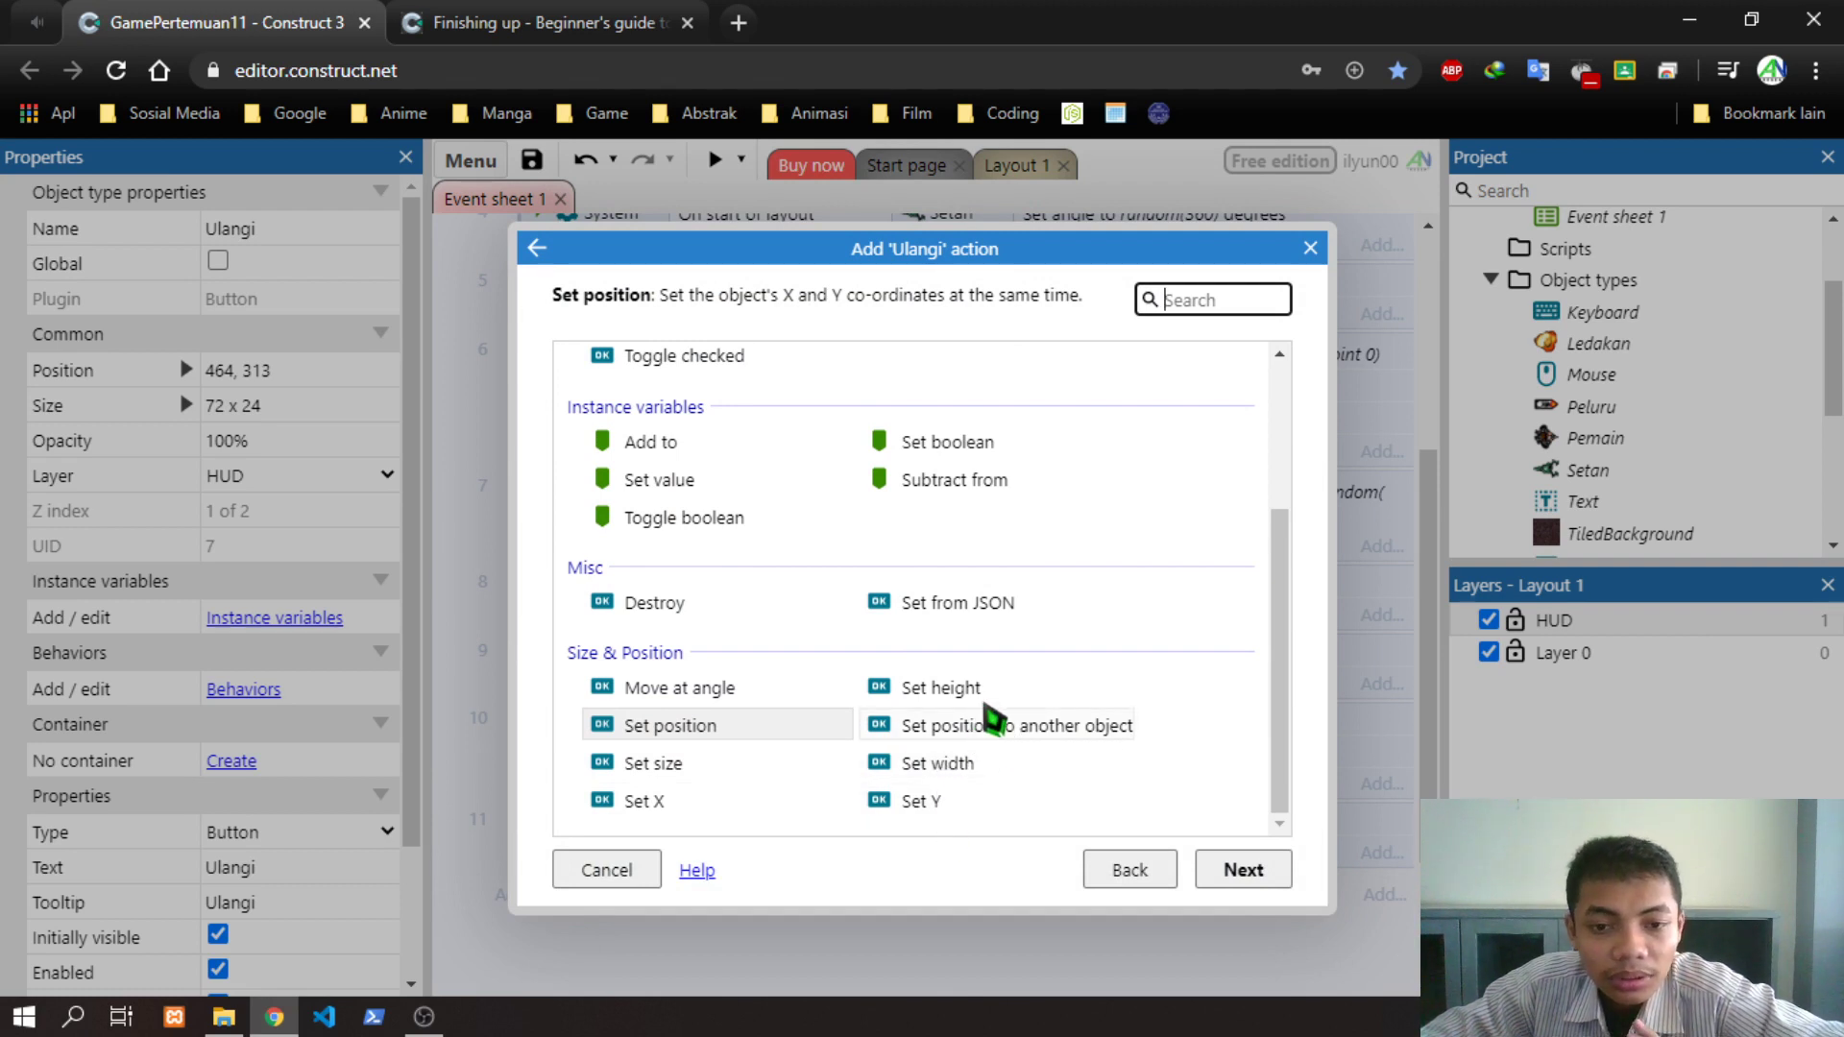
pyautogui.scroll(3, 956, 672)
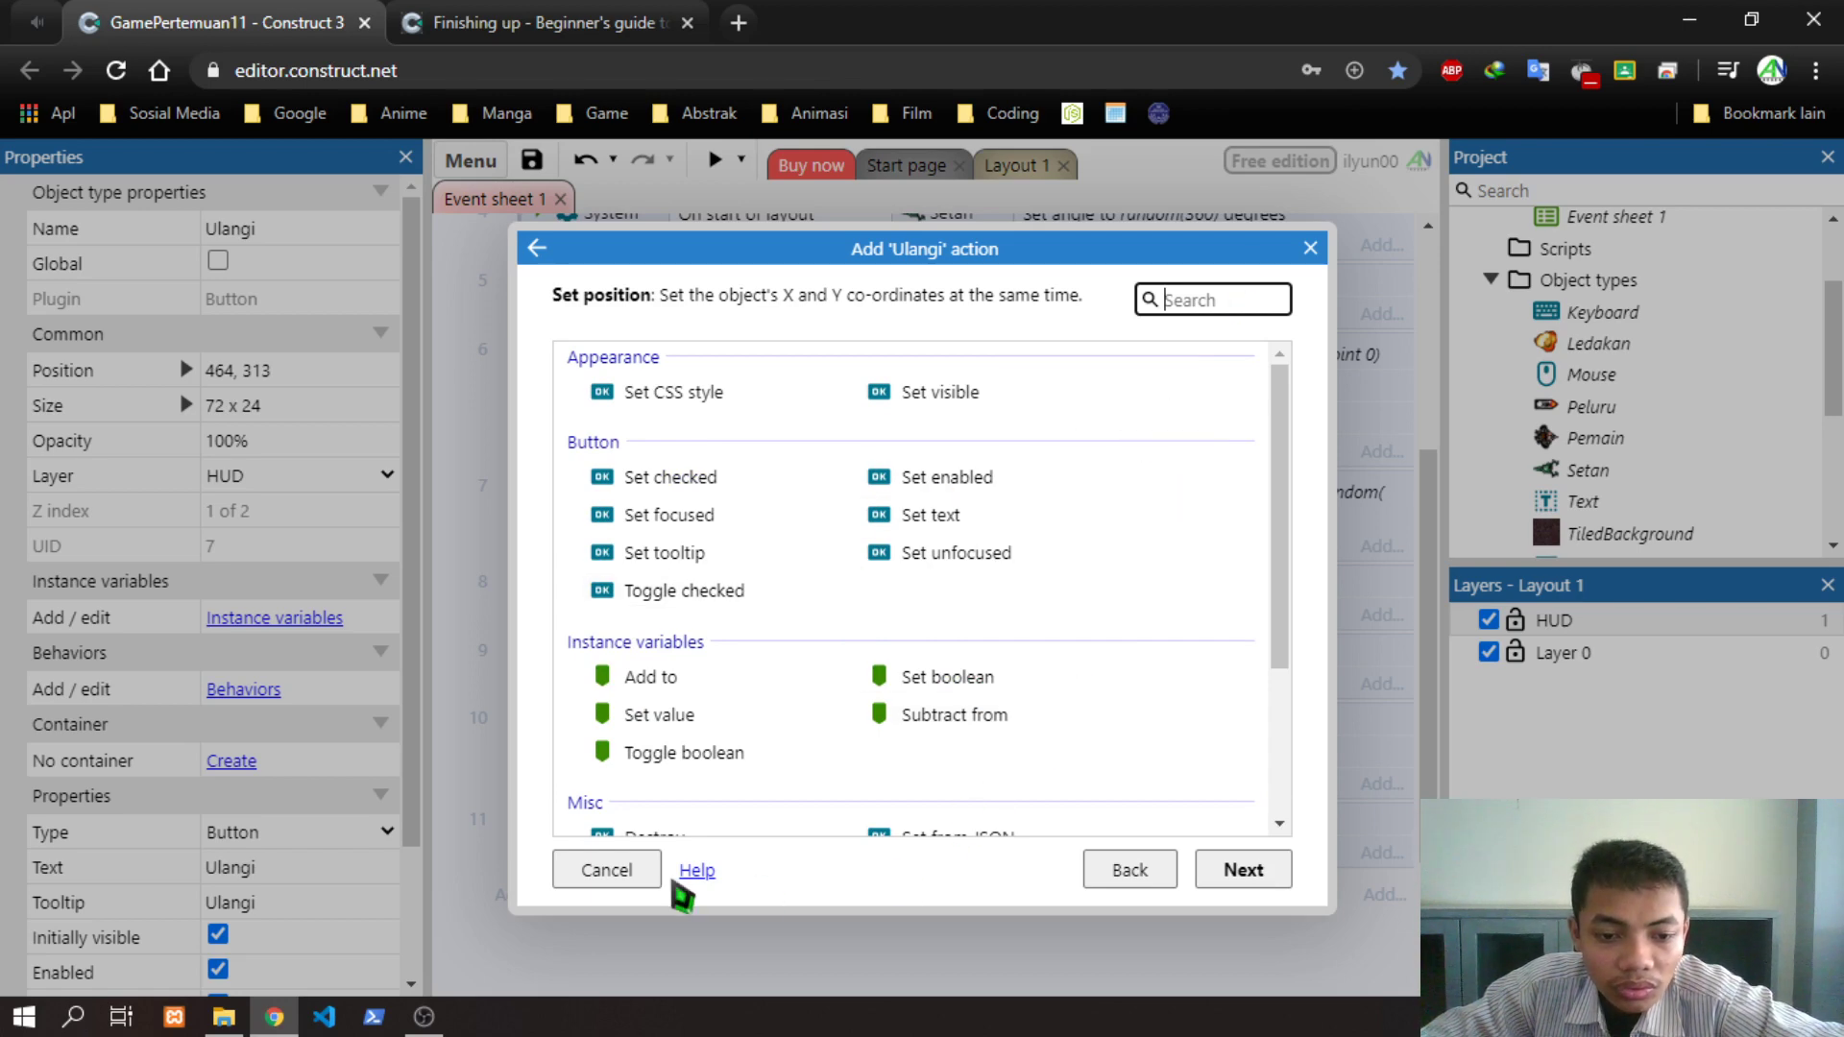
pyautogui.click(1131, 872)
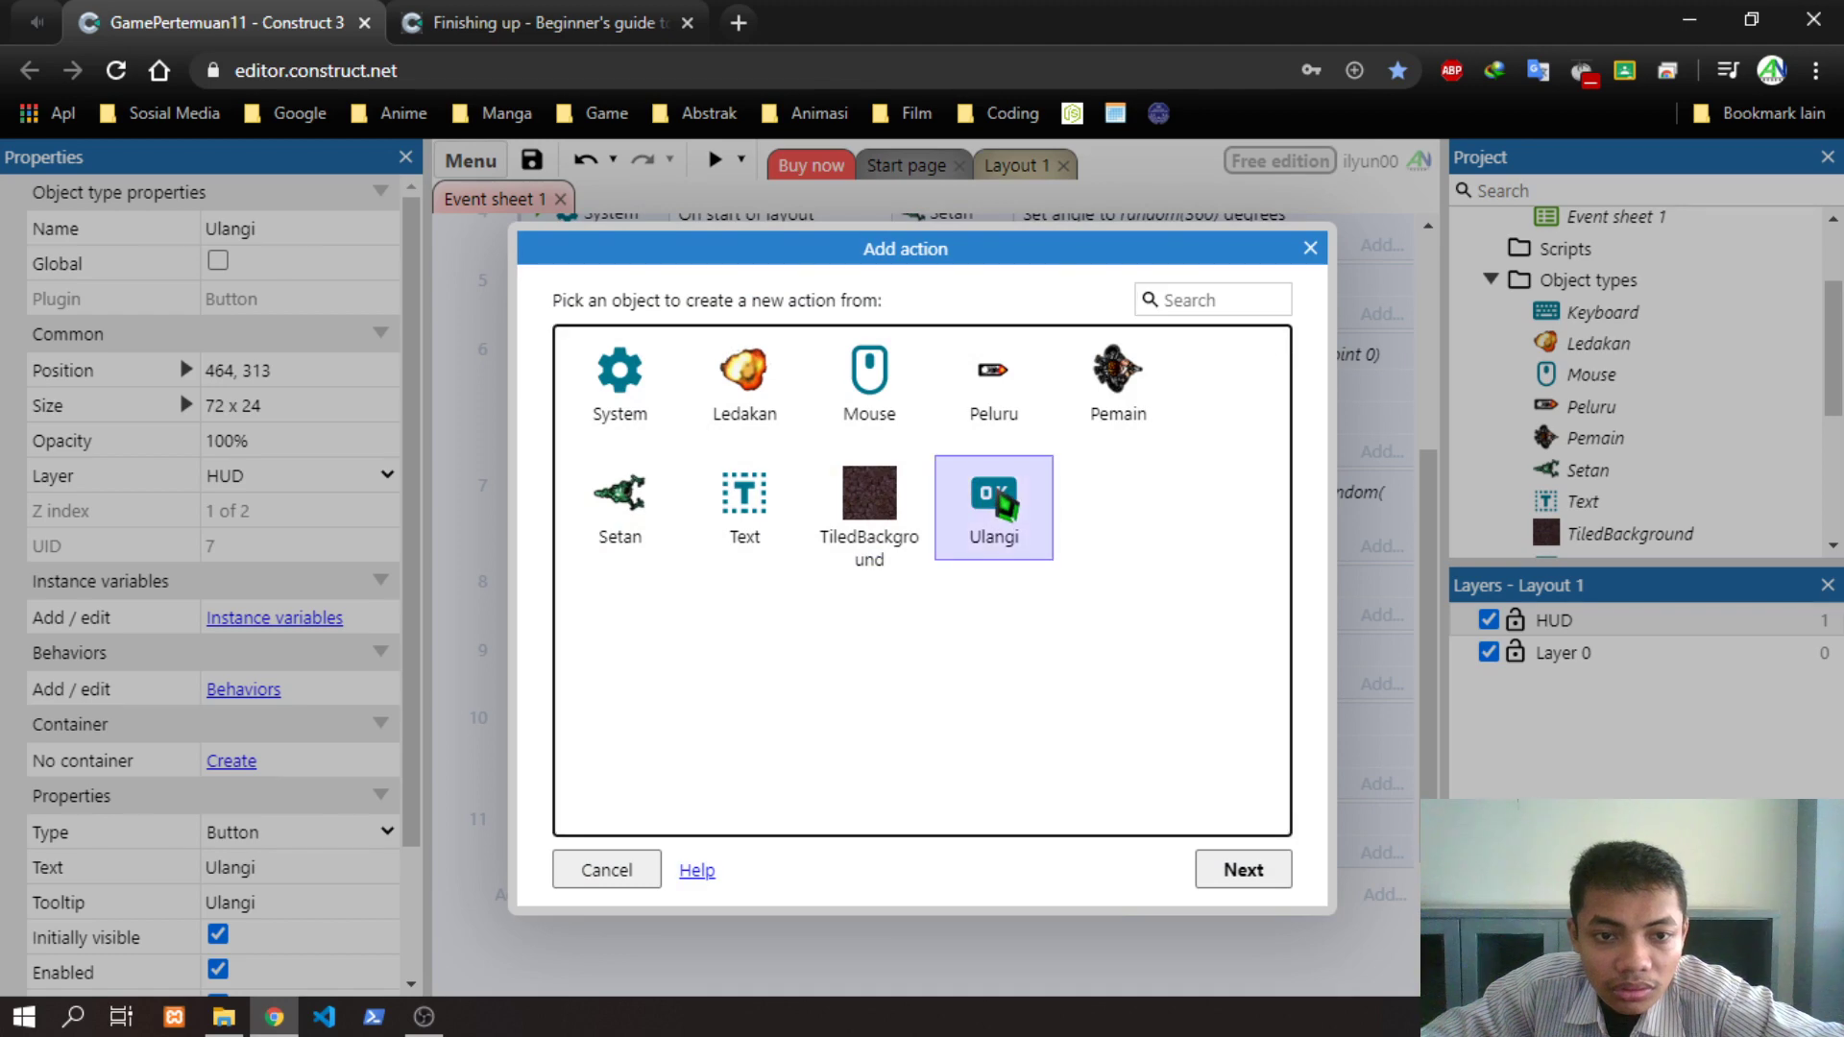
pyautogui.doubleClick(997, 494)
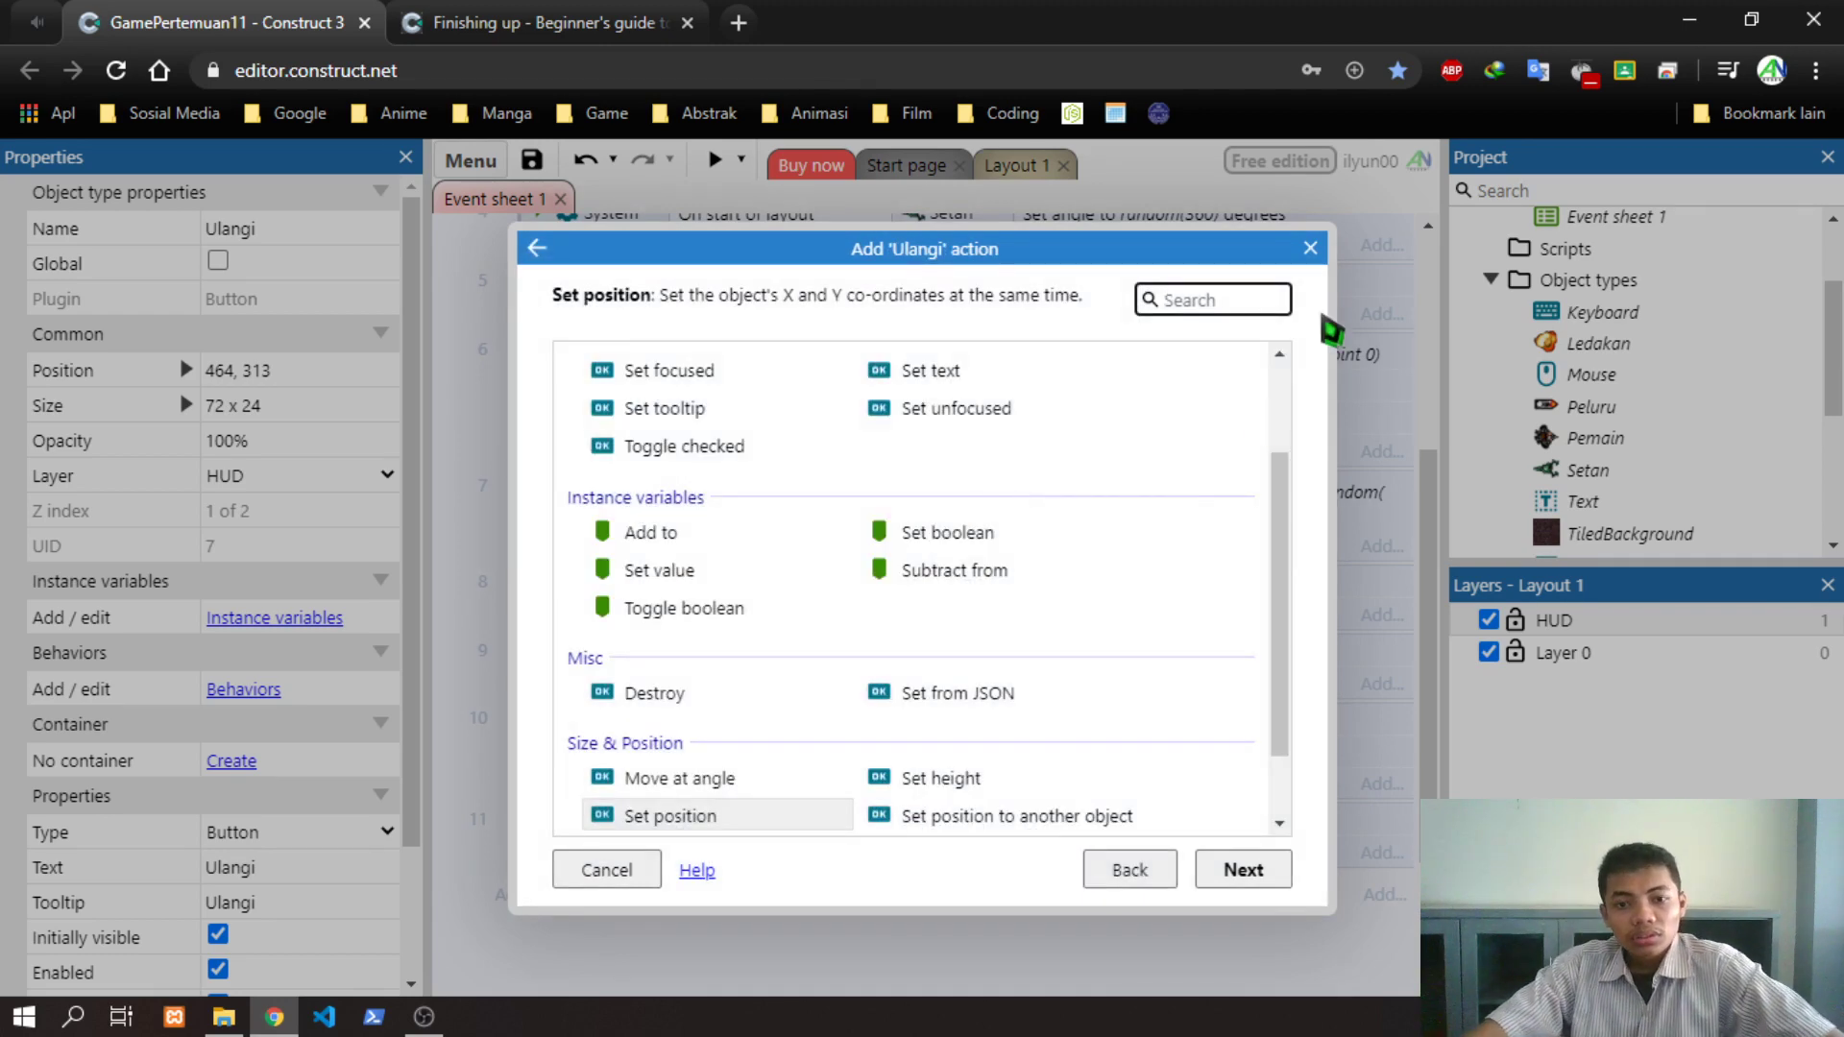
pyautogui.click(1310, 249)
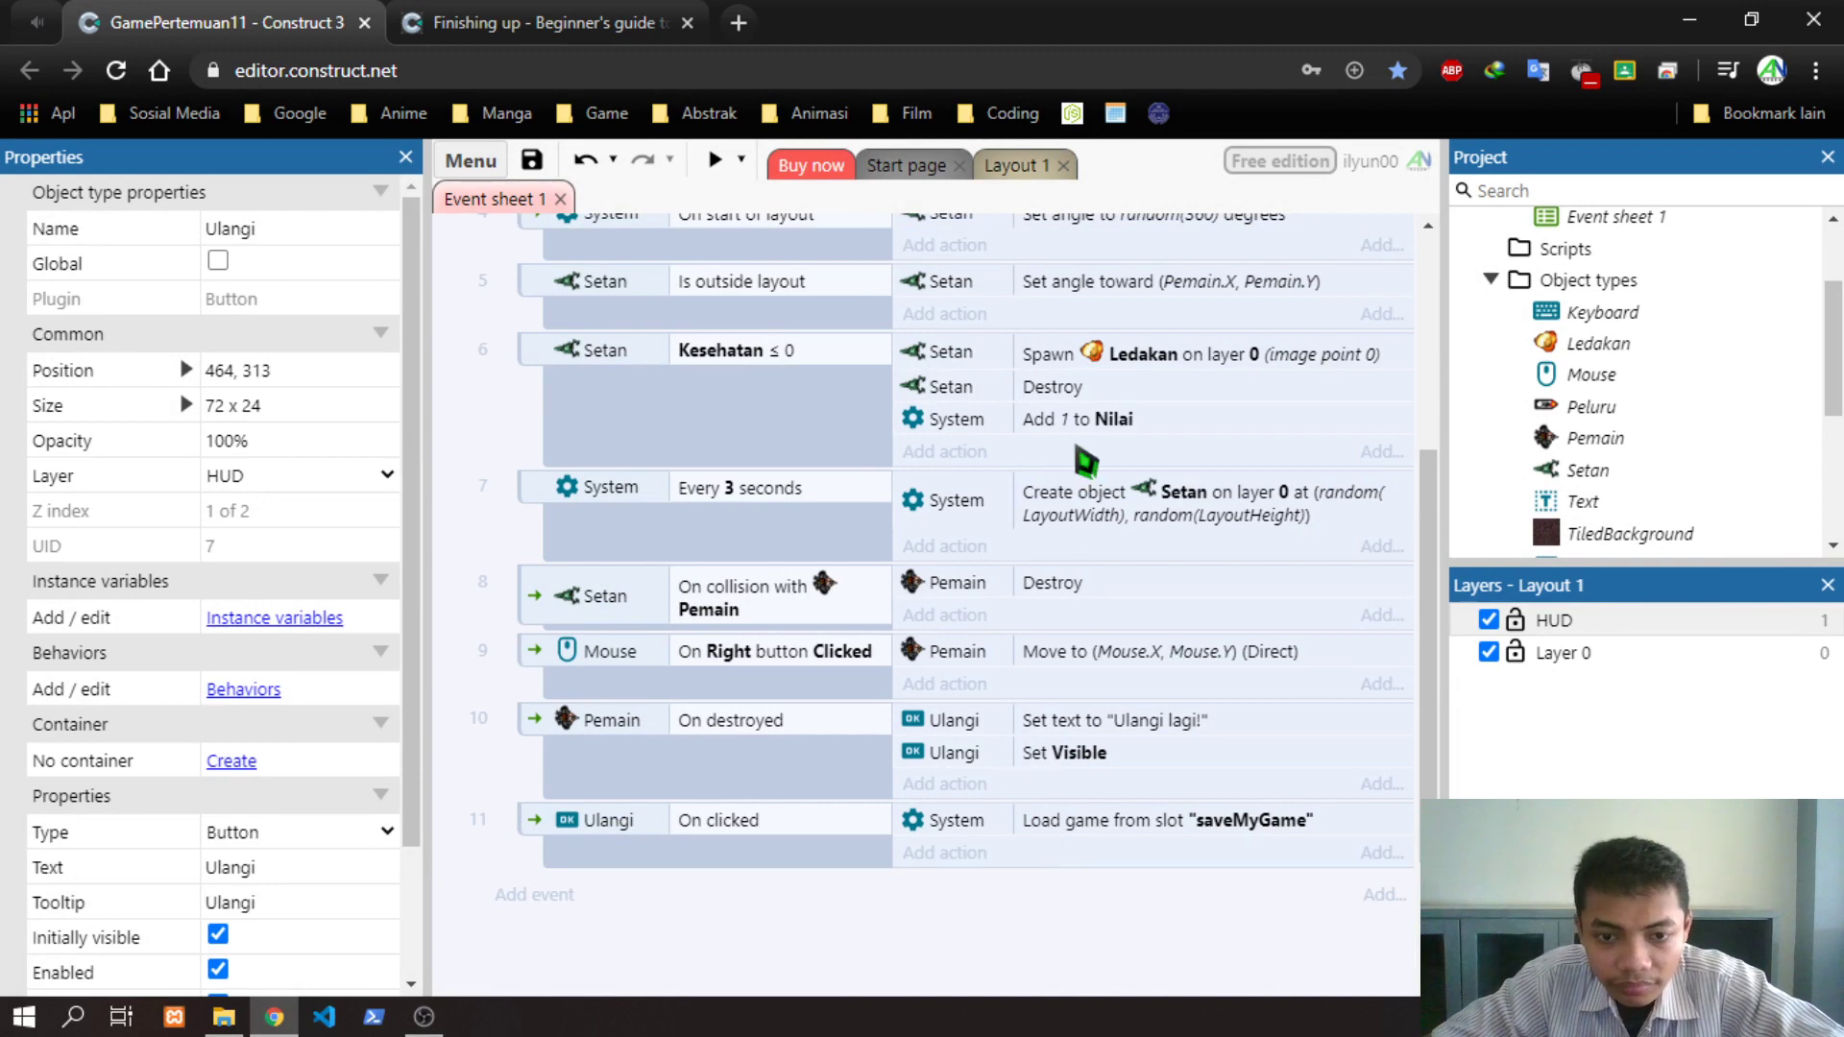
# Preview the game, steer and shoot with Pemain until it is destroyed to check for the Ulangi button, and close the preview
pyautogui.click(715, 161)
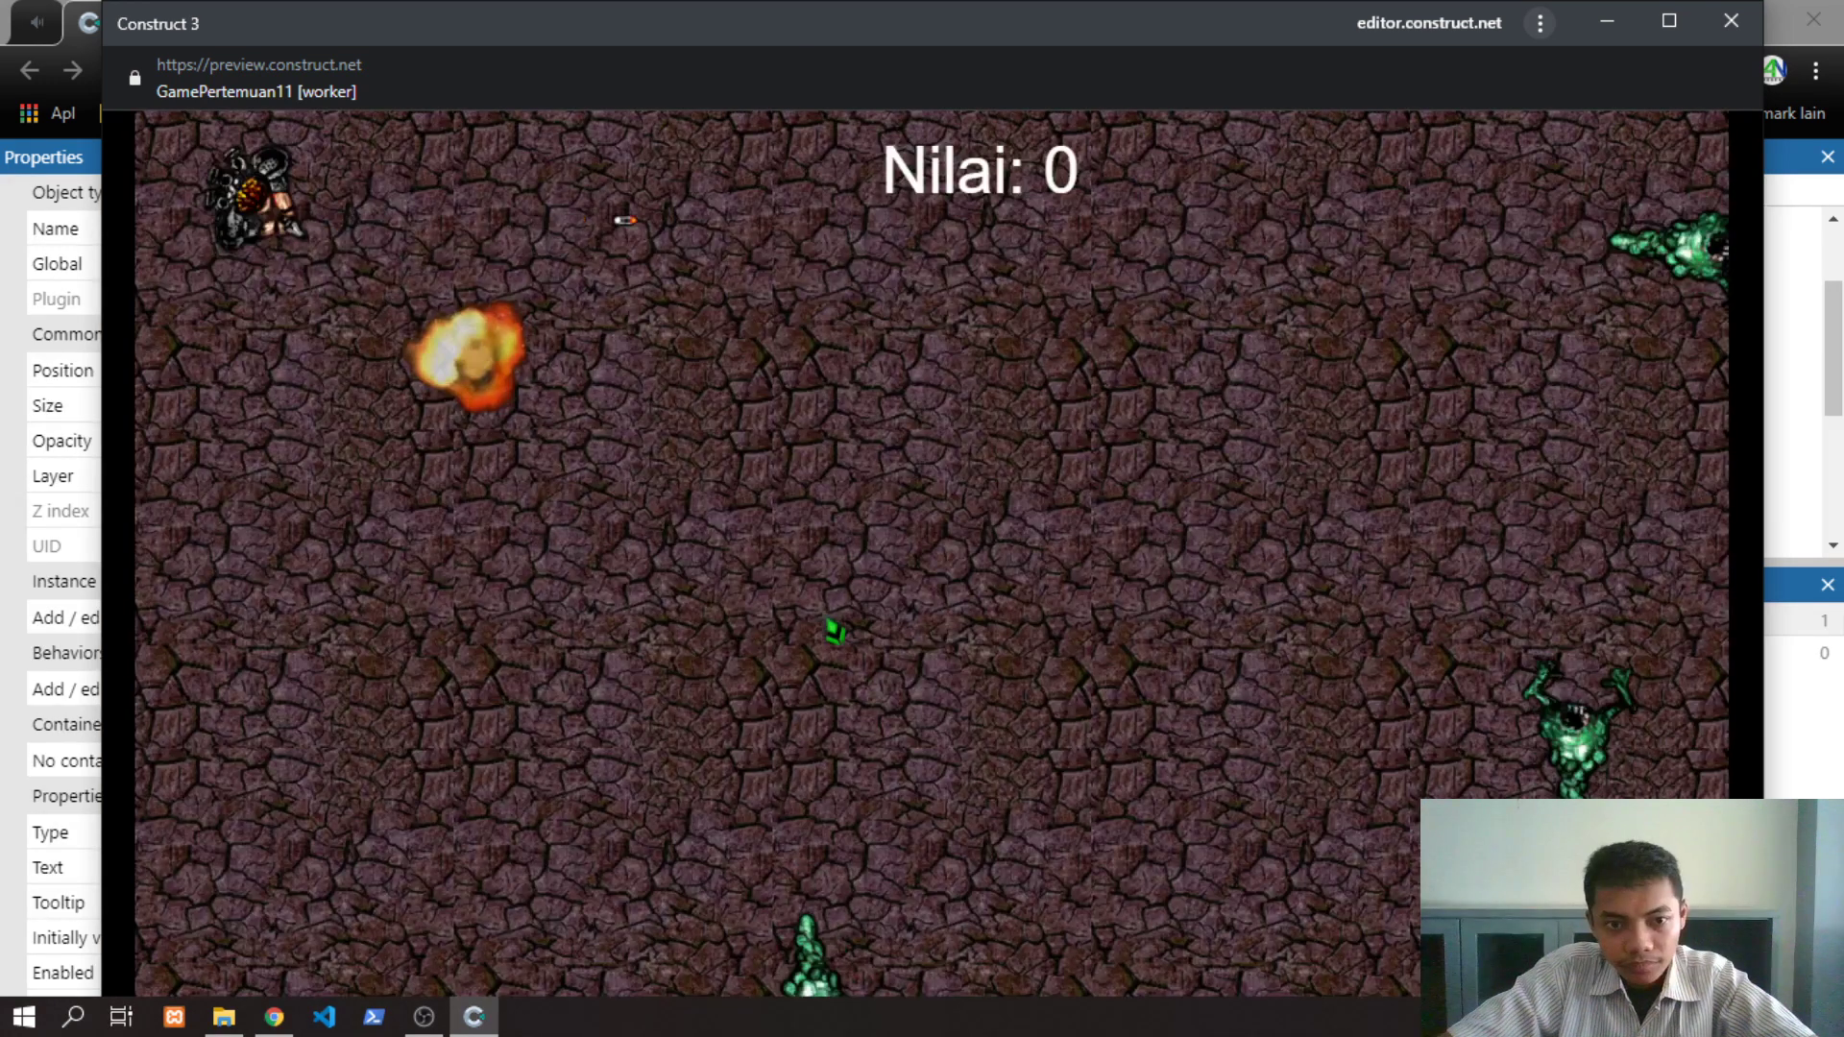
pyautogui.press('Right')
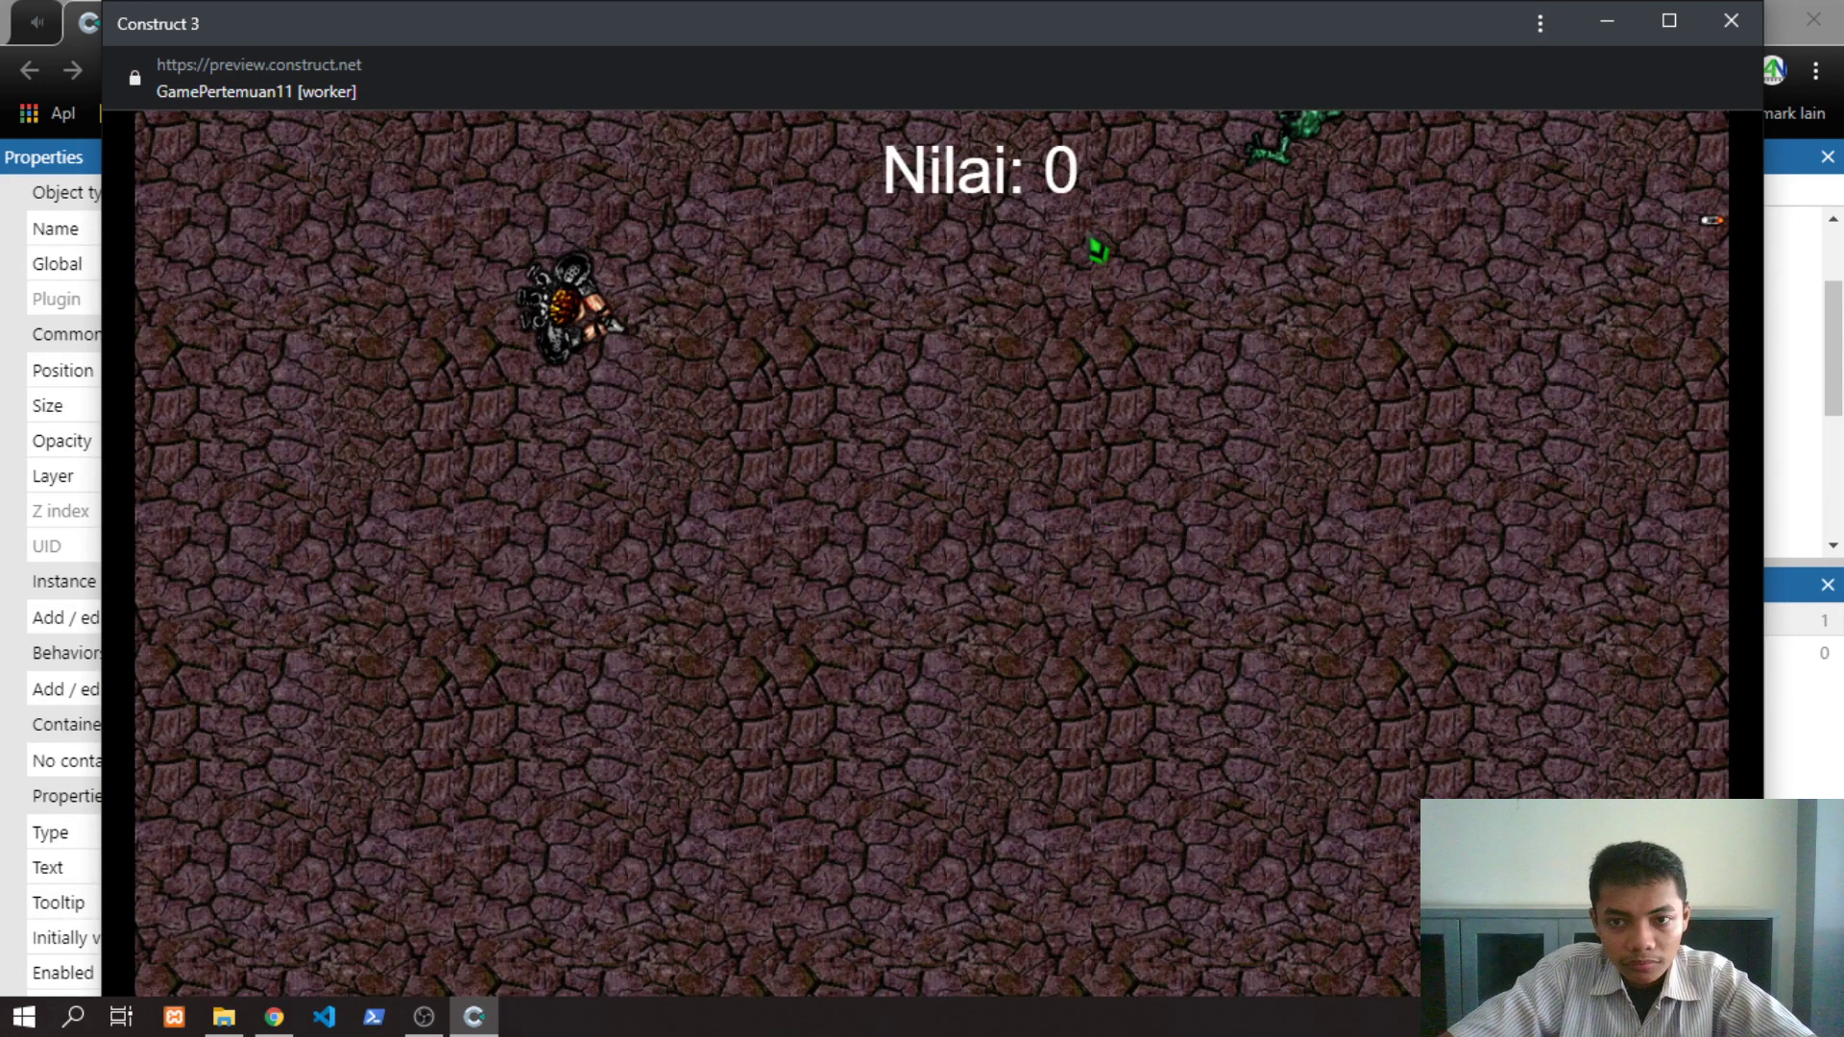
pyautogui.press('Right')
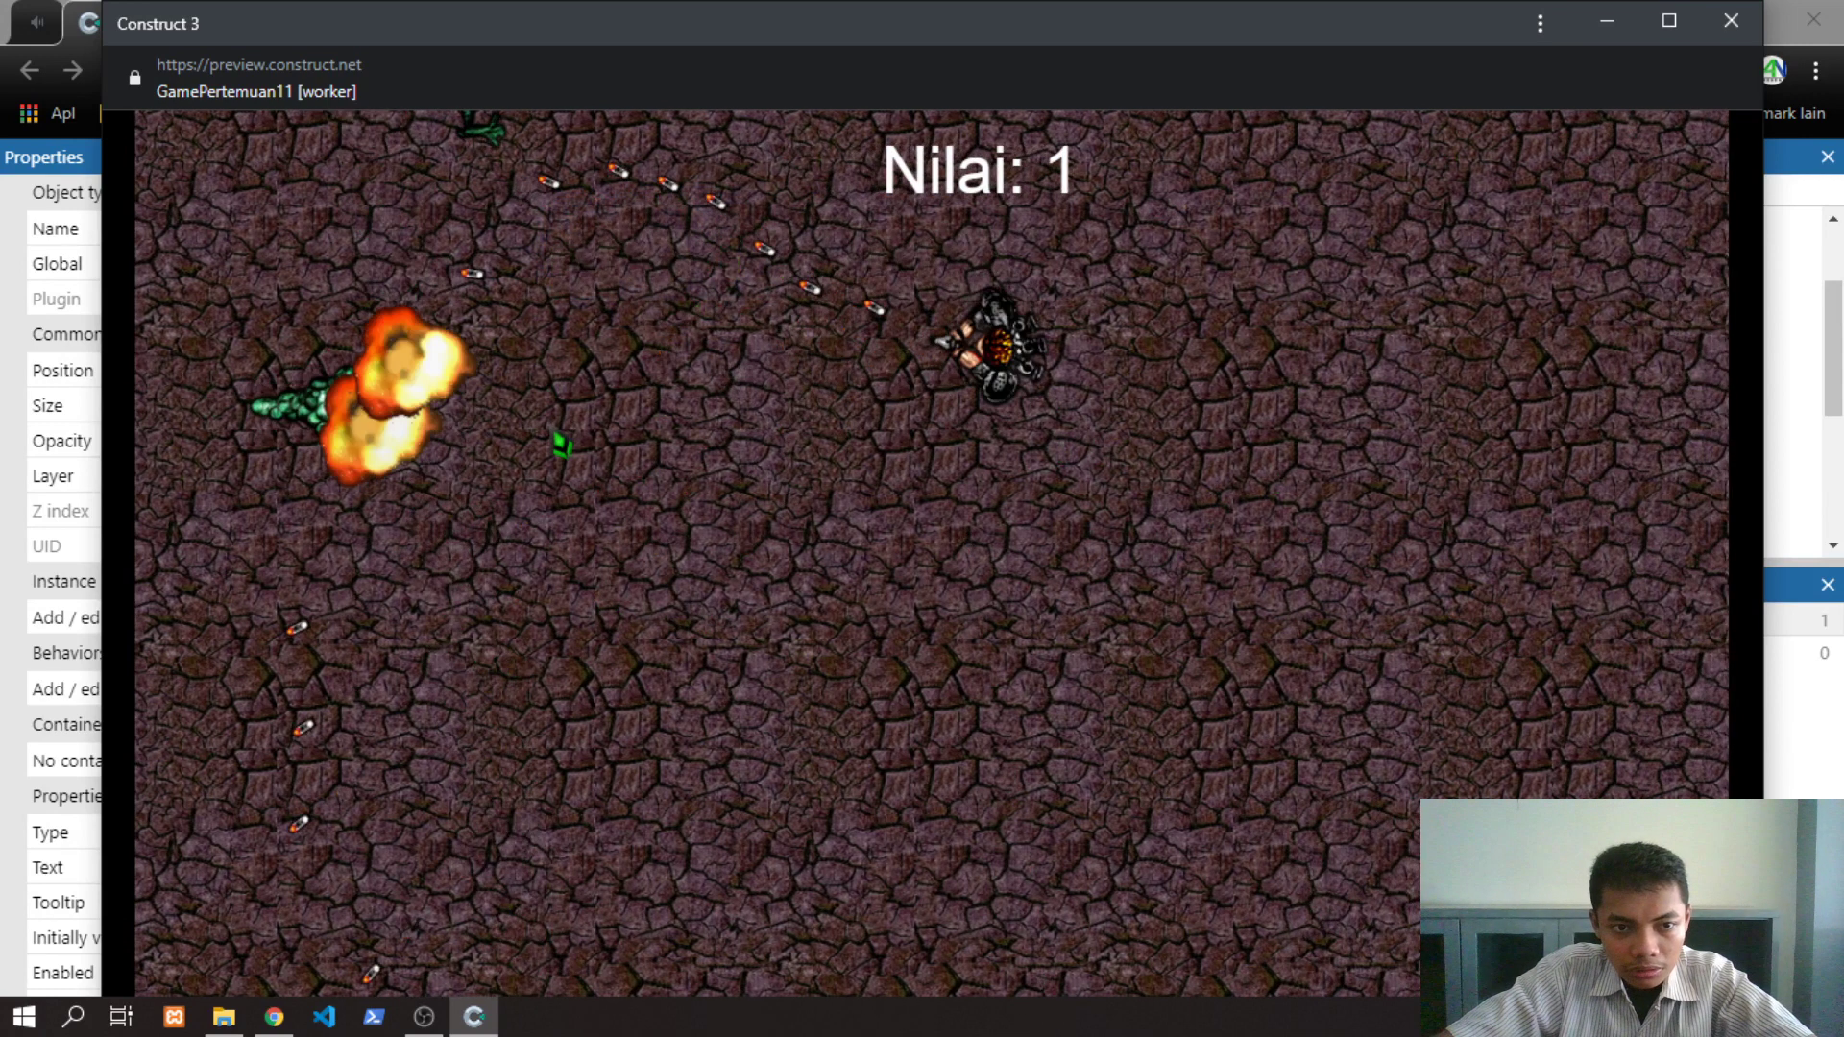
pyautogui.press('Left')
pyautogui.press('Right')
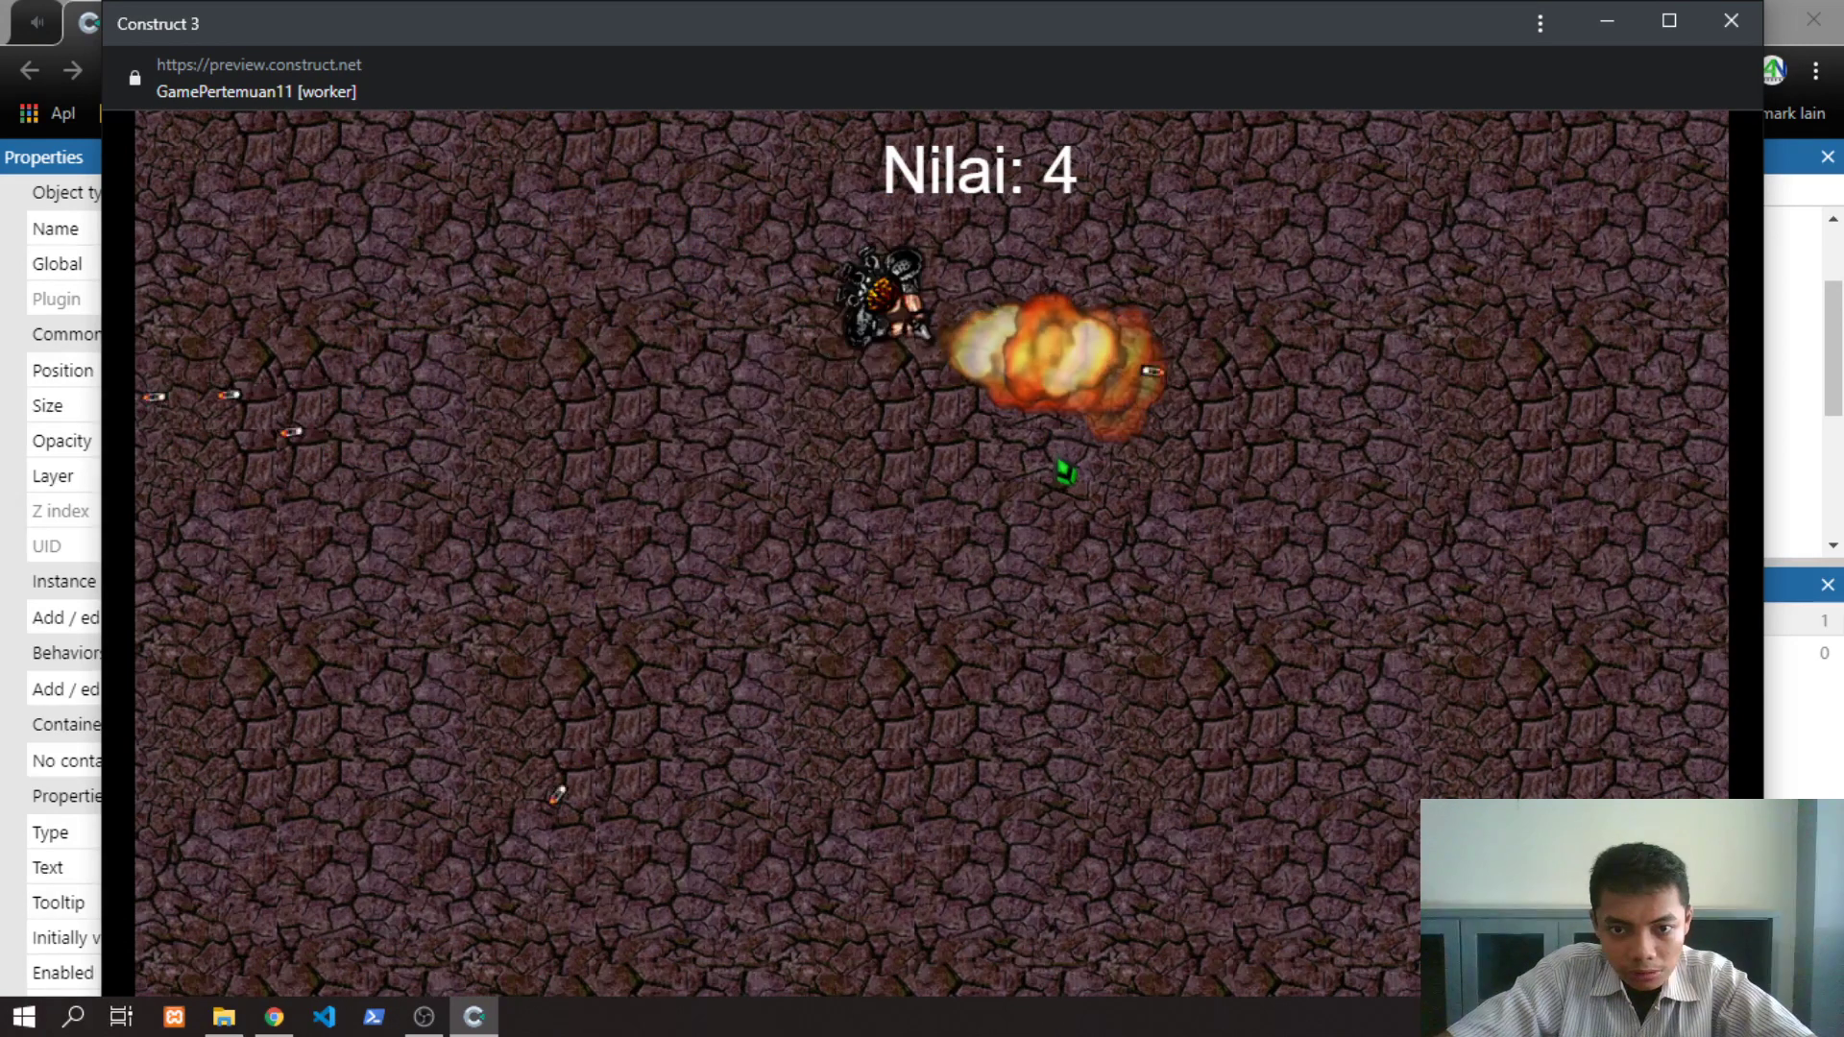
pyautogui.press('Down')
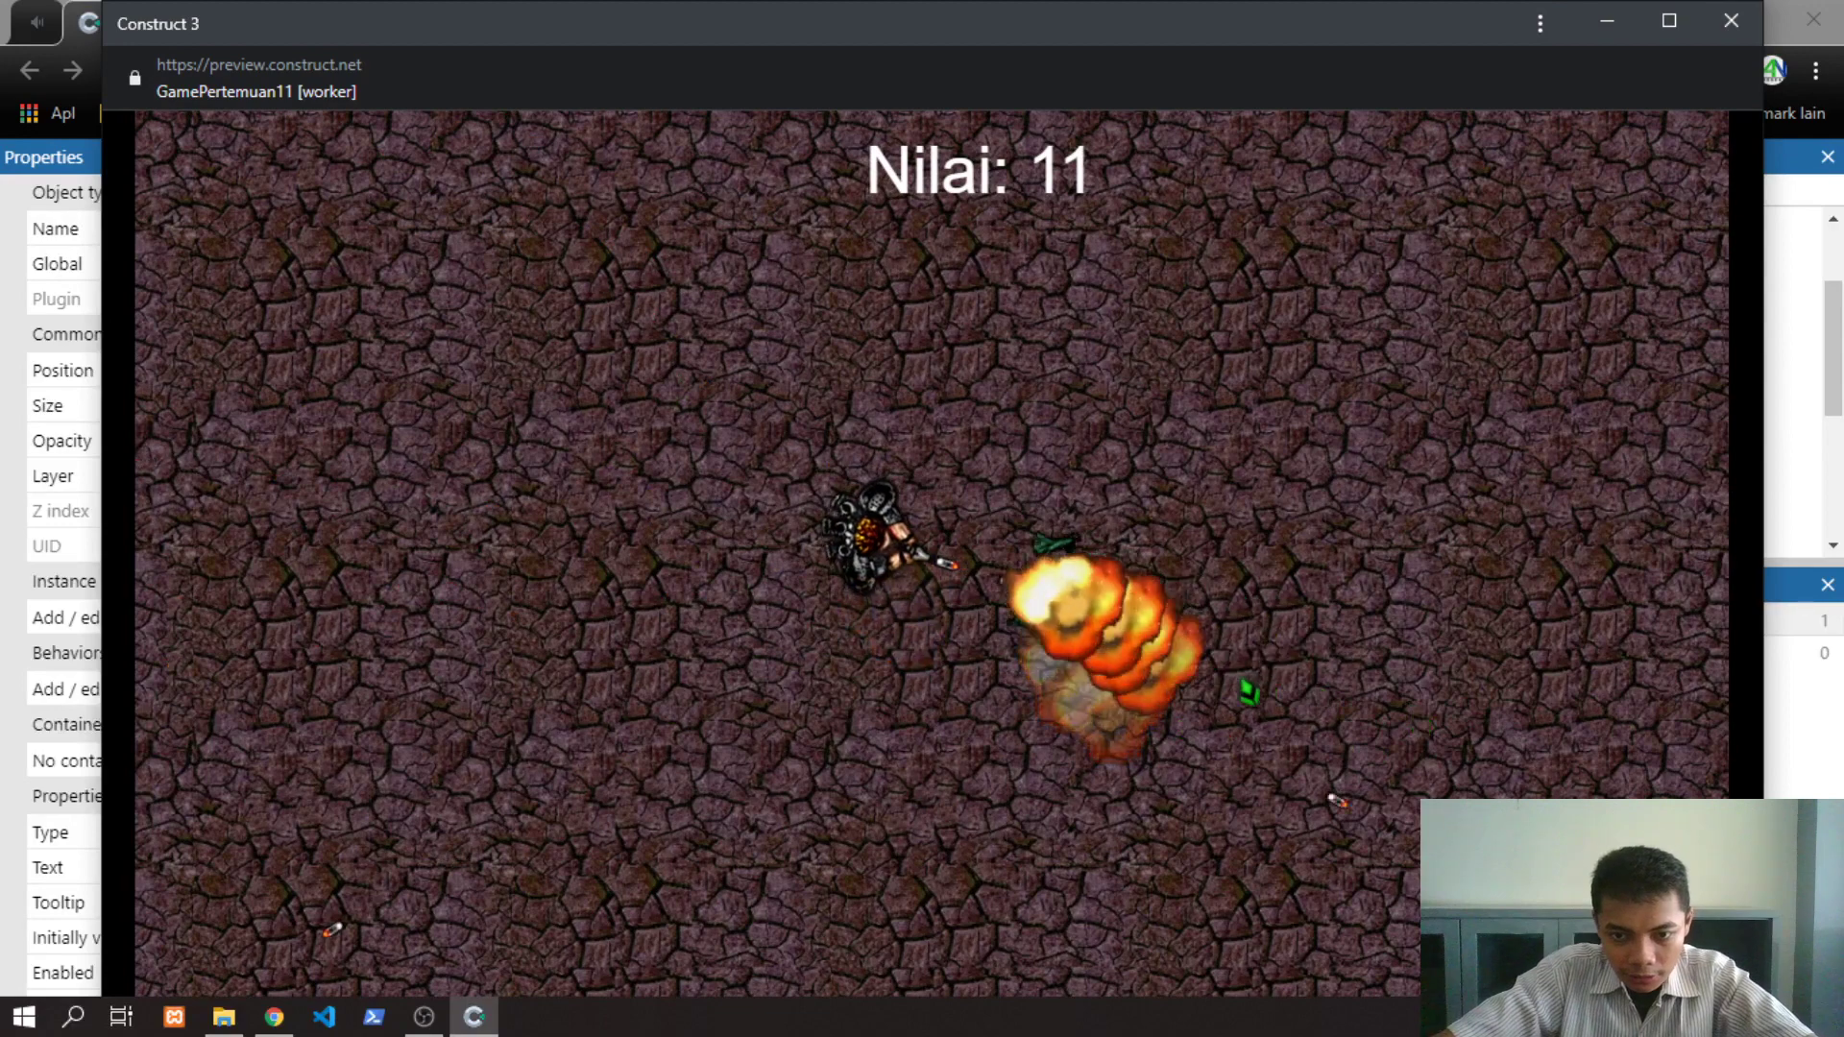
pyautogui.press('Right')
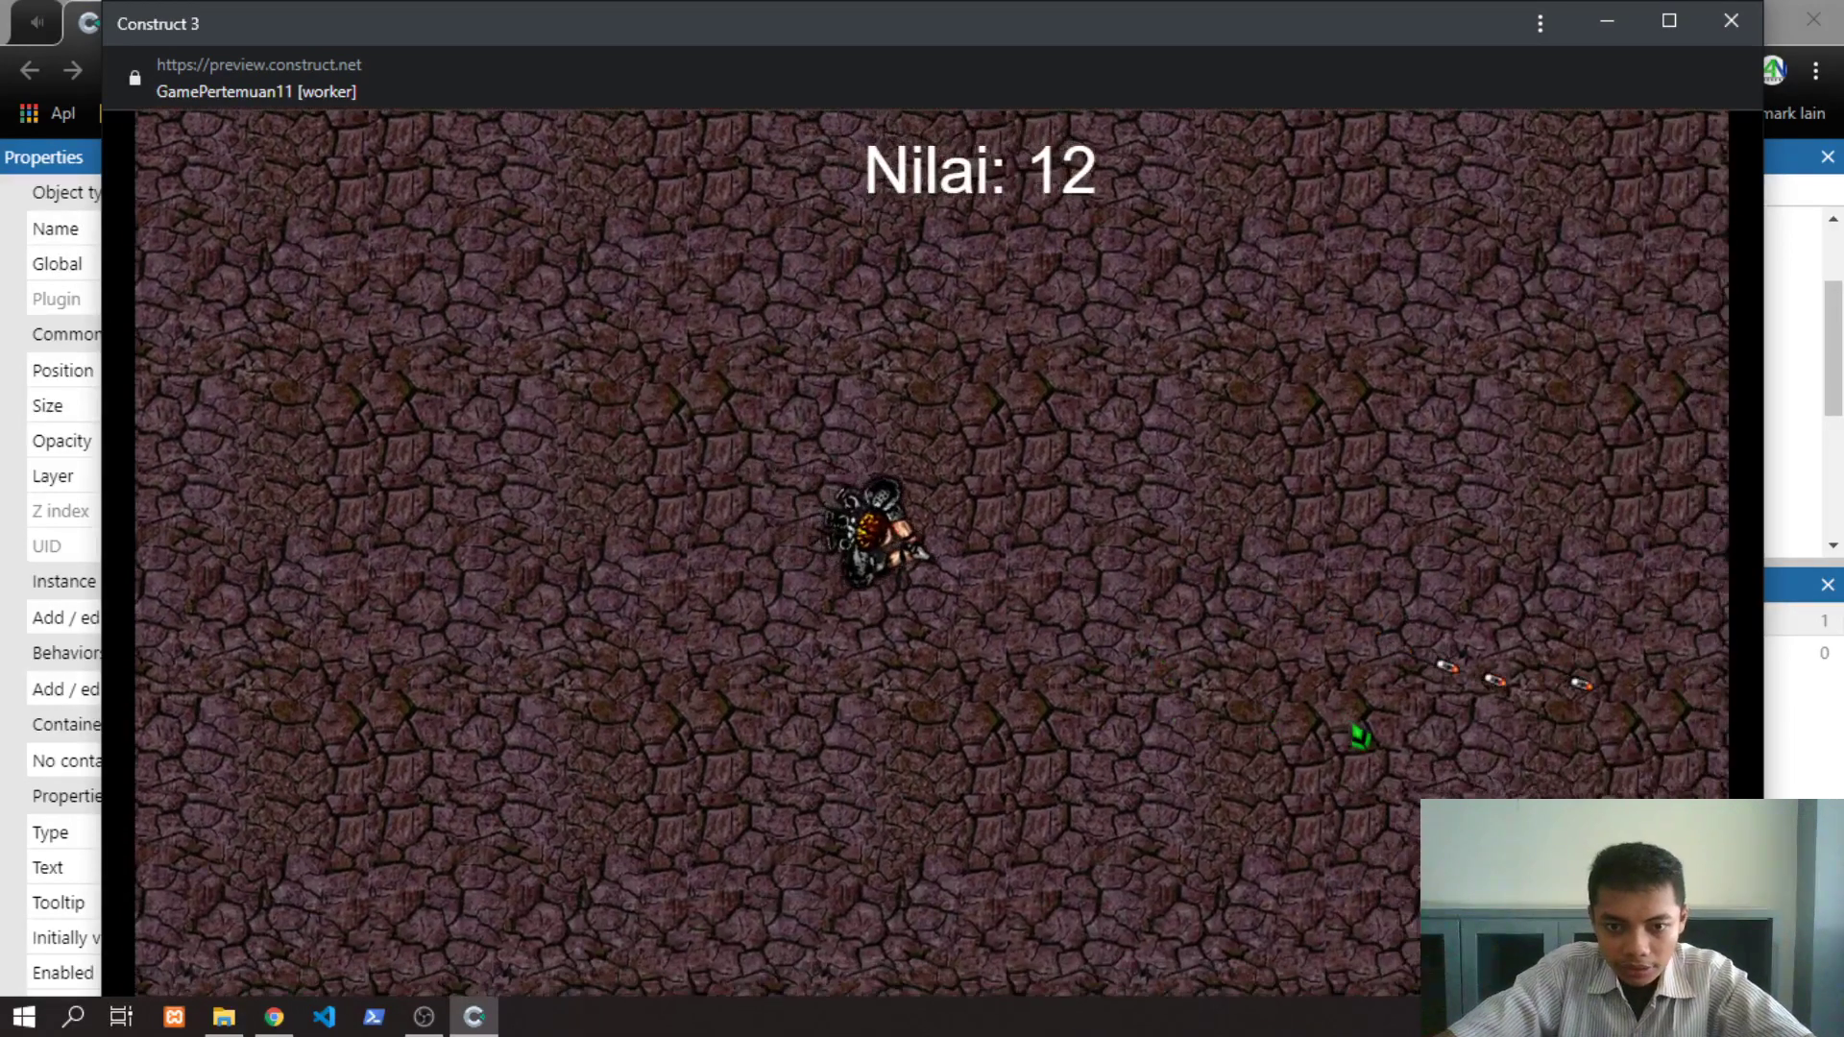
pyautogui.press('Down')
pyautogui.click(1335, 660)
pyautogui.moveTo(1335, 660)
pyautogui.mouseDown()
pyautogui.moveTo(1299, 663)
pyautogui.moveTo(965, 535)
pyautogui.moveTo(761, 432)
pyautogui.moveTo(1240, 496)
pyautogui.moveTo(1050, 465)
pyautogui.moveTo(1162, 625)
pyautogui.moveTo(1144, 638)
pyautogui.mouseUp()
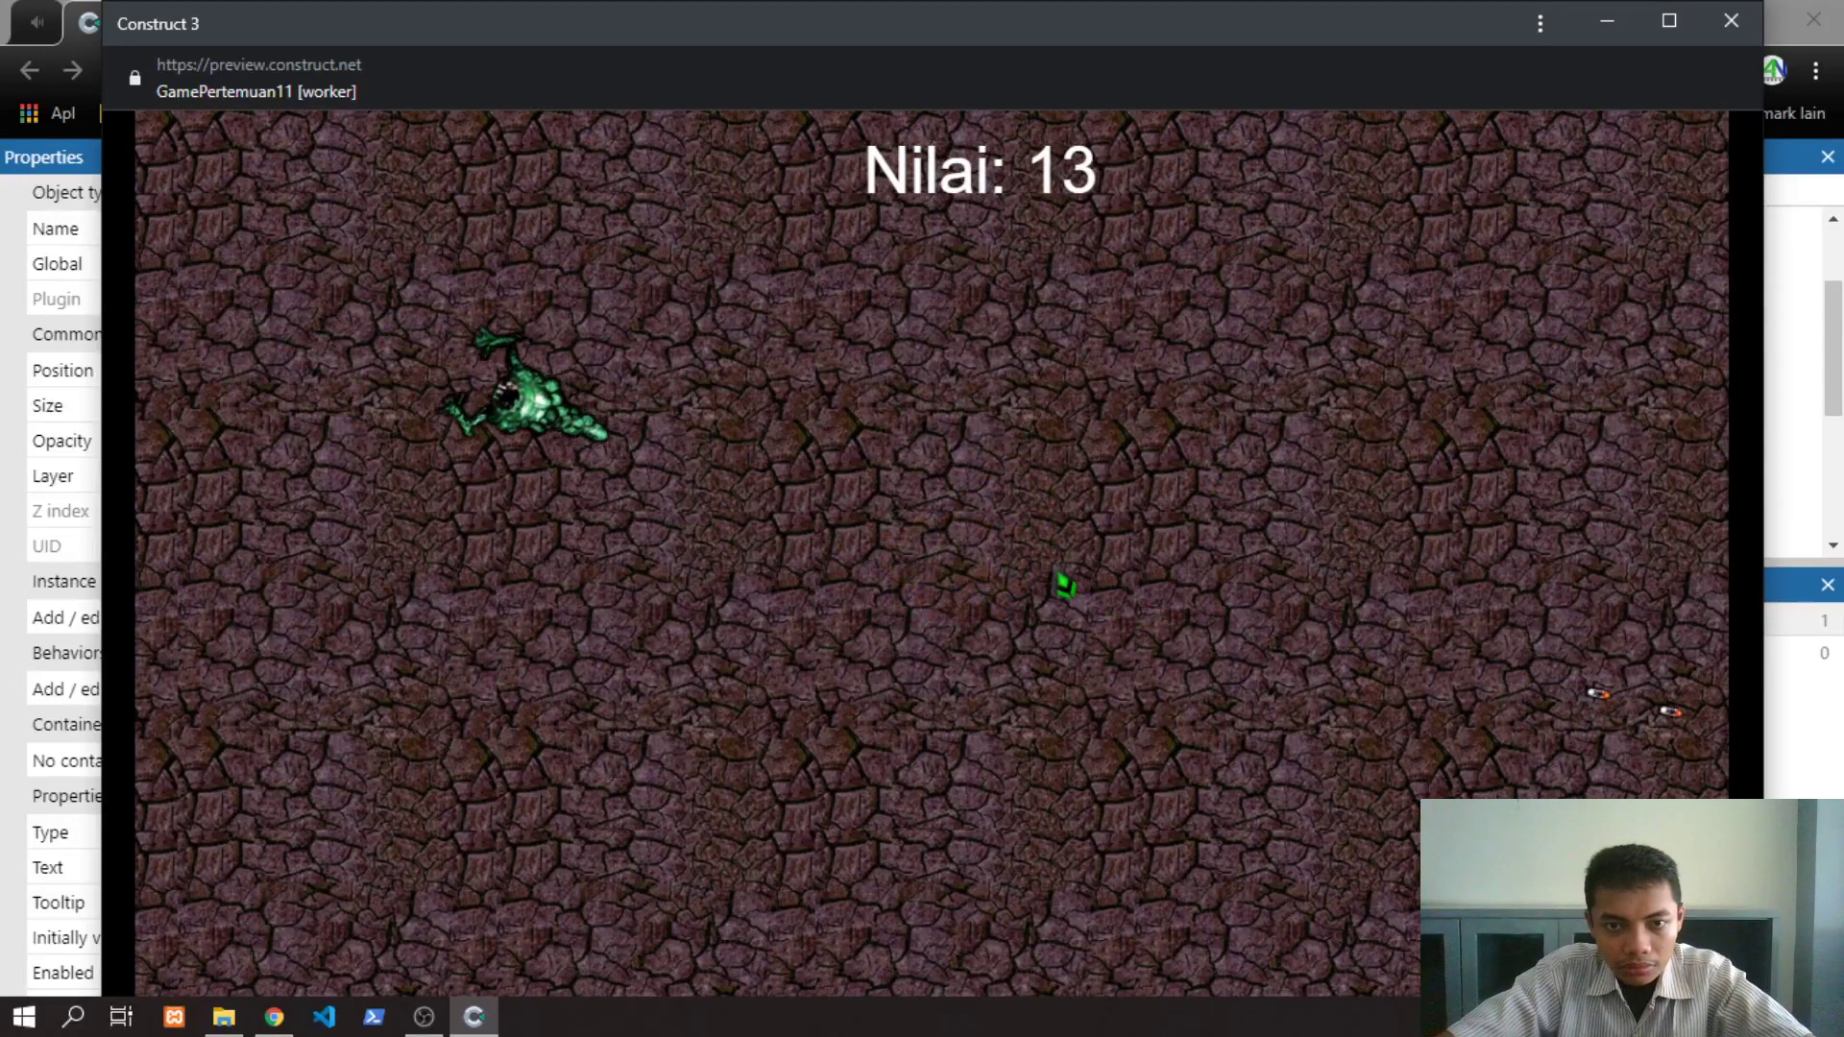
pyautogui.click(1732, 22)
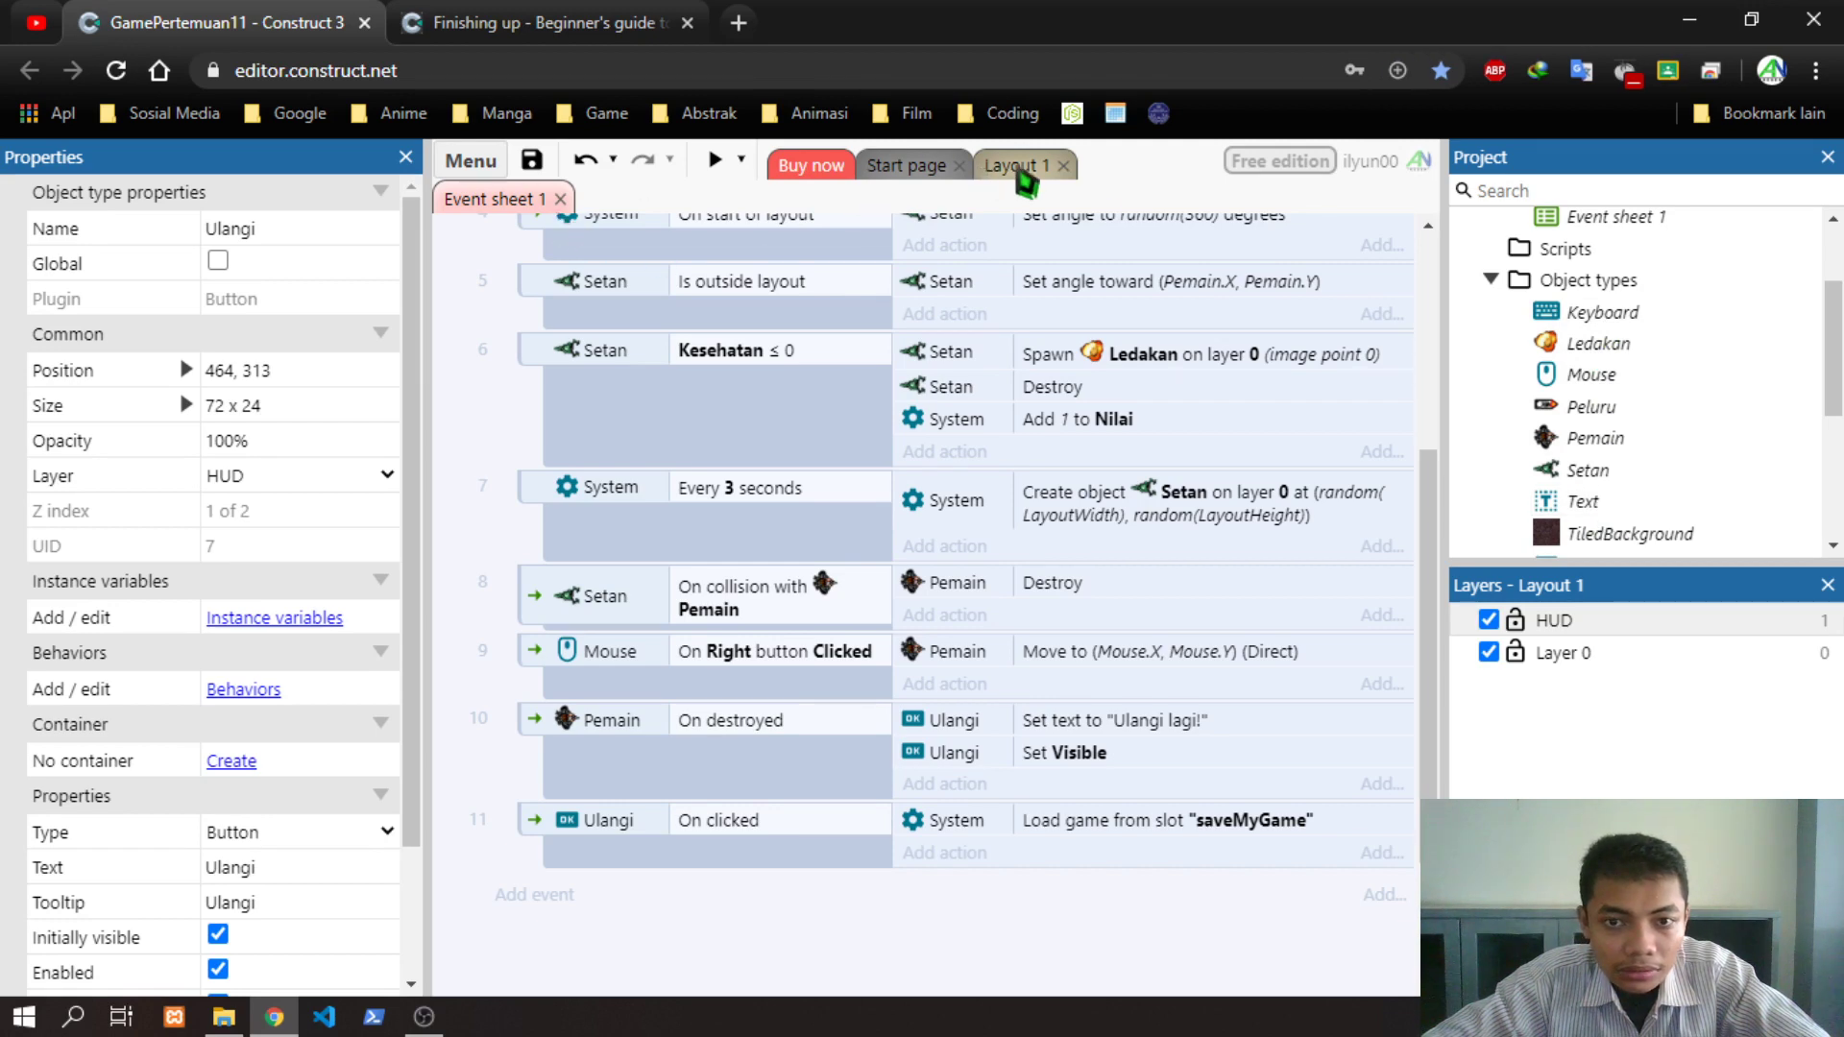
# In Layout 1, enlarge the Ulangi button on the HUD layer to about 154 x 63 and move it to about 608, 294
pyautogui.click(1011, 165)
pyautogui.click(1601, 624)
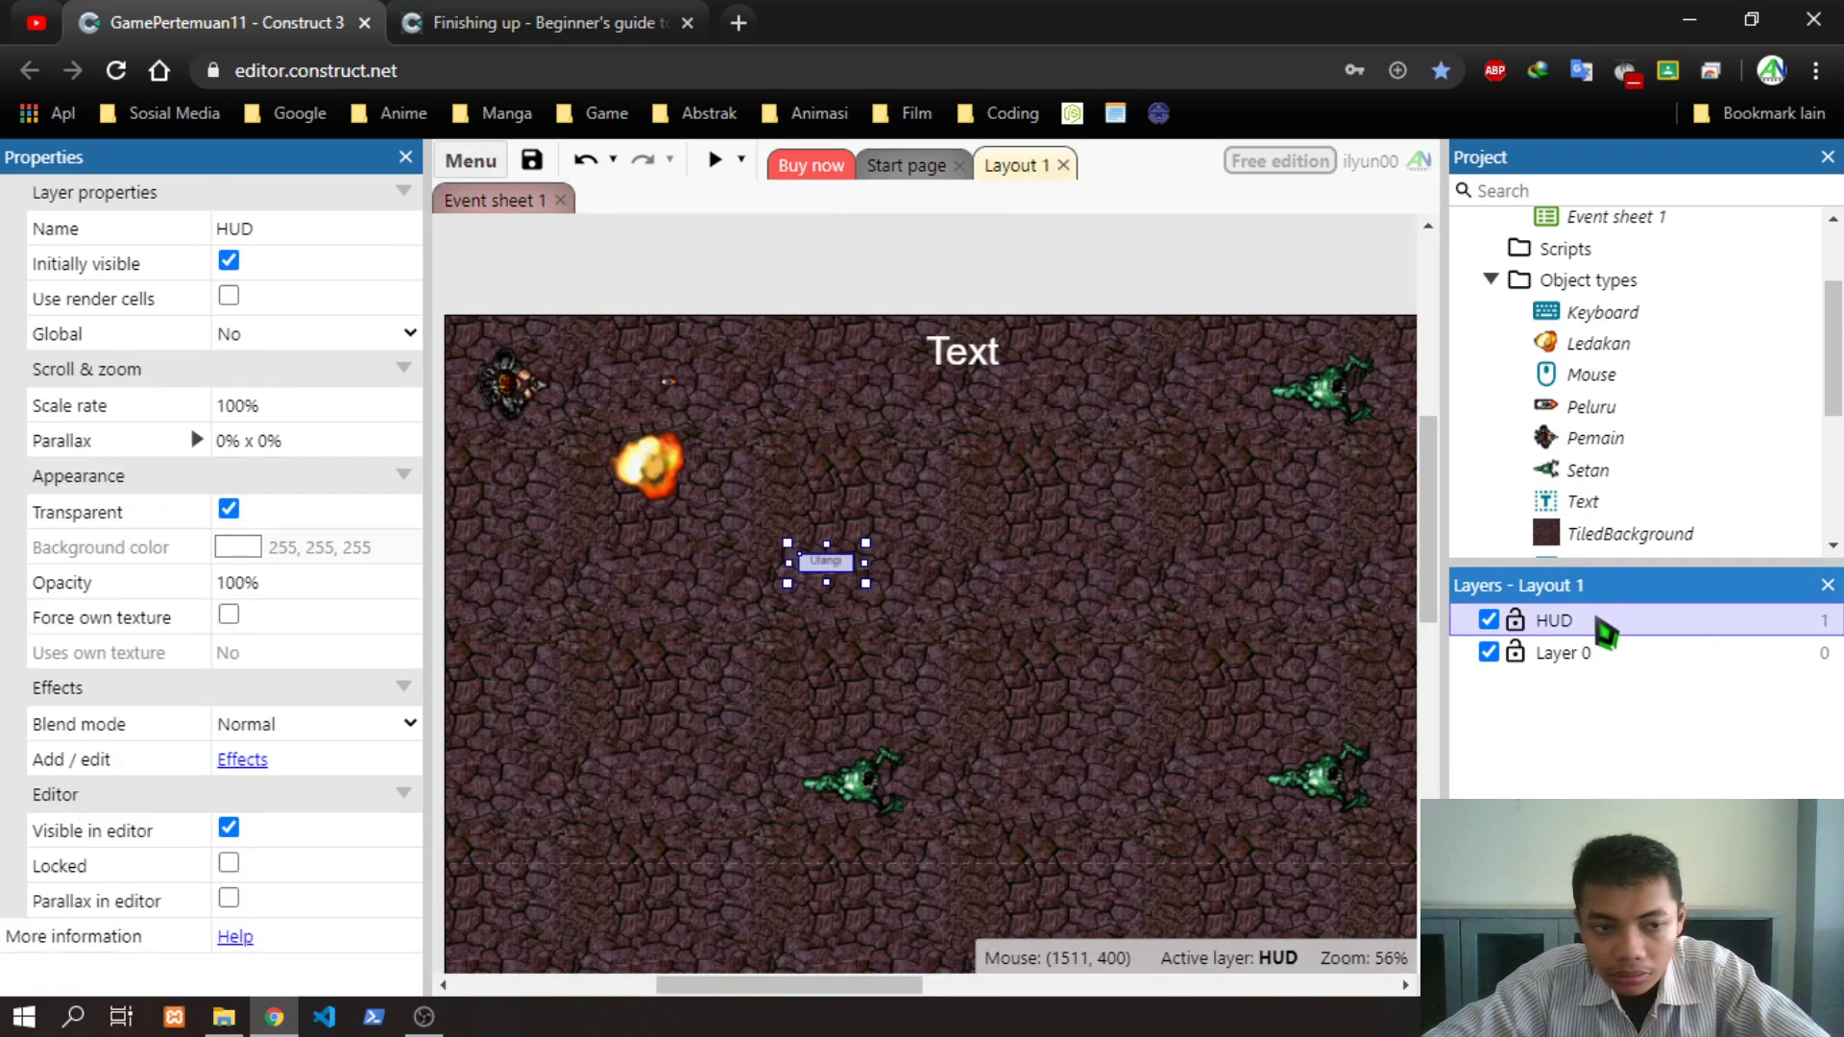
pyautogui.rightClick(1166, 505)
pyautogui.click(828, 577)
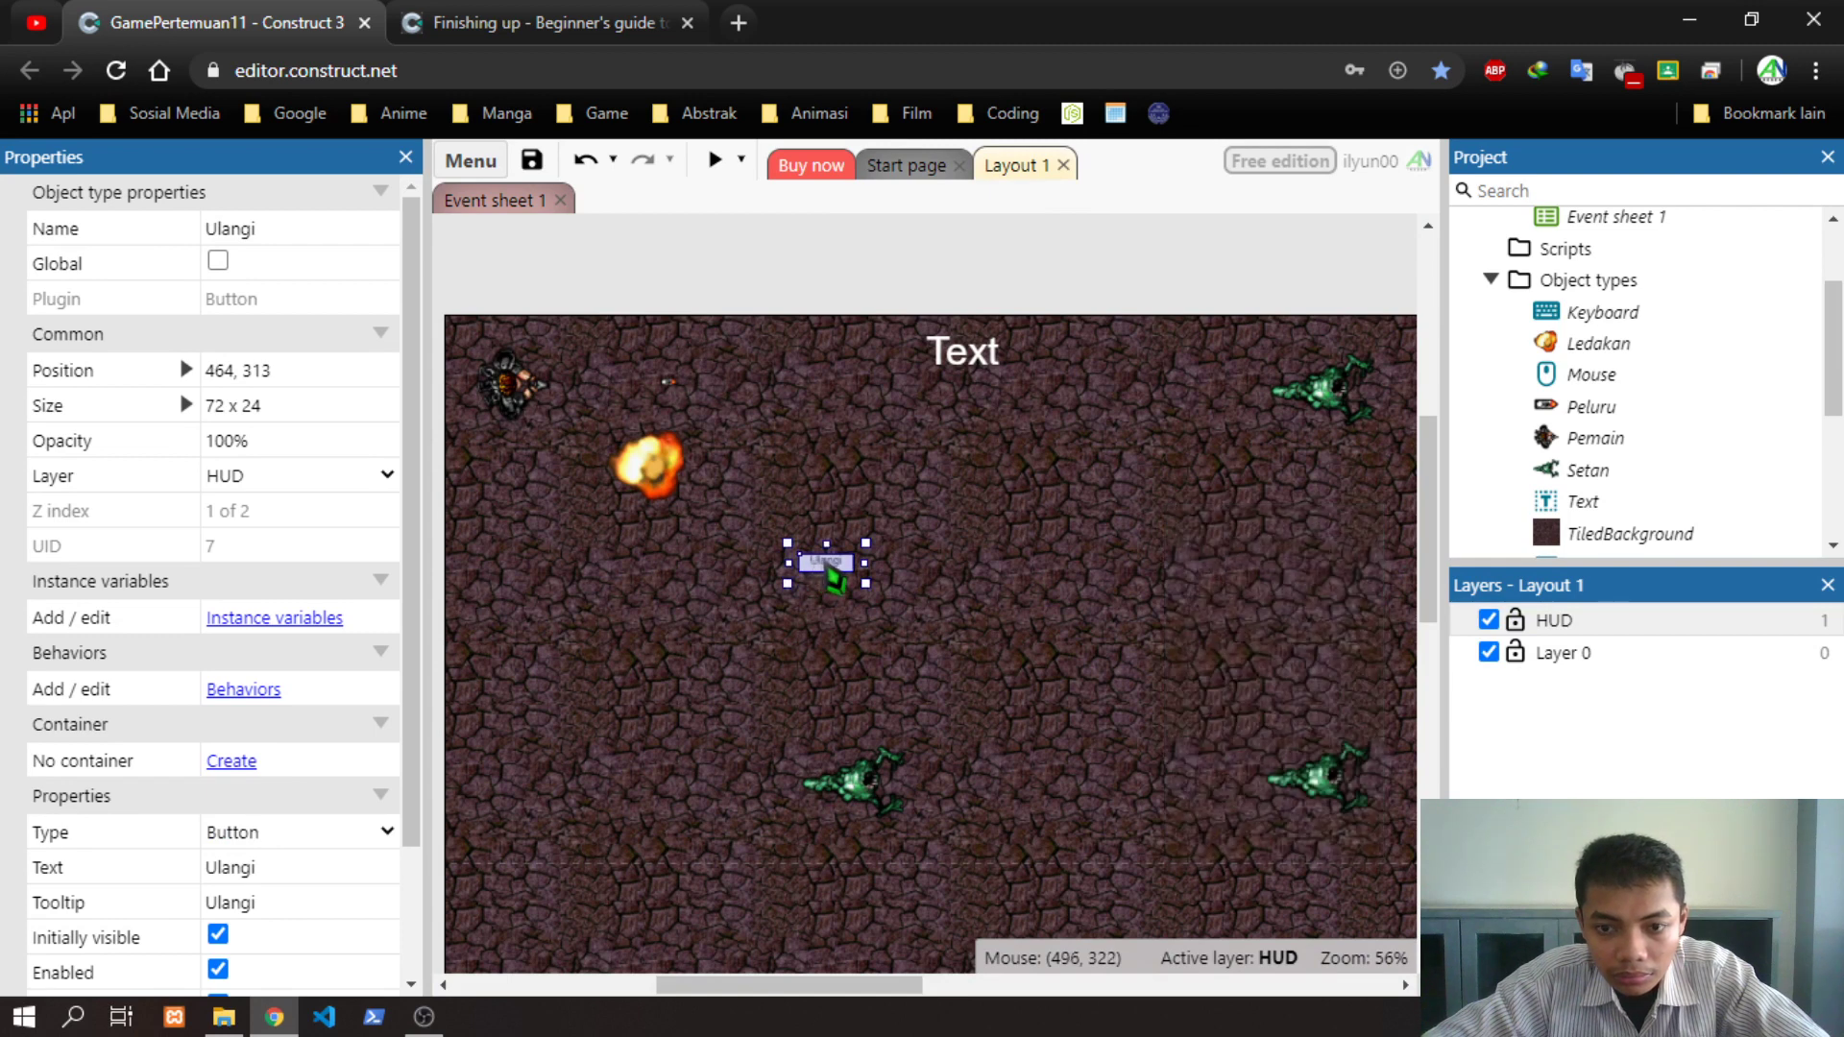
pyautogui.moveTo(834, 577); pyautogui.dragTo(979, 648)
pyautogui.moveTo(844, 989); pyautogui.dragTo(851, 989)
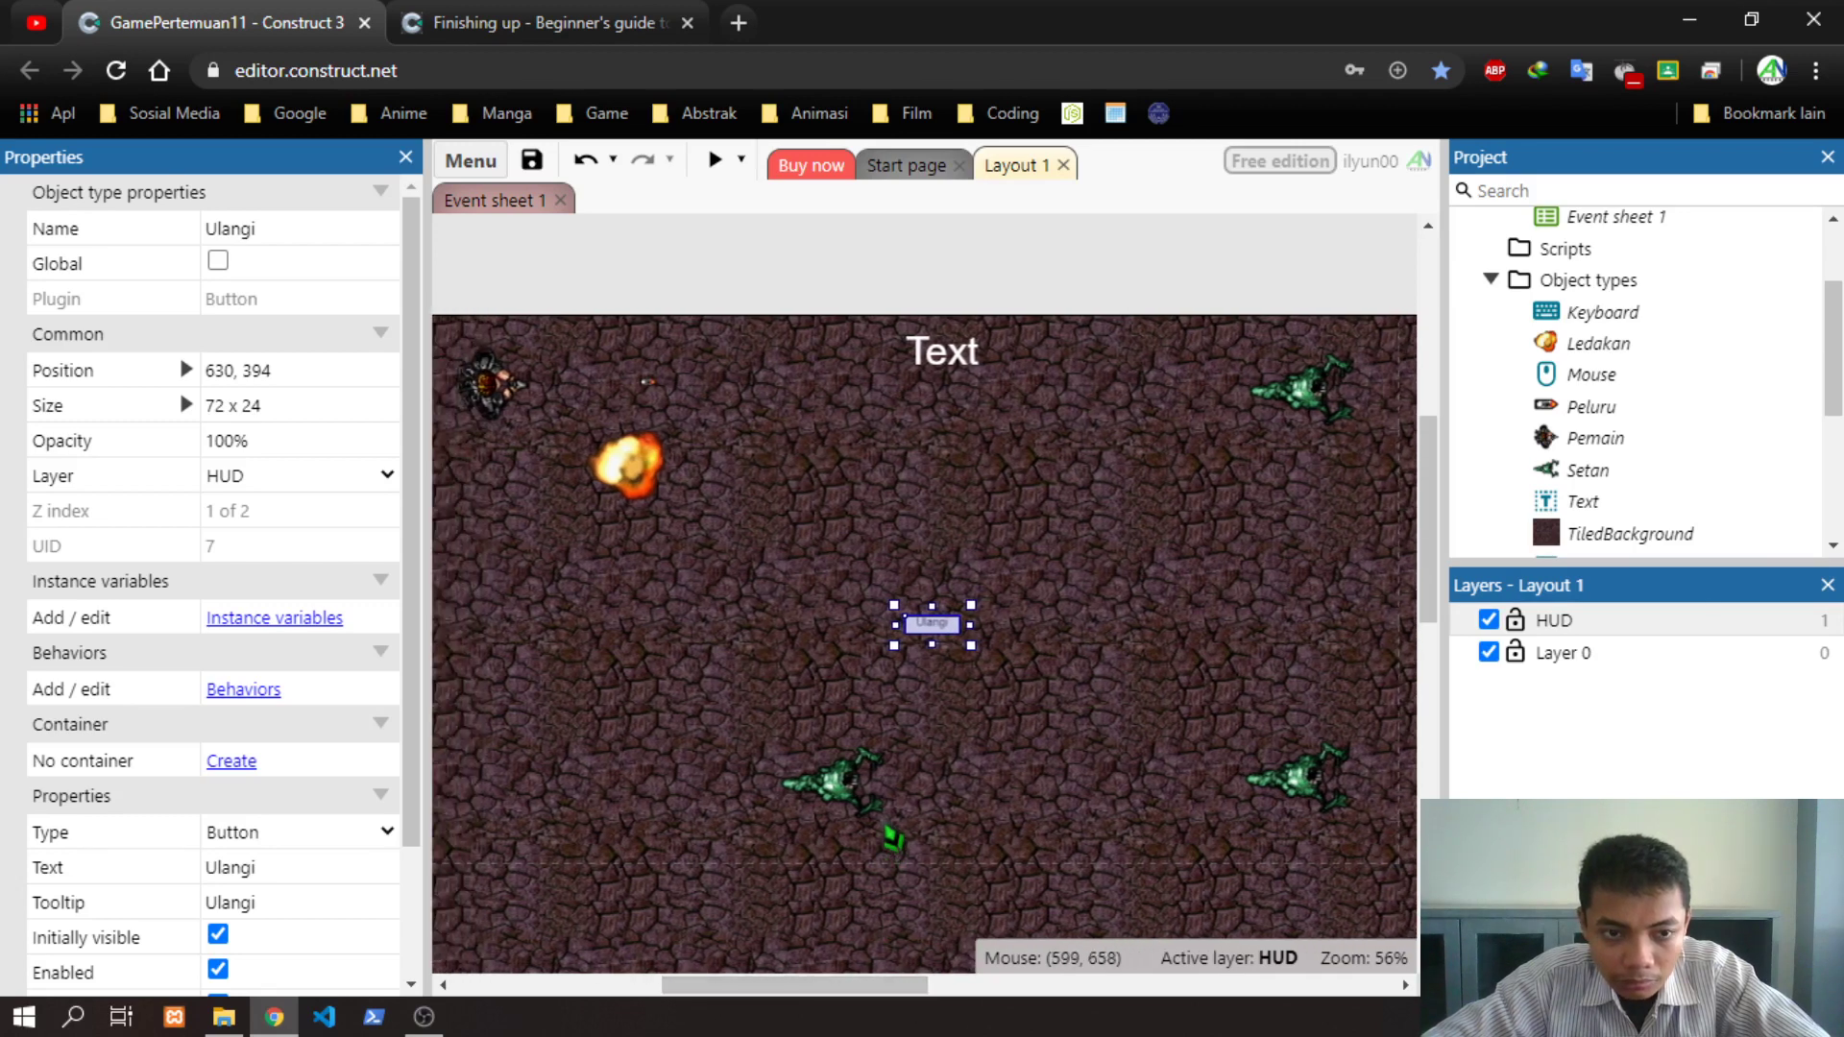
pyautogui.keyDown('ctrl'); pyautogui.scroll(-1, 984, 693); pyautogui.keyUp('ctrl')
pyautogui.moveTo(949, 649); pyautogui.dragTo(1025, 547)
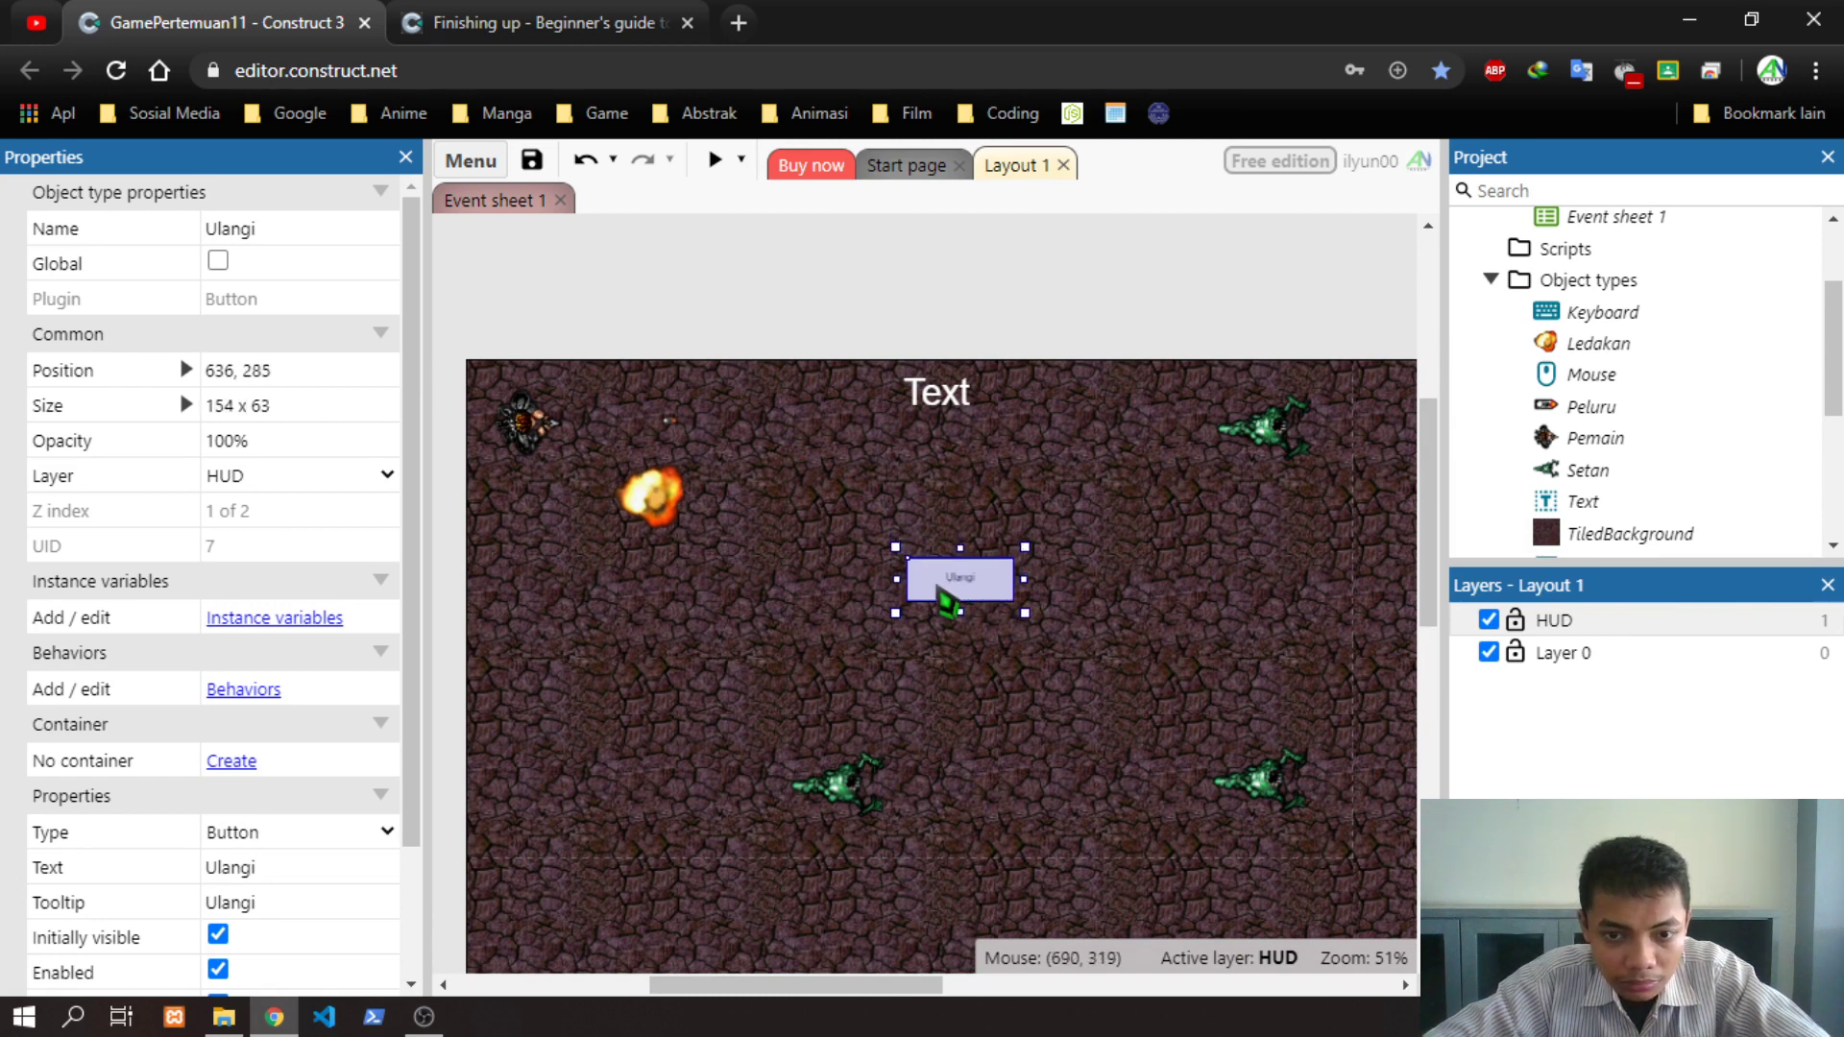
pyautogui.moveTo(946, 601); pyautogui.dragTo(928, 607)
pyautogui.scroll(-2, 149, 778)
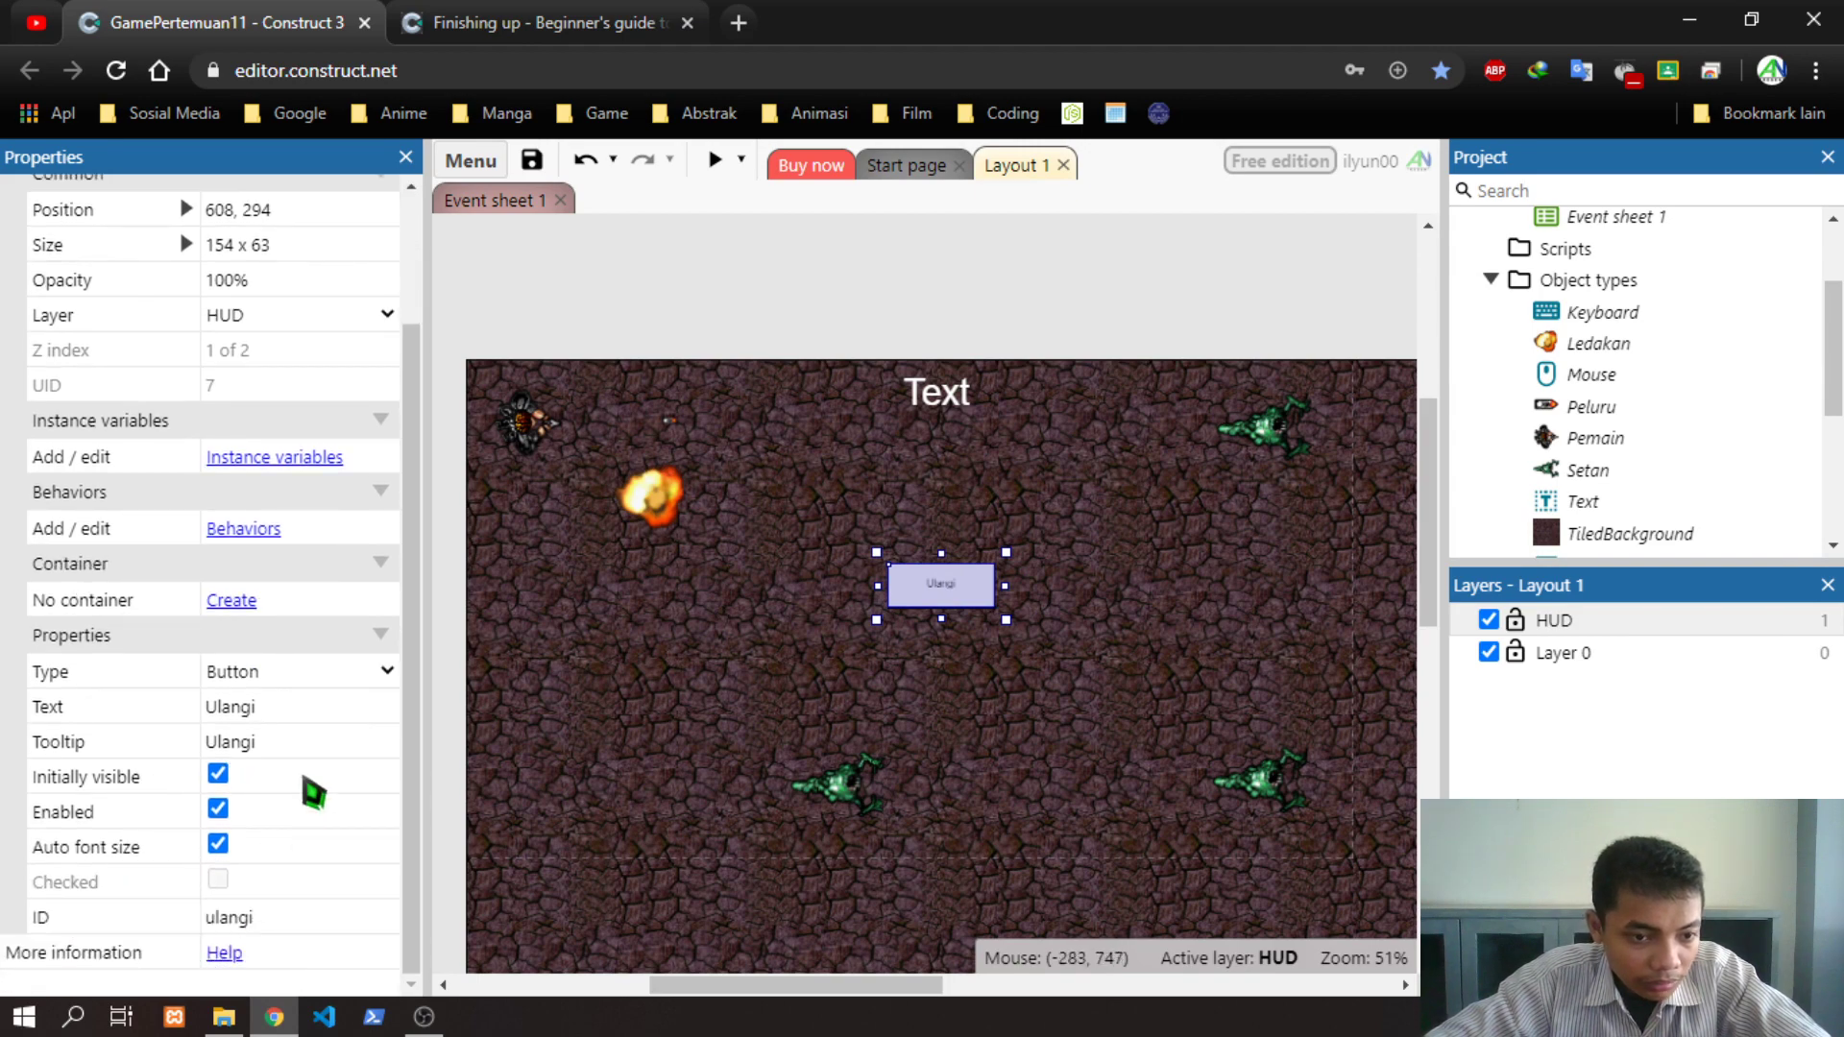
pyautogui.click(231, 602)
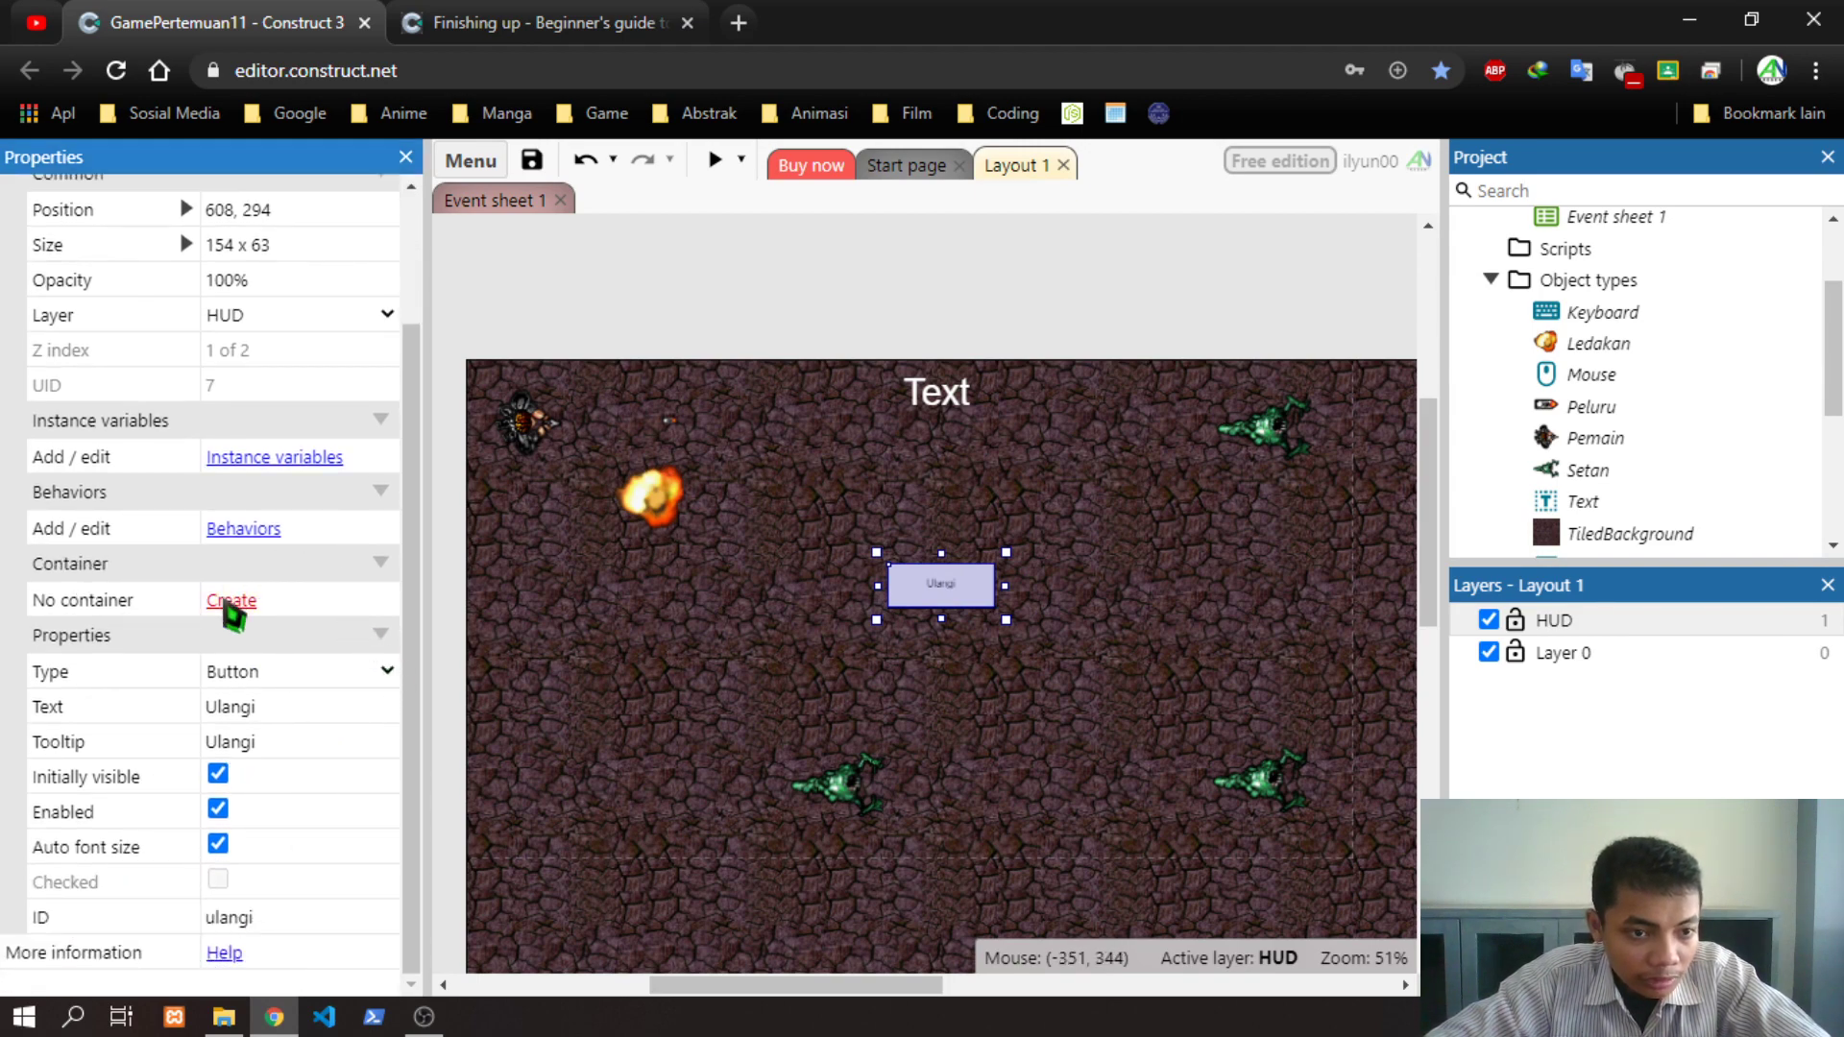
pyautogui.click(1242, 316)
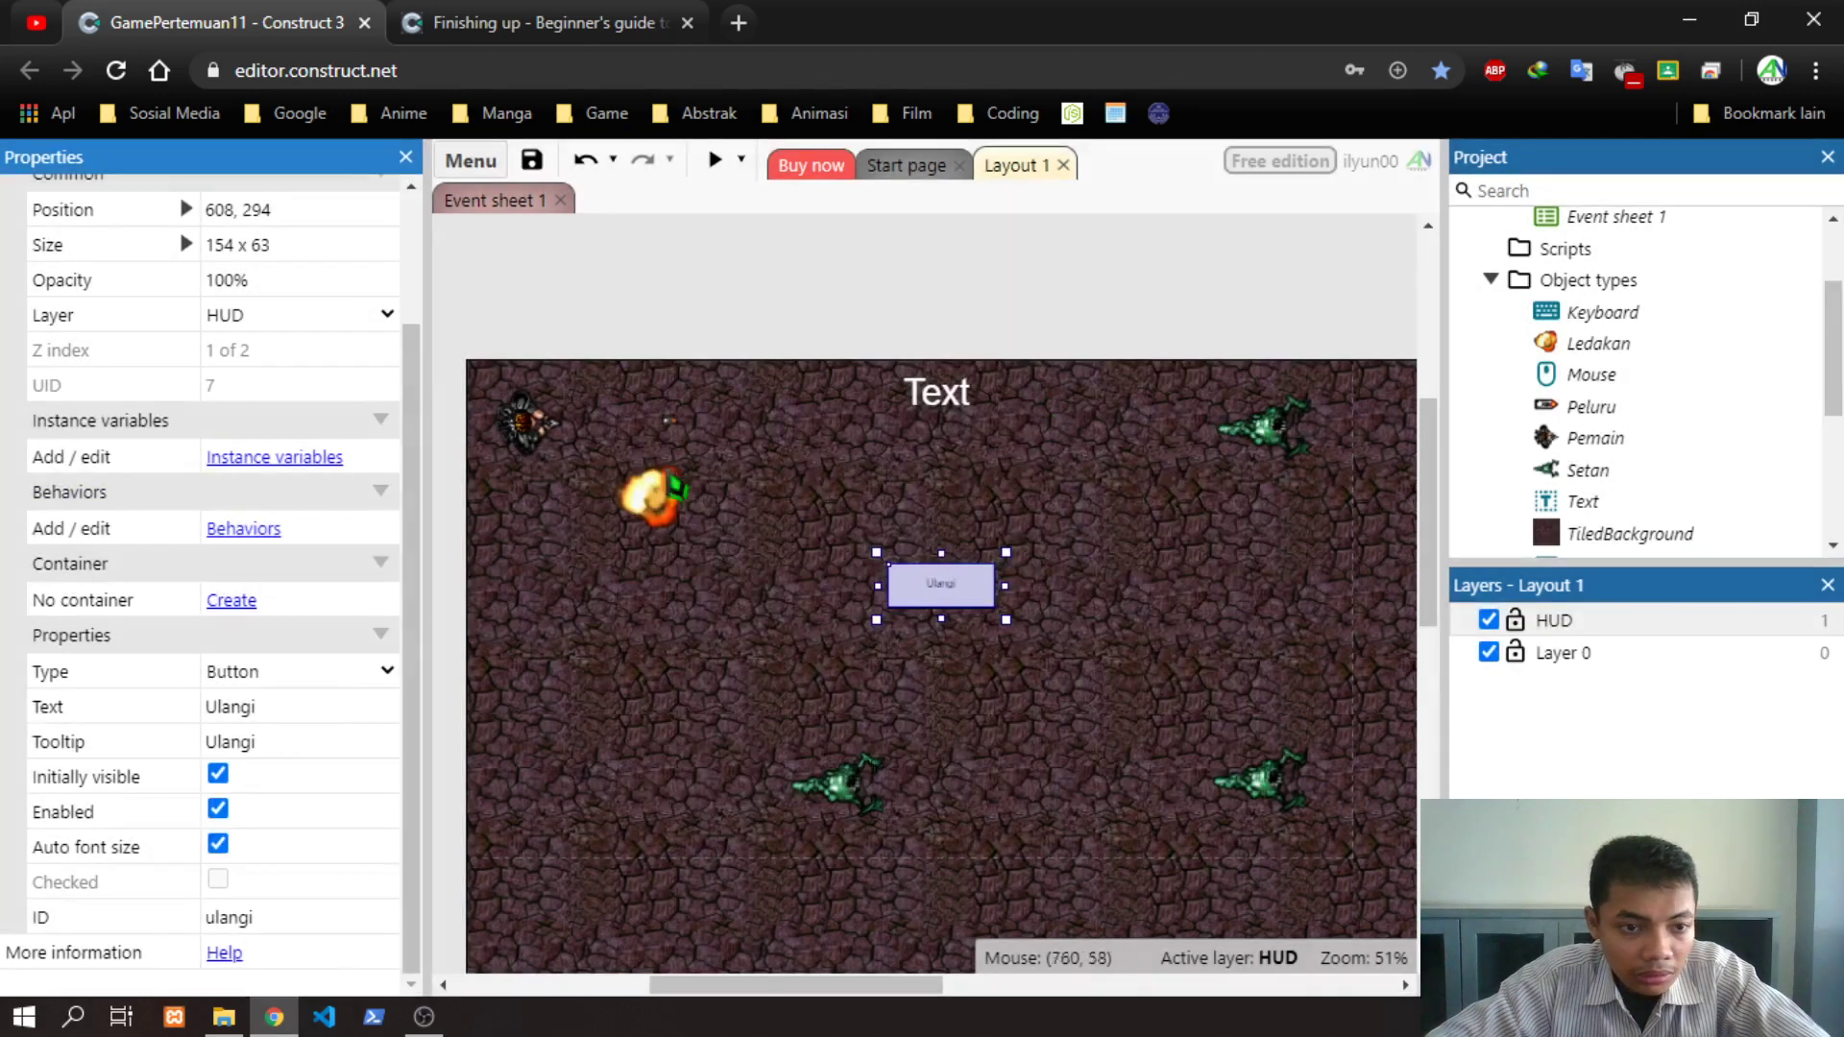
pyautogui.scroll(3, 214, 504)
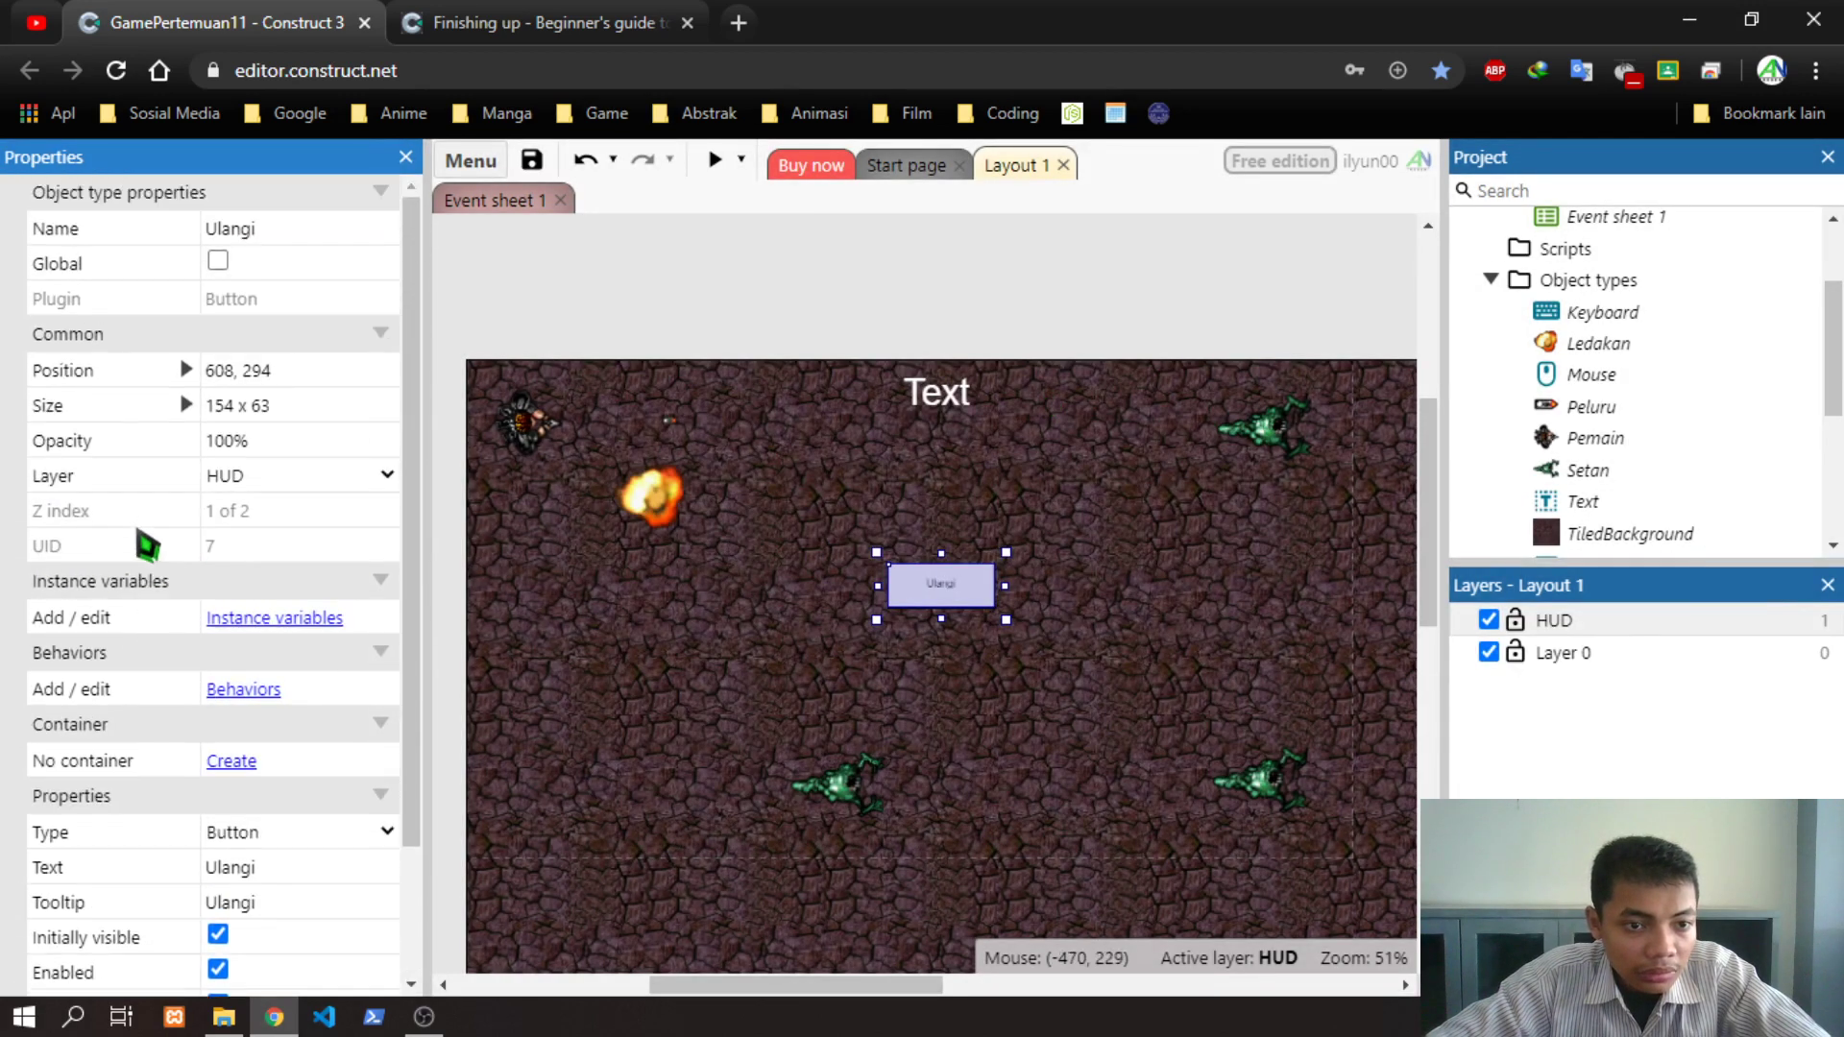
# Start inserting a new object on the HUD layer and look through the available plugins
pyautogui.click(1566, 623)
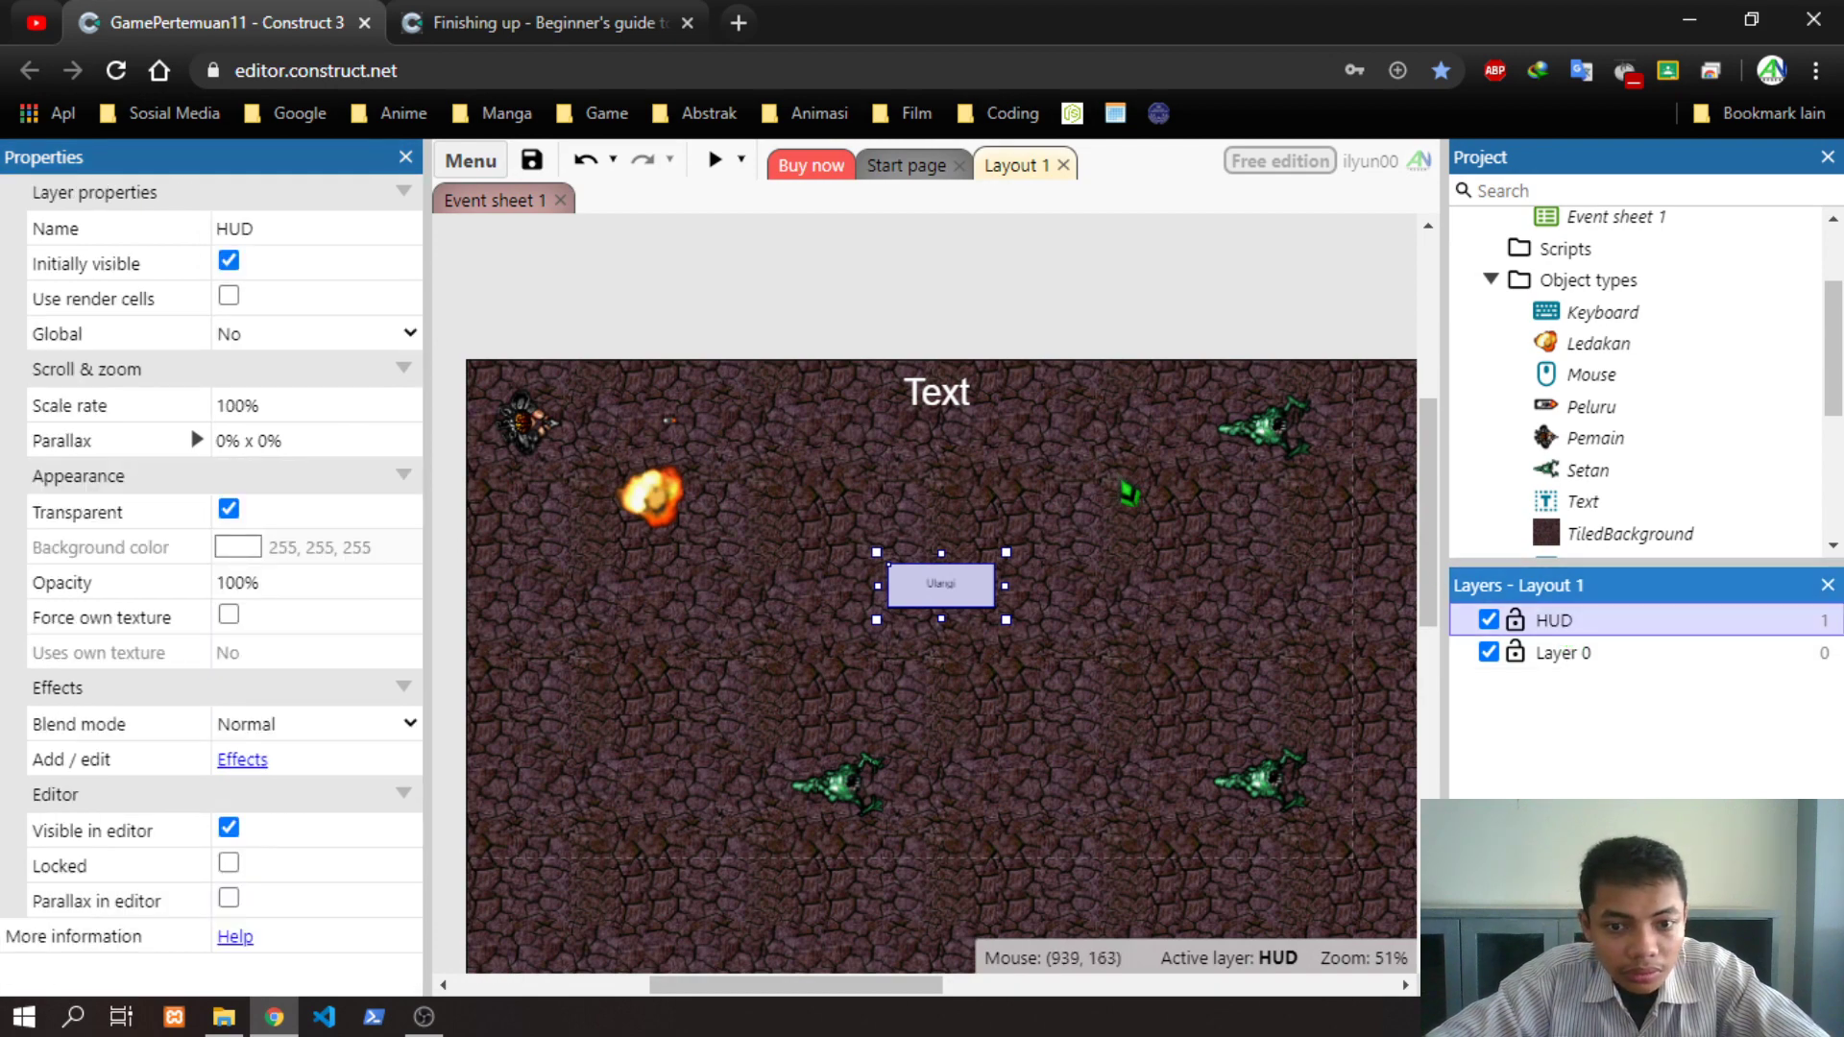
pyautogui.rightClick(1126, 491)
pyautogui.click(1212, 496)
pyautogui.scroll(-5, 1092, 583)
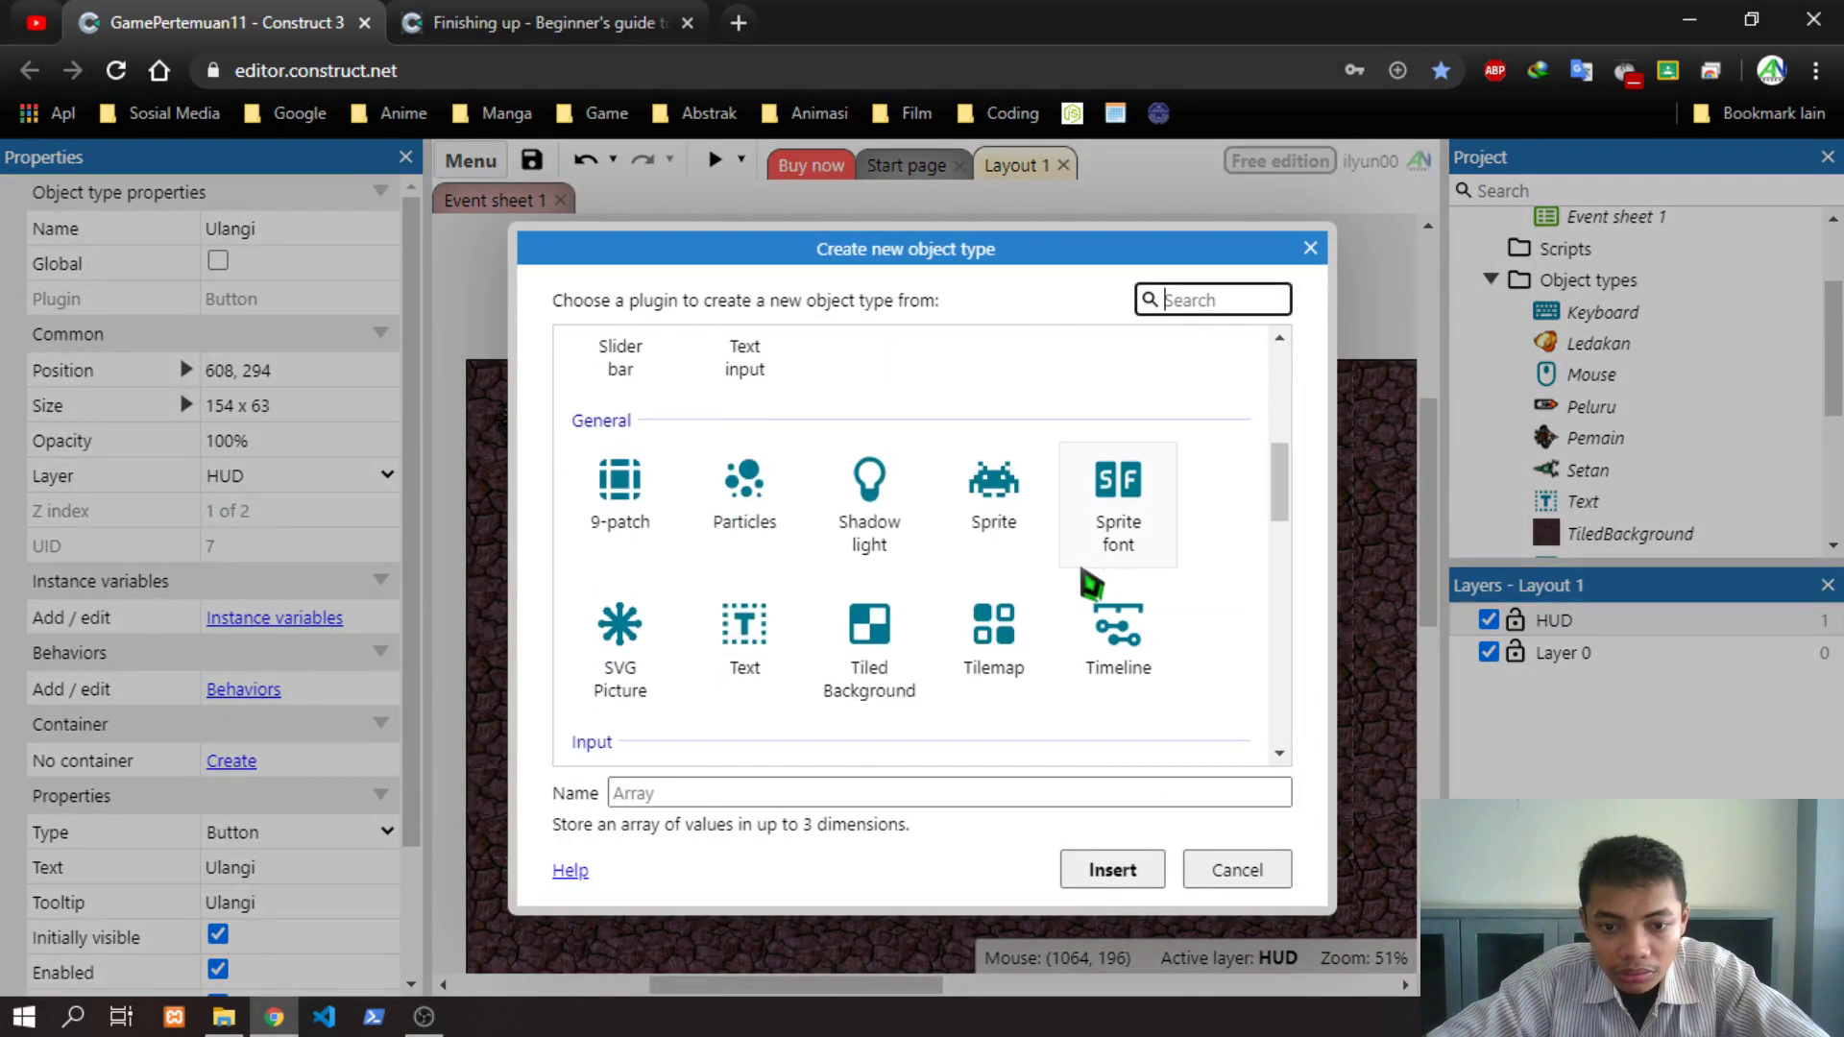
pyautogui.scroll(1, 1052, 587)
pyautogui.scroll(-1, 1050, 585)
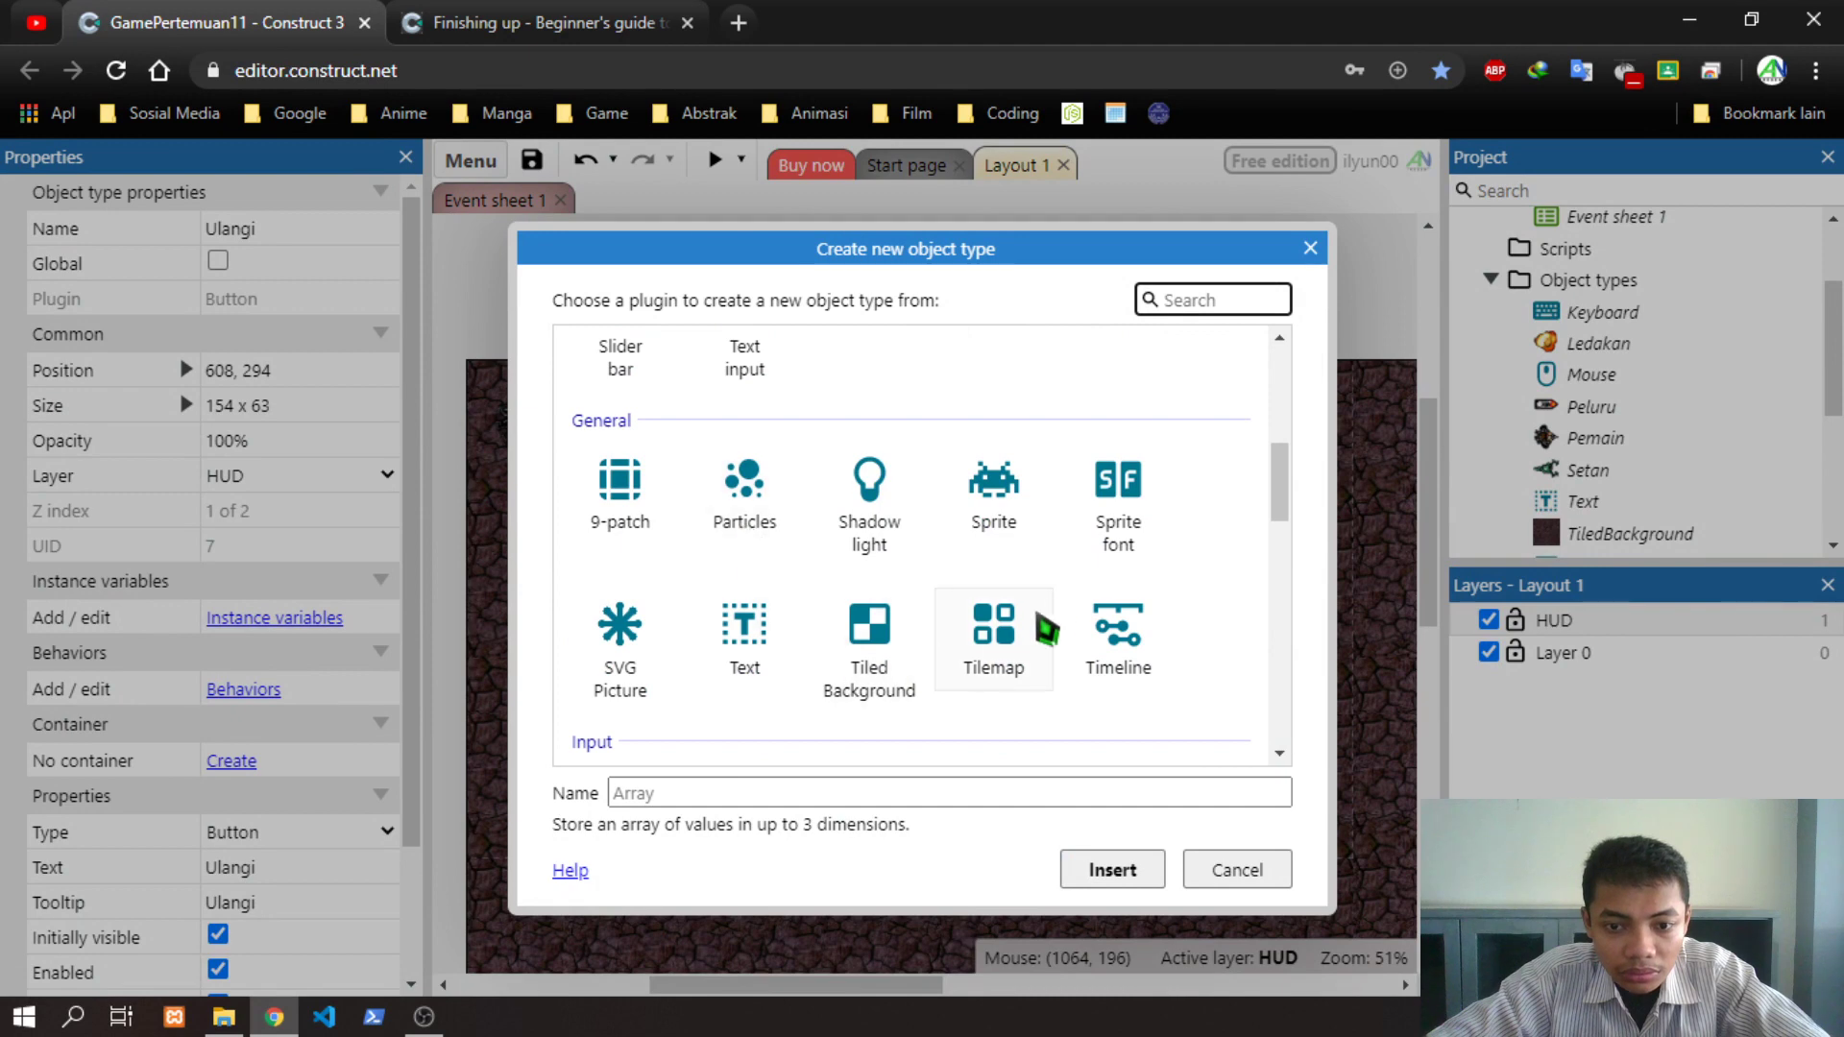
pyautogui.scroll(3, 1032, 597)
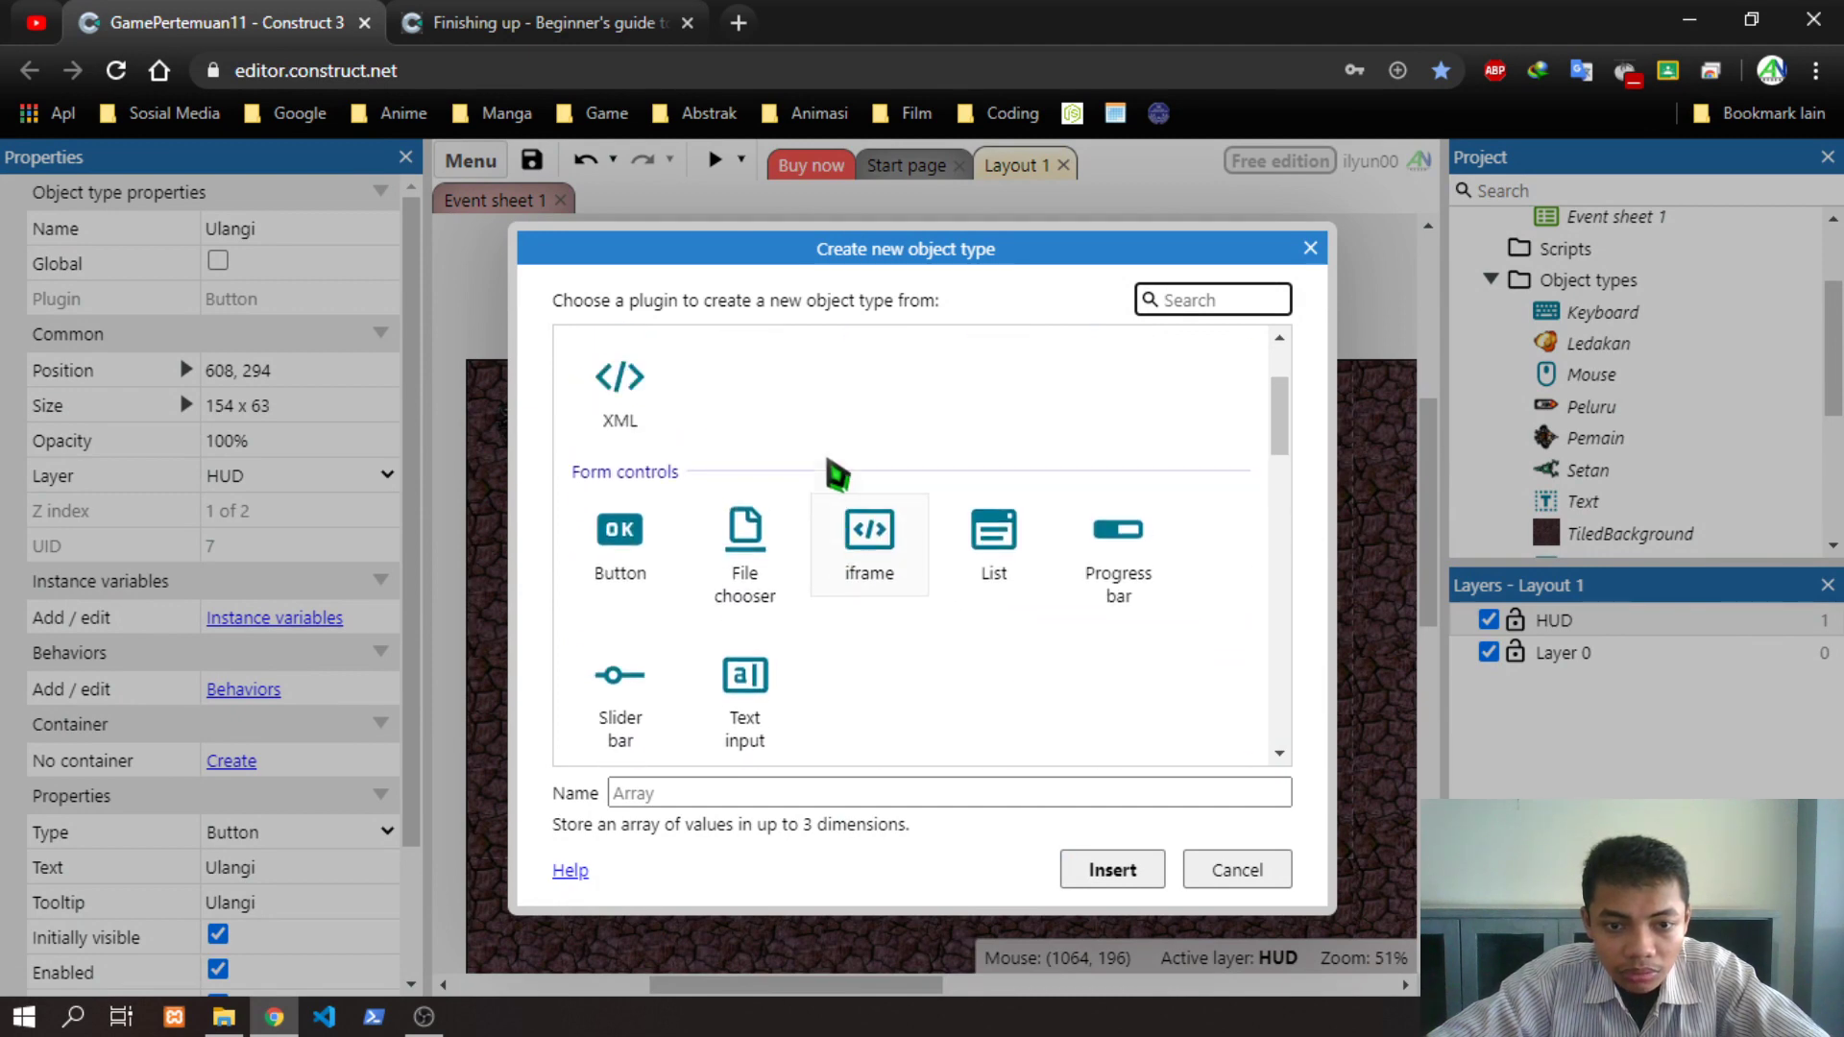
pyautogui.click(37, 21)
pyautogui.click(199, 21)
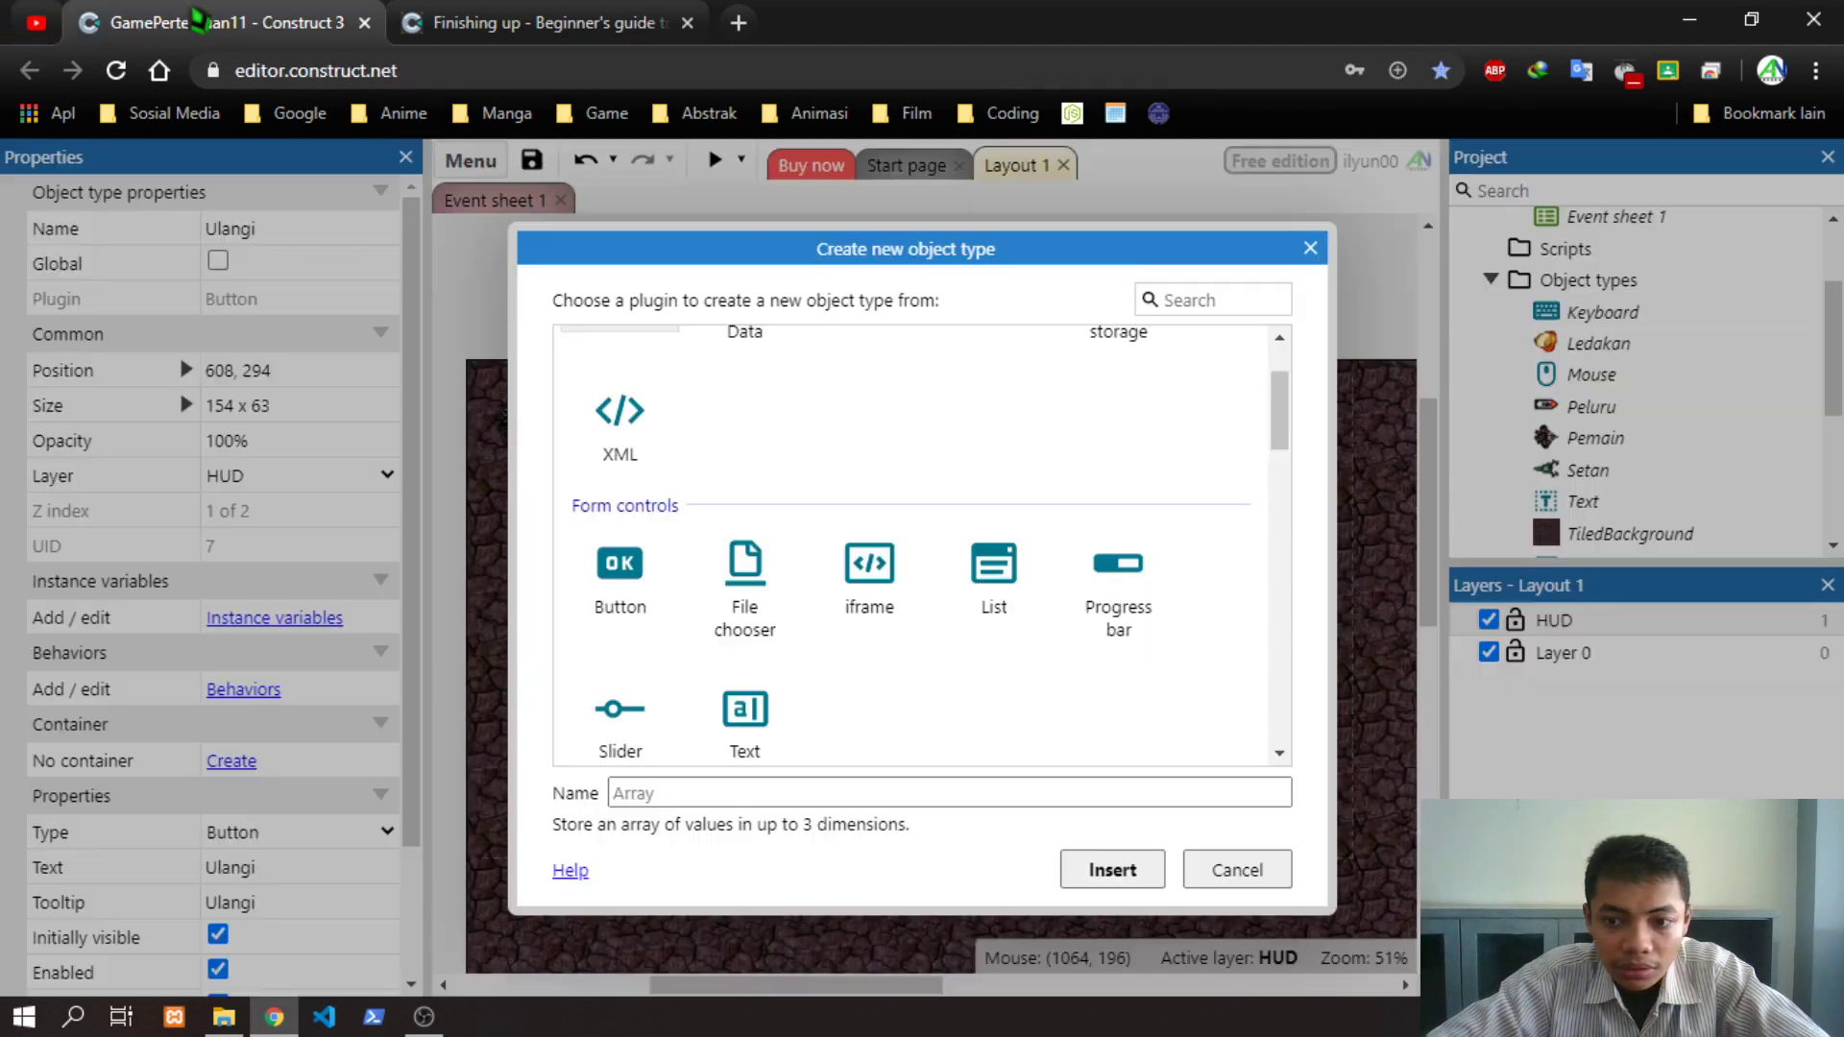
pyautogui.click(39, 21)
pyautogui.click(205, 21)
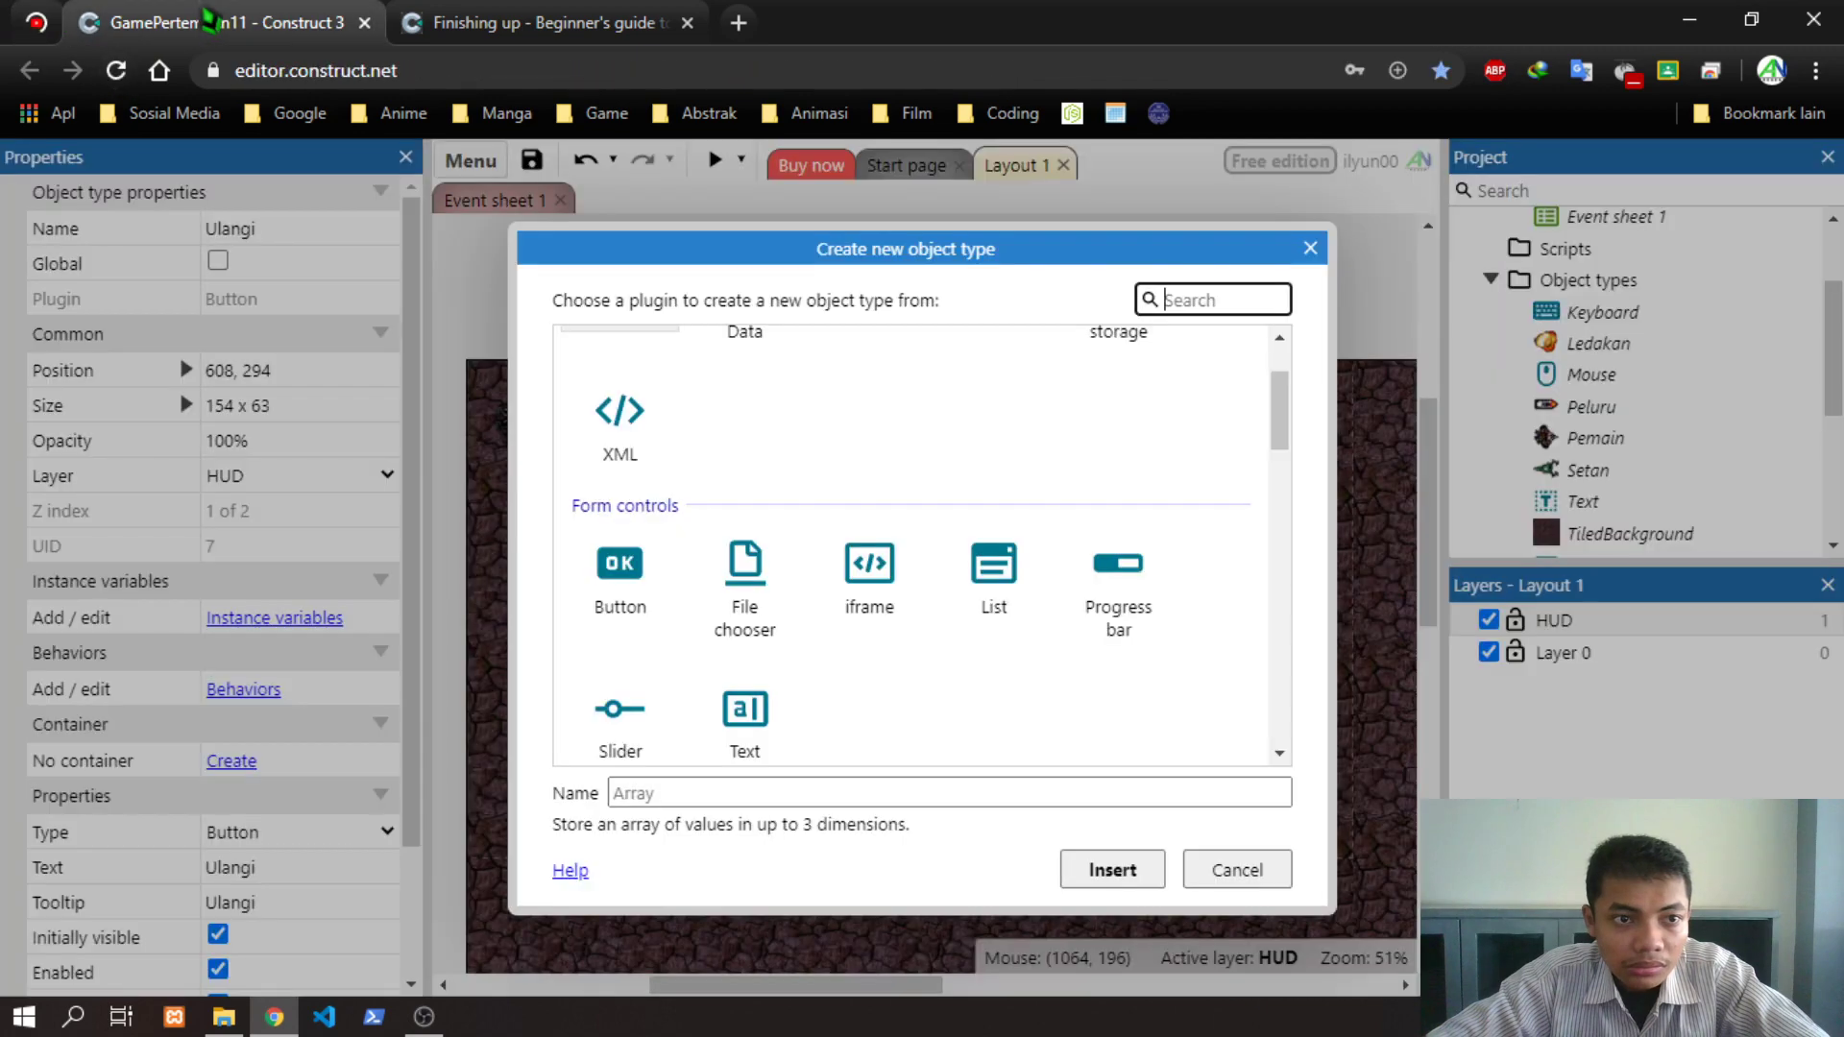
# Choose the Button plugin and place the new button beside the Text object at about 890, 24
pyautogui.scroll(2, 939, 522)
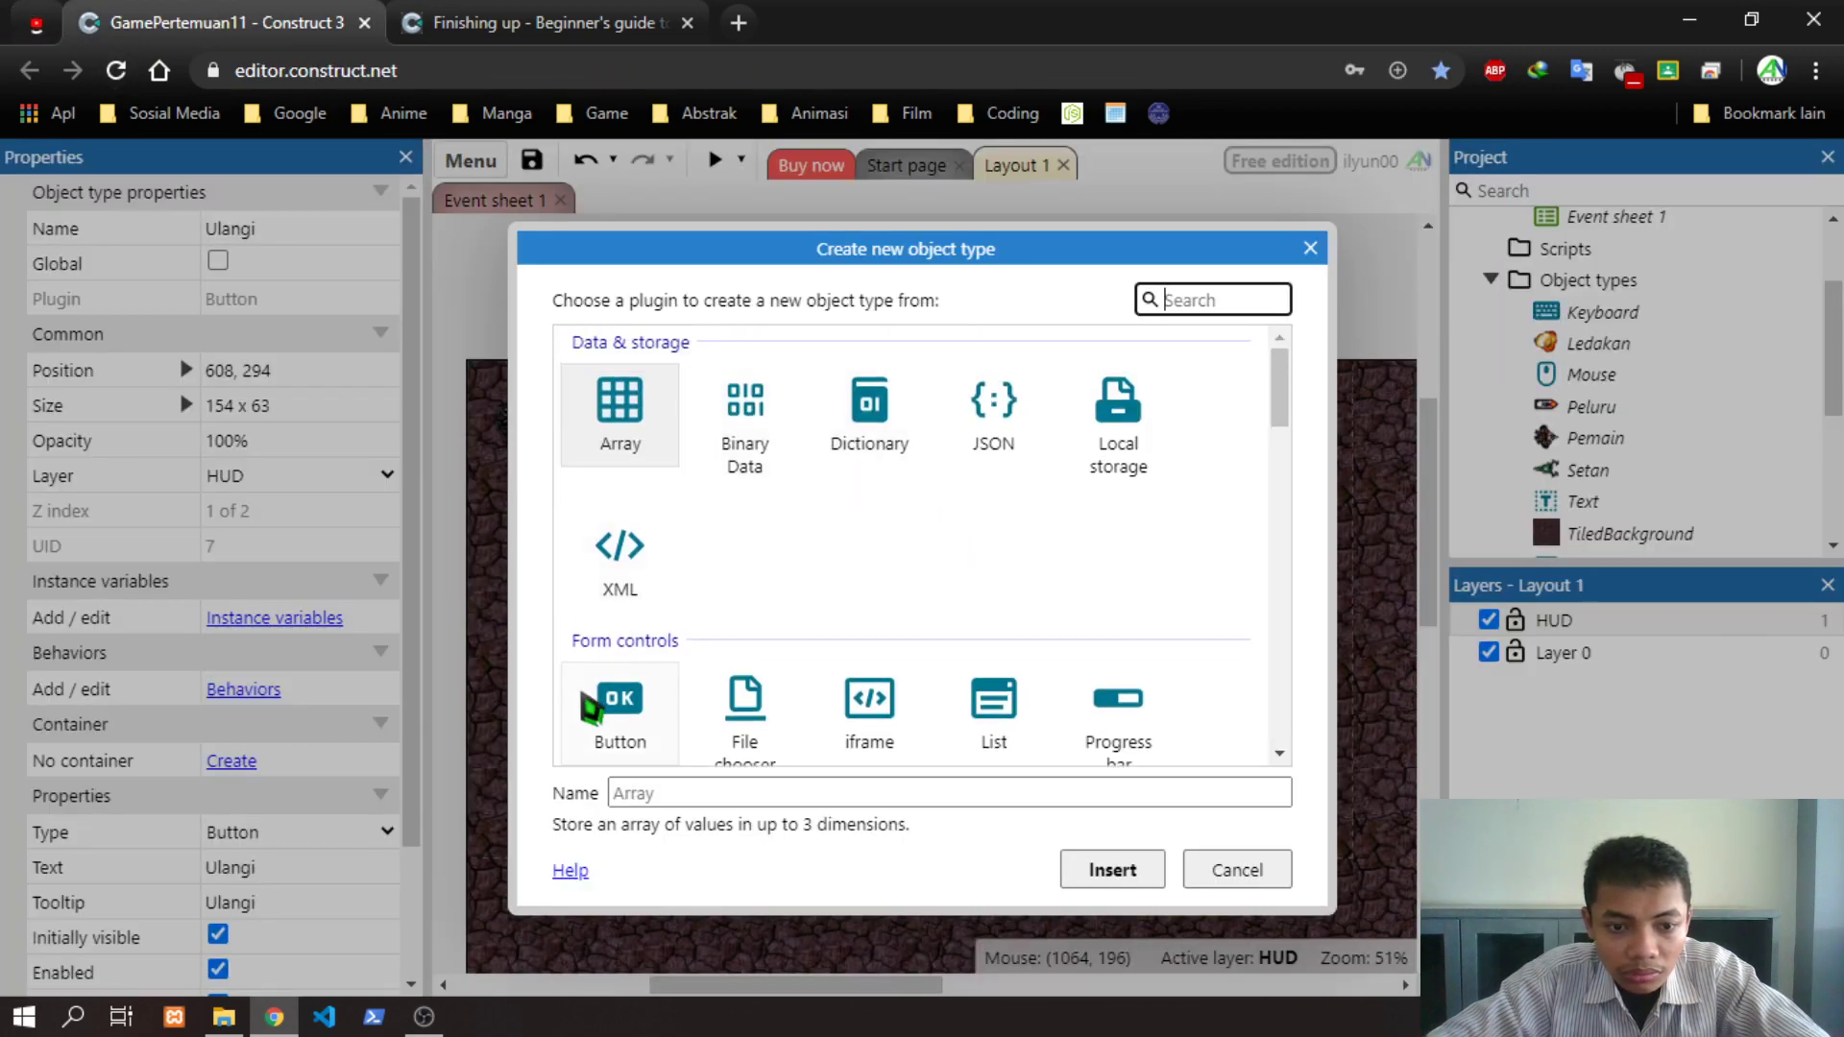
pyautogui.click(612, 735)
pyautogui.doubleClick(612, 735)
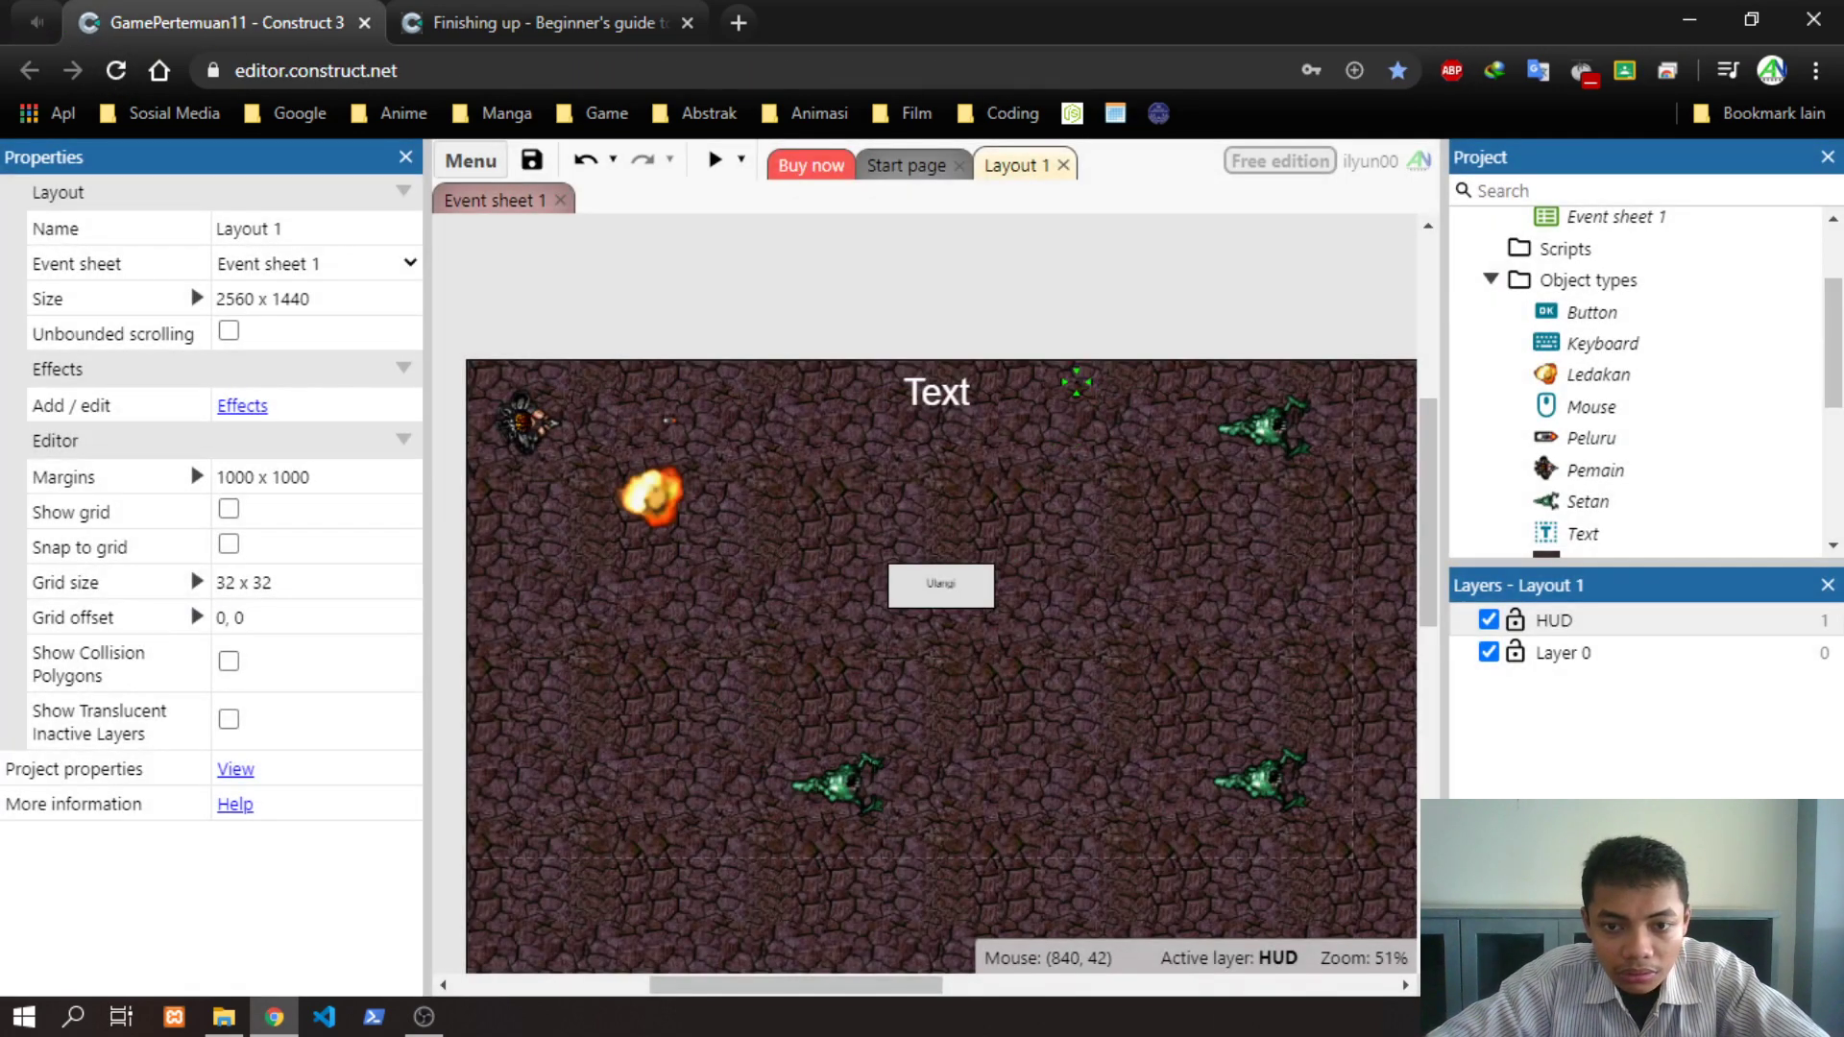
pyautogui.click(1084, 378)
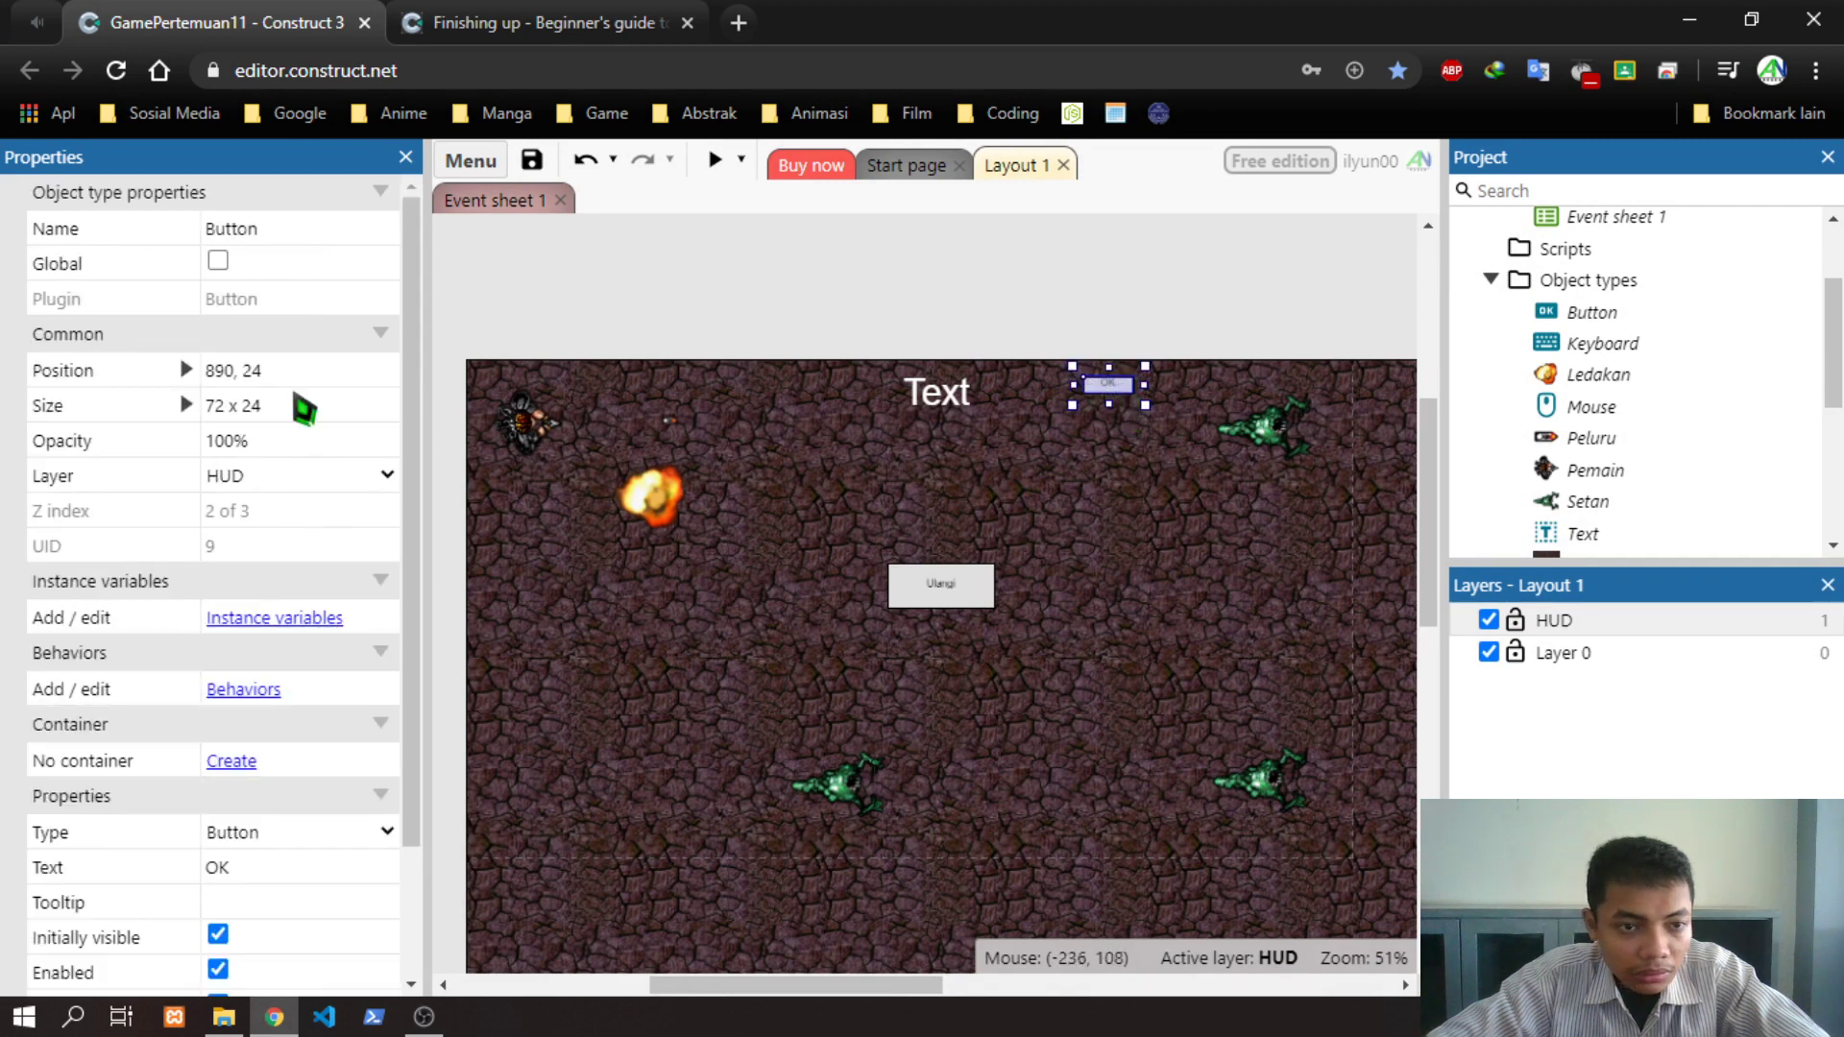
# Rename the new button object as Pause
pyautogui.scroll(-2, 291, 614)
pyautogui.scroll(2, 298, 500)
pyautogui.click(283, 239)
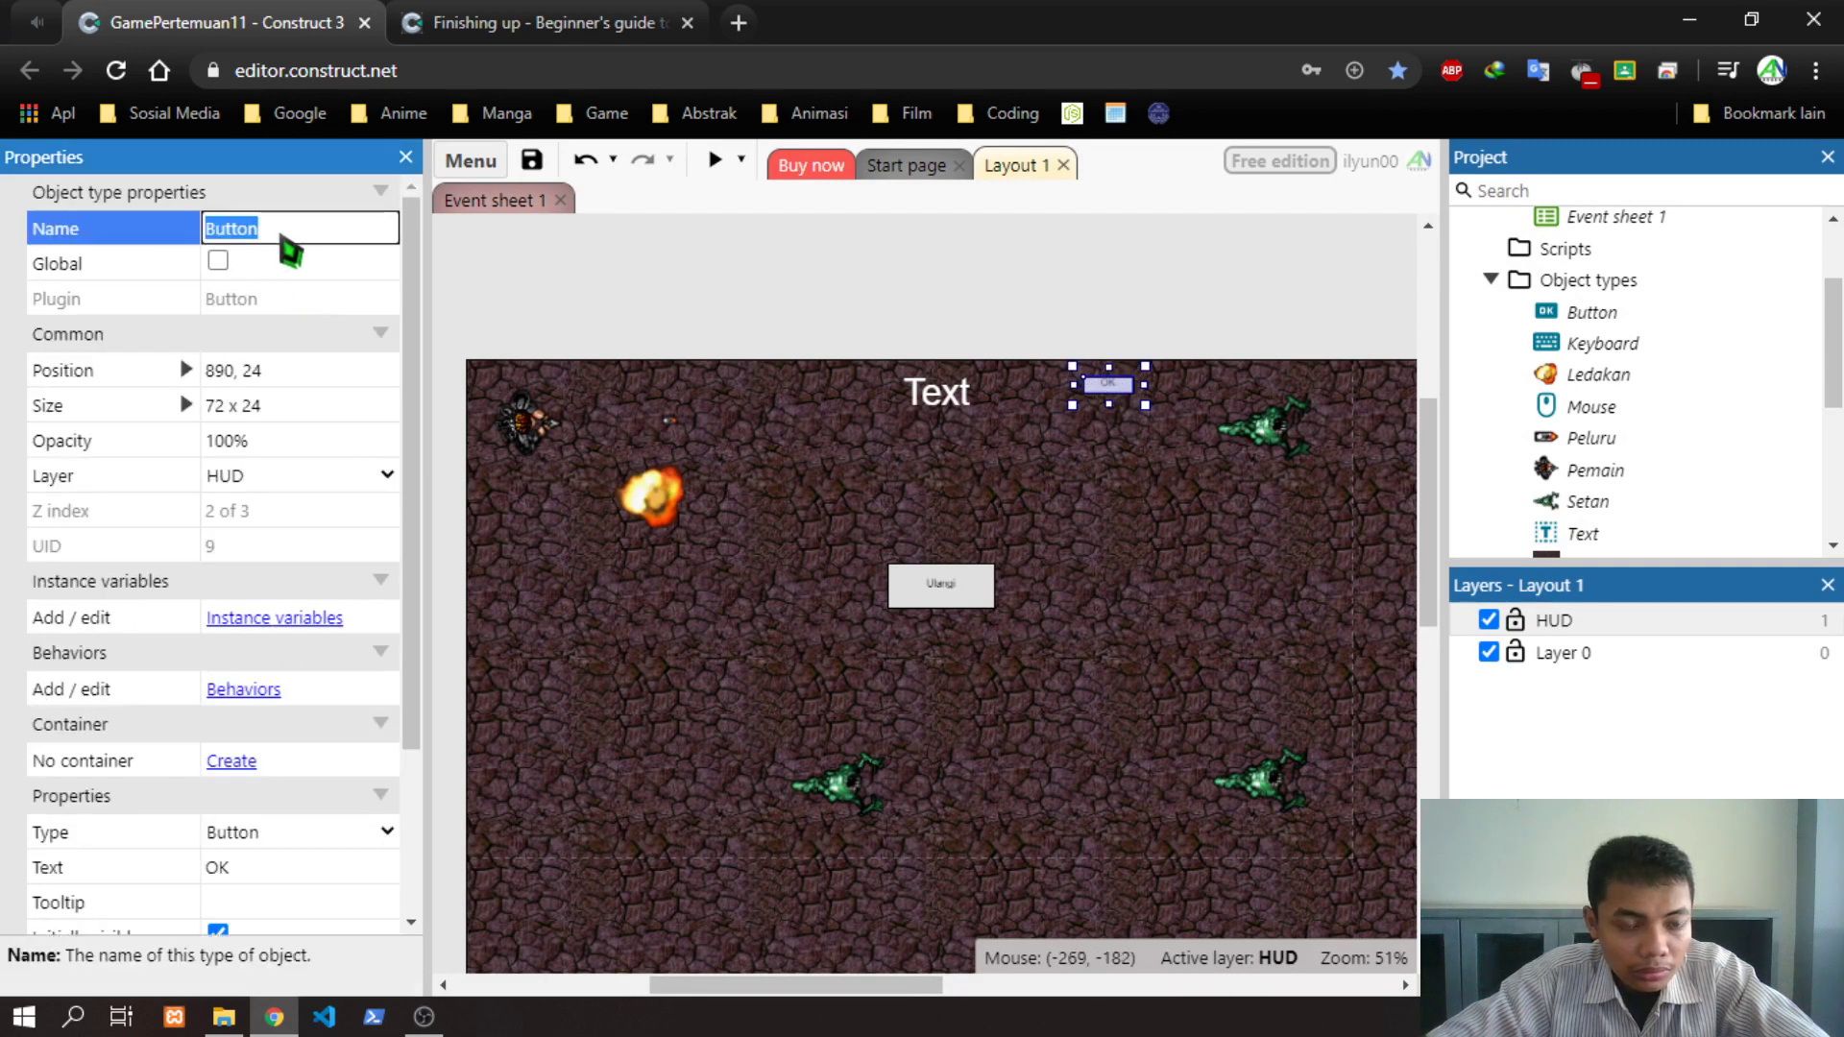
pyautogui.write('Sav')
pyautogui.press('BackSpace')
pyautogui.press('BackSpace')
pyautogui.press('BackSpace')
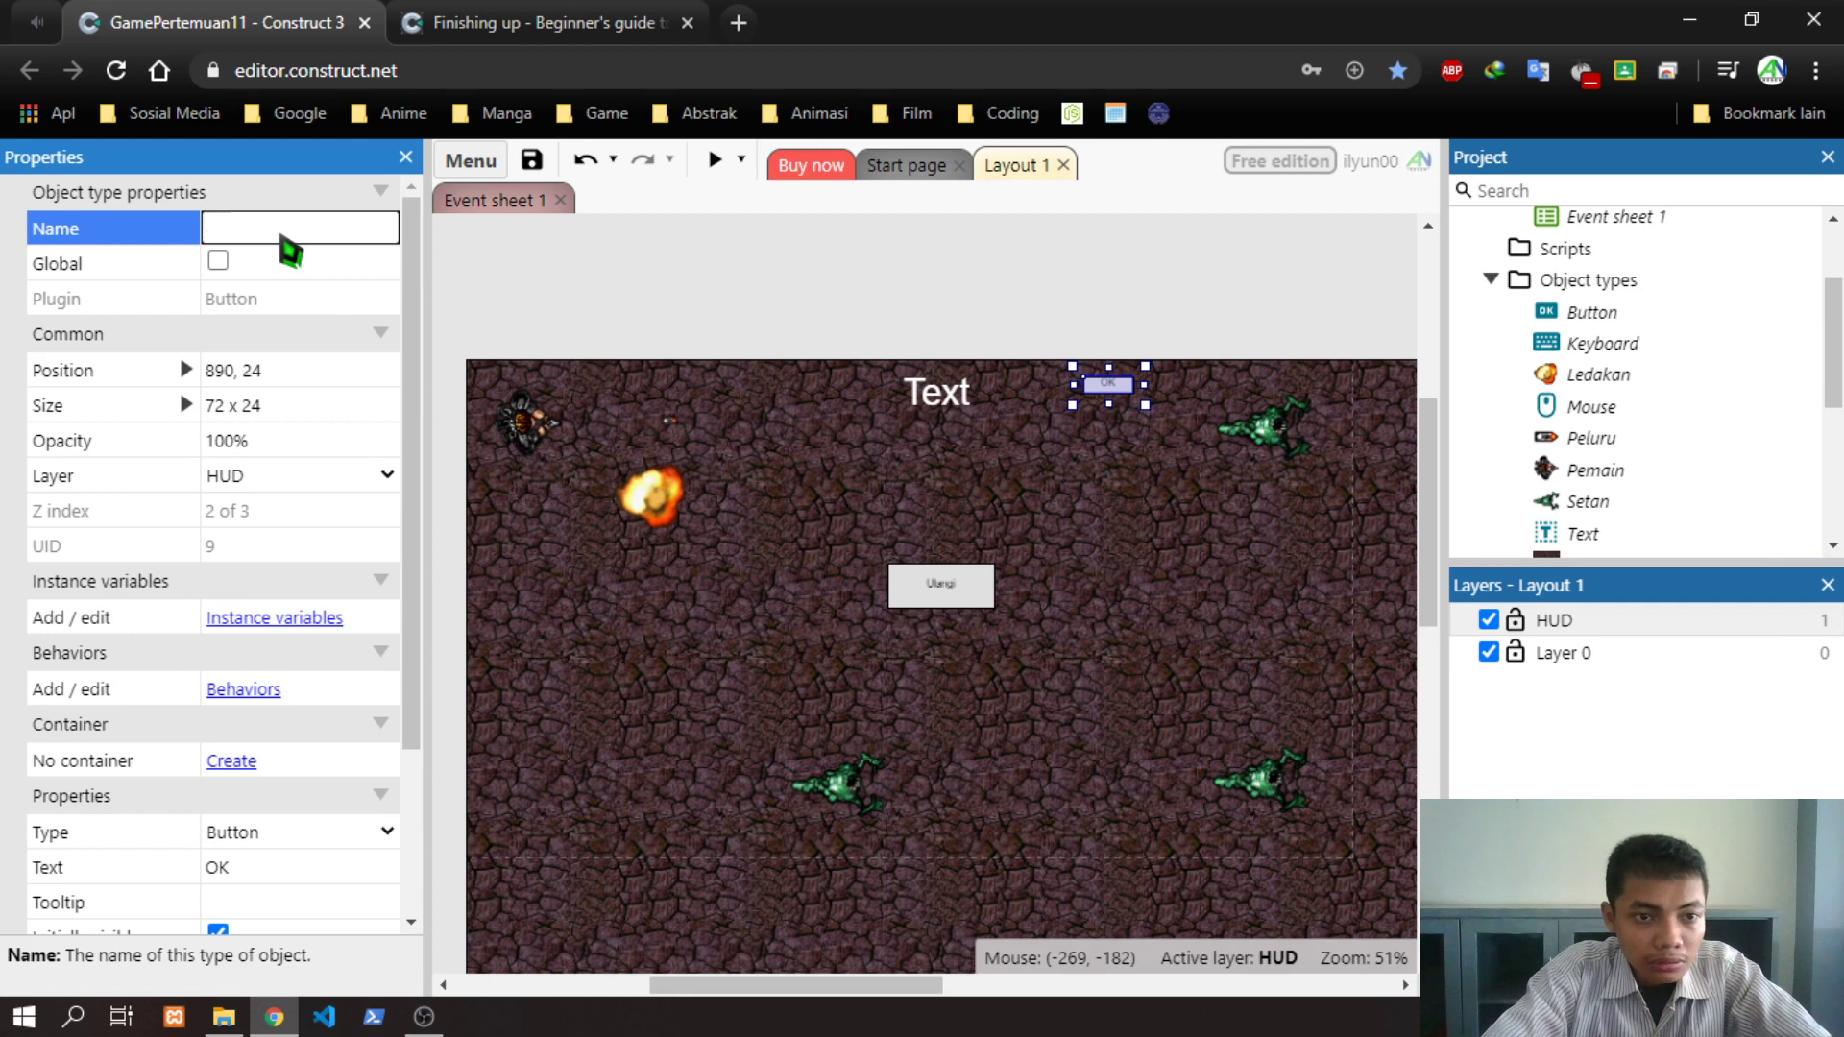
pyautogui.write('Pause')
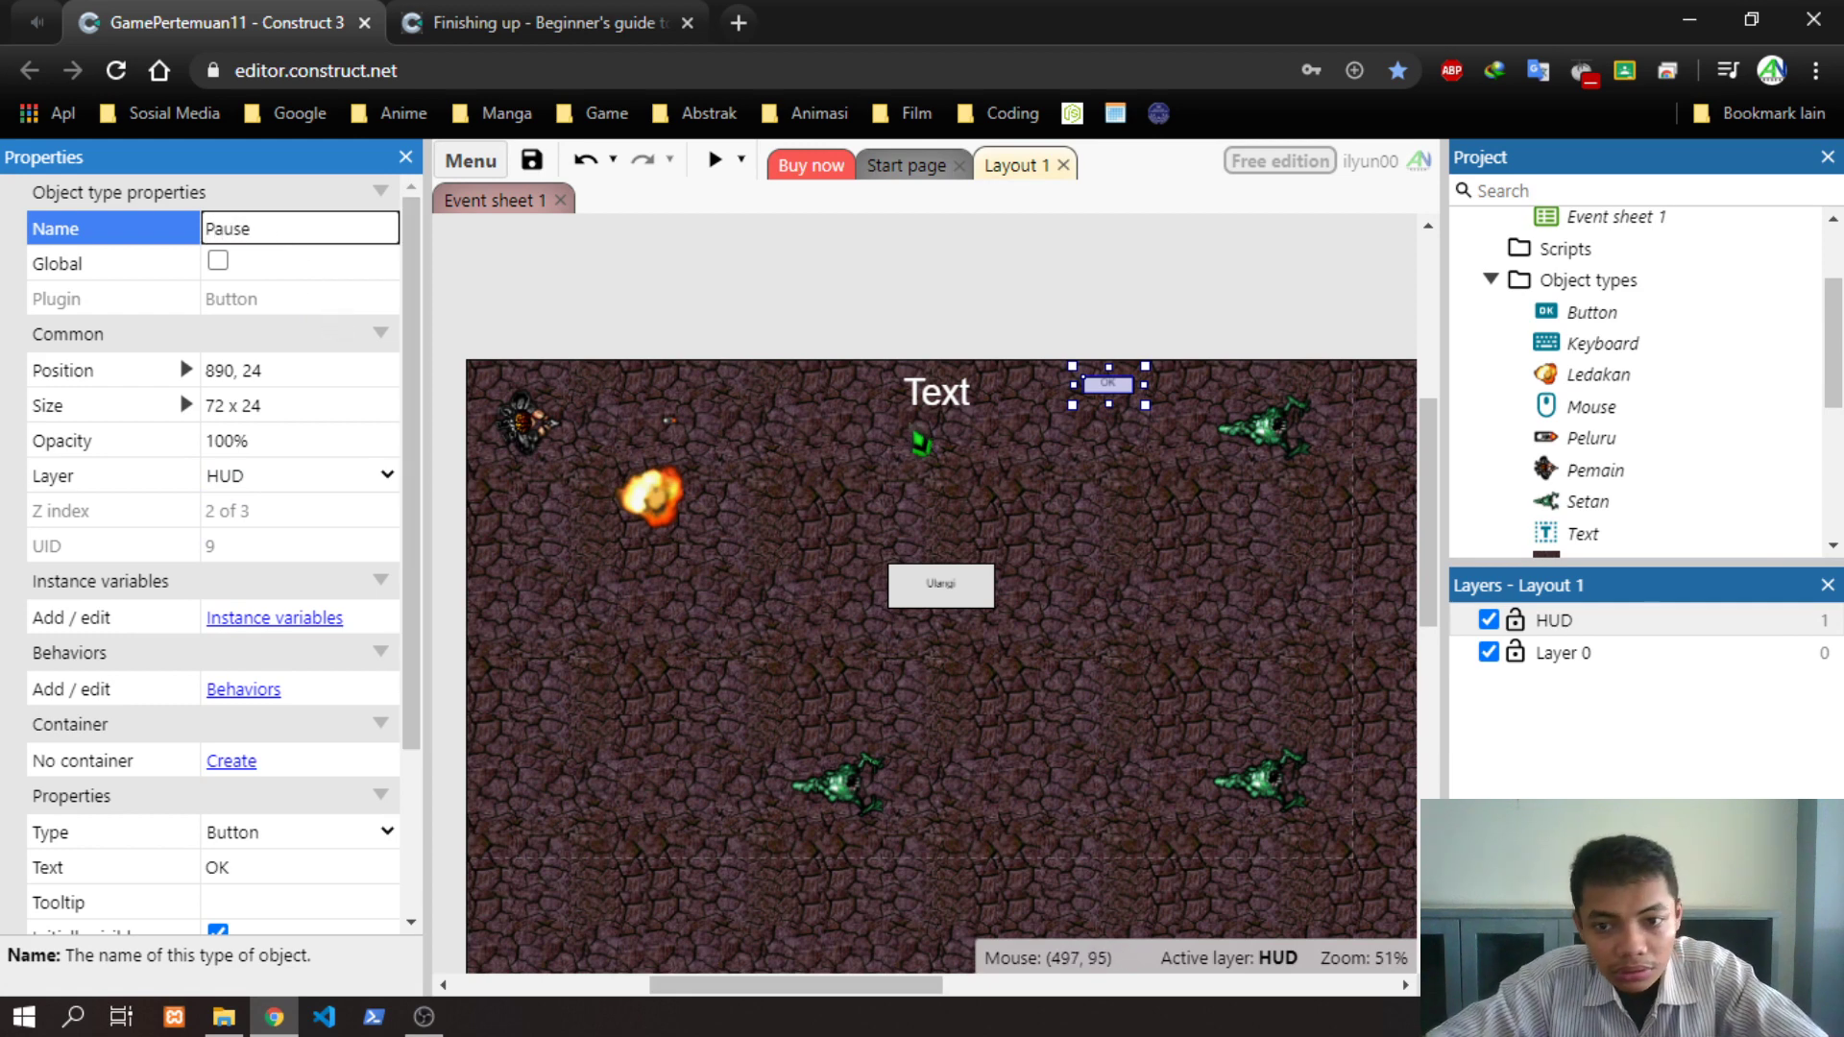
# Copy the Ulangi button's size of 154 x 63 to the Pause button and move Pause to about 875, 16
pyautogui.click(941, 584)
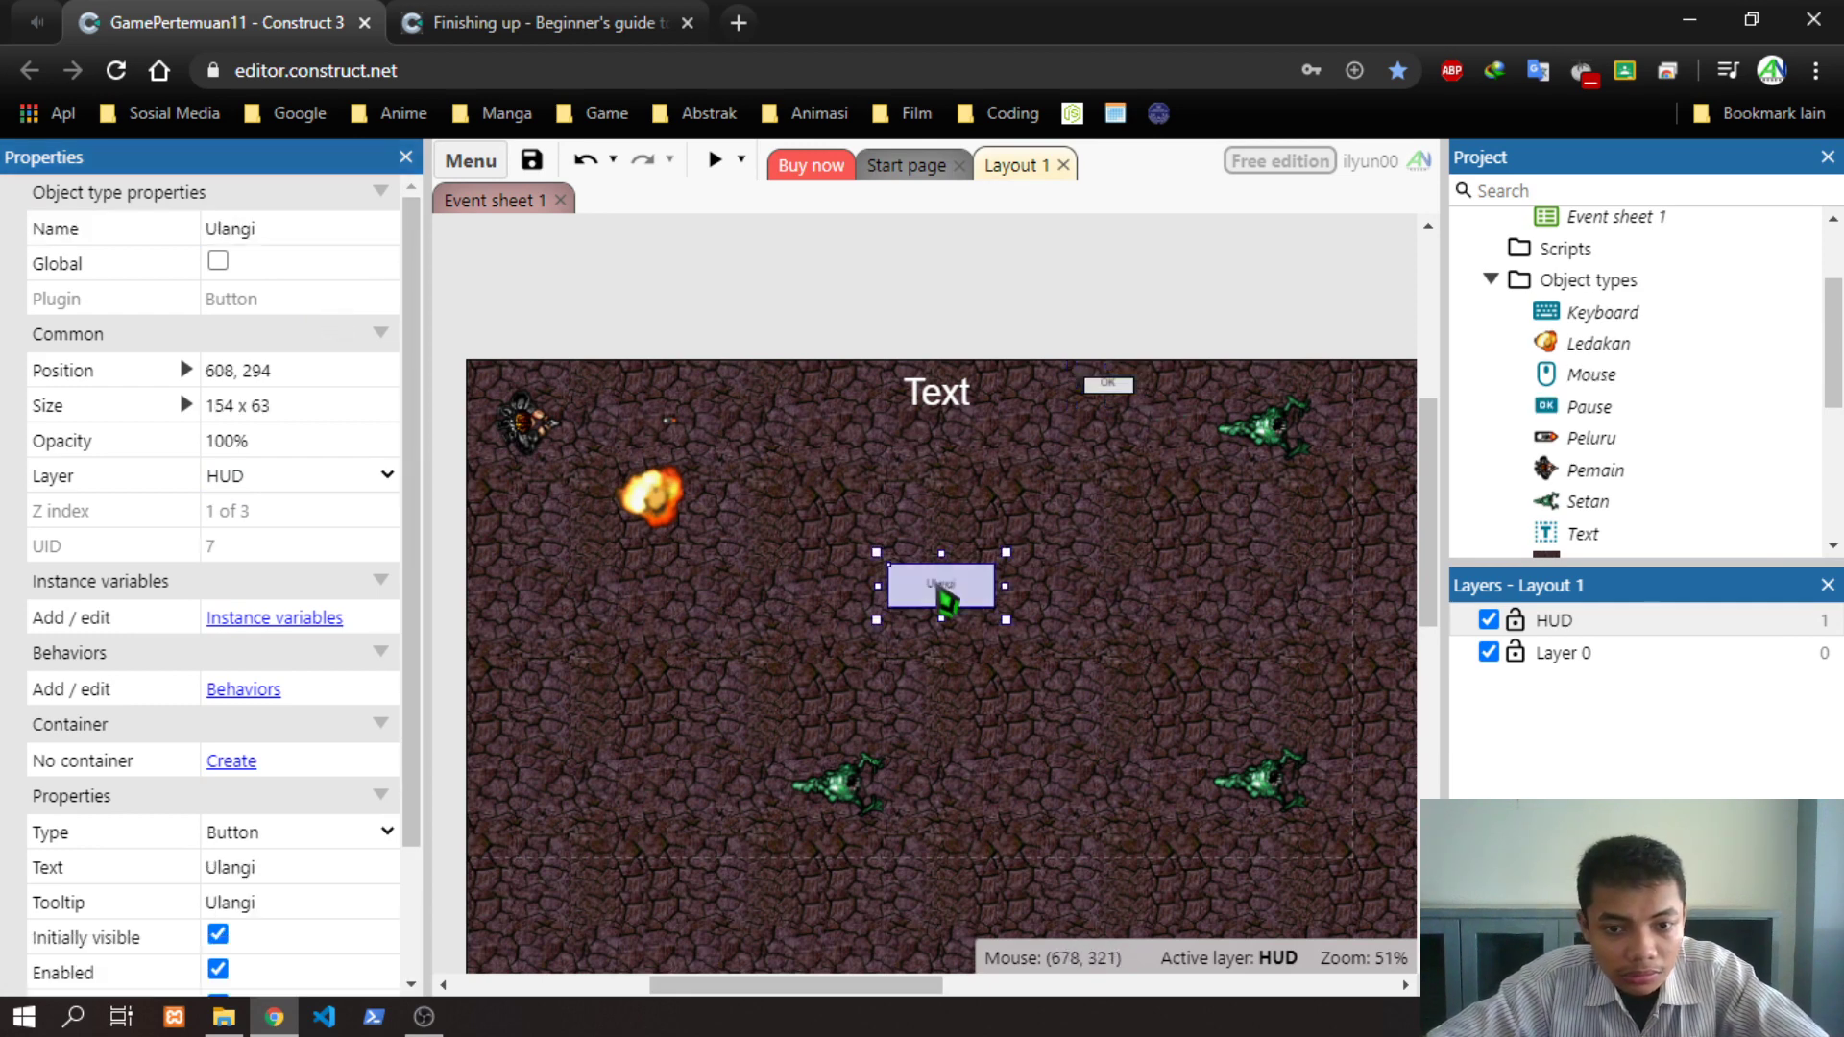
pyautogui.click(304, 411)
pyautogui.hotkey('ctrl', 'c')
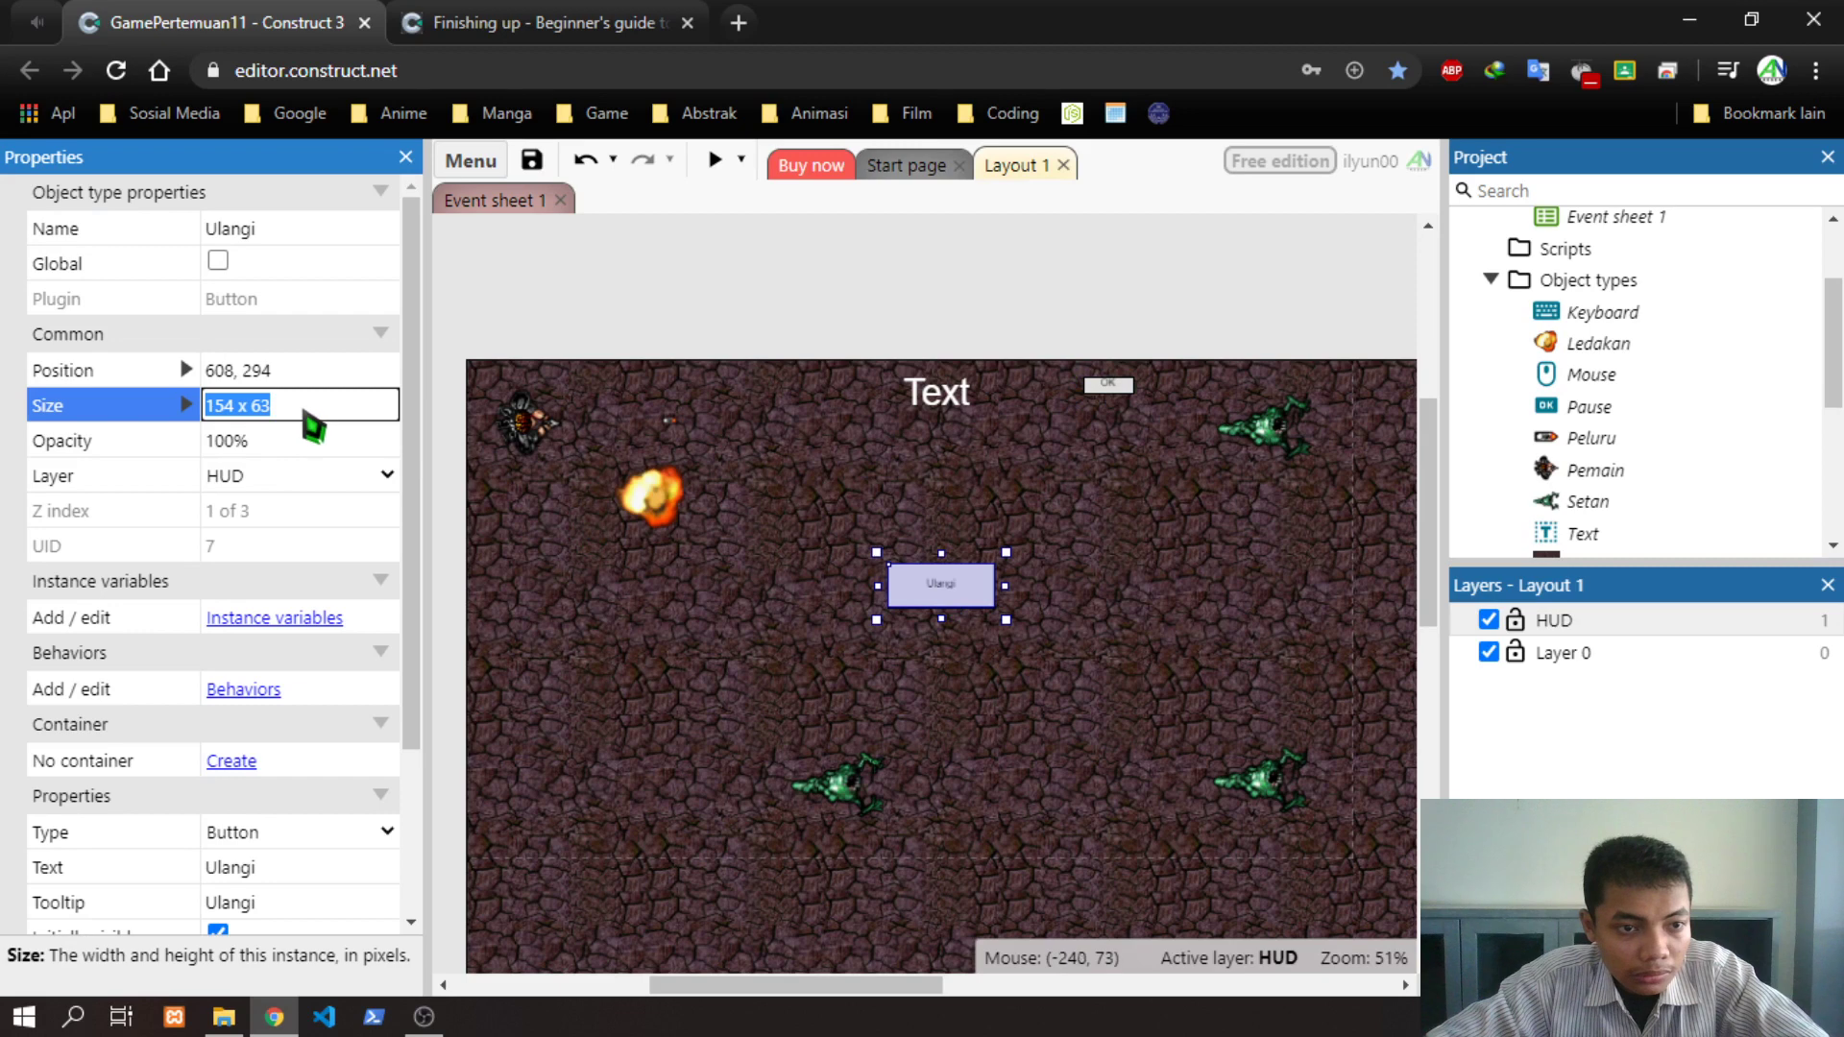
pyautogui.click(1131, 387)
pyautogui.click(300, 442)
pyautogui.click(300, 416)
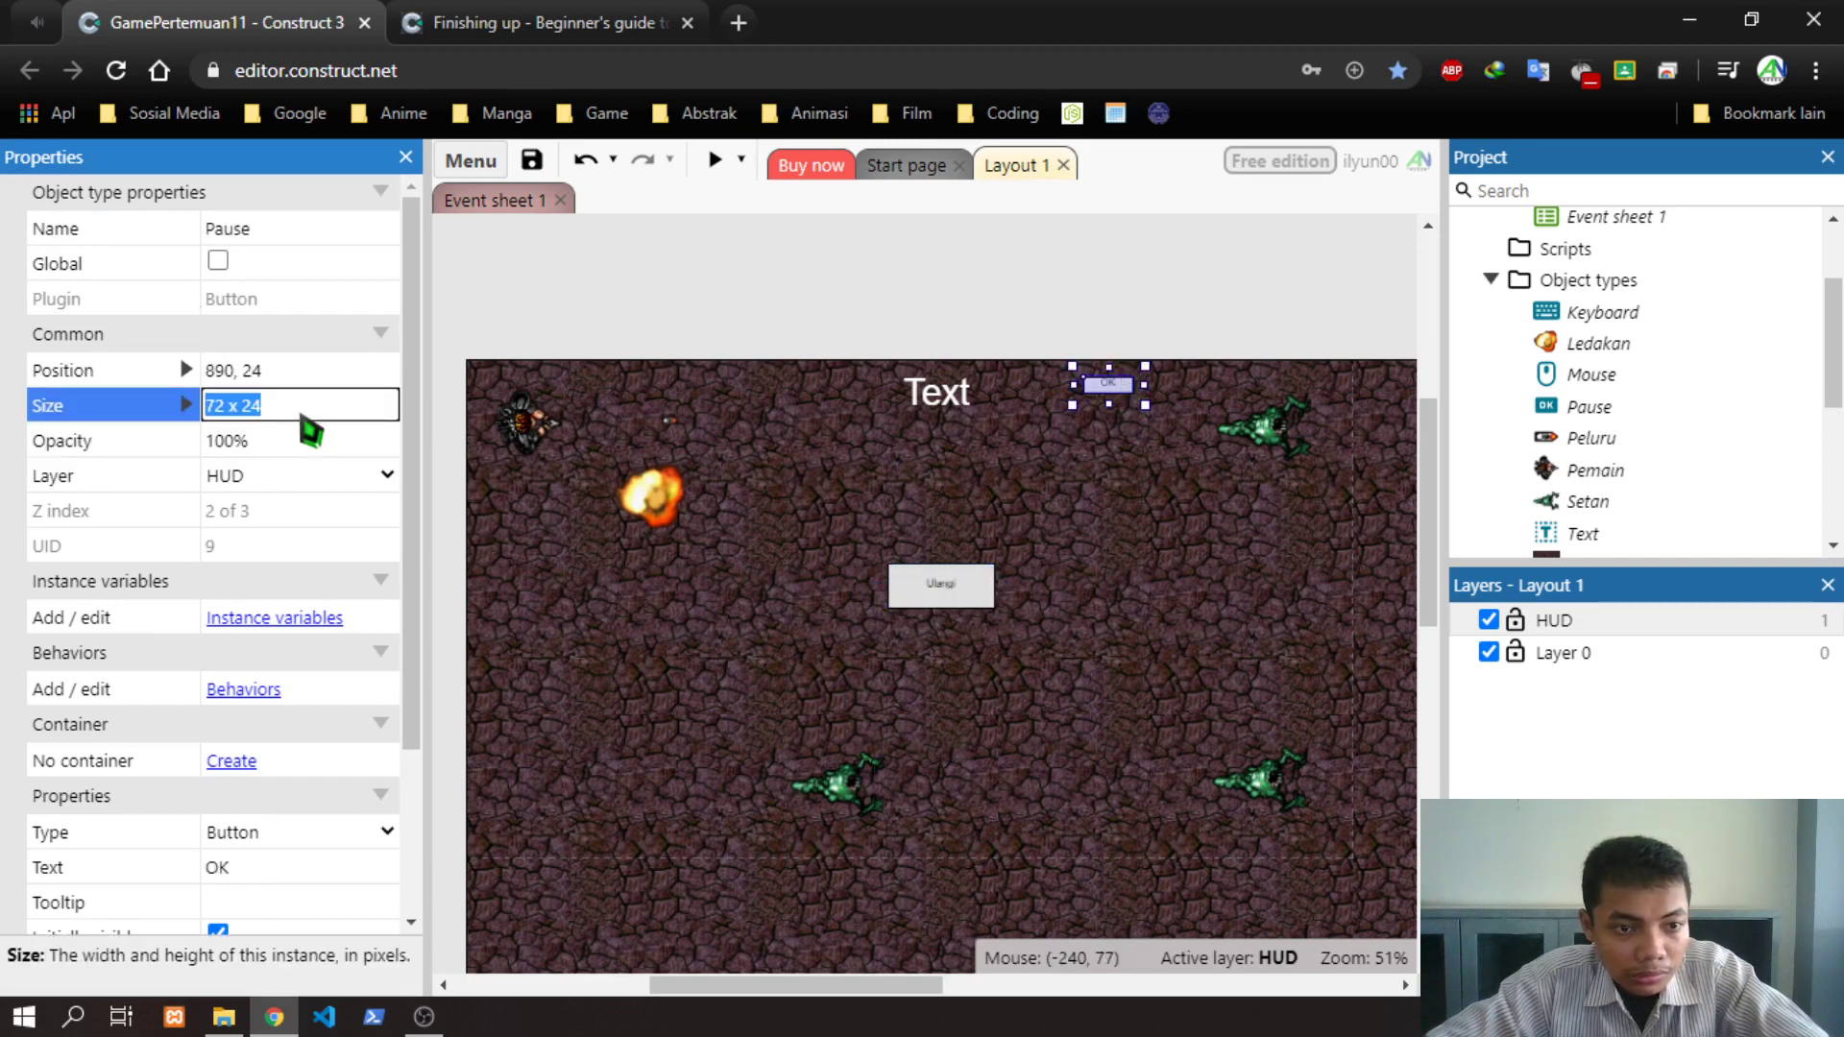
pyautogui.hotkey('ctrl', 'v')
pyautogui.press('Tab')
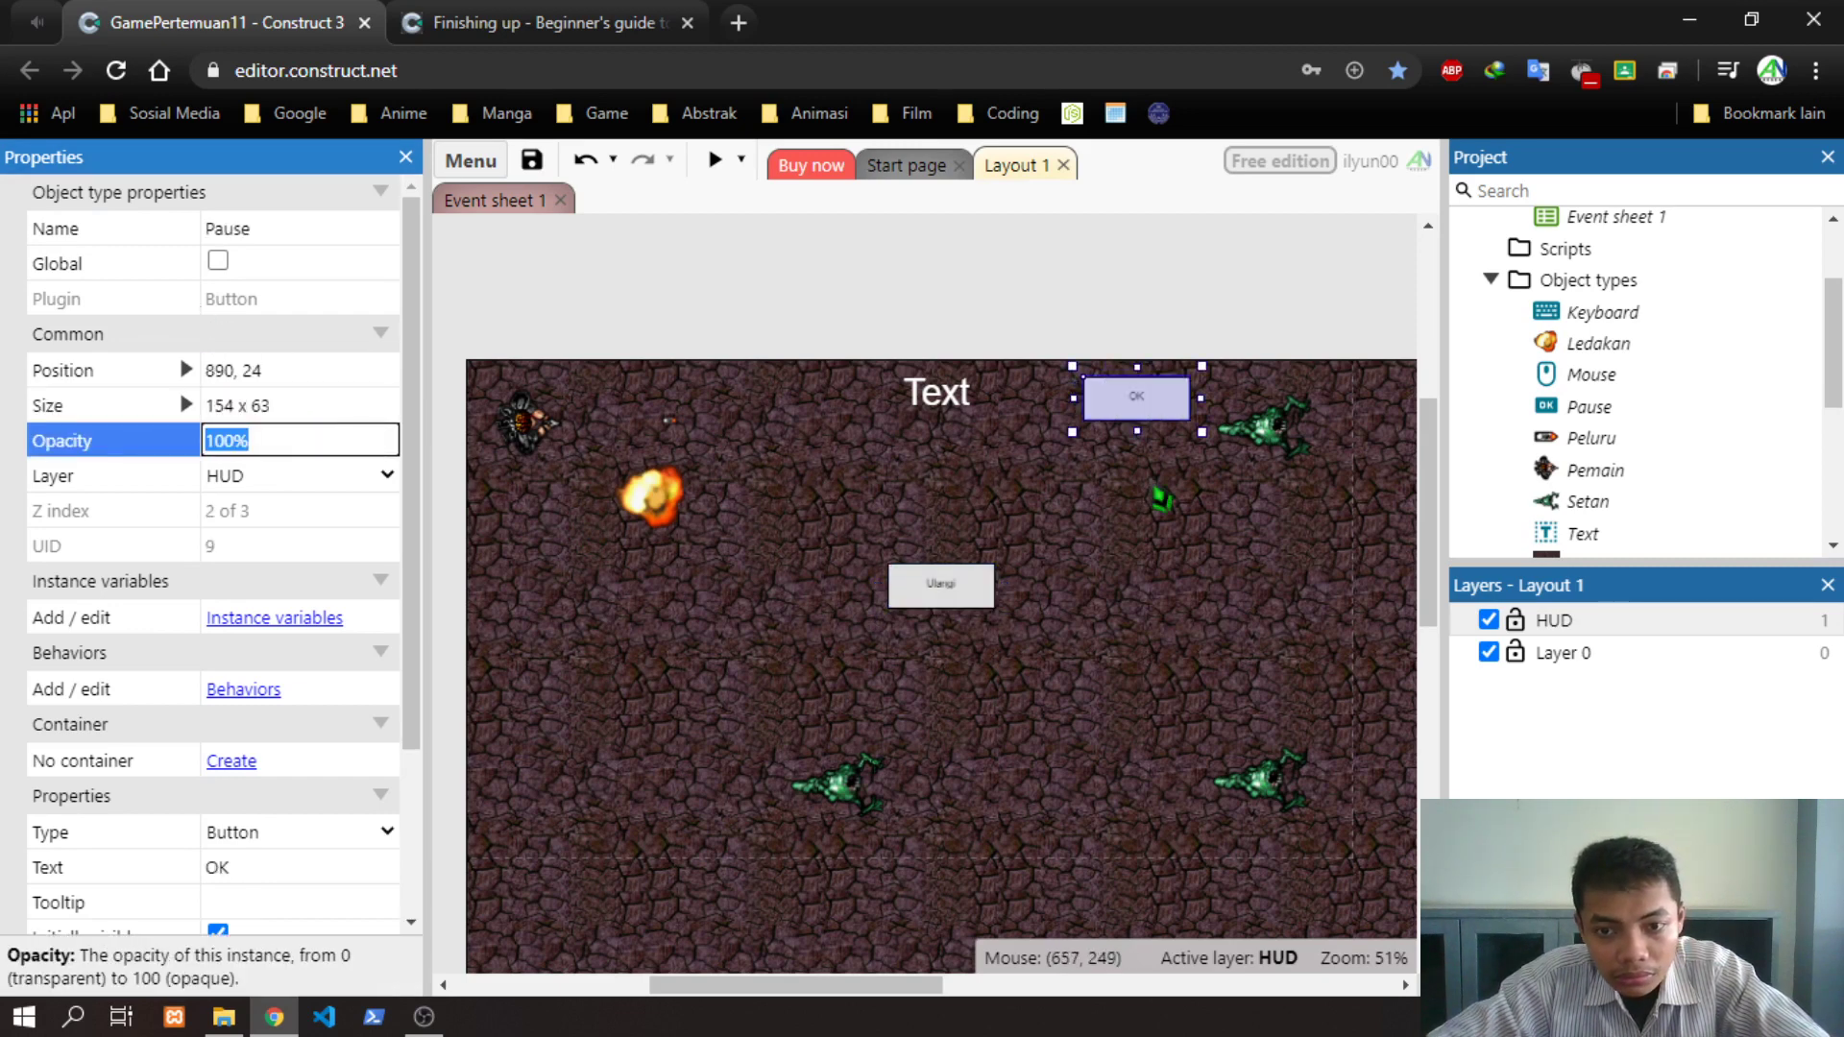
pyautogui.moveTo(1148, 402); pyautogui.dragTo(1142, 401)
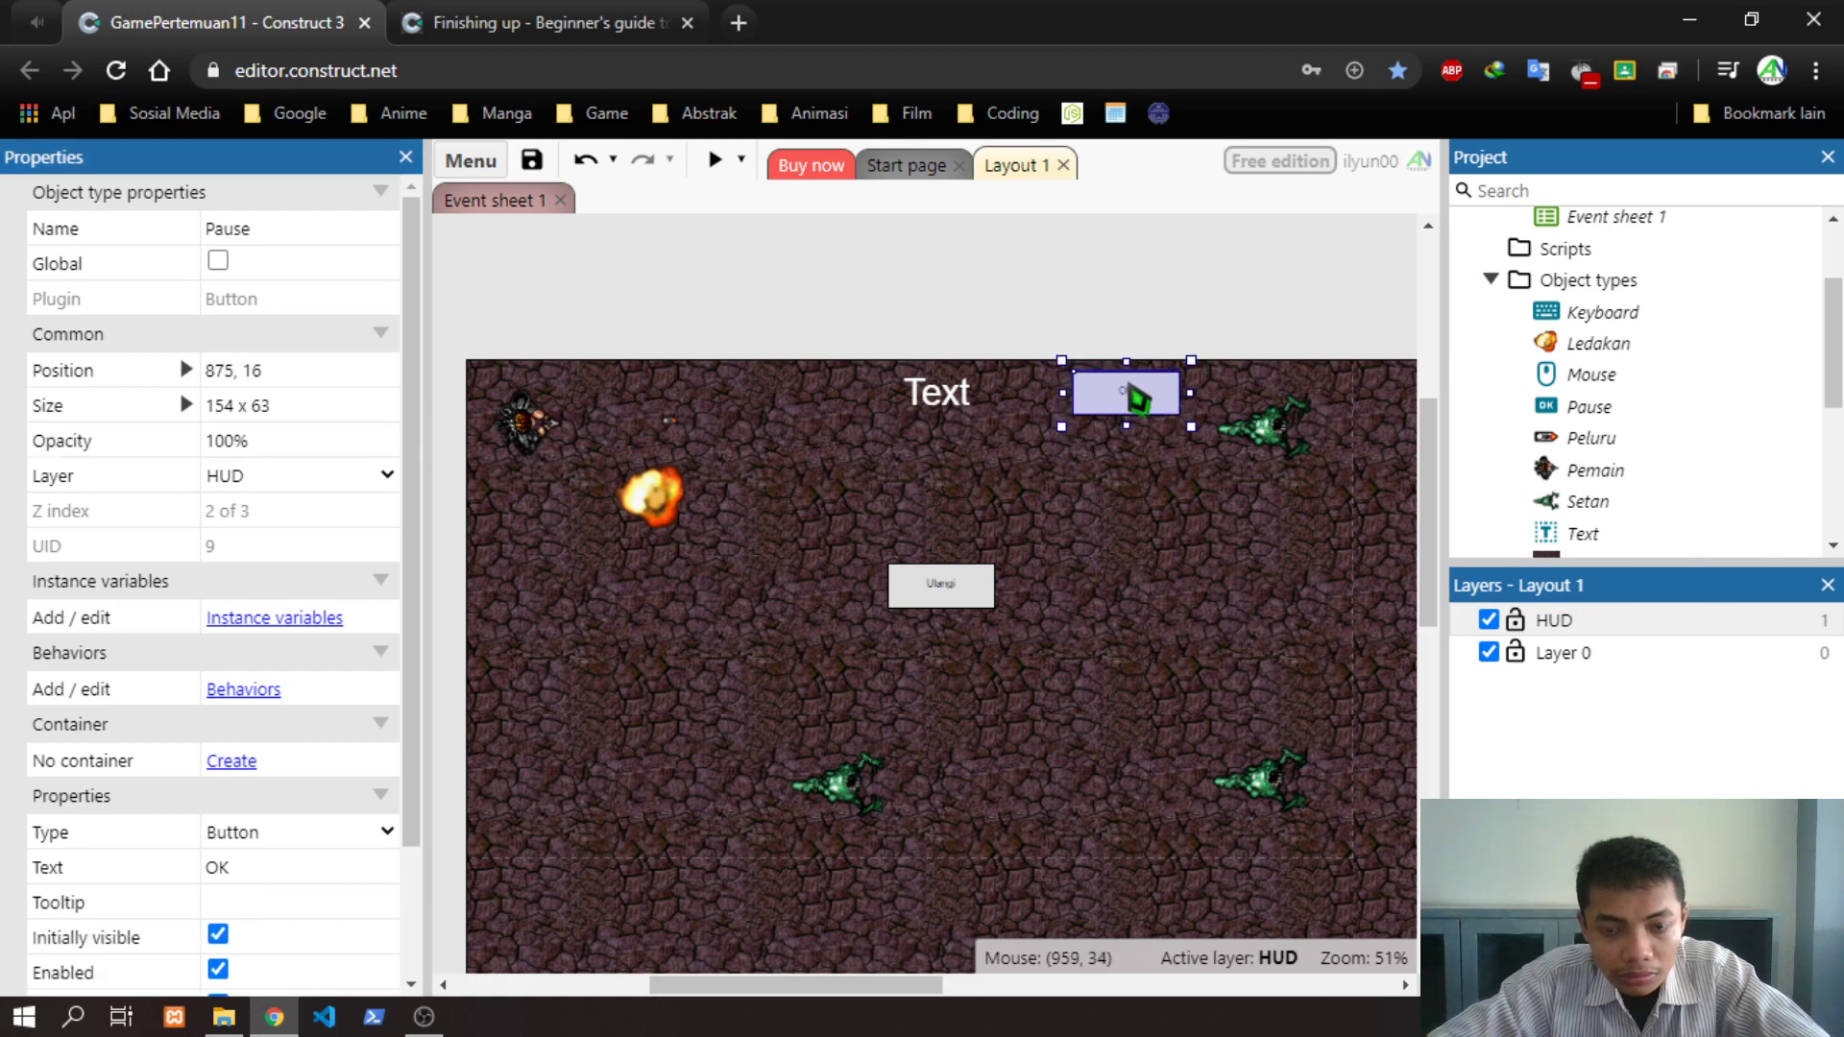
# Insert another Button object on the HUD layer, placing it near the player at about 429, 79
pyautogui.rightClick(725, 404)
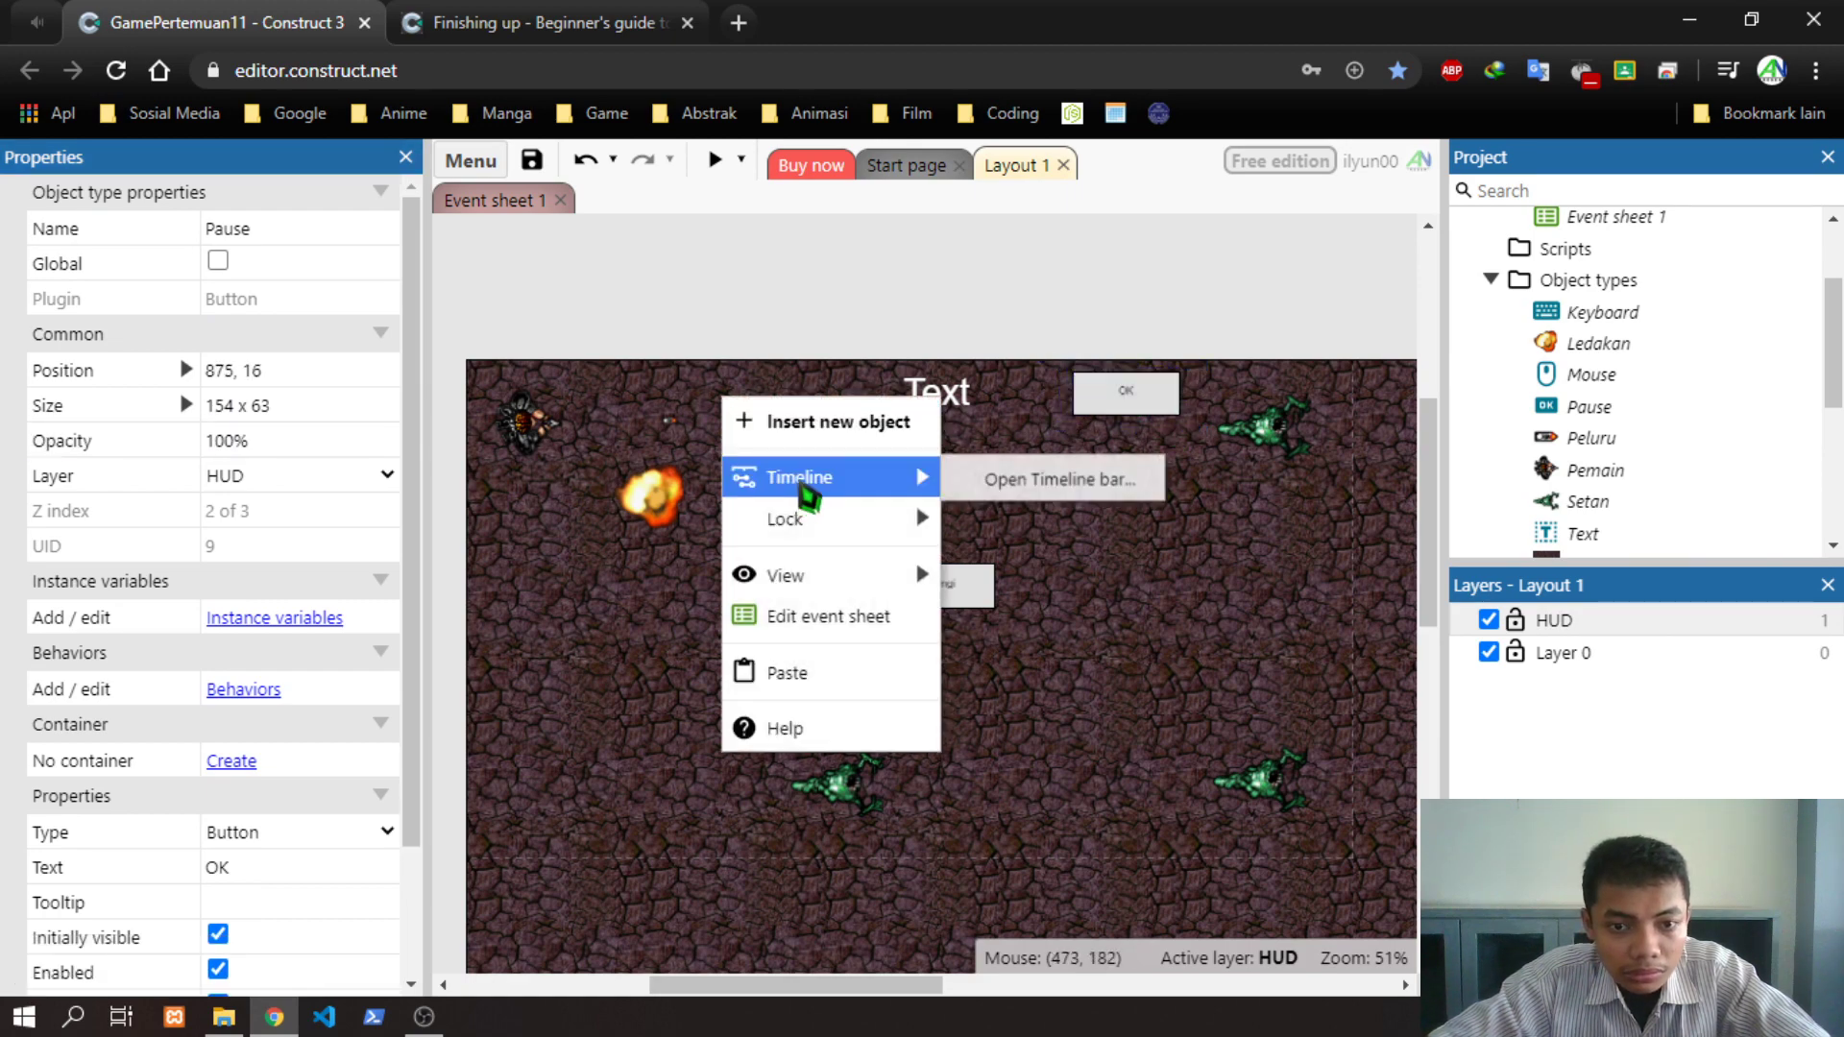
pyautogui.click(845, 420)
pyautogui.click(662, 715)
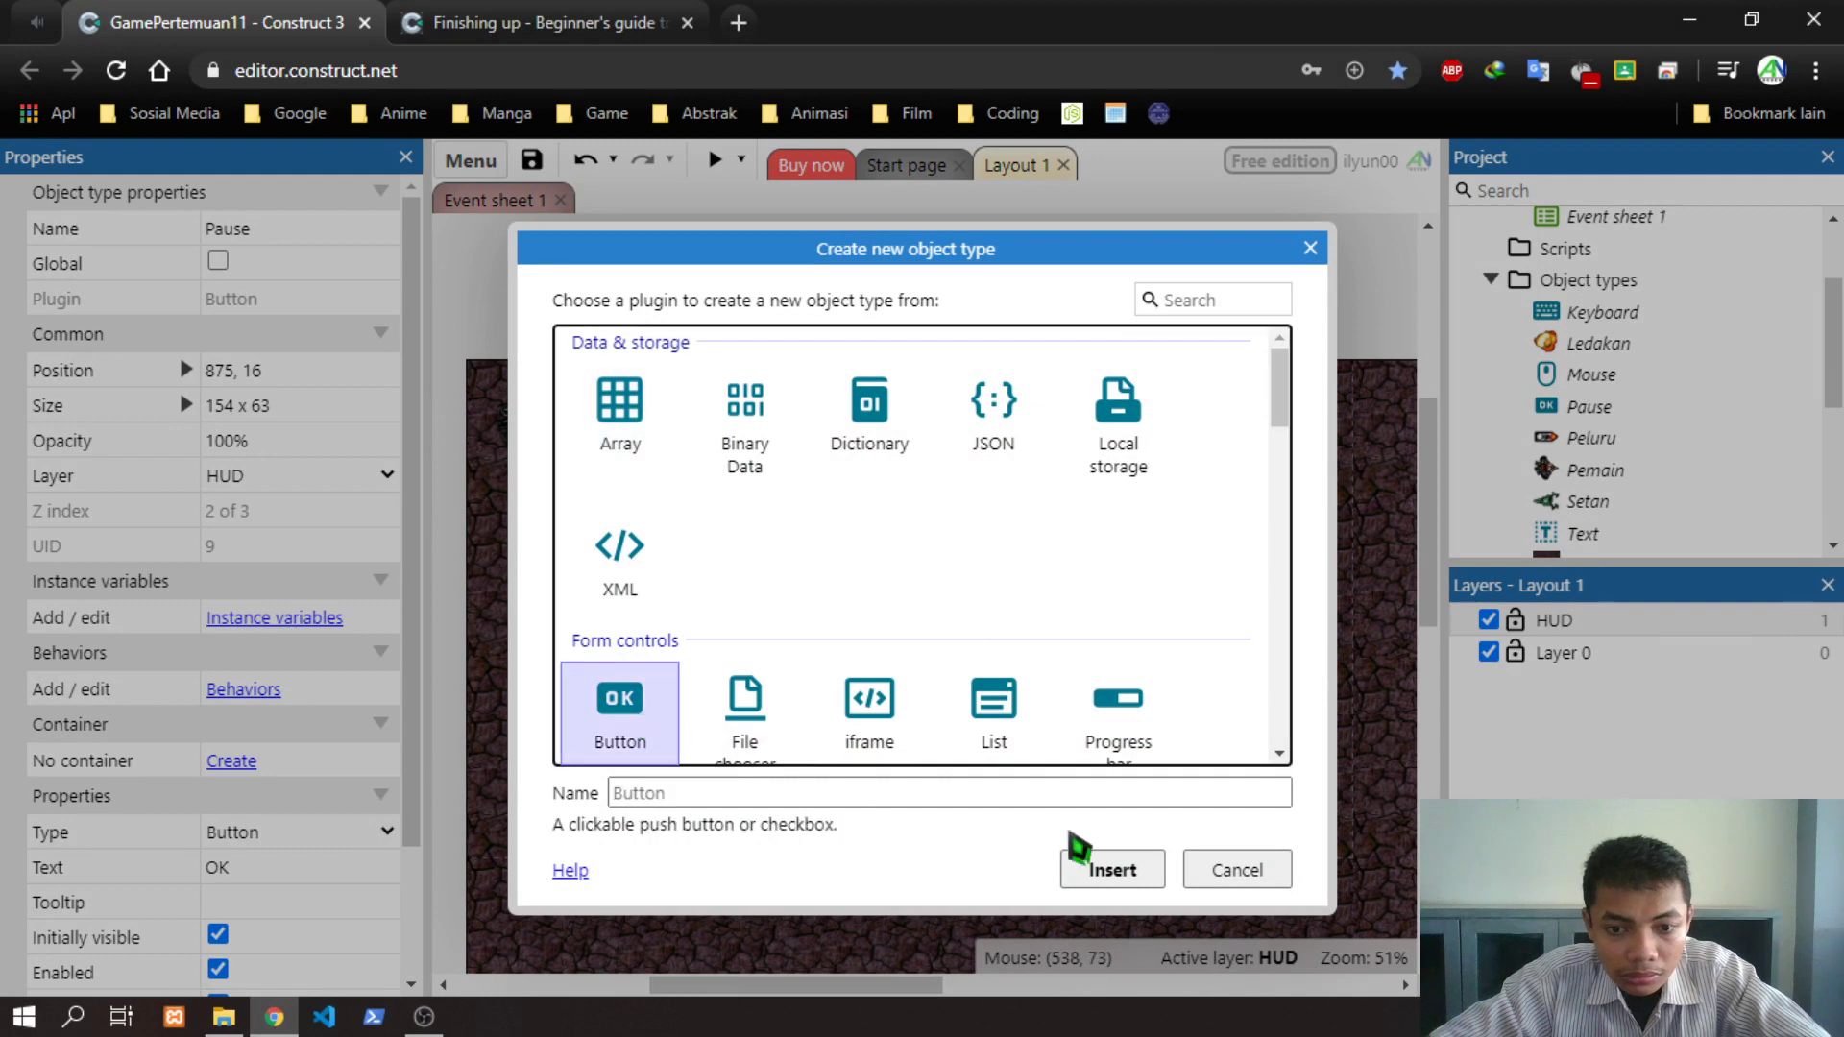
pyautogui.click(1094, 860)
pyautogui.click(765, 420)
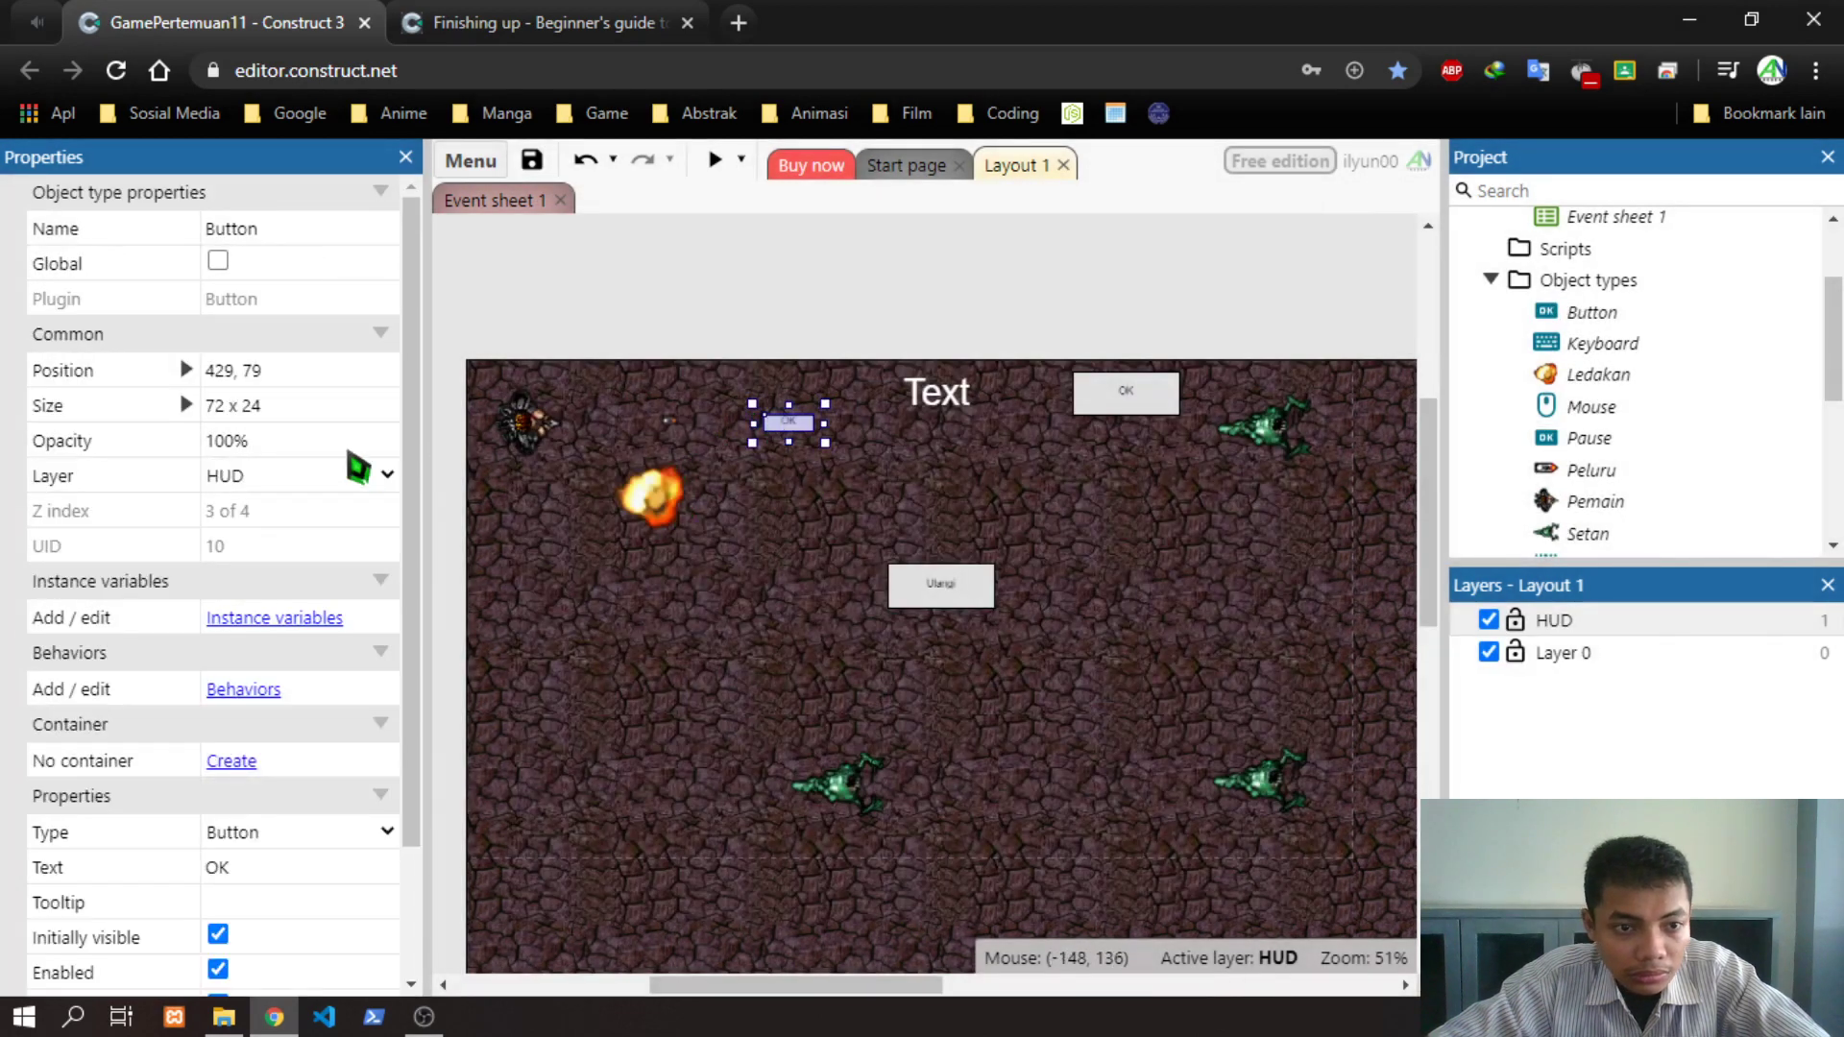
# Set the new button's size to 154 x 63
pyautogui.click(302, 405)
pyautogui.write('154 x 63')
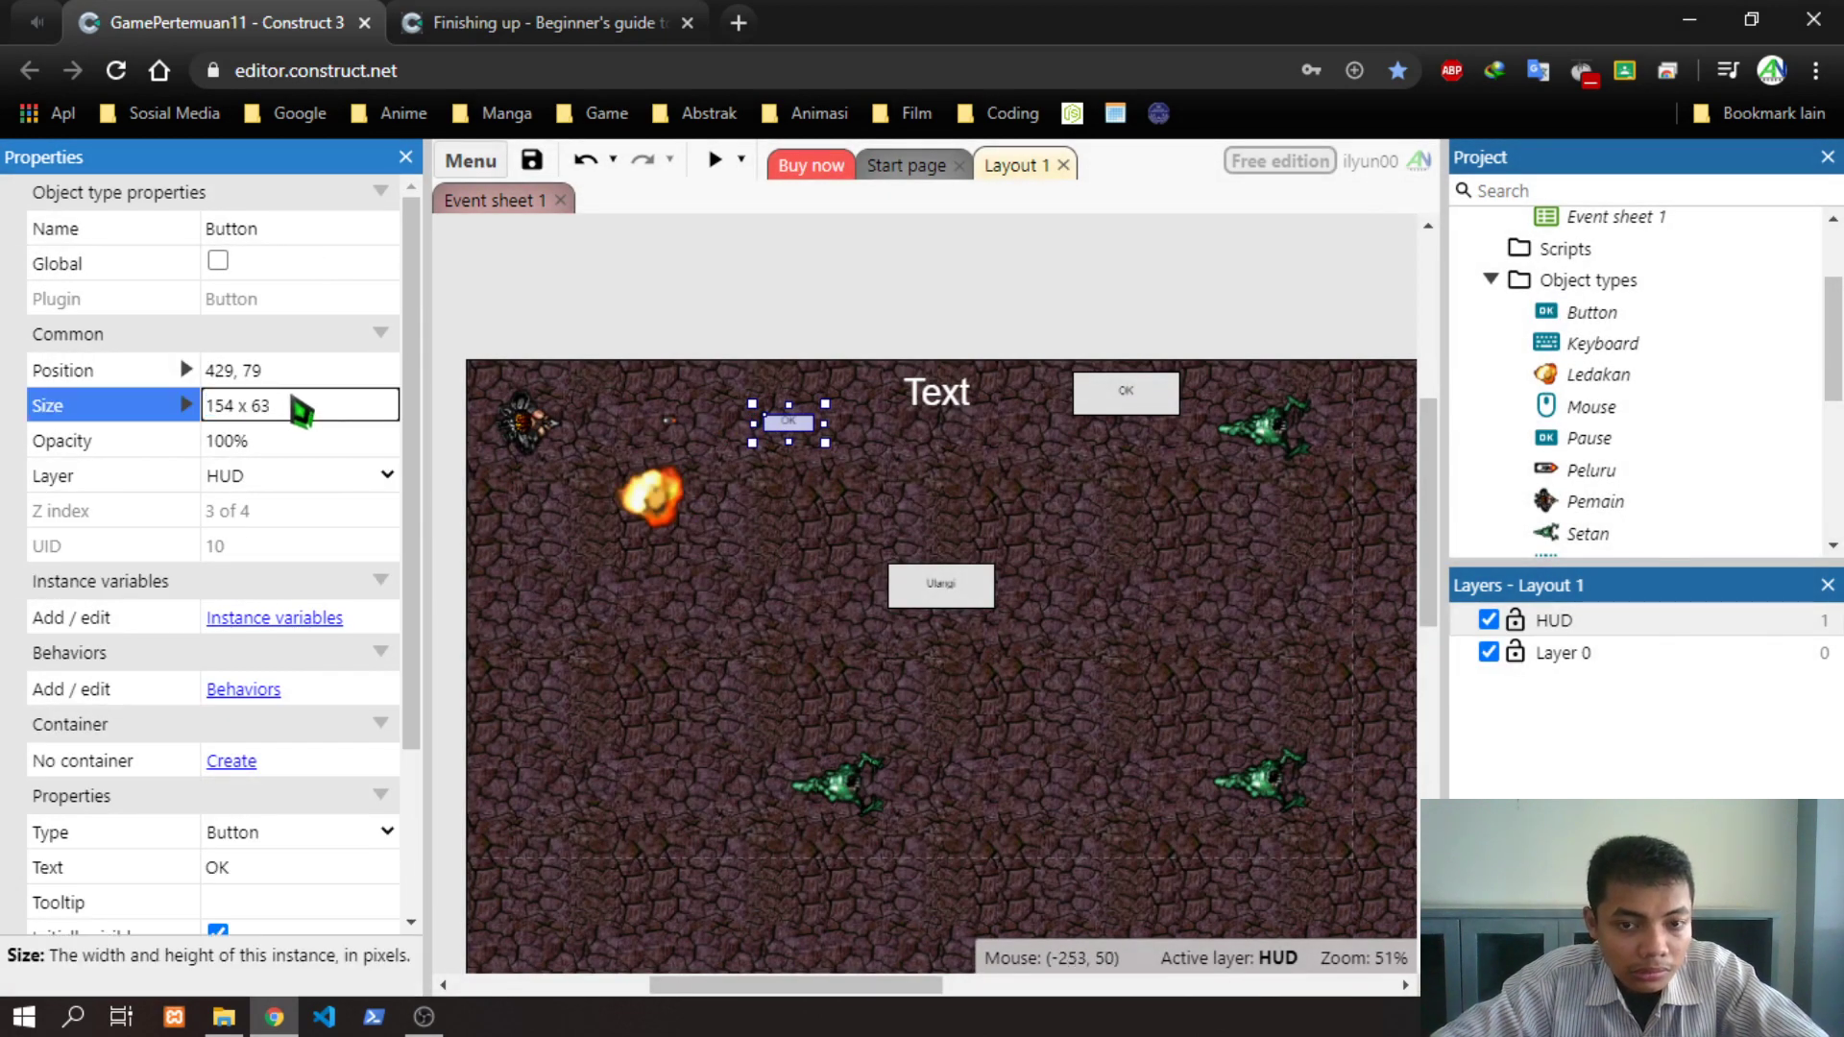
pyautogui.press('Tab')
# Rename the new button as Save and move it beside the Text object, to about 390, 27
pyautogui.click(278, 230)
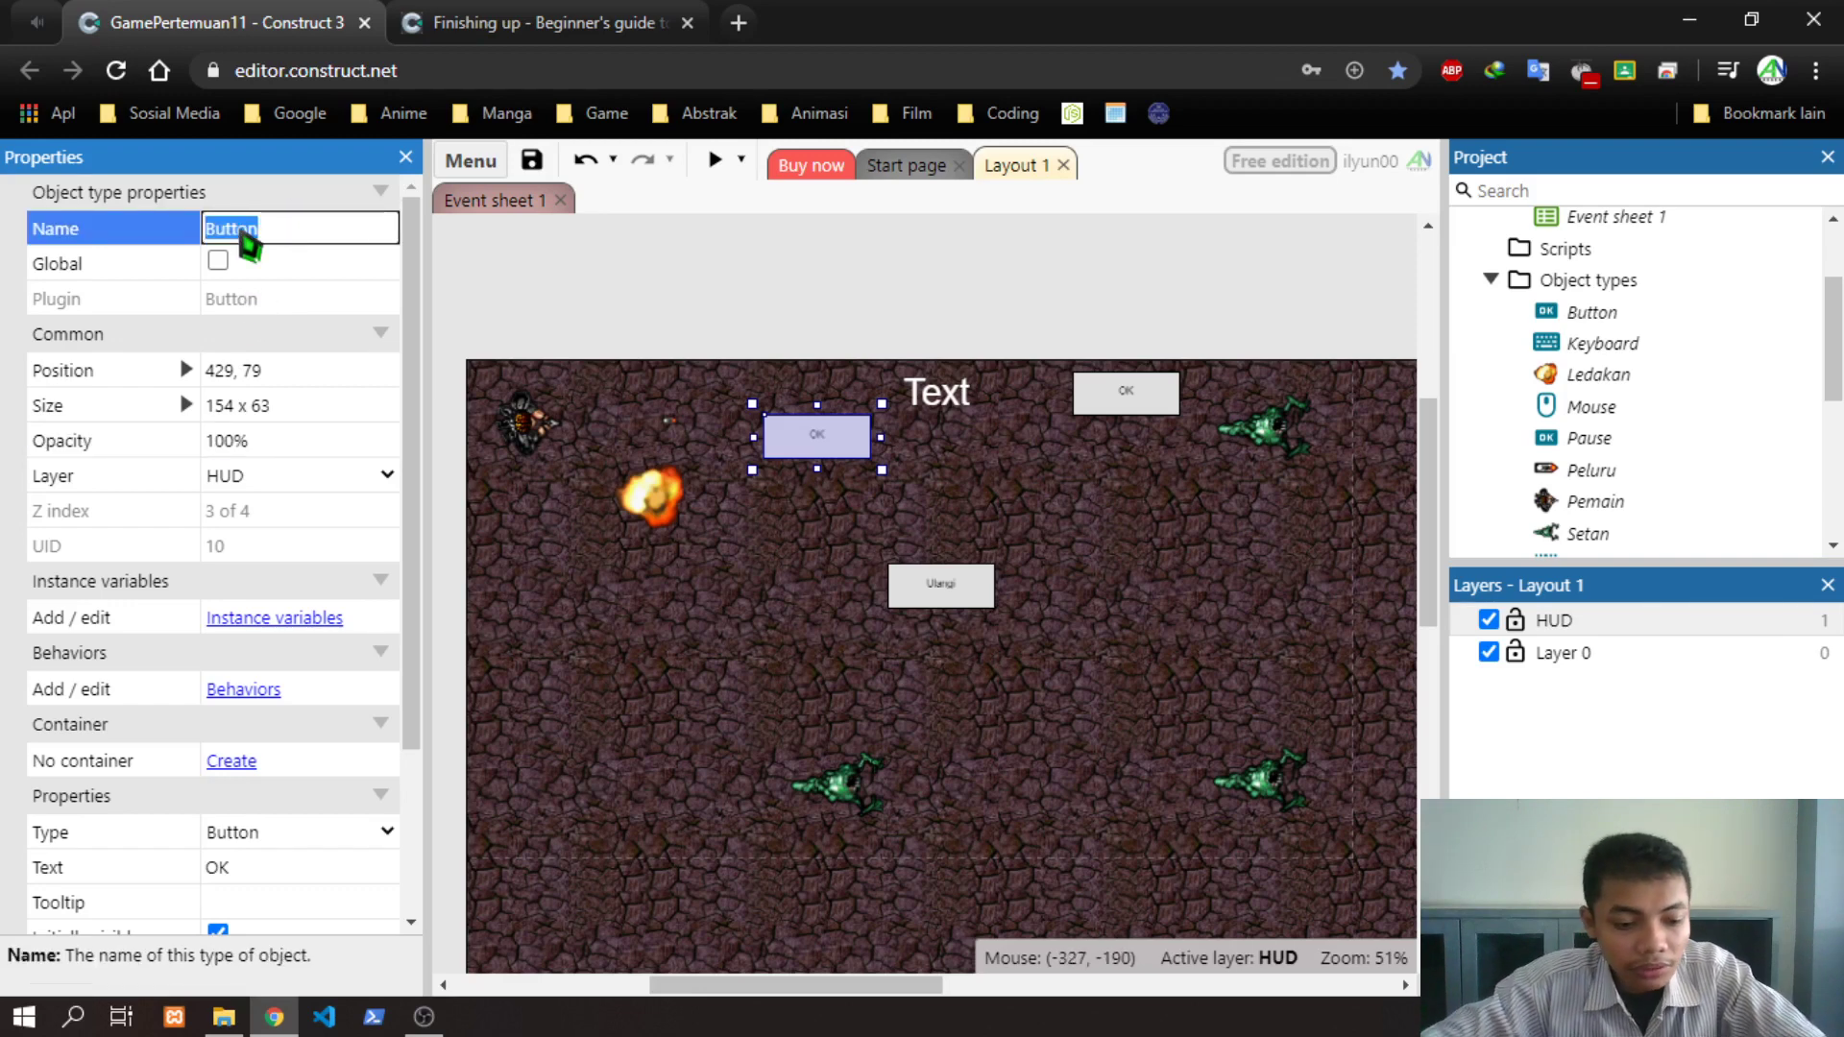
pyautogui.press('Return')
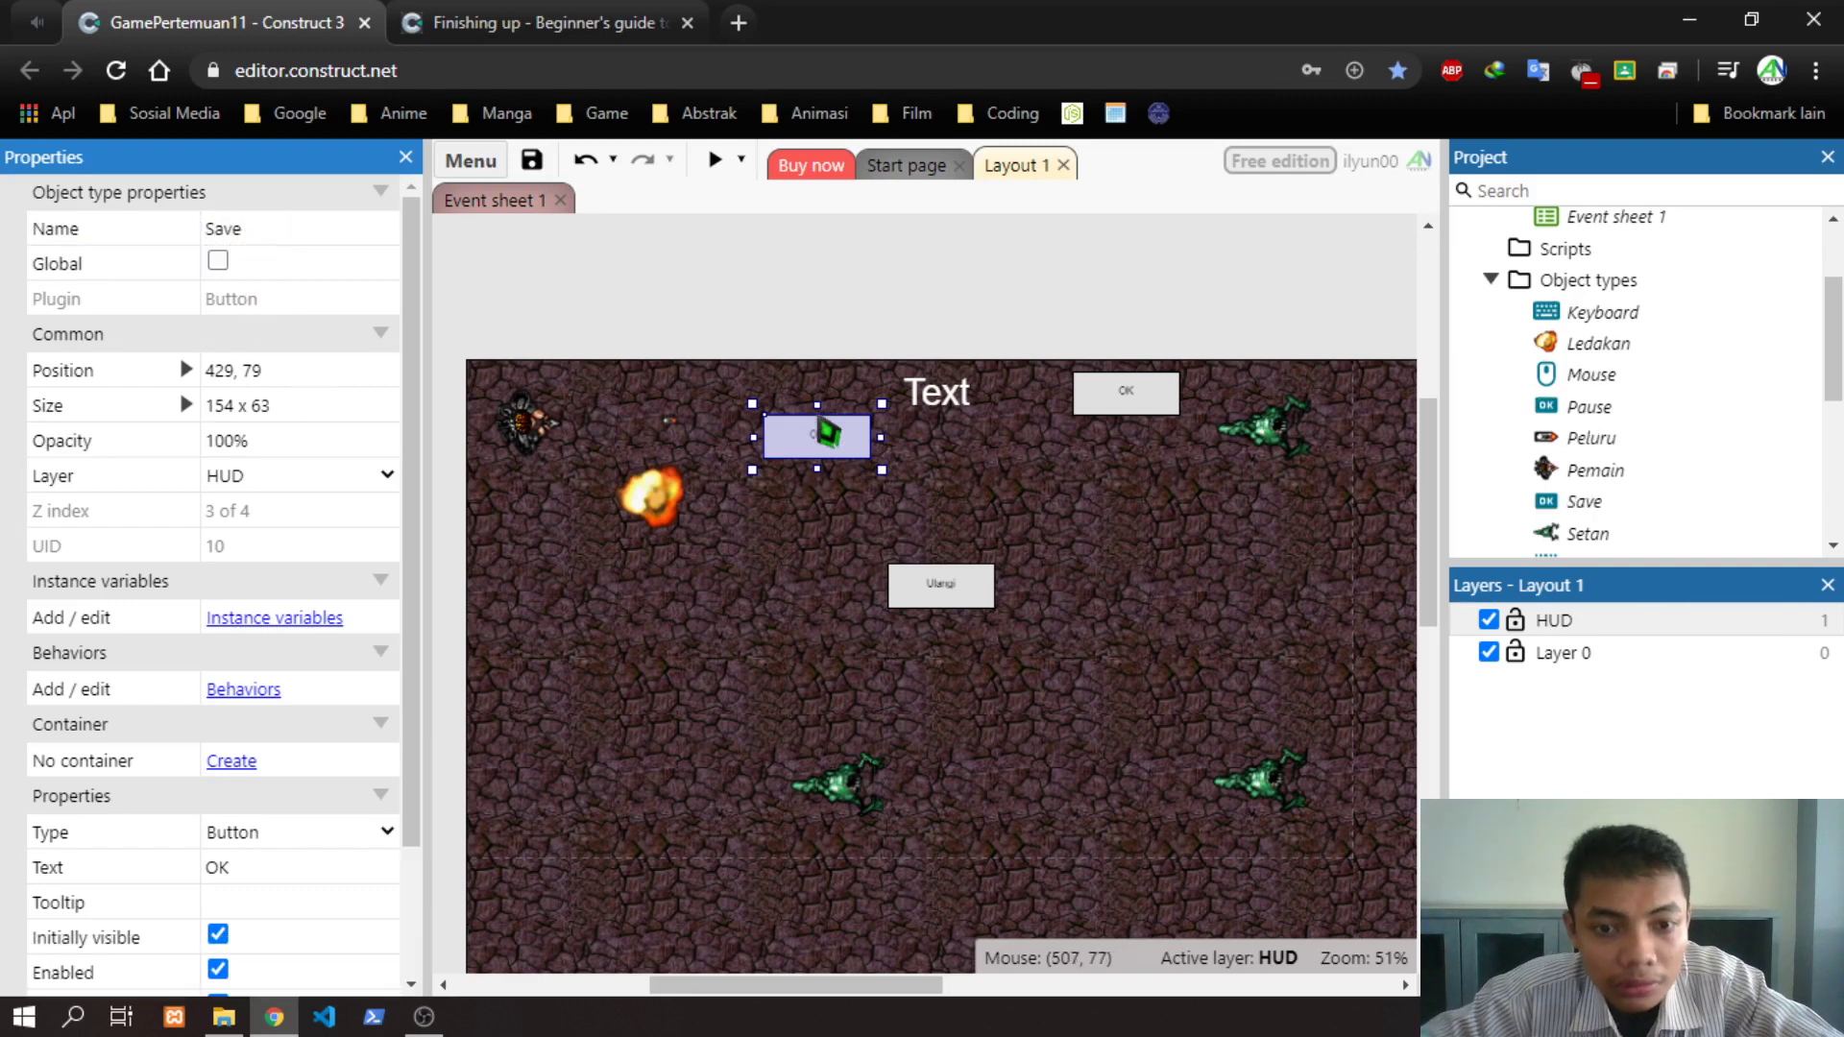
pyautogui.moveTo(824, 440); pyautogui.dragTo(795, 404)
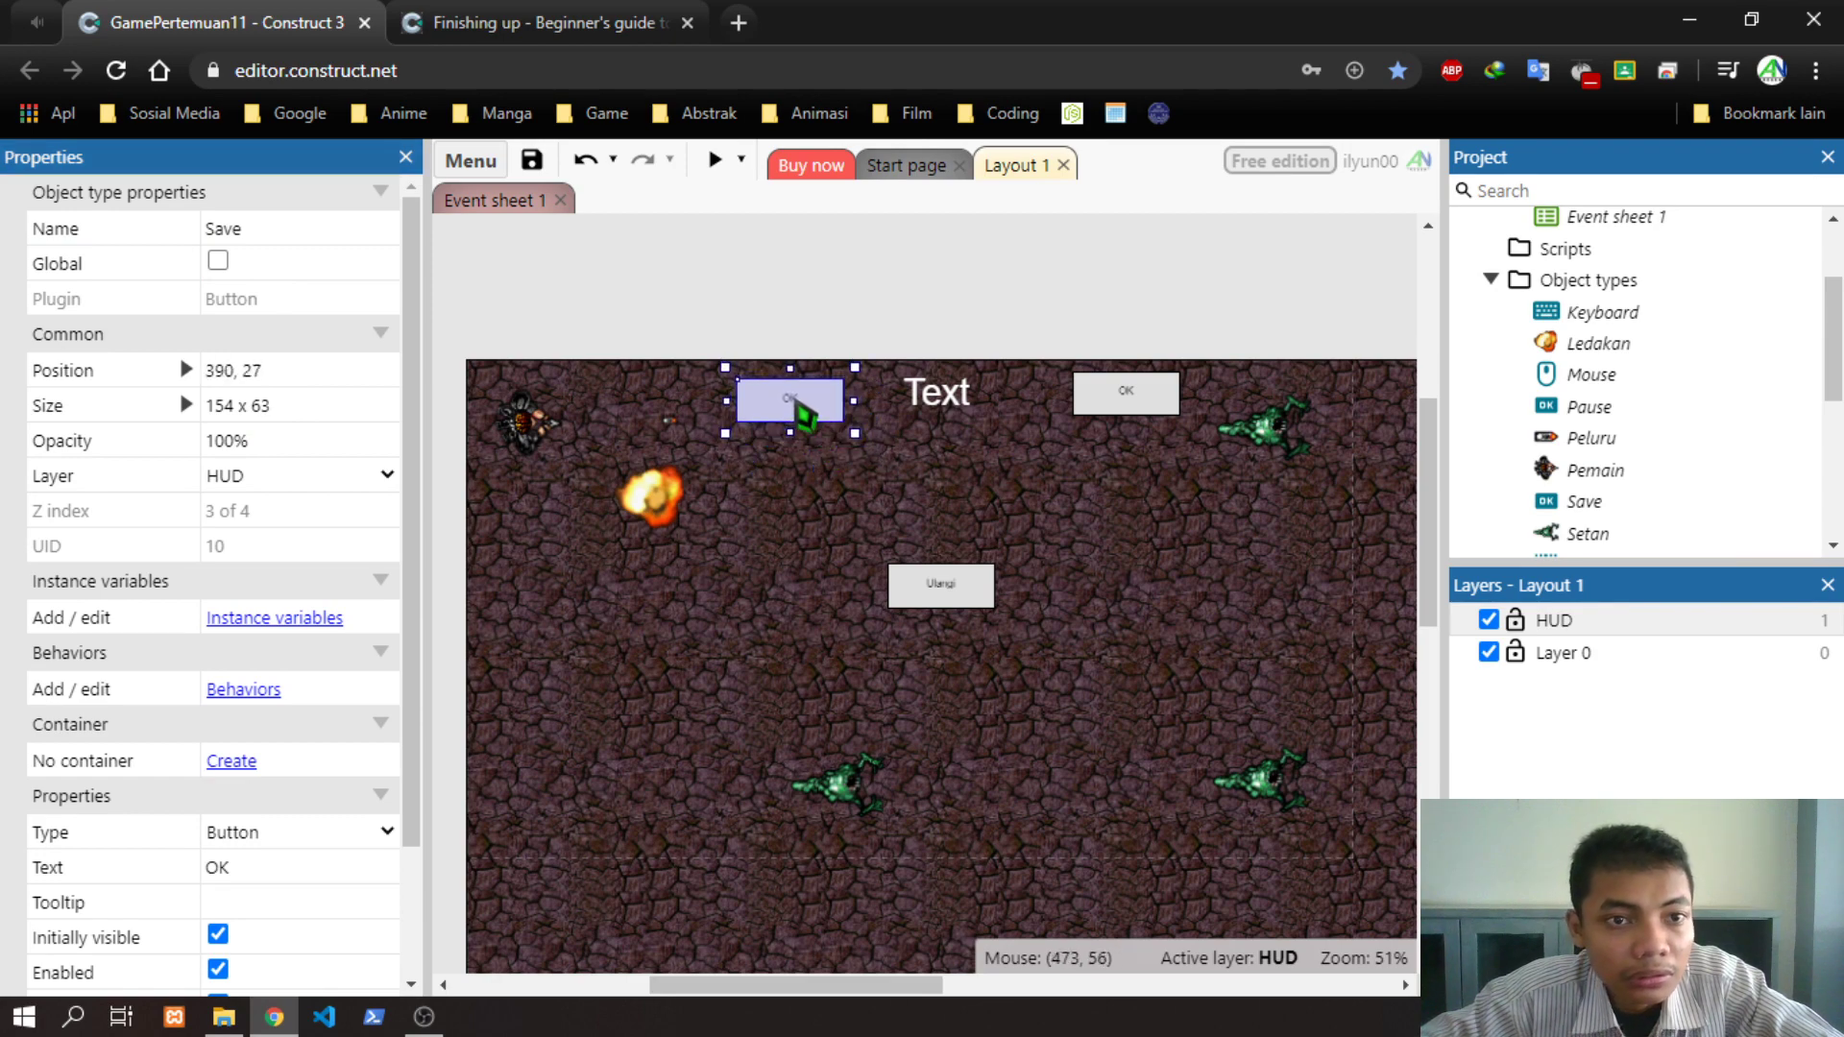
# Switch to YouTube, toggle repeat (Ulang) for the Lensko - Cetus video, and return to the Construct 3 project
pyautogui.click(57, 32)
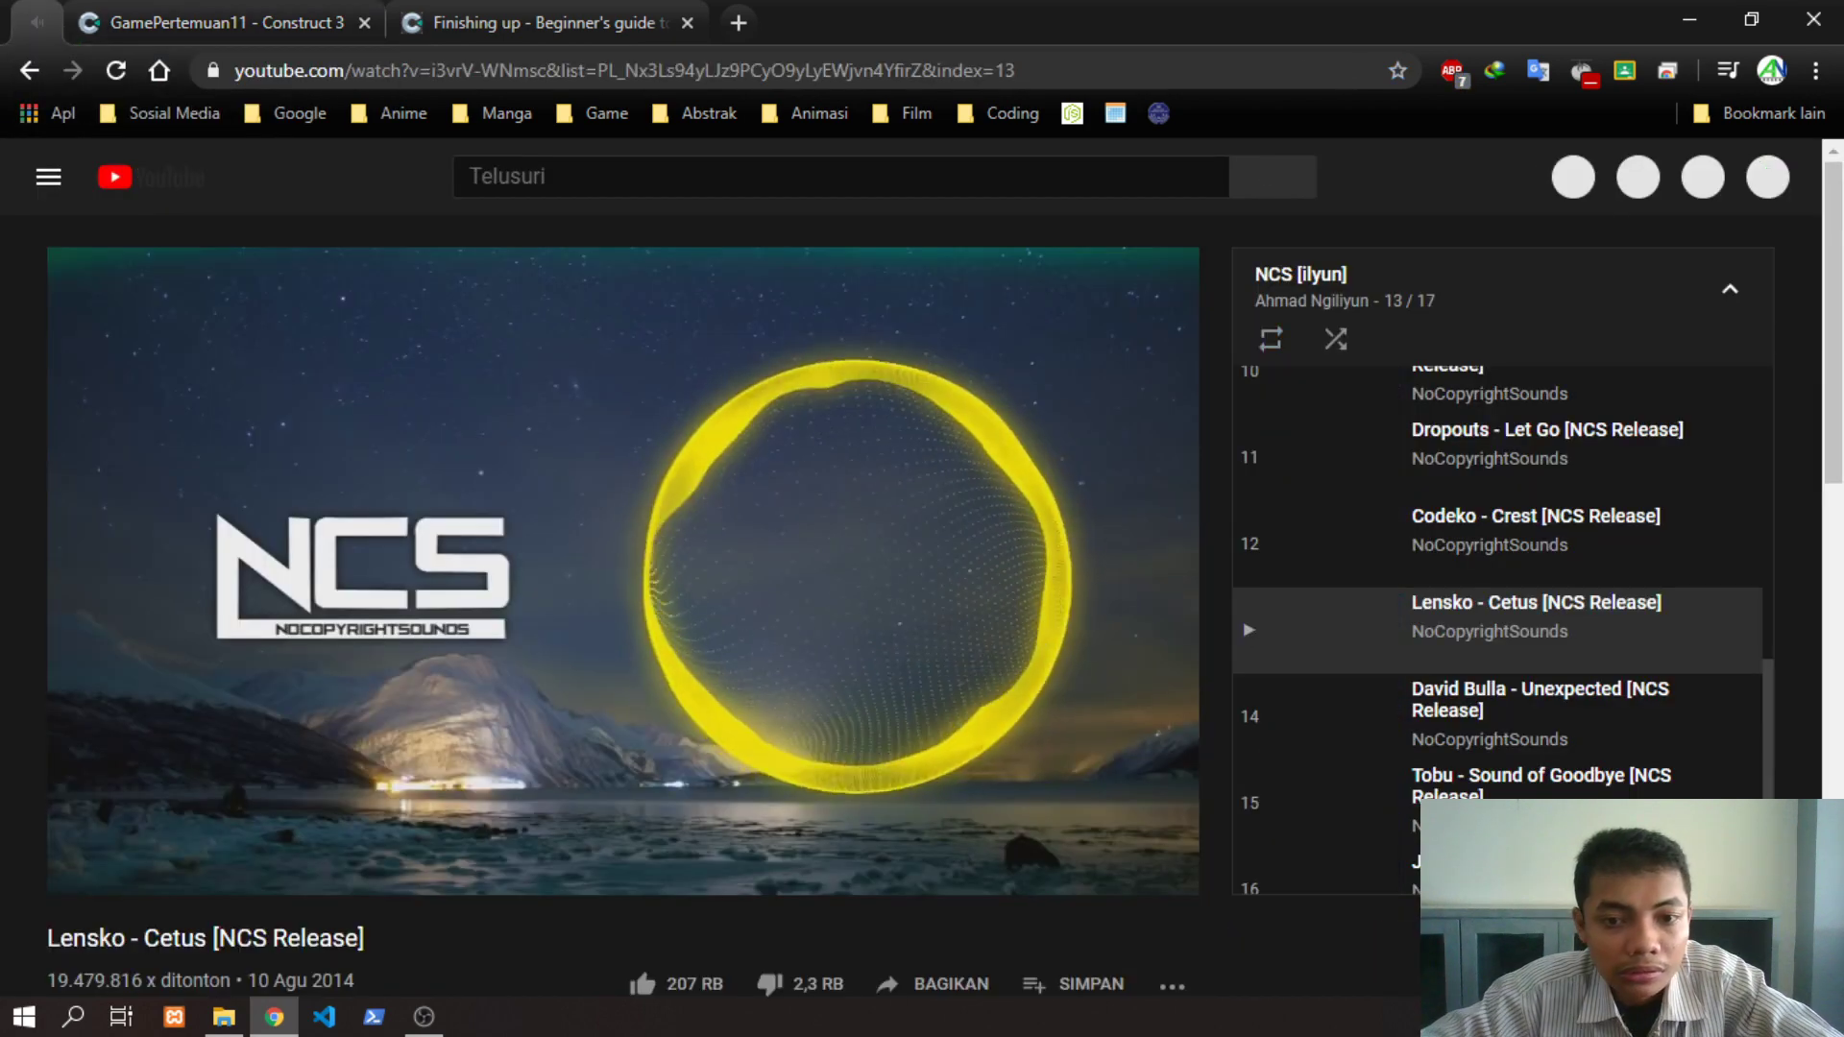
pyautogui.rightClick(817, 442)
pyautogui.click(893, 474)
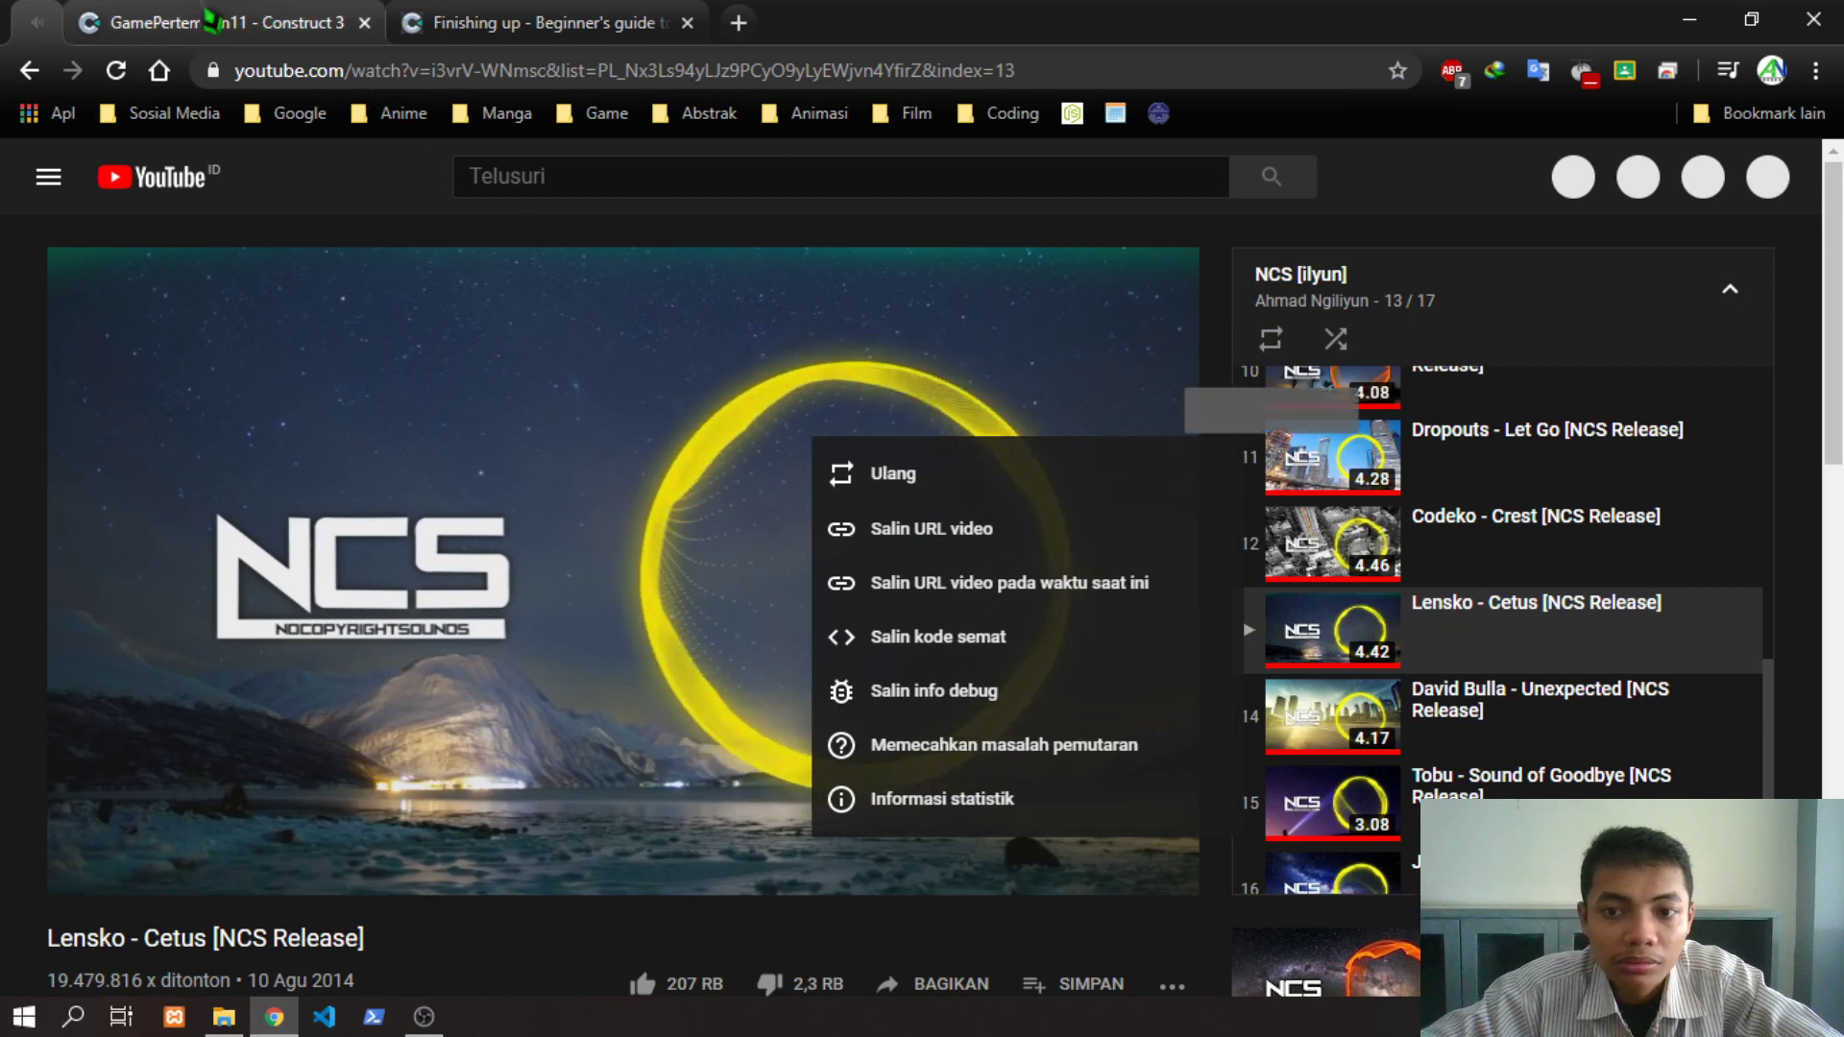
pyautogui.click(178, 21)
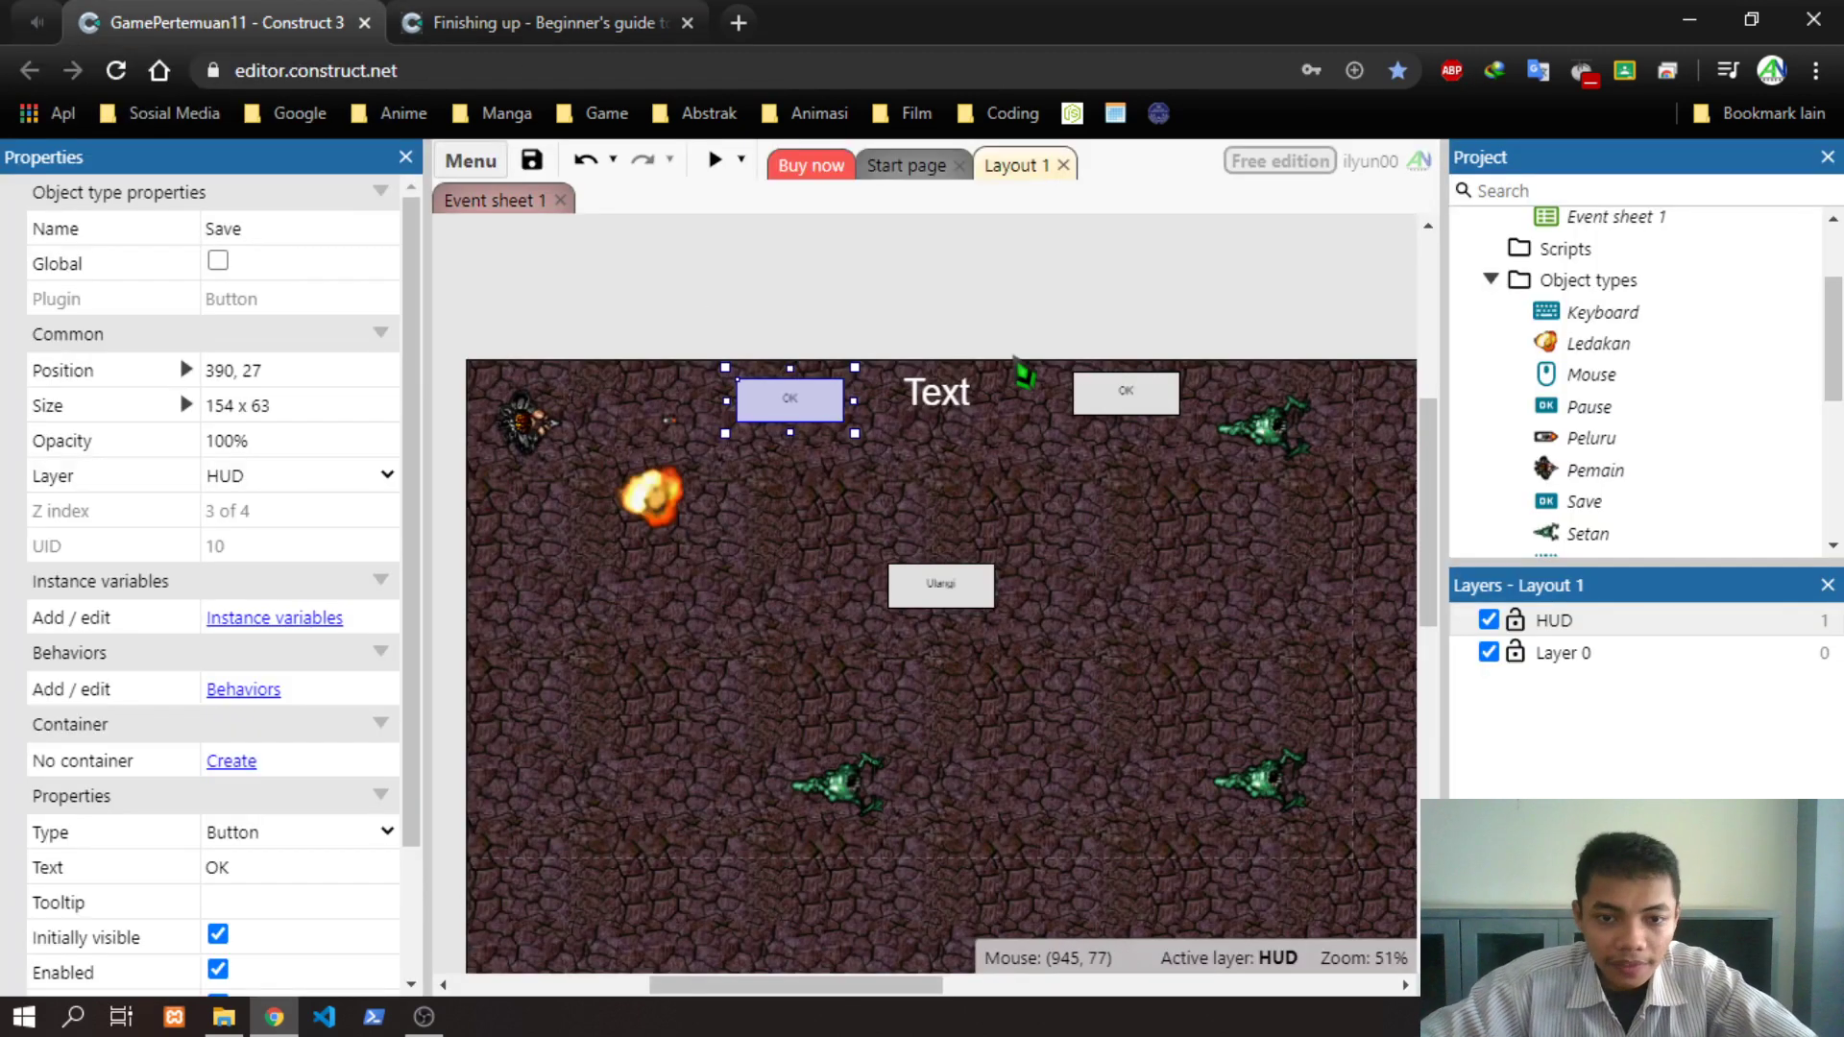
# Open Event sheet 1 at its first event, System Every tick
pyautogui.click(490, 200)
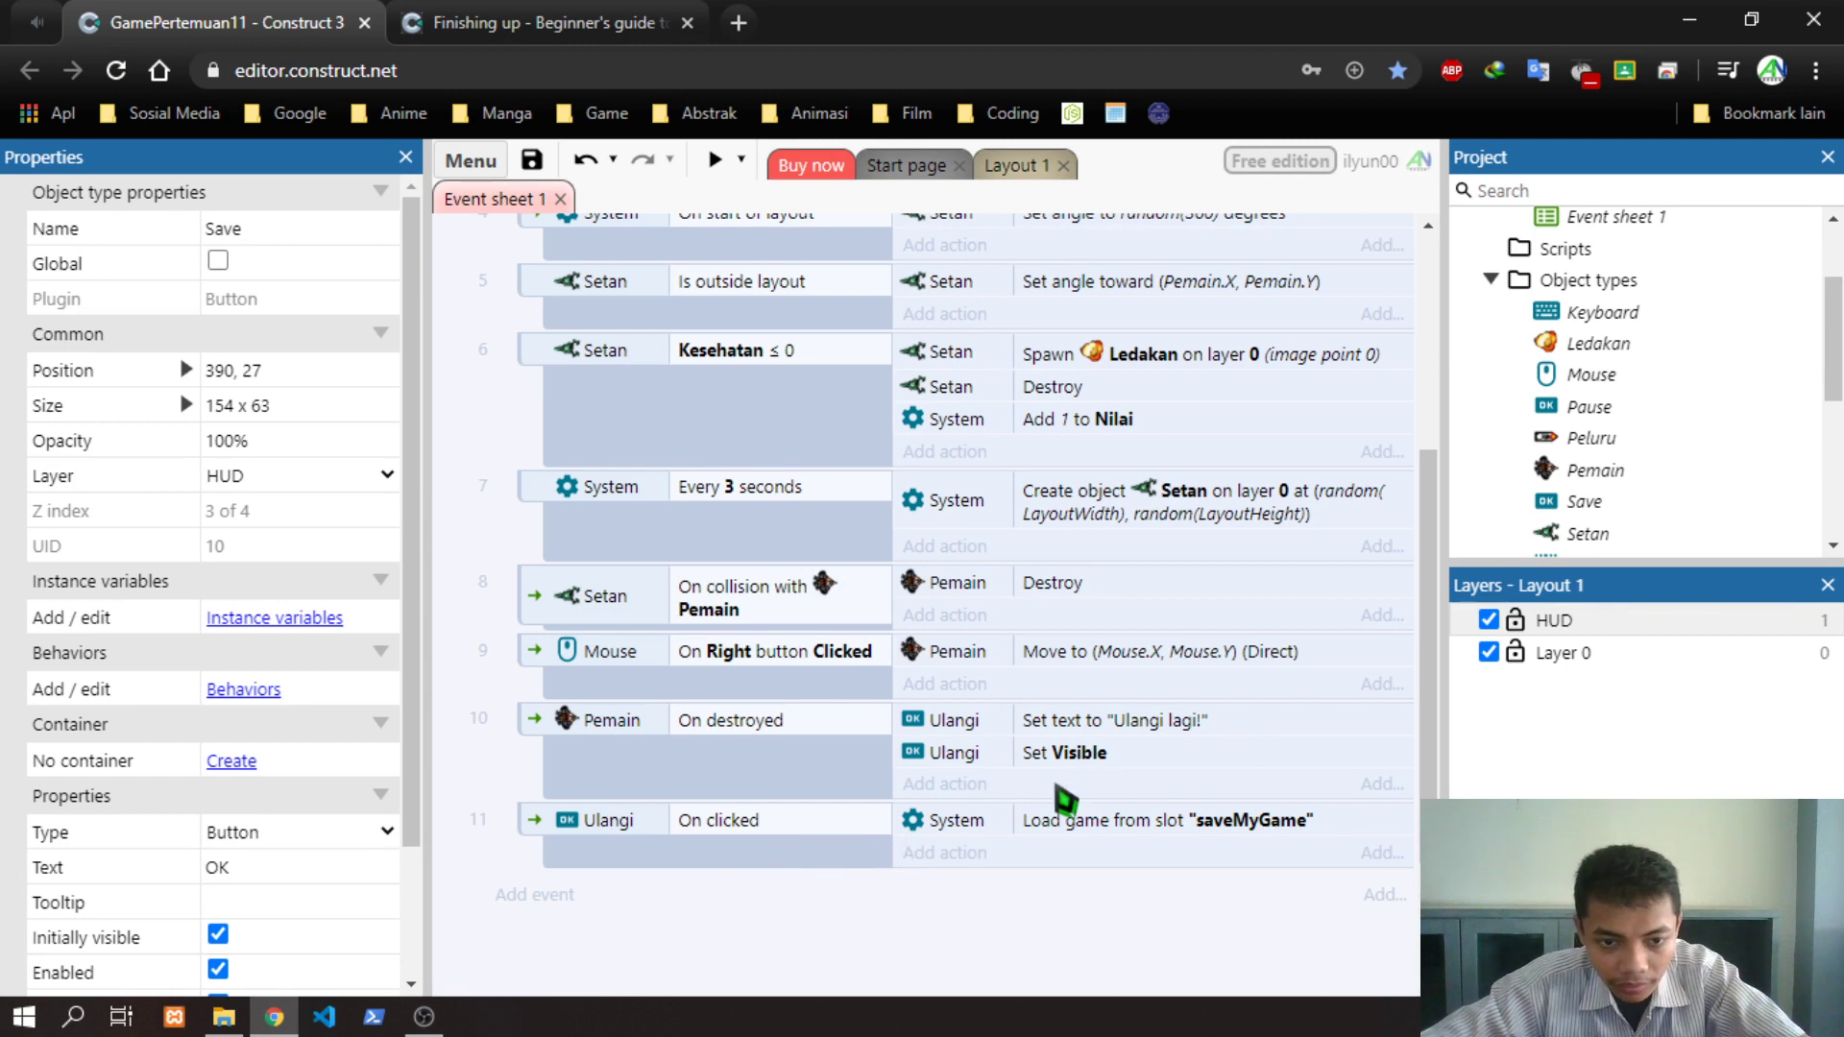
pyautogui.scroll(6, 1145, 660)
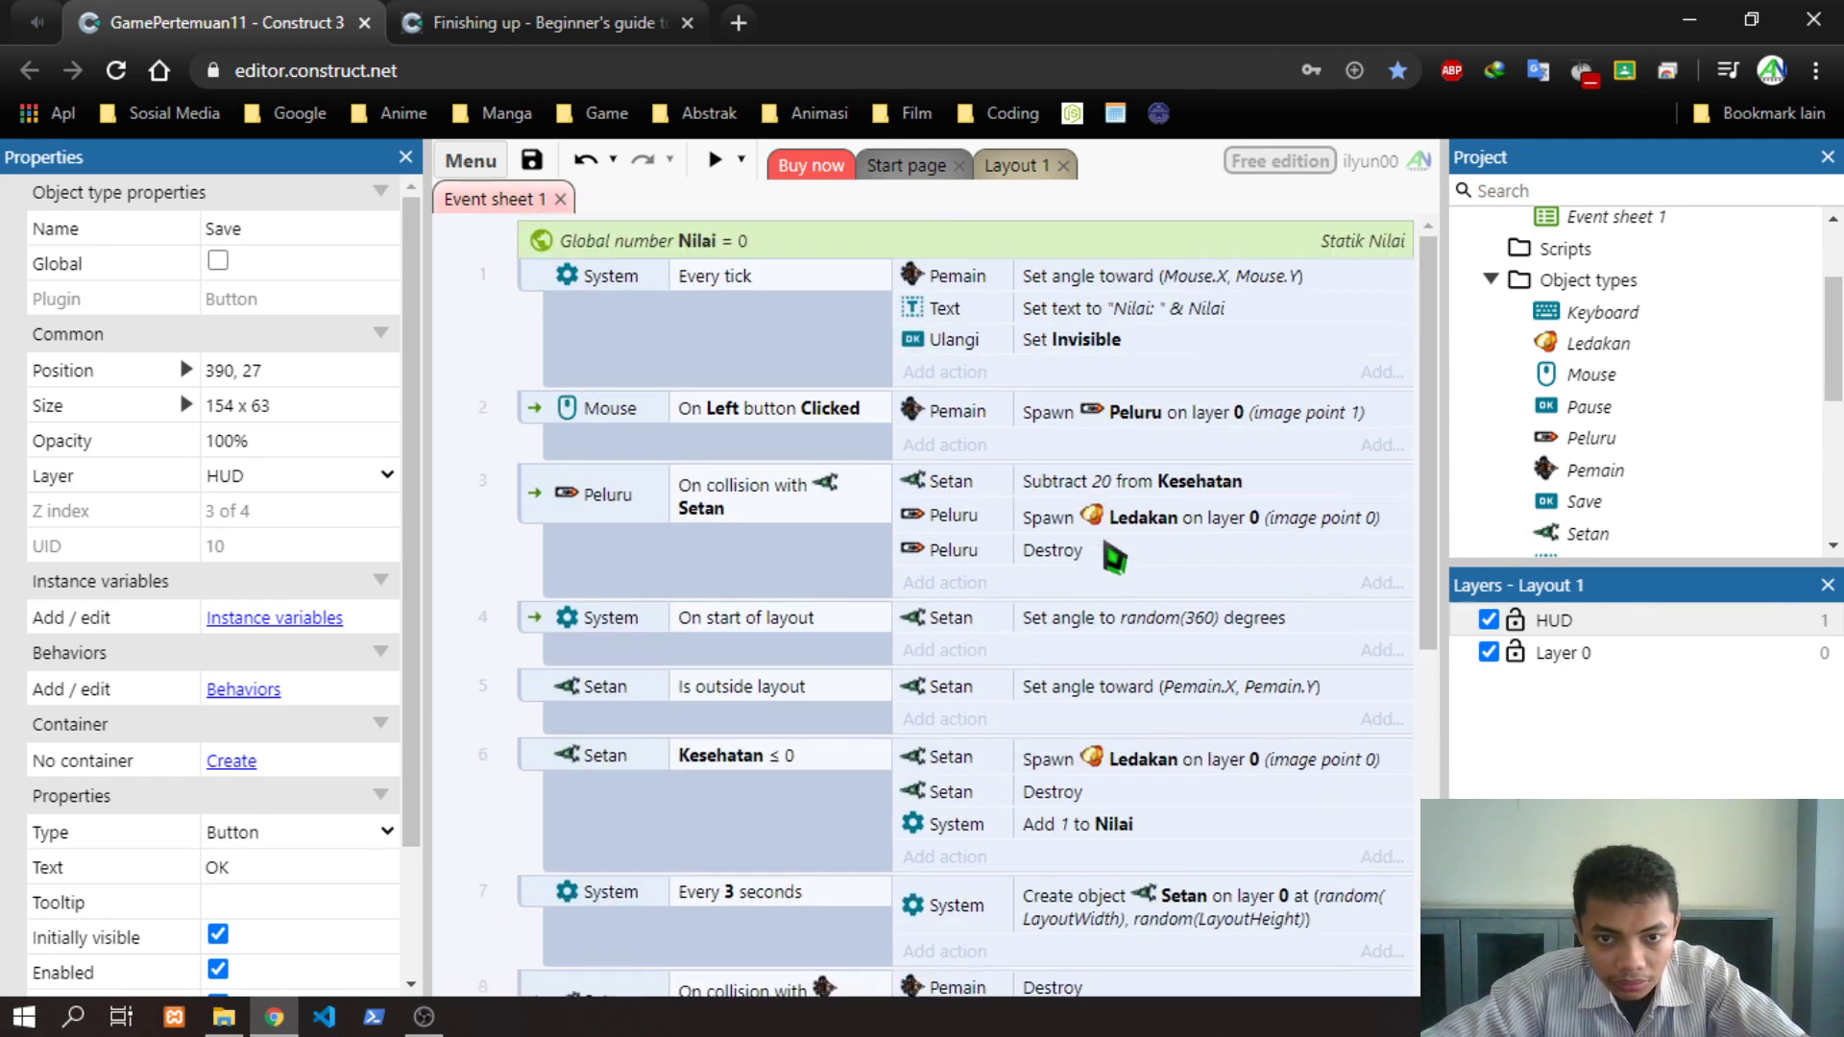
pyautogui.click(972, 376)
pyautogui.doubleClick(992, 398)
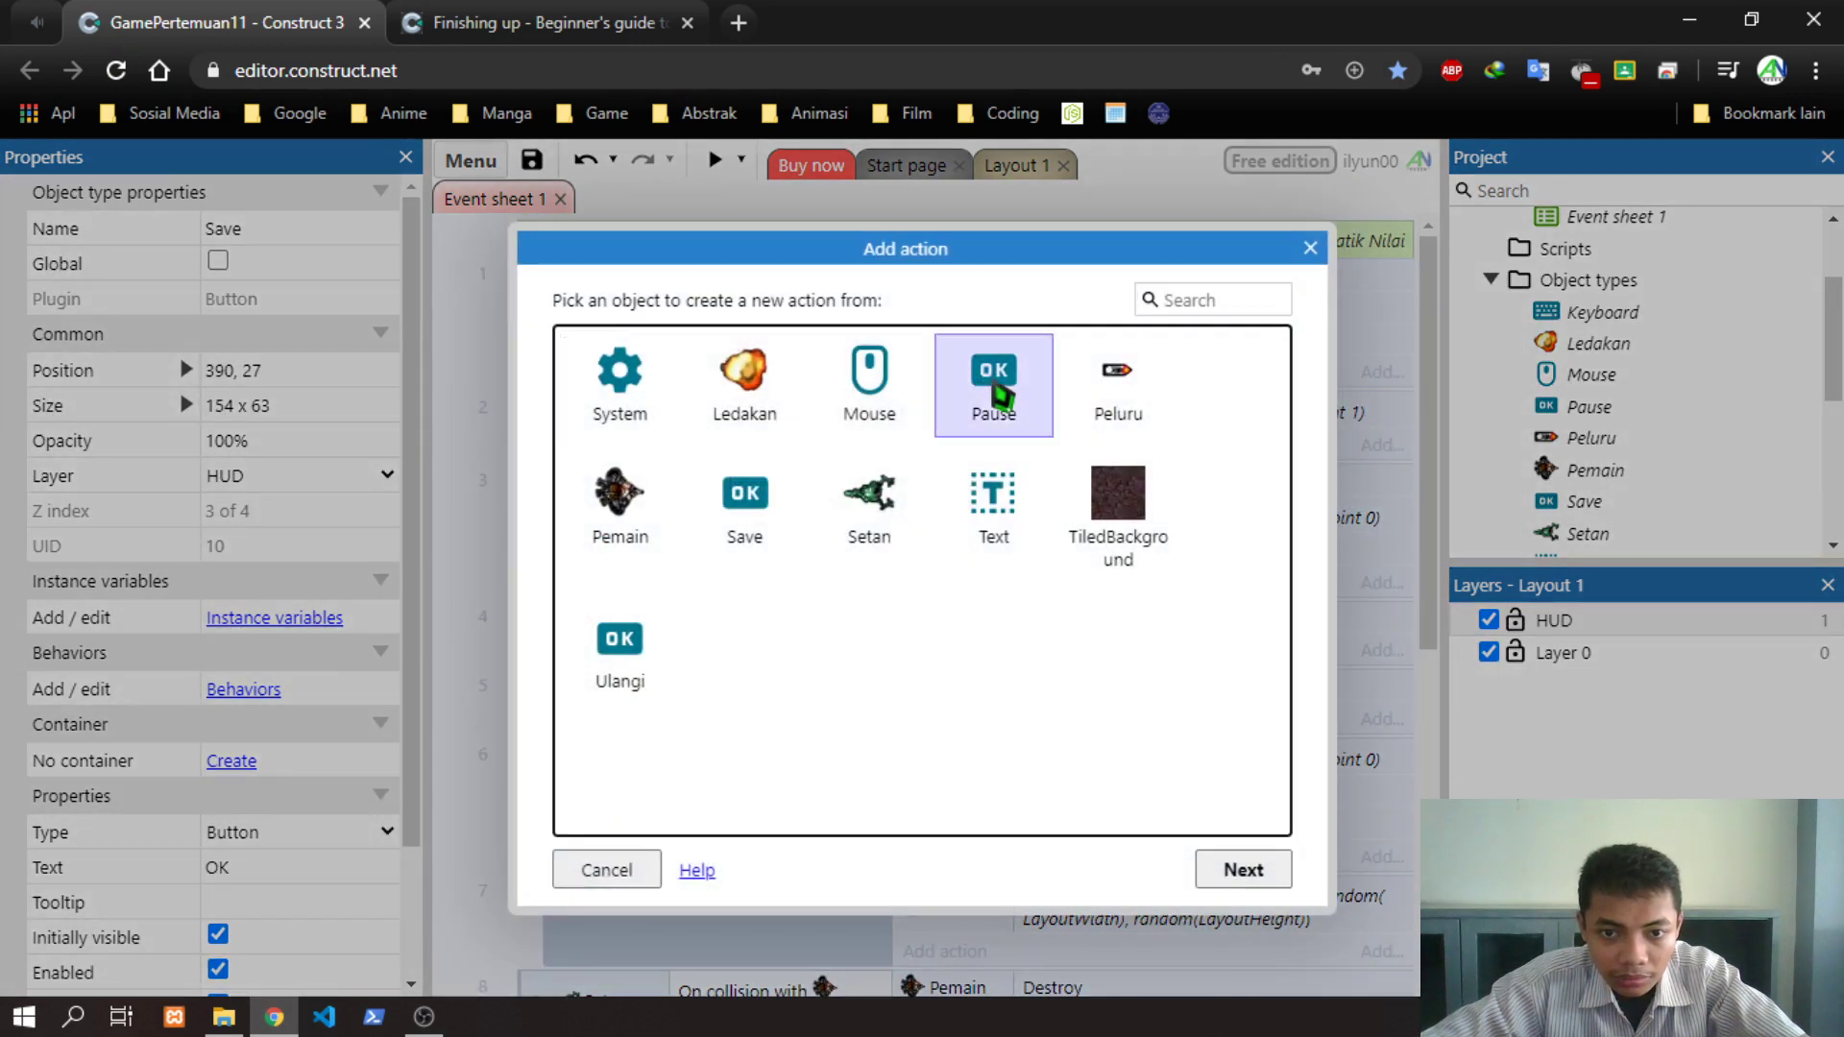
pyautogui.click(1308, 252)
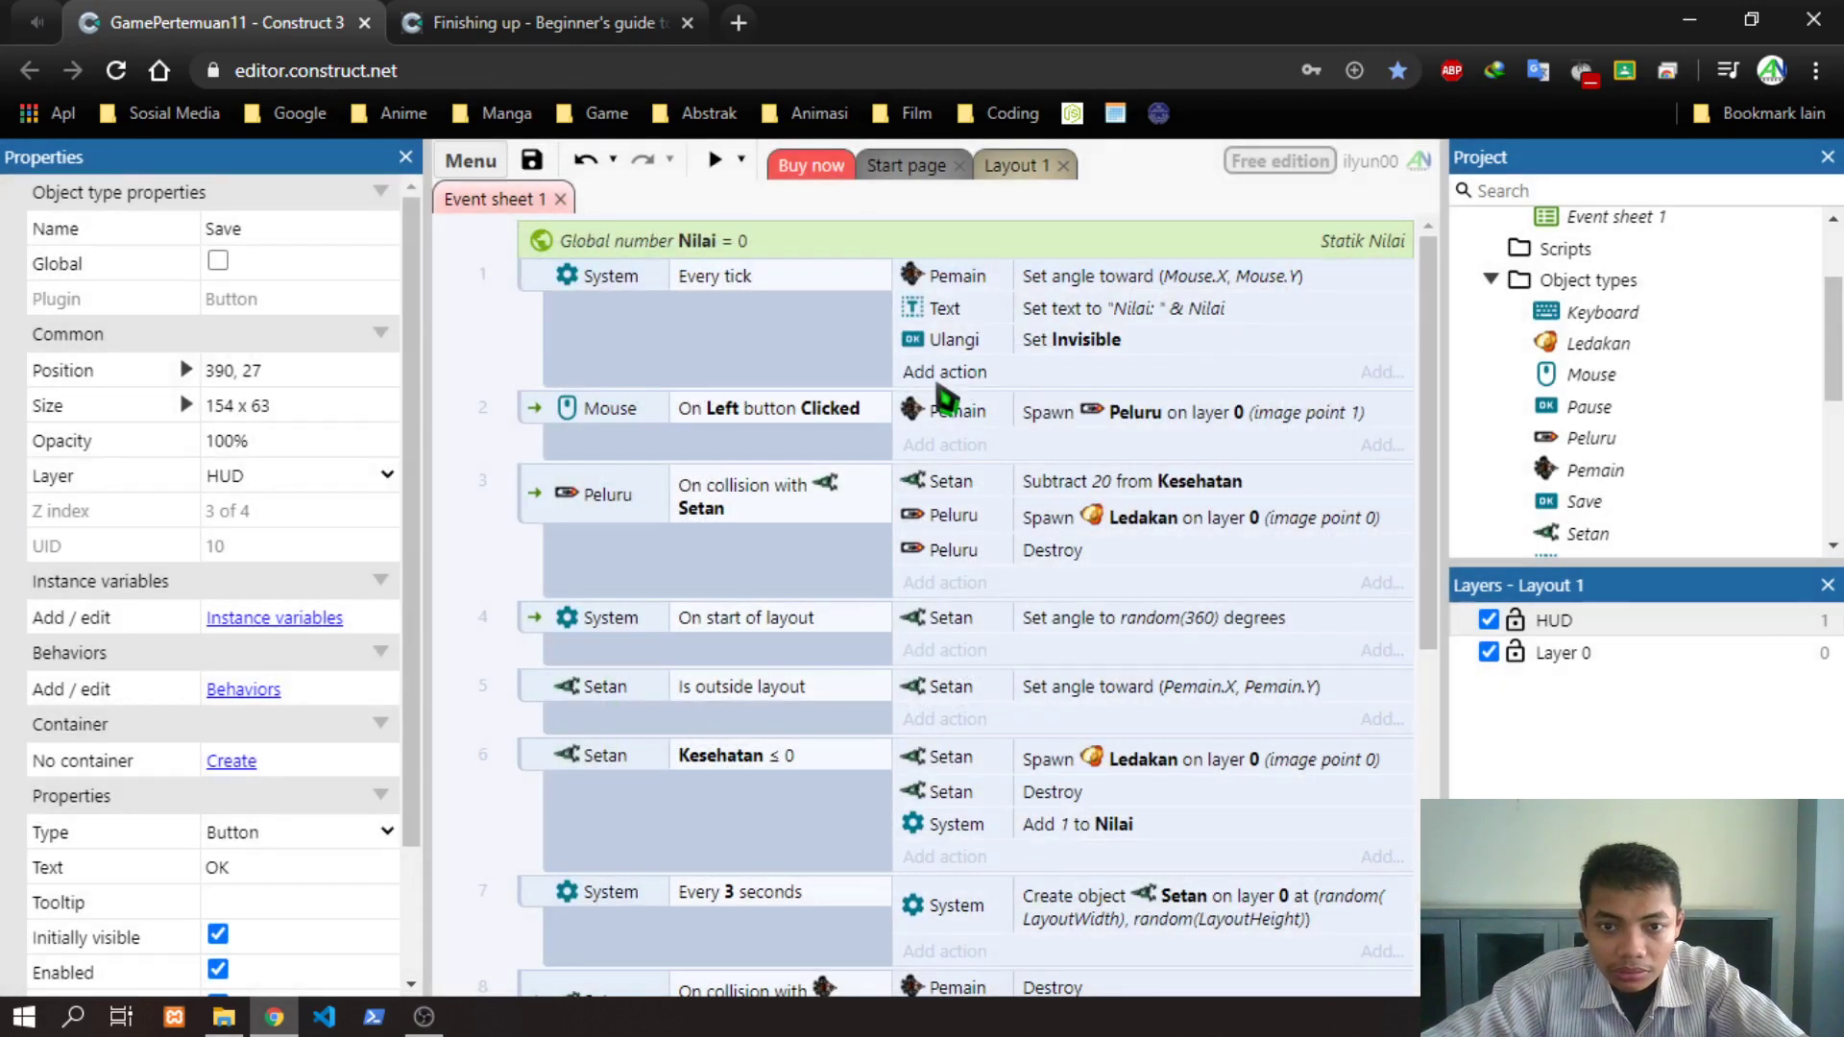
# Add a Set visible action for the Save button to the Every tick event, with visibility Visible
pyautogui.click(951, 377)
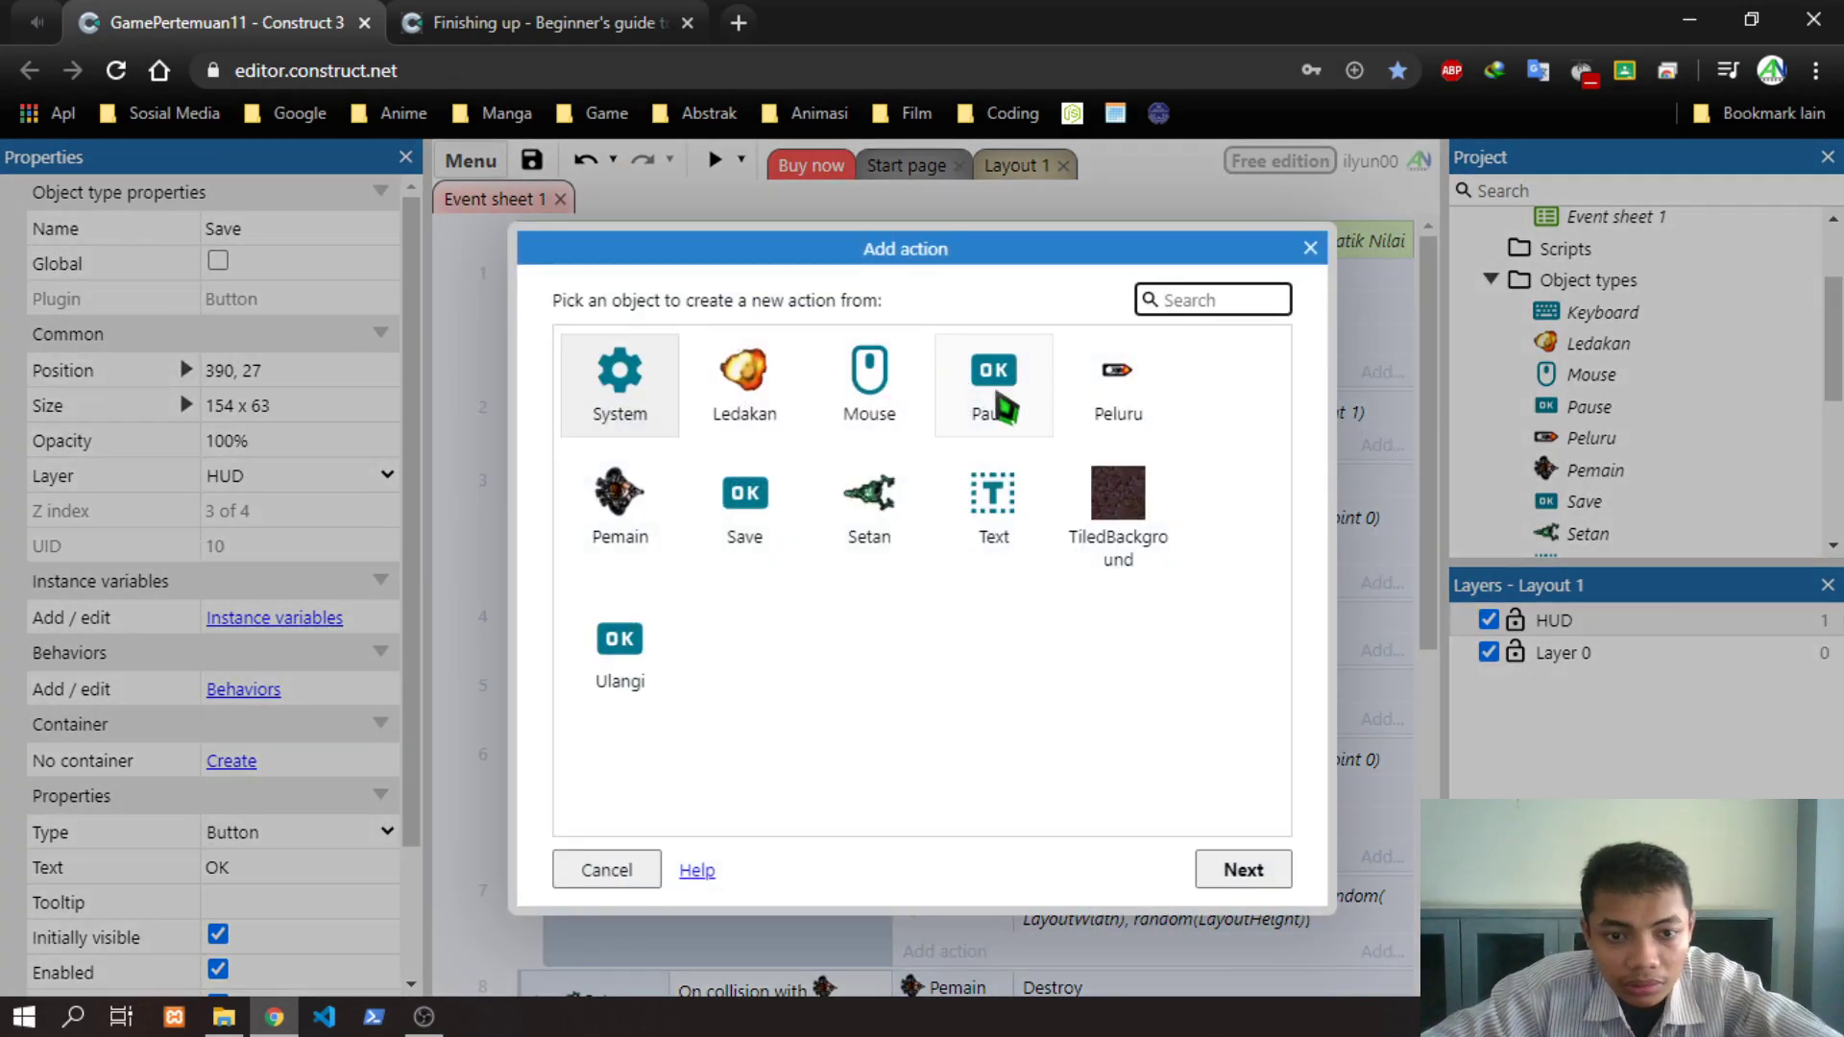
pyautogui.doubleClick(749, 524)
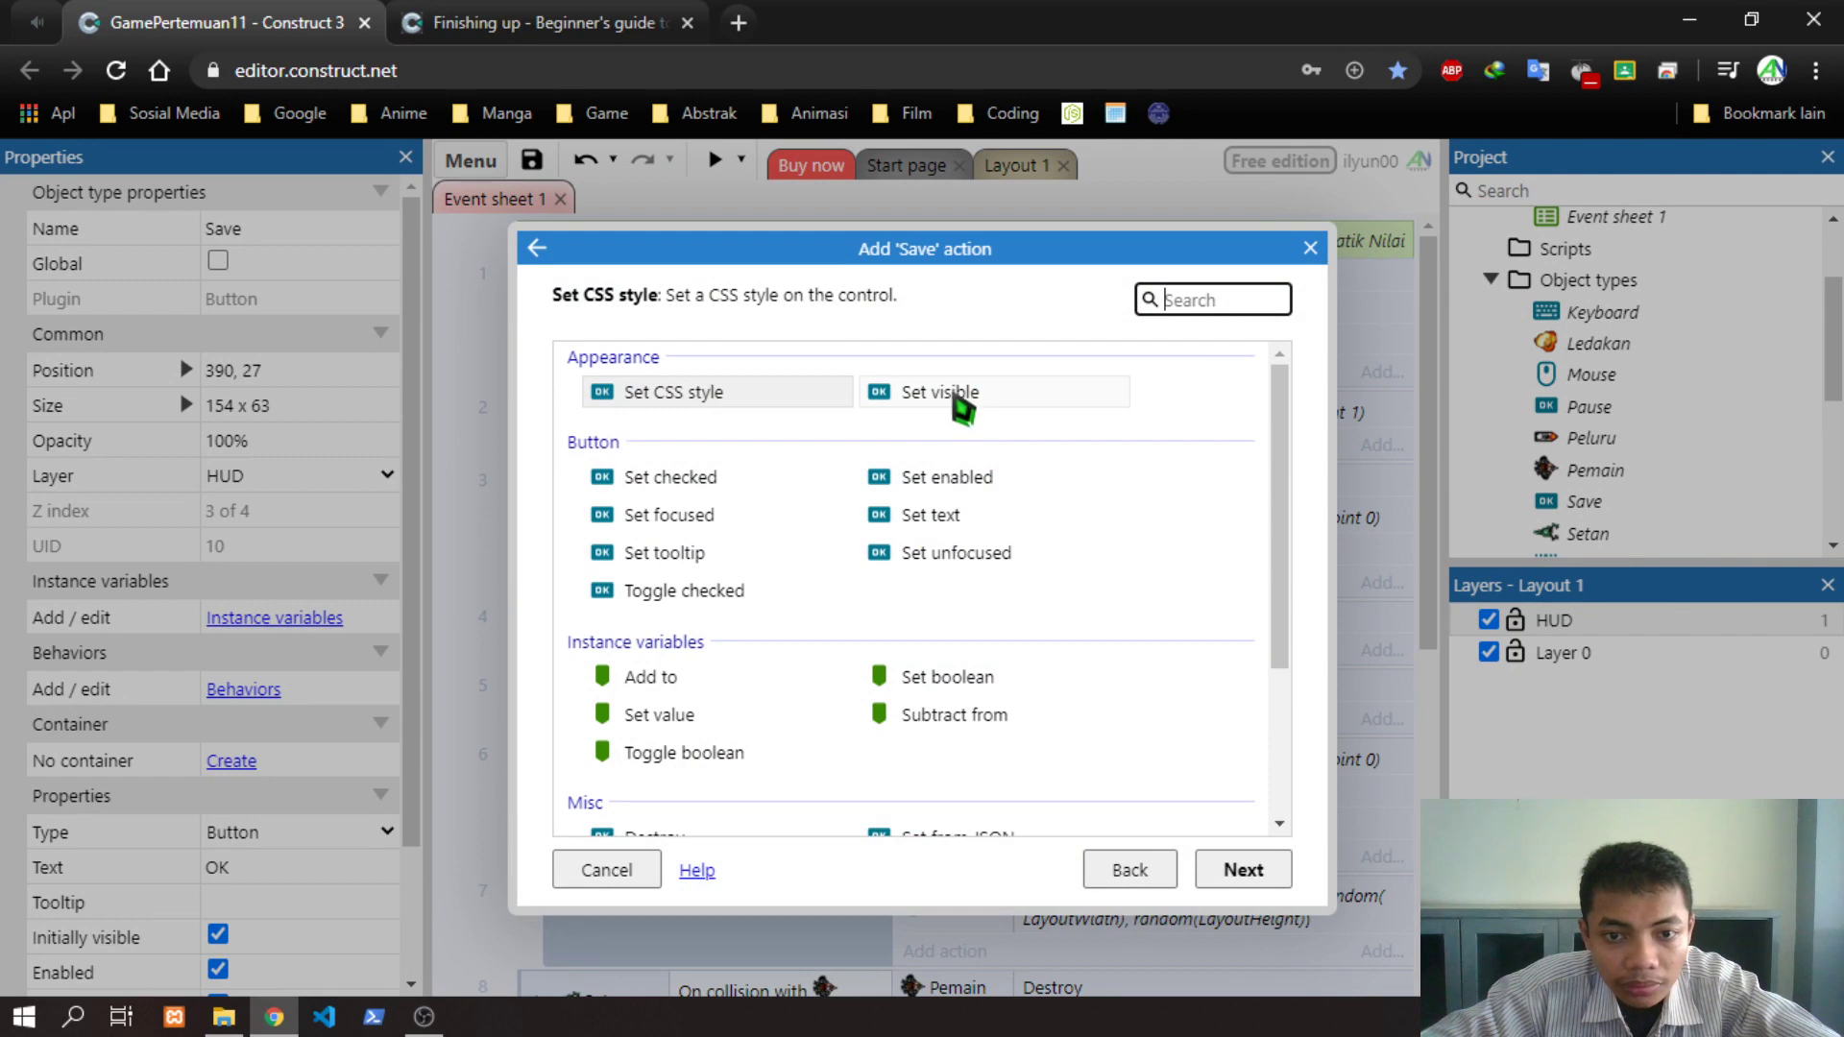
pyautogui.doubleClick(956, 397)
pyautogui.click(865, 491)
pyautogui.click(812, 540)
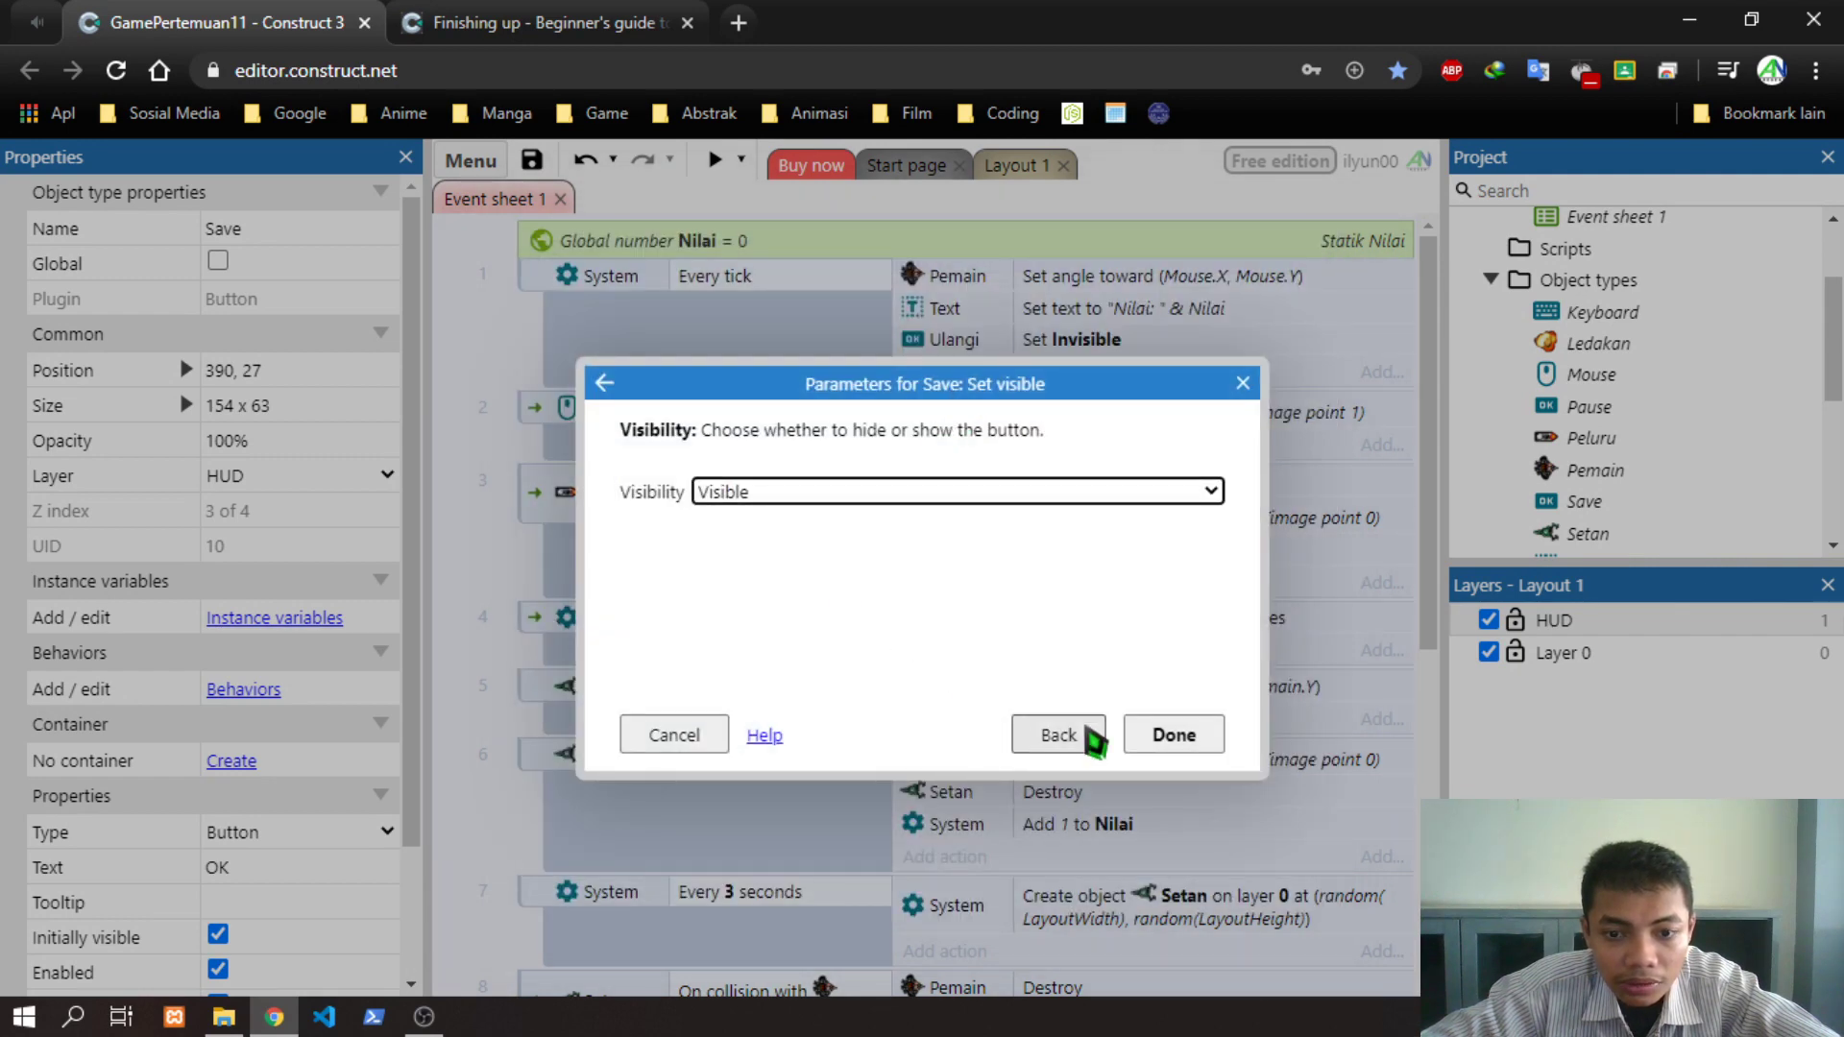
pyautogui.click(1174, 733)
# Add a Set visible action for the Pause button to the Every tick event, with visibility Visible
pyautogui.click(992, 408)
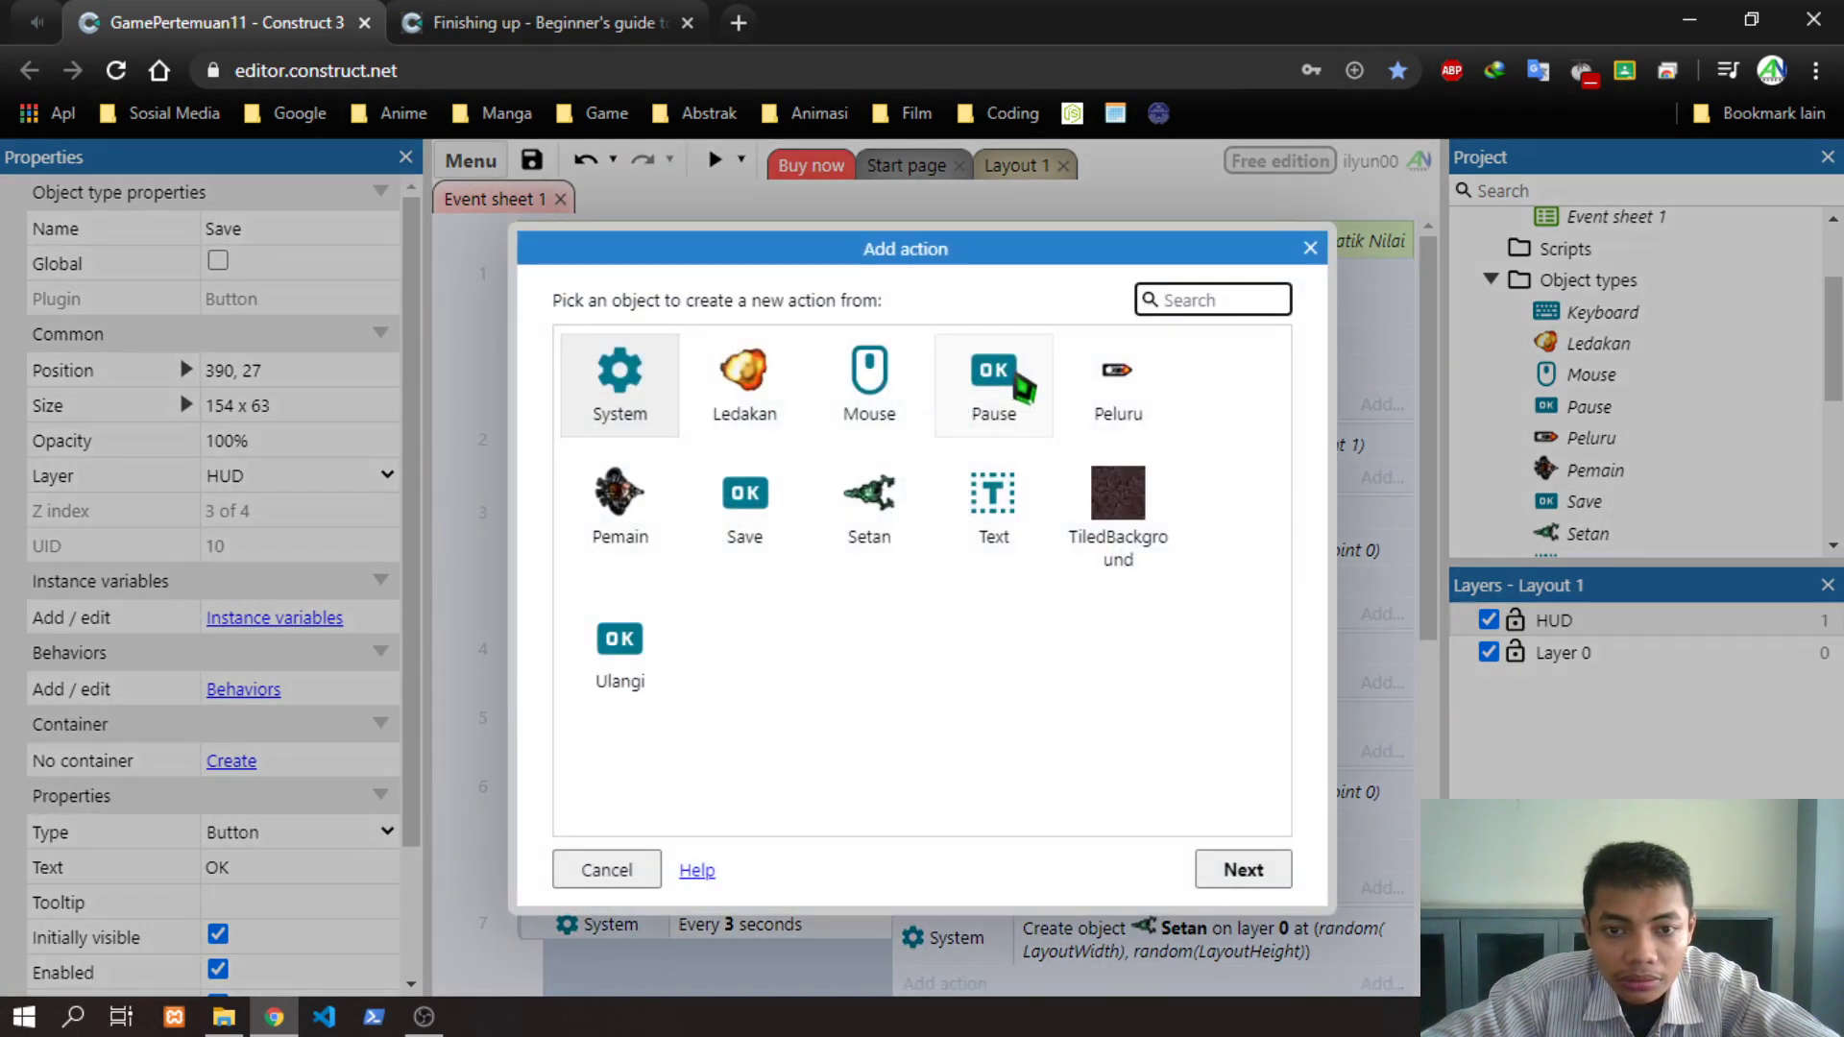
pyautogui.doubleClick(1001, 392)
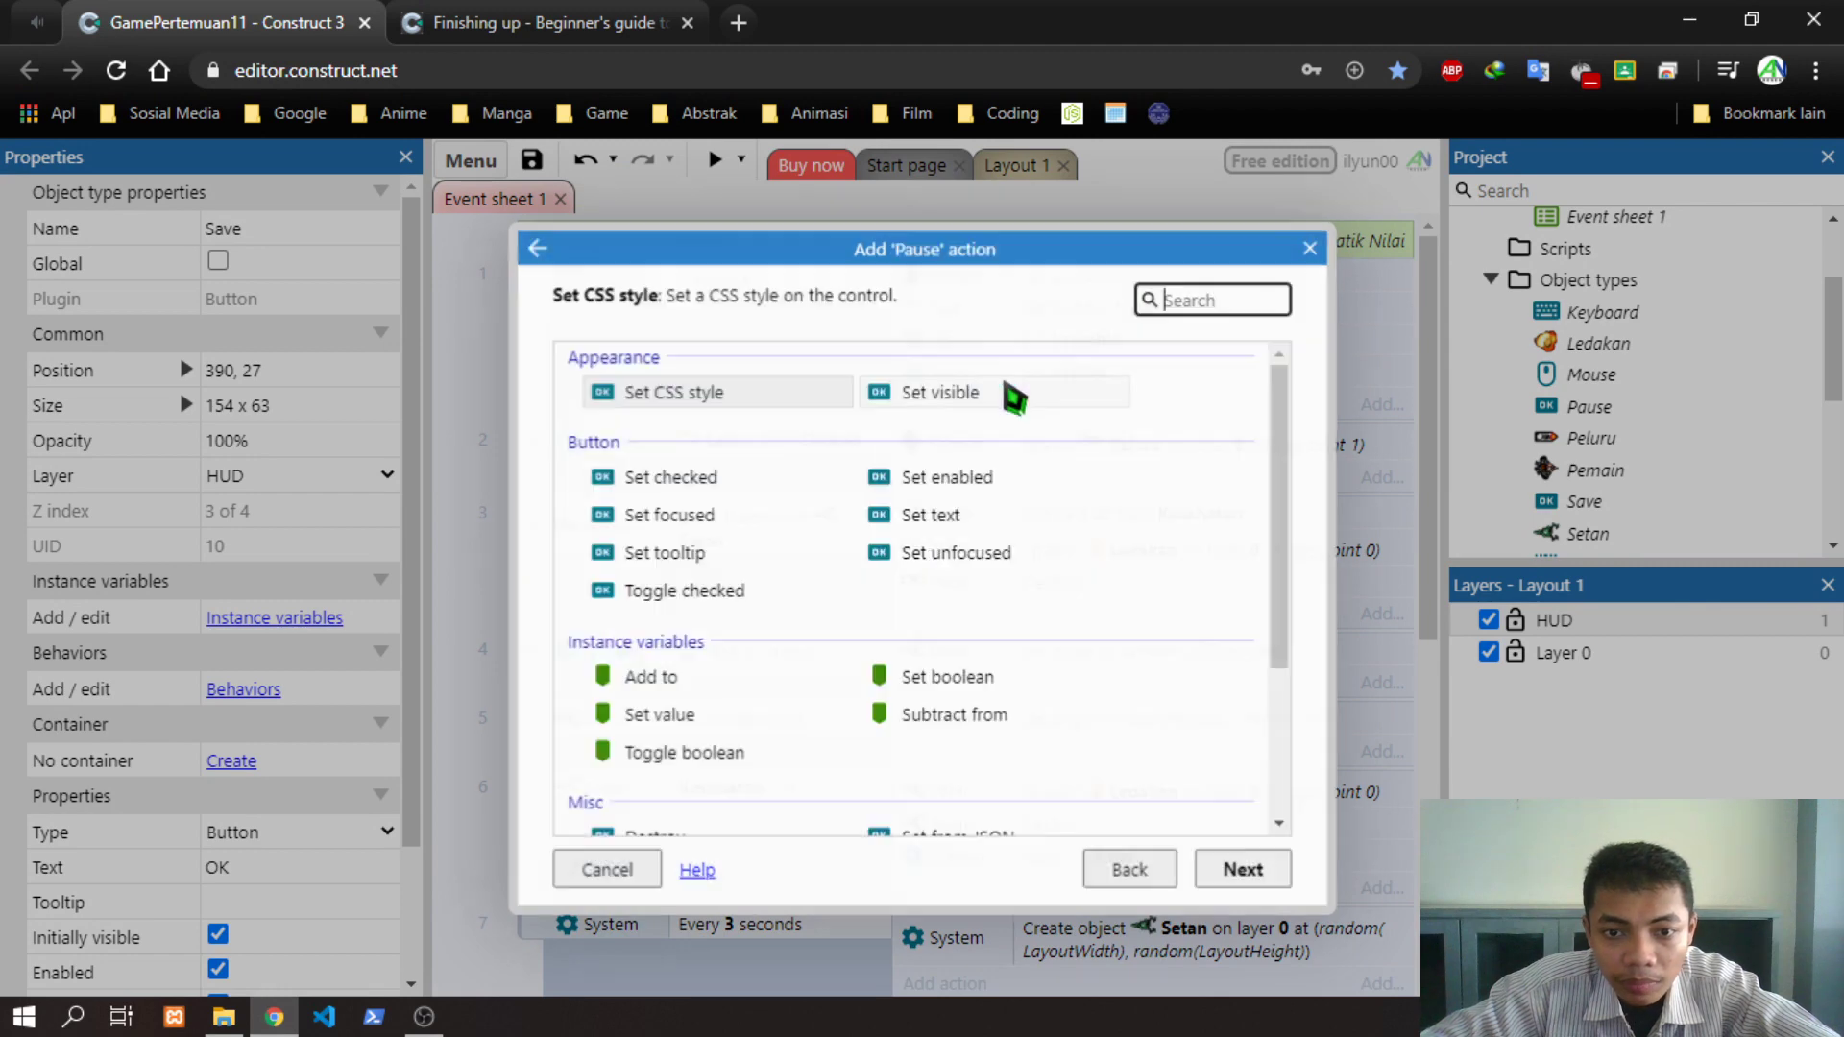
pyautogui.doubleClick(930, 396)
pyautogui.click(877, 495)
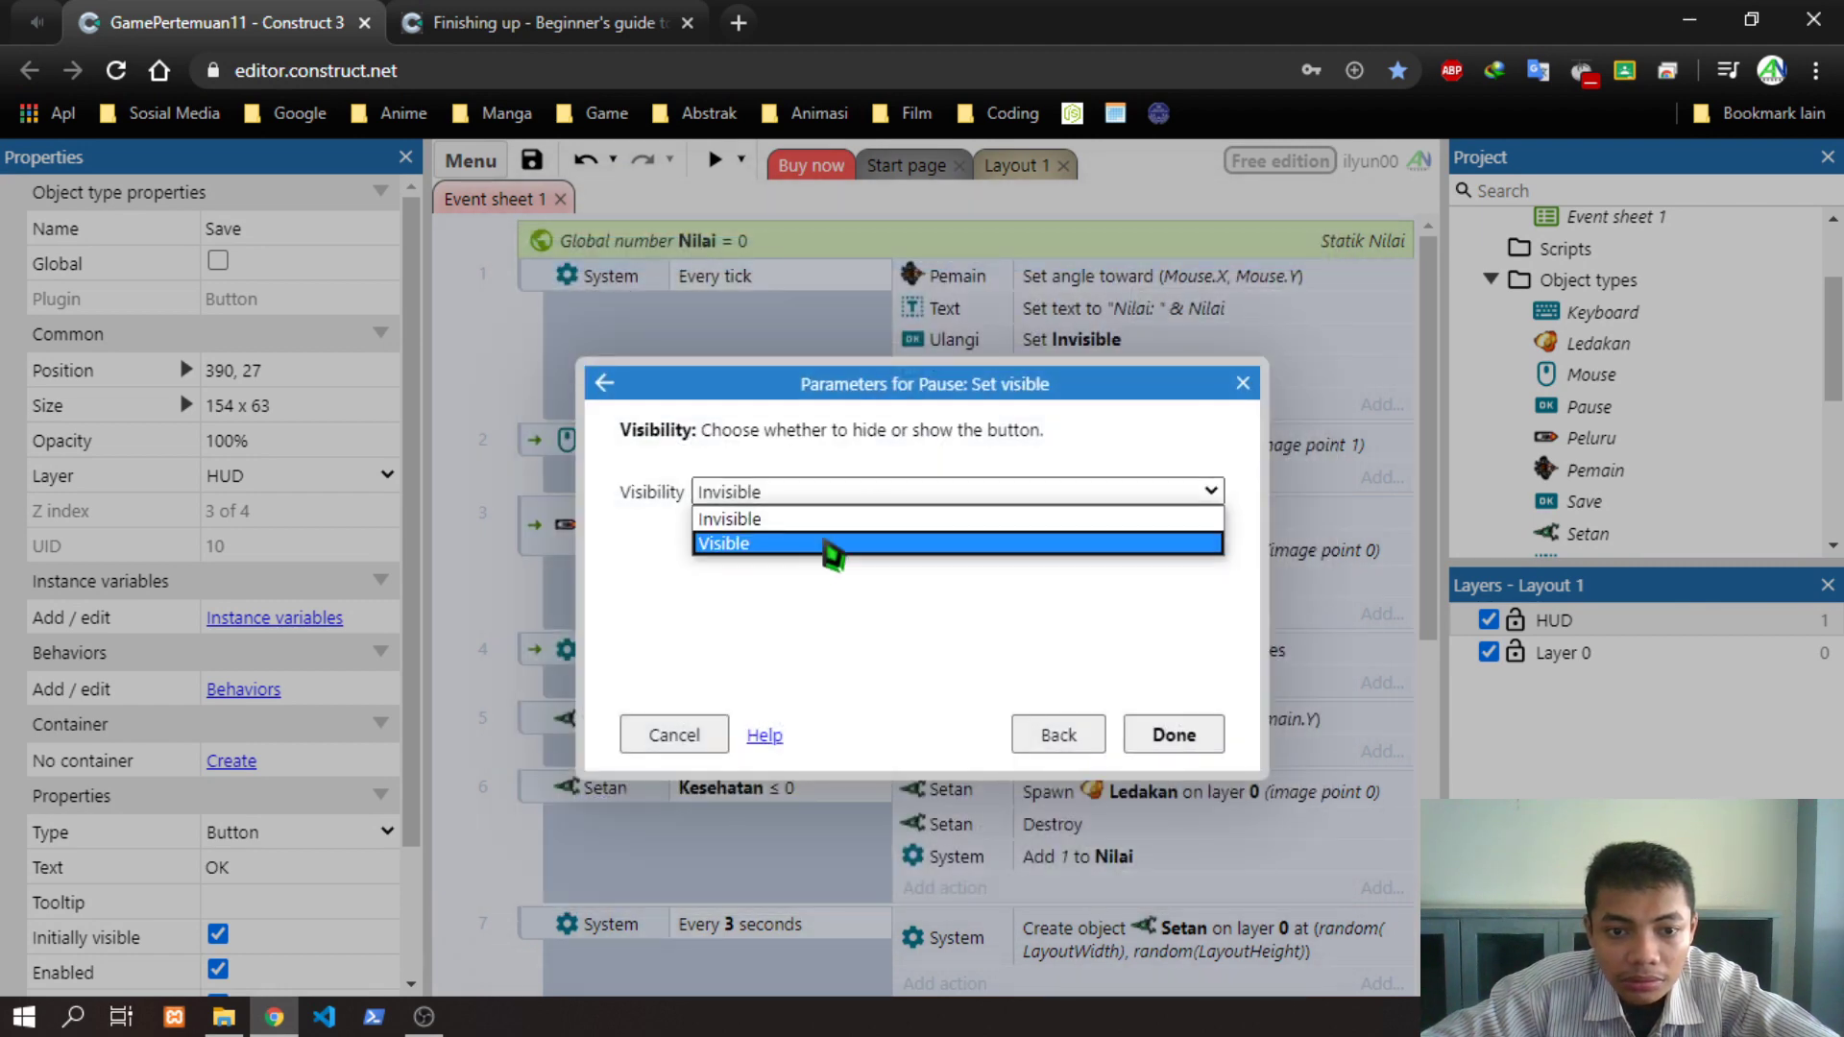
pyautogui.click(832, 545)
pyautogui.click(1061, 732)
pyautogui.doubleClick(947, 396)
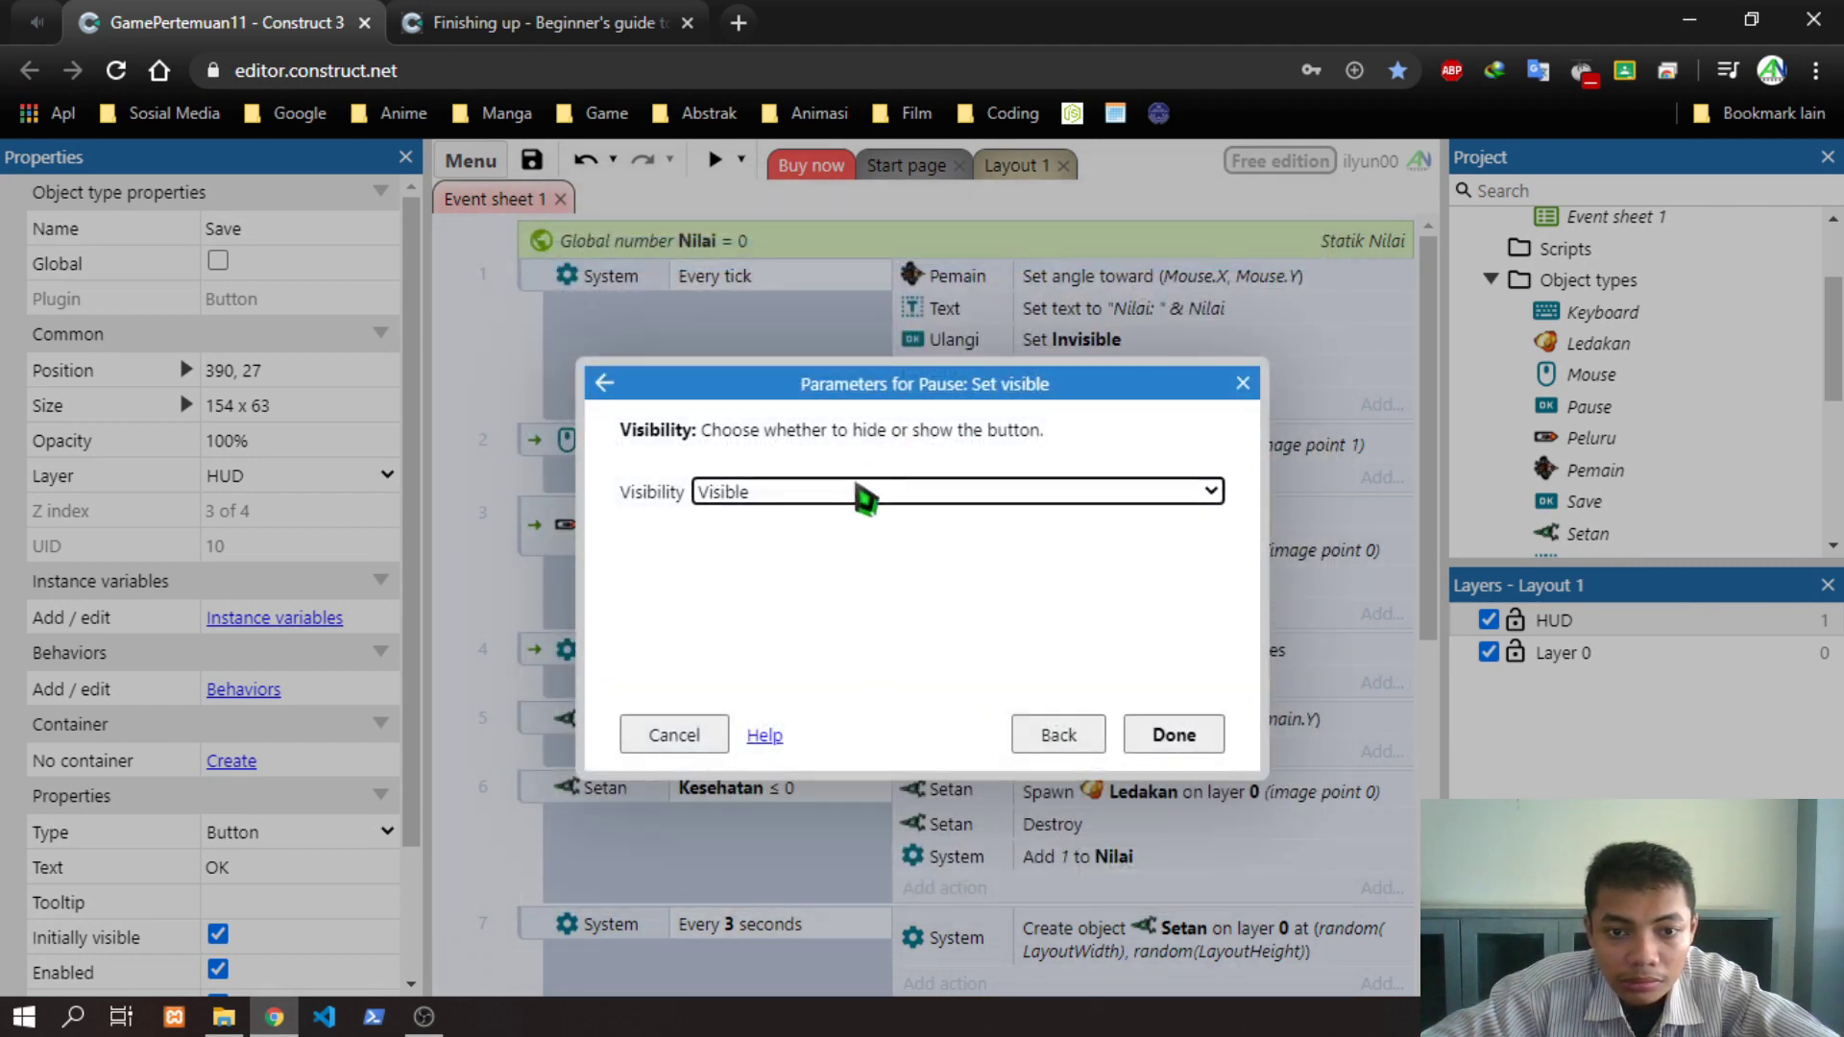
pyautogui.click(864, 492)
pyautogui.click(833, 546)
pyautogui.click(1181, 737)
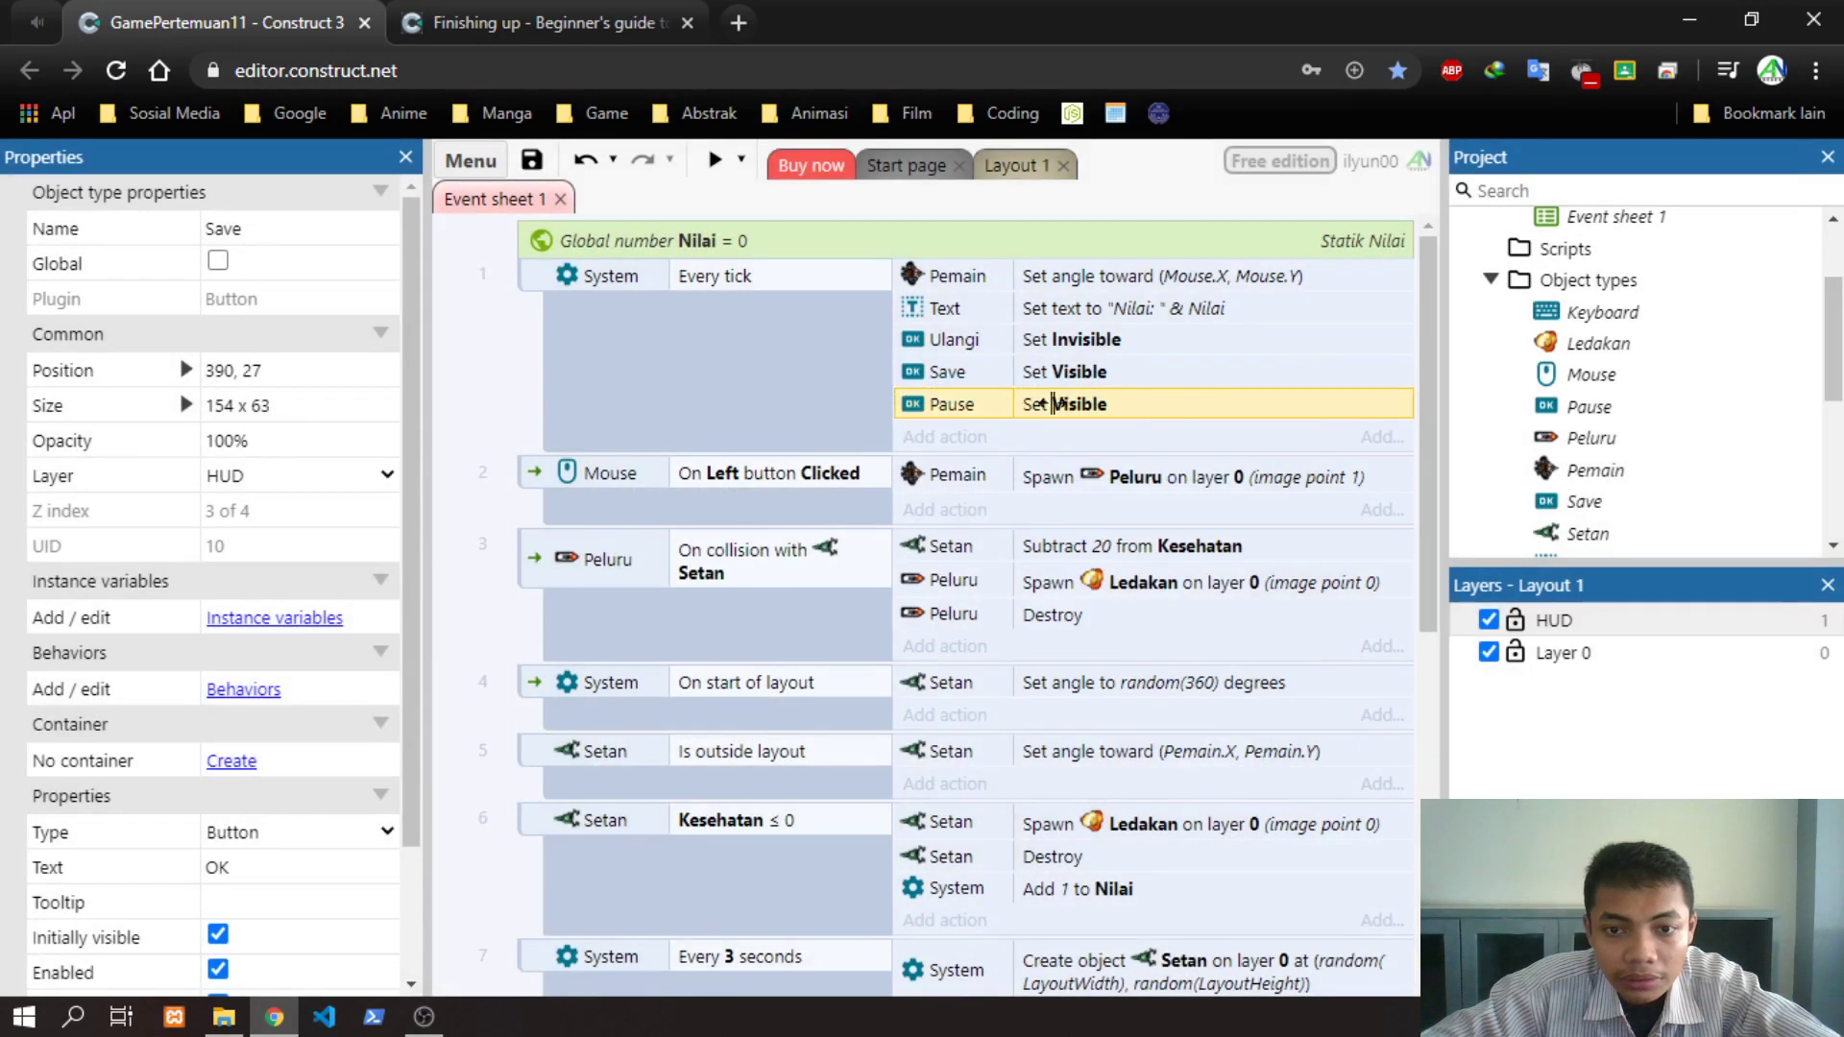
# Add a new event at the end of the event sheet with the Pause button's On clicked condition
pyautogui.scroll(-3, 835, 384)
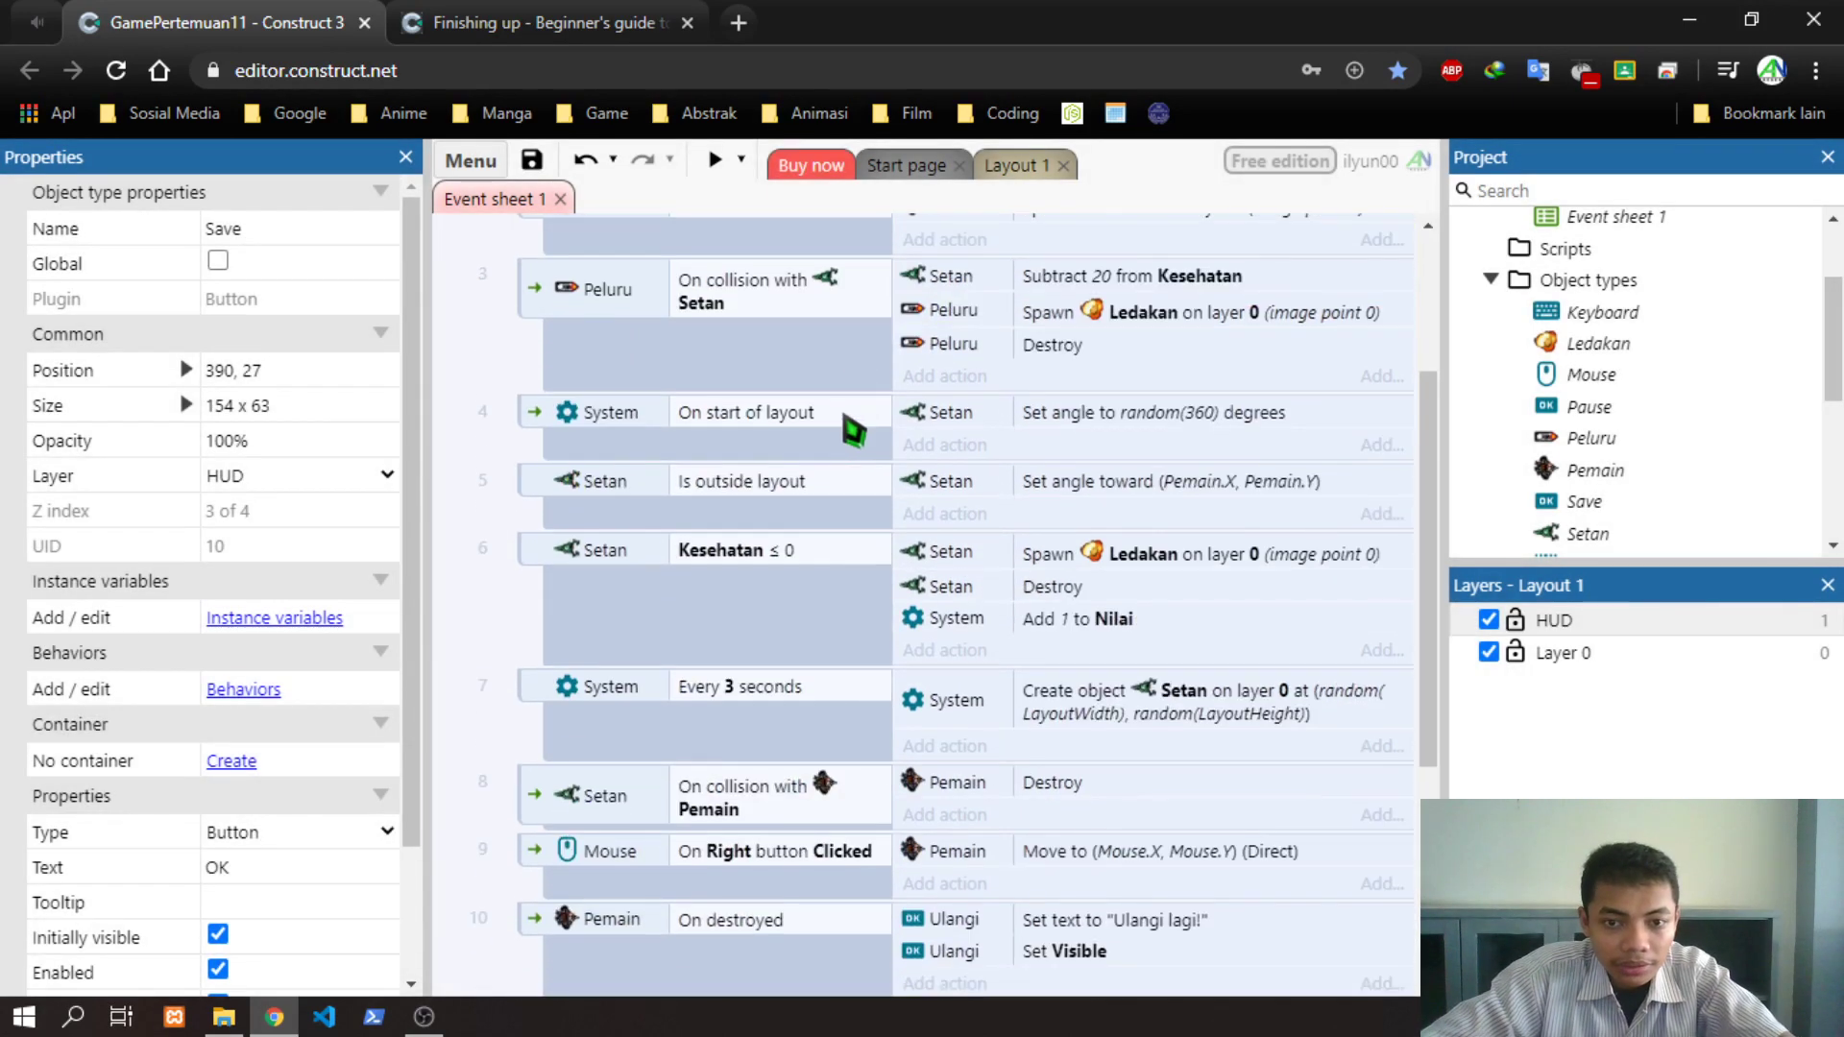
pyautogui.scroll(-3, 826, 499)
pyautogui.doubleClick(566, 807)
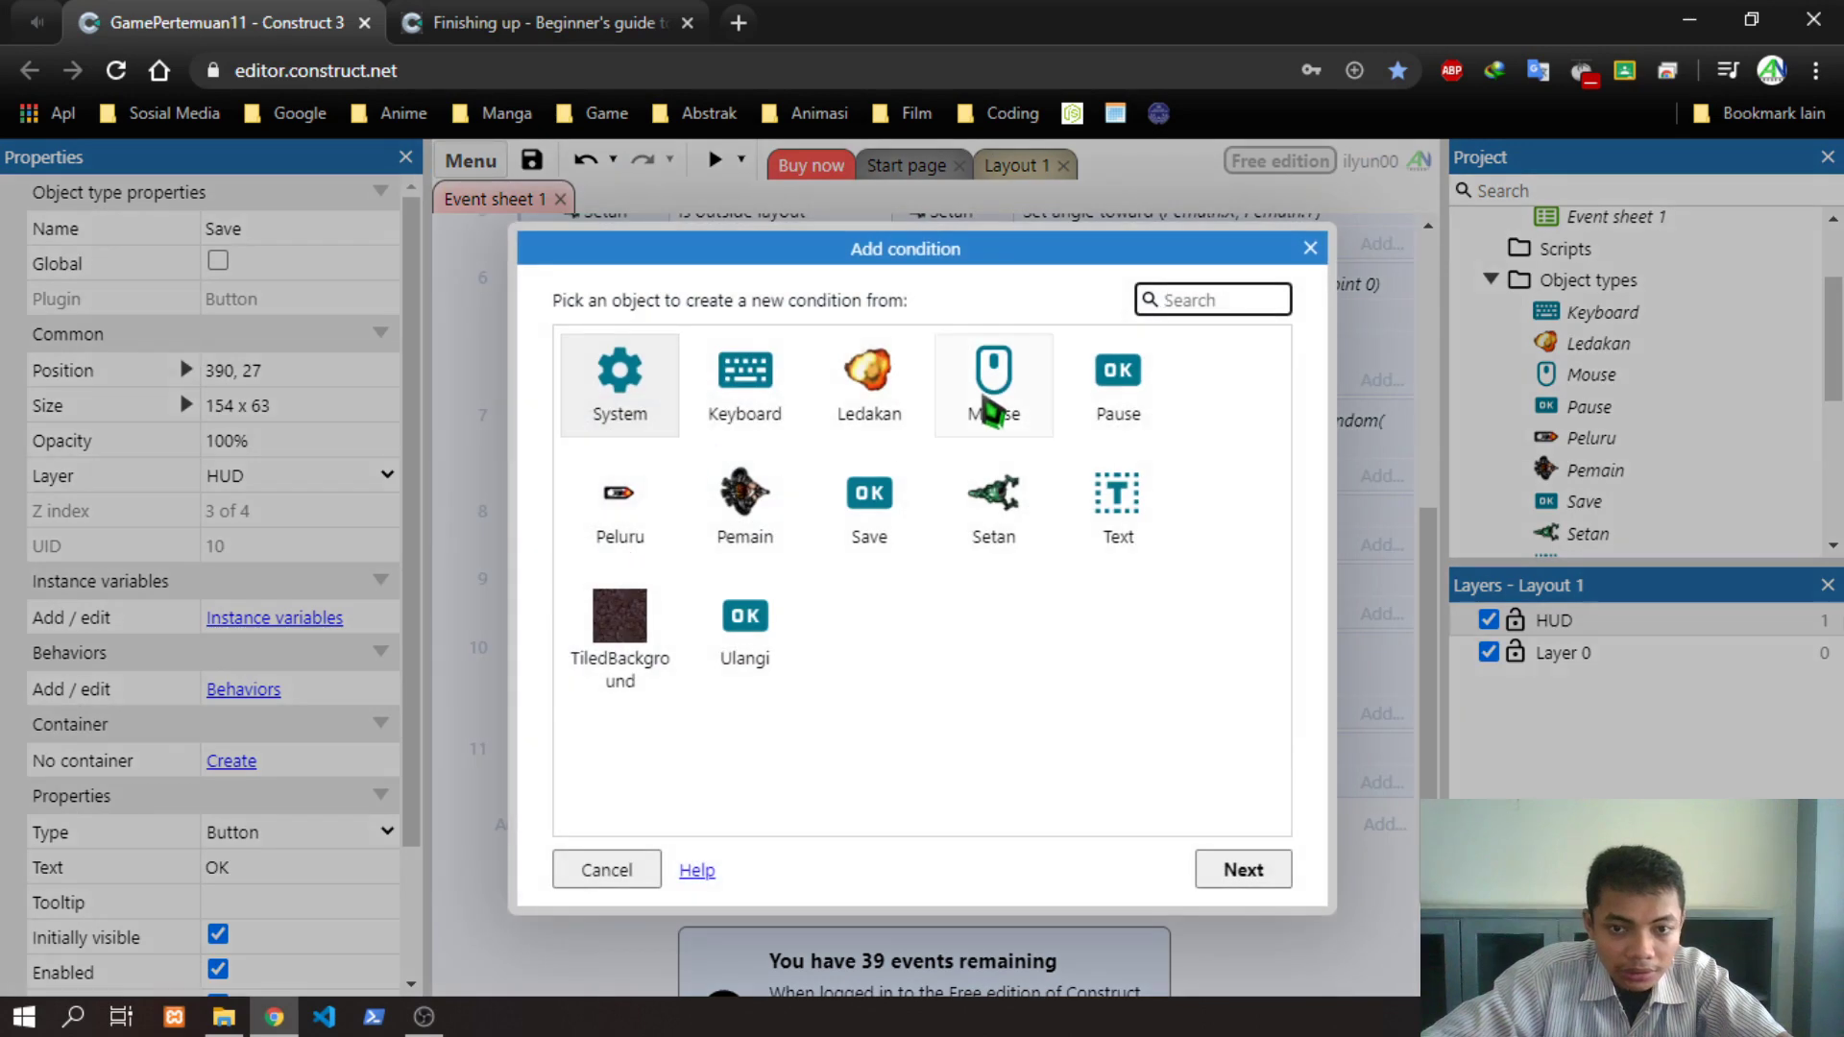
pyautogui.click(1114, 385)
pyautogui.click(1239, 869)
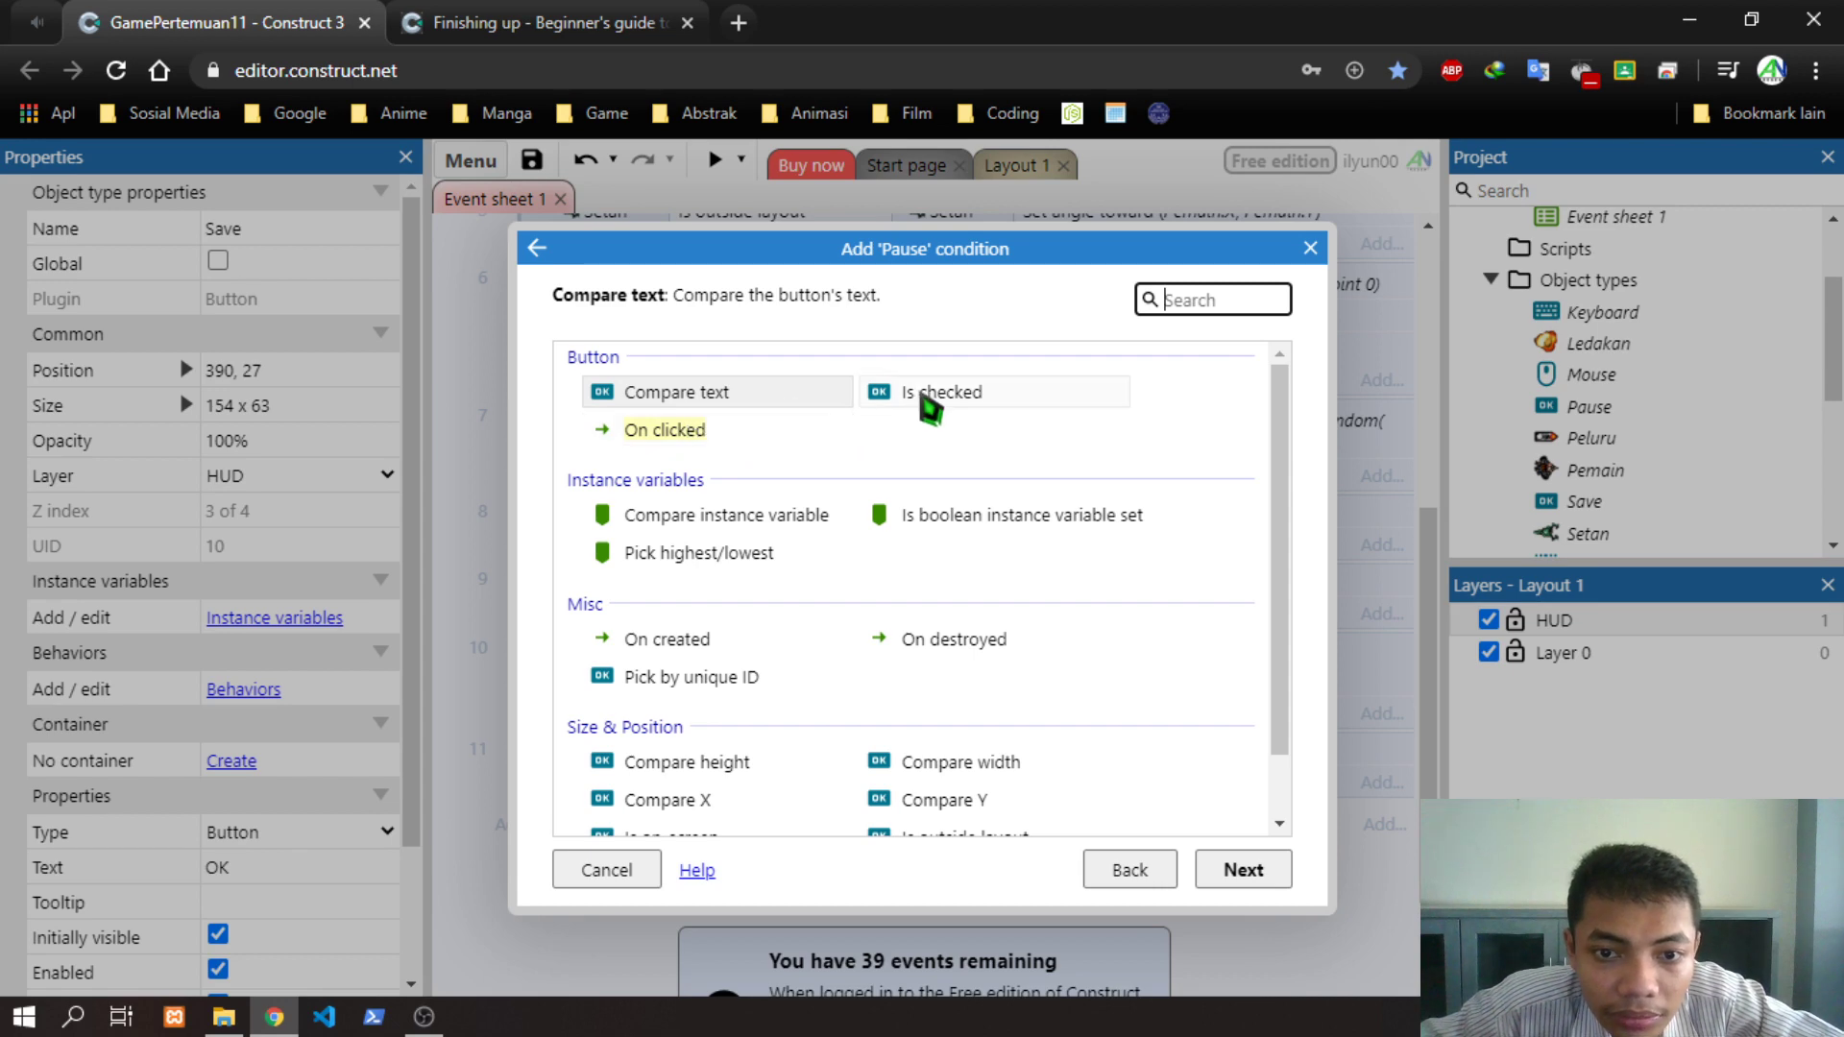
pyautogui.doubleClick(641, 429)
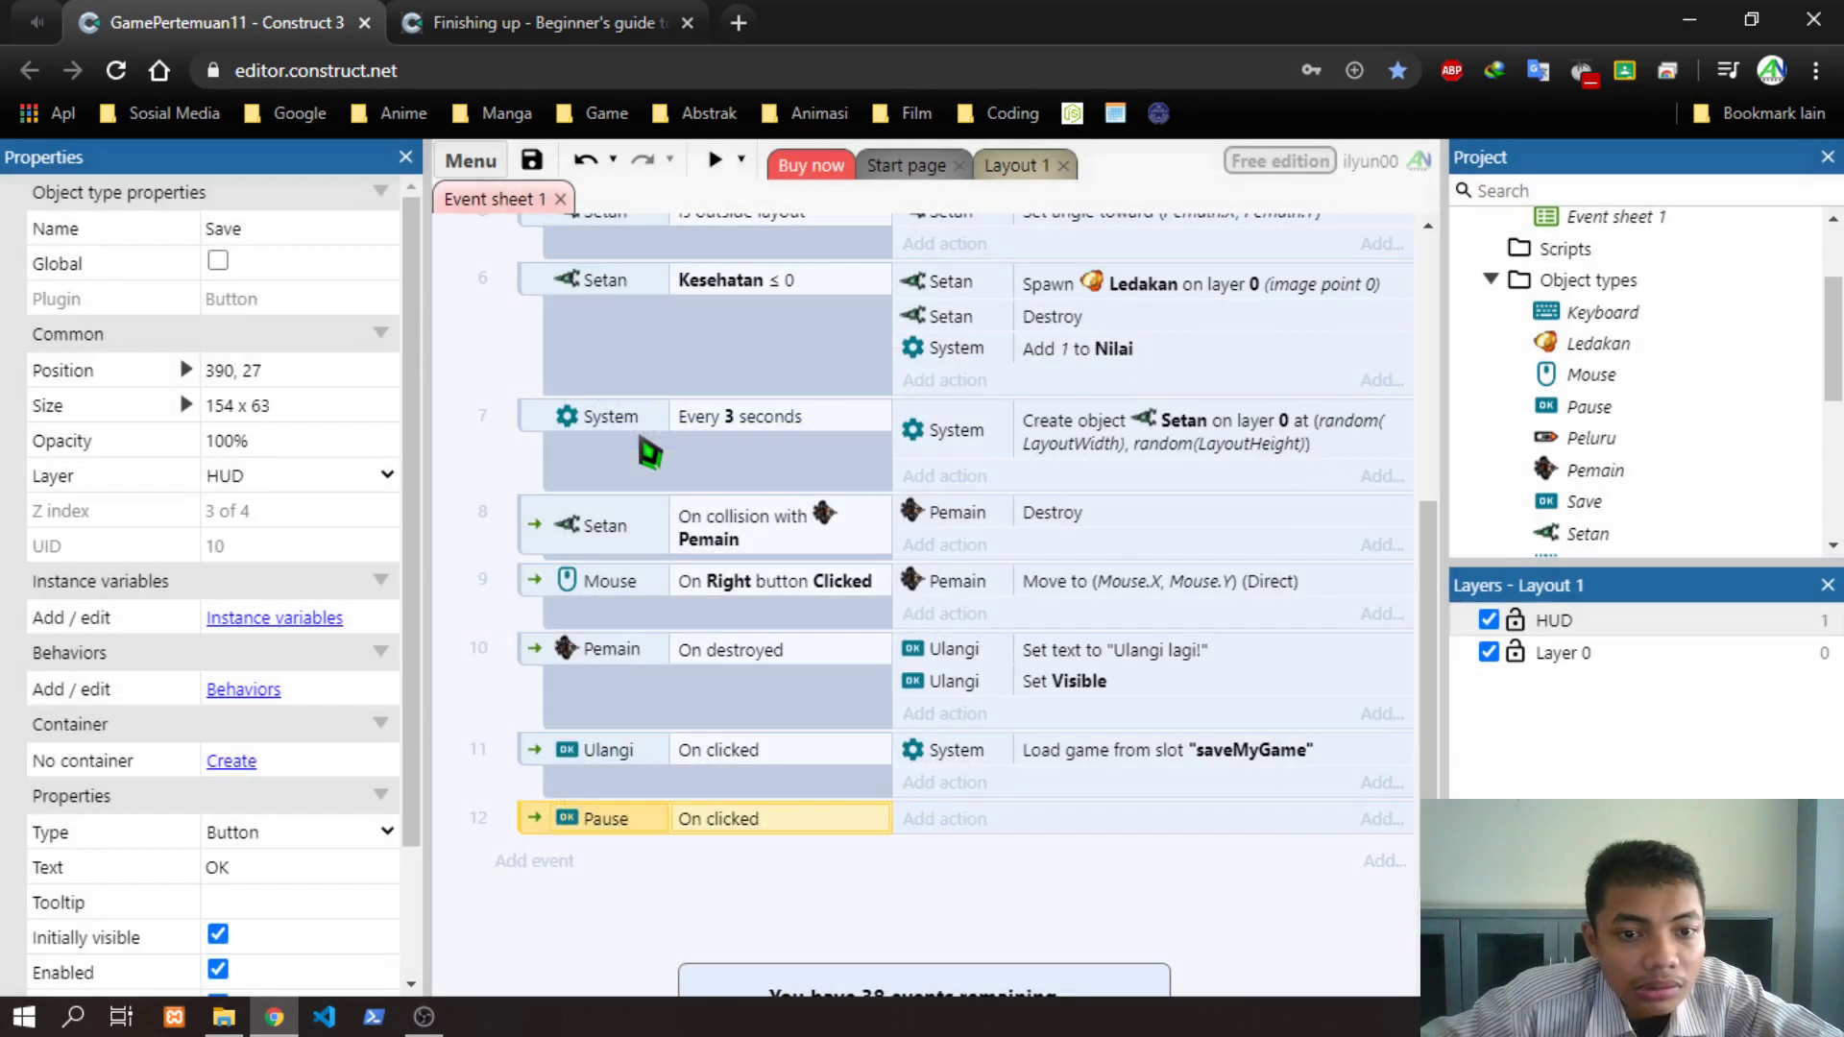
# Start a System action for the Pause On clicked event, search for "pau", and look at Set time scale before returning to the action list
pyautogui.click(946, 820)
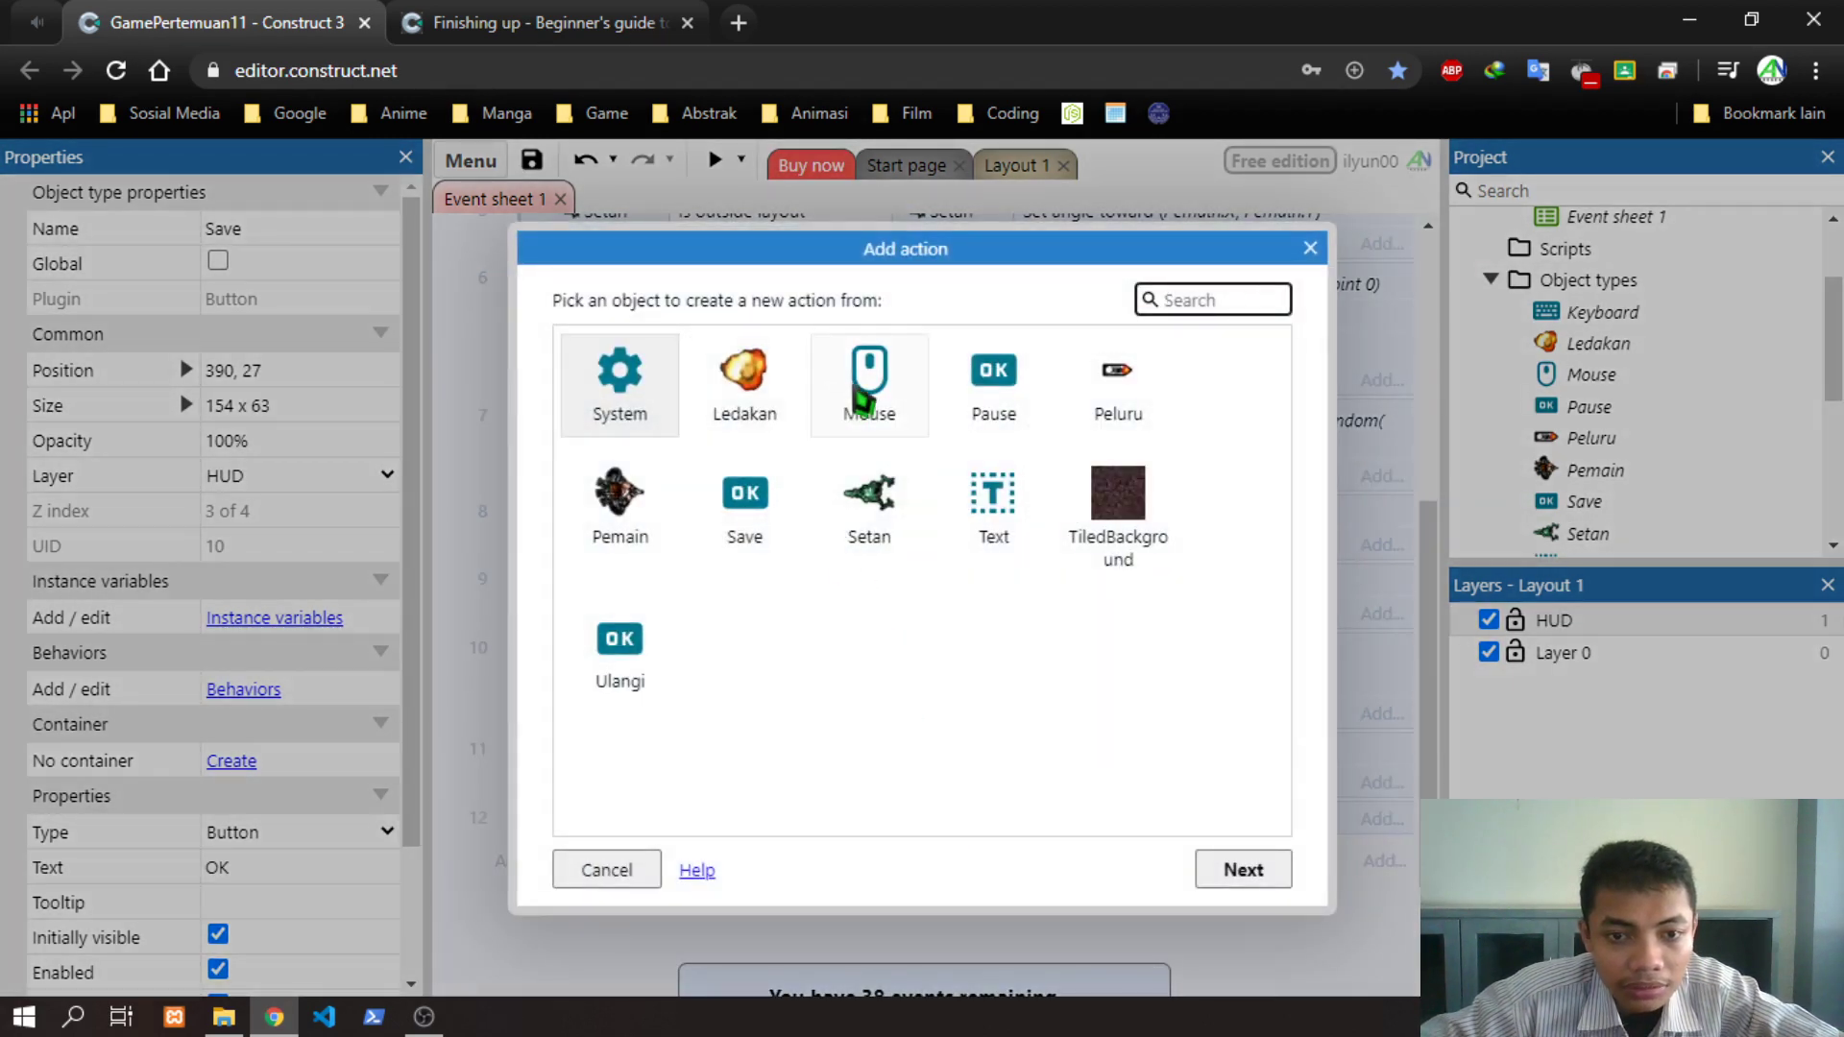
pyautogui.doubleClick(630, 380)
pyautogui.scroll(-2, 869, 528)
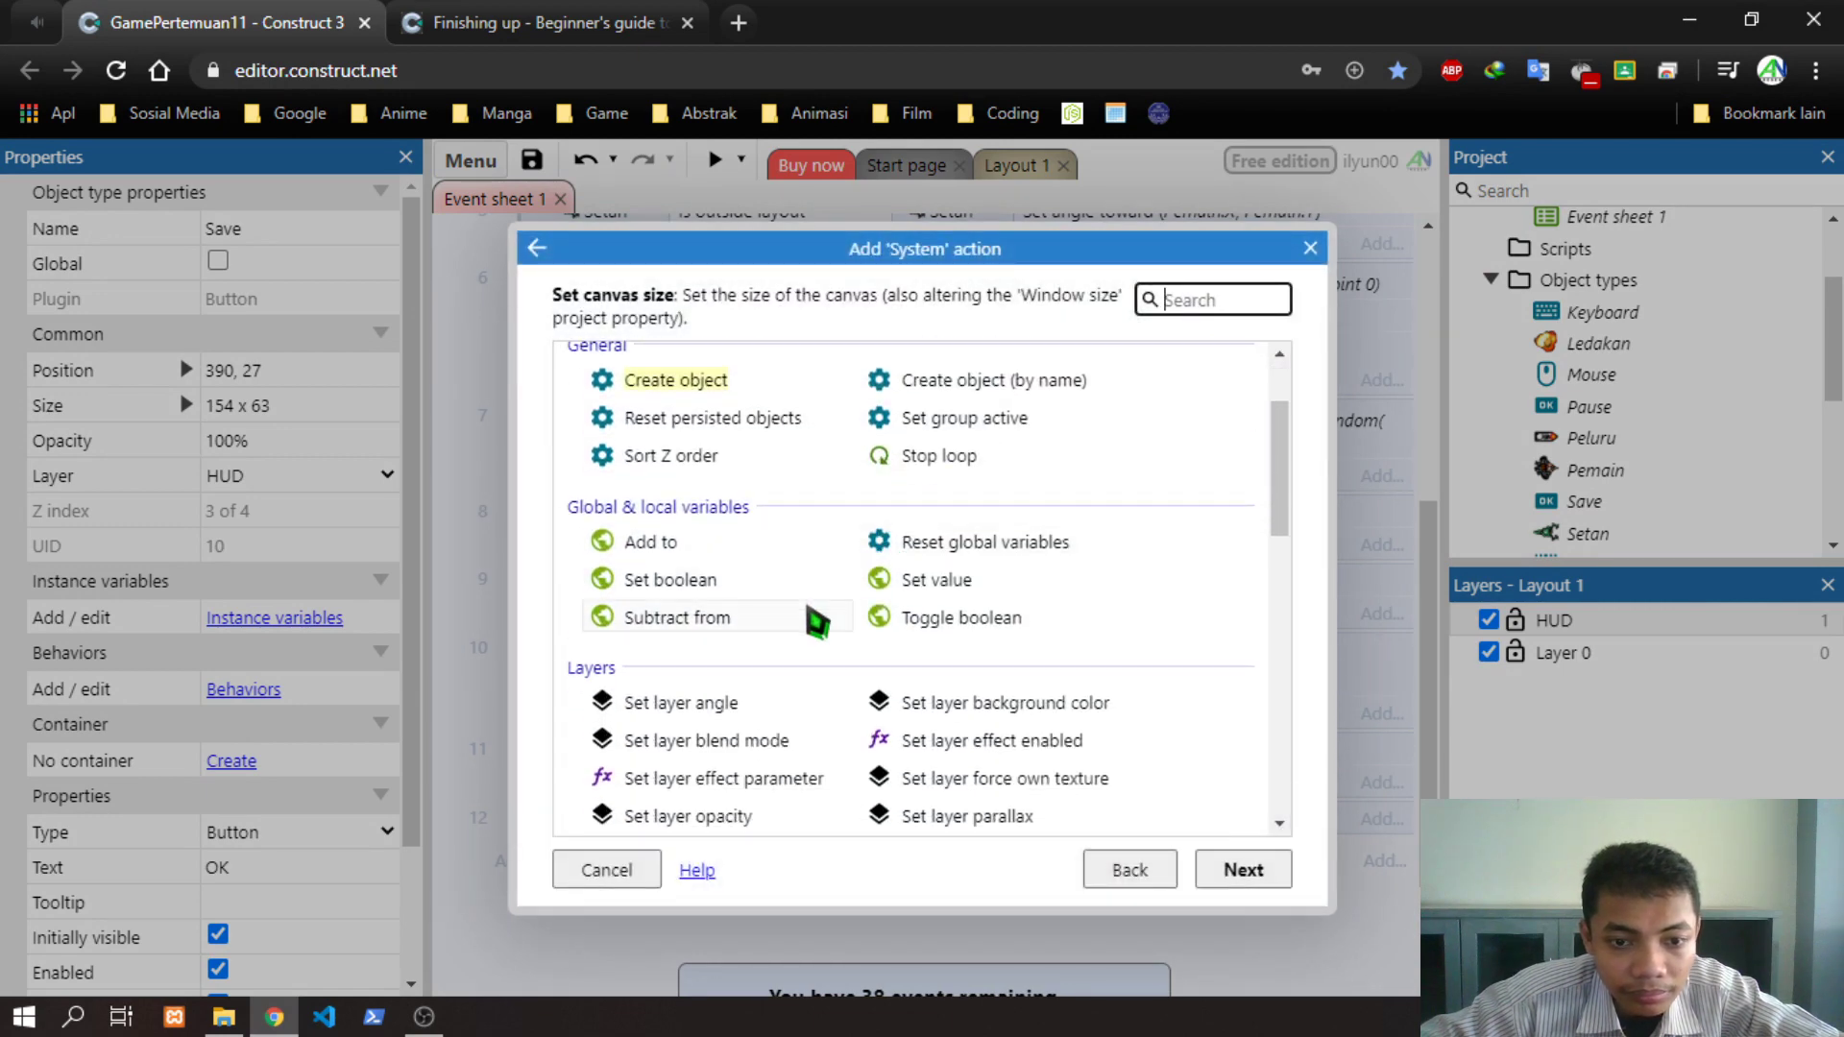
pyautogui.write('pau')
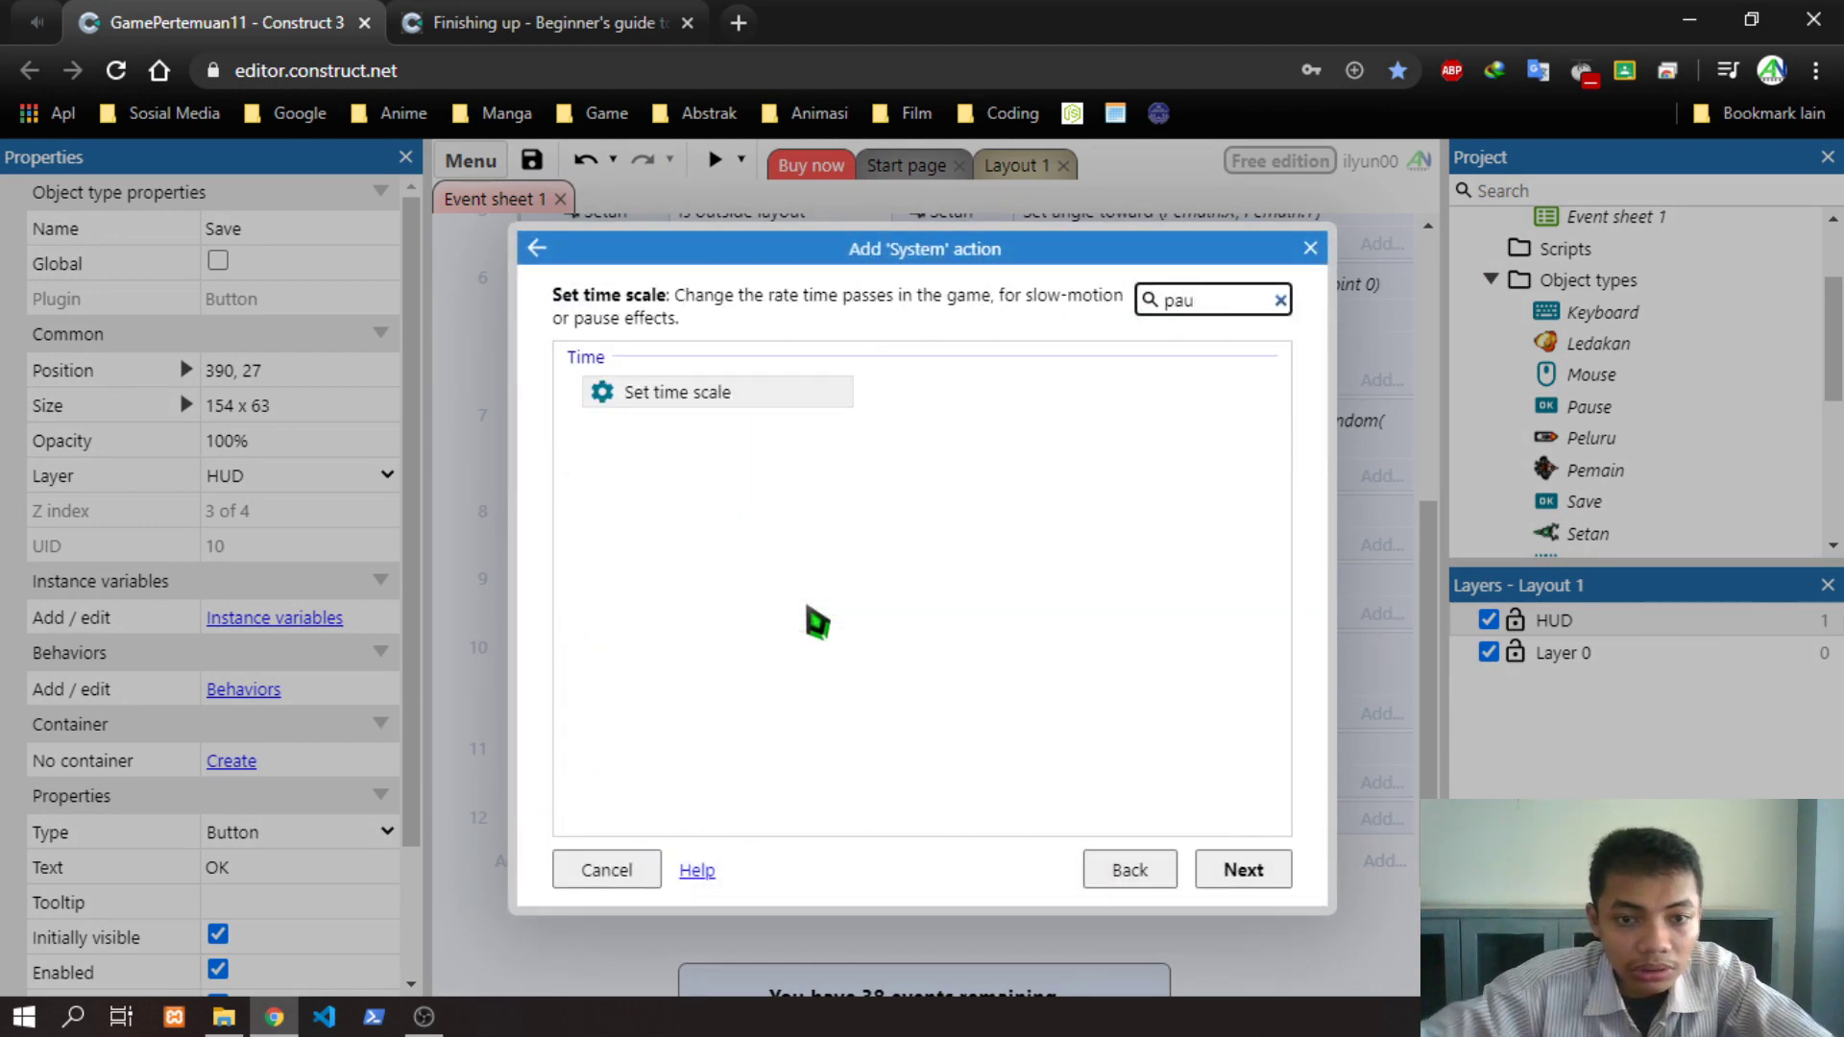
pyautogui.doubleClick(671, 395)
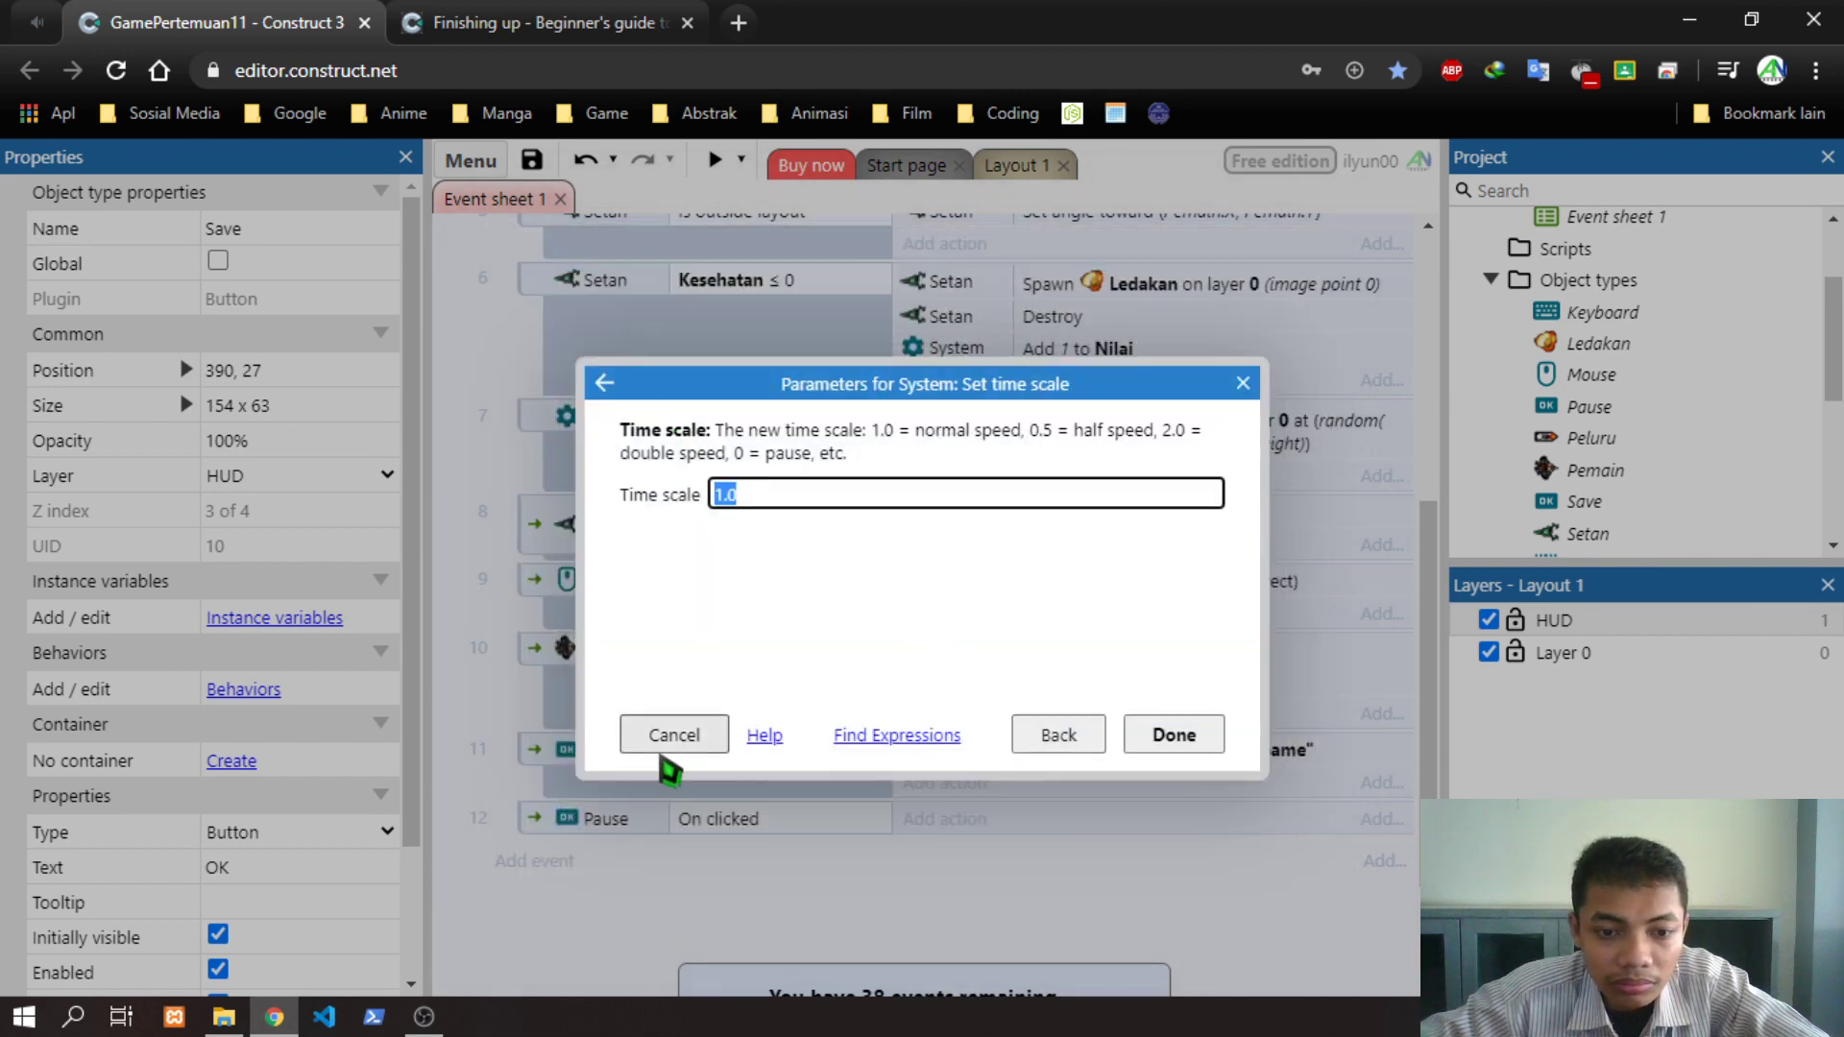
pyautogui.click(1057, 742)
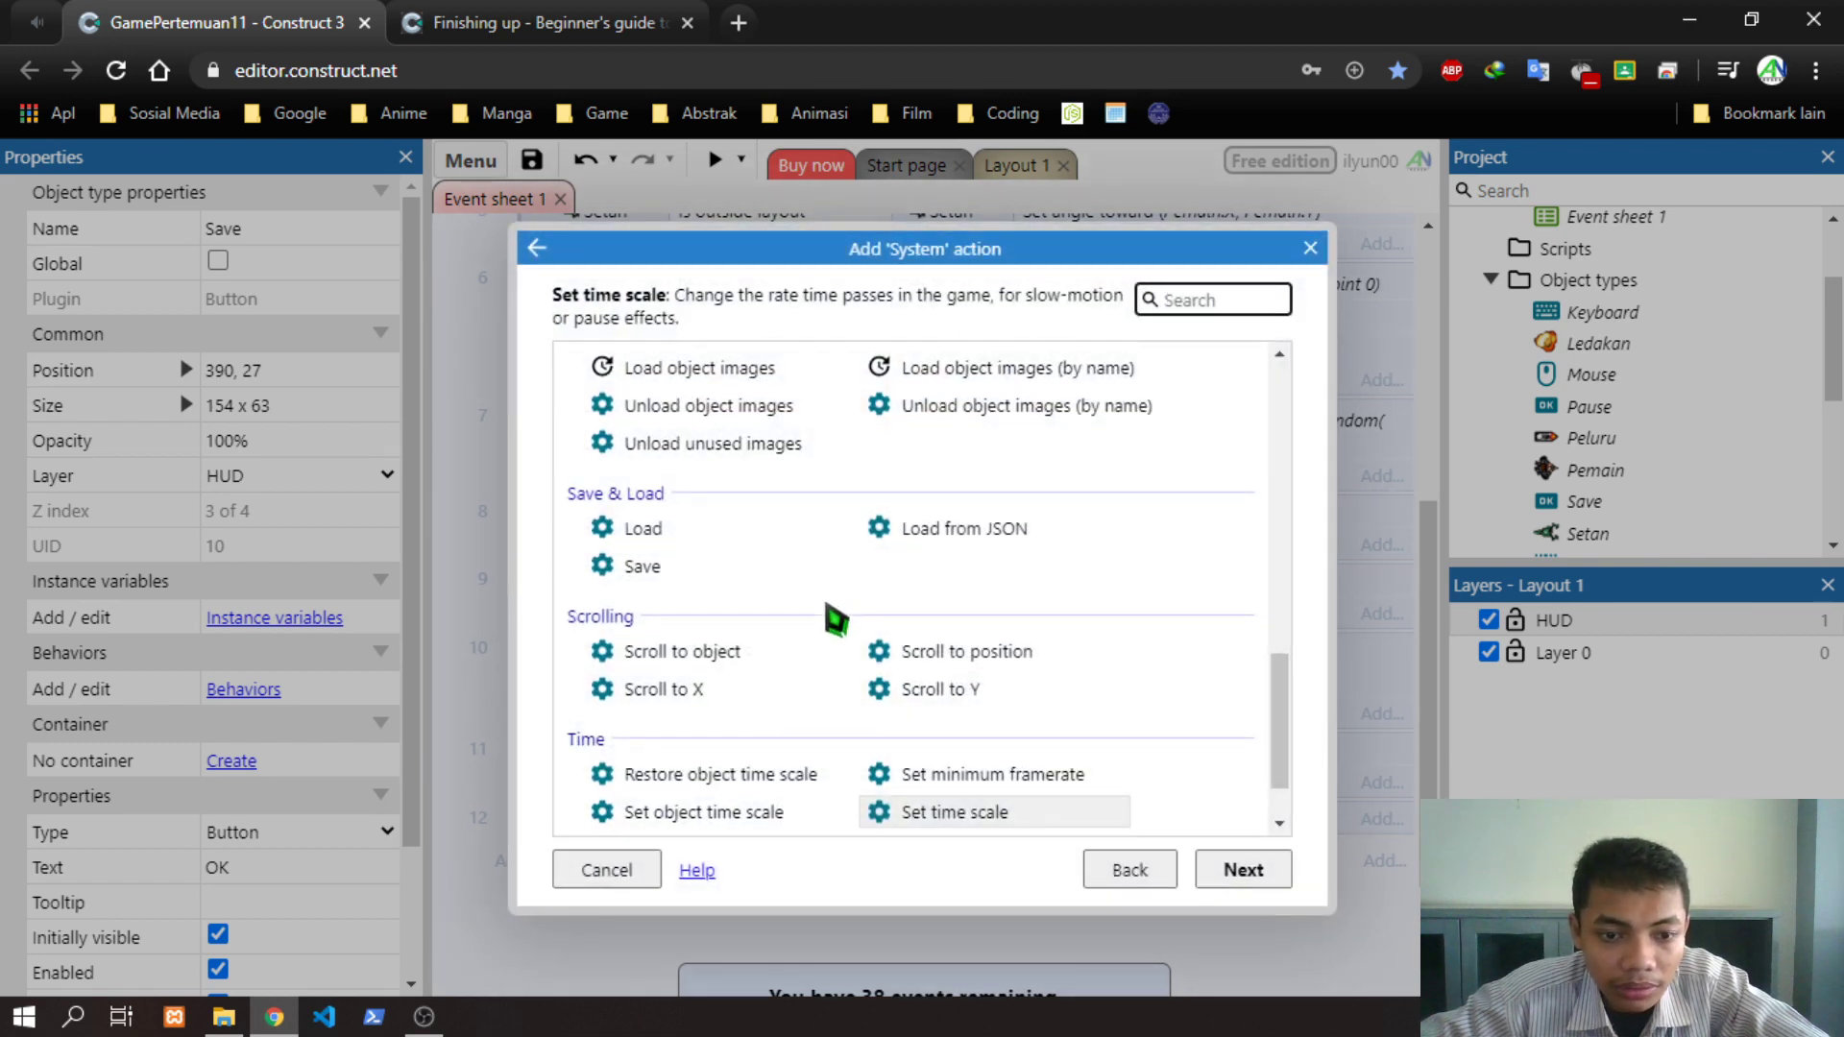
# Find the System Wait action with "wa" and add it to the Pause On clicked event with 3 seconds
pyautogui.write('wa')
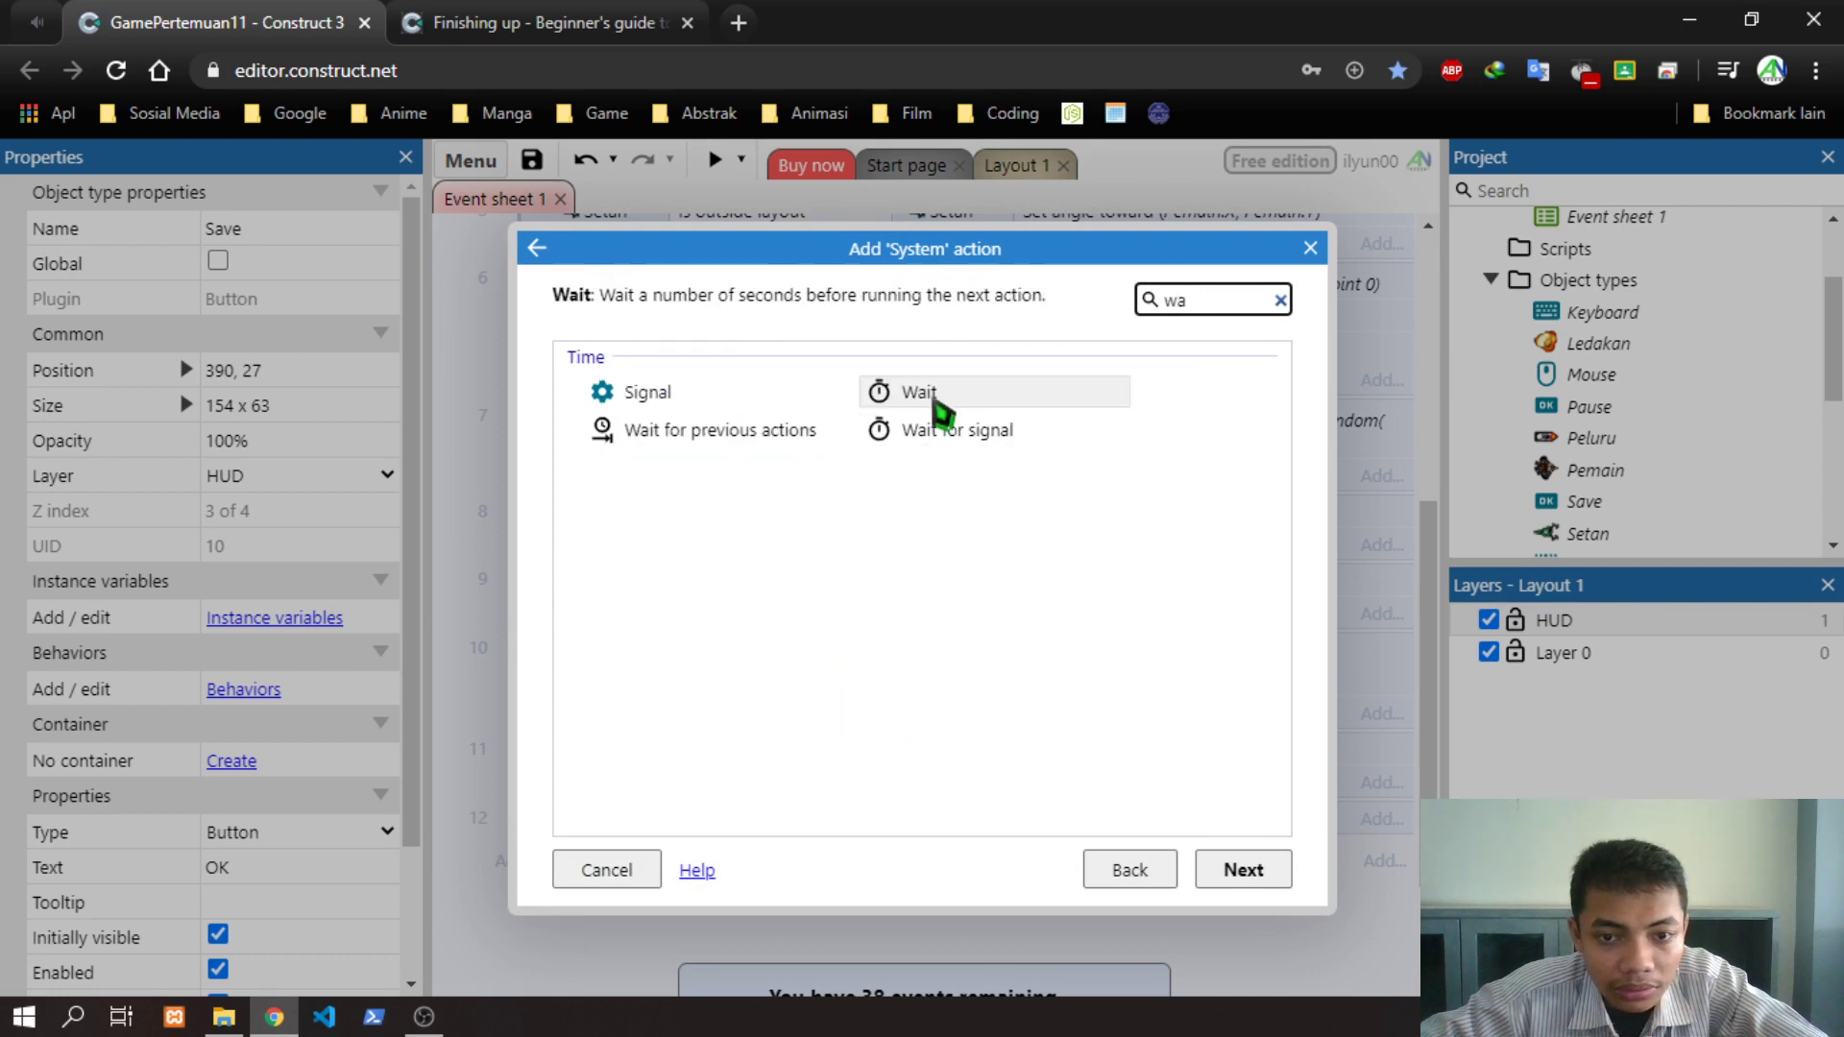
pyautogui.doubleClick(917, 399)
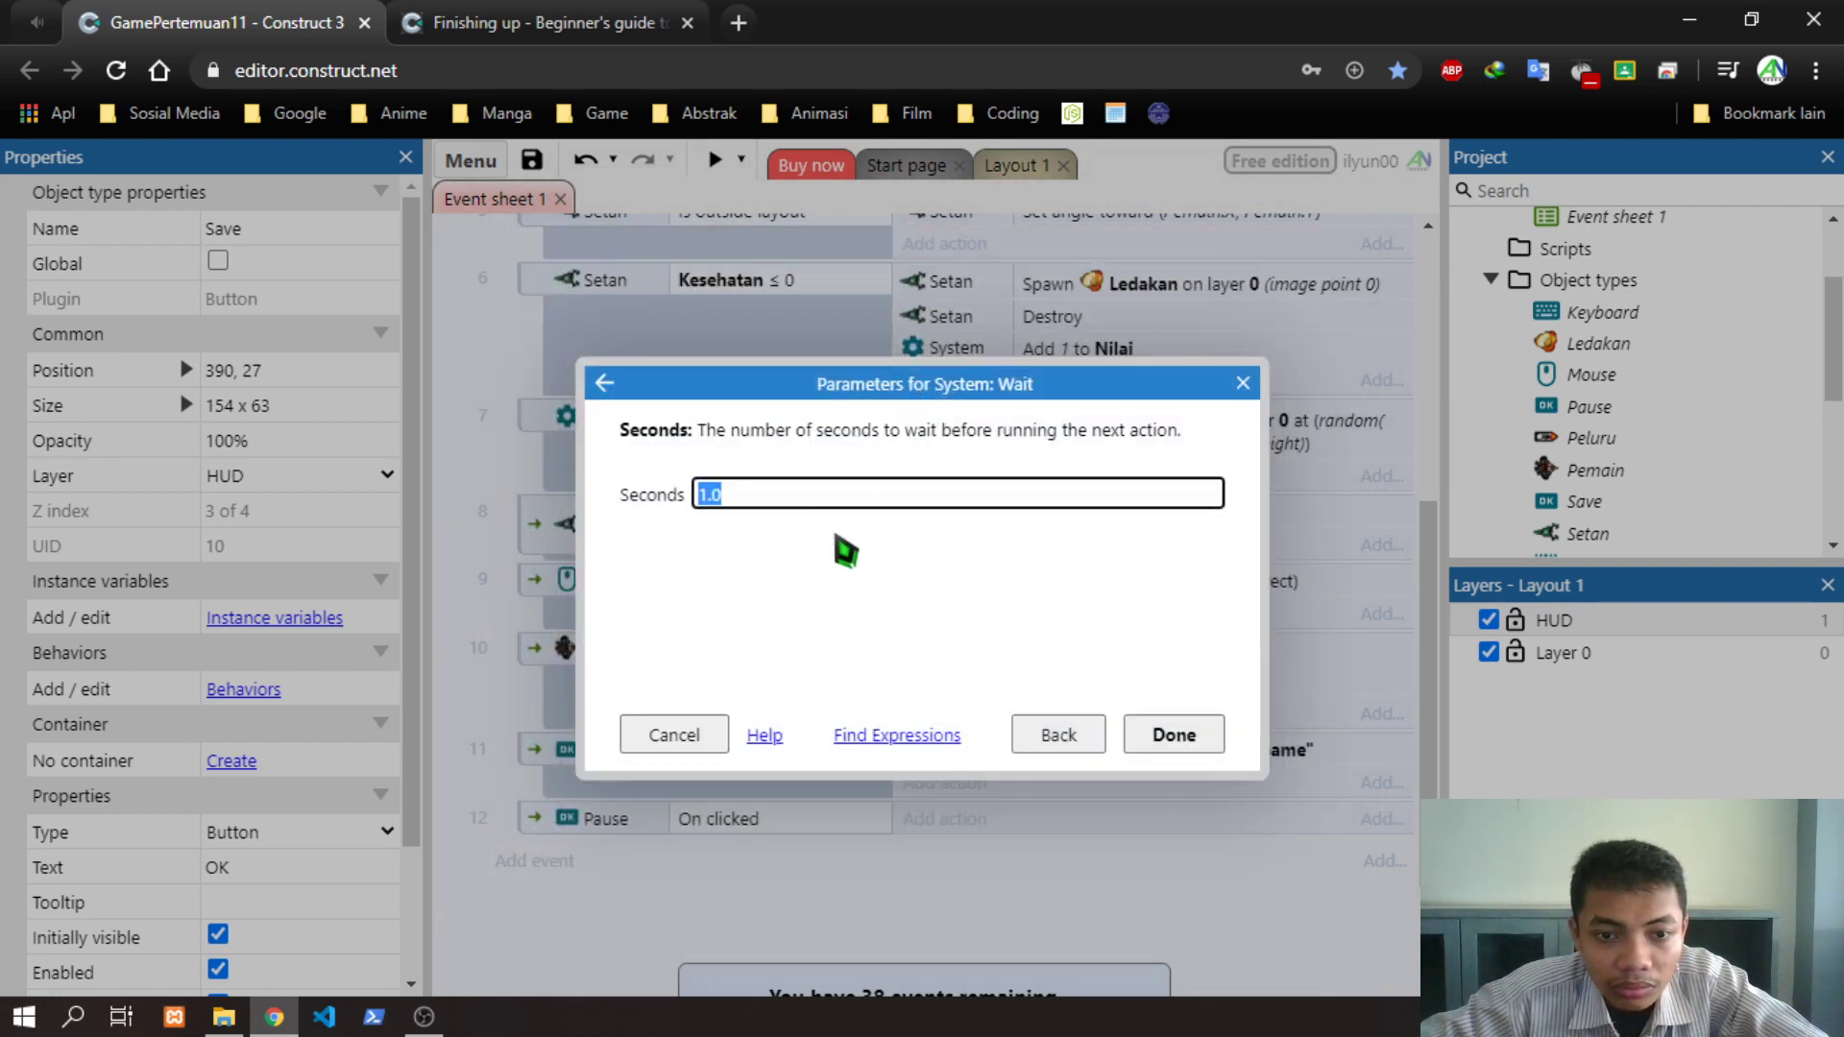
pyautogui.write('3')
pyautogui.click(1167, 736)
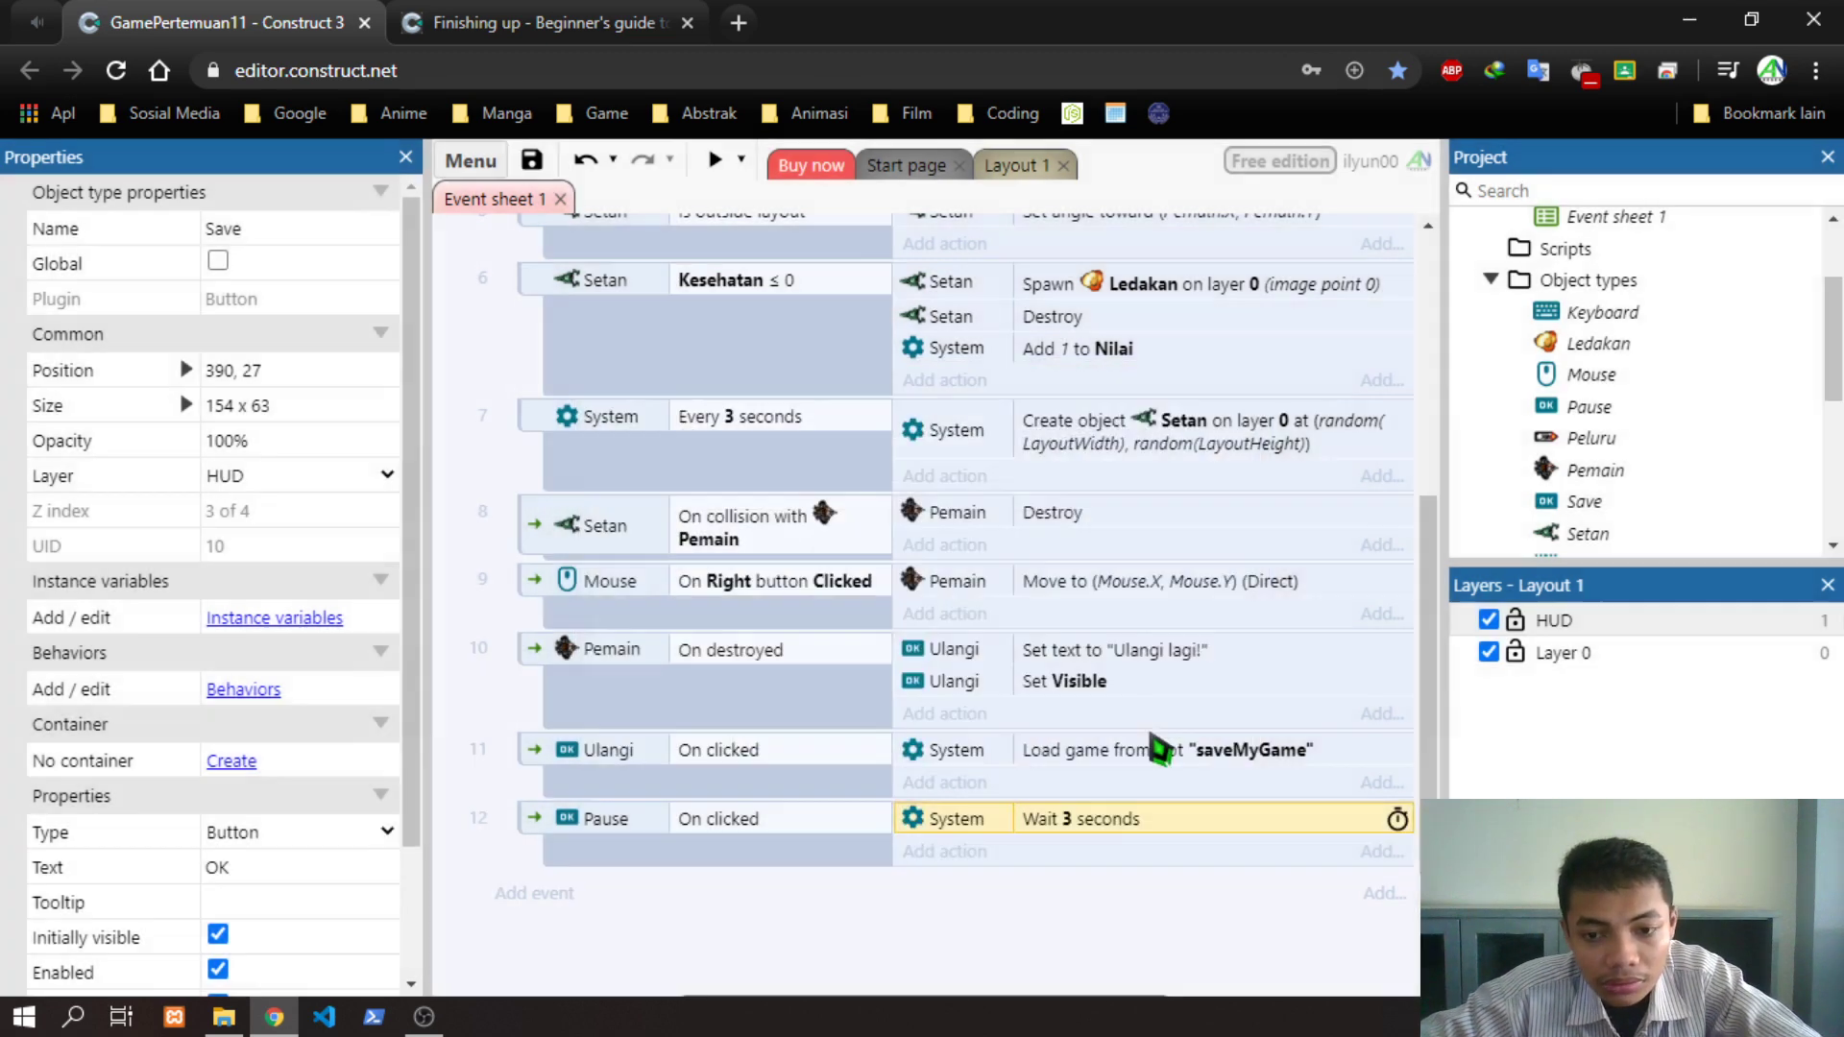
# Add a new event at the end of the event sheet with the Save button's On clicked condition
pyautogui.click(552, 891)
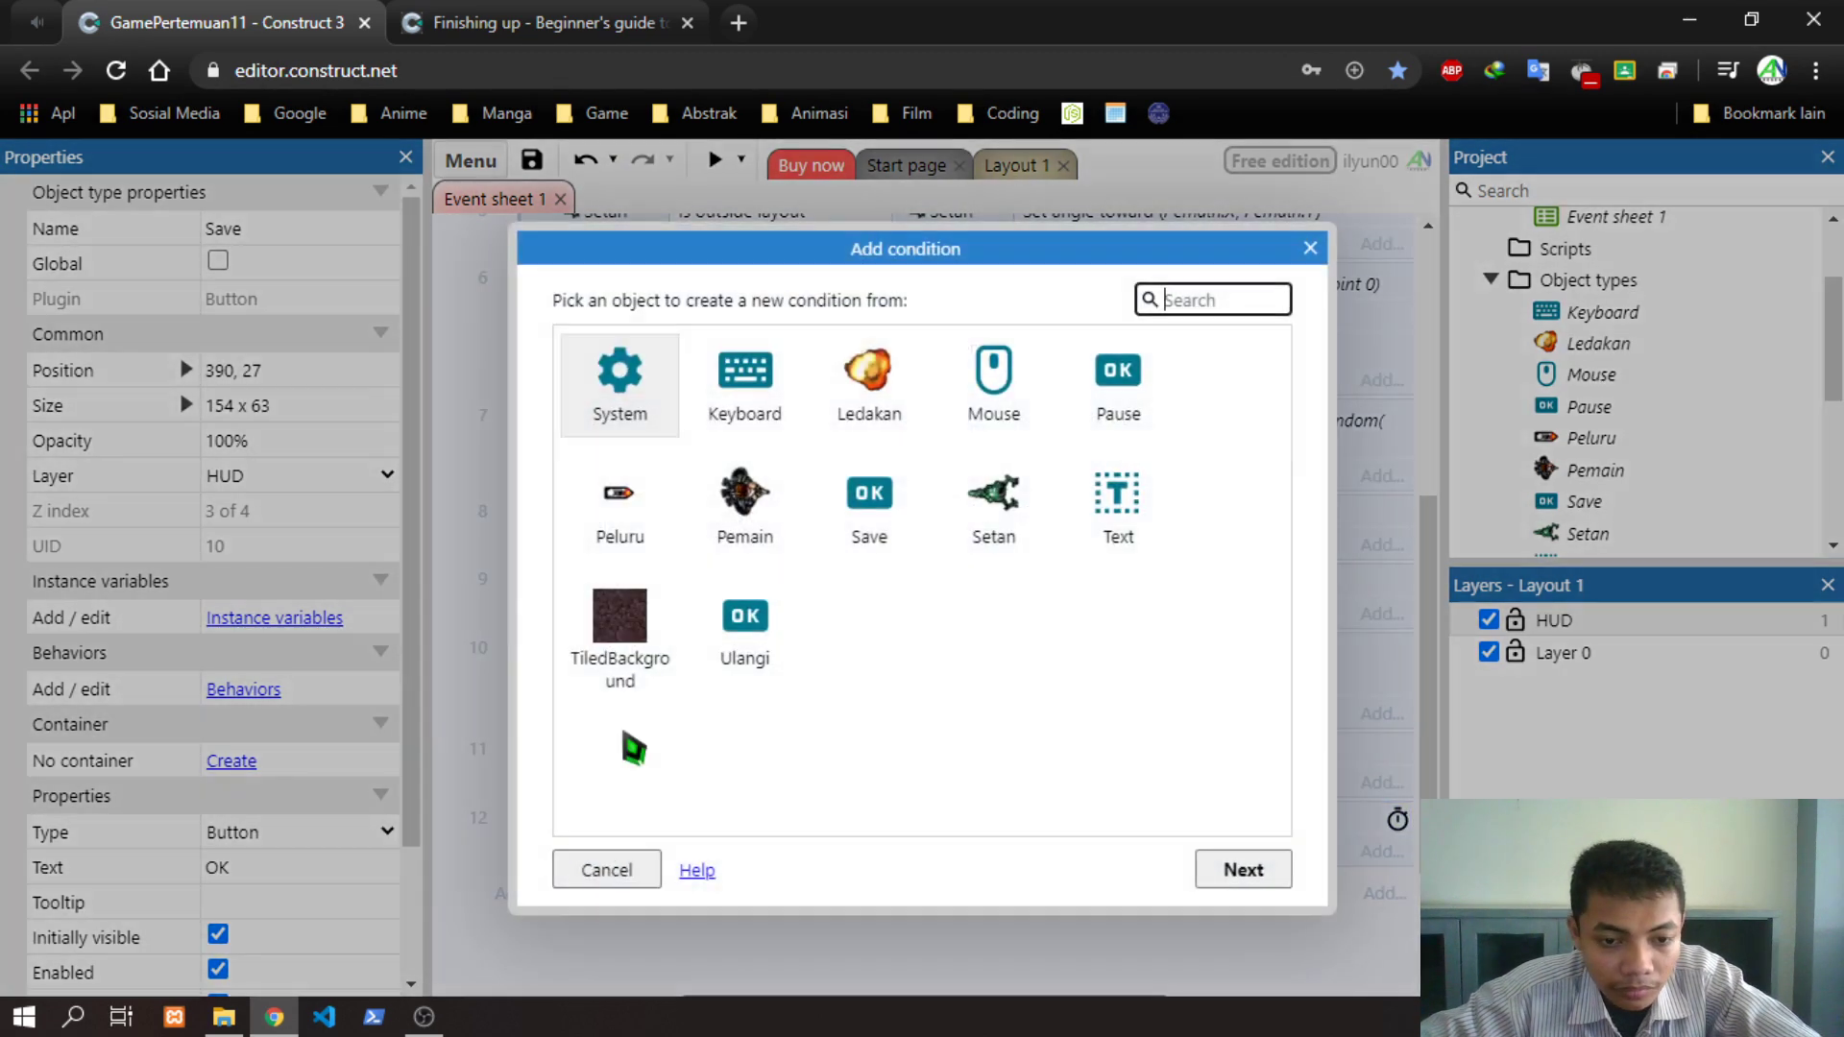
pyautogui.click(899, 506)
pyautogui.click(1230, 868)
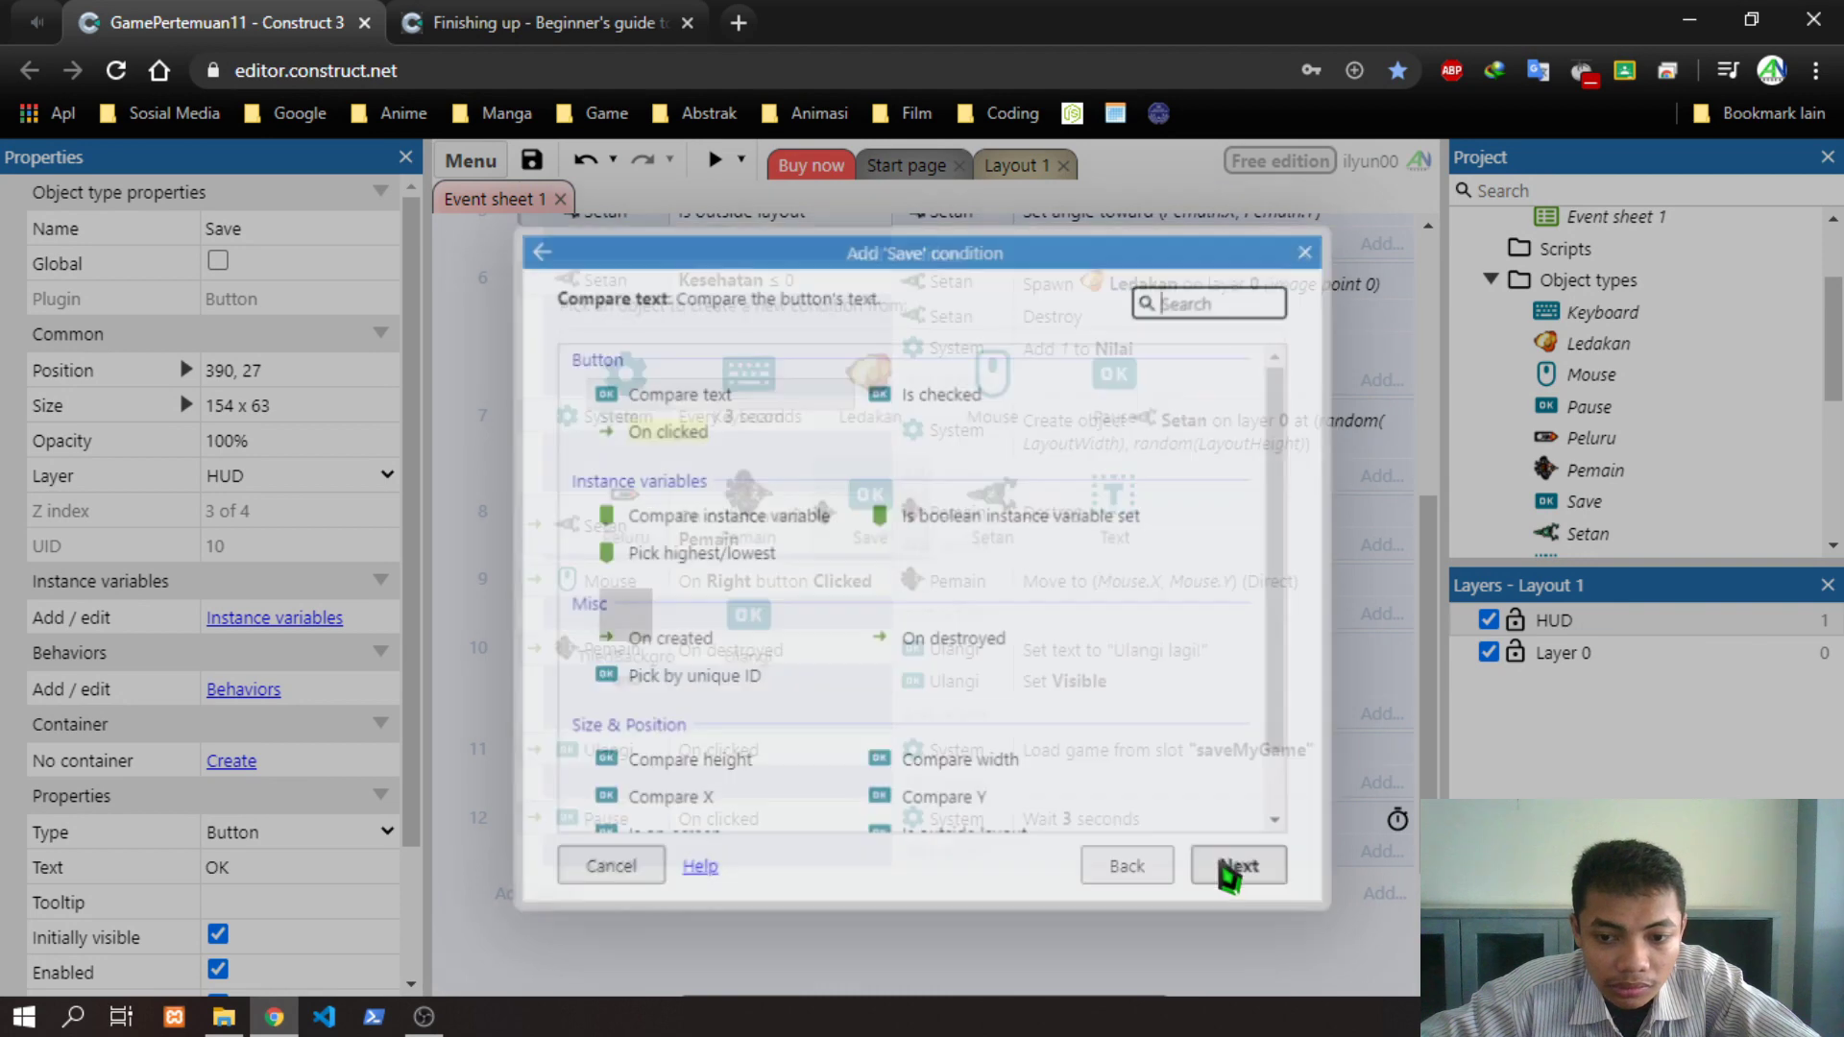
pyautogui.doubleClick(709, 445)
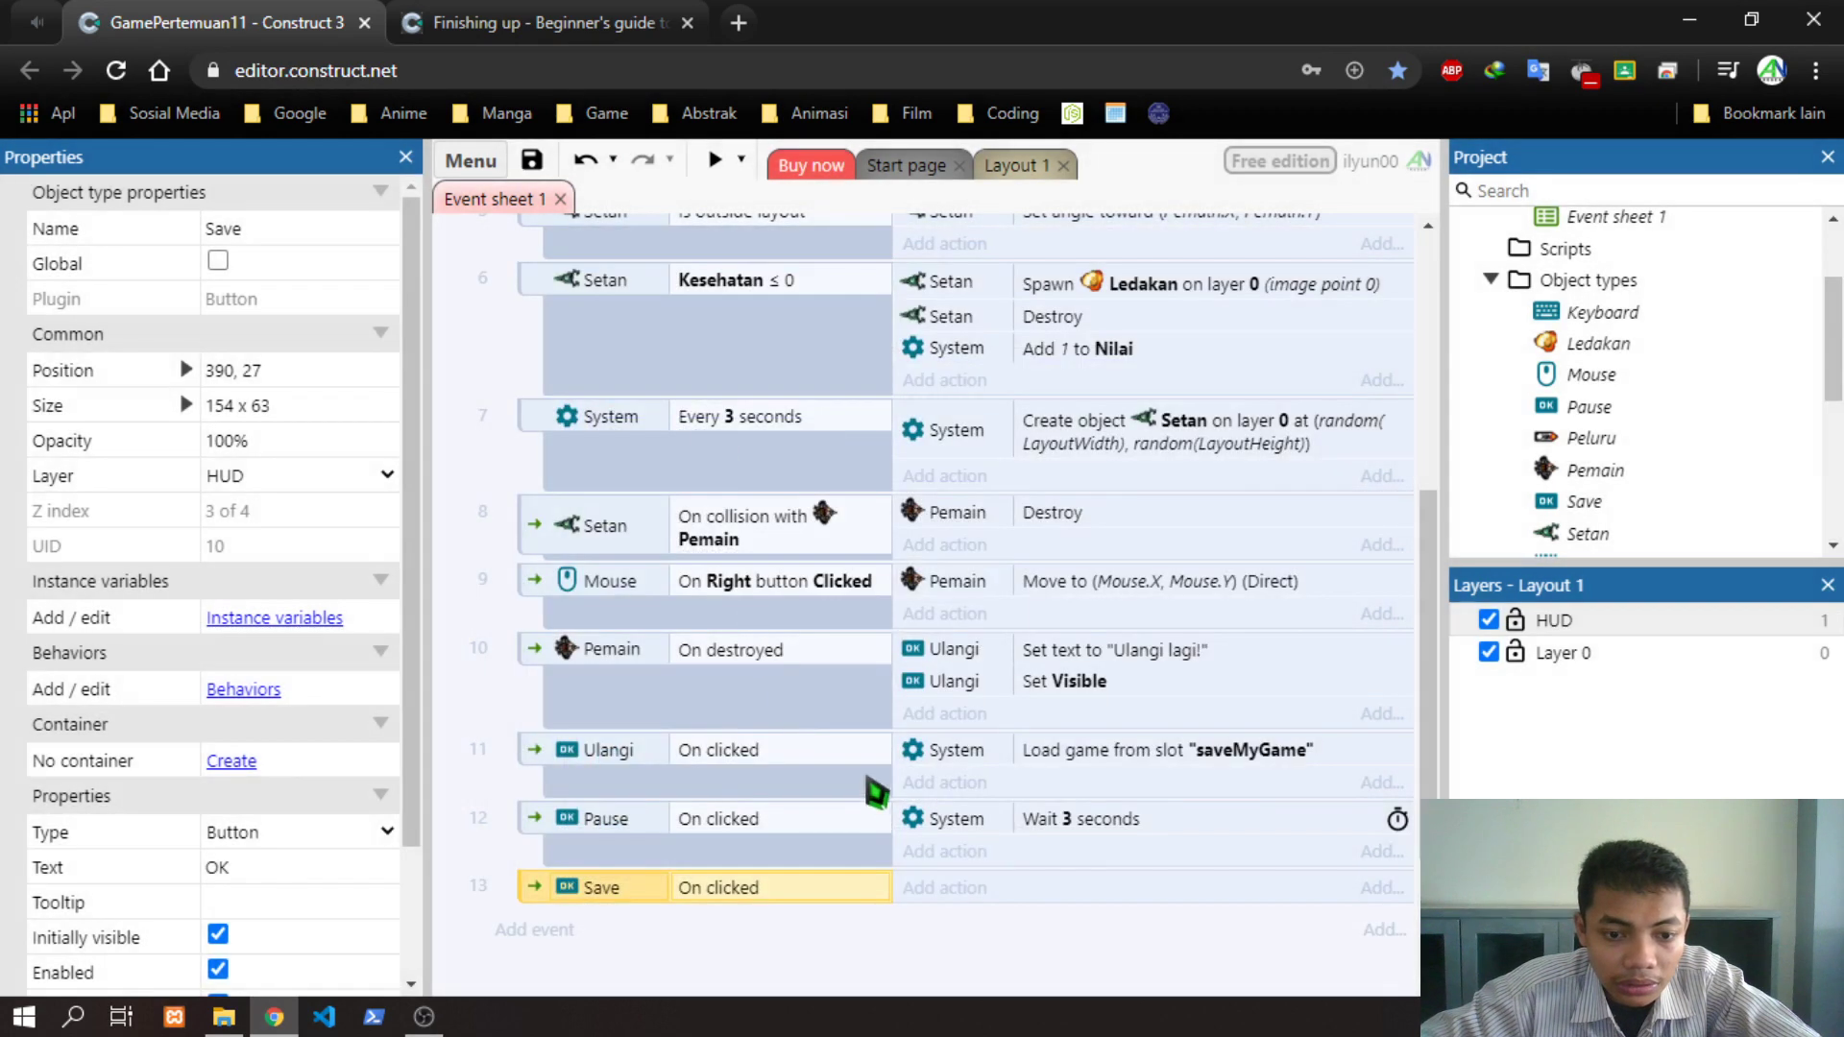
# Add a System Save action to the Save On clicked event with the slot "saveMyGame"
pyautogui.click(925, 891)
pyautogui.doubleClick(653, 396)
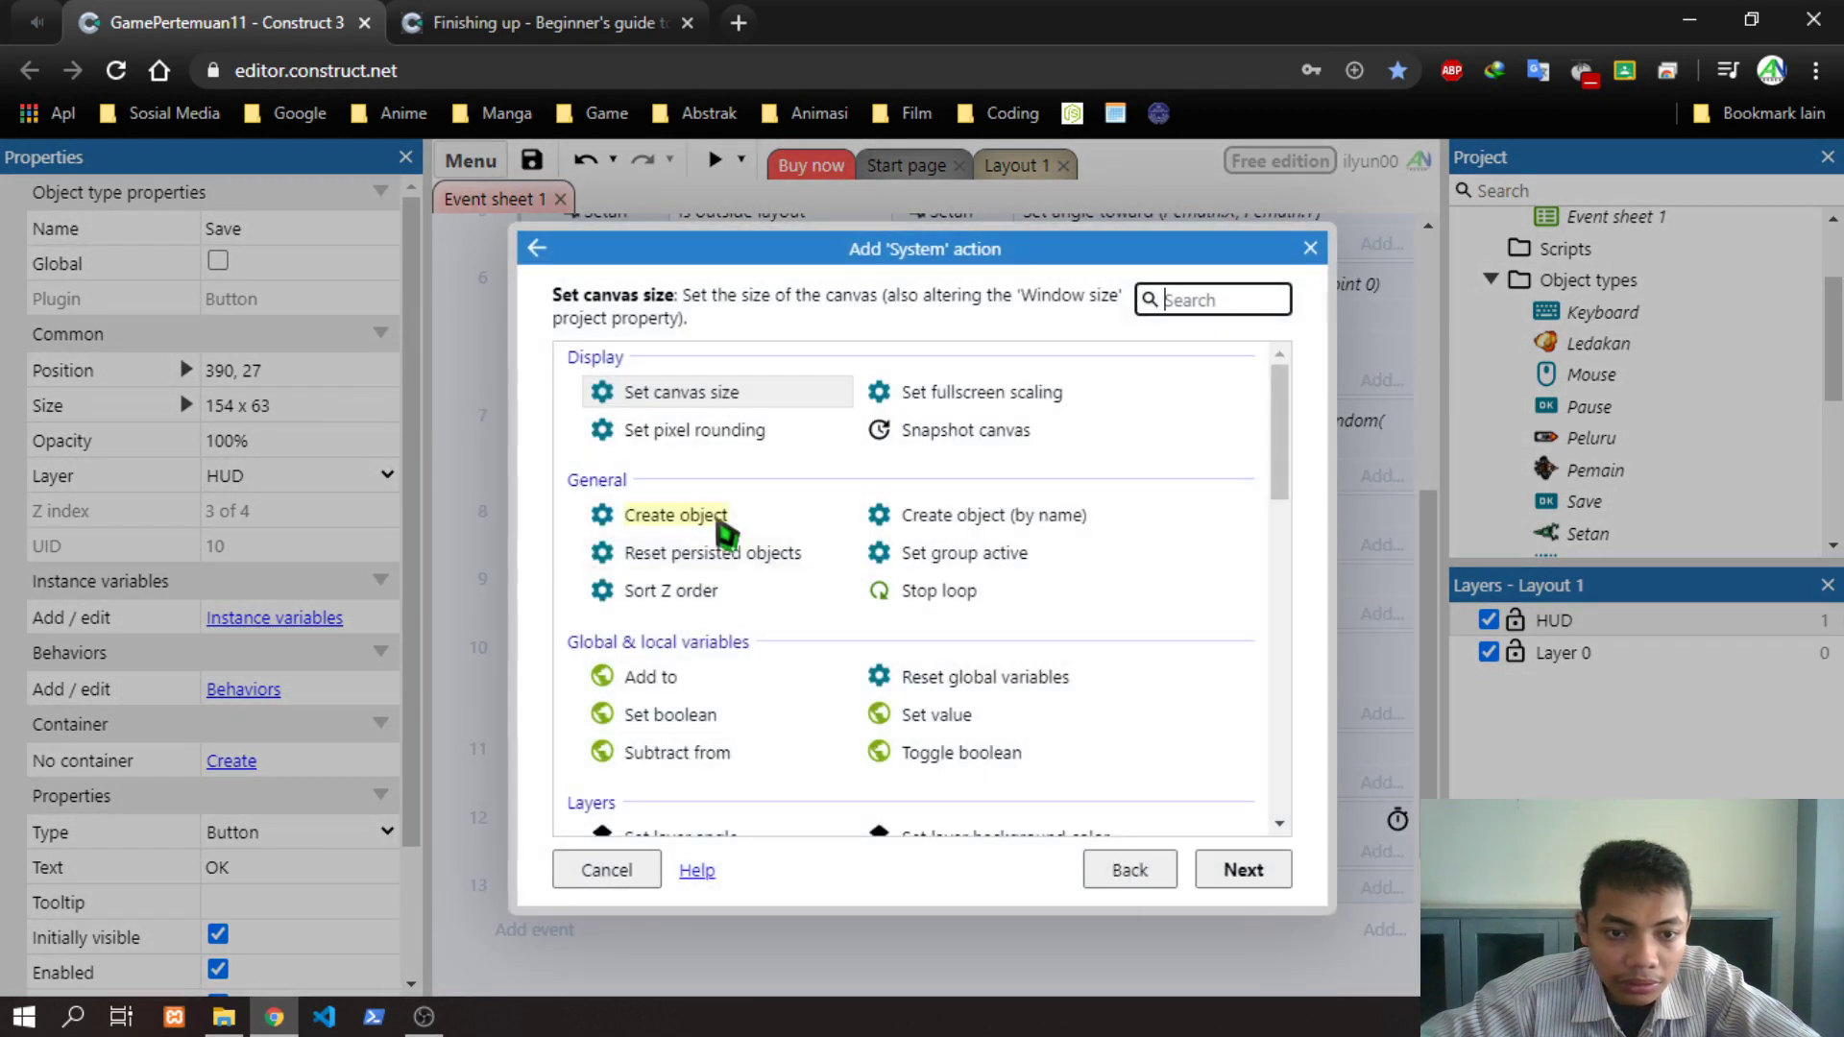
pyautogui.scroll(-10, 735, 673)
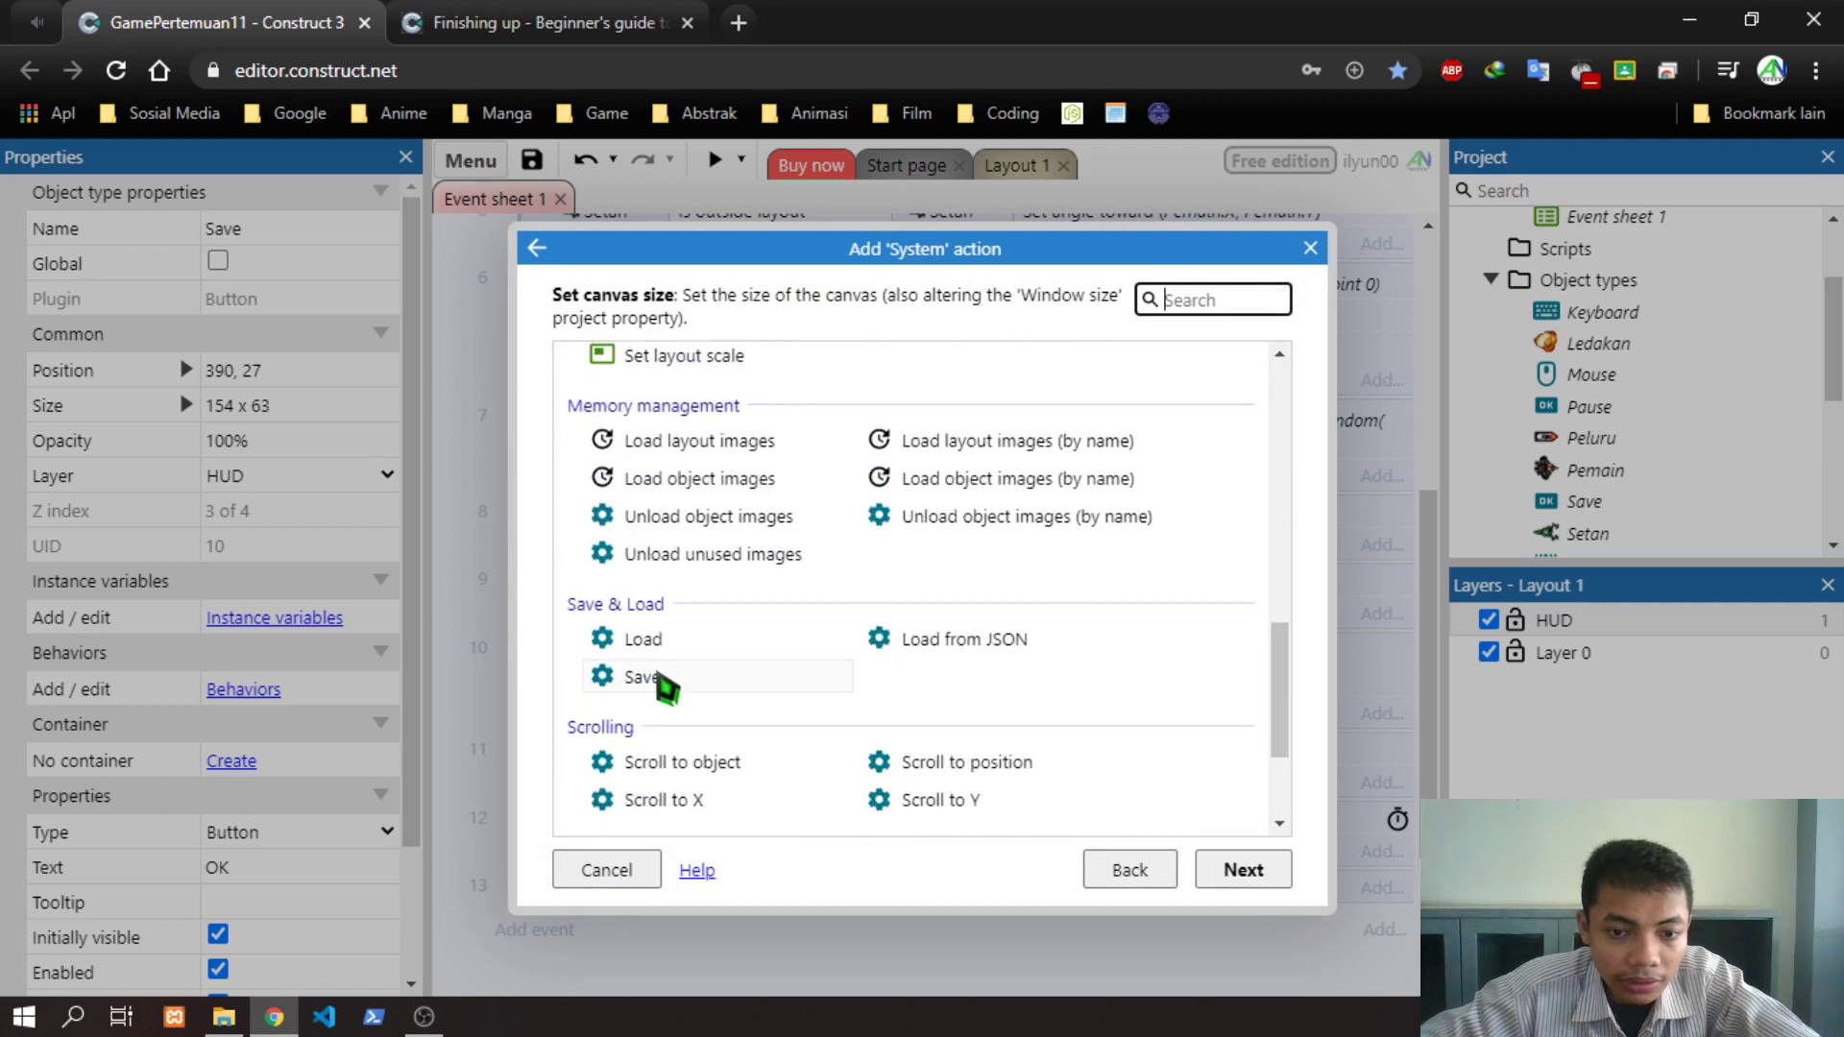
pyautogui.scroll(-2, 658, 675)
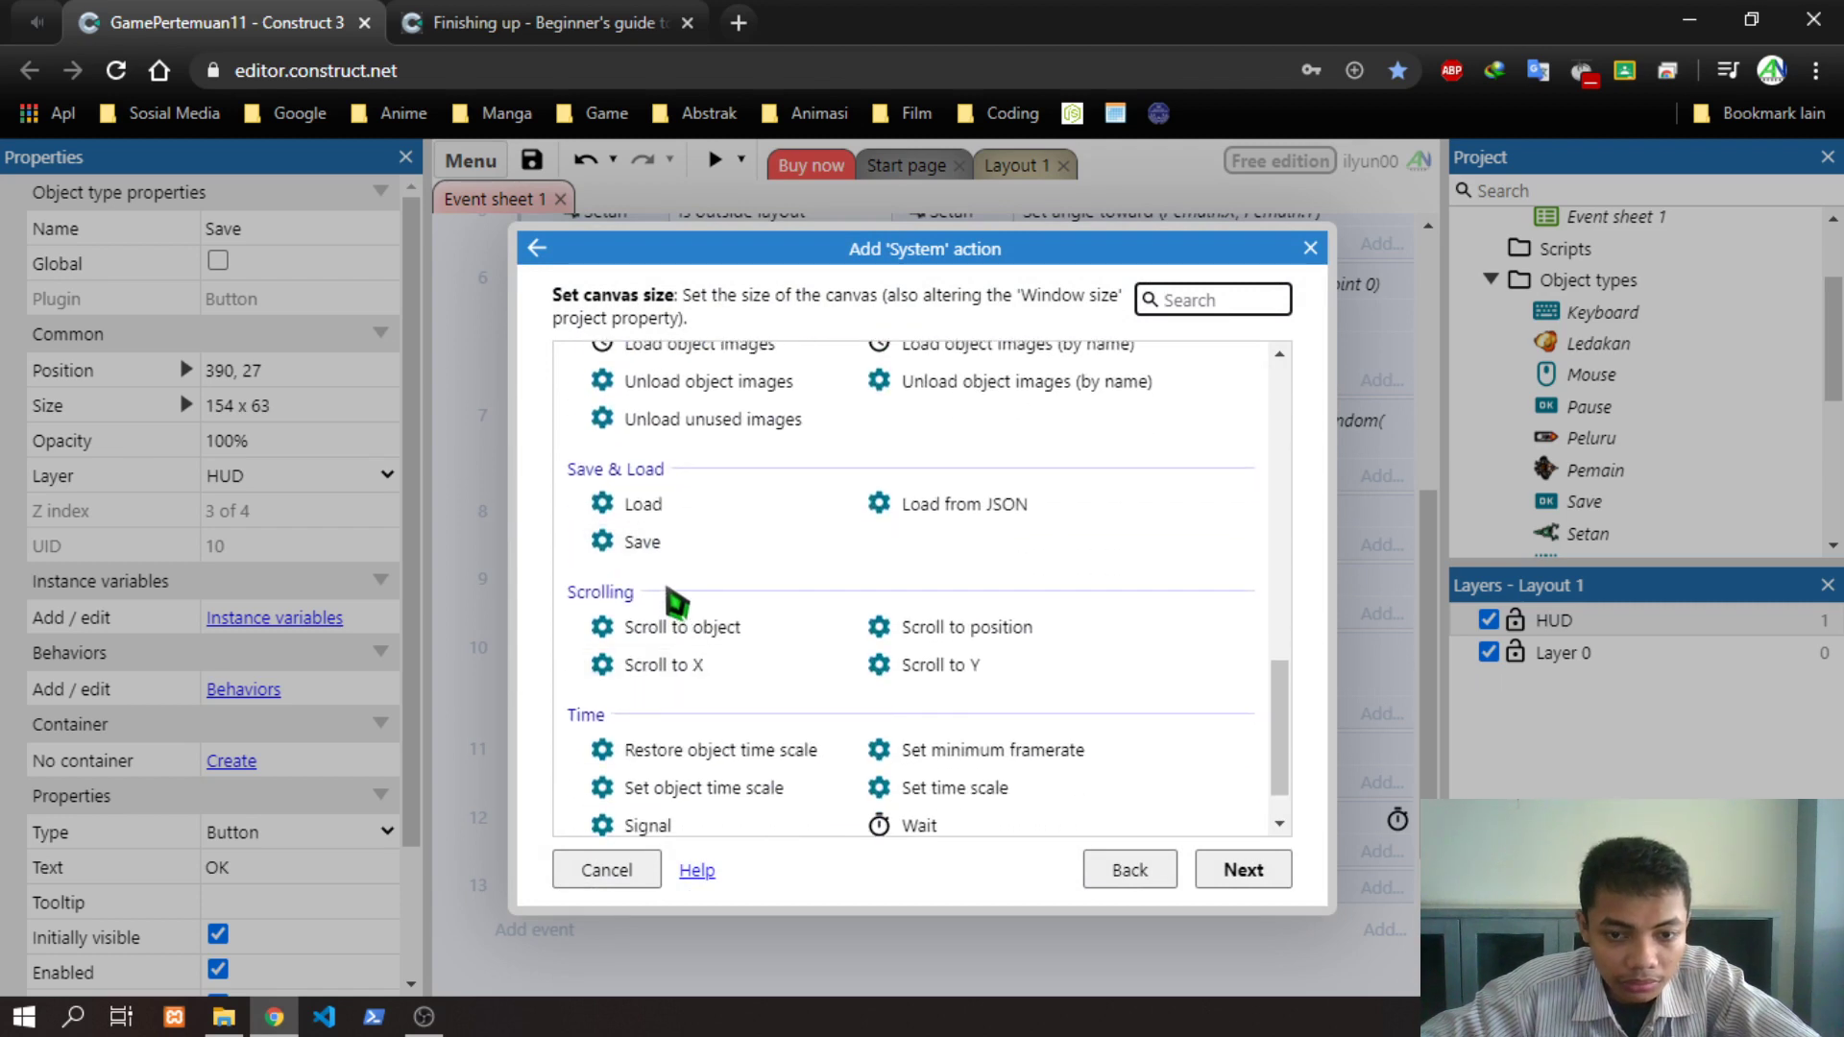
pyautogui.scroll(-1, 677, 589)
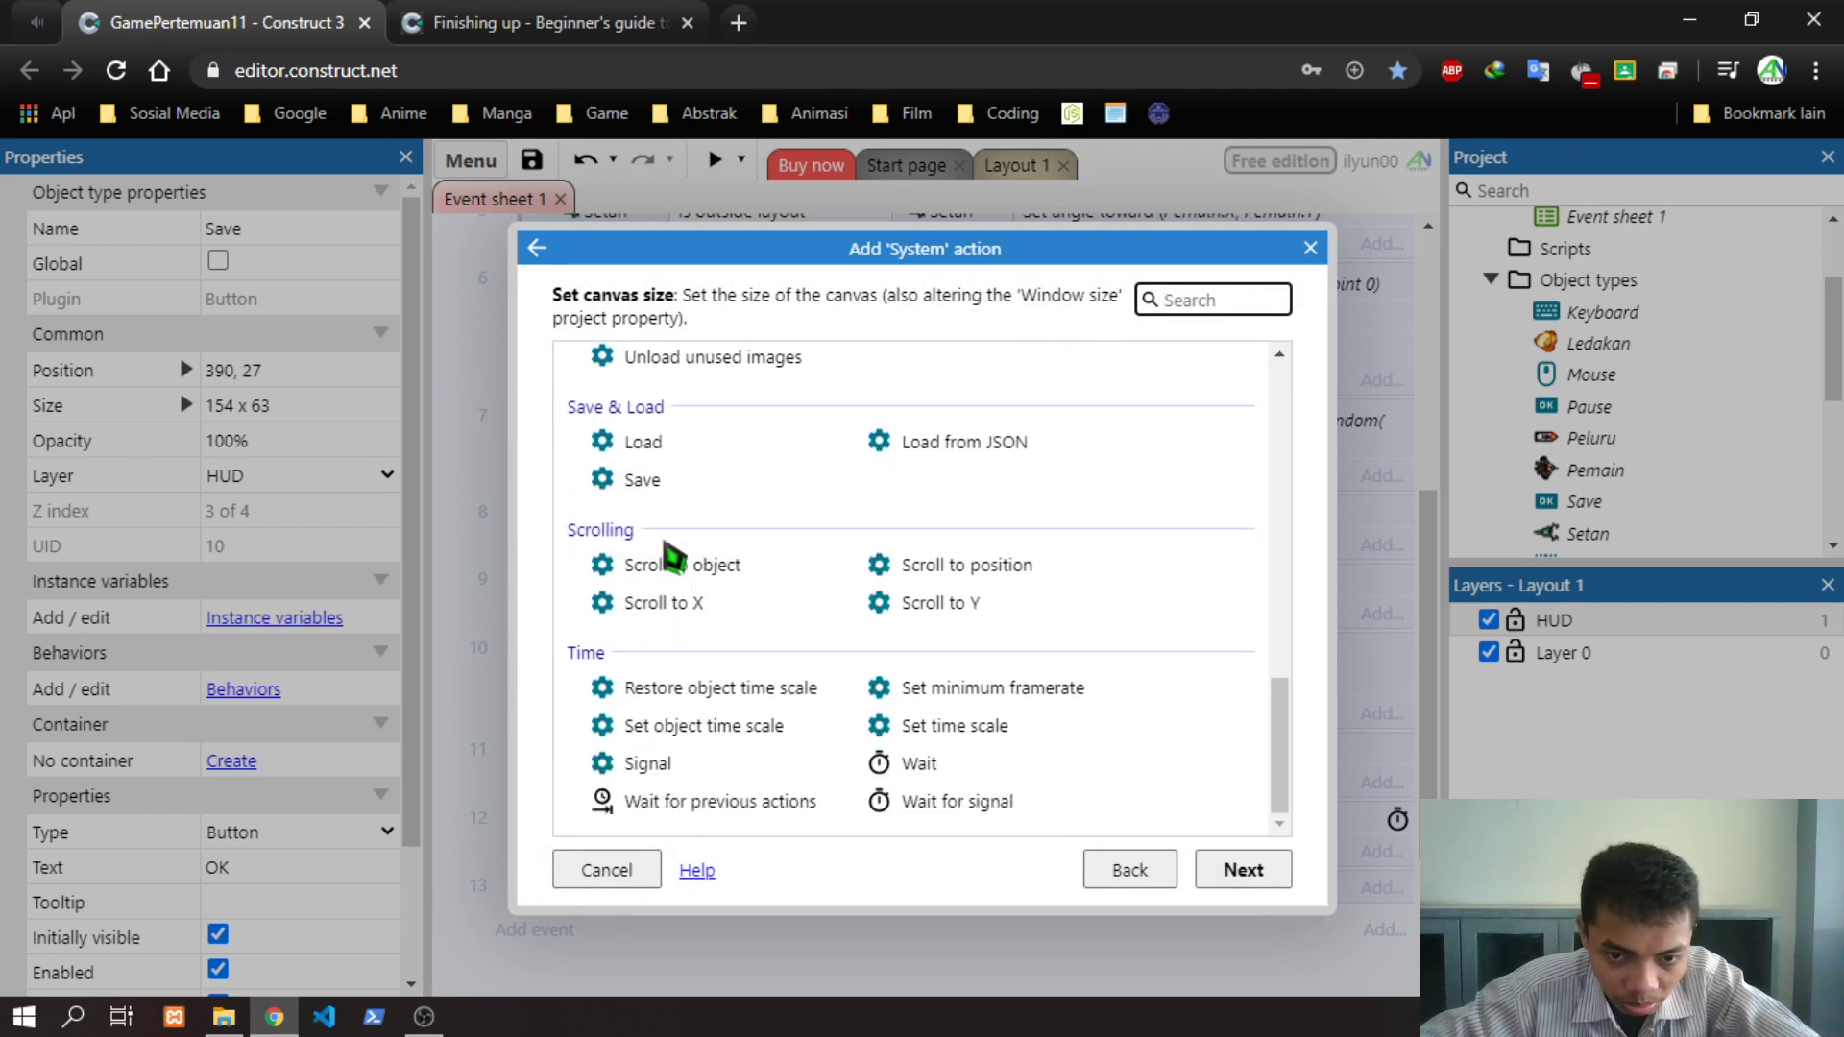
pyautogui.doubleClick(644, 482)
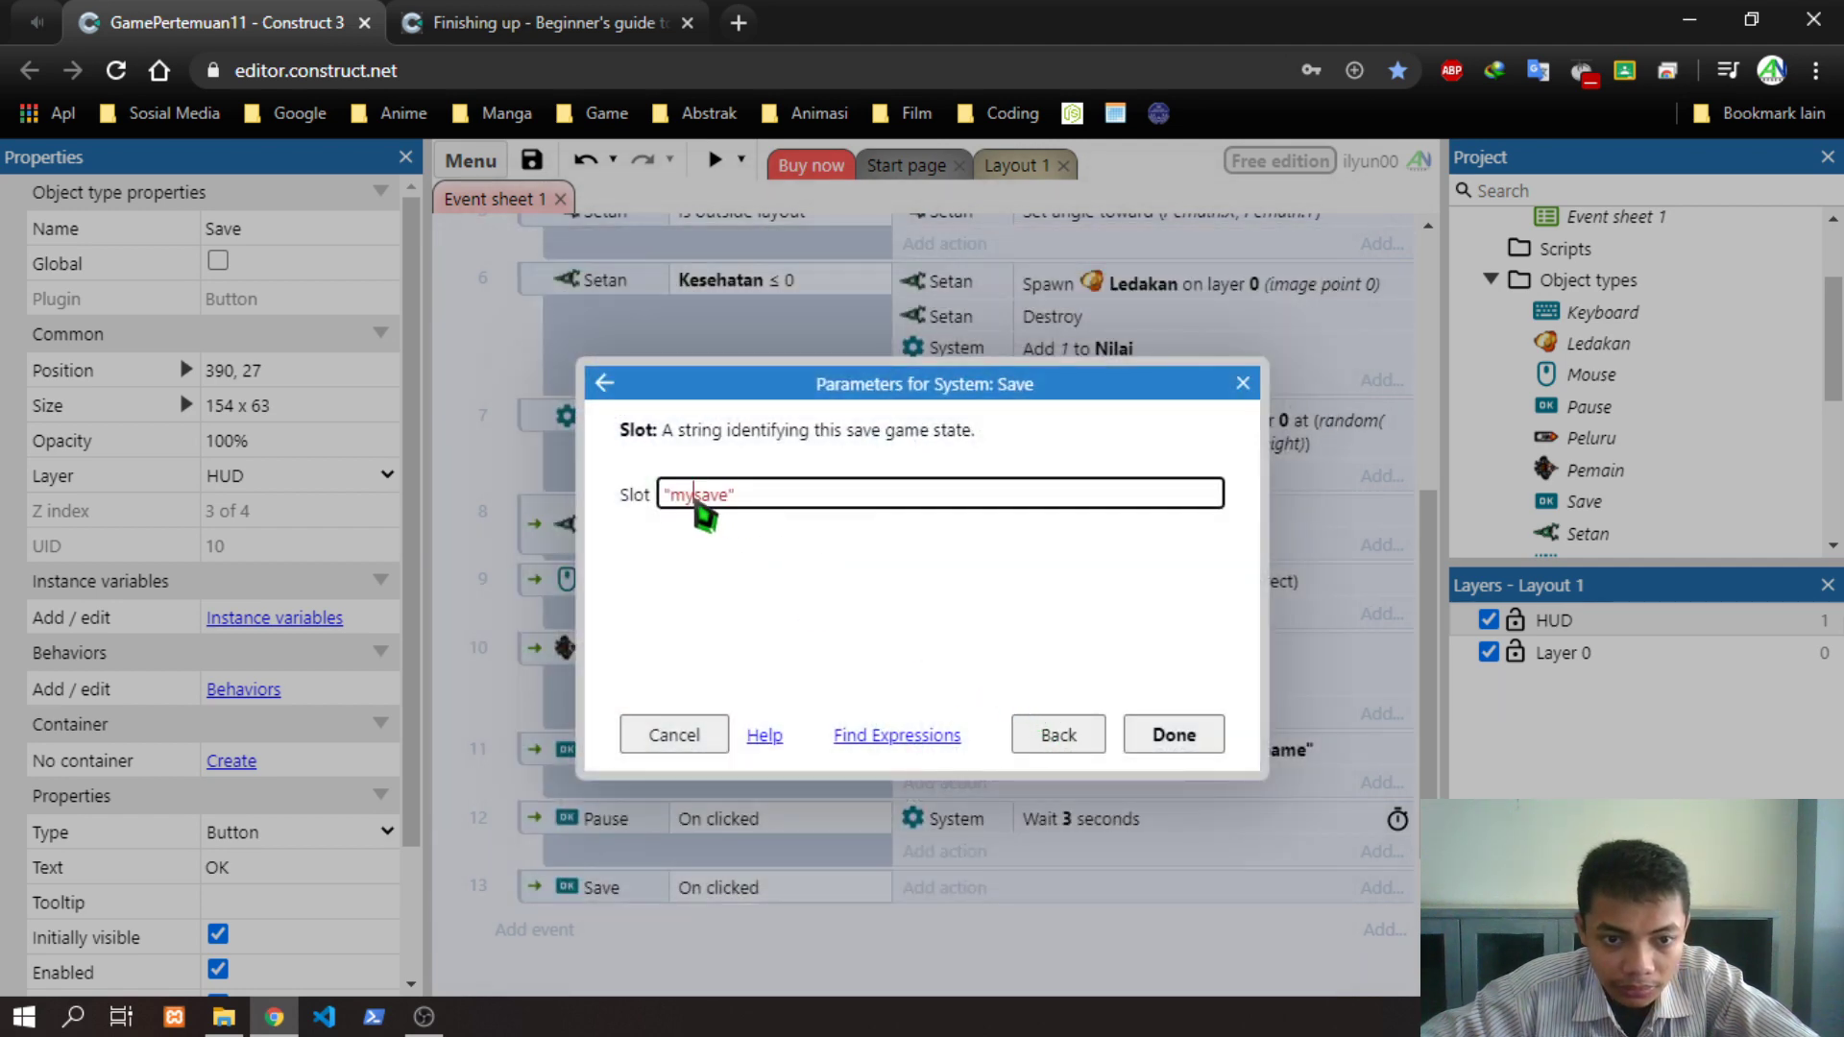
pyautogui.press('BackSpace')
pyautogui.press('BackSpace')
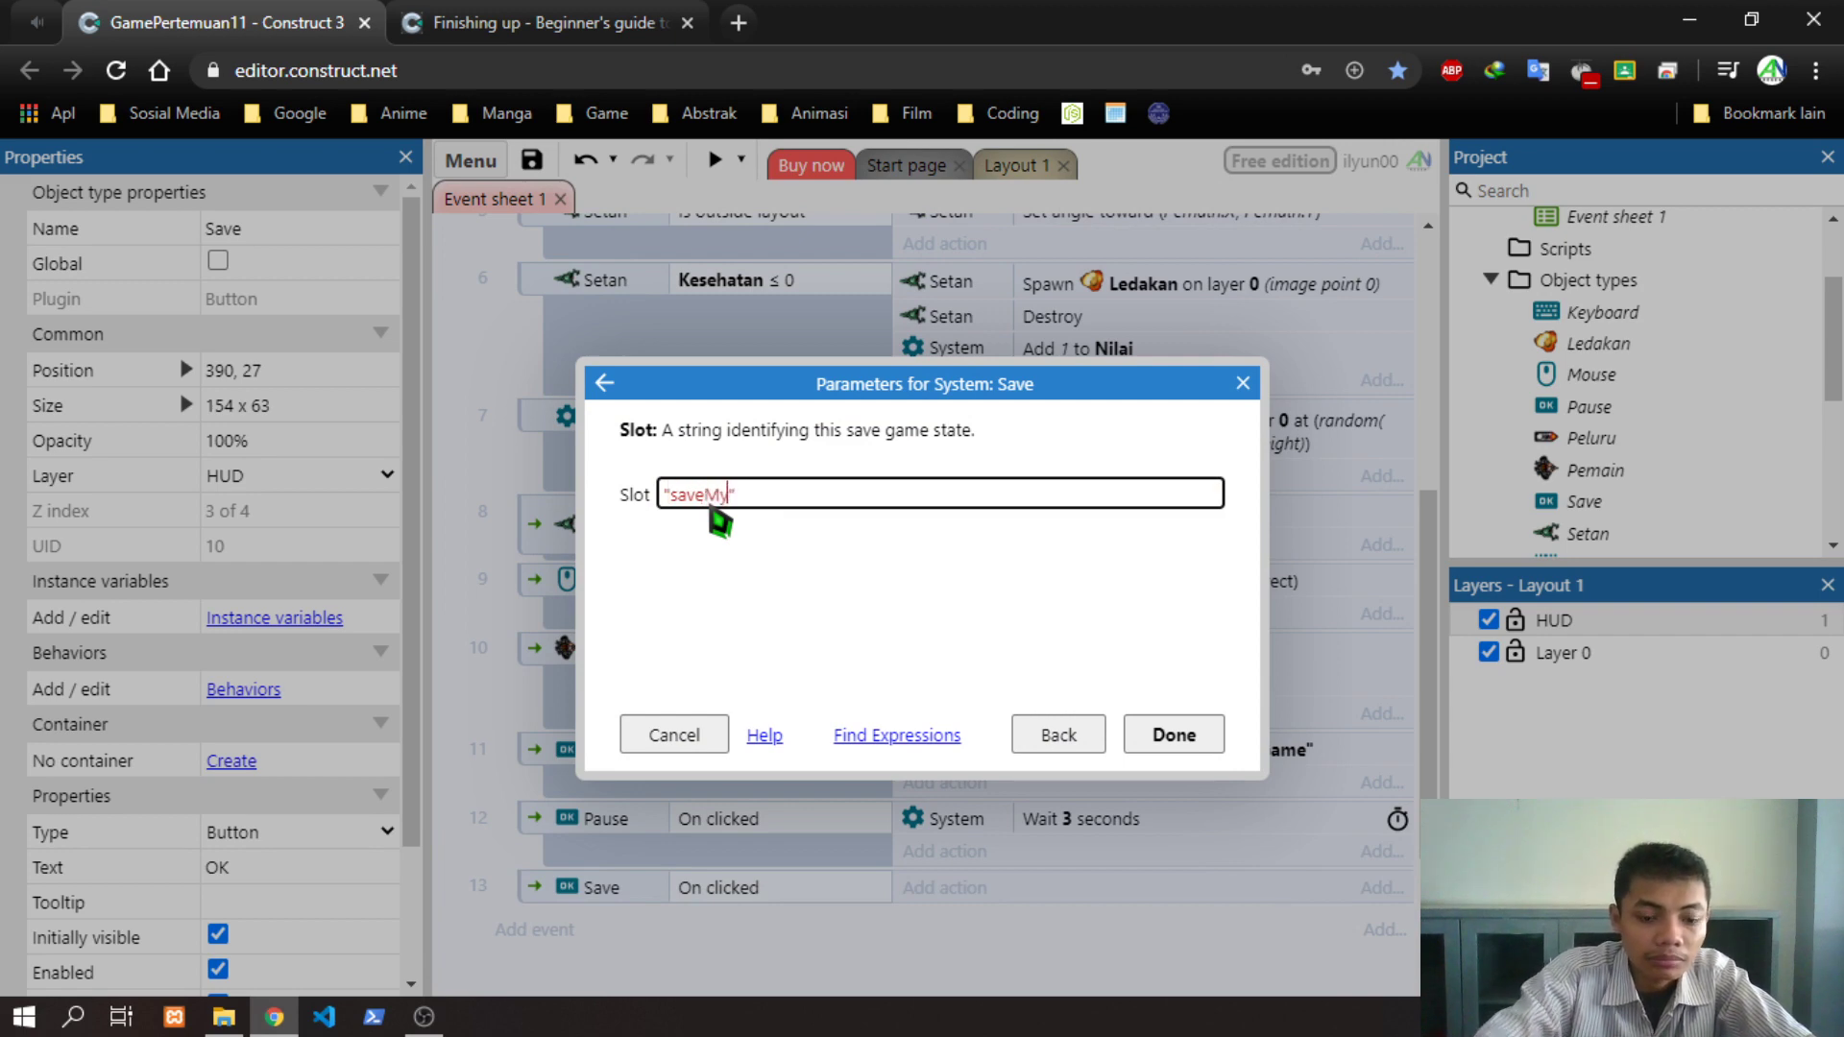
pyautogui.click(1176, 738)
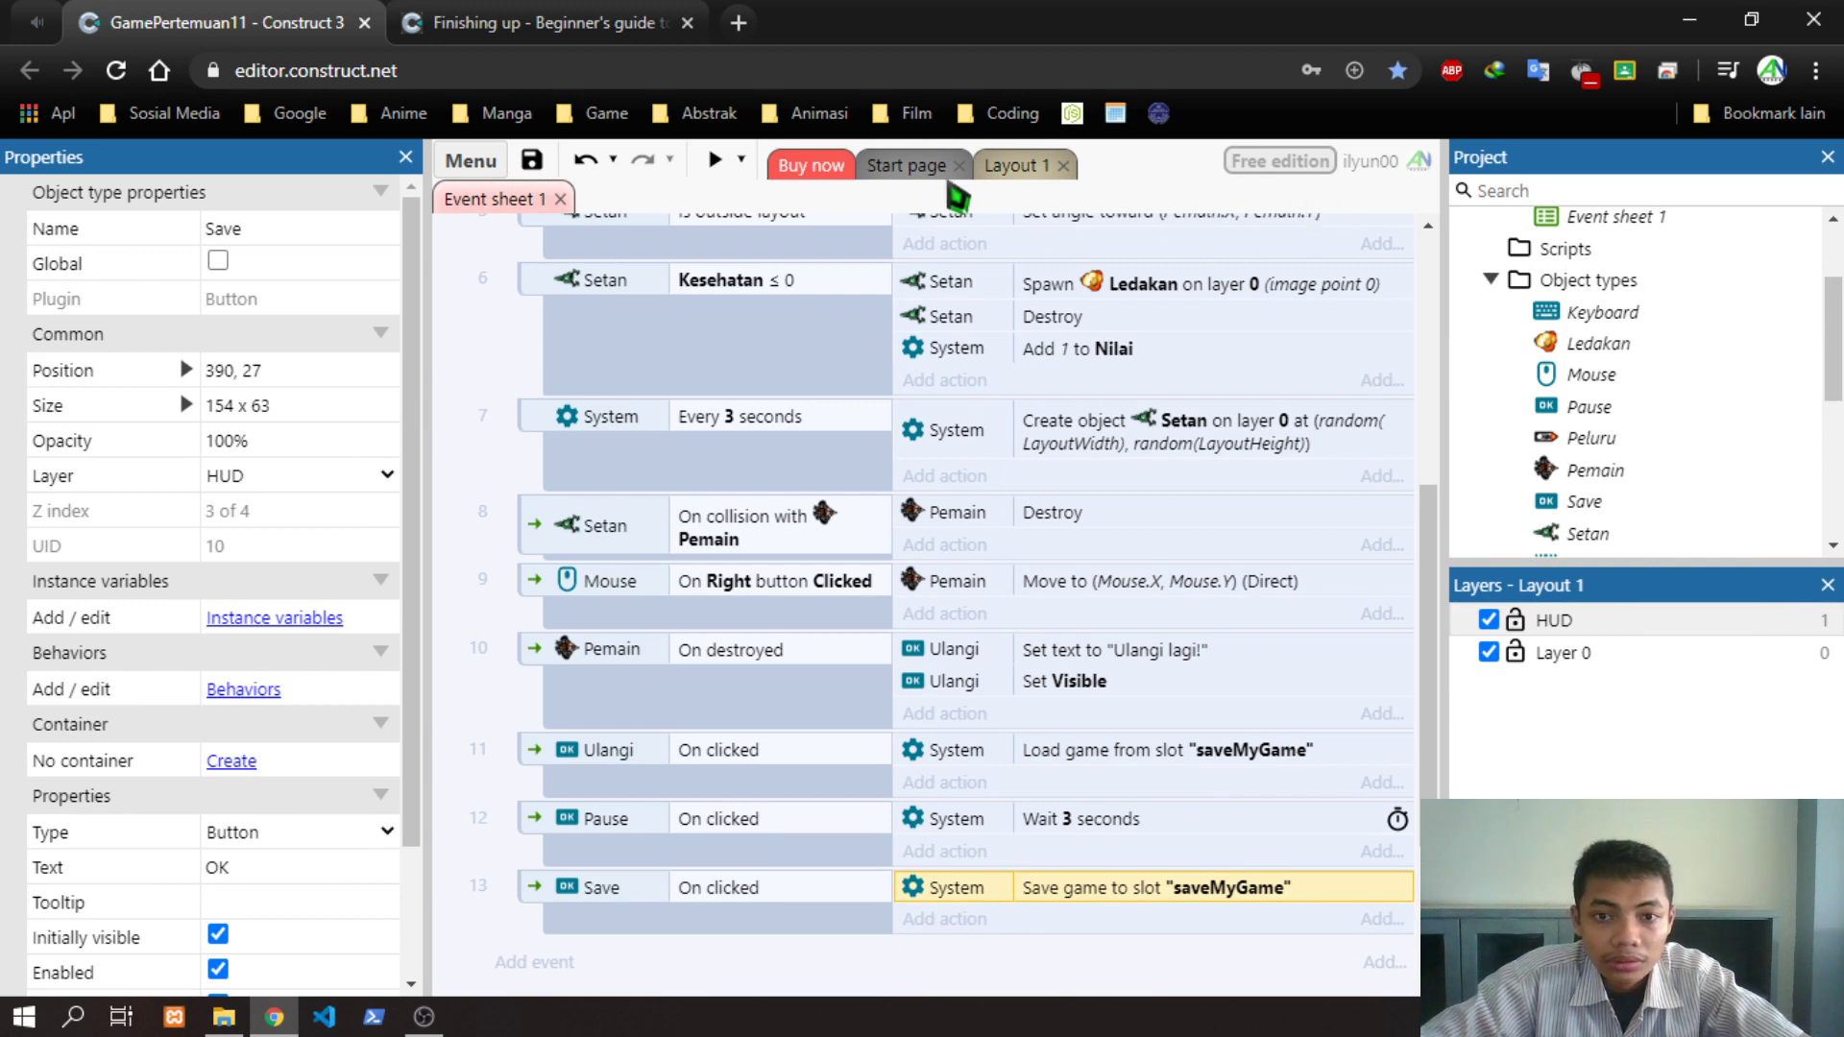
# Preview the game, moving and shooting with the player to check the HUD buttons, and close the preview
pyautogui.click(715, 161)
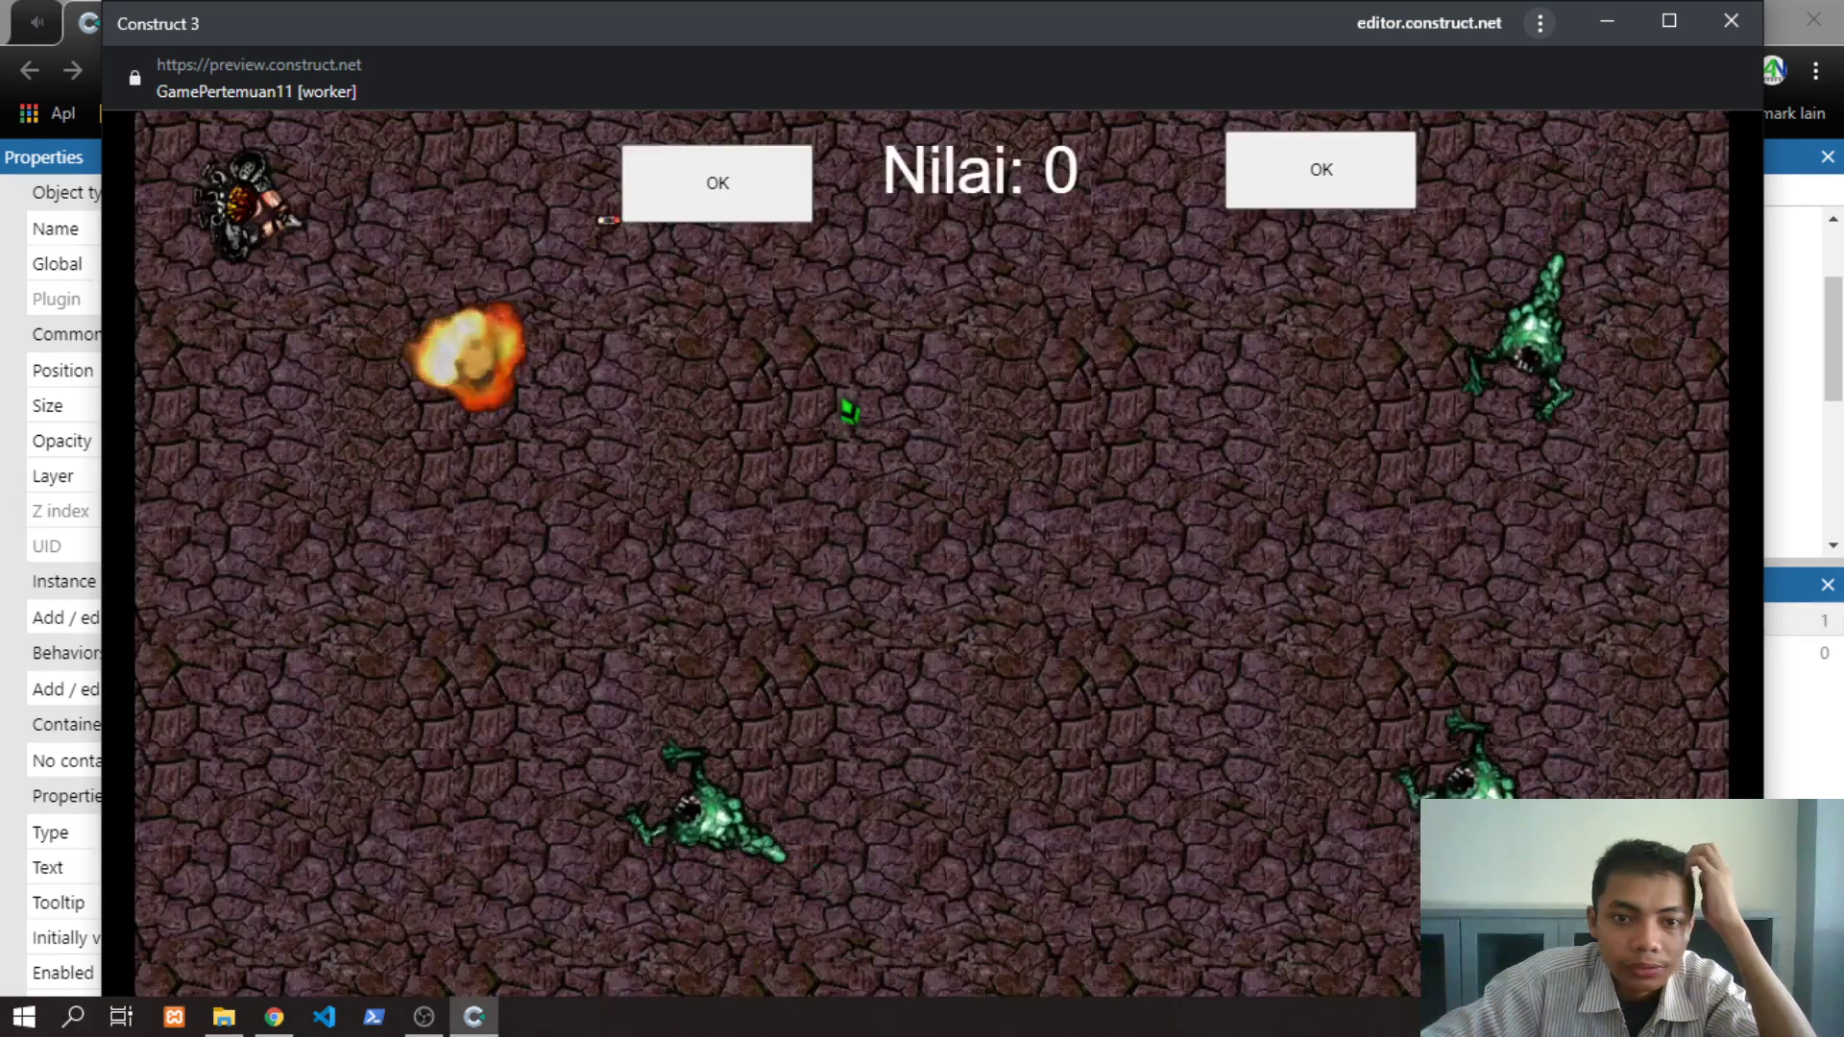
pyautogui.press('Right')
pyautogui.click(810, 387)
pyautogui.click(807, 394)
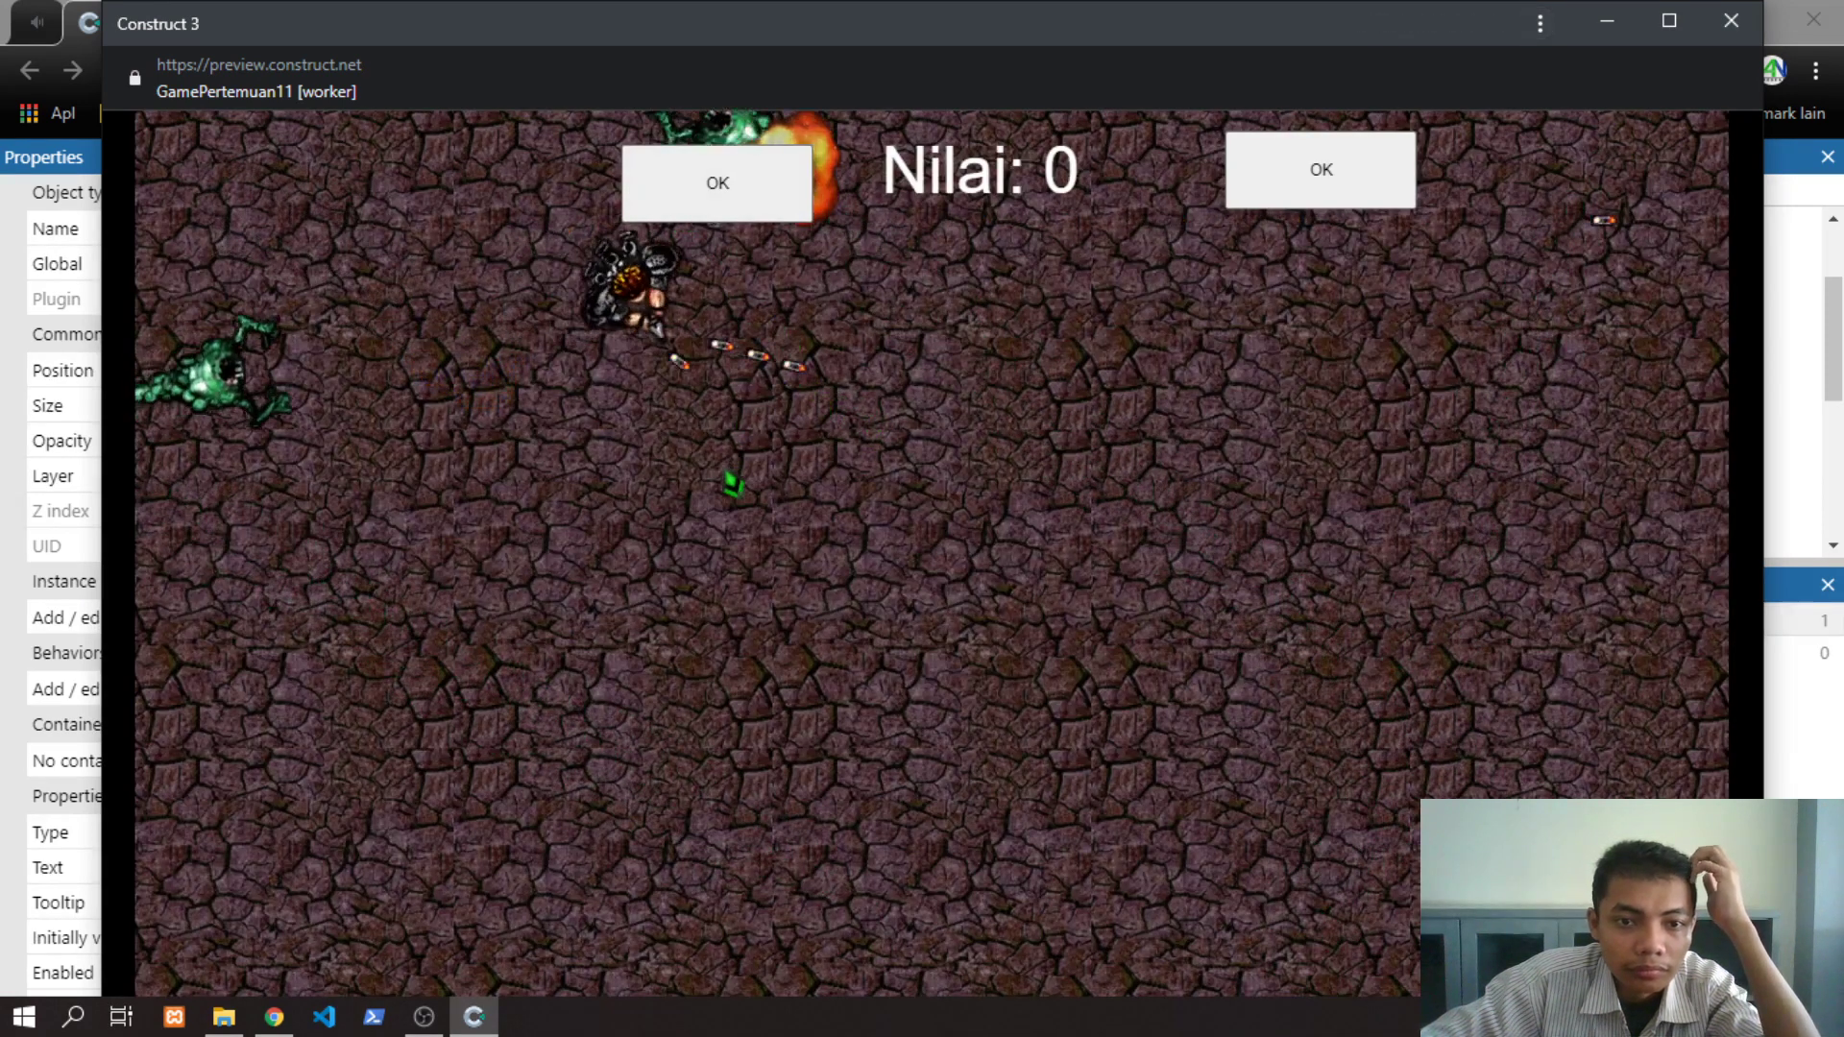
pyautogui.press('Down')
pyautogui.click(727, 472)
pyautogui.click(673, 461)
pyautogui.click(593, 336)
pyautogui.click(813, 284)
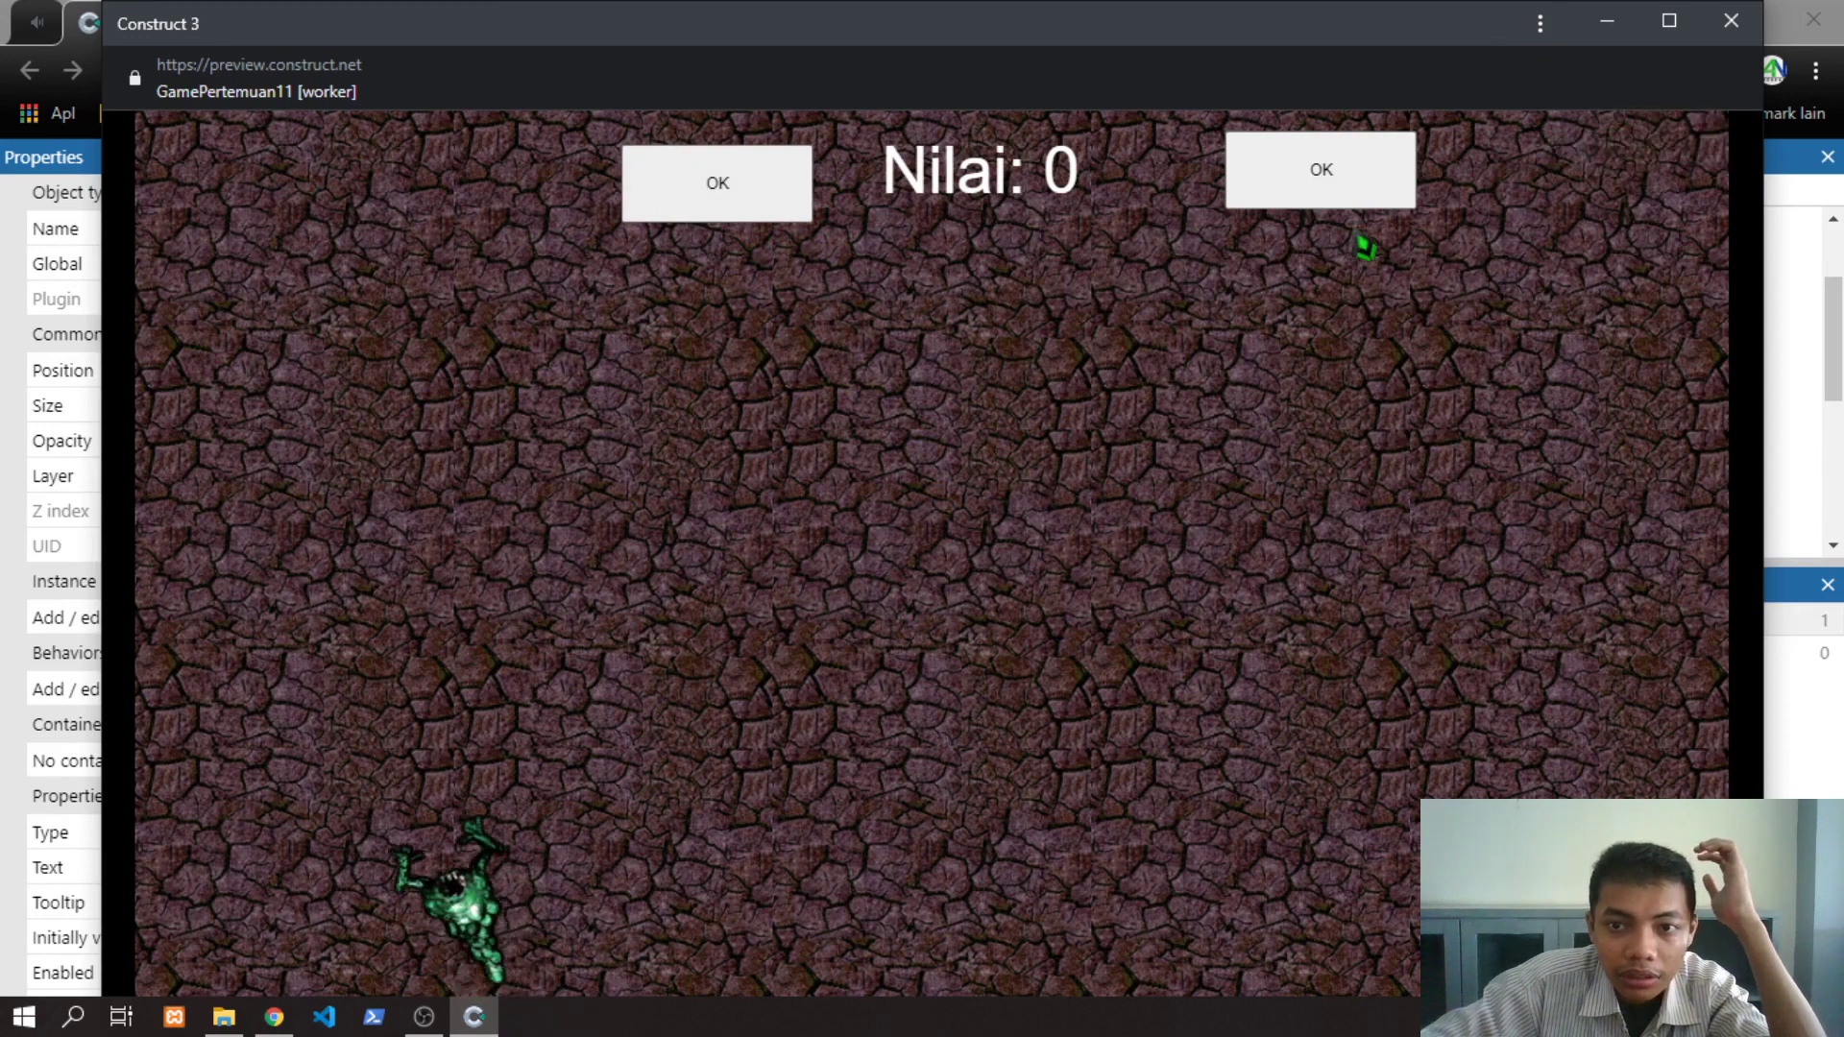
pyautogui.click(1731, 21)
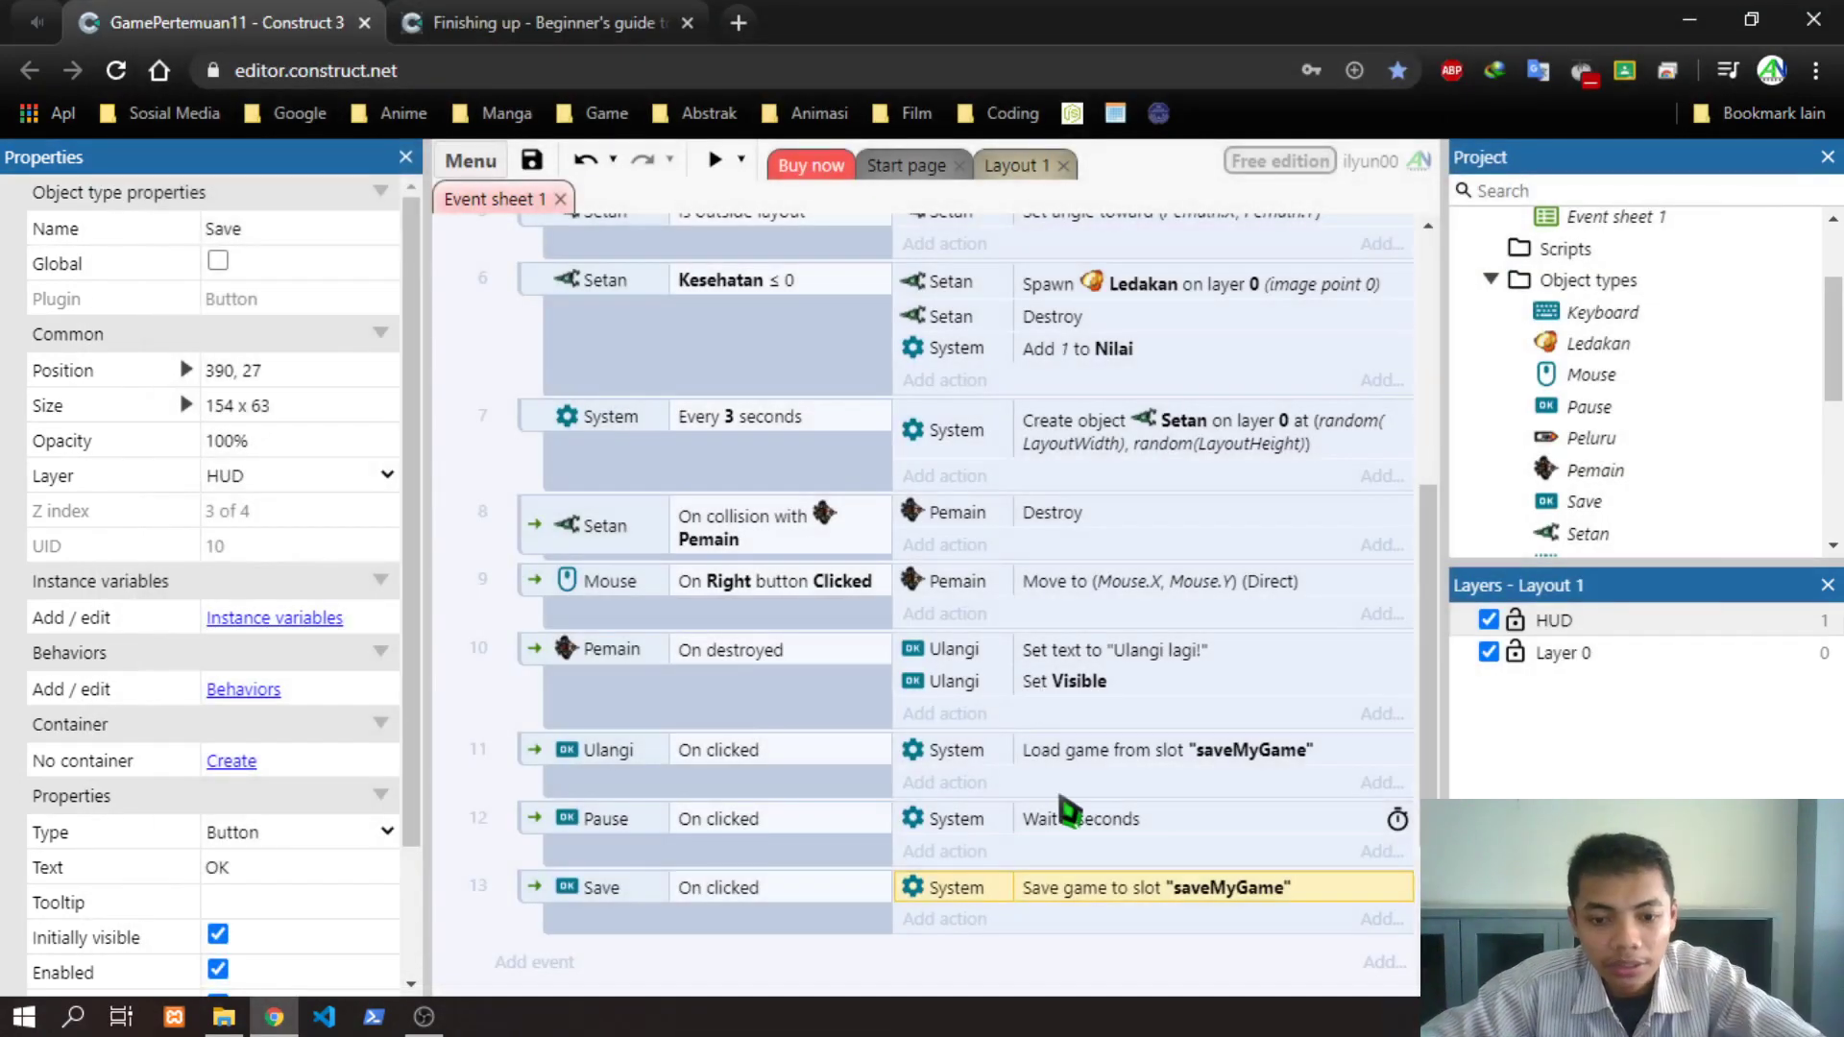
pyautogui.click(946, 783)
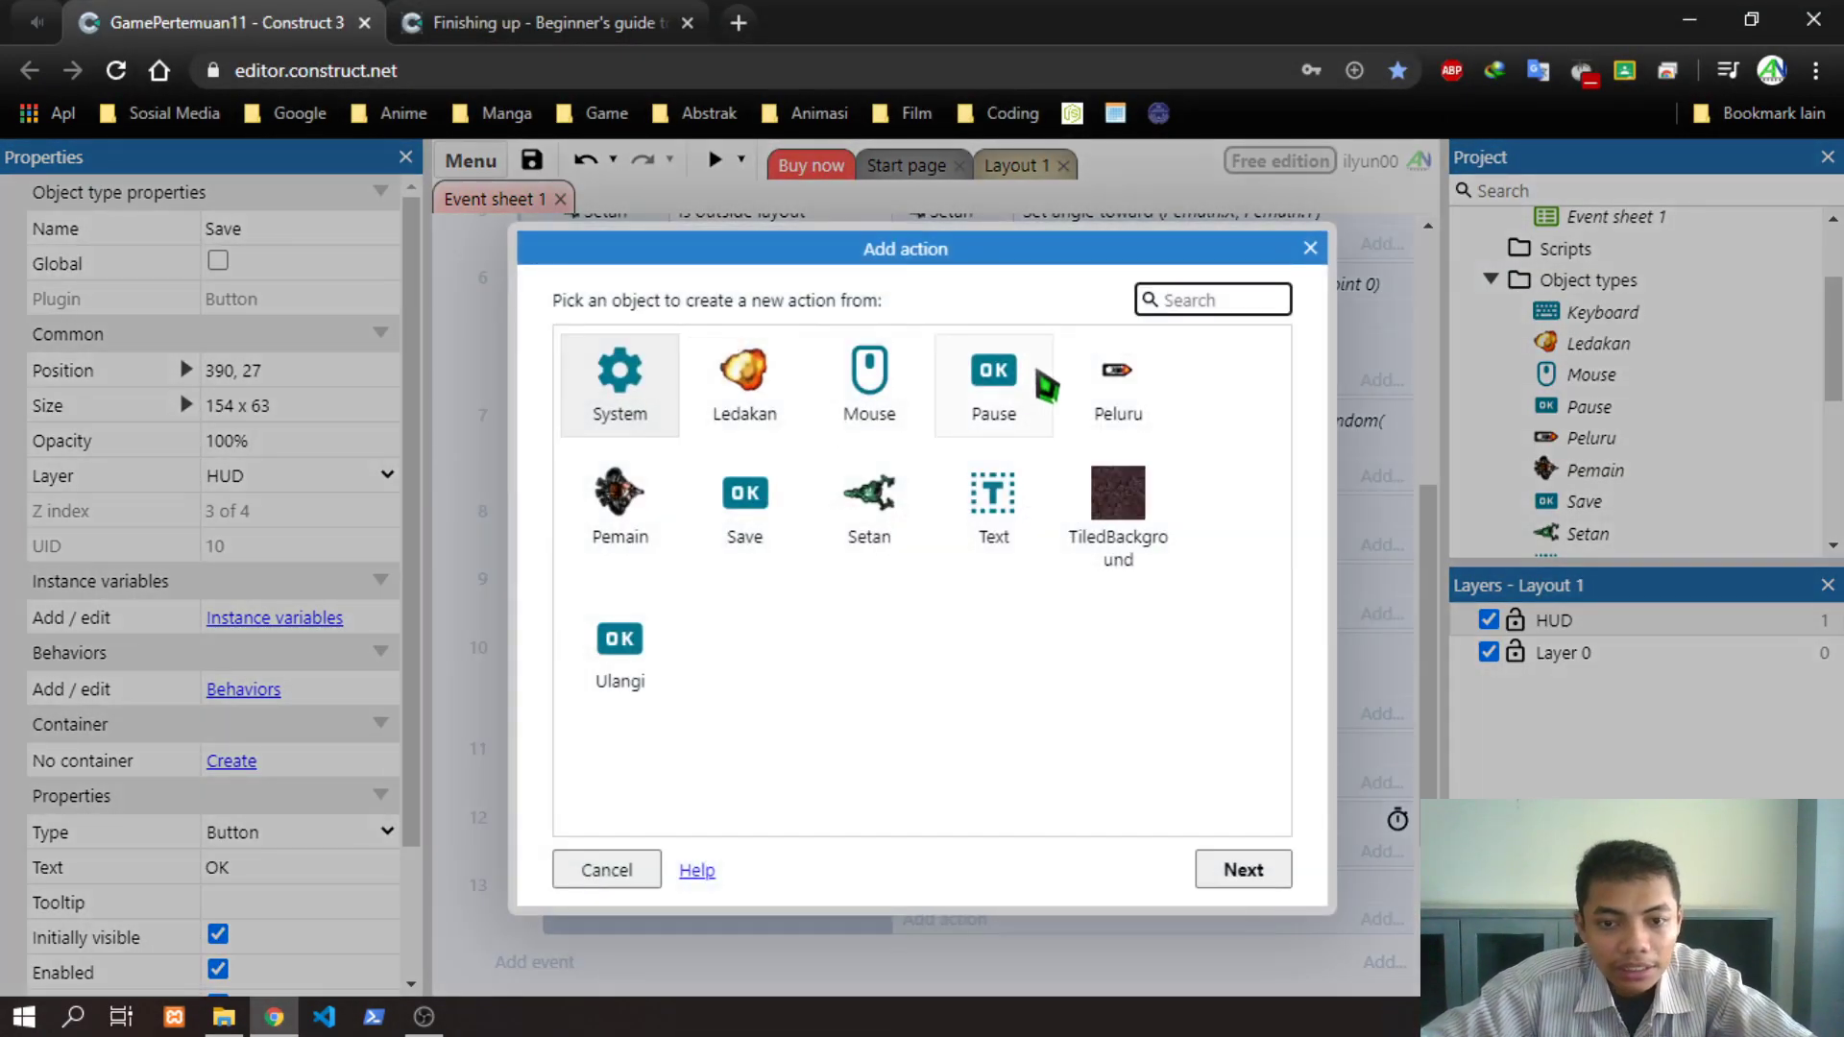
pyautogui.click(1036, 392)
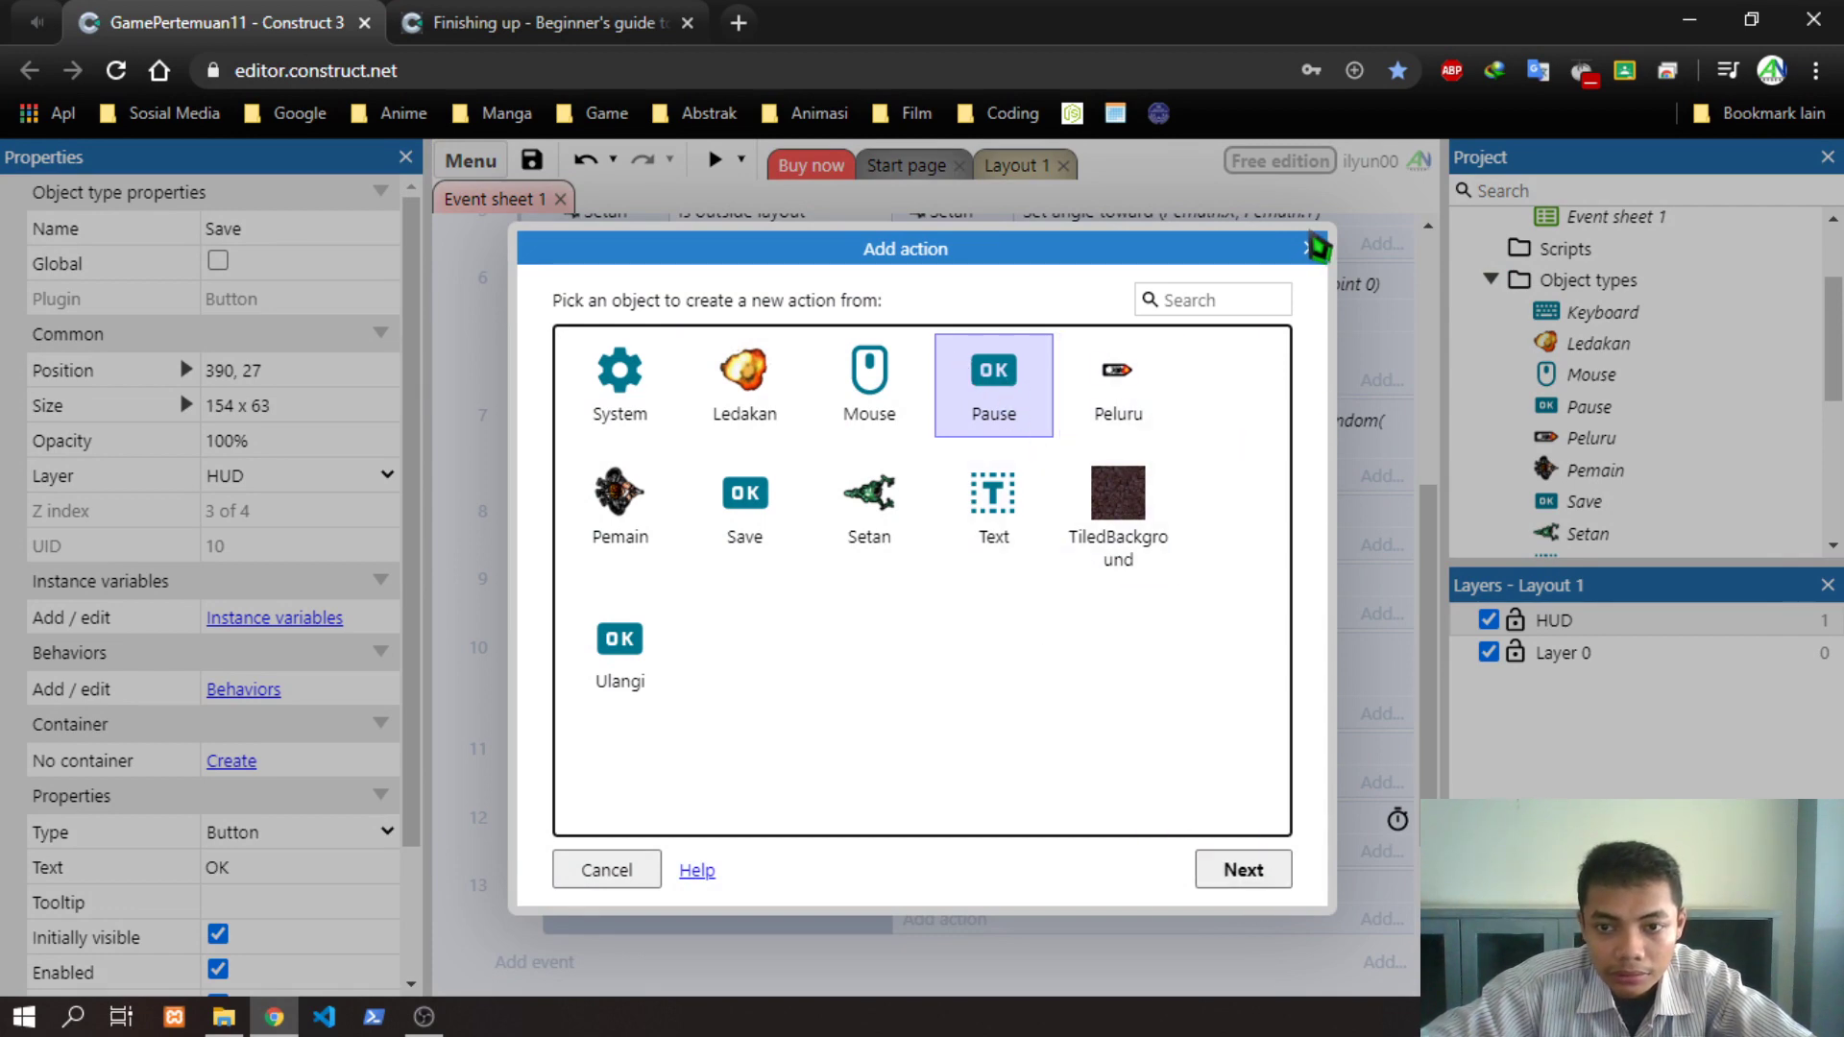
pyautogui.click(1313, 248)
# Add a Set text action for the Pause button with "Pause" and place it under Wait in the Pause On clicked event
pyautogui.click(960, 790)
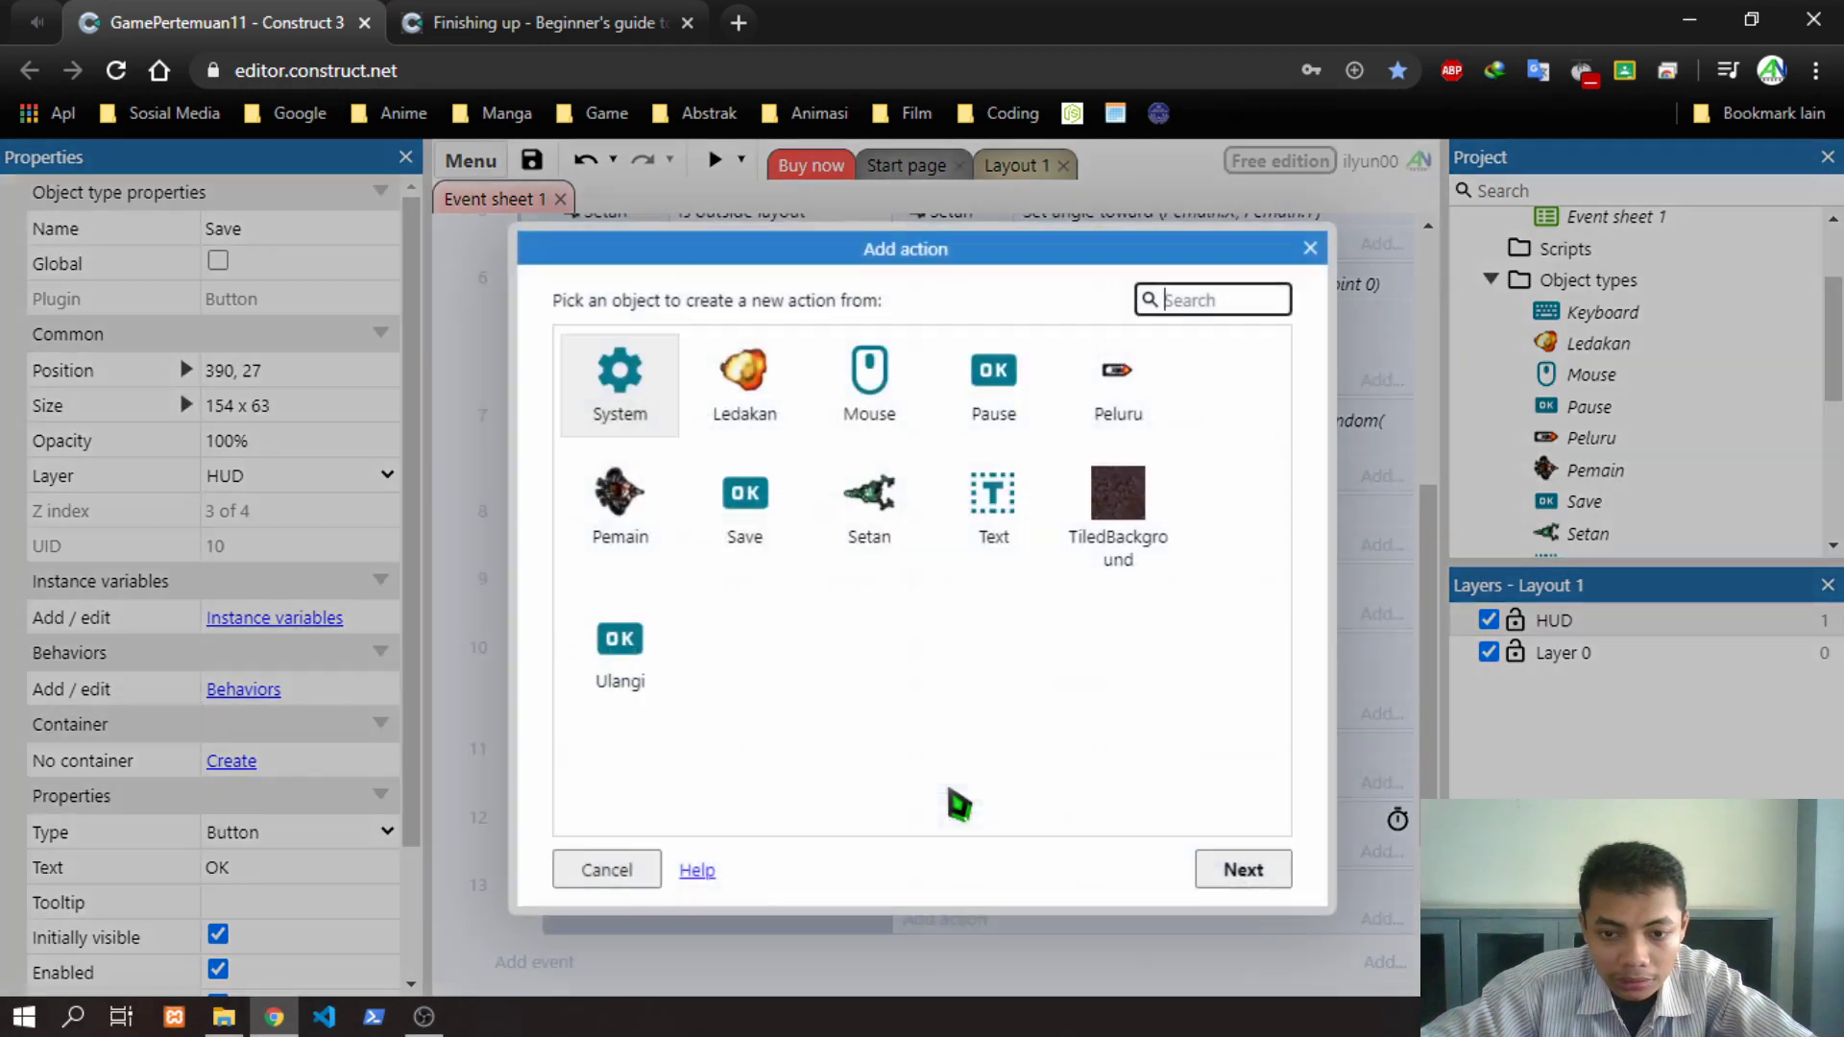
pyautogui.doubleClick(990, 396)
pyautogui.doubleClick(931, 516)
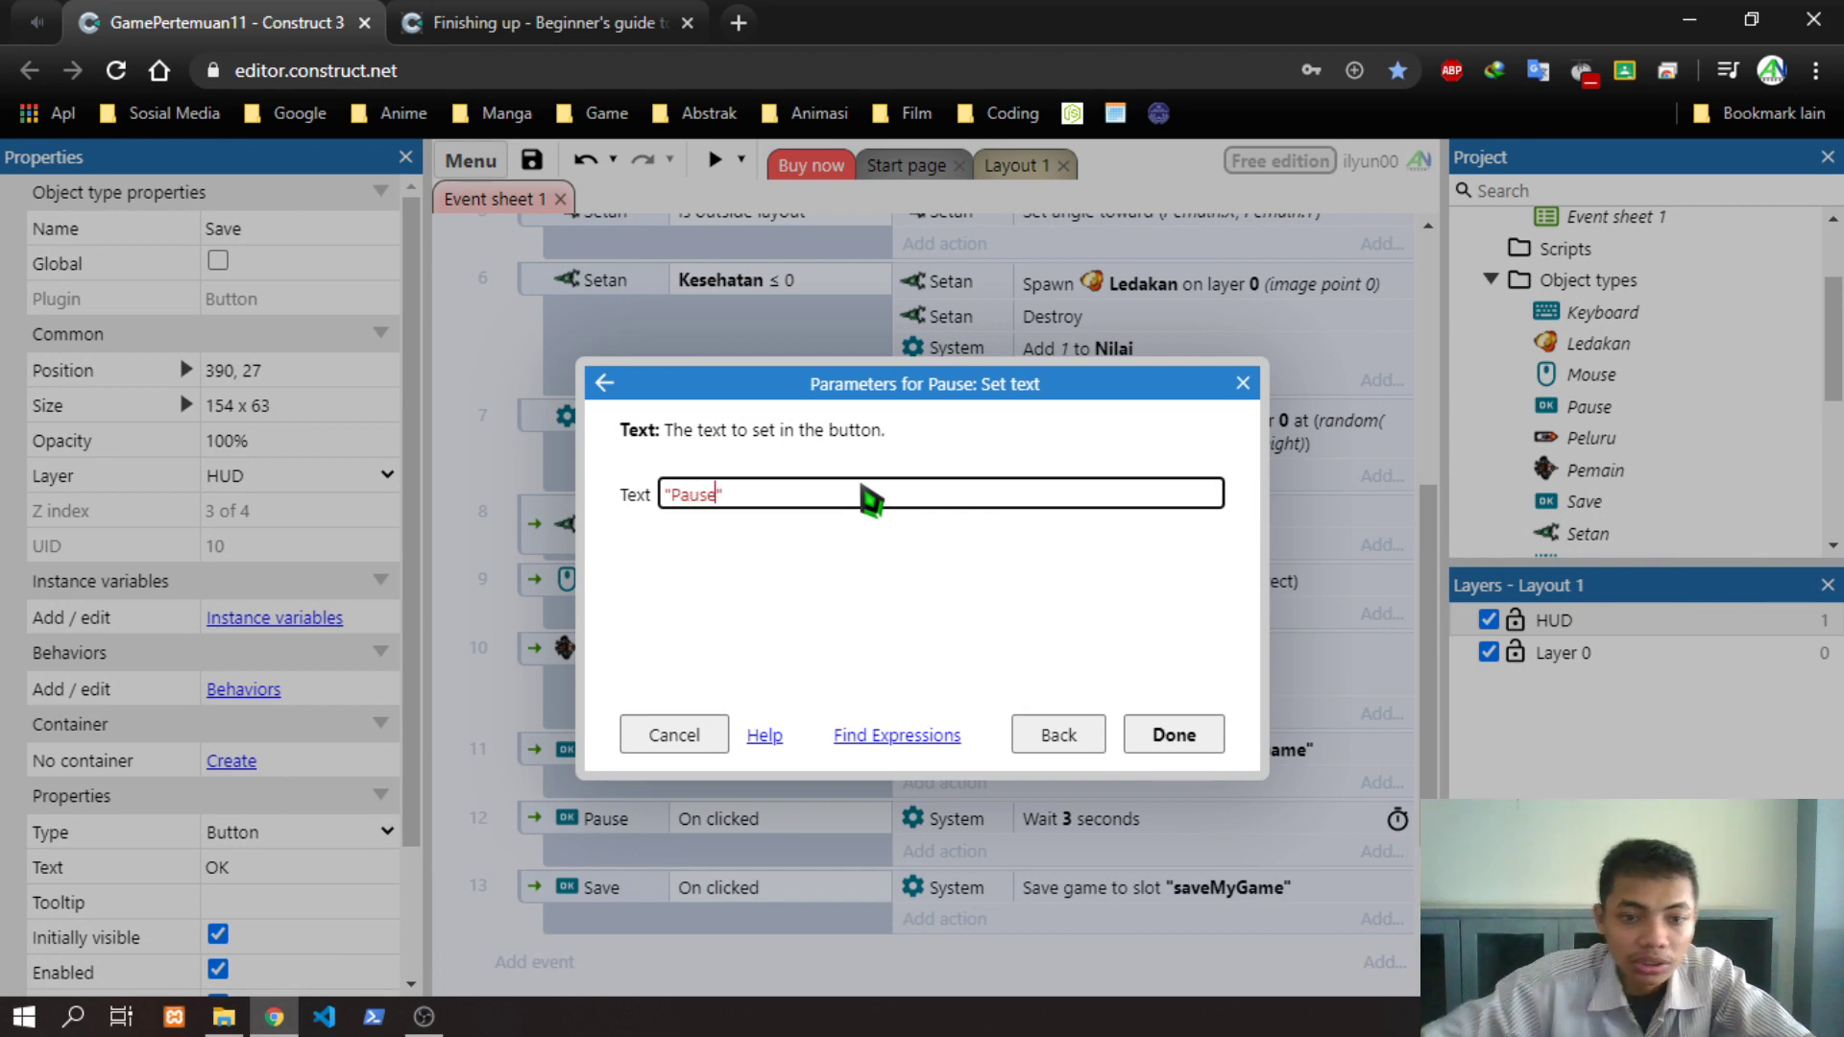
pyautogui.click(1172, 734)
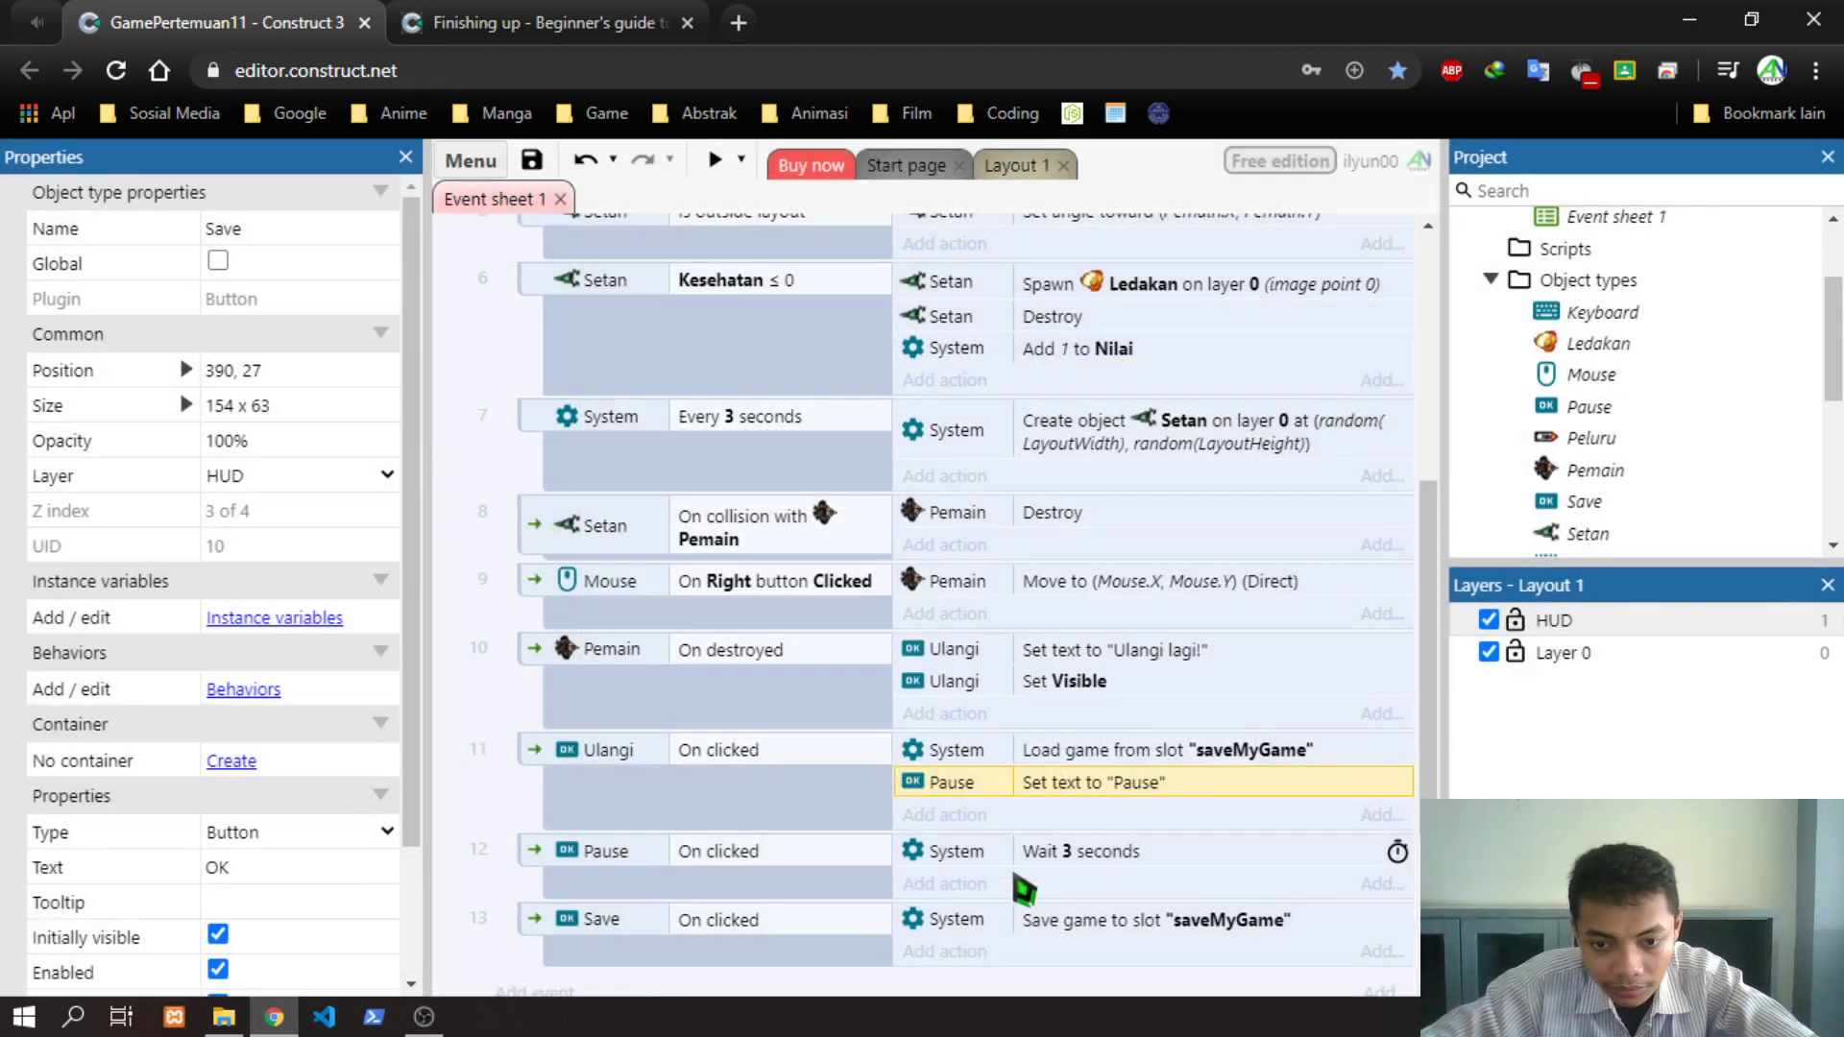
pyautogui.click(959, 888)
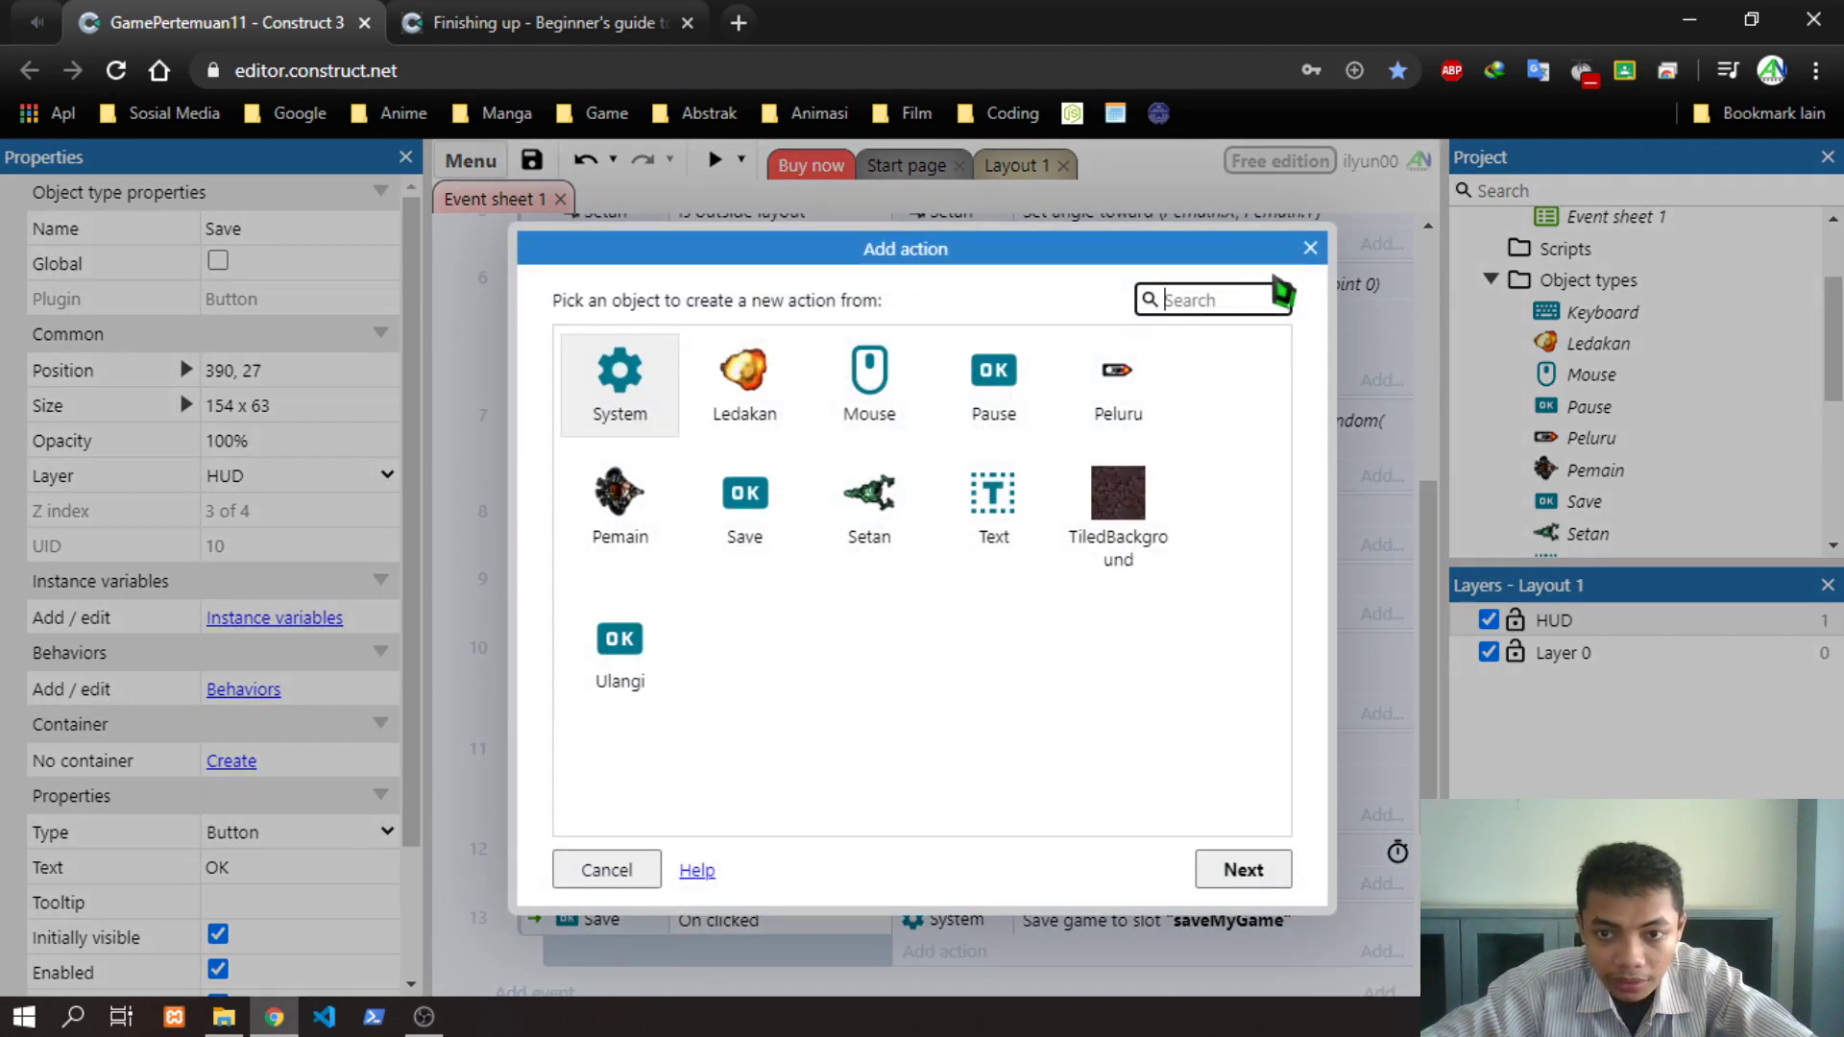
pyautogui.press('Escape')
pyautogui.moveTo(970, 797); pyautogui.dragTo(989, 898)
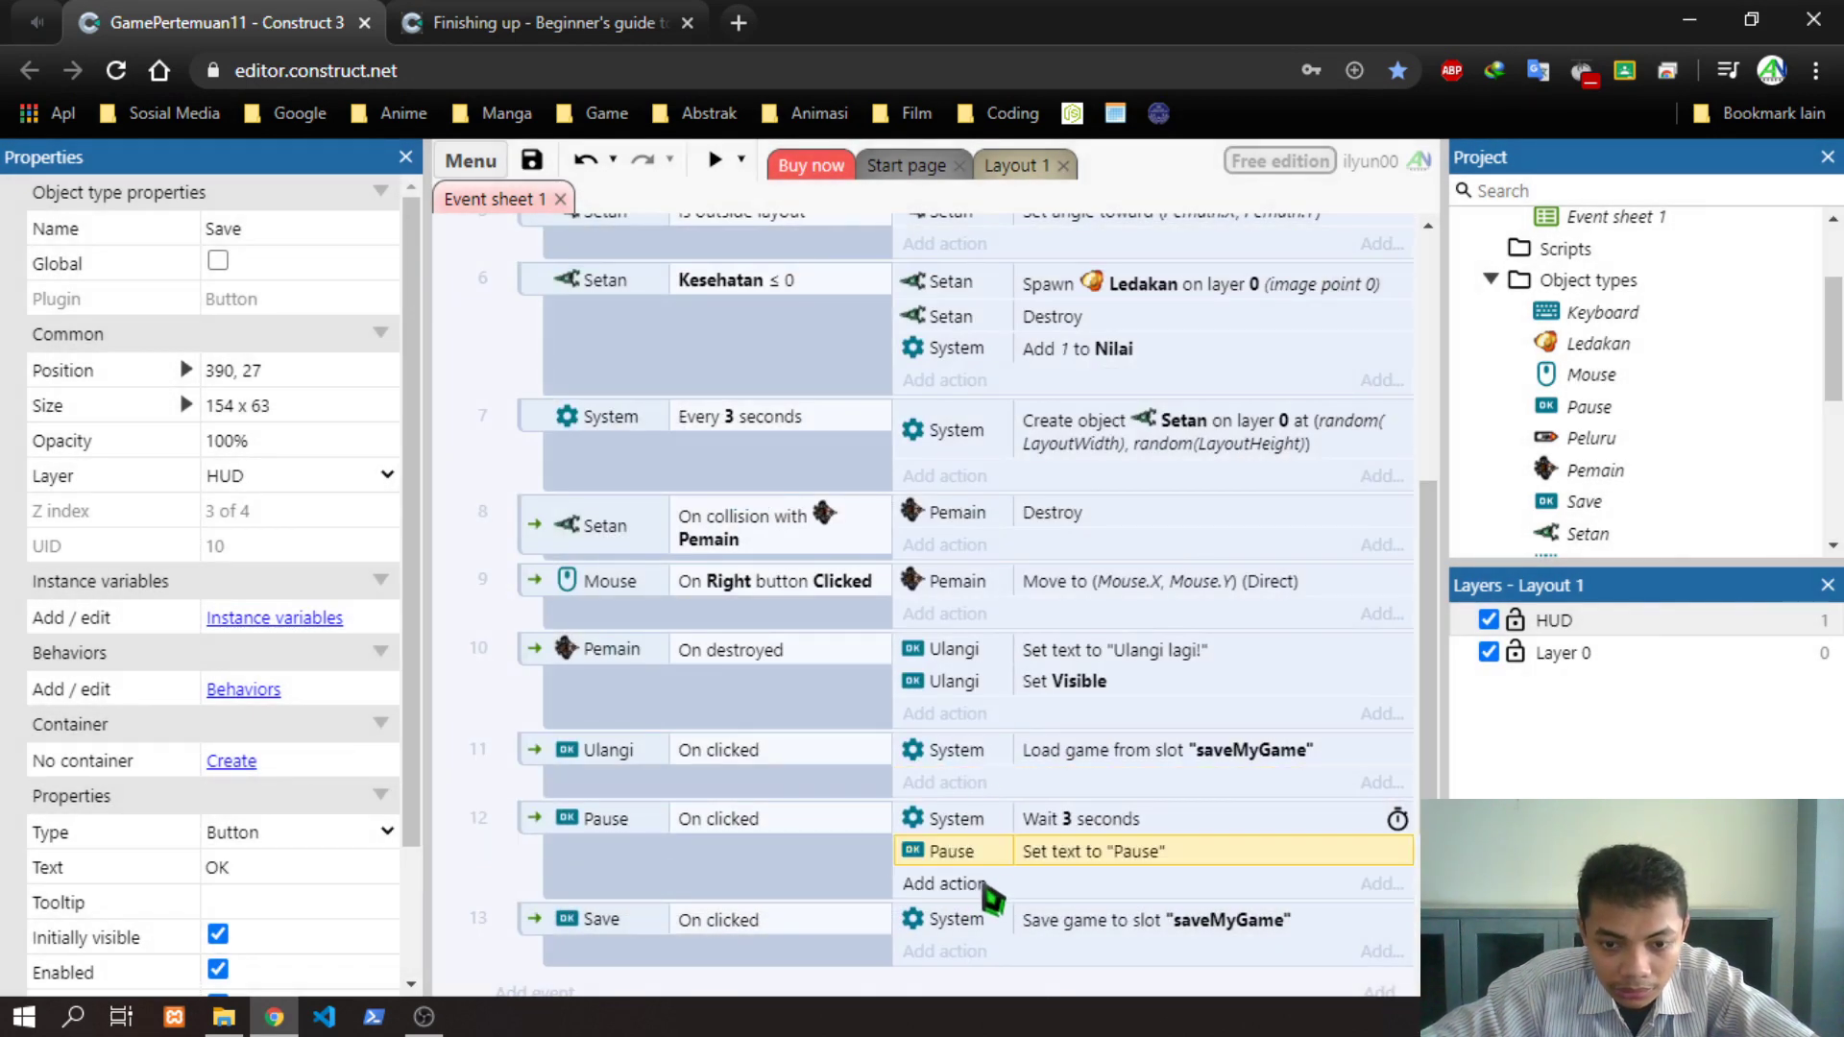
# Add a Set text action for the Save button with "Simpan" to the Save On clicked event
pyautogui.click(978, 953)
pyautogui.click(746, 519)
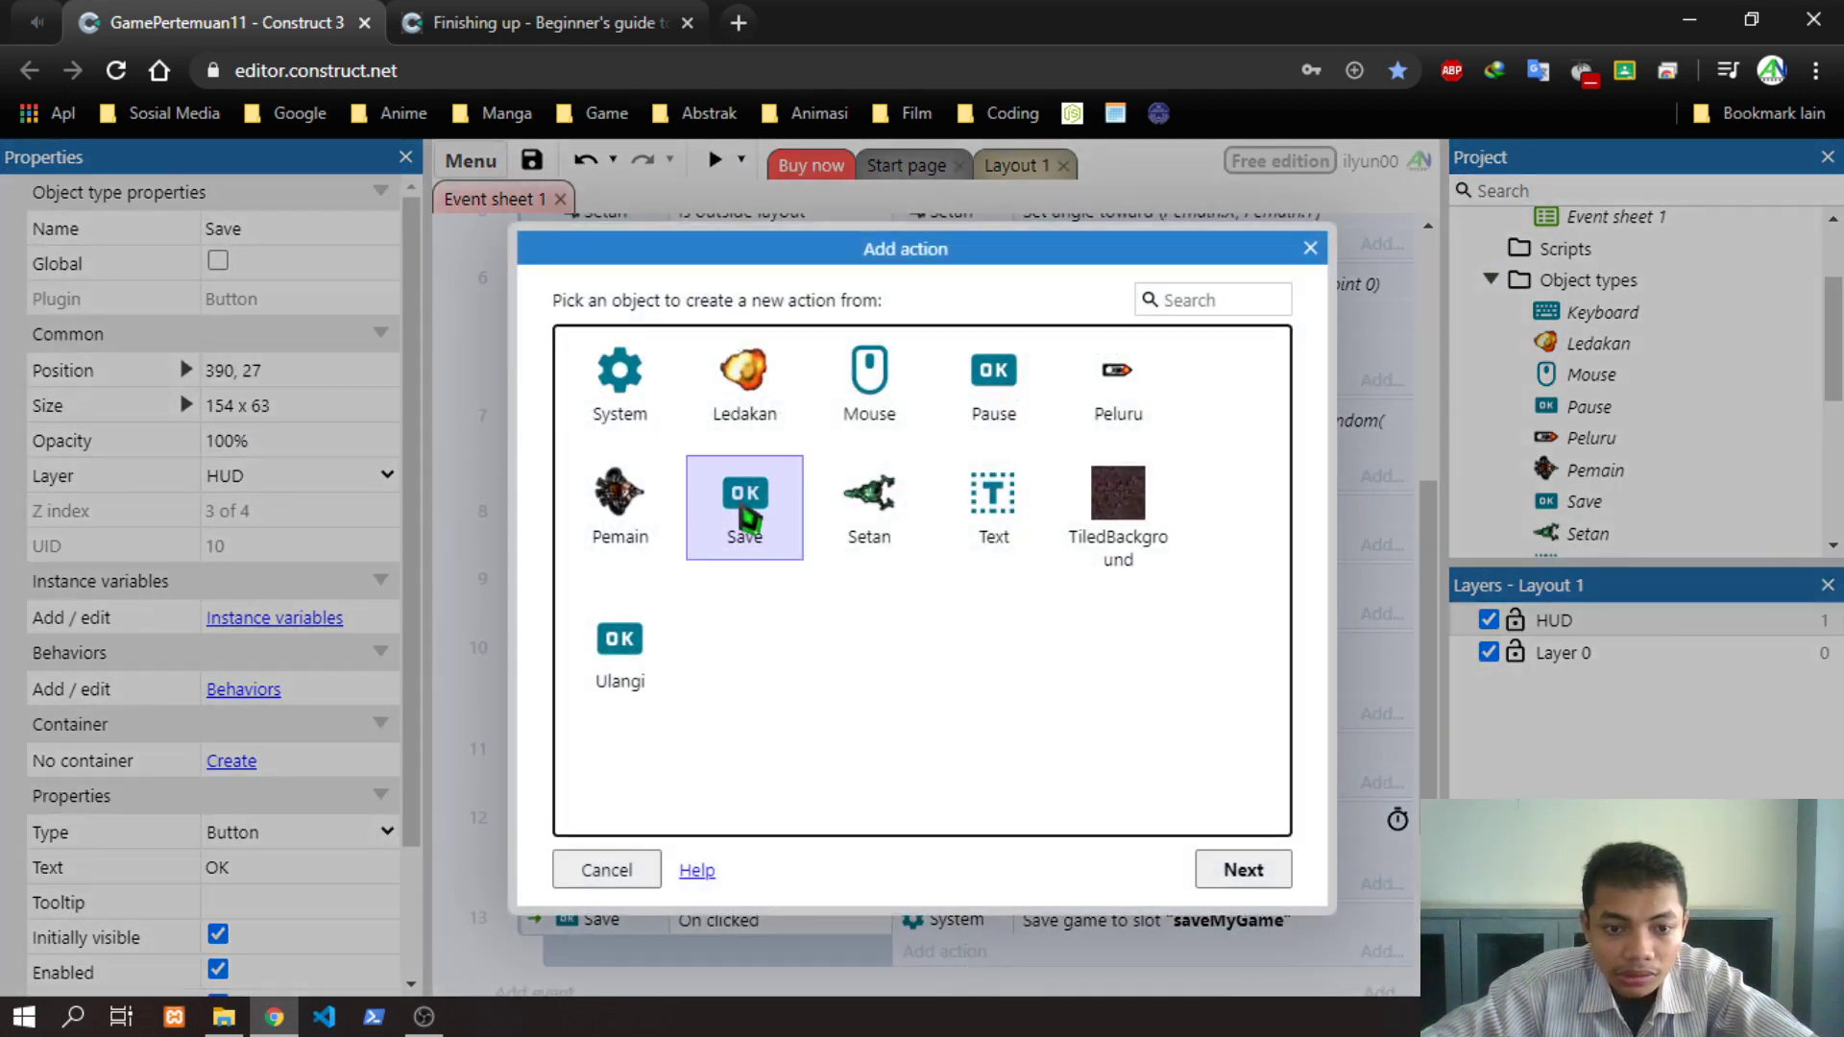
pyautogui.doubleClick(747, 519)
pyautogui.doubleClick(937, 528)
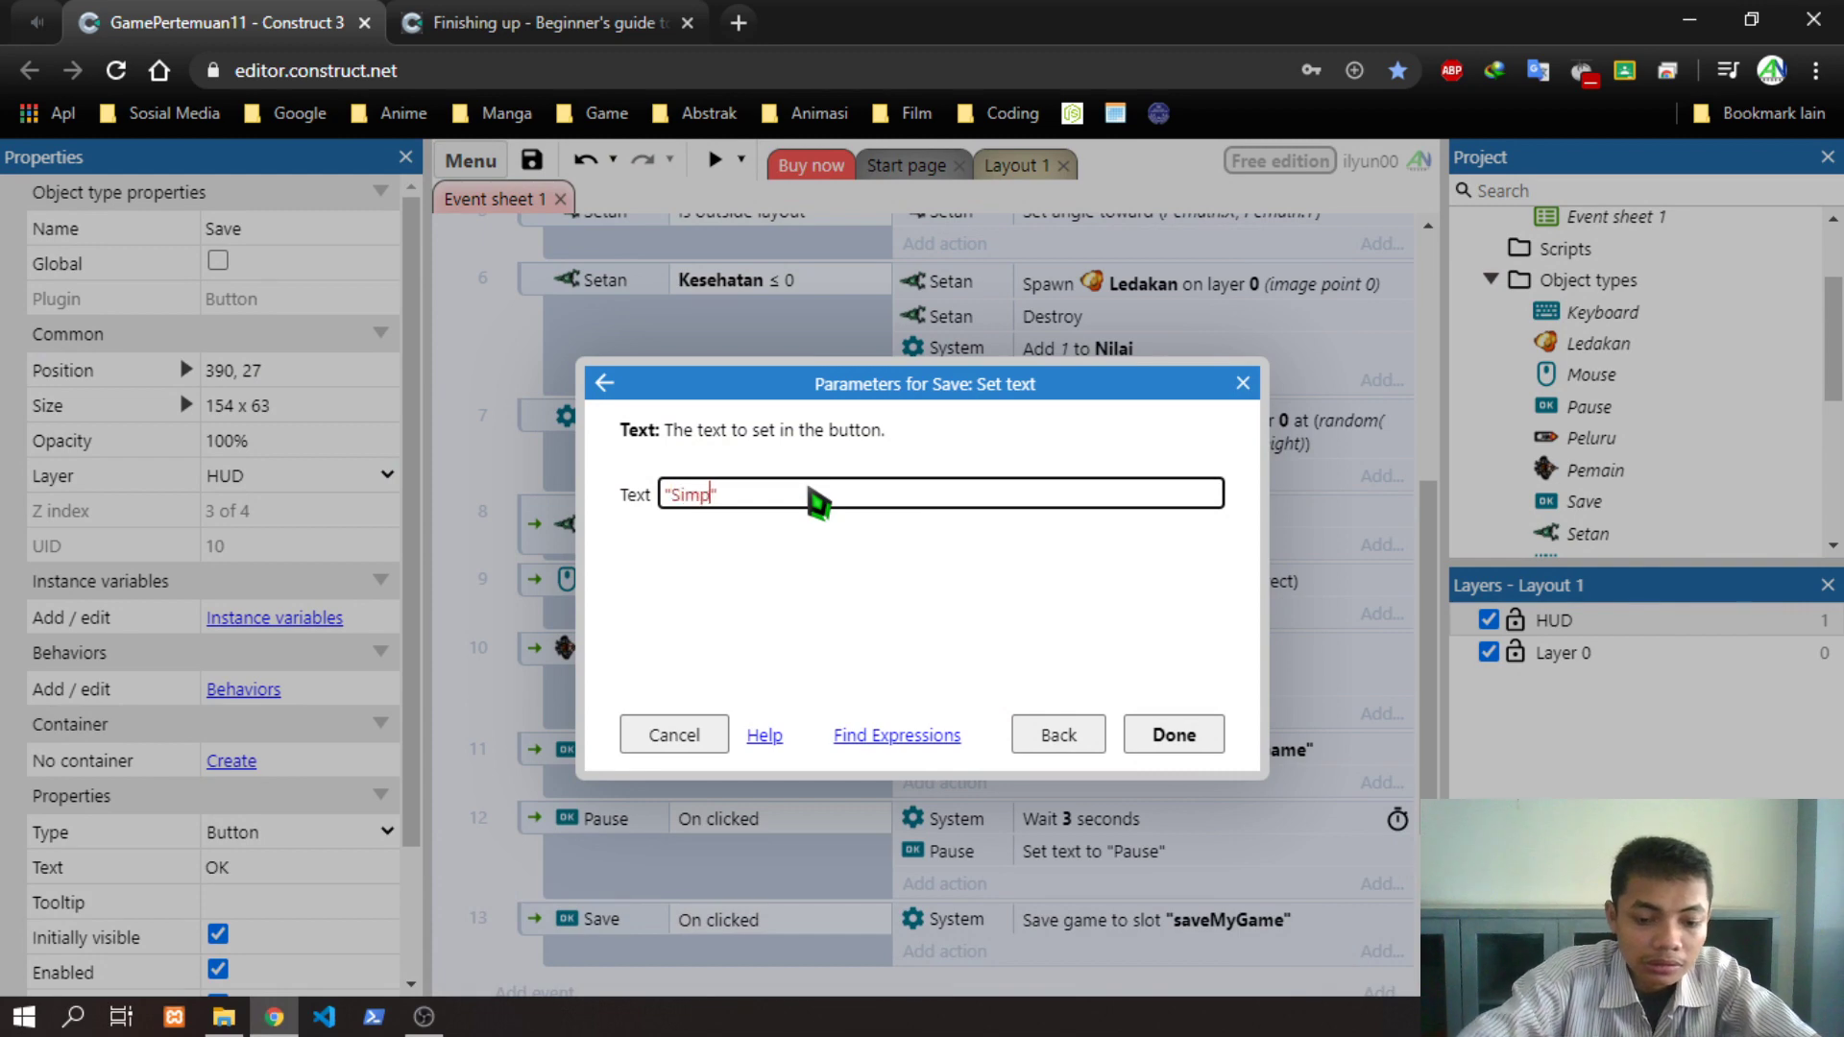
pyautogui.press('Return')
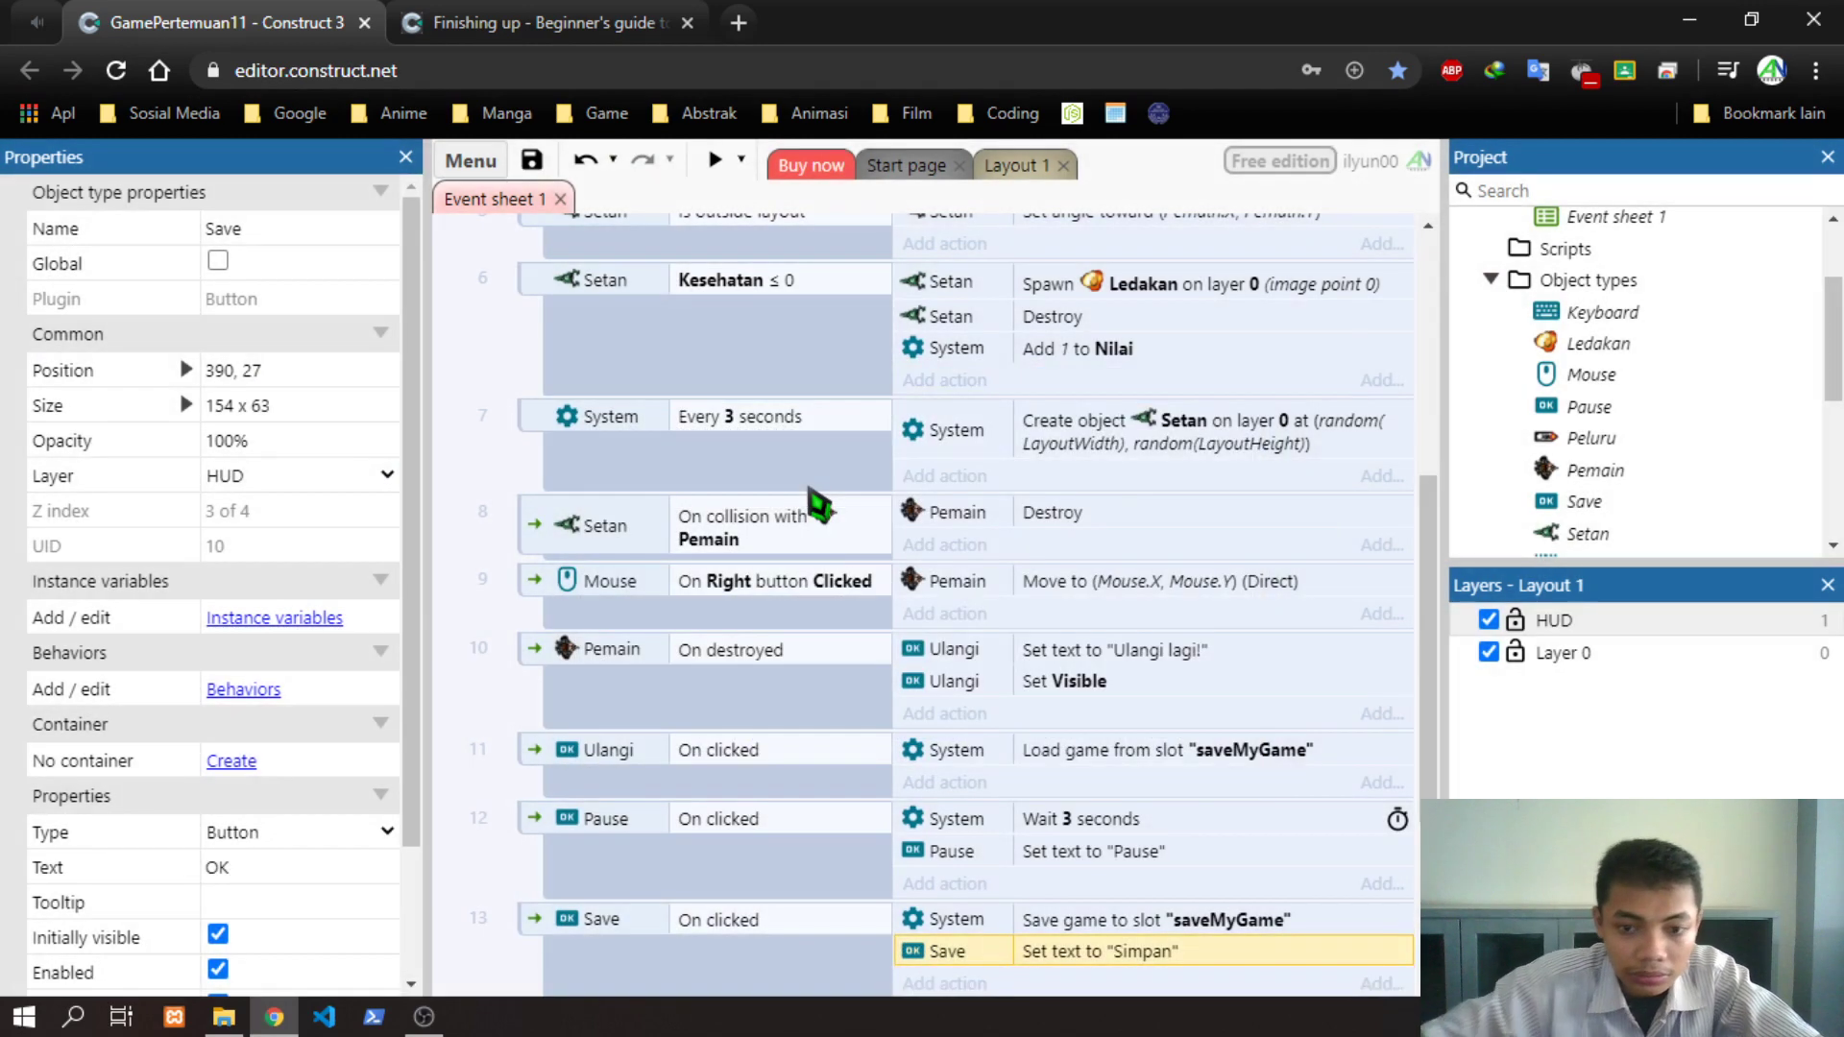
# Change the Pause button's Set text action to "Jeda" and save the project
pyautogui.doubleClick(1146, 858)
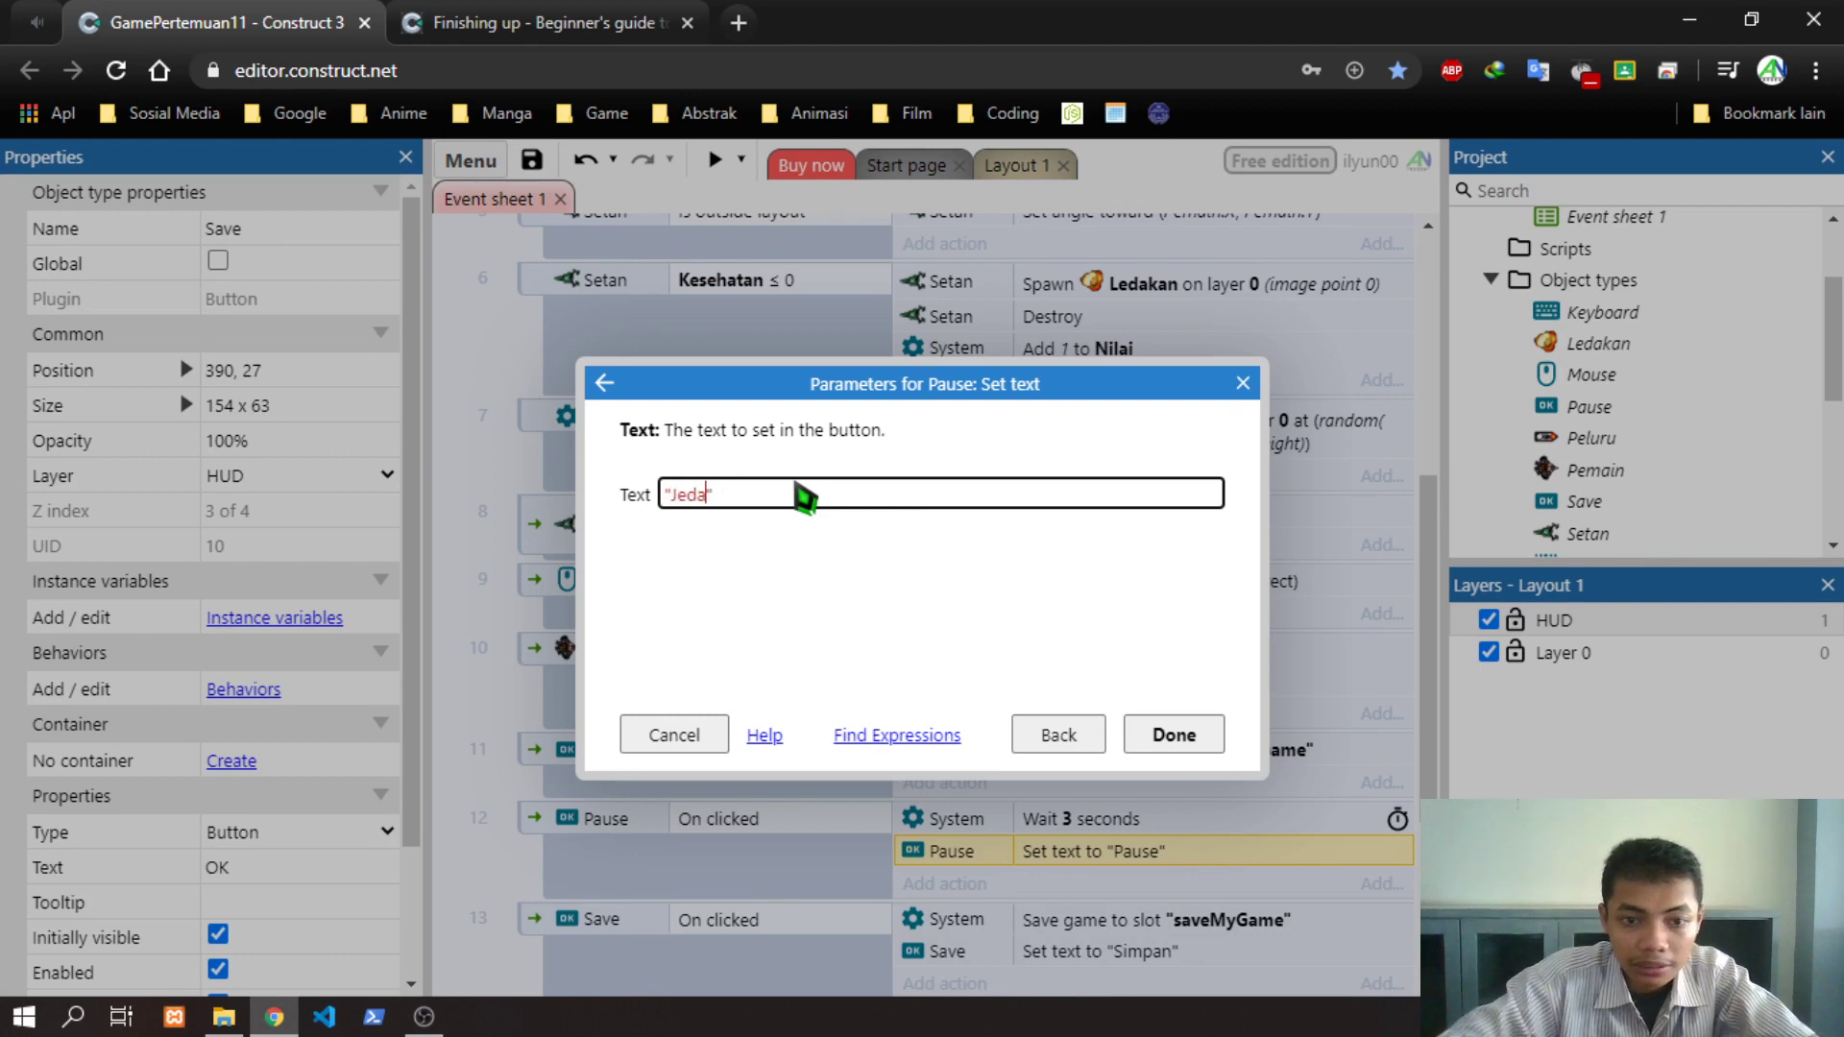
pyautogui.press('Return')
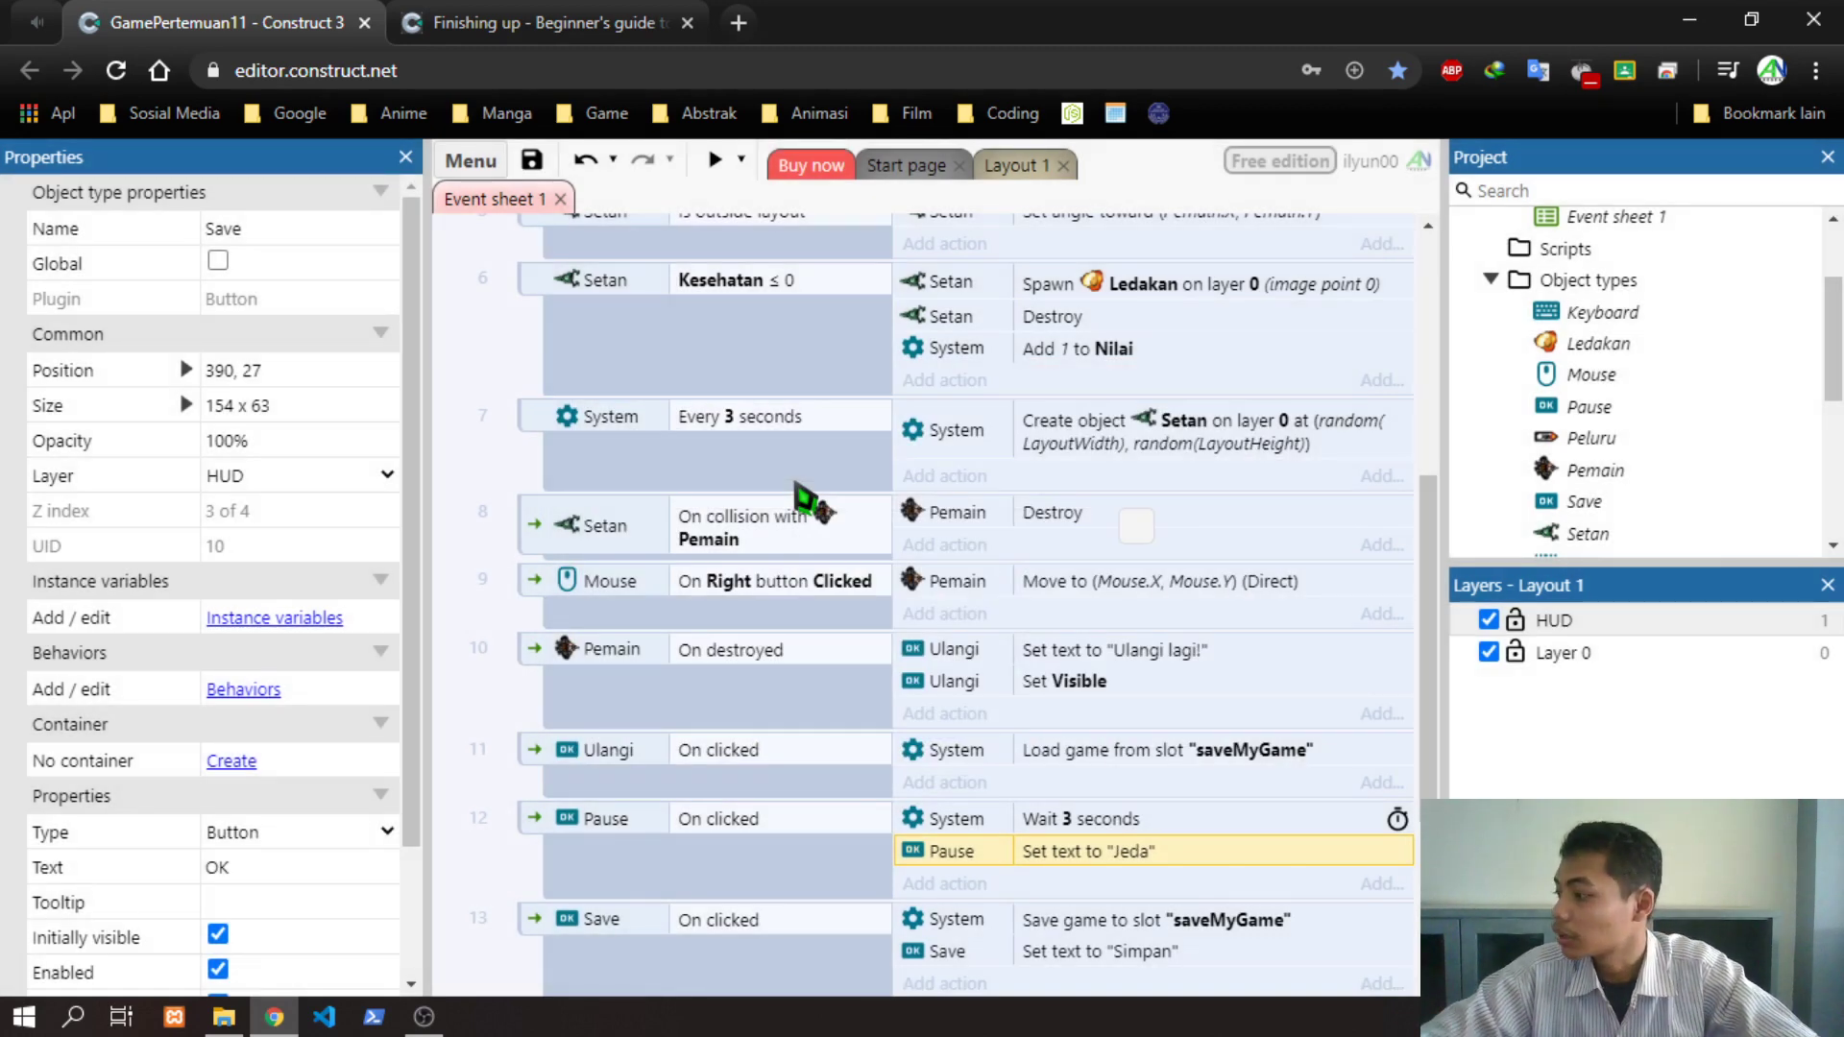
pyautogui.scroll(-2, 1204, 808)
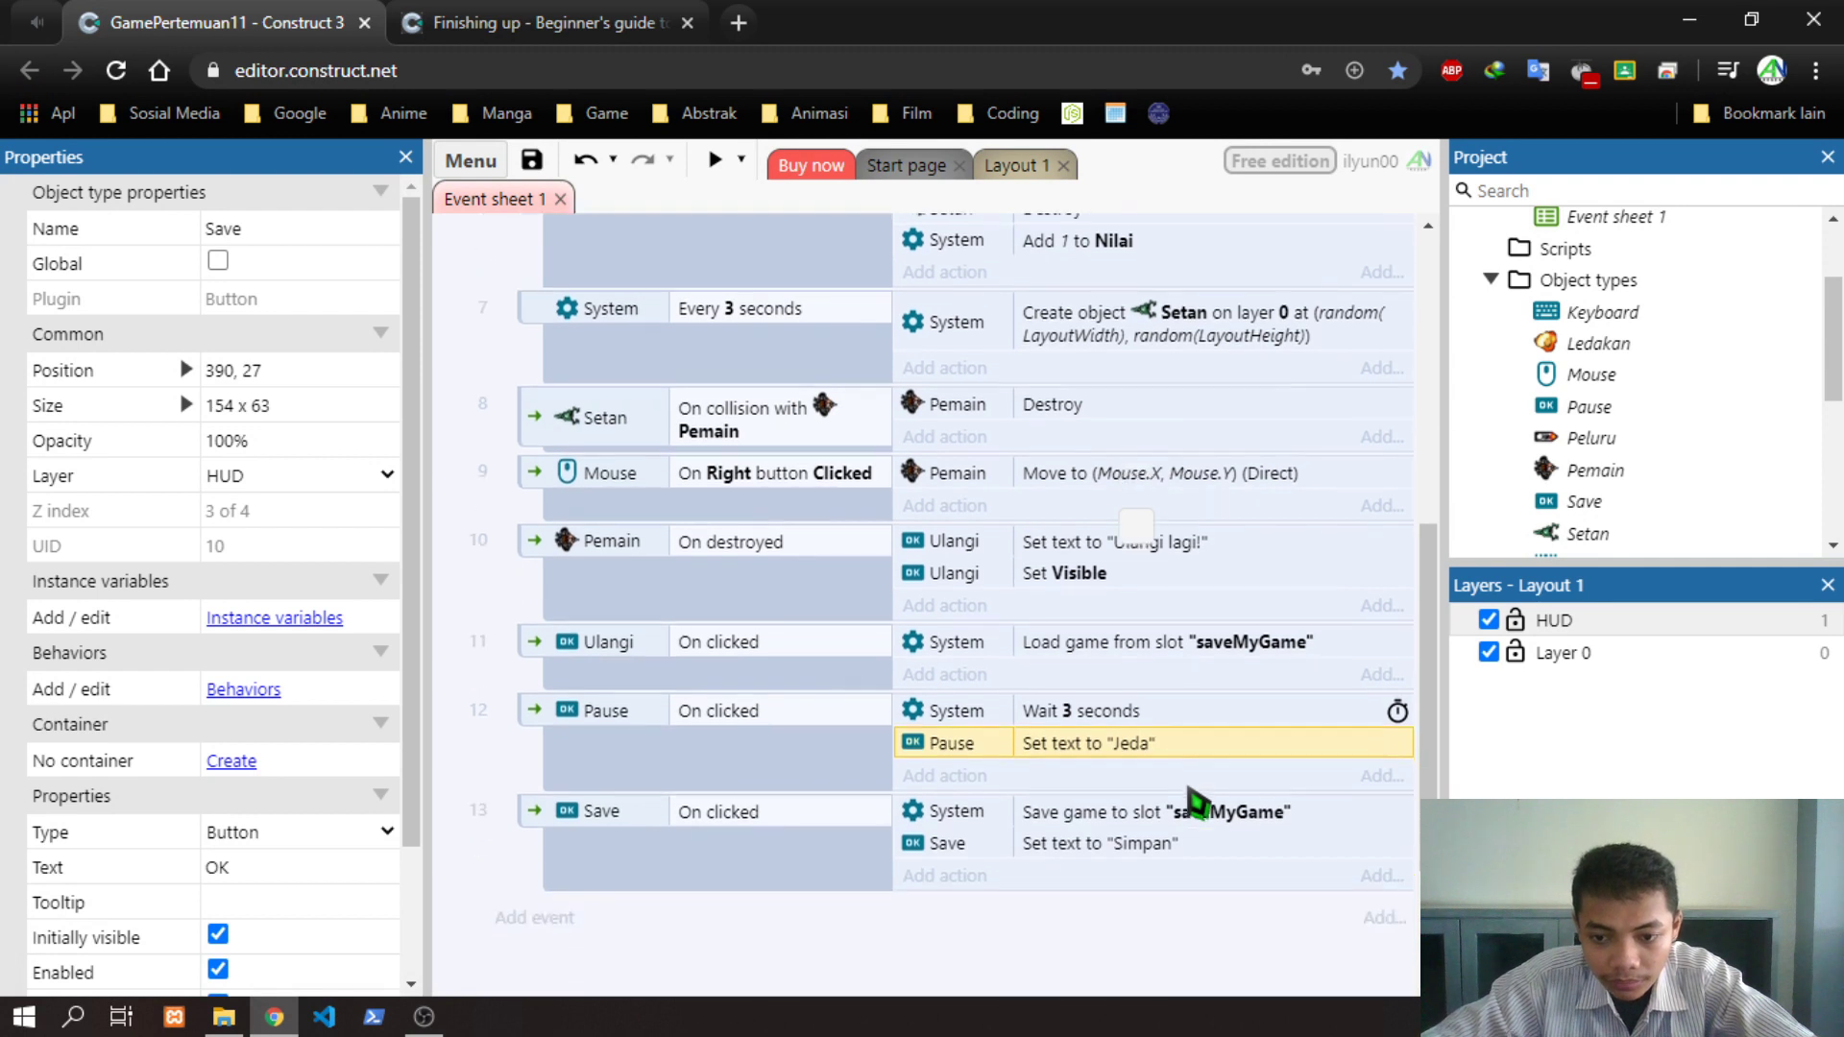
pyautogui.click(1189, 683)
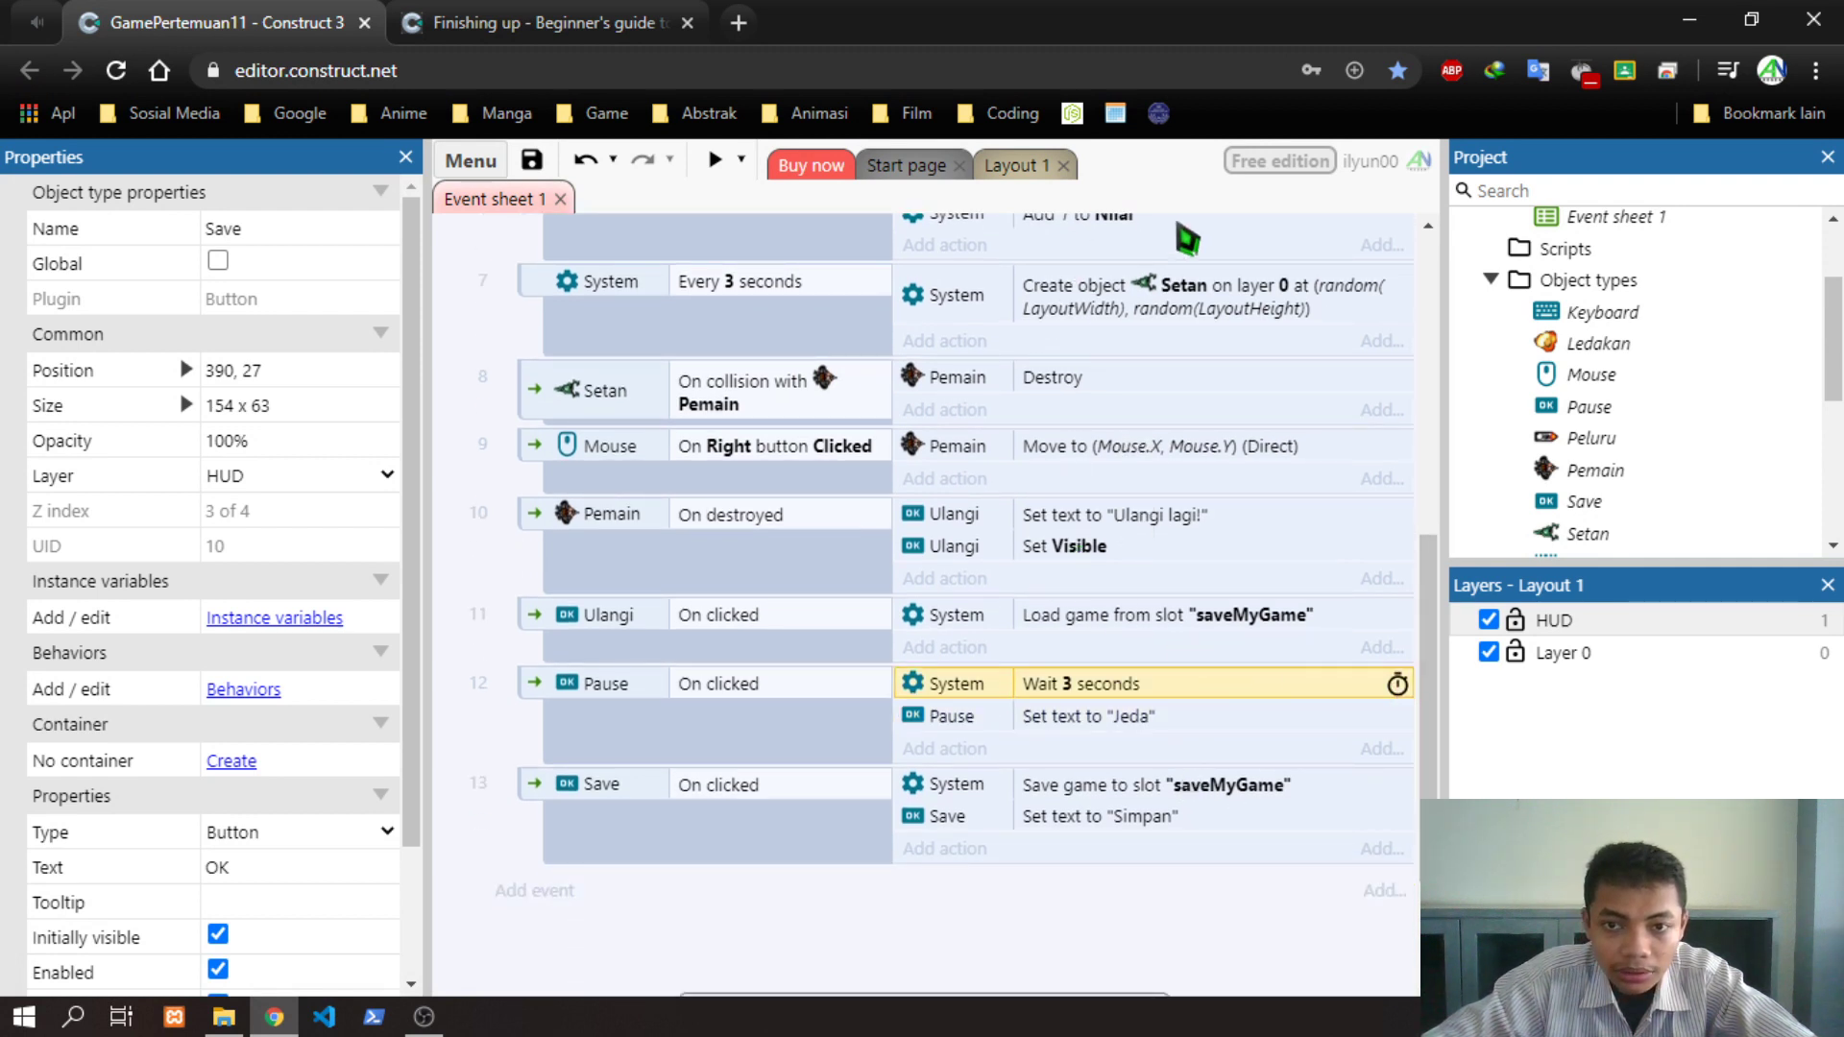
pyautogui.click(532, 161)
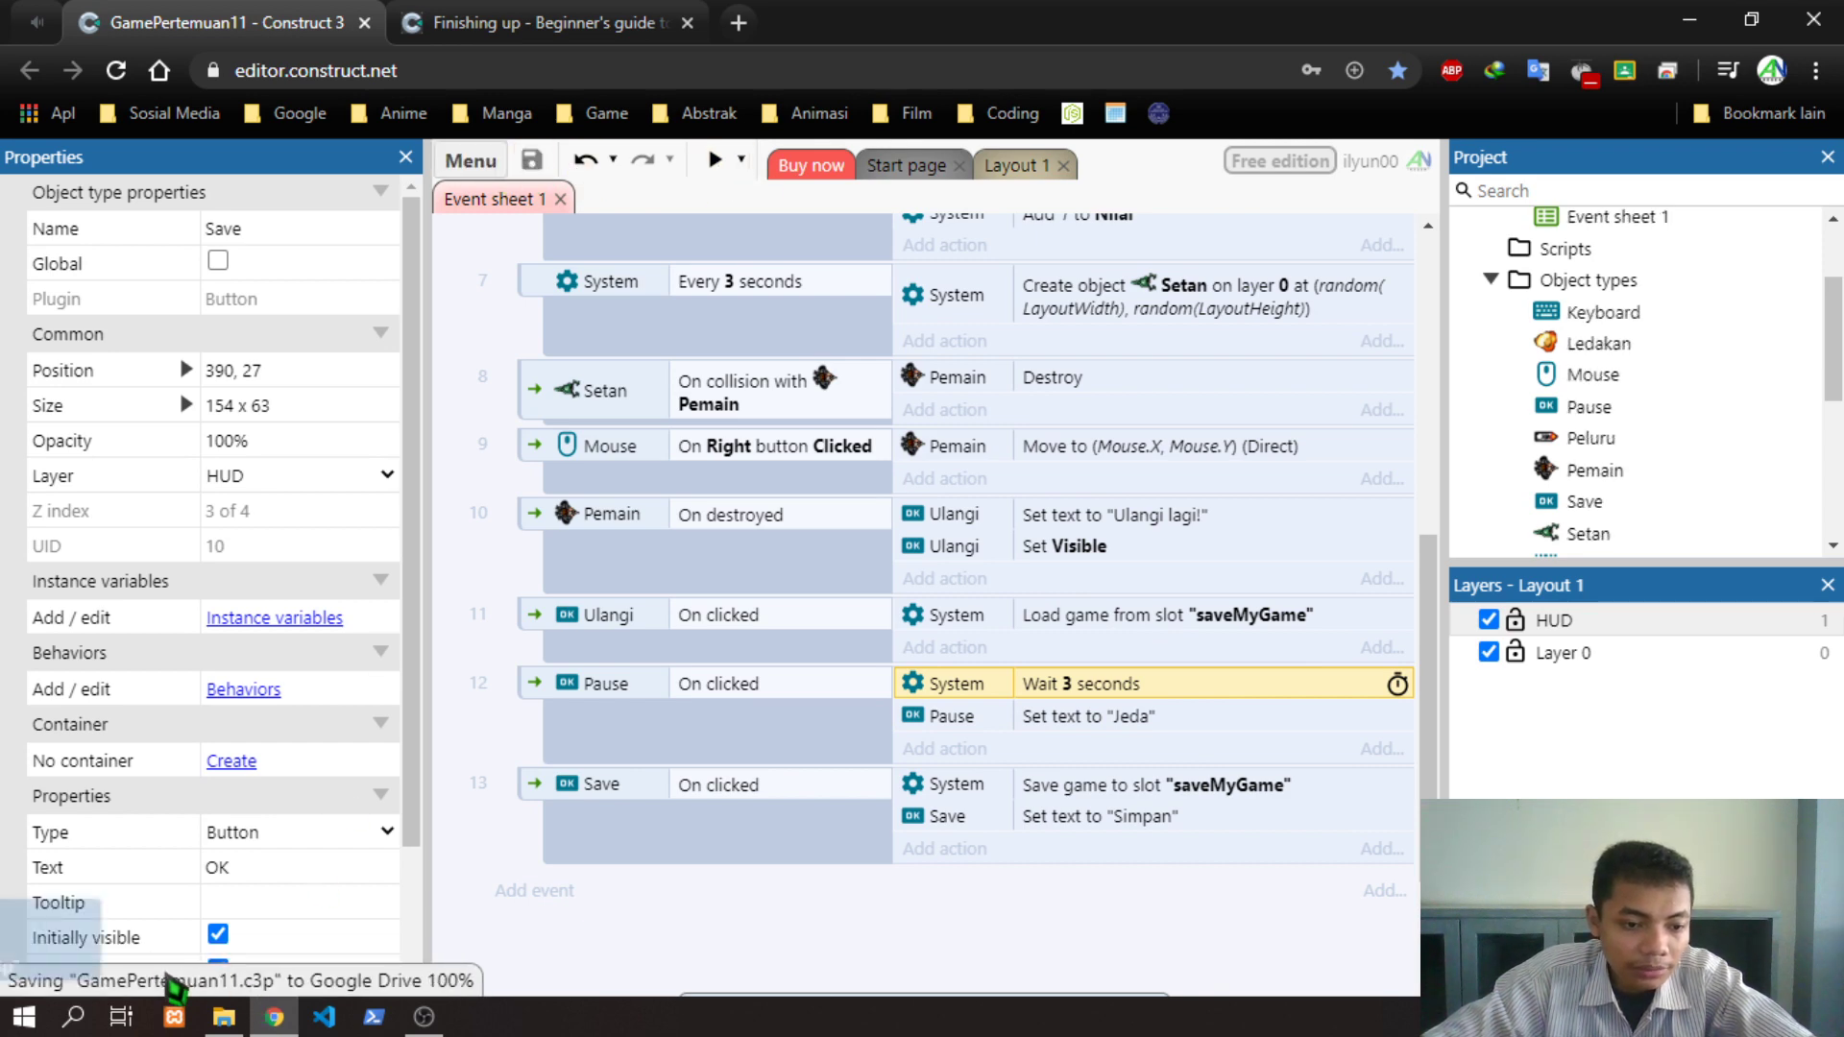
# Preview the game again, moving and shooting at the monsters, and try the Save button
pyautogui.click(715, 160)
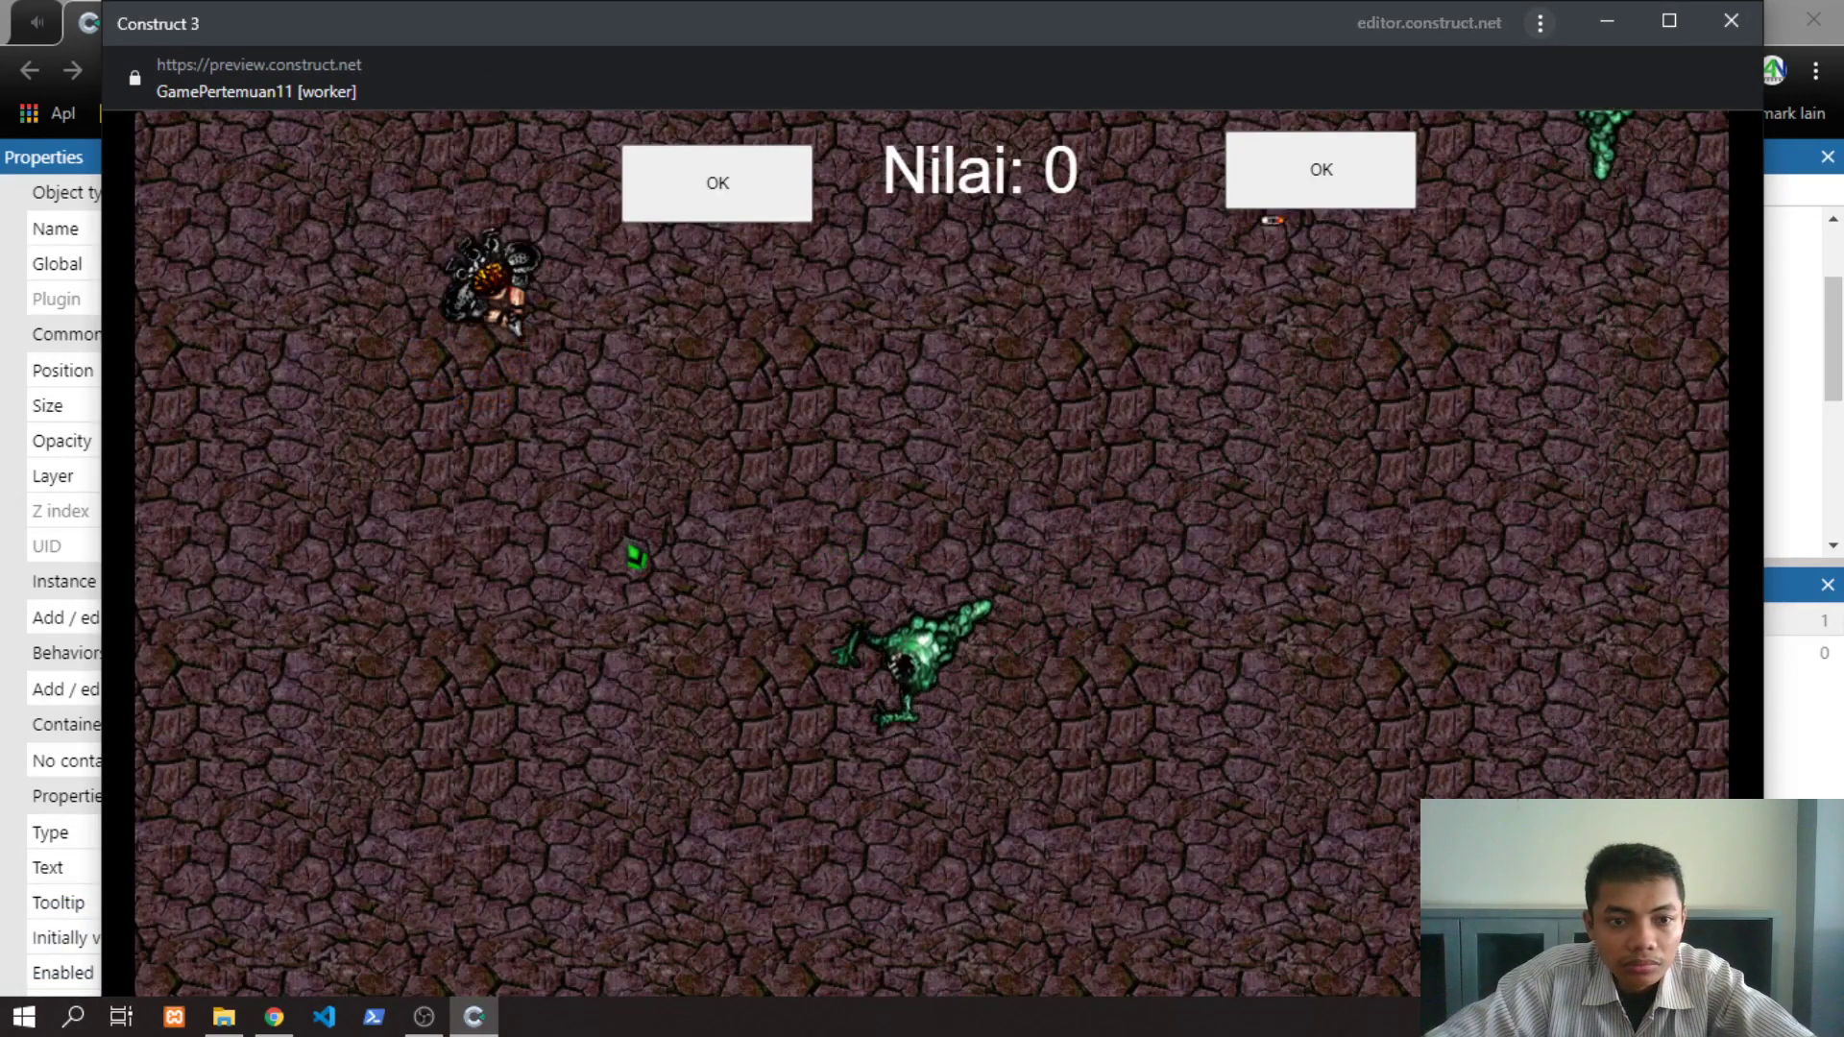
pyautogui.press('Right')
pyautogui.press('Down')
pyautogui.click(675, 605)
pyautogui.click(424, 461)
pyautogui.press('Left')
pyautogui.click(902, 346)
pyautogui.click(603, 341)
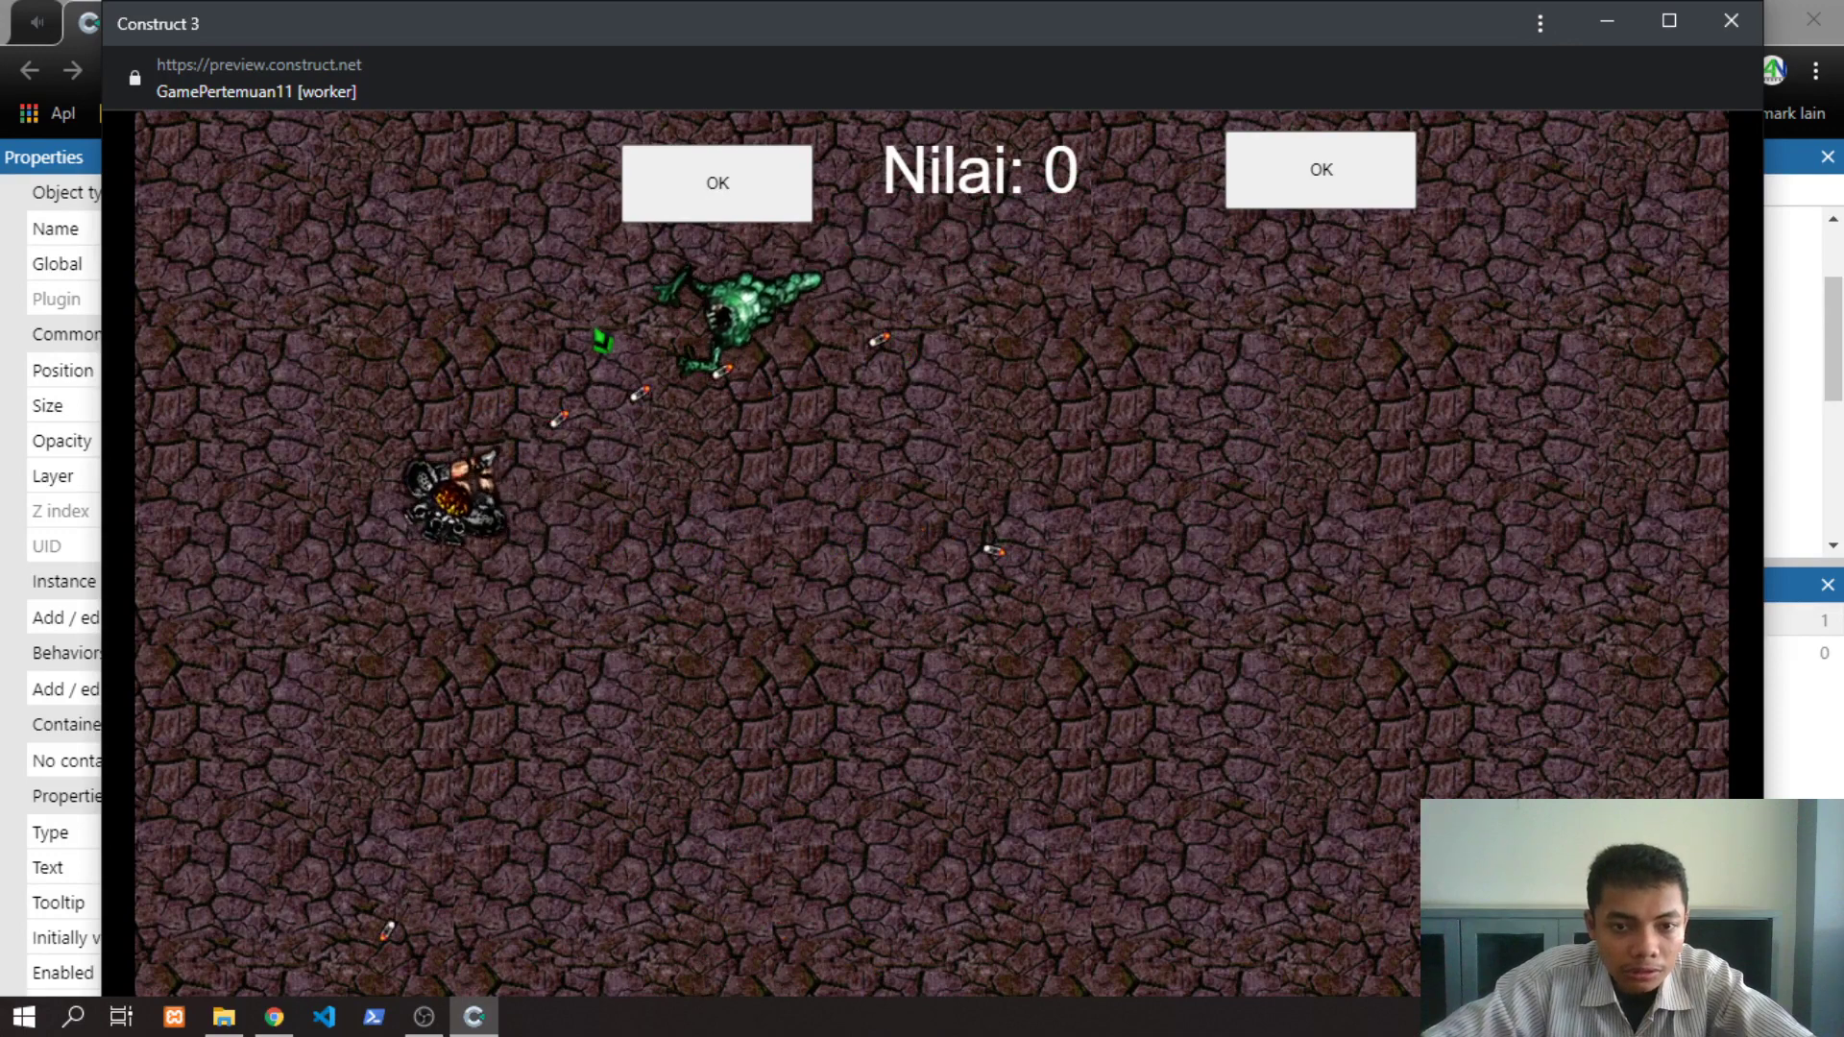
pyautogui.press('Left')
pyautogui.click(535, 399)
pyautogui.press('Up')
pyautogui.click(700, 285)
pyautogui.press('Right')
pyautogui.click(753, 255)
pyautogui.press('Up')
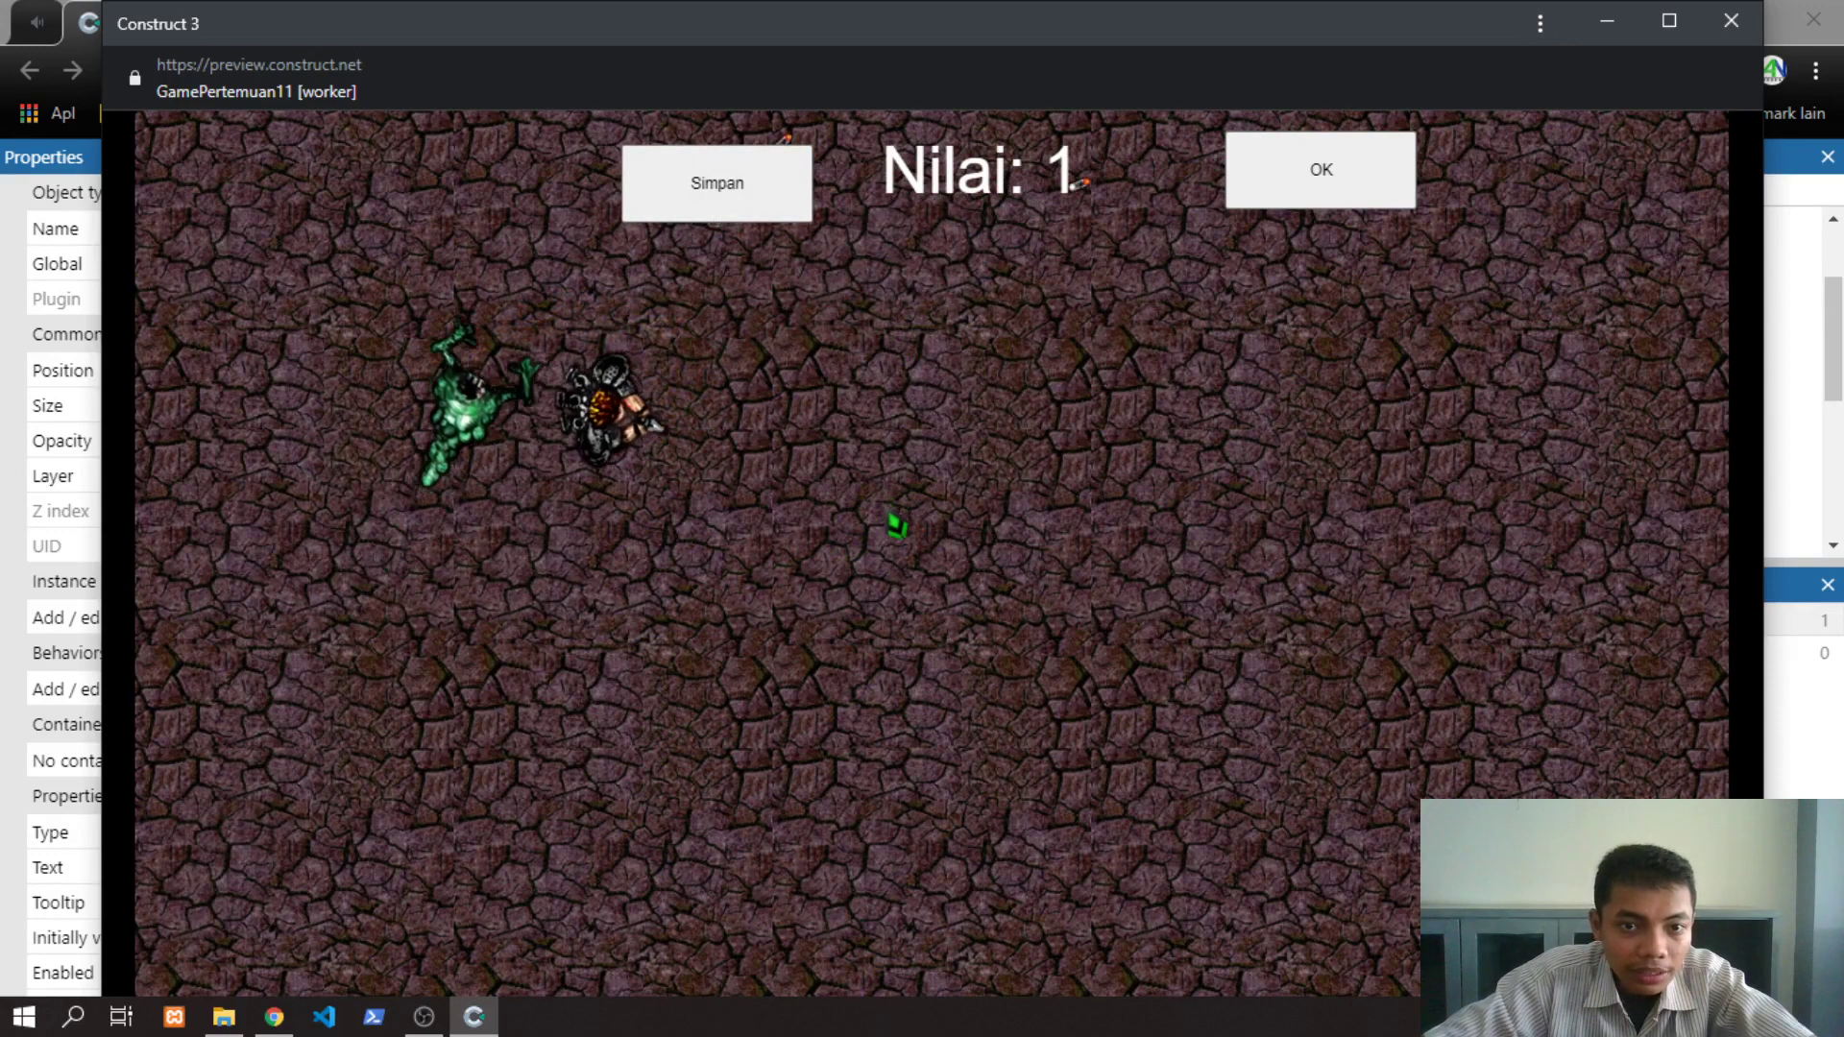
# Keep playing, try the Pause button in the preview, close it and return to the Every tick event
pyautogui.press('Right')
pyautogui.press('Down')
pyautogui.click(609, 281)
pyautogui.click(817, 540)
pyautogui.press('Up')
pyautogui.click(746, 560)
pyautogui.press('Left')
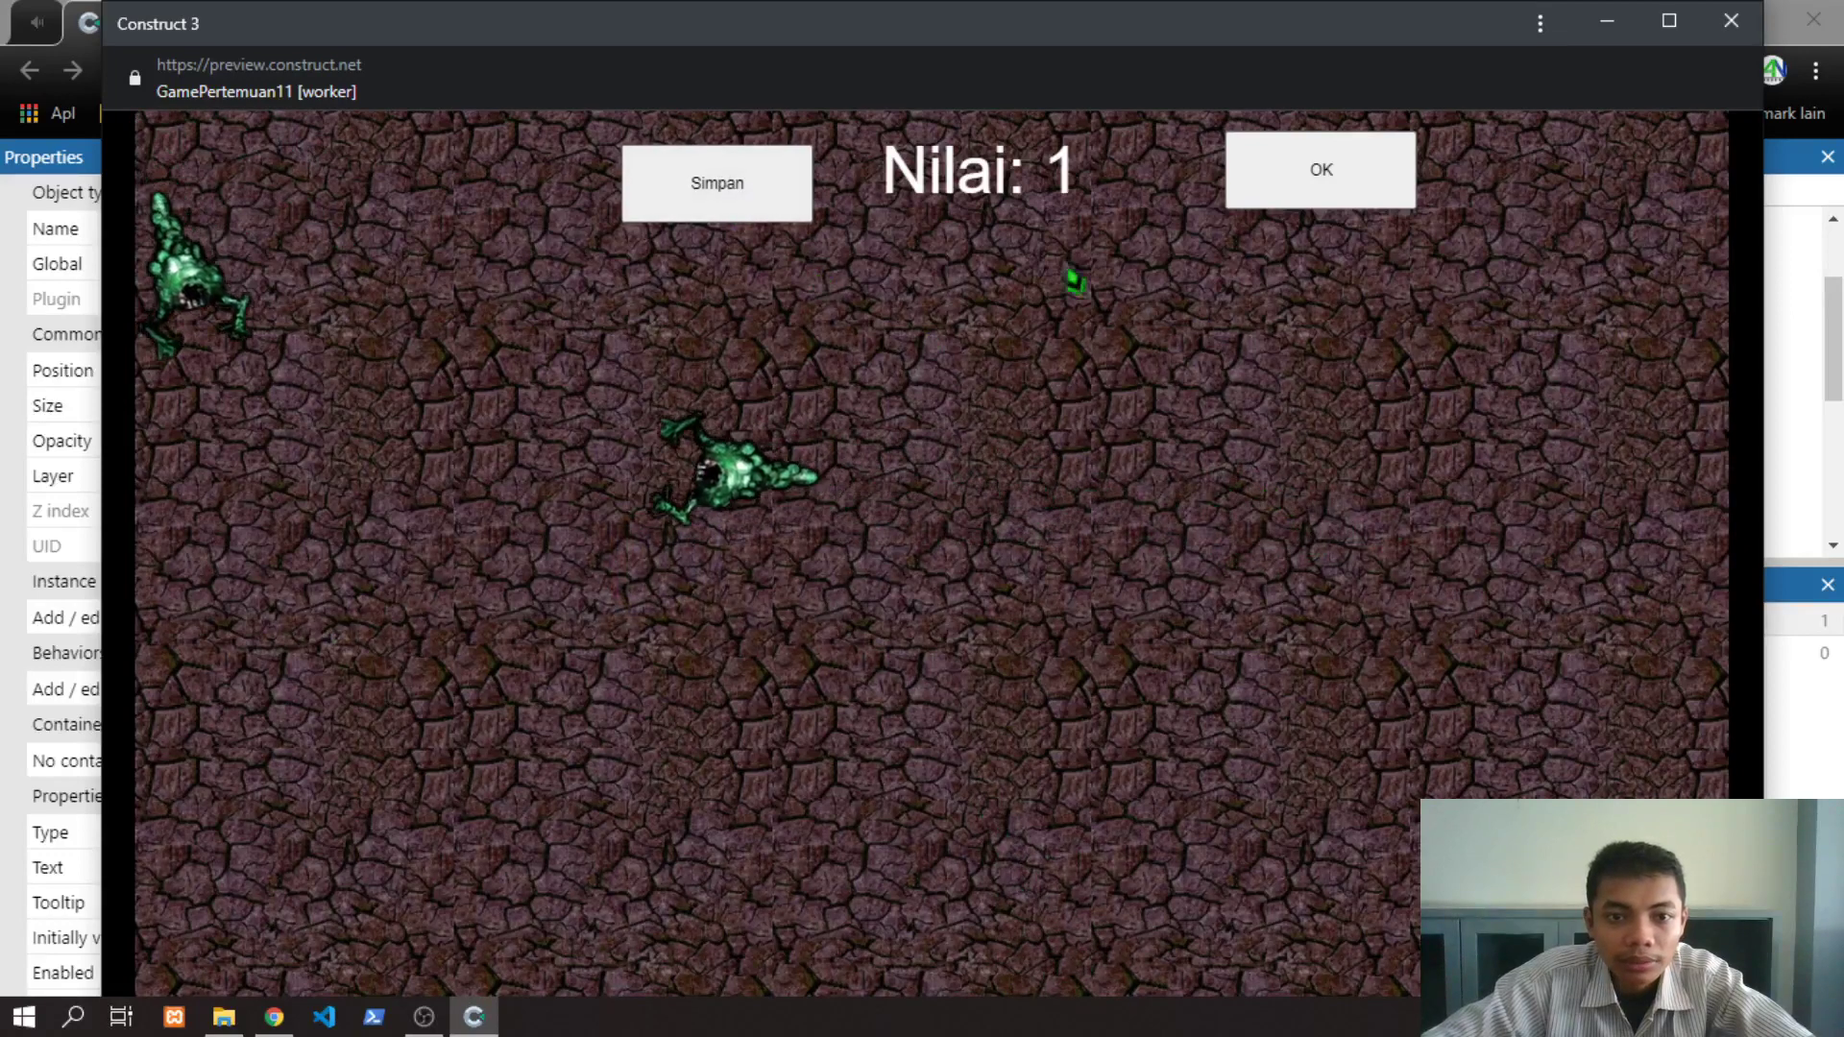
pyautogui.click(1342, 189)
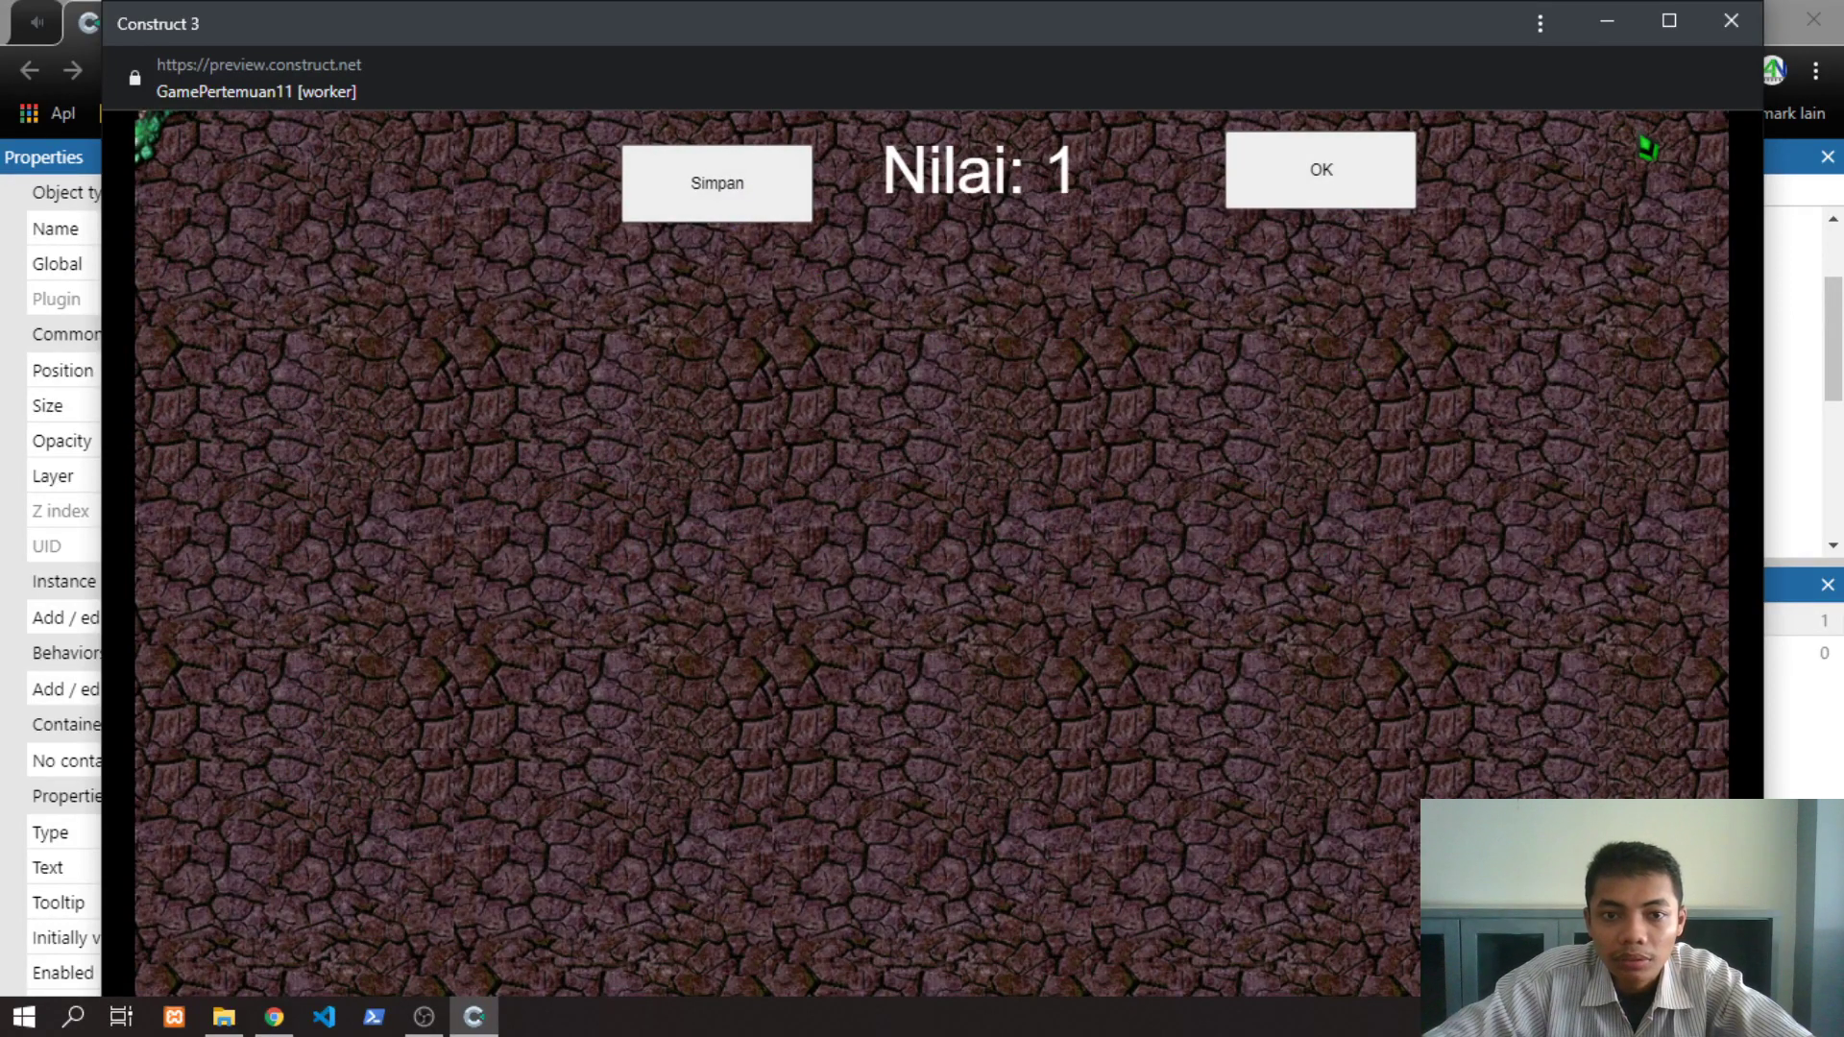
pyautogui.click(1730, 20)
pyautogui.scroll(8, 925, 408)
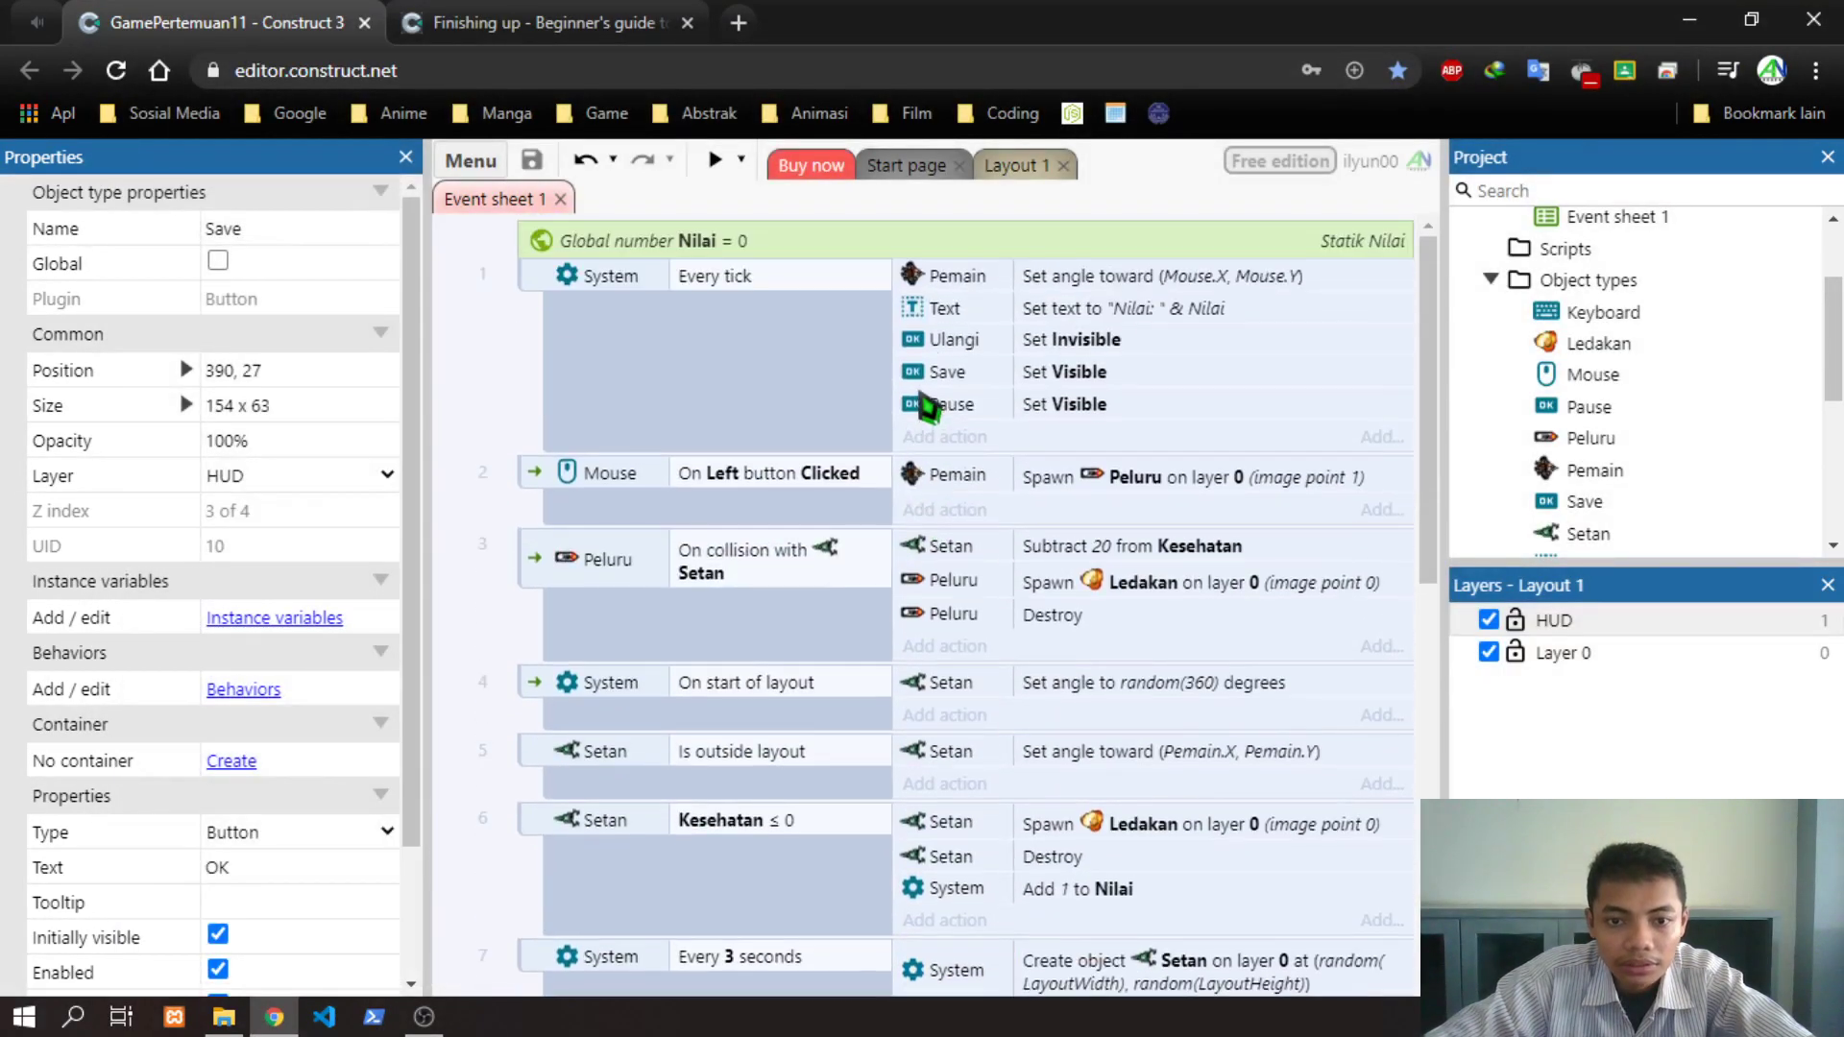
# Change the Ulangi button's Set visible action in the Every tick event to Visible
pyautogui.click(943, 336)
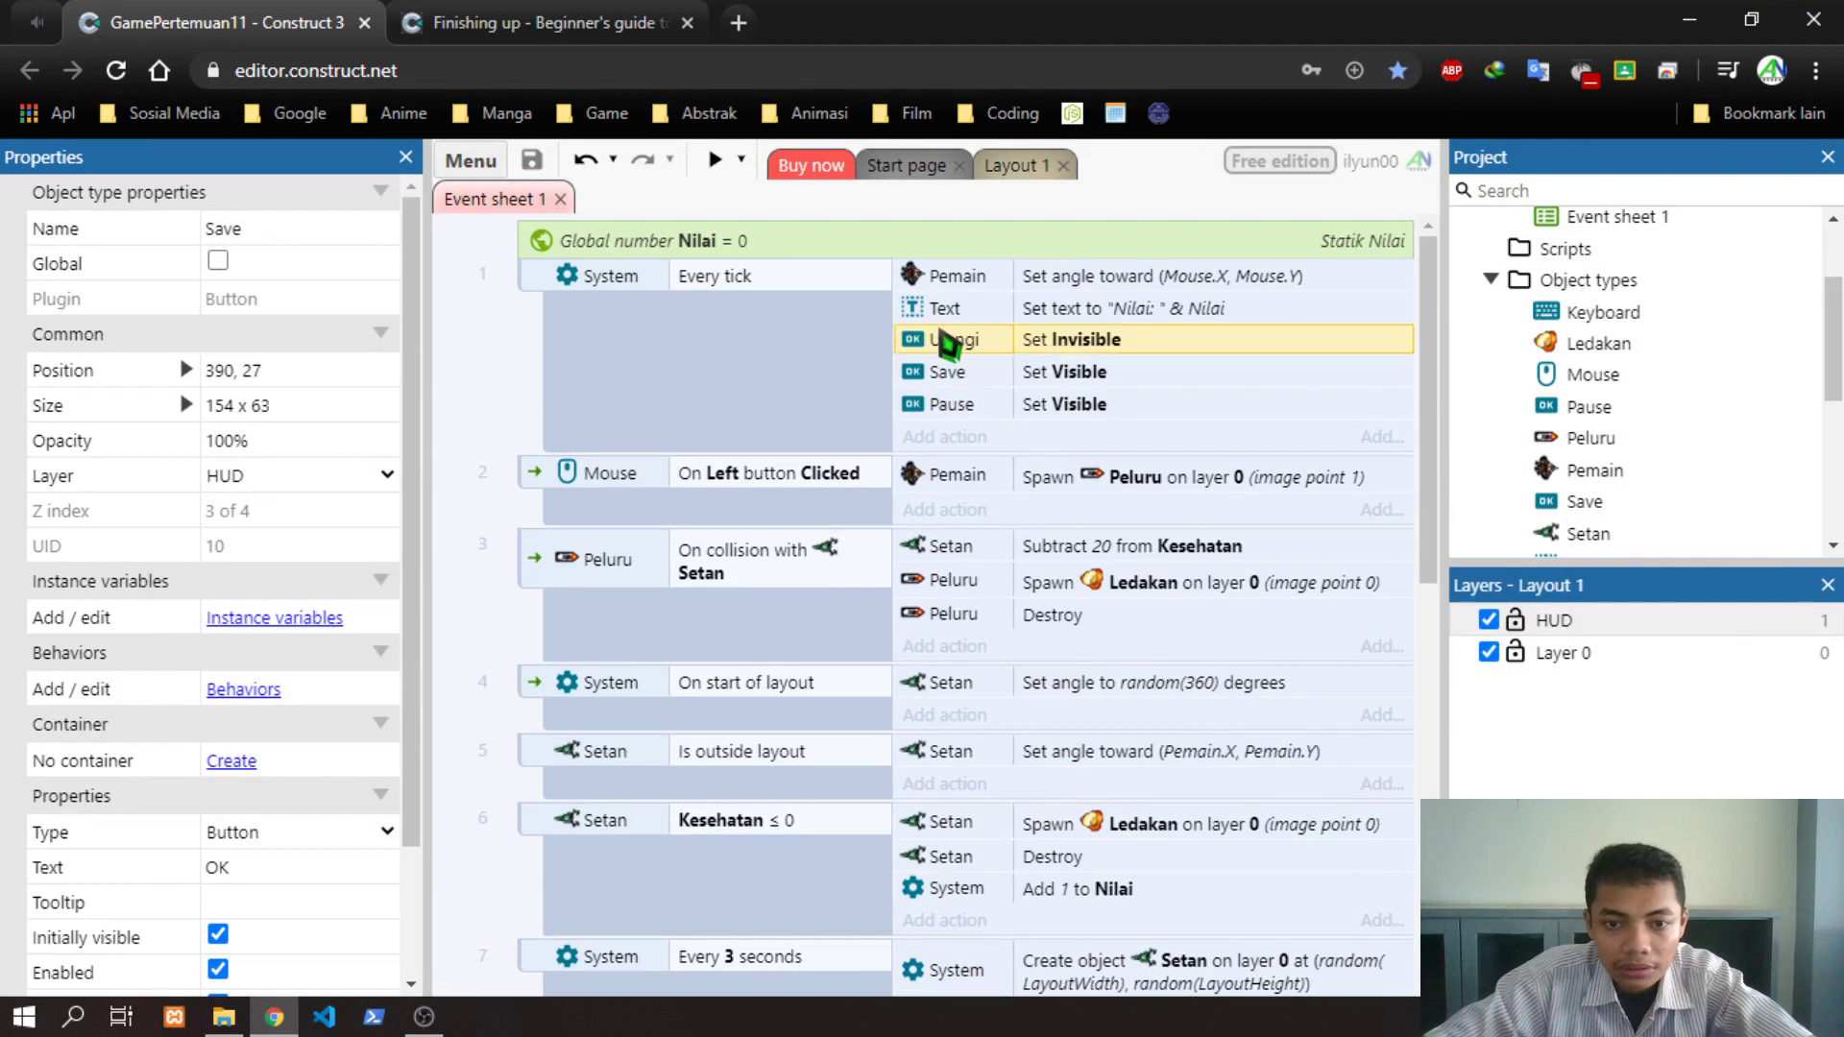
pyautogui.doubleClick(1085, 341)
pyautogui.click(903, 491)
pyautogui.click(807, 539)
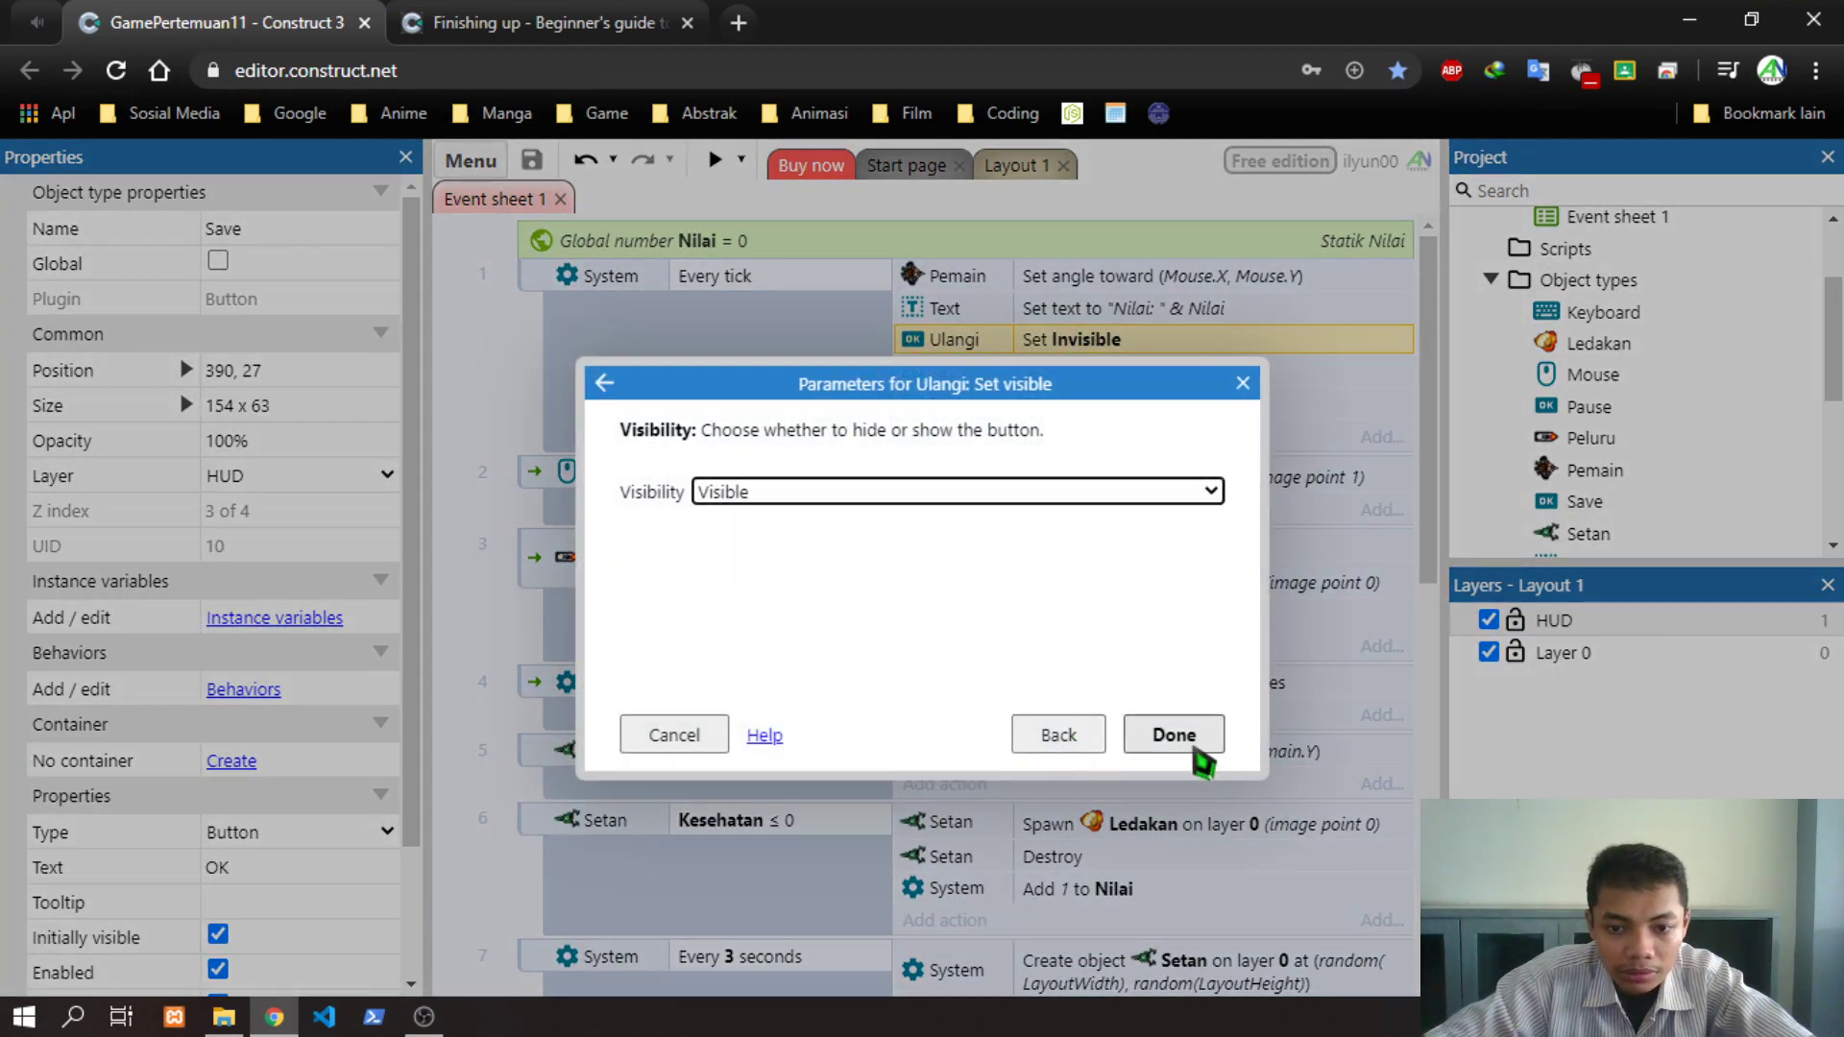
pyautogui.click(1174, 735)
# Move Ulangi's Set text action from the Pemain On destroyed event to the Every tick event, below Ulangi's Set Visible action
pyautogui.scroll(-10, 1153, 708)
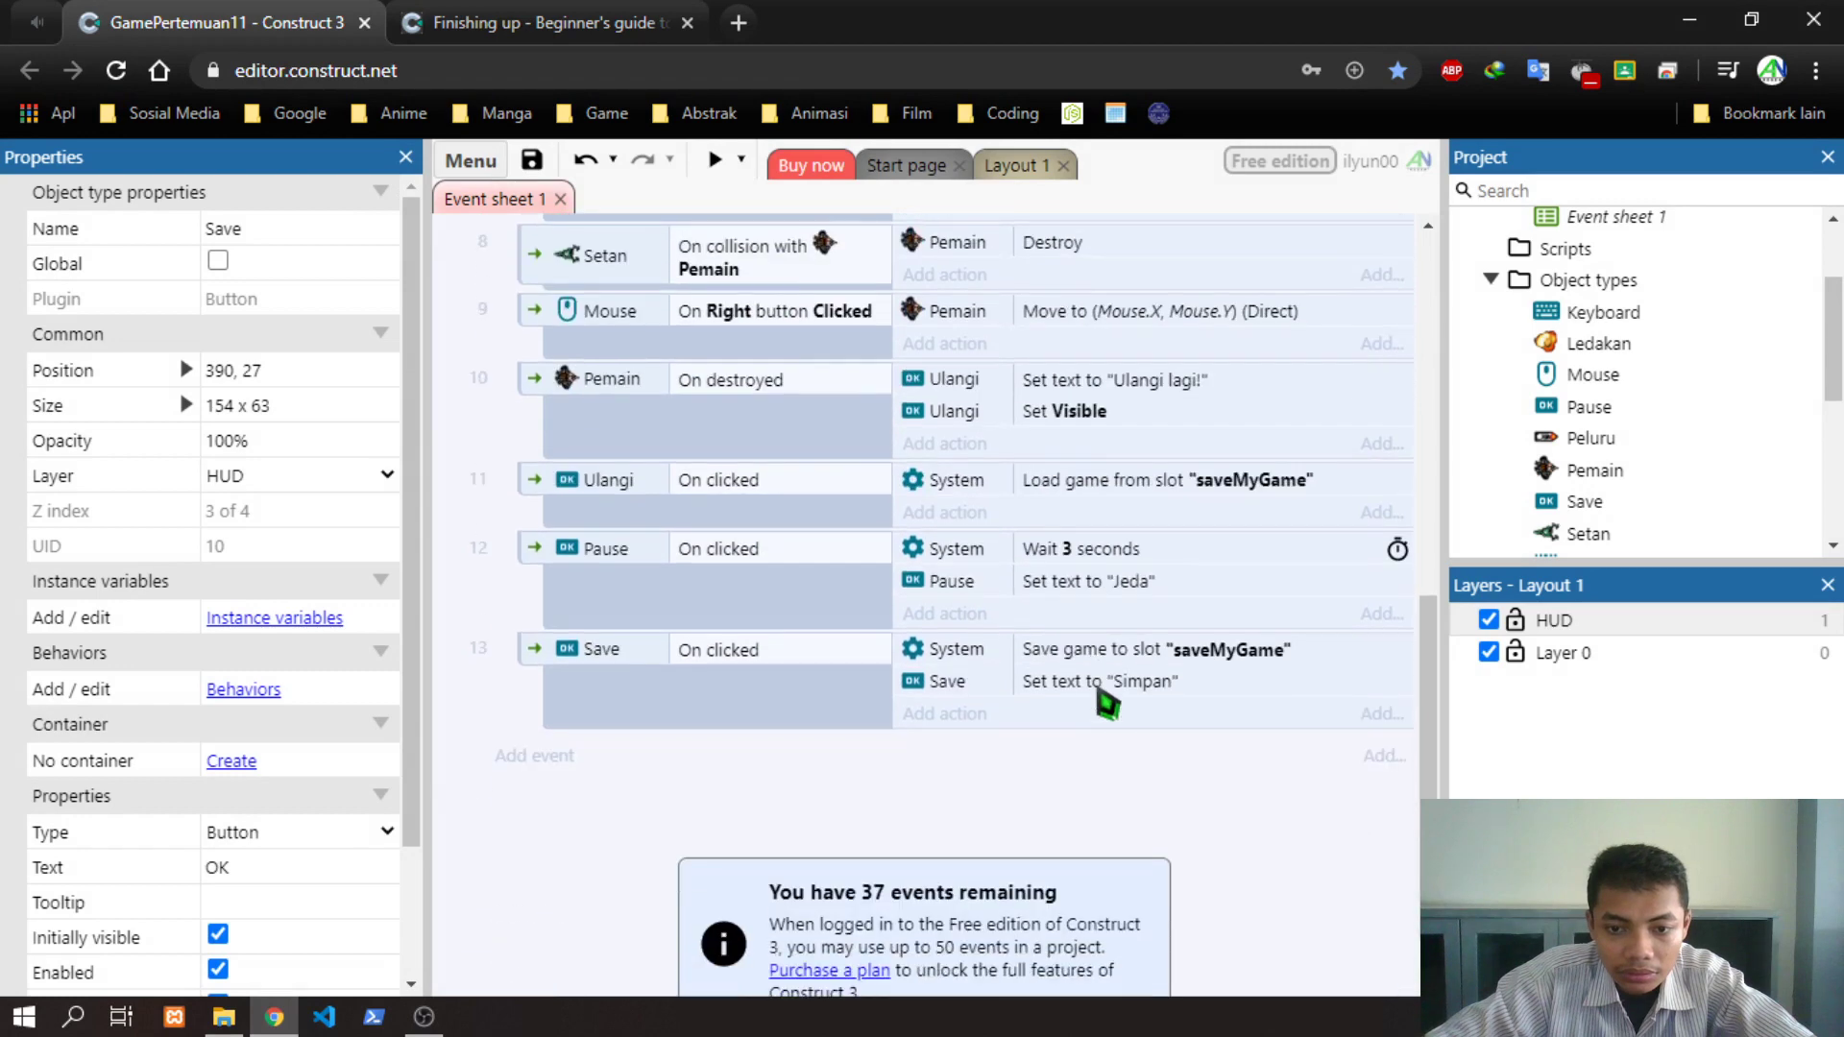
pyautogui.click(1073, 422)
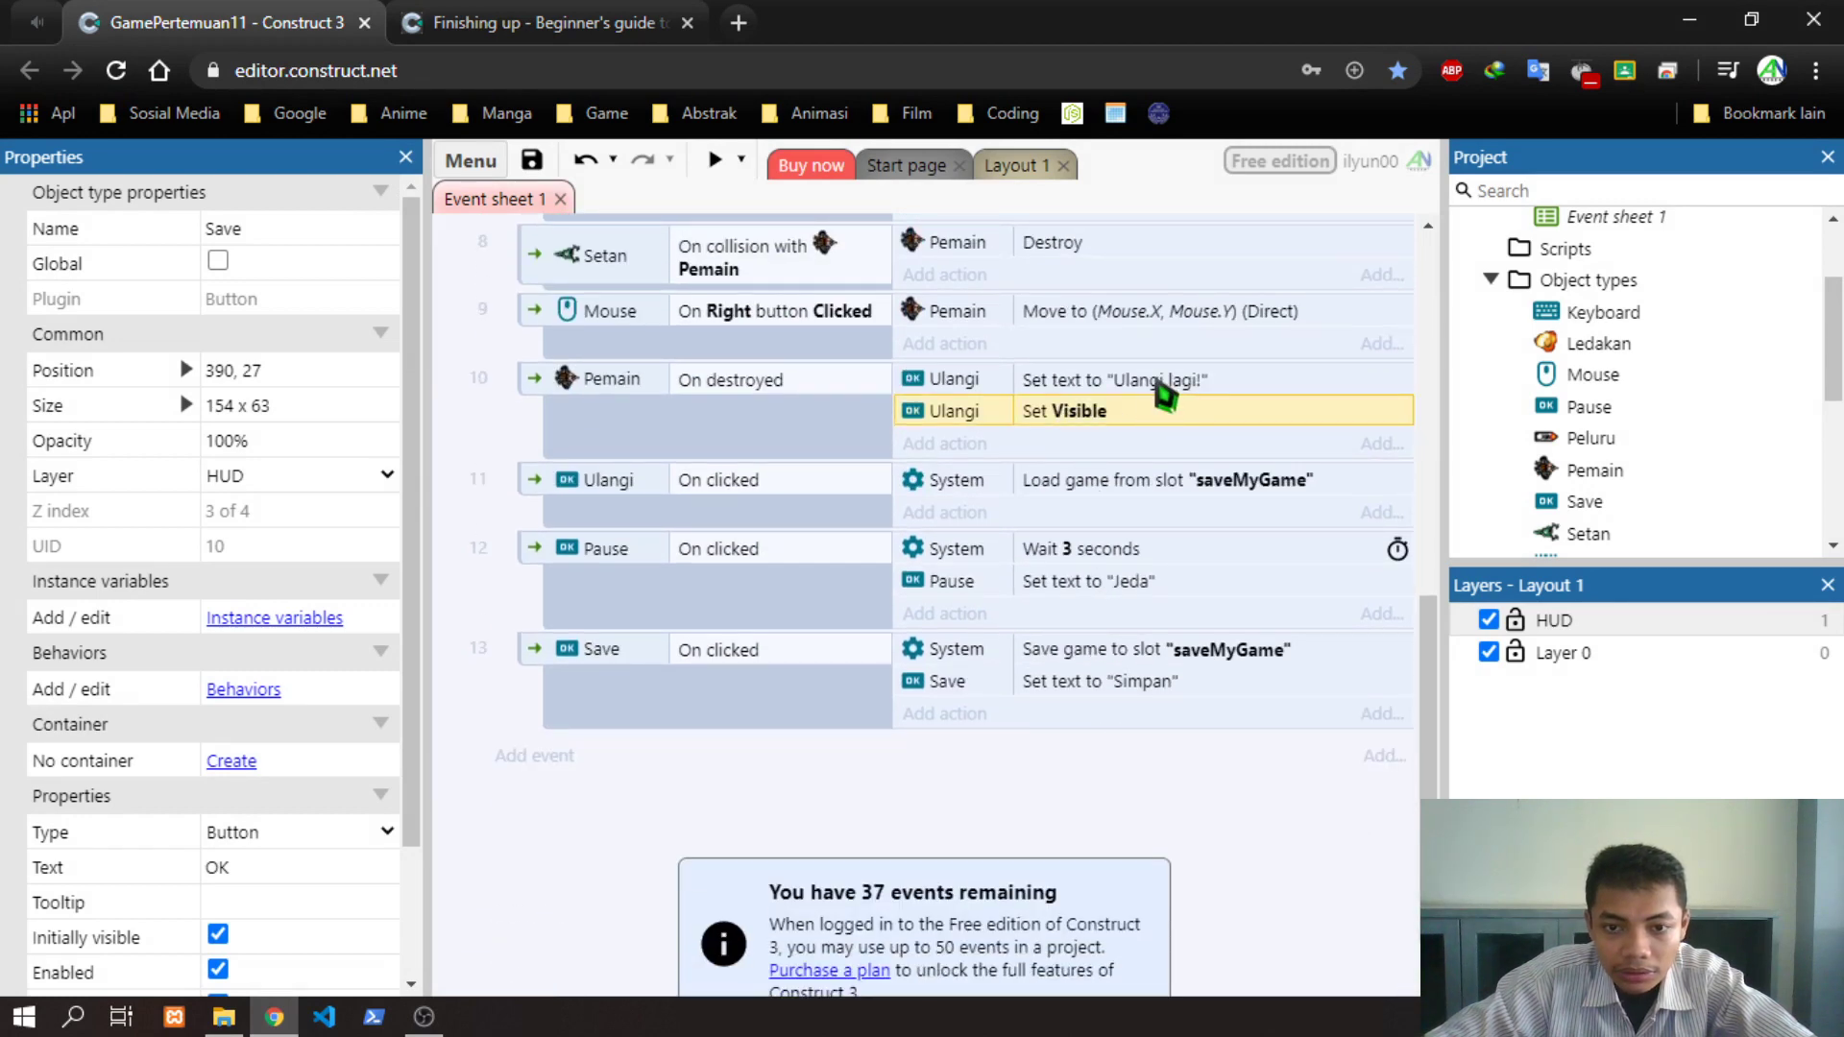
pyautogui.scroll(2, 1126, 490)
pyautogui.click(1056, 520)
pyautogui.scroll(2, 1111, 595)
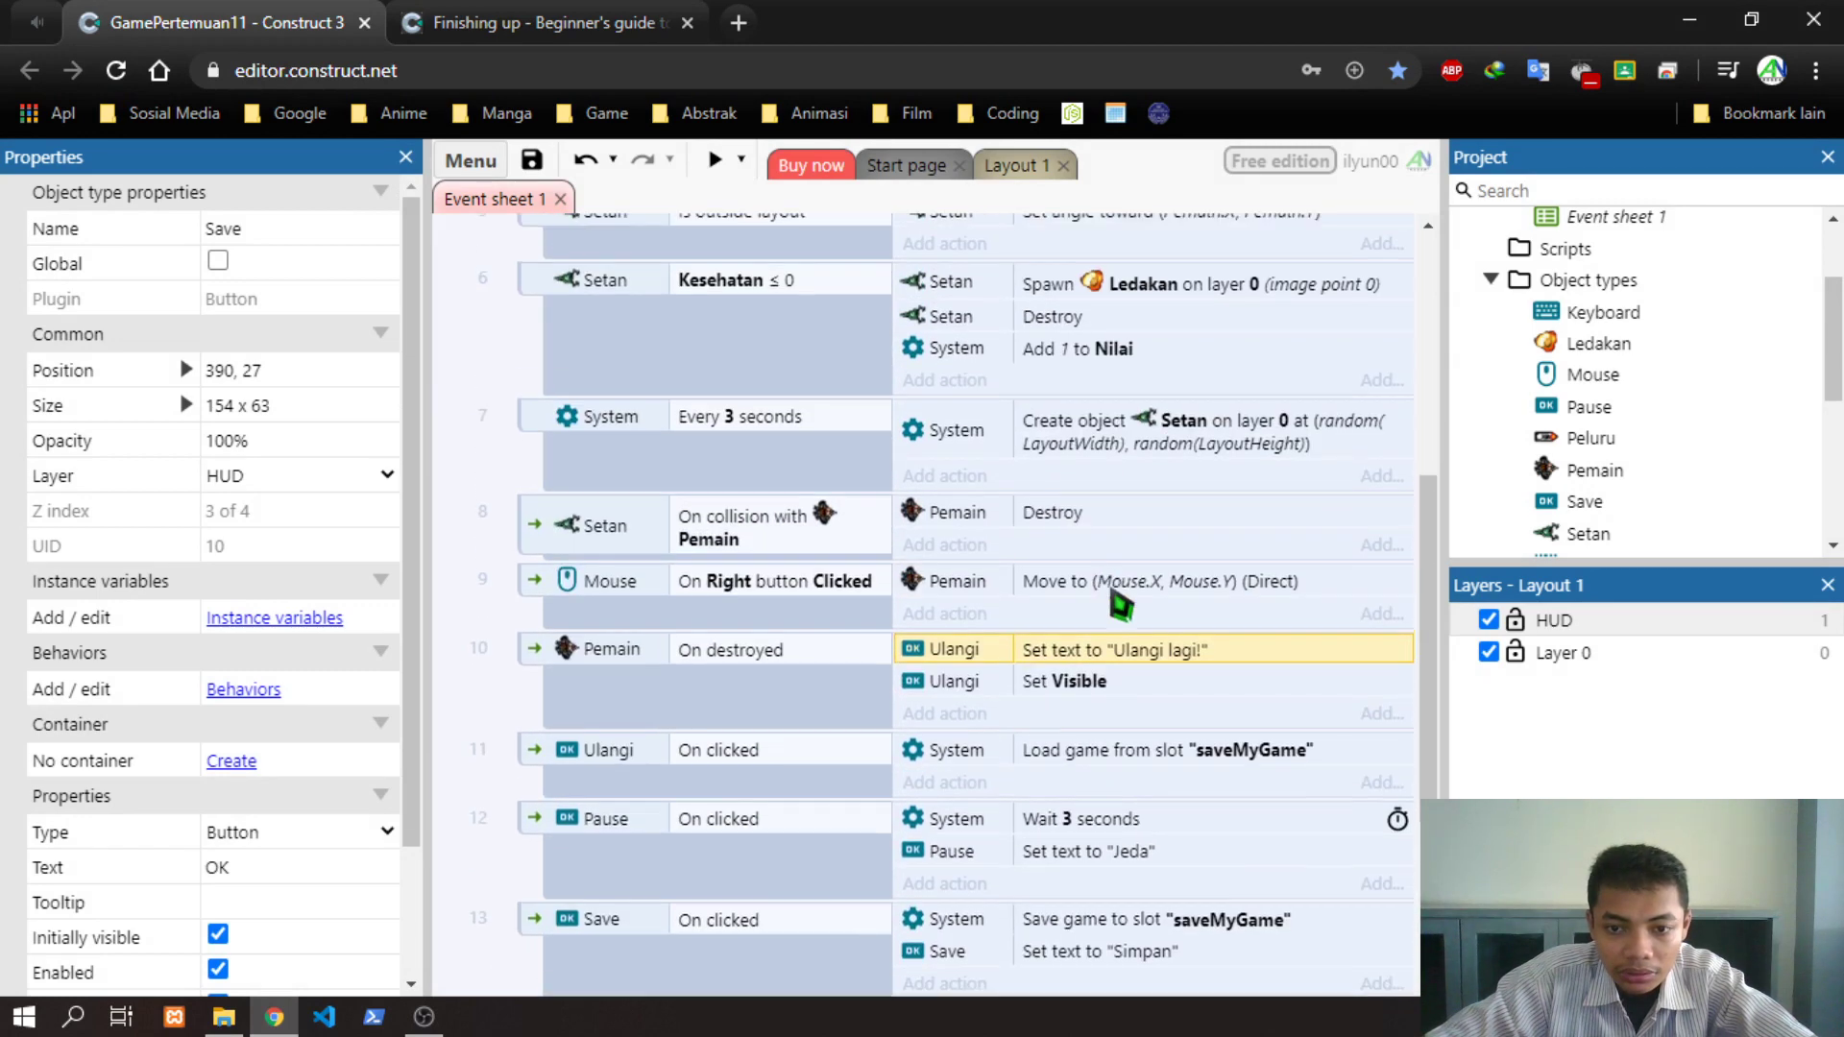
pyautogui.scroll(2, 1073, 663)
pyautogui.scroll(4, 979, 797)
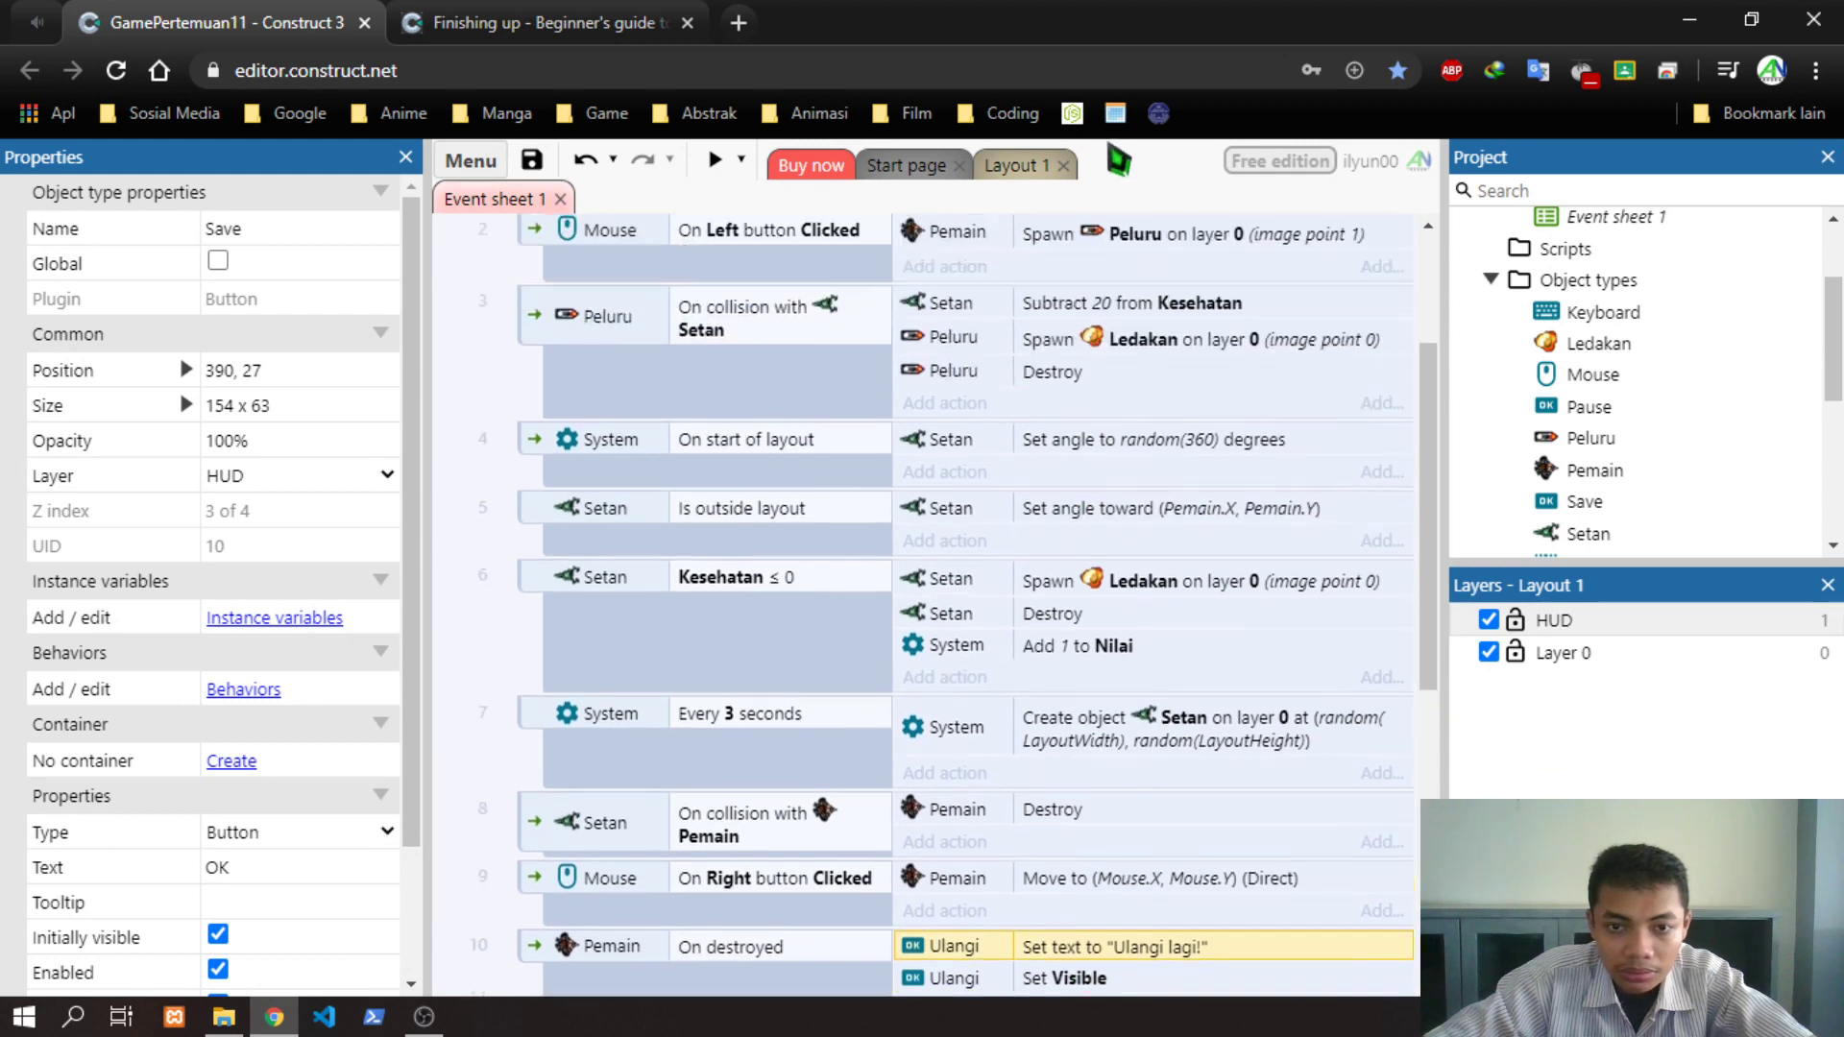
pyautogui.moveTo(1097, 179); pyautogui.dragTo(1065, 375)
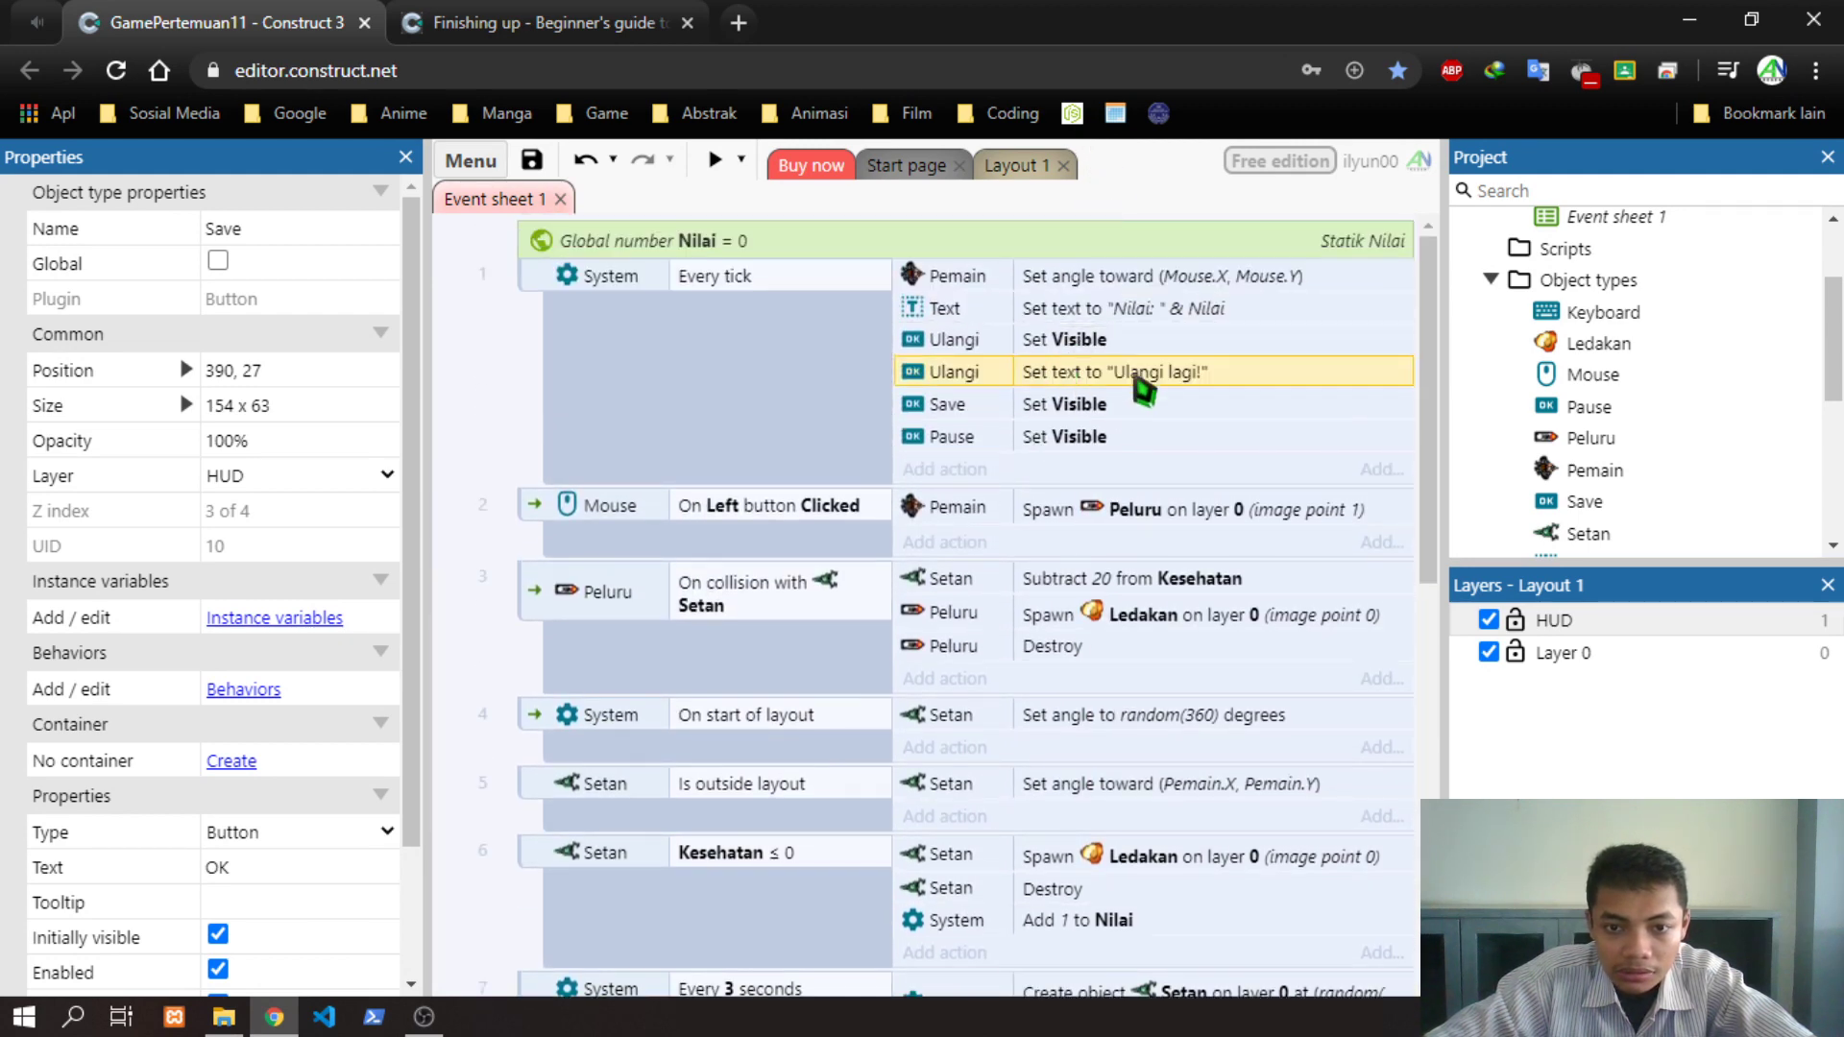
# Change the Ulangi button's Set text action in the Every tick event to "Ulangi"
pyautogui.doubleClick(1150, 375)
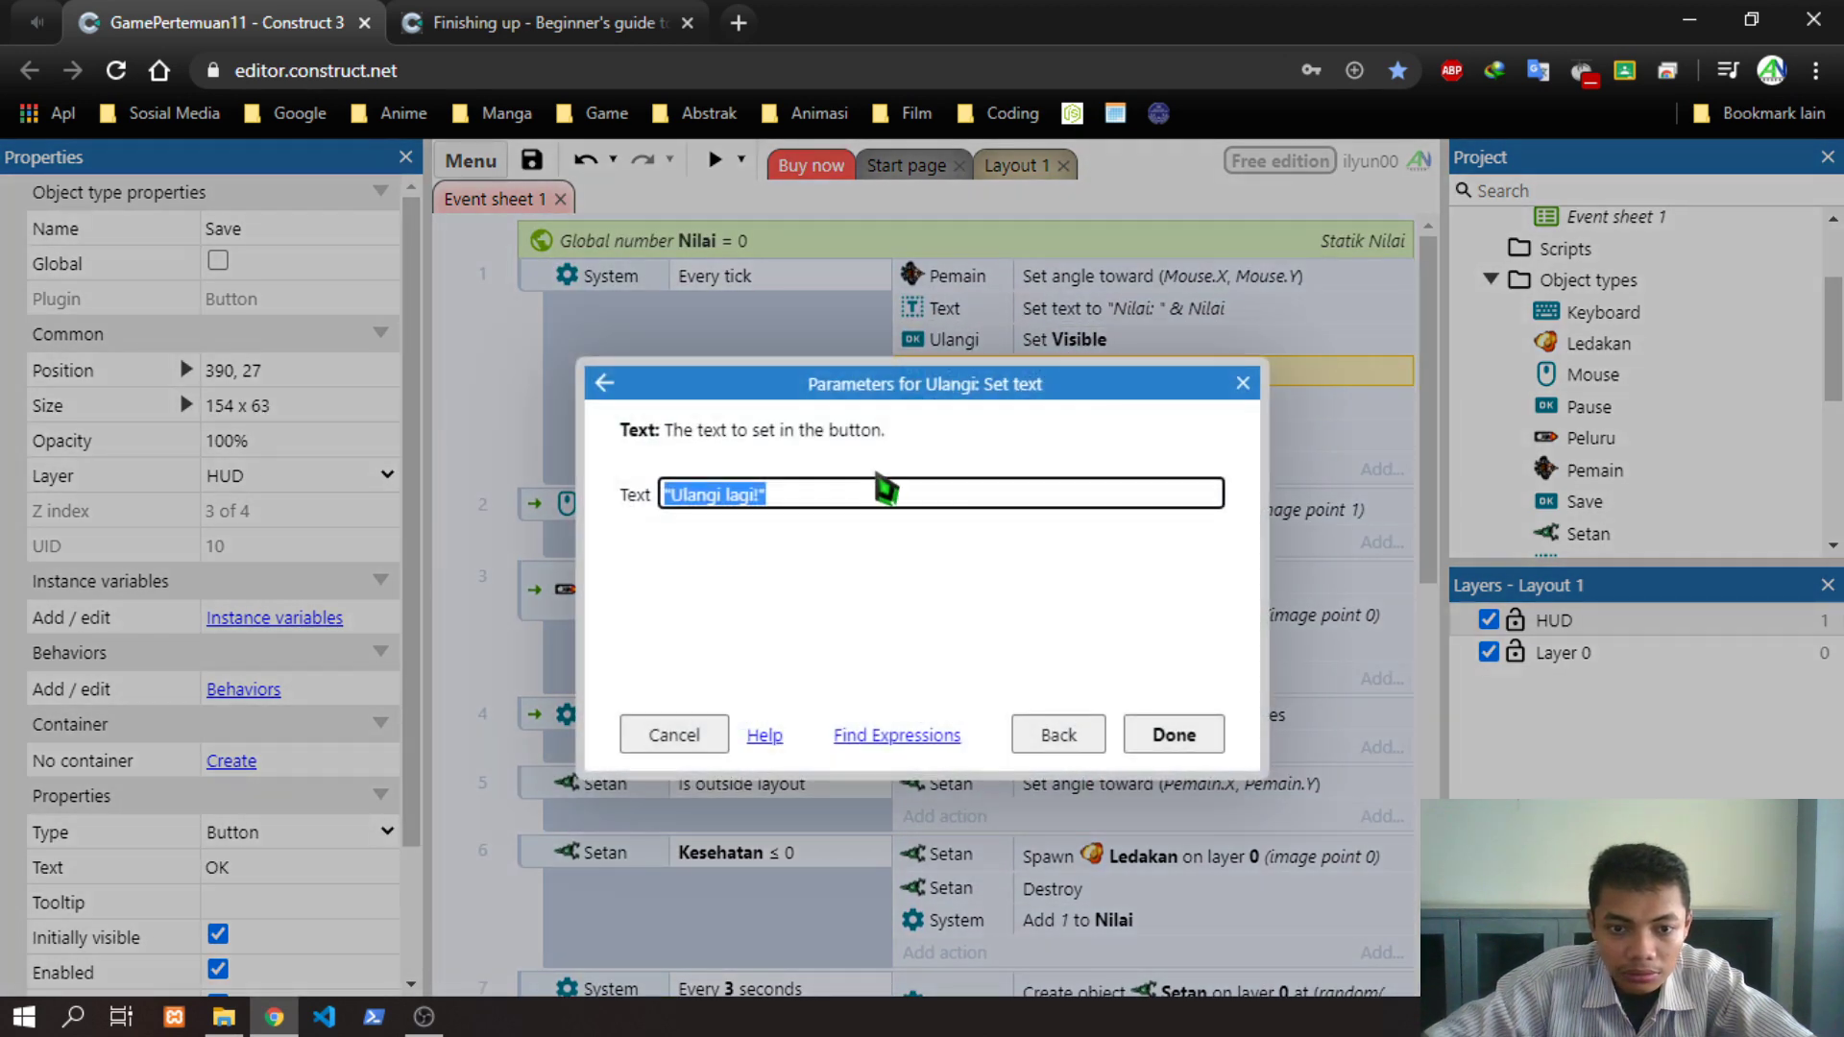
pyautogui.write('0')
pyautogui.hotkey('ctrl', 'z')
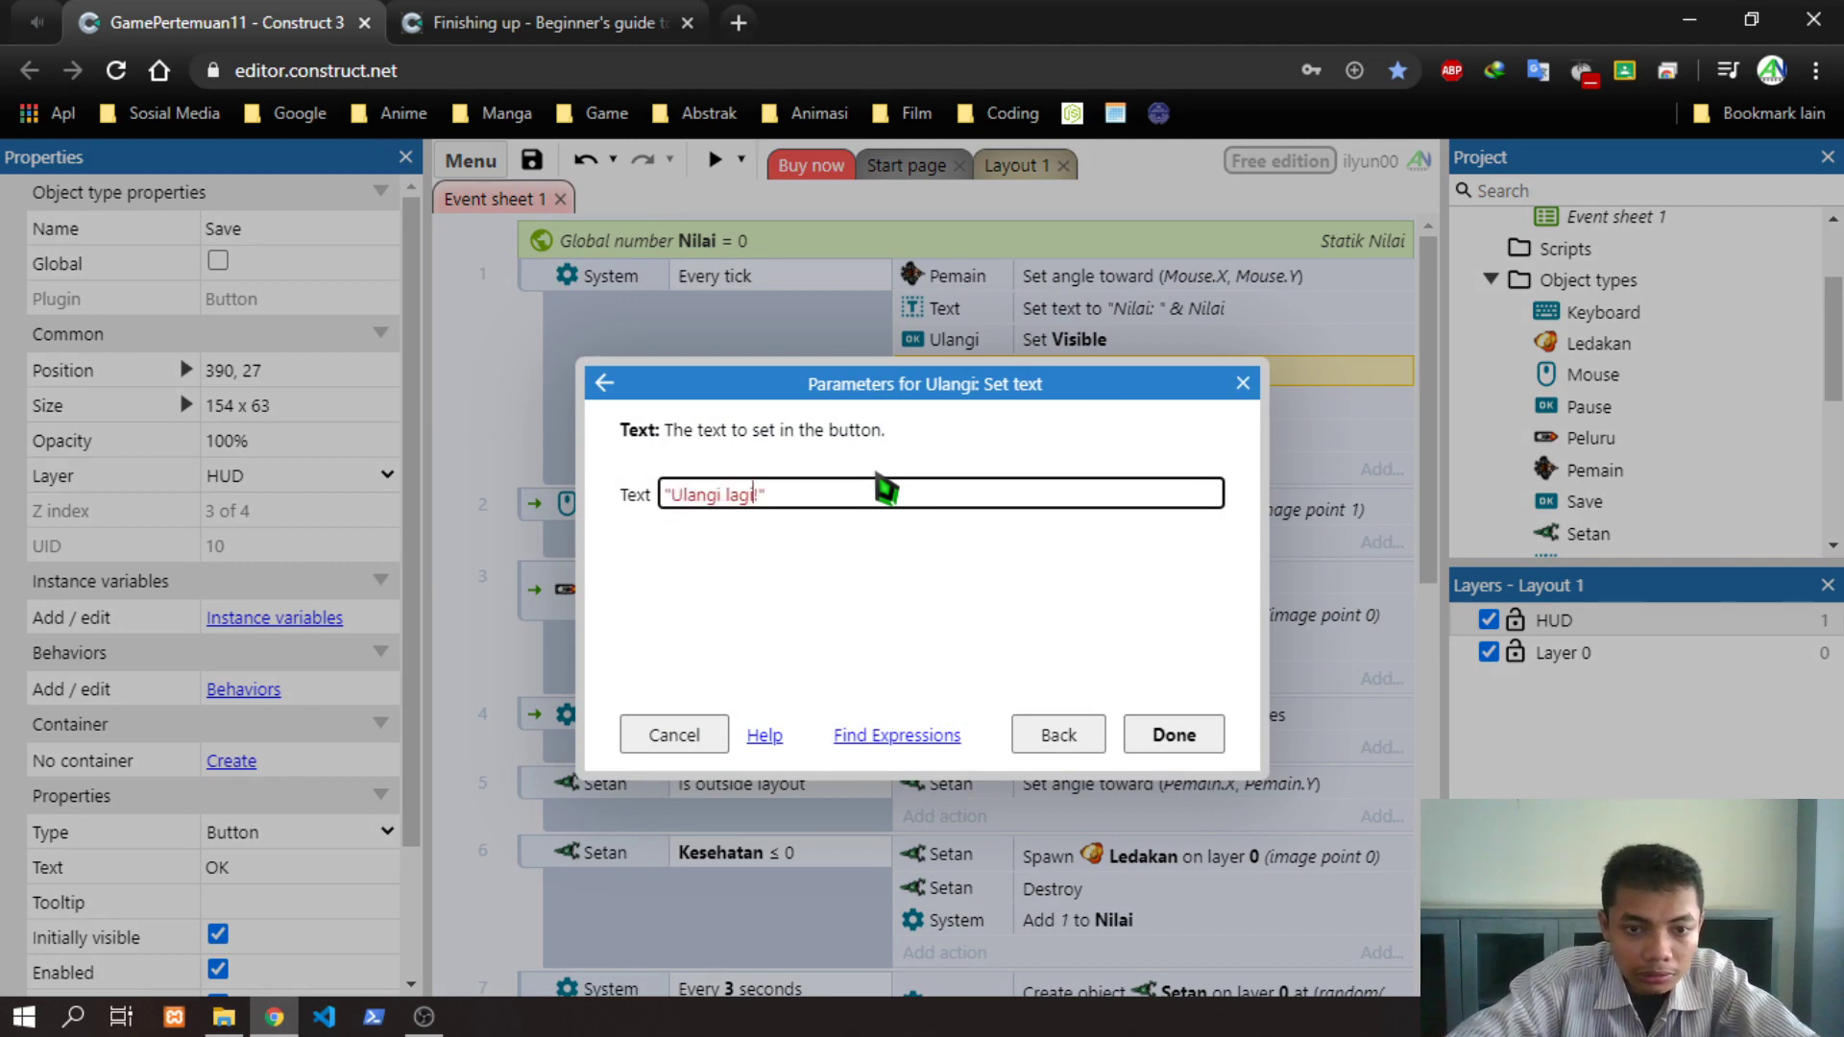
pyautogui.write('!')
pyautogui.press('Return')
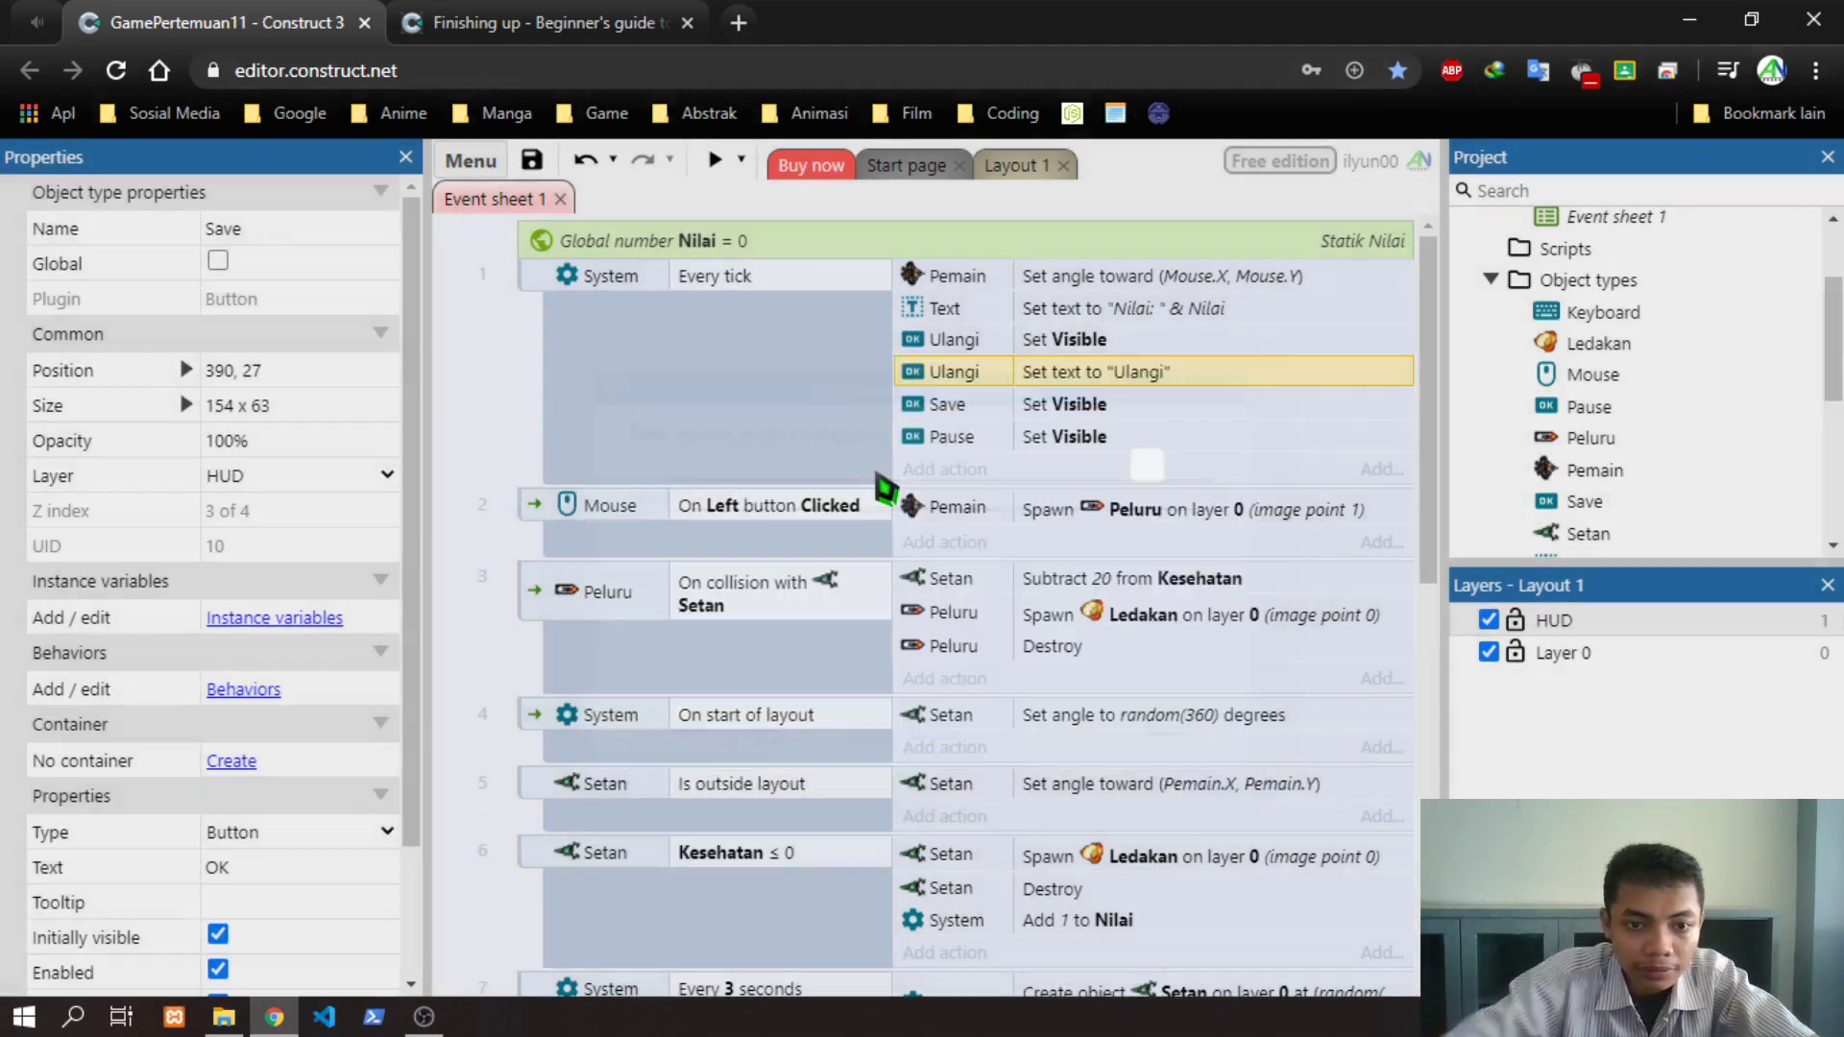
# Move the Pause "Jeda" and Save "Simpan" Set text actions from their On clicked events to Every tick, each below its button's Set Visible action
pyautogui.scroll(-4, 1177, 576)
pyautogui.scroll(-5, 1177, 605)
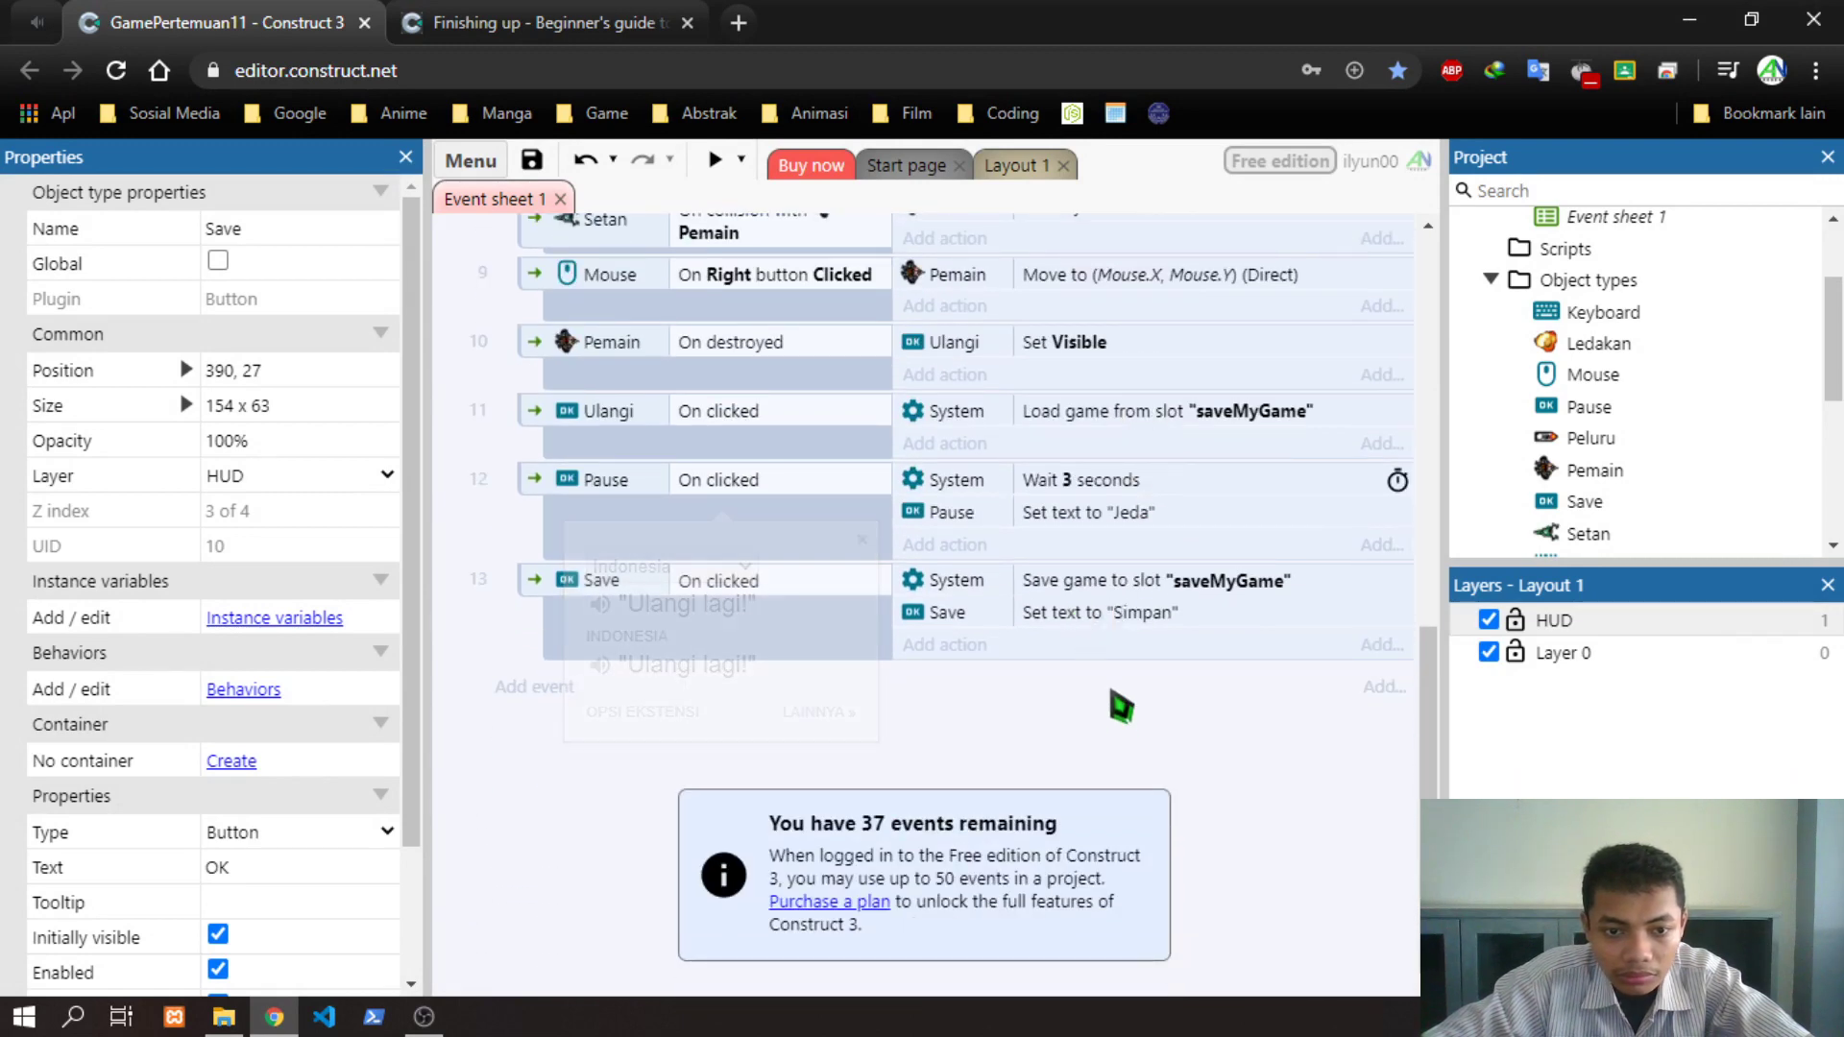
pyautogui.moveTo(963, 531); pyautogui.dragTo(967, 467)
pyautogui.scroll(-10, 994, 576)
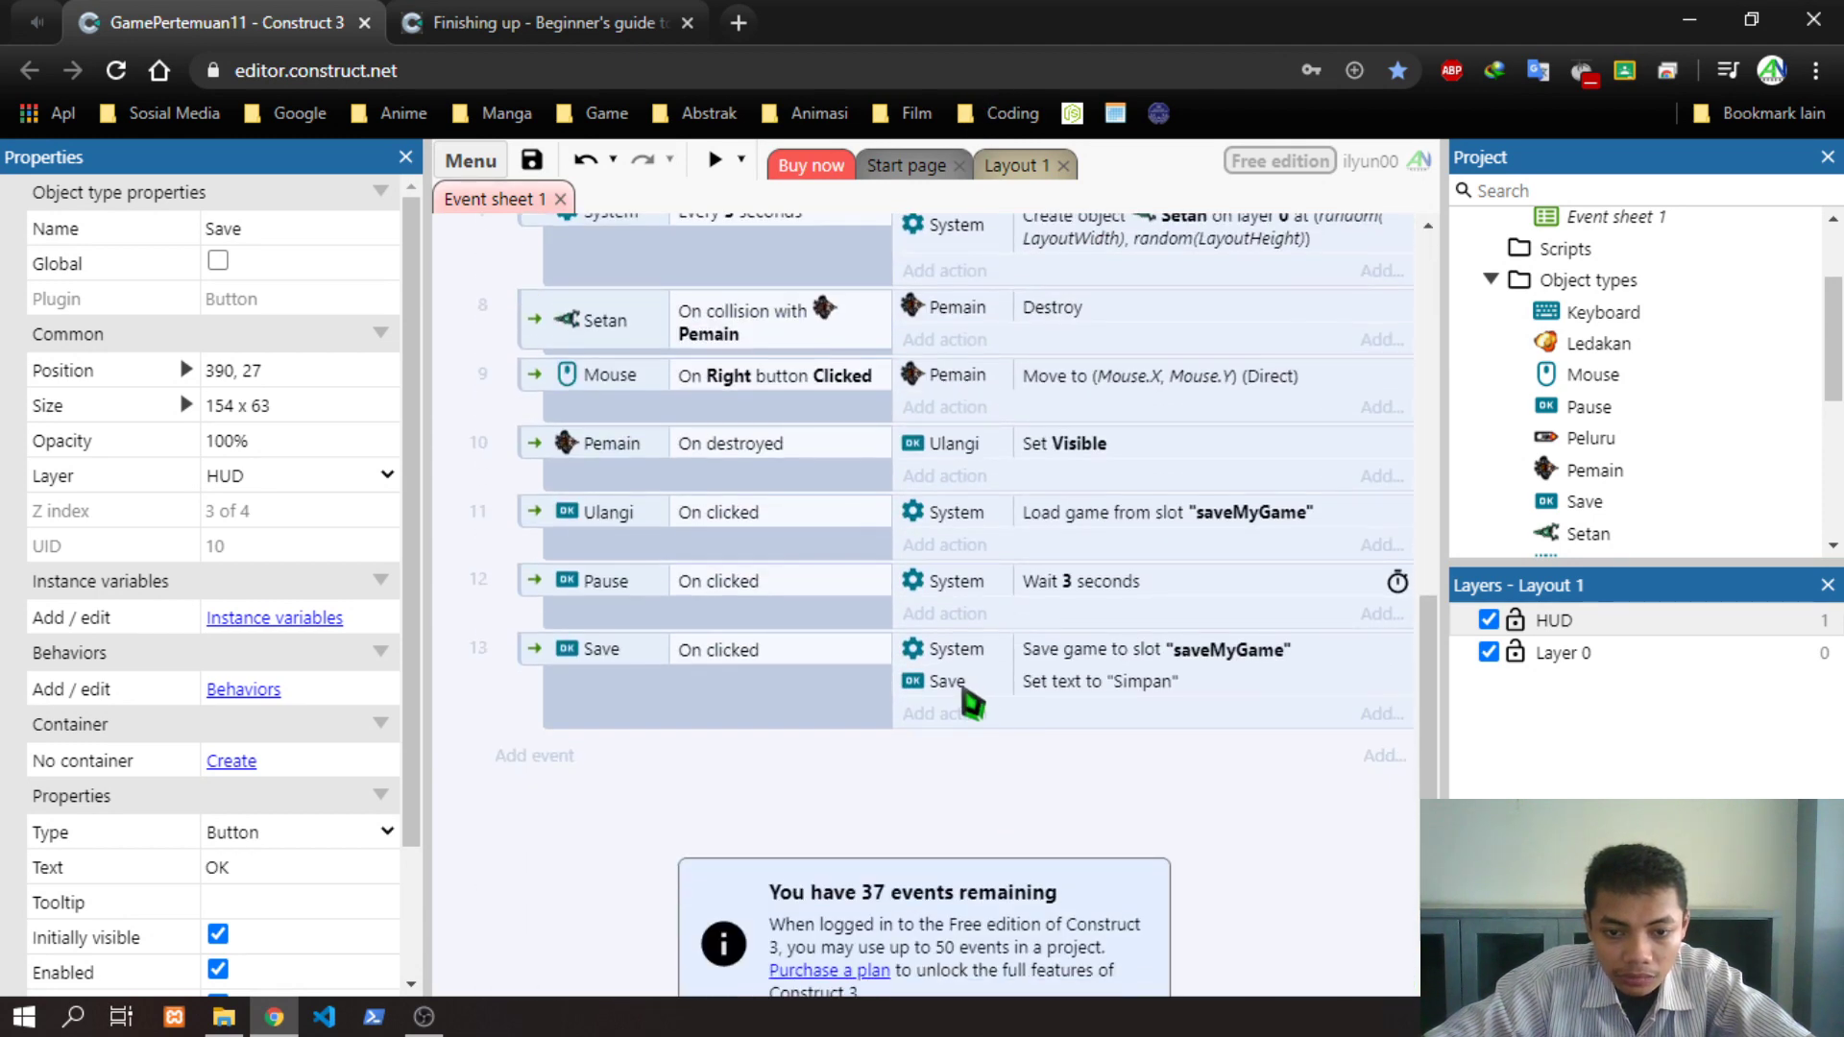
pyautogui.moveTo(972, 704); pyautogui.dragTo(956, 452)
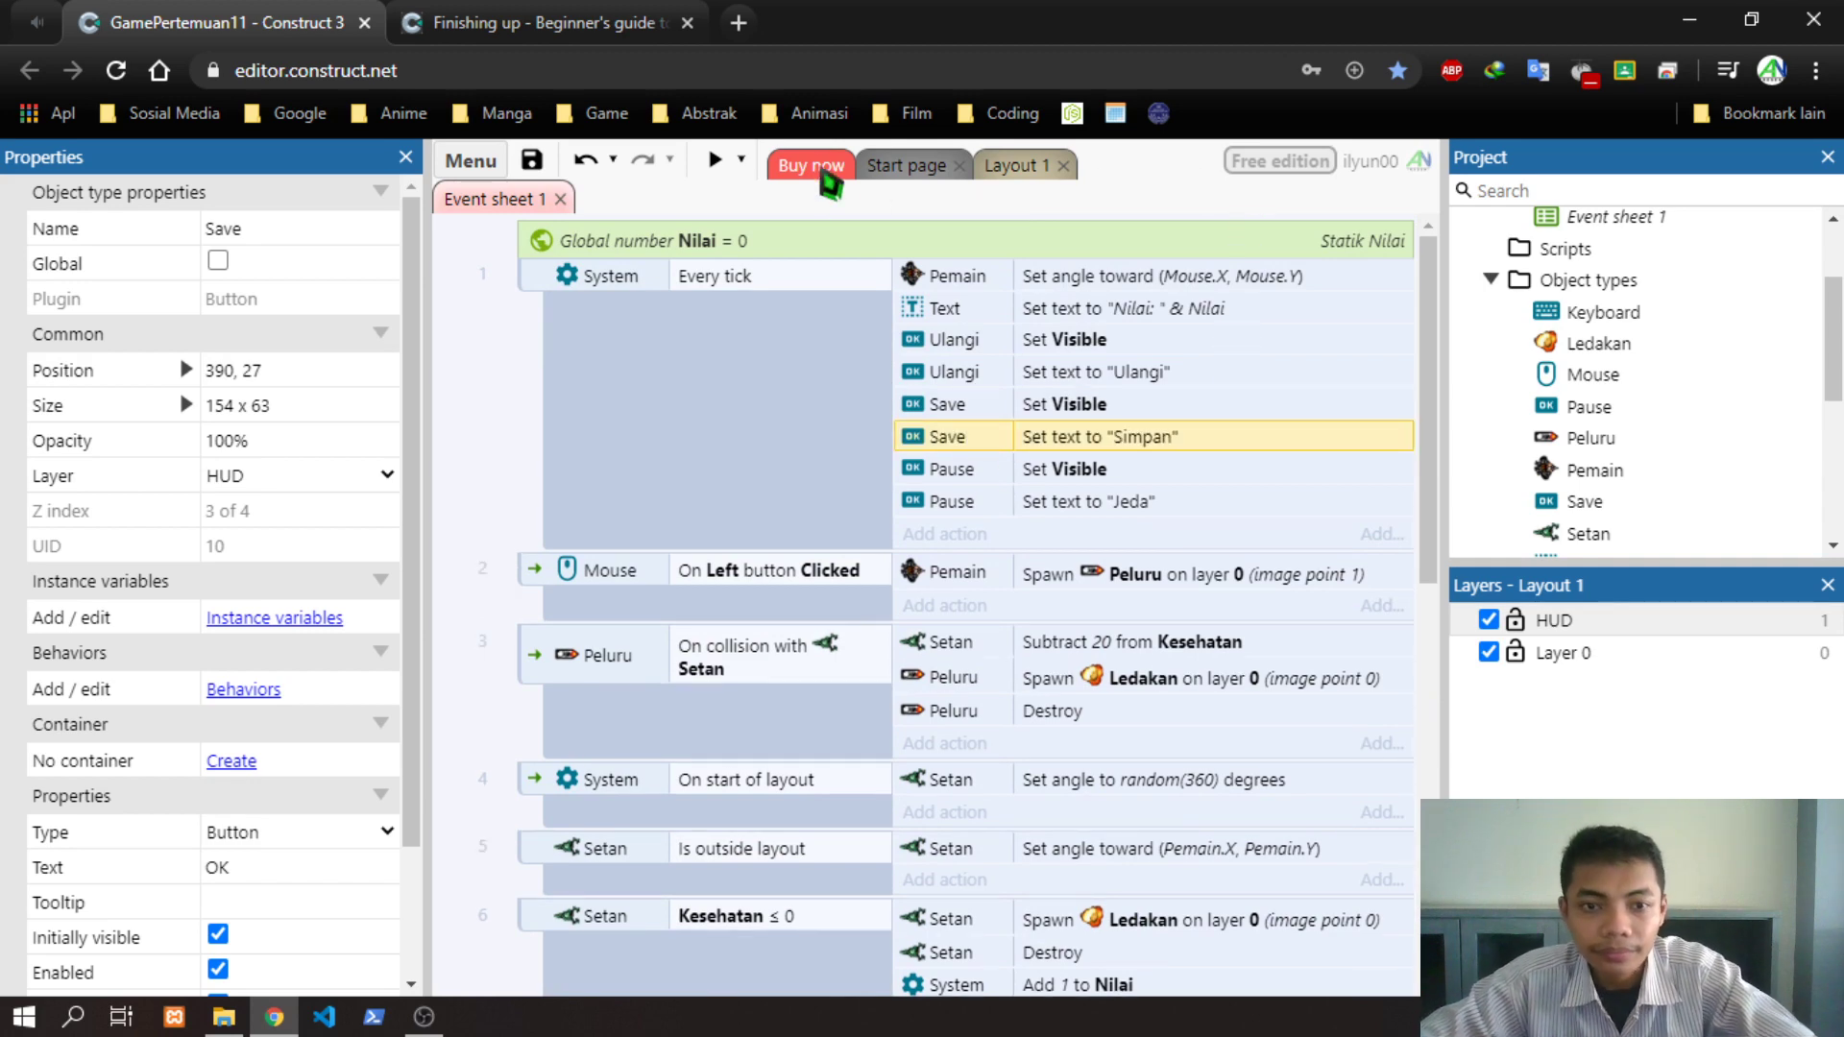
# Save the project and preview the game, moving the player around and shooting at the monsters
pyautogui.click(536, 168)
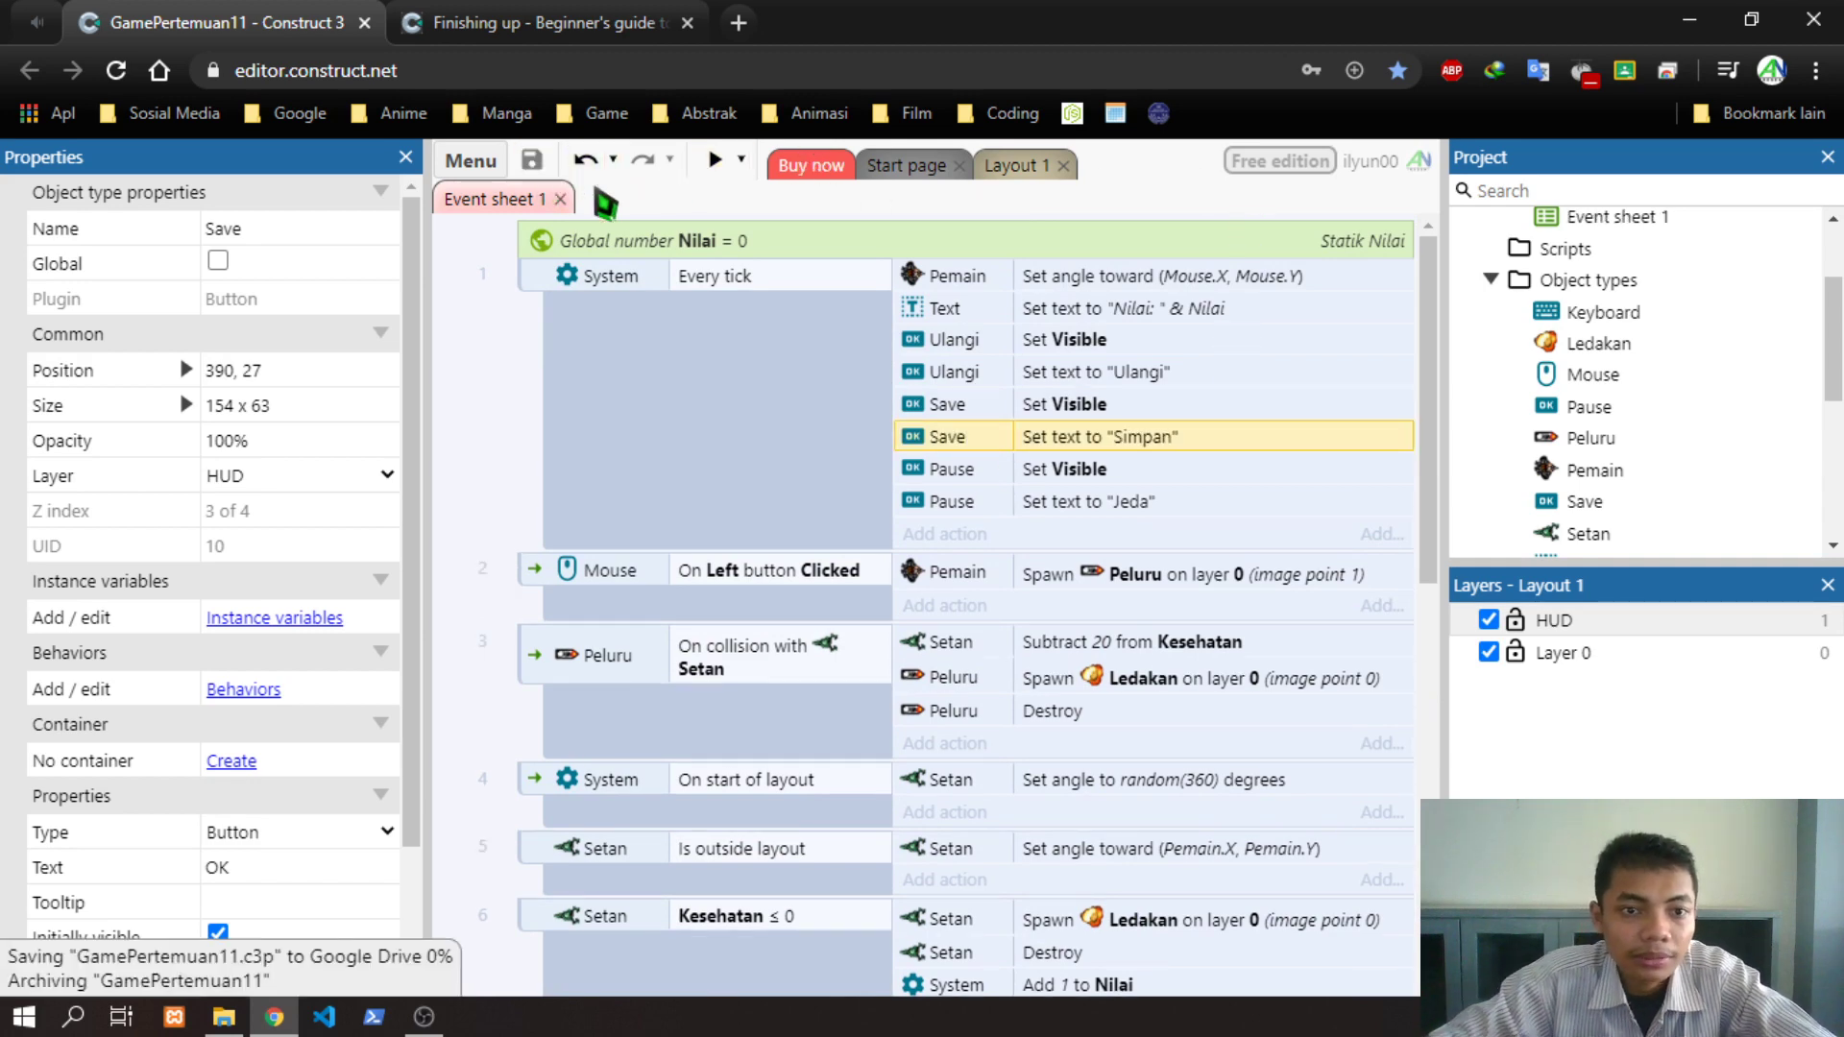
pyautogui.click(722, 171)
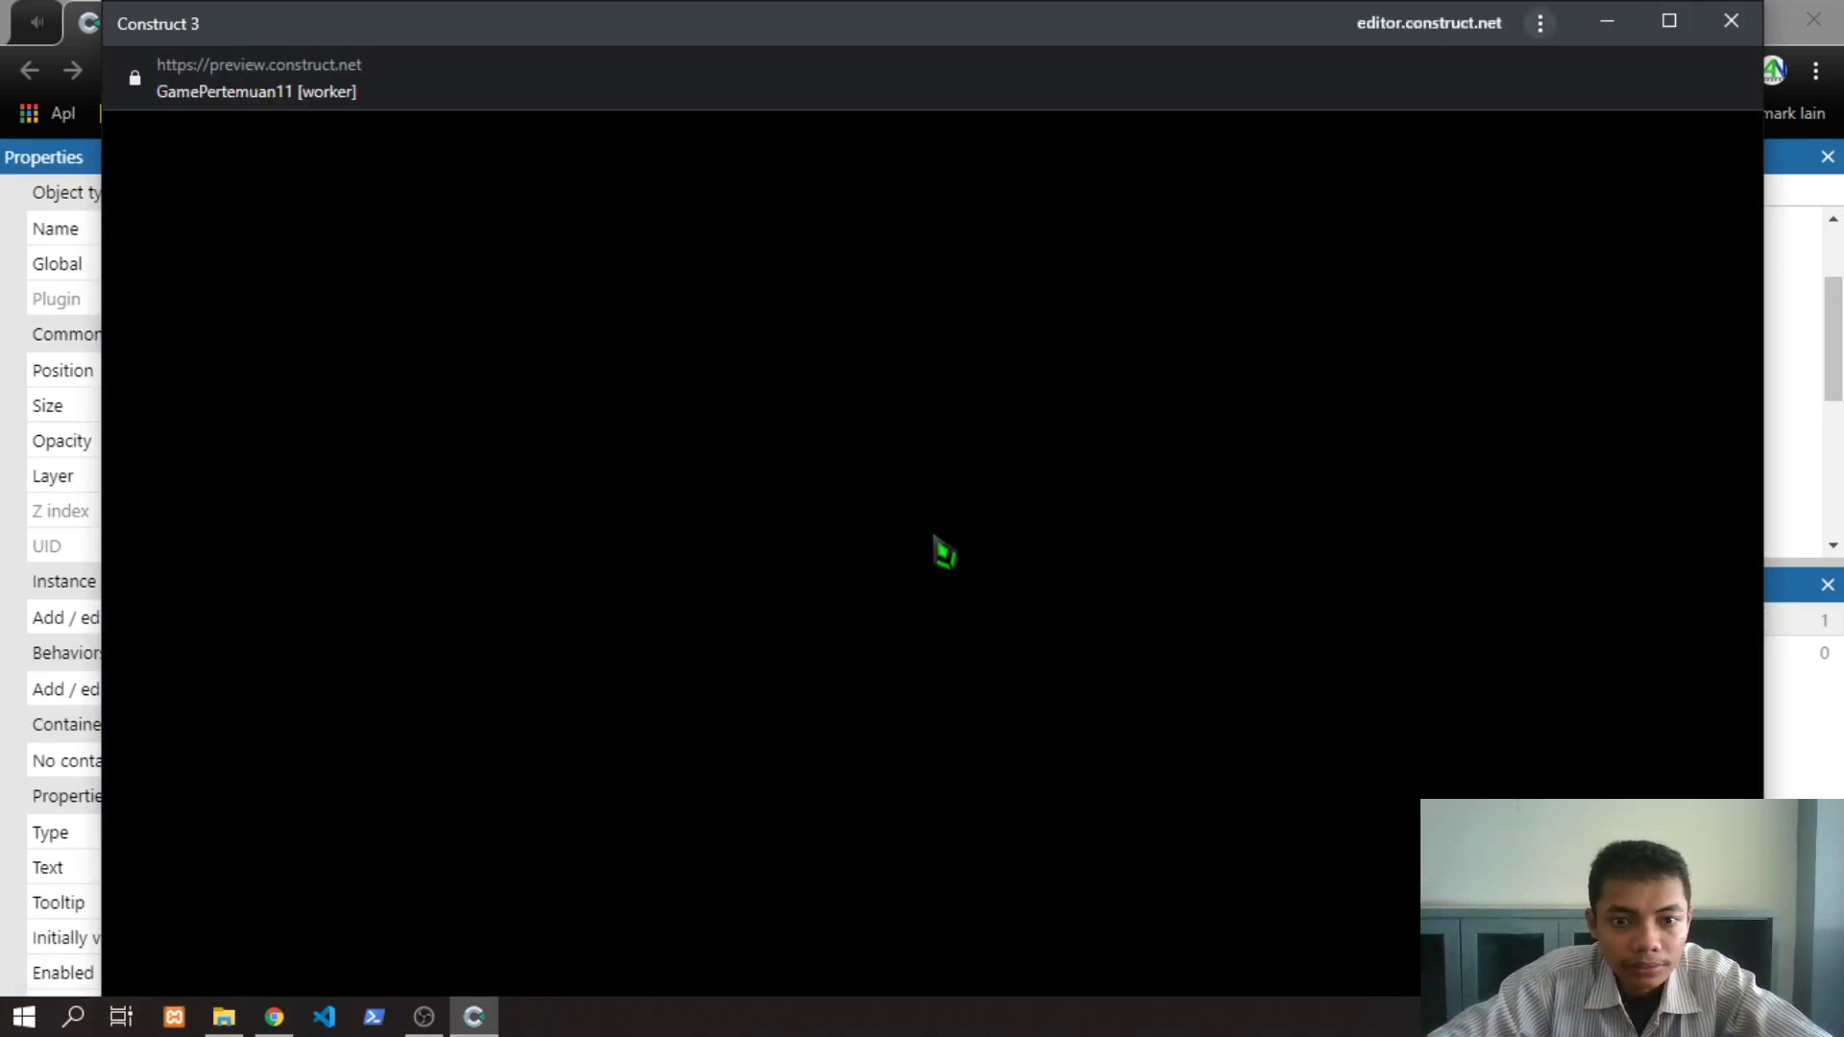
pyautogui.press('Down')
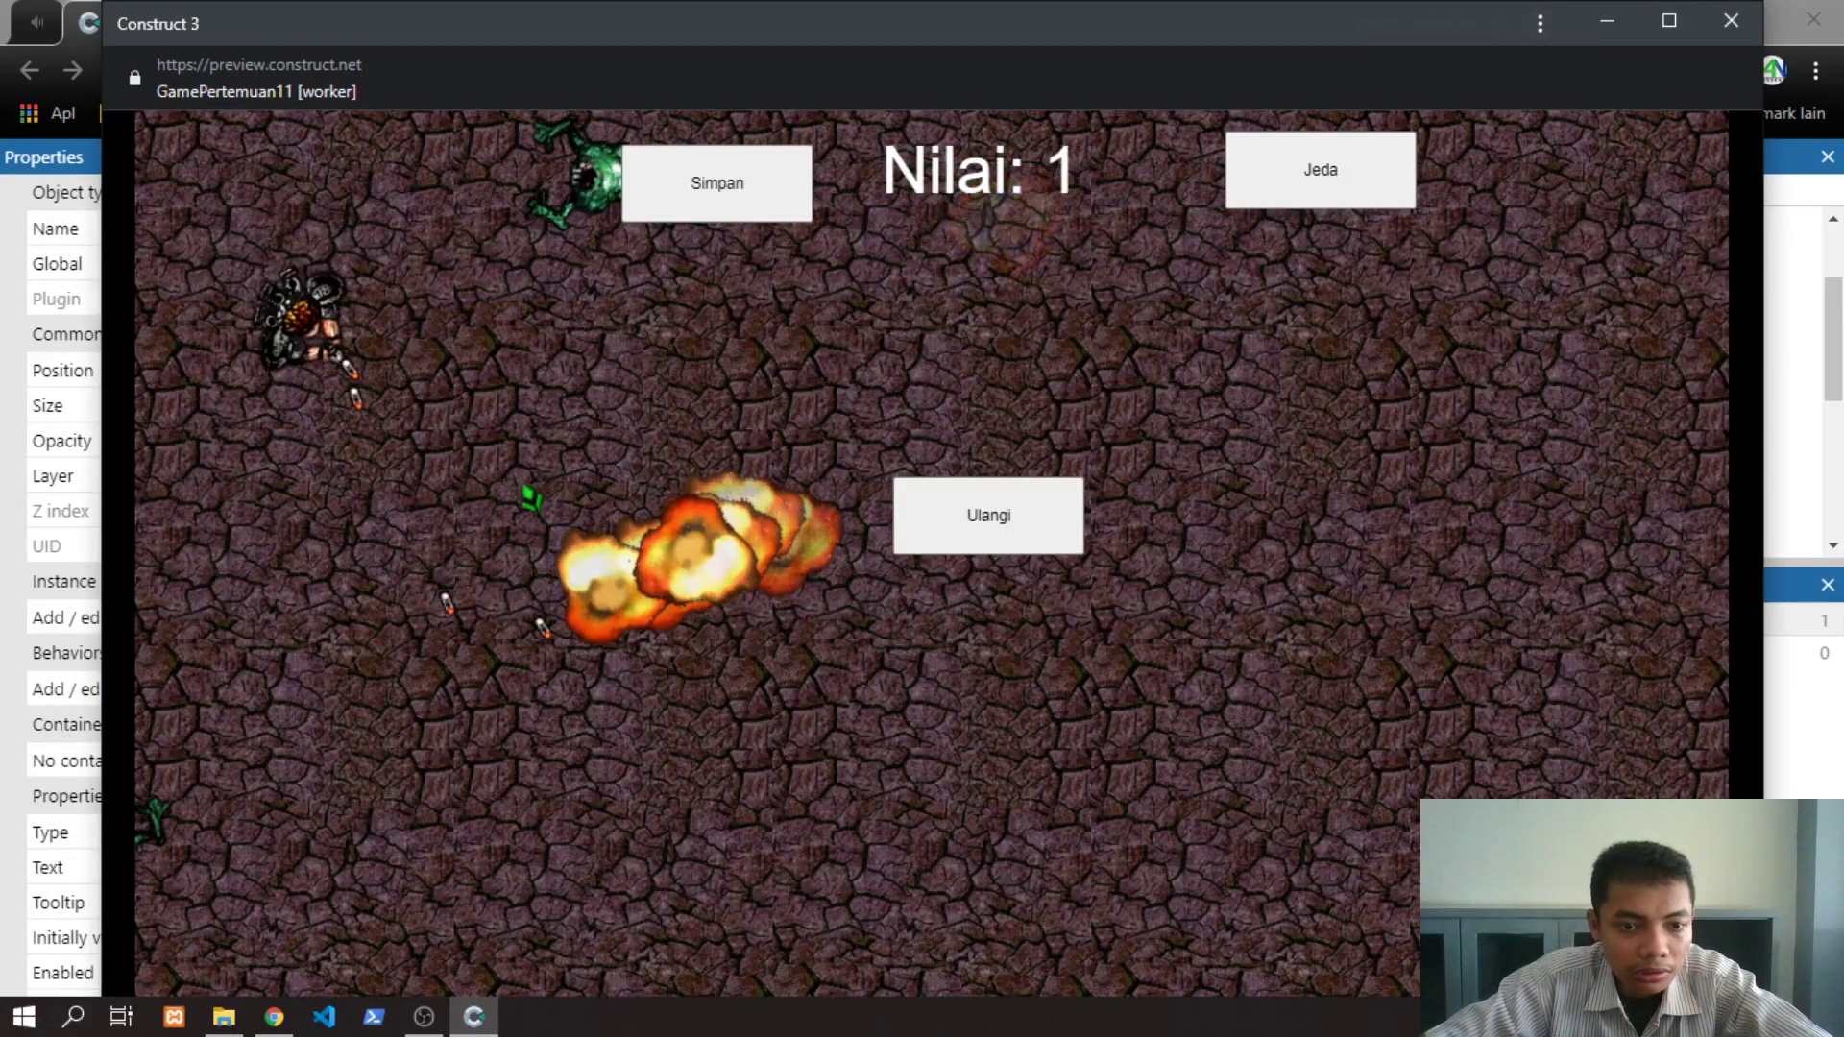
pyautogui.press('Right')
pyautogui.press('Down')
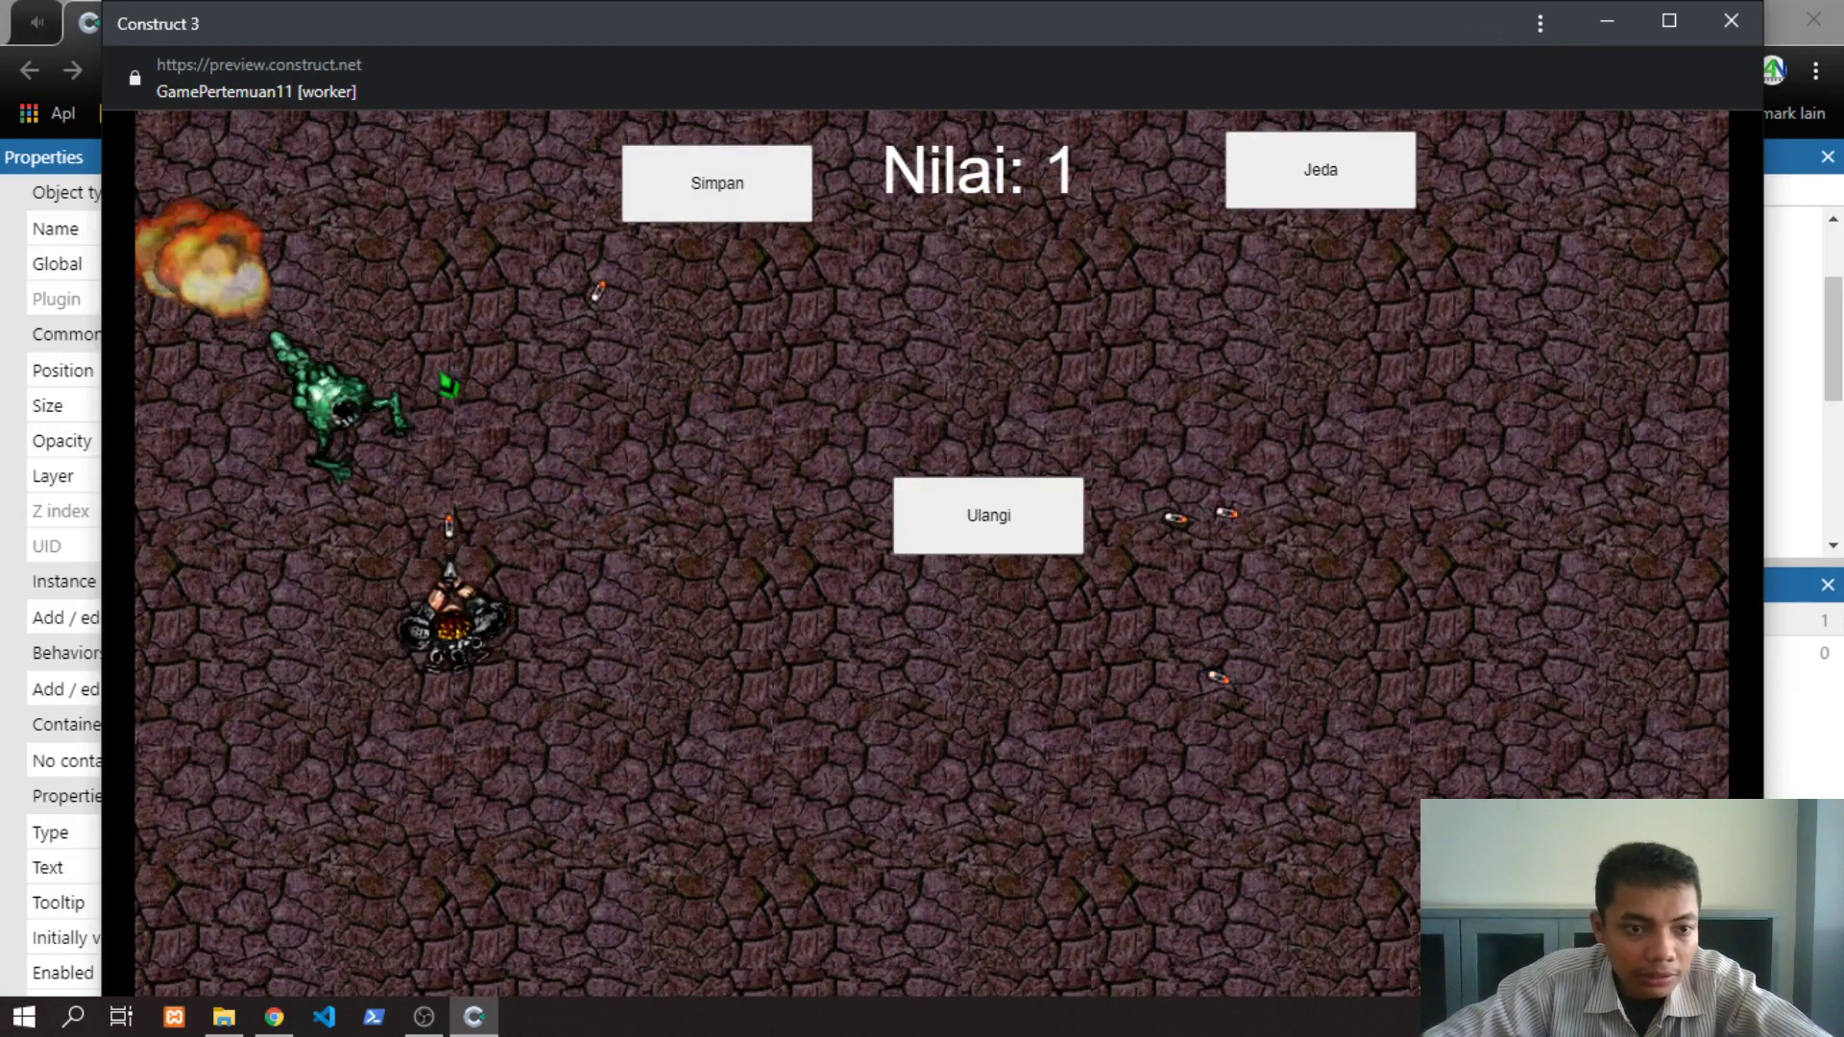
# Try the Ulangi button several times in the preview, moving and shooting at the monsters between reloads
pyautogui.click(1004, 506)
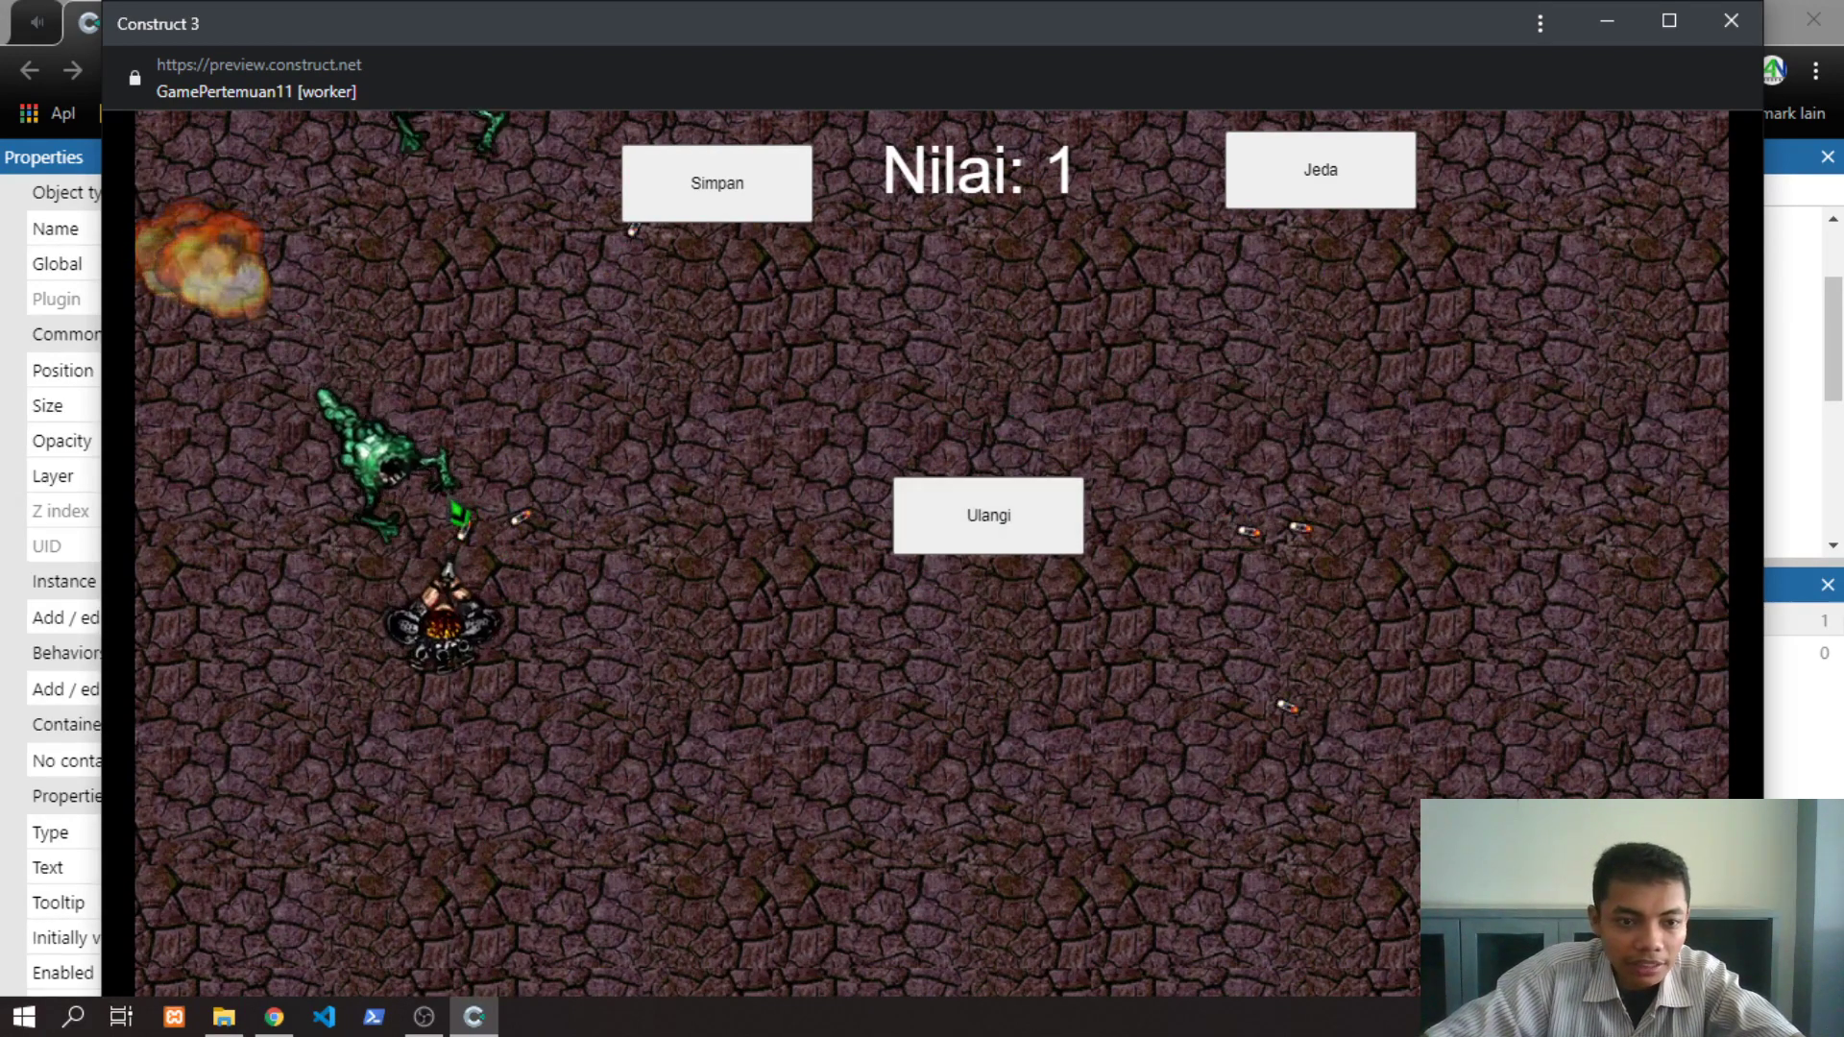
pyautogui.click(432, 535)
pyautogui.click(946, 538)
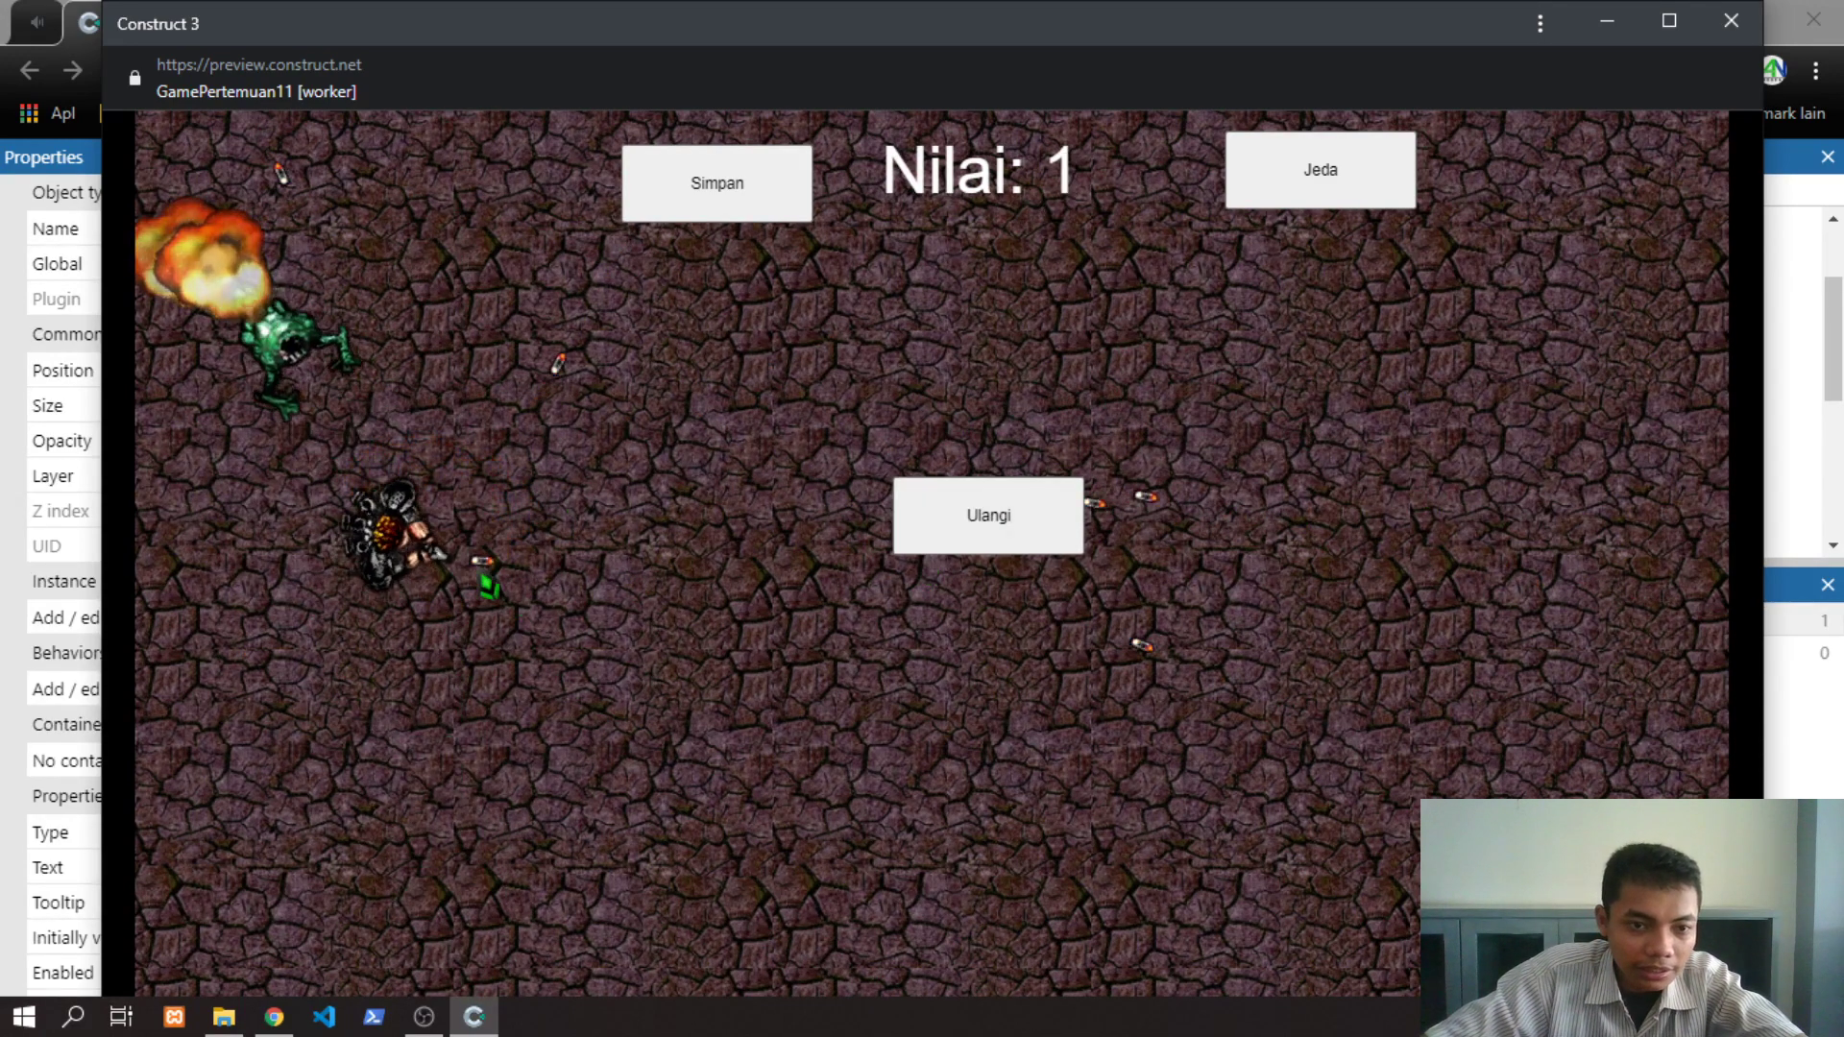
pyautogui.click(394, 471)
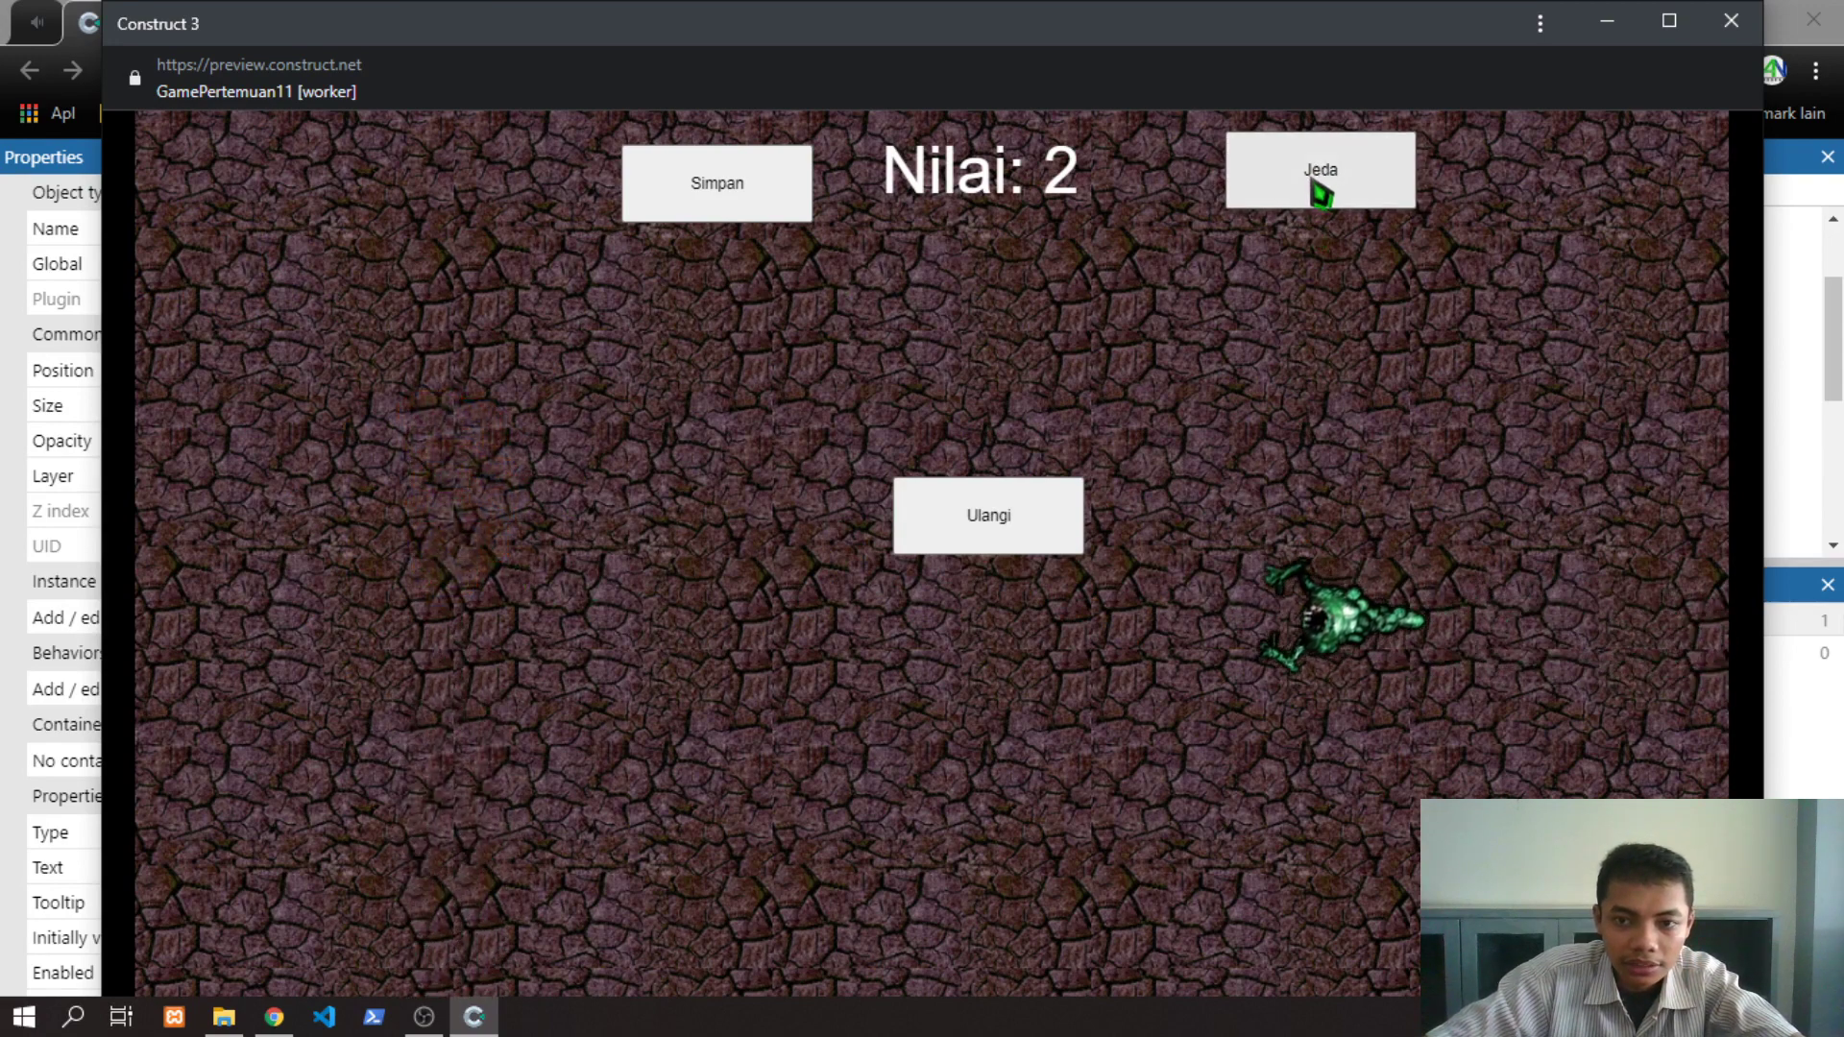
pyautogui.click(1009, 492)
pyautogui.click(391, 474)
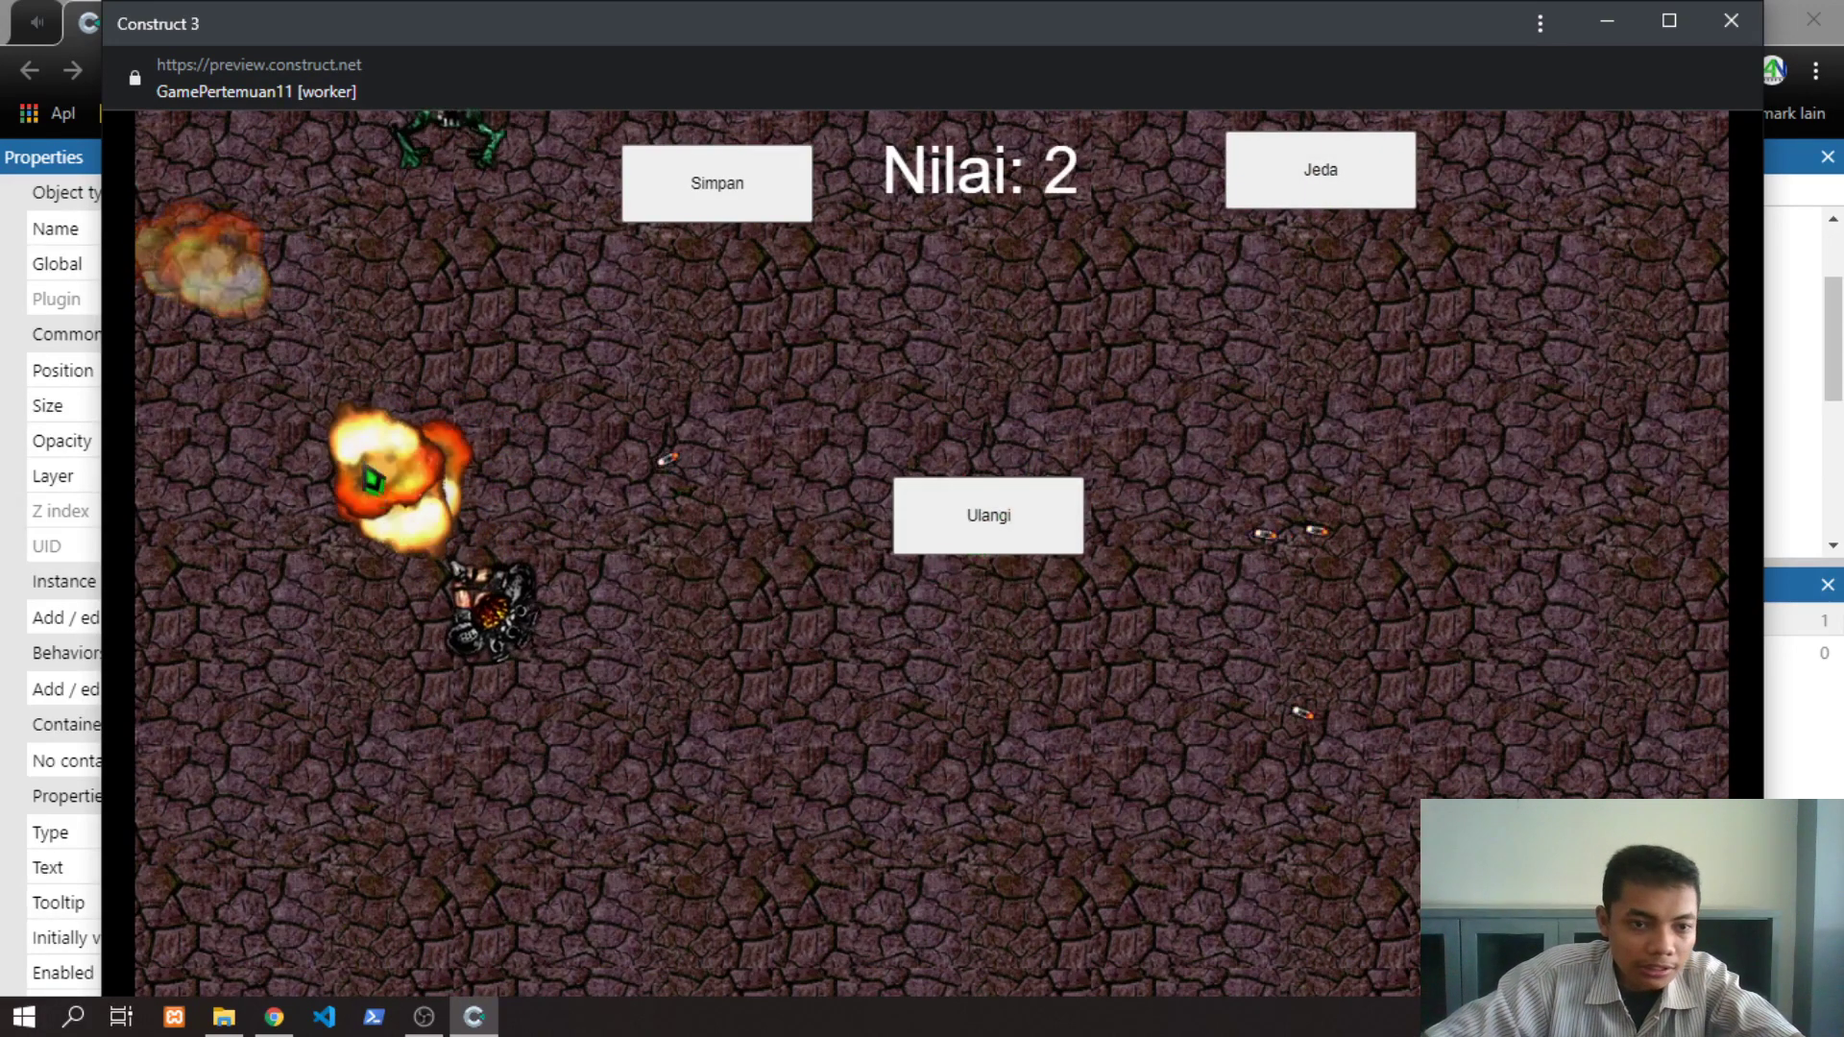
pyautogui.click(459, 485)
pyautogui.click(451, 470)
pyautogui.press('Left')
pyautogui.press('Right')
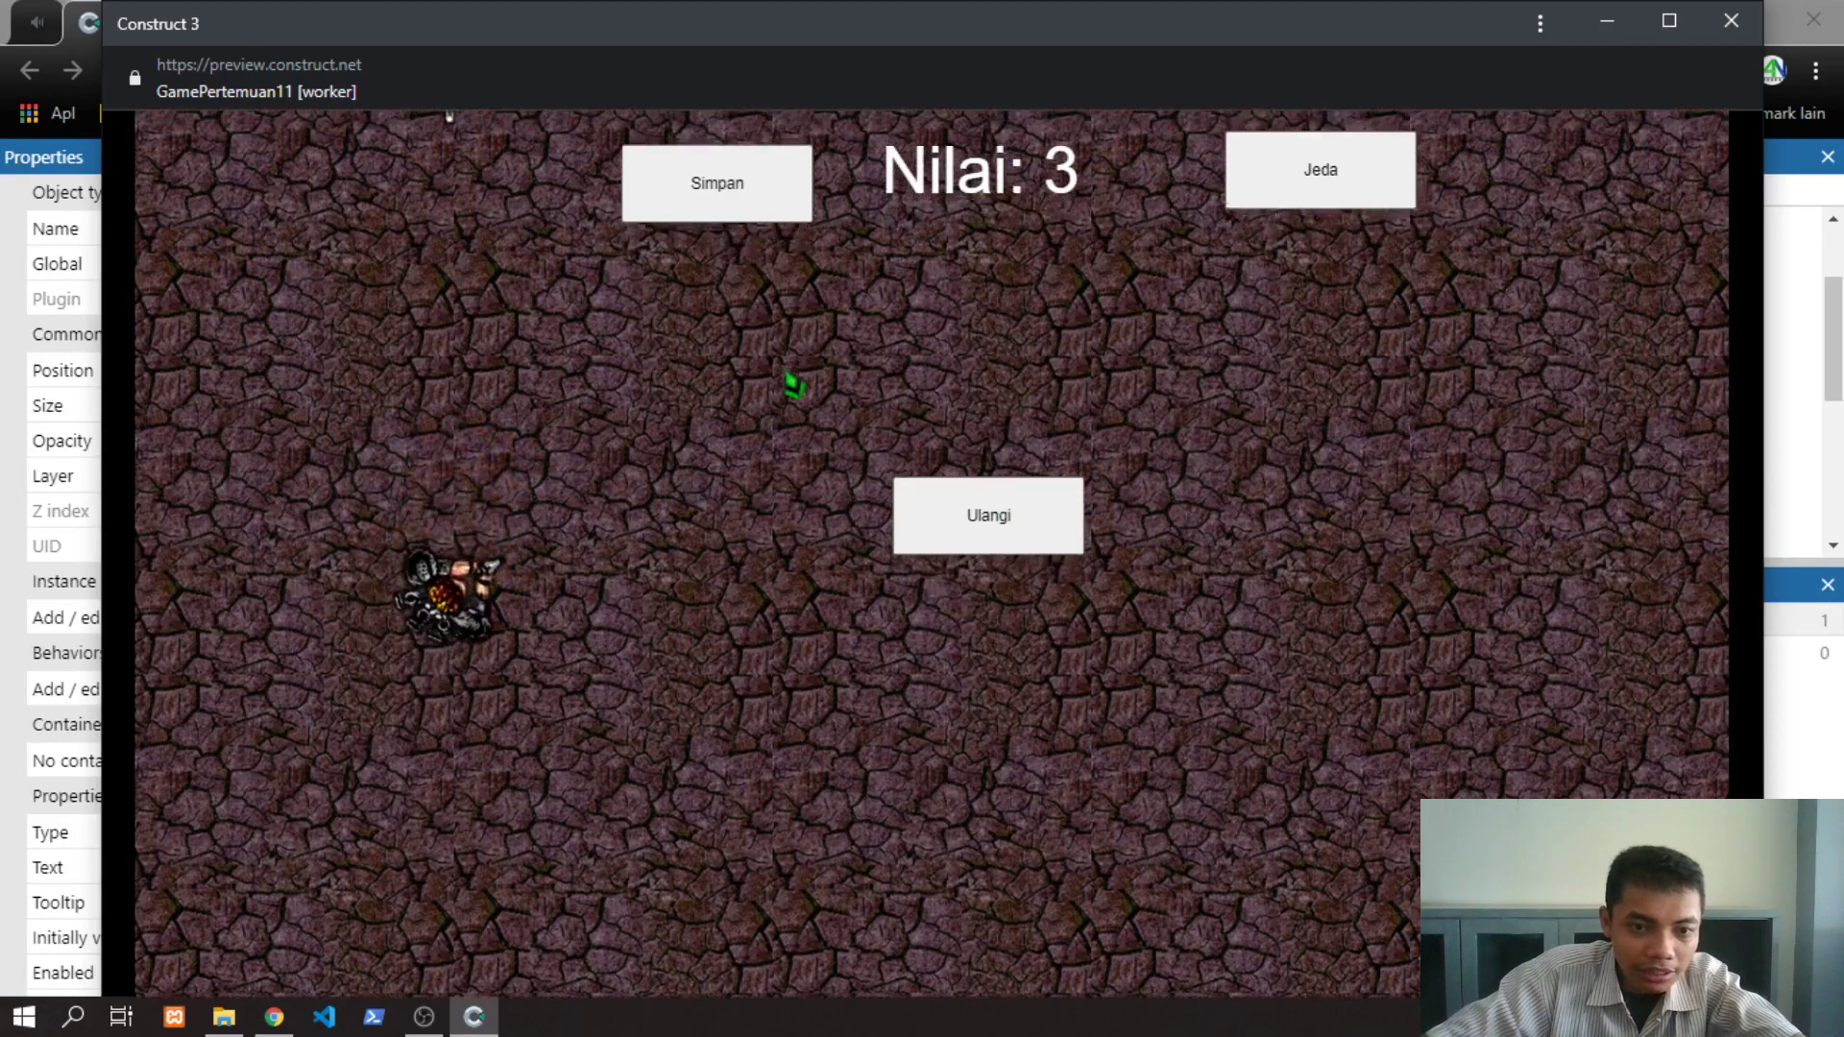
# Try the Simpan button in the preview, keep moving and shooting at the monsters, and close the preview
pyautogui.click(730, 161)
pyautogui.press('Up')
pyautogui.press('Right')
pyautogui.click(1210, 576)
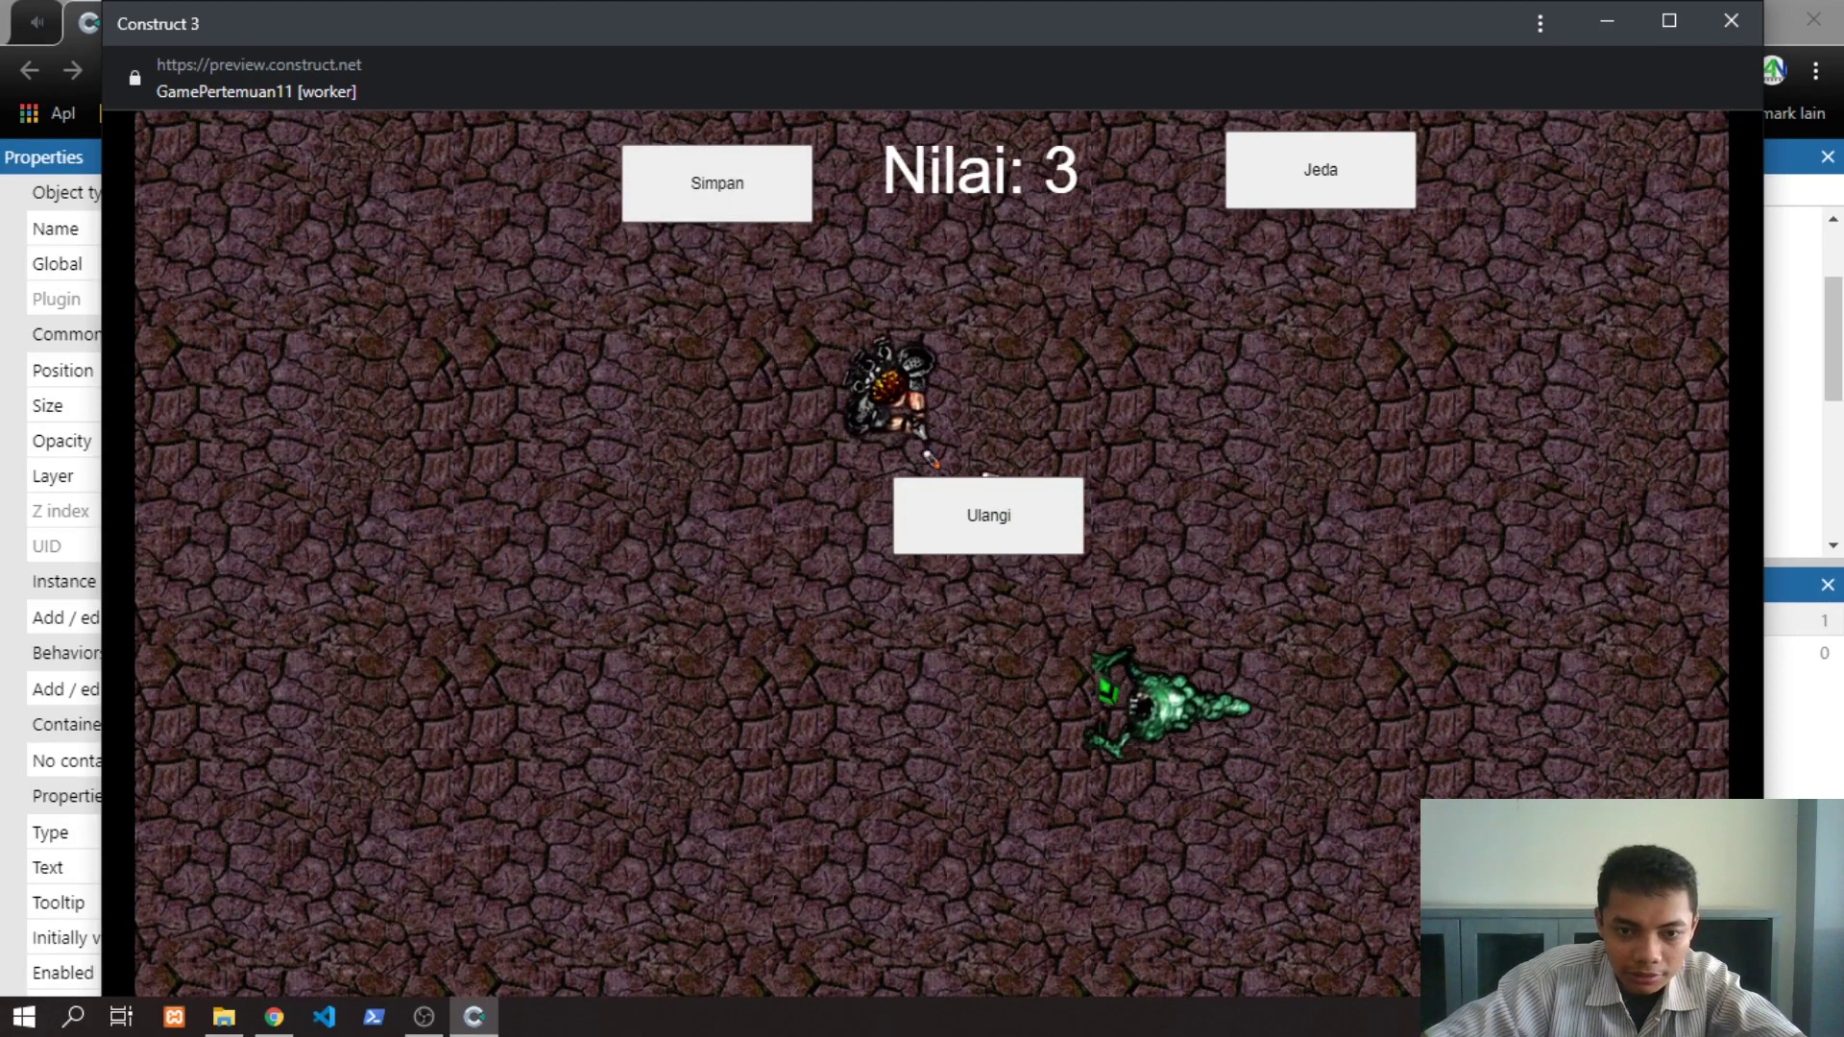
pyautogui.click(1133, 706)
pyautogui.click(1037, 701)
pyautogui.click(941, 694)
pyautogui.click(845, 653)
pyautogui.press('Down')
pyautogui.click(759, 548)
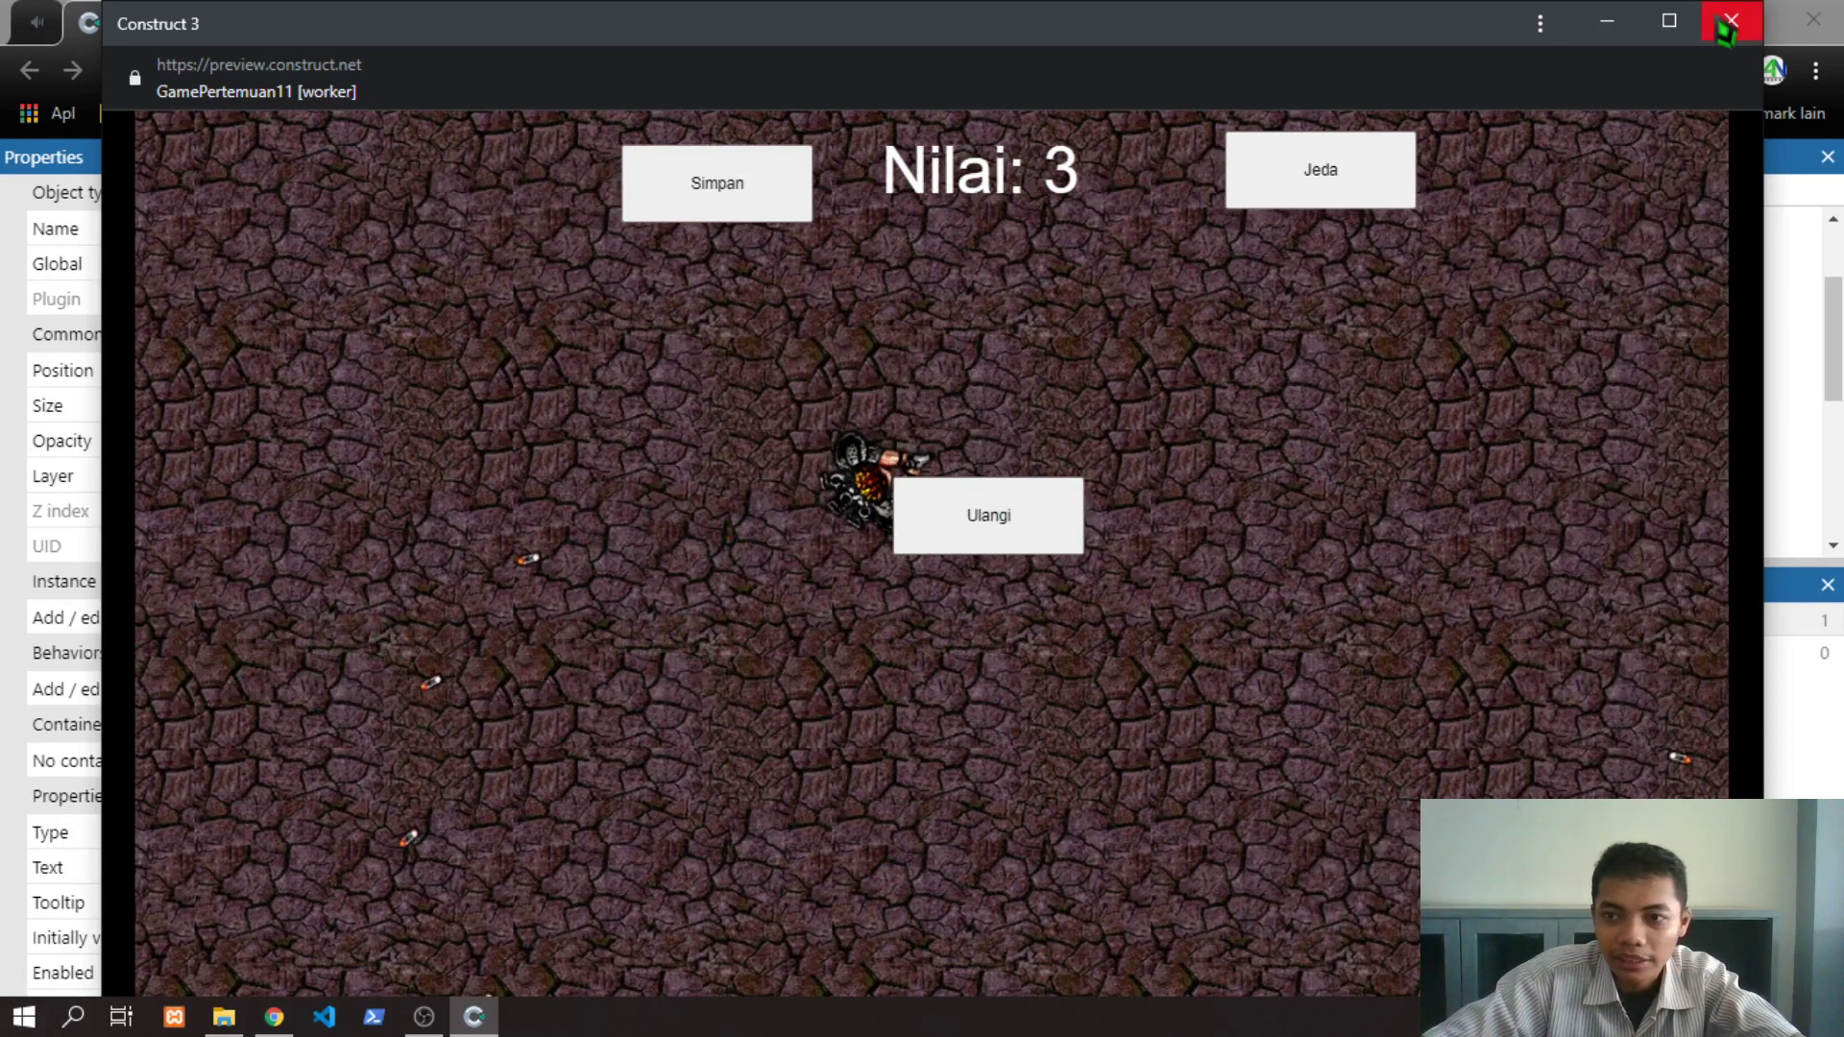
pyautogui.click(1731, 20)
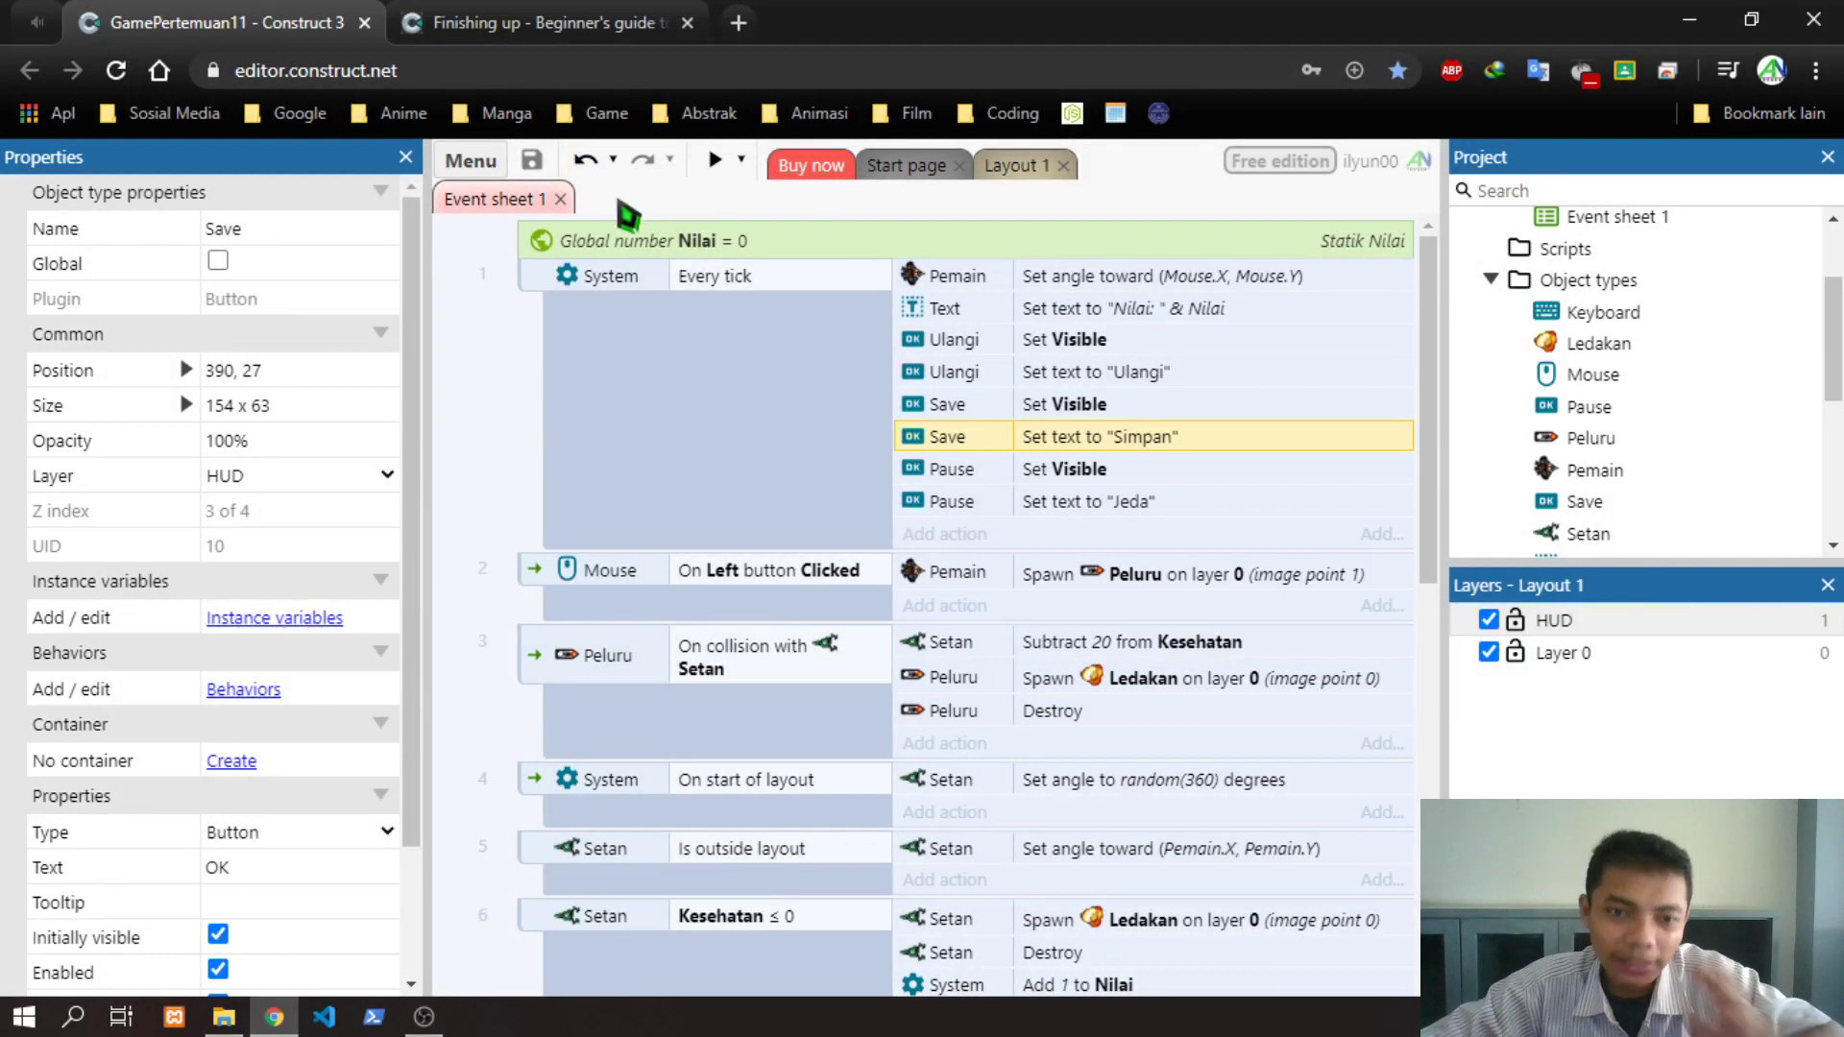
# In Layout 1, move Pemain to about (149, 369), Peluru to about (247, 351) and the explosion sprite to the right of Peluru
pyautogui.click(1007, 169)
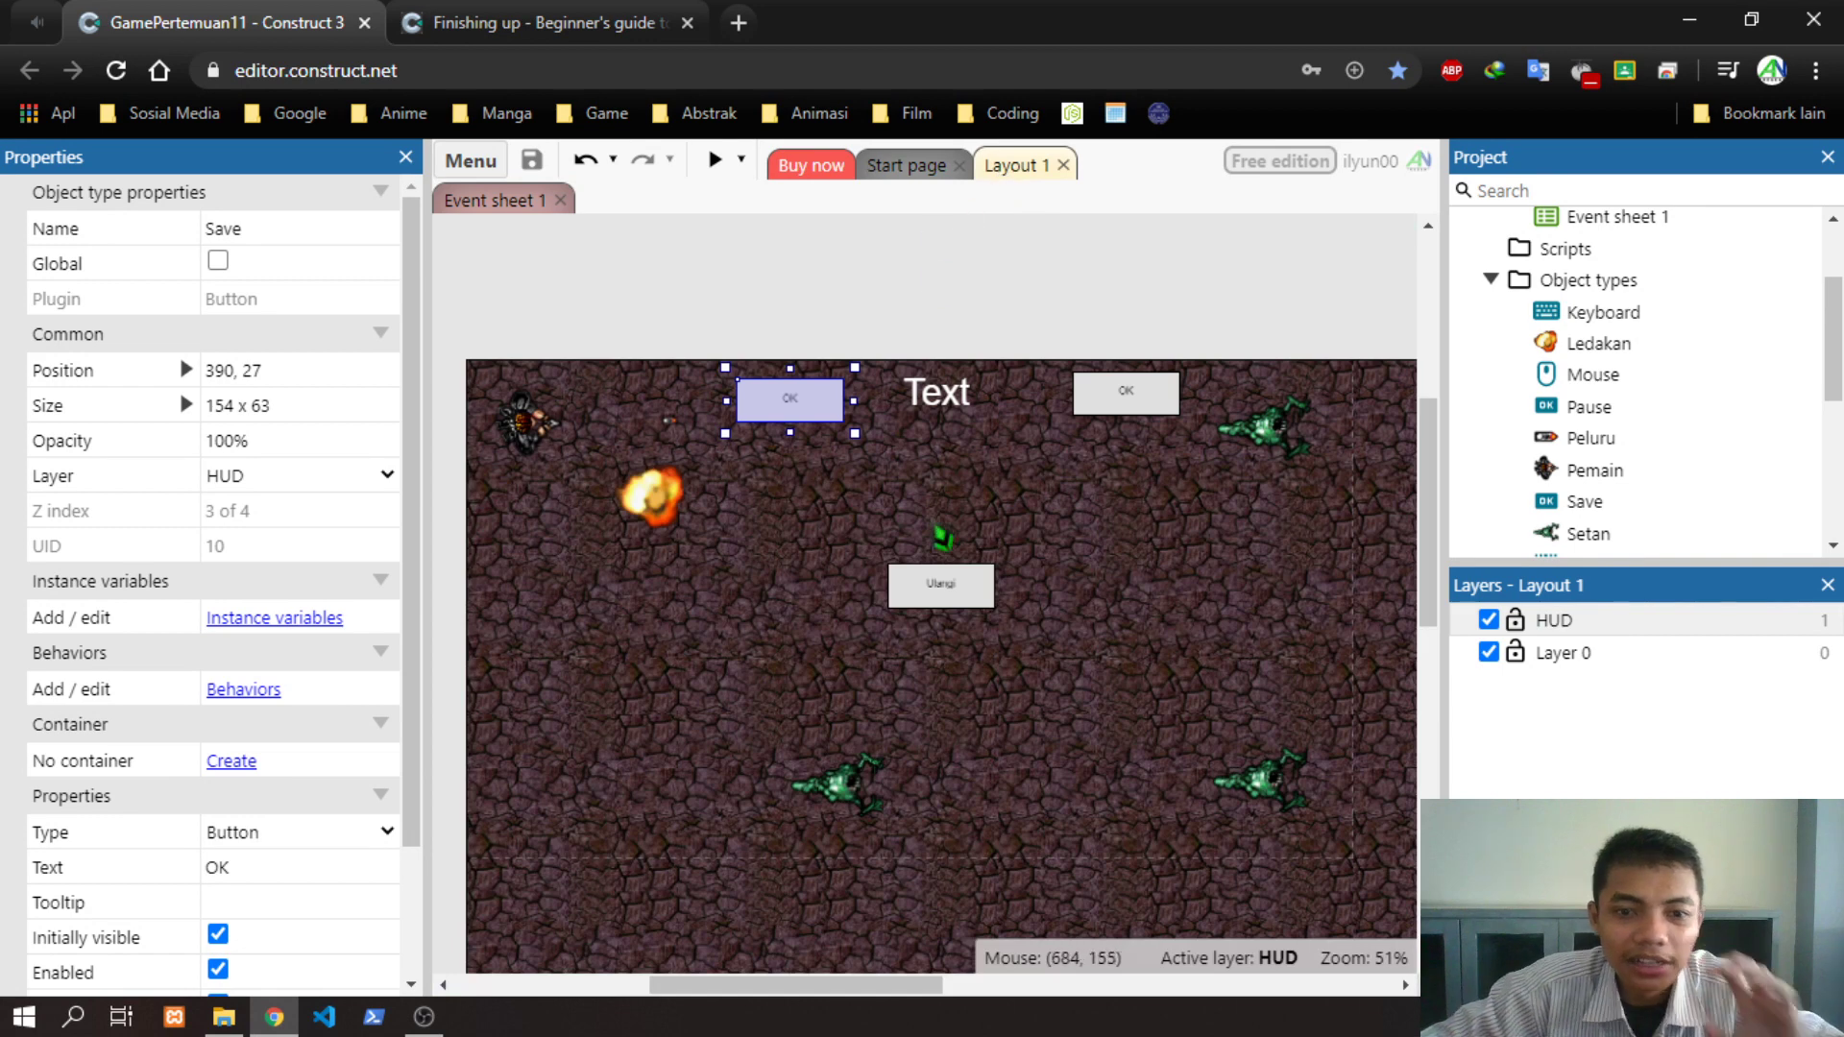
pyautogui.click(957, 605)
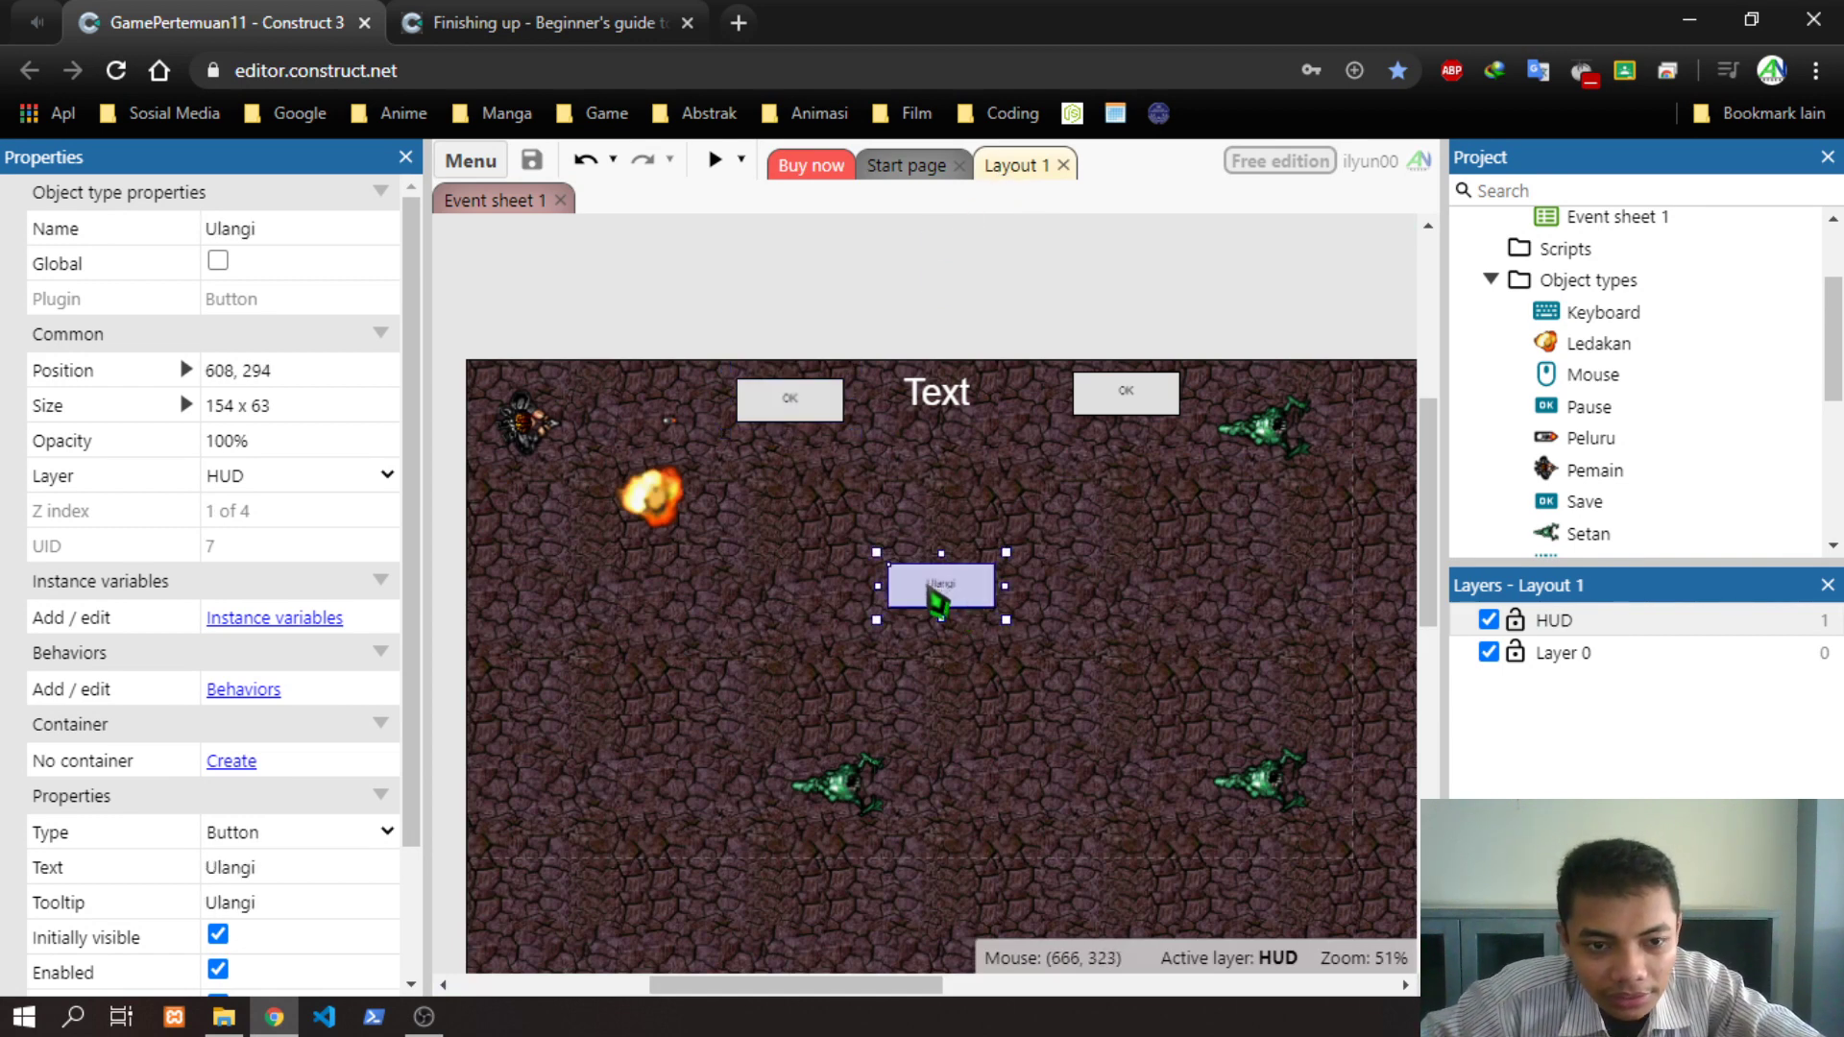
pyautogui.moveTo(510, 425); pyautogui.dragTo(510, 609)
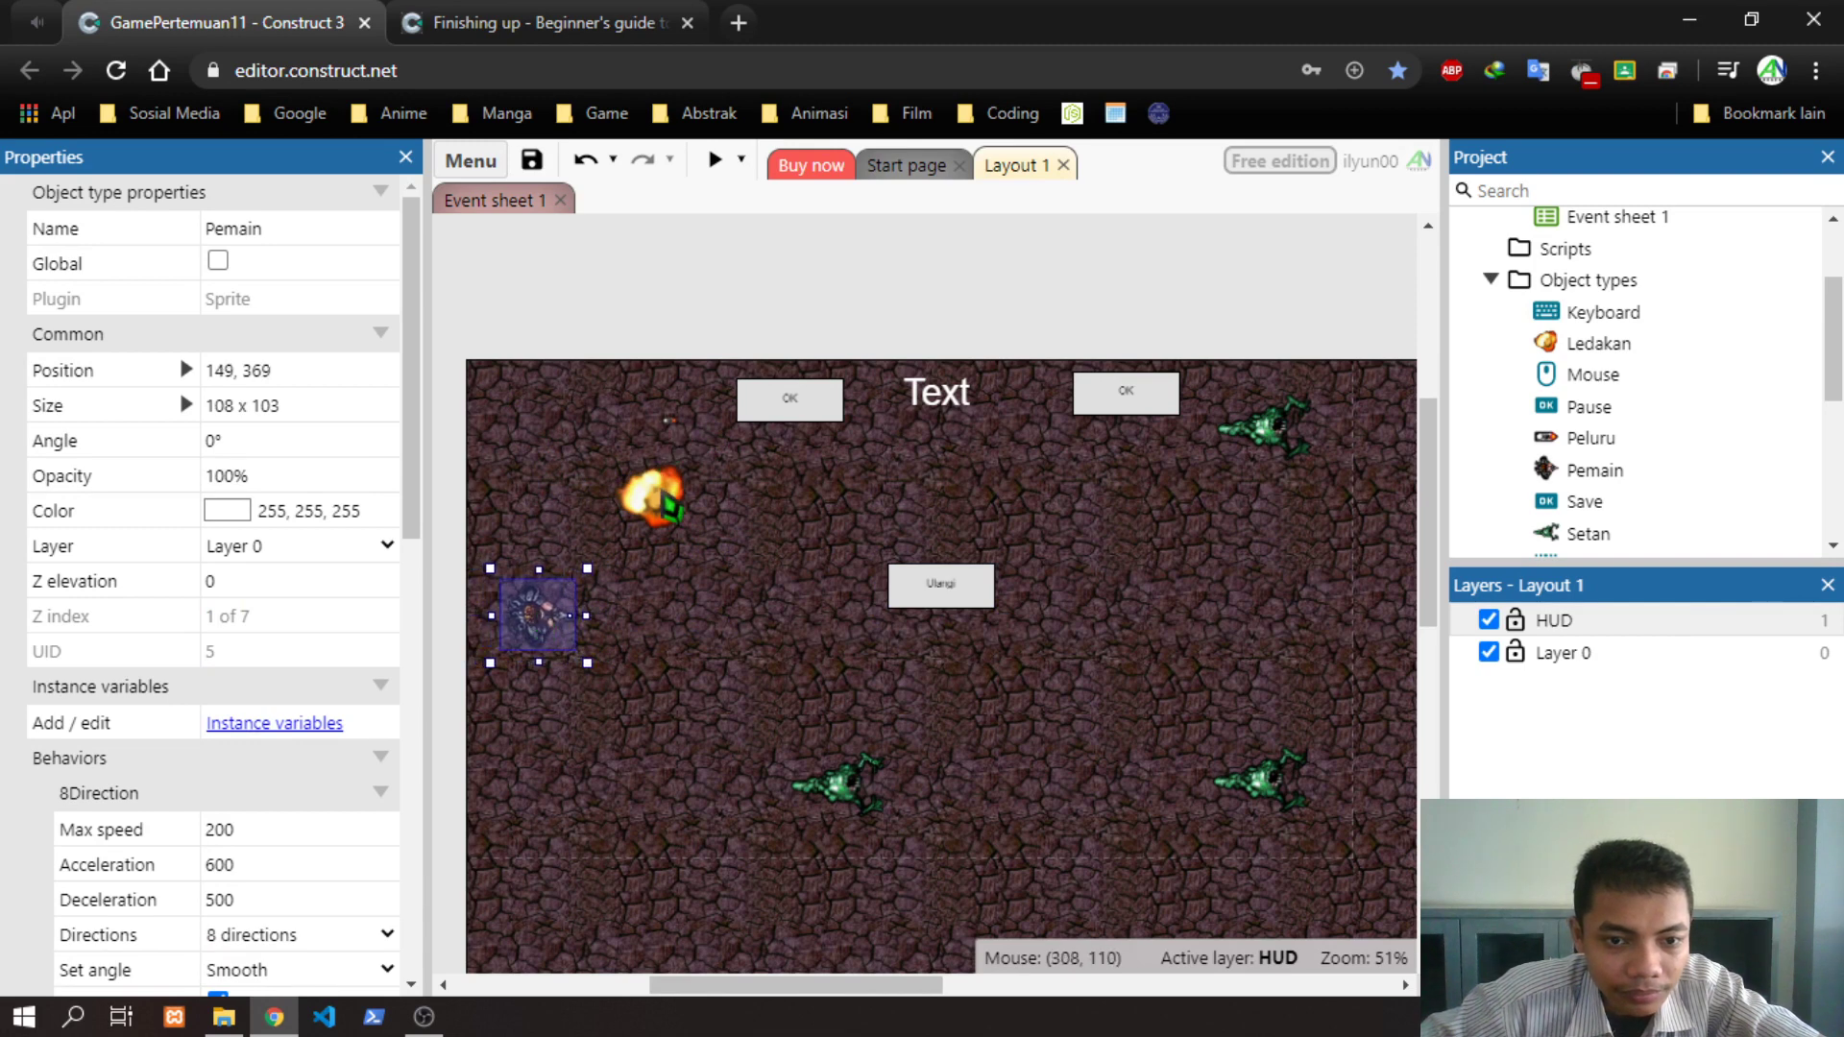
pyautogui.moveTo(684, 444); pyautogui.dragTo(637, 605)
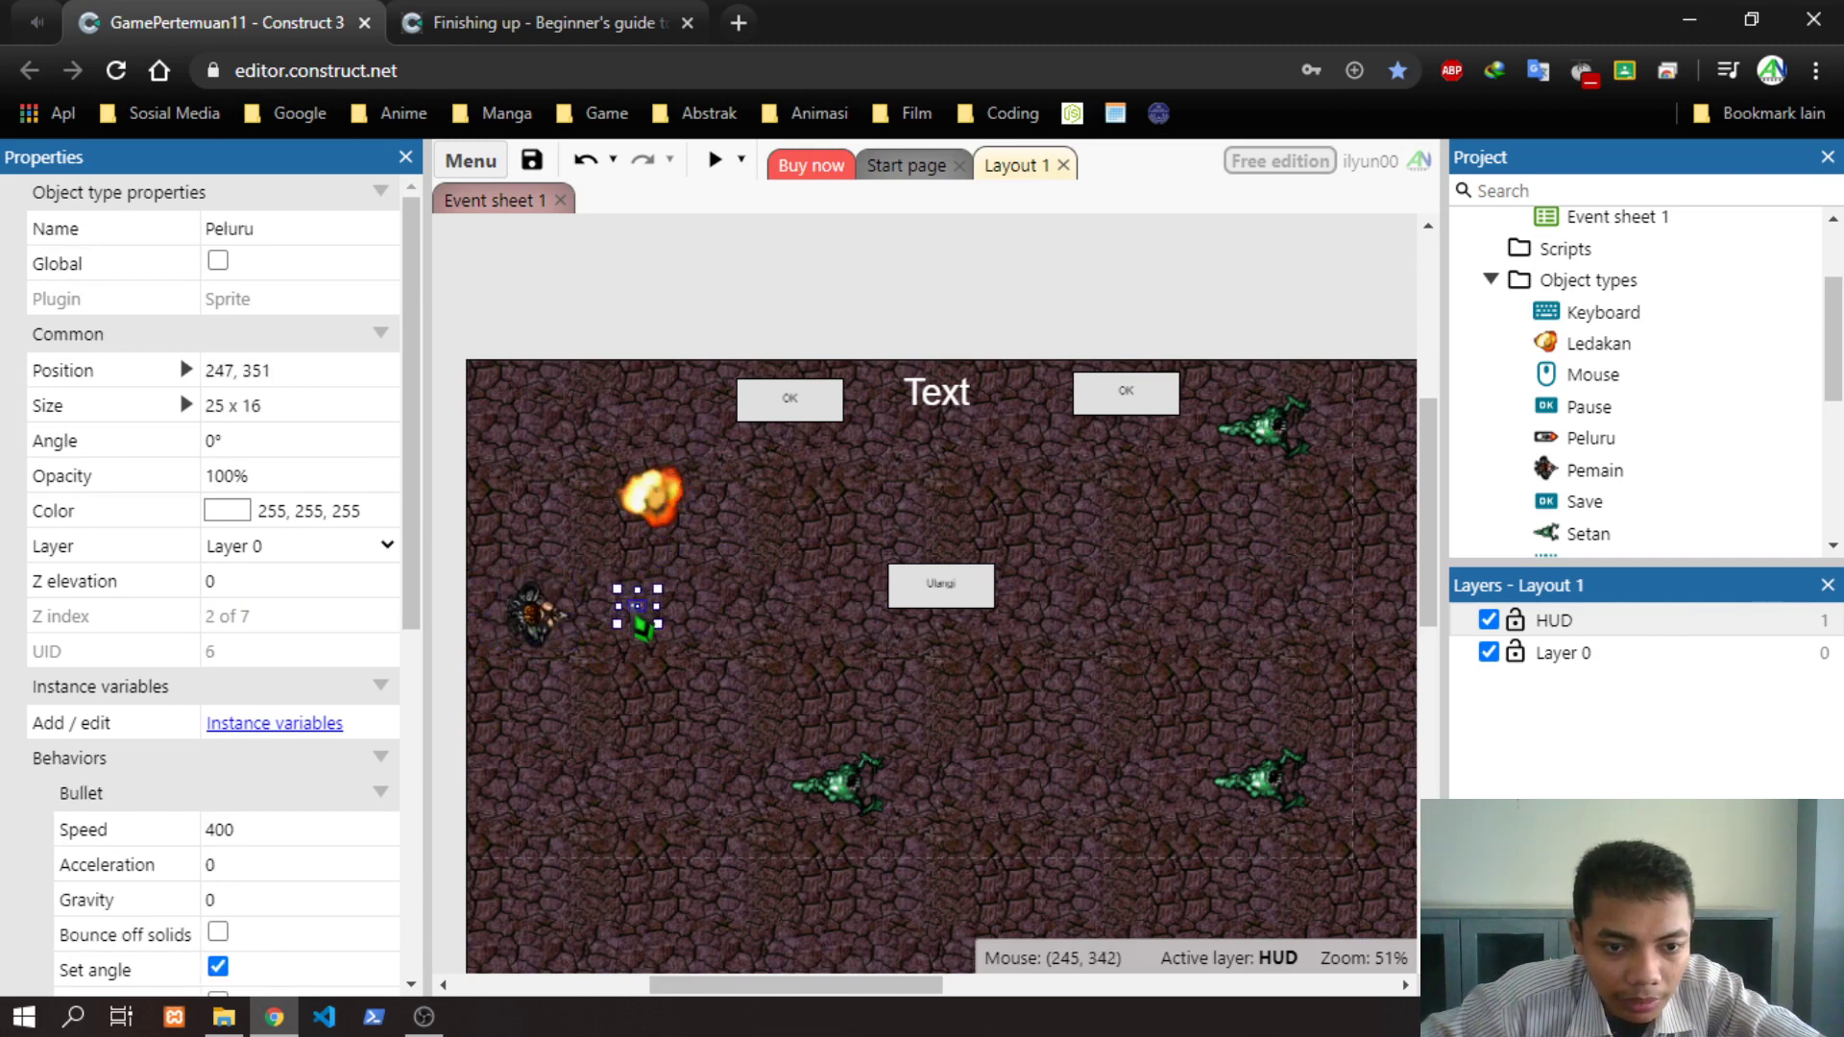
pyautogui.moveTo(653, 498); pyautogui.dragTo(720, 615)
# Line up the Save, Ulangi and Pause buttons and the Text object along the layout's top edge at about X 14, 177, 339 and 499
pyautogui.moveTo(780, 407); pyautogui.dragTo(518, 398)
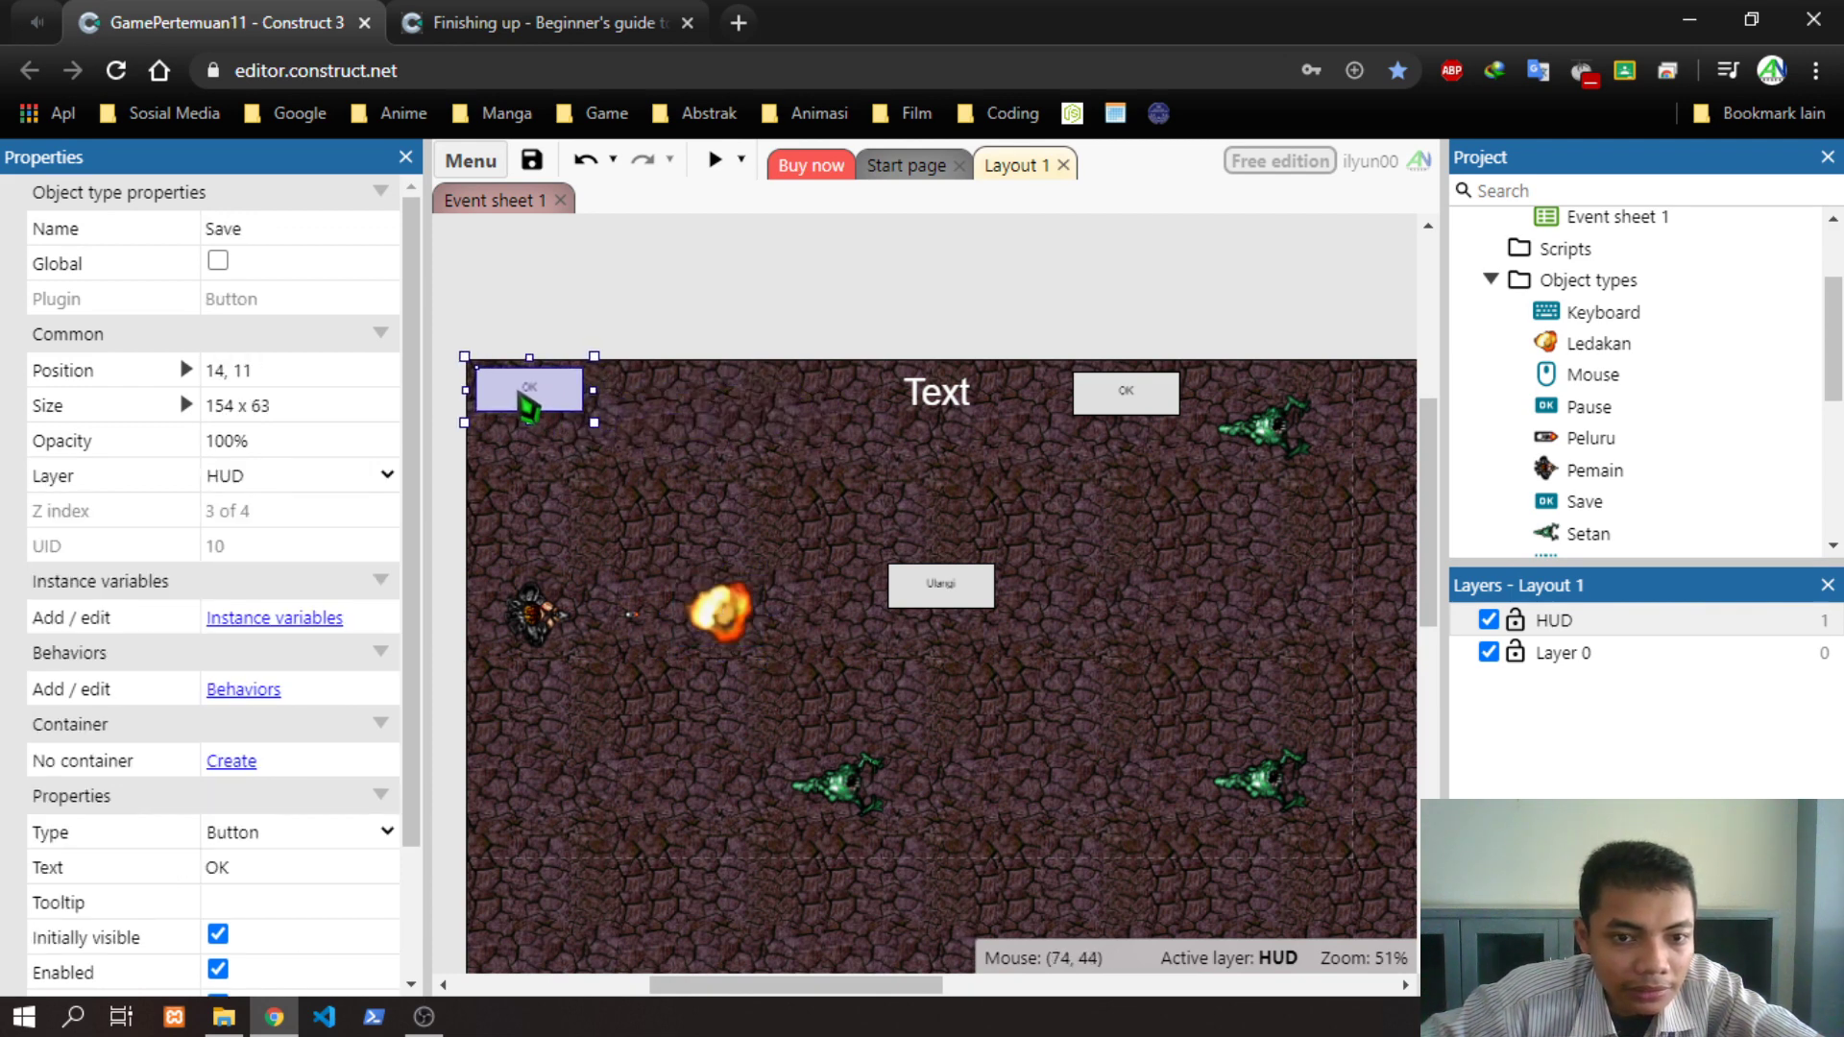
pyautogui.moveTo(937, 586); pyautogui.dragTo(637, 396)
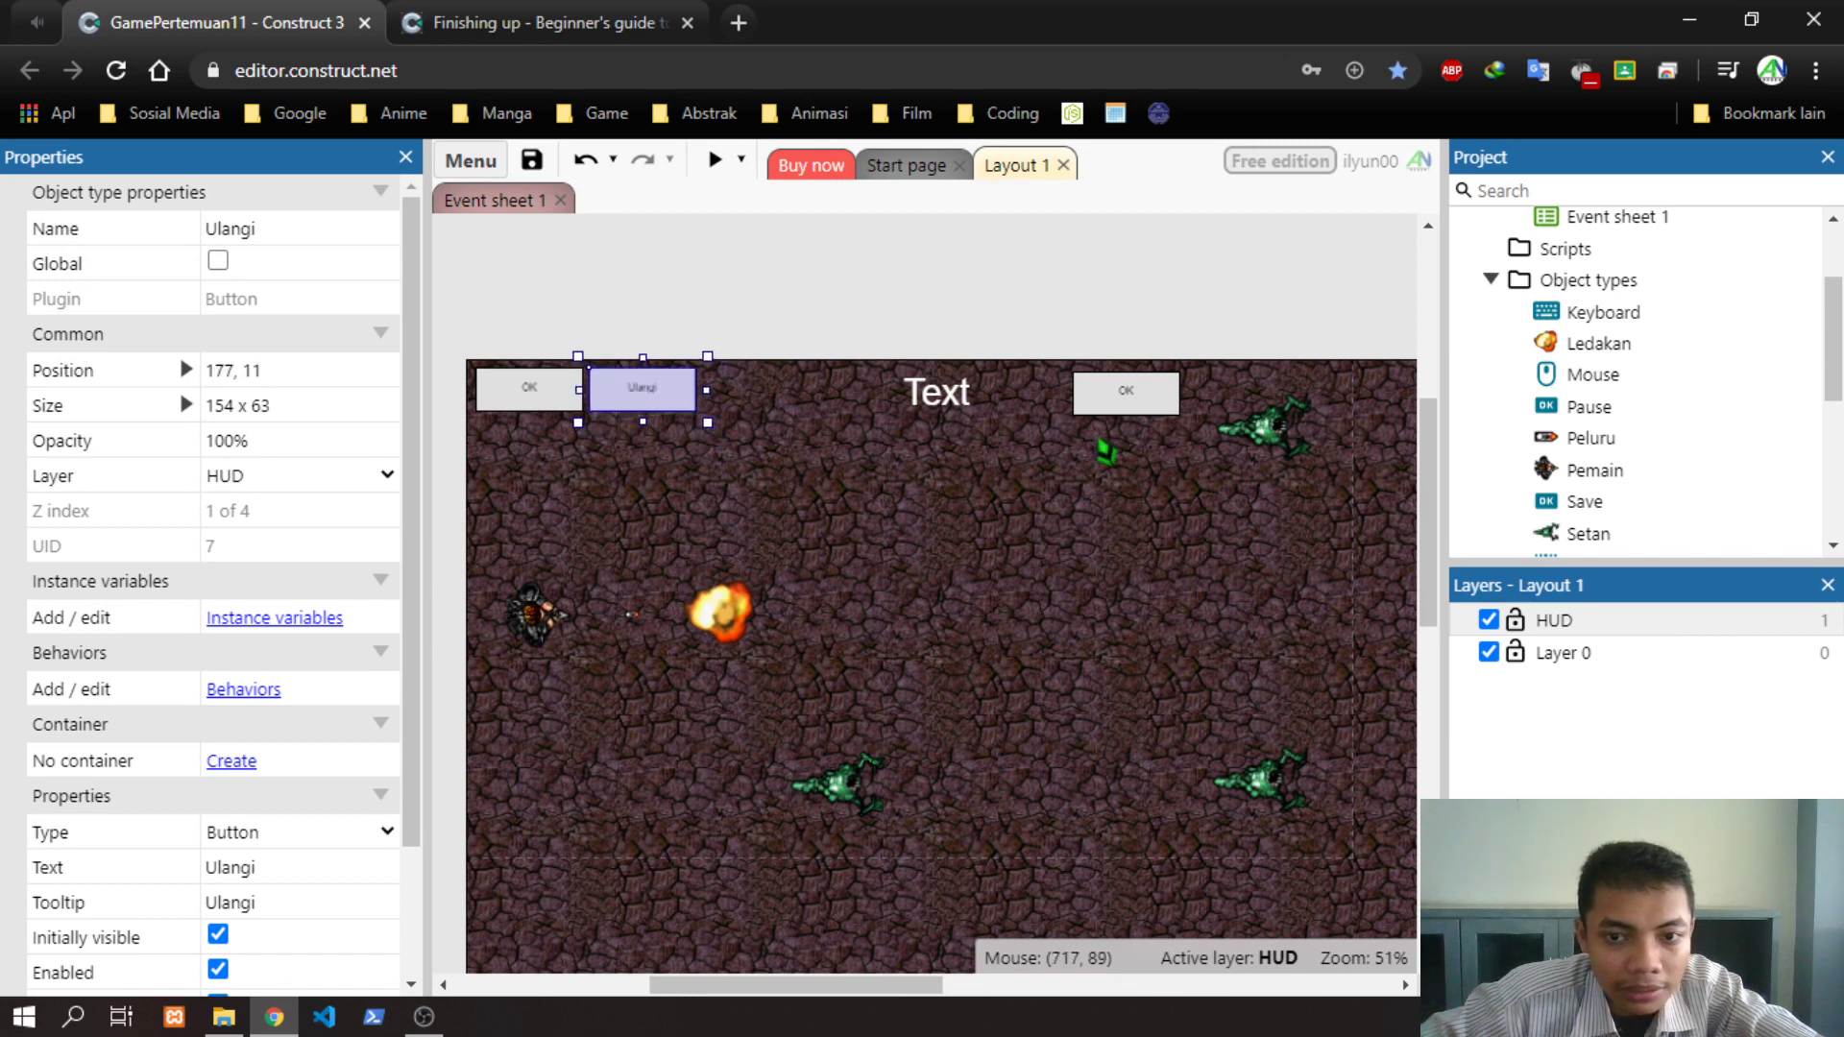
pyautogui.moveTo(1095, 389); pyautogui.dragTo(723, 387)
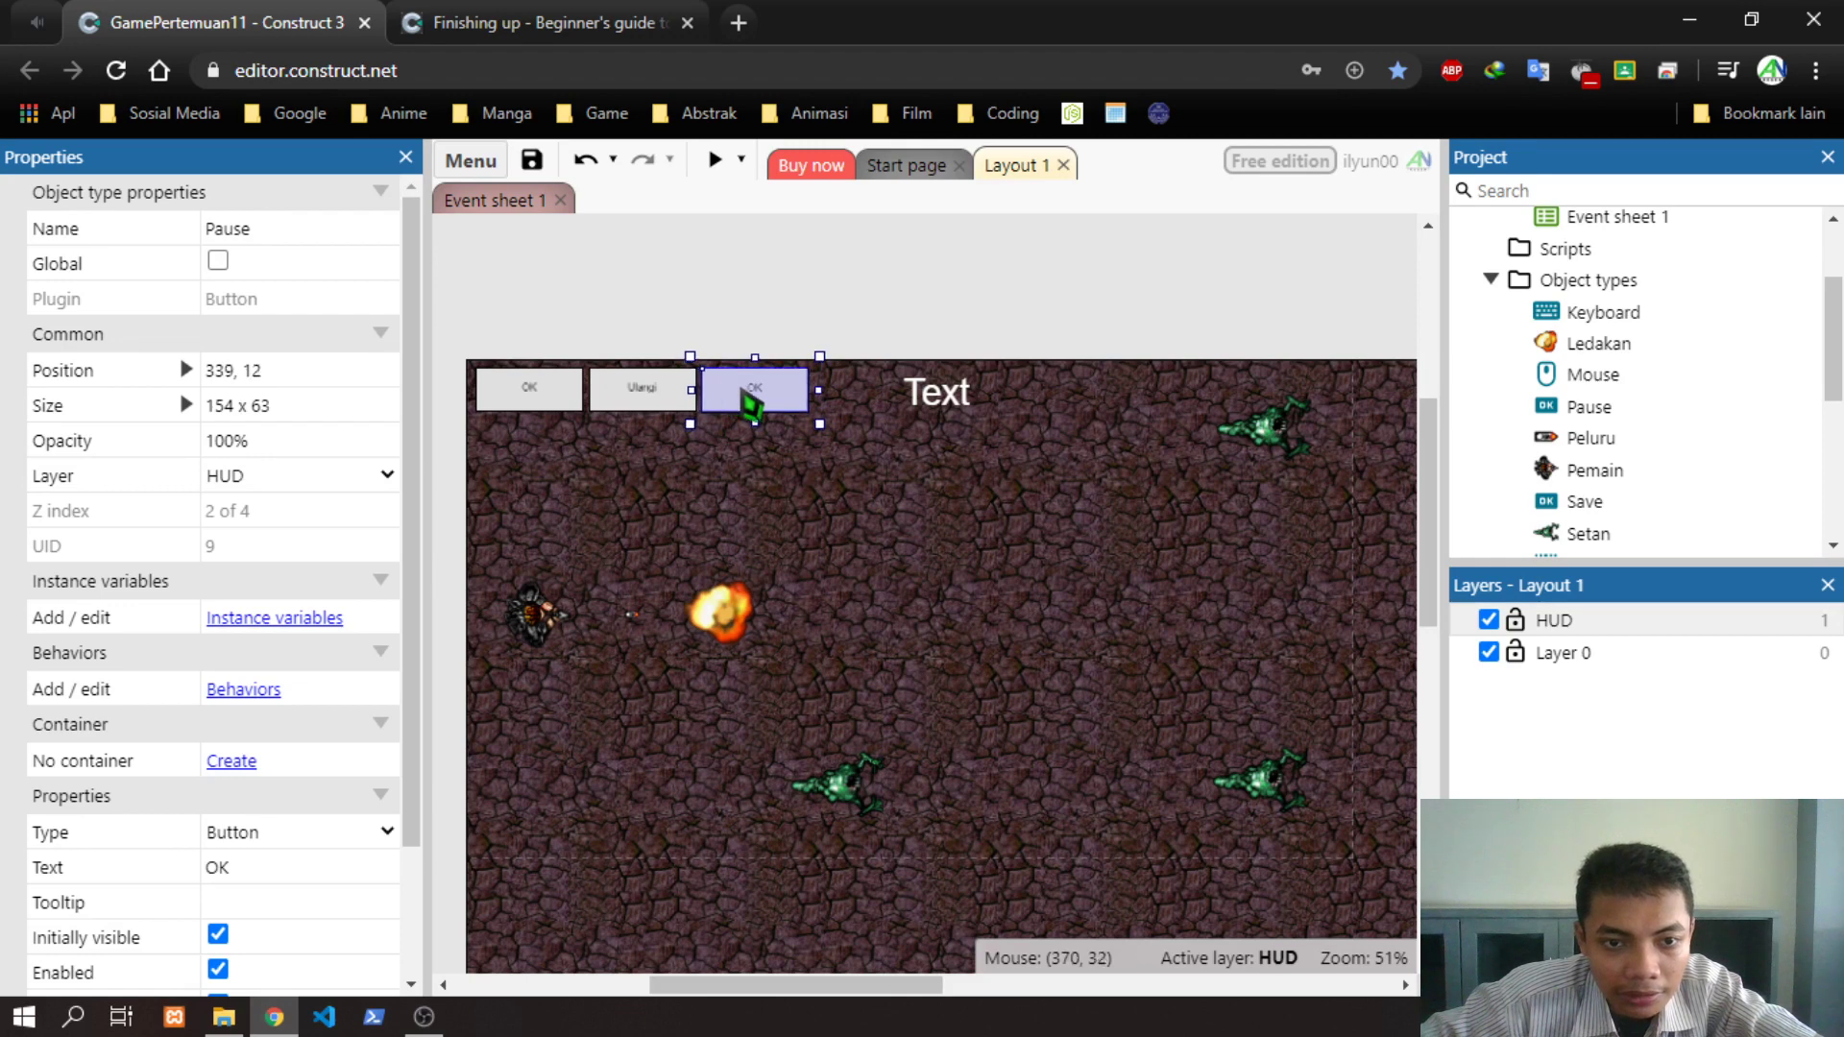
pyautogui.moveTo(931, 404); pyautogui.dragTo(947, 421)
pyautogui.moveTo(978, 408); pyautogui.dragTo(986, 396)
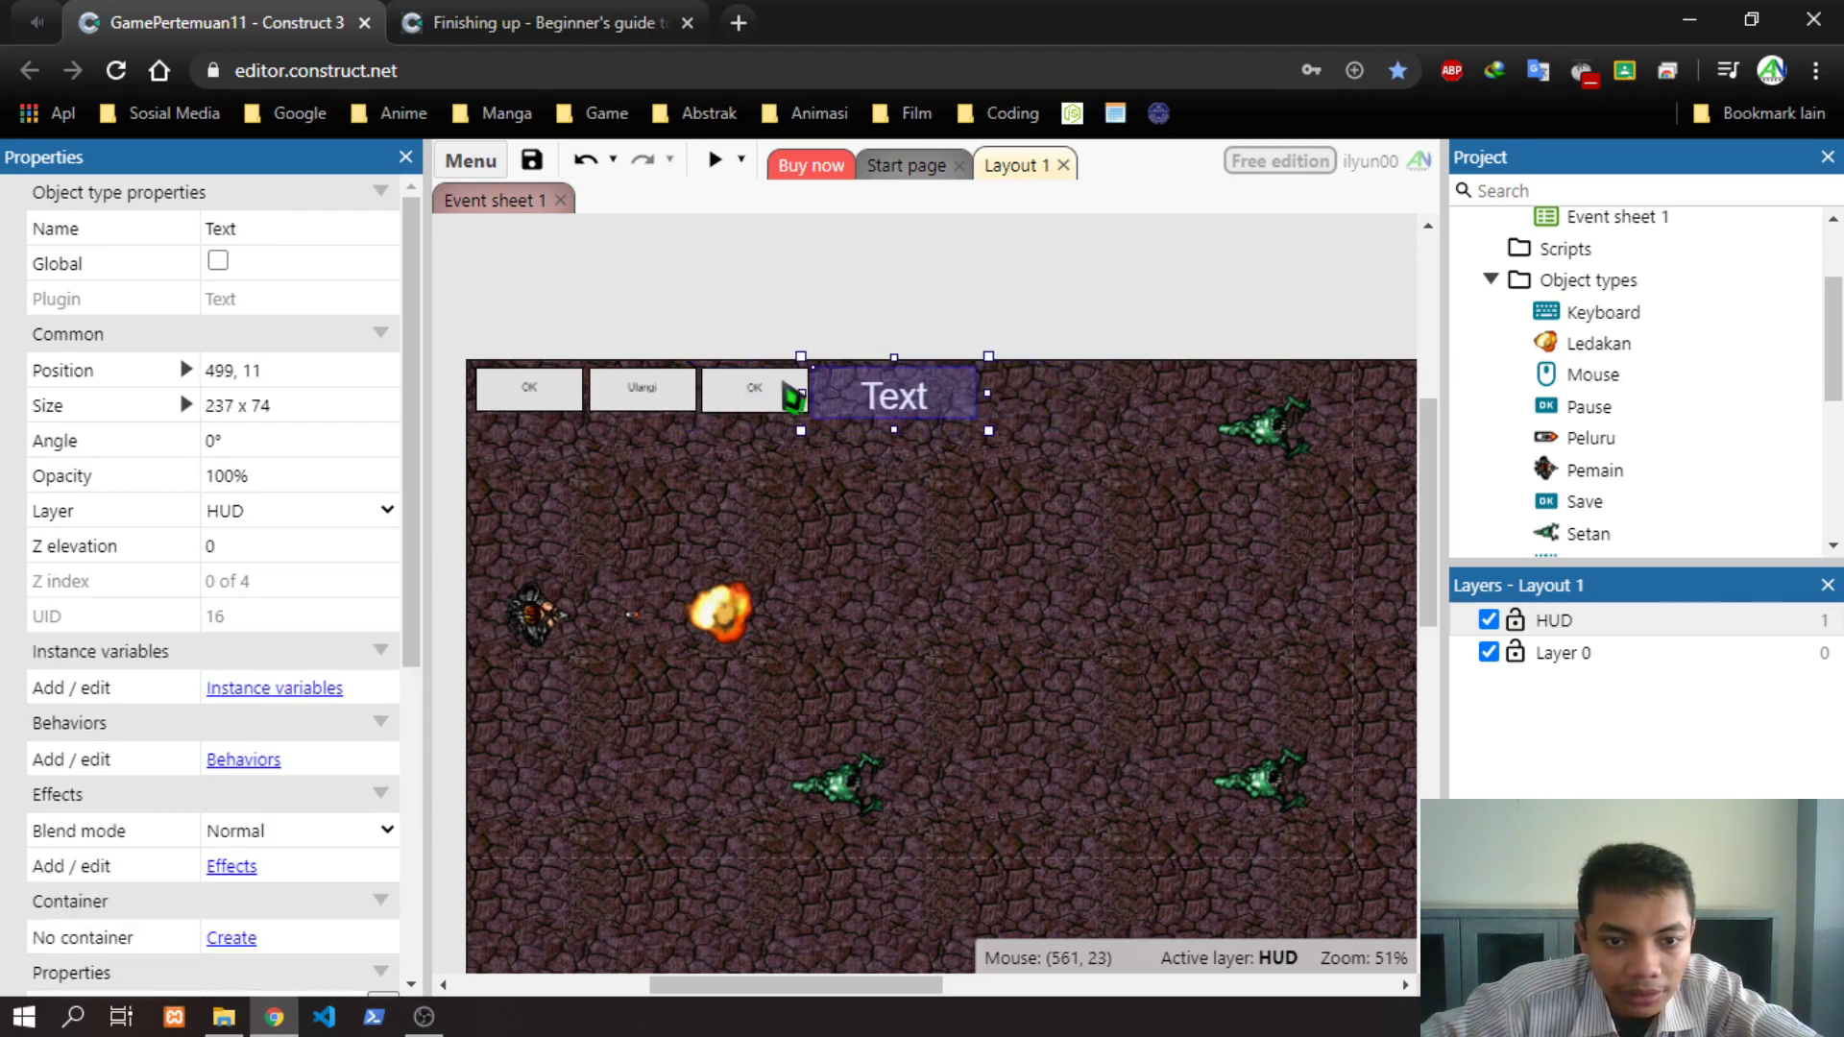
# Set the Text object's size to 154 x 63, copied from the Pause button
pyautogui.click(737, 391)
pyautogui.click(291, 407)
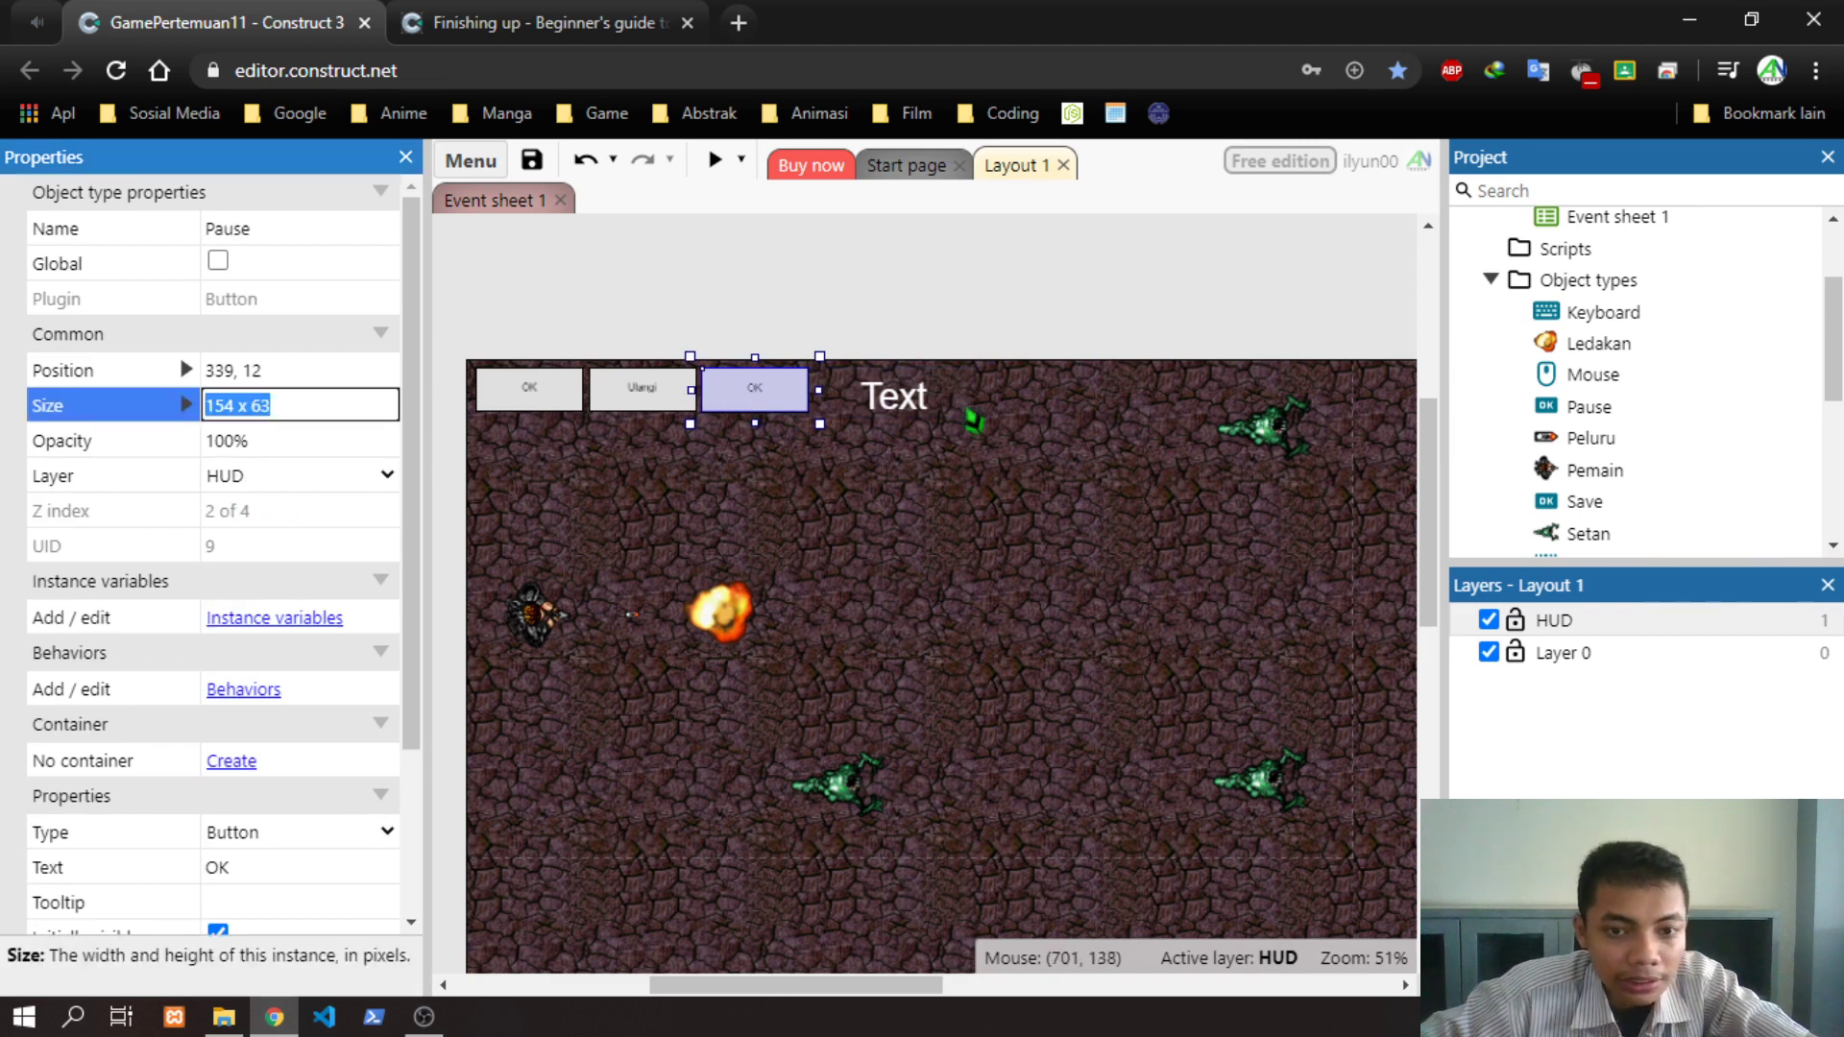
pyautogui.click(896, 423)
pyautogui.click(341, 418)
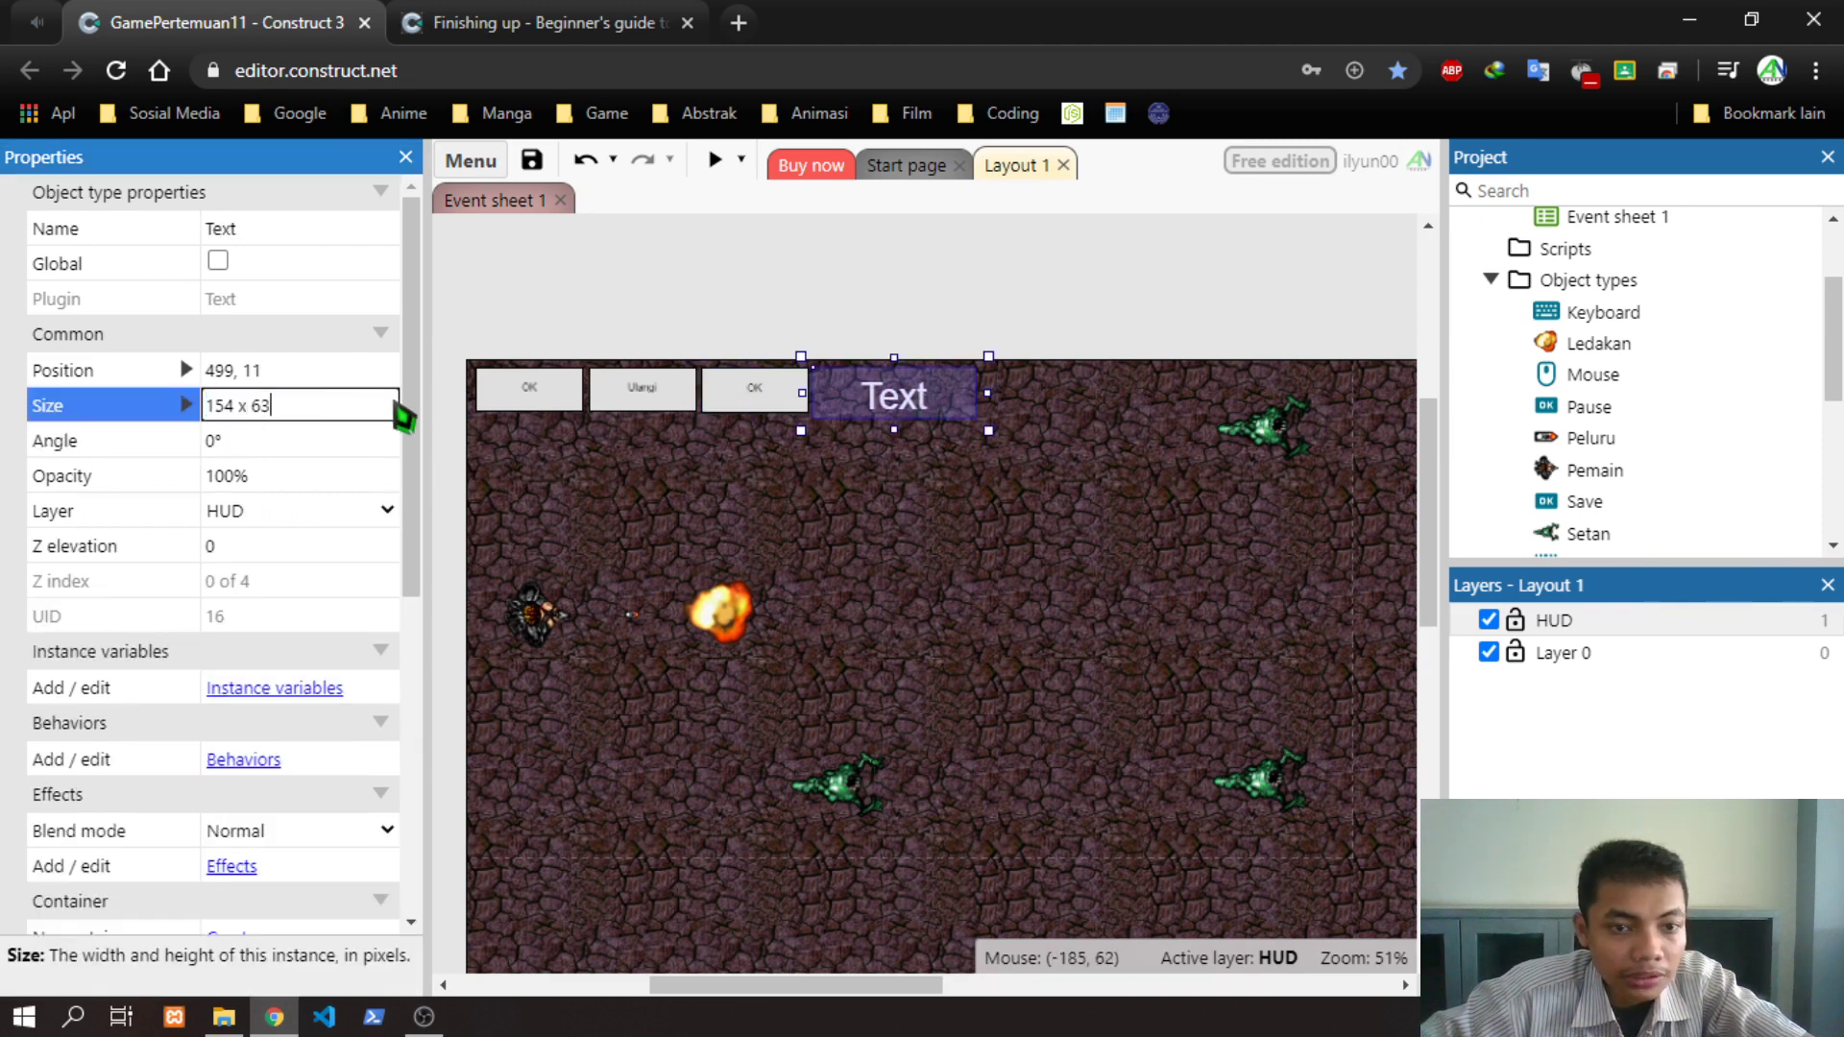
pyautogui.press('Tab')
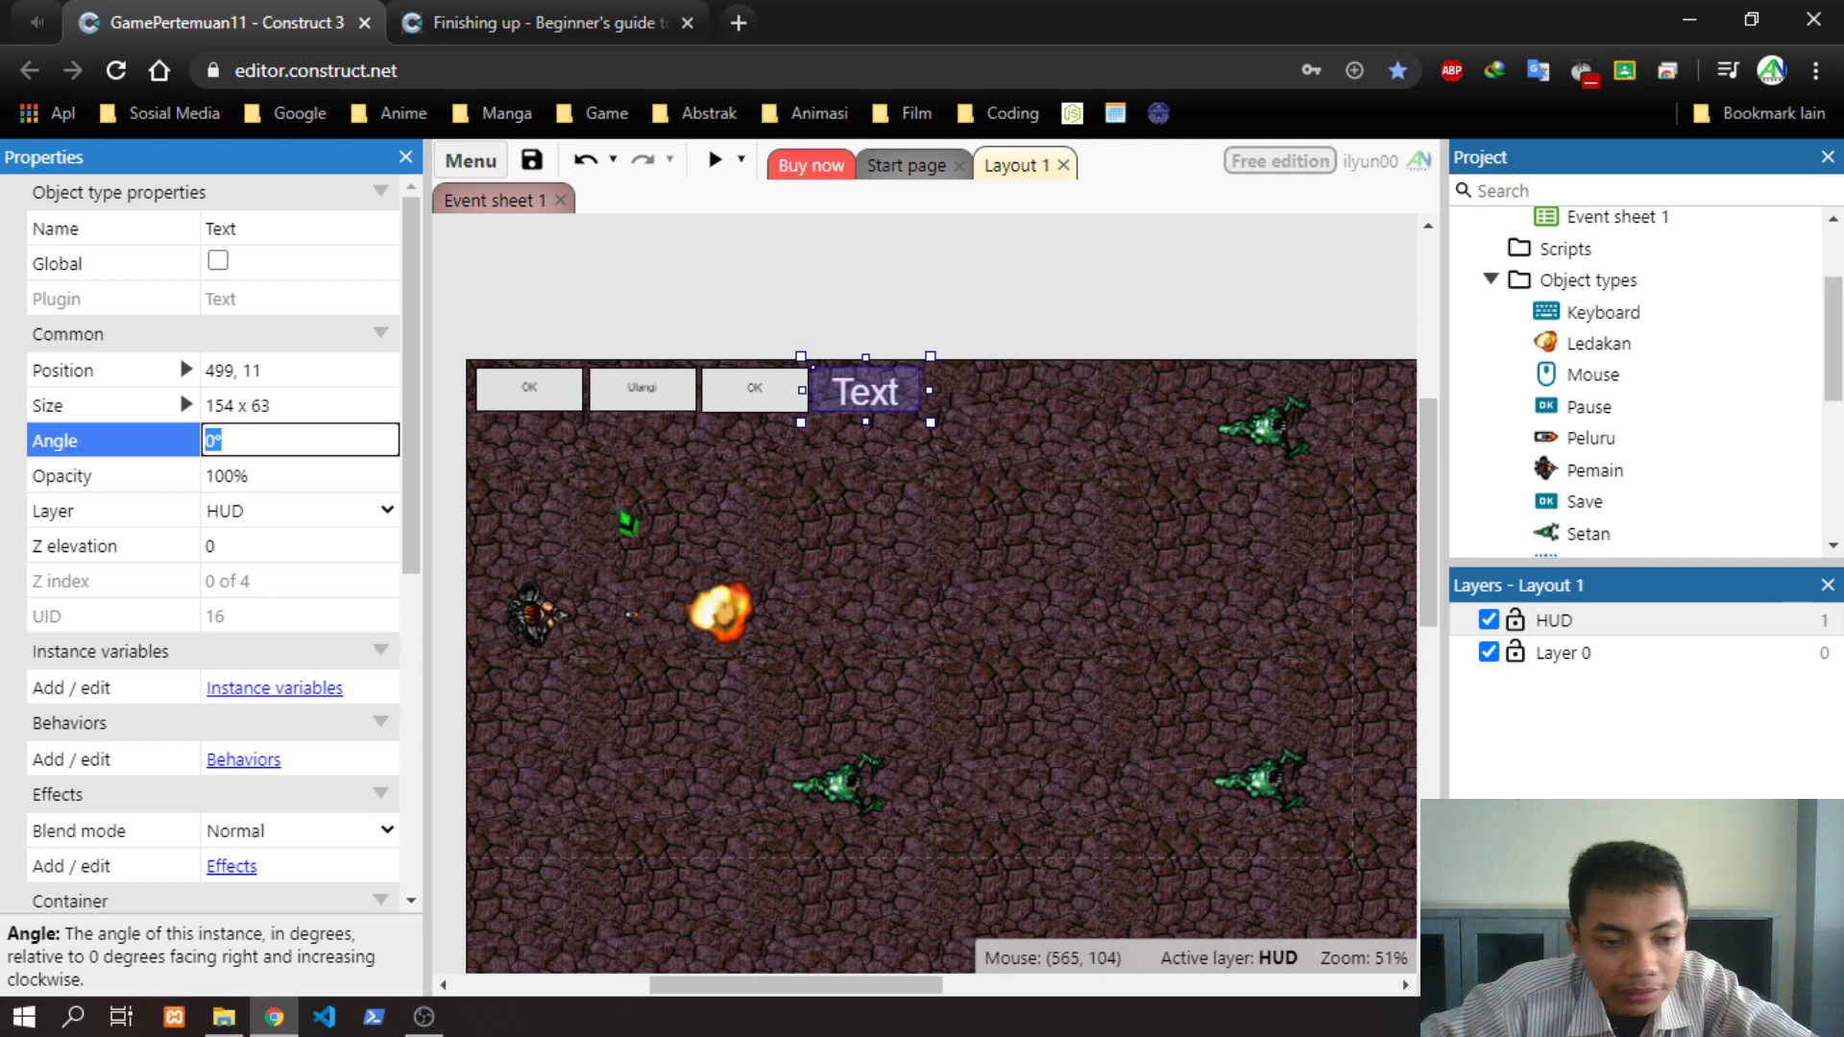
# Set the Text object's font size to 36
pyautogui.scroll(-6, 245, 768)
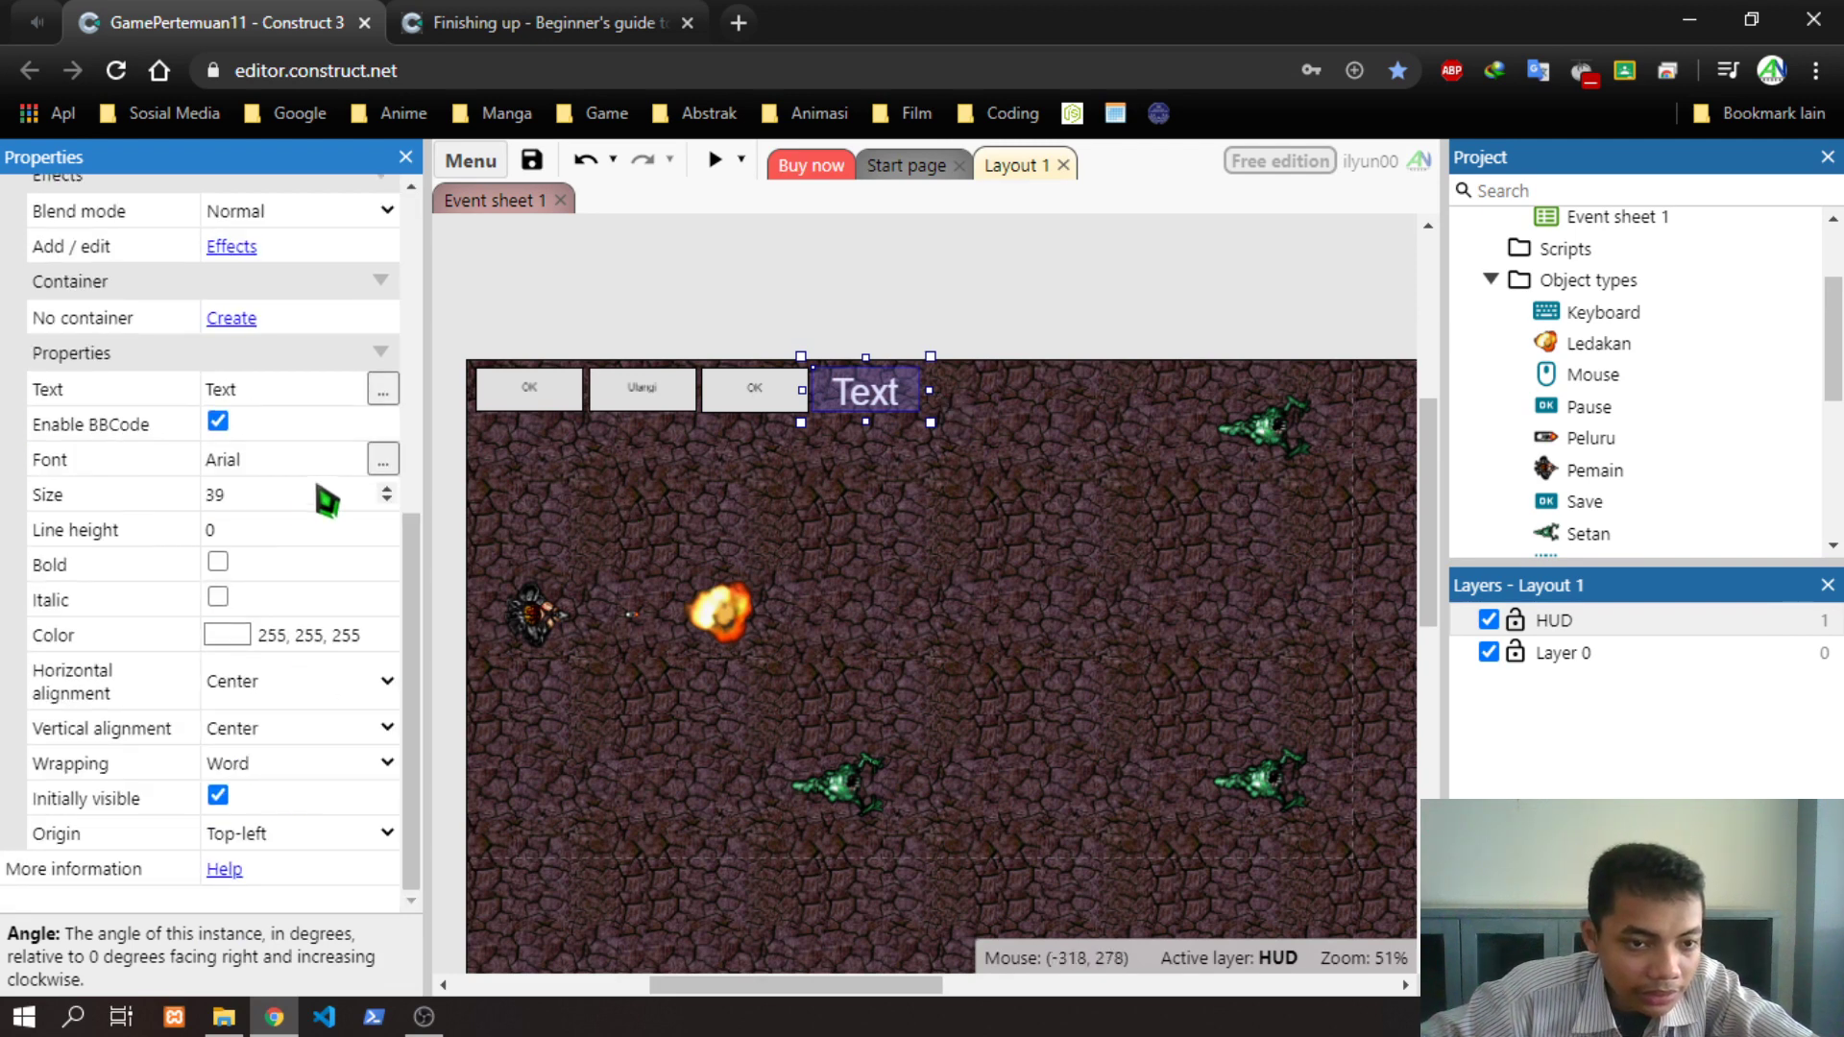
pyautogui.click(384, 492)
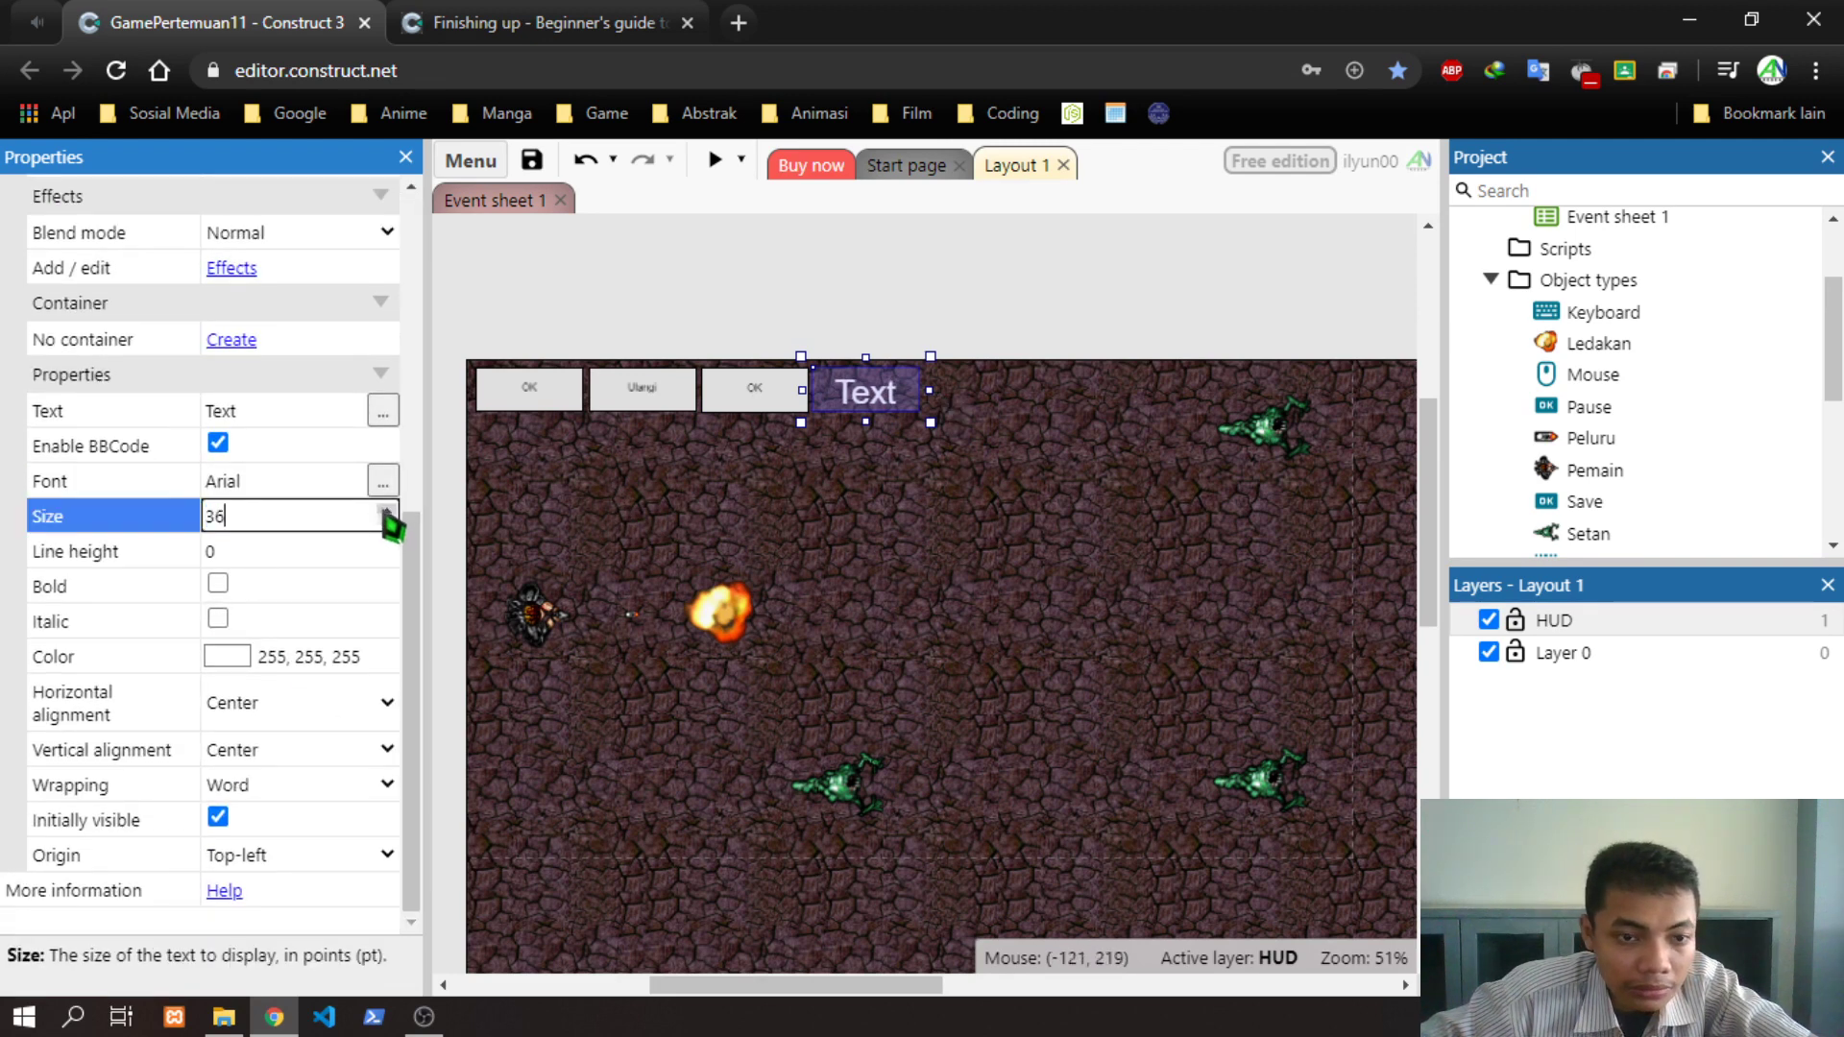
pyautogui.click(899, 504)
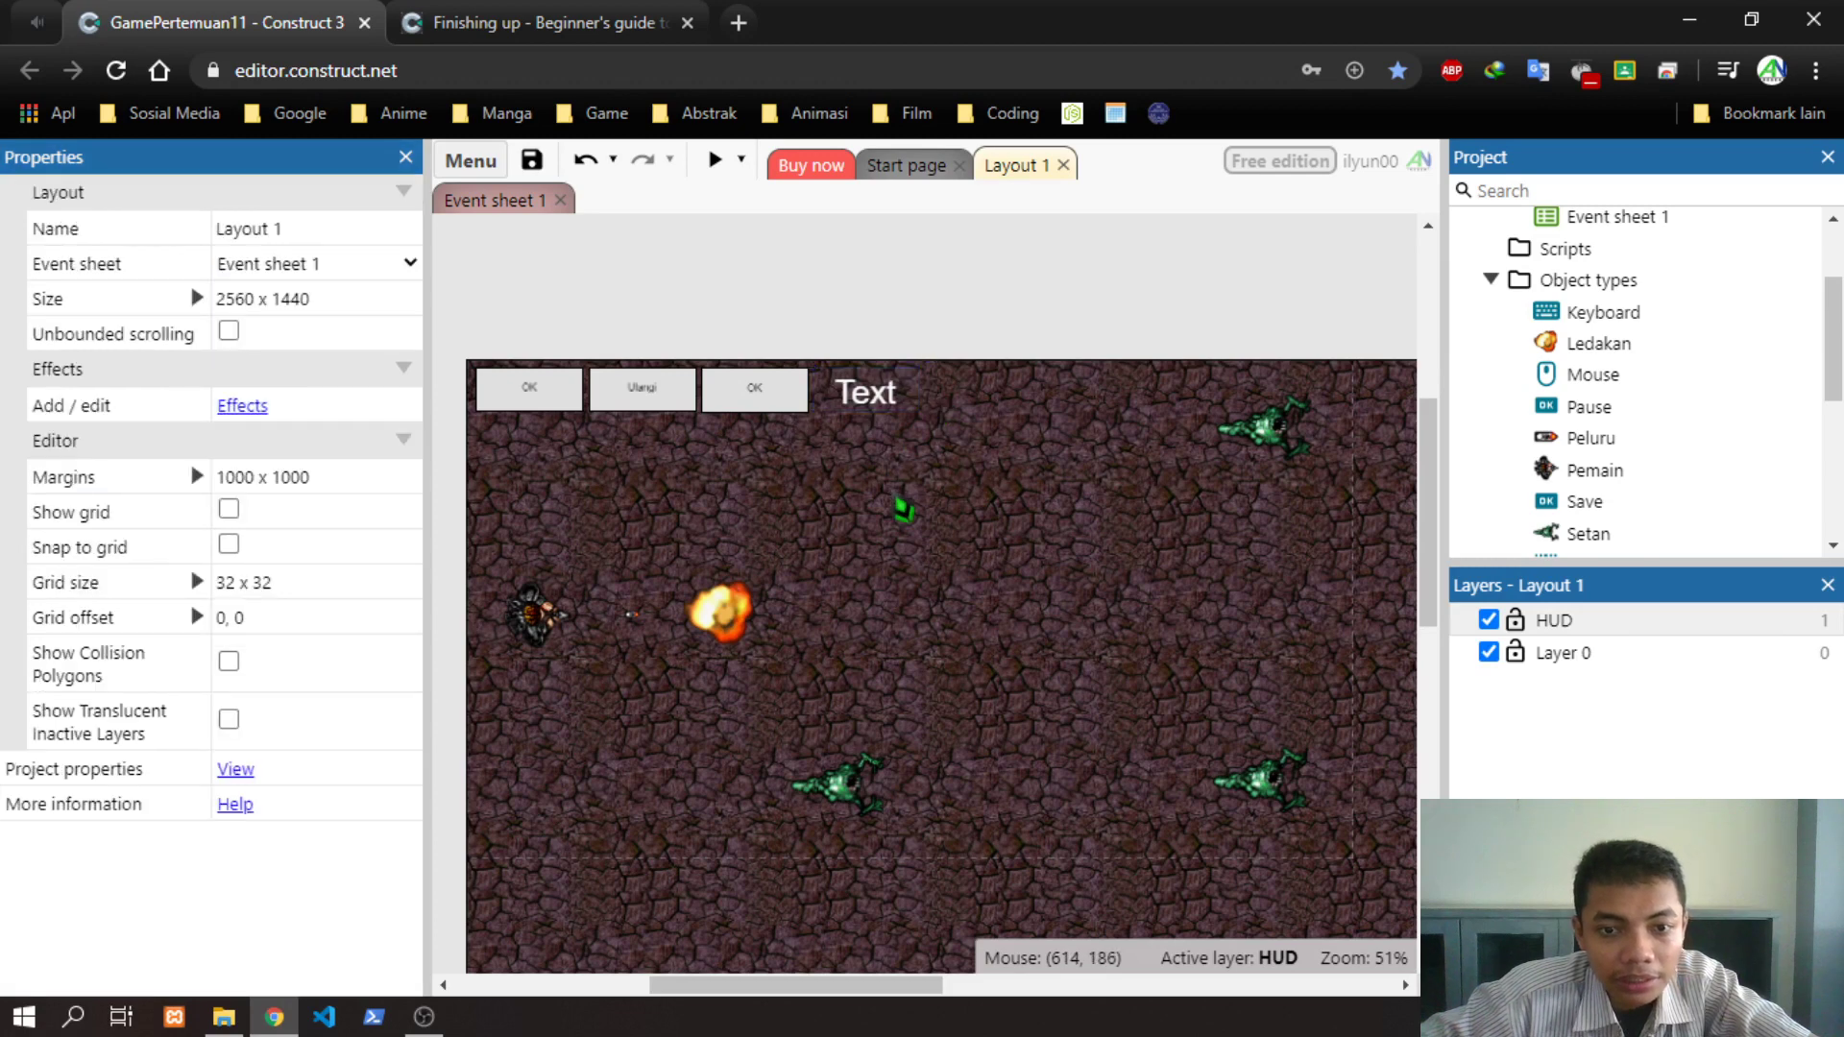
# Widen the Text object in the layout to about 181 x 63
pyautogui.click(876, 394)
pyautogui.click(1046, 346)
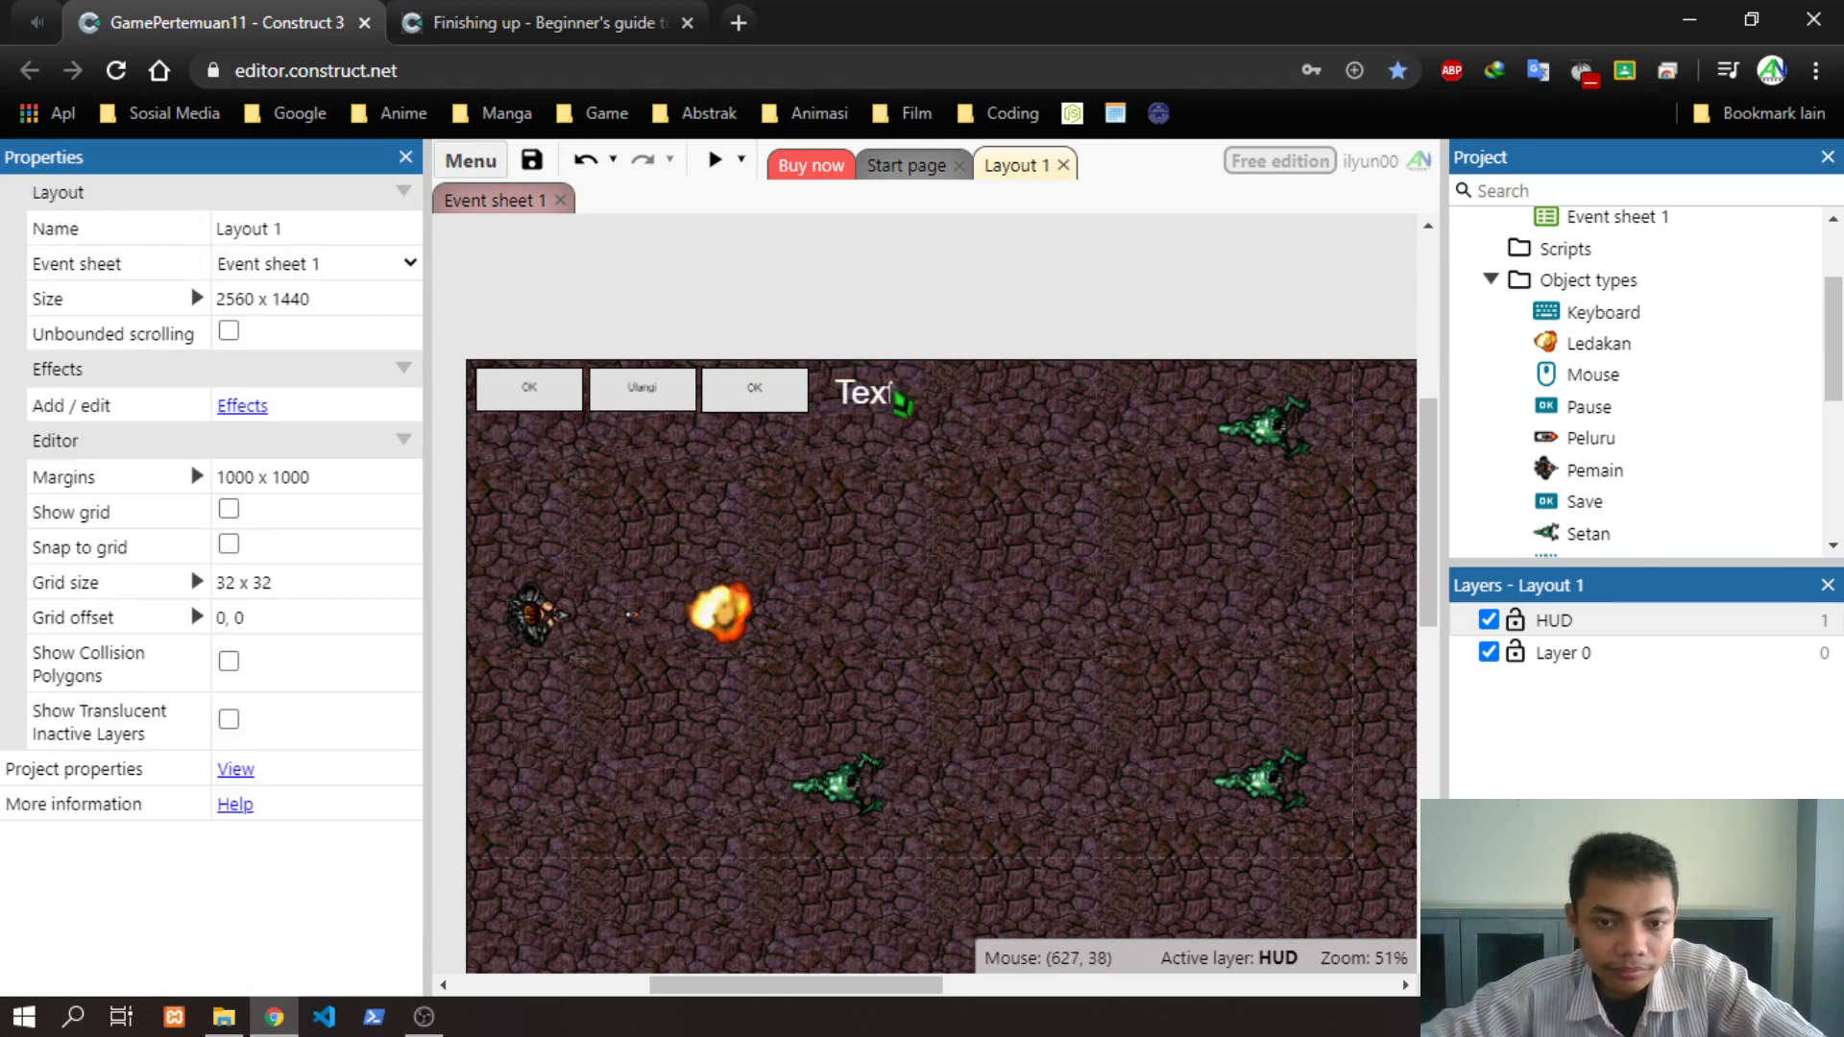
pyautogui.click(879, 402)
pyautogui.moveTo(937, 407); pyautogui.dragTo(956, 397)
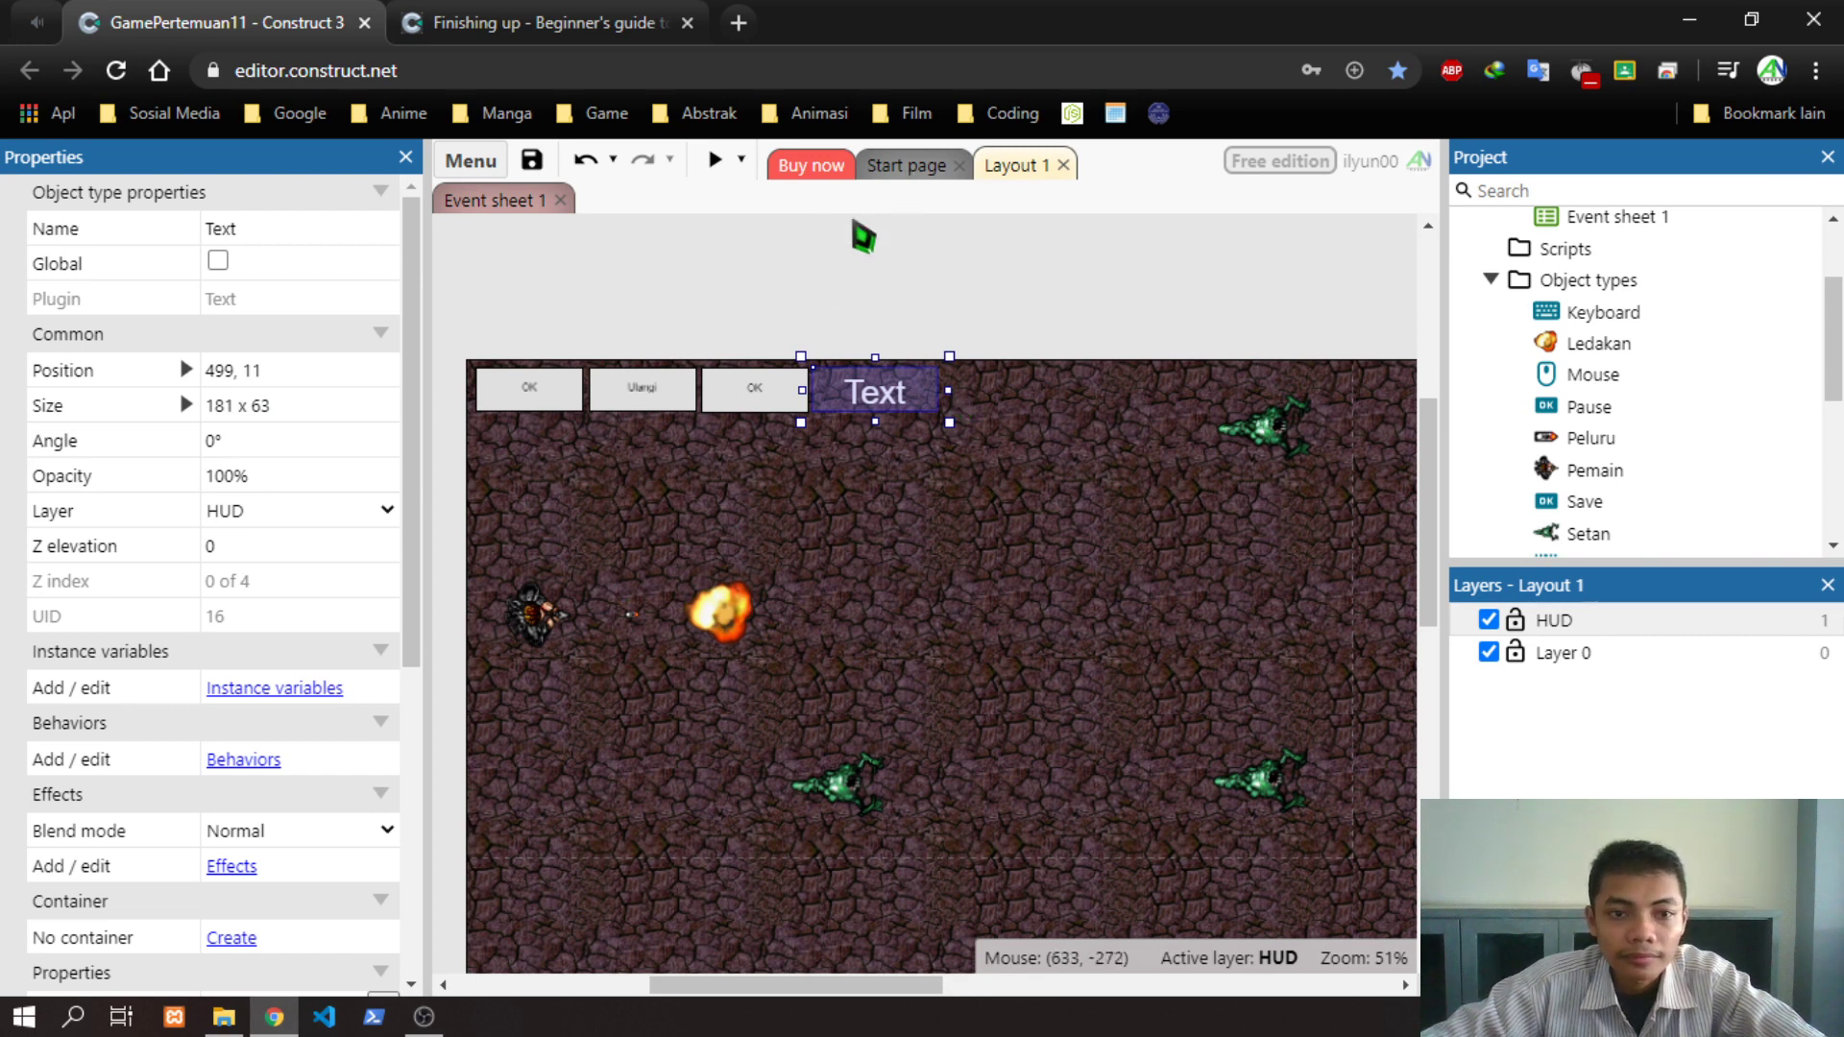
# Set the Text object's horizontal alignment to Left, leaving its vertical alignment at Center
pyautogui.scroll(-5, 144, 759)
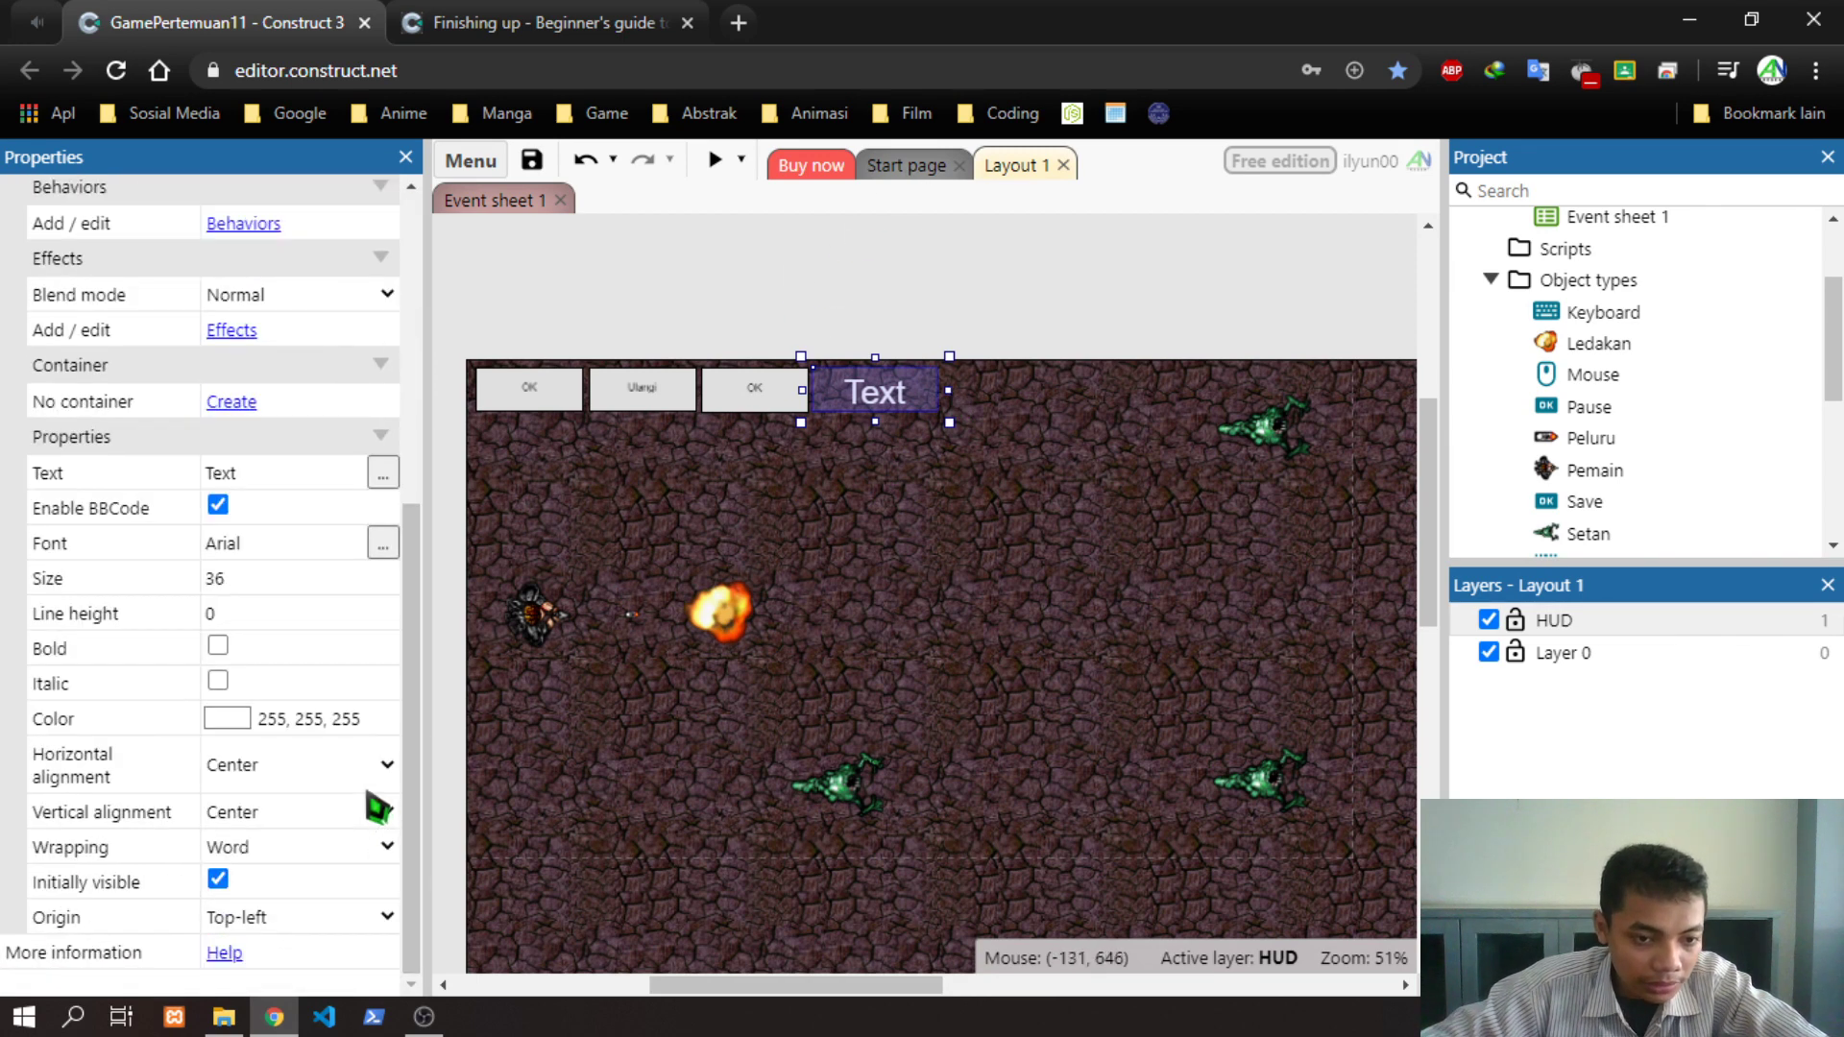
pyautogui.click(352, 768)
pyautogui.click(357, 780)
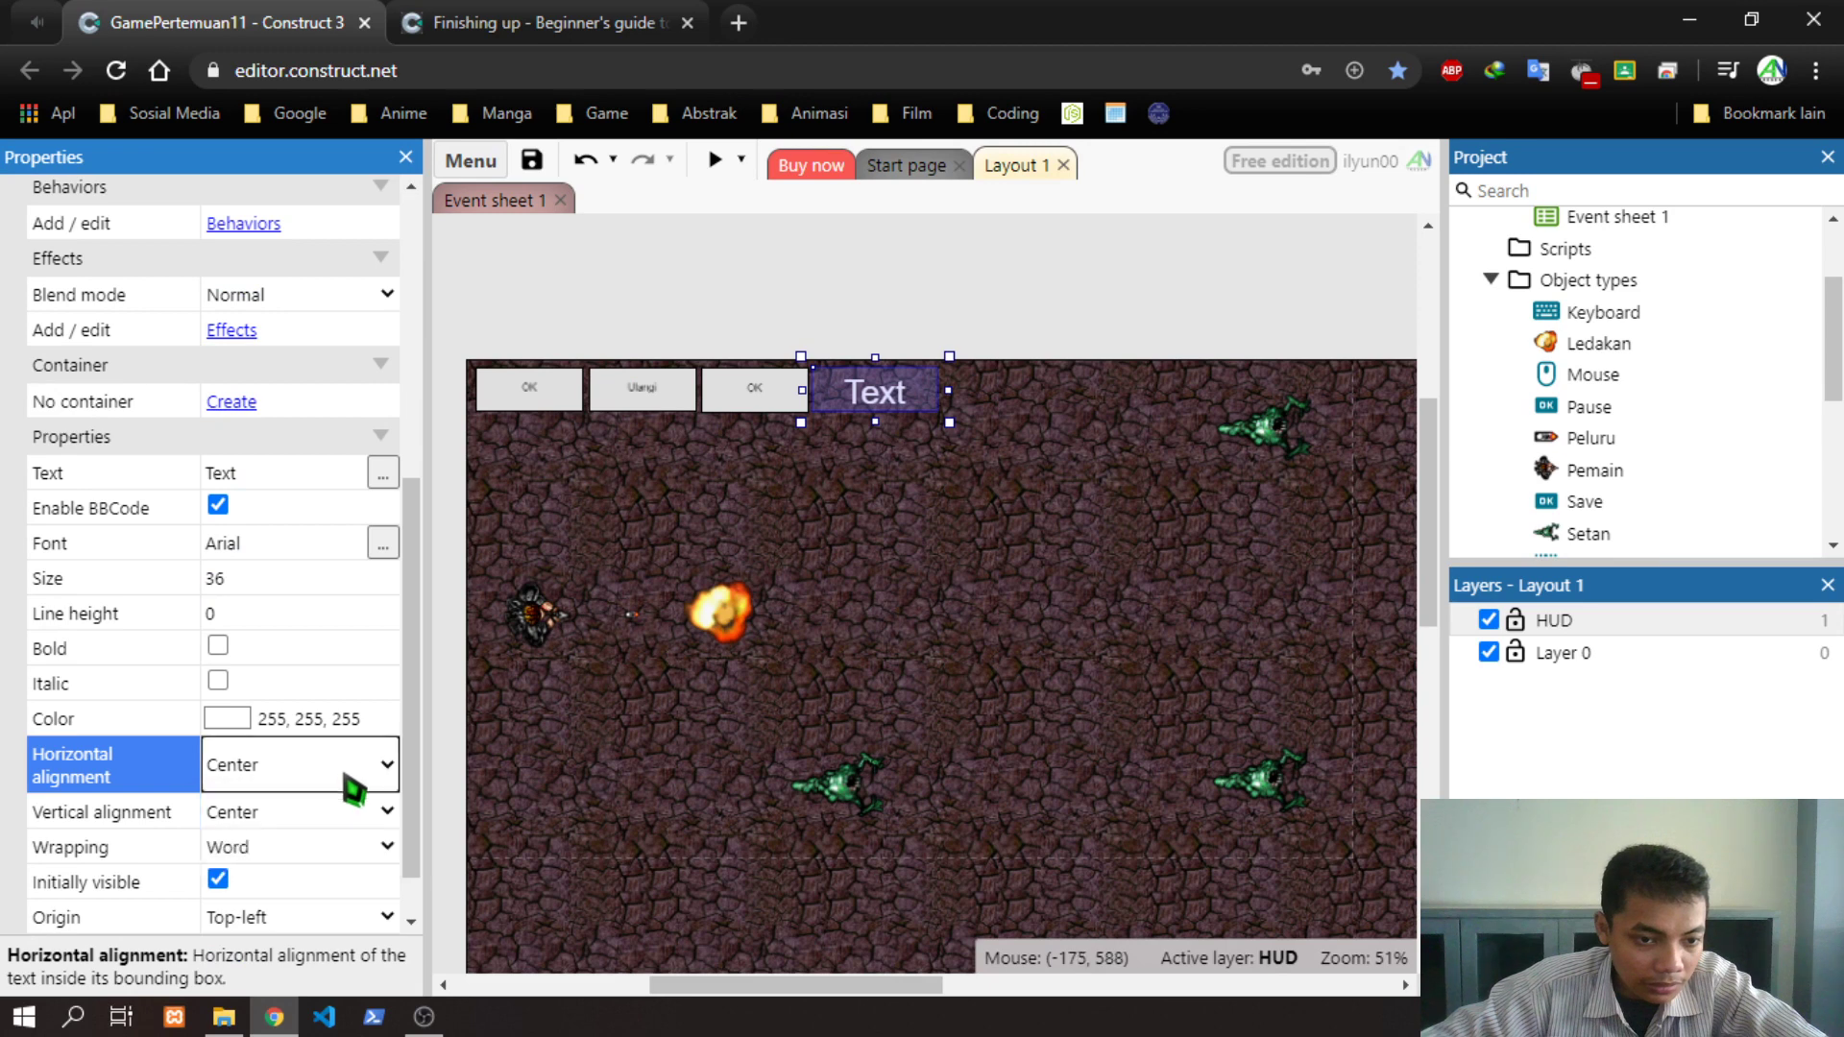
pyautogui.click(325, 812)
pyautogui.click(327, 790)
pyautogui.click(327, 788)
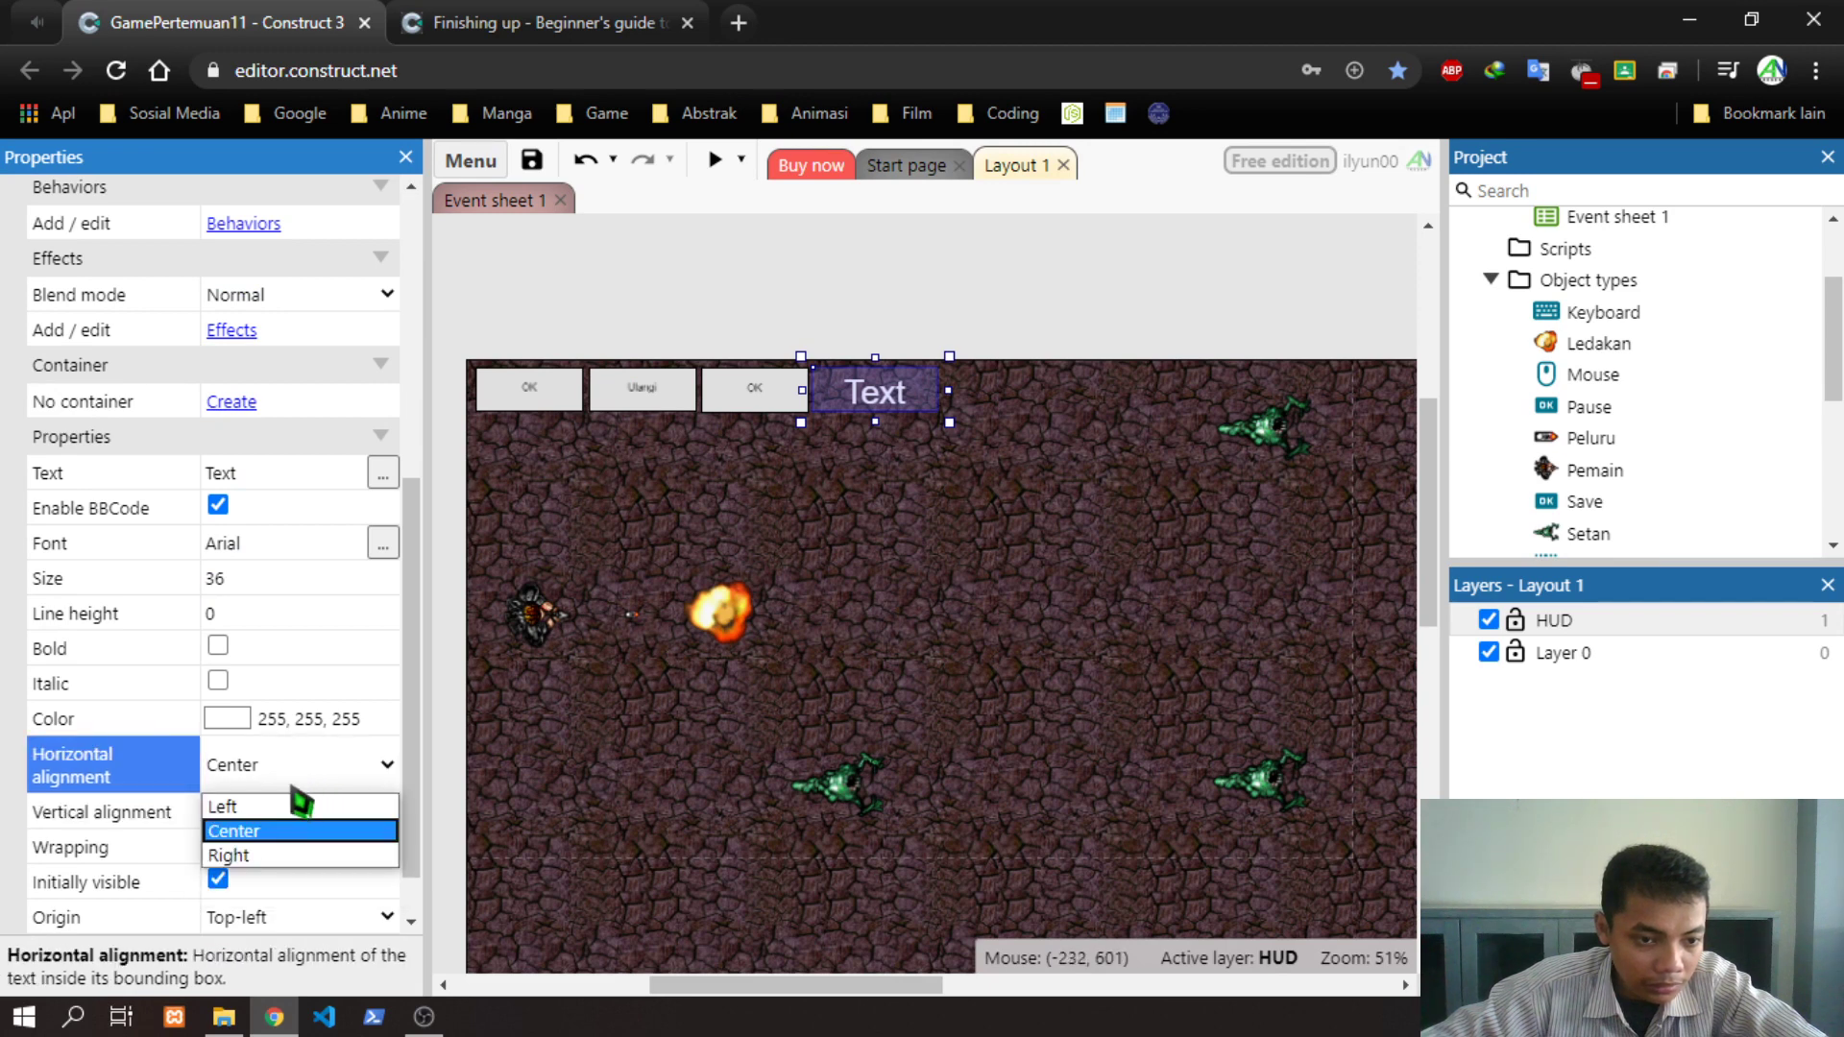
pyautogui.click(168, 818)
pyautogui.click(230, 812)
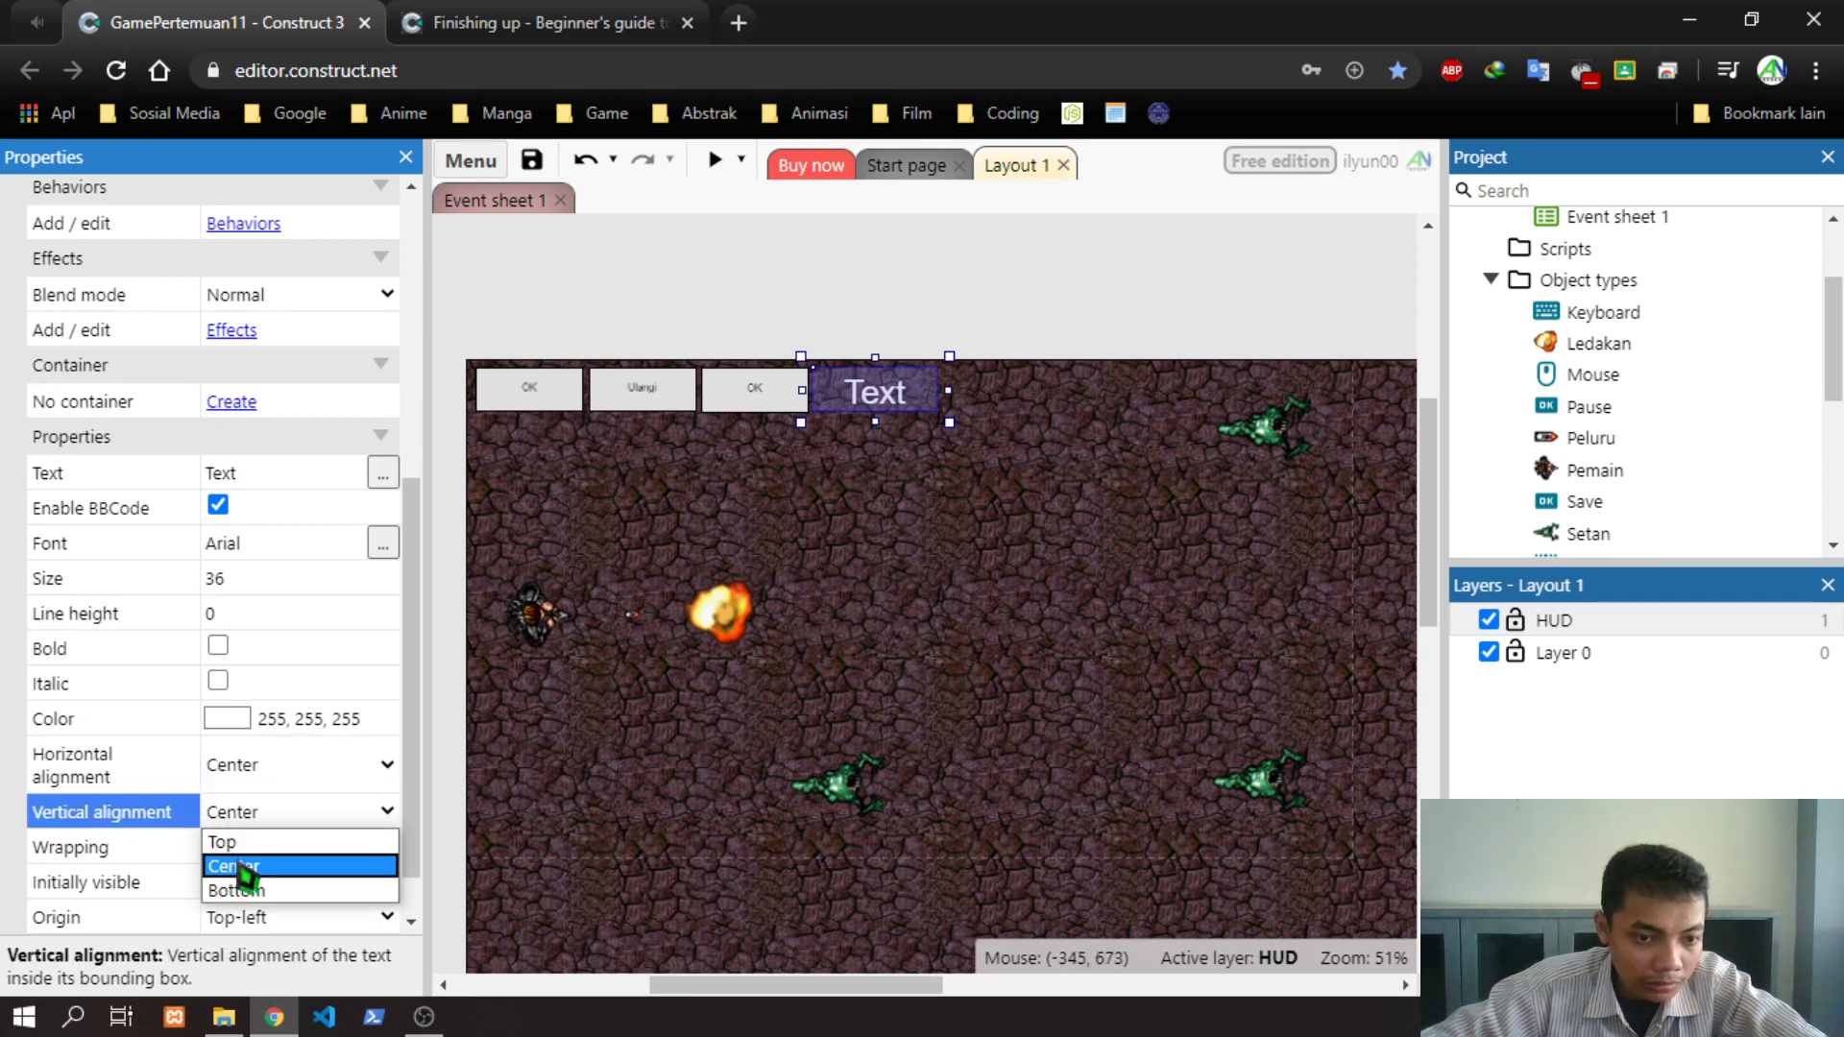
pyautogui.click(256, 774)
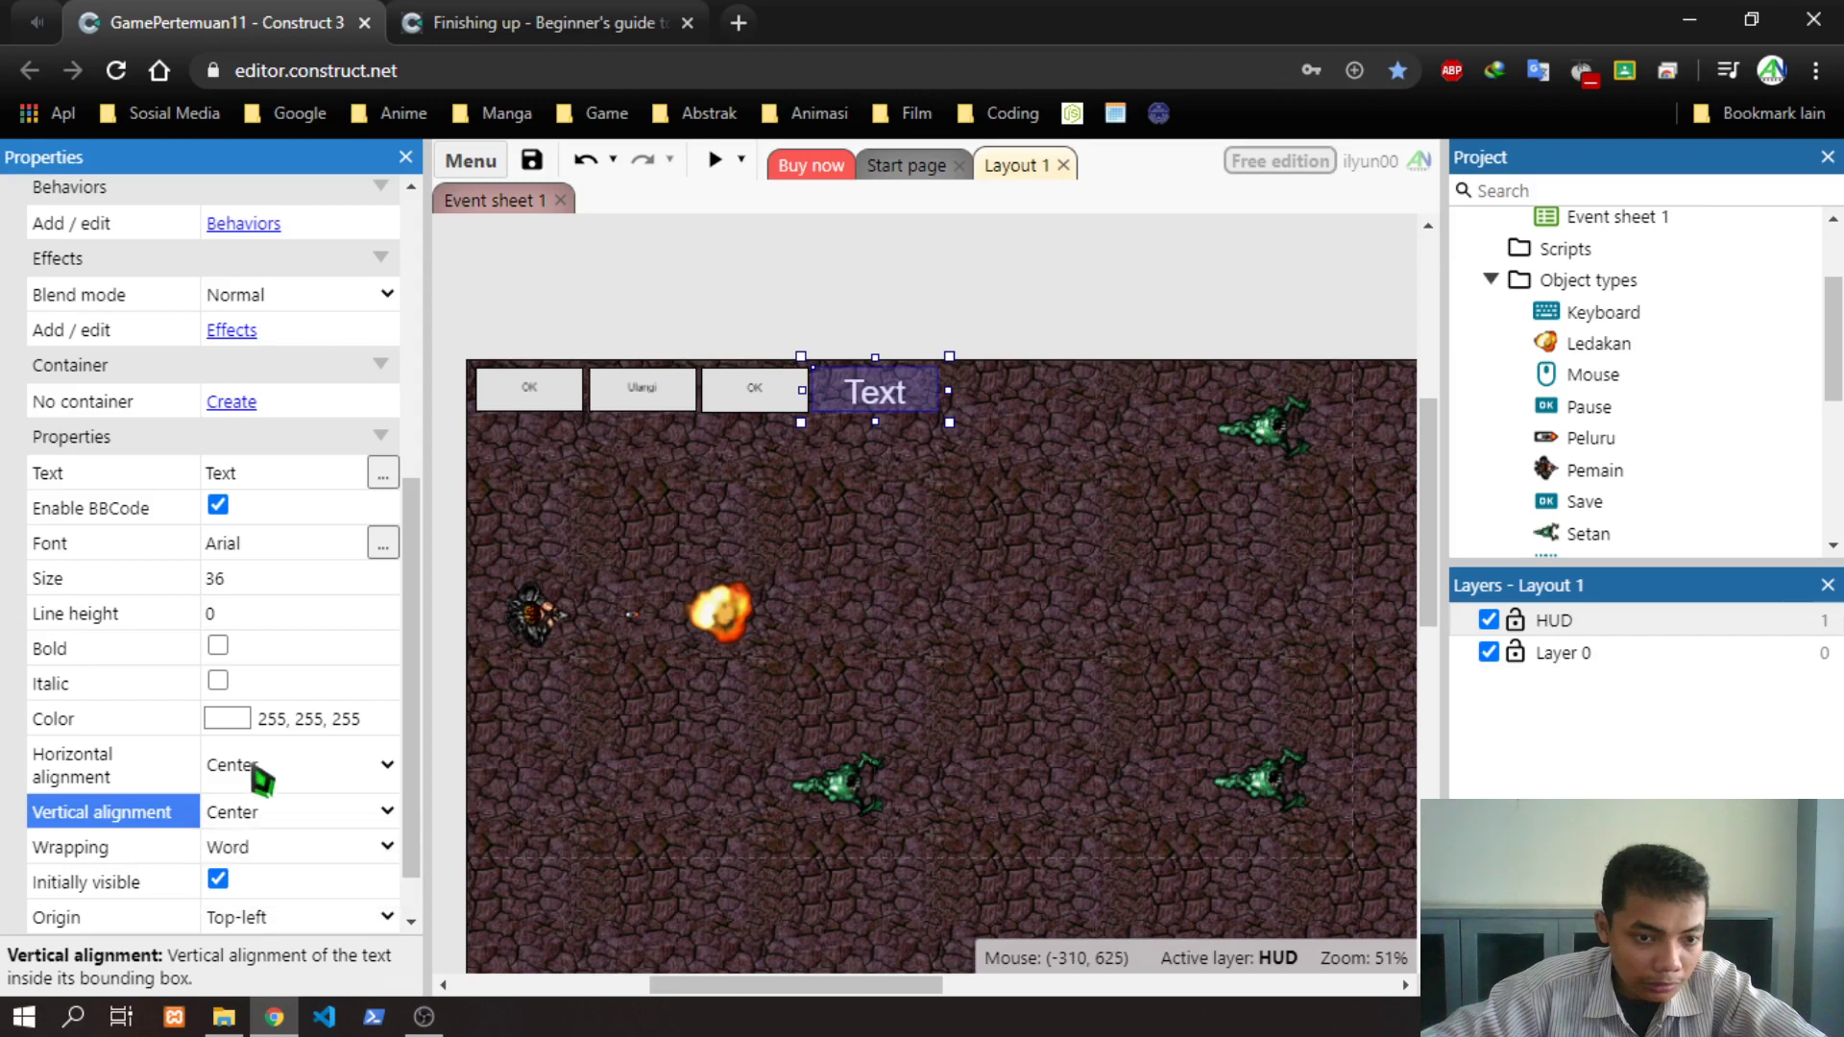
pyautogui.click(256, 768)
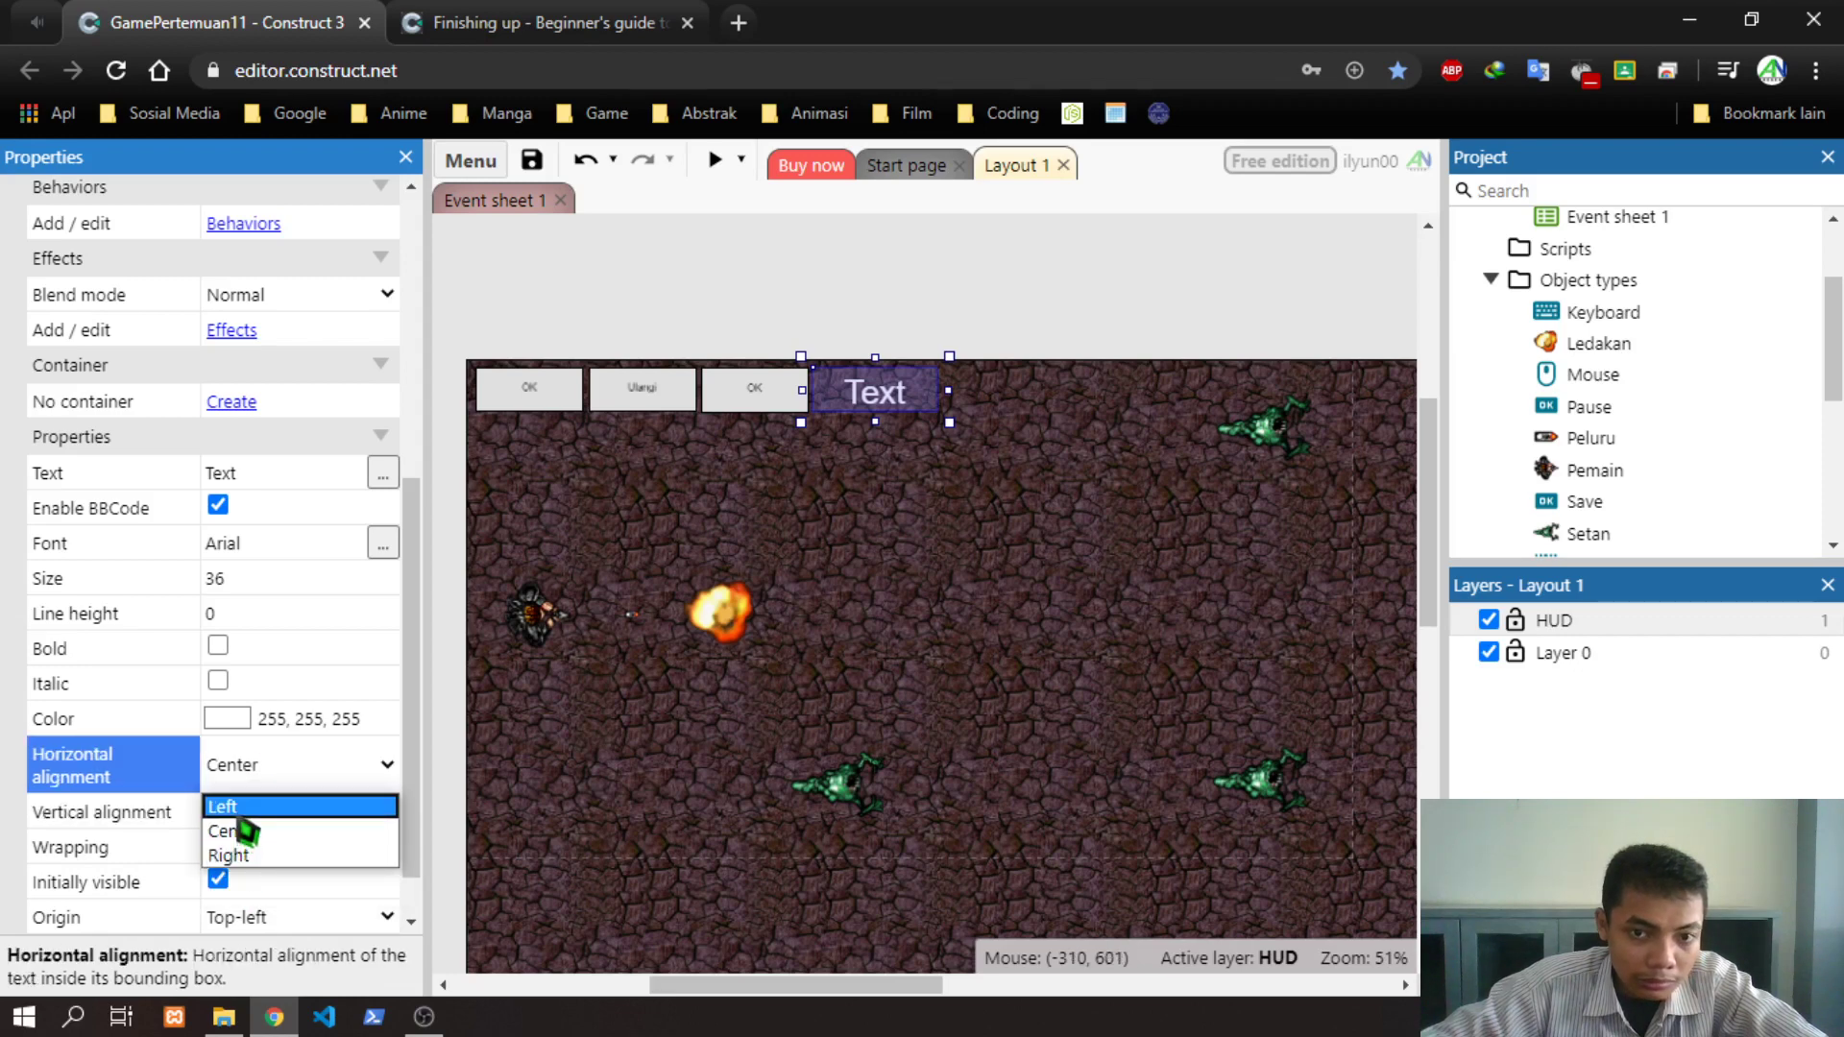
pyautogui.click(240, 813)
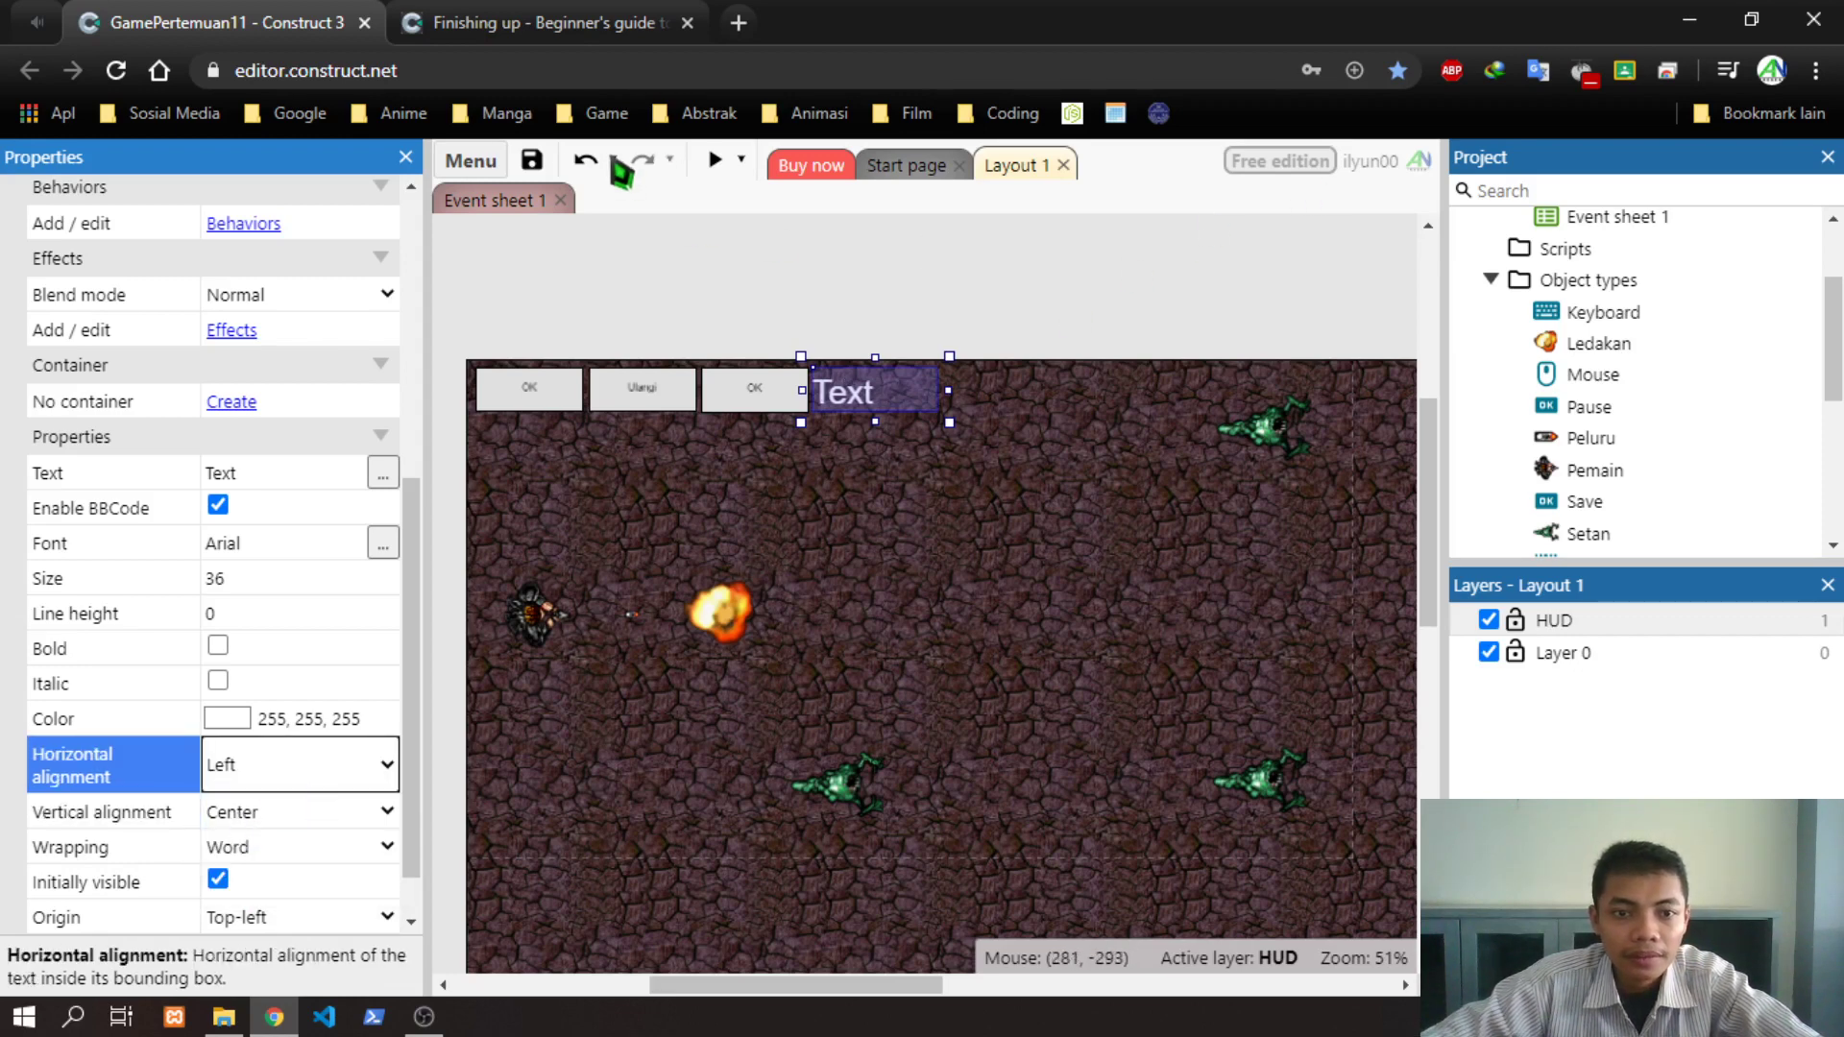
# Save the project and start the preview, moving the player and shooting at the monsters
pyautogui.click(532, 161)
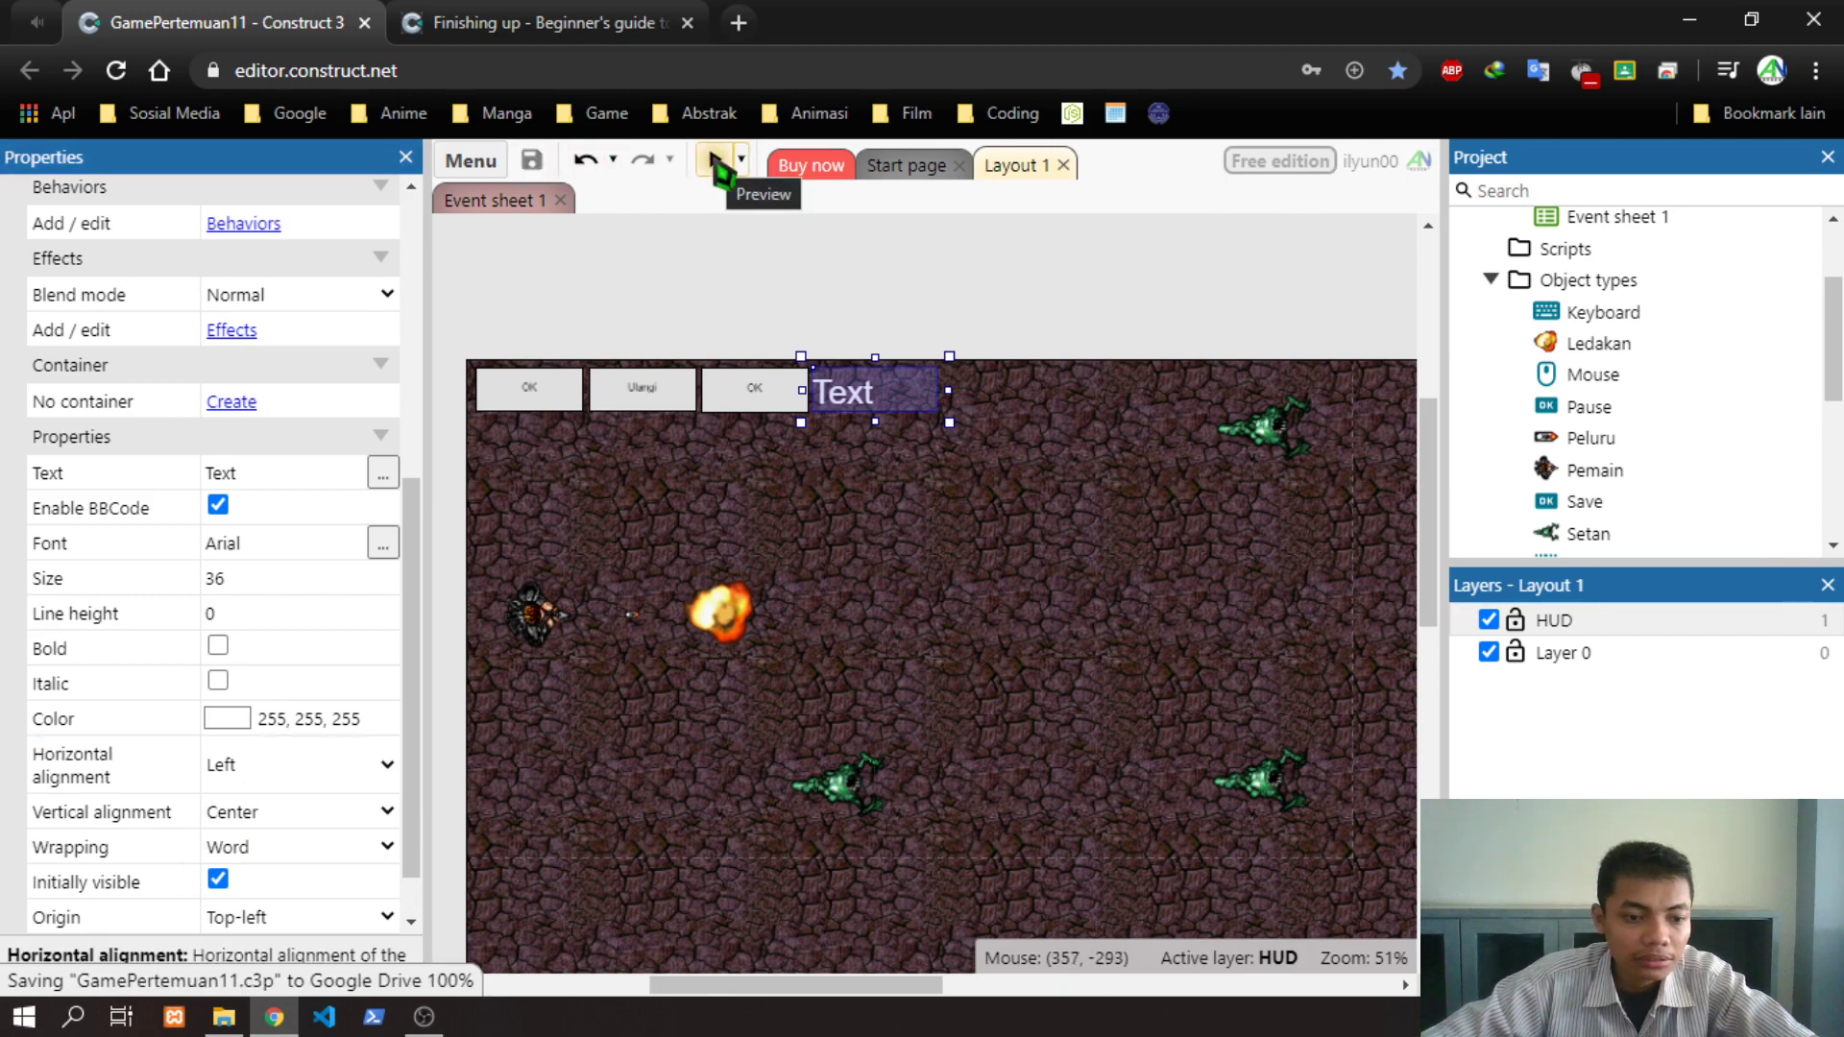
pyautogui.click(722, 170)
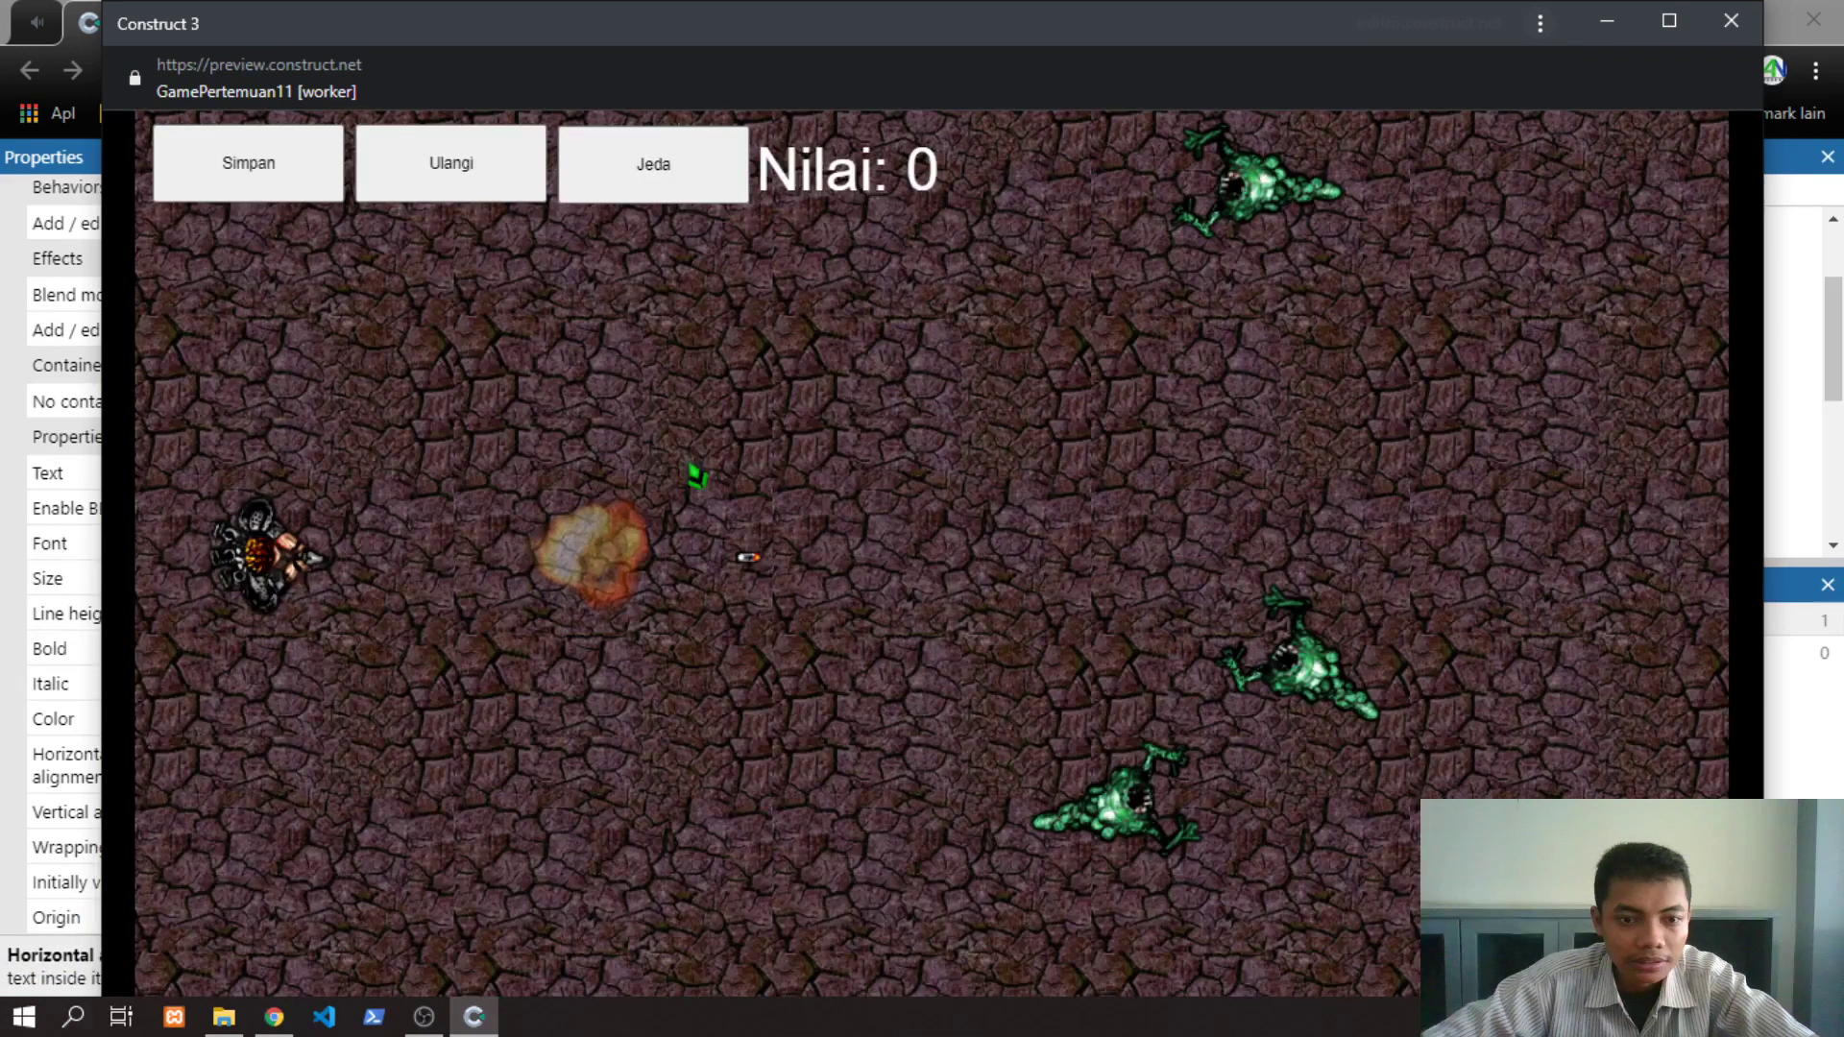
pyautogui.press('Right')
pyautogui.click(689, 466)
pyautogui.click(702, 403)
pyautogui.press('Right')
pyautogui.moveTo(711, 393)
pyautogui.mouseDown()
pyautogui.moveTo(520, 417)
pyautogui.moveTo(618, 391)
pyautogui.mouseUp()
pyautogui.press('Left')
pyautogui.press('Up')
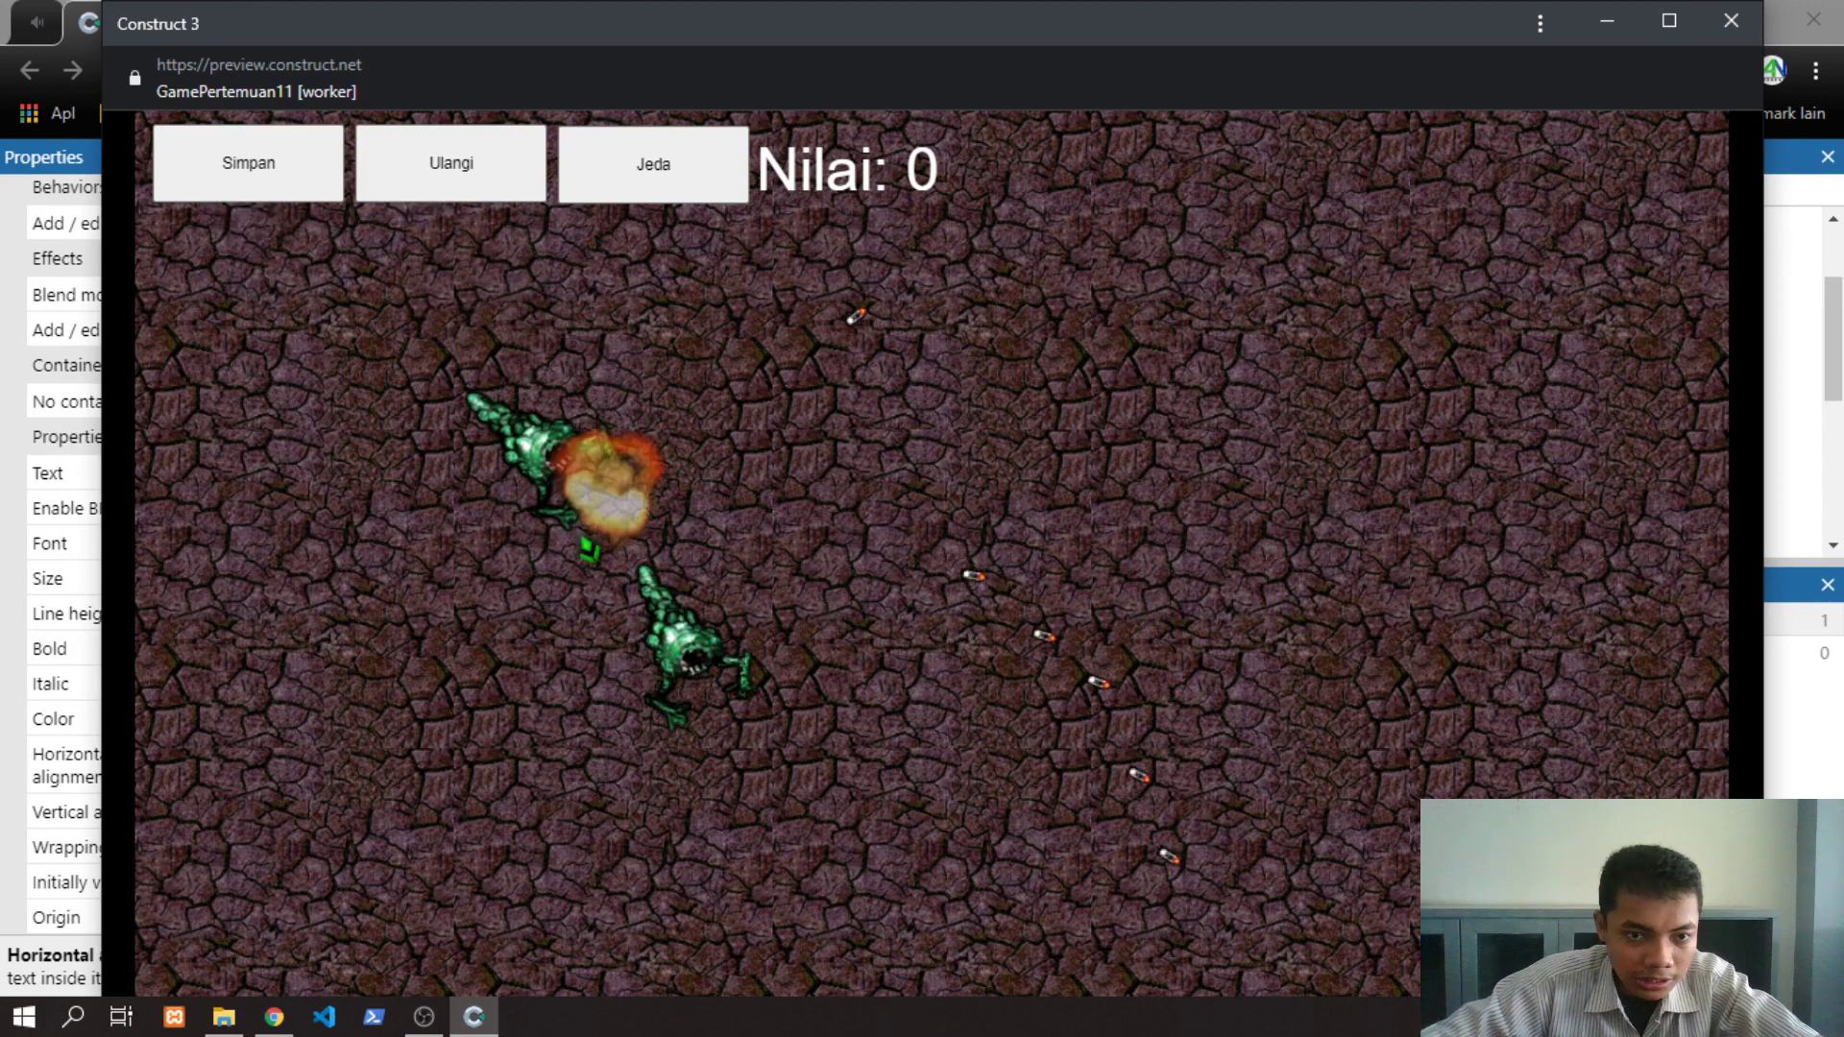
# Try the Ulangi button in the preview, moving the player and shooting at the monsters again
pyautogui.click(487, 181)
pyautogui.press('Right')
pyautogui.moveTo(634, 536)
pyautogui.mouseDown()
pyautogui.moveTo(617, 399)
pyautogui.moveTo(519, 495)
pyautogui.mouseUp()
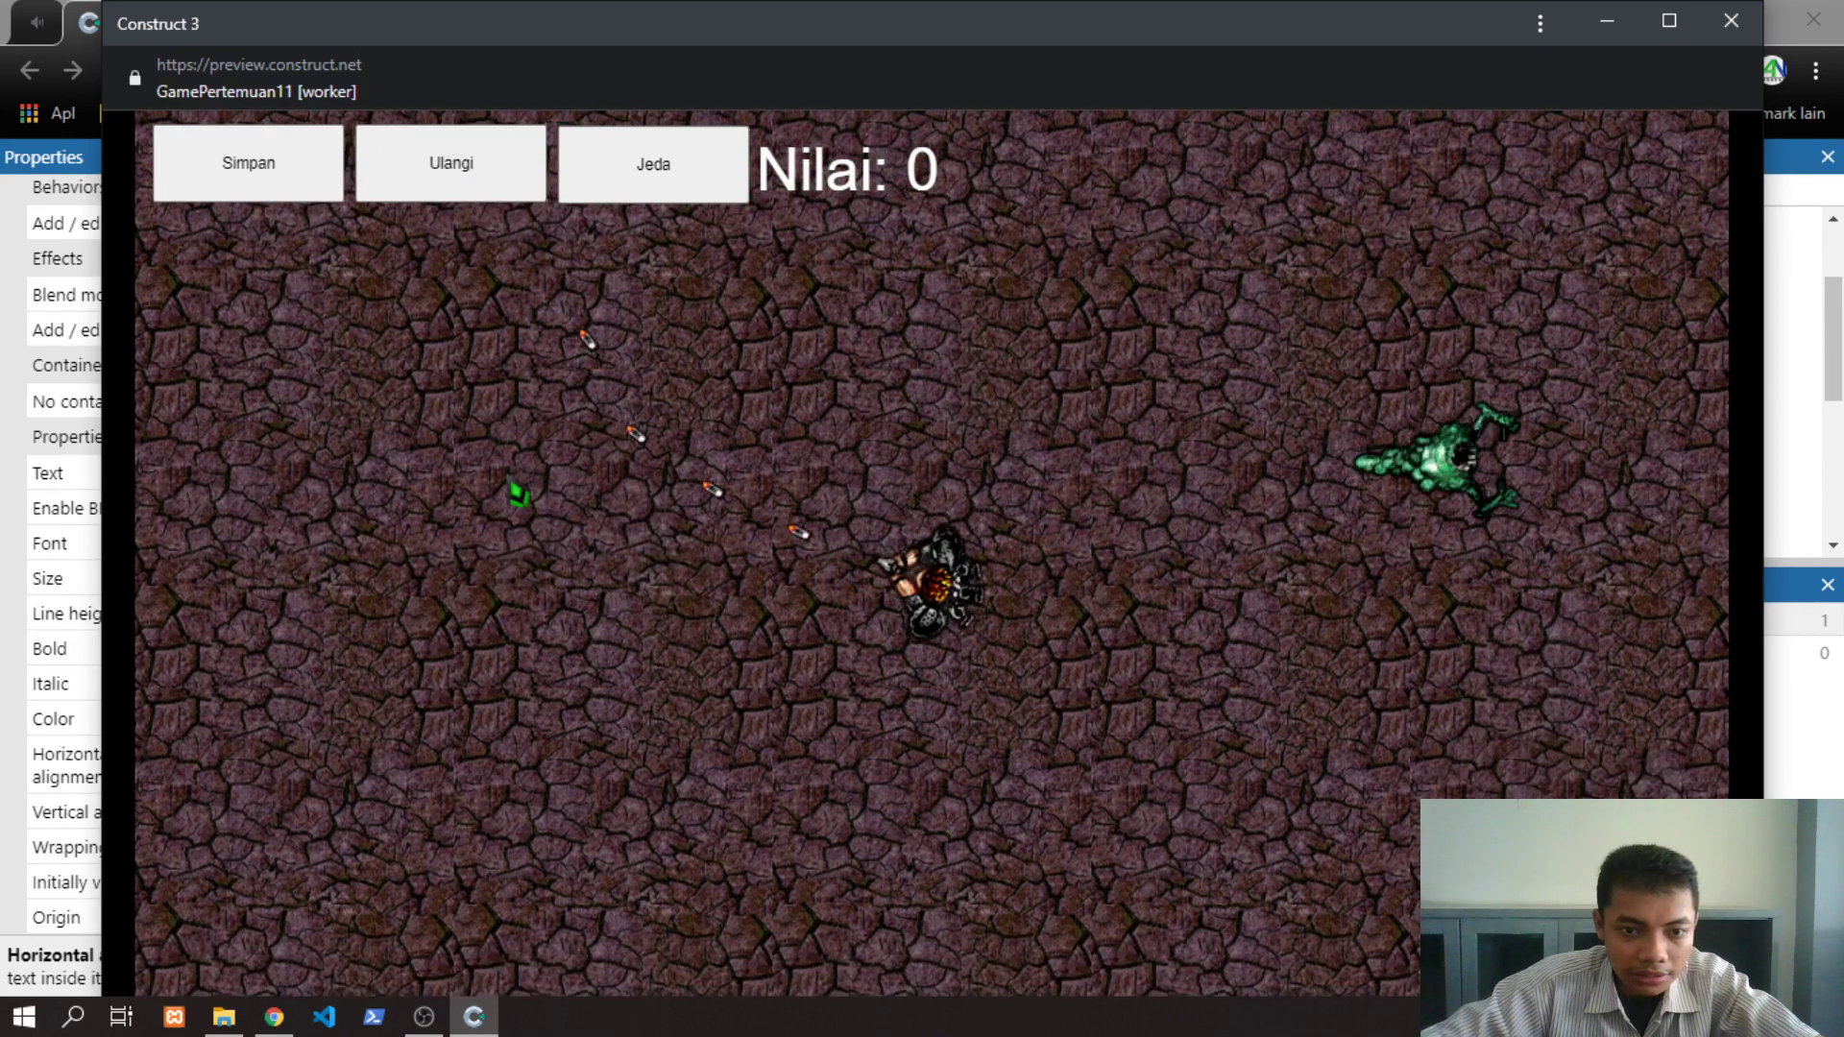
pyautogui.press('Left')
pyautogui.click(1132, 515)
pyautogui.click(1132, 519)
pyautogui.click(1132, 519)
pyautogui.click(1131, 519)
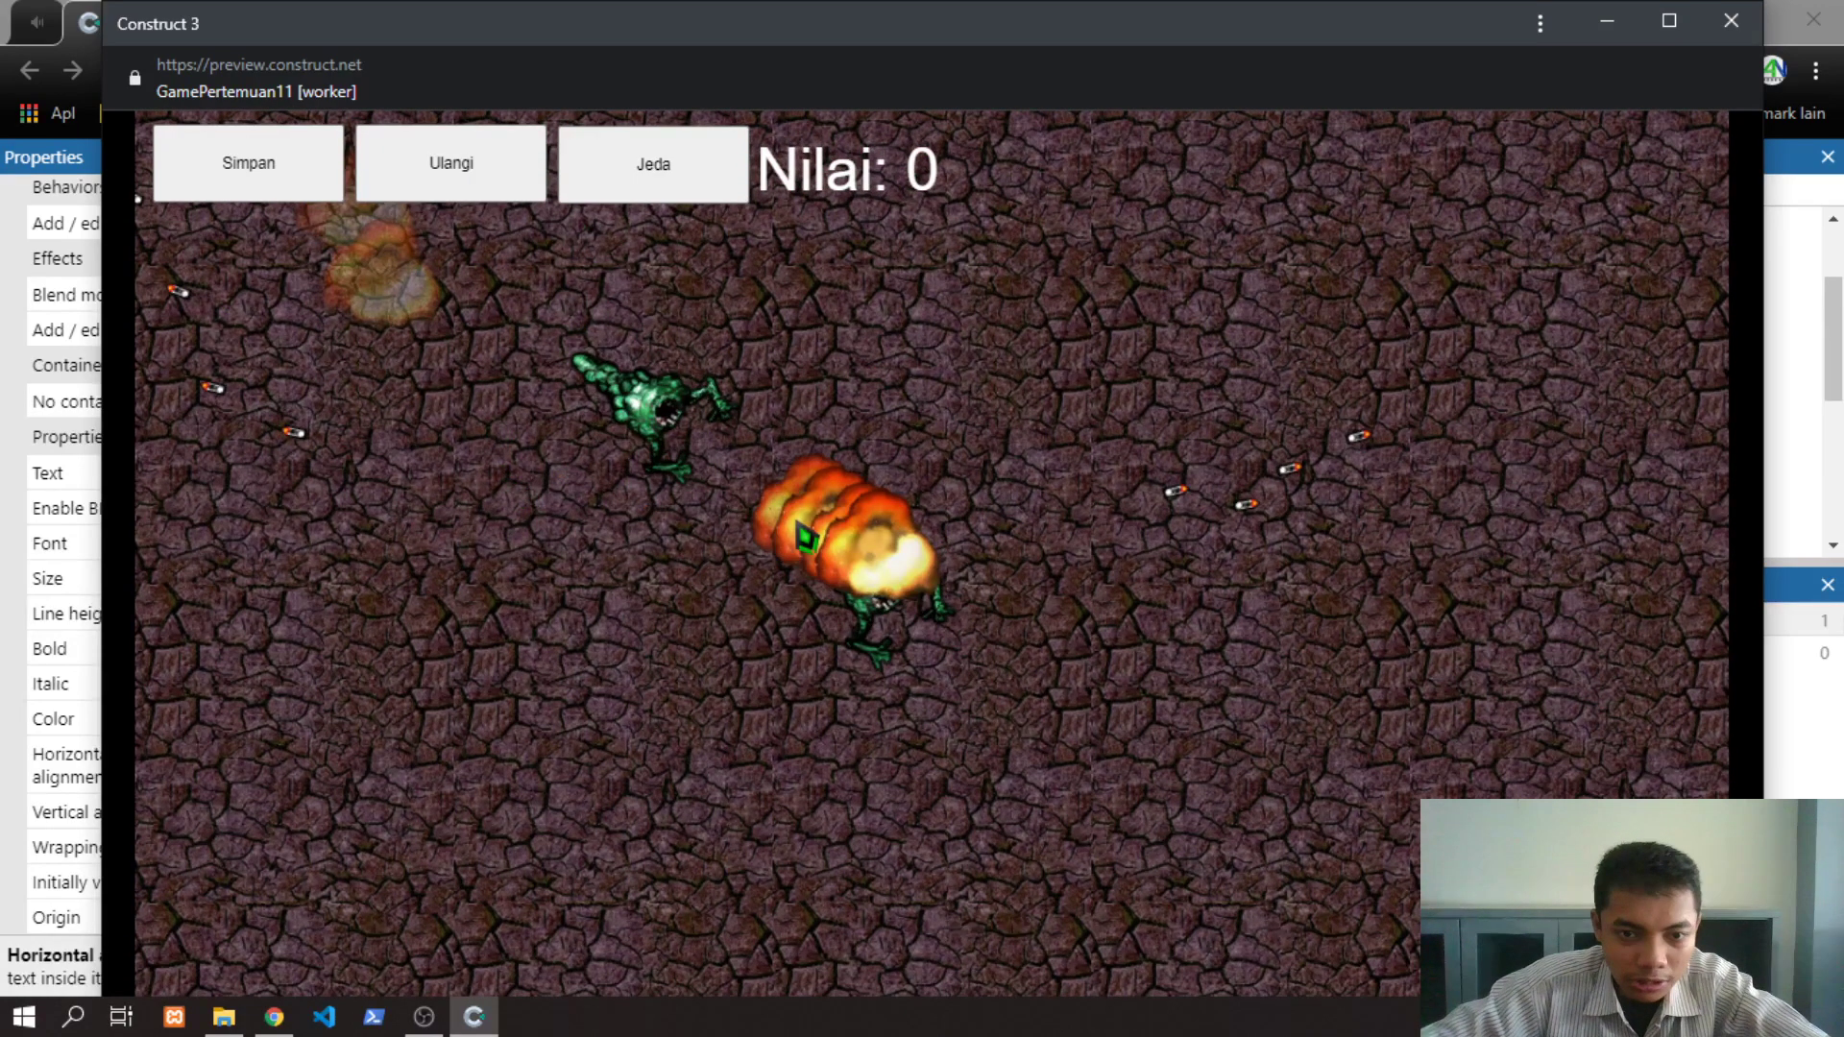
# Reload the game with Ulangi once more and shoot the monsters to test the Nilai score
pyautogui.click(423, 175)
pyautogui.press('Right')
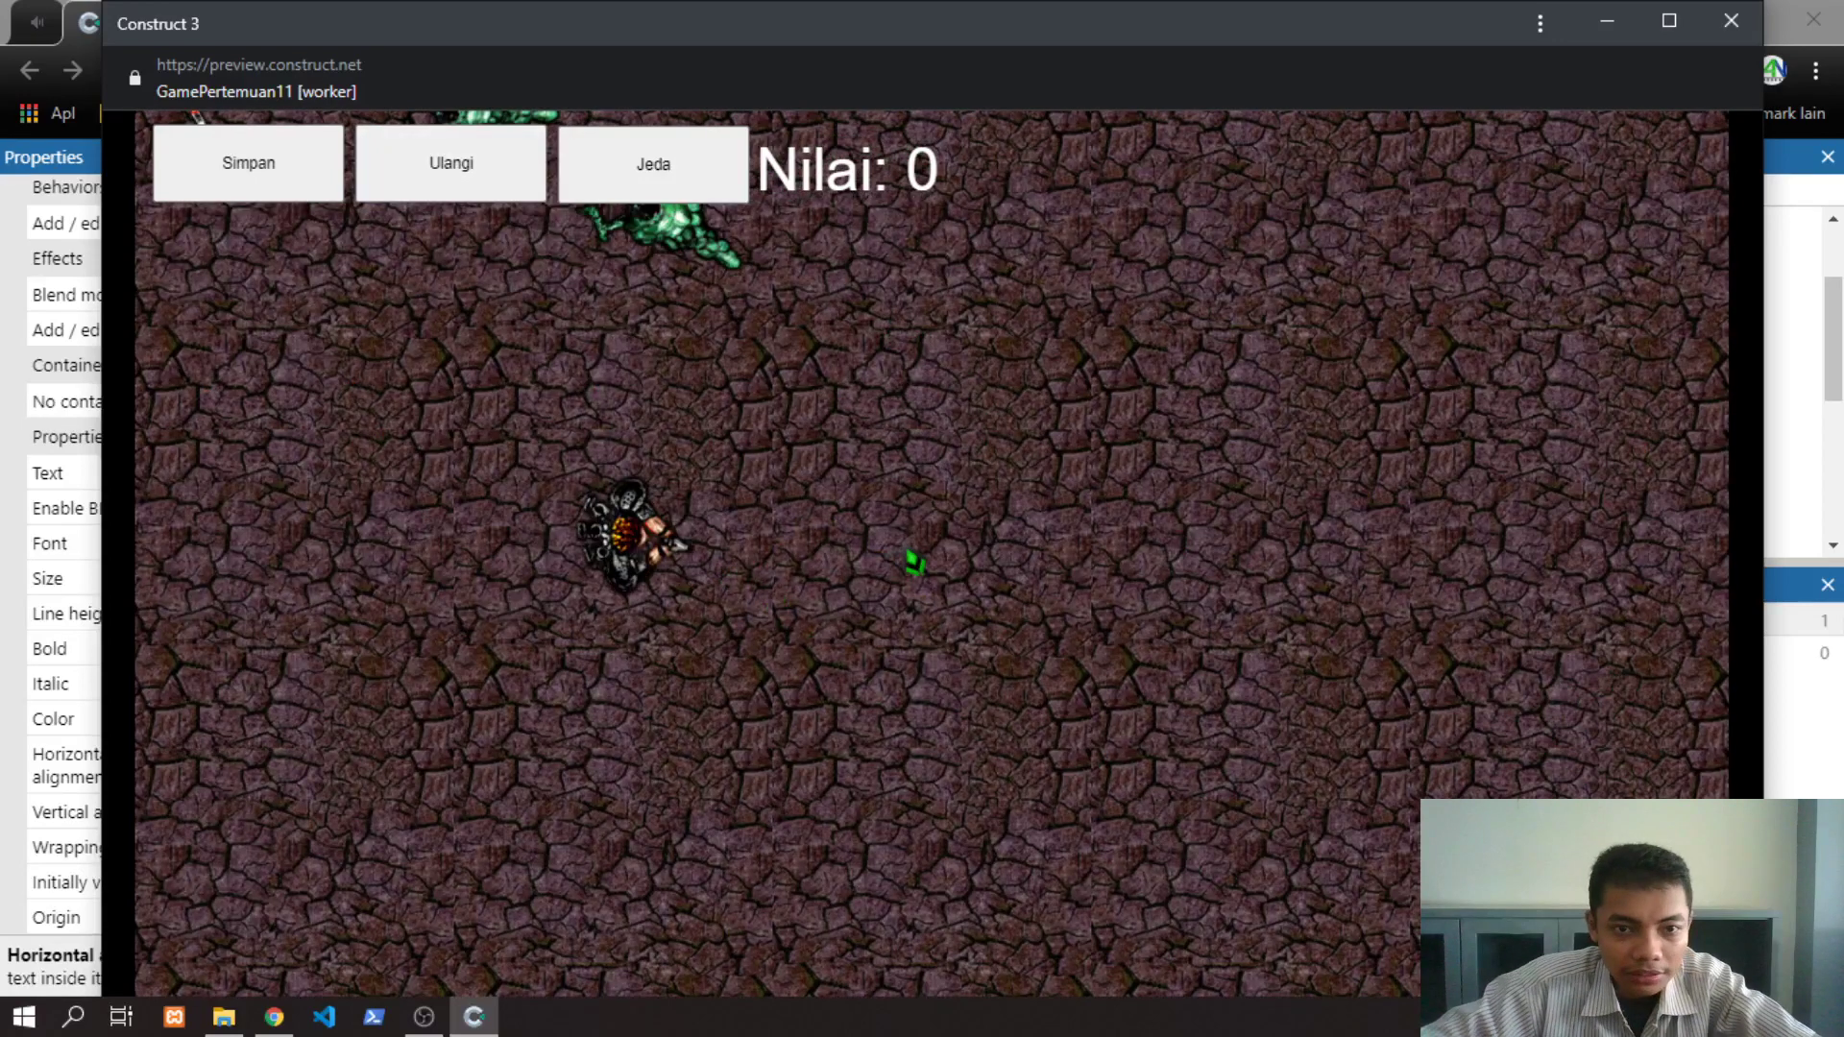
pyautogui.press('Right')
pyautogui.click(523, 556)
pyautogui.click(522, 556)
pyautogui.click(581, 407)
pyautogui.click(580, 408)
pyautogui.click(580, 407)
pyautogui.click(670, 426)
pyautogui.click(670, 425)
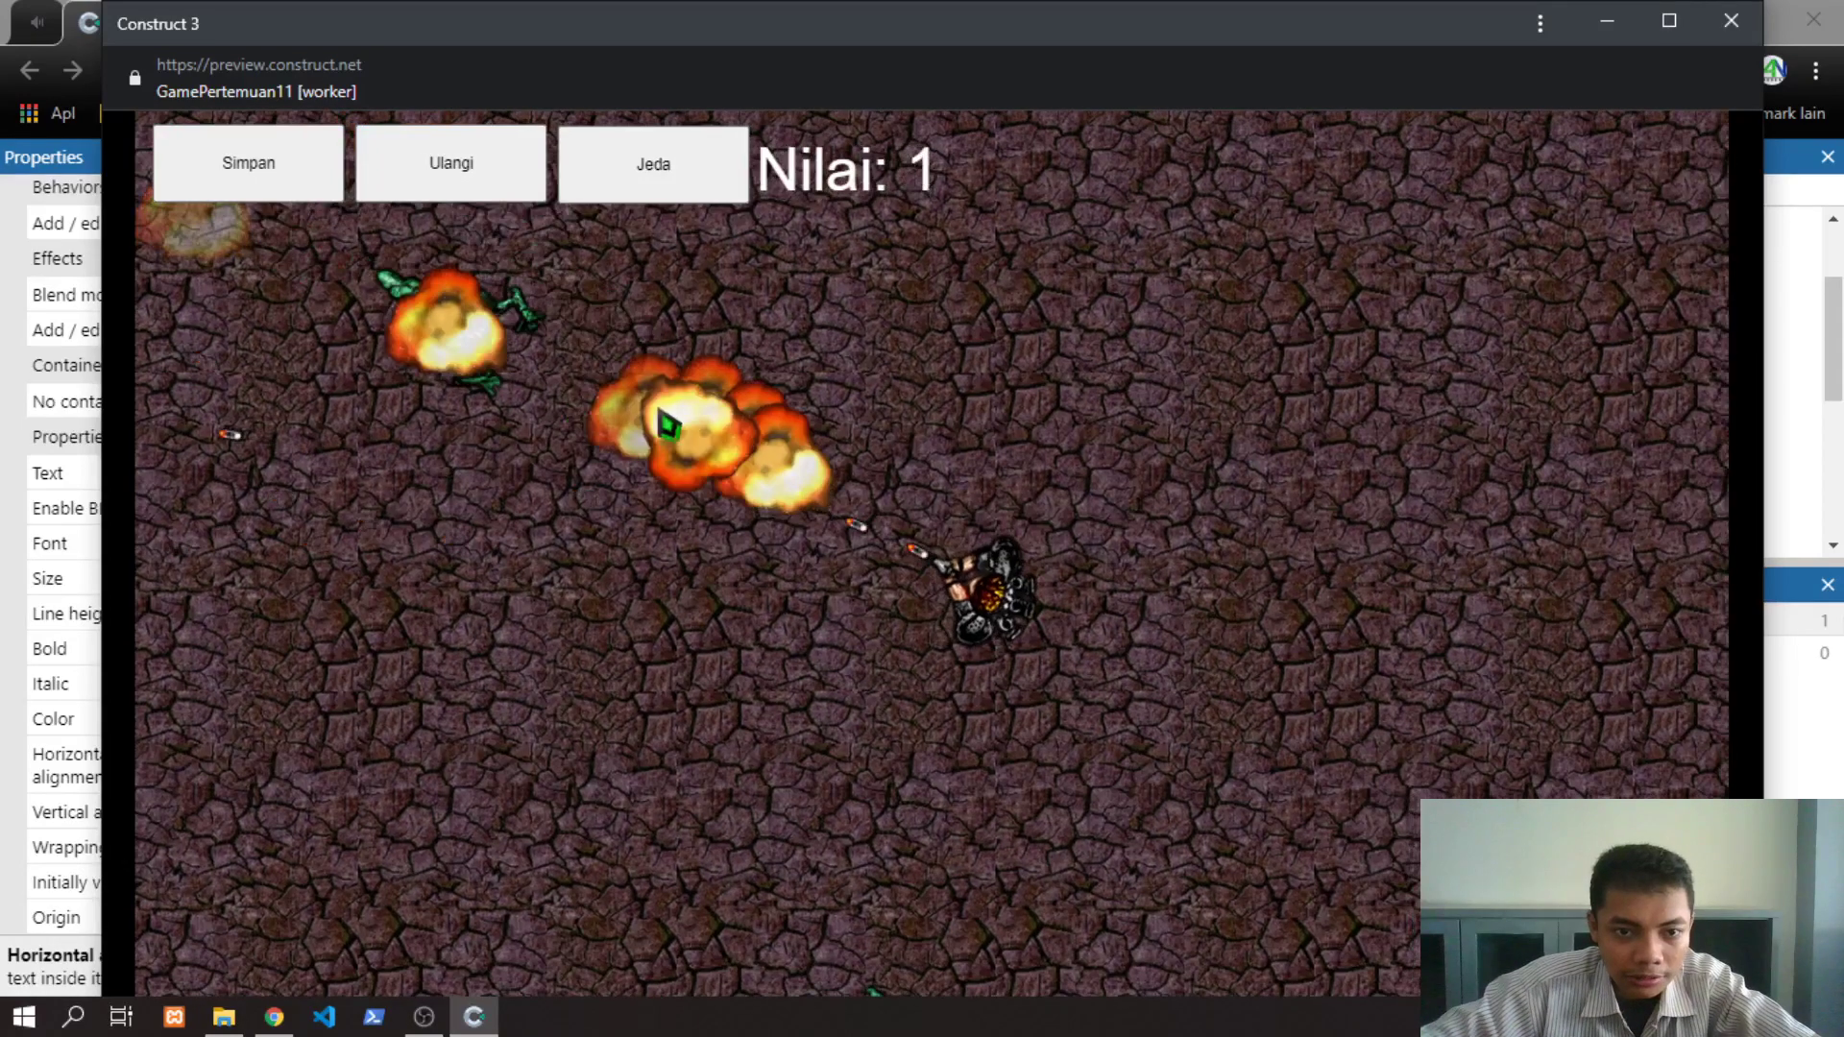
pyautogui.click(663, 438)
pyautogui.click(648, 456)
pyautogui.click(629, 475)
# Save the game state with Simpan, move the player around and try the Jeda button
pyautogui.click(261, 180)
pyautogui.click(276, 216)
pyautogui.press('Left')
pyautogui.press('Up')
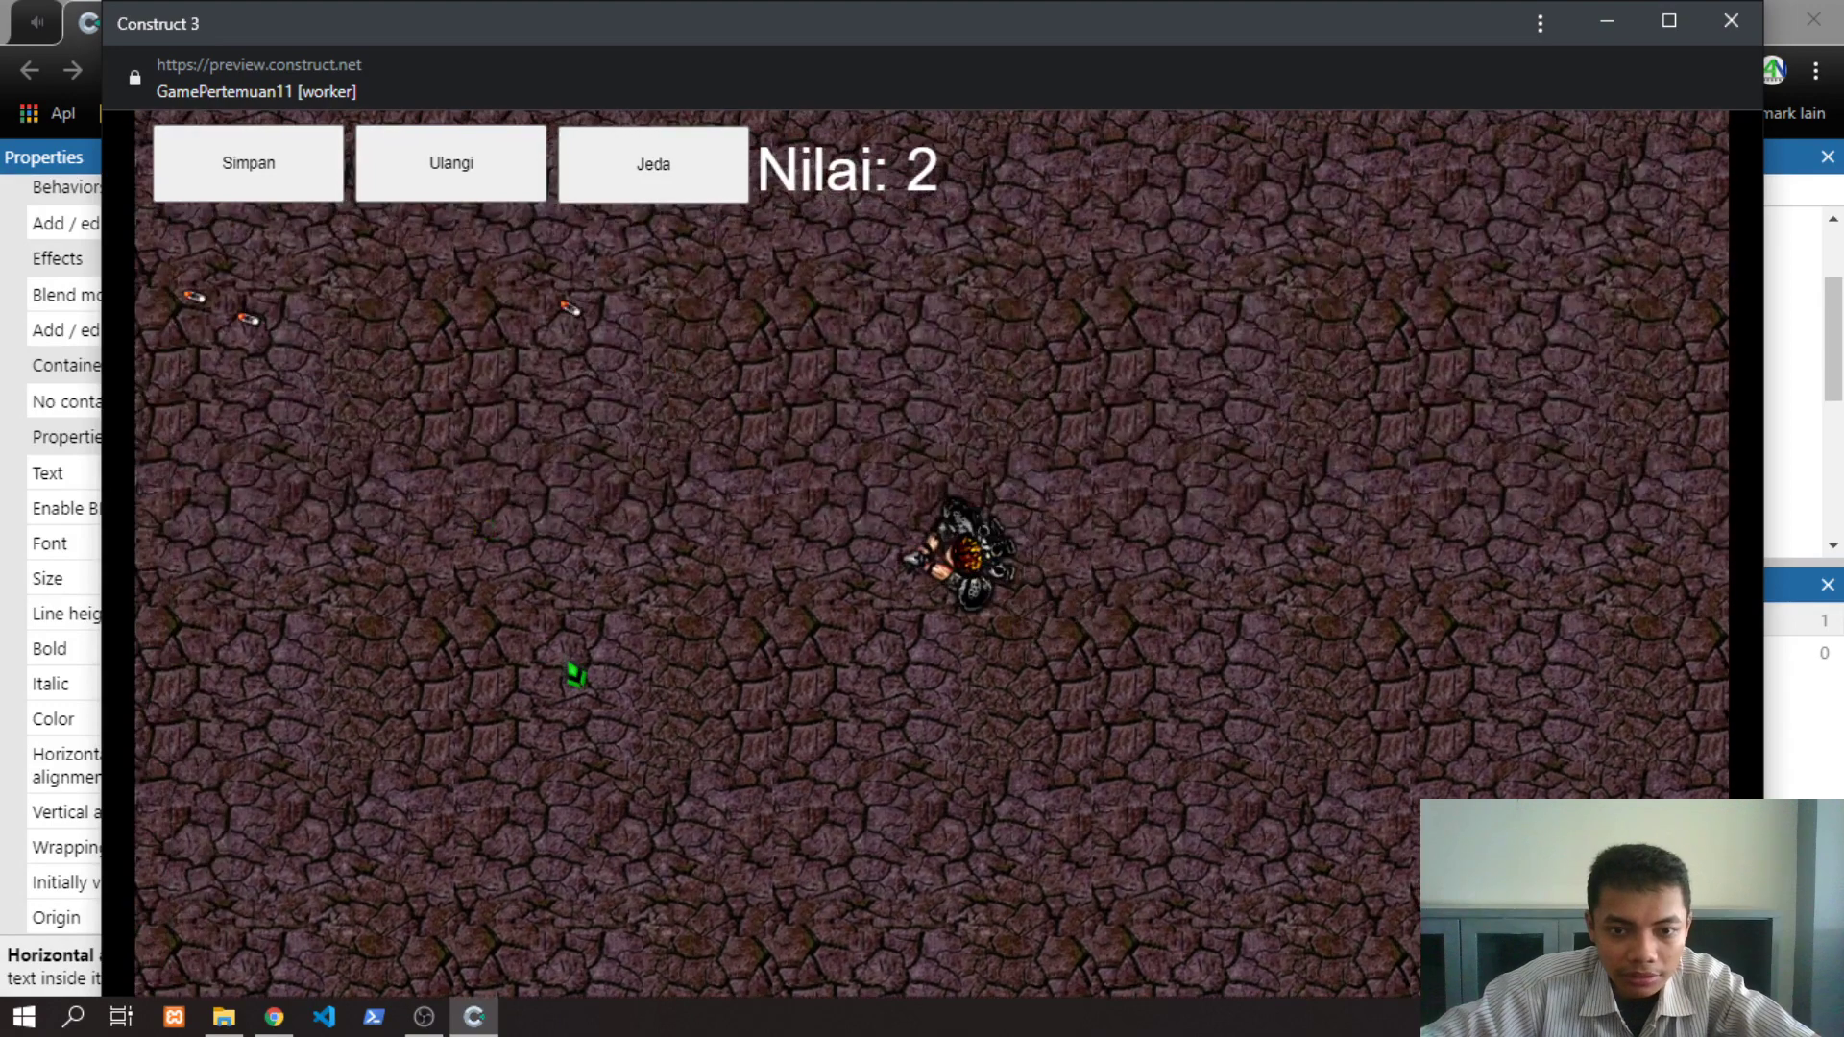
pyautogui.press('Down')
pyautogui.press('Right')
pyautogui.click(653, 198)
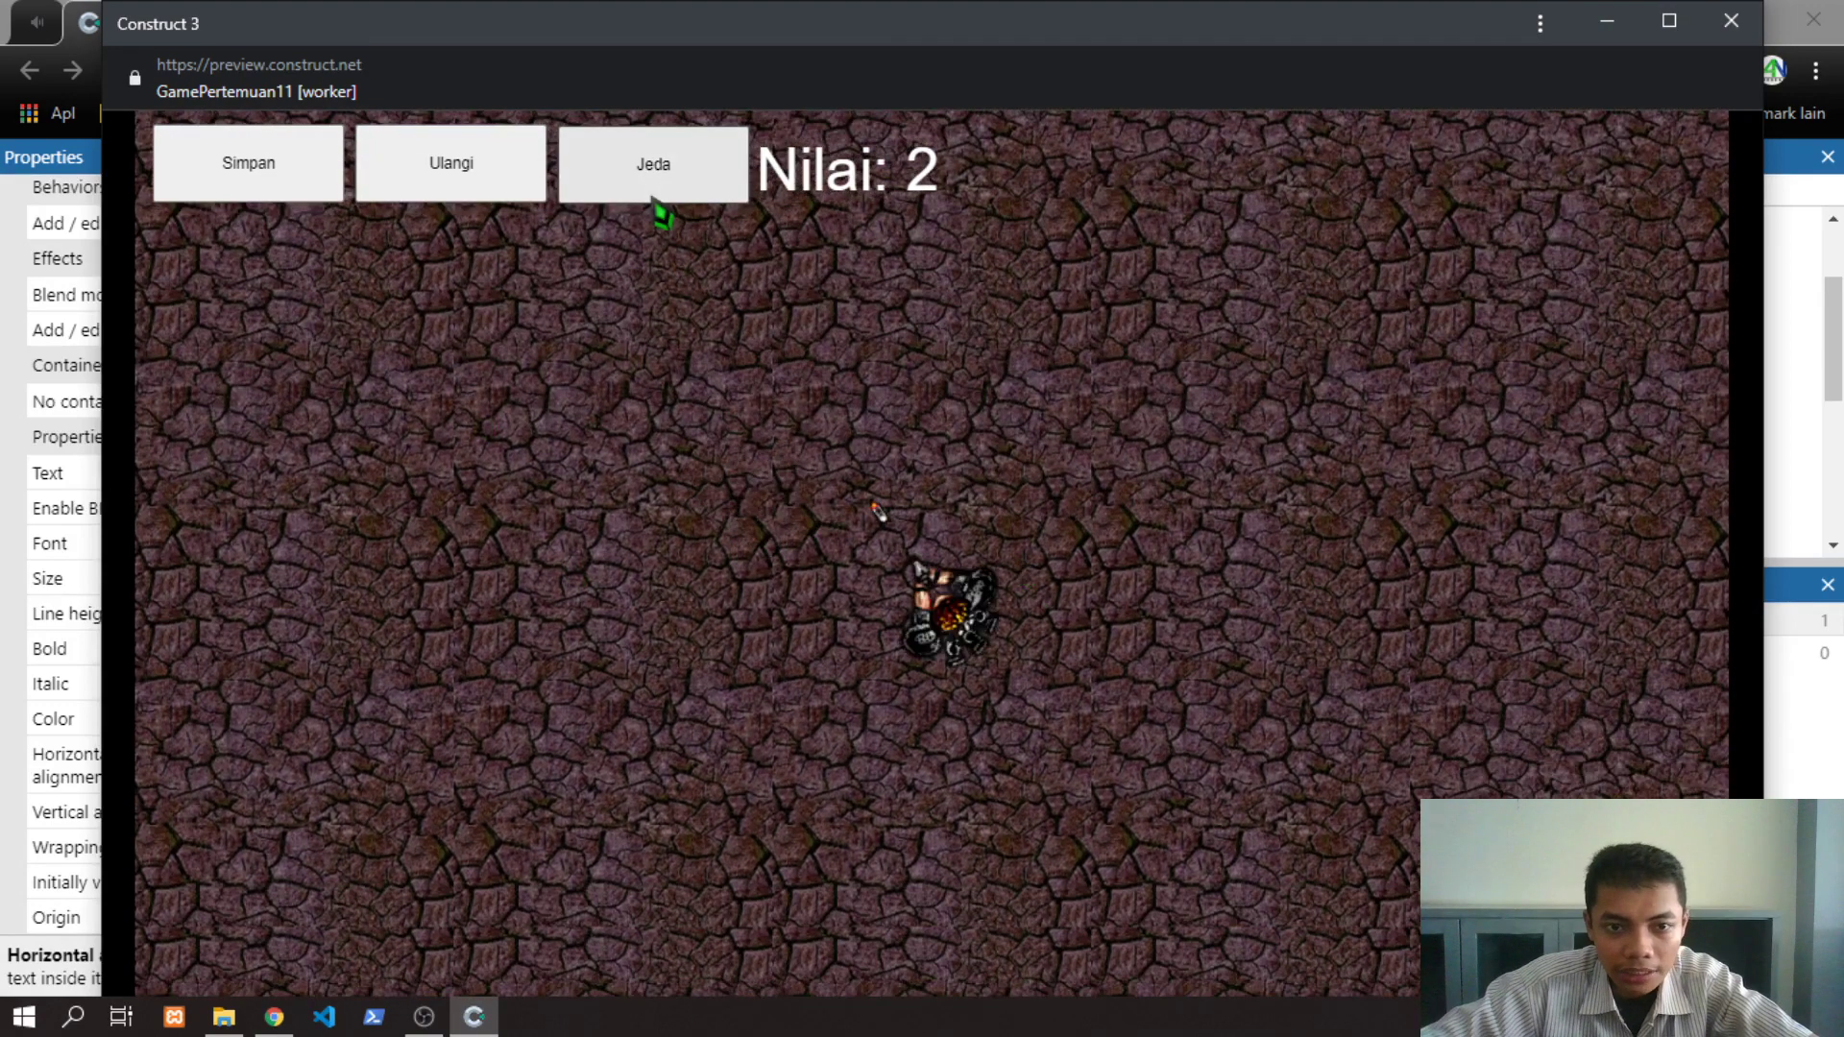
# Keep moving the player and shooting at the approaching monsters to raise the Nilai score
pyautogui.press('Left')
pyautogui.press('Up')
pyautogui.click(1076, 490)
pyautogui.click(1095, 509)
pyautogui.click(1105, 518)
pyautogui.click(1104, 528)
pyautogui.click(1104, 538)
pyautogui.click(1104, 547)
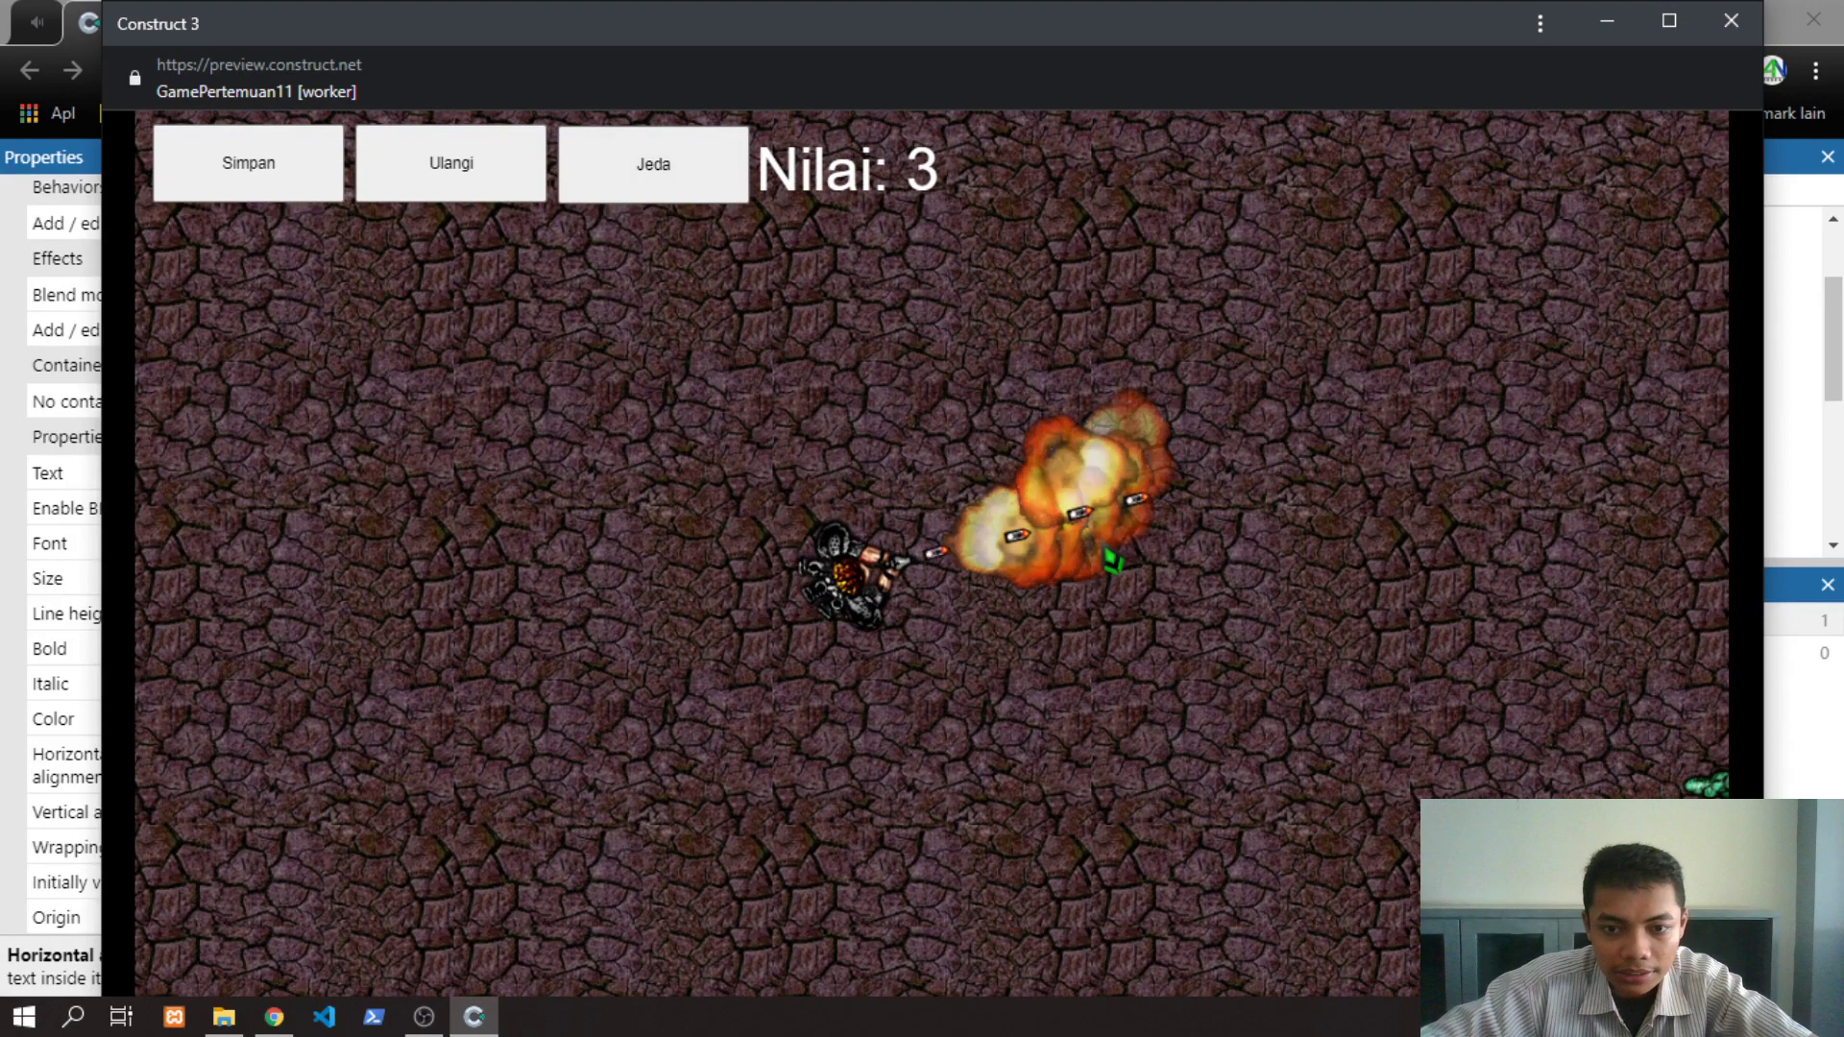
pyautogui.click(1373, 677)
pyautogui.click(1436, 675)
pyautogui.click(1435, 671)
pyautogui.click(1429, 662)
pyautogui.click(1424, 649)
pyautogui.click(1412, 605)
pyautogui.click(1388, 548)
pyautogui.click(1349, 475)
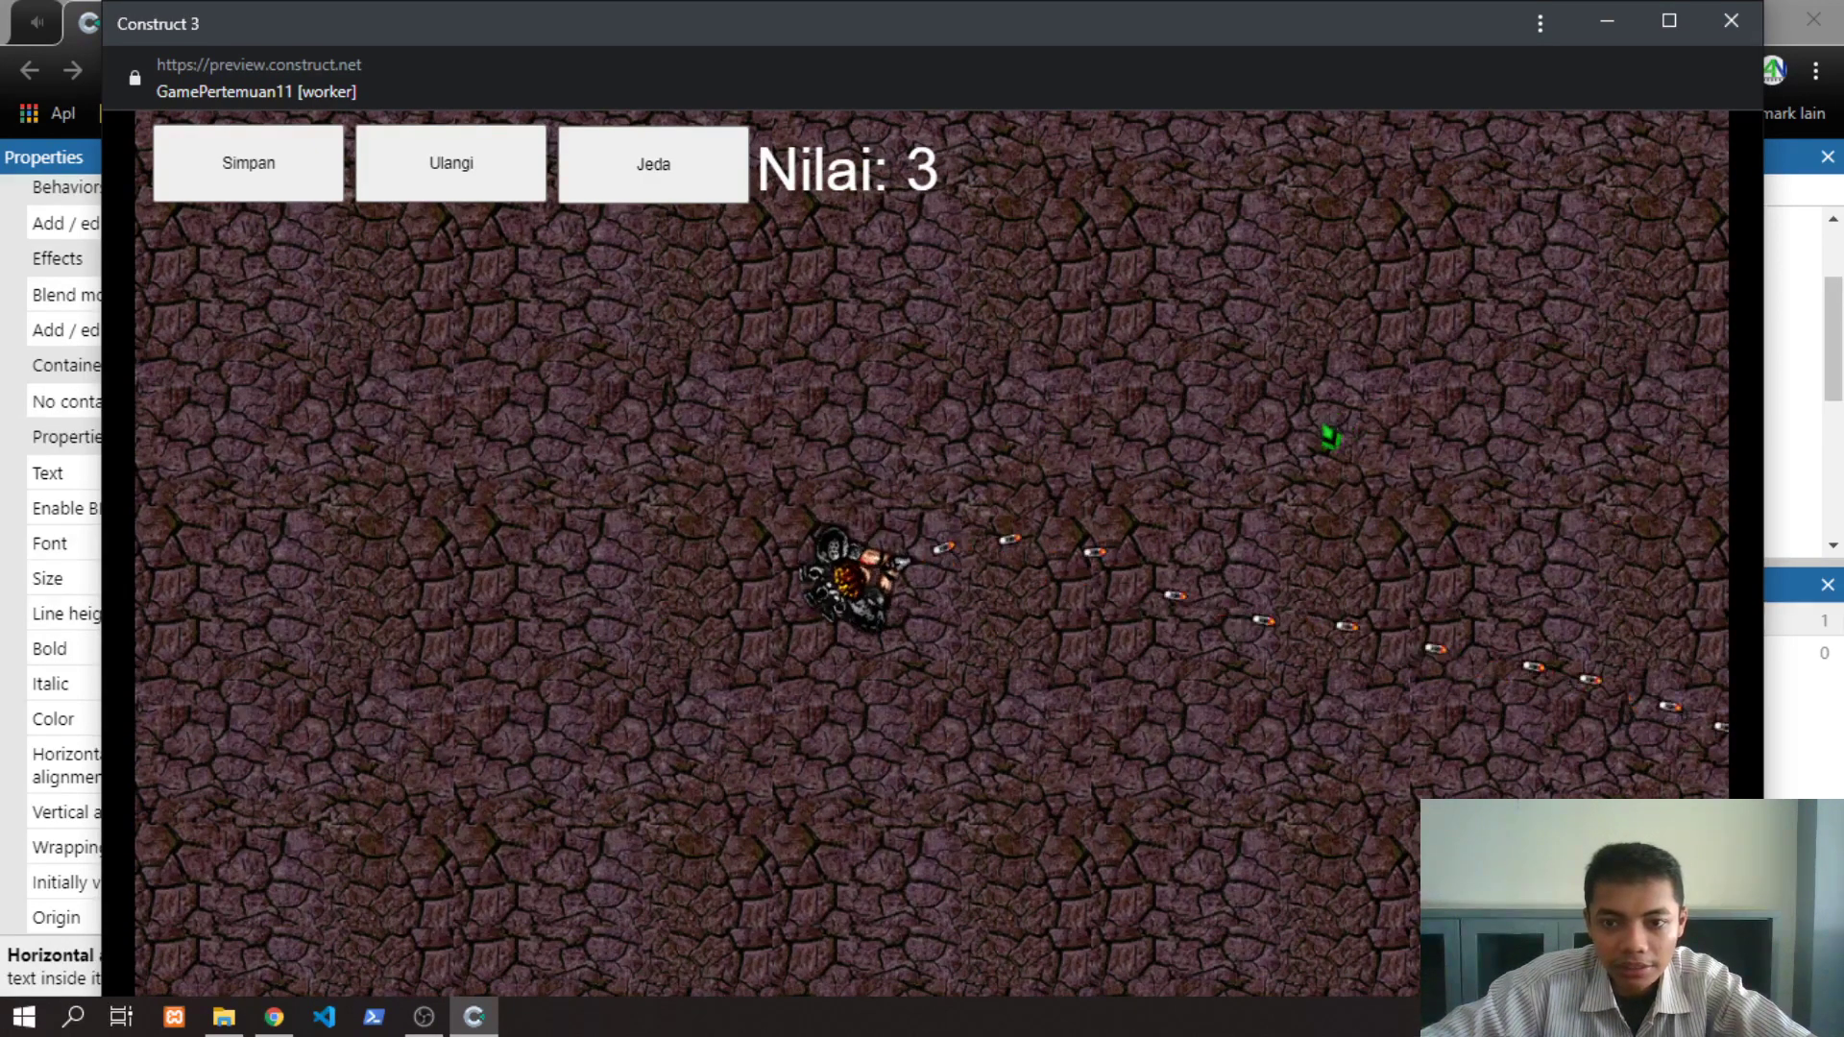
pyautogui.press('Right')
pyautogui.click(1200, 509)
pyautogui.click(1292, 614)
pyautogui.press('Up')
pyautogui.click(1287, 634)
pyautogui.click(1172, 648)
pyautogui.click(1004, 661)
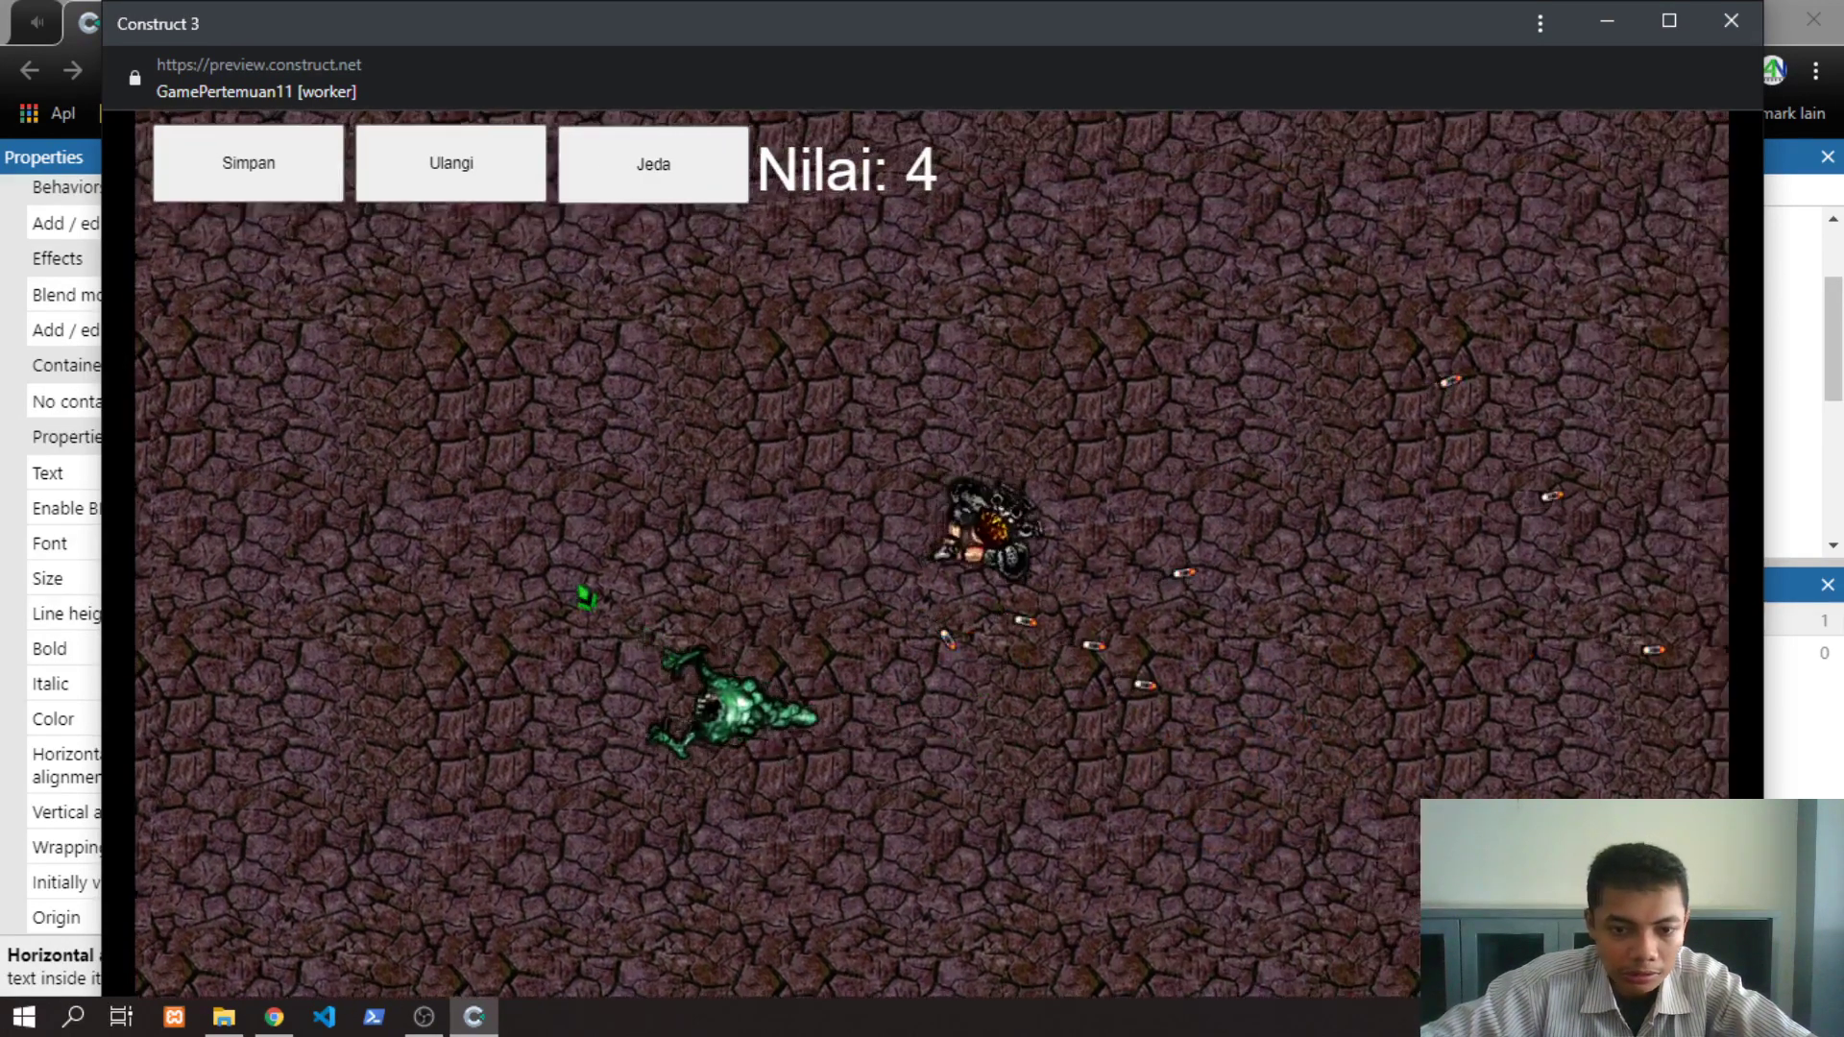
pyautogui.click(585, 586)
pyautogui.press('Down')
pyautogui.click(581, 542)
# Save the game state with Simpan again and keep moving and shooting at more monsters
pyautogui.click(313, 182)
pyautogui.press('Up')
pyautogui.press('Left')
pyautogui.click(869, 783)
pyautogui.click(1066, 792)
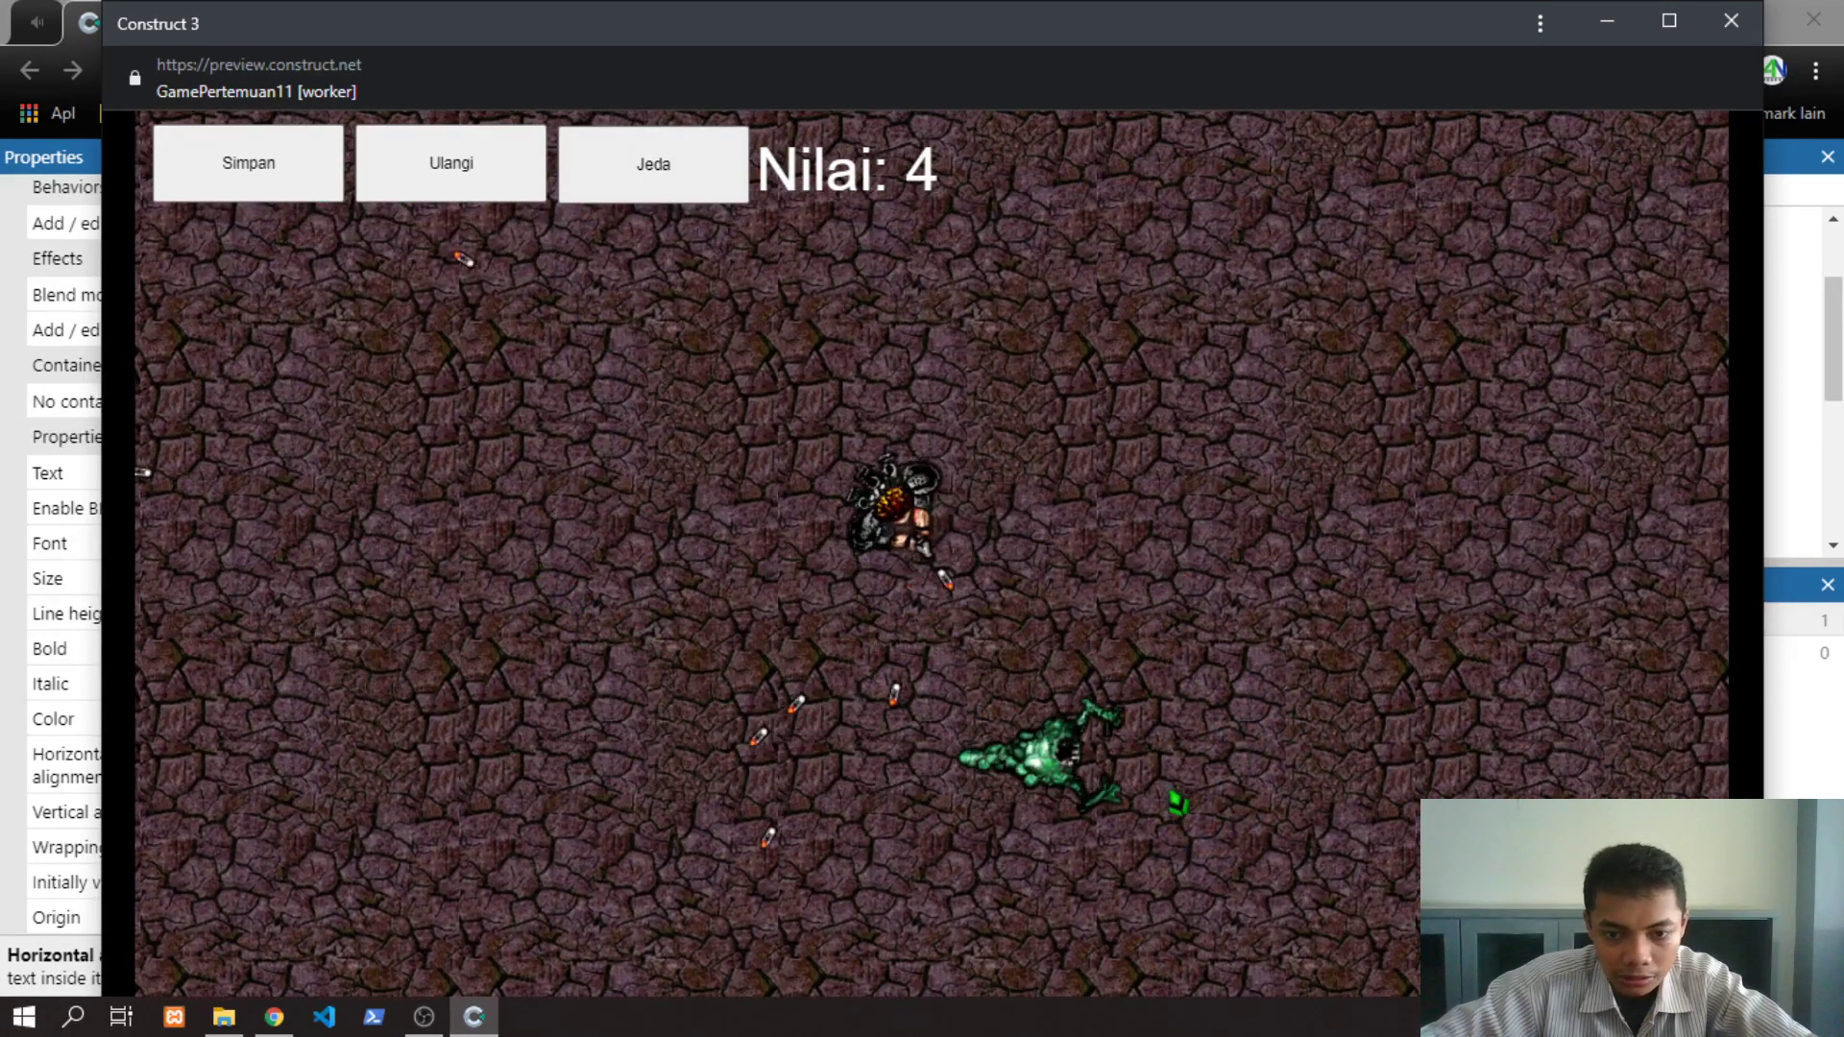
pyautogui.click(1220, 793)
pyautogui.press('Down')
pyautogui.click(1273, 758)
pyautogui.click(1287, 730)
pyautogui.click(1284, 706)
pyautogui.click(1259, 693)
pyautogui.click(1196, 668)
pyautogui.click(1177, 658)
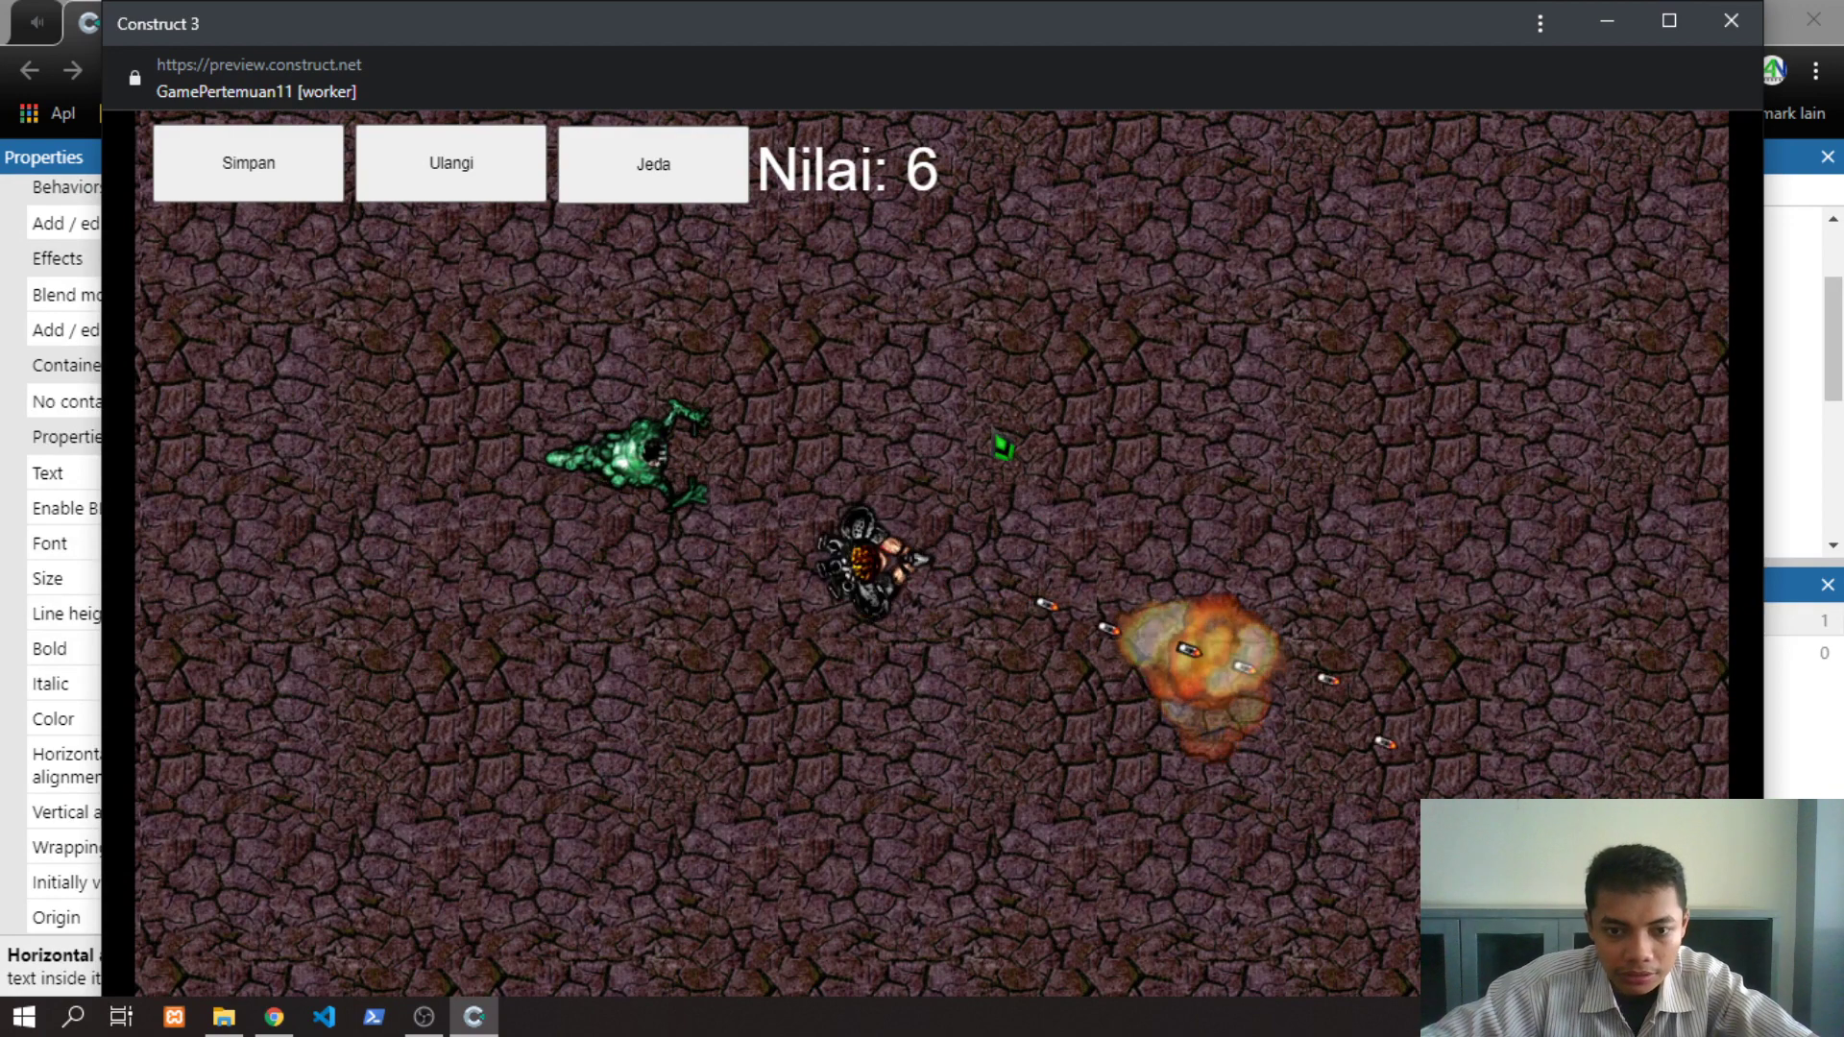
pyautogui.press('Right')
pyautogui.press('Down')
pyautogui.click(845, 504)
pyautogui.press('Left')
pyautogui.click(1066, 506)
pyautogui.press('Up')
pyautogui.click(1074, 576)
pyautogui.click(1076, 658)
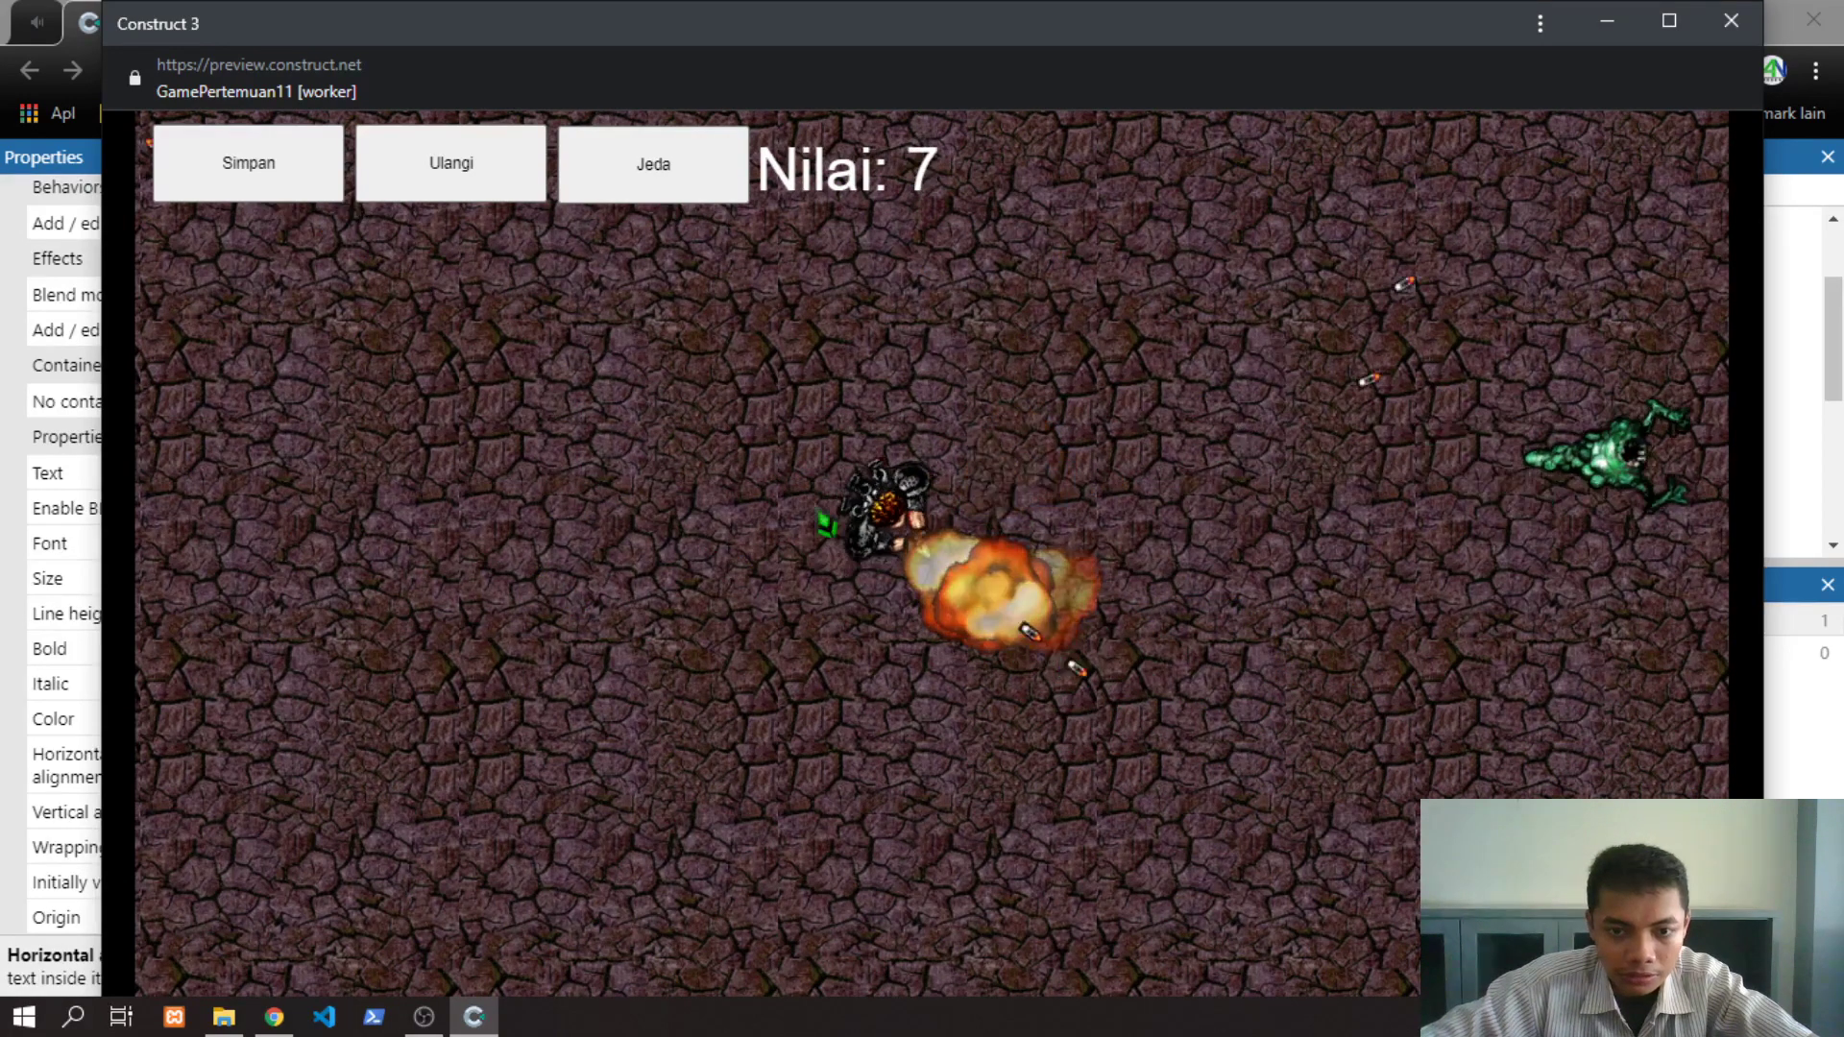
pyautogui.press('Right')
pyautogui.press('Down')
pyautogui.click(615, 533)
pyautogui.click(547, 539)
# Reload the saved game state with Ulangi and shoot at the monsters from there
pyautogui.click(403, 336)
pyautogui.click(384, 240)
pyautogui.click(518, 276)
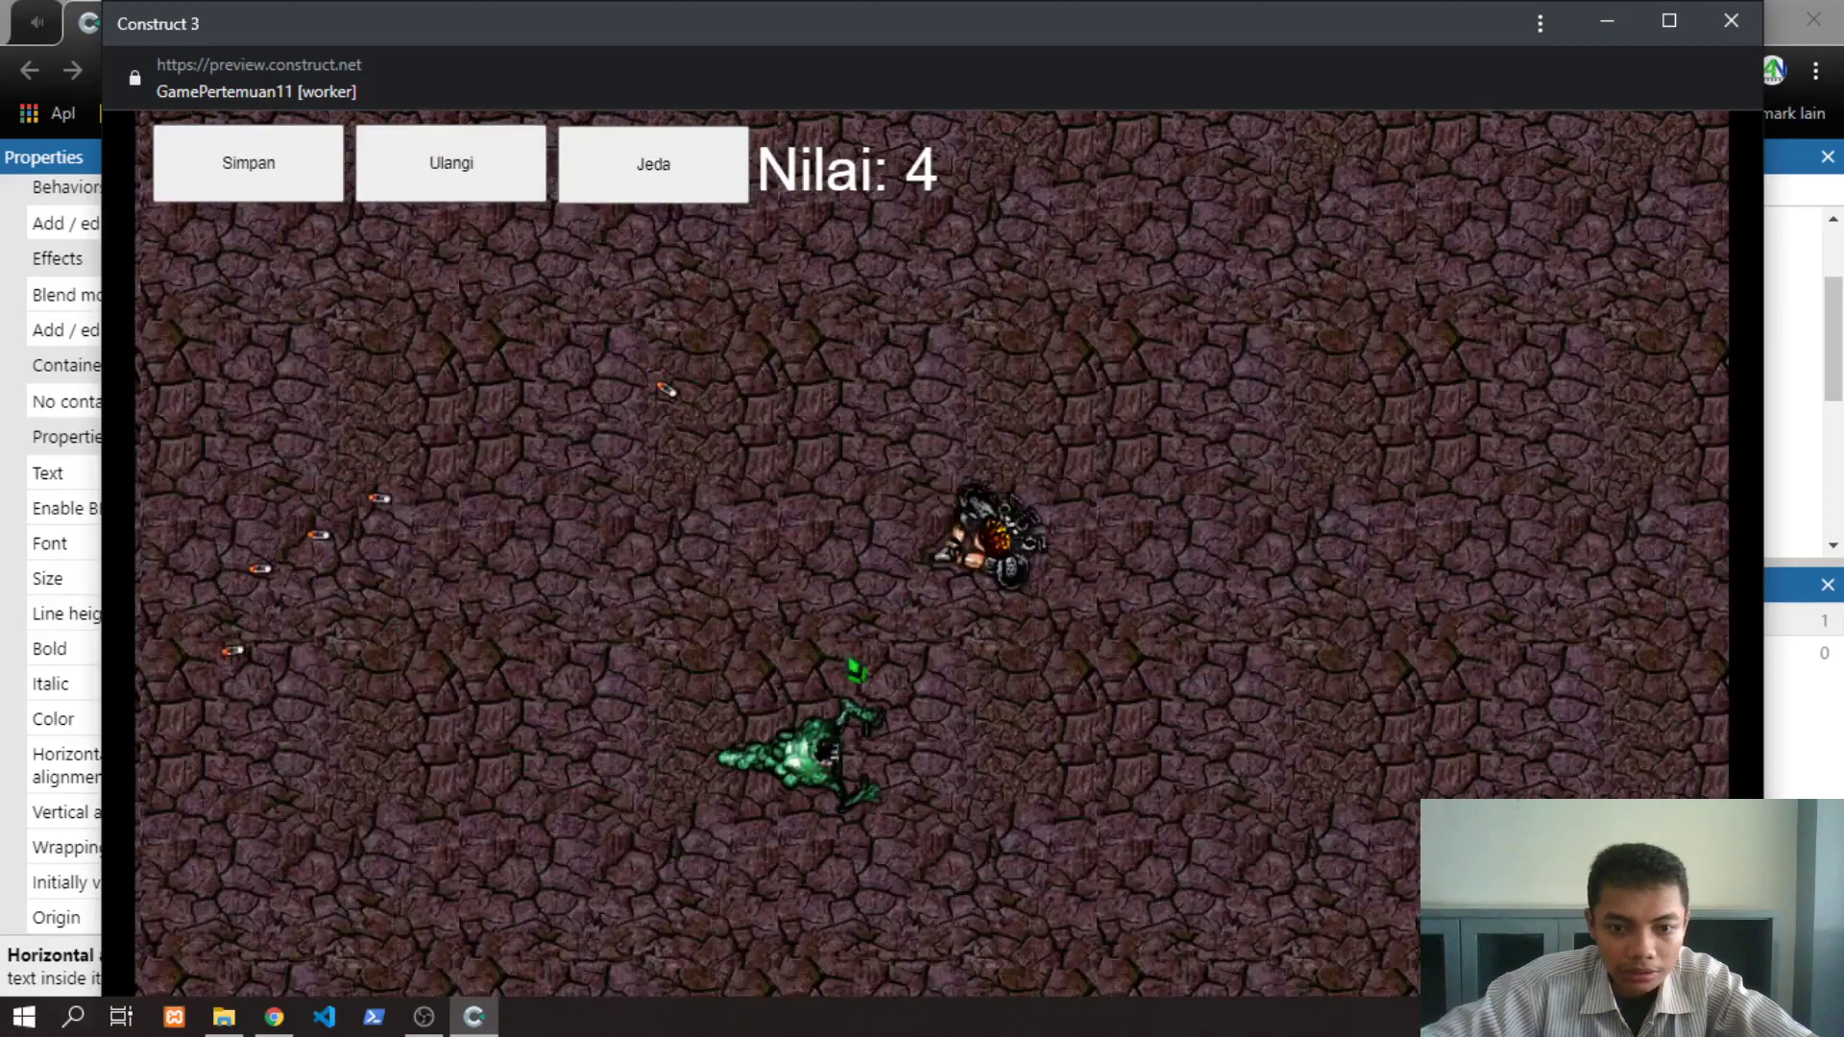
pyautogui.press('Left')
pyautogui.click(922, 710)
pyautogui.click(1287, 725)
pyautogui.click(1440, 678)
pyautogui.click(1458, 665)
pyautogui.click(1450, 660)
pyautogui.click(1448, 662)
pyautogui.click(1450, 701)
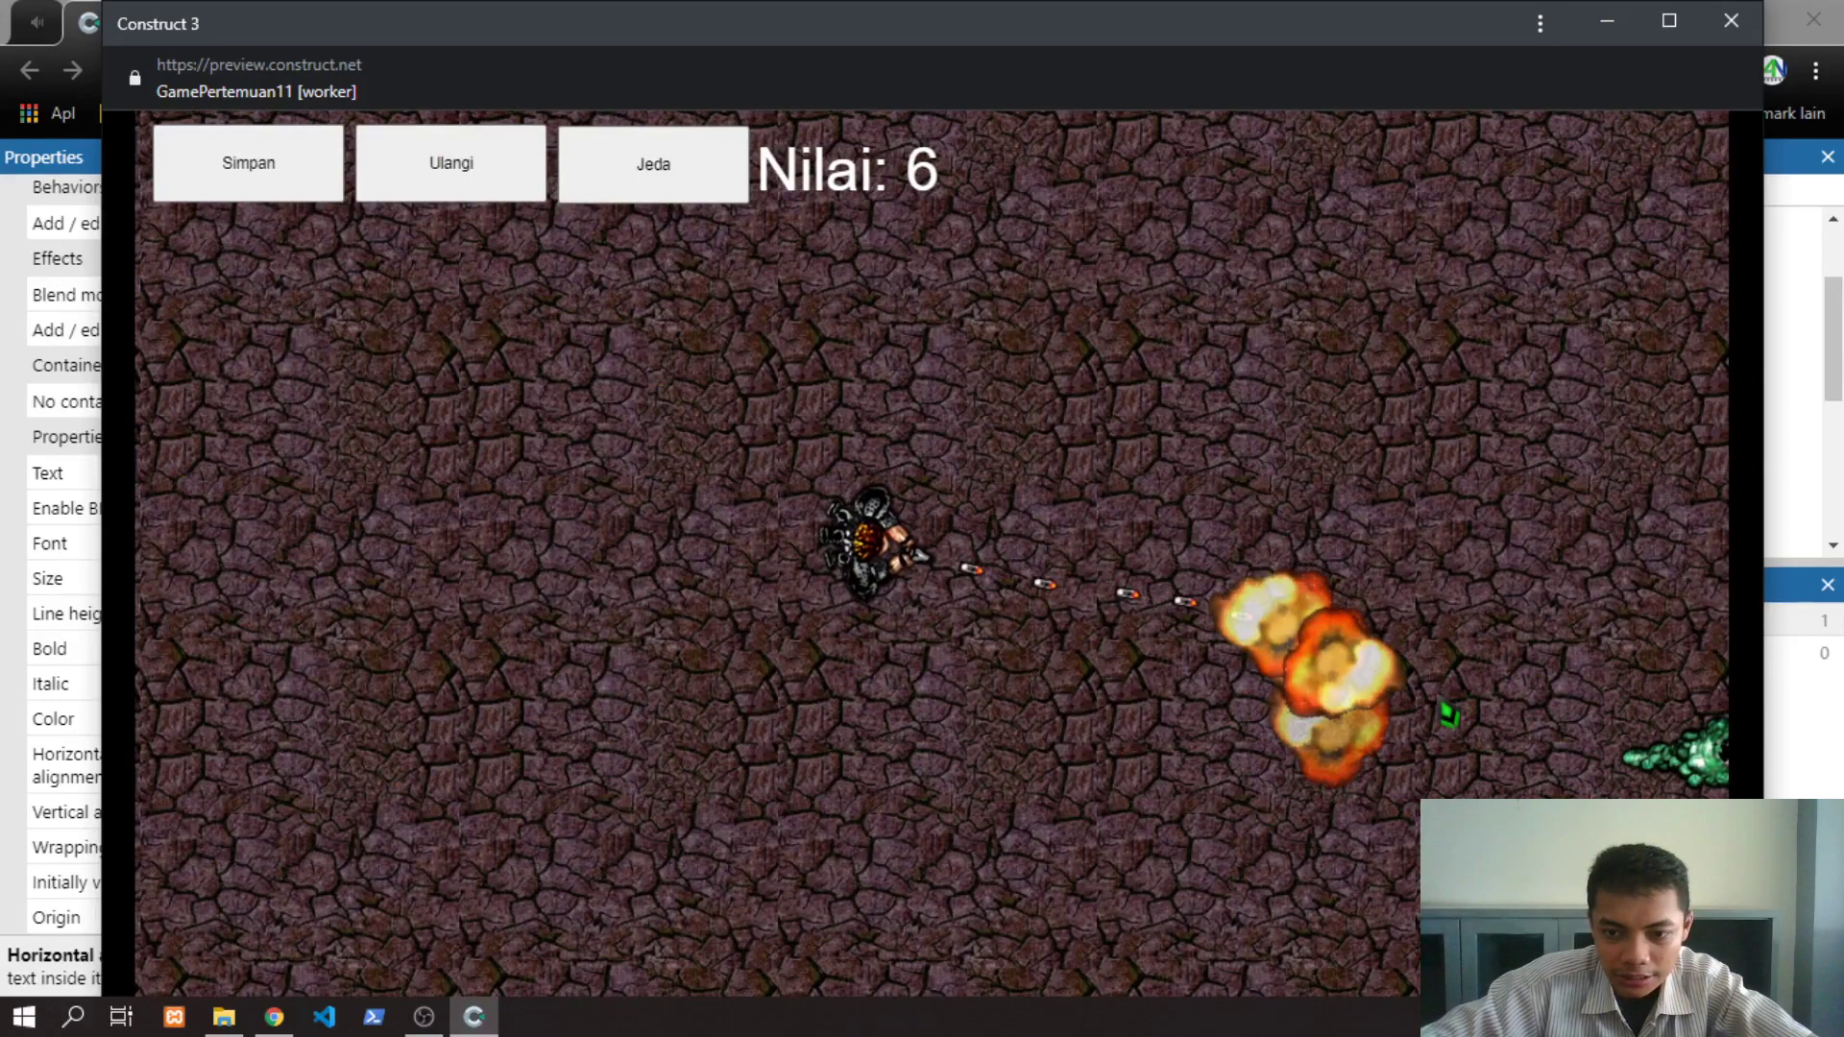
# Save the newly reached game state with Simpan and continue moving and shooting at the monsters
pyautogui.press('Left')
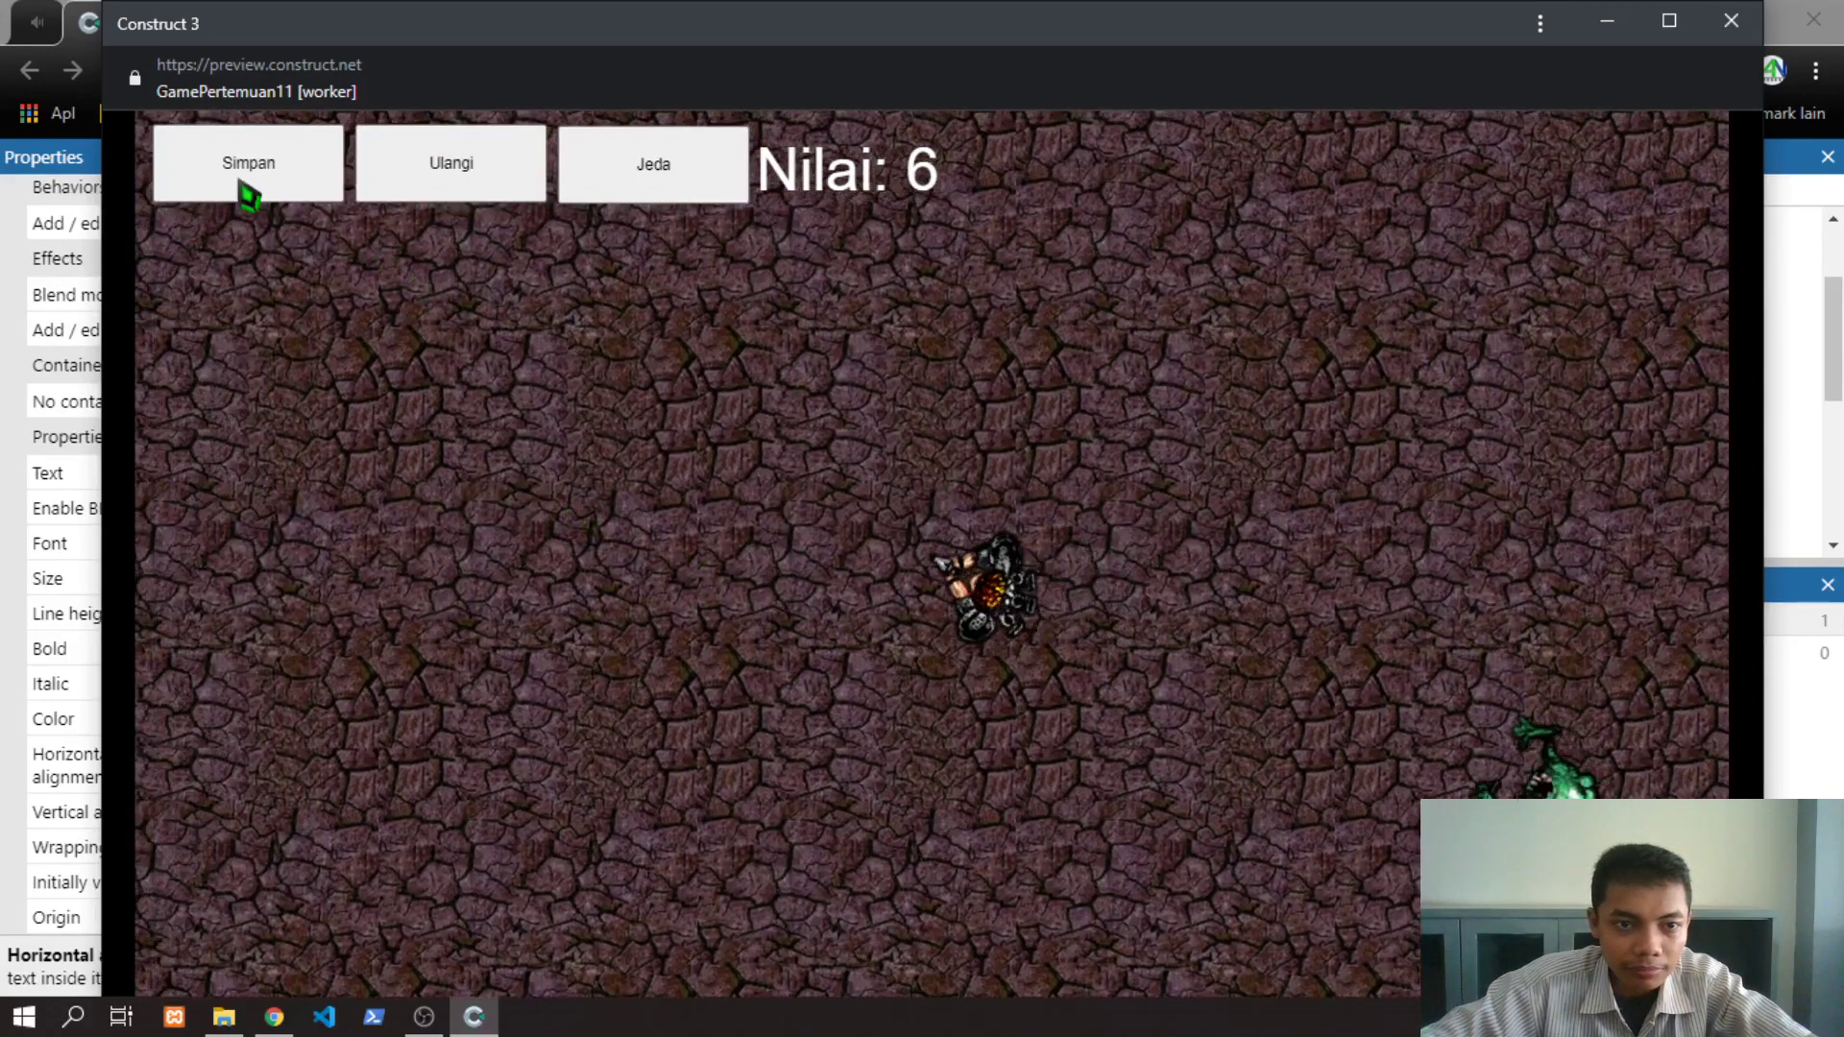
pyautogui.click(241, 182)
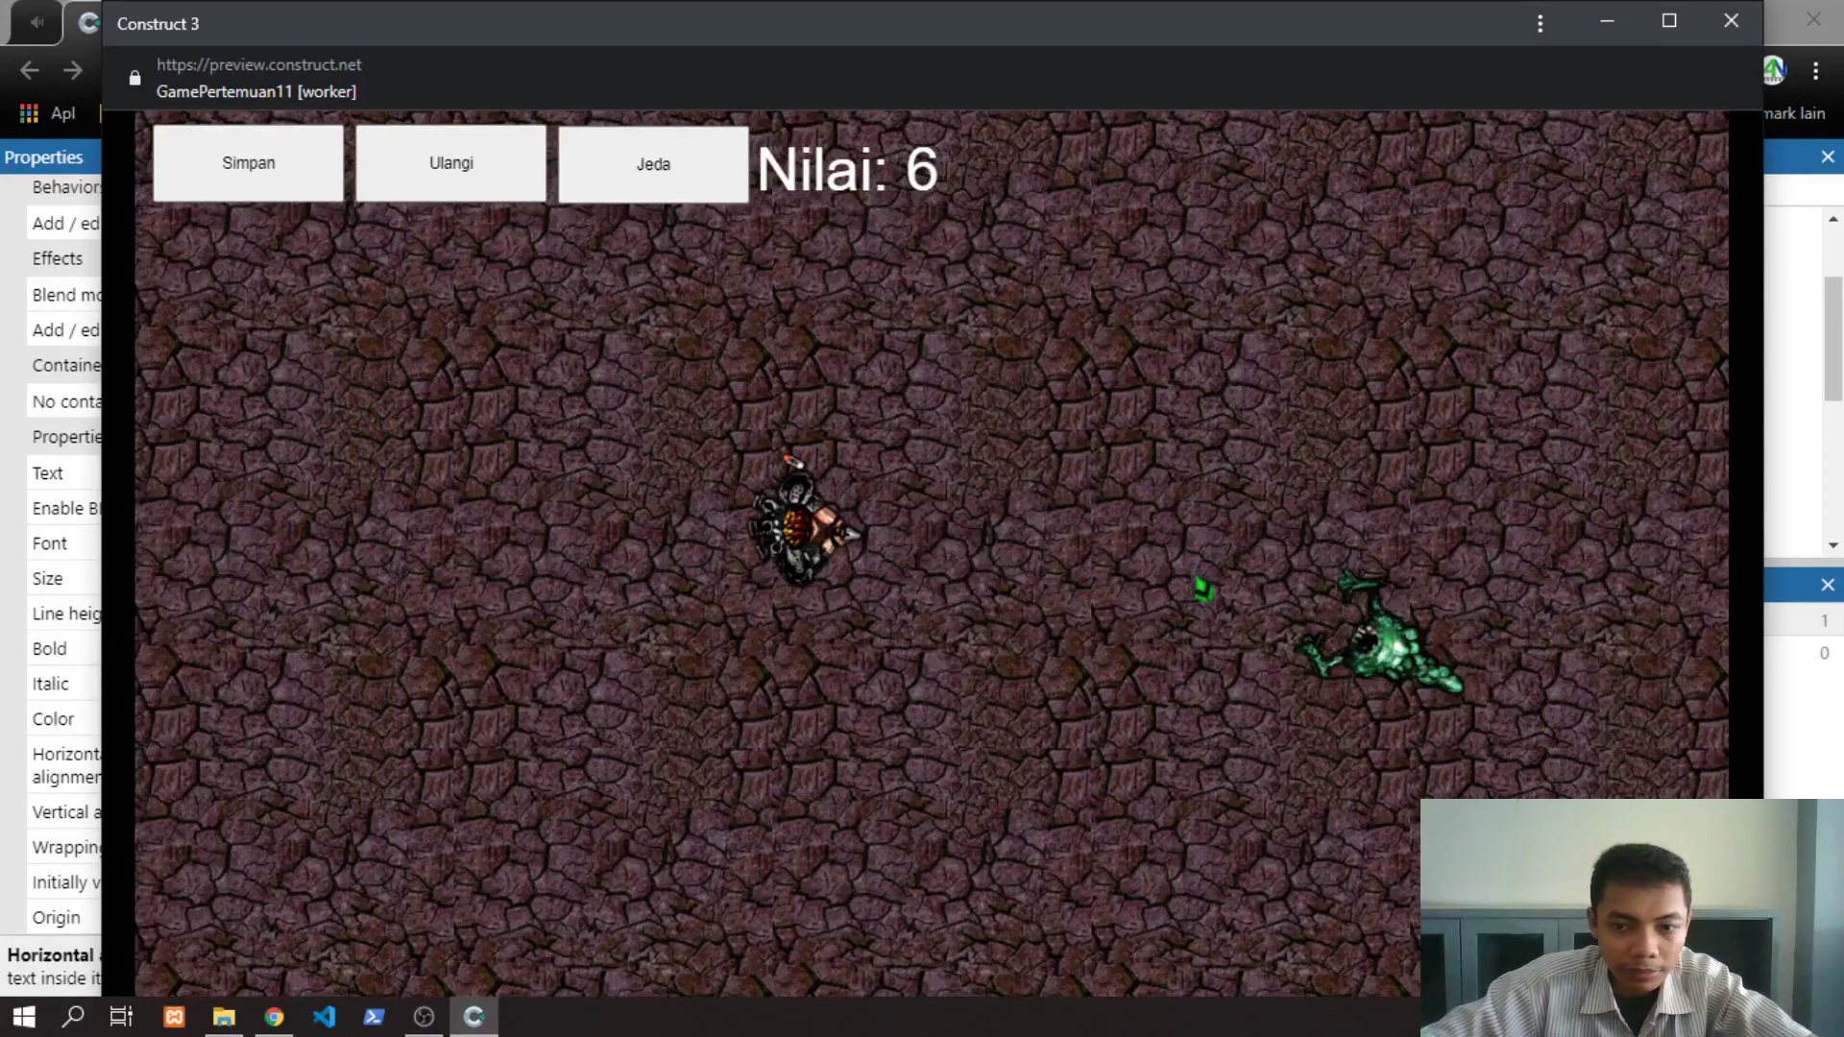
pyautogui.press('Down')
pyautogui.click(1131, 498)
pyautogui.click(605, 383)
pyautogui.click(593, 399)
pyautogui.press('Left')
pyautogui.press('Up')
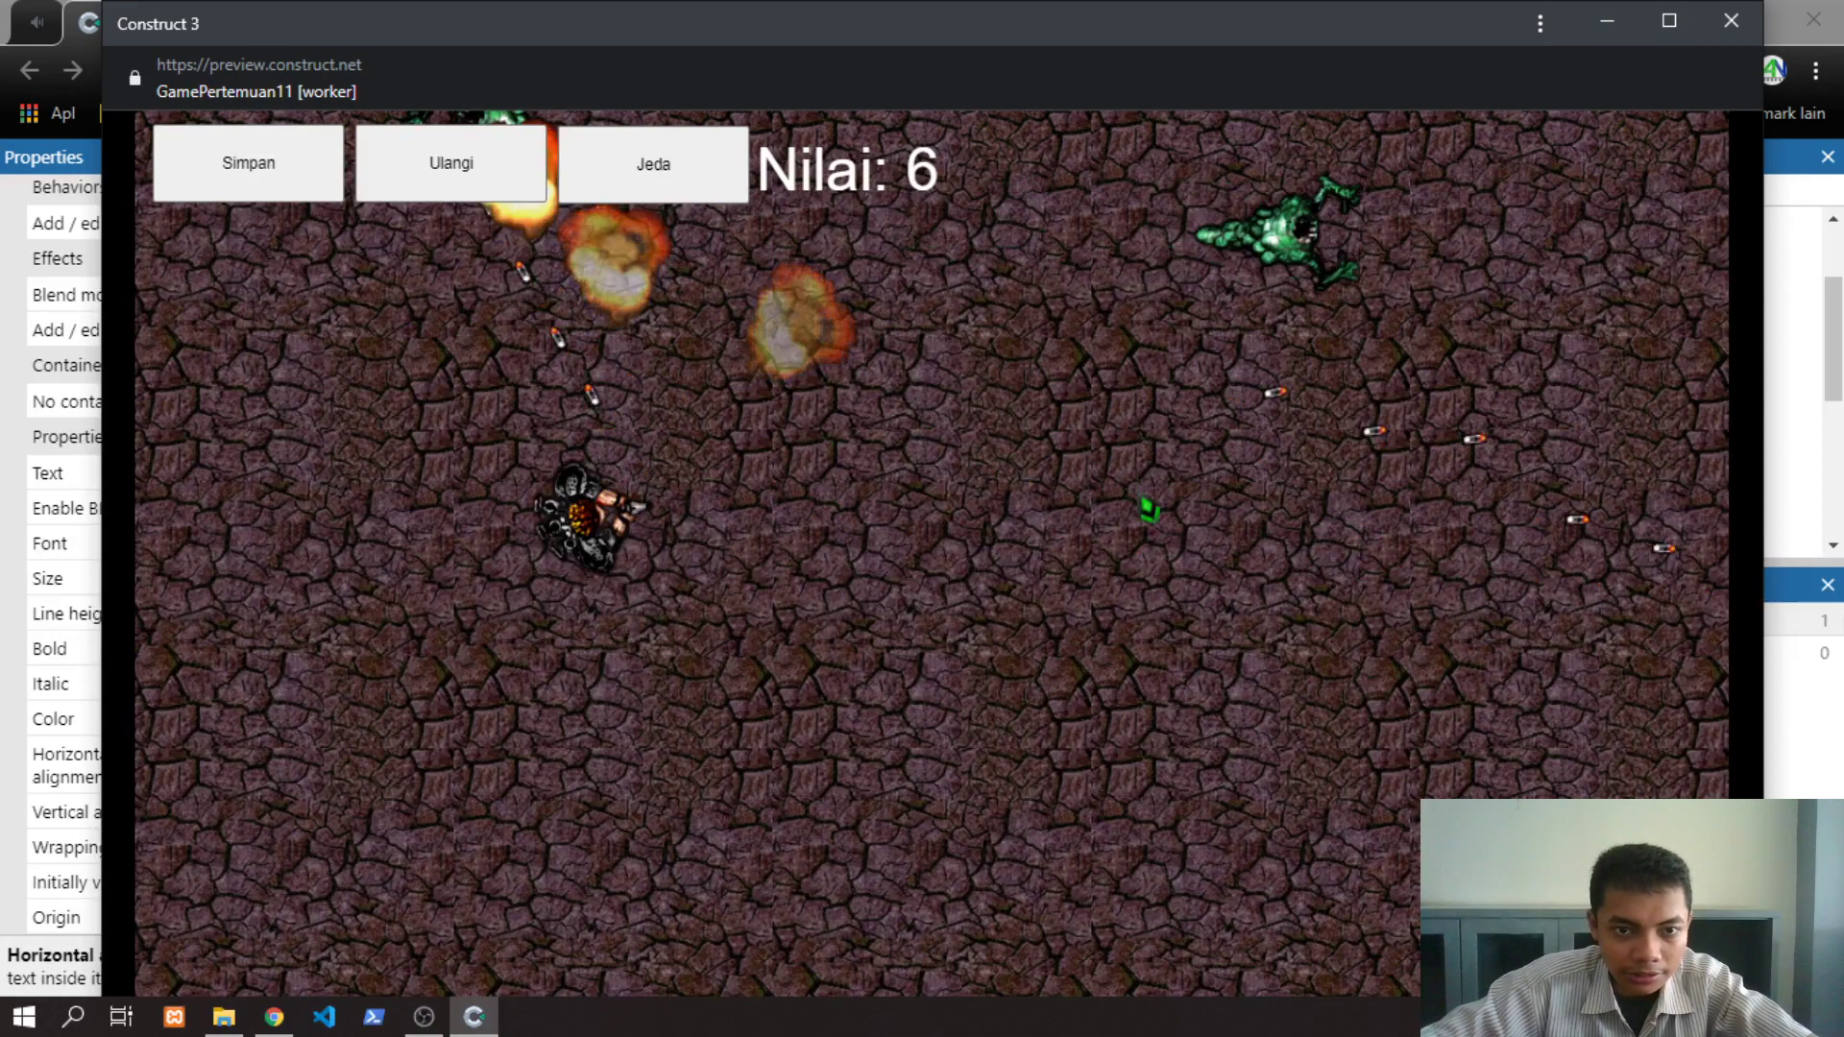
# Move the player while shooting at the nearby monsters and save the game state with Simpan
pyautogui.click(1191, 523)
pyautogui.click(1248, 605)
pyautogui.press('Right')
pyautogui.press('Down')
pyautogui.click(309, 182)
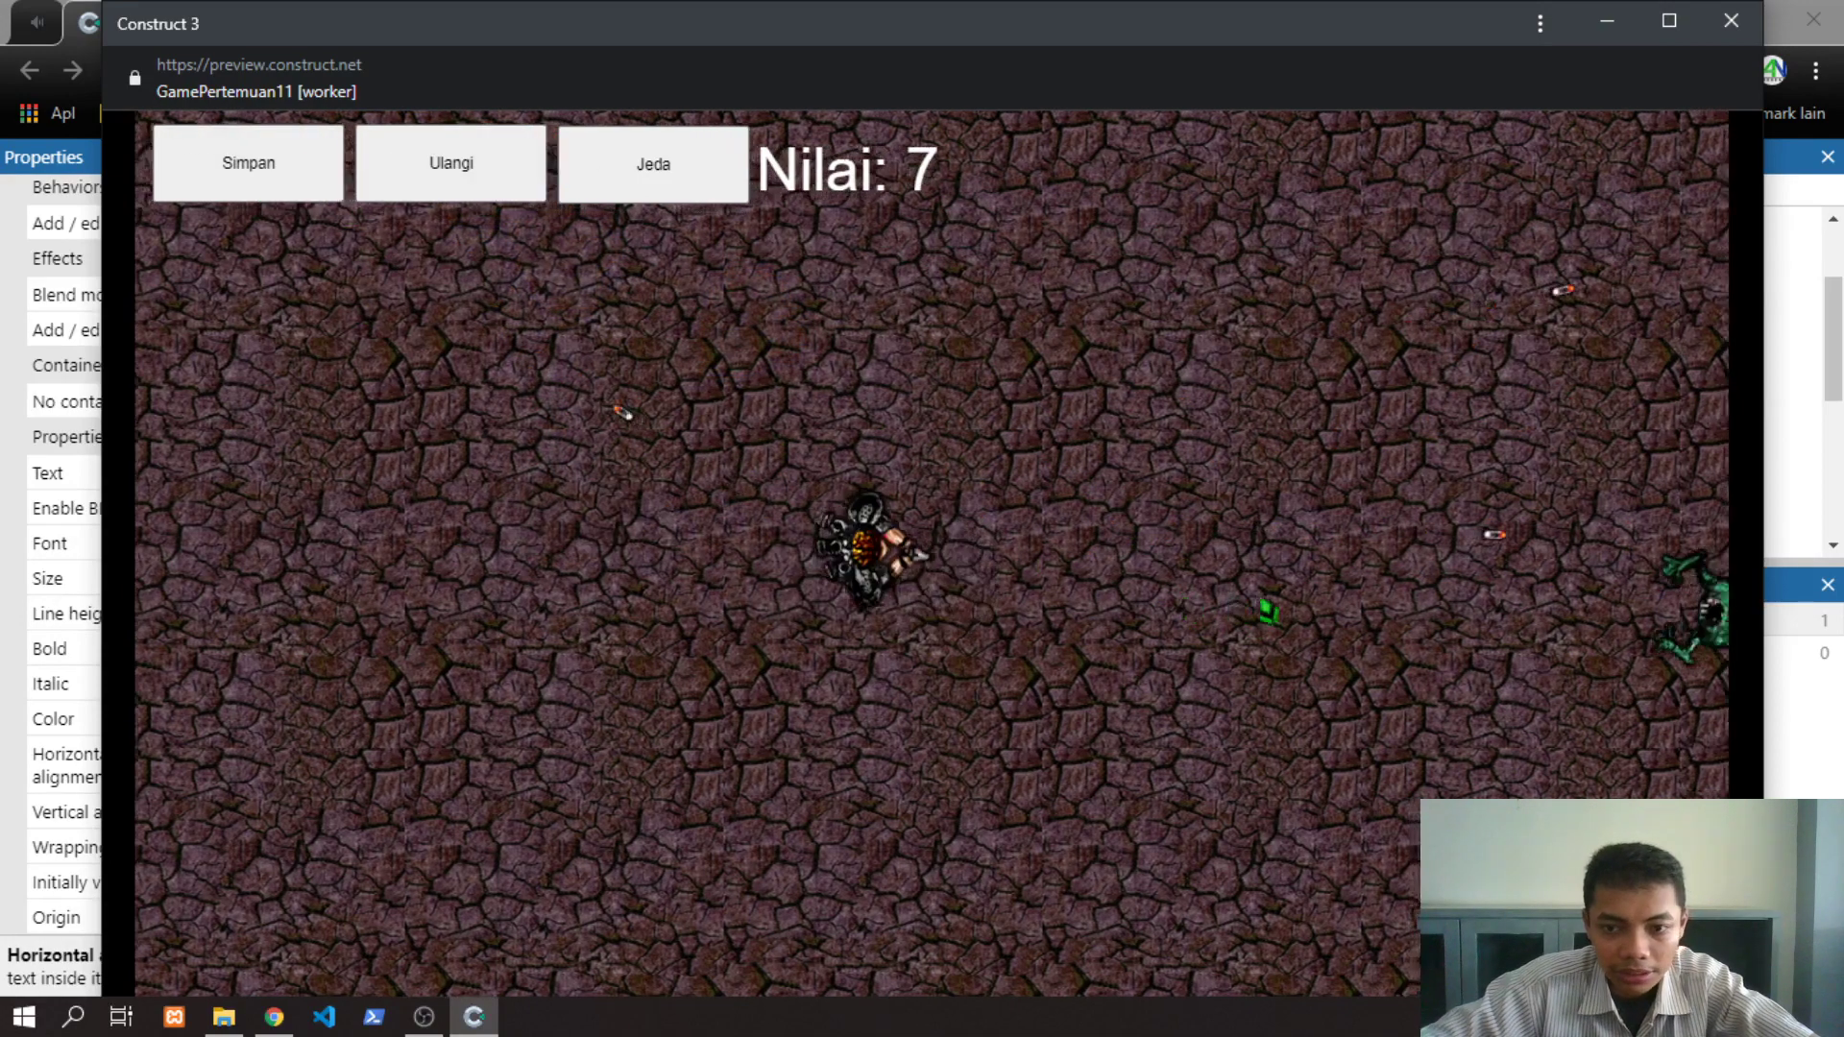
# Shoot at the next approaching monsters and overwrite the saved game state using Simpan
pyautogui.click(1345, 605)
pyautogui.click(1288, 584)
pyautogui.click(1273, 562)
pyautogui.click(1248, 528)
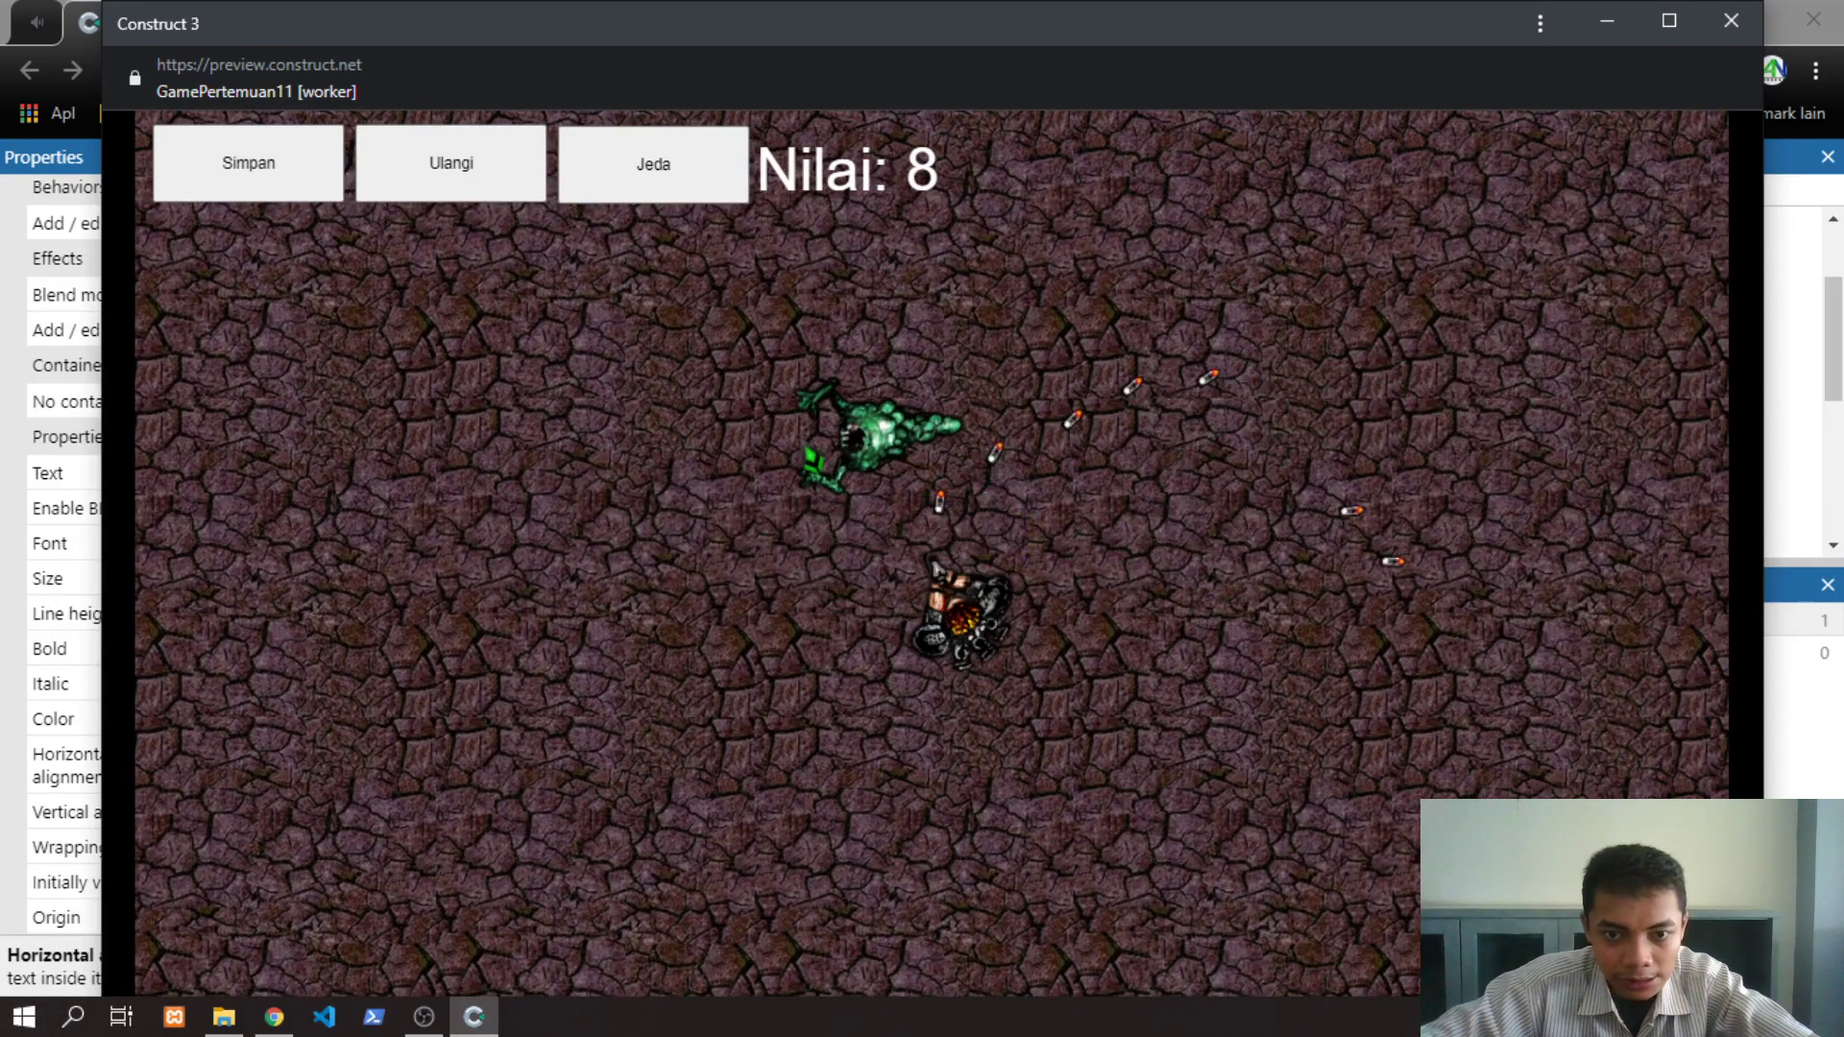
pyautogui.click(247, 185)
# Move the player away from the monsters and shoot at those approaching from above
pyautogui.press('Left')
pyautogui.press('Down')
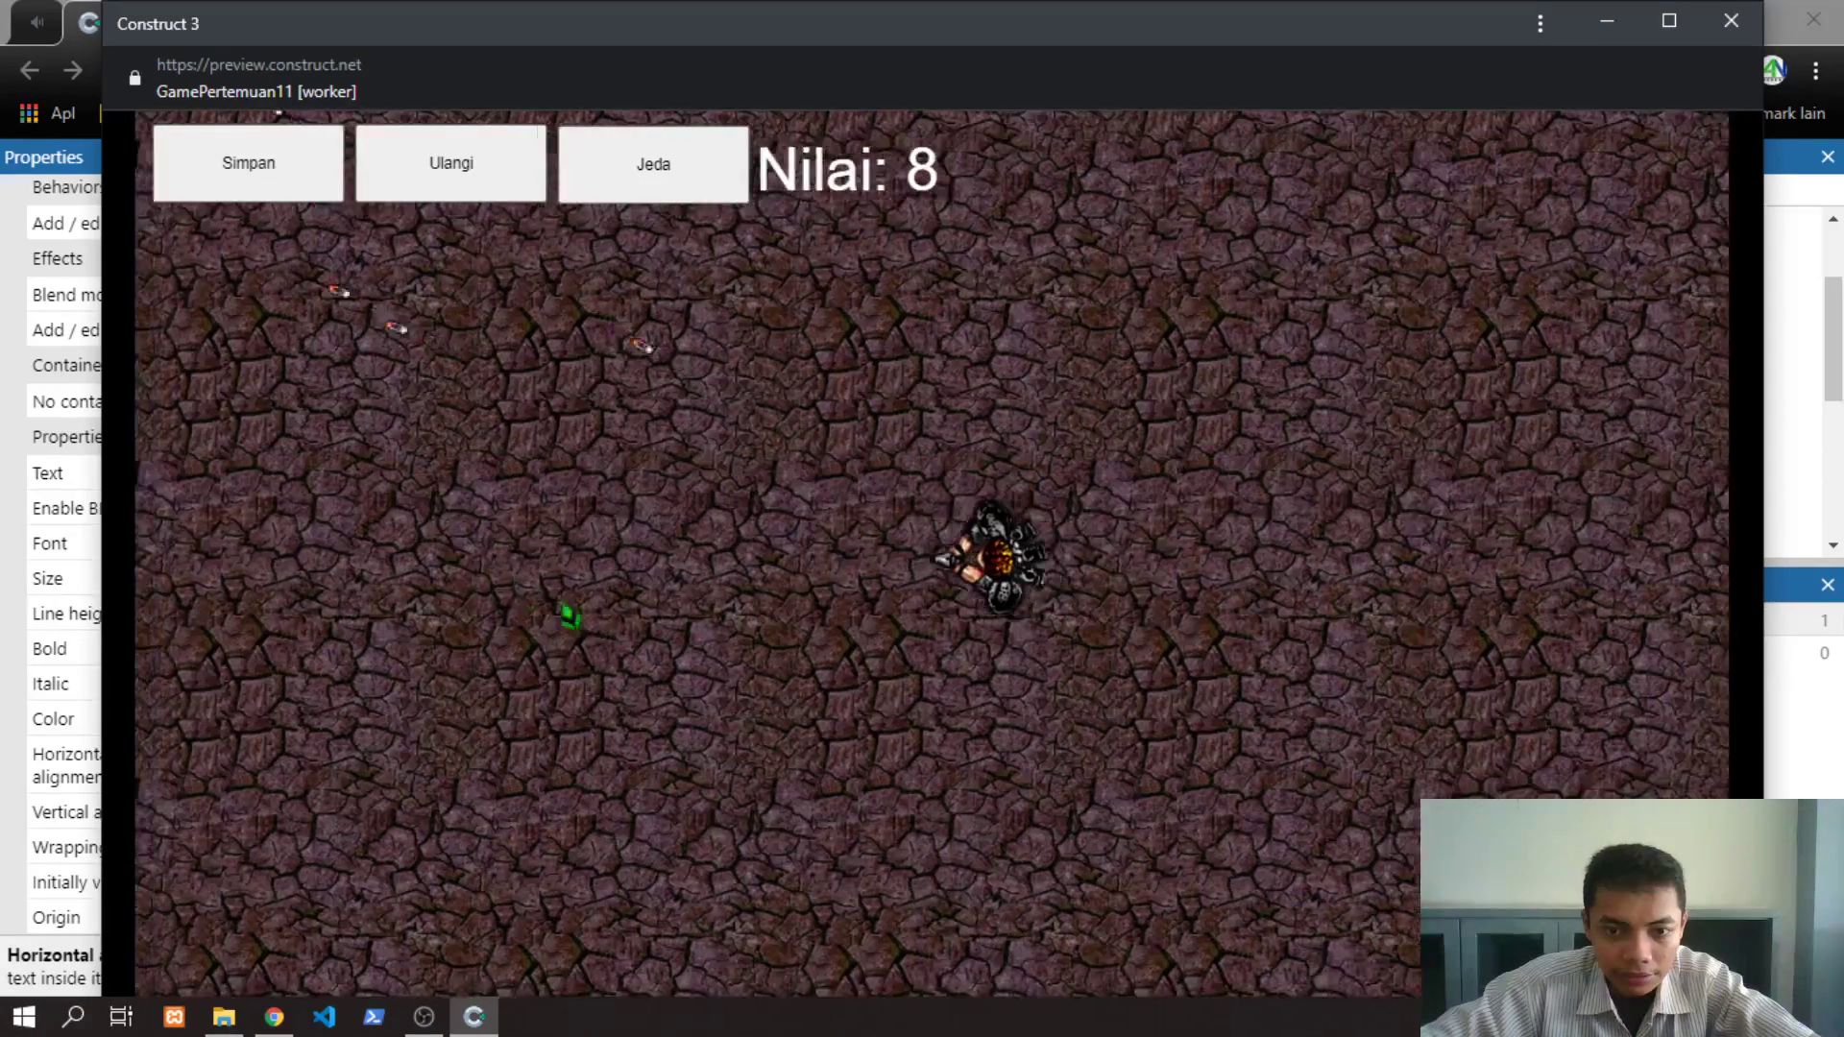
pyautogui.press('Left')
pyautogui.press('Down')
pyautogui.click(754, 424)
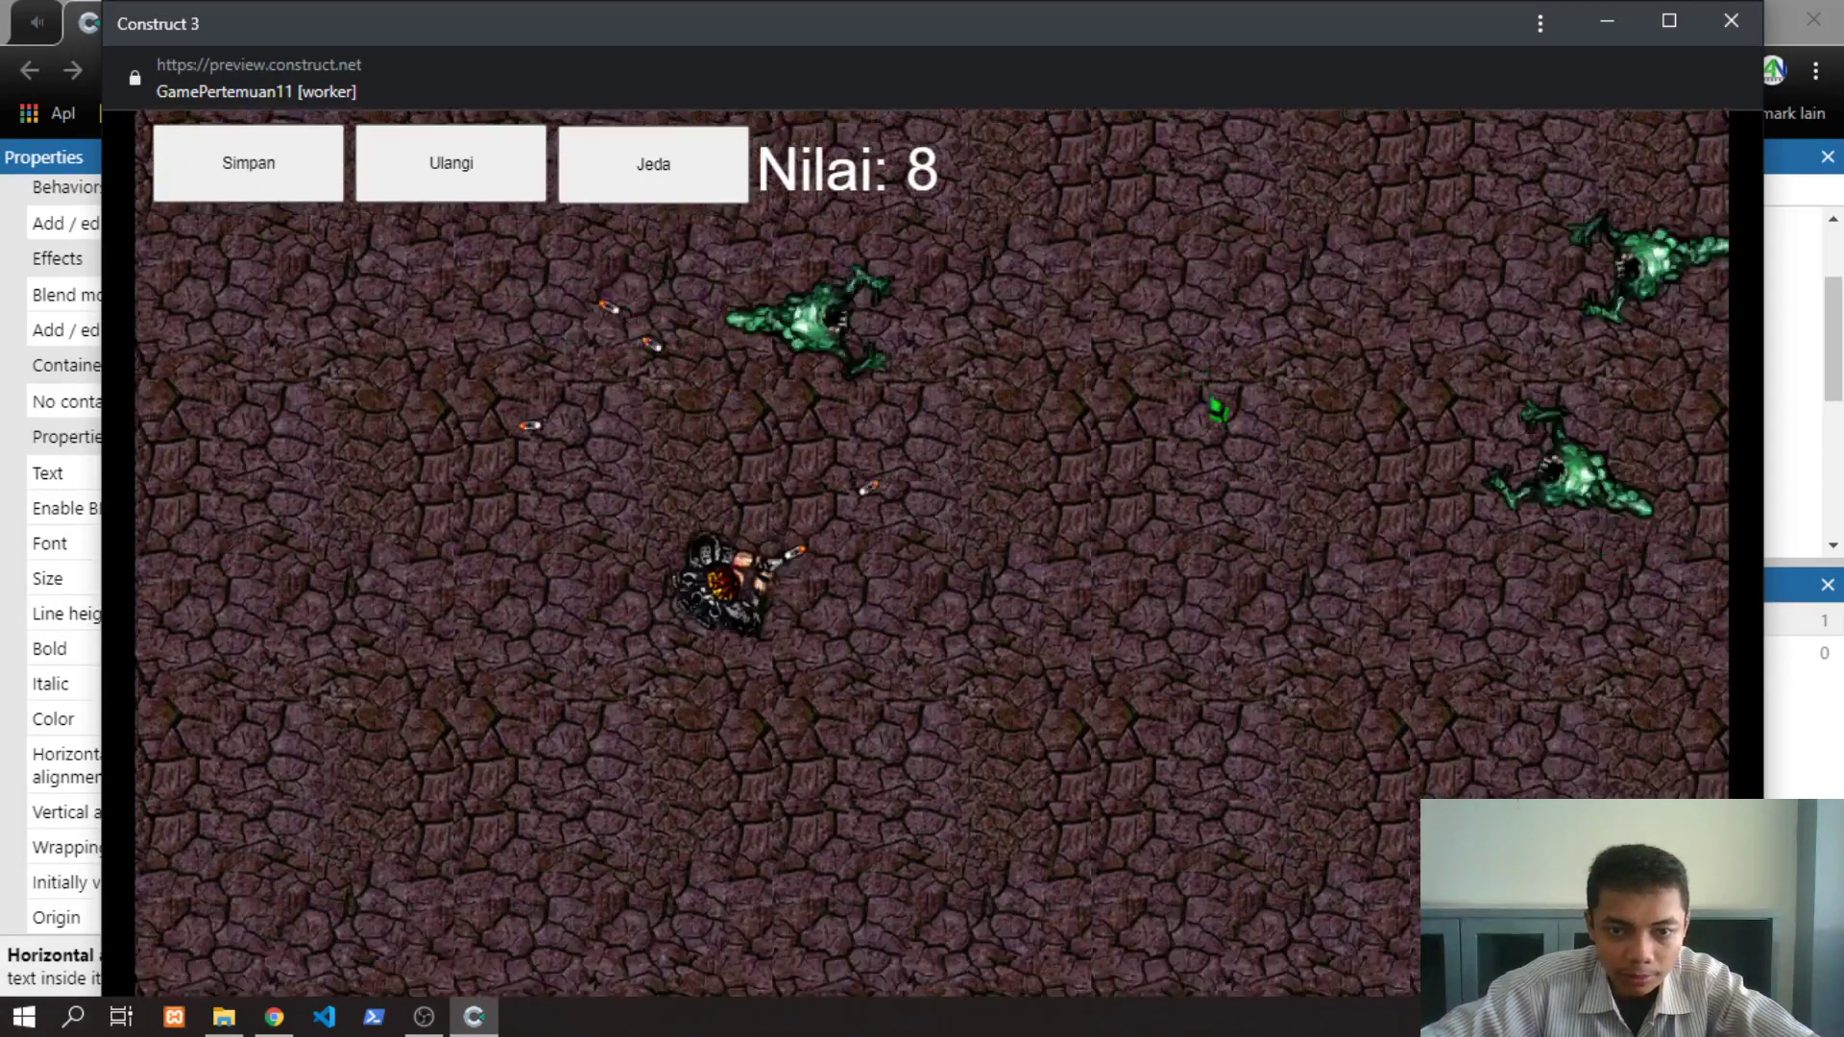
pyautogui.click(1296, 384)
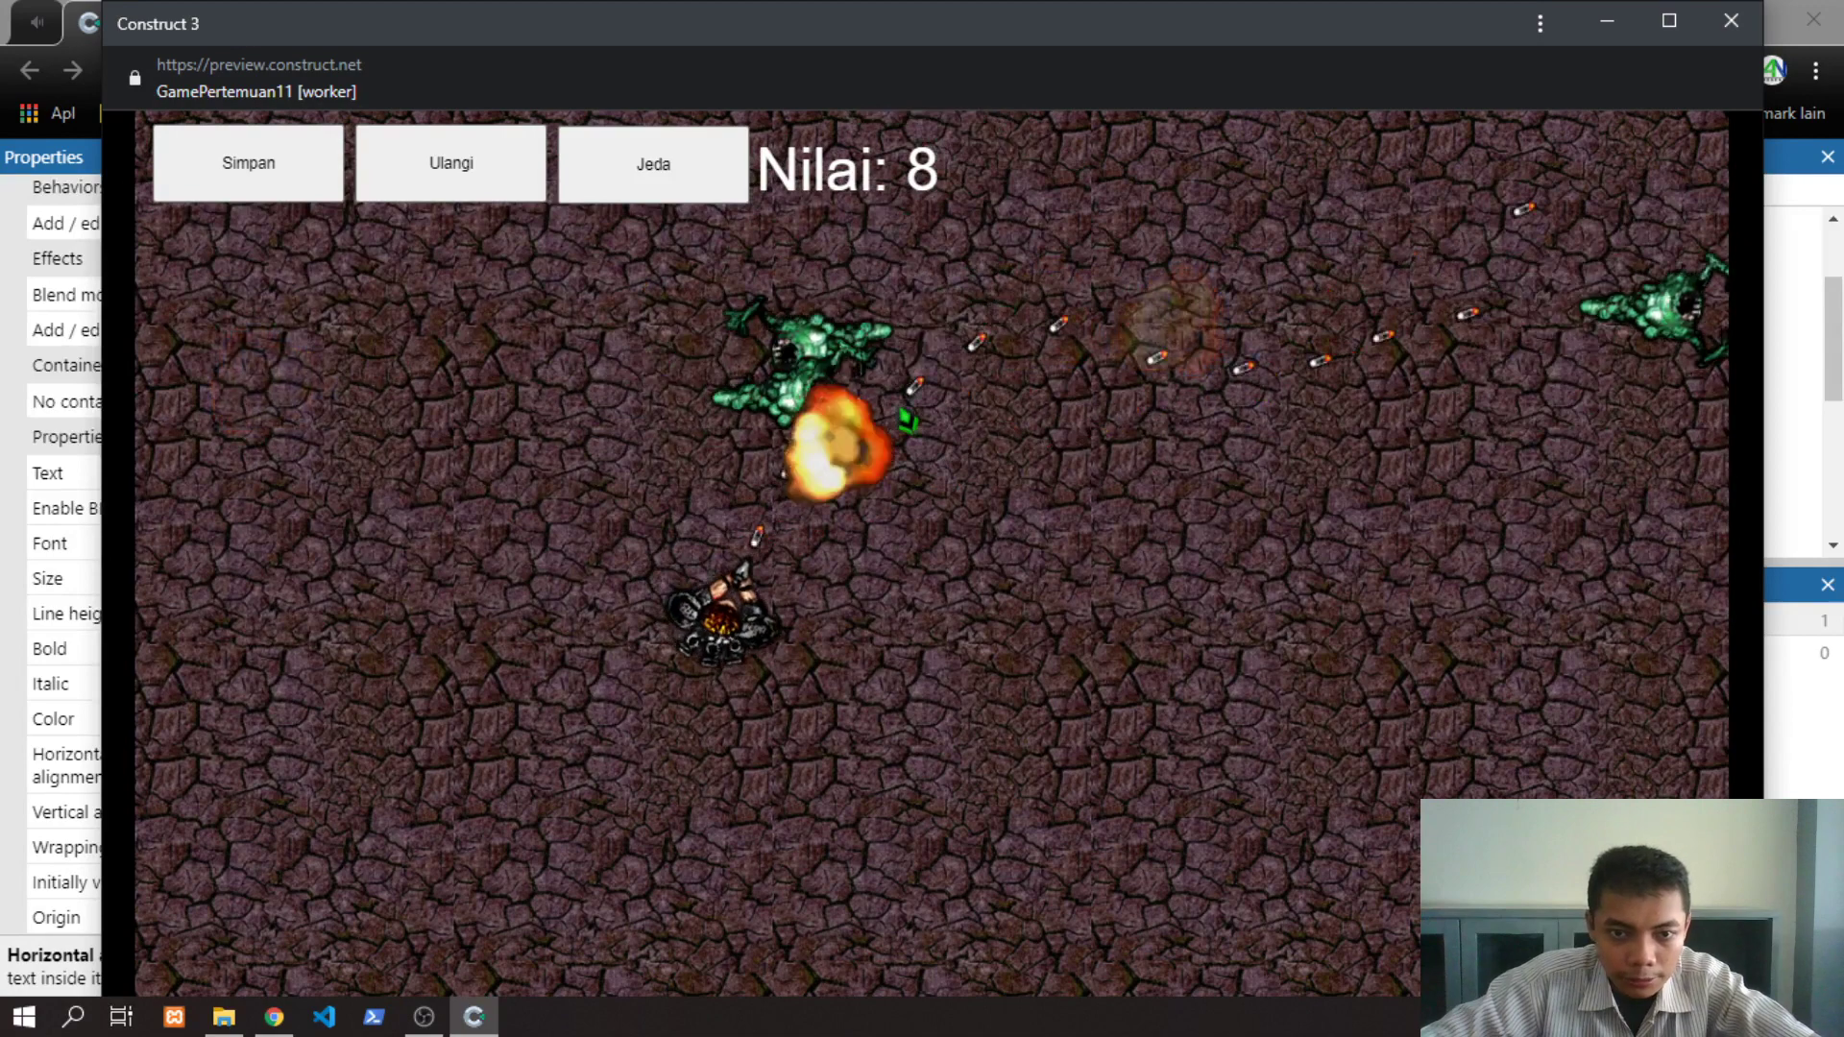
pyautogui.press('Right')
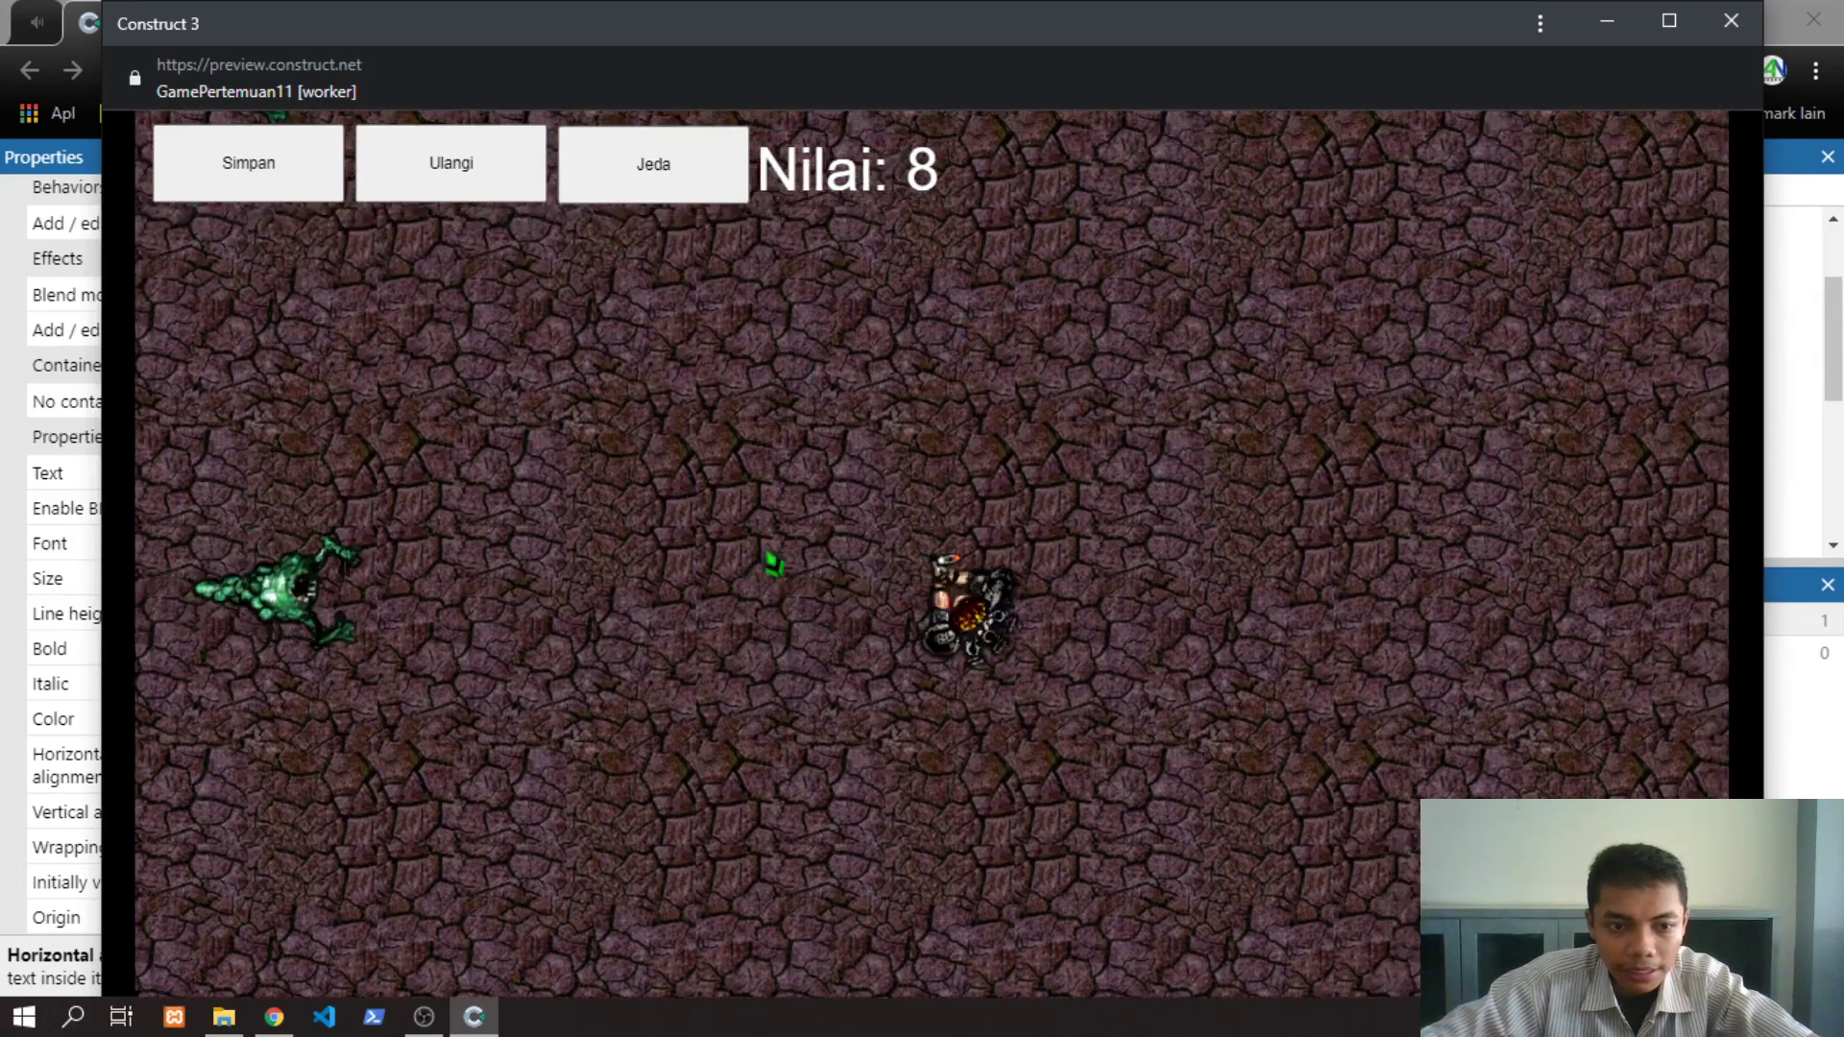
# Keep steering the player around the layout and firing at monsters to raise the Nilai score further
pyautogui.press('Up')
pyautogui.click(576, 624)
pyautogui.click(649, 480)
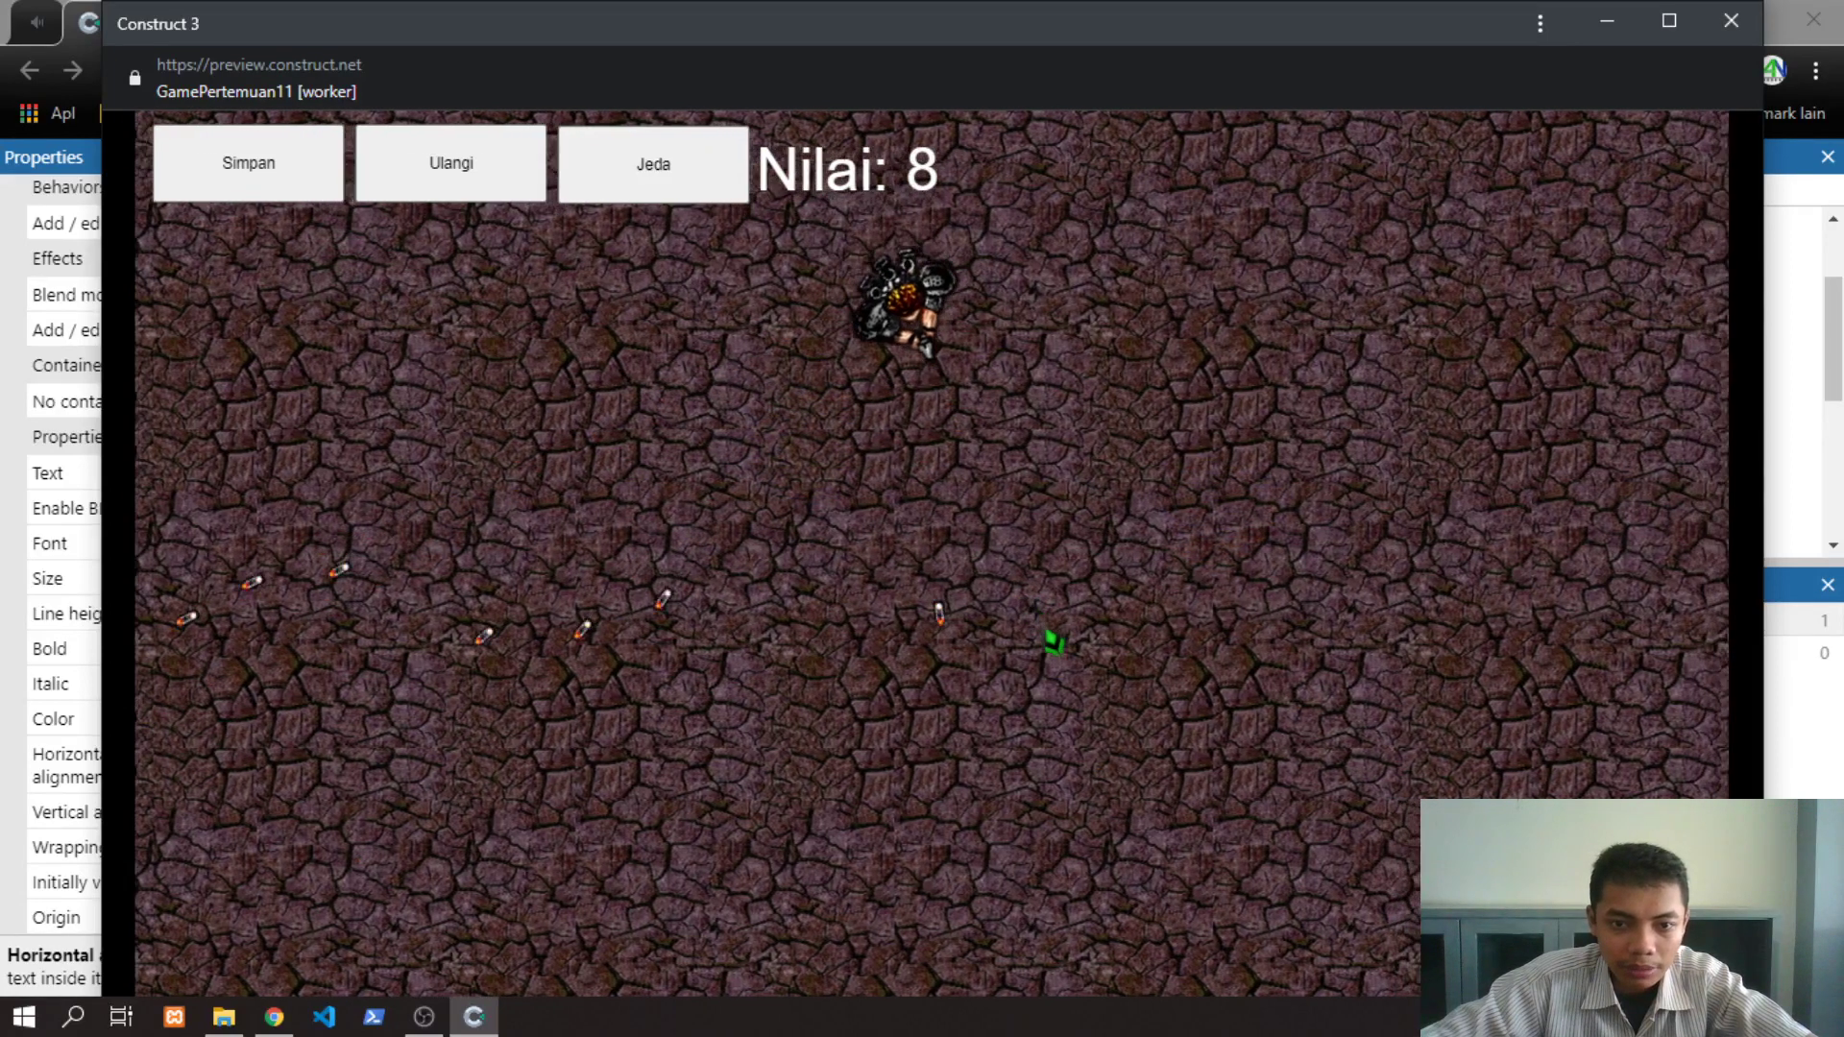
pyautogui.press('Left')
pyautogui.press('Down')
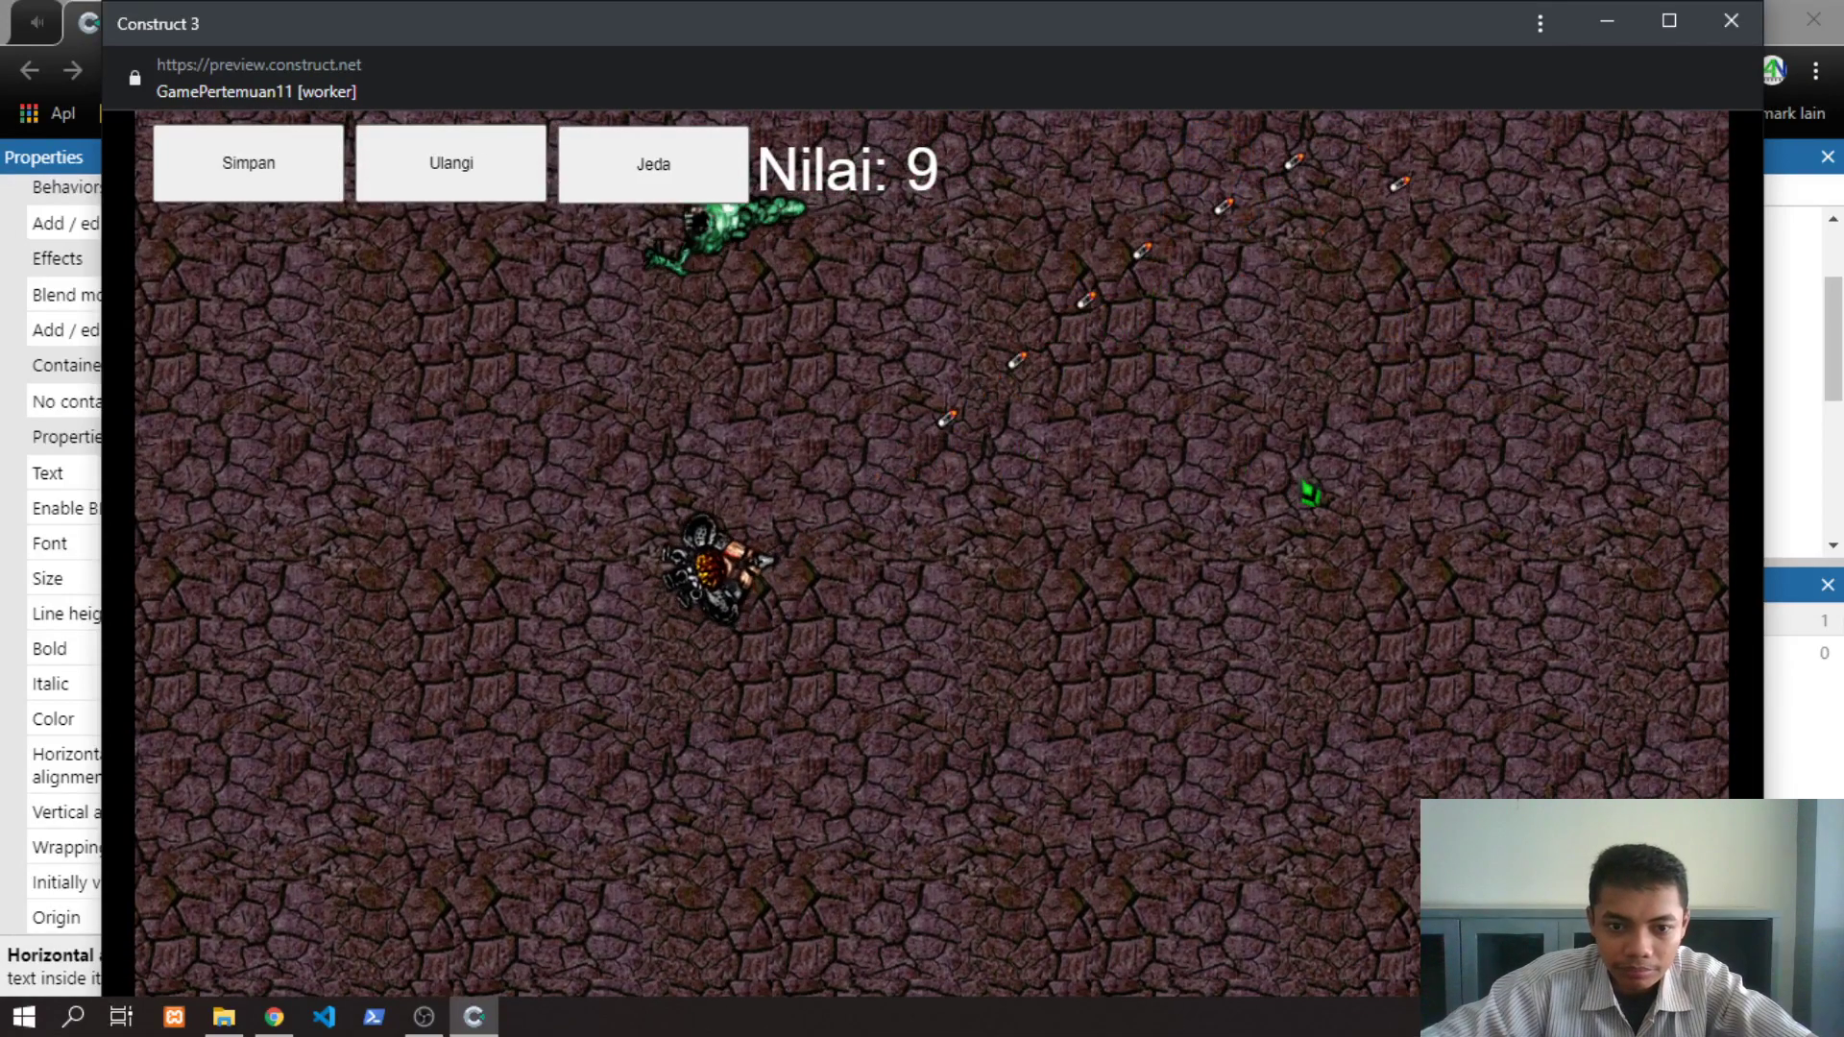
pyautogui.press('Right')
pyautogui.press('Up')
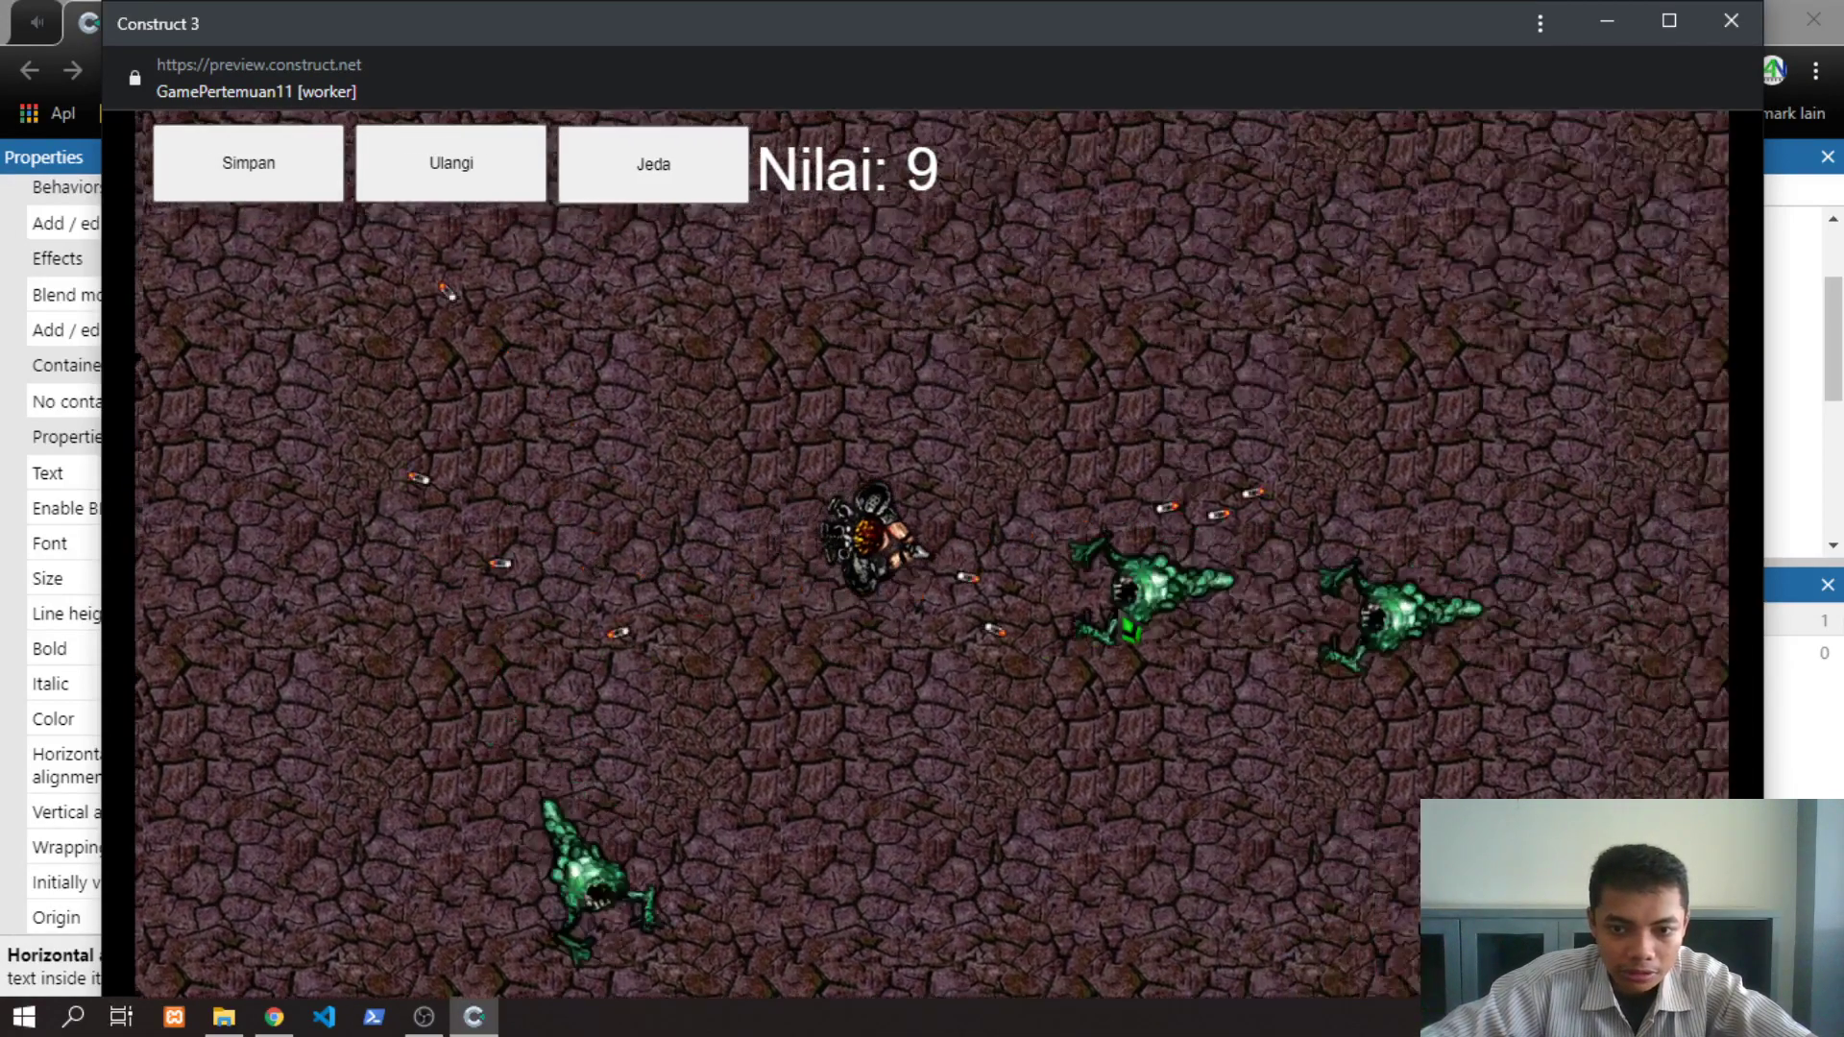
pyautogui.press('Right')
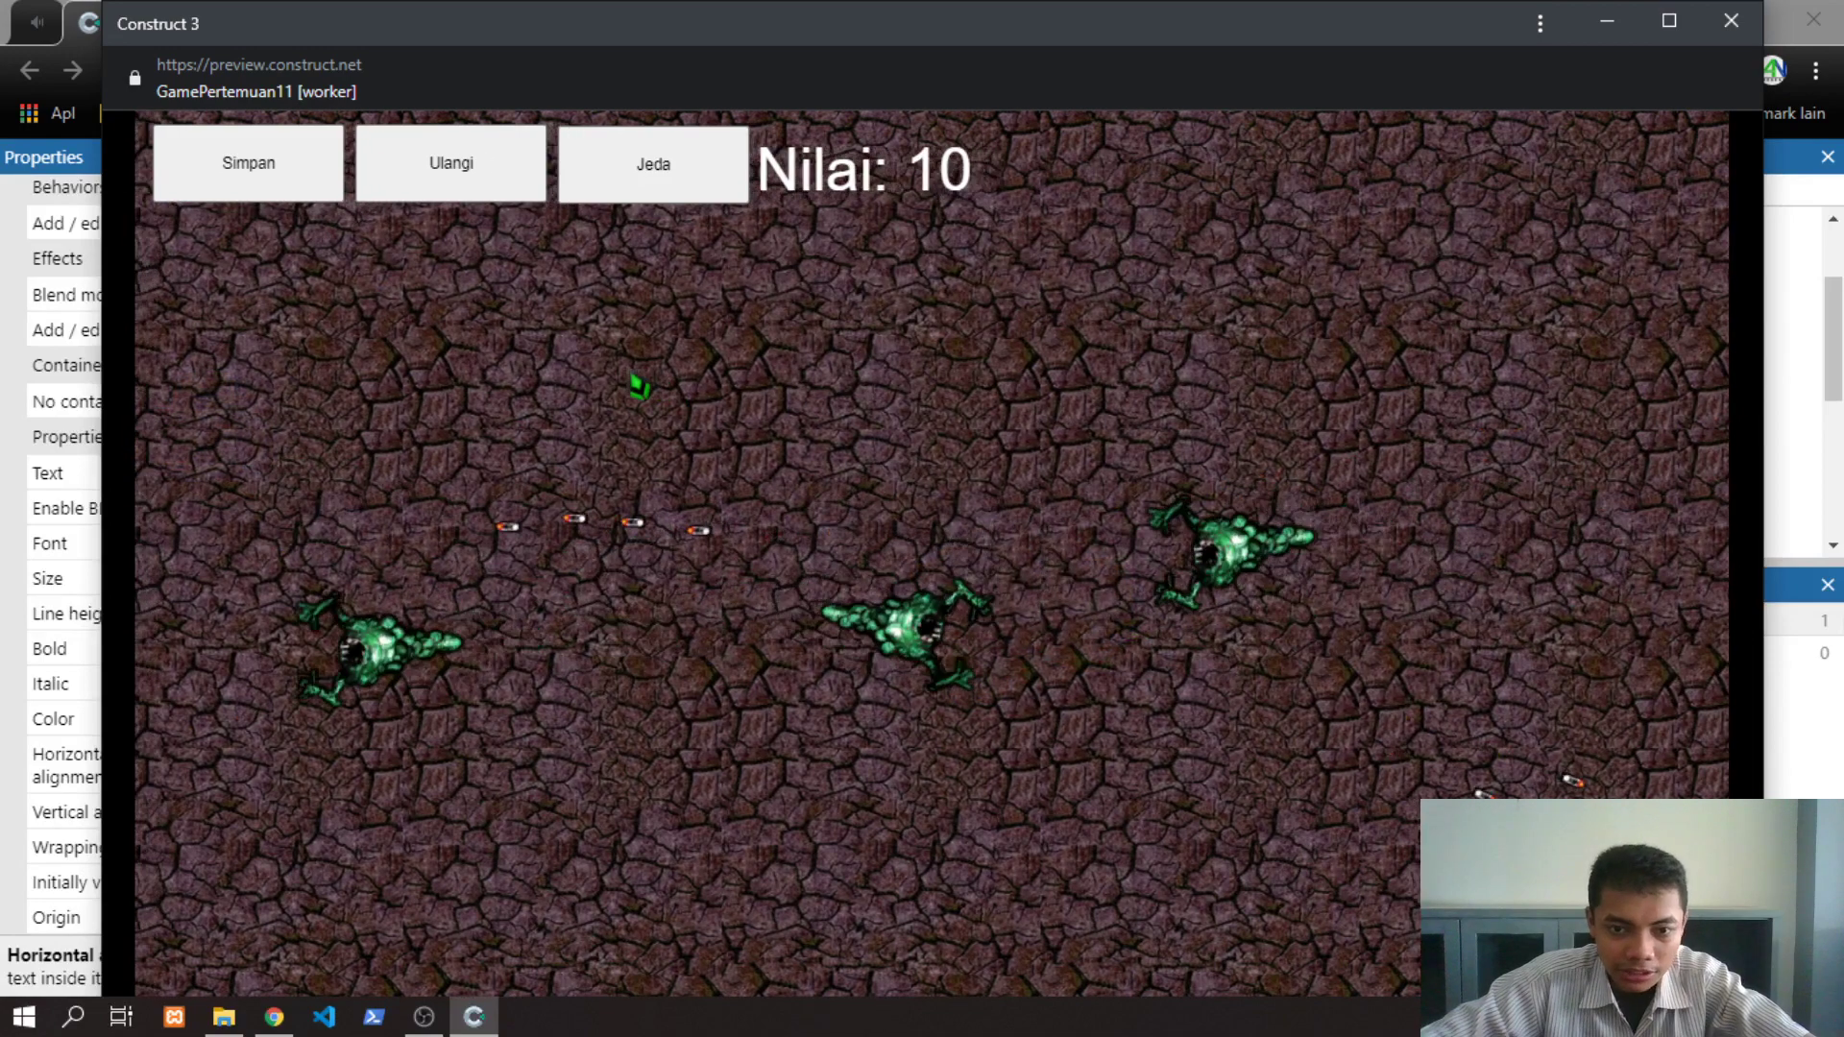
# Reload the saved game state with Ulangi, move the player among the monsters, and close the preview window
pyautogui.click(447, 179)
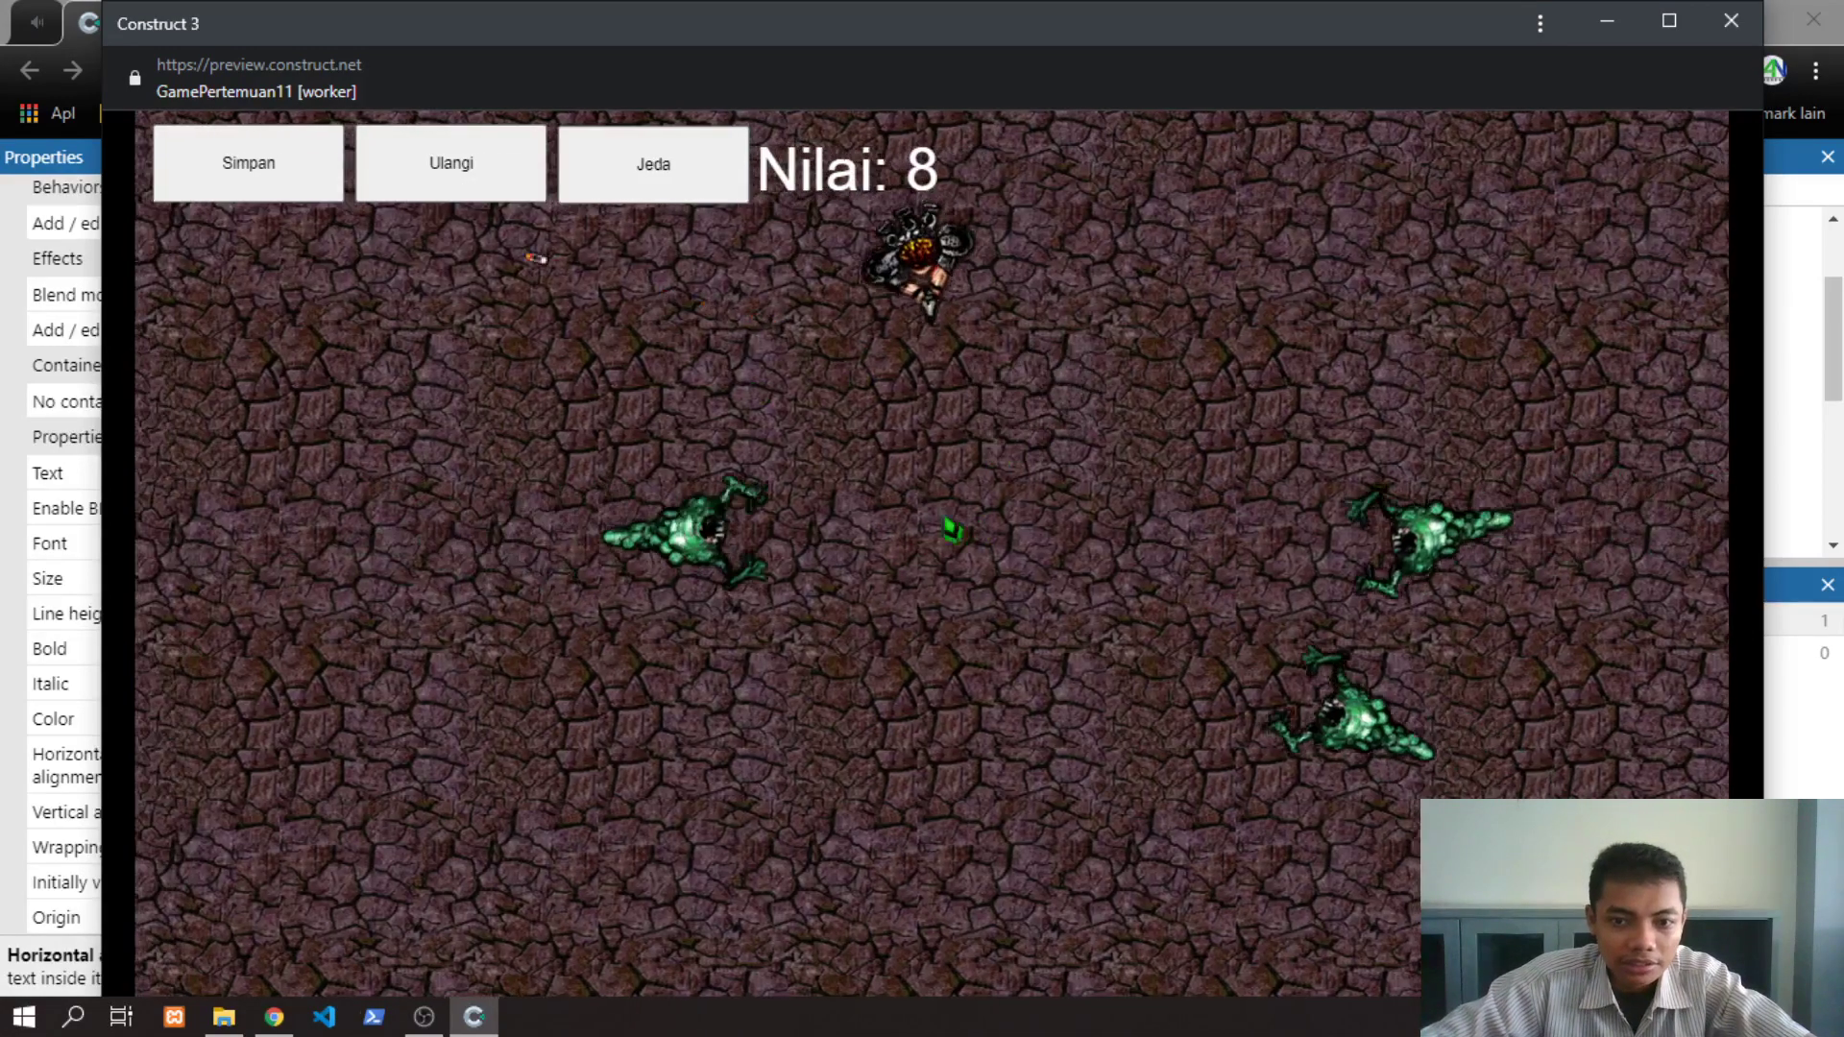
pyautogui.press('Up')
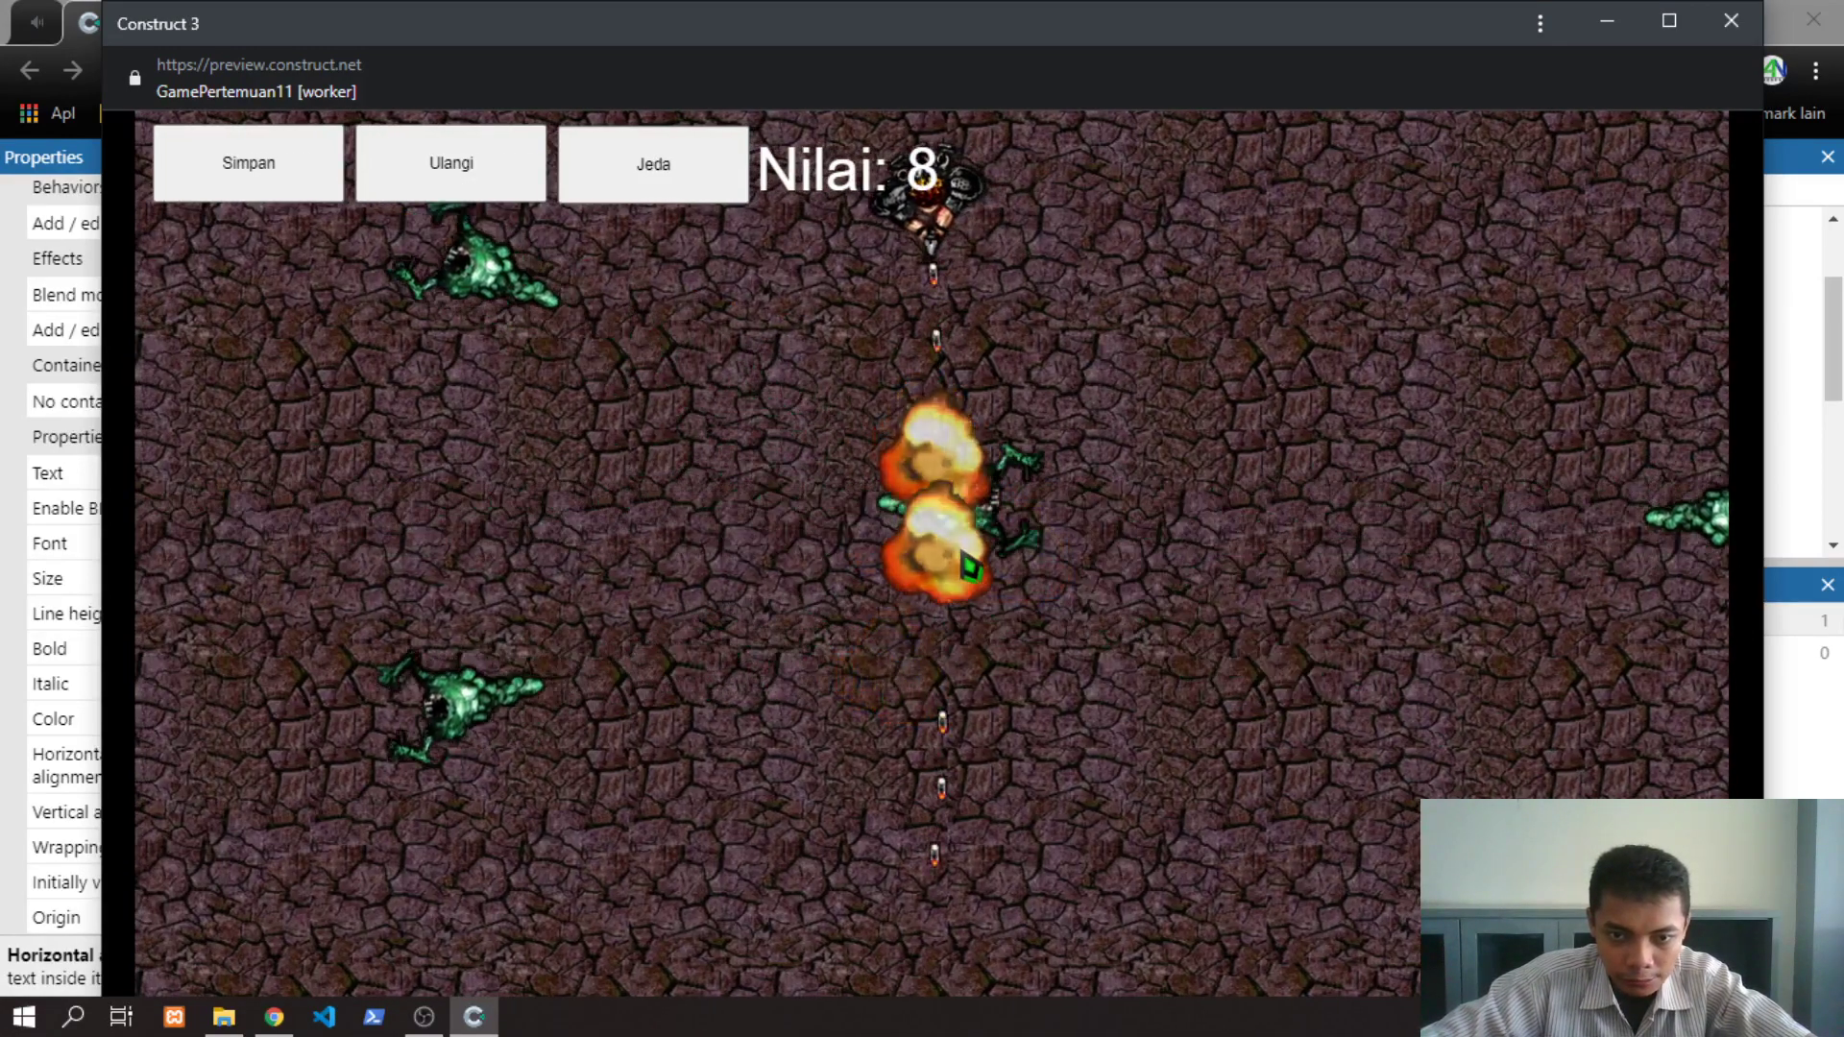
pyautogui.press('Down')
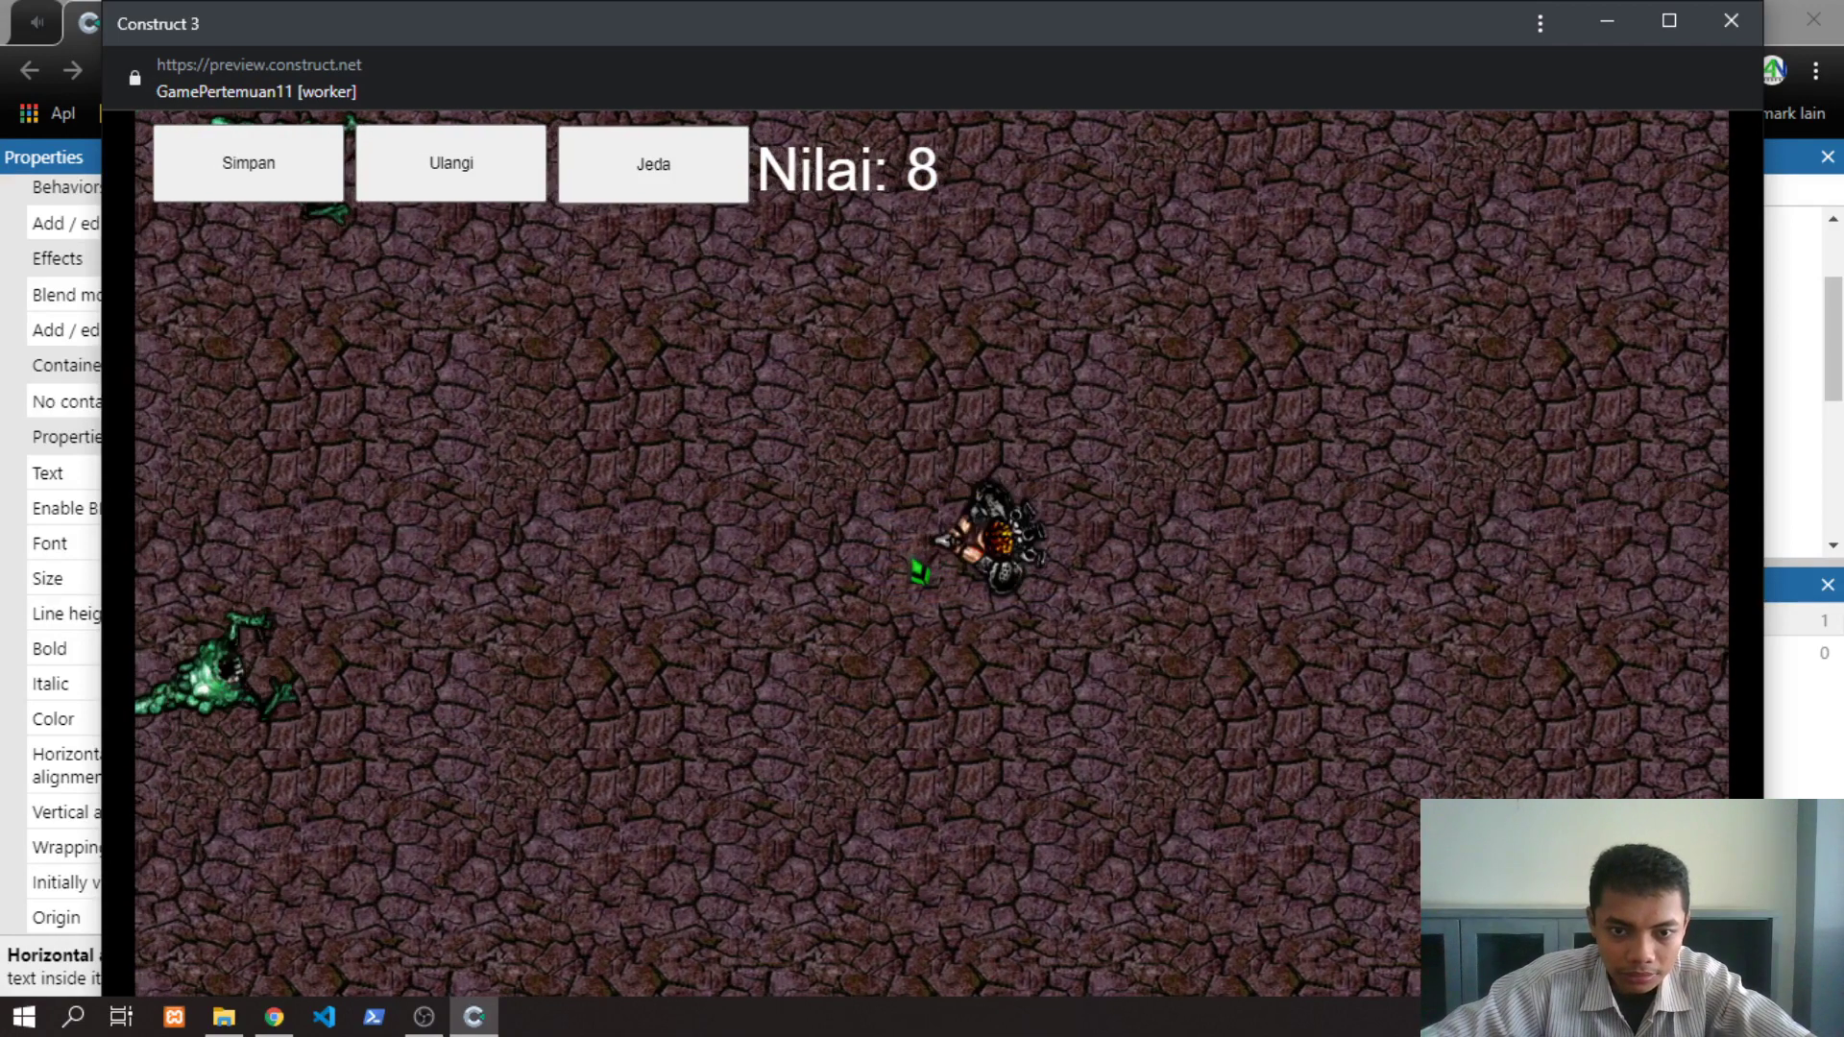
pyautogui.press('Left')
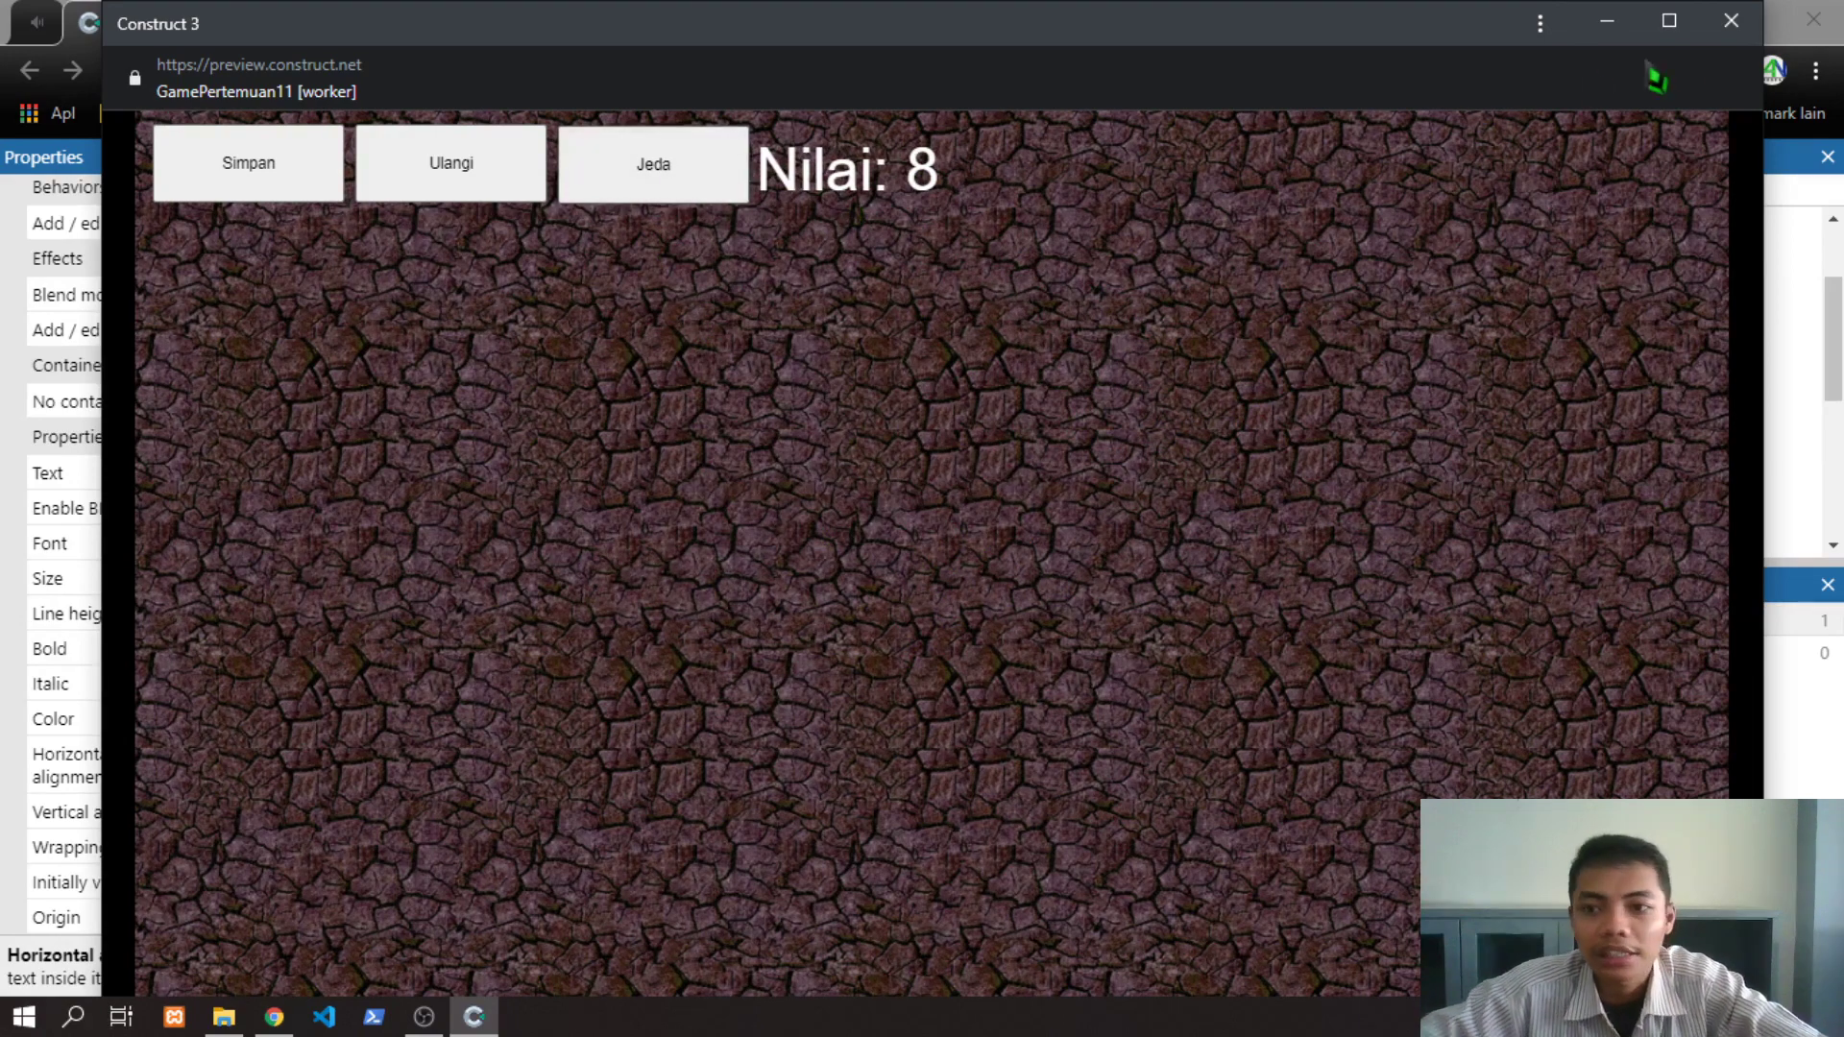
pyautogui.click(1731, 20)
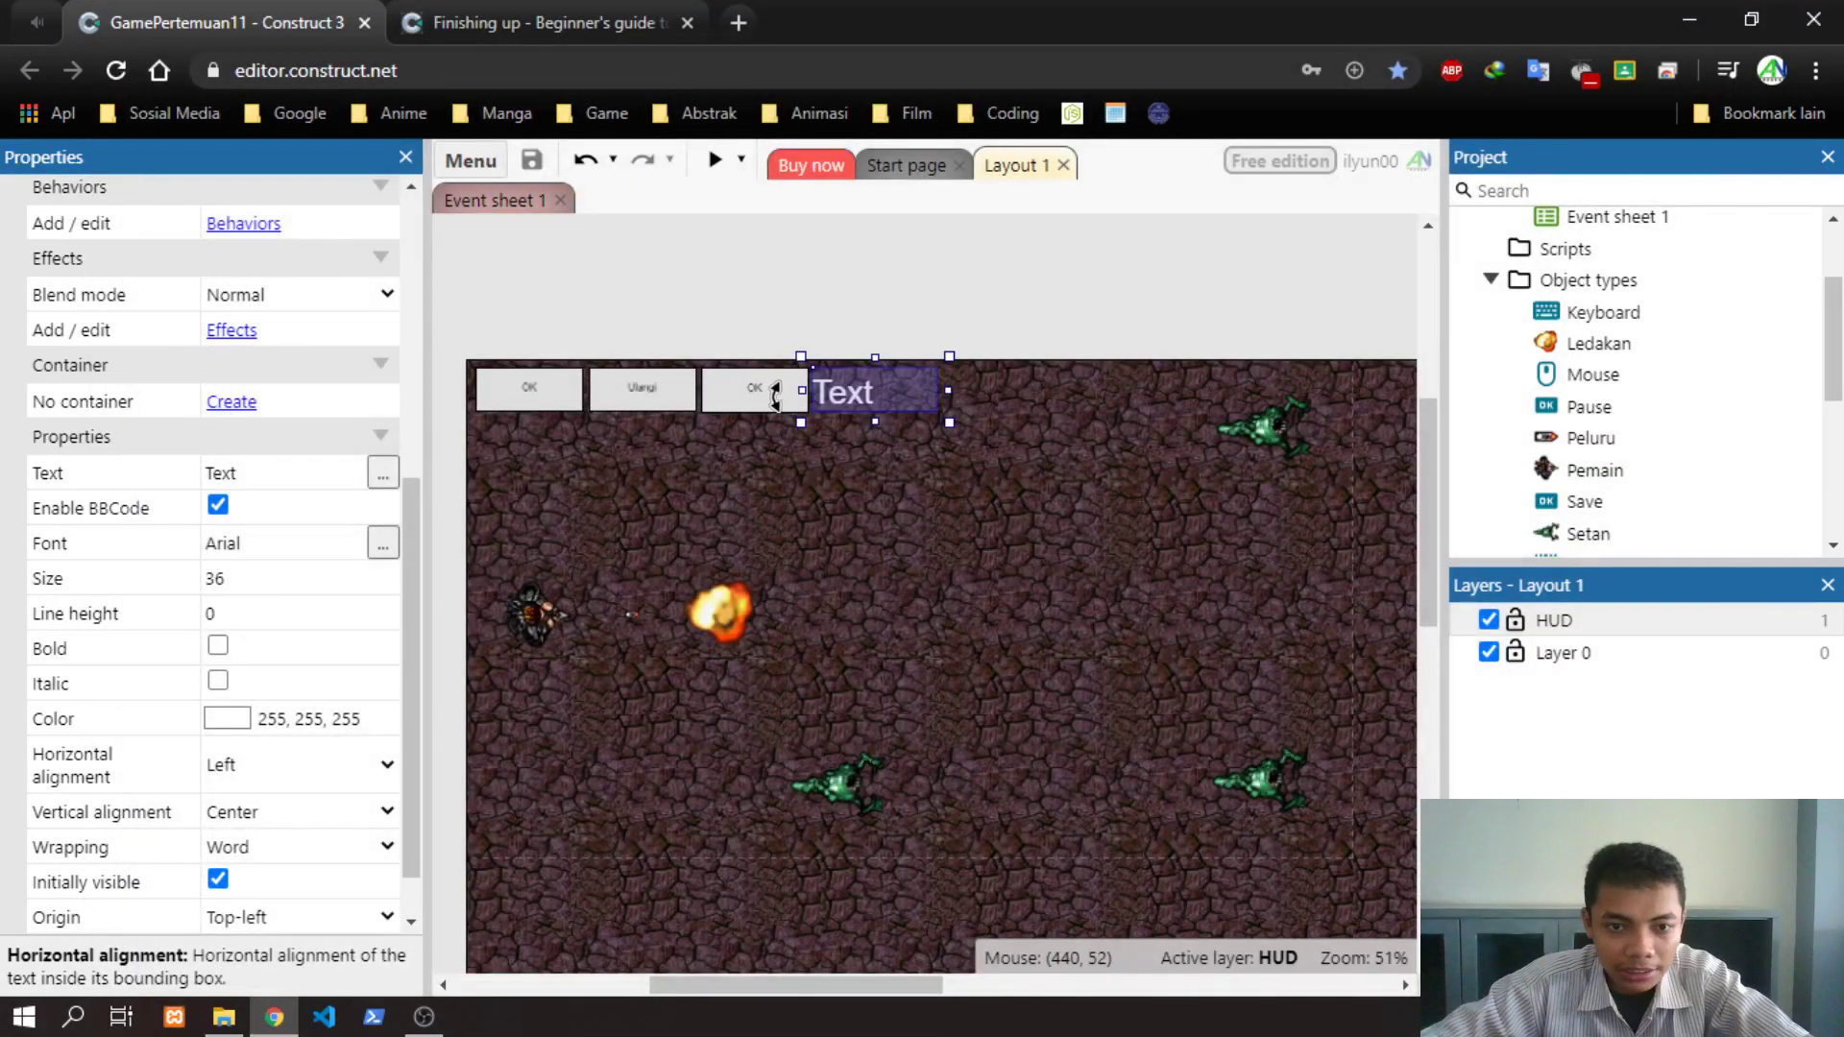
# In Event sheet 1, reopen the Wait action of the Pause On clicked event and return to its System action choices
pyautogui.click(466, 197)
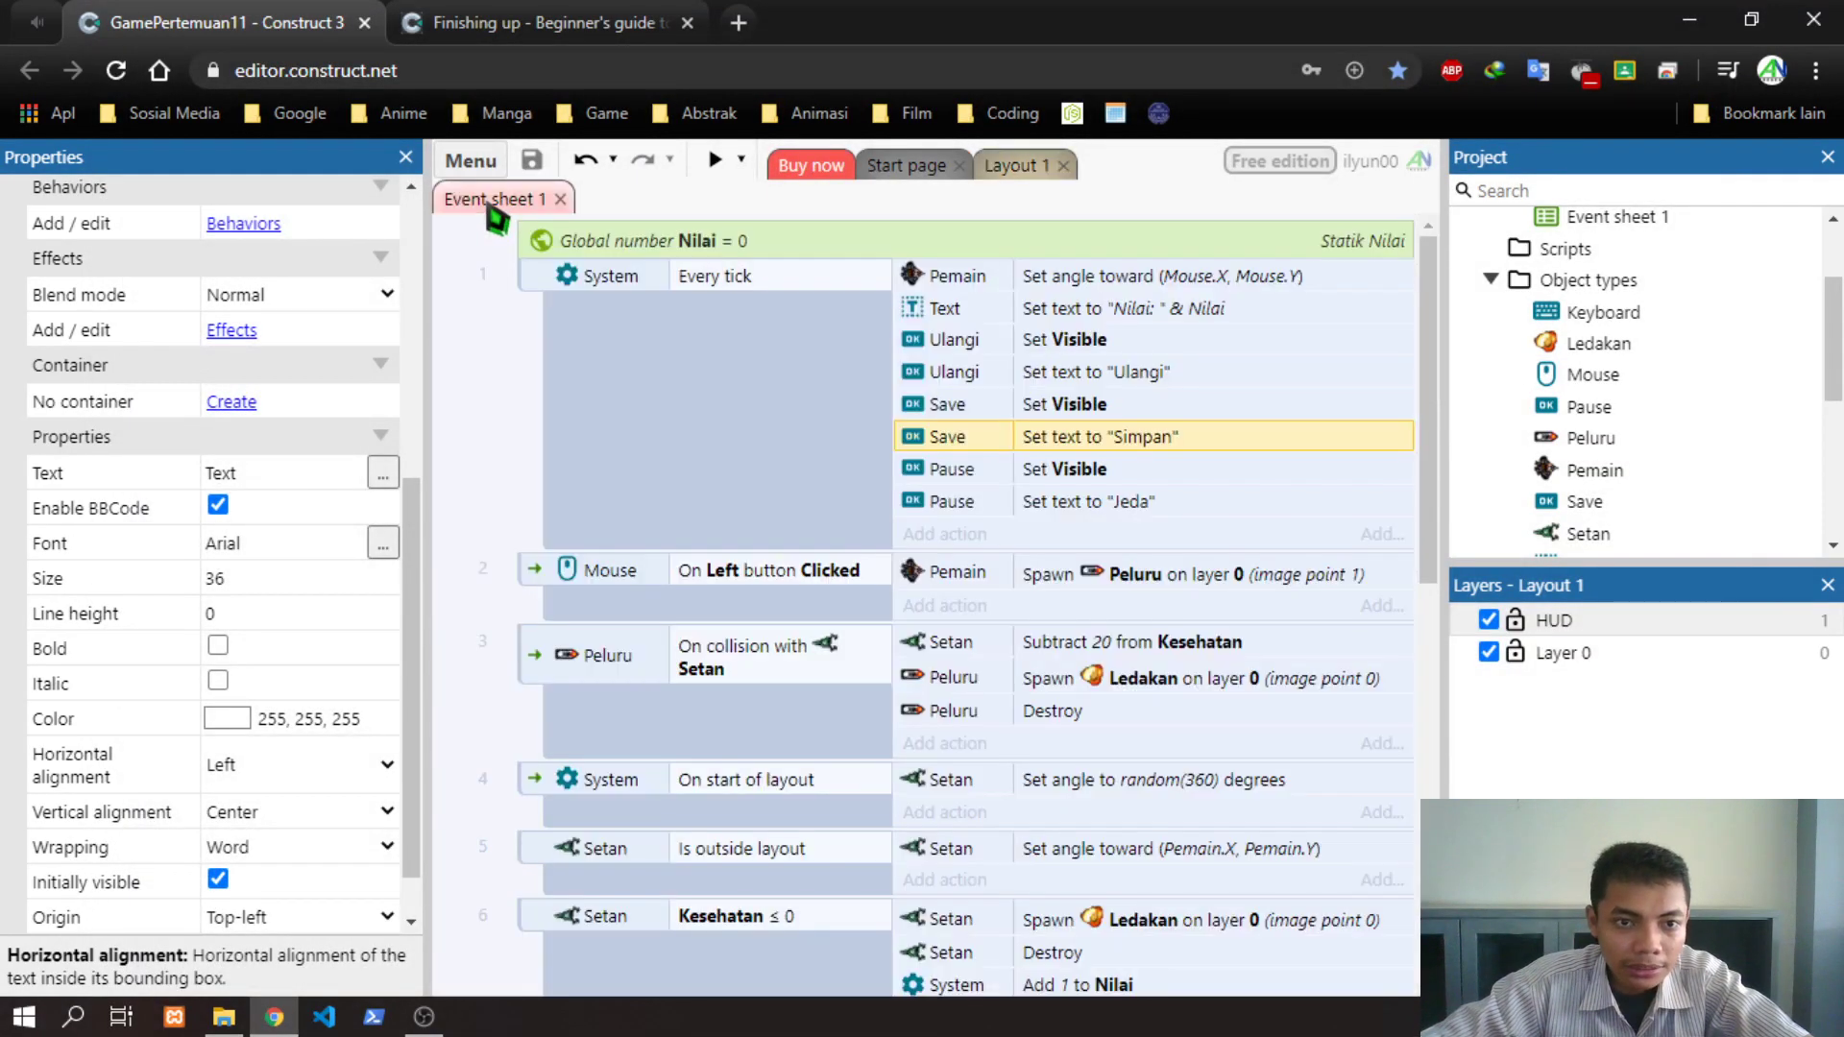
pyautogui.scroll(-10, 628, 455)
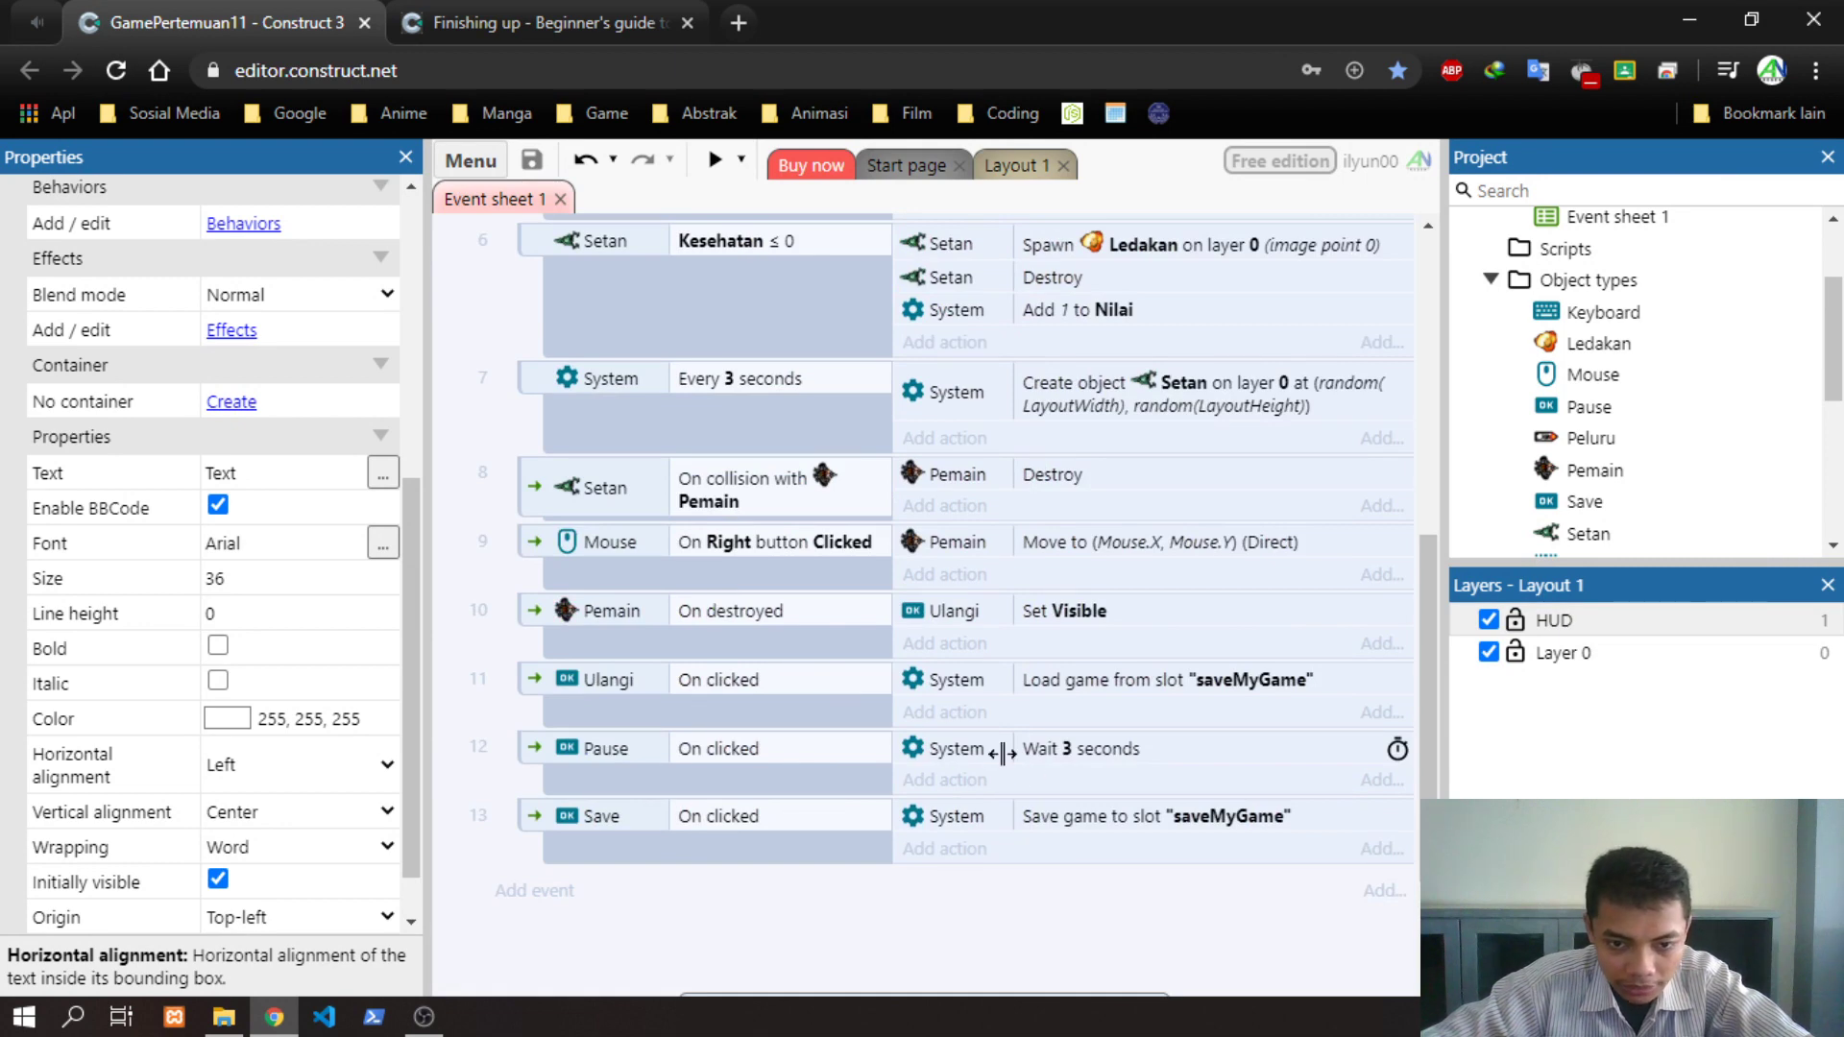
pyautogui.click(1024, 759)
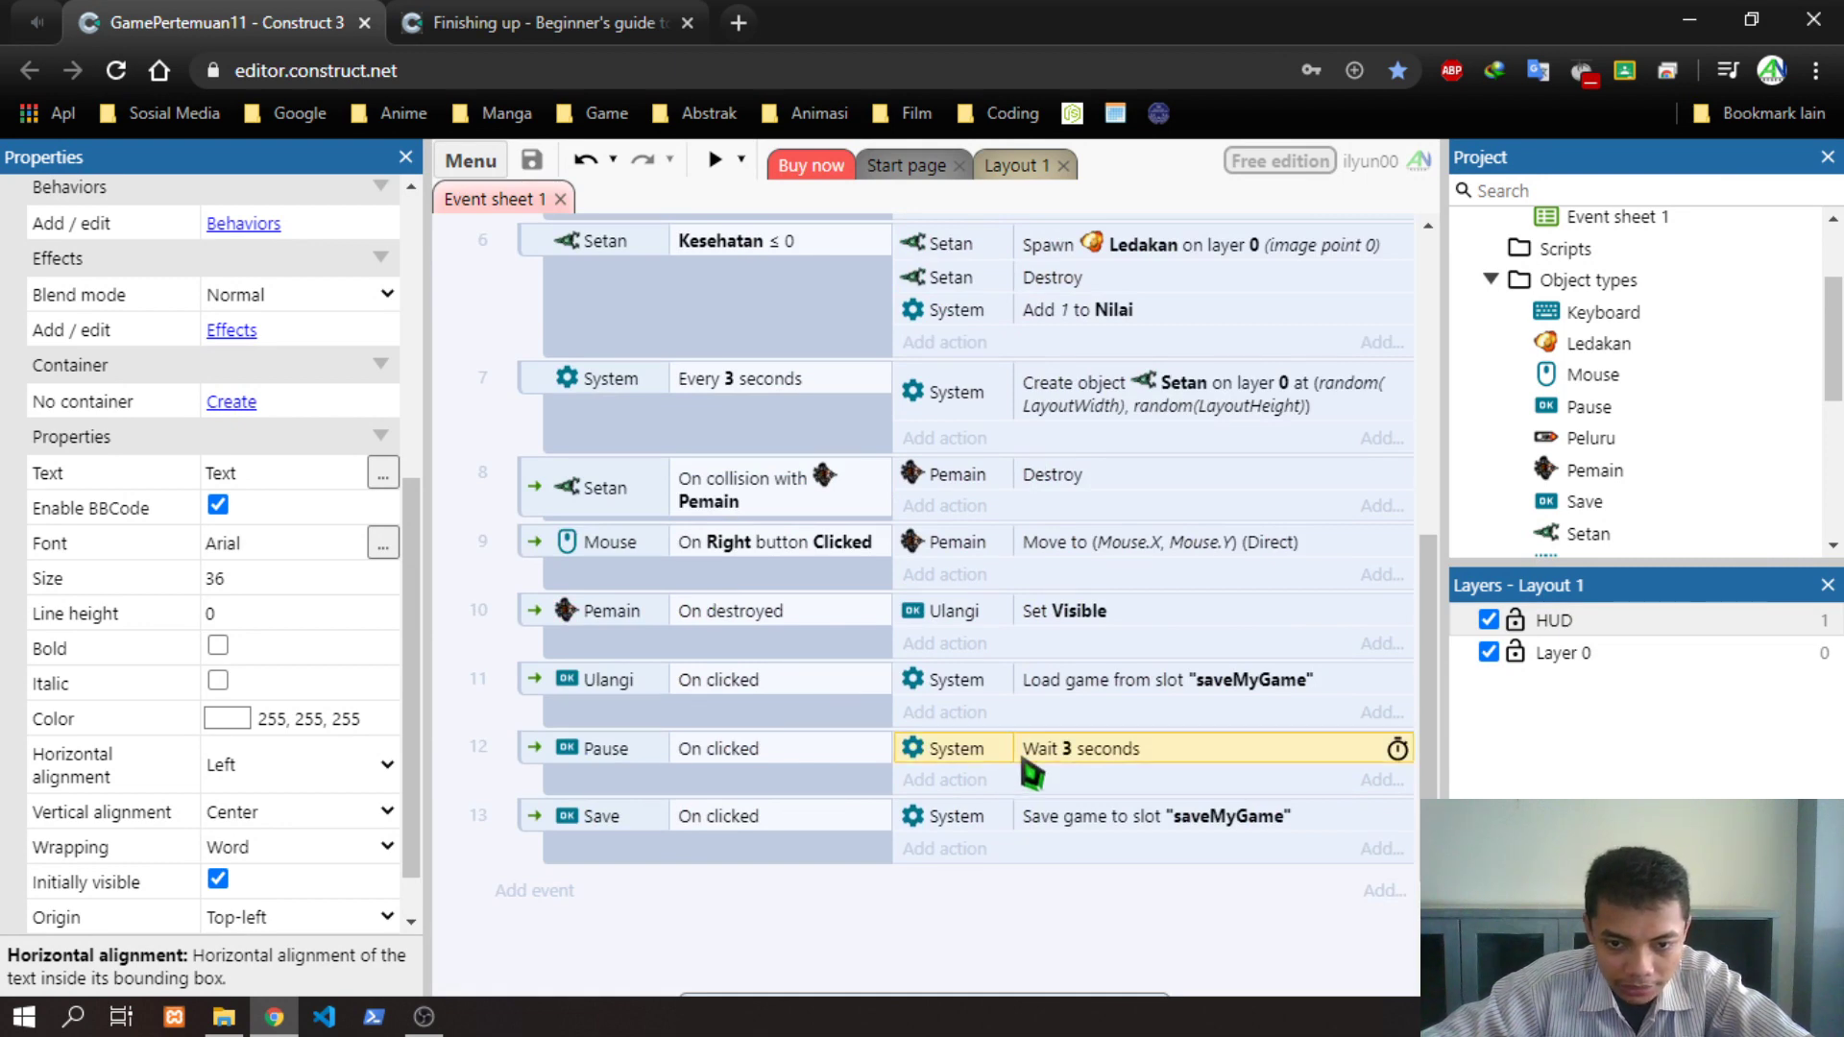
pyautogui.doubleClick(942, 756)
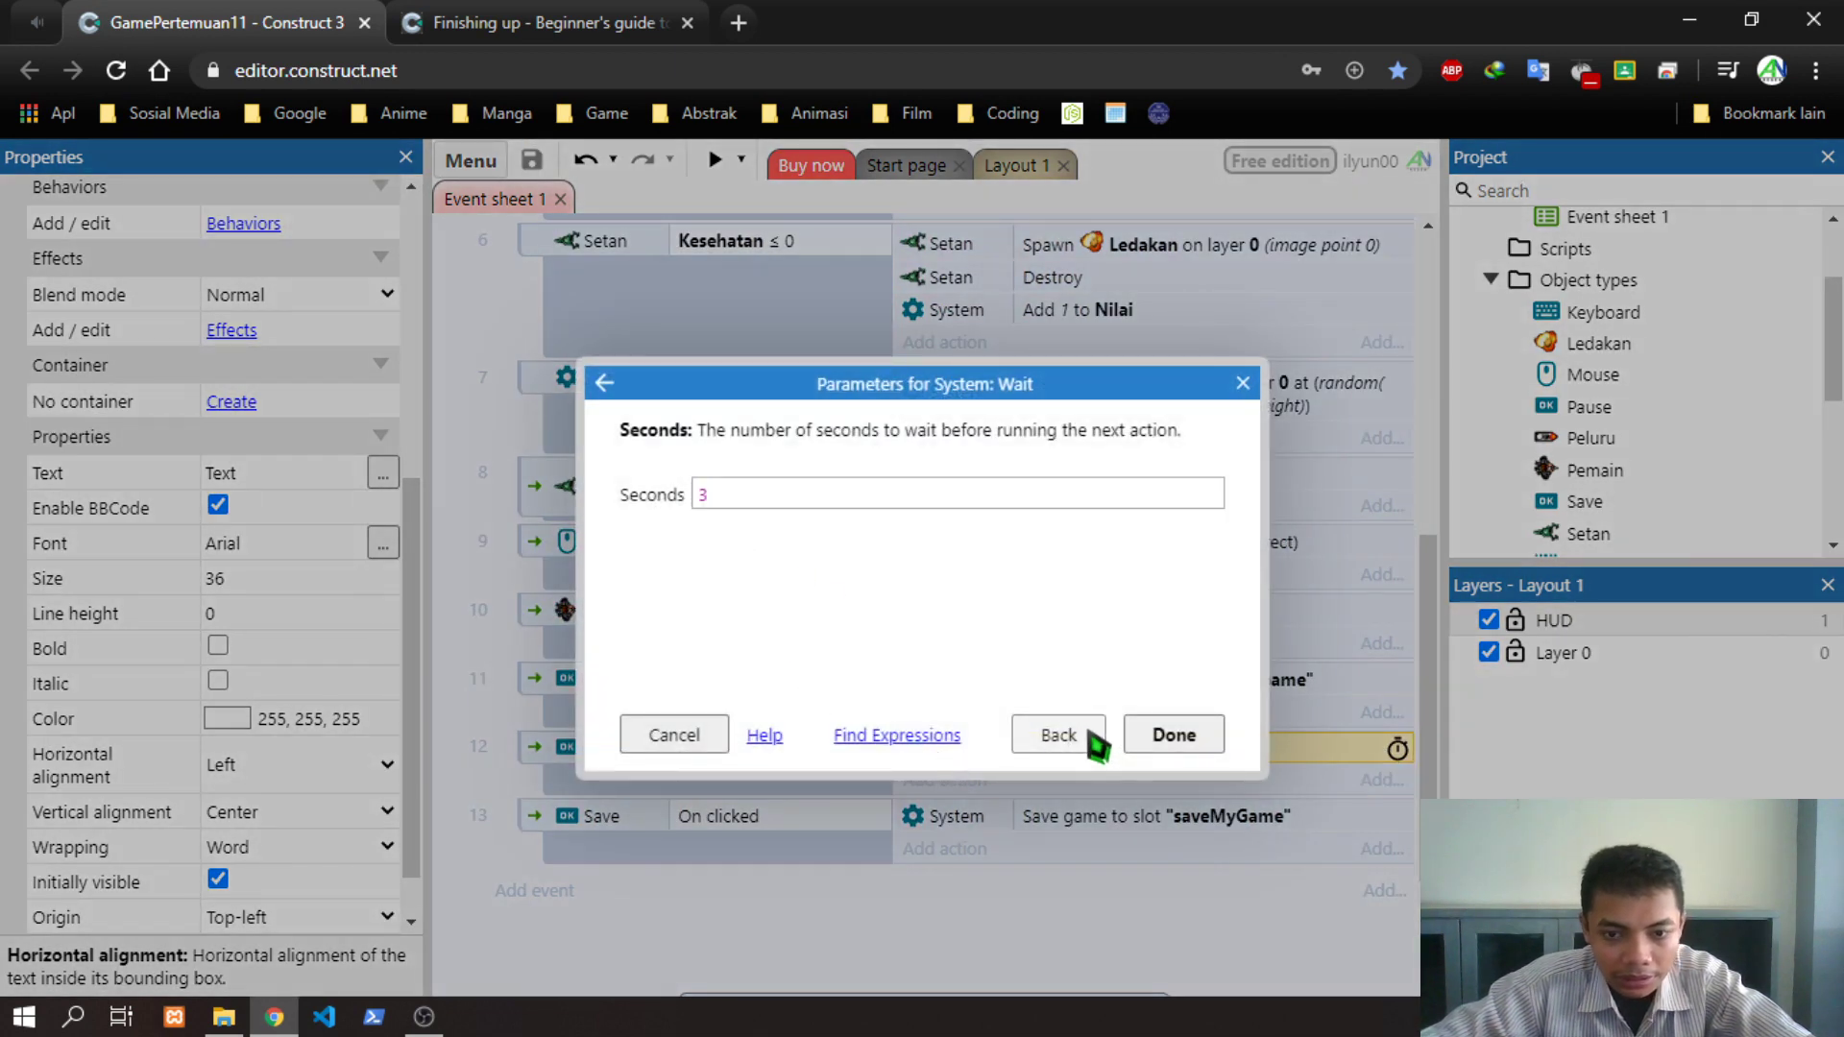
pyautogui.click(1052, 734)
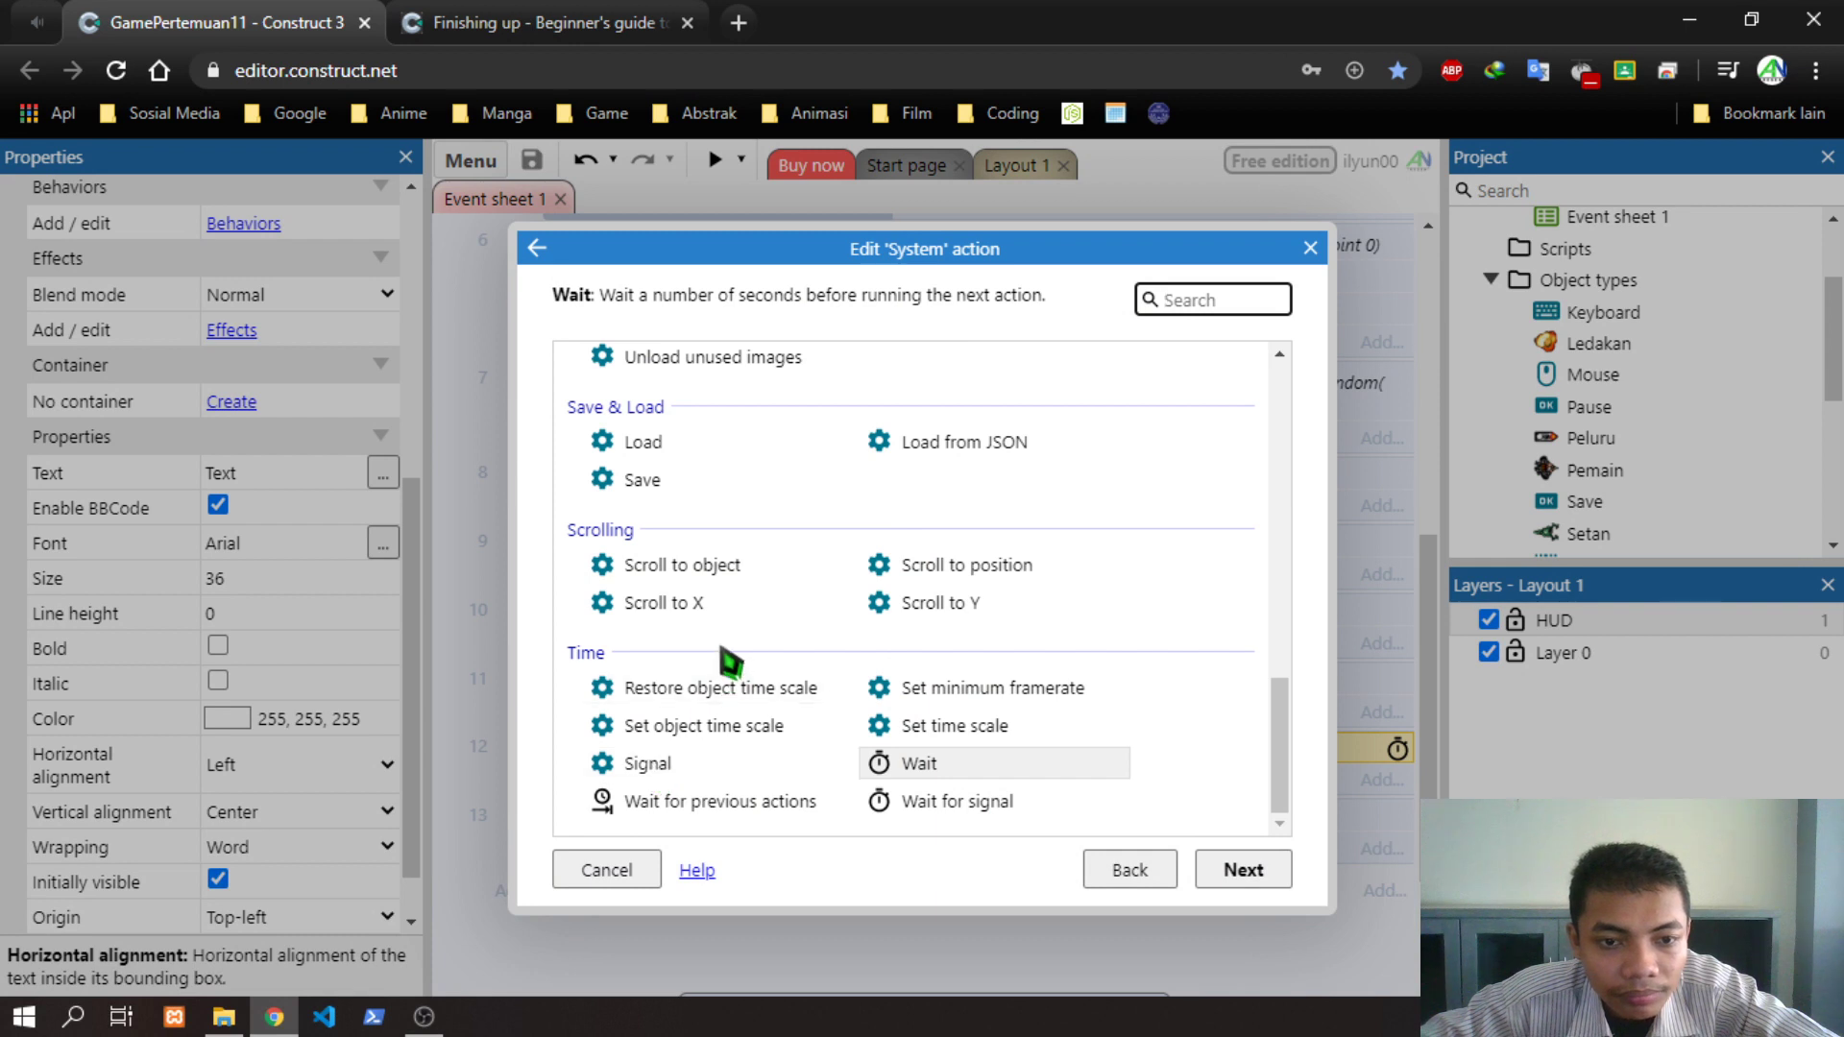
pyautogui.scroll(3, 832, 605)
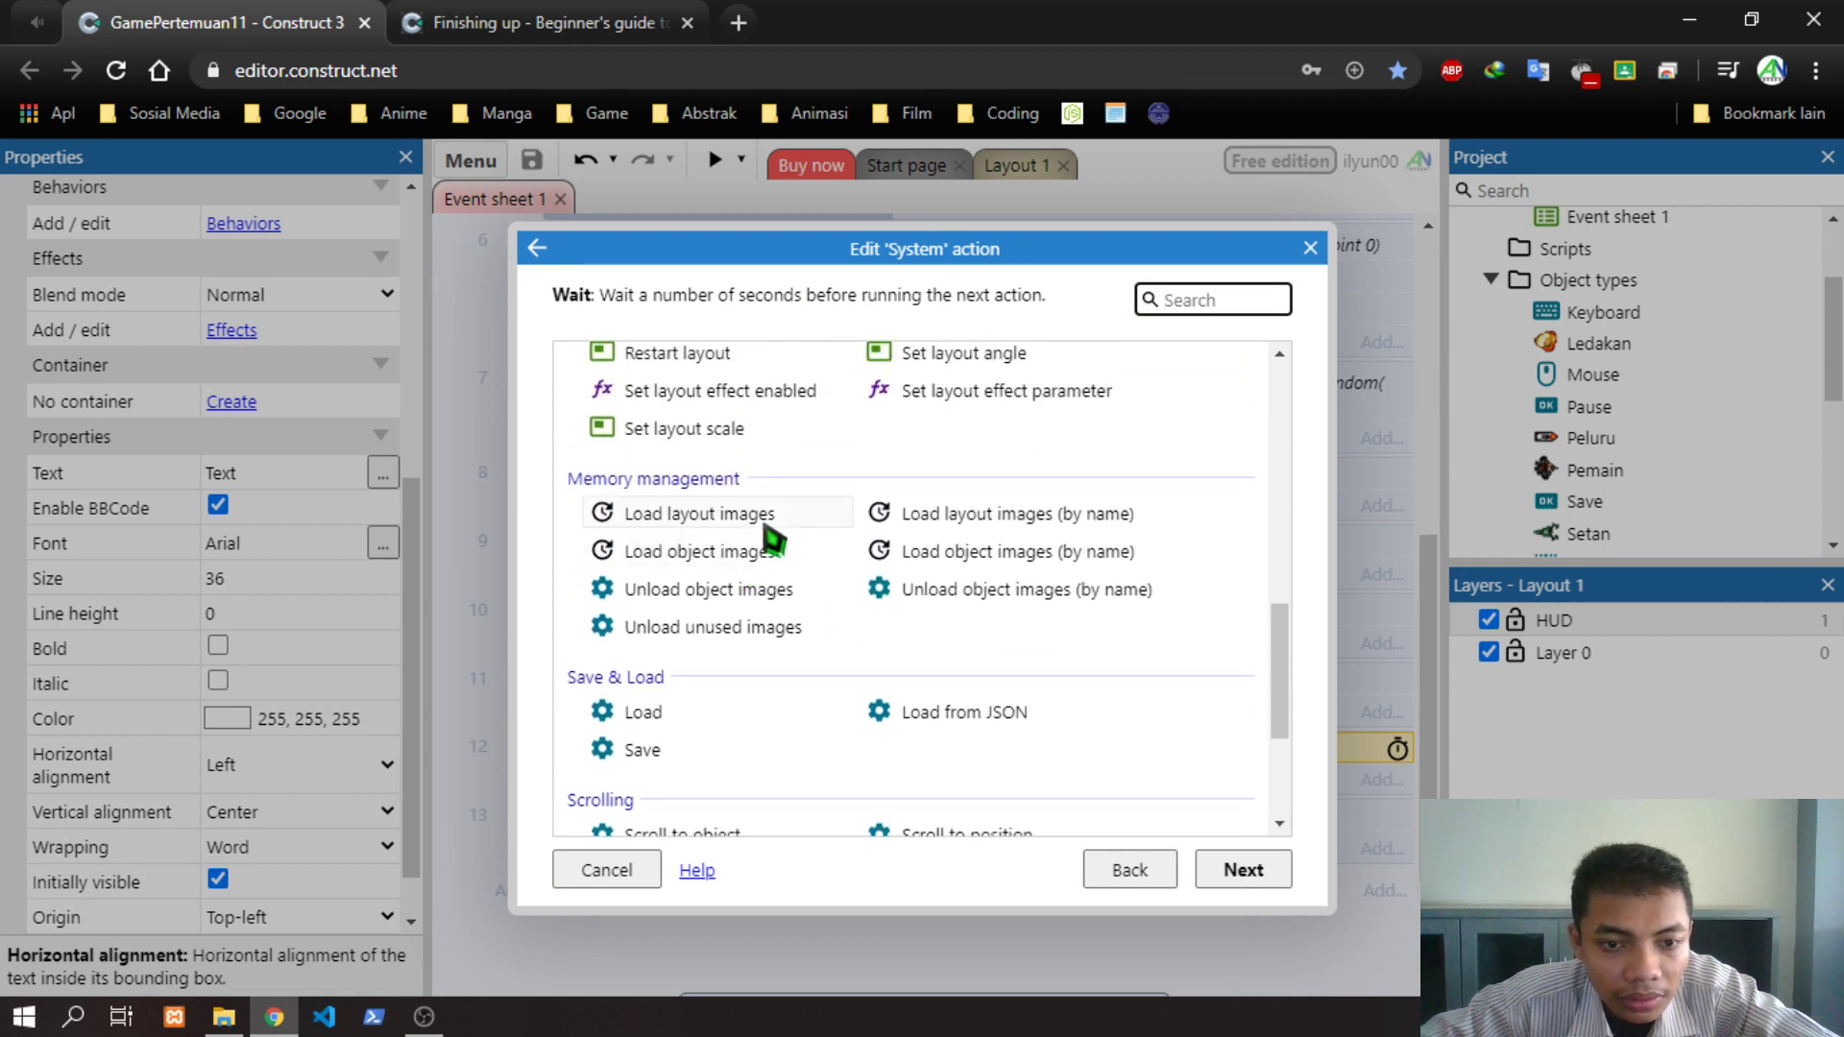
pyautogui.scroll(2, 767, 566)
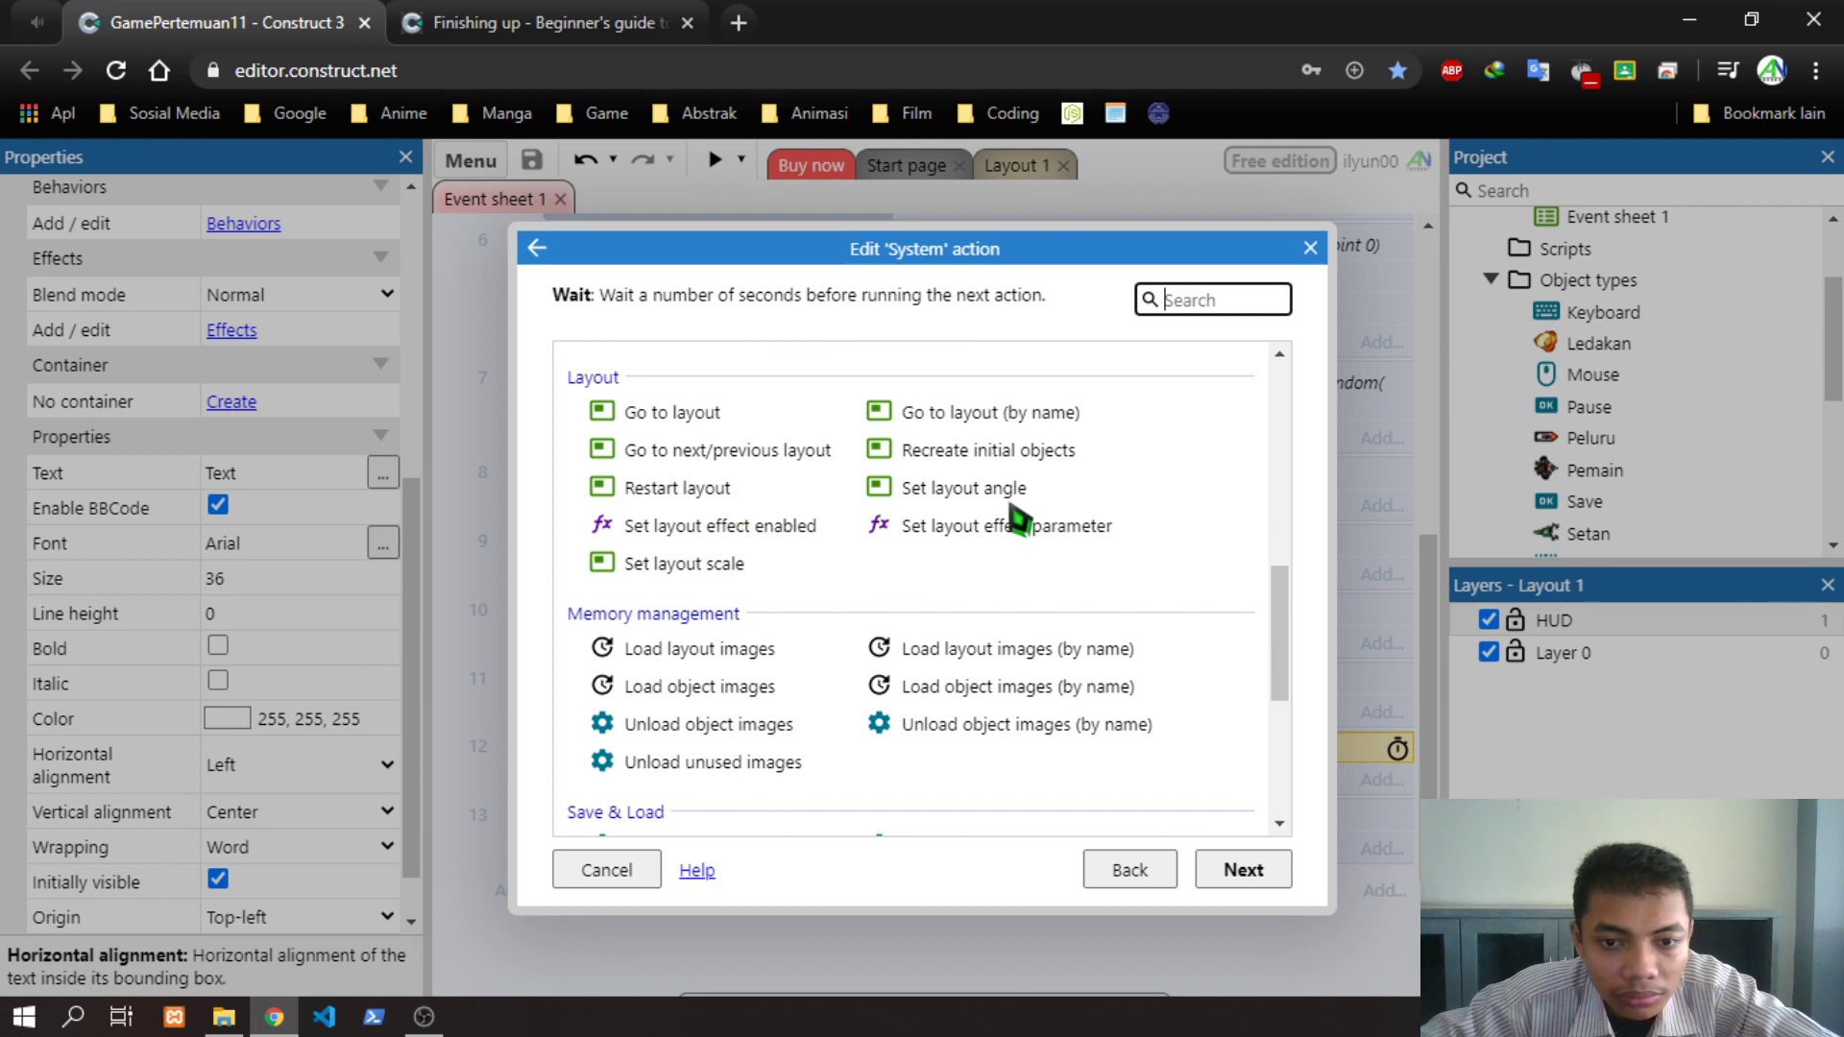
pyautogui.scroll(5, 739, 567)
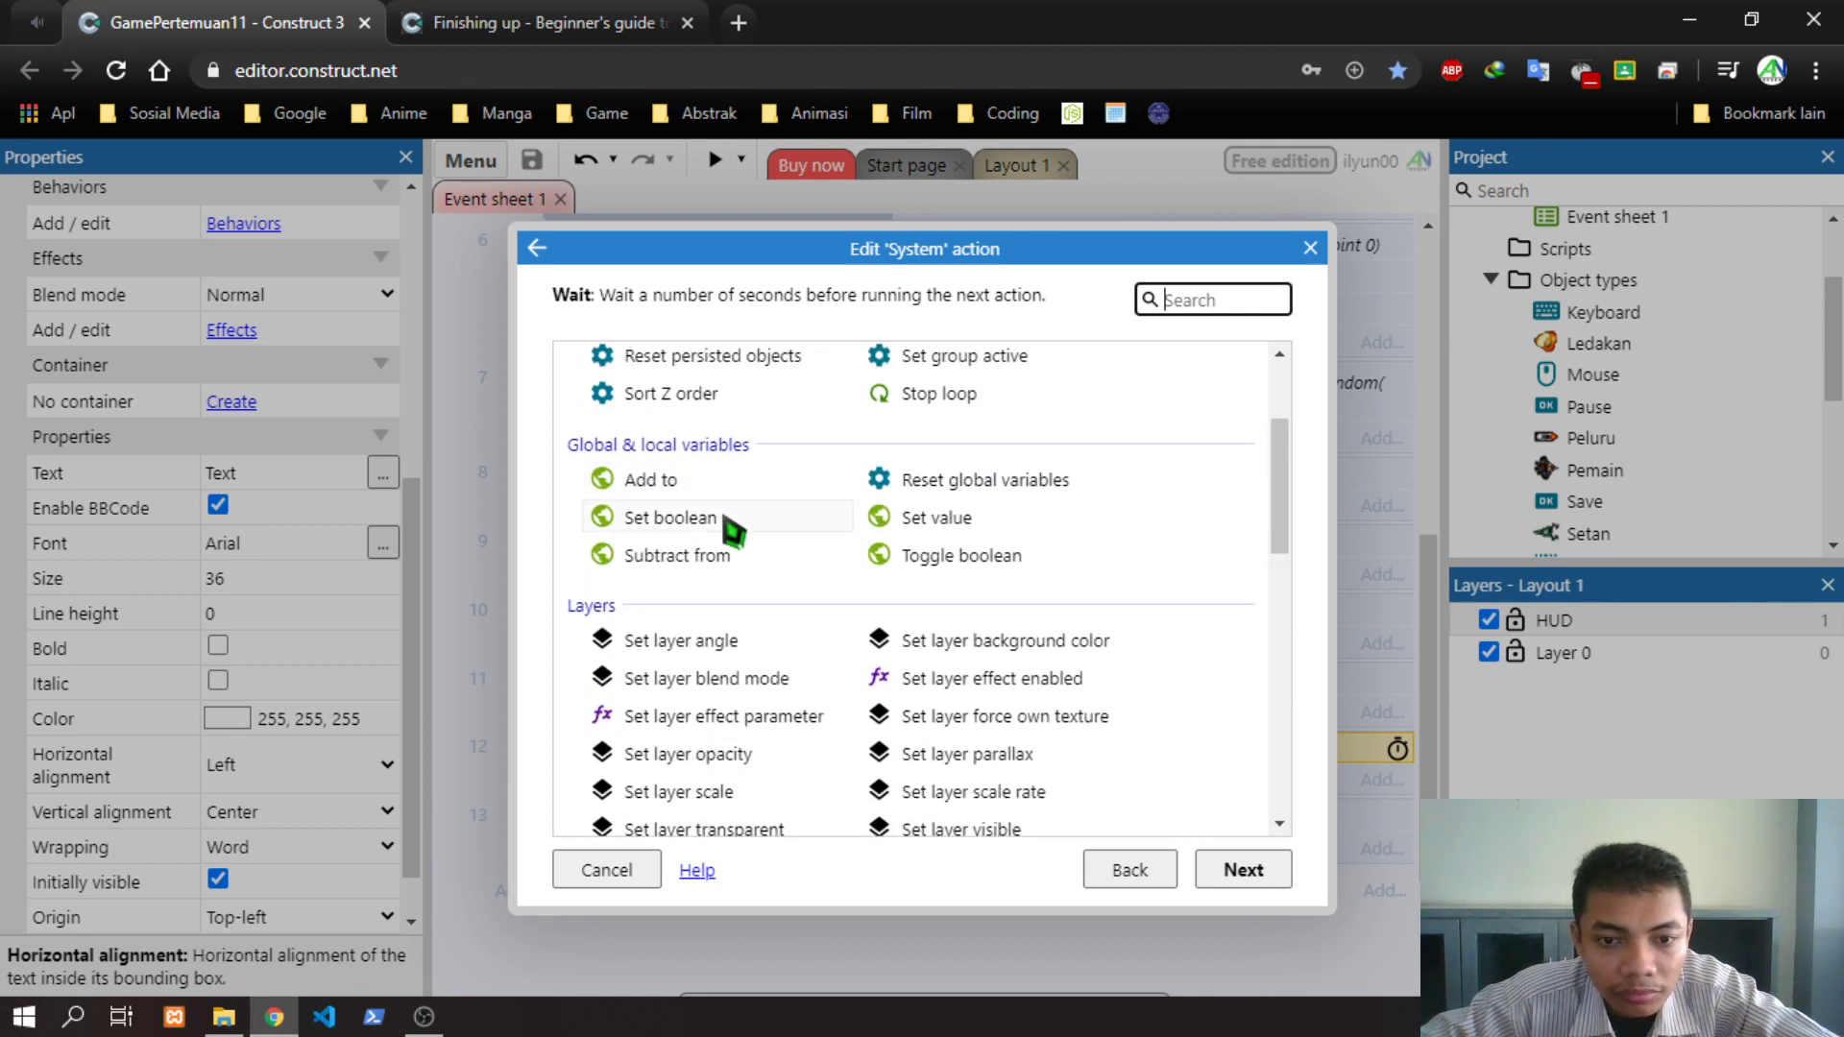
pyautogui.scroll(2, 926, 485)
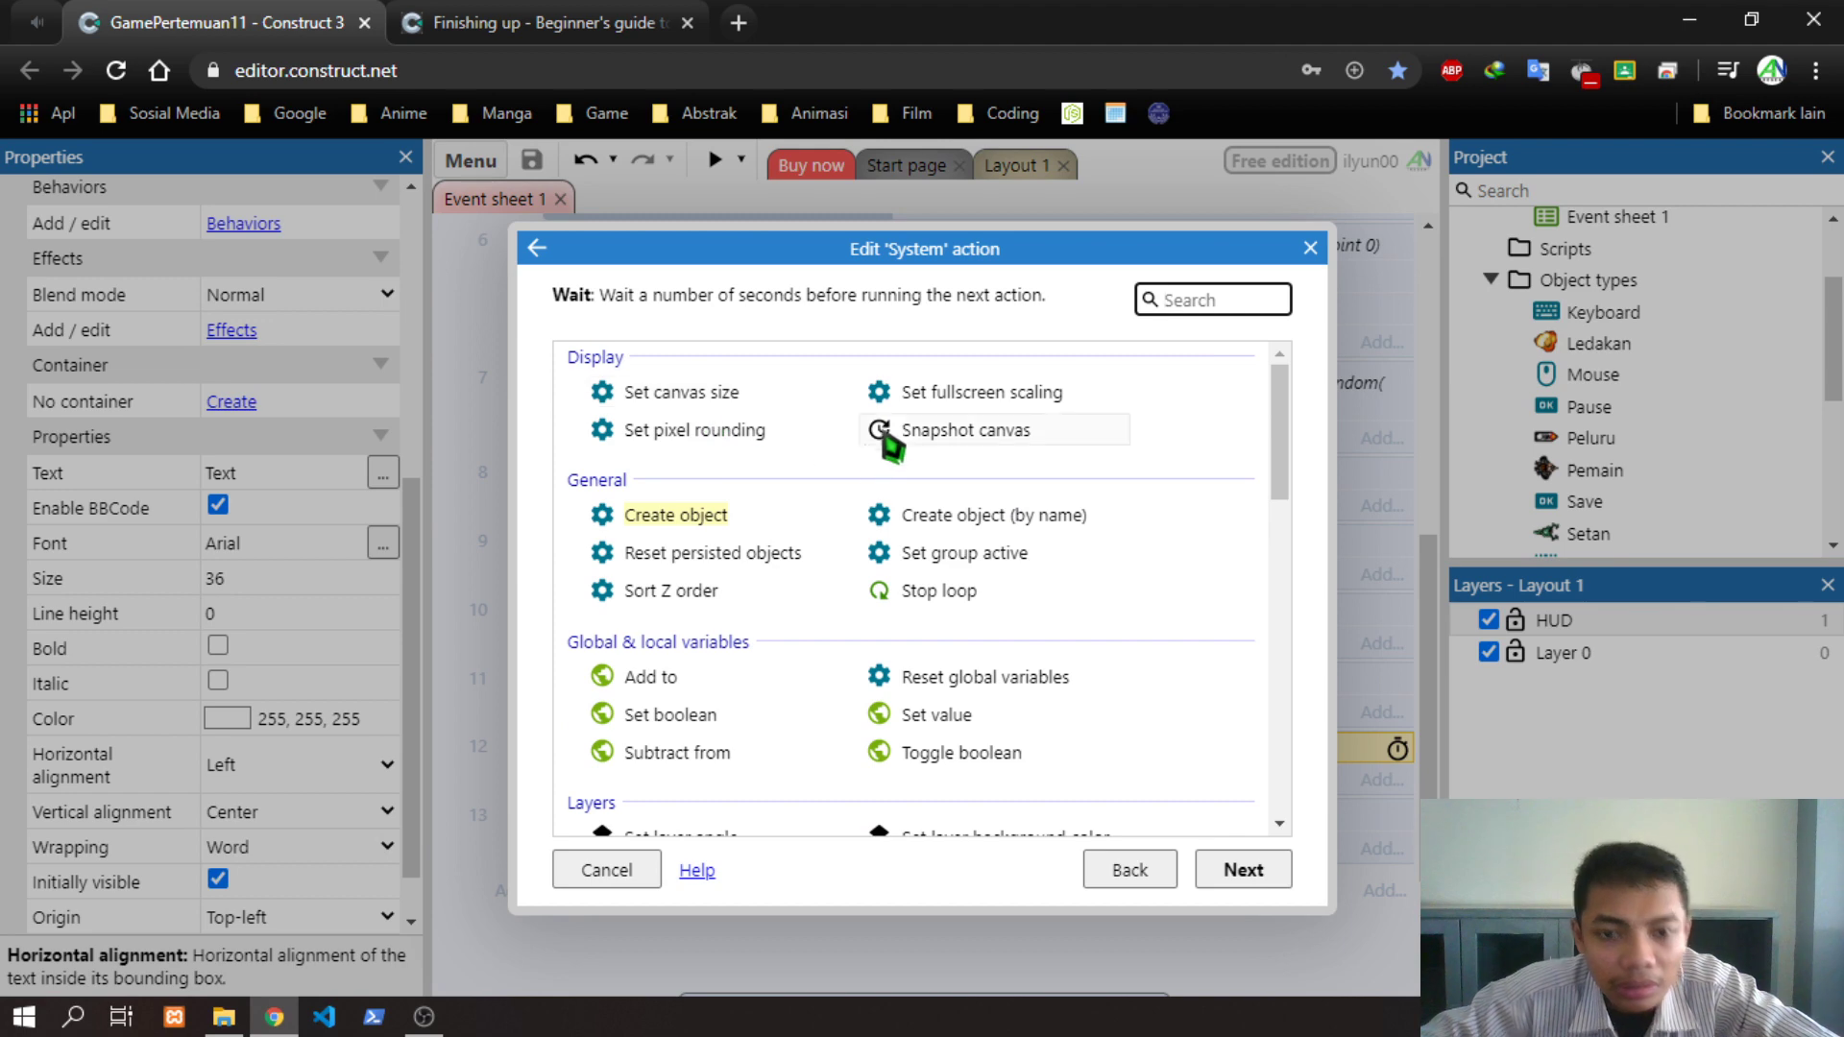
pyautogui.doubleClick(960, 435)
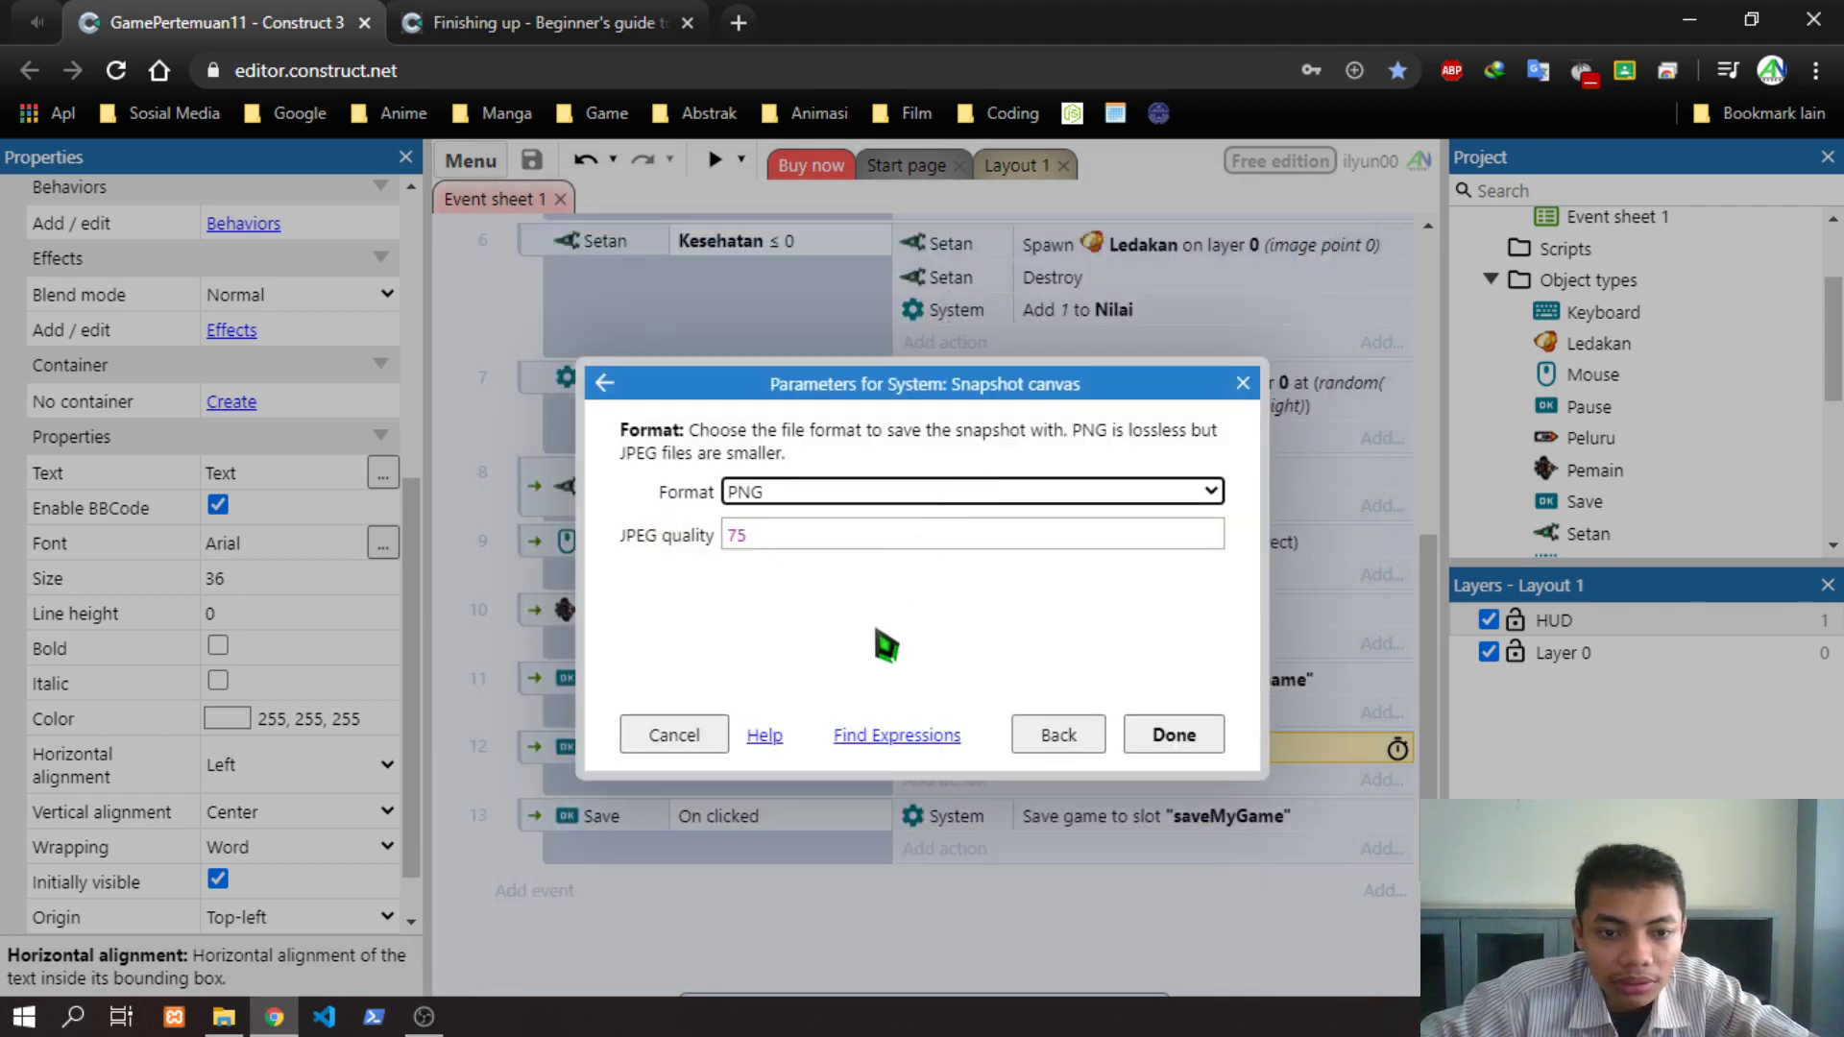
pyautogui.click(1061, 746)
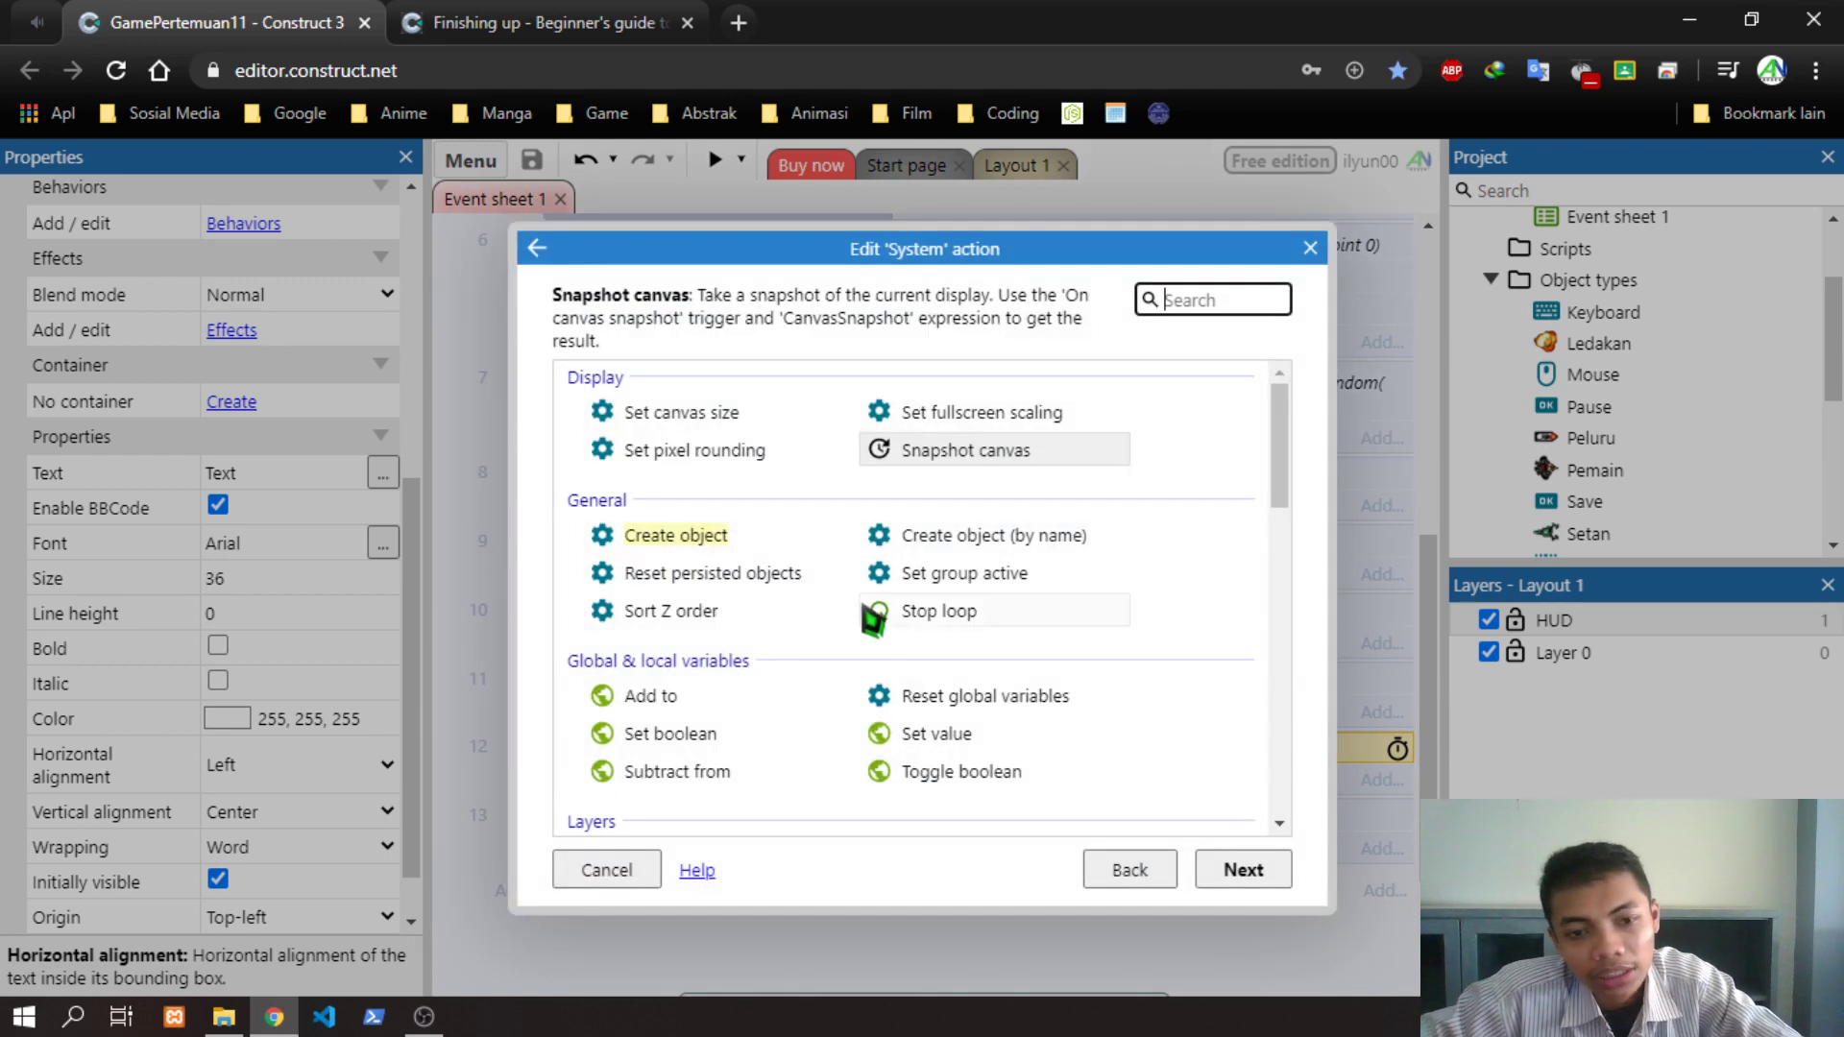
# Replace the Pause event's Wait action with the System action Wait for previous actions
pyautogui.scroll(-5, 865, 611)
pyautogui.scroll(-3, 870, 619)
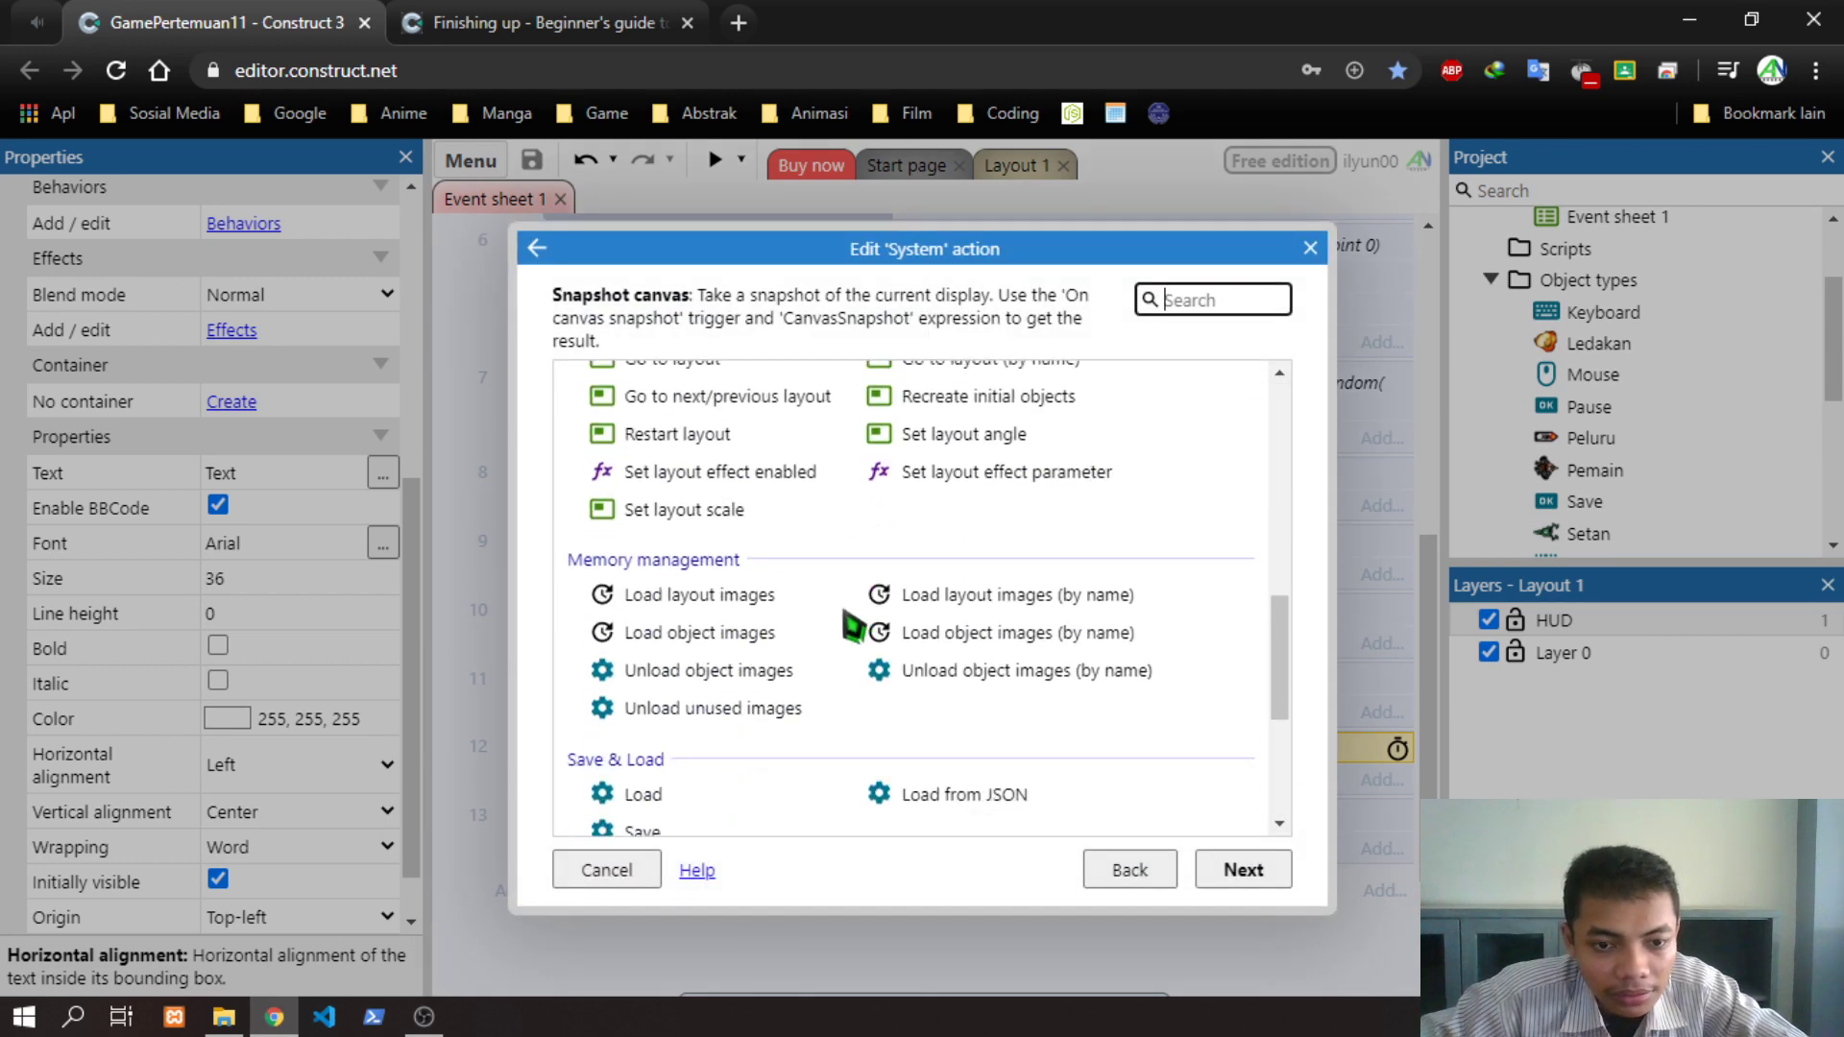
pyautogui.scroll(-3, 680, 758)
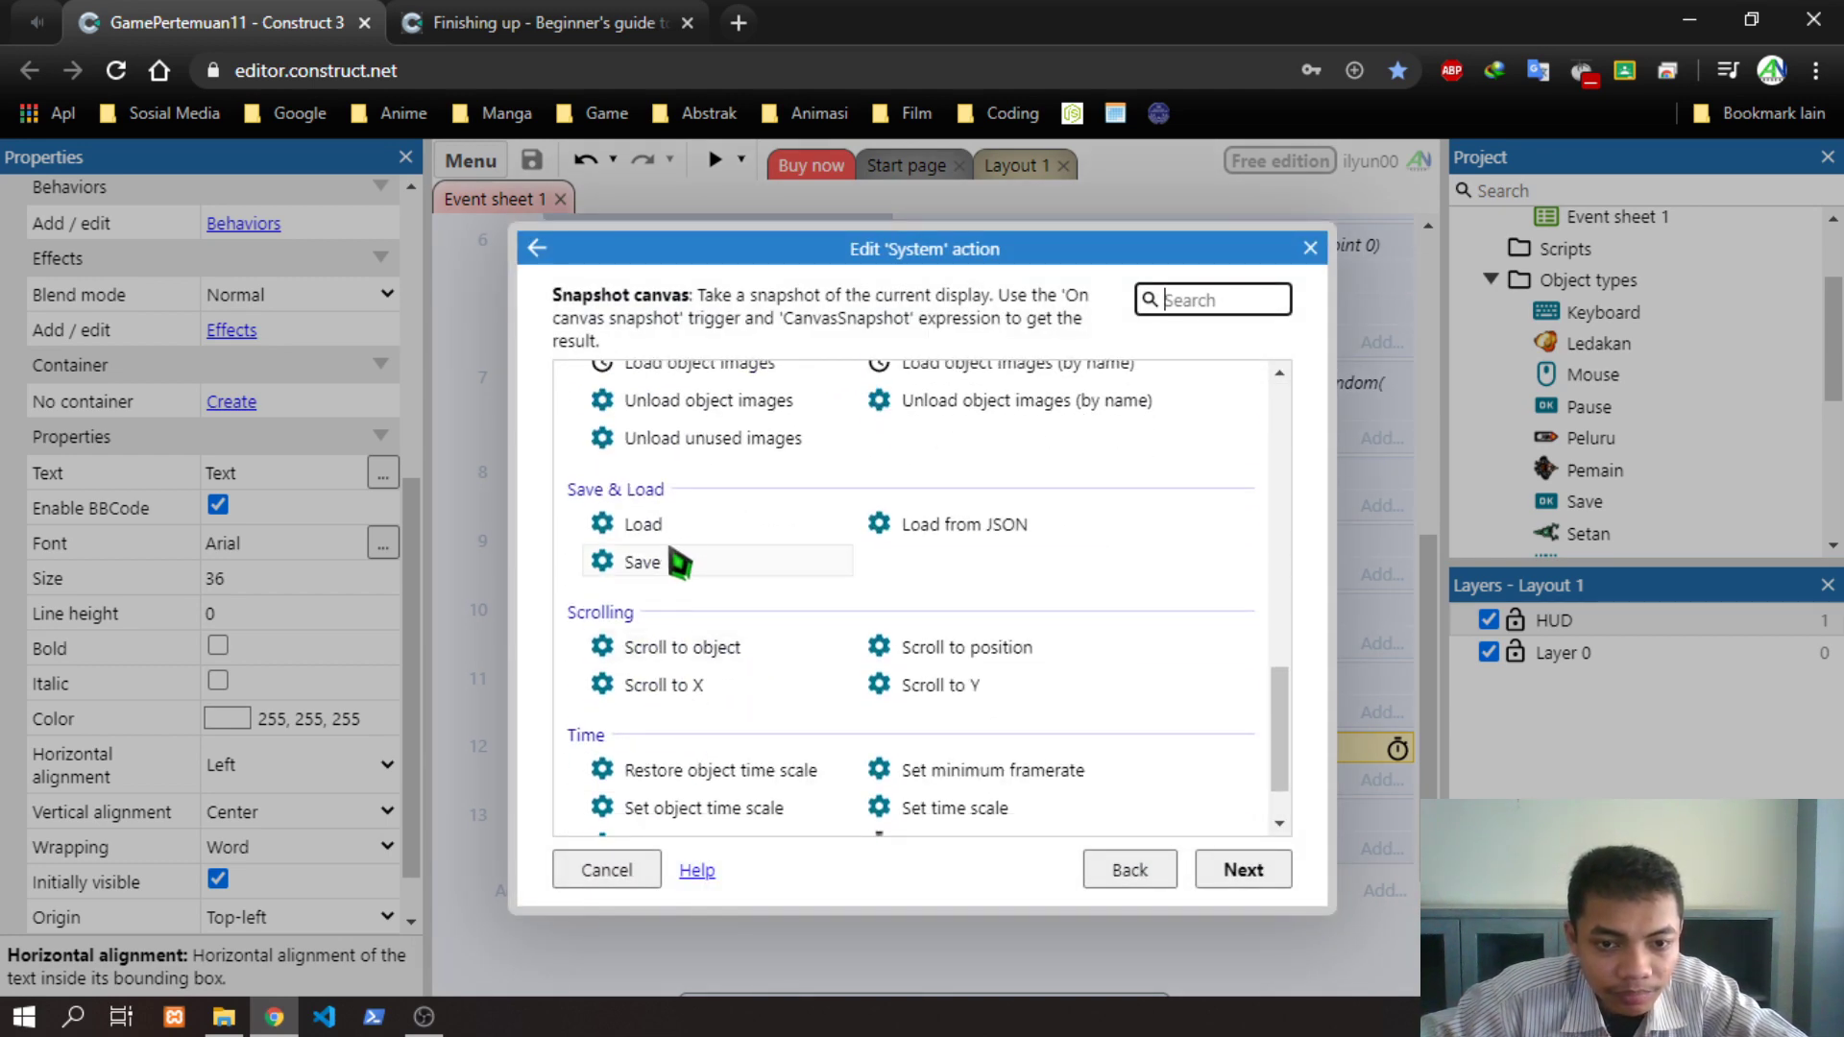
pyautogui.scroll(-1, 914, 577)
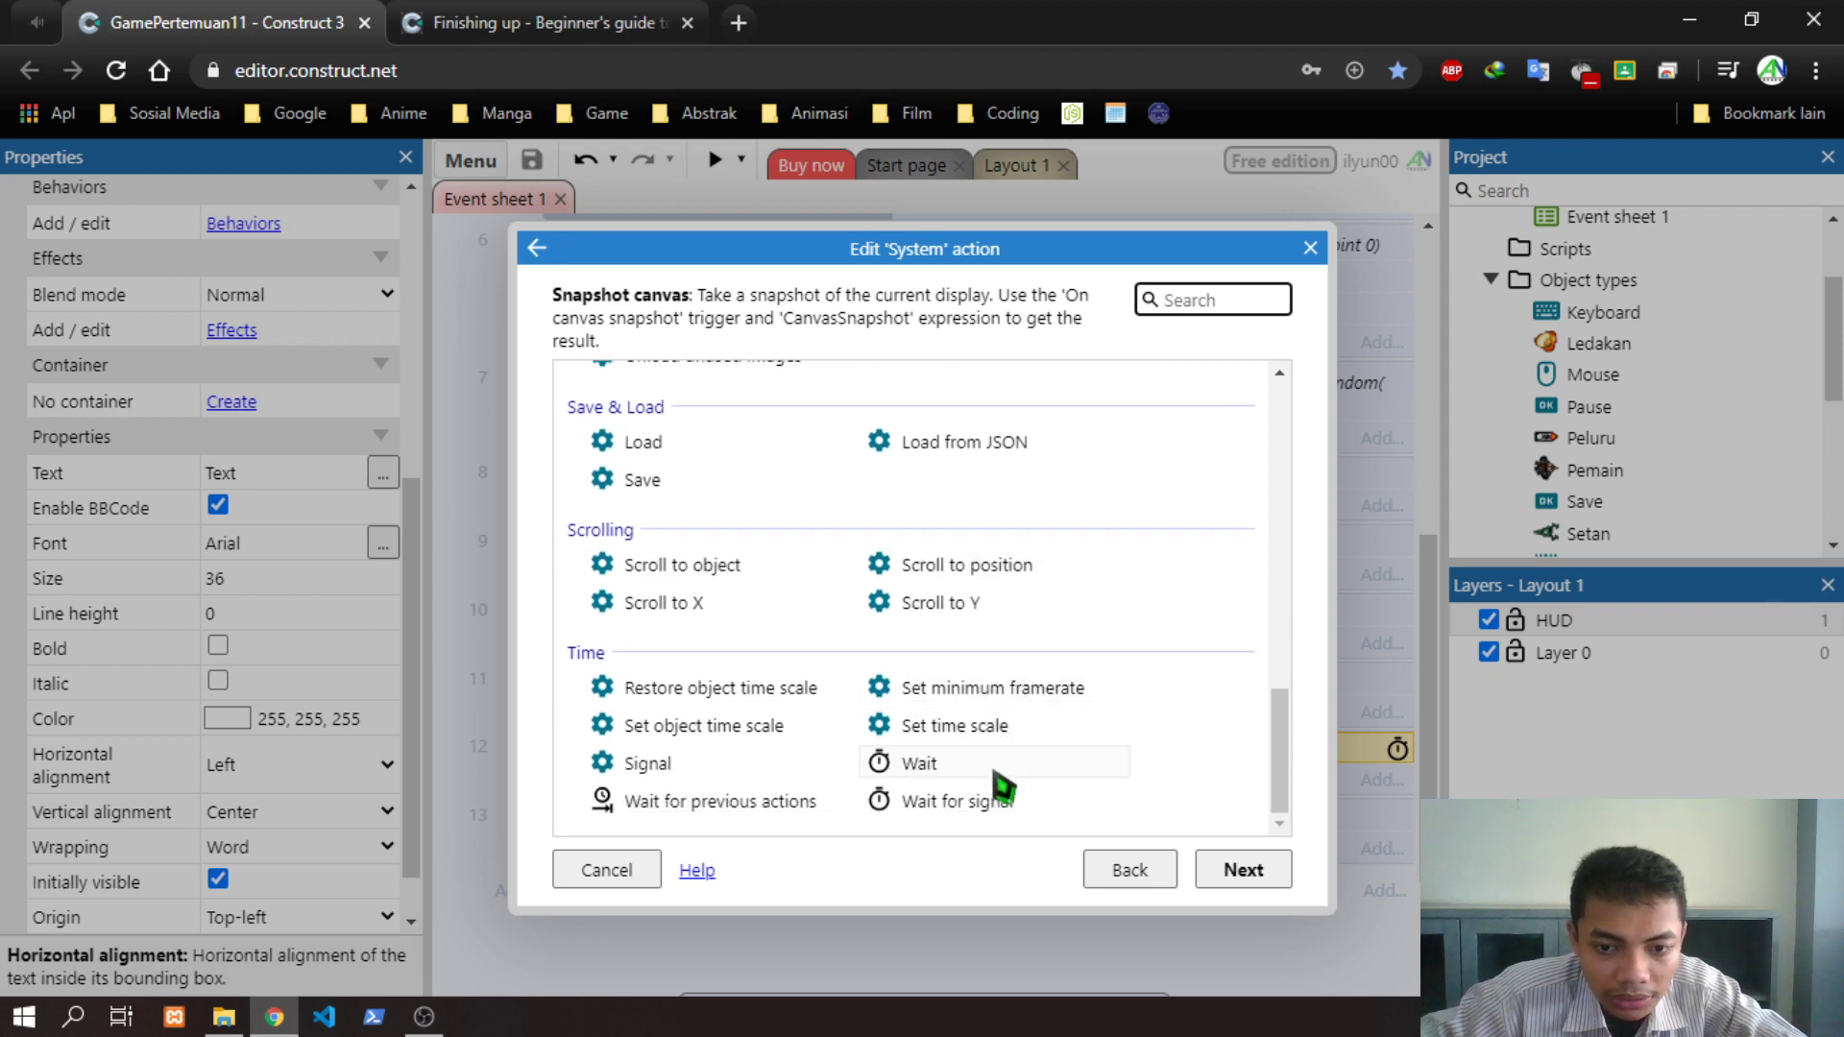
pyautogui.doubleClick(760, 810)
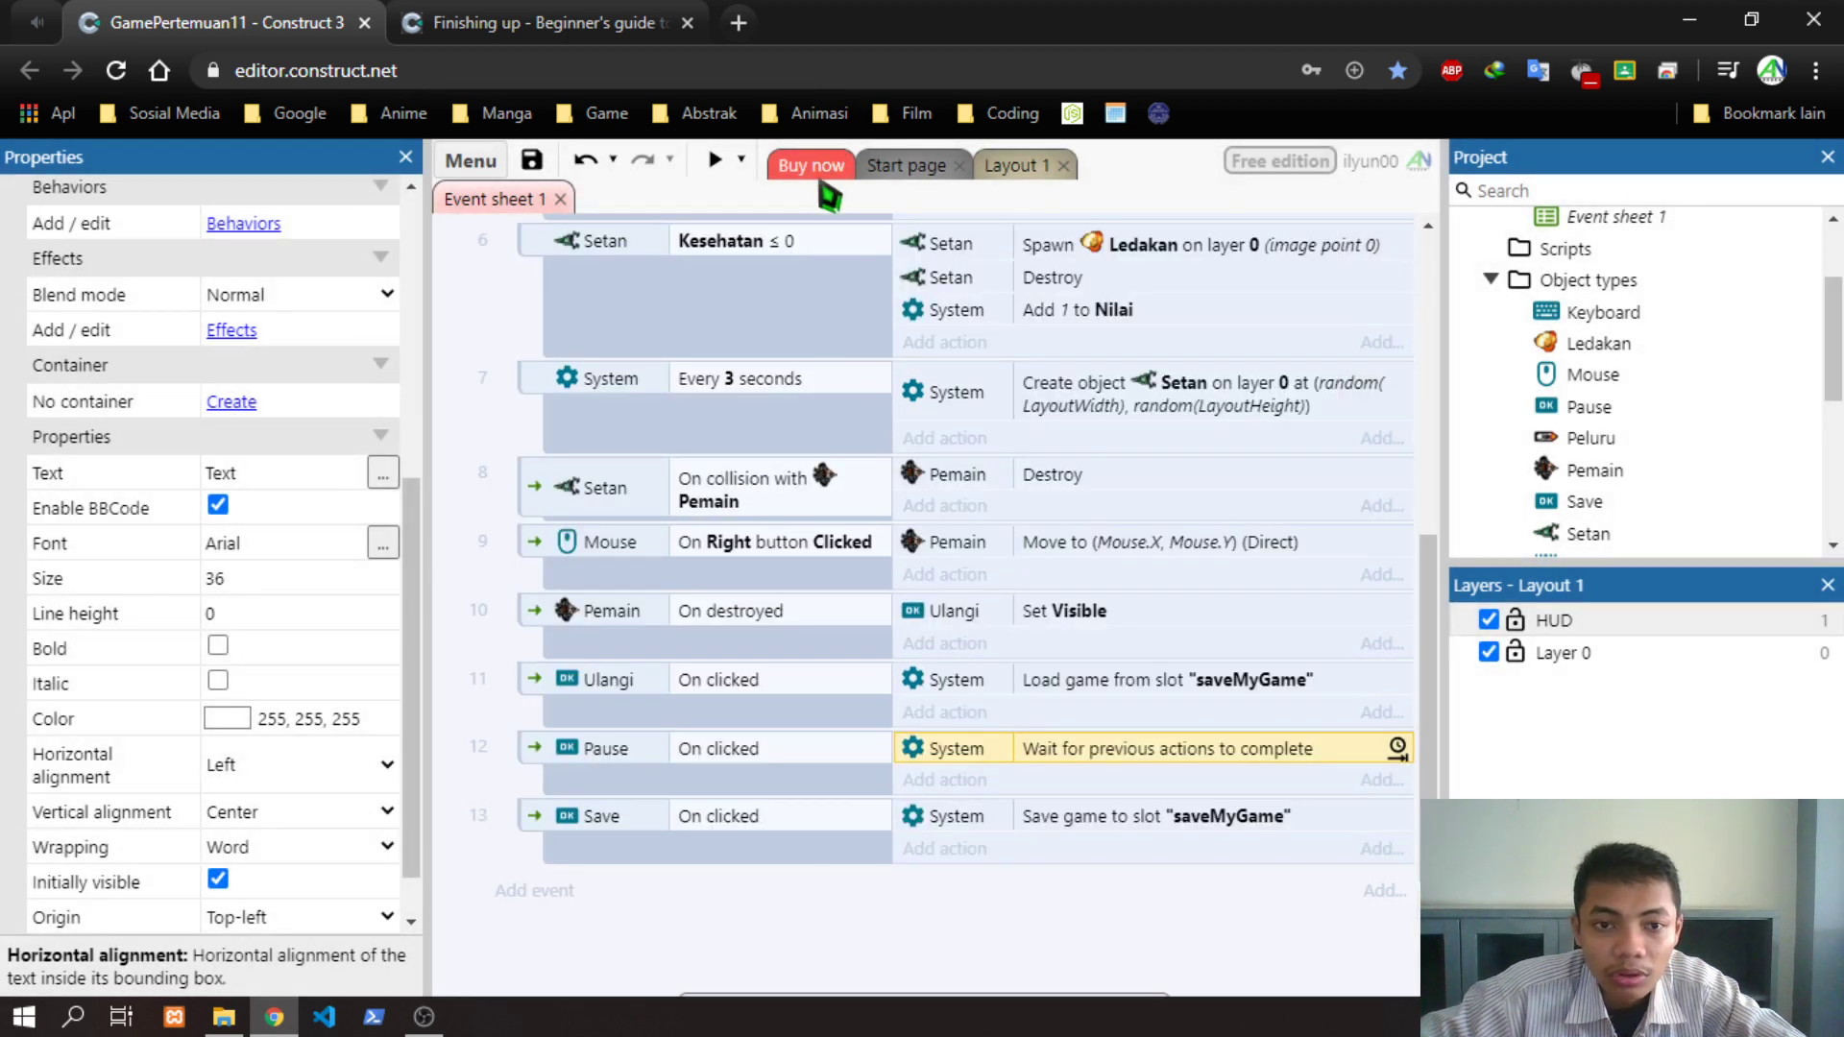
# Preview the game with the changed Pause action, moving the player and shooting at monsters
pyautogui.click(718, 168)
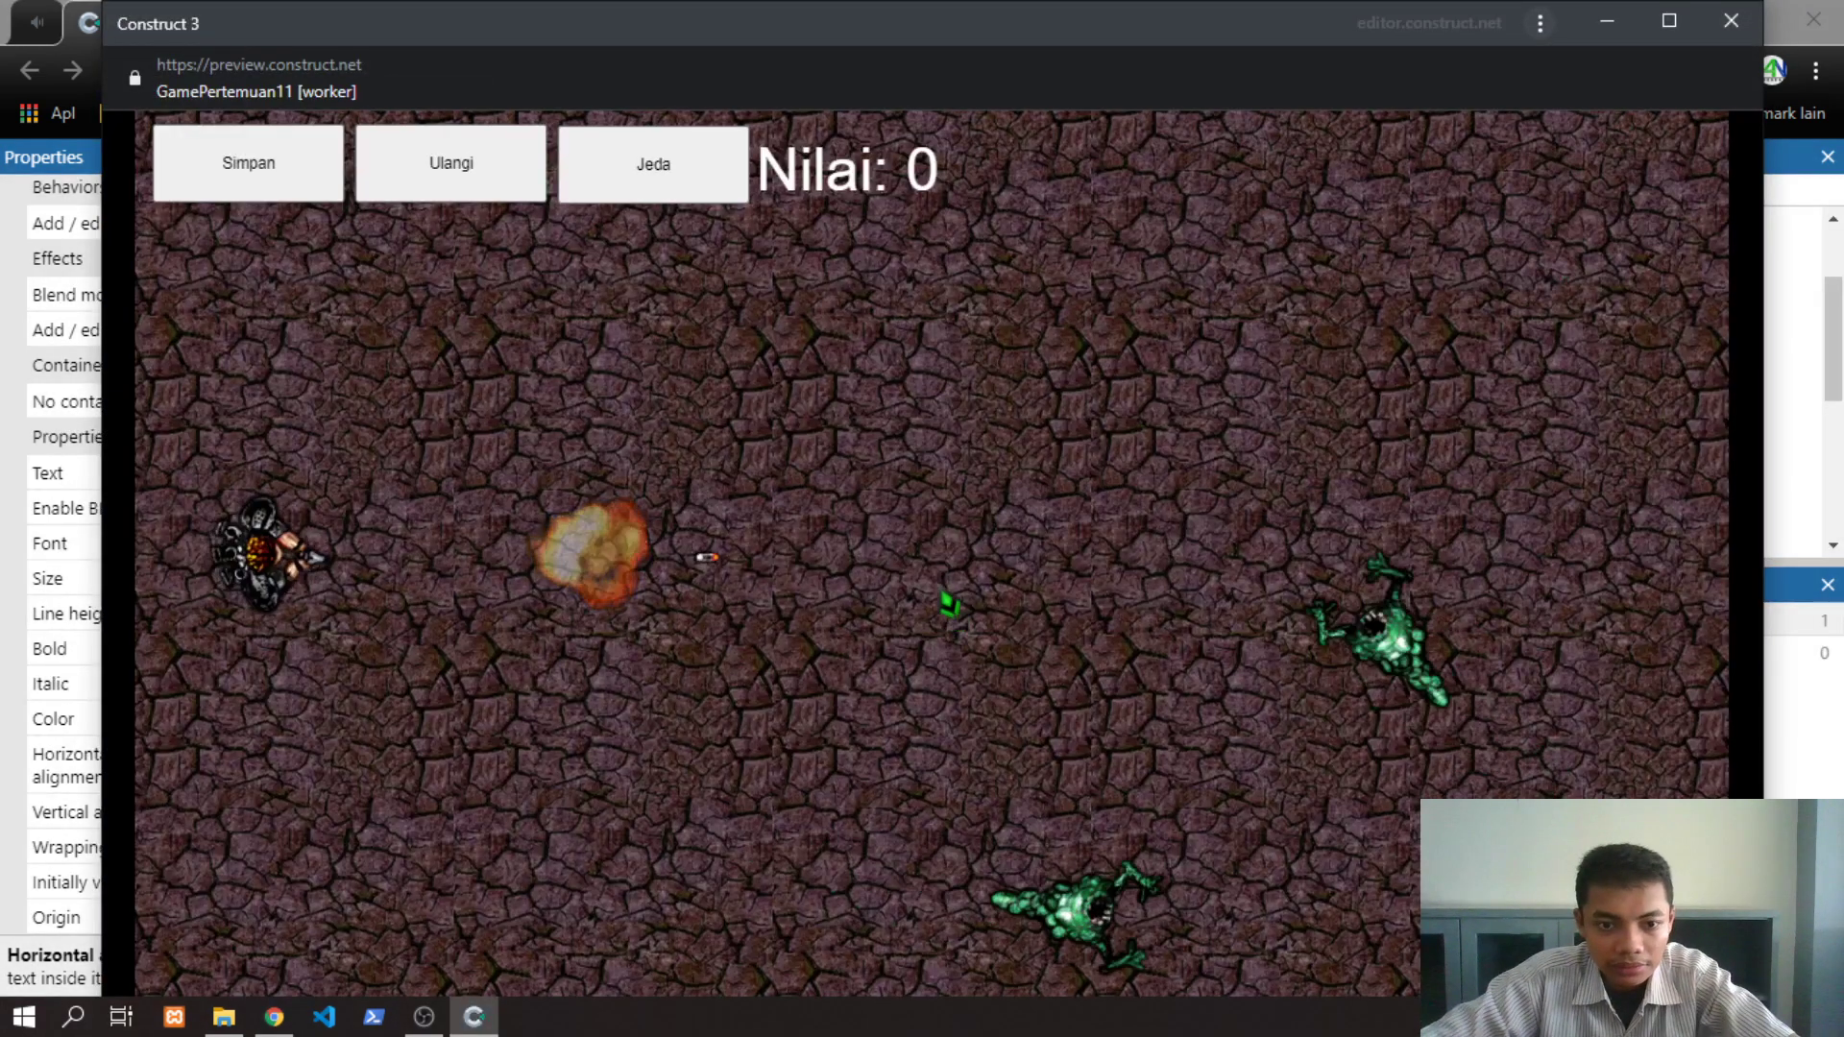
pyautogui.press('Up')
pyautogui.press('Right')
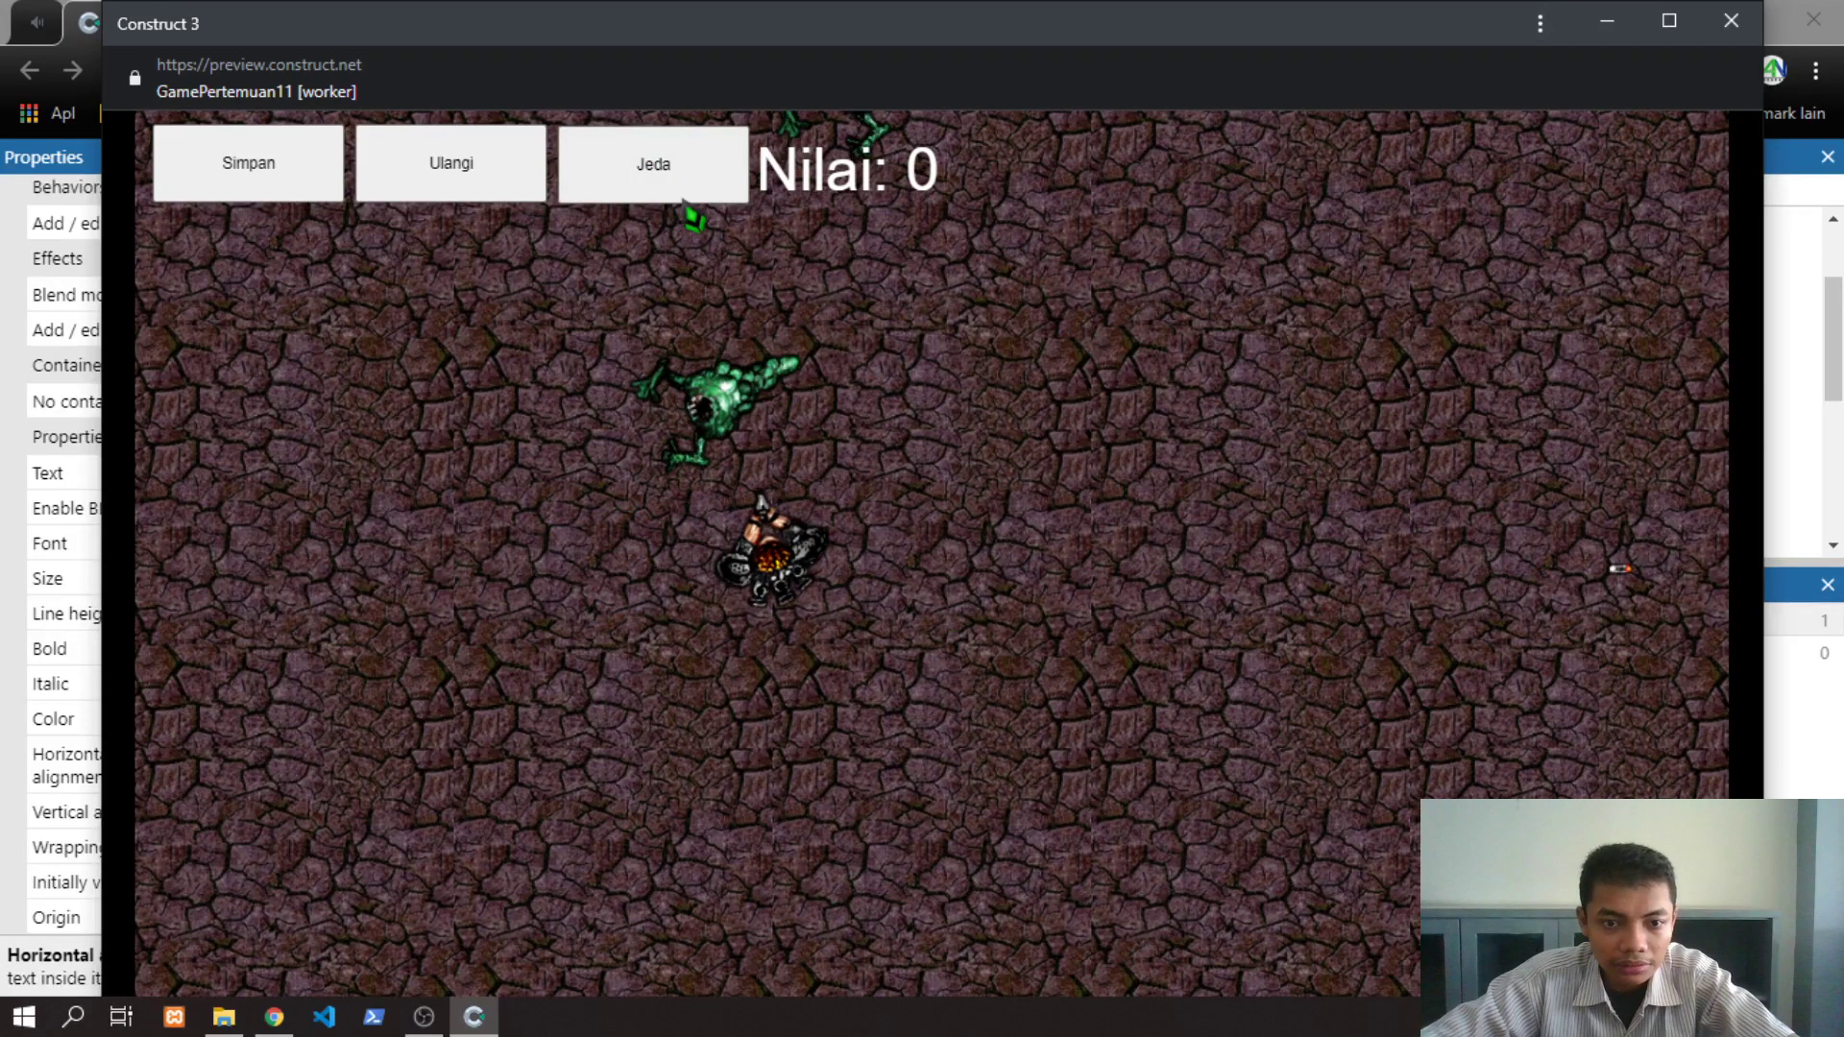
pyautogui.press('Left')
pyautogui.click(870, 663)
pyautogui.click(990, 680)
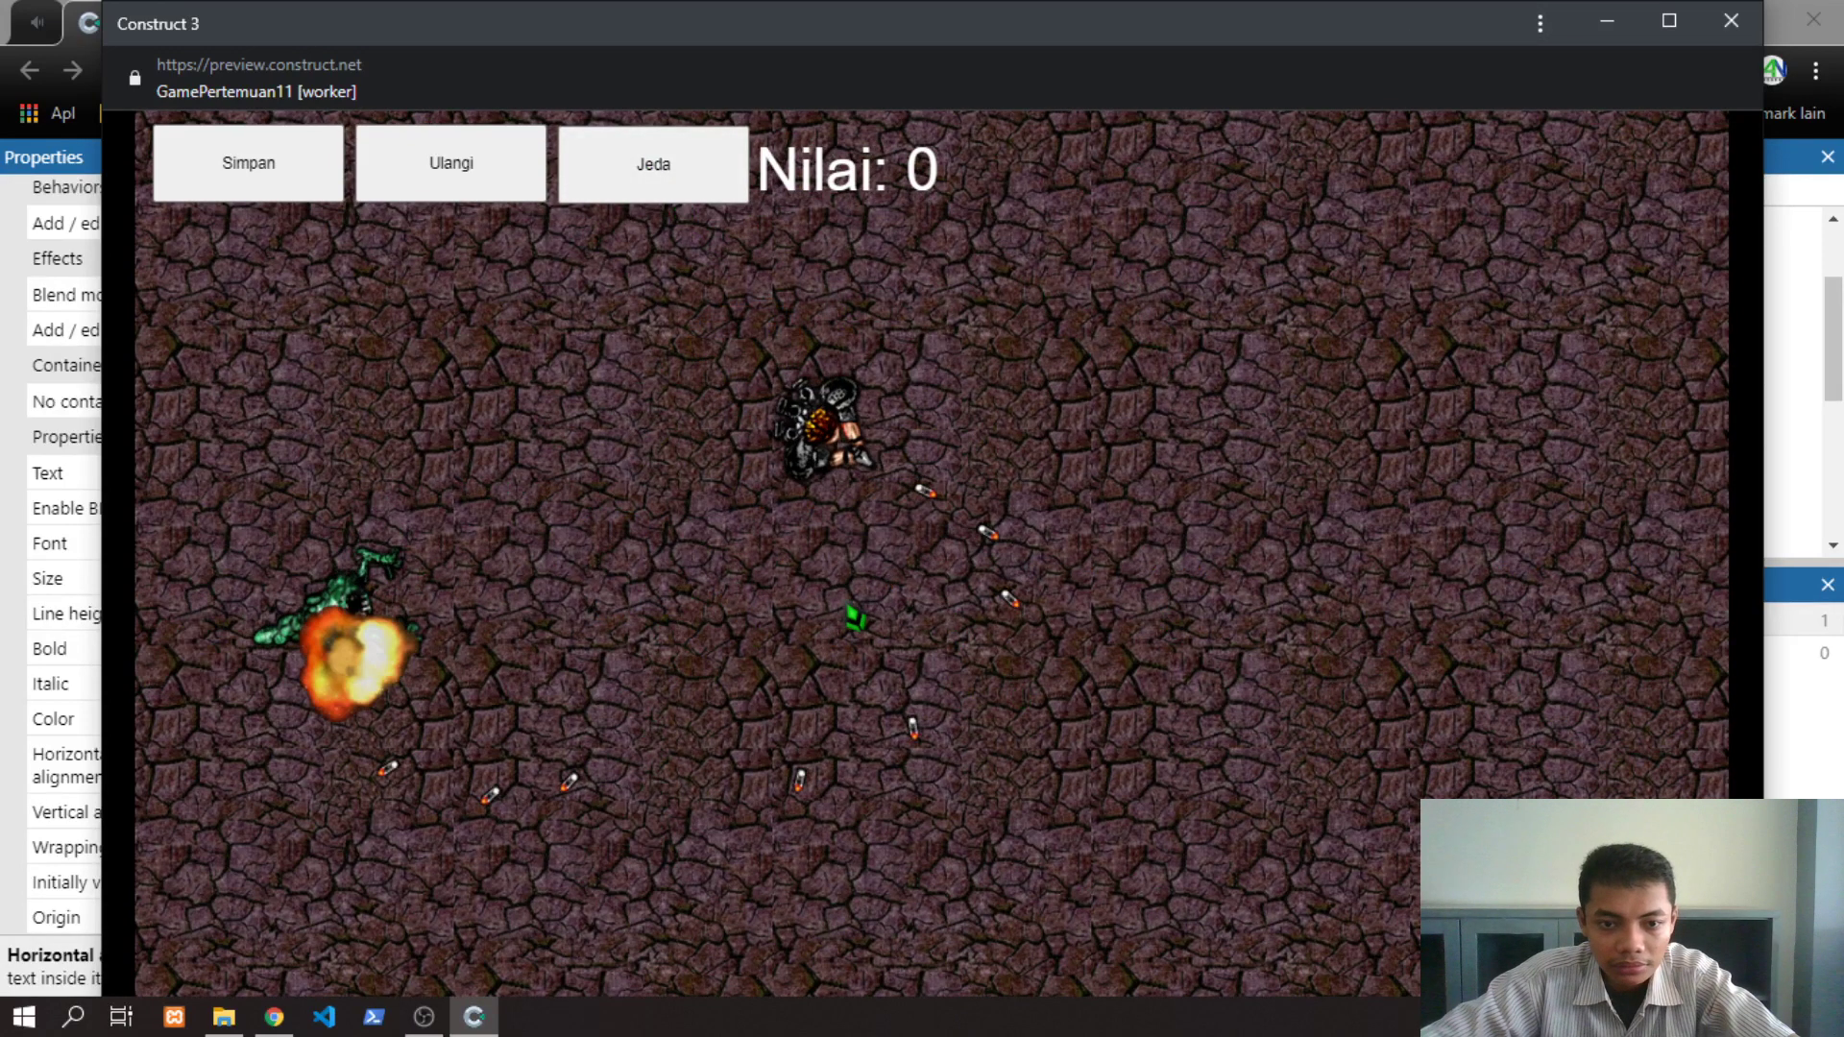
pyautogui.press('Right')
pyautogui.click(700, 499)
pyautogui.press('Down')
# Reload the saved game with Ulangi in the new preview and continue moving and shooting from there
pyautogui.click(726, 486)
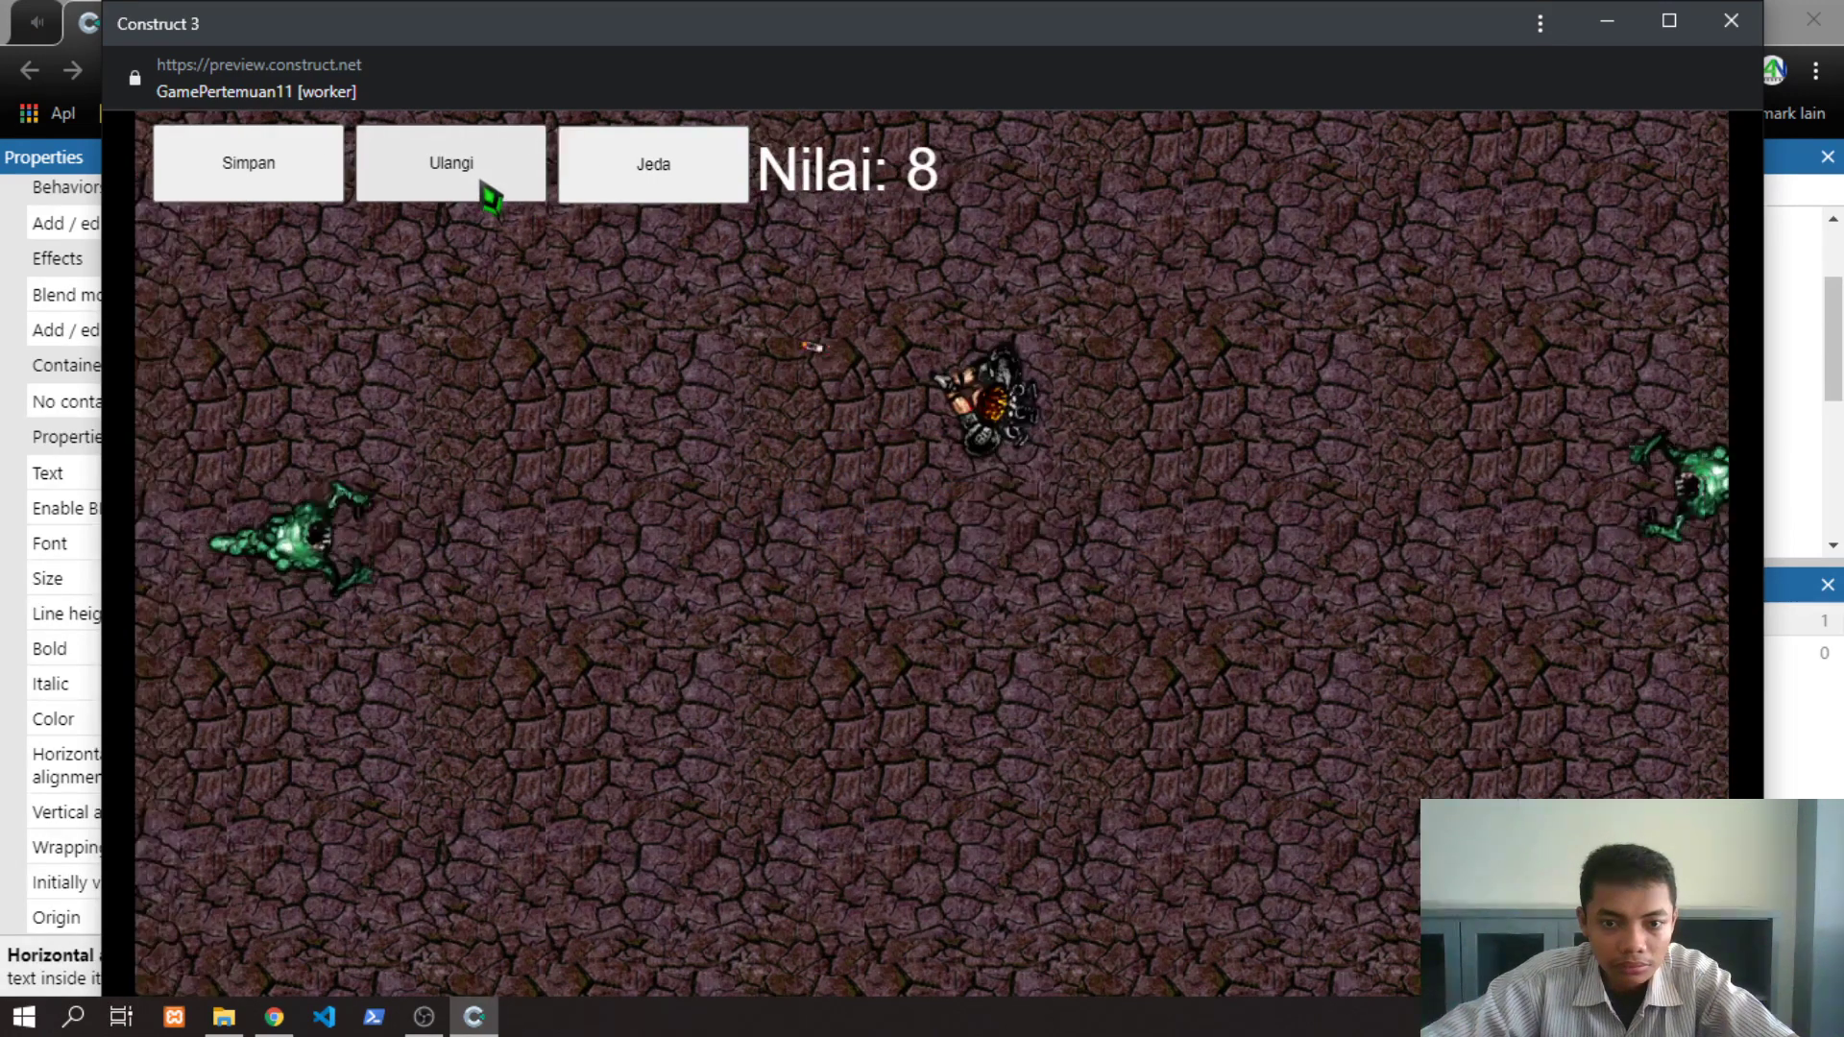
pyautogui.click(629, 242)
pyautogui.press('Left')
pyautogui.press('Up')
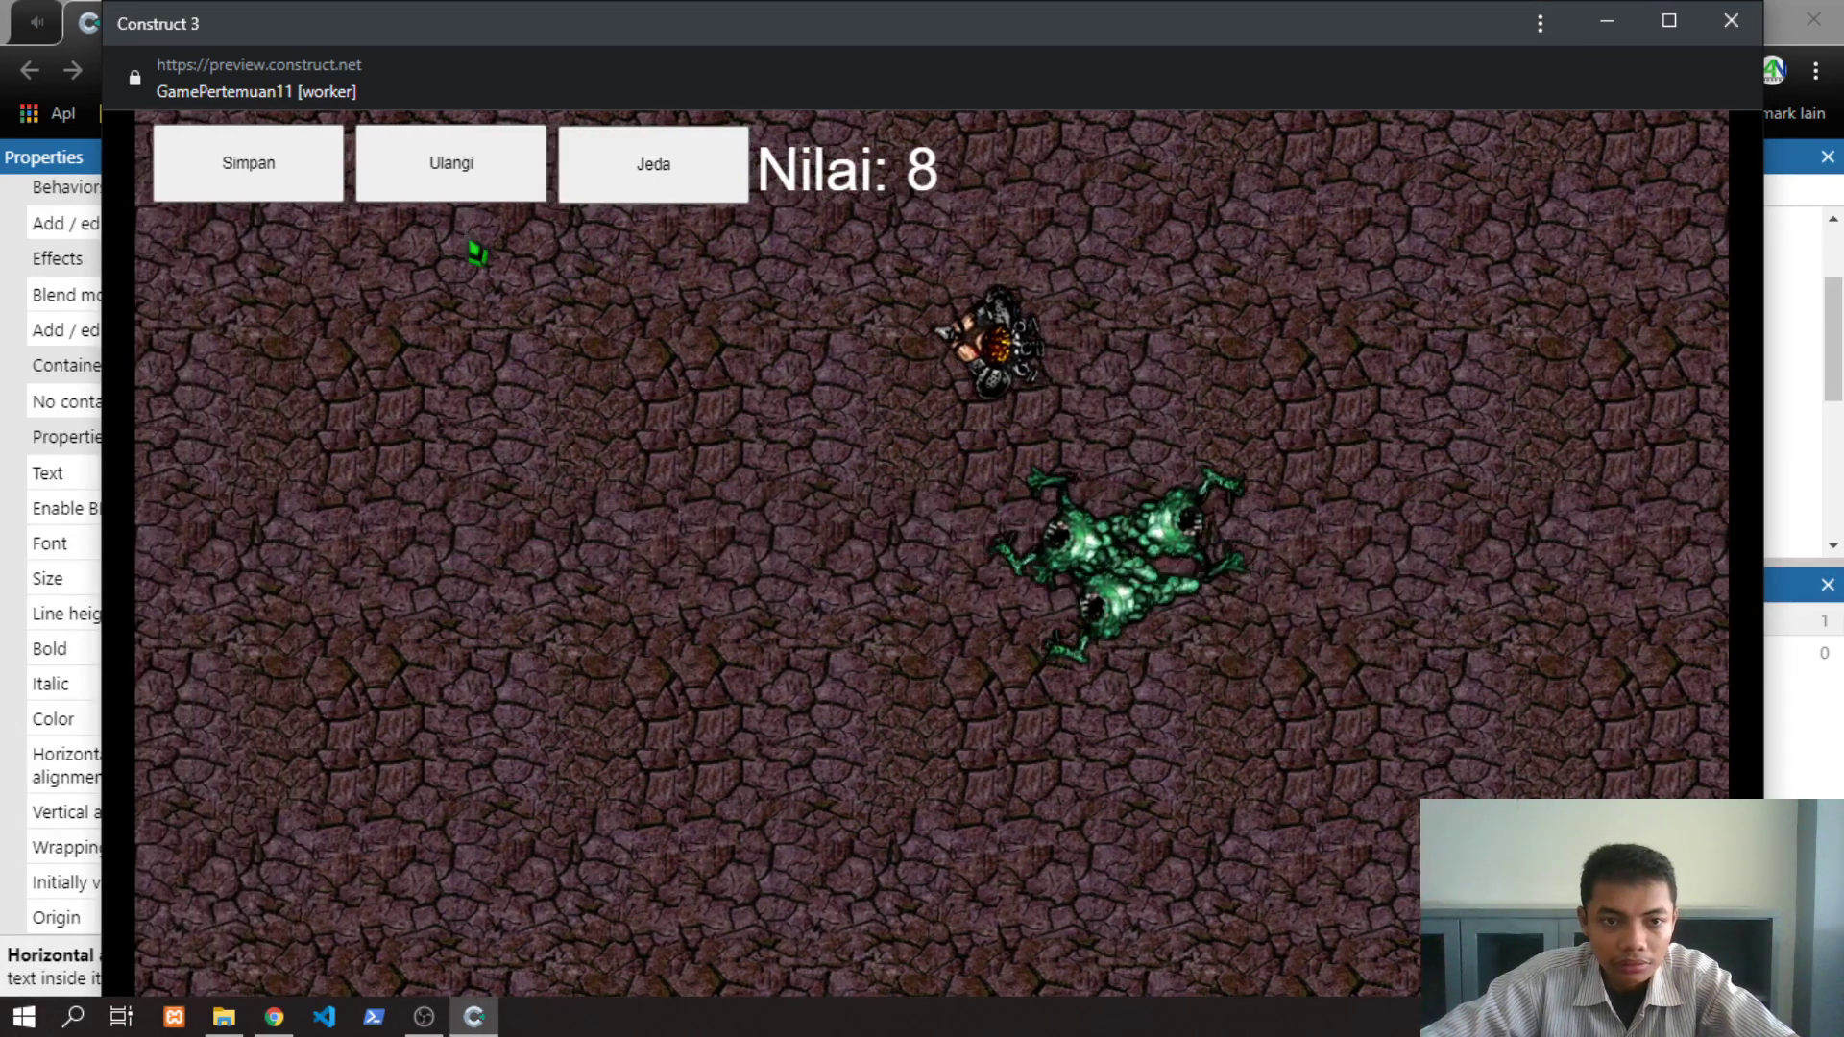
# Close the game preview and save the project to Google Drive
pyautogui.click(1732, 20)
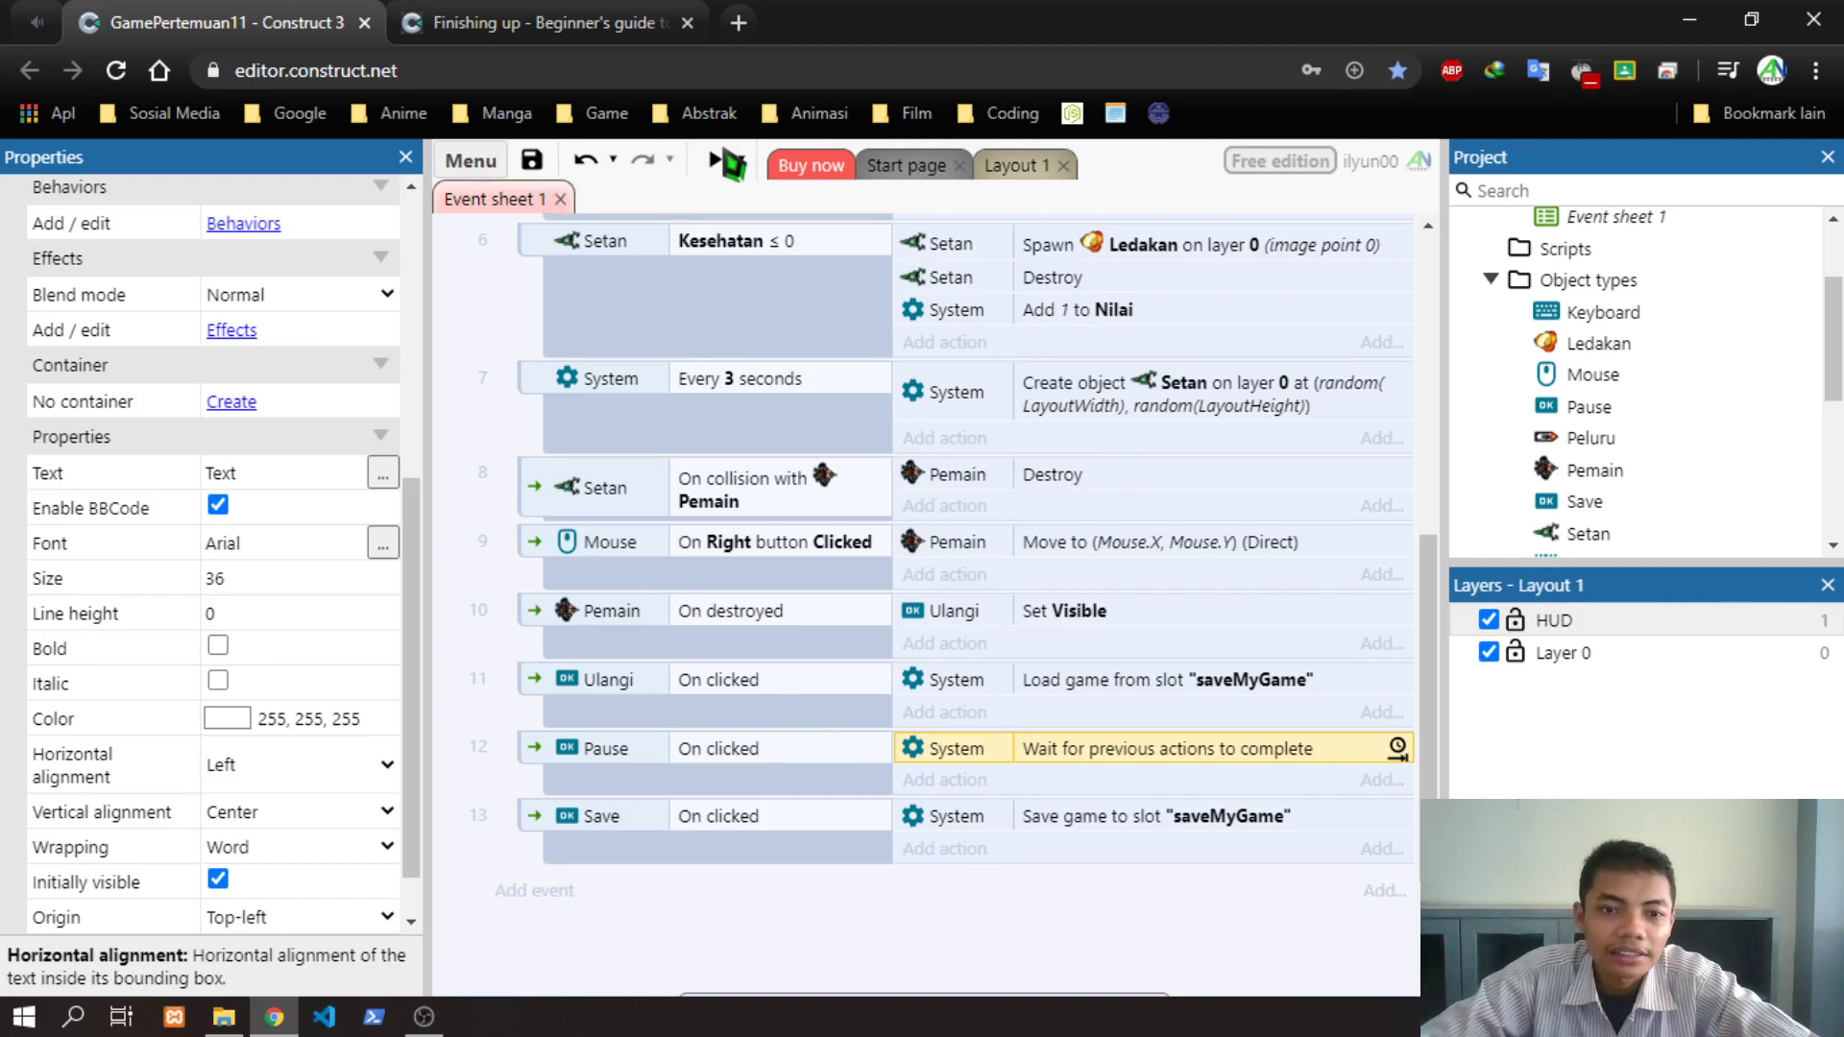
pyautogui.click(536, 163)
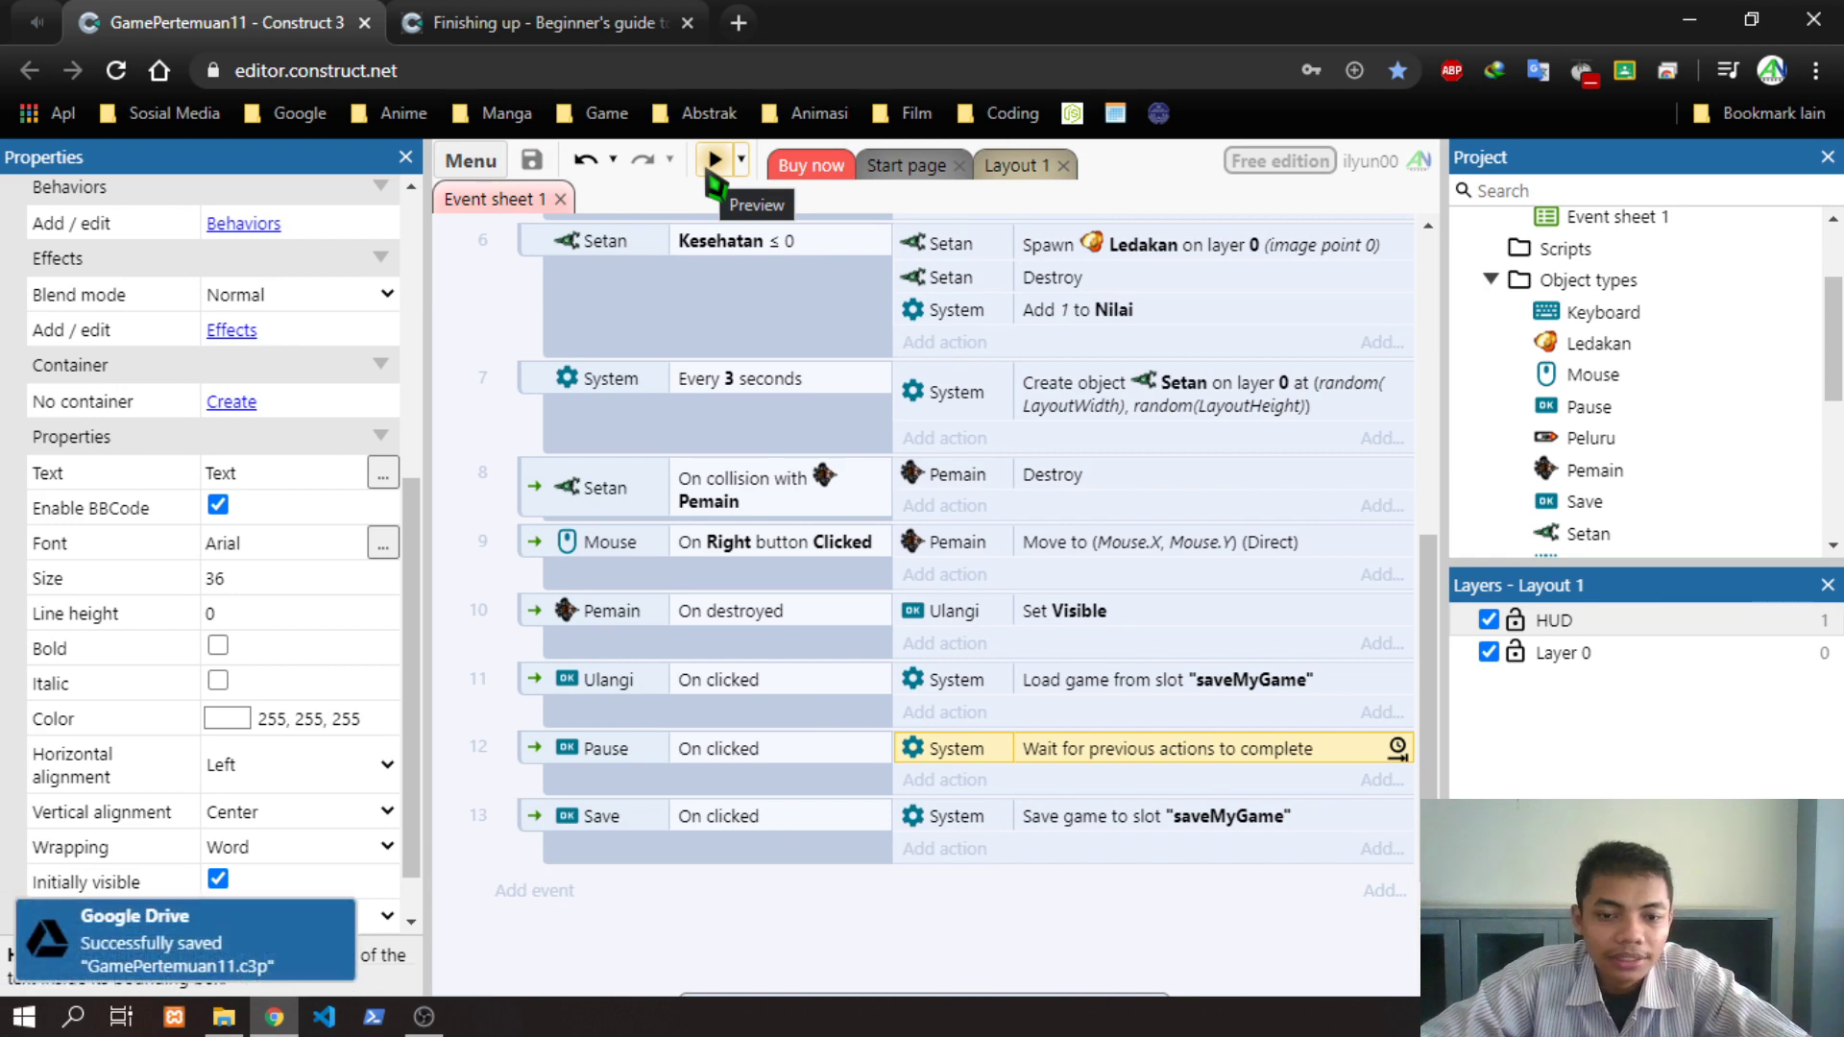
# Reopen the Pause event's System action for editing and inspect the Wait and Signal actions as alternatives
pyautogui.doubleClick(1172, 757)
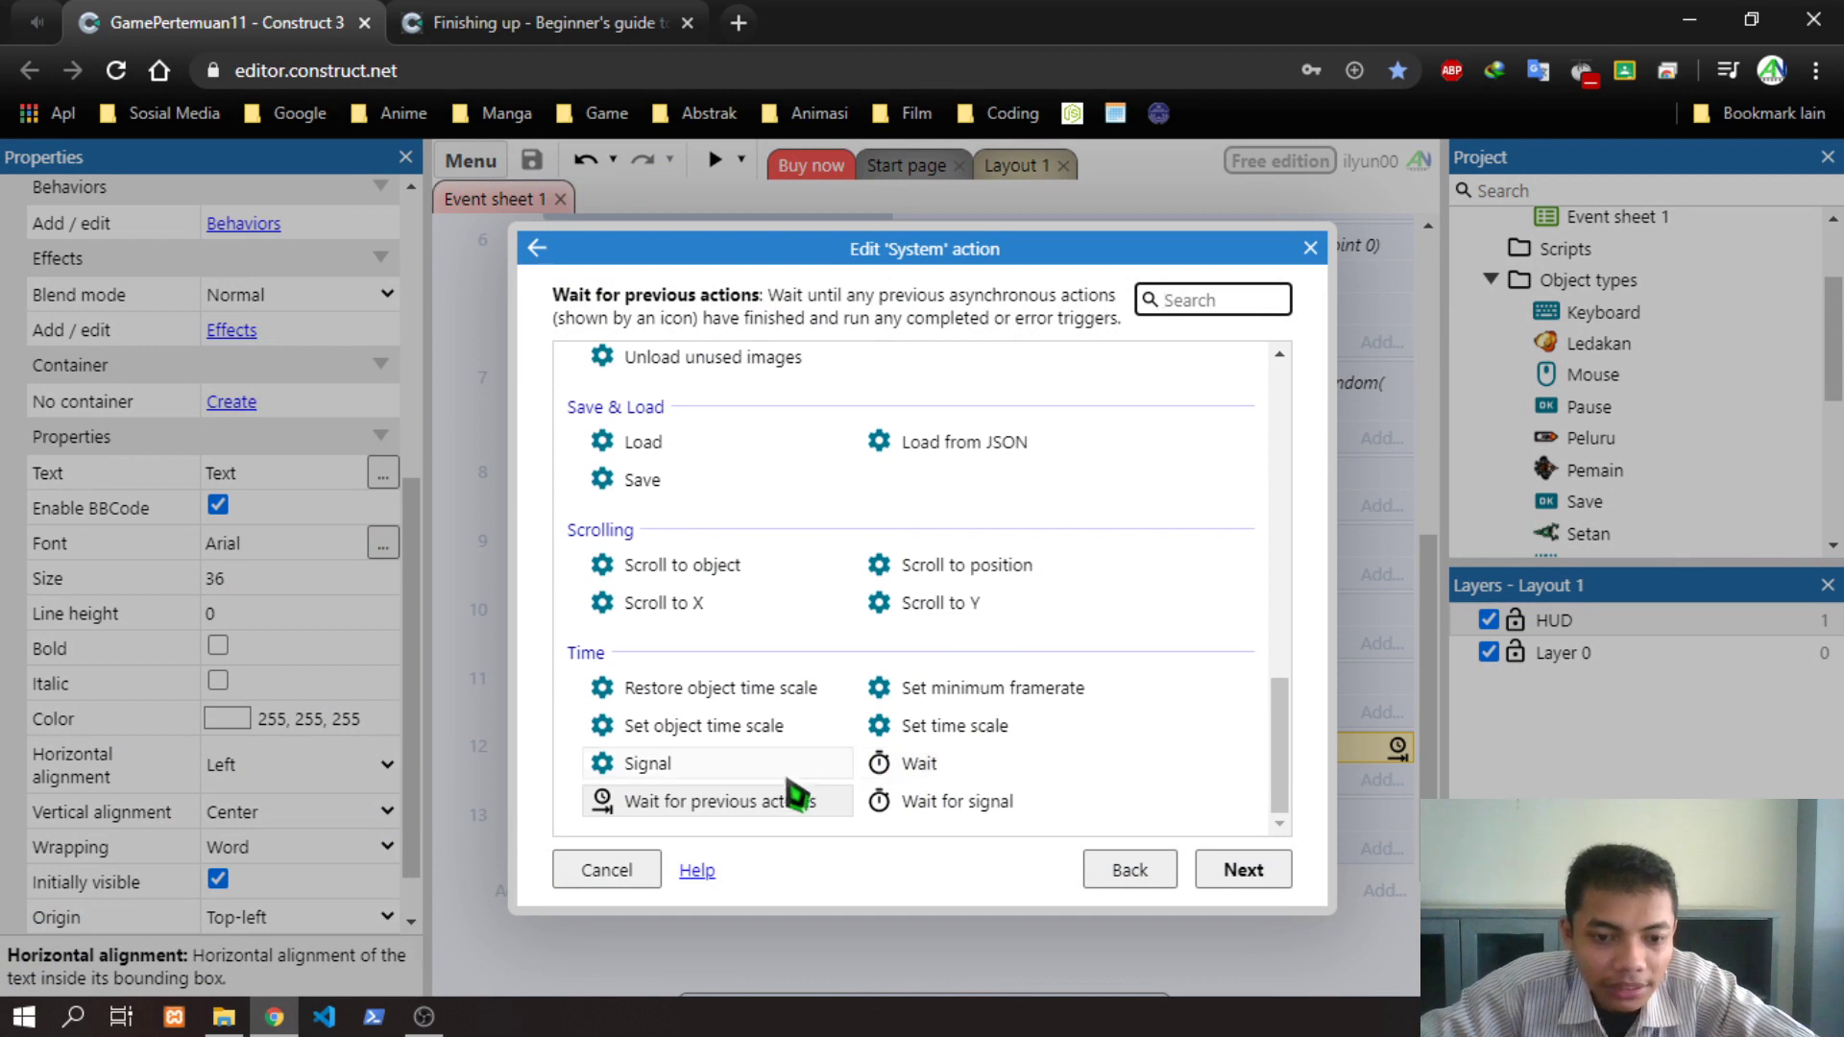
pyautogui.click(754, 708)
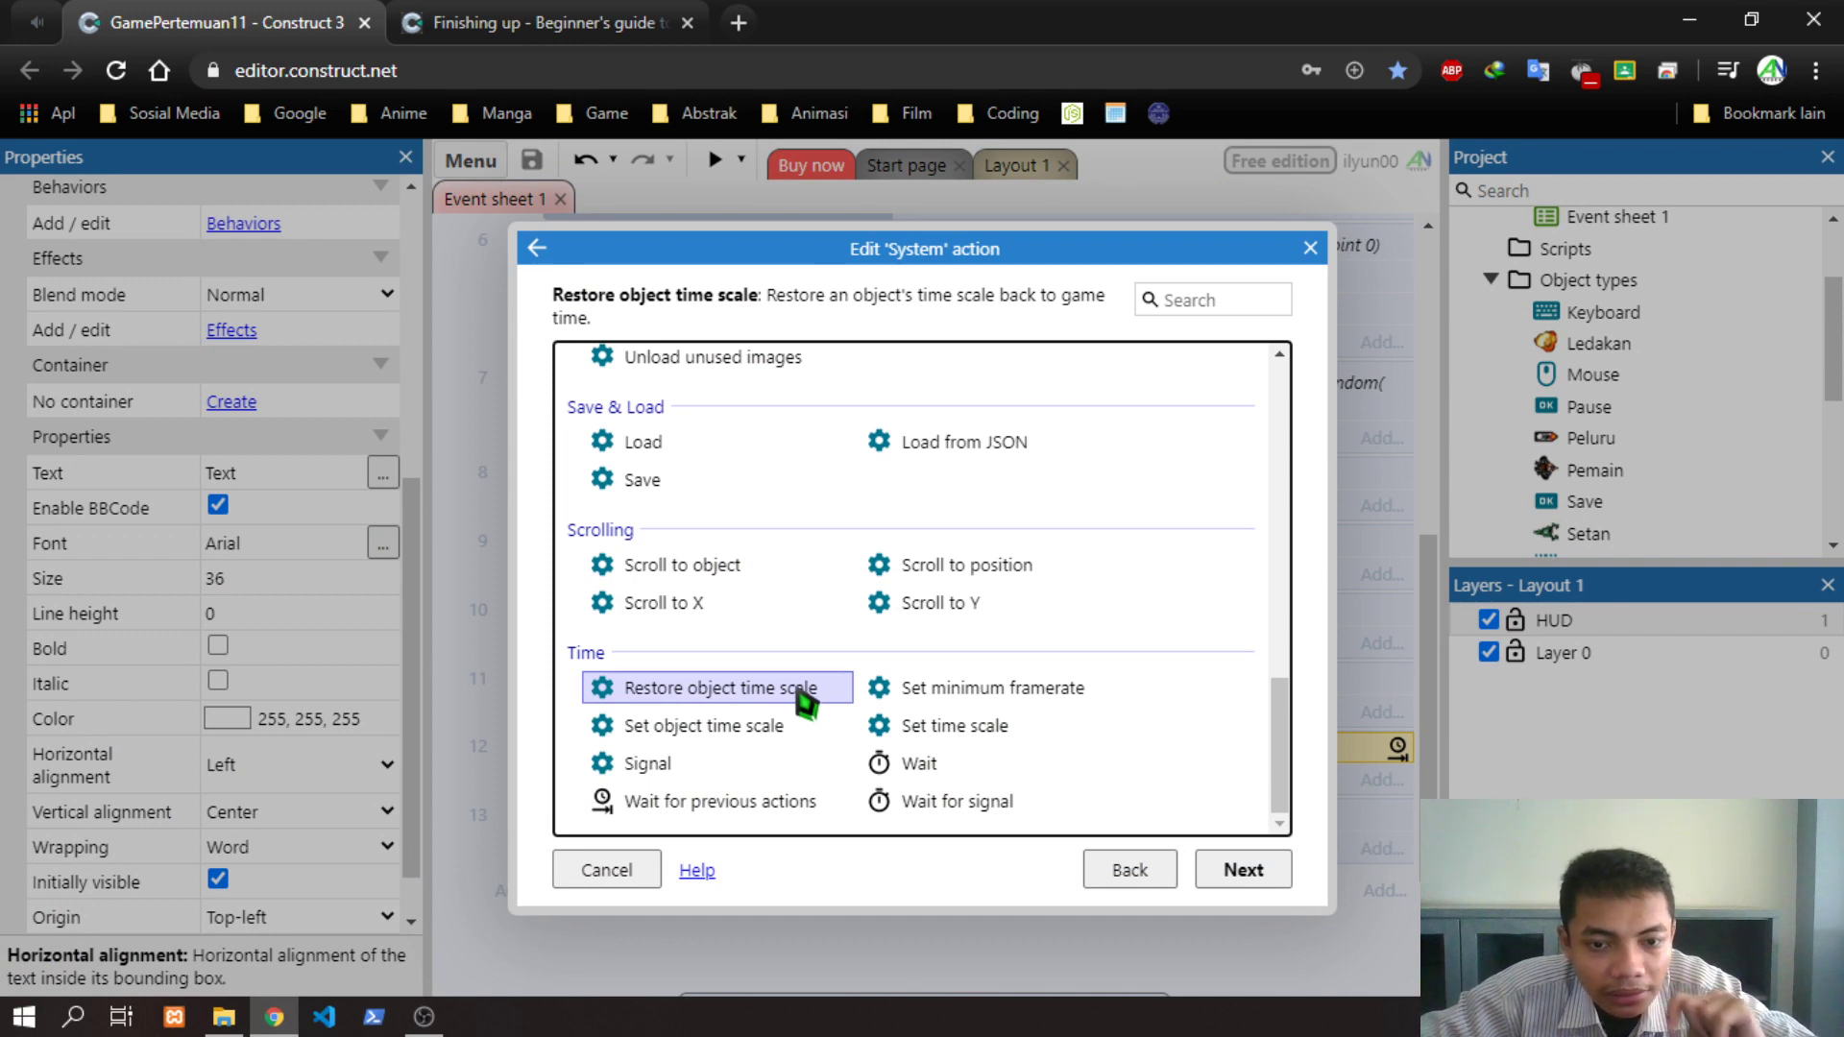
pyautogui.click(924, 699)
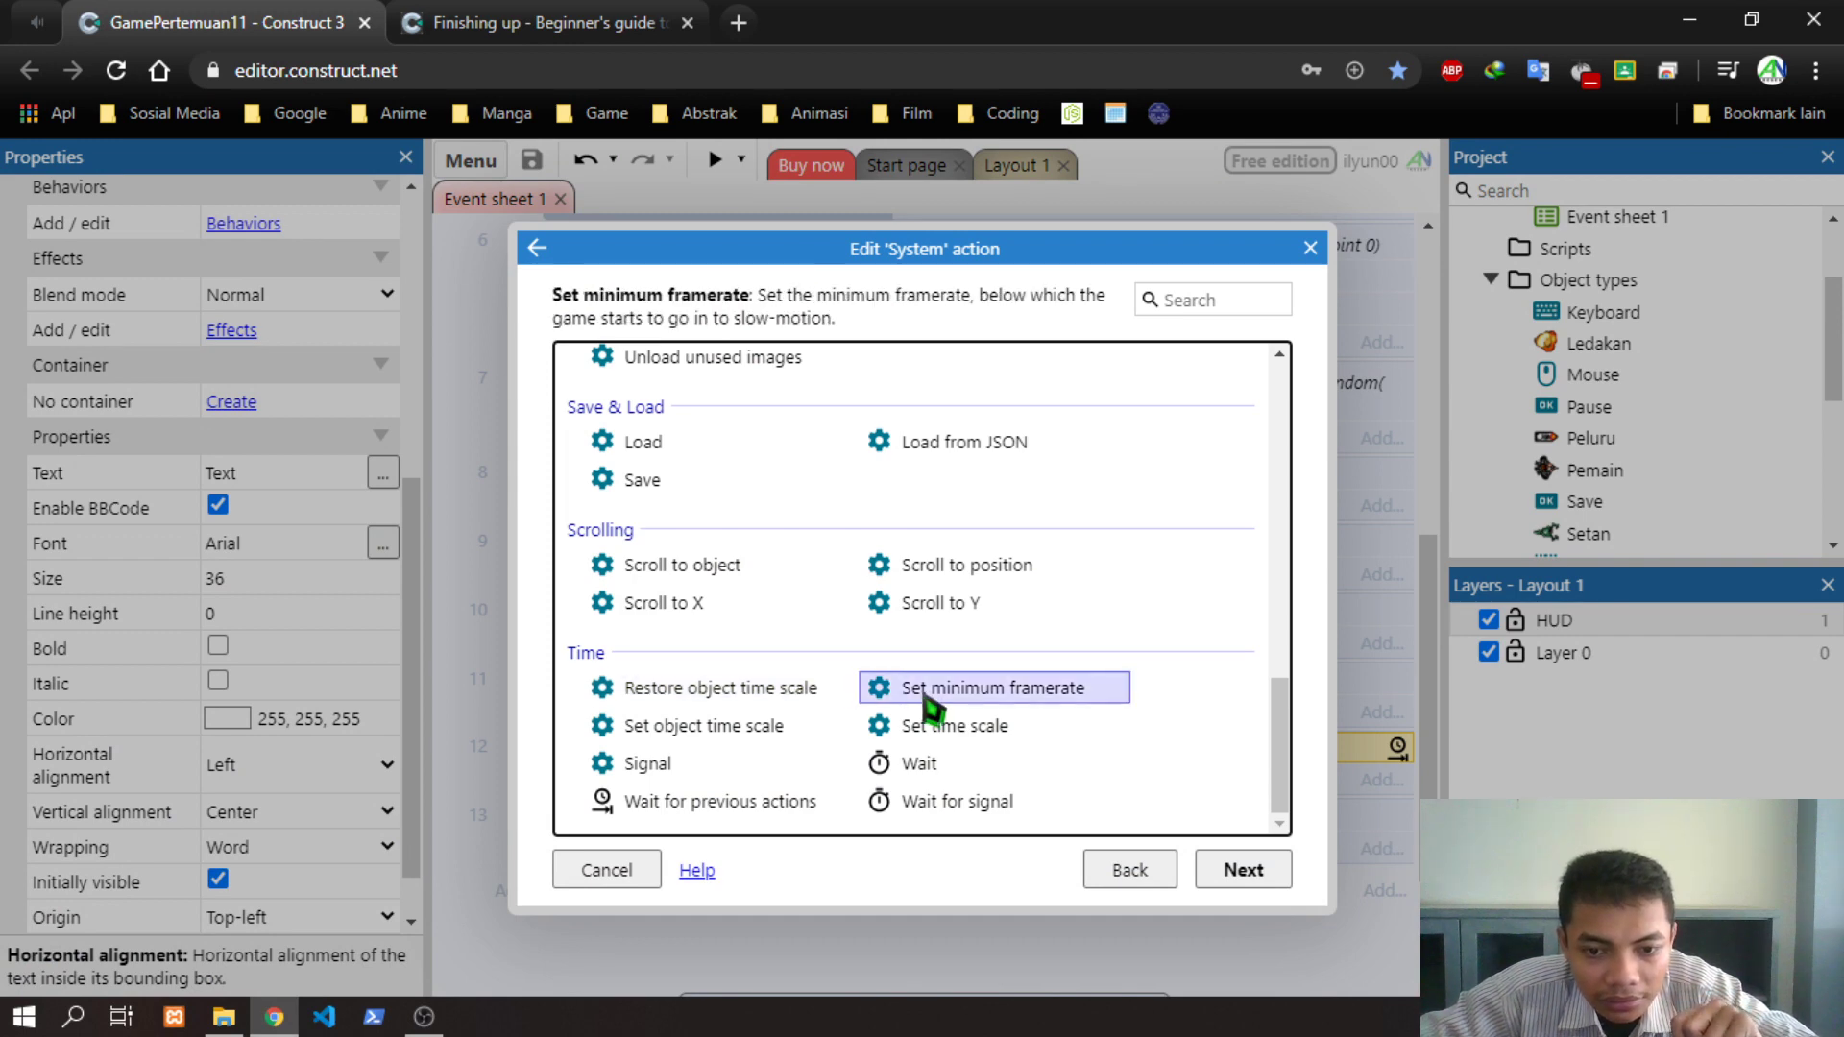
pyautogui.doubleClick(919, 769)
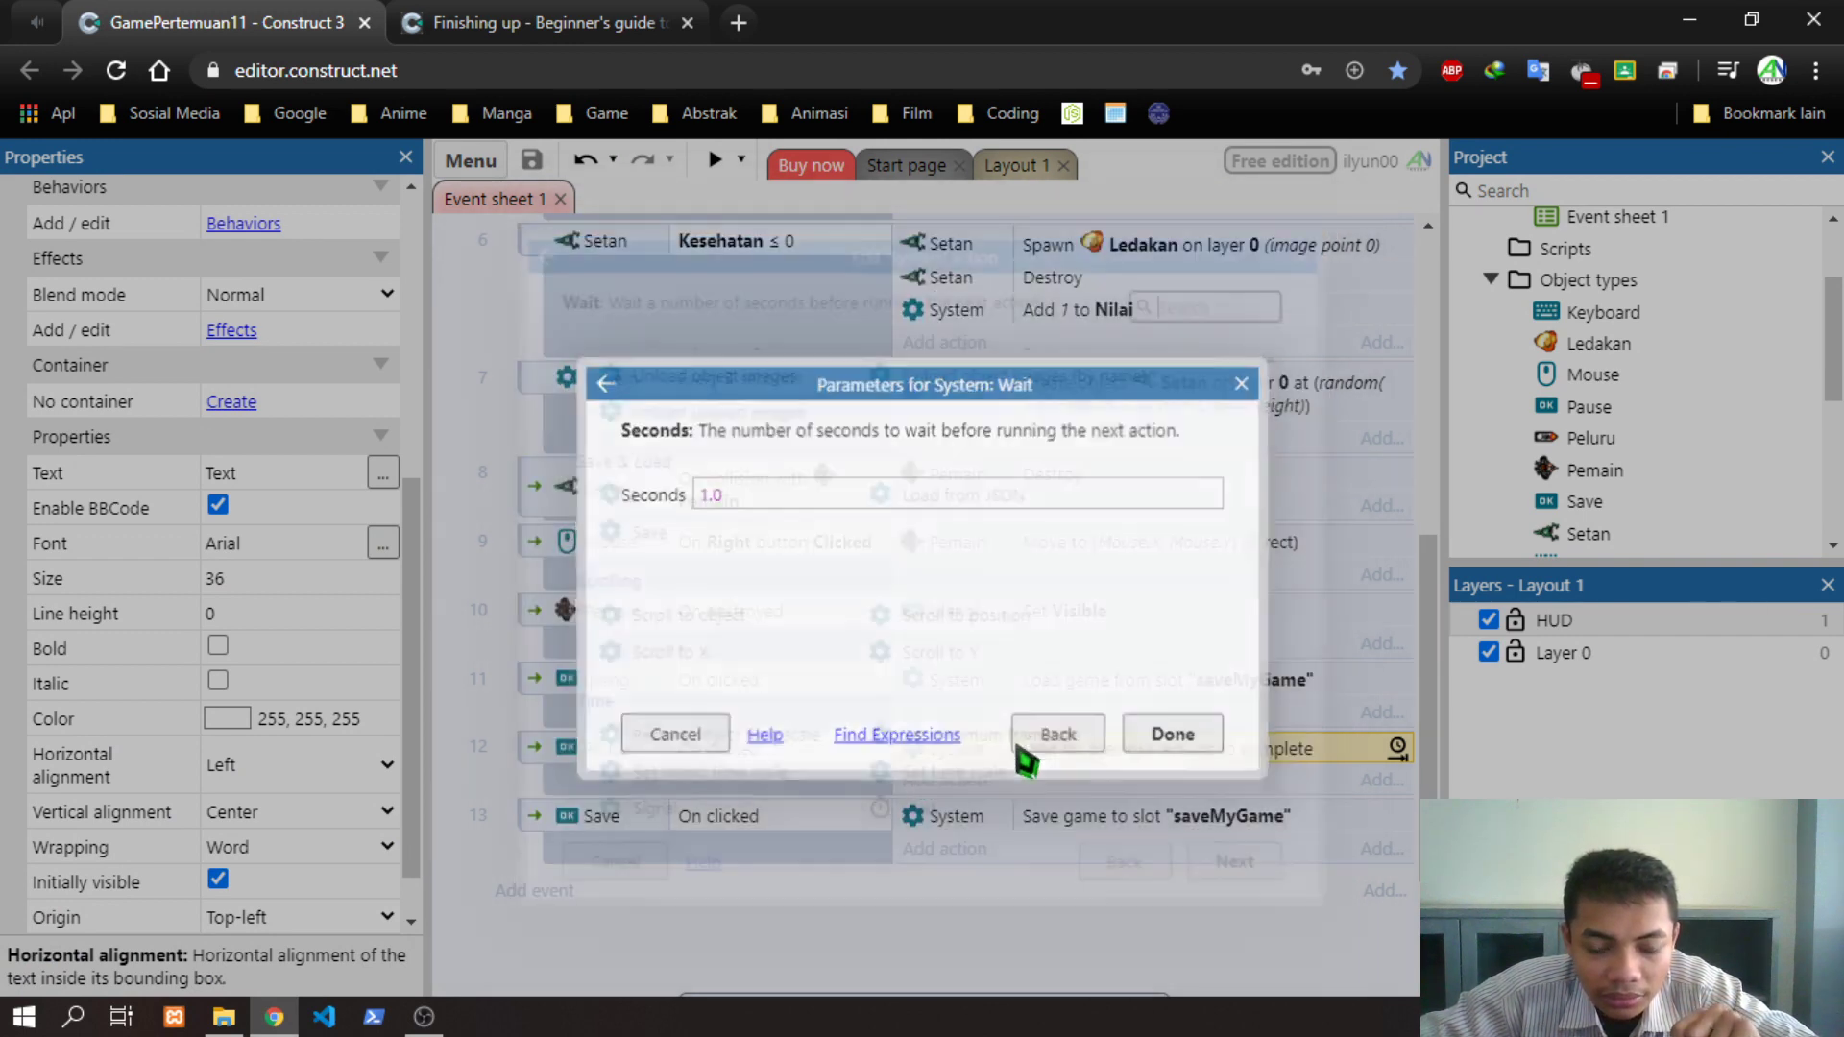
pyautogui.click(1026, 747)
pyautogui.scroll(-1, 936, 798)
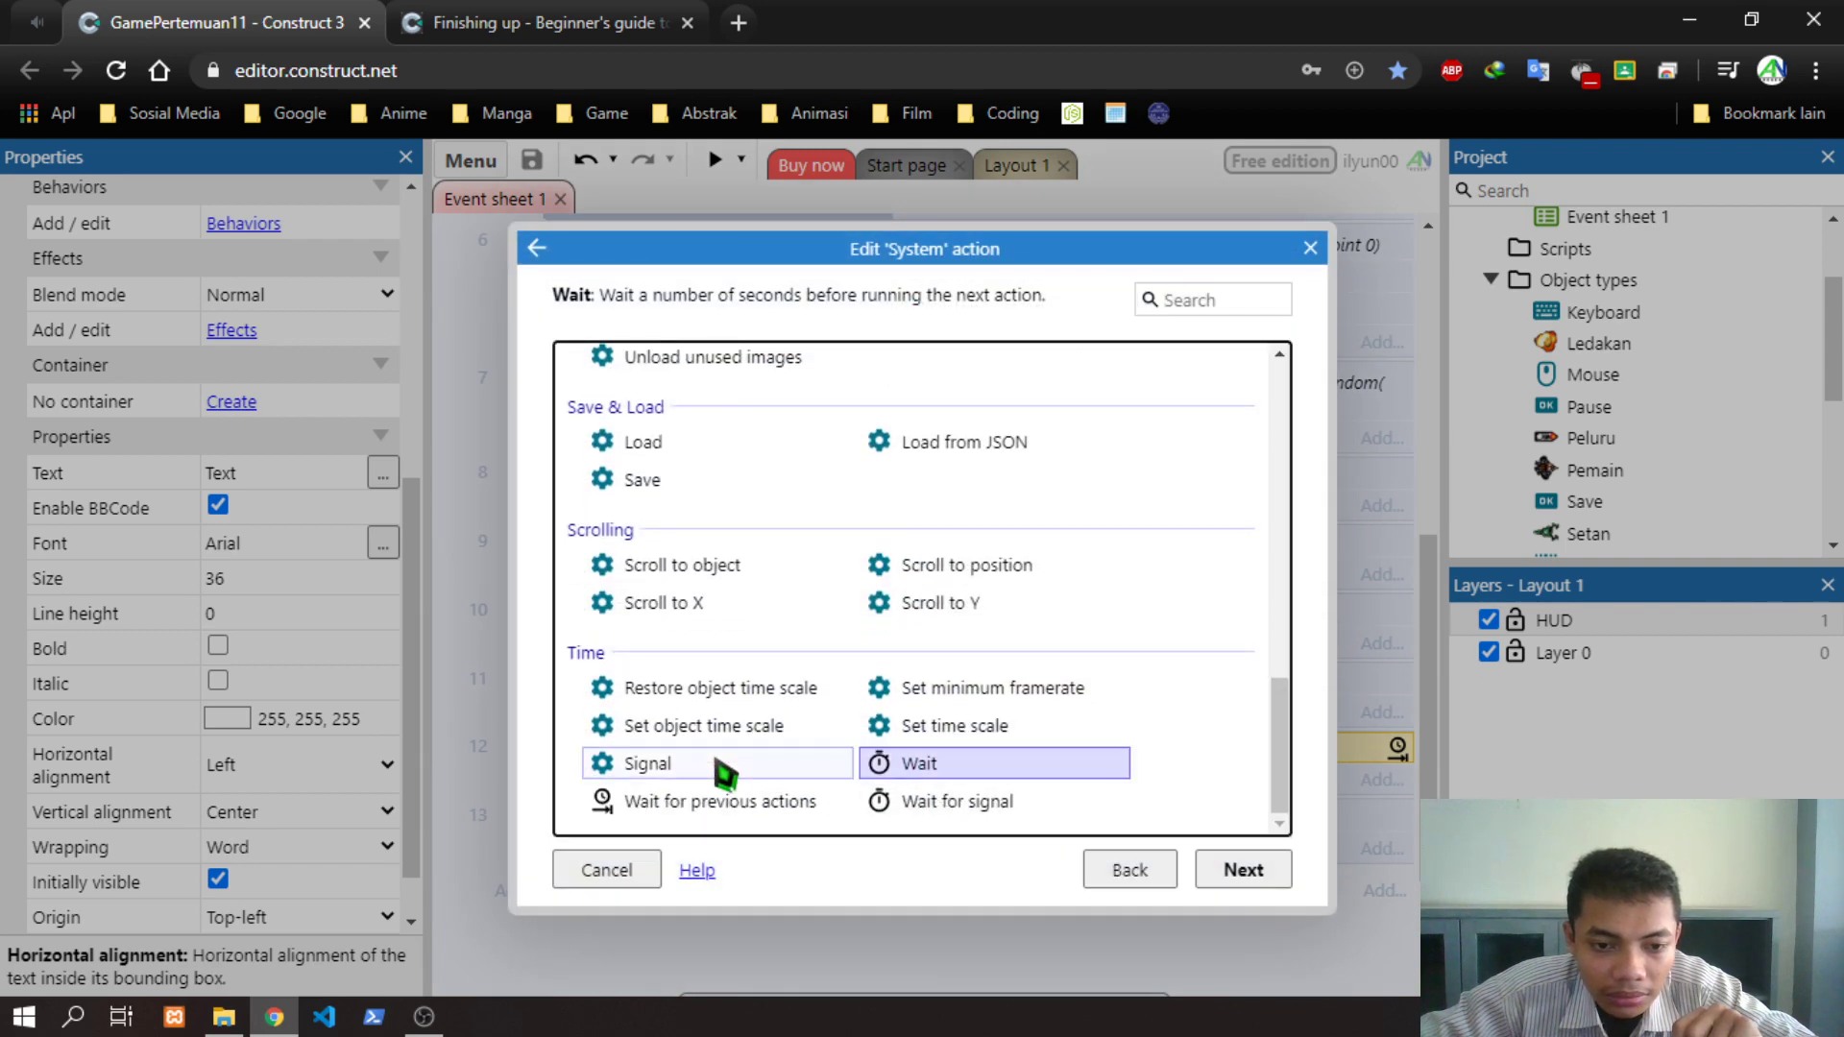
pyautogui.doubleClick(725, 766)
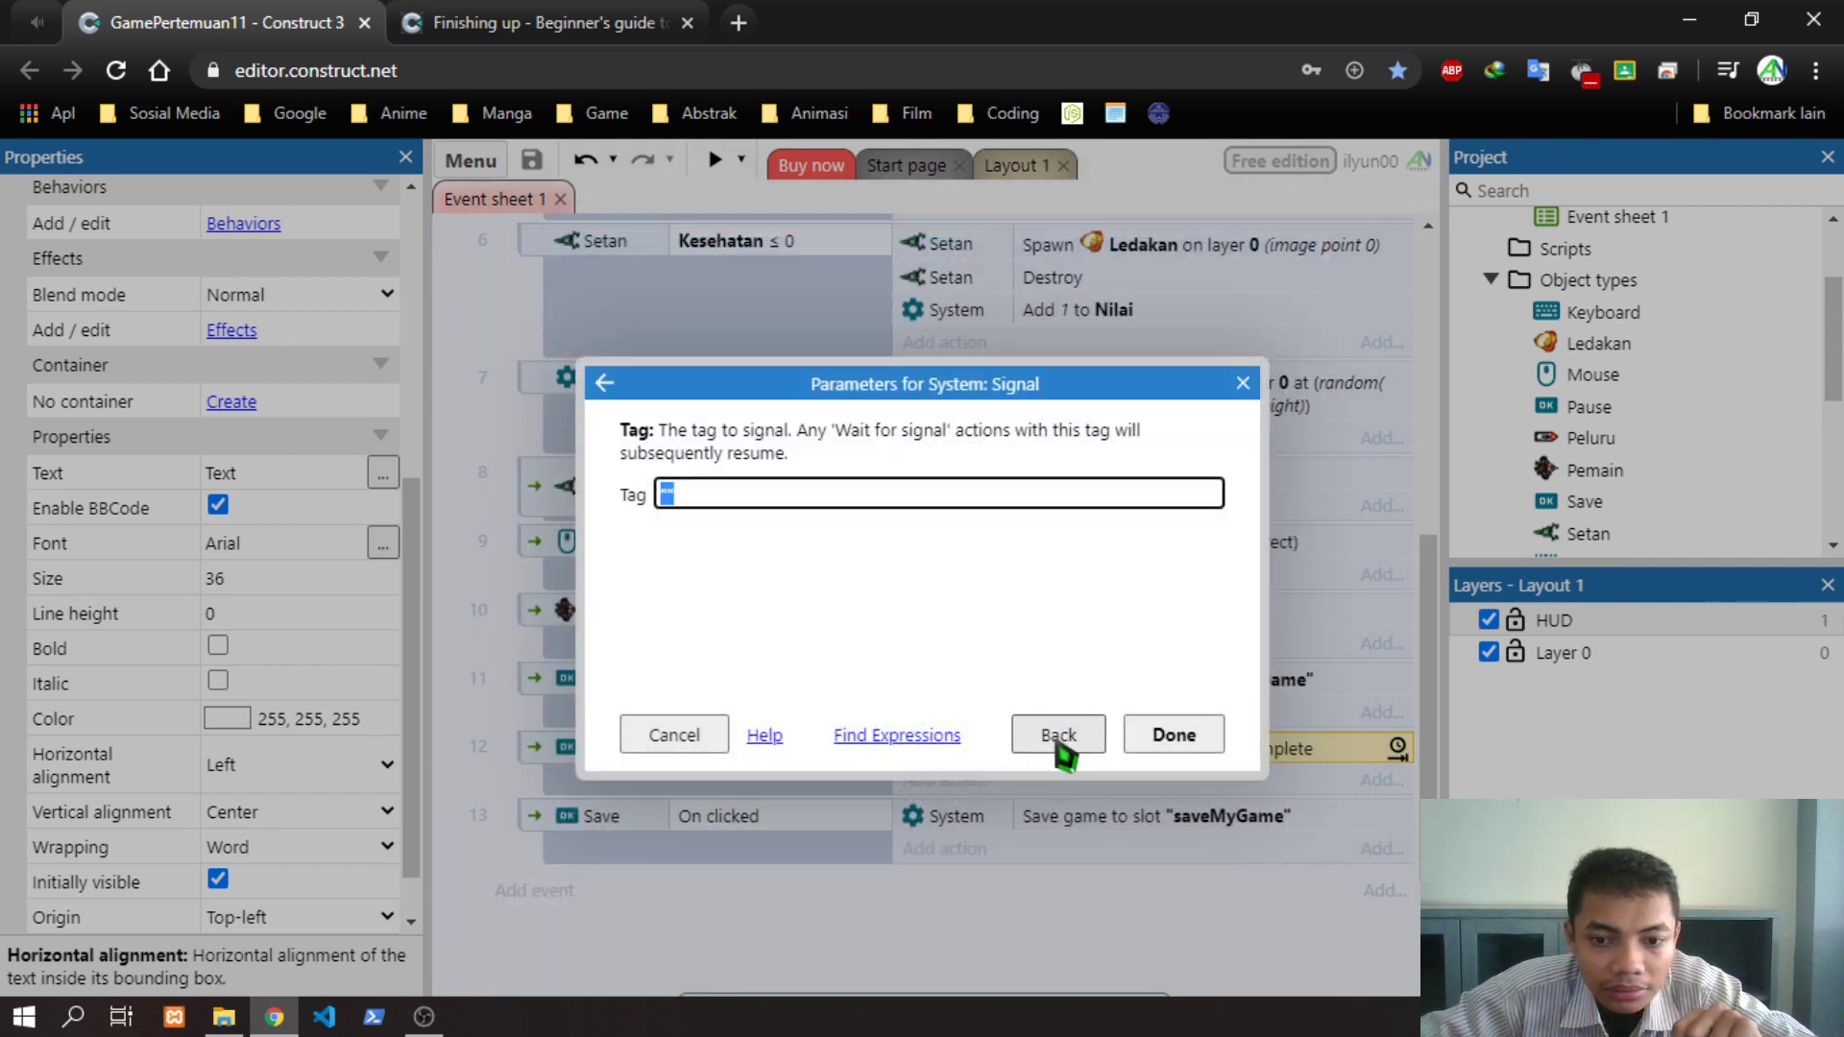
pyautogui.click(1058, 742)
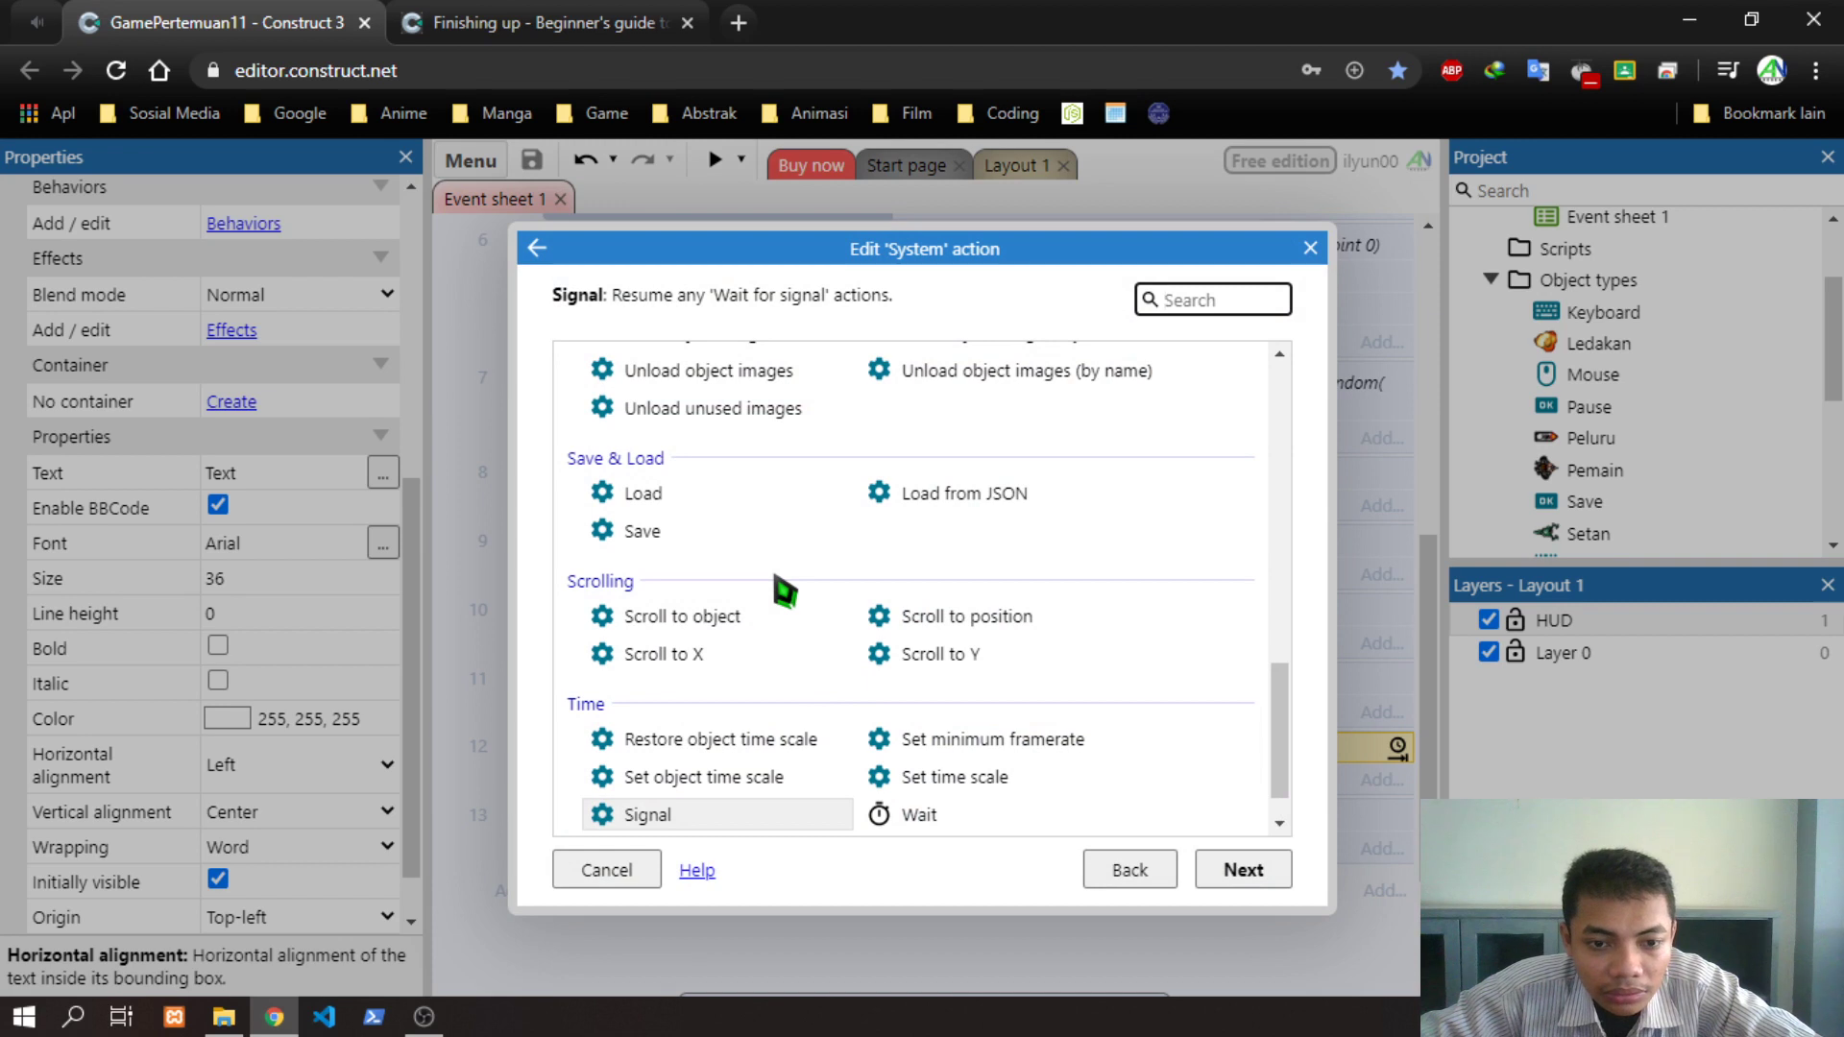
# Replace the Pause event's Wait for previous actions with the System action Stop loop
pyautogui.scroll(6, 785, 591)
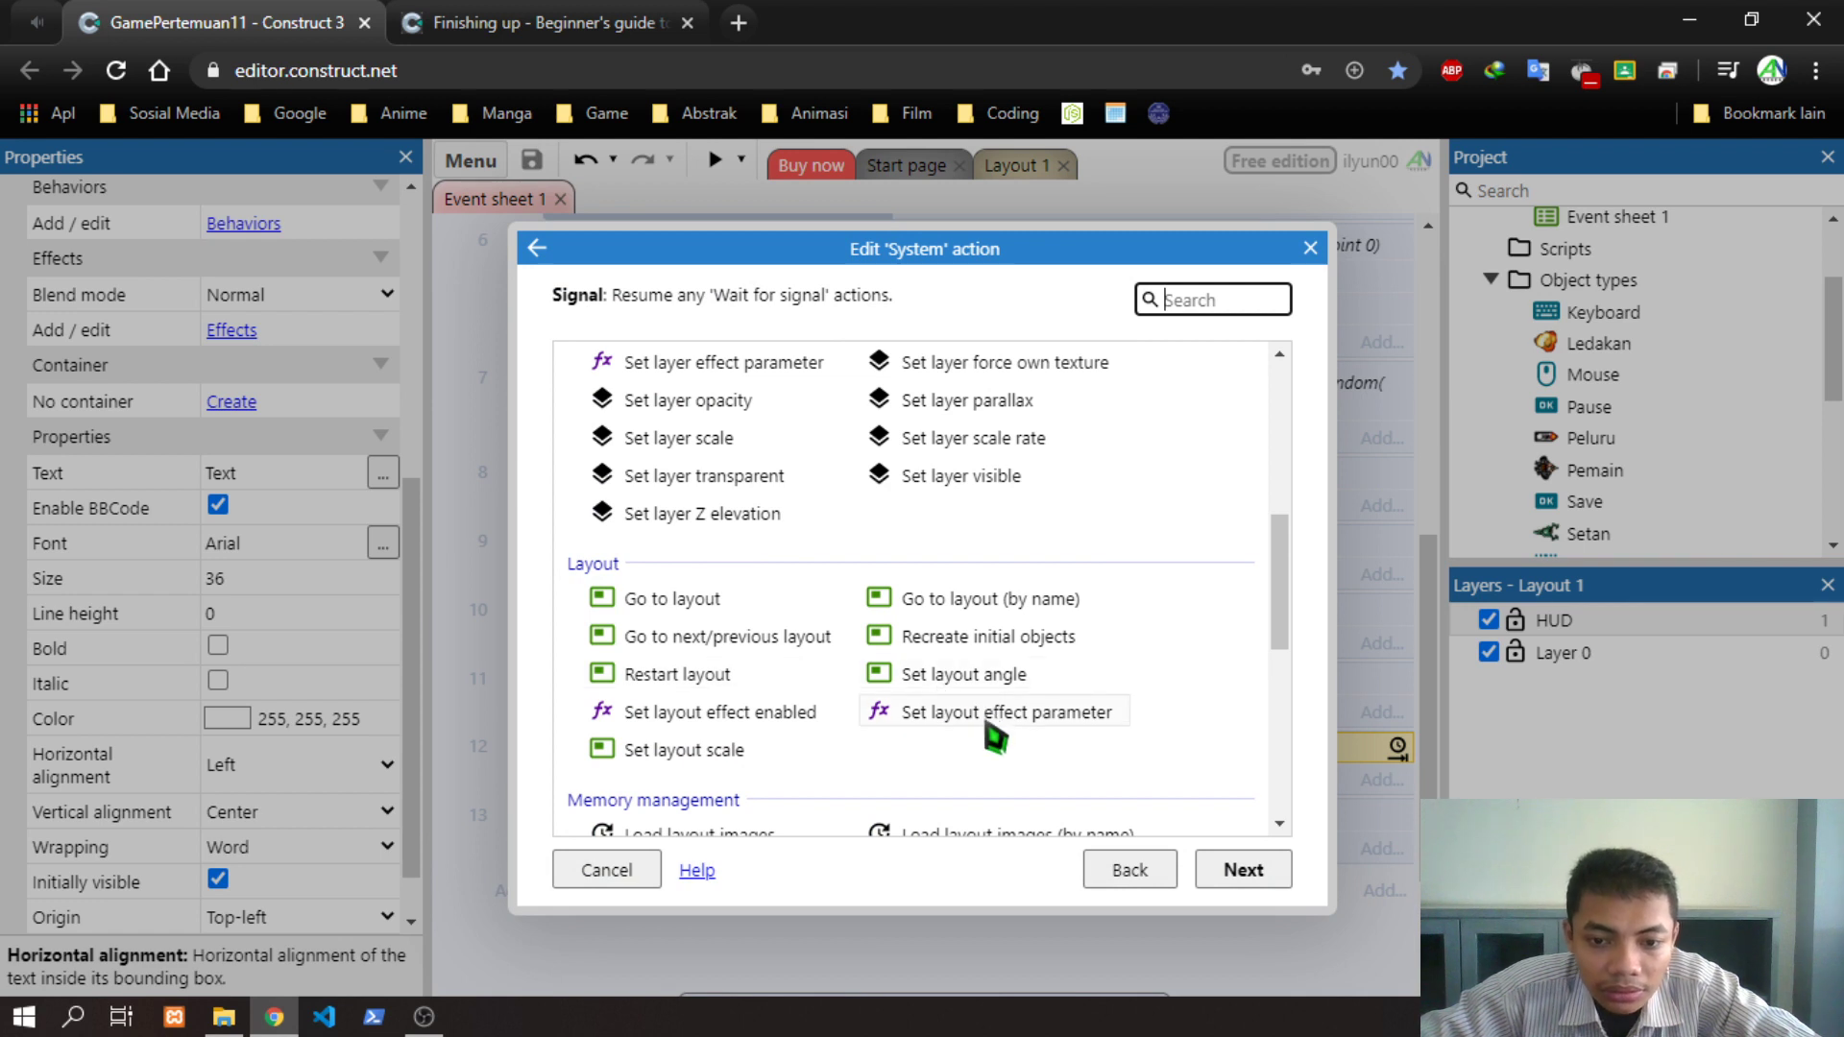
pyautogui.scroll(2, 961, 691)
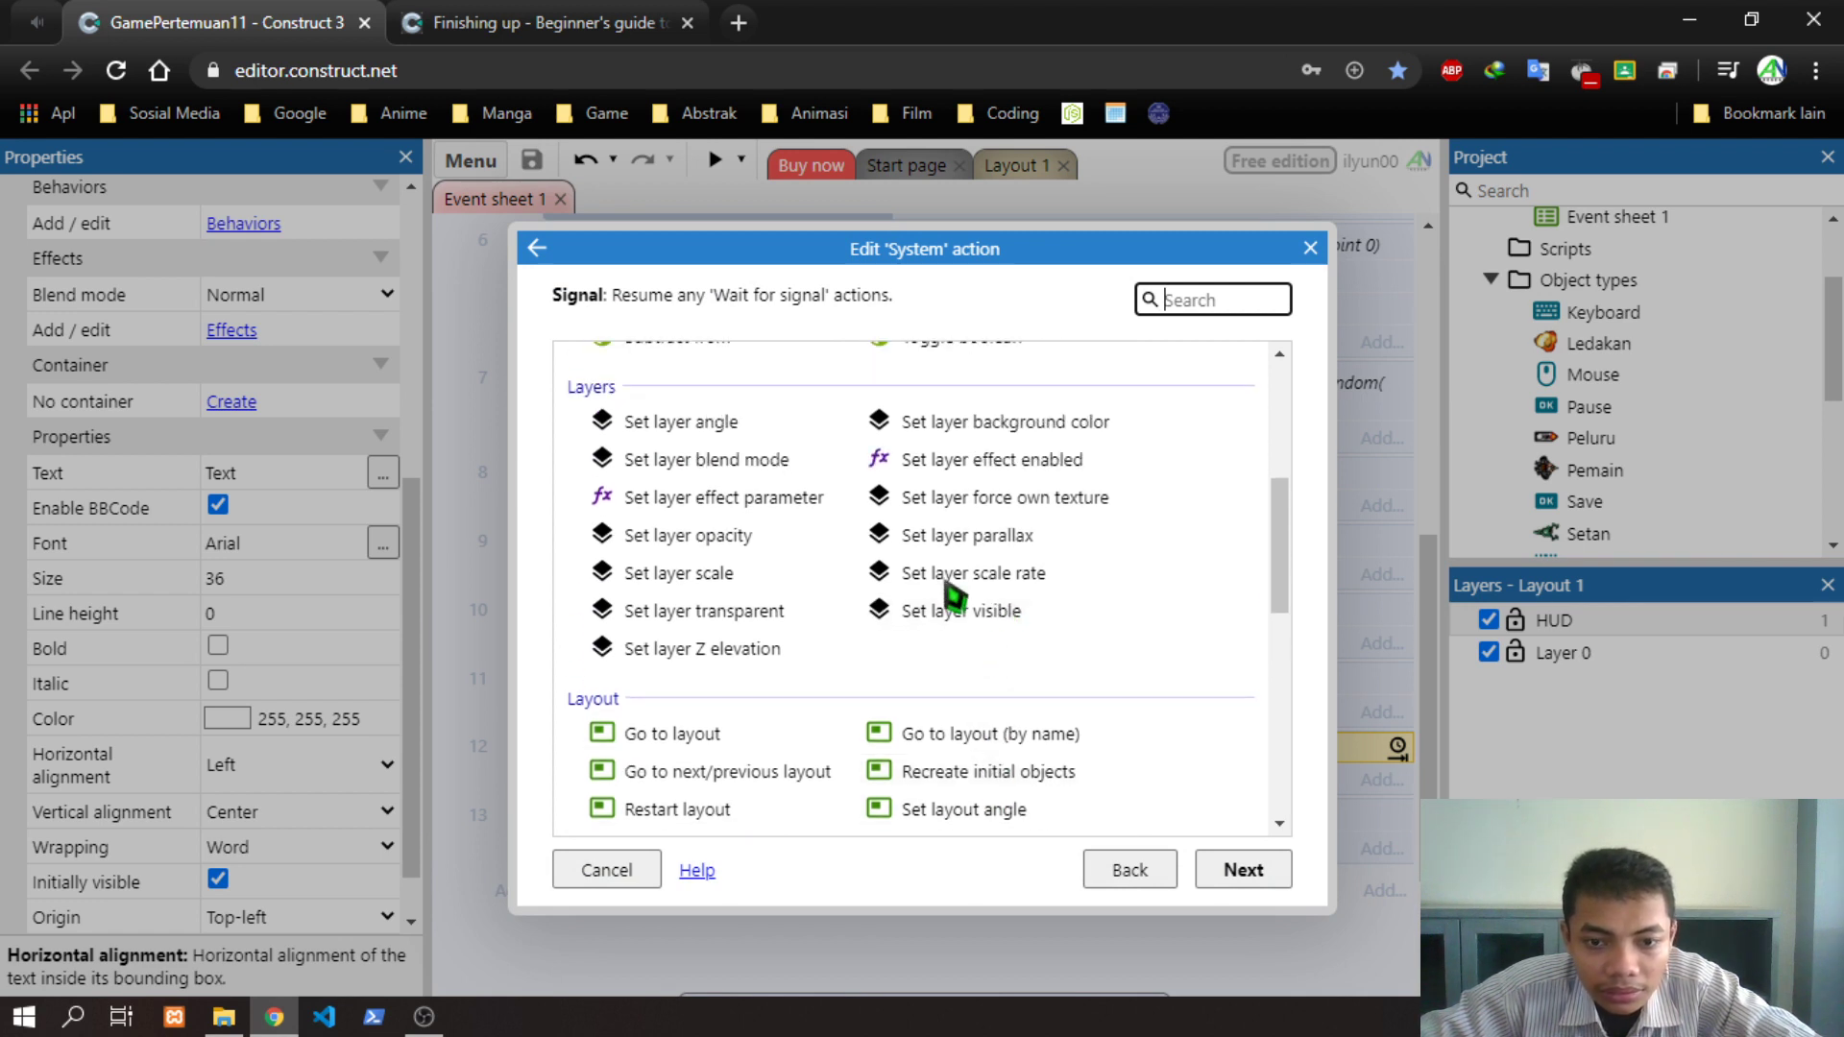
pyautogui.scroll(4, 936, 573)
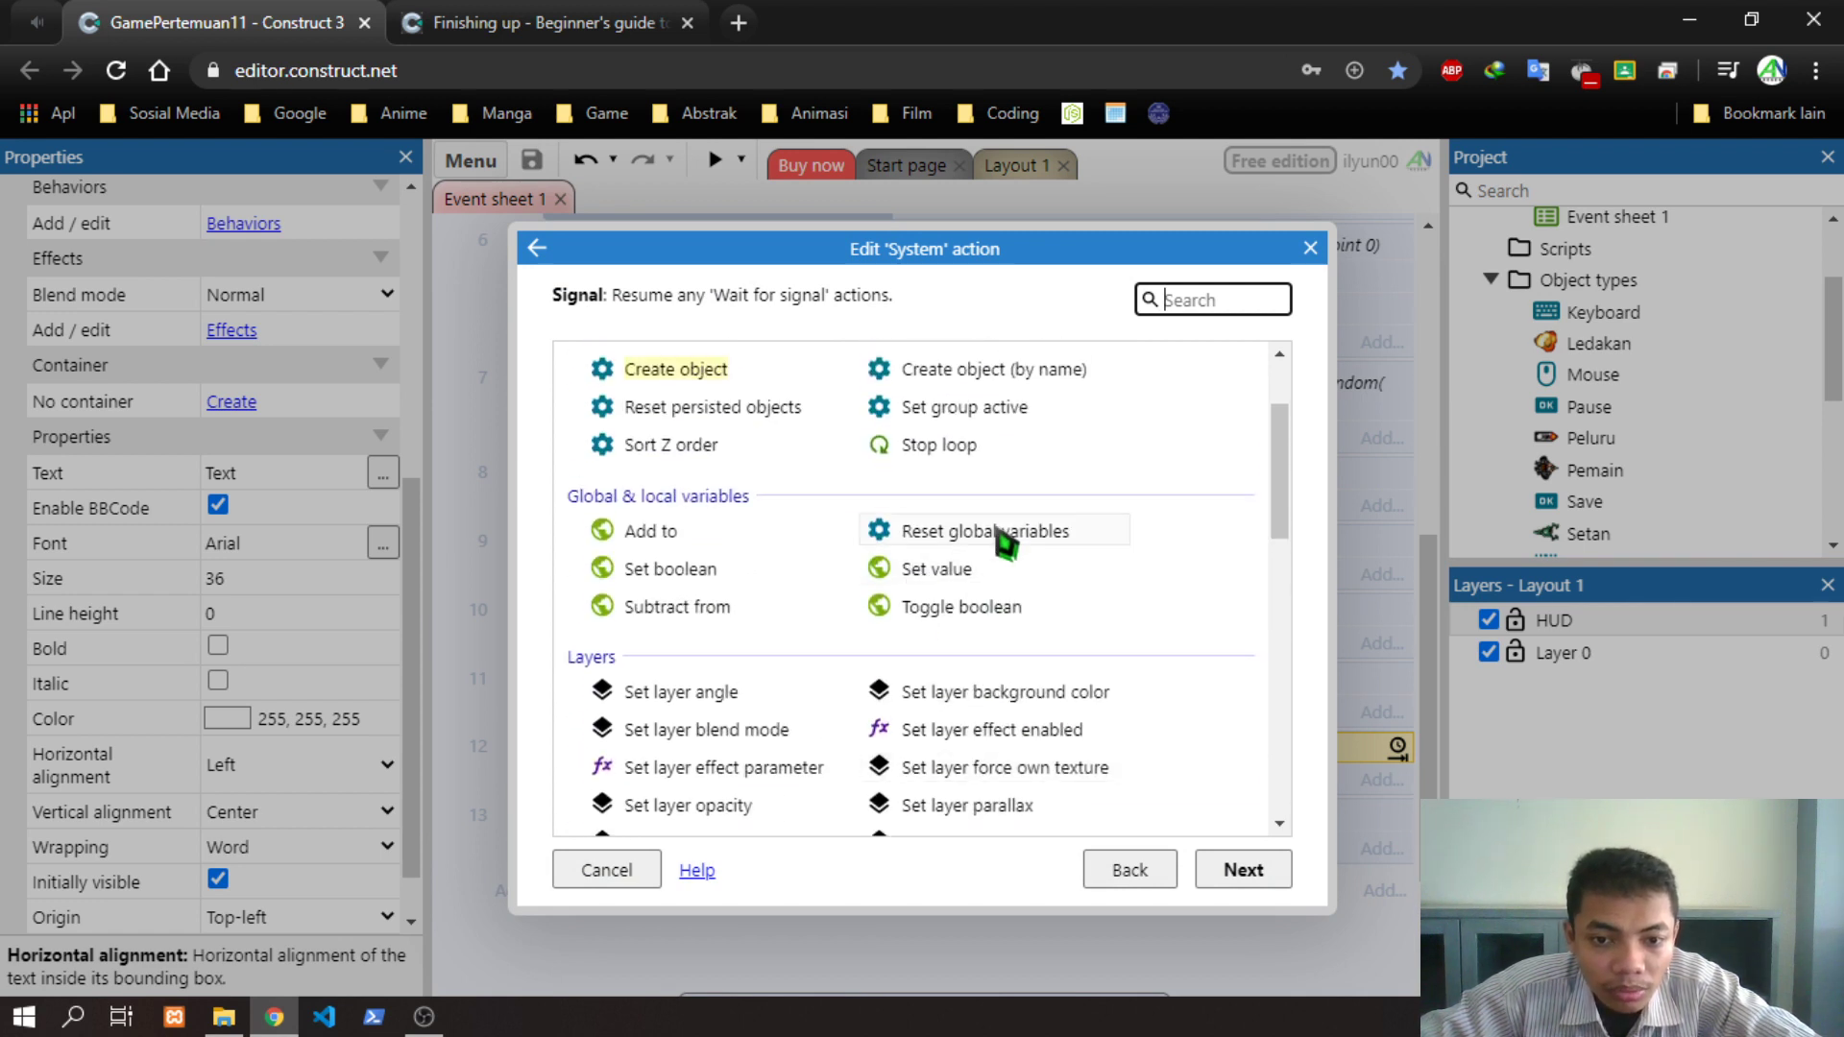
pyautogui.doubleClick(978, 448)
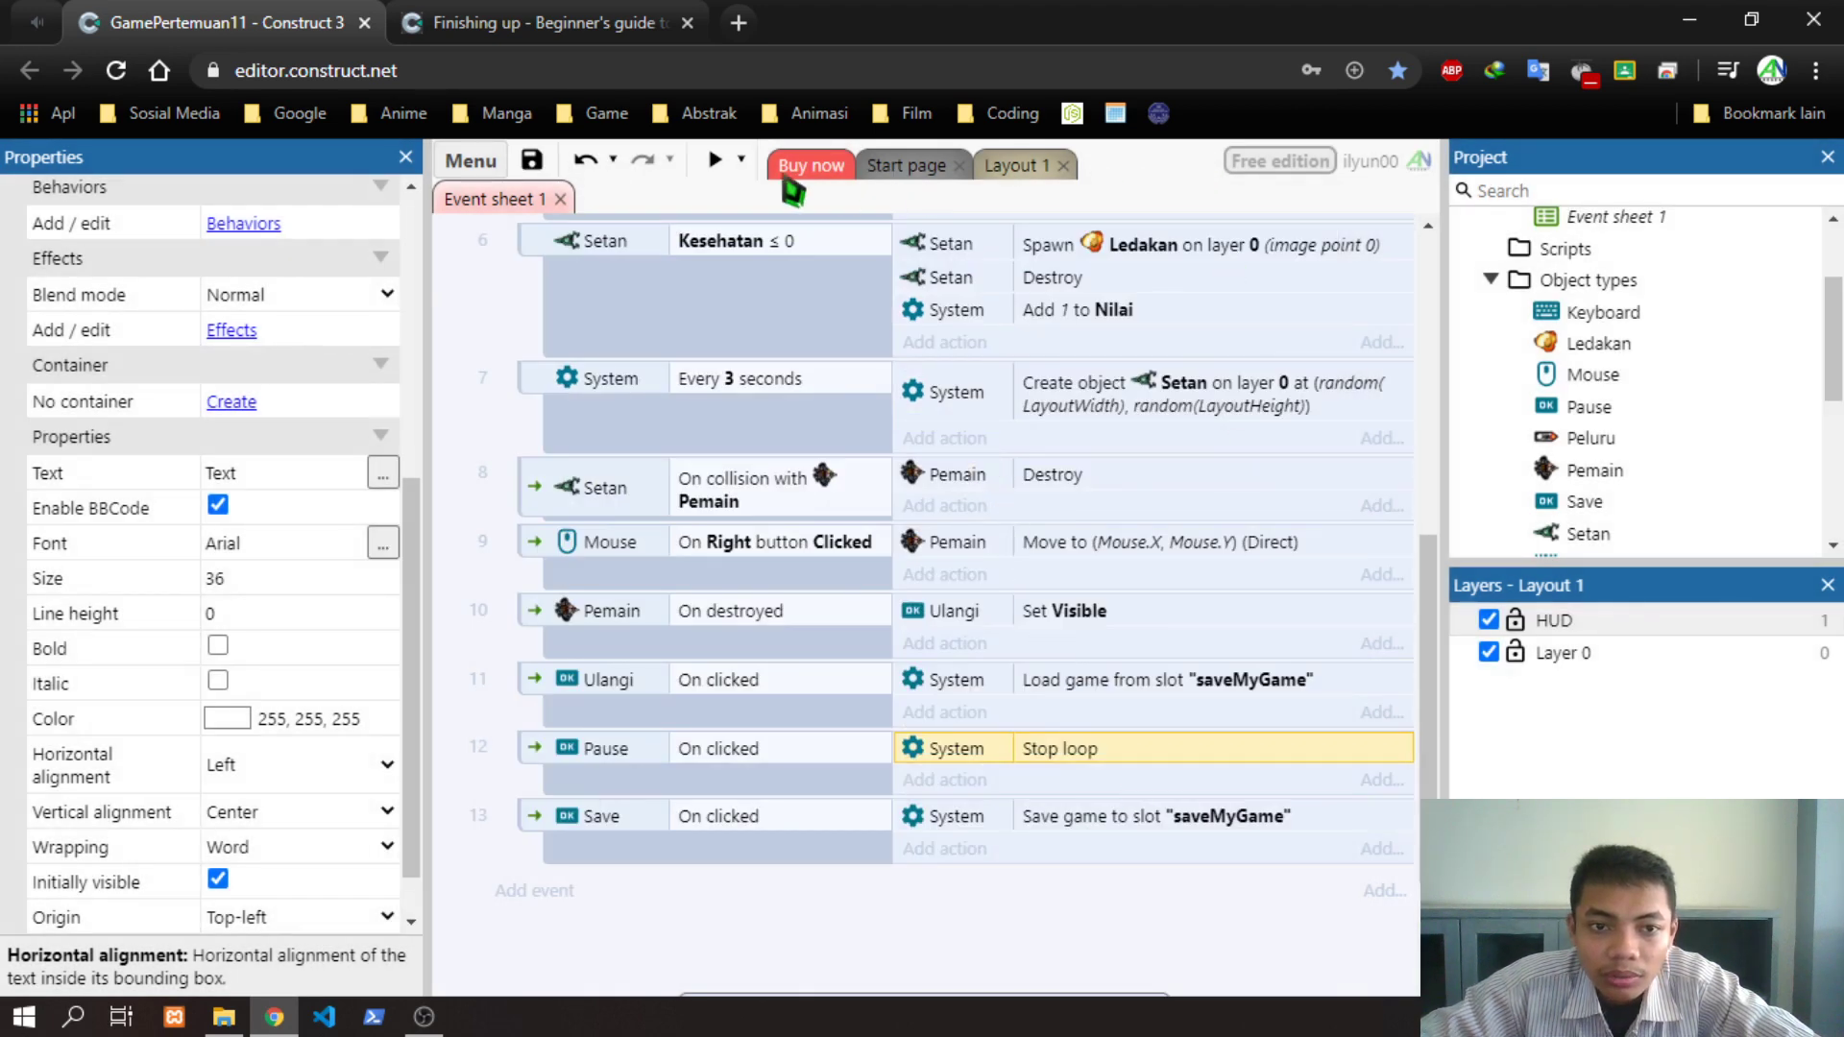
# Preview the game with the Stop loop action, moving the player and shooting at monsters, and close the preview
pyautogui.click(716, 162)
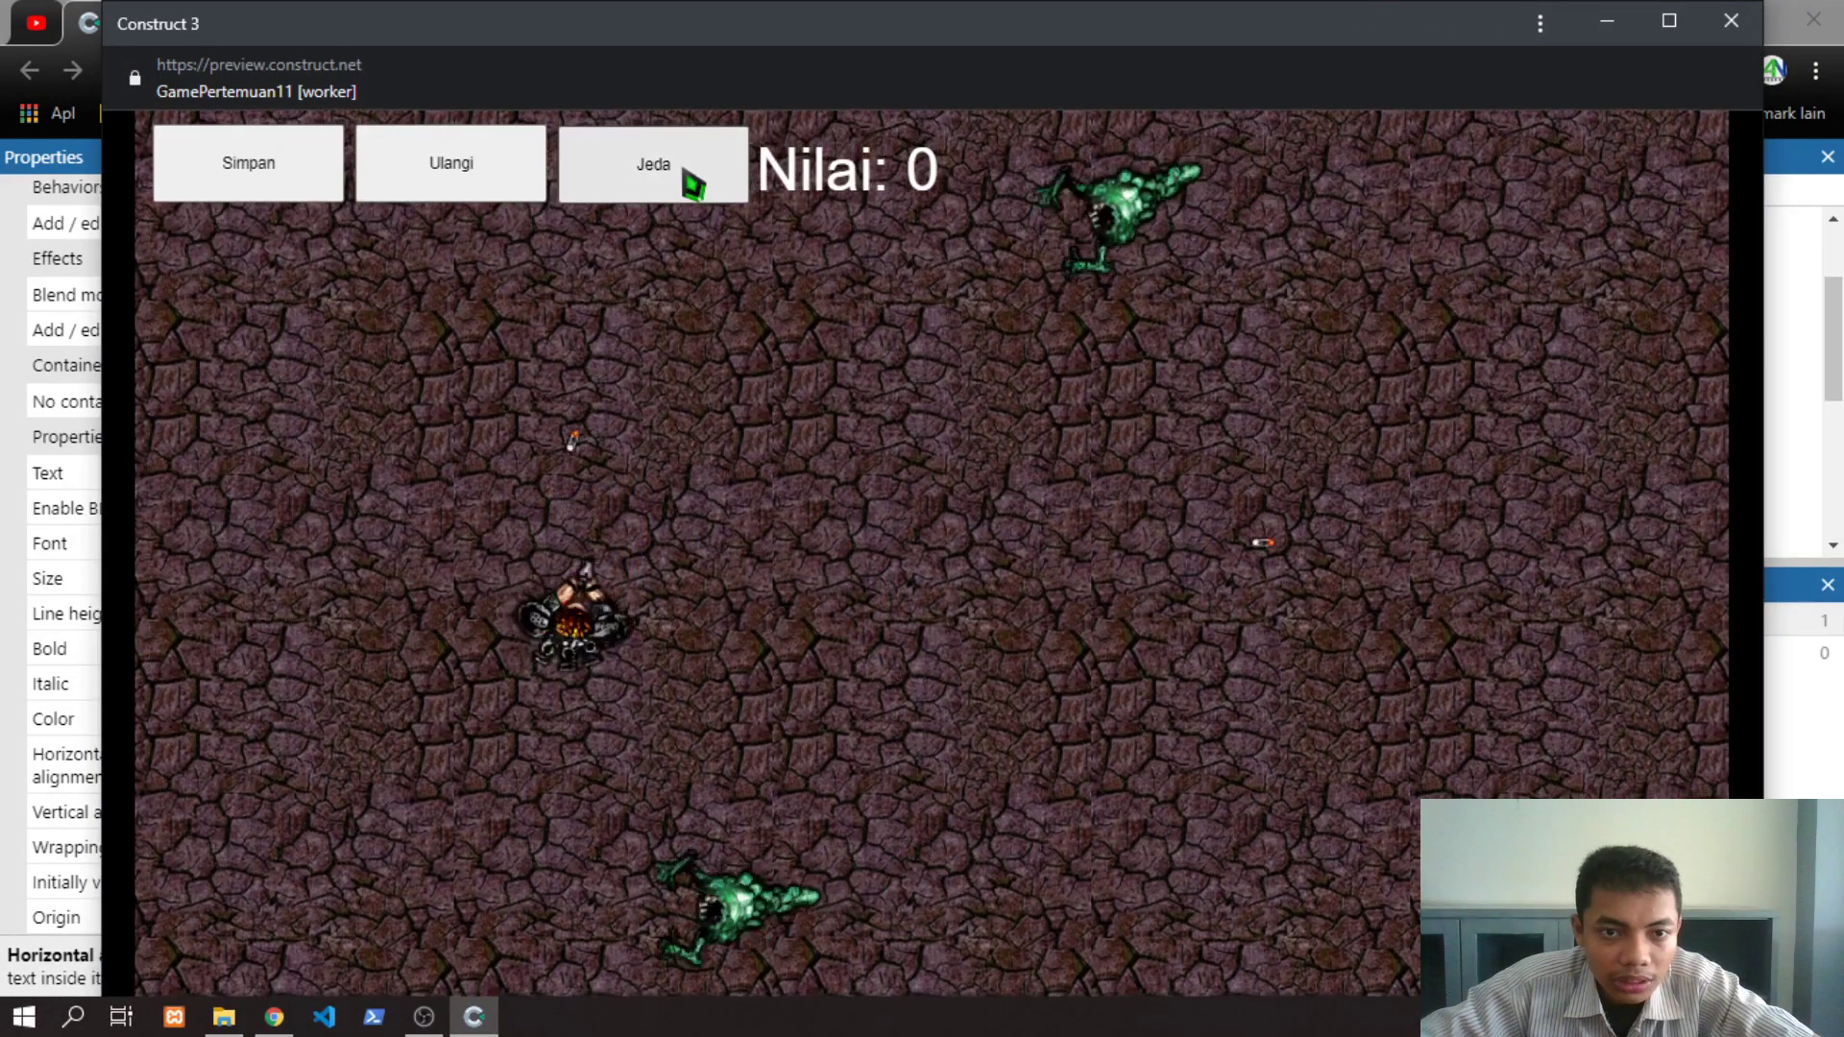
pyautogui.press('Right')
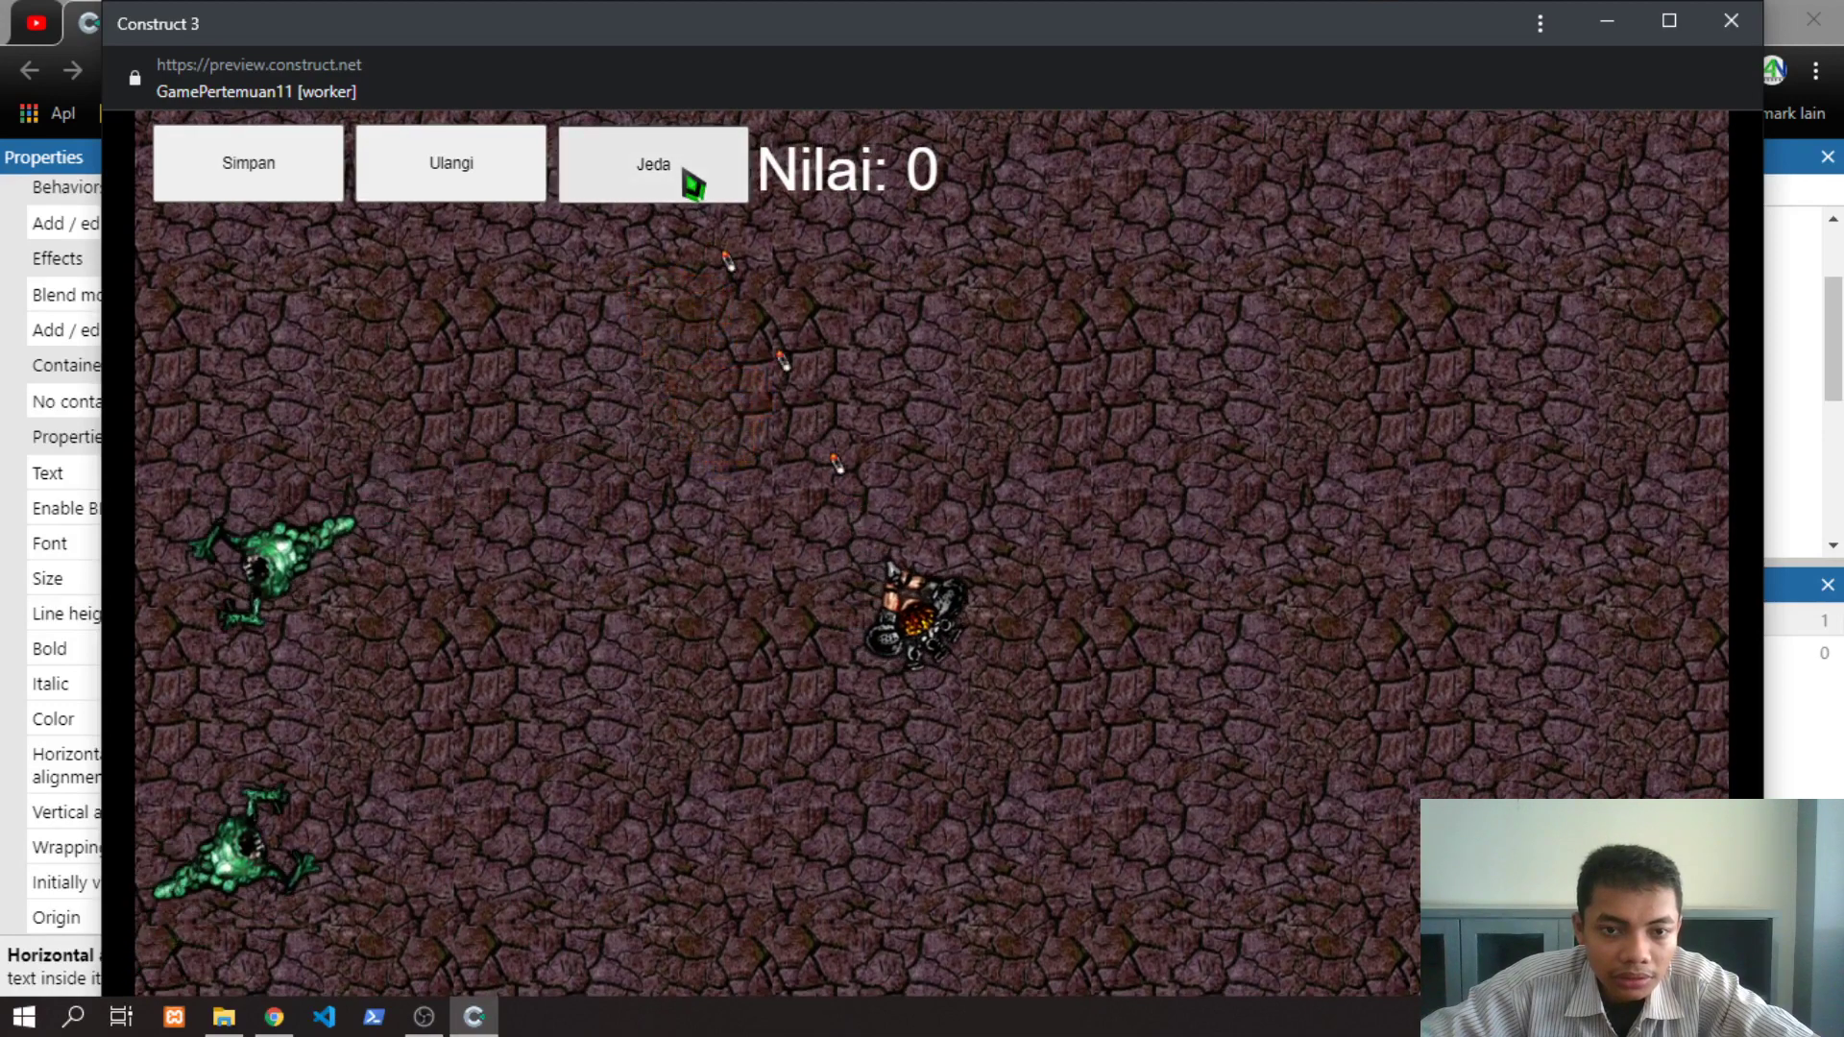
pyautogui.rightClick(694, 183)
pyautogui.click(556, 486)
pyautogui.press('Up')
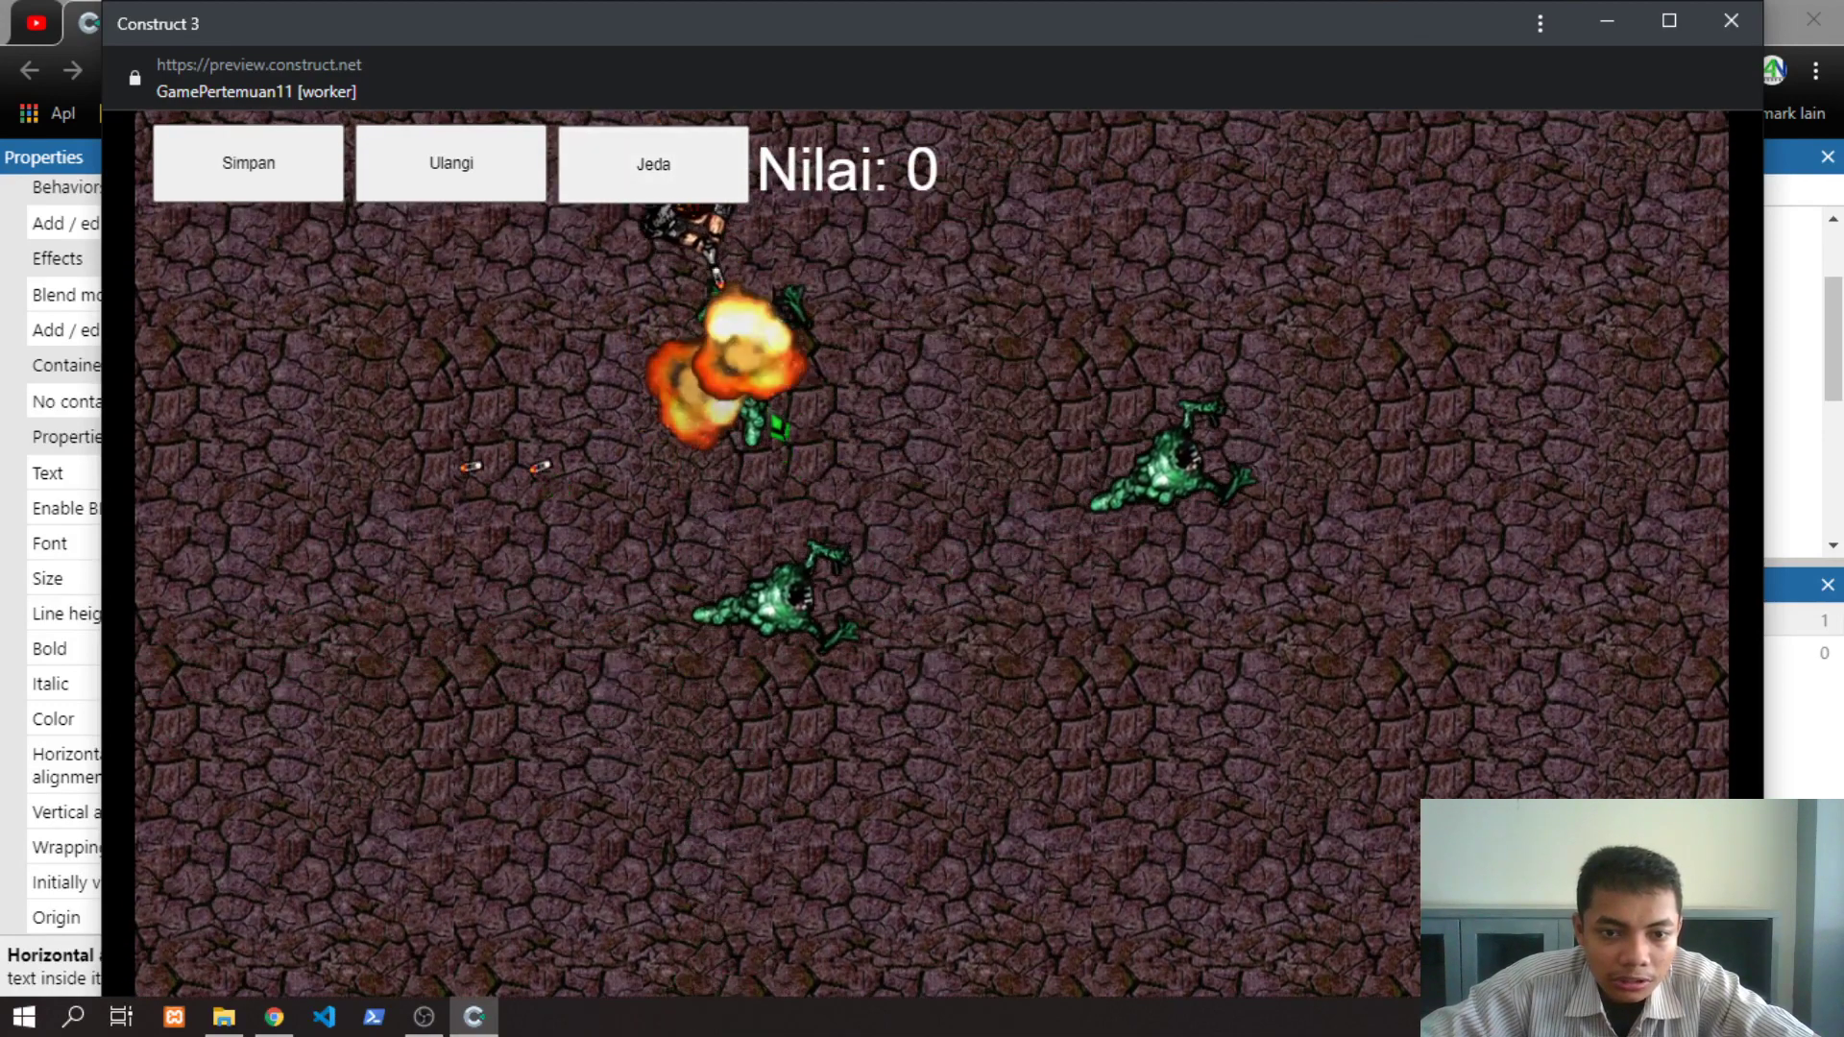
pyautogui.click(1731, 20)
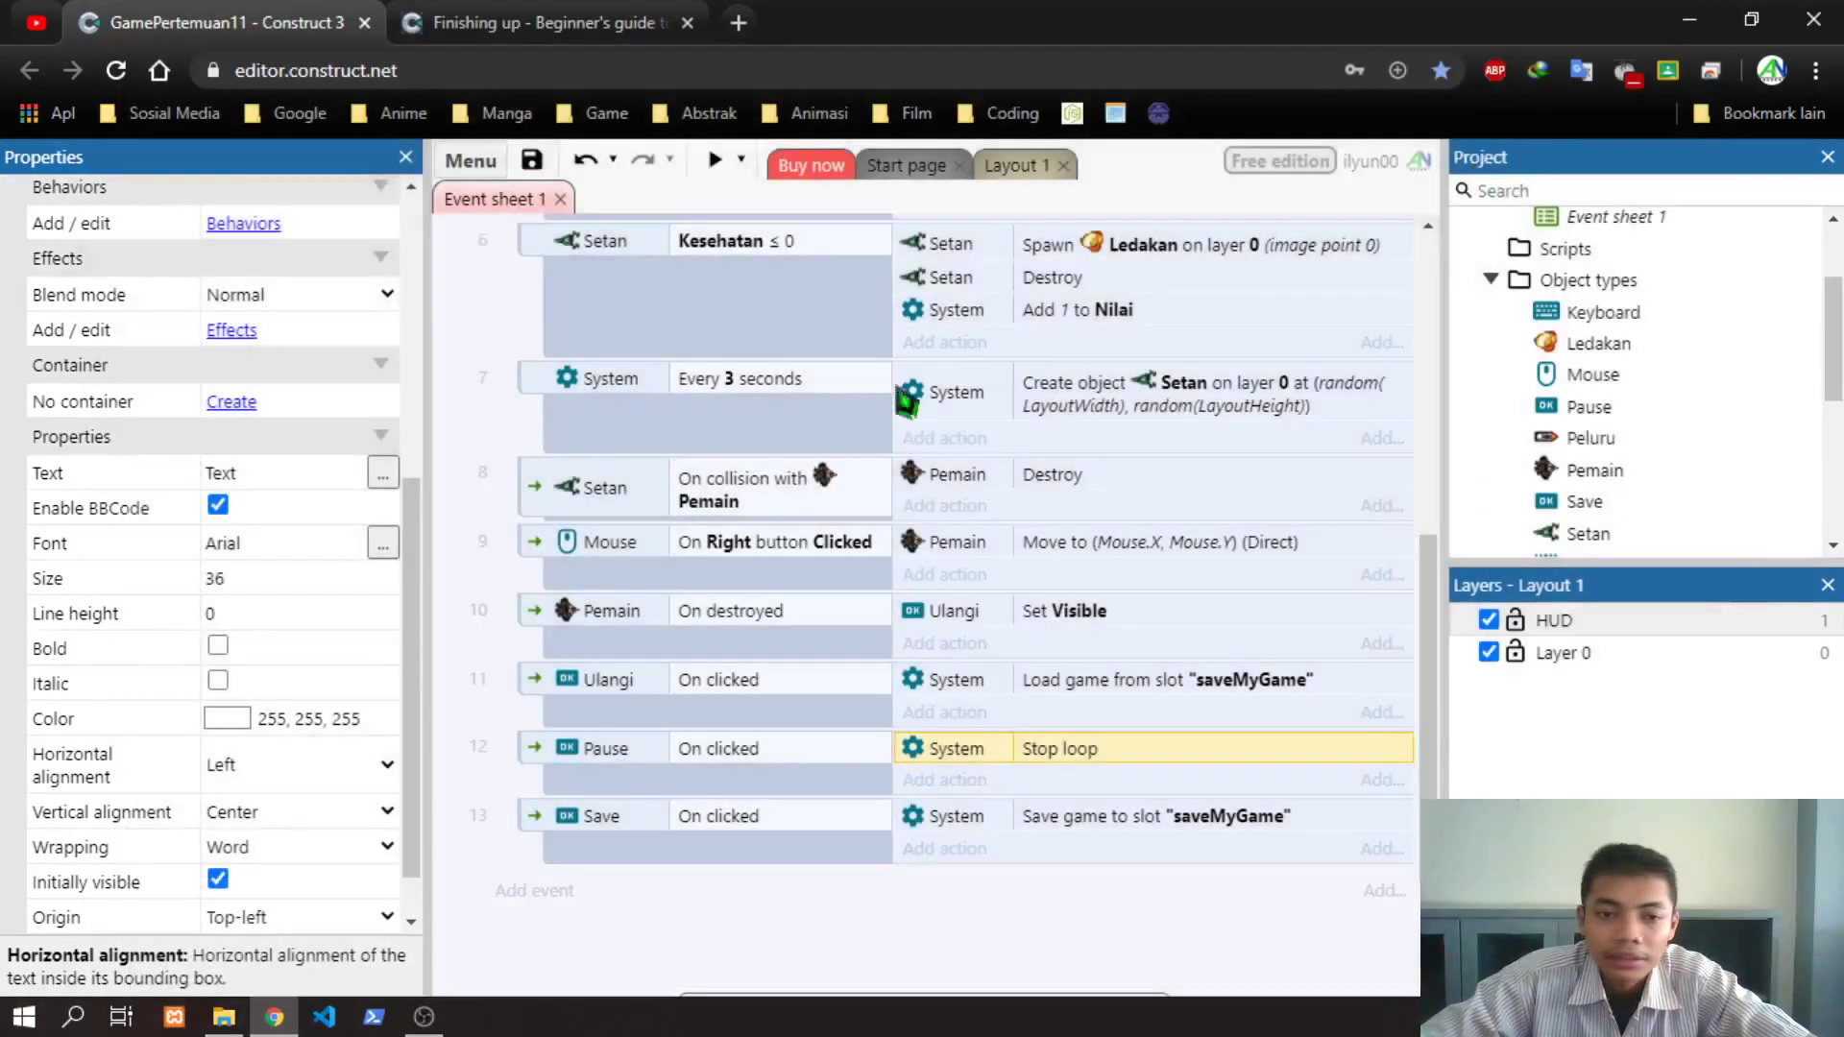
# Recheck the Pause event's Stop loop action without changing it and save the project to Google Drive
pyautogui.doubleClick(1074, 752)
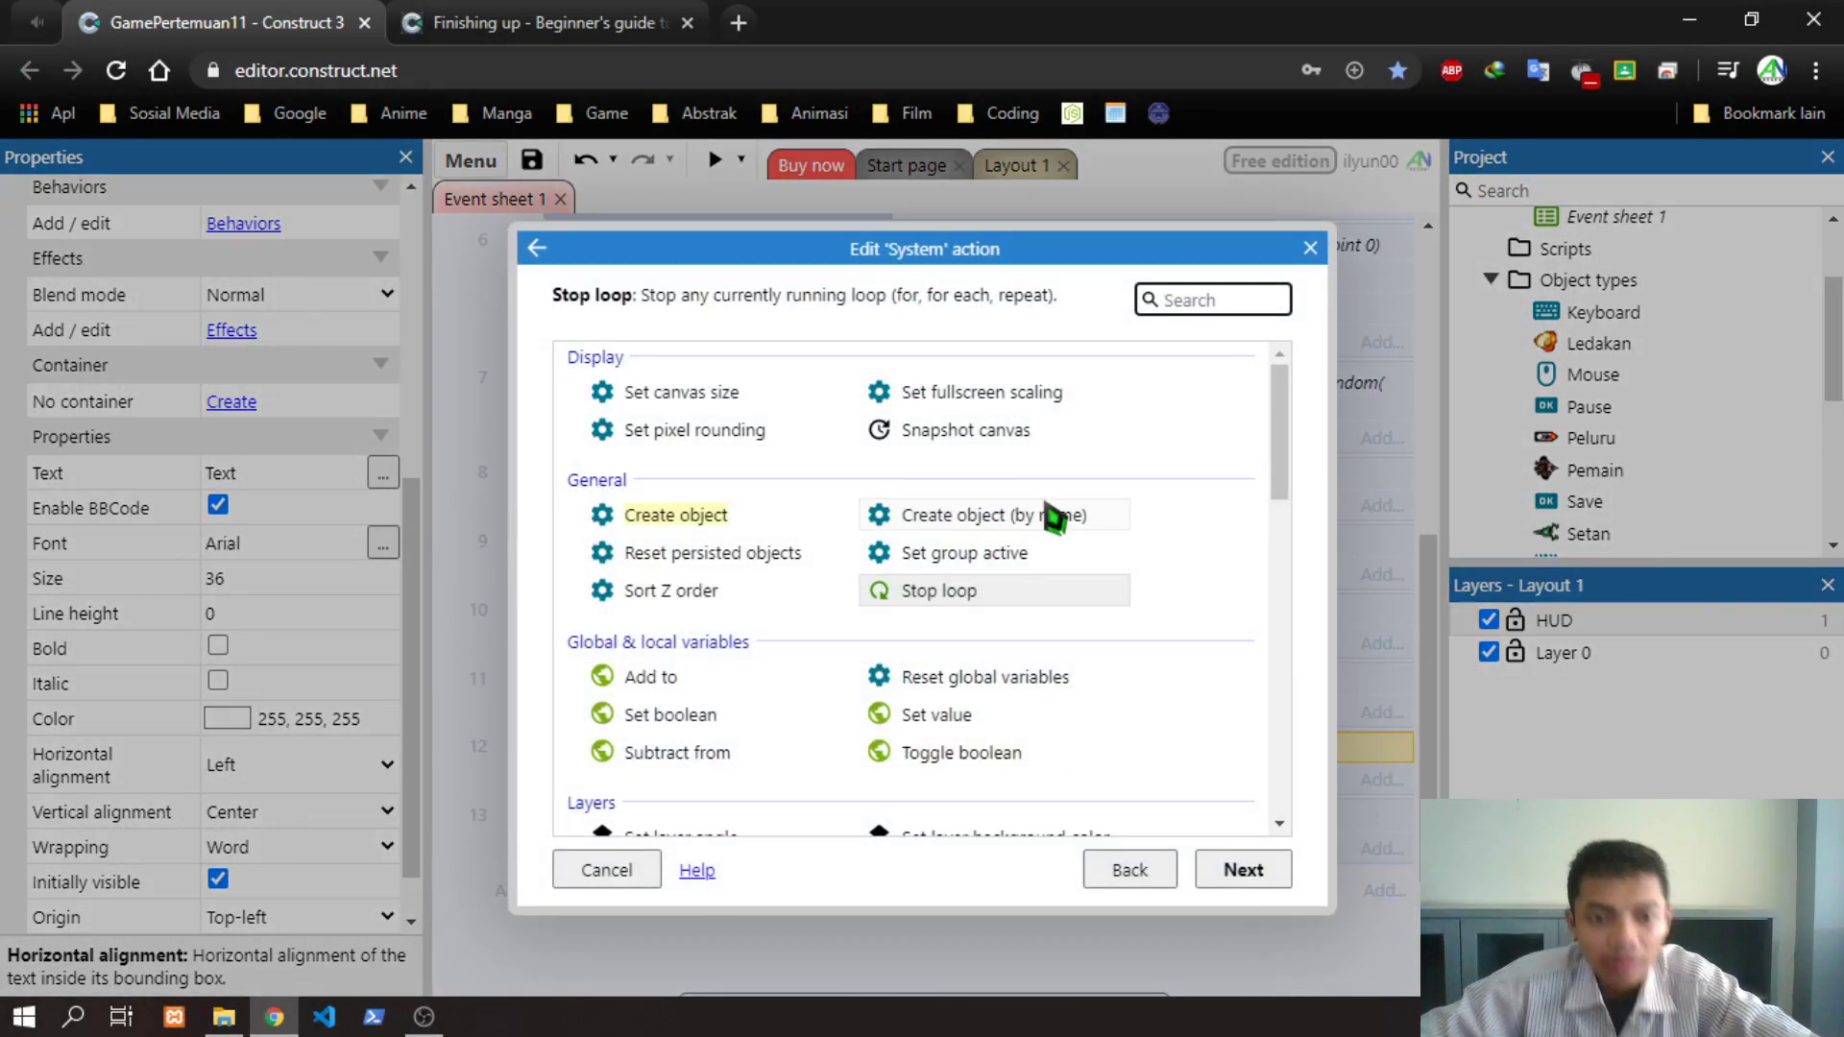
pyautogui.click(1310, 248)
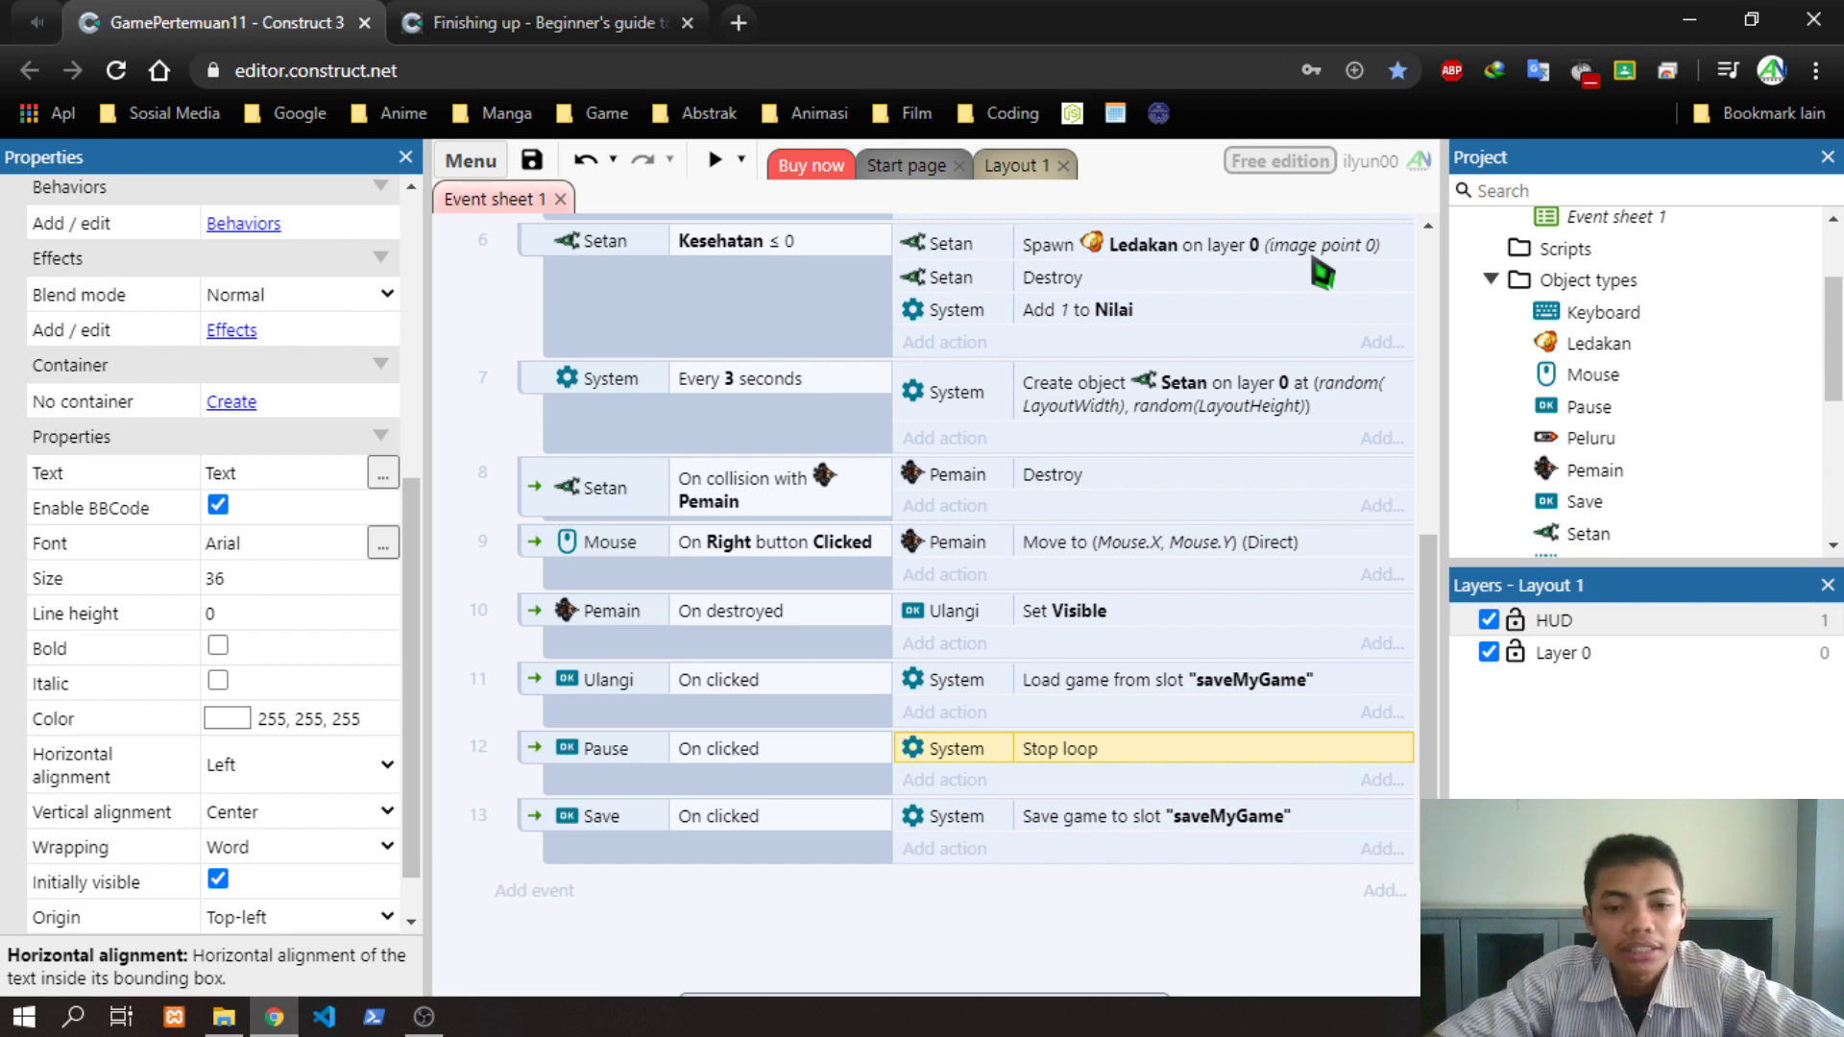
pyautogui.scroll(5, 1206, 480)
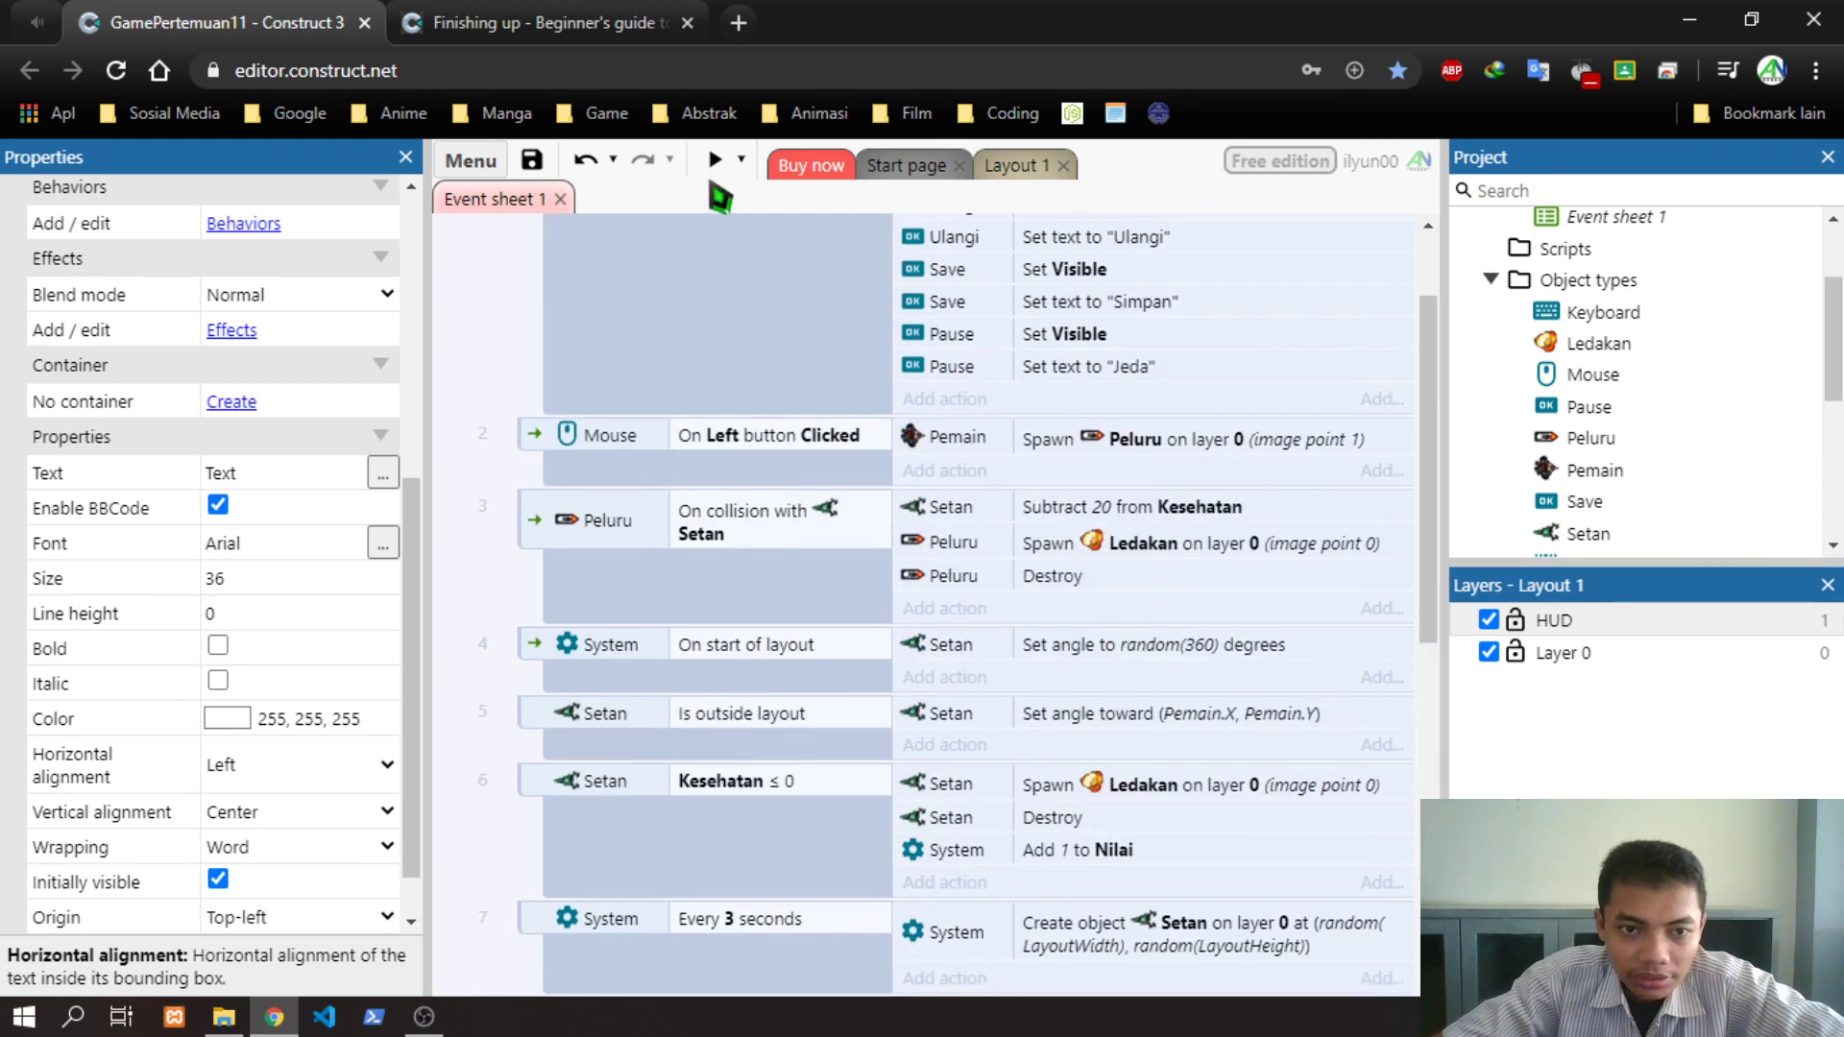
pyautogui.click(534, 165)
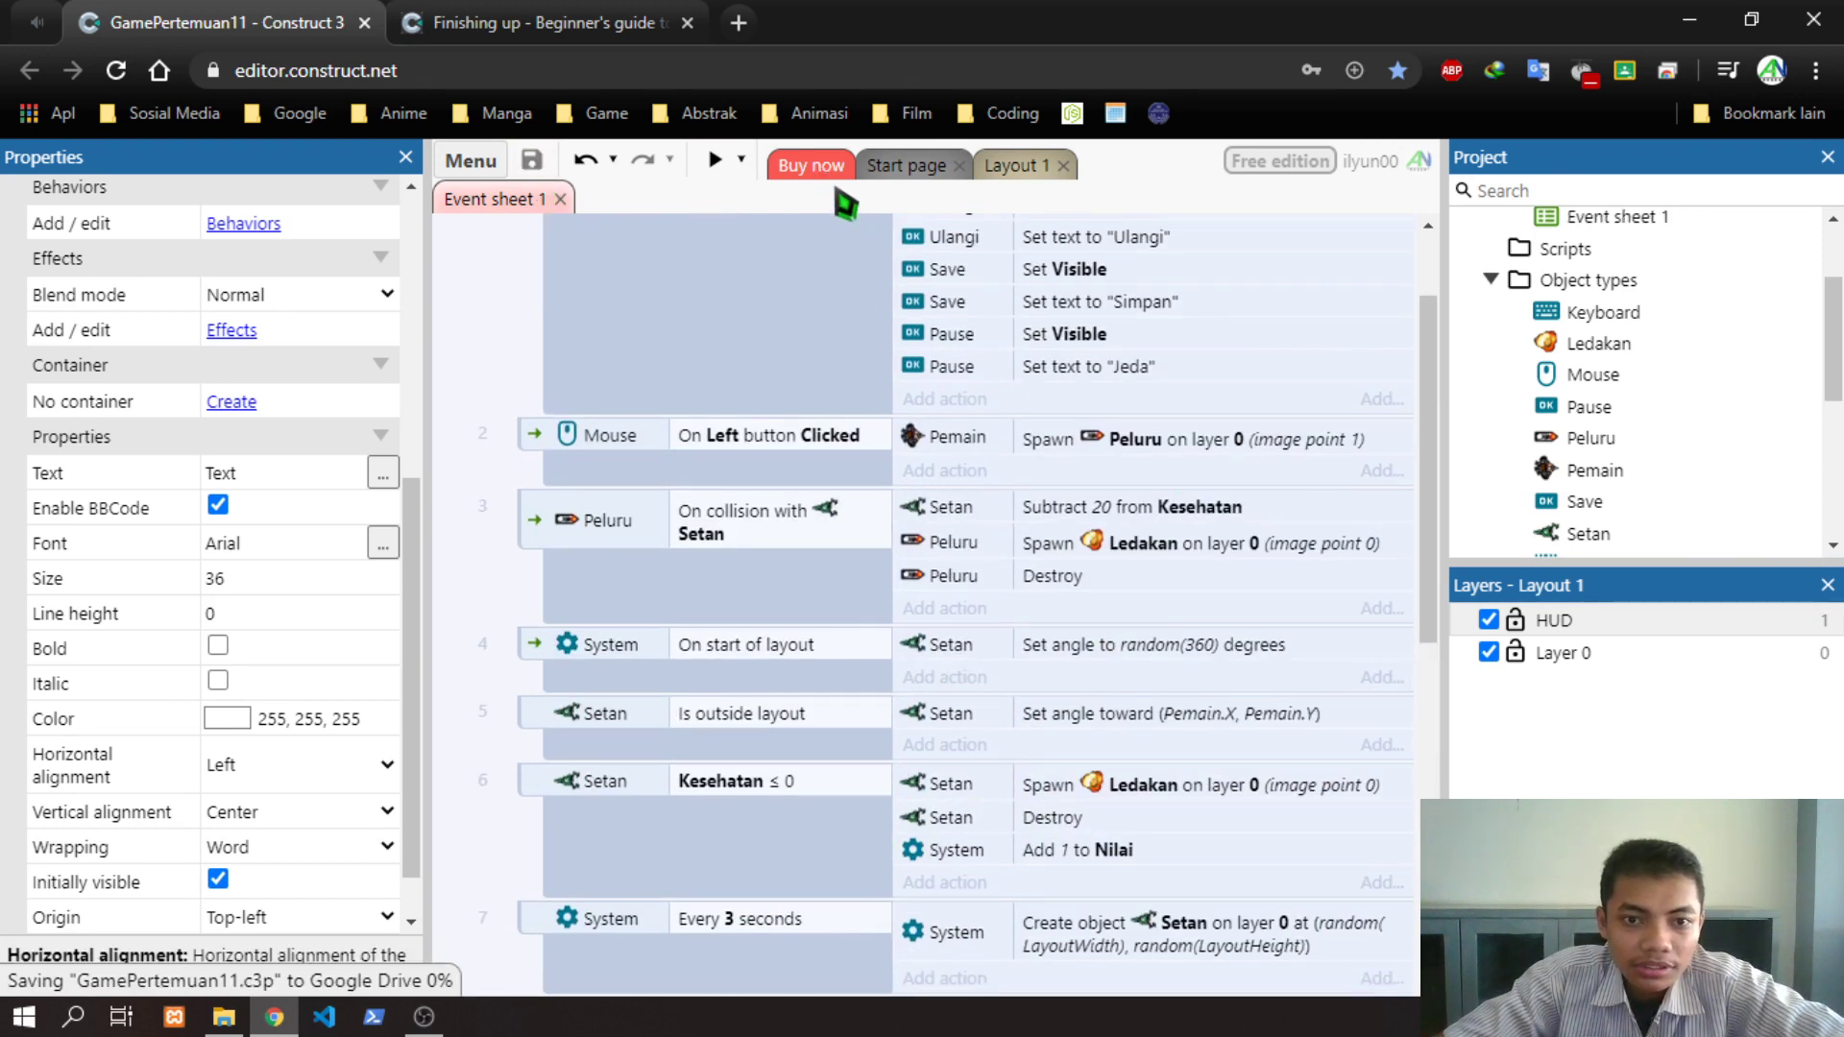
# Return to Layout 1 and look over the game layout and the project's object types
pyautogui.click(1004, 172)
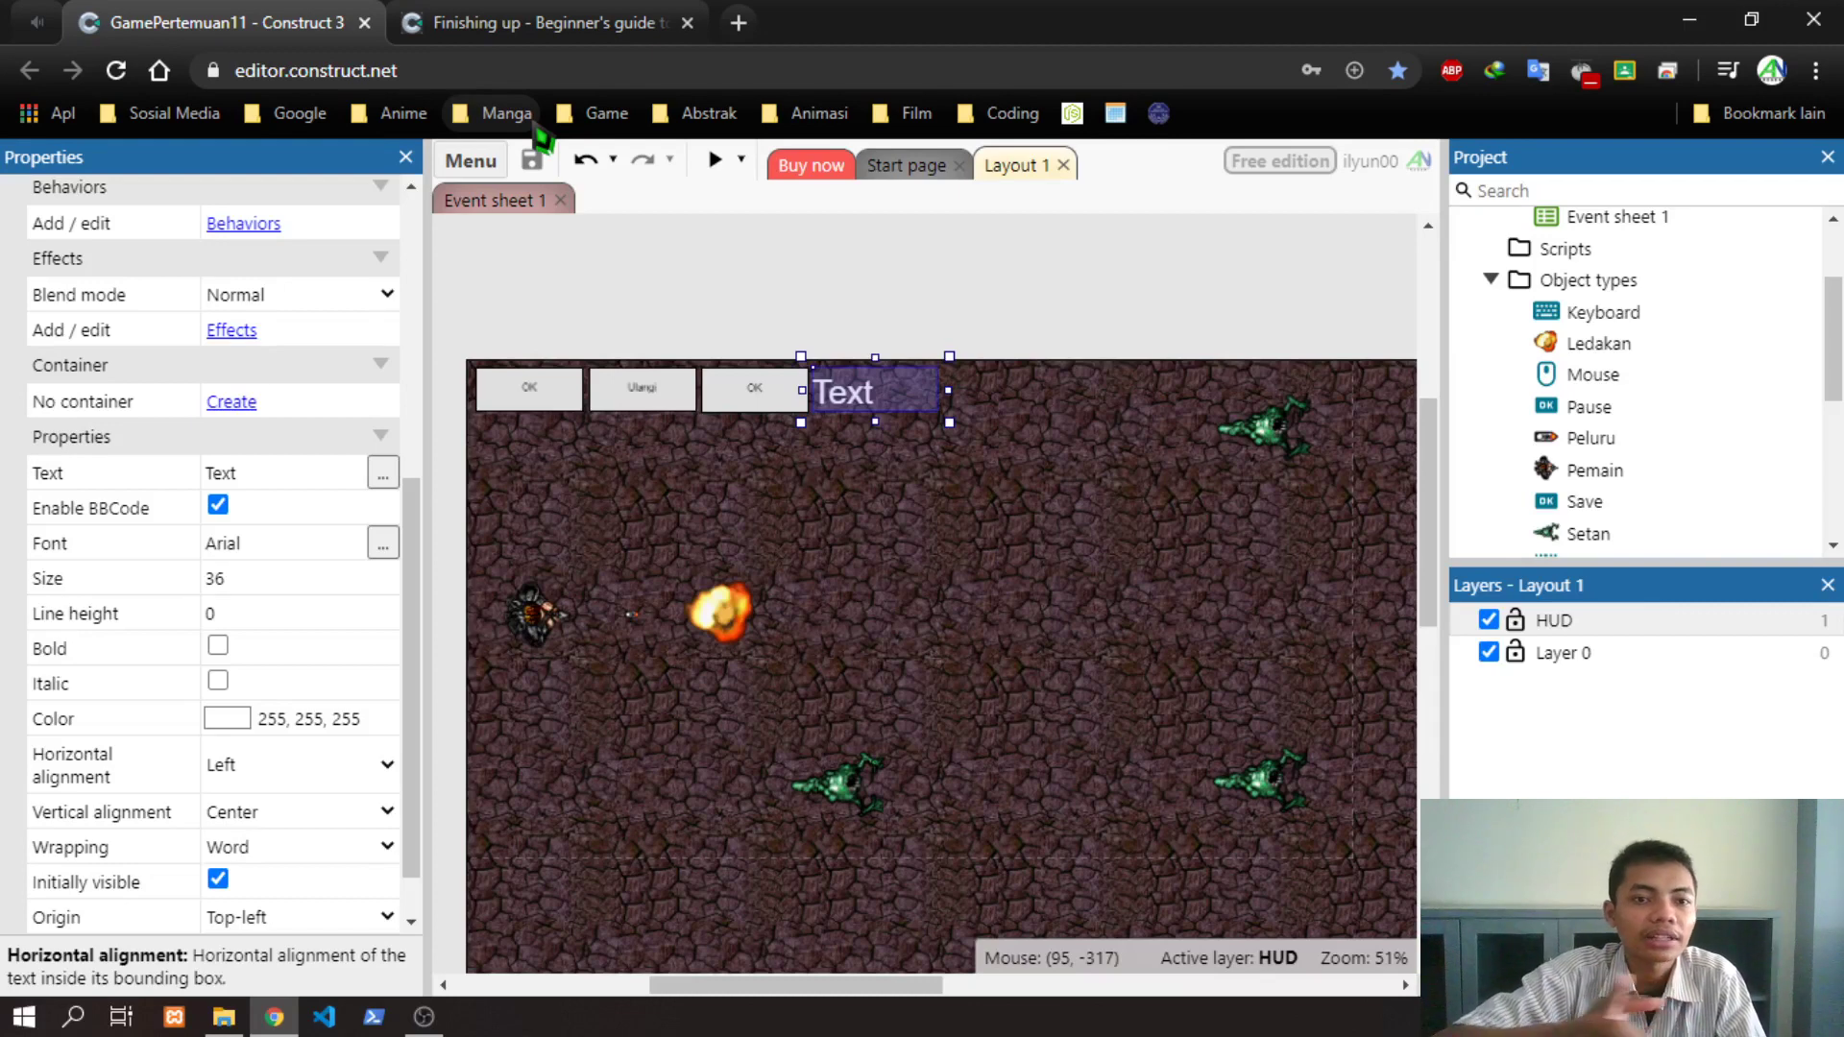
pyautogui.click(447, 22)
pyautogui.click(248, 21)
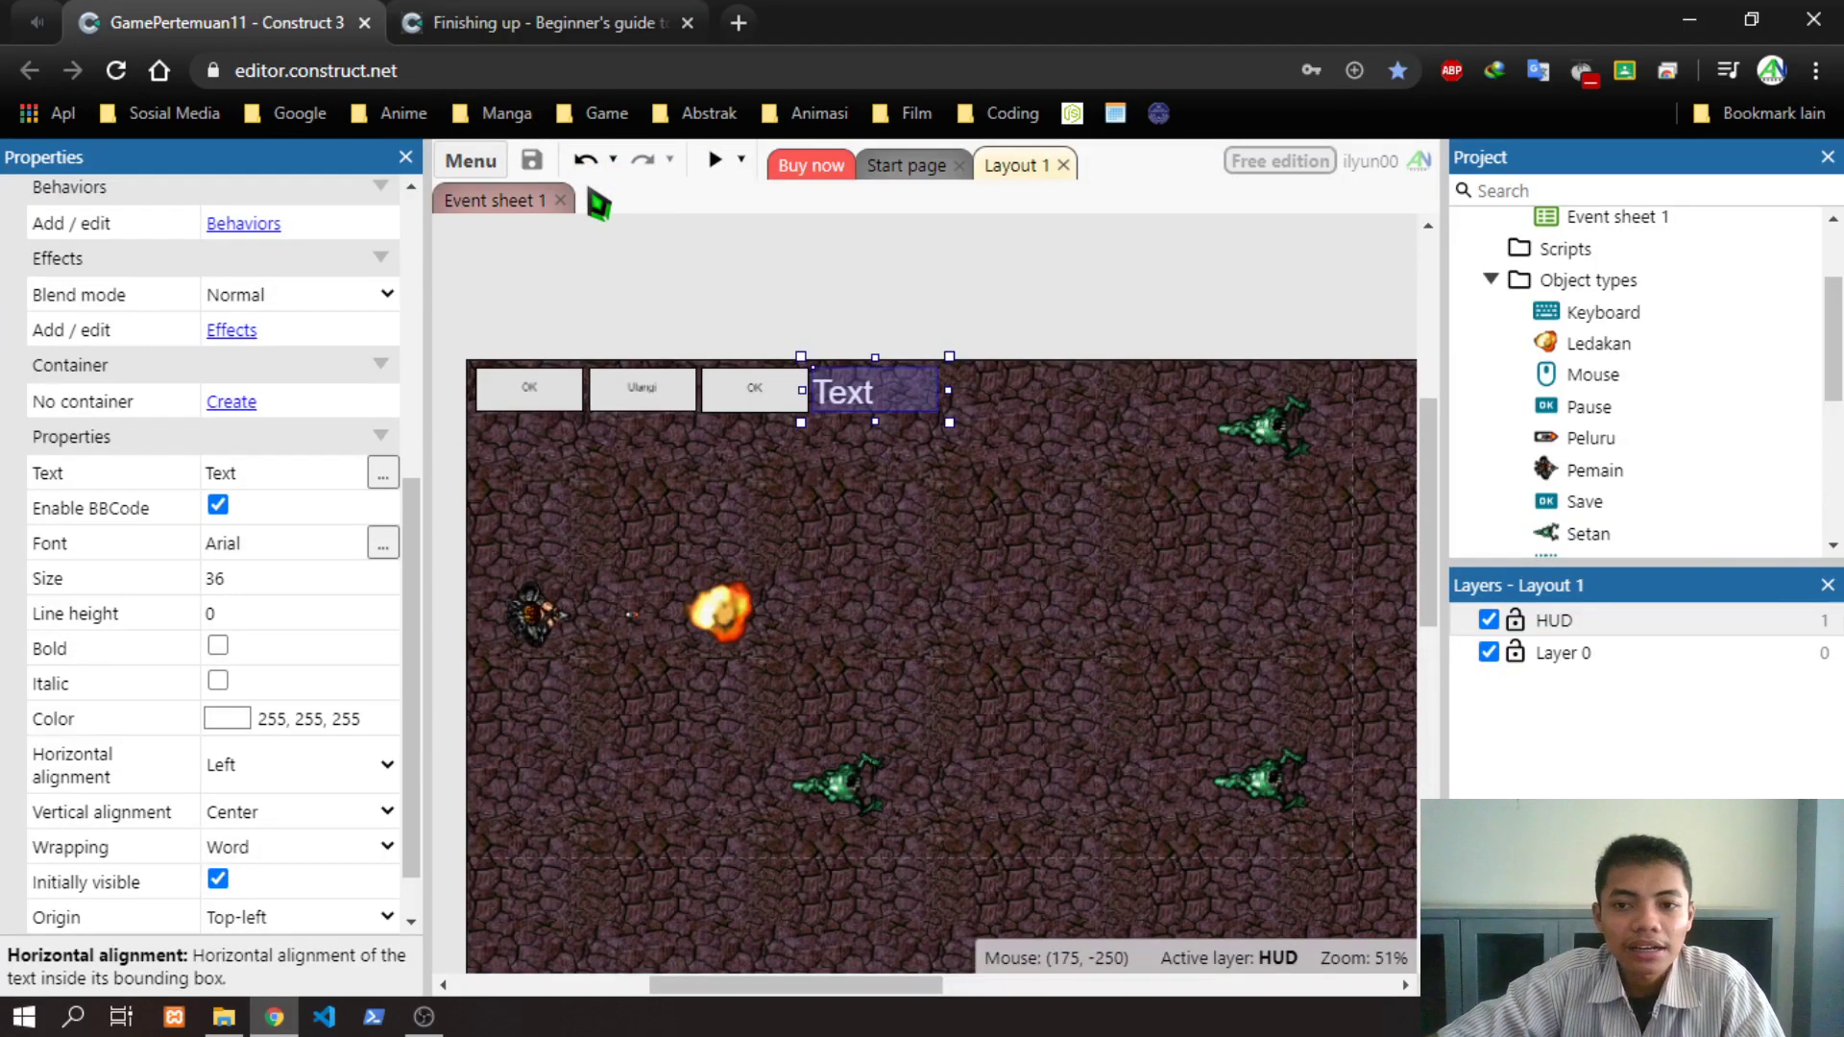
pyautogui.scroll(-3, 1564, 337)
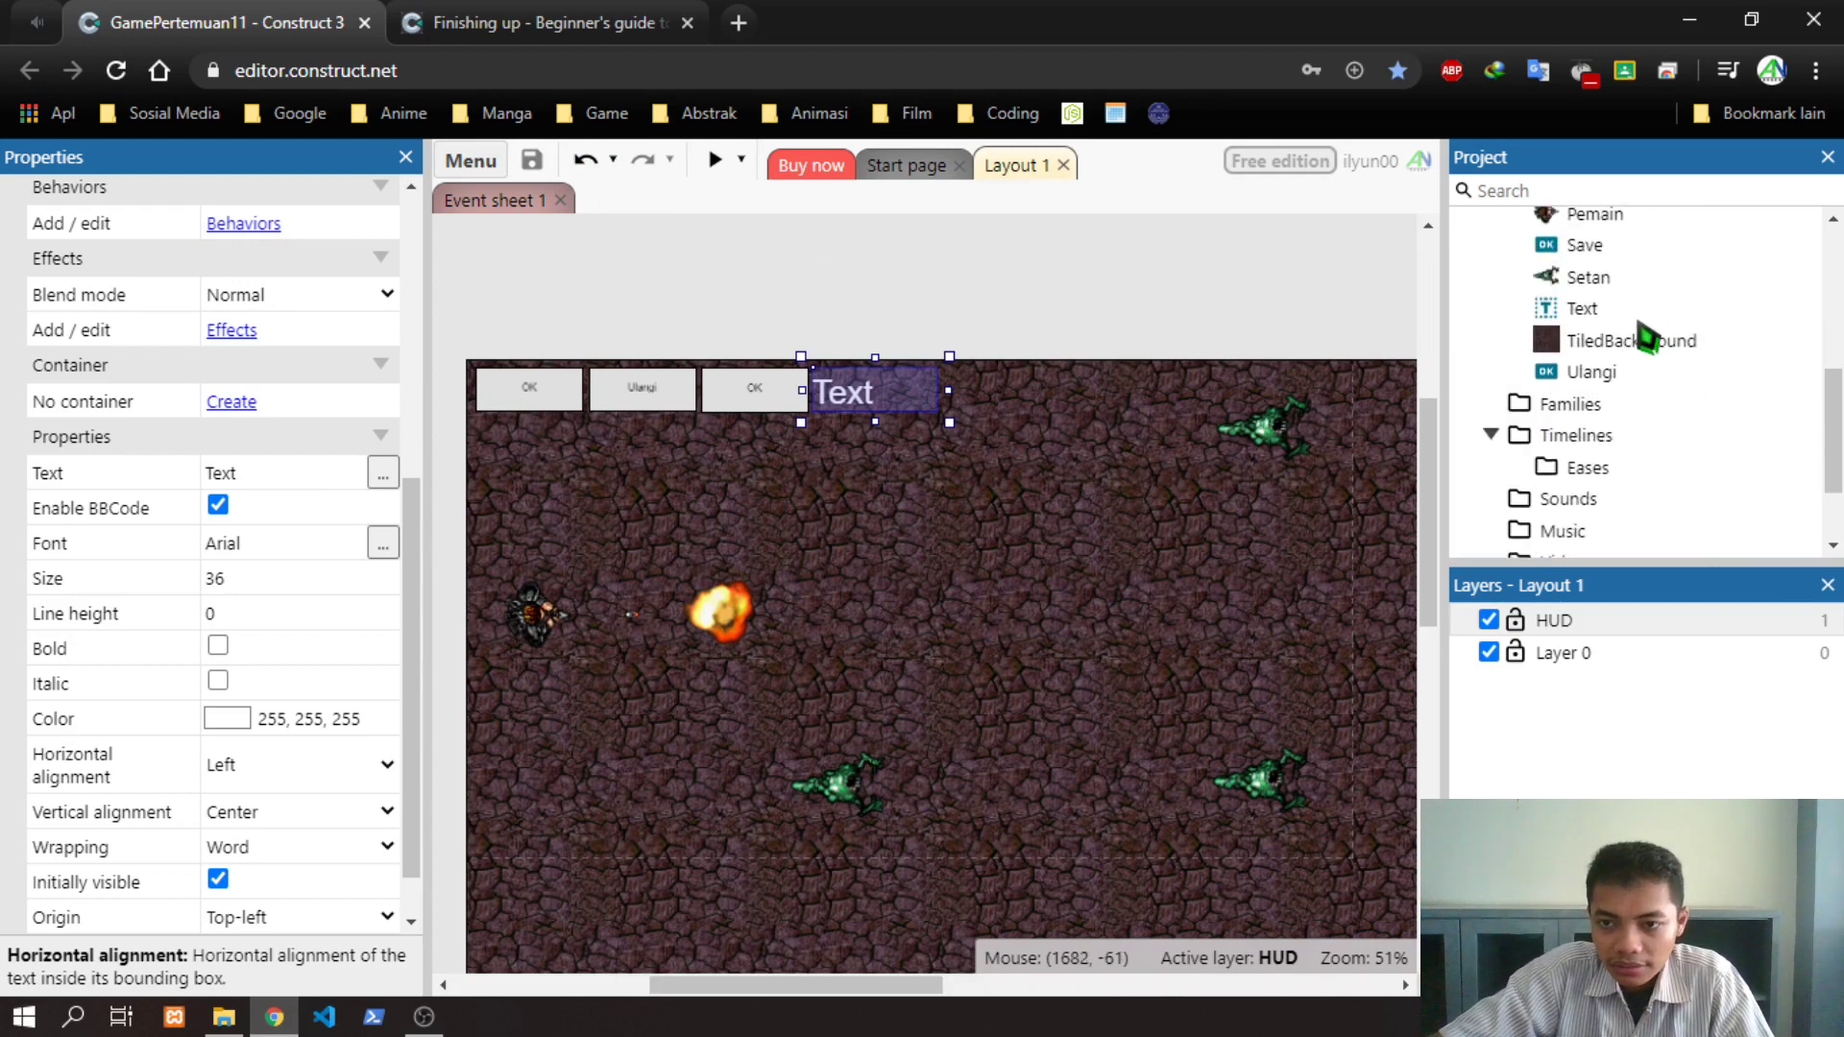
pyautogui.scroll(3, 1576, 362)
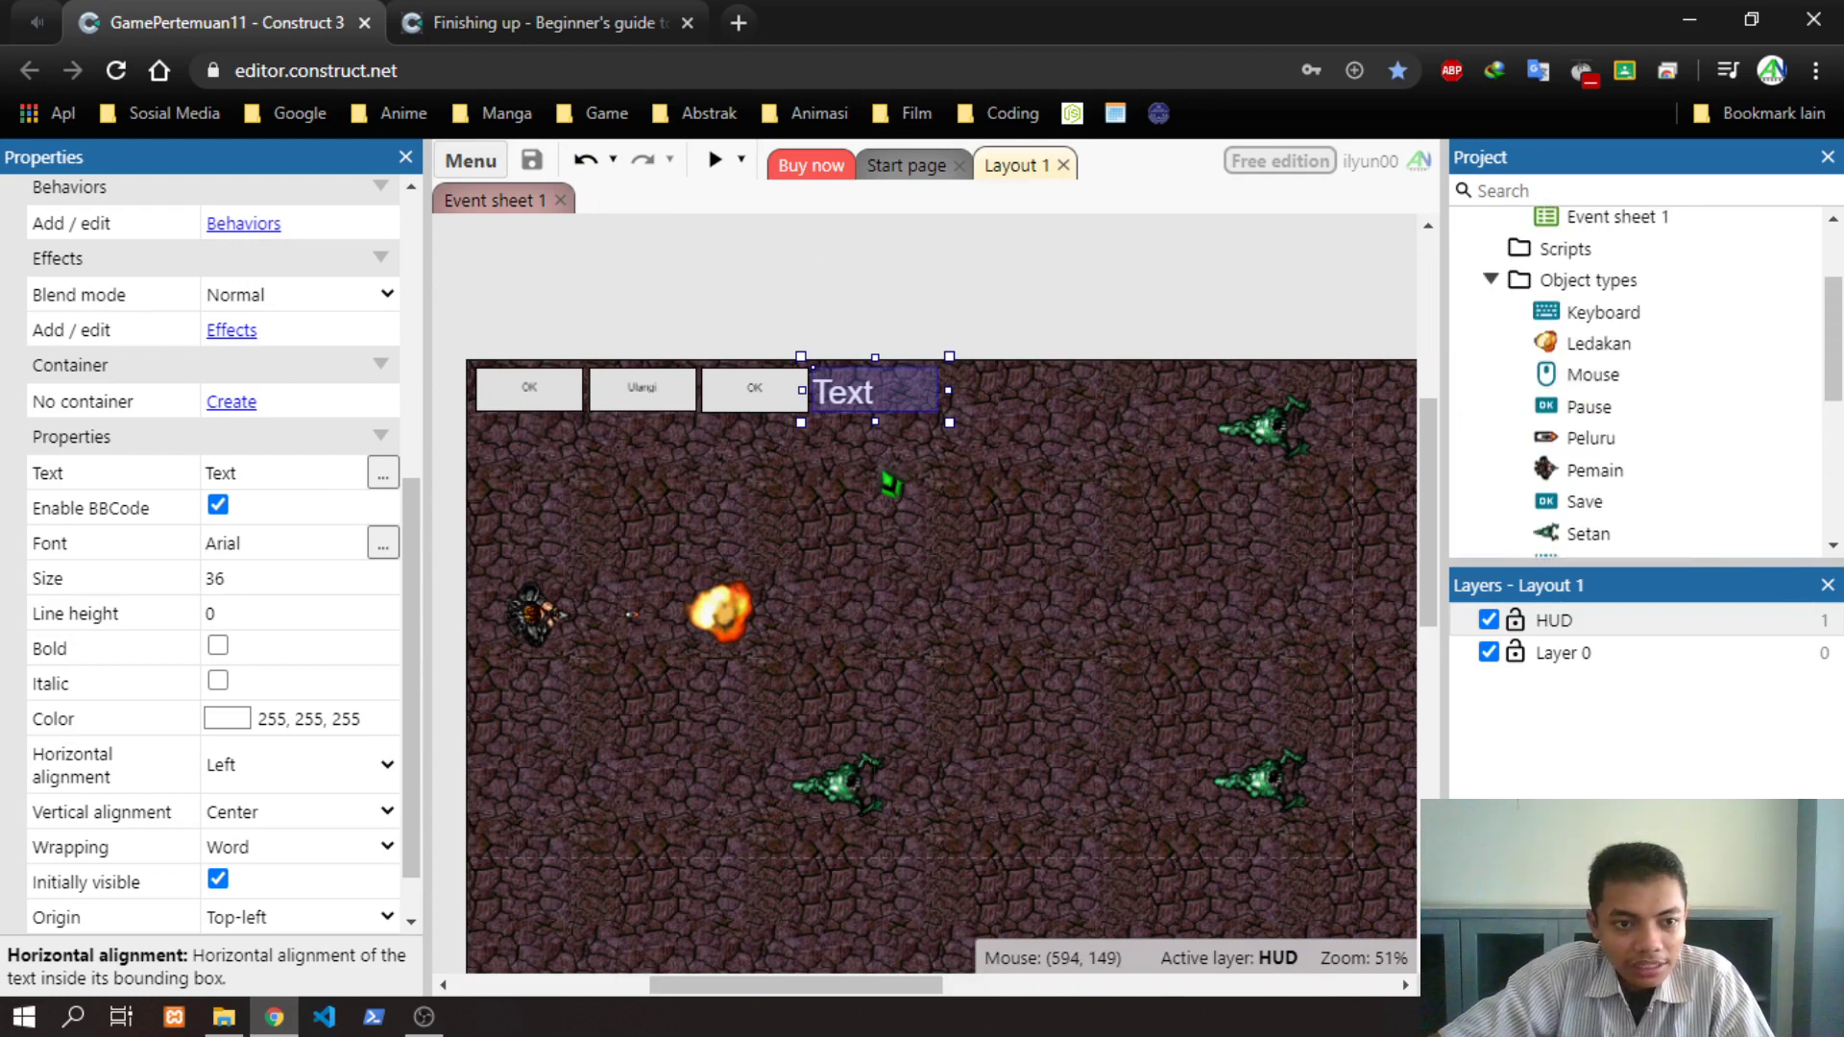
pyautogui.scroll(-1, 1080, 556)
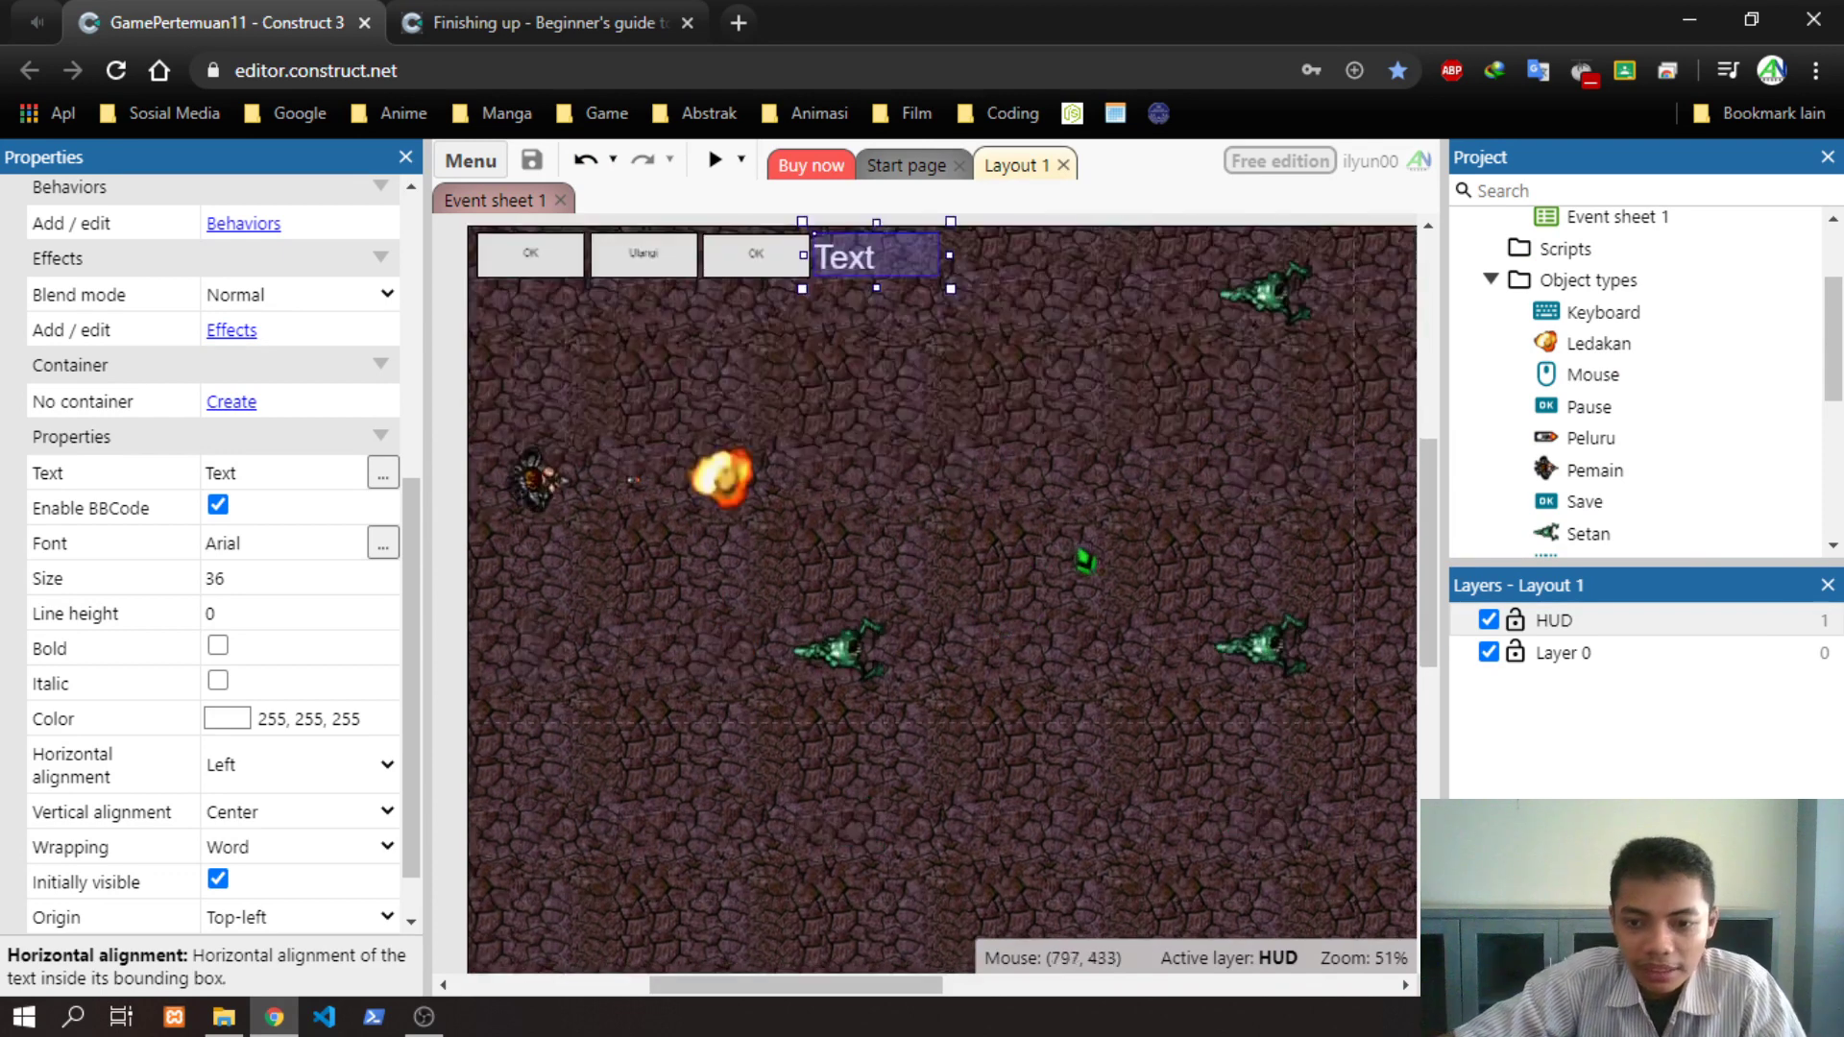
pyautogui.scroll(1, 1080, 552)
pyautogui.scroll(-3, 1053, 571)
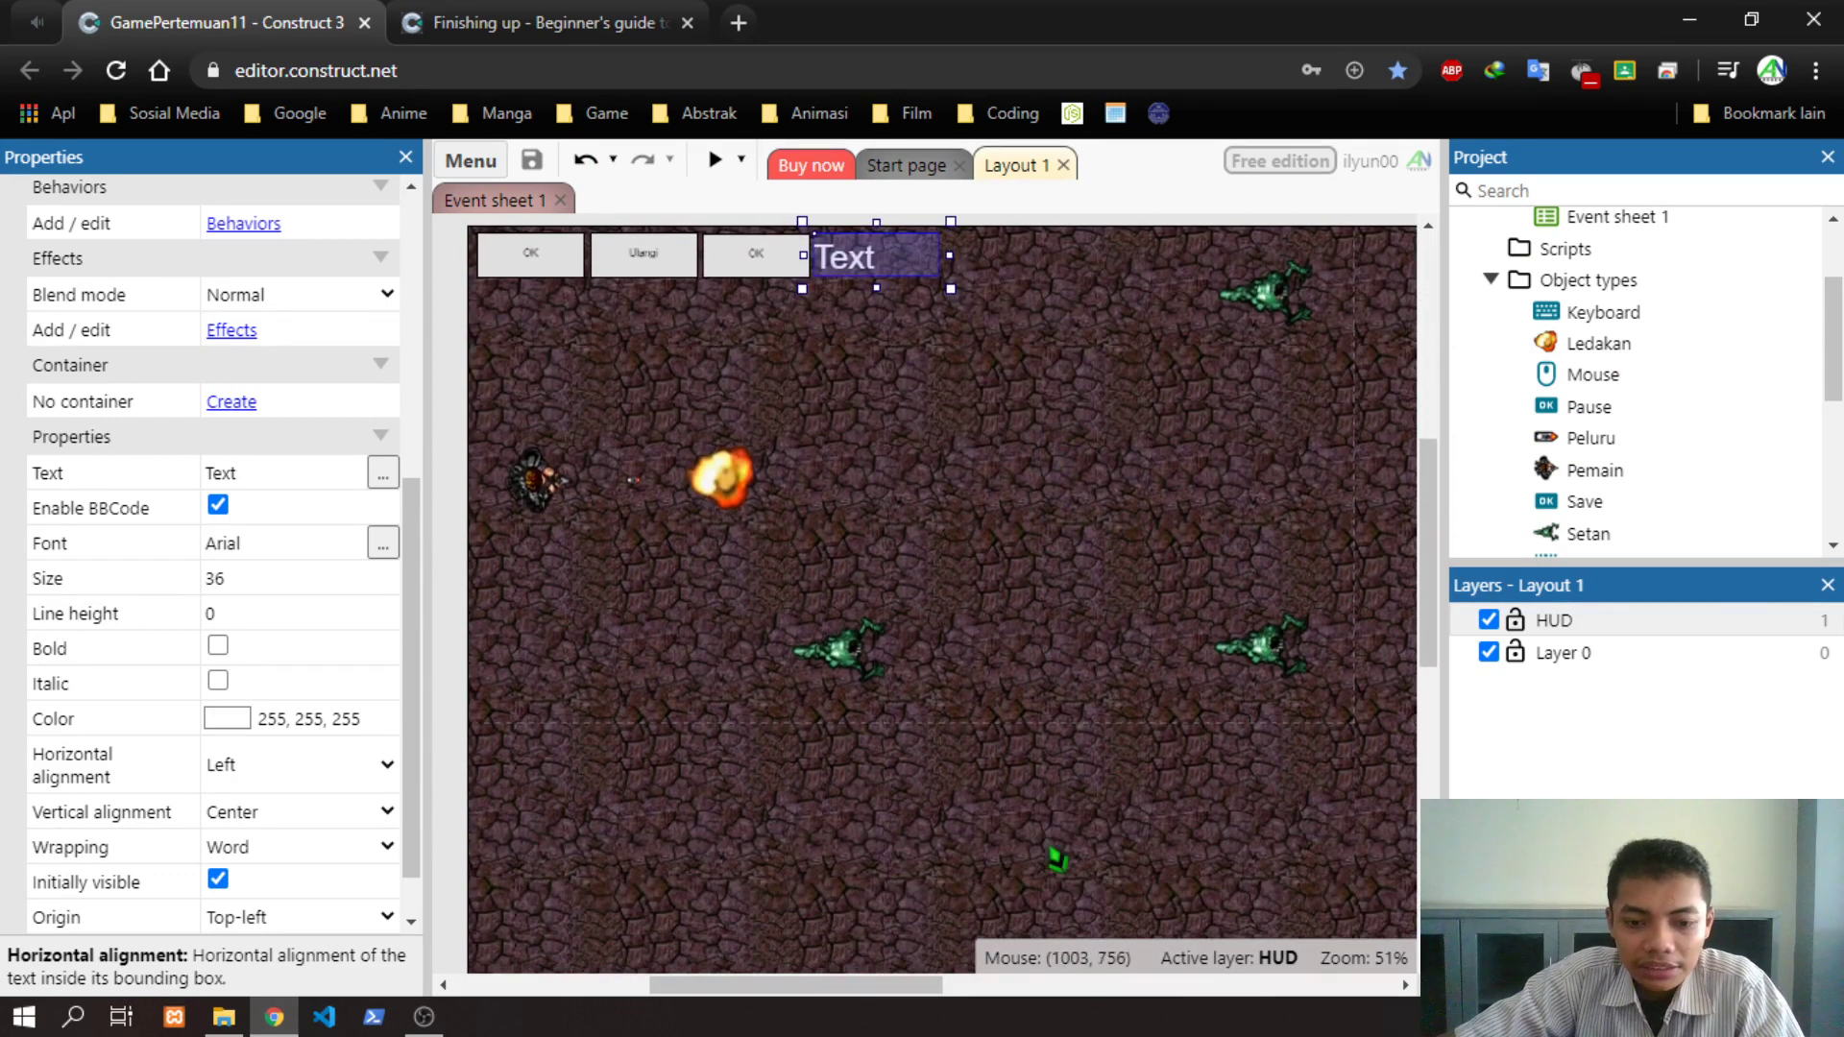
pyautogui.moveTo(791, 990)
pyautogui.mouseDown()
pyautogui.moveTo(816, 992)
pyautogui.moveTo(793, 991)
pyautogui.mouseUp()
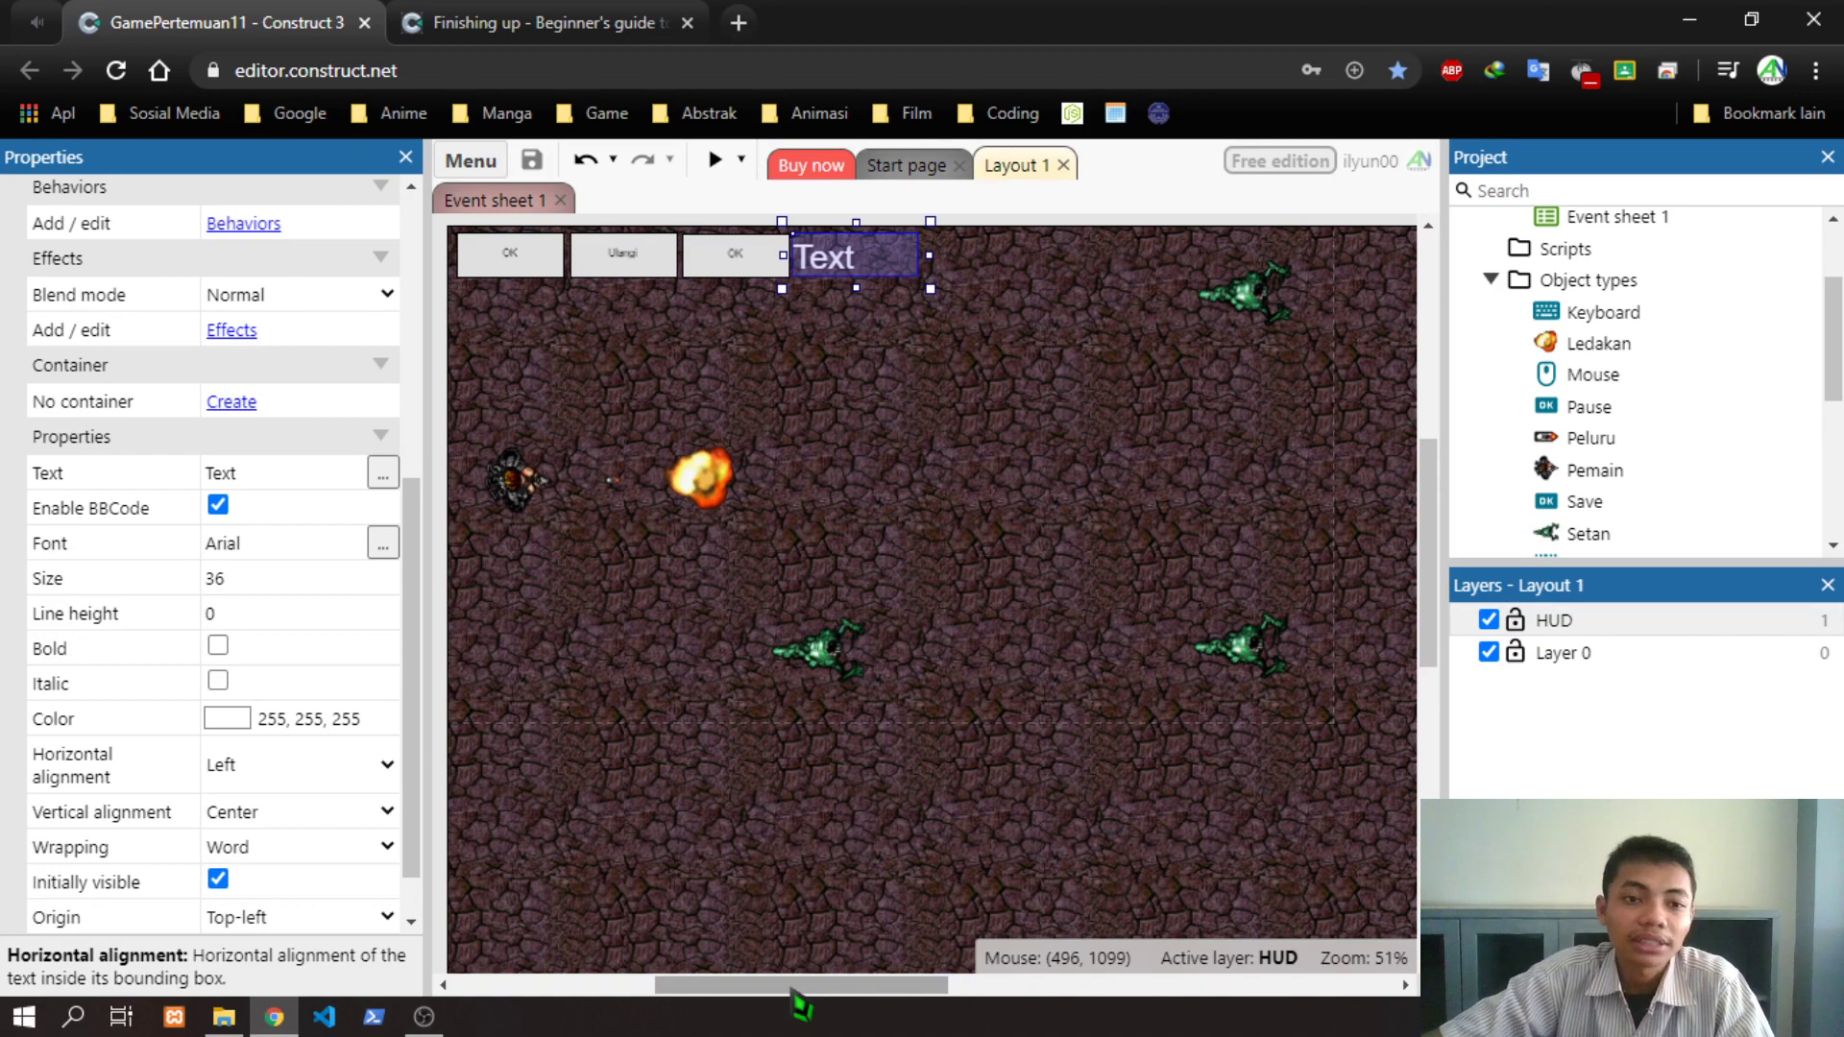
pyautogui.click(504, 22)
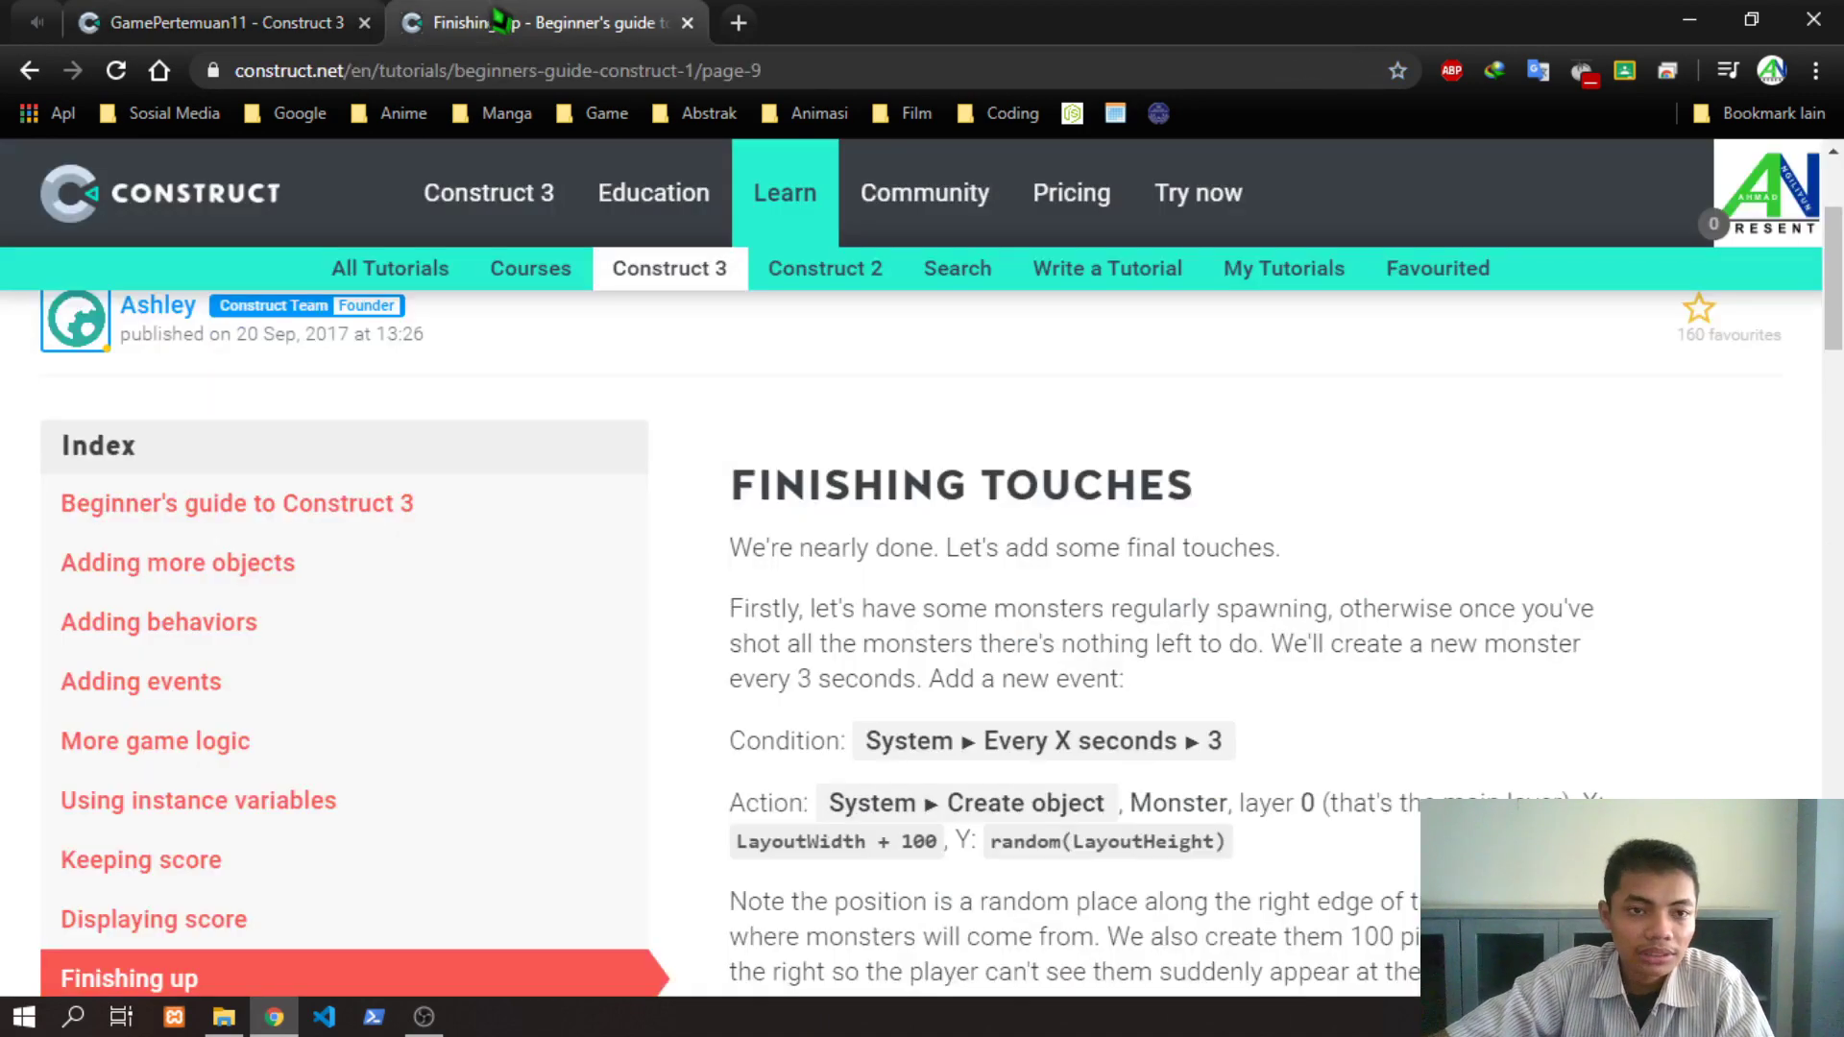
pyautogui.click(277, 21)
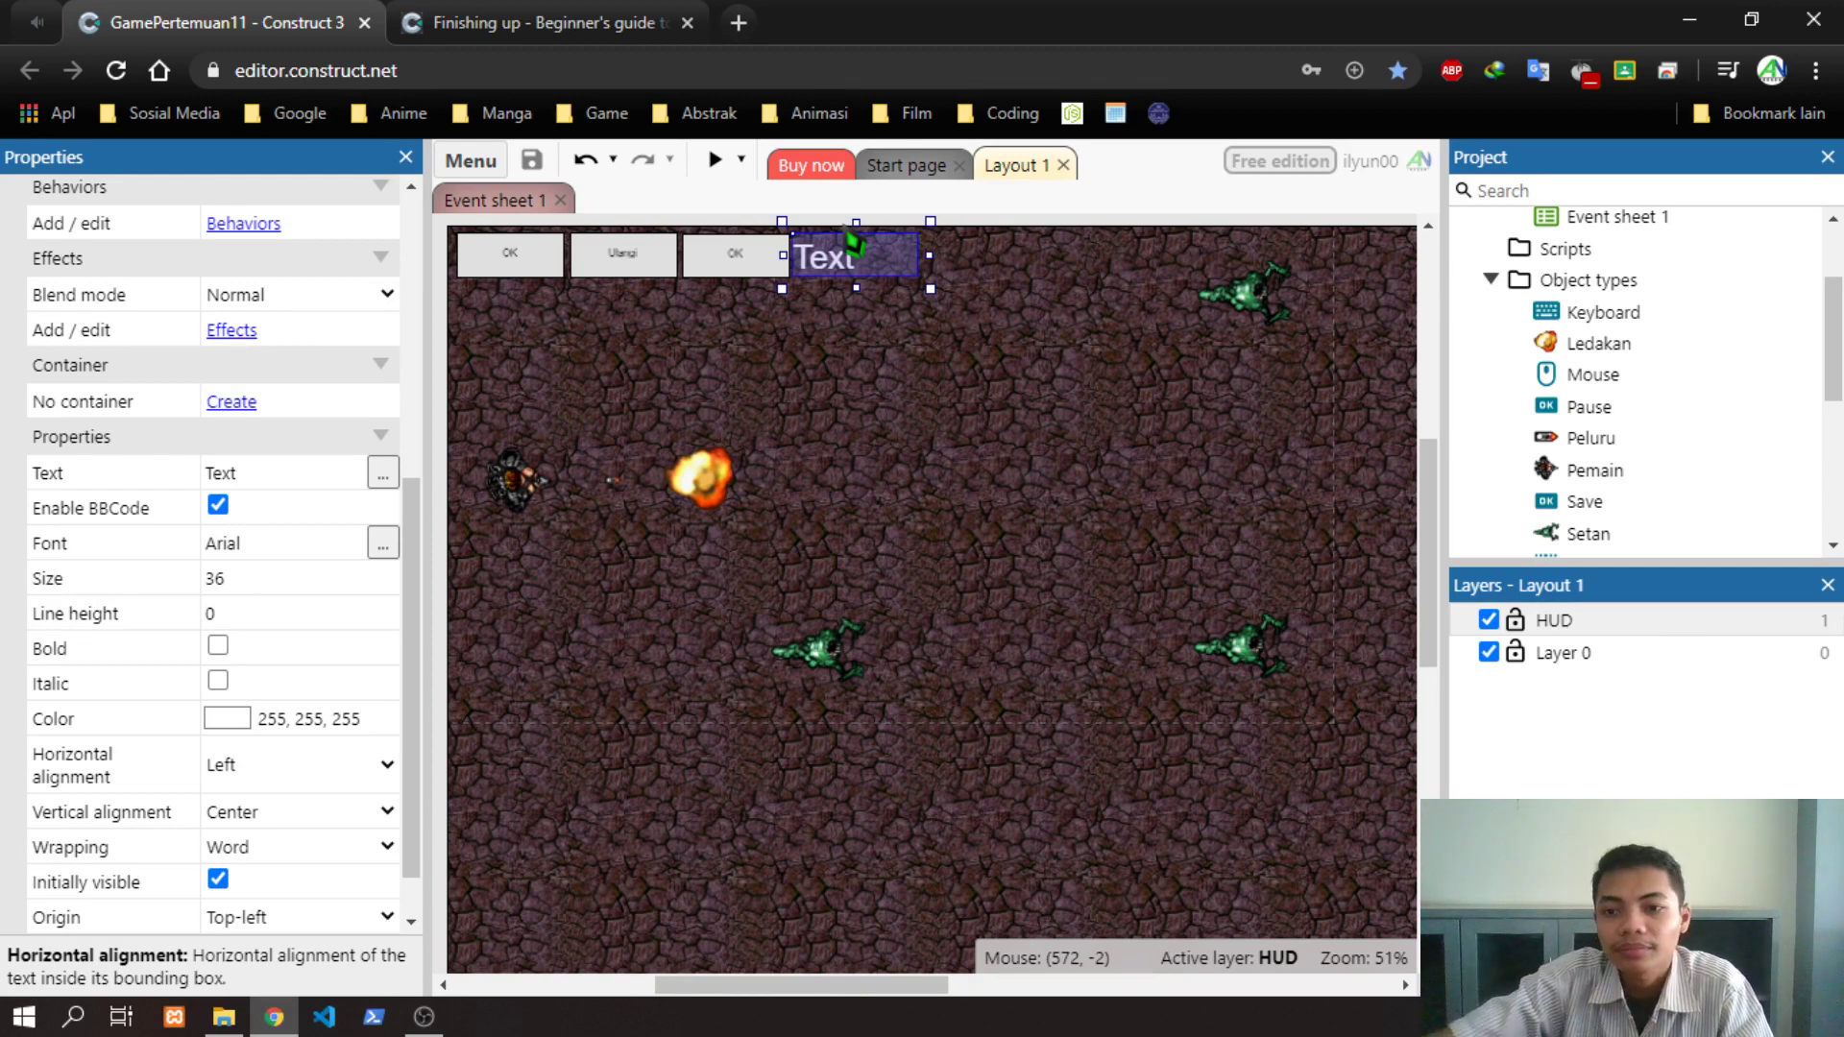
pyautogui.click(585, 23)
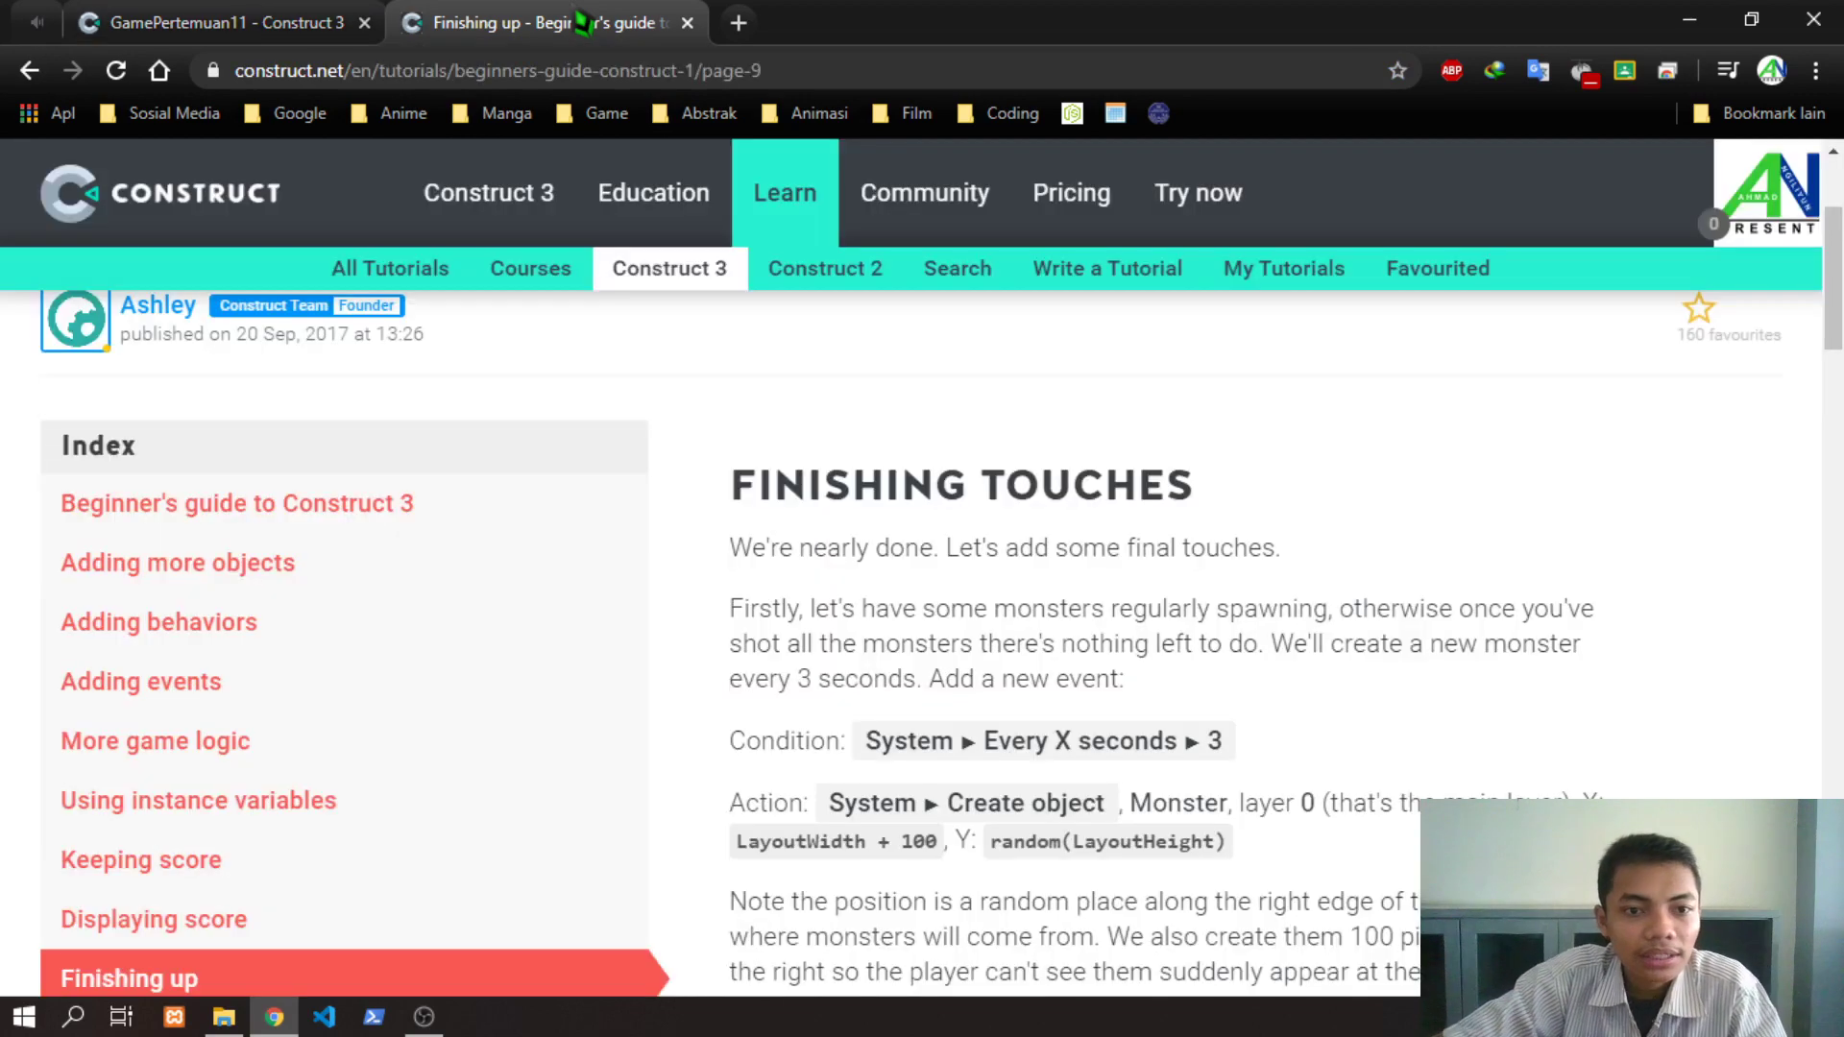
pyautogui.click(290, 18)
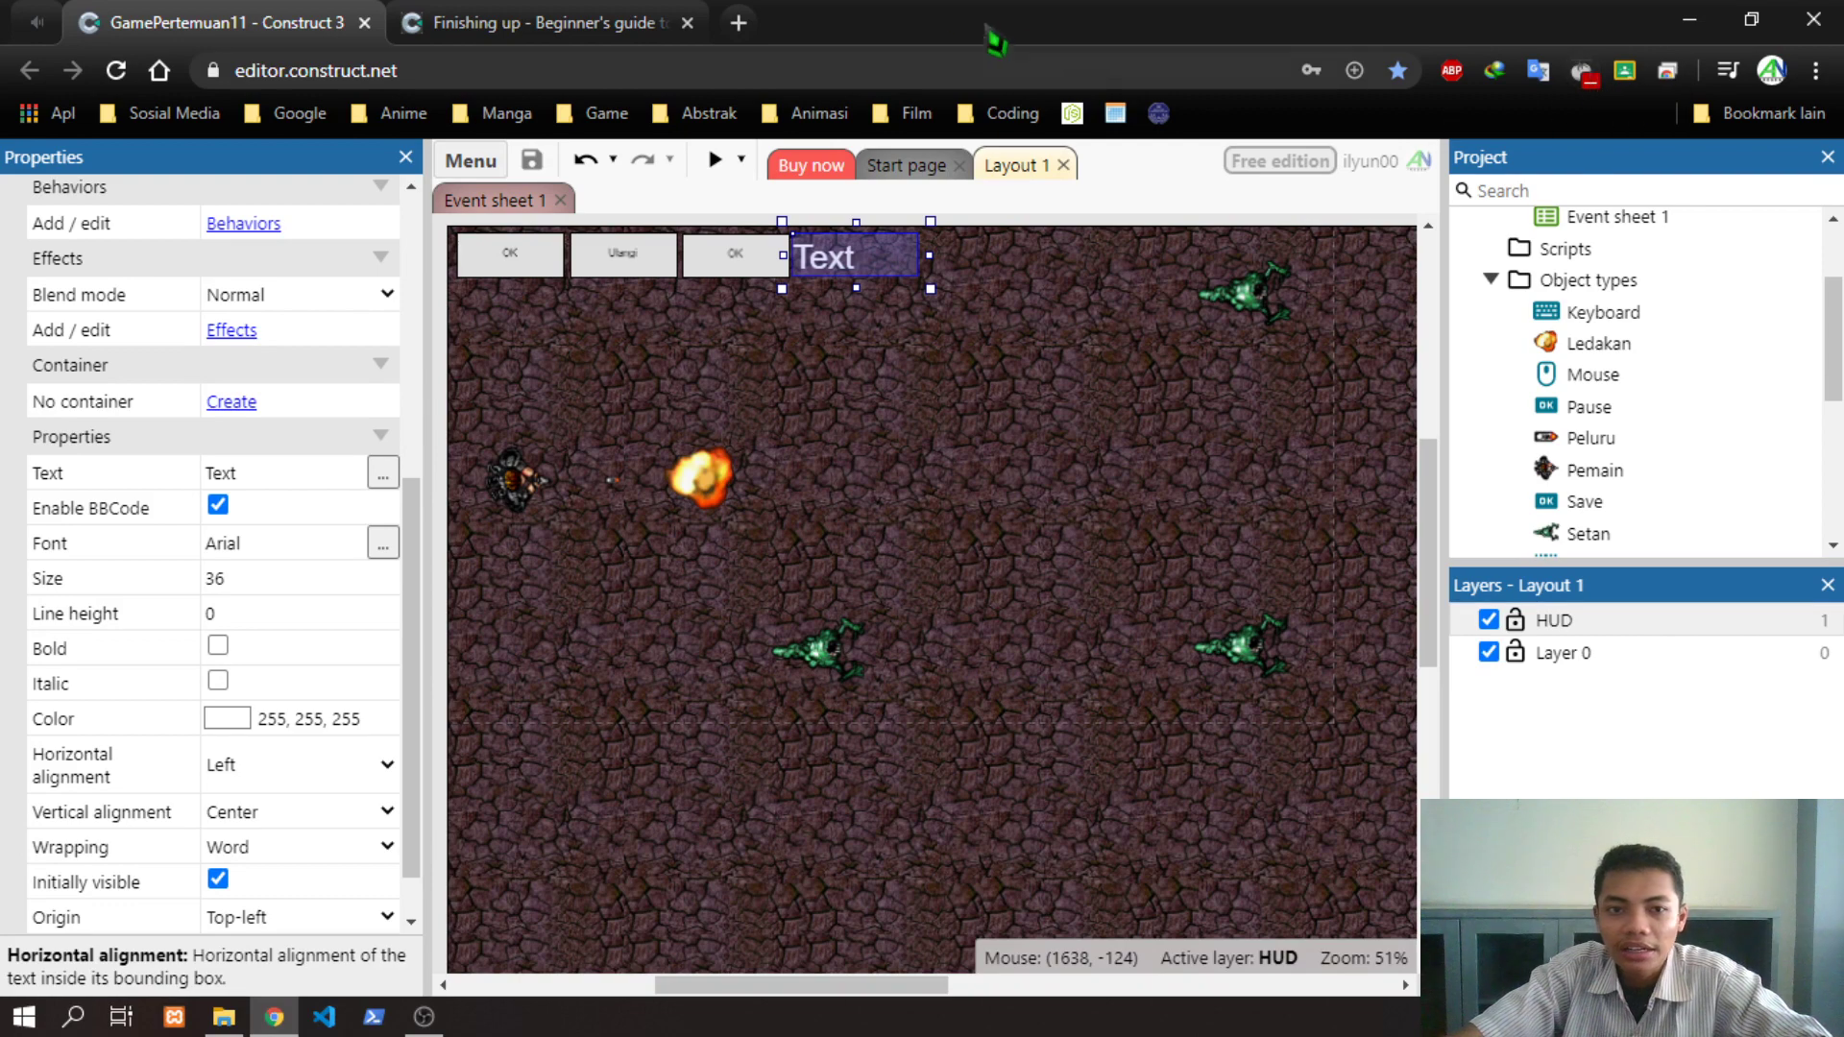
# Search Google for "pomodoro" in a new browser tab
pyautogui.click(738, 22)
pyautogui.write('po')
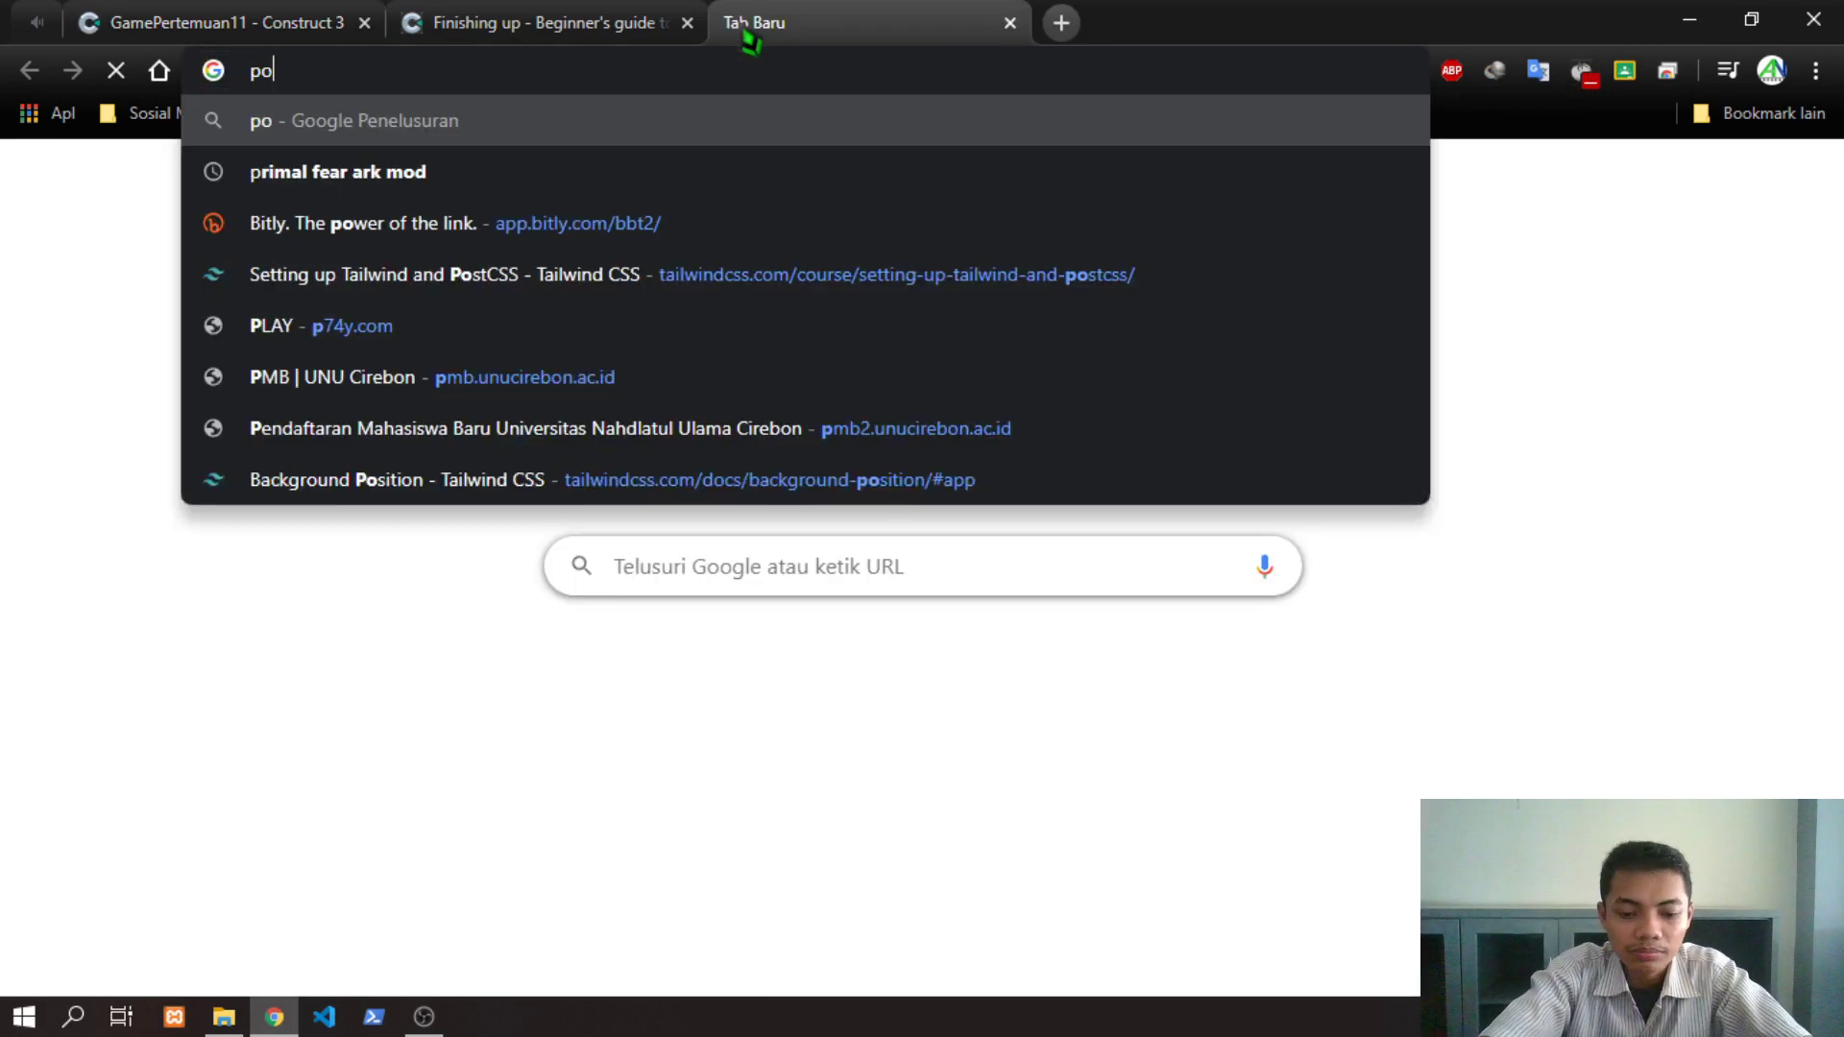
pyautogui.press('BackSpace')
pyautogui.press('BackSpace')
pyautogui.write('pomodoro')
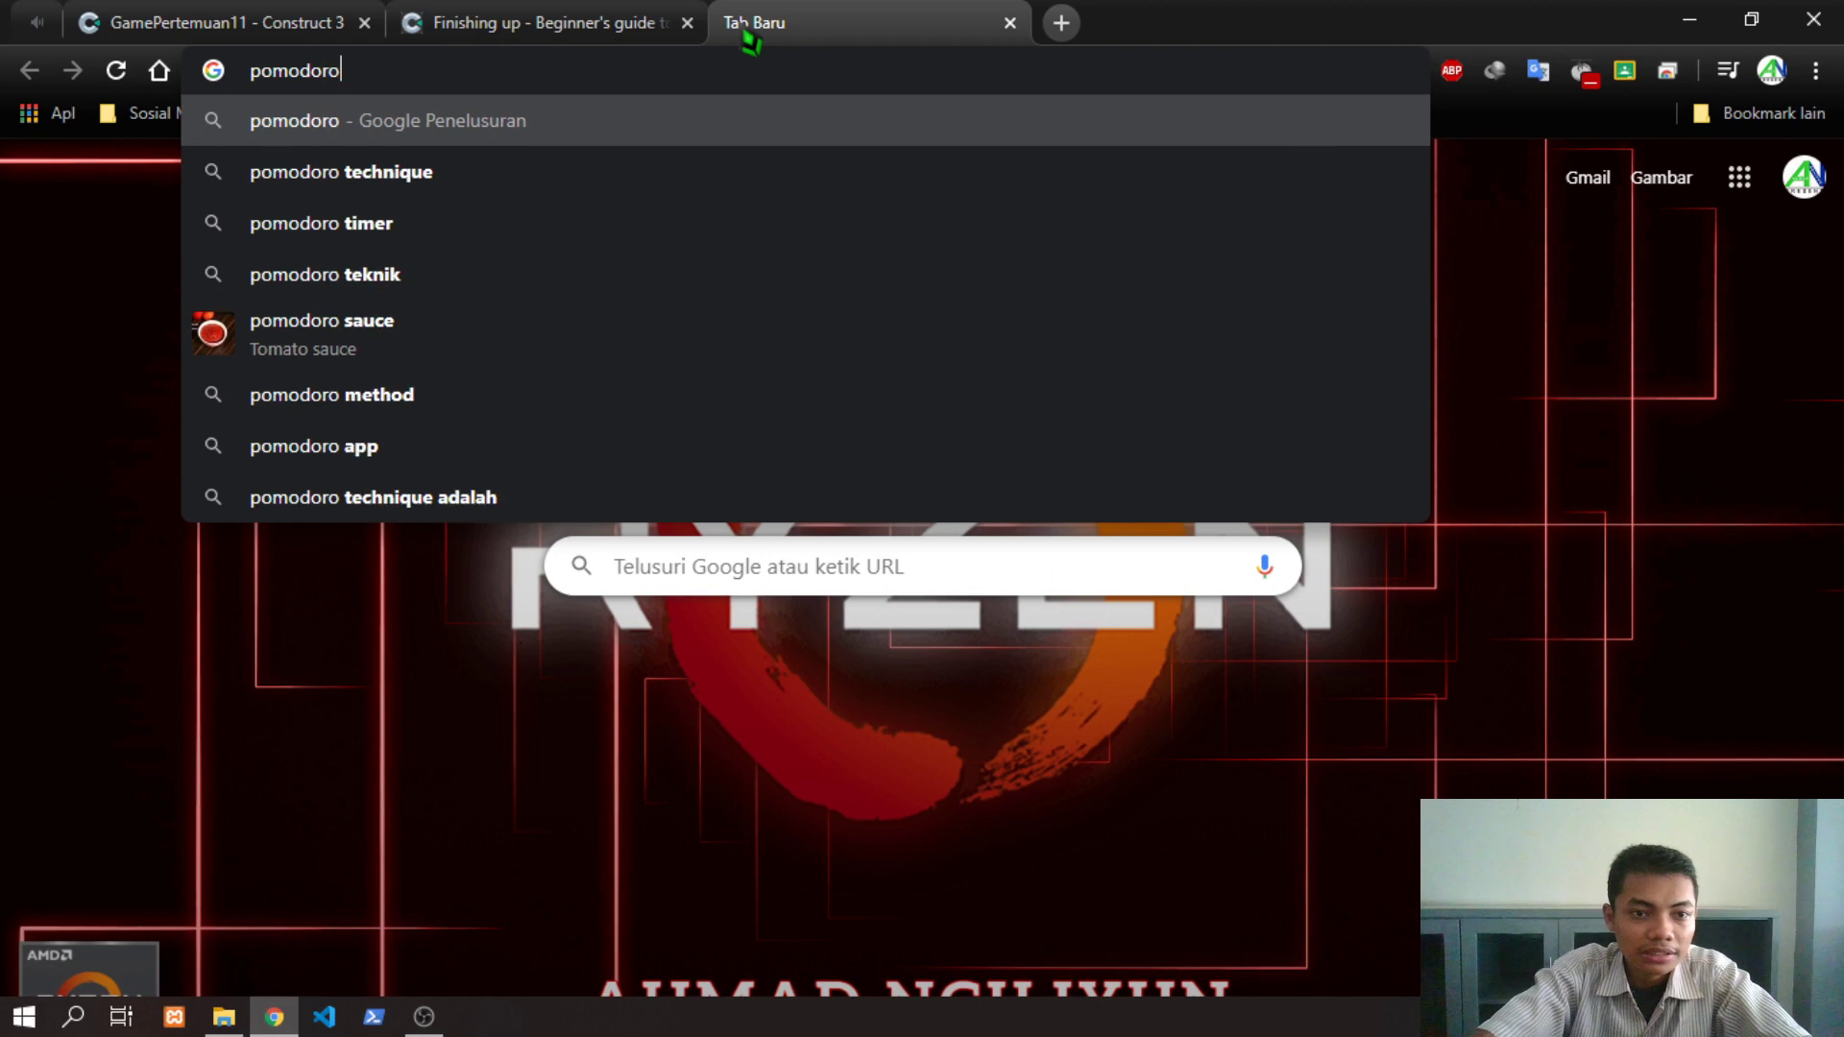
pyautogui.press('Return')
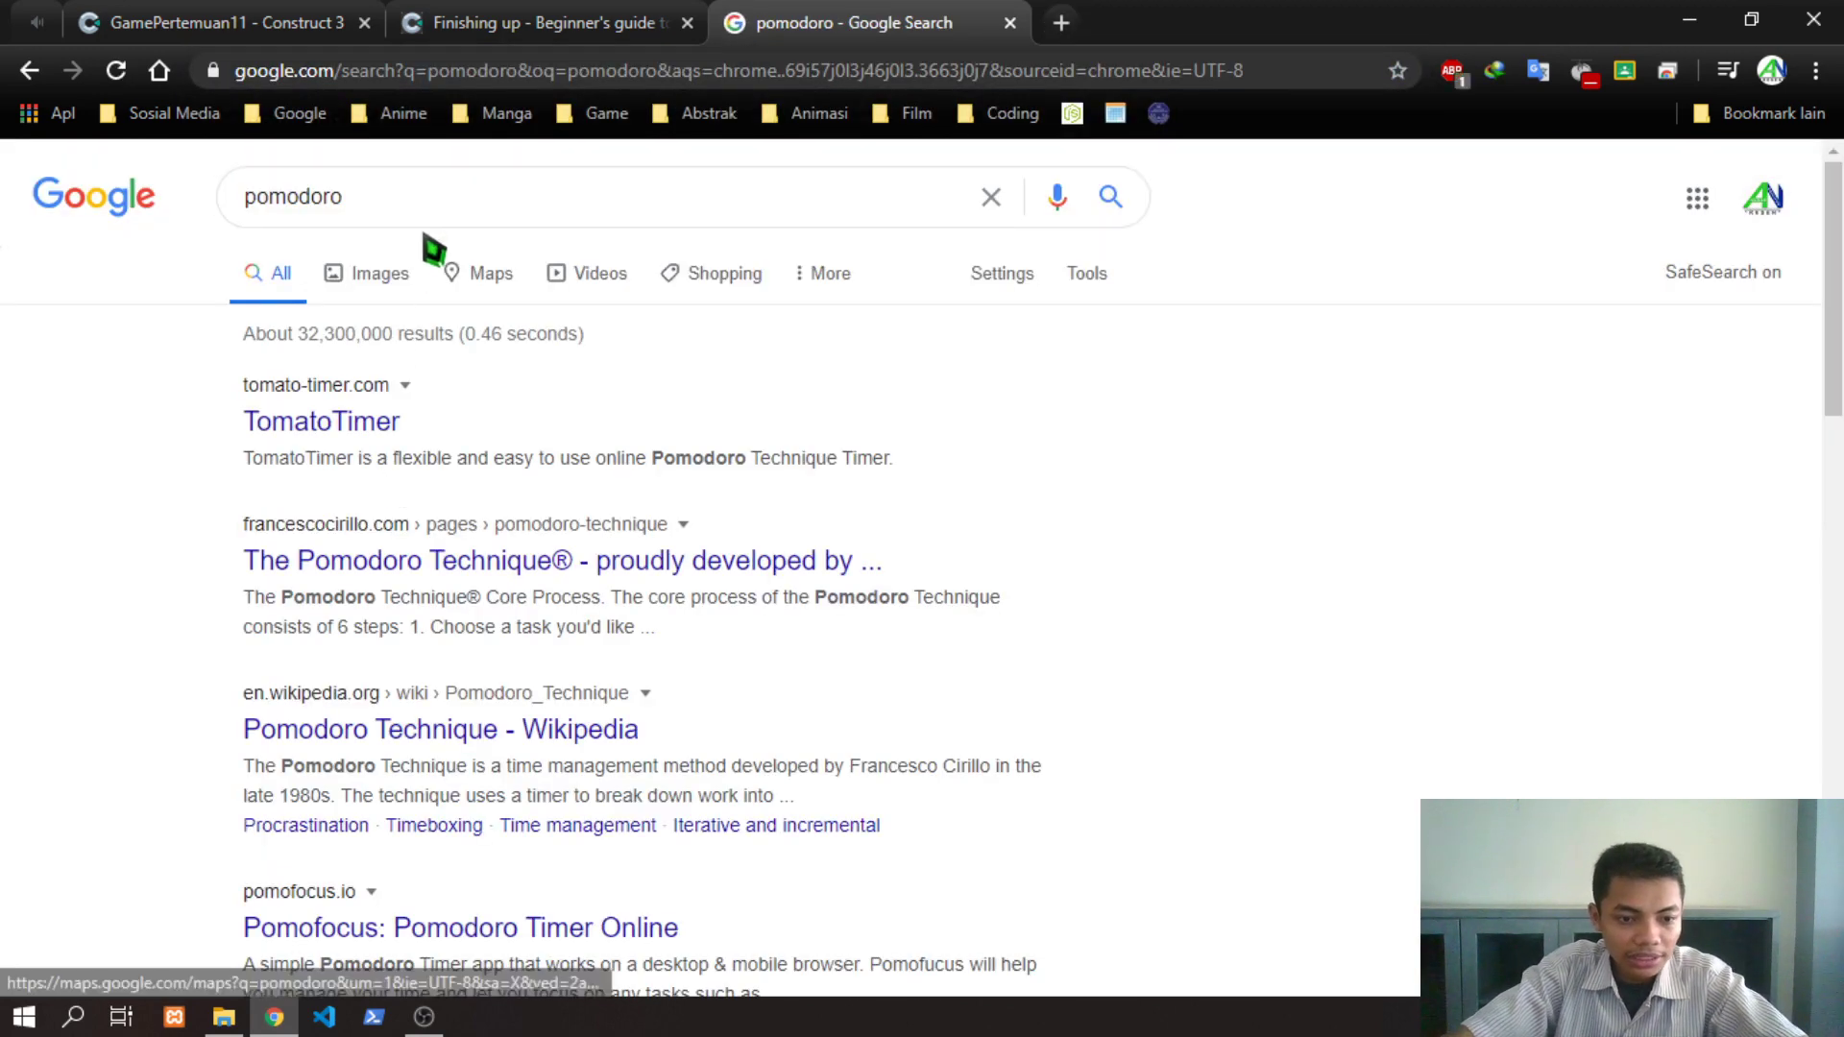
# Look over the pomodoro search results and search Google for "pomodoro wiki"
pyautogui.scroll(-3, 451, 288)
pyautogui.scroll(-3, 467, 310)
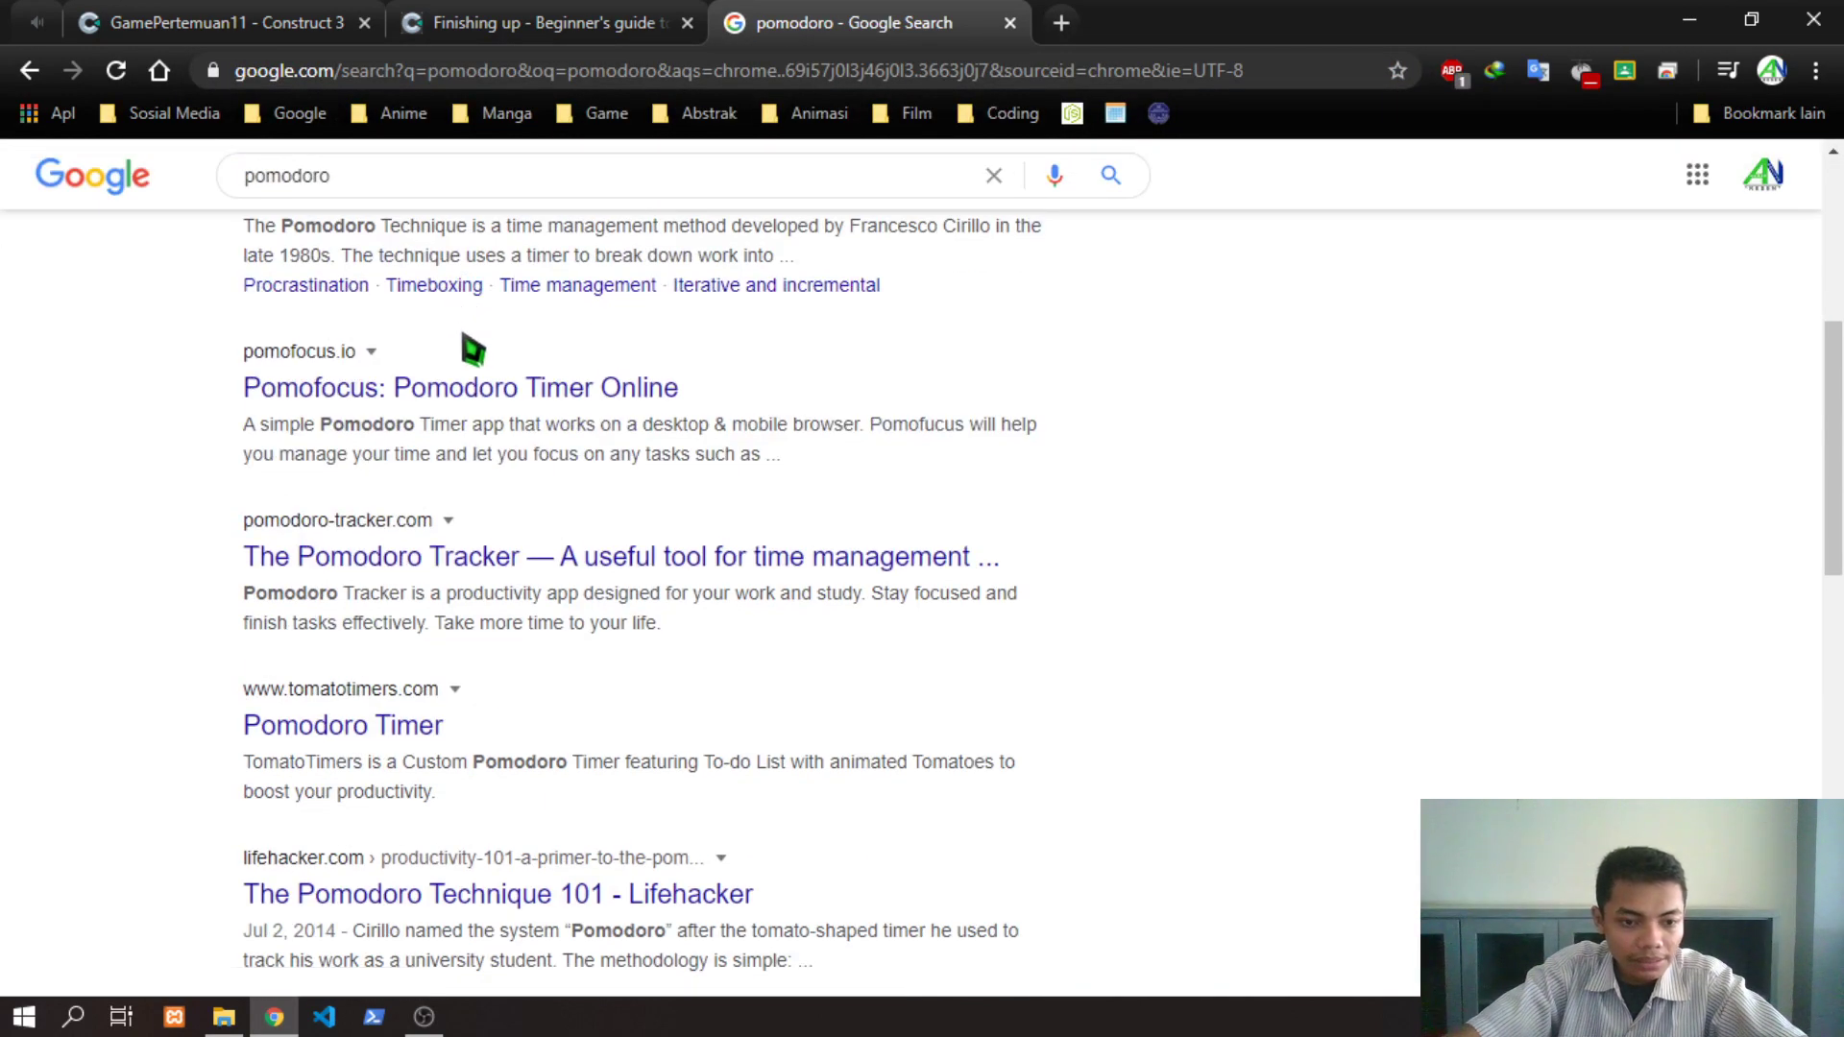
pyautogui.scroll(6, 473, 350)
pyautogui.click(485, 215)
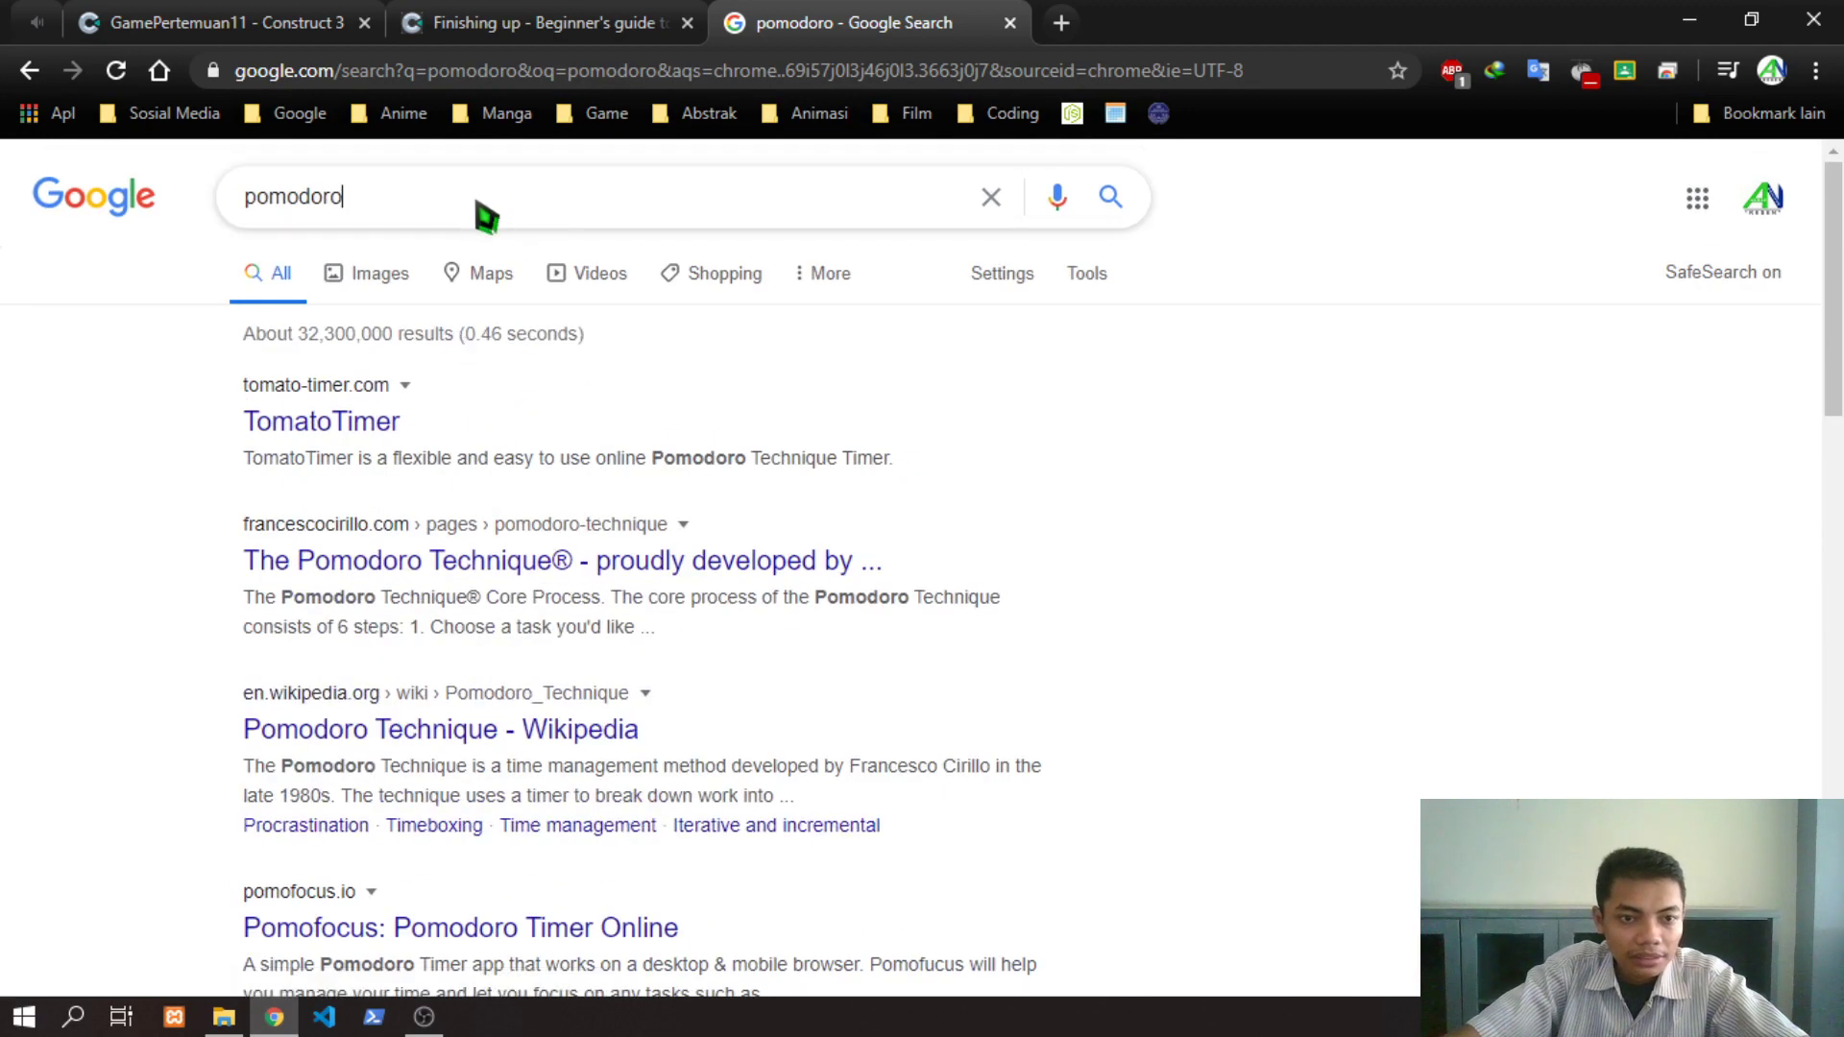
pyautogui.write('wiki')
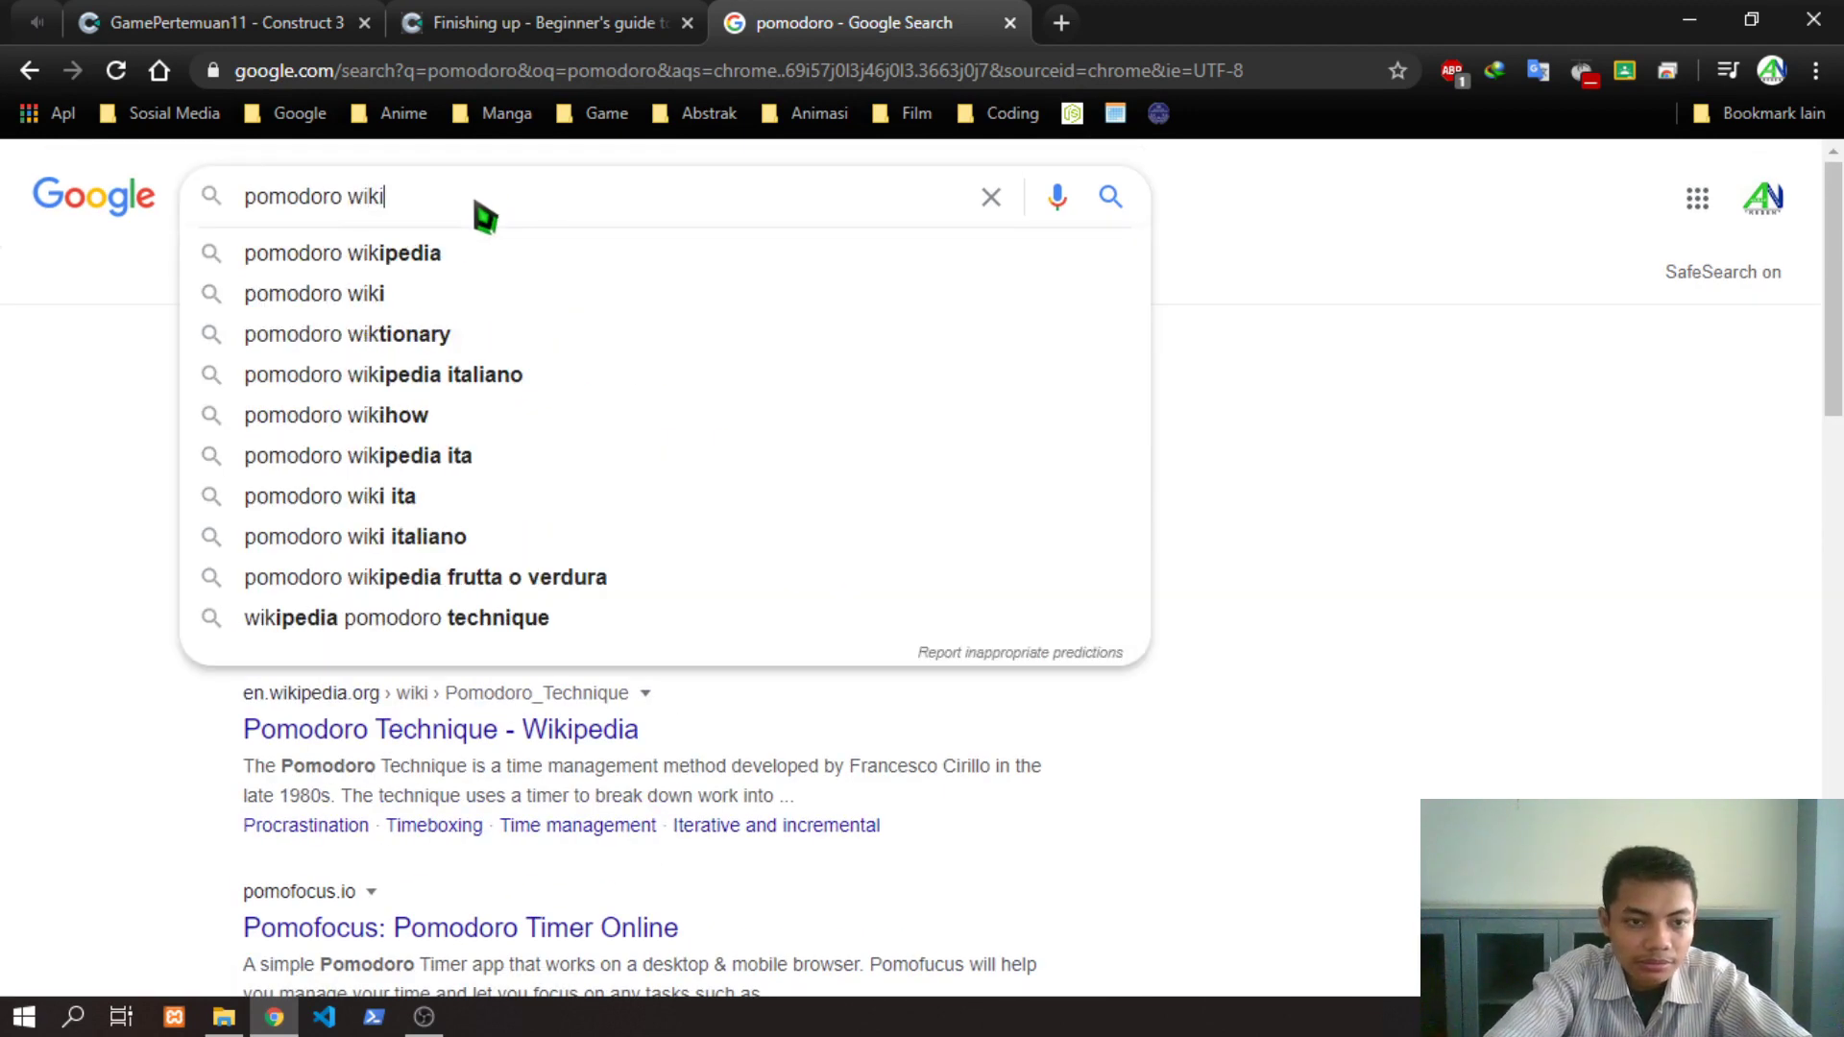
pyautogui.press('Return')
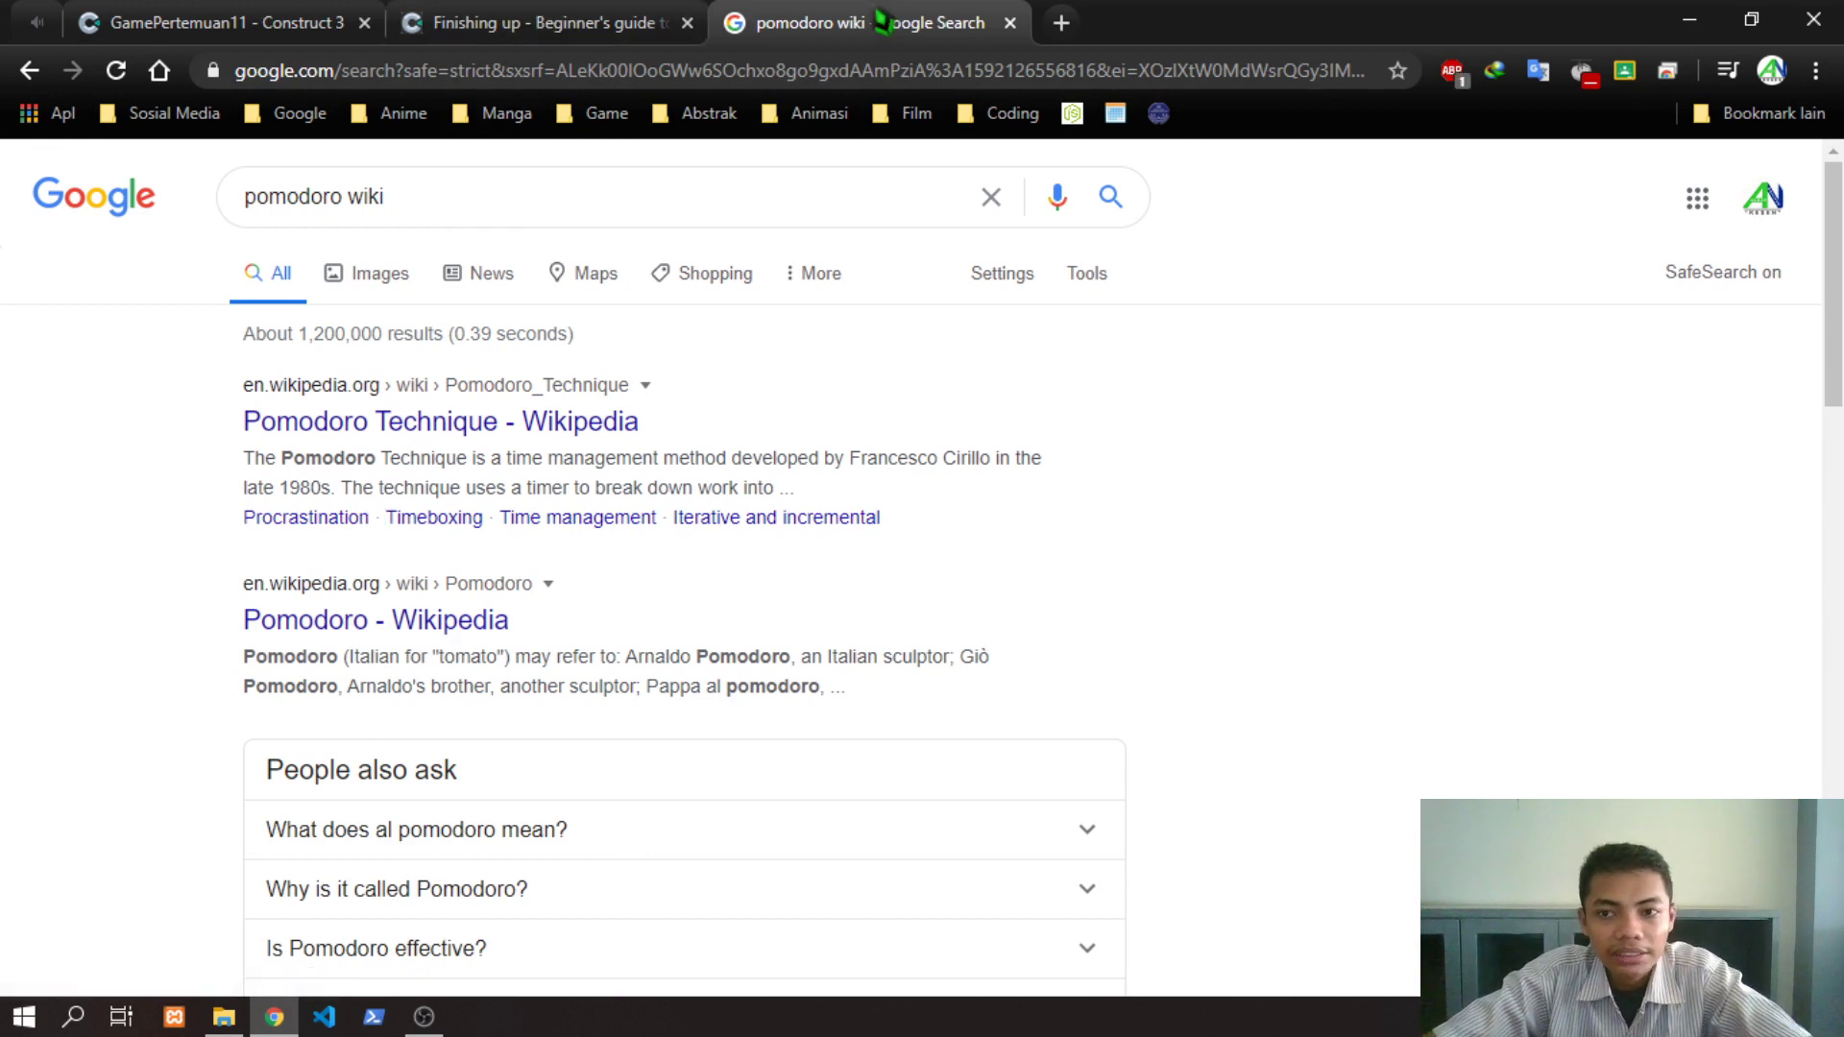
# Search Google for "pomodoro chrome" and open the Marinara: Pomodoro Assistant page in the Chrome Web Store
pyautogui.click(504, 207)
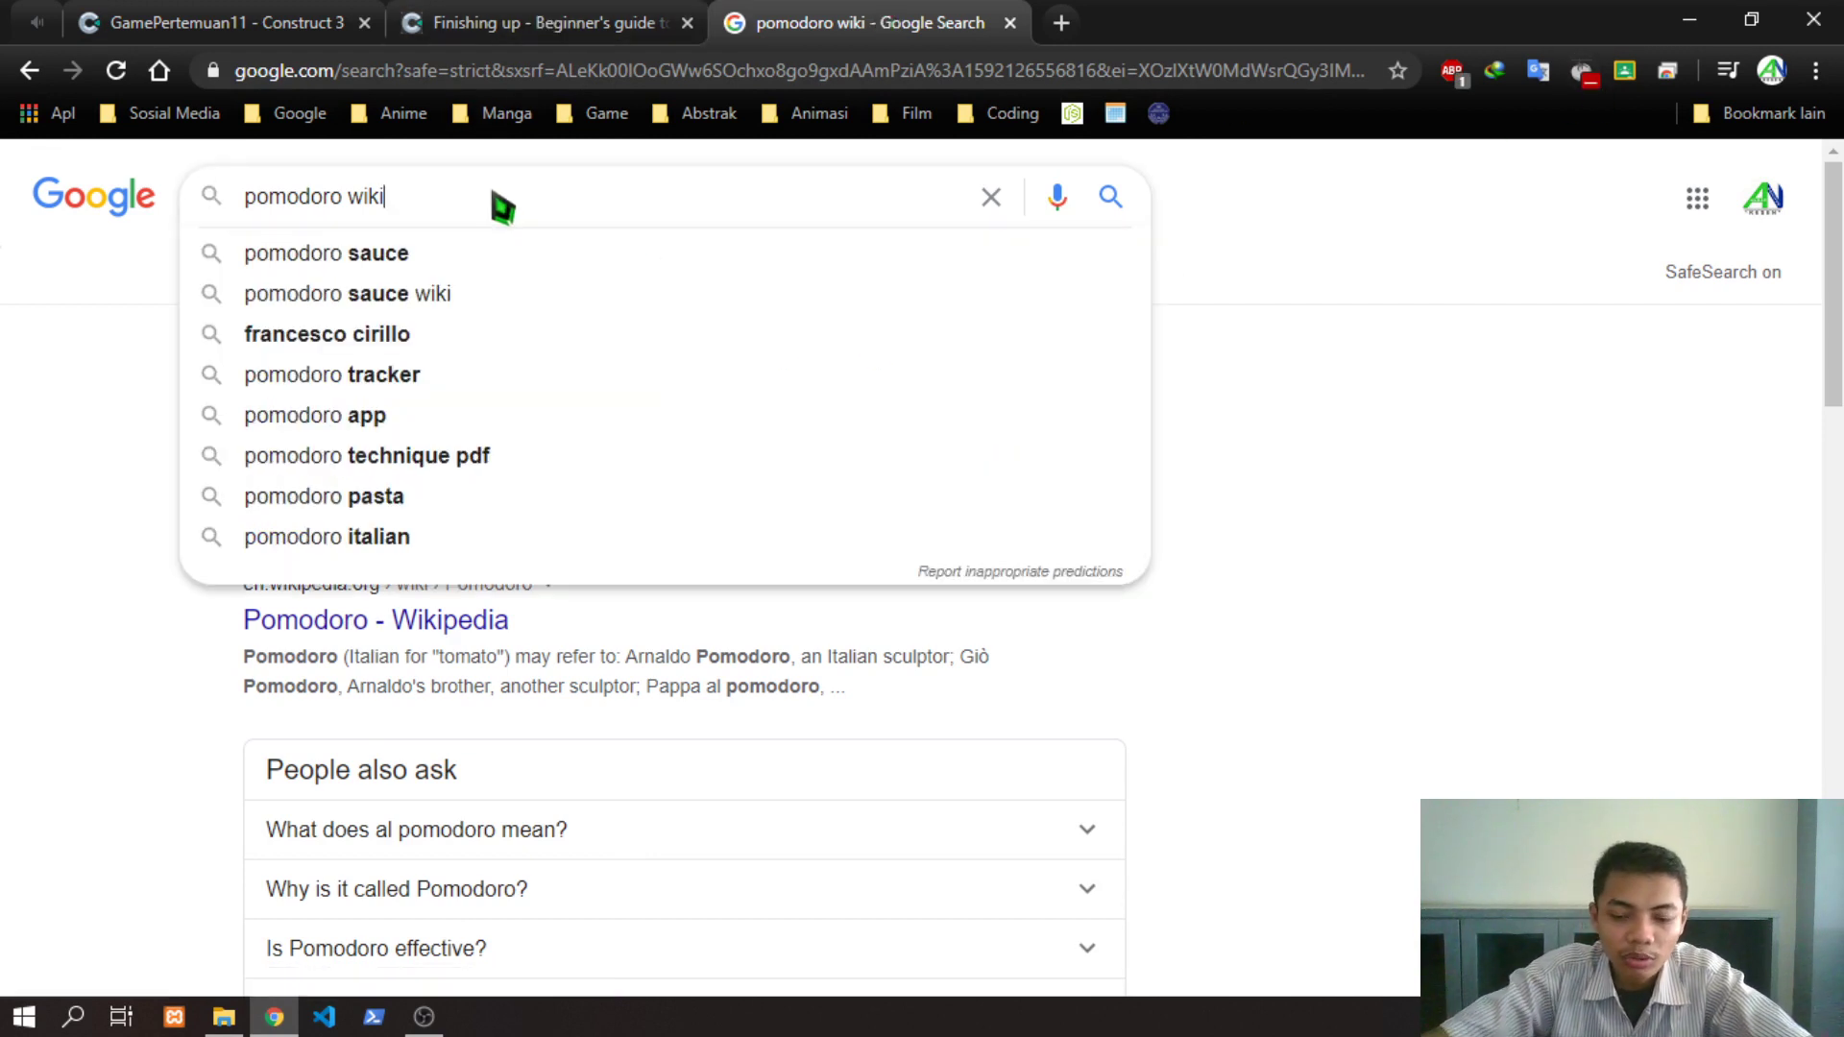
pyautogui.press('BackSpace')
pyautogui.press('BackSpace')
pyautogui.press('BackSpace')
pyautogui.press('BackSpace')
pyautogui.write('chrome')
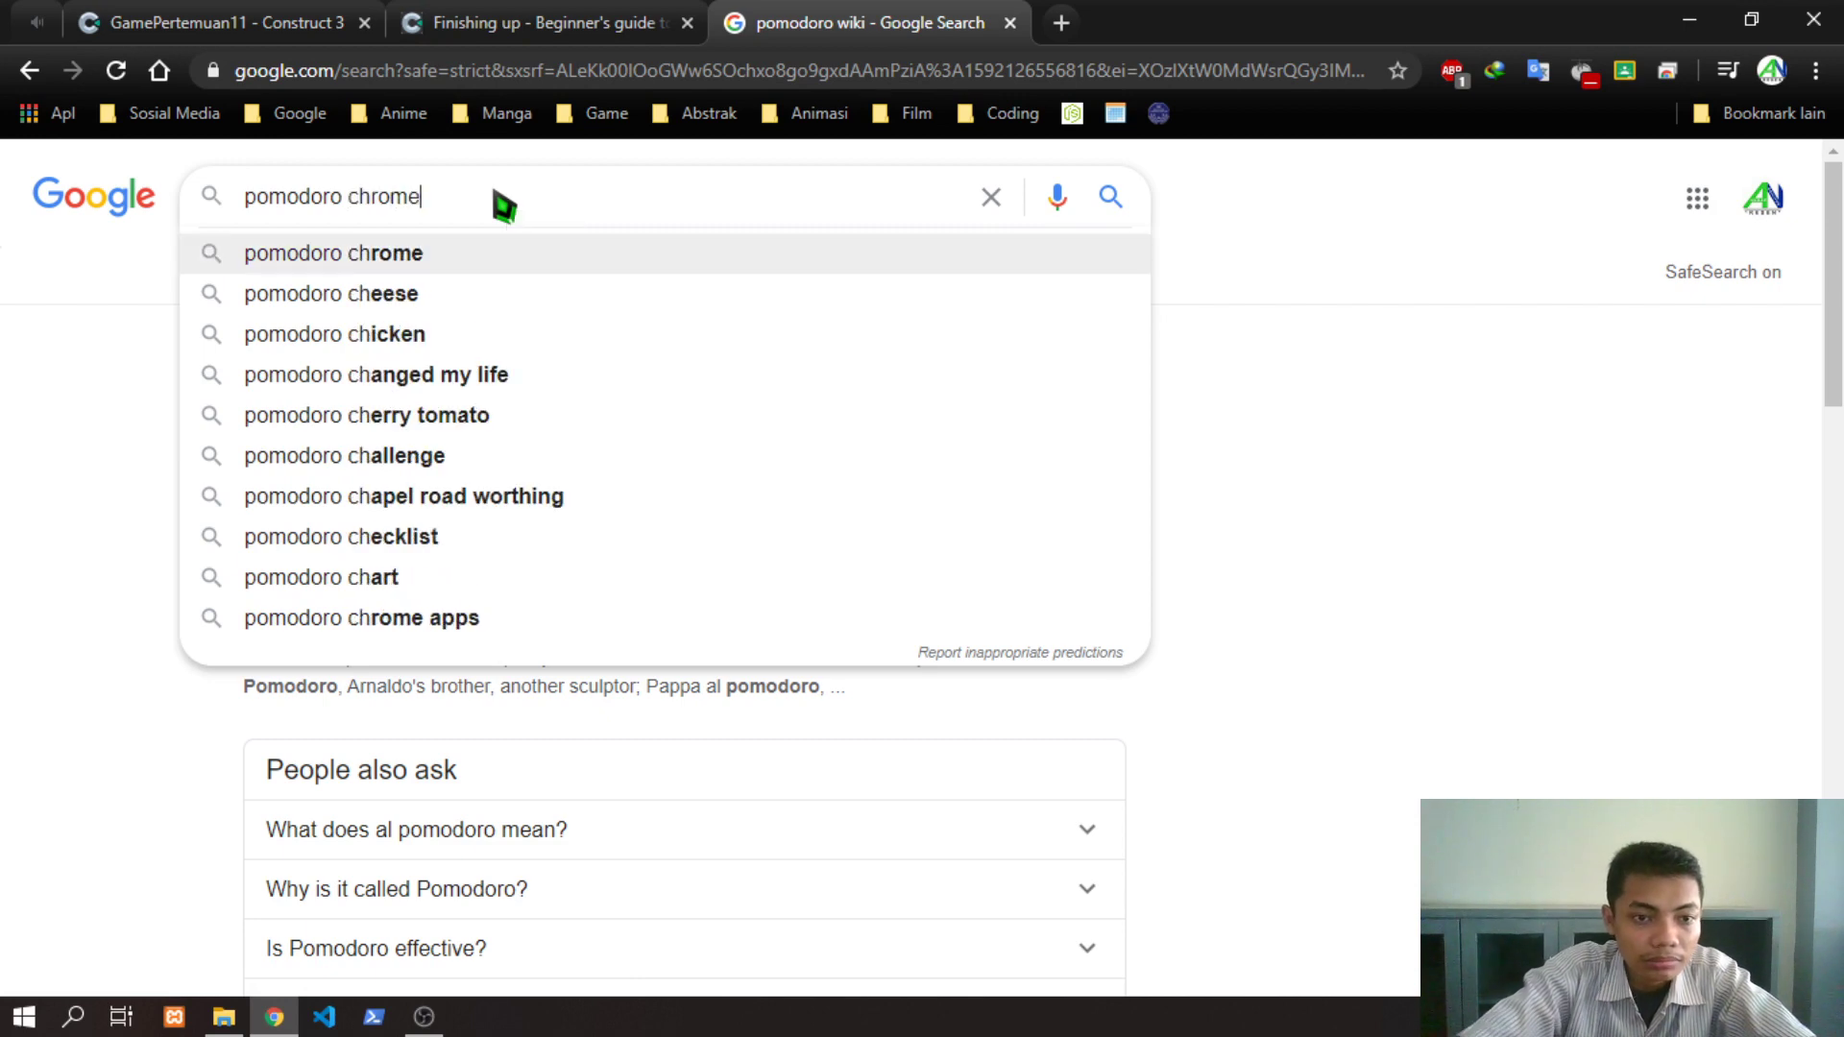
pyautogui.press('Return')
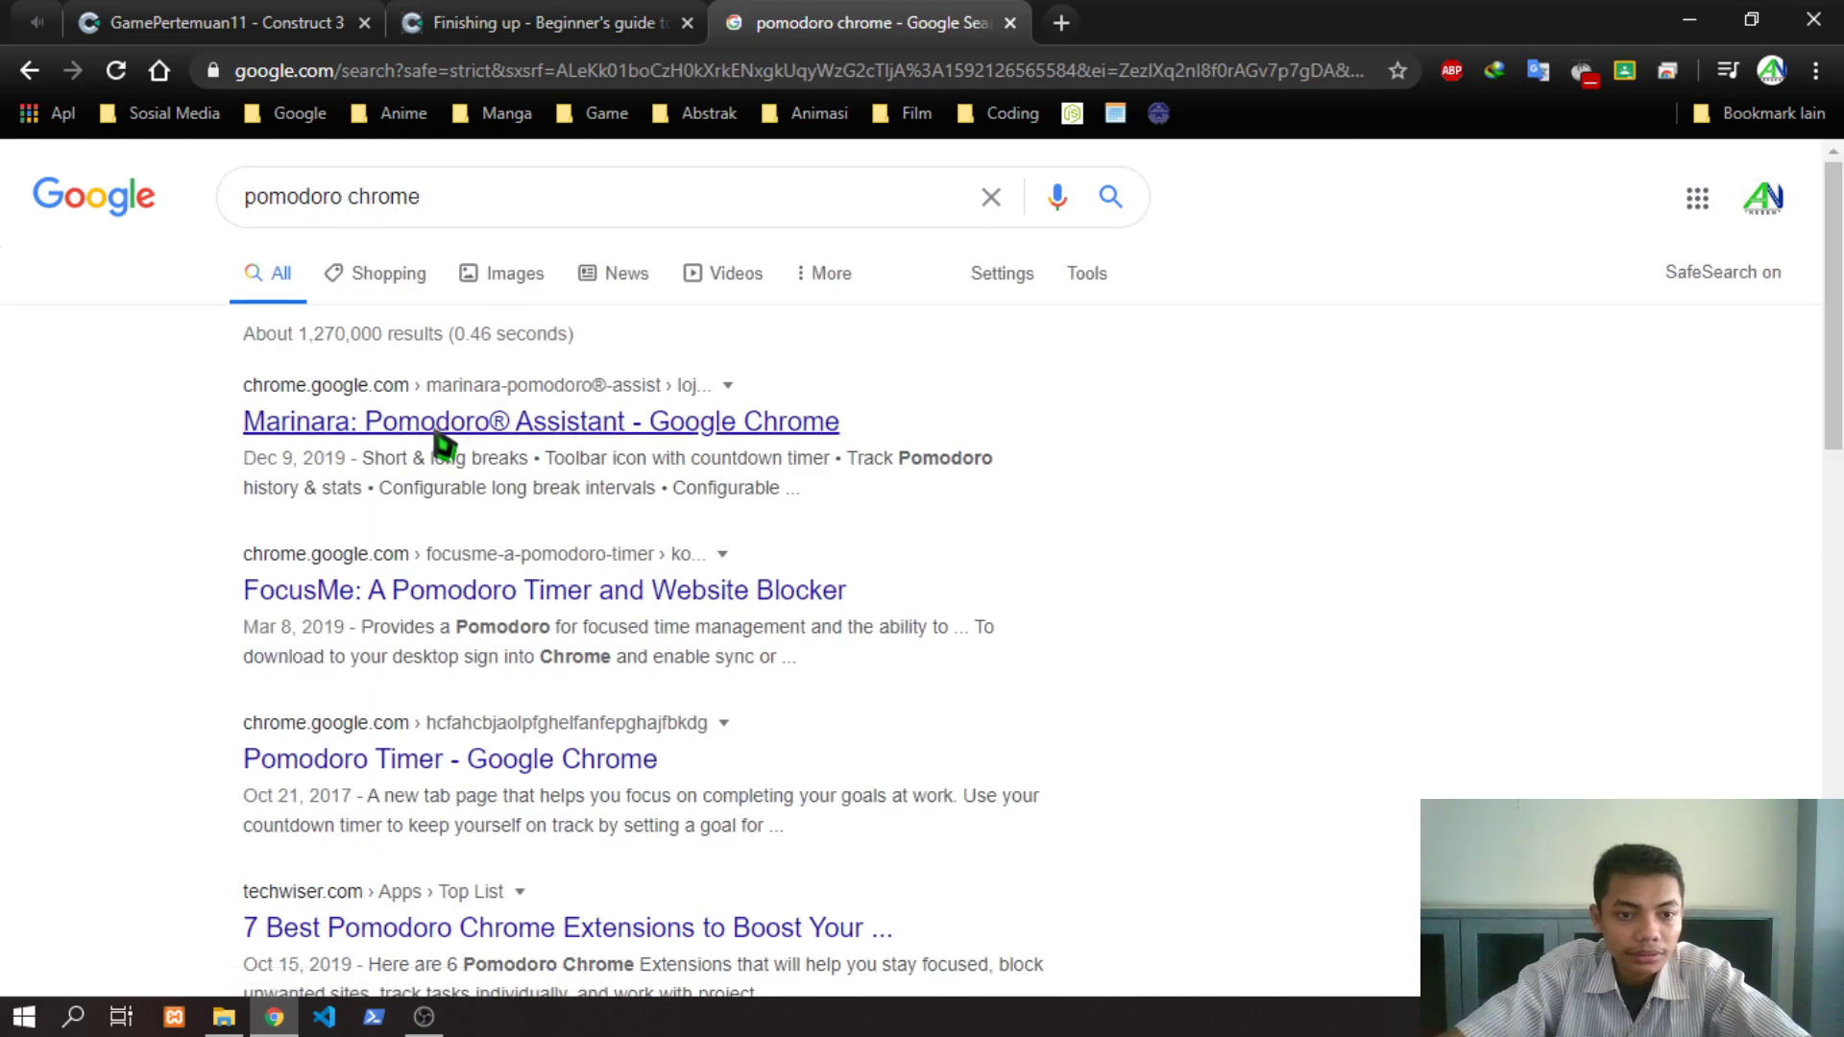
pyautogui.click(435, 427)
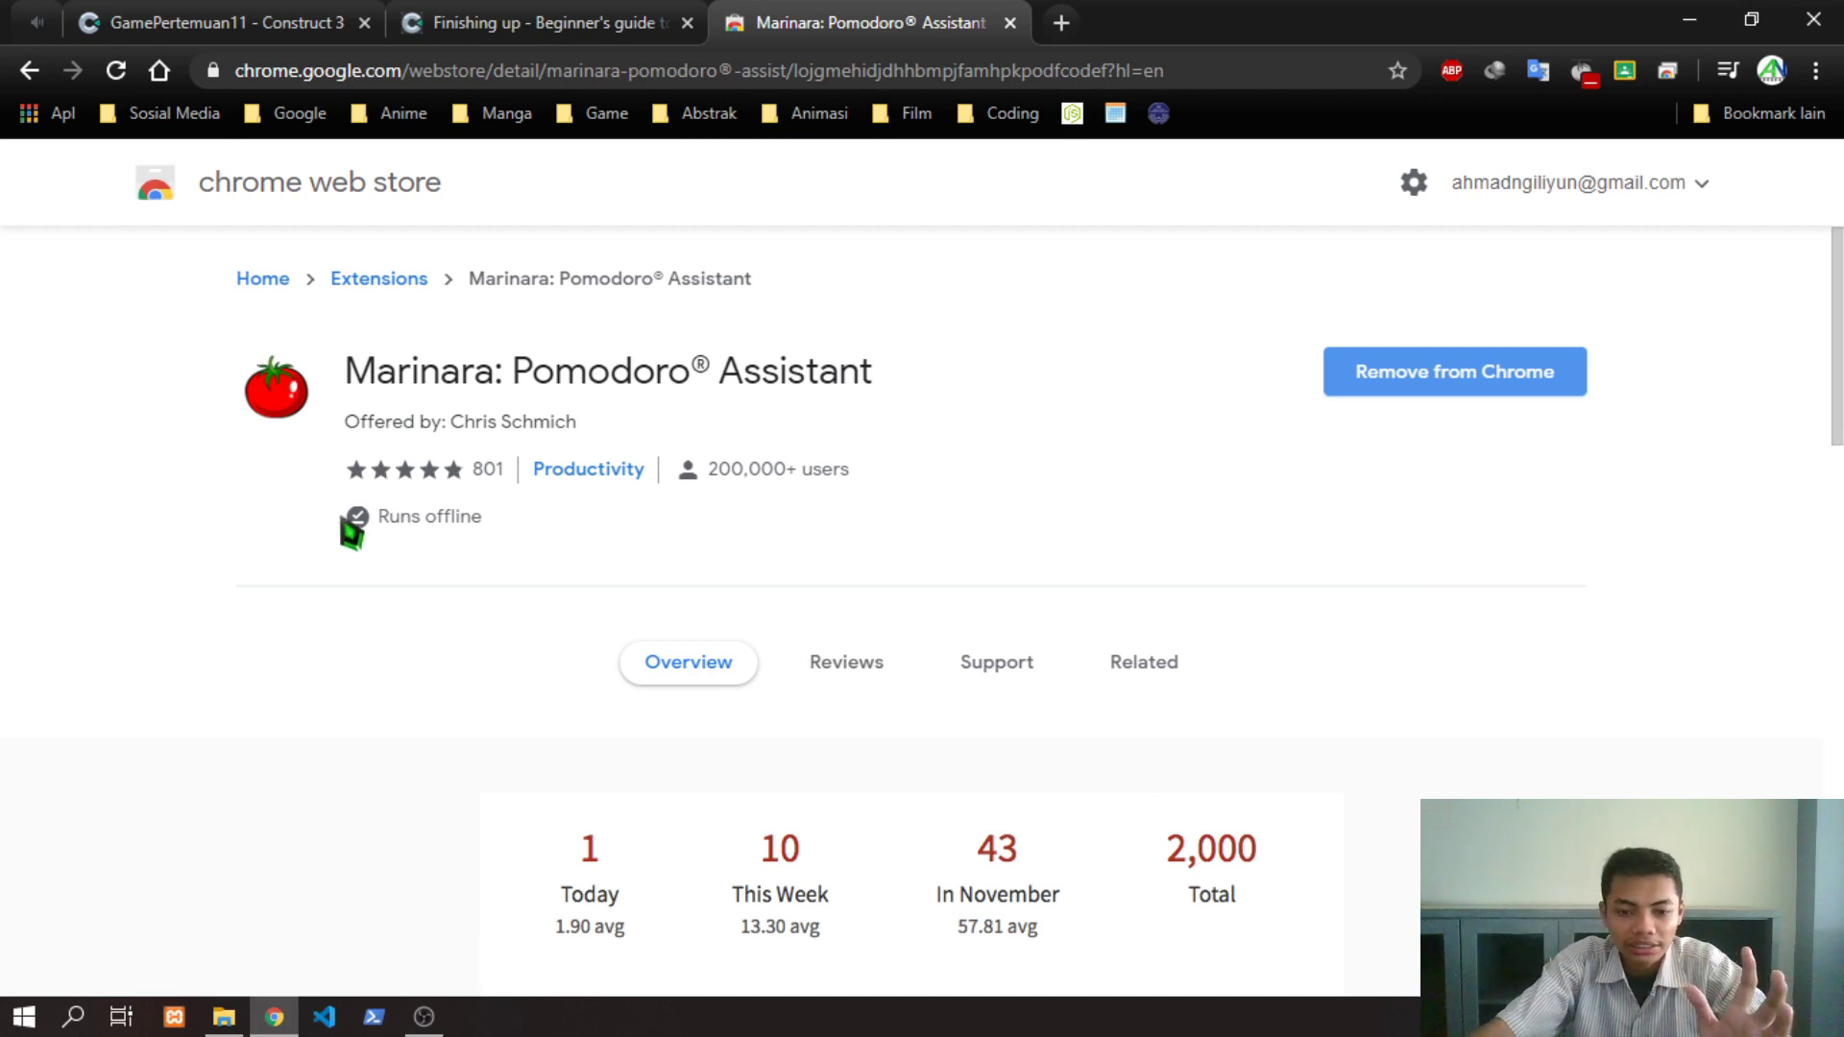
# Browse the Marinara extension's preview images and start its pomodoro timer in the browser
pyautogui.scroll(-3, 700, 634)
pyautogui.scroll(-3, 1076, 687)
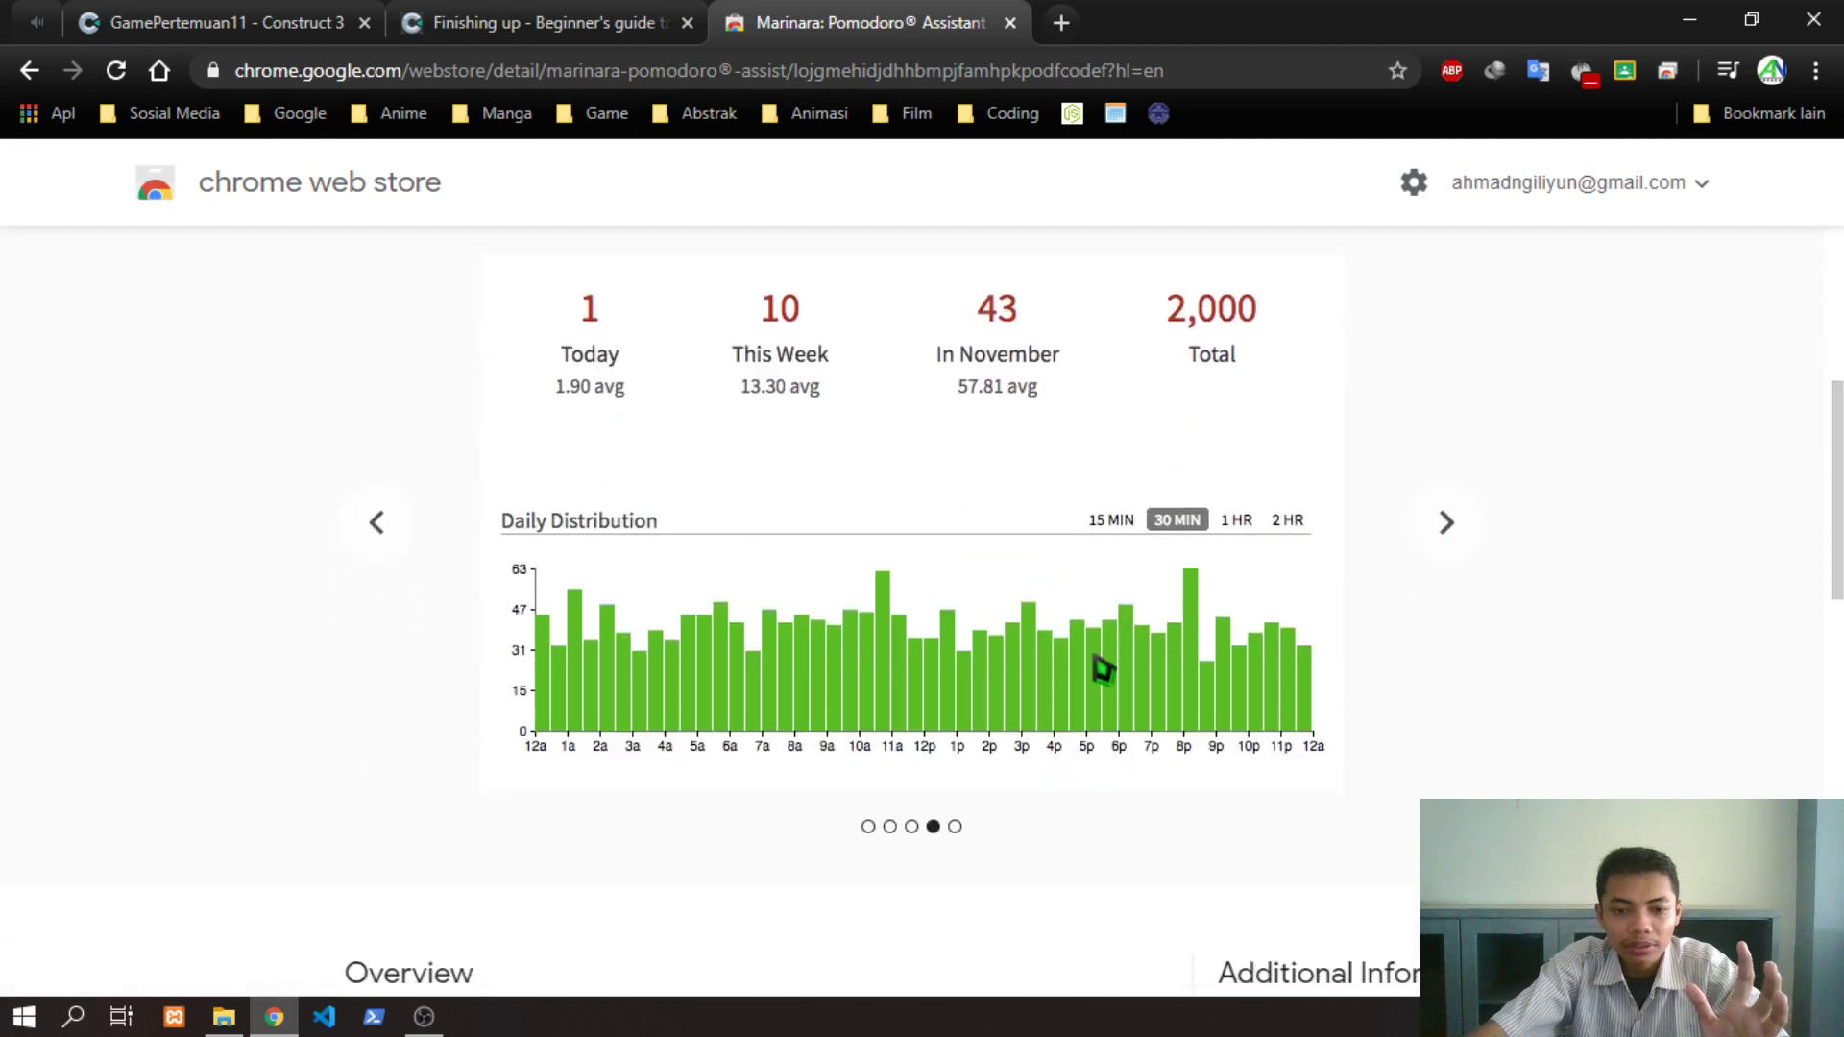
pyautogui.click(1450, 552)
pyautogui.click(1450, 527)
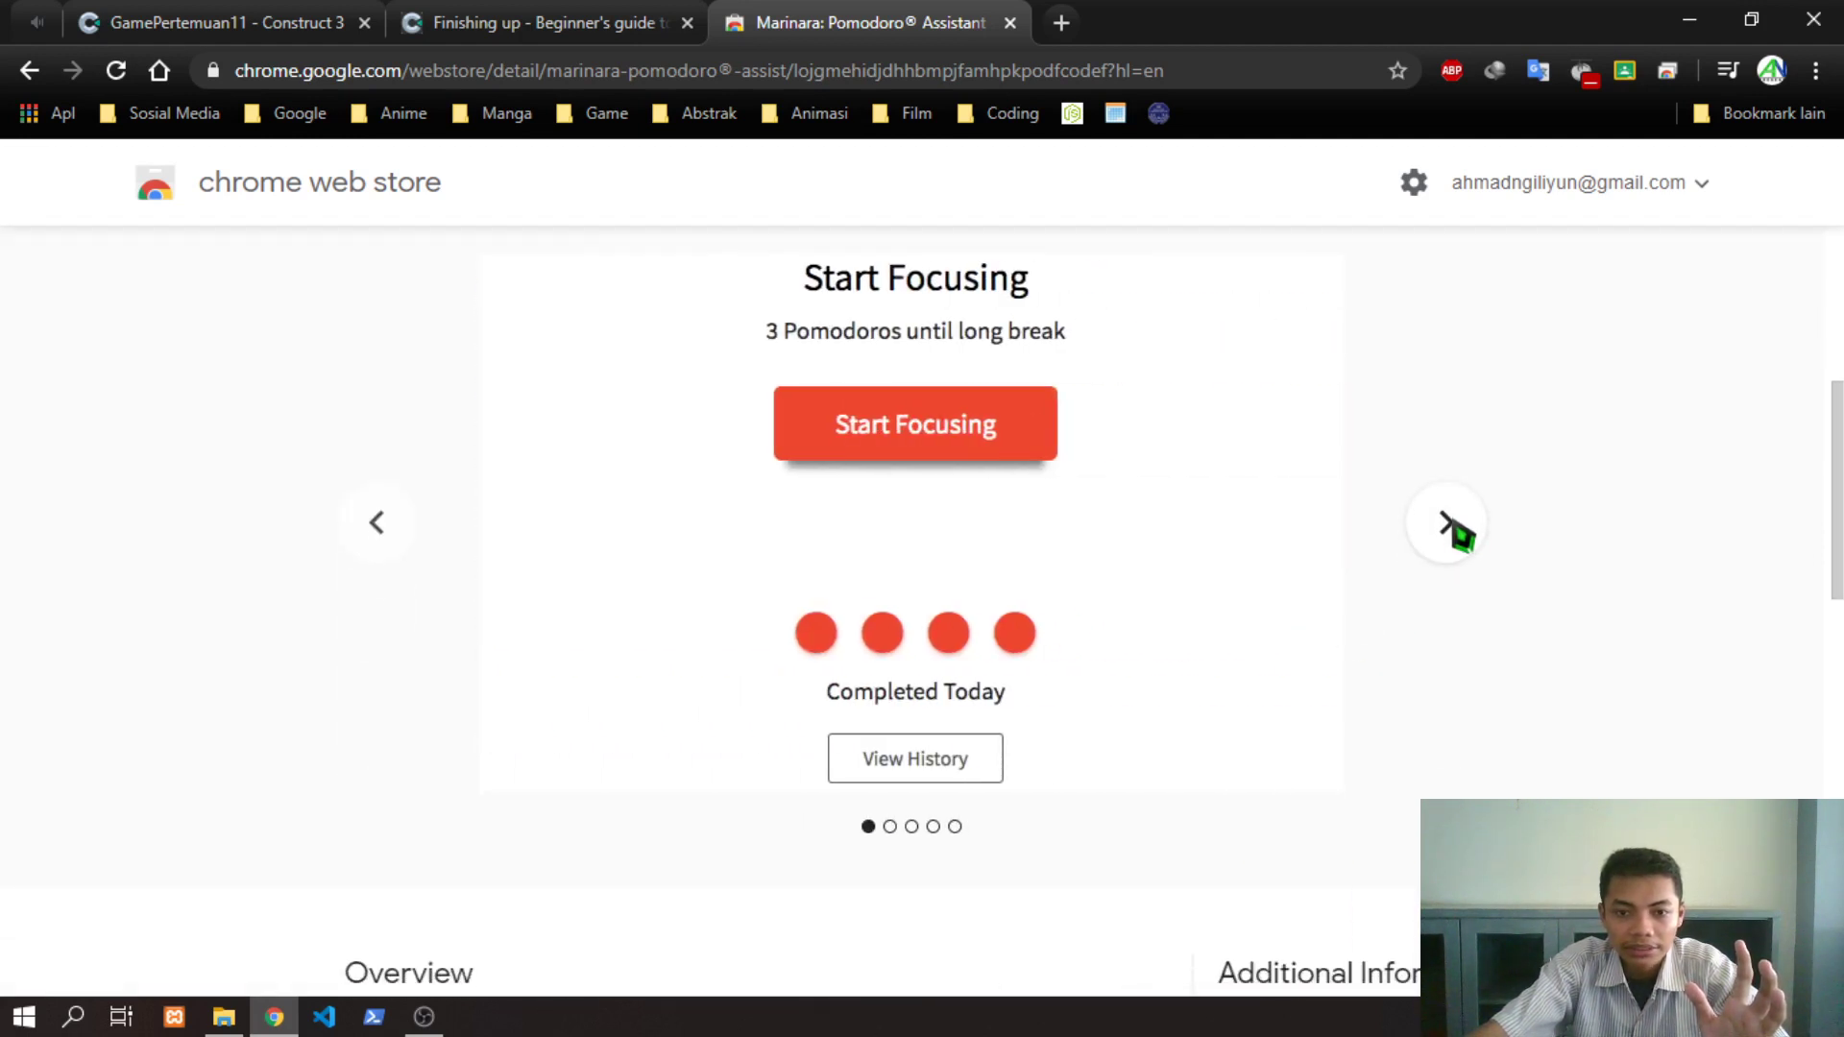
pyautogui.scroll(3, 1344, 553)
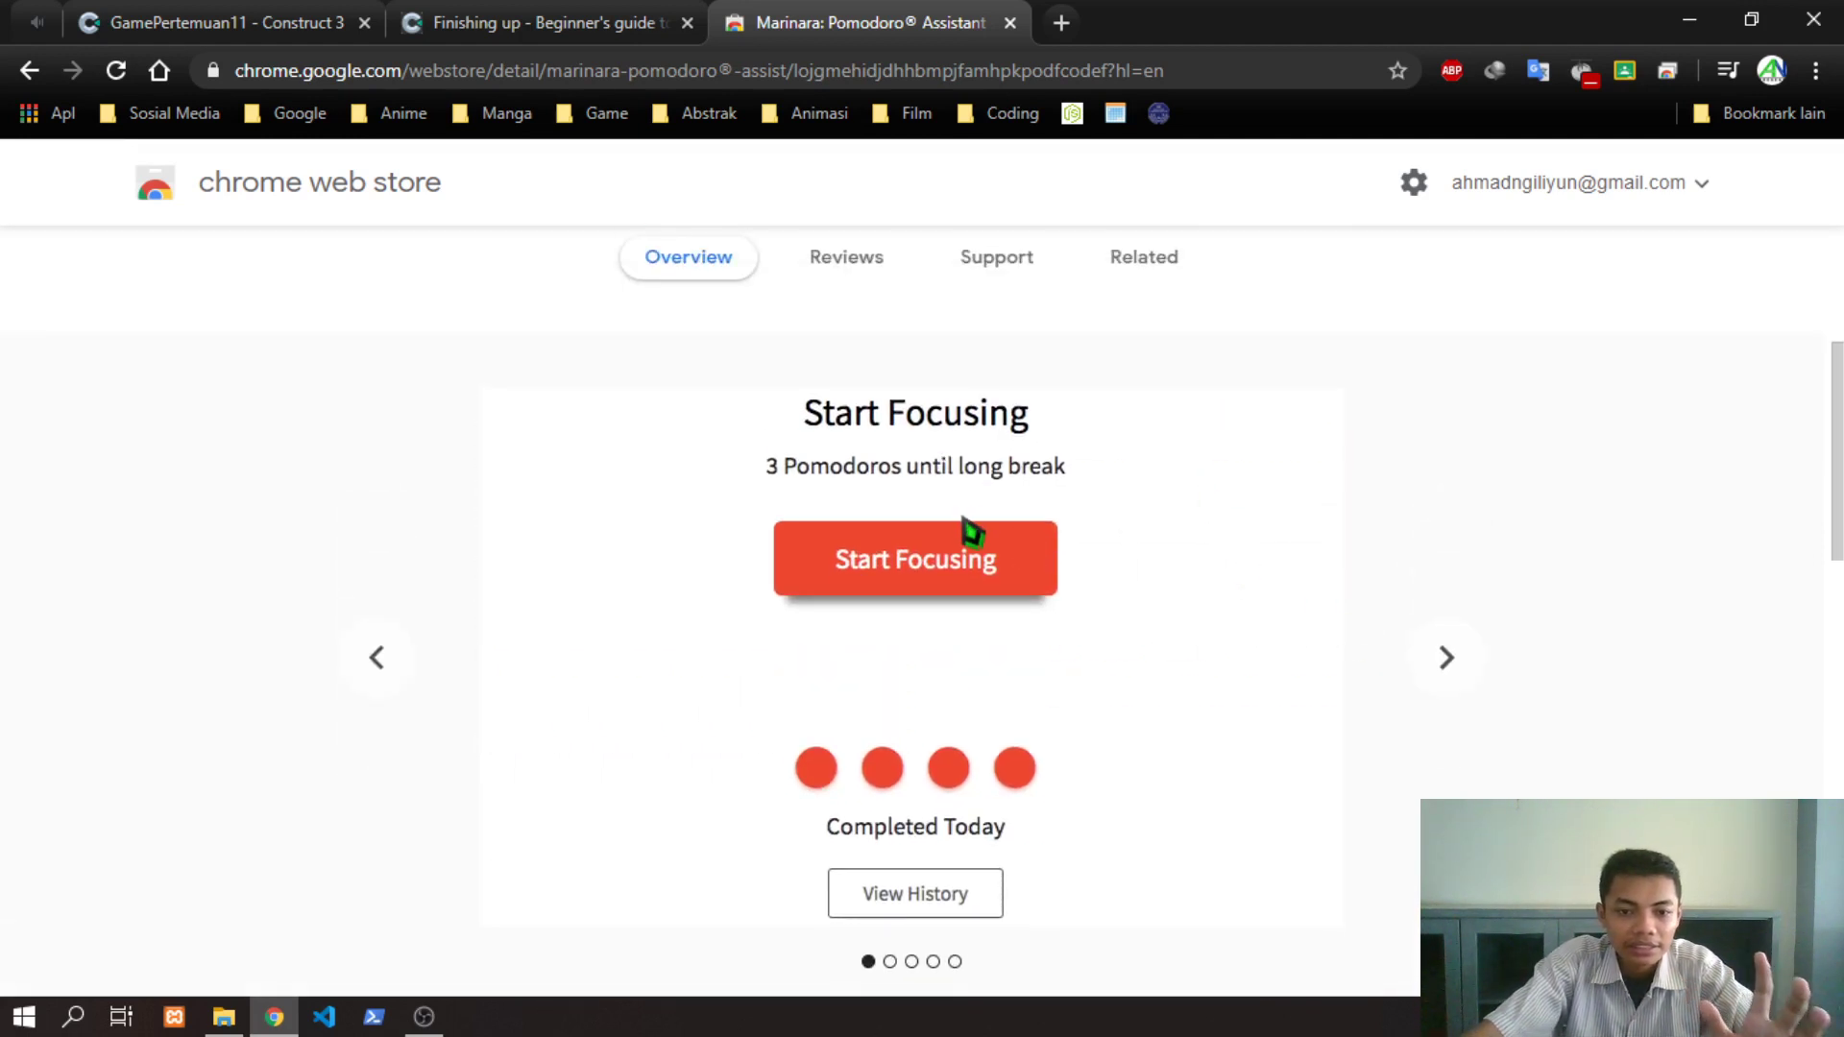
pyautogui.scroll(3, 970, 528)
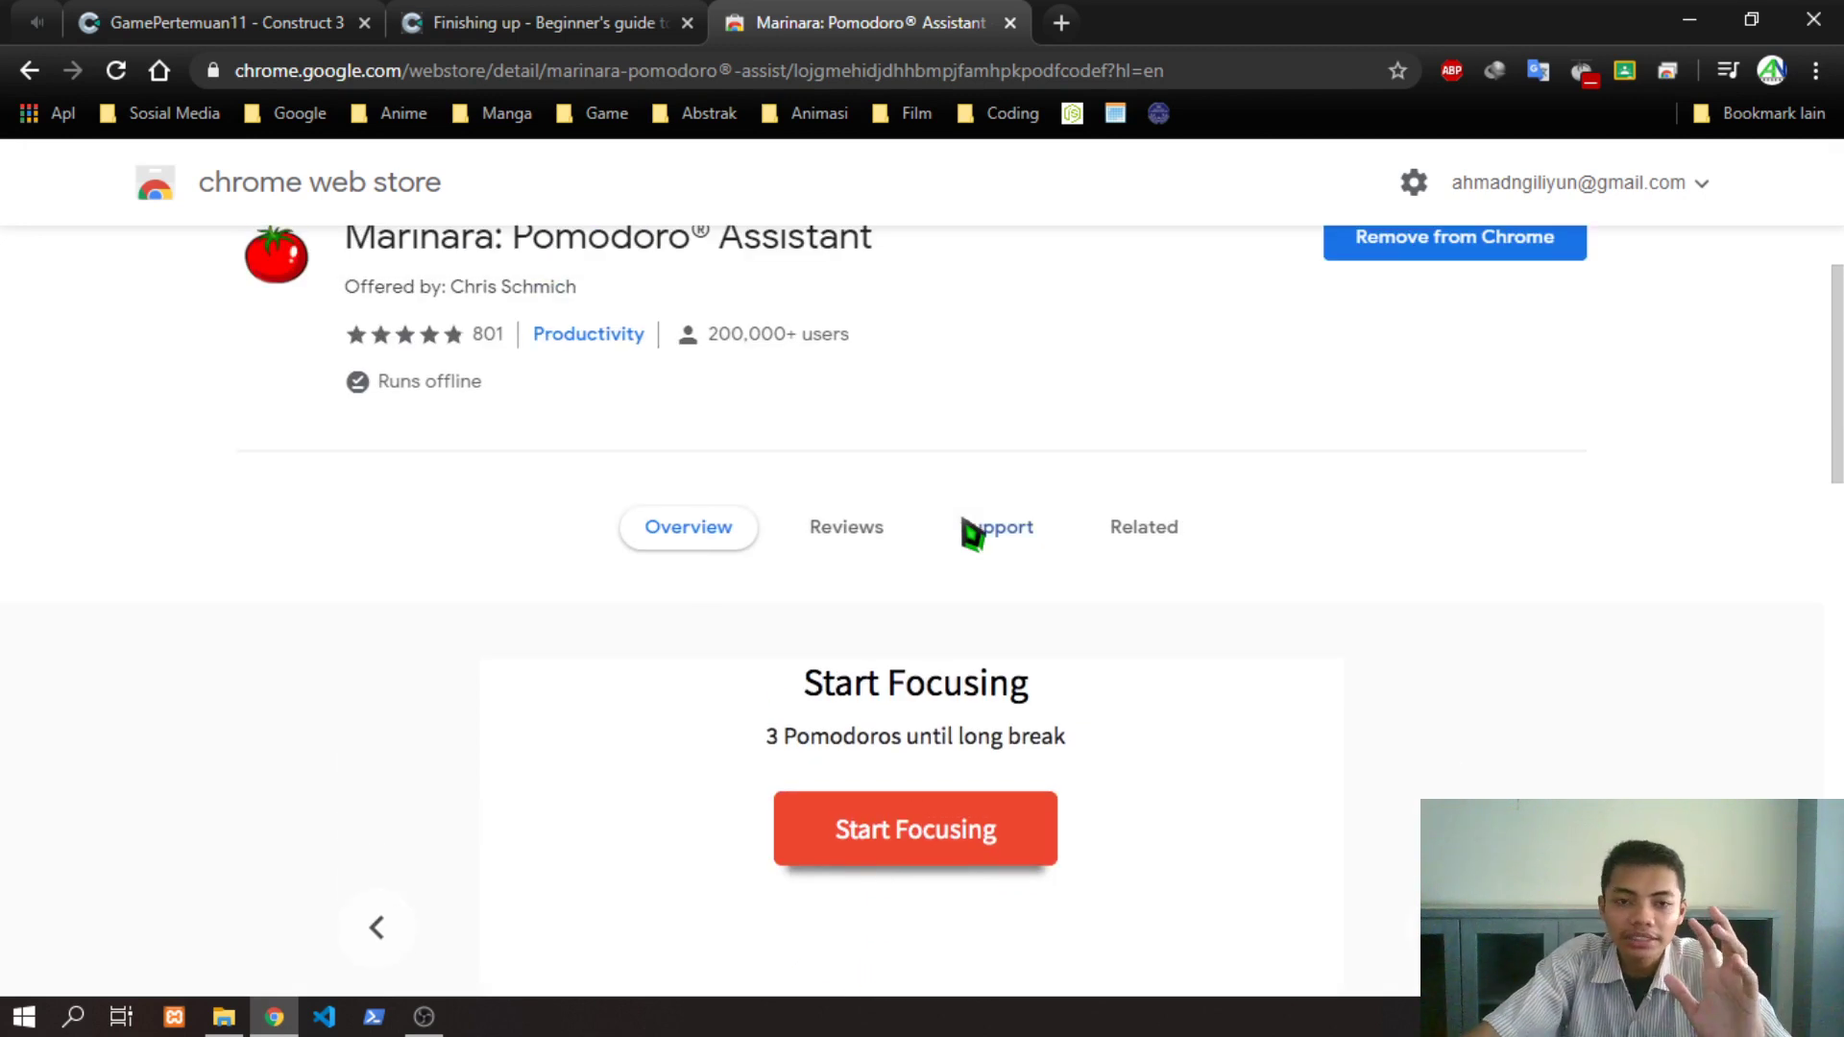
pyautogui.click(1585, 75)
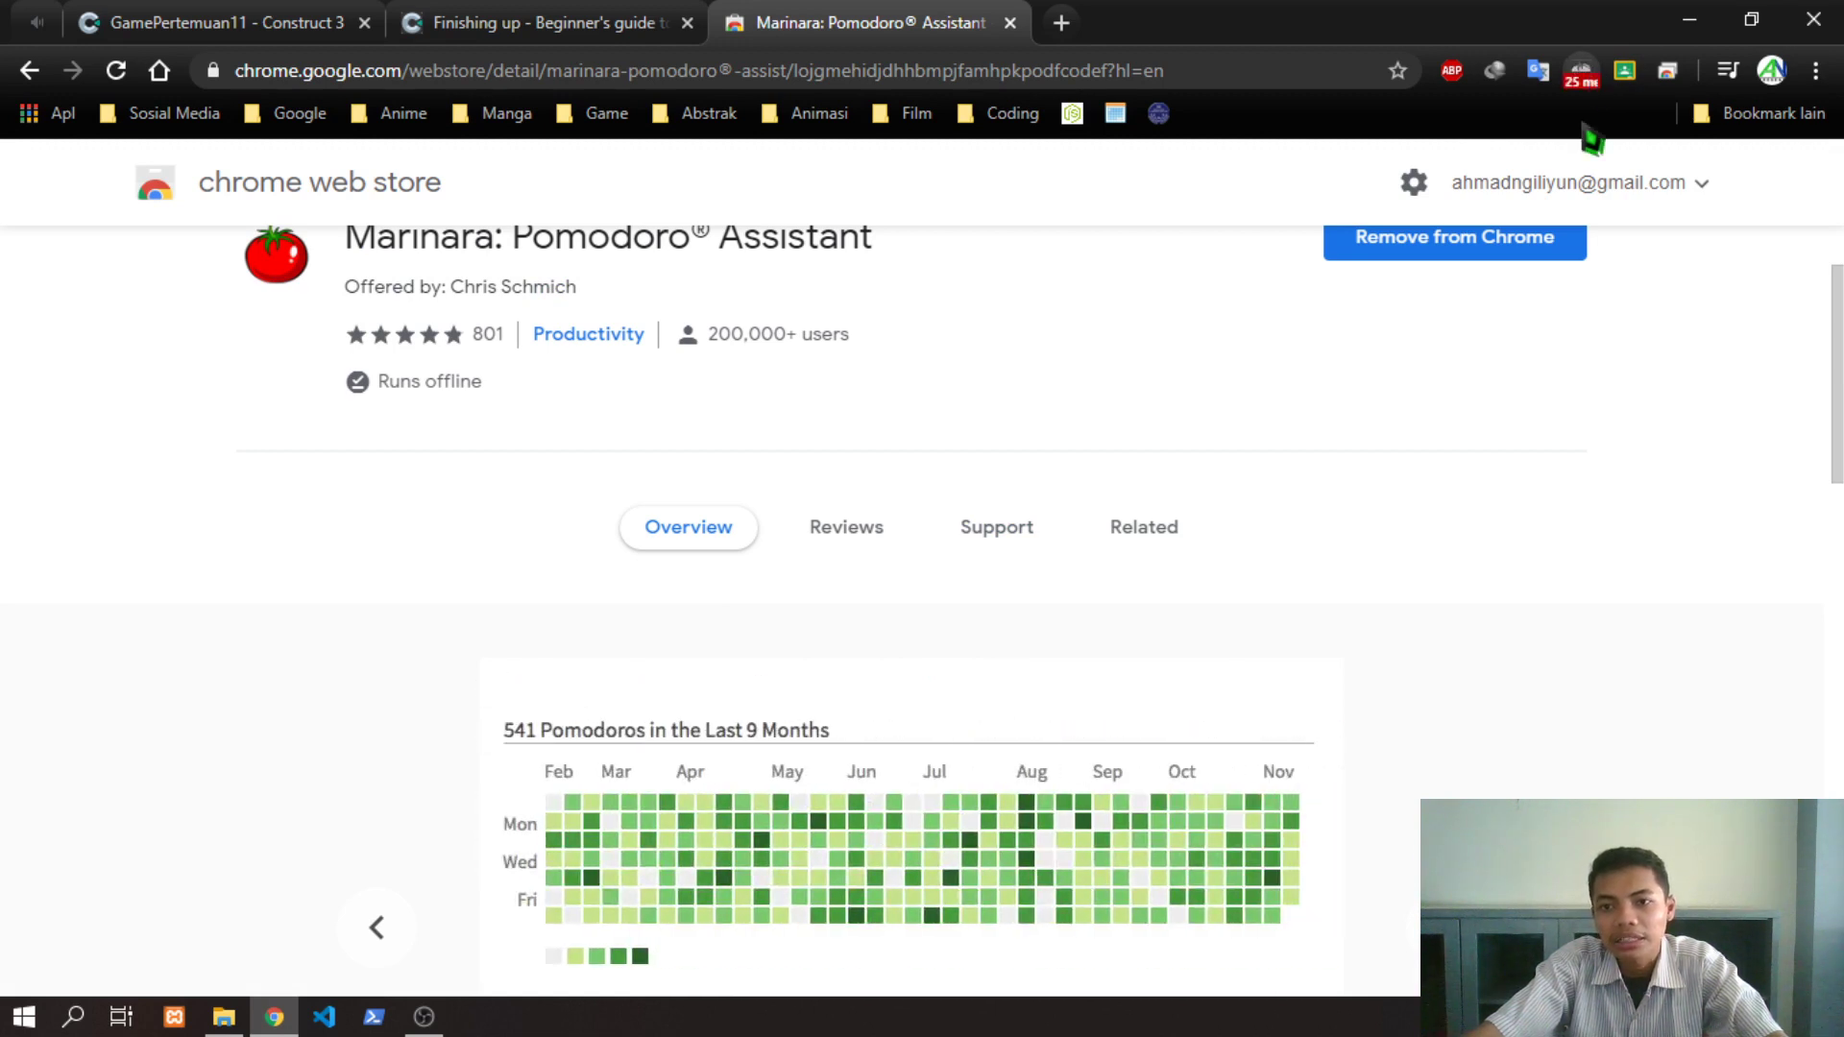
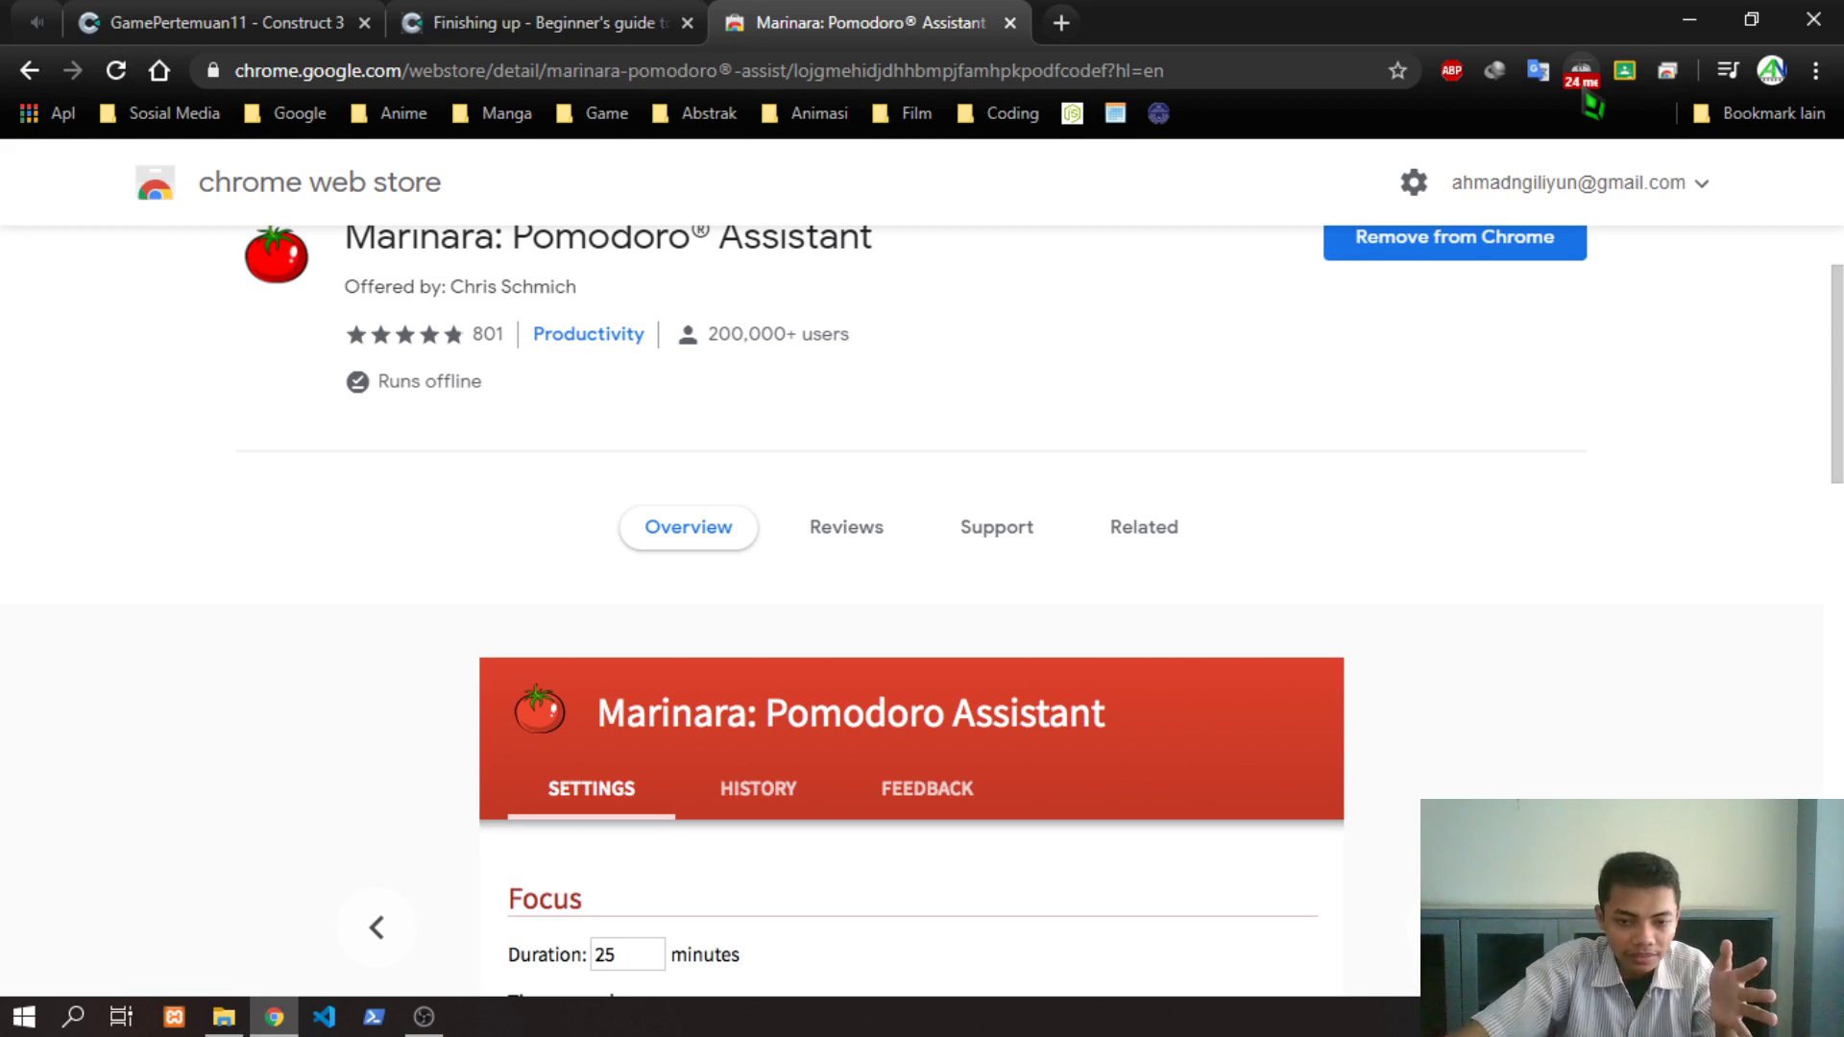
# Examine the Marinara preview image showing the timer settings and close the Chrome Web Store page
pyautogui.scroll(-4, 596, 741)
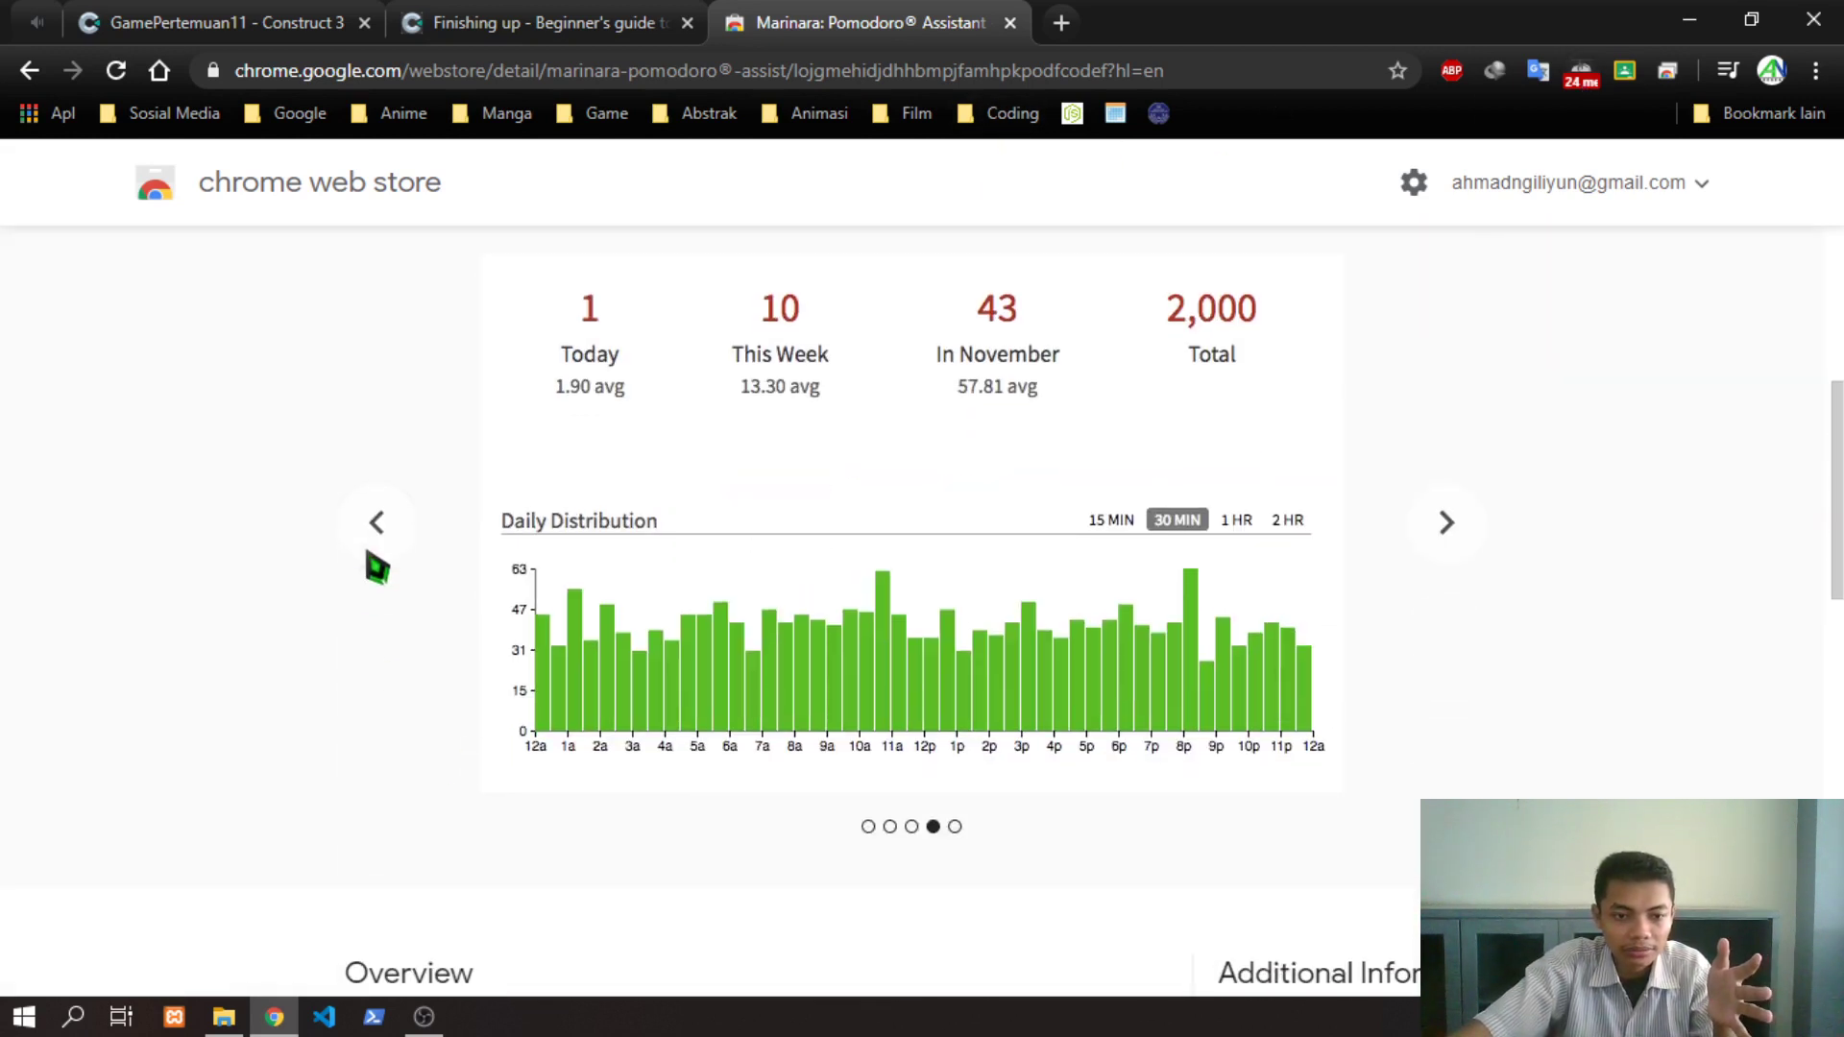
pyautogui.click(375, 527)
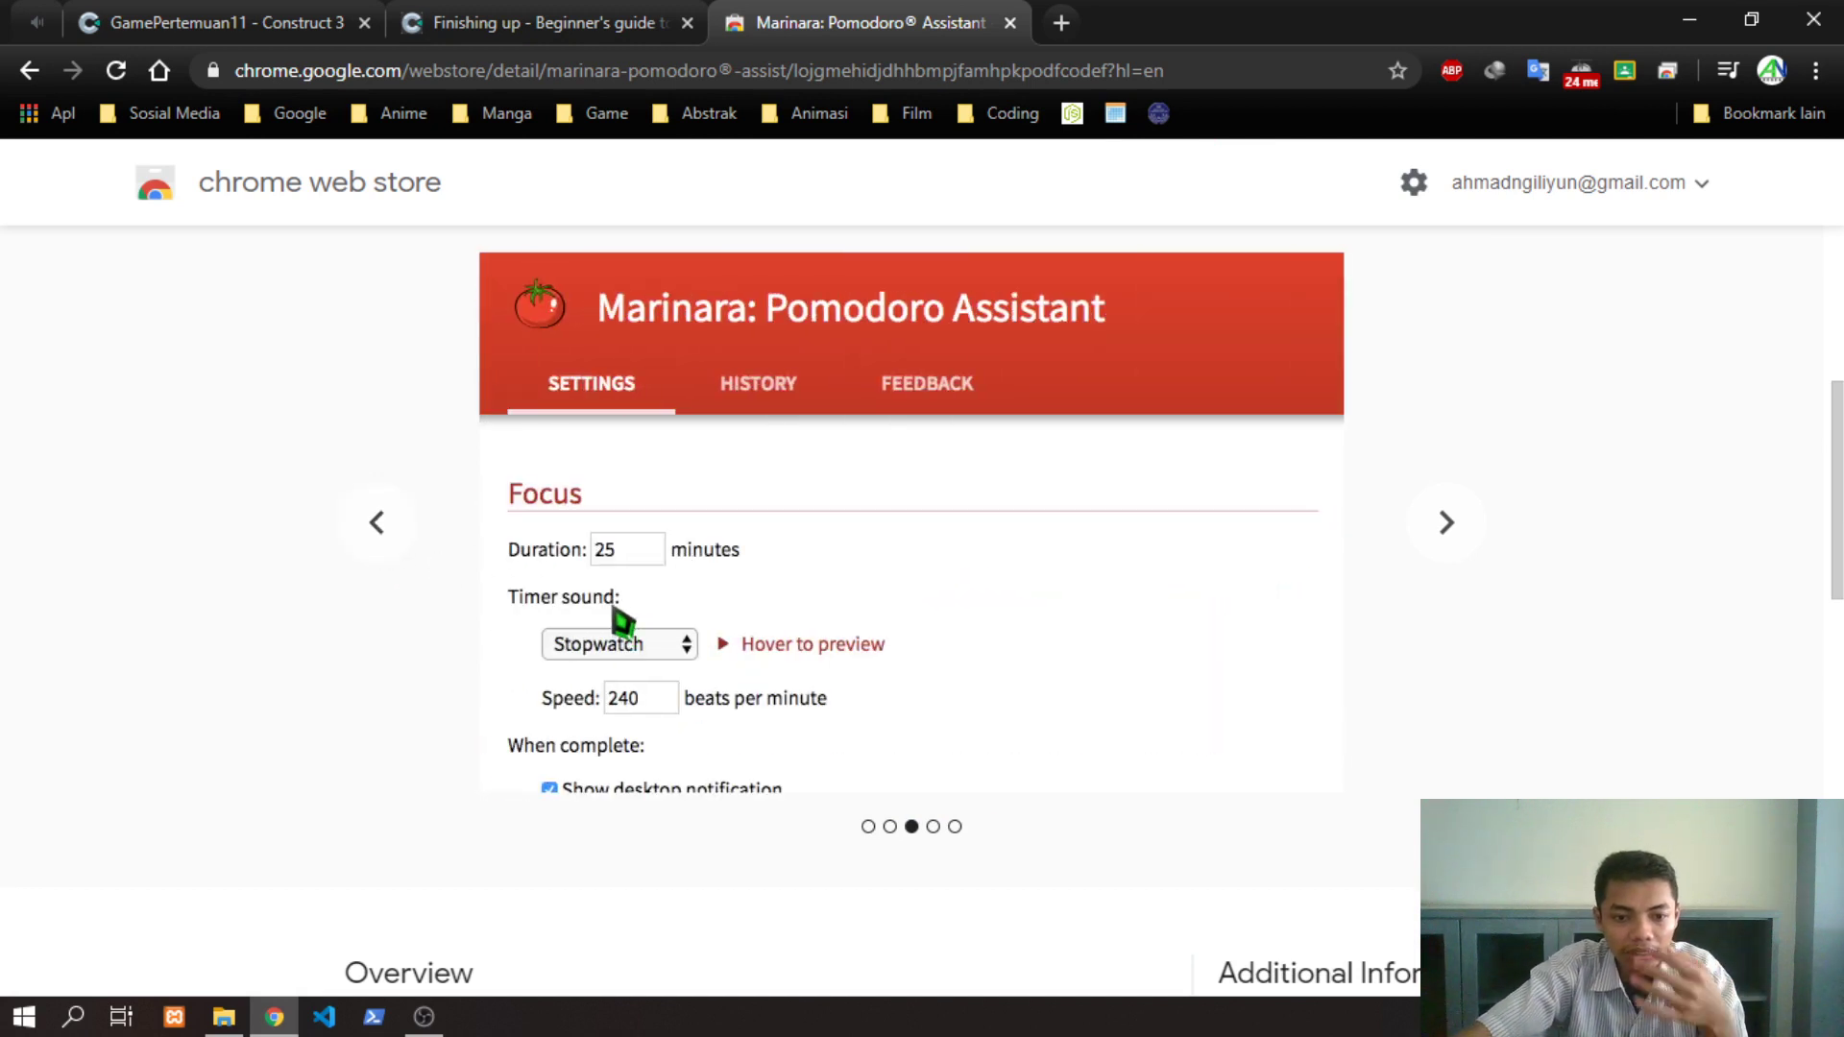
pyautogui.scroll(2, 807, 565)
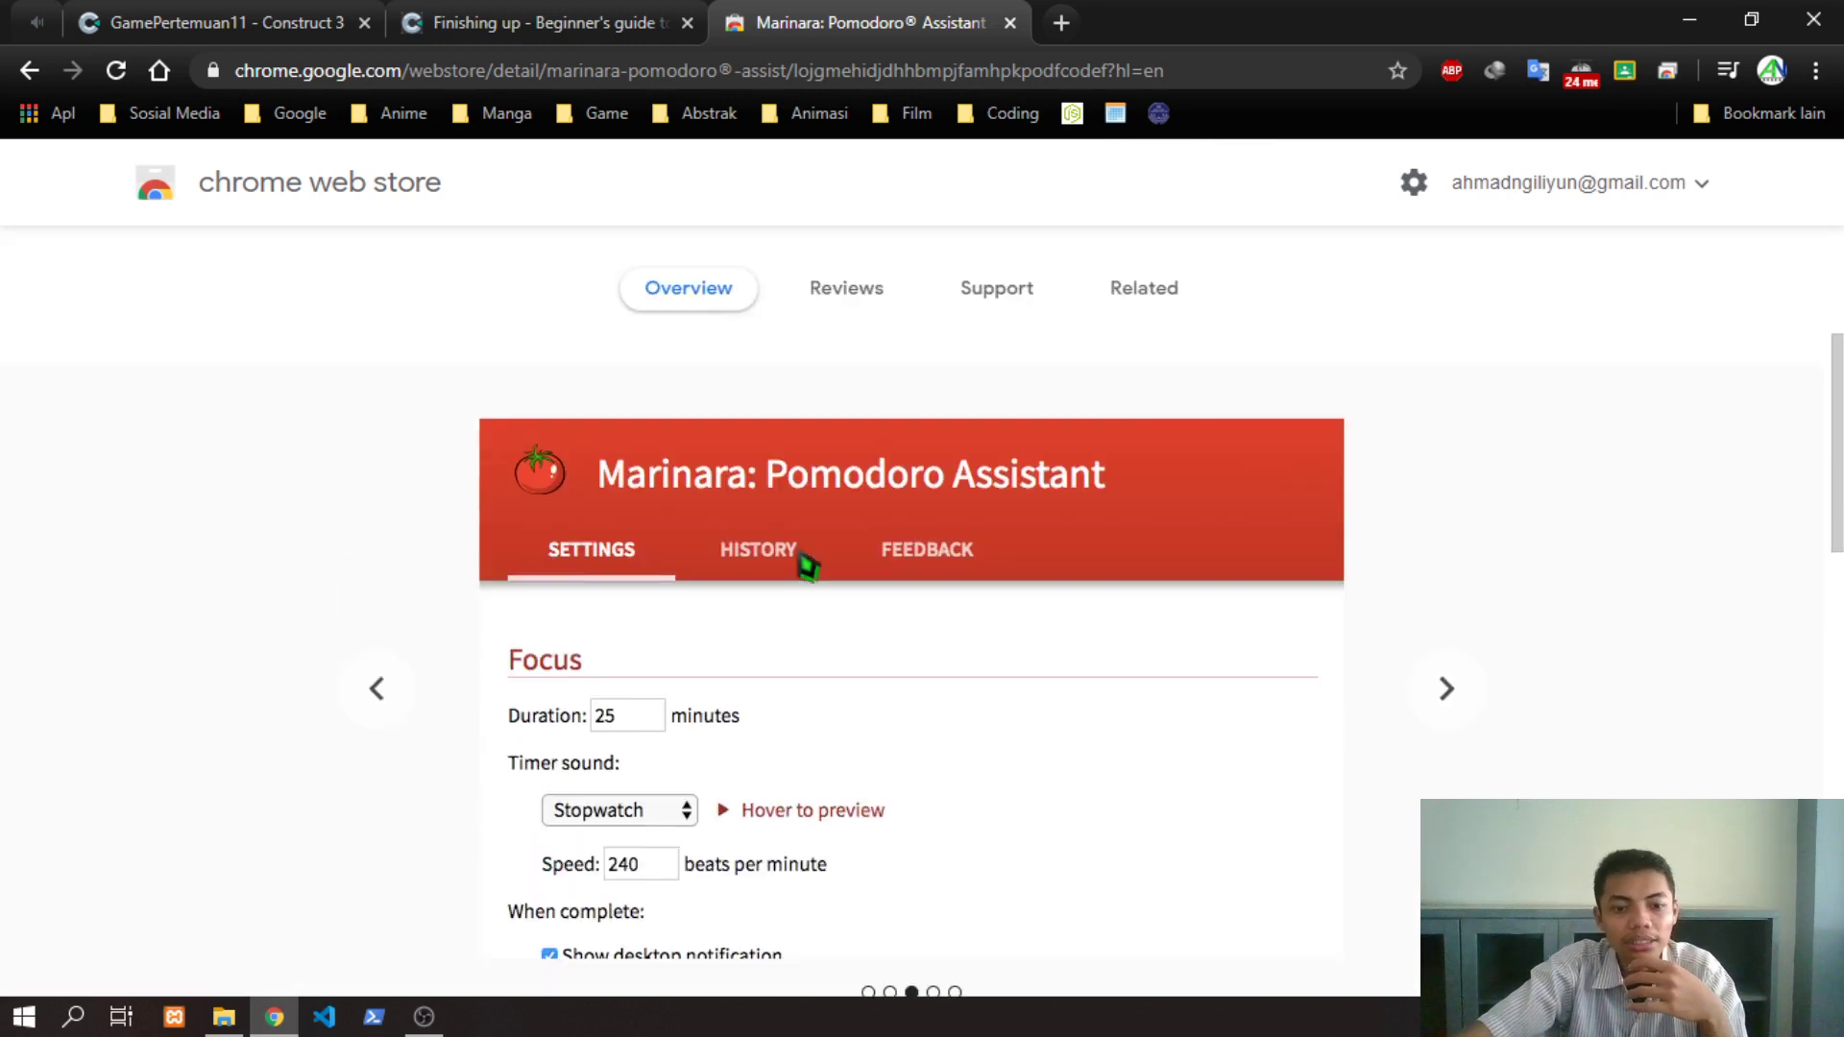
pyautogui.scroll(4, 809, 566)
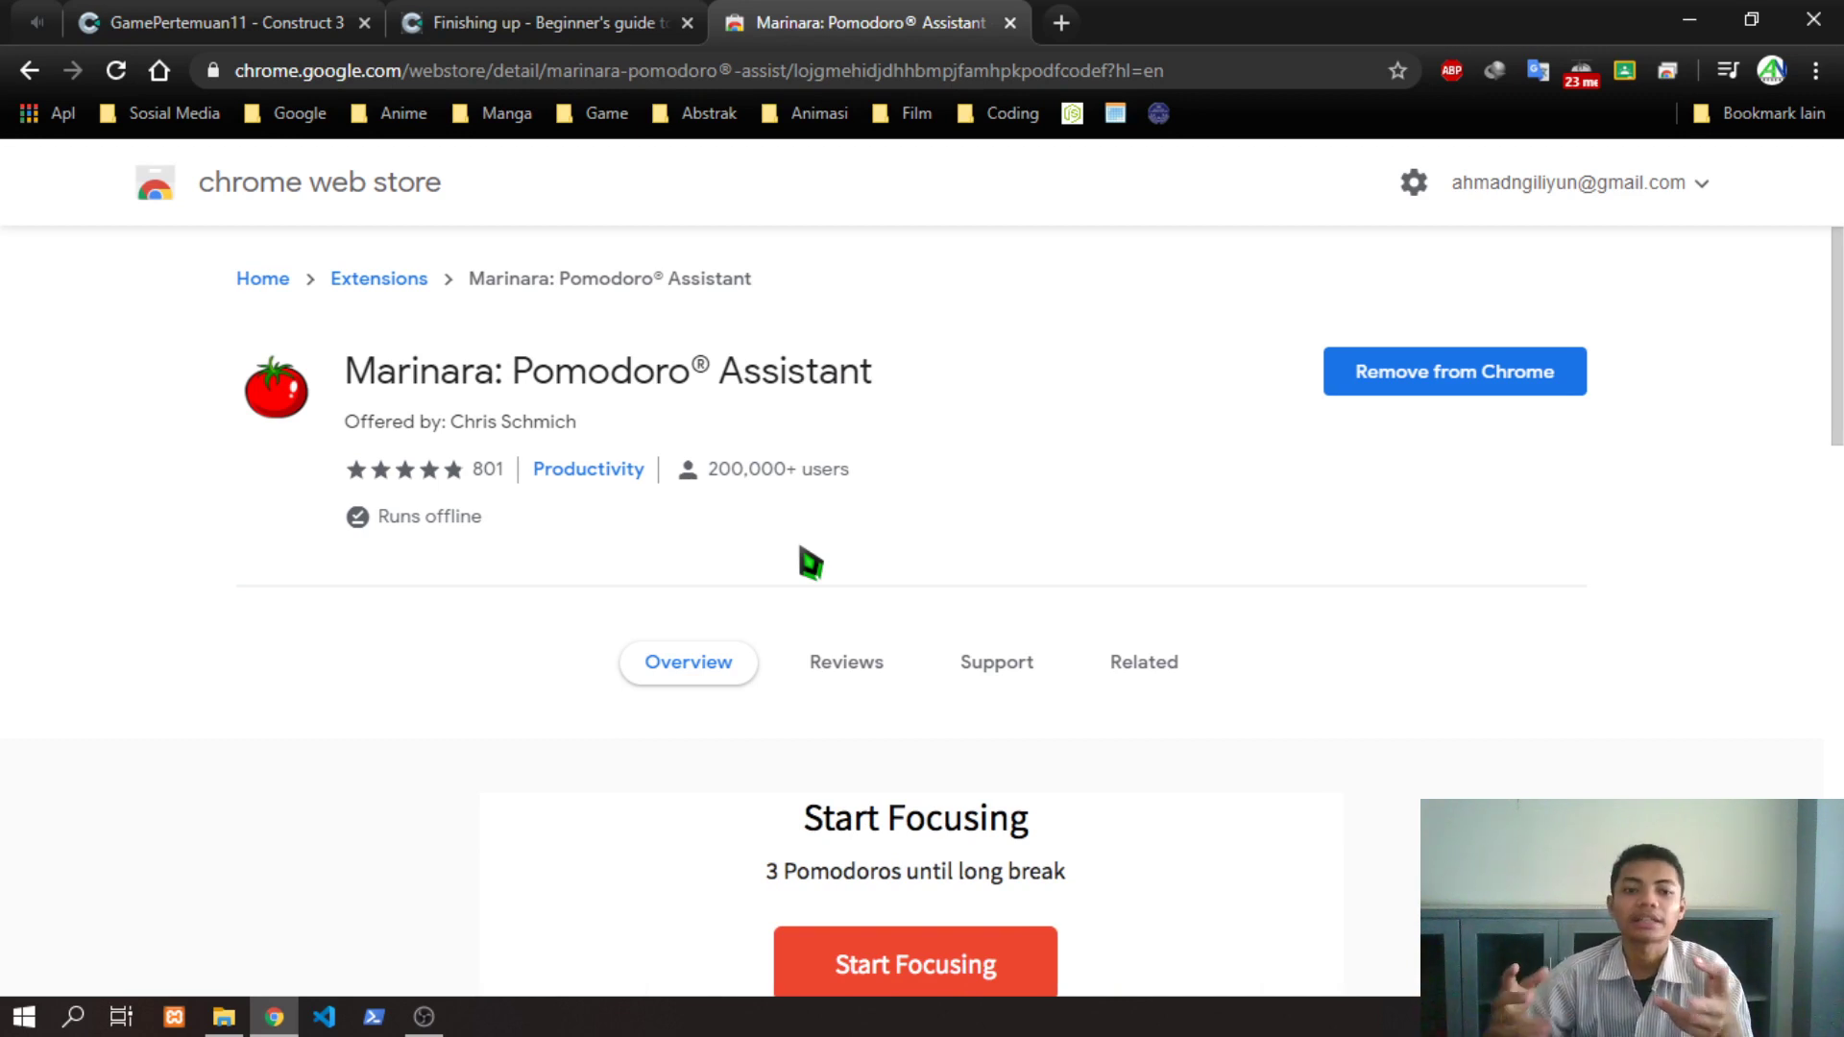
pyautogui.middleClick(927, 19)
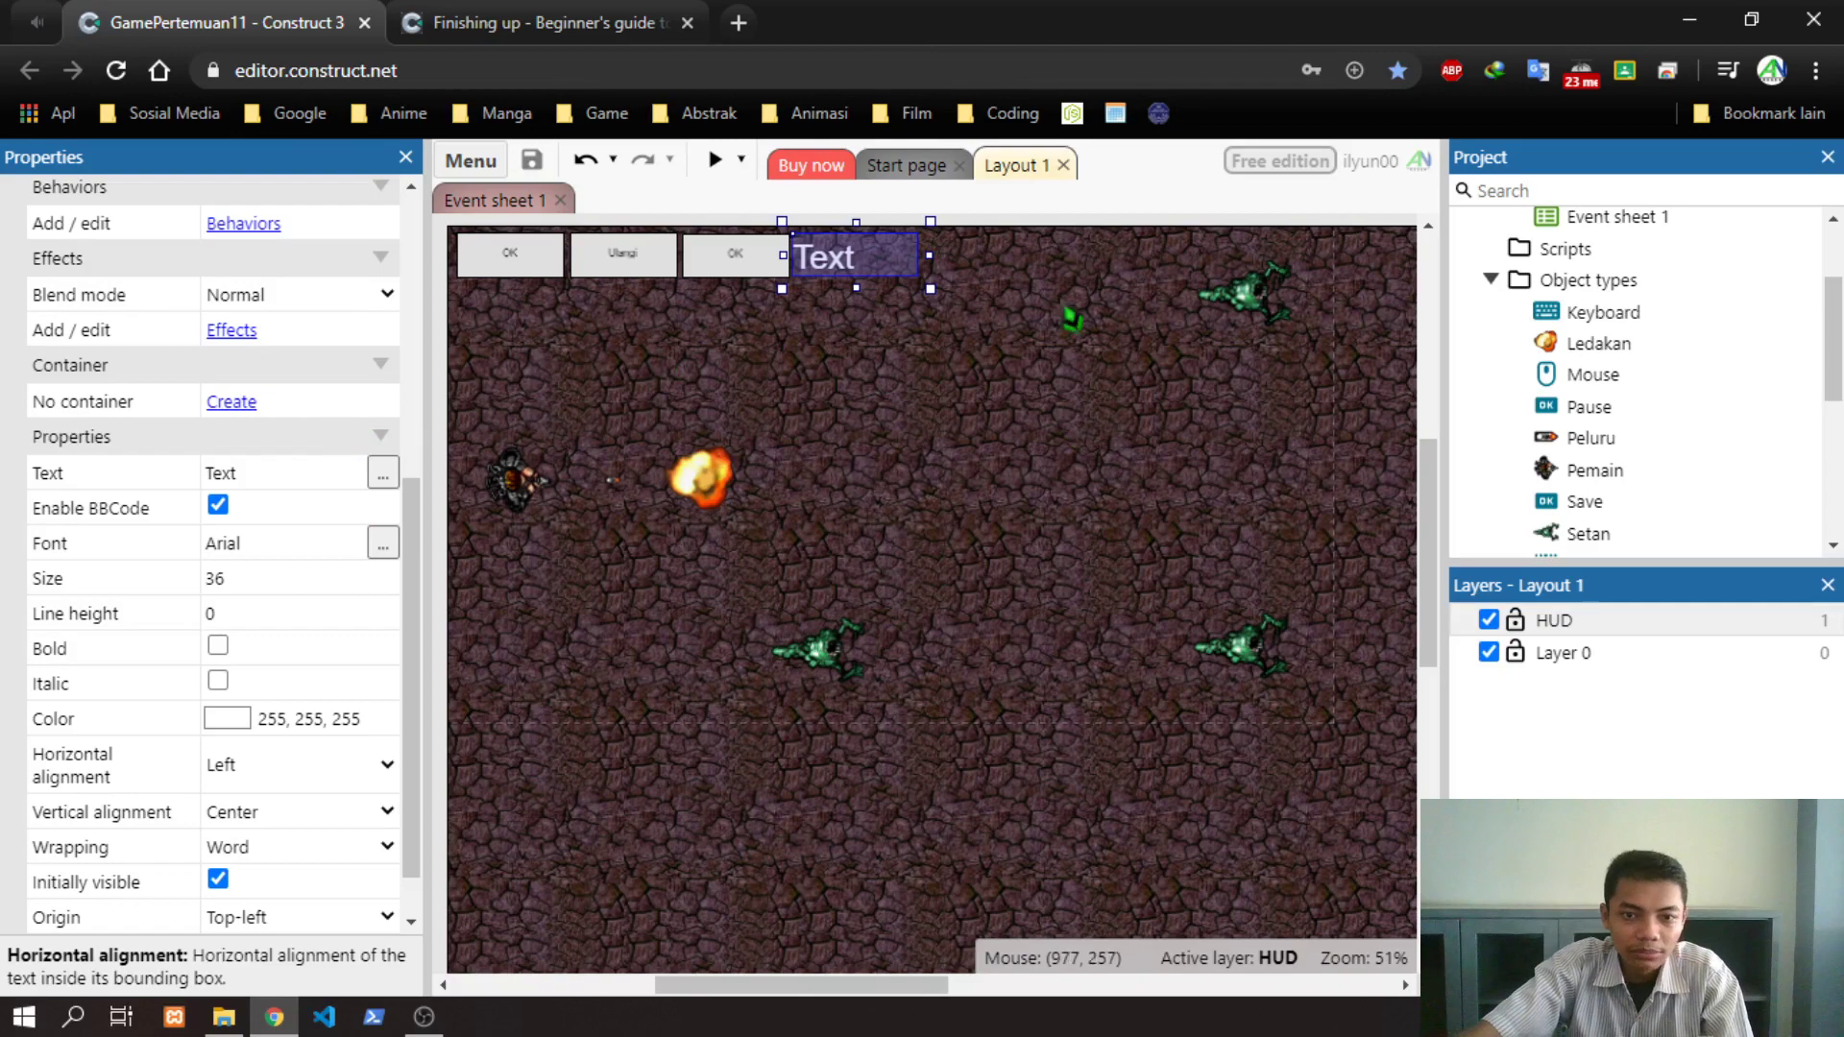
# Insert a new Text object on the HUD layer of Layout 1 at about 574, 267
pyautogui.rightClick(1047, 299)
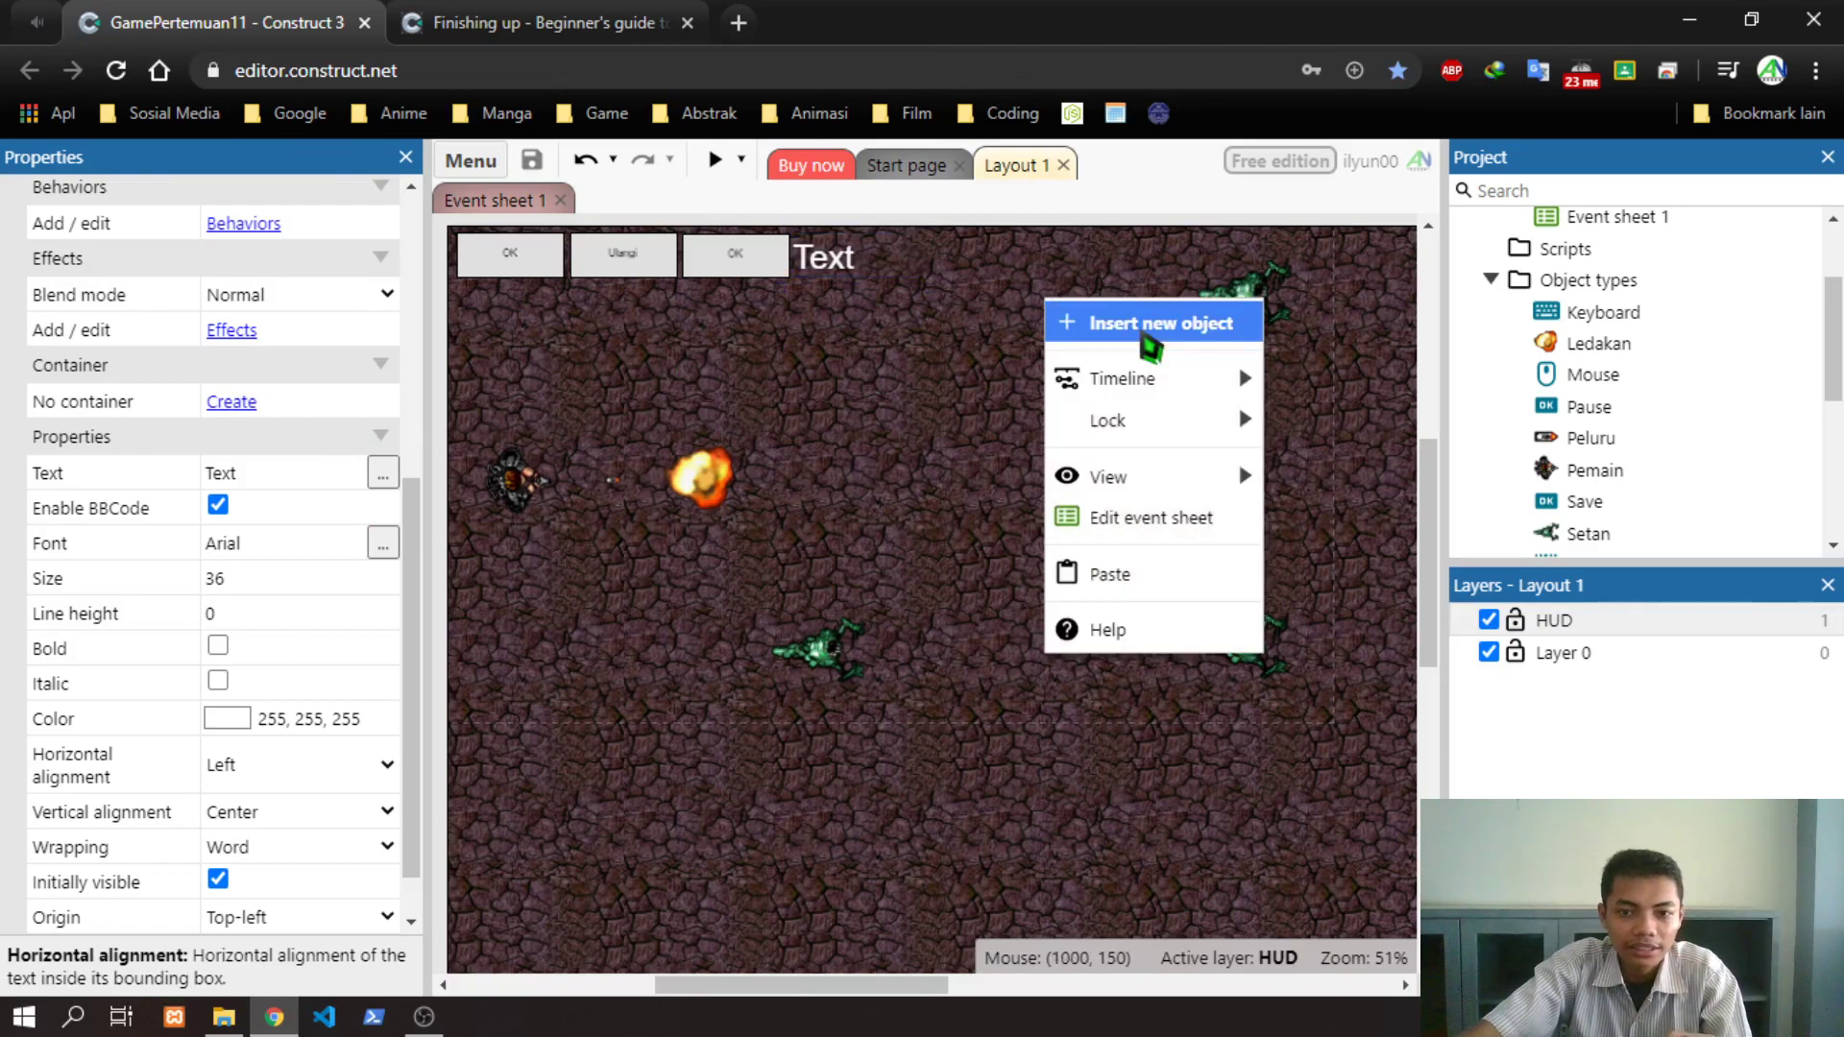
pyautogui.click(1148, 326)
pyautogui.scroll(-5, 754, 568)
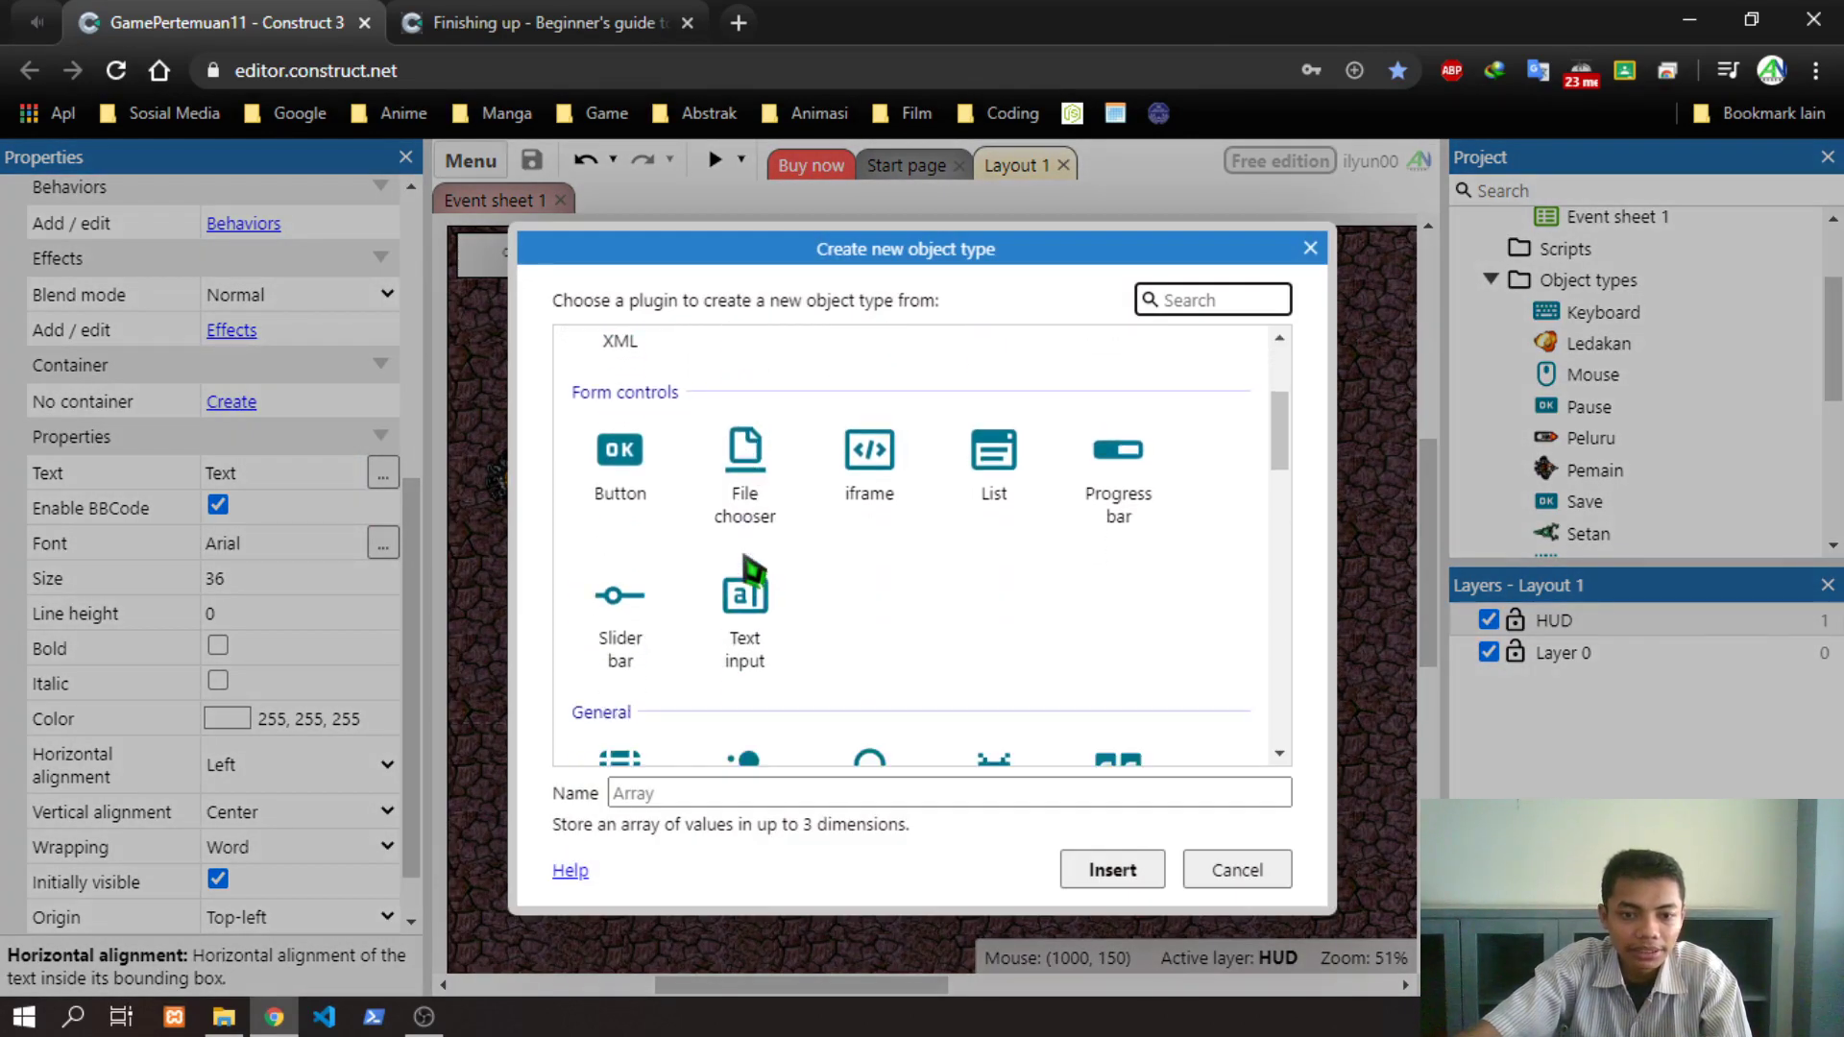
pyautogui.click(758, 653)
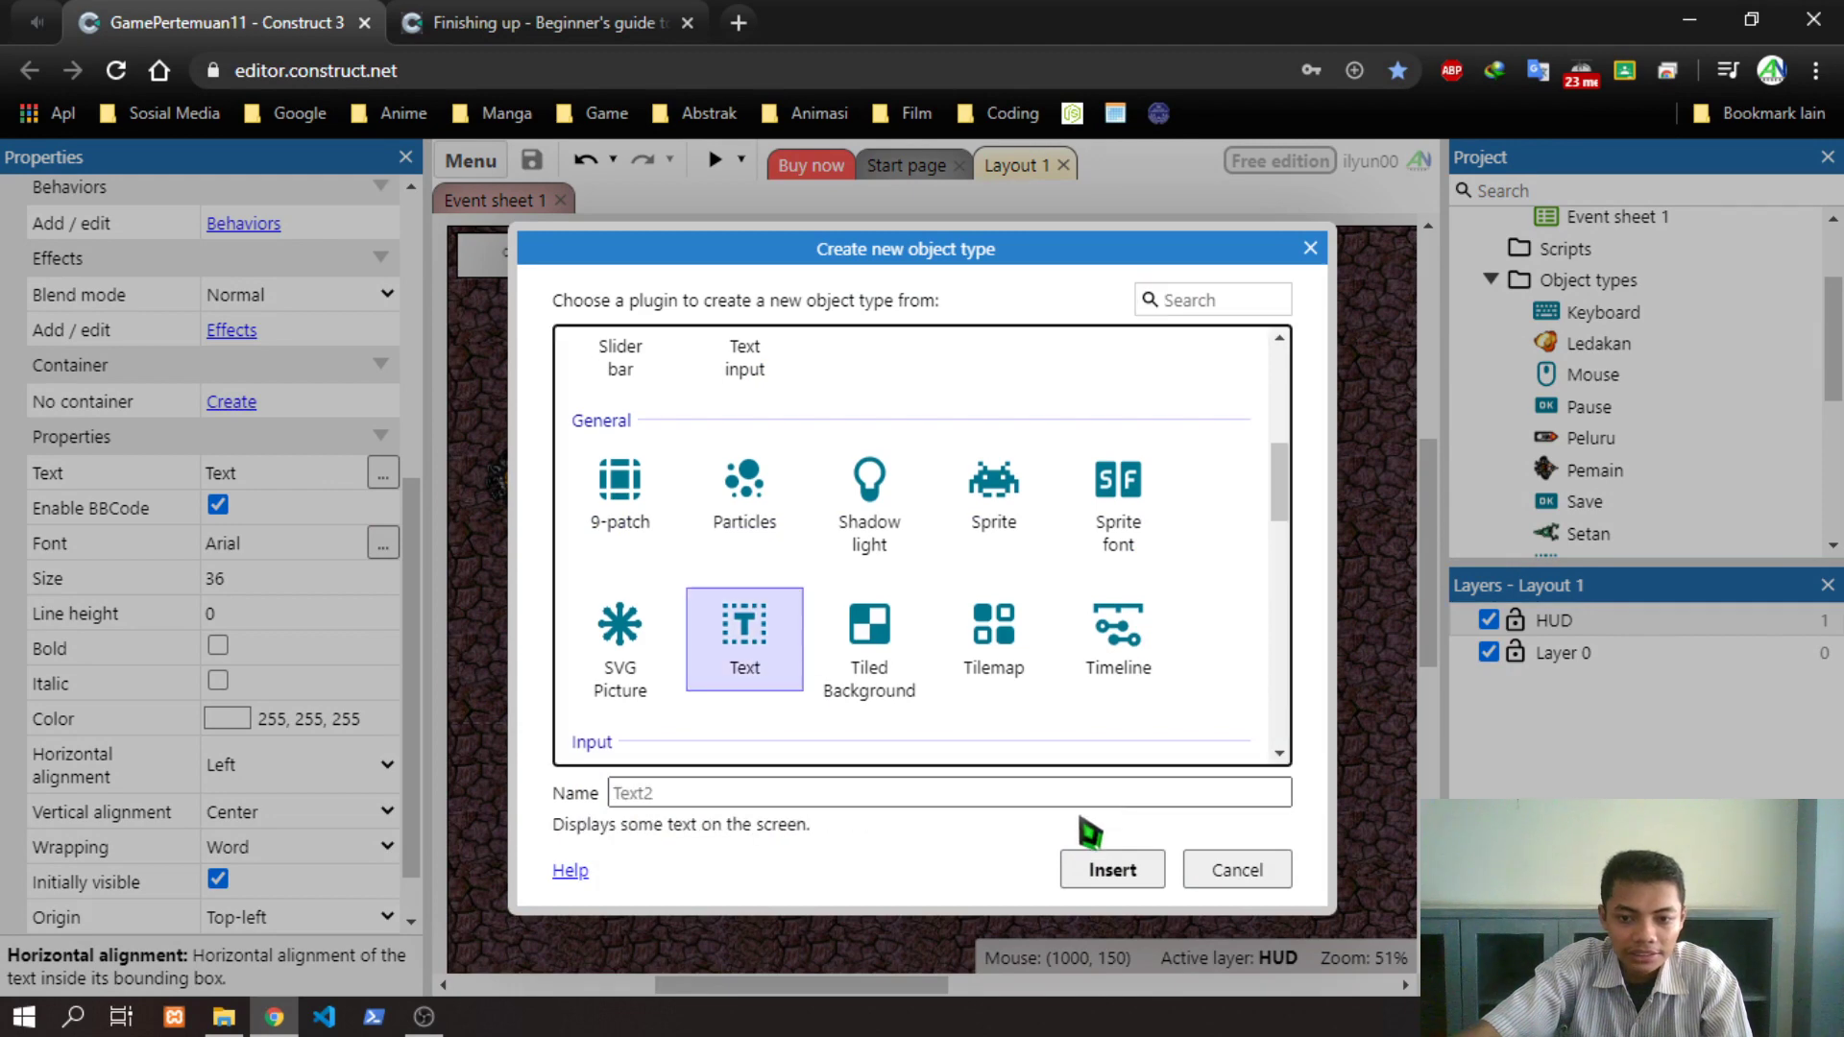
pyautogui.click(1107, 872)
pyautogui.click(845, 413)
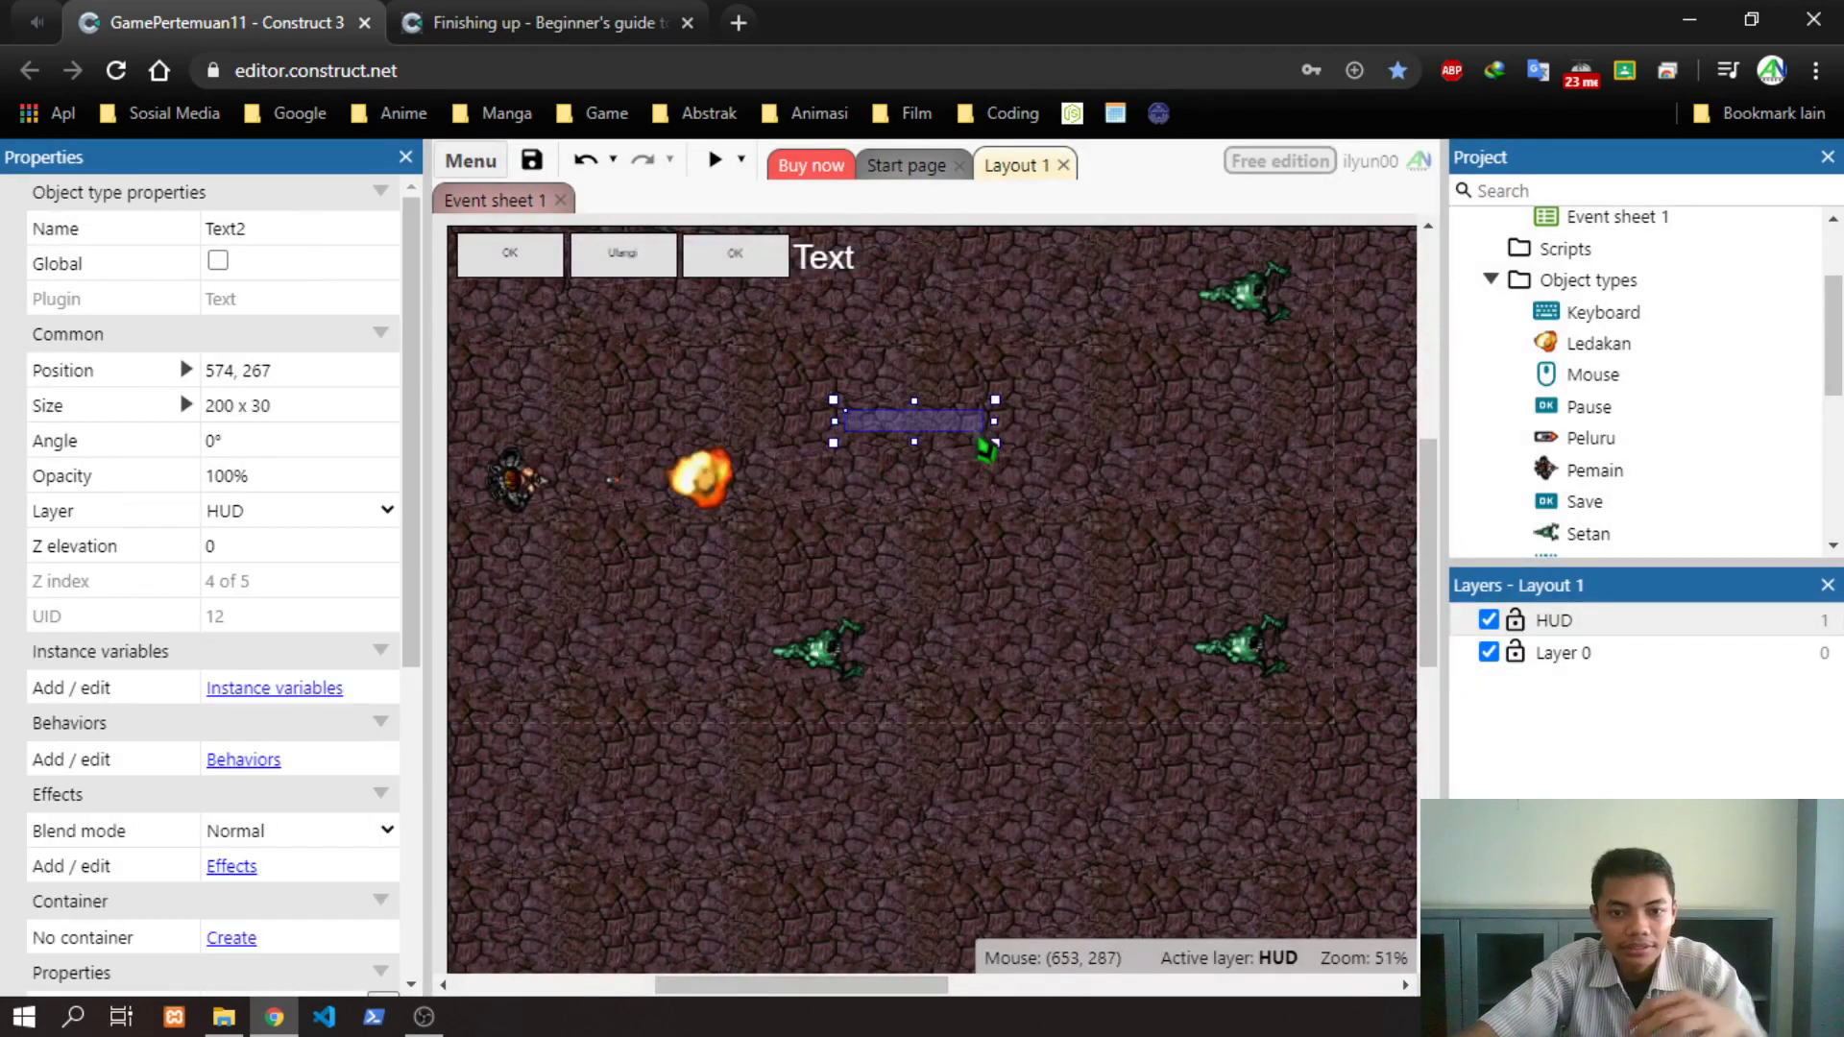
# Set the new Text object's displayed text to the author's full name
pyautogui.scroll(-5, 317, 663)
pyautogui.scroll(-1, 307, 672)
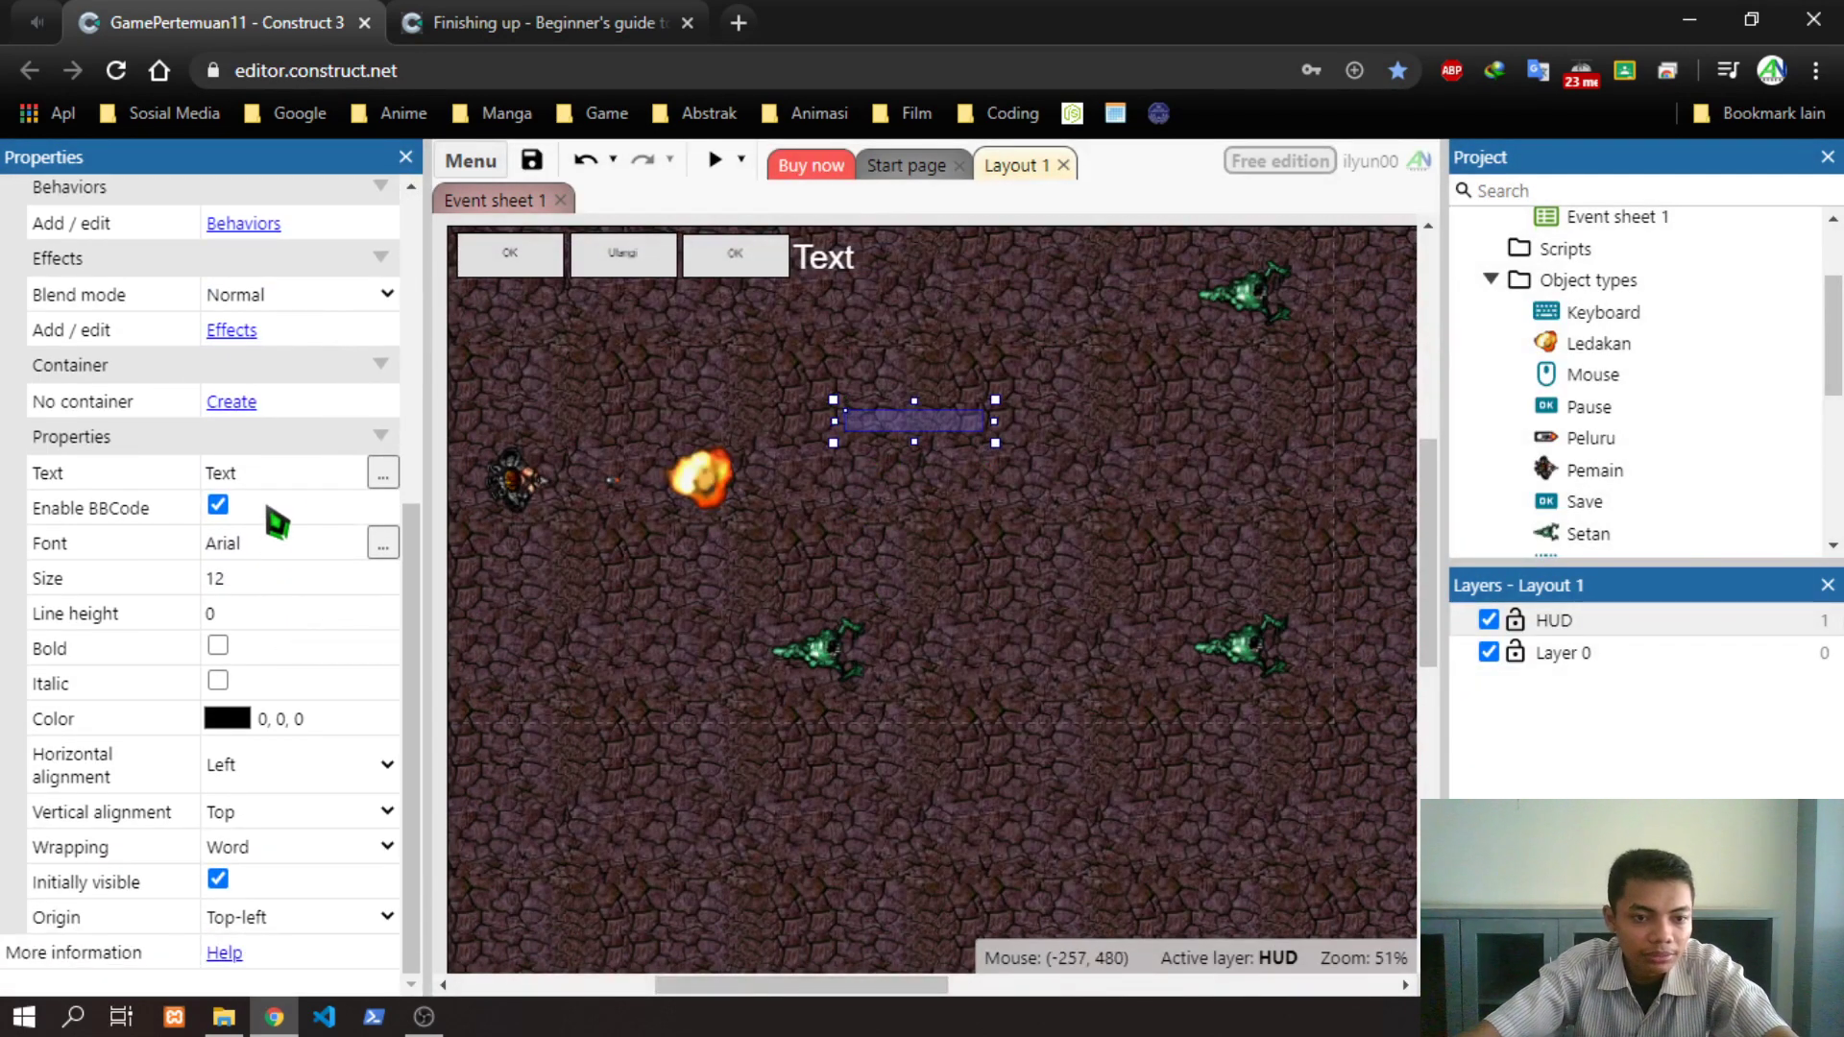
pyautogui.click(271, 474)
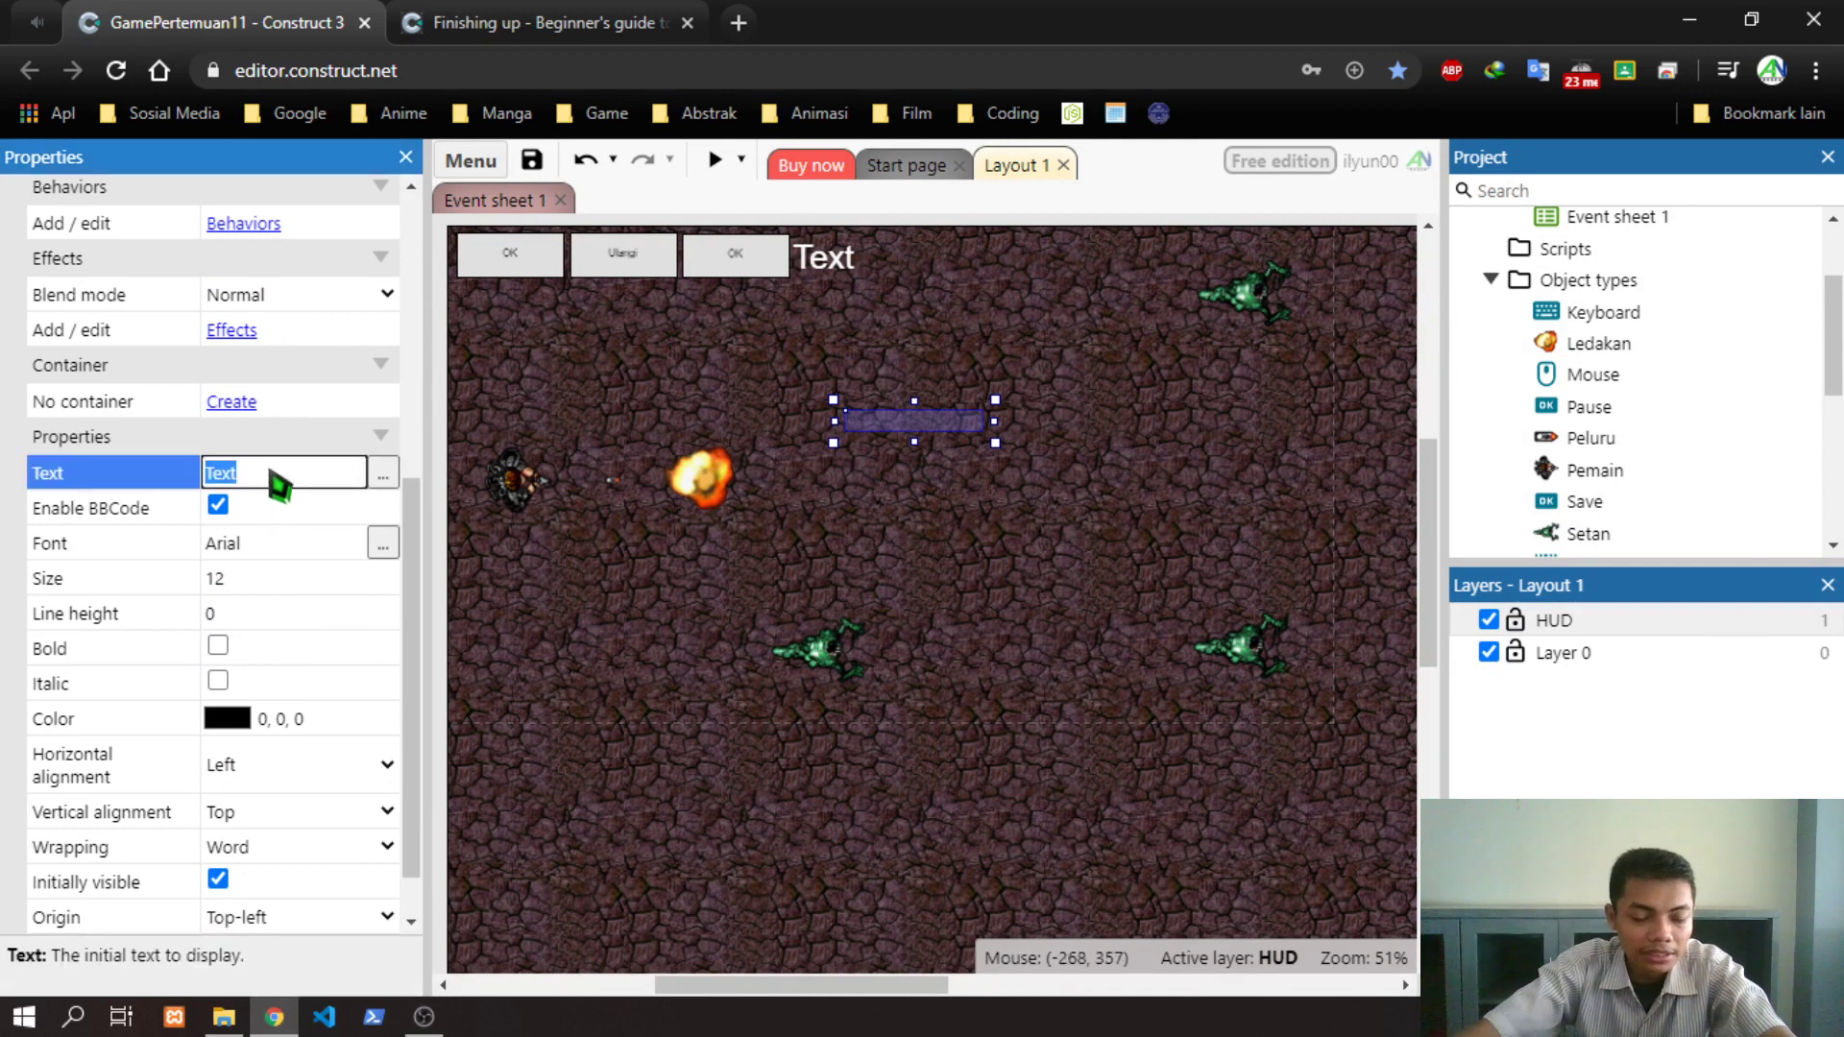
pyautogui.write('Ahmad ')
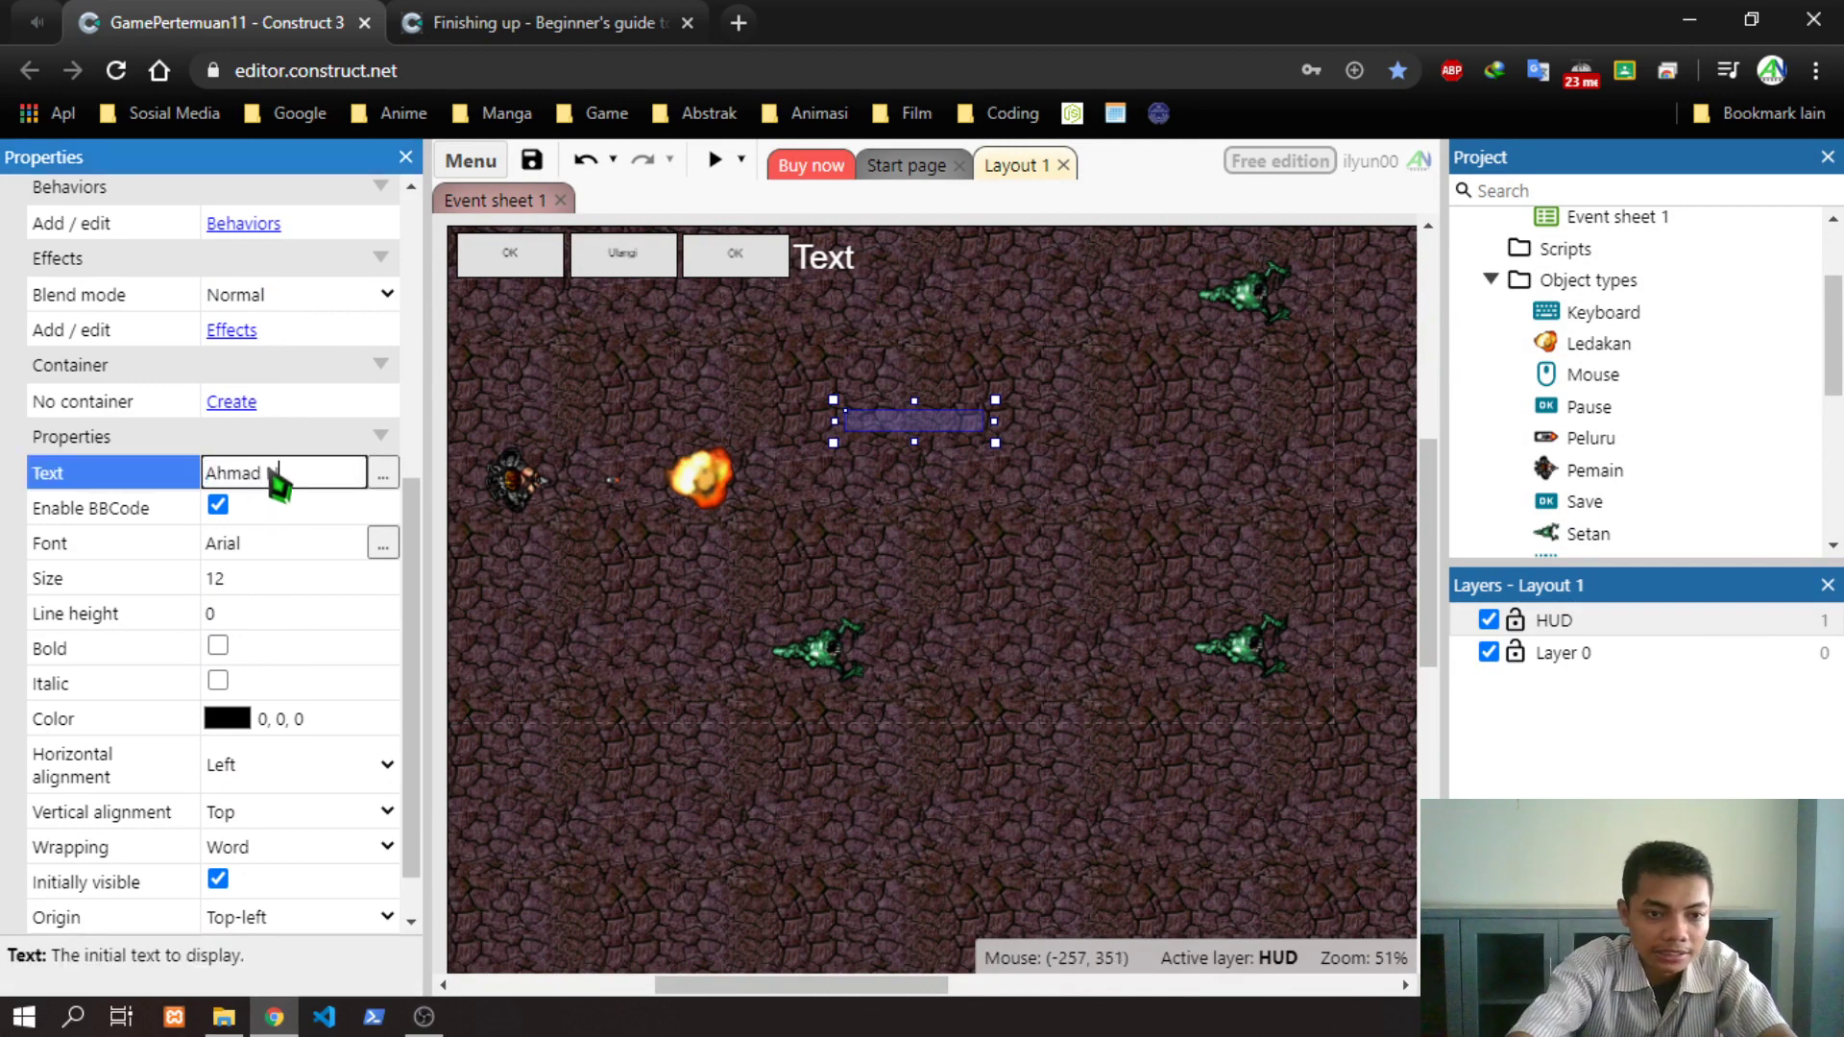
pyautogui.write('Nili')
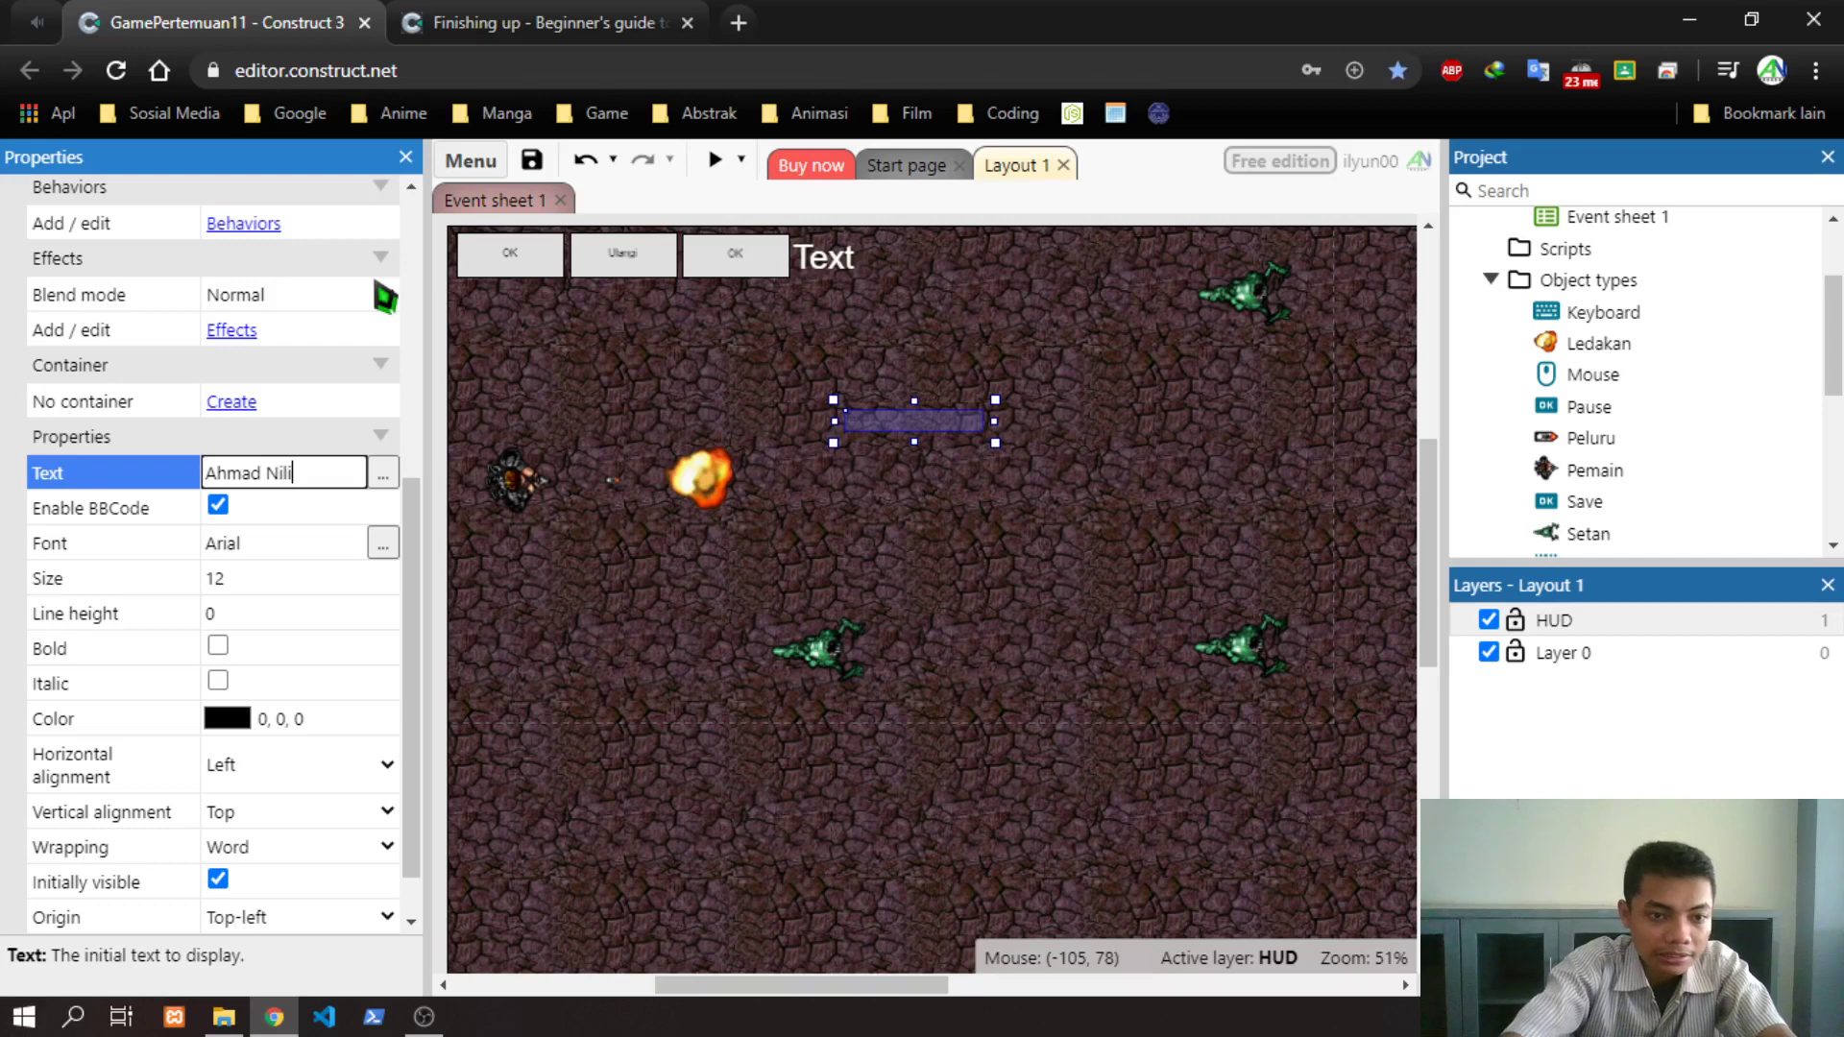
pyautogui.press('BackSpace')
pyautogui.press('BackSpace')
pyautogui.press('BackSpace')
pyautogui.write('gi')
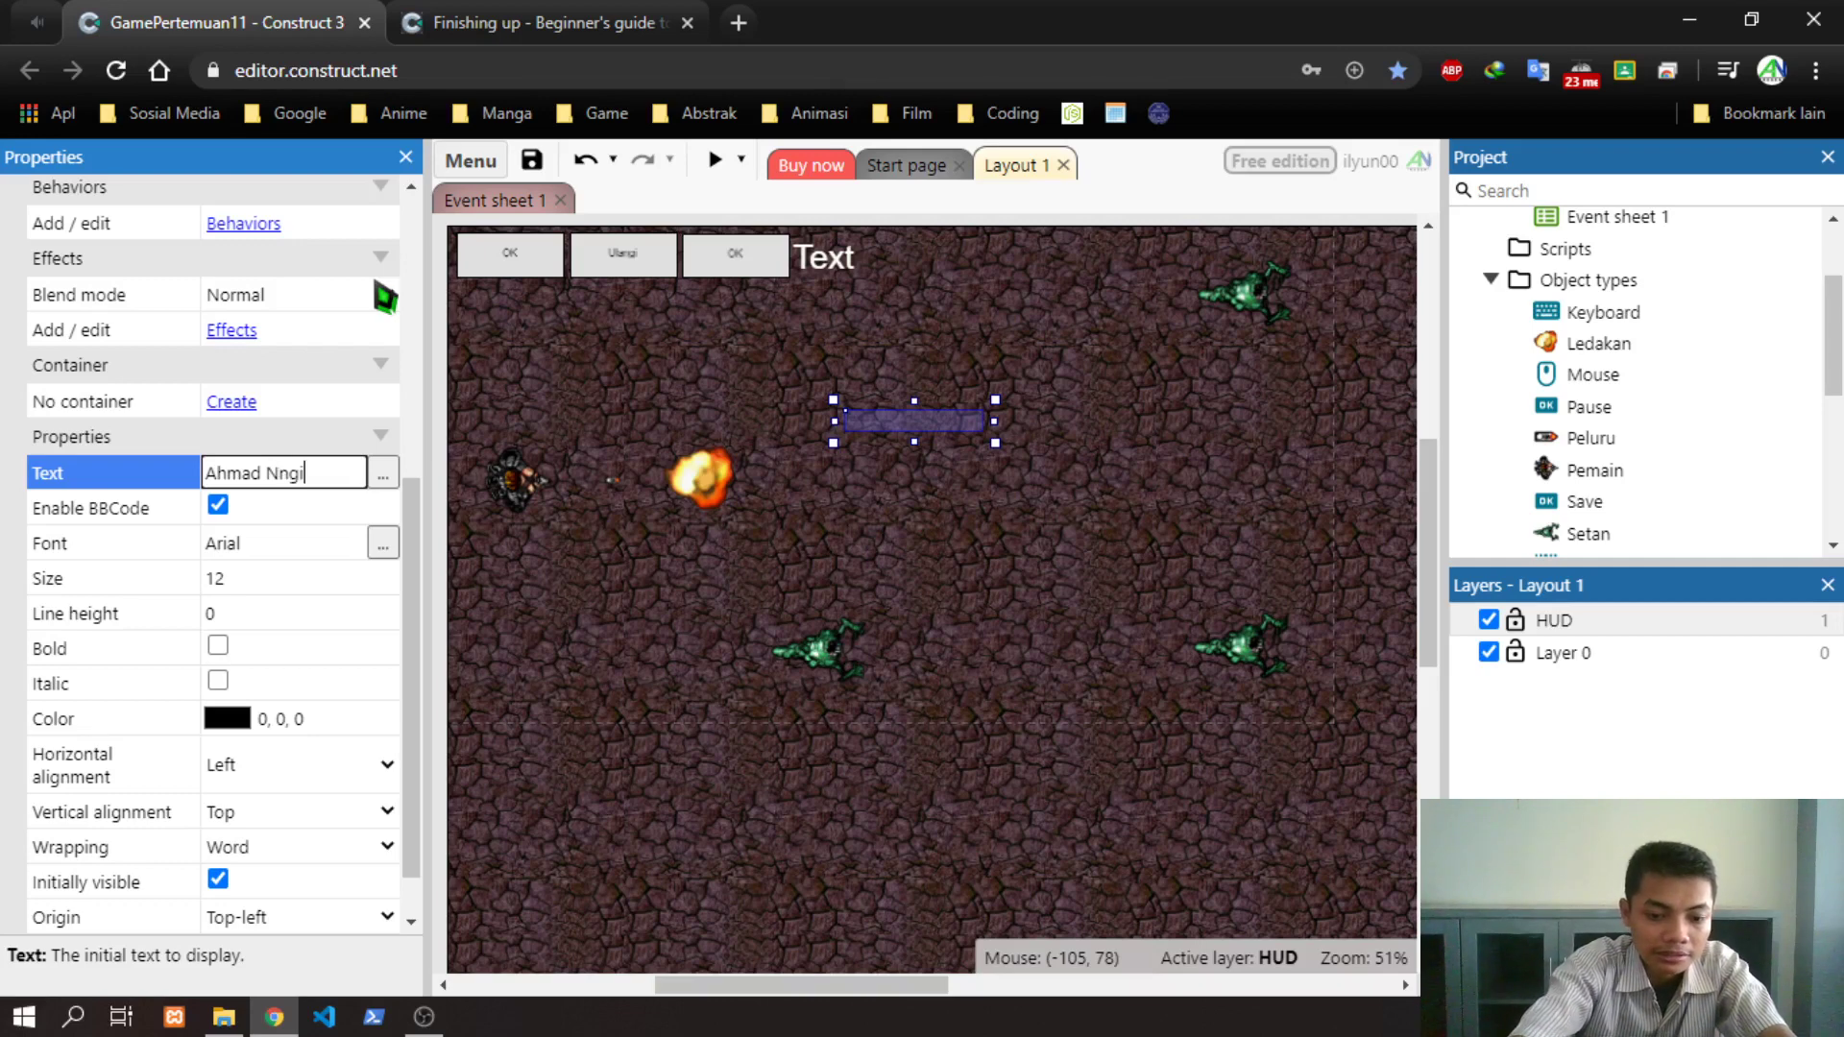
pyautogui.write('liyun')
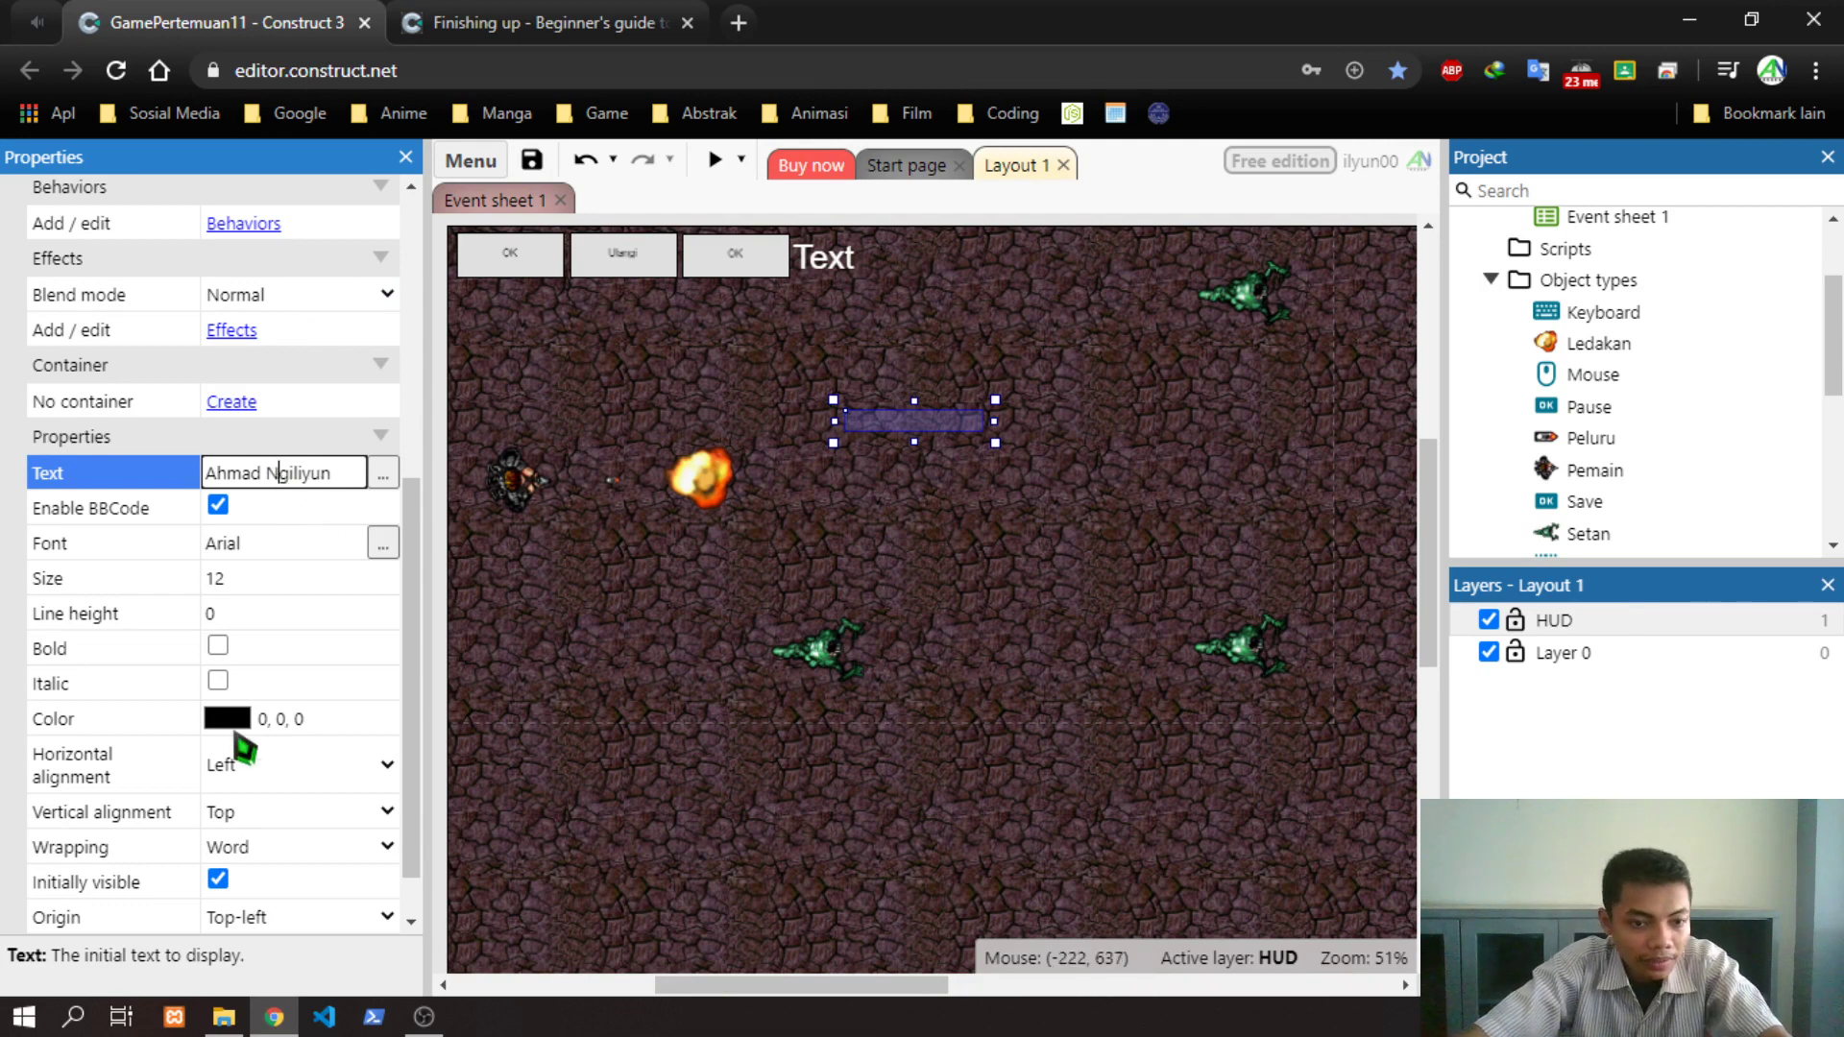
# Set the name text's color to white (255, 255, 255) and its horizontal alignment to Center
pyautogui.click(227, 723)
pyautogui.moveTo(252, 480); pyautogui.dragTo(186, 301)
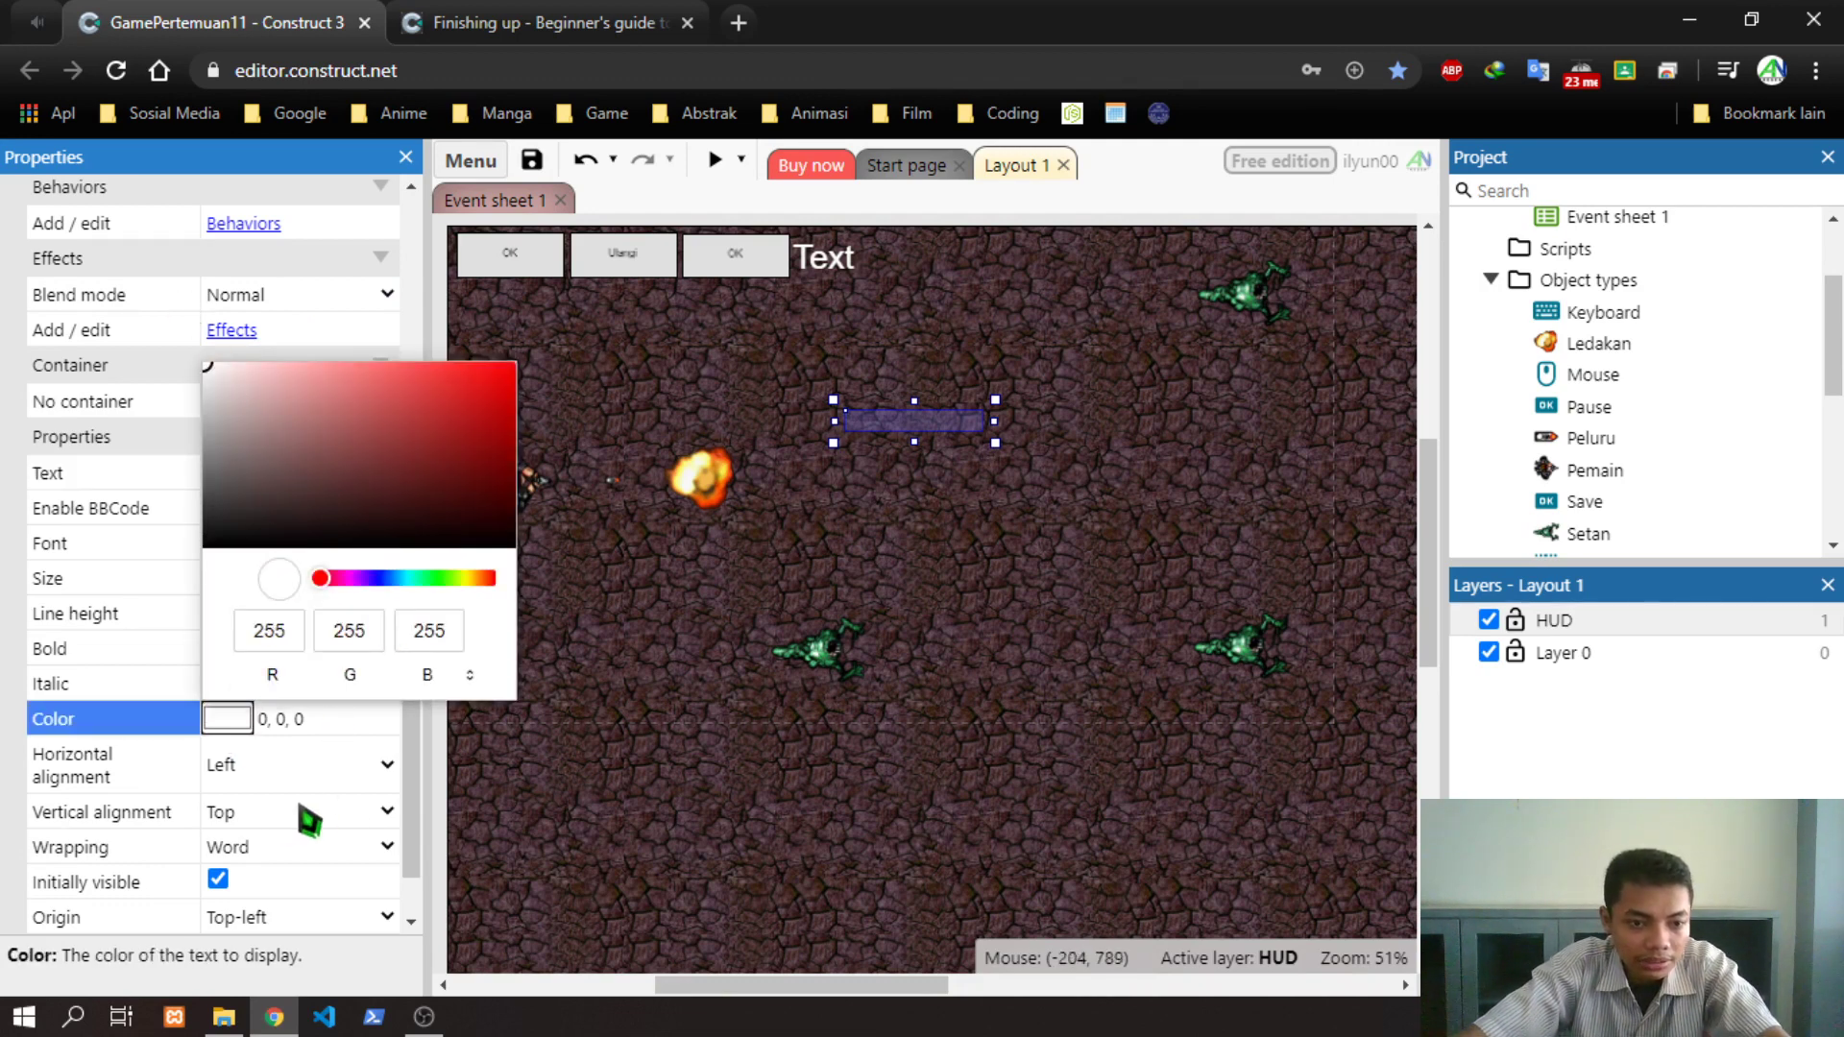
pyautogui.click(344, 816)
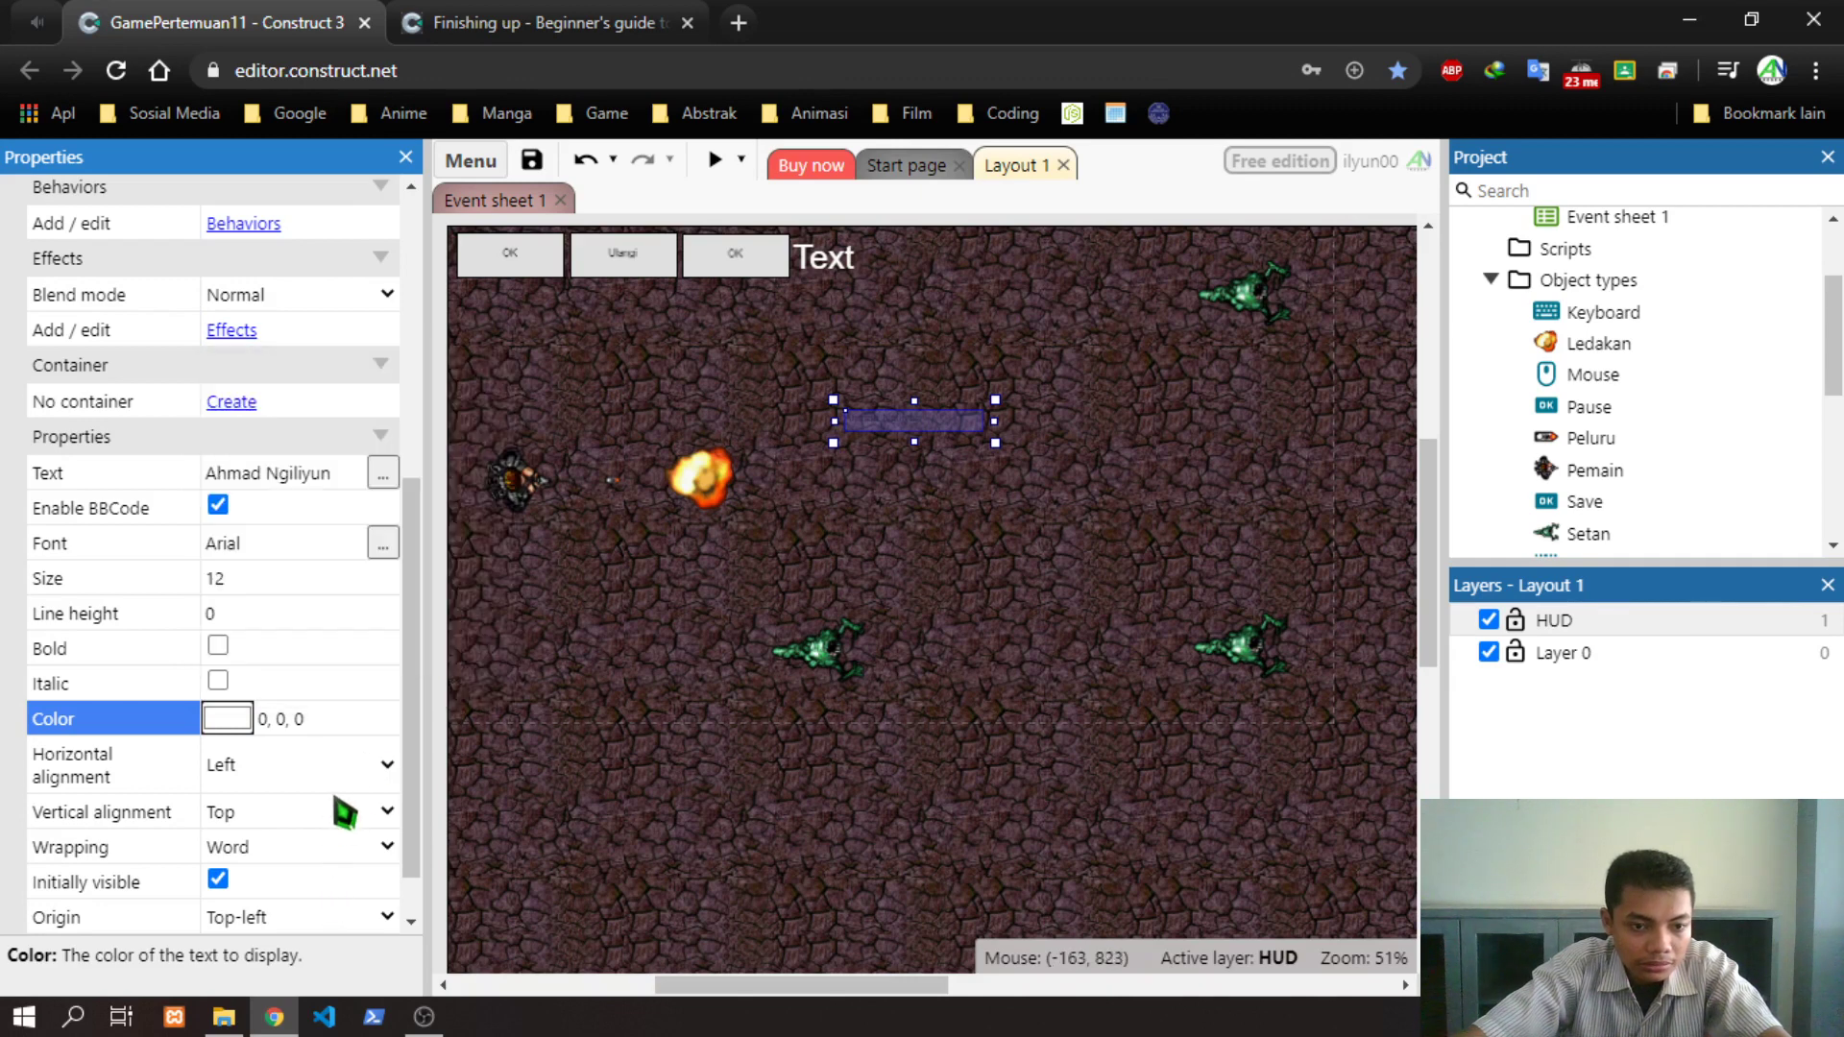
pyautogui.click(297, 774)
pyautogui.click(262, 826)
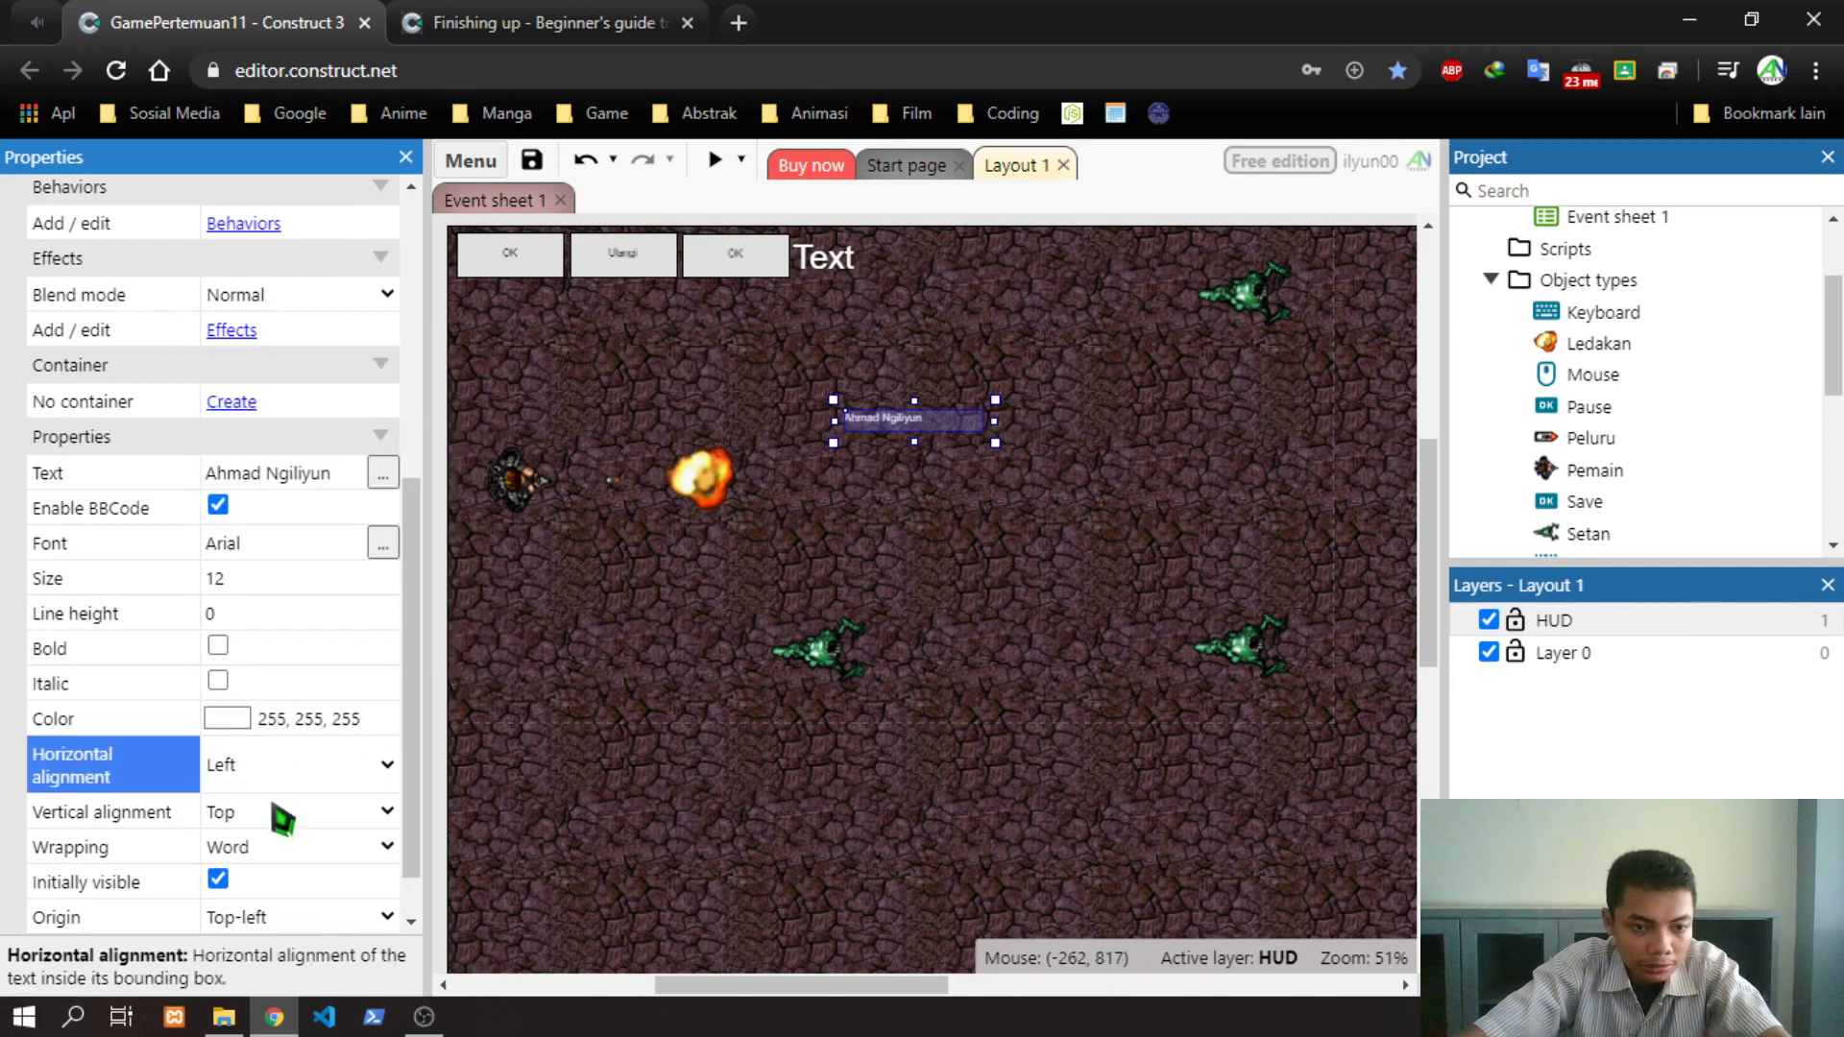
# Set the name text's size to 18 and move it slightly down, beside the explosion sprite
pyautogui.click(389, 577)
pyautogui.write('17')
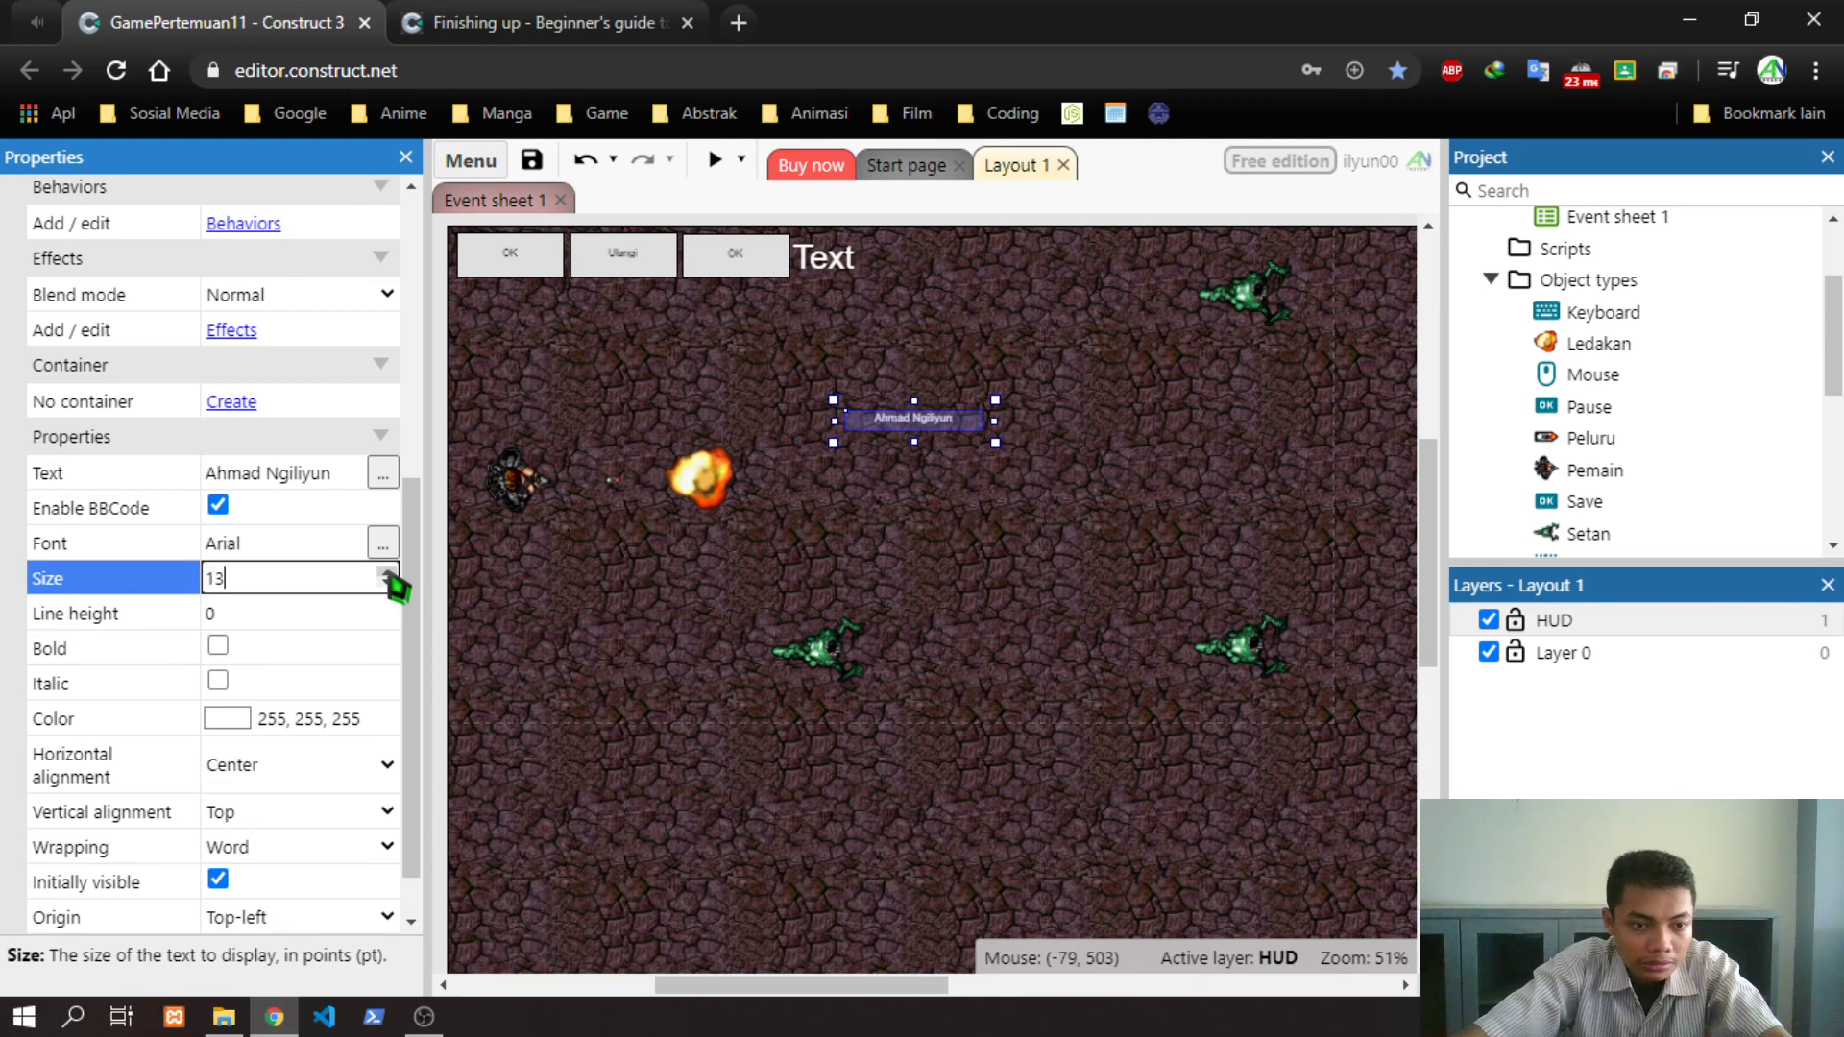
pyautogui.click(386, 572)
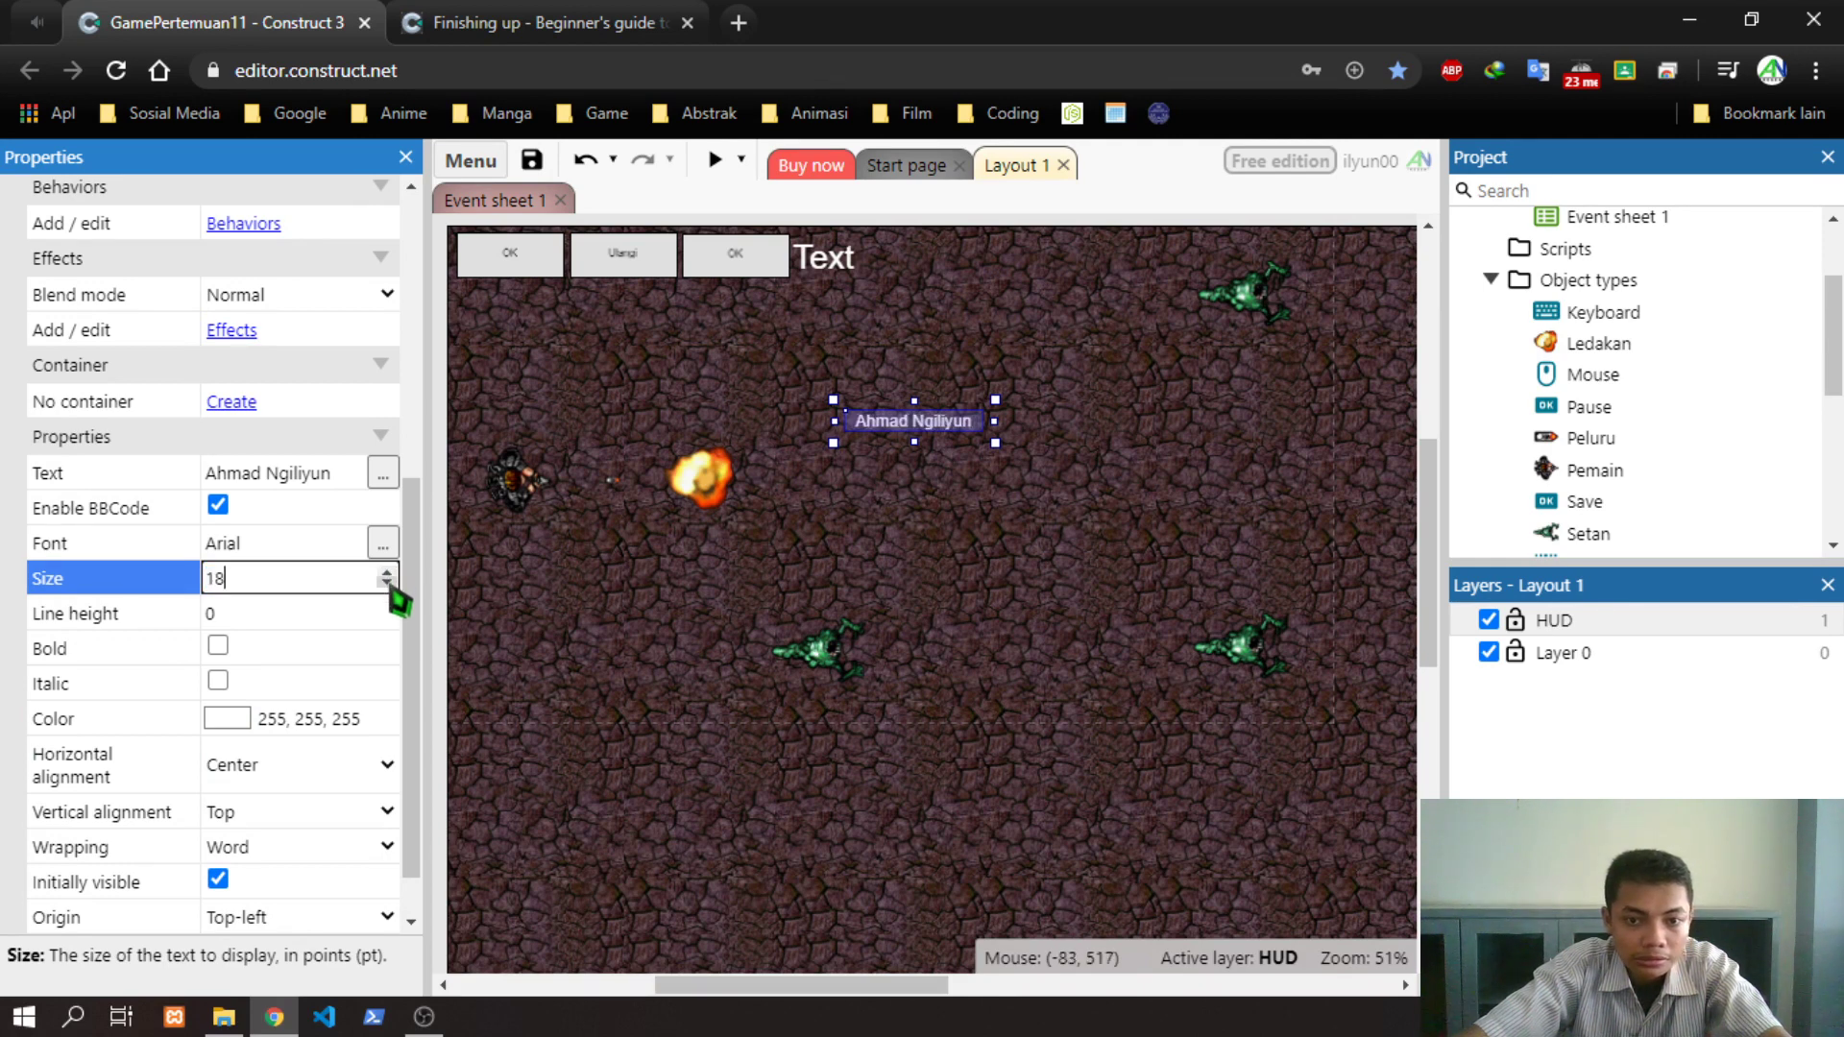
pyautogui.moveTo(920, 447); pyautogui.dragTo(900, 497)
pyautogui.click(1095, 490)
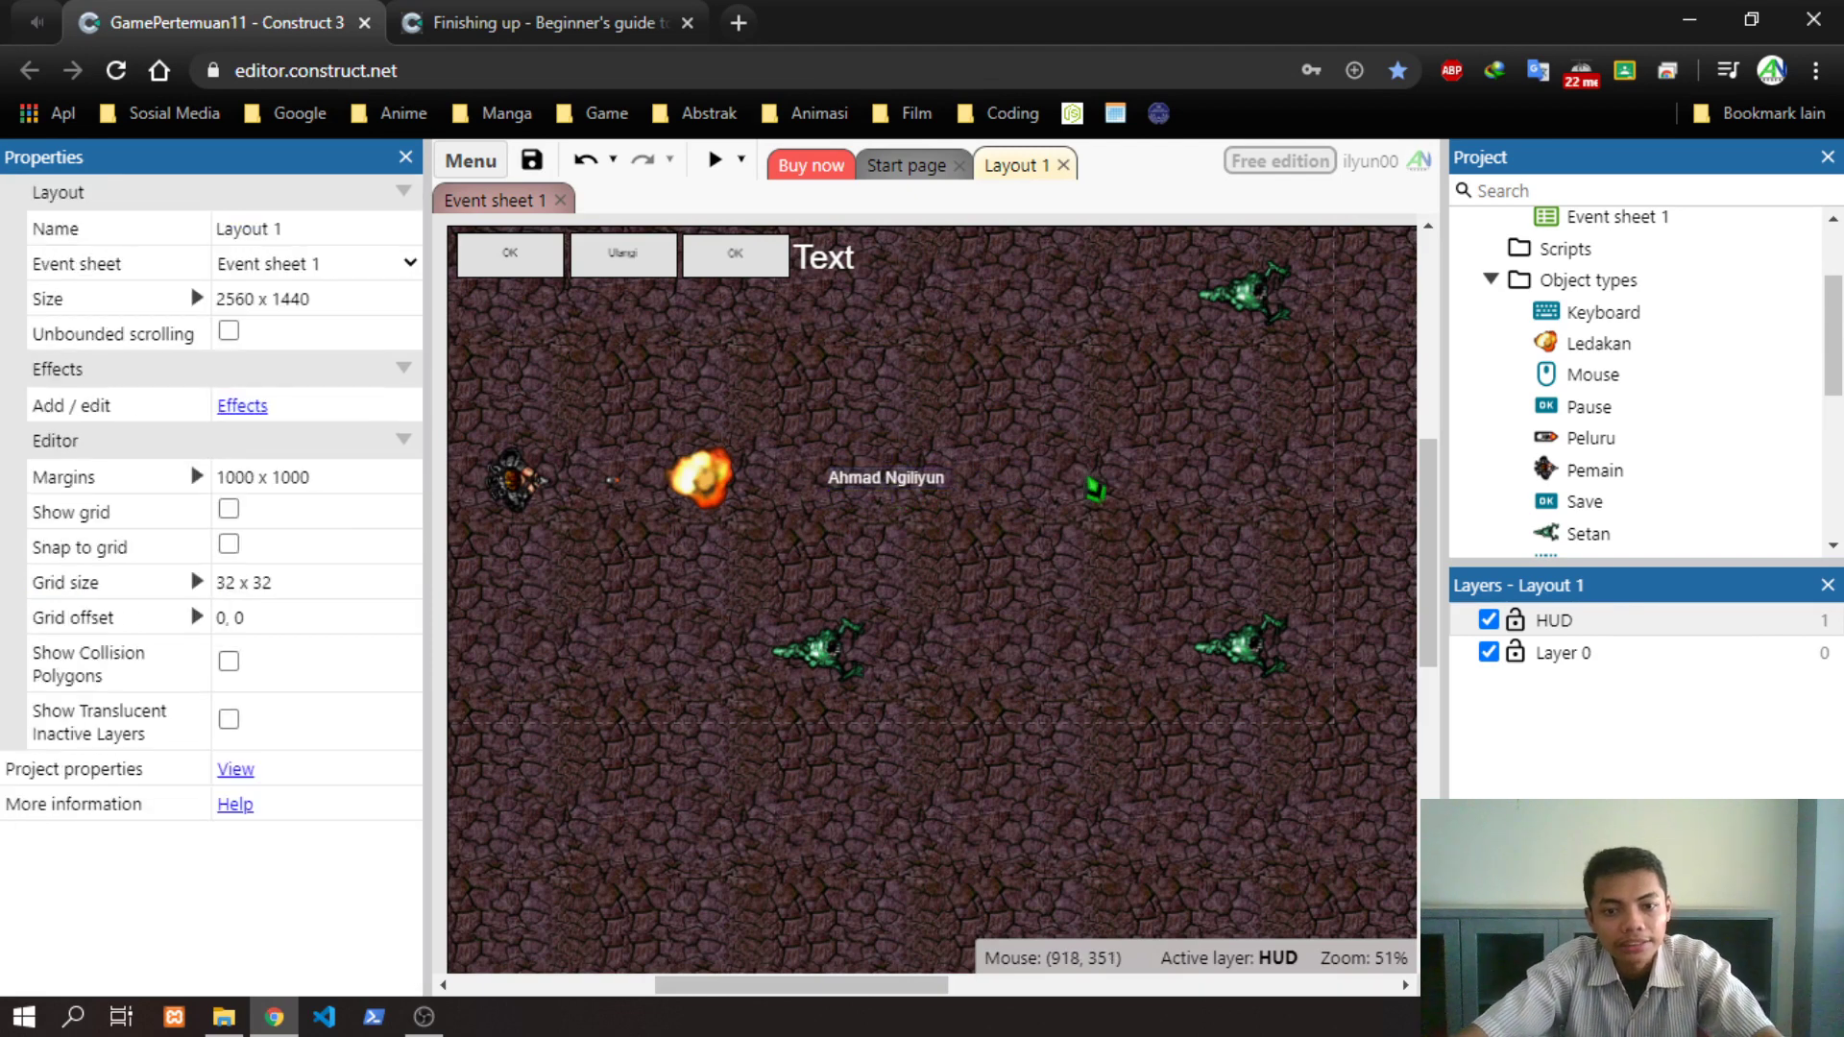
# Save the game project with the added name text
pyautogui.click(533, 163)
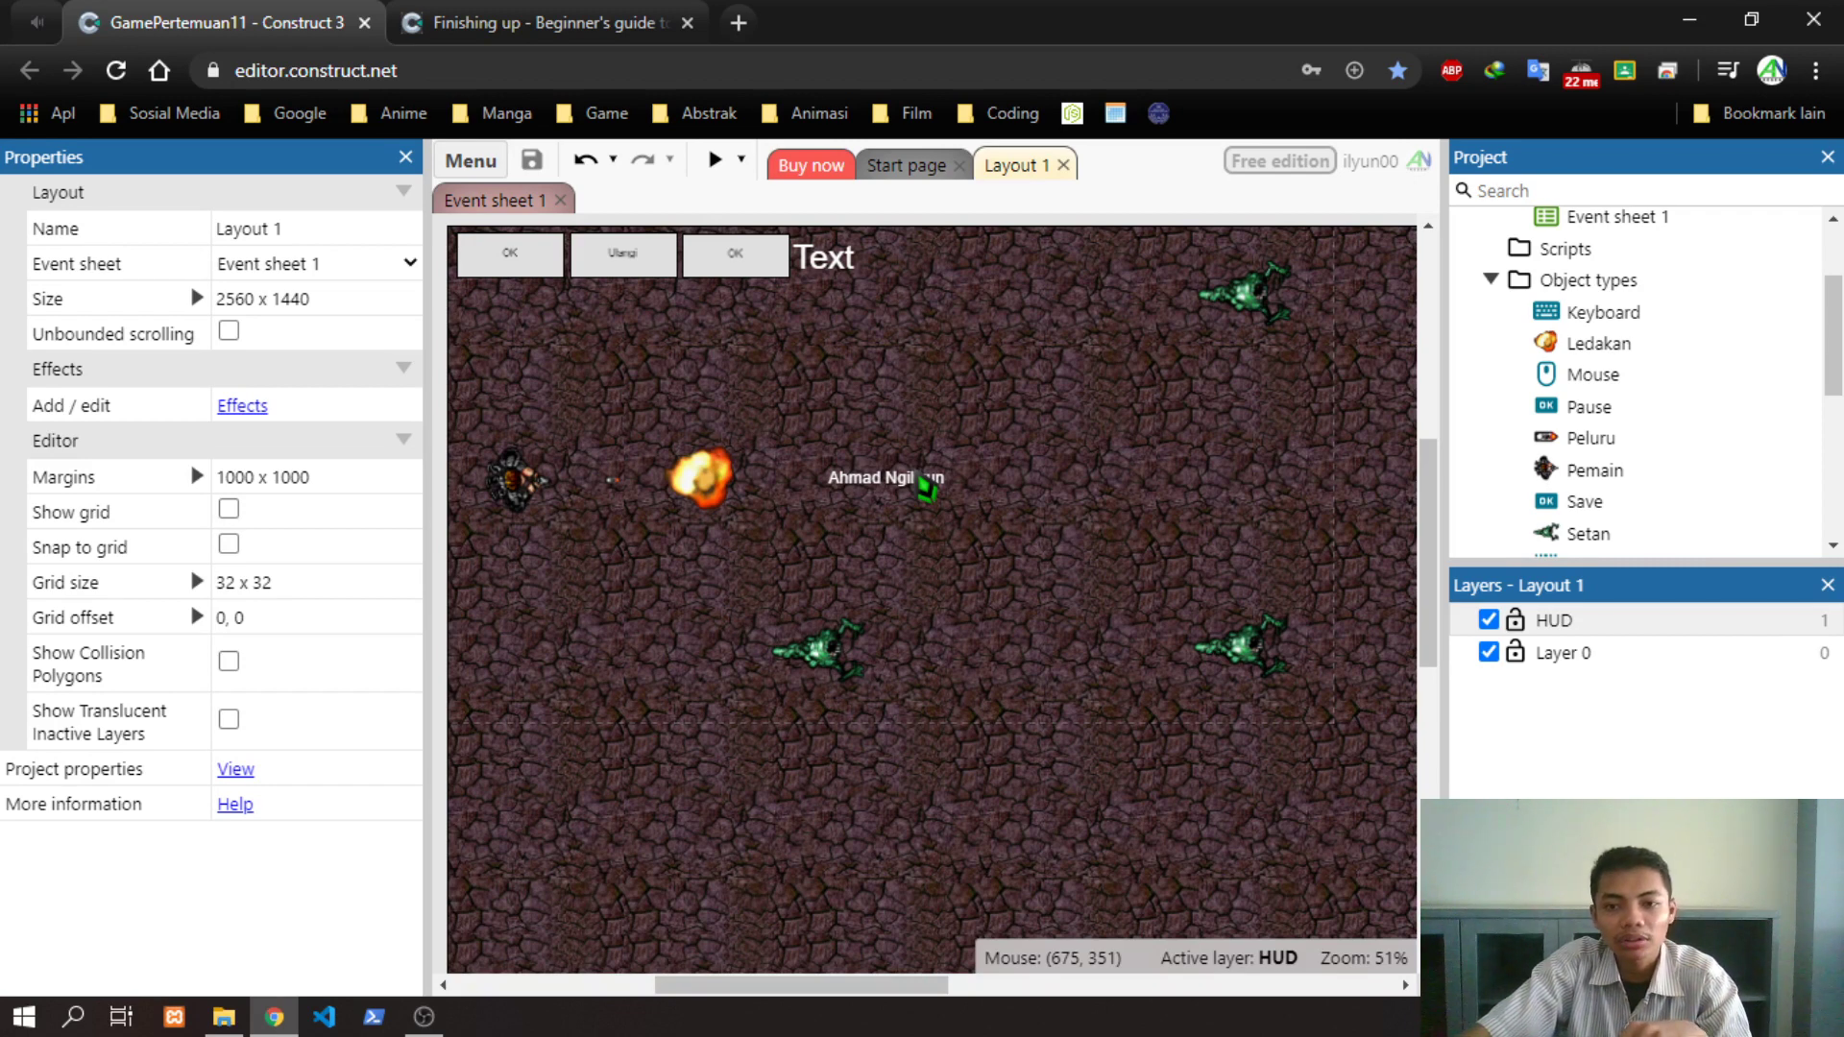
# Open the Construct home page at construct.net/en in the browser tab that holds the beginner's guide
pyautogui.click(538, 22)
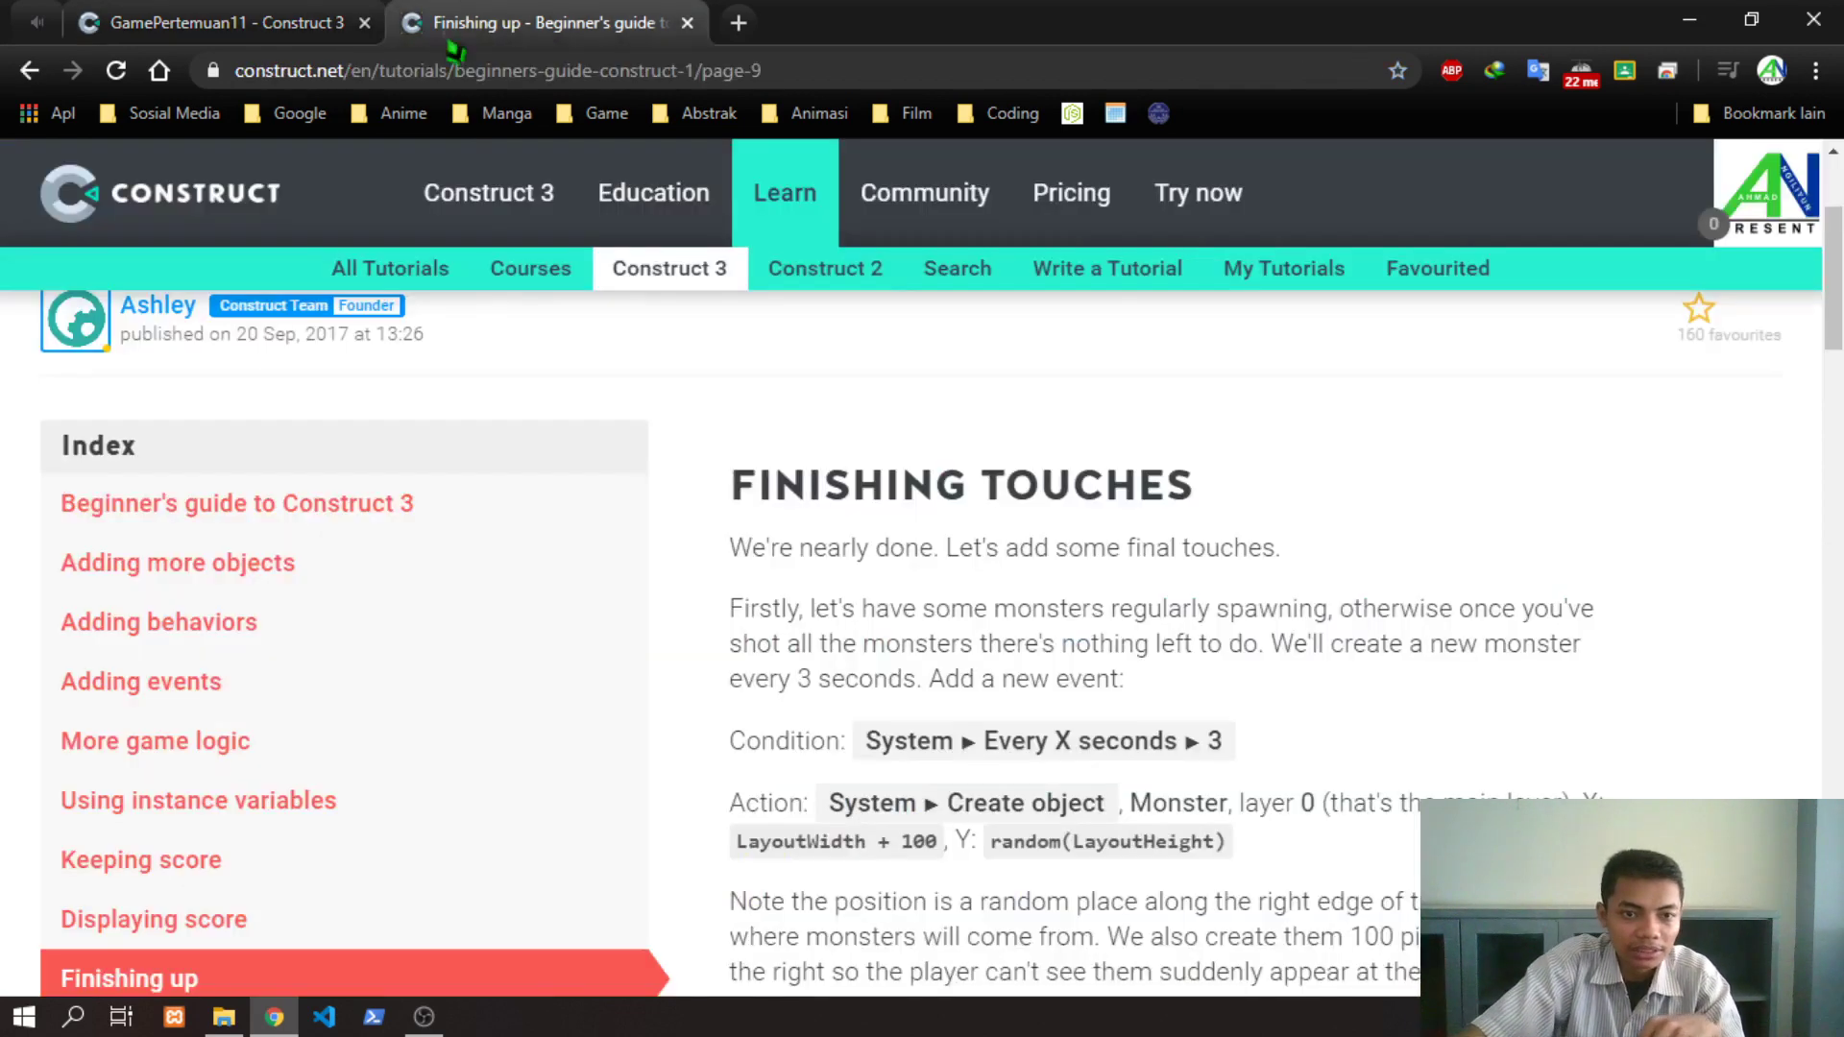
pyautogui.moveTo(488, 193)
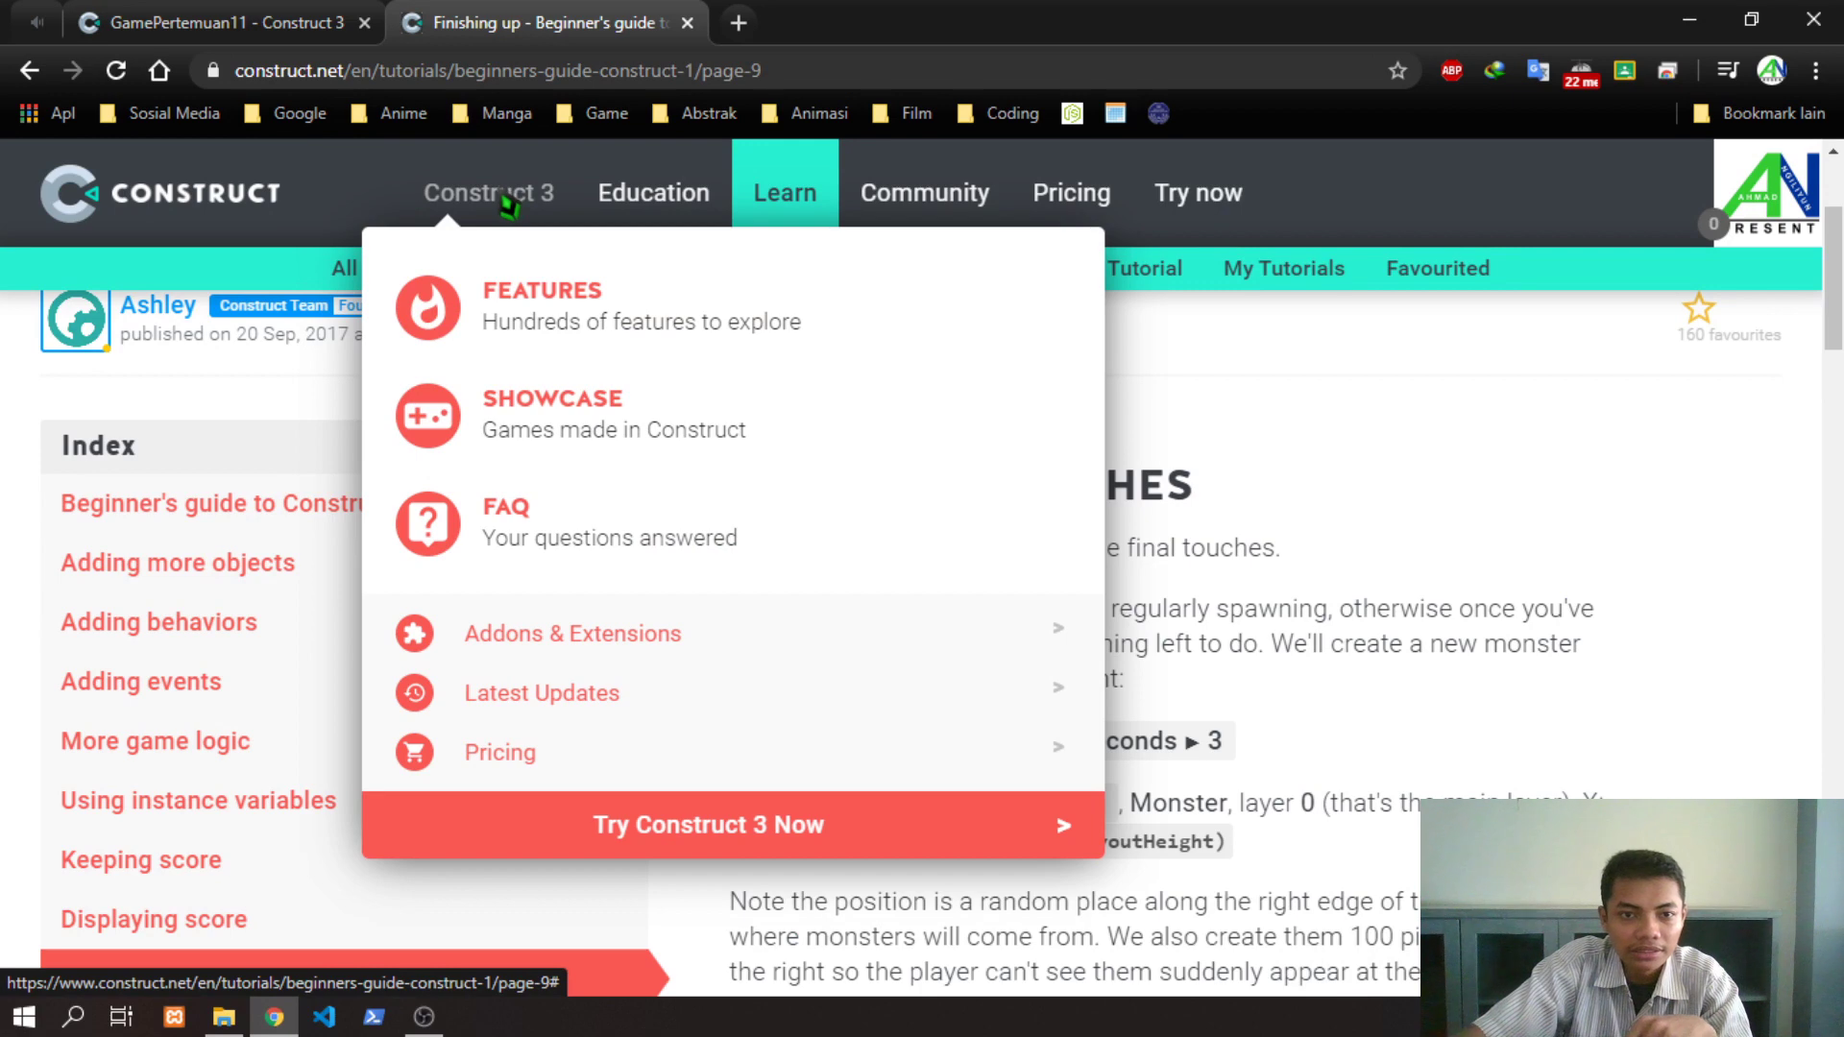
pyautogui.moveTo(761, 70); pyautogui.dragTo(352, 77)
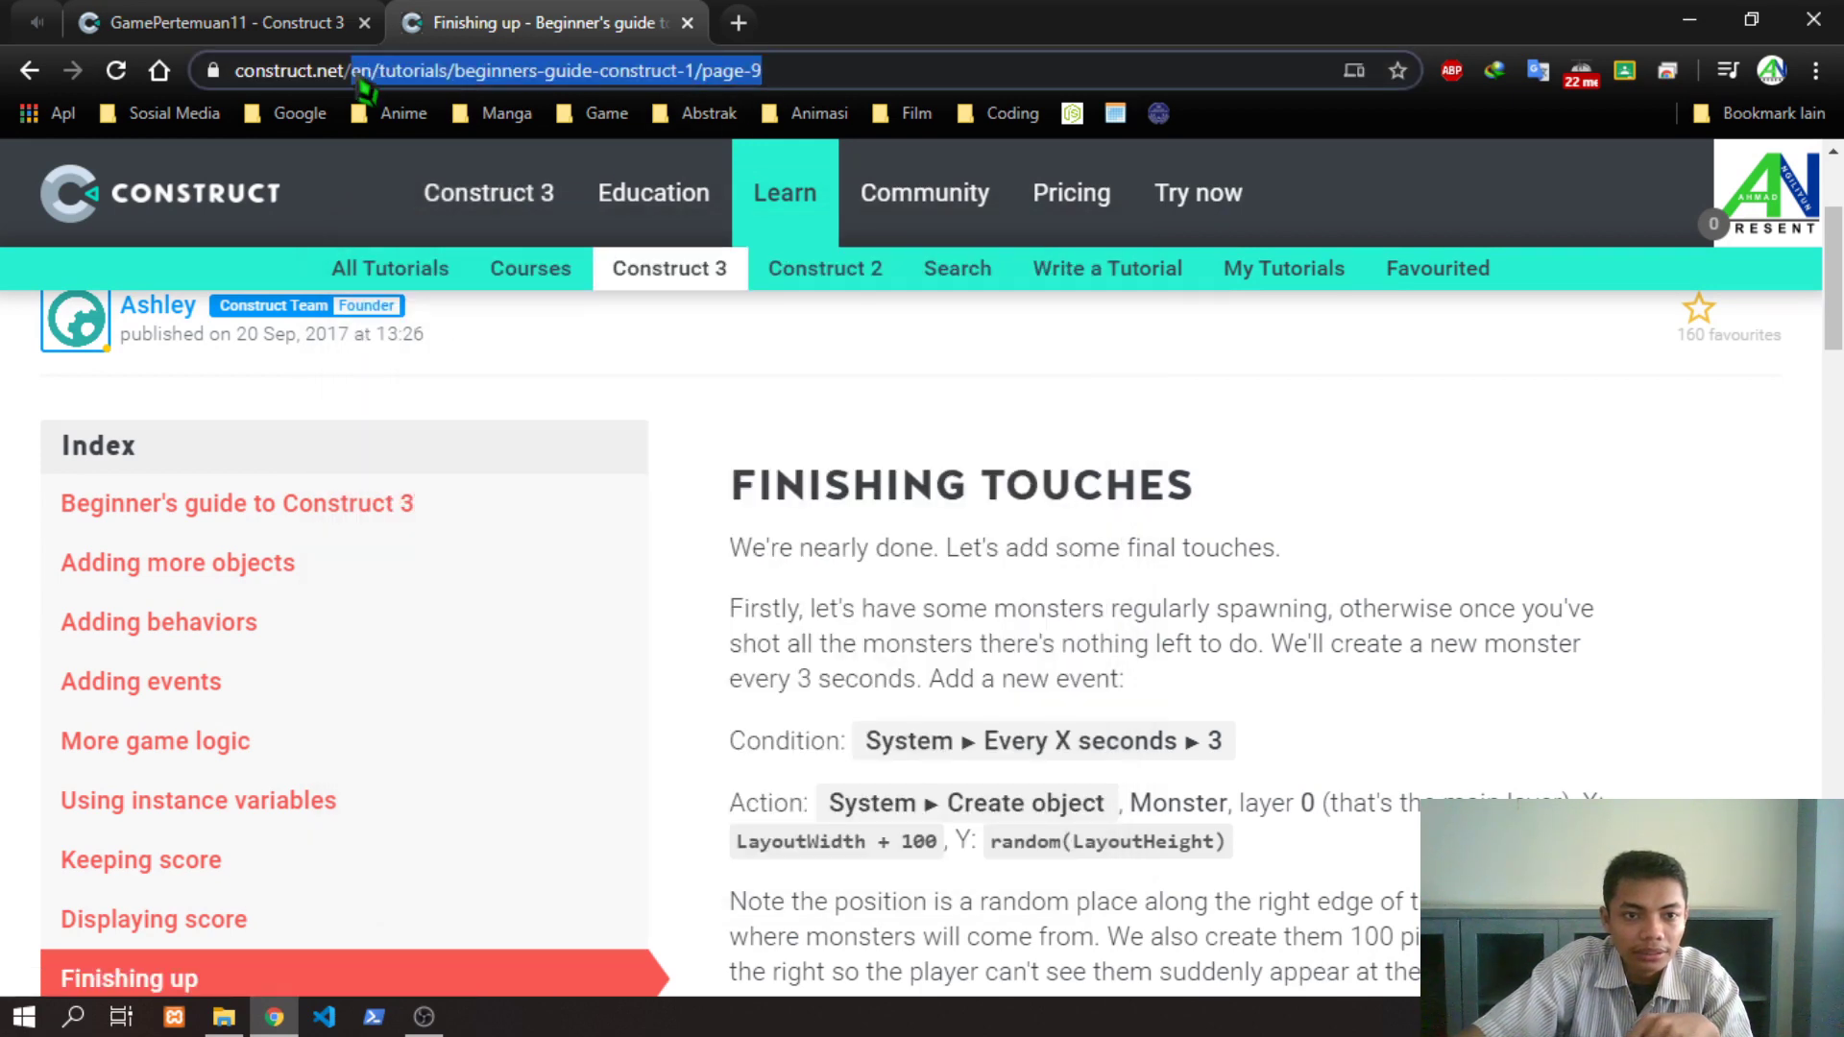
pyautogui.press('BackSpace')
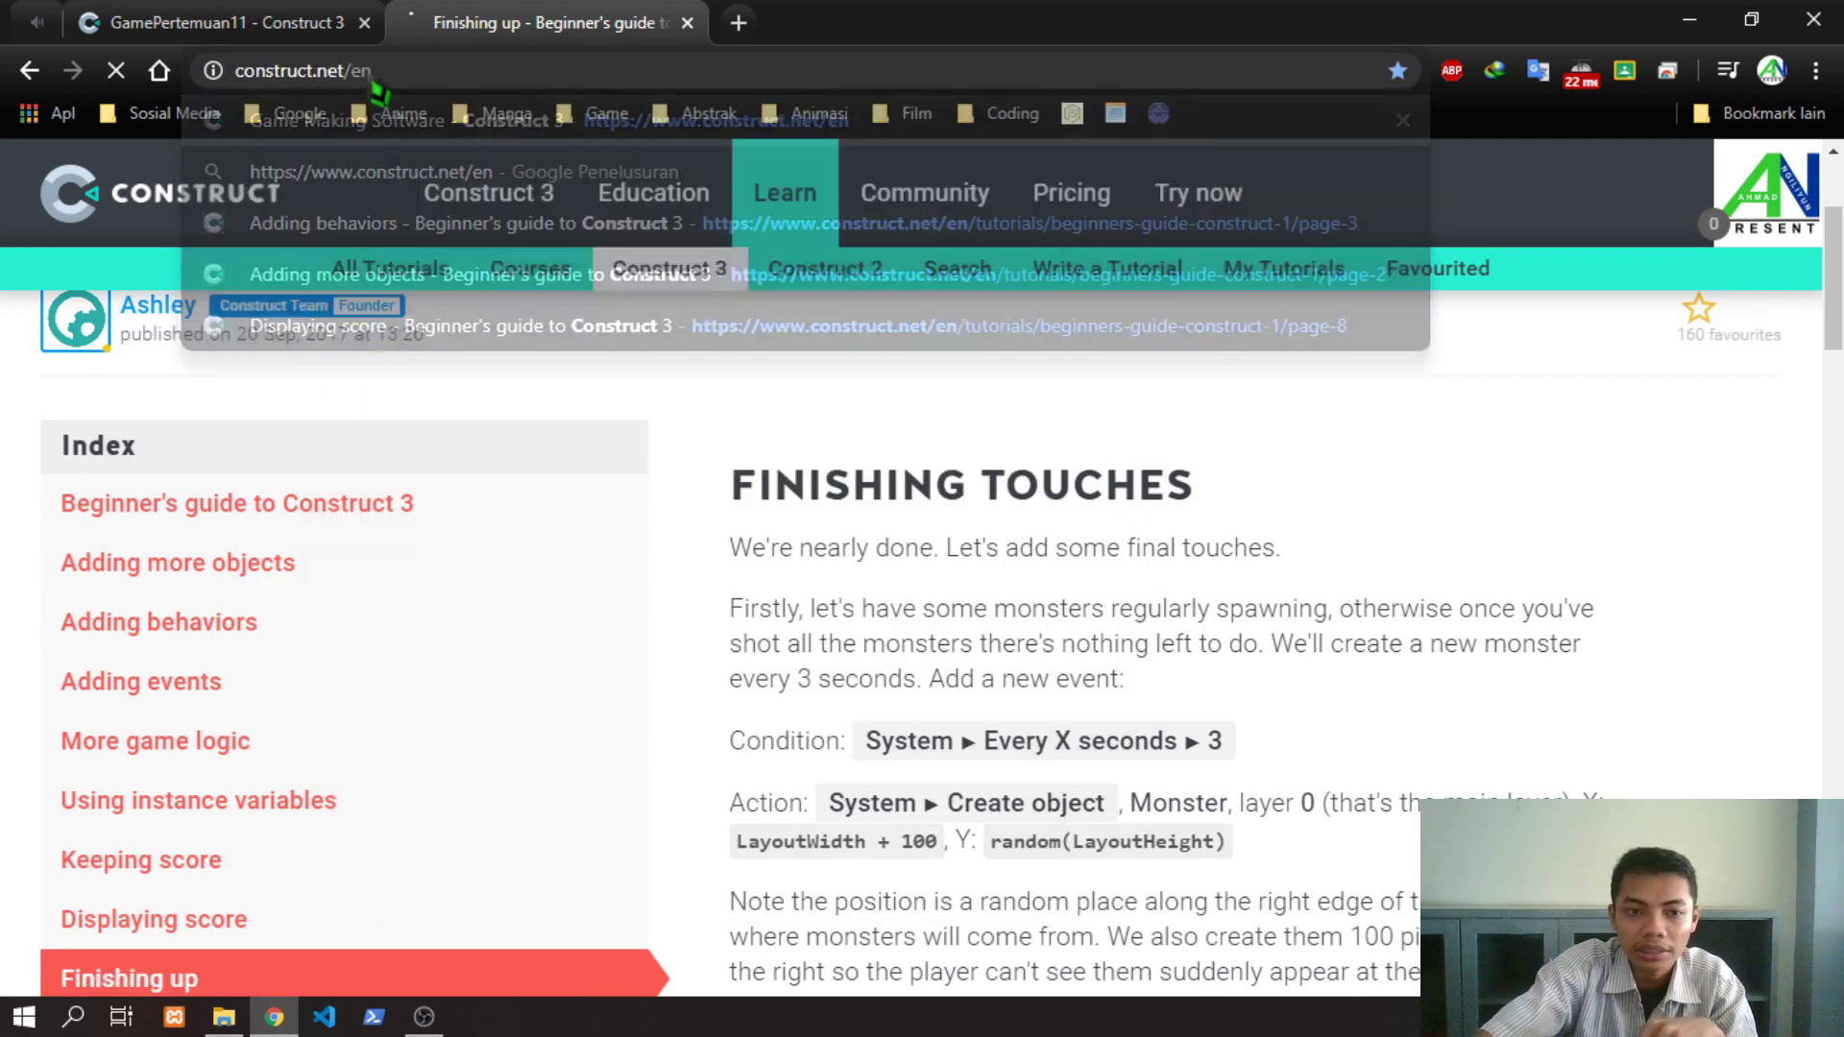
pyautogui.press('Return')
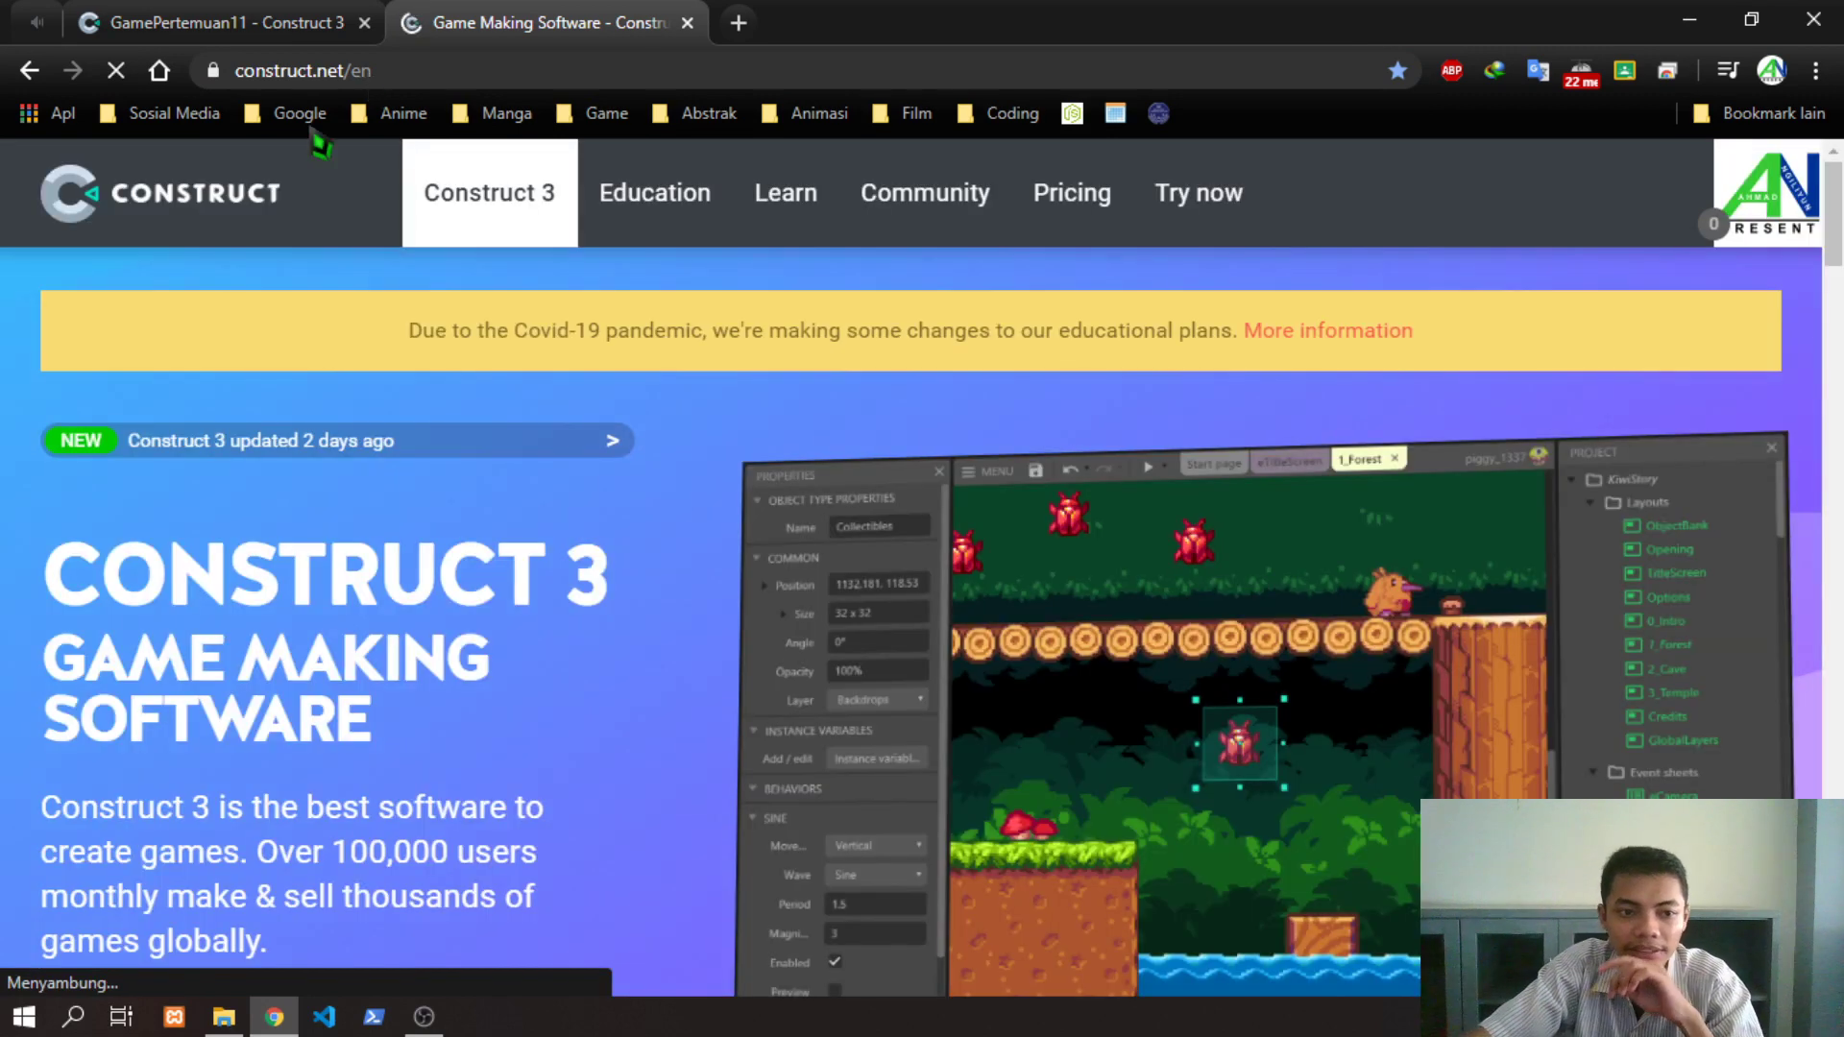
# Translate the Construct home page into Indonesian with the Google Translate extension
pyautogui.scroll(-7, 855, 447)
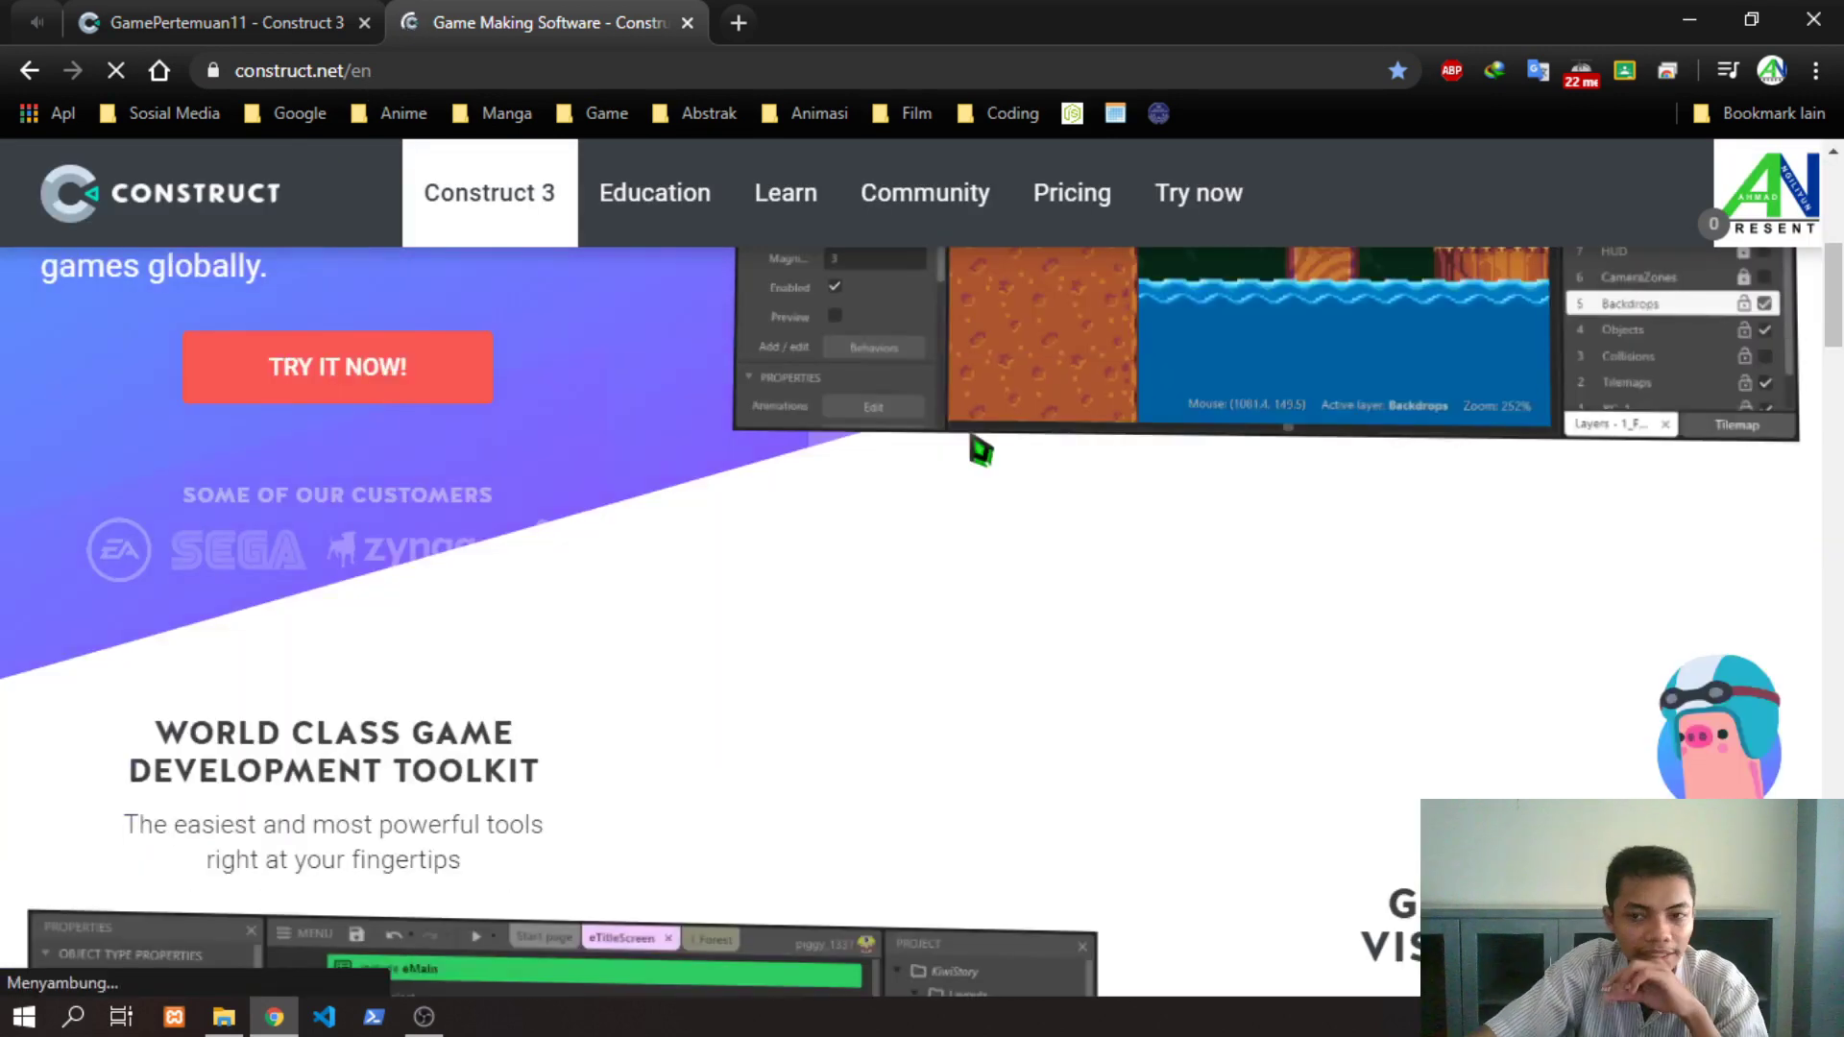
pyautogui.click(1537, 72)
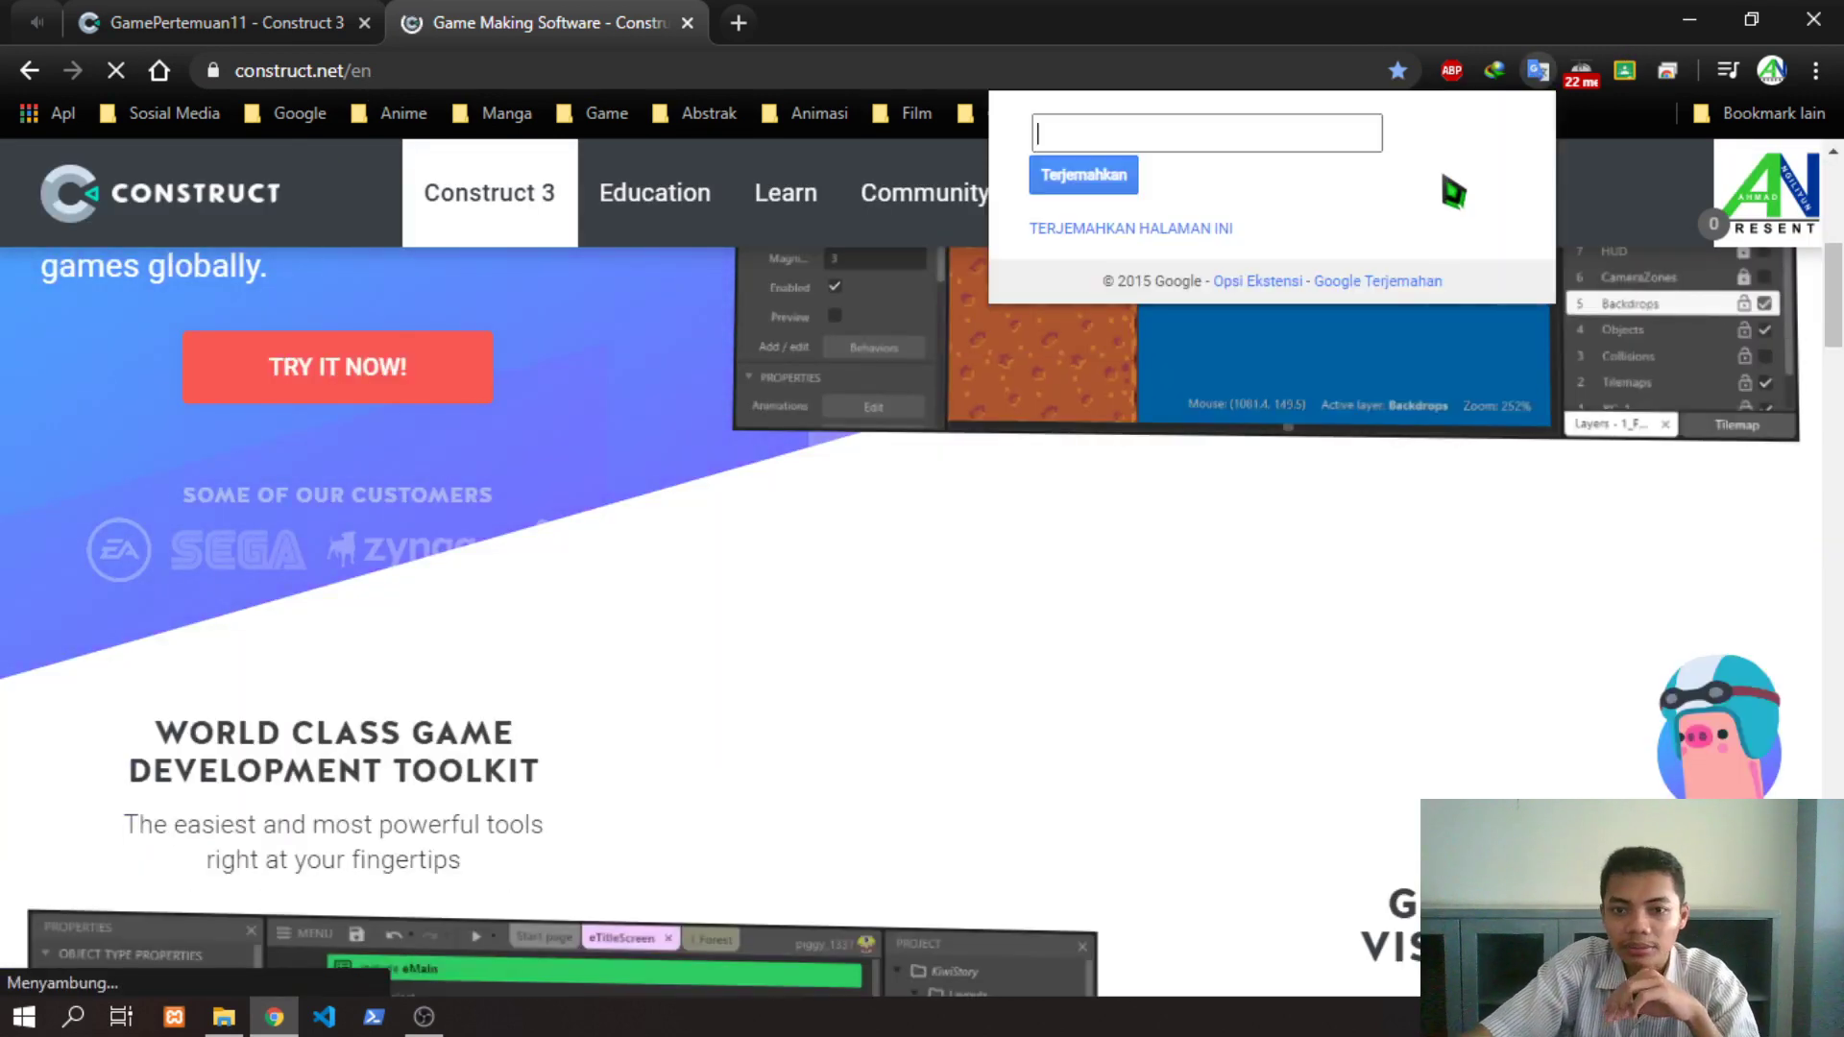
pyautogui.click(1187, 232)
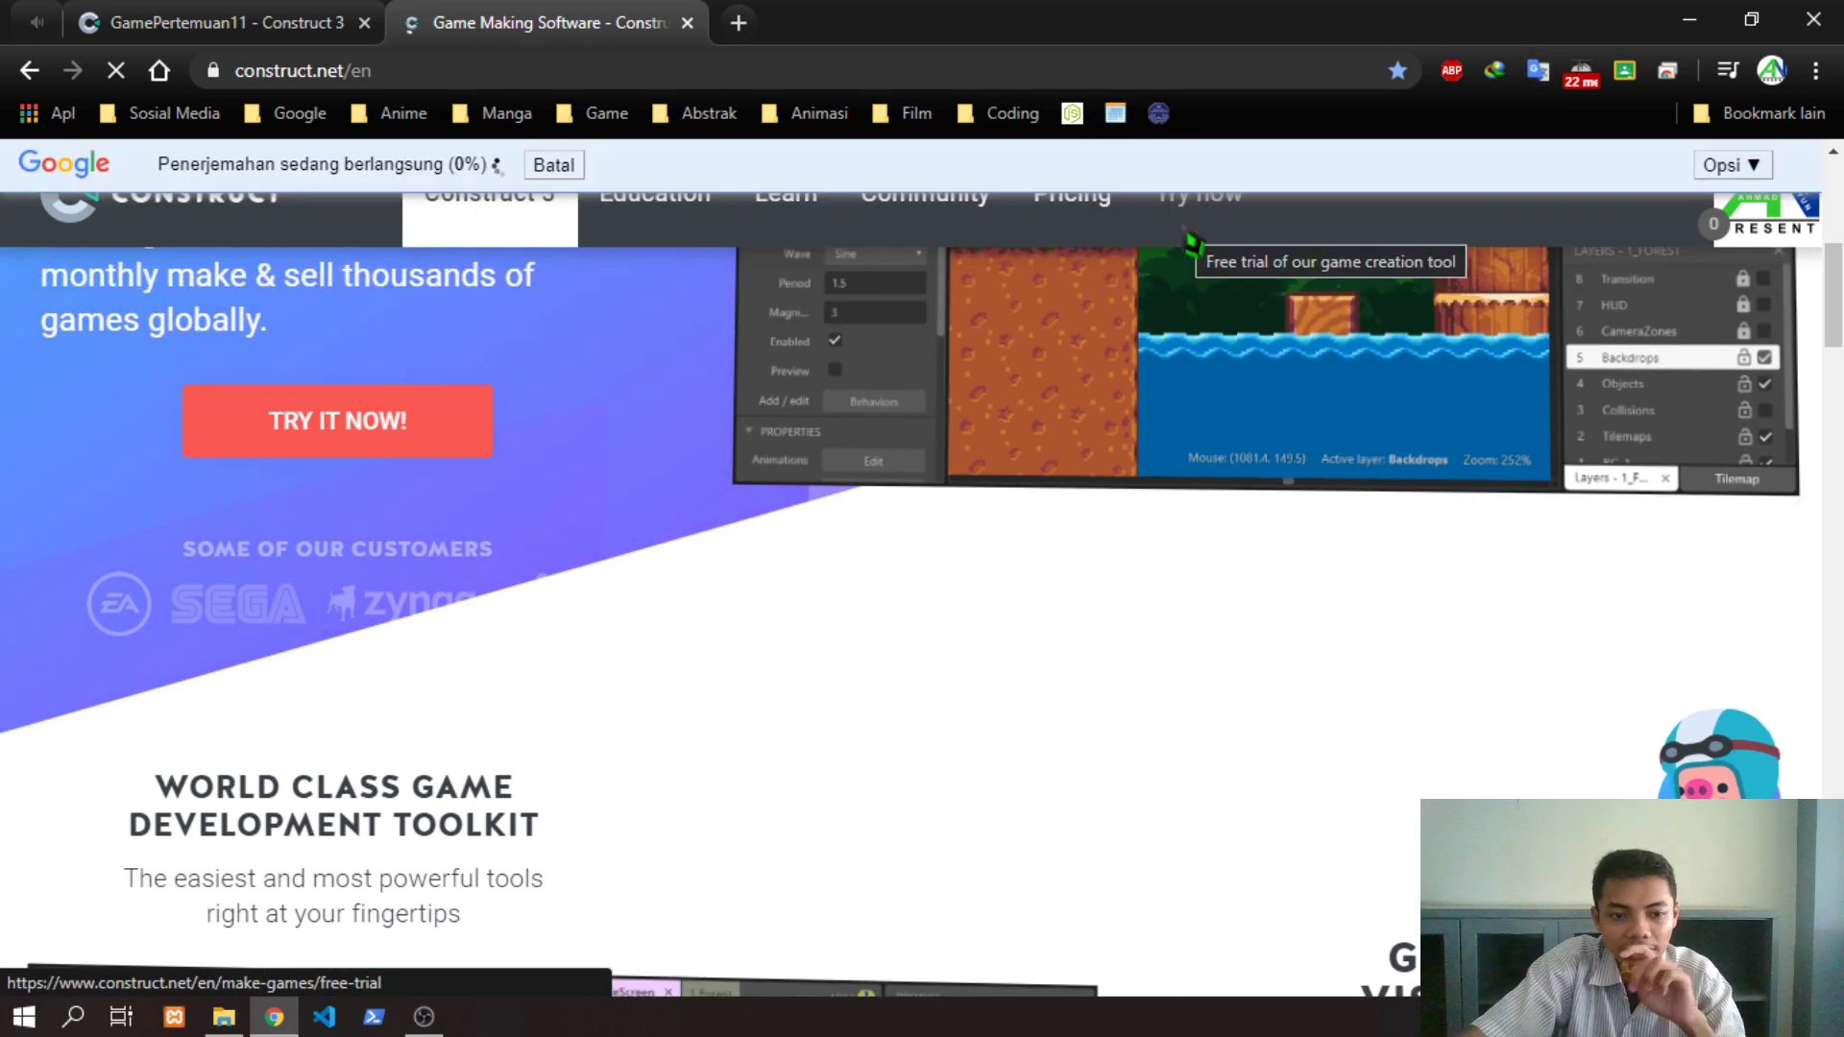
# Look through the translated page's sections on features, publishing platforms and popularity, and return to the game project in the Construct 3 editor
pyautogui.scroll(-3, 1062, 350)
pyautogui.scroll(-7, 836, 465)
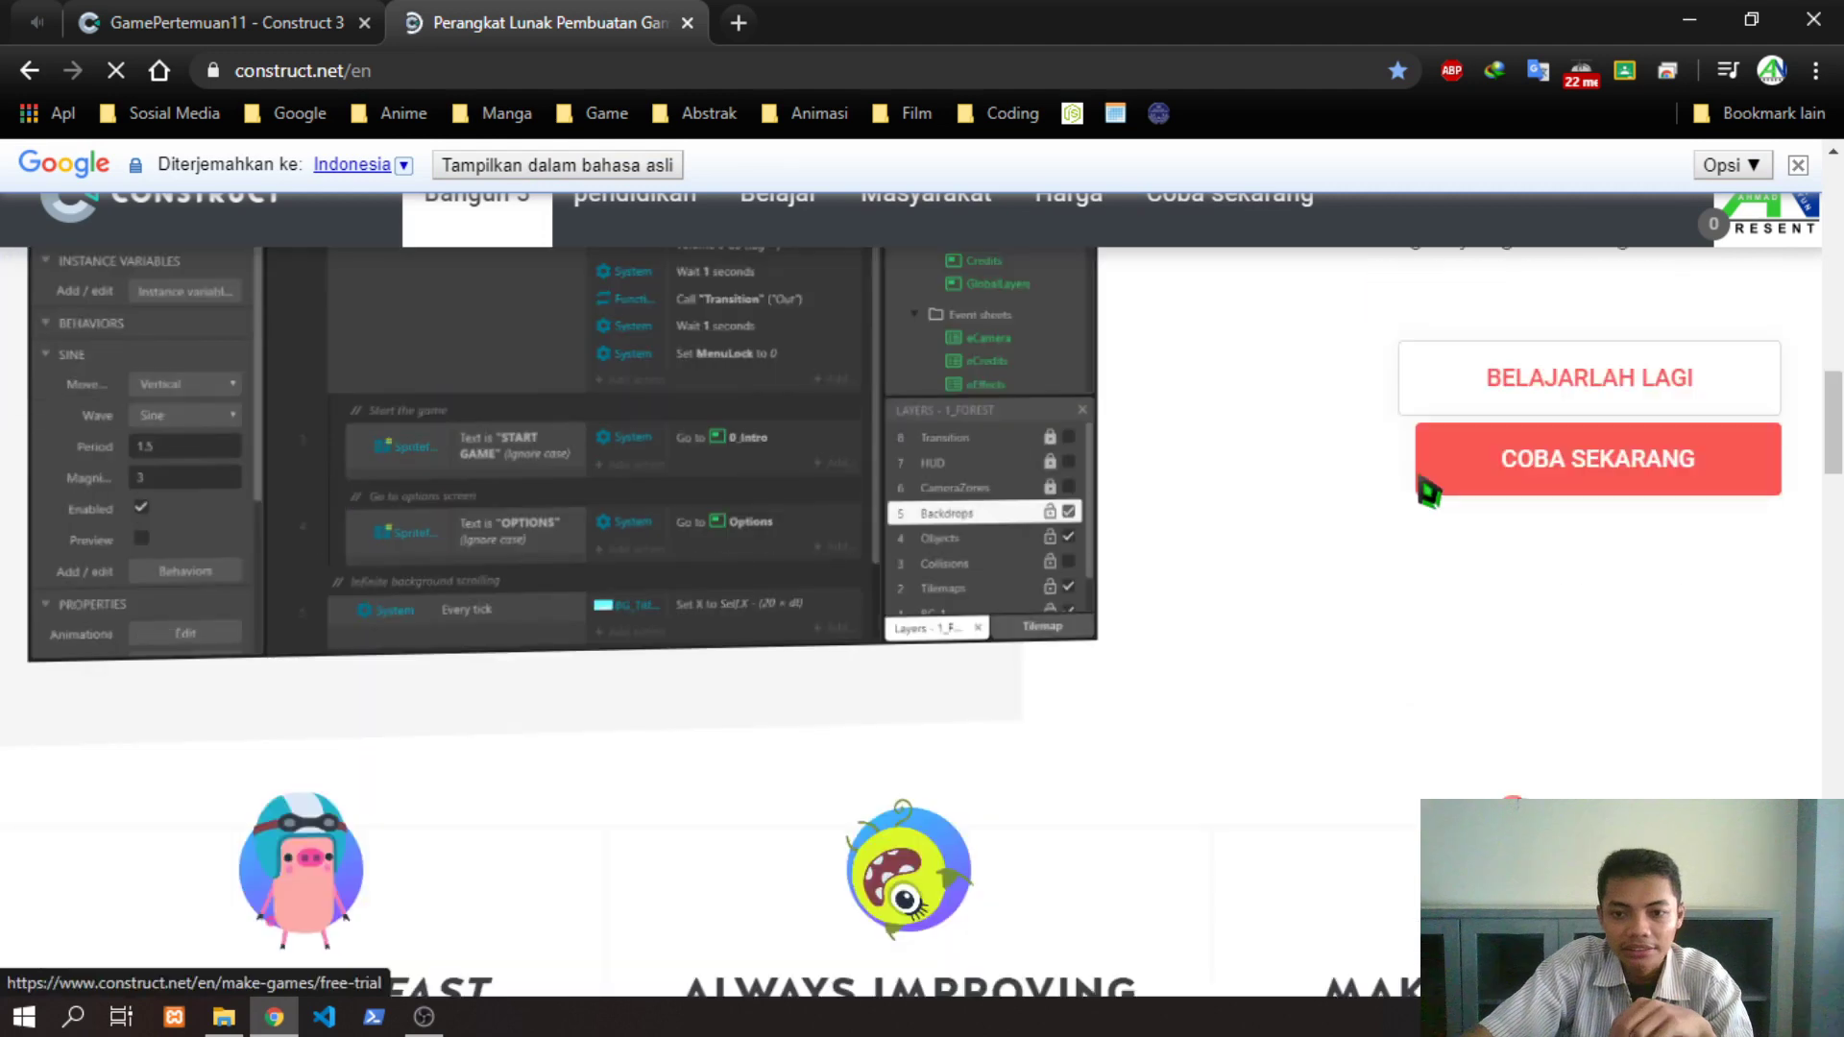
pyautogui.scroll(-3, 1264, 443)
pyautogui.scroll(-5, 1239, 440)
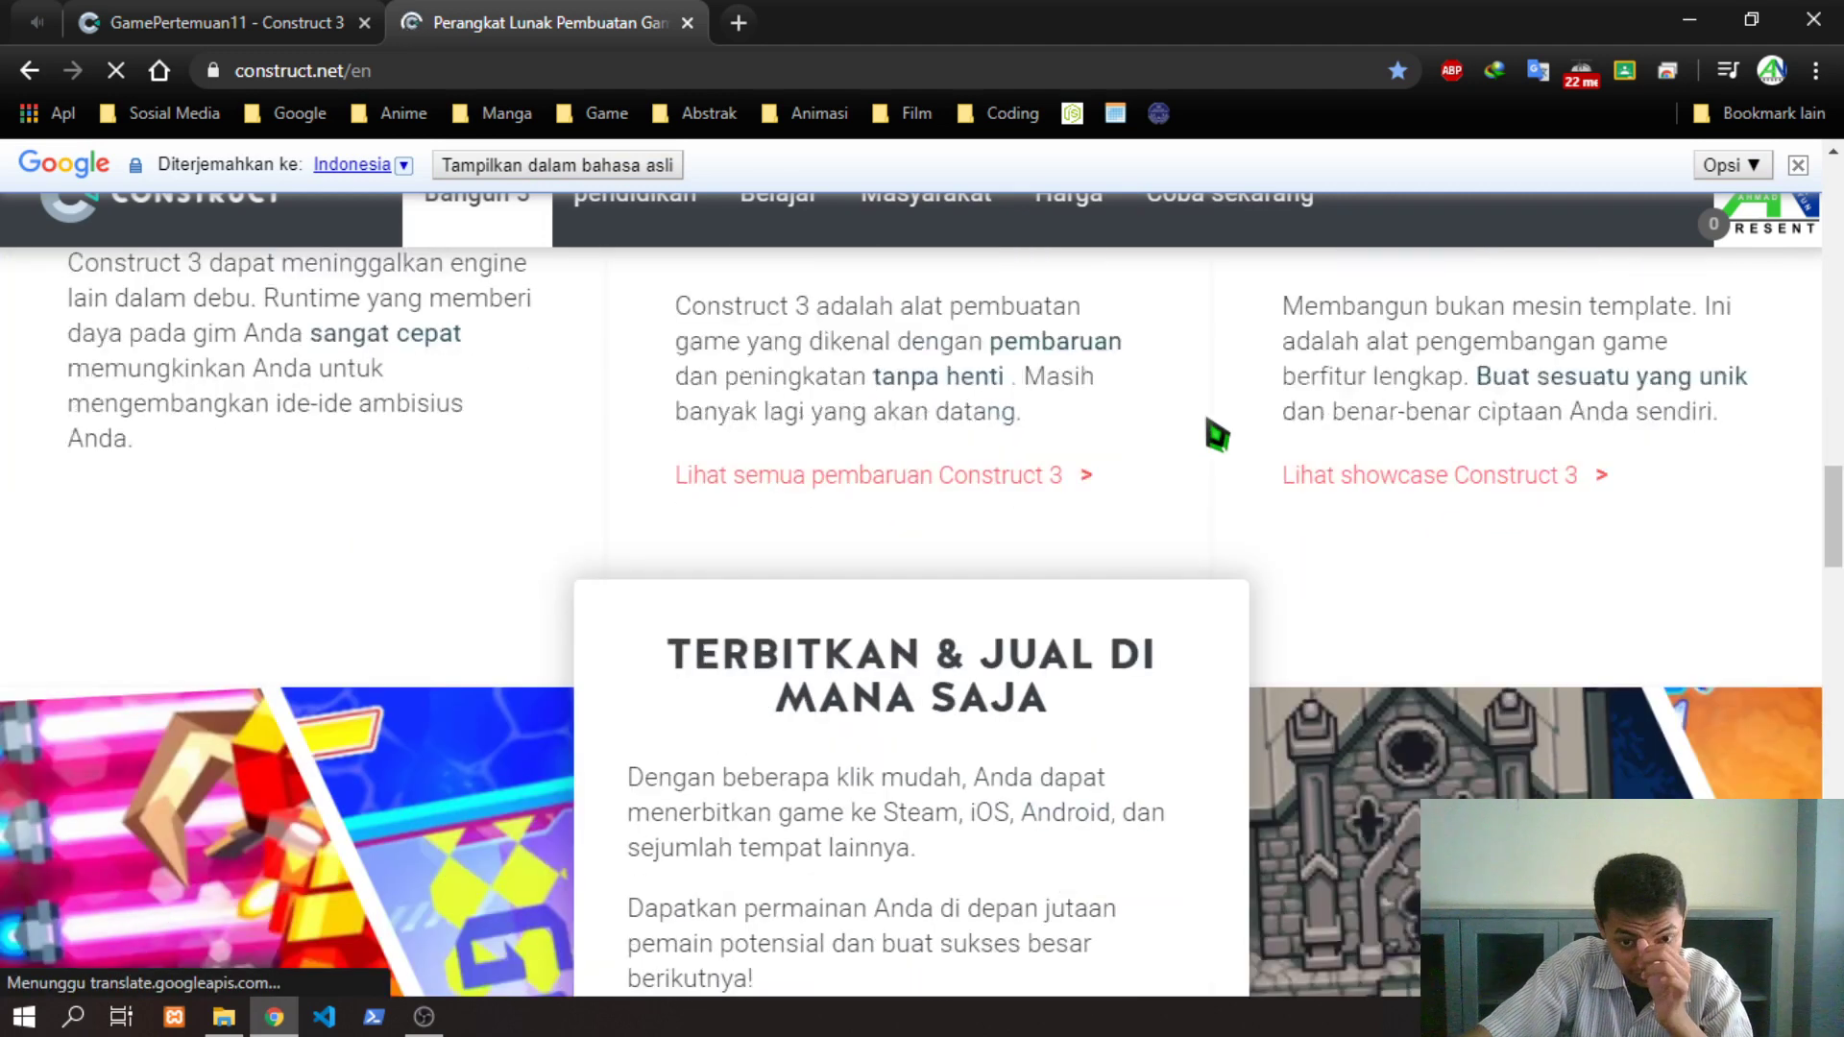
pyautogui.scroll(-5, 1216, 434)
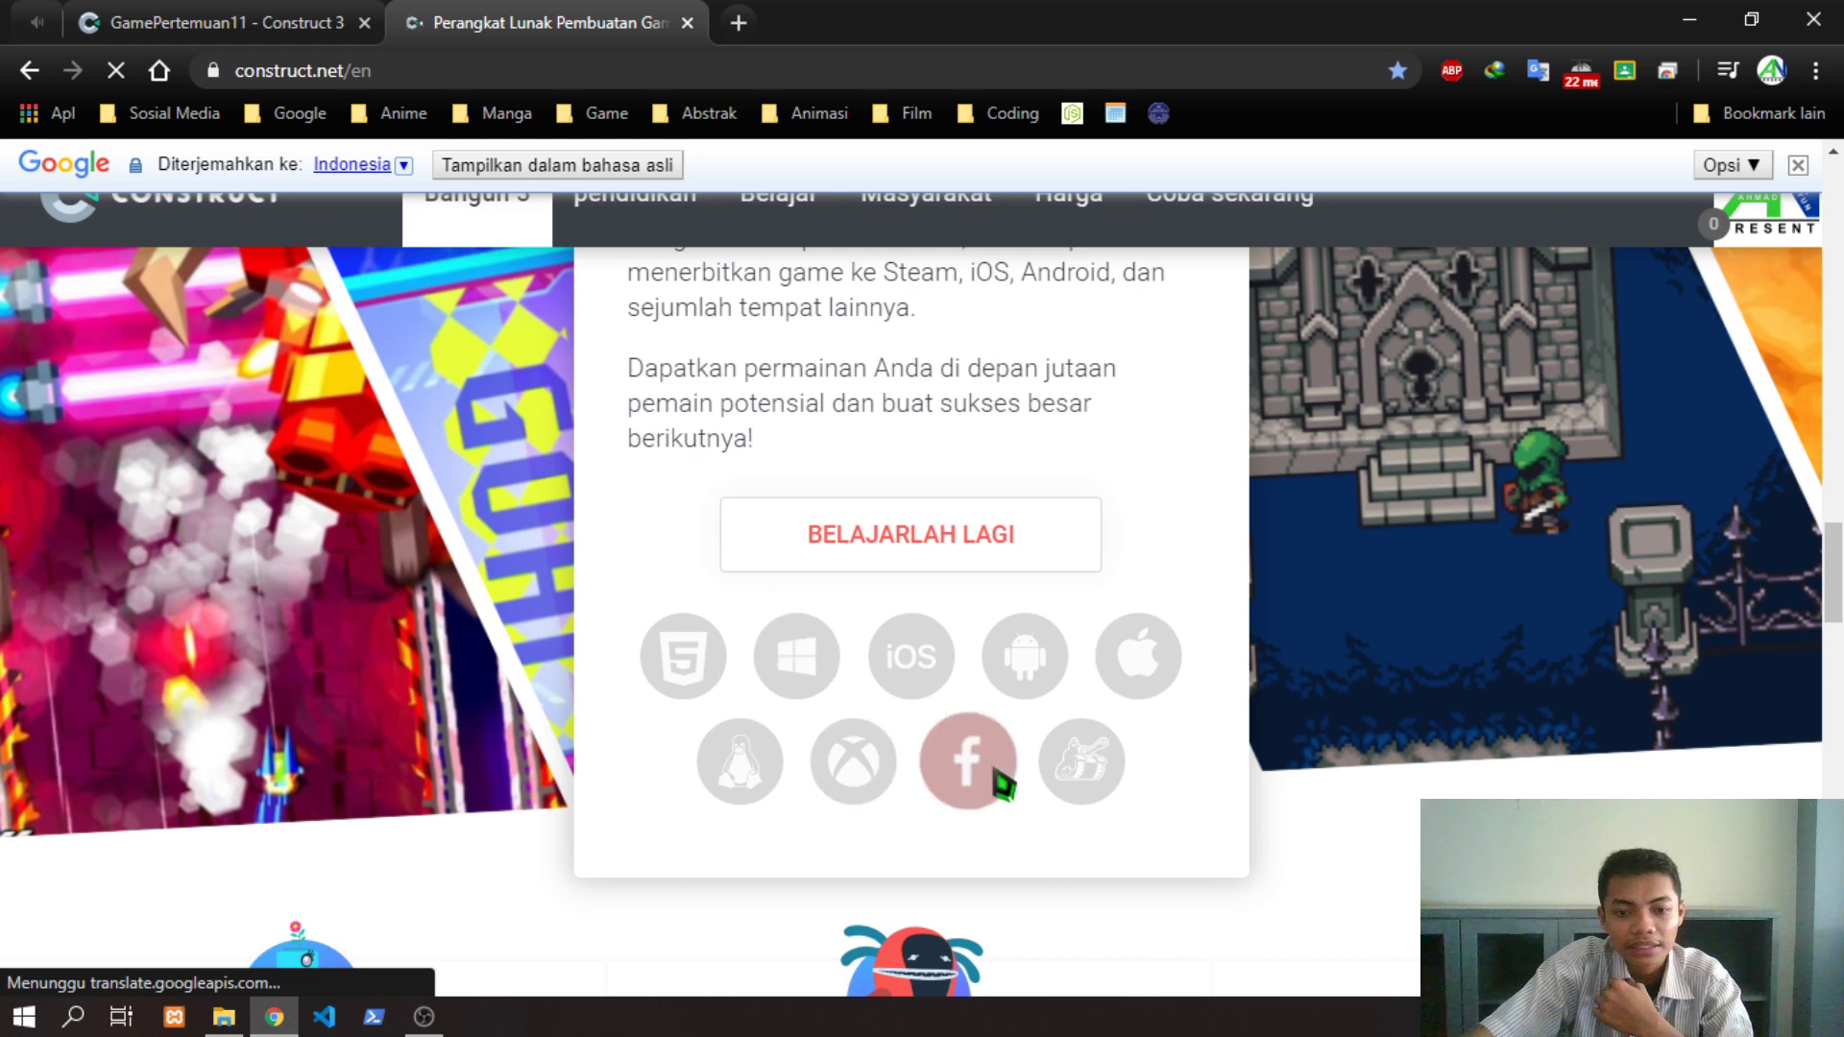
pyautogui.scroll(-1, 842, 390)
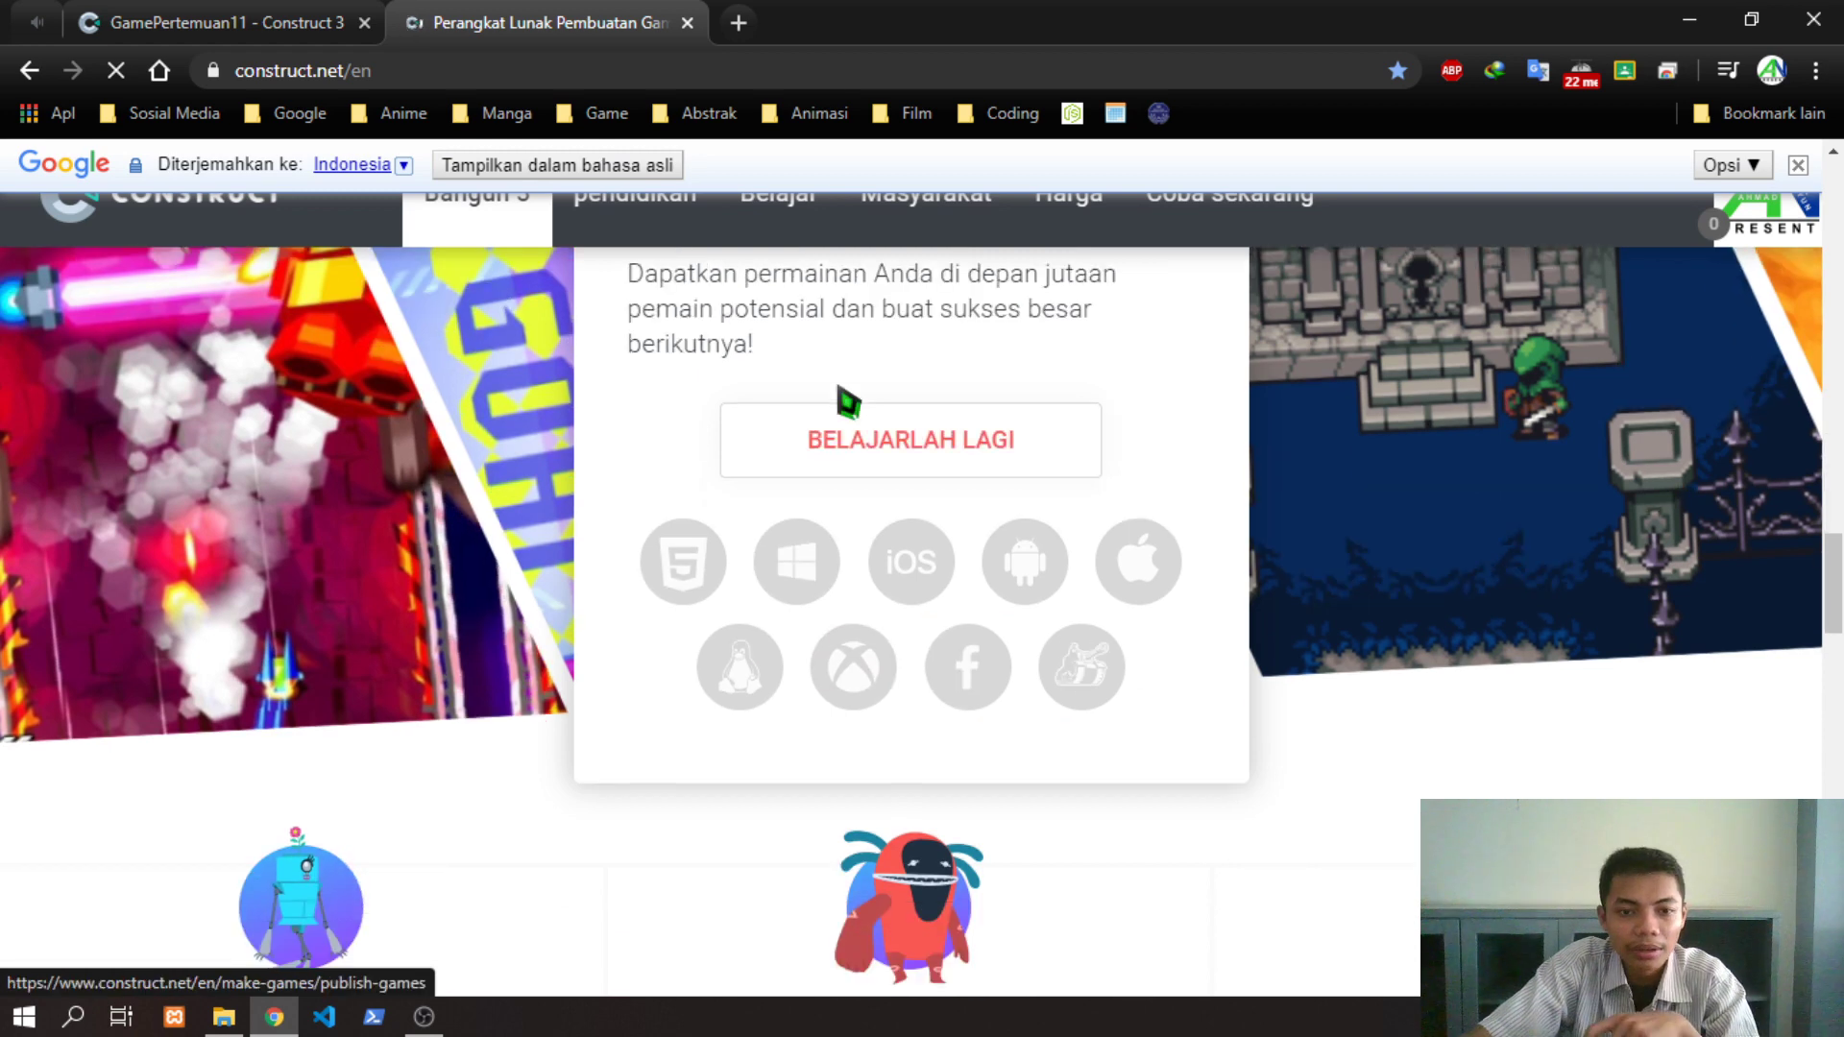
pyautogui.scroll(-7, 841, 432)
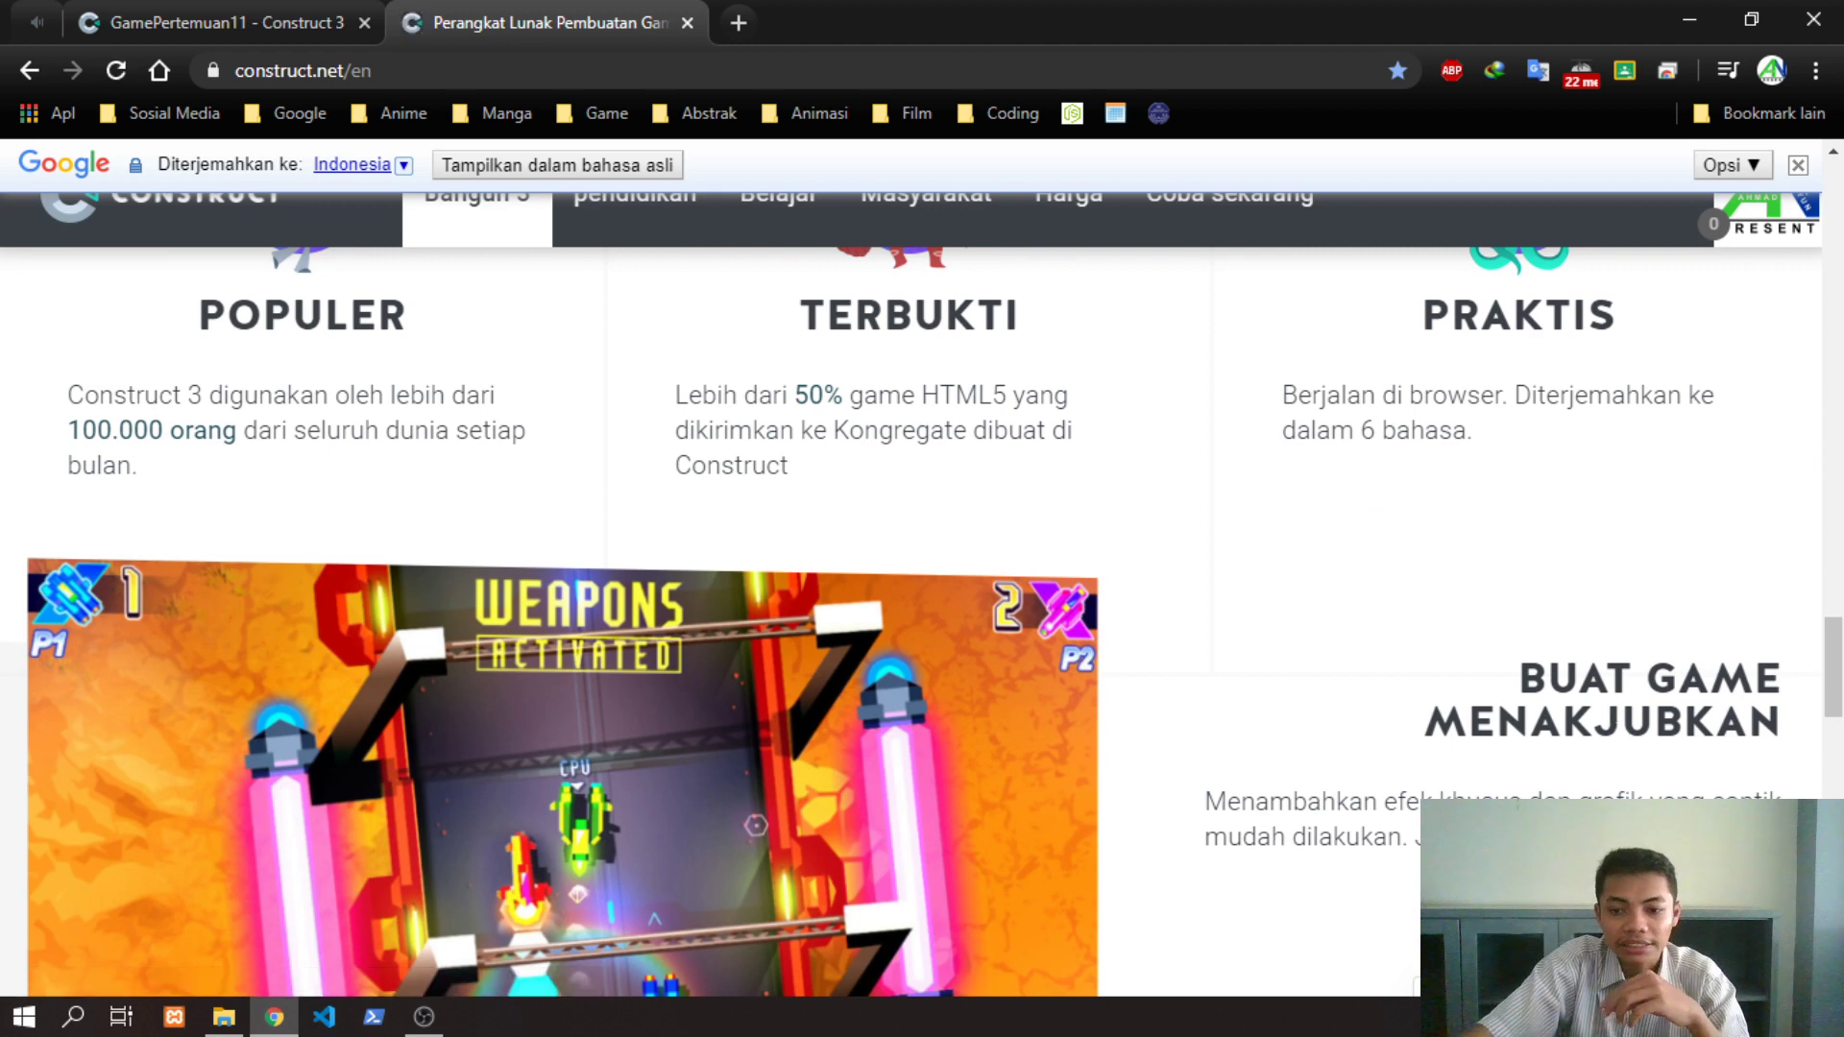
pyautogui.click(187, 19)
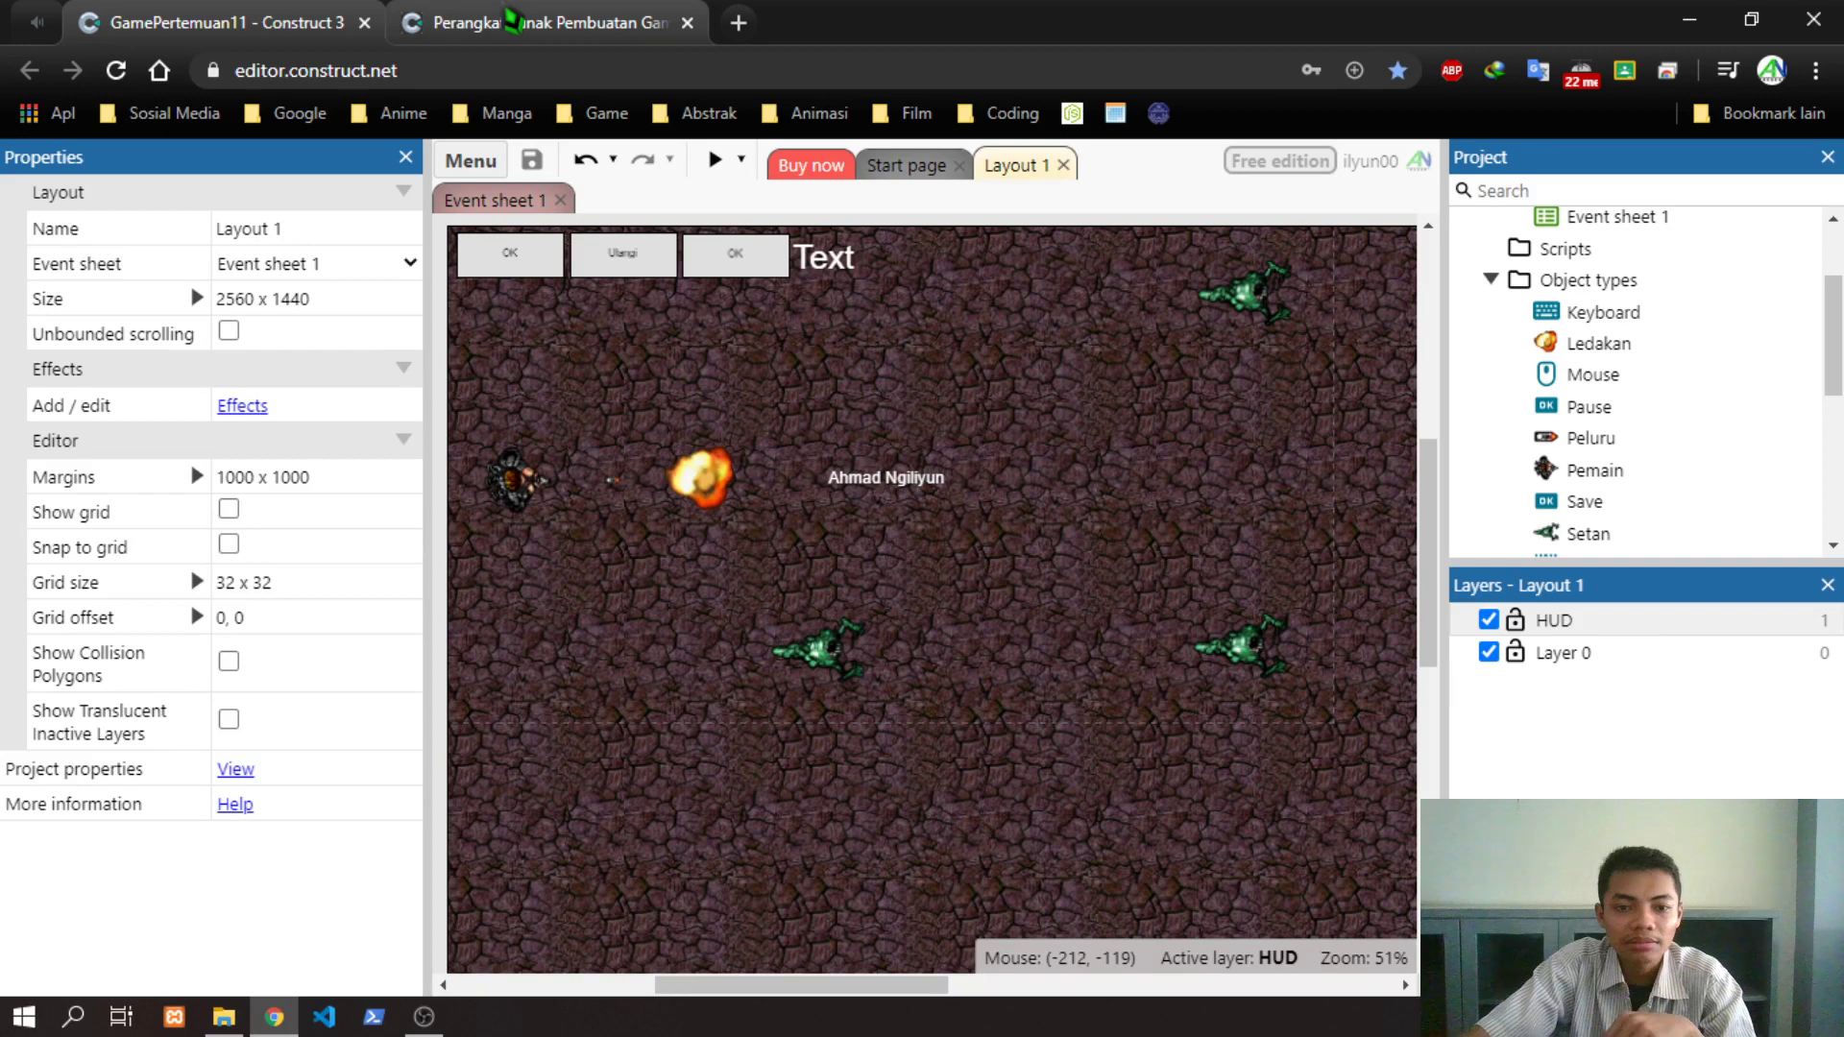